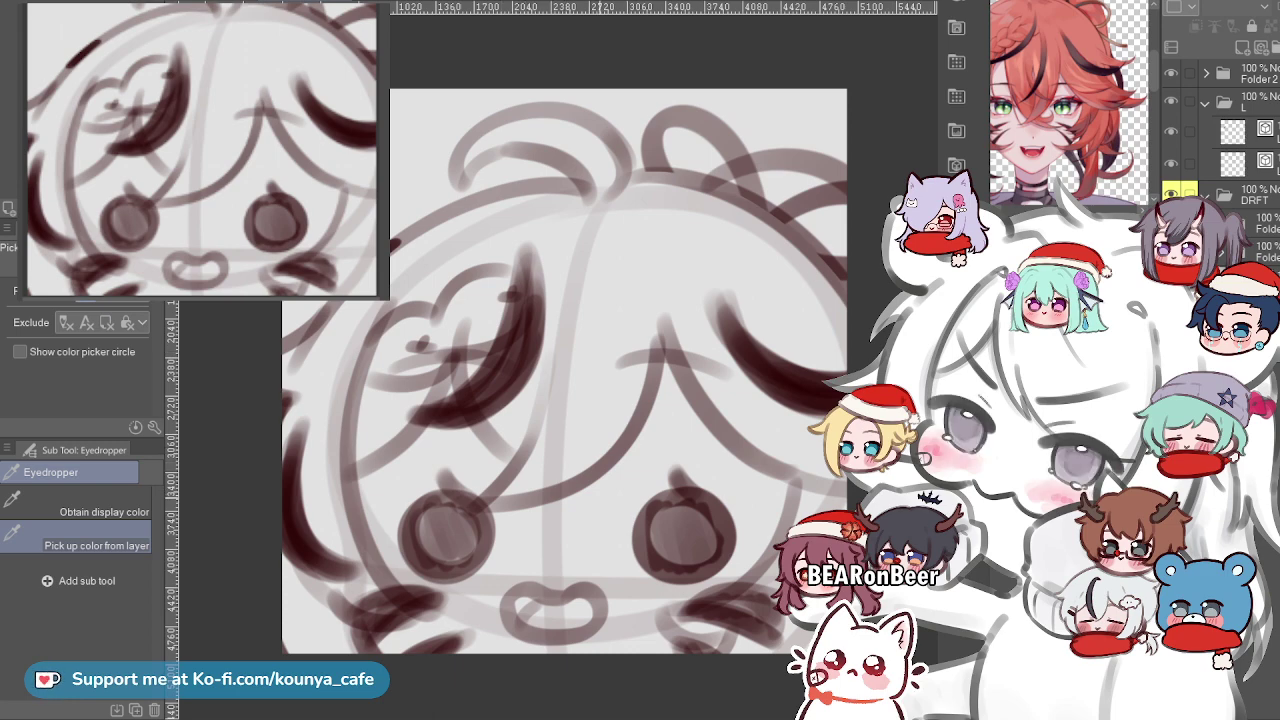
Examine the rough chibi head sketch, checking the hair loops, bangs and eyes up close and as a whole.
drag(637, 421, 663, 434)
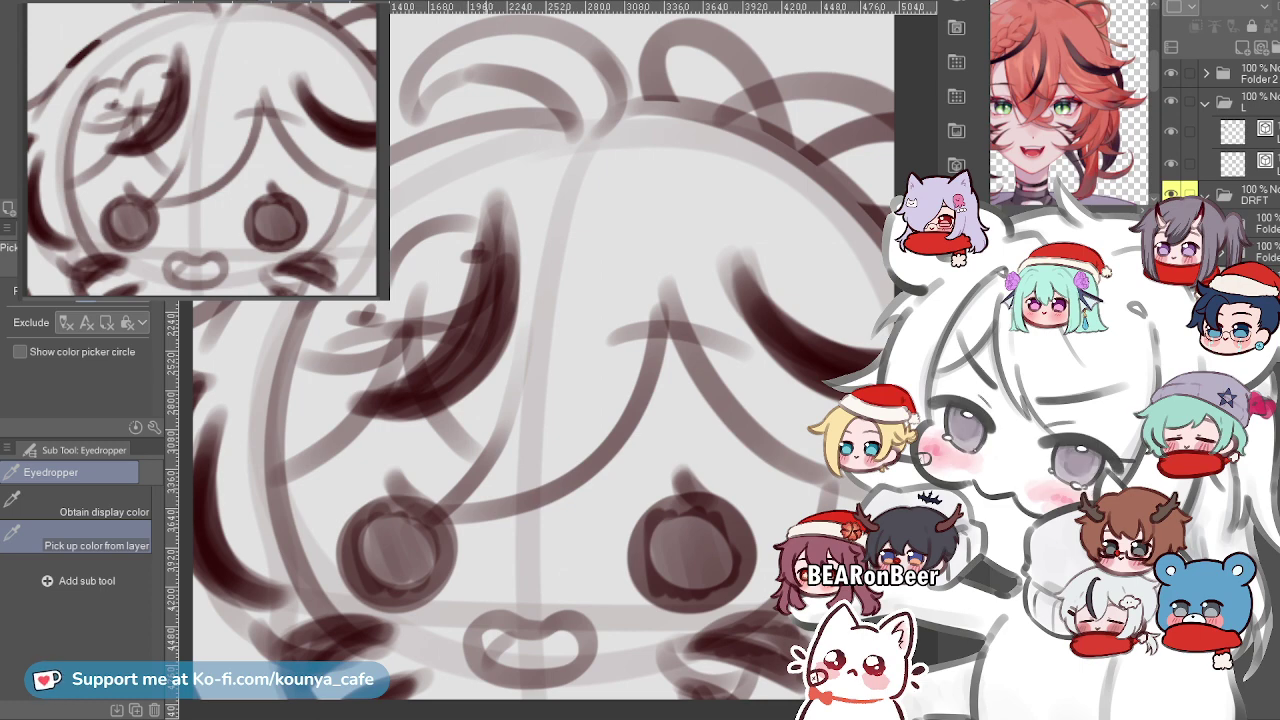
scroll(488, 266, down, 2)
drag(472, 266, 472, 310)
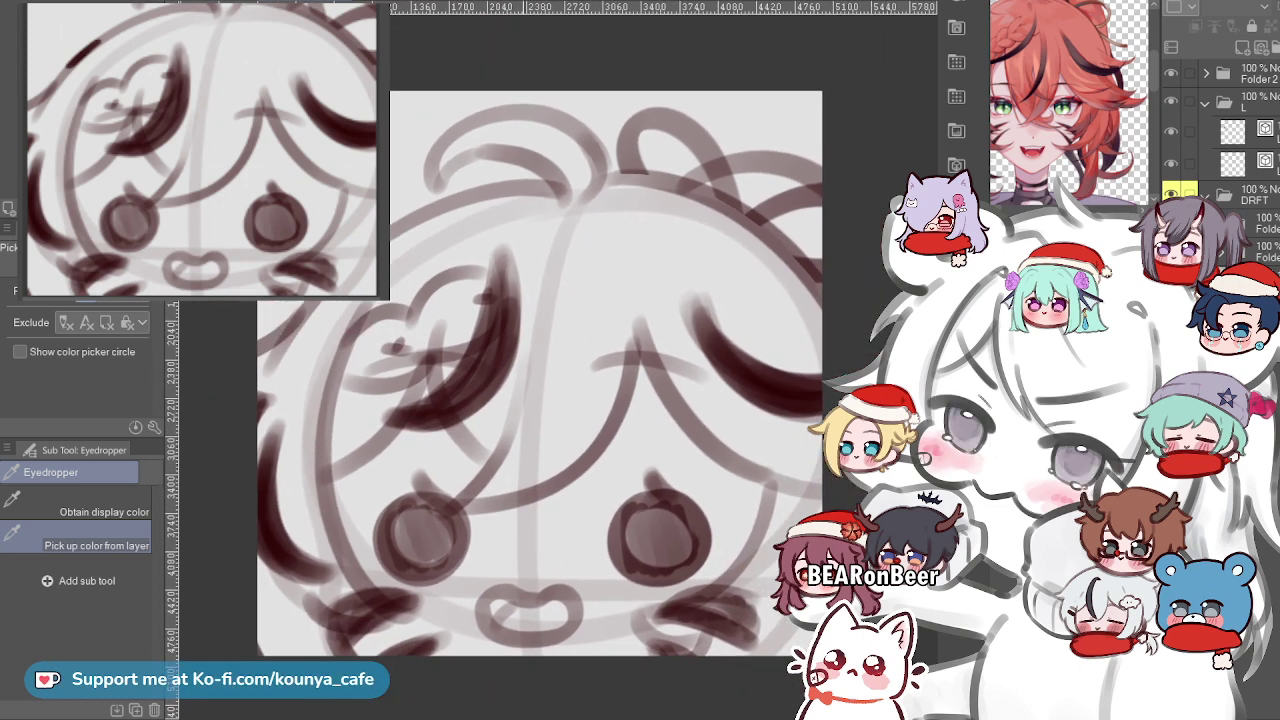
scroll(570, 205, up, 1)
scroll(574, 195, up, 1)
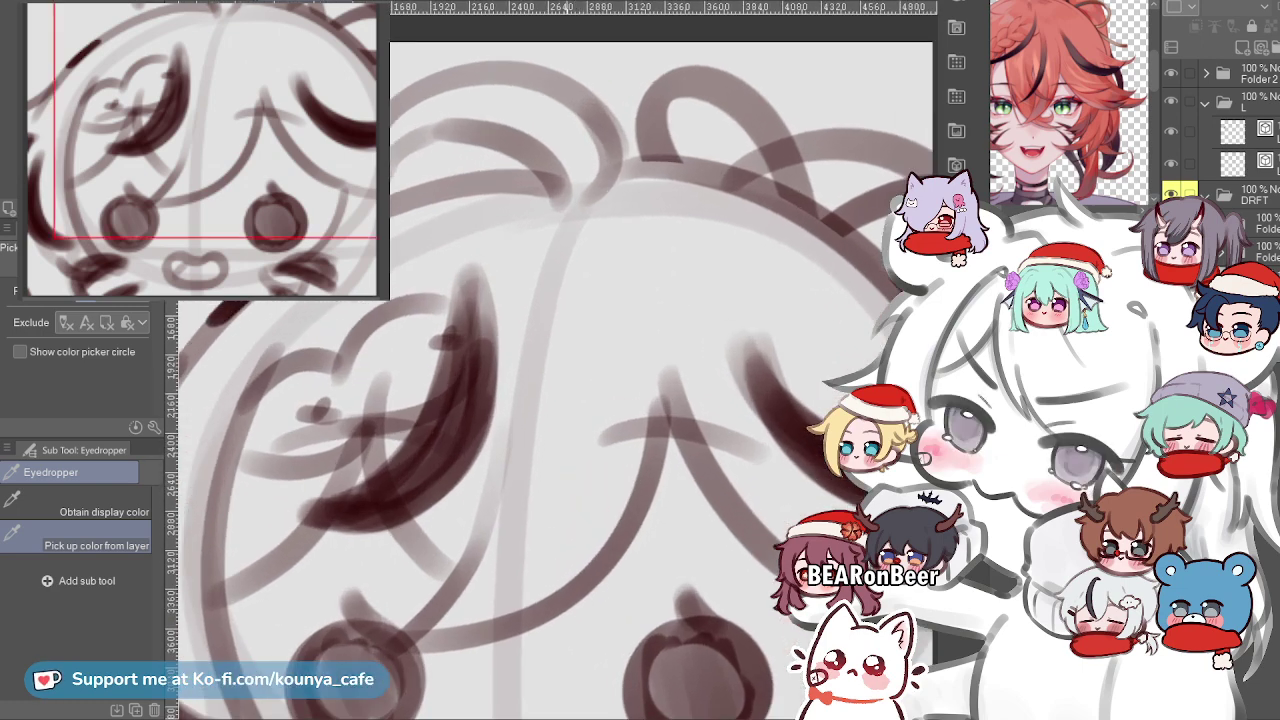
drag(566, 200, 612, 184)
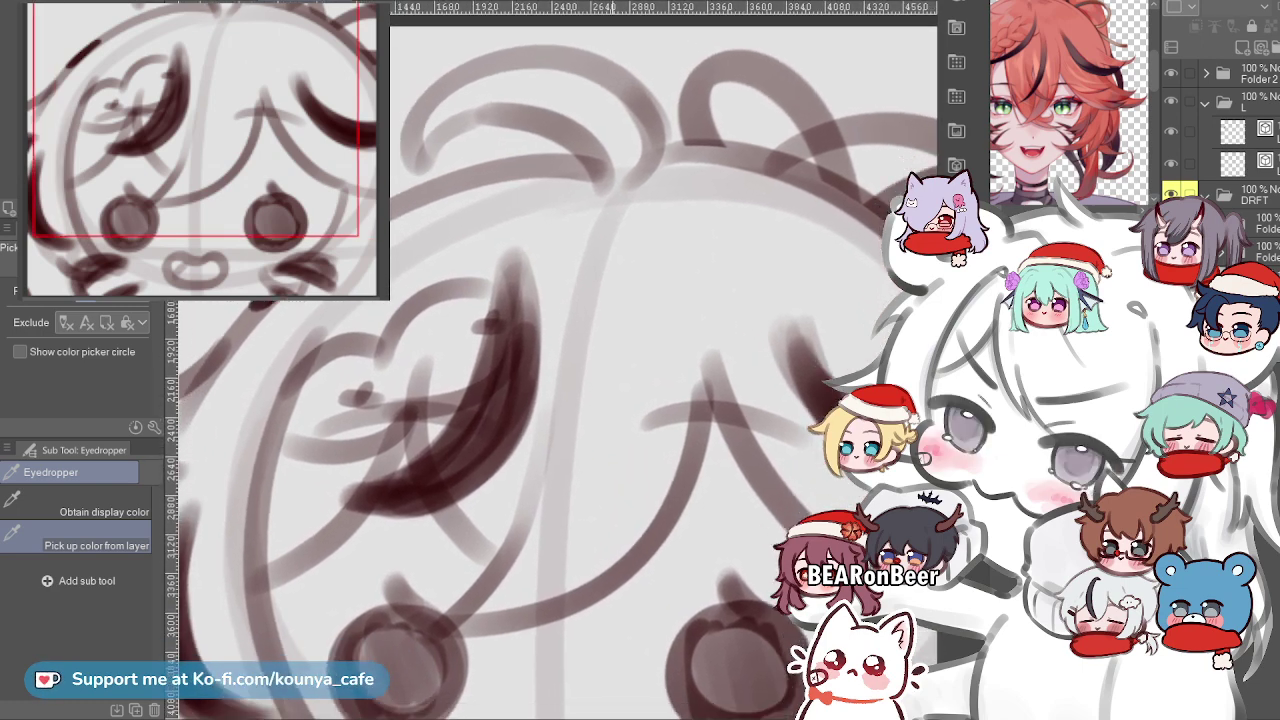
scroll(560, 380, down, 3)
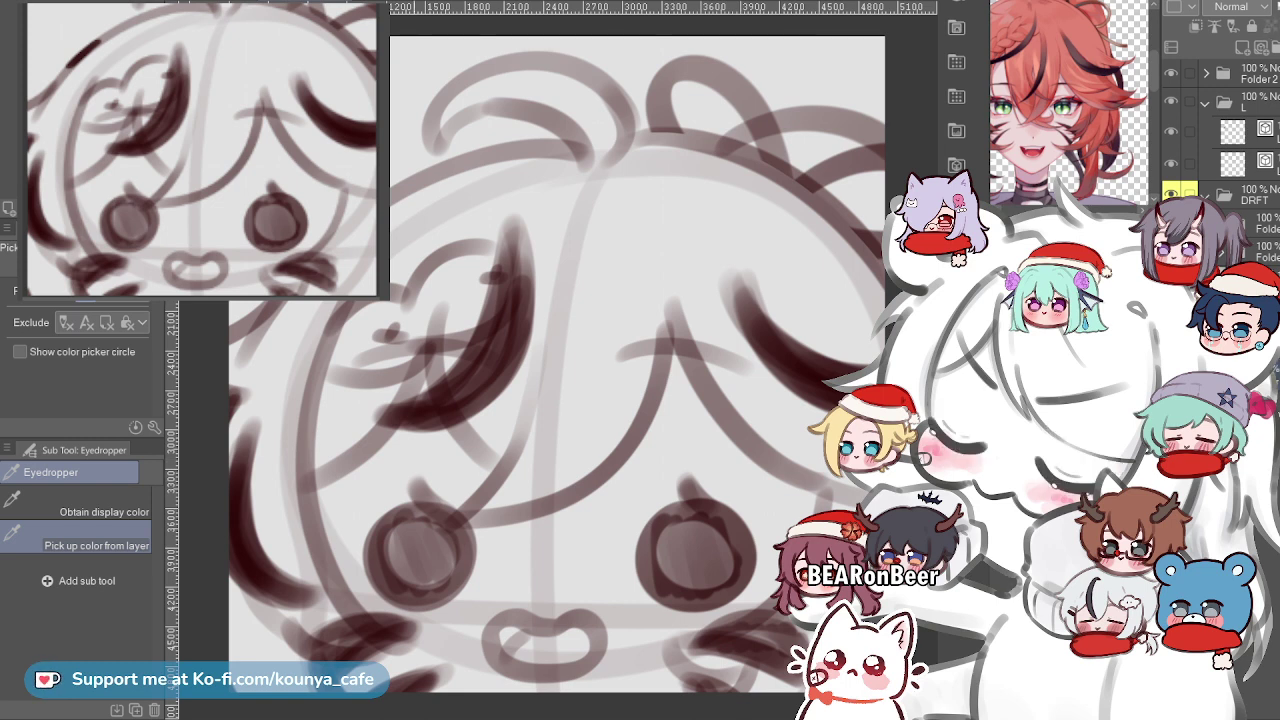
scroll(450, 330, up, 4)
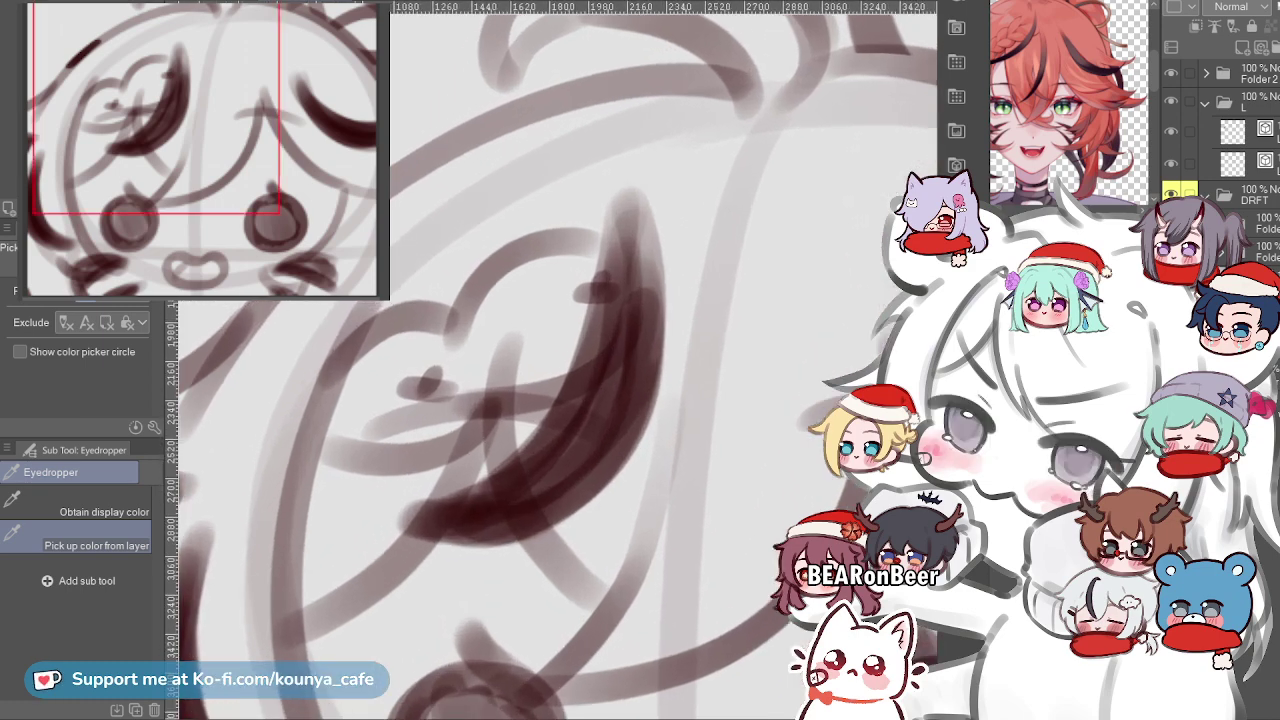
scroll(450, 330, down, 1)
scroll(585, 360, down, 2)
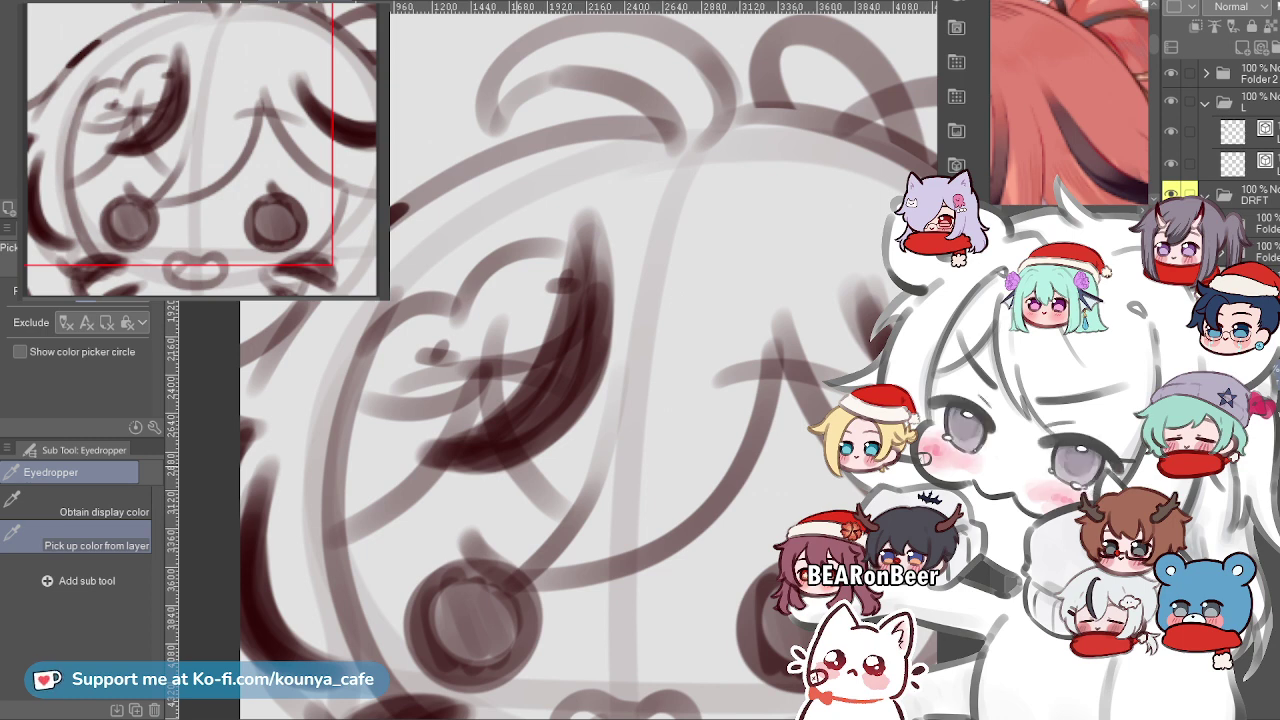
Block in the face, bangs and both cheeks with a flat grey base beneath the sketch using a large G-pen.
key(p)
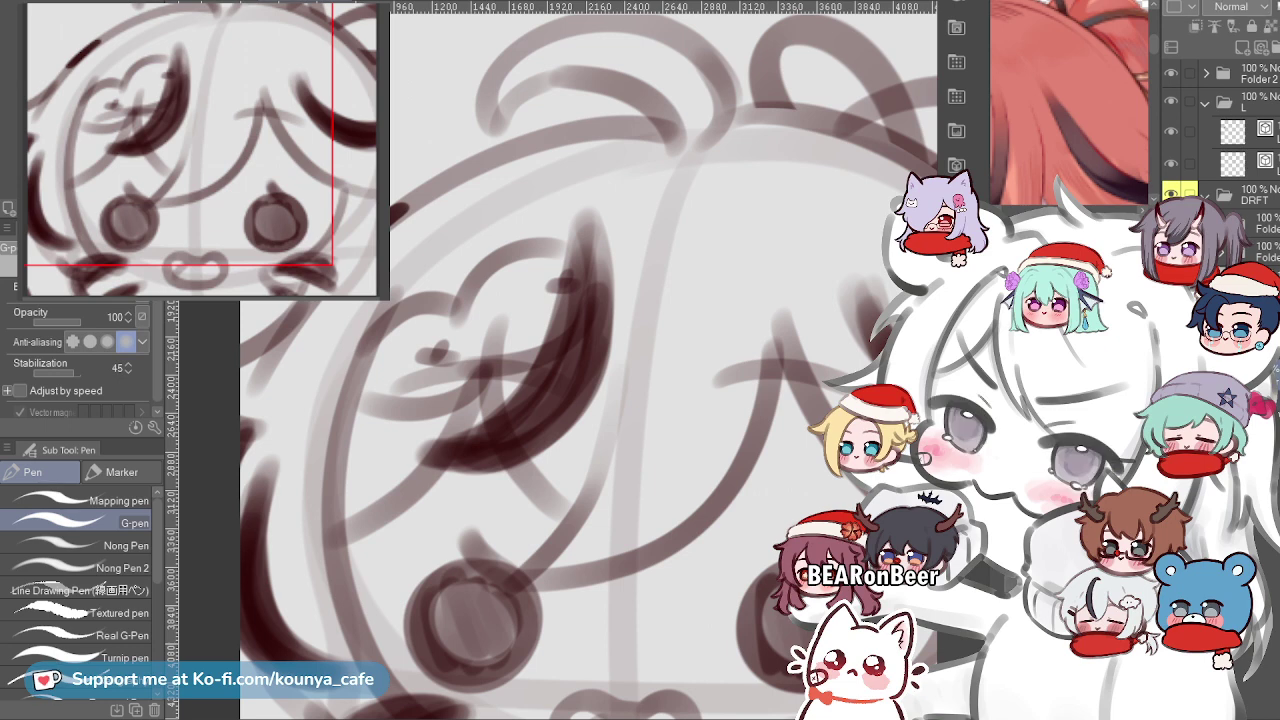
scroll(647, 410, down, 3)
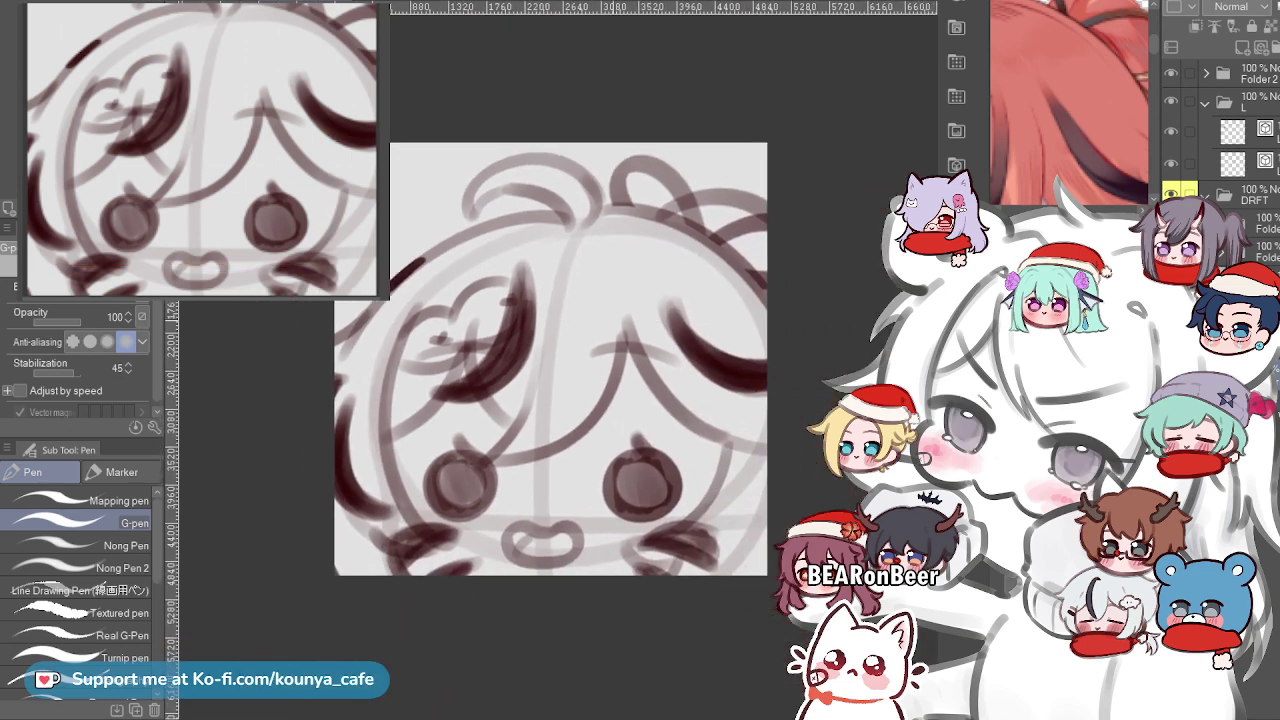
scroll(609, 322, up, 2)
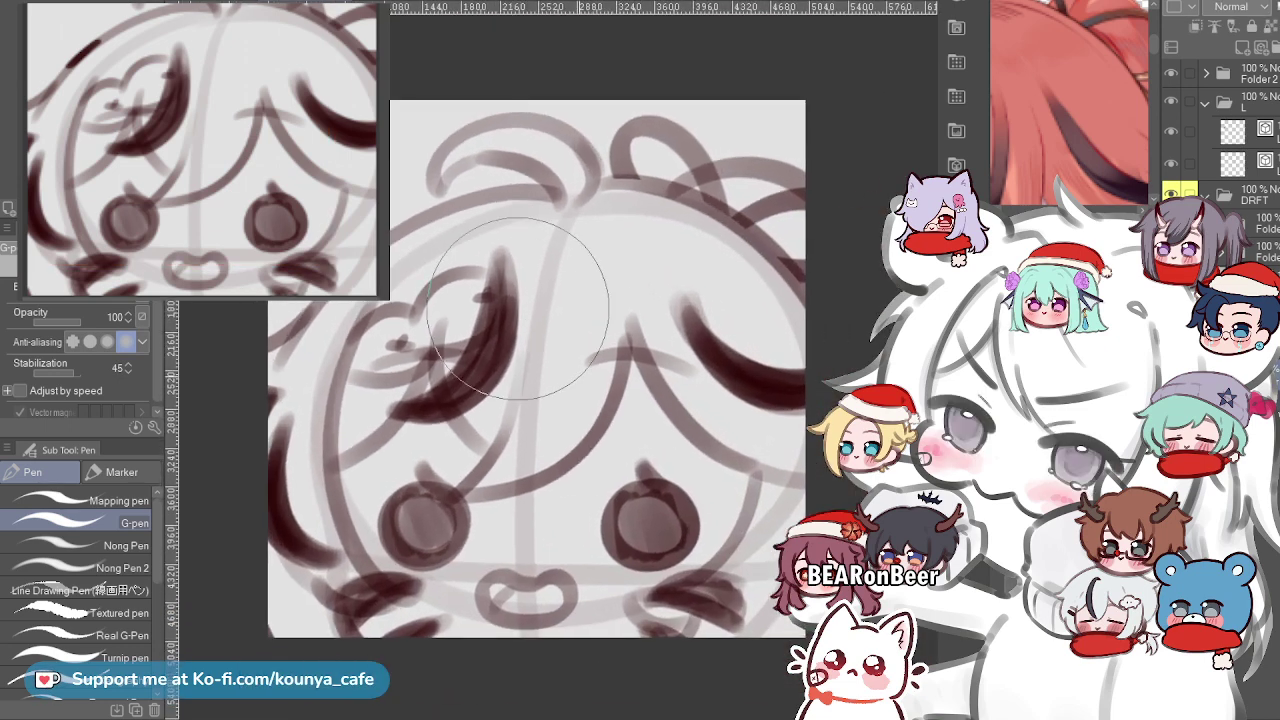
mouse_move(518, 308)
mouse_down()
mouse_move(509, 423)
mouse_move(596, 379)
mouse_move(531, 406)
mouse_move(589, 511)
mouse_move(521, 429)
mouse_move(613, 561)
mouse_move(552, 402)
mouse_move(642, 562)
mouse_move(553, 462)
mouse_move(637, 491)
mouse_move(492, 498)
mouse_move(597, 578)
mouse_move(482, 468)
mouse_move(625, 432)
mouse_move(710, 640)
mouse_up()
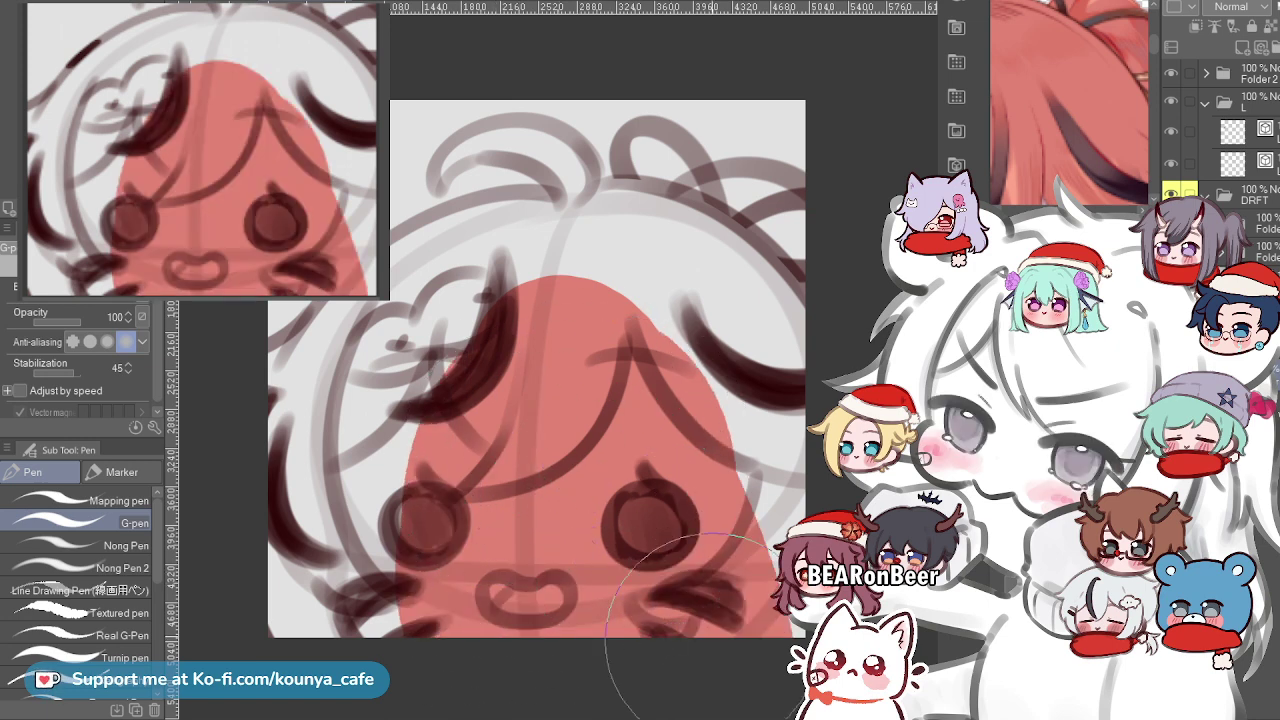
key(ctrl+z)
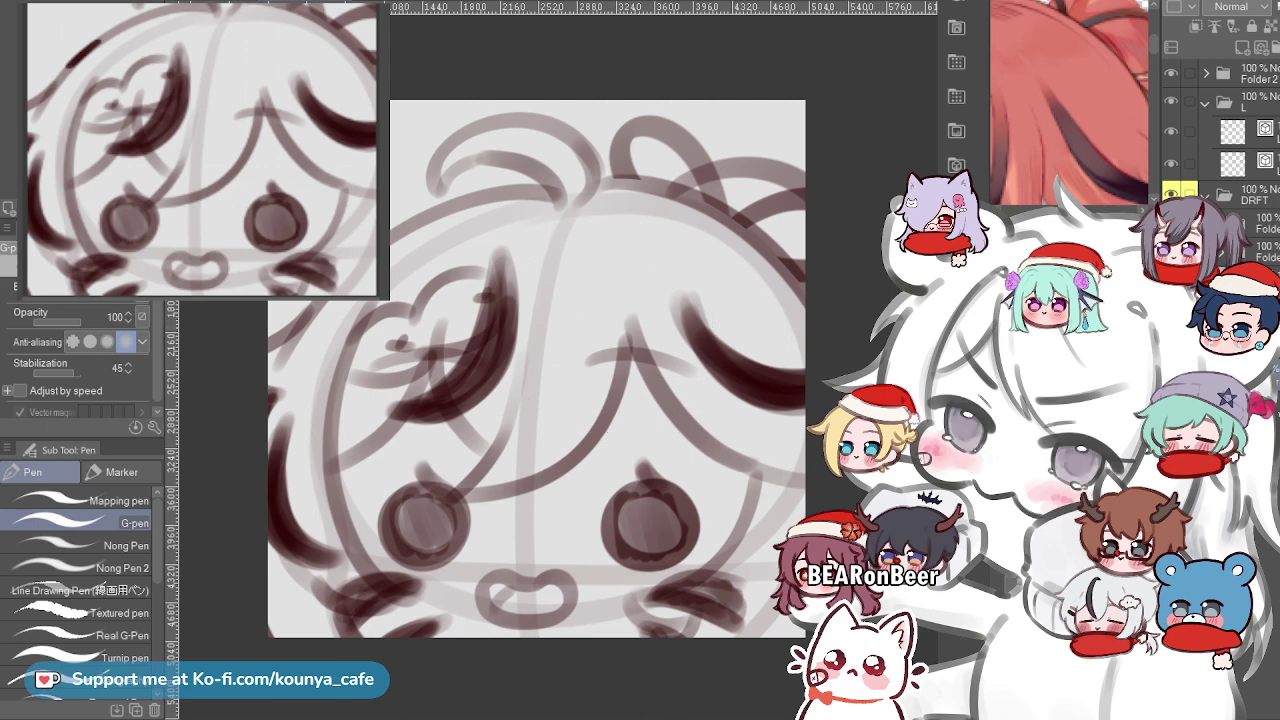
mouse_move(583, 370)
mouse_down()
mouse_move(631, 602)
mouse_move(536, 384)
mouse_move(544, 651)
mouse_move(449, 443)
mouse_move(492, 458)
mouse_up()
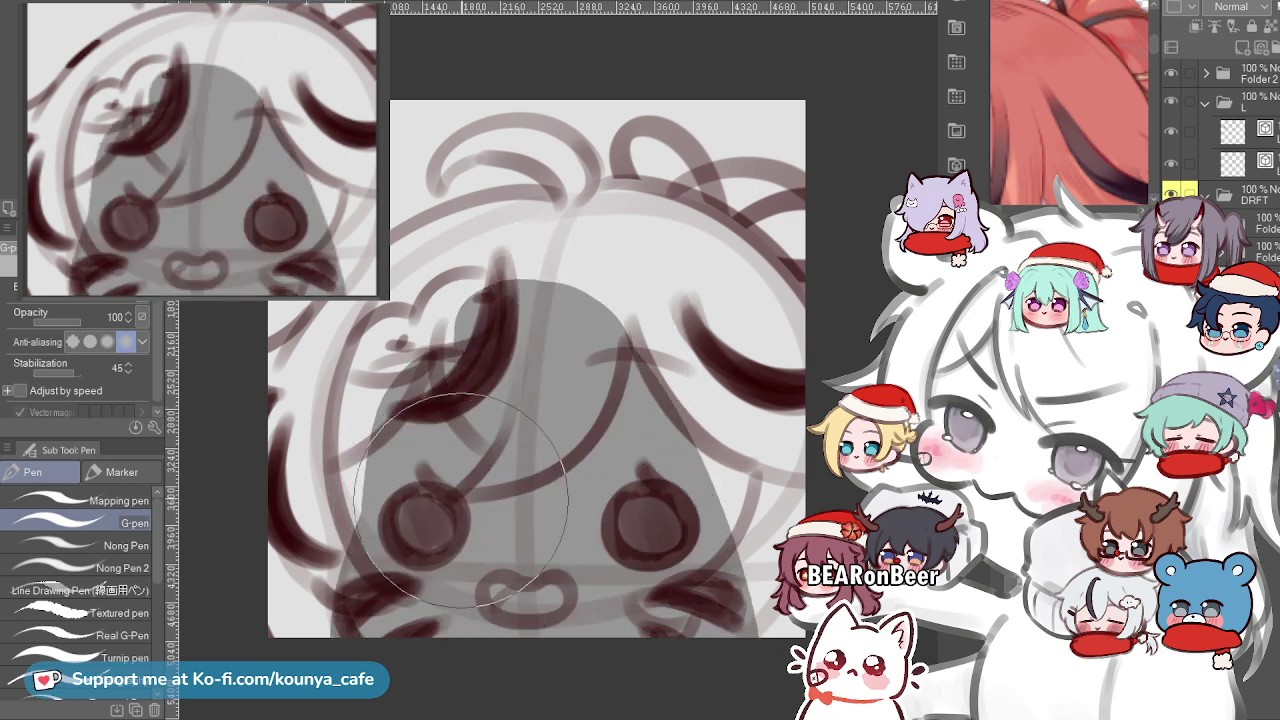
drag(542, 358, 369, 672)
mouse_move(531, 289)
mouse_down()
mouse_move(340, 545)
mouse_move(300, 360)
mouse_up()
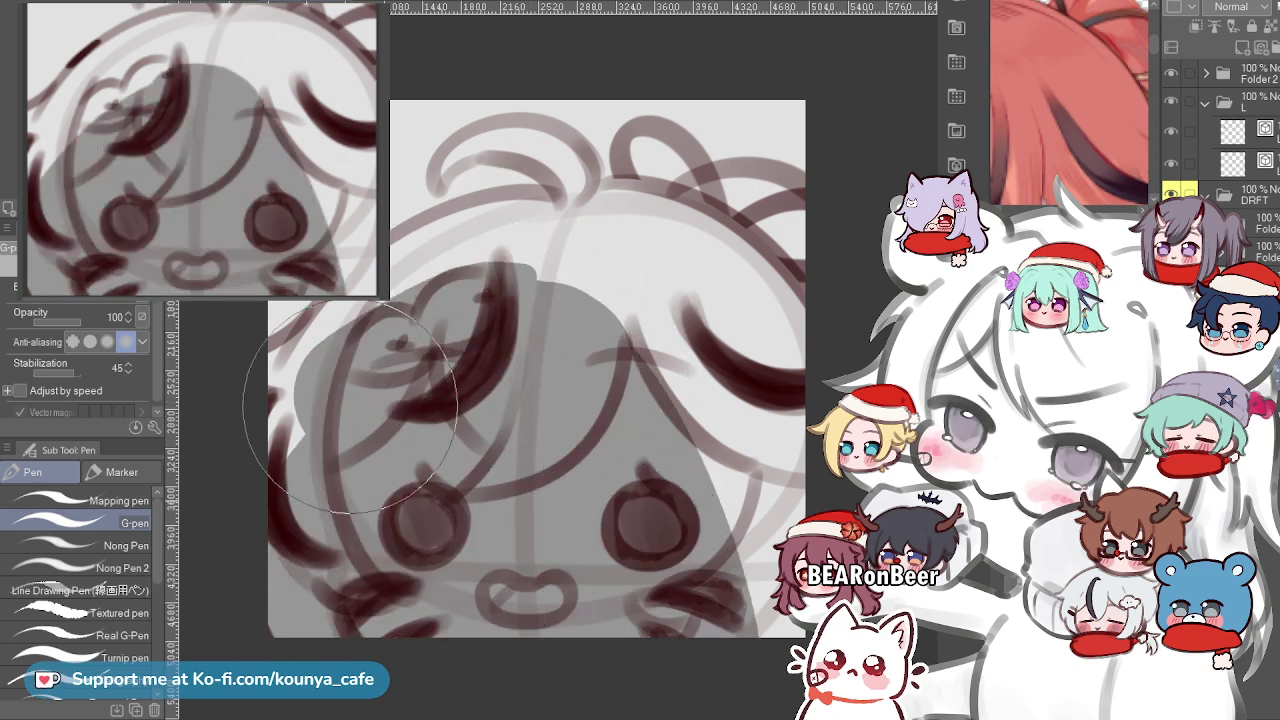
scroll(560, 306, up, 1)
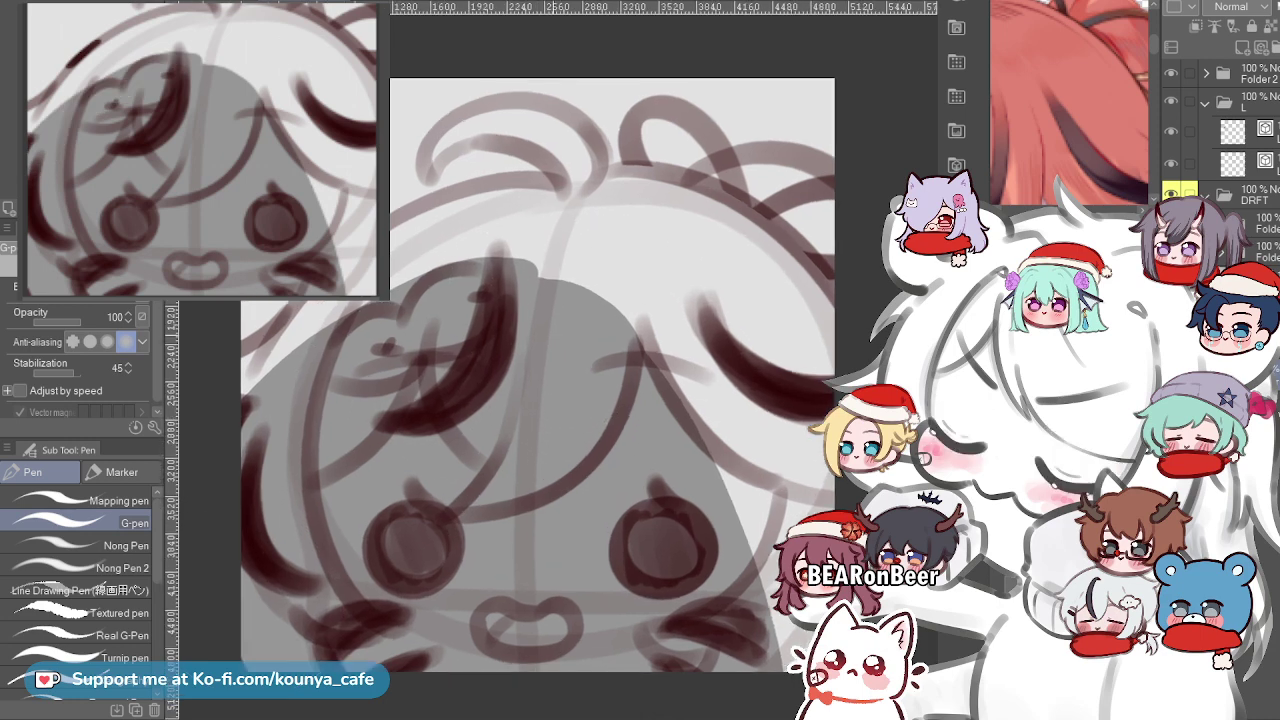
mouse_move(557, 304)
mouse_down()
mouse_move(472, 282)
mouse_move(665, 536)
mouse_move(688, 598)
mouse_up()
mouse_move(444, 288)
mouse_down()
mouse_move(572, 353)
mouse_move(744, 527)
mouse_up()
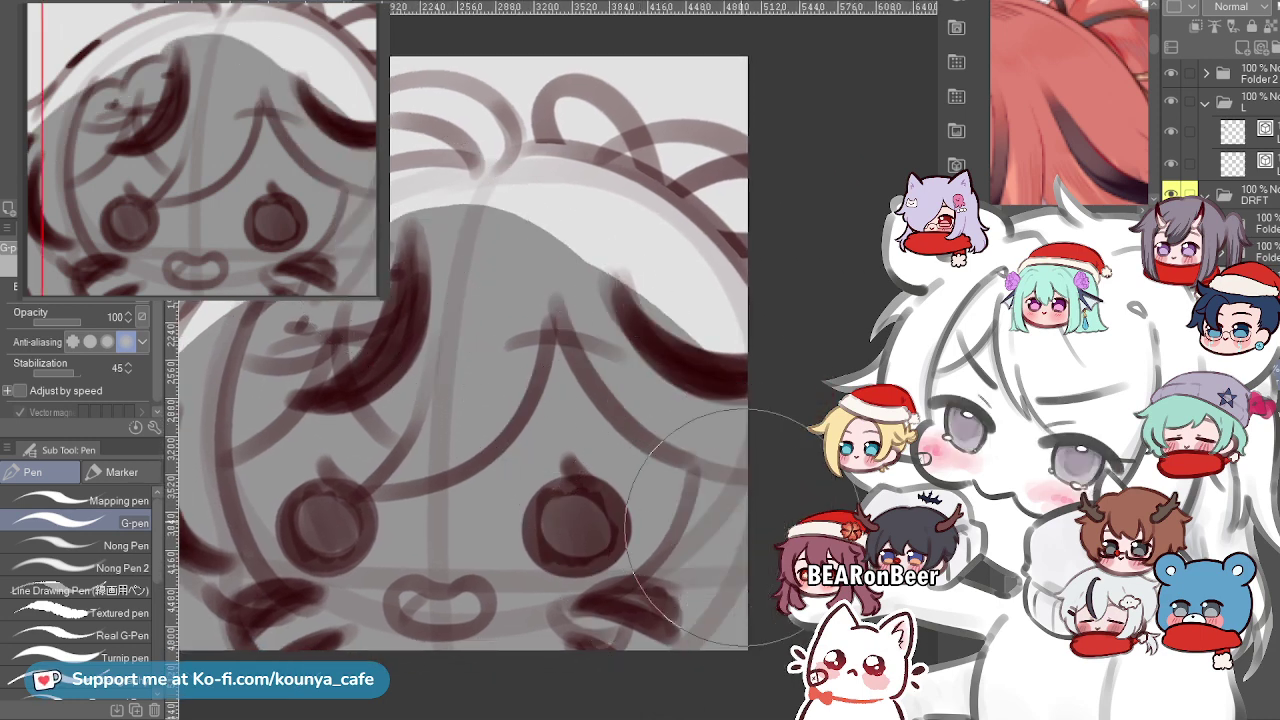
Extend the grey base over the crown and upper-right side of the head to the sketched head outline.
scroll(513, 161, up, 1)
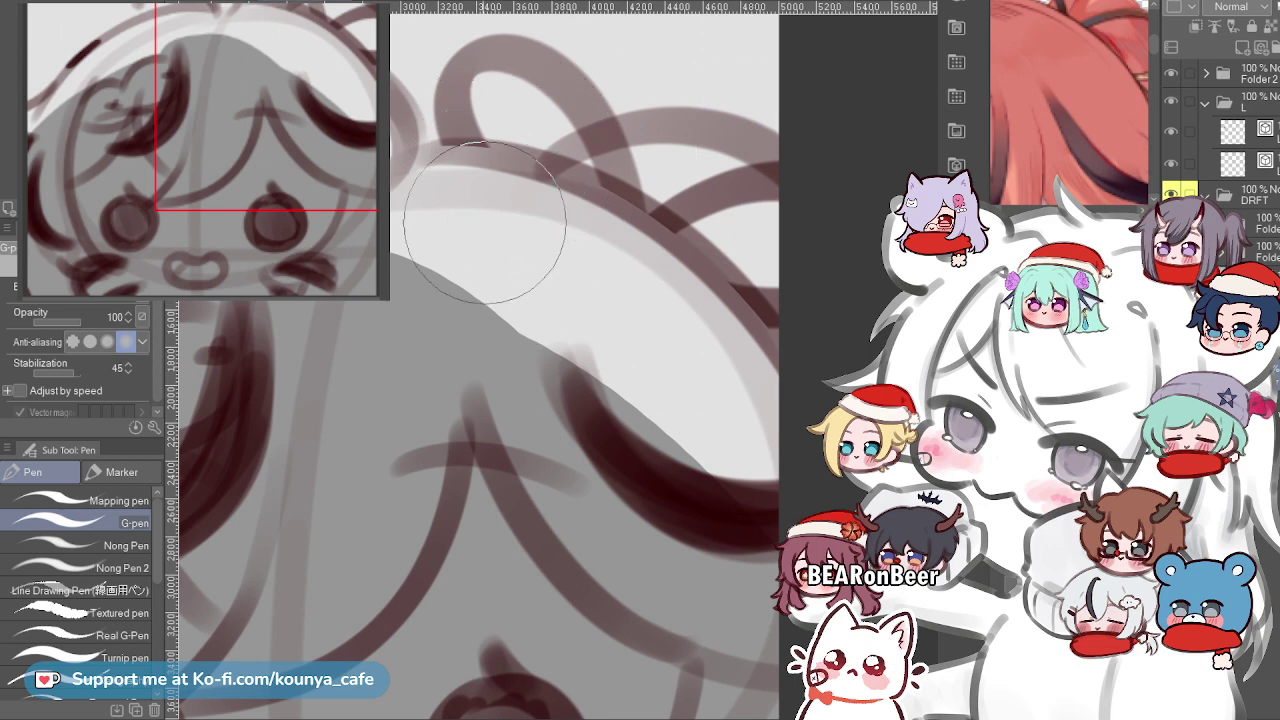
mouse_move(485, 222)
mouse_down()
mouse_move(629, 371)
mouse_move(457, 214)
mouse_move(451, 228)
mouse_move(590, 338)
mouse_up()
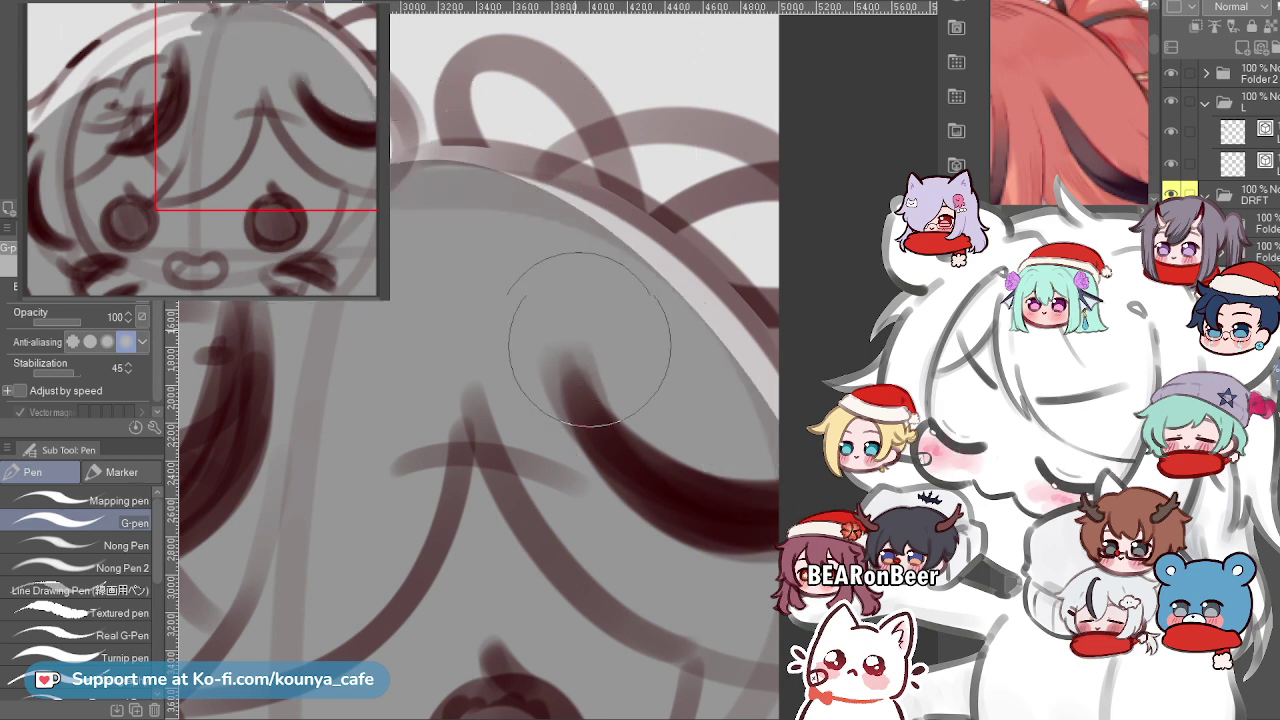
key(ctrl+z)
drag(455, 250, 744, 640)
key(ctrl+z)
mouse_move(450, 237)
mouse_down()
mouse_move(730, 357)
mouse_move(743, 442)
mouse_up()
drag(467, 172, 820, 541)
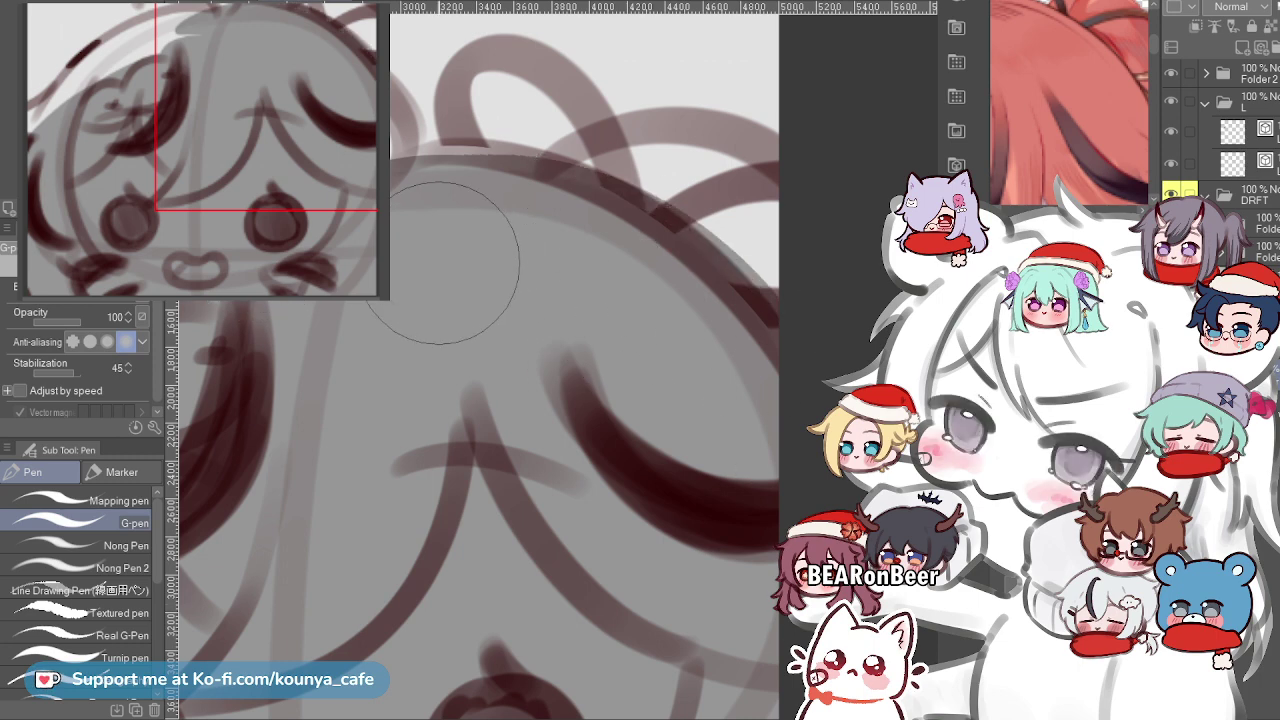
Fill grey beneath the small hair puffs on the upper-right edge of the head.
scroll(615, 248, down, 1)
mouse_move(692, 266)
mouse_down()
mouse_move(612, 316)
mouse_move(738, 362)
mouse_up()
scroll(612, 316, up, 3)
drag(640, 290, 632, 404)
drag(468, 394, 725, 390)
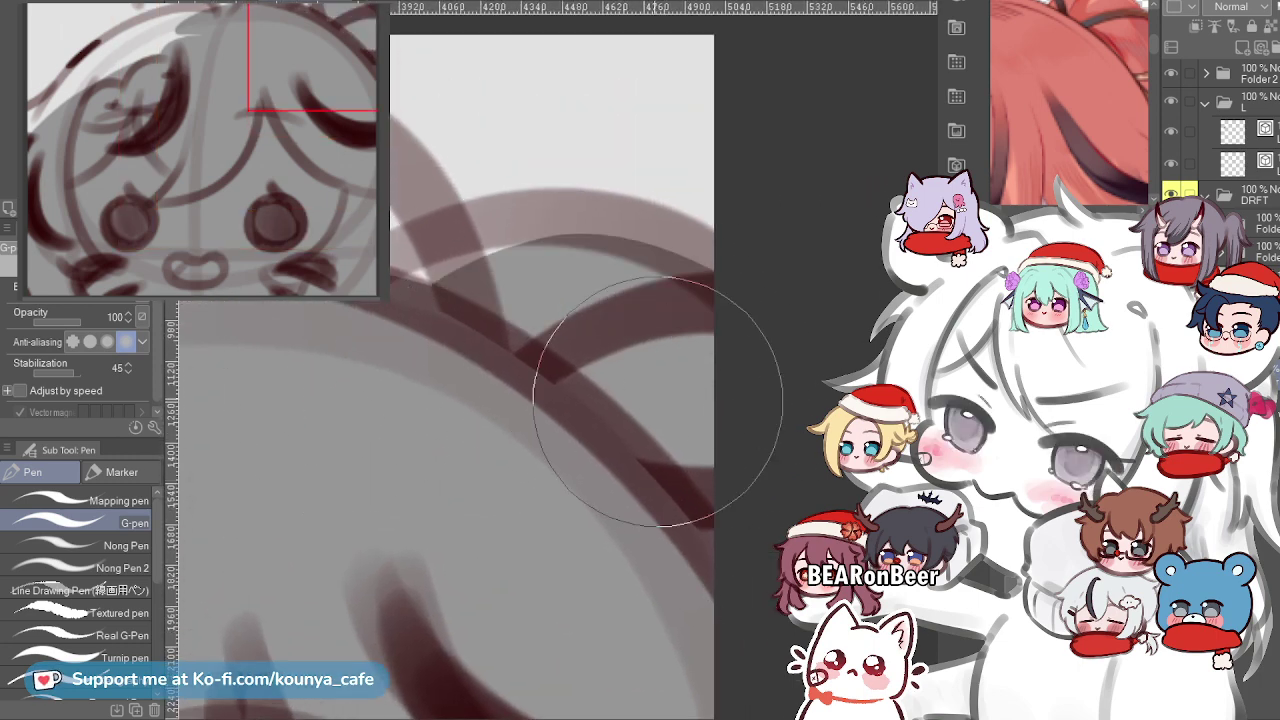
drag(330, 350, 819, 435)
key(ctrl+z)
key(bracketleft)
key(bracketleft)
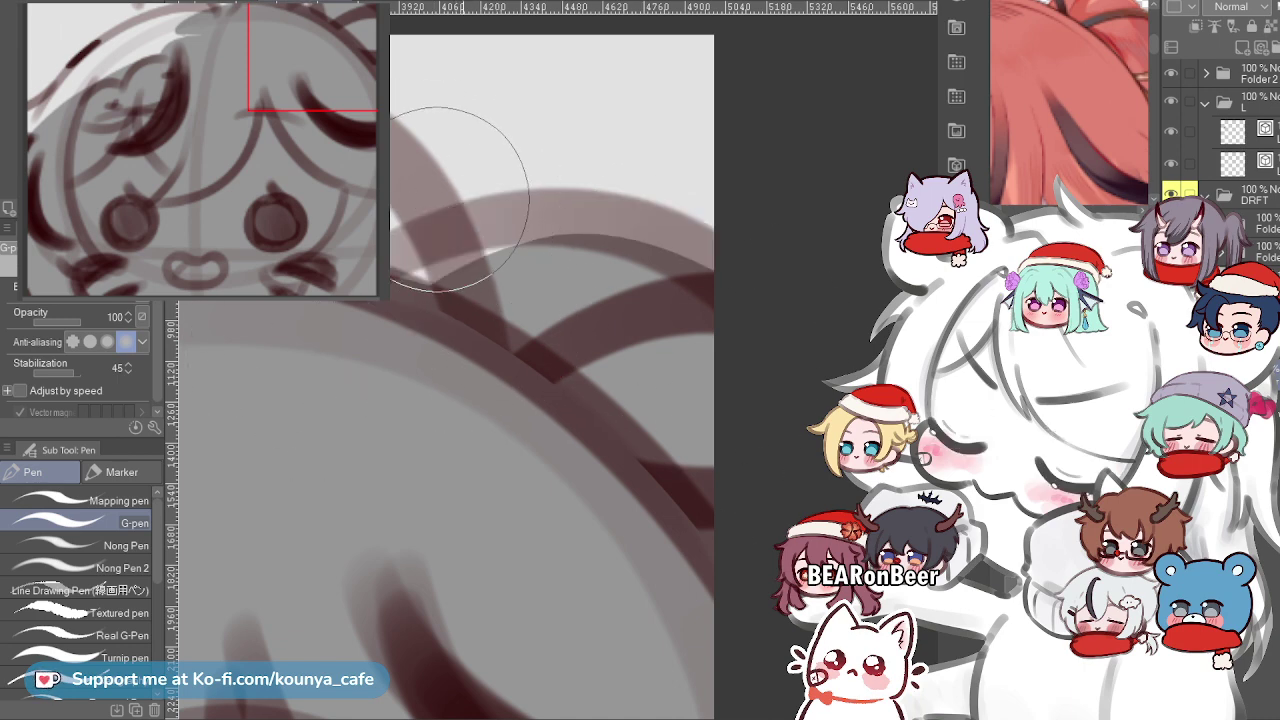
drag(337, 327, 719, 301)
key(ctrl+z)
drag(519, 296, 516, 325)
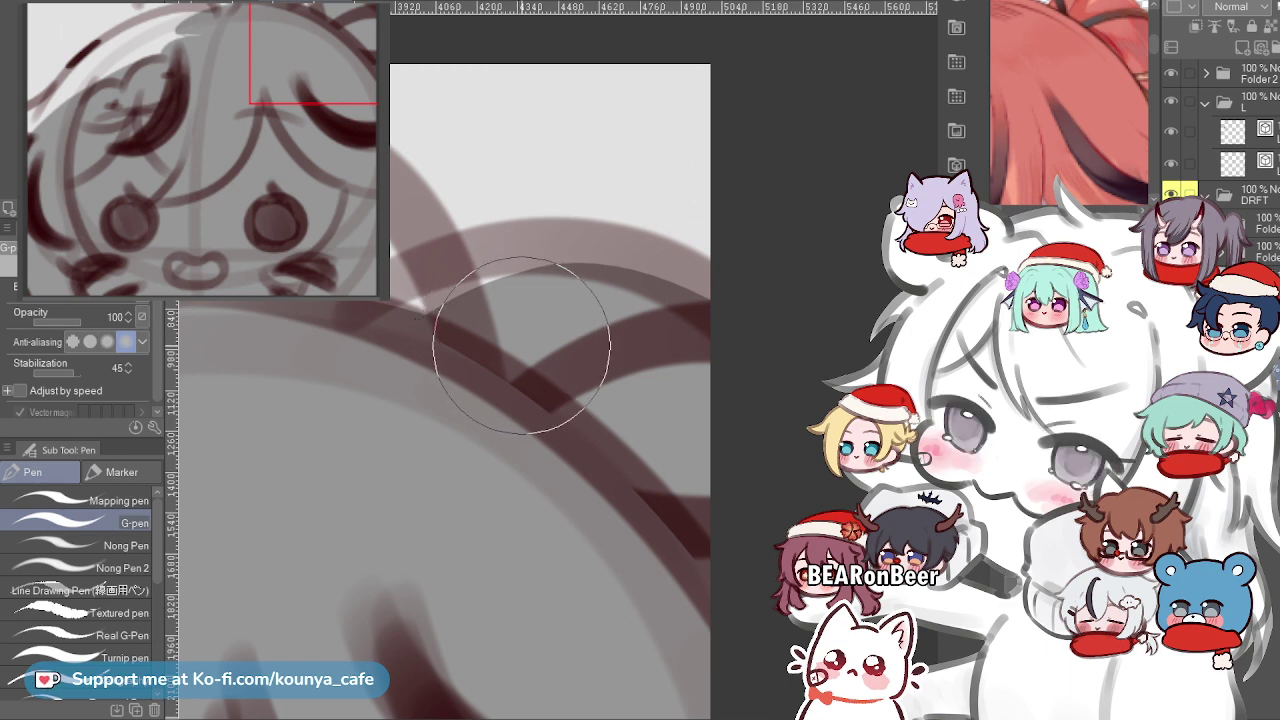
scroll(672, 305, up, 1)
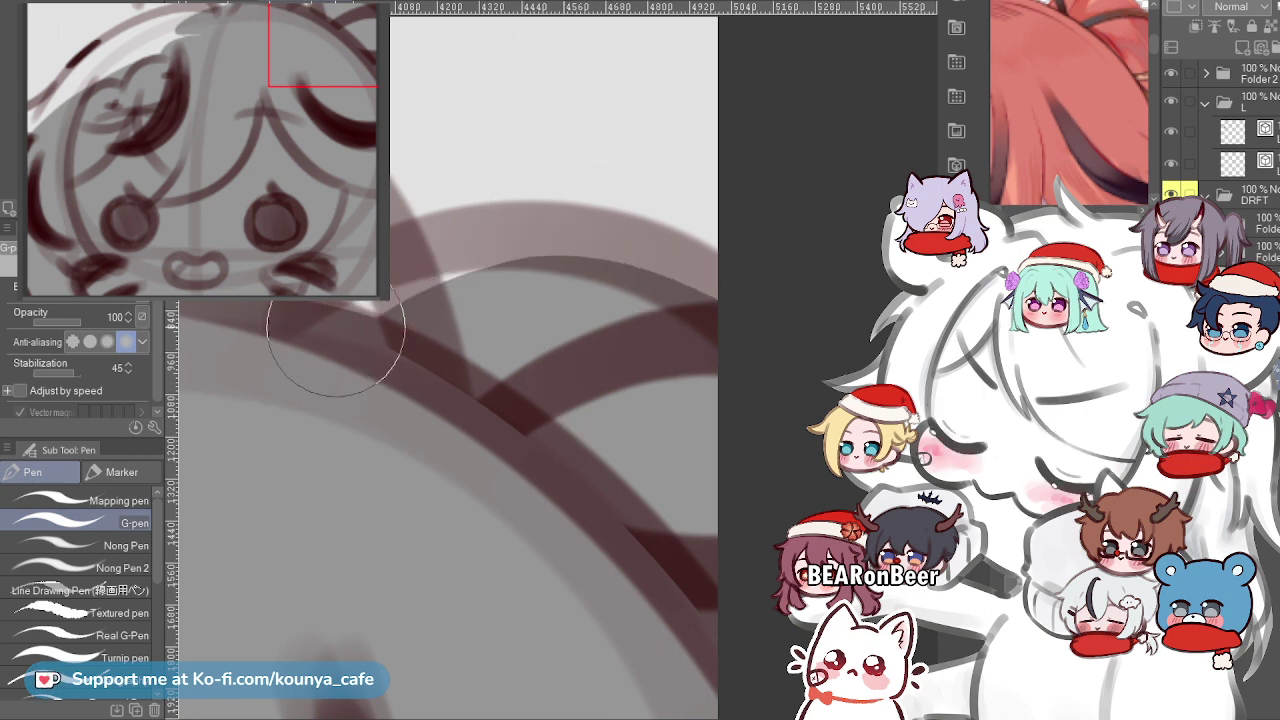
drag(306, 346, 740, 352)
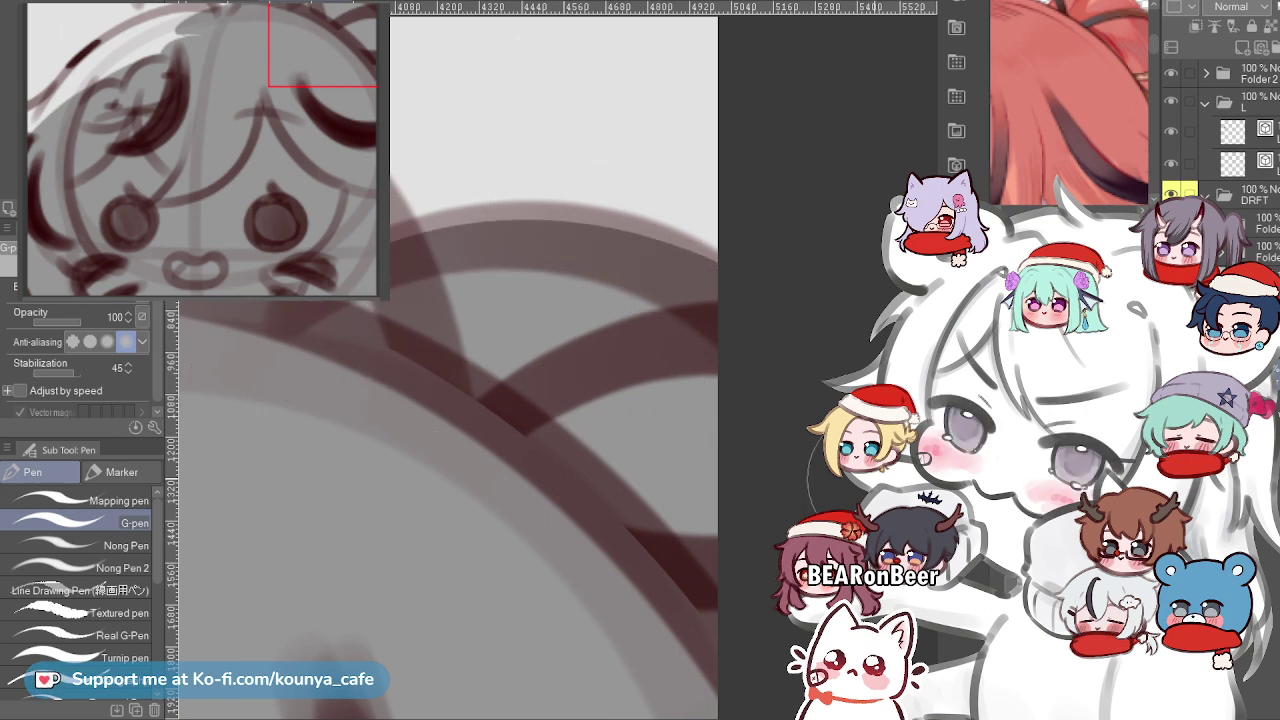
key(ctrl+z)
drag(306, 346, 741, 352)
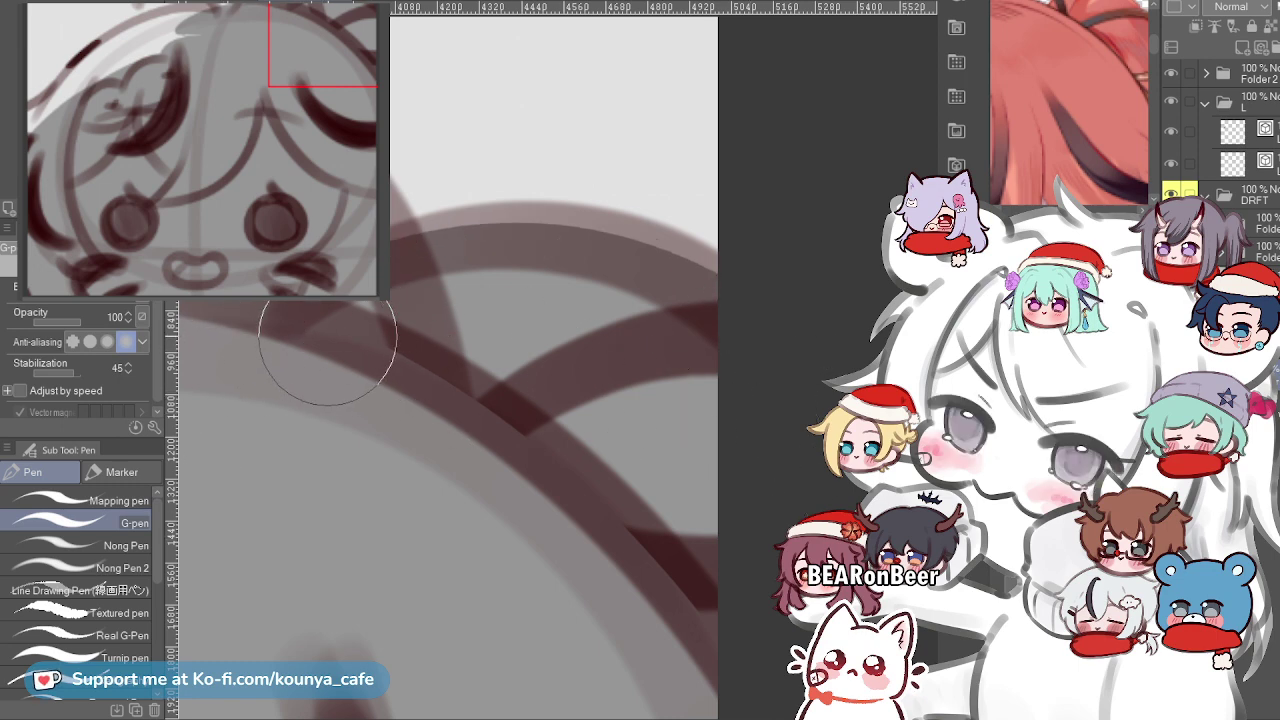
key(ctrl+z)
mouse_move(265, 370)
mouse_down()
mouse_move(301, 330)
mouse_move(743, 382)
mouse_up()
key(ctrl+z)
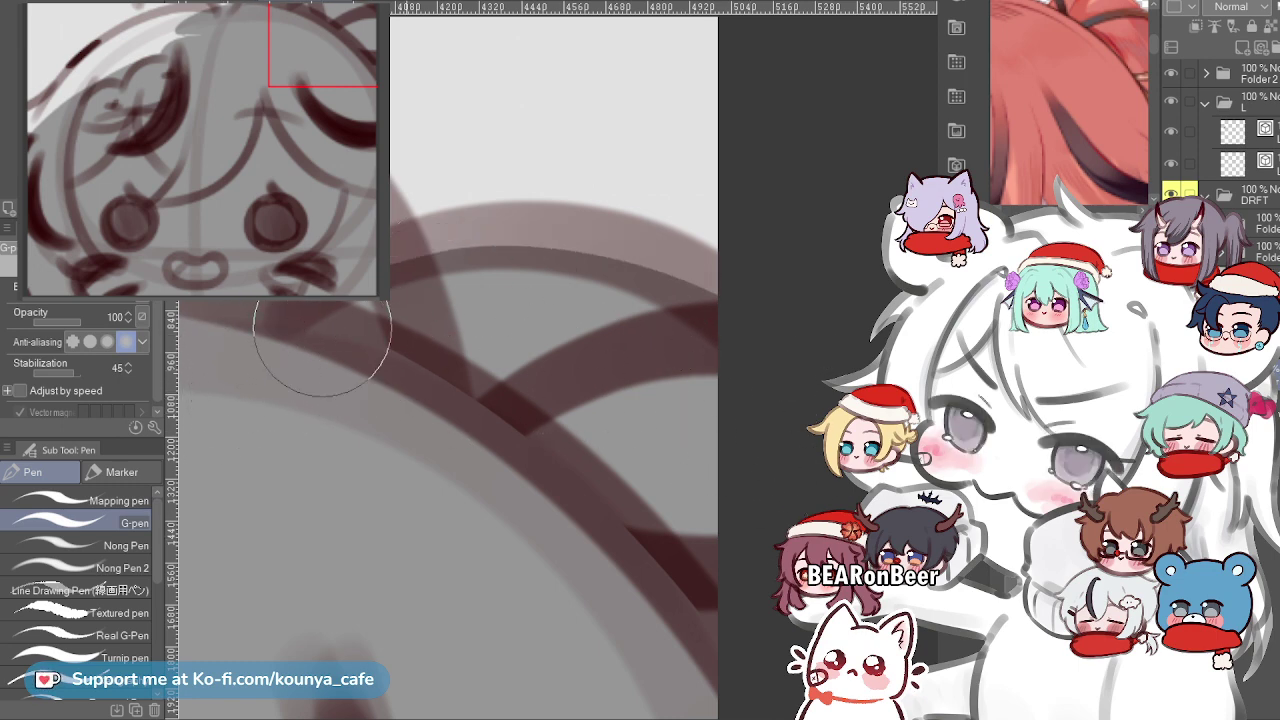
drag(300, 325, 740, 378)
key(ctrl+z)
mouse_move(236, 404)
mouse_down()
mouse_move(406, 286)
mouse_move(770, 431)
mouse_up()
key(ctrl+z)
mouse_move(294, 420)
mouse_down()
mouse_move(529, 254)
mouse_move(787, 527)
mouse_up()
key(ctrl+z)
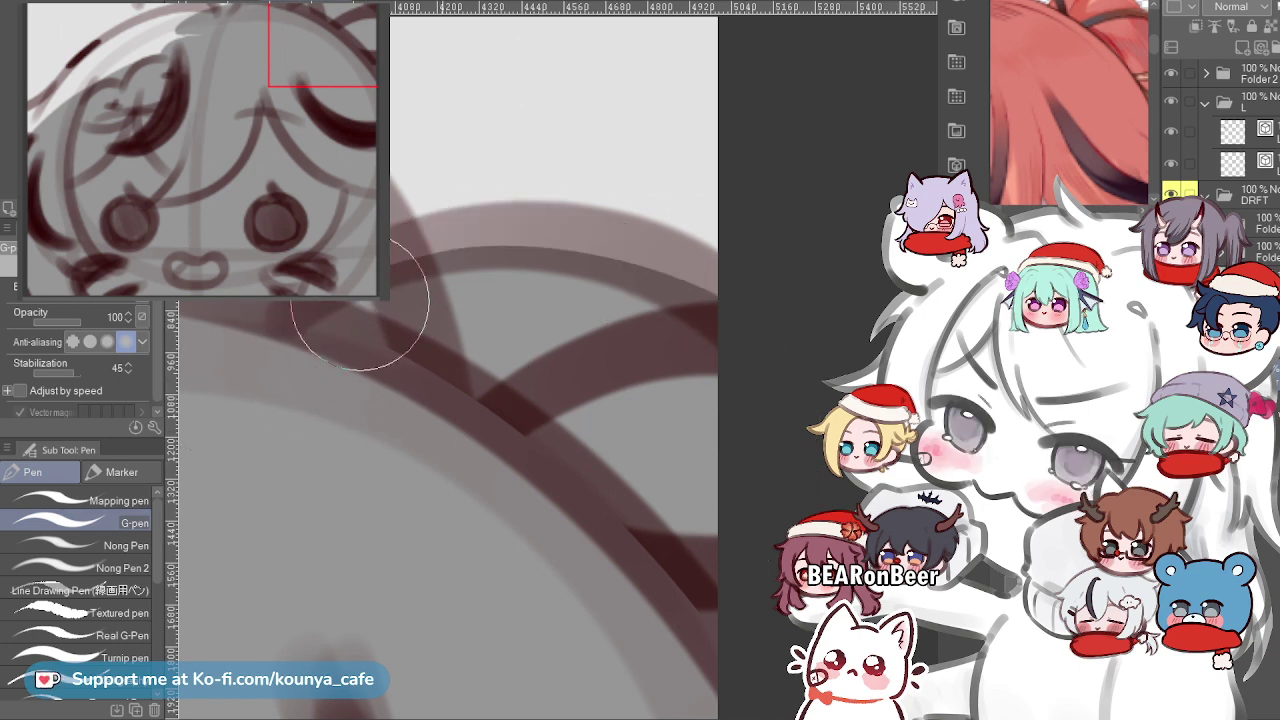
drag(360, 314, 679, 364)
key(ctrl+z)
mouse_move(271, 337)
mouse_down()
mouse_move(416, 254)
mouse_move(753, 435)
mouse_up()
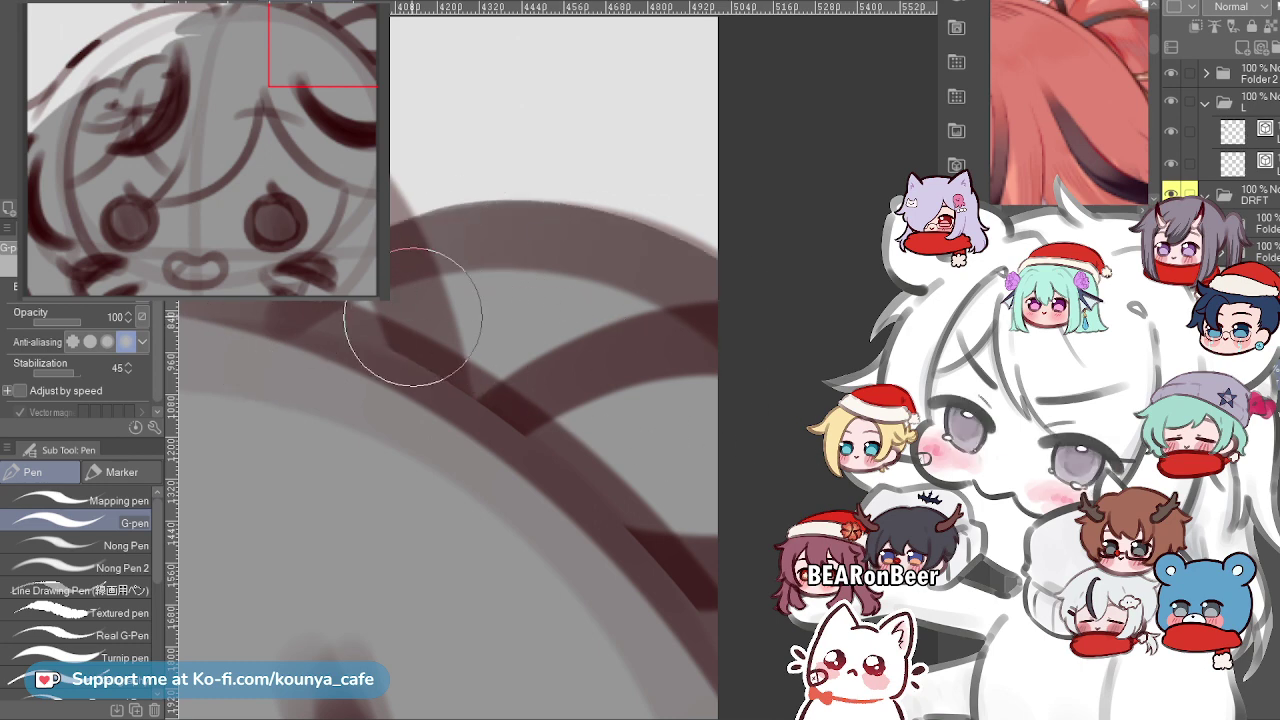
key(ctrl+z)
mouse_move(251, 358)
mouse_down()
mouse_move(527, 257)
mouse_move(728, 354)
mouse_up()
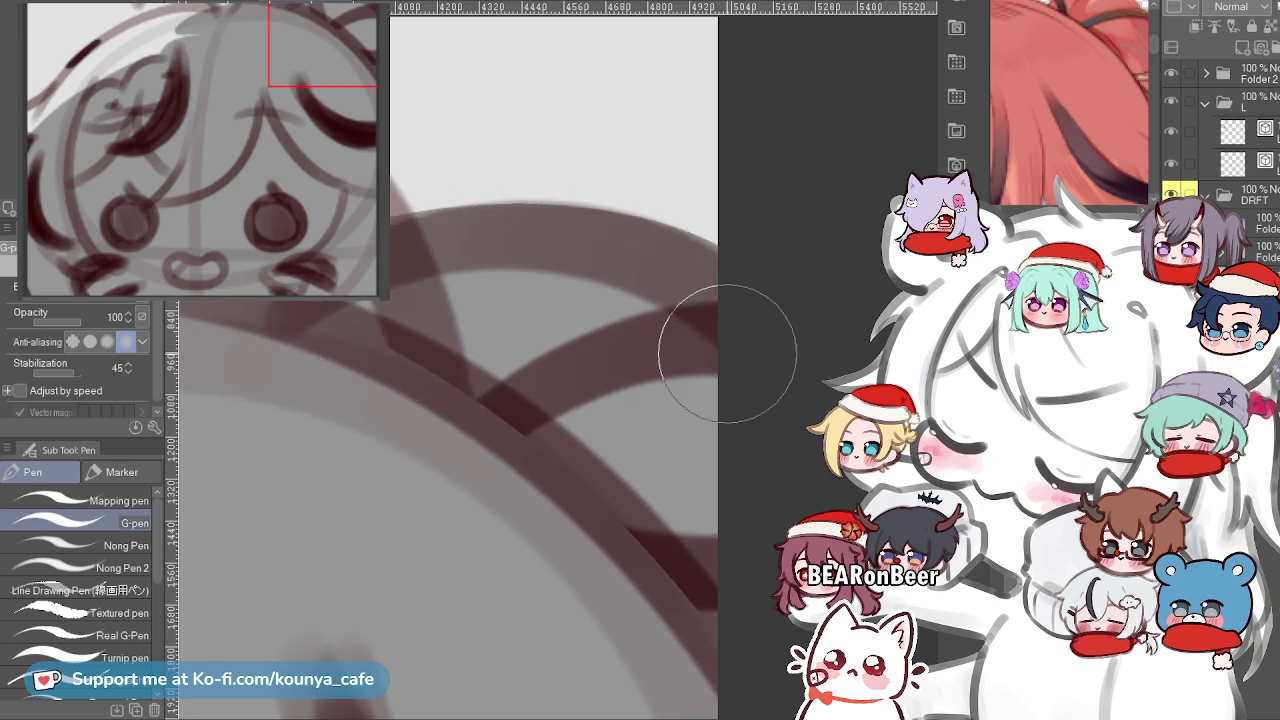
key(ctrl+z)
Extend the grey base toward the upper outline of the upper-right hair puff in one smooth stroke with a smaller G-pen.
key([)
drag(316, 318, 735, 322)
key(ctrl+z)
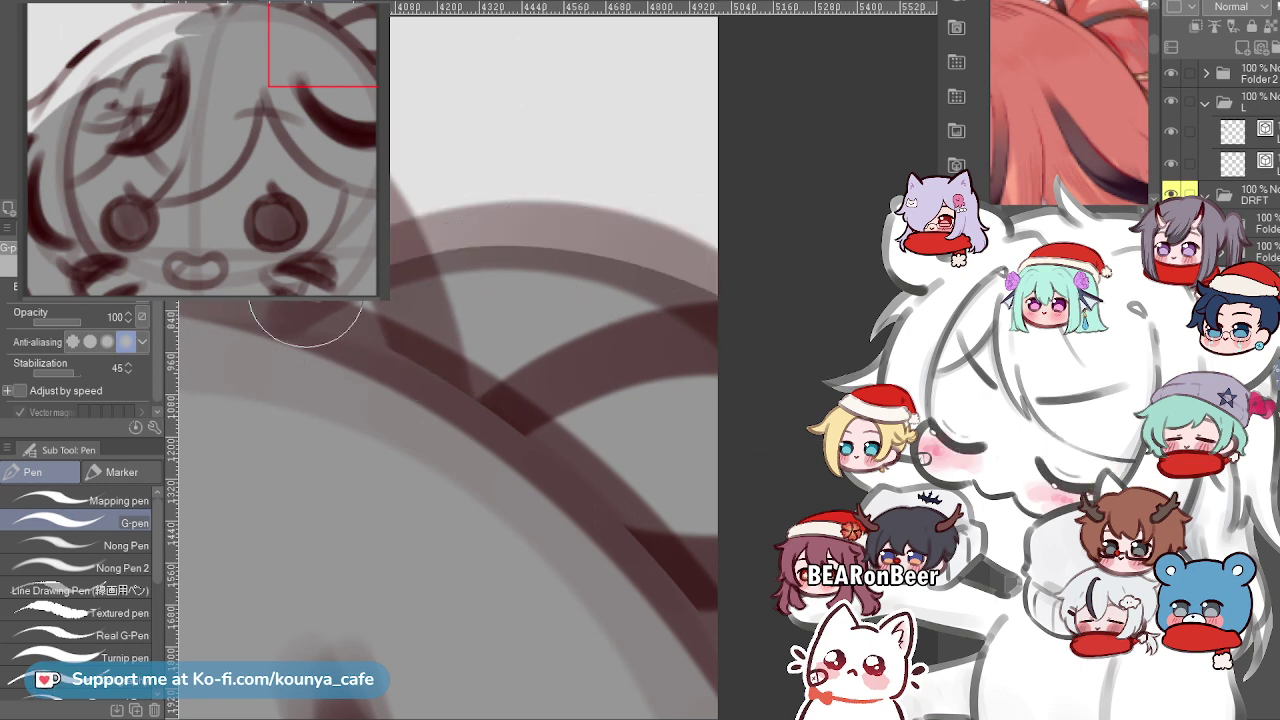
mouse_move(305, 318)
mouse_down()
mouse_move(491, 249)
mouse_move(700, 300)
mouse_up()
key(ctrl+z)
mouse_move(286, 334)
mouse_down()
mouse_move(636, 278)
mouse_move(785, 365)
mouse_up()
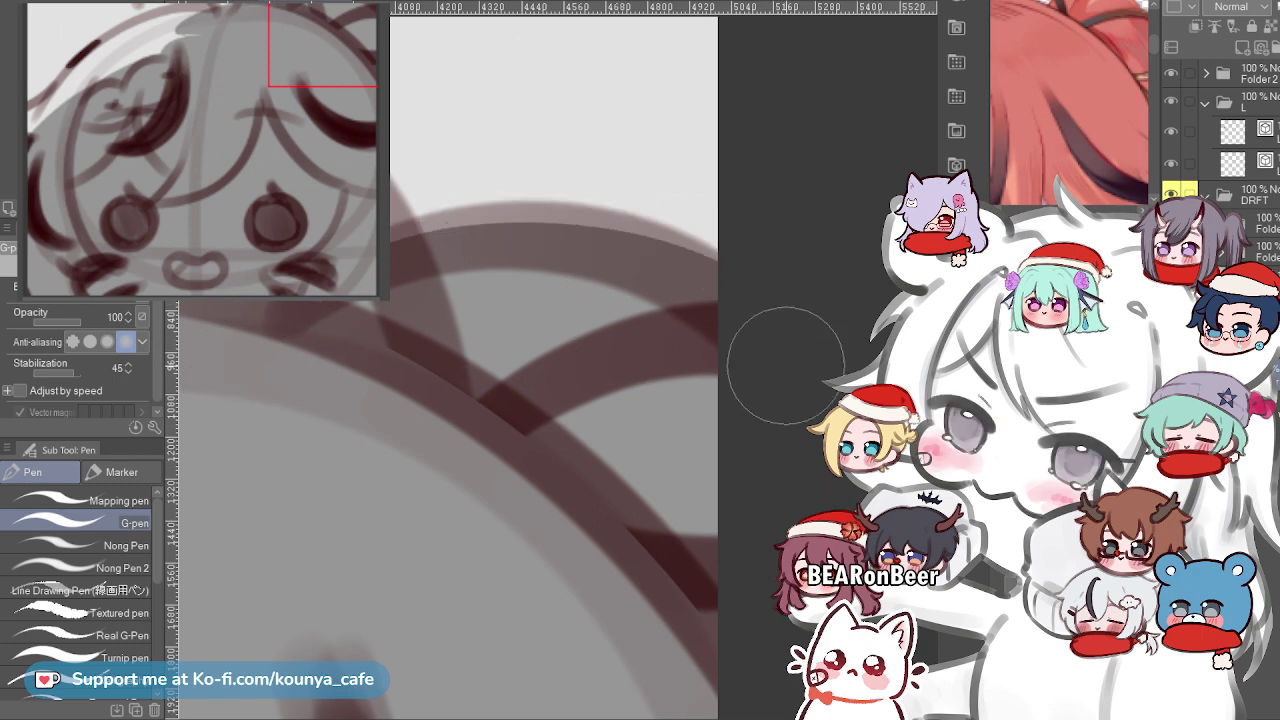
key(ctrl+z)
drag(468, 250, 700, 300)
key(ctrl+z)
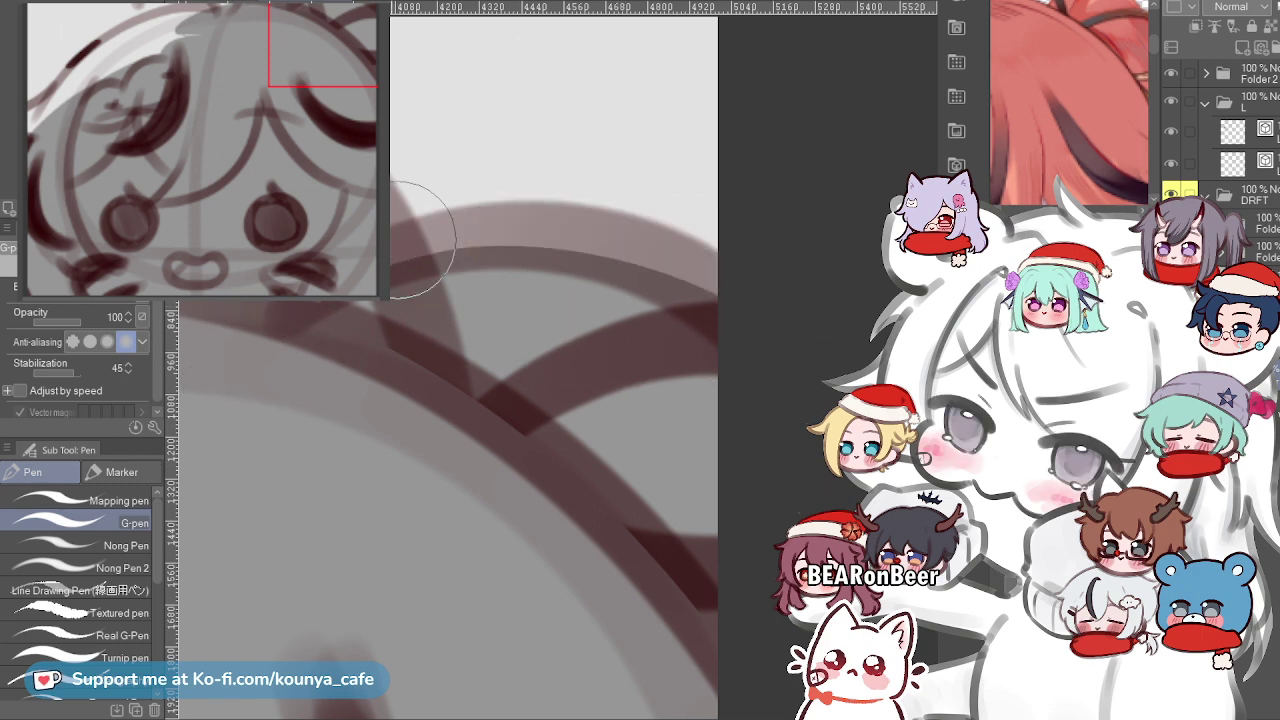
drag(329, 309, 672, 273)
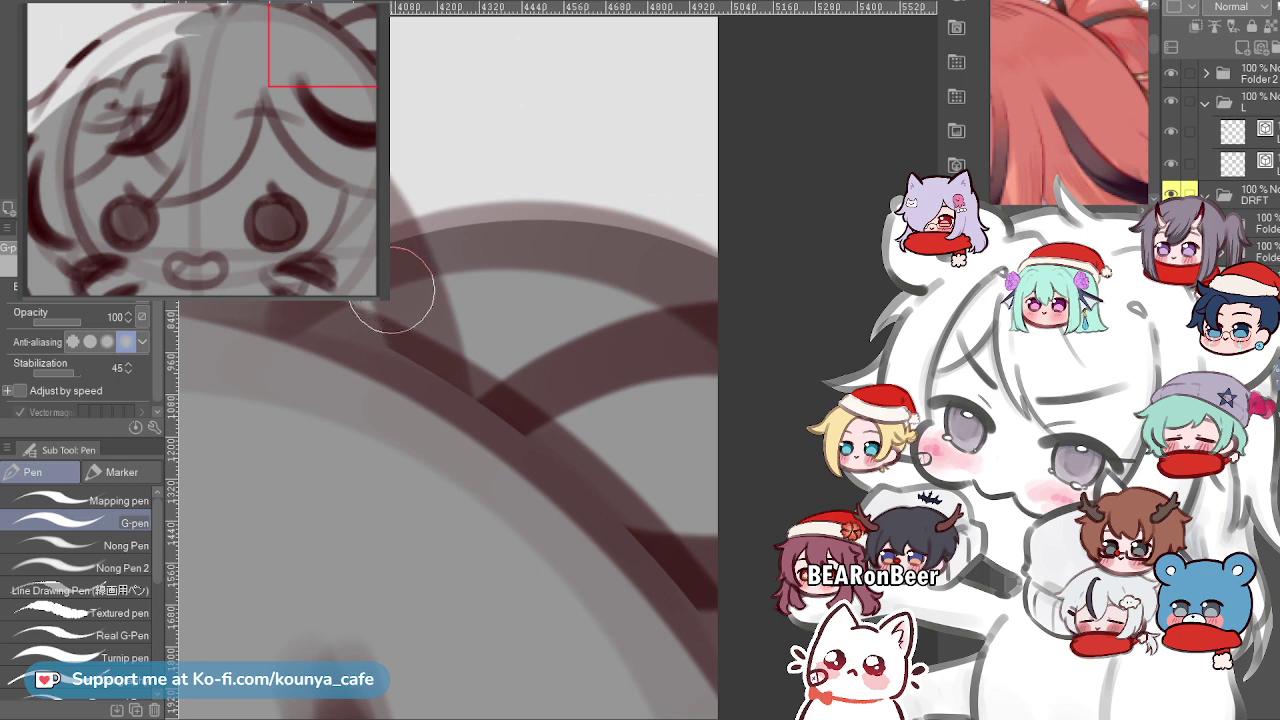
Refine the grey edge where the upper-right hair puff meets the head and along the puff's outer curve.
scroll(391, 290, down, 2)
scroll(391, 290, up, 3)
drag(391, 290, 365, 342)
key(ctrl+z)
drag(251, 391, 602, 321)
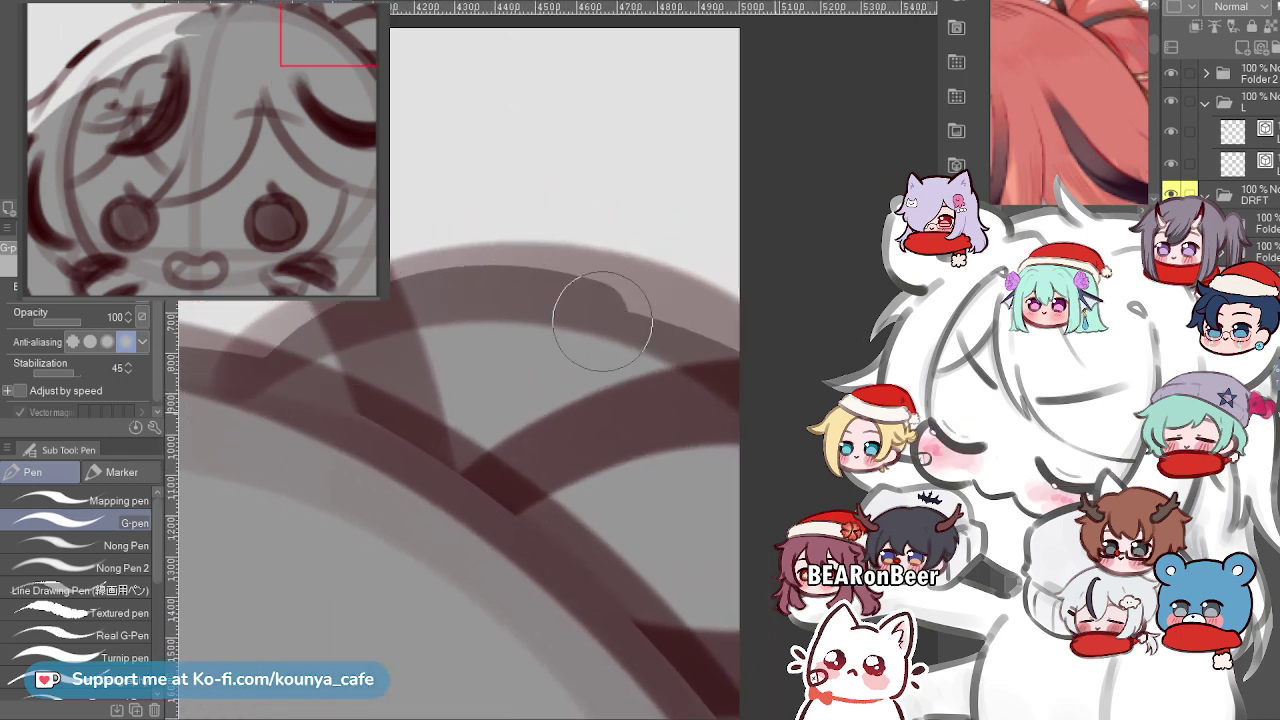
key(ctrl+z)
drag(332, 342, 726, 380)
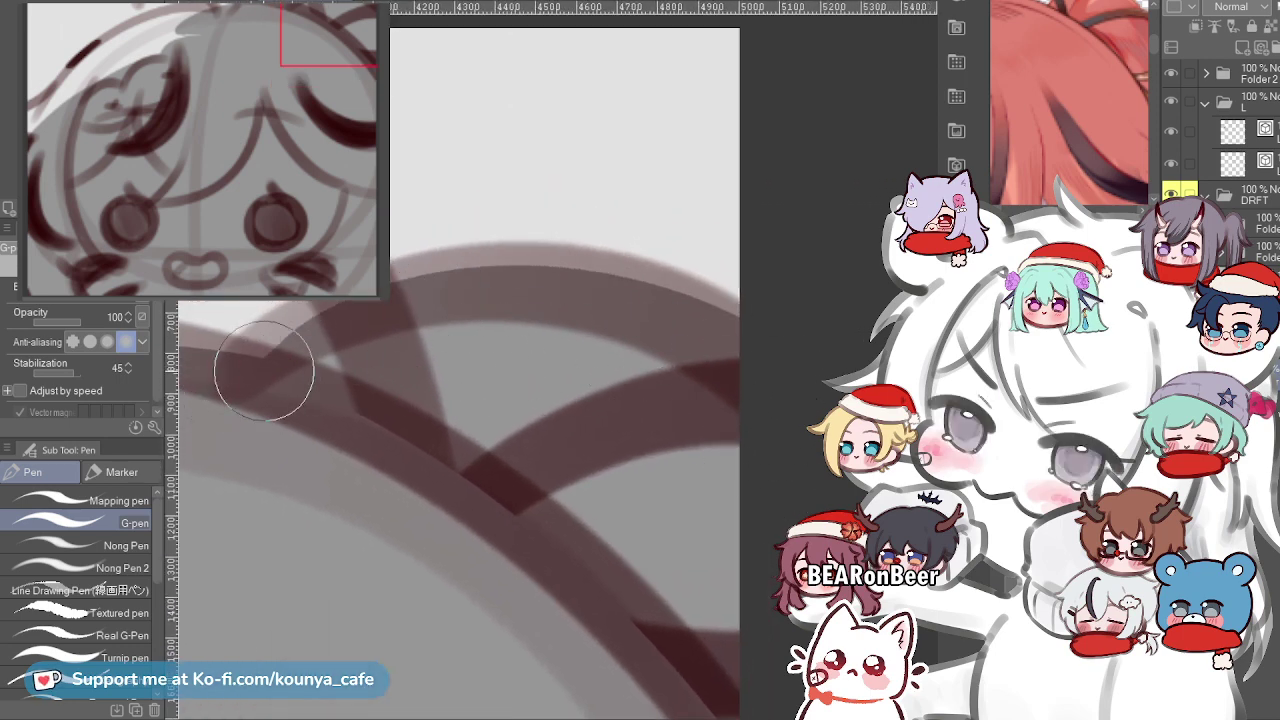
key(ctrl+z)
mouse_move(246, 371)
mouse_down()
mouse_move(604, 319)
mouse_move(757, 485)
mouse_up()
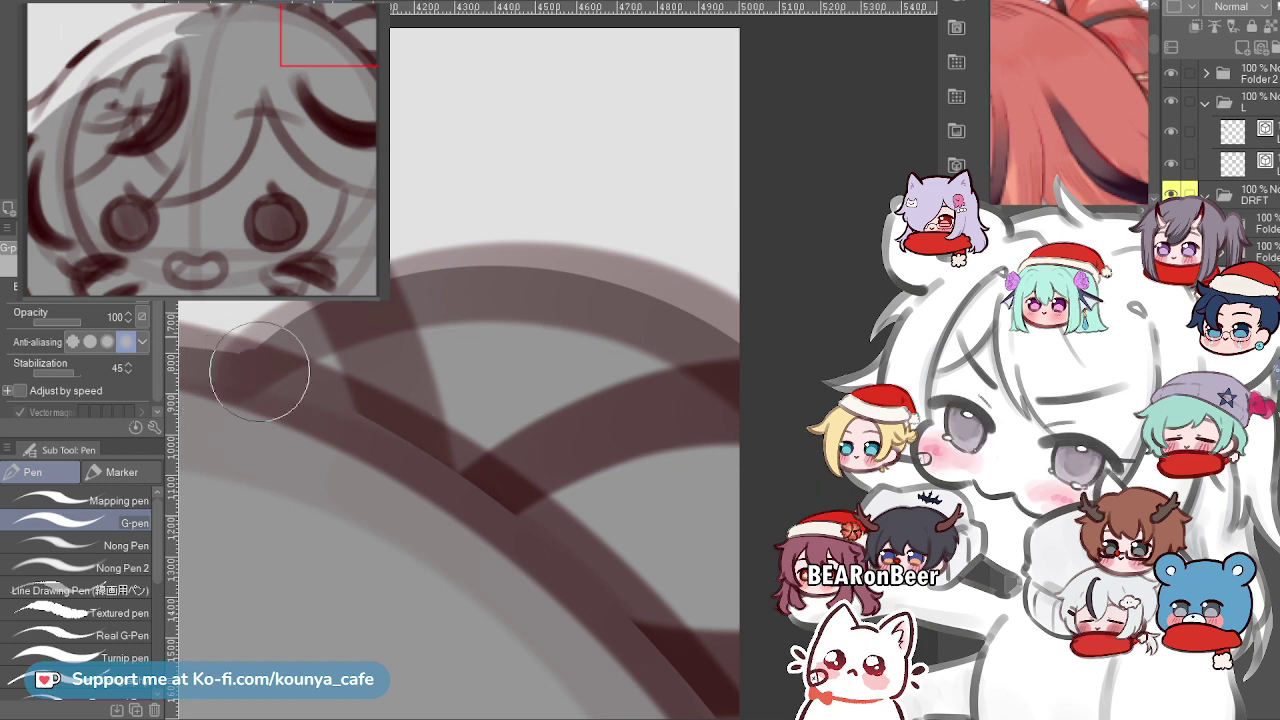
drag(350, 330, 794, 386)
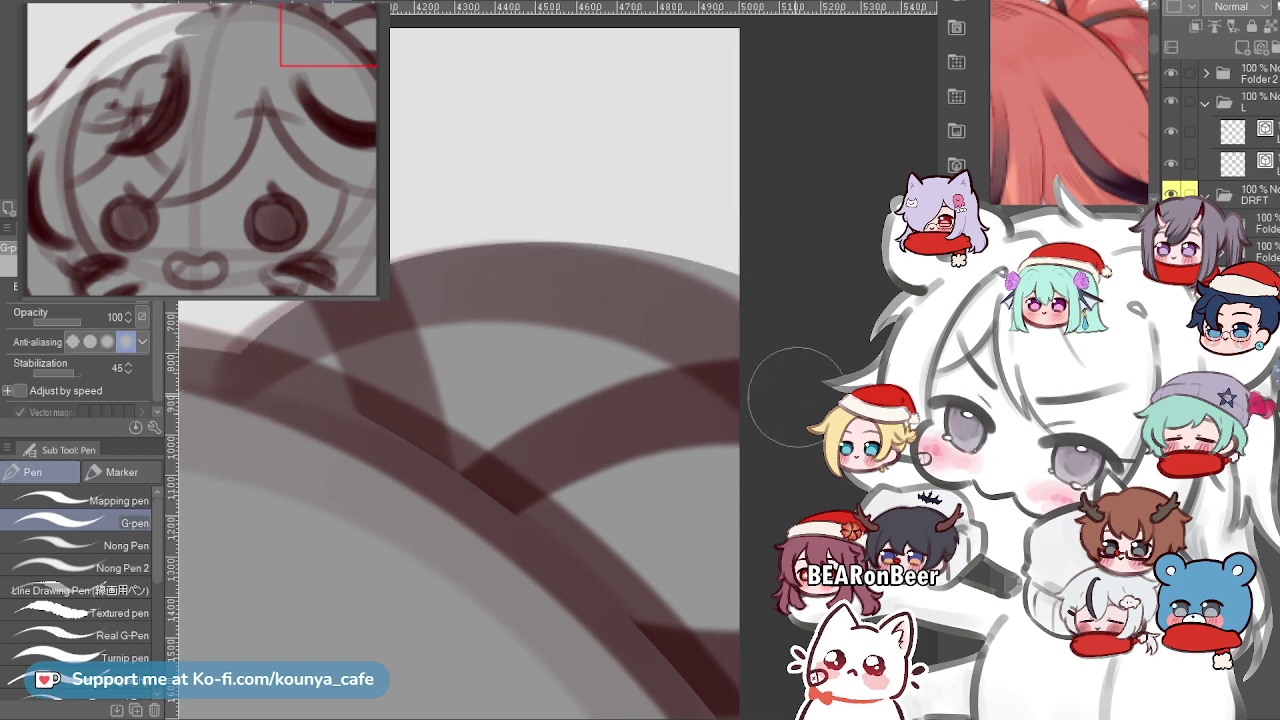
key(ctrl+z)
drag(340, 338, 711, 374)
key(ctrl+z)
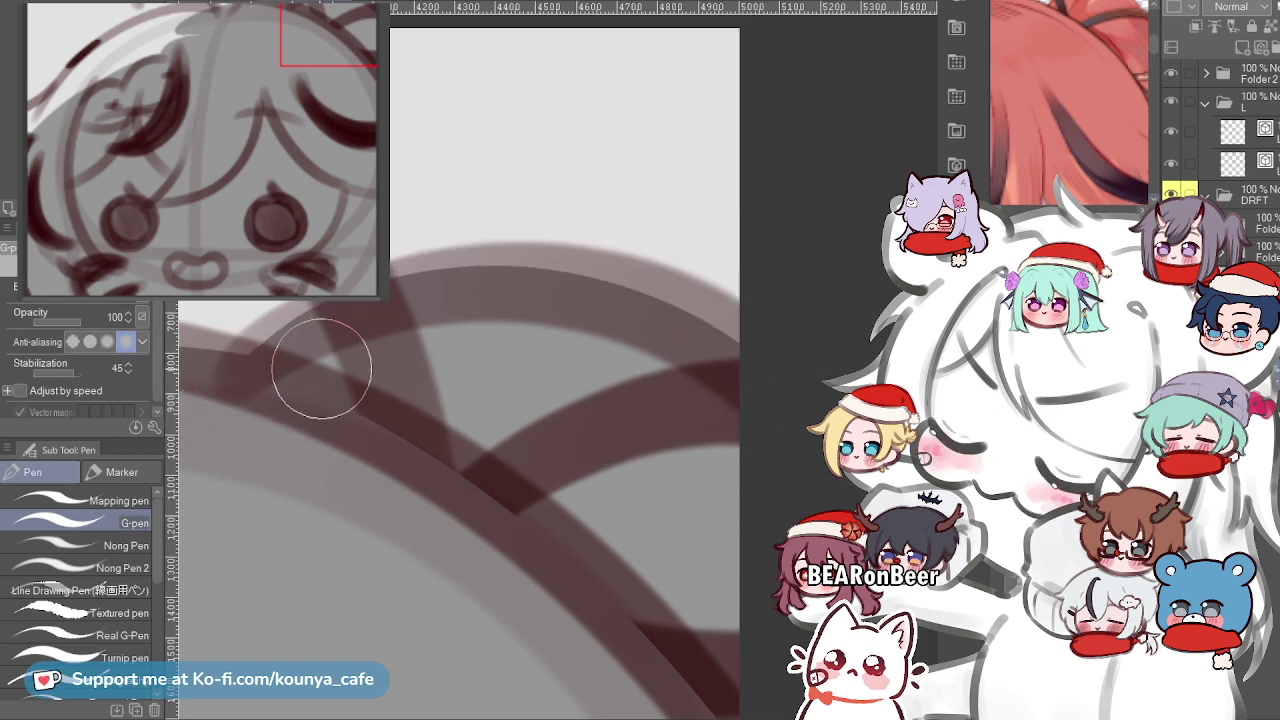
drag(401, 320, 686, 367)
Extend the grey base over the upper-left side of the crown, closing most of the gap to the head outline.
scroll(686, 367, down, 6)
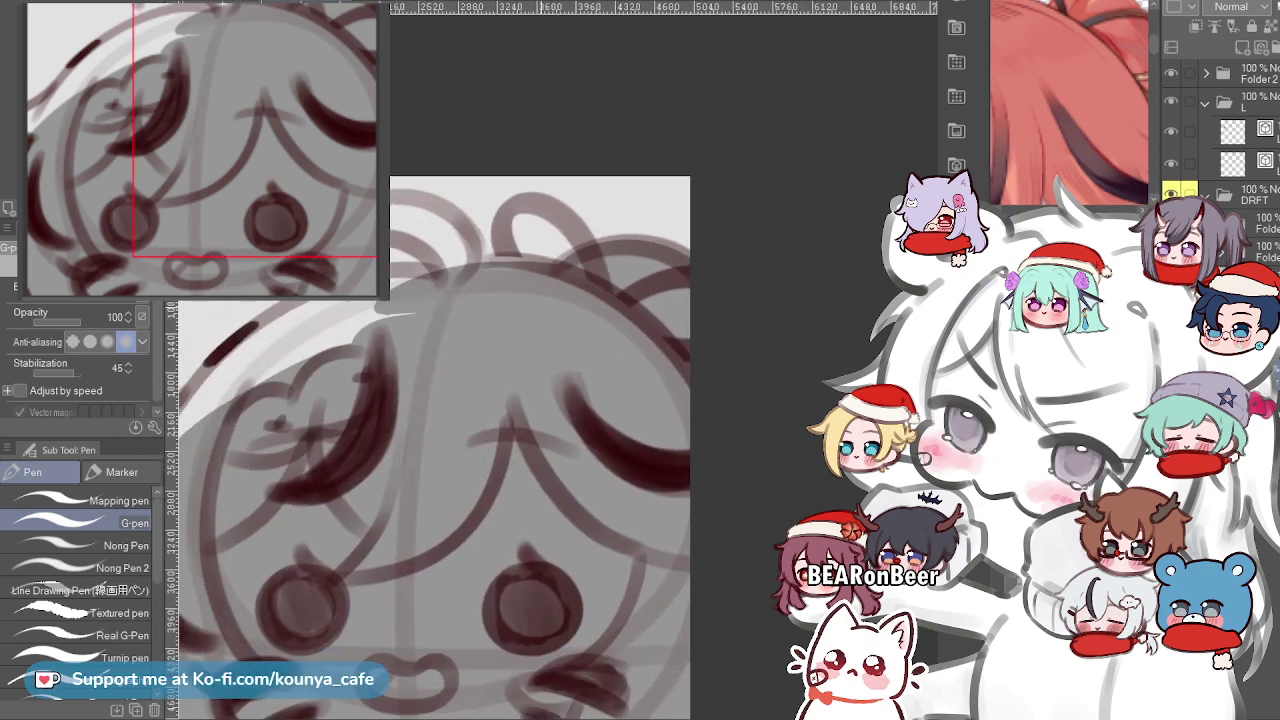
scroll(603, 304, up, 6)
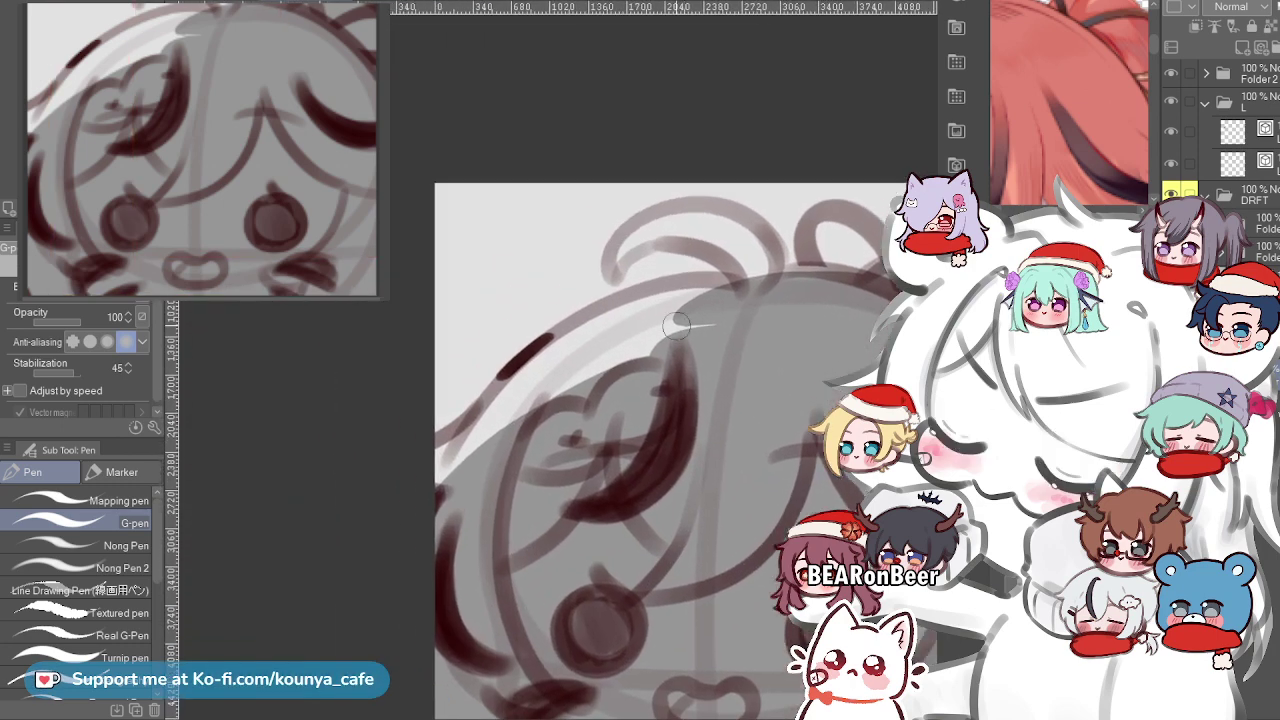
drag(800, 279, 523, 420)
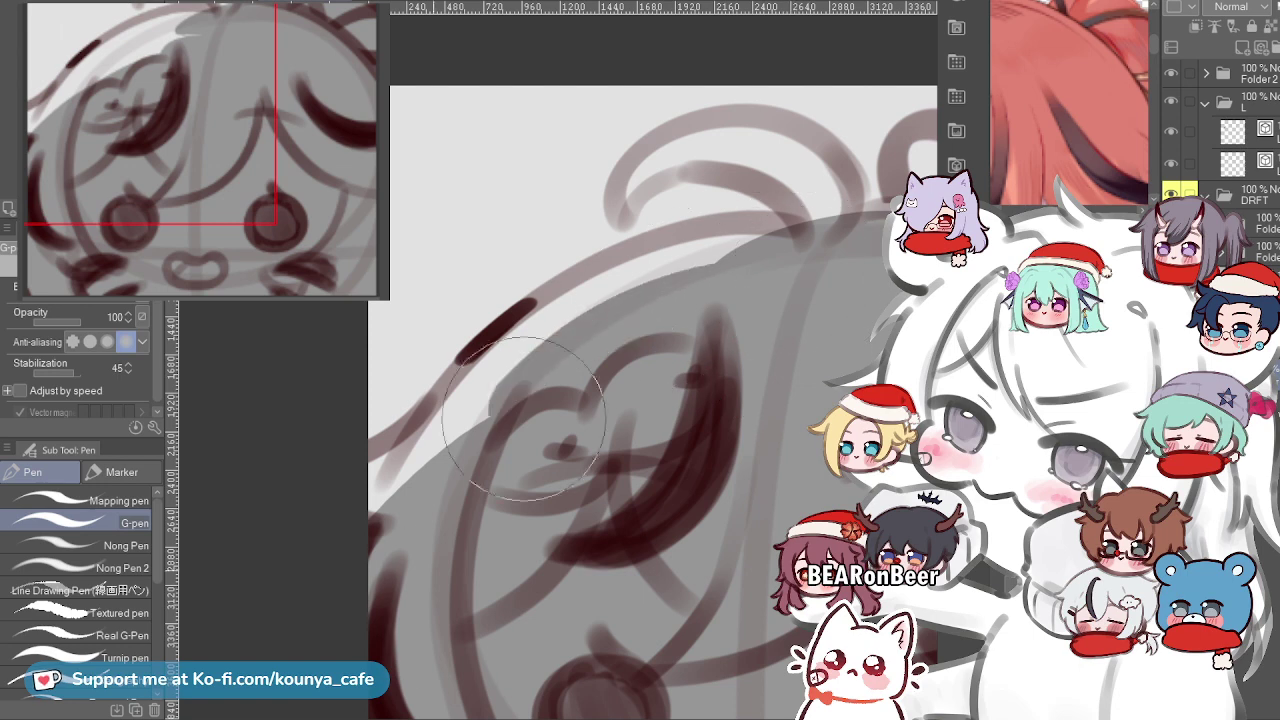
key(ctrl+z)
mouse_move(784, 279)
mouse_down()
mouse_move(706, 291)
mouse_move(423, 586)
mouse_up()
key(ctrl+z)
mouse_move(796, 268)
mouse_down()
mouse_move(631, 317)
mouse_move(498, 483)
mouse_up()
drag(698, 322, 766, 259)
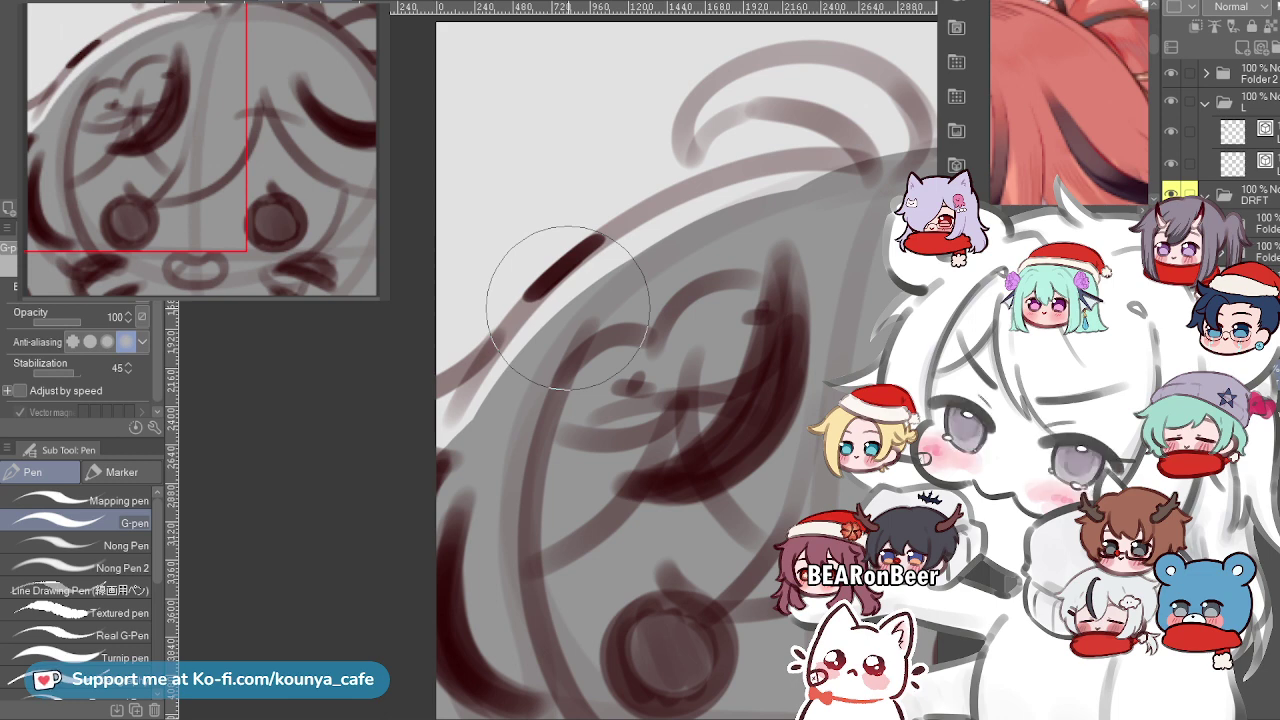
Bring the grey base out to the sketched upper-left head outline and even its edge with a smaller G-pen.
scroll(746, 345, down, 3)
scroll(785, 280, up, 3)
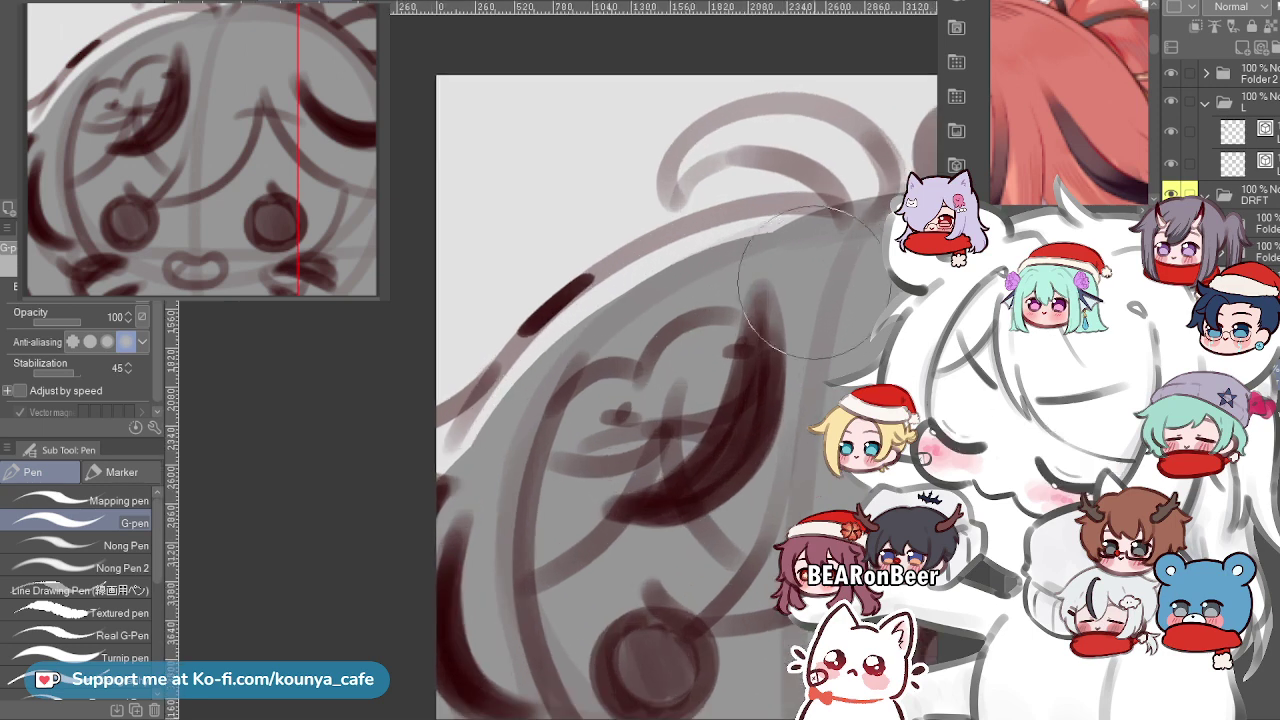
drag(870, 245, 500, 480)
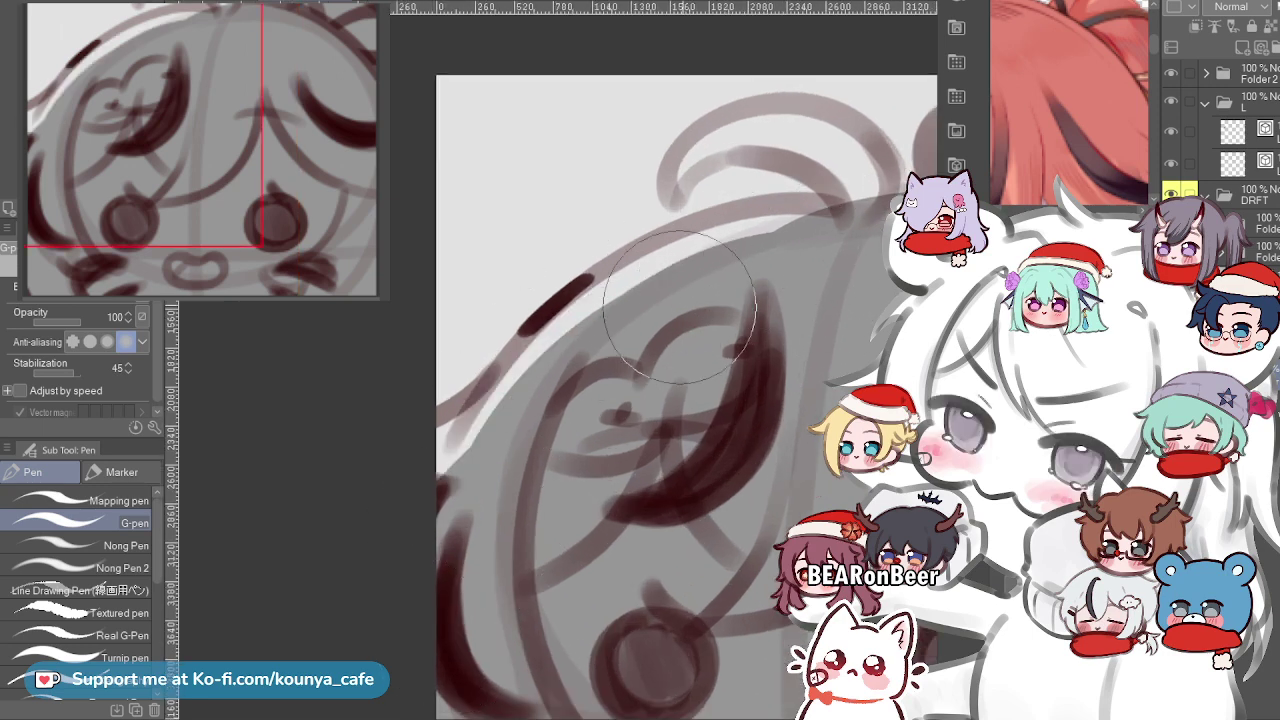
scroll(843, 215, up, 1)
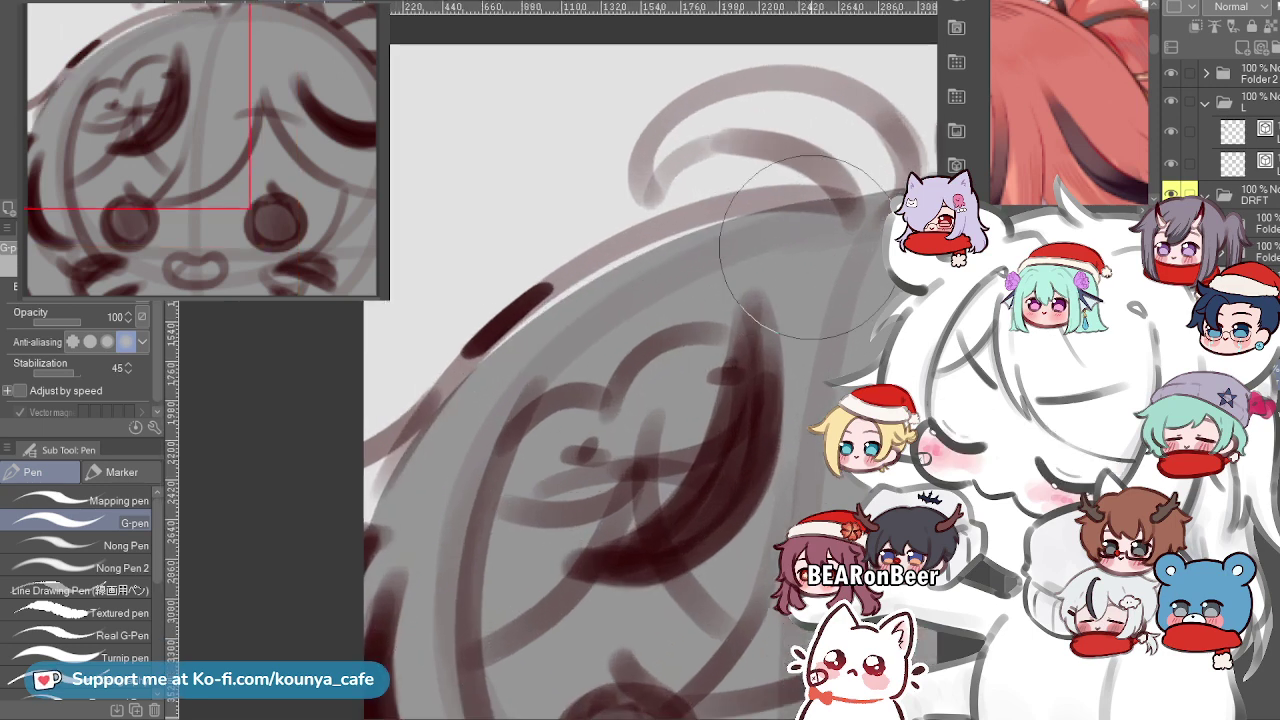
key([)
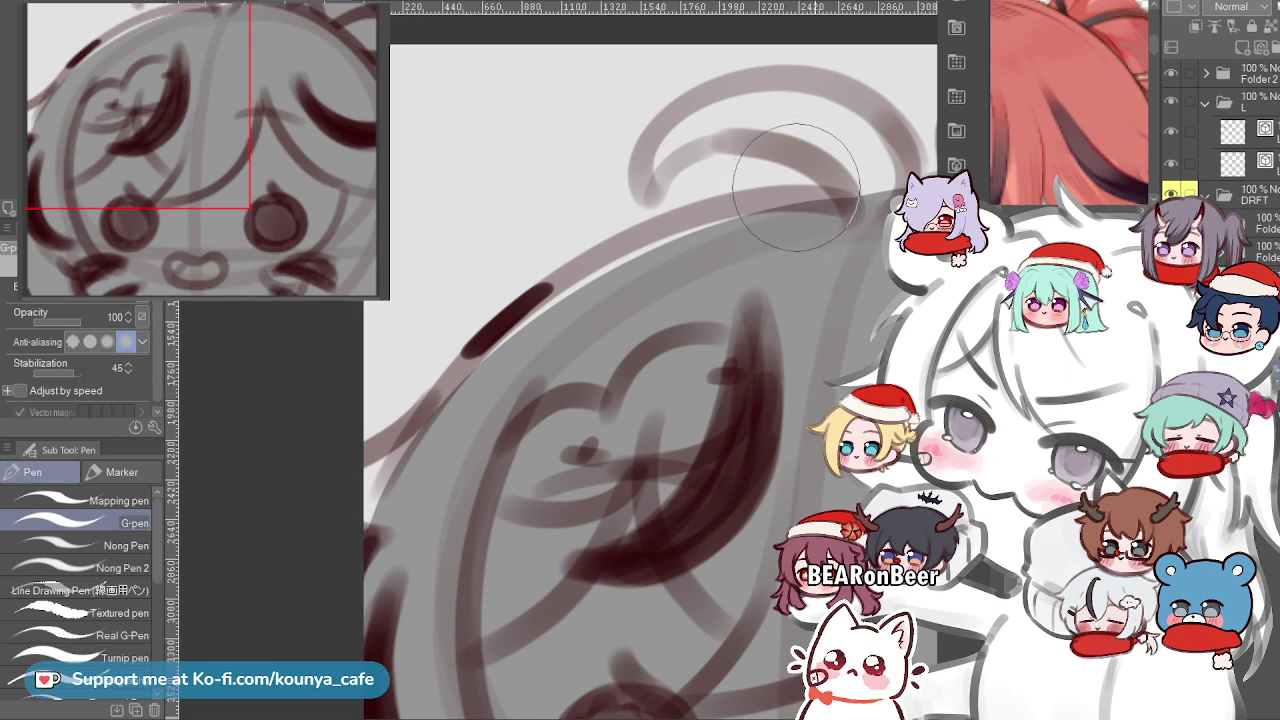
scroll(833, 245, down, 1)
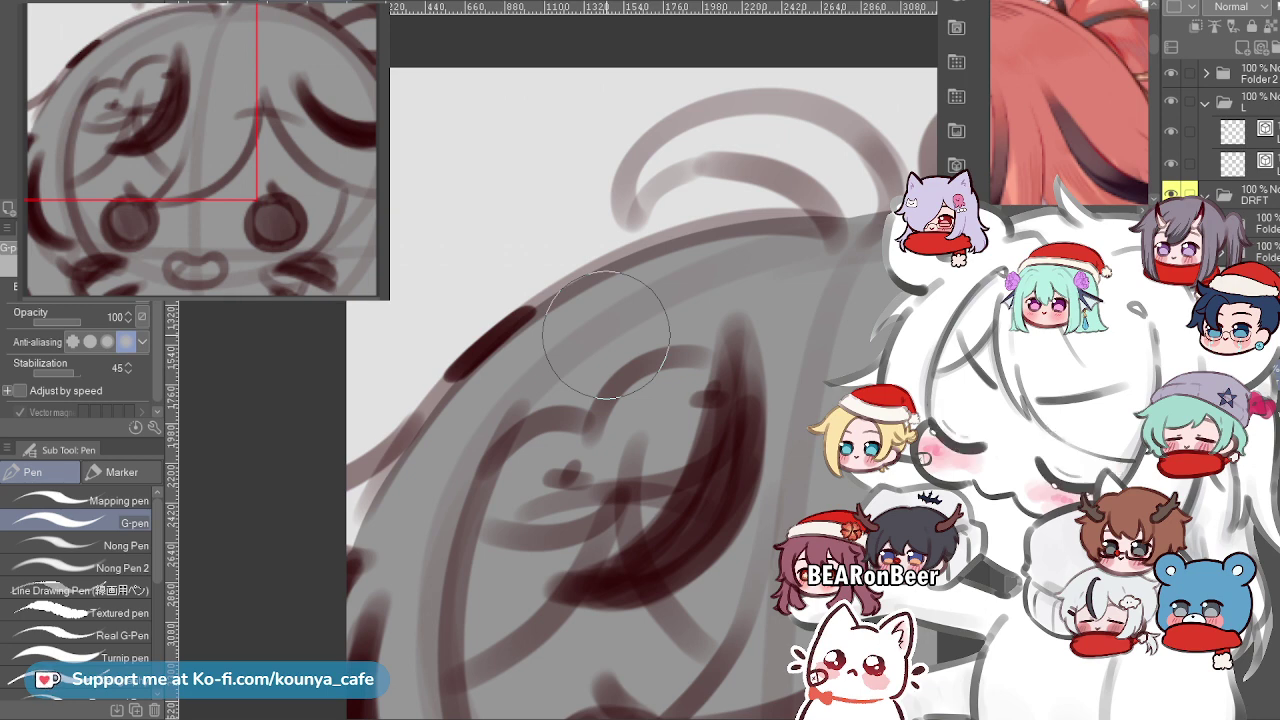
Fill grey beneath the flared hair on the left edge of the head, below the dark outline accent.
scroll(683, 265, down, 3)
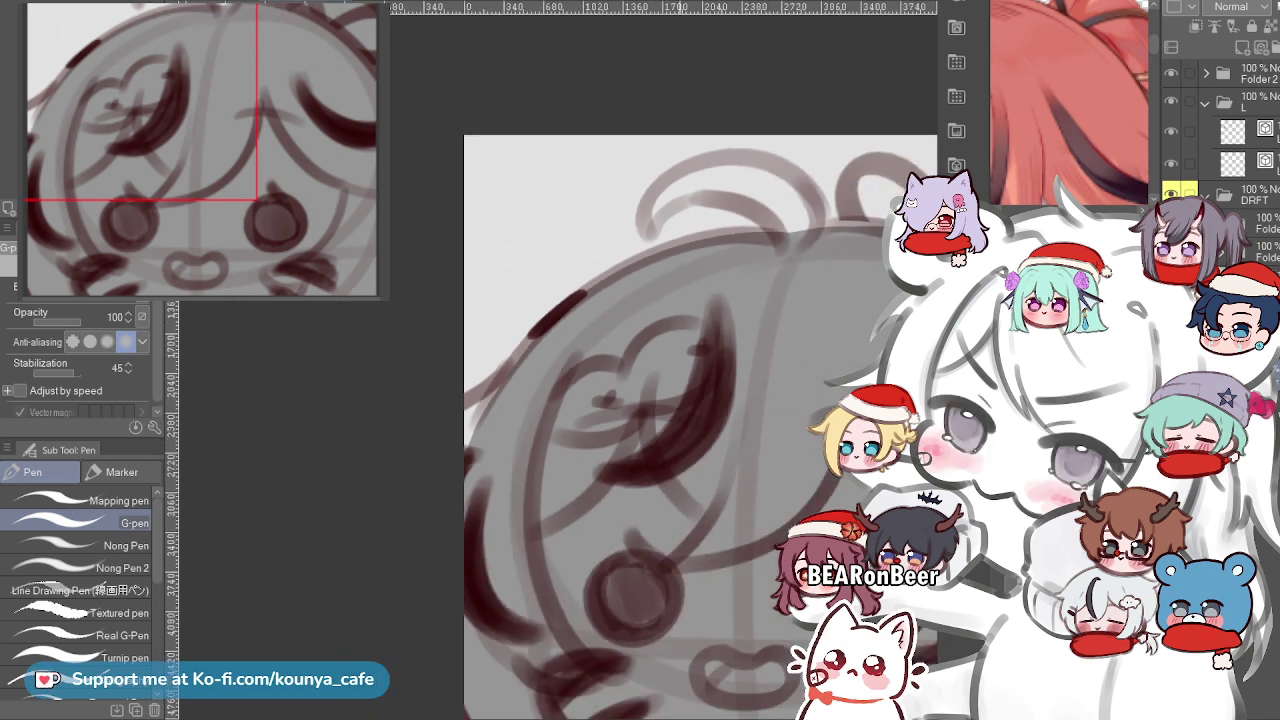
scroll(680, 262, up, 1)
scroll(650, 310, up, 3)
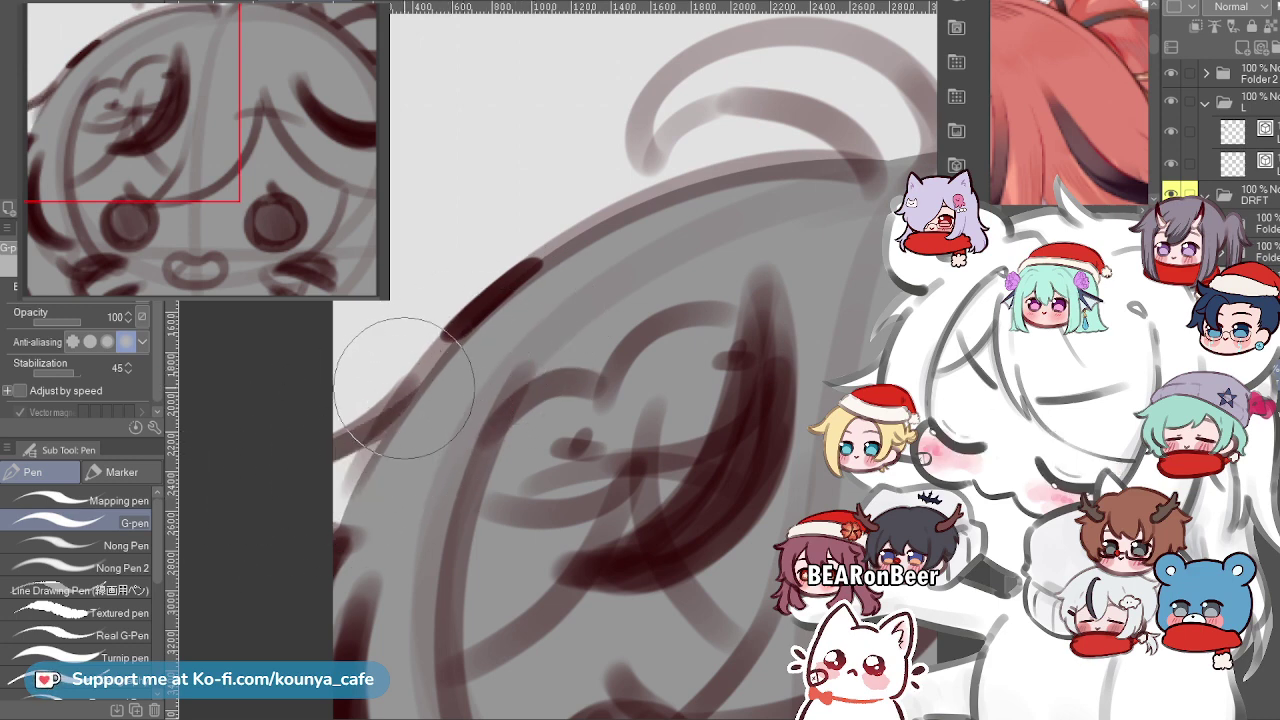
scroll(428, 314, up, 1)
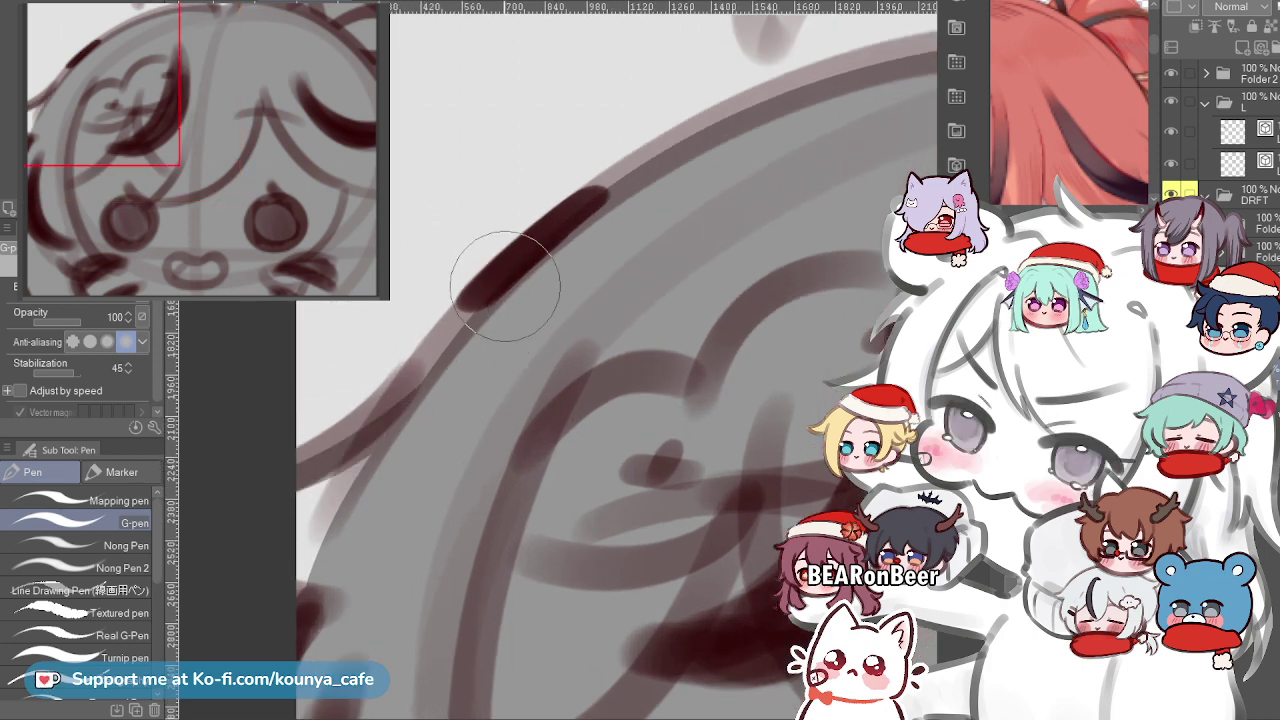
drag(510, 338, 598, 204)
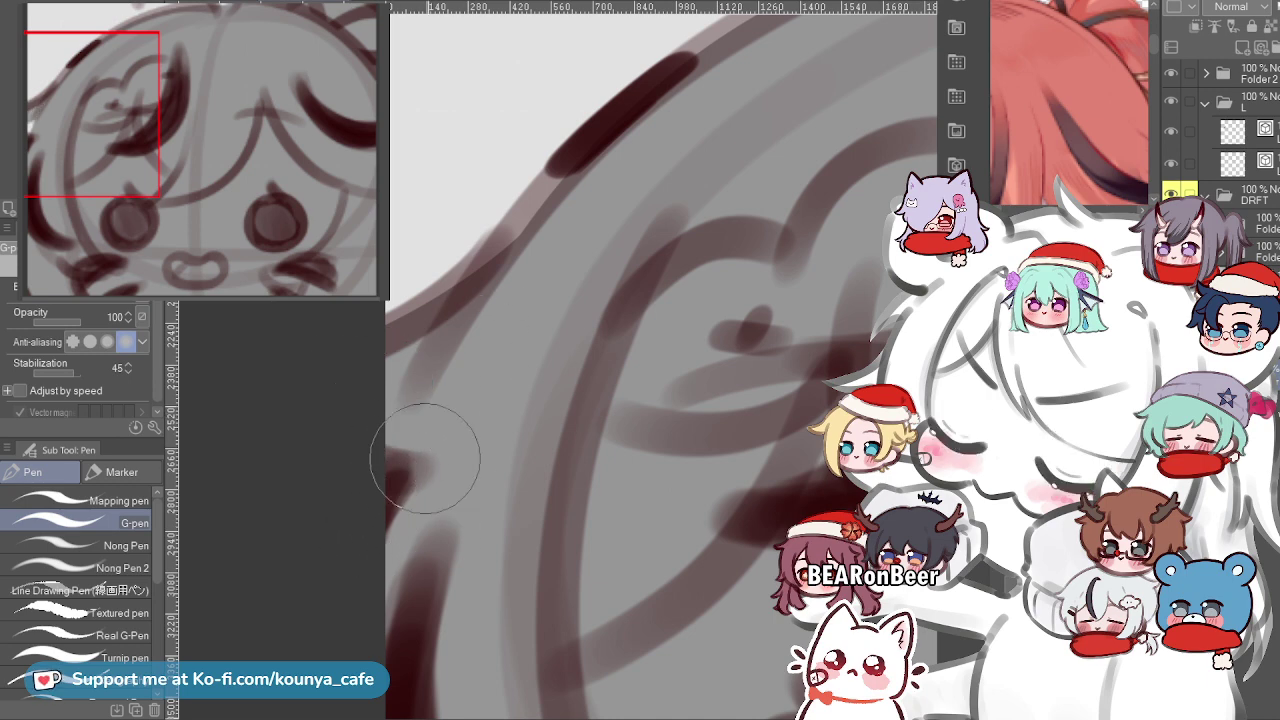
Paint the grey base along the large hair loop above the crown, from its left tip down to the head.
scroll(404, 475, down, 4)
scroll(362, 462, up, 5)
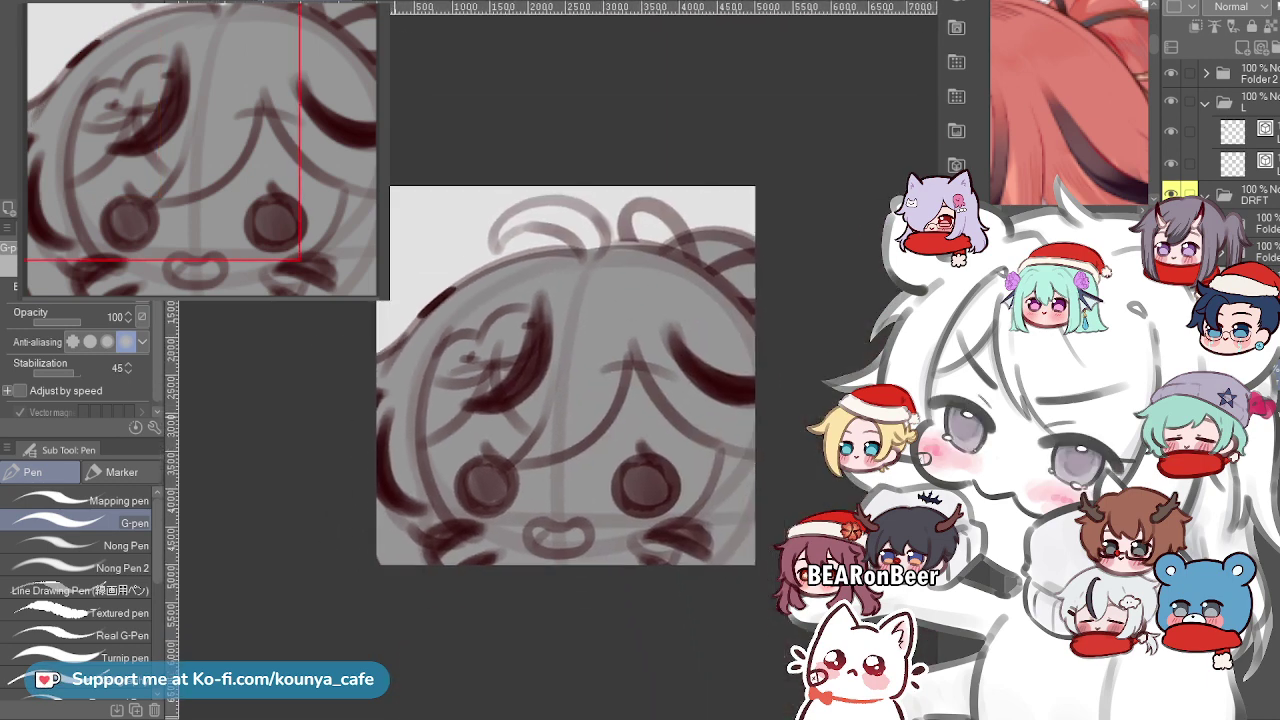
scroll(362, 462, down, 3)
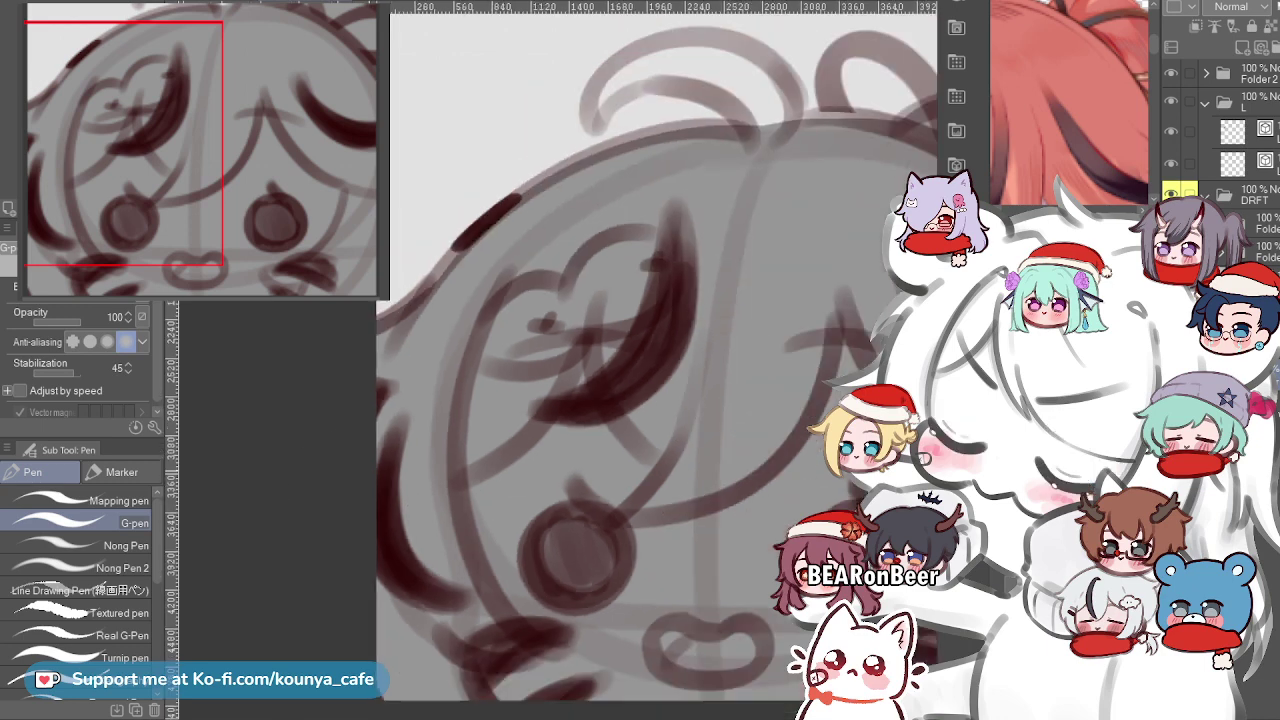
scroll(557, 268, down, 2)
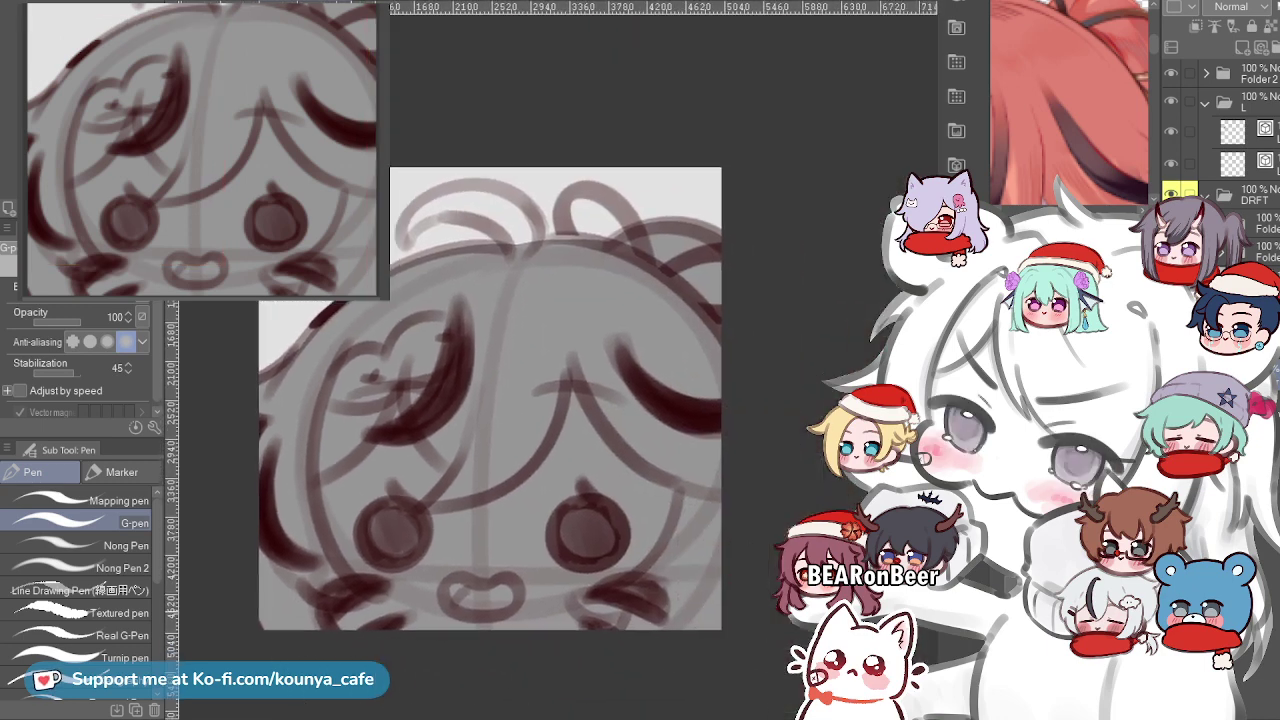
scroll(548, 300, up, 5)
scroll(540, 350, up, 2)
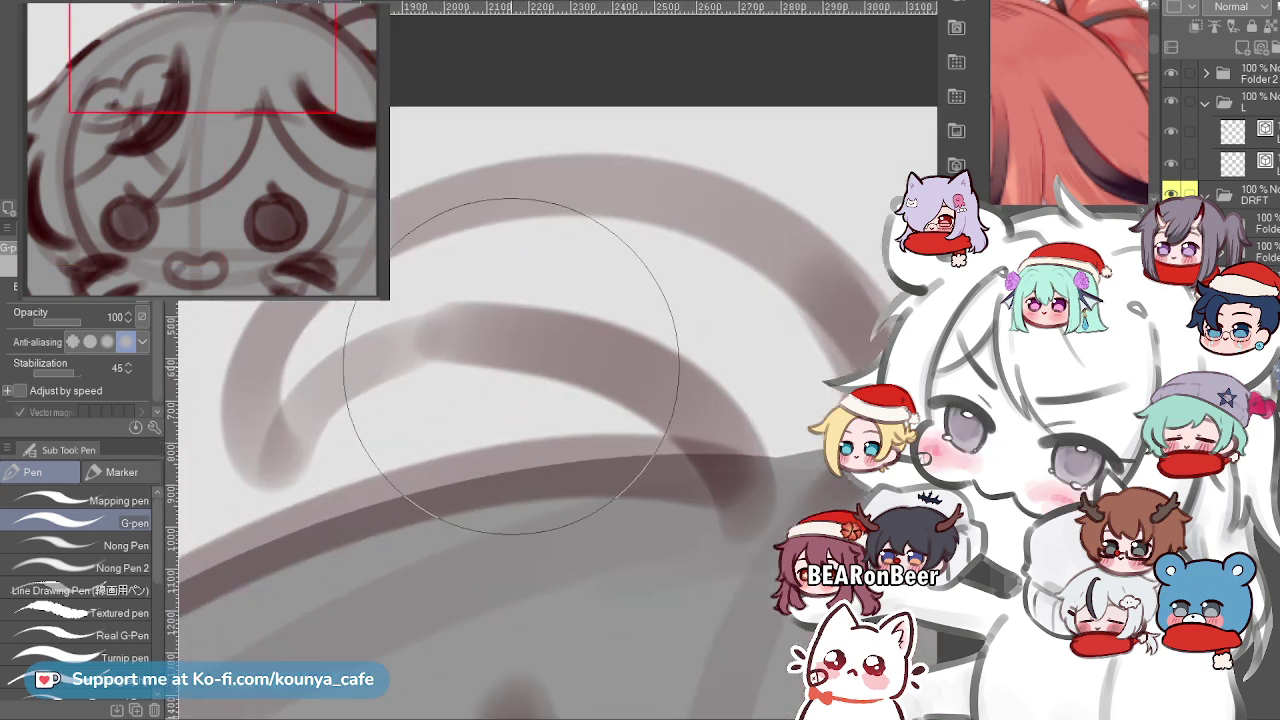
scroll(310, 325, down, 1)
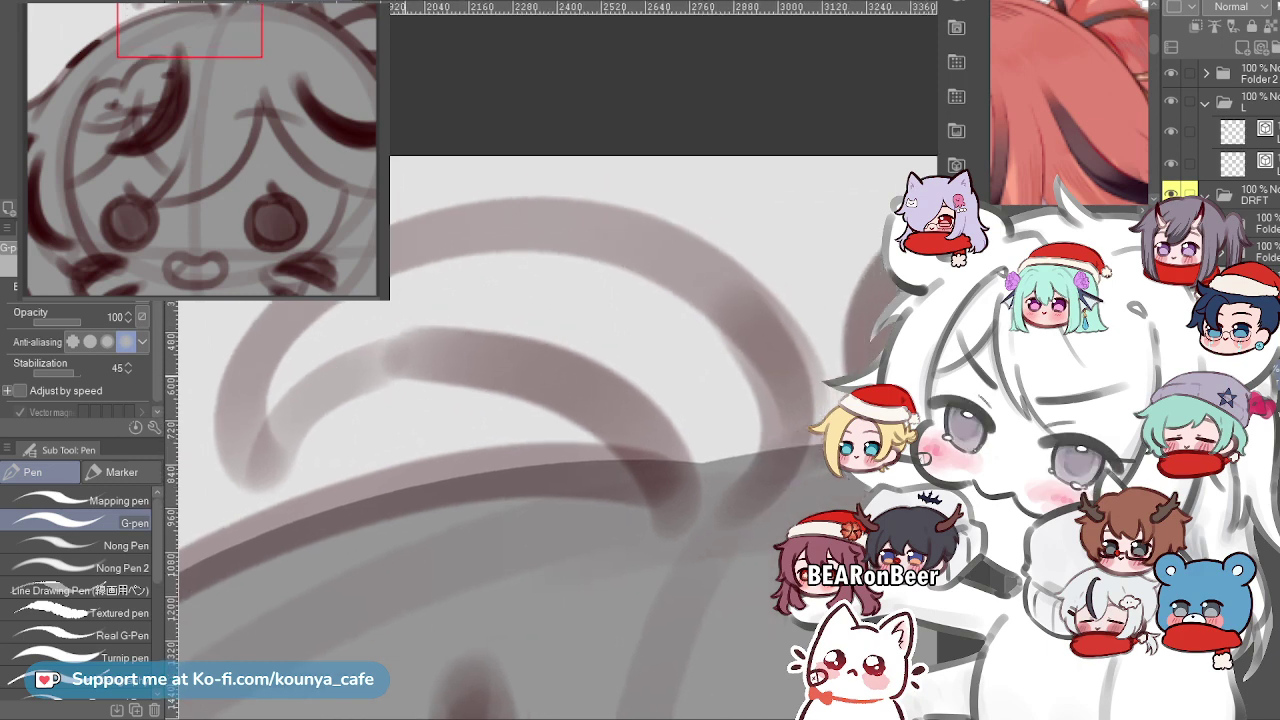
mouse_move(243, 460)
mouse_down()
mouse_move(346, 293)
mouse_move(731, 358)
mouse_move(733, 406)
mouse_up()
key(ctrl+z)
mouse_move(258, 471)
mouse_down()
mouse_move(318, 276)
mouse_move(598, 214)
mouse_move(765, 430)
mouse_up()
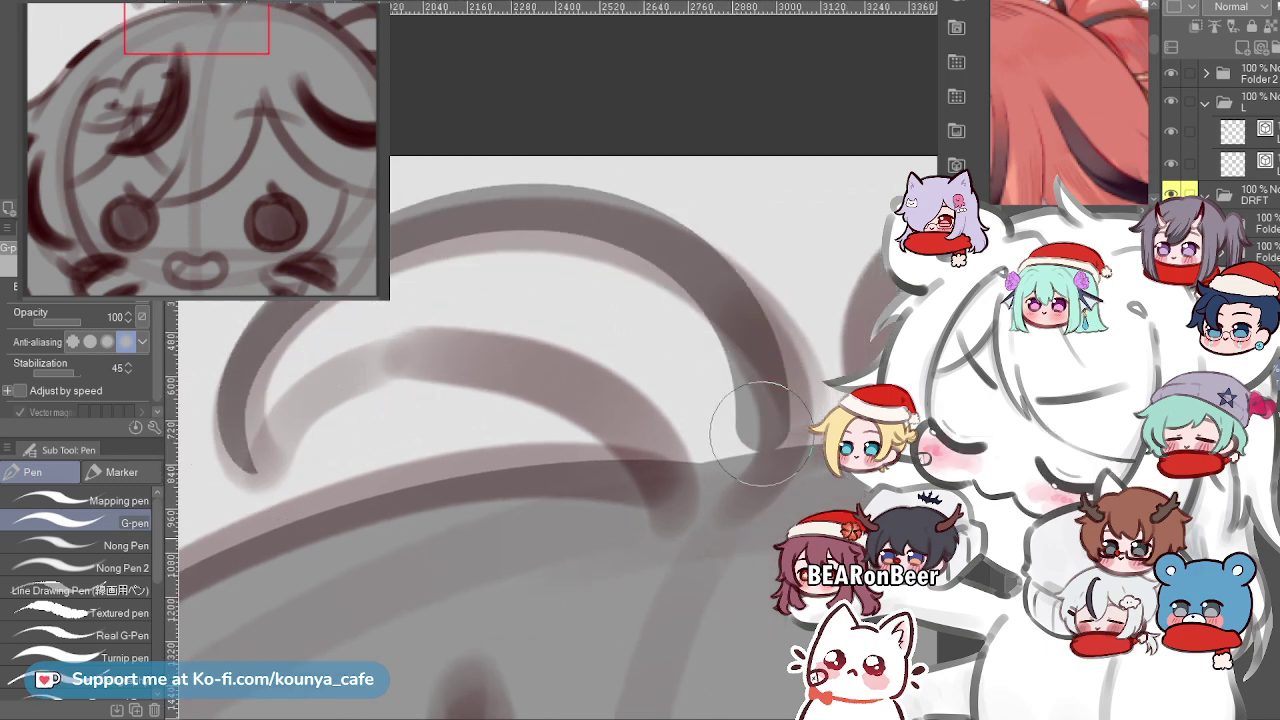
key(ctrl+z)
mouse_move(245, 405)
mouse_down()
mouse_move(341, 292)
mouse_move(681, 234)
mouse_move(770, 440)
mouse_up()
key(ctrl+z)
drag(327, 398, 315, 405)
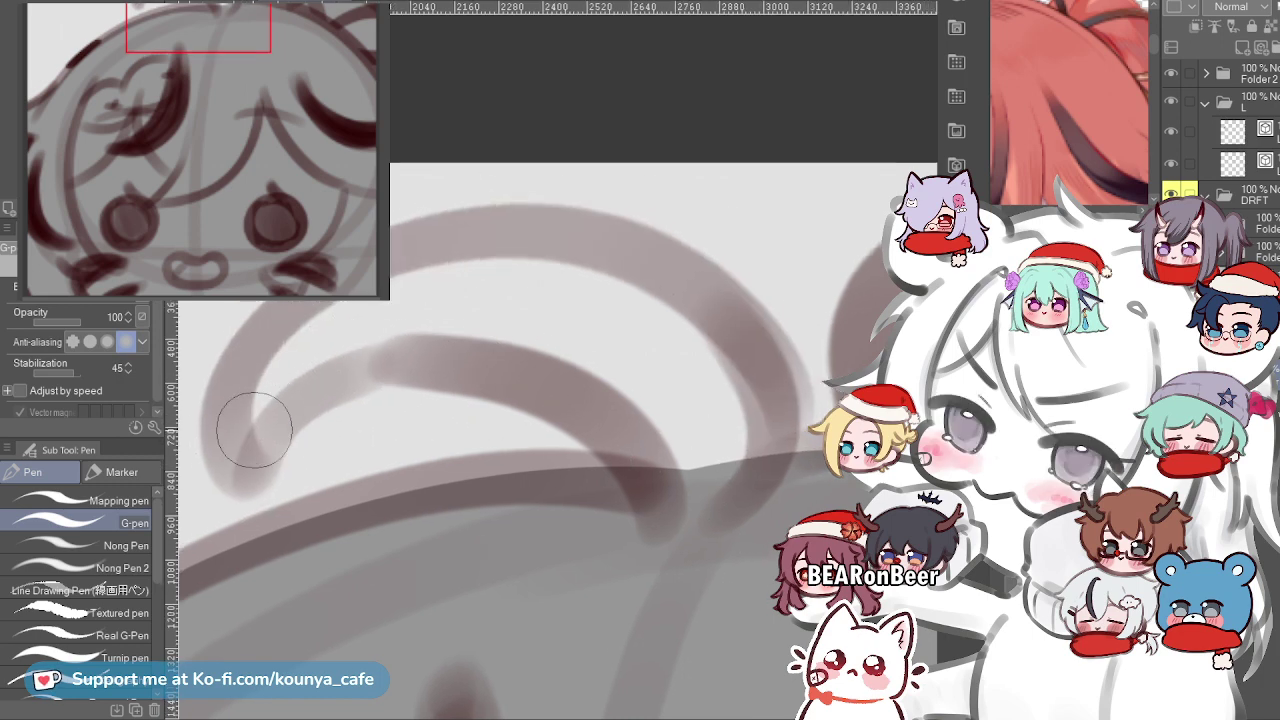
mouse_move(230, 412)
mouse_down()
mouse_move(394, 259)
mouse_move(735, 375)
mouse_move(715, 460)
mouse_up()
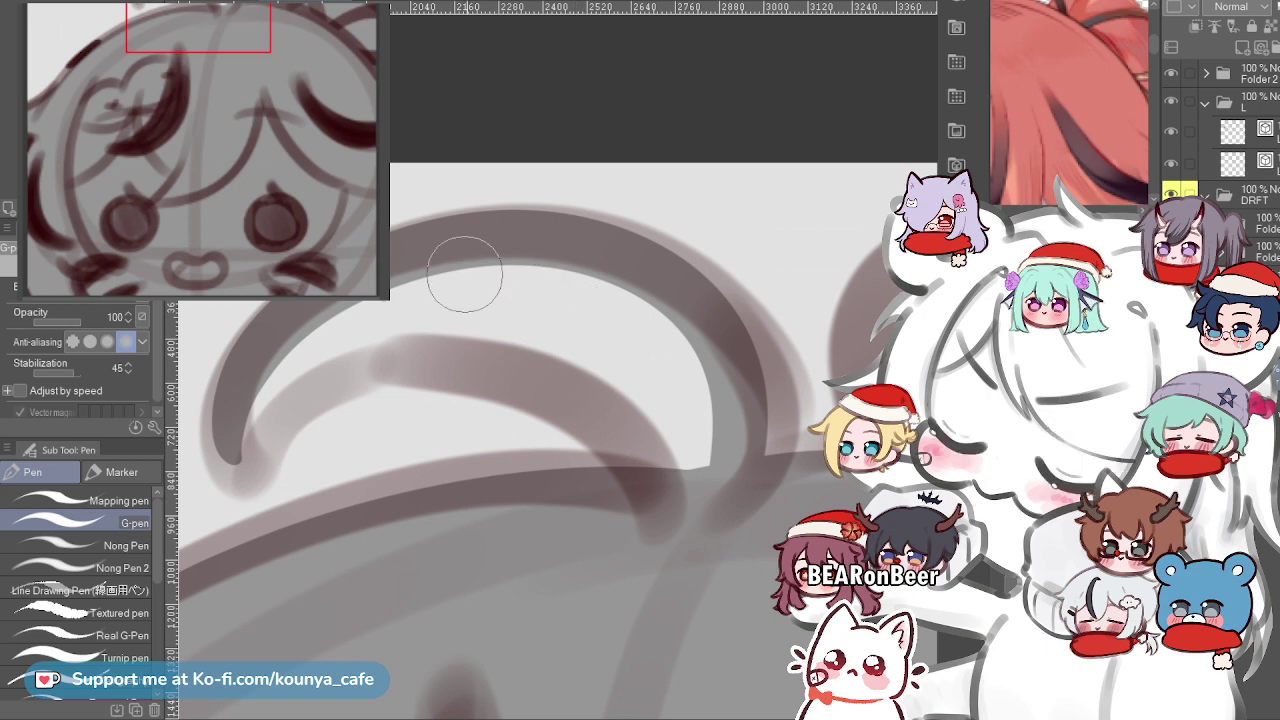
Thicken the right side of the large hair loop with grey, following its outer curve down toward the head.
drag(592, 248, 738, 365)
scroll(836, 371, up, 2)
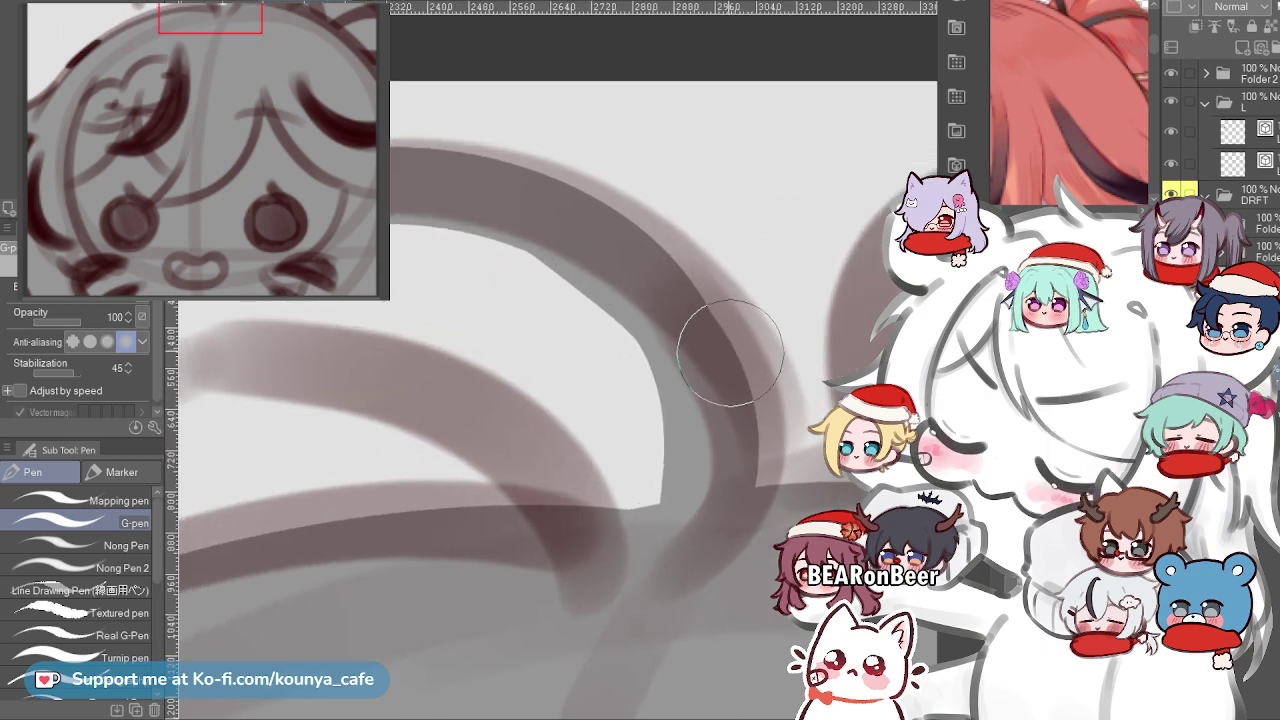
key(ctrl+z)
mouse_move(471, 197)
mouse_down()
mouse_move(673, 302)
mouse_move(707, 497)
mouse_up()
key(ctrl+z)
drag(503, 185, 727, 392)
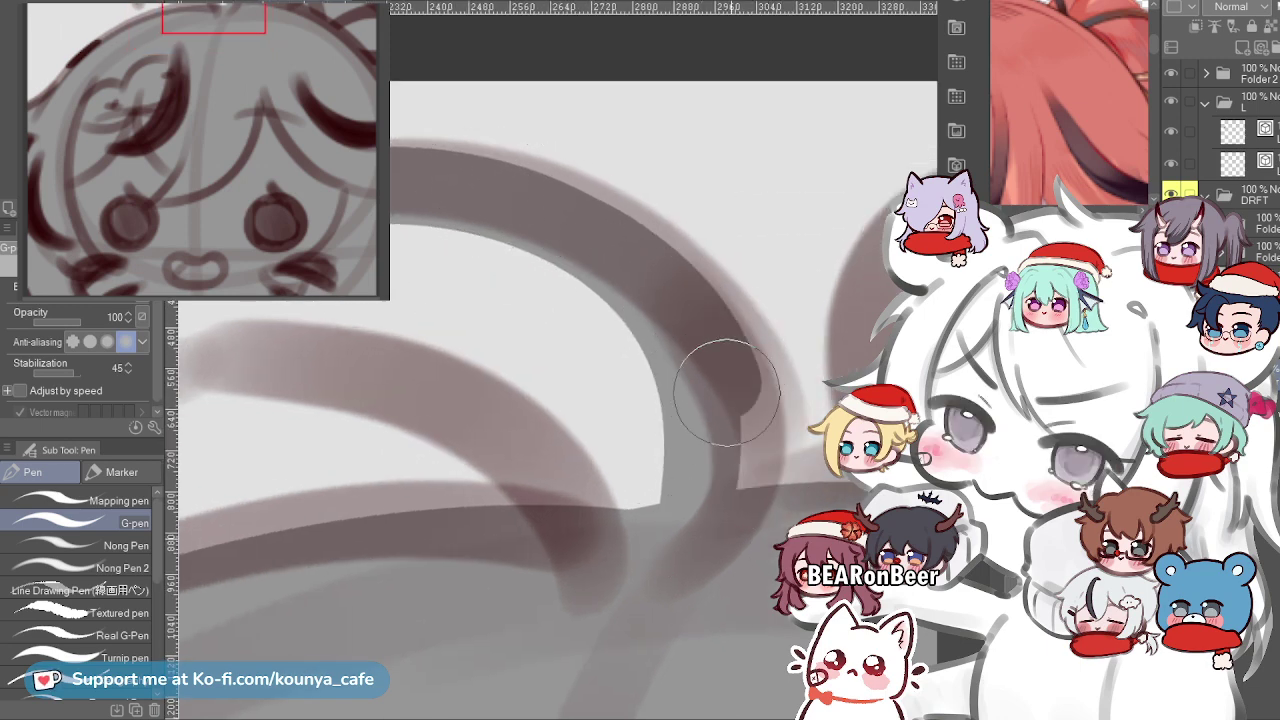
scroll(580, 272, down, 2)
drag(266, 378, 437, 334)
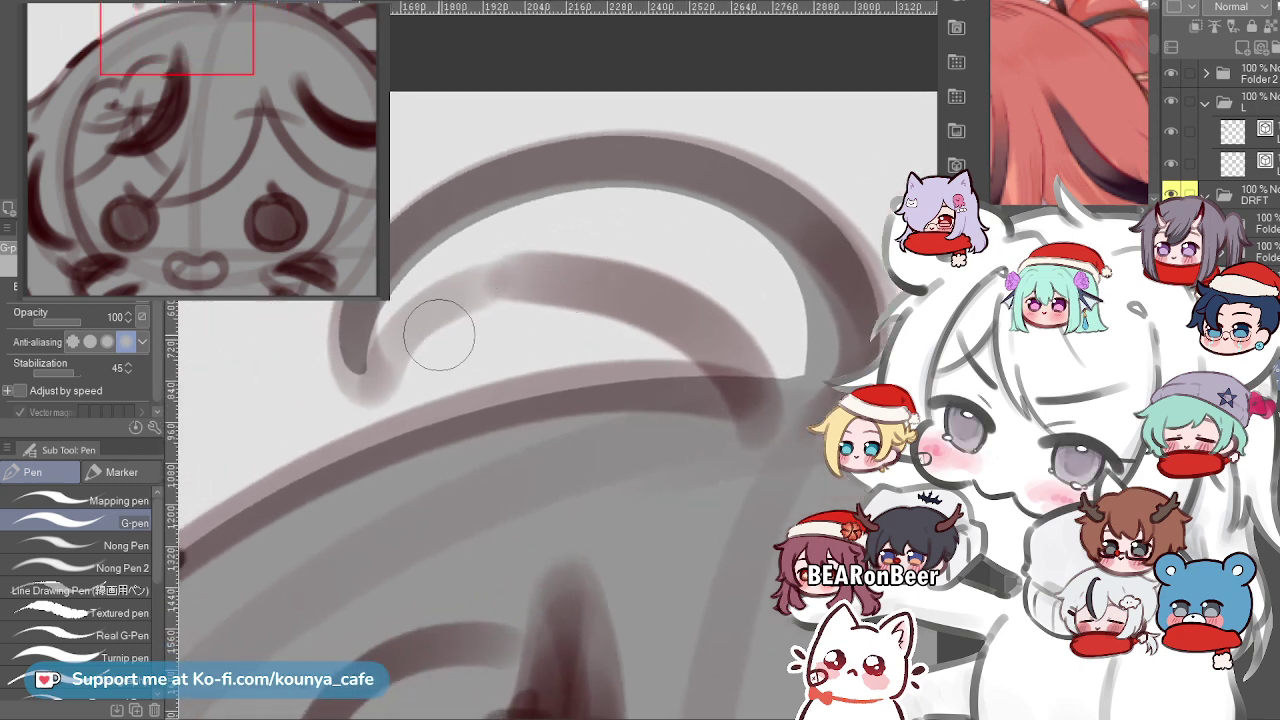
scroll(480, 310, up, 1)
mouse_move(324, 402)
mouse_down()
mouse_move(388, 313)
mouse_move(597, 273)
mouse_up()
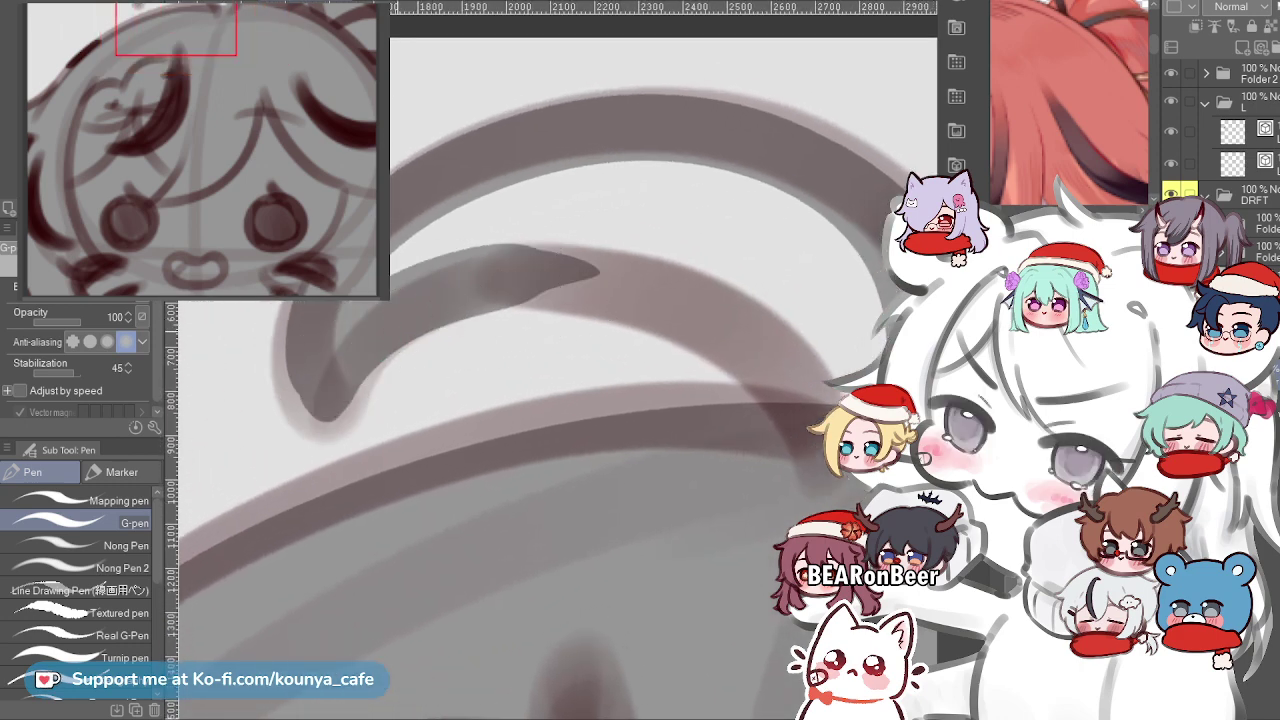
key(ctrl+z)
drag(321, 402, 534, 281)
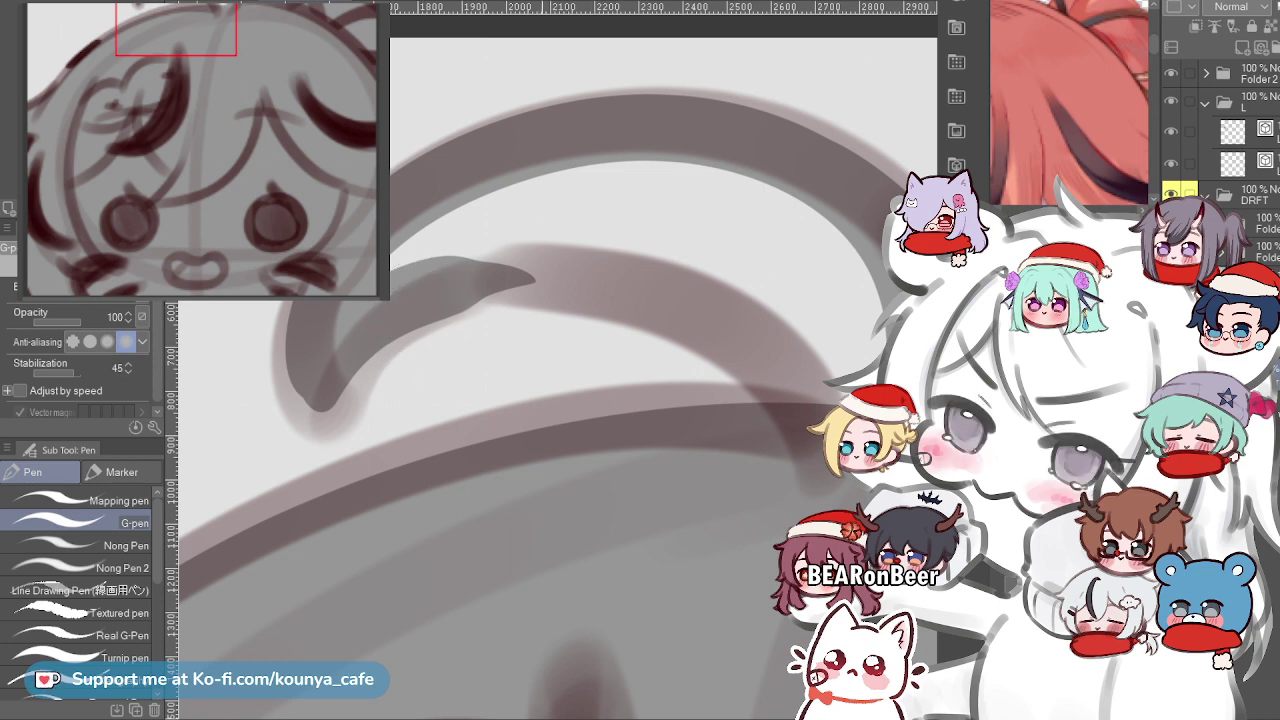
scroll(539, 275, up, 2)
key(ctrl+z)
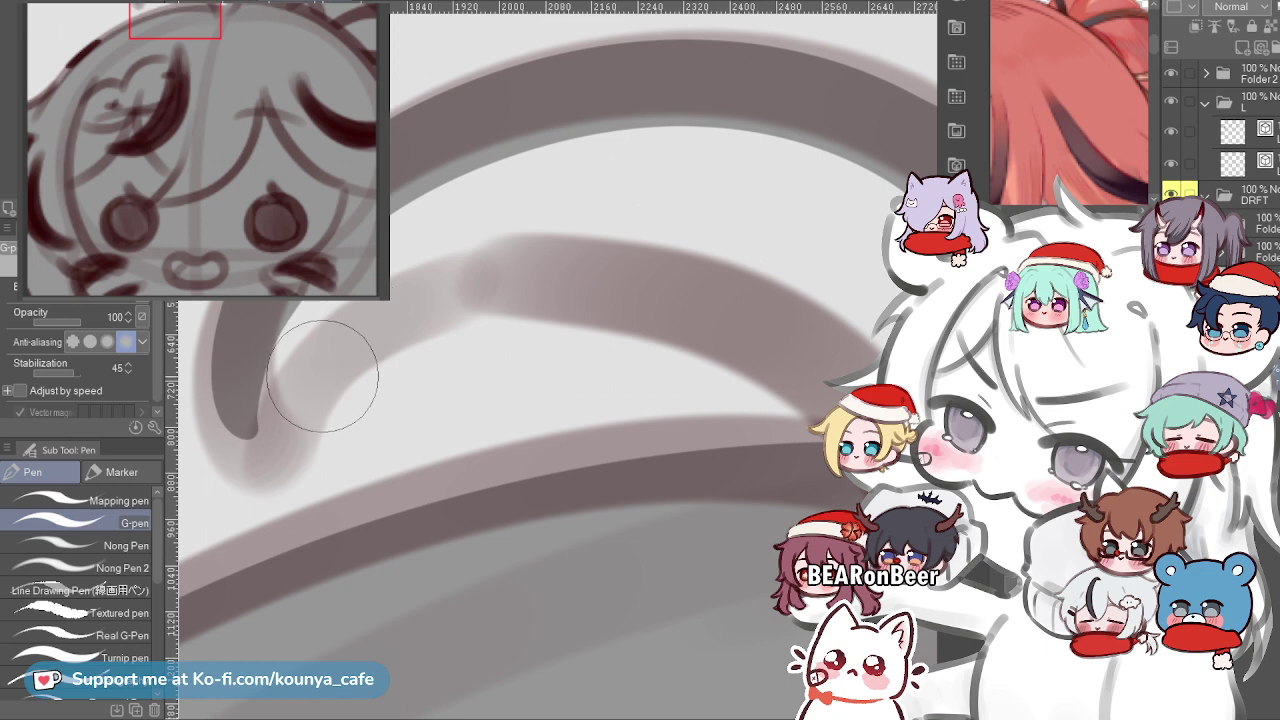
Paint grey along the left part of the large loop's lower sketch band, curving up and inward from its left tip.
mouse_move(275, 425)
mouse_down()
mouse_move(377, 286)
mouse_move(565, 262)
mouse_up()
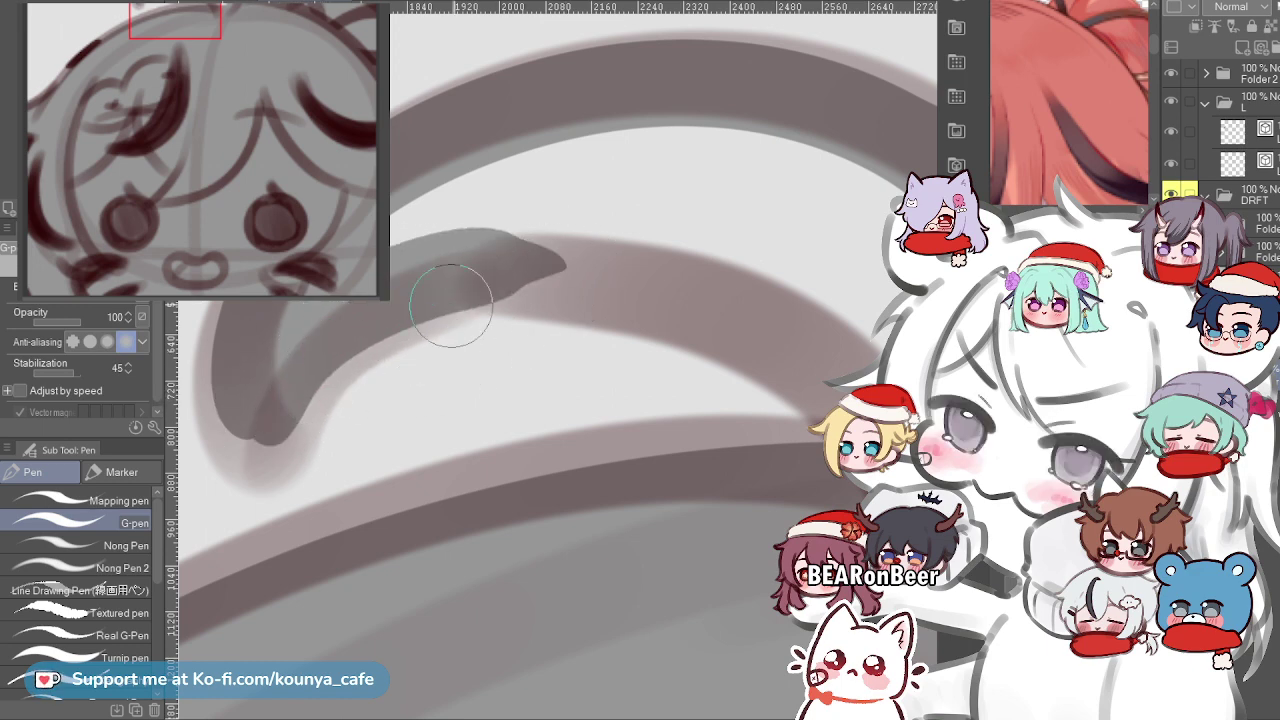
scroll(446, 297, down, 2)
scroll(343, 315, down, 1)
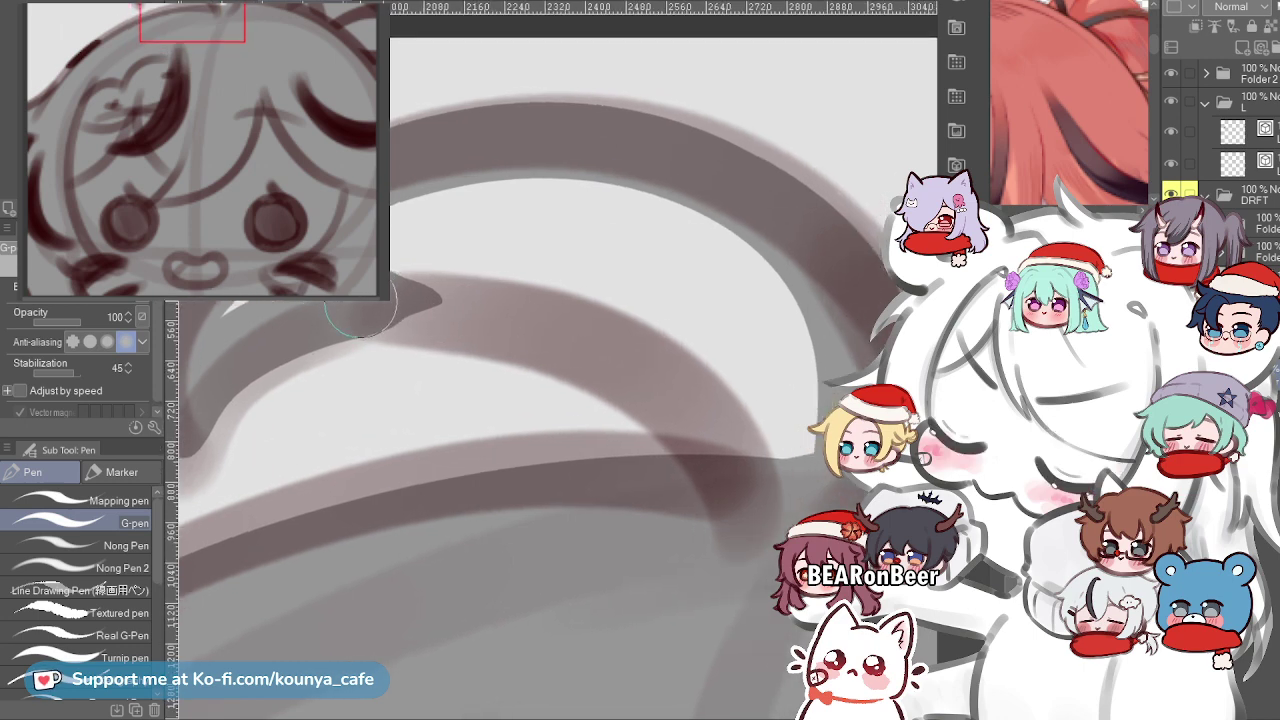
mouse_move(343, 305)
mouse_down()
mouse_move(564, 314)
mouse_move(757, 531)
mouse_up()
key(ctrl+z)
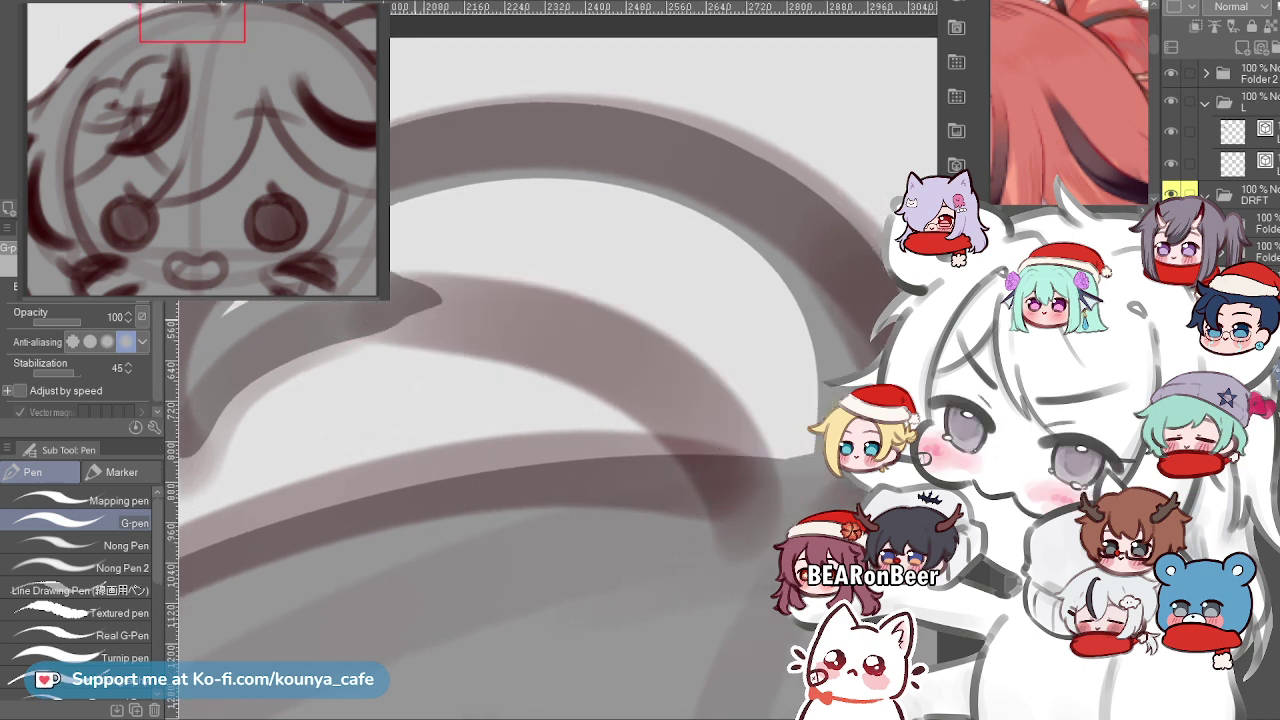
mouse_move(350, 312)
mouse_down()
mouse_move(480, 302)
mouse_move(780, 502)
mouse_up()
drag(505, 305, 725, 452)
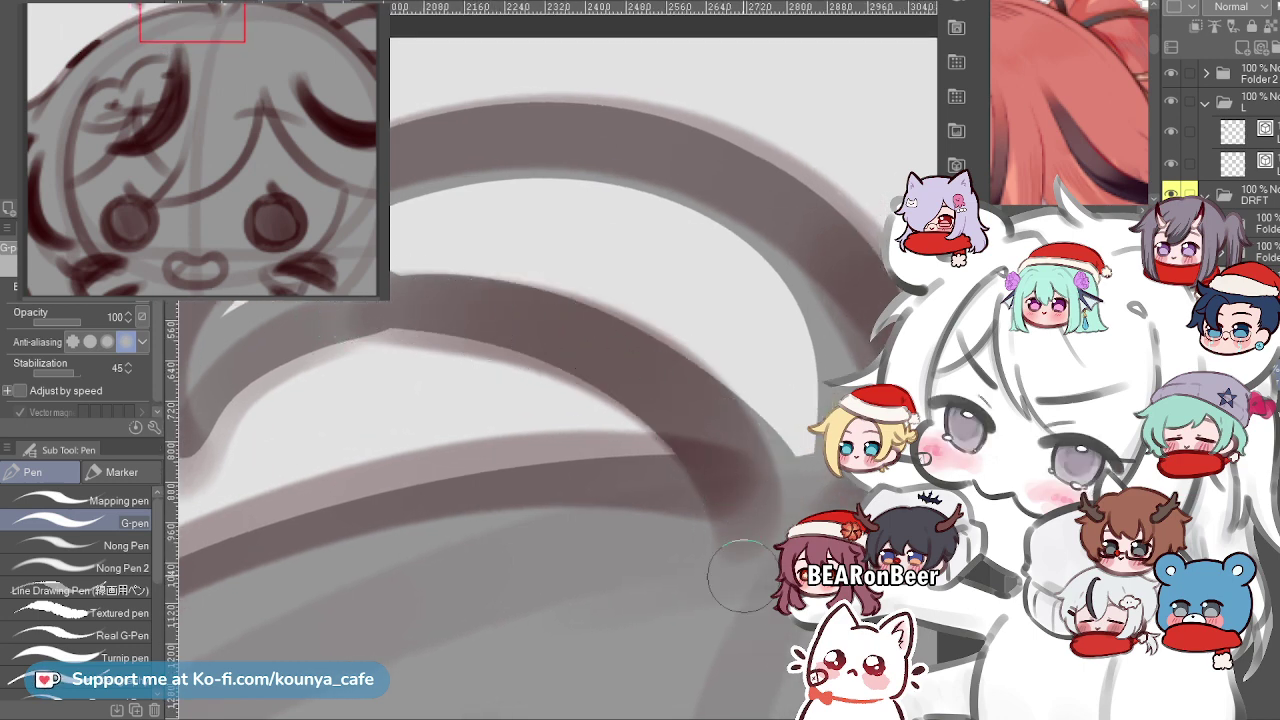
mouse_move(340, 313)
mouse_down()
mouse_move(540, 321)
mouse_move(760, 500)
mouse_up()
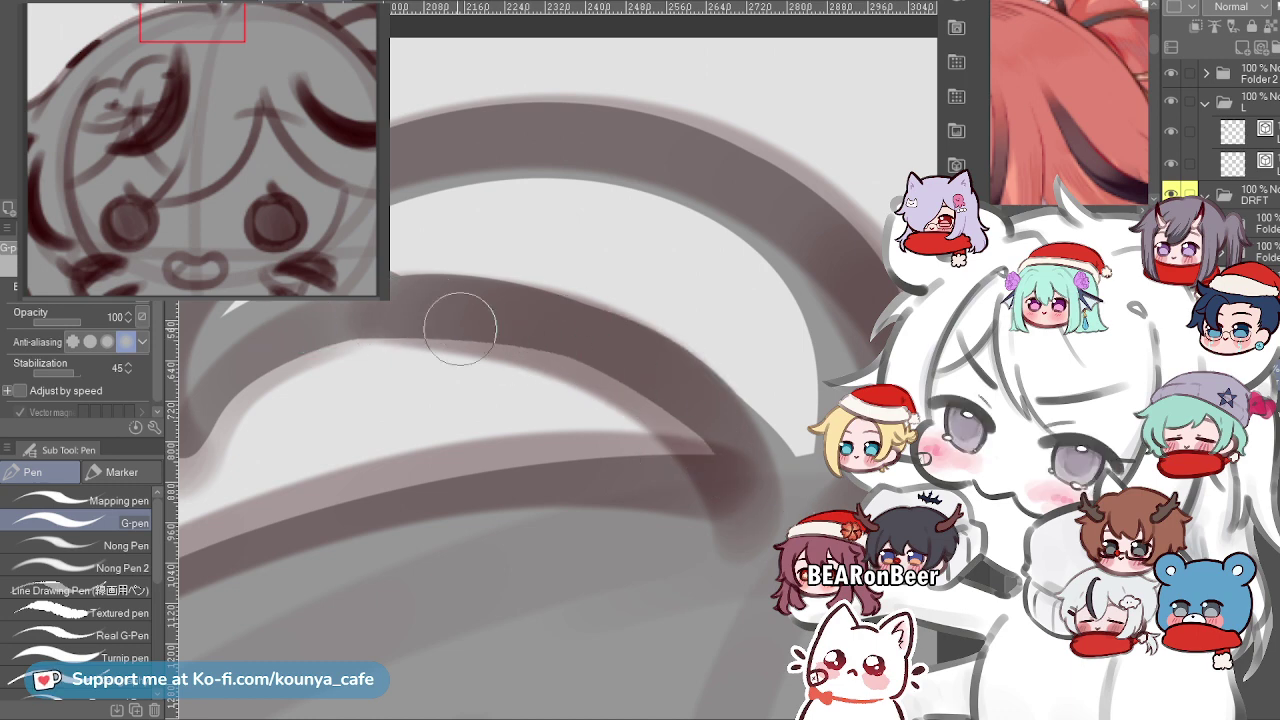
key(ctrl+z)
mouse_move(349, 315)
mouse_down()
mouse_move(619, 374)
mouse_move(735, 540)
mouse_up()
key(ctrl+z)
key(ctrl+z)
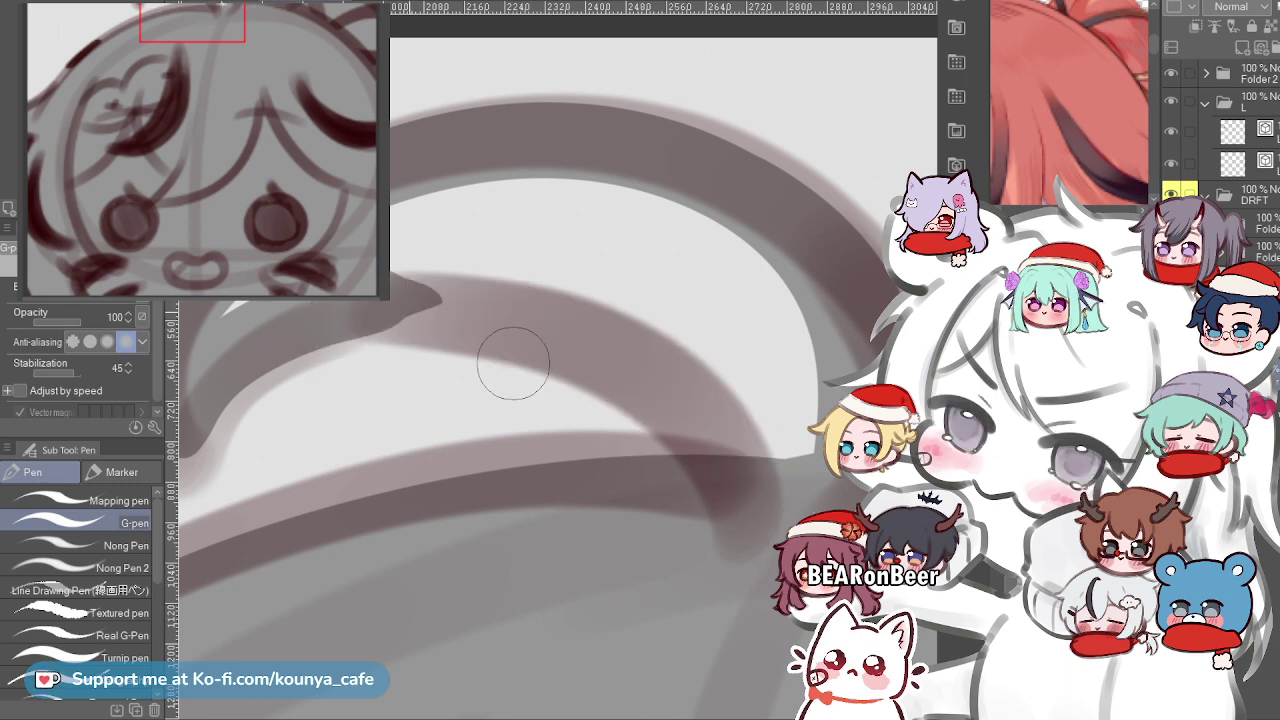
mouse_move(372, 307)
mouse_down()
mouse_move(545, 332)
mouse_move(746, 553)
mouse_up()
key(ctrl+z)
Continue the grey along the loop's lower sketch band, following its curve down to where it meets the head.
drag(412, 306, 723, 450)
scroll(690, 374, up, 2)
scroll(642, 348, down, 1)
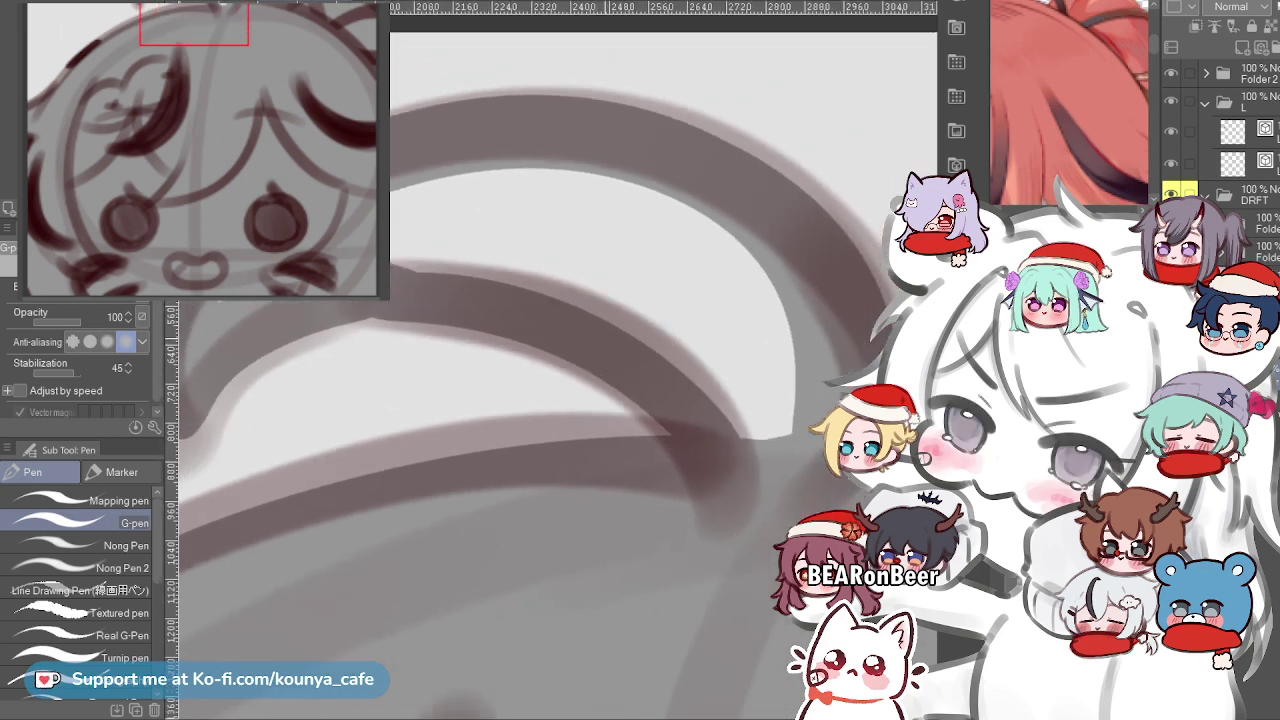
scroll(392, 265, down, 2)
drag(392, 265, 404, 329)
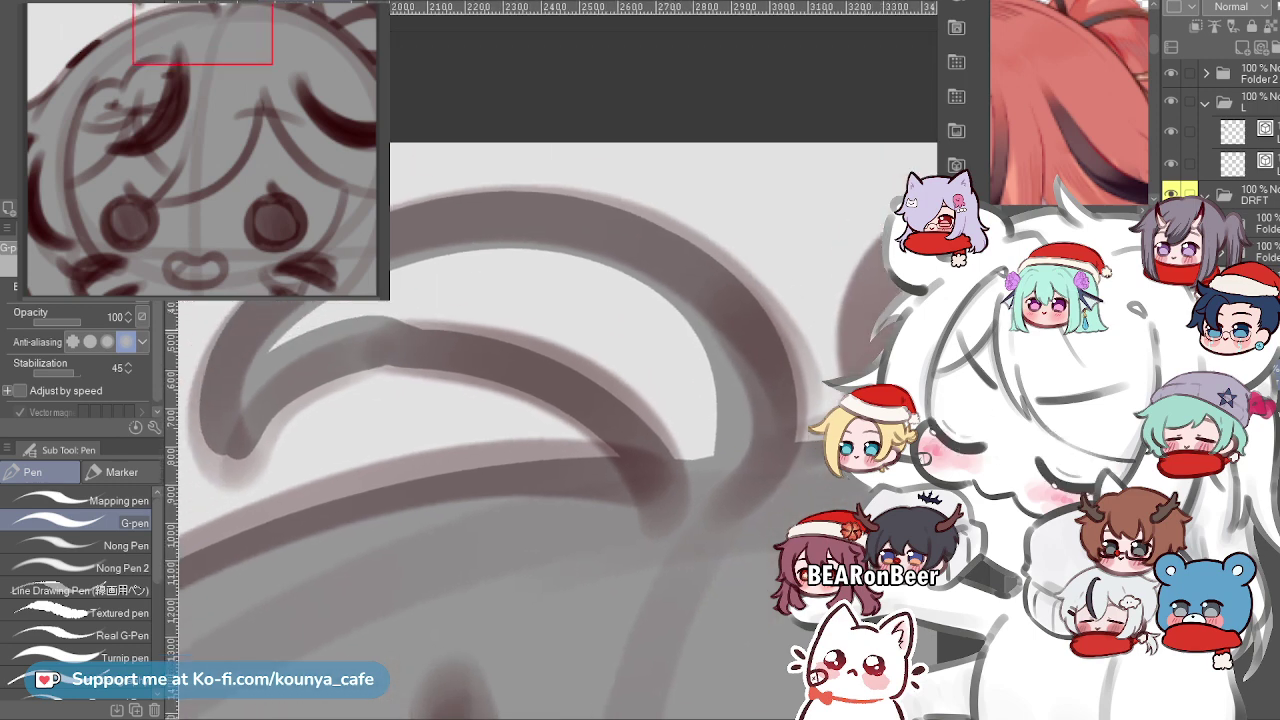
Enlarge the G-pen and fill the light gap between the upper and lower bands of the large loop with grey.
key(])
mouse_move(274, 356)
mouse_down()
mouse_move(345, 311)
mouse_move(472, 290)
mouse_up()
mouse_move(371, 316)
mouse_down()
mouse_move(587, 333)
mouse_move(435, 309)
mouse_move(344, 275)
mouse_move(496, 290)
mouse_up()
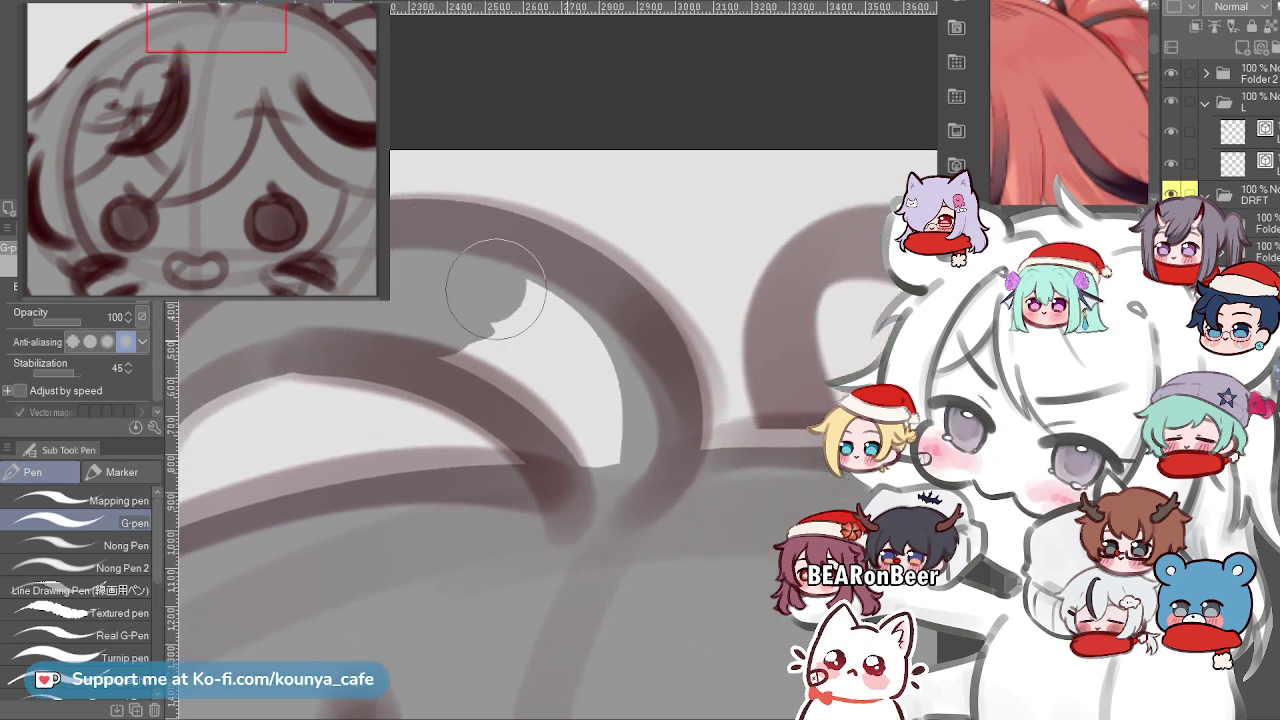
mouse_move(417, 308)
mouse_down()
mouse_move(534, 402)
mouse_move(466, 329)
mouse_move(586, 392)
mouse_up()
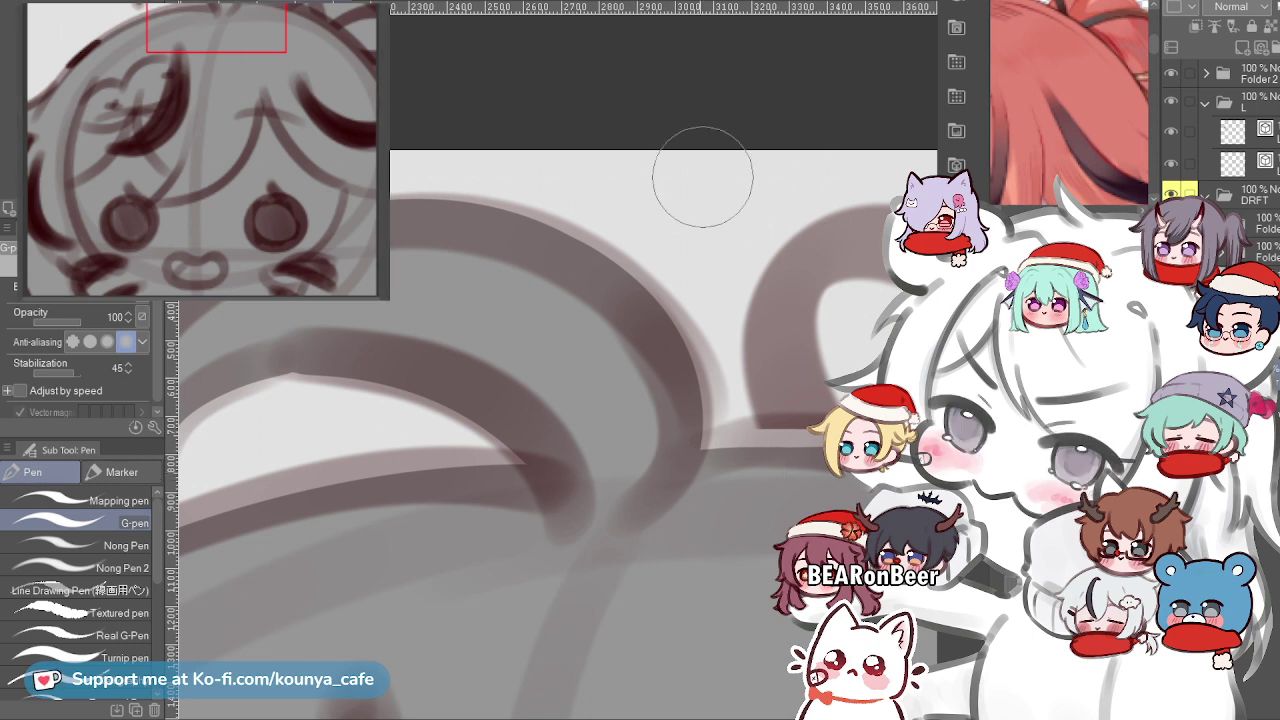
Examine the grey base across the whole head, checking the crown loops and the outer head outline for gaps.
scroll(675, 250, down, 6)
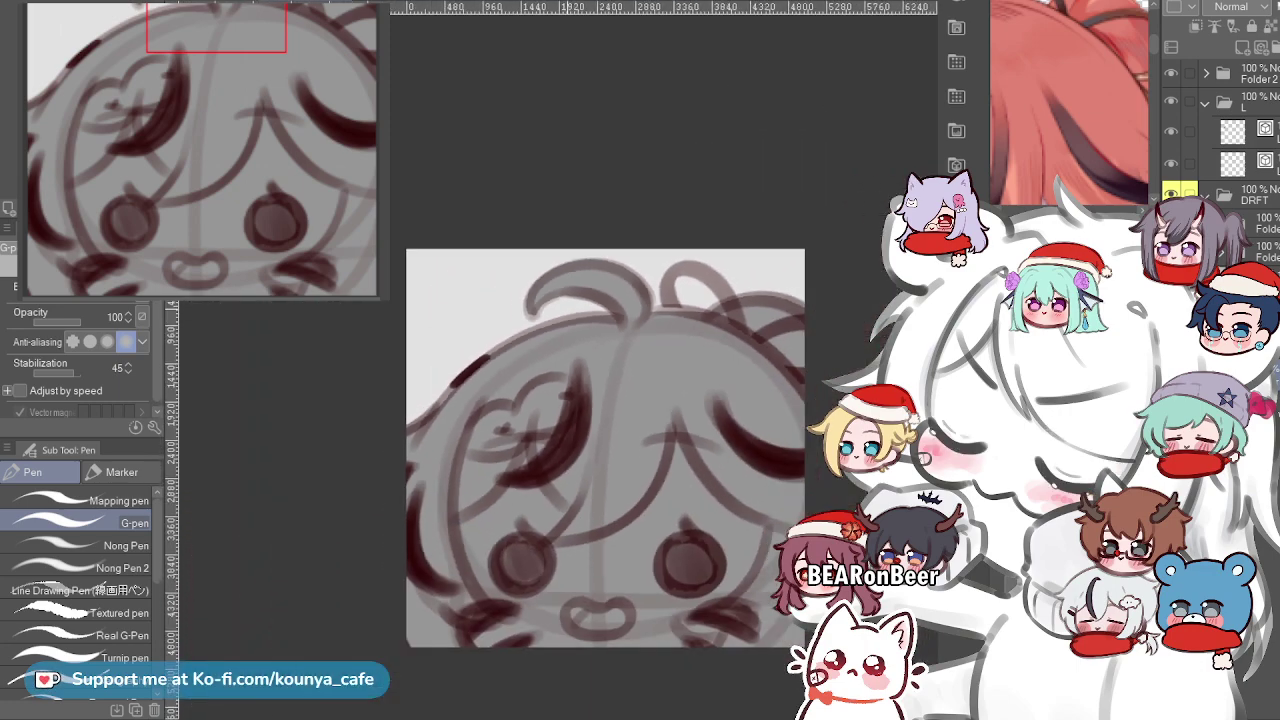
scroll(698, 272, up, 6)
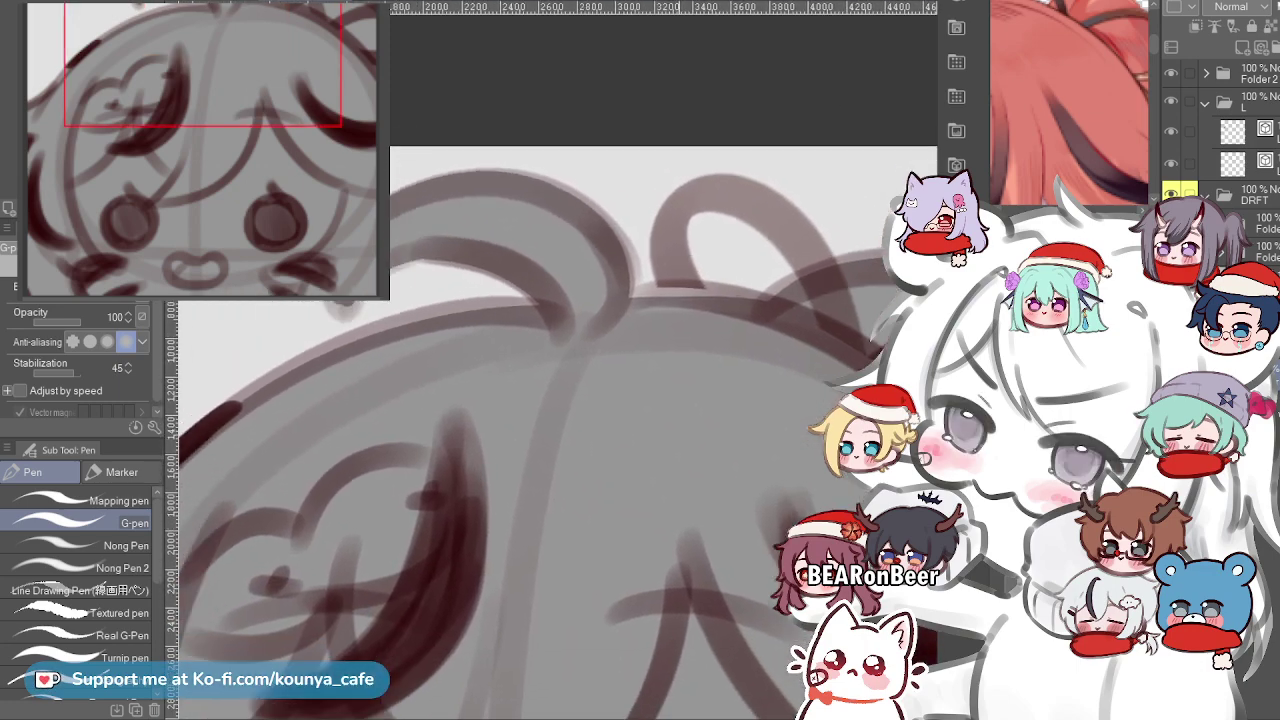
scroll(680, 288, down, 2)
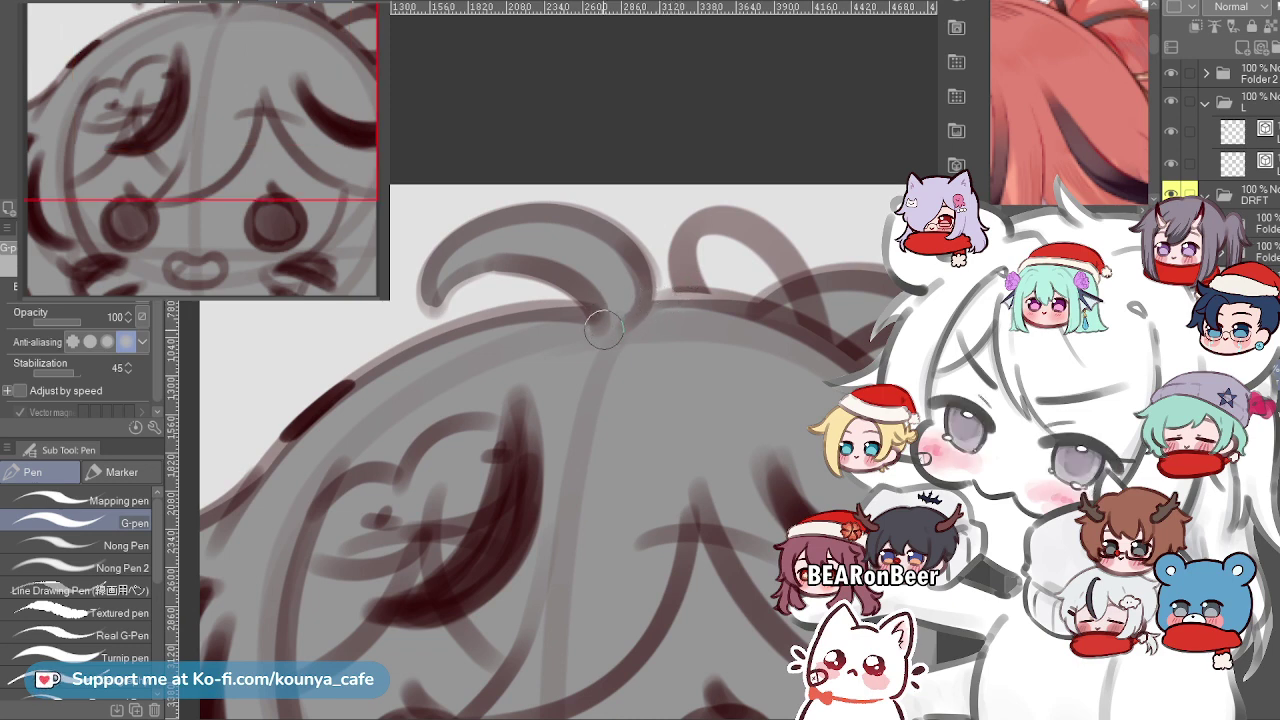
scroll(620, 345, down, 1)
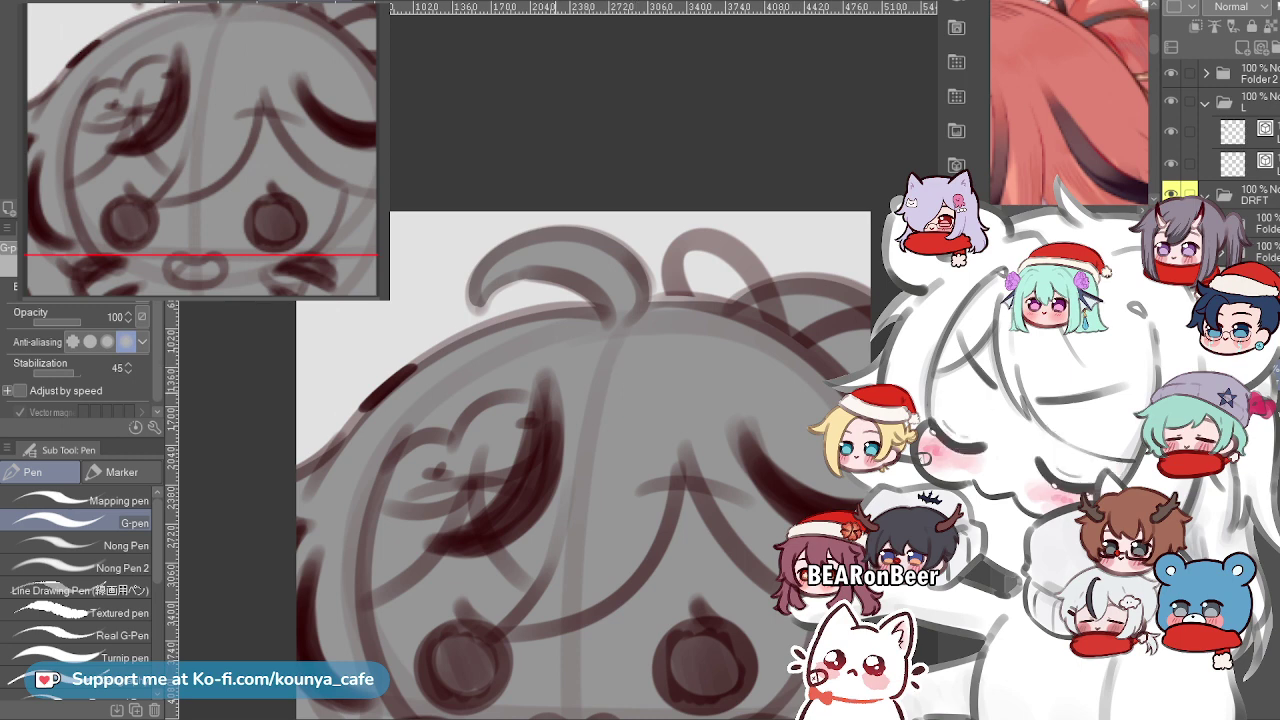
scroll(742, 267, up, 2)
drag(780, 345, 636, 271)
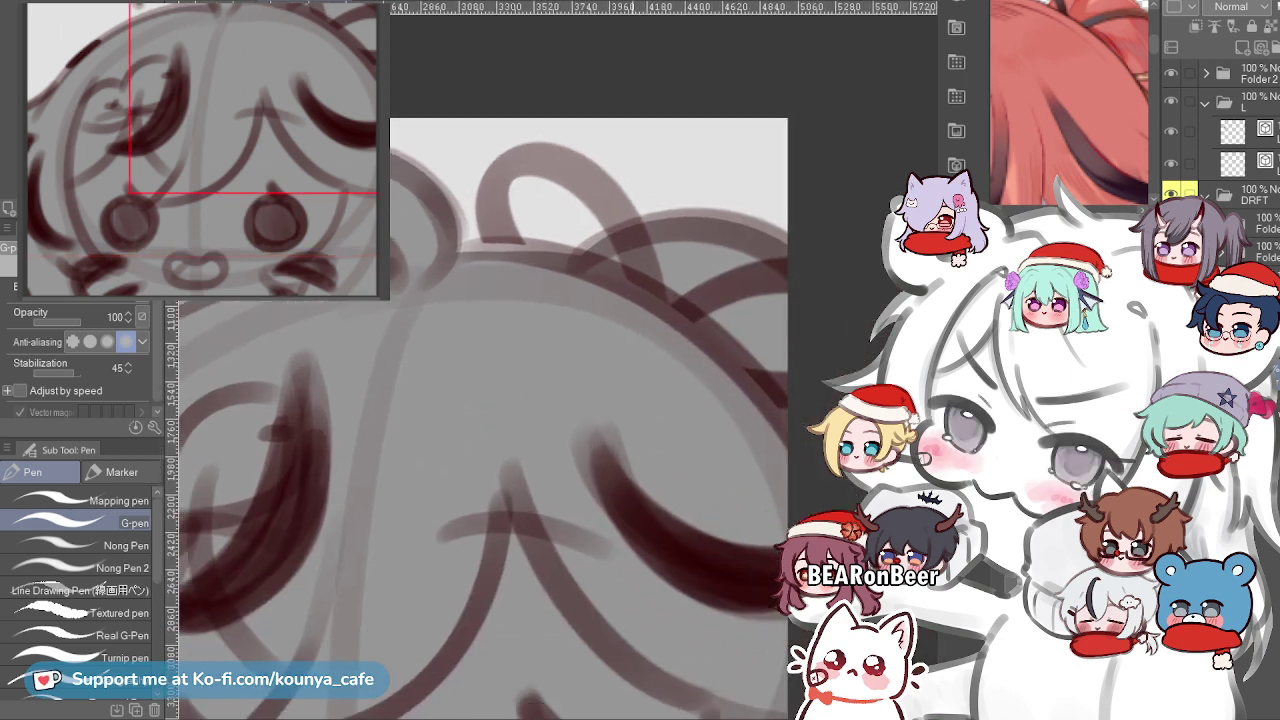
scroll(636, 271, down, 1)
scroll(636, 285, up, 2)
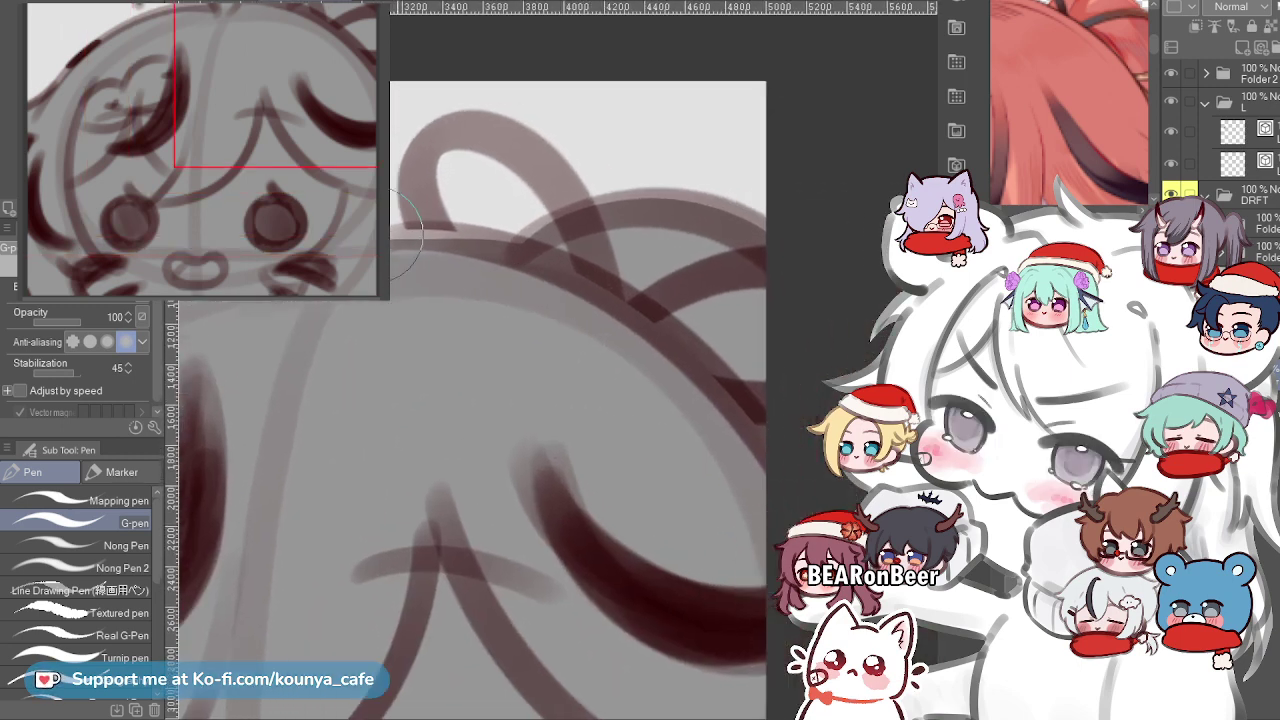
scroll(500, 281, up, 2)
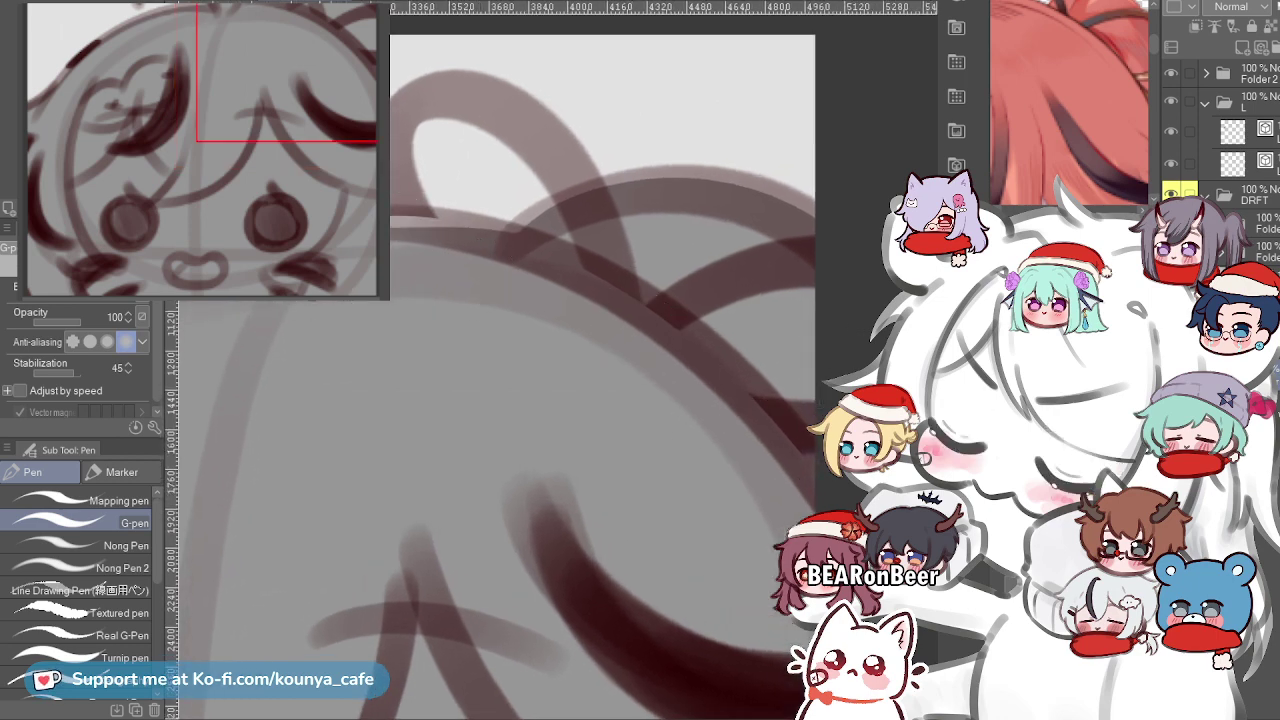
scroll(457, 208, down, 4)
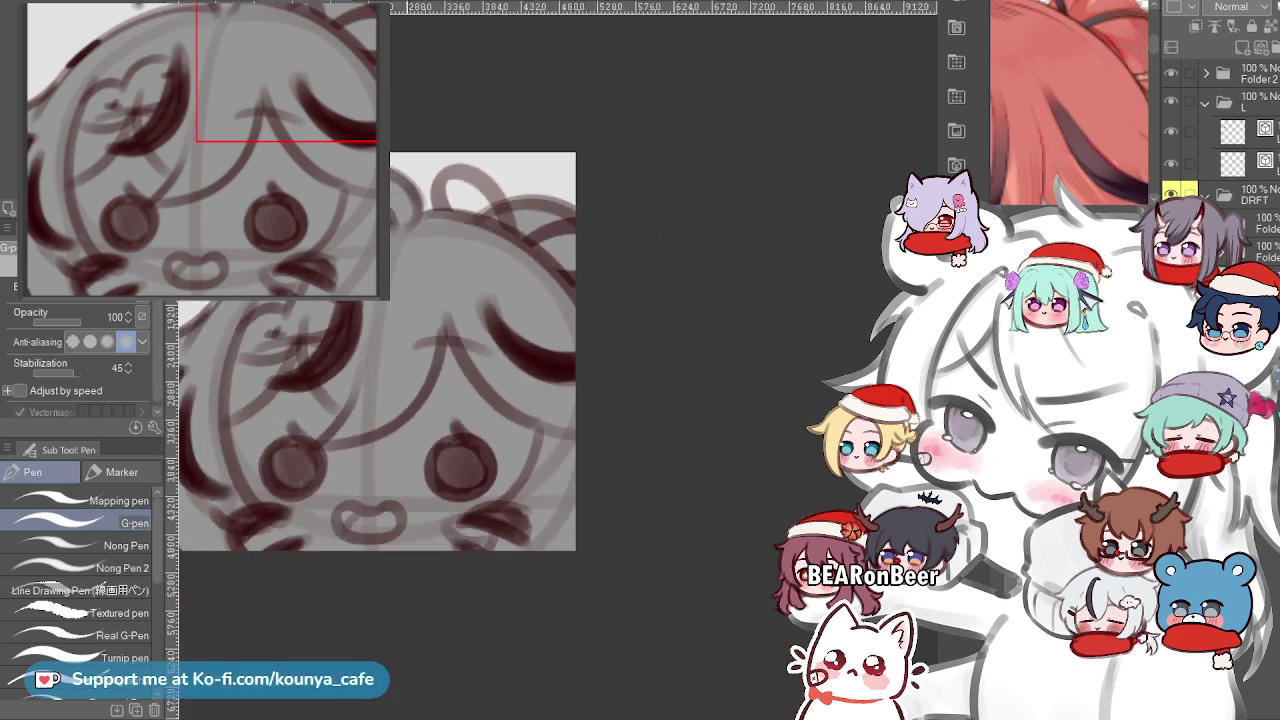
mouse_move(333, 237)
mouse_down()
mouse_move(553, 263)
mouse_move(690, 225)
mouse_up()
scroll(553, 263, up, 4)
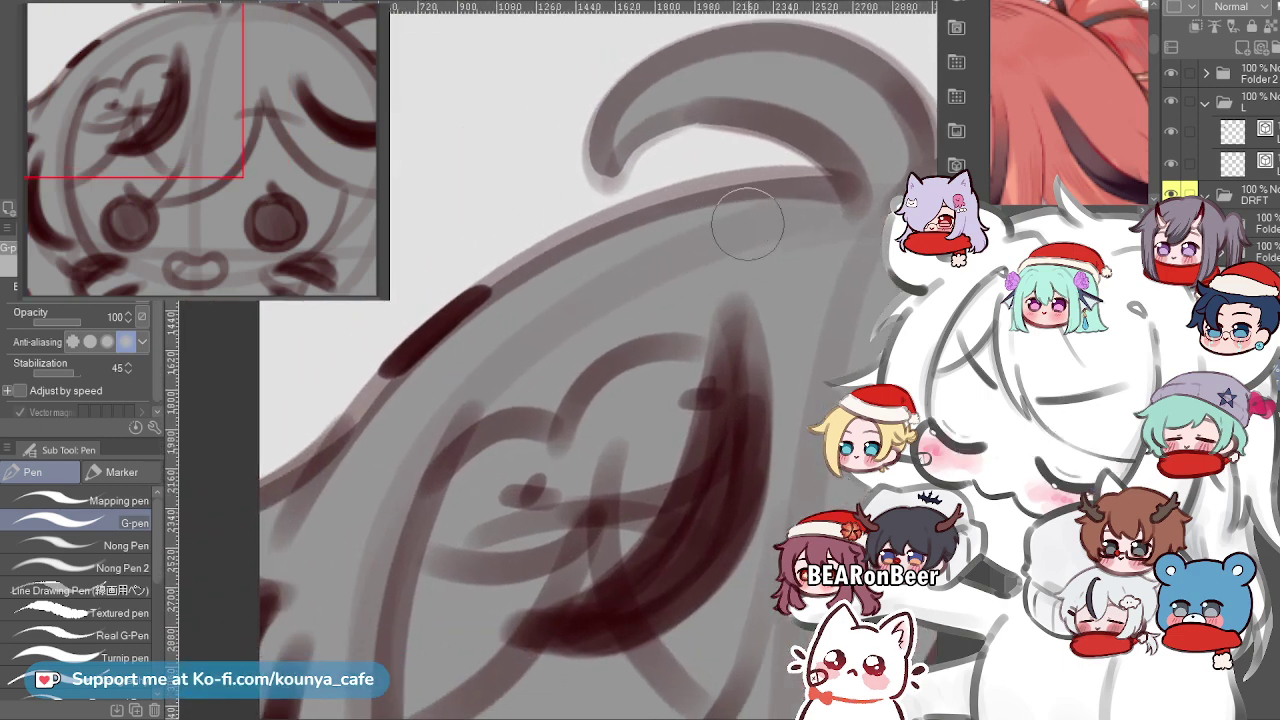
drag(846, 188, 335, 435)
key(ctrl+z)
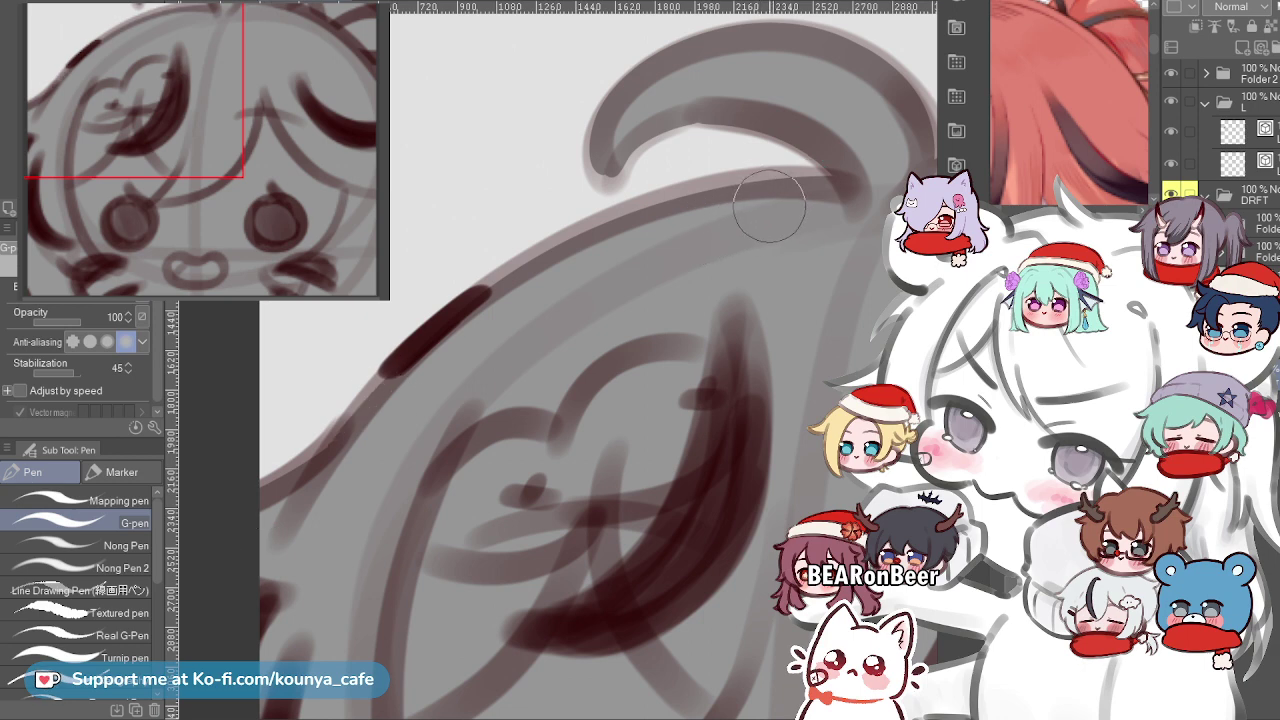
scroll(760, 210, down, 5)
scroll(807, 135, up, 3)
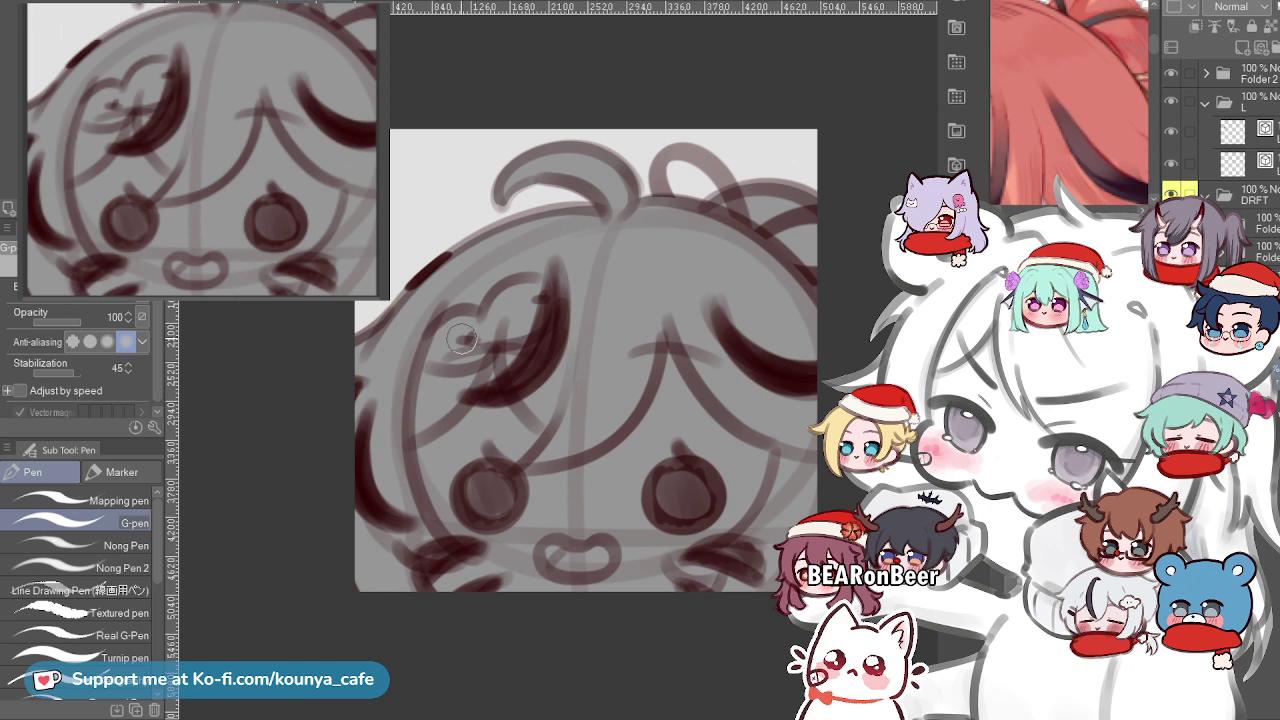
scroll(552, 352, up, 4)
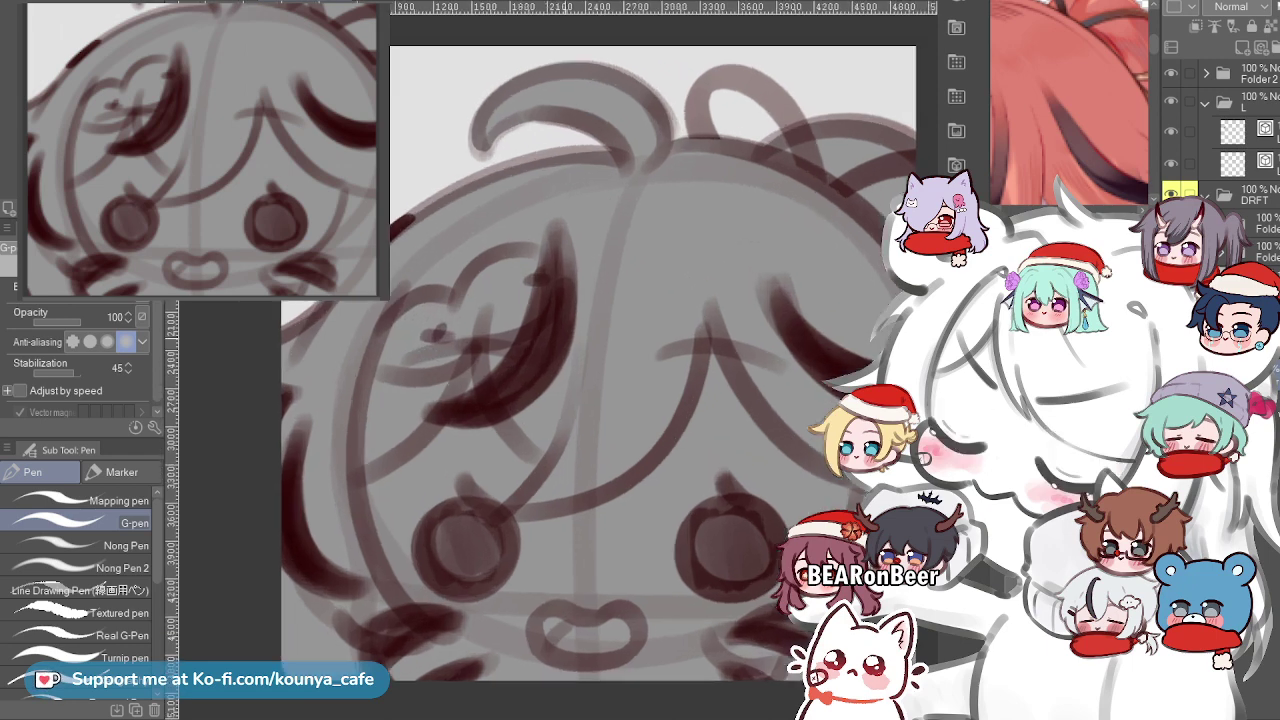
Block in coral red with a large G-pen over the upper-right part of the head and the adjoining hair puff.
drag(552, 352, 319, 349)
drag(609, 340, 489, 354)
scroll(500, 349, down, 1)
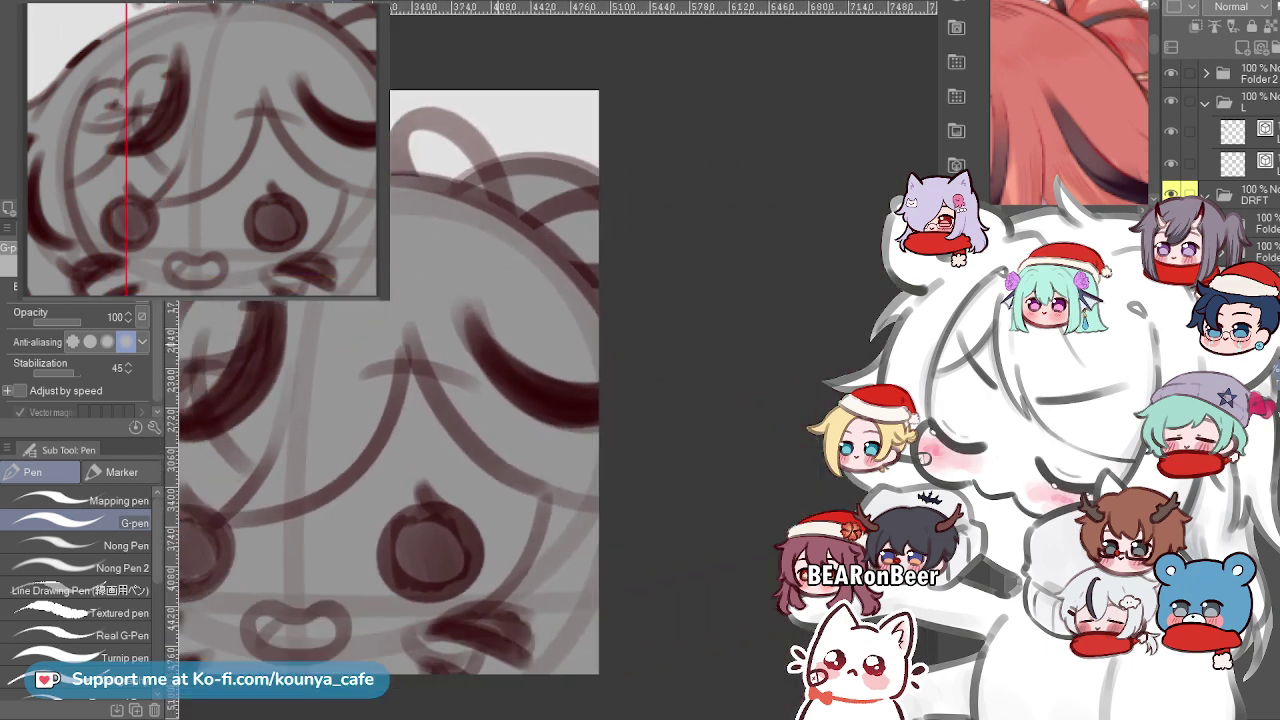
scroll(489, 349, up, 1)
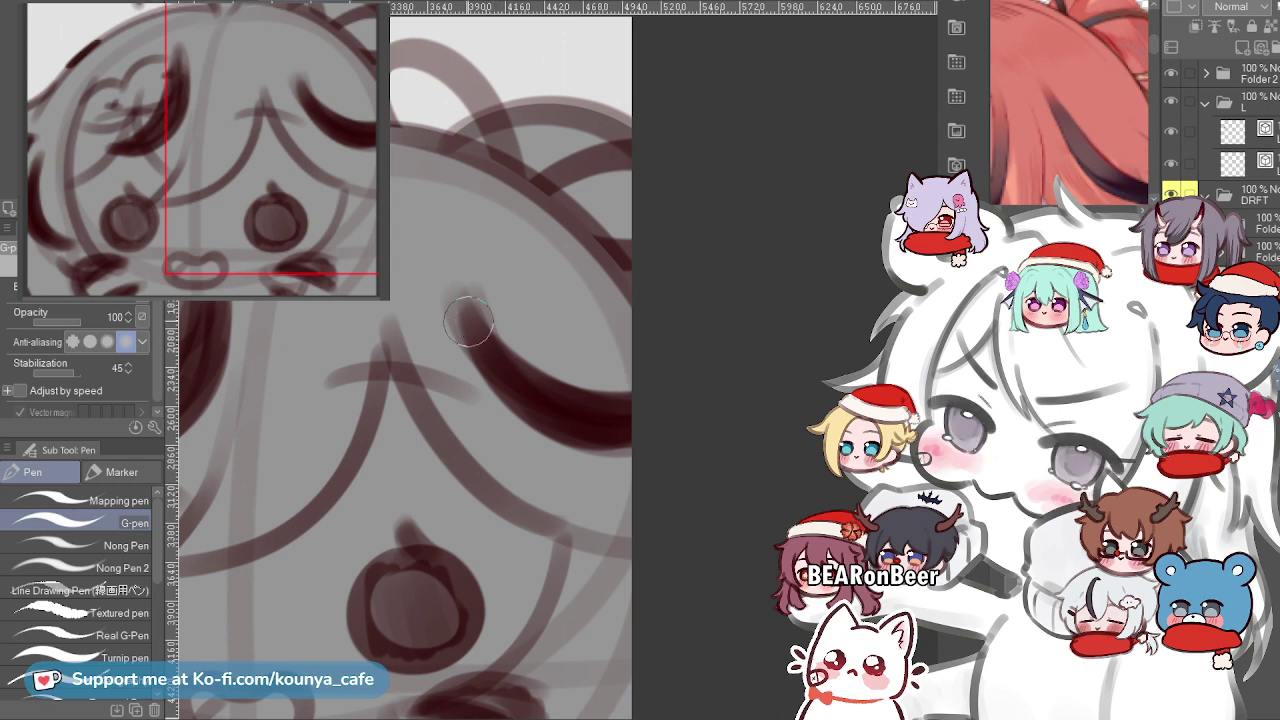
scroll(502, 330, down, 1)
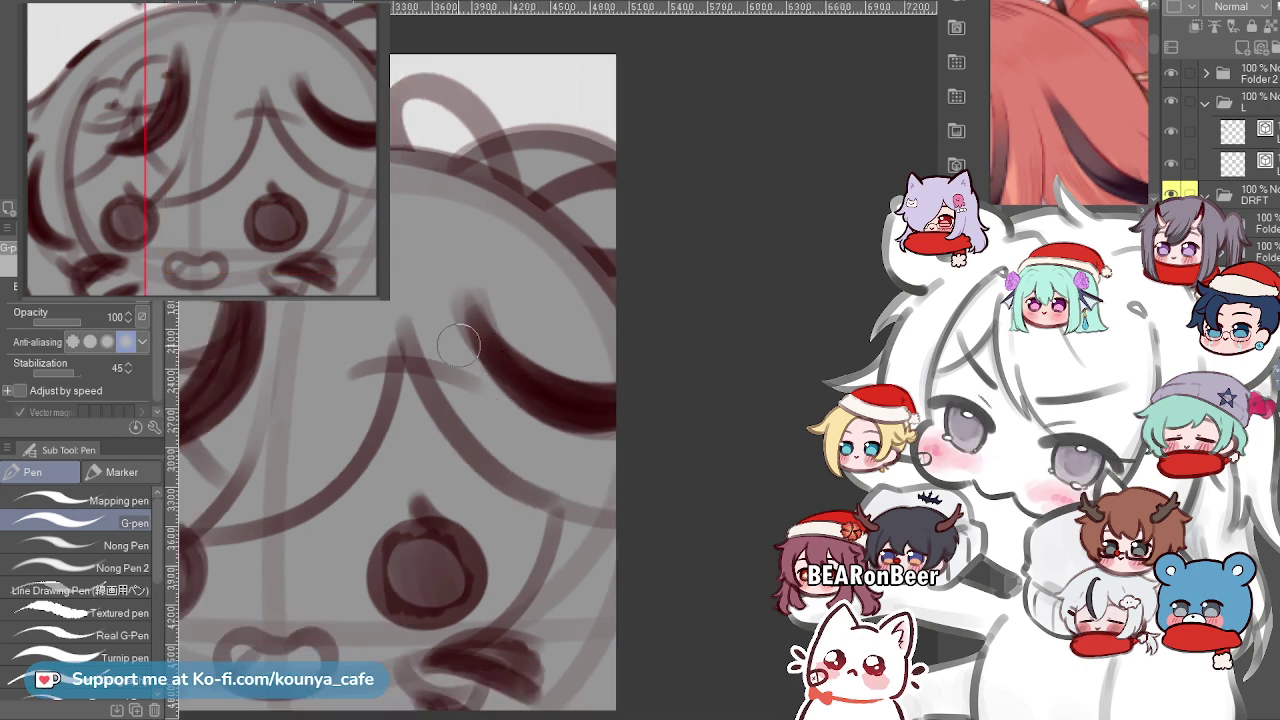
drag(458, 345, 550, 380)
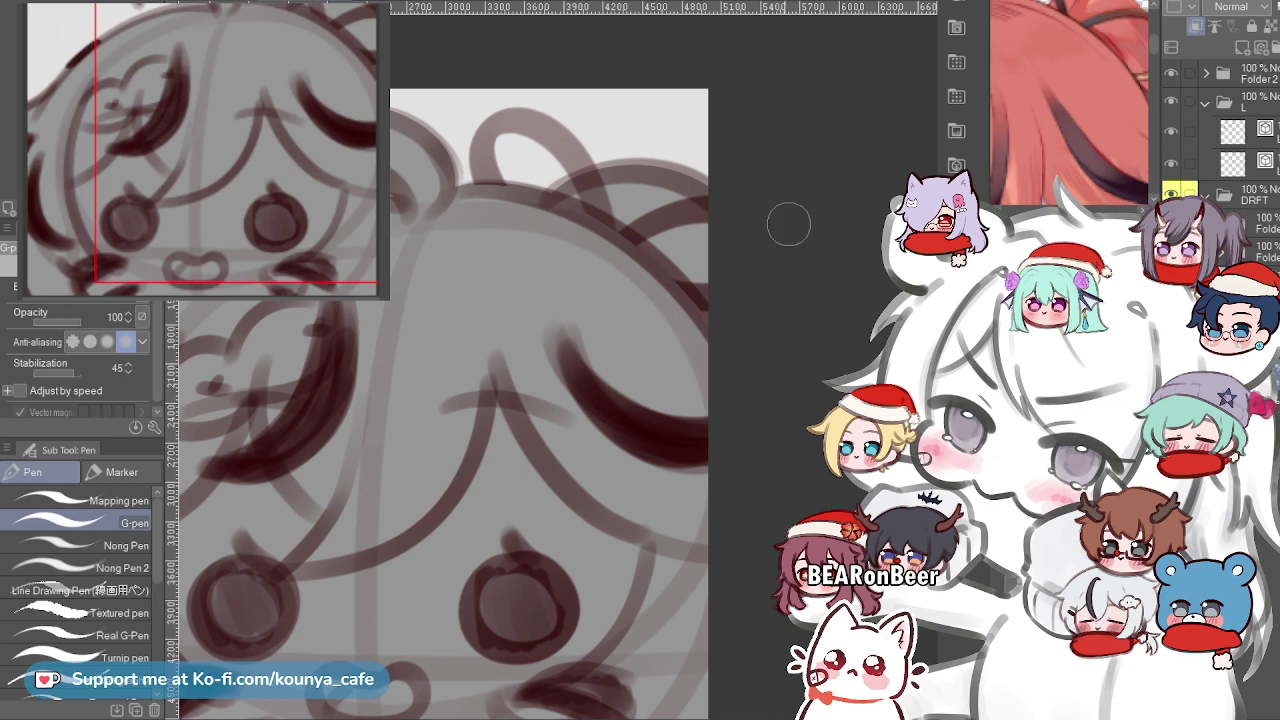
mouse_move(623, 237)
mouse_down()
mouse_move(762, 353)
mouse_move(607, 205)
mouse_up()
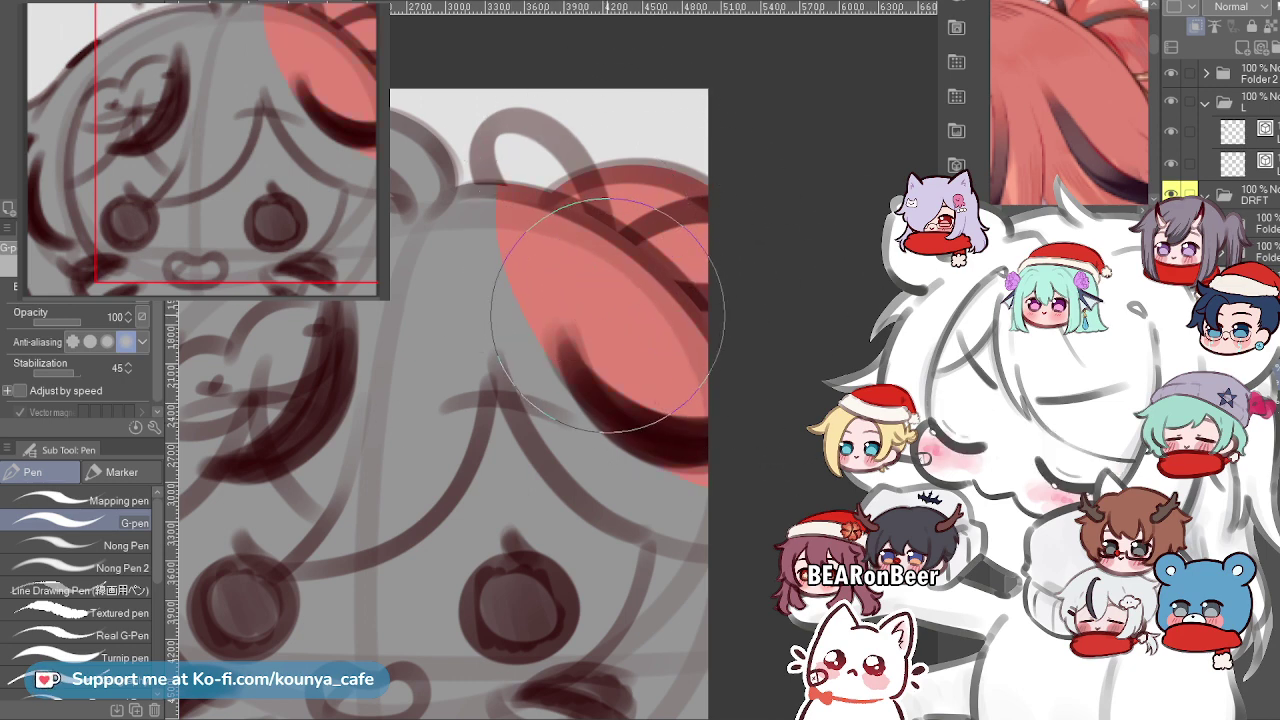
Extend the coral over the right-hand bang with the G-pen, down to the sketched edge beneath the dark curved stroke.
scroll(615, 315, up, 1)
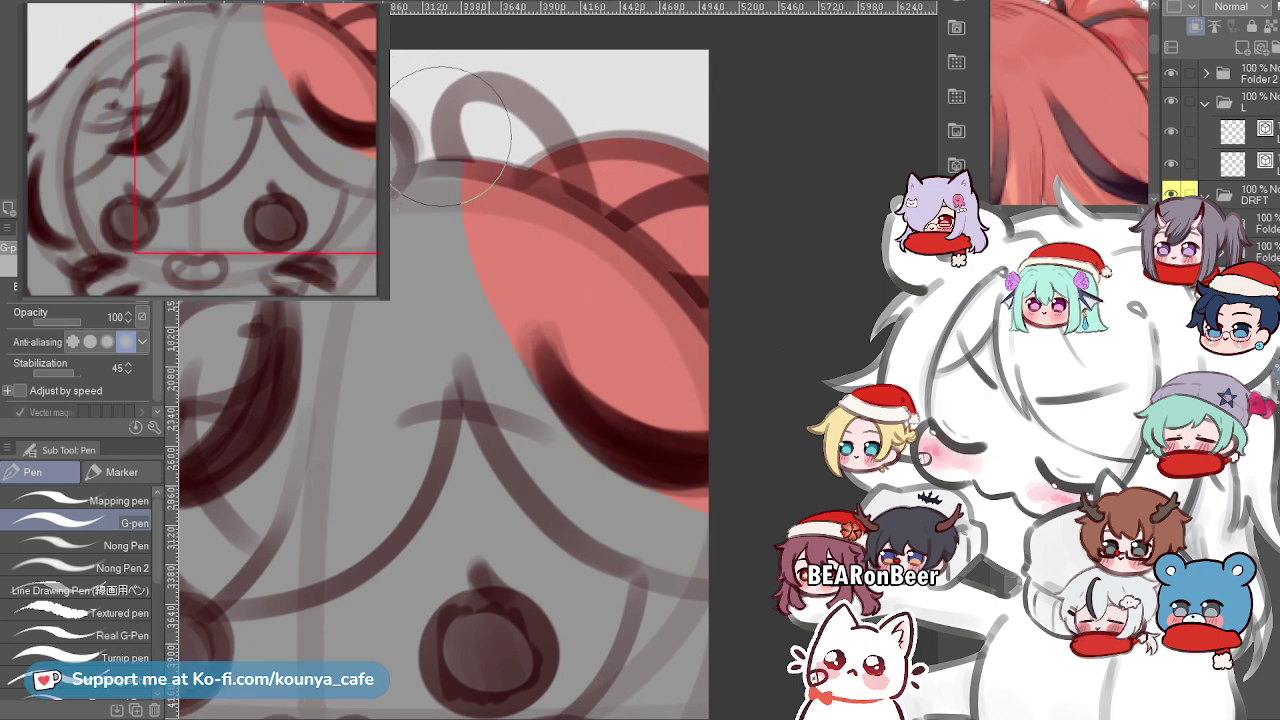
drag(490, 318, 517, 283)
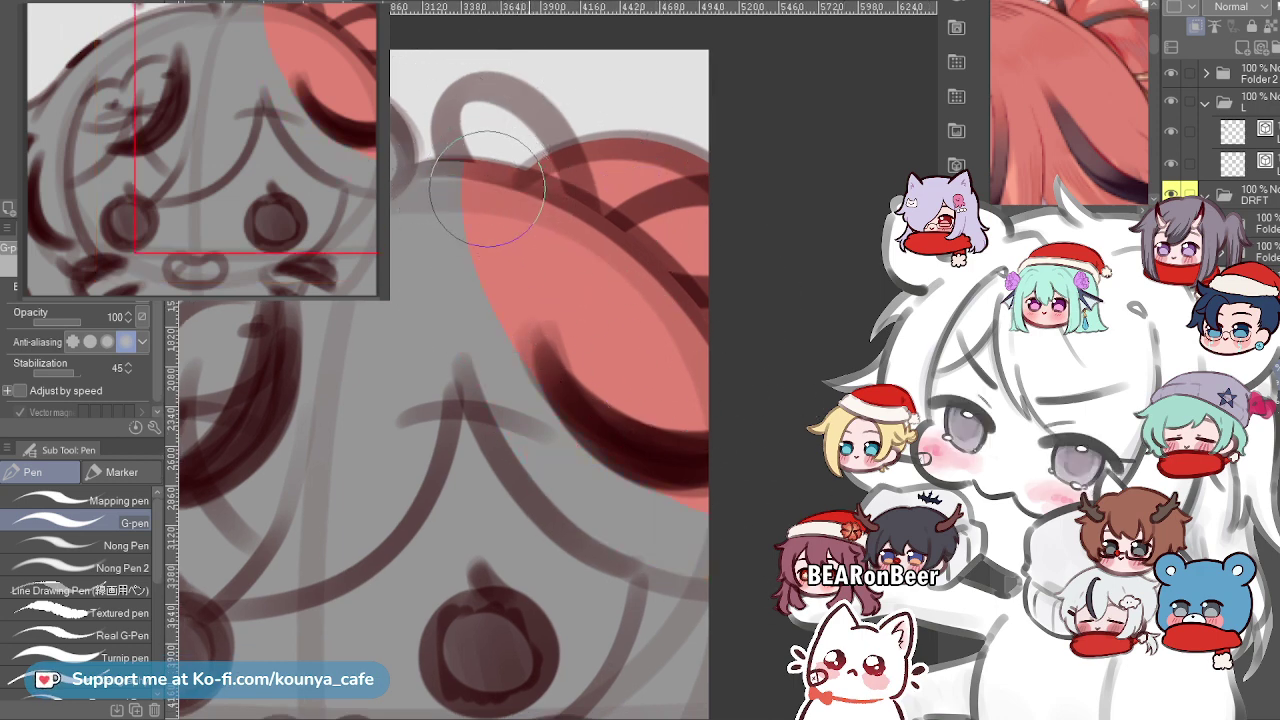
scroll(505, 190, up, 1)
drag(493, 229, 465, 191)
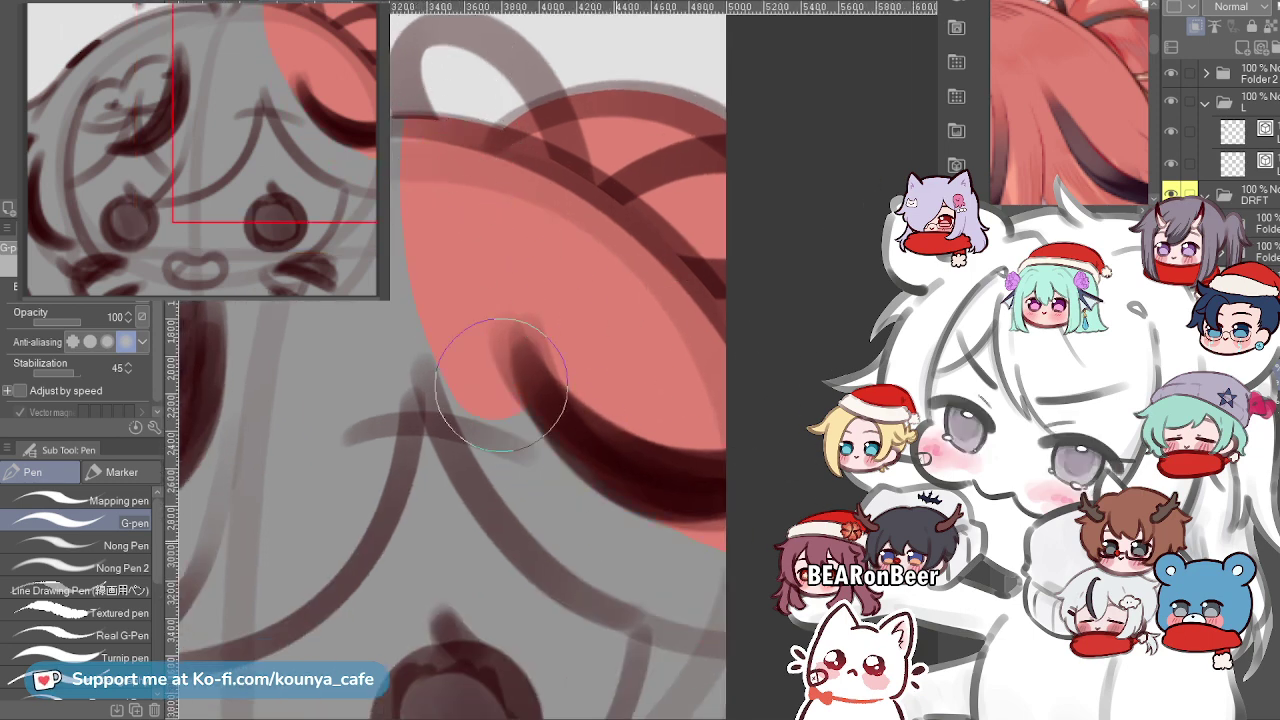
key(ctrl+z)
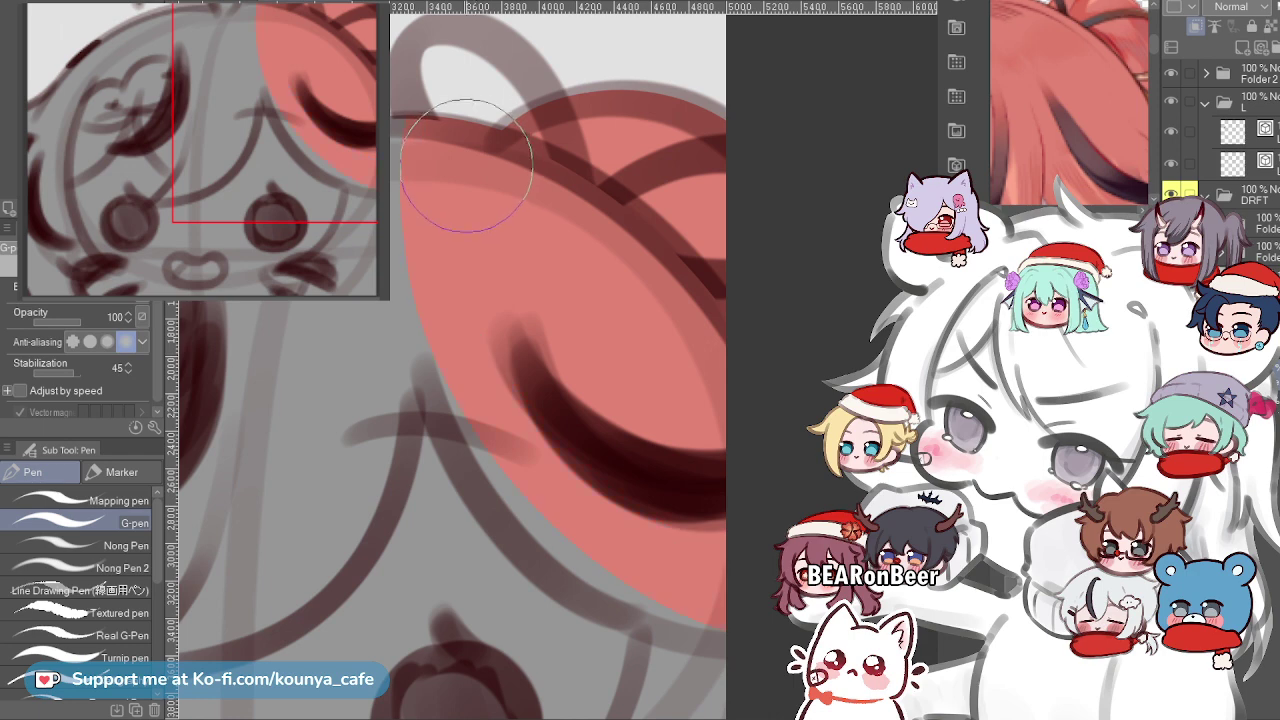
drag(500, 214, 486, 154)
key(bracketleft)
key(bracketleft)
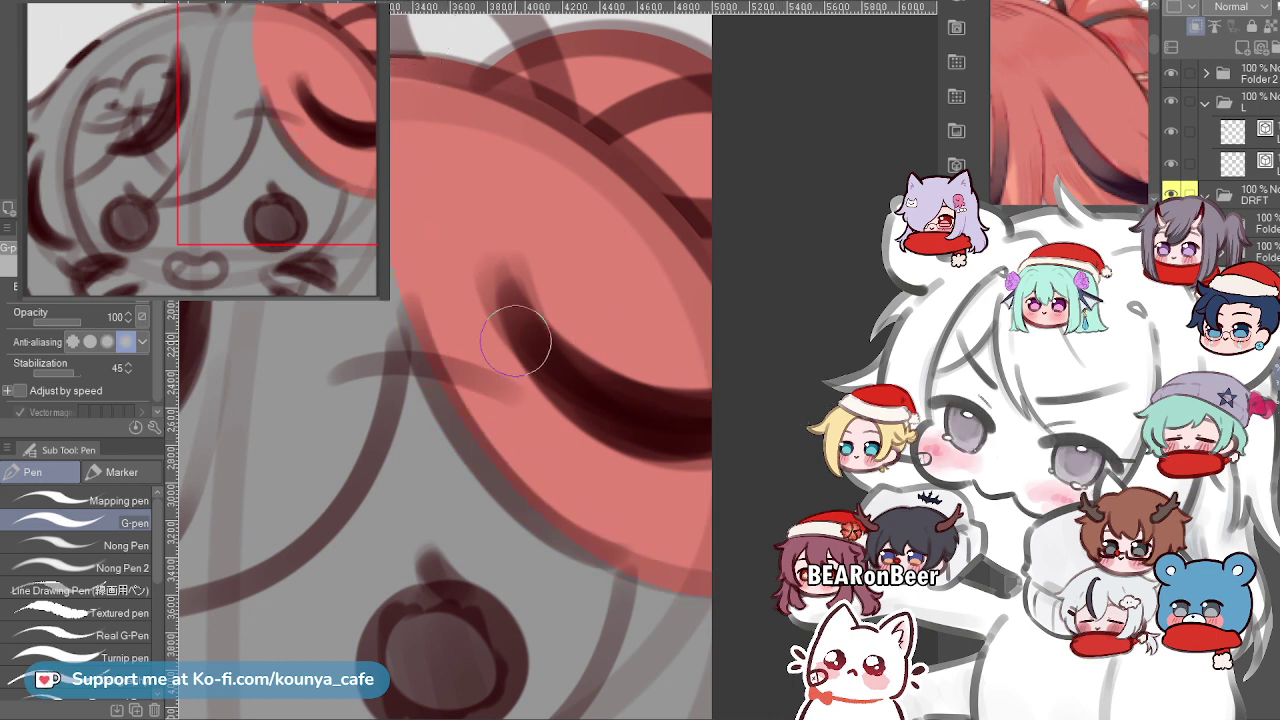
Examine the coral edge of the right-hand bang and the uncoloured area around the eye and cheek flick below it.
scroll(530, 340, down, 2)
drag(566, 598, 610, 430)
scroll(636, 428, up, 2)
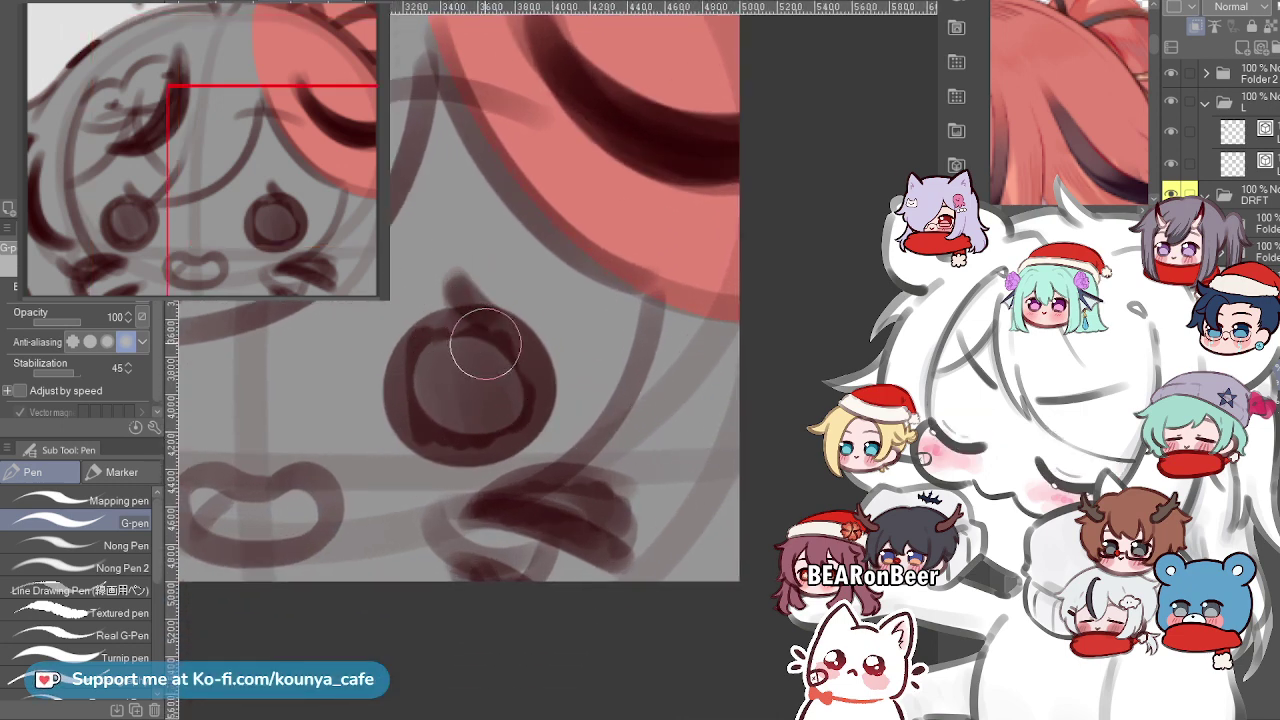
drag(484, 338, 506, 371)
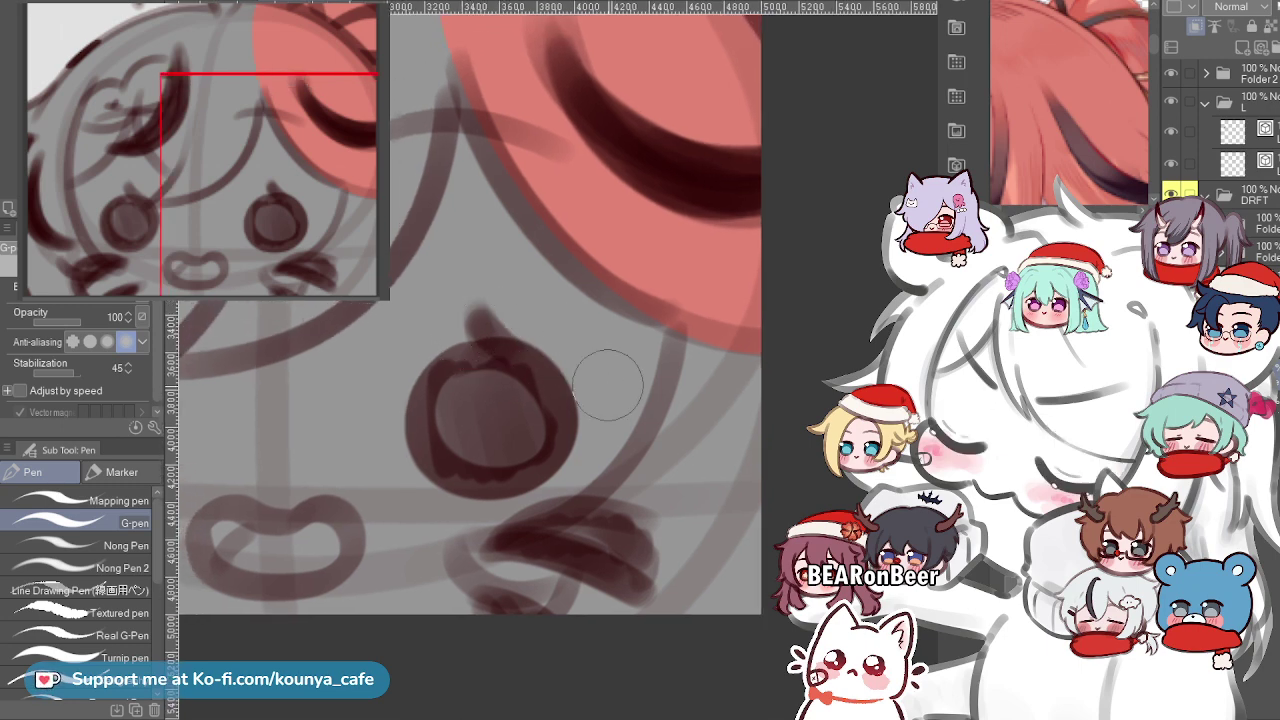
drag(617, 385, 586, 385)
drag(613, 481, 596, 476)
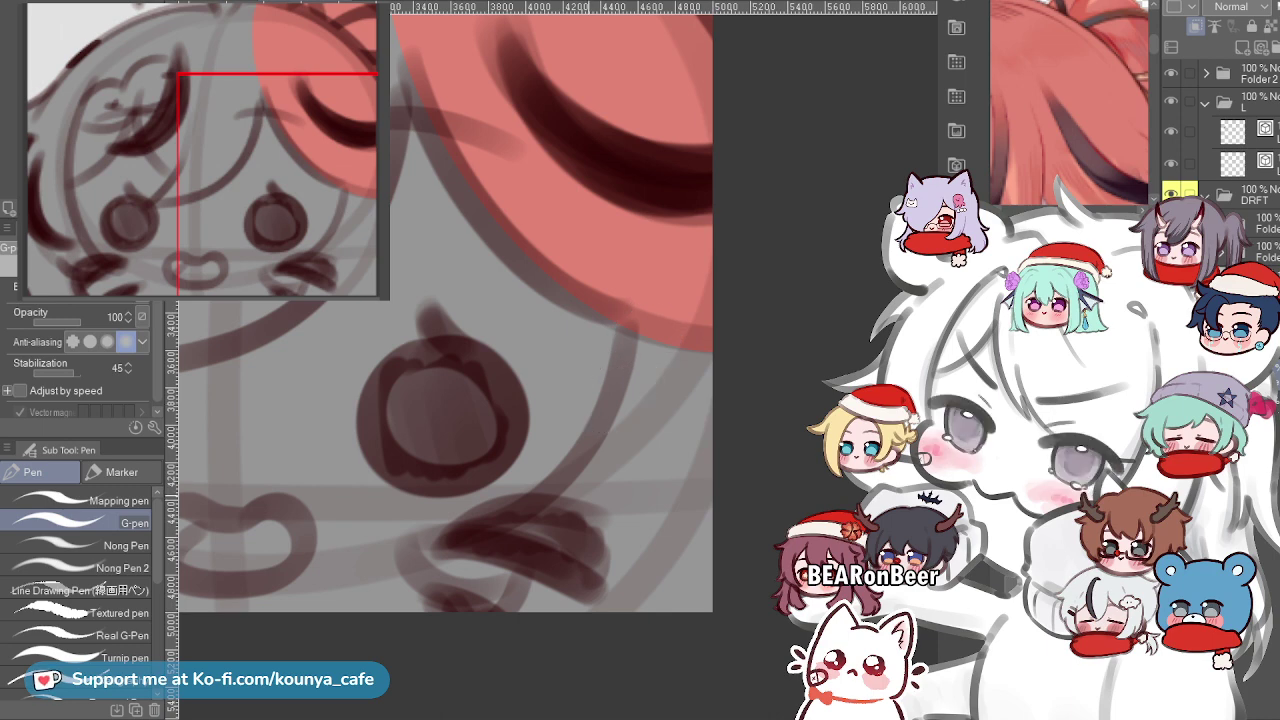
drag(588, 497, 551, 515)
scroll(440, 340, down, 3)
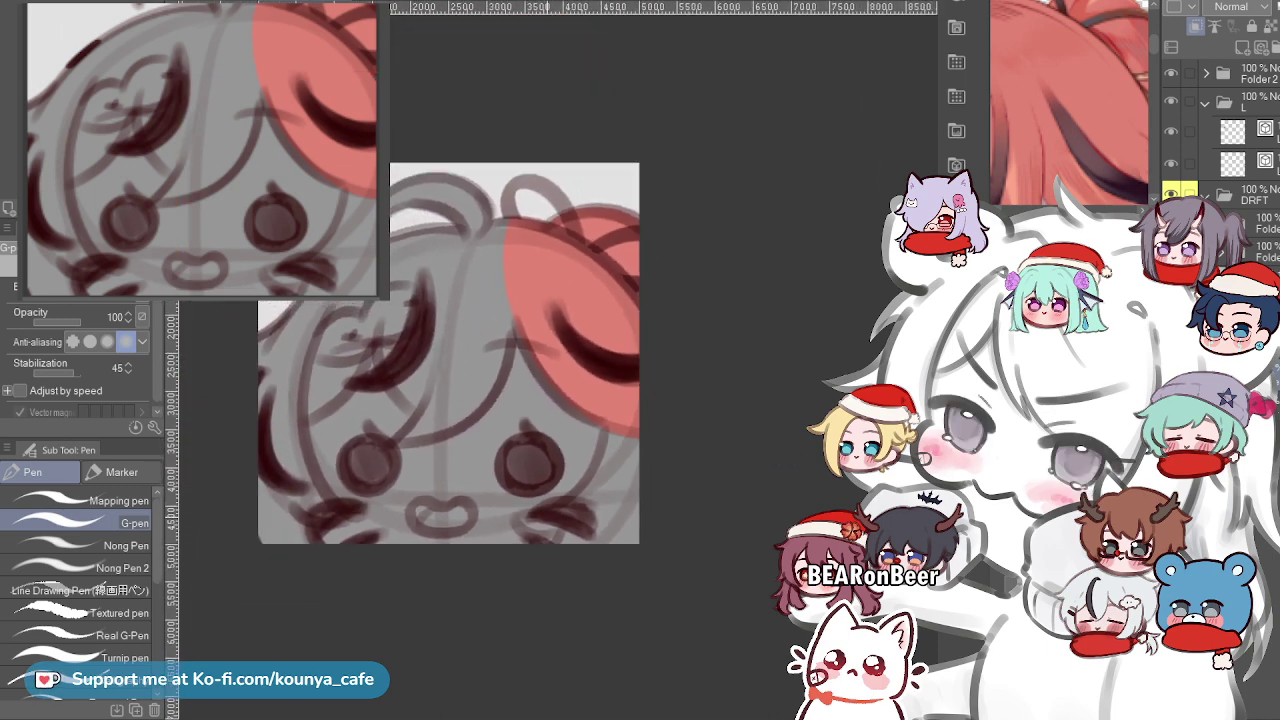
Block in coral over the left side of the head, the crown top and the curled crescent lock with a large G-pen.
scroll(582, 248, up, 4)
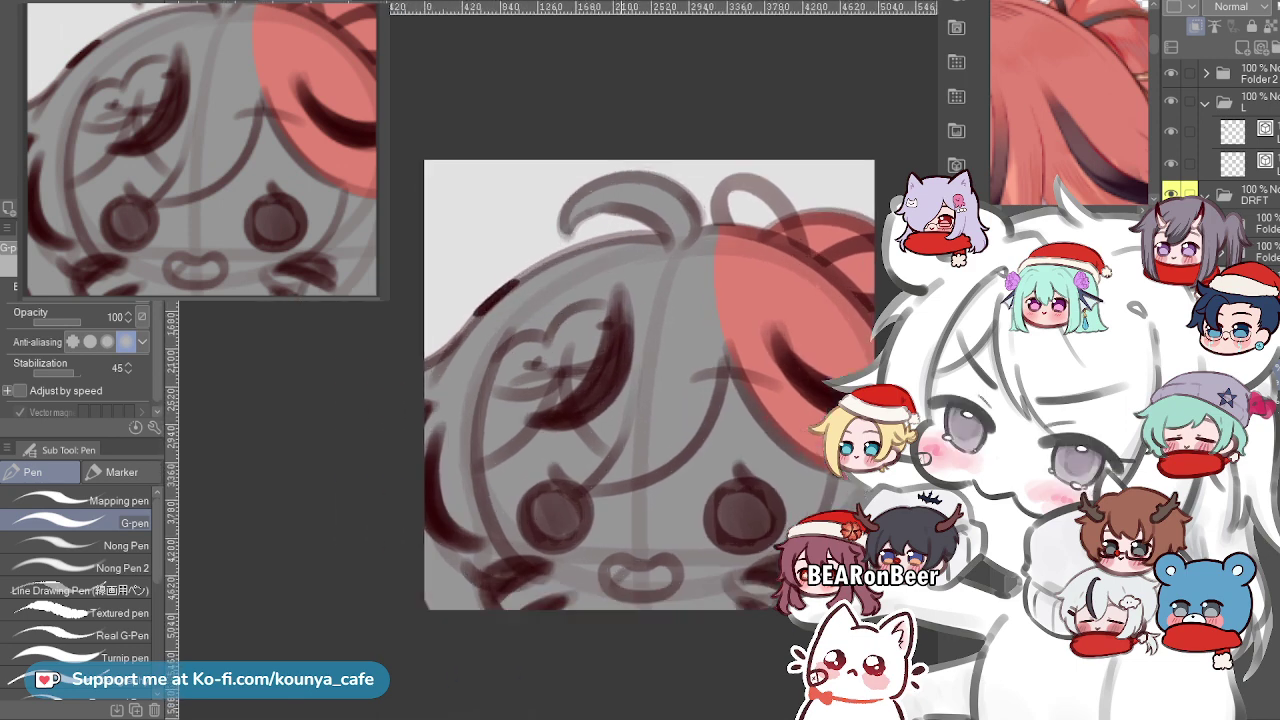
drag(648, 208, 400, 180)
drag(612, 272, 715, 182)
drag(620, 233, 400, 318)
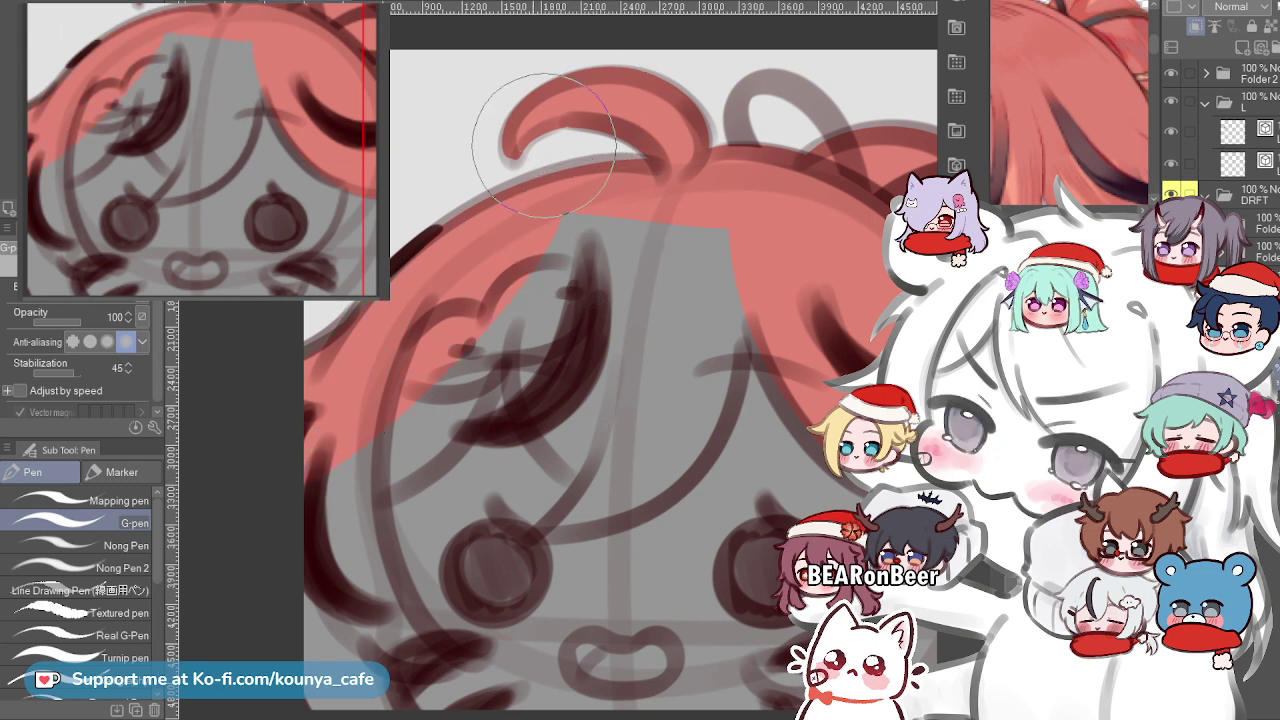
scroll(602, 176, down, 3)
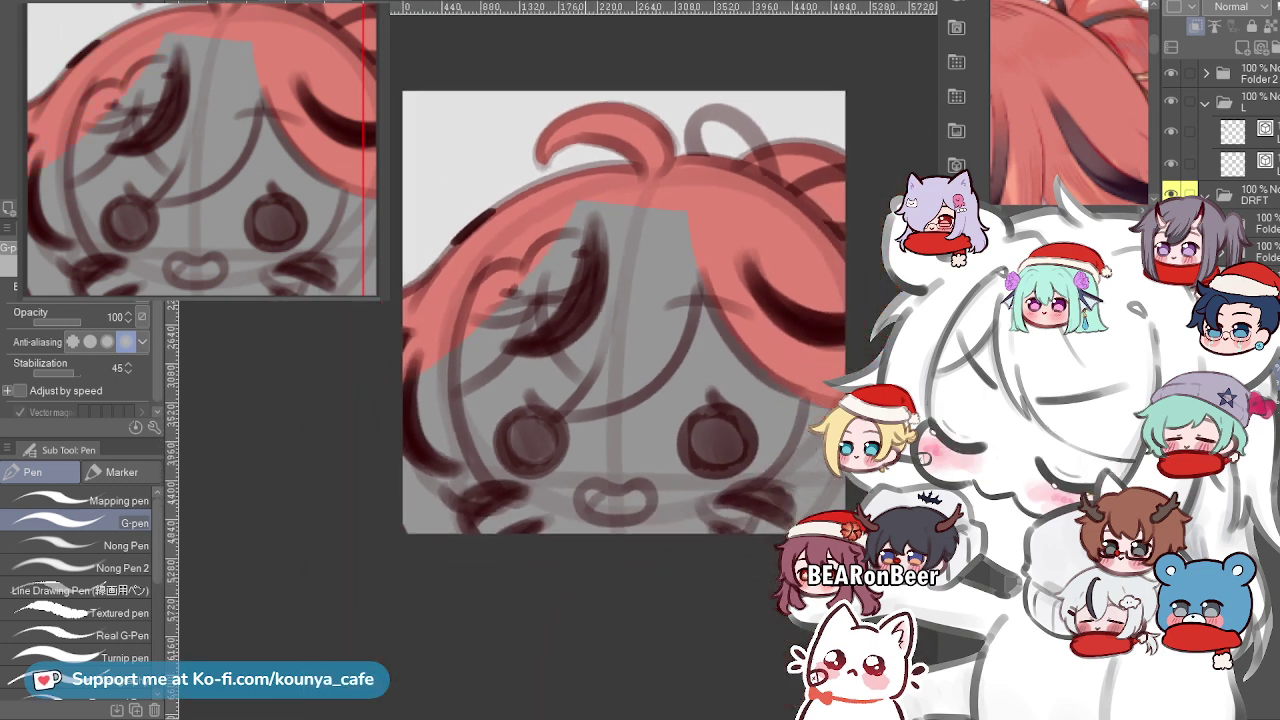
Refine the coral along the inner edge of the right-hand bang, between the crown and the crossing brow line.
scroll(850, 425, up, 4)
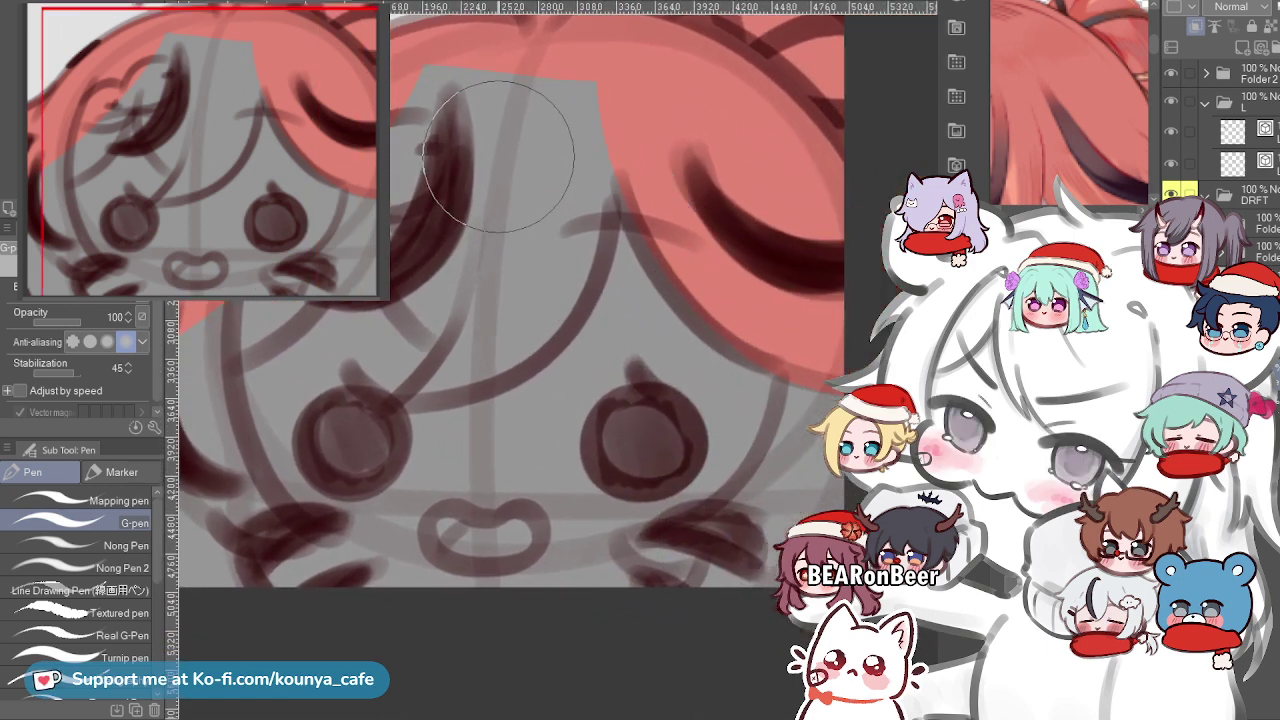
drag(500, 154, 365, 177)
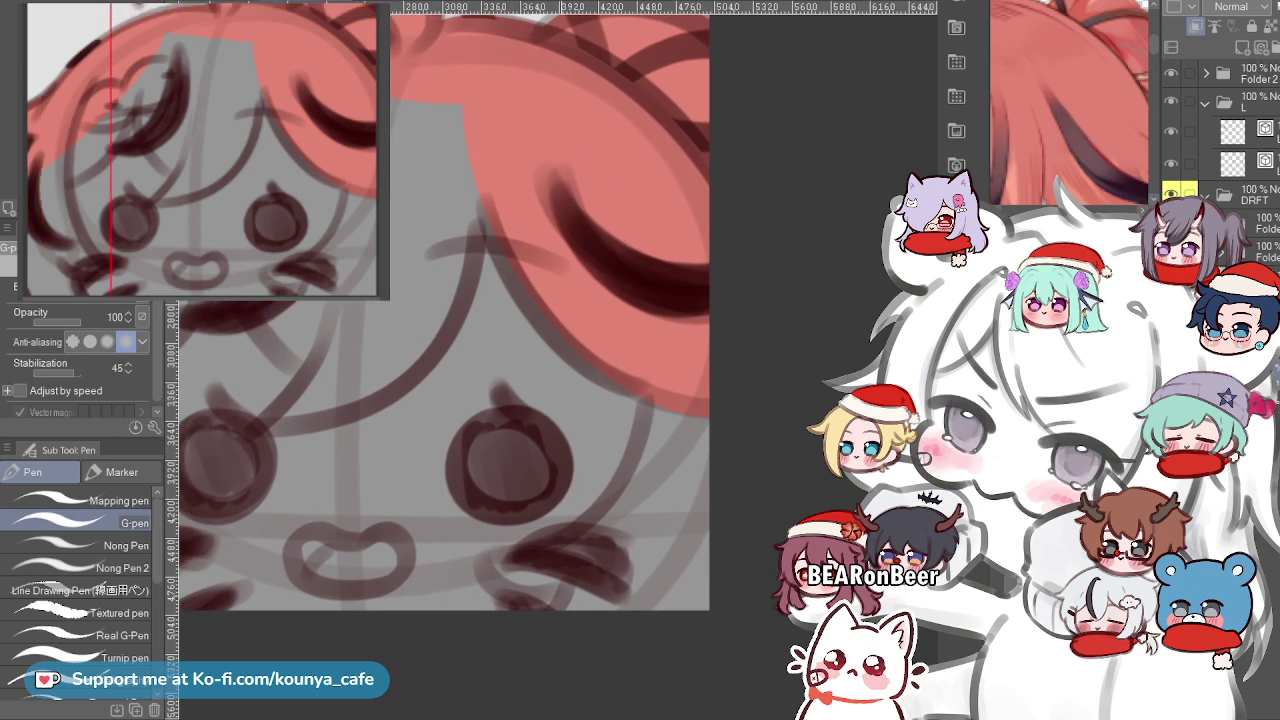
scroll(577, 186, up, 3)
drag(579, 186, 445, 250)
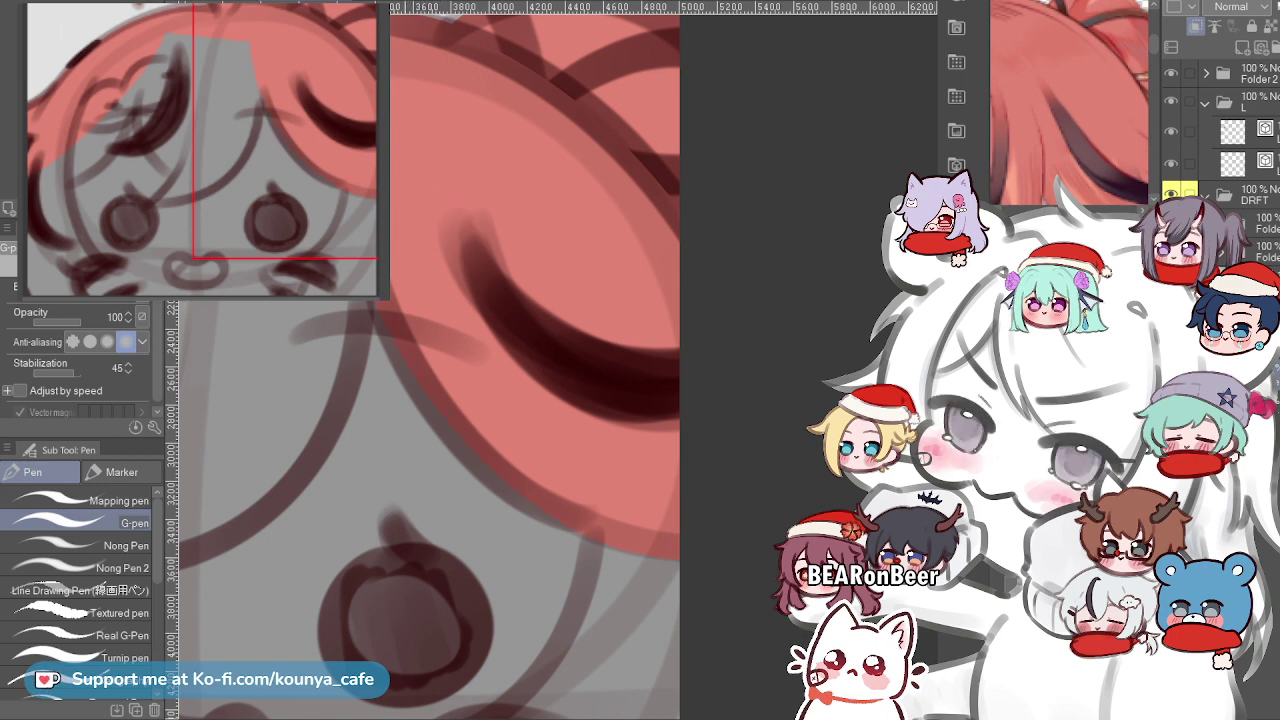
scroll(406, 202, down, 2)
drag(406, 400, 423, 364)
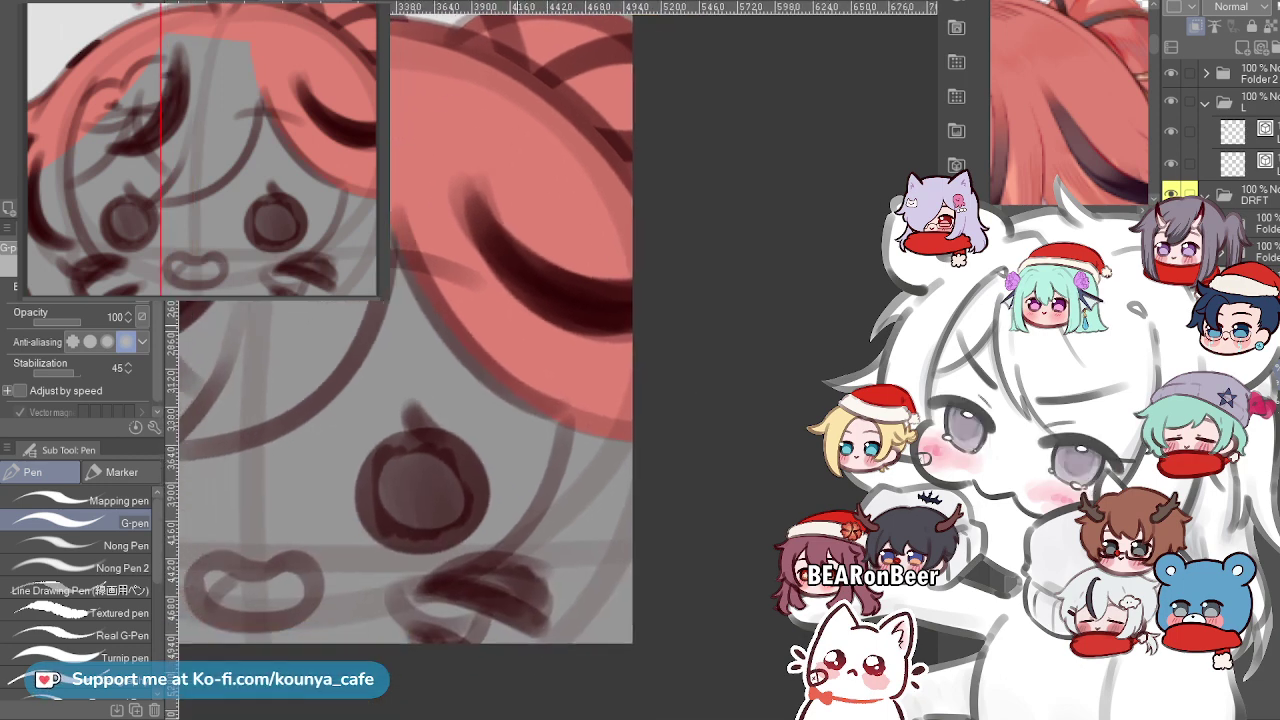
key(ctrl+minus)
key(ctrl+minus)
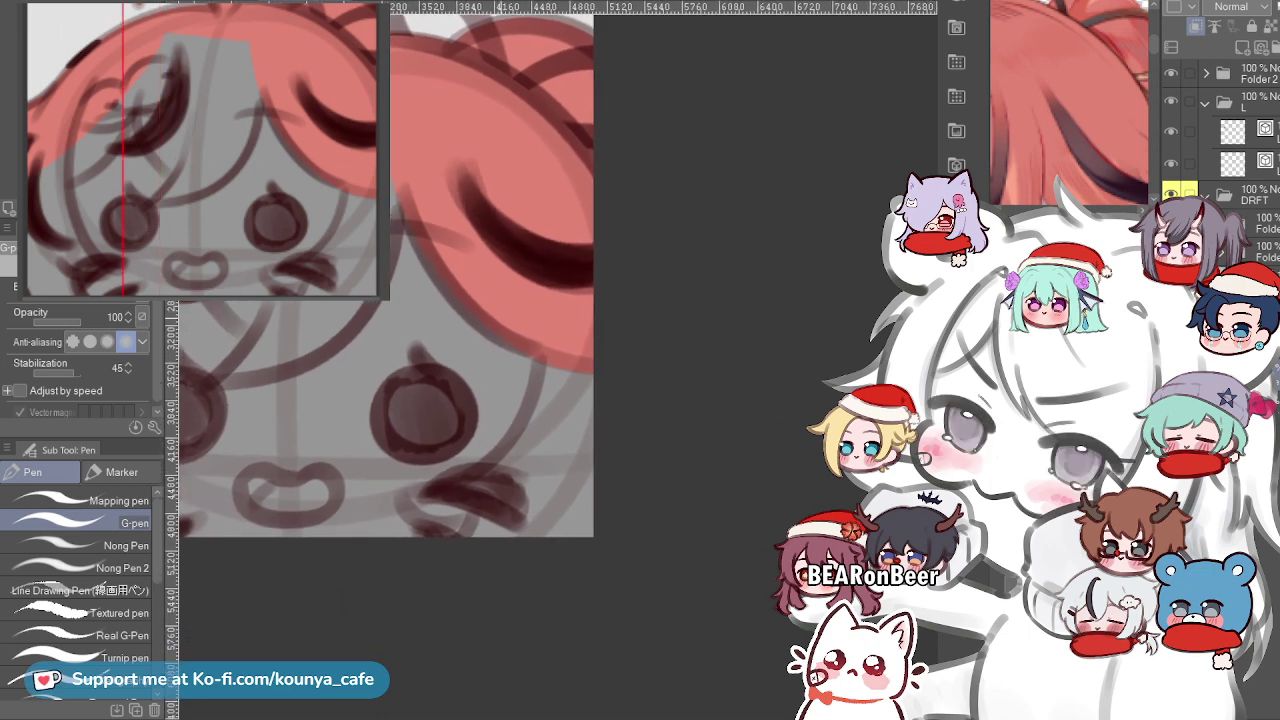
Paint a thin coral stroke along the side lock beside the right-hand eye, tapering into the pointed cheek flick.
scroll(523, 449, up, 2)
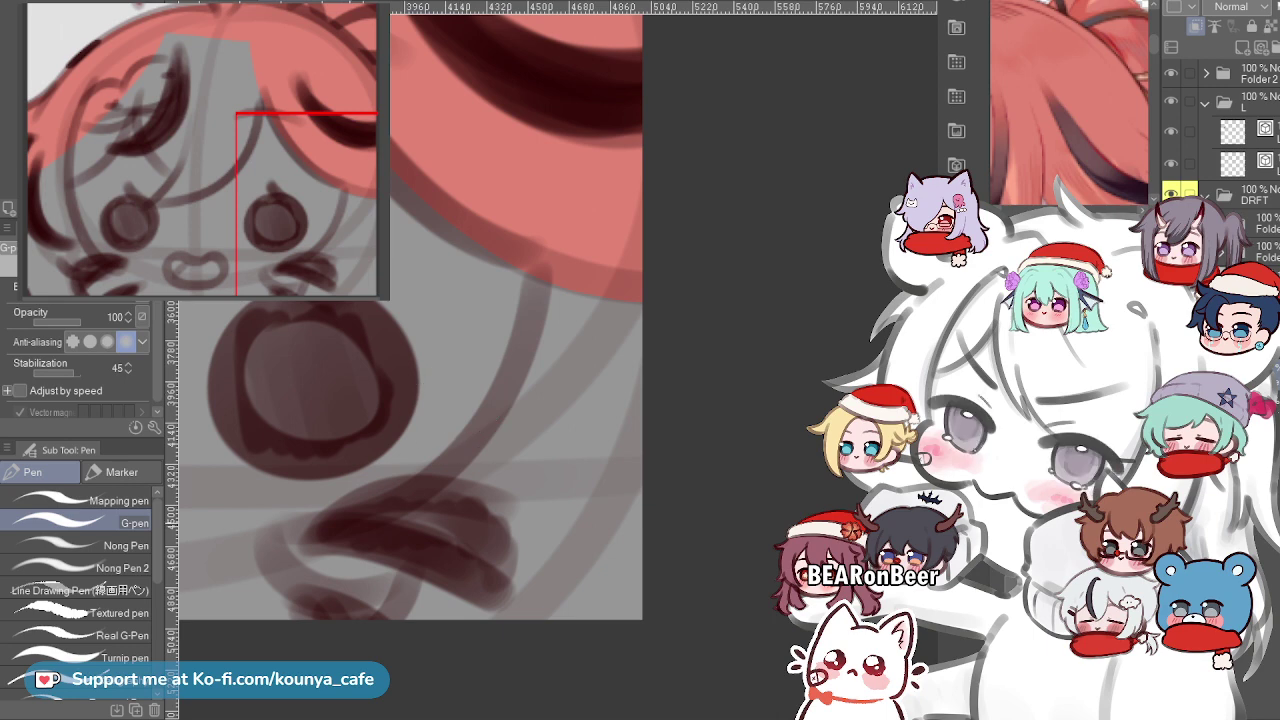
scroll(344, 526, up, 1)
mouse_move(271, 529)
mouse_down()
mouse_move(476, 485)
mouse_move(634, 50)
mouse_up()
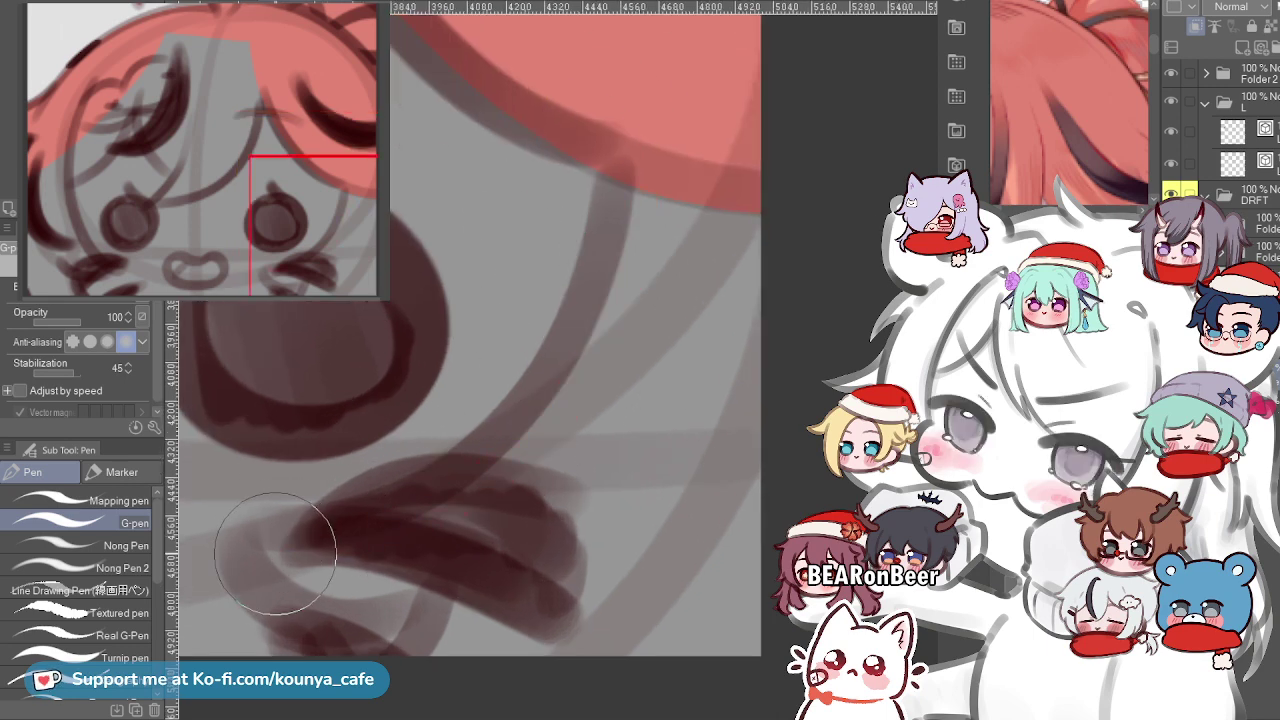
drag(641, 205, 637, 176)
mouse_move(249, 534)
mouse_down()
mouse_move(471, 471)
mouse_move(635, 178)
mouse_up()
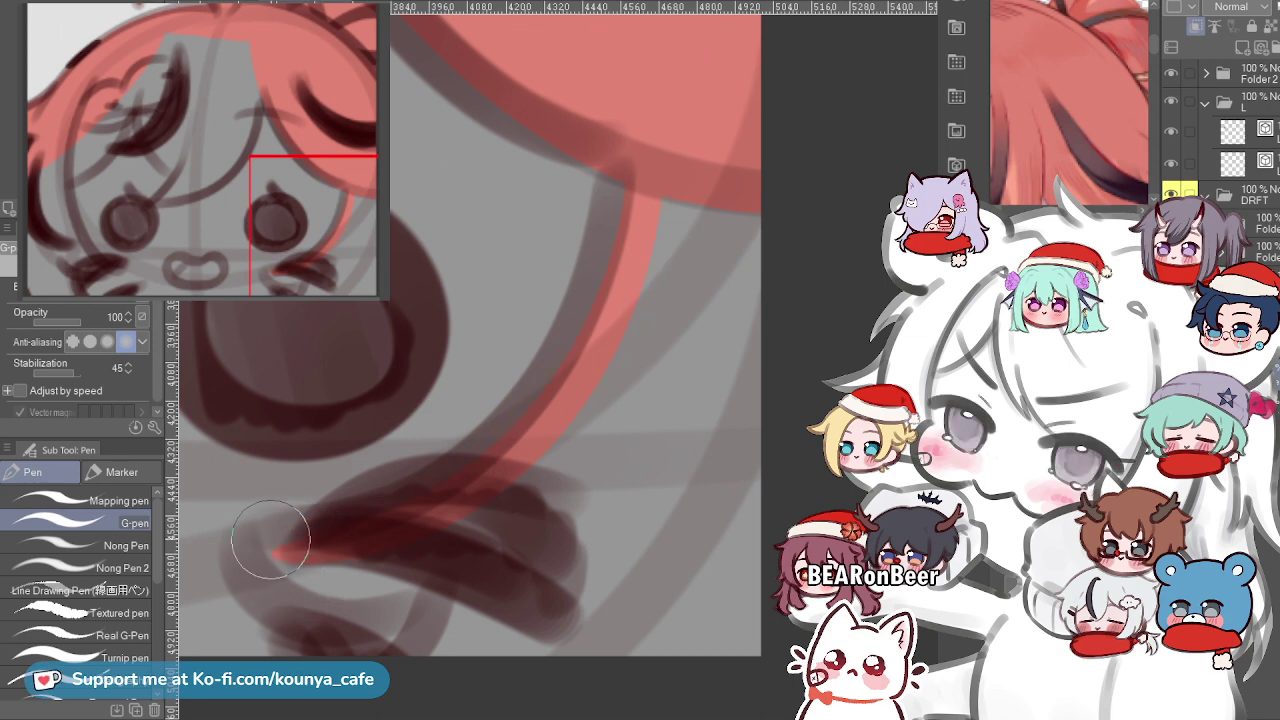
scroll(563, 210, down, 3)
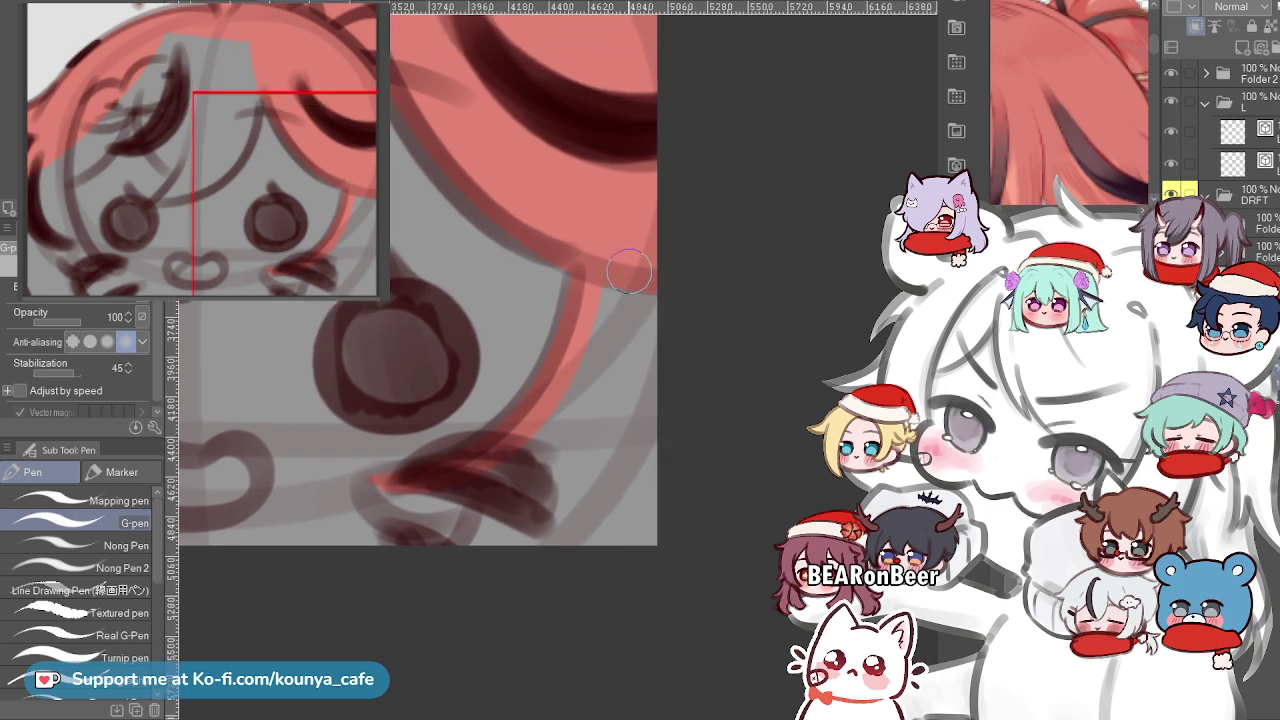
Fill the hair outside the side-lock stroke with coral using an enlarged G-pen, reaching the canvas corner.
scroll(630, 272, up, 3)
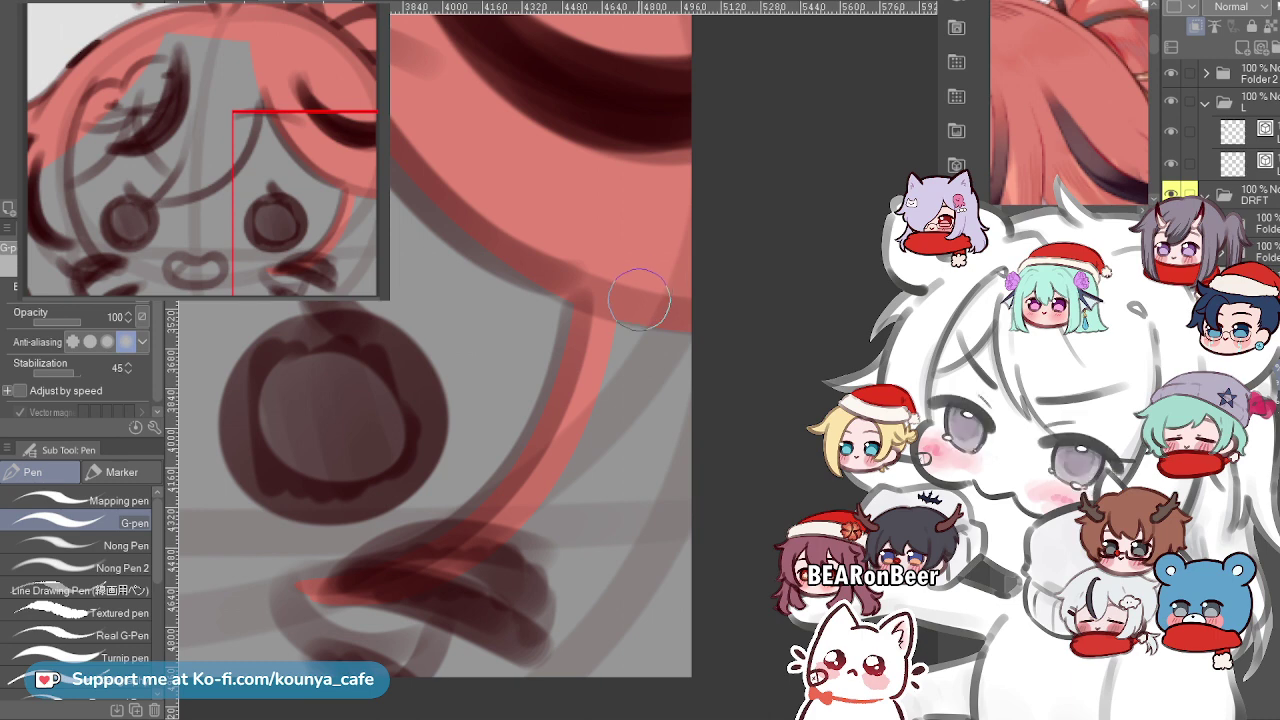
scroll(650, 296, down, 1)
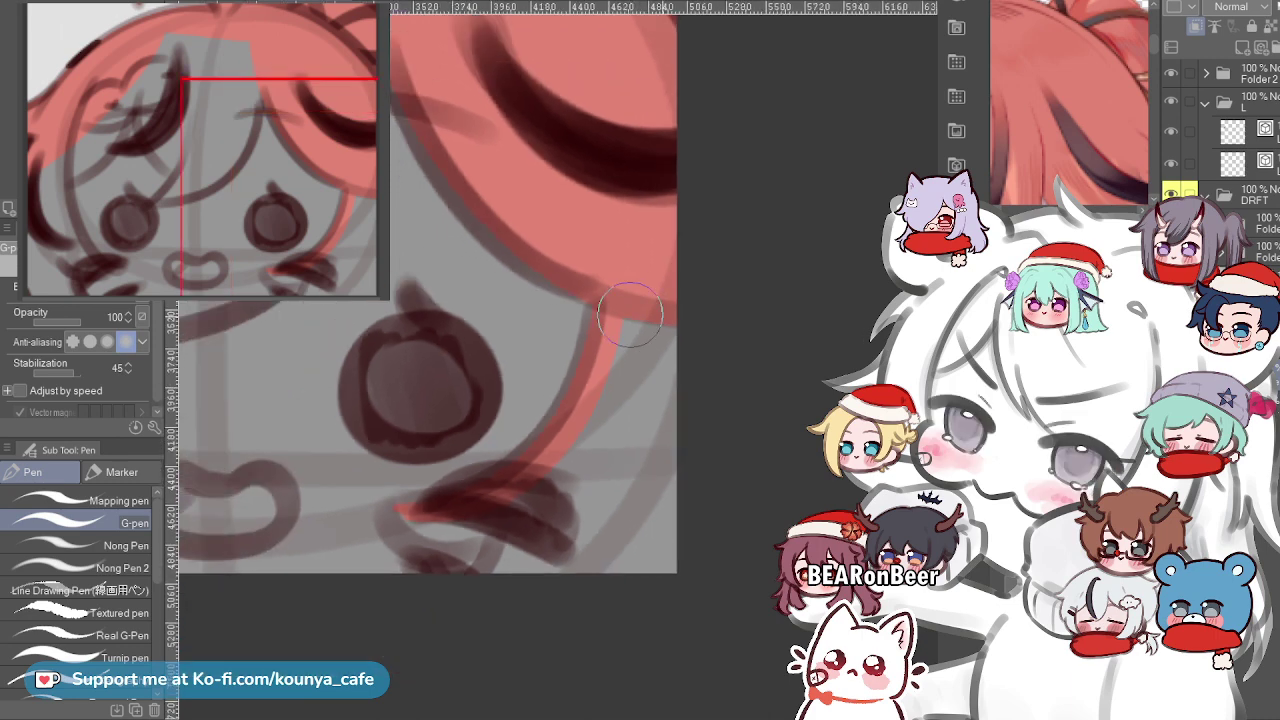
drag(692, 338, 655, 598)
scroll(652, 375, up, 2)
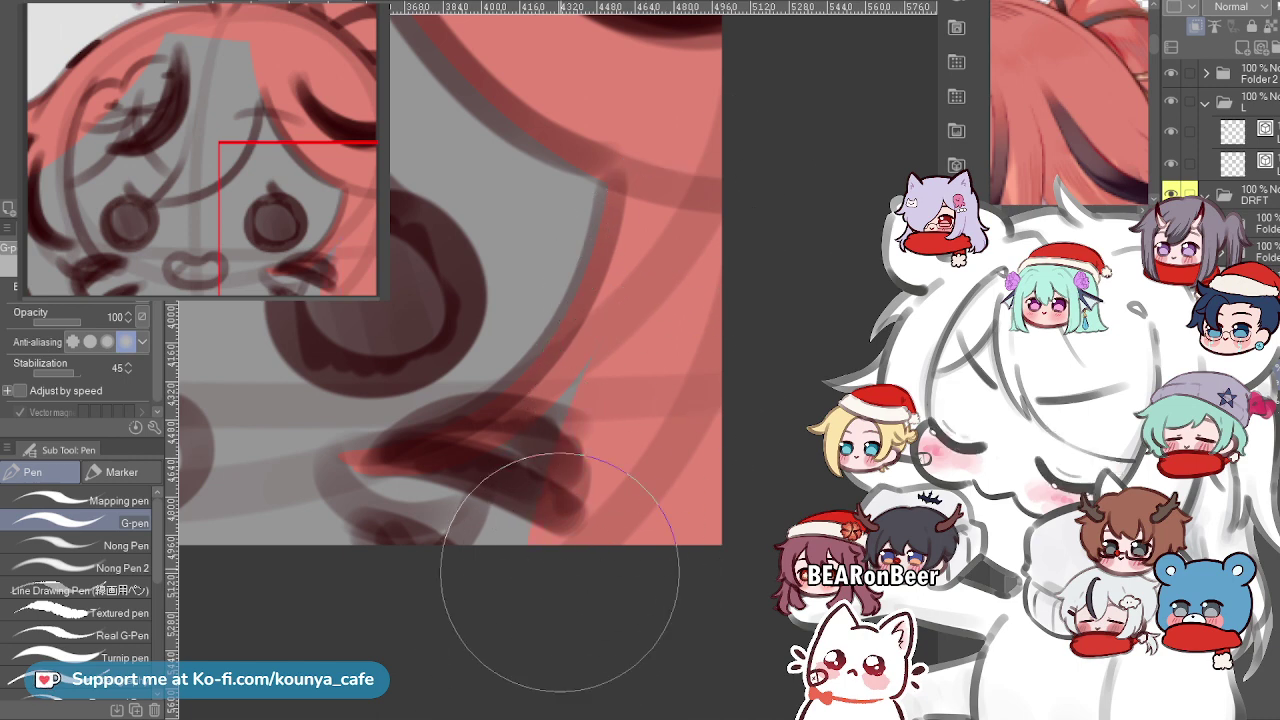
scroll(565, 431, up, 1)
Reduce the G-pen and paint coral through the dark cheek flick, shaping its pointed tip and closing the narrow grey gap.
key([)
key([)
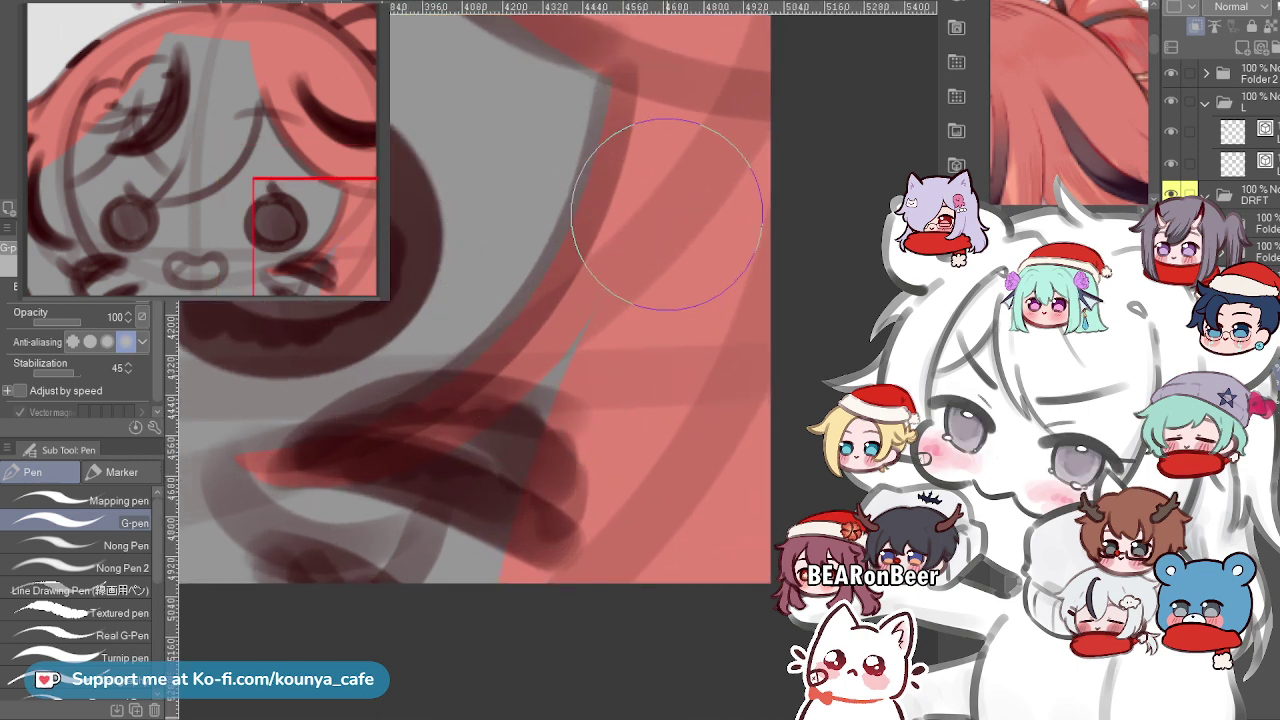
scroll(580, 365, up, 1)
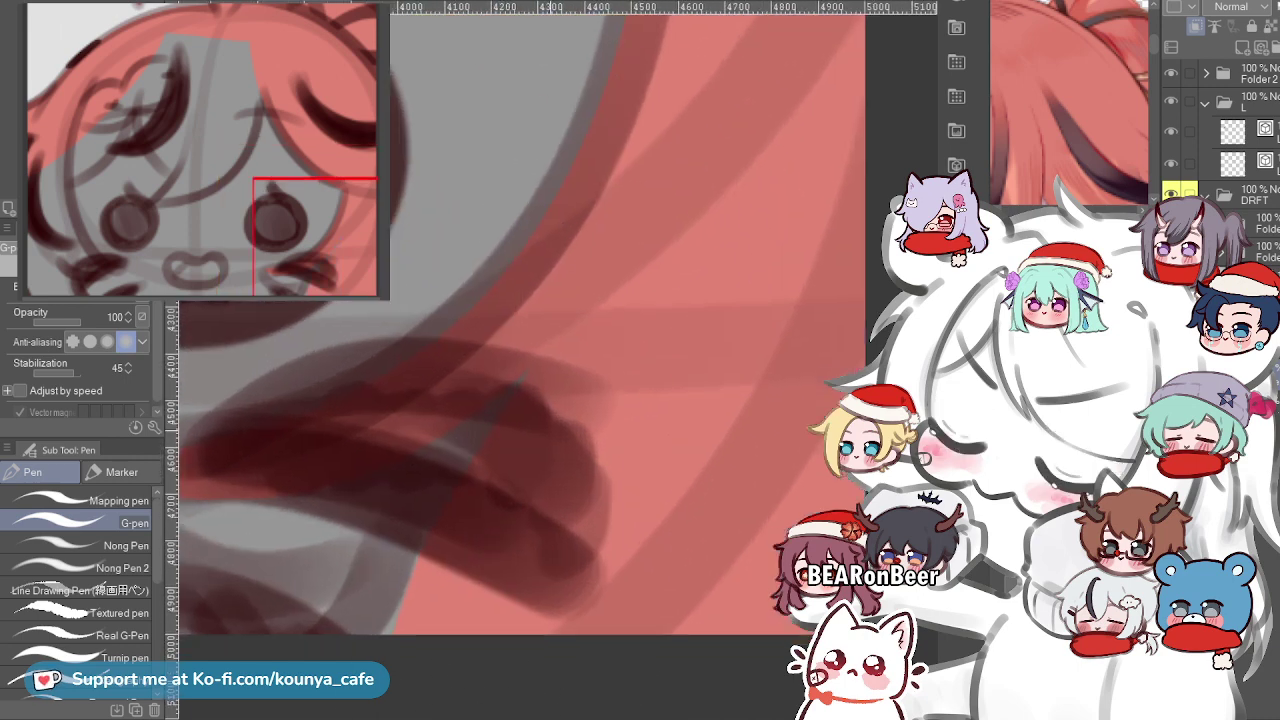
key(bracketleft)
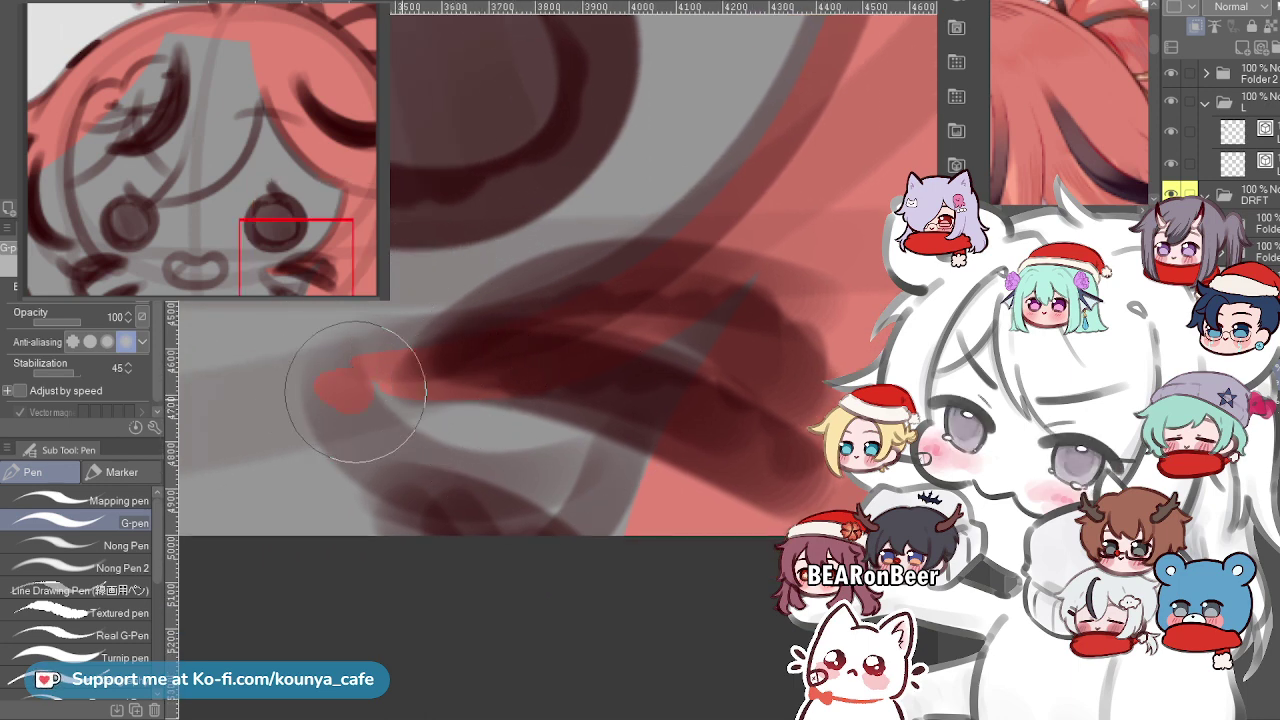
key(ctrl+z)
mouse_move(351, 363)
mouse_down()
mouse_move(589, 372)
mouse_move(606, 300)
mouse_up()
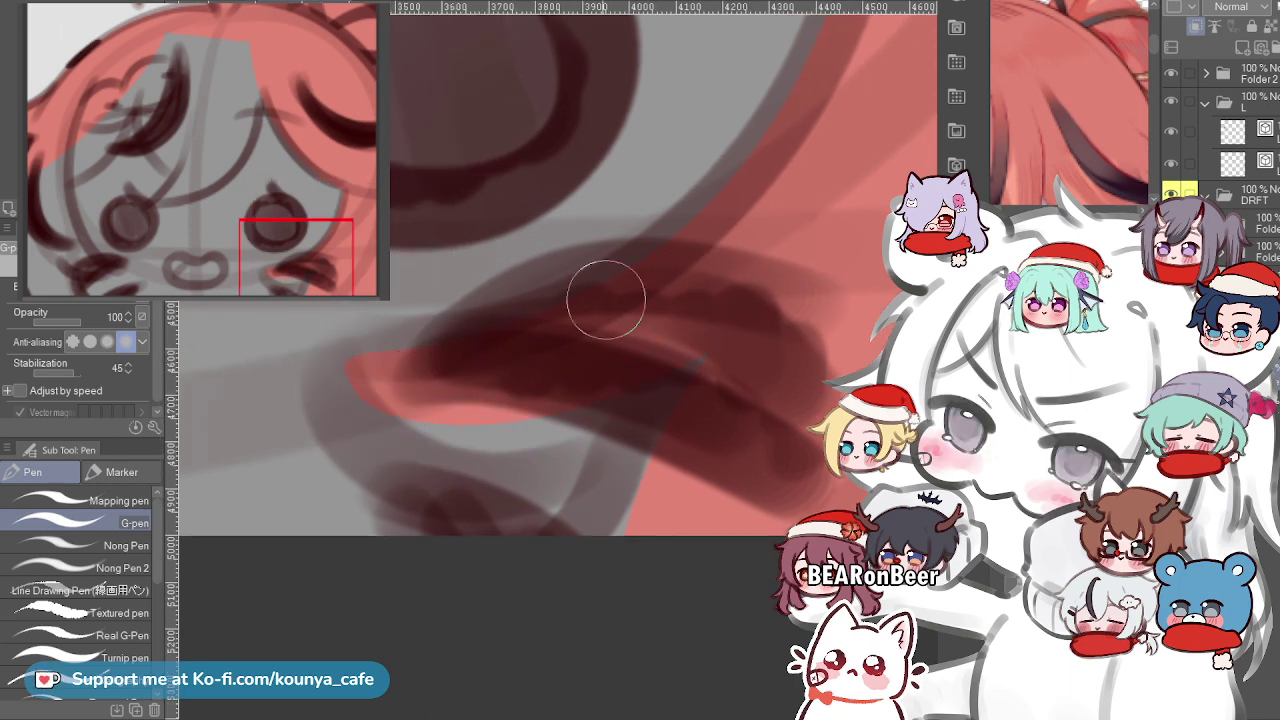
drag(468, 393, 640, 350)
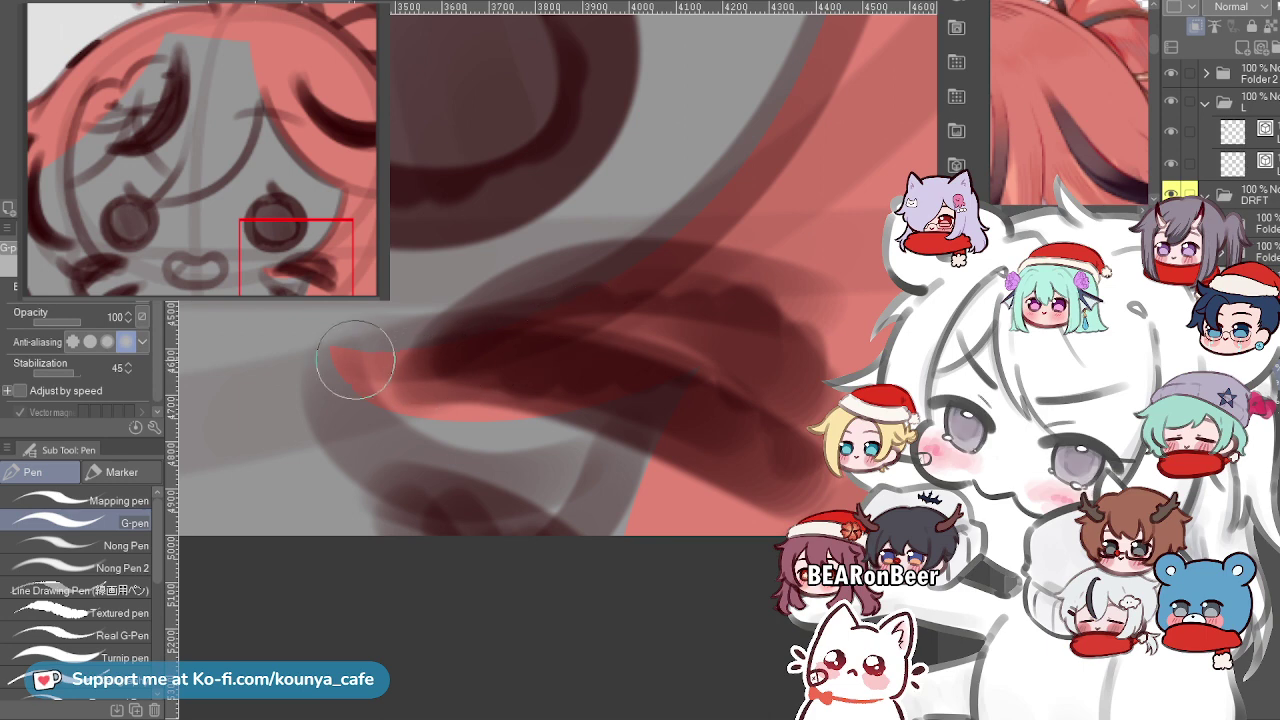
mouse_move(351, 354)
mouse_down()
mouse_move(400, 429)
mouse_move(650, 412)
mouse_up()
key(ctrl+z)
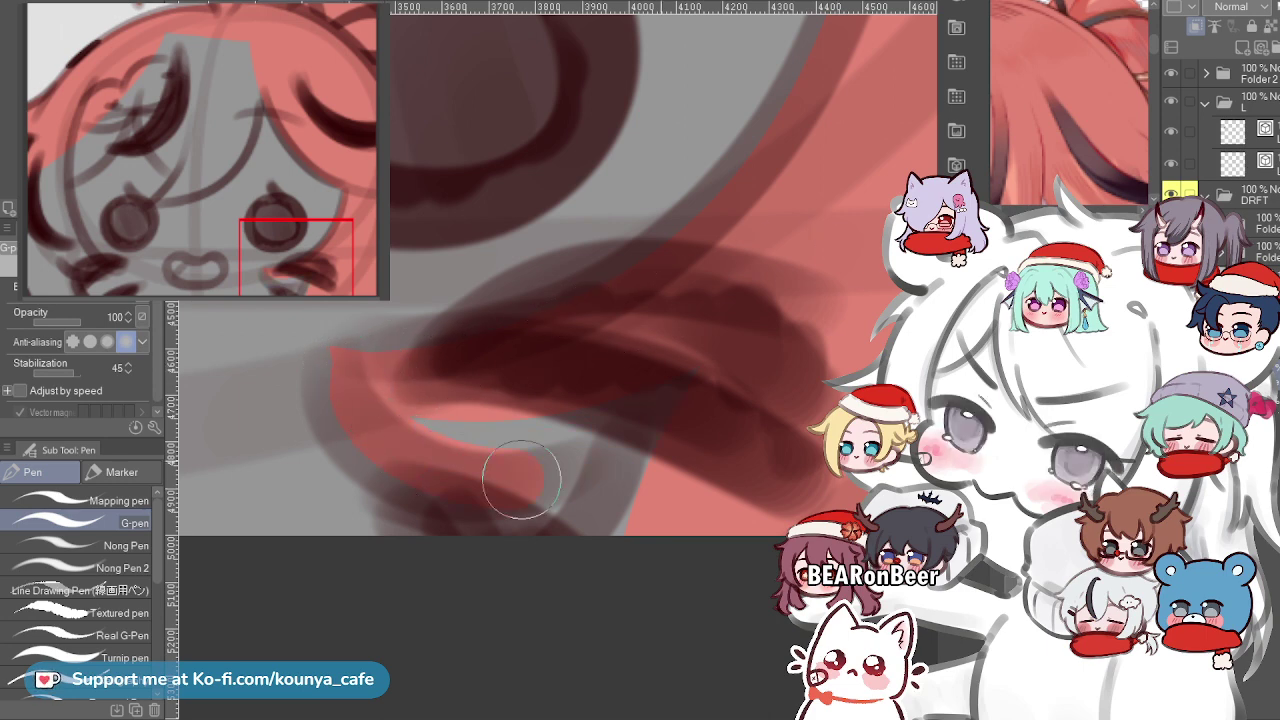
drag(521, 480, 649, 405)
key(ctrl+z)
drag(337, 354, 783, 337)
key(ctrl+z)
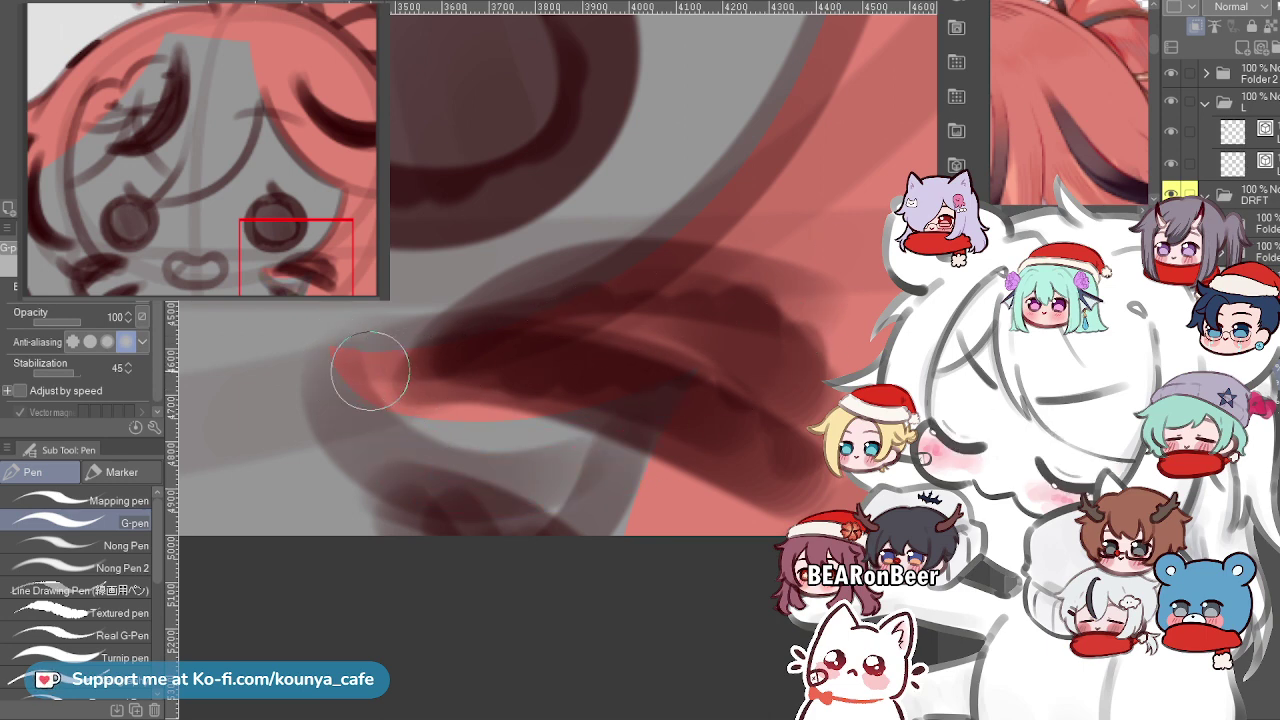
drag(370, 370, 422, 458)
drag(336, 371, 572, 432)
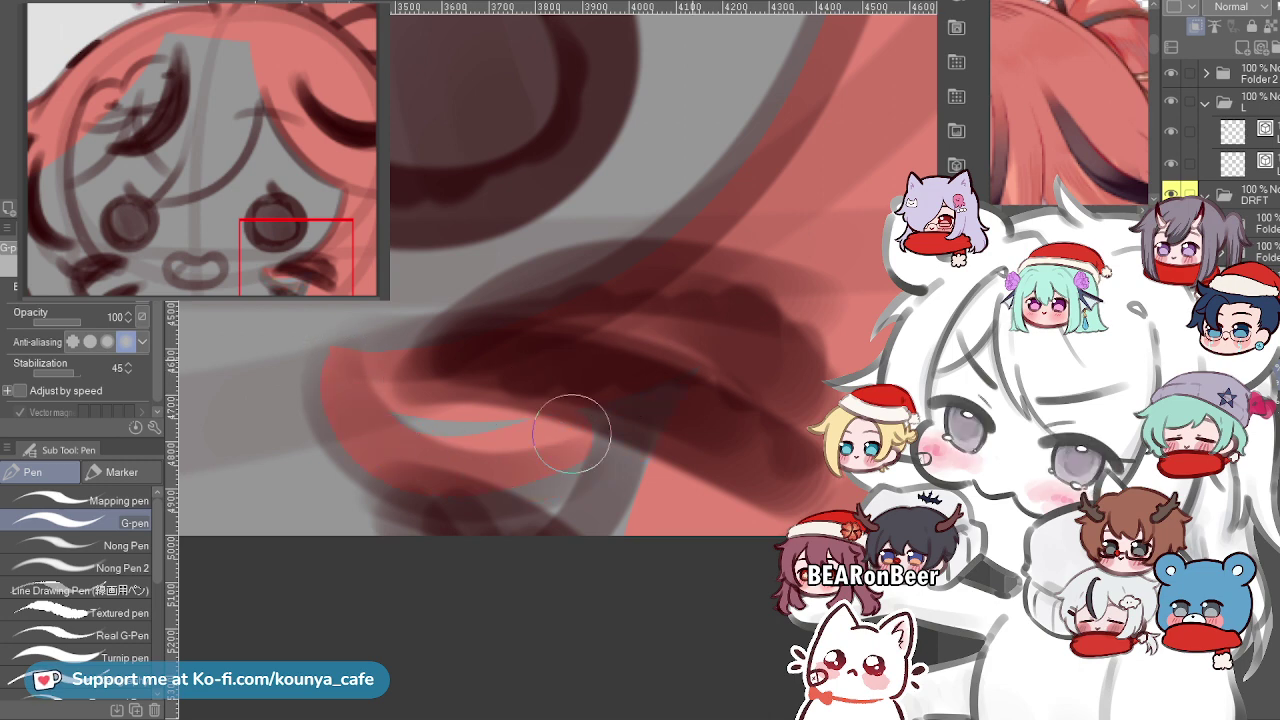
key(ctrl+z)
Paint a coral curve along the underside of the cheek flick and fill the grey gap inside it.
drag(343, 375, 692, 361)
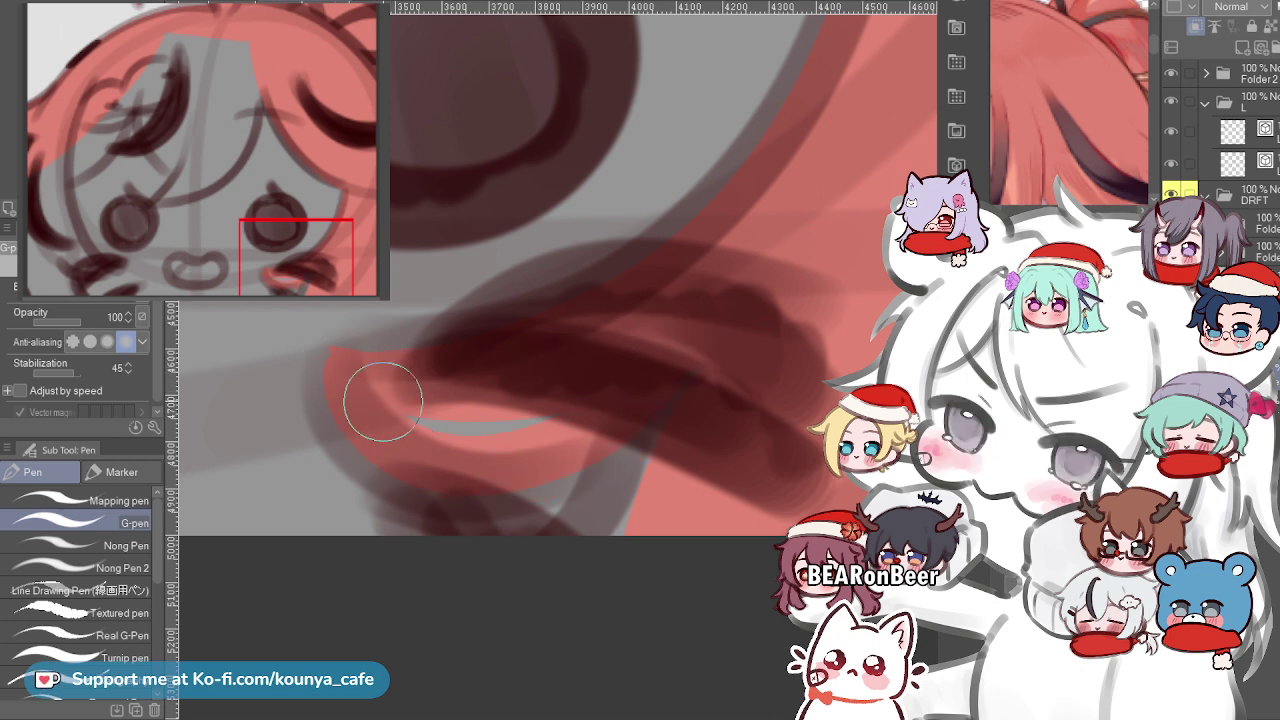
mouse_move(337, 360)
mouse_down()
mouse_move(355, 395)
mouse_move(571, 434)
mouse_up()
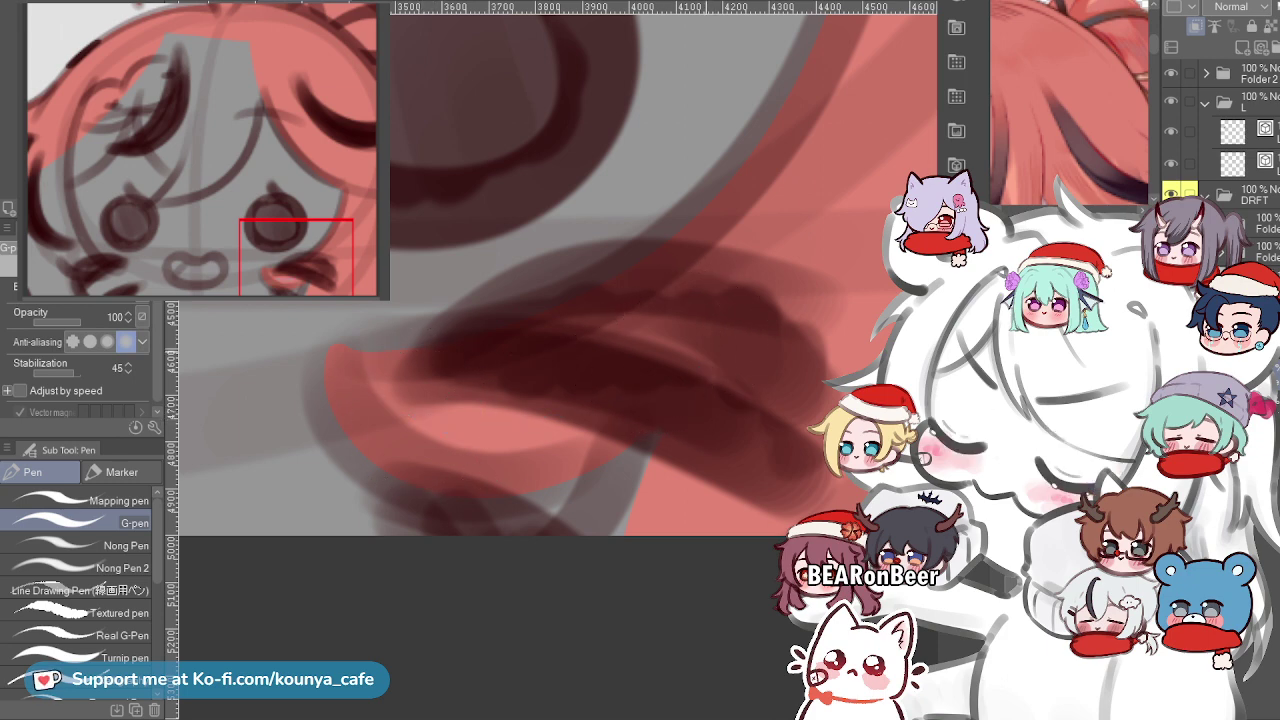
scroll(658, 342, down, 3)
scroll(690, 315, up, 2)
scroll(591, 325, up, 1)
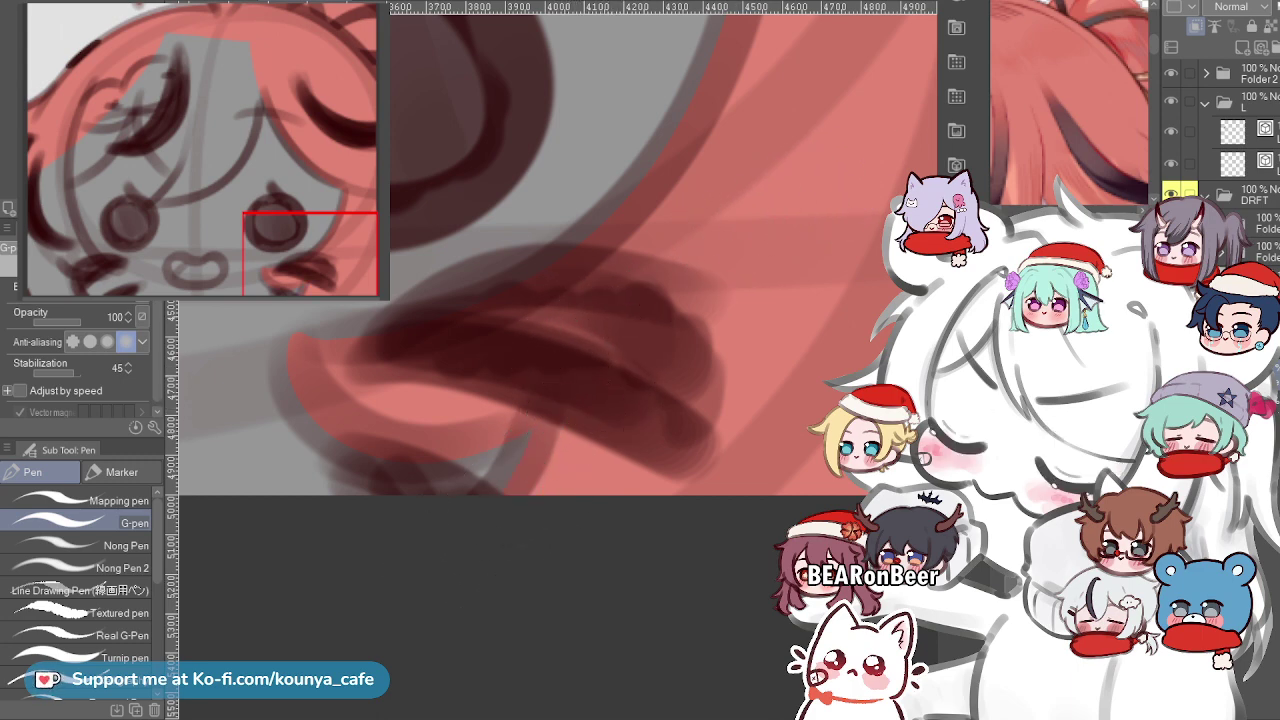
Reframe the reference image around the character's head to examine the hair.
scroll(1068, 105, down, 7)
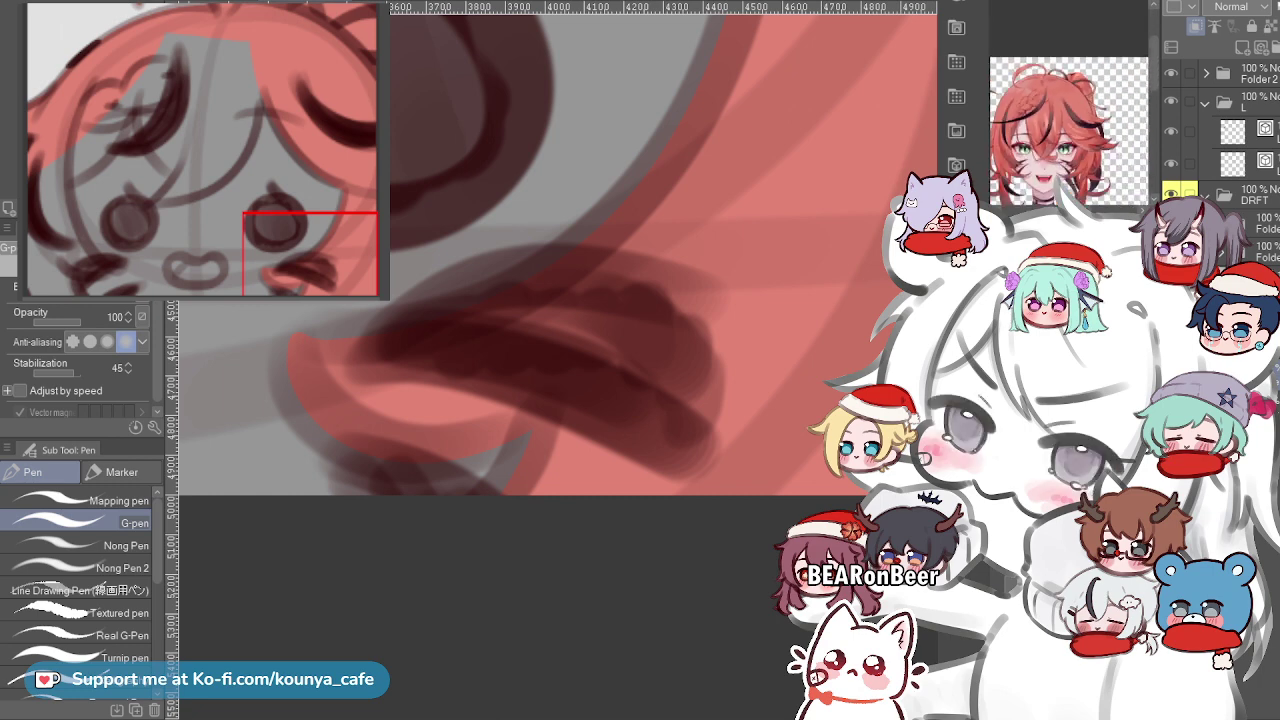
drag(1058, 145, 1088, 100)
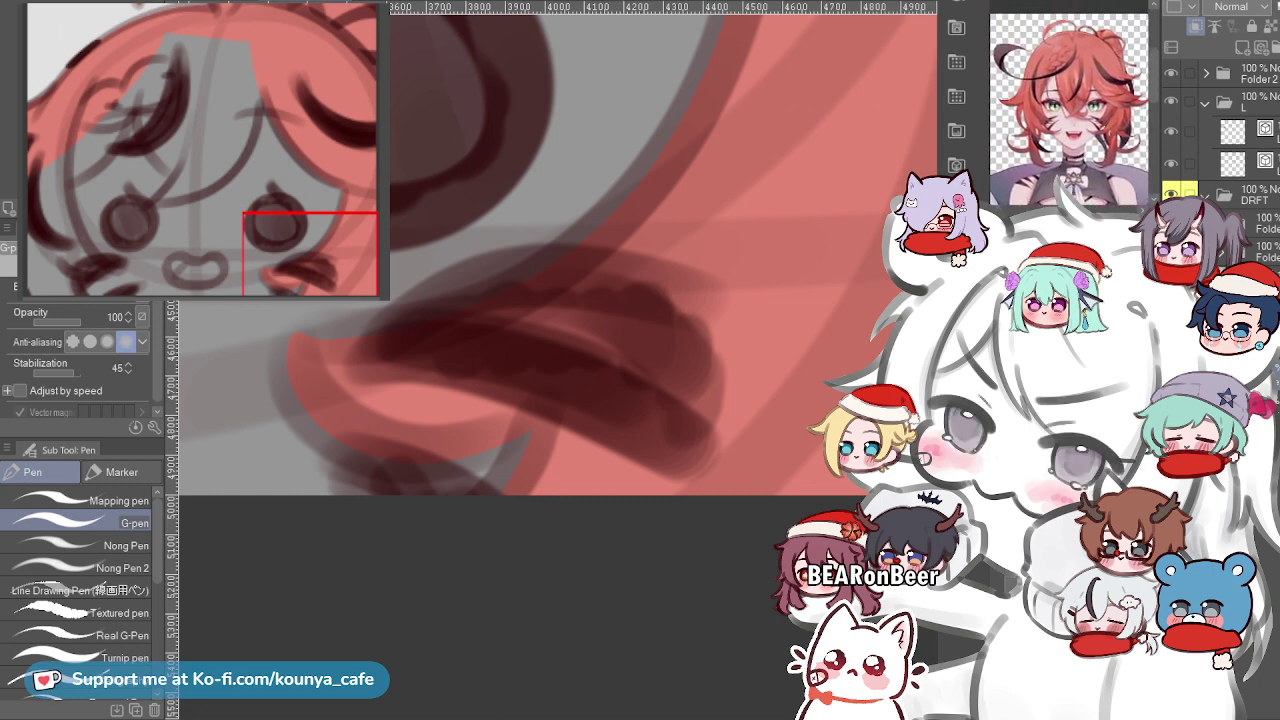
scroll(1074, 107, up, 4)
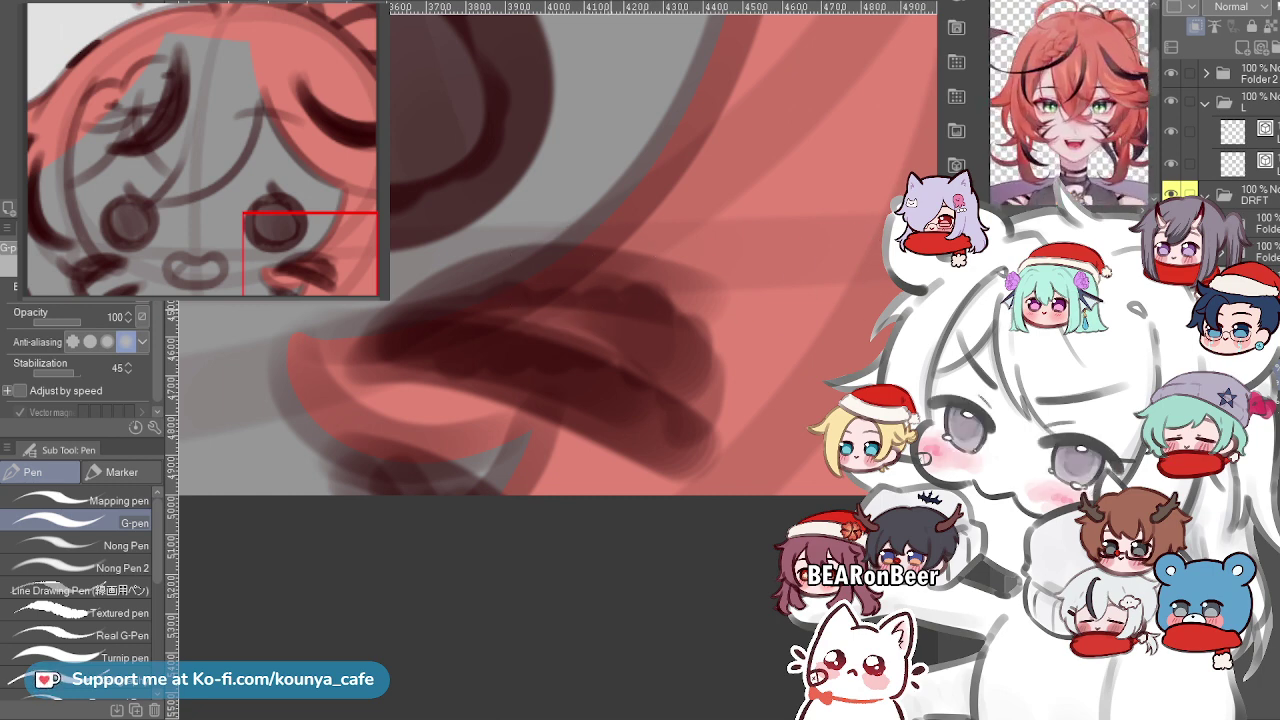
Fill the hair outside the left-hand side of the face with coral, reaching down to the canvas's lower edge.
scroll(623, 315, down, 3)
scroll(623, 315, down, 1)
drag(560, 300, 757, 468)
scroll(555, 190, up, 3)
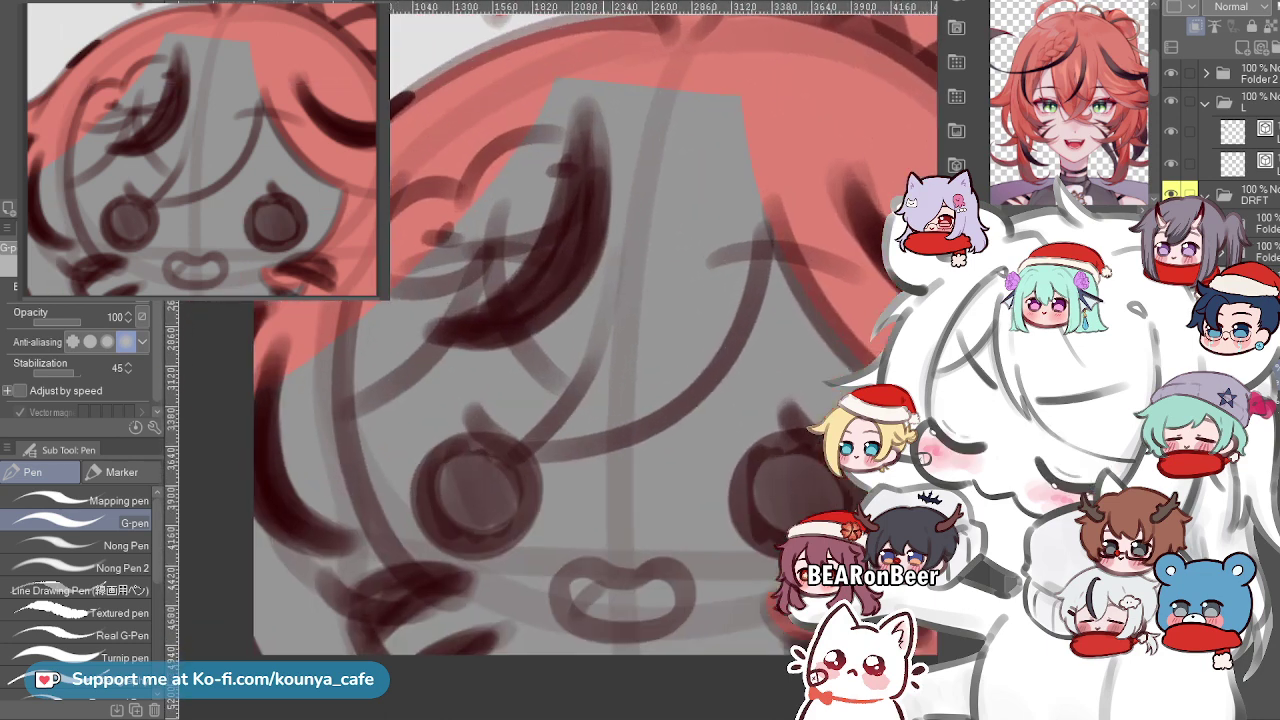
drag(555, 300, 635, 203)
scroll(500, 214, up, 1)
drag(402, 350, 408, 394)
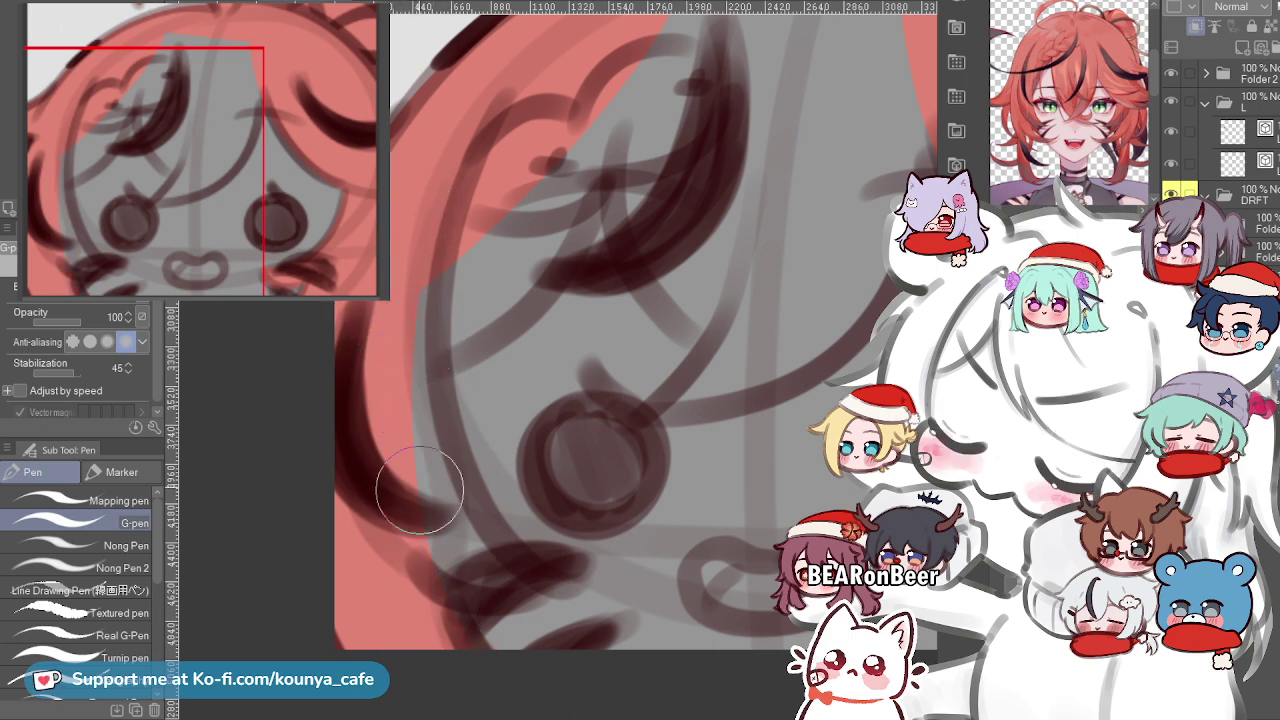
scroll(400, 388, down, 2)
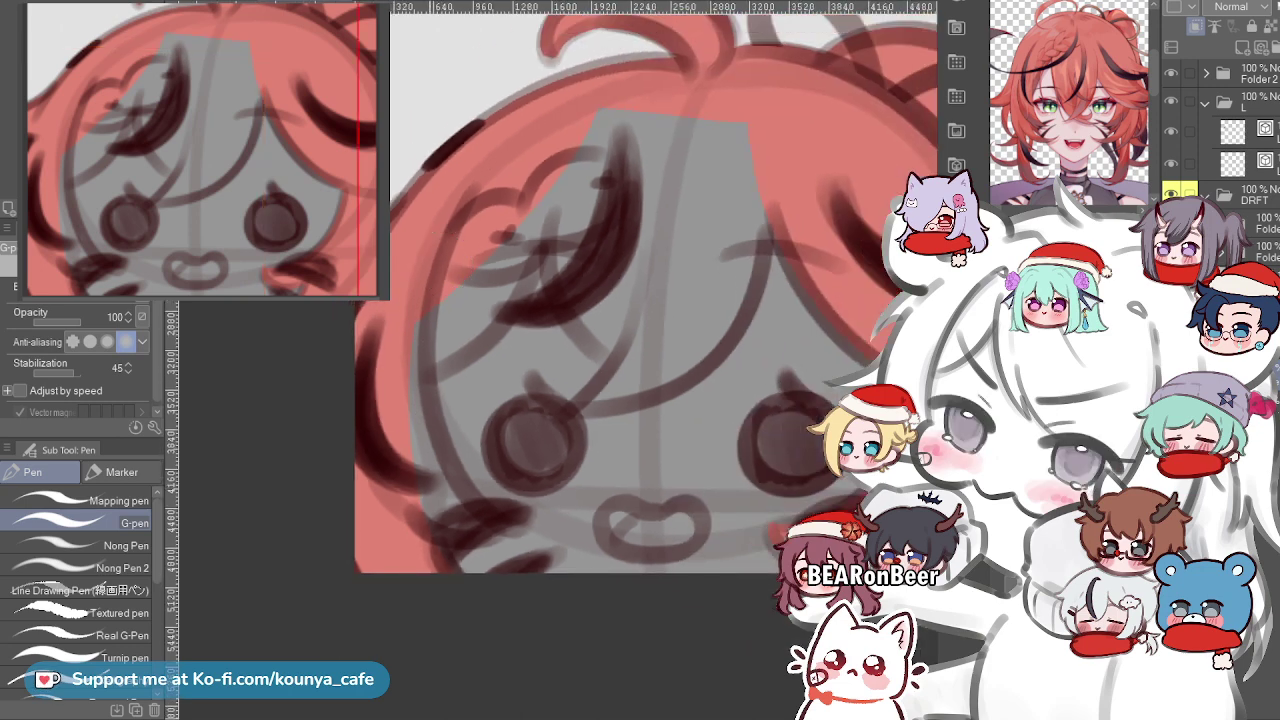
scroll(402, 384, up, 3)
mouse_move(620, 360)
mouse_down()
mouse_move(377, 413)
mouse_move(357, 464)
mouse_up()
scroll(530, 463, up, 1)
drag(530, 463, 423, 520)
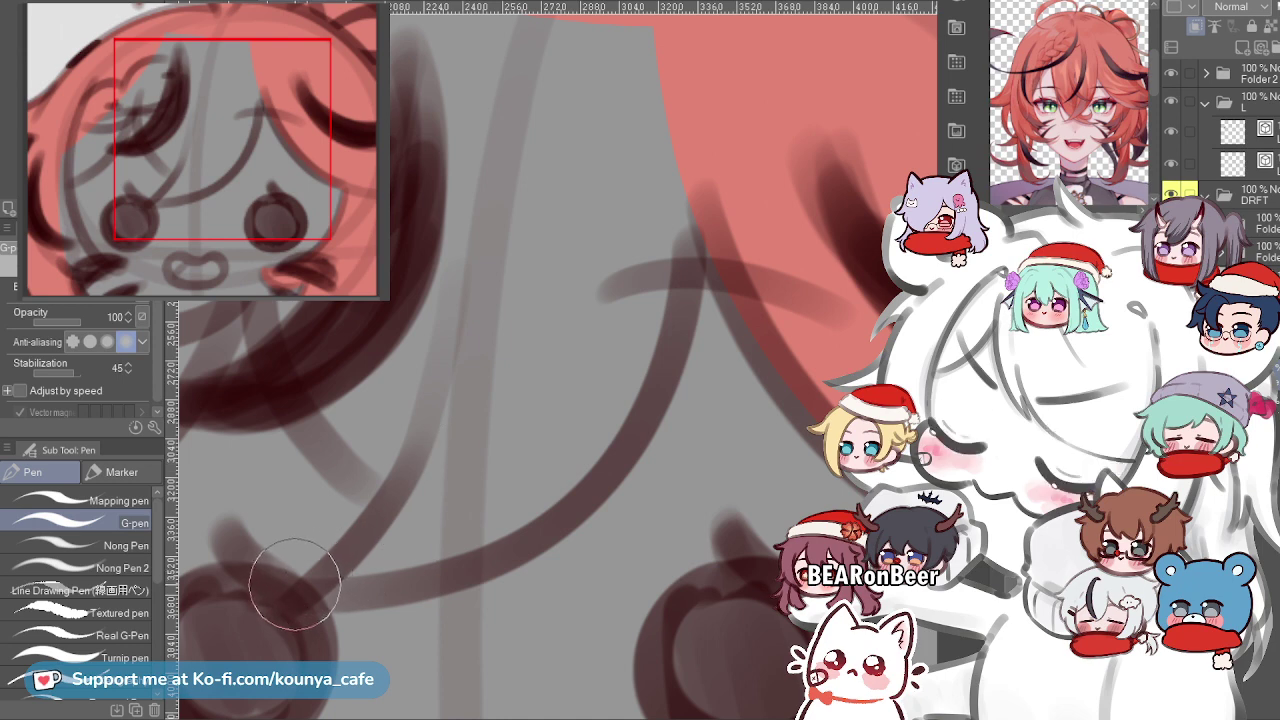
key(ctrl+z)
drag(425, 469, 394, 497)
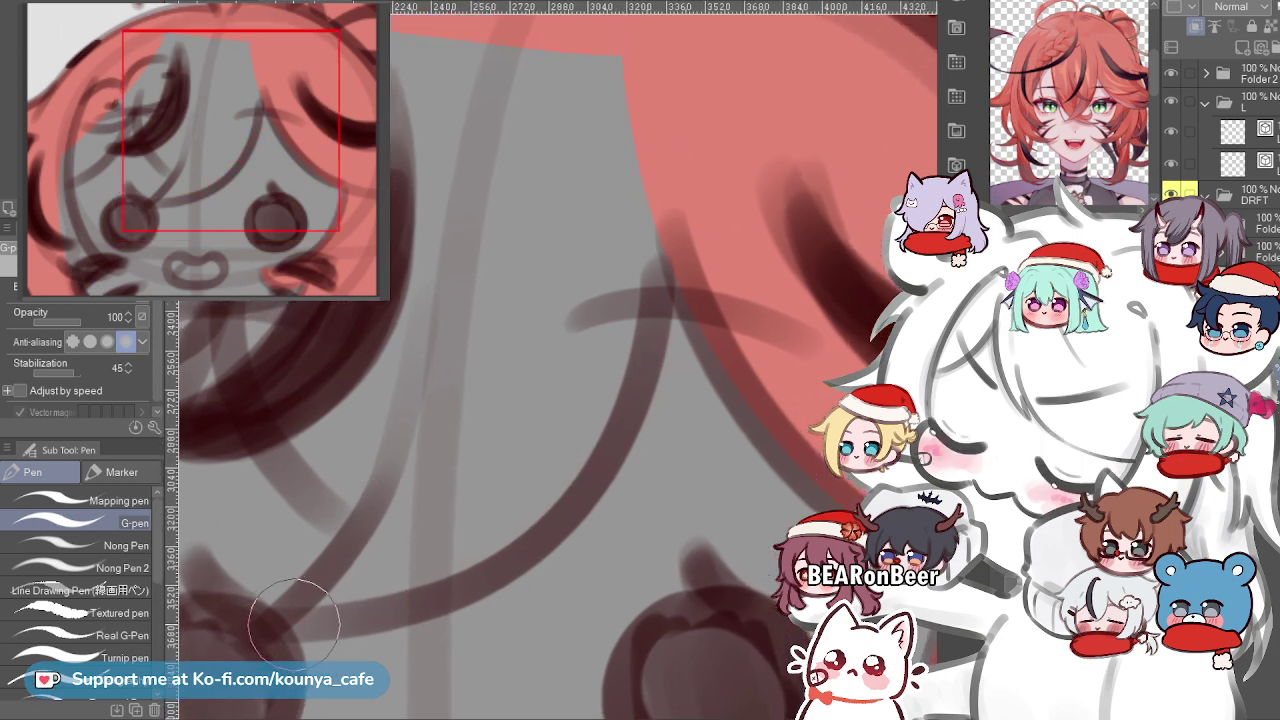
drag(269, 621, 559, 520)
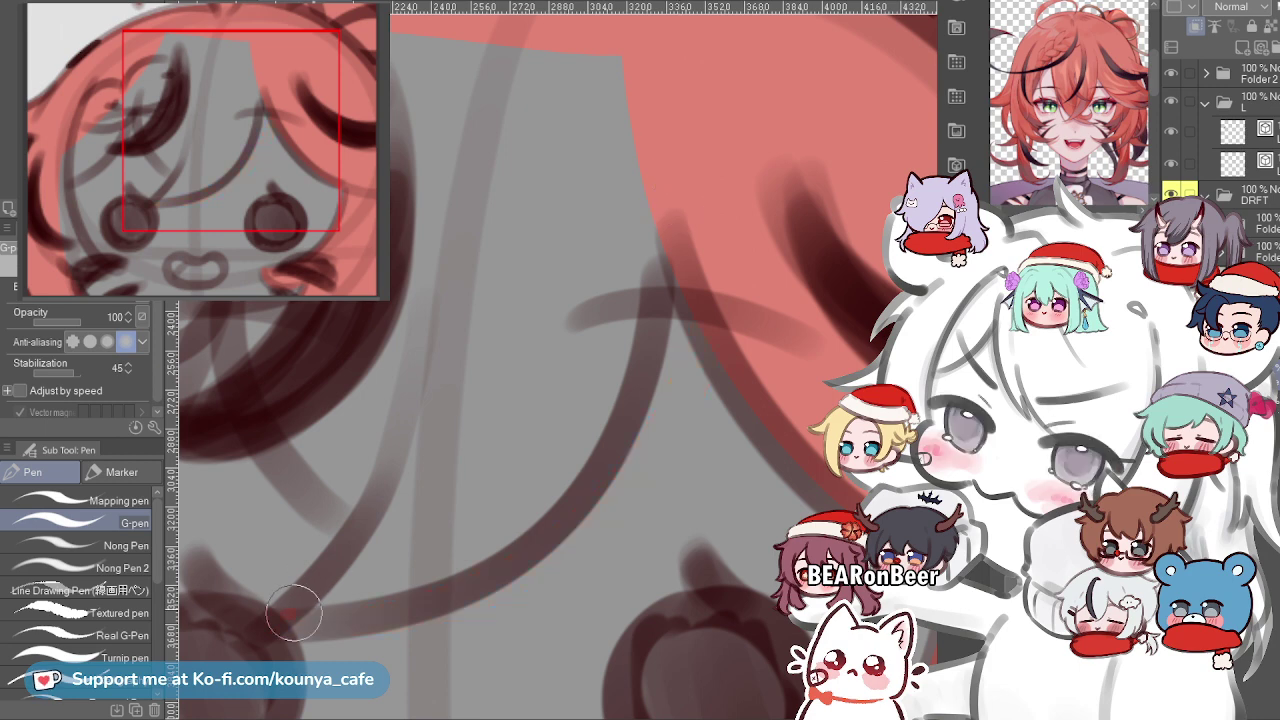
Extend the crown's coral down across the forehead and paint a rounded coral lock between the central bangs.
scroll(560, 360, down, 2)
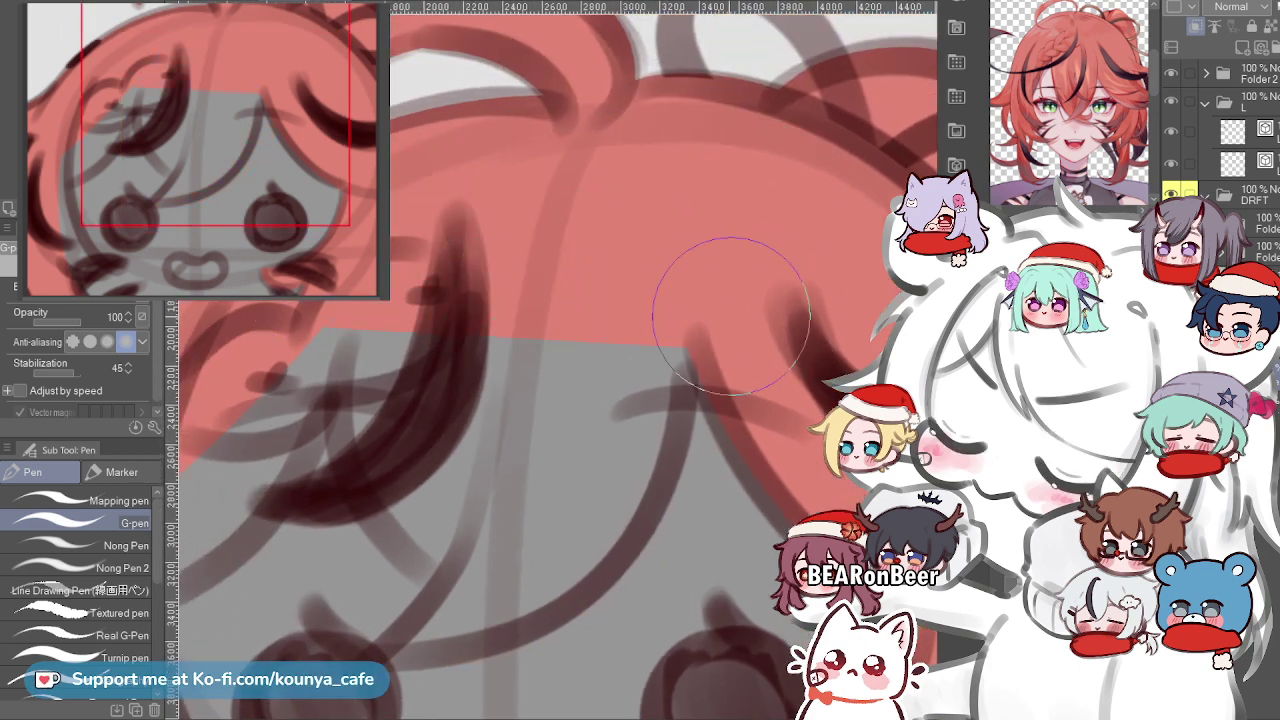
scroll(700, 300, down, 1)
scroll(490, 300, up, 1)
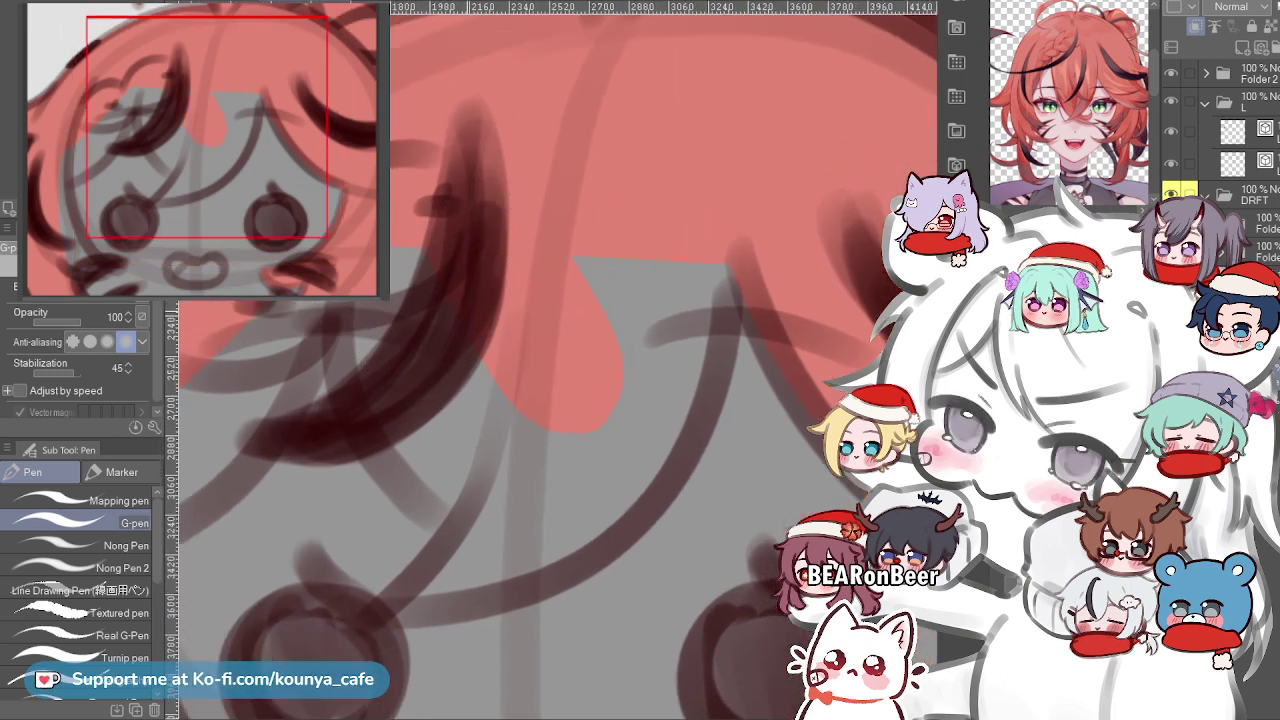
Paint a curved coral strand from beneath the dark forelock, tapering to a point between the eyes.
drag(462, 321, 507, 333)
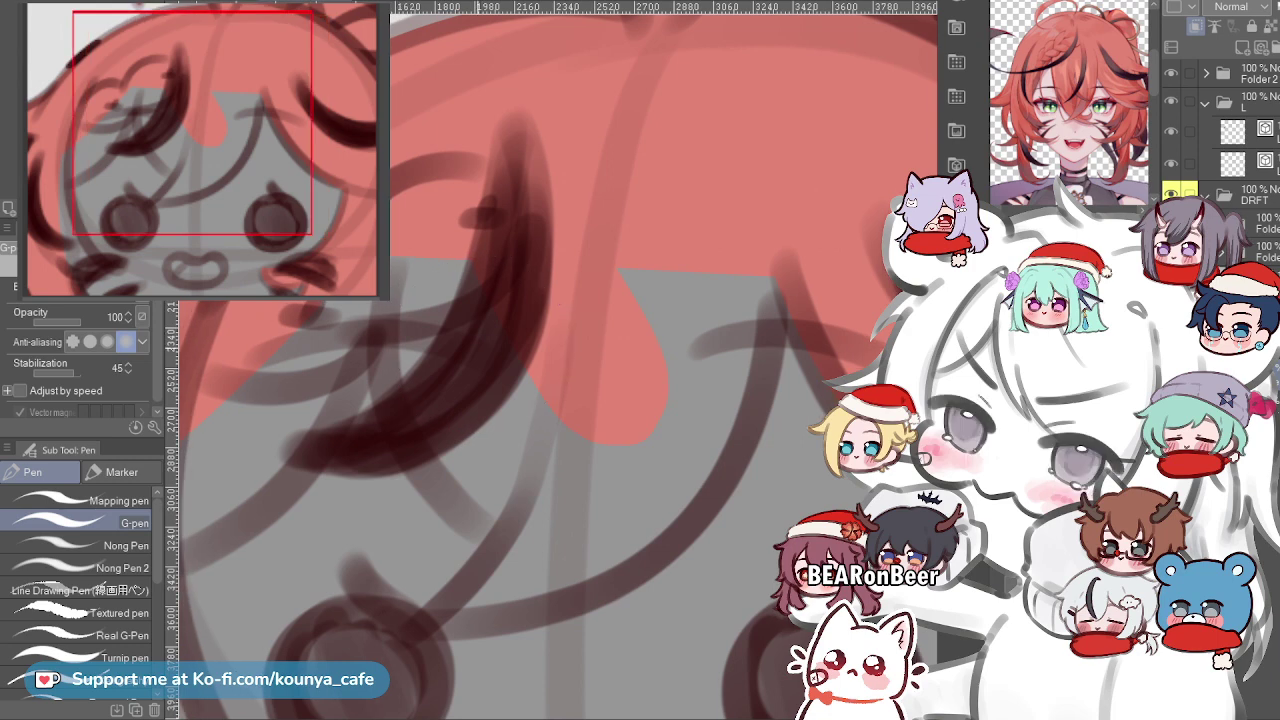
scroll(458, 330, up, 1)
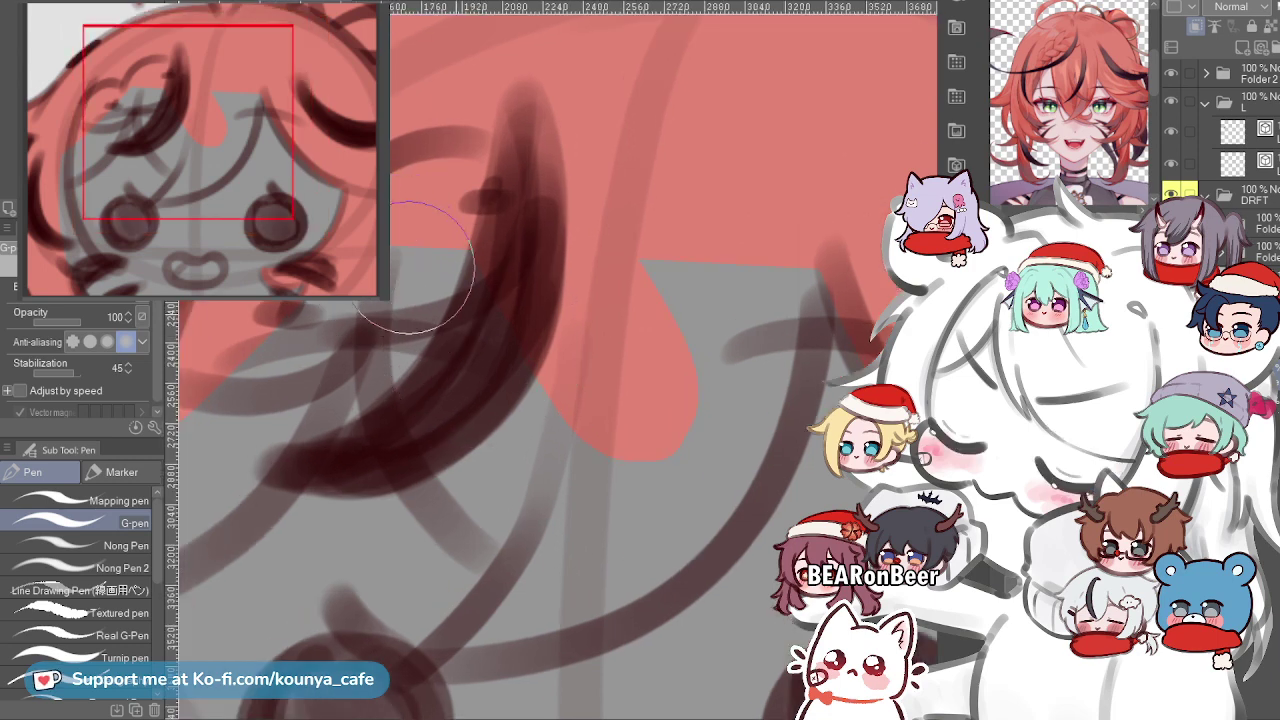
drag(420, 256, 405, 253)
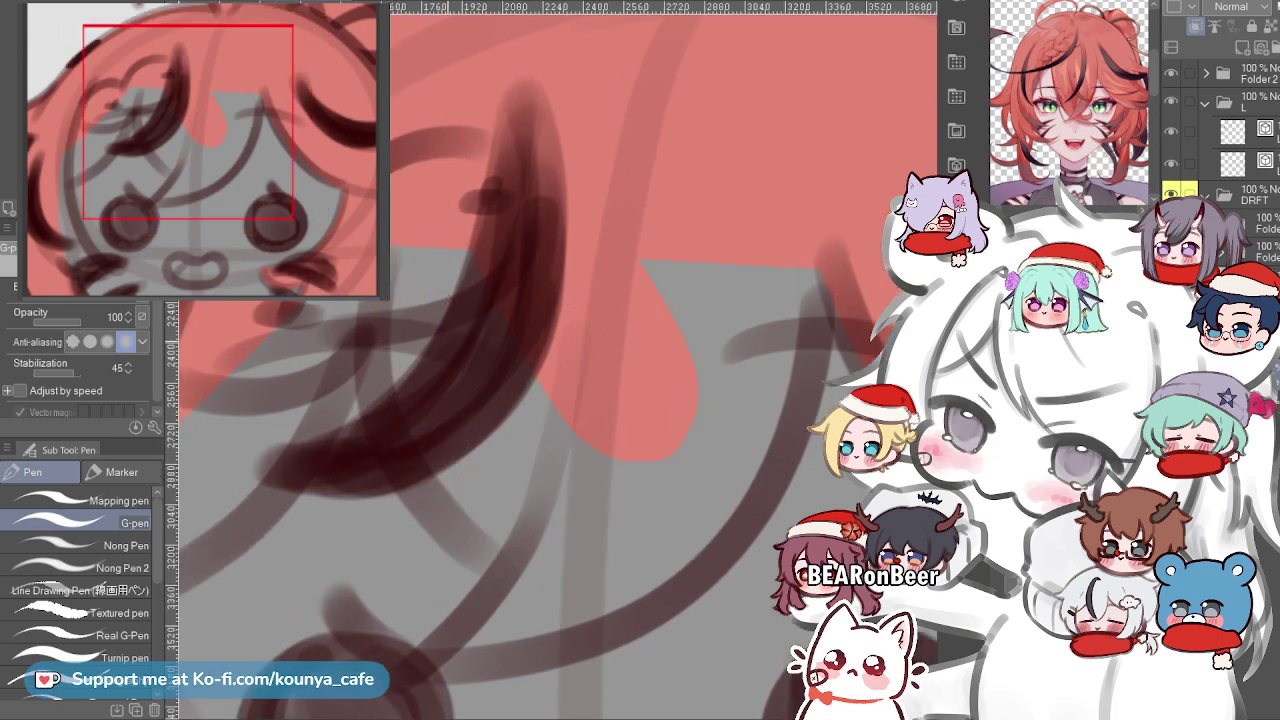
scroll(415, 302, up, 1)
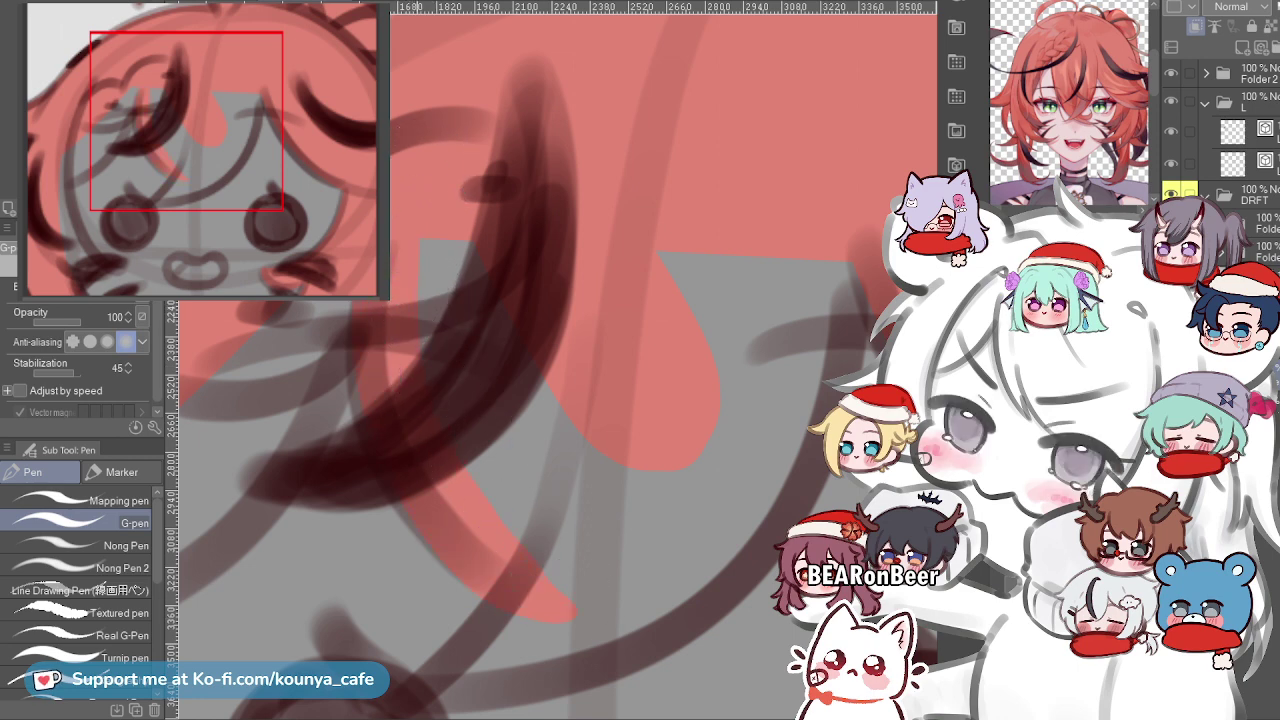
scroll(445, 238, down, 1)
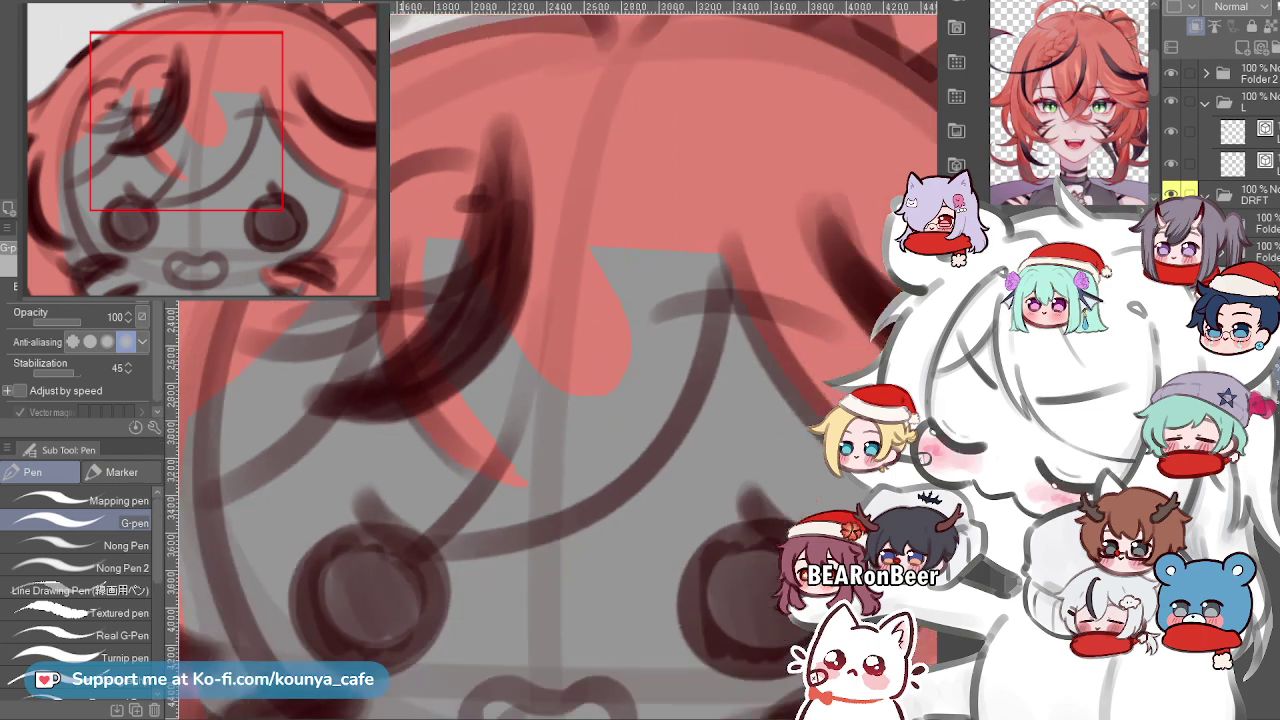
Flip the canvas view horizontally and fill the bangs around and outside the dark forelock with coral.
drag(372, 304, 568, 280)
mouse_move(902, 291)
mouse_down()
mouse_move(851, 306)
mouse_move(494, 280)
mouse_up()
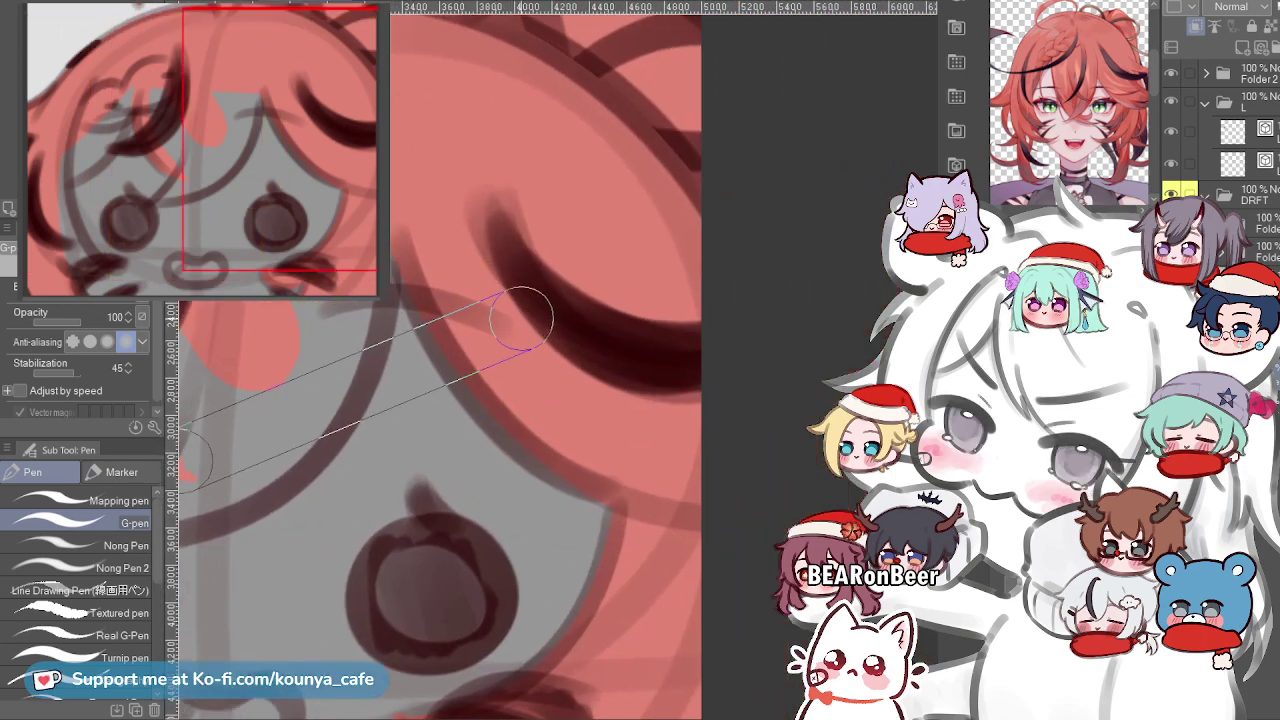
key(h)
drag(689, 323, 285, 322)
scroll(668, 270, down, 2)
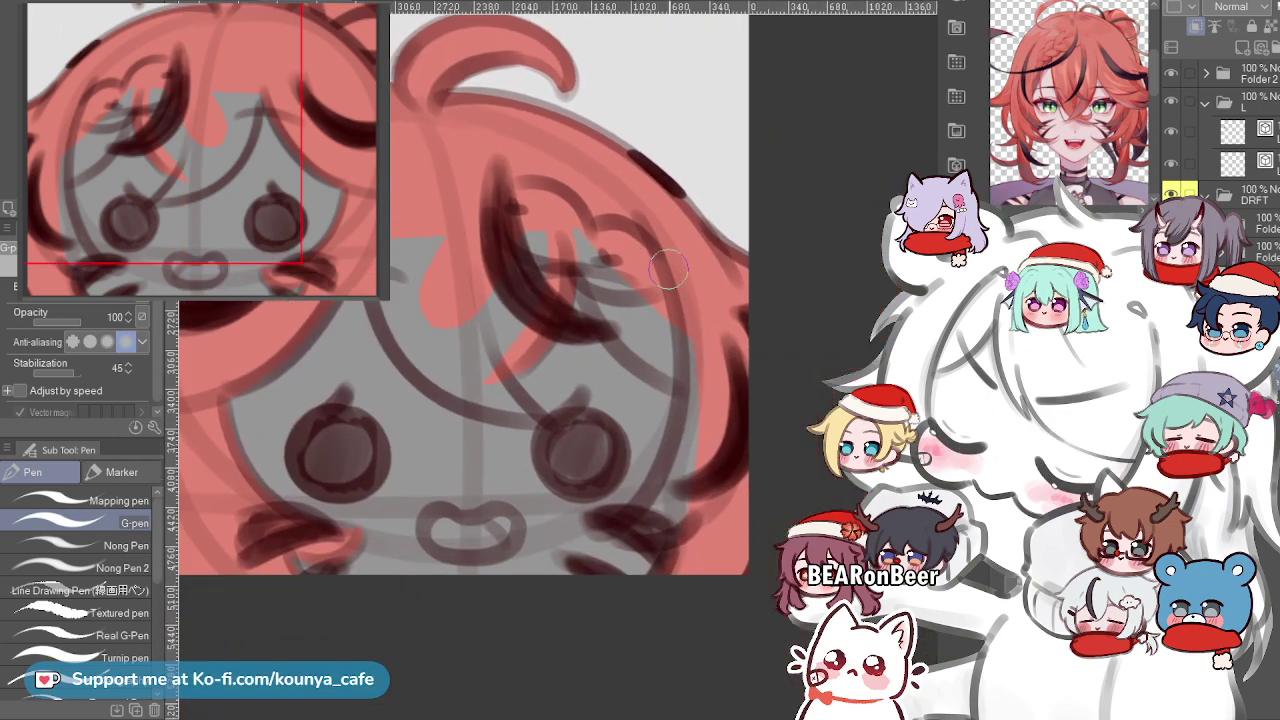
scroll(668, 268, up, 2)
scroll(471, 251, up, 2)
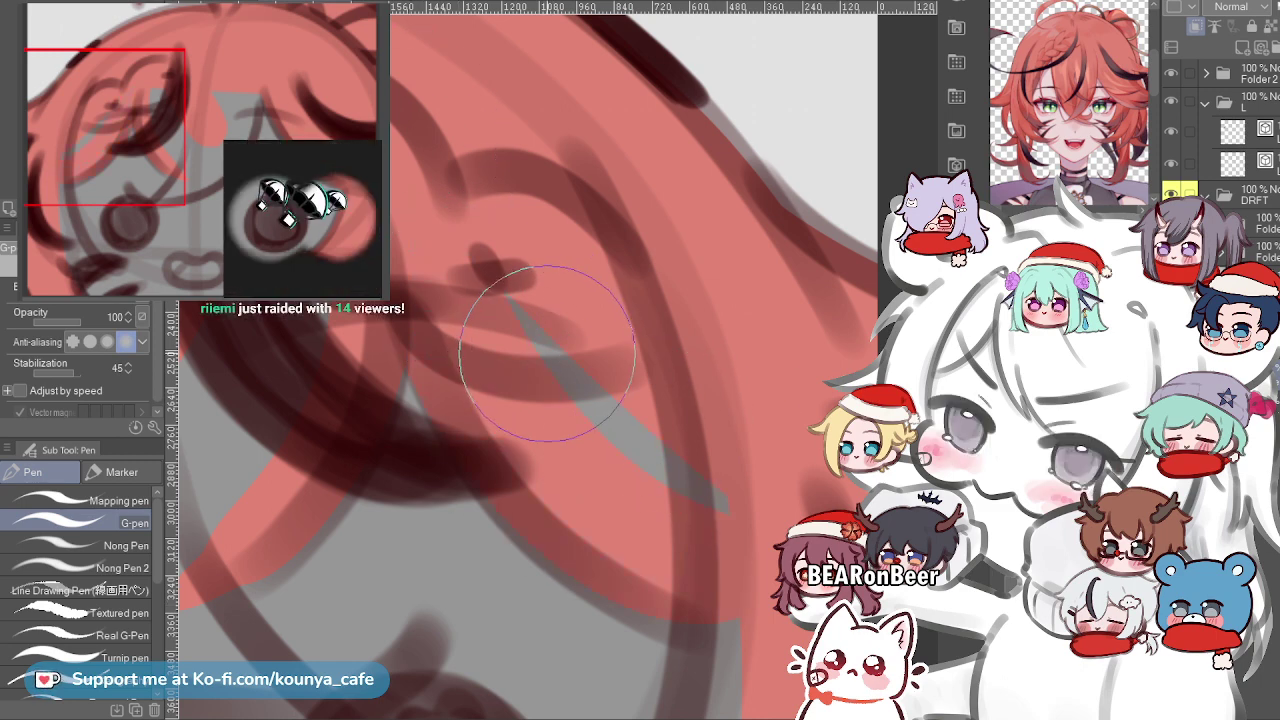
Examine the coral hair blocking across the whole mirrored head.
scroll(557, 286, down, 1)
scroll(550, 370, down, 2)
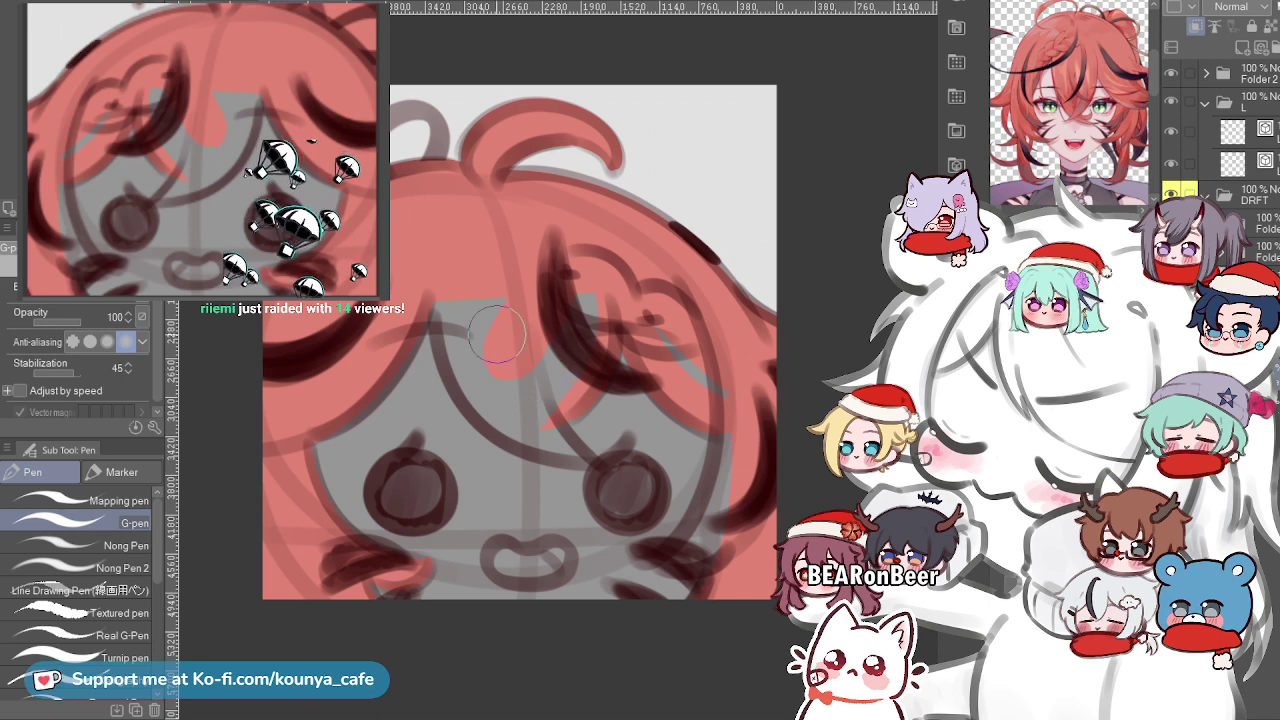
drag(523, 345, 622, 374)
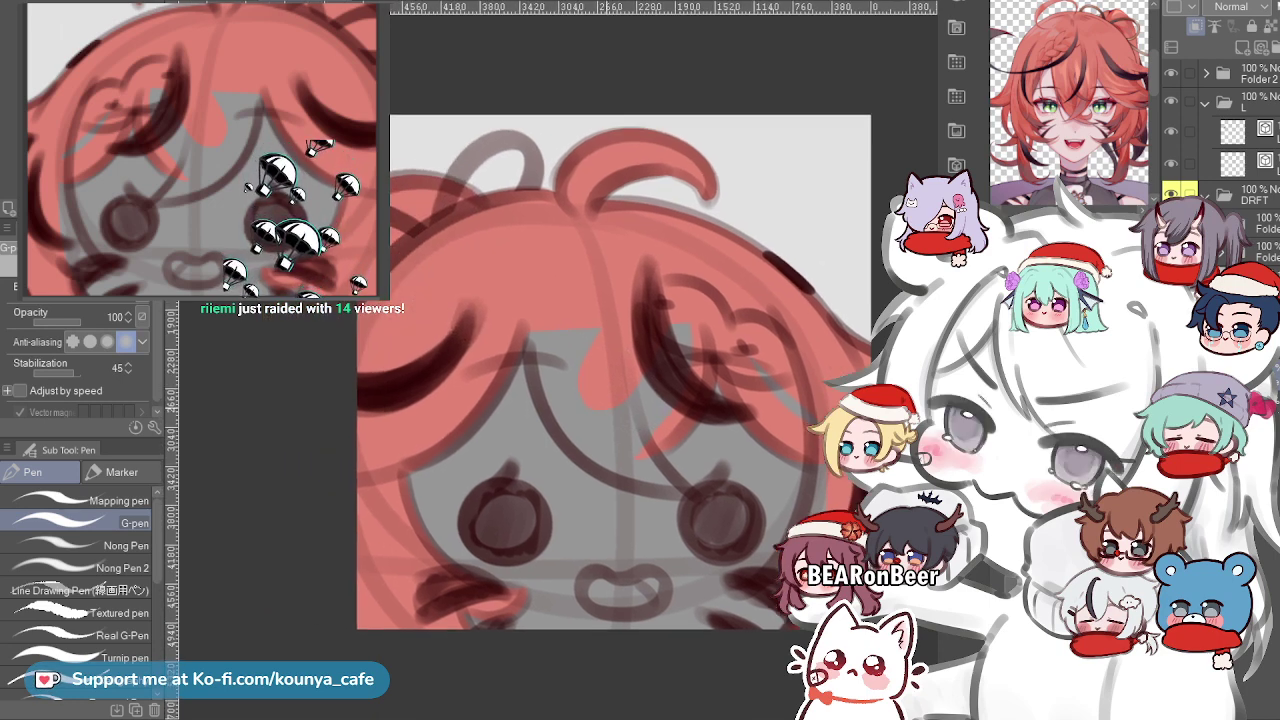
scroll(680, 468, up, 2)
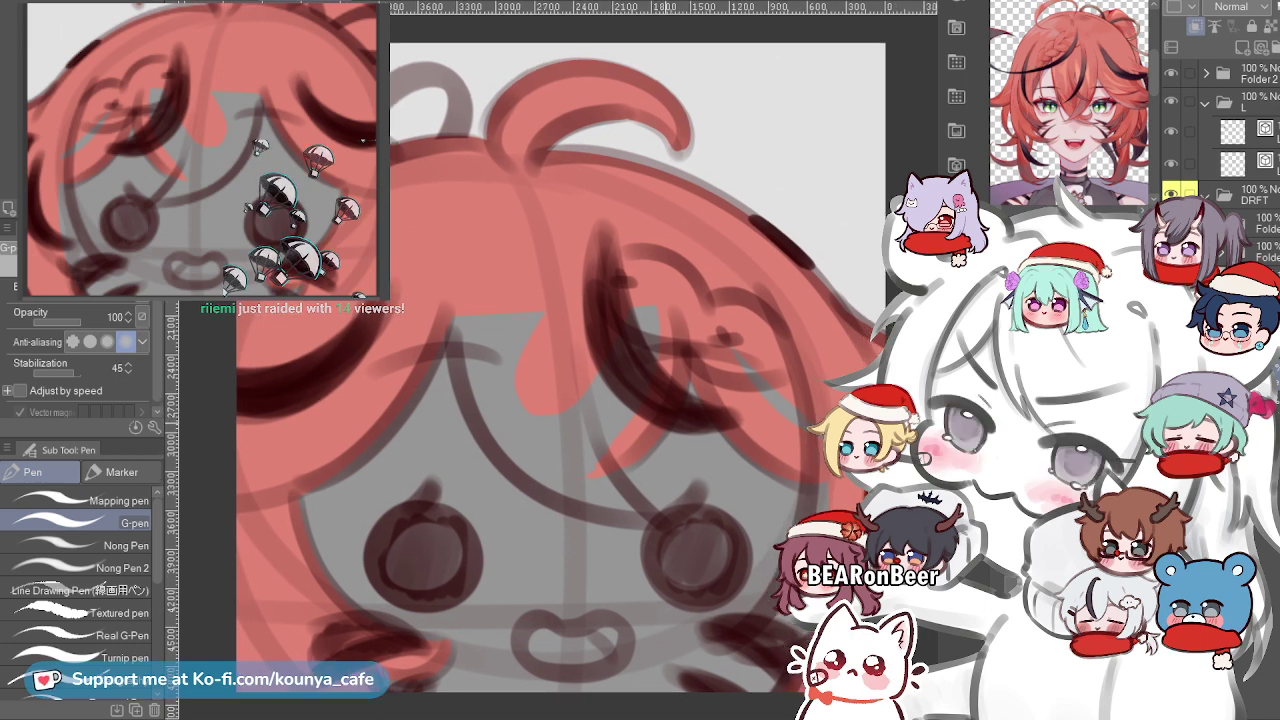
scroll(690, 473, up, 1)
scroll(683, 468, down, 2)
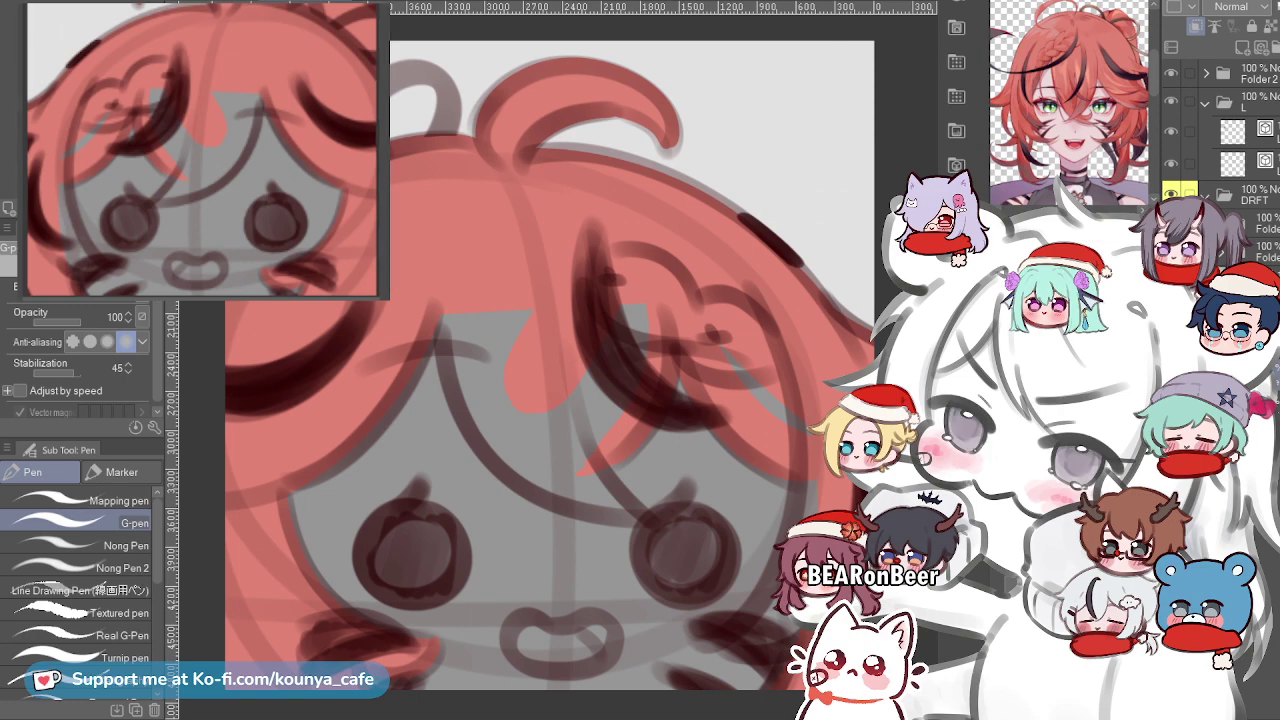
scroll(829, 318, down, 3)
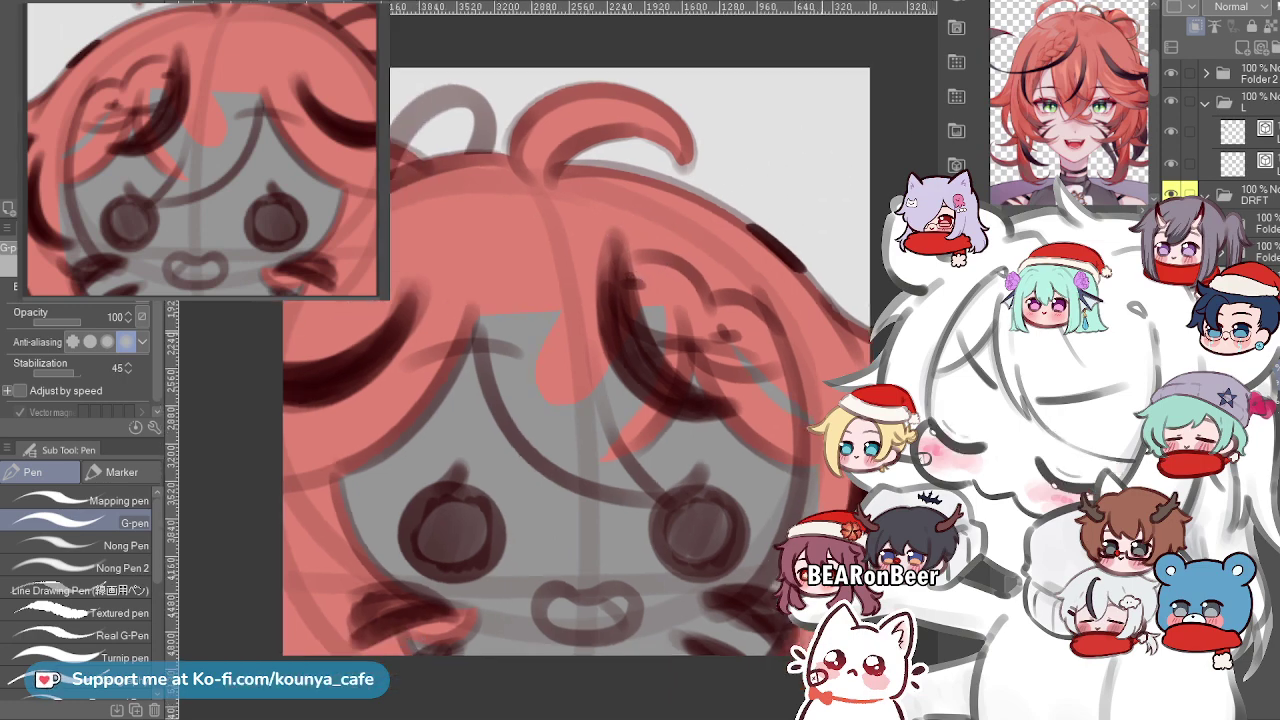
drag(829, 318, 757, 315)
Fill the narrow diagonal grey gap in the bangs outside the dark forelock with coral.
scroll(712, 345, up, 4)
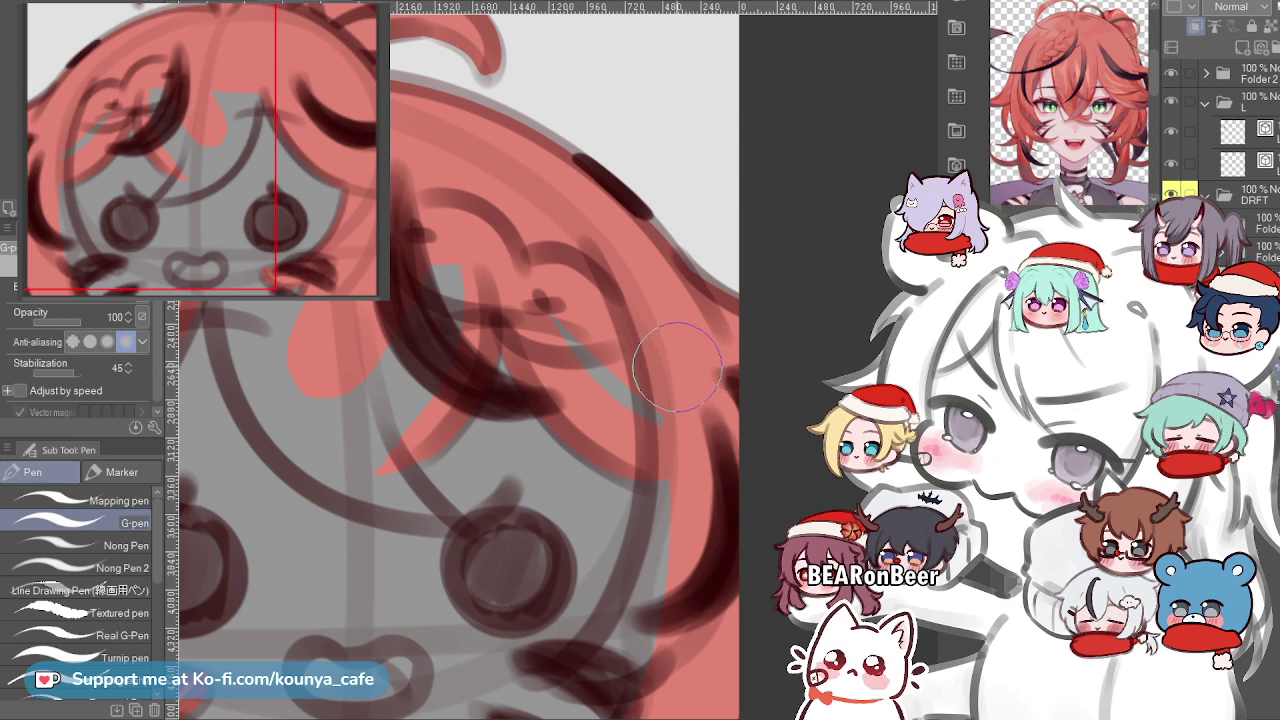
scroll(666, 355, down, 2)
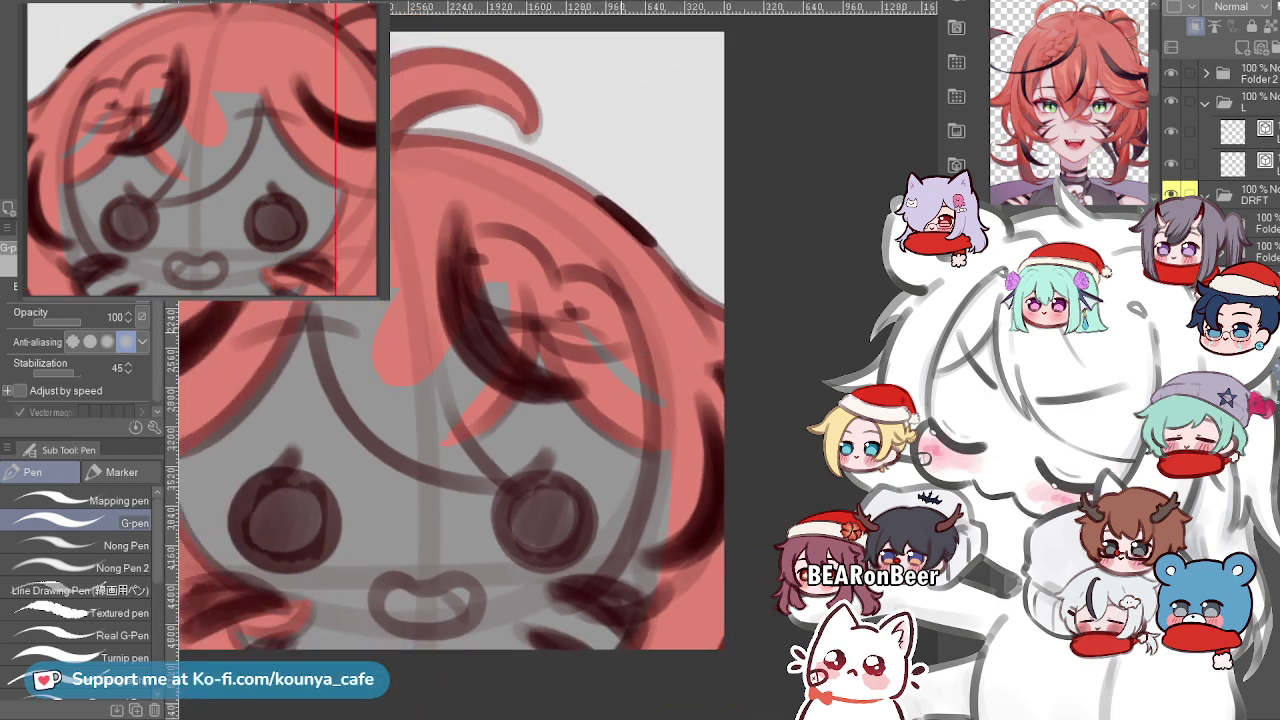
scroll(606, 358, up, 2)
drag(606, 358, 652, 307)
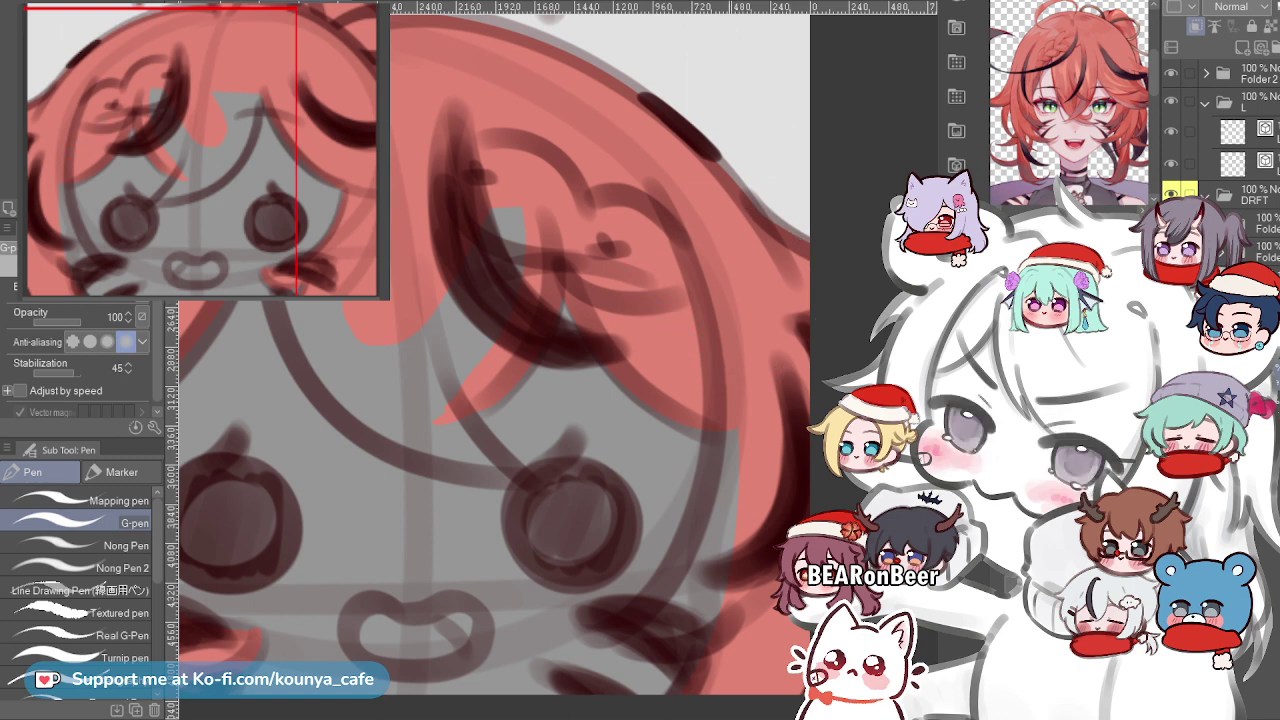
Reduce the G-pen and paint coral along the side lock beside the right-hand eye in the mirrored view, tapering into the cheek flick.
key(minus)
scroll(722, 472, up, 2)
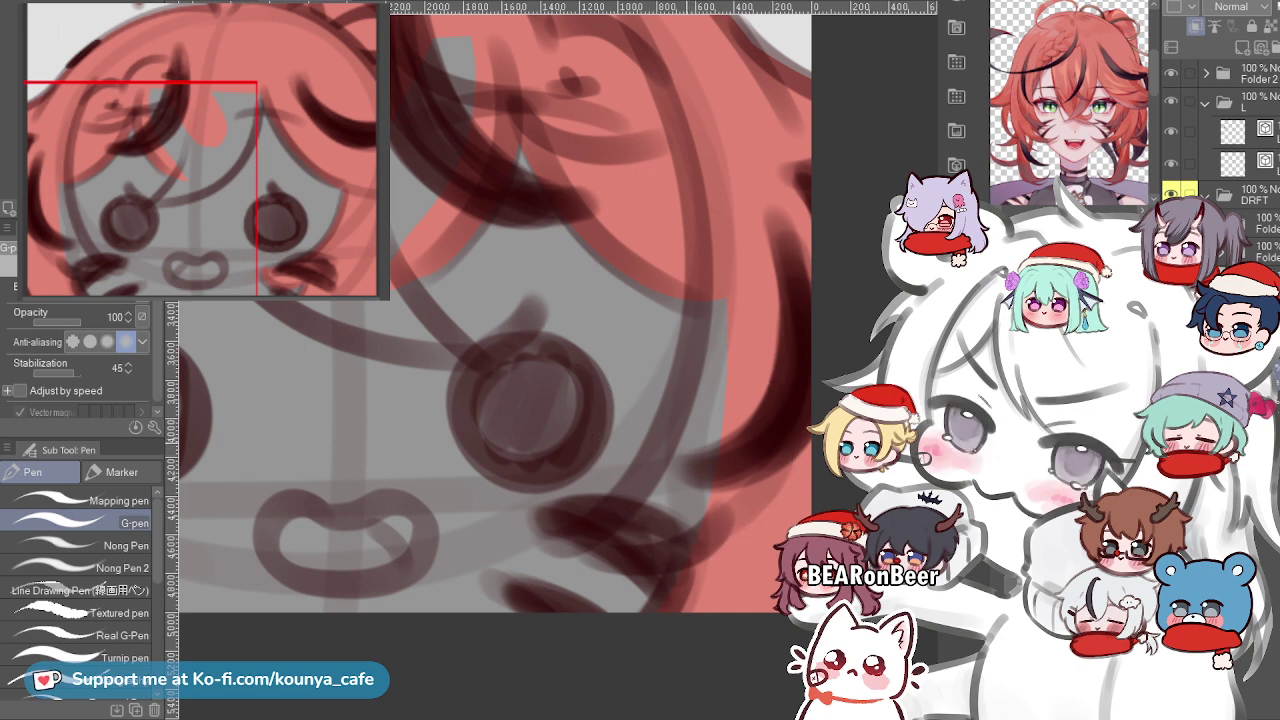
scroll(699, 272, up, 2)
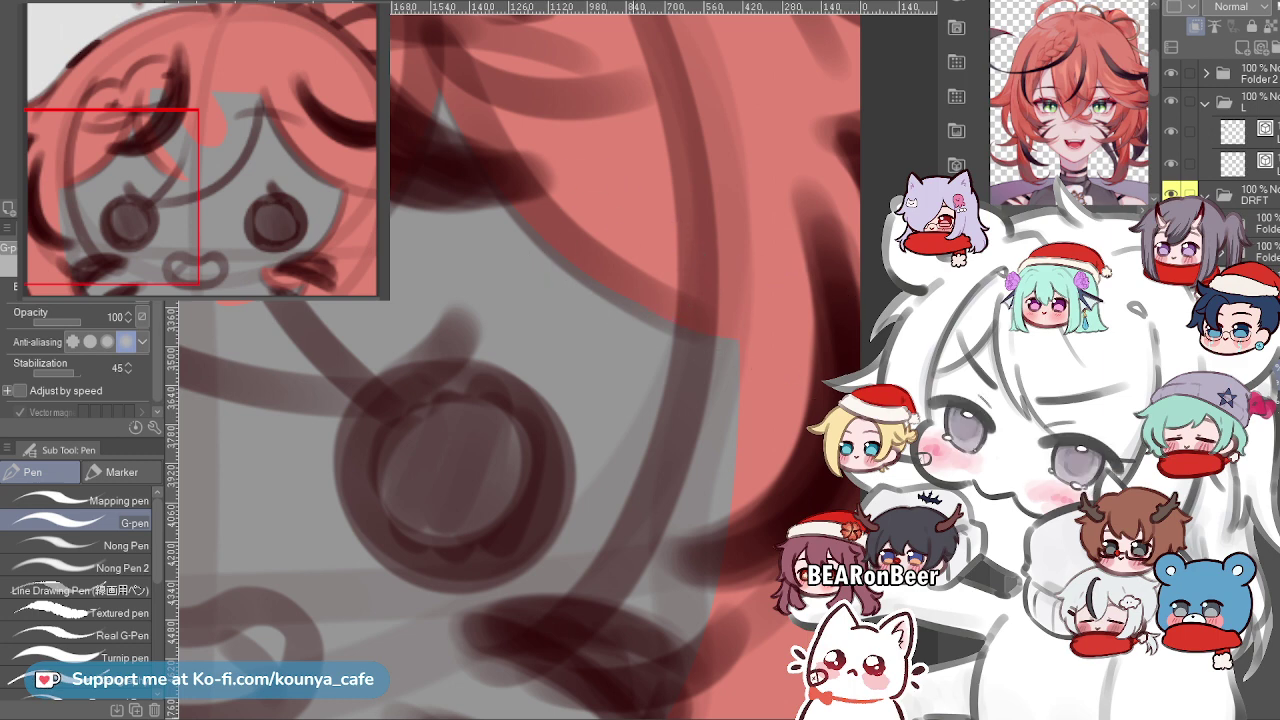
scroll(665, 330, down, 3)
scroll(670, 378, up, 2)
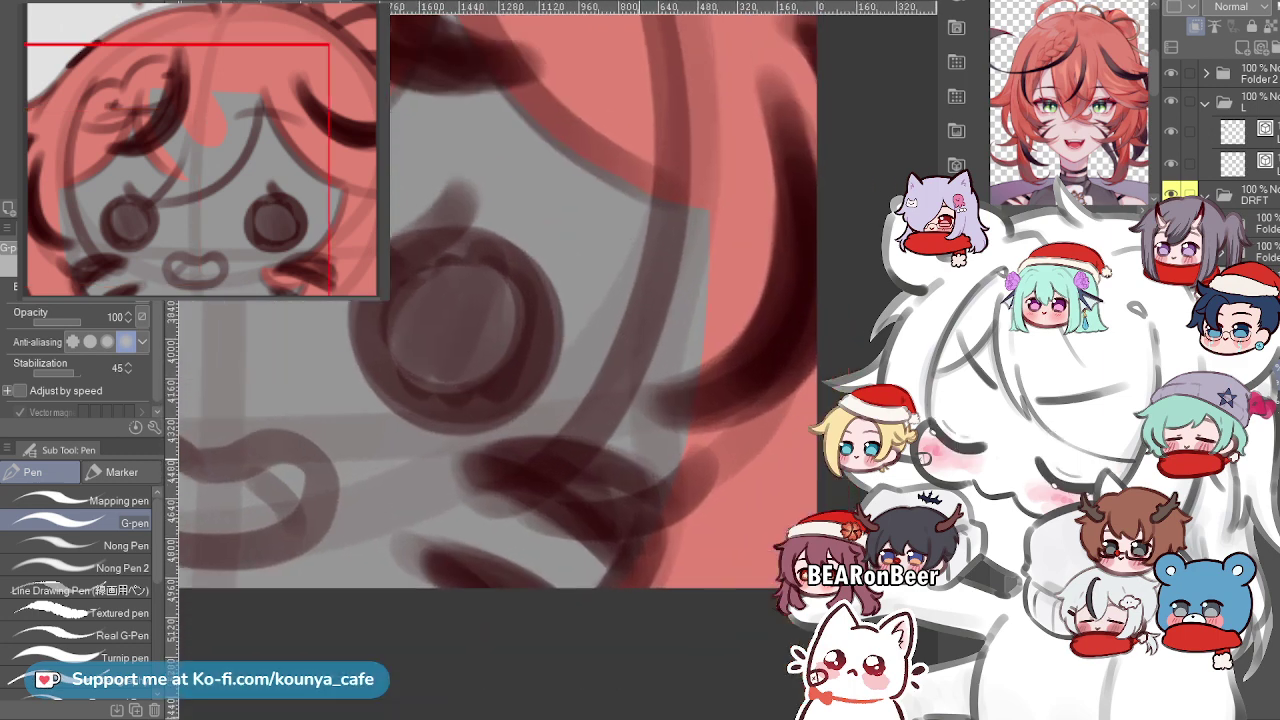
mouse_move(509, 500)
mouse_down()
mouse_move(619, 382)
mouse_move(676, 122)
mouse_up()
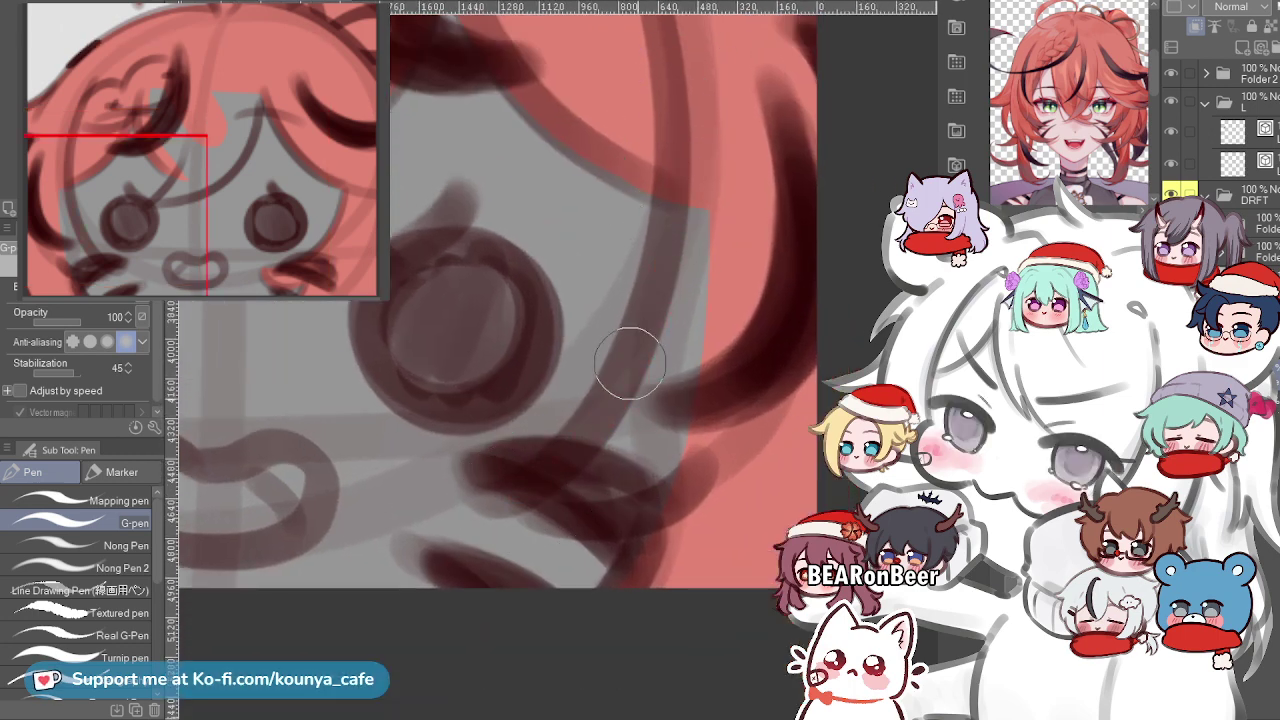
key([)
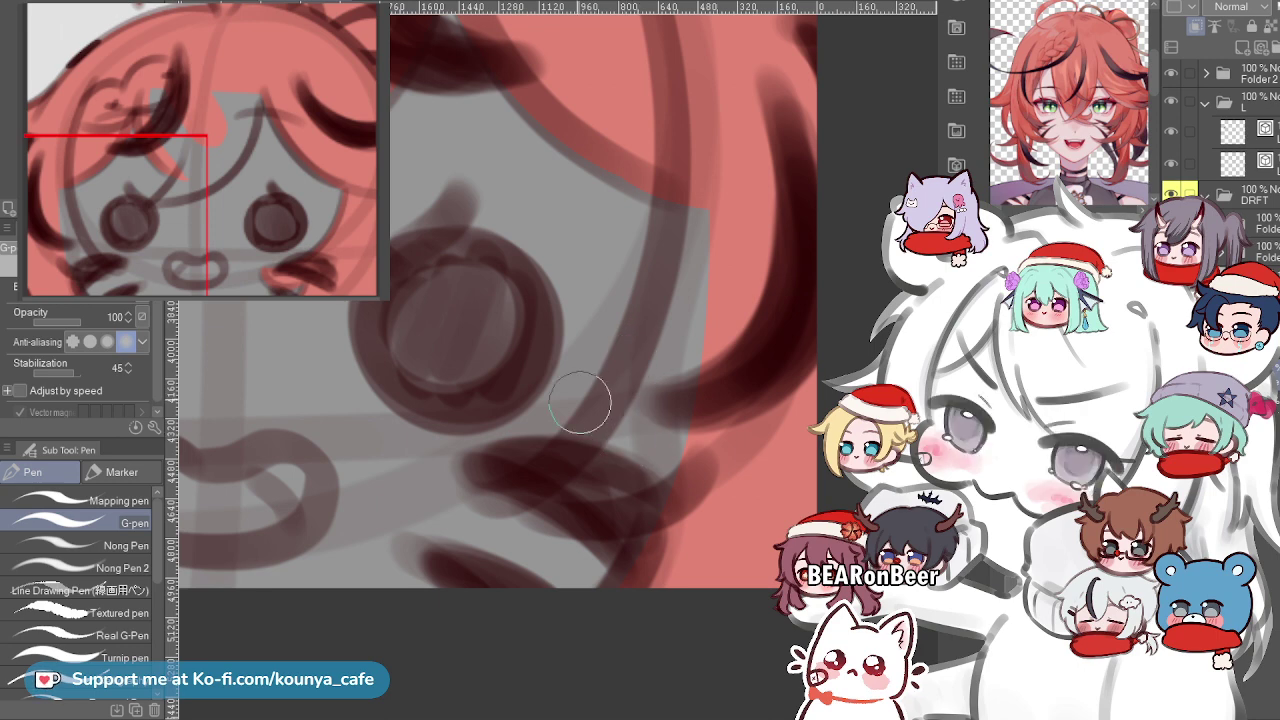
scroll(571, 486, up, 1)
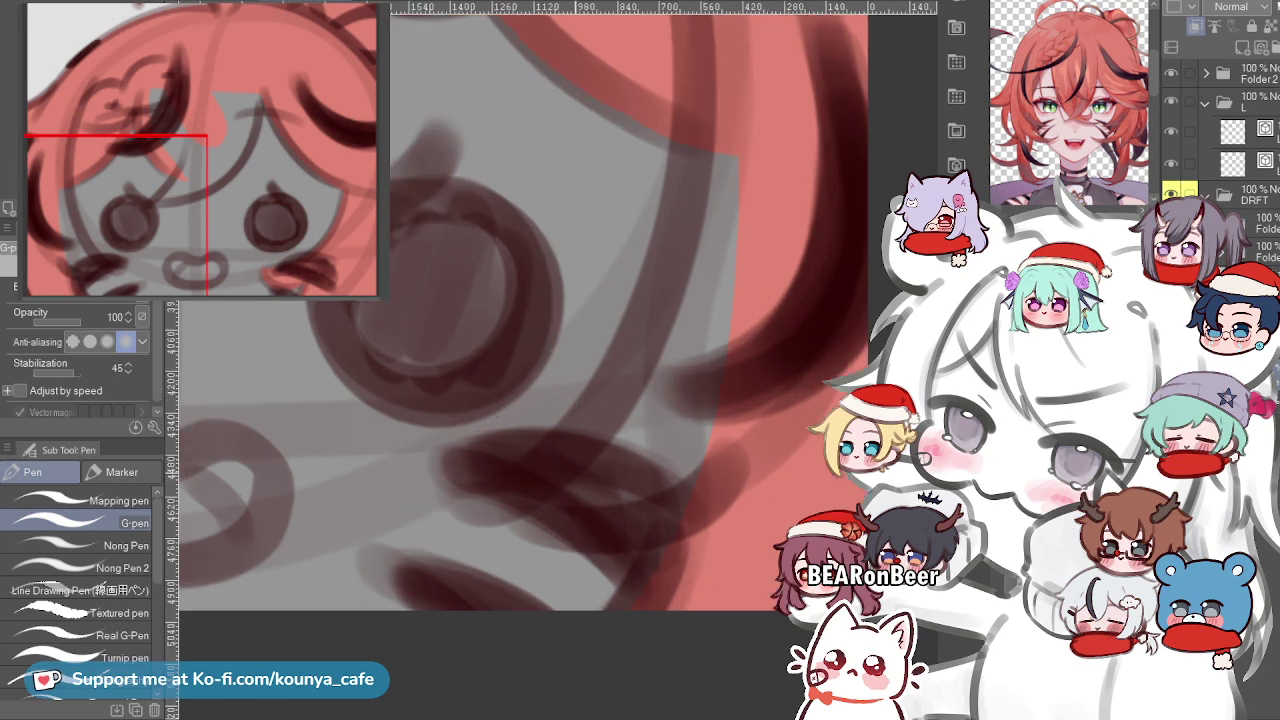
mouse_move(571, 486)
mouse_down()
mouse_move(546, 501)
mouse_move(634, 344)
mouse_up()
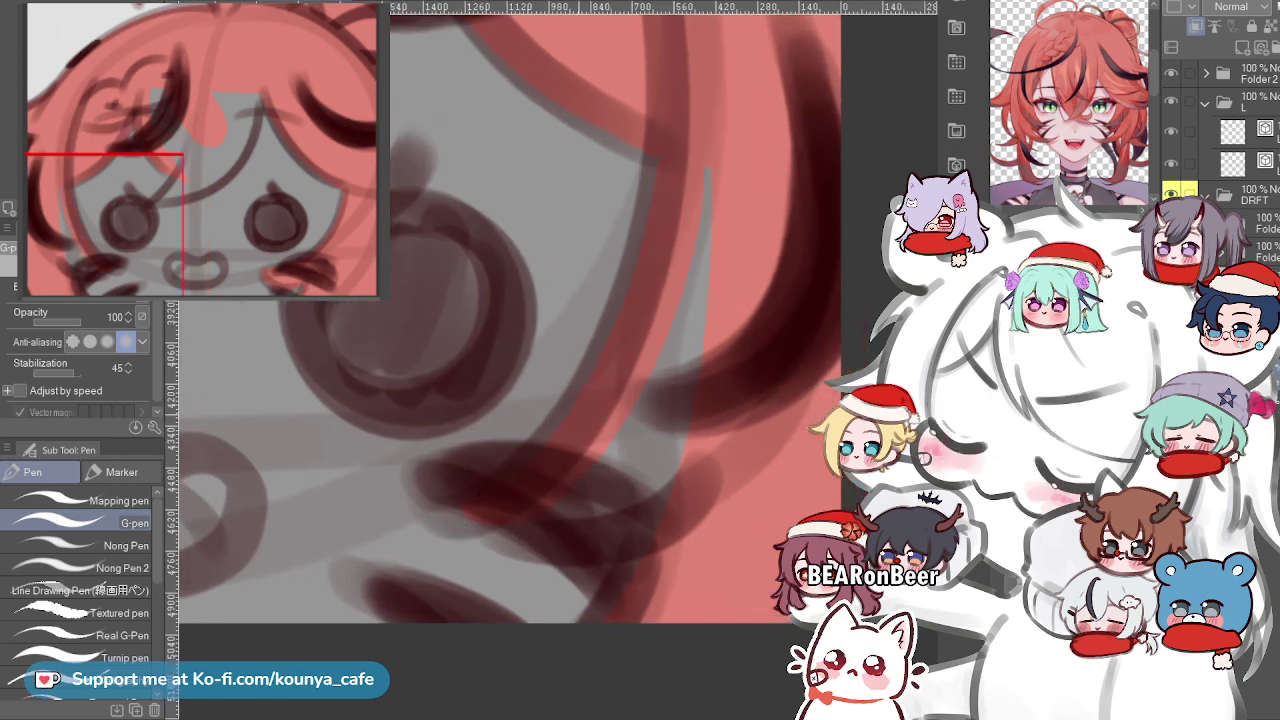
scroll(473, 519, up, 2)
scroll(690, 160, down, 2)
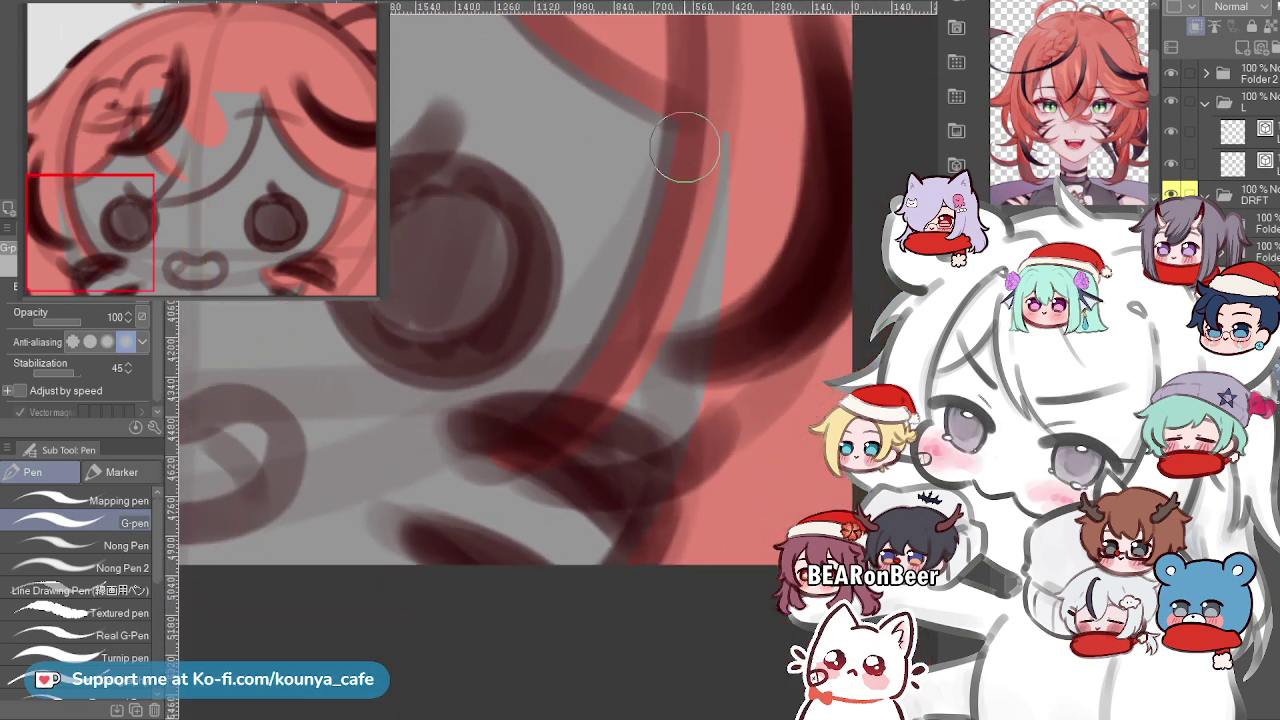
Fill the narrow grey gap in the side lock beside the right-hand eye with coral, down into the cheek flick.
scroll(690, 120, up, 2)
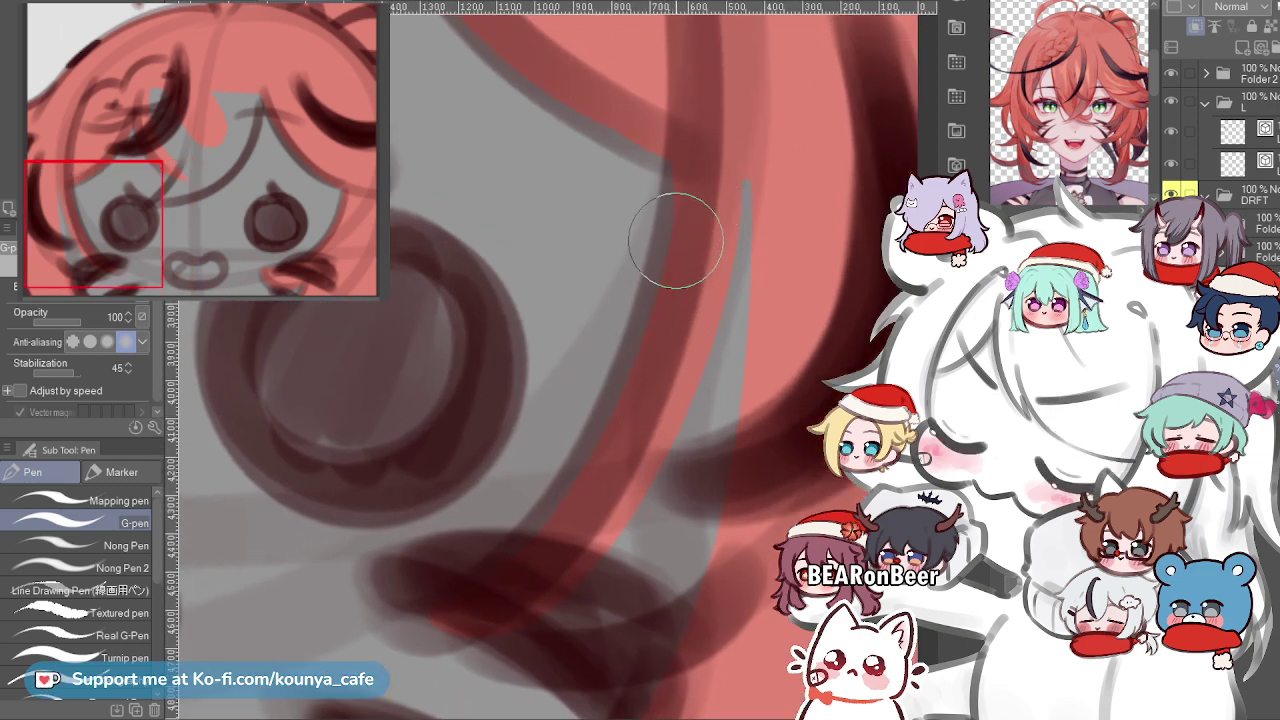
scroll(680, 200, down, 1)
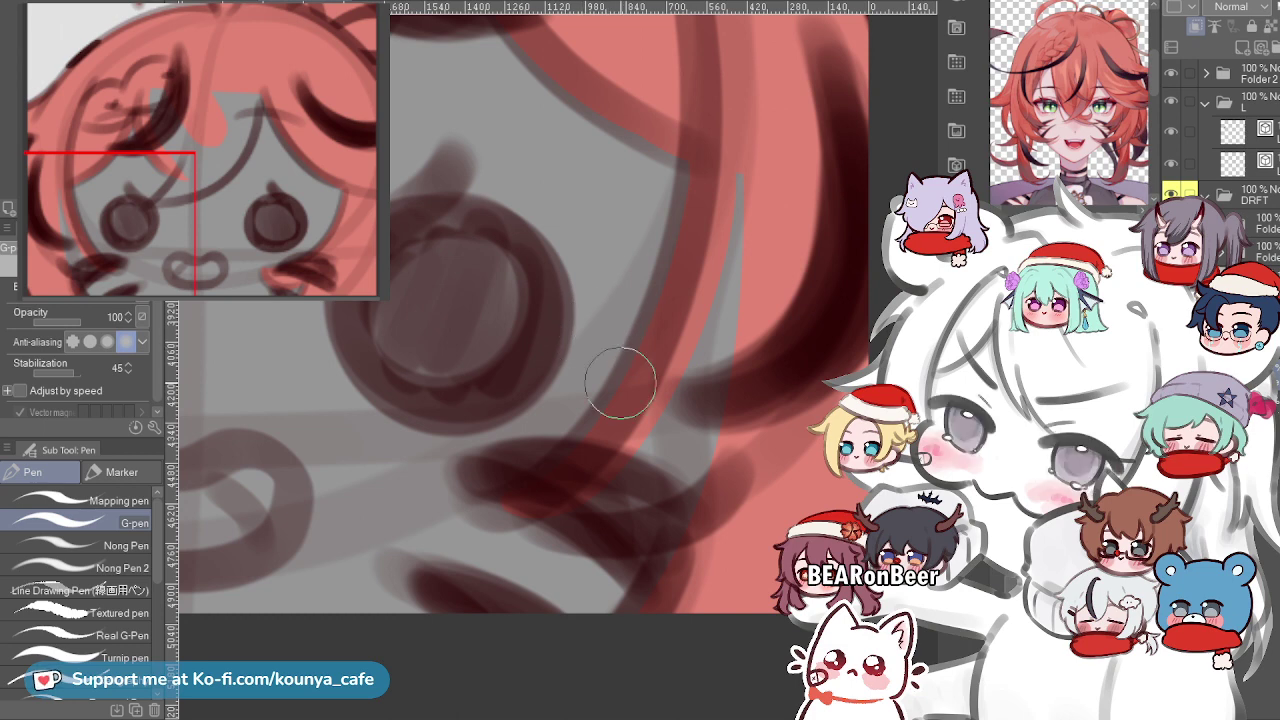
scroll(486, 471, up, 2)
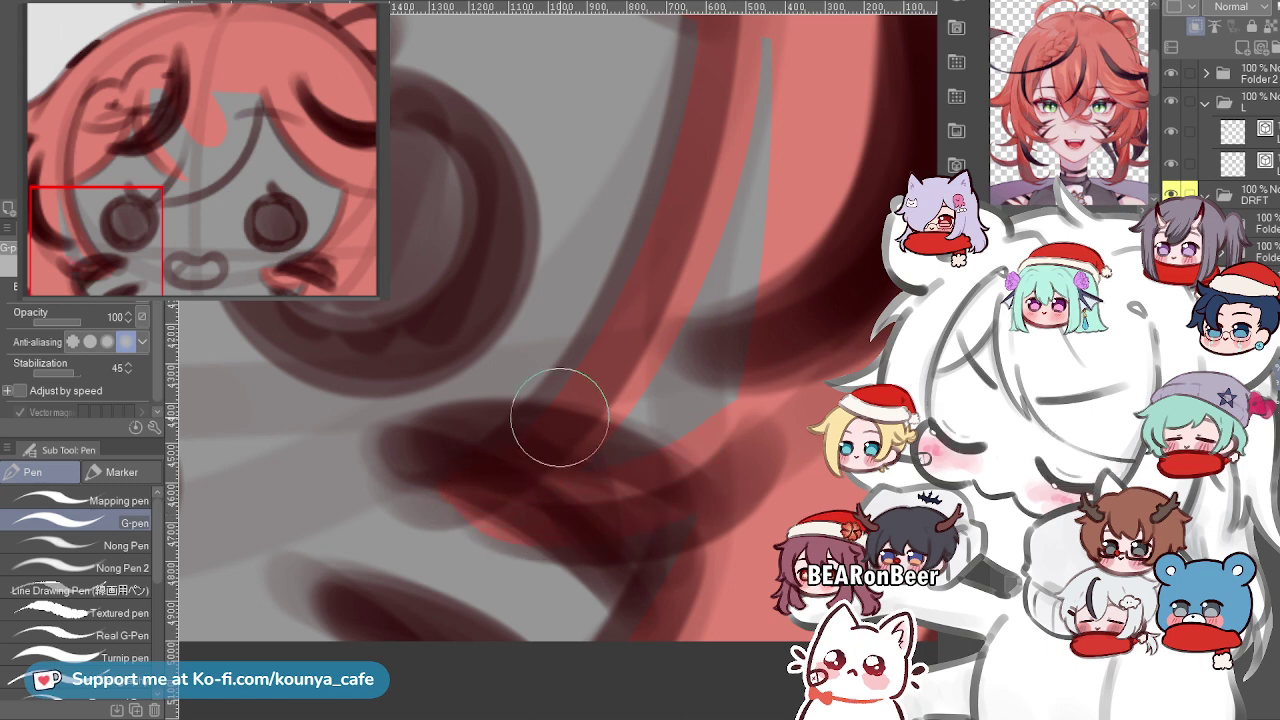
scroll(709, 491, down, 2)
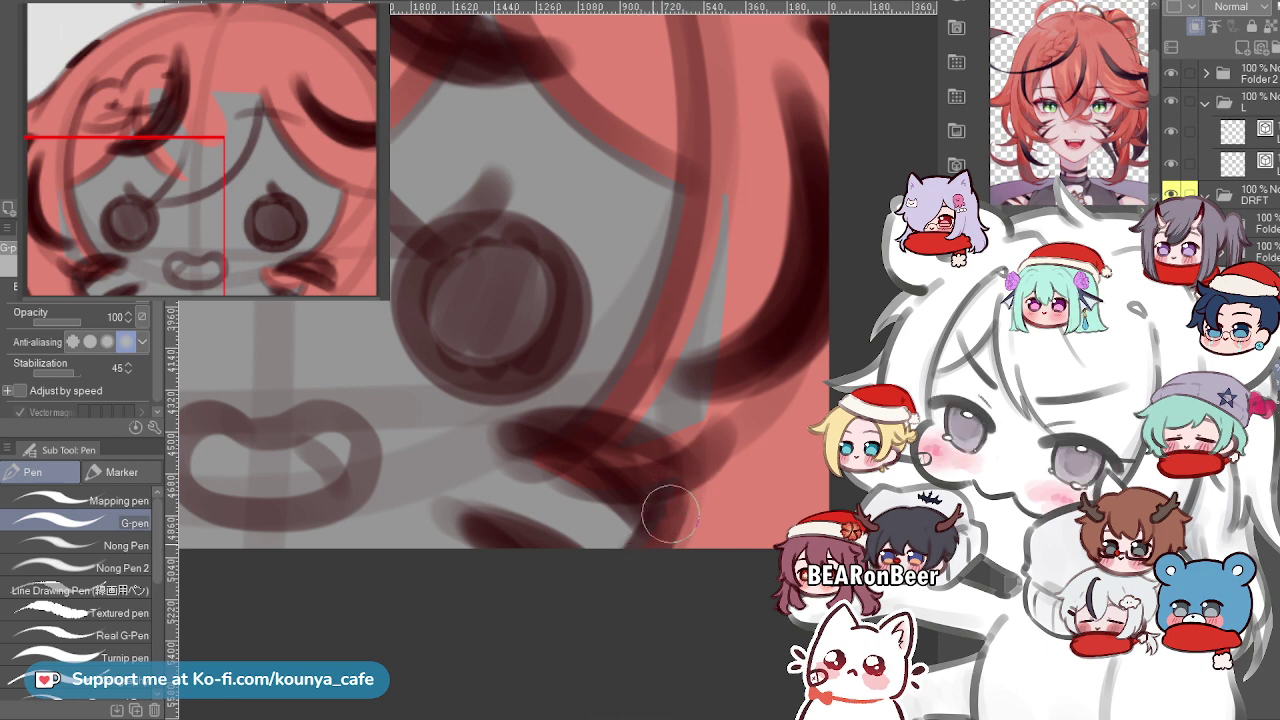
scroll(680, 480, down, 3)
scroll(668, 435, up, 4)
scroll(668, 440, down, 1)
mouse_move(705, 408)
mouse_down()
mouse_move(663, 491)
mouse_move(692, 400)
mouse_move(712, 206)
mouse_up()
key(ctrl+z)
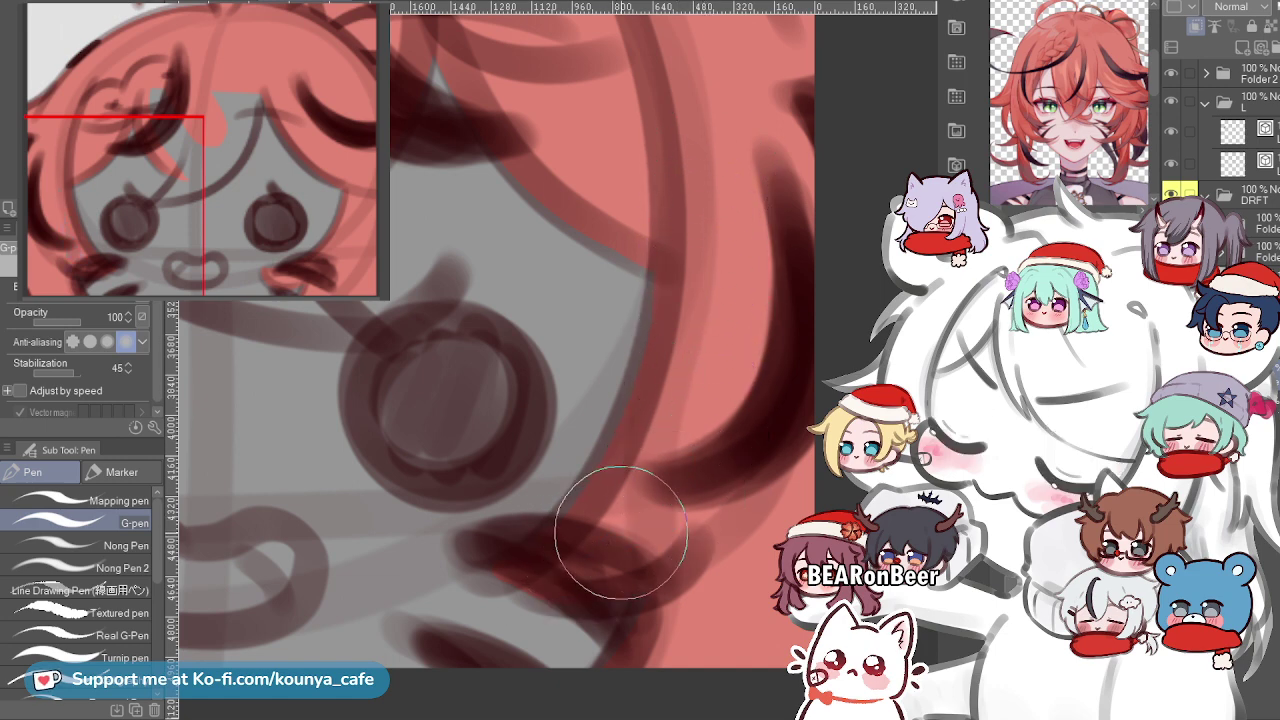
scroll(612, 512, down, 8)
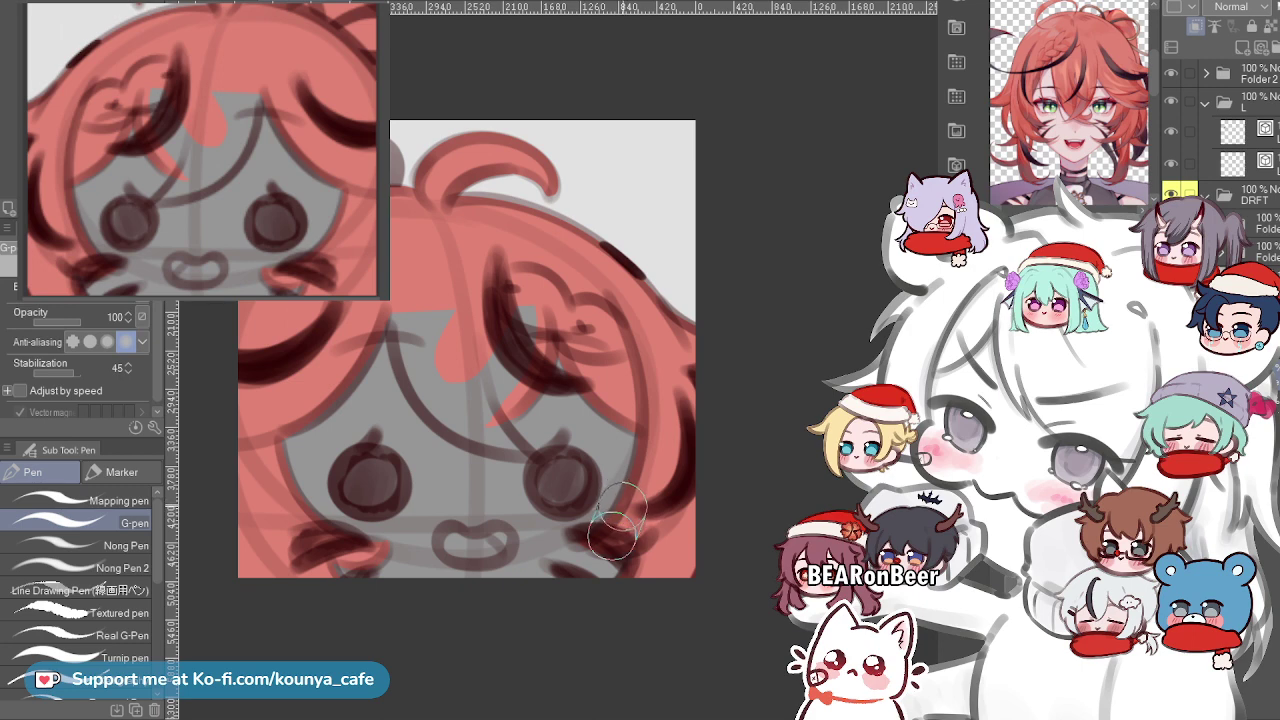
Flip the canvas view back and fill the central bangs with coral from the dark forelock across to the parting.
key(h)
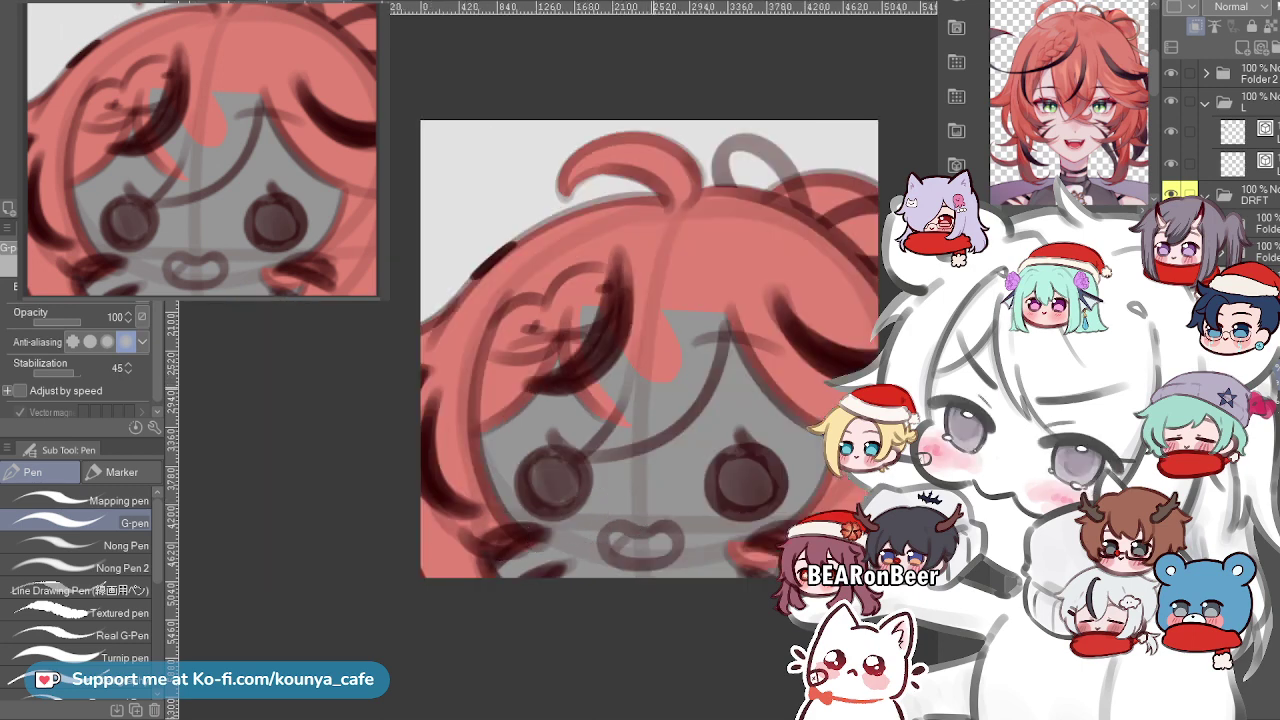
scroll(760, 390, up, 4)
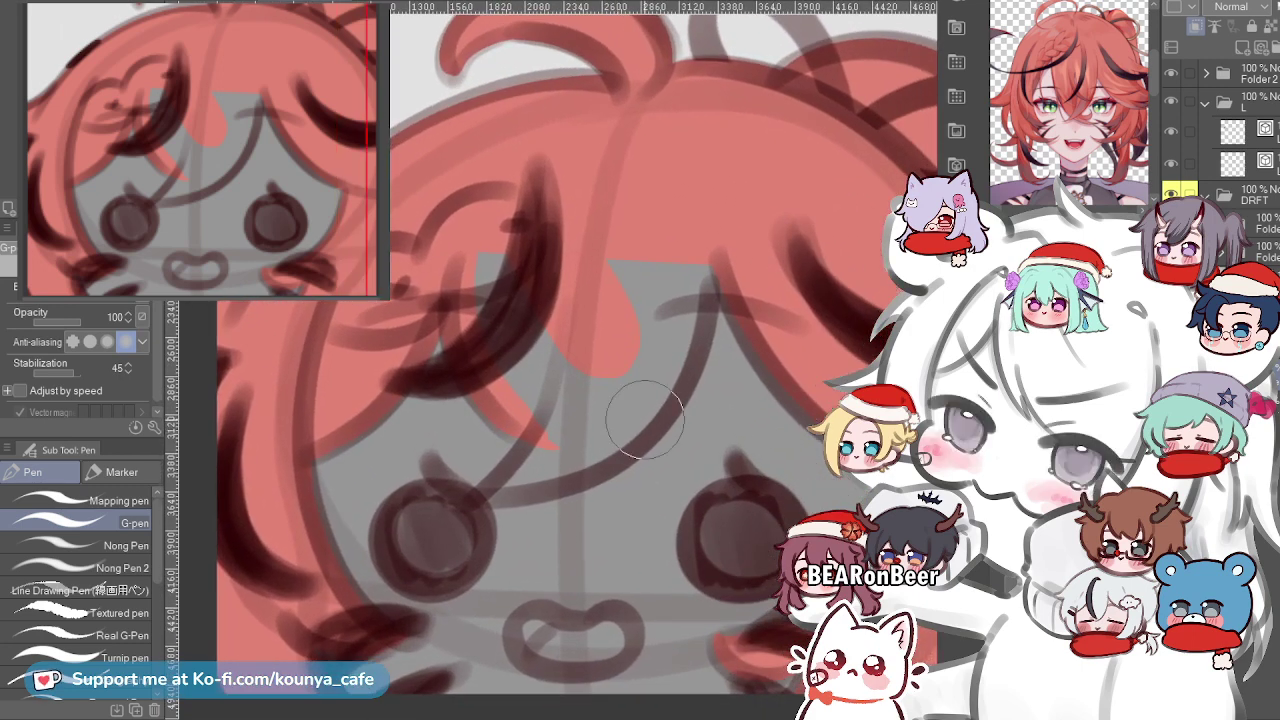
scroll(677, 366, up, 3)
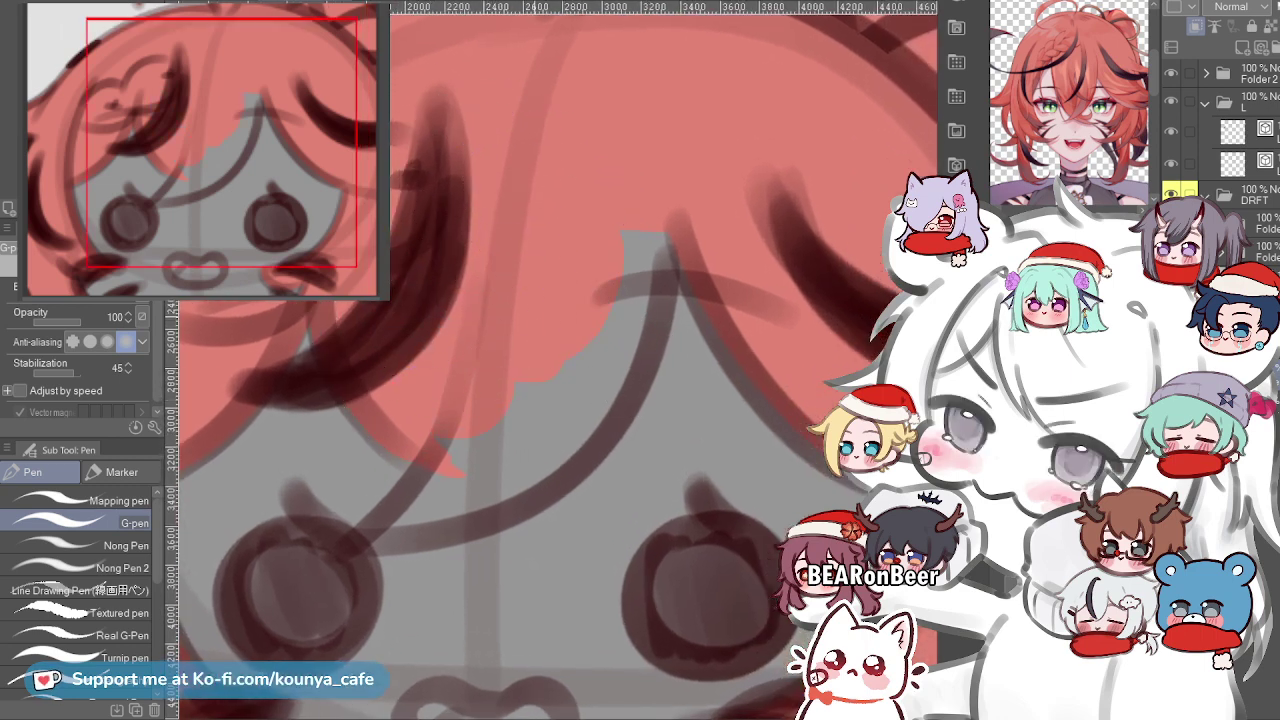
drag(489, 315, 520, 369)
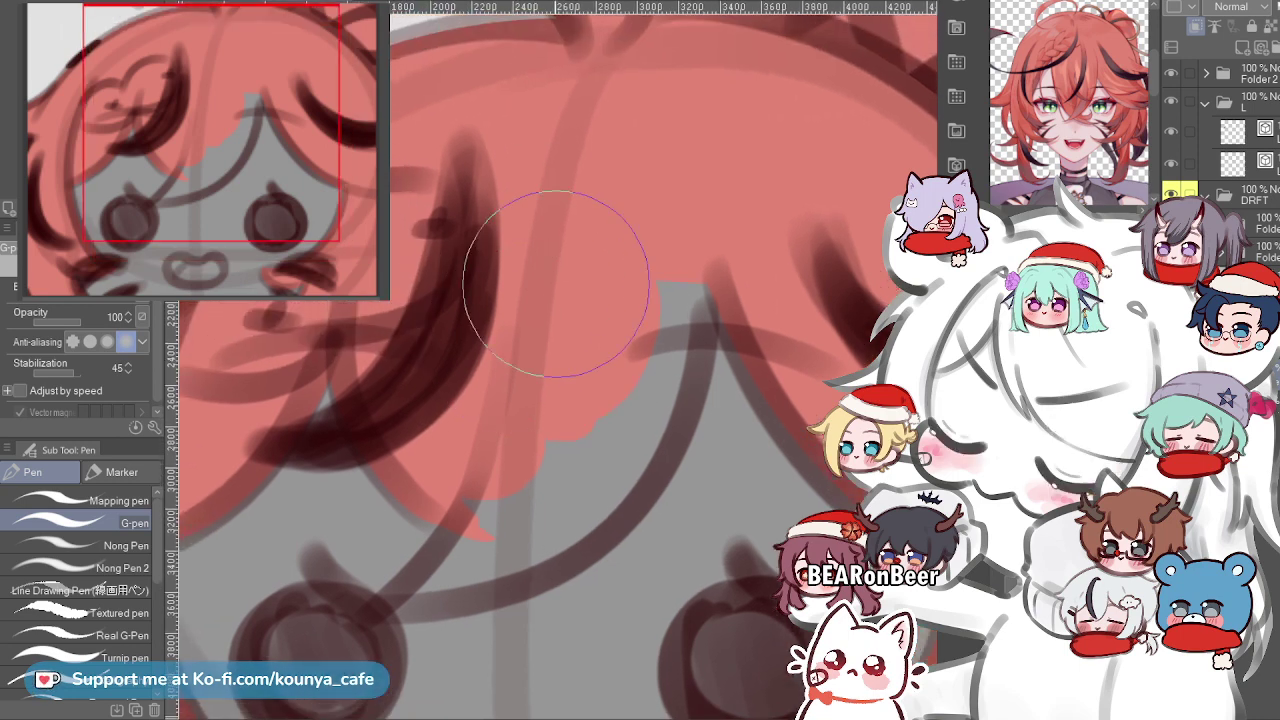
mouse_move(526, 424)
mouse_down()
mouse_move(480, 429)
mouse_move(505, 446)
mouse_up()
mouse_move(584, 272)
mouse_down()
mouse_move(572, 394)
mouse_move(625, 348)
mouse_up()
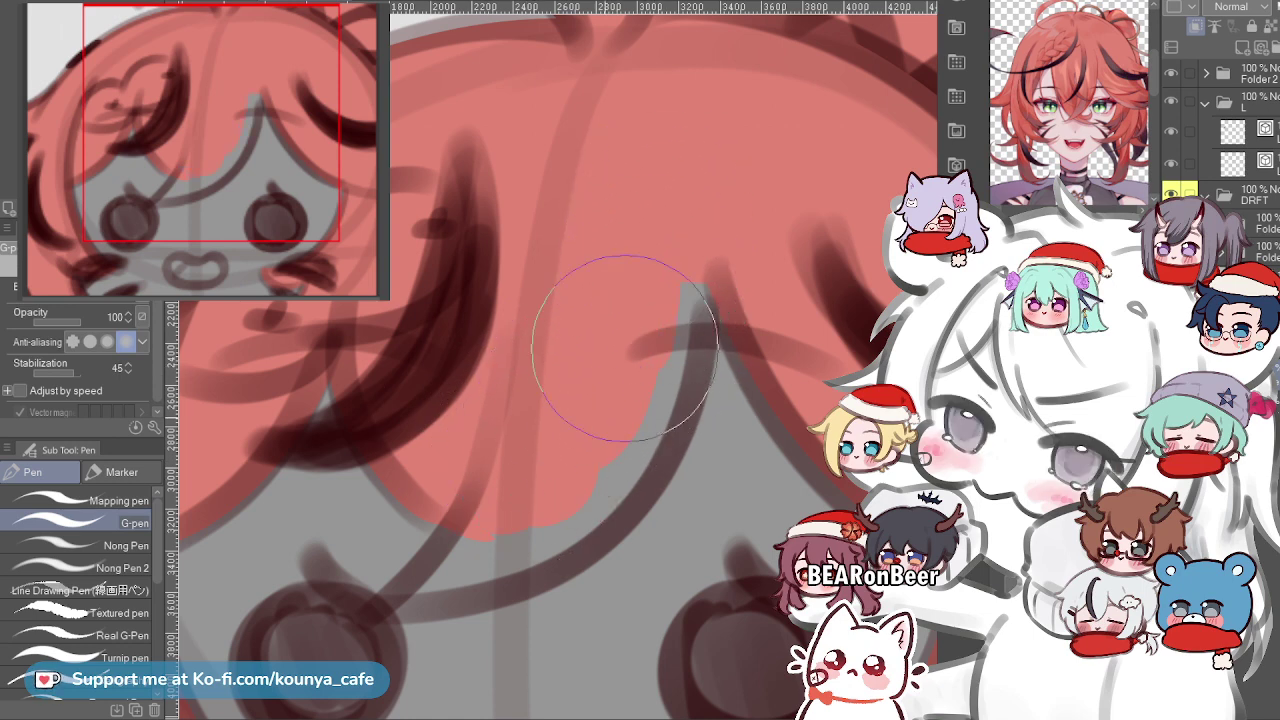
scroll(612, 456, up, 1)
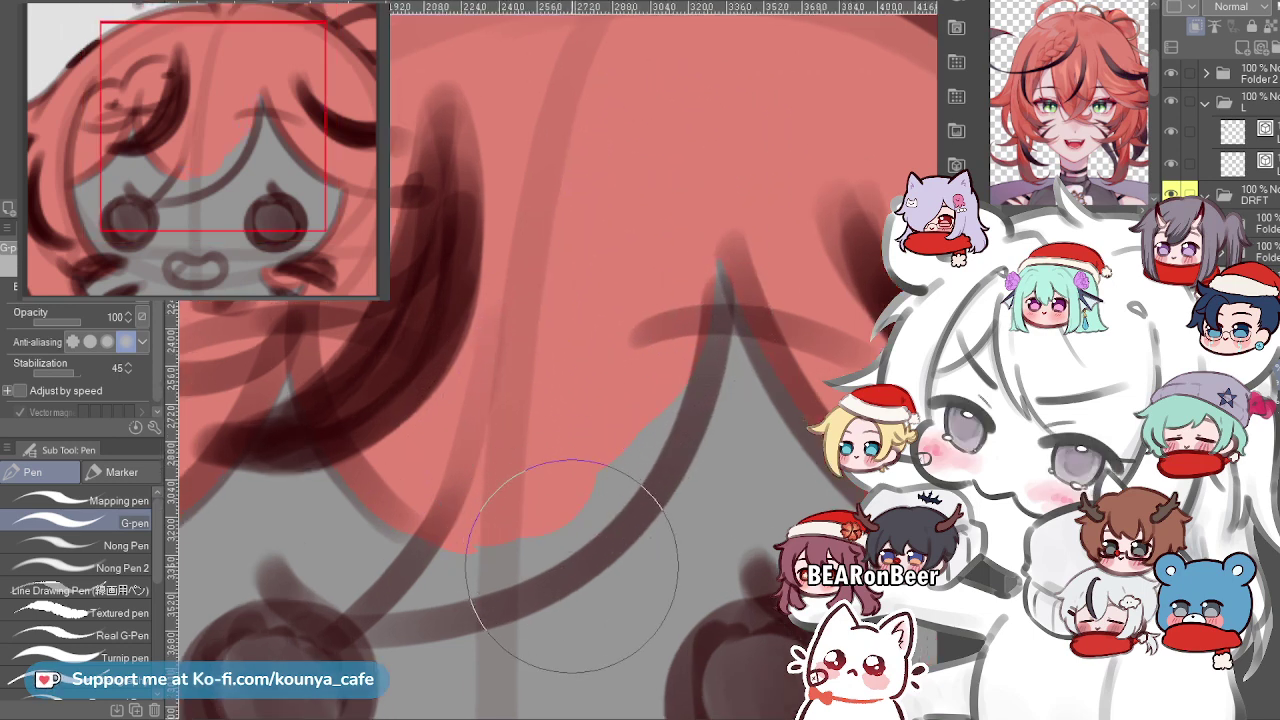
Reduce the G-pen and paint a coral band along the curved lower edge of the central bangs up to the parting.
key([)
key([)
key([)
mouse_move(441, 621)
mouse_down()
mouse_move(531, 591)
mouse_move(692, 385)
mouse_up()
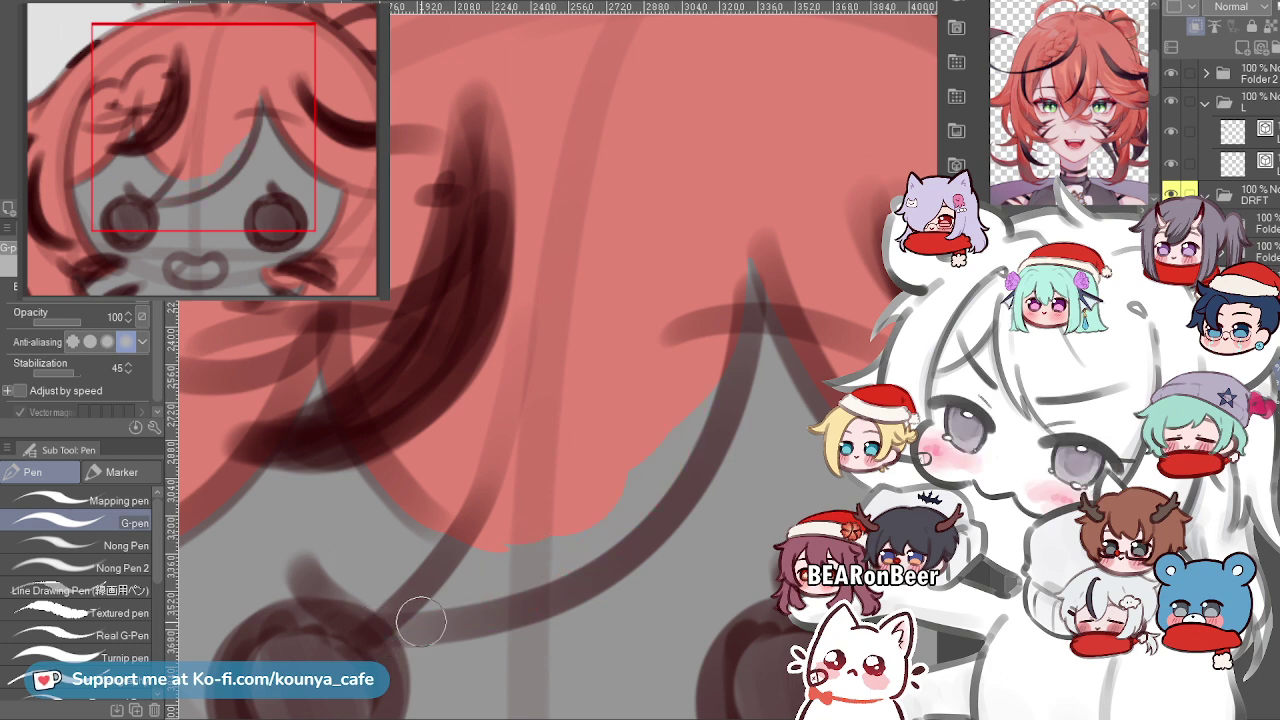
drag(512, 605, 731, 307)
key(ctrl+z)
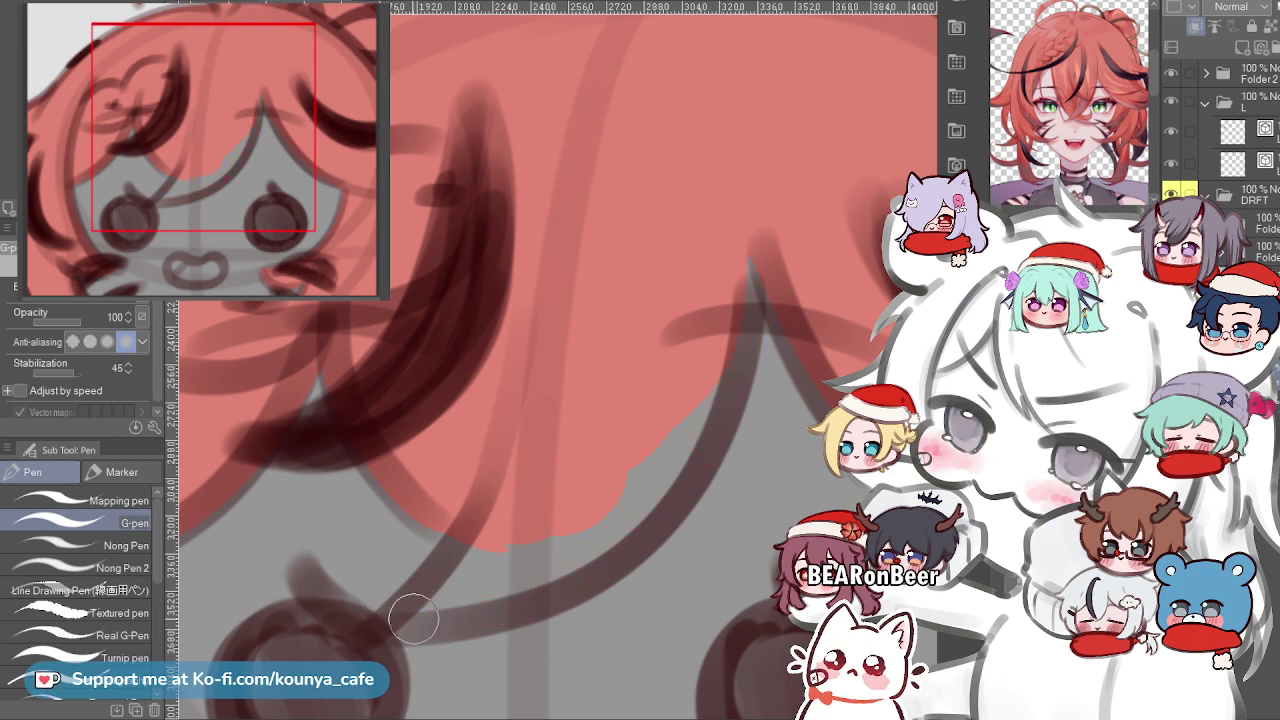
drag(414, 614, 545, 593)
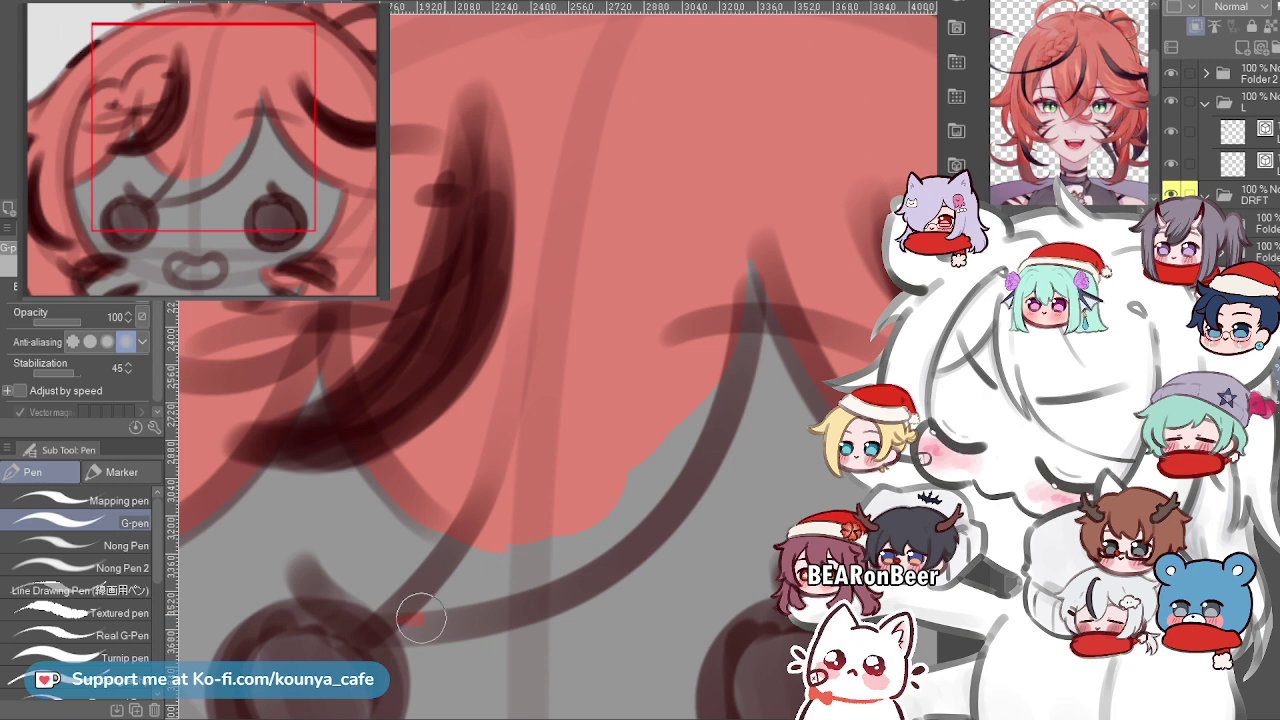
drag(420, 608, 665, 440)
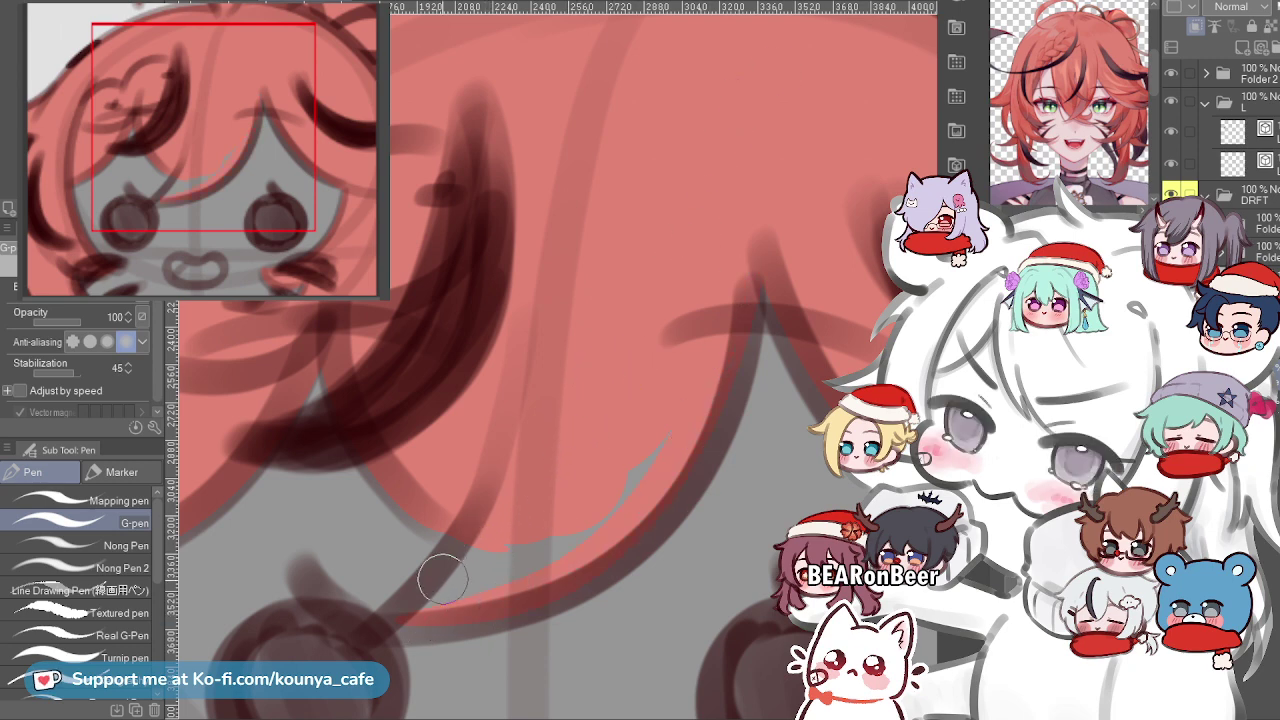
Paint a coral stroke along the strand line above the left-hand eye to shape the pointed tip of the central bangs.
scroll(440, 580, up, 1)
drag(376, 630, 440, 590)
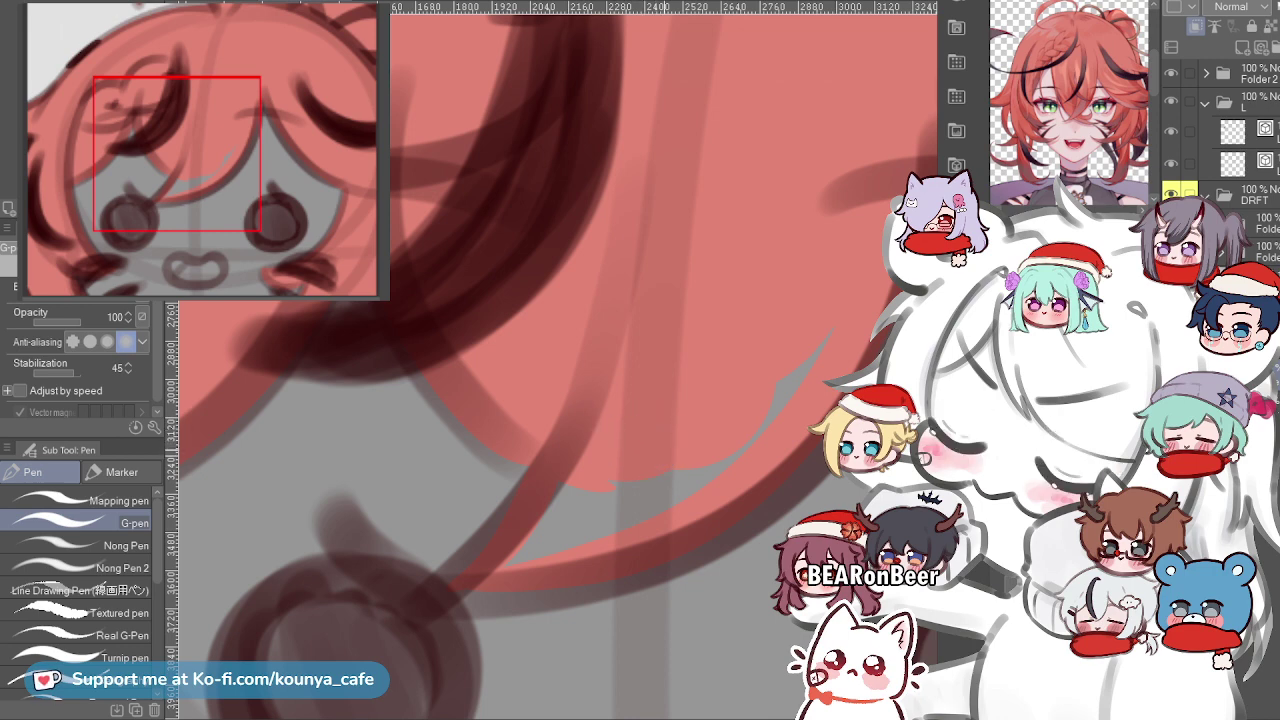
scroll(530, 541, down, 3)
key(ctrl+z)
scroll(535, 545, up, 3)
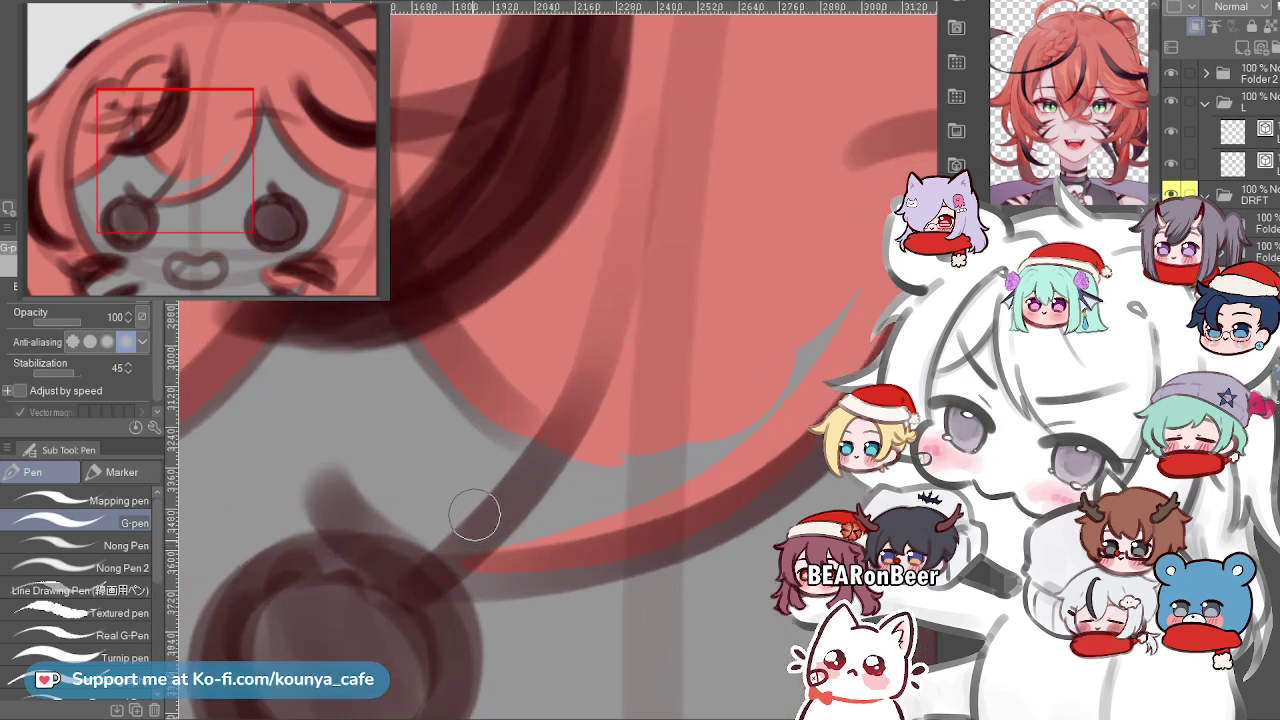
drag(441, 567, 601, 386)
drag(444, 569, 577, 389)
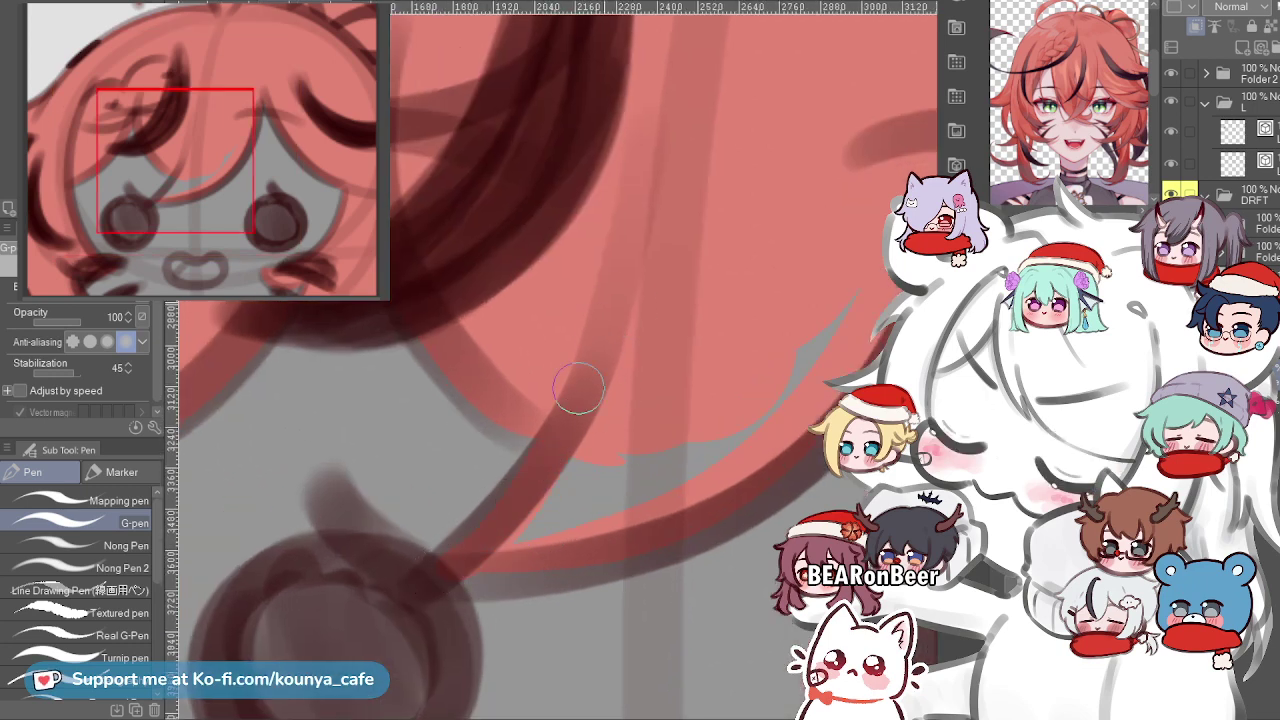
scroll(495, 535, up, 1)
drag(411, 588, 634, 234)
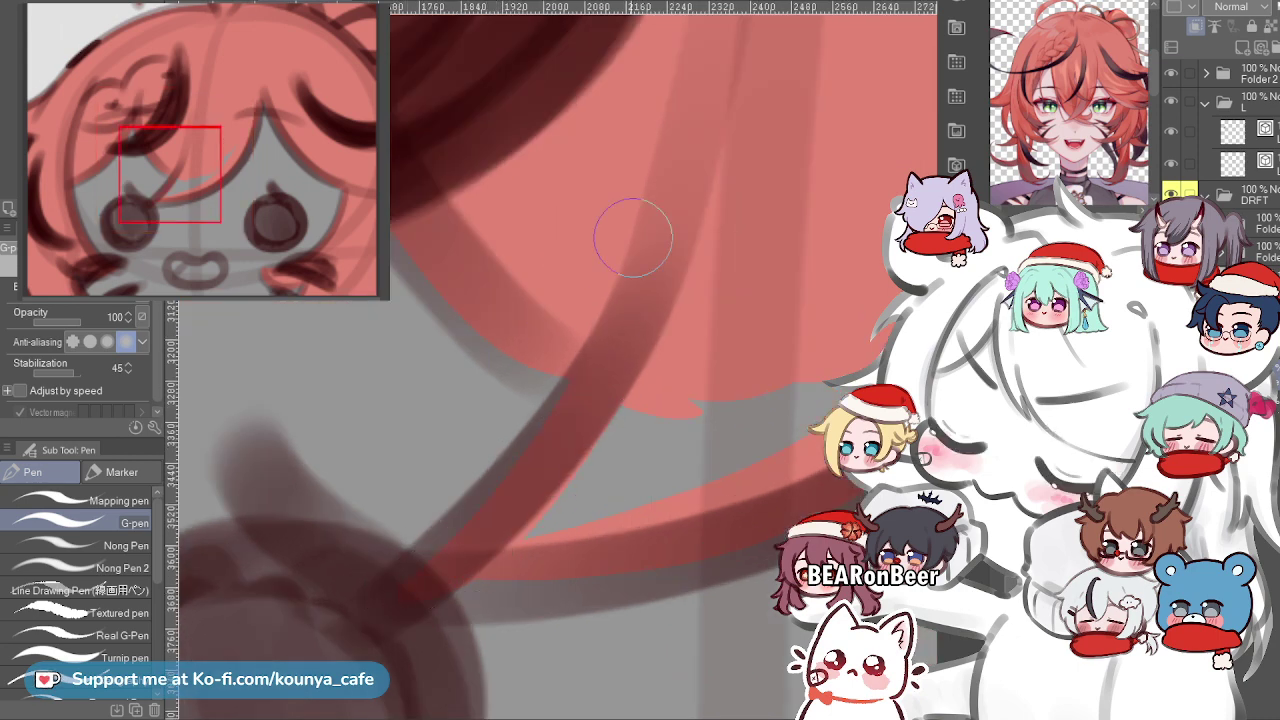
key(ctrl+z)
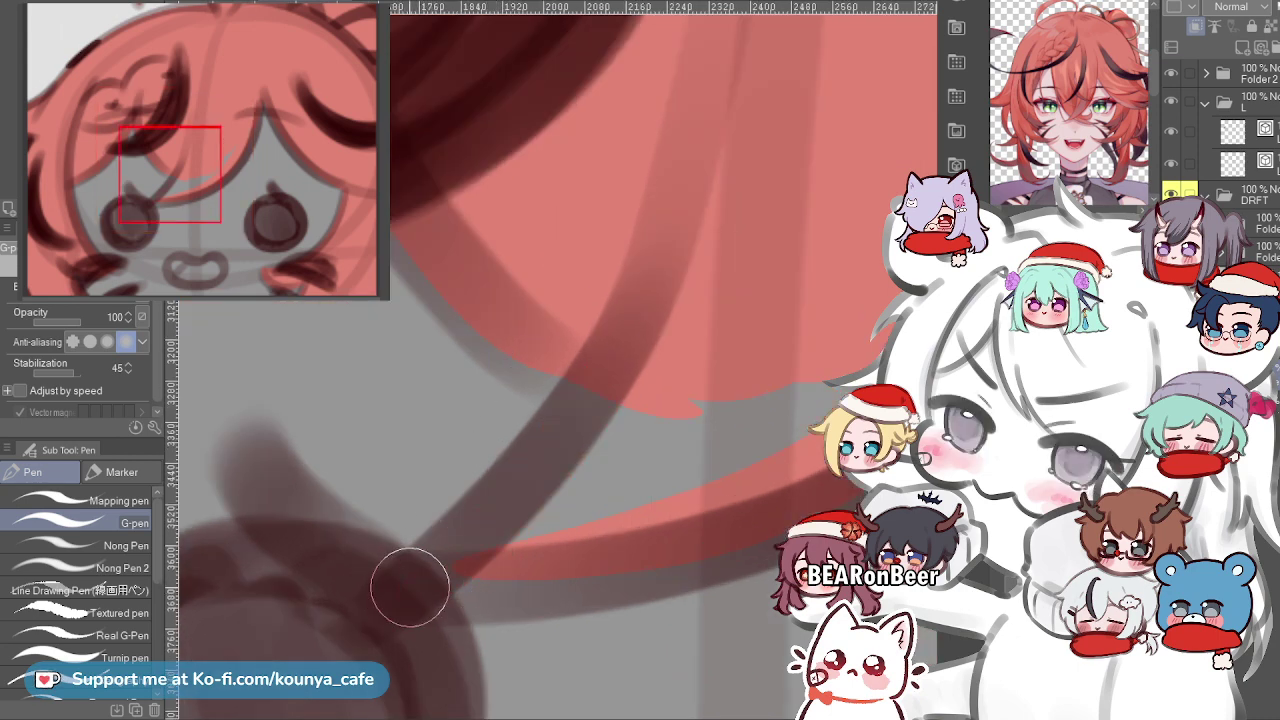
scroll(474, 563, down, 1)
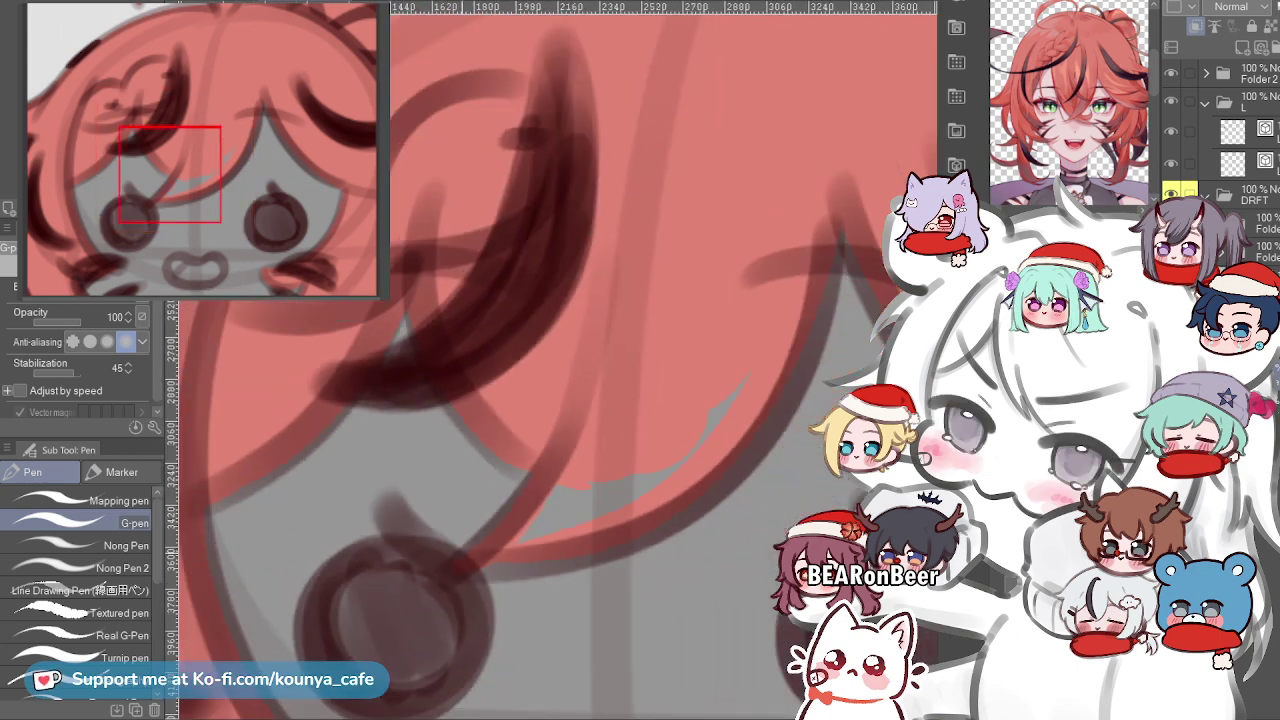
Paint coral along the outer edge of the bangs just beneath the dark forelock.
scroll(474, 563, down, 1)
scroll(366, 392, up, 1)
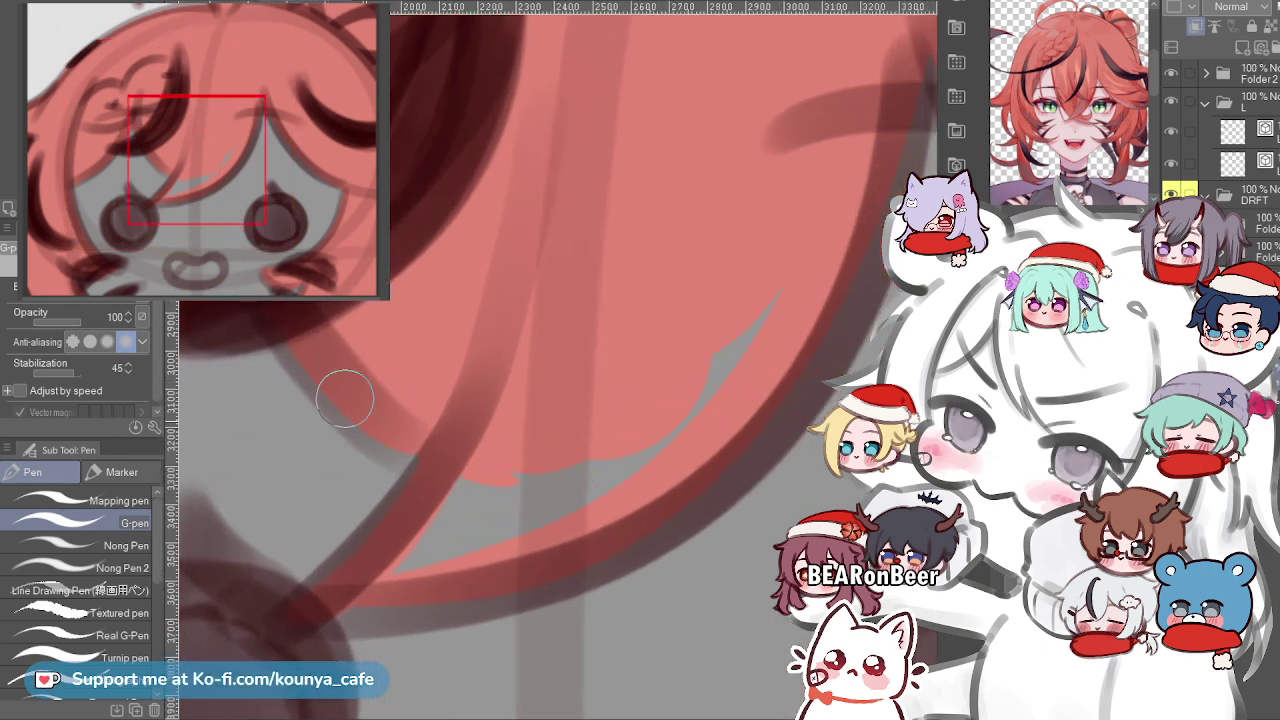
drag(386, 420, 497, 486)
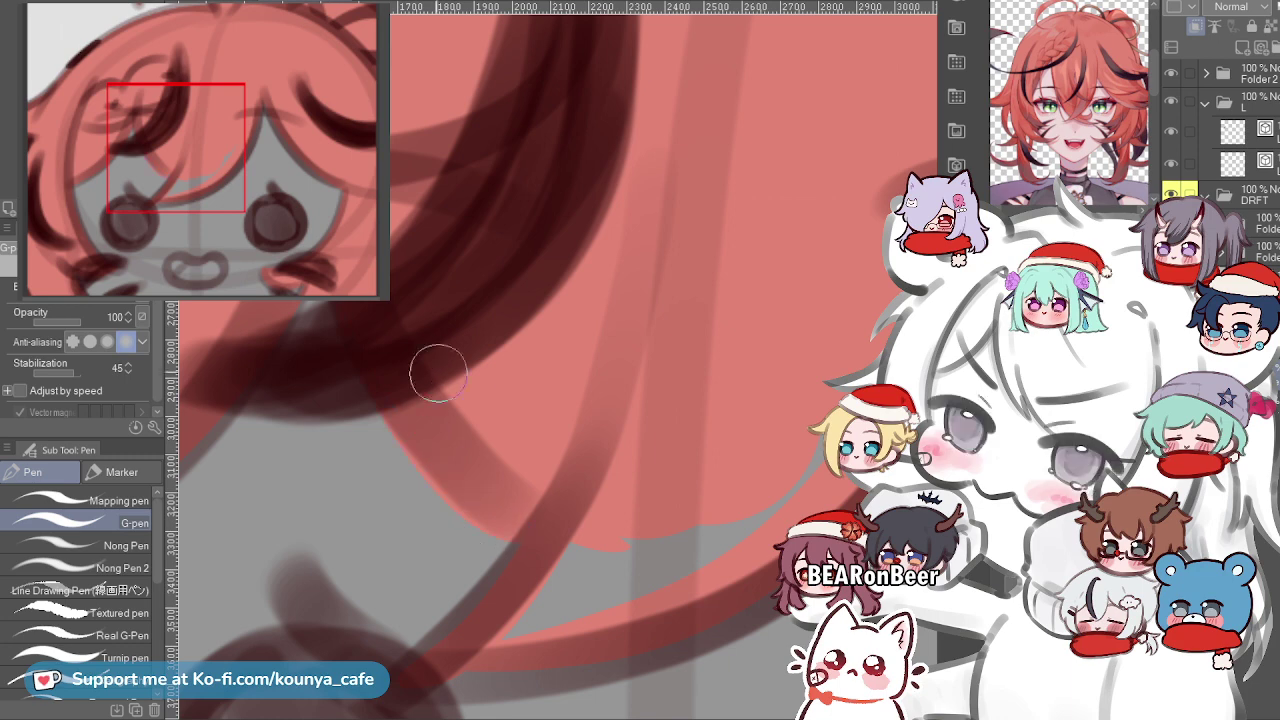
Try to fill the grey gap inside the lower curve of the central bangs with larger coral strokes.
scroll(414, 381, down, 5)
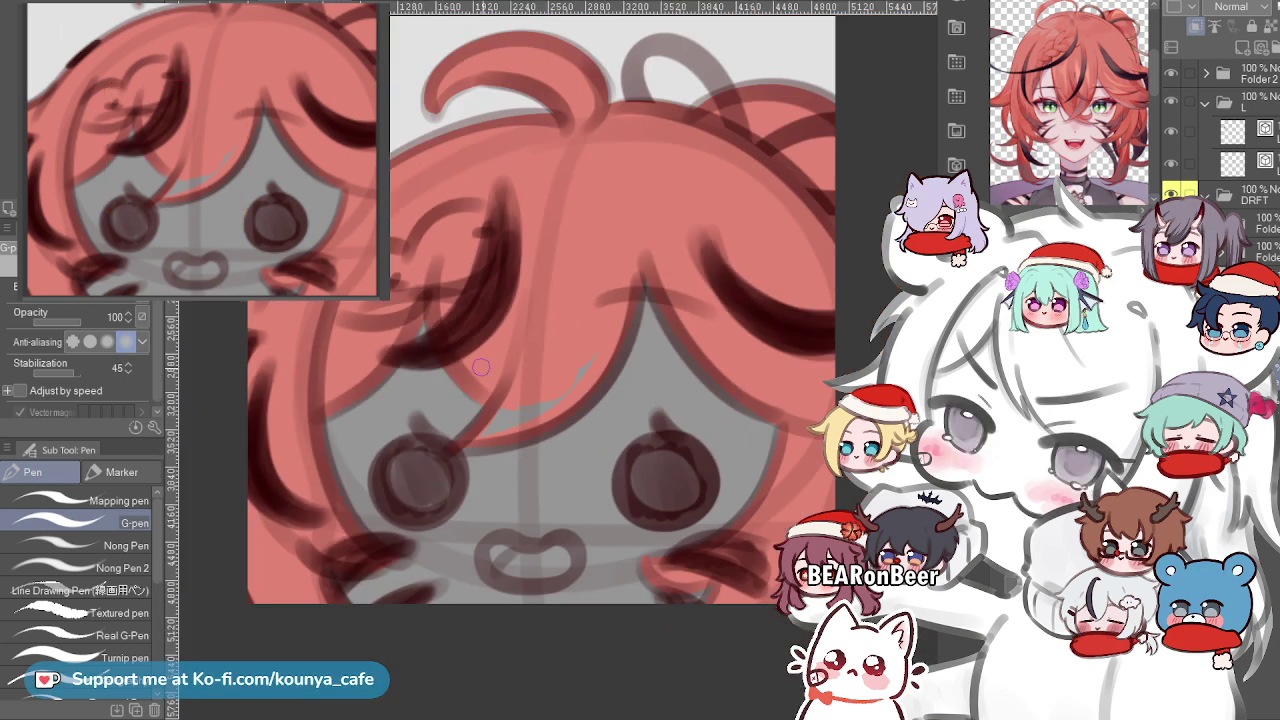
scroll(481, 367, up, 5)
drag(478, 367, 555, 424)
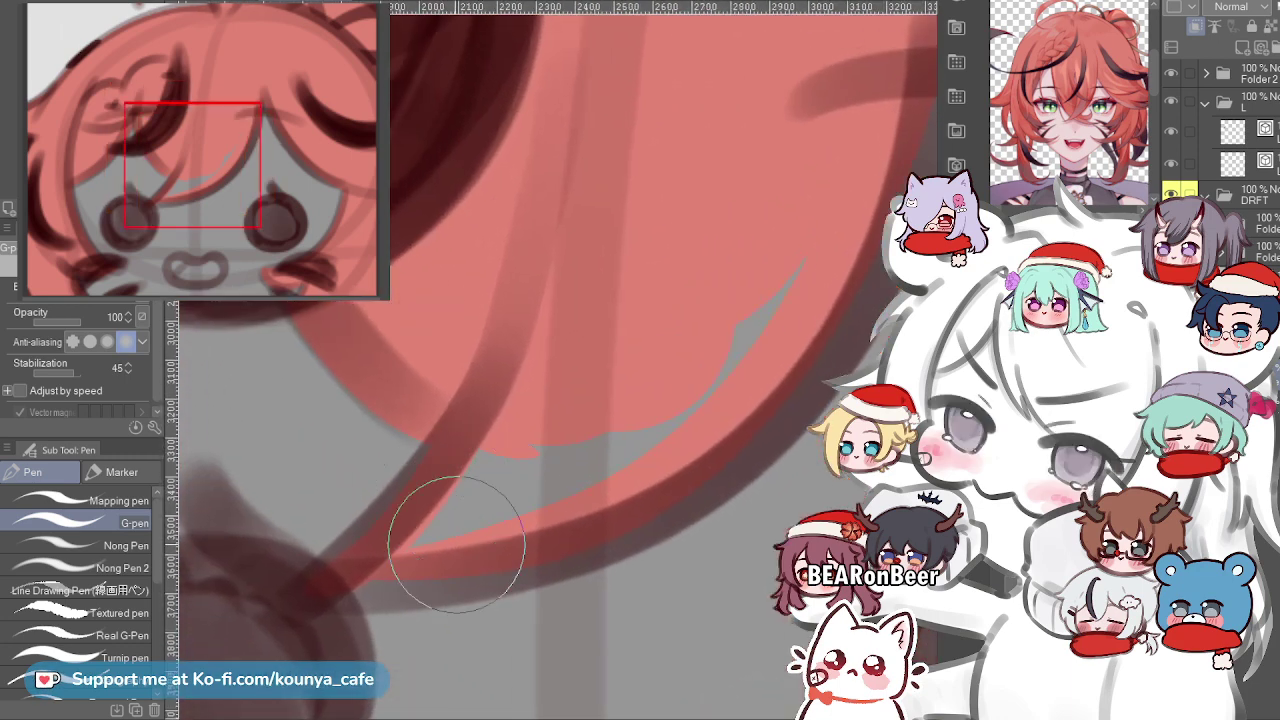
drag(457, 543, 504, 453)
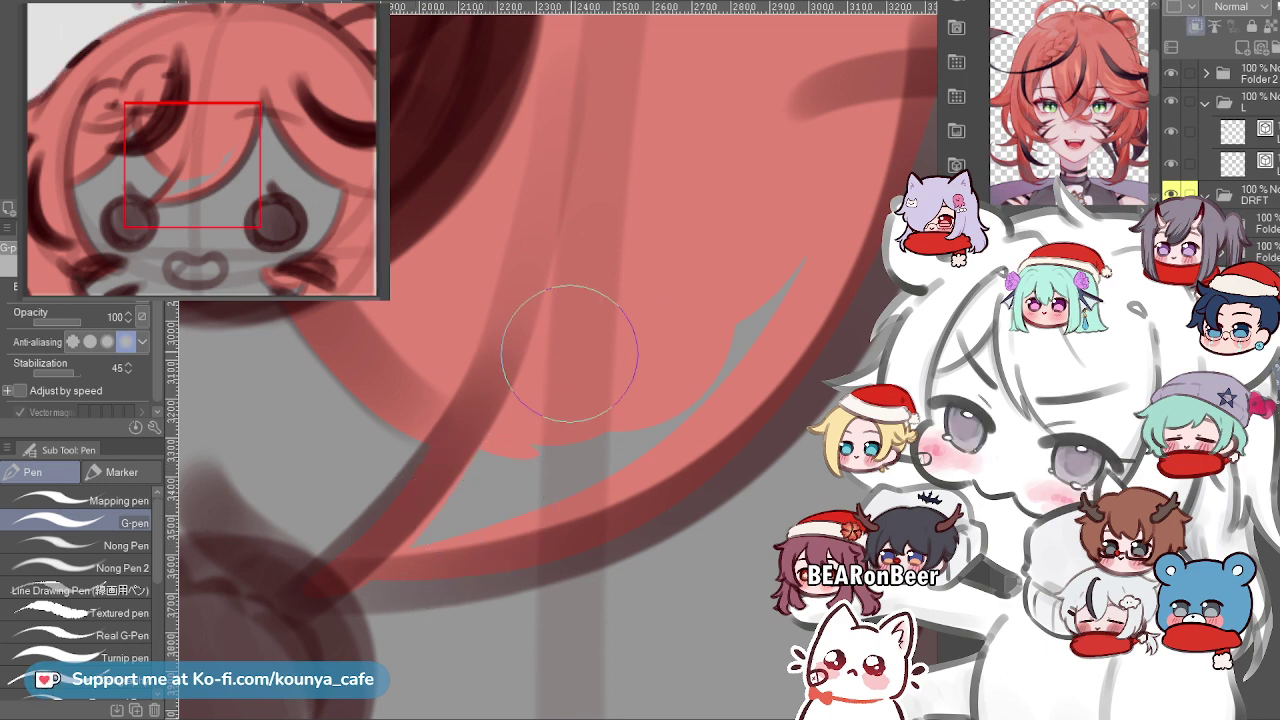
mouse_move(495, 454)
mouse_down()
mouse_move(575, 391)
mouse_move(677, 271)
mouse_up()
mouse_move(603, 383)
mouse_down()
mouse_move(793, 220)
mouse_move(723, 309)
mouse_move(804, 225)
mouse_move(710, 348)
mouse_up()
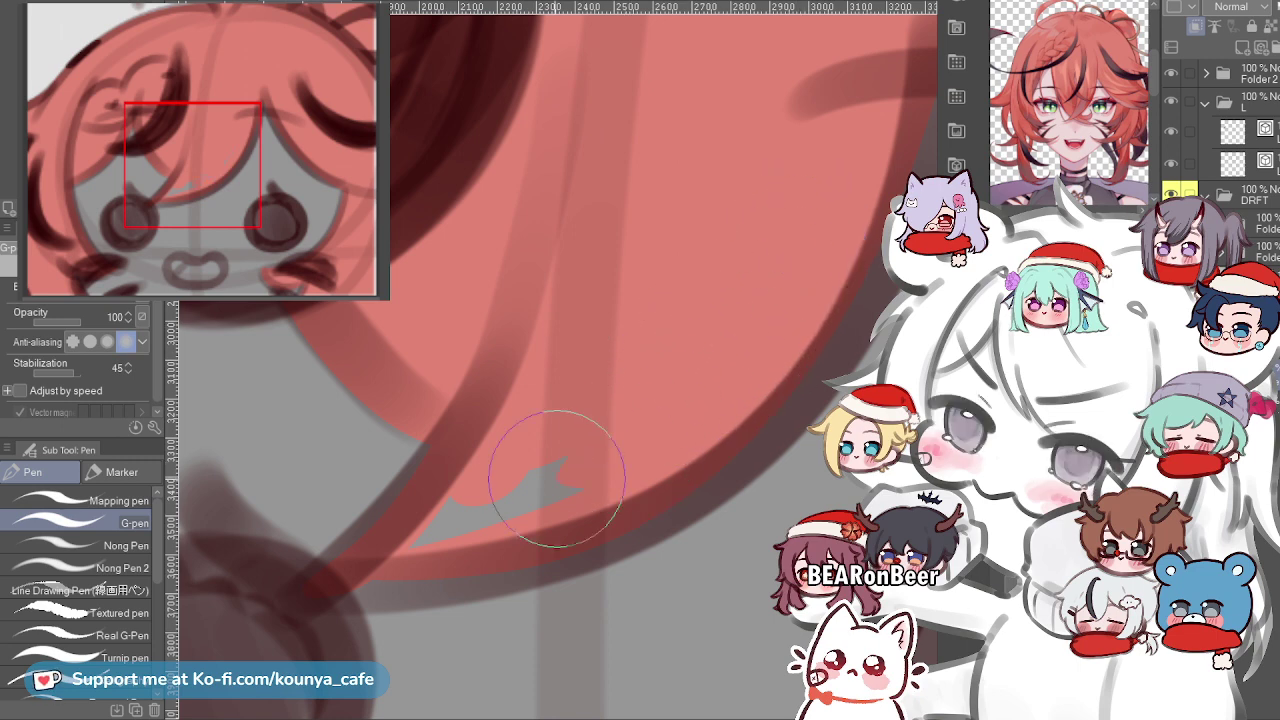
mouse_move(629, 435)
mouse_down()
mouse_move(534, 486)
mouse_move(571, 445)
mouse_up()
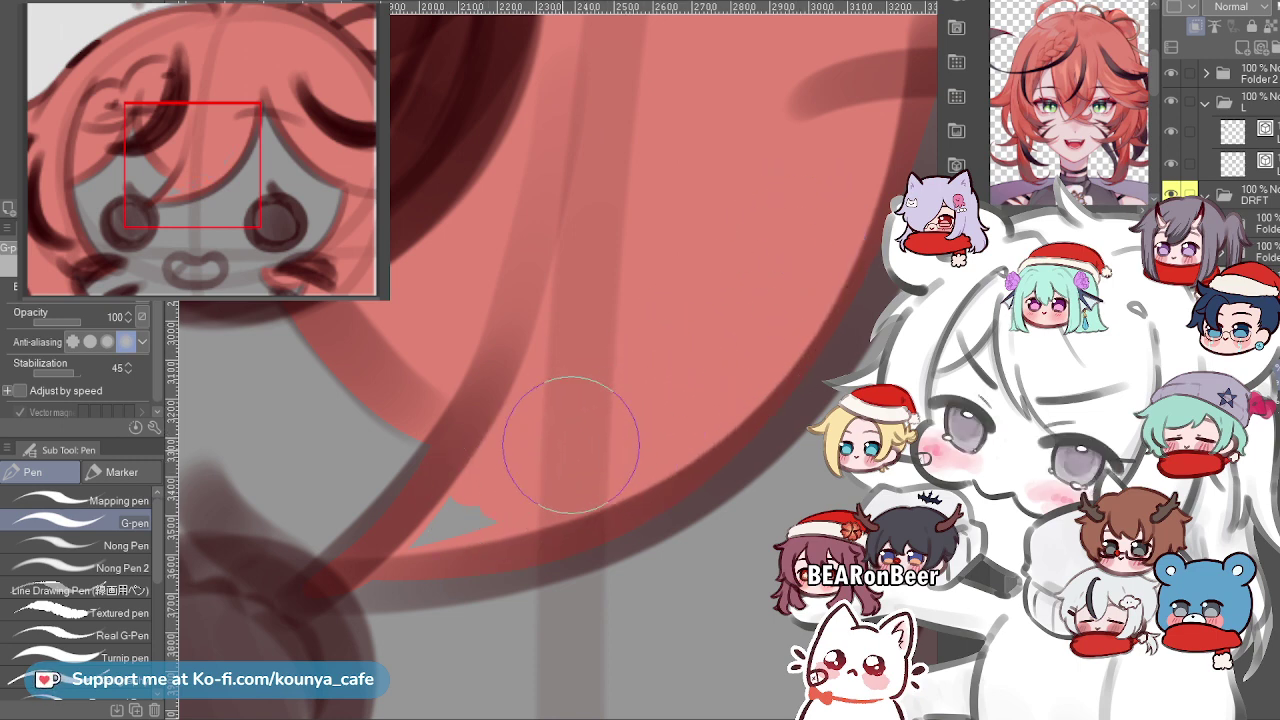
scroll(630, 370, down, 5)
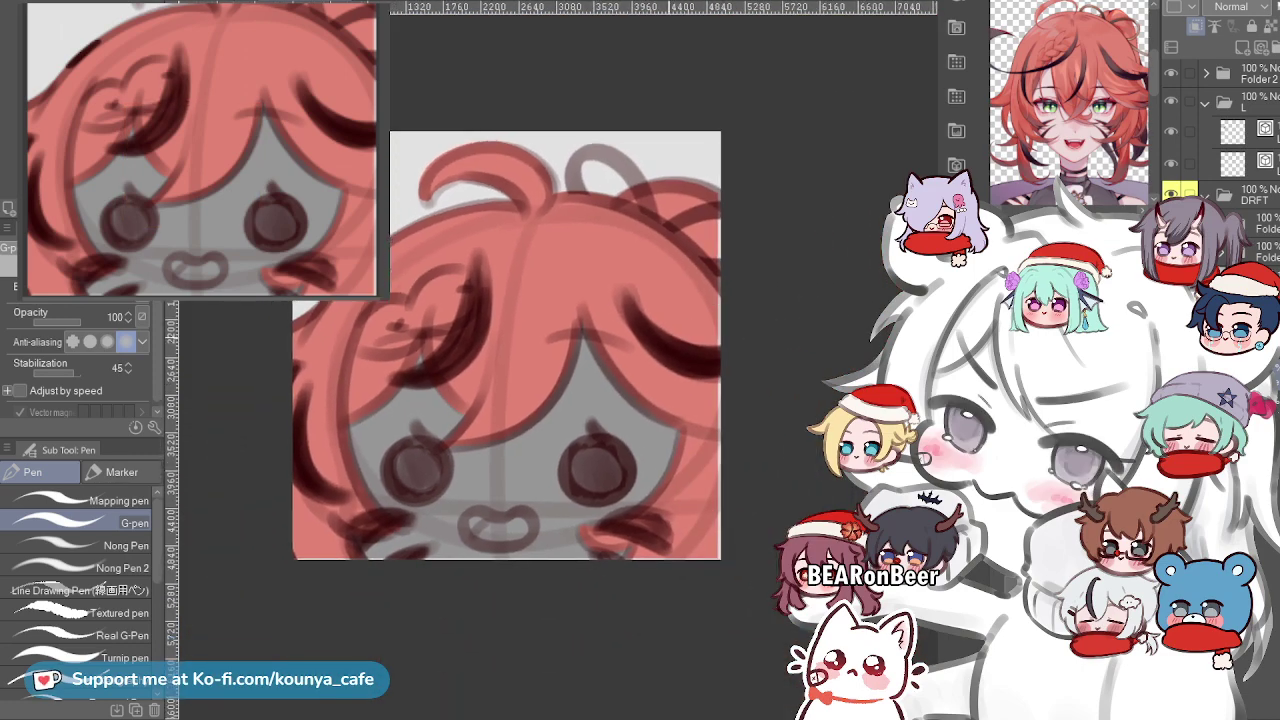
scroll(694, 349, up, 3)
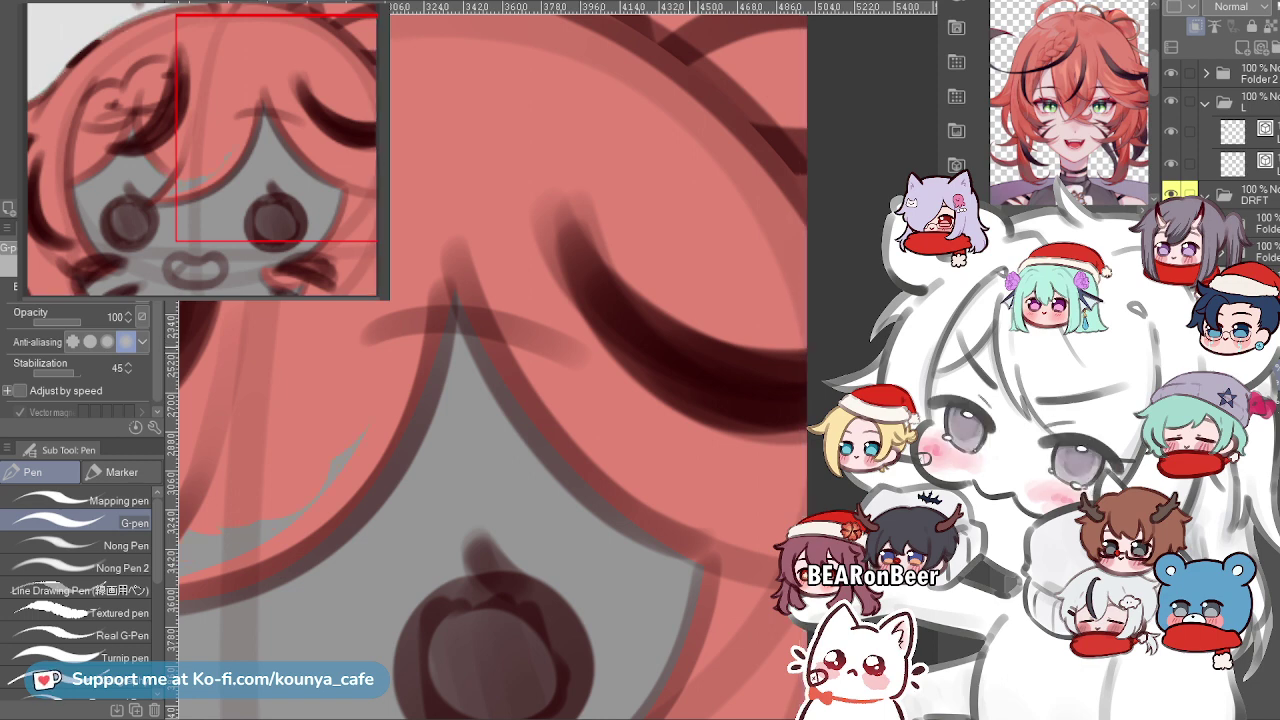
scroll(697, 361, down, 4)
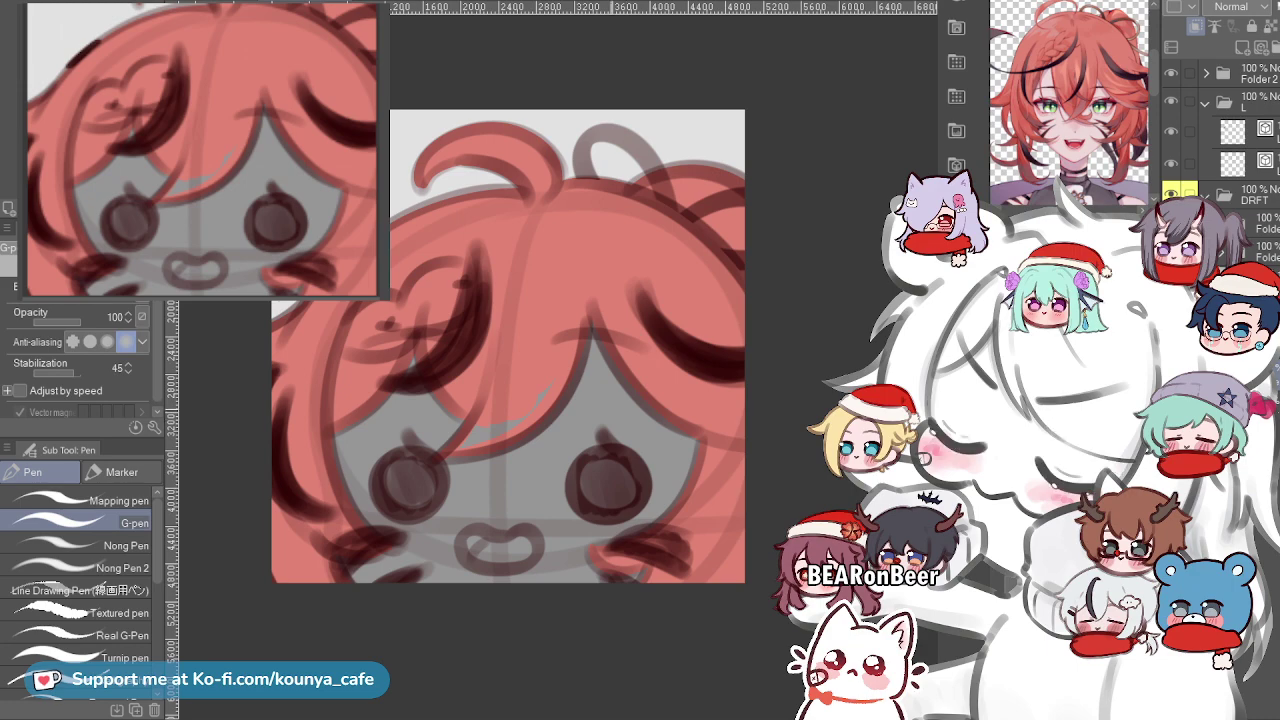
Paint coral over the grey gap inside the lower curve of the central bangs.
scroll(565, 439, up, 1)
scroll(550, 434, up, 5)
drag(405, 431, 549, 411)
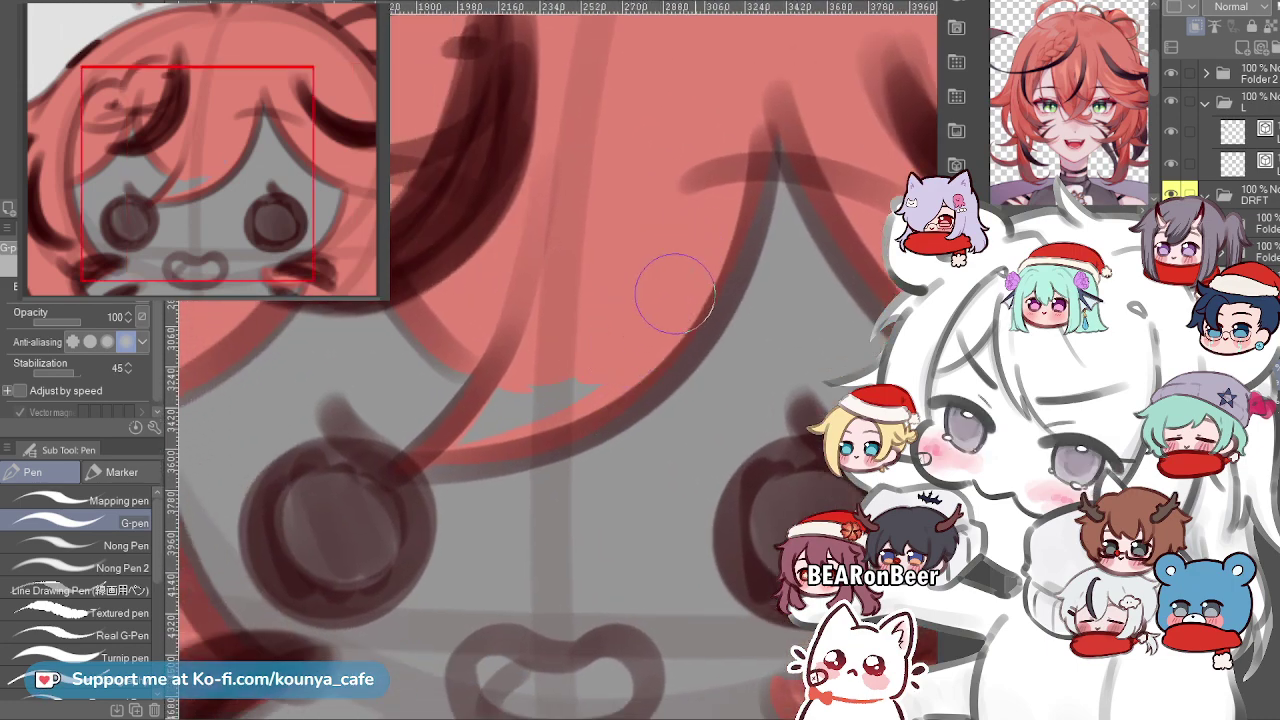
scroll(638, 390, up, 2)
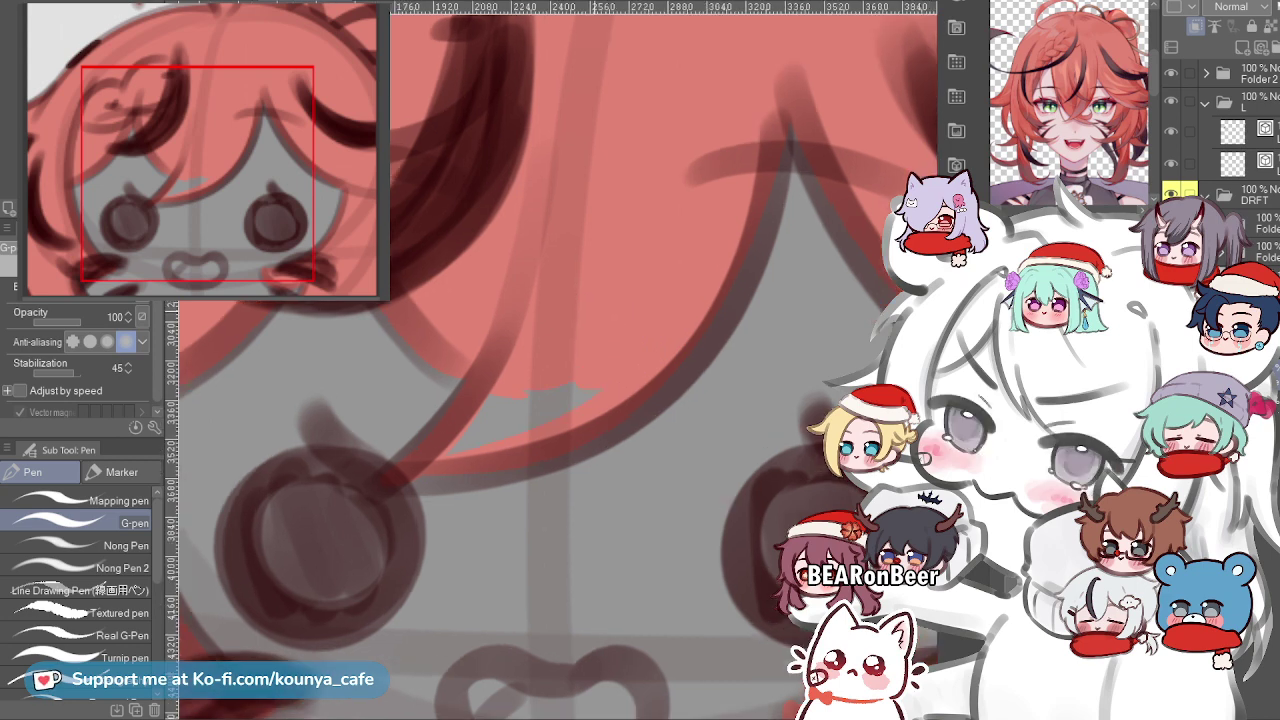
drag(630, 284, 712, 312)
mouse_move(613, 457)
mouse_down()
mouse_move(659, 386)
mouse_move(596, 410)
mouse_move(607, 374)
mouse_move(551, 429)
mouse_up()
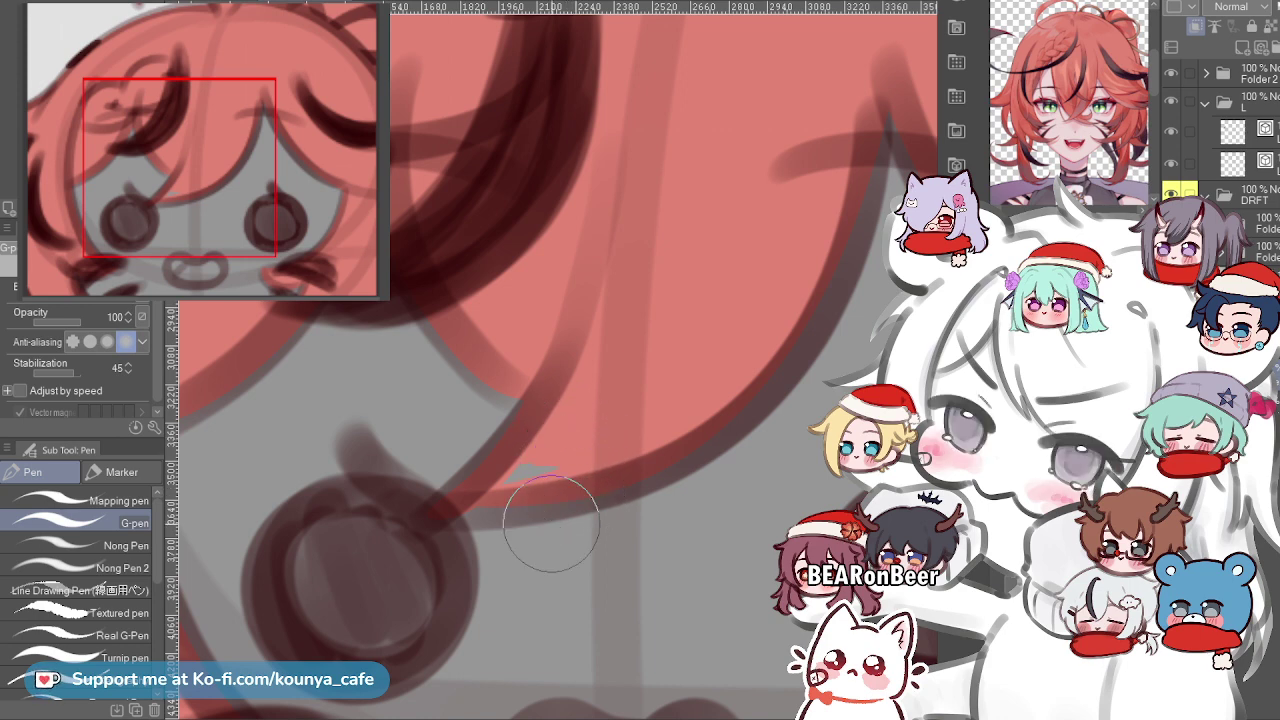
Cover the last grey sliver near the pointed tip of the central bangs with coral.
scroll(549, 379, down, 3)
scroll(530, 450, up, 5)
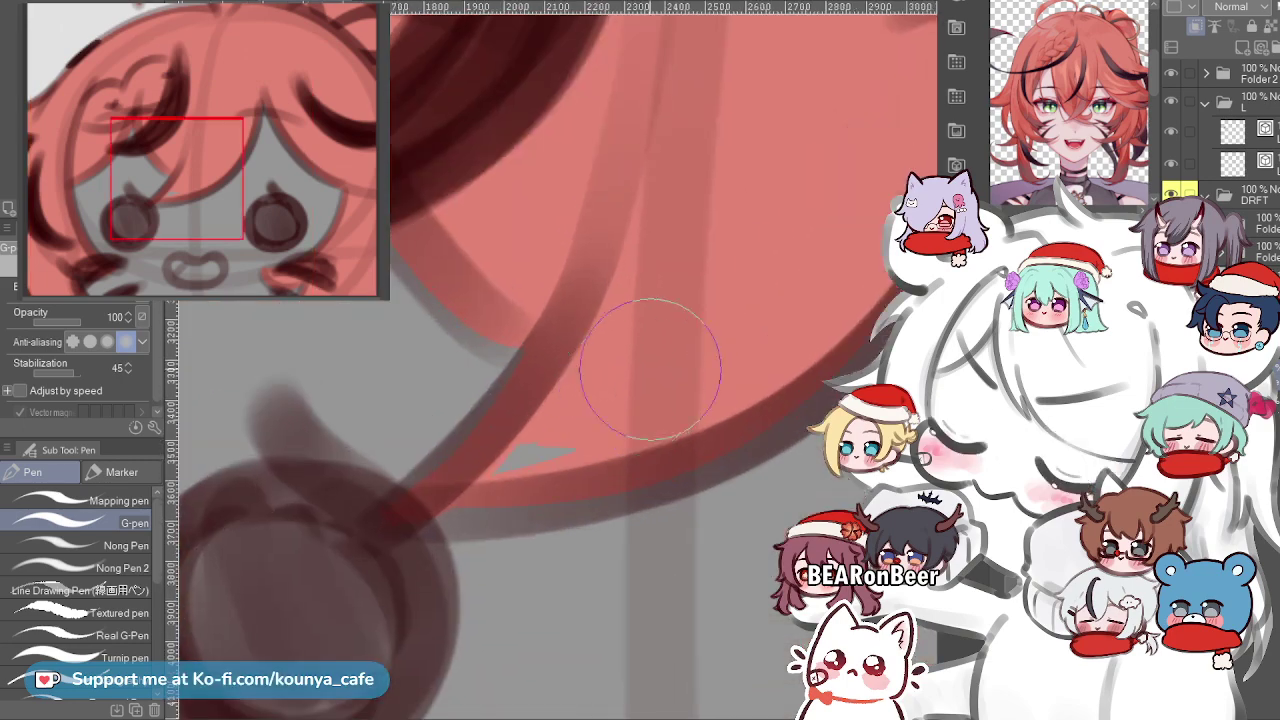
mouse_move(545, 445)
mouse_down()
mouse_move(601, 399)
mouse_move(530, 428)
mouse_up()
scroll(577, 446, down, 3)
scroll(505, 440, up, 2)
drag(460, 467, 572, 543)
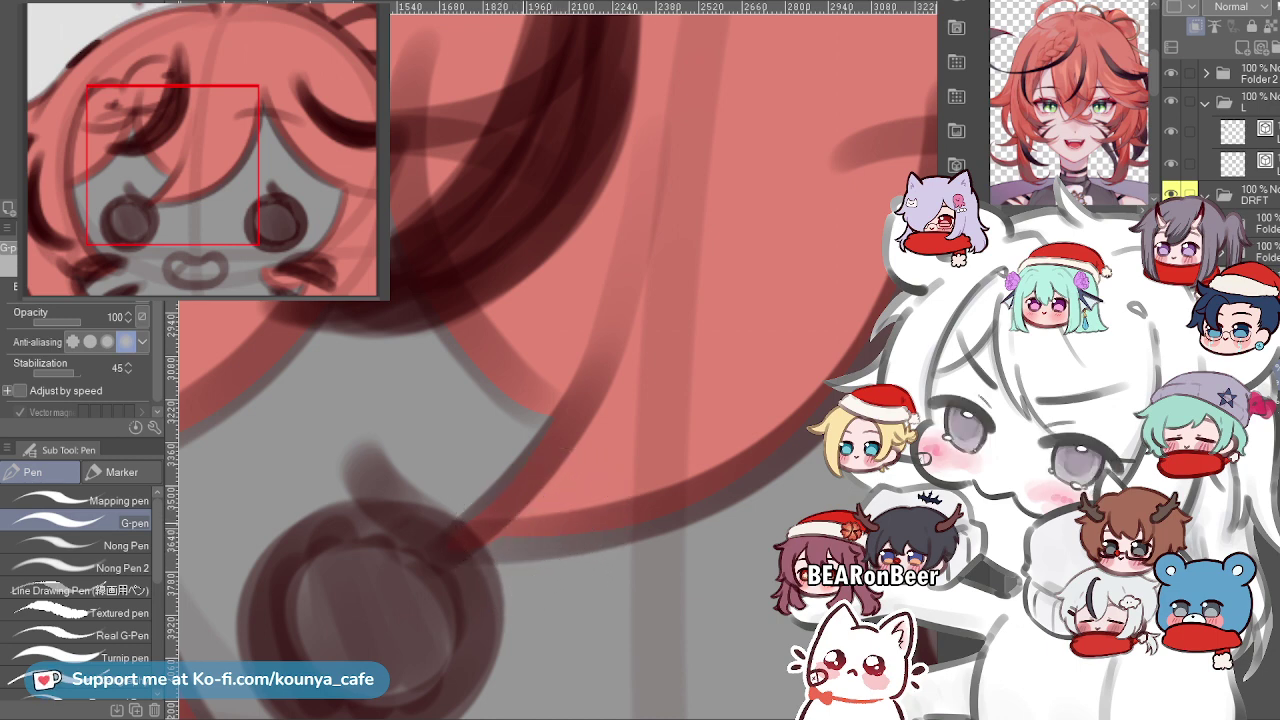
scroll(540, 490, down, 3)
scroll(543, 520, up, 2)
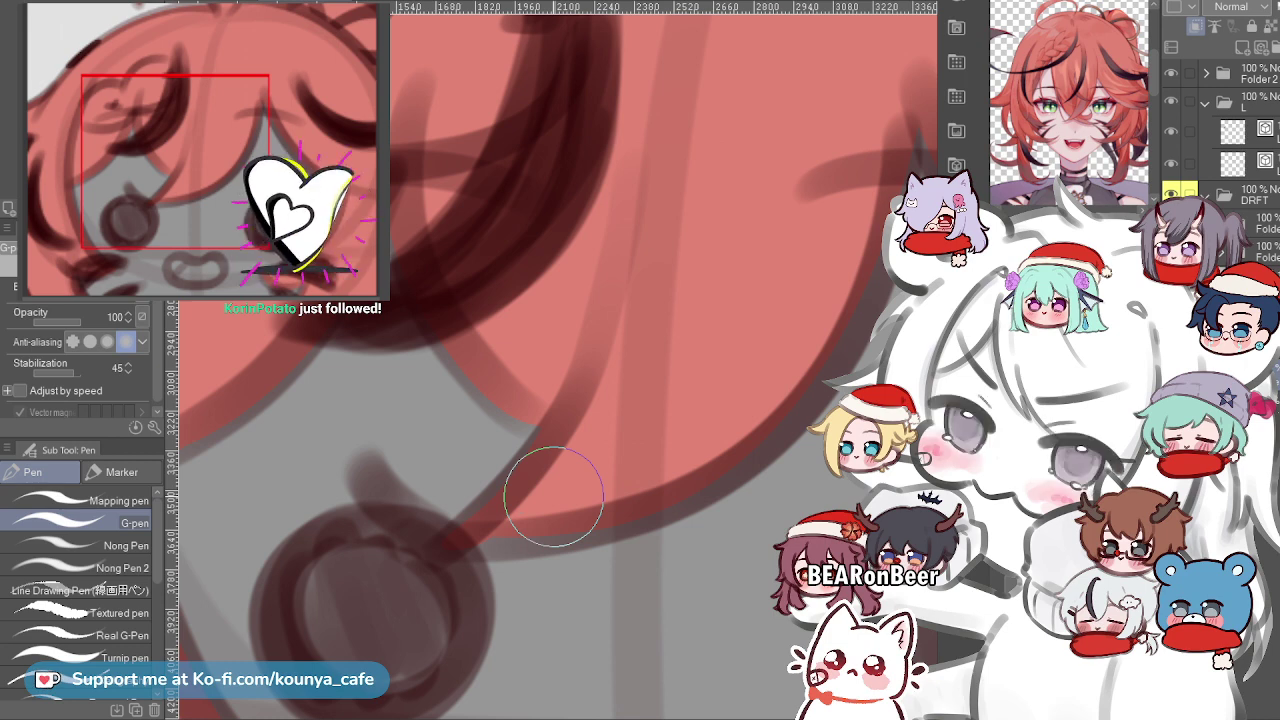
scroll(650, 415, down, 10)
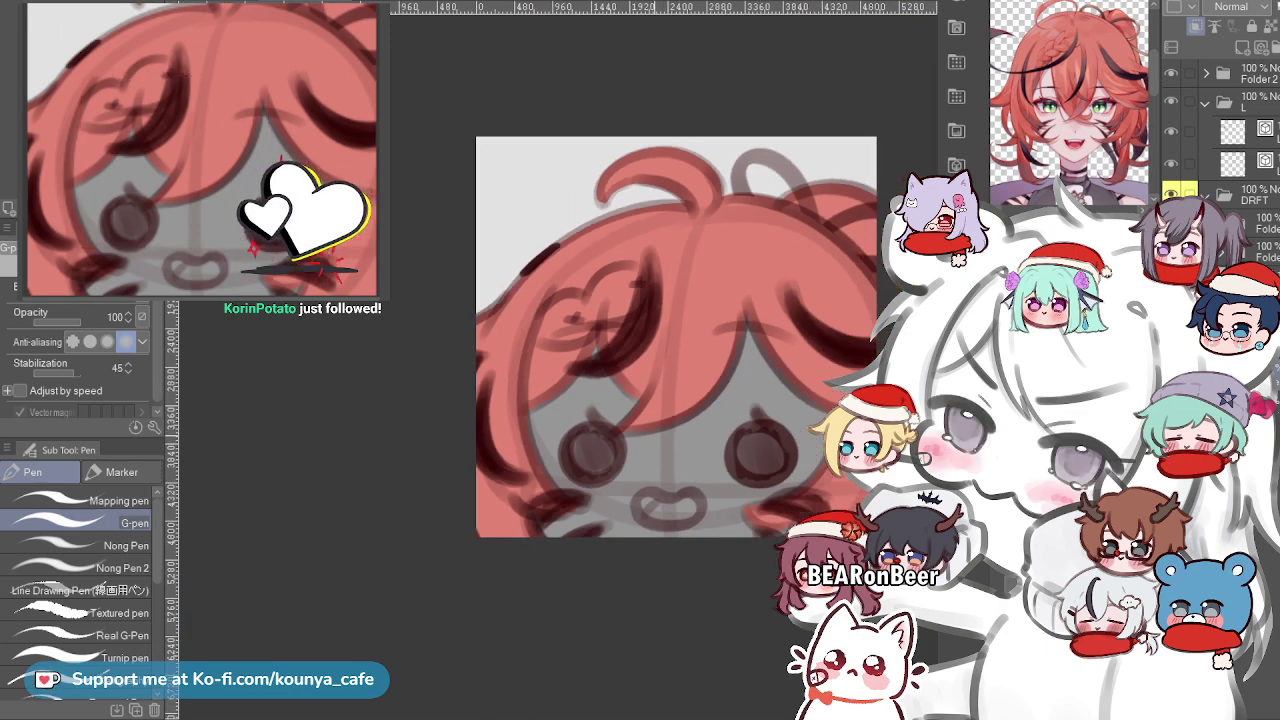
Paint a coral stroke from the top of the parting down the inner edge of the right-hand bangs.
scroll(664, 398, up, 4)
scroll(690, 410, up, 2)
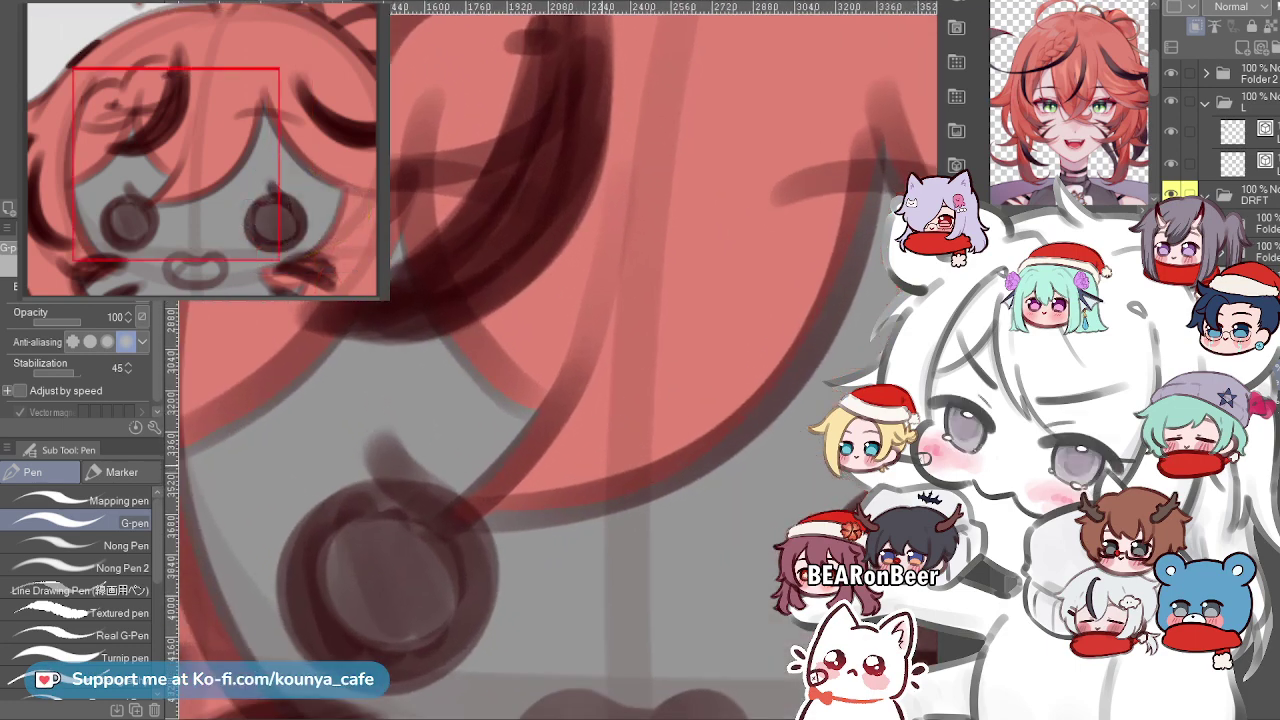
scroll(690, 410, down, 2)
scroll(696, 338, up, 2)
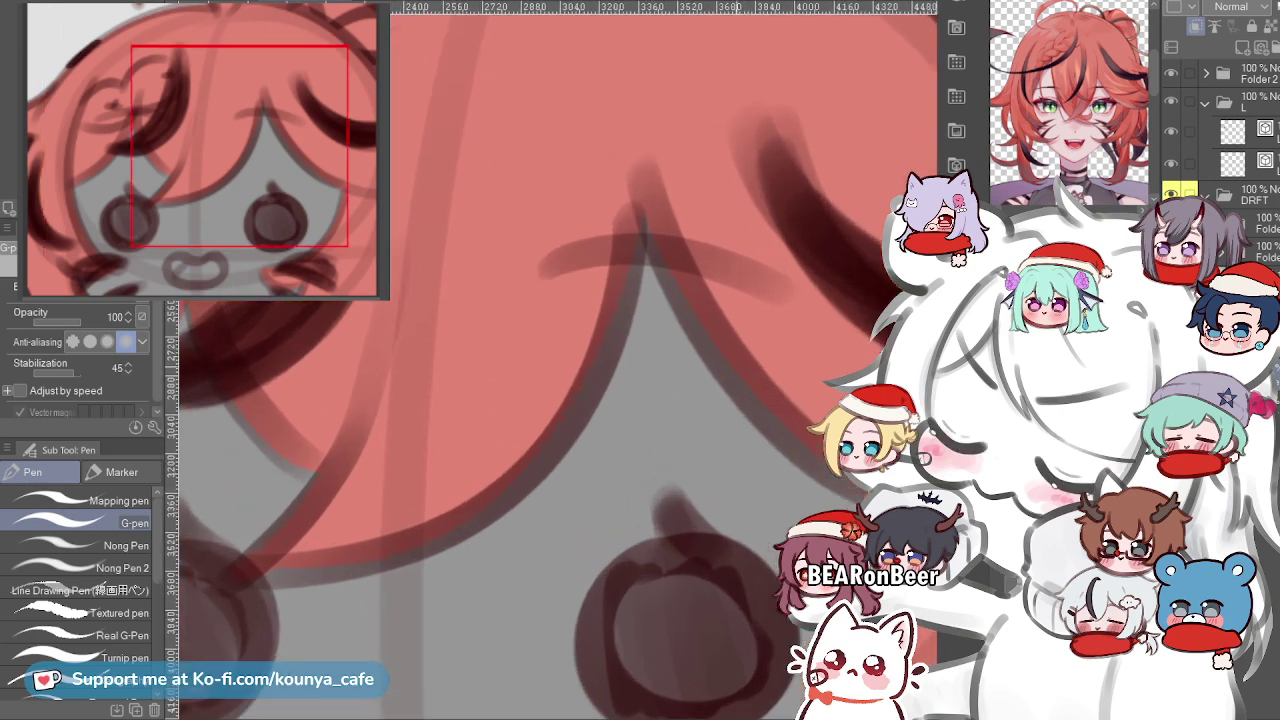
drag(688, 277, 535, 286)
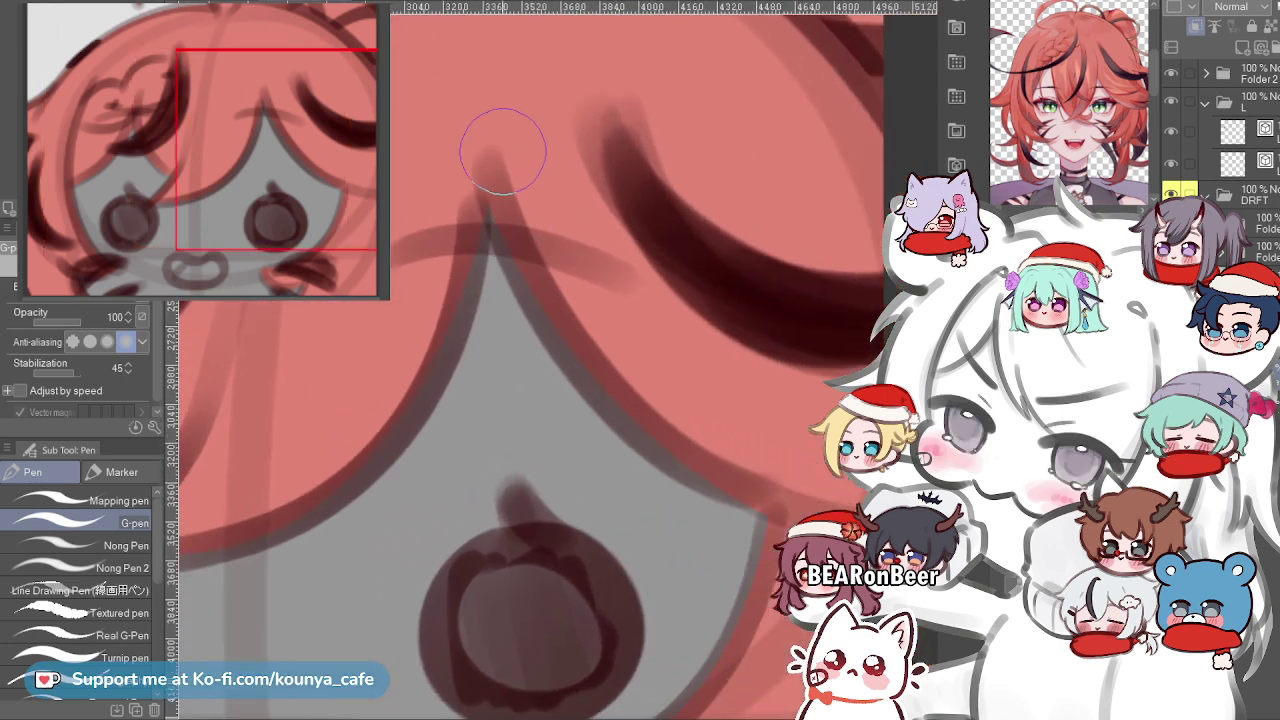
drag(492, 228, 620, 423)
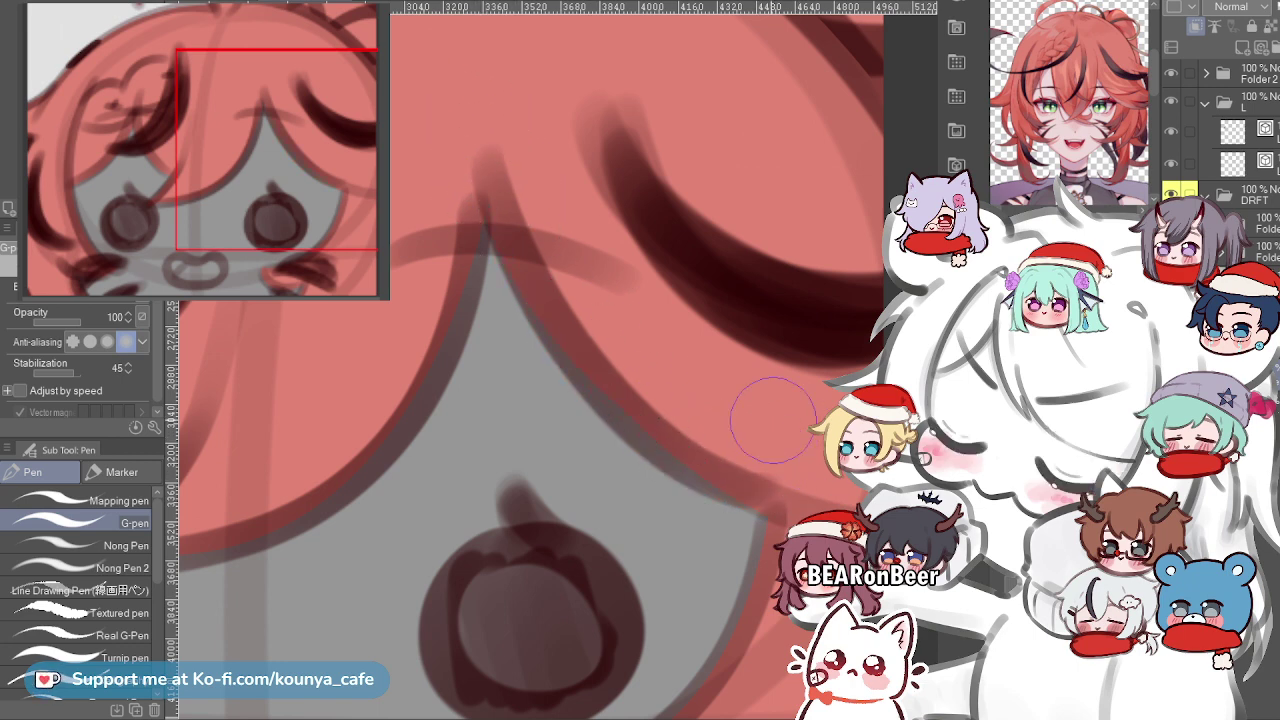
scroll(590, 291, down, 1)
scroll(530, 302, down, 4)
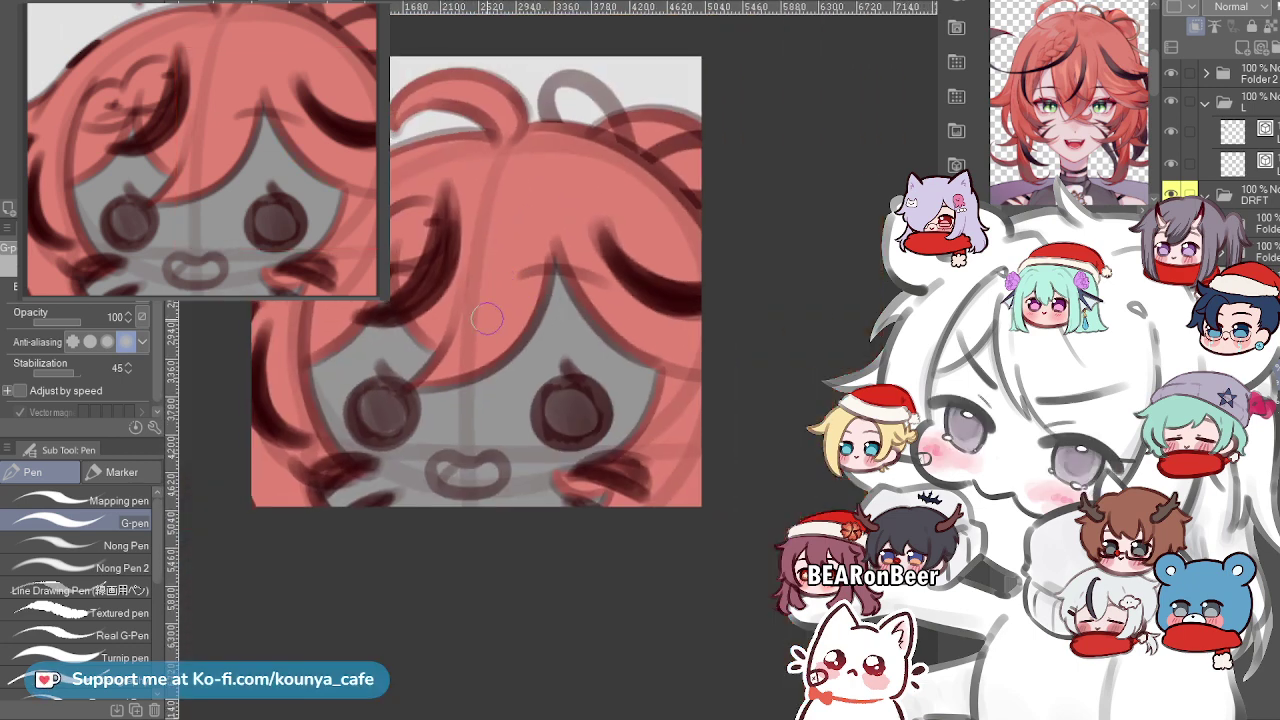
Reduce the G-pen and extend the coral along the bottom edge of the central bangs from the pointed tip.
scroll(472, 305, up, 3)
scroll(433, 427, up, 2)
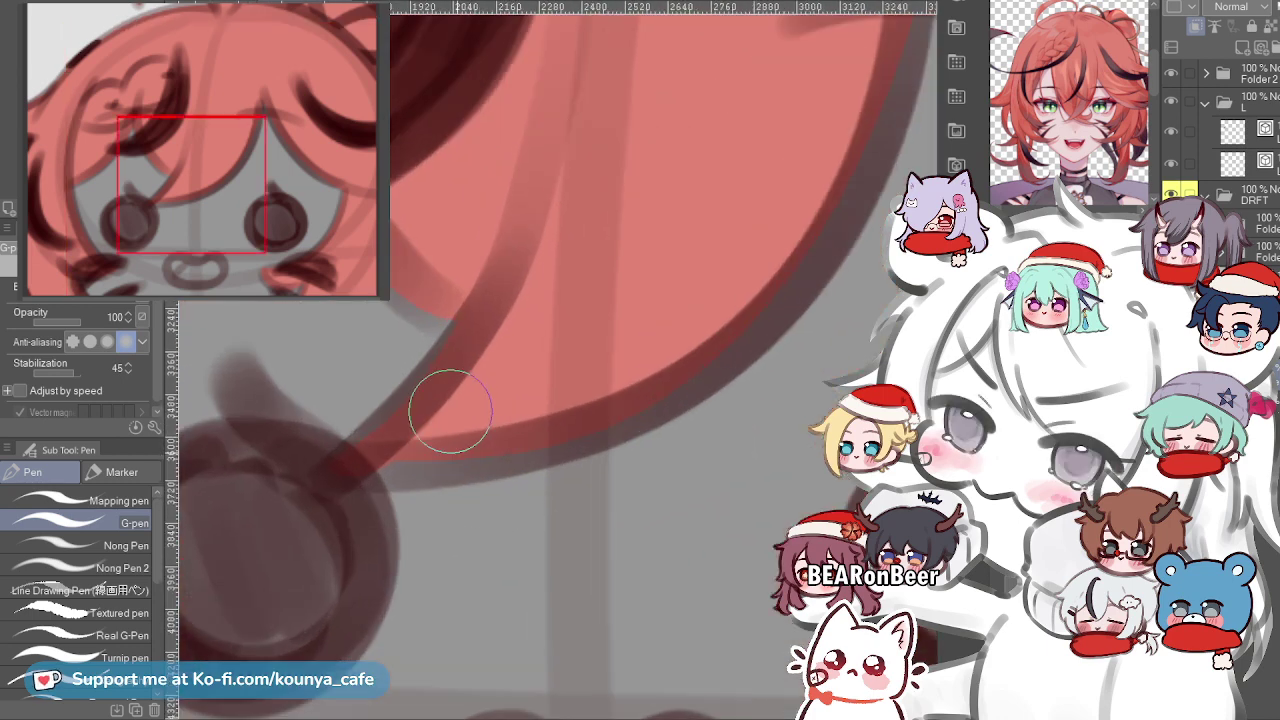
drag(450, 411, 408, 439)
key([)
drag(366, 500, 404, 482)
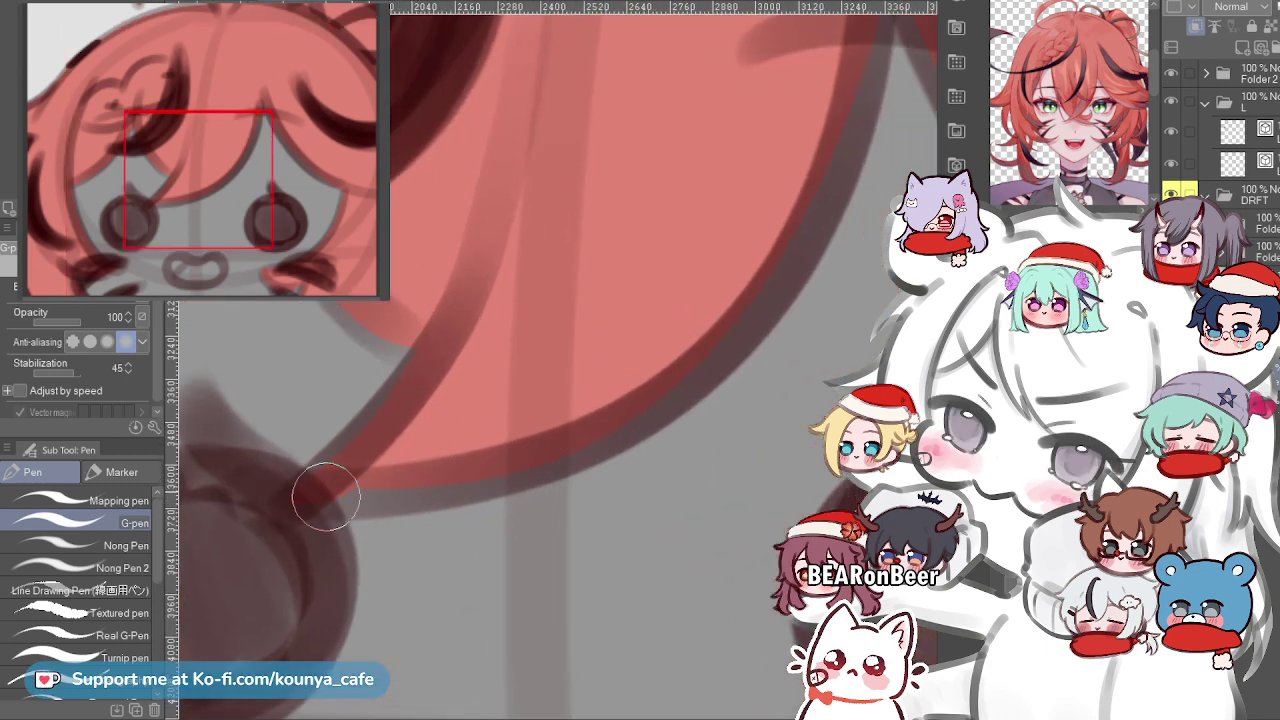
drag(326, 497, 693, 370)
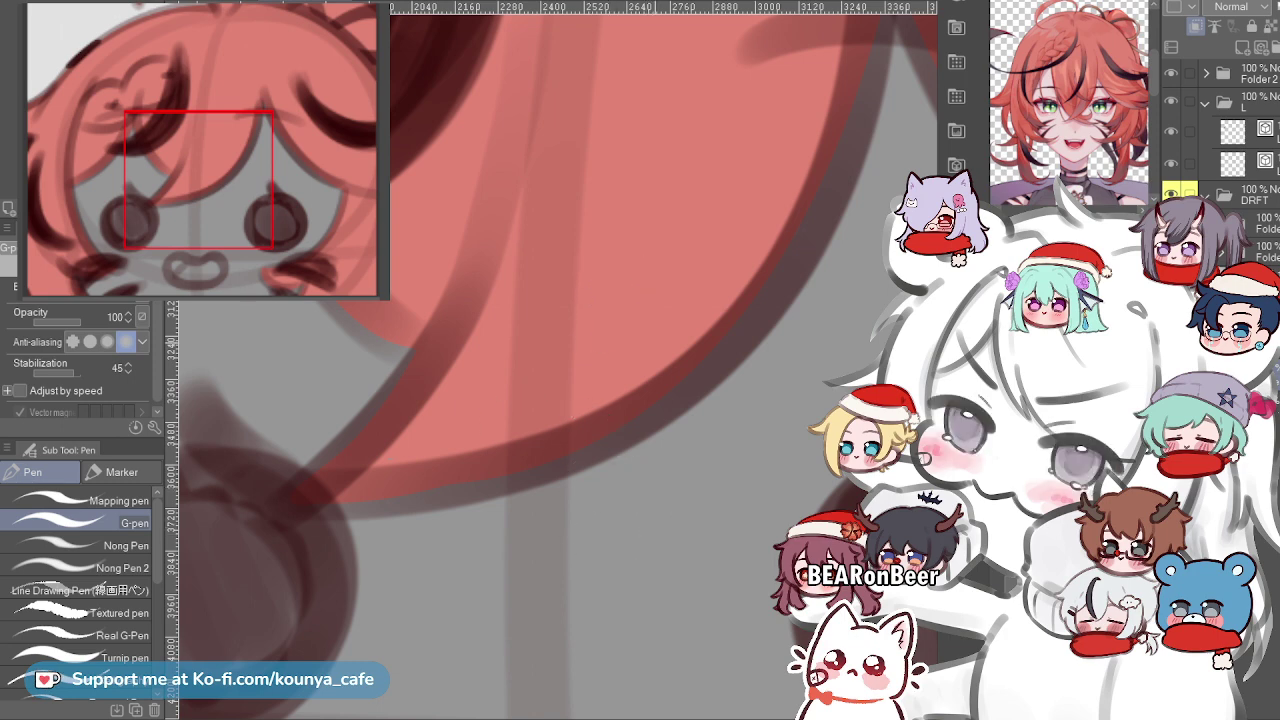
scroll(644, 345, down, 5)
Recolour the grey face base with a pale cream skin tone.
key(ctrl+plus)
key(ctrl+plus)
key(ctrl+plus)
key(ctrl+plus)
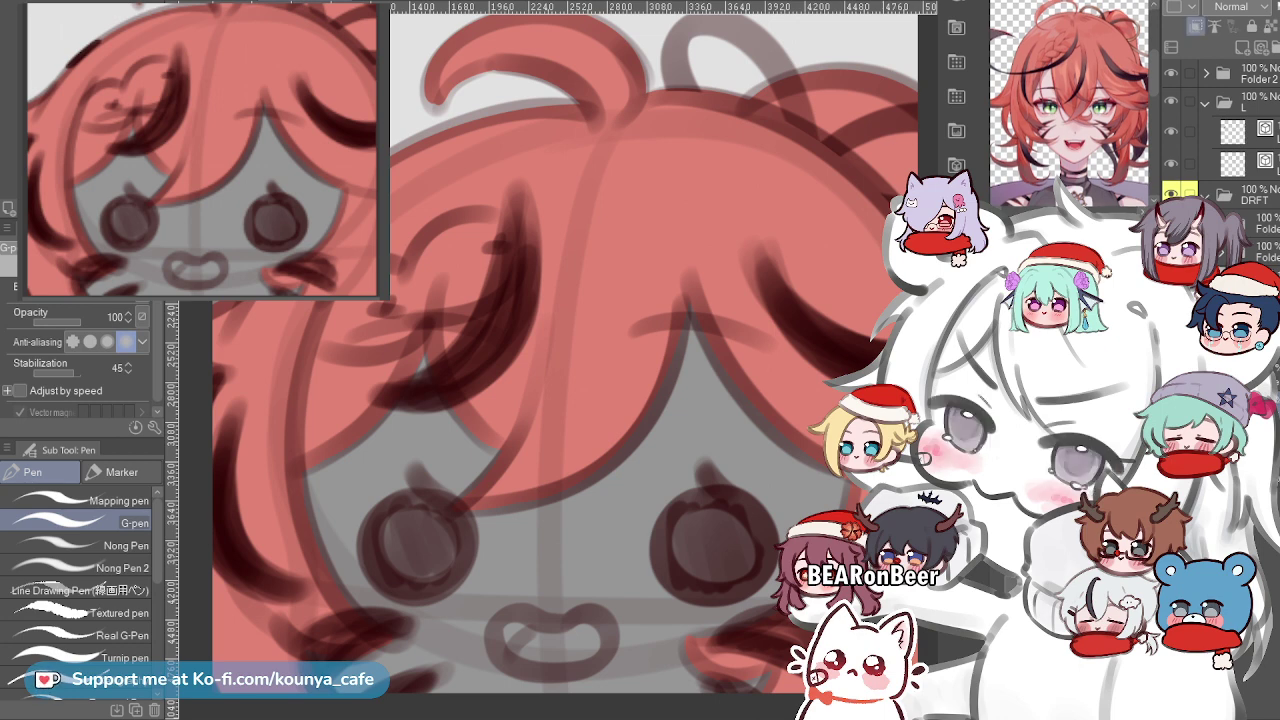
scroll(603, 380, down, 2)
drag(603, 380, 560, 379)
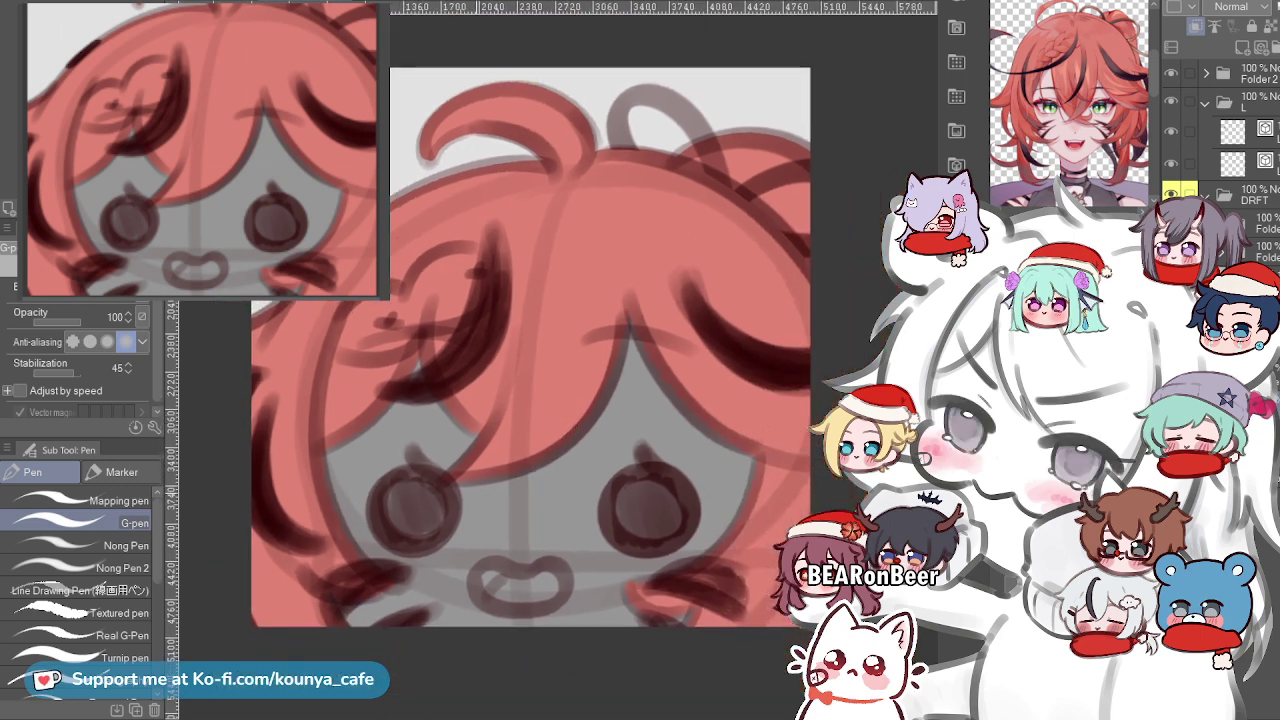
mouse_move(495, 480)
mouse_down()
mouse_move(397, 496)
mouse_move(438, 417)
mouse_move(335, 572)
mouse_move(363, 439)
mouse_move(374, 513)
mouse_move(350, 660)
mouse_move(395, 547)
mouse_move(440, 497)
mouse_move(426, 655)
mouse_move(523, 367)
mouse_move(468, 665)
mouse_move(539, 401)
mouse_move(520, 682)
mouse_move(562, 440)
mouse_move(600, 405)
mouse_move(652, 682)
mouse_move(629, 387)
mouse_move(745, 559)
mouse_move(716, 476)
mouse_move(682, 437)
mouse_move(710, 553)
mouse_move(621, 381)
mouse_move(437, 490)
mouse_up()
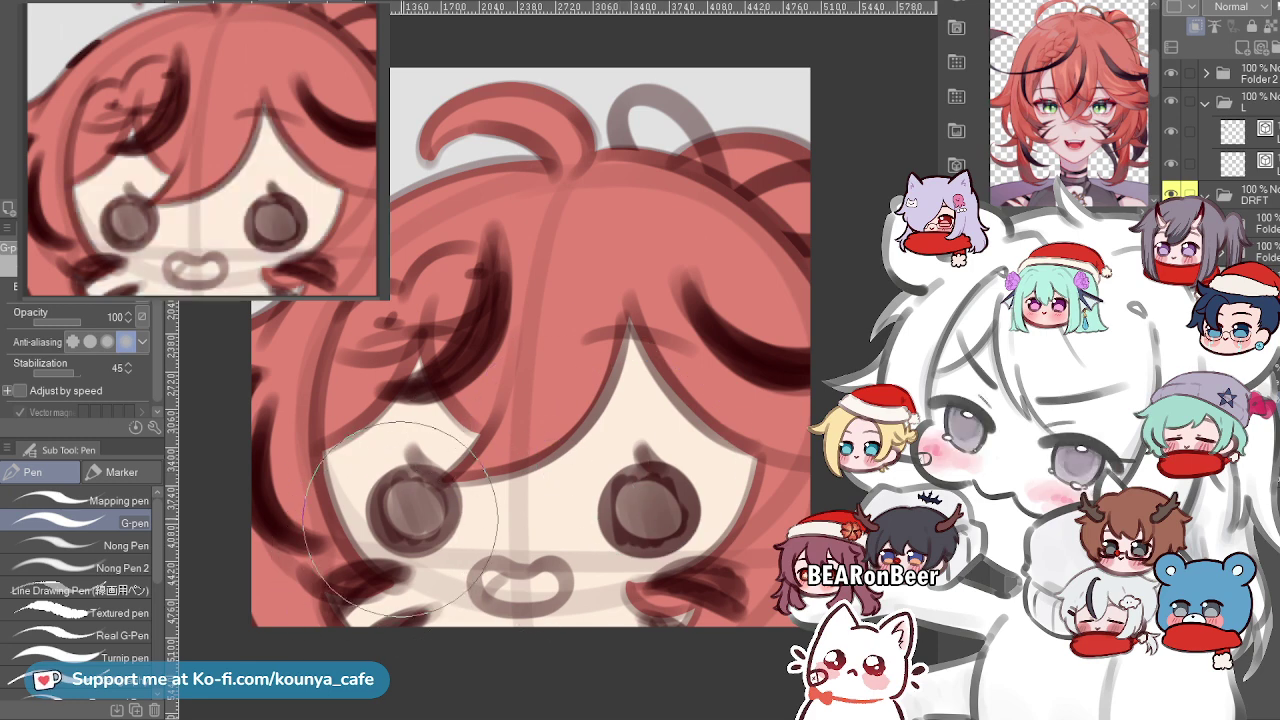
scroll(420, 515, up, 2)
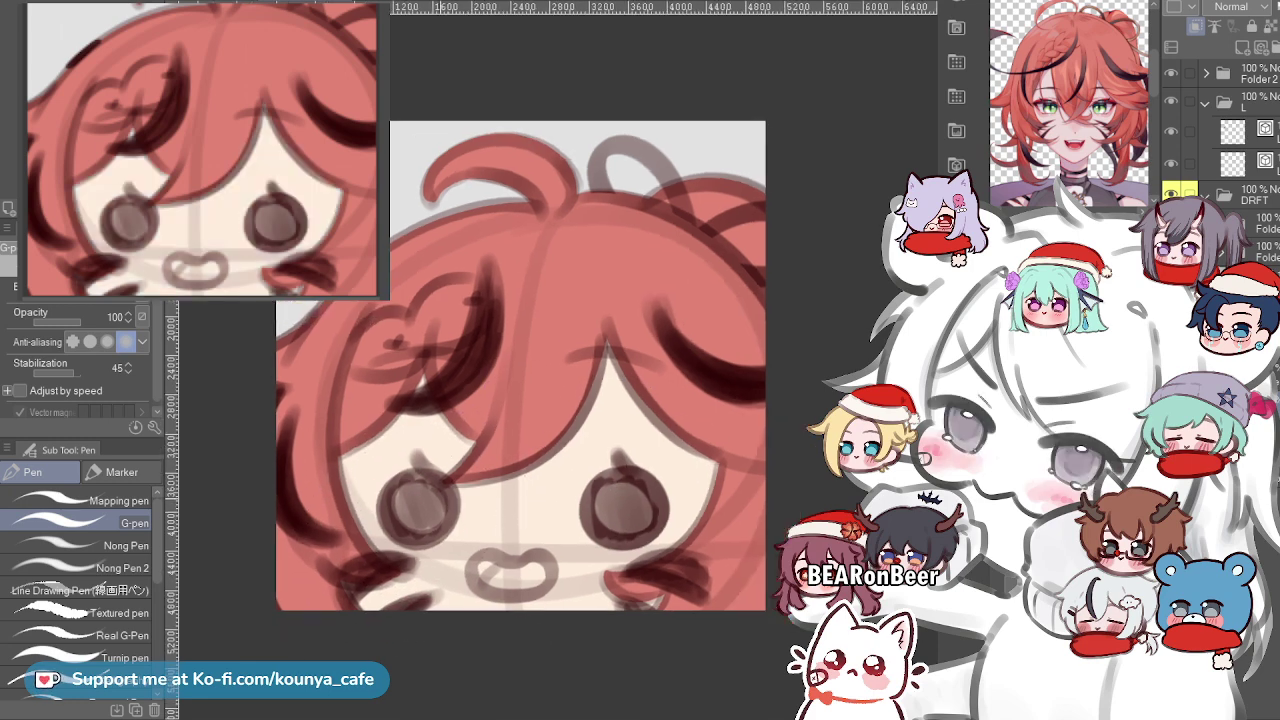
scroll(543, 114, down, 1)
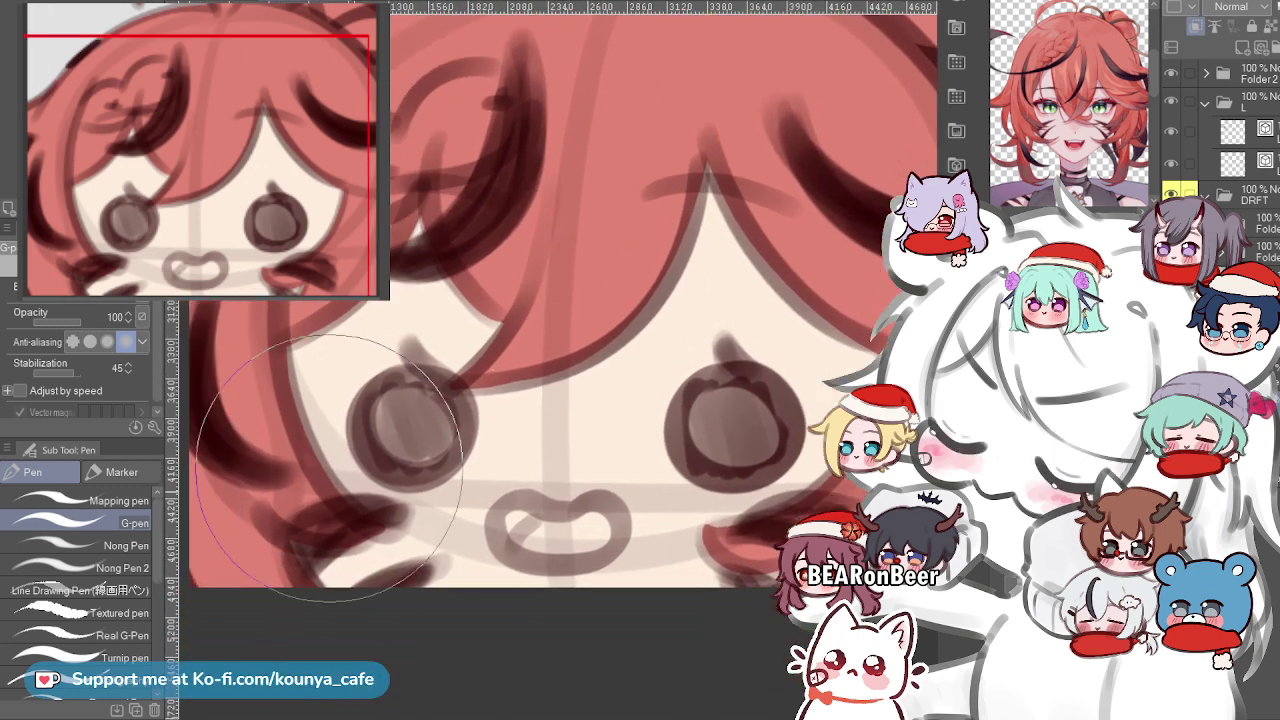
scroll(505, 340, down, 2)
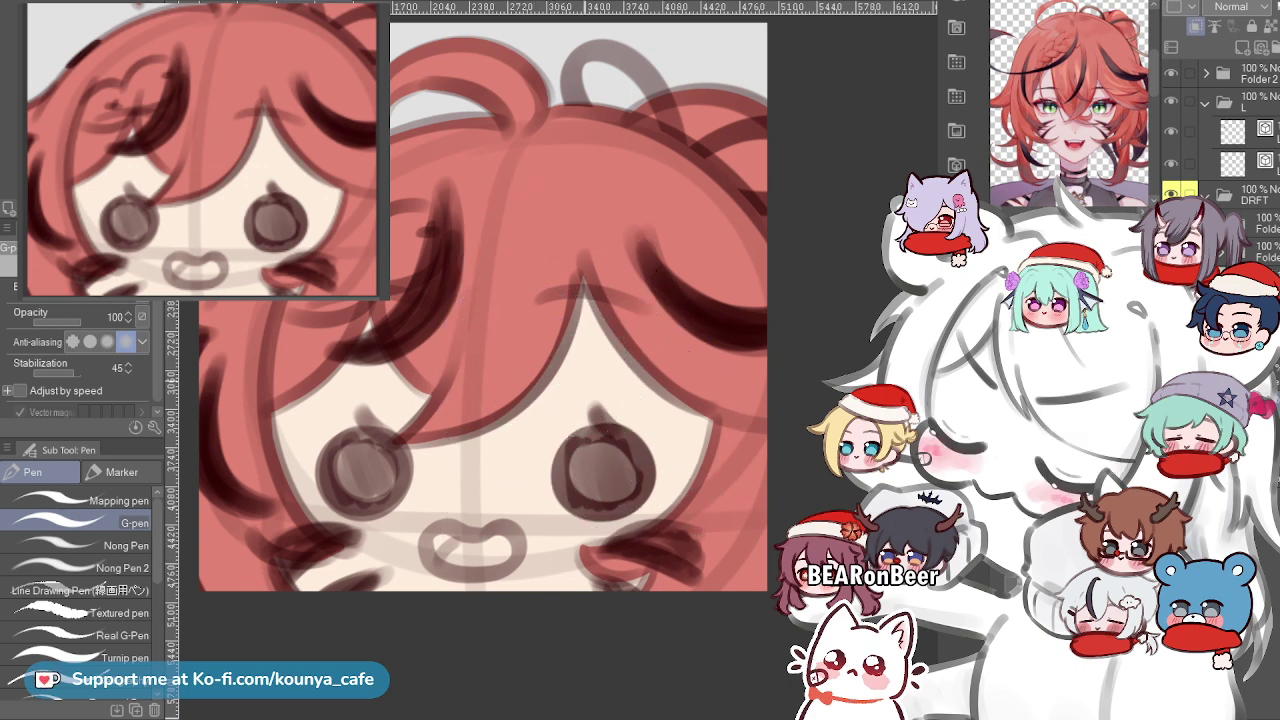
scroll(590, 370, down, 1)
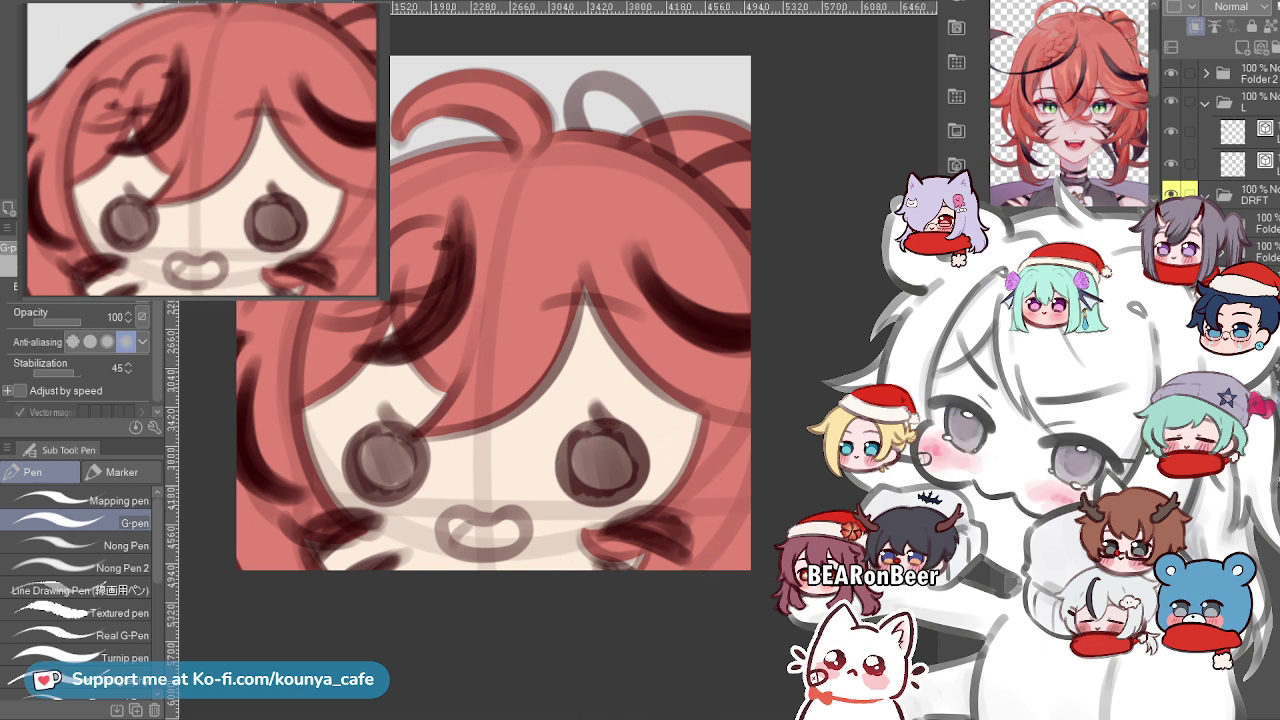
click(1206, 73)
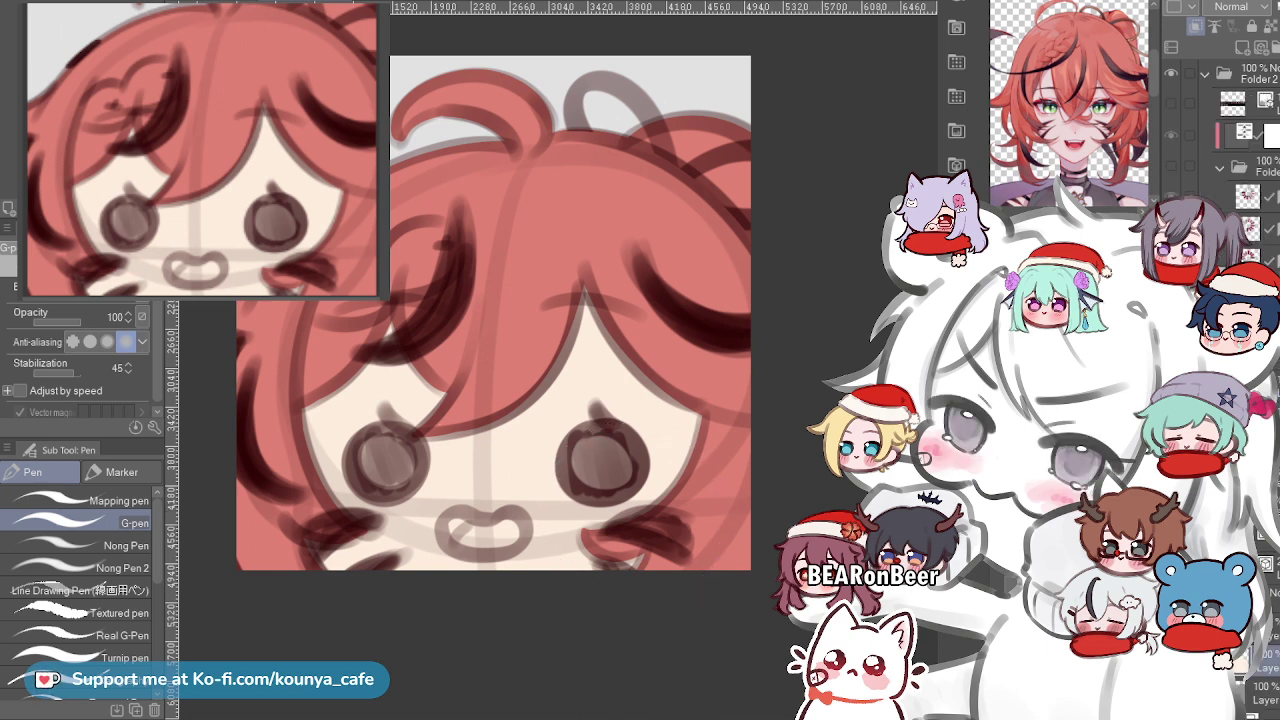
click(1206, 74)
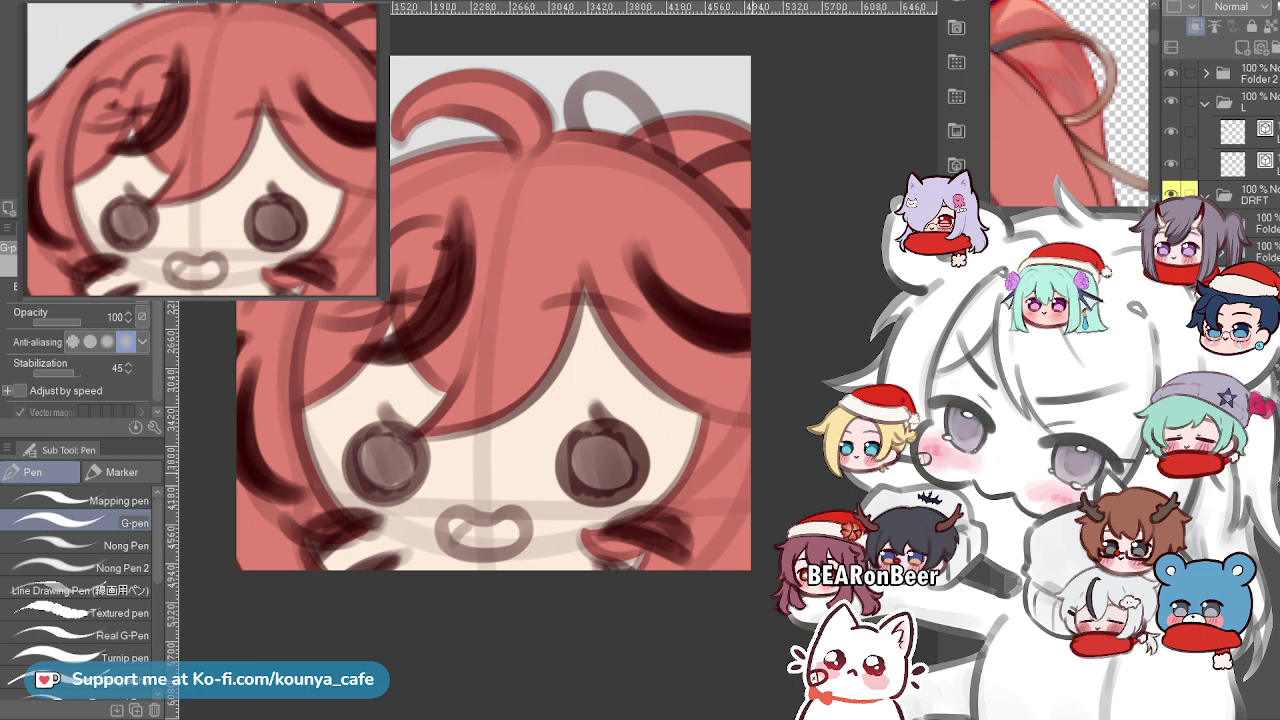
Reduce the G-pen size to suit the thin hair loop above the crown.
scroll(669, 85, up, 5)
drag(705, 95, 713, 200)
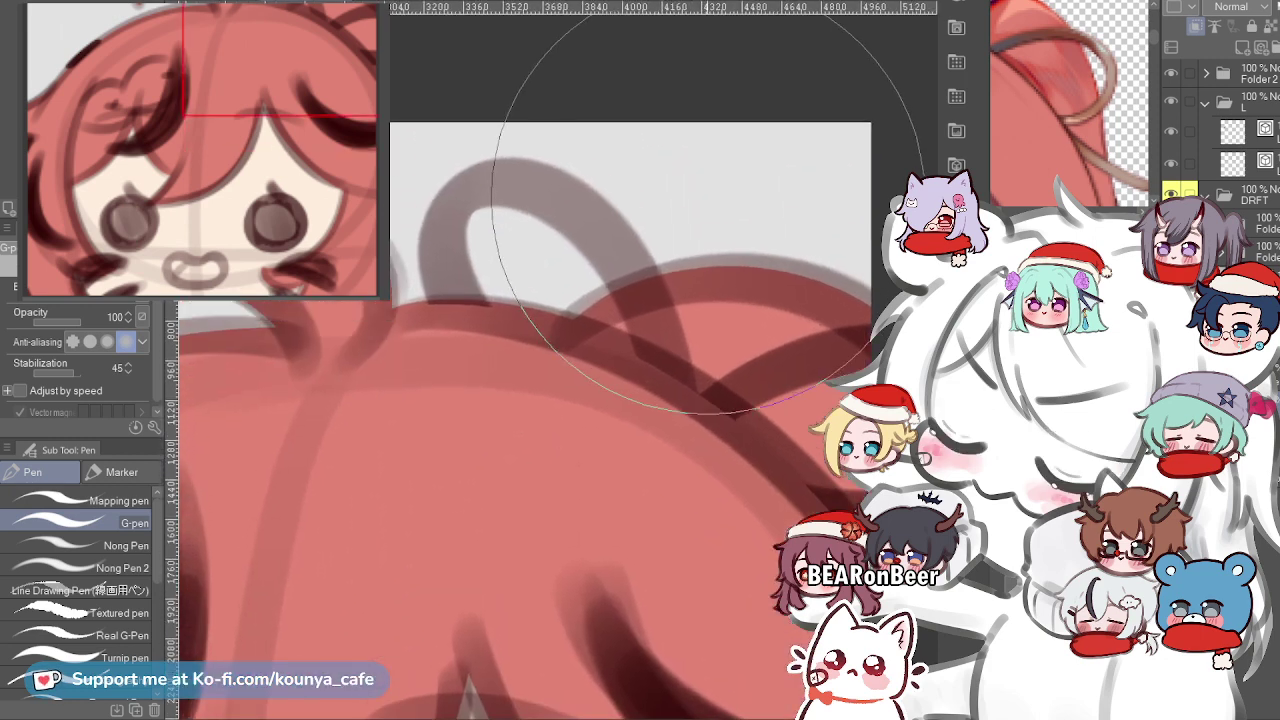
scroll(655, 225, down, 4)
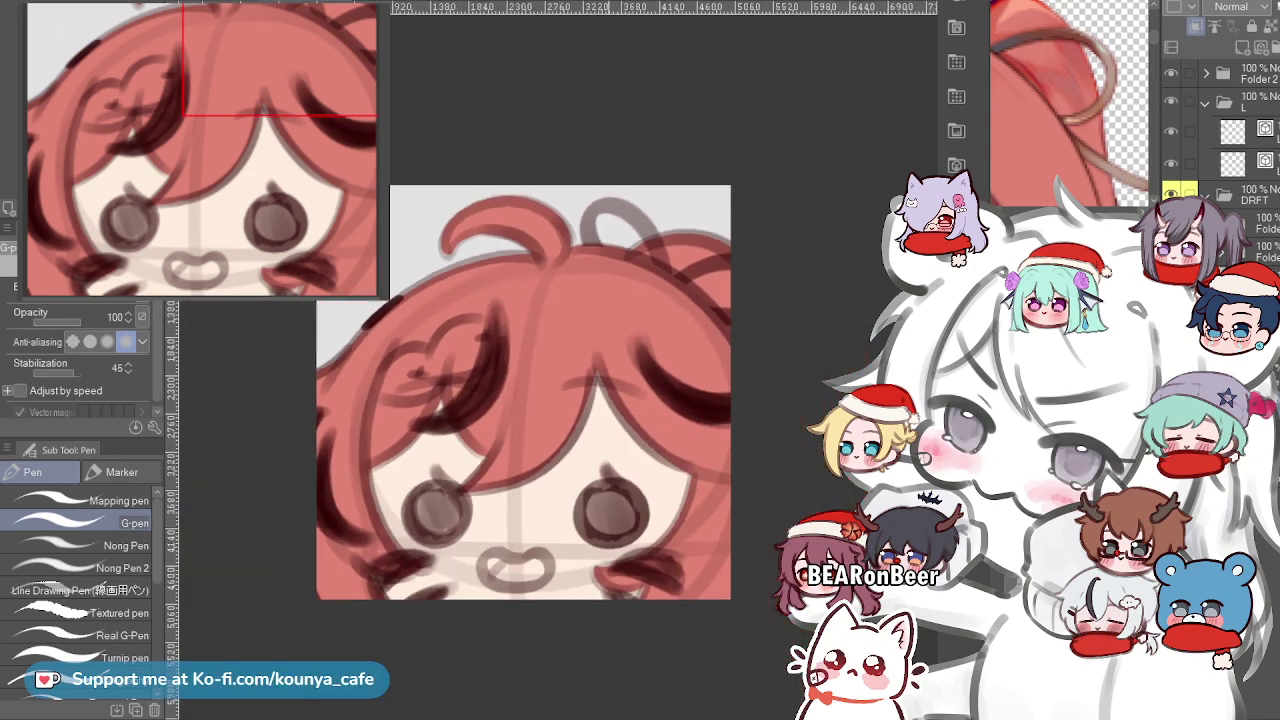
scroll(660, 250, up, 4)
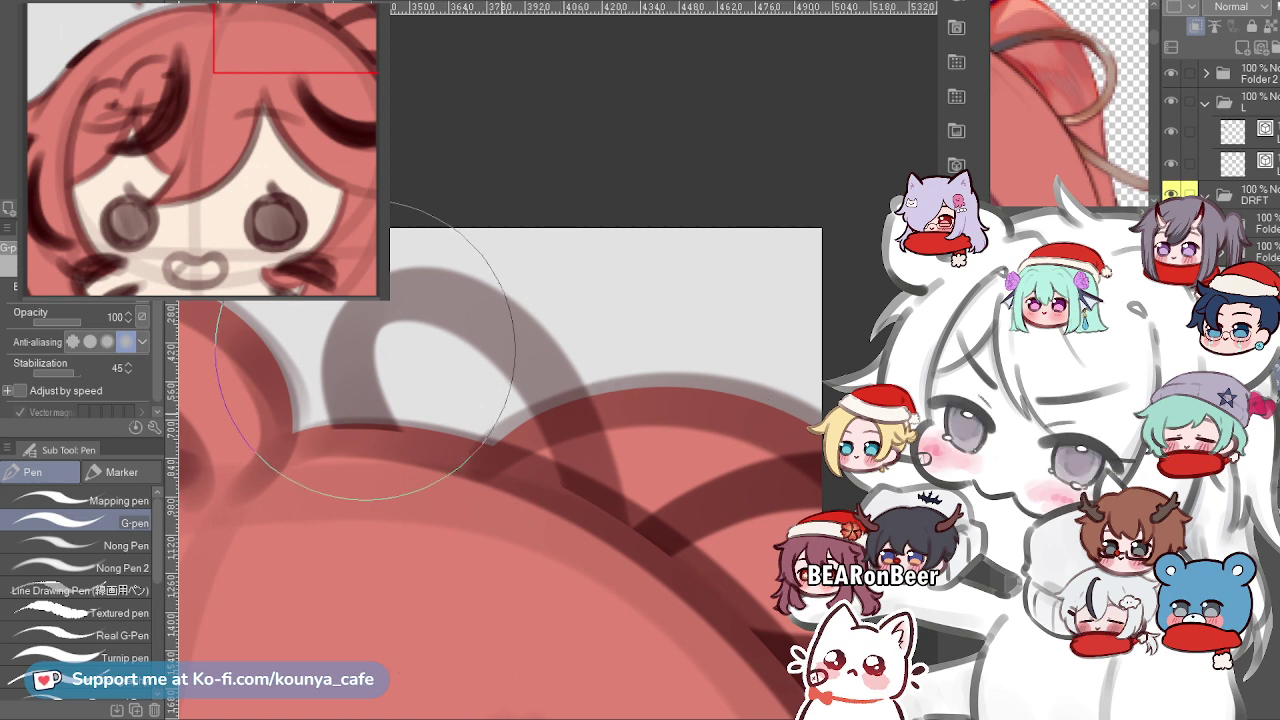
key(bracketleft)
key(bracketleft)
key(bracketleft)
key(bracketleft)
key(bracketleft)
key(bracketleft)
key(bracketleft)
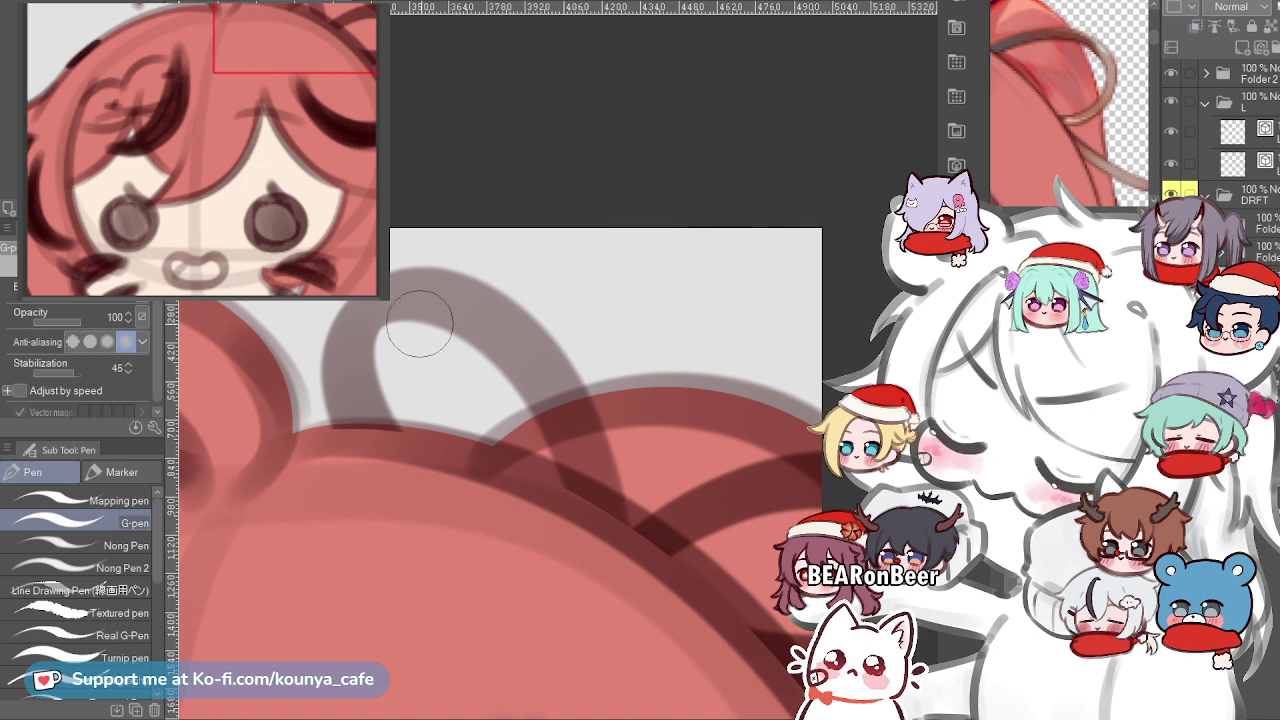
Try to paint a brown stroke down the left-hand side of the hair loop to the crown.
drag(345, 396, 352, 420)
key(ctrl+z)
mouse_move(400, 298)
mouse_down()
mouse_move(365, 386)
mouse_move(406, 420)
mouse_up()
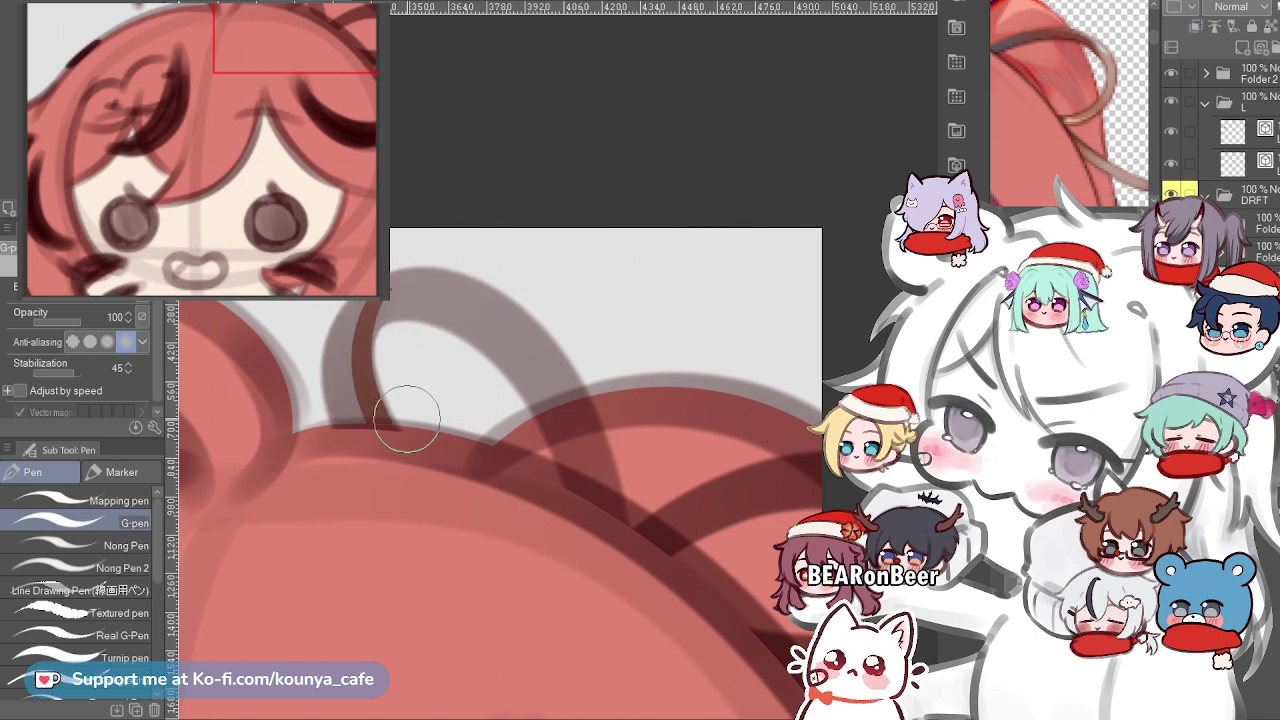
key(ctrl+z)
drag(394, 304, 425, 487)
key(ctrl+z)
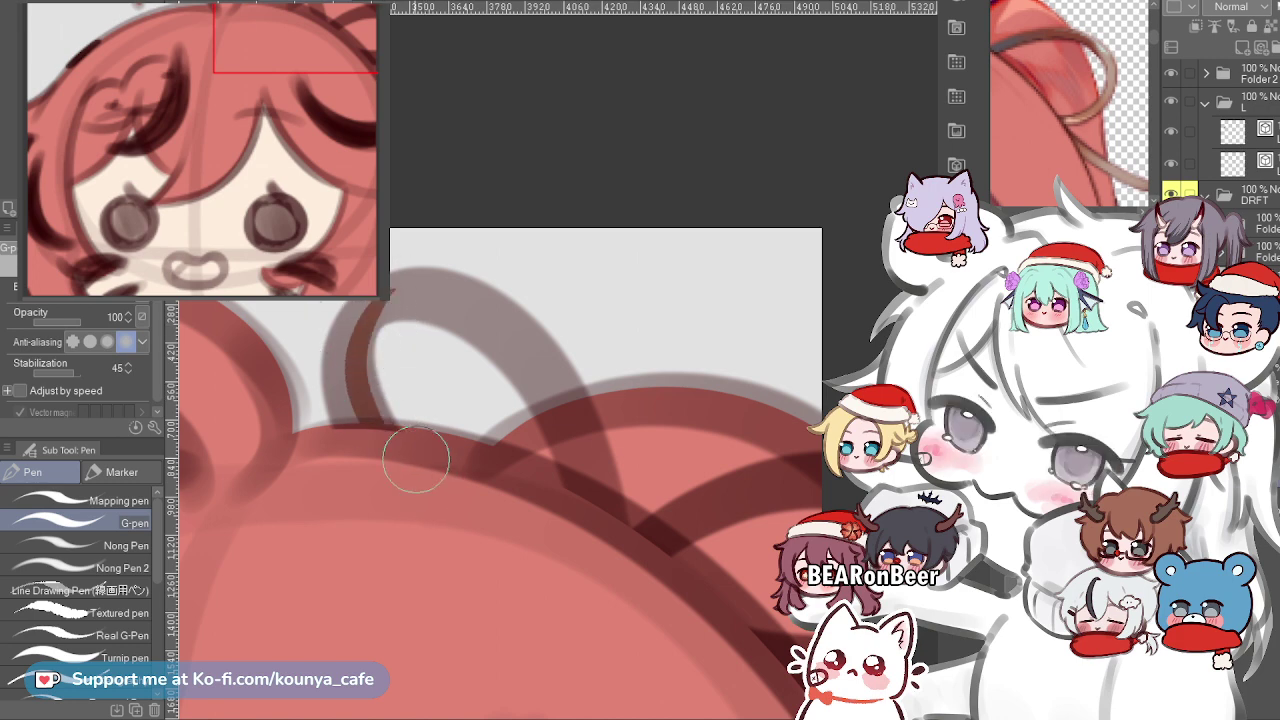
Try to widen the brown on the left-hand side of the hair loop with more strokes down to the crown.
mouse_move(383, 304)
mouse_down()
mouse_move(359, 352)
mouse_move(422, 448)
mouse_up()
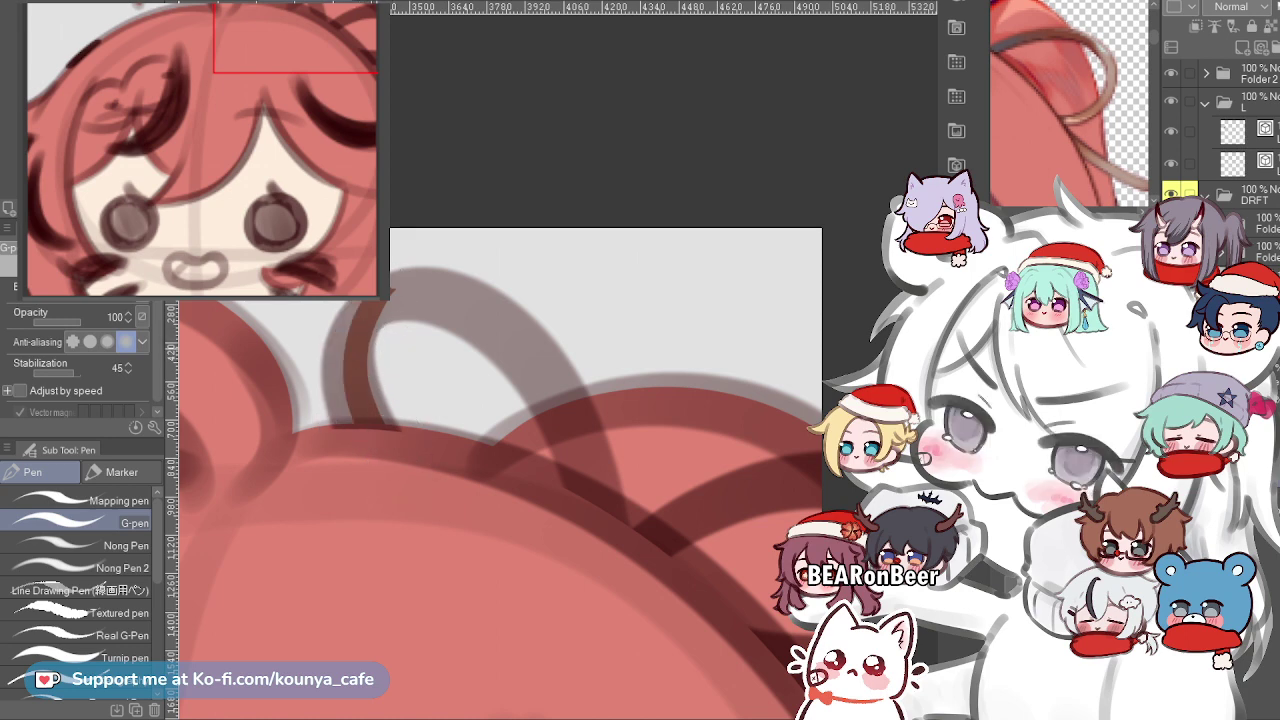
scroll(457, 393, up, 3)
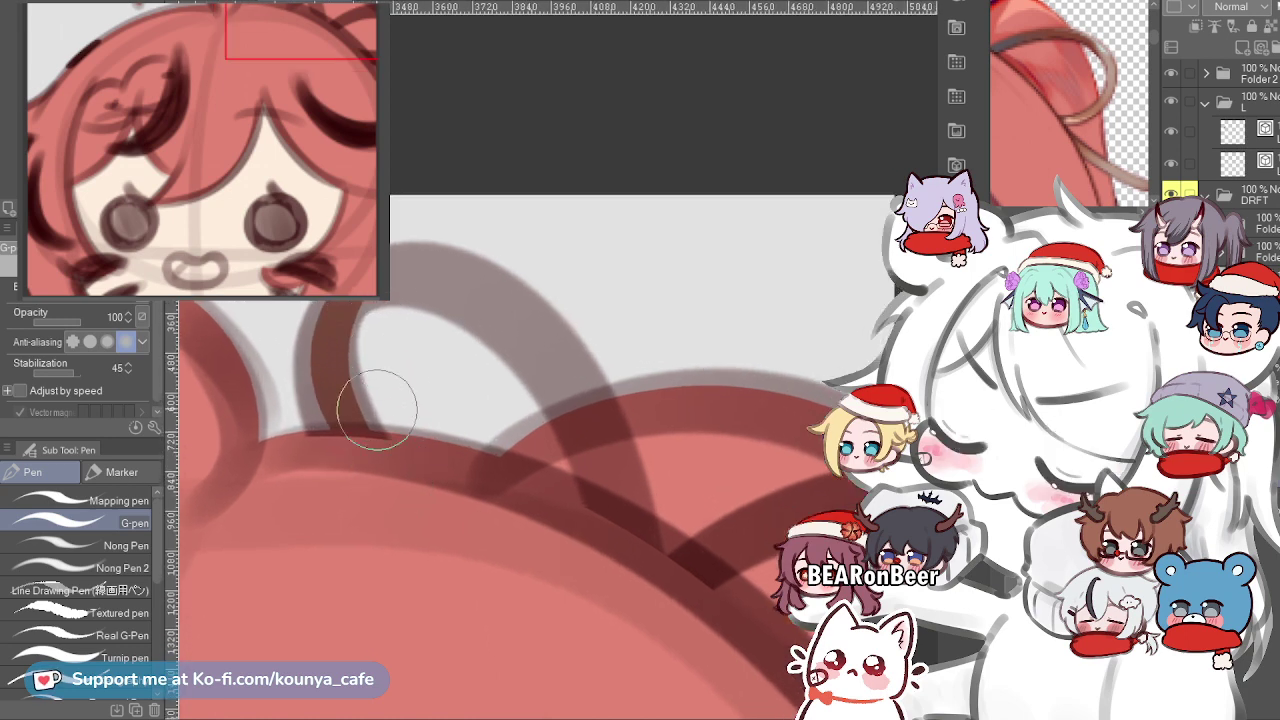
drag(340, 312, 352, 392)
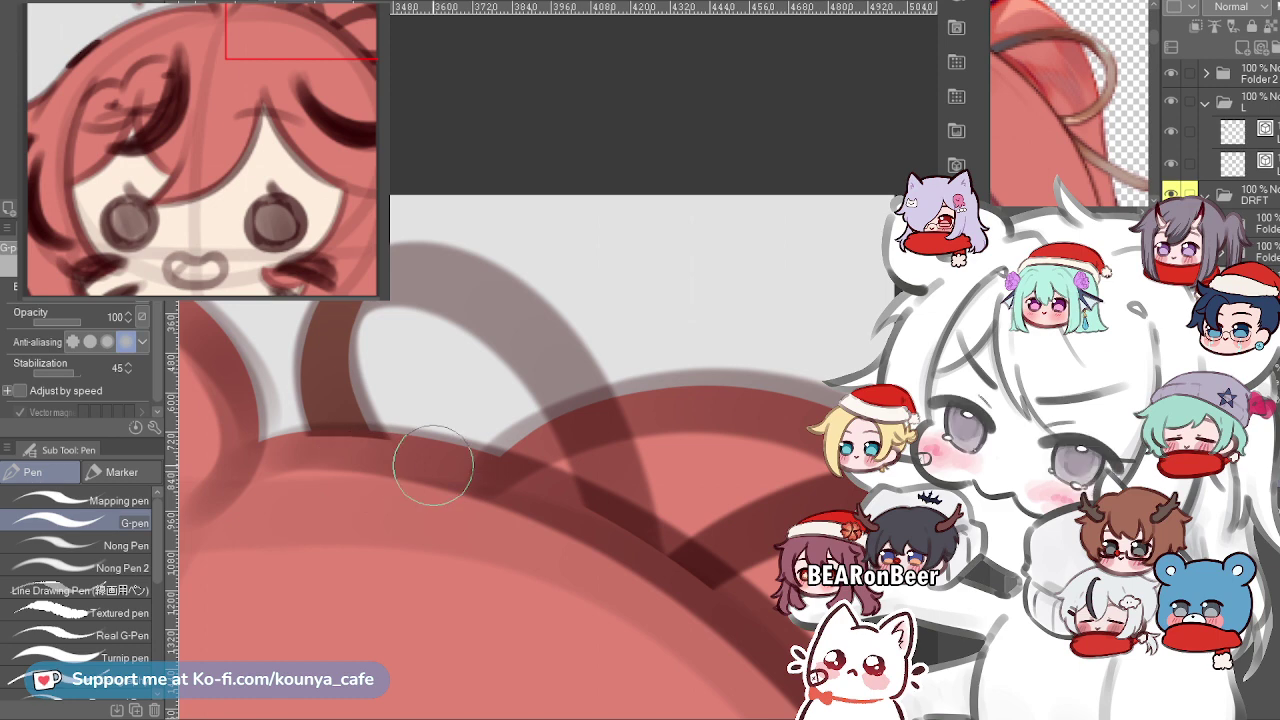
drag(475, 396, 468, 396)
scroll(474, 408, down, 1)
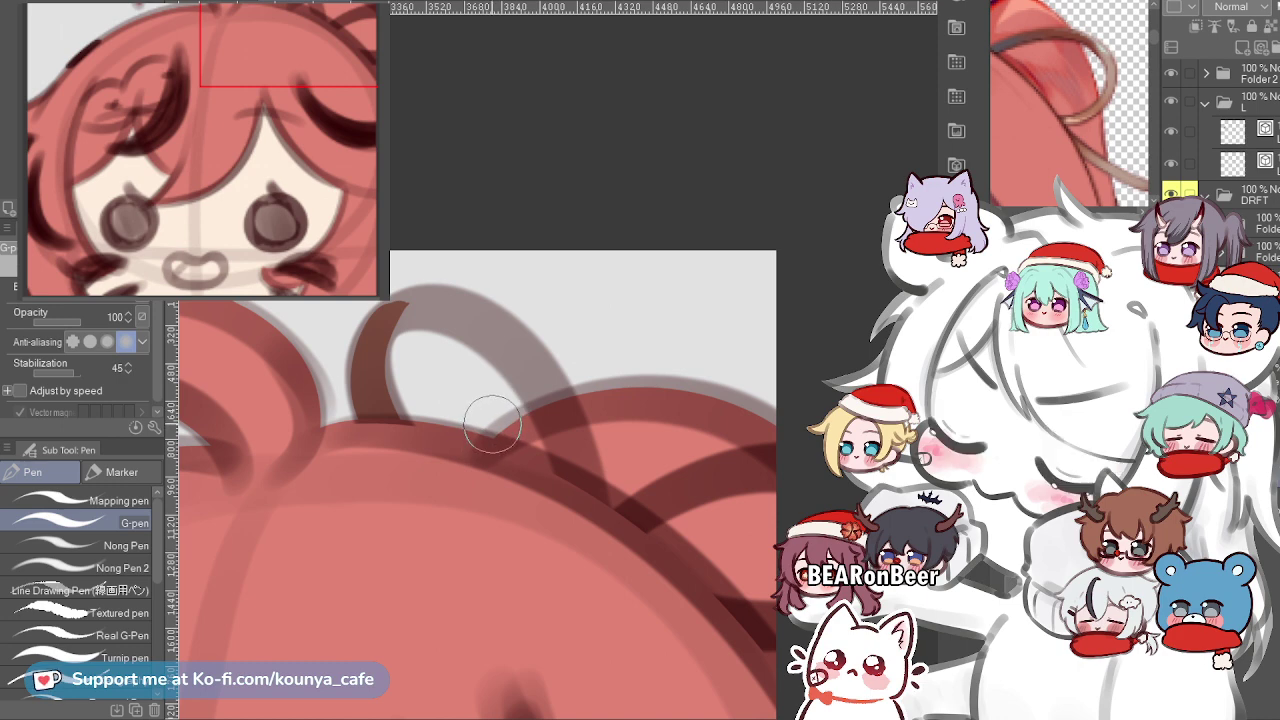
drag(569, 363, 651, 366)
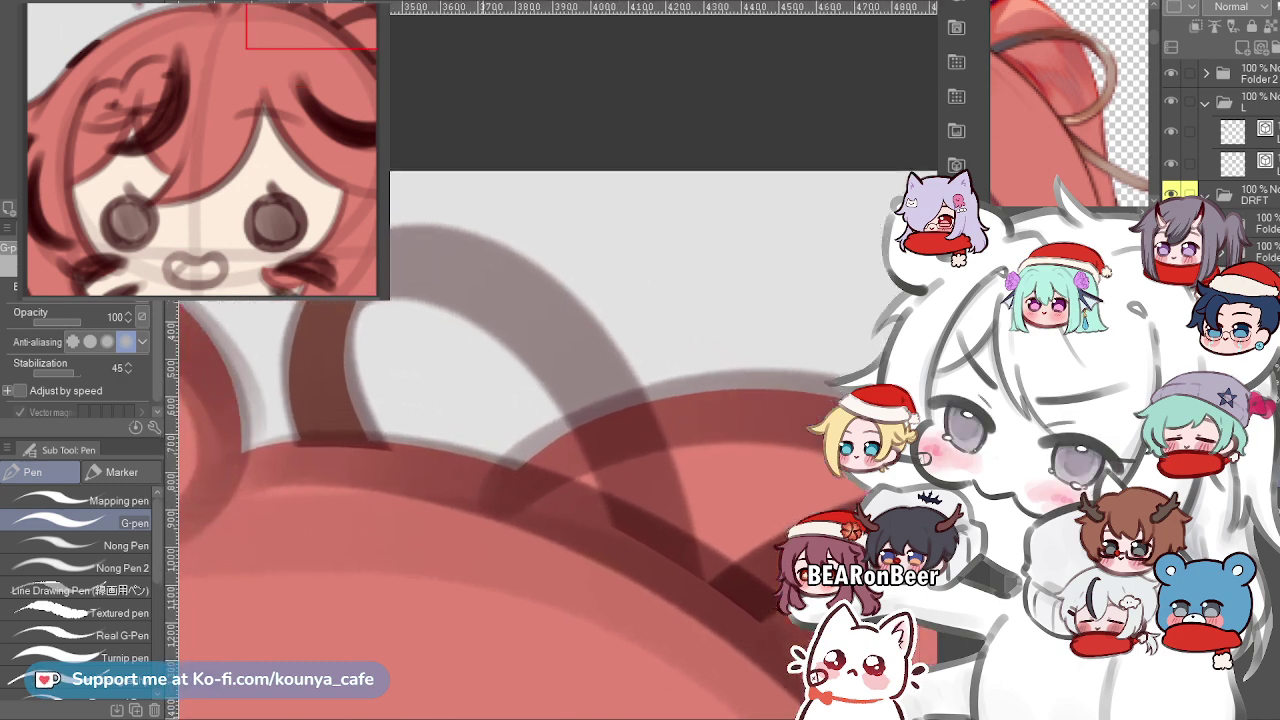
Try to paint the loop's arch and right-hand side brown with repeated strokes, and undo the loop's brown strokes.
mouse_move(318, 290)
mouse_down()
mouse_move(514, 314)
mouse_move(601, 435)
mouse_up()
key(ctrl+z)
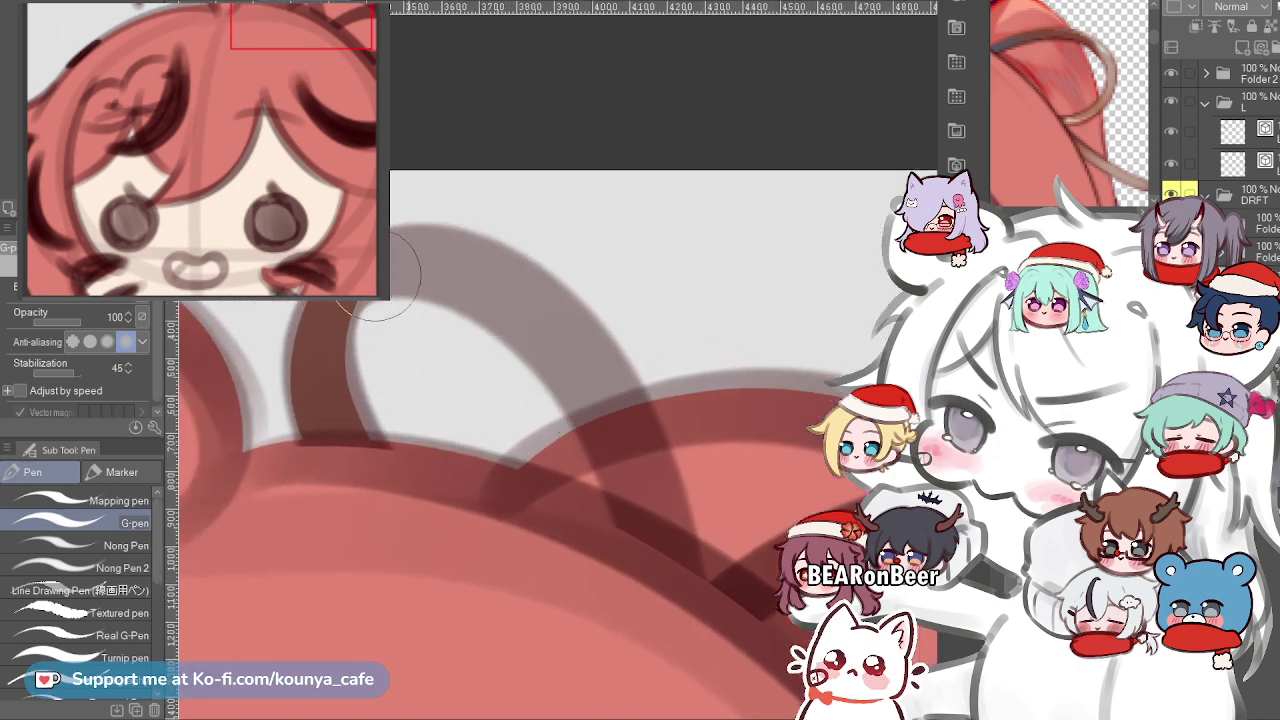
mouse_move(375, 275)
mouse_down()
mouse_move(616, 371)
mouse_move(609, 411)
mouse_up()
key(ctrl+z)
key(ctrl+z)
drag(398, 280, 614, 430)
key(ctrl+z)
drag(395, 255, 614, 430)
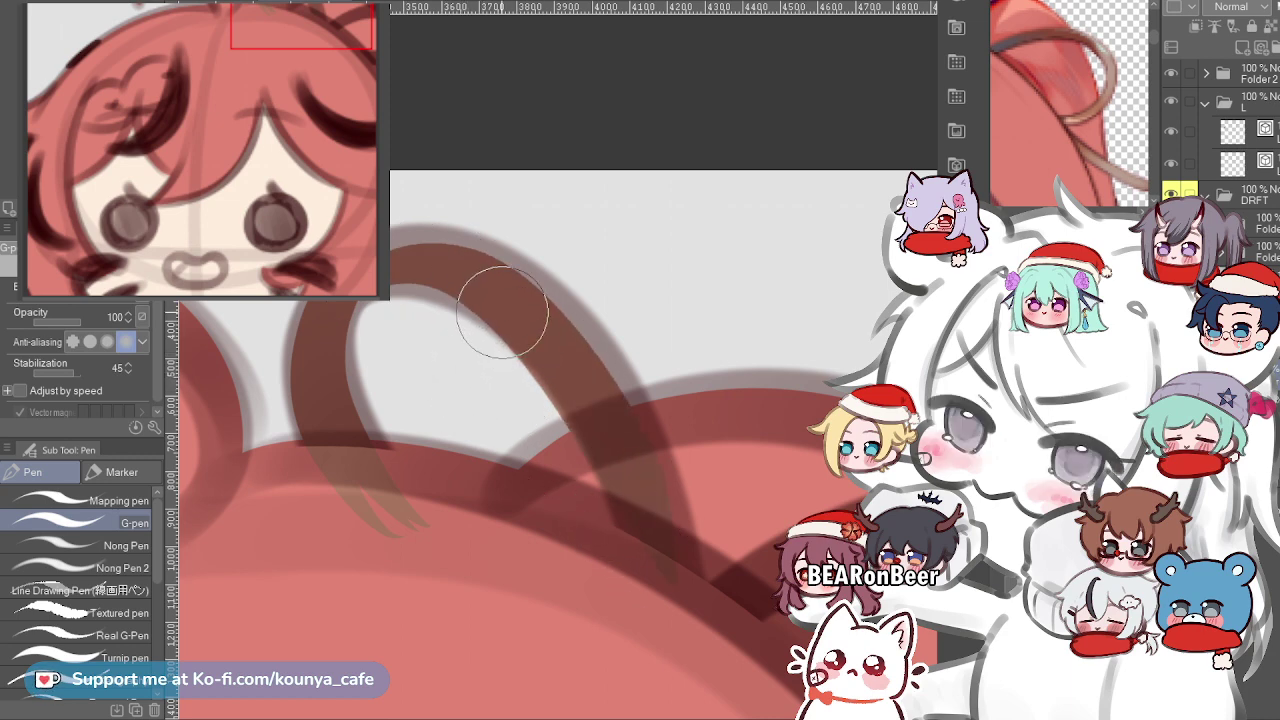
scroll(500, 318, up, 1)
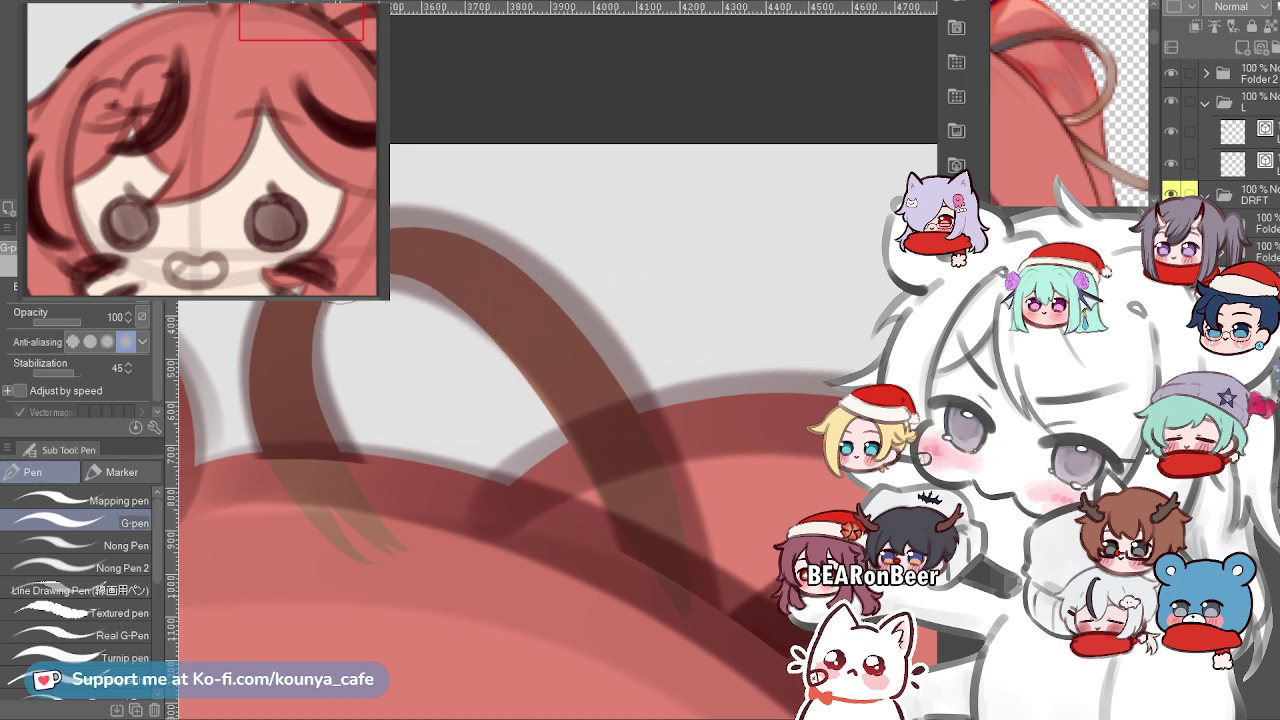
key(ctrl+z)
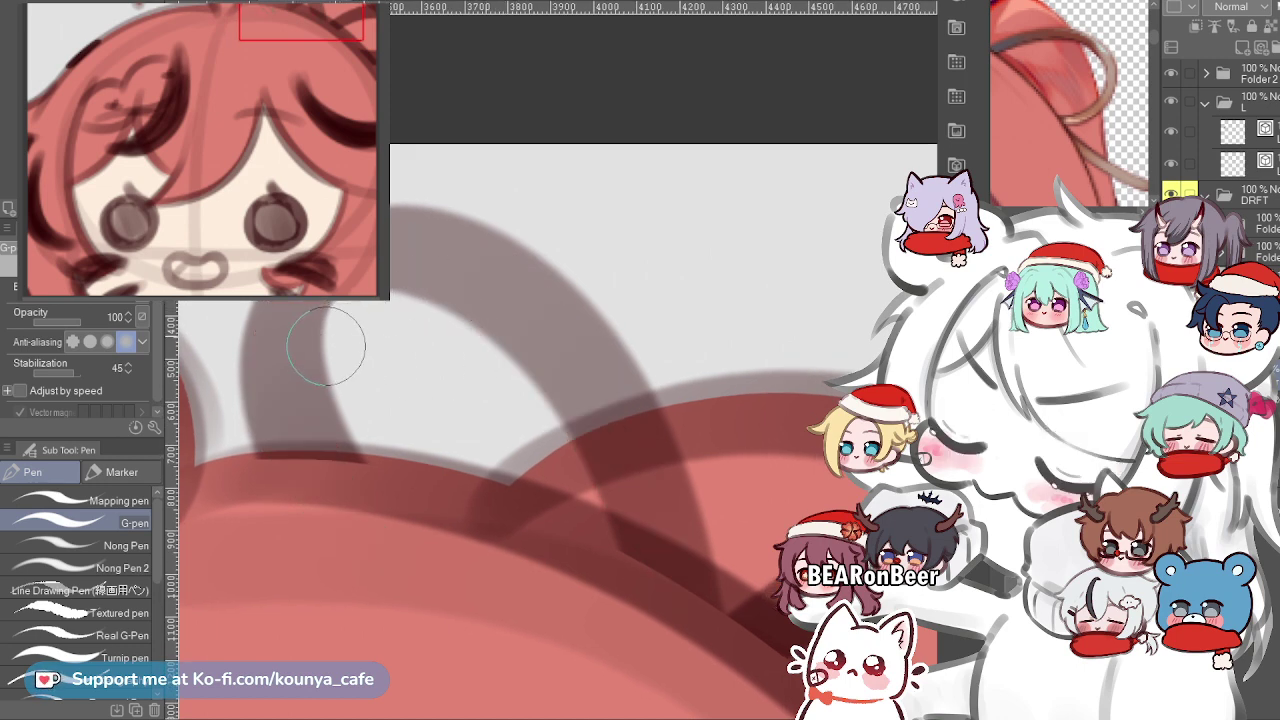
Repaint the left-hand side of the hair loop brown, running its ends just past the hairline at the crown.
drag(298, 300, 324, 488)
key(ctrl+z)
drag(296, 300, 363, 503)
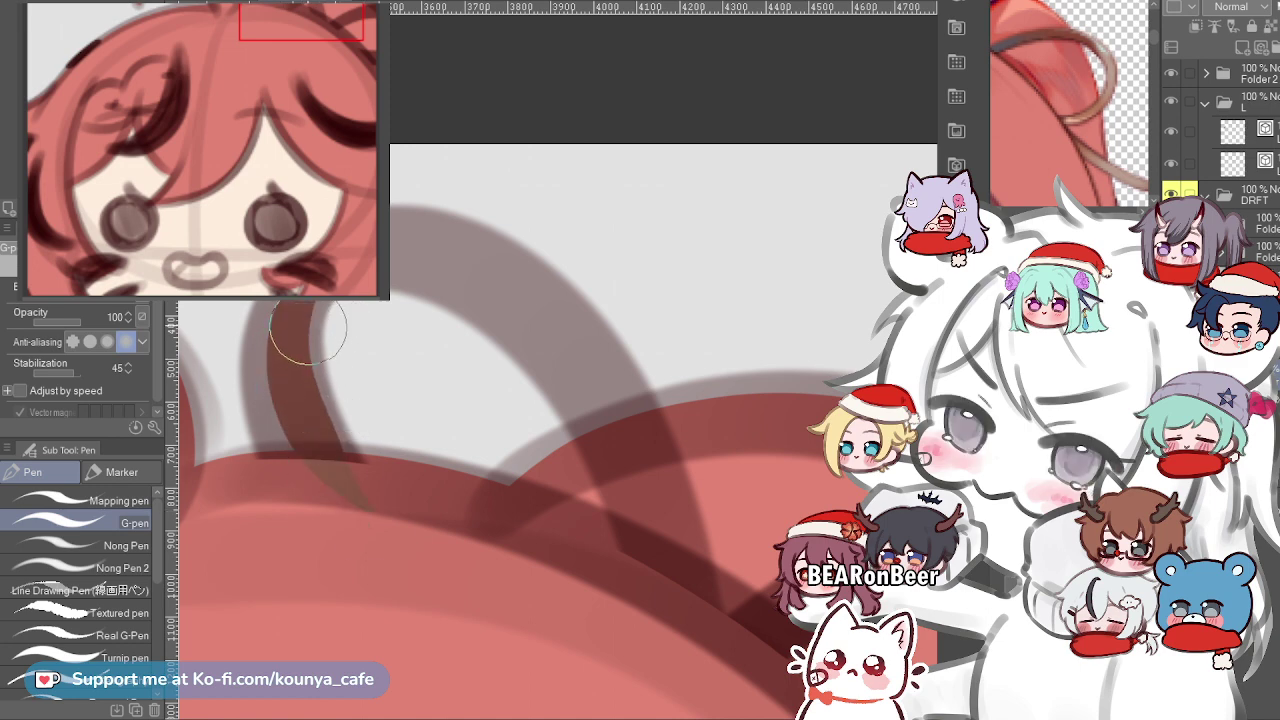
key(ctrl+z)
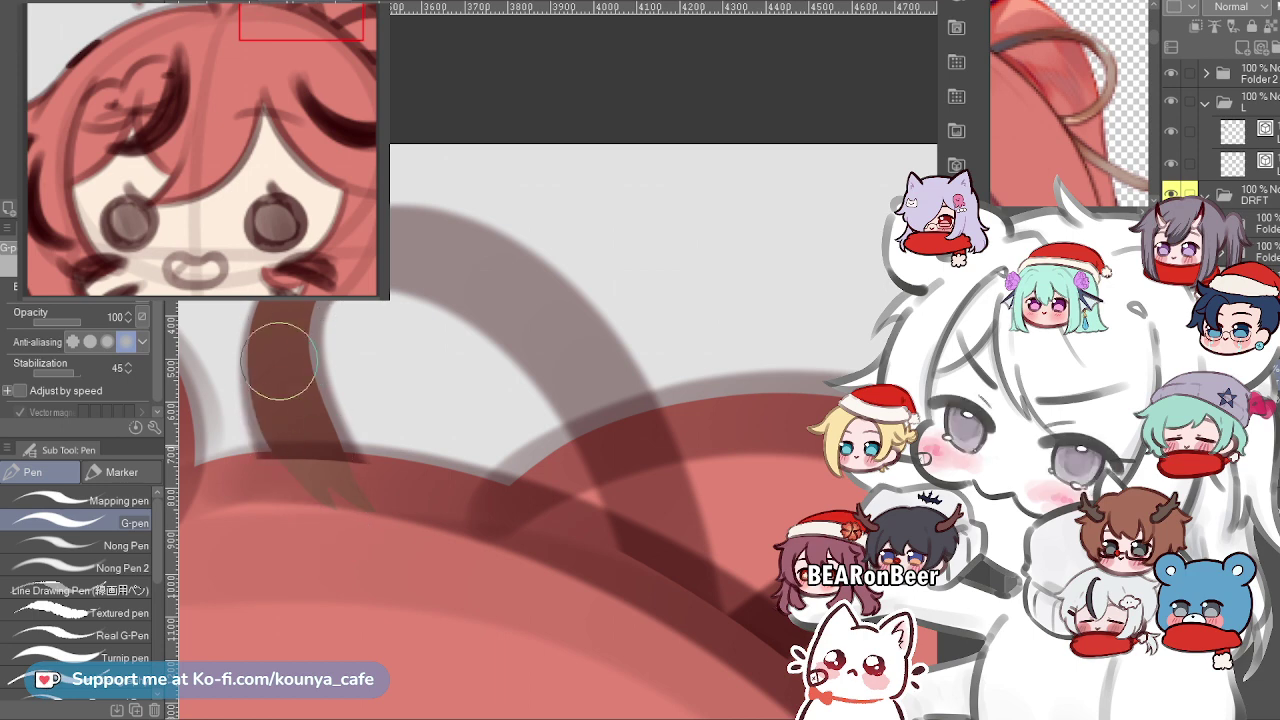
Paint the arch and right-hand side of the hair loop brown in one sweep, ending just below the hairline.
scroll(320, 315, down, 3)
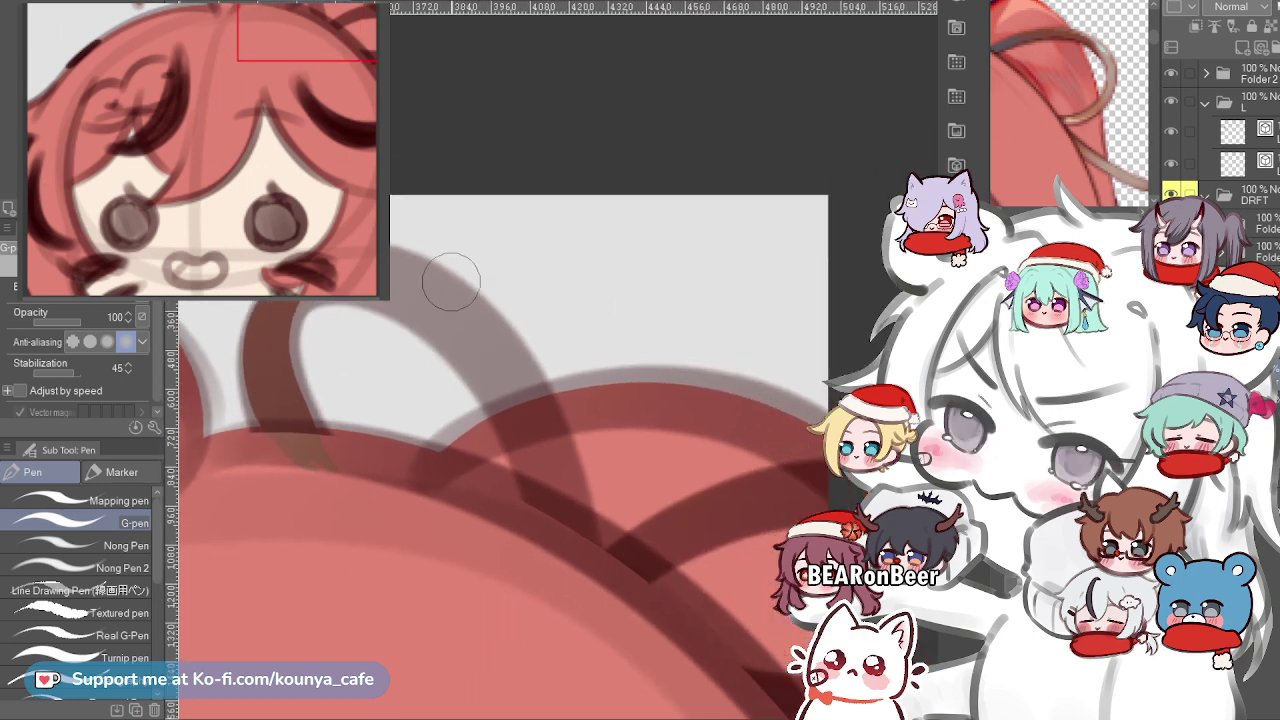
scroll(300, 315, up, 2)
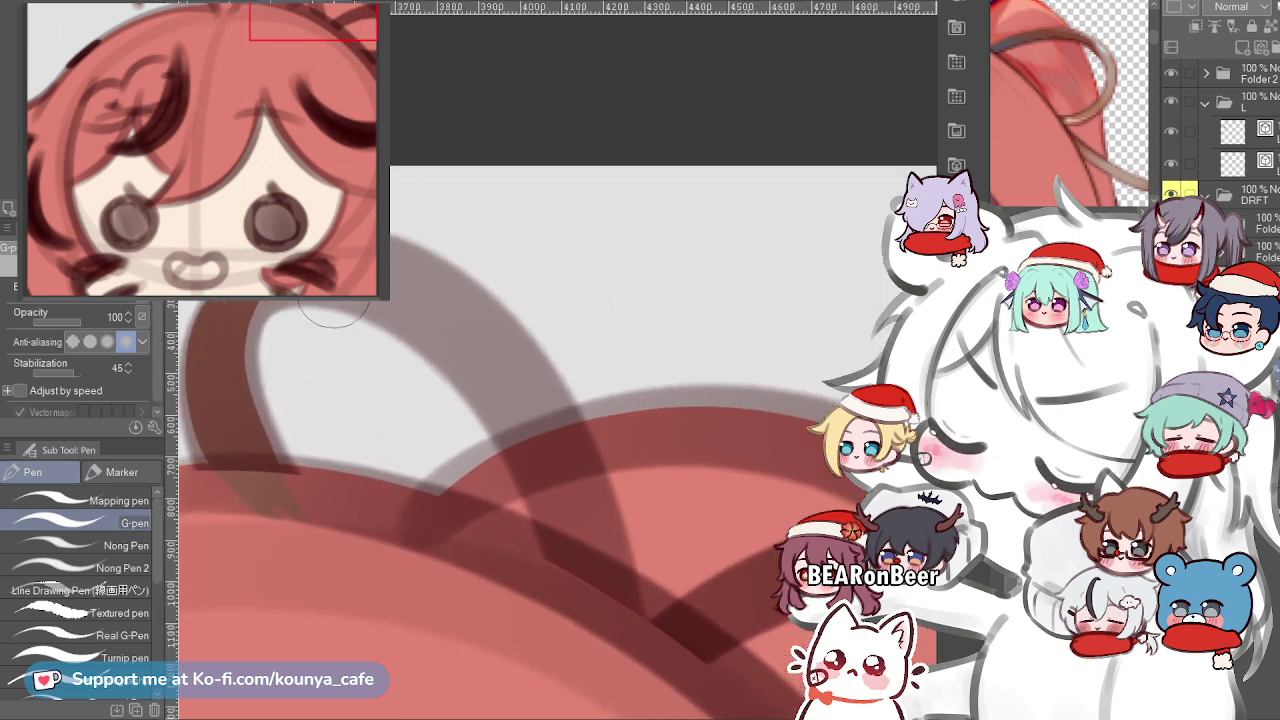
mouse_move(234, 305)
mouse_down()
mouse_move(467, 326)
mouse_move(565, 511)
mouse_up()
key(ctrl+z)
mouse_move(237, 302)
mouse_down()
mouse_move(564, 470)
mouse_move(606, 655)
mouse_up()
key(ctrl+z)
mouse_move(238, 303)
mouse_down()
mouse_move(326, 296)
mouse_move(614, 622)
mouse_up()
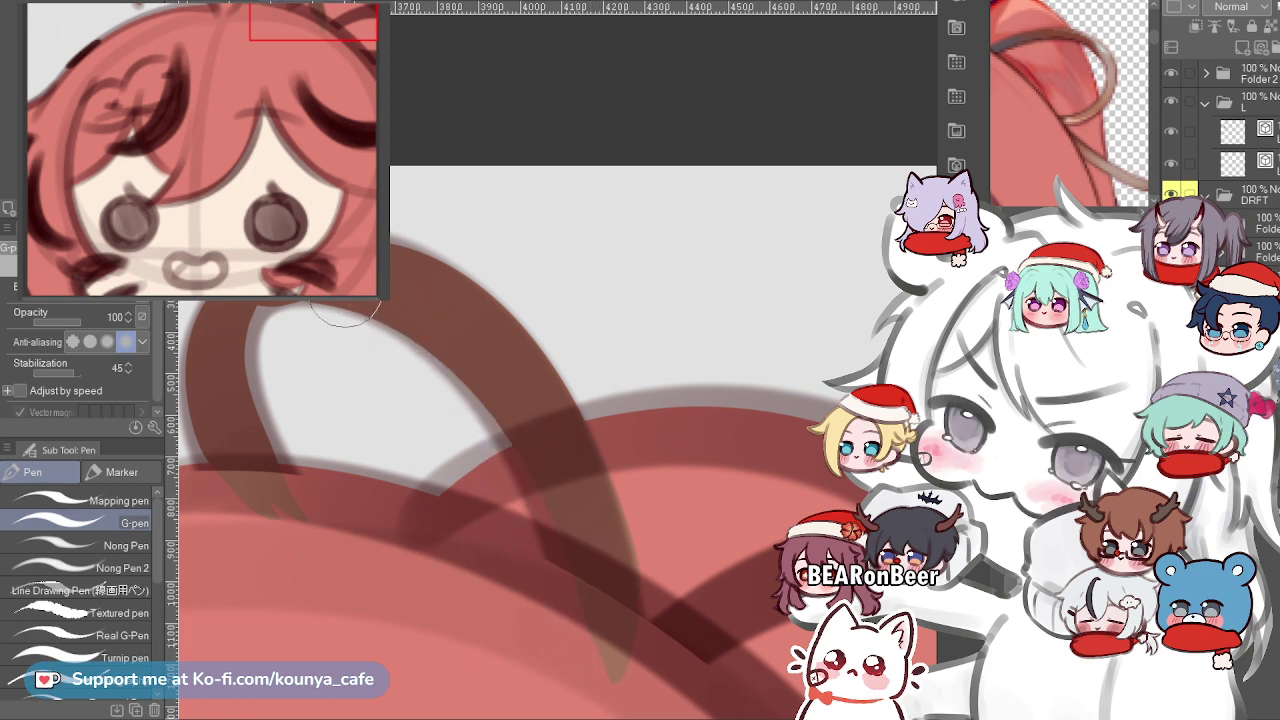
Round off the loop's inner edge in brown where the arch meets the left-hand side.
drag(325, 303, 551, 283)
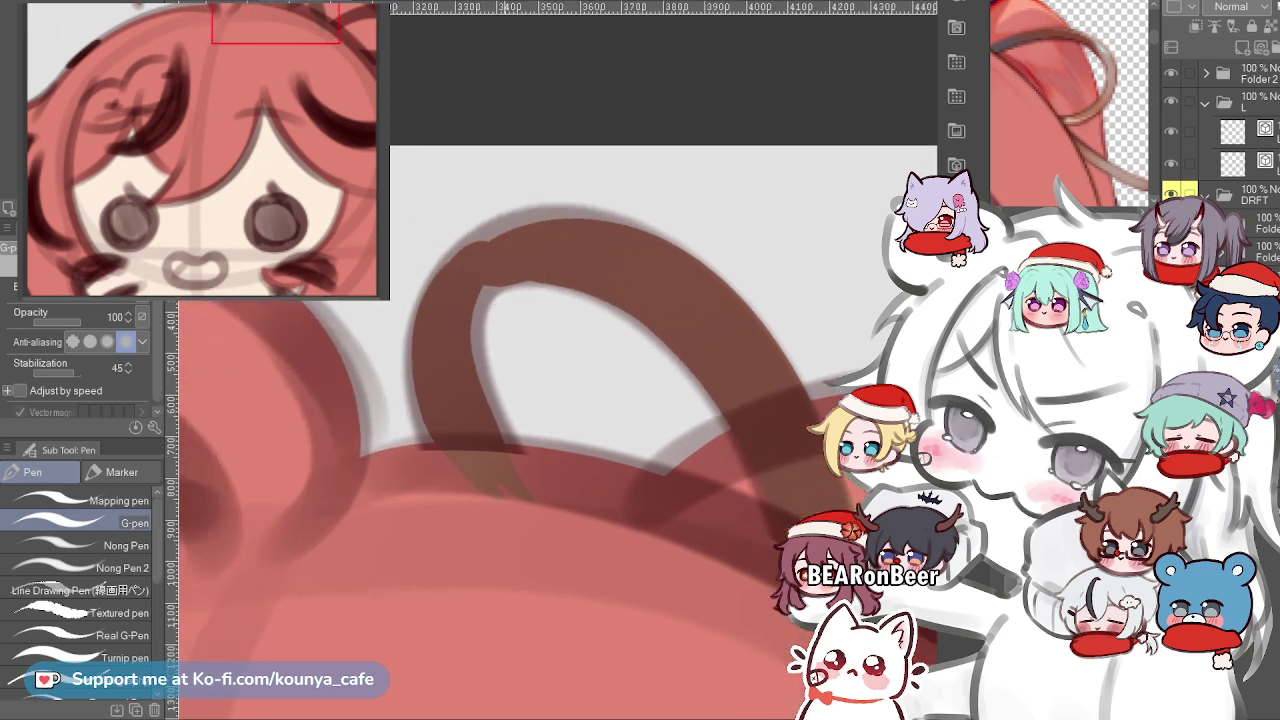
scroll(491, 281, up, 1)
scroll(541, 320, up, 1)
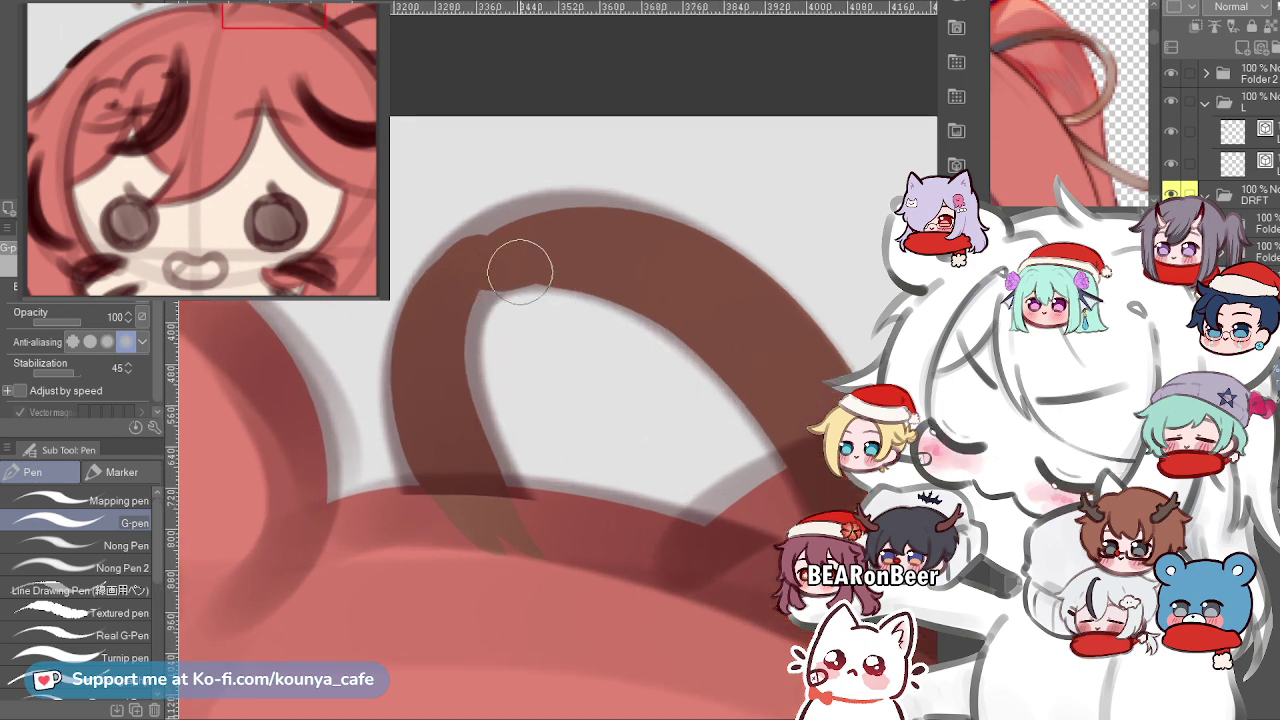
scroll(493, 427, up, 2)
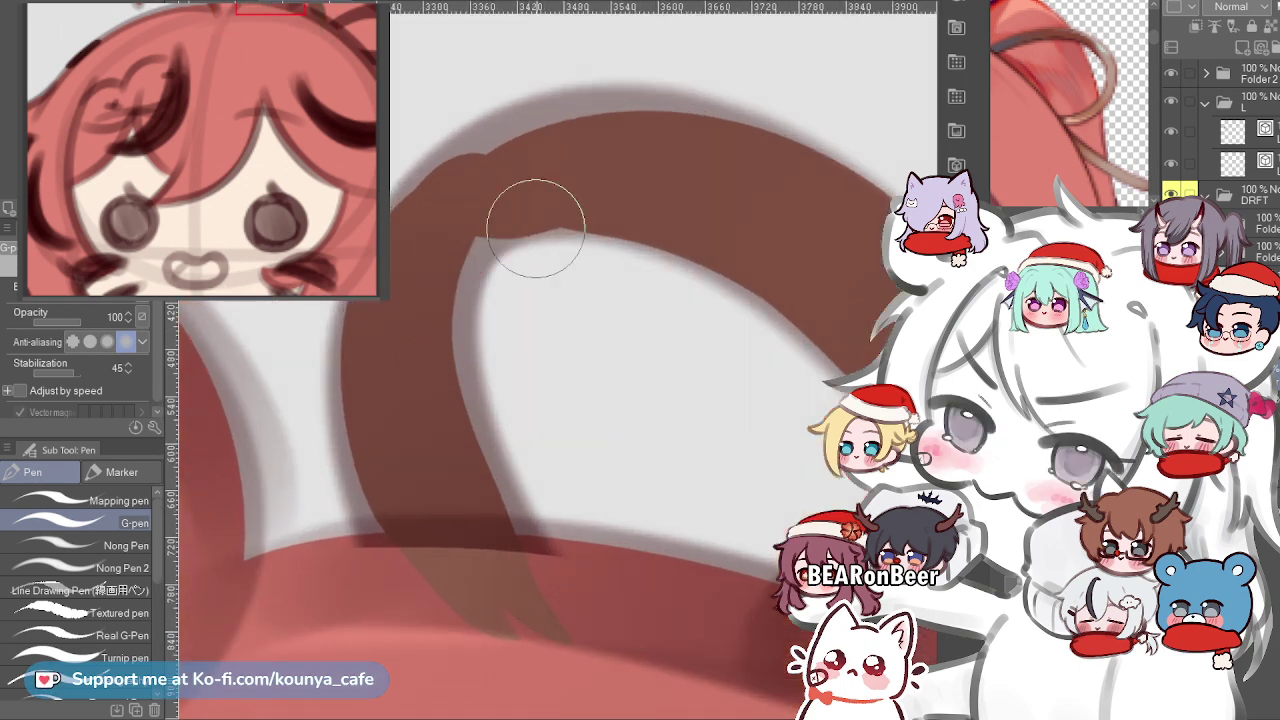
mouse_move(551, 206)
mouse_down()
mouse_move(452, 430)
mouse_move(543, 457)
mouse_up()
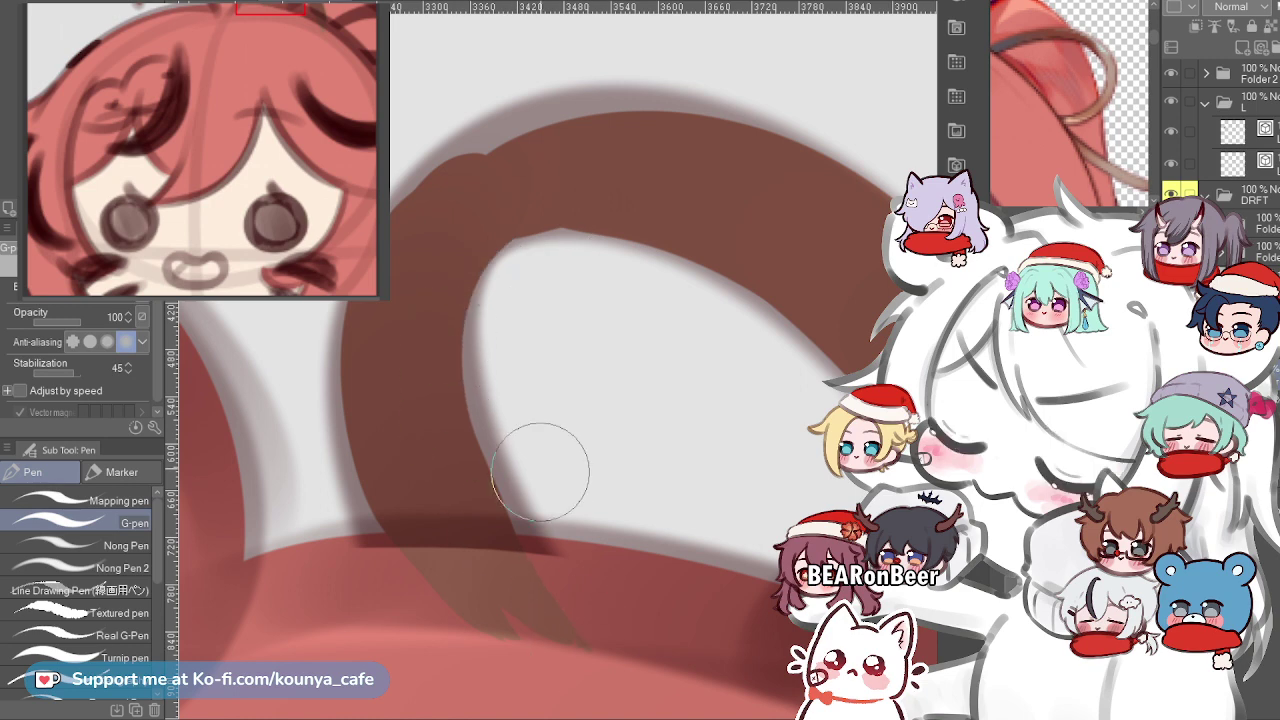
mouse_move(528, 200)
mouse_down()
mouse_move(476, 400)
mouse_move(546, 471)
mouse_up()
key(ctrl+z)
drag(497, 226, 461, 339)
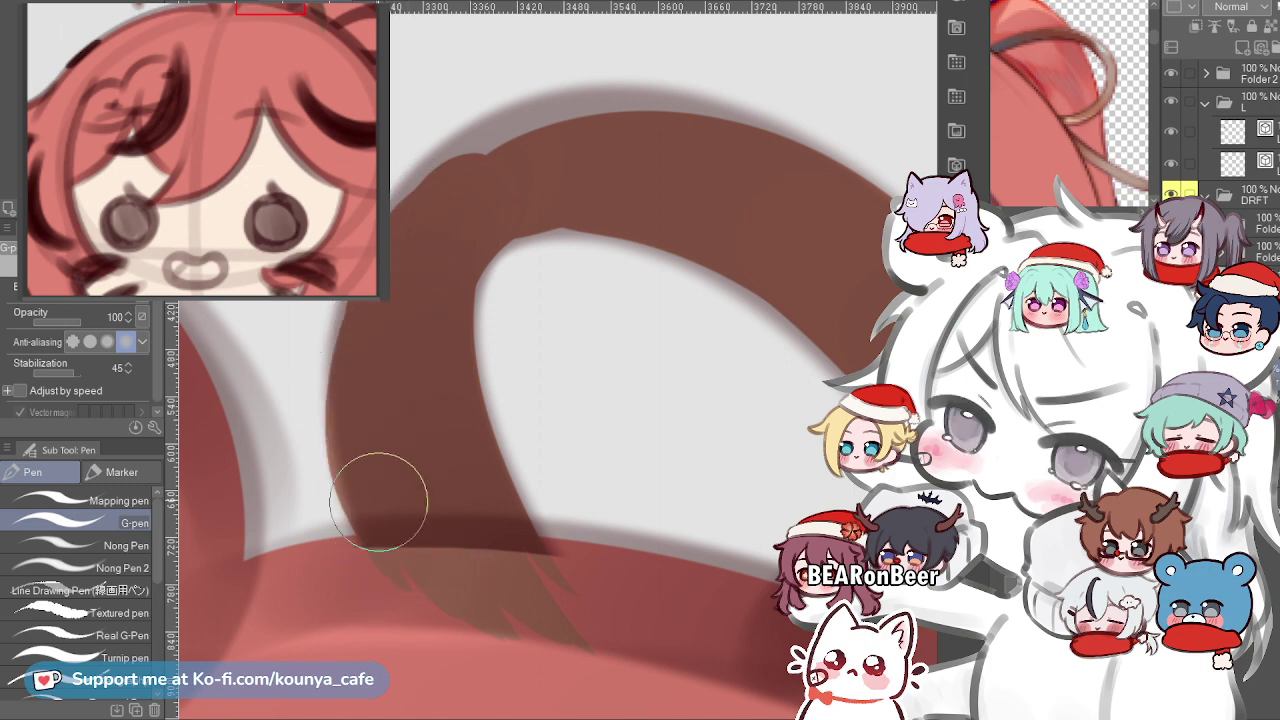
key(ctrl+z)
Reduce the G-pen and smooth the outer edge of the loop's arch in brown, filling the notch at the join.
scroll(403, 286, down, 3)
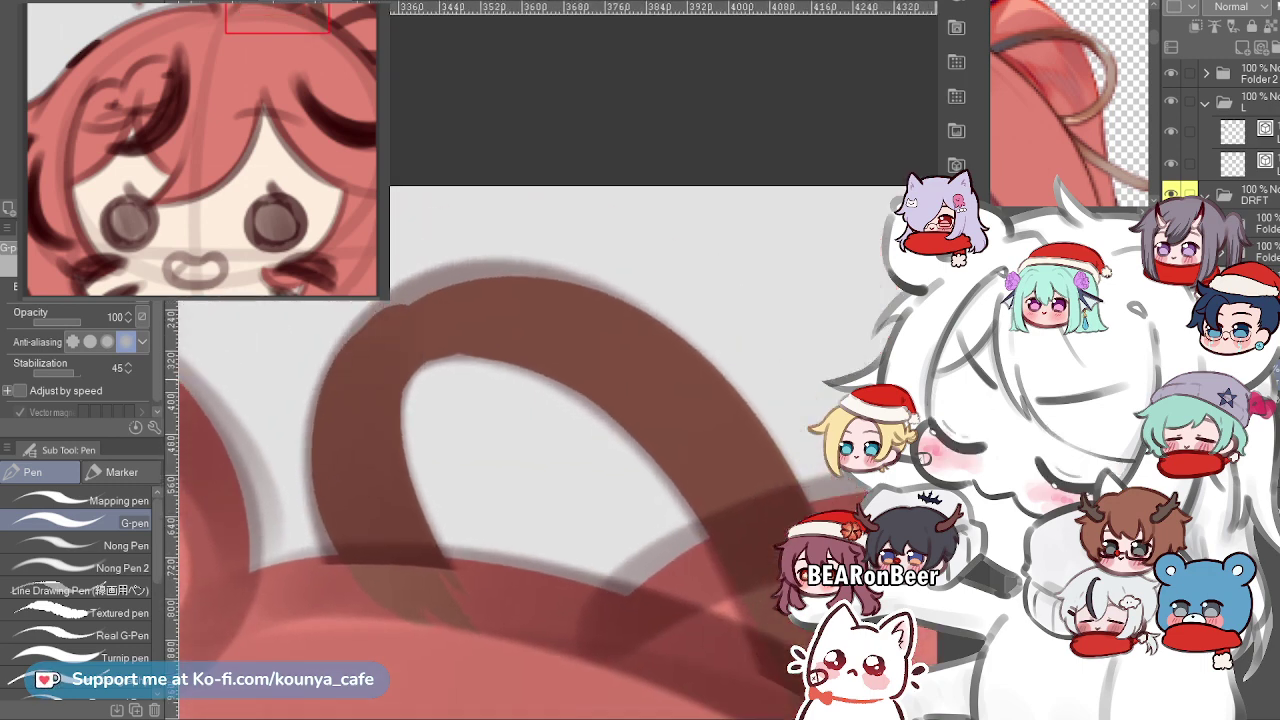
scroll(318, 383, up, 2)
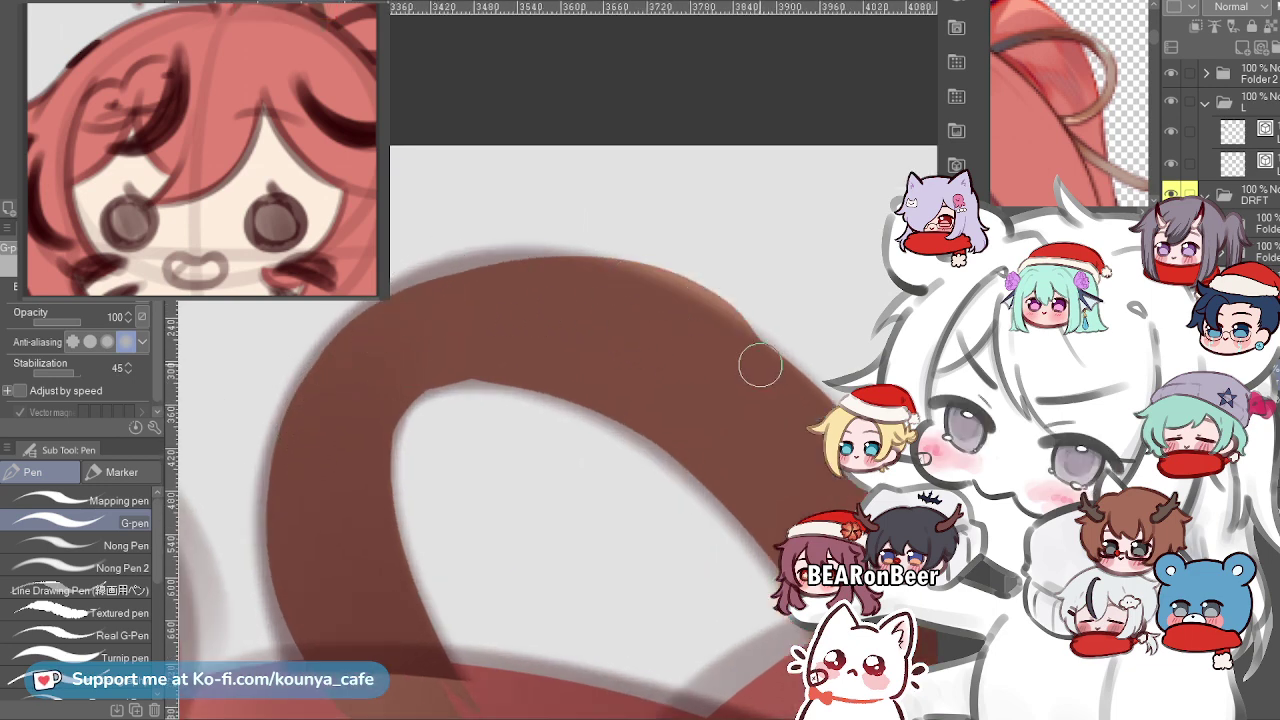
mouse_move(329, 417)
mouse_down()
mouse_move(335, 352)
mouse_move(564, 277)
mouse_move(666, 337)
mouse_up()
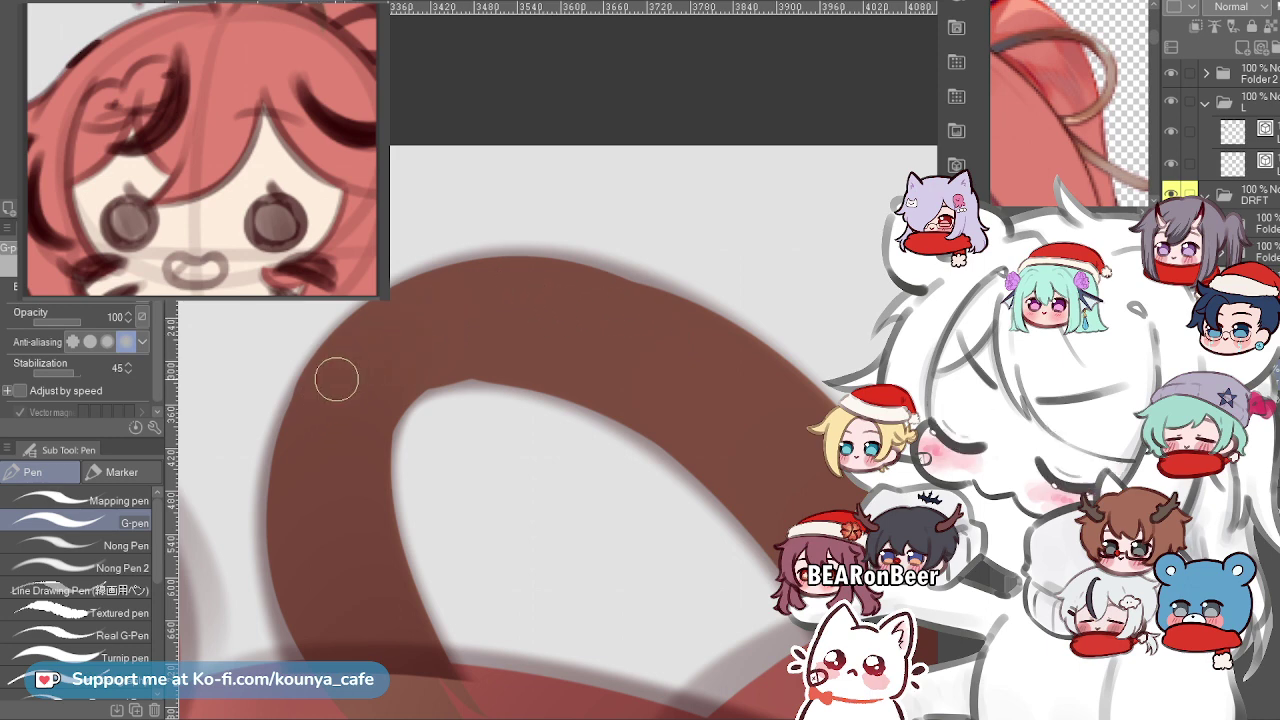
mouse_move(337, 377)
mouse_down()
mouse_move(496, 277)
mouse_move(447, 518)
mouse_up()
drag(505, 228, 435, 340)
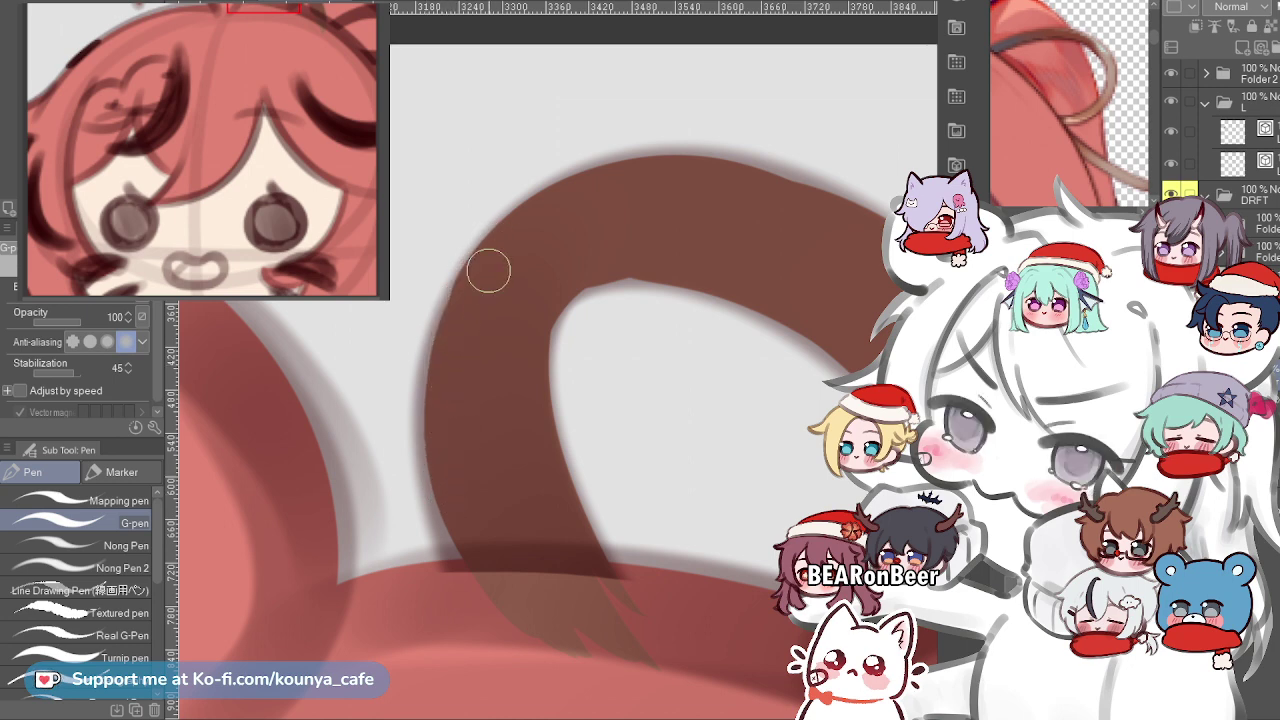
scroll(406, 294, down, 3)
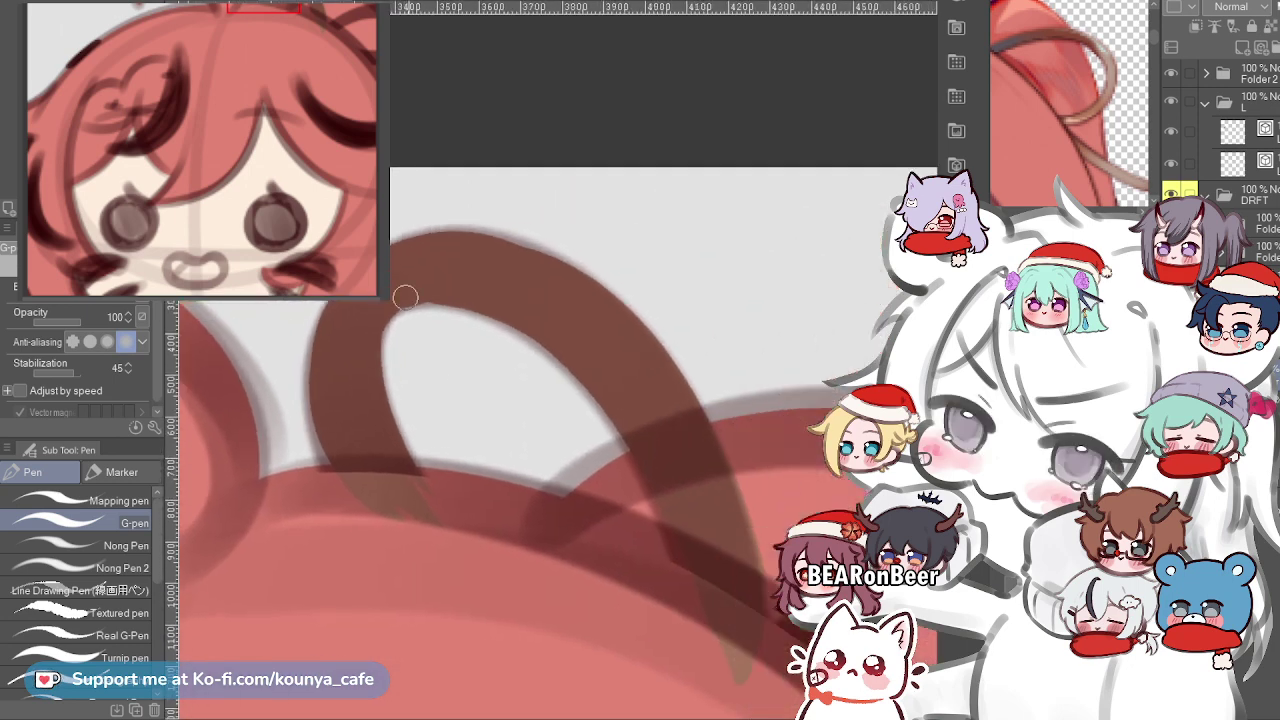
scroll(583, 249, up, 3)
scroll(499, 225, up, 2)
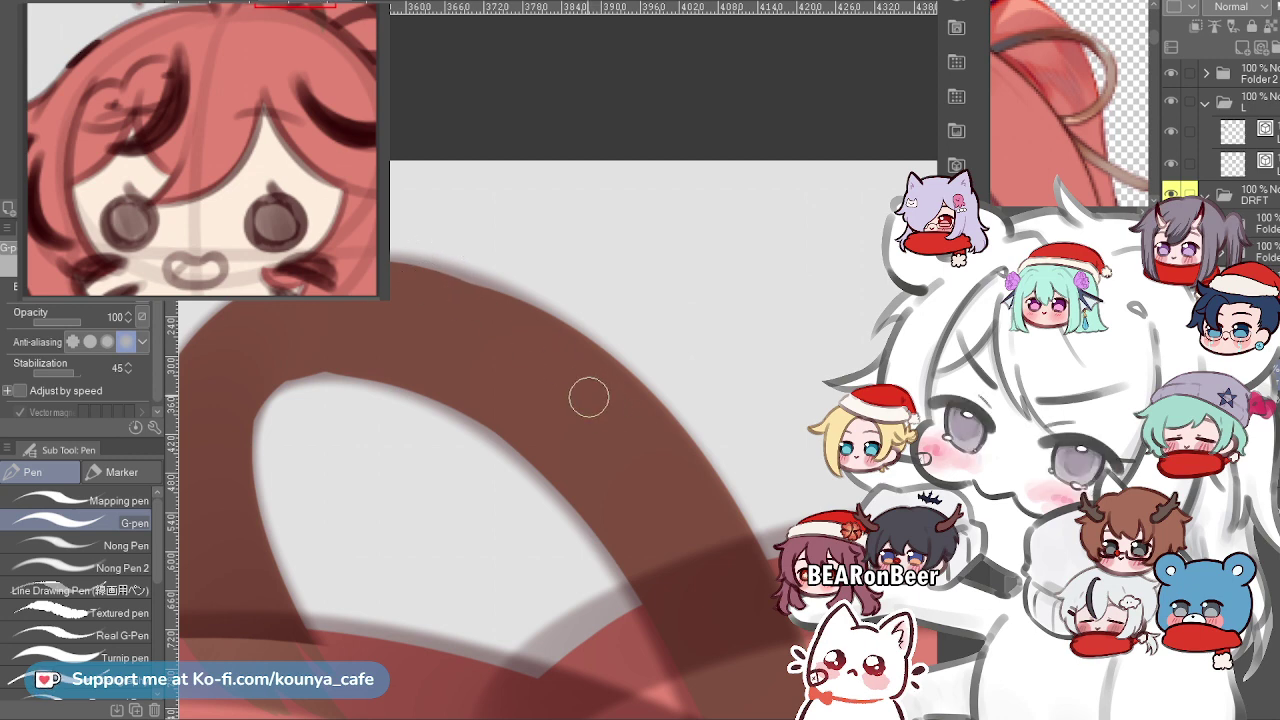
scroll(466, 271, up, 2)
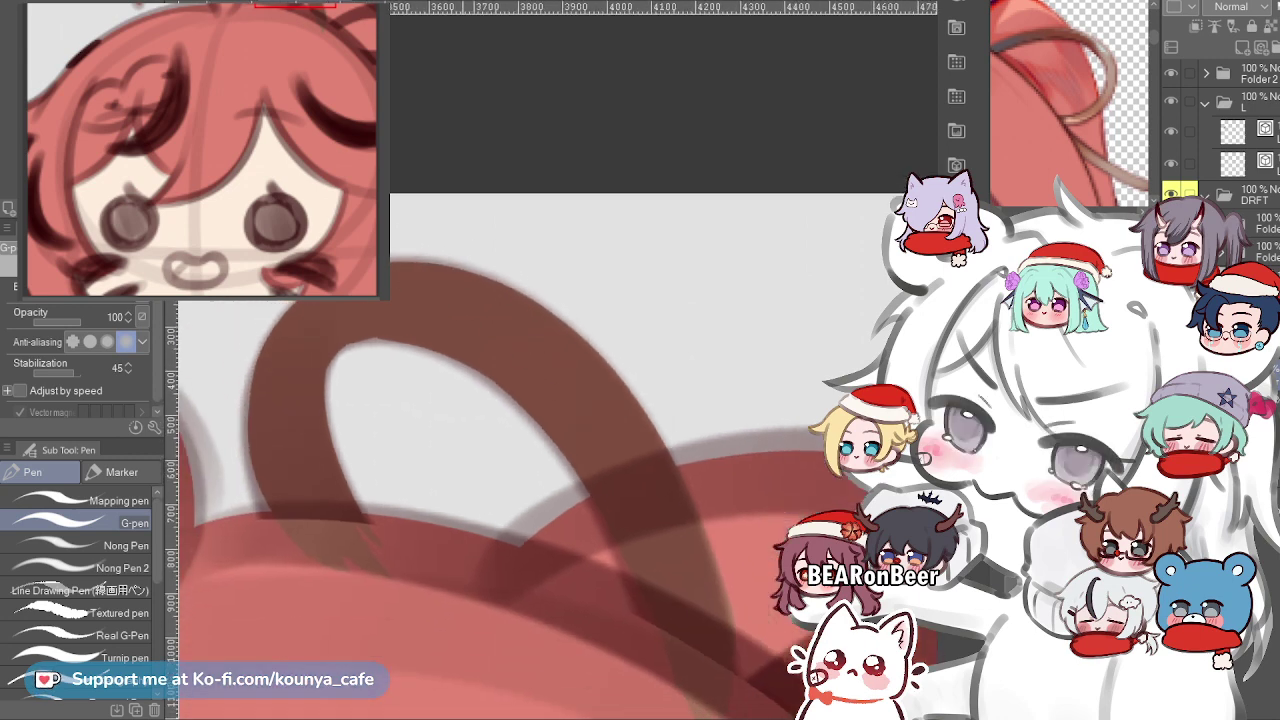
scroll(472, 248, down, 3)
scroll(560, 381, down, 2)
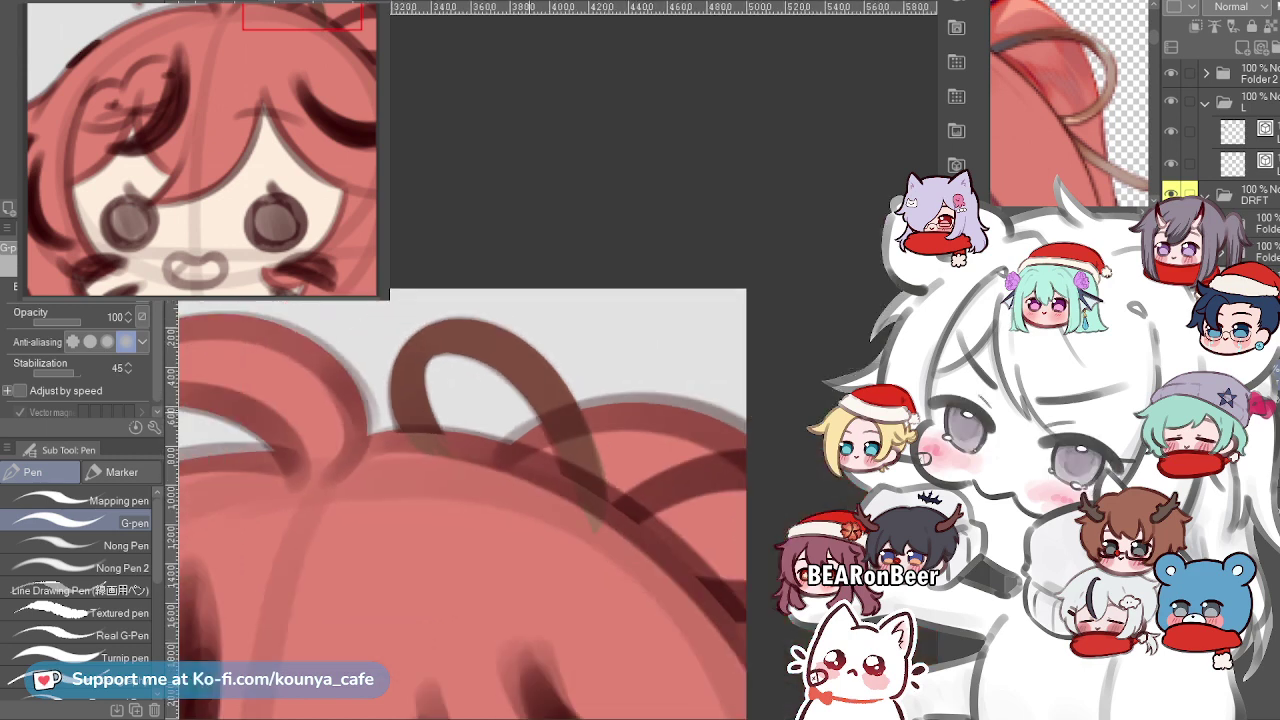
Enlarge the G-pen and paint the strand beside the loop brown, from the hairline to the canvas's right edge.
drag(610, 400, 536, 274)
scroll(650, 322, up, 3)
drag(474, 424, 474, 422)
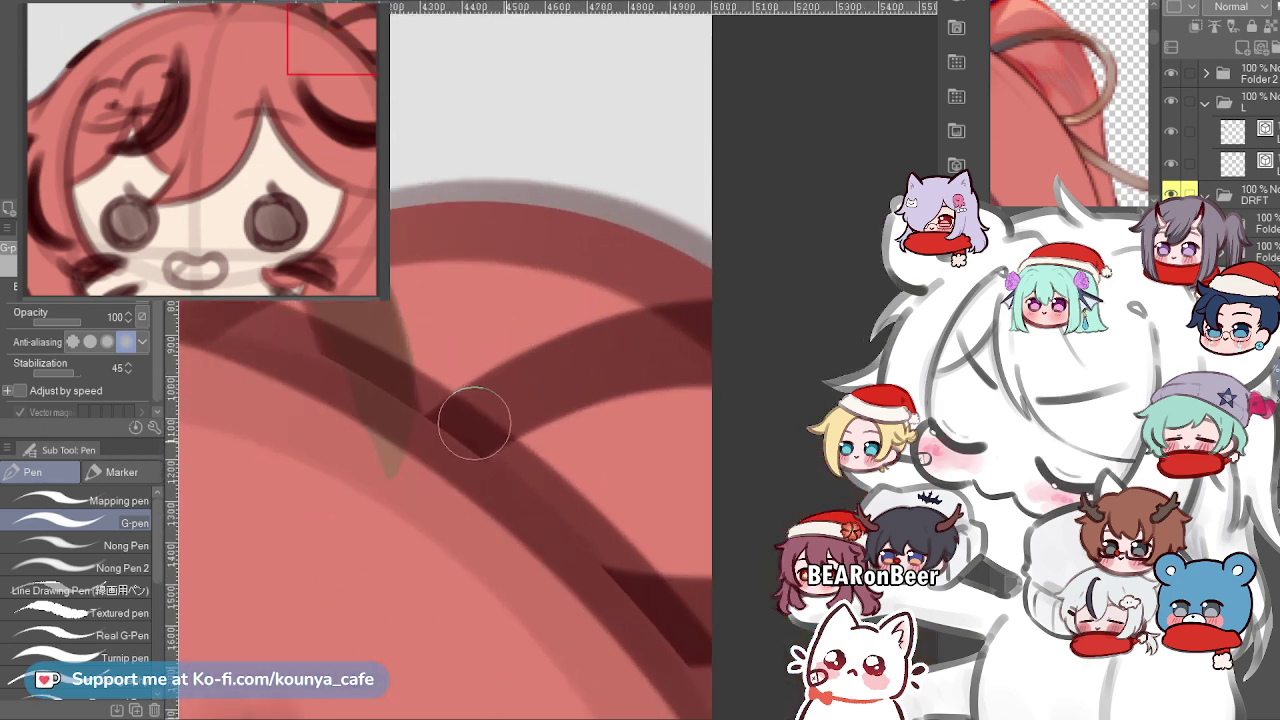
key(ctrl+z)
mouse_move(424, 465)
mouse_down()
mouse_move(709, 334)
mouse_move(441, 455)
mouse_up()
key(ctrl+z)
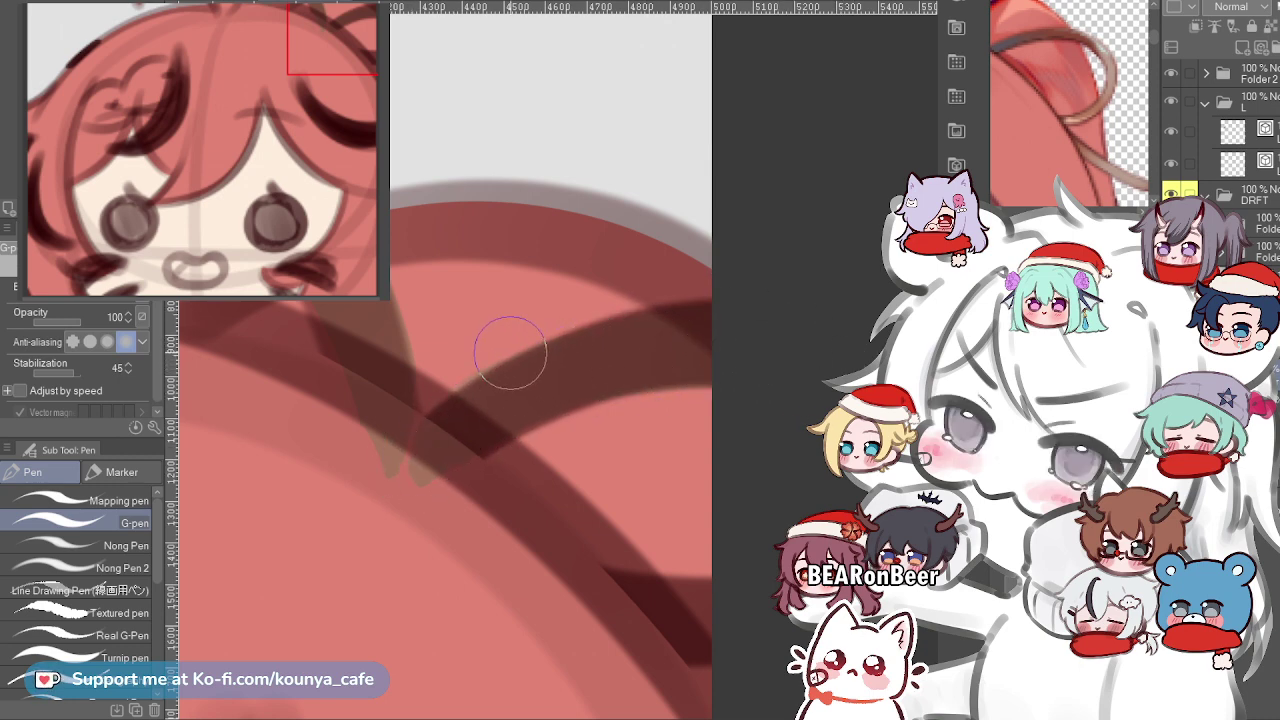
scroll(514, 344, down, 3)
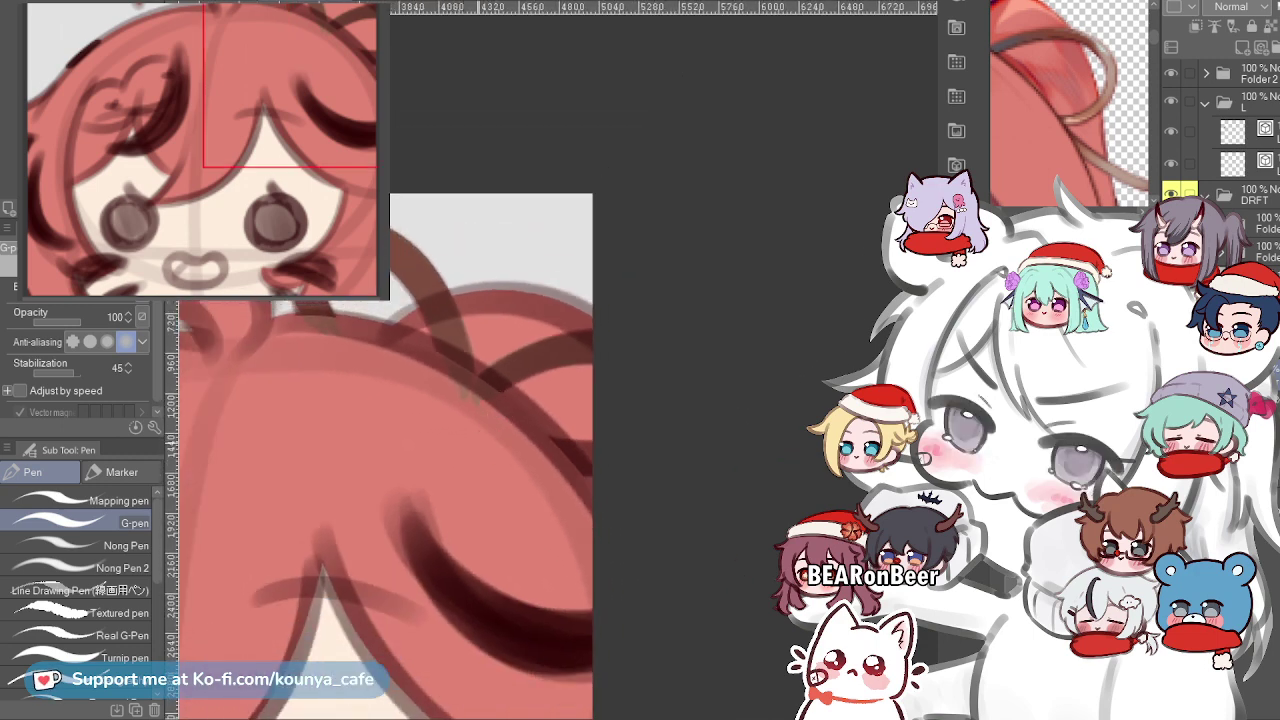
Try to block in coral inside the mouth outline.
drag(499, 412, 788, 267)
scroll(669, 383, down, 2)
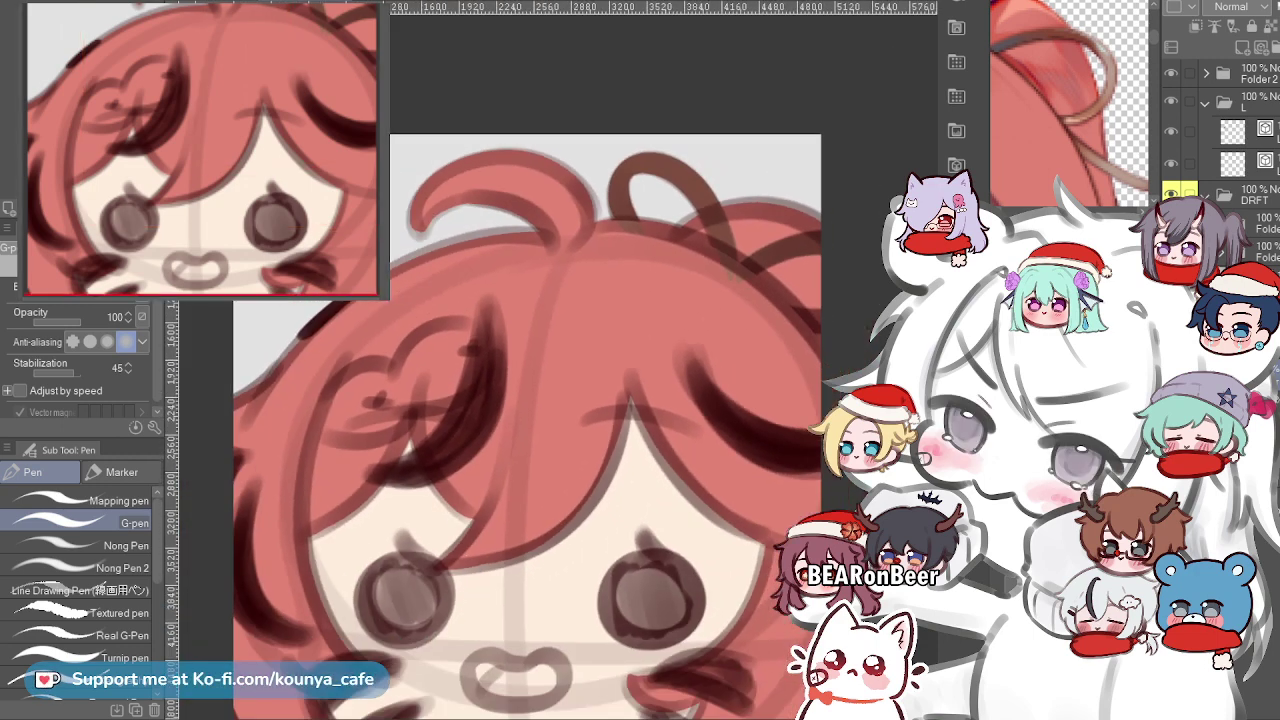
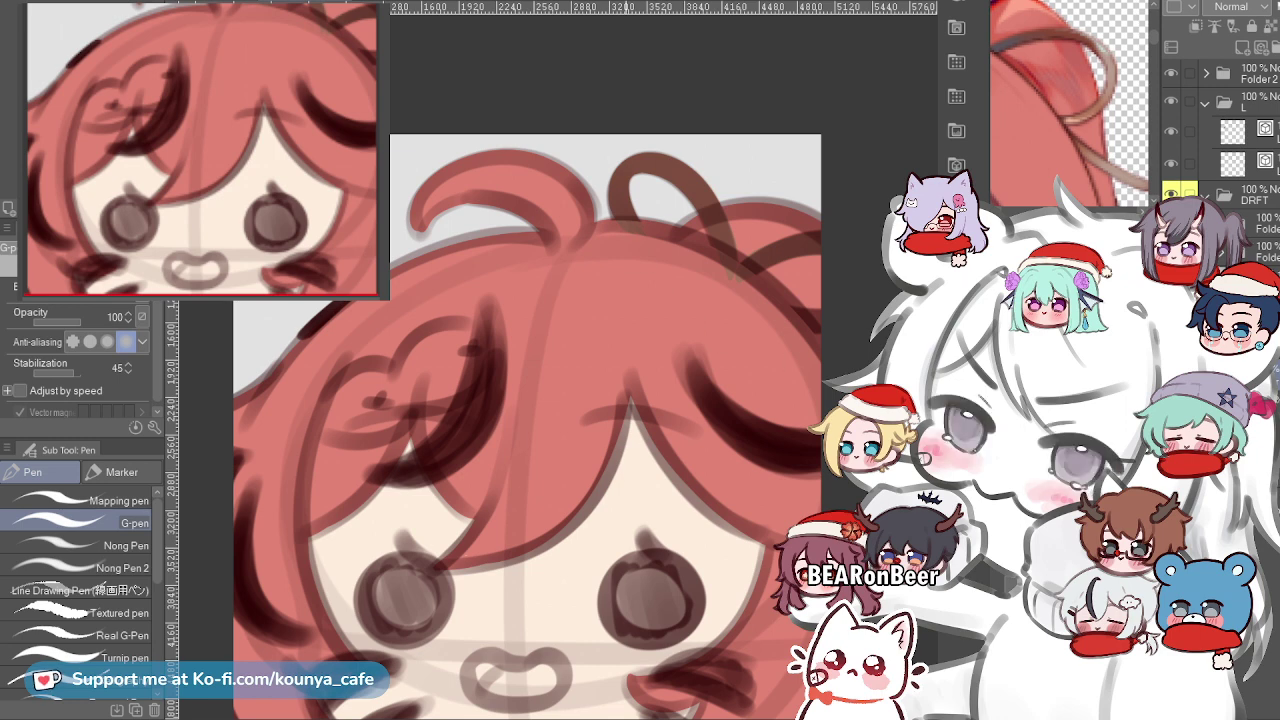
scroll(625, 198, down, 2)
scroll(645, 332, up, 3)
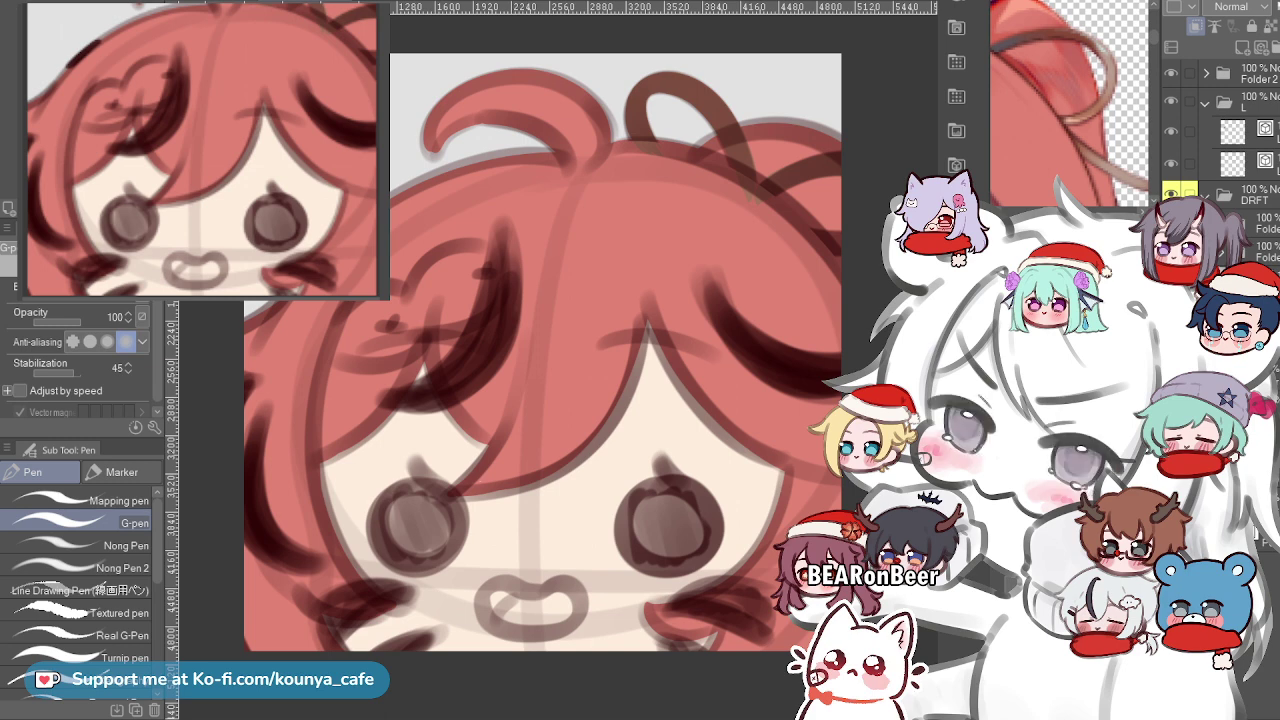
scroll(592, 646, up, 5)
mouse_move(469, 526)
mouse_down()
mouse_move(444, 502)
mouse_move(370, 540)
mouse_up()
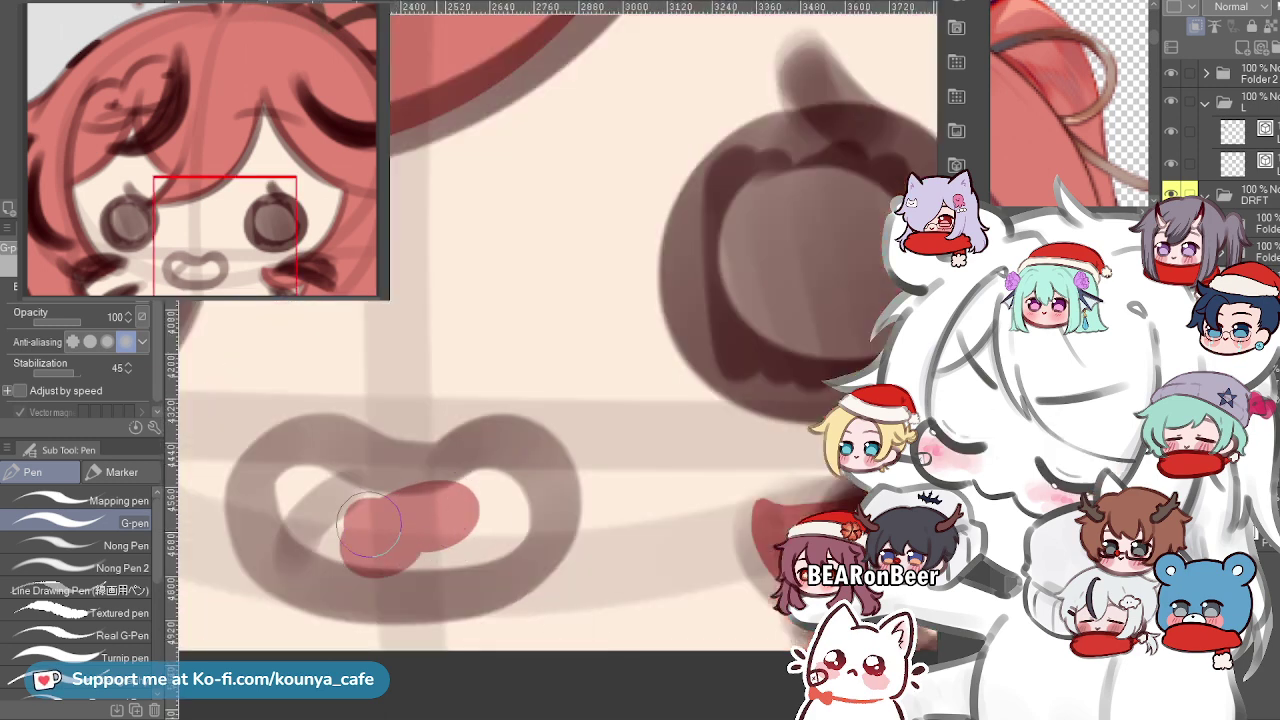
key(ctrl+z)
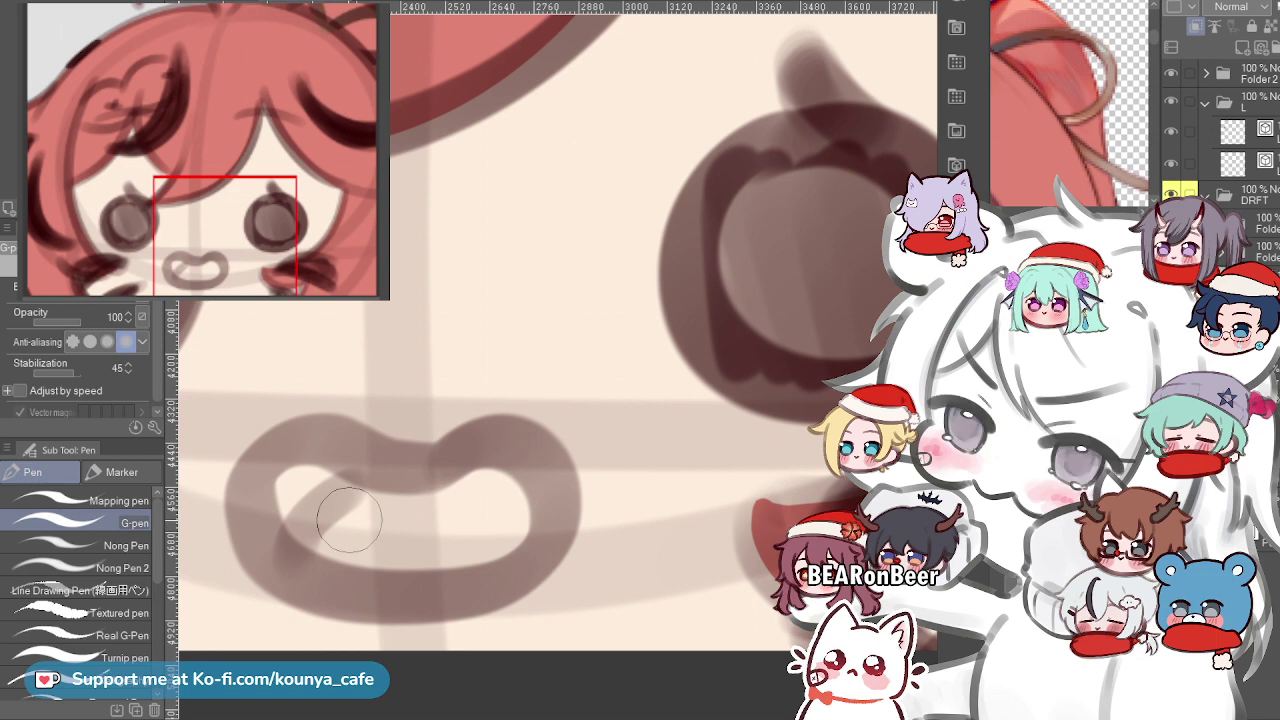
Undo the coral fill and try pink dabs inside one end of the mouth opening.
key(ctrl+z)
click(478, 508)
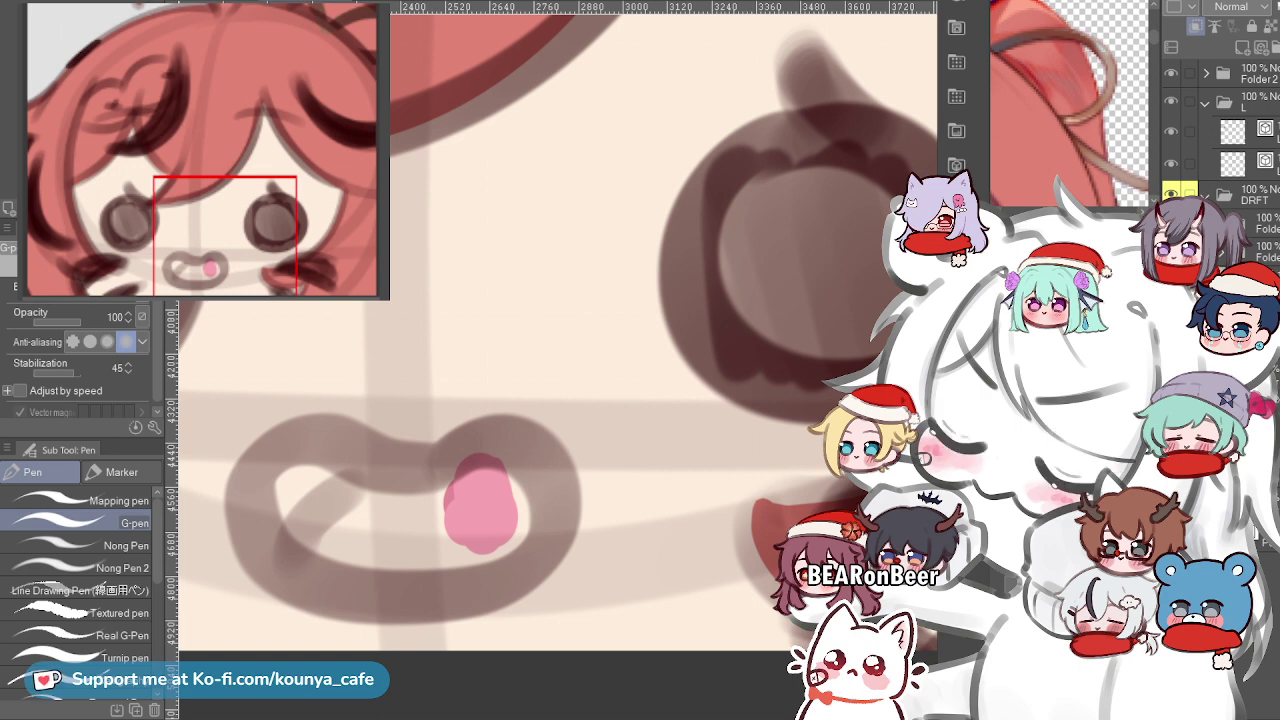
drag(530, 466, 513, 478)
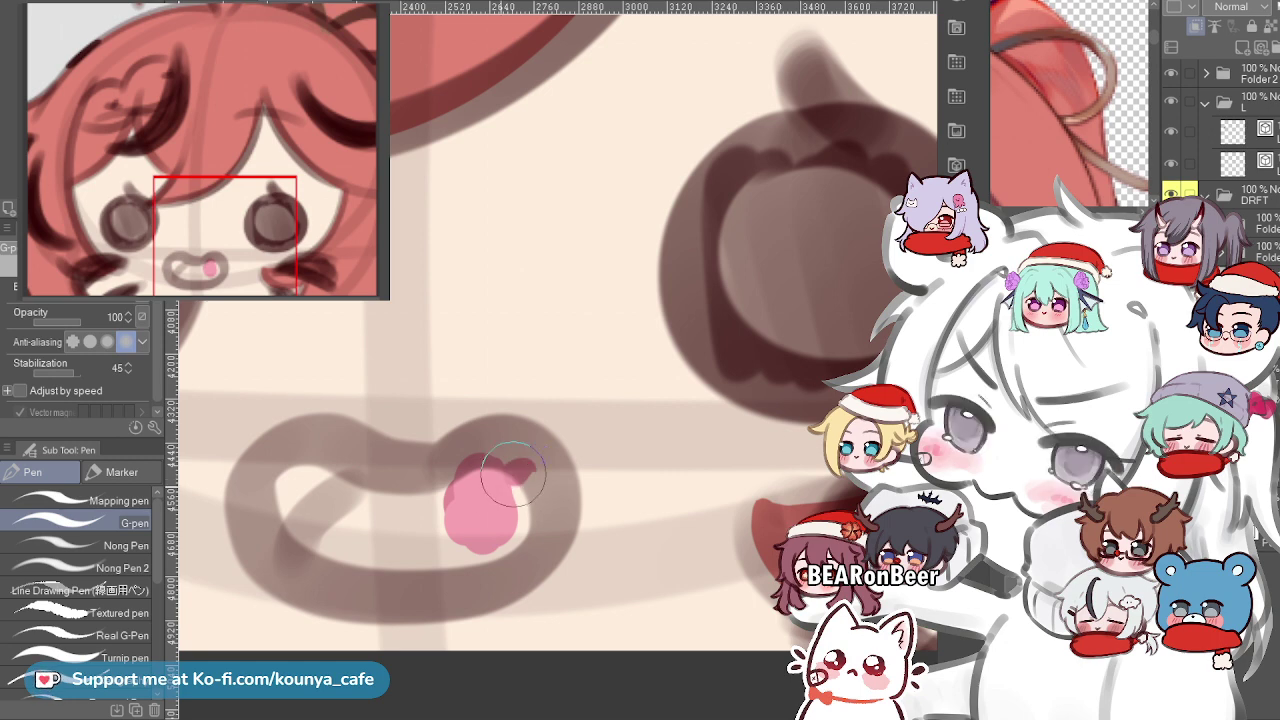
key(Delete)
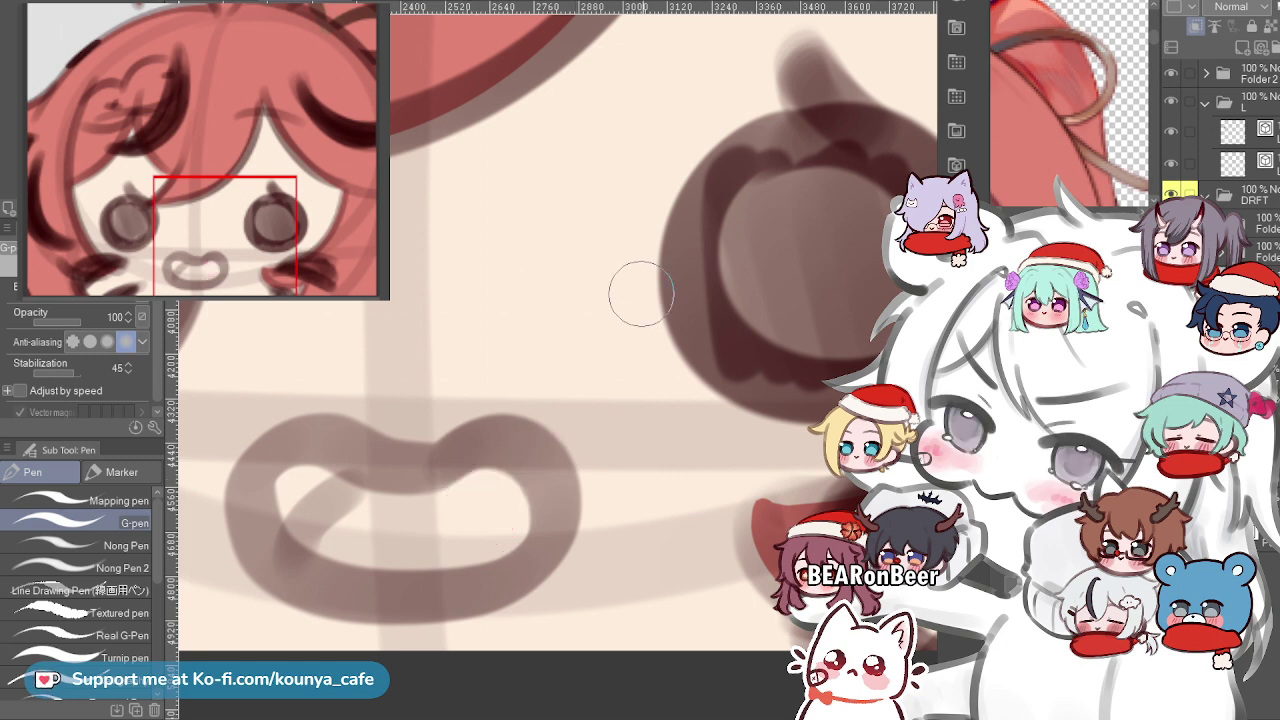
Enlarge the G-pen and try to paint the mouth pink with a single broad curved stroke along its outline.
scroll(392, 570, up, 1)
drag(440, 500, 548, 475)
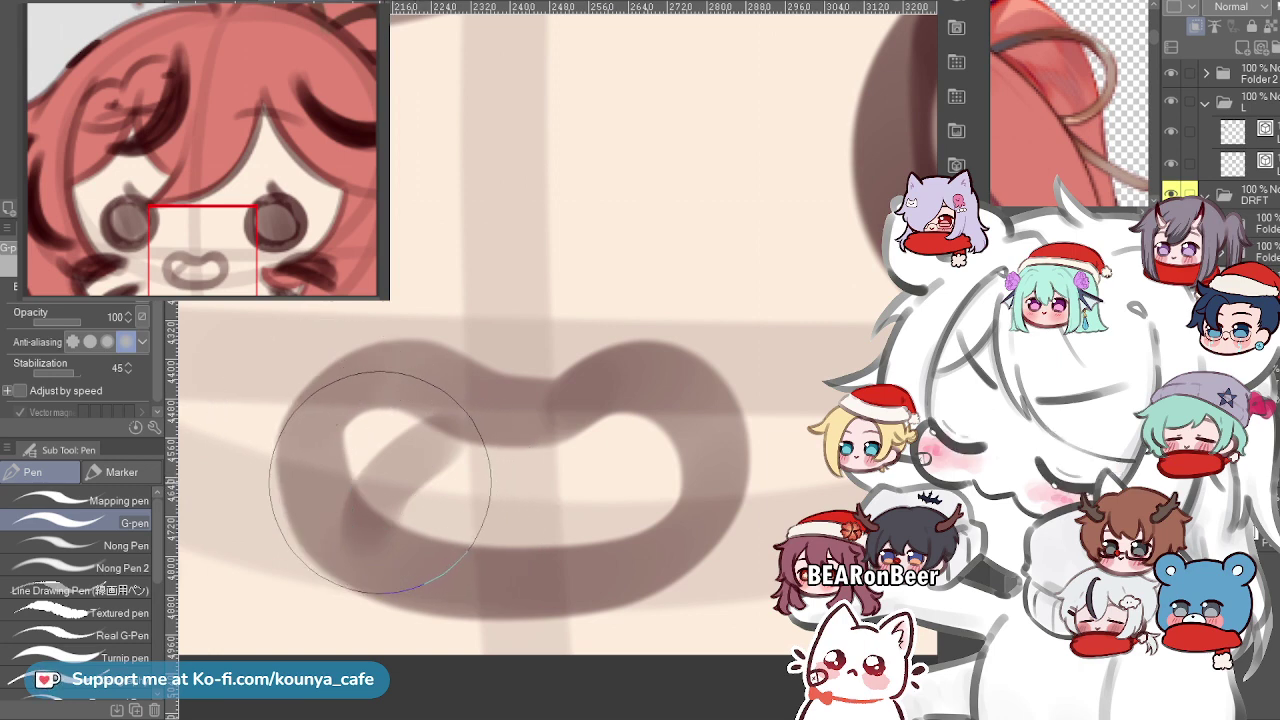
drag(396, 486, 446, 508)
key(ctrl+z)
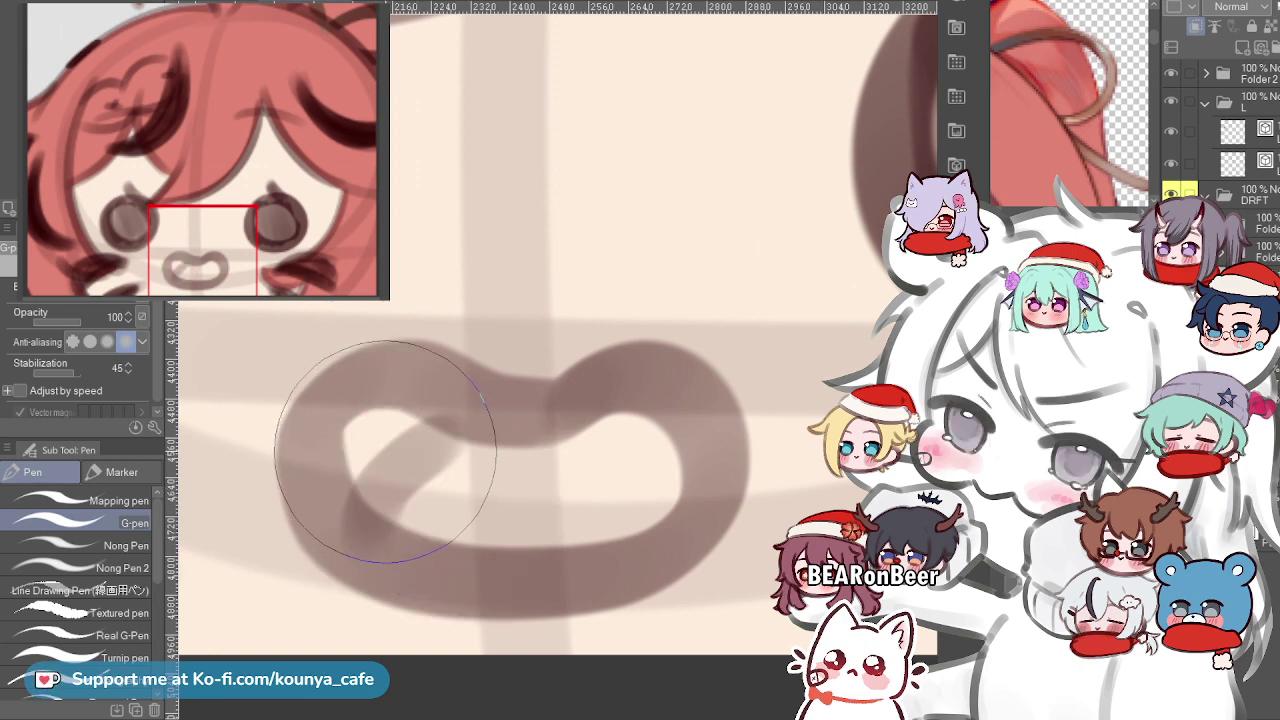
mouse_move(381, 449)
mouse_down()
mouse_move(451, 507)
mouse_move(589, 452)
mouse_up()
key(ctrl+z)
mouse_move(387, 448)
mouse_down()
mouse_move(511, 495)
mouse_move(654, 430)
mouse_move(376, 456)
mouse_move(461, 514)
mouse_move(625, 443)
mouse_up()
key(ctrl+z)
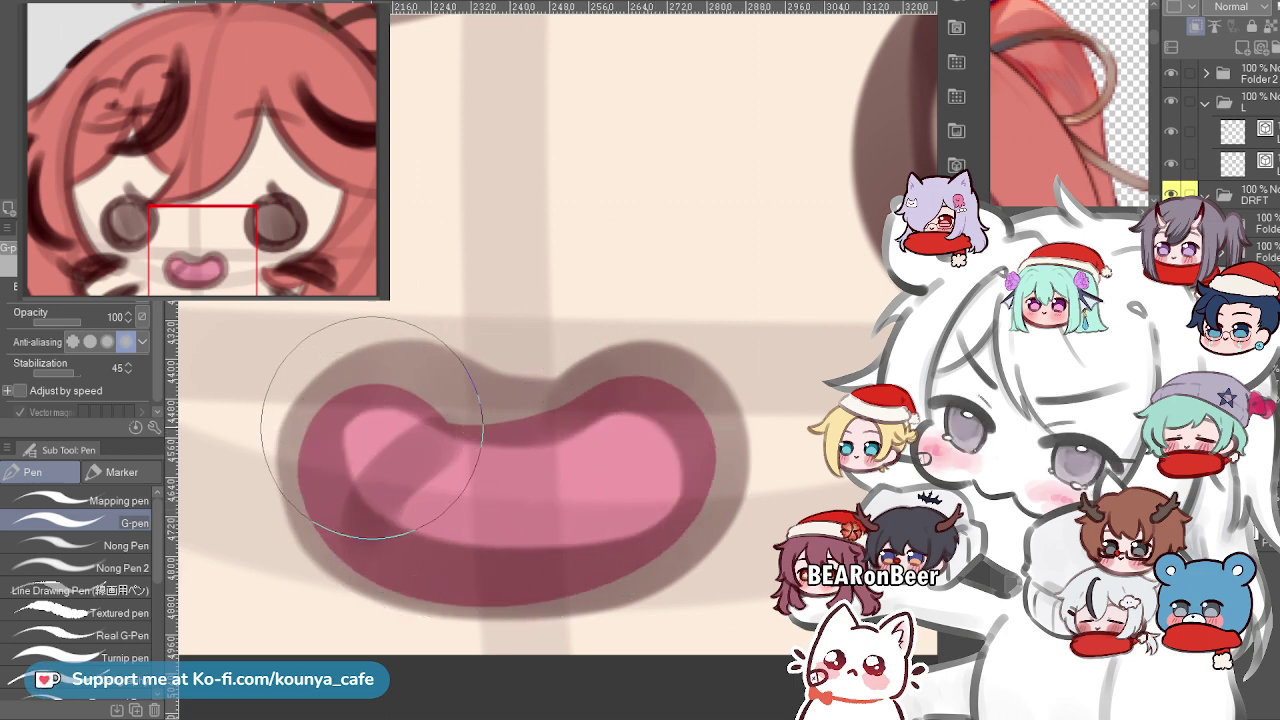
key(ctrl+z)
mouse_move(350, 435)
mouse_down()
mouse_move(435, 486)
mouse_move(630, 457)
mouse_up()
key(ctrl+z)
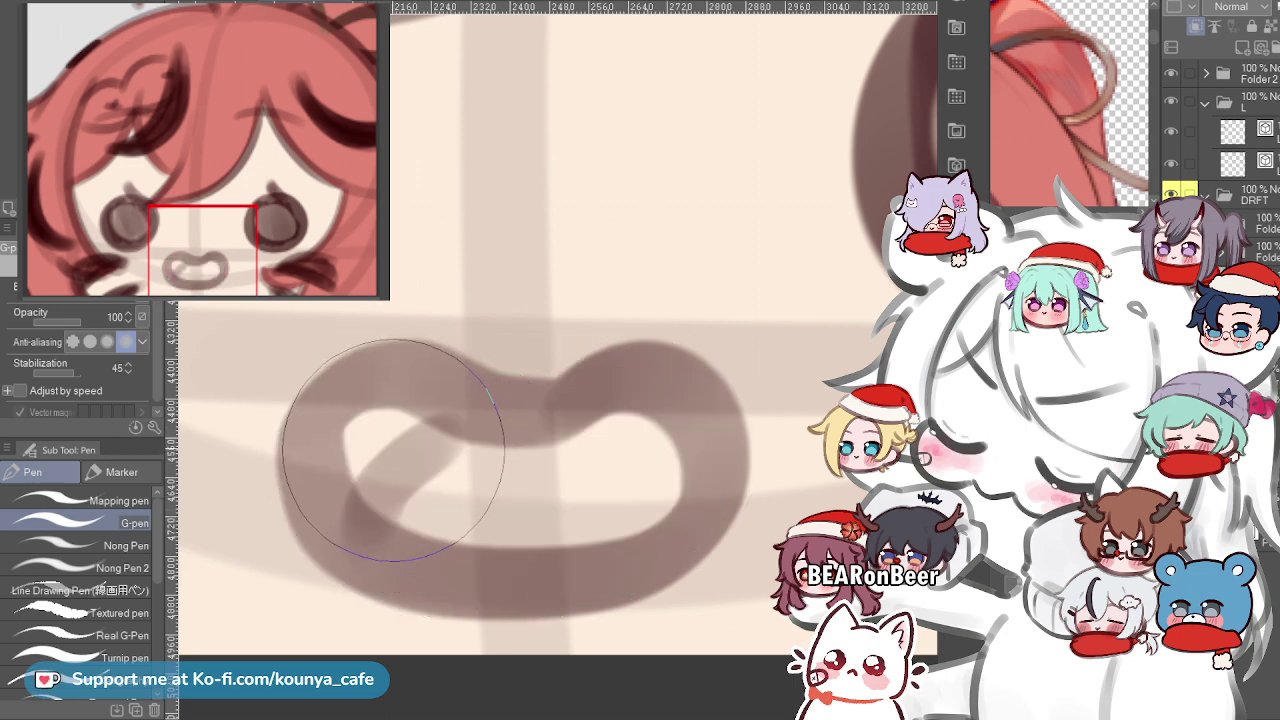
Try again to paint the pink mouth shape, widening its right-hand end towards the outline's outer edge.
drag(350, 440, 622, 460)
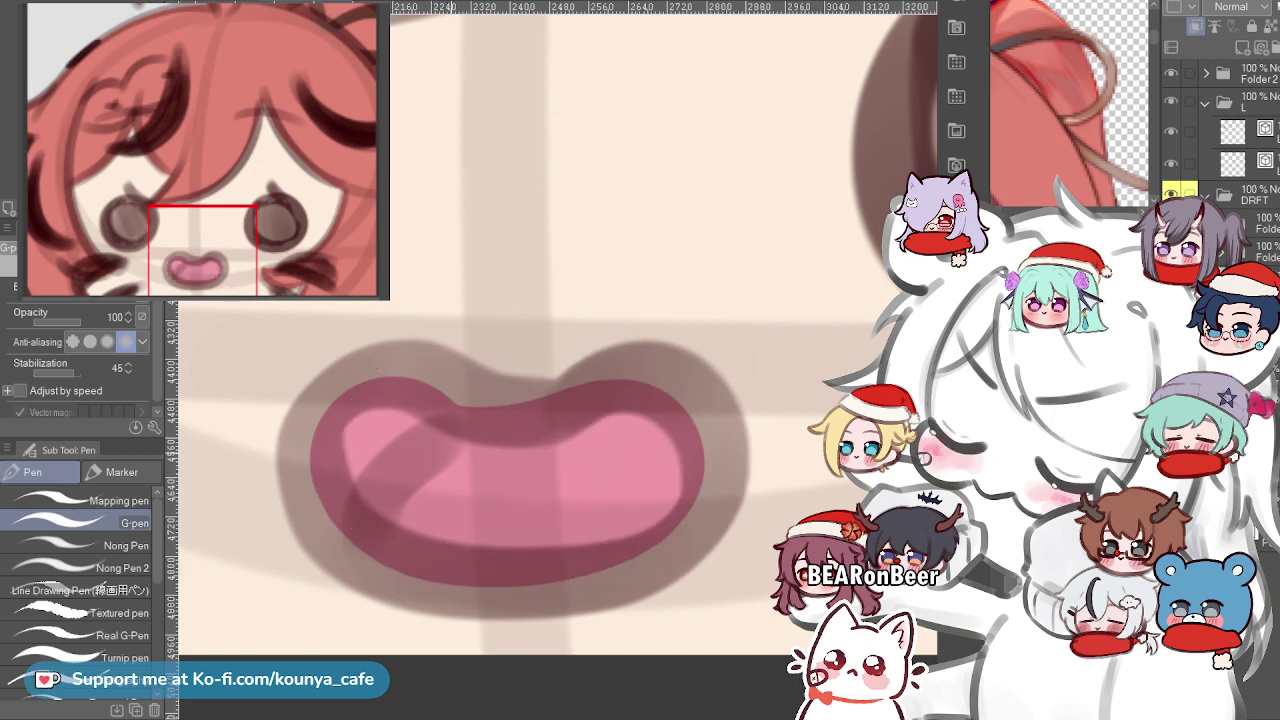
key(ctrl+z)
key(ctrl+y)
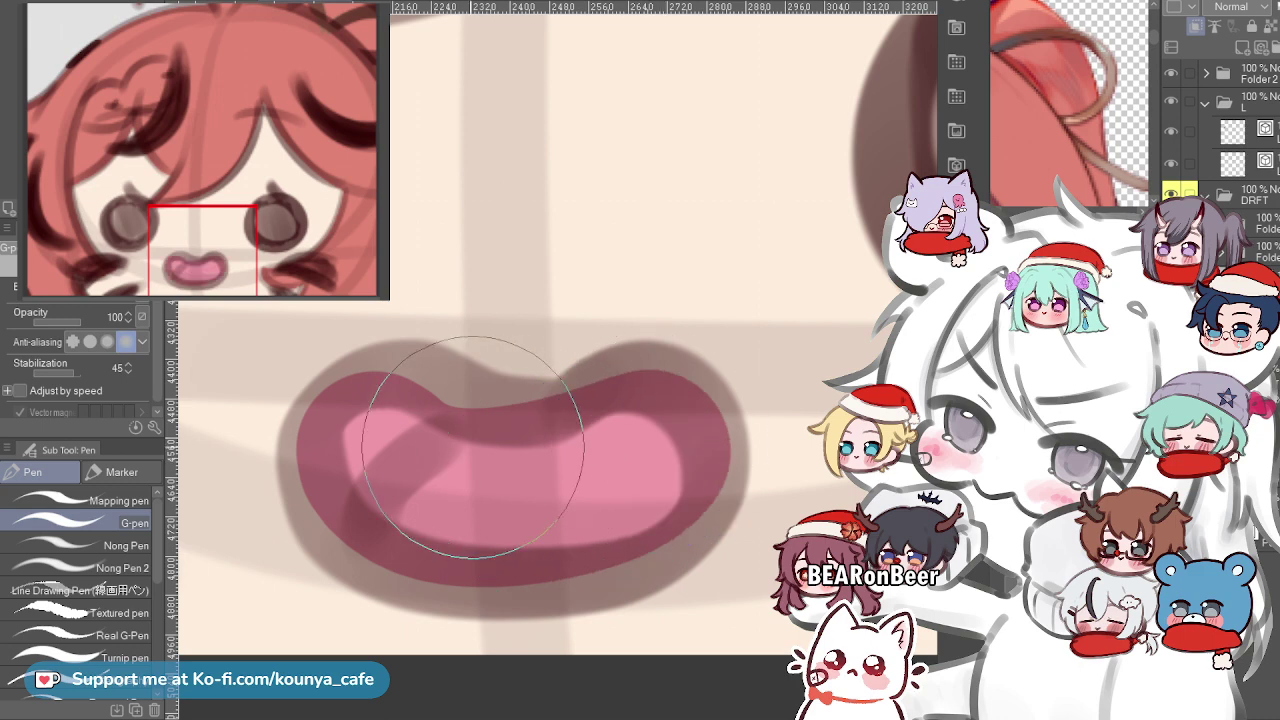
key(ctrl+z)
key(ctrl+y)
drag(627, 484, 654, 460)
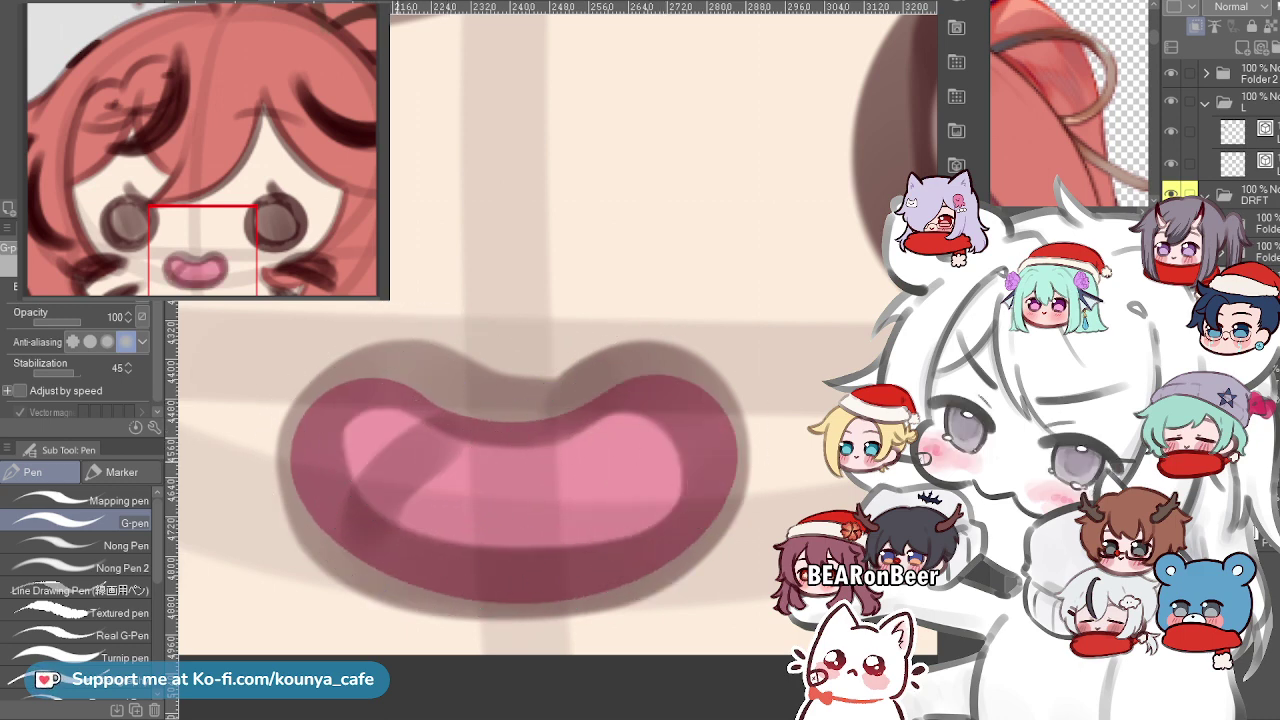
key(ctrl+z)
mouse_move(382, 444)
mouse_down()
mouse_move(430, 491)
mouse_move(617, 495)
mouse_move(620, 469)
mouse_move(650, 458)
mouse_up()
key(ctrl+z)
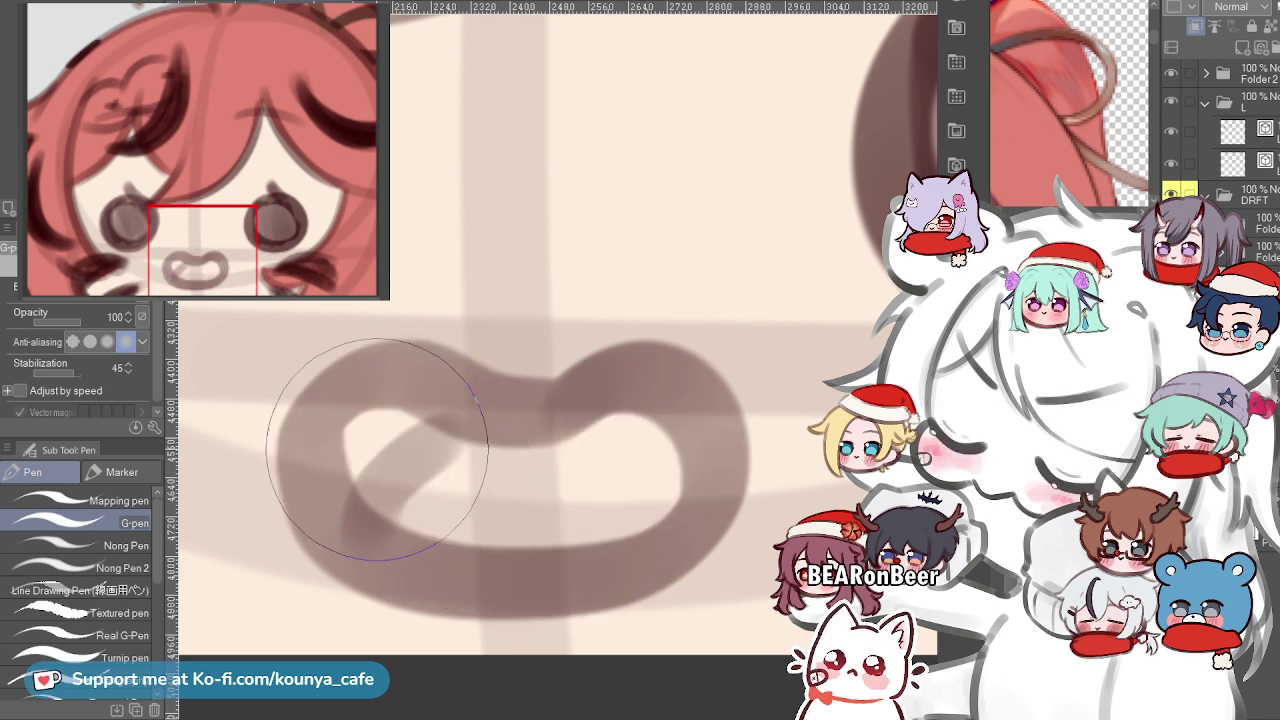
Compare the undone pink mouth strokes and try one more broad pass across the mouth.
key(ctrl+y)
key(ctrl+y)
key(ctrl+y)
key(ctrl+y)
key(ctrl+z)
key(ctrl+z)
key(ctrl+z)
key(ctrl+z)
key(ctrl+y)
key(ctrl+y)
key(ctrl+y)
key(ctrl+y)
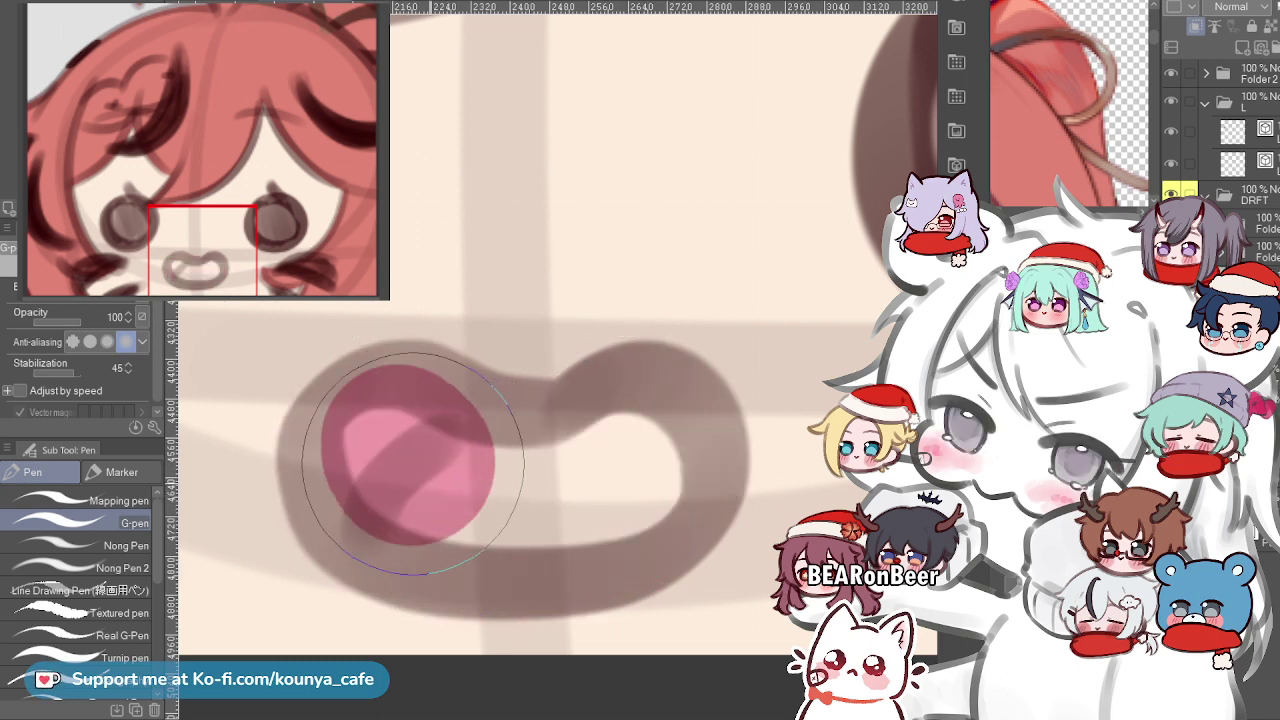
key(ctrl+z)
key(ctrl+z)
key(ctrl+z)
key(ctrl+z)
mouse_move(384, 458)
mouse_down()
mouse_move(434, 478)
mouse_move(553, 473)
mouse_up()
key(ctrl+z)
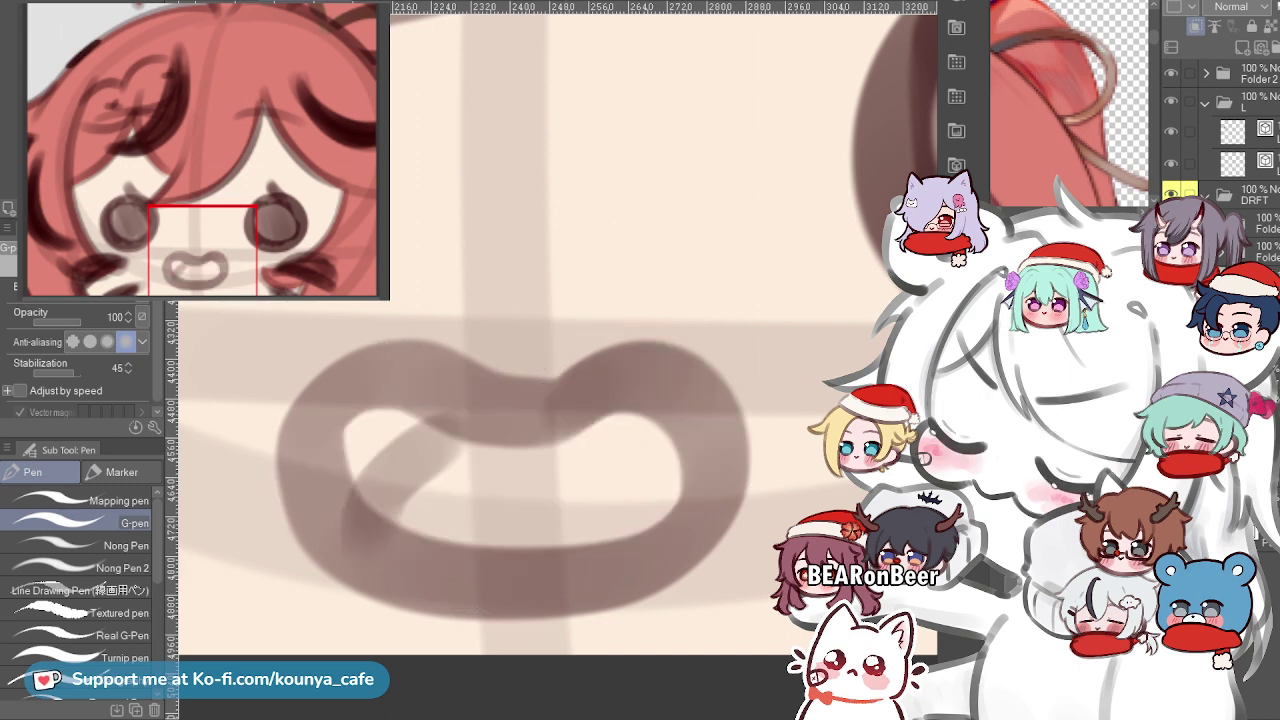
Switch from the pen to the Ruler tool.
key(ctrl+minus)
key(ctrl+minus)
key(ctrl+minus)
key(ctrl+minus)
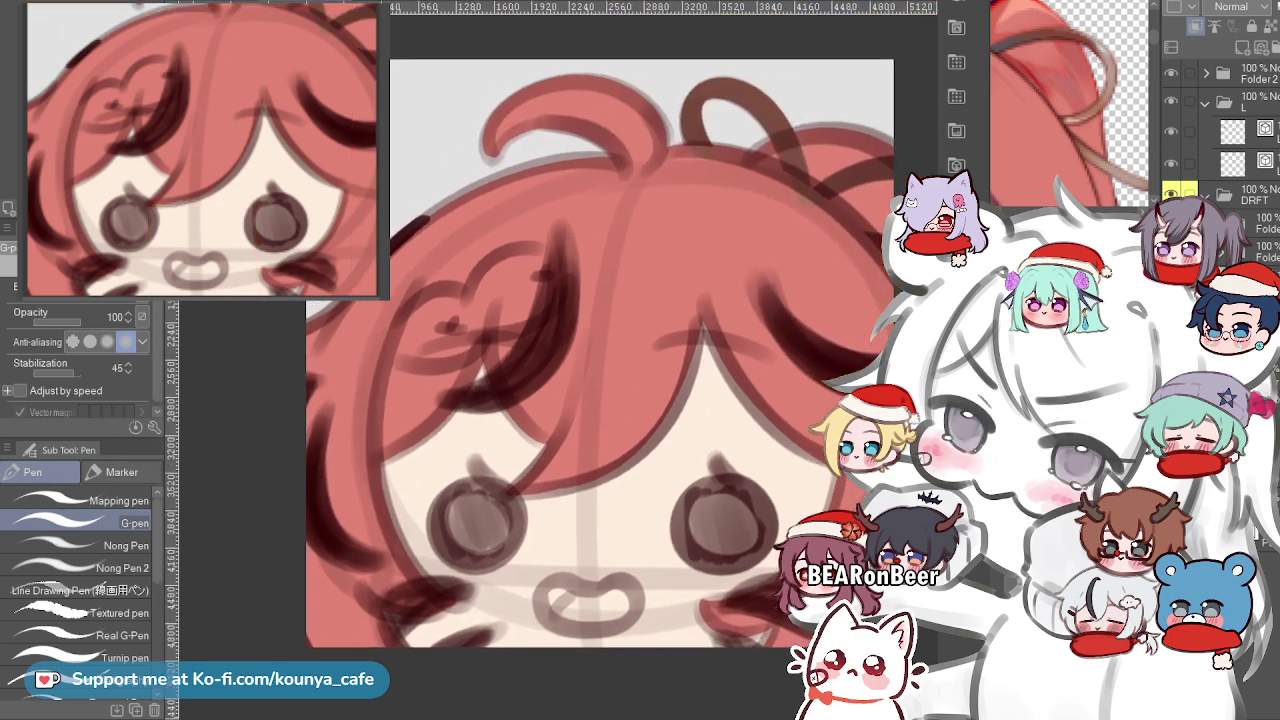
key(y)
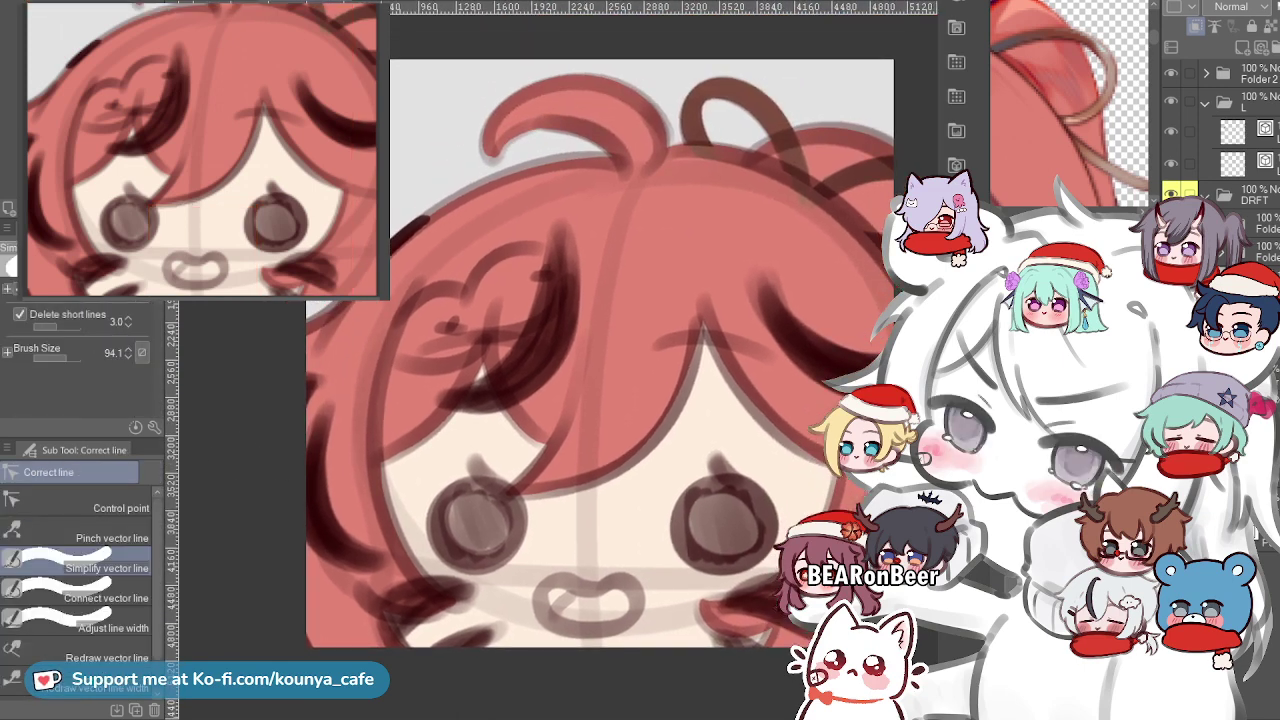
key(u)
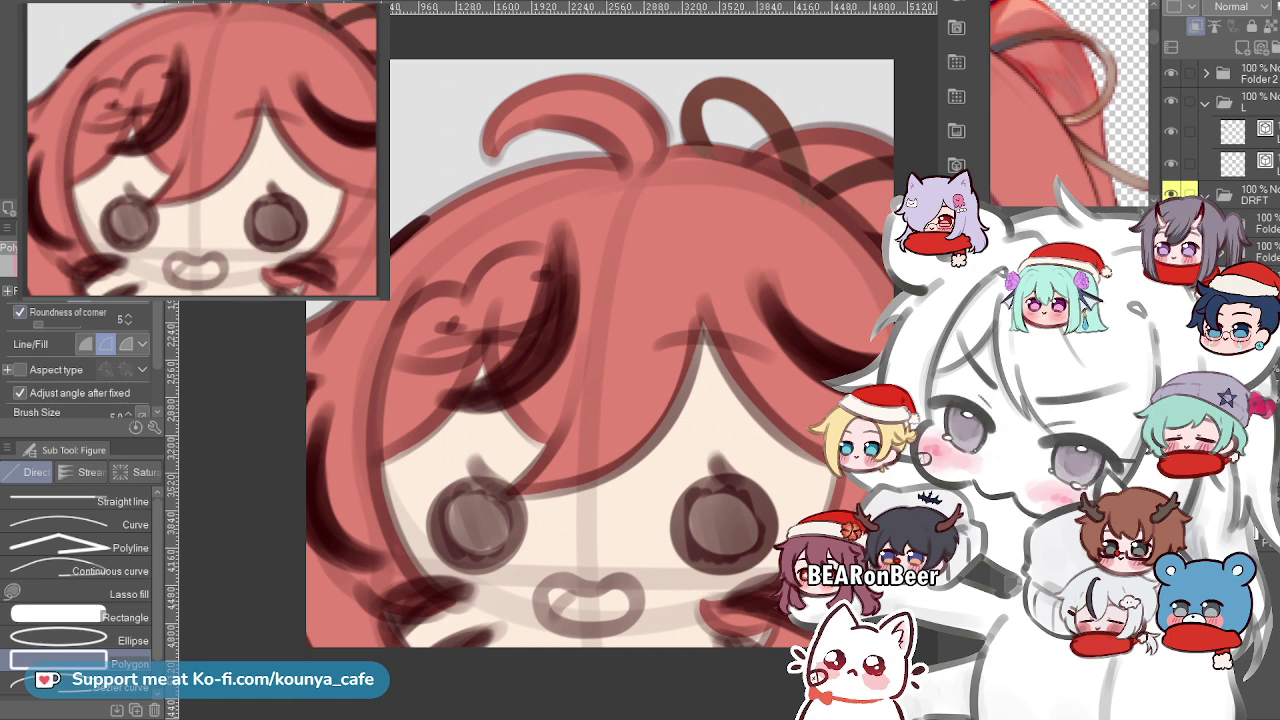
key(u)
key(u)
key(y)
key(u)
key(u)
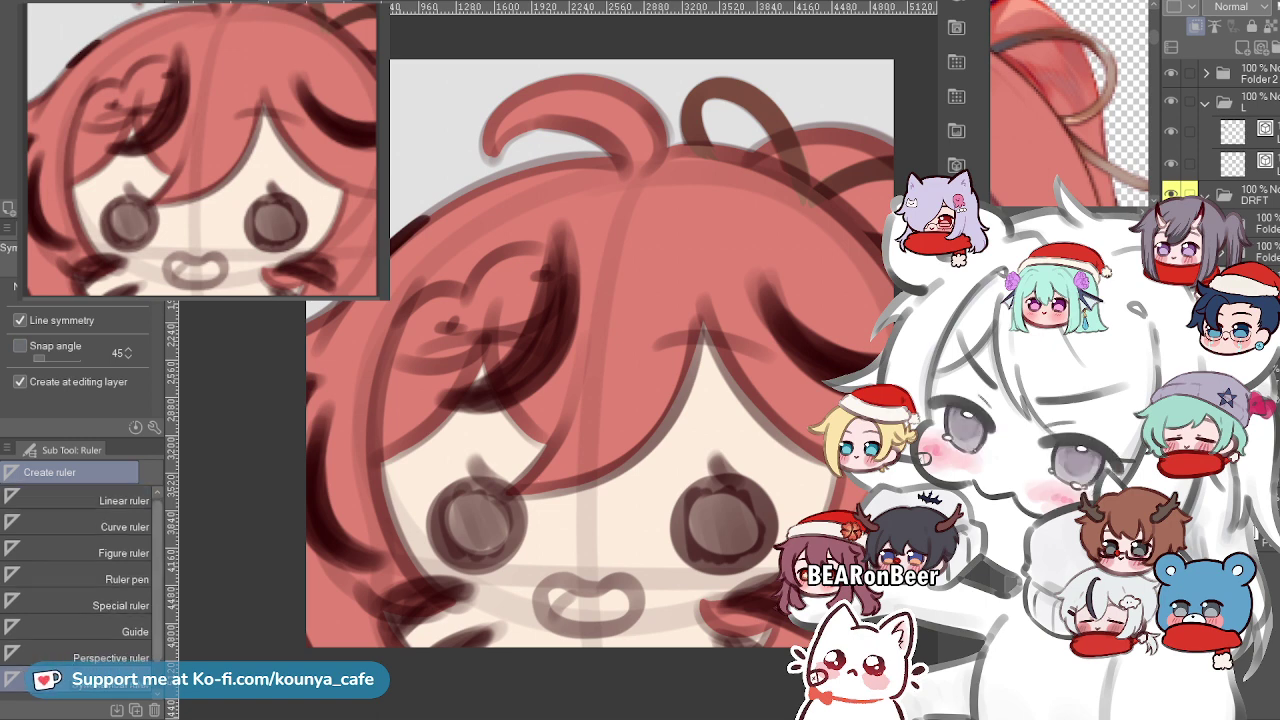
Look through the available ruler types, including the perspective, special, linear and symmetrical rulers.
scroll(80, 608, down, 1)
click(100, 636)
click(100, 660)
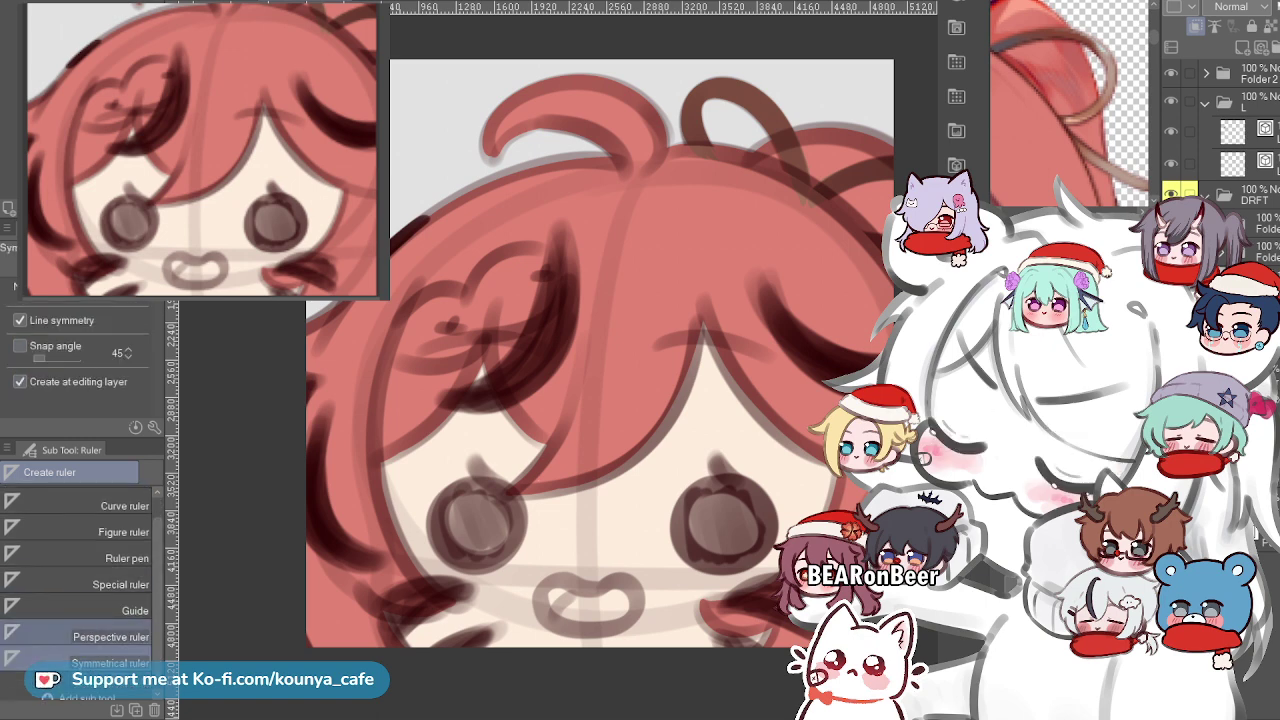
click(100, 636)
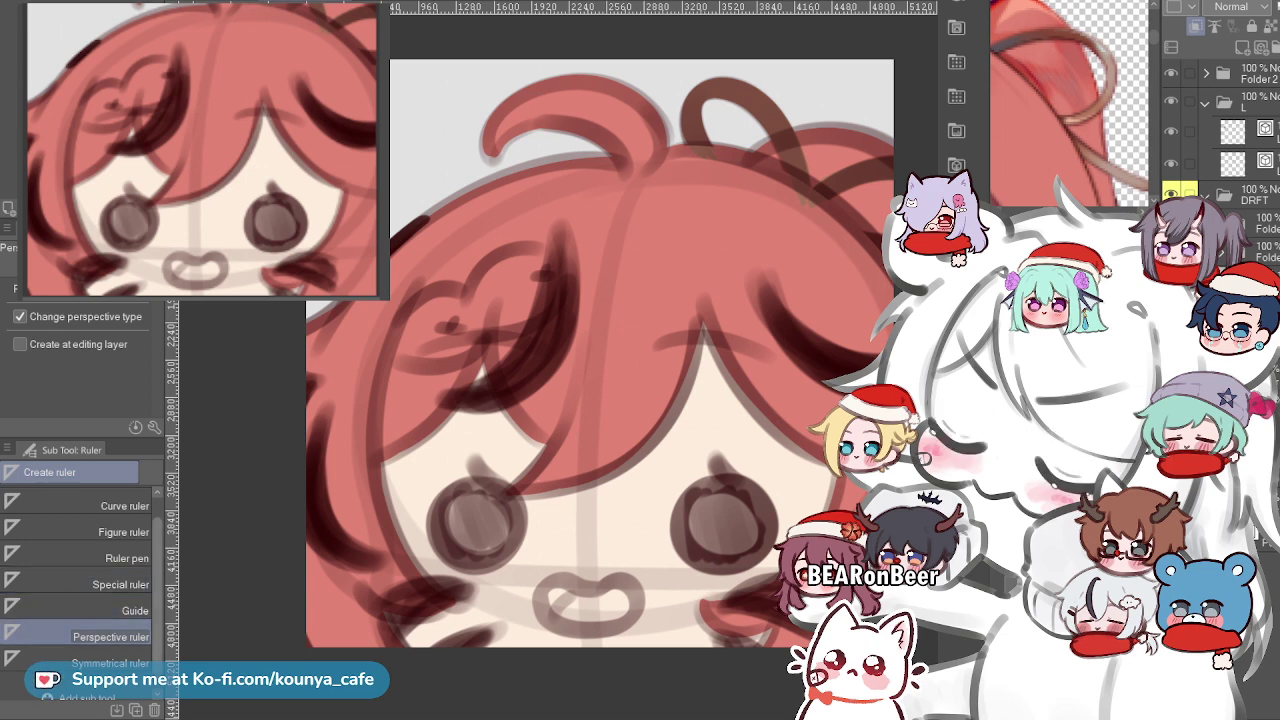
drag(157, 582, 157, 566)
click(112, 607)
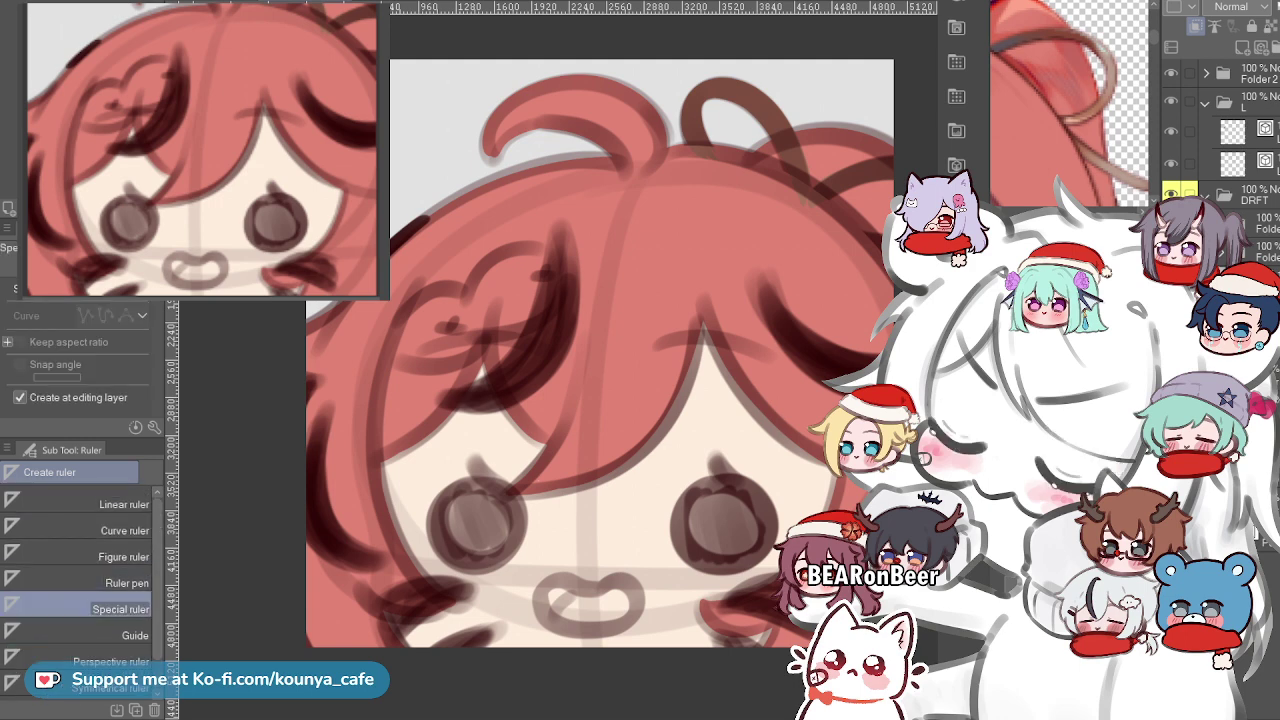
click(110, 661)
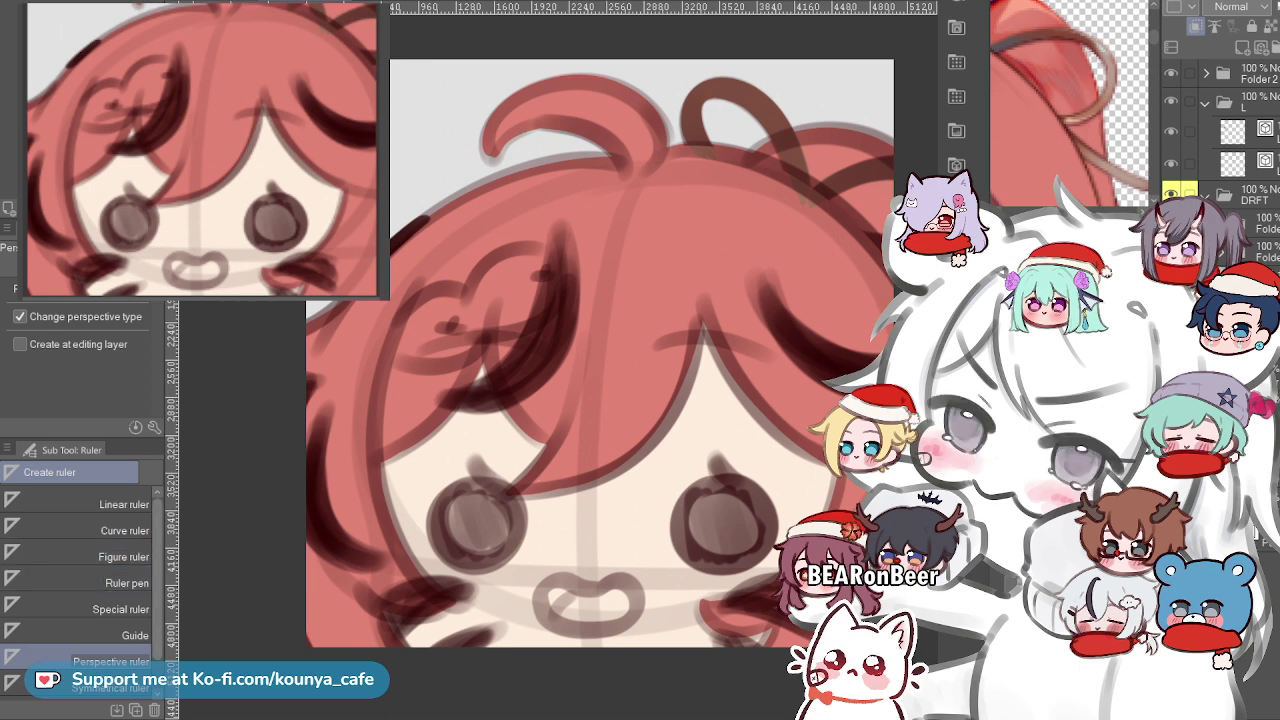
scroll(80, 580, down, 1)
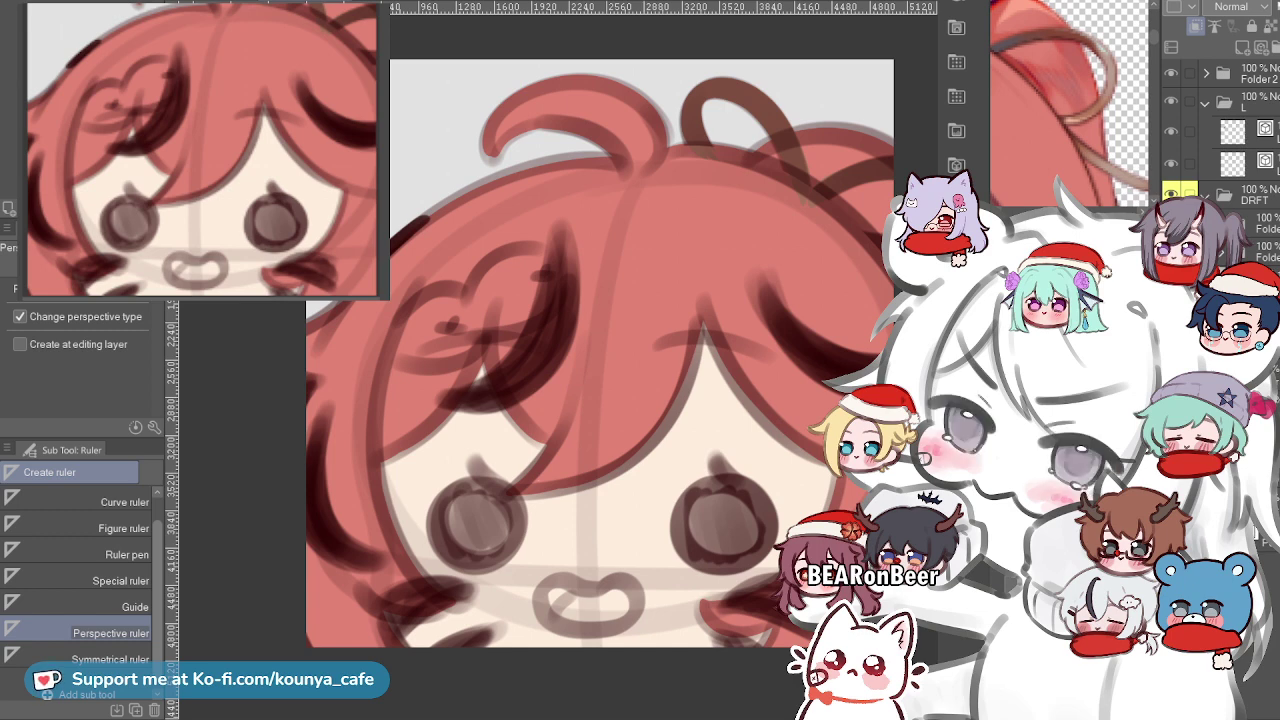
scroll(76, 580, up, 1)
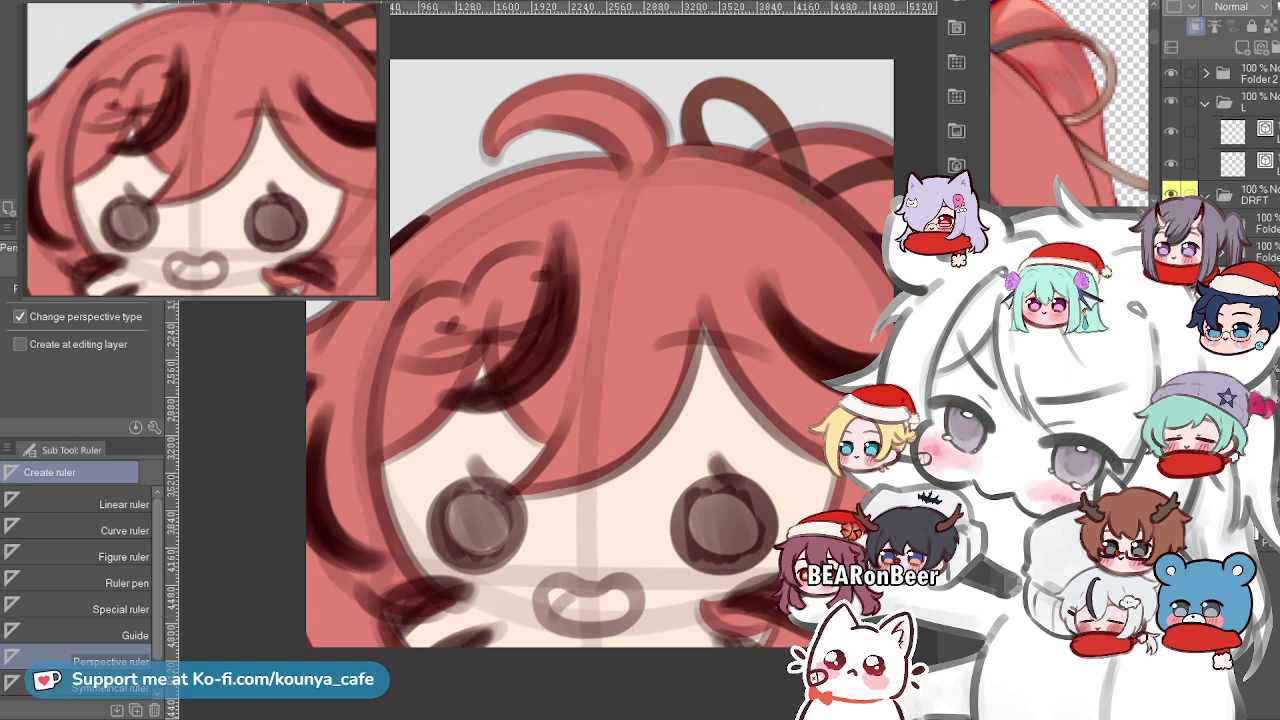
click(90, 503)
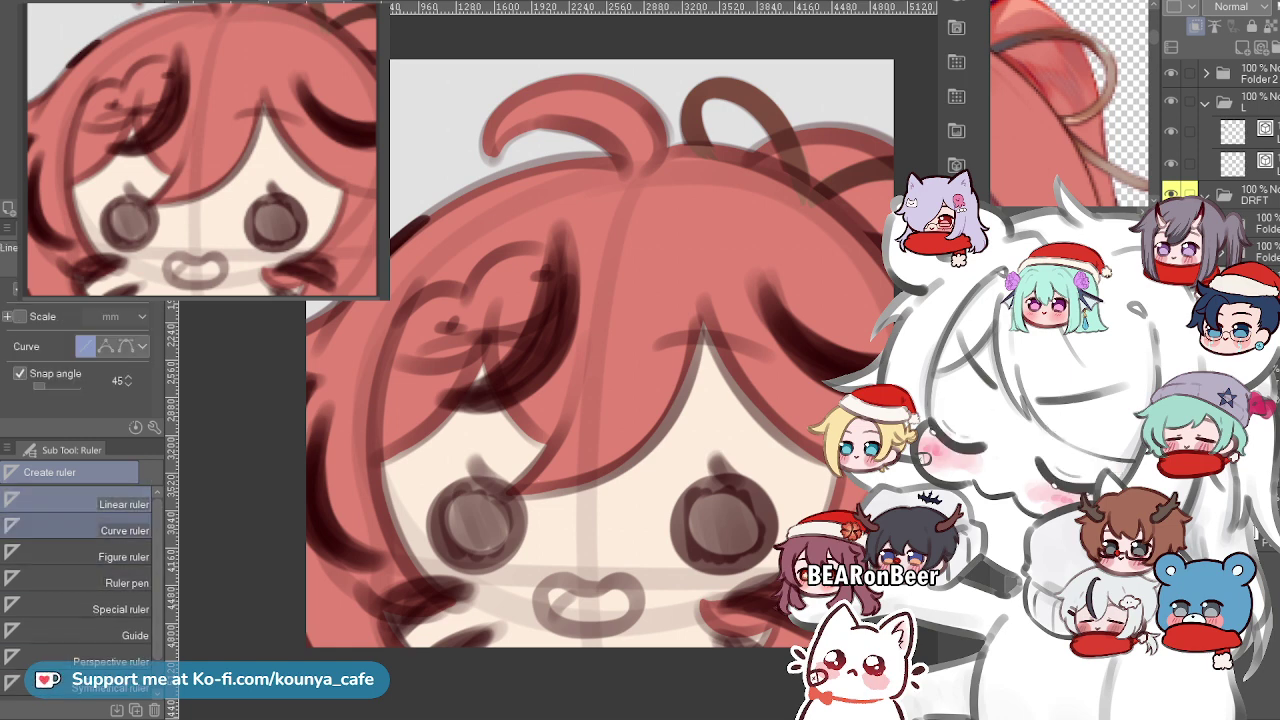
scroll(80, 570, down, 2)
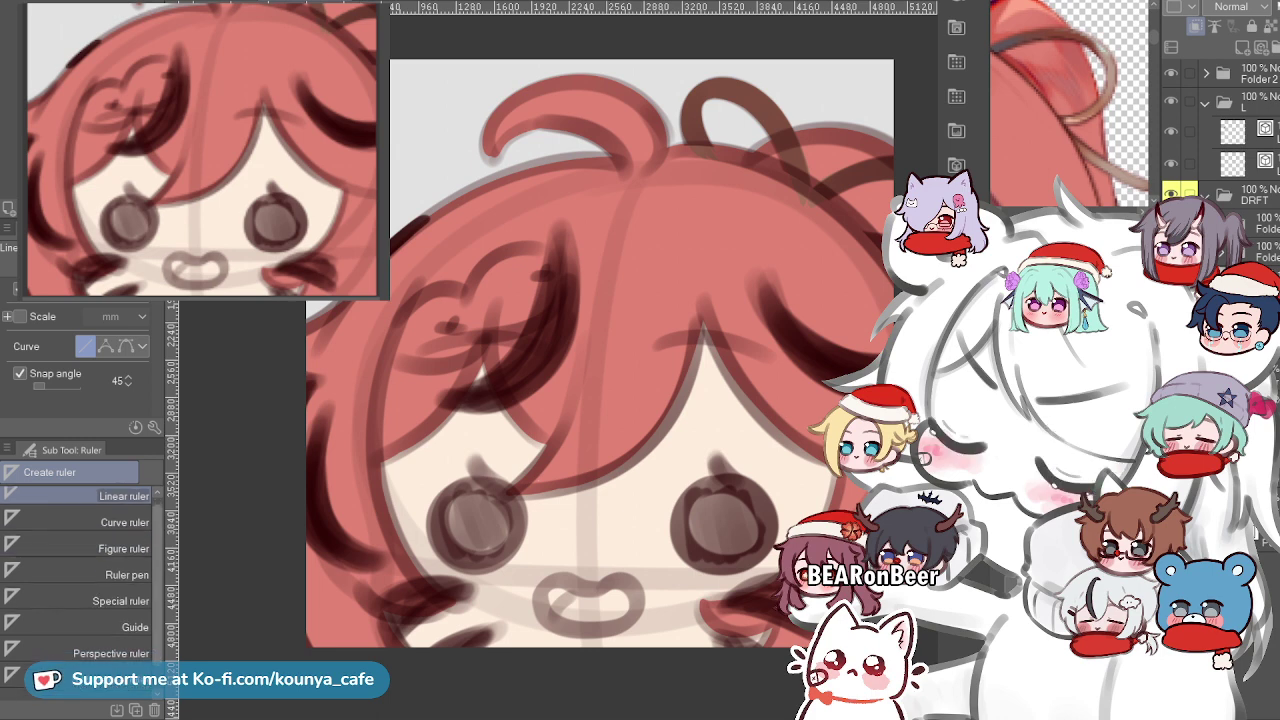
scroll(80, 570, up, 2)
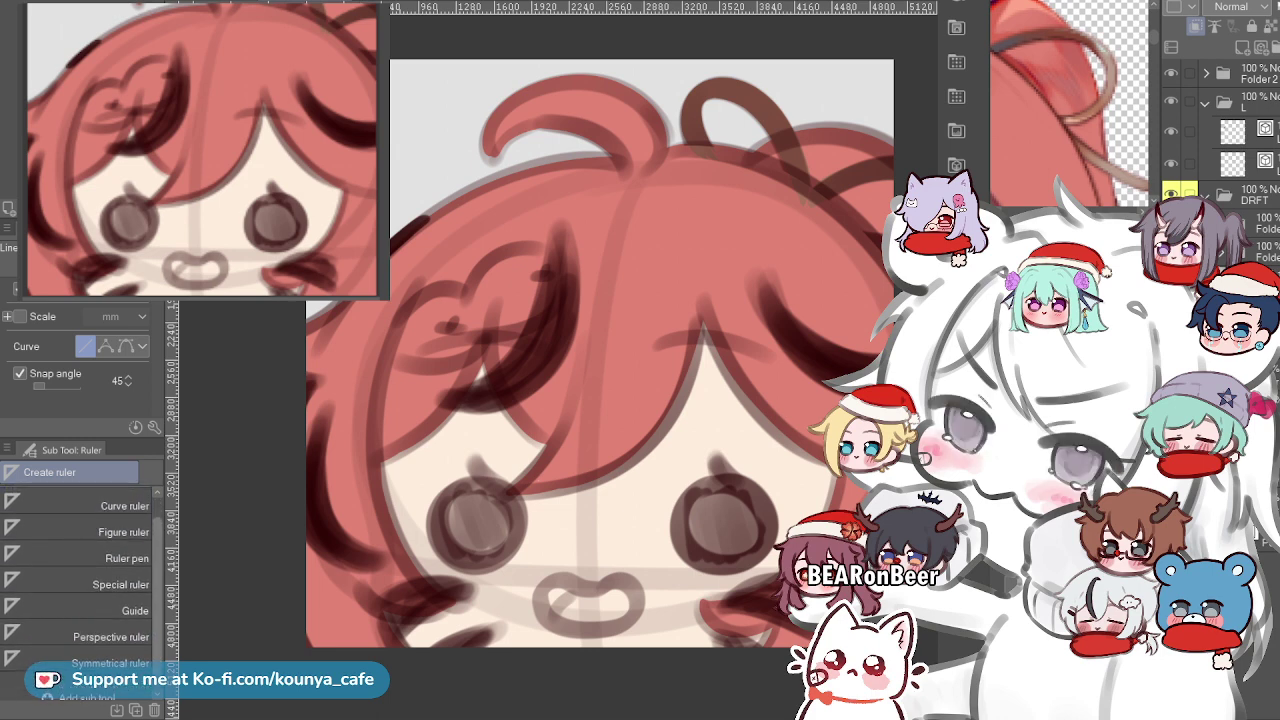
Place a vertical symmetrical ruler with line symmetry through the middle of the mouth and nudge it slightly left.
click(90, 680)
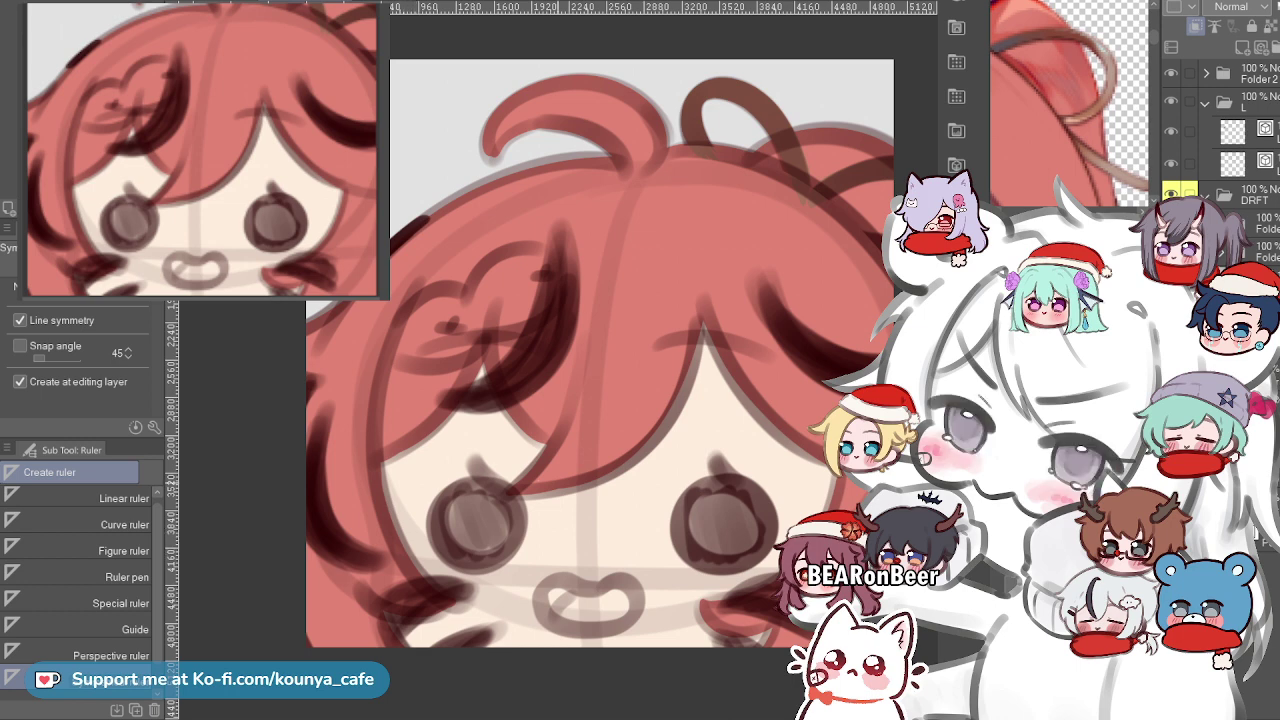
scroll(573, 533, up, 1)
scroll(600, 642, up, 2)
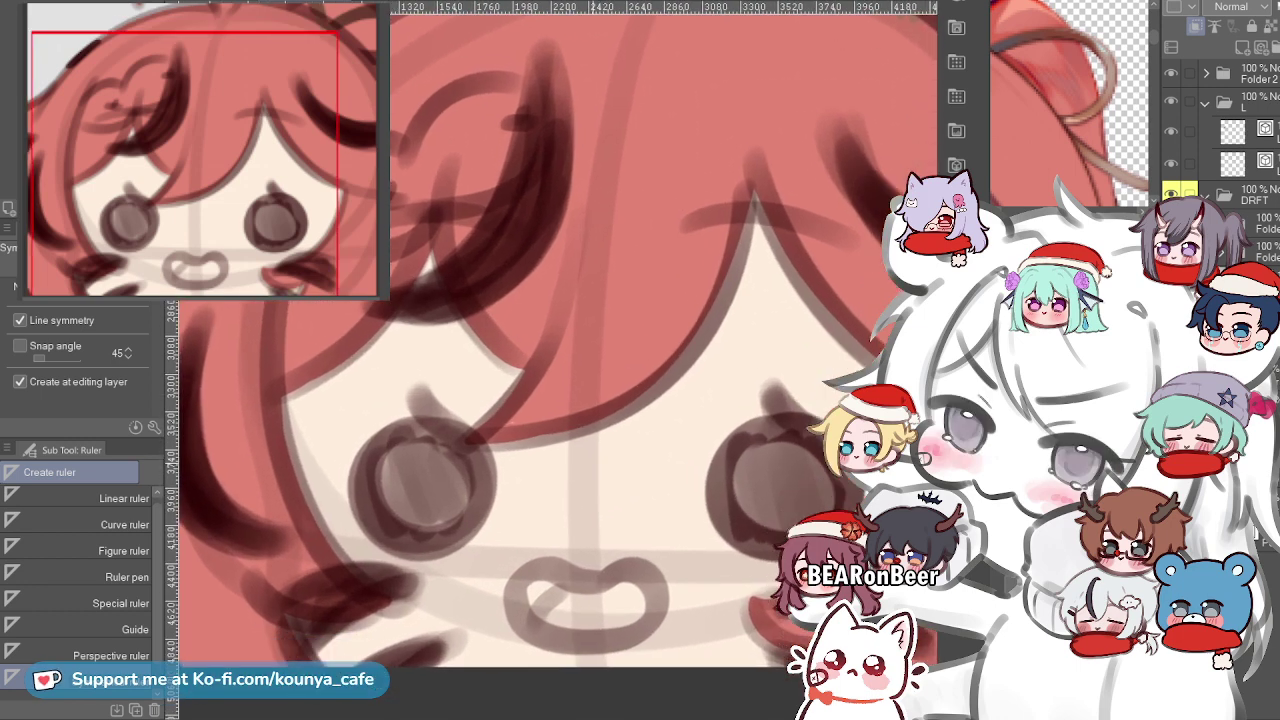
drag(585, 575, 585, 471)
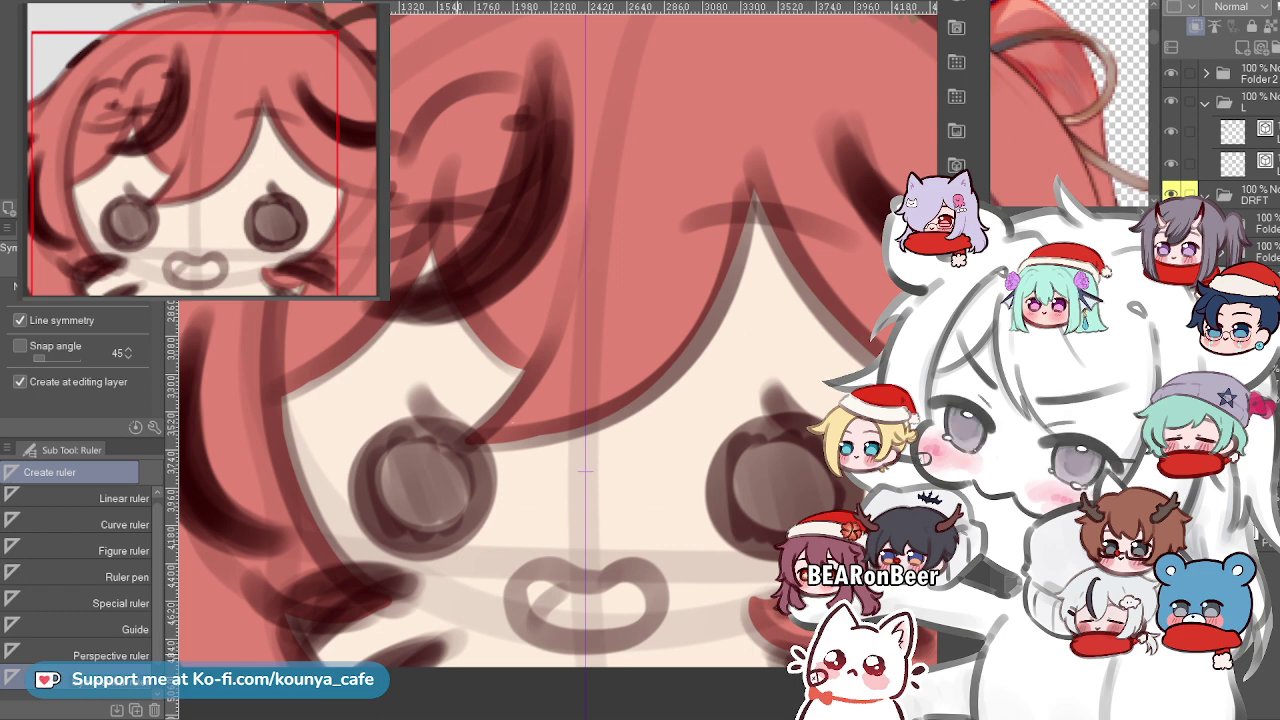
key(p)
scroll(614, 640, up, 5)
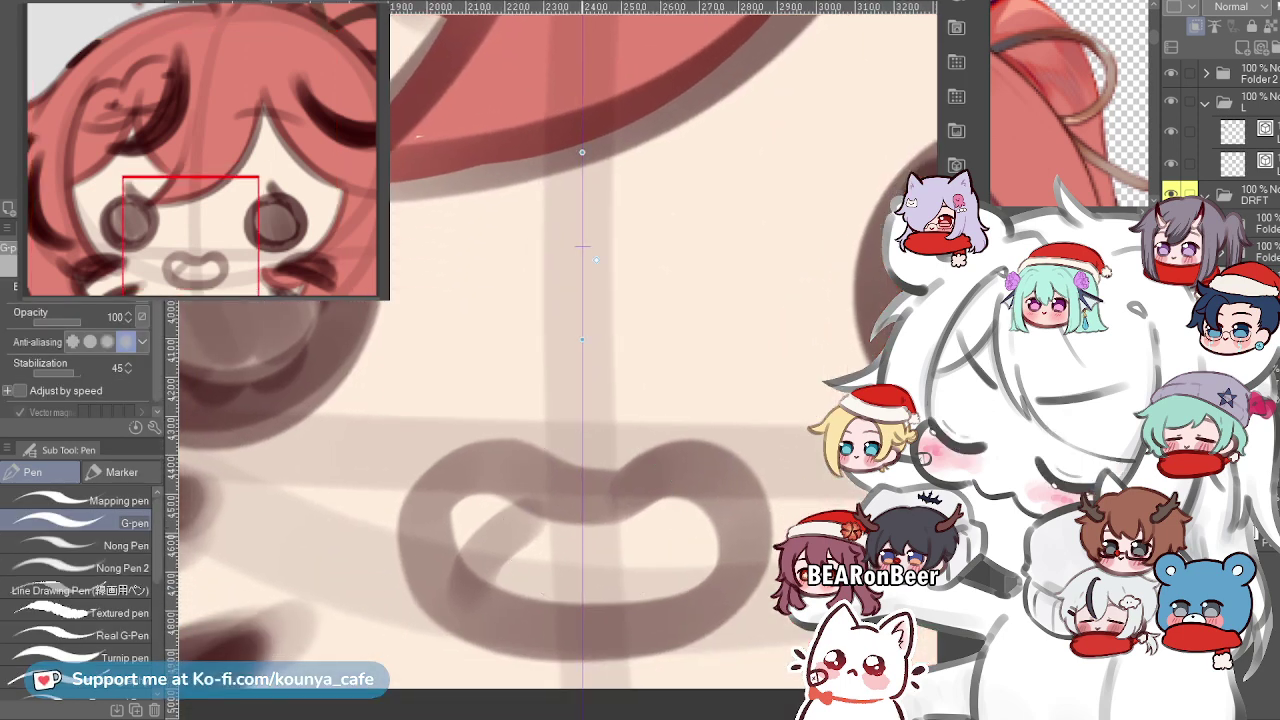
drag(583, 246, 578, 247)
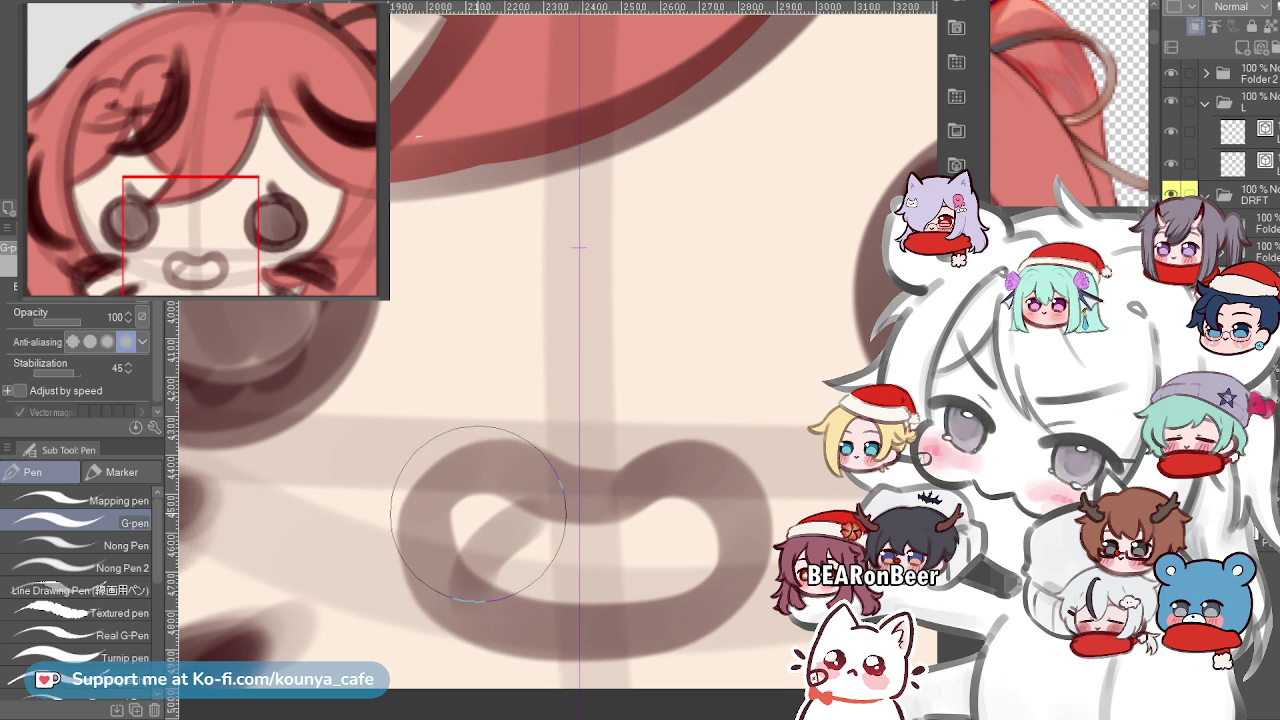
Try pink strokes mirrored by the symmetrical ruler over the mouth, using larger G-pen sizes.
drag(478, 524, 586, 557)
key(ctrl+z)
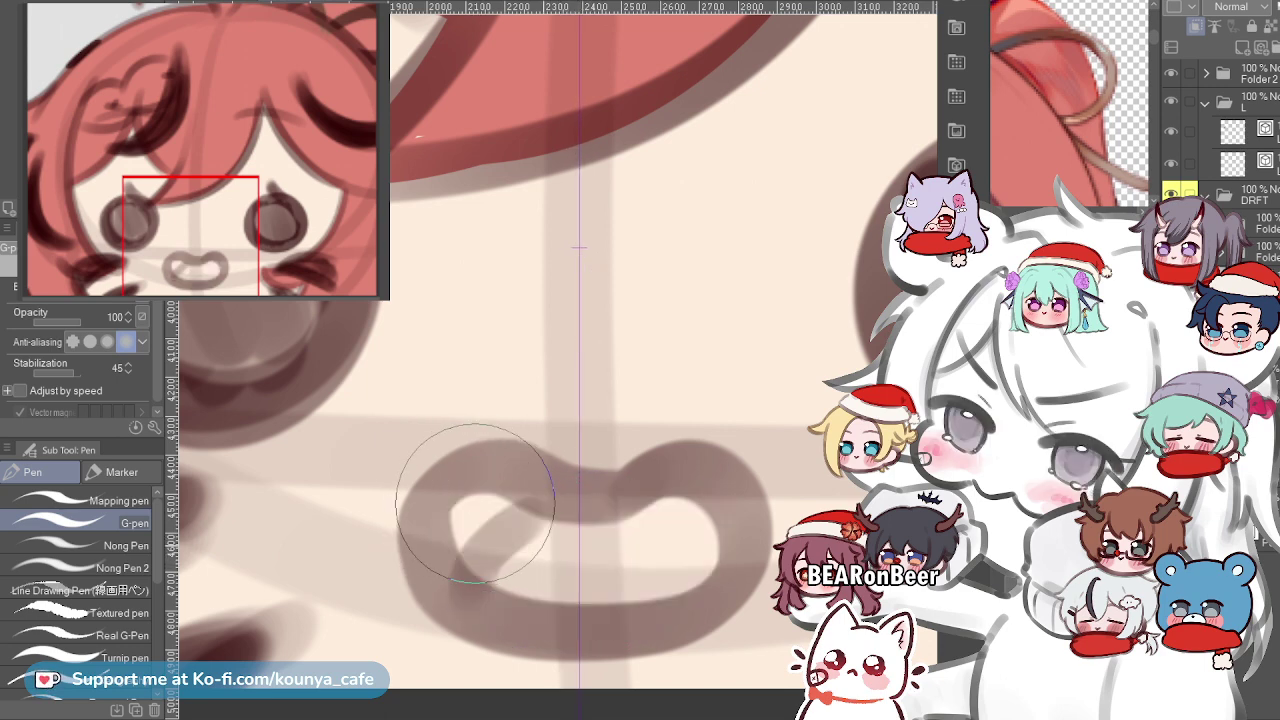
key(])
mouse_move(482, 528)
mouse_down()
mouse_move(517, 552)
mouse_move(592, 556)
mouse_up()
key(ctrl+z)
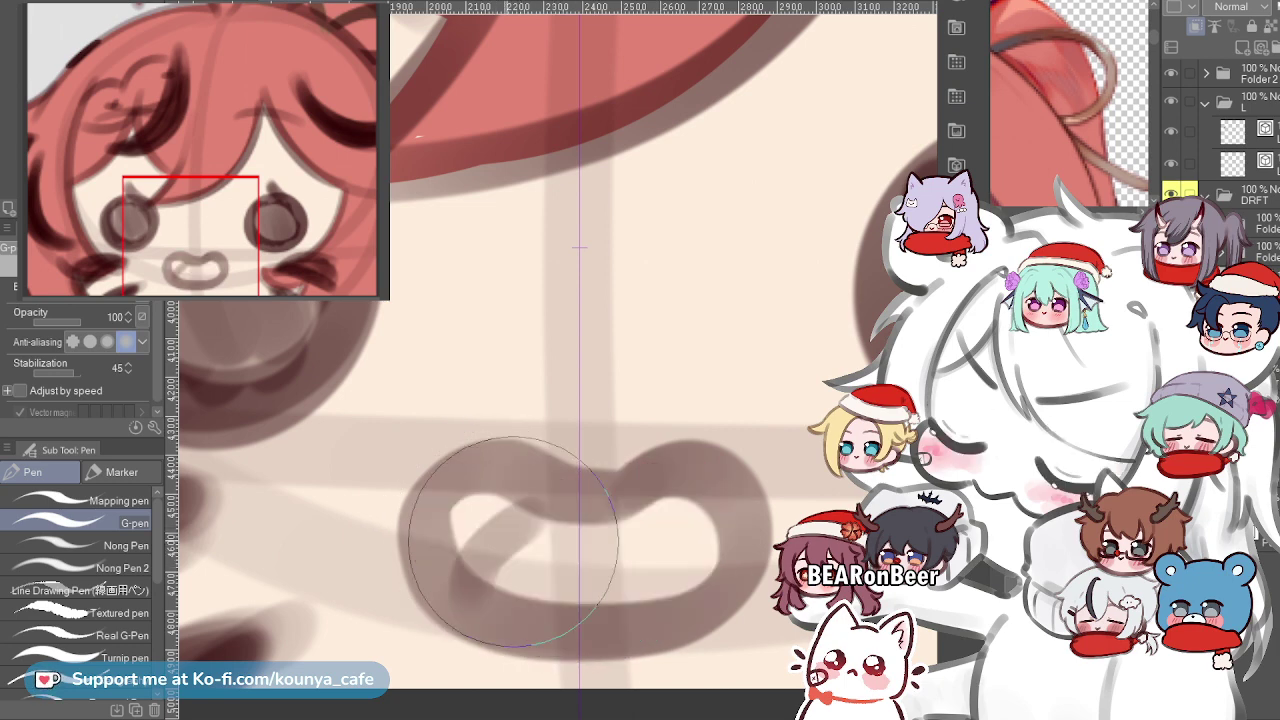
drag(493, 536, 562, 560)
key(ctrl+z)
key(ctrl+z)
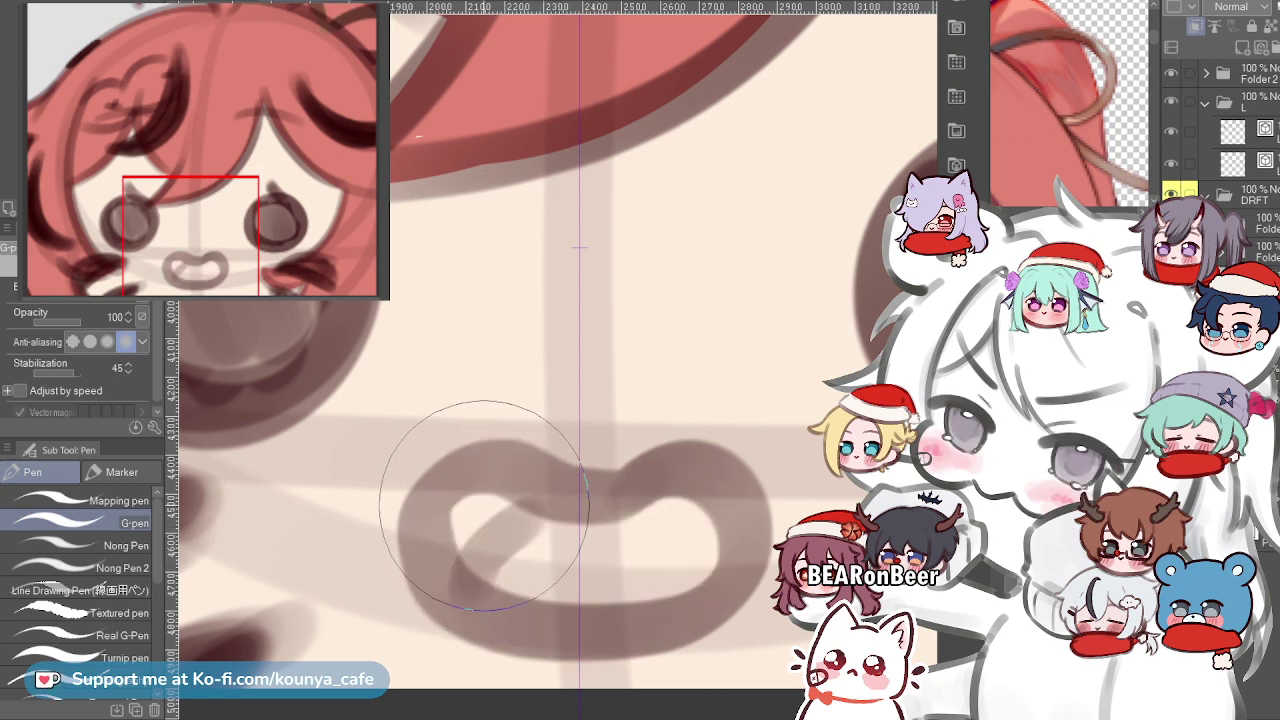
key(ctrl+y)
key(ctrl+y)
key(ctrl+y)
key(ctrl+z)
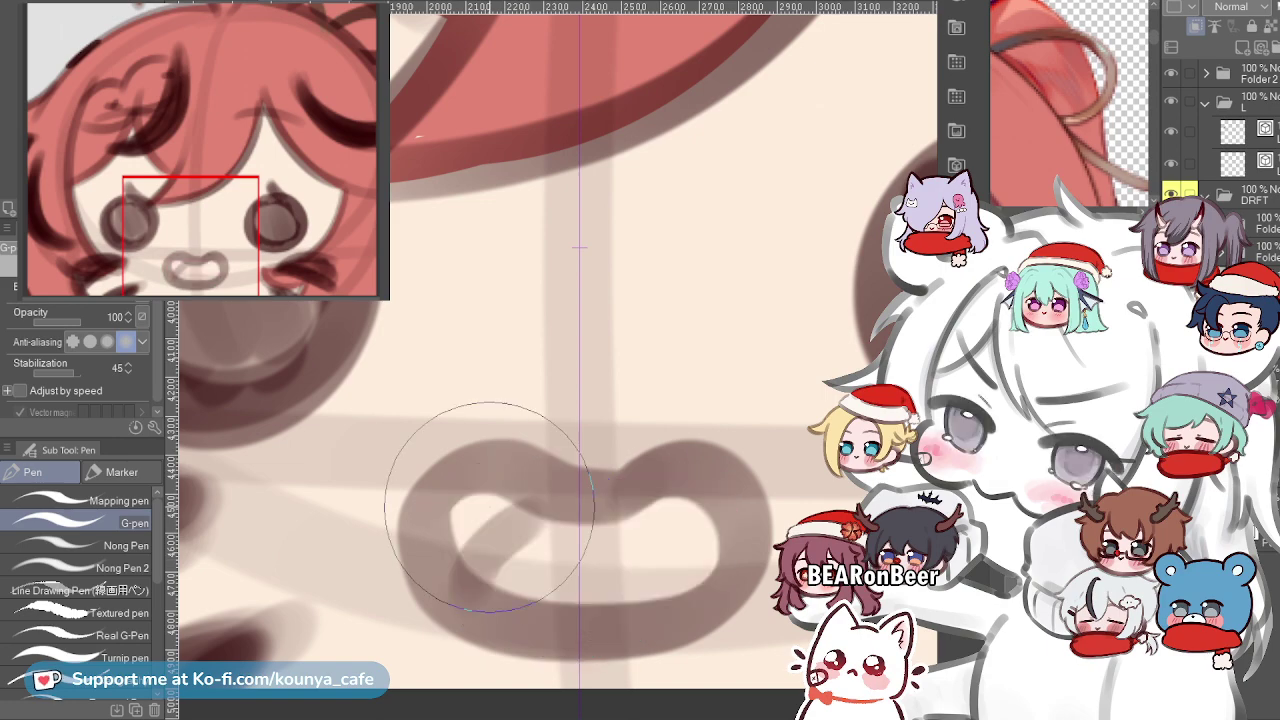
Fill the mouth with one broad mirrored pink stroke following the sketched outline.
mouse_move(489, 520)
mouse_down()
mouse_move(535, 555)
mouse_move(594, 563)
mouse_up()
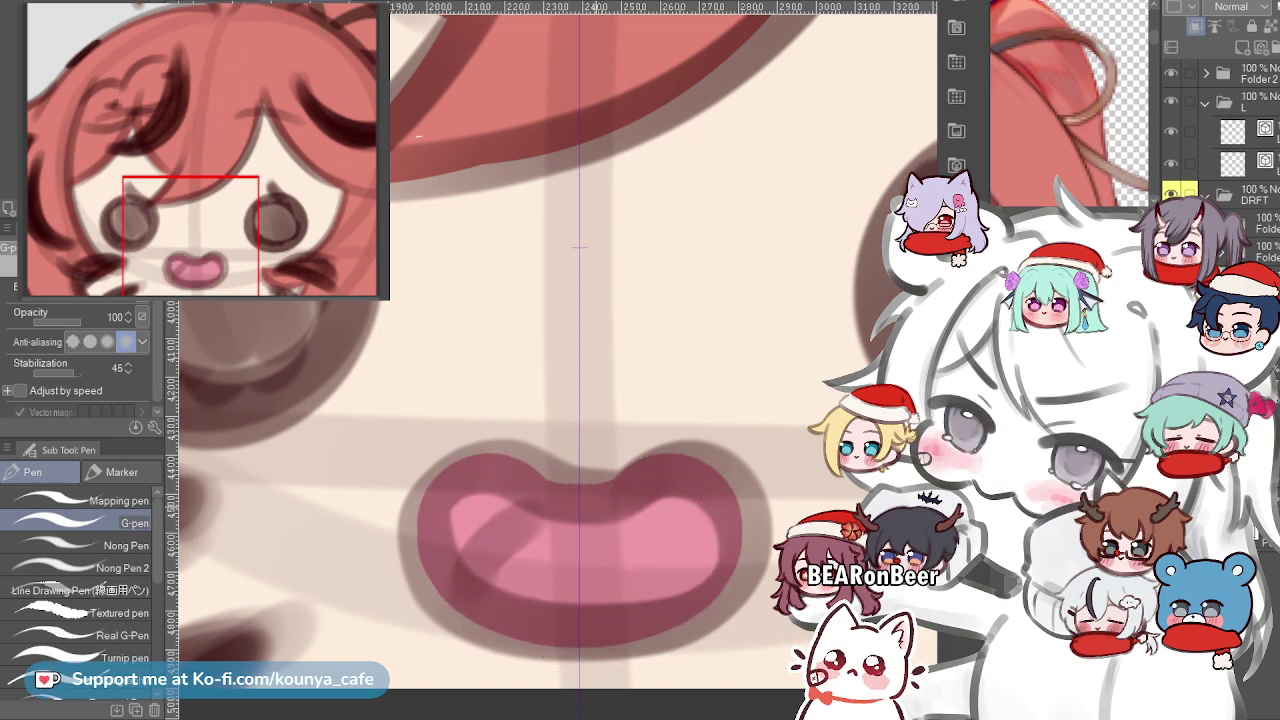
scroll(580, 247, down, 4)
scroll(583, 293, up, 4)
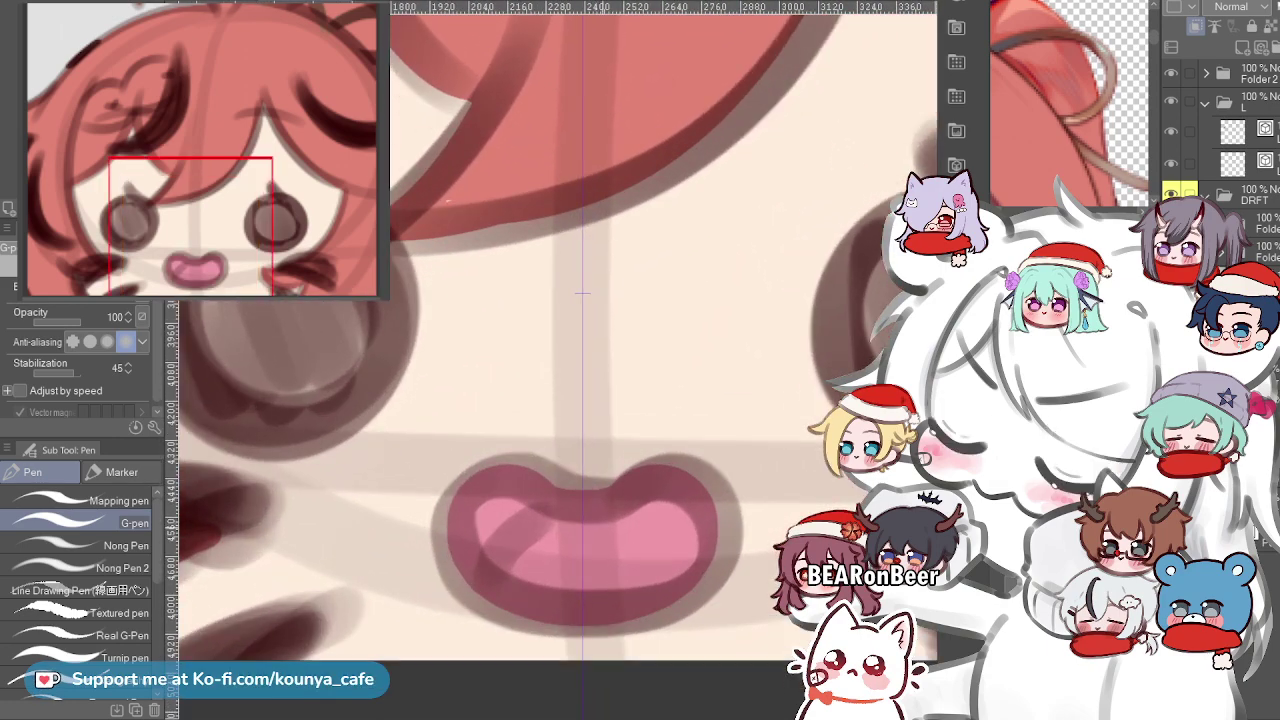
Enlarge the pink mouth shape with Scale/Rotate to a width ratio of 107 so it fits the sketched outline.
key(ctrl+t)
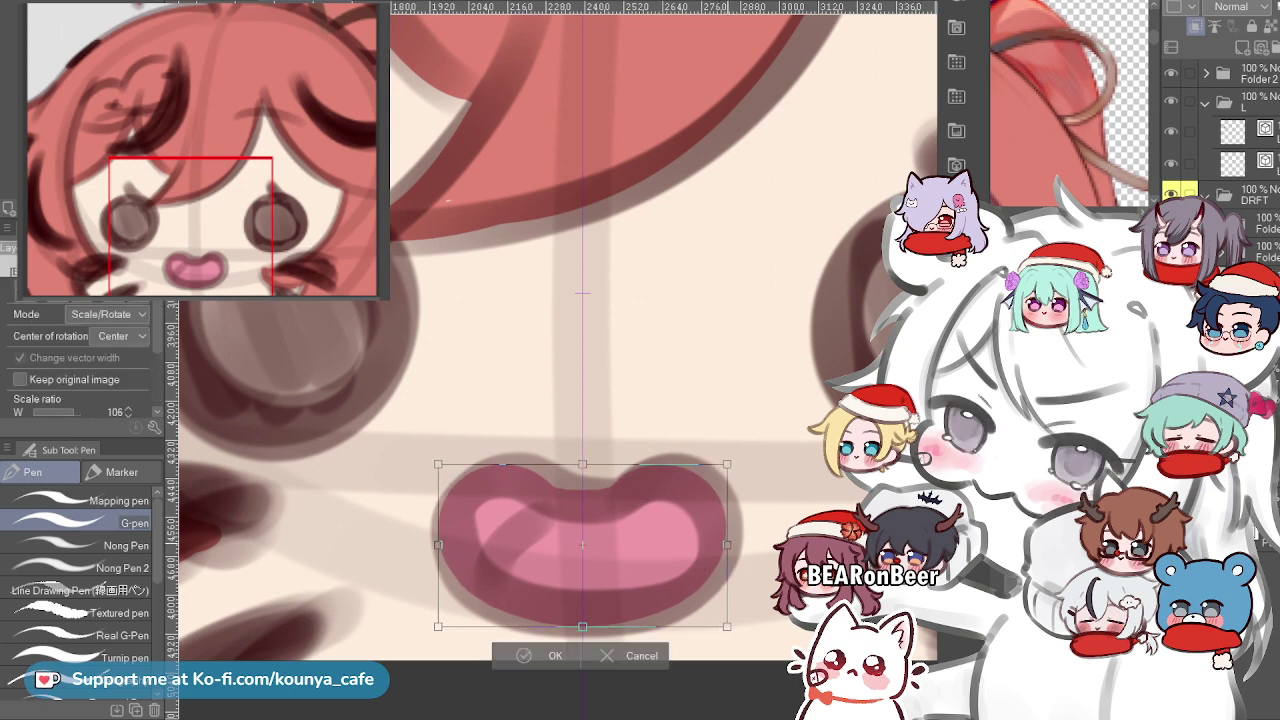
drag(728, 545, 690, 517)
key(Return)
scroll(686, 517, down, 4)
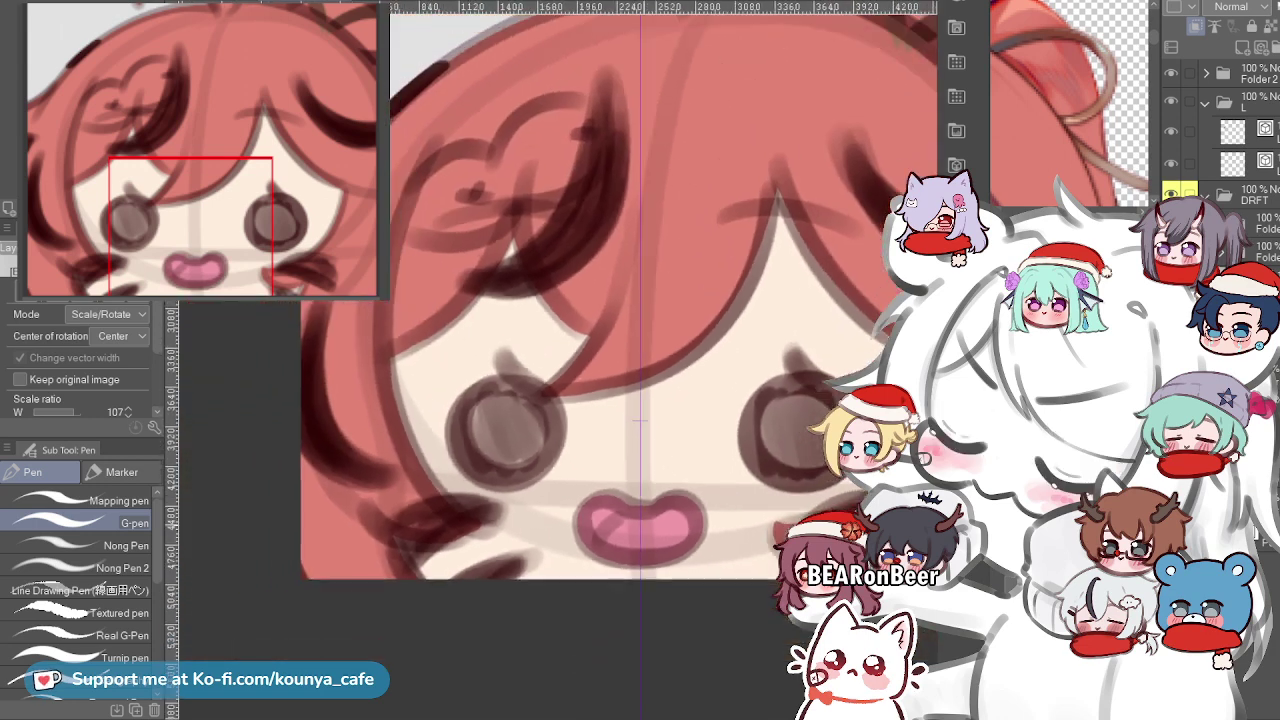
scroll(674, 521, down, 1)
key(Return)
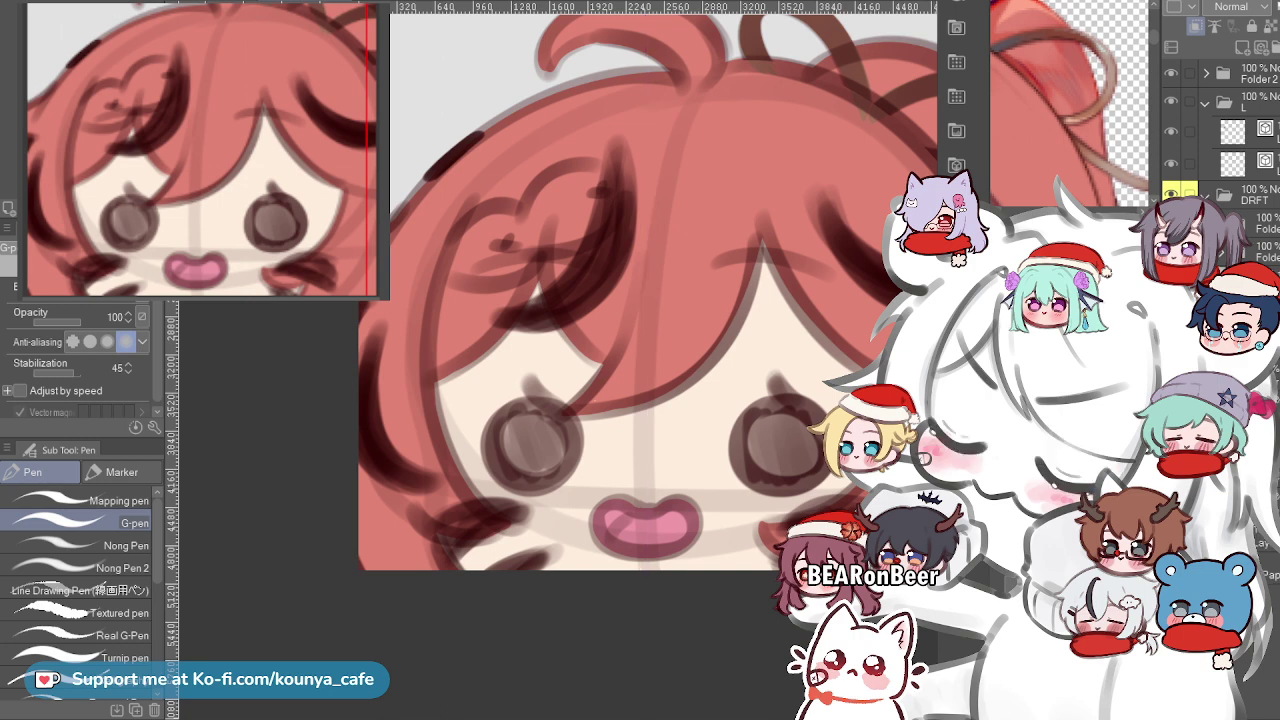
Set up a clipped Multiply layer over the pink mouth for shading and make it the active layer.
key(Delete)
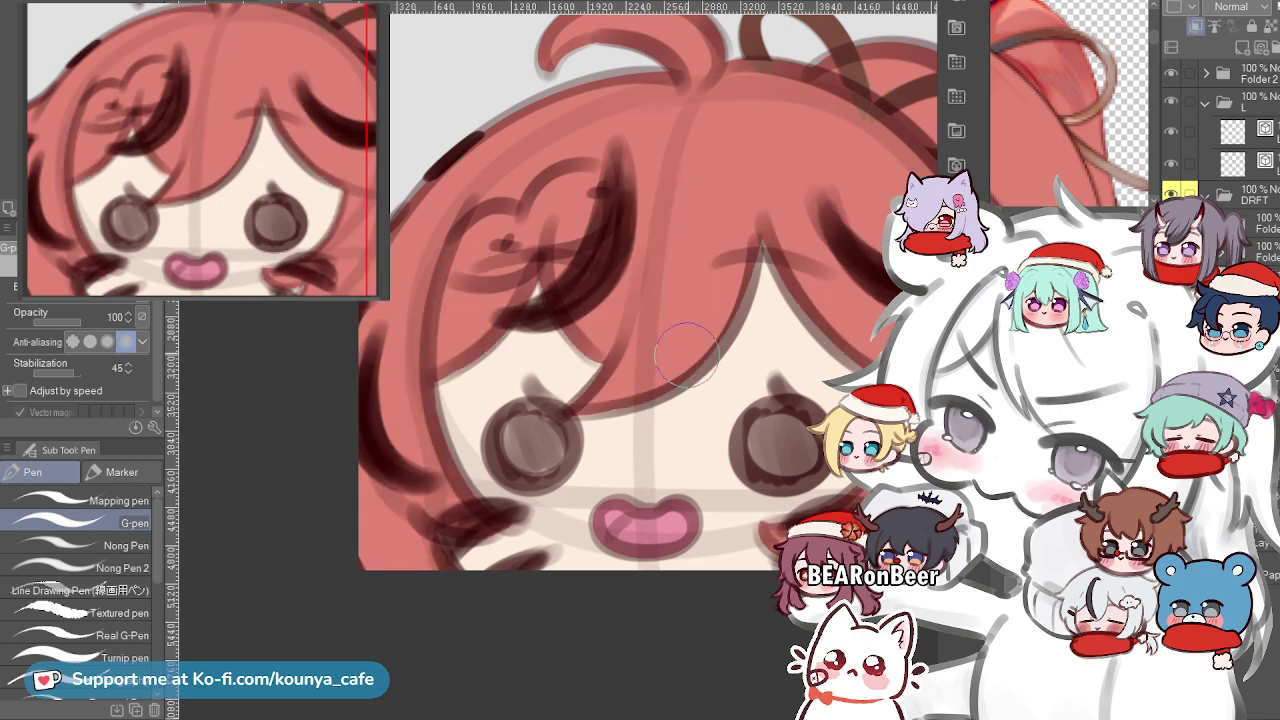
key(ctrl+plus)
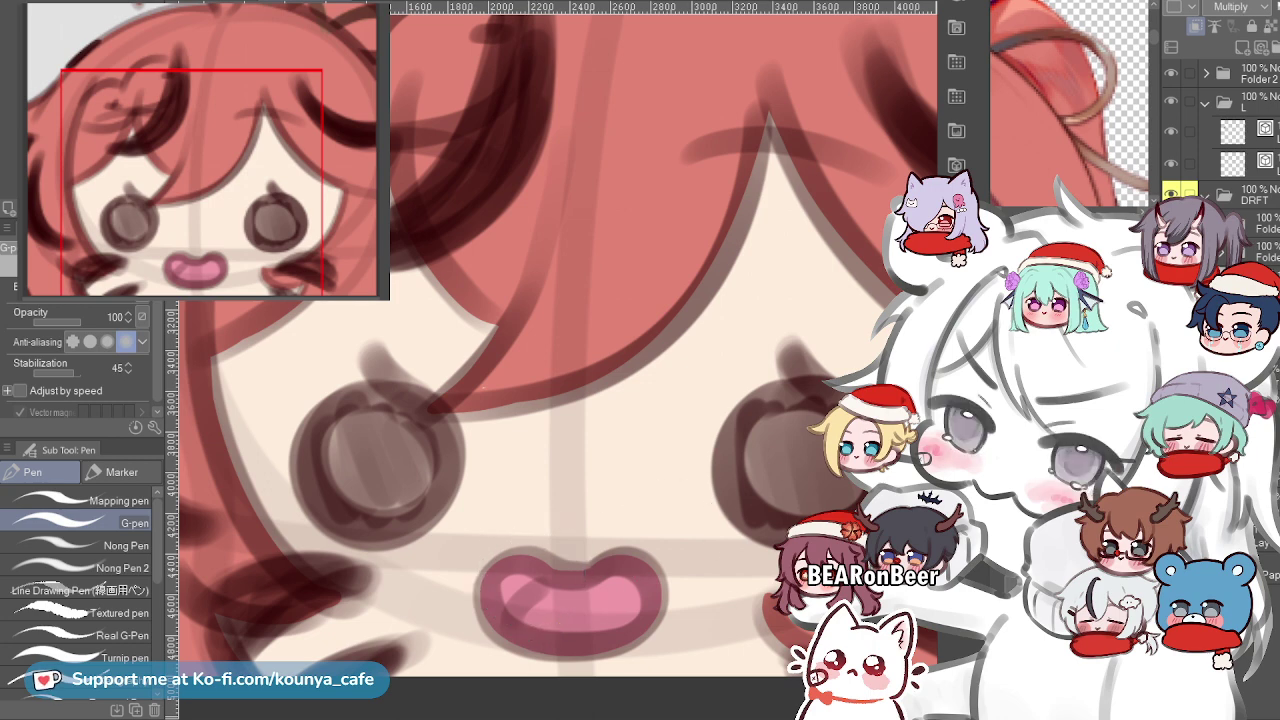
click(1240, 310)
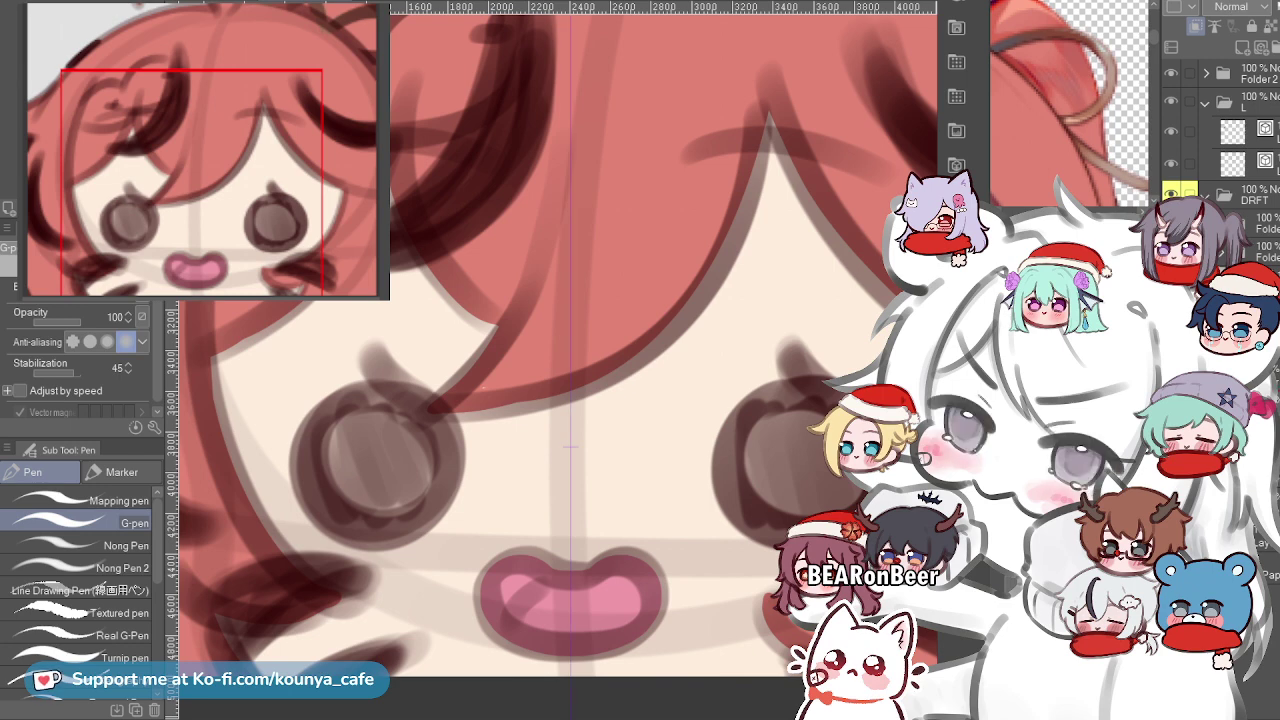
click(1250, 380)
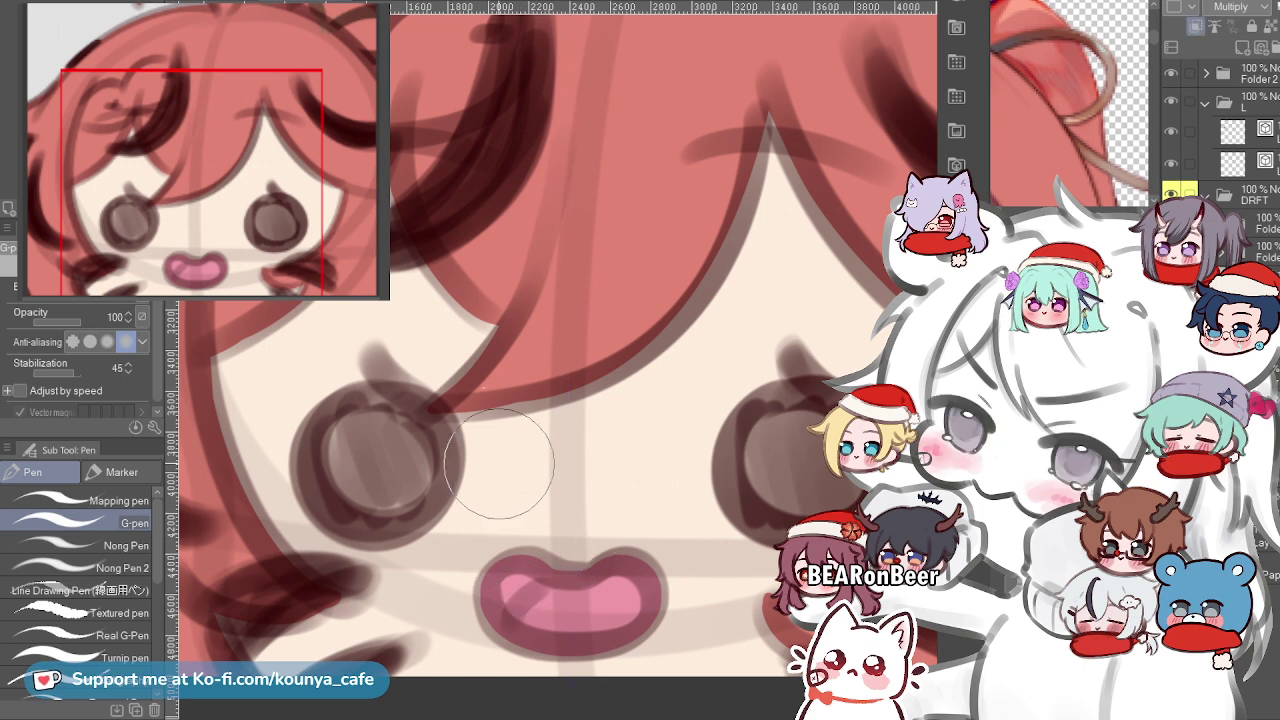
Try several dark red curved strokes from the dip in the upper lip down to the mouth's lower left edge.
scroll(562, 545, up, 3)
drag(570, 540, 499, 460)
drag(496, 550, 556, 447)
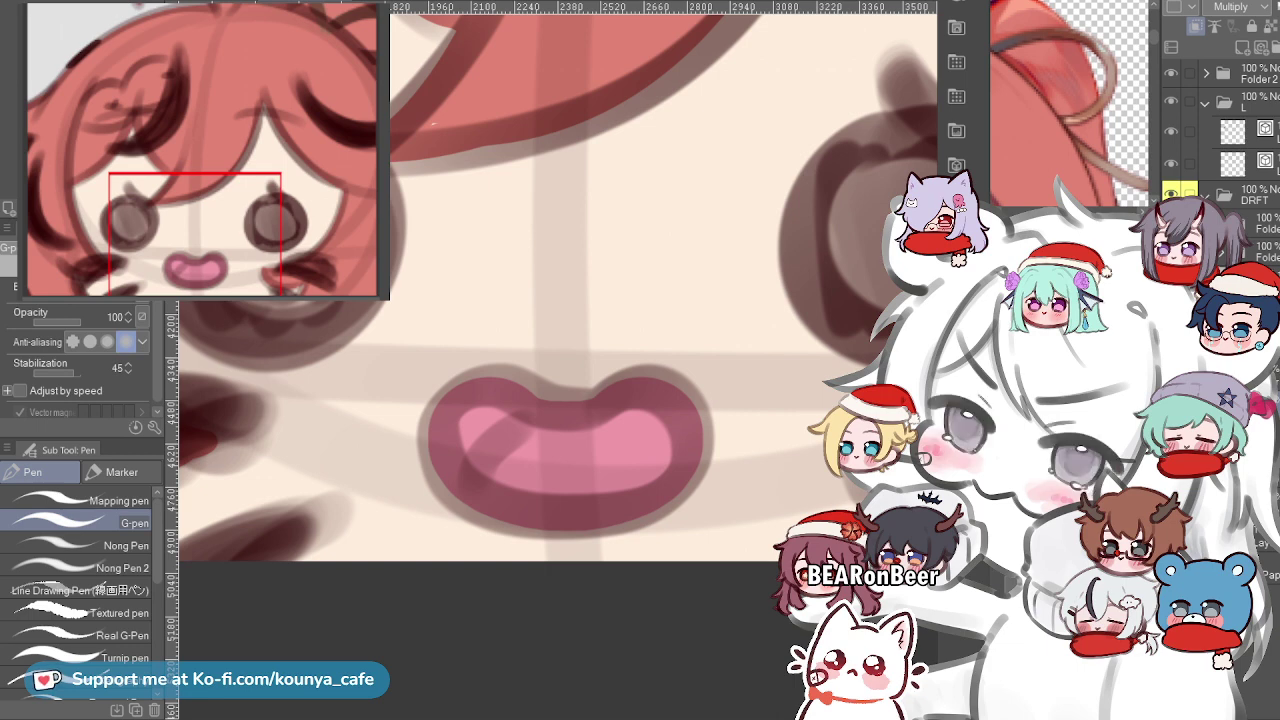
drag(529, 414, 413, 548)
key(ctrl+z)
drag(443, 382, 491, 402)
key(ctrl+z)
scroll(543, 447, up, 3)
mouse_move(633, 364)
mouse_down()
mouse_move(493, 420)
mouse_move(408, 581)
mouse_move(618, 358)
mouse_move(373, 569)
mouse_up()
key(ctrl+z)
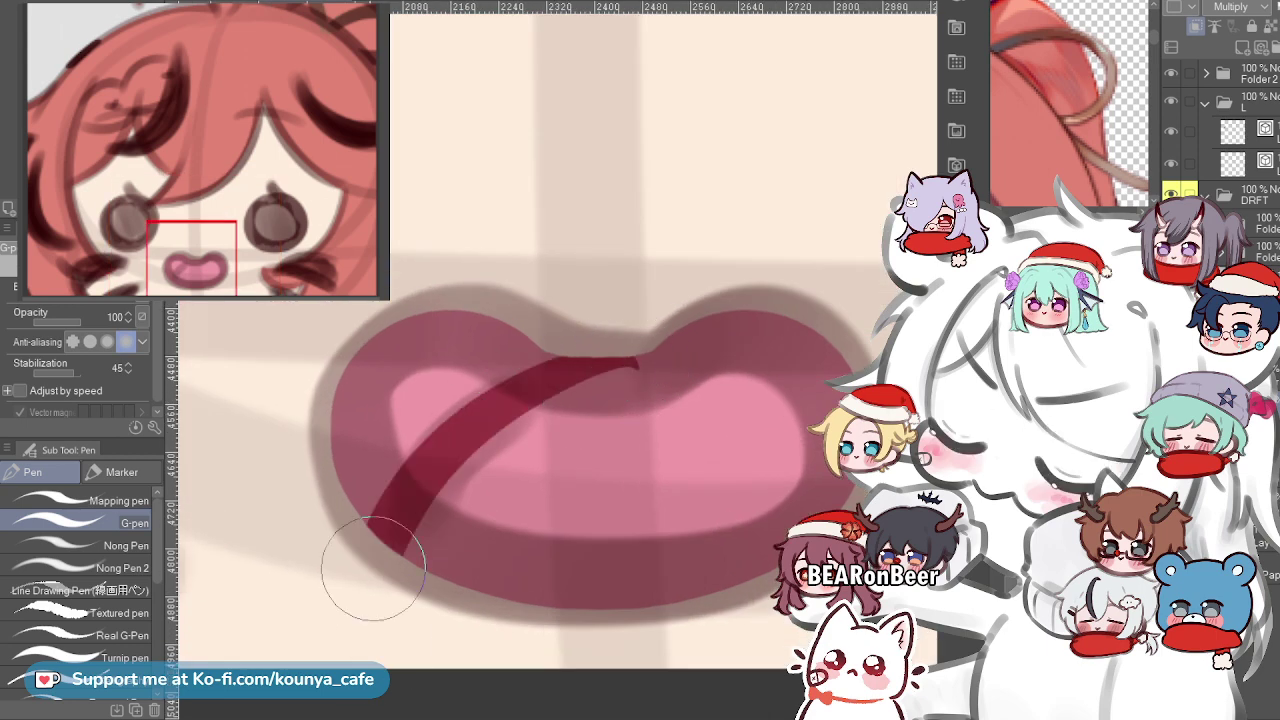
key(ctrl+z)
drag(640, 343, 353, 637)
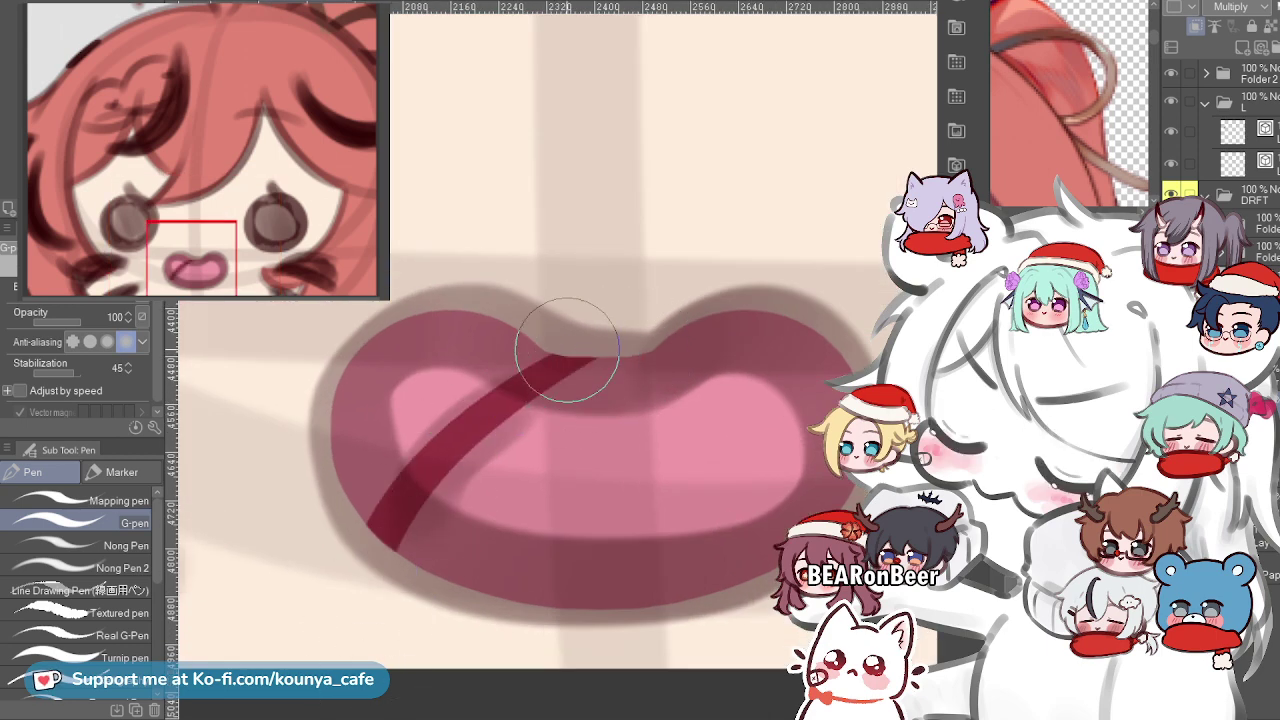
key(ctrl+z)
drag(588, 354, 406, 560)
key(ctrl+z)
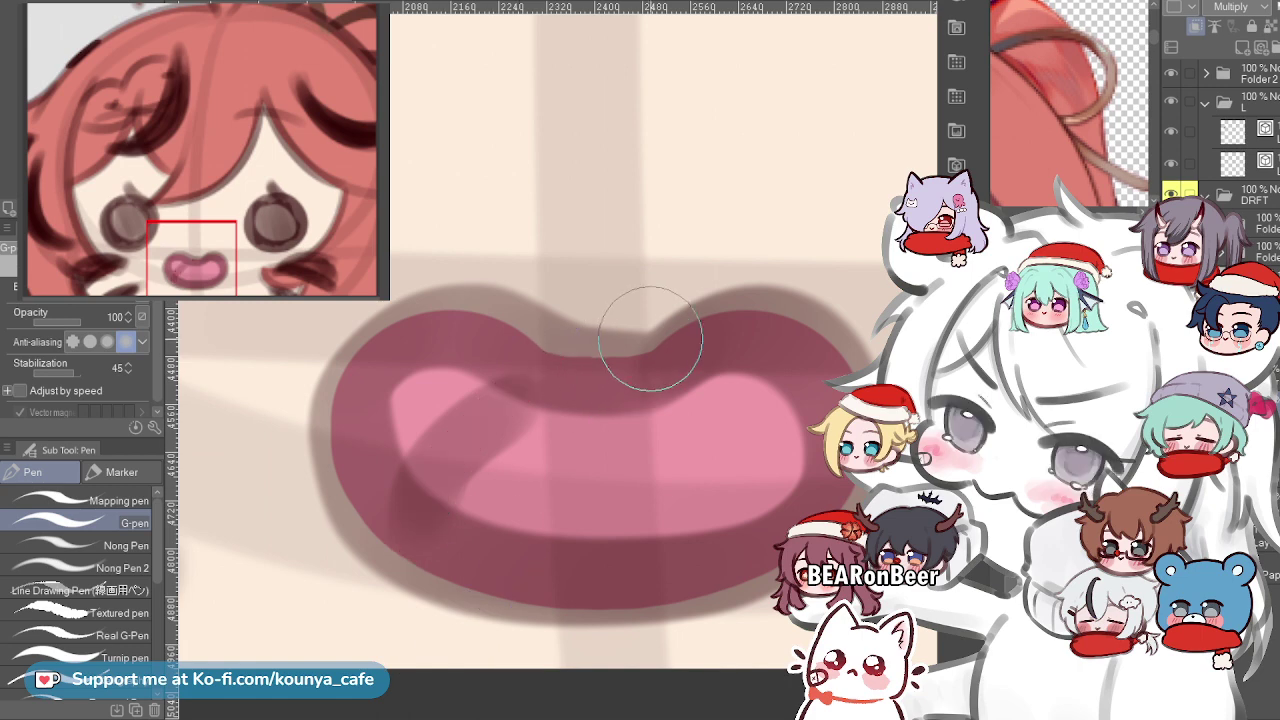
mouse_move(651, 328)
mouse_down()
mouse_move(454, 417)
mouse_move(388, 545)
mouse_up()
key(ctrl+z)
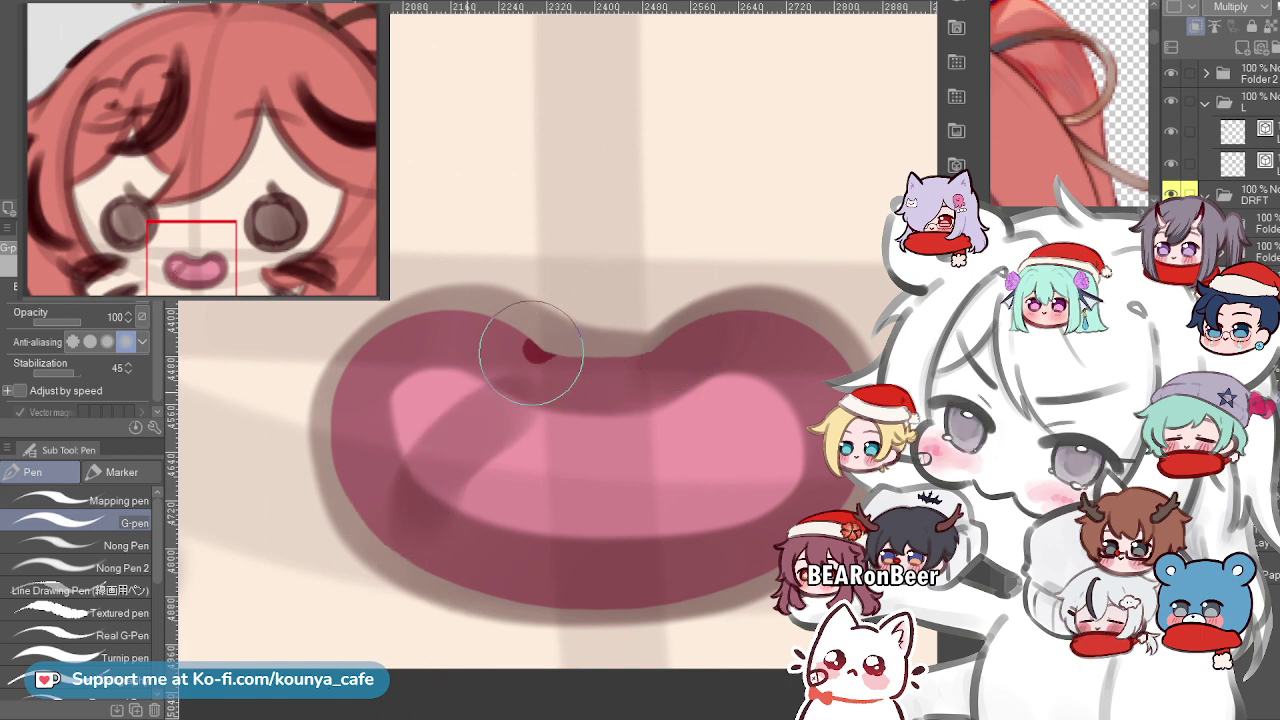
drag(530, 352, 457, 509)
key(ctrl+z)
drag(564, 333, 414, 549)
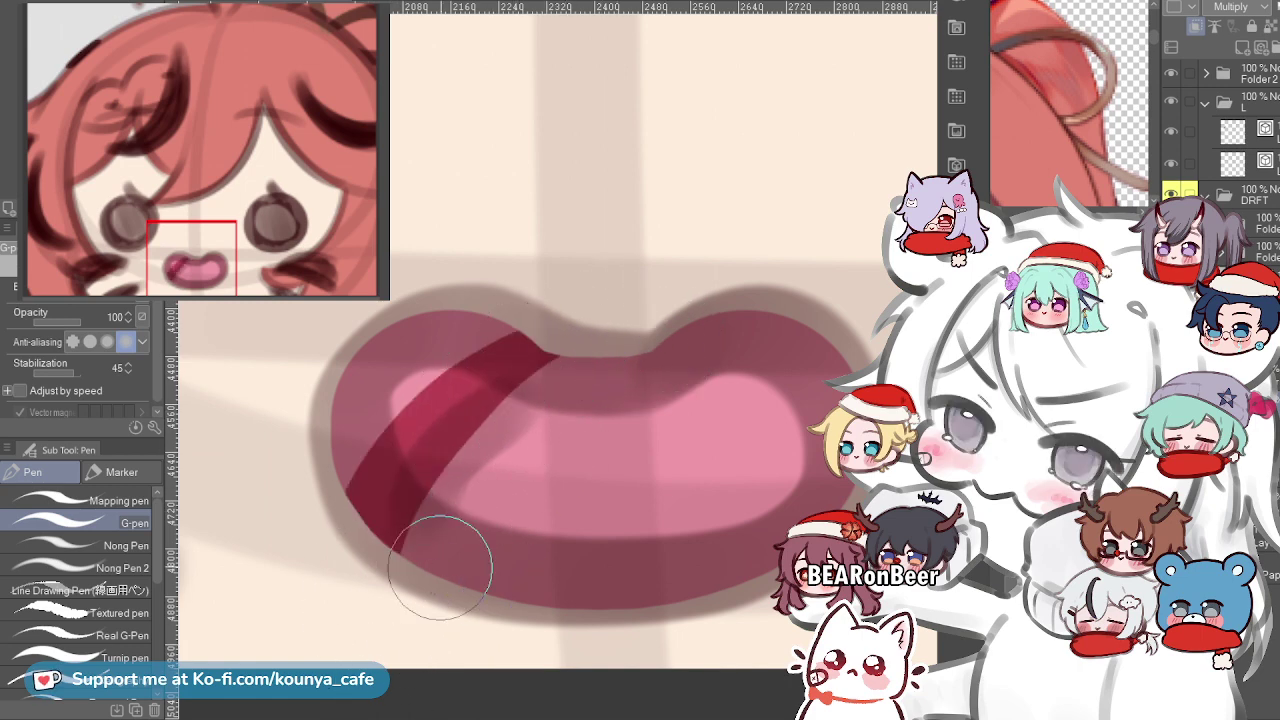
key(ctrl+z)
drag(566, 343, 410, 553)
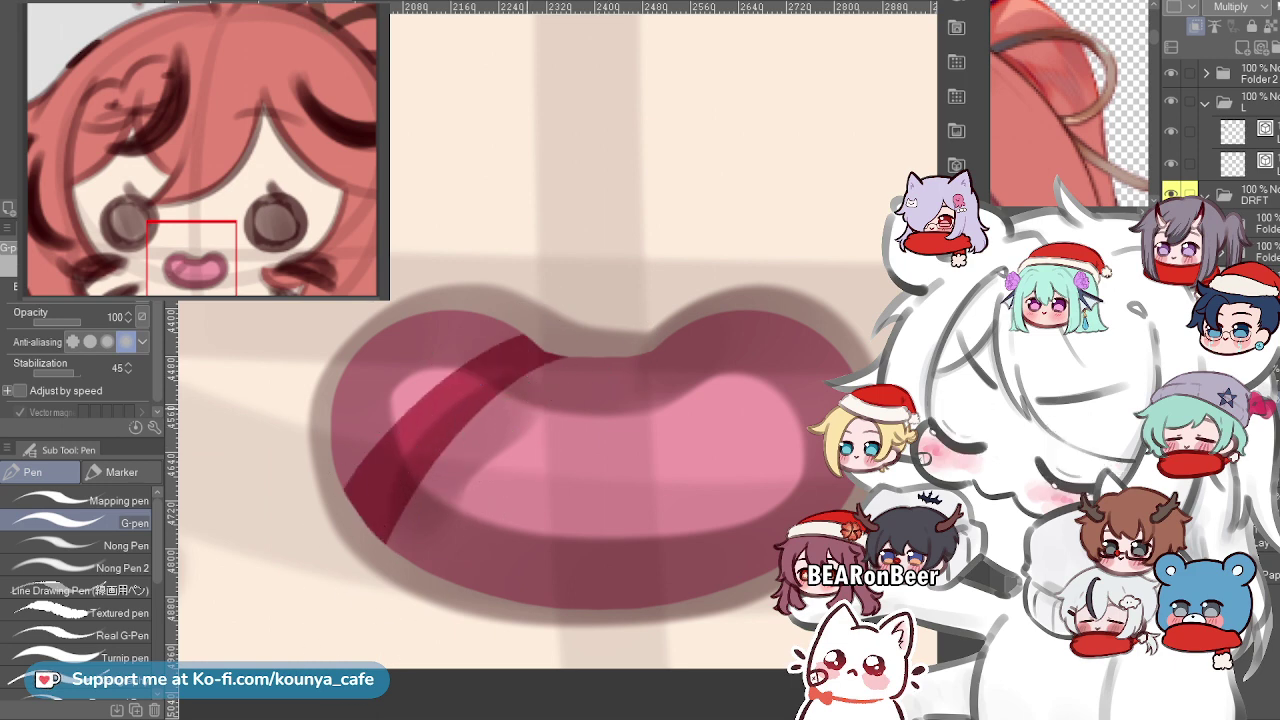
key(ctrl+z)
drag(535, 338, 395, 432)
key(ctrl+z)
Paint a dark red curve from the upper lip's dip to the lower left edge and fill the mouth's left corner beyond it.
mouse_move(620, 349)
mouse_down()
mouse_move(416, 478)
mouse_move(423, 534)
mouse_up()
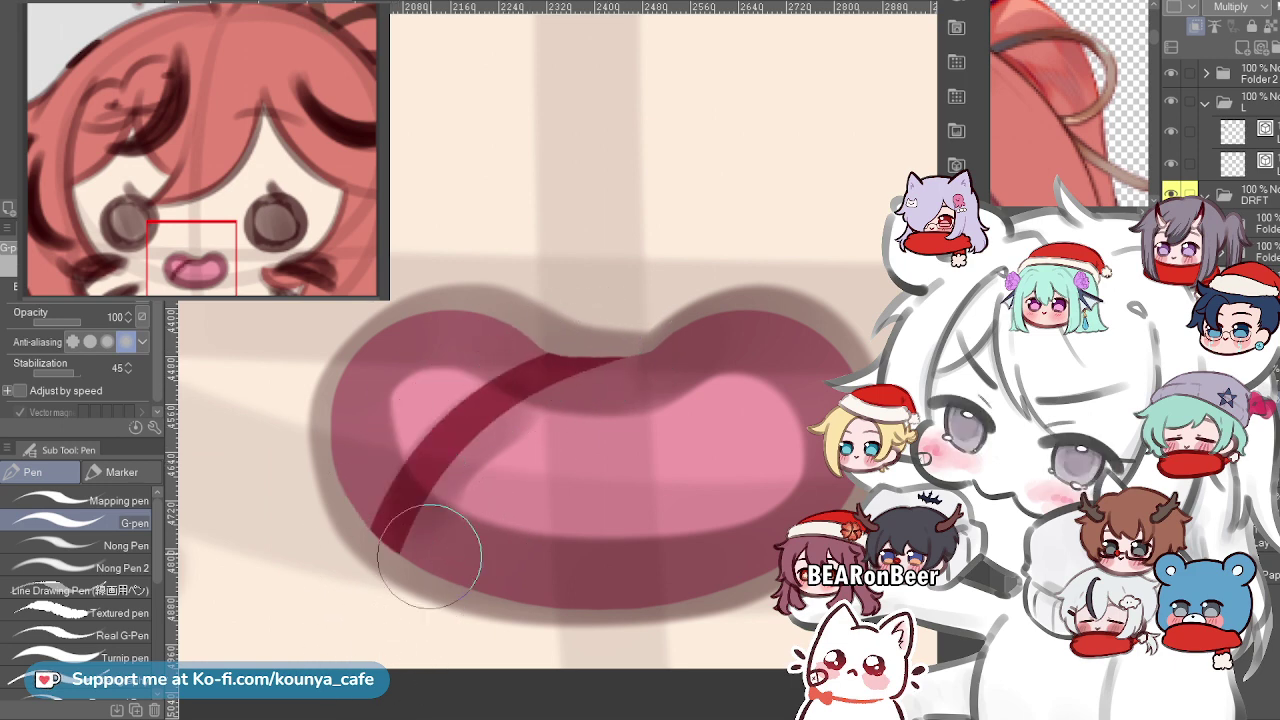
drag(515, 320, 384, 447)
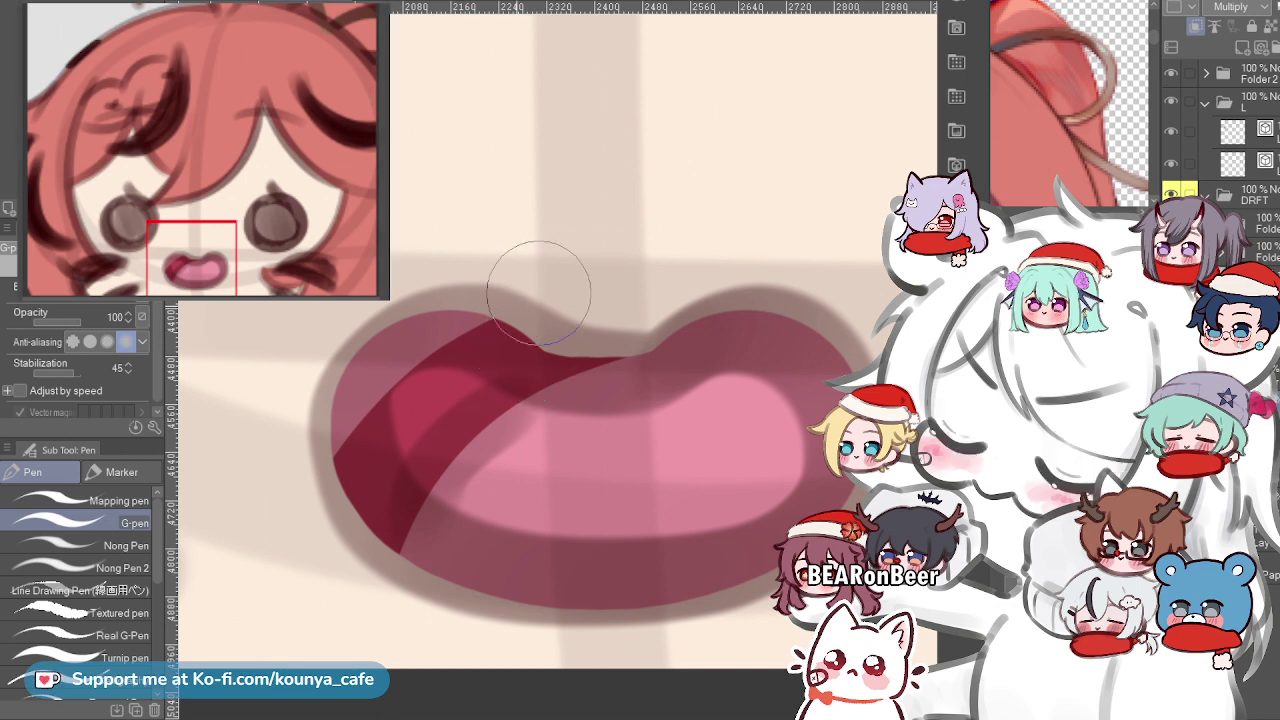
drag(520, 300, 399, 390)
key(bracketright)
key(bracketright)
key(bracketright)
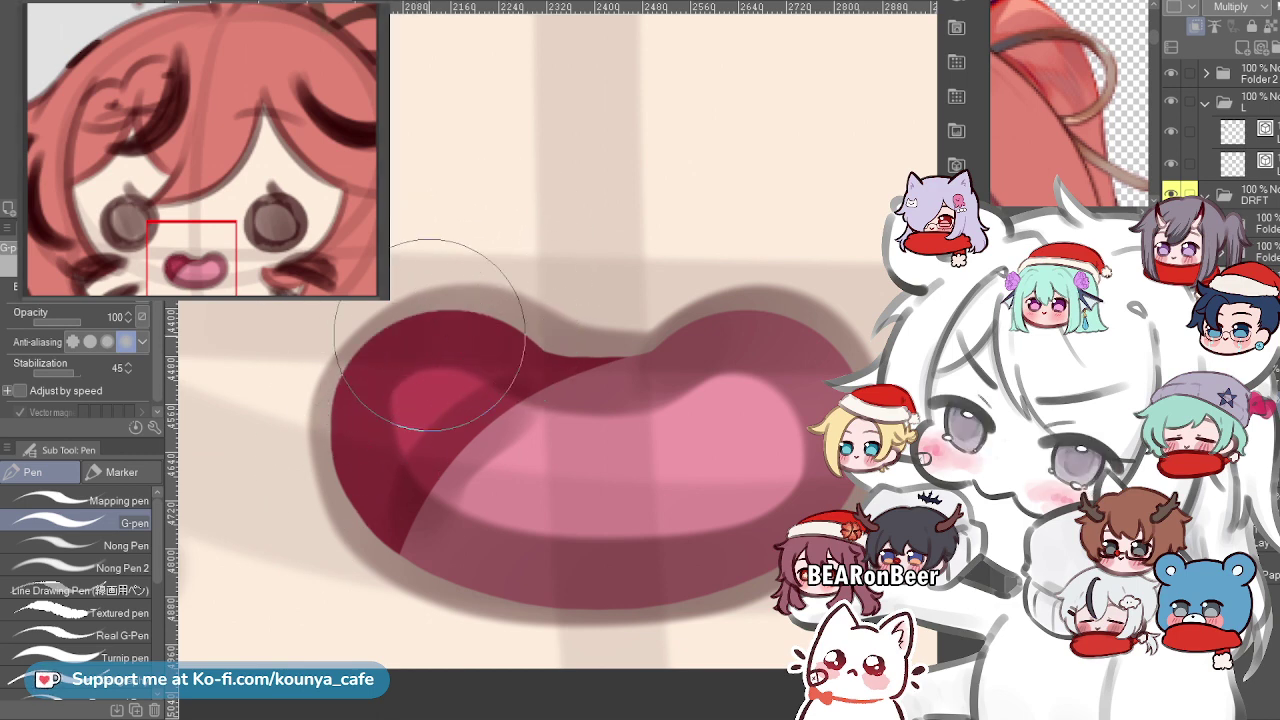
Examine the shaded mouth up close and against the whole face.
scroll(430, 333, down, 5)
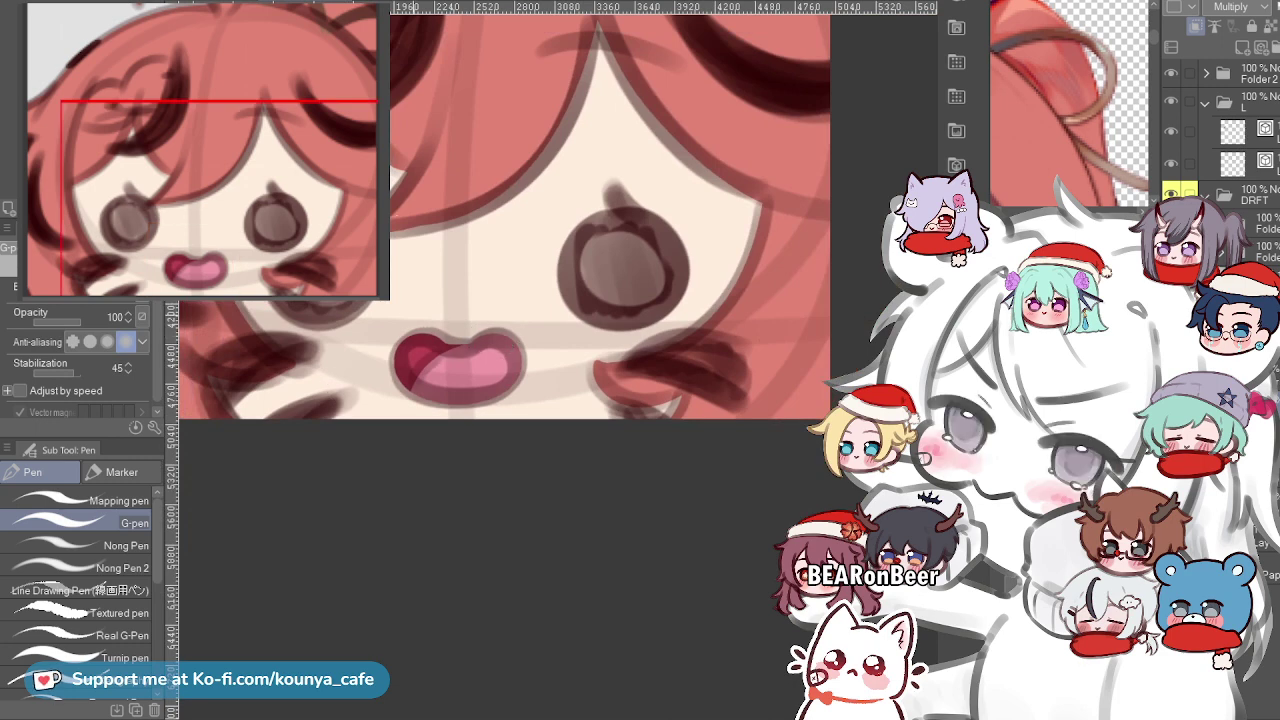
drag(404, 305, 462, 372)
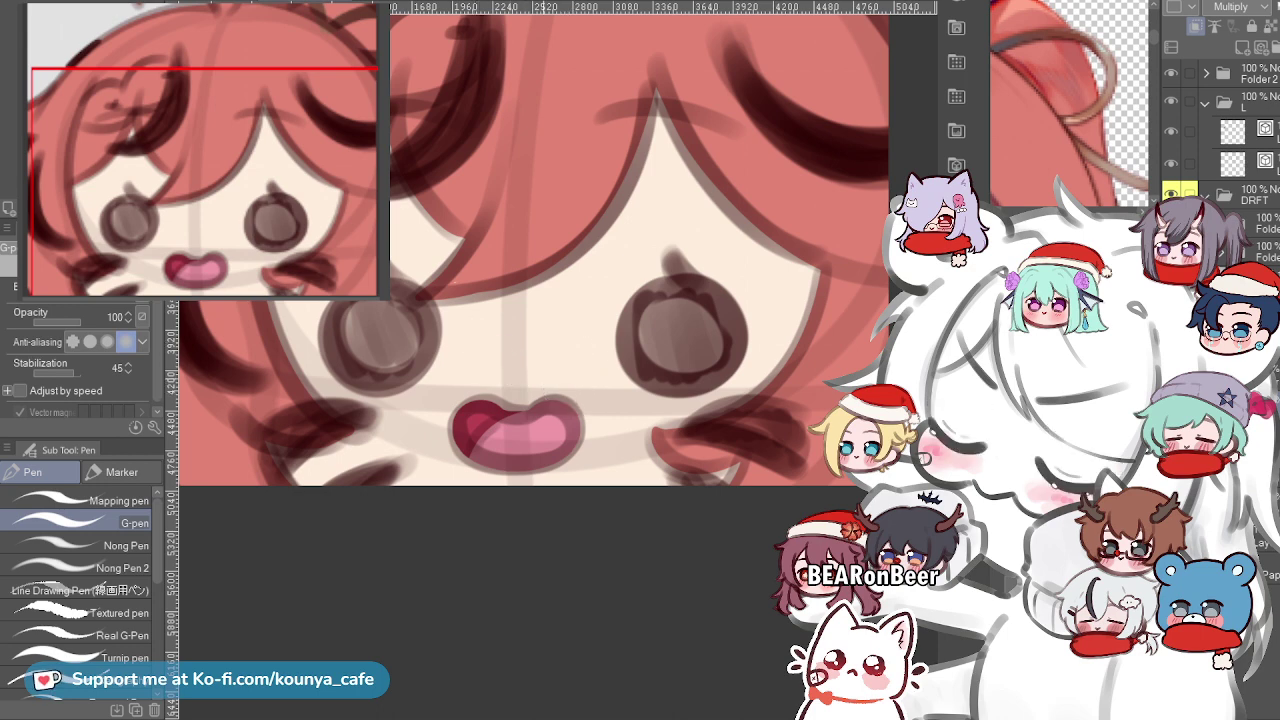
scroll(520, 425, up, 4)
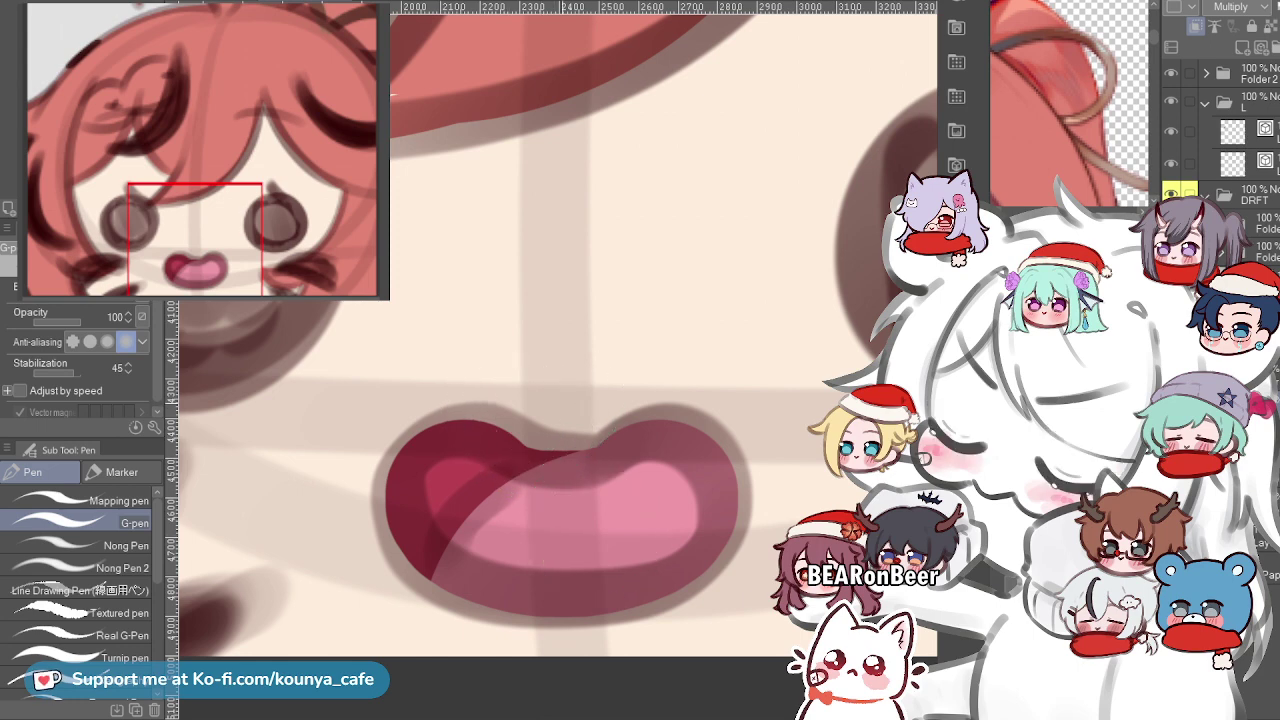
scroll(562, 412, down, 1)
scroll(530, 455, down, 3)
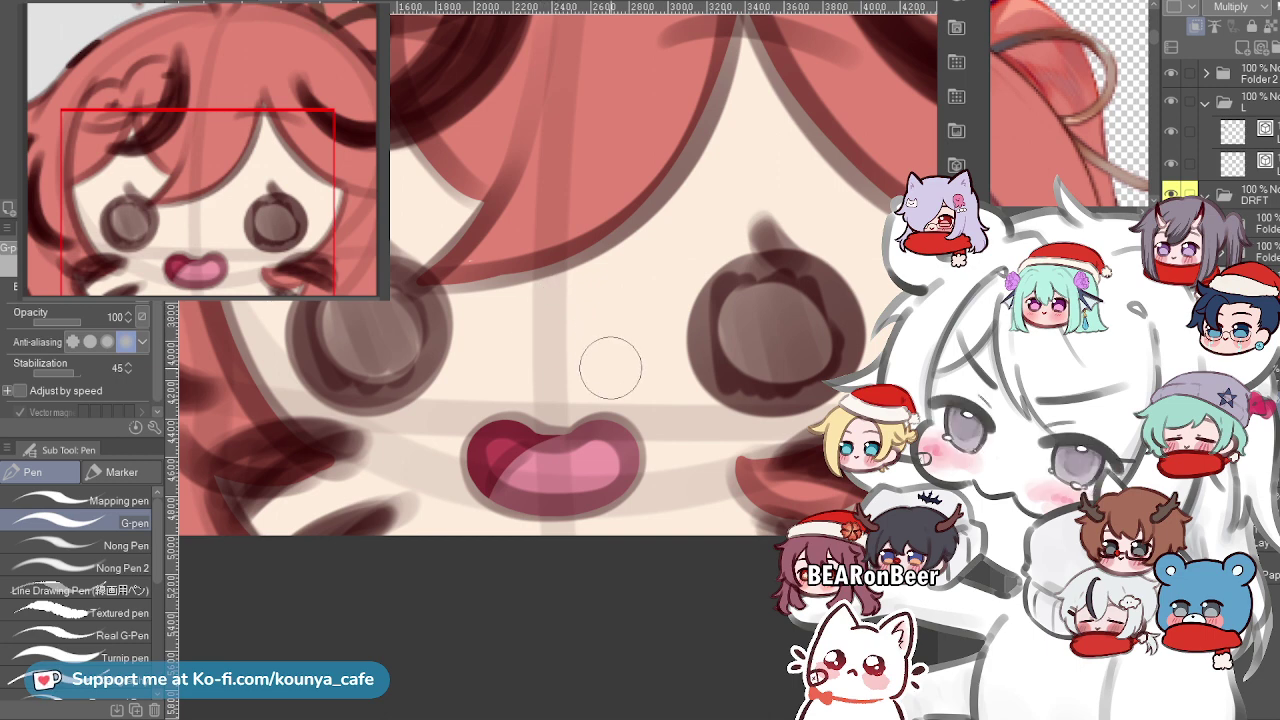
scroll(608, 366, down, 1)
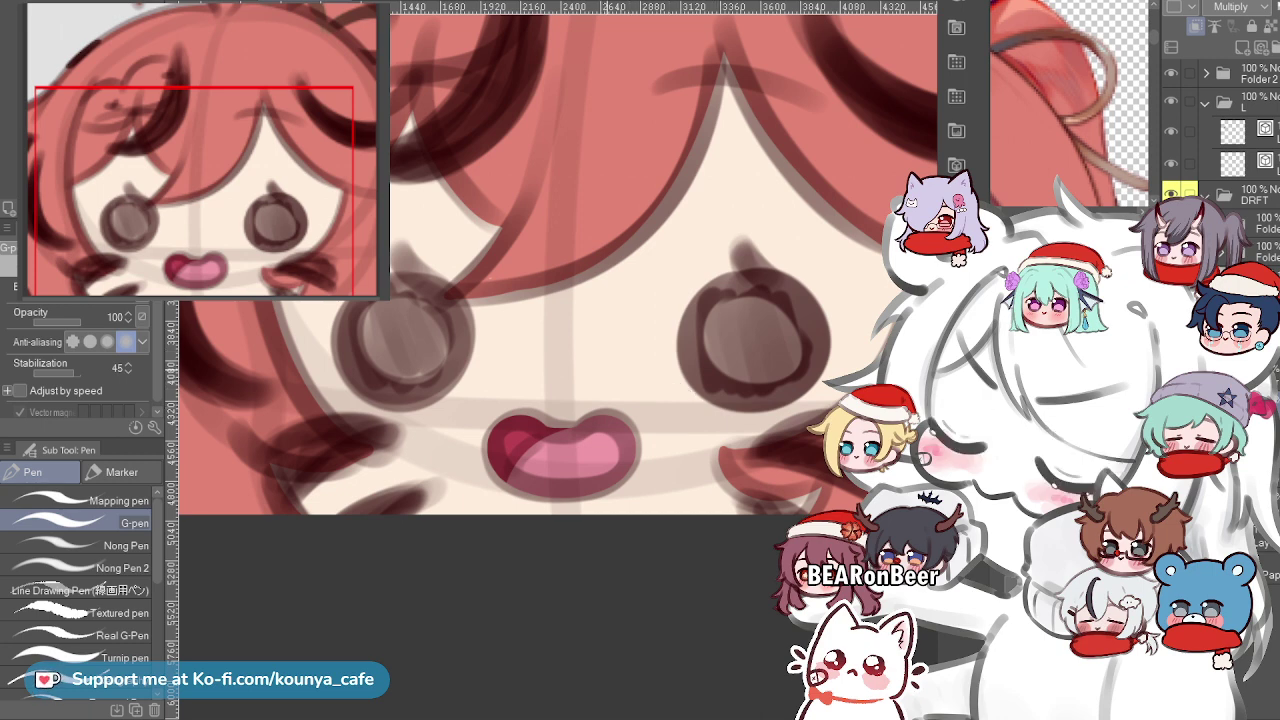
scroll(605, 371, up, 1)
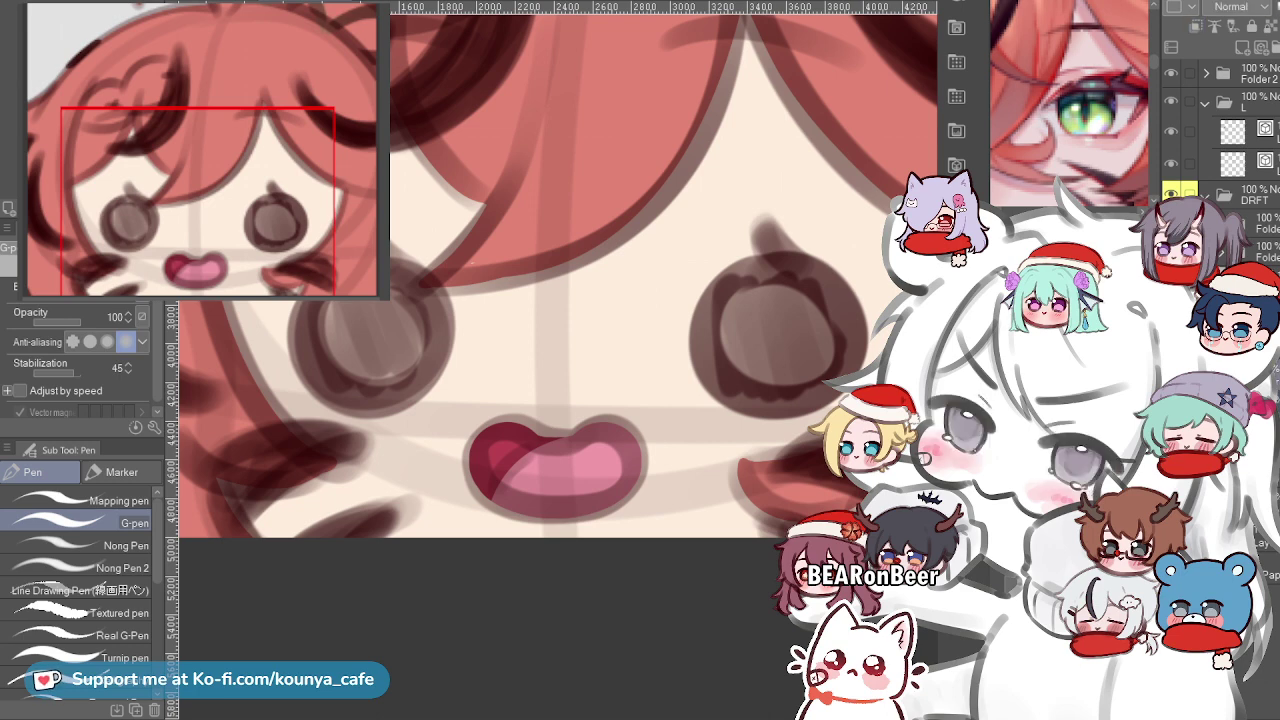
key(ctrl+t)
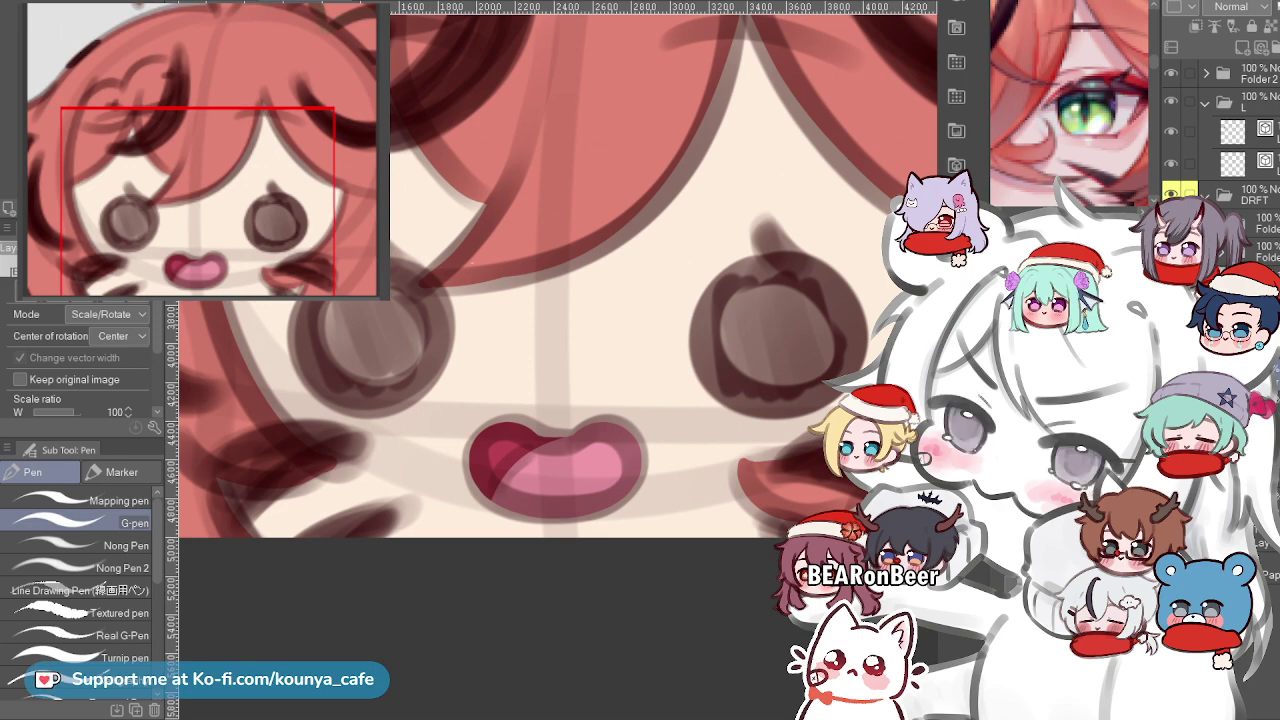
key(Escape)
scroll(698, 293, down, 3)
drag(698, 293, 638, 538)
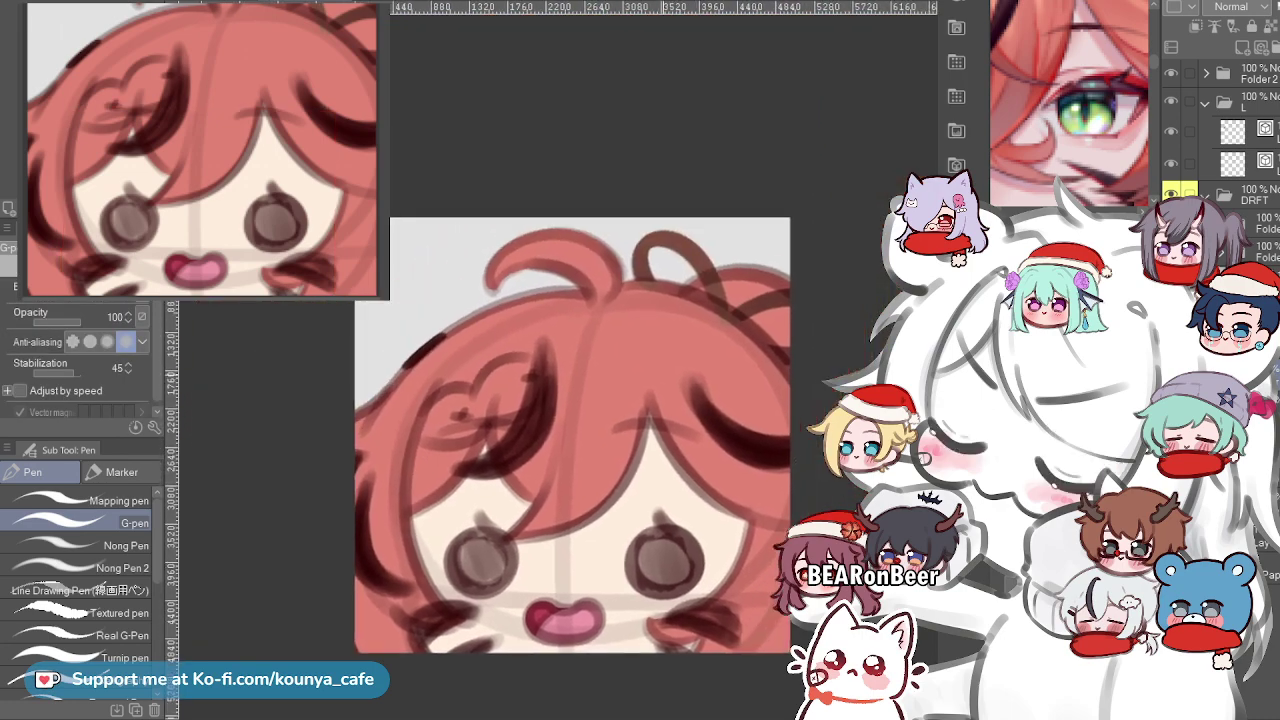
key(ctrl+plus)
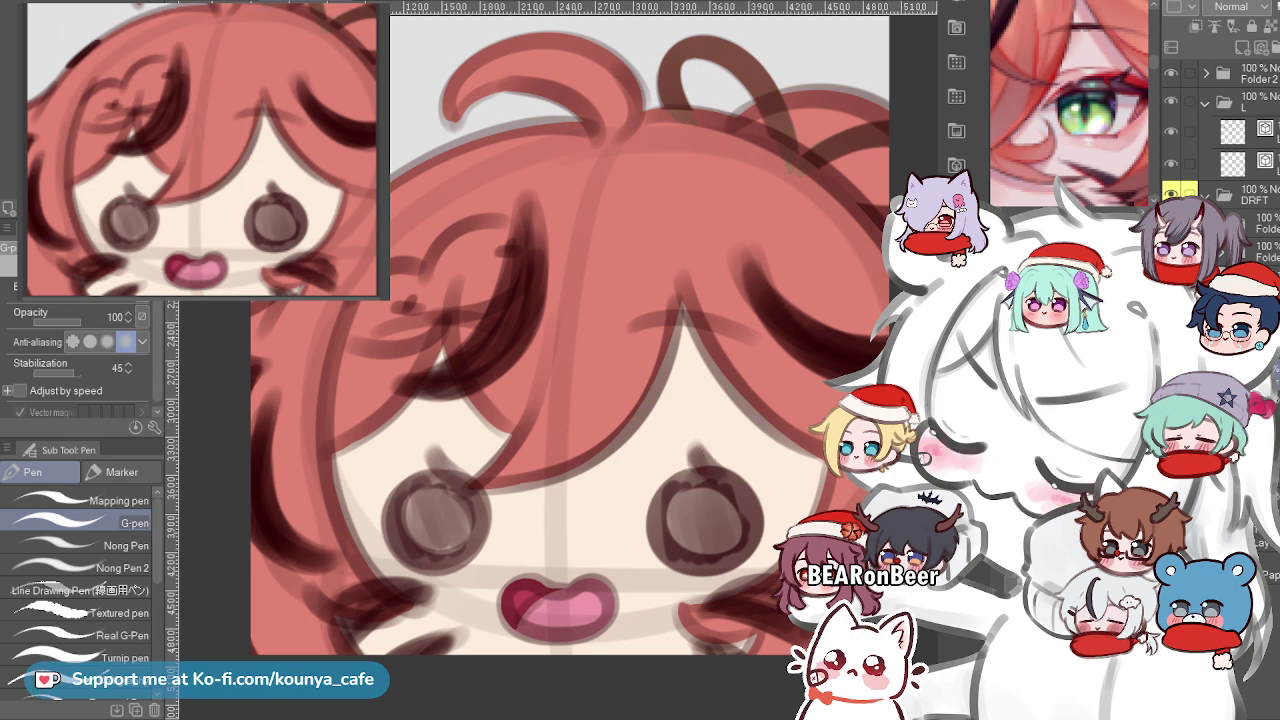
Switch to the Hard eraser and check the hair near the right edge of the artwork.
key(w)
key(e)
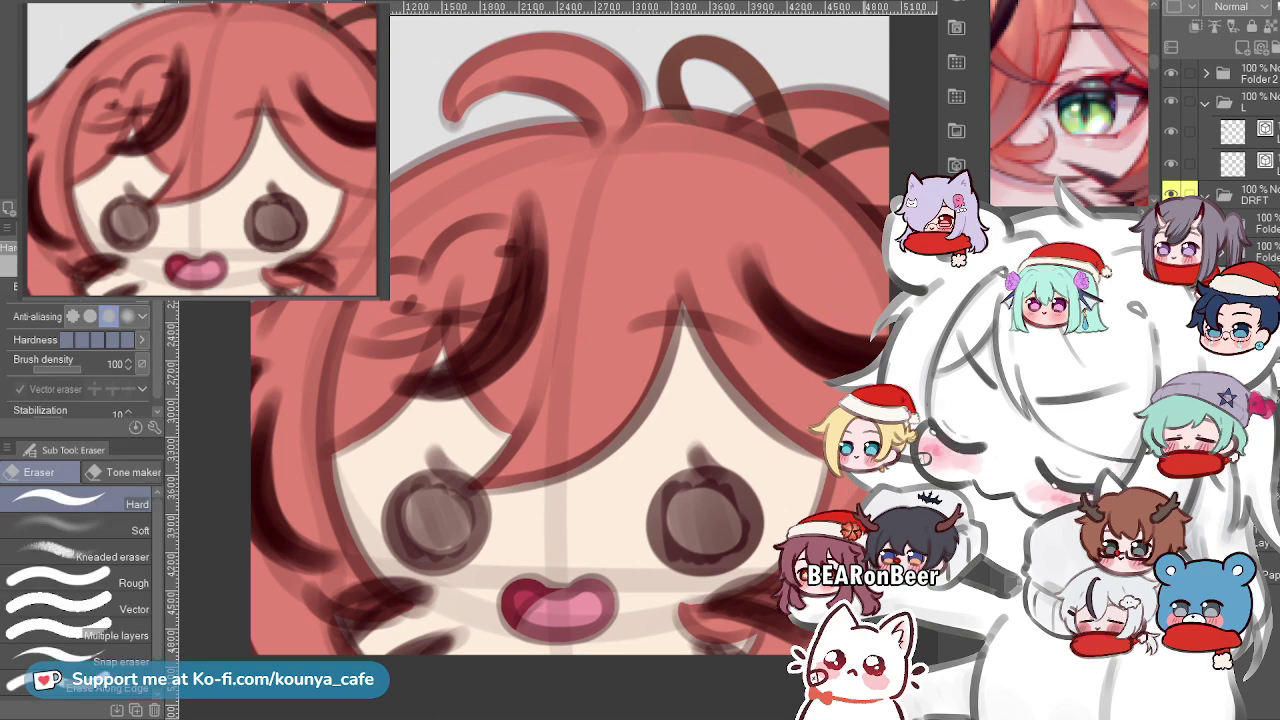
scroll(848, 232, up, 2)
drag(577, 151, 457, 217)
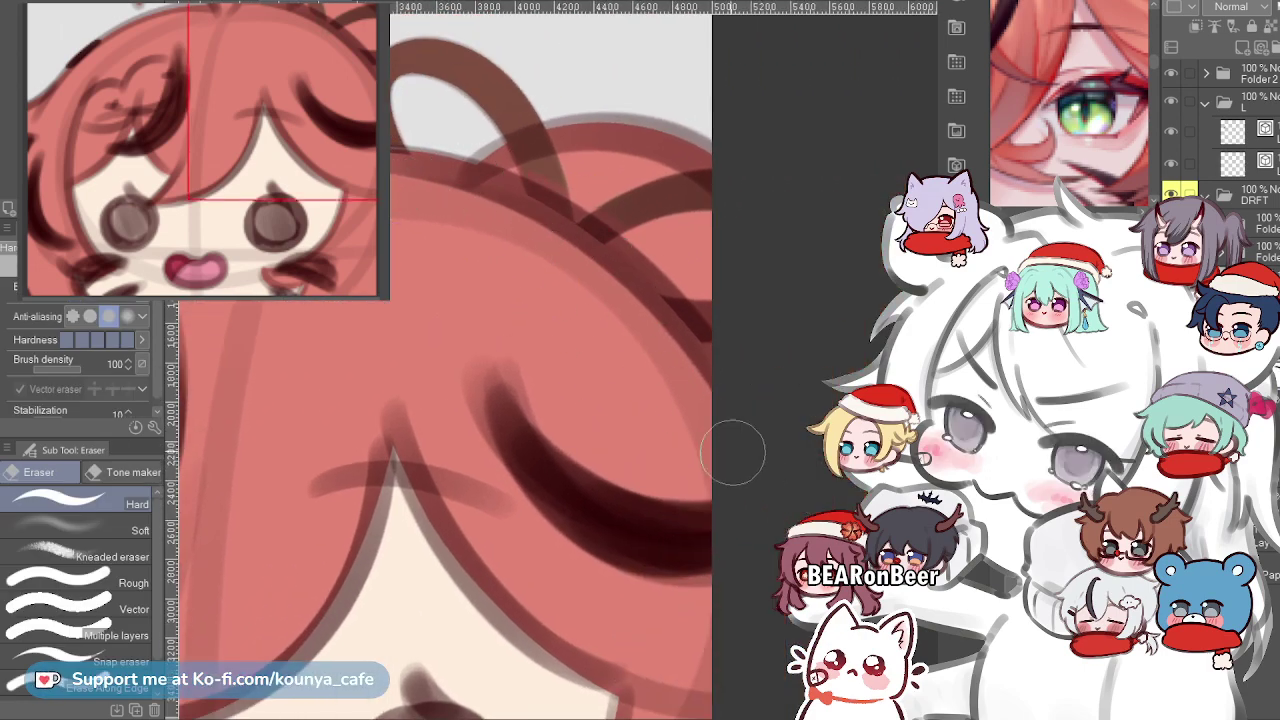
scroll(733, 453, down, 4)
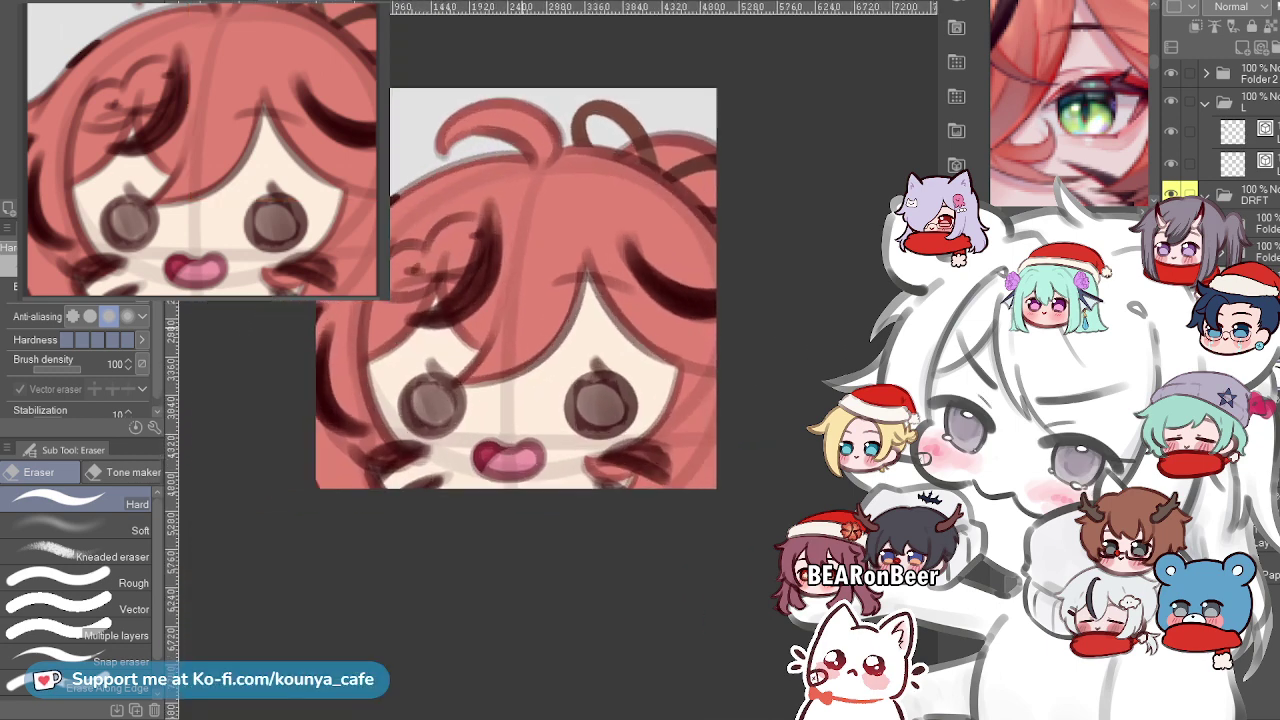
Select the eyebrow line layer and shift both eyebrows slightly toward the right side of the face with a transform.
scroll(511, 332, up, 3)
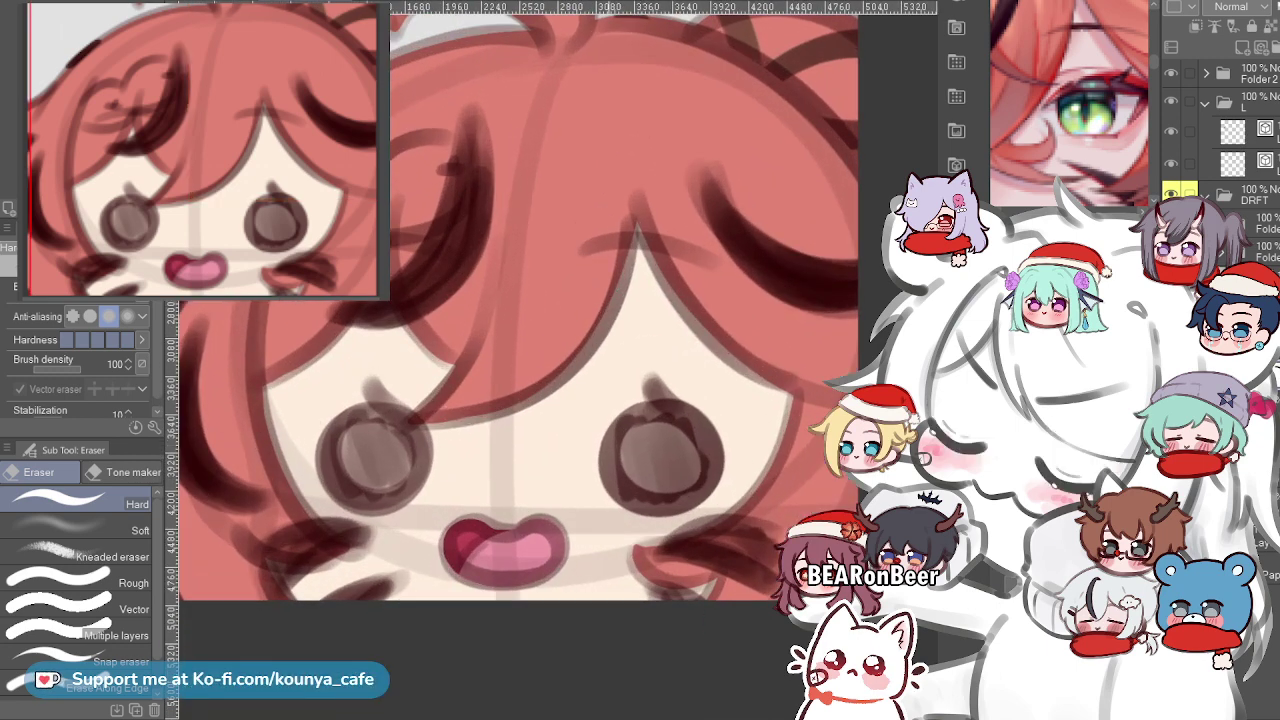
ctrl+click(573, 366)
drag(573, 366, 573, 374)
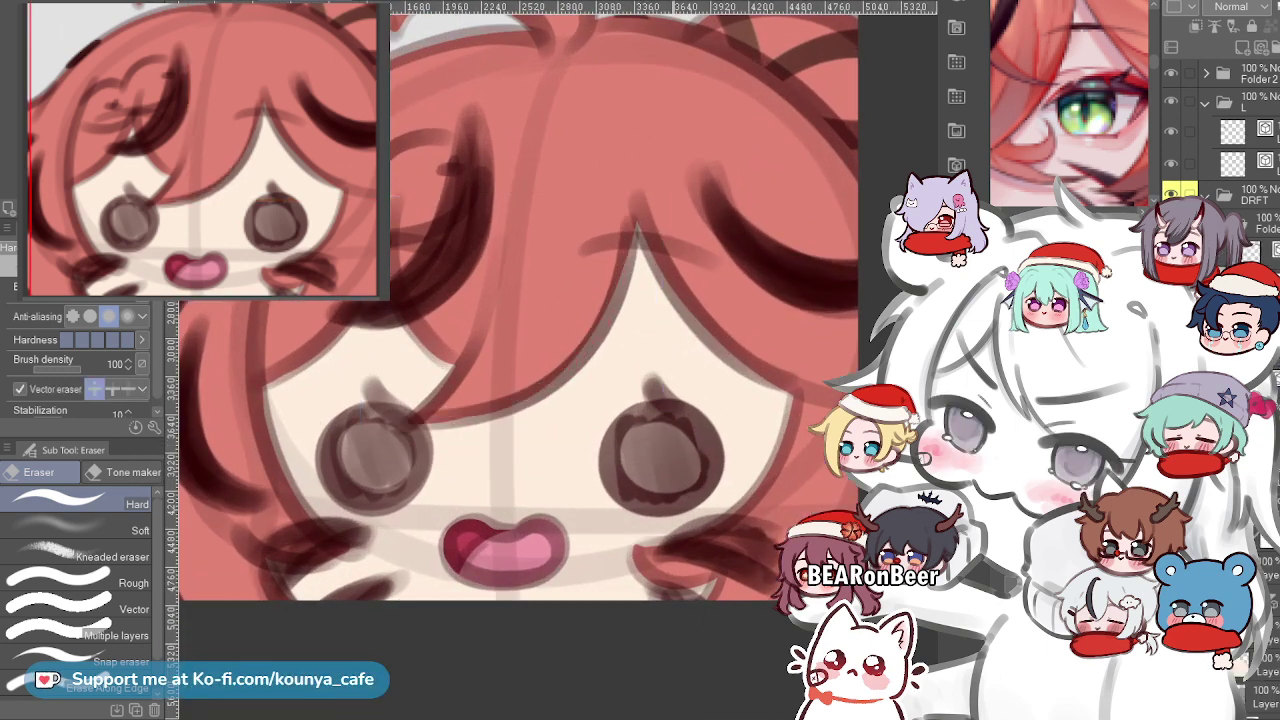
ctrl+click(674, 243)
ctrl+shift+click(720, 264)
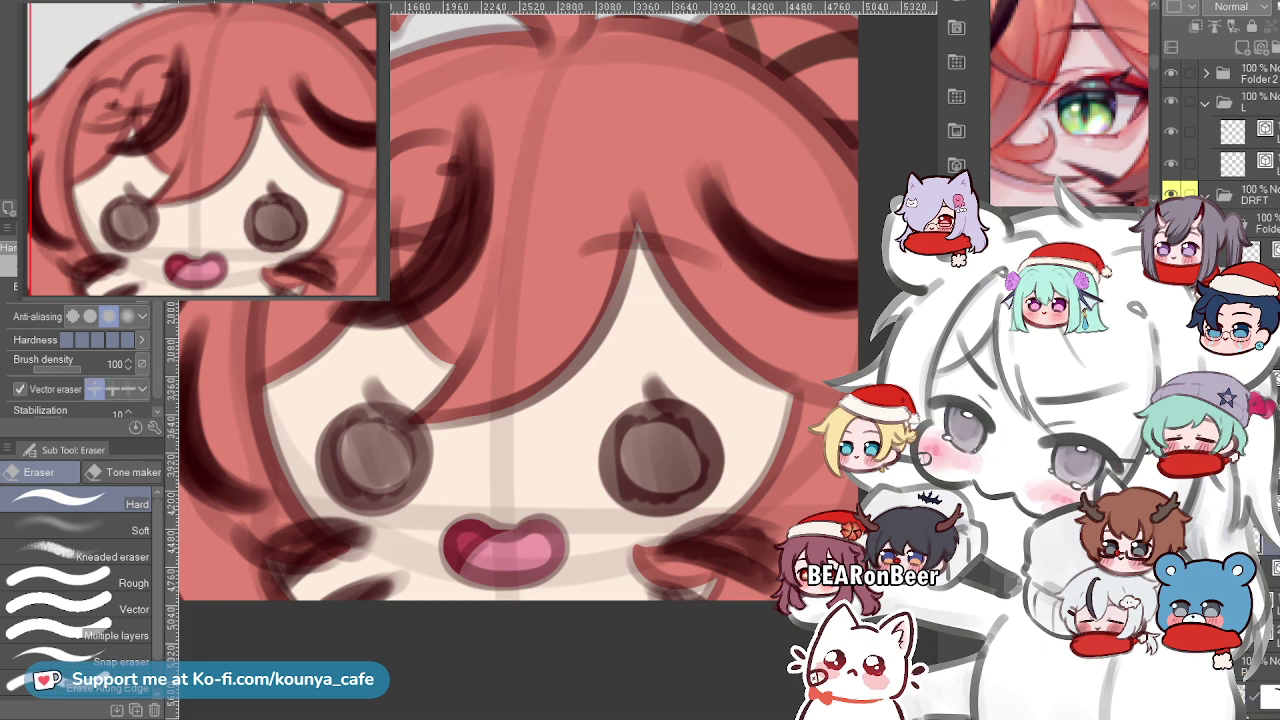
key(ctrl+t)
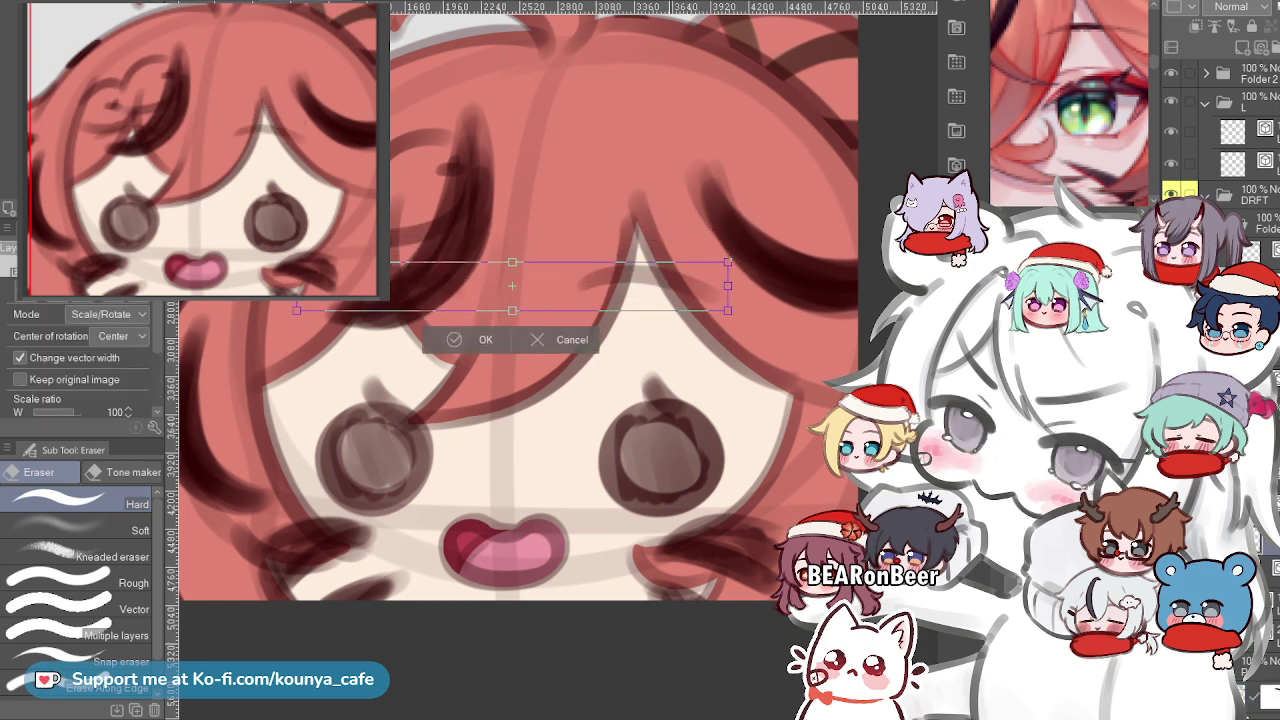
drag(645, 285, 649, 289)
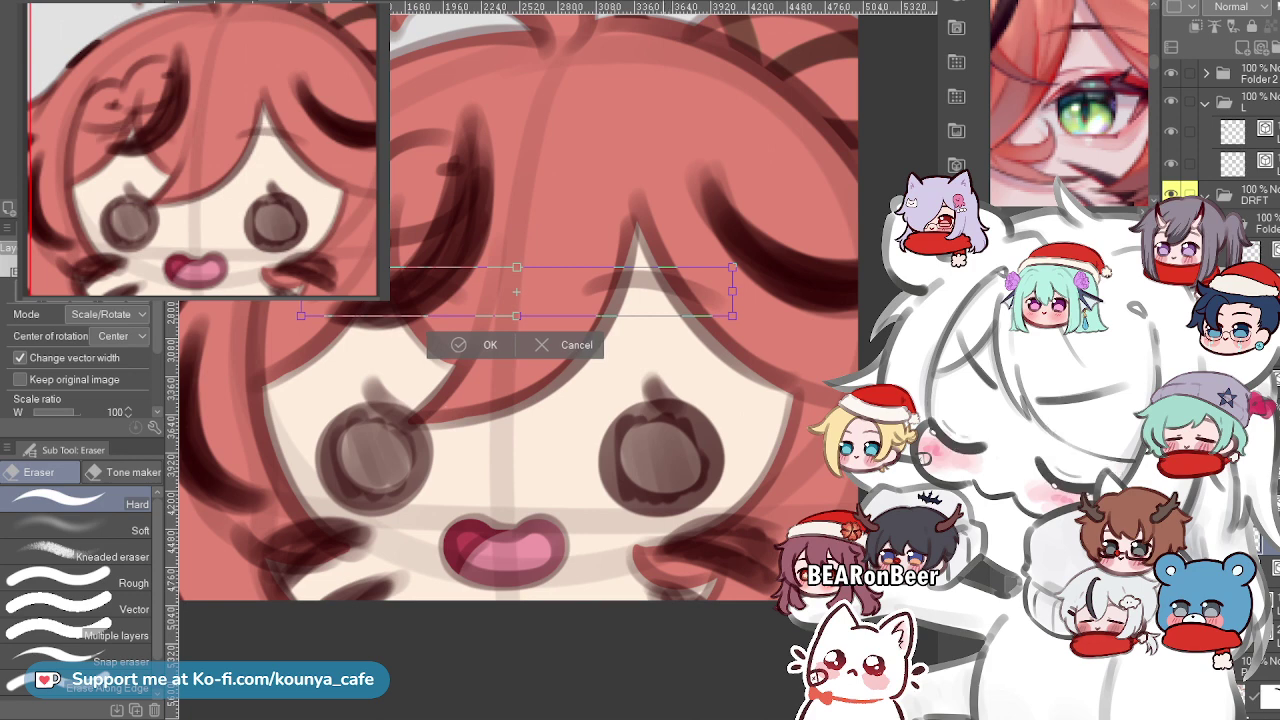
key(Right)
key(Up)
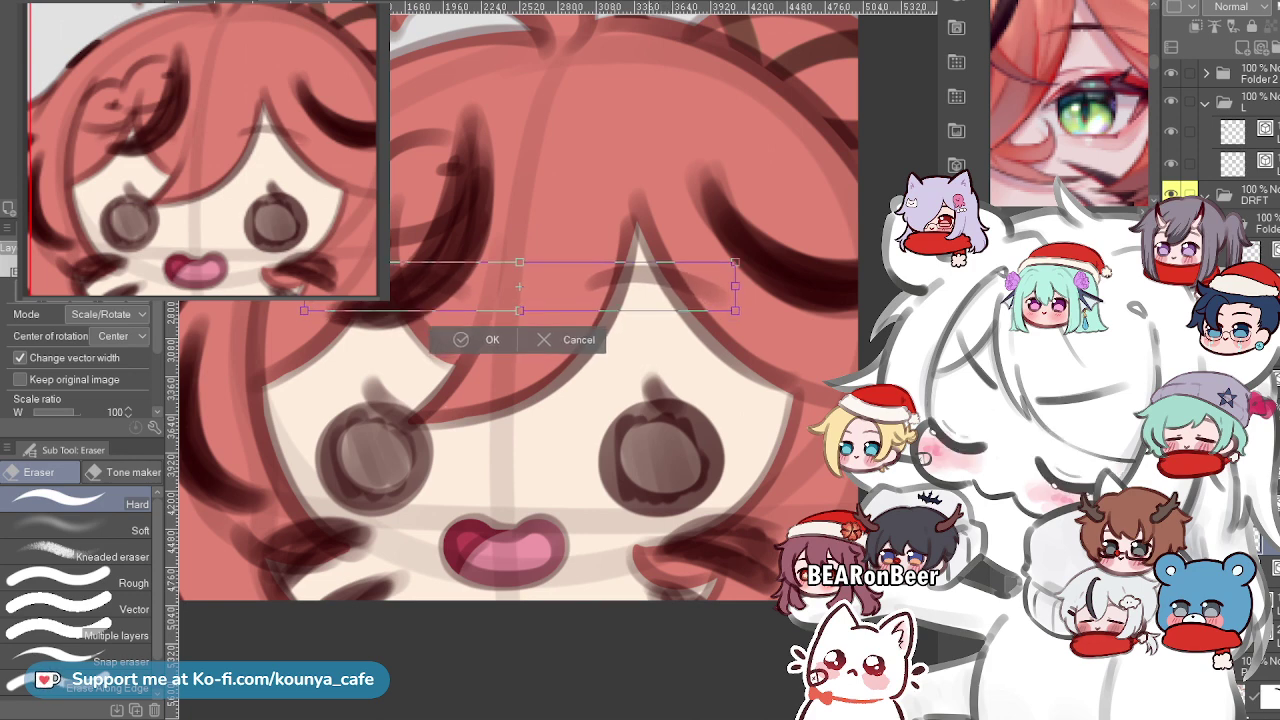
key(Return)
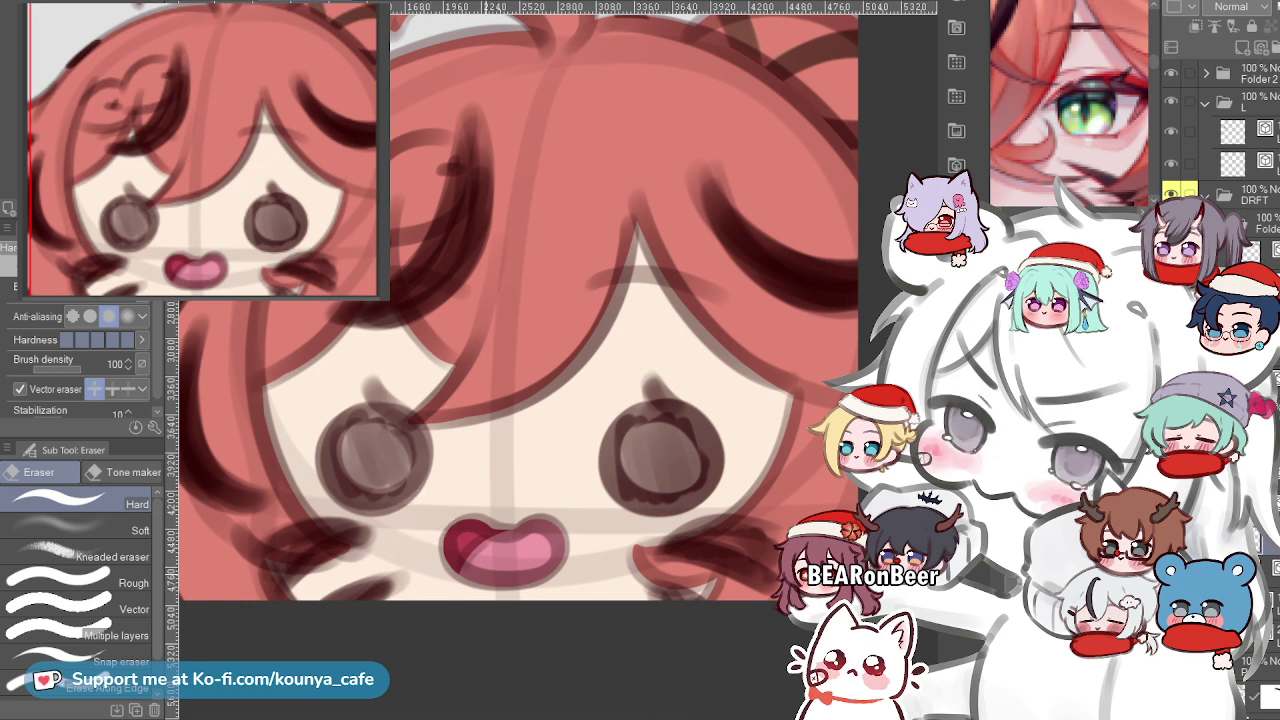
Expand Folder 2, delete its top layer and show the green loading-ring artwork over the head.
mouse_move(502, 603)
mouse_down()
mouse_move(532, 528)
mouse_move(570, 525)
mouse_move(566, 620)
mouse_up()
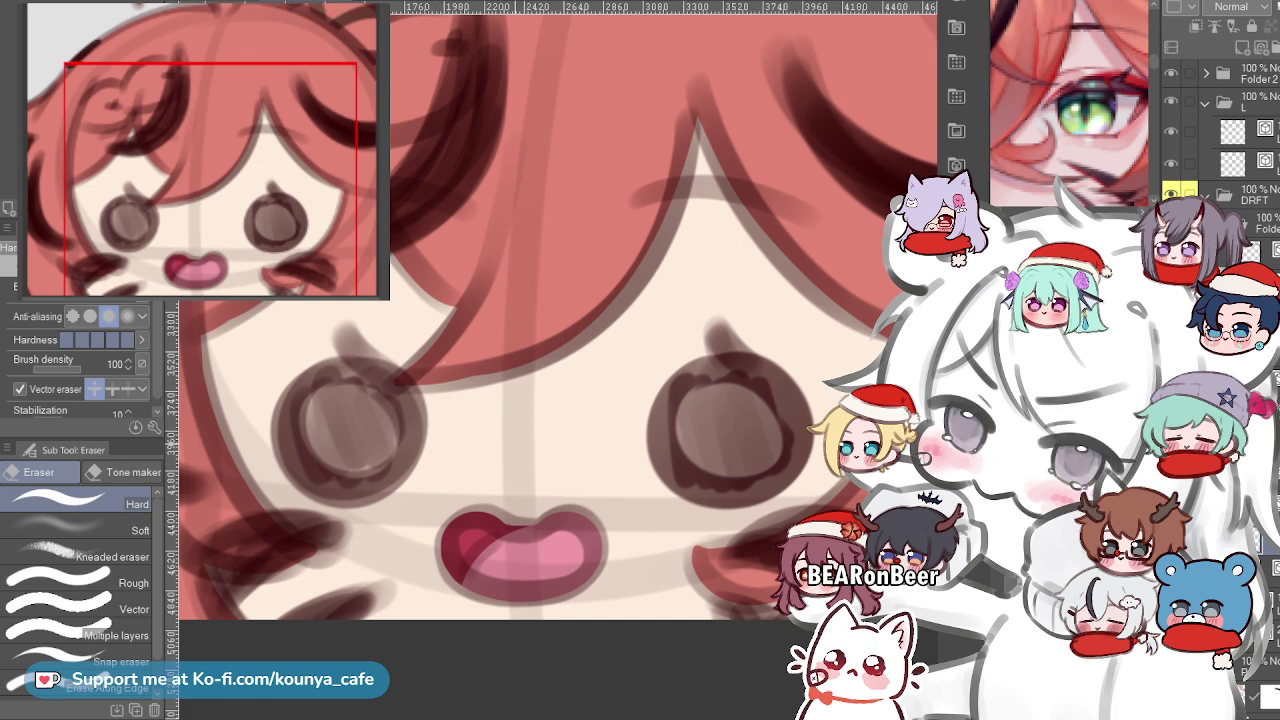
scroll(512, 380, up, 1)
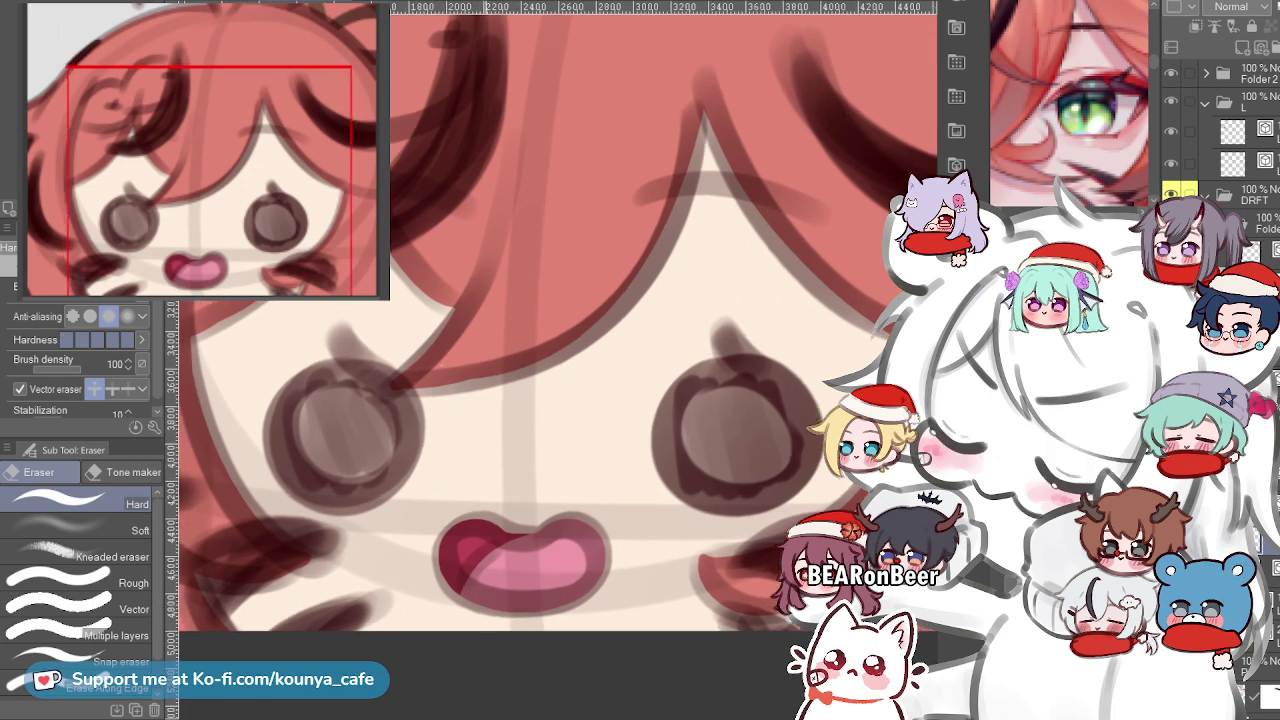
scroll(530, 300, down, 3)
scroll(555, 340, up, 4)
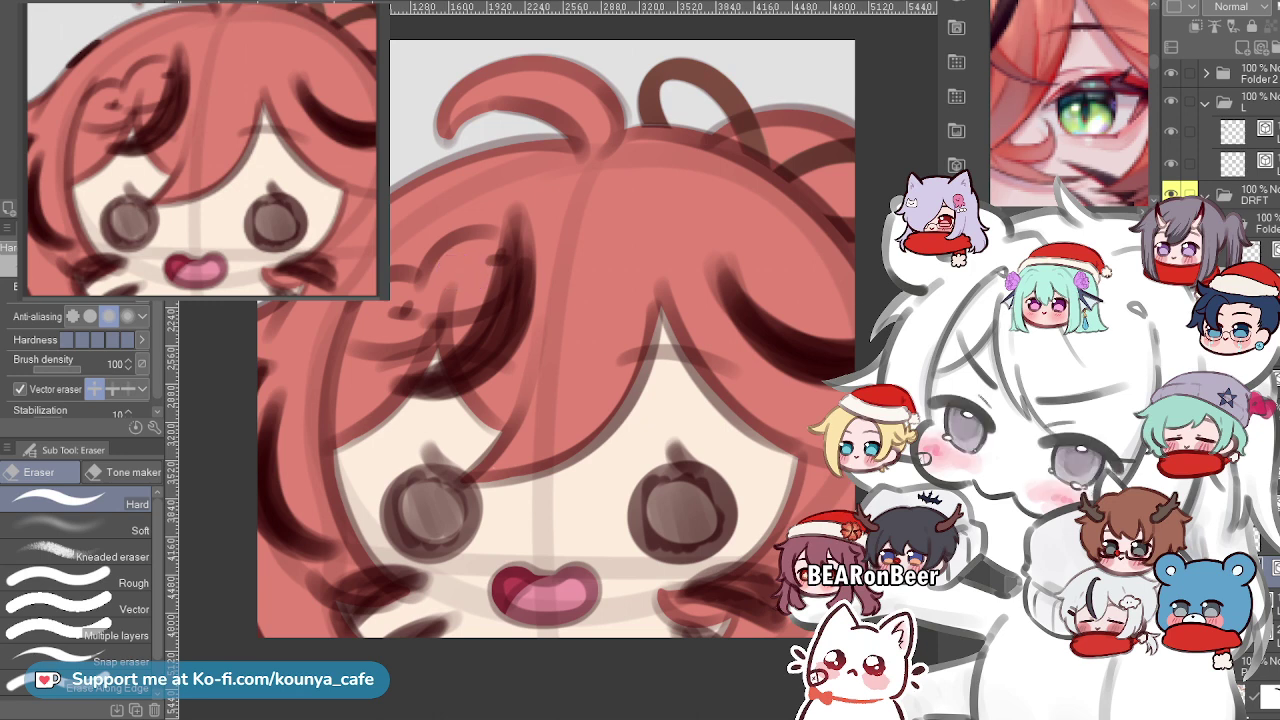
scroll(1220, 165, down, 3)
scroll(1220, 160, up, 3)
click(1206, 73)
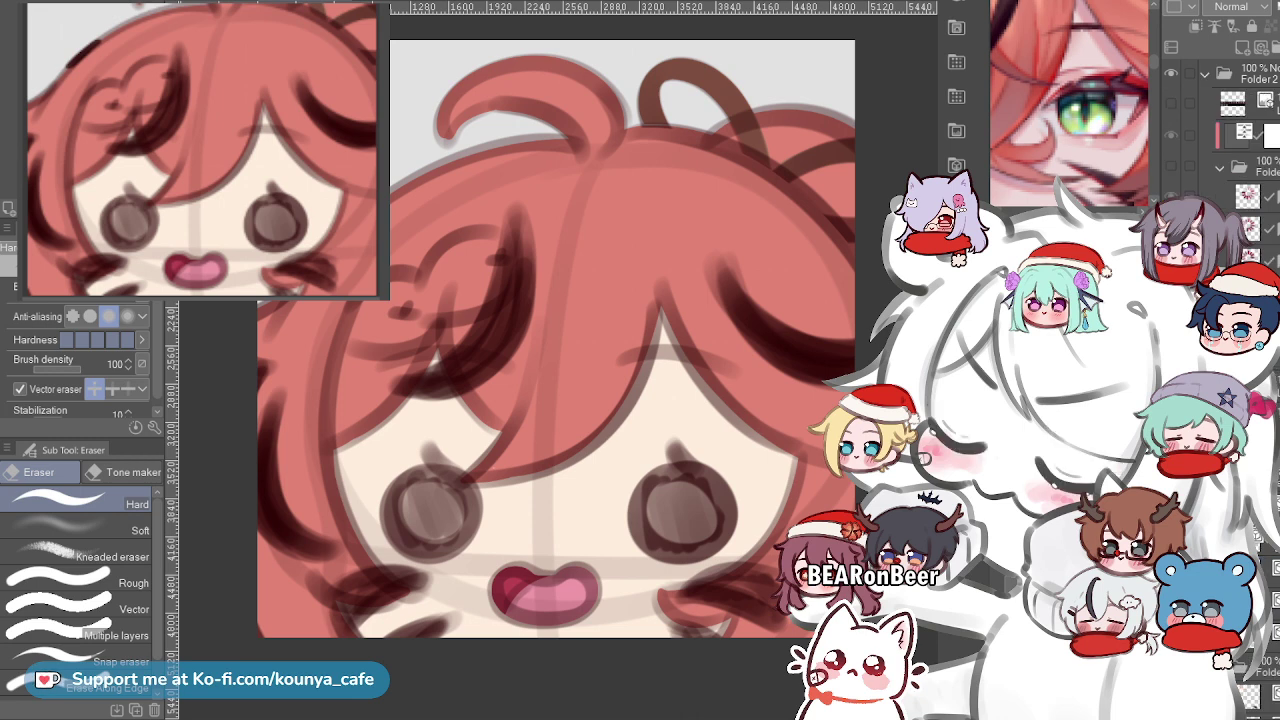
click(1244, 103)
key(Delete)
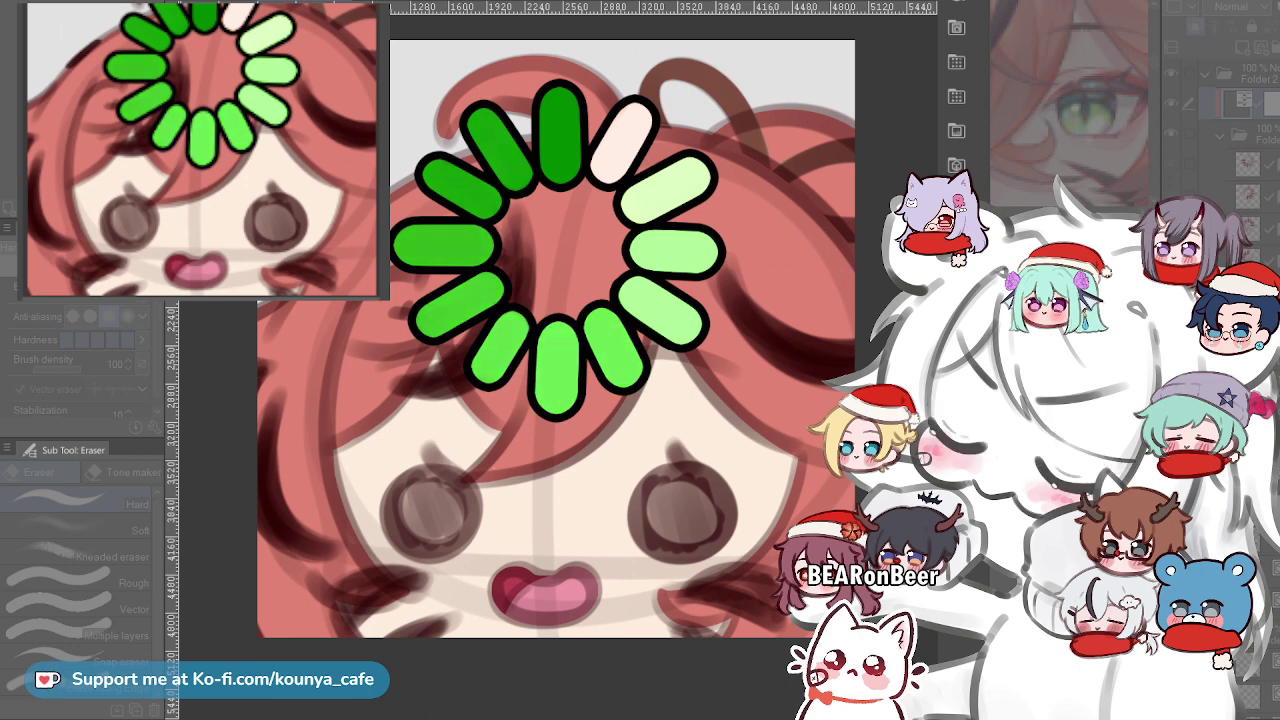
Rename the folder containing the loading-ring artwork as Loading.
scroll(462, 340, down, 5)
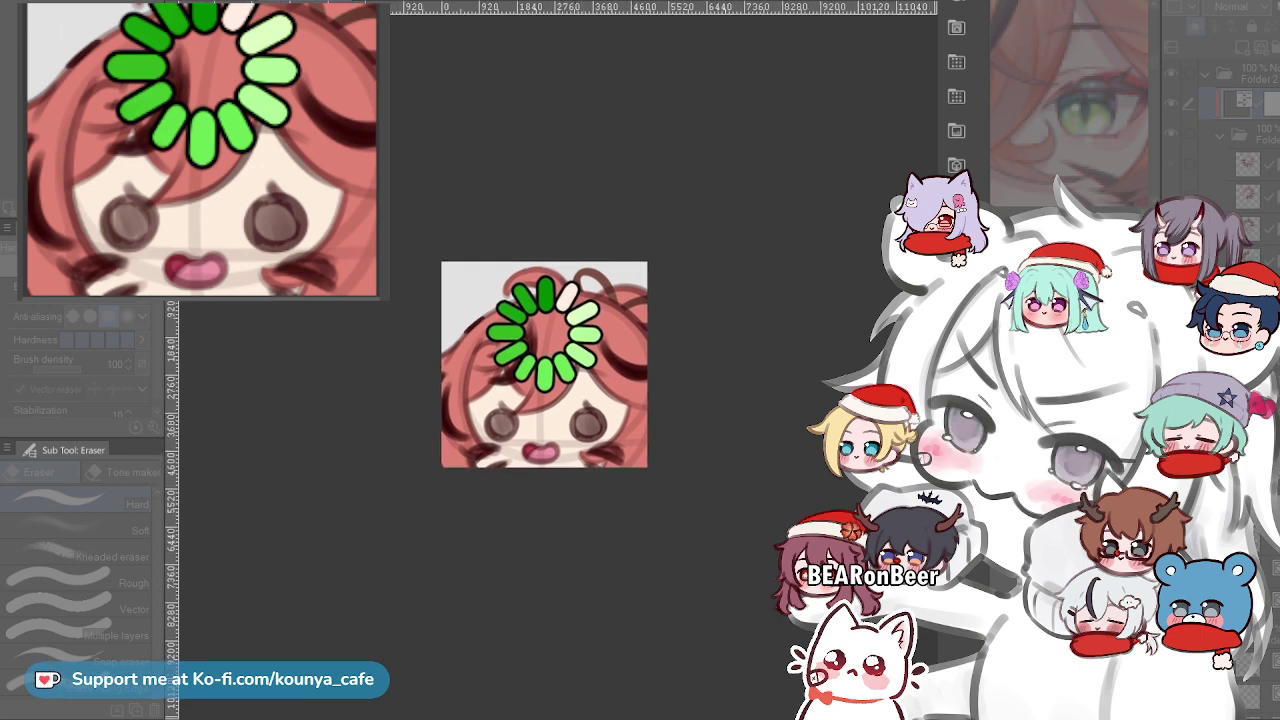
scroll(530, 347, up, 4)
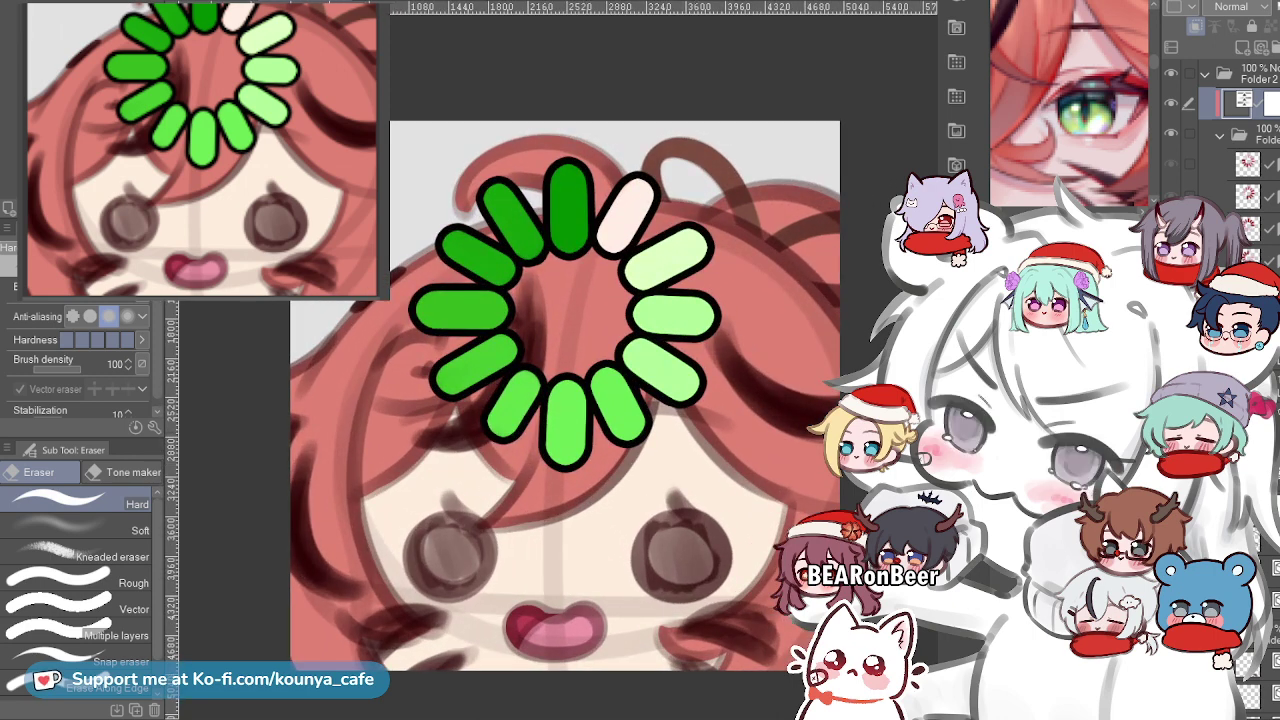
click(1255, 134)
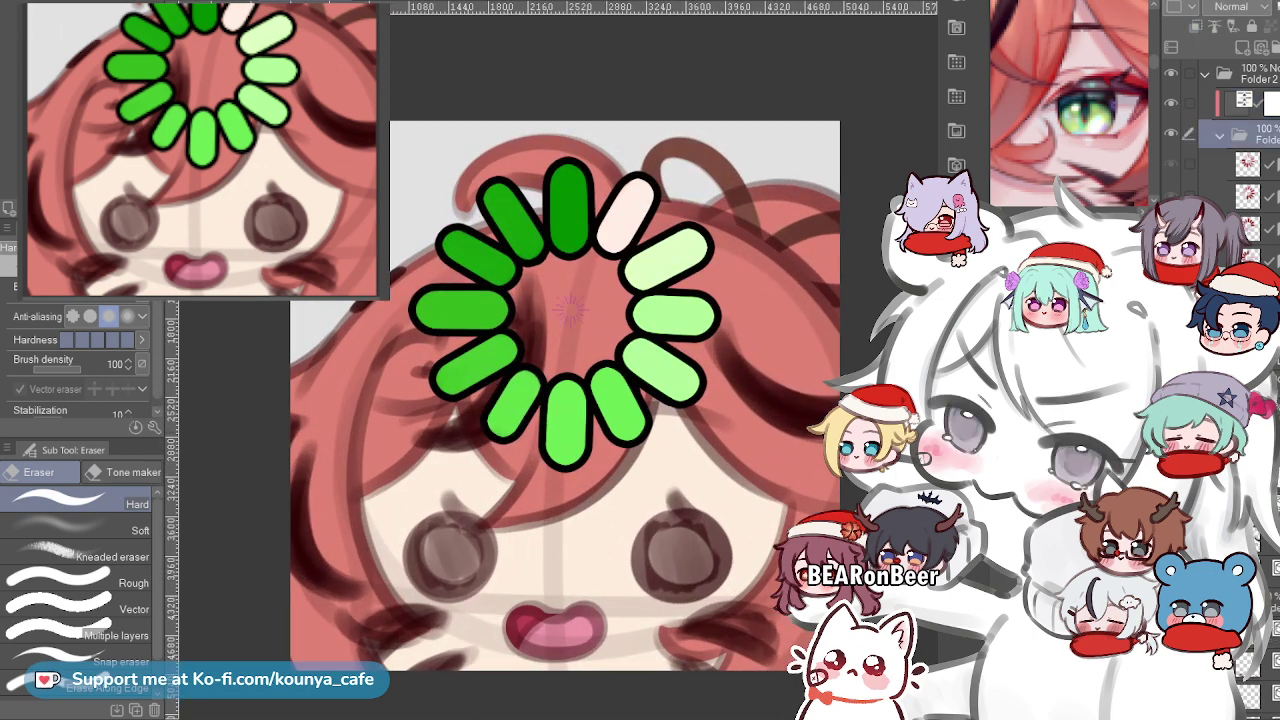
key(alt+bracketright)
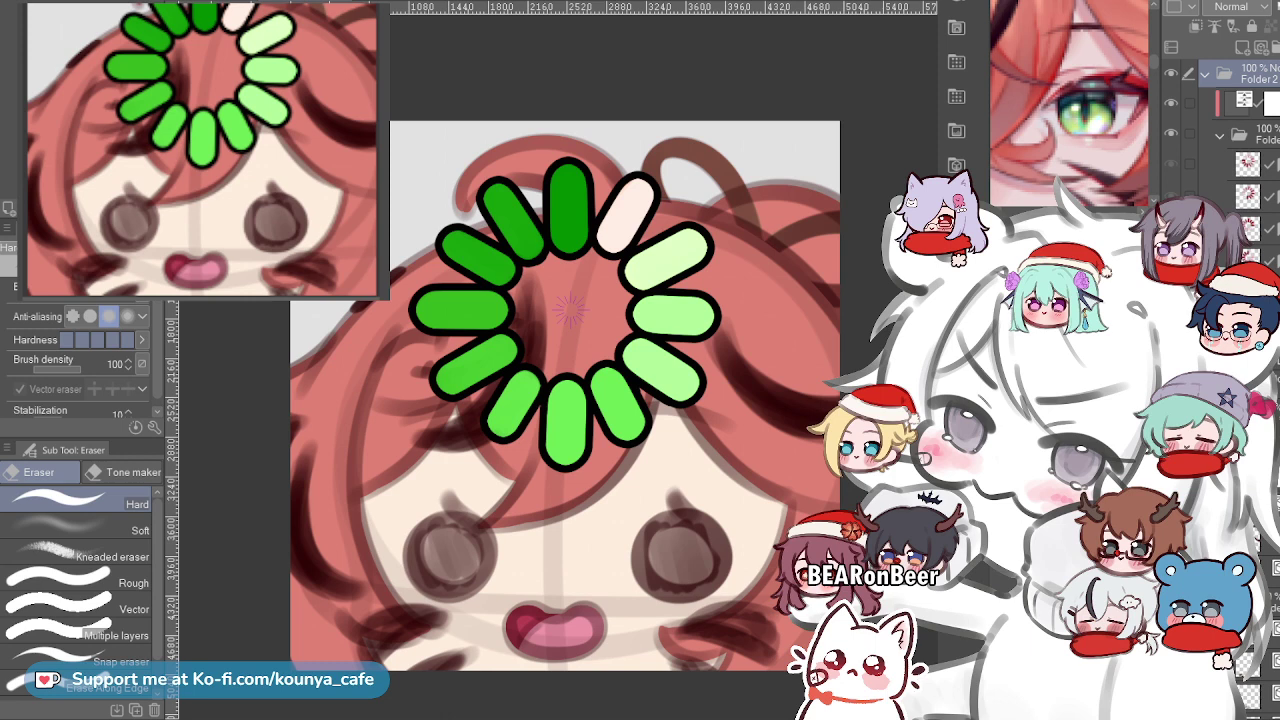
text(Loading.)
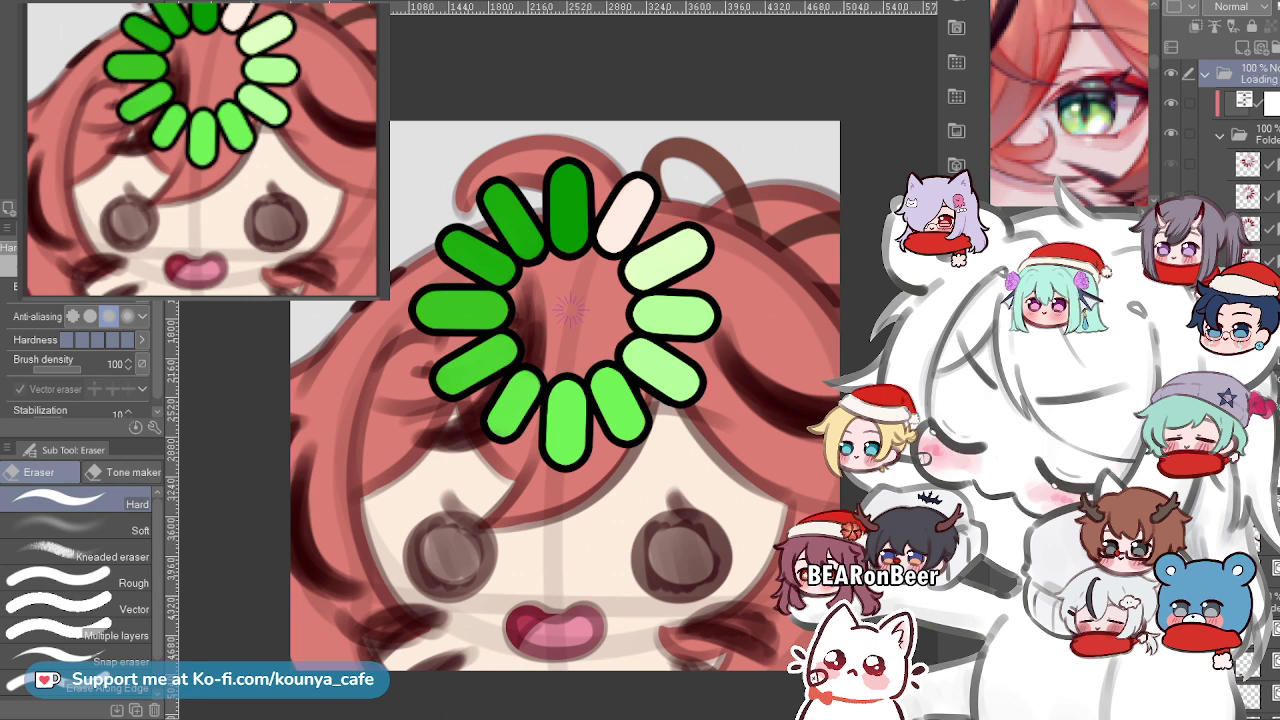
key(Return)
drag(807, 400, 794, 382)
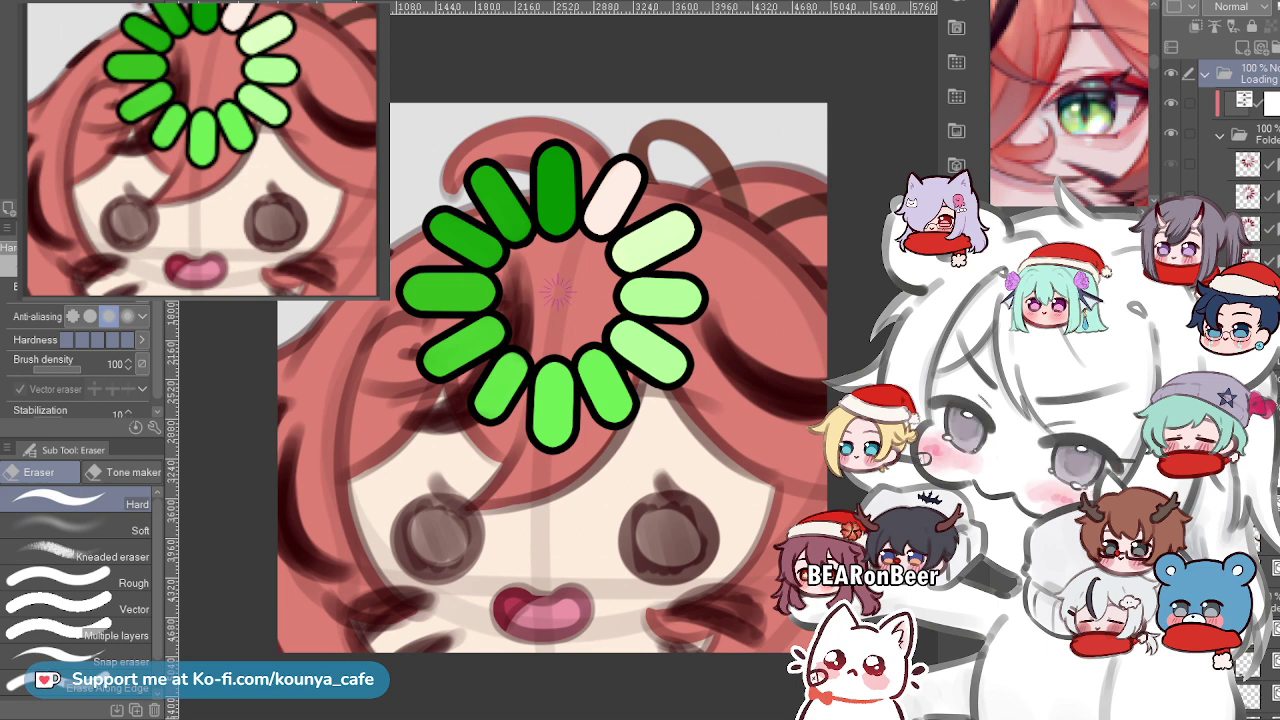
Collapse the Loading folder and add a new vector layer at the top of folder L.
click(1205, 74)
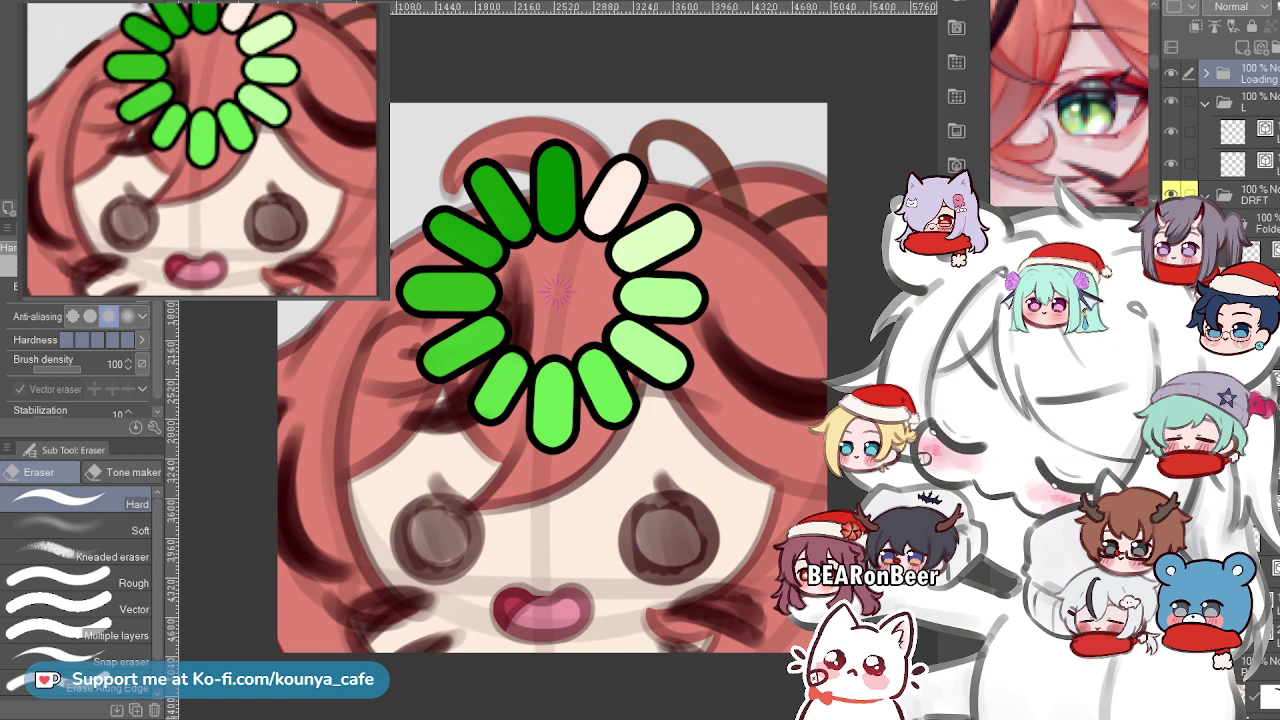
click(1244, 164)
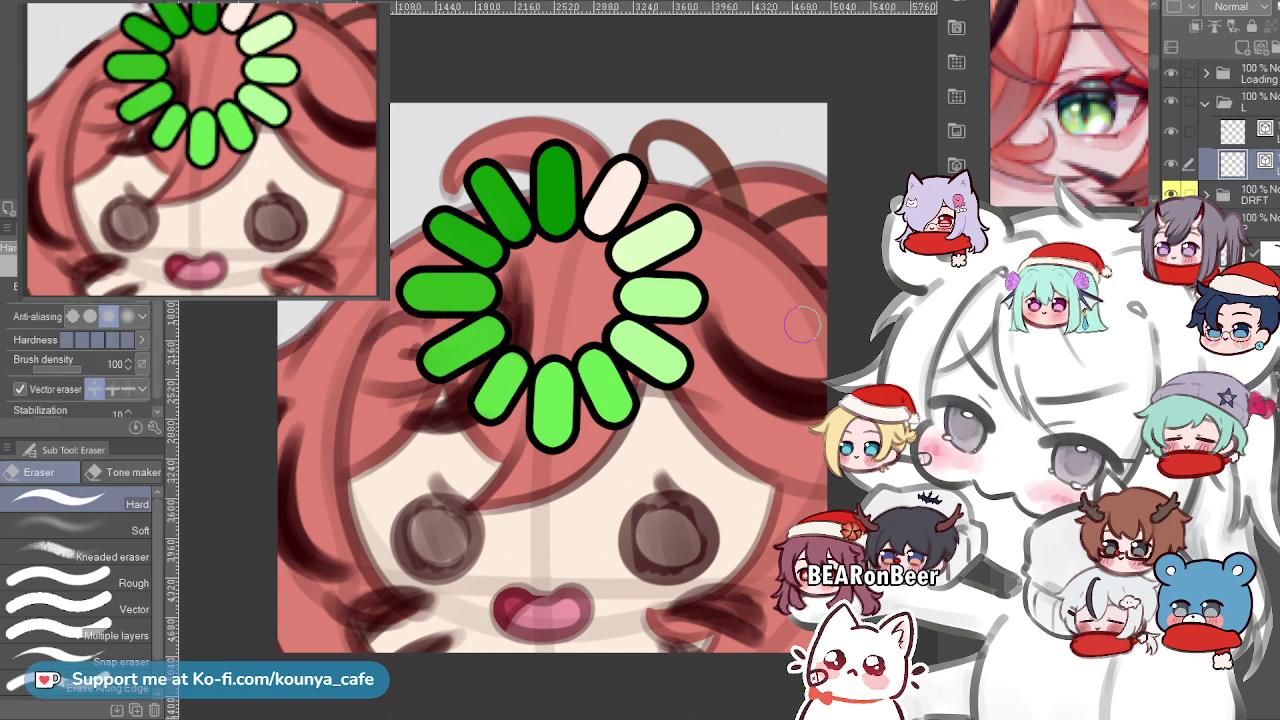
click(1261, 47)
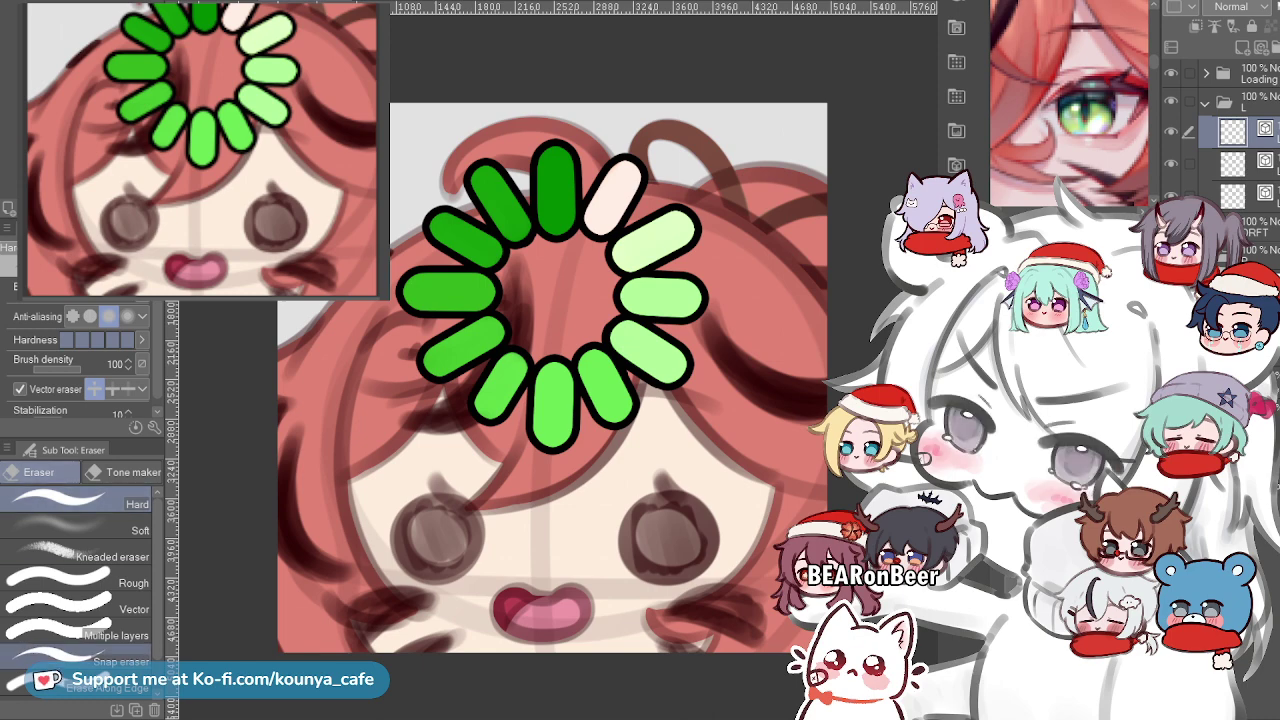
Switch to the G-pen and browse the other pen brushes for the line art.
key(p)
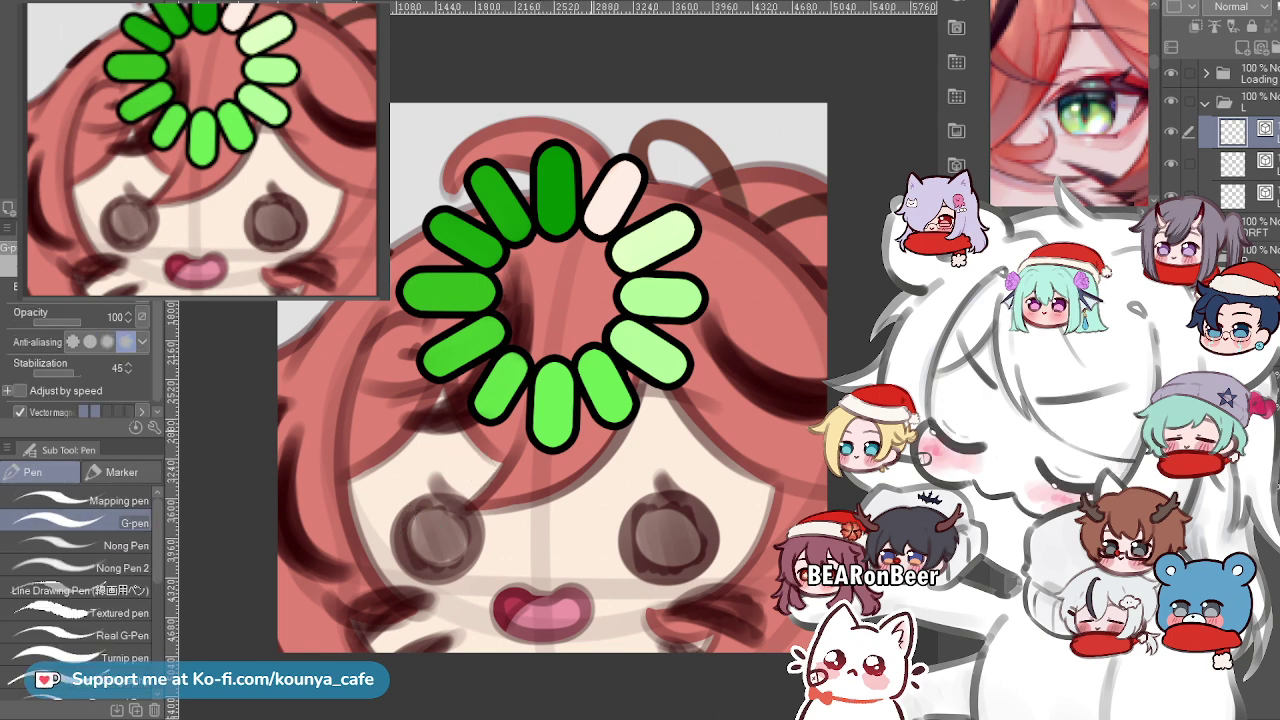
scroll(592, 453, up, 3)
scroll(640, 560, up, 2)
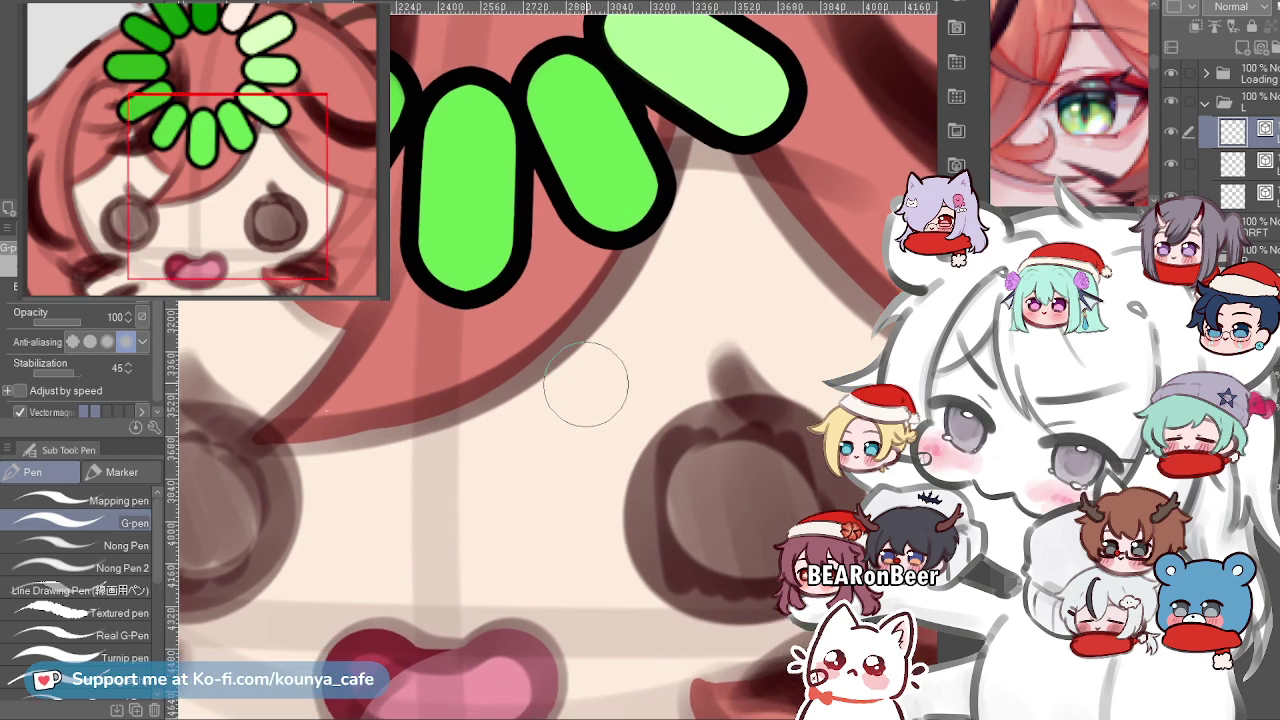
scroll(522, 393, down, 2)
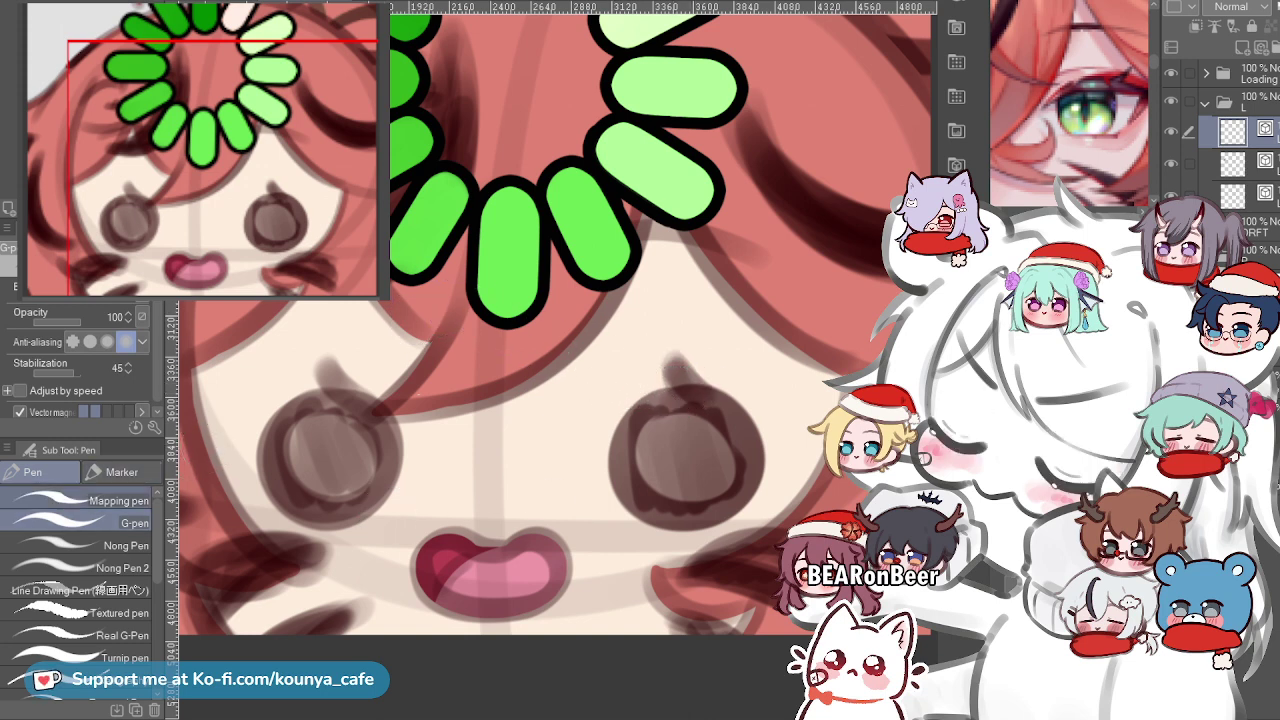
scroll(80, 580, down, 3)
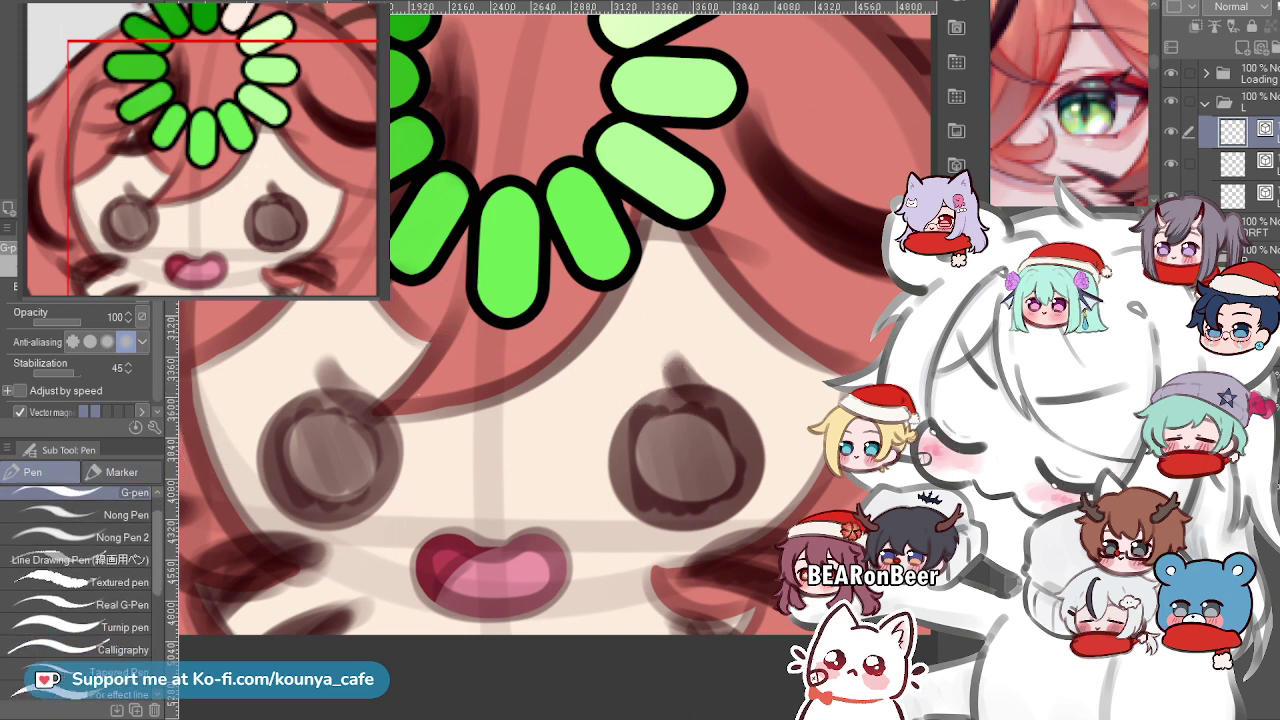
Enlarge the G-pen brush and try short strokes over the pupil of the right-hand eye.
scroll(80, 580, up, 3)
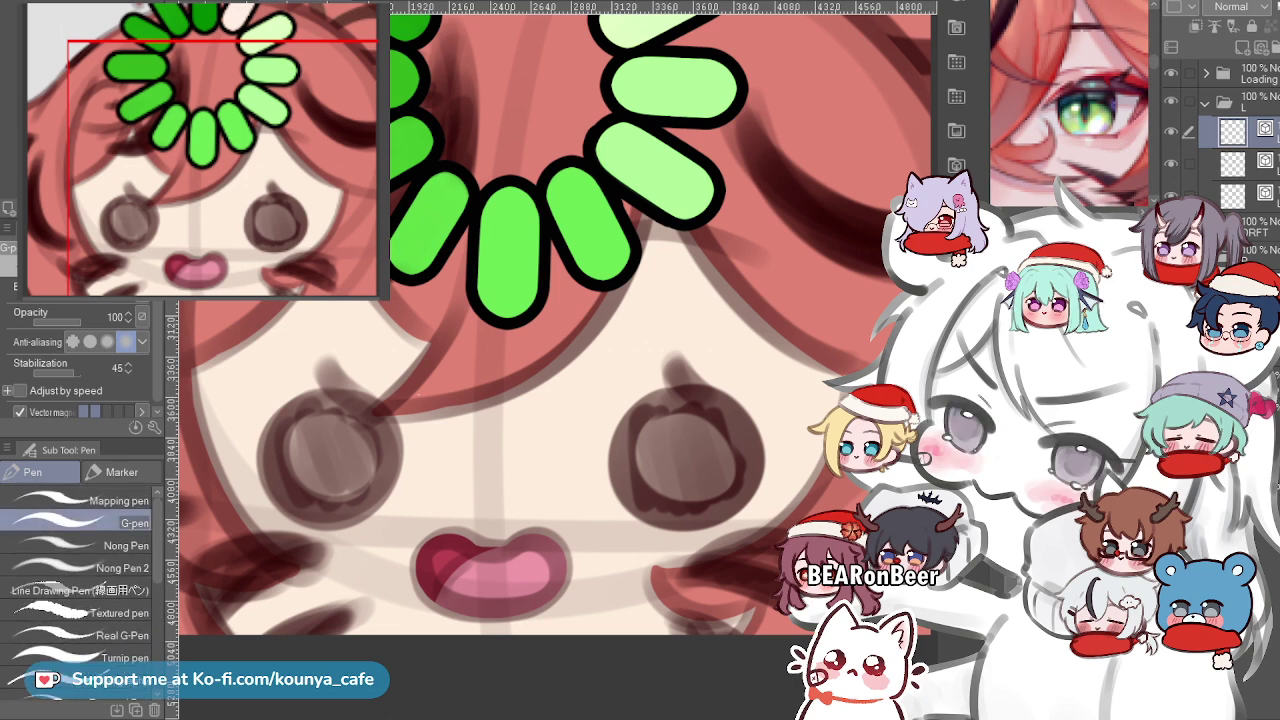
scroll(732, 414, up, 3)
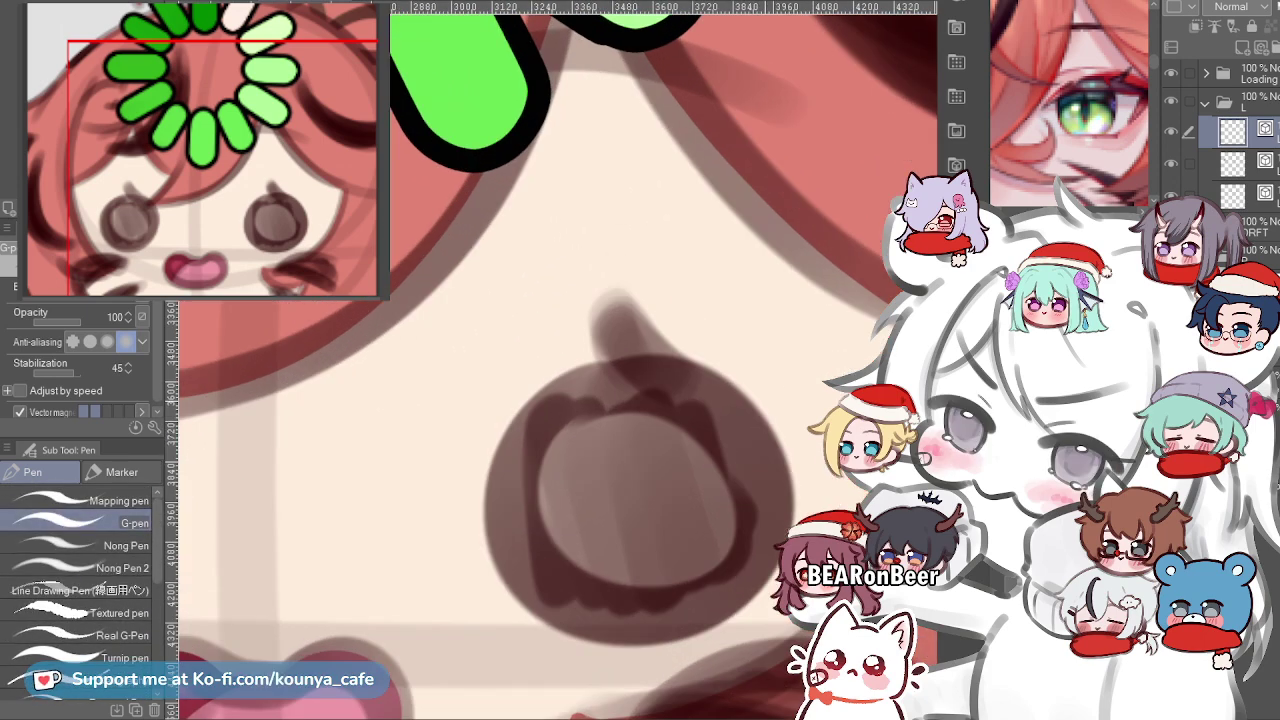
scroll(728, 450, up, 1)
drag(583, 454, 544, 370)
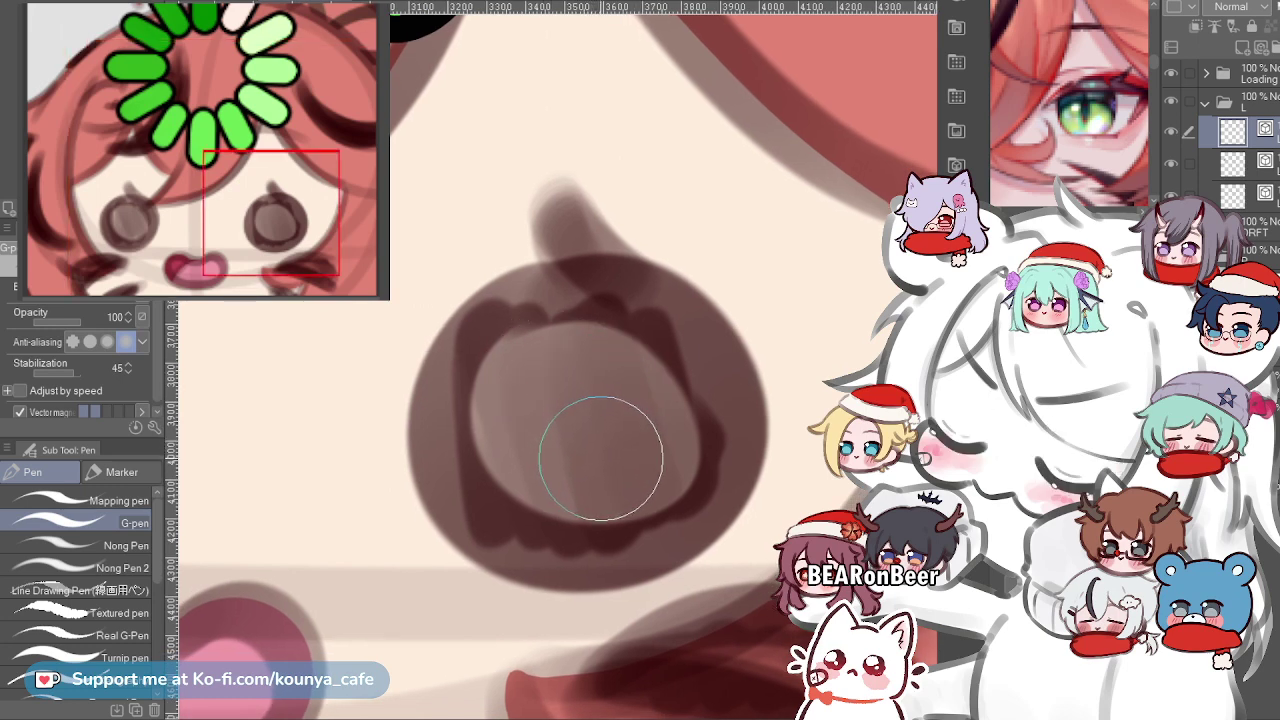
key(bracketright)
key(bracketright)
key(bracketright)
key(bracketright)
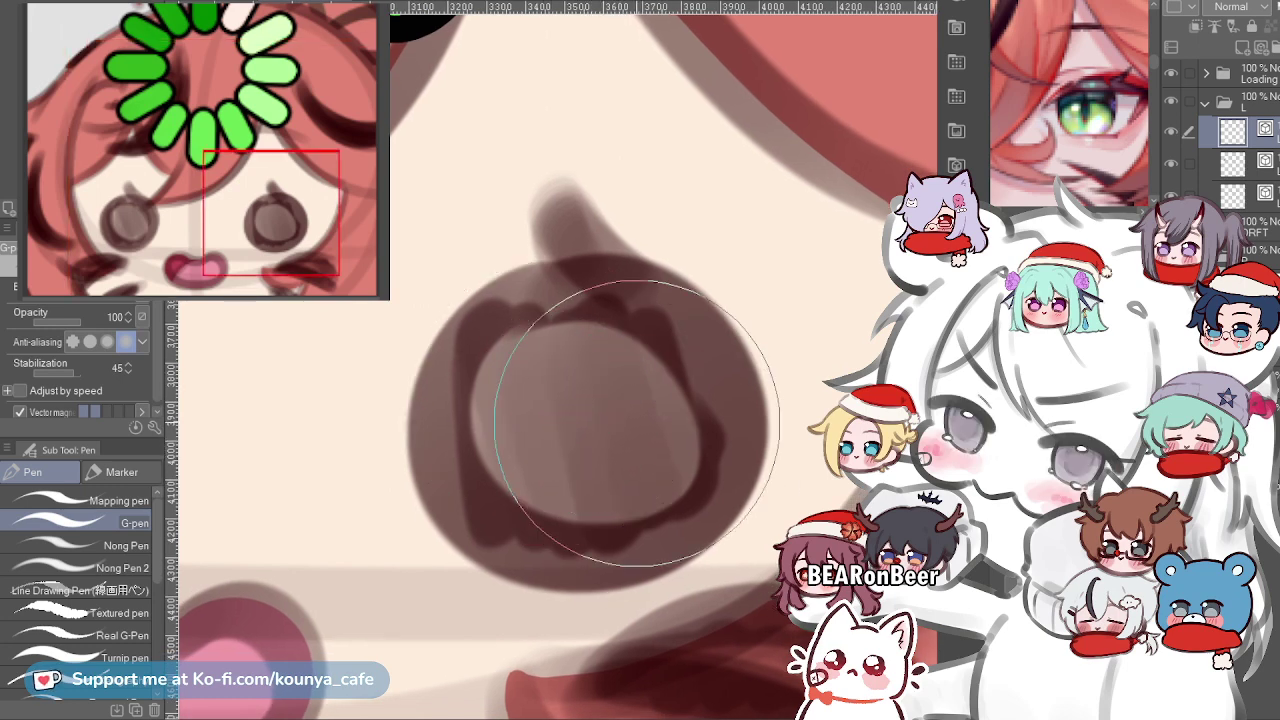
mouse_move(550, 415)
mouse_down()
mouse_move(543, 460)
mouse_move(624, 420)
mouse_up()
key(ctrl+z)
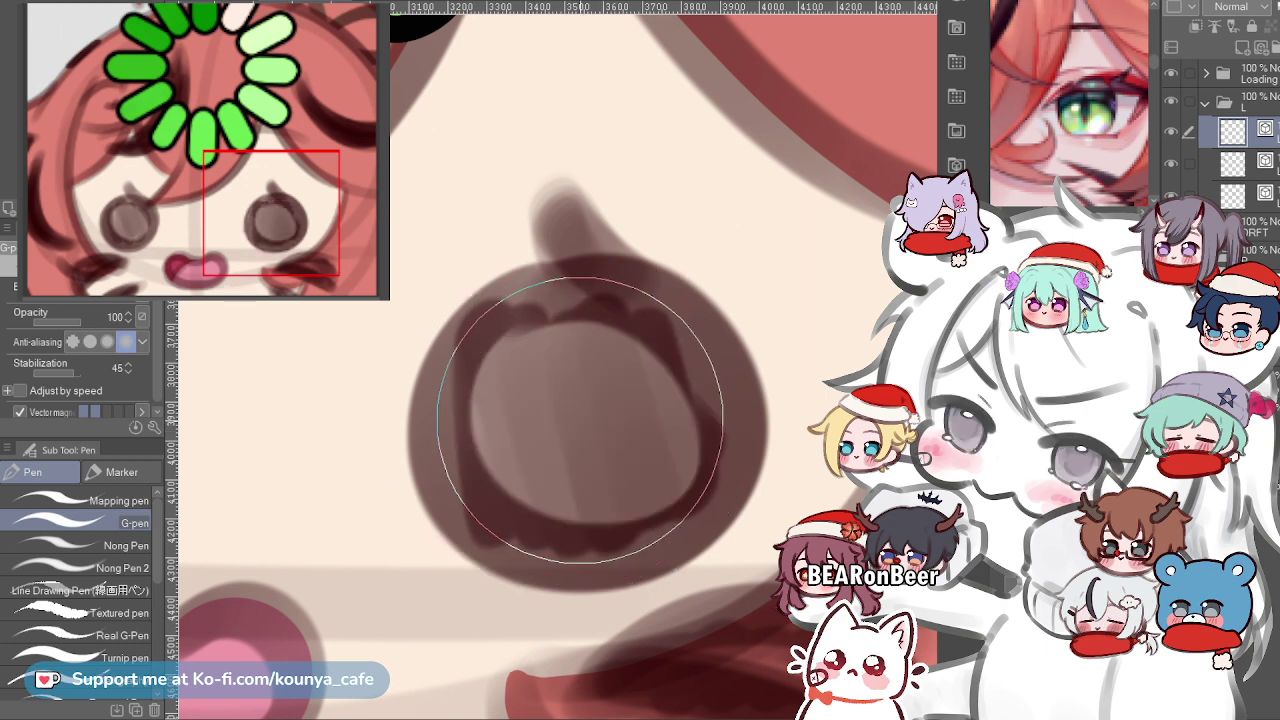
drag(520, 403, 610, 392)
key(ctrl+z)
mouse_move(533, 420)
mouse_down()
mouse_move(561, 467)
mouse_move(592, 400)
mouse_up()
key(ctrl+z)
Try filling most of the right-hand sketched eye with large dark G-pen strokes, then undo them.
scroll(588, 407, down, 2)
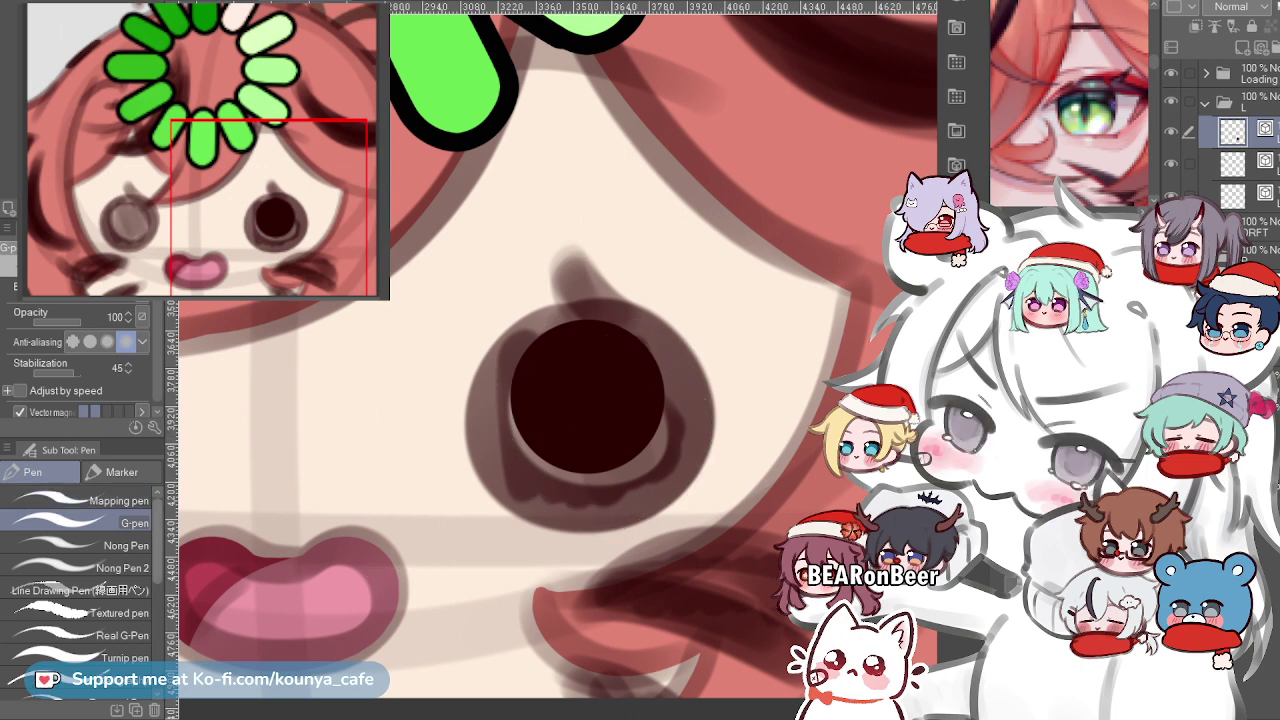
drag(571, 386, 586, 386)
key(ctrl+z)
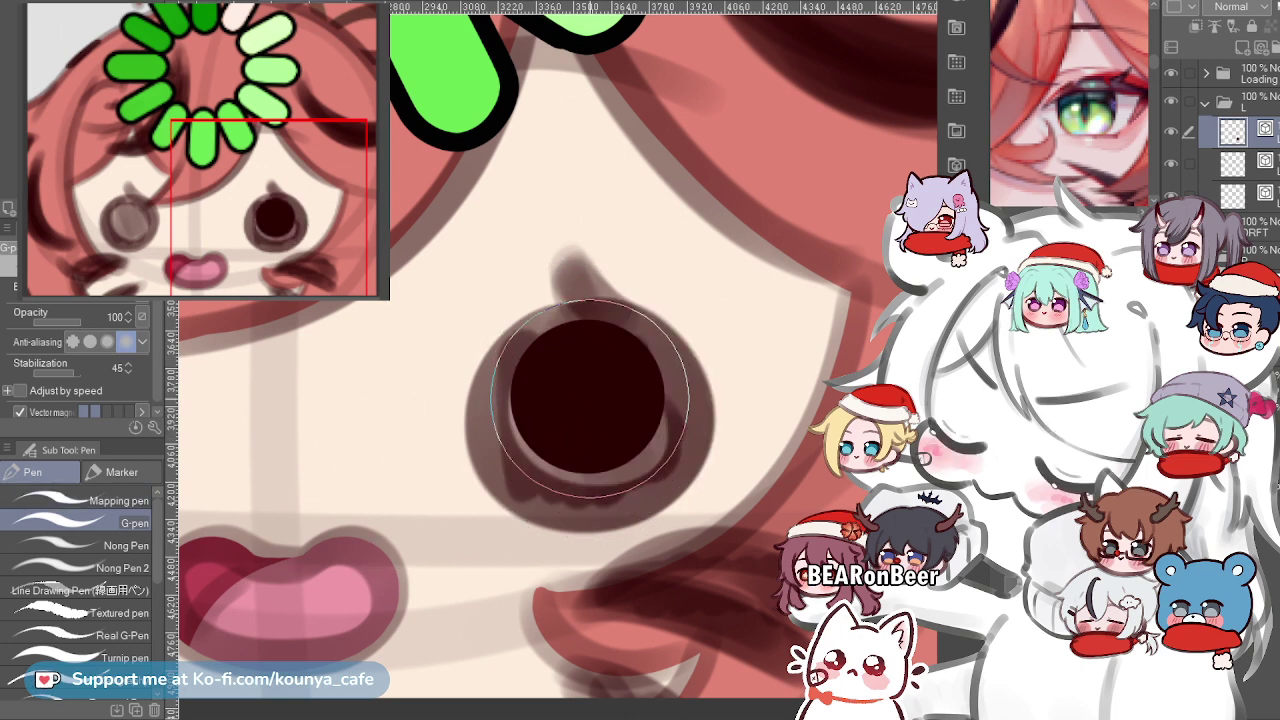
drag(545, 430, 562, 457)
scroll(671, 414, up, 5)
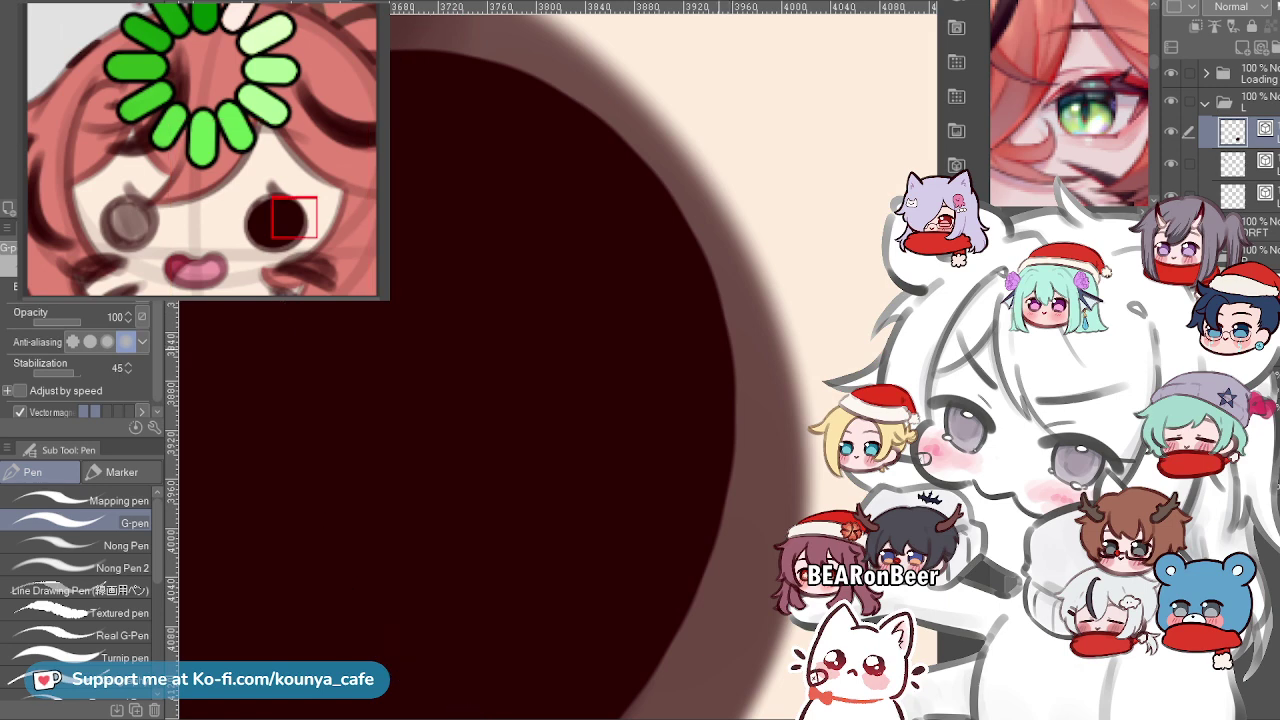
scroll(662, 350, down, 4)
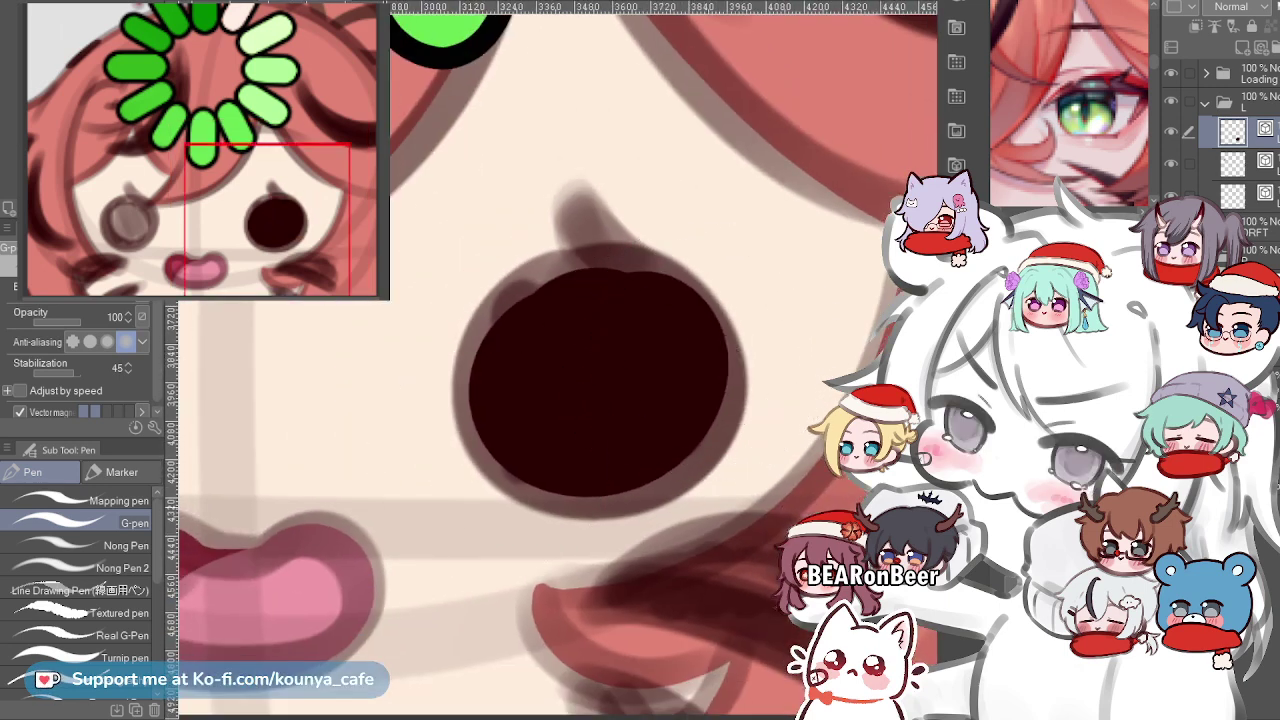
key(ctrl+z)
key(ctrl+z)
Using an enlarged Mapping pen, stamp a dark round pupil inside the right-hand sketched eye.
click(112, 501)
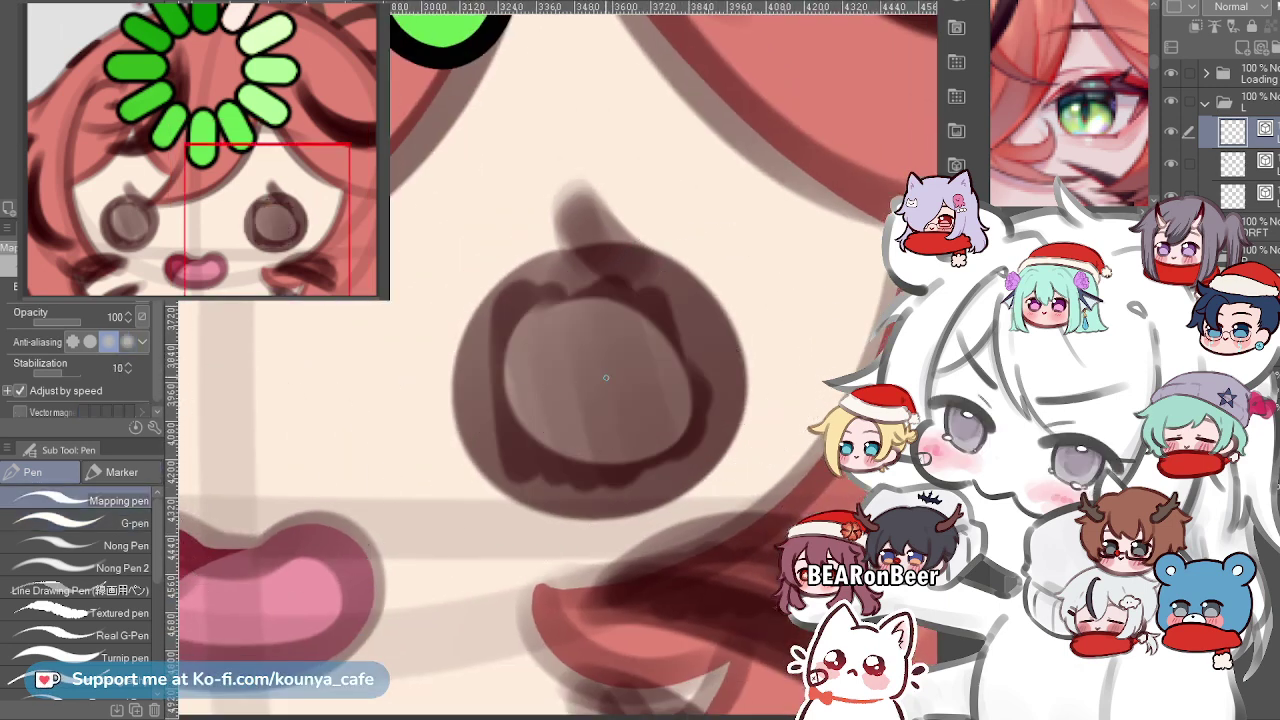
mouse_move(597, 334)
mouse_down()
mouse_move(561, 339)
mouse_move(538, 385)
mouse_move(571, 434)
mouse_move(600, 363)
mouse_up()
key(ctrl+z)
key(ctrl+z)
scroll(600, 366, down, 1)
key(])
key(])
key(])
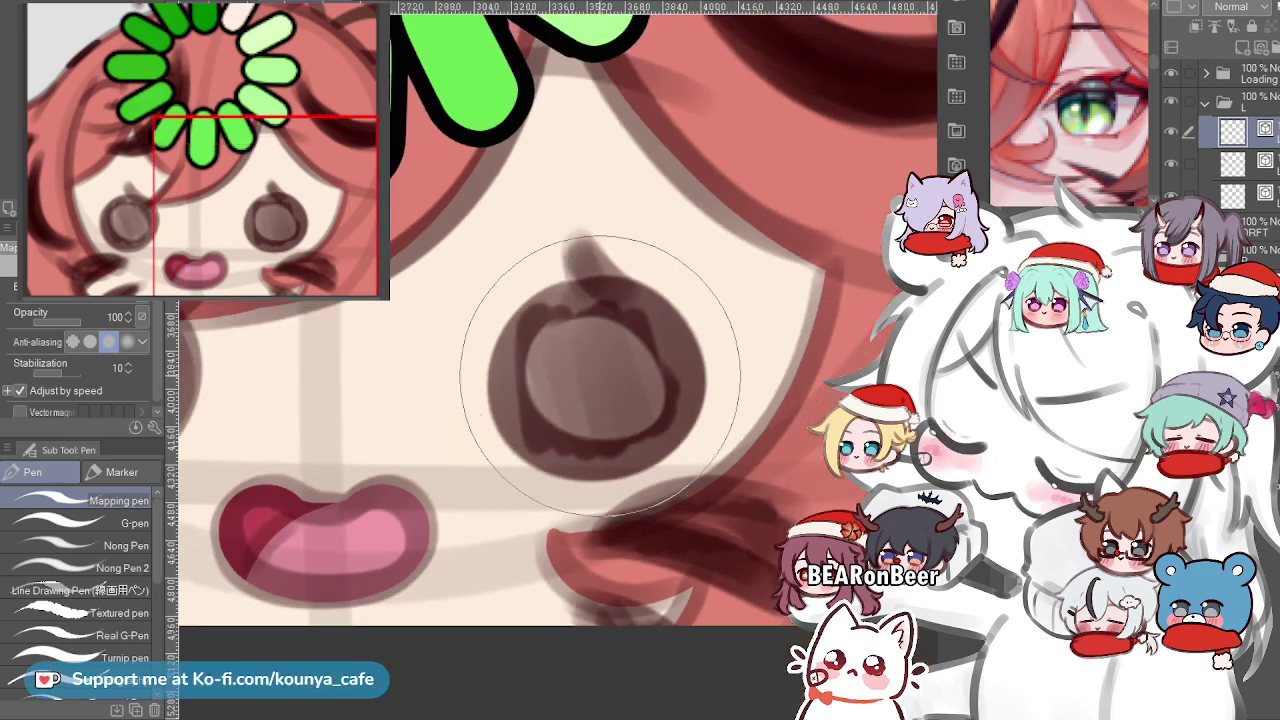
click(601, 377)
scroll(601, 384, down, 2)
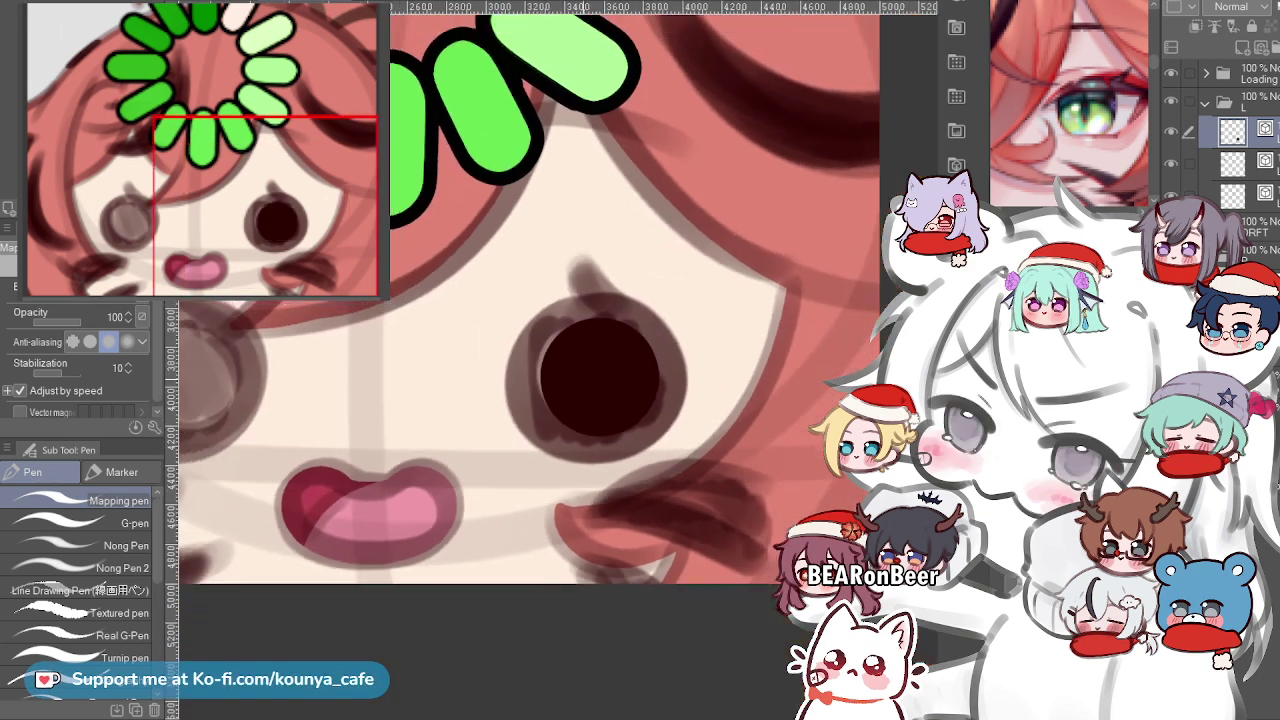
Draw a curved, tapered eyelash rising from the inner upper edge of the dark pupil with the Mapping pen.
scroll(616, 404, up, 3)
mouse_move(449, 121)
mouse_down()
mouse_move(448, 482)
mouse_move(477, 491)
mouse_up()
key(ctrl+z)
mouse_move(480, 160)
mouse_down()
mouse_move(521, 314)
mouse_move(519, 178)
mouse_up()
scroll(530, 200, down, 1)
key(ctrl+z)
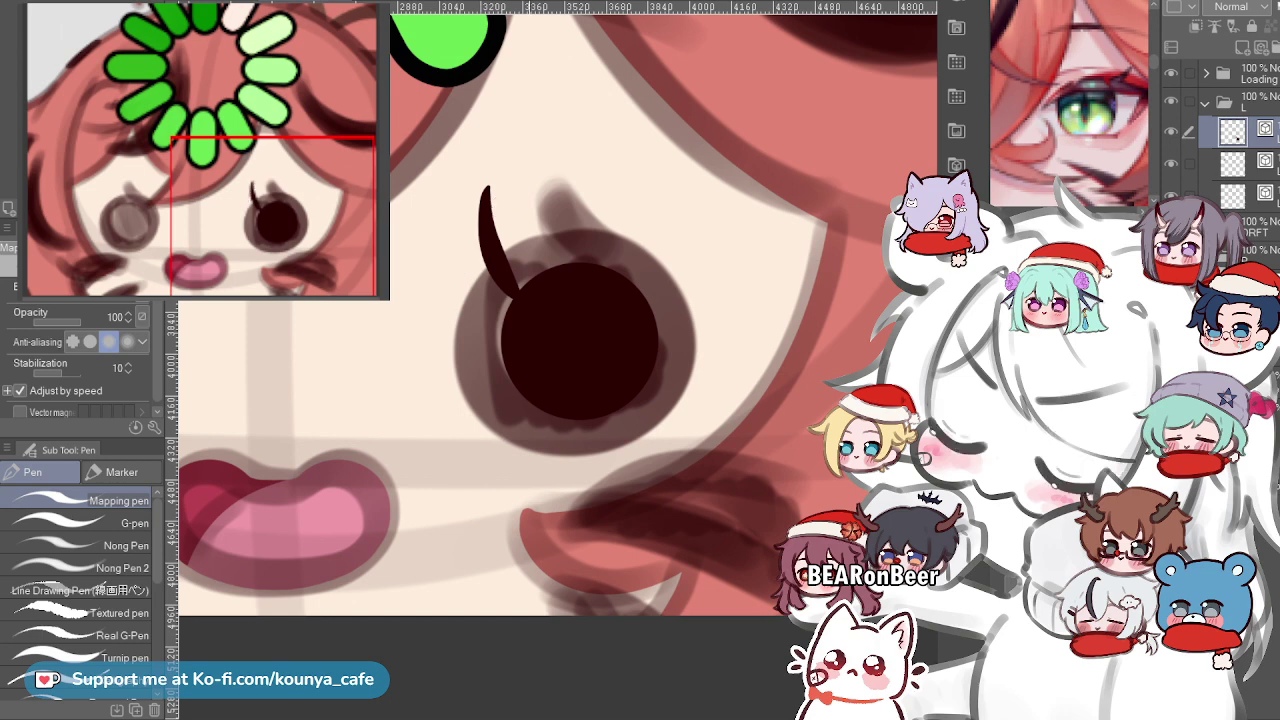
Try thin Mapping pen strokes on the face beside the inner side of the right-hand eye, then undo them.
drag(495, 254, 480, 325)
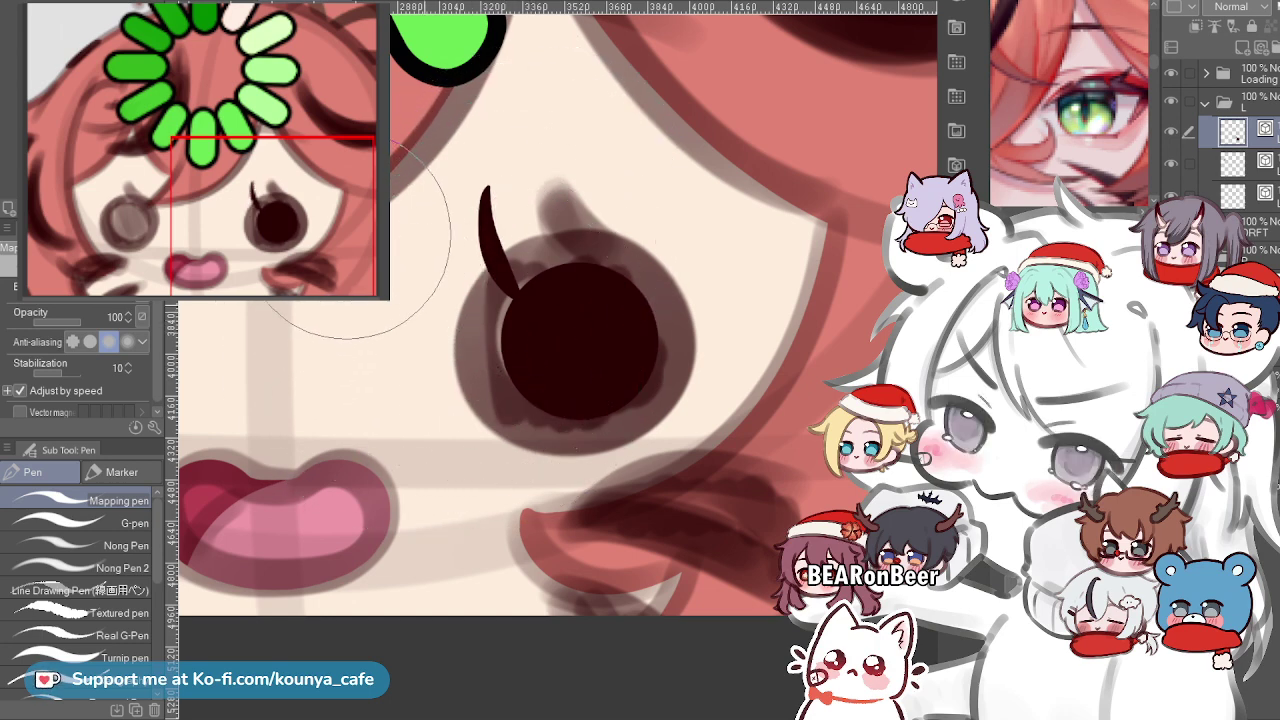
drag(411, 203, 440, 404)
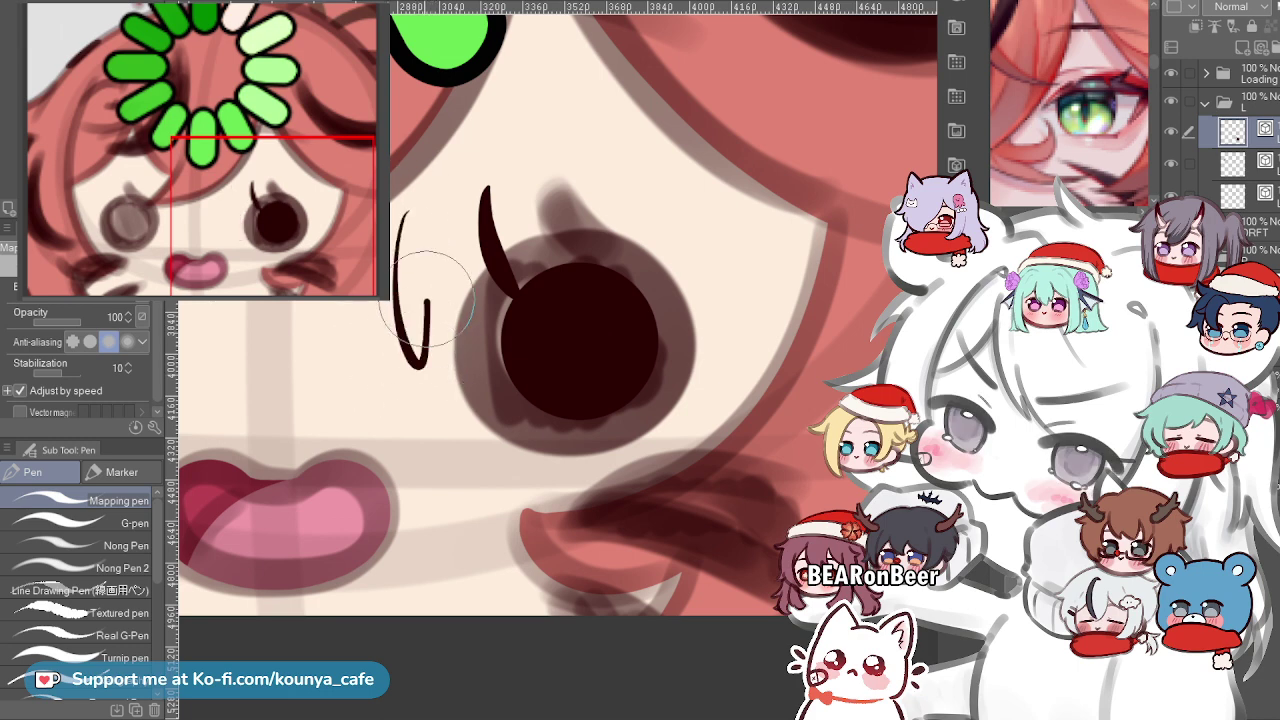
drag(427, 299, 462, 333)
scroll(438, 261, down, 2)
drag(531, 291, 691, 427)
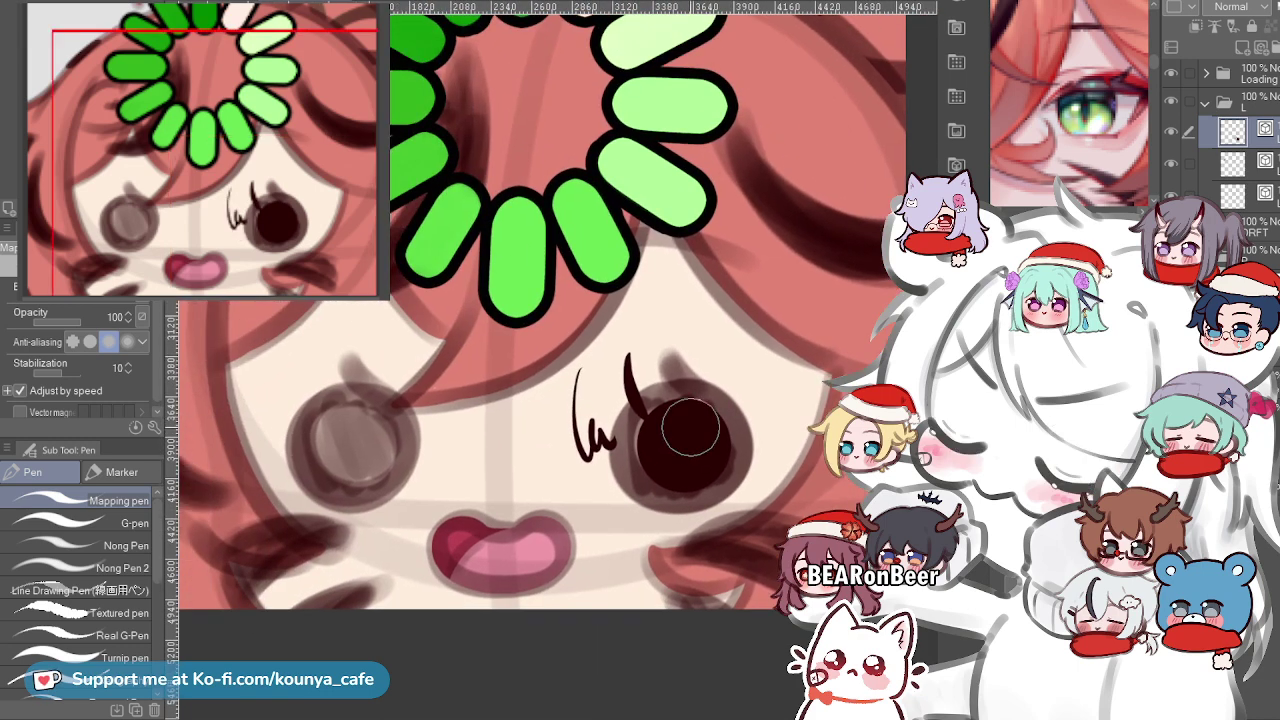
key(ctrl+z)
key(ctrl+z)
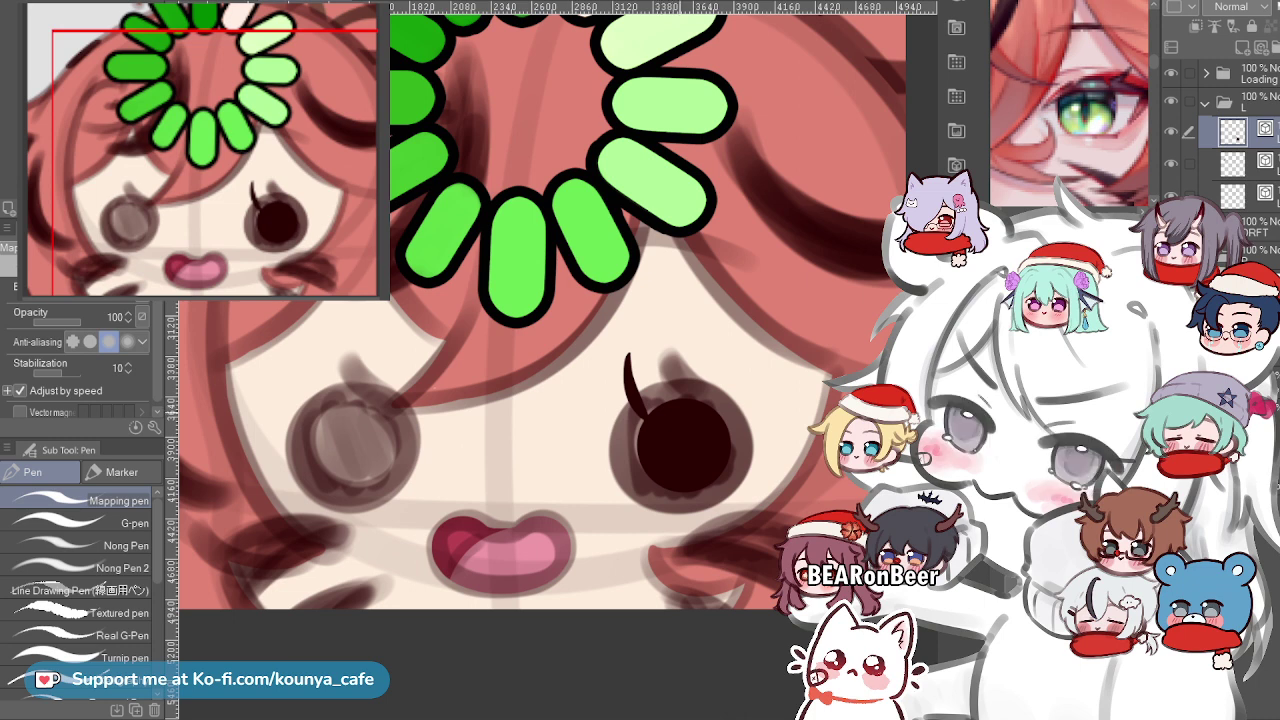
Test lash strokes beside the right-hand eye with Nong Pen 2 and Nong Pen, undoing the last one.
click(100, 568)
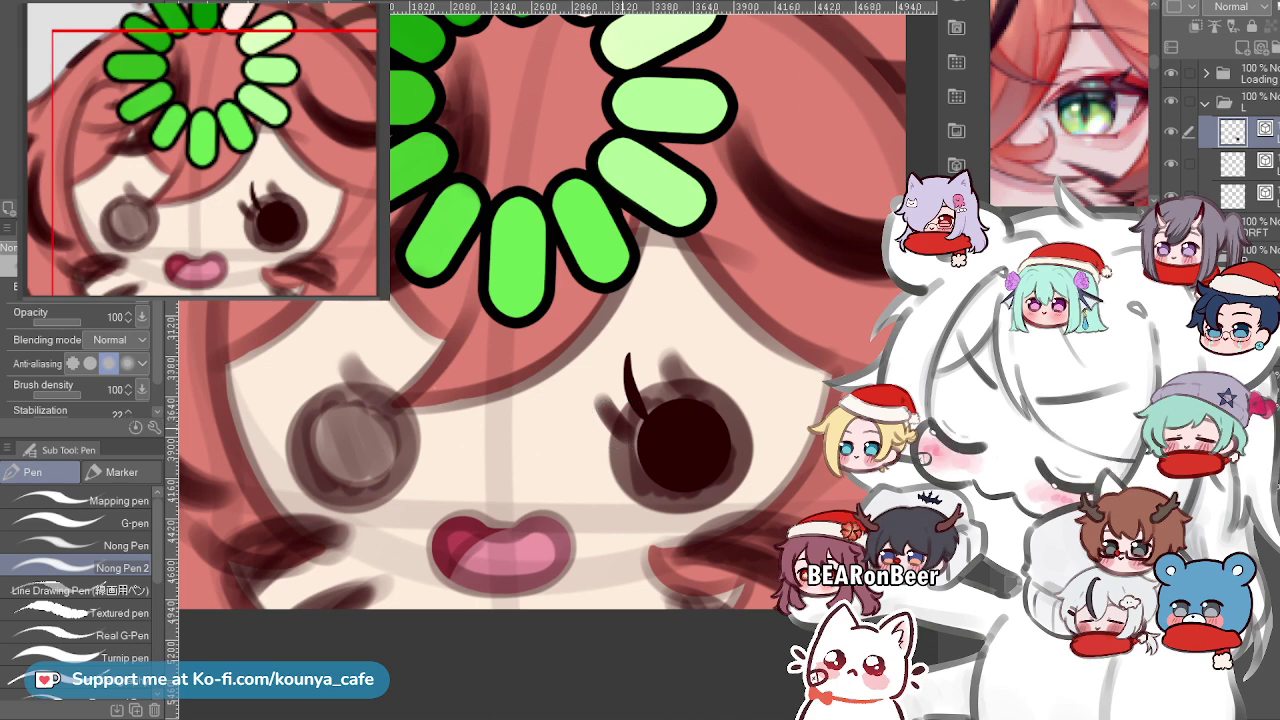
scroll(622, 427, up, 2)
click(100, 546)
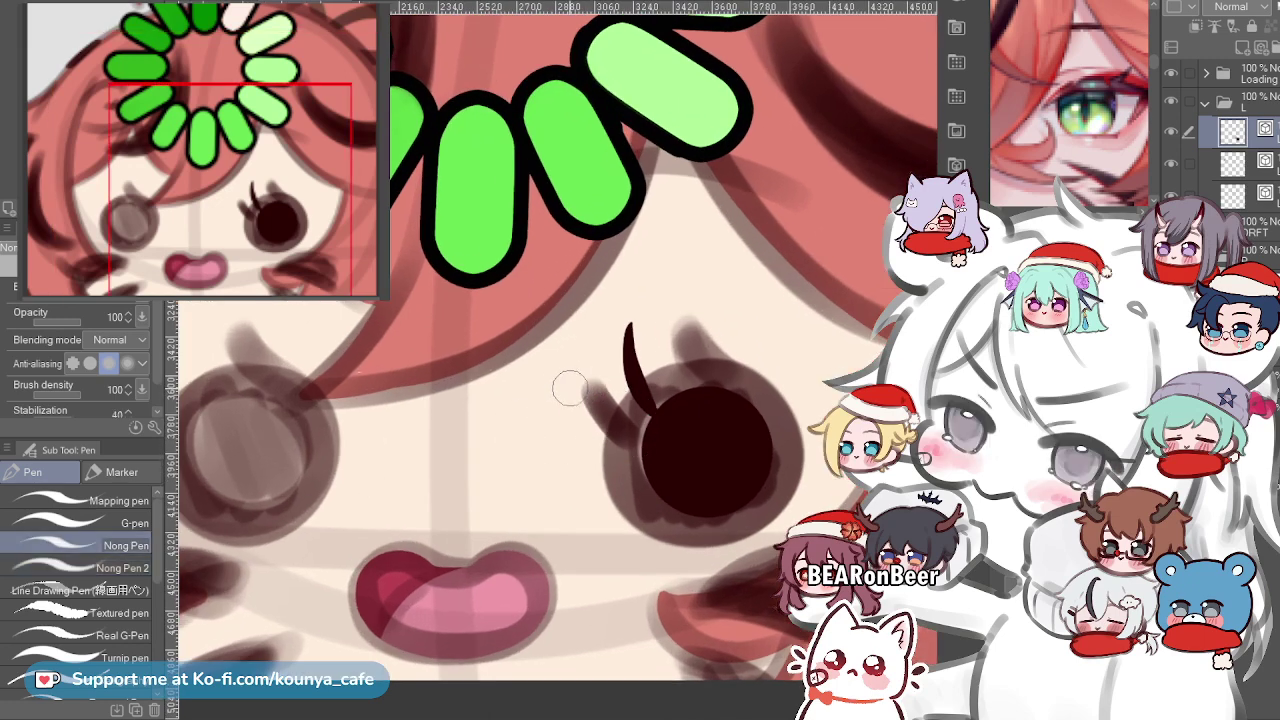
drag(597, 426, 548, 338)
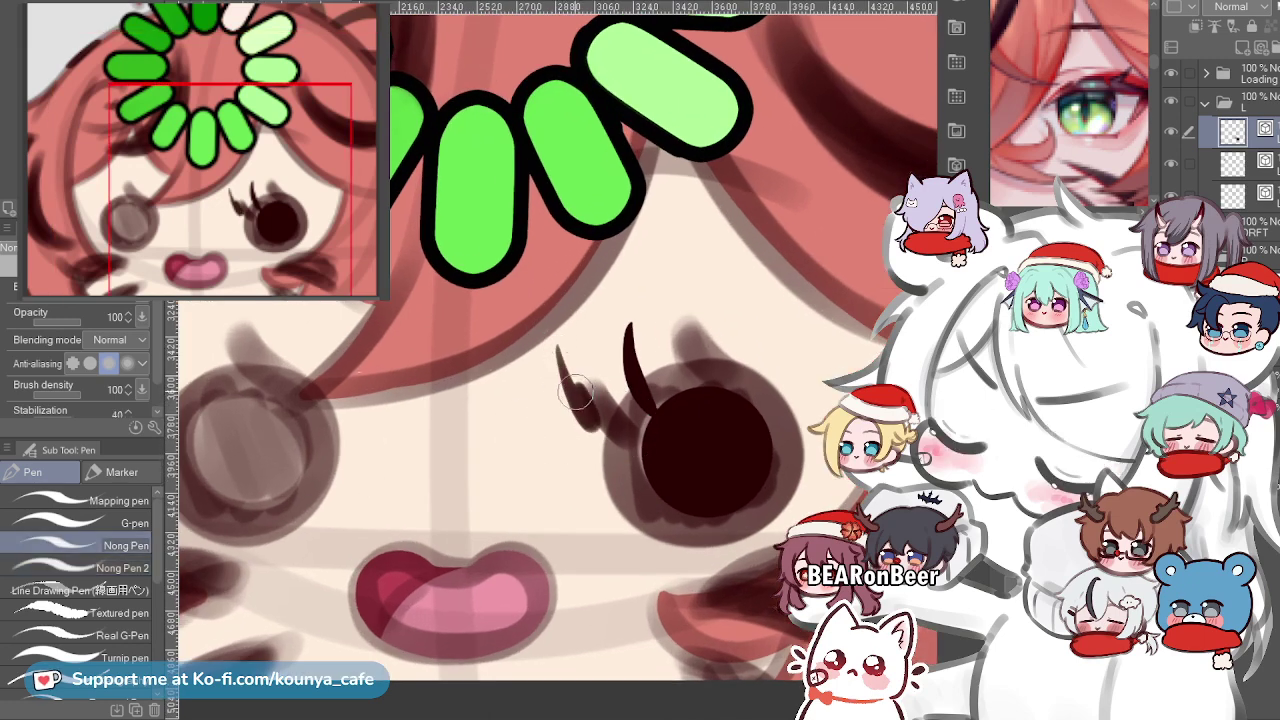
scroll(576, 405, up, 1)
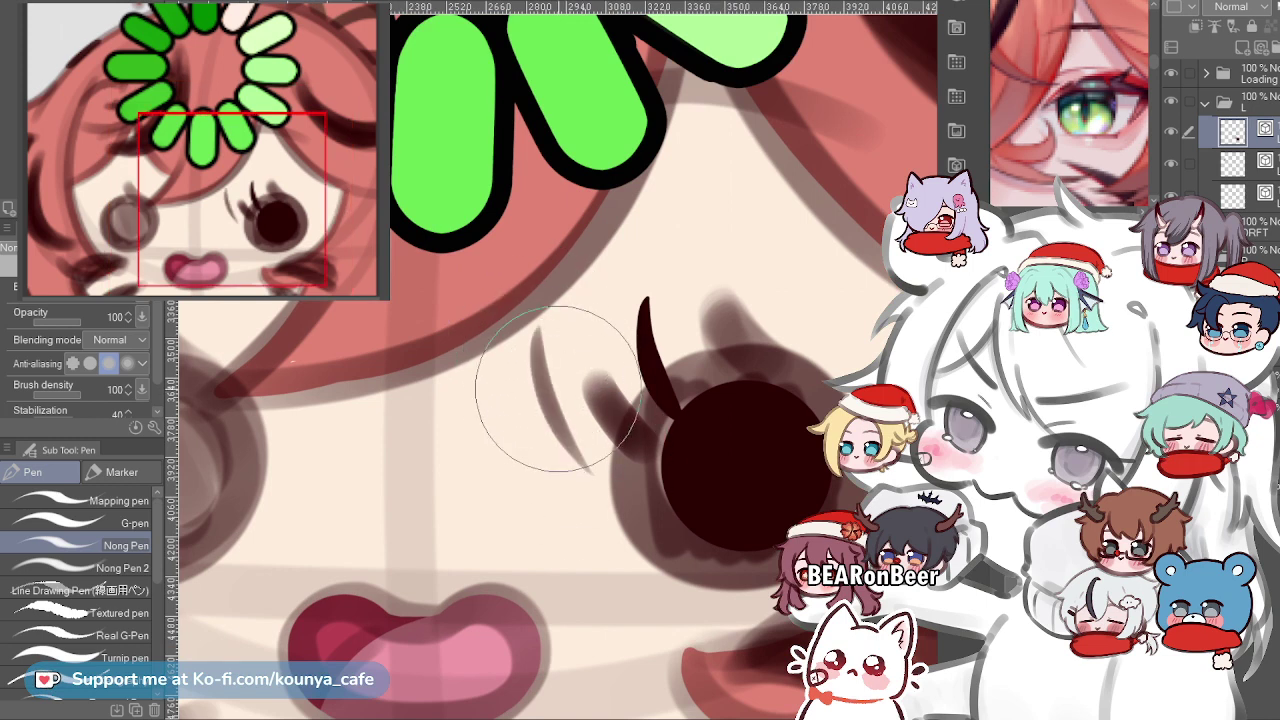
key(ctrl+z)
scroll(80, 580, down, 3)
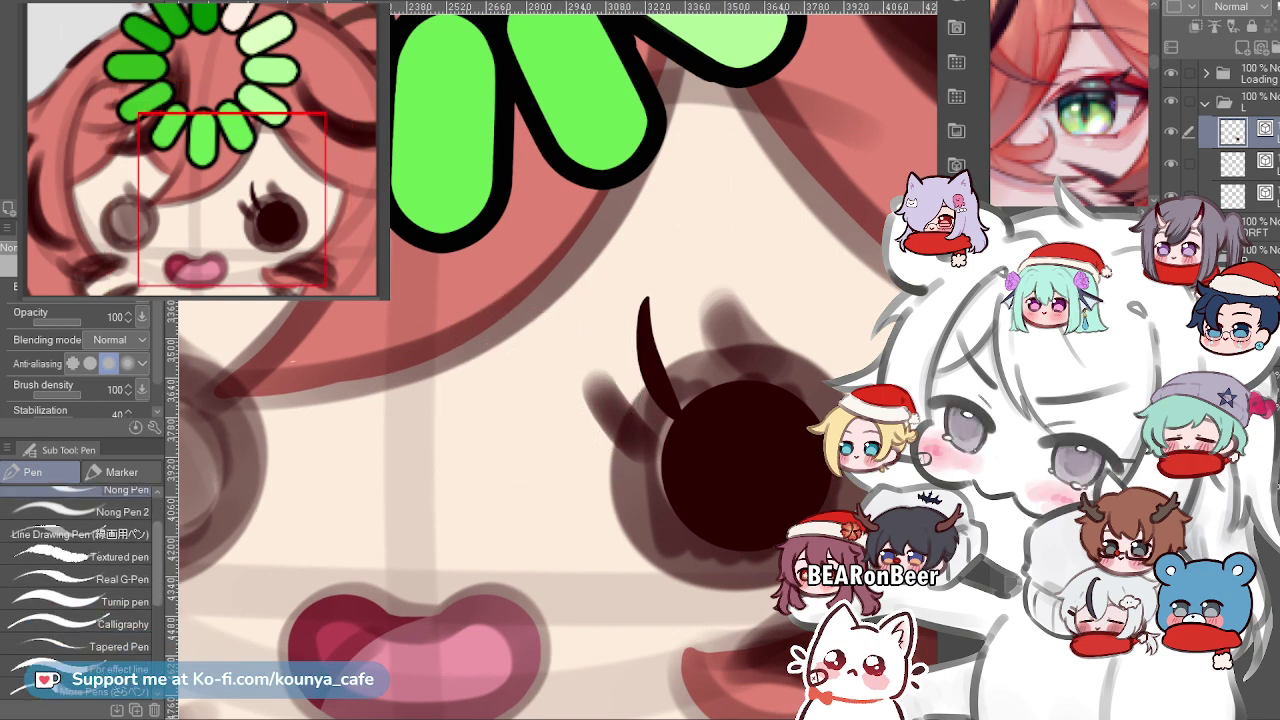
Try thick curved Turnip pen strokes on the face beside the right-hand eye.
click(80, 589)
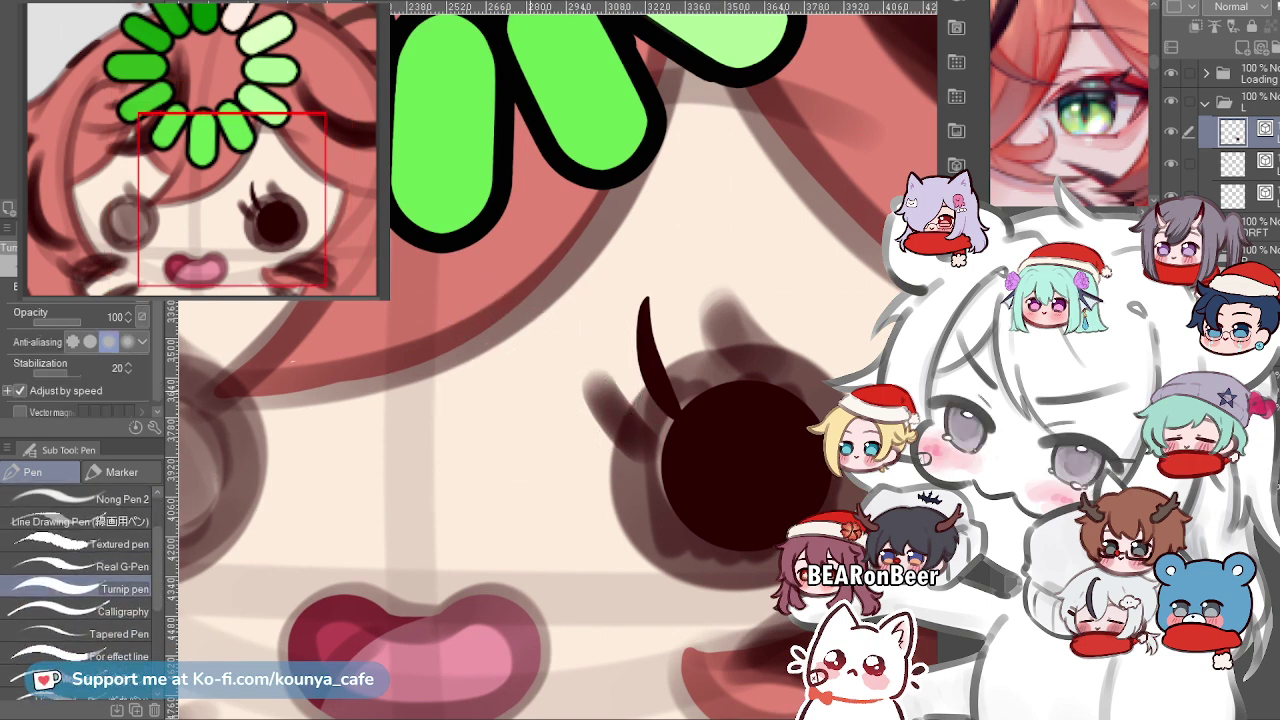
drag(523, 323, 558, 472)
key(ctrl+z)
drag(485, 290, 590, 550)
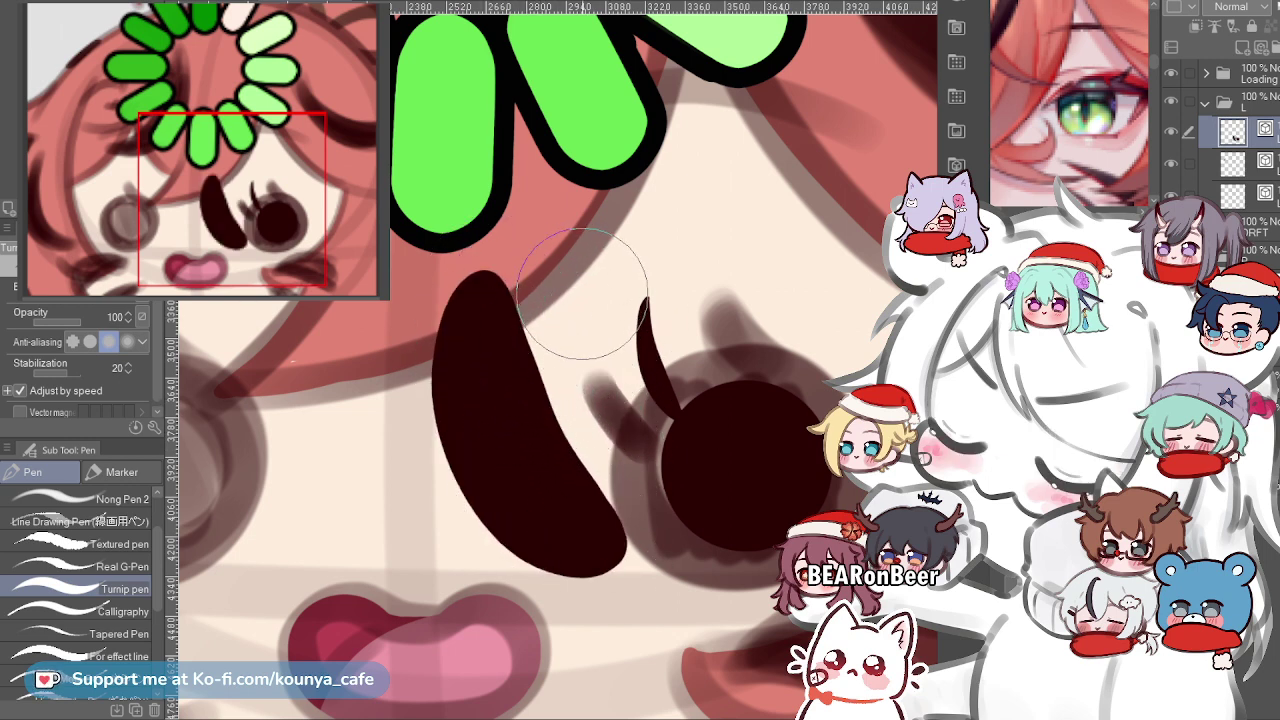
key(ctrl+z)
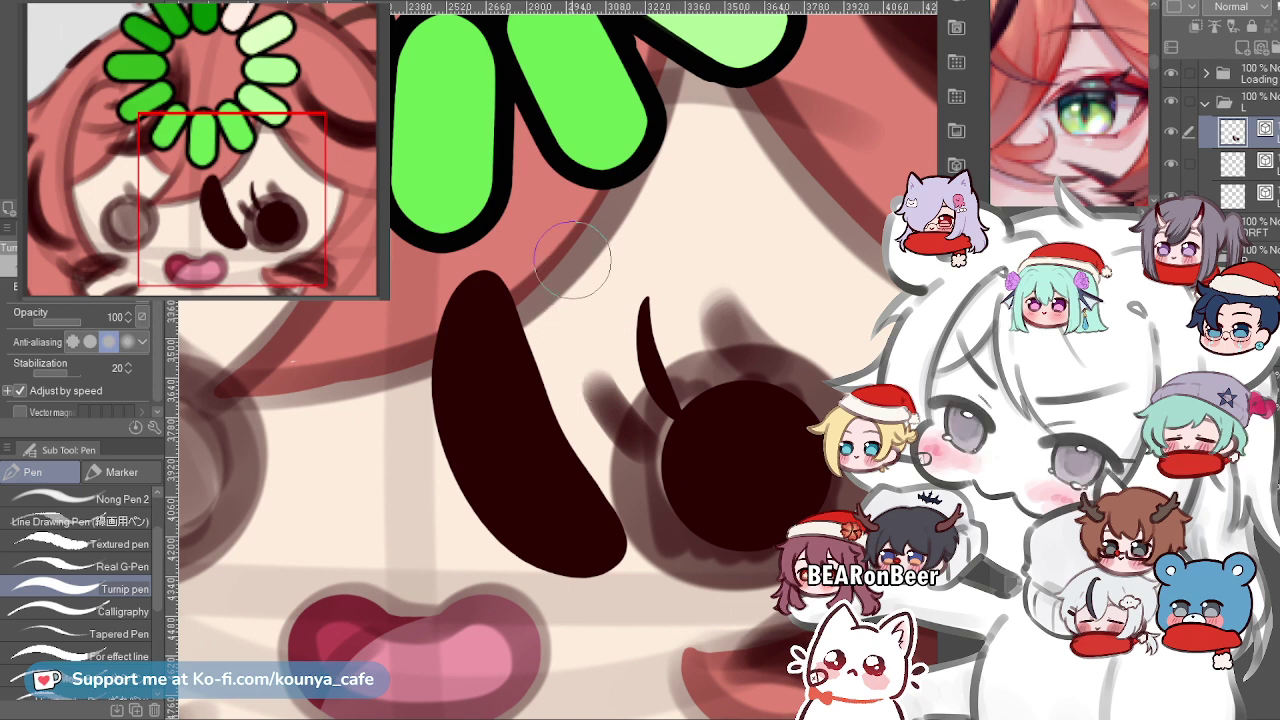
key(ctrl+z)
Scribble test loops over the right-hand eye with the Turnip pen, then undo the scribbles.
mouse_move(620, 245)
mouse_down()
mouse_move(612, 315)
mouse_move(734, 251)
mouse_move(794, 306)
mouse_move(758, 340)
mouse_move(650, 213)
mouse_move(755, 290)
mouse_up()
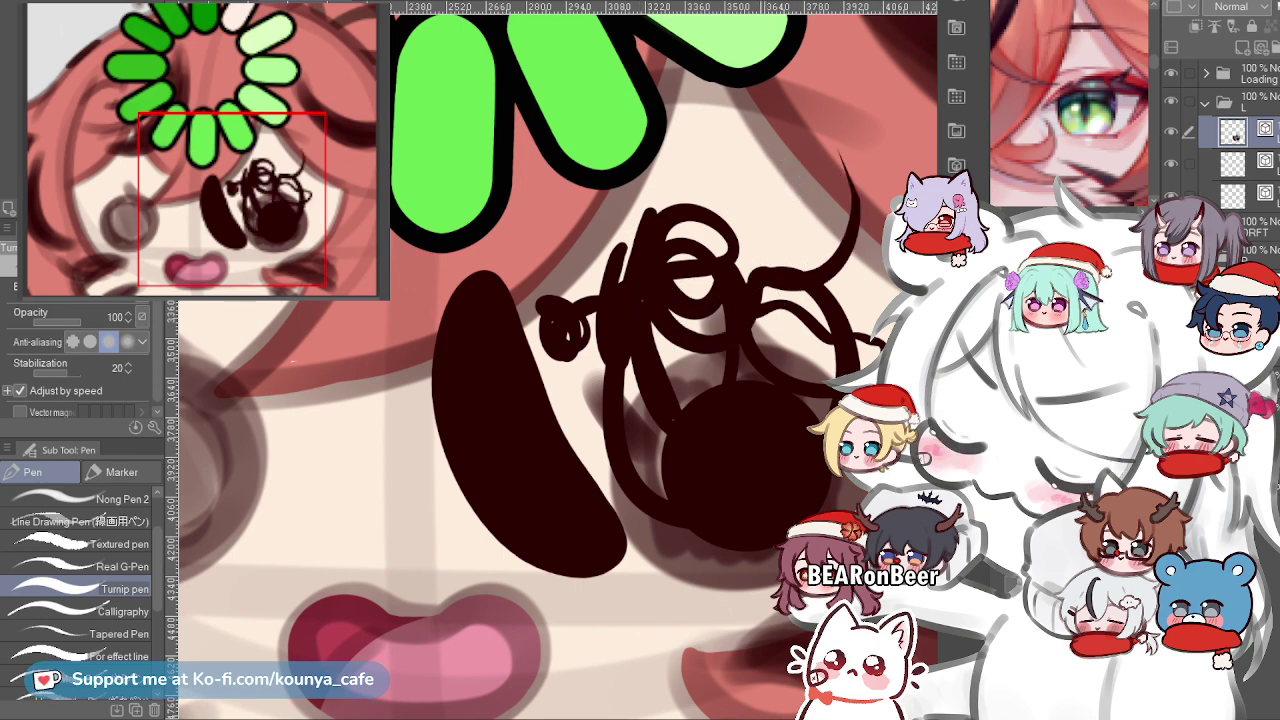
scroll(771, 222, down, 10)
scroll(811, 221, up, 3)
drag(811, 221, 762, 305)
scroll(610, 300, up, 3)
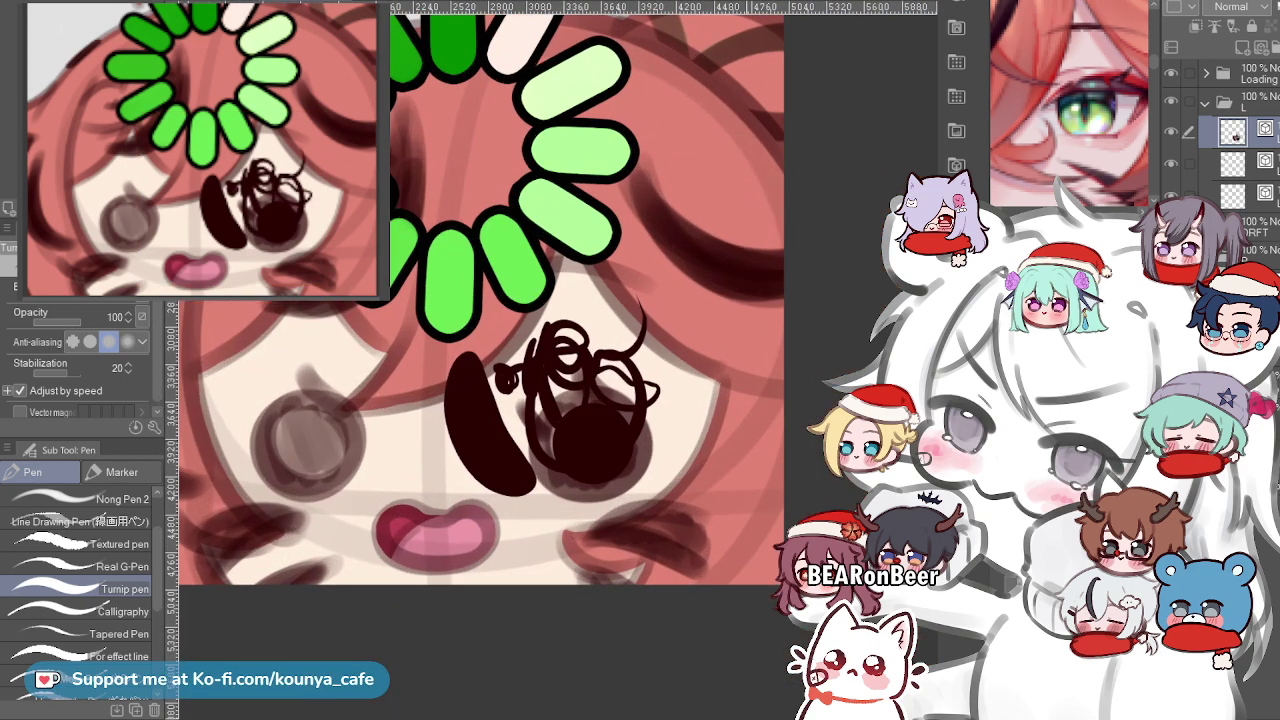
key(ctrl+z)
key(ctrl+z)
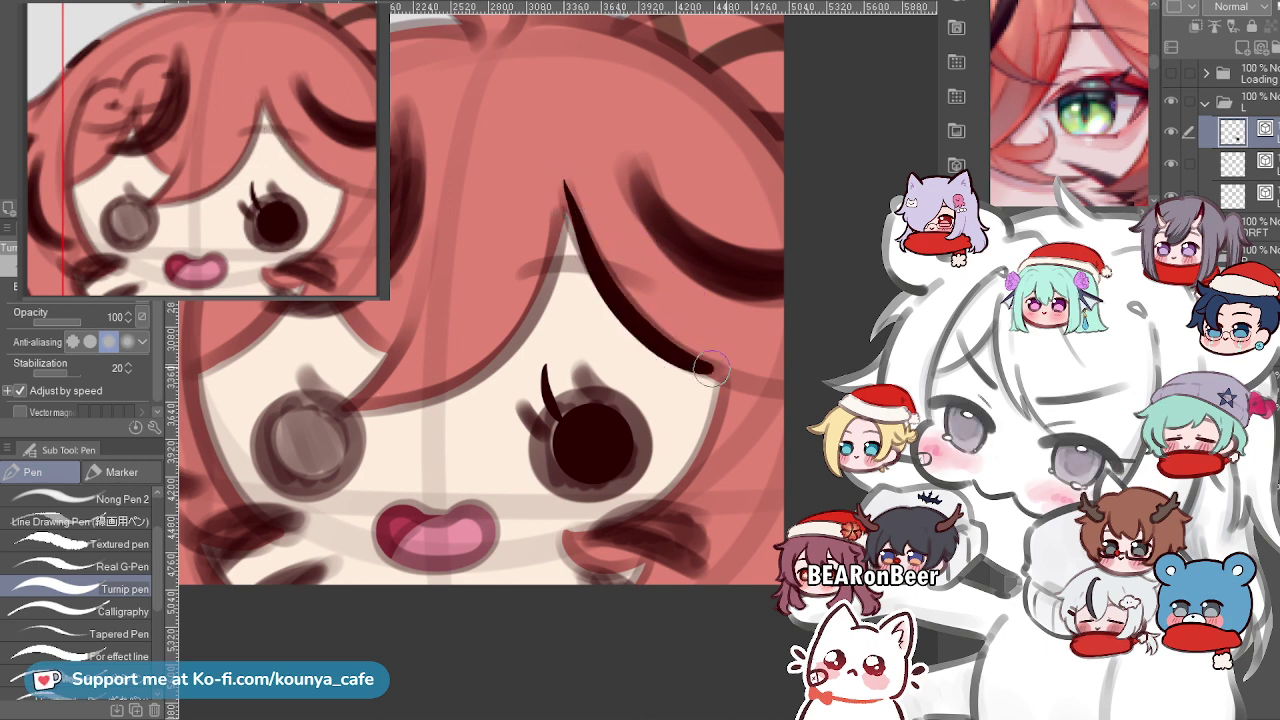
Ink the edge of the bangs from the parting down toward the face outline with the Turnip pen, redoing unsatisfactory strokes.
drag(712, 369, 721, 374)
key(ctrl+z)
drag(567, 200, 714, 362)
key(ctrl+z)
mouse_move(573, 217)
mouse_down()
mouse_move(635, 305)
mouse_move(718, 372)
mouse_up()
drag(648, 342, 722, 373)
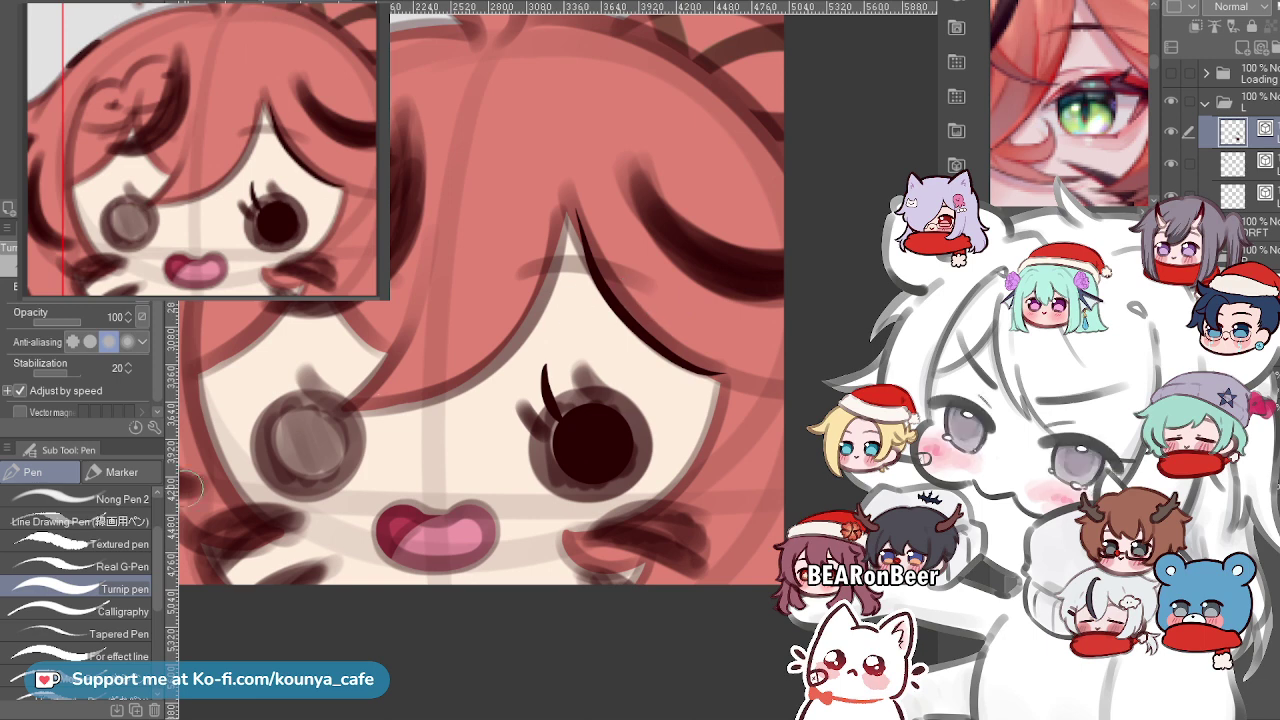
Draw a comparison line with the Mapping pen just beneath the inked edge of the bangs.
scroll(80, 560, up, 3)
click(84, 499)
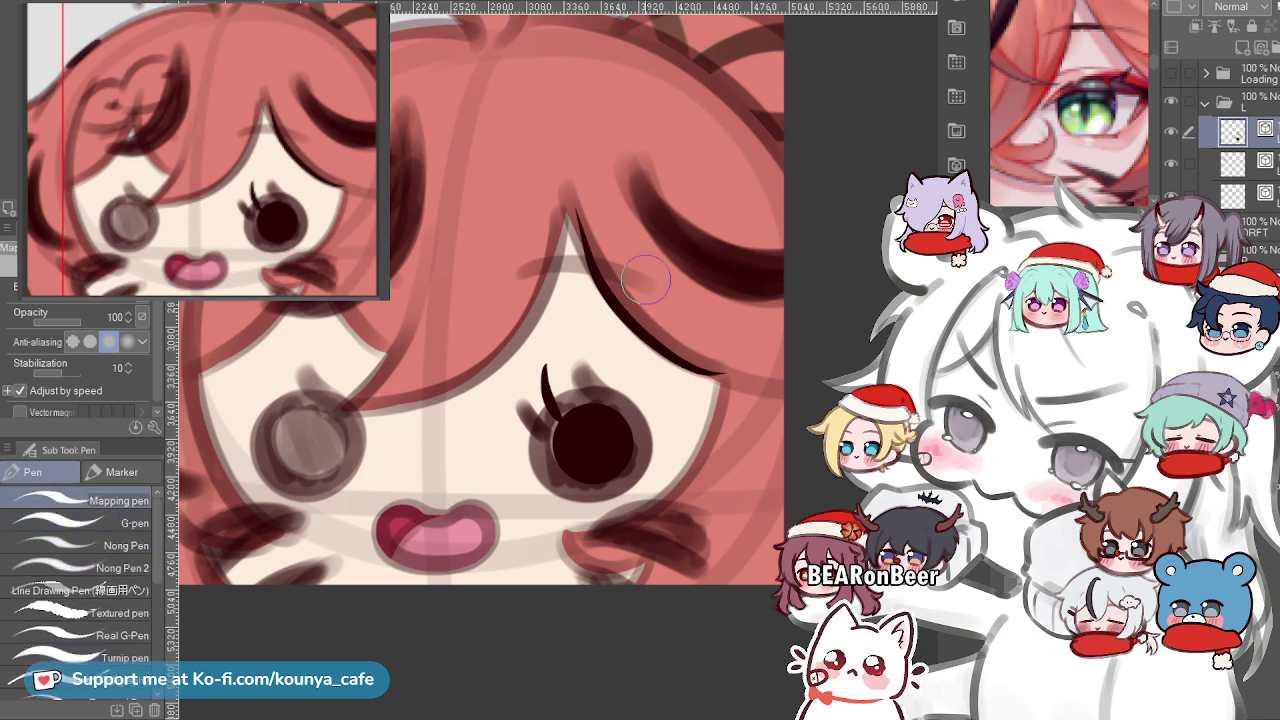
scroll(622, 280, up, 2)
drag(543, 187, 702, 421)
drag(550, 190, 700, 410)
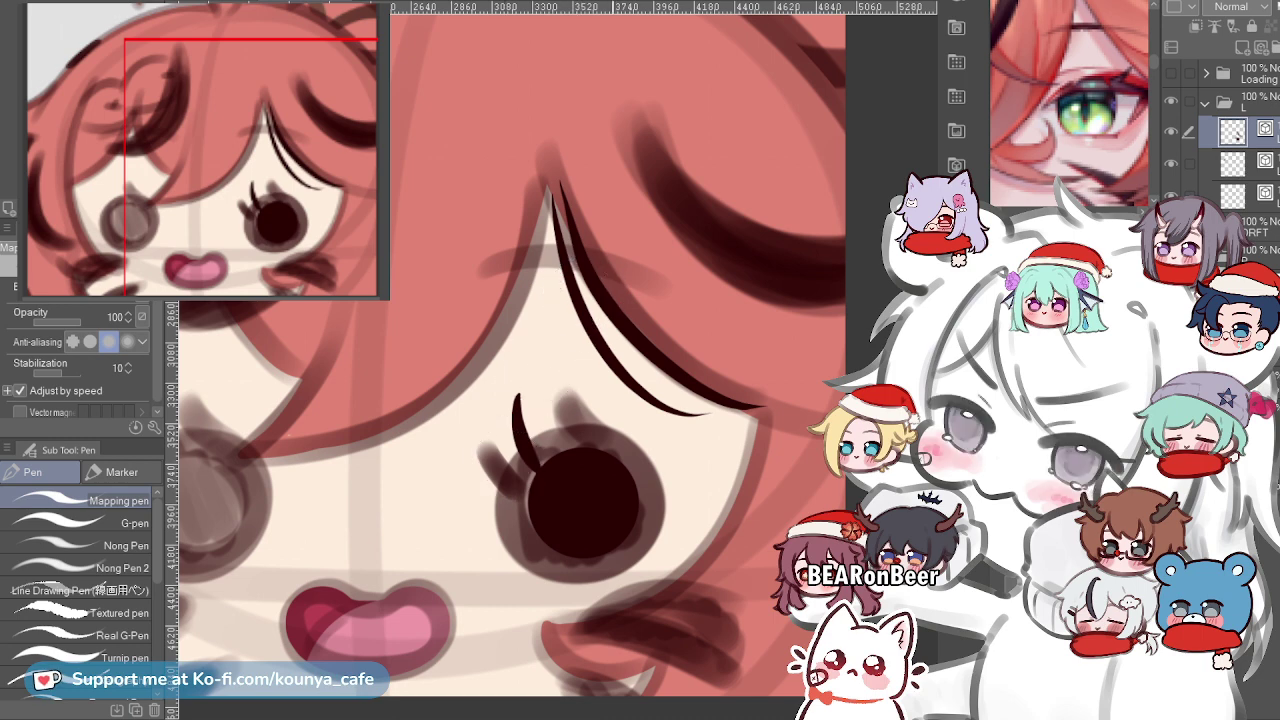
Switch to the Turnip pen and clear all test strokes from the active layer.
scroll(80, 362, down, 1)
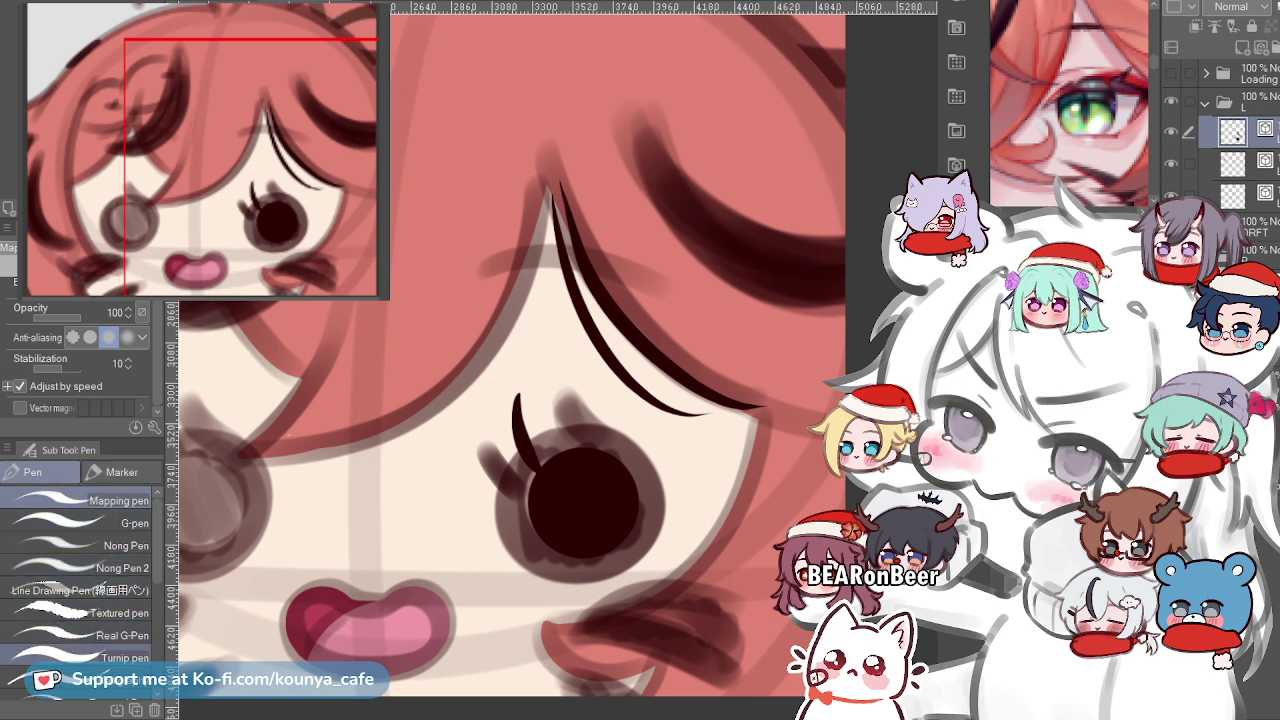
click(100, 500)
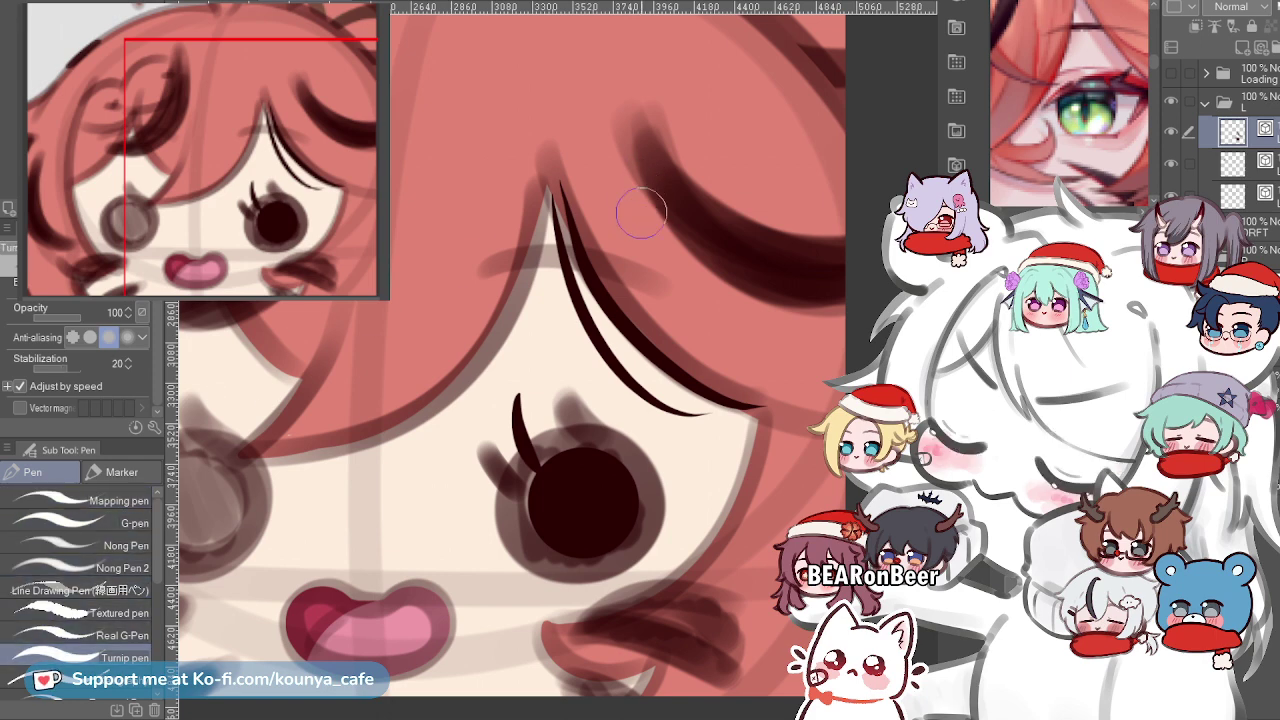
key(Delete)
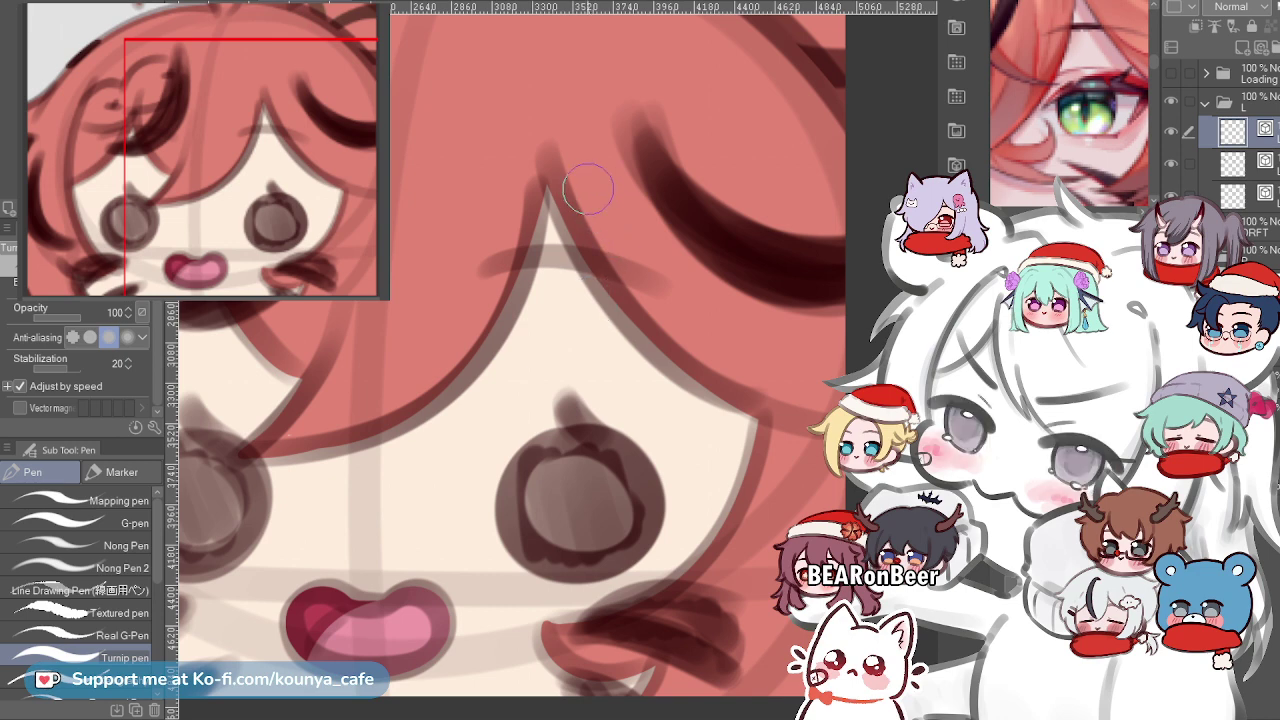
scroll(586, 191, up, 4)
drag(604, 200, 558, 153)
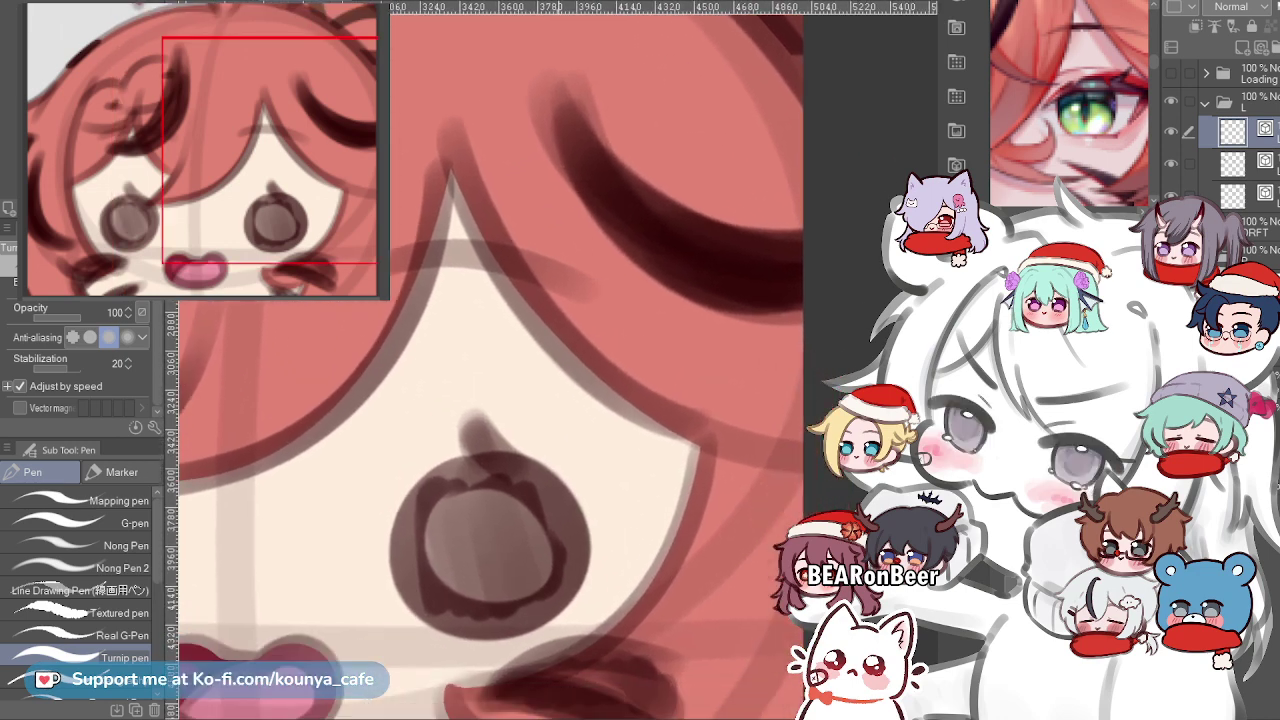
Try inking the edge of the bangs above the right-hand eye with a thick Turnip pen line, then undo it.
scroll(590, 120, up, 1)
key(ctrl+z)
mouse_move(424, 142)
mouse_down()
mouse_move(571, 372)
mouse_move(505, 334)
mouse_move(700, 462)
mouse_up()
drag(429, 170, 722, 466)
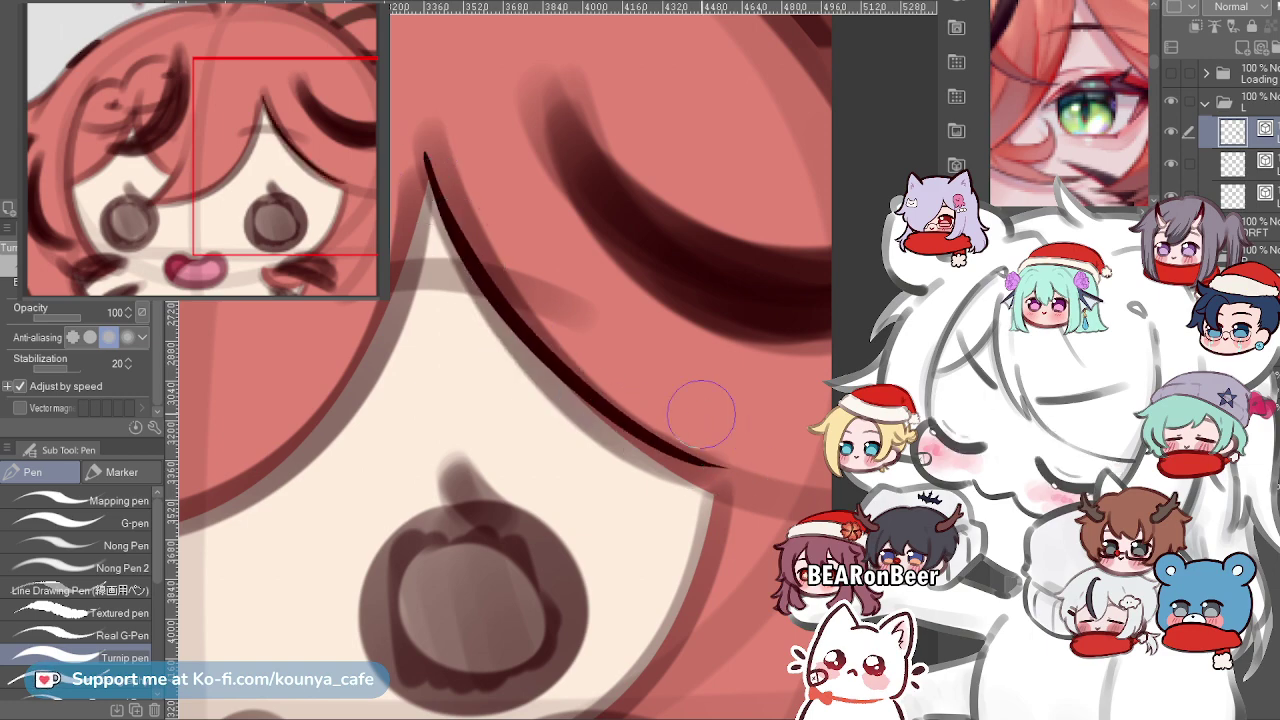
key(ctrl+z)
scroll(544, 305, down, 2)
drag(520, 300, 830, 468)
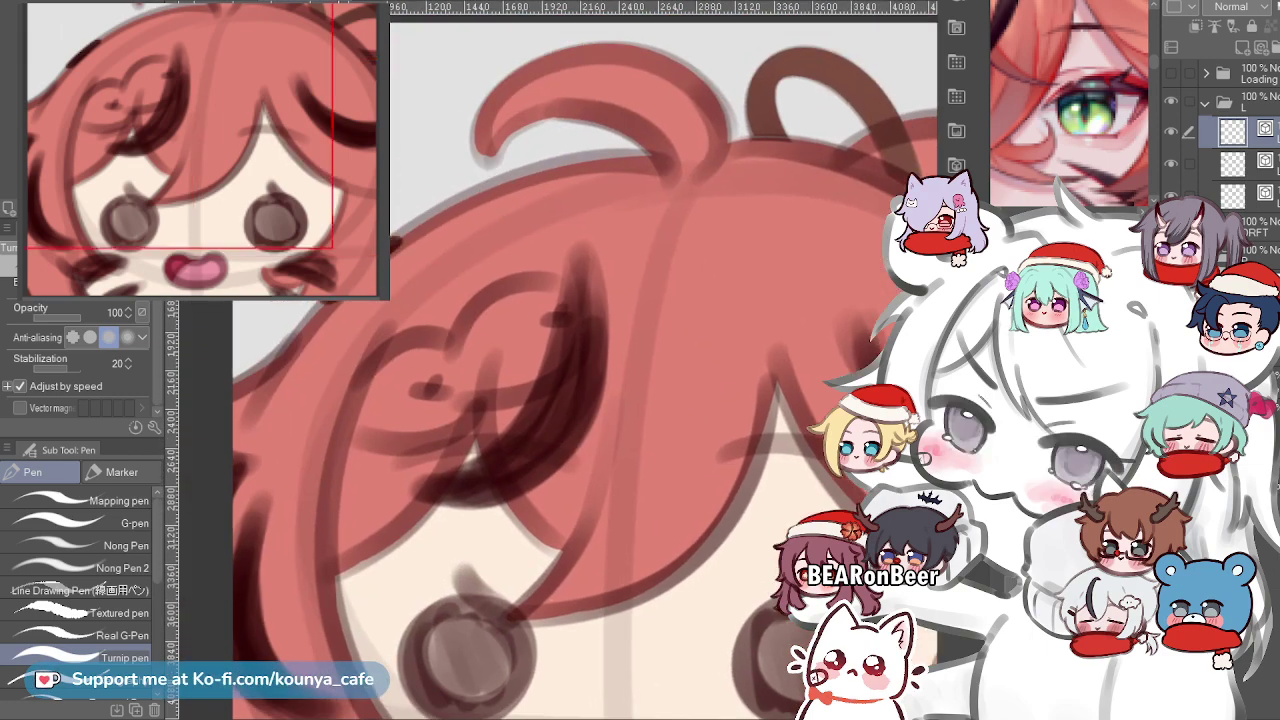
Test the Turnip pen at different brush sizes along the upper-left outline of the hair, undoing the strokes.
scroll(420, 258, up, 2)
scroll(440, 220, down, 1)
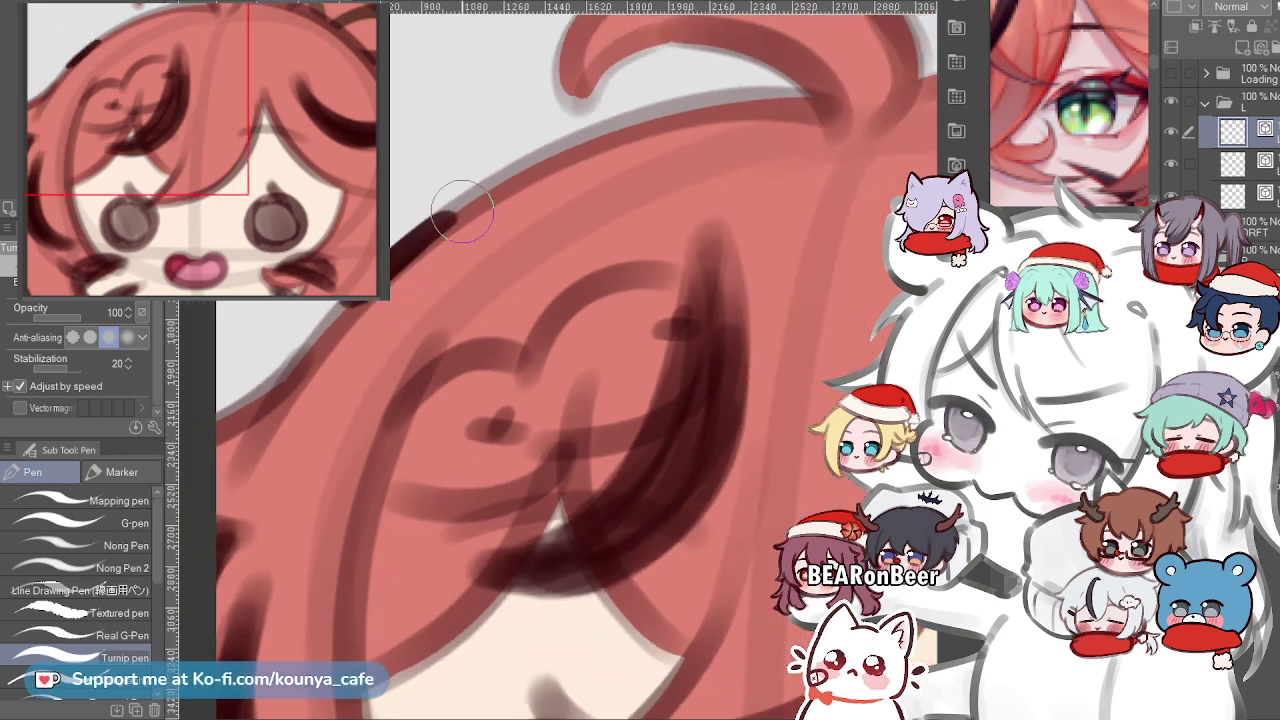
drag(462, 211, 342, 314)
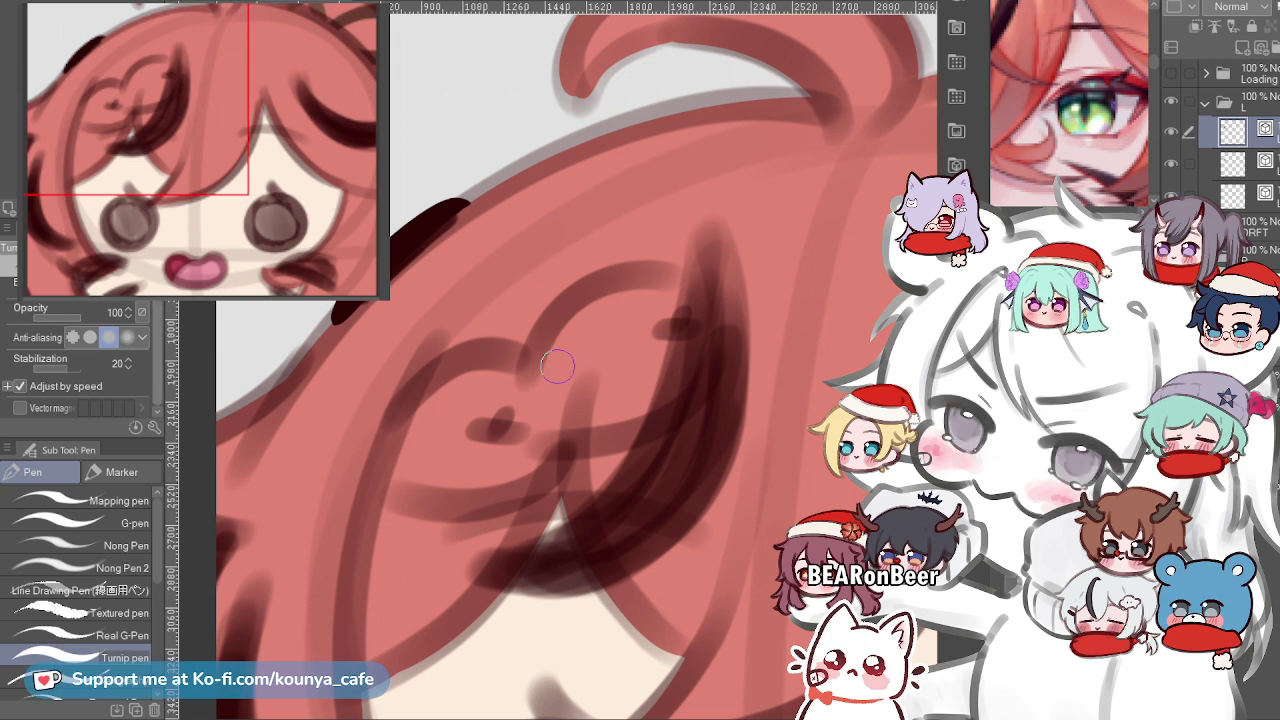
mouse_move(422, 302)
mouse_down()
mouse_move(534, 156)
mouse_move(803, 108)
mouse_up()
key(ctrl+z)
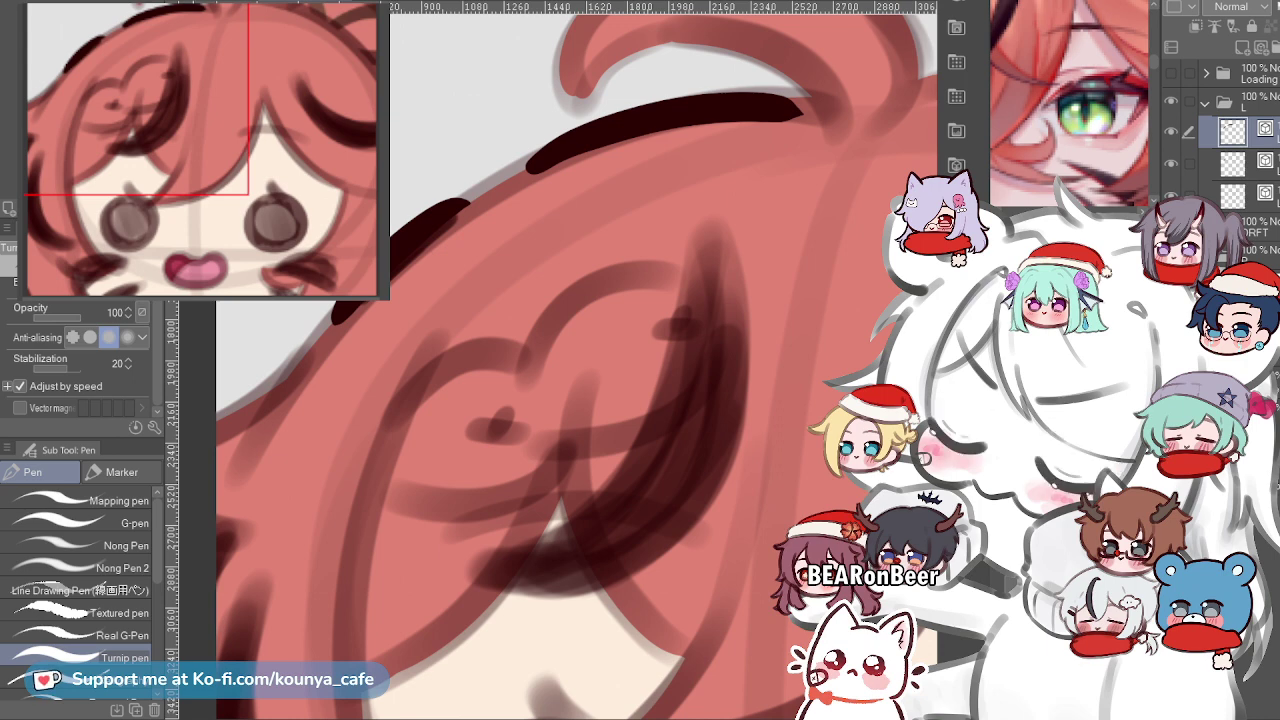
key(ctrl+z)
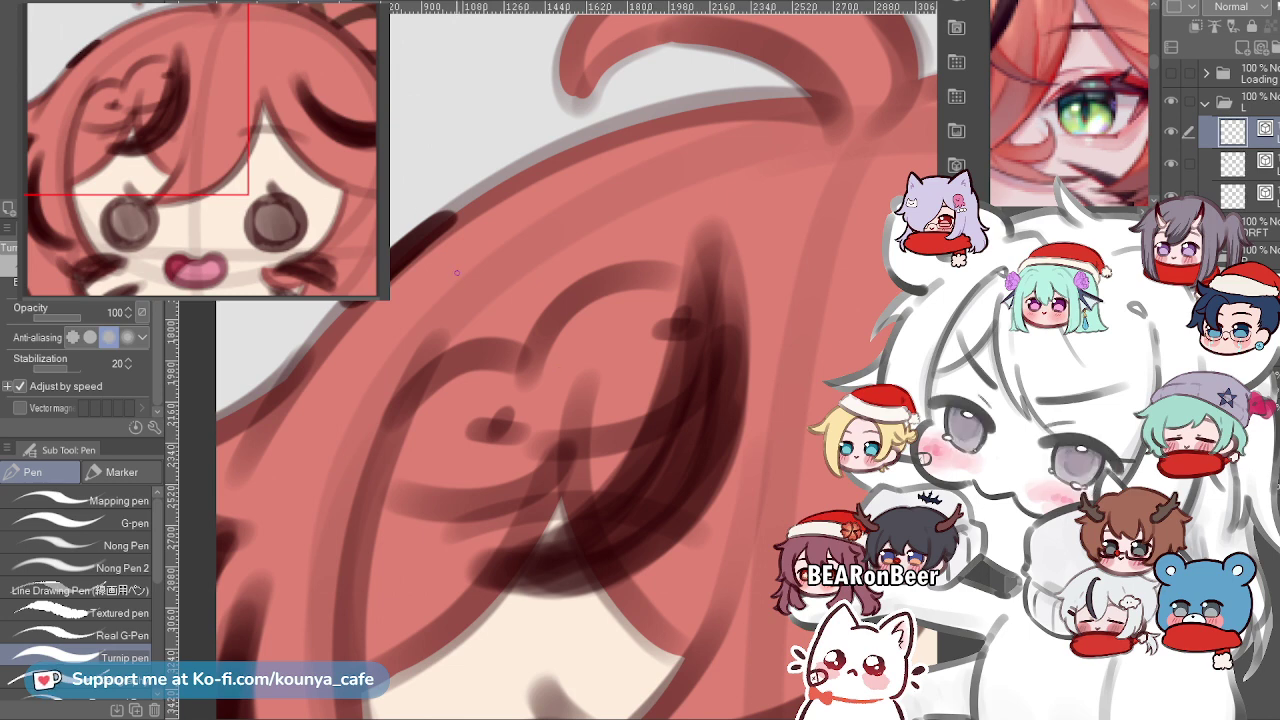
key(ctrl+z)
drag(459, 241, 432, 292)
key(ctrl+z)
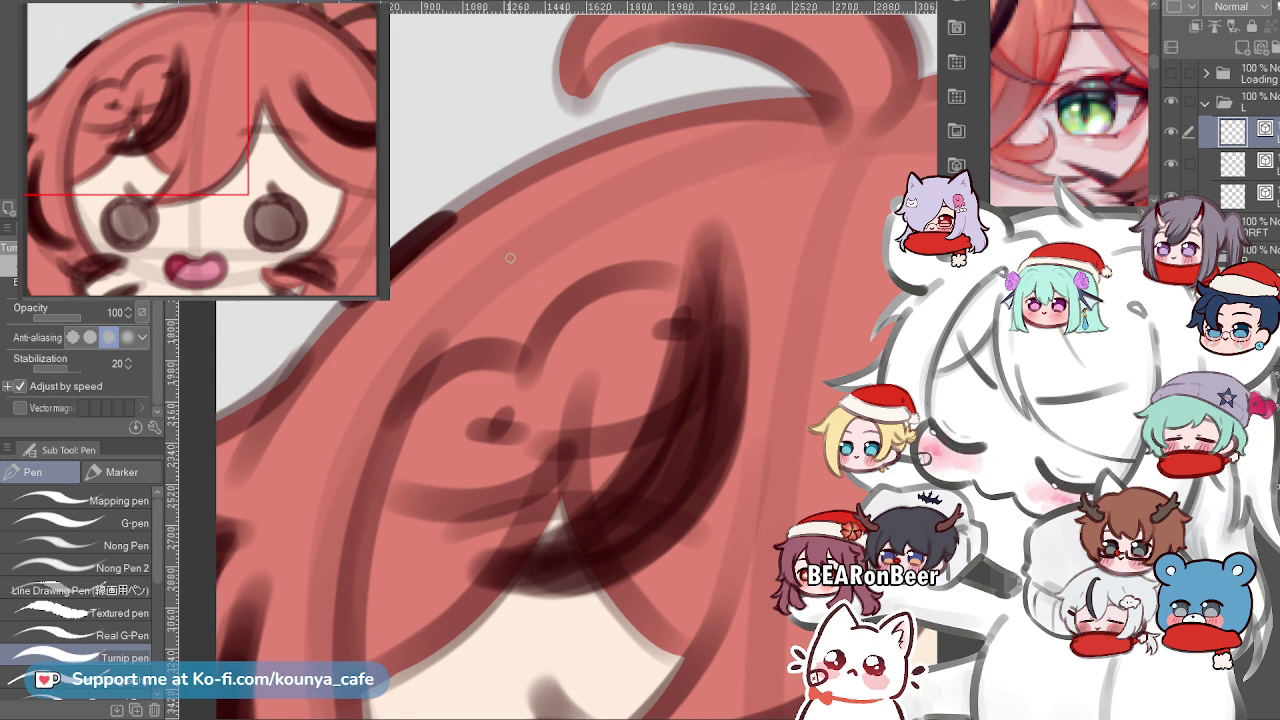
drag(492, 226, 426, 357)
Hide the layer directly beneath the active layer in the L folder.
scroll(440, 260, down, 3)
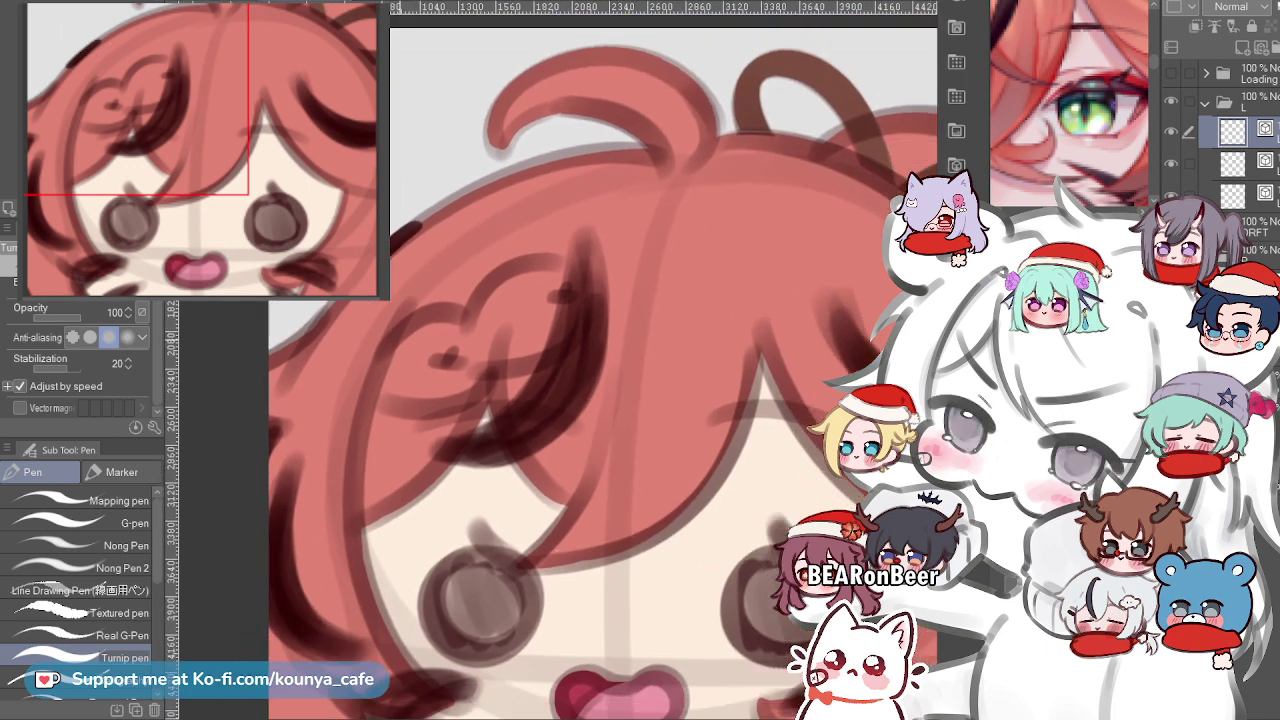
scroll(440, 260, up, 3)
click(1171, 163)
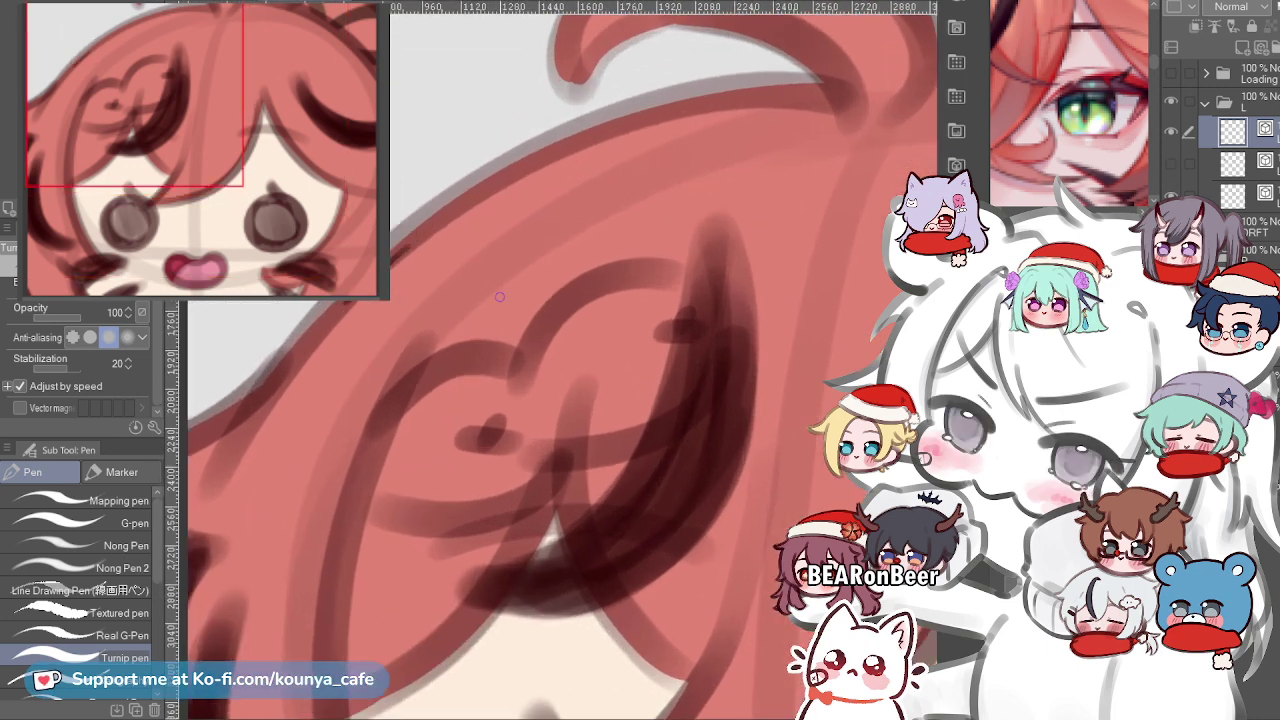
Try thin Turnip pen lines along the bangs edge from the parting to the face outline, undoing each attempt.
scroll(400, 255, down, 3)
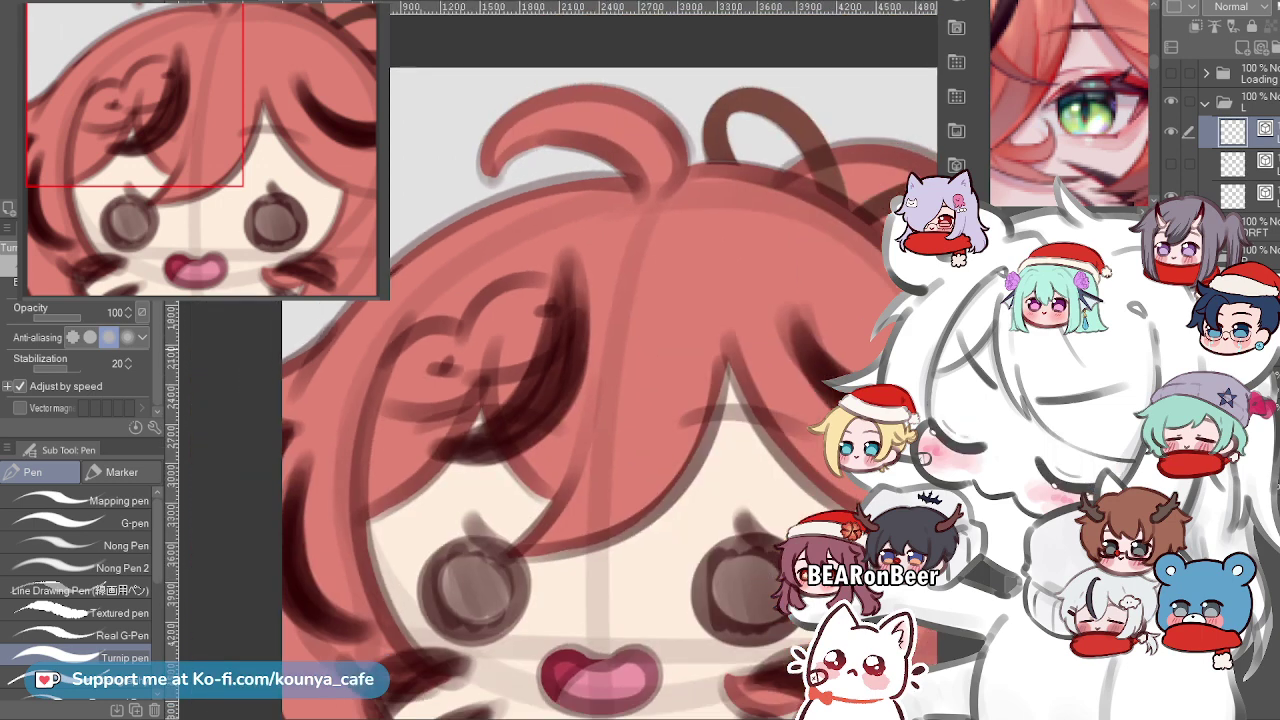
drag(787, 354, 720, 329)
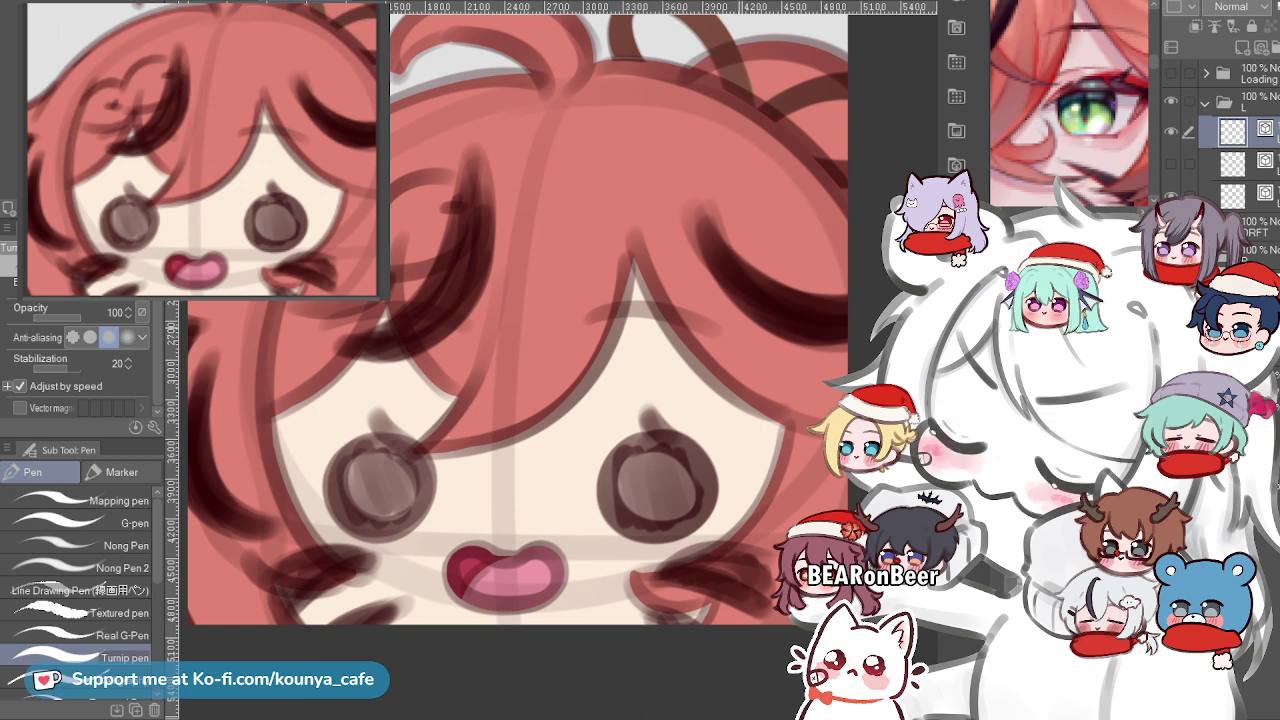
scroll(737, 384, up, 3)
drag(737, 384, 660, 437)
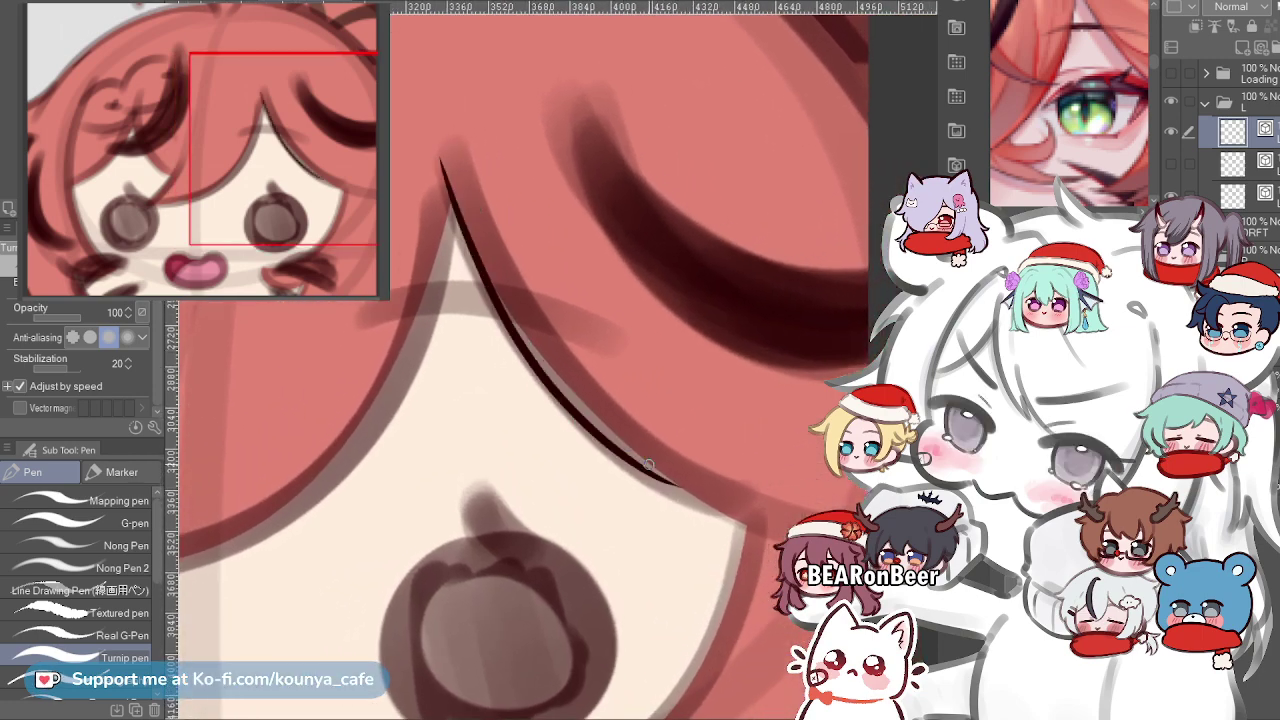
drag(446, 178, 689, 487)
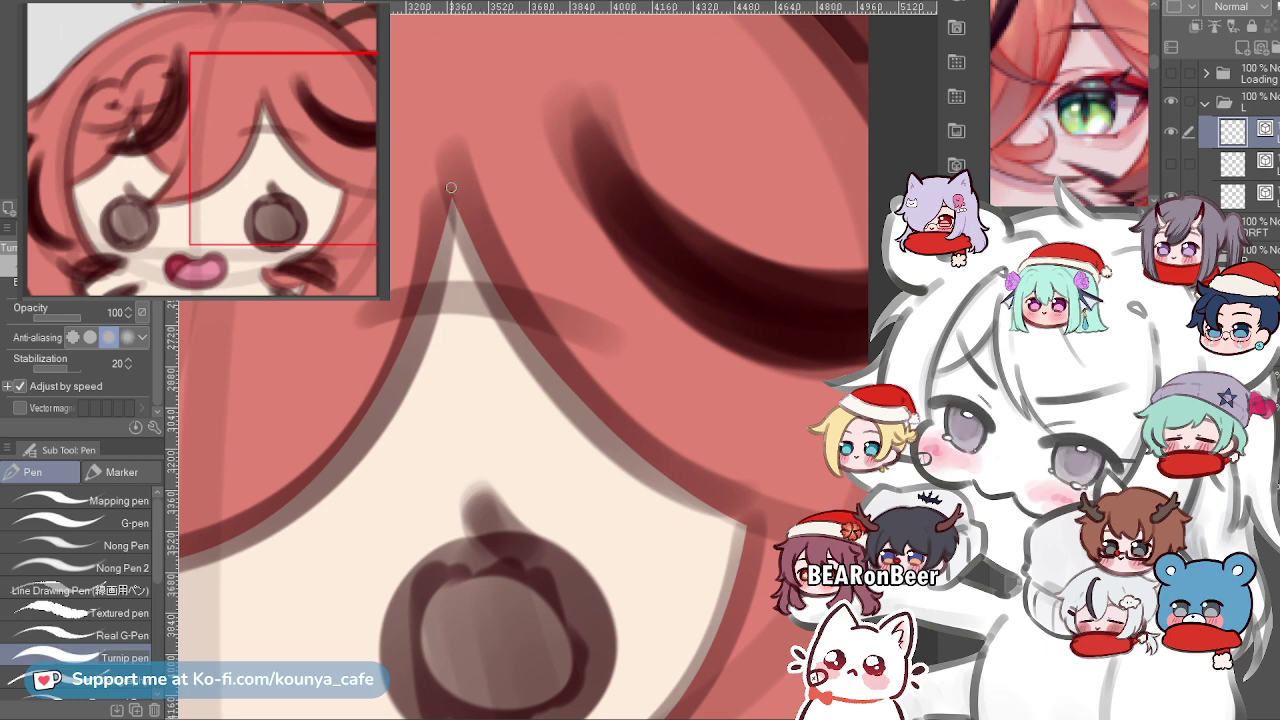
mouse_move(446, 174)
mouse_down()
mouse_move(541, 354)
mouse_move(745, 498)
mouse_up()
key(ctrl+z)
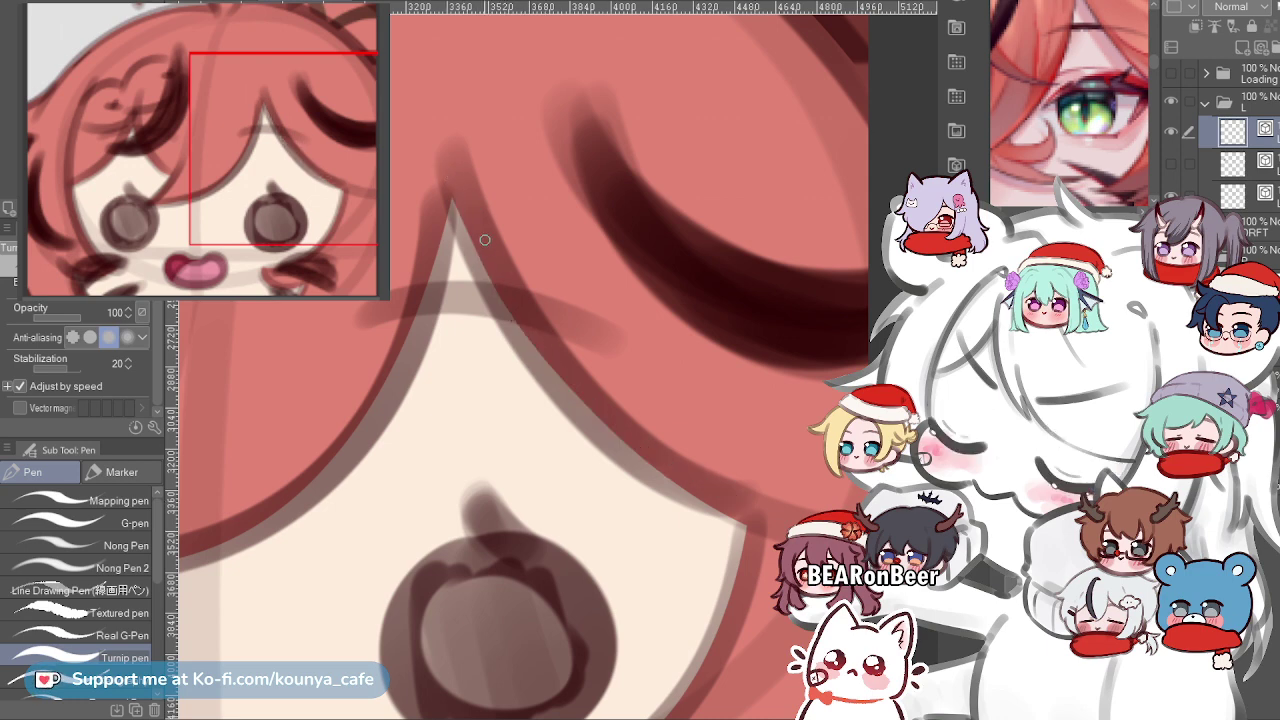
mouse_move(446, 178)
mouse_down()
mouse_move(470, 234)
mouse_move(756, 520)
mouse_up()
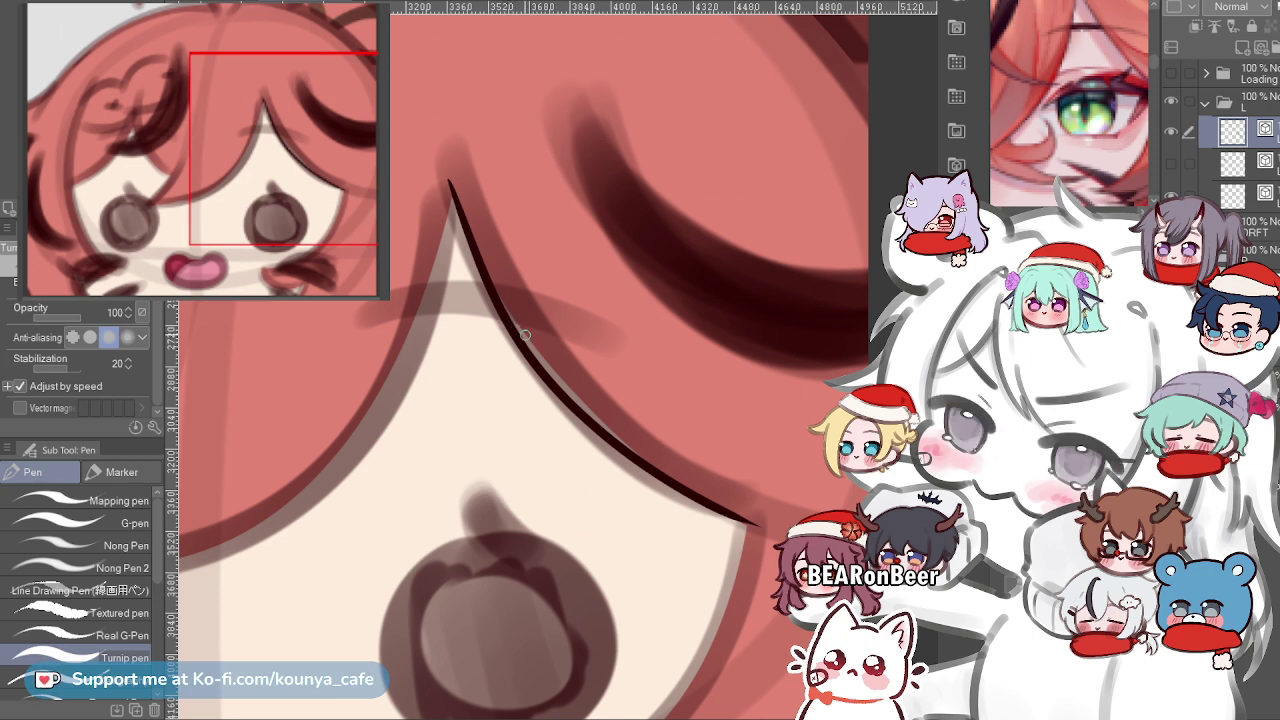
key(ctrl+z)
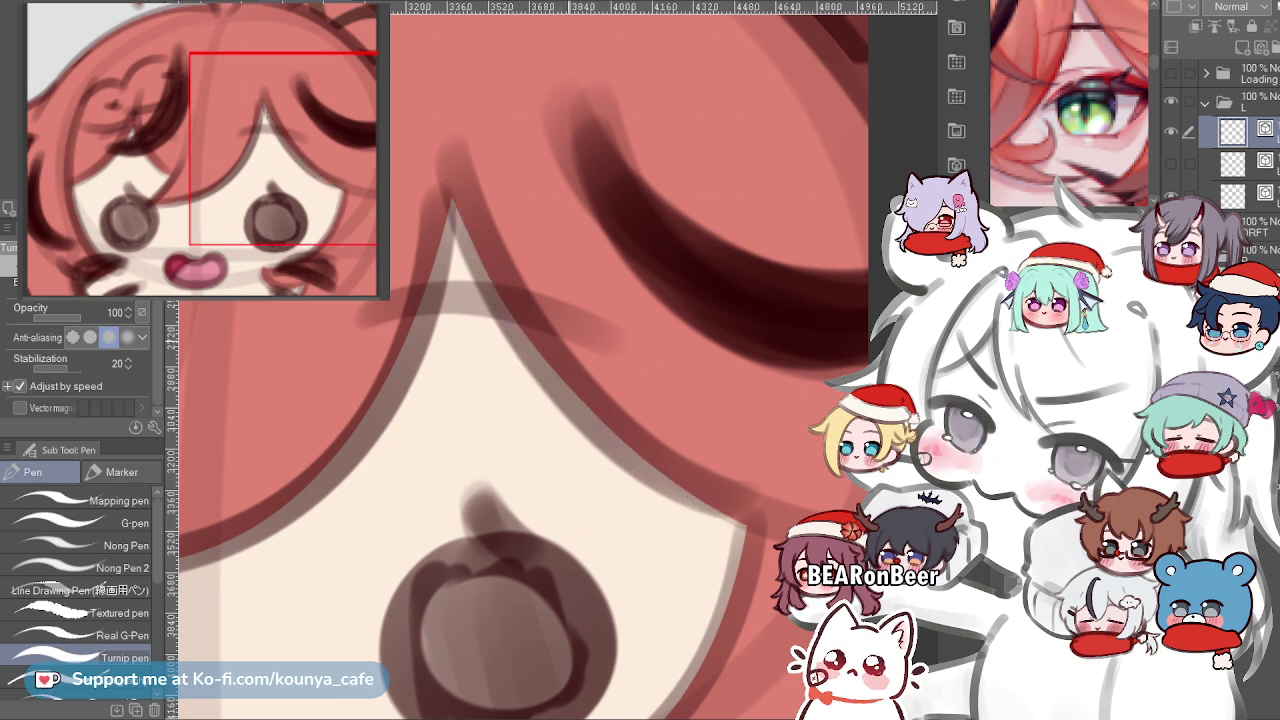
Retry the right-hand bangs edge in a closer view with the Turnip pen, undoing the unsatisfactory lines.
scroll(582, 340, down, 1)
mouse_move(582, 340)
mouse_down()
mouse_move(556, 332)
mouse_move(514, 348)
mouse_up()
scroll(548, 346, up, 2)
scroll(570, 380, up, 2)
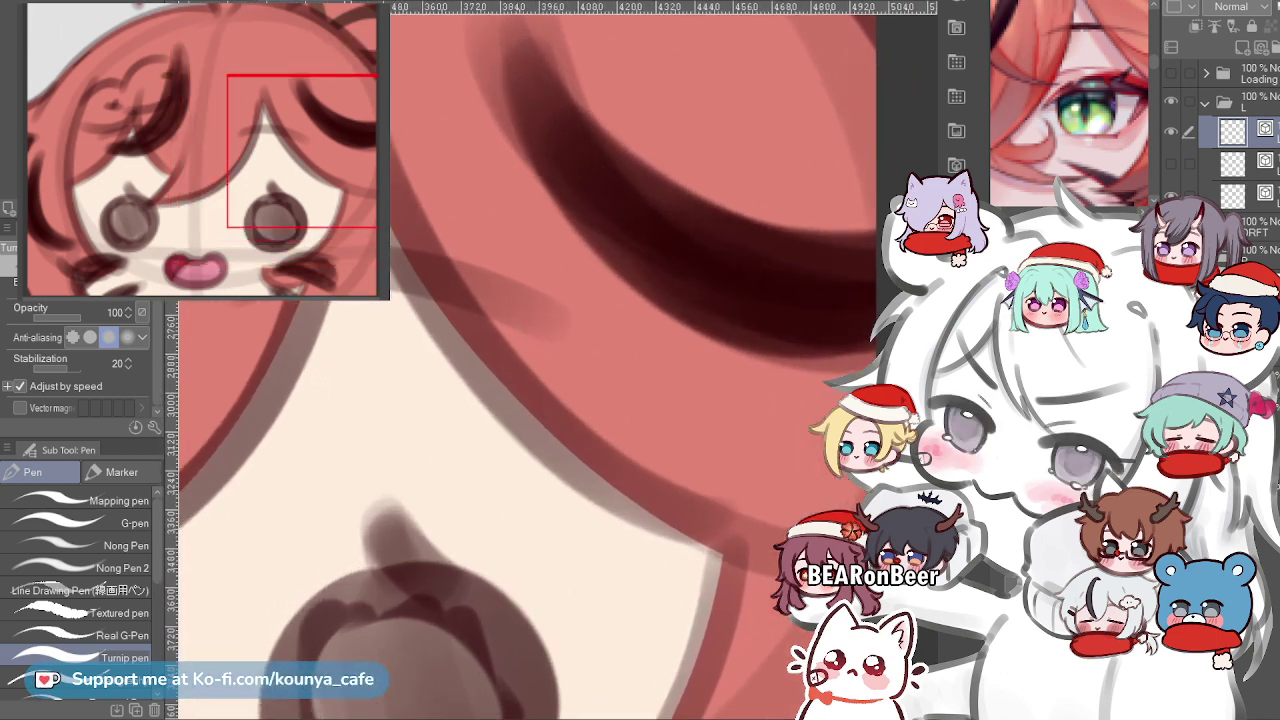
drag(392, 228, 708, 574)
key(ctrl+z)
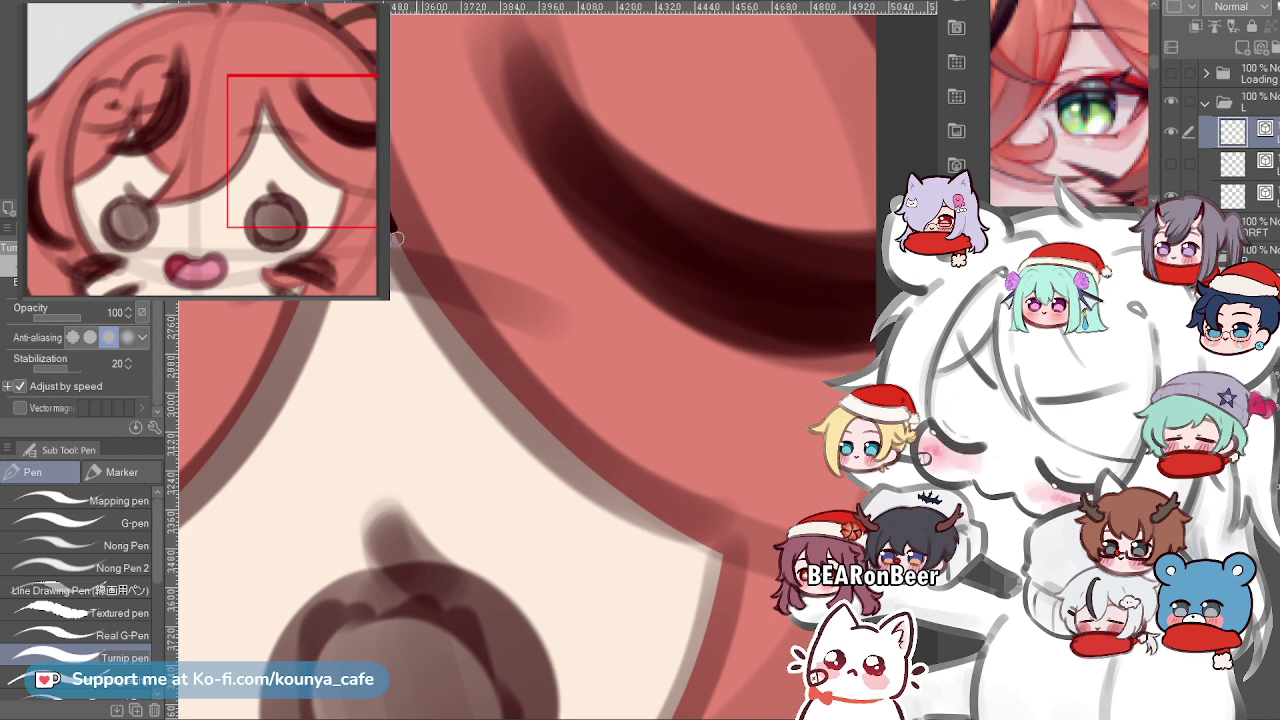
drag(397, 238, 738, 547)
key(ctrl+z)
drag(391, 222, 735, 553)
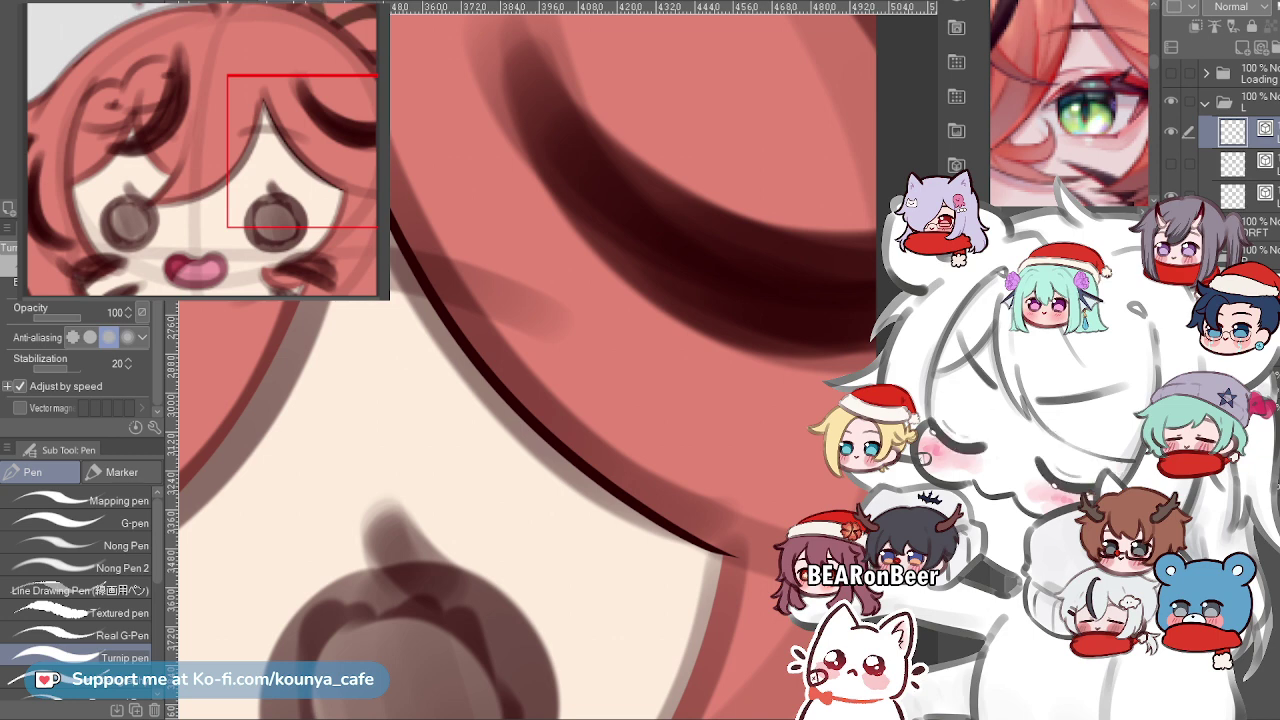
key(ctrl+z)
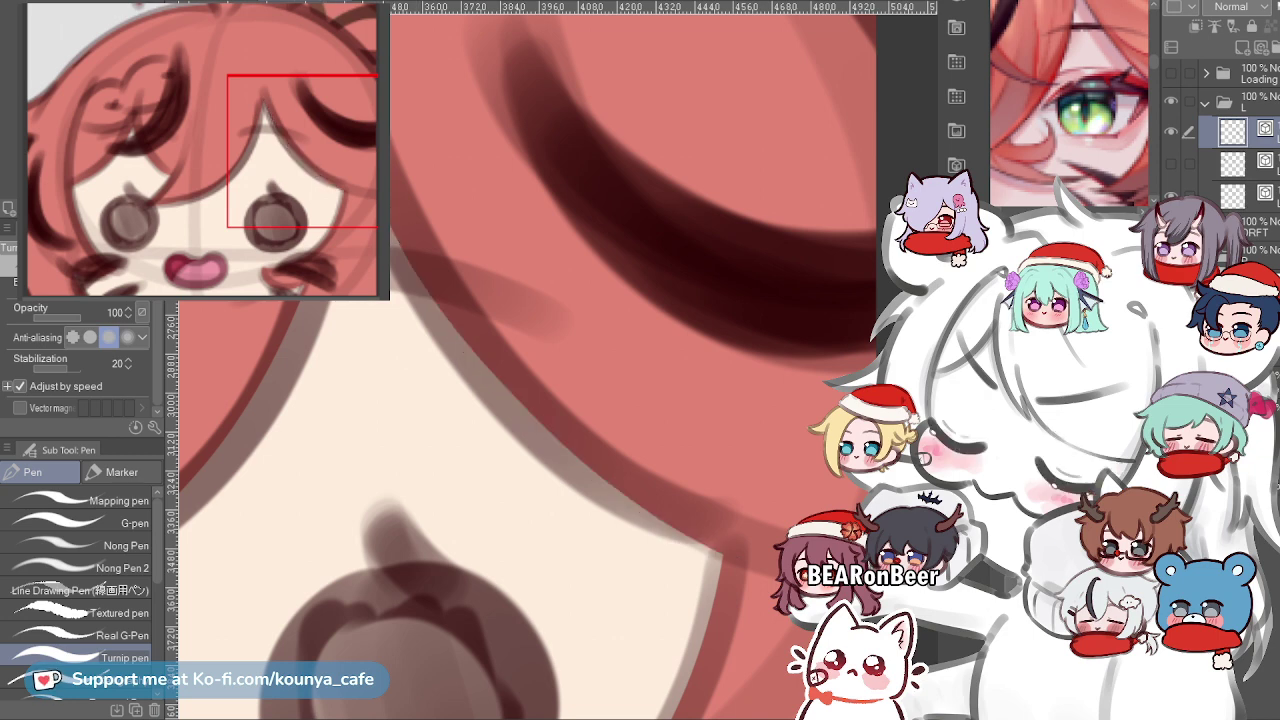
Repeat the Turnip pen stroke down the right-hand bangs edge, undoing takes and leaving one thin tapered line for comparison.
mouse_move(392, 230)
mouse_down()
mouse_move(688, 550)
mouse_move(738, 568)
mouse_up()
key(ctrl+z)
drag(390, 222, 740, 555)
key(ctrl+z)
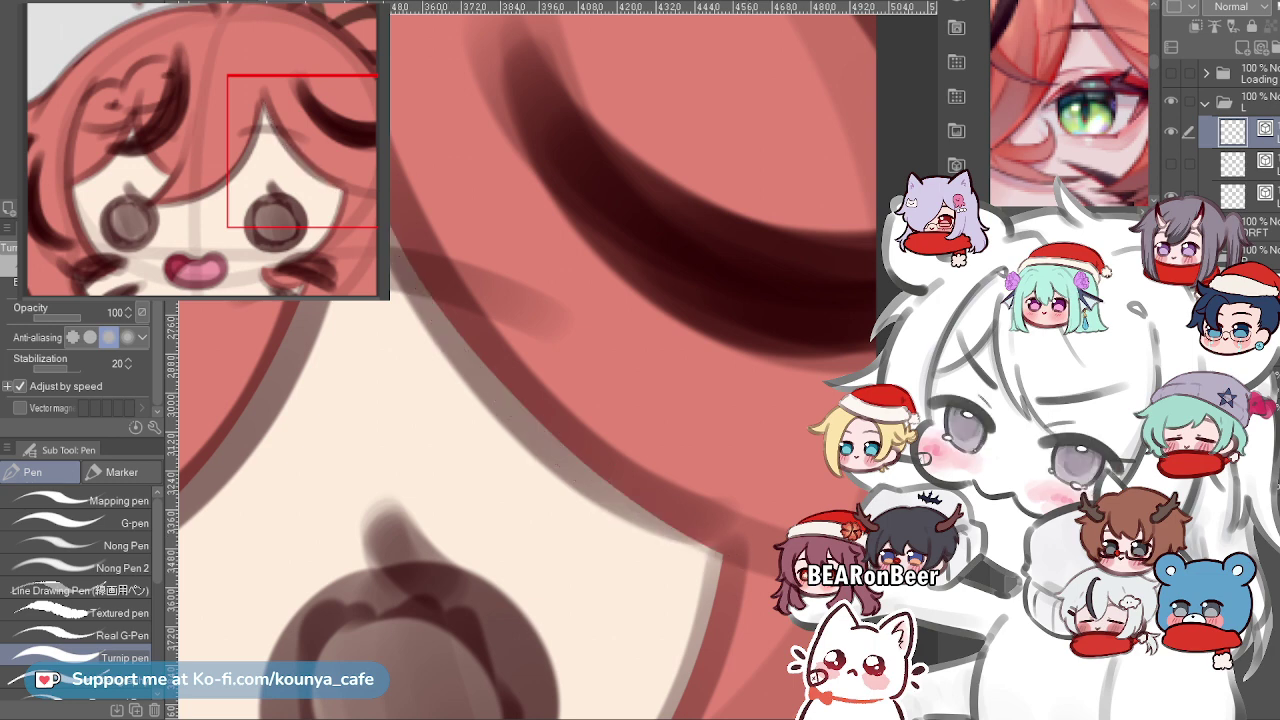
mouse_move(390, 206)
mouse_down()
mouse_move(493, 372)
mouse_move(760, 548)
mouse_up()
key(ctrl+z)
drag(392, 205, 735, 545)
key(ctrl+z)
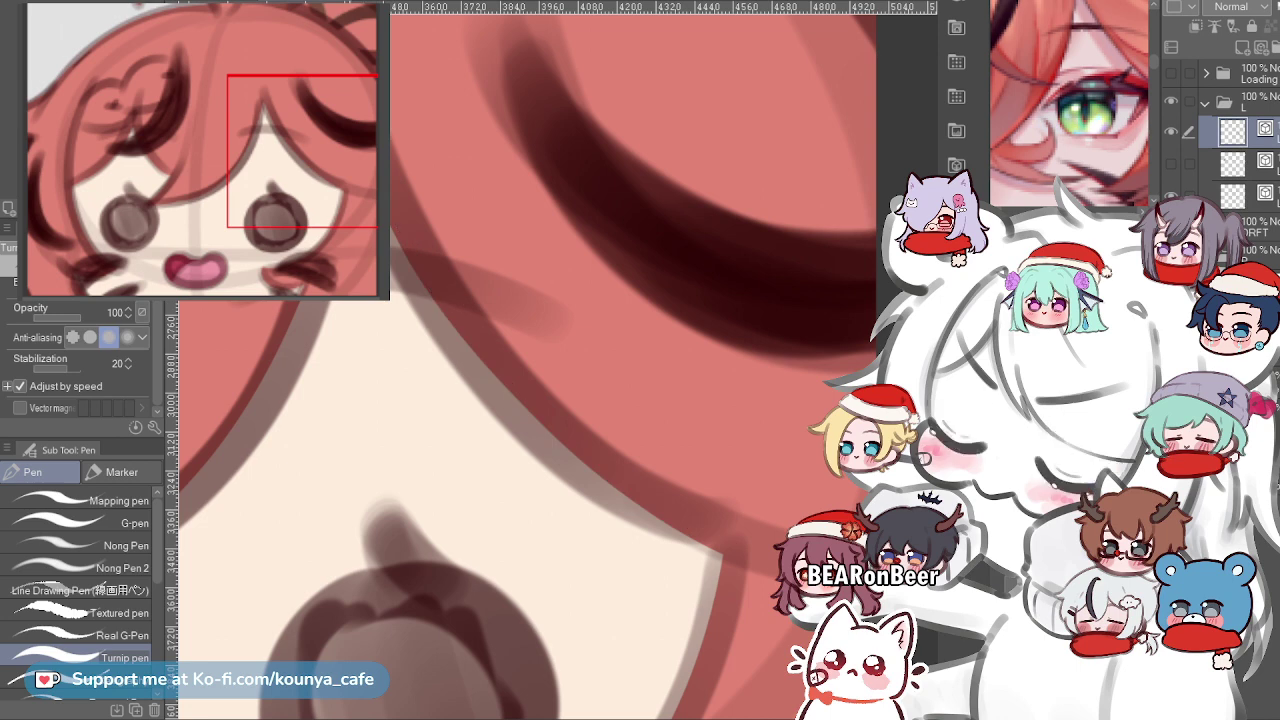
drag(391, 230, 680, 534)
key(ctrl+z)
drag(337, 117, 735, 538)
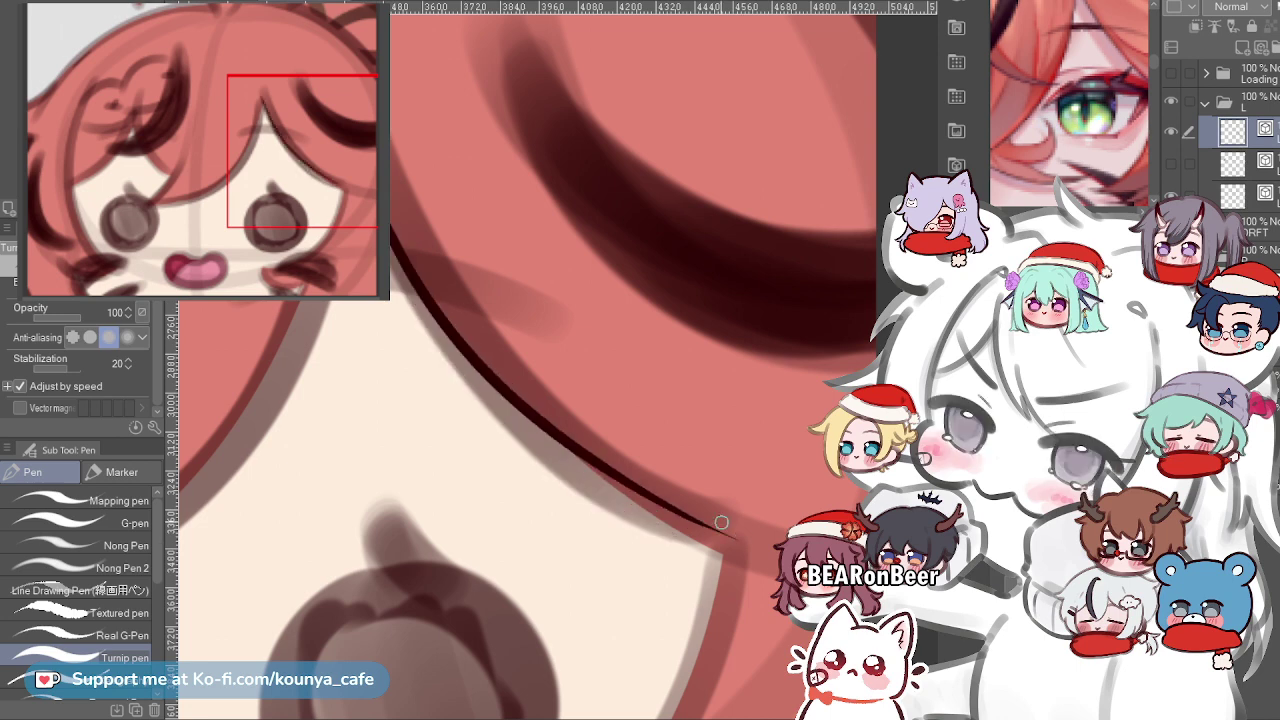
scroll(580, 395, down, 3)
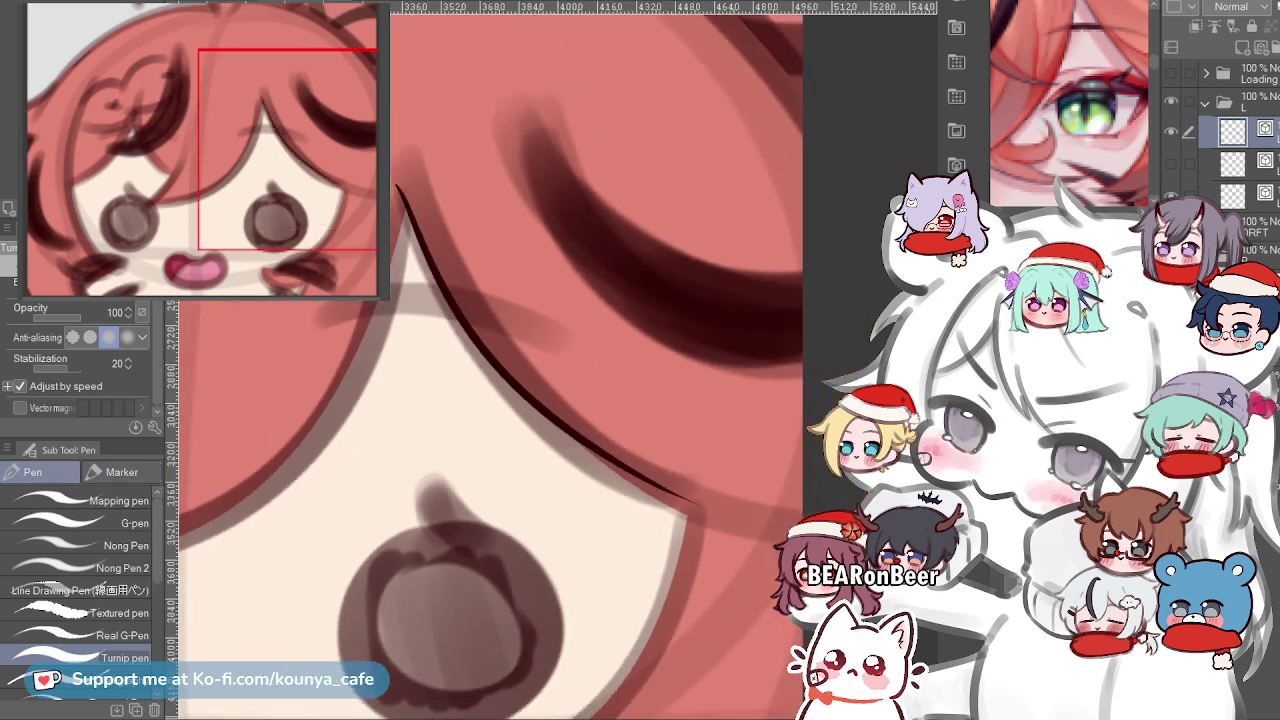
Switch to the Mapping pen and test strokes along the same bangs edge, then undo all the test lines.
click(90, 499)
drag(406, 206, 583, 440)
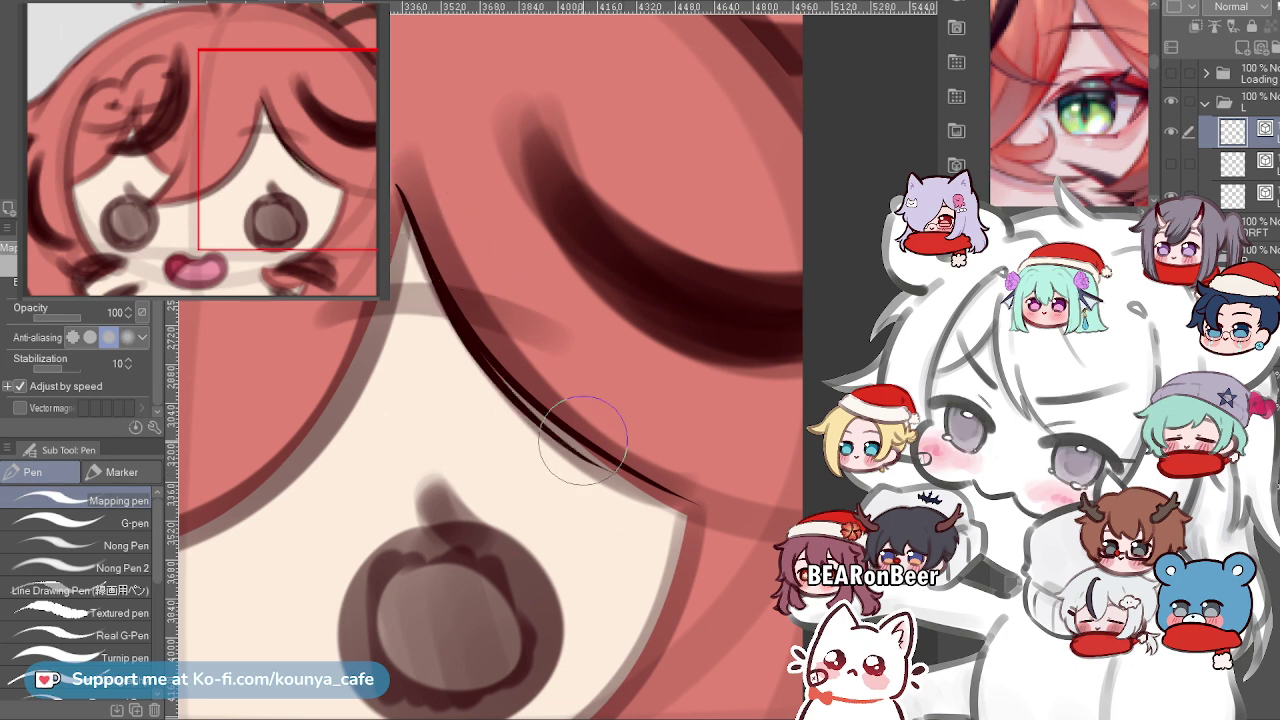
key(ctrl+z)
mouse_move(412, 222)
mouse_down()
mouse_move(427, 255)
mouse_move(674, 487)
mouse_up()
key(ctrl+z)
drag(412, 226, 682, 500)
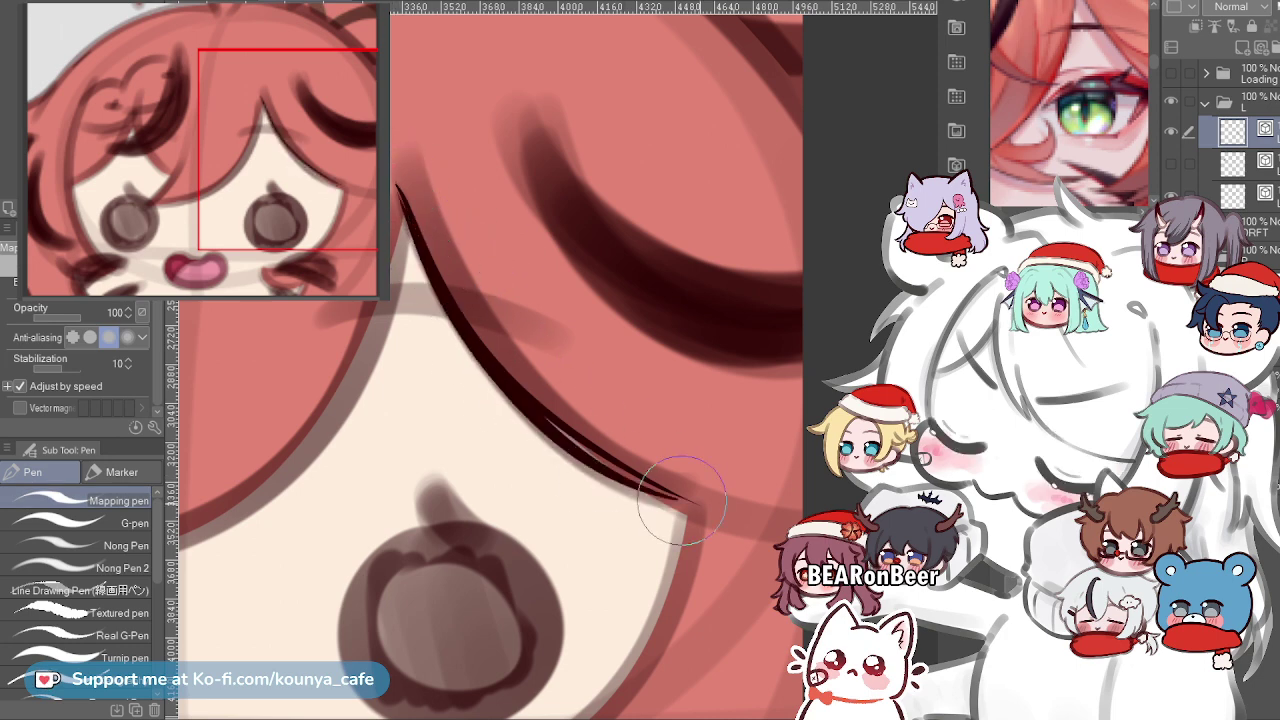
key(ctrl+z)
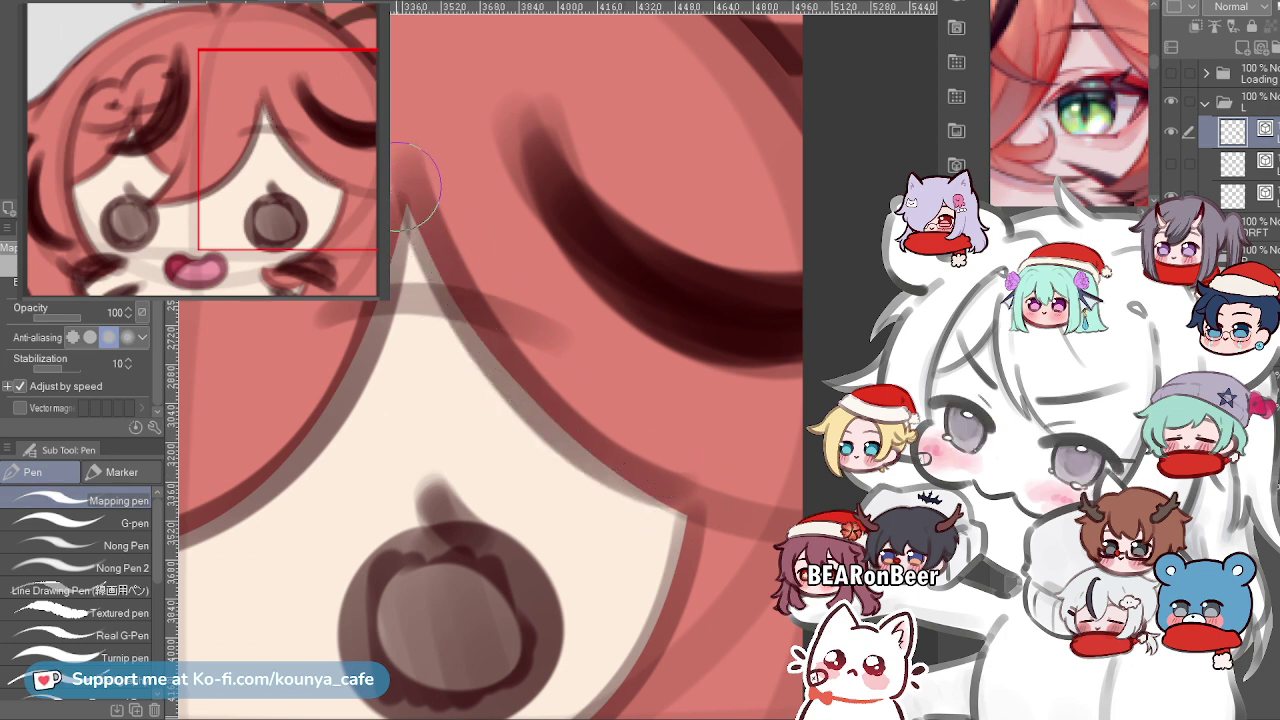
mouse_move(412, 185)
mouse_down()
mouse_move(643, 447)
mouse_move(672, 498)
mouse_up()
key(ctrl+z)
scroll(580, 328, down, 1)
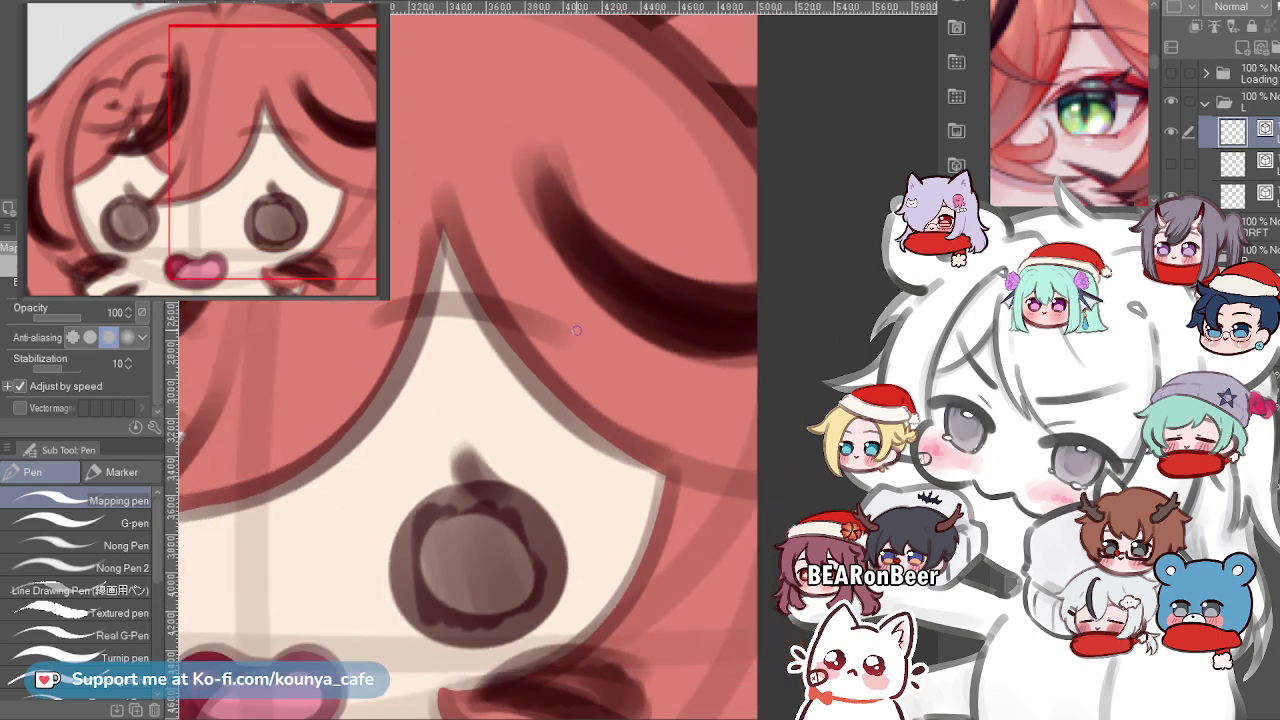
Select the Multiply layer lower in the layer stack, then reselect the top layer in the L folder.
scroll(562, 337, down, 4)
drag(493, 373, 647, 426)
scroll(615, 410, up, 1)
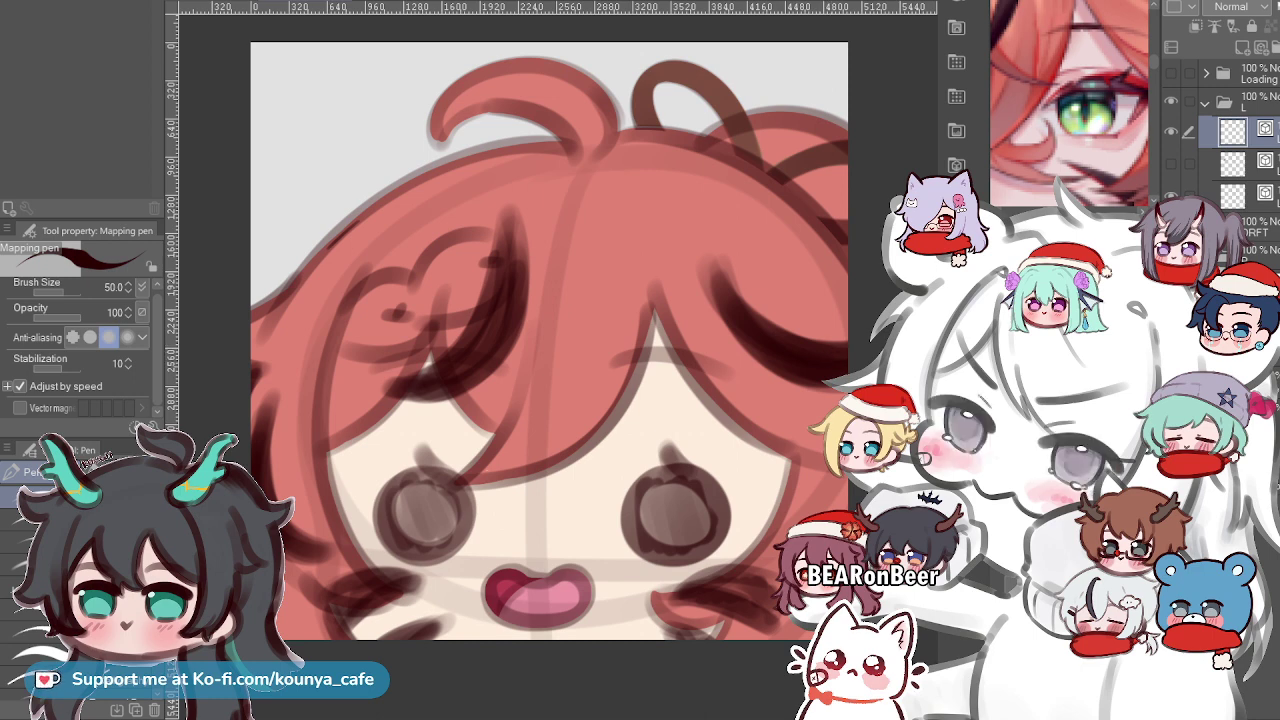
click(1258, 380)
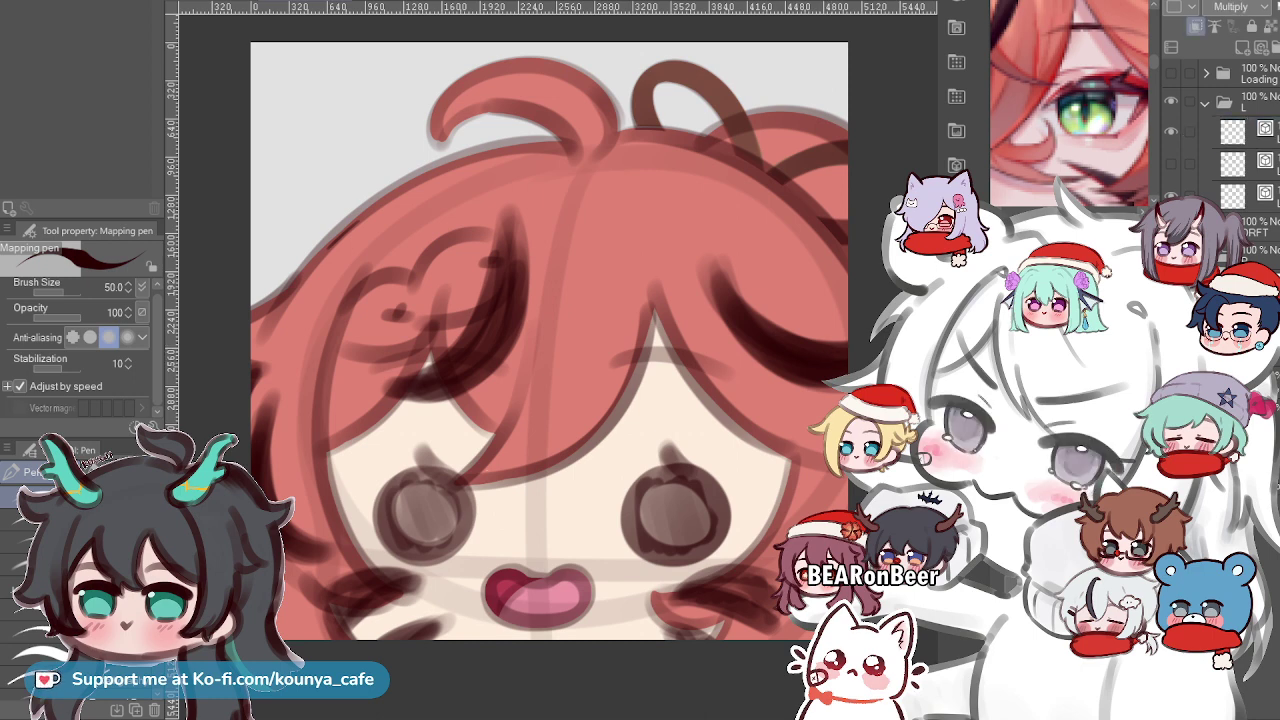
click(1258, 380)
scroll(758, 381, up, 2)
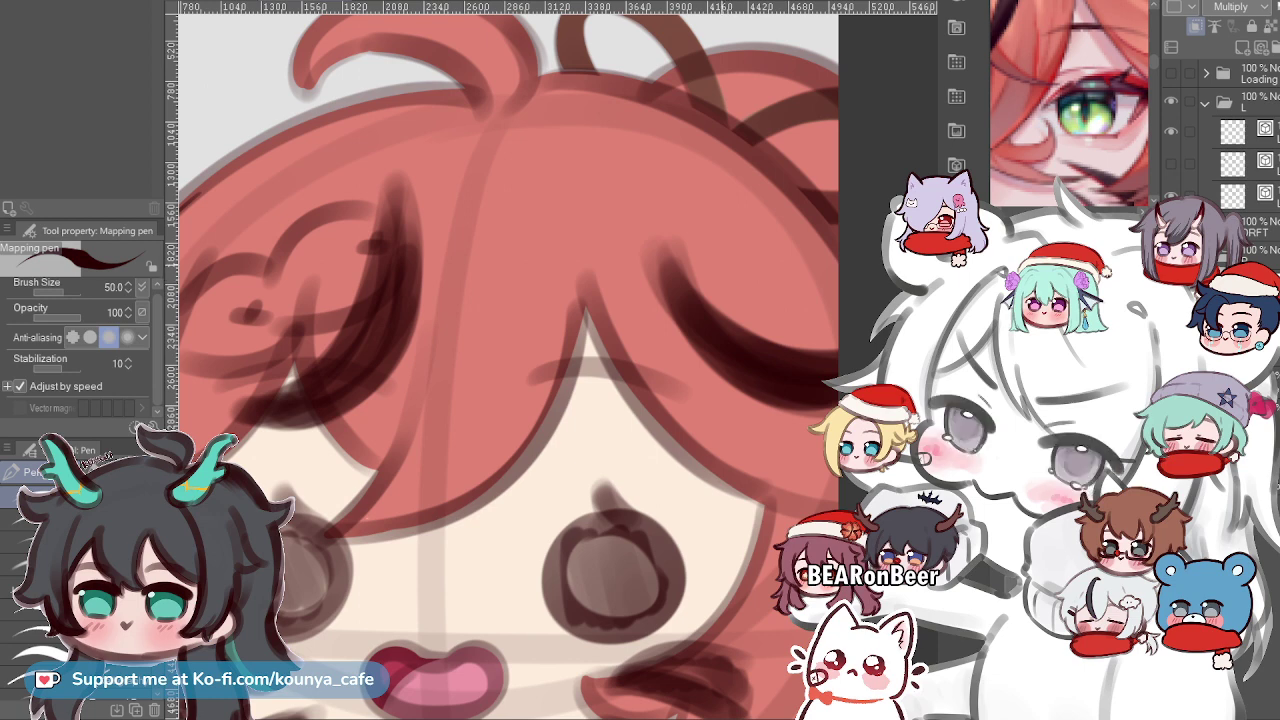
scroll(723, 260, down, 2)
scroll(774, 260, up, 3)
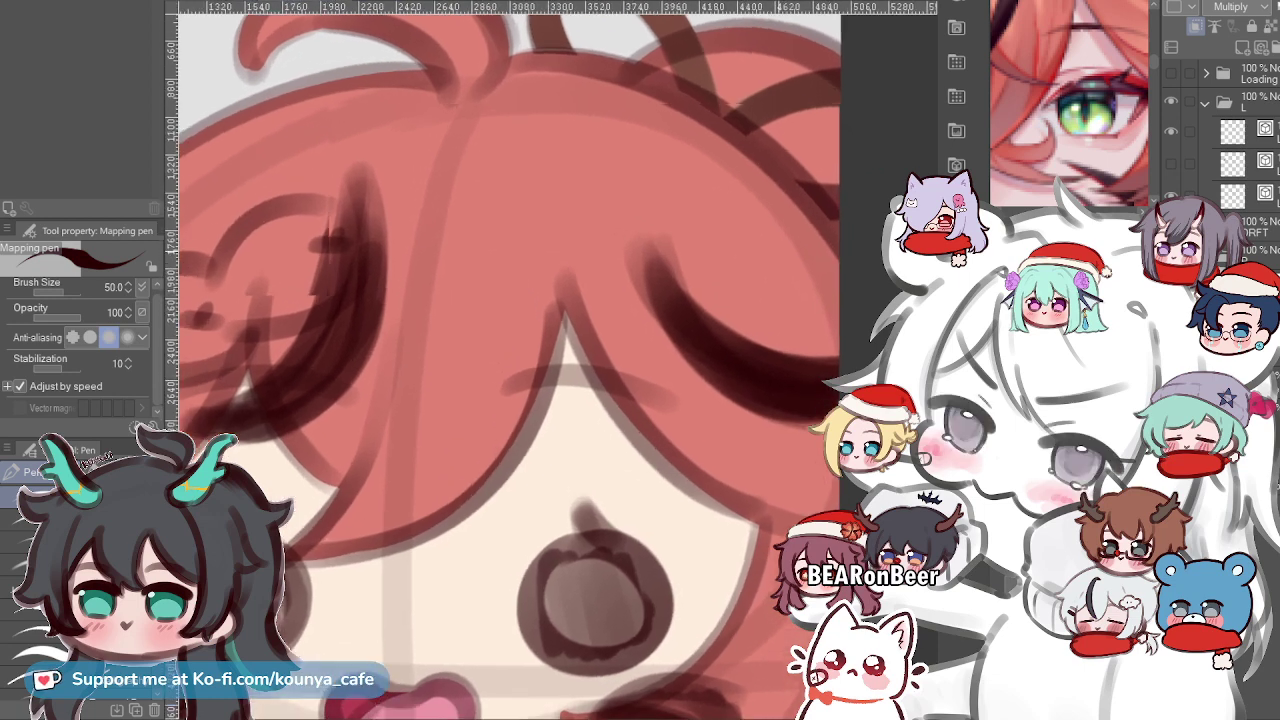
scroll(508, 360, down, 1)
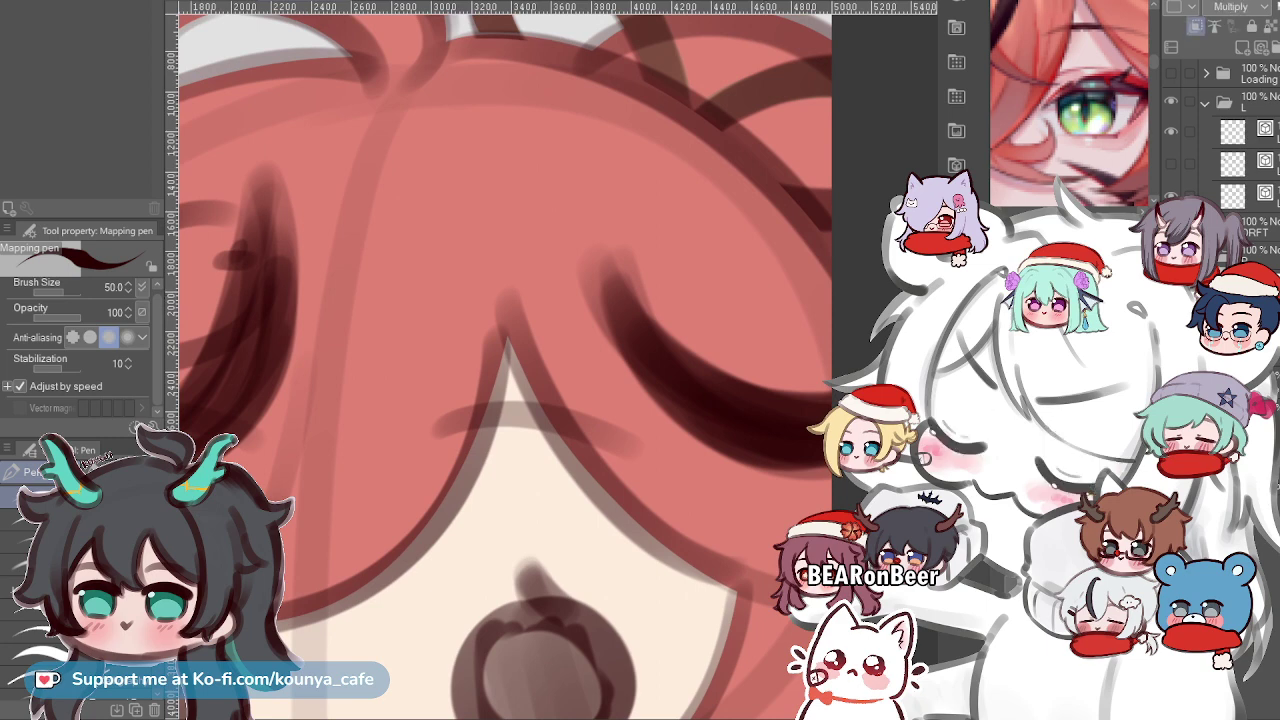
click(1250, 330)
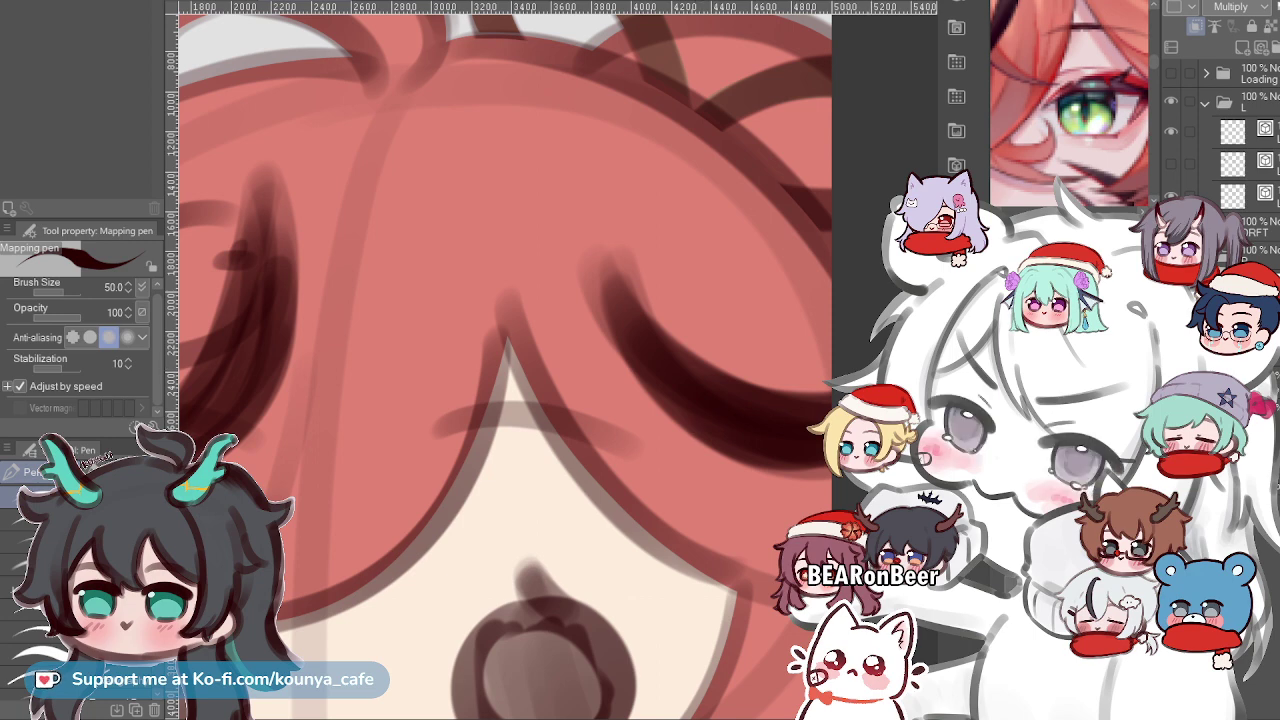
click(1262, 132)
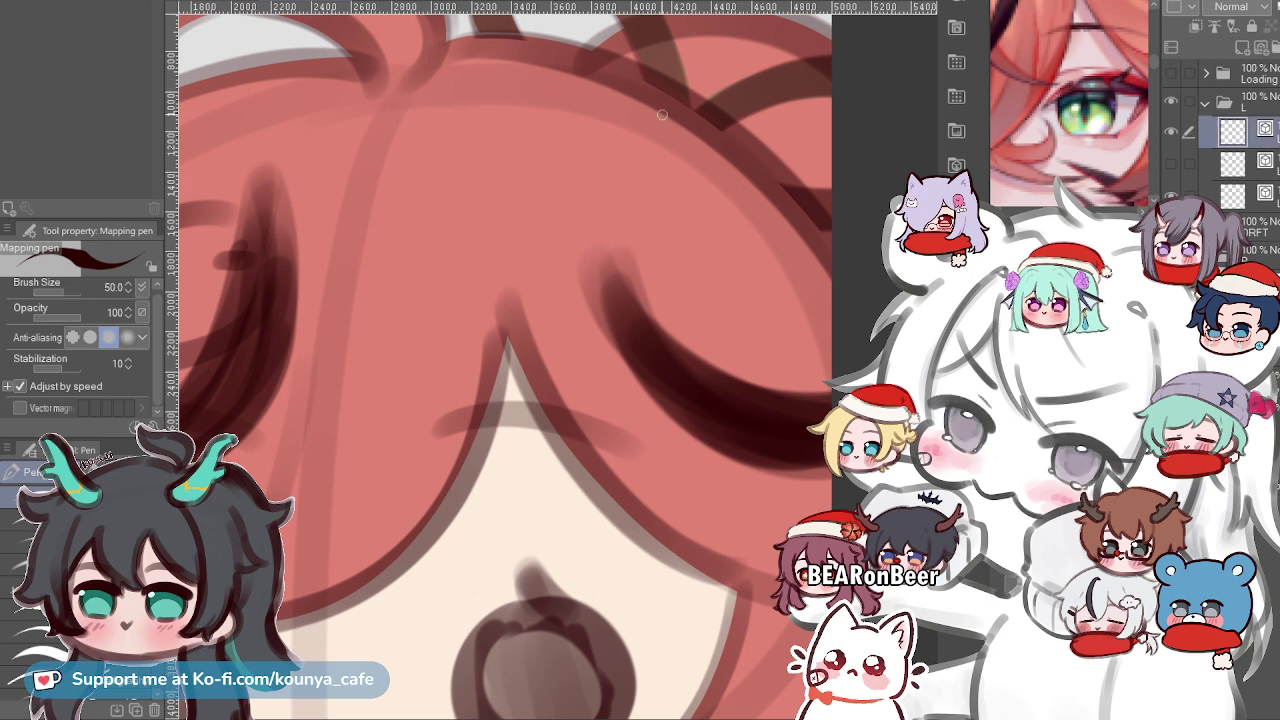
Try size 50 Mapping pen strokes from the tip of the bangs gap down its right-hand edge, undoing every take.
drag(622, 80, 739, 166)
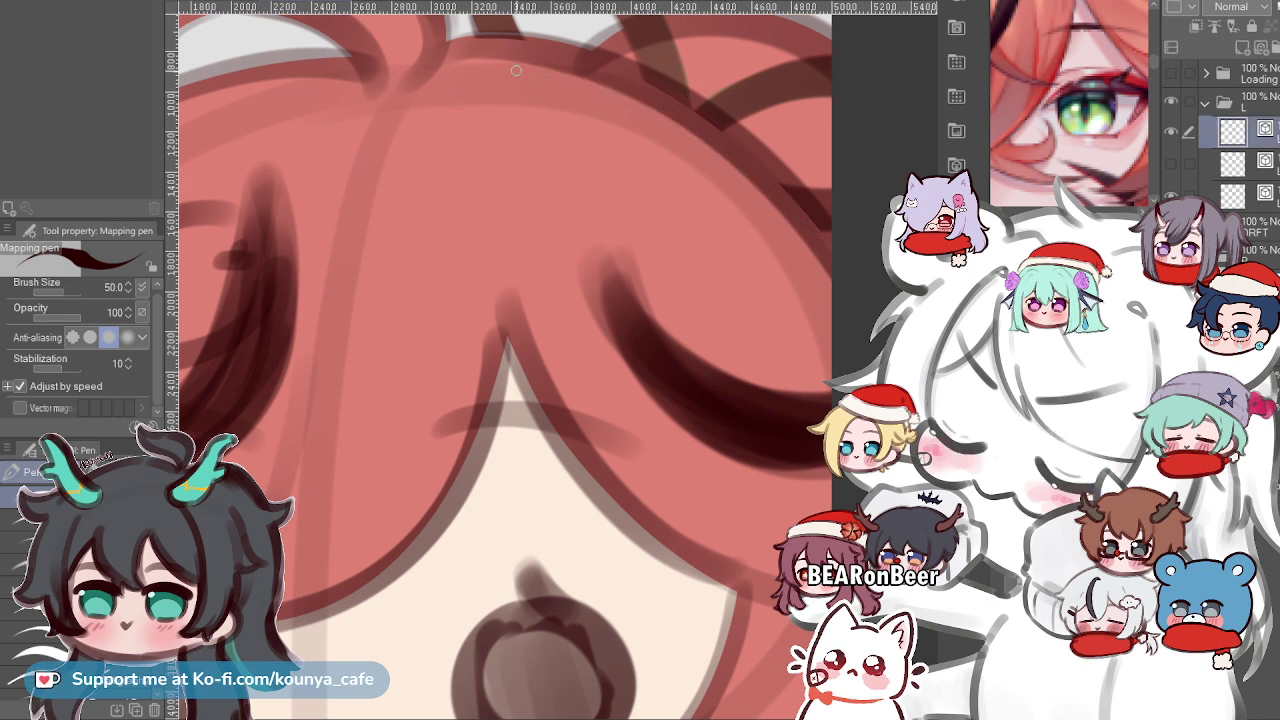
scroll(578, 78, down, 2)
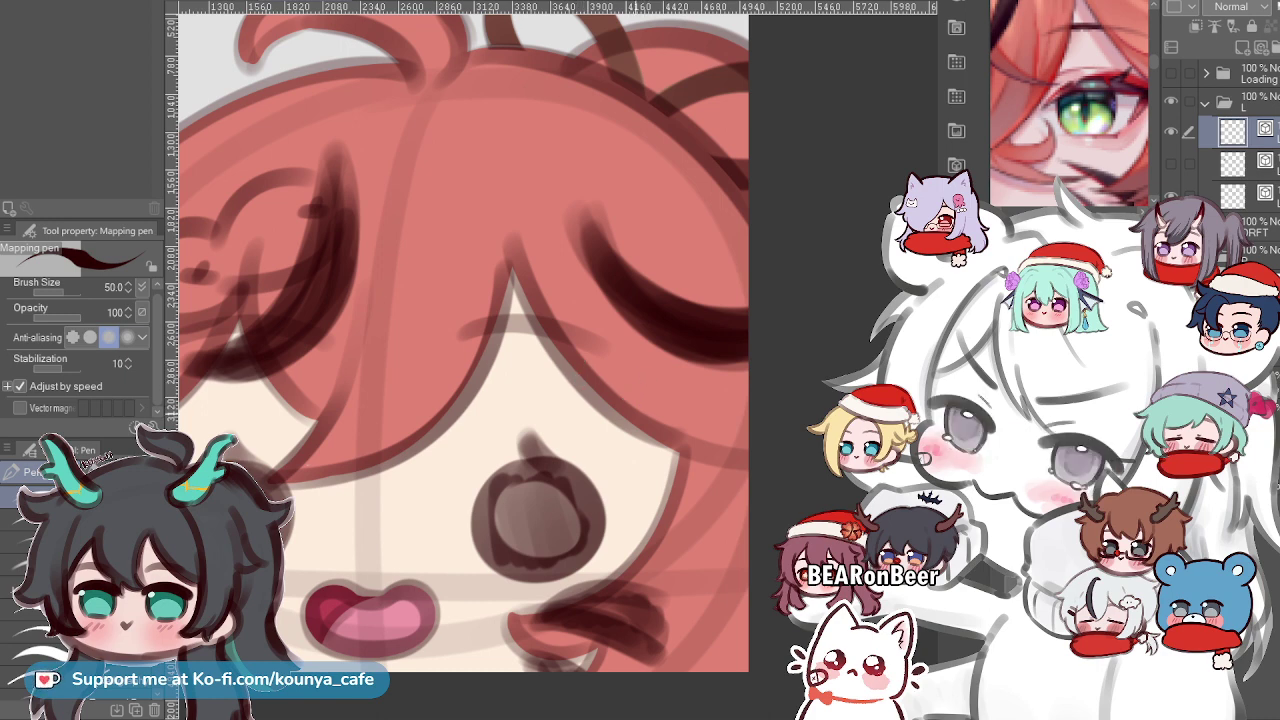
drag(463, 340, 501, 339)
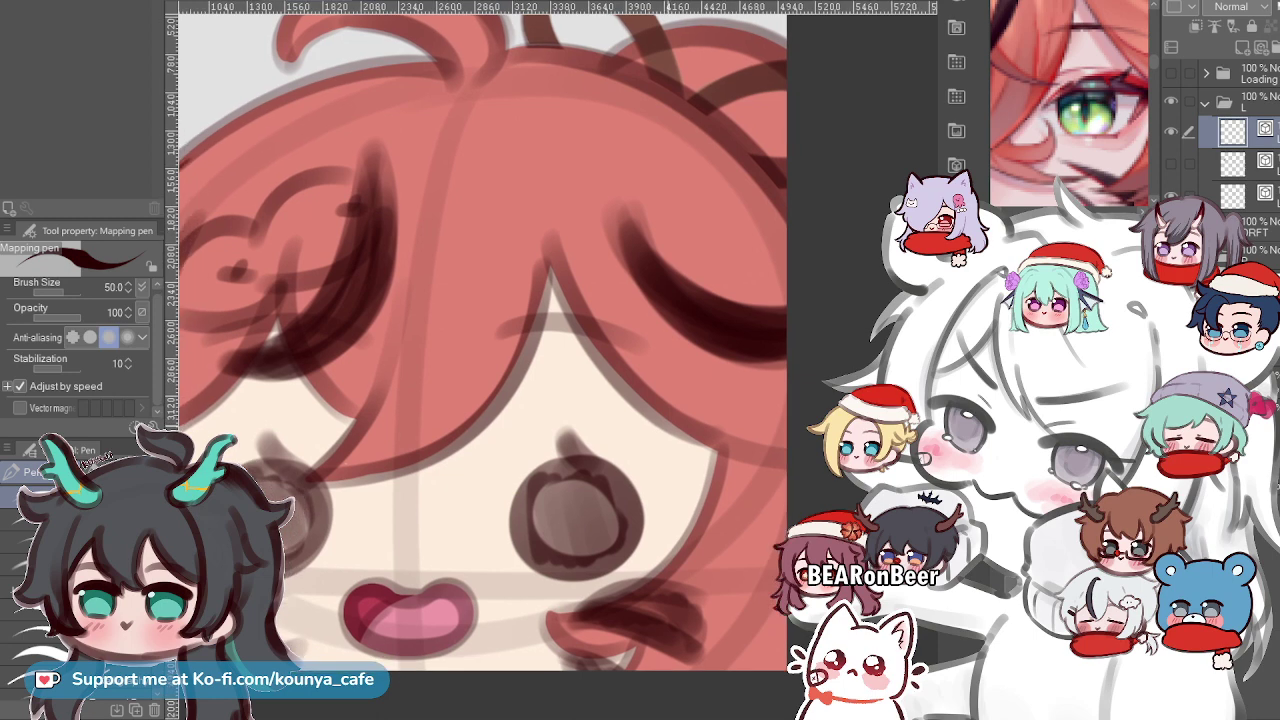
scroll(684, 402, up, 3)
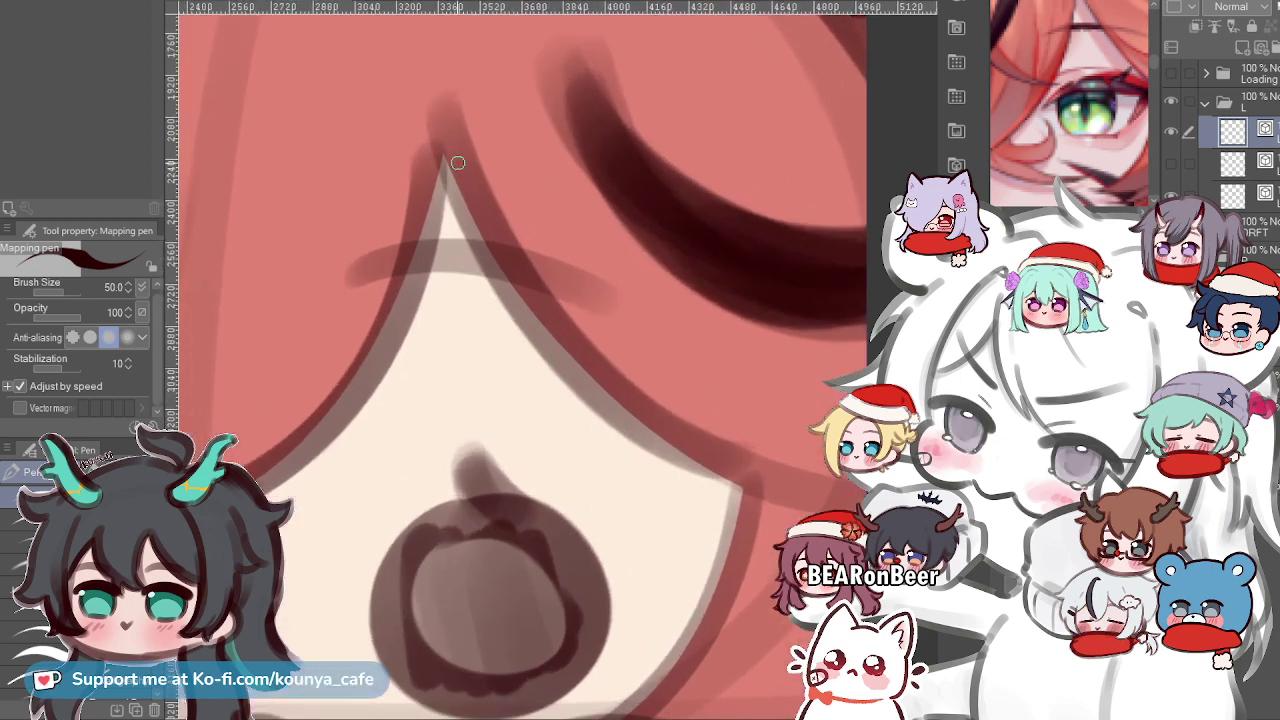
drag(443, 126, 564, 341)
key(ctrl+z)
mouse_move(444, 136)
mouse_down()
mouse_move(578, 364)
mouse_move(615, 402)
mouse_move(447, 154)
mouse_move(718, 460)
mouse_up()
key(ctrl+z)
key(ctrl+z)
mouse_move(442, 120)
mouse_down()
mouse_move(668, 447)
mouse_move(733, 479)
mouse_up()
key(ctrl+z)
drag(443, 149, 651, 423)
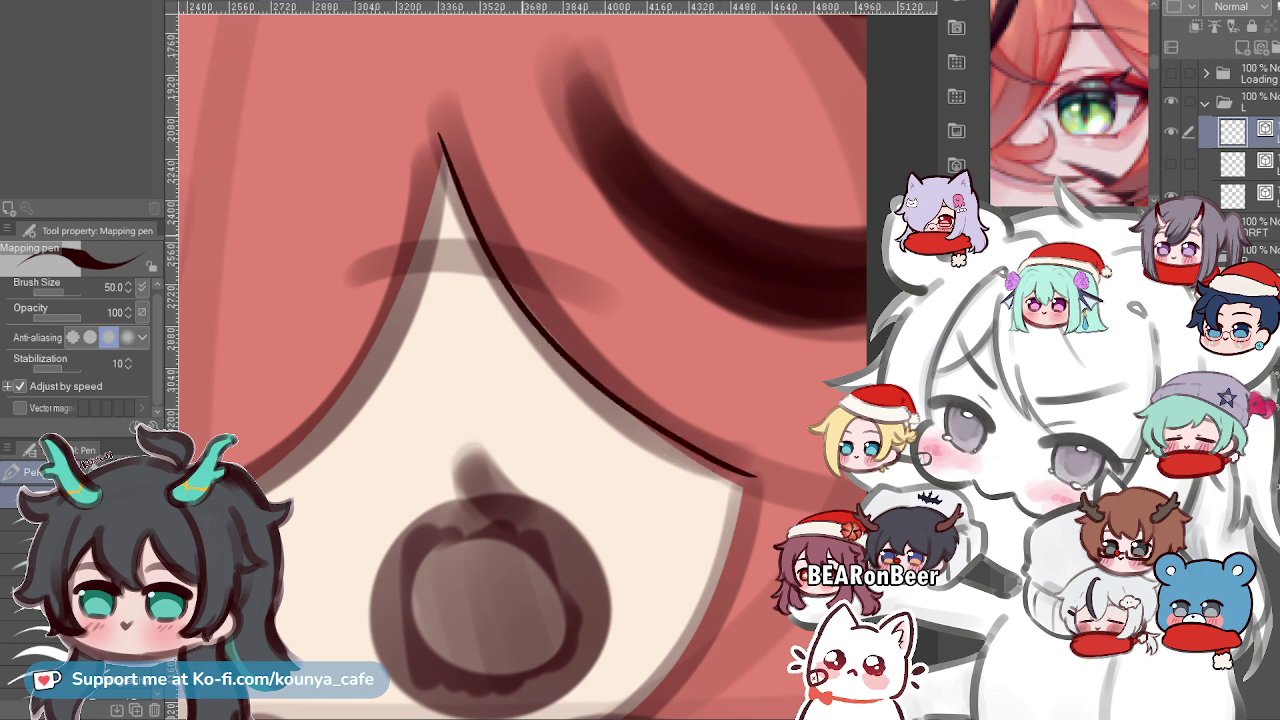
key(ctrl+z)
mouse_move(448, 147)
mouse_down()
mouse_move(506, 280)
mouse_move(750, 460)
mouse_up()
key(ctrl+z)
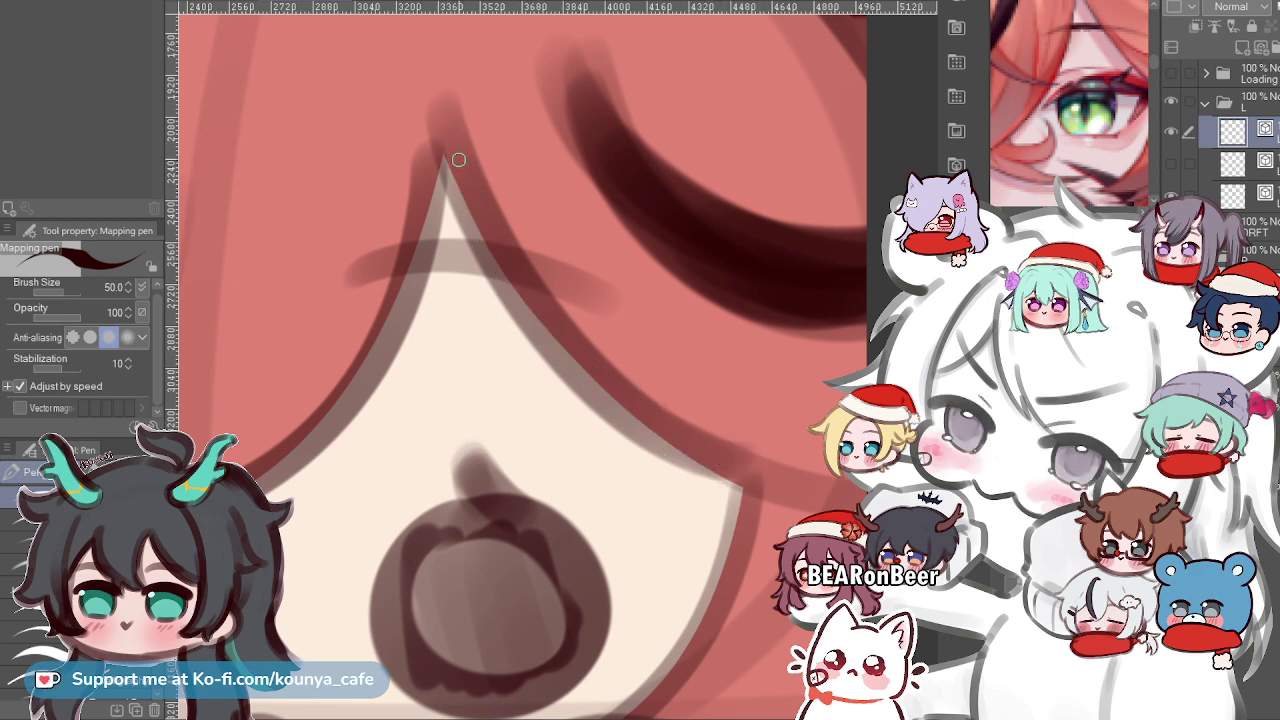
drag(446, 142, 735, 488)
key(ctrl+z)
mouse_move(445, 130)
mouse_down()
mouse_move(458, 178)
mouse_move(730, 470)
mouse_up()
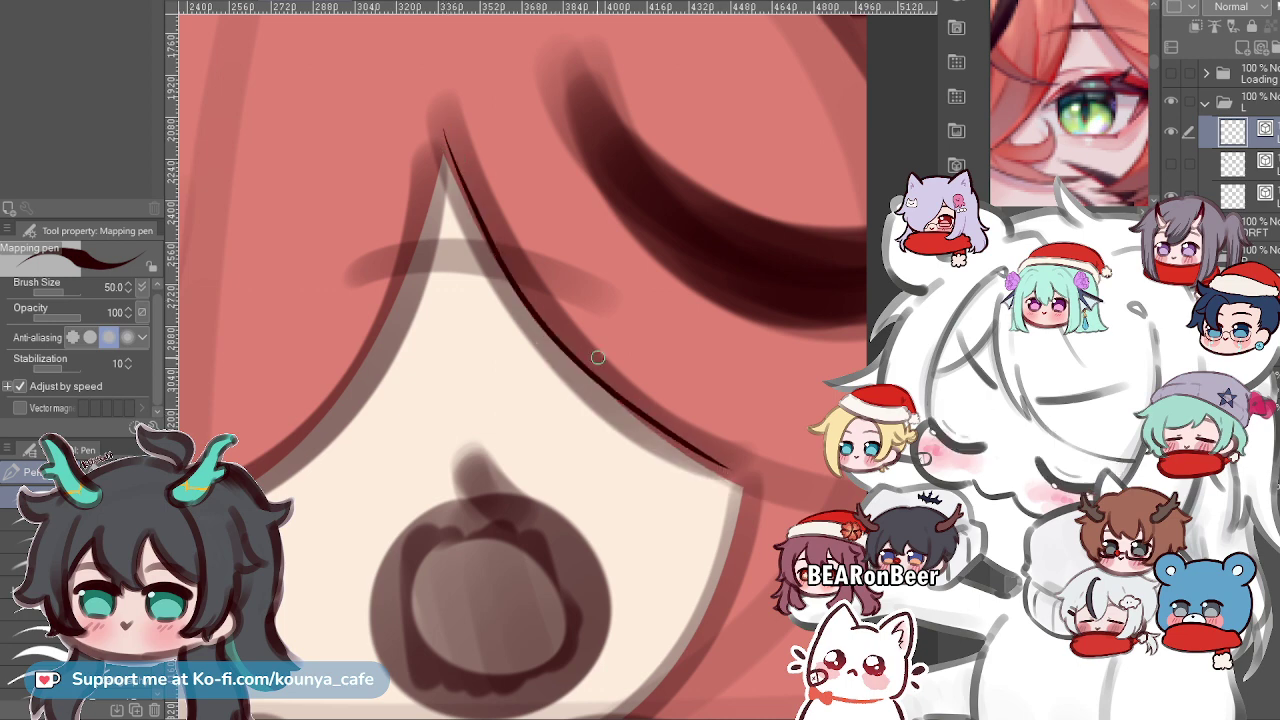
key(ctrl+z)
mouse_move(446, 136)
mouse_down()
mouse_move(488, 250)
mouse_move(730, 472)
mouse_up()
key(ctrl+z)
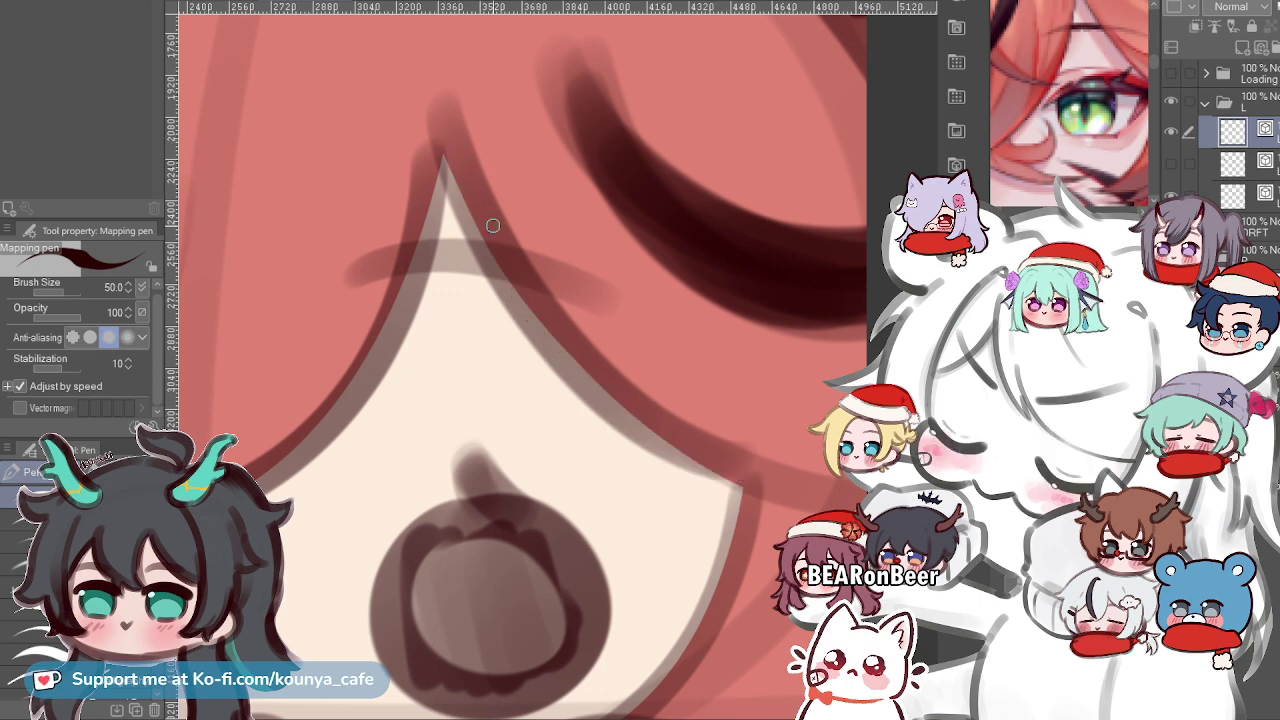
Flip the canvas view horizontally to work on the bangs gap over the opposite eye.
key(shift+h)
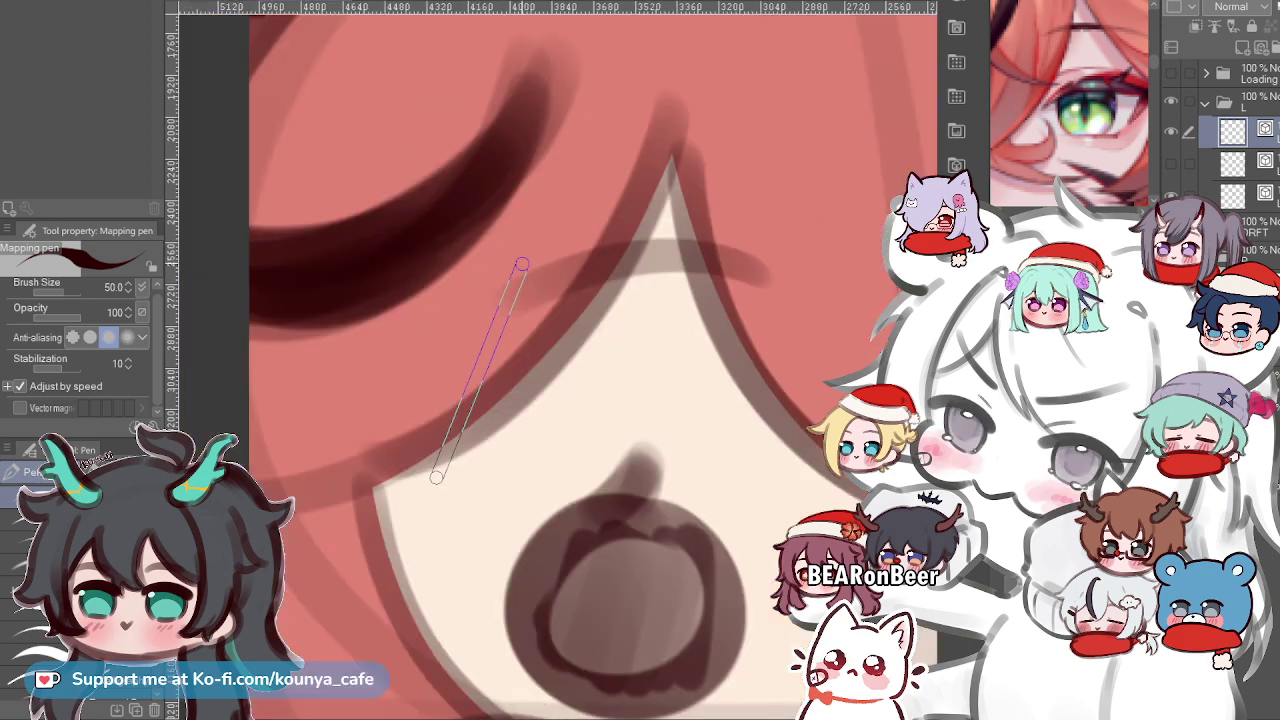
drag(688, 248, 243, 178)
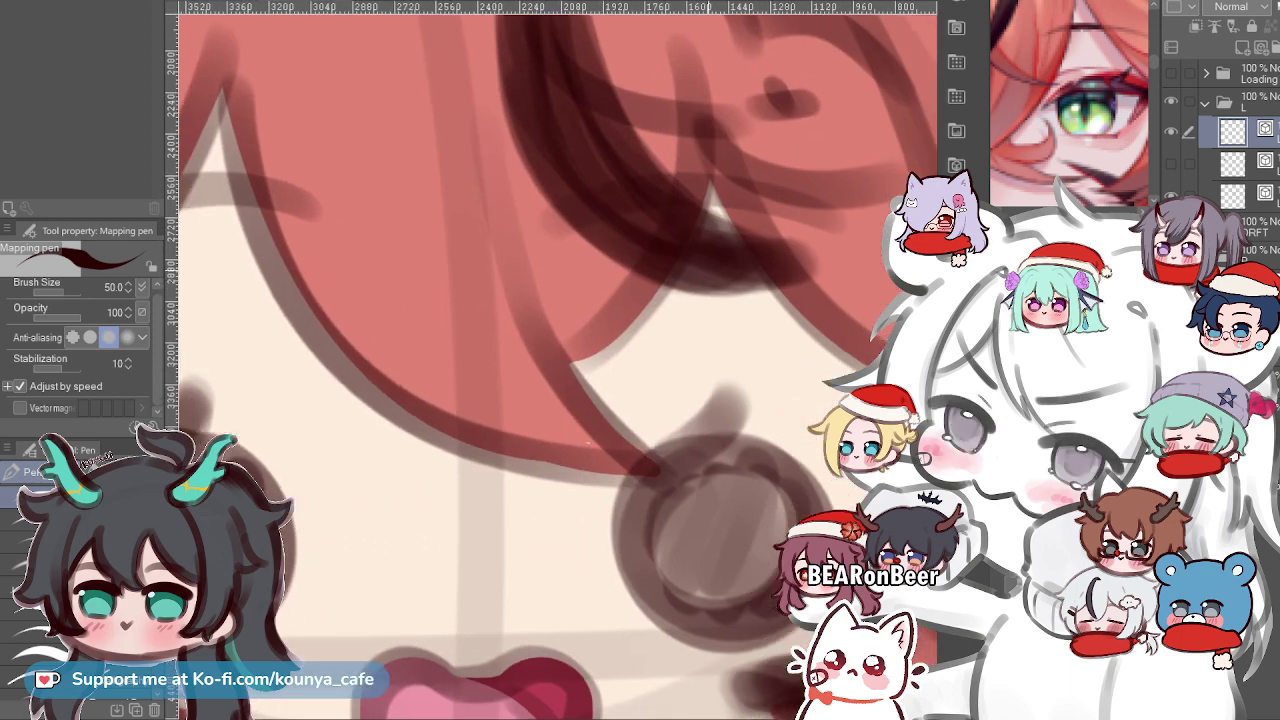
scroll(597, 360, down, 2)
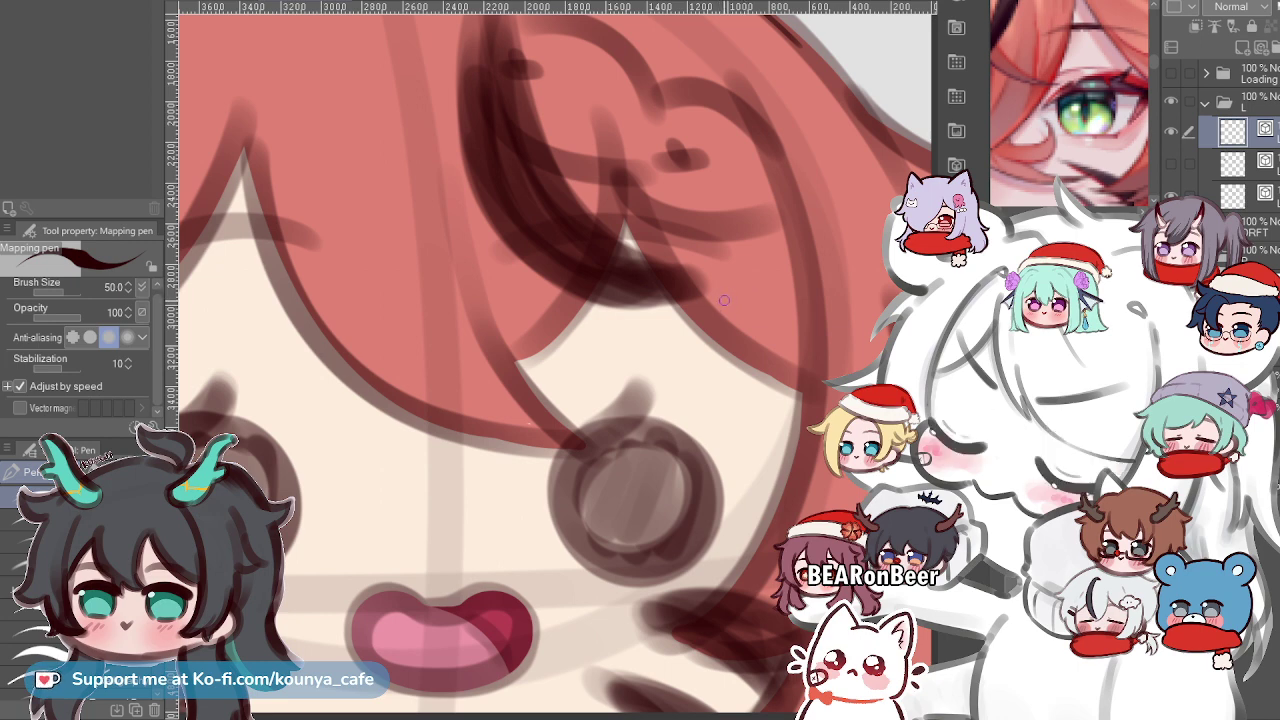
scroll(727, 272, up, 3)
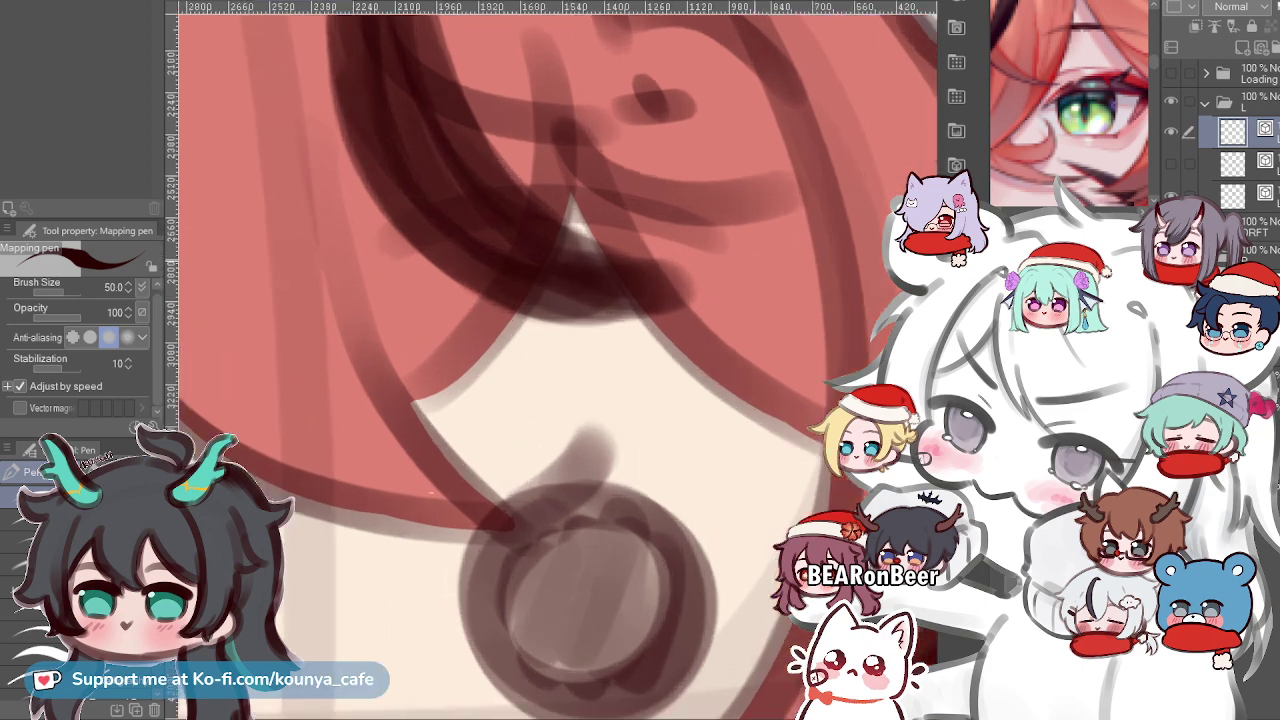
Test Mapping pen strokes from the tip of this bangs gap along its outer edge, undoing each earlier take.
drag(490, 190, 632, 411)
key(ctrl+z)
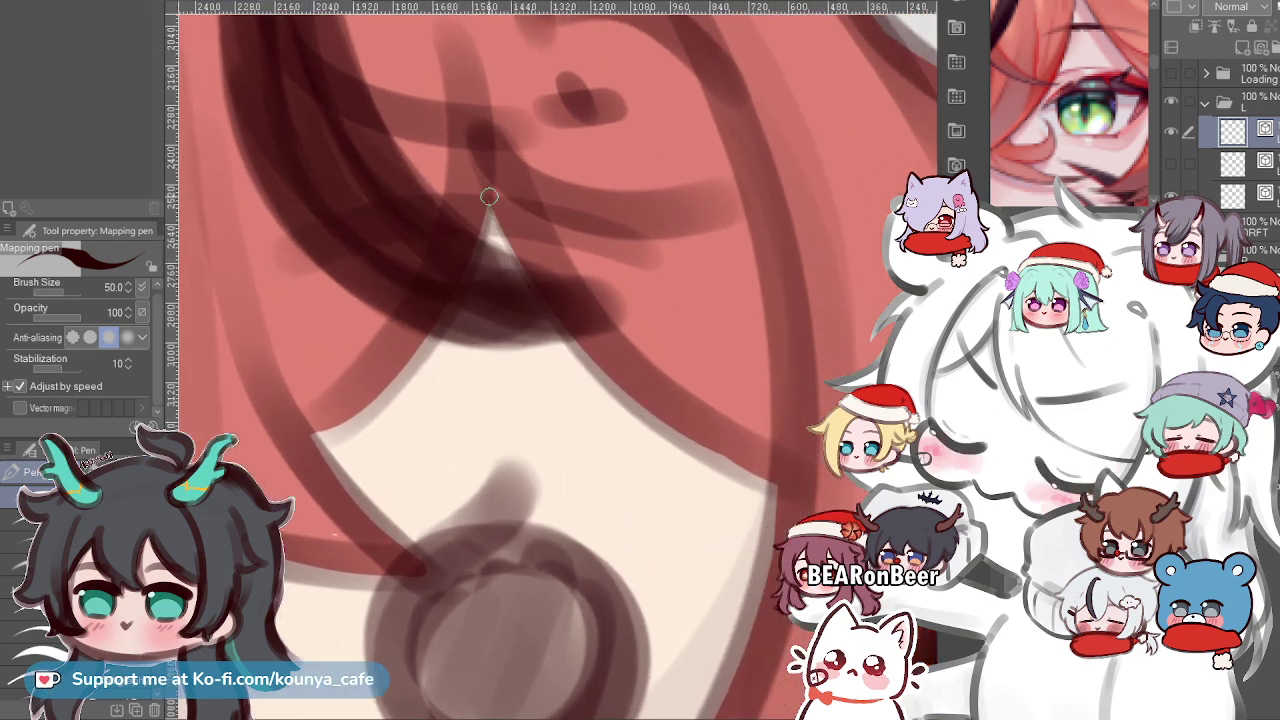
mouse_move(490, 181)
mouse_down()
mouse_move(514, 242)
mouse_move(780, 474)
mouse_up()
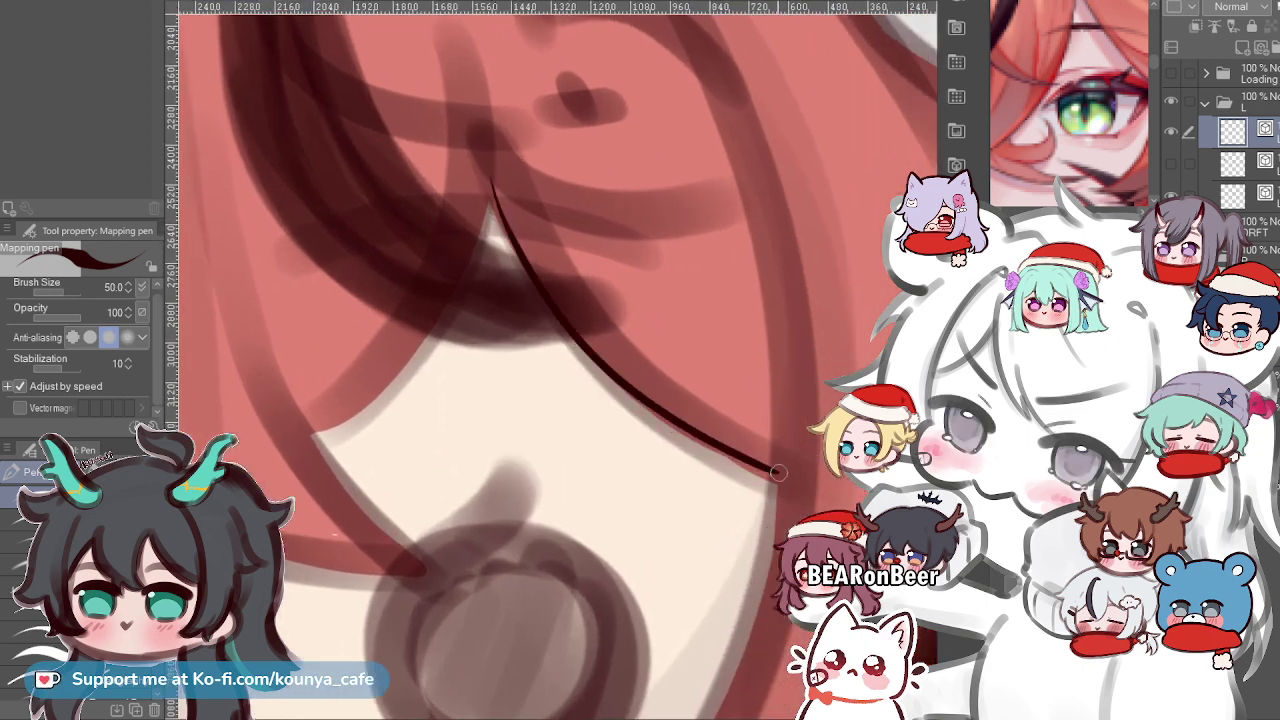
key(ctrl+z)
mouse_move(493, 190)
mouse_down()
mouse_move(524, 254)
mouse_move(768, 486)
mouse_up()
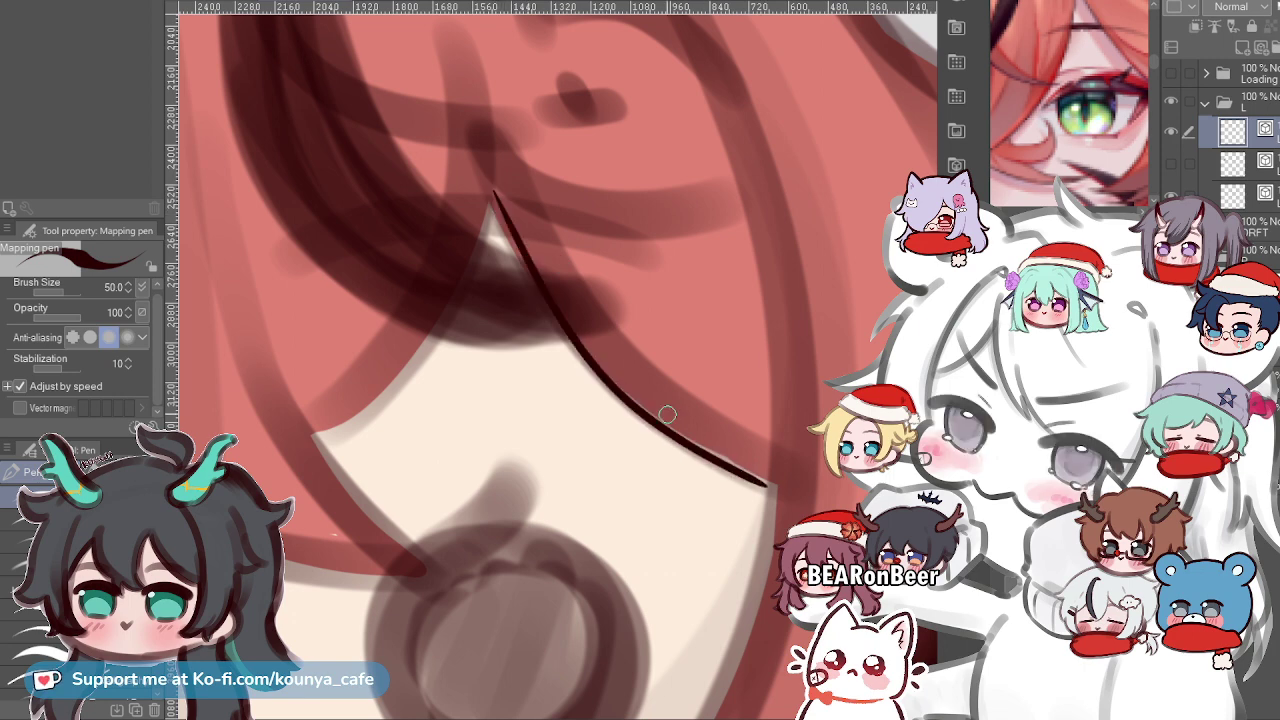
key(ctrl+z)
drag(494, 180, 766, 476)
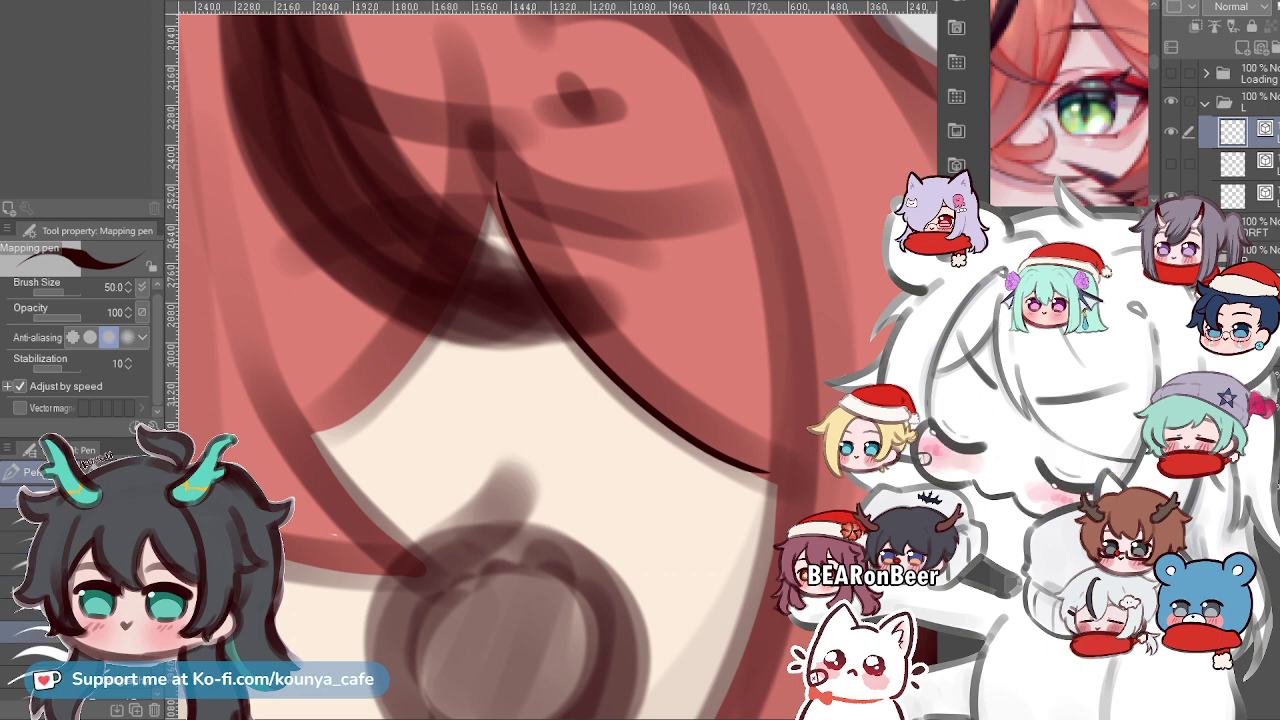
Switch to the Turnip pen at size 40, undo the Mapping pen line, and redraw the outer edge of the bangs gap.
click(70, 655)
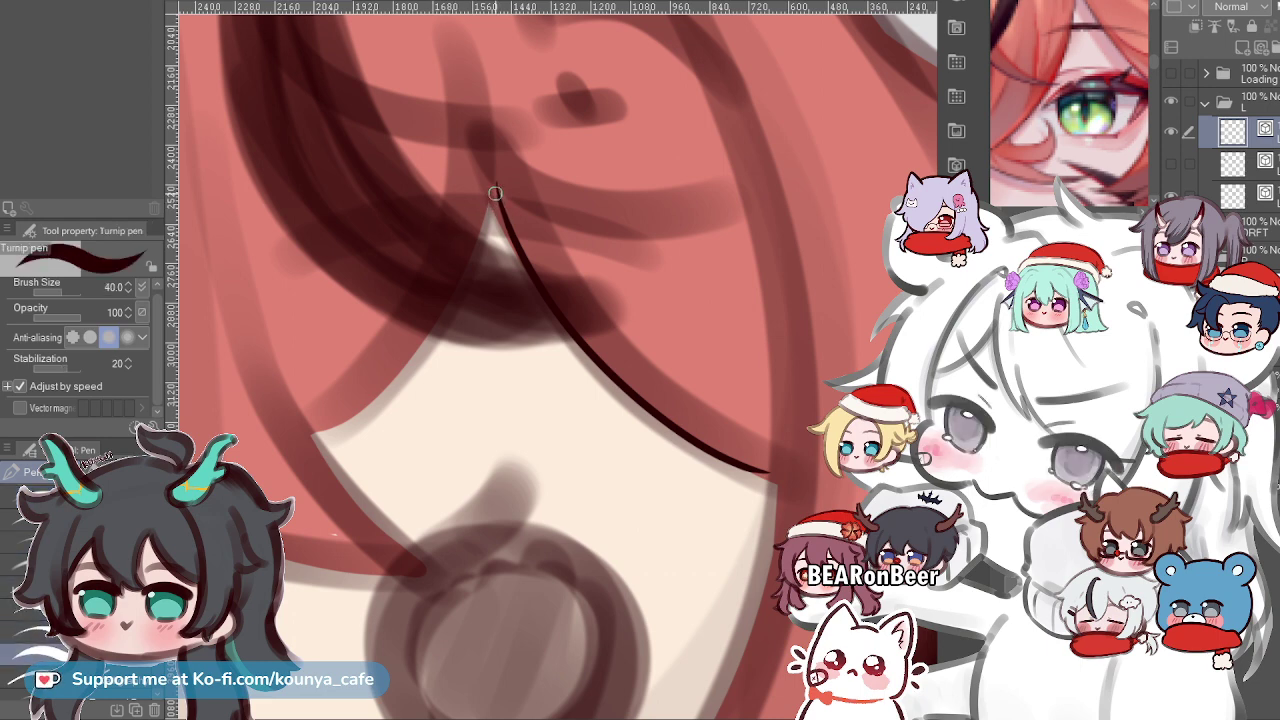
key(ctrl+z)
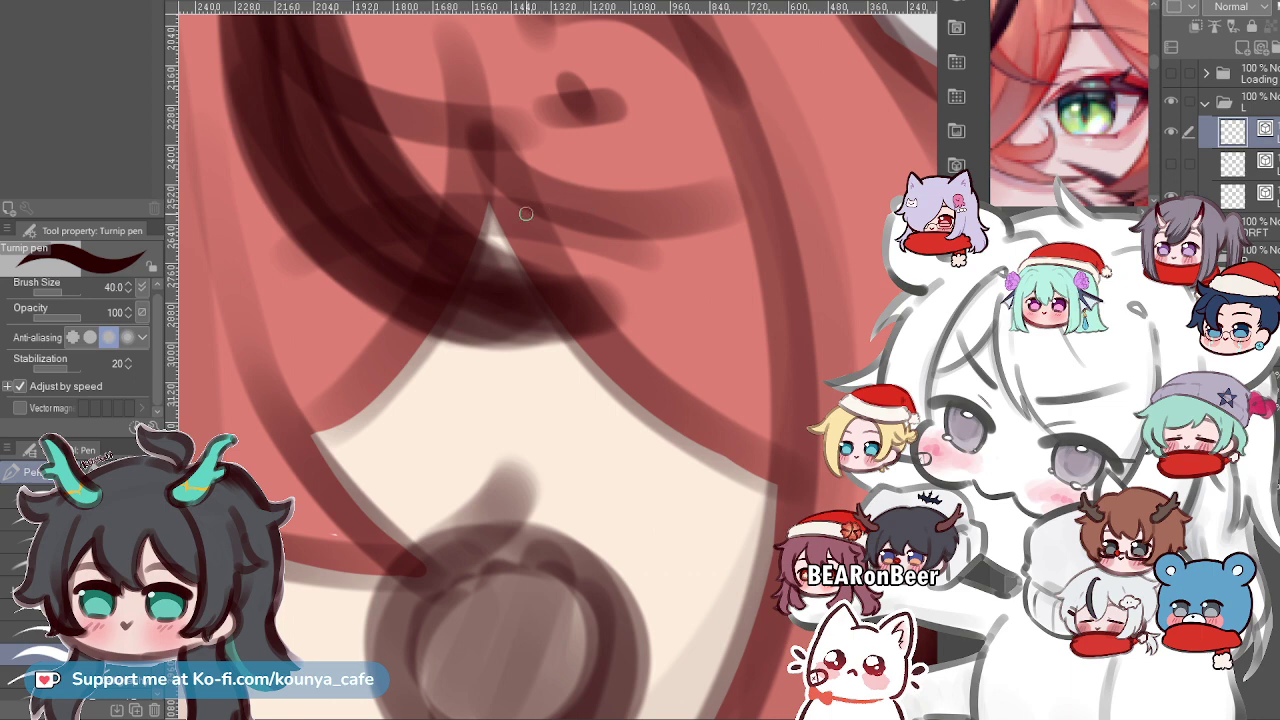
drag(494, 203, 772, 484)
key(ctrl+z)
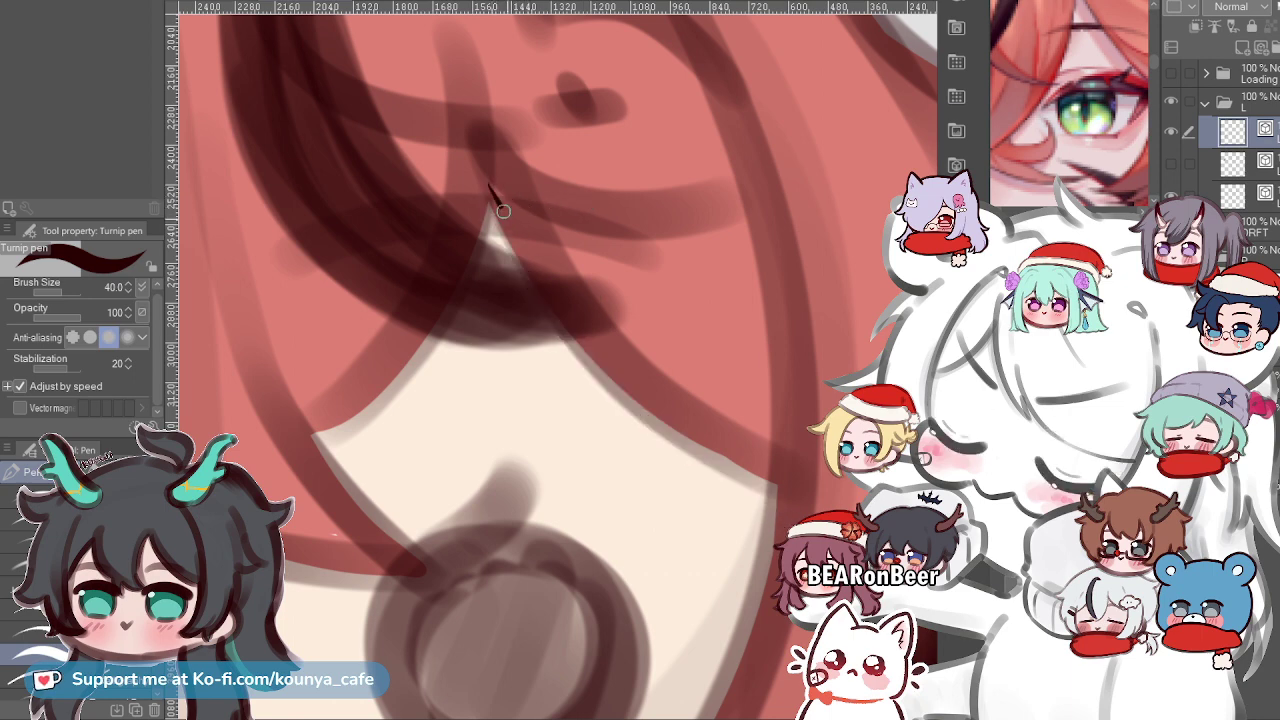
drag(491, 192, 772, 484)
key(ctrl+z)
drag(641, 403, 790, 490)
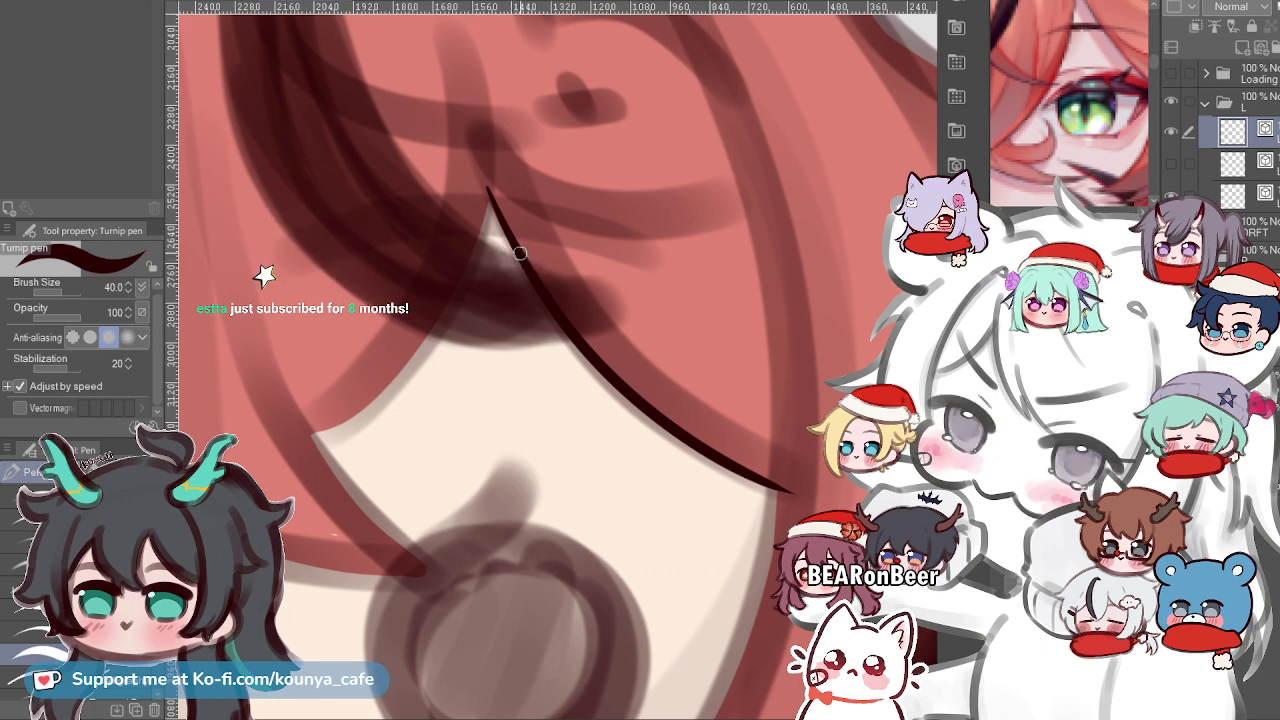
Check the Turnip pen line against the whole face and in close-up, then undo it.
scroll(540, 253, down, 2)
scroll(545, 252, down, 1)
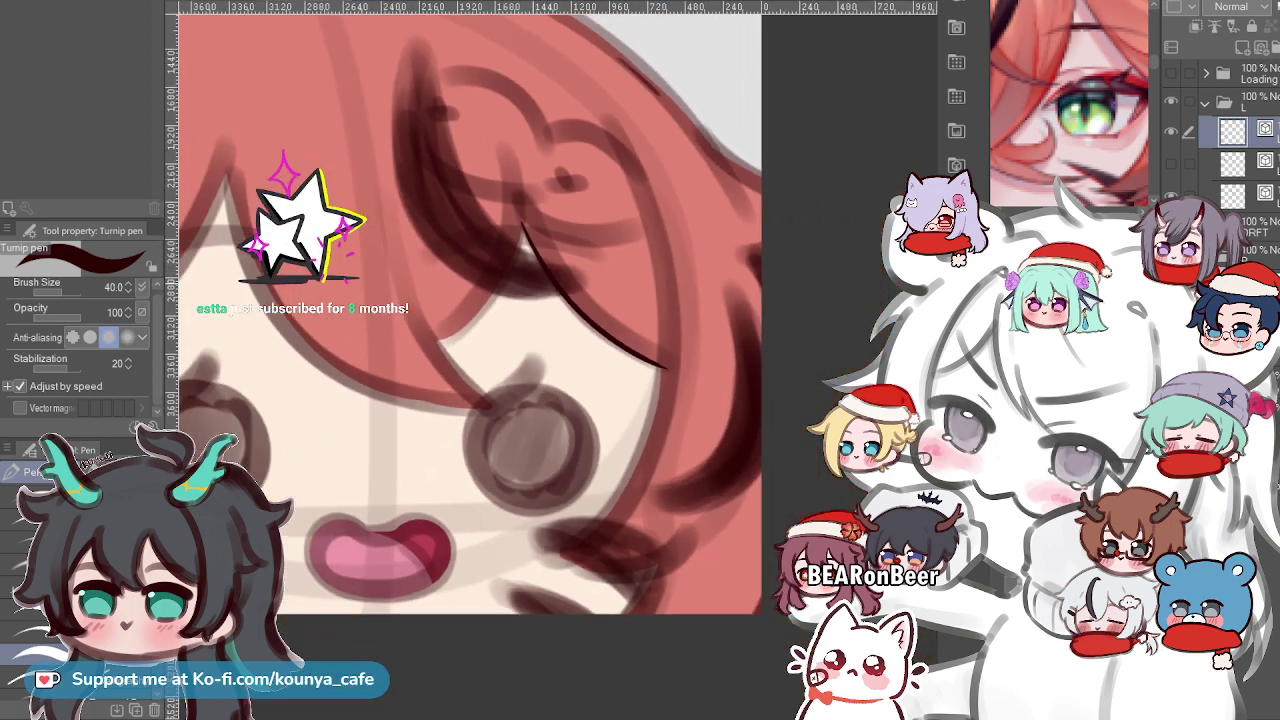
drag(592, 265, 647, 310)
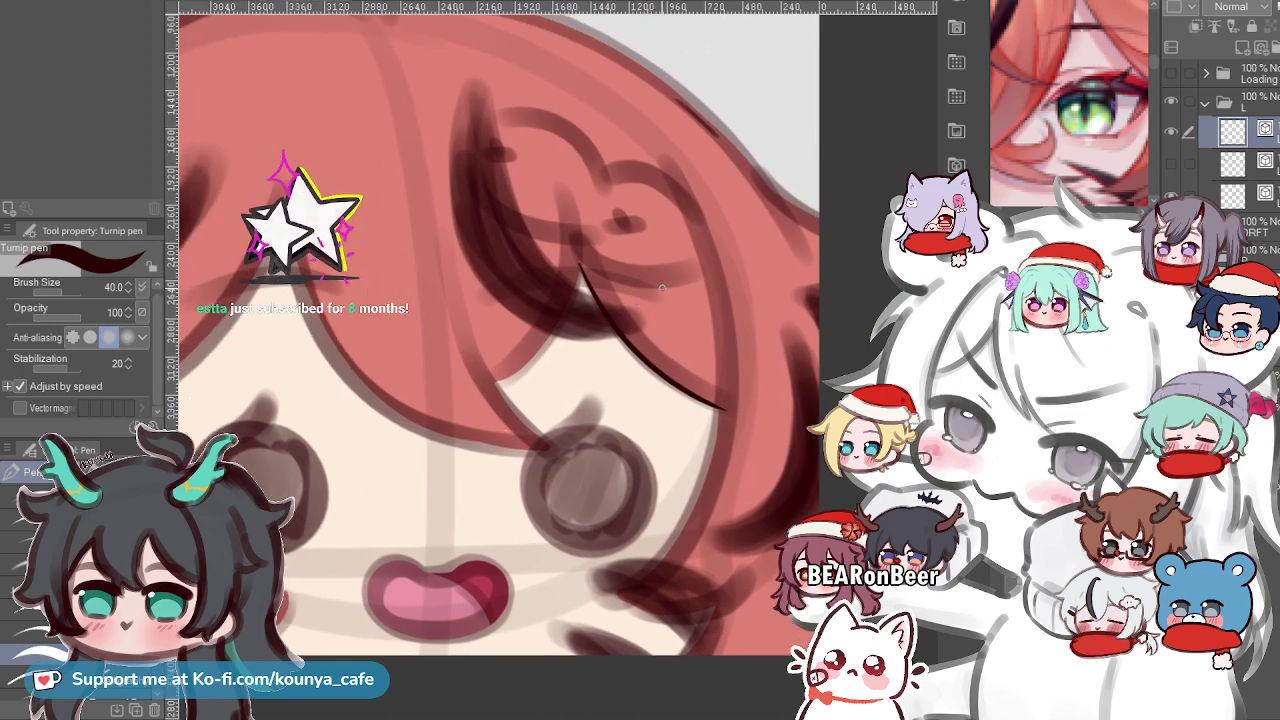
key(ctrl+plus)
key(ctrl+plus)
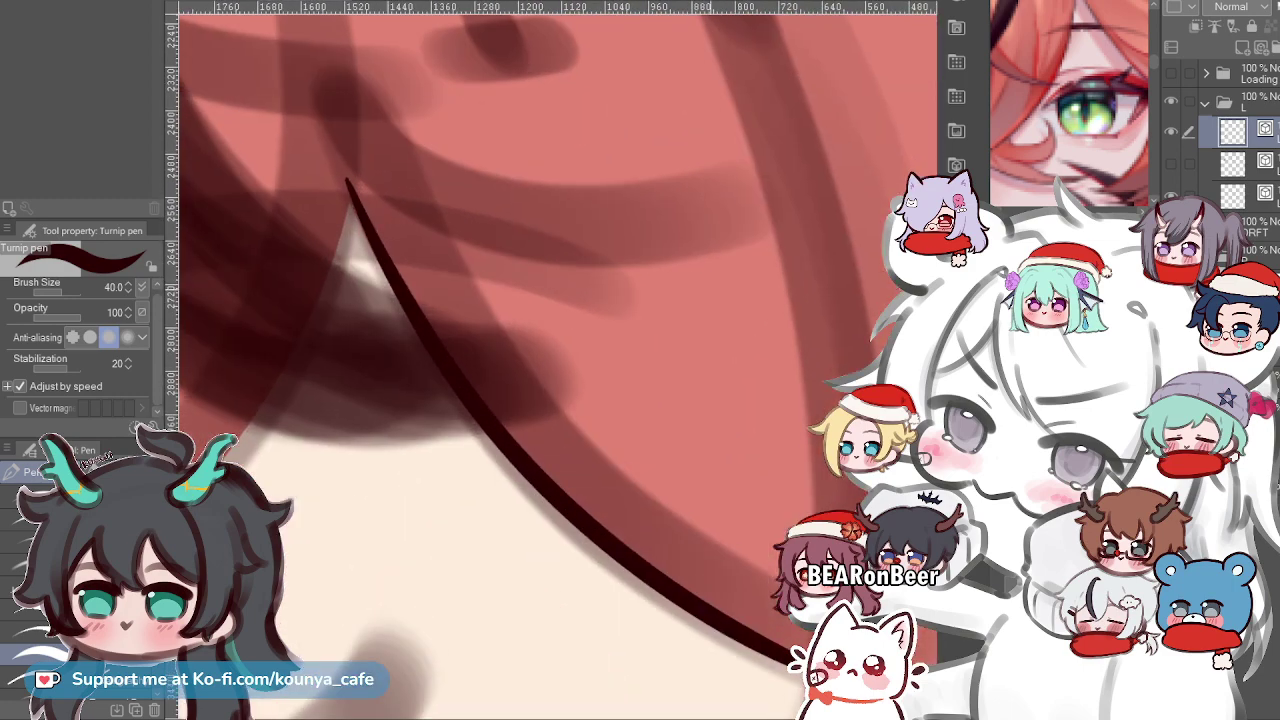
scroll(510, 275, down, 1)
drag(517, 318, 479, 309)
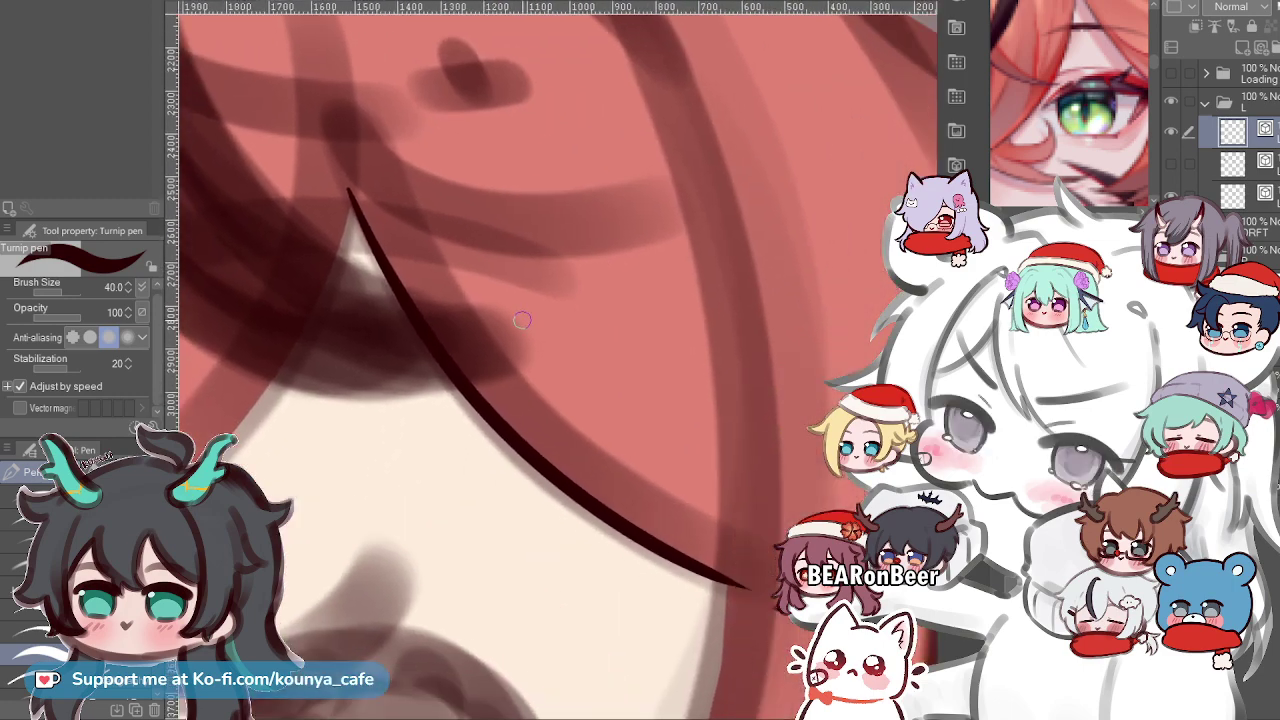
key(ctrl+z)
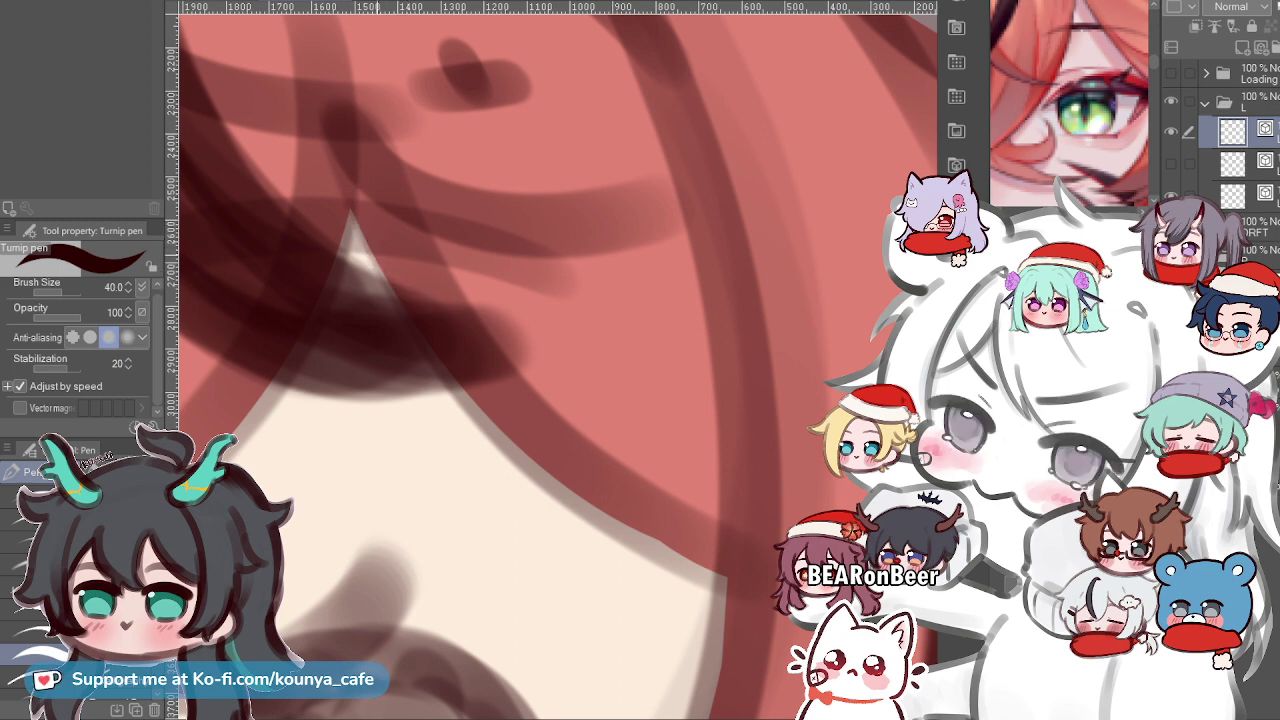
Retry the outer edge of the bangs gap in close view with the Turnip pen, undoing each take.
drag(347, 193, 366, 229)
key(ctrl+z)
key(ctrl+z)
mouse_move(345, 186)
mouse_down()
mouse_move(410, 314)
mouse_move(378, 254)
mouse_move(586, 486)
mouse_move(373, 250)
mouse_move(670, 530)
mouse_up()
key(ctrl+z)
key(ctrl+z)
drag(348, 192, 645, 518)
key(ctrl+z)
drag(345, 200, 690, 540)
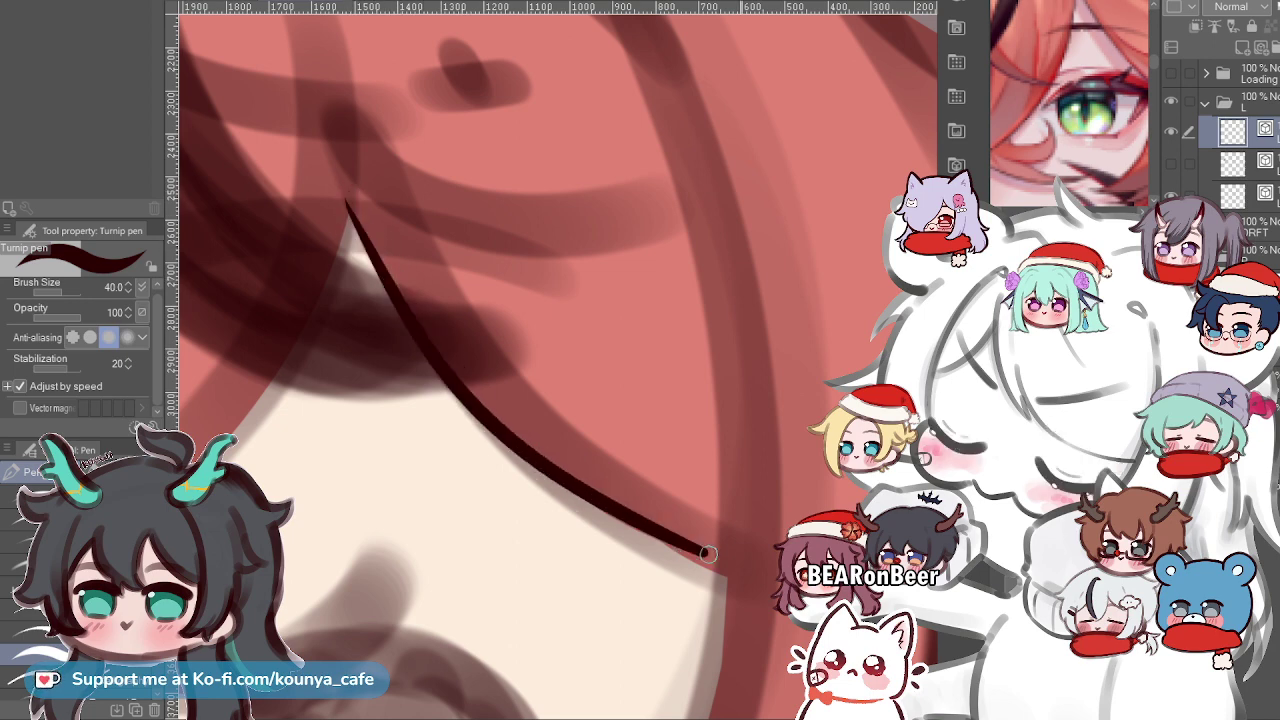
key(ctrl+z)
mouse_move(352, 205)
mouse_down()
mouse_move(653, 529)
mouse_move(690, 545)
mouse_up()
key(ctrl+z)
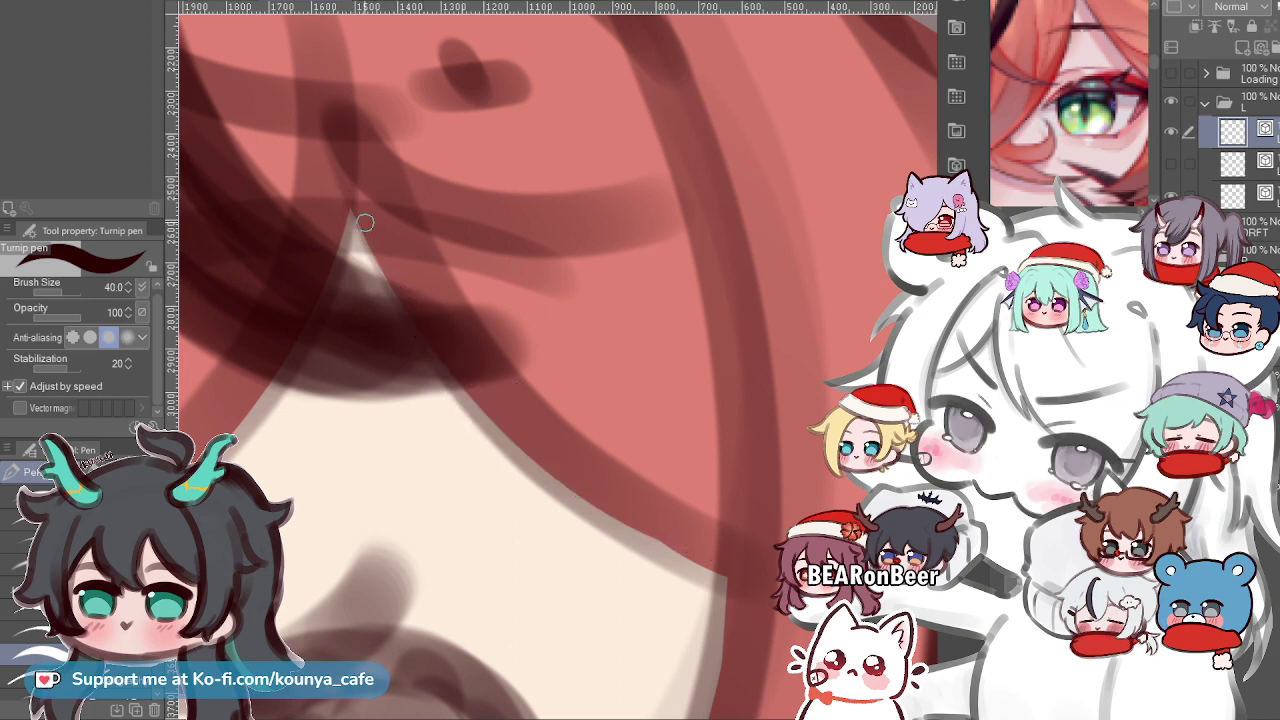
key(ctrl+z)
key(ctrl+z)
Try longer tapered Turnip pen strokes from the gap's tip toward the side hair lock, and undo them all.
drag(352, 205, 700, 555)
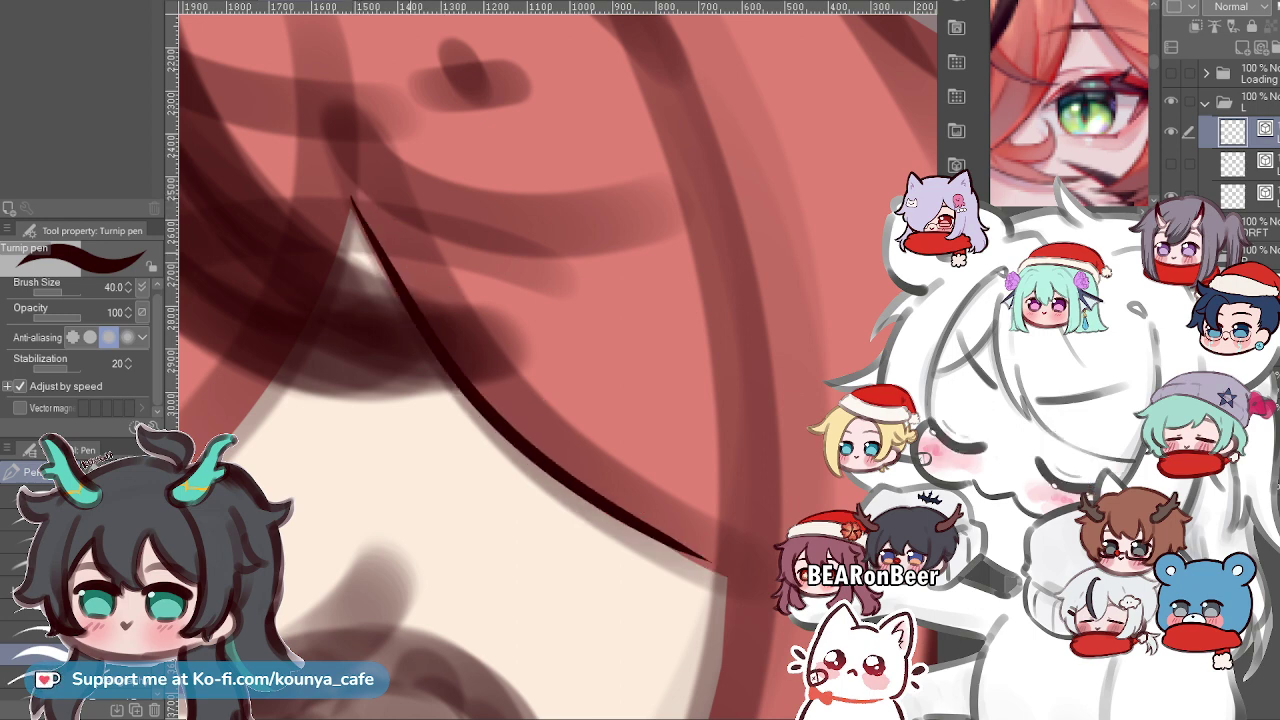
key(ctrl+z)
mouse_move(354, 209)
mouse_down()
mouse_move(393, 293)
mouse_move(714, 580)
mouse_up()
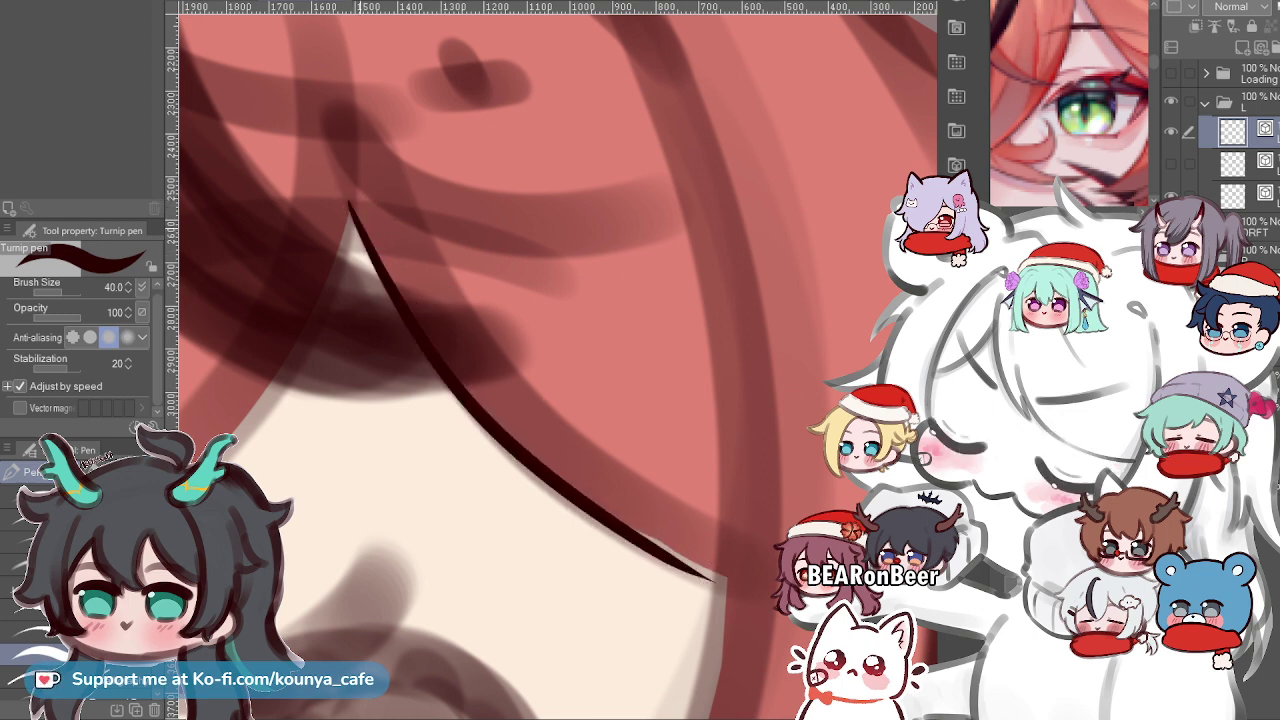
key(ctrl+z)
drag(350, 192, 775, 590)
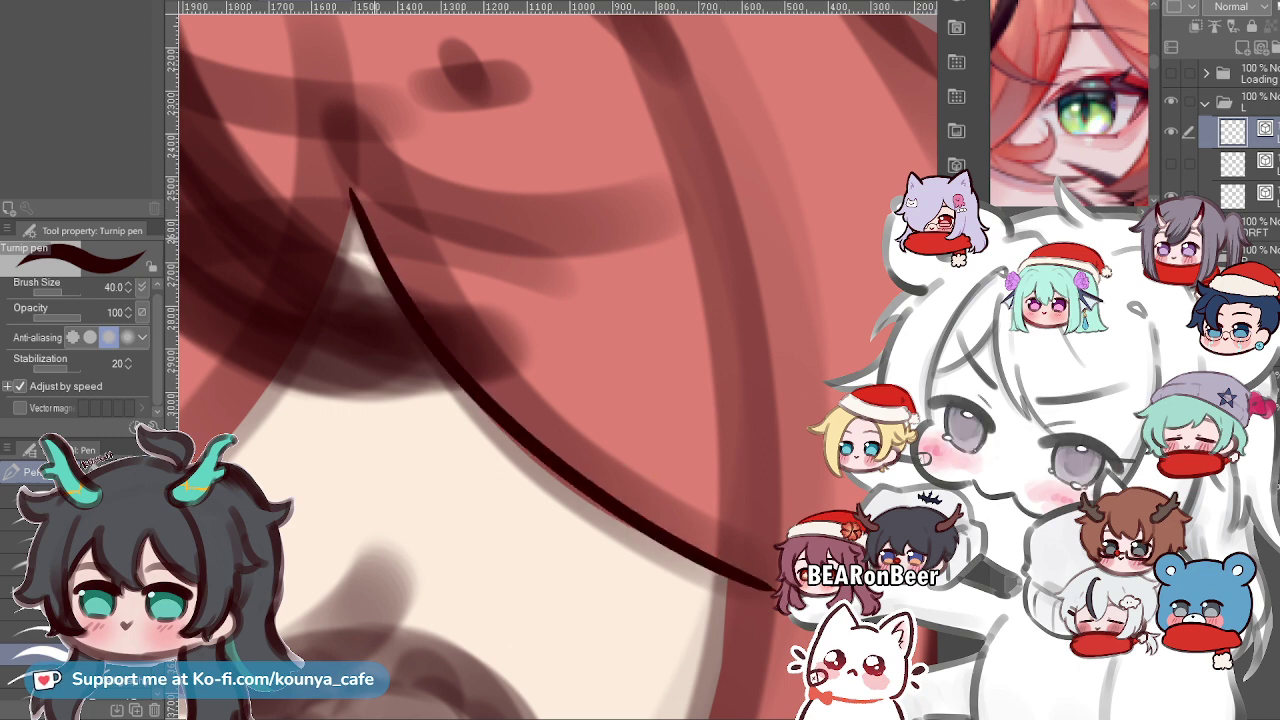
key(ctrl+z)
drag(351, 191, 775, 590)
key(ctrl+z)
mouse_move(352, 197)
mouse_down()
mouse_move(410, 311)
mouse_move(735, 575)
mouse_up()
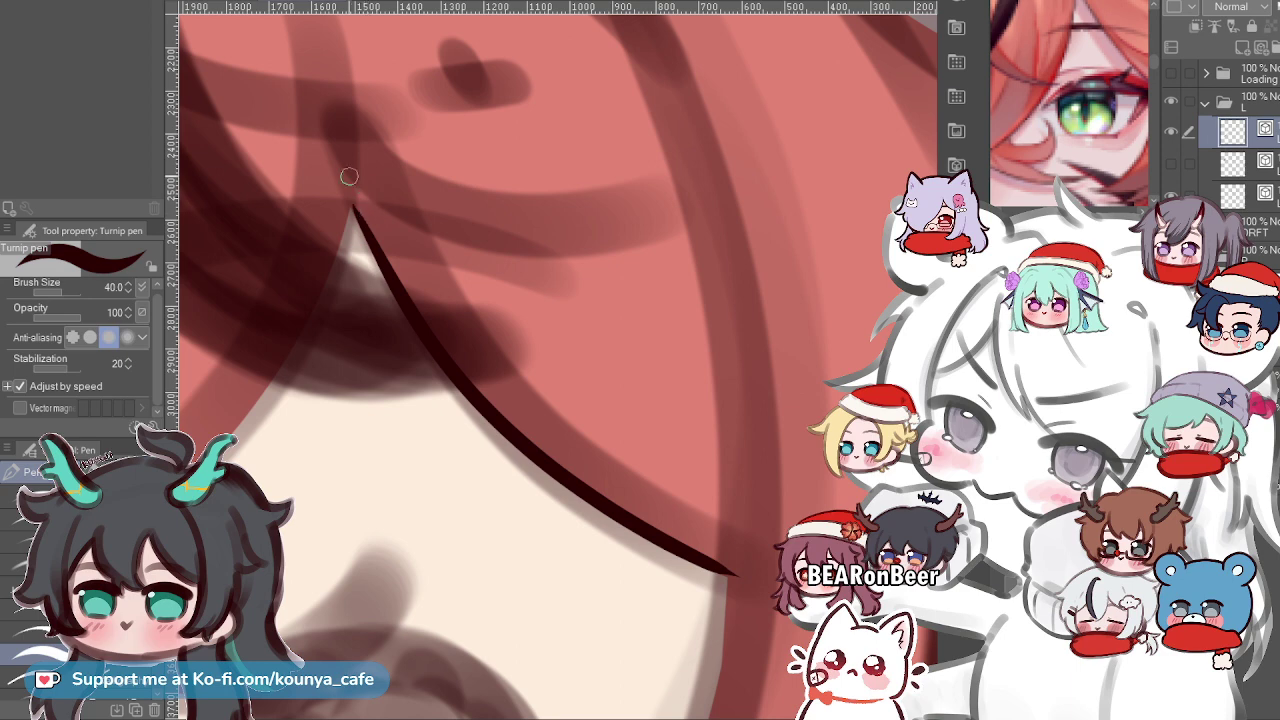
key(ctrl+z)
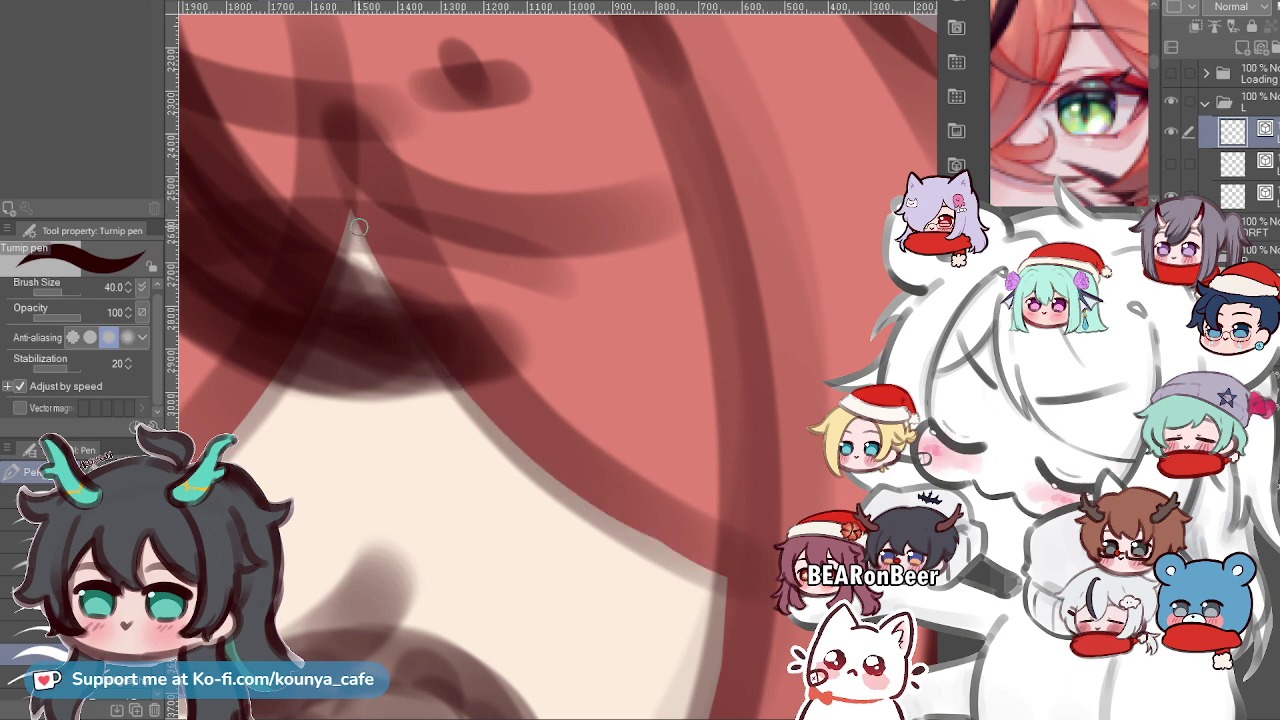
Repeat the Turnip pen stroke along the gap's outer edge, undoing takes and leaving one tapered line reaching into the side hair lock.
mouse_move(350, 195)
mouse_down()
mouse_move(545, 482)
mouse_move(700, 565)
mouse_up()
key(ctrl+z)
mouse_move(350, 195)
mouse_down()
mouse_move(391, 278)
mouse_move(707, 567)
mouse_up()
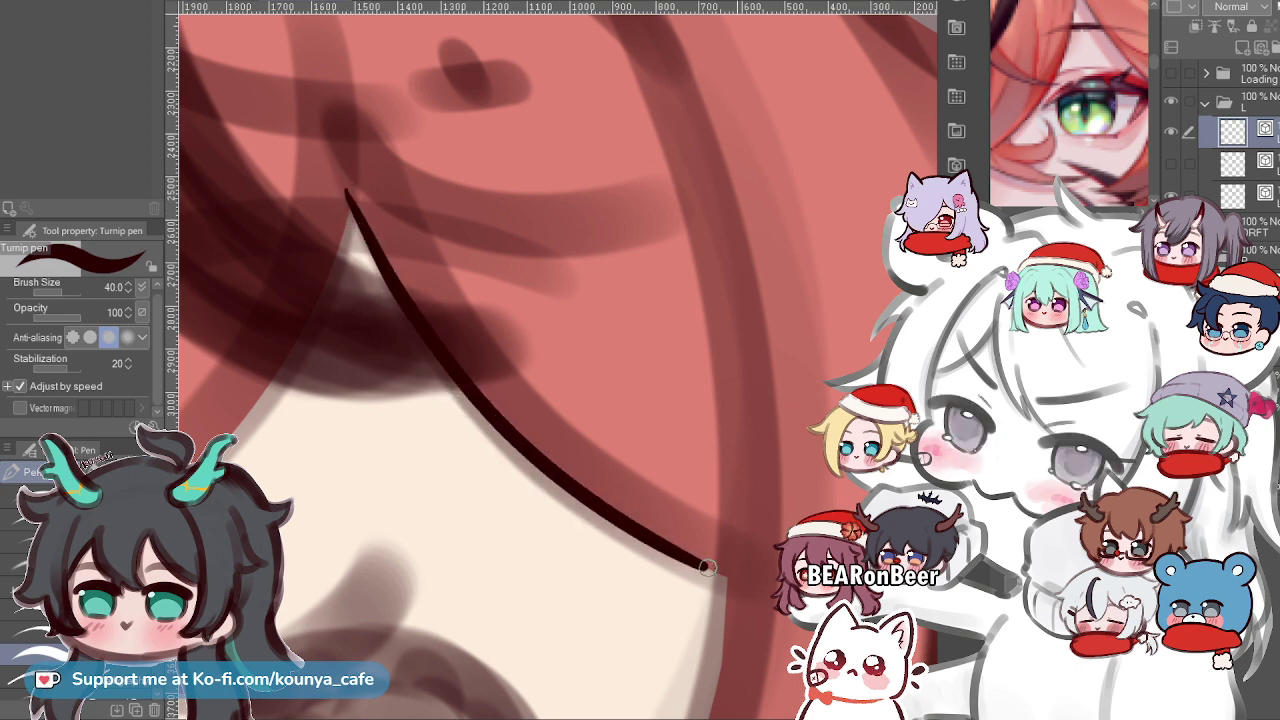
key(ctrl+z)
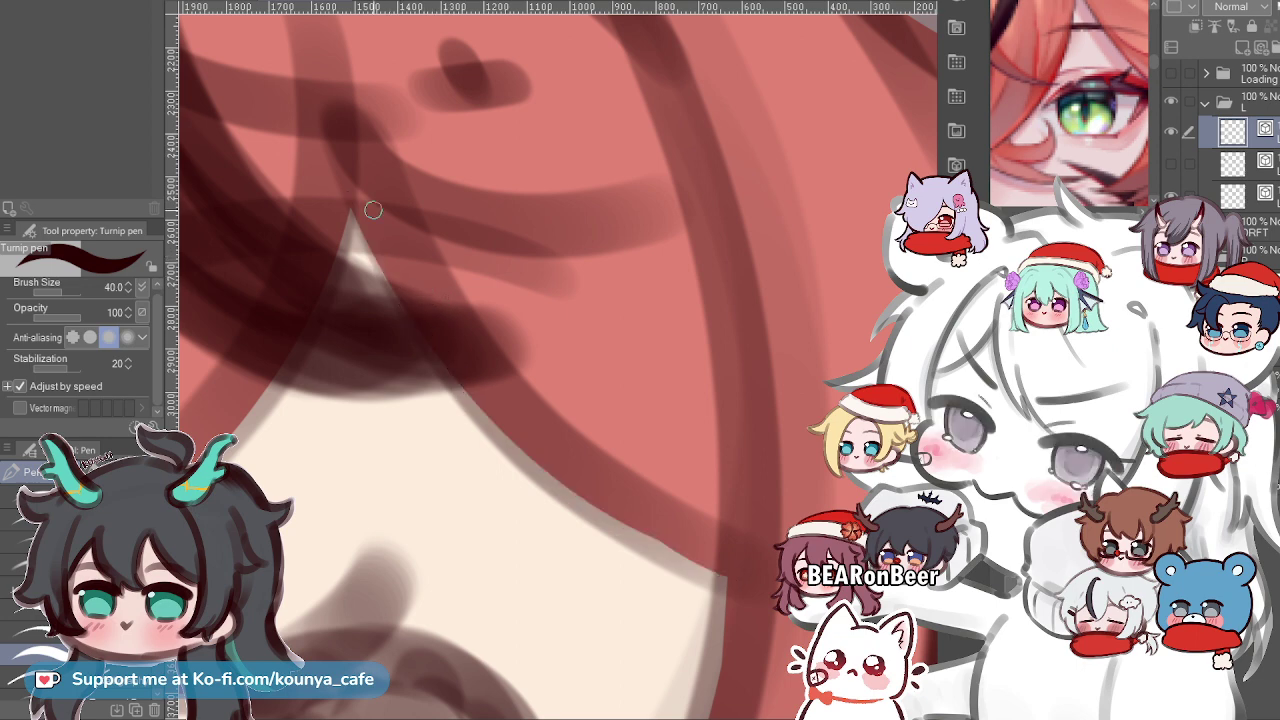
drag(358, 206, 654, 524)
key(ctrl+z)
drag(357, 198, 750, 555)
key(ctrl+z)
drag(348, 190, 718, 590)
key(ctrl+z)
drag(346, 186, 745, 578)
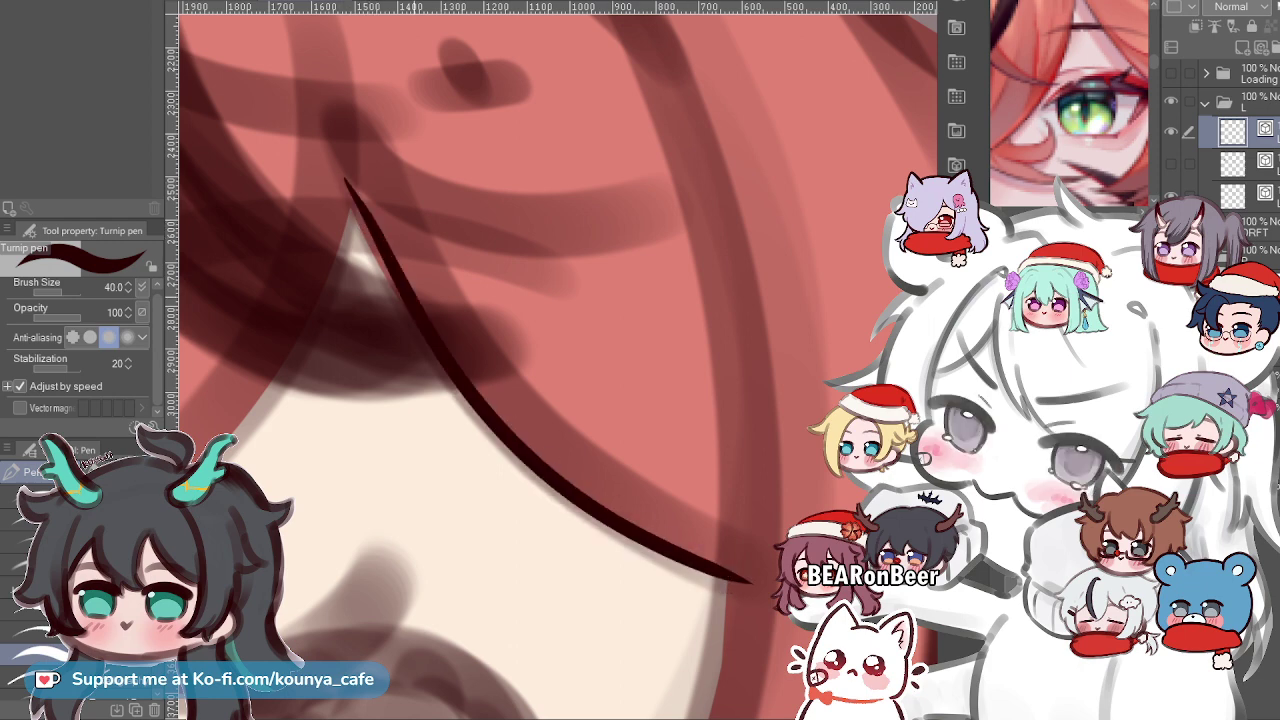
Turn off Adjust by speed for the Turnip pen and retry the bangs gap's outer edge, undoing each take.
key(ctrl+z)
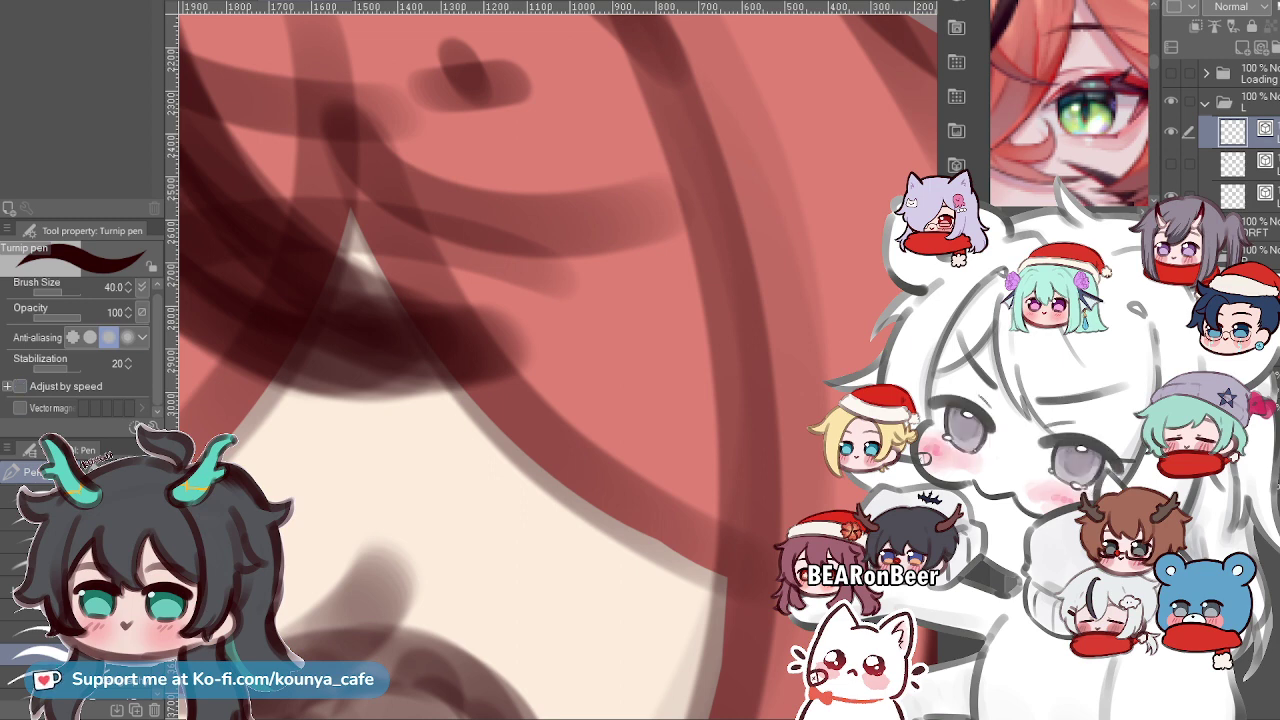
drag(509, 258, 484, 260)
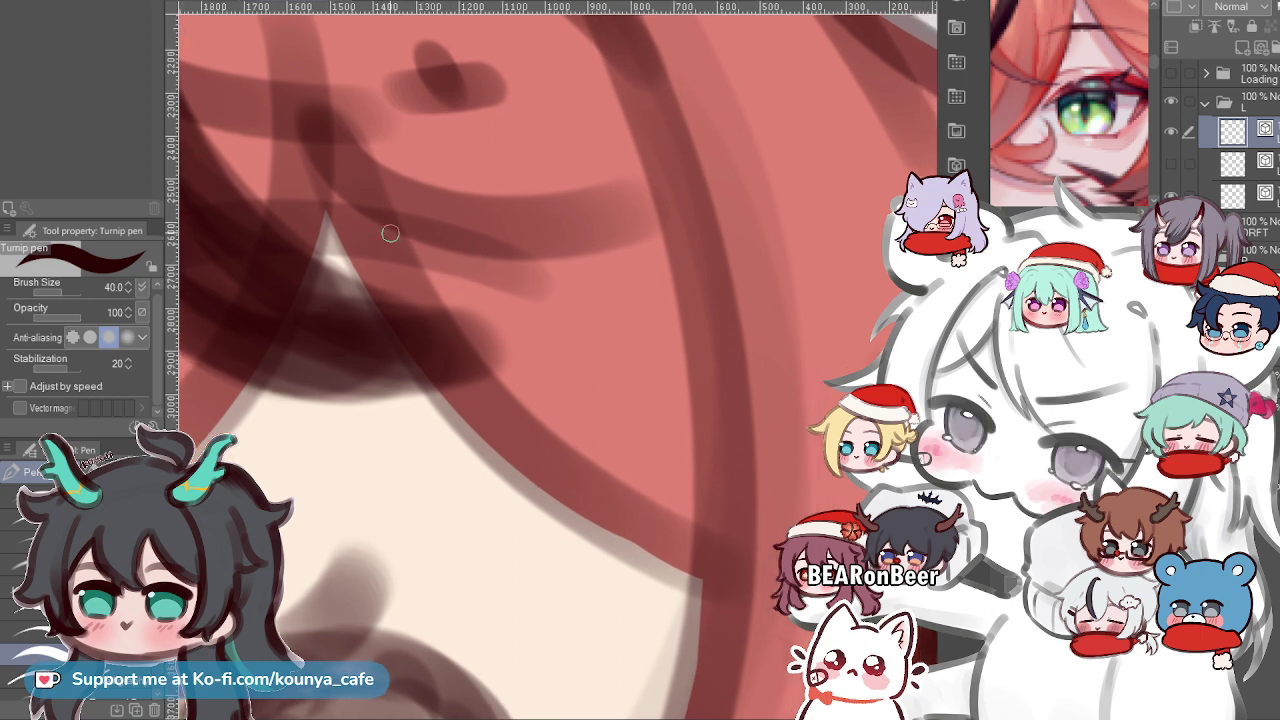
drag(325, 172, 396, 338)
key(ctrl+z)
mouse_move(322, 196)
mouse_down()
mouse_move(484, 464)
mouse_move(692, 610)
mouse_up()
key(ctrl+z)
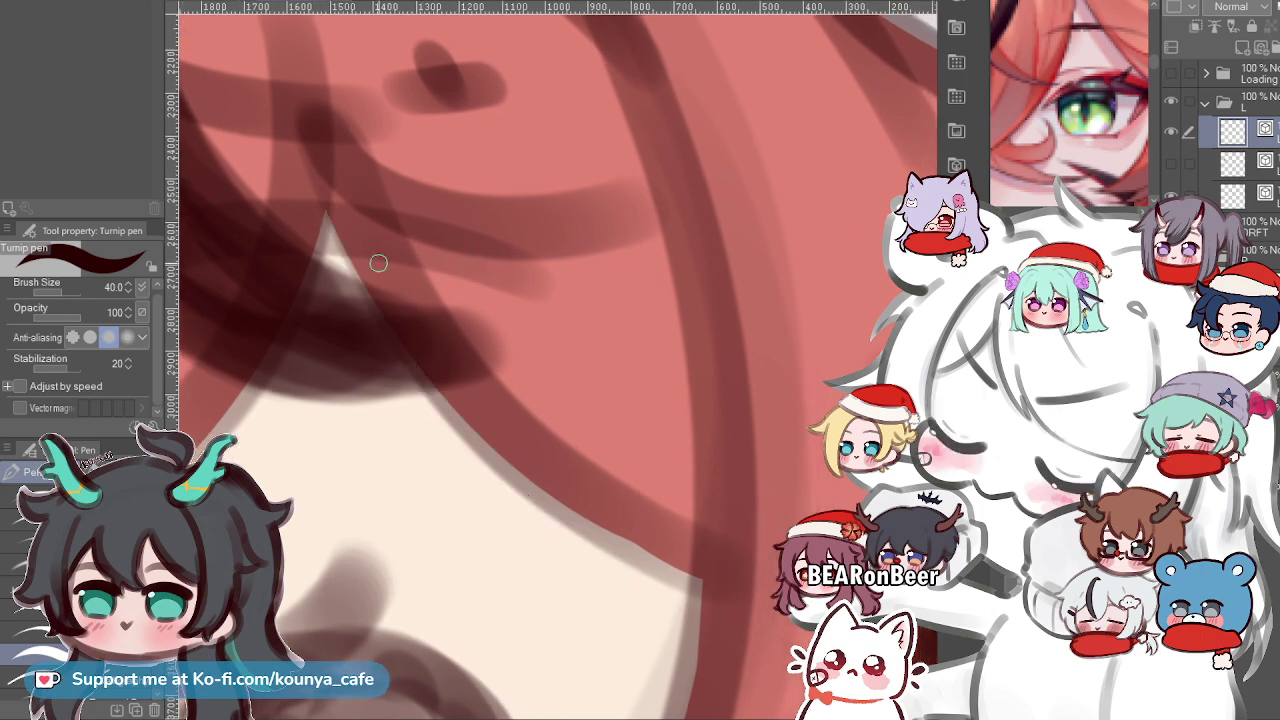
key(ctrl+z)
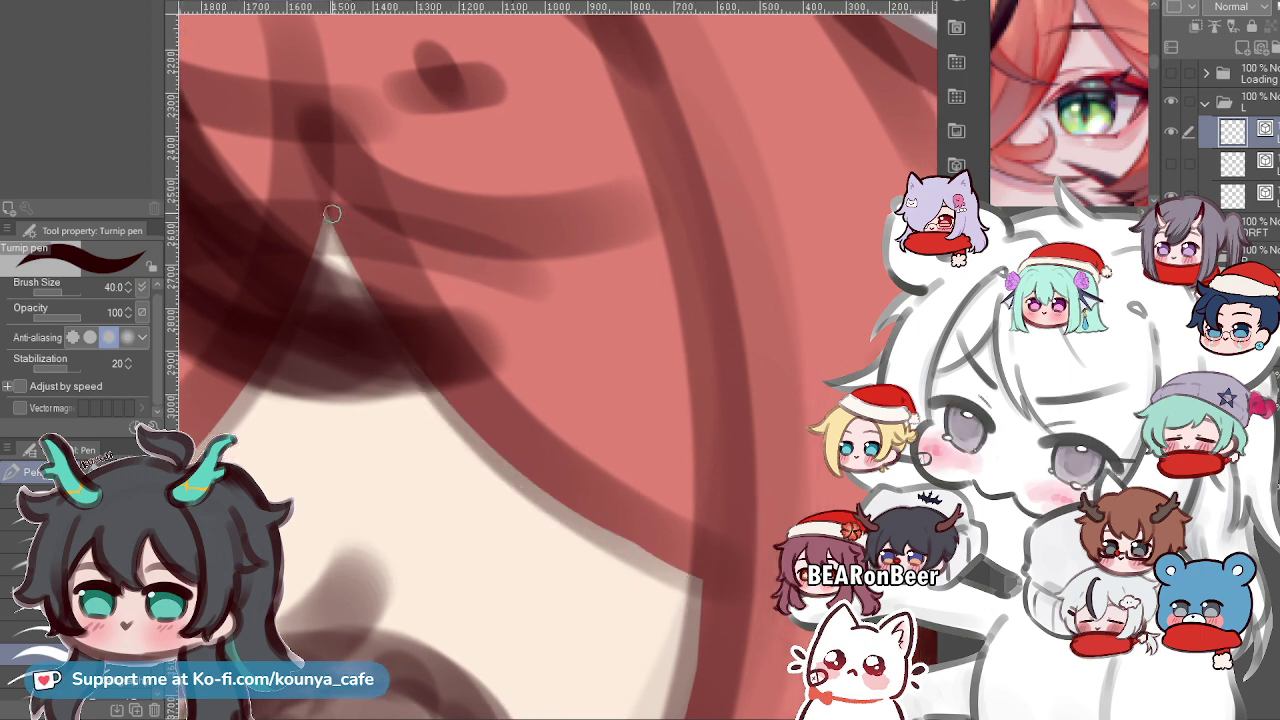
mouse_move(330, 205)
mouse_down()
mouse_move(364, 259)
mouse_move(698, 565)
mouse_up()
key(ctrl+z)
Try faster tapered strokes from the gap's tip to the side hair lock at stabilization 20, undoing every one.
drag(333, 211, 709, 620)
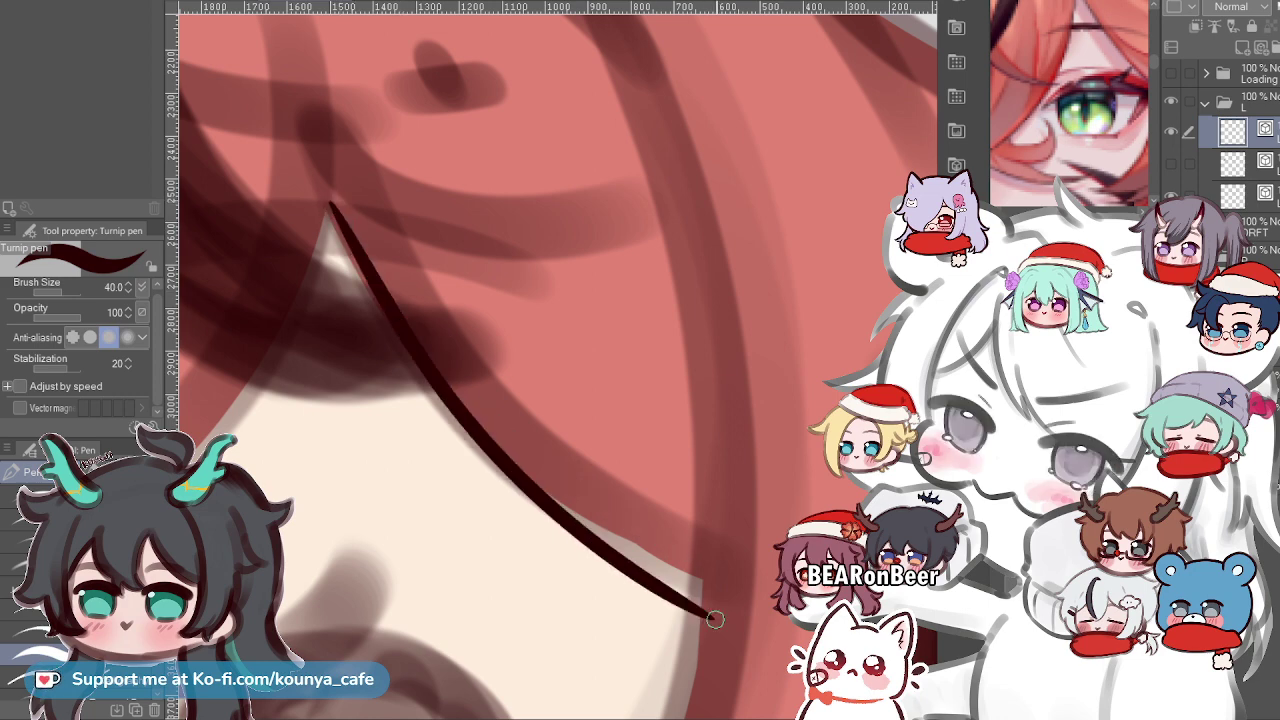
key(ctrl+z)
drag(328, 198, 705, 556)
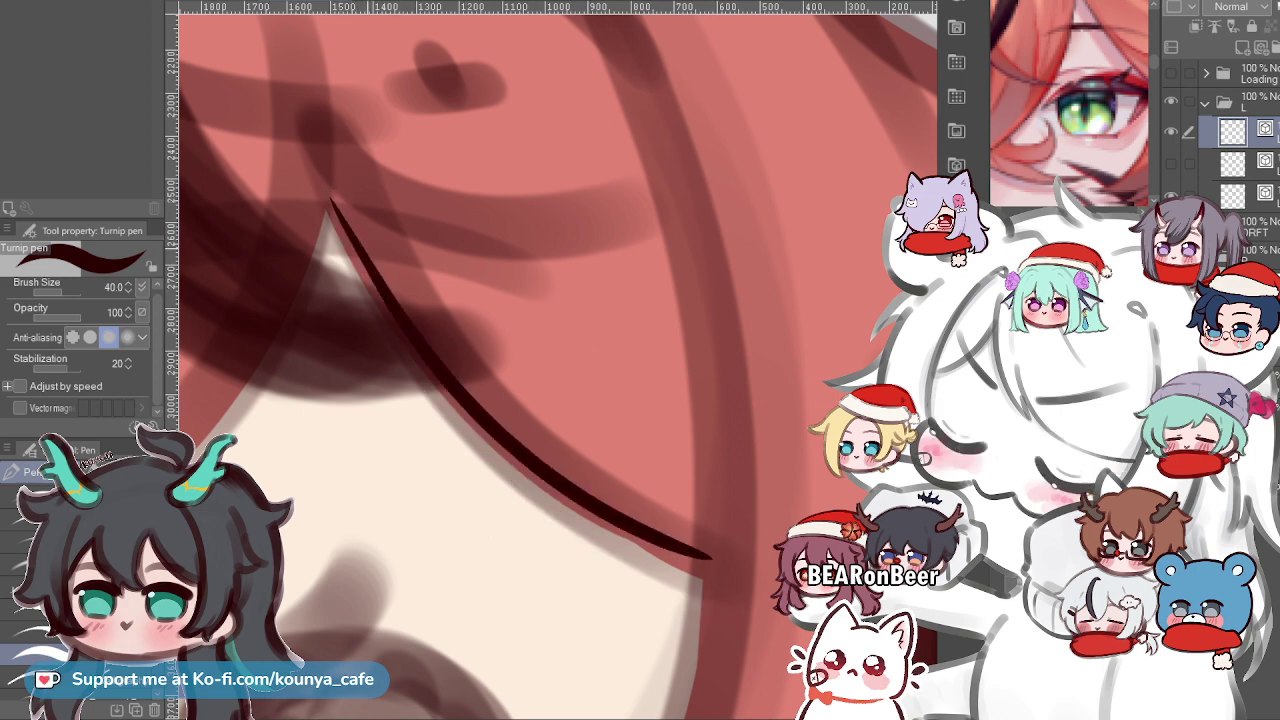
key(ctrl+z)
mouse_move(330, 200)
mouse_down()
mouse_move(404, 330)
mouse_move(709, 578)
mouse_up()
key(ctrl+z)
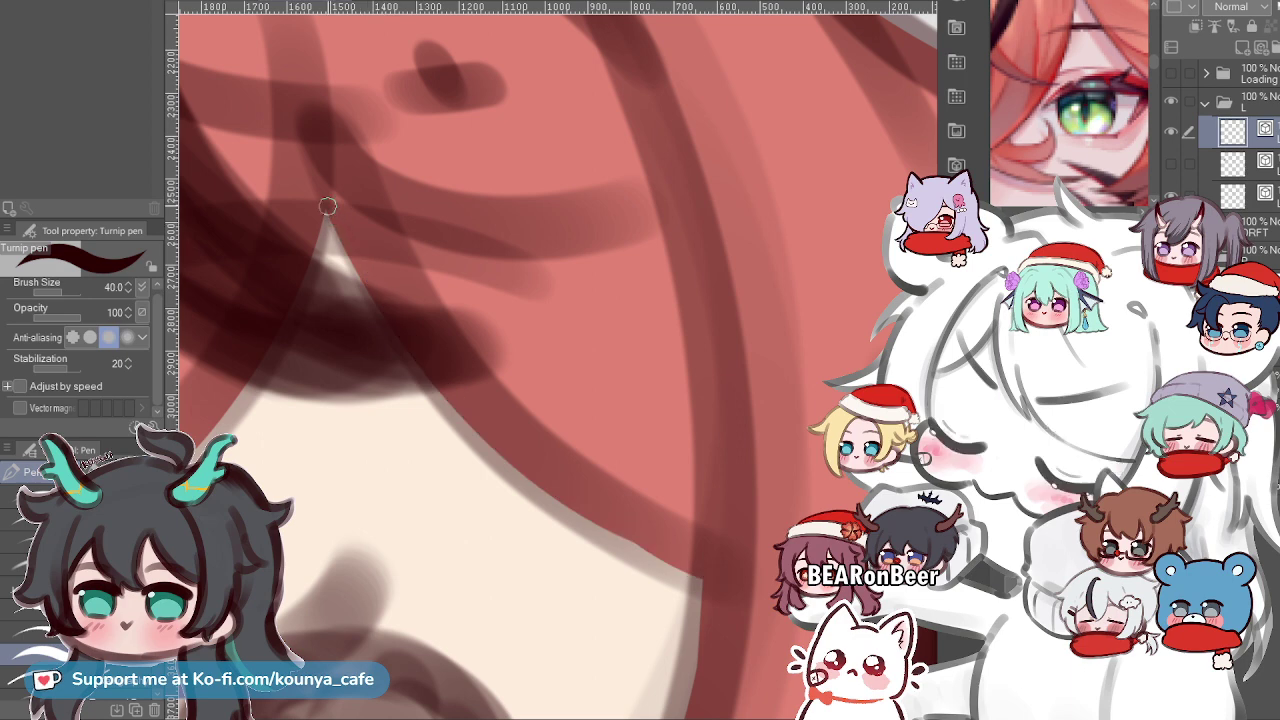
drag(328, 207, 705, 570)
key(ctrl+z)
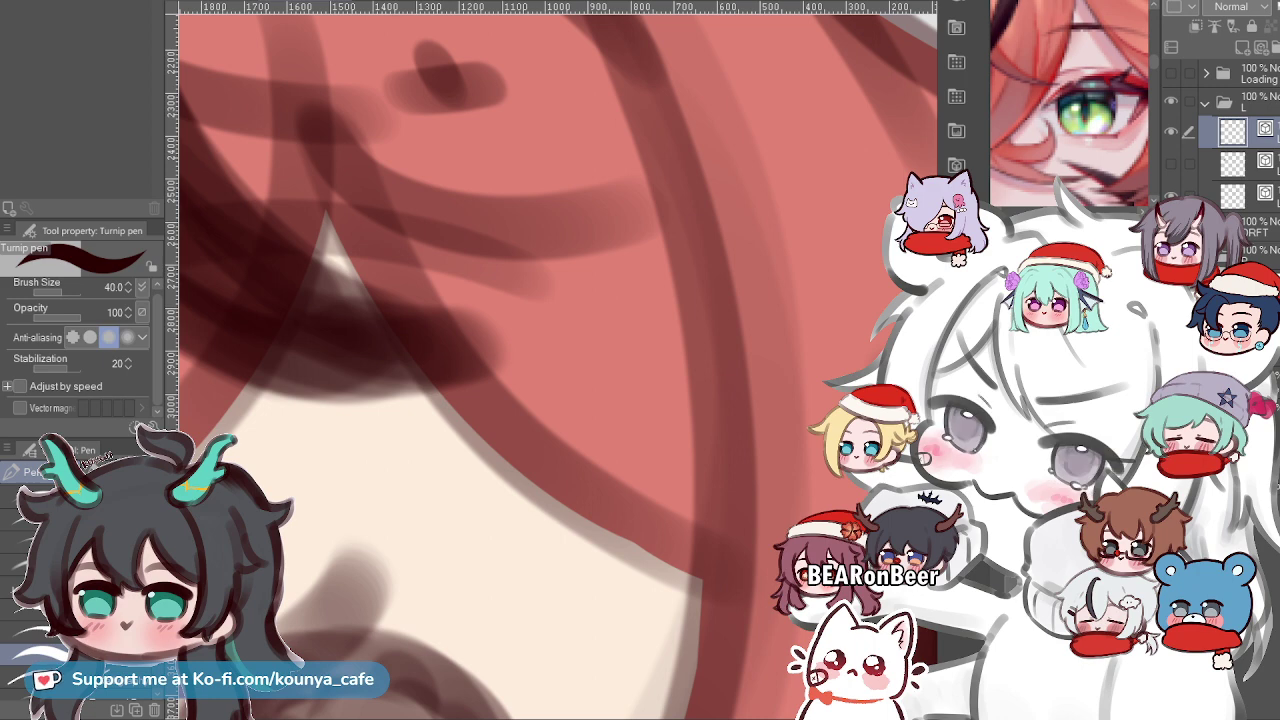
Set the pen's stabilization to 40, try the gap's outer edge with it, and undo the takes.
click(73, 369)
drag(323, 196, 675, 578)
key(ctrl+z)
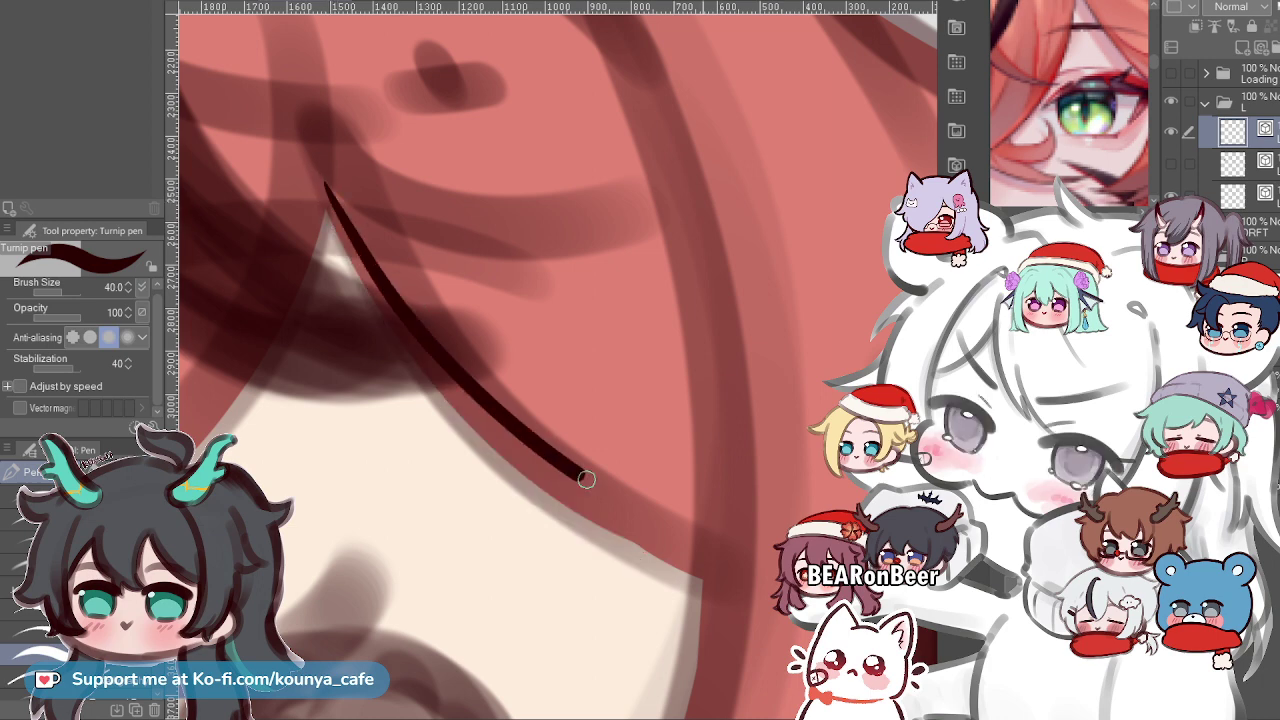
drag(586, 479, 703, 548)
key(ctrl+z)
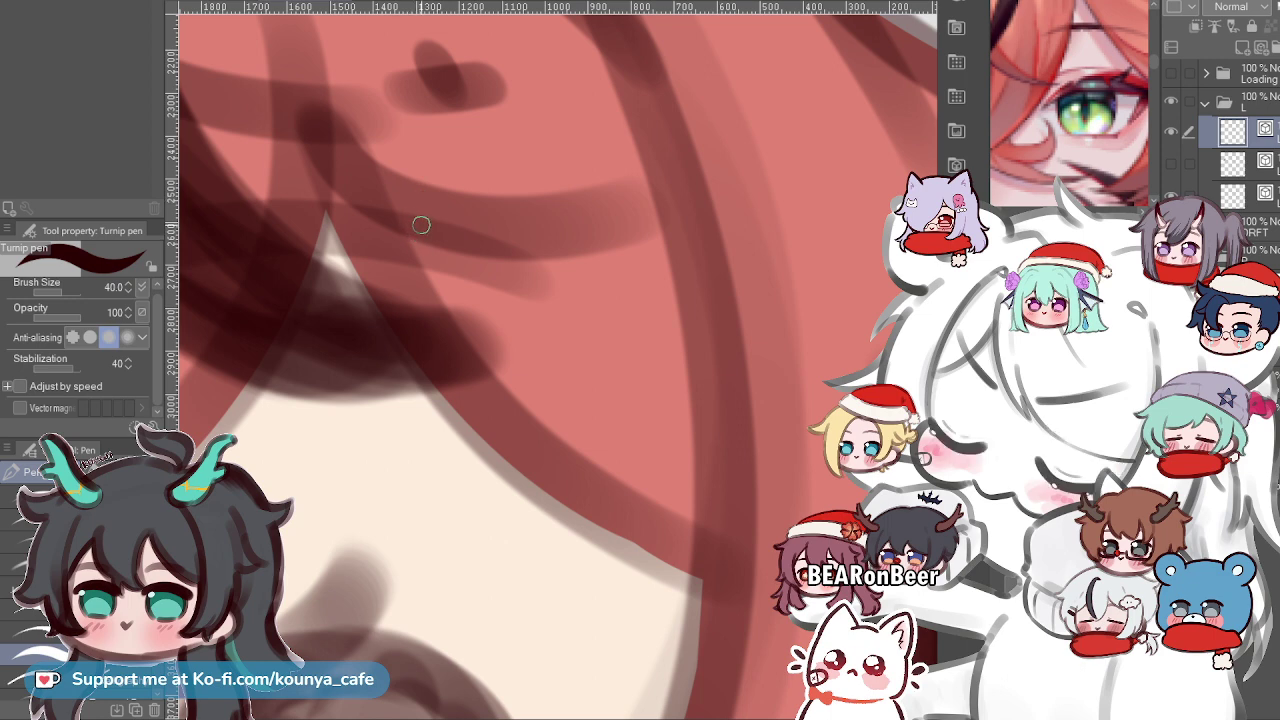
Repeat the outer-edge stroke at stabilization 40, undoing takes, and test a parallel stroke with stabilization at 60.
mouse_move(420, 256)
mouse_down()
mouse_move(437, 264)
mouse_move(428, 280)
mouse_up()
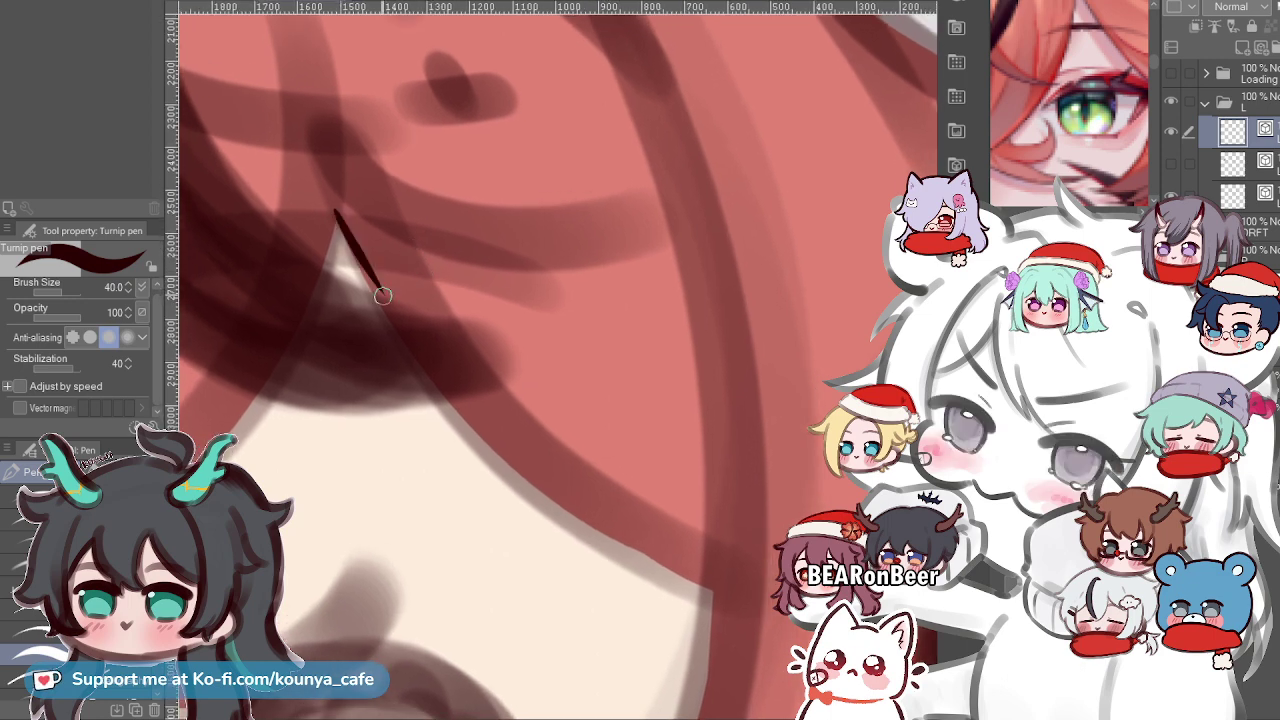
key(ctrl+z)
drag(335, 210, 679, 557)
key(ctrl+z)
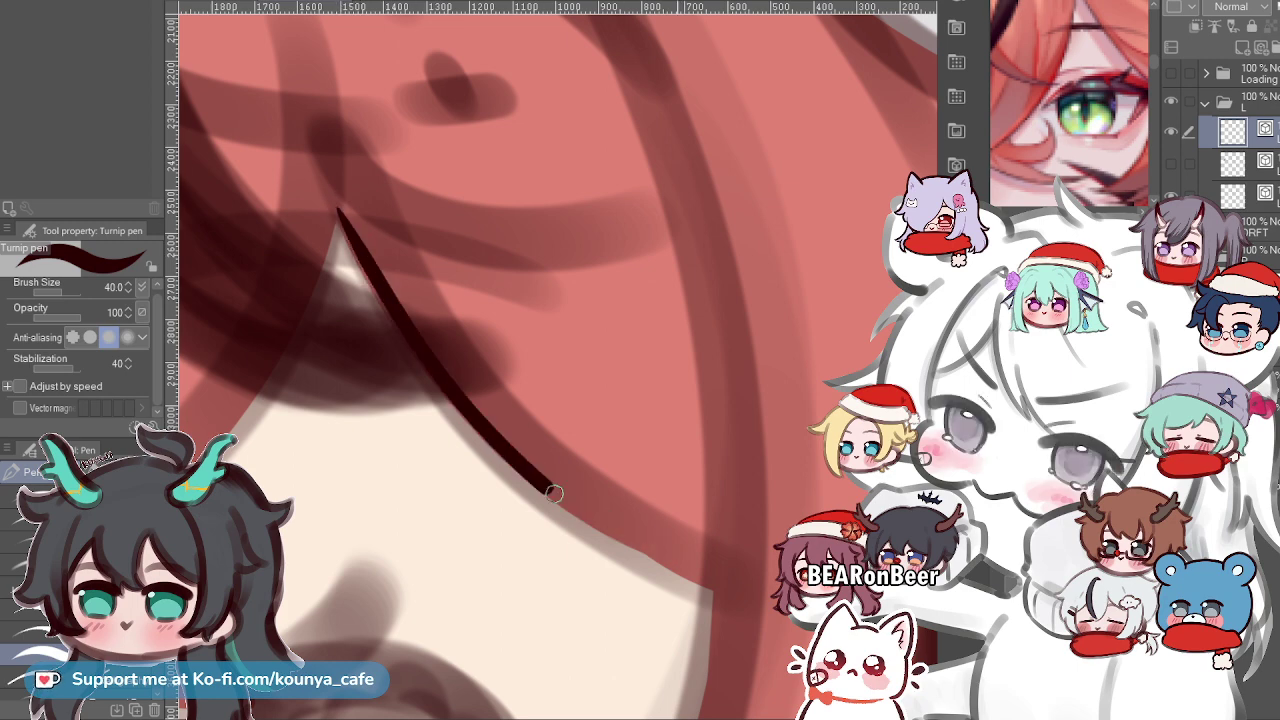
drag(554, 493, 705, 582)
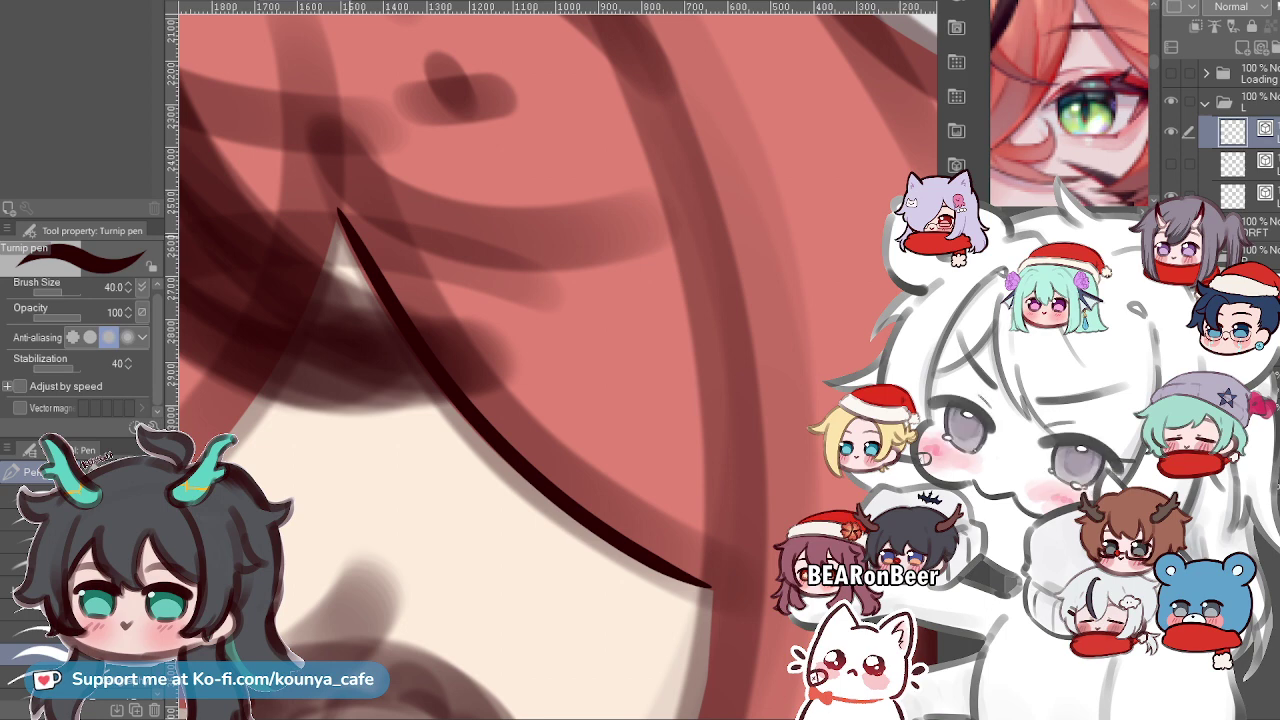
key(ctrl+z)
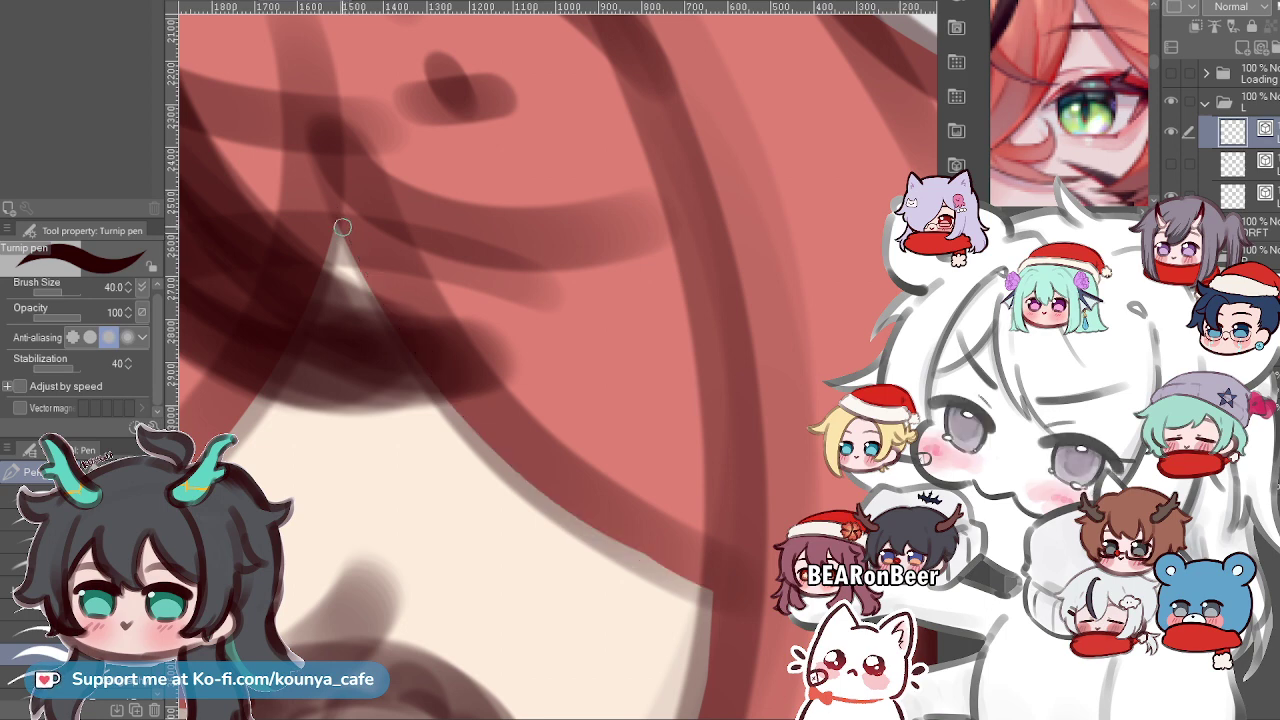
mouse_move(336, 208)
mouse_down()
mouse_move(643, 528)
mouse_move(730, 567)
mouse_up()
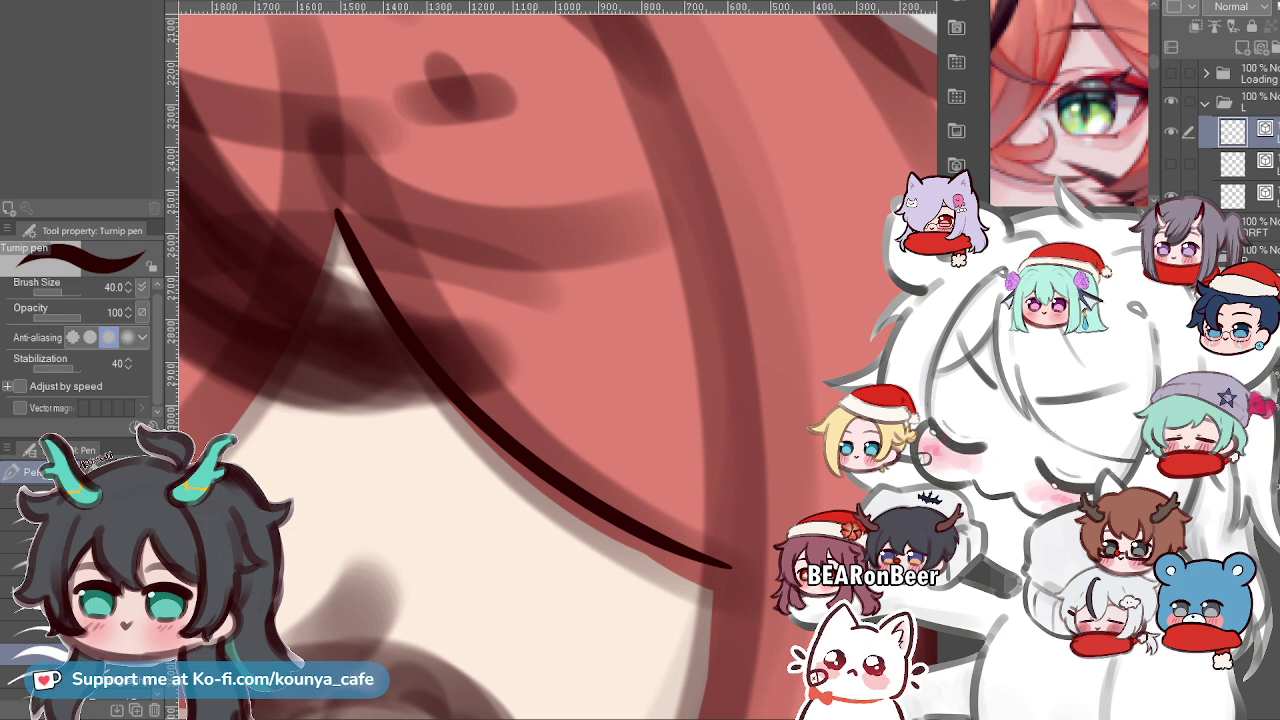
click(76, 369)
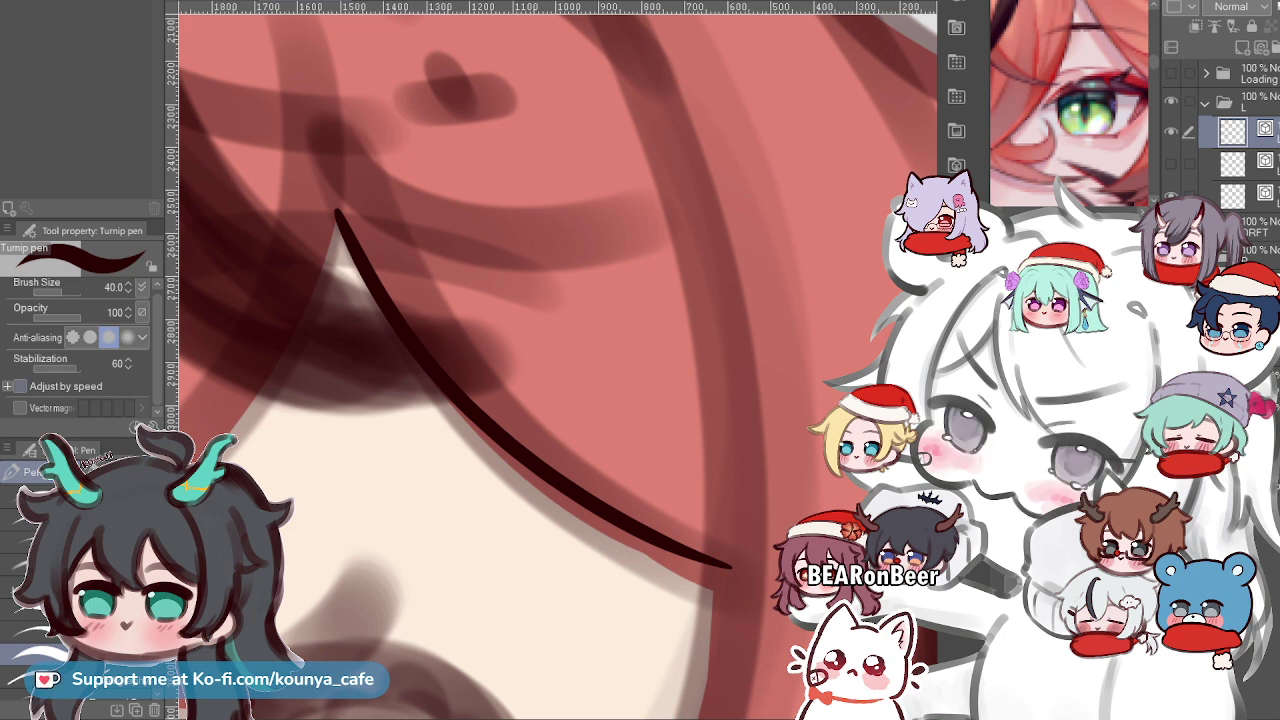
drag(308, 210, 722, 602)
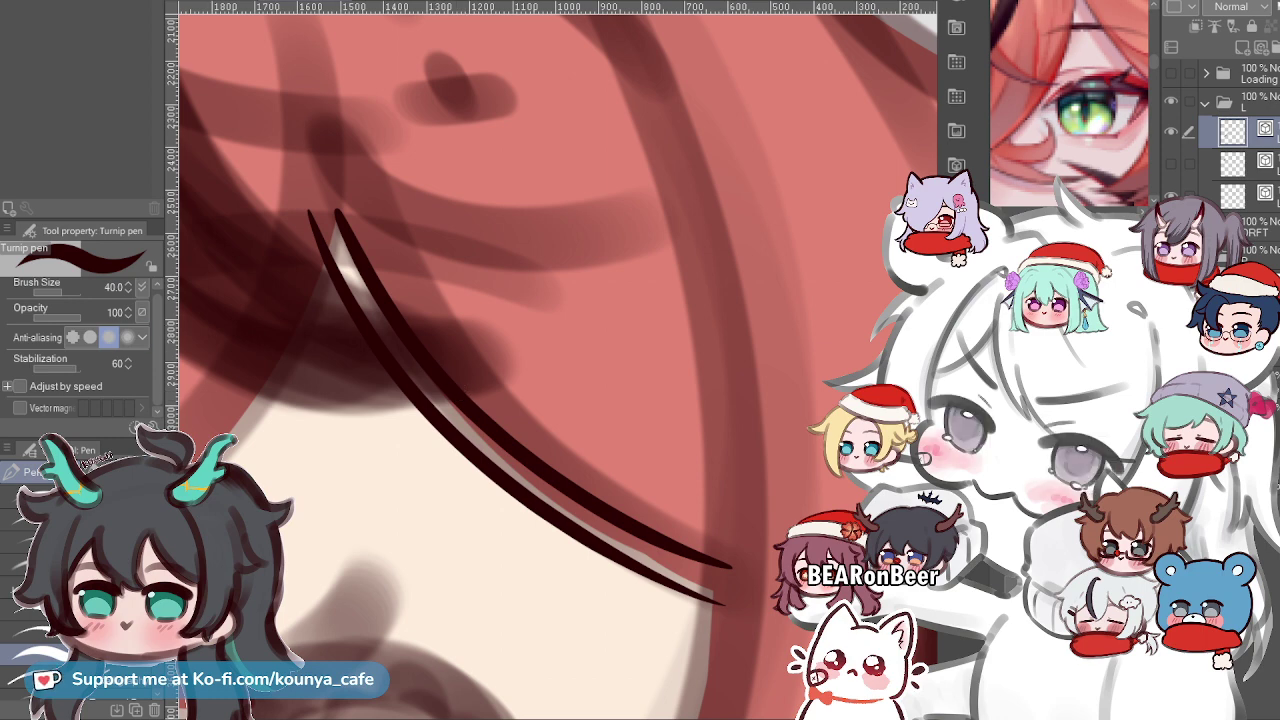
Set stabilization to 50, clear the test lines, and ink one tapered line from the gap's tip into the side hair lock.
click(74, 369)
key(ctrl+z)
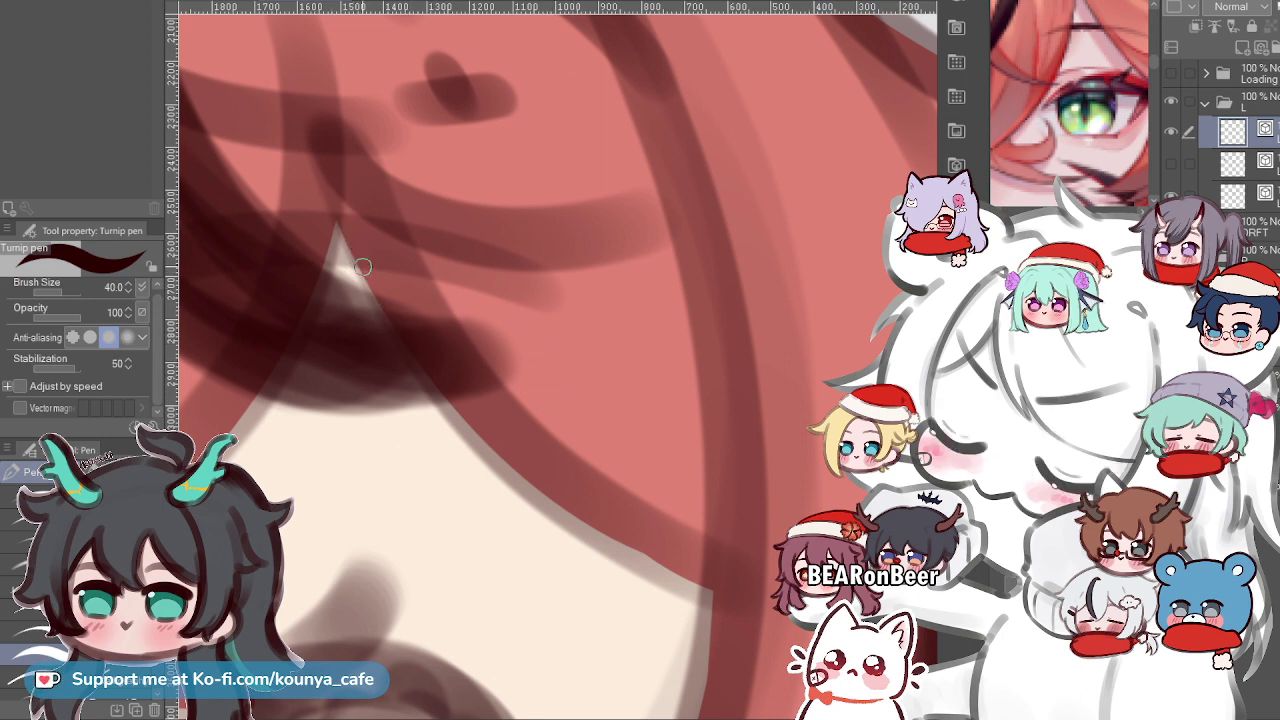
drag(334, 205, 450, 410)
key(ctrl+z)
drag(341, 195, 522, 459)
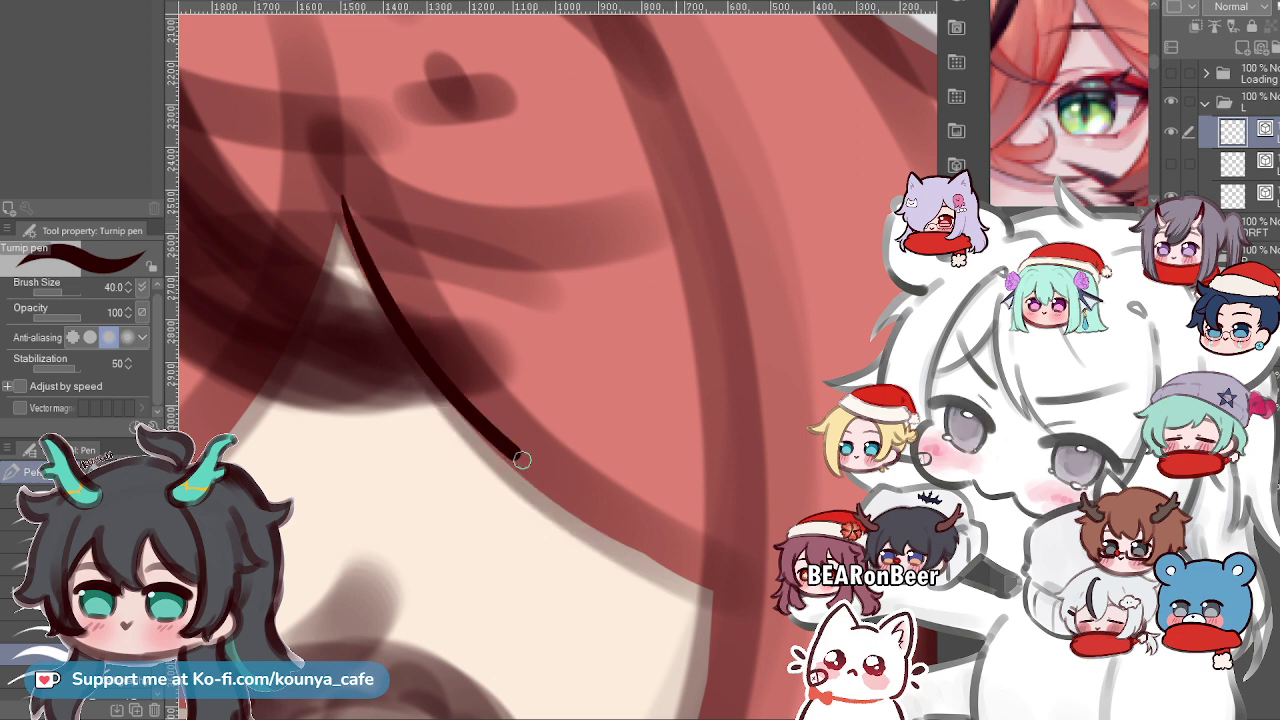
key(ctrl+z)
drag(334, 207, 555, 490)
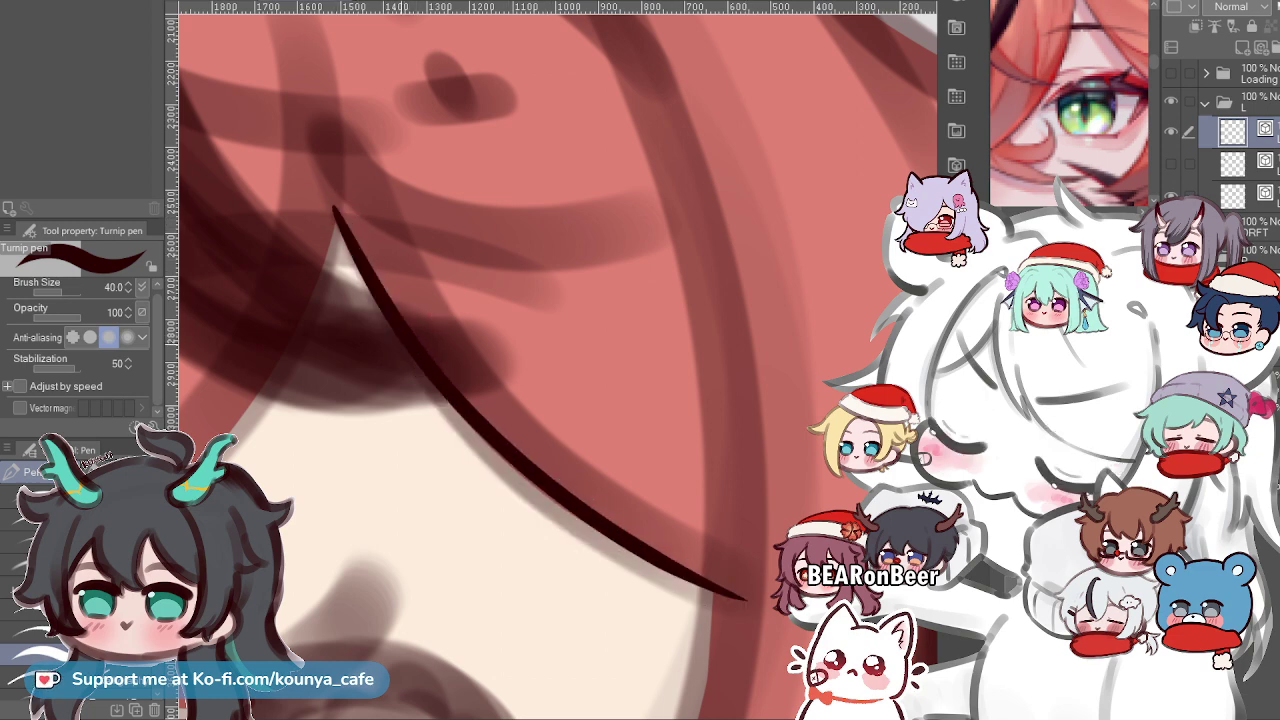
Check the new outer-edge line's taper and curve in close-up and against the surrounding bangs and face.
drag(391, 274, 419, 270)
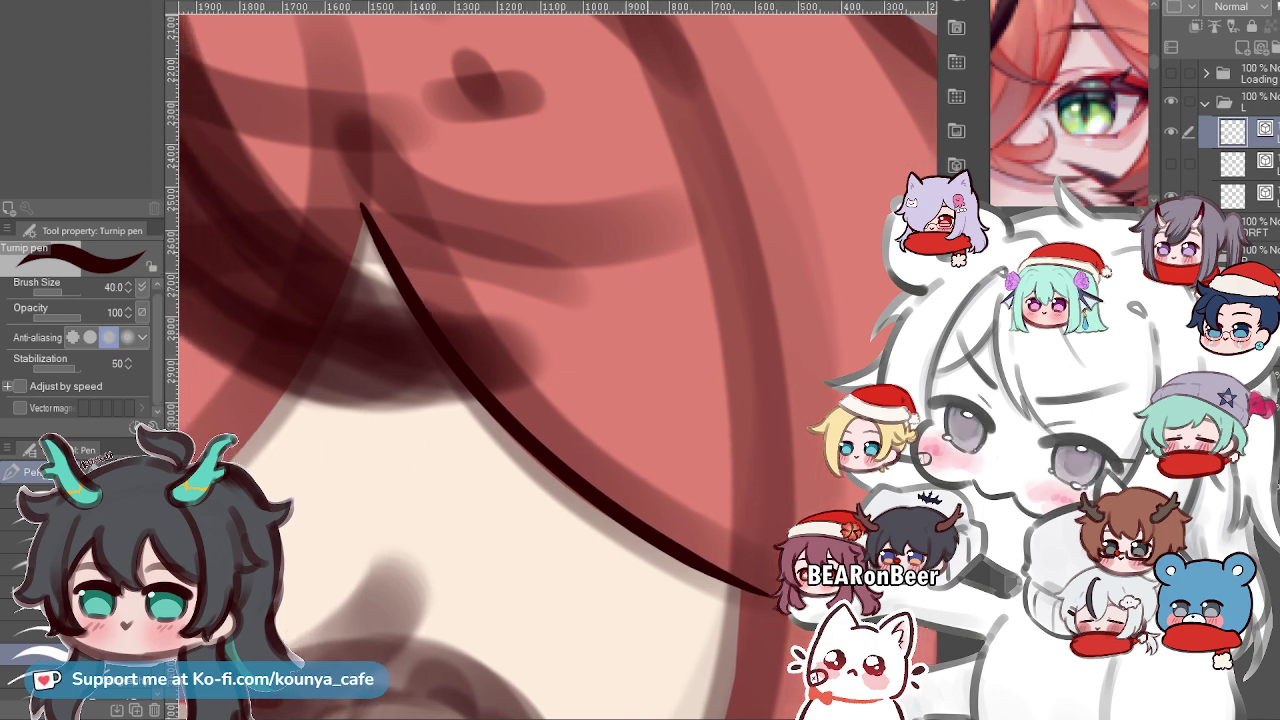
scroll(650, 436, down, 2)
scroll(645, 430, down, 5)
drag(647, 419, 665, 368)
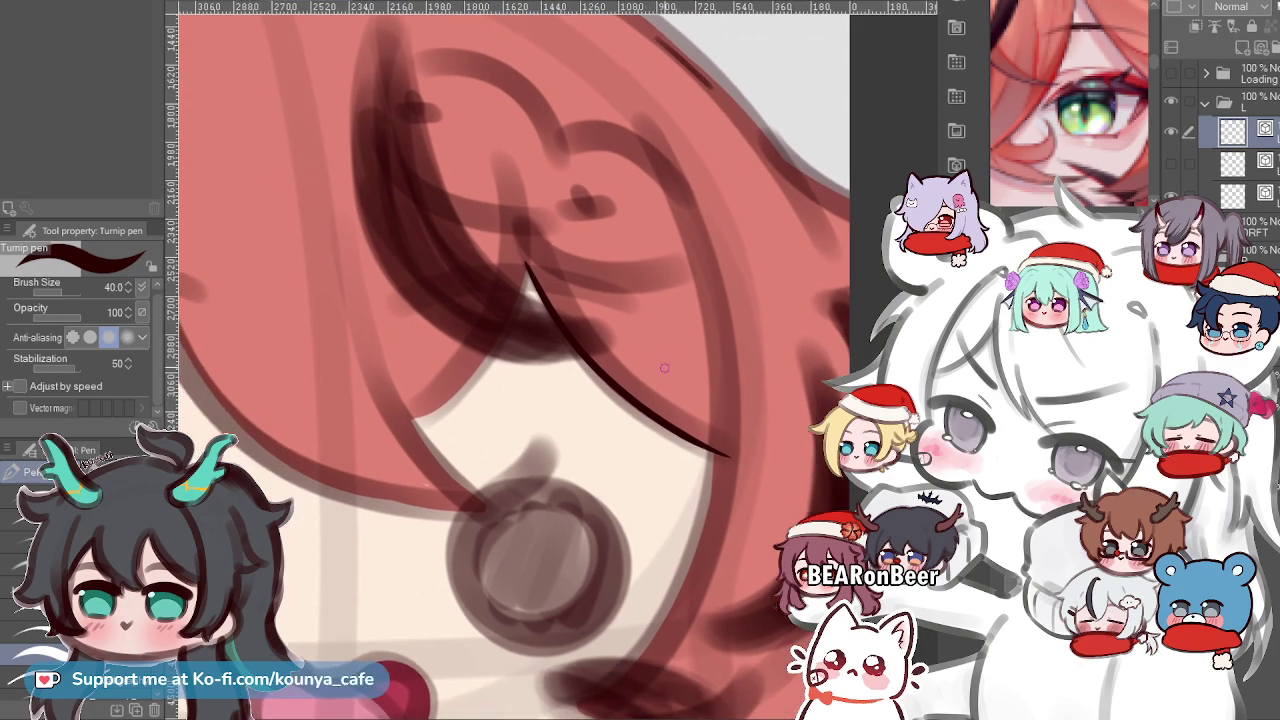
scroll(714, 343, up, 4)
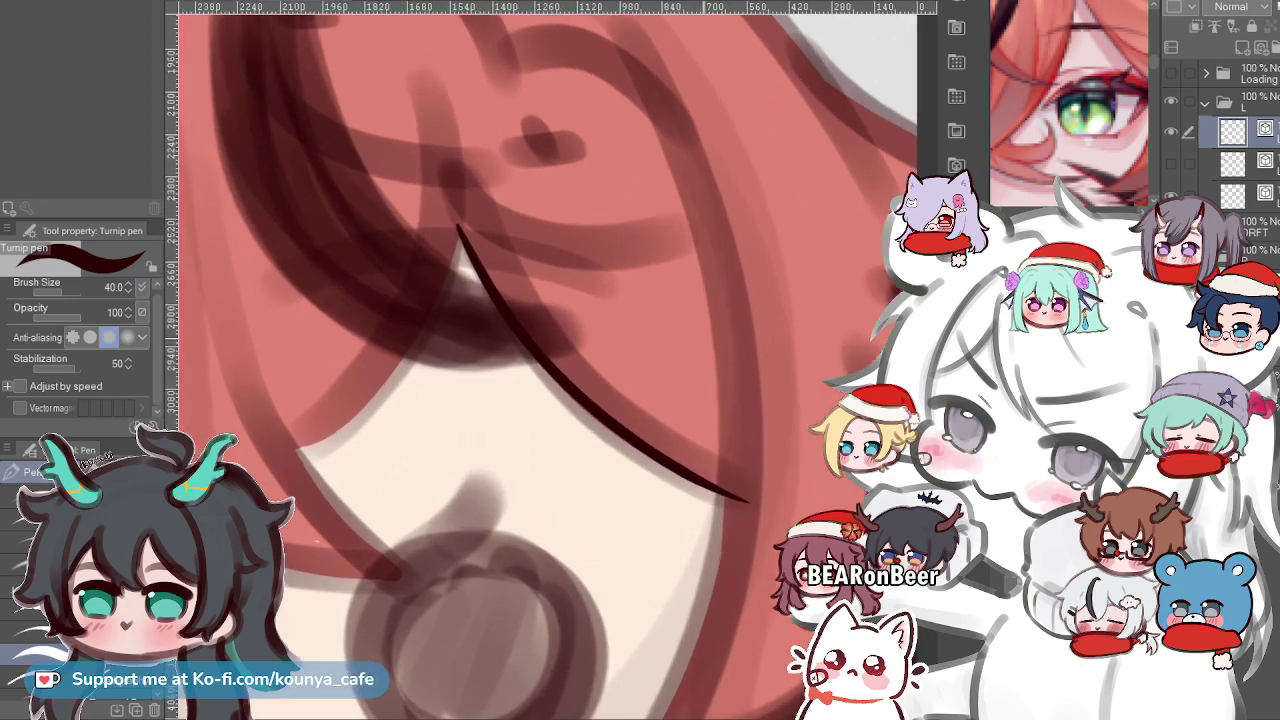
scroll(673, 356, down, 2)
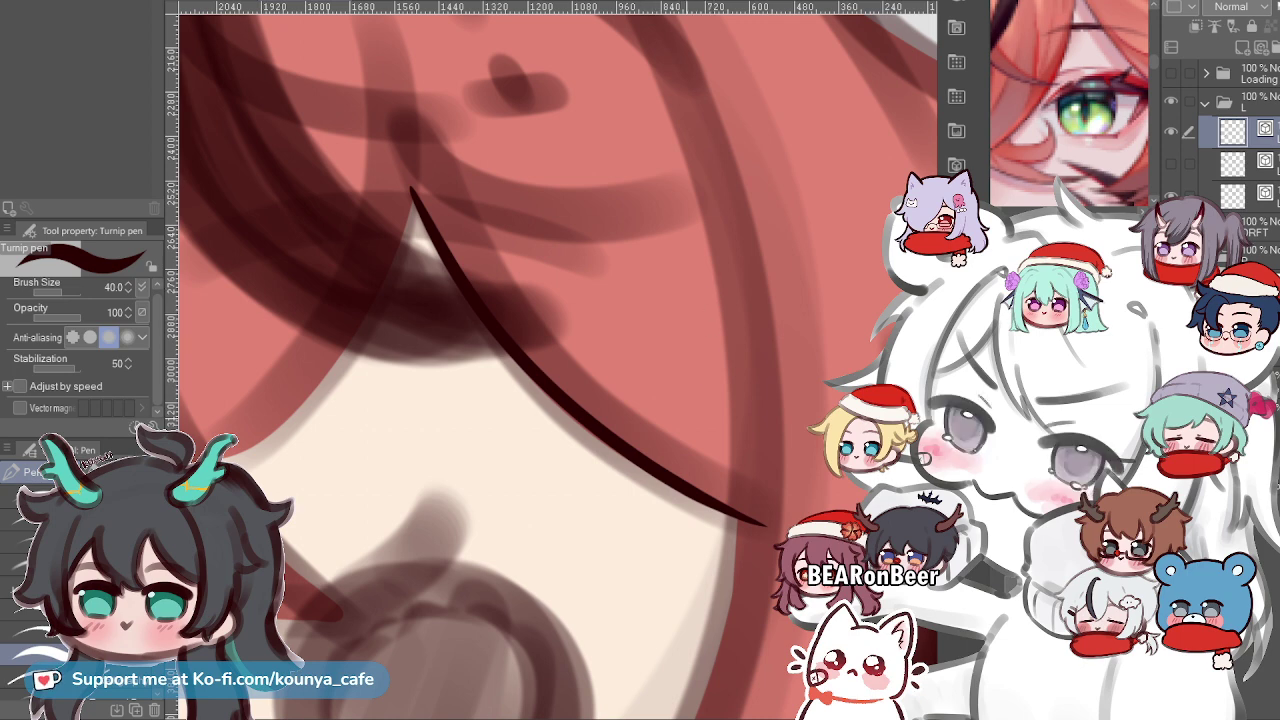
scroll(685, 370, down, 2)
scroll(672, 380, down, 2)
scroll(670, 412, up, 4)
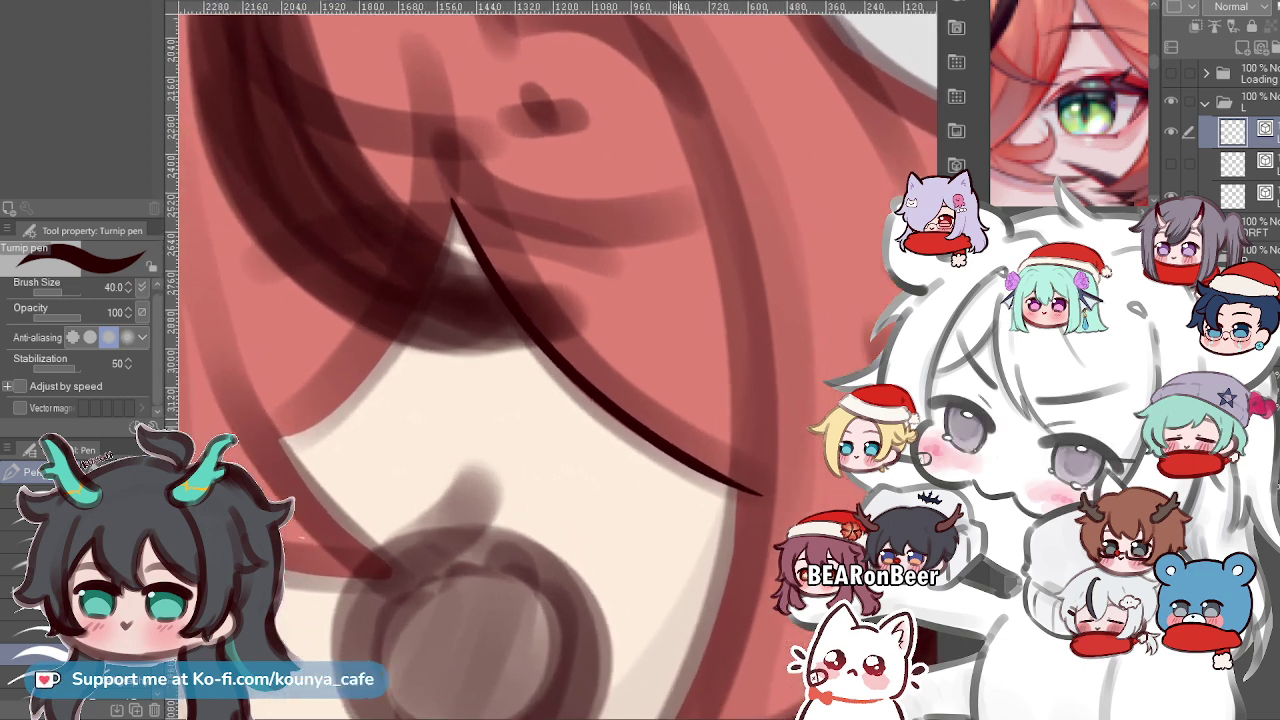
scroll(749, 457, up, 2)
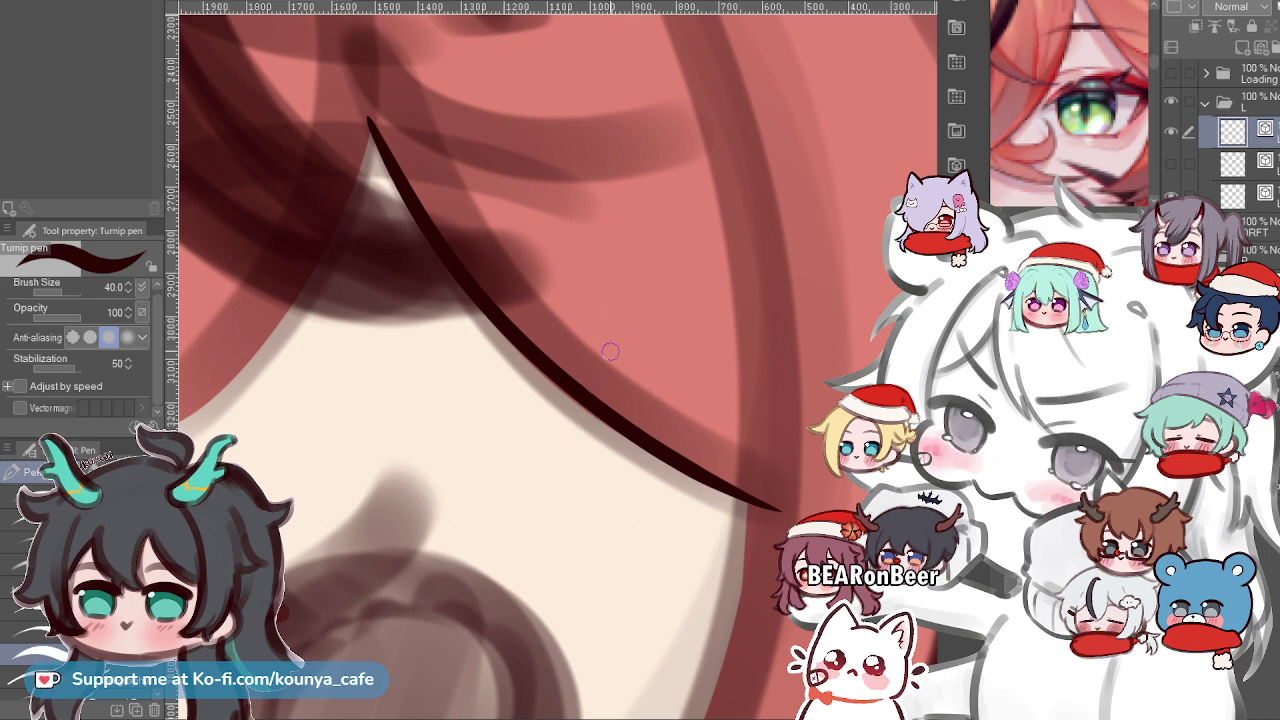
scroll(611, 340, down, 2)
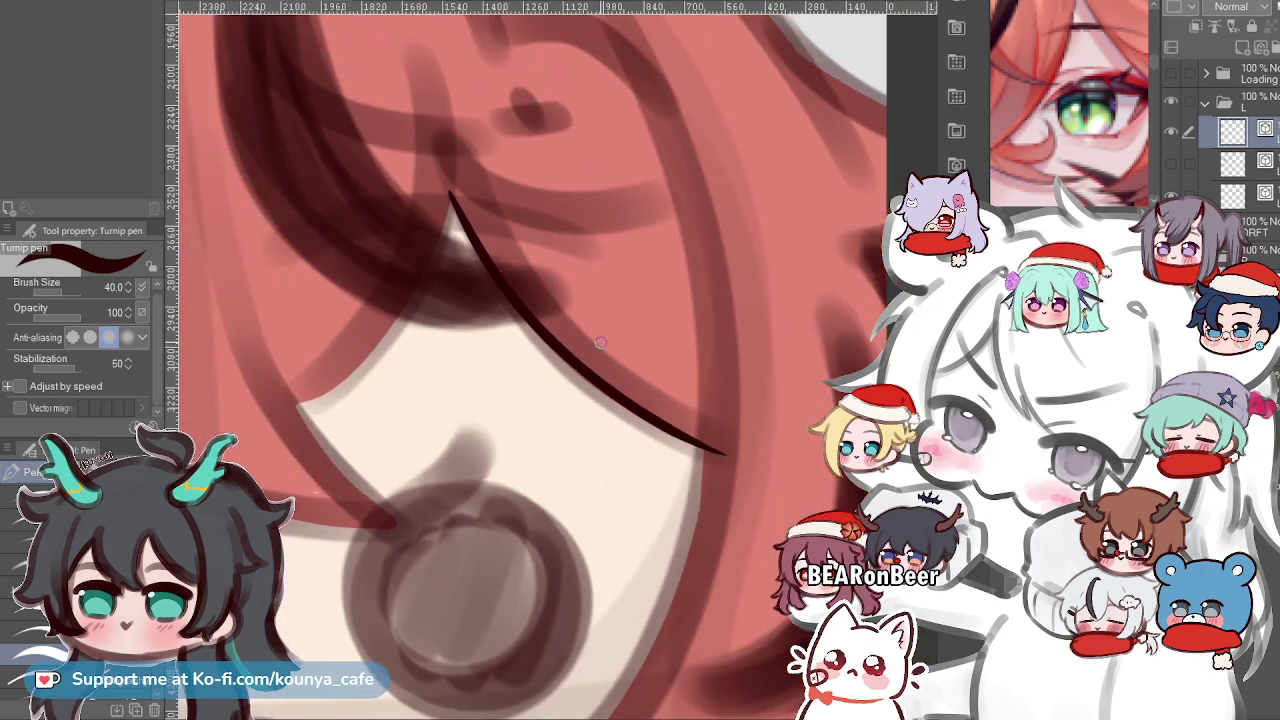
scroll(595, 340, down, 2)
drag(638, 412, 666, 428)
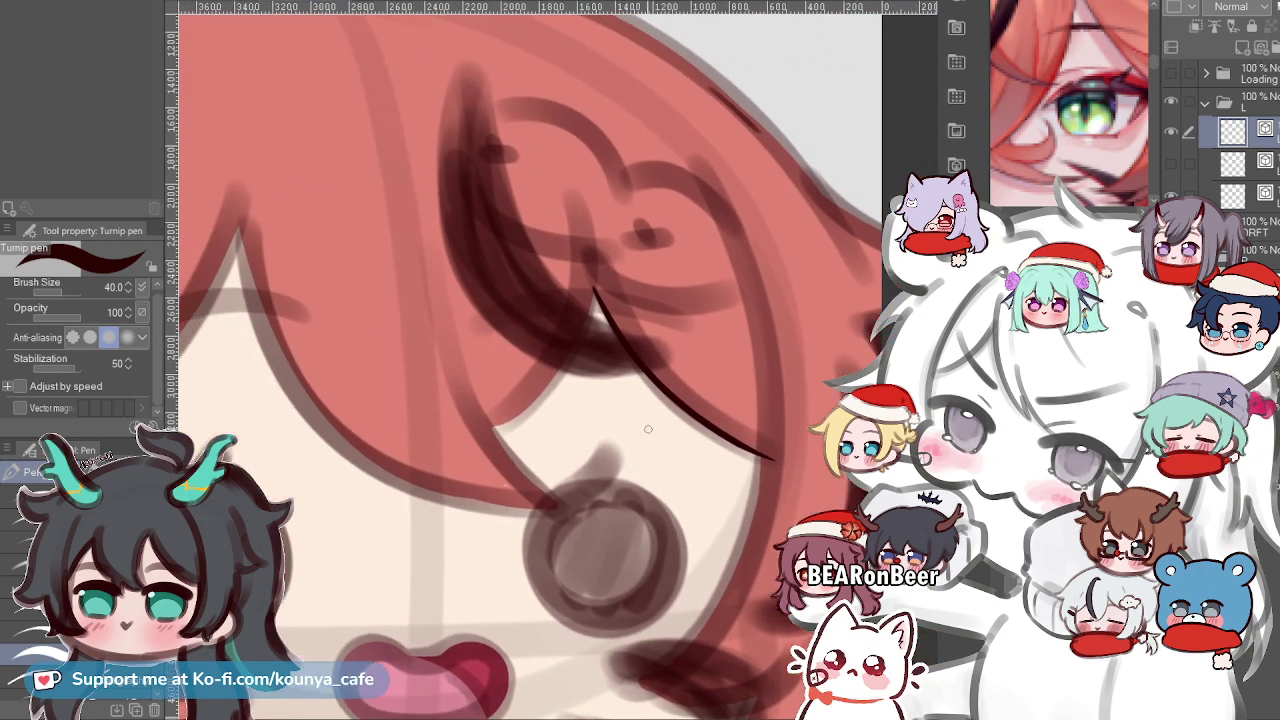
Flip the canvas view horizontally and frame the inked bangs gap in the mirrored view.
key(shift+h)
scroll(405, 590, up, 2)
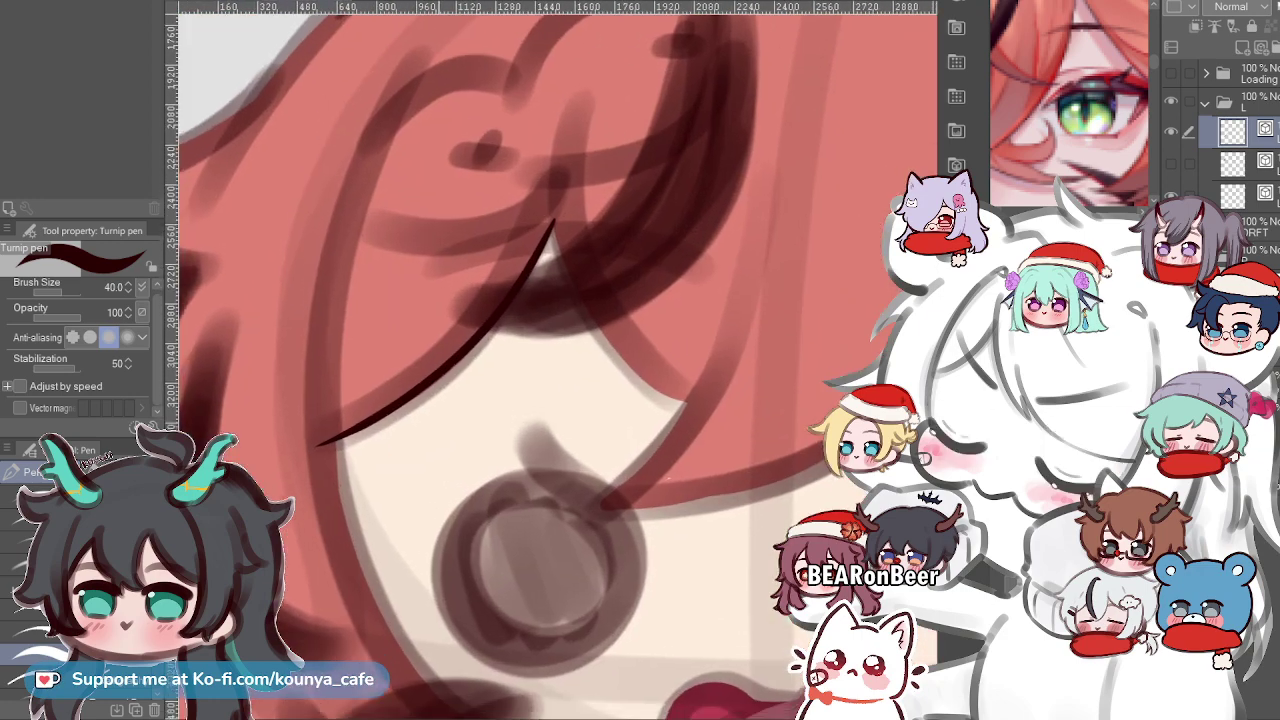
drag(378, 418, 430, 388)
scroll(430, 250, down, 1)
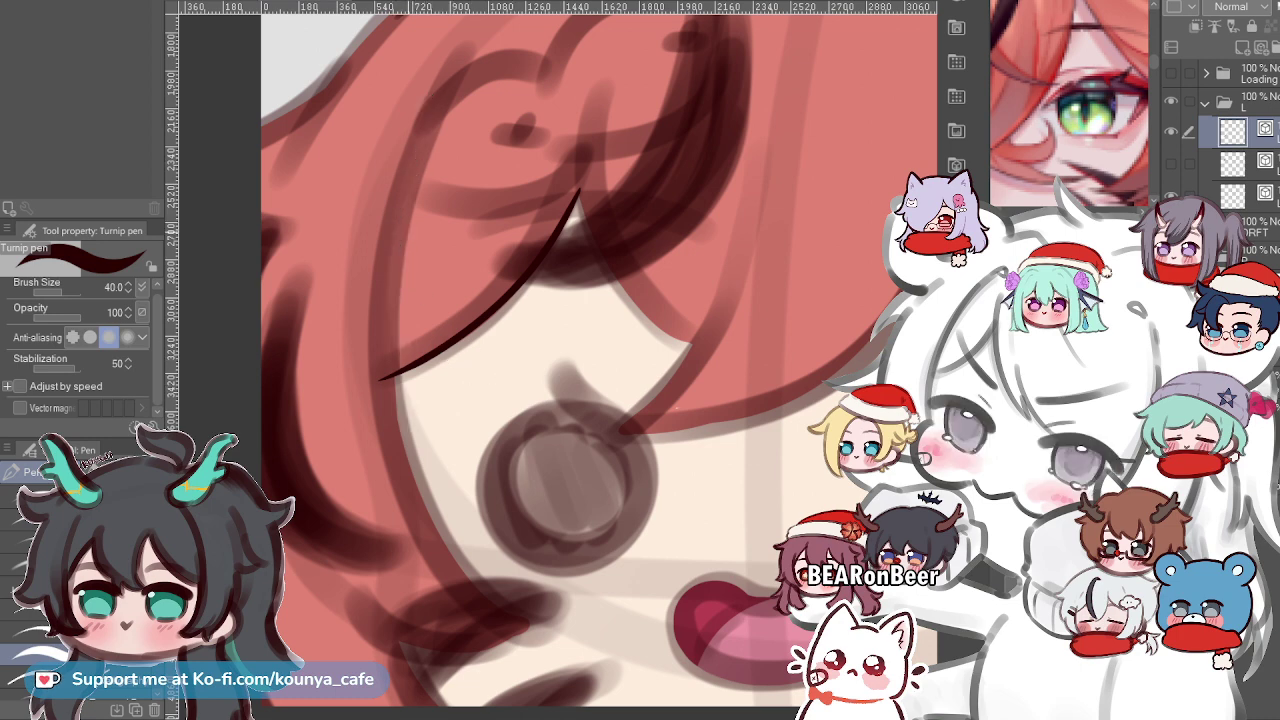
Try a long stroke down the side hair lock beside the face and undo it.
key(ctrl+z)
key(ctrl+z)
mouse_move(443, 90)
mouse_down()
mouse_move(385, 292)
mouse_move(540, 645)
mouse_up()
key(ctrl+z)
Lower the DRFT sketch layer's opacity to 52% and return to the line art layer.
click(1258, 229)
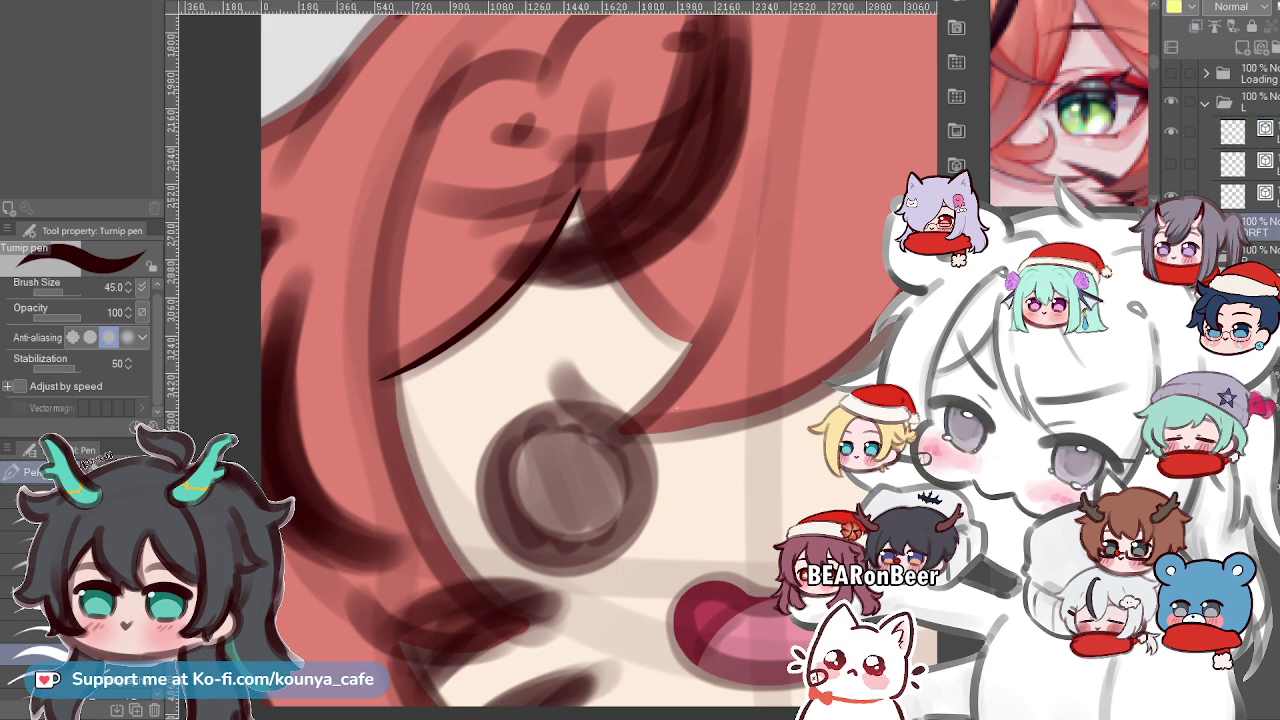
drag(1279, 7, 1275, 7)
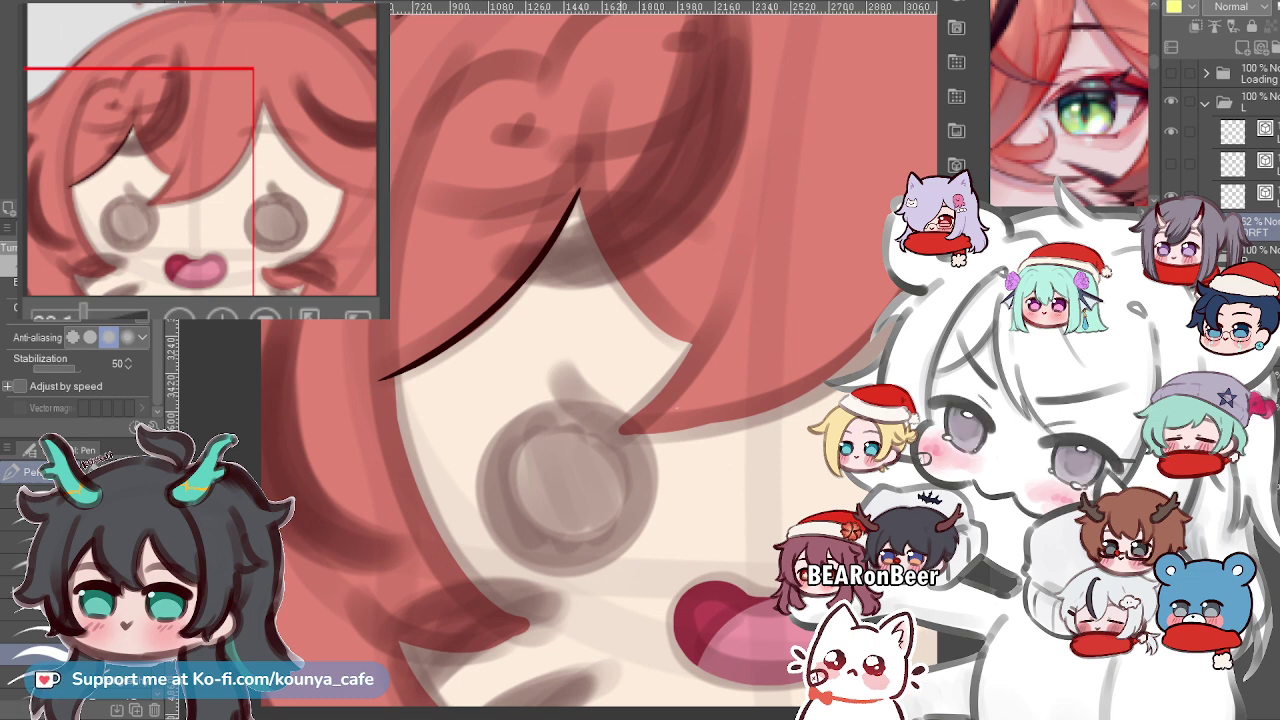
ctrl+click(500, 309)
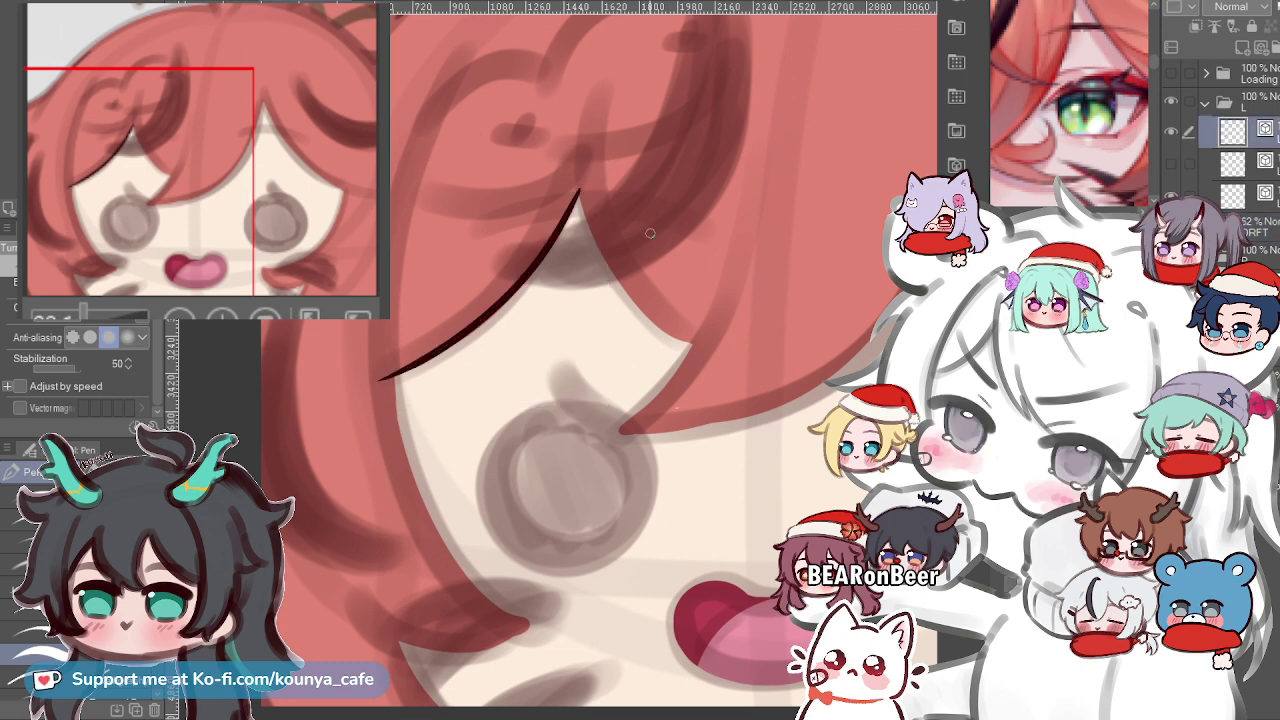
Try a line from above the bangs gap's peak down its inner edge and undo it.
scroll(582, 336, down, 4)
scroll(509, 215, up, 5)
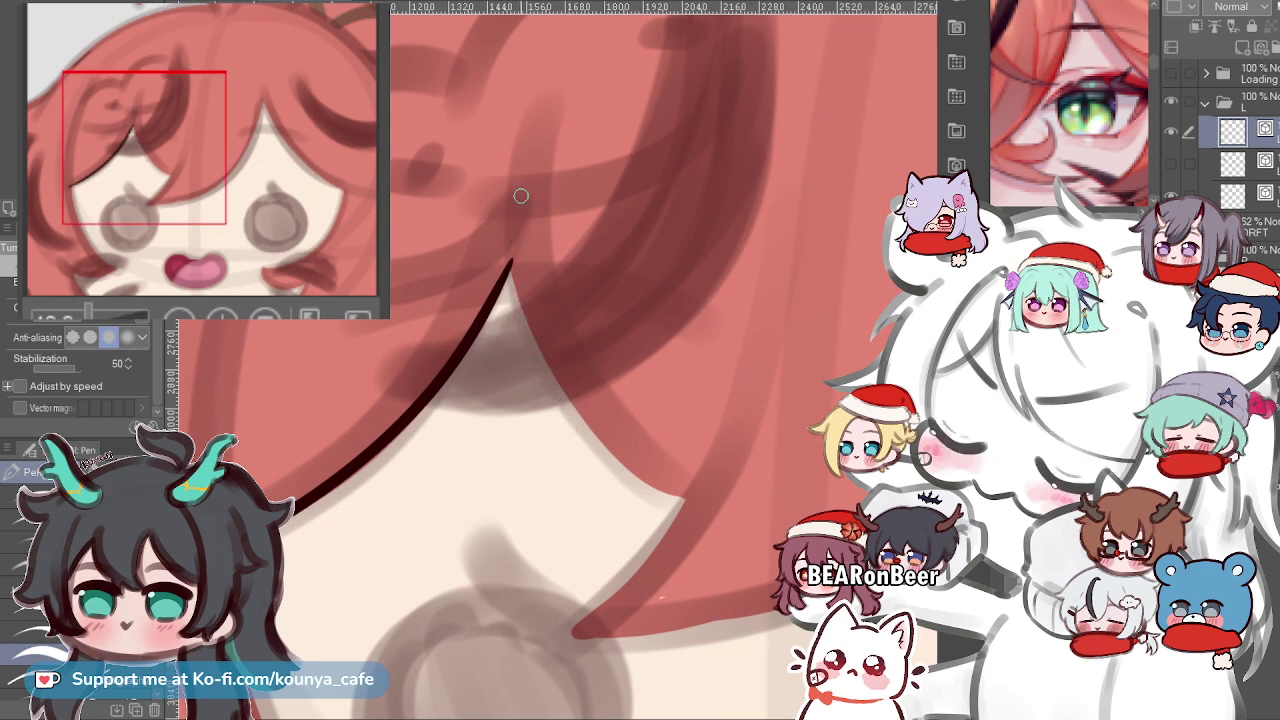
drag(518, 168, 618, 440)
key(ctrl+z)
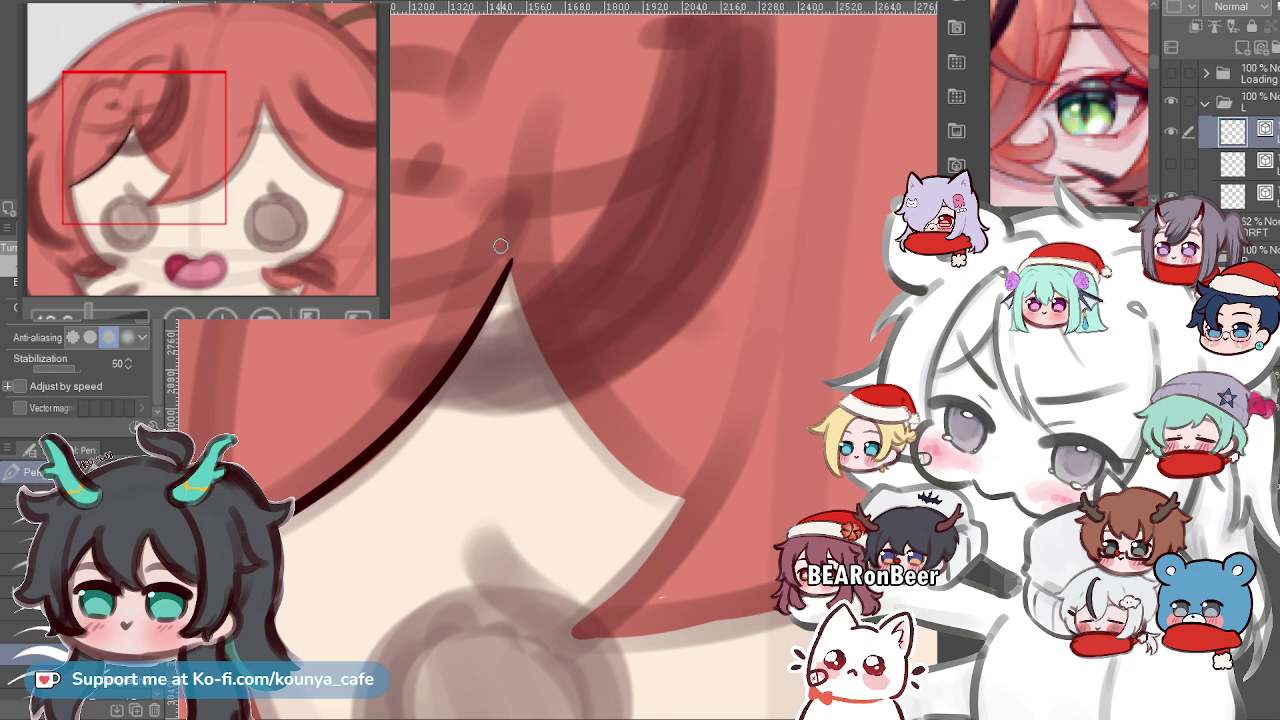
scroll(606, 275, down, 5)
drag(586, 221, 570, 284)
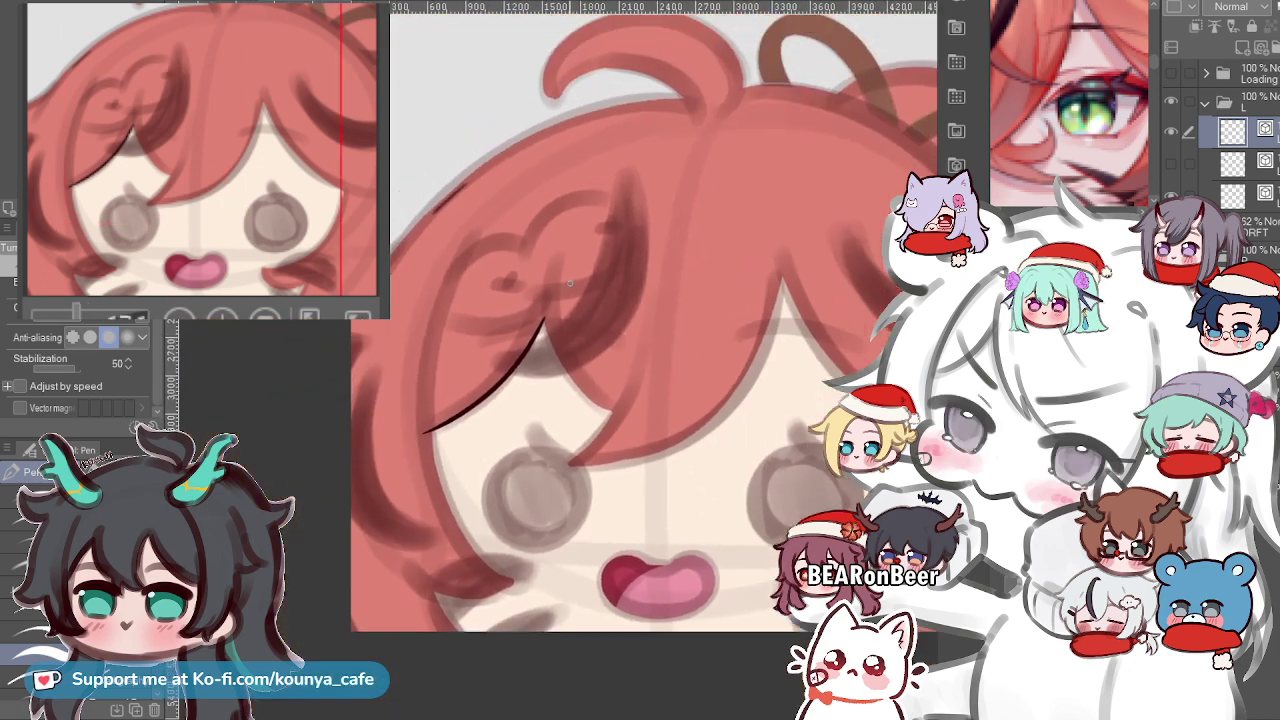
Make trial strokes over the peak and inner edge of the bangs gap in close-up, undoing each one.
scroll(568, 283, up, 3)
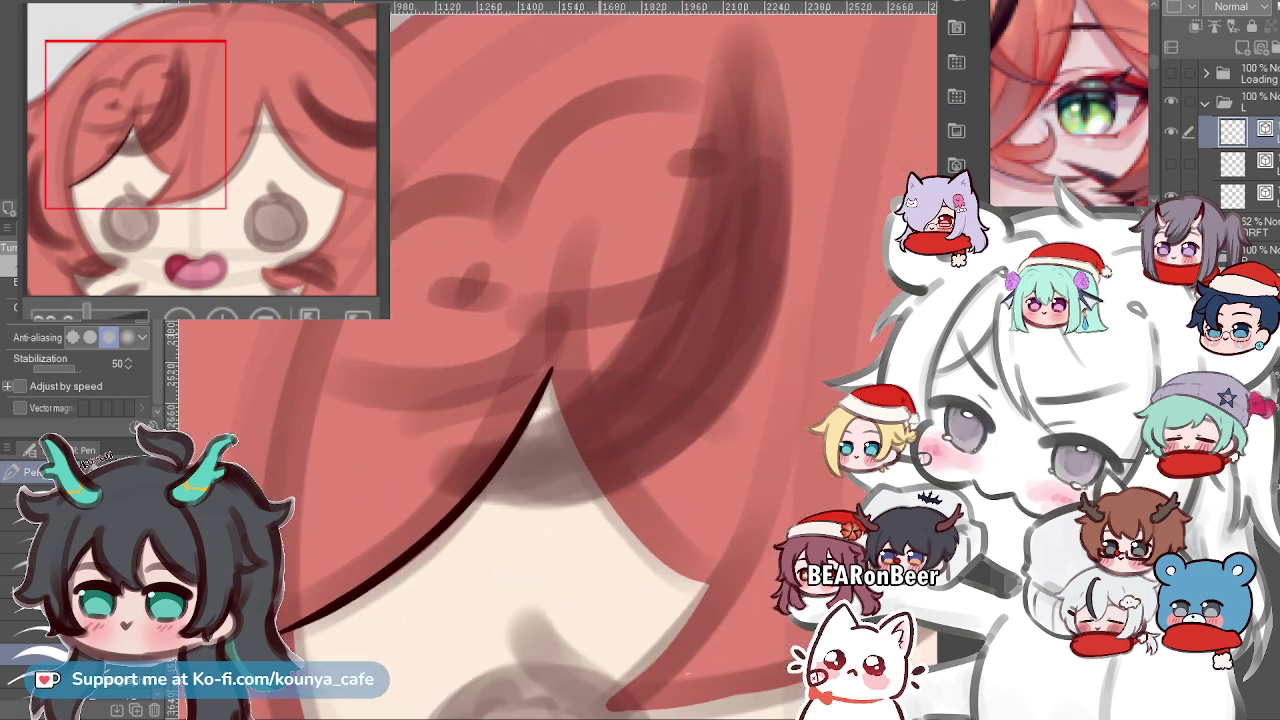
scroll(600, 313, up, 2)
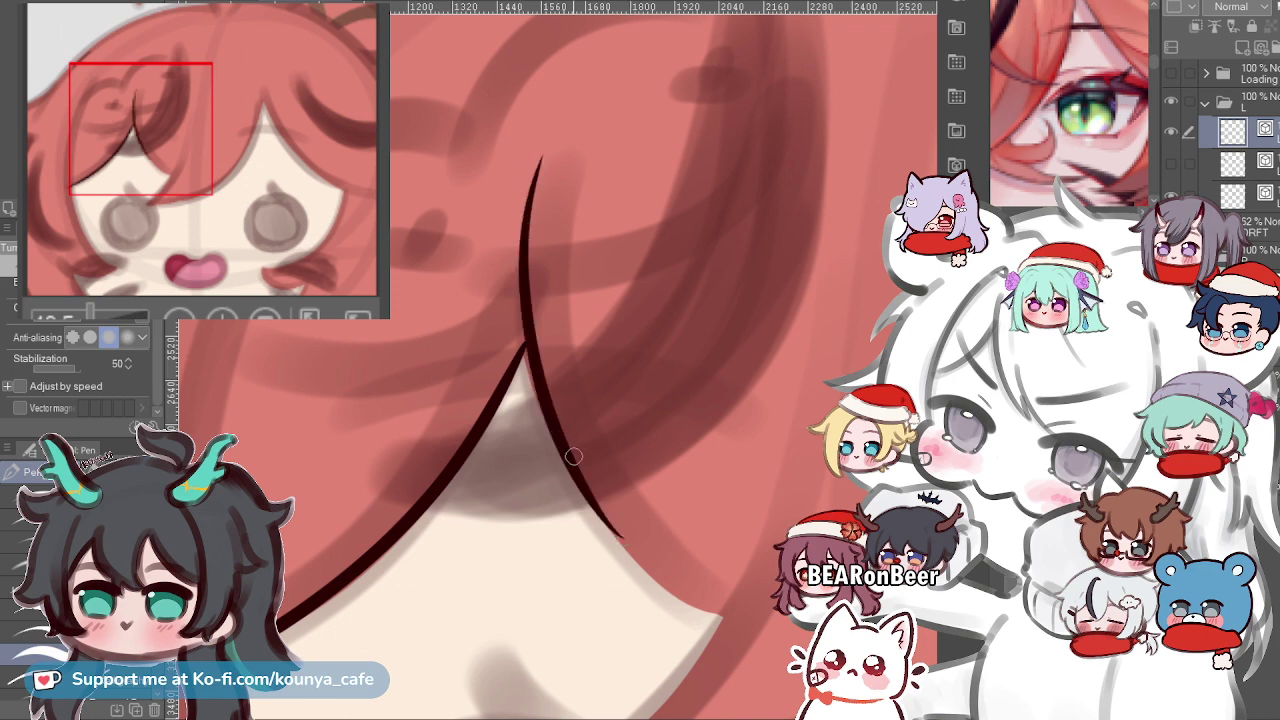
drag(530, 186, 525, 213)
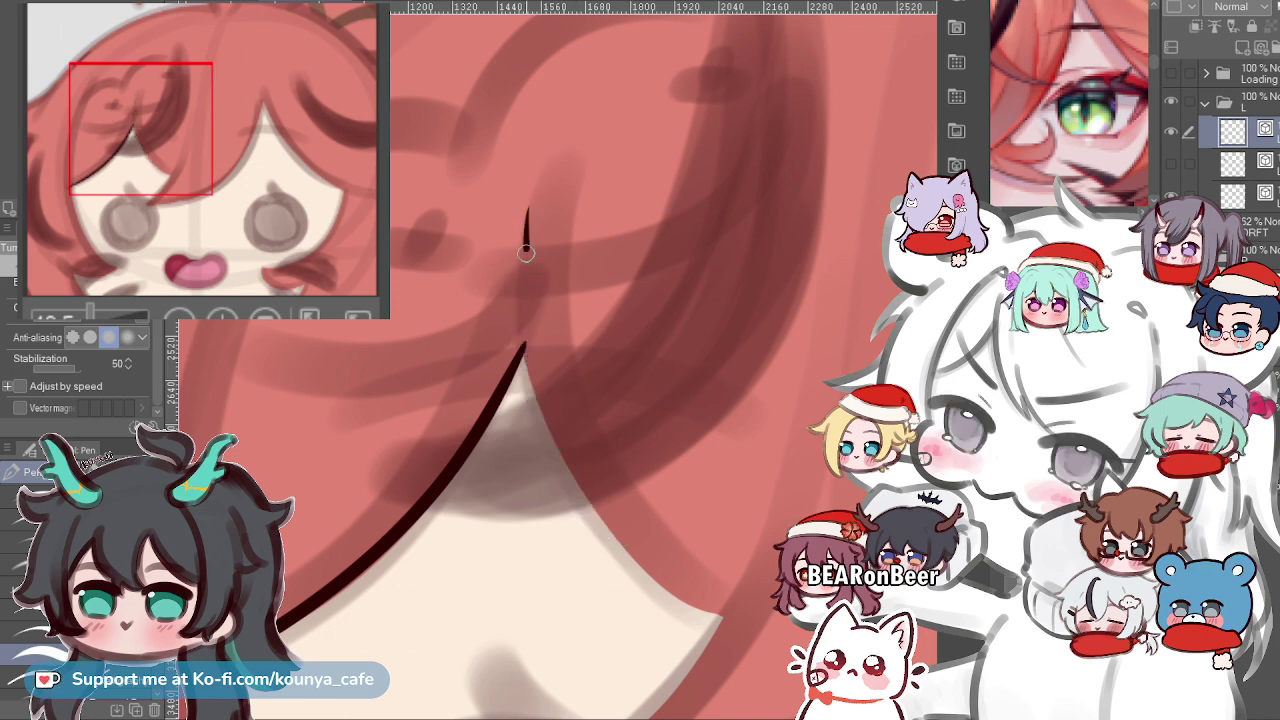
drag(524, 346, 632, 556)
key(ctrl+z)
mouse_move(528, 222)
mouse_down()
mouse_move(528, 267)
mouse_move(718, 590)
mouse_up()
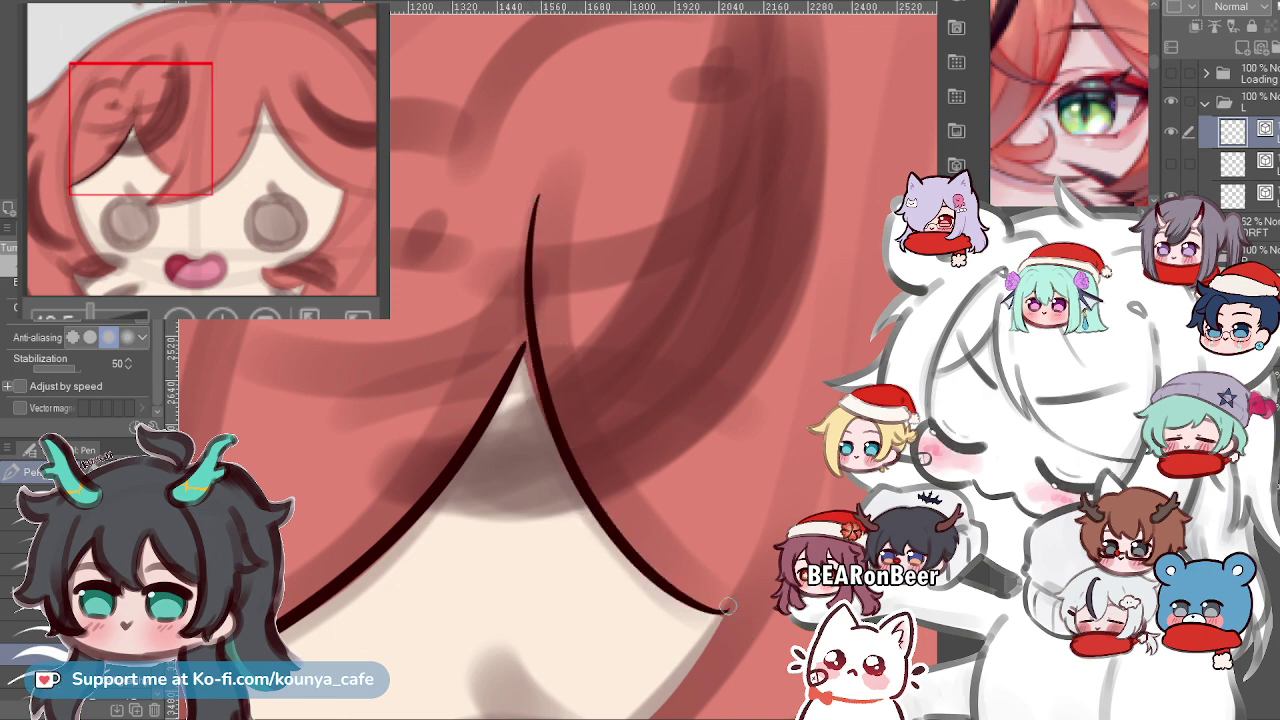
key(ctrl+z)
Ink a tapered curve from above the gap's peak along its inner edge to the center bang's notch, comparing attempts with undo and redo.
drag(525, 220, 718, 590)
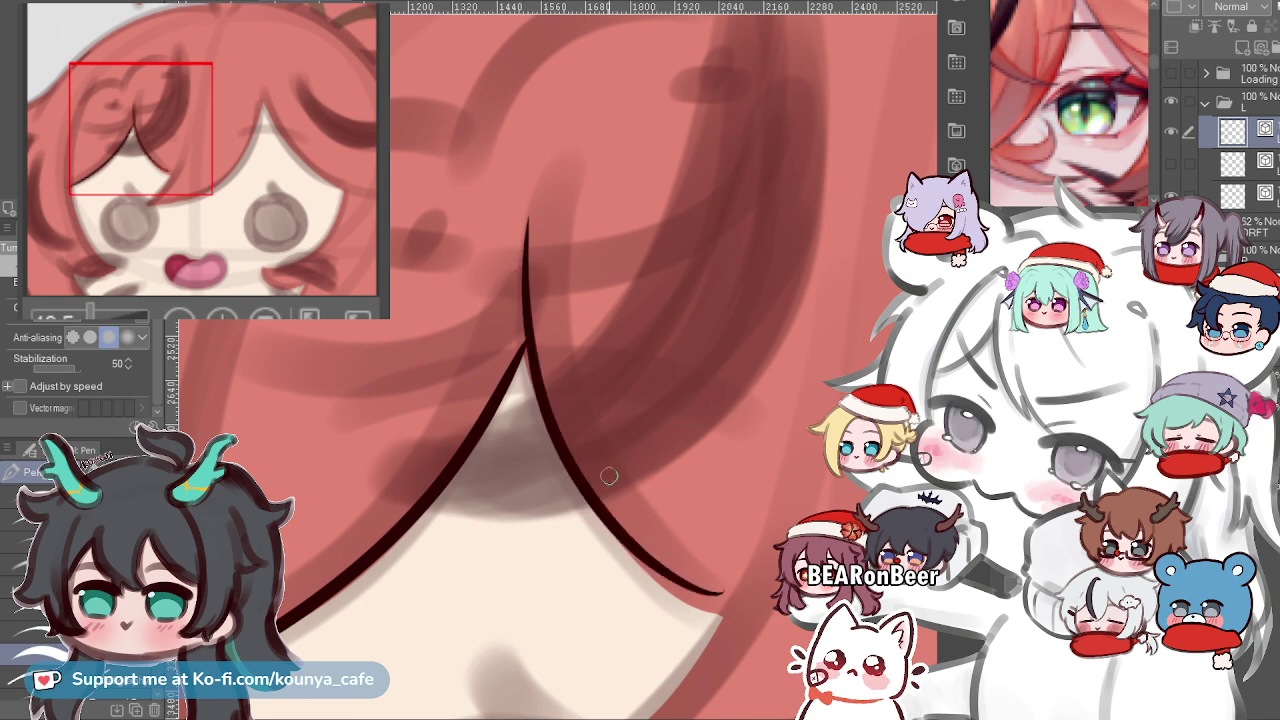
key(ctrl+z)
key(ctrl+y)
key(ctrl+z)
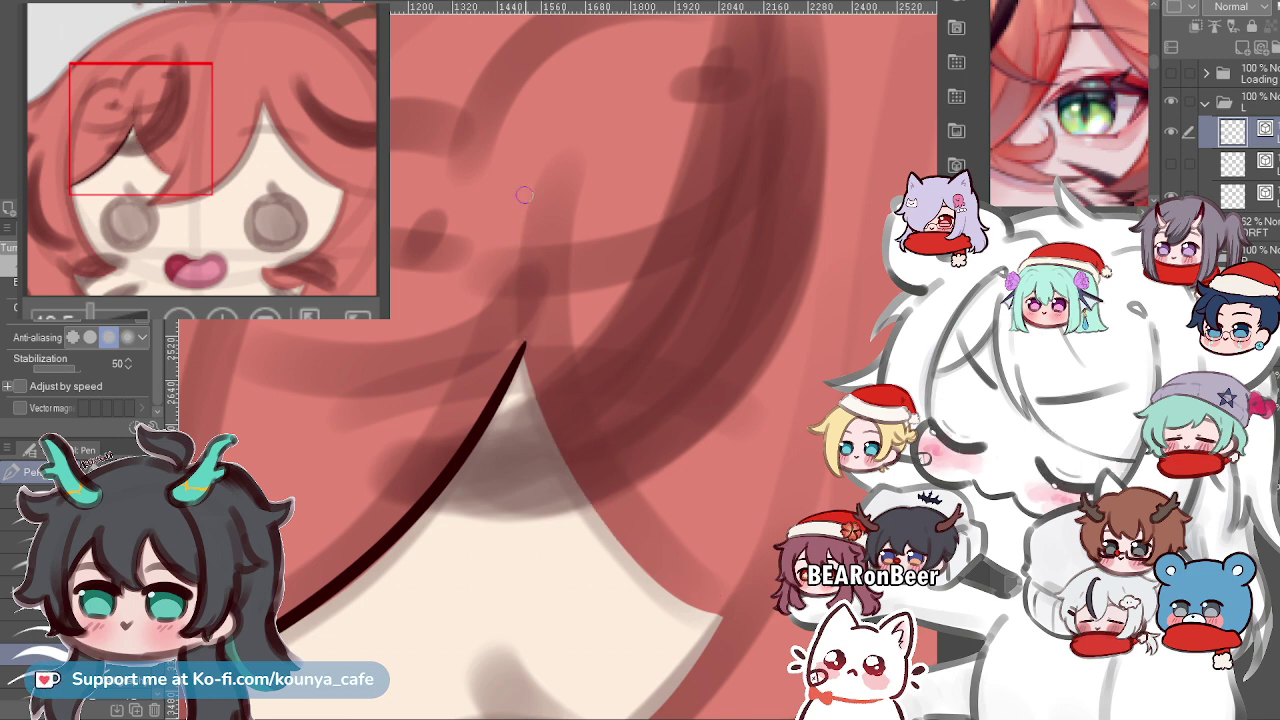
key(ctrl+y)
key(ctrl+z)
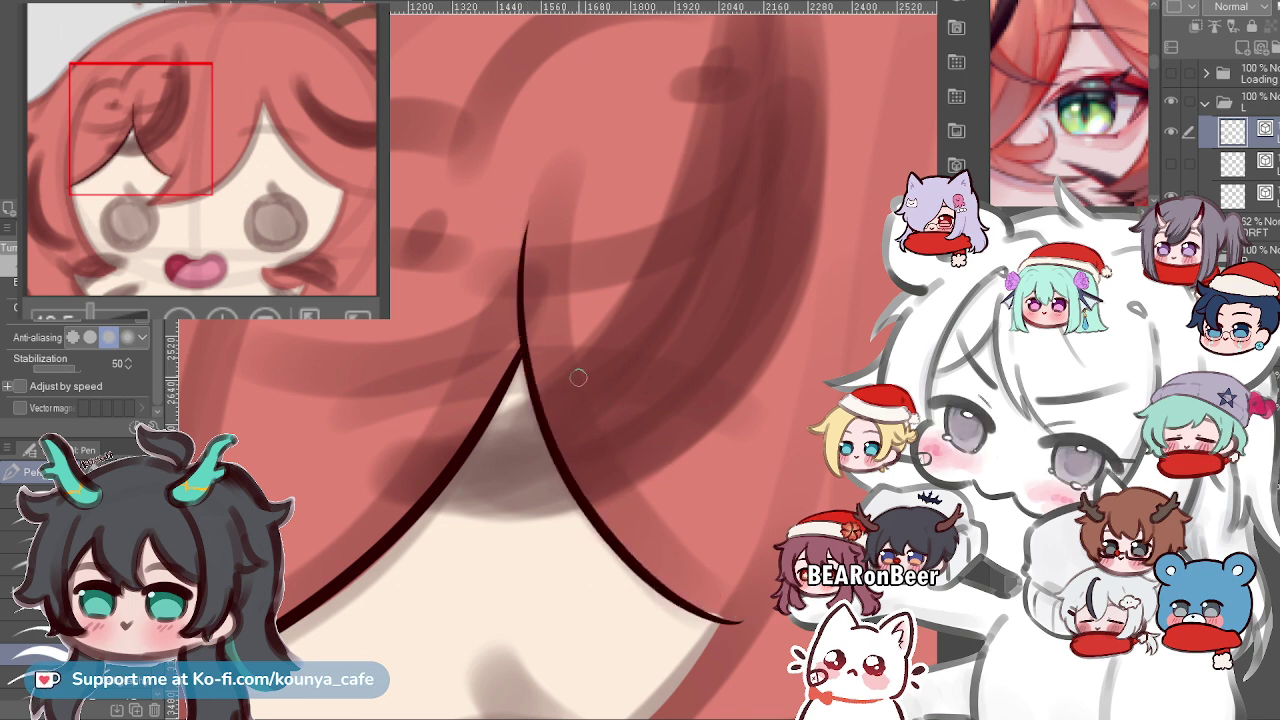
Ink a long tapered line from the upper bangs down the side of the face to the cheek lock's tip.
scroll(541, 230, down, 5)
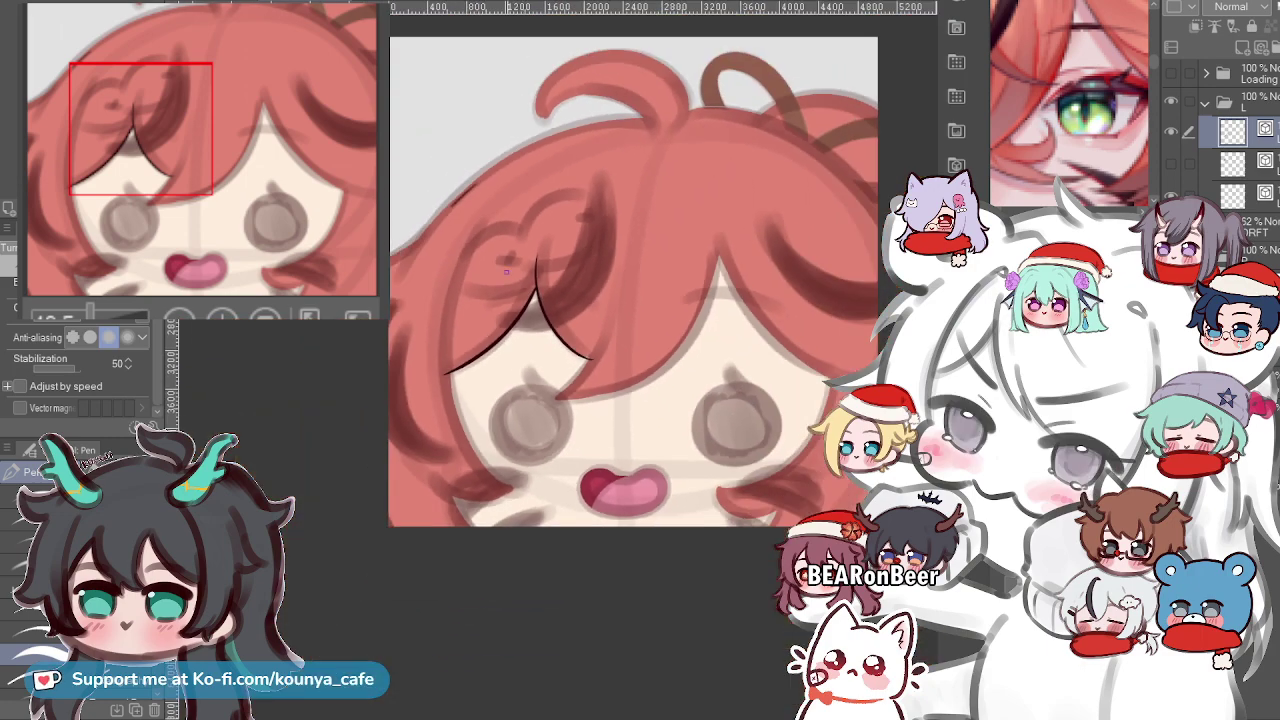
scroll(548, 340, up, 2)
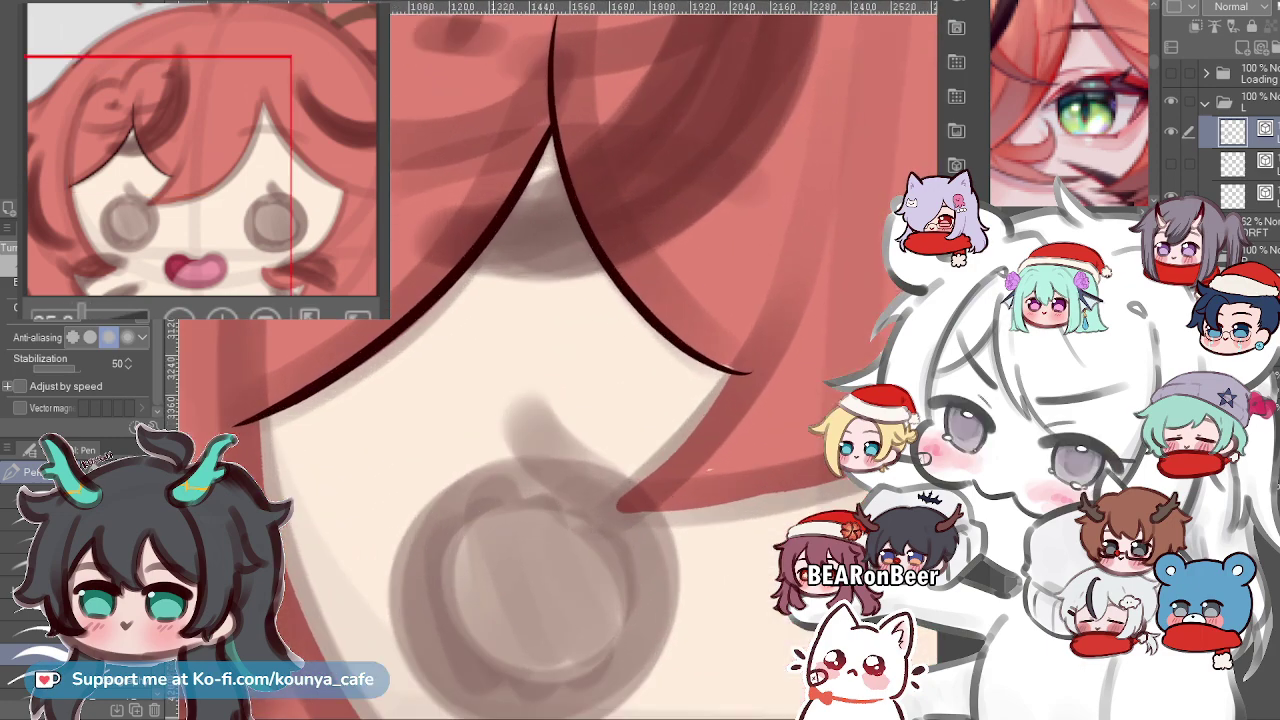
scroll(548, 340, up, 2)
scroll(600, 350, down, 2)
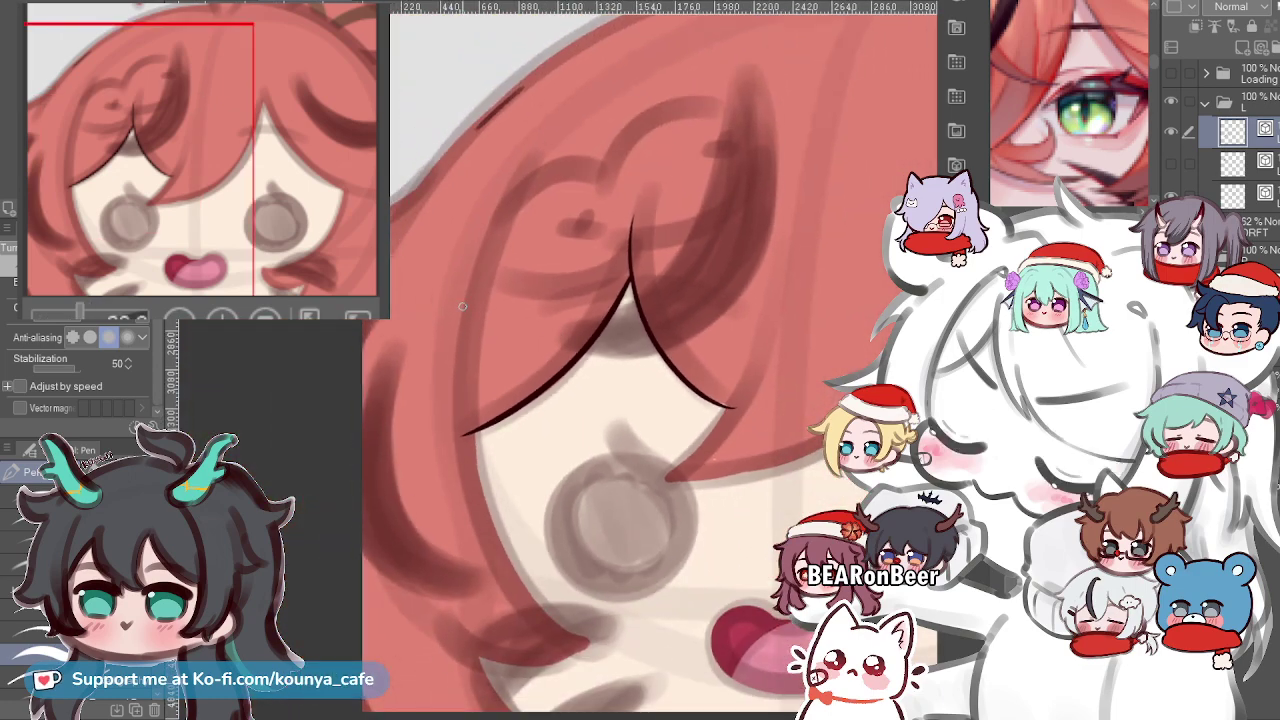
scroll(747, 297, down, 2)
scroll(501, 413, up, 2)
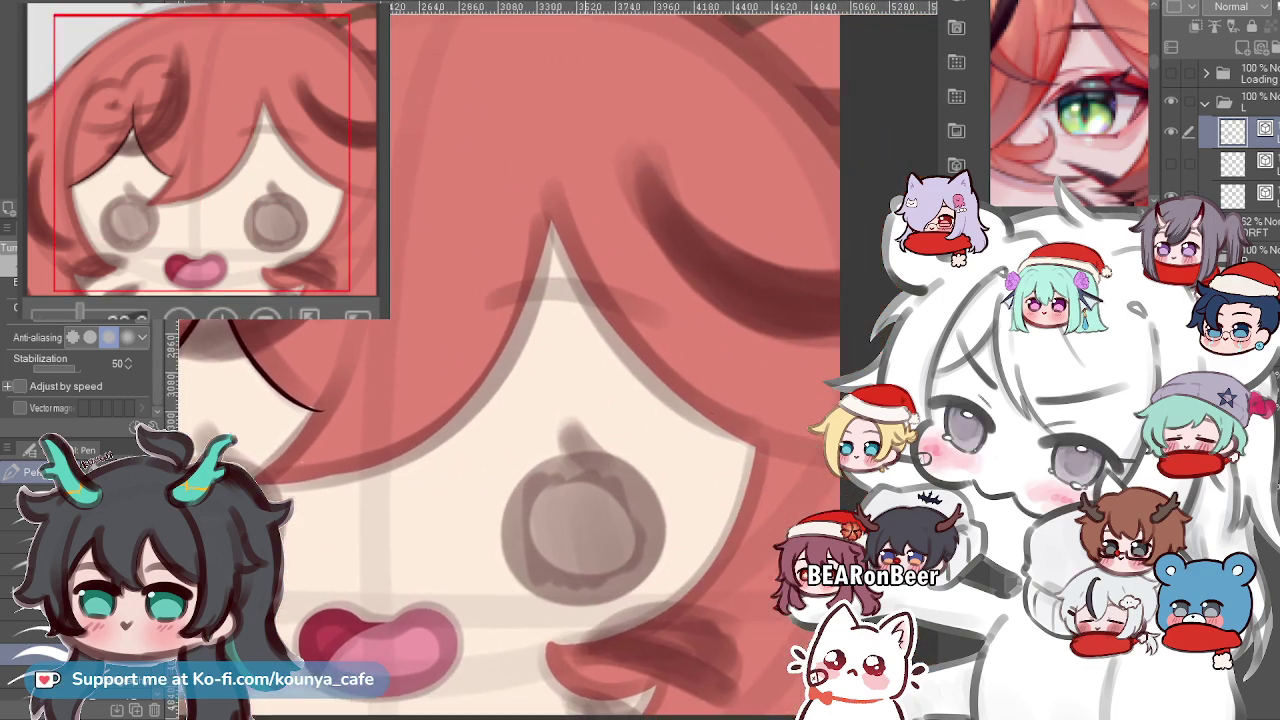
scroll(501, 413, up, 3)
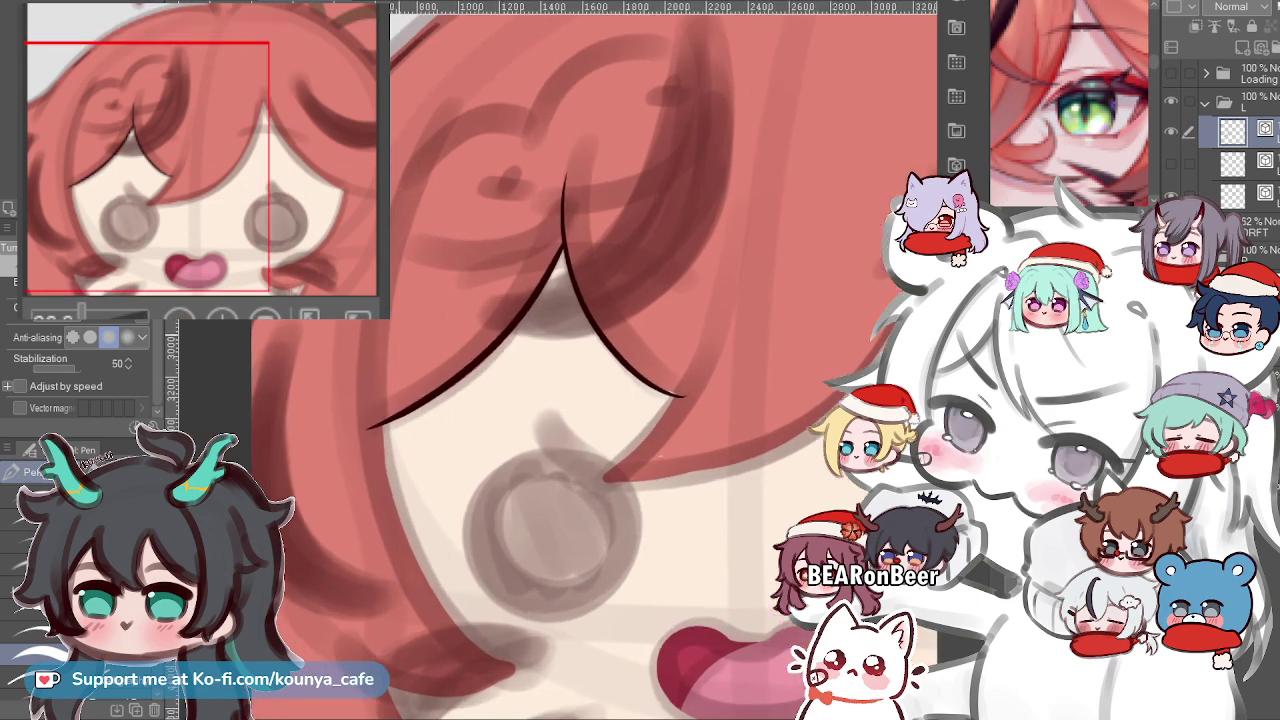
drag(482, 100, 560, 656)
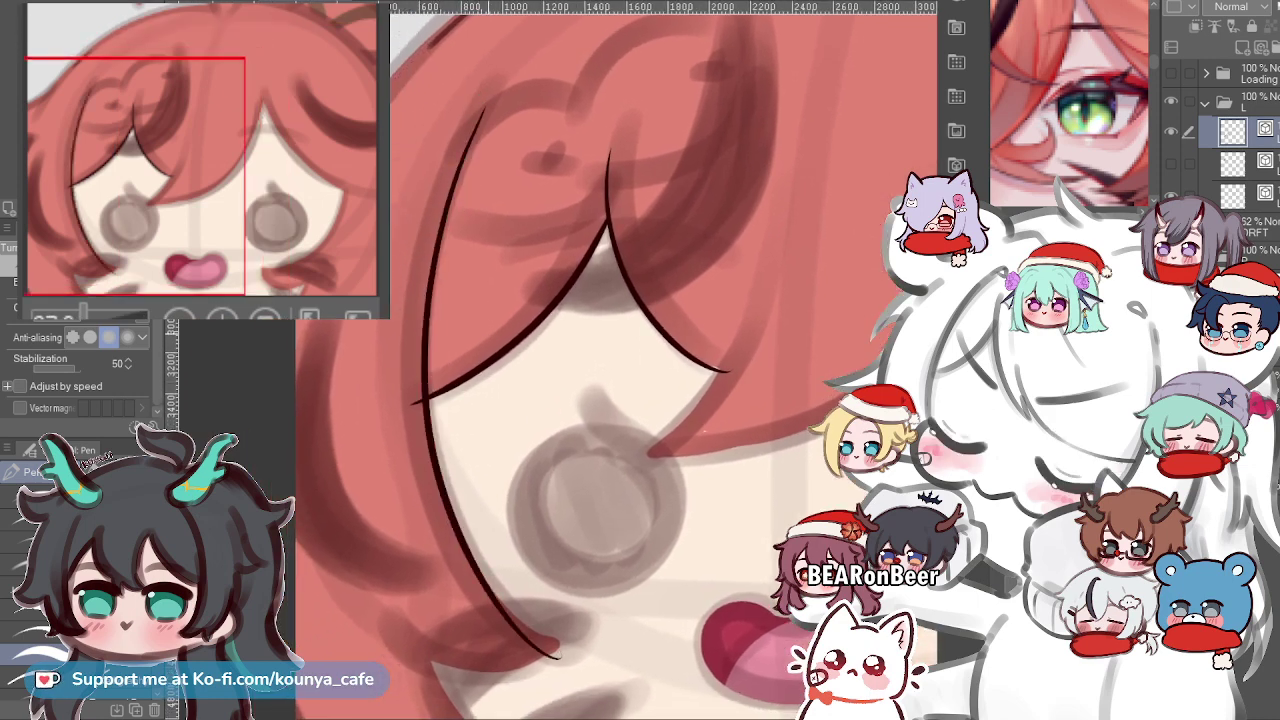
Select the long side line's vector and move its lower end point up to the cheek lock's sketched upper edge.
ctrl+click(430, 430)
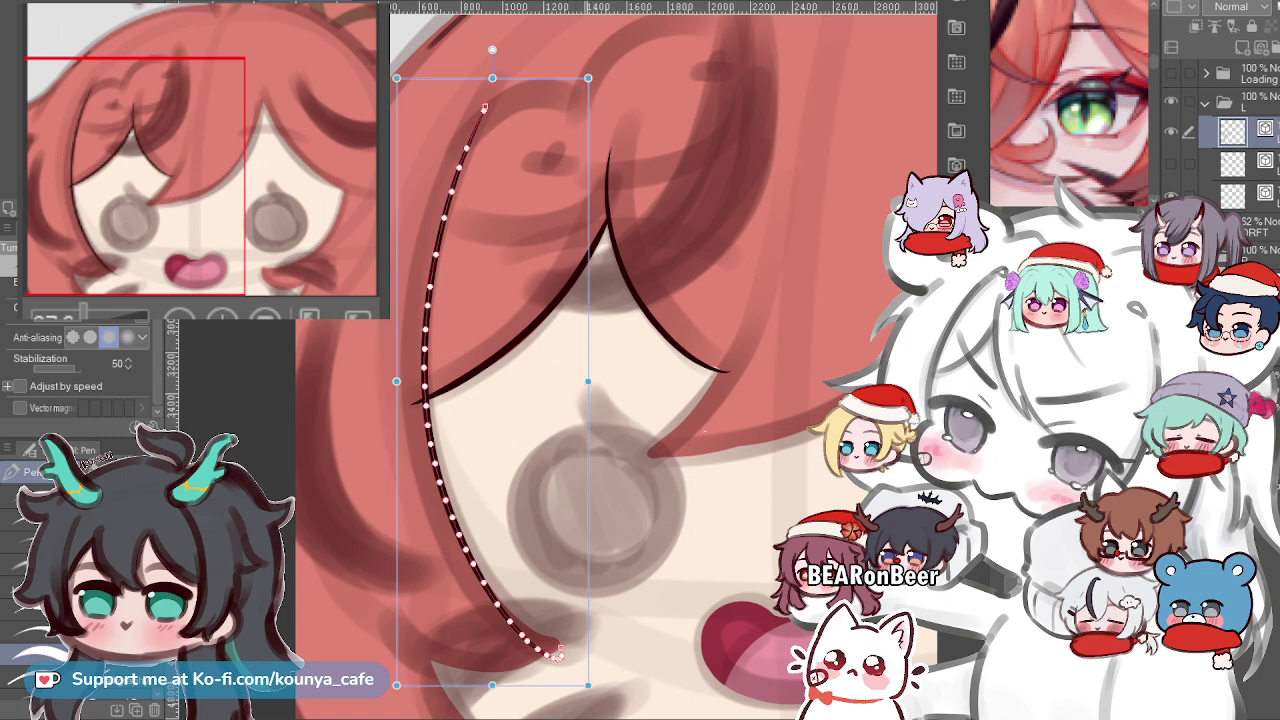
drag(558, 655, 550, 635)
key(ctrl)
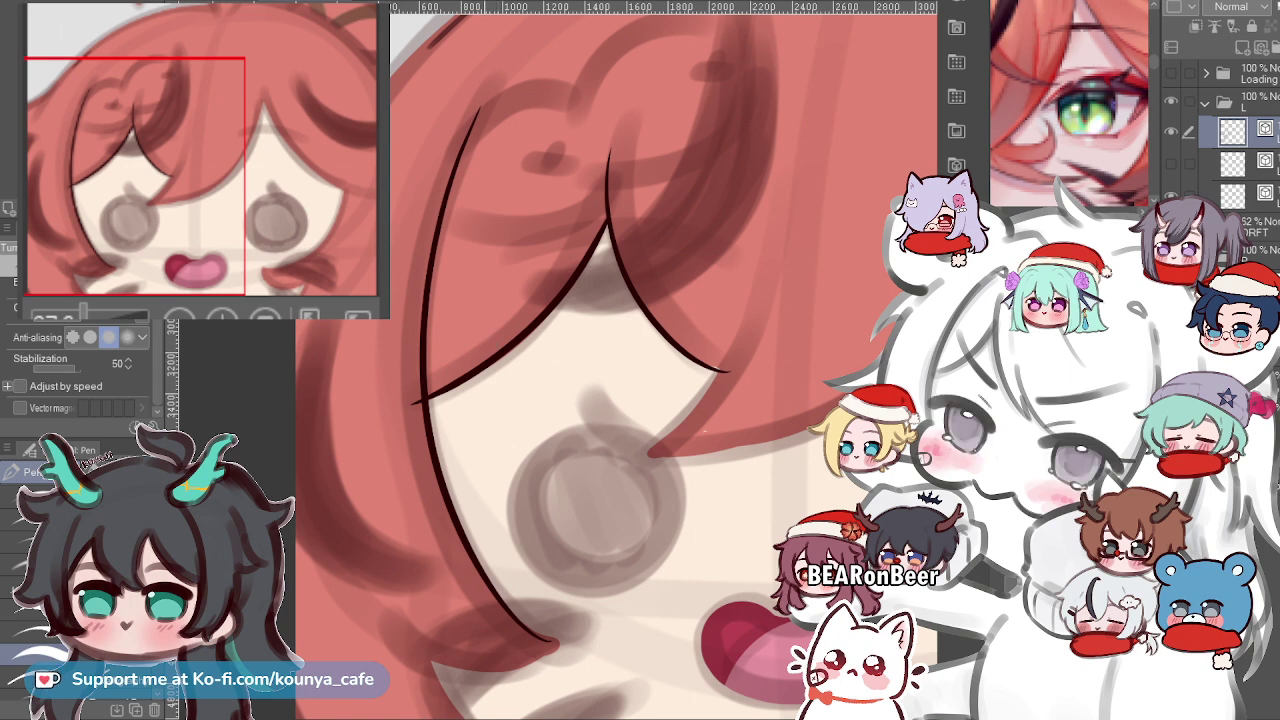
Examine the side line's lower end and its crossing with the bangs line in close-up and against the face.
scroll(492, 568, up, 3)
drag(487, 672, 543, 440)
scroll(565, 404, up, 2)
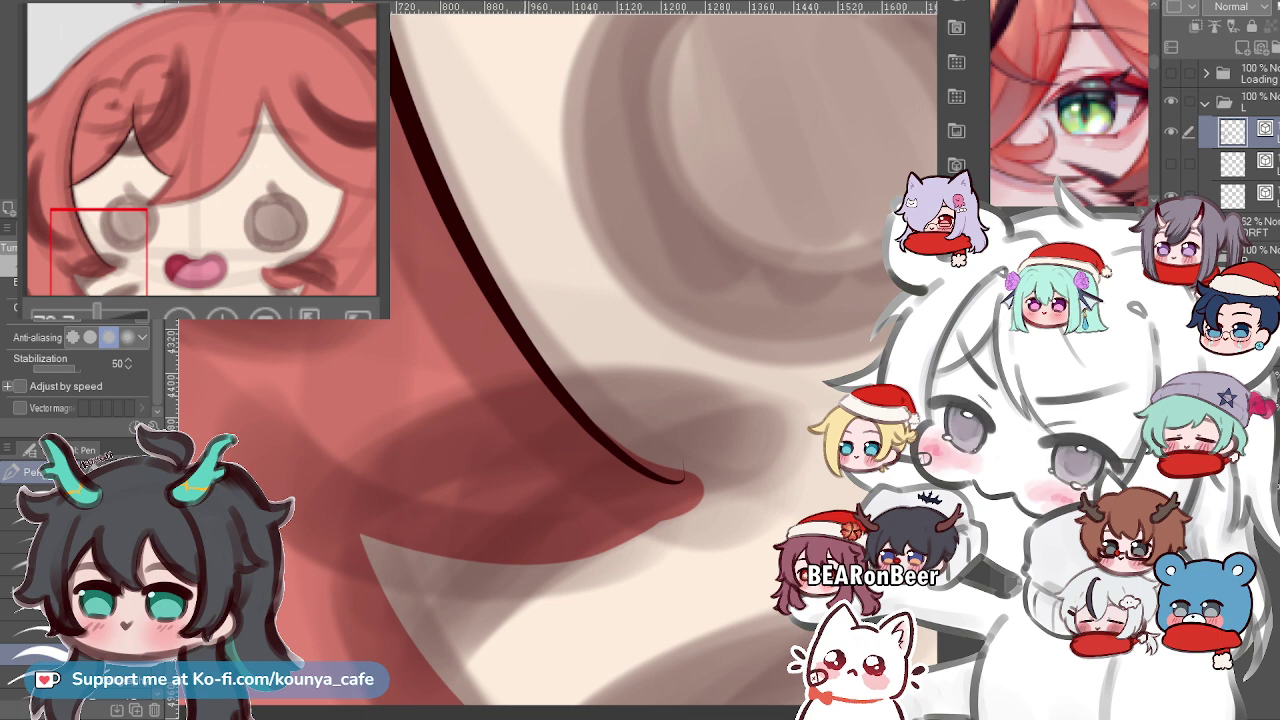
scroll(525, 410, down, 3)
drag(525, 415, 511, 470)
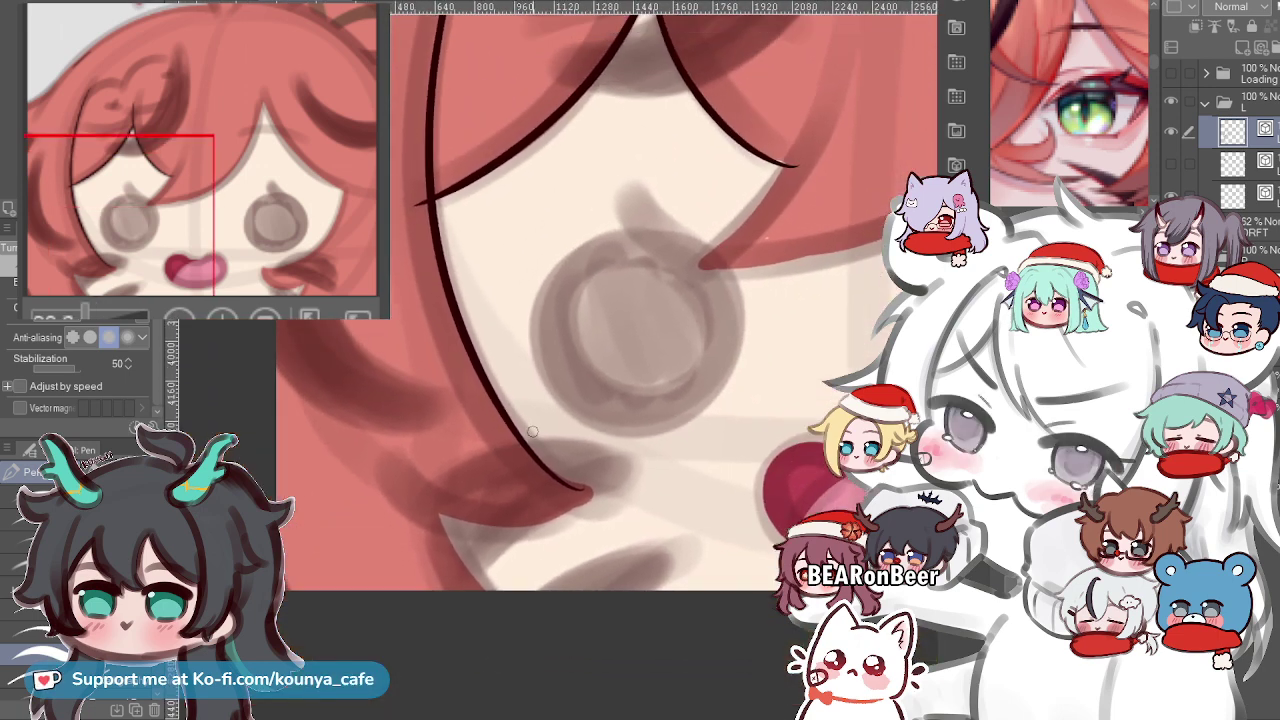
drag(505, 327, 559, 433)
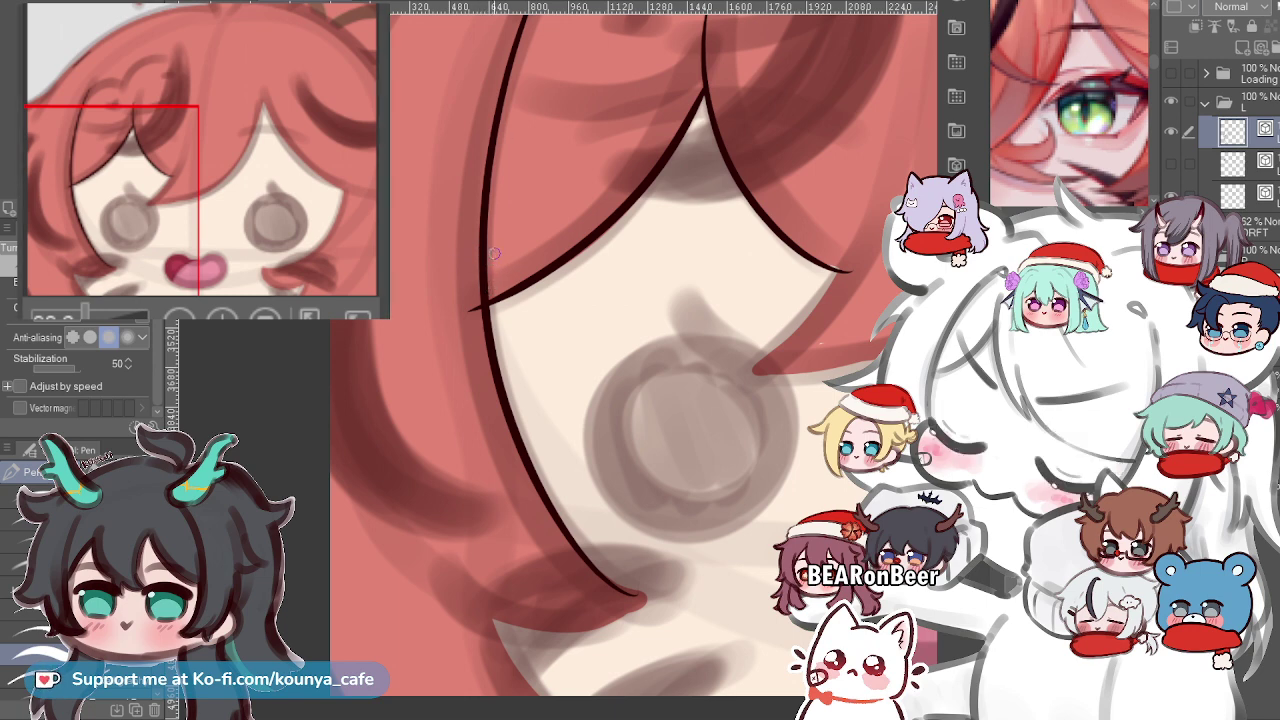
scroll(537, 233, down, 3)
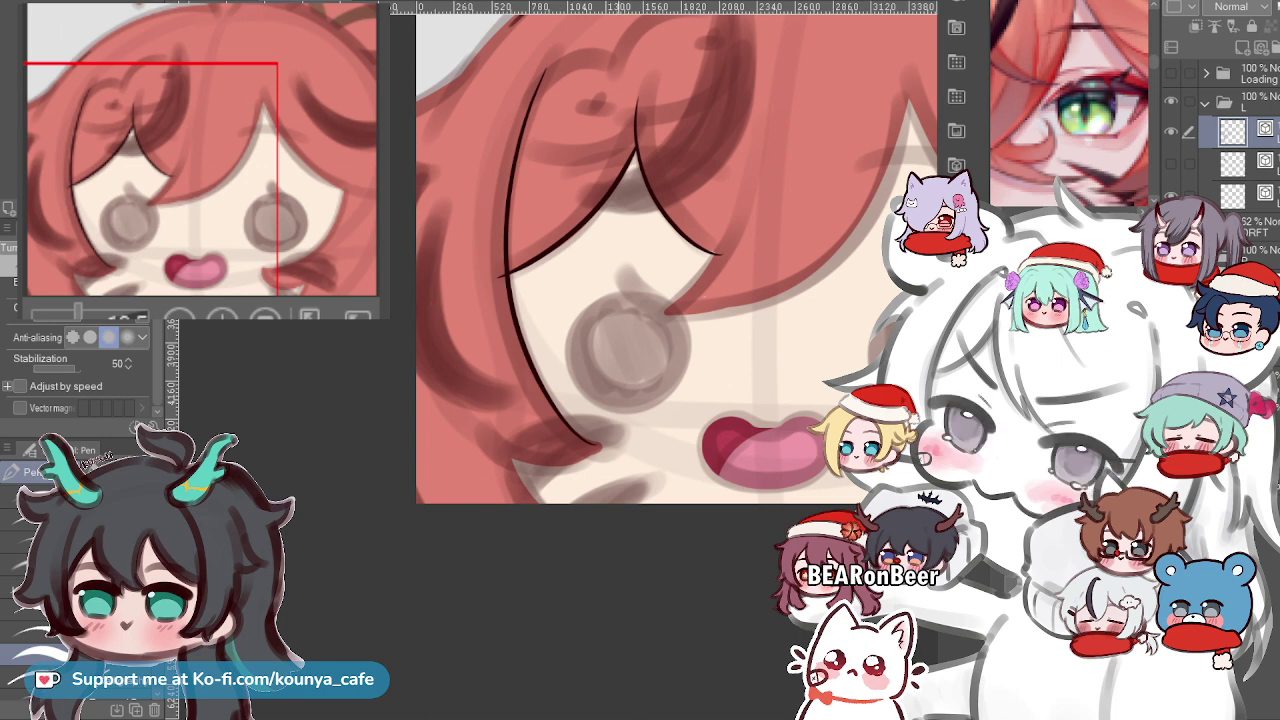
scroll(600, 260, up, 5)
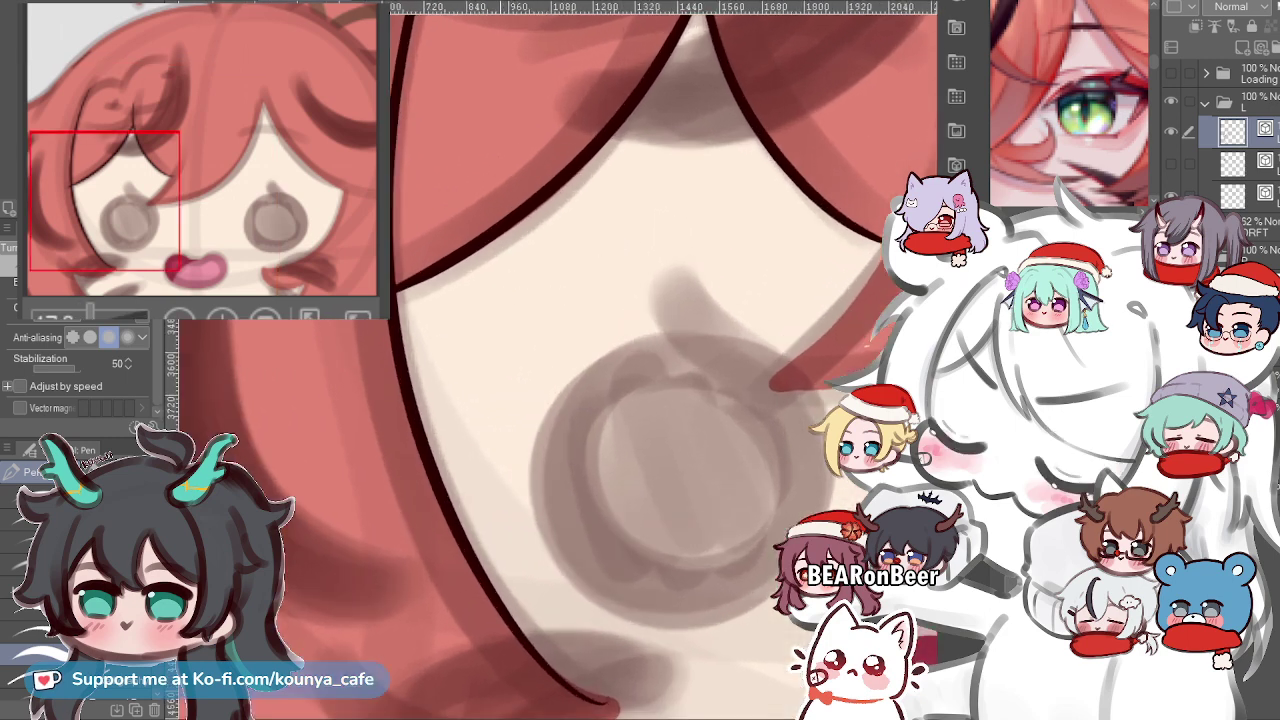
scroll(507, 281, down, 1)
scroll(505, 402, down, 1)
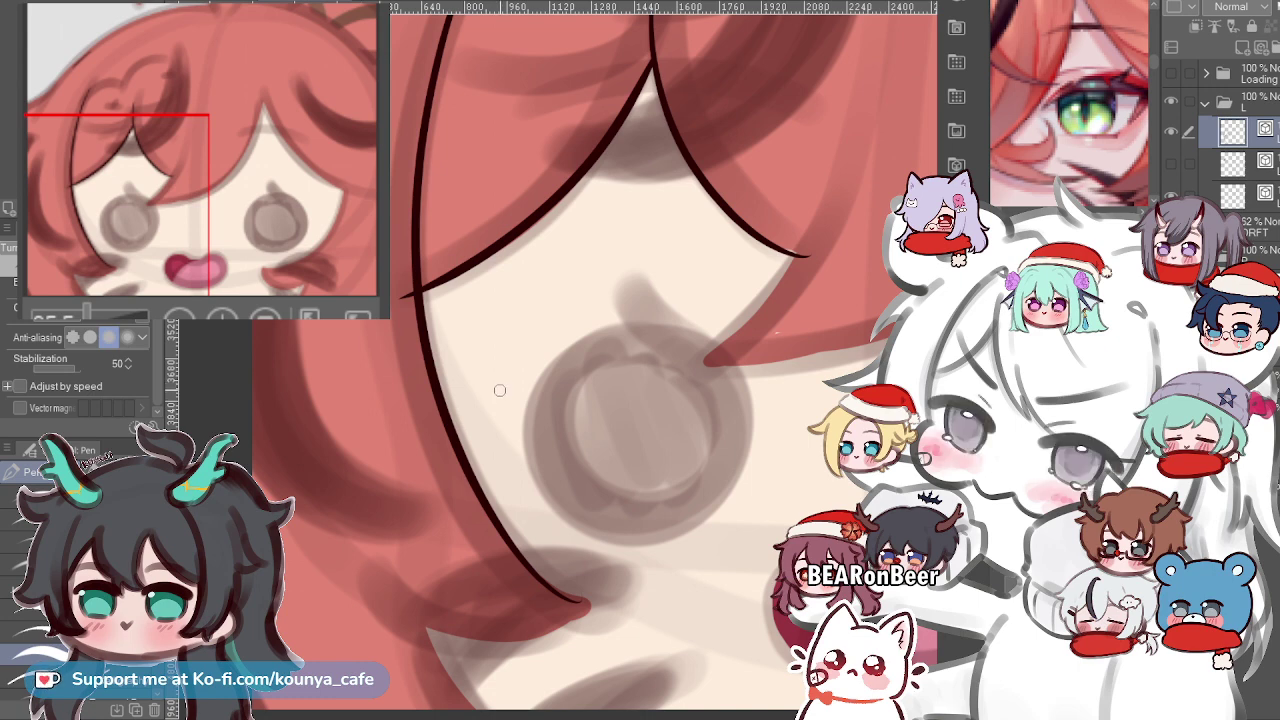
scroll(437, 367, down, 3)
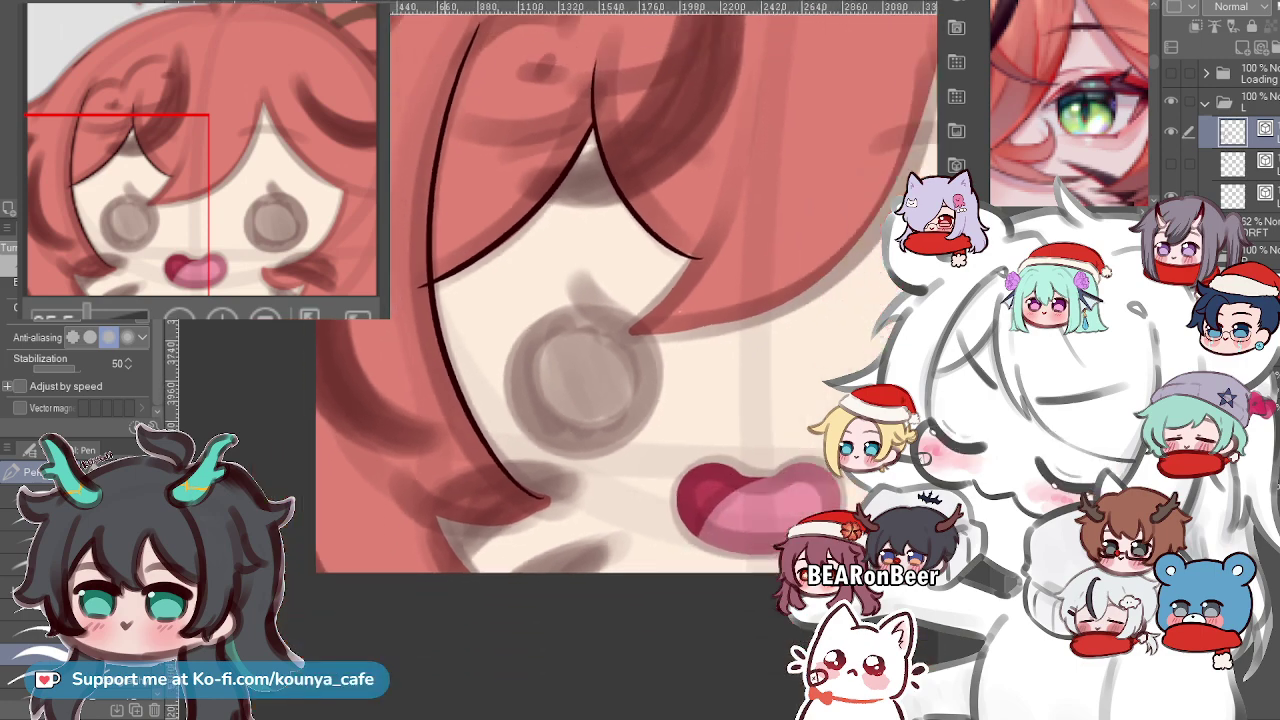
Pull in the bangs line's outer control points so its overhanging tip ends inside the long side line.
scroll(437, 367, up, 5)
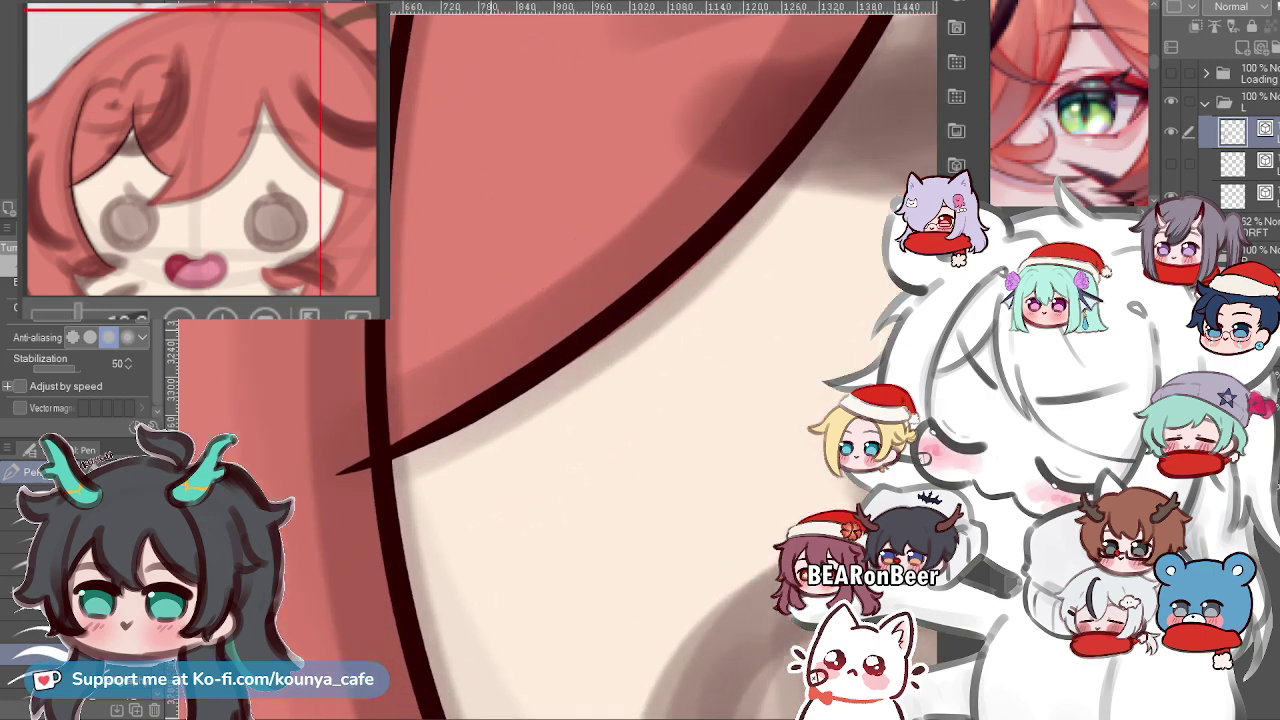
scroll(400, 467, up, 2)
ctrl+click(392, 441)
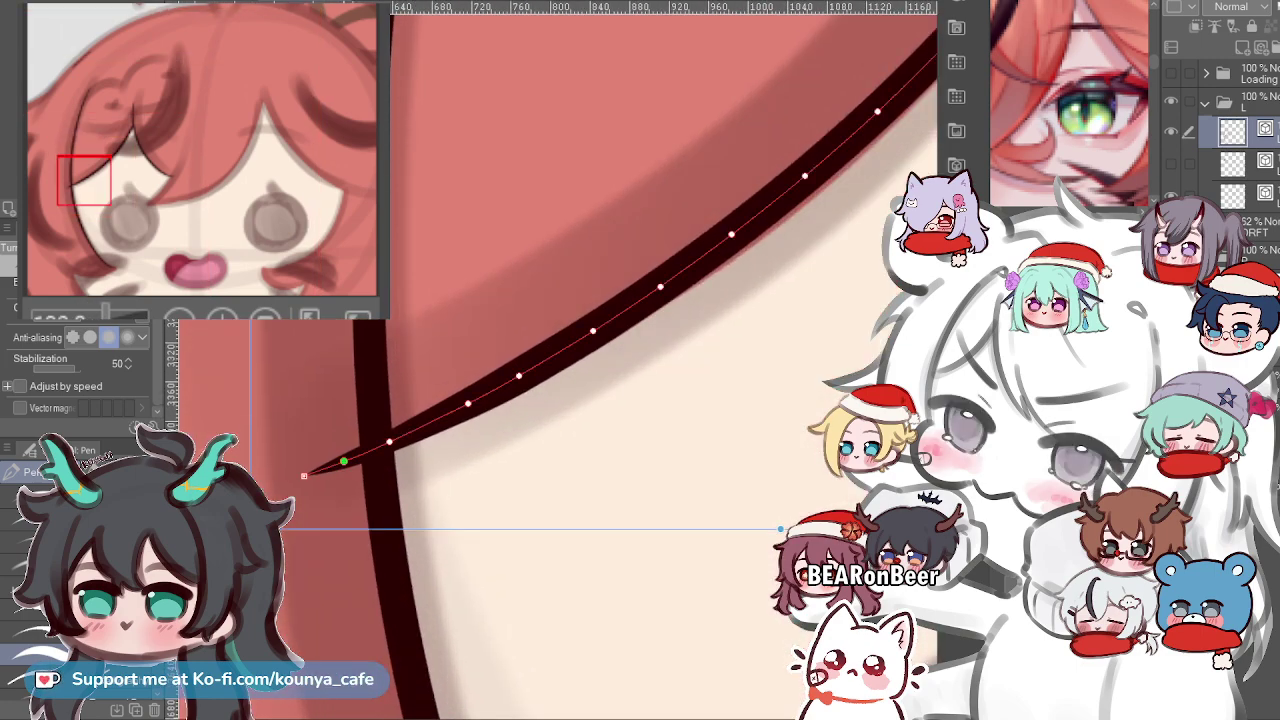
drag(344, 461, 372, 452)
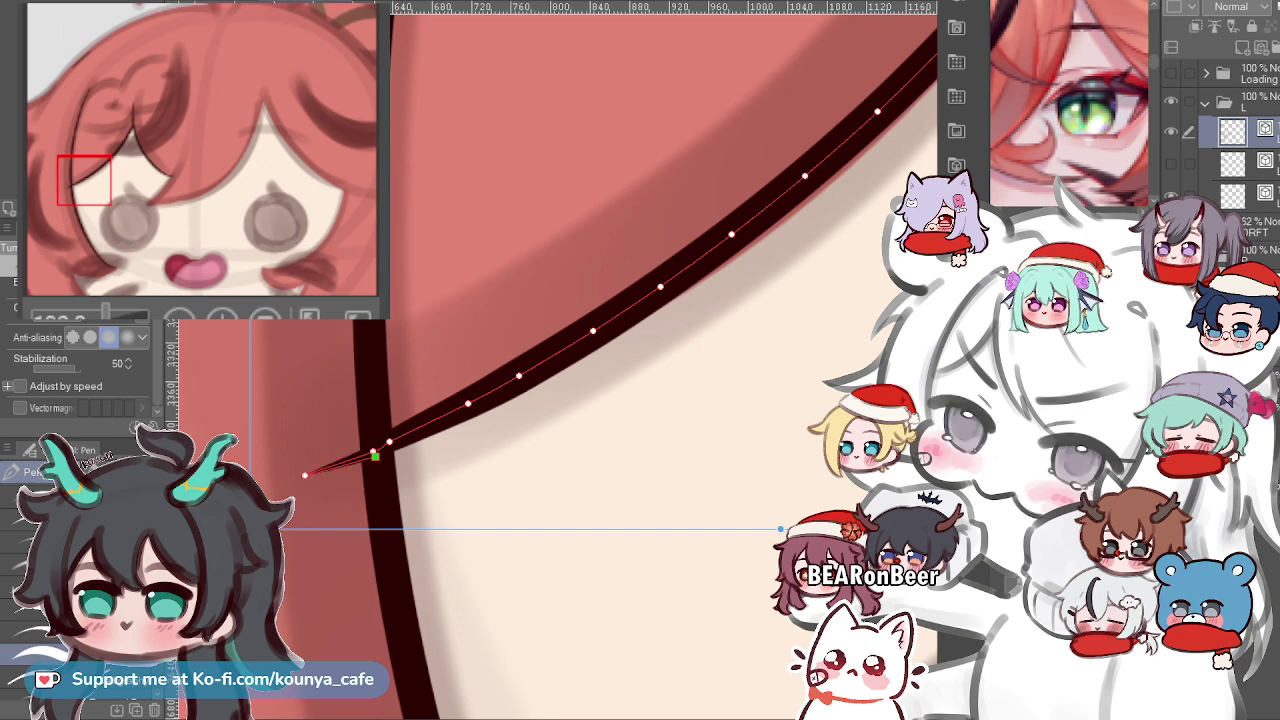
drag(305, 475, 366, 451)
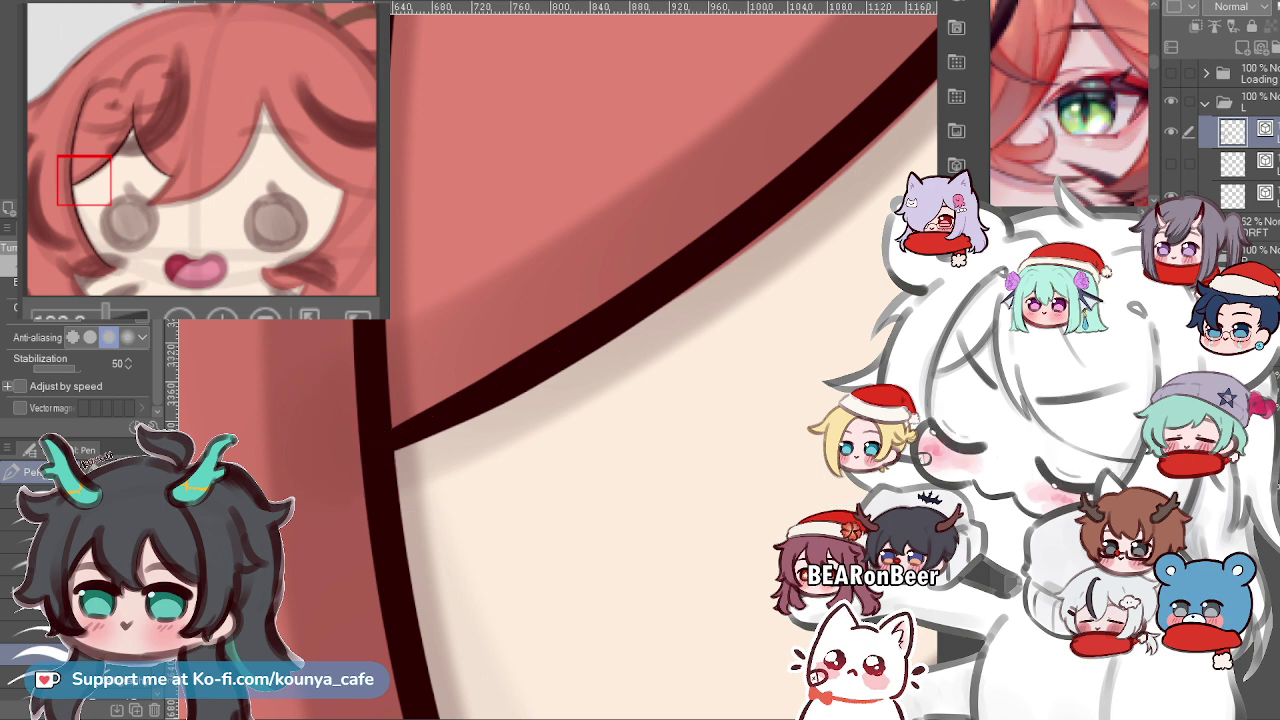
Check the inked bangs gap and side line against the whole head, and examine the center bang's sketched tip in close-up.
scroll(448, 321, down, 5)
scroll(446, 355, down, 3)
drag(558, 282, 495, 302)
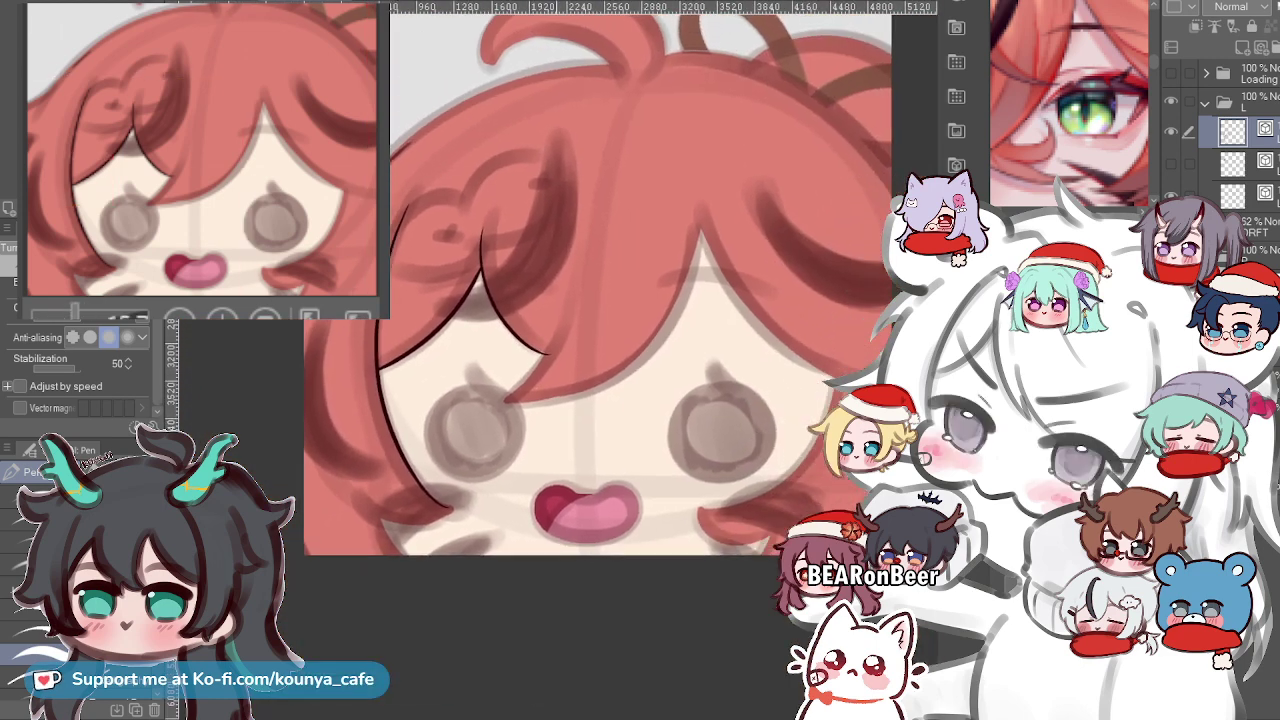
scroll(495, 305, up, 5)
key(ctrl+minus)
key(ctrl+minus)
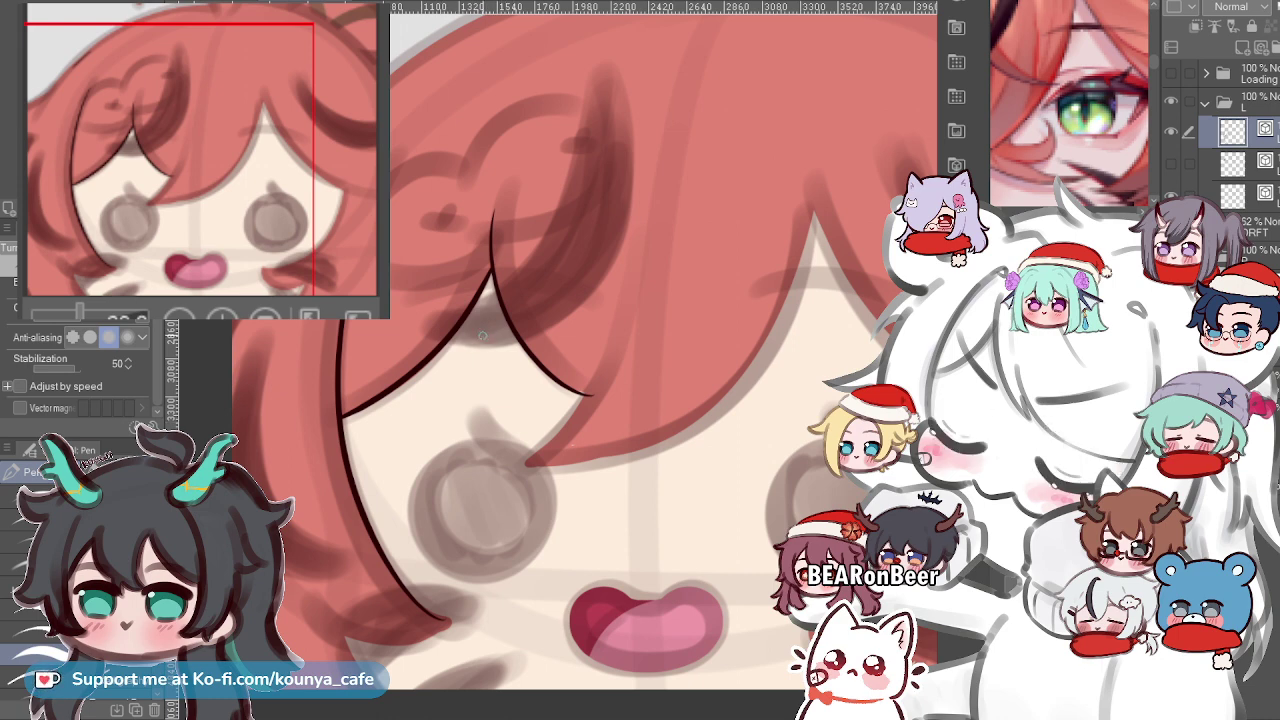
scroll(524, 266, down, 4)
drag(536, 268, 451, 268)
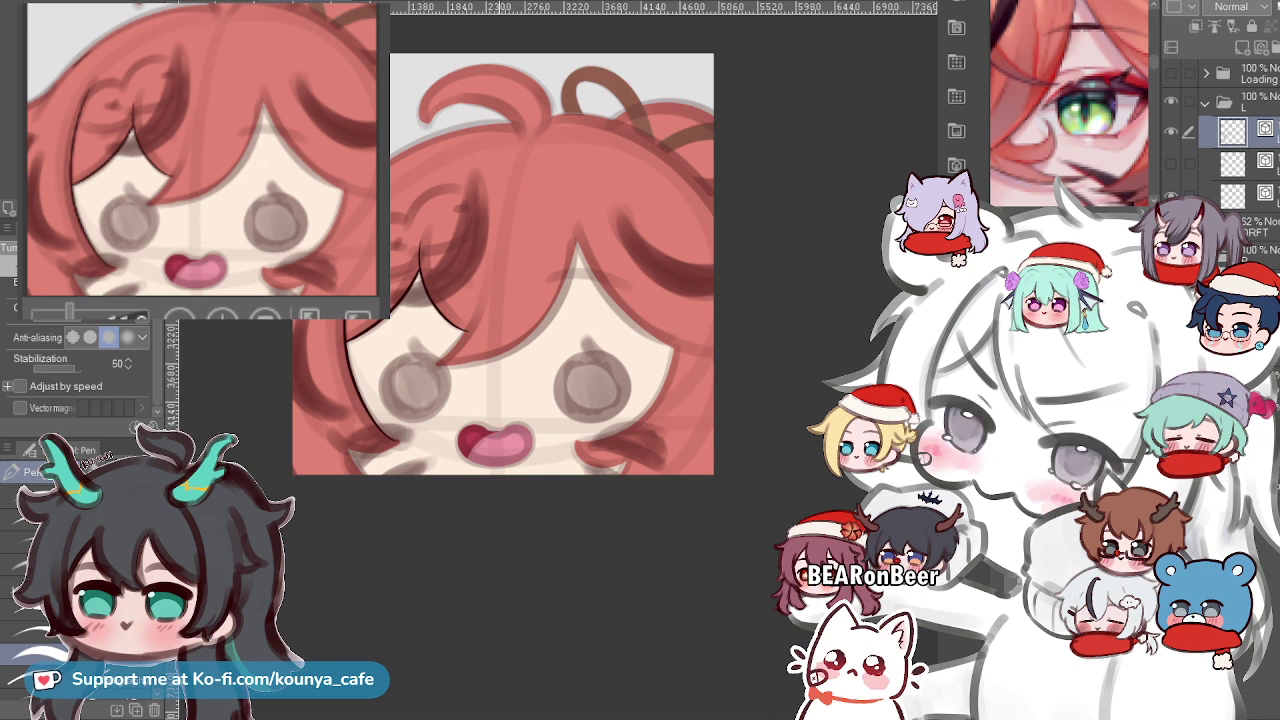
scroll(419, 431, up, 6)
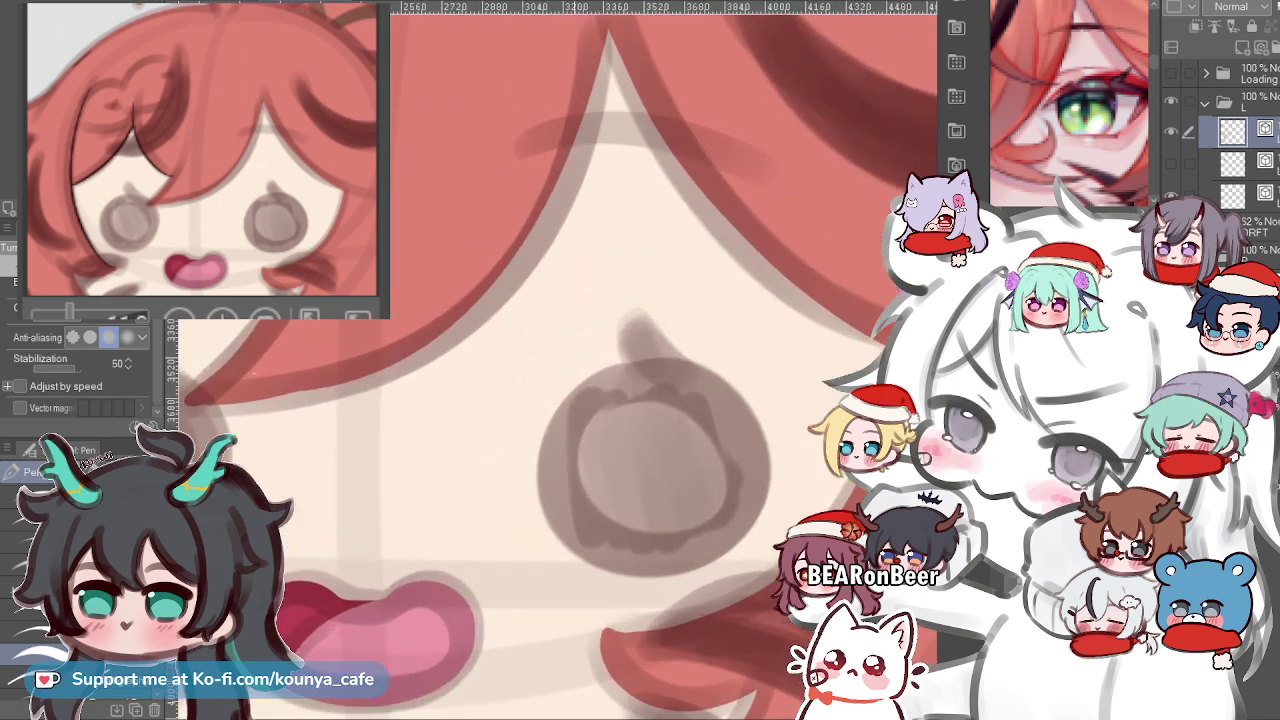
scroll(430, 470, up, 3)
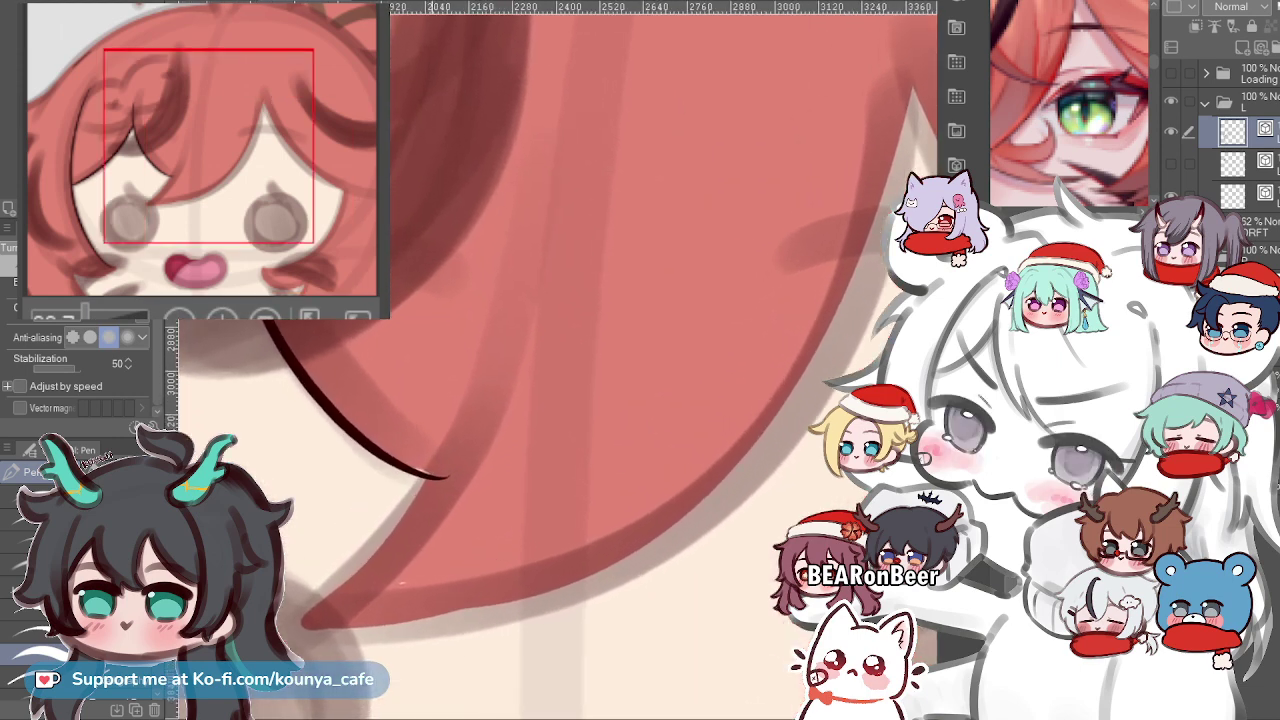
scroll(399, 602, down, 1)
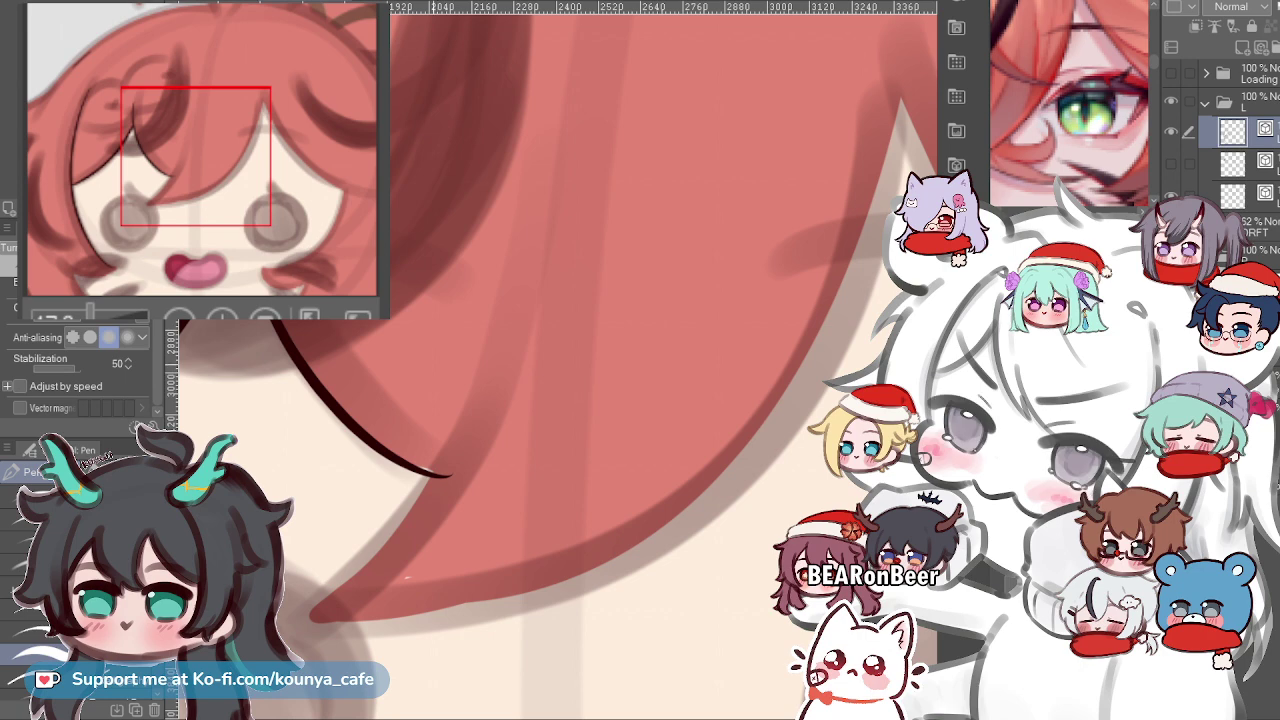
Group the line layer into a folder named Hair and make the layer inside it active for inking.
scroll(400, 380, down, 1)
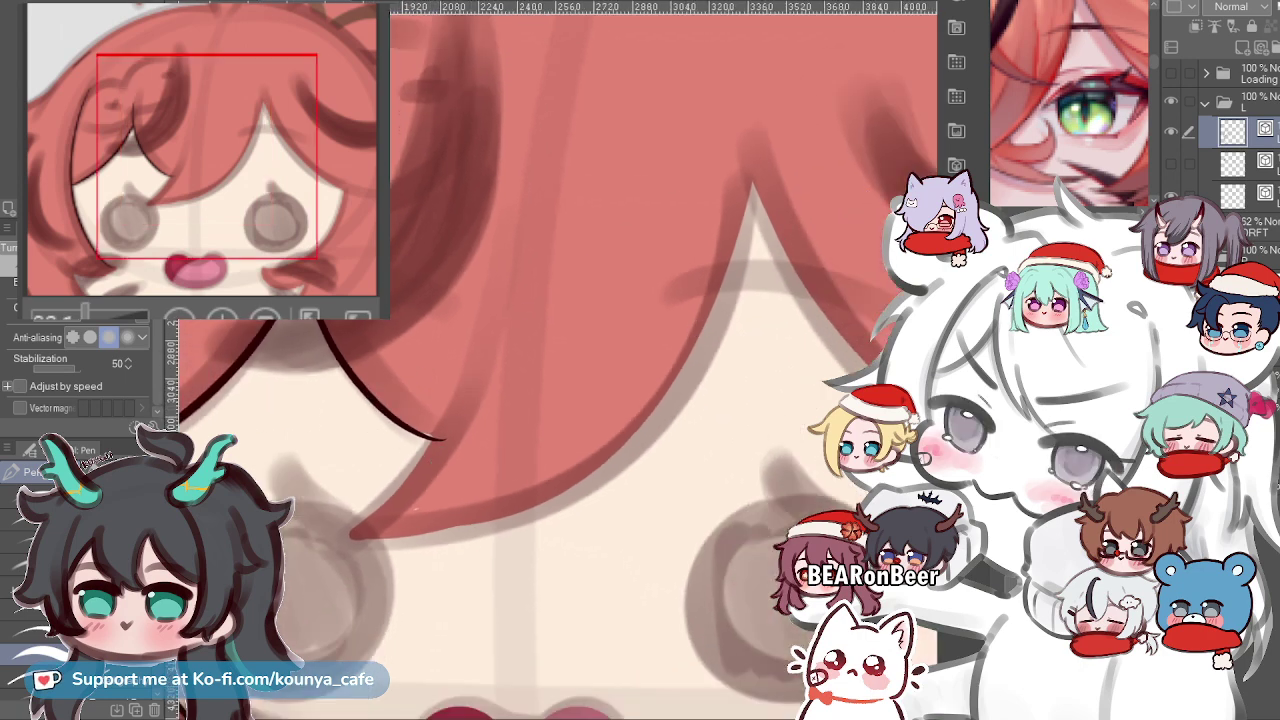
click(1250, 164)
key(ctrl+g)
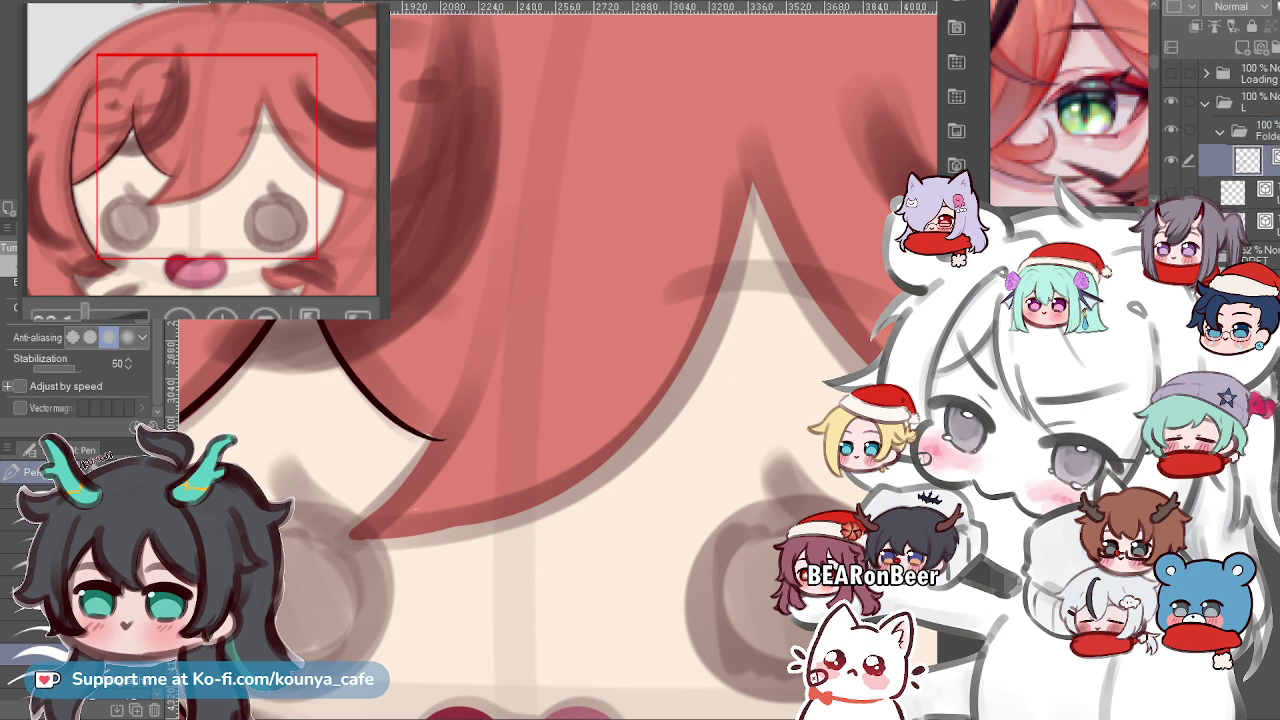
click(1262, 131)
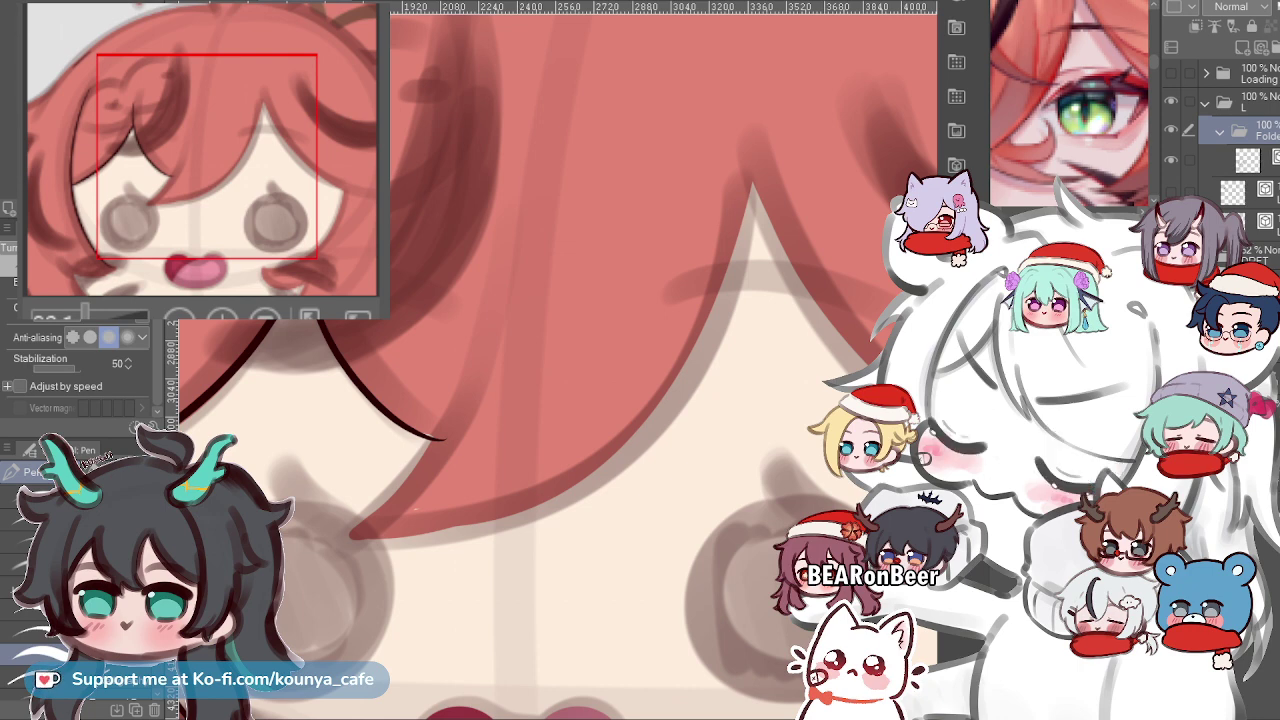
text(Hair)
key(Return)
click(1250, 160)
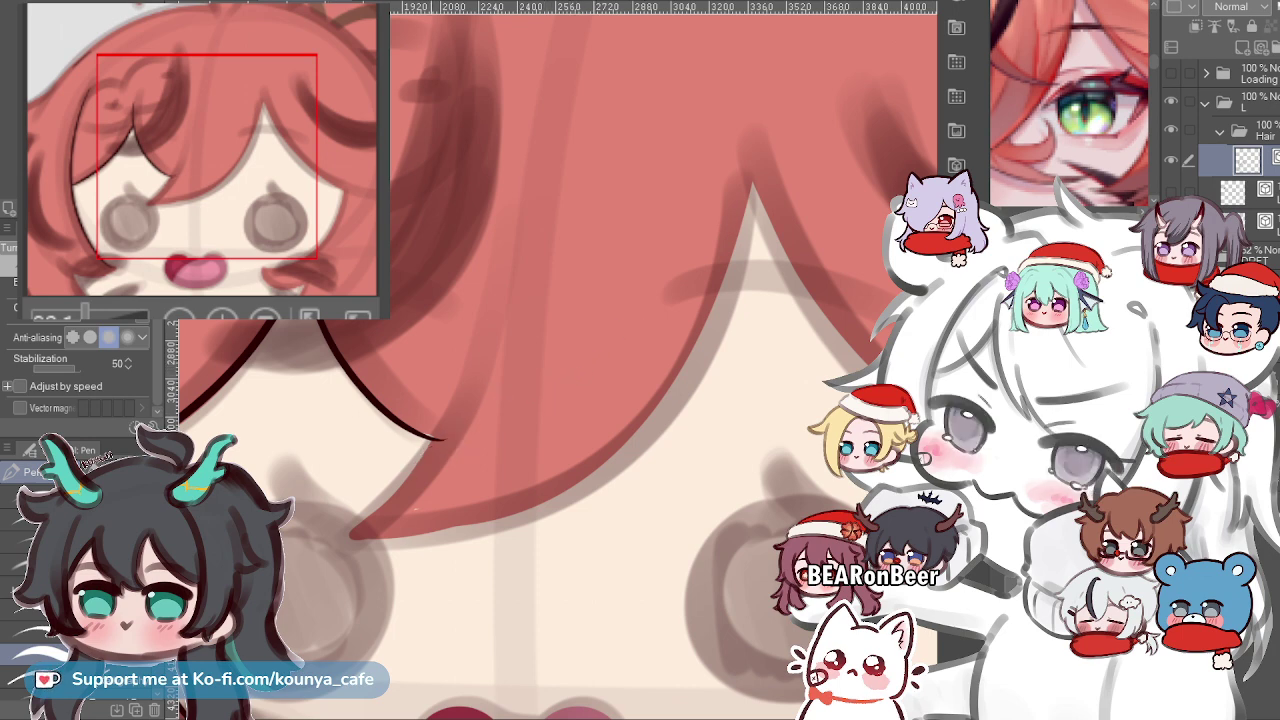
Try to ink the center bang's side edge past the bangs line's end toward the bang's sketched tip.
scroll(438, 441, up, 4)
drag(460, 444, 638, 316)
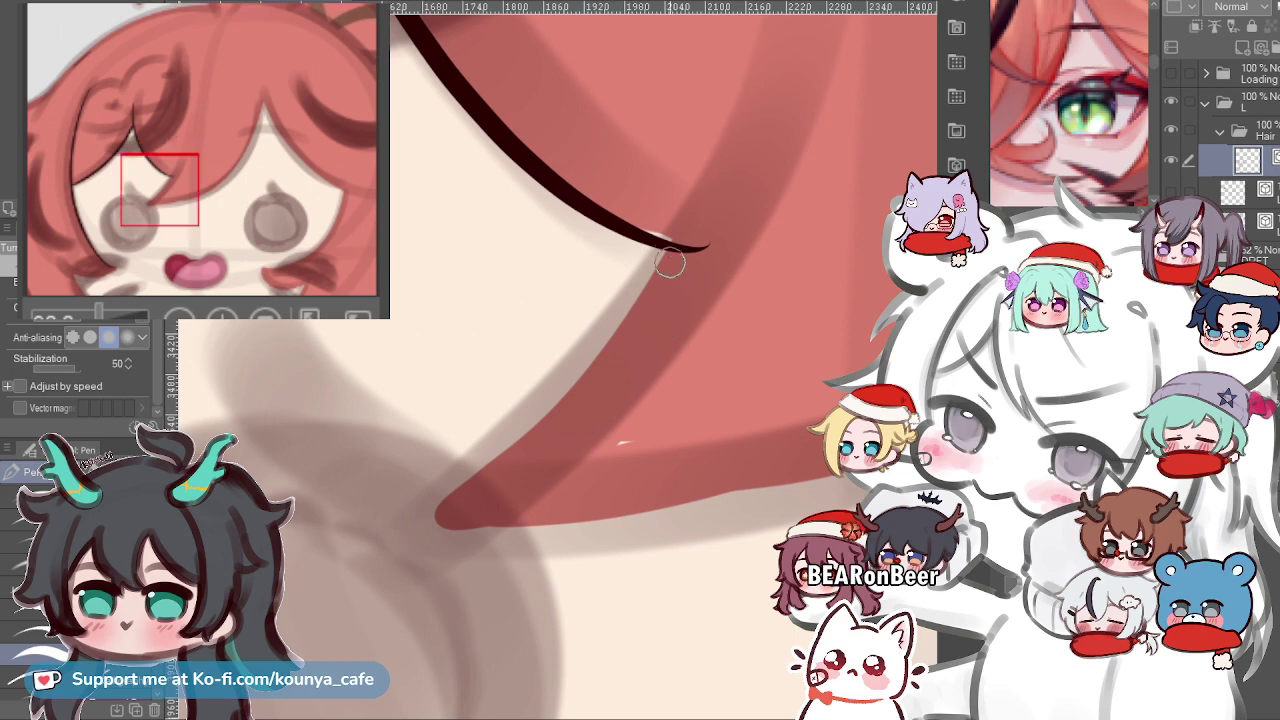
drag(670, 261, 538, 432)
key(ctrl+z)
scroll(670, 242, down, 2)
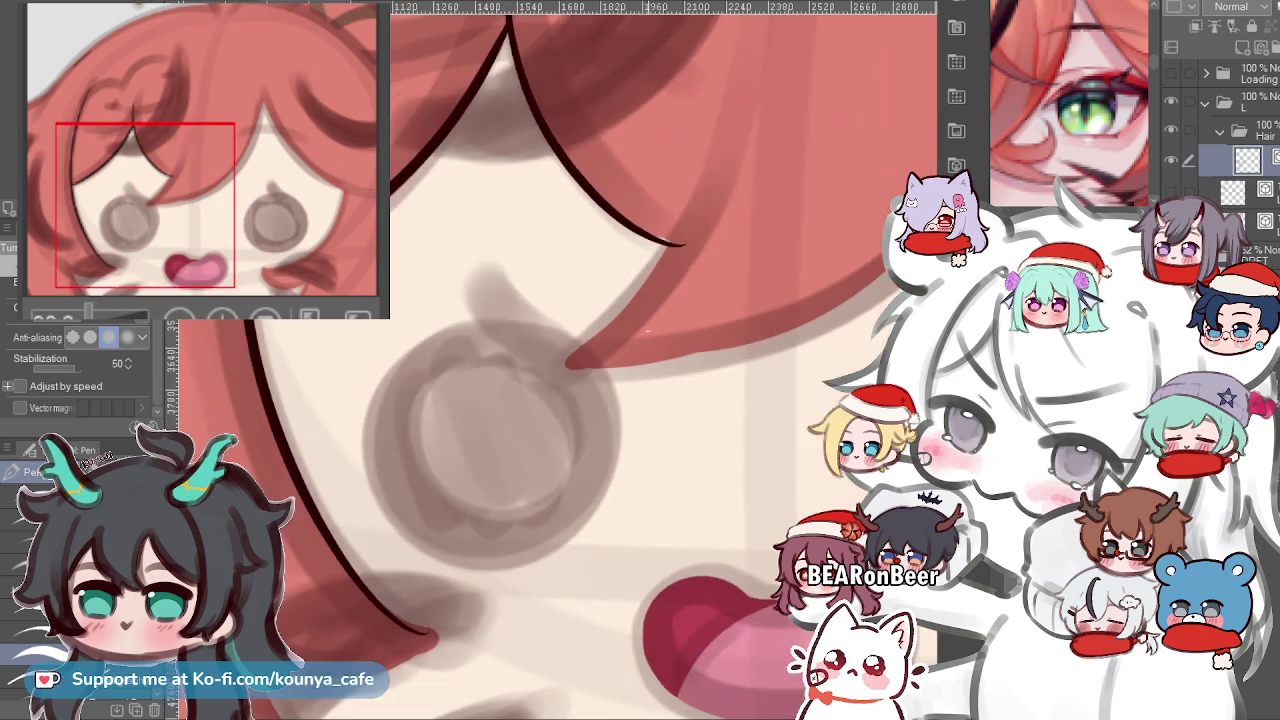
scroll(685, 180, down, 1)
drag(685, 180, 657, 263)
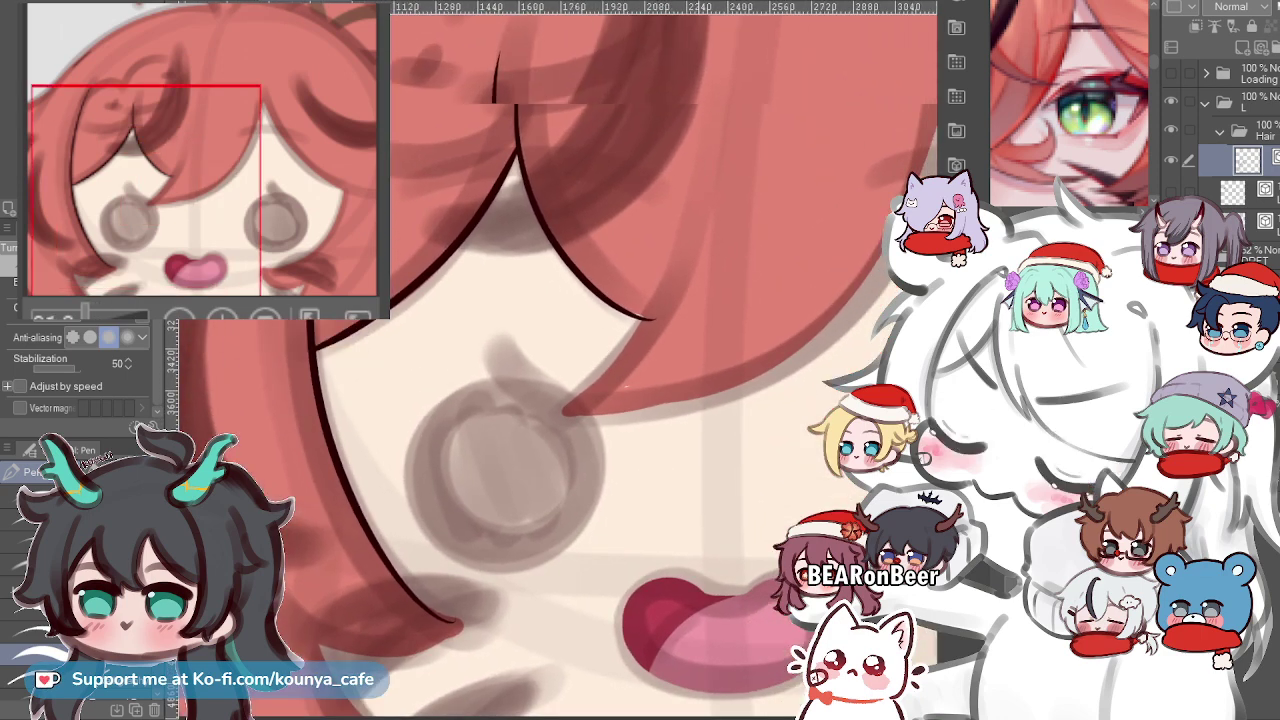
scroll(702, 110, up, 1)
drag(697, 137, 579, 441)
key(ctrl+z)
Try longer curved strokes that start well above the bangs line's end and taper at the center bang's tip.
drag(680, 180, 475, 522)
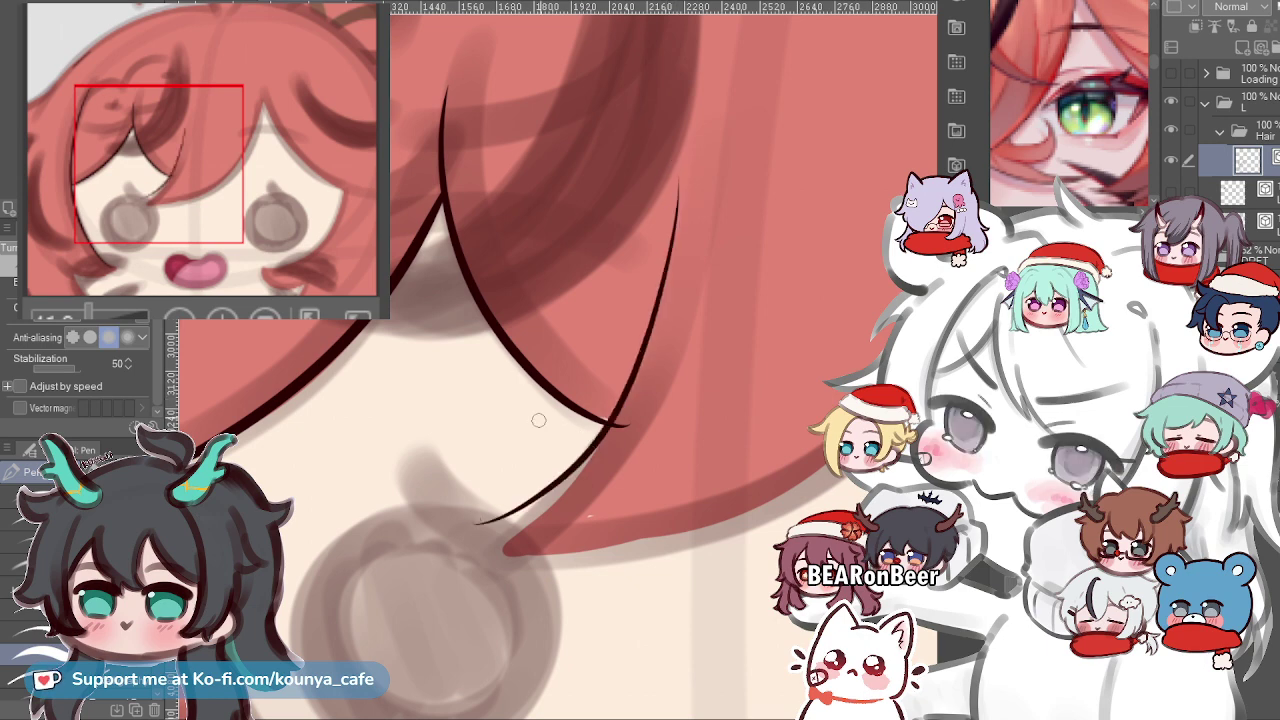
drag(636, 370, 500, 548)
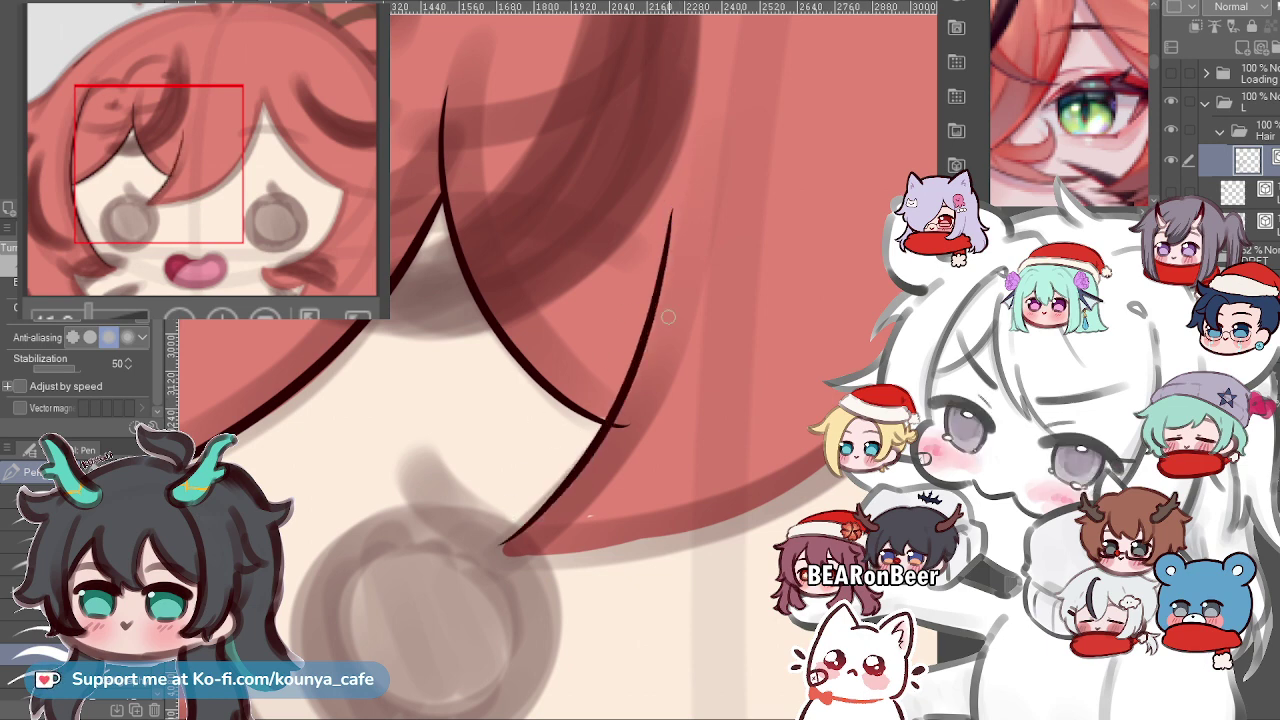
key(ctrl+z)
mouse_move(695, 203)
mouse_down()
mouse_move(672, 302)
mouse_move(502, 558)
mouse_up()
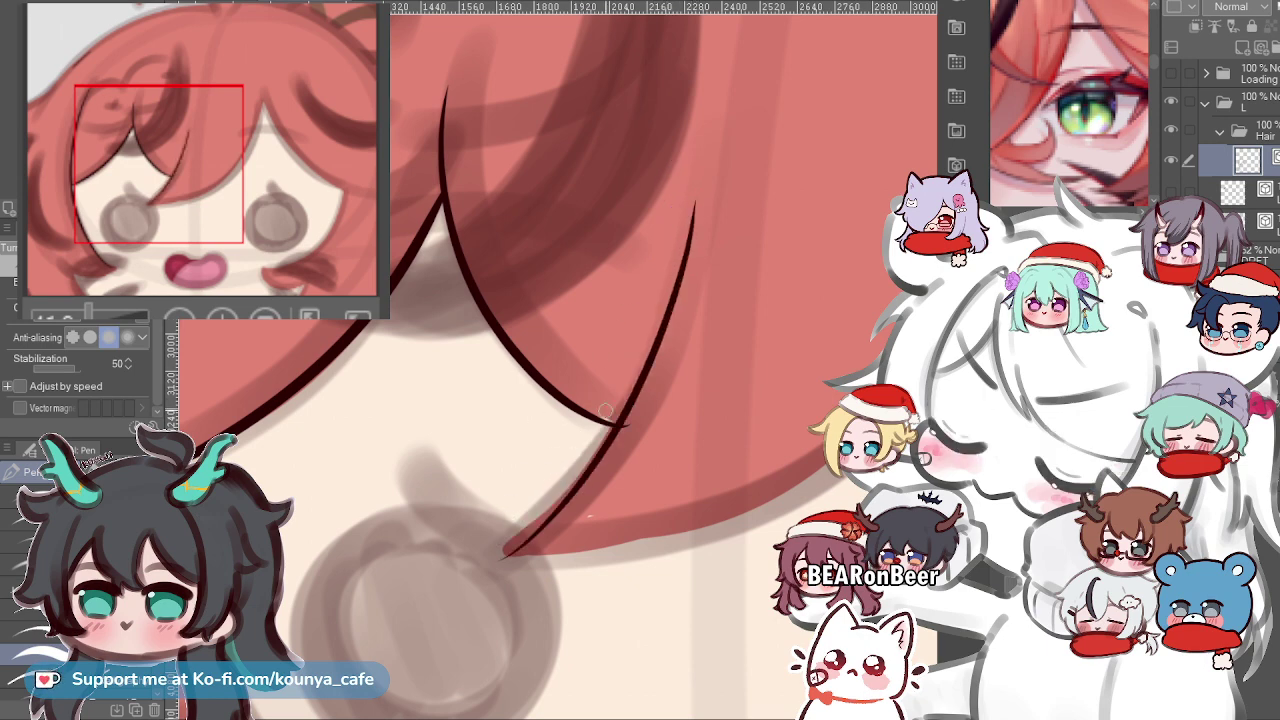
key(ctrl+z)
key(ctrl+z)
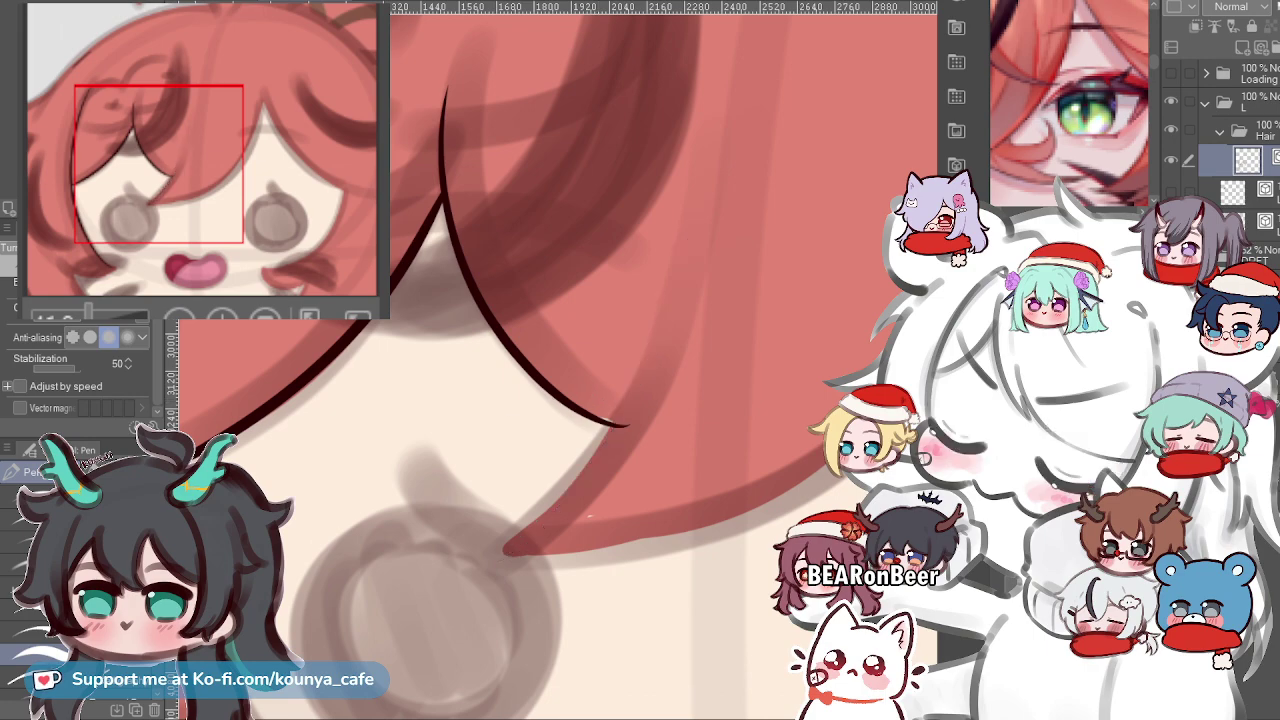
Check the bangs gap against the whole face and examine the center bang's sketched side edge in close-up.
scroll(570, 385, down, 5)
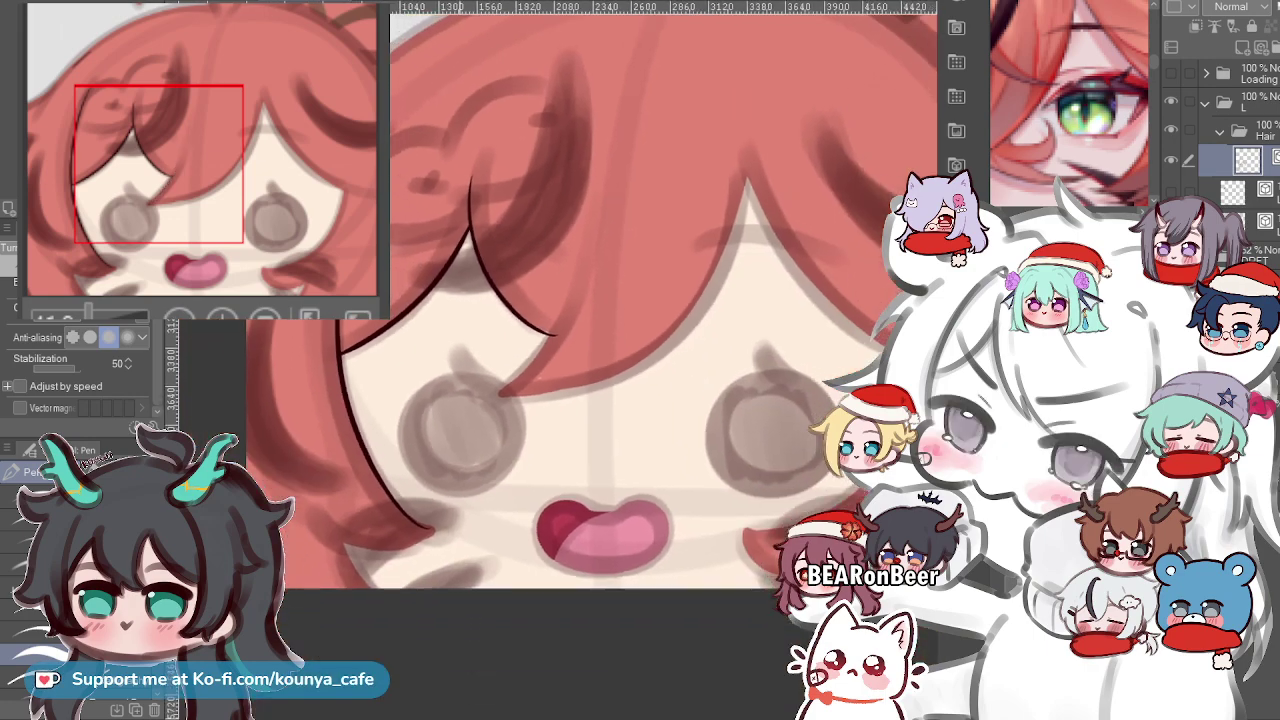
key(ctrl+plus)
key(ctrl+plus)
key(ctrl+plus)
key(ctrl+plus)
key(ctrl+plus)
key(ctrl+plus)
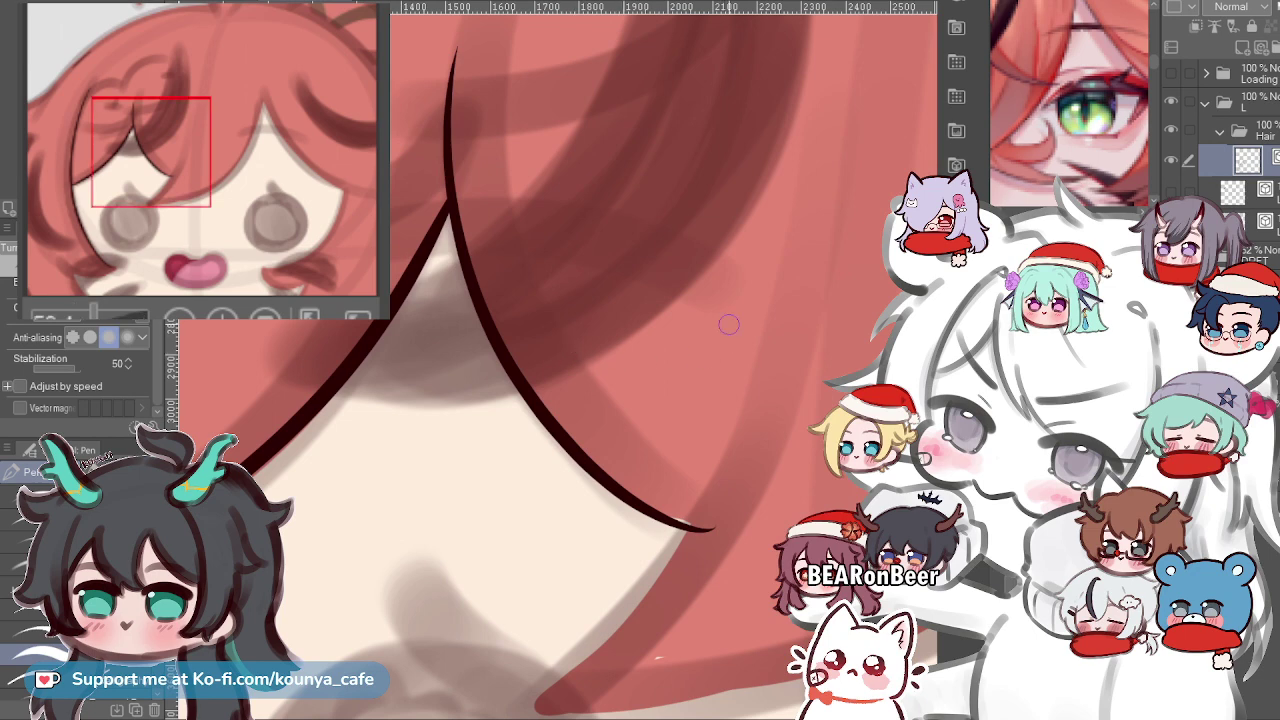
key(ctrl+minus)
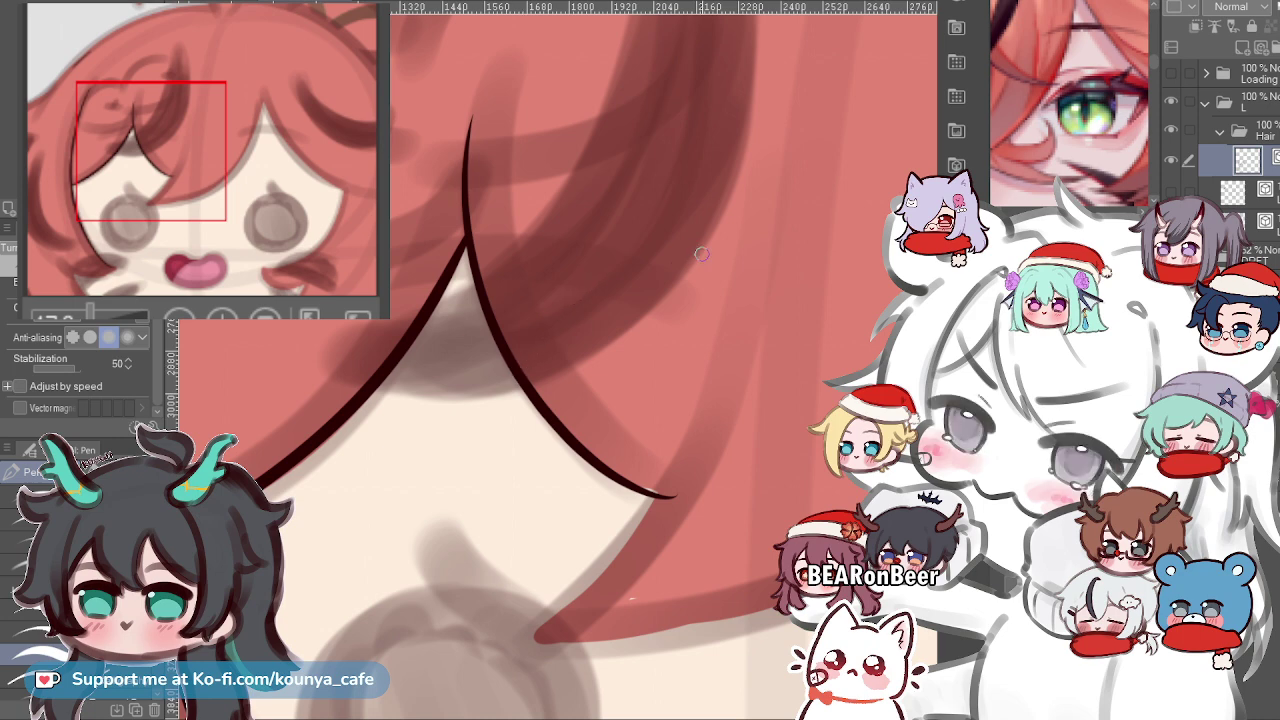
Try to ink the center bang's side edge as one tapered curve crossing the end of the bangs line.
scroll(692, 256, down, 2)
drag(692, 256, 654, 226)
scroll(640, 300, up, 2)
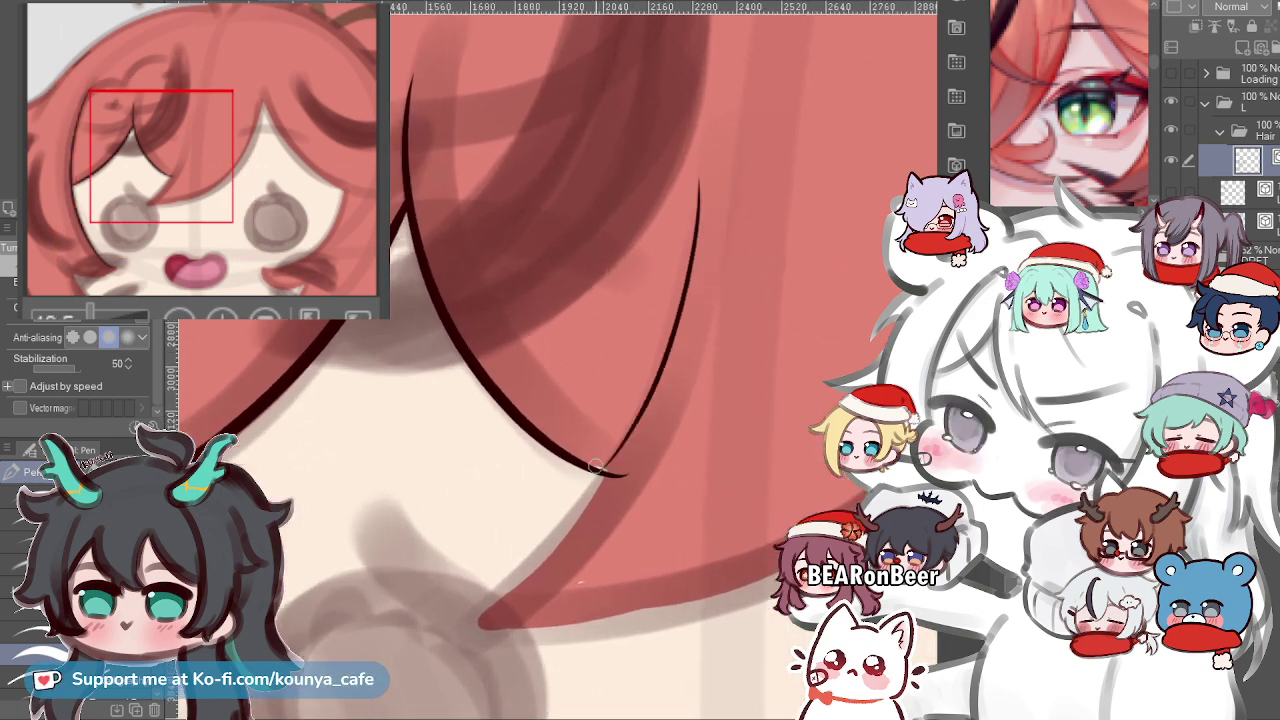
drag(628, 446, 613, 473)
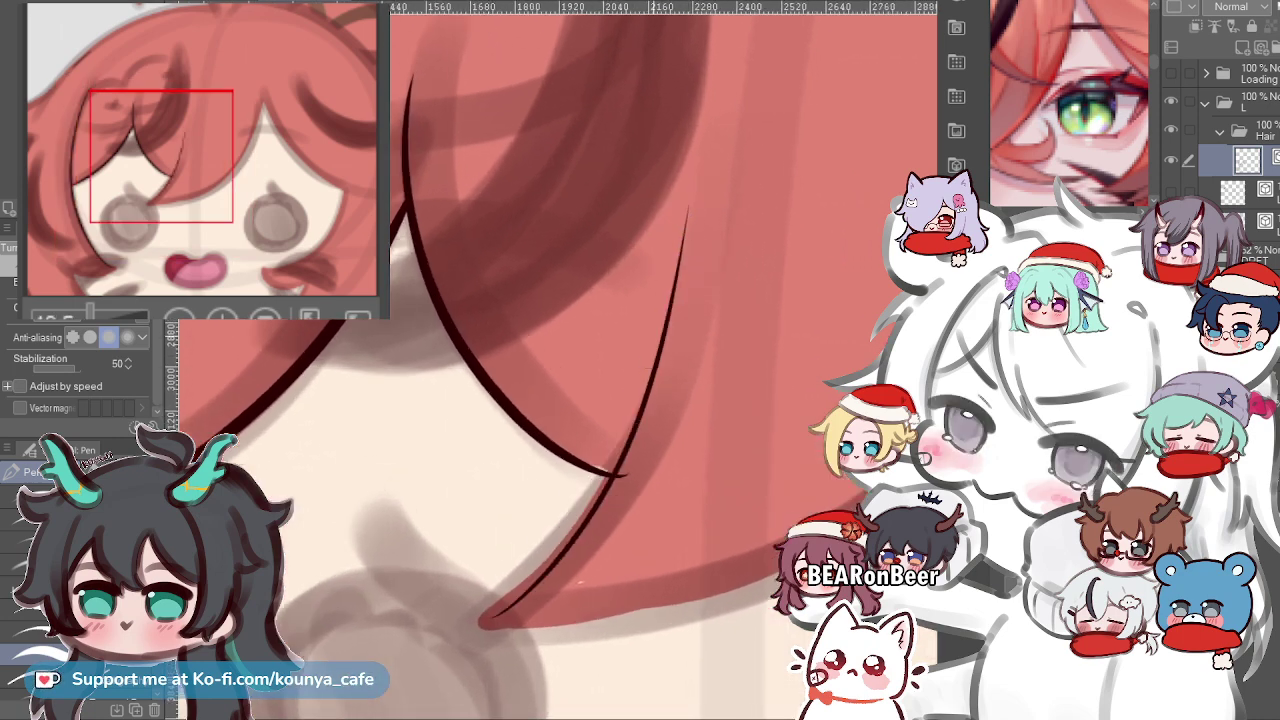
key(ctrl+z)
mouse_move(692, 208)
mouse_down()
mouse_move(675, 314)
mouse_move(518, 606)
mouse_move(681, 336)
mouse_up()
key(ctrl+z)
key(ctrl+z)
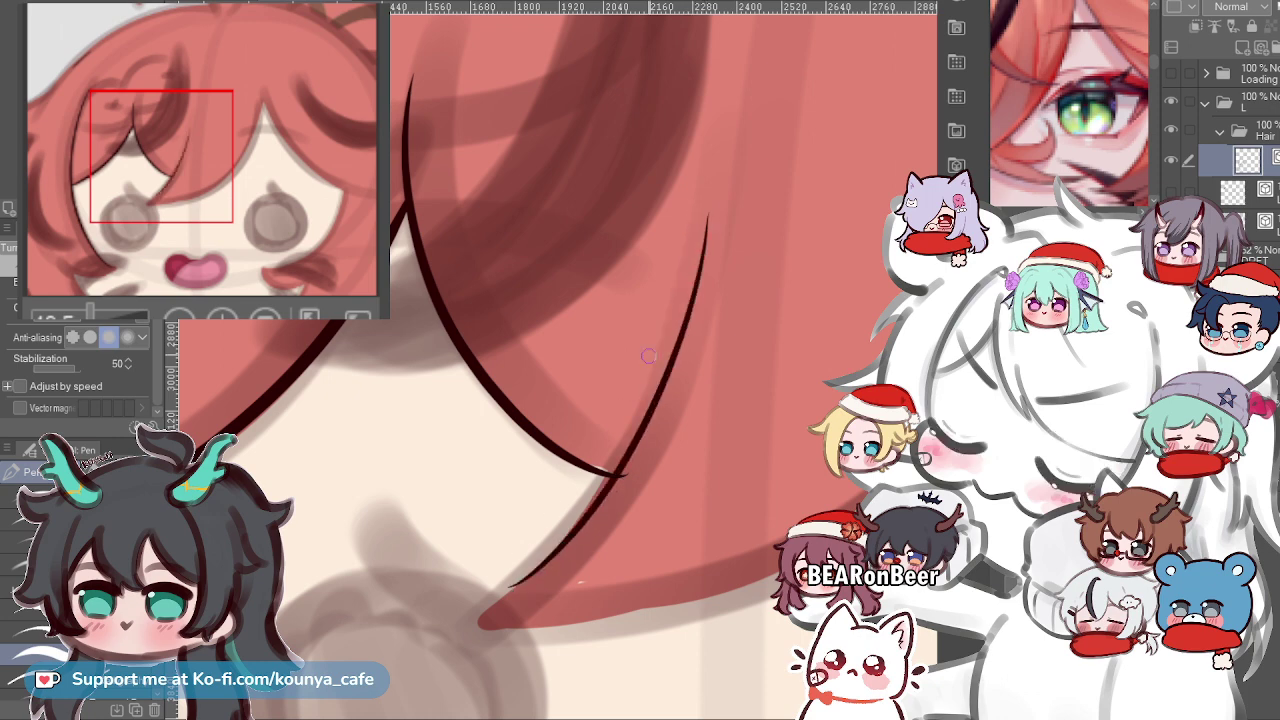
drag(690, 245, 500, 600)
key(ctrl+z)
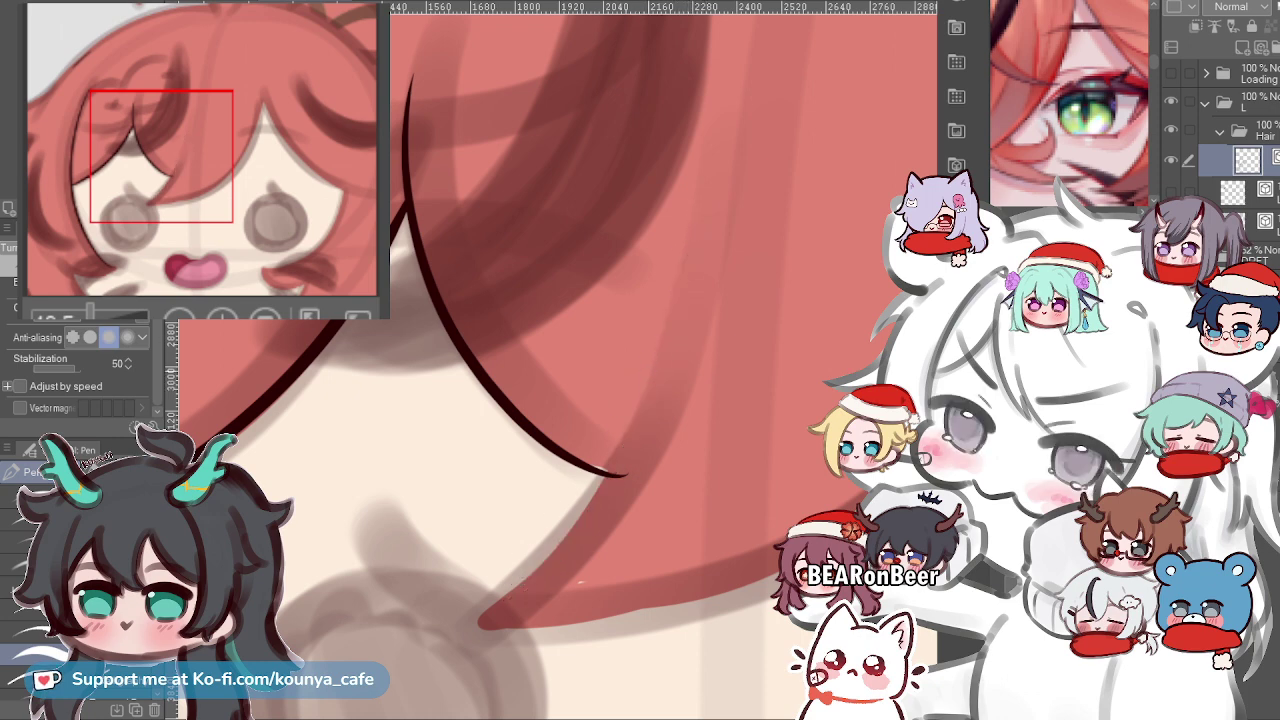
Retry the full tapered curve along the center bang's faded side edge repeatedly, undoing each stroke.
drag(668, 353, 614, 366)
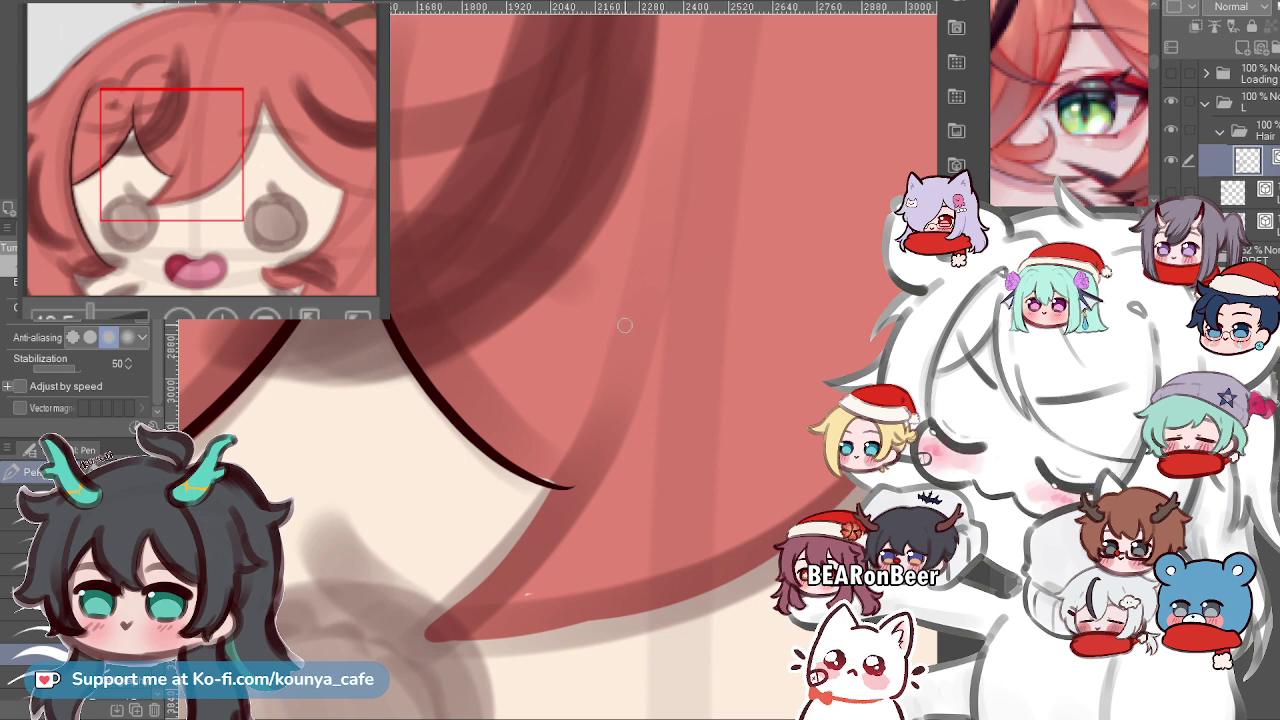
mouse_move(650, 198)
mouse_down()
mouse_move(587, 444)
mouse_move(480, 604)
mouse_up()
key(ctrl+z)
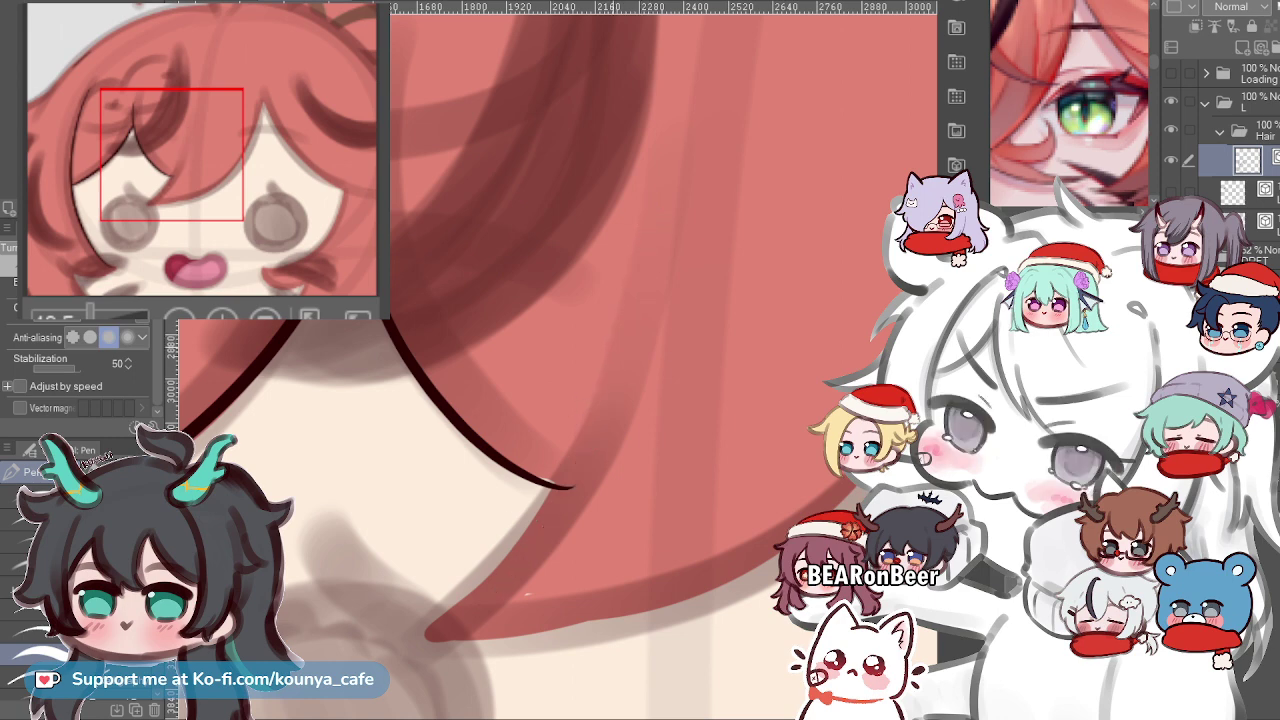
drag(641, 240, 454, 589)
key(ctrl+z)
mouse_move(657, 178)
mouse_down()
mouse_move(627, 302)
mouse_move(457, 573)
mouse_up()
key(ctrl+z)
mouse_move(650, 218)
mouse_down()
mouse_move(638, 286)
mouse_move(438, 629)
mouse_up()
key(ctrl+z)
mouse_move(645, 238)
mouse_down()
mouse_move(622, 341)
mouse_move(442, 628)
mouse_up()
key(ctrl+z)
drag(649, 231, 445, 625)
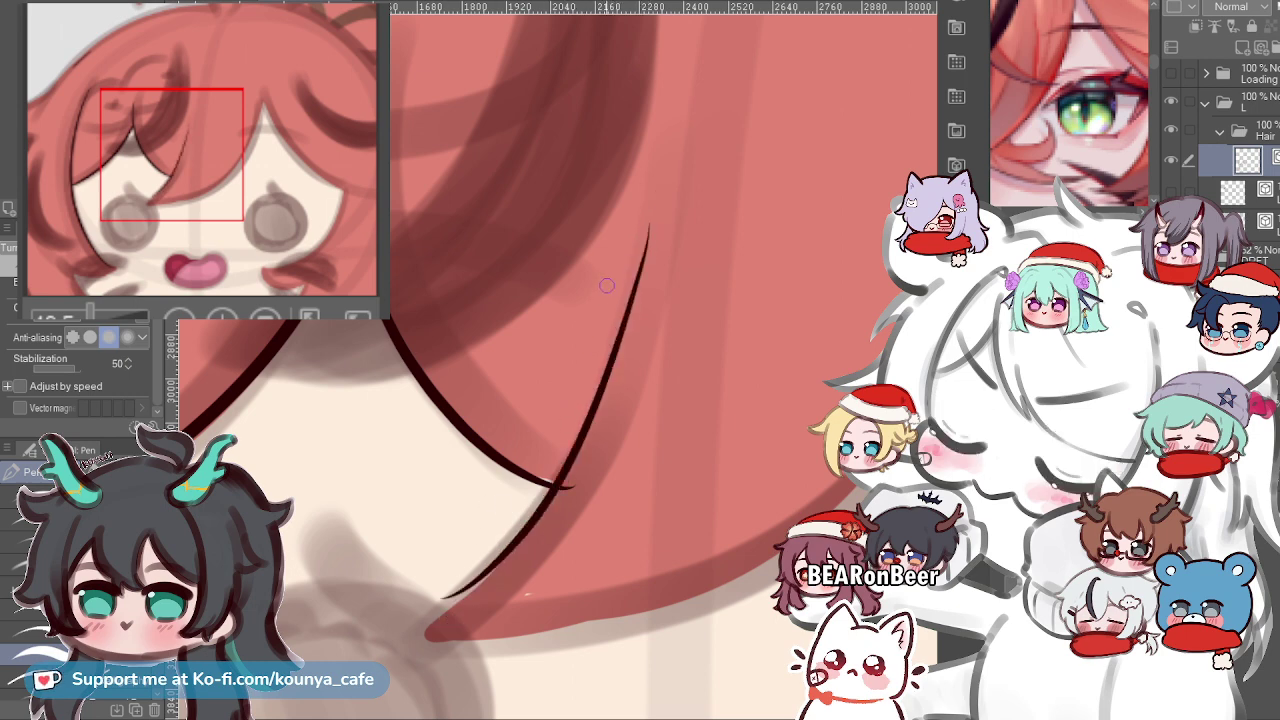
key(ctrl+z)
drag(652, 218, 432, 636)
key(ctrl+z)
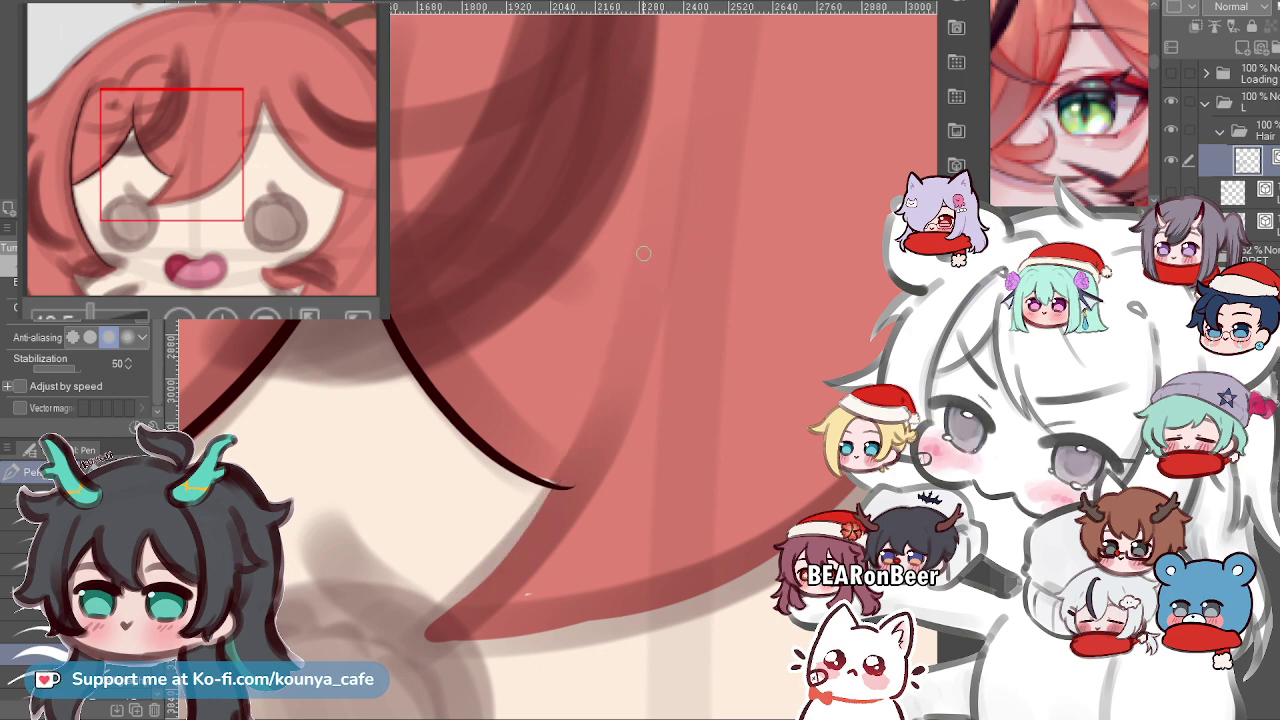
drag(646, 198, 623, 308)
key(ctrl+z)
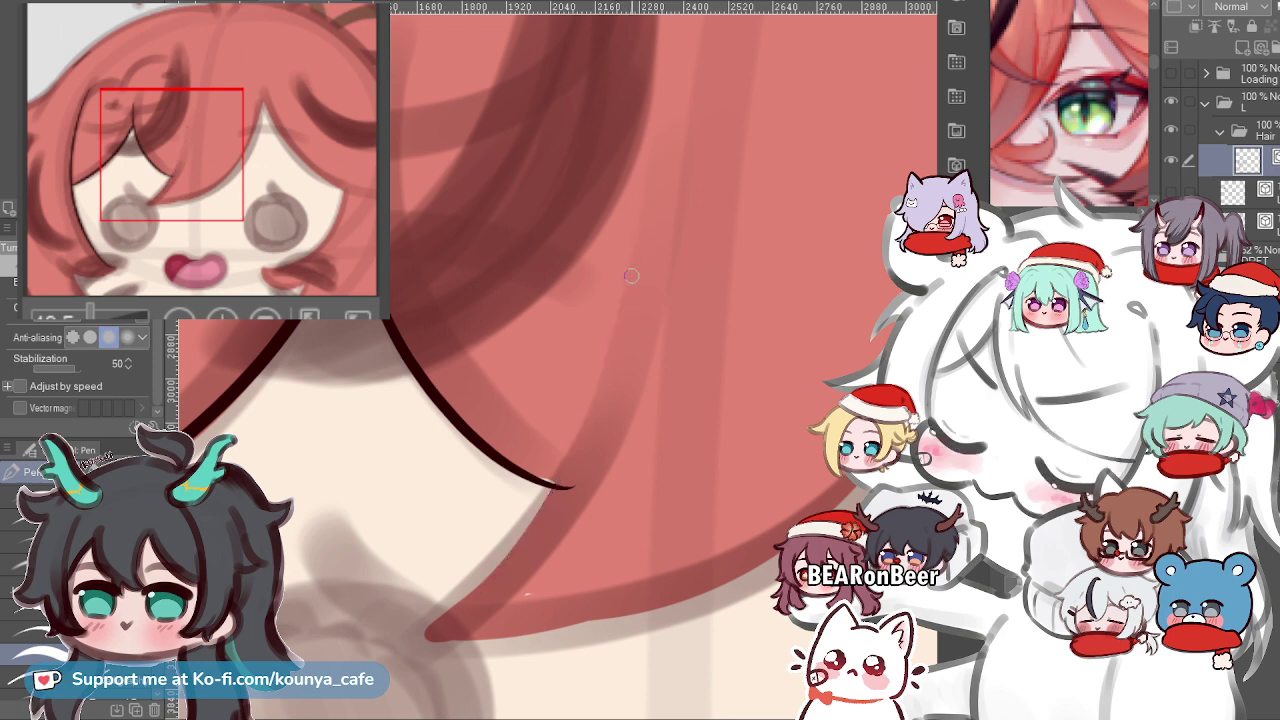
Ink the center bang's side edge down to its tip and transform the stroke so its upper end reaches higher.
drag(636, 247, 425, 617)
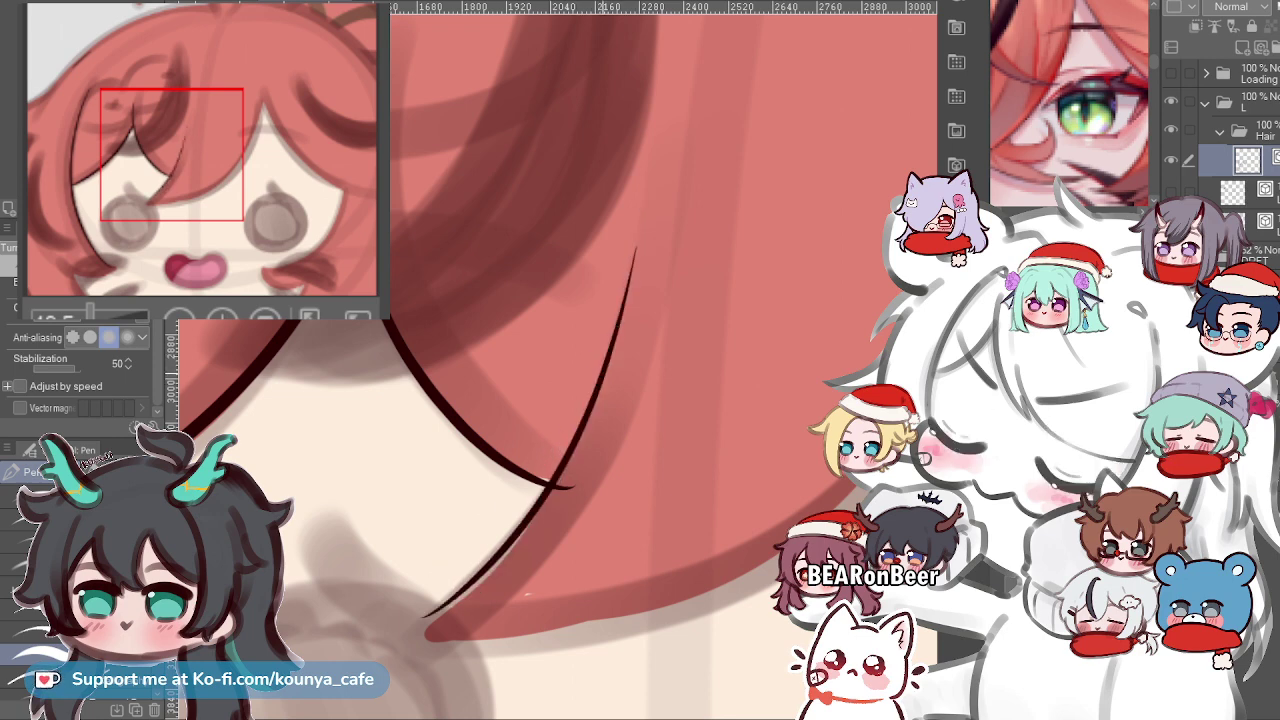
ctrl+click(602, 376)
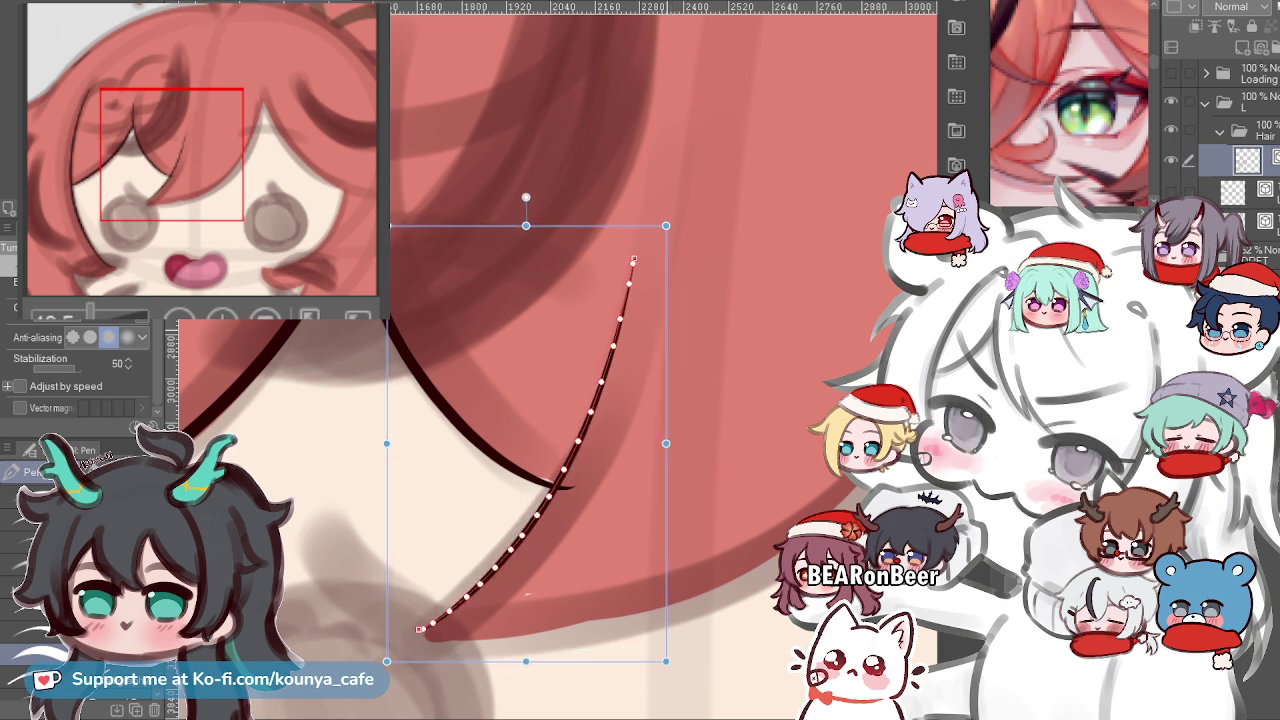
key(Return)
key(ctrl+t)
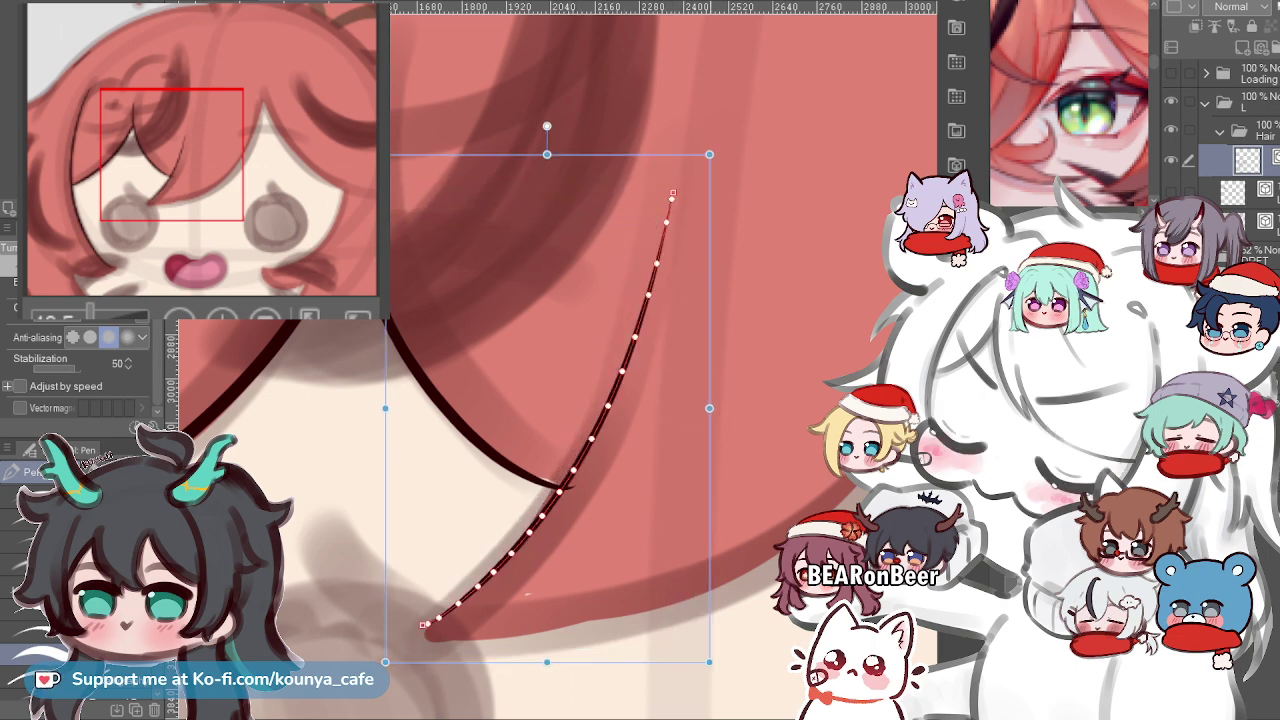
key(Return)
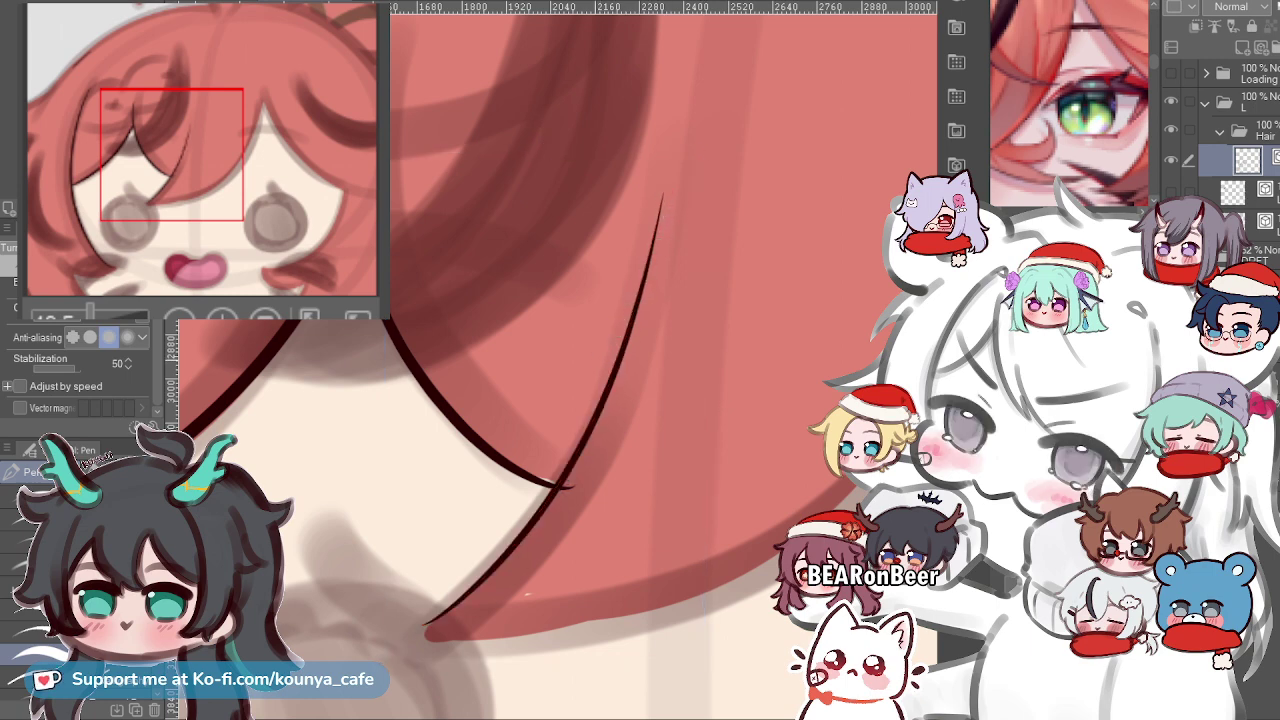
Check the transformed side-edge stroke at the bangs crossing and delete it.
scroll(620, 321, down, 2)
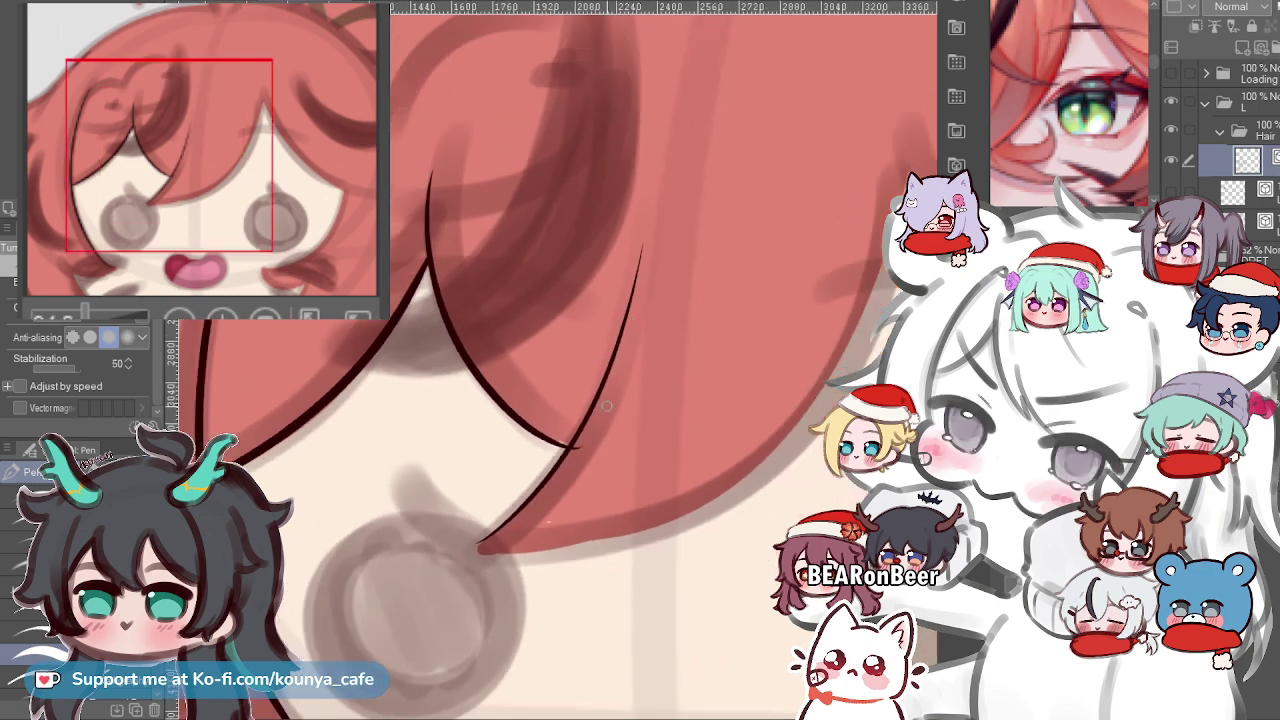
scroll(593, 459, up, 2)
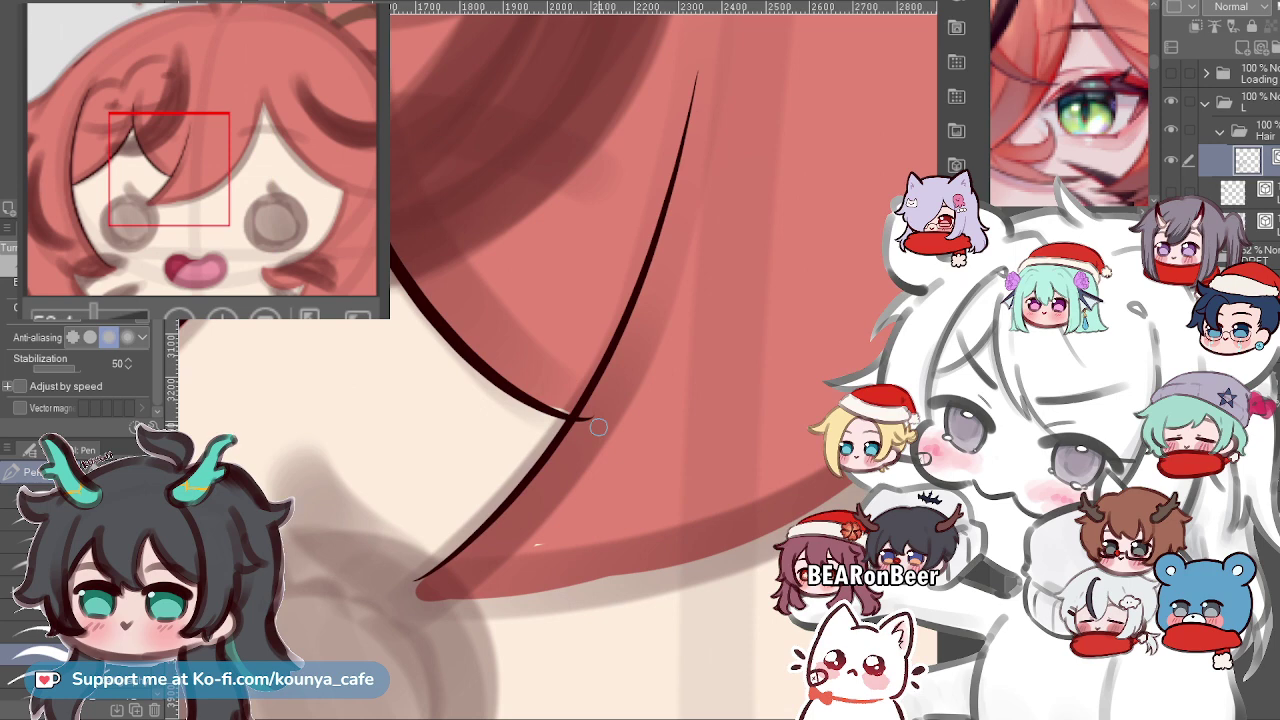
ctrl+click(617, 338)
key(Delete)
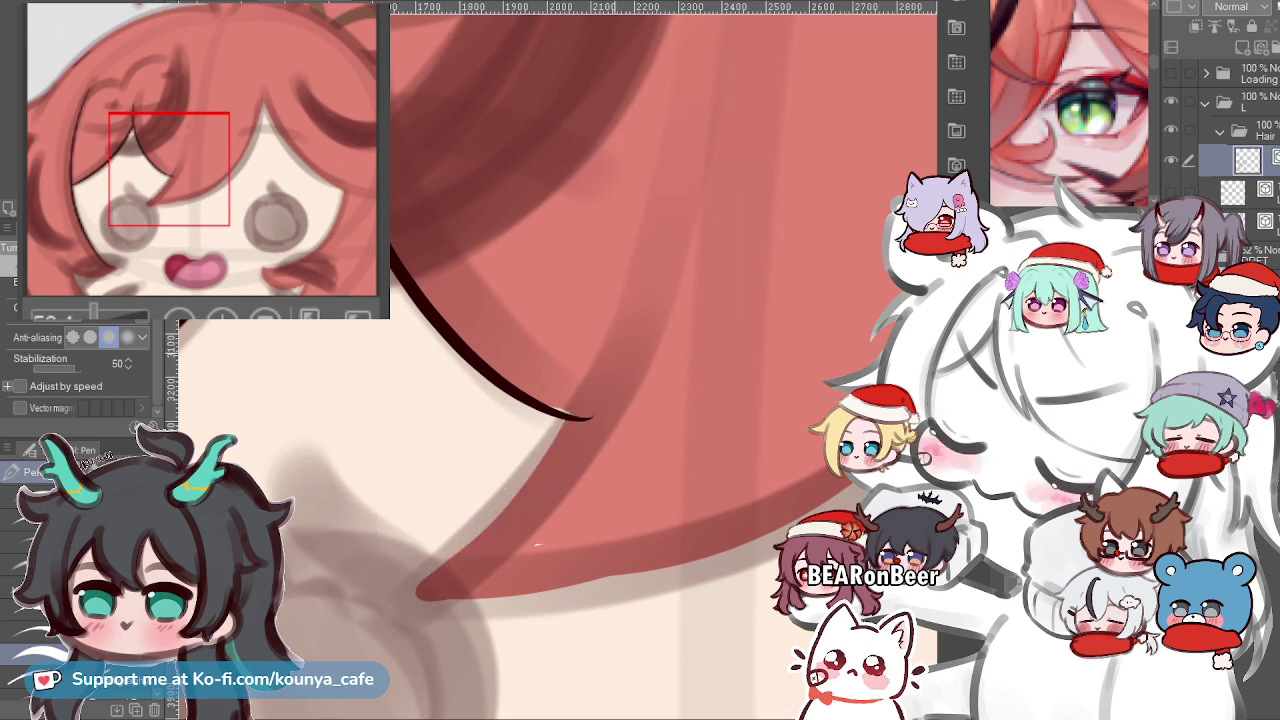
Retry the tapered curve down the center bang's side edge toward its tip, undoing each attempt.
scroll(628, 289, down, 2)
drag(632, 265, 614, 318)
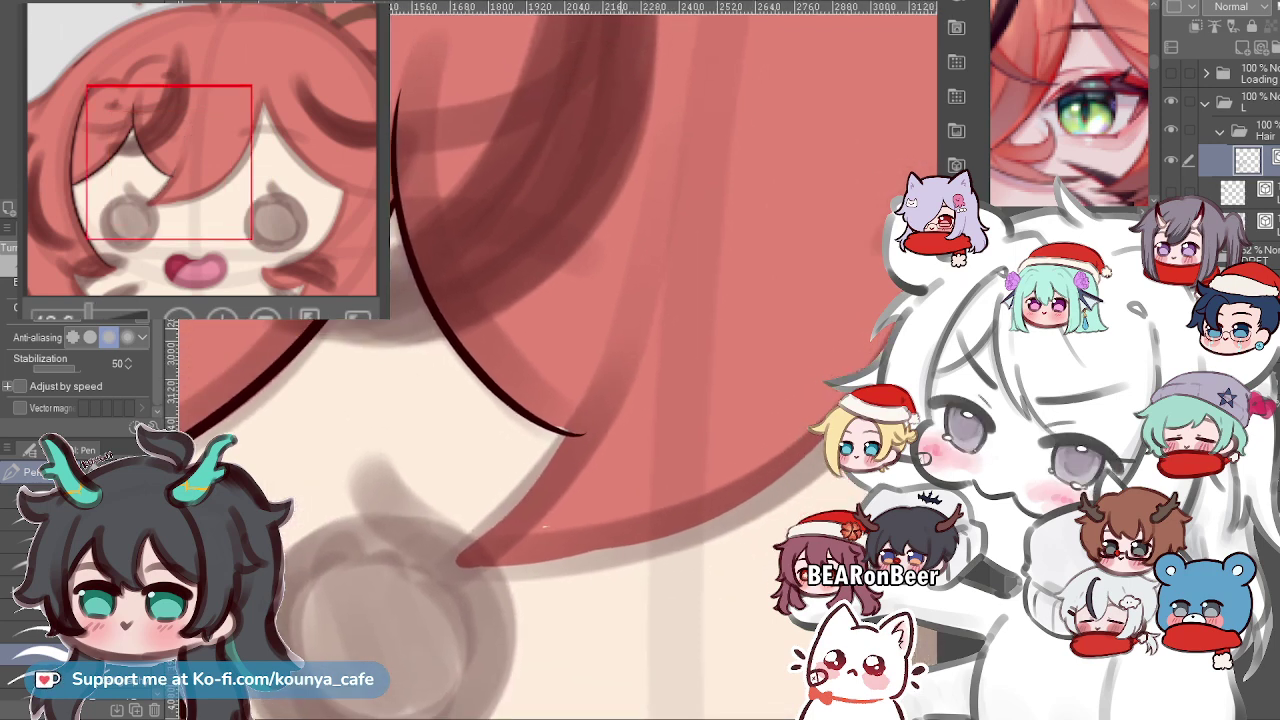
scroll(626, 306, up, 1)
mouse_move(654, 190)
mouse_down()
mouse_move(631, 294)
mouse_move(515, 565)
mouse_up()
key(ctrl+z)
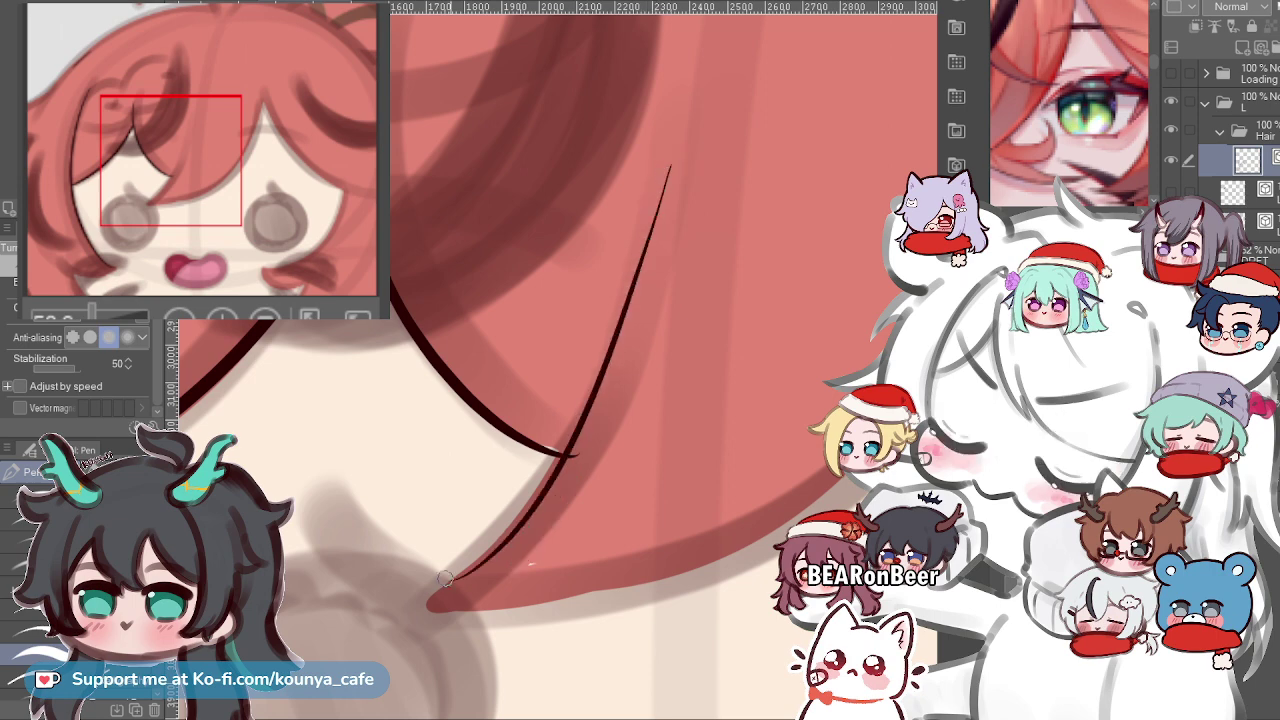
drag(654, 186, 535, 480)
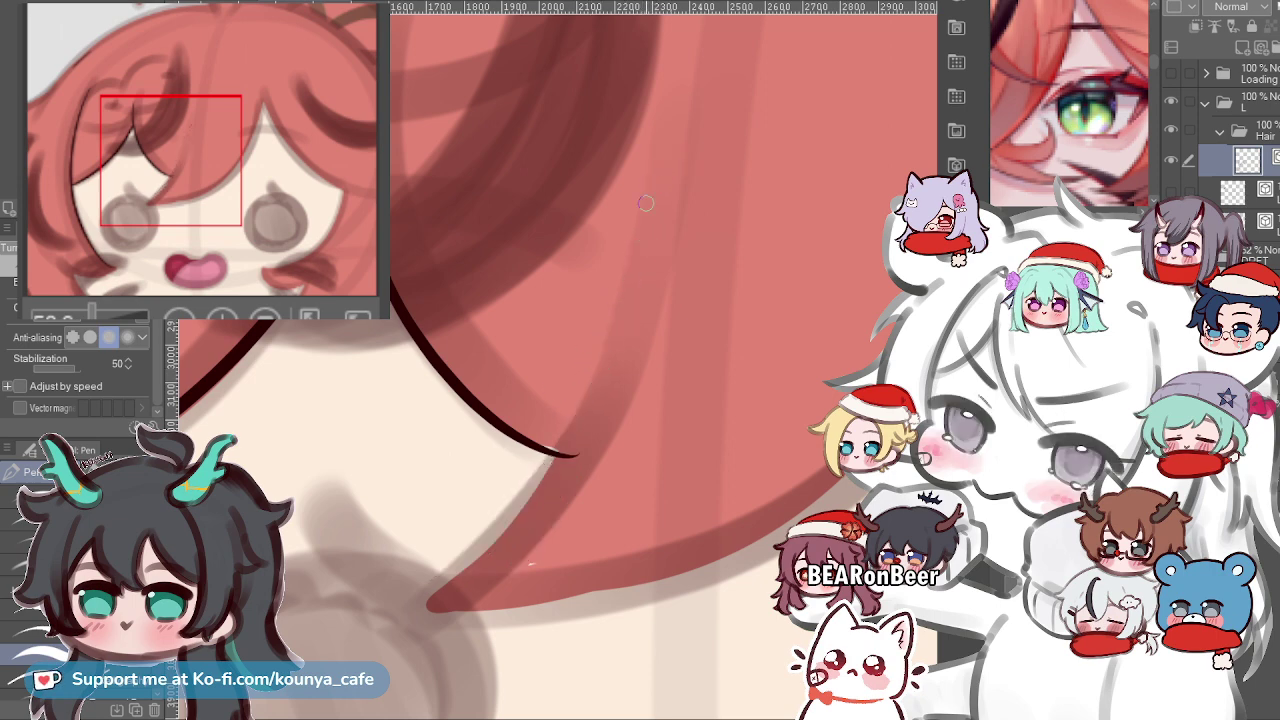
drag(647, 203, 432, 604)
key(ctrl+z)
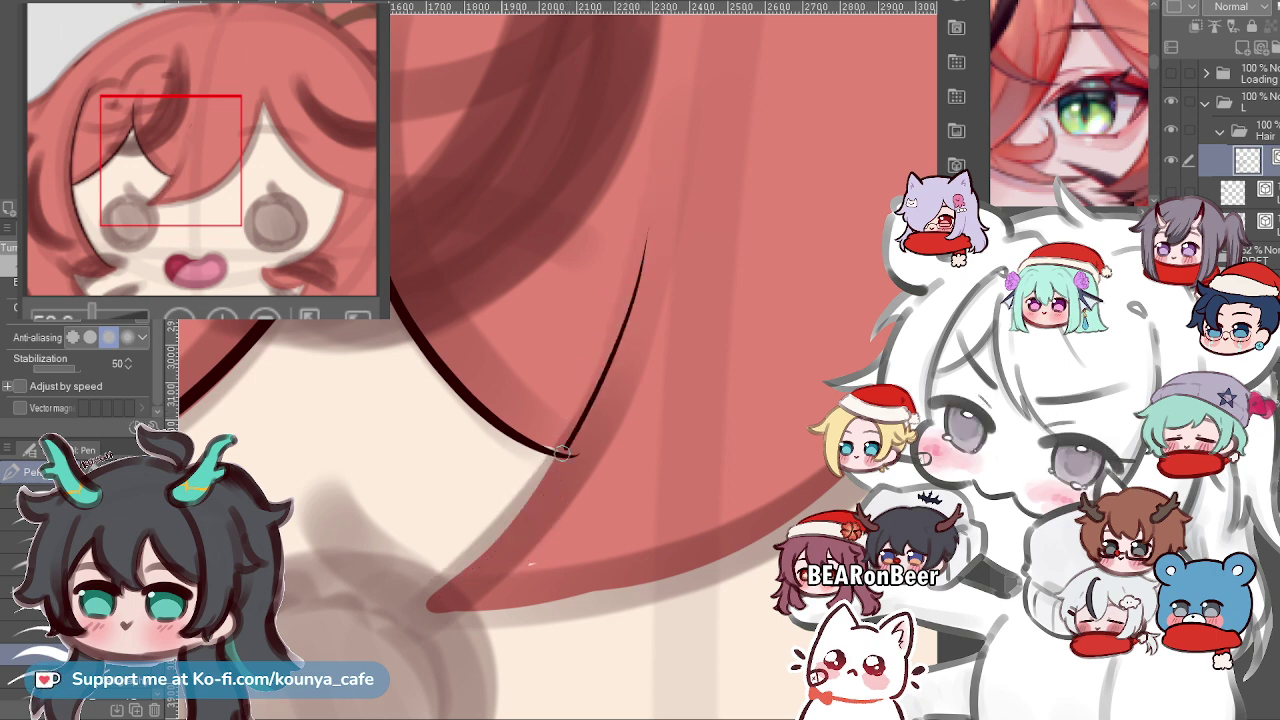
drag(636, 228, 500, 540)
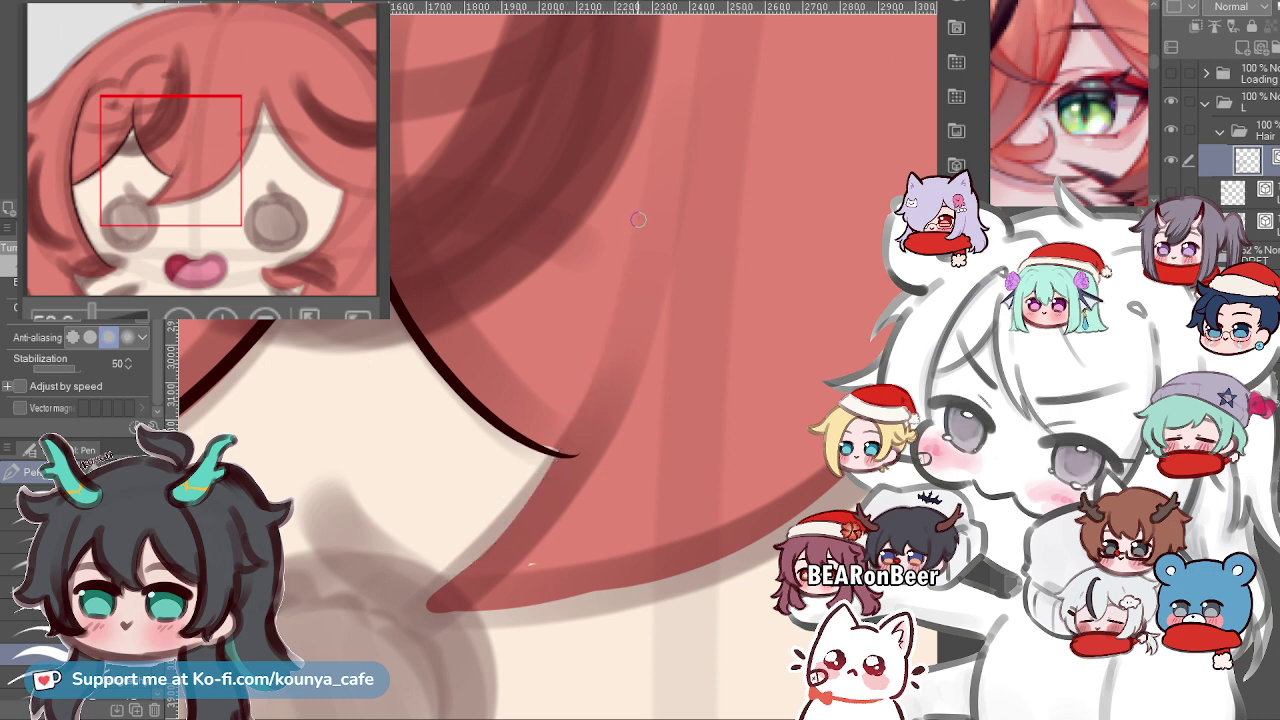
drag(638, 222, 436, 592)
key(ctrl+z)
Ink the center bang's side edge as one tapered curve to its tip and shift the stroke slightly outward onto the faded edge.
drag(637, 210, 428, 597)
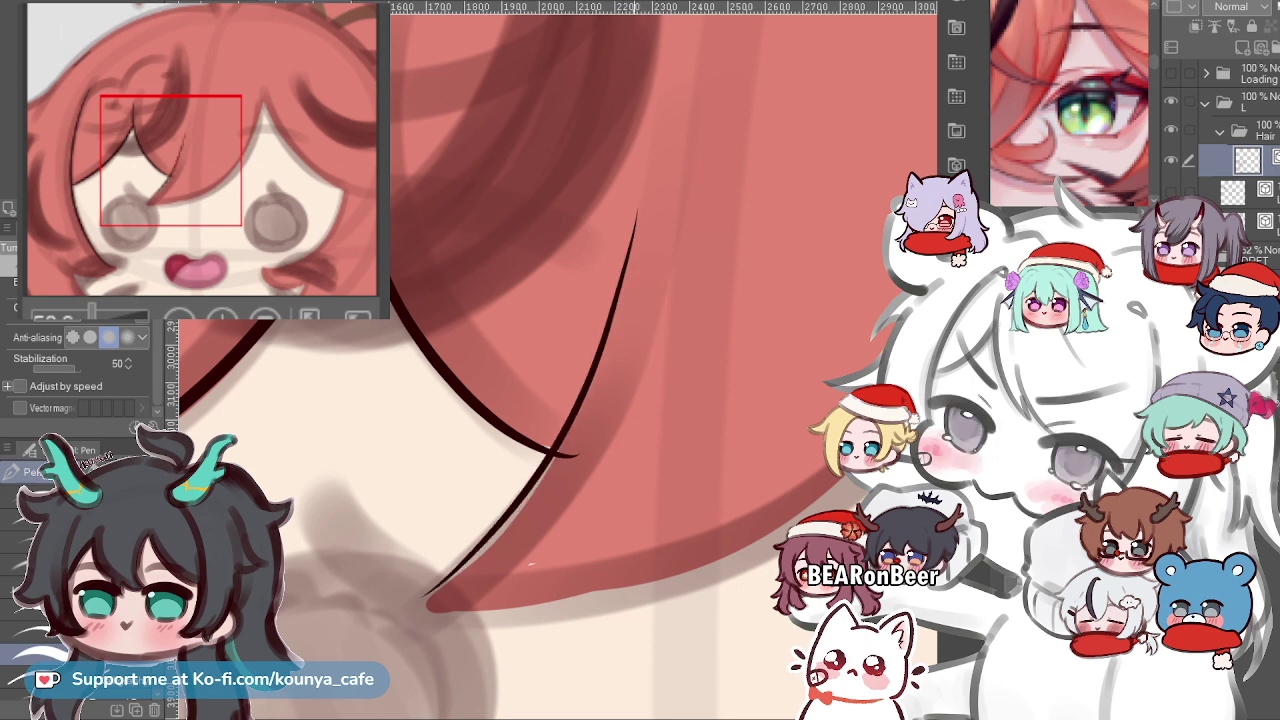
key(ctrl)
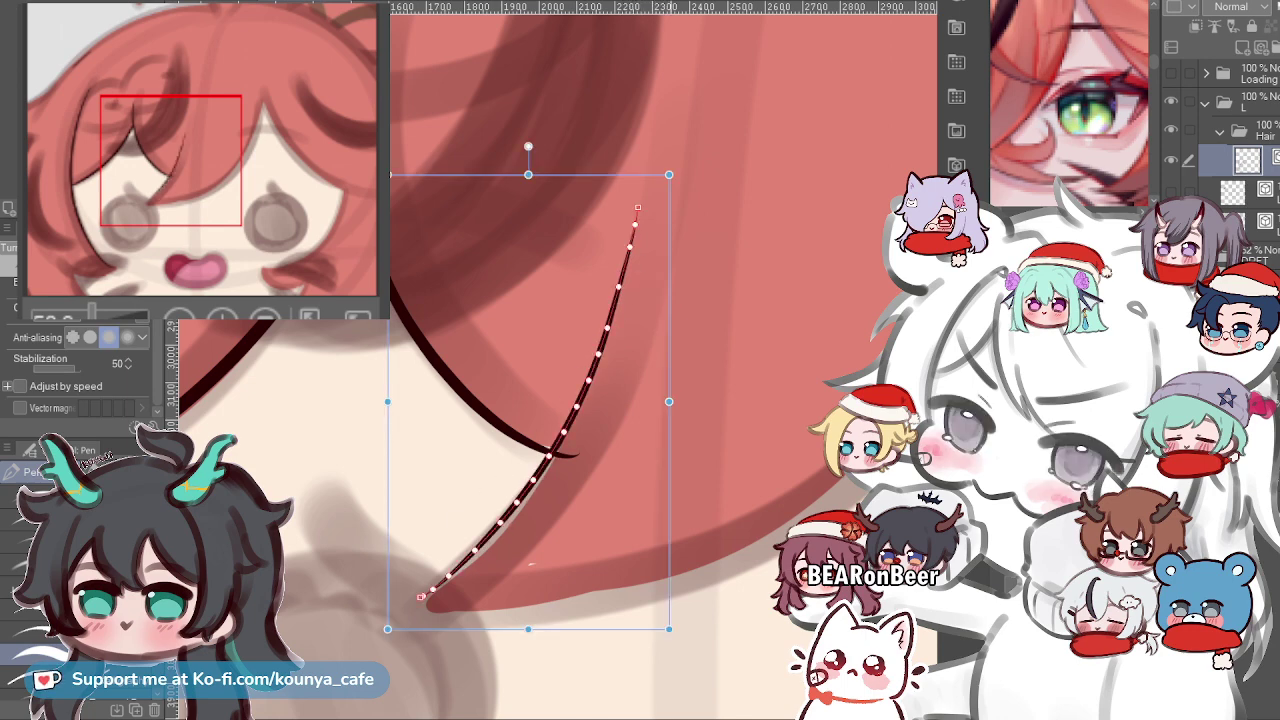
drag(669, 175, 683, 163)
key(Return)
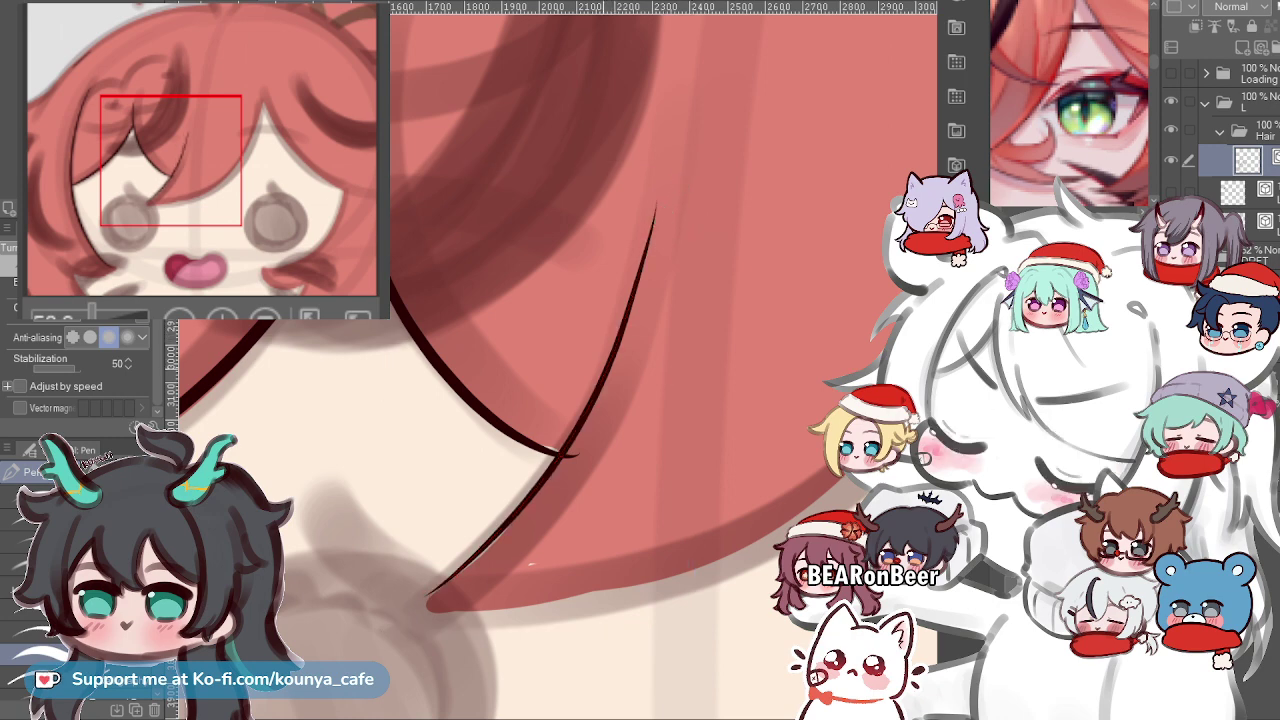
scroll(580, 378, down, 2)
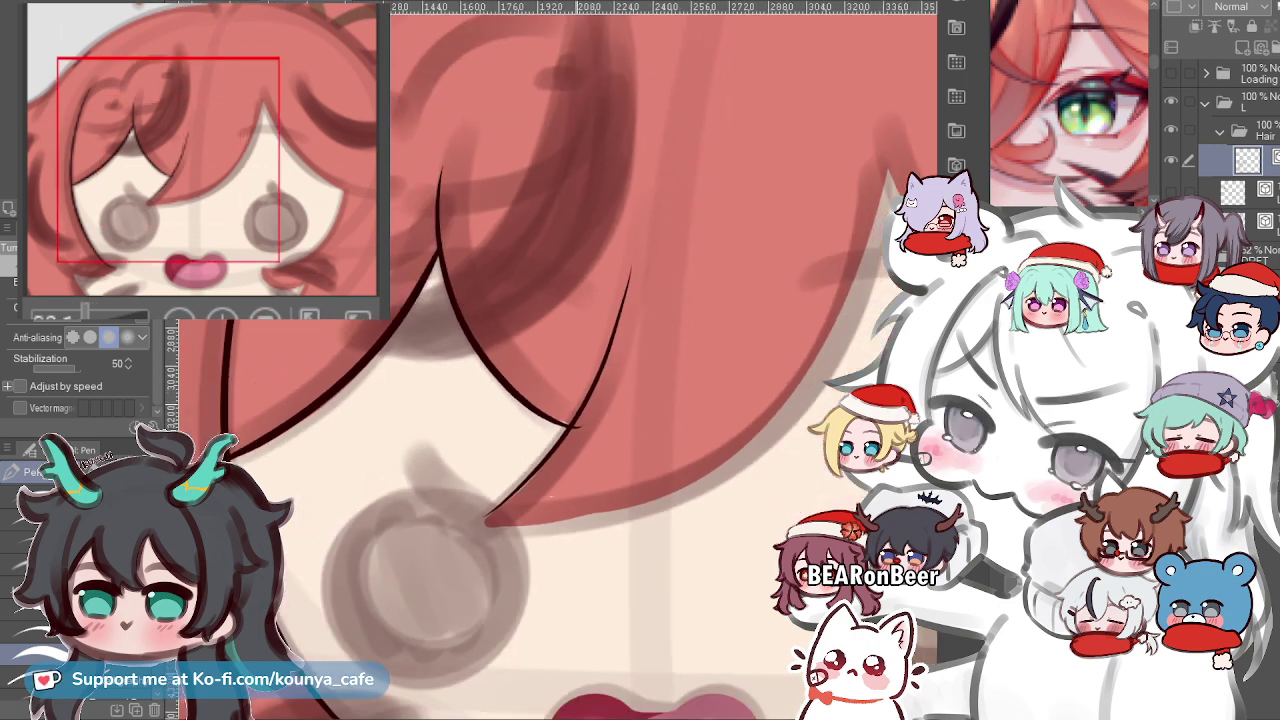
Mirror the canvas view and ink the center bang's long lower edge as one tapered curve toward the tip, replacing unsatisfactory strokes.
key(shift+h)
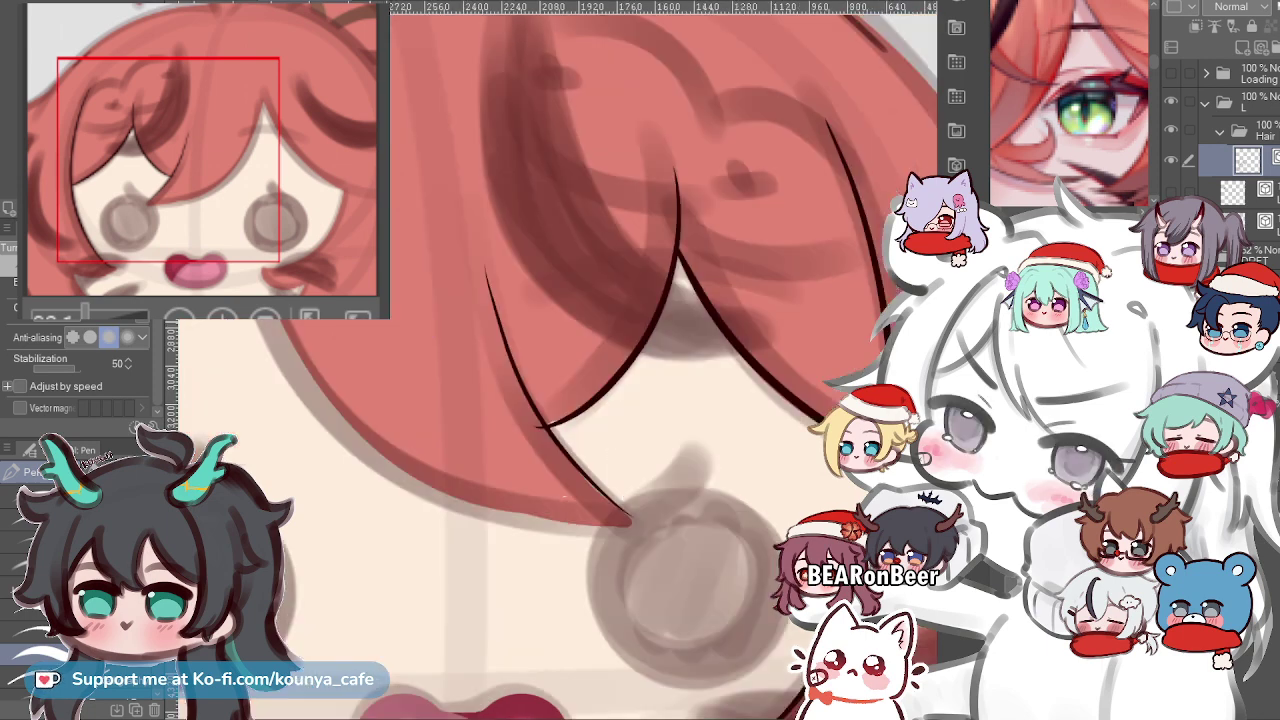
drag(337, 299, 460, 374)
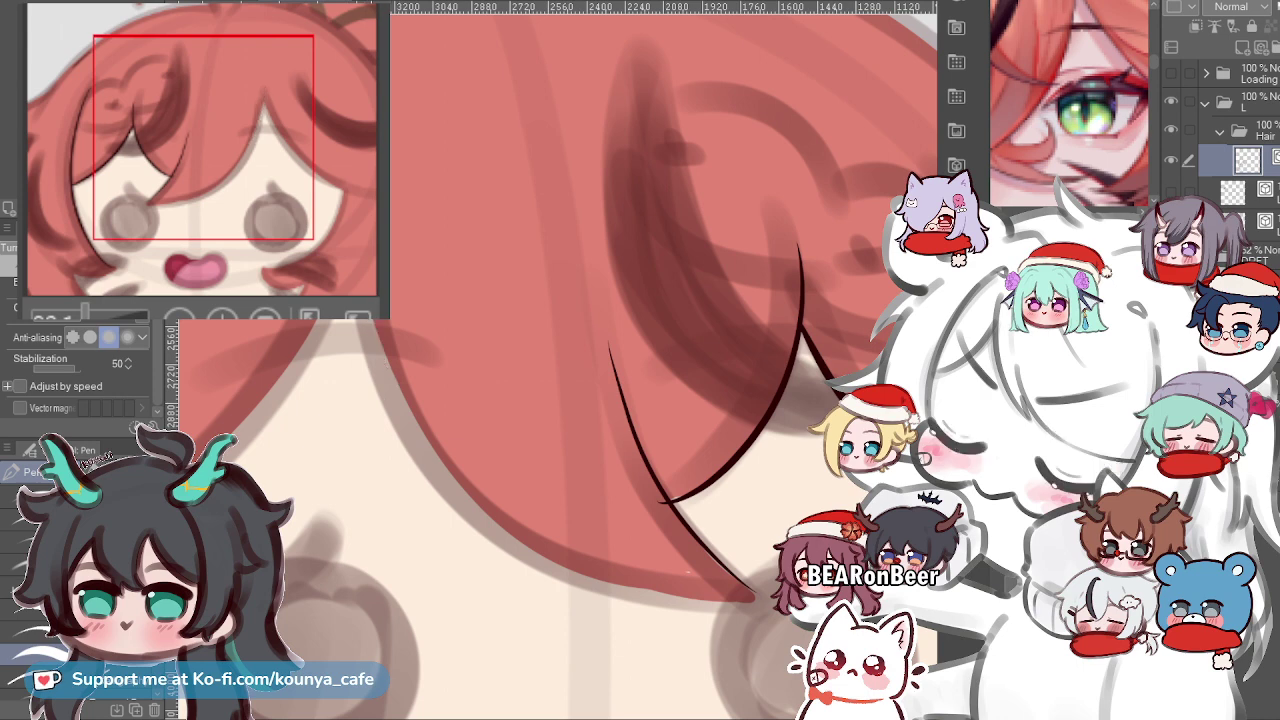
drag(364, 320, 401, 447)
key(ctrl+z)
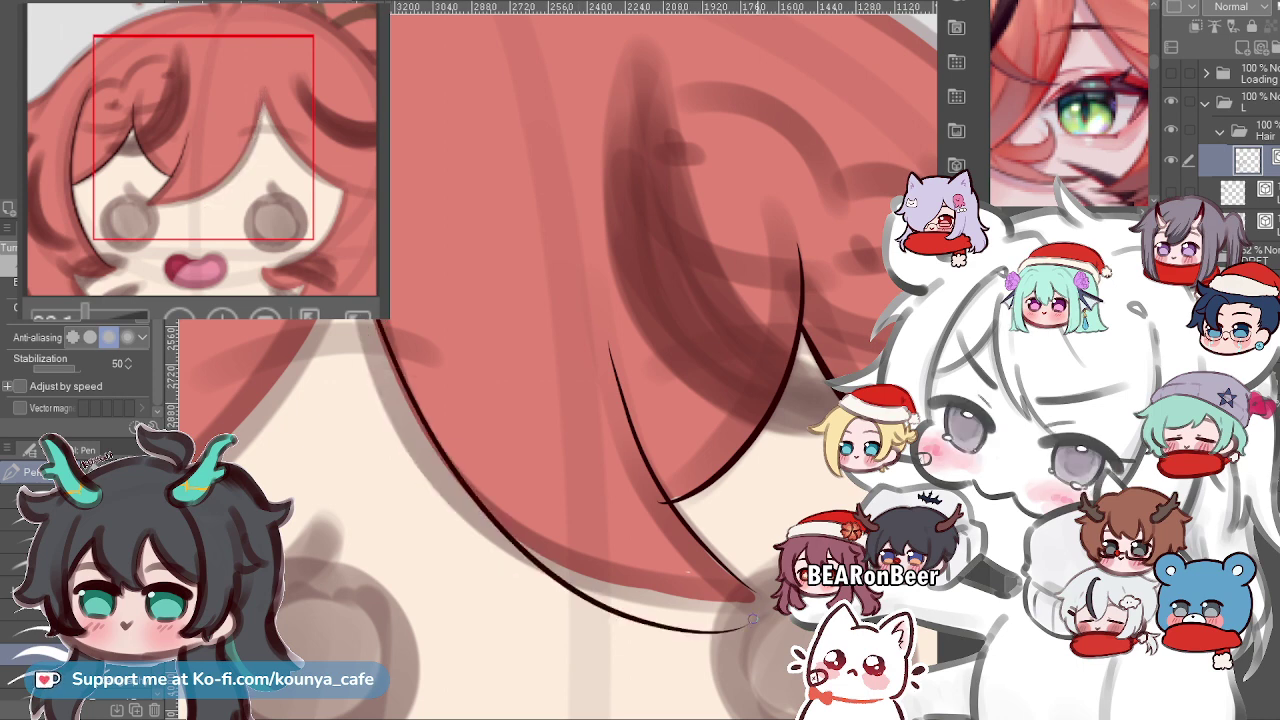
drag(357, 320, 662, 608)
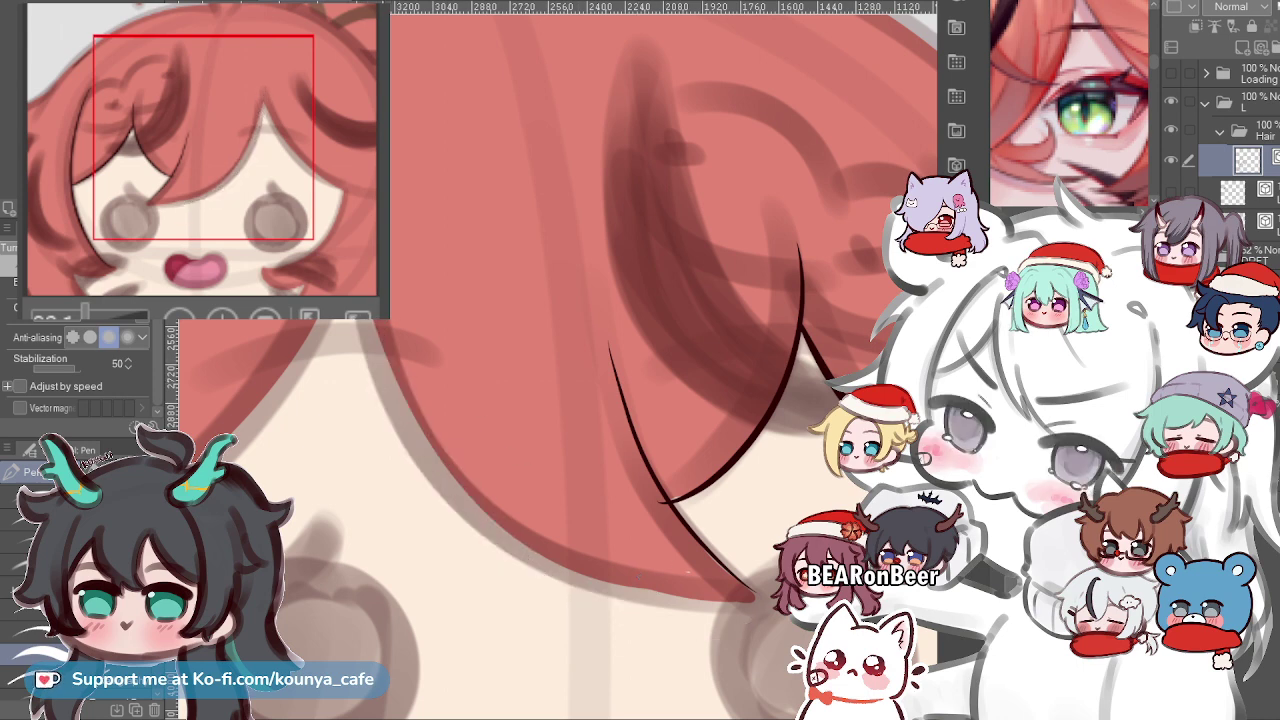
key(ctrl+y)
drag(360, 320, 748, 622)
key(ctrl+z)
key(ctrl+y)
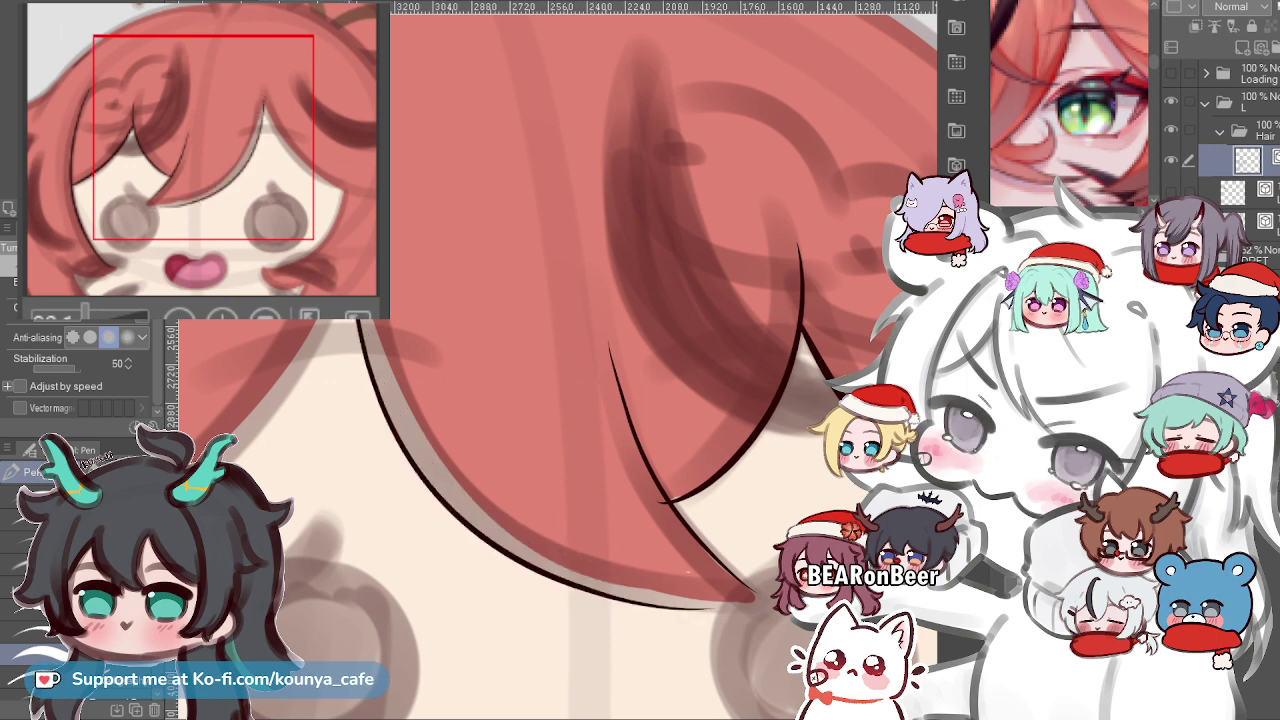
Transform the lower-edge stroke upward onto the bang's faded edge and nudge it and its corner into place.
key(ctrl+t)
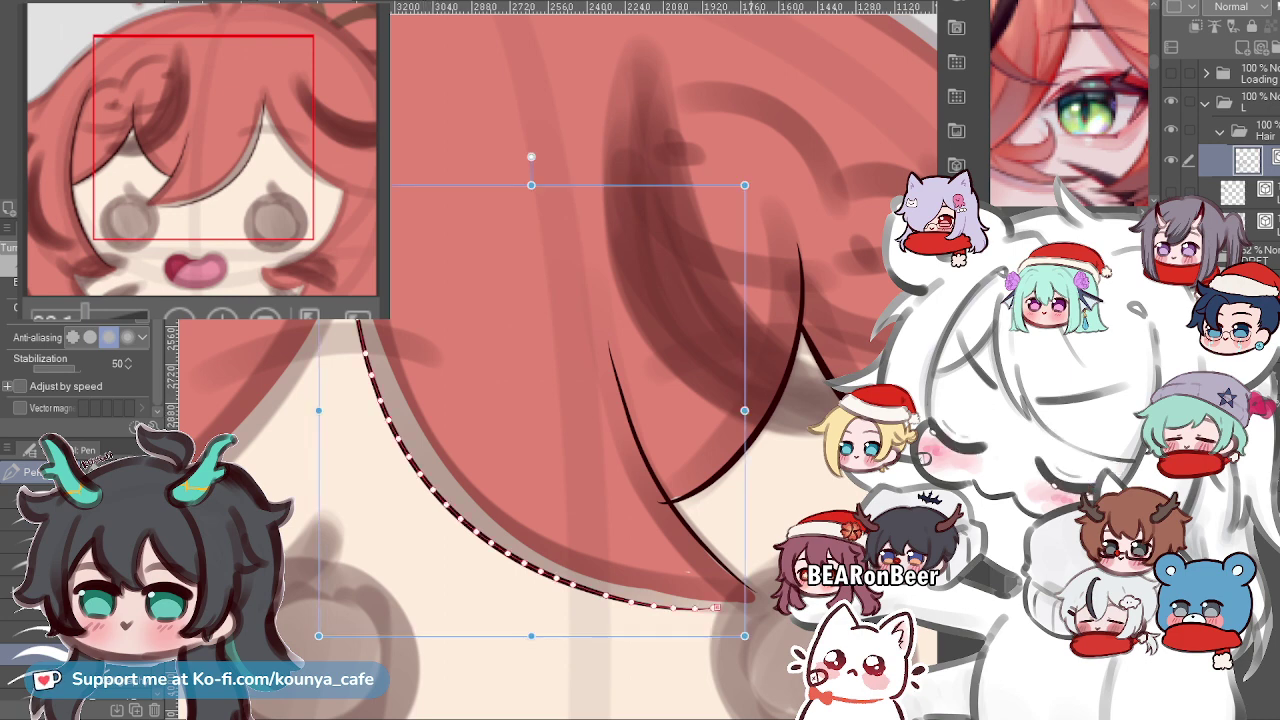
drag(531, 410, 534, 389)
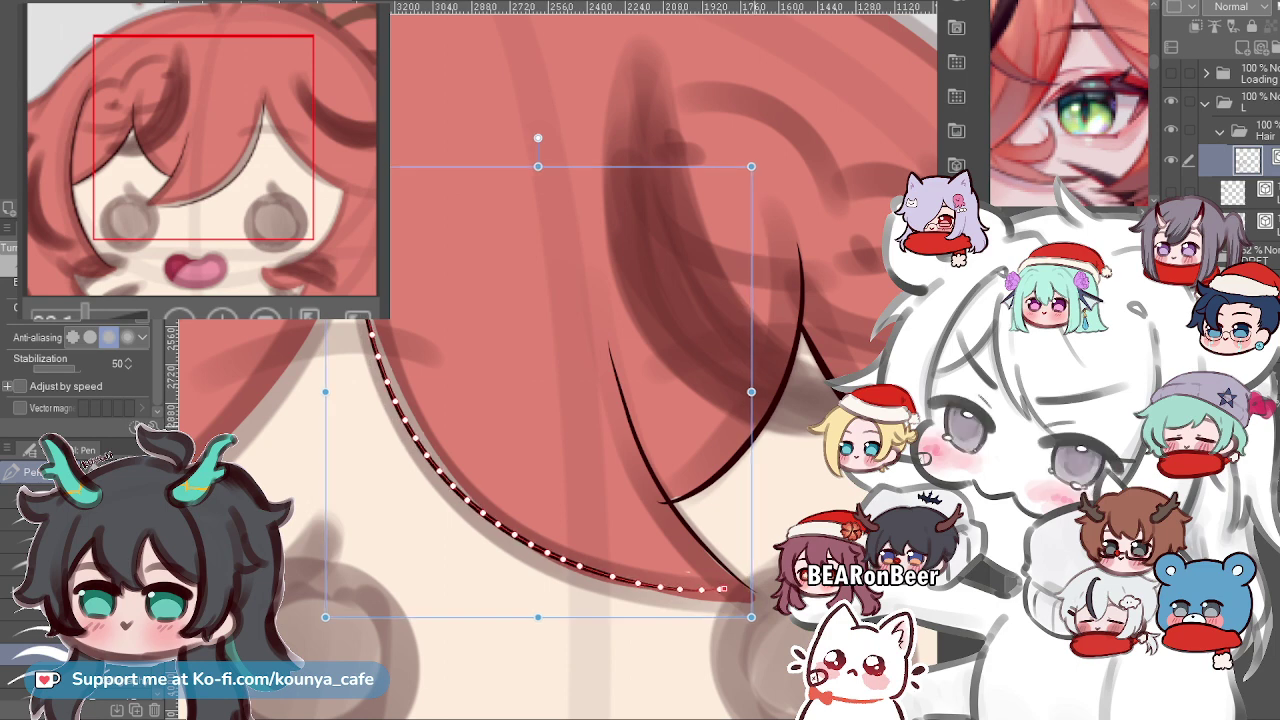
key(Down)
key(Down)
key(Right)
key(Return)
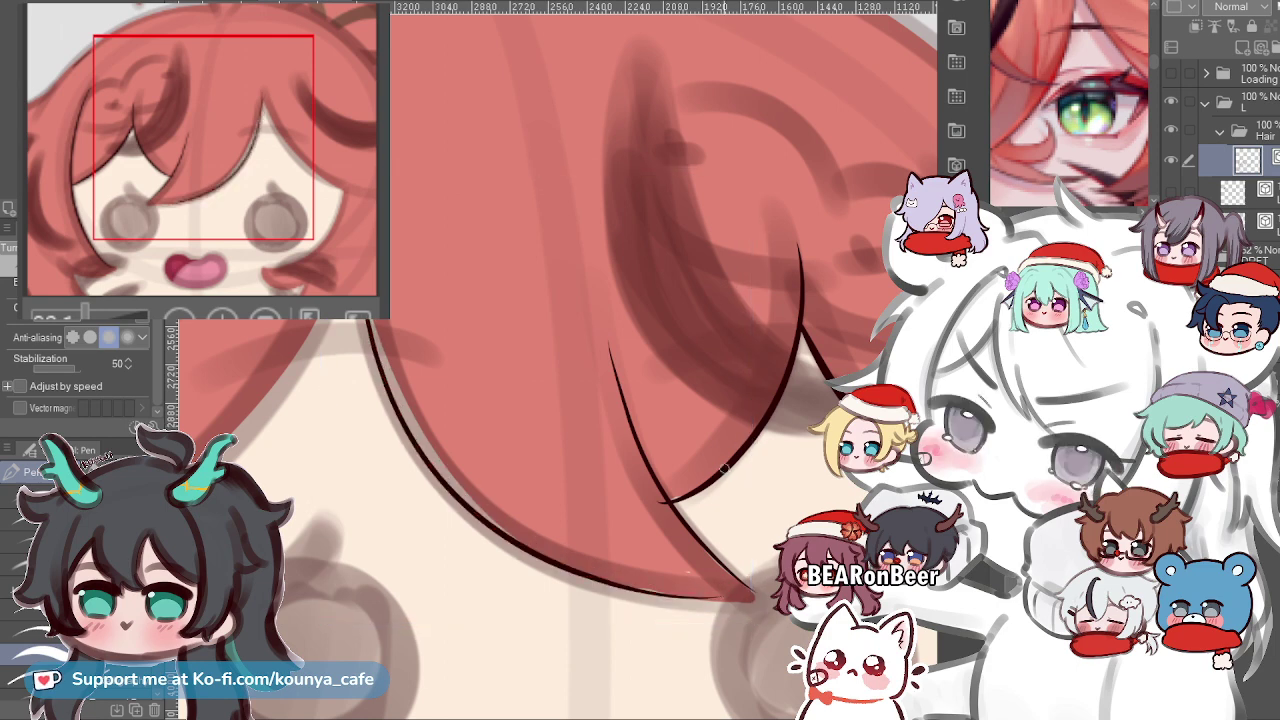
key(ctrl+t)
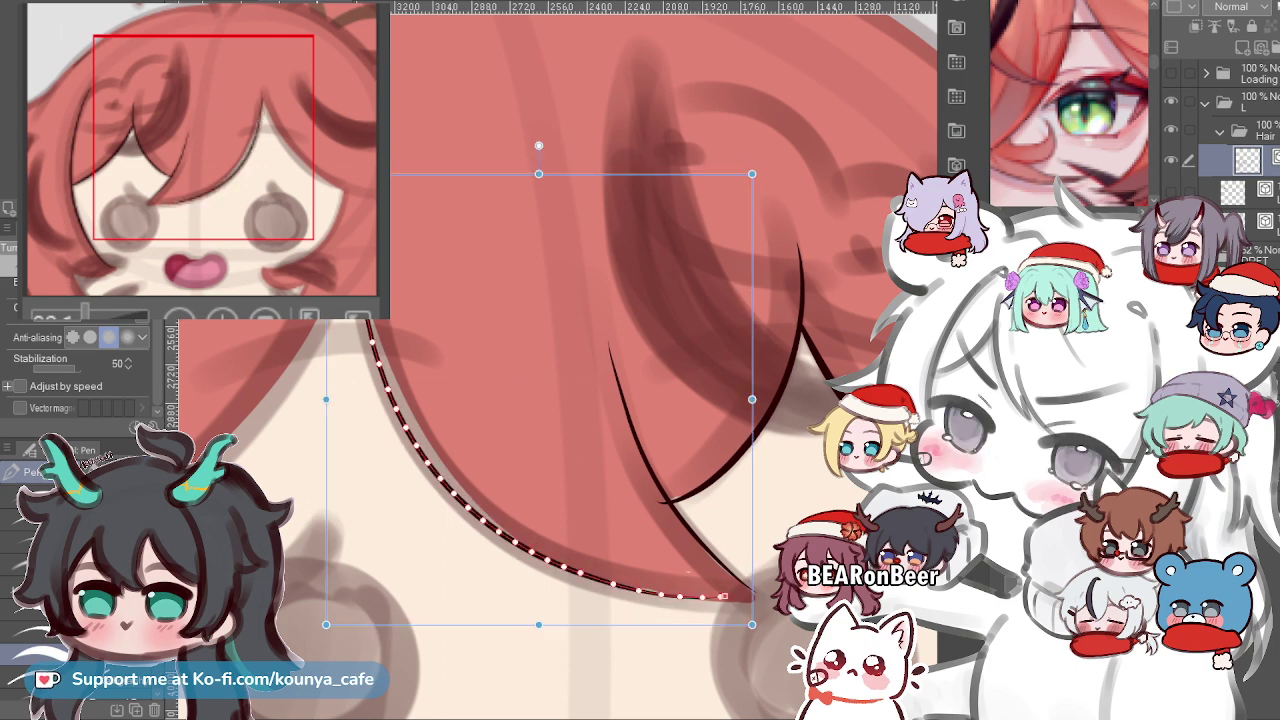
drag(326, 174, 325, 173)
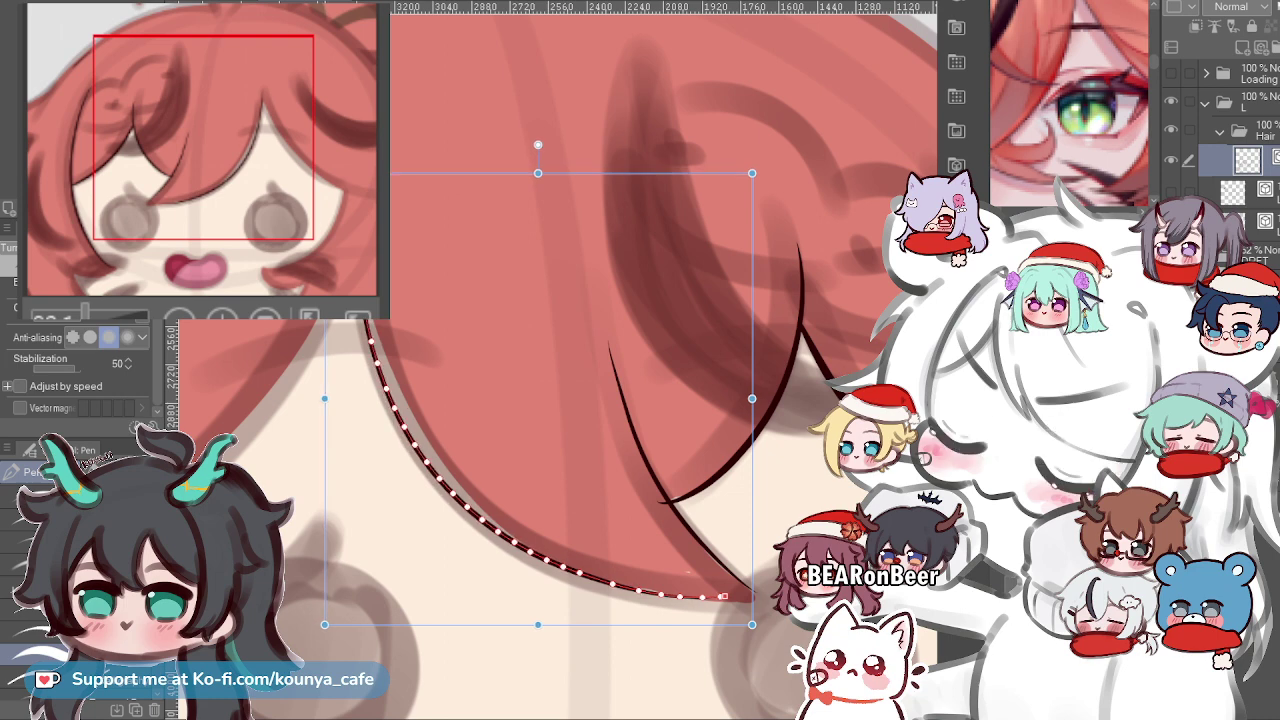
key(Return)
scroll(748, 592, down, 1)
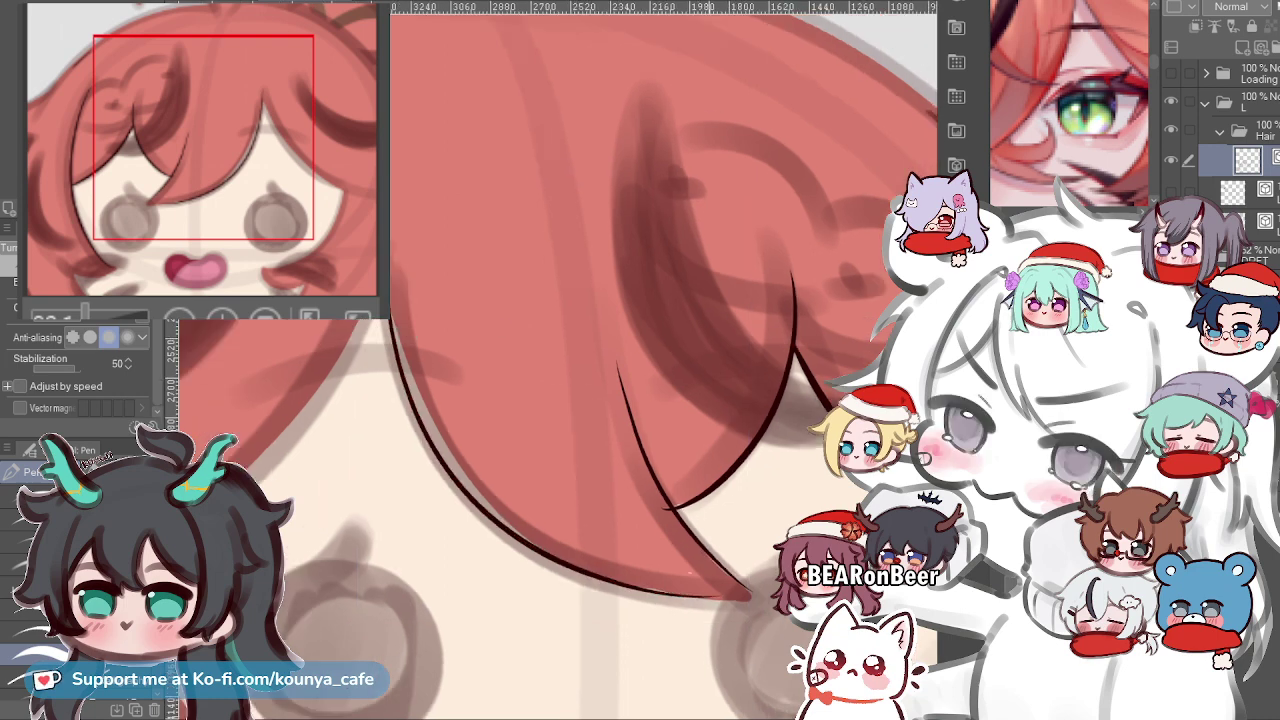
Select the lower-edge line near the center bang's tip and nudge its tapered end slightly toward the tip.
drag(806, 610, 725, 541)
scroll(725, 541, up, 2)
scroll(550, 360, up, 2)
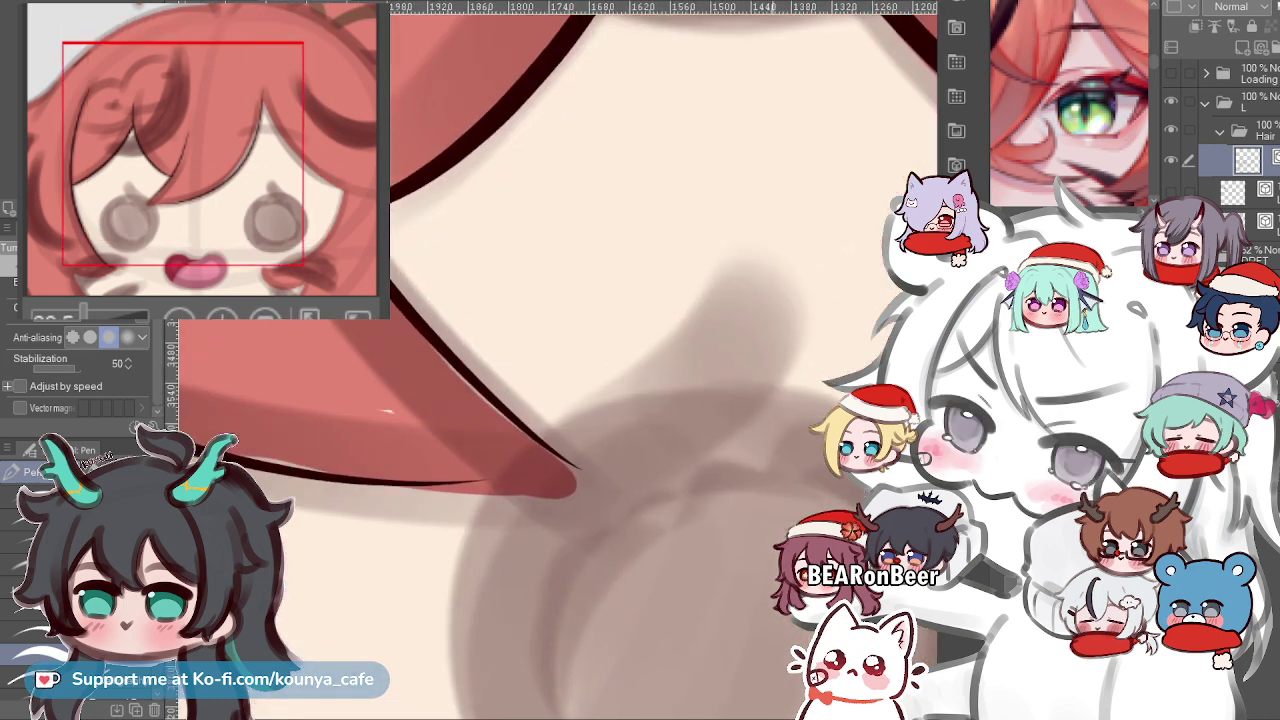
scroll(685, 474, down, 2)
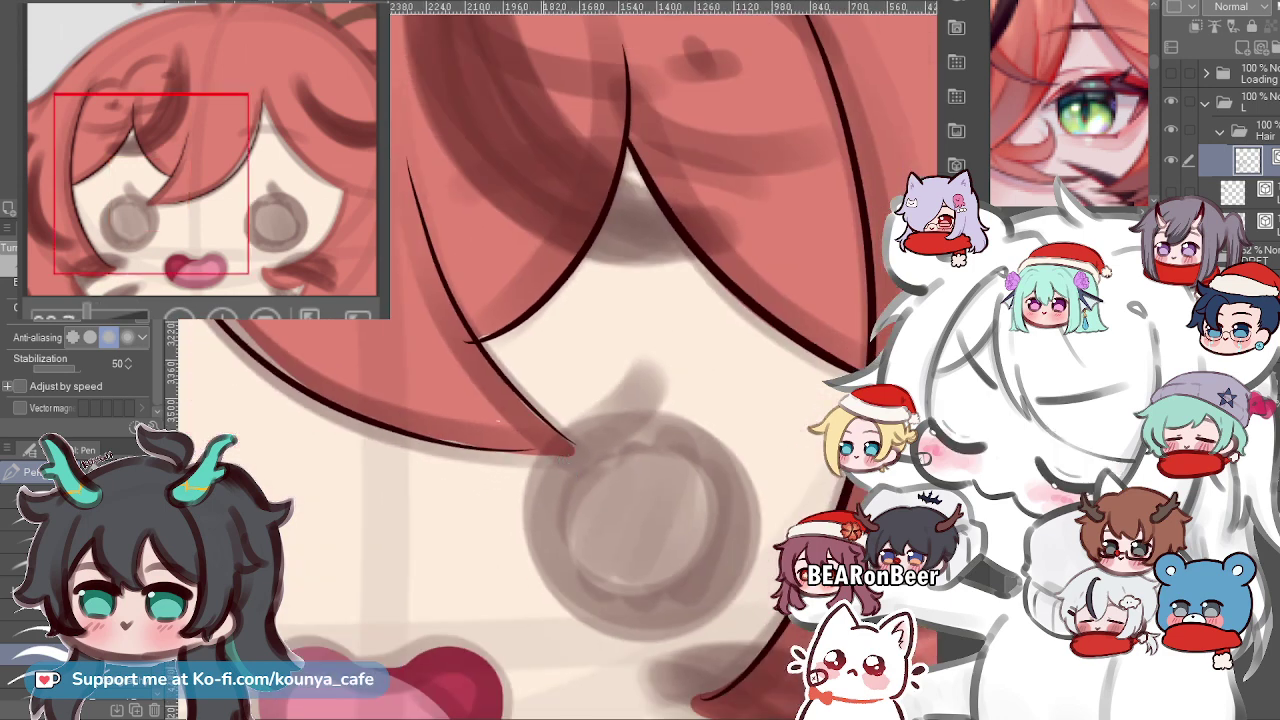
scroll(685, 474, up, 3)
ctrl+click(490, 409)
drag(516, 406, 532, 411)
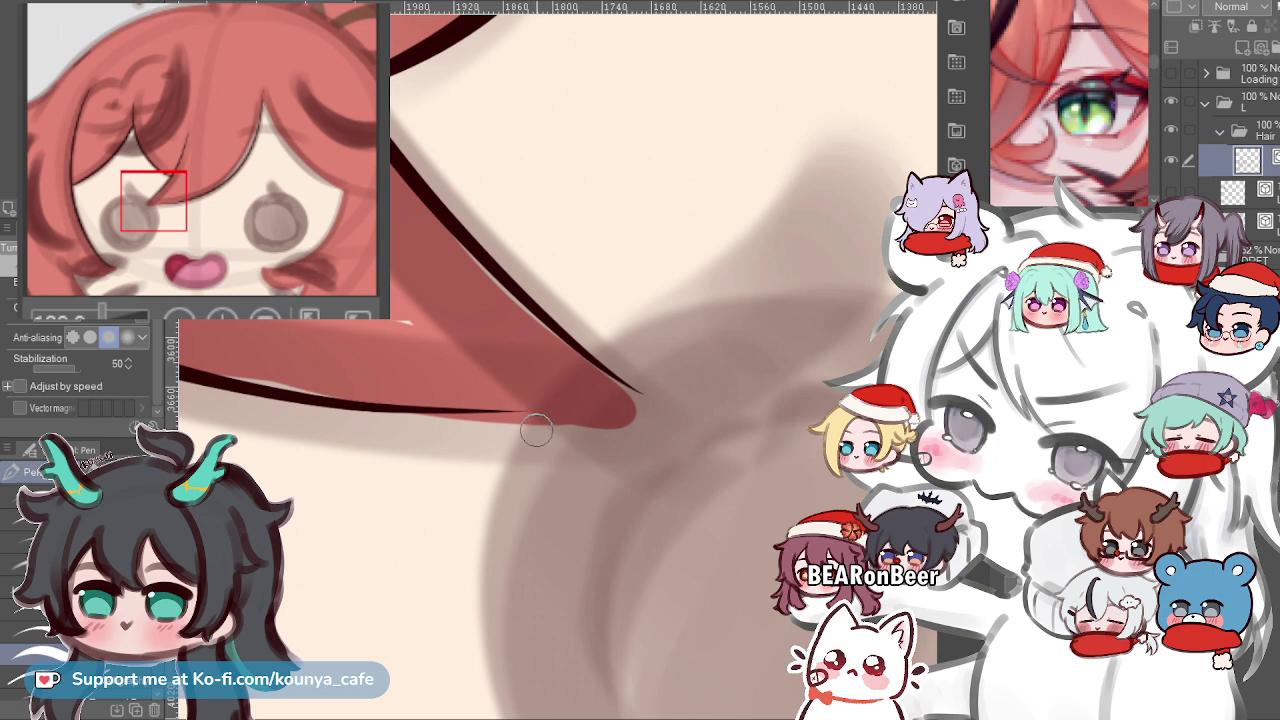
scroll(533, 434, down, 4)
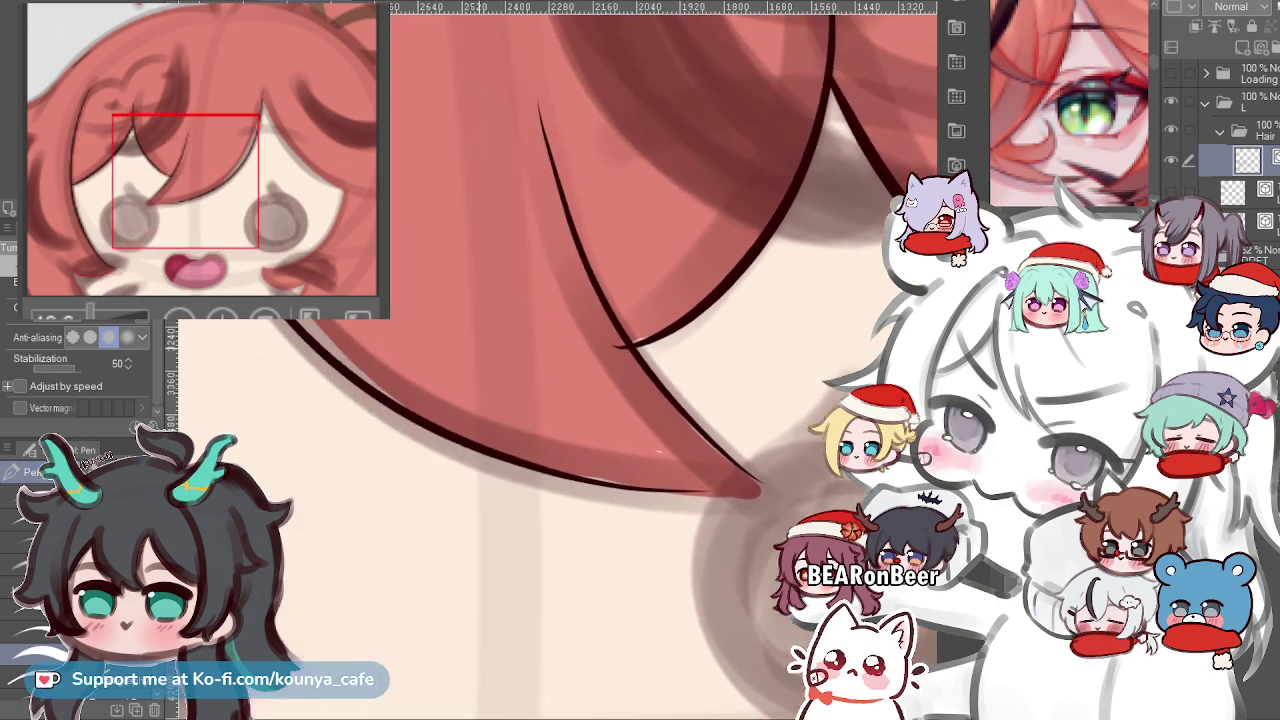
scroll(533, 380, down, 4)
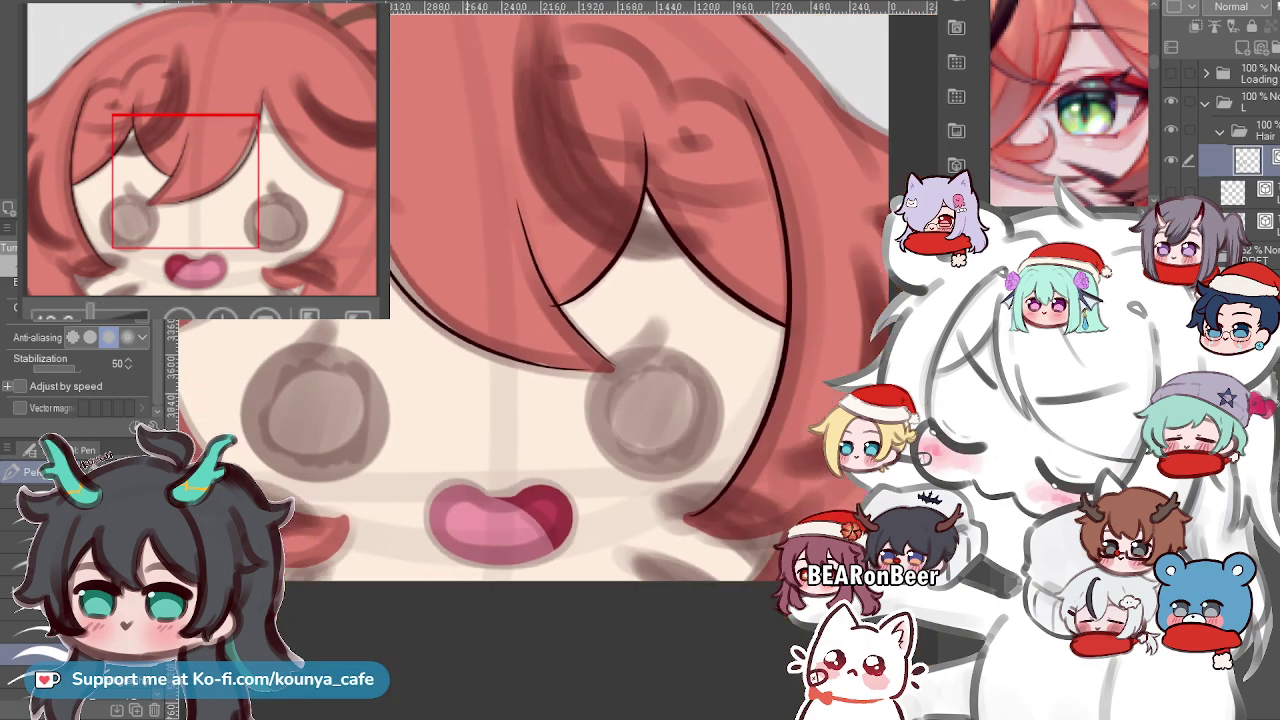
Transform the lower-edge line so it sits slightly lower and its end reaches closer to the center bang's tip.
drag(530, 330, 585, 440)
scroll(540, 380, up, 5)
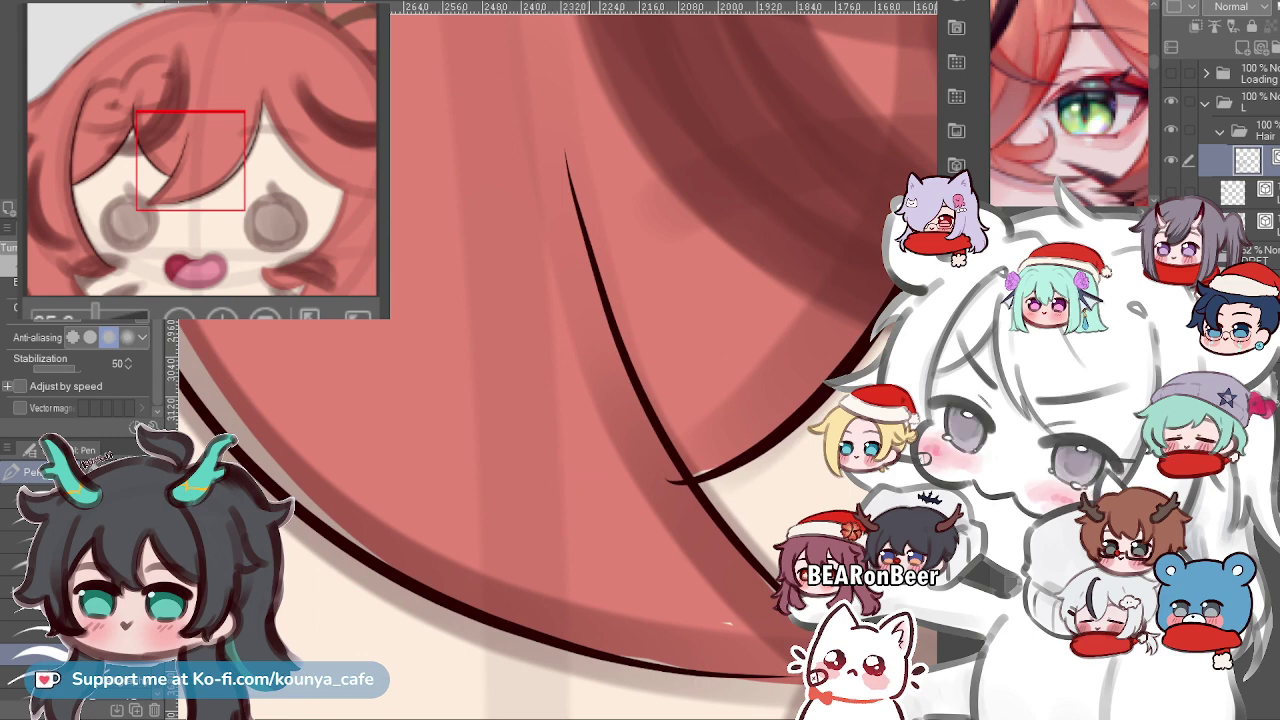
drag(693, 649, 582, 544)
scroll(606, 566, up, 1)
scroll(637, 565, up, 2)
ctrl+click(604, 537)
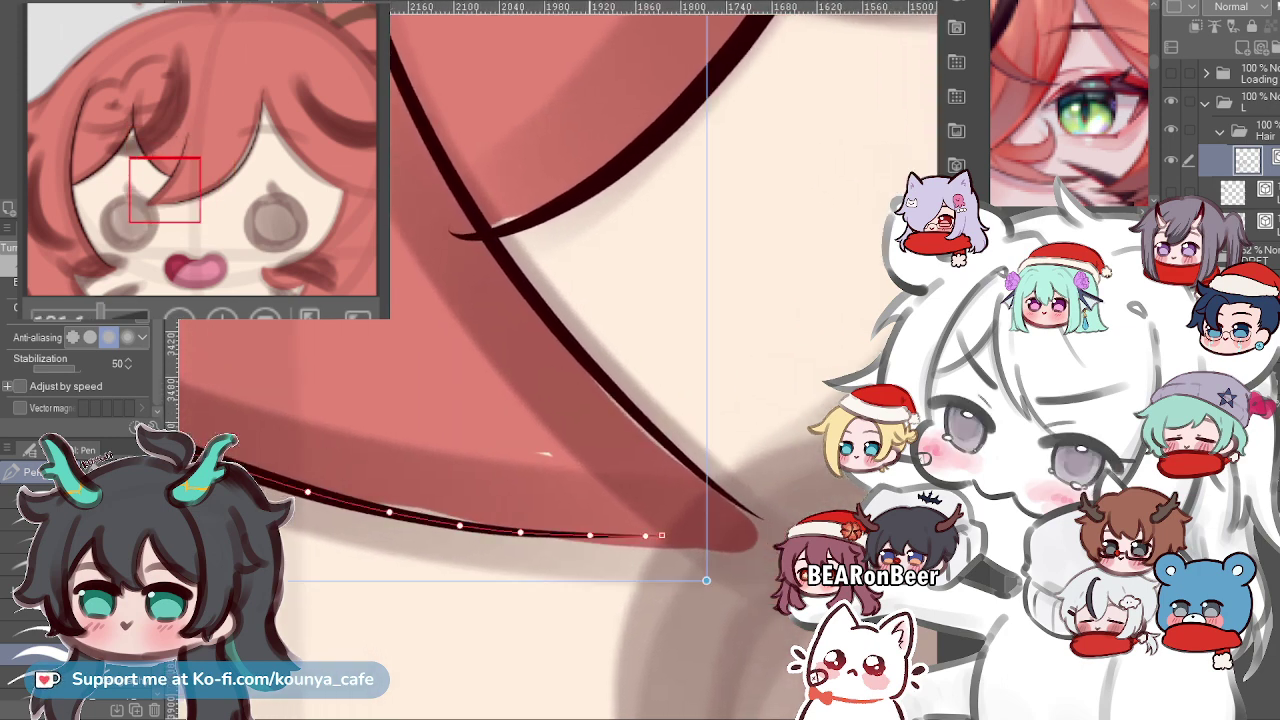
drag(706, 580, 724, 594)
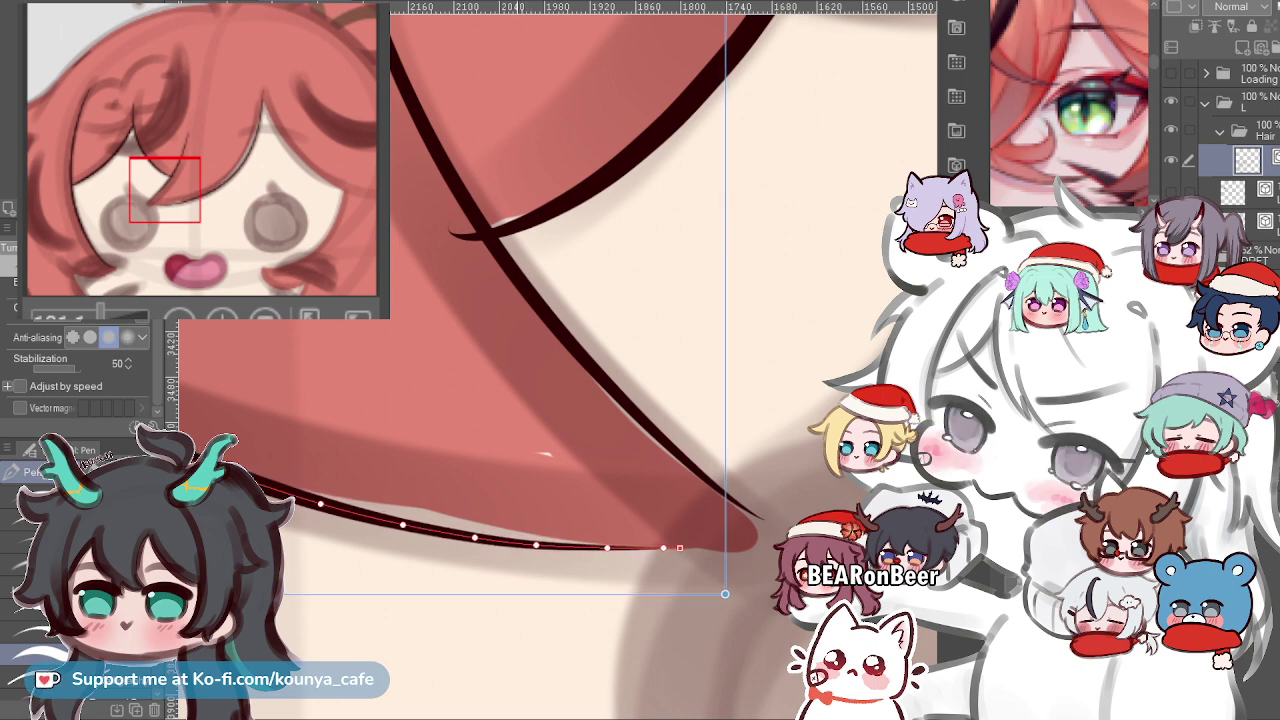
scroll(556, 465, down, 4)
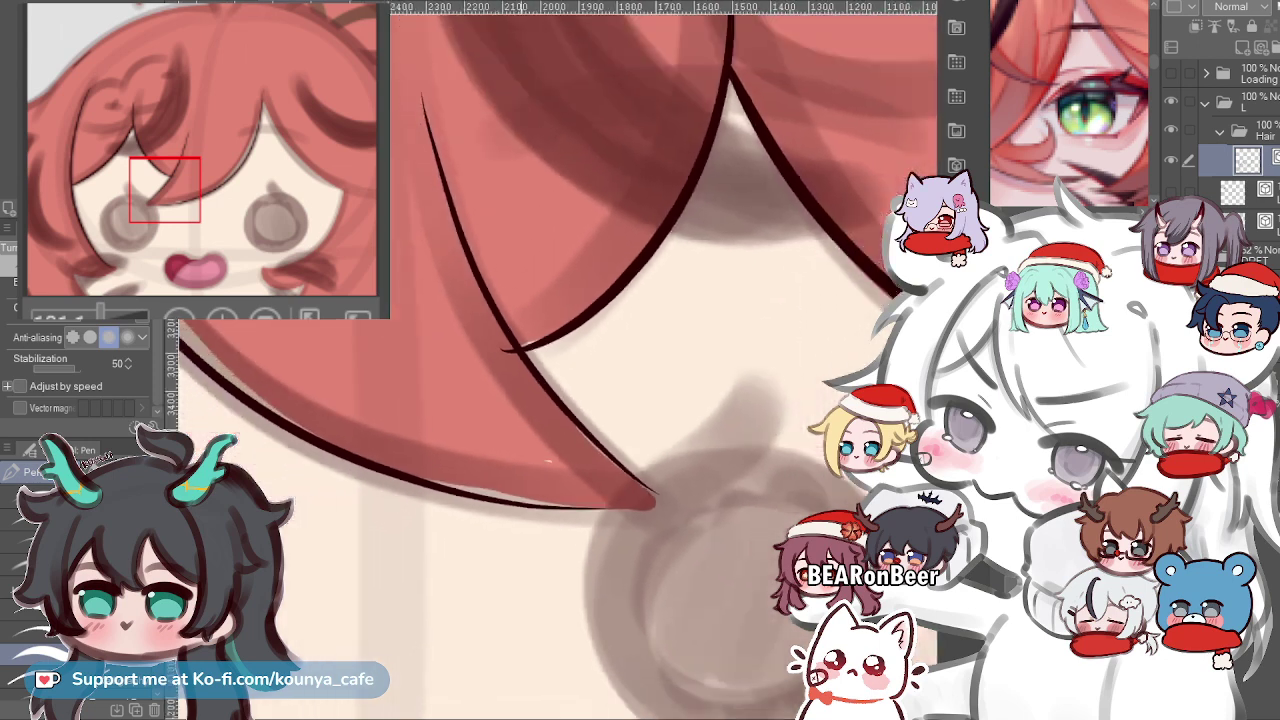
Adjust the lower-edge line's control points near the center bang's tip to smooth the curve into its tapered end.
scroll(520, 493, up, 2)
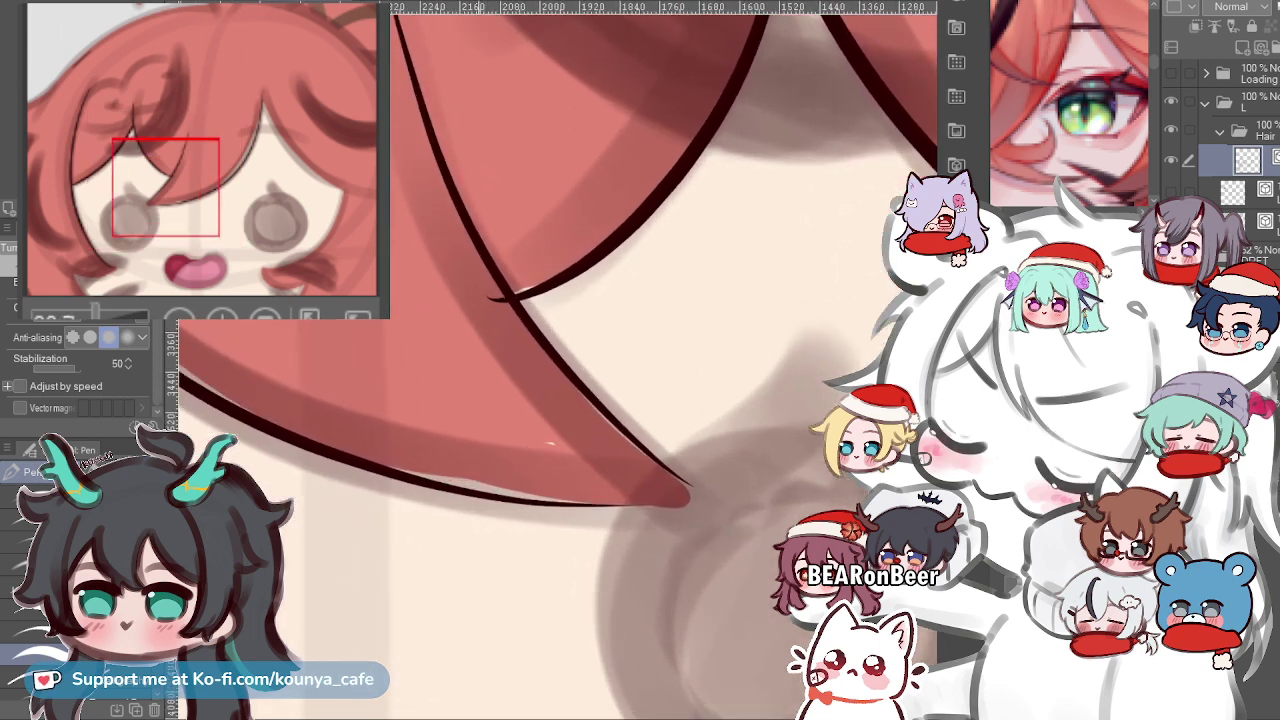
key(ctrl+plus)
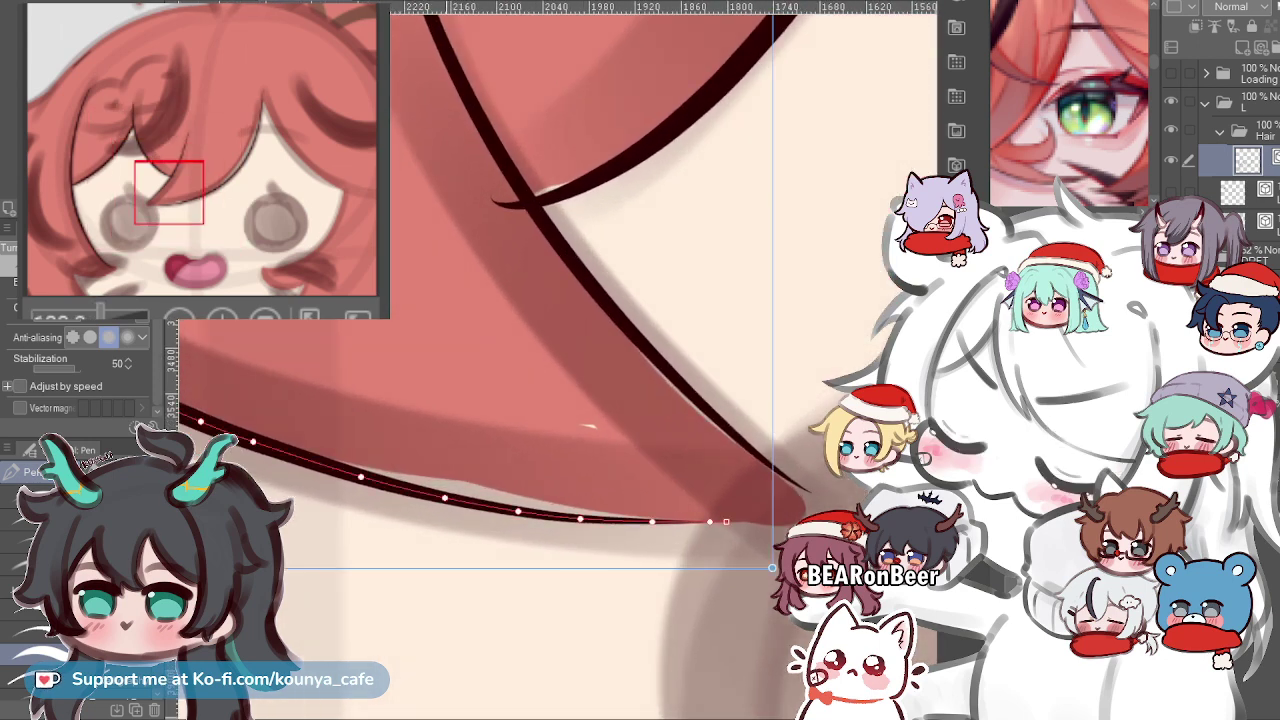
drag(445, 498, 523, 512)
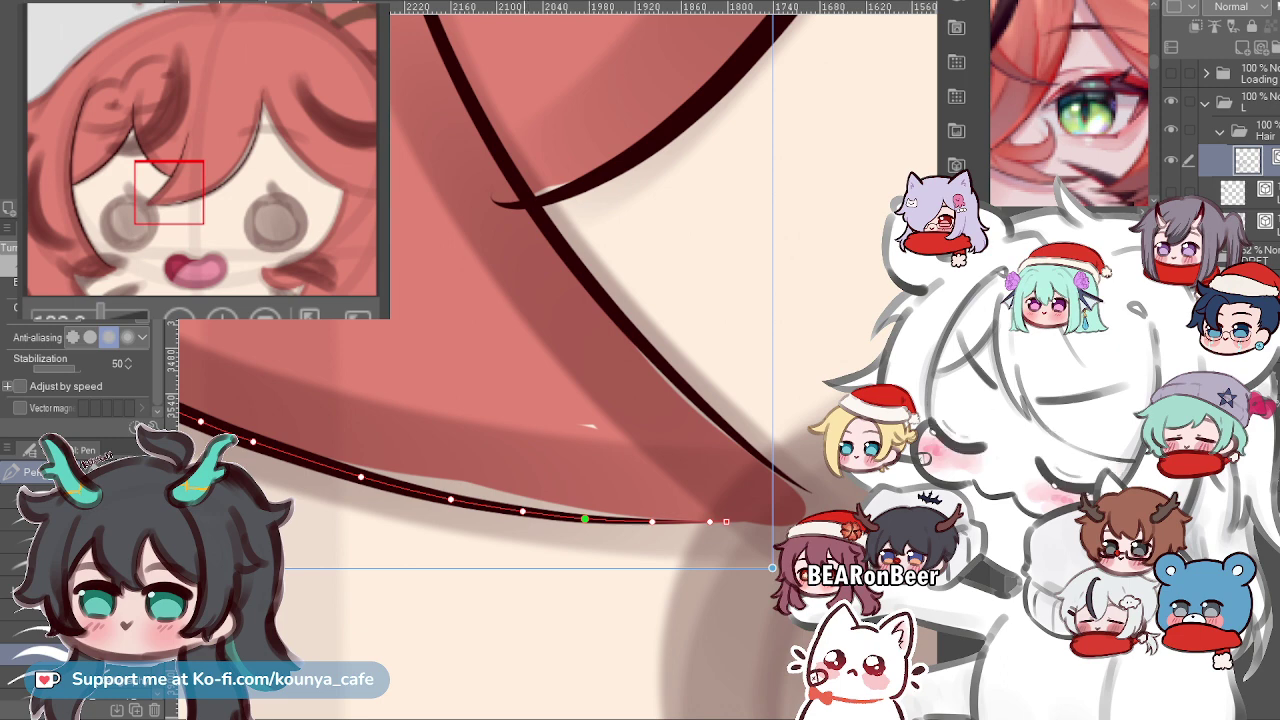
click(523, 512)
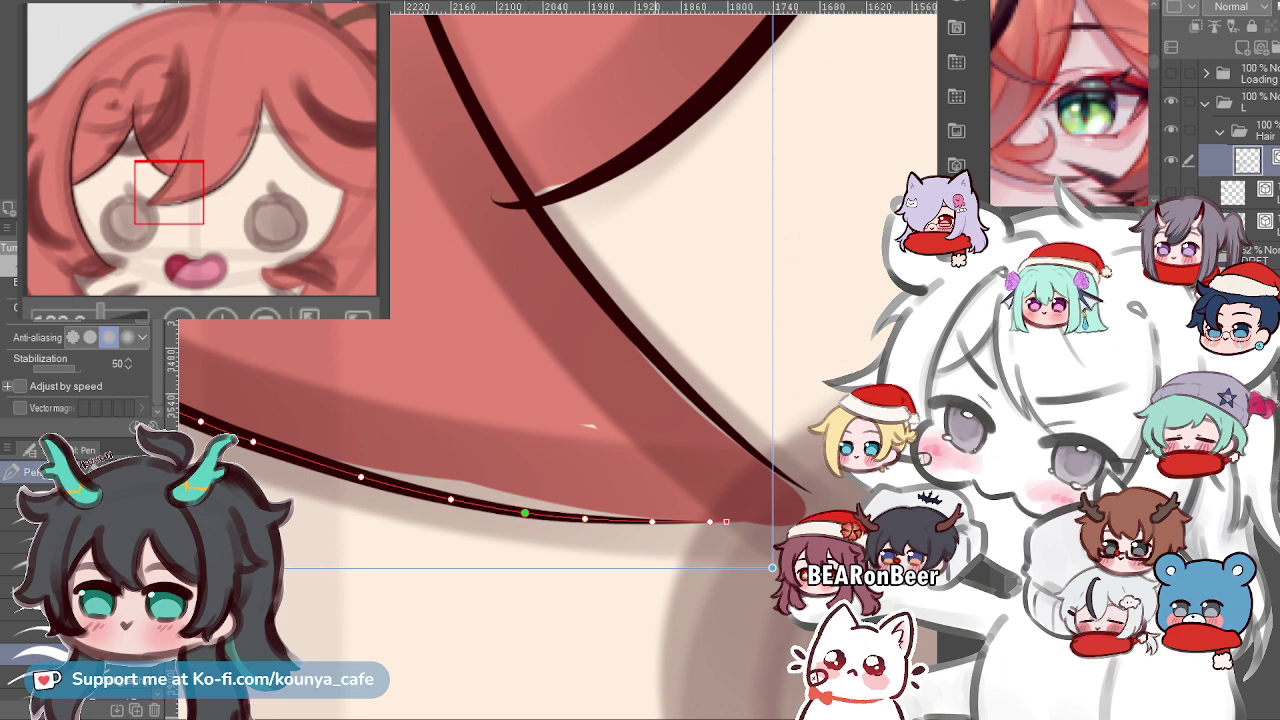
drag(525, 513, 591, 521)
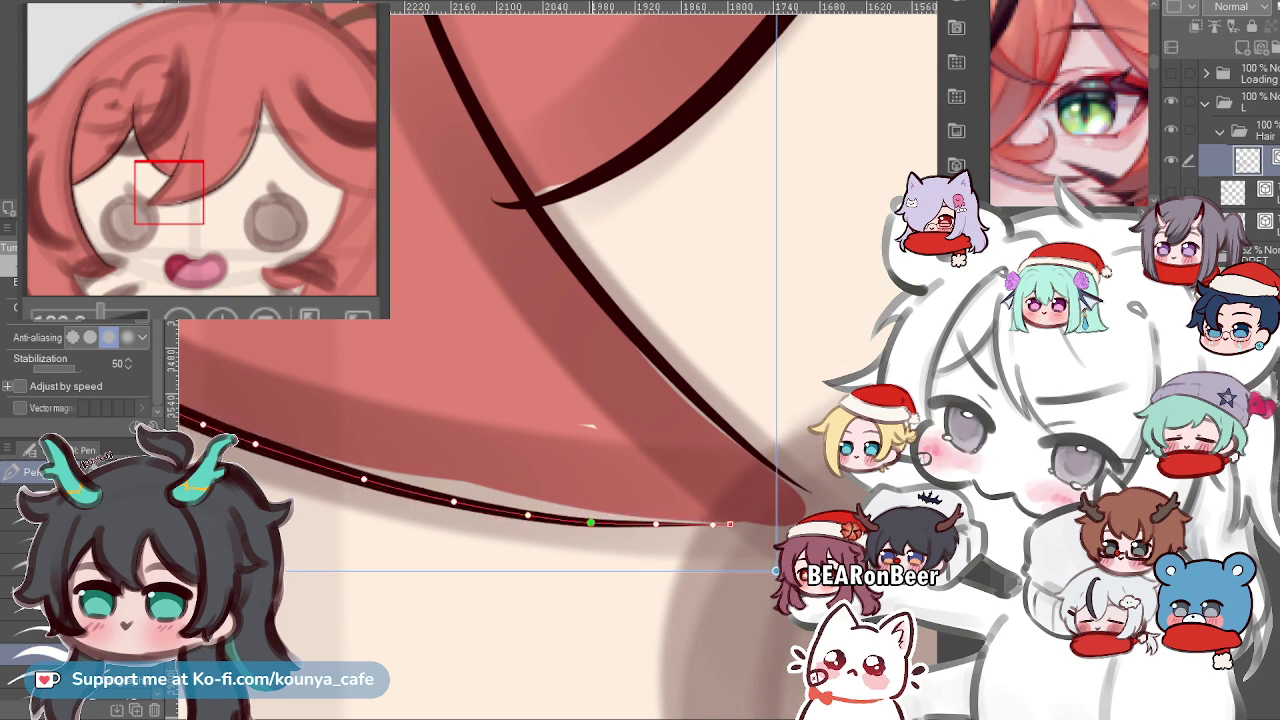
drag(730, 524, 714, 526)
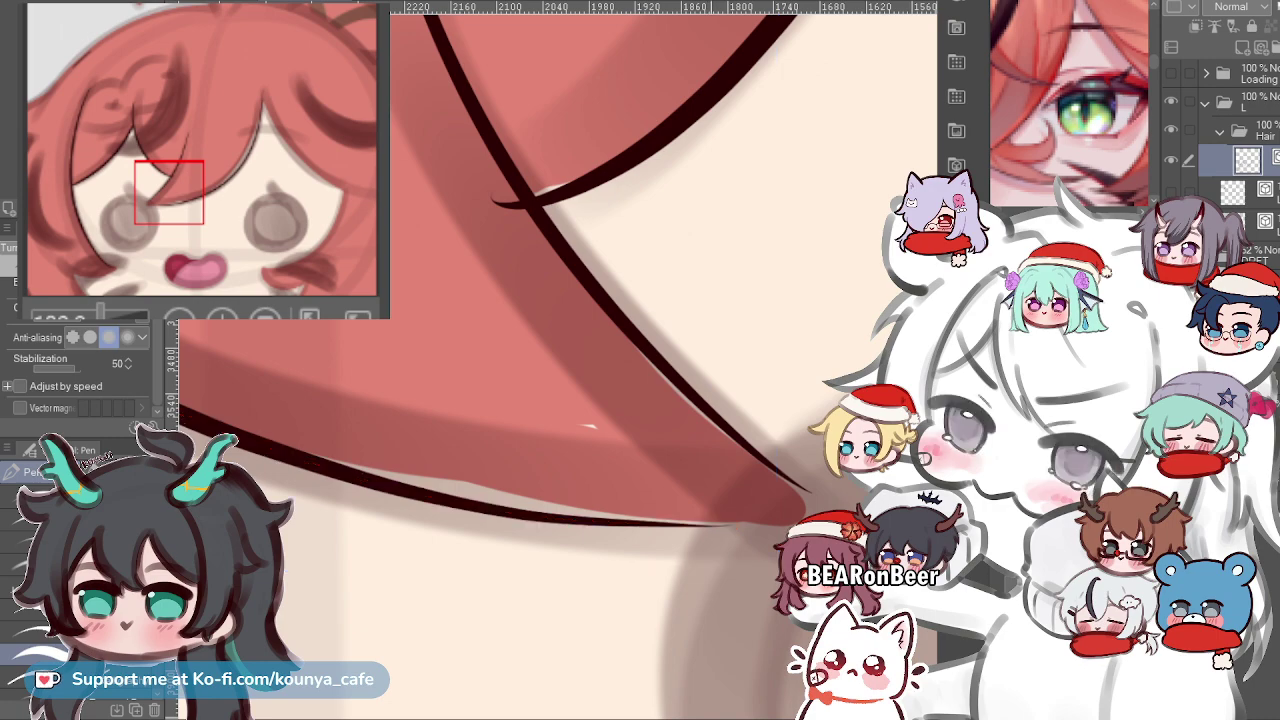
Try extending the center bang's lower-edge line to the tip with short tapered strokes in the mirrored view.
scroll(714, 522, down, 5)
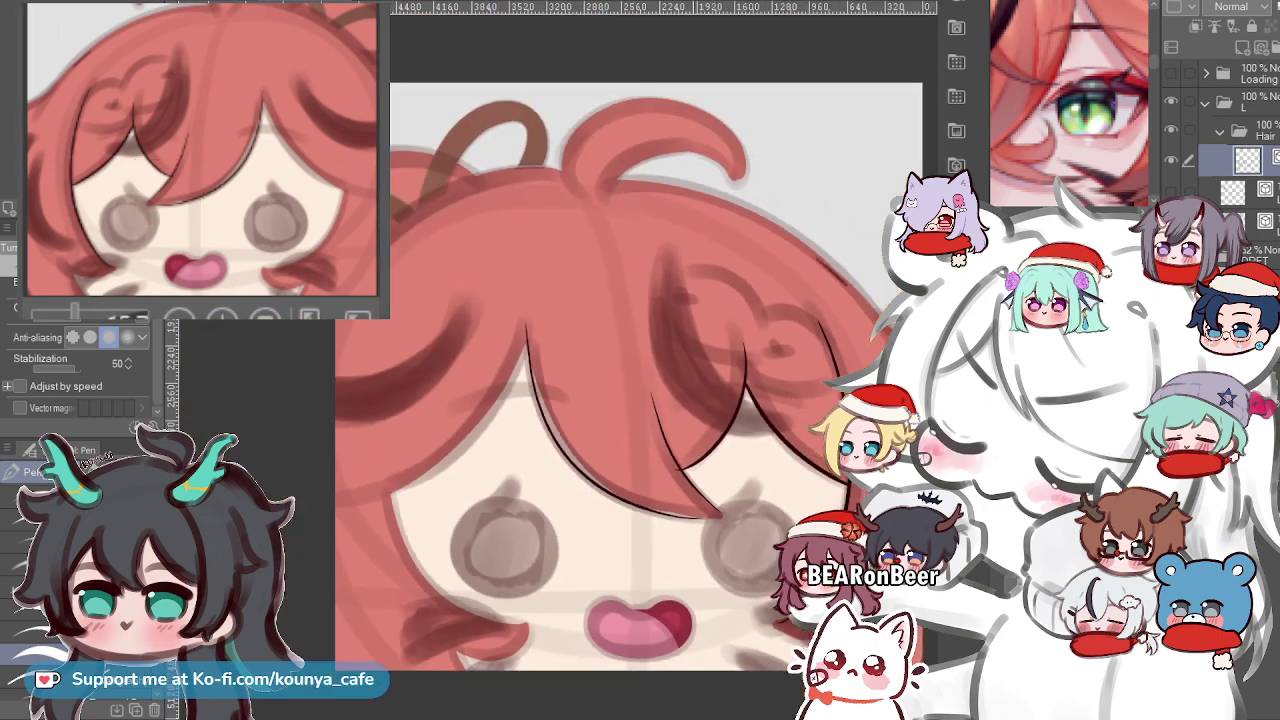
key(h)
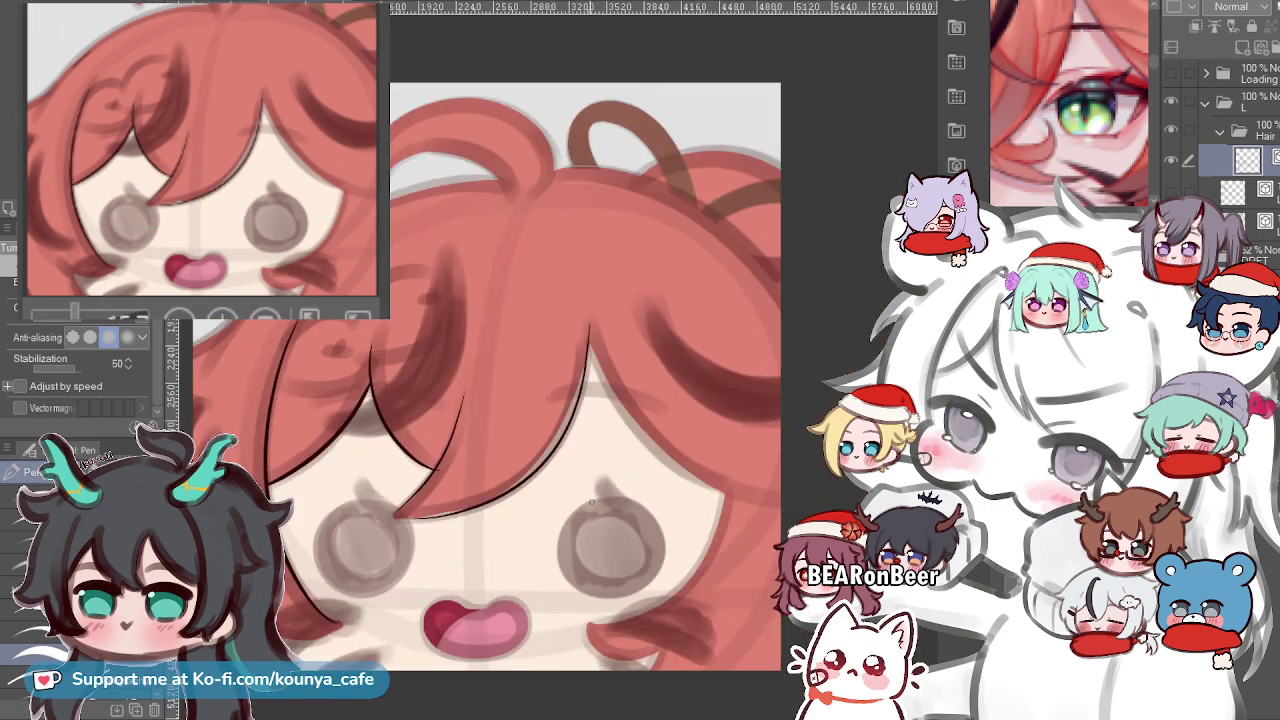
scroll(405, 525, up, 6)
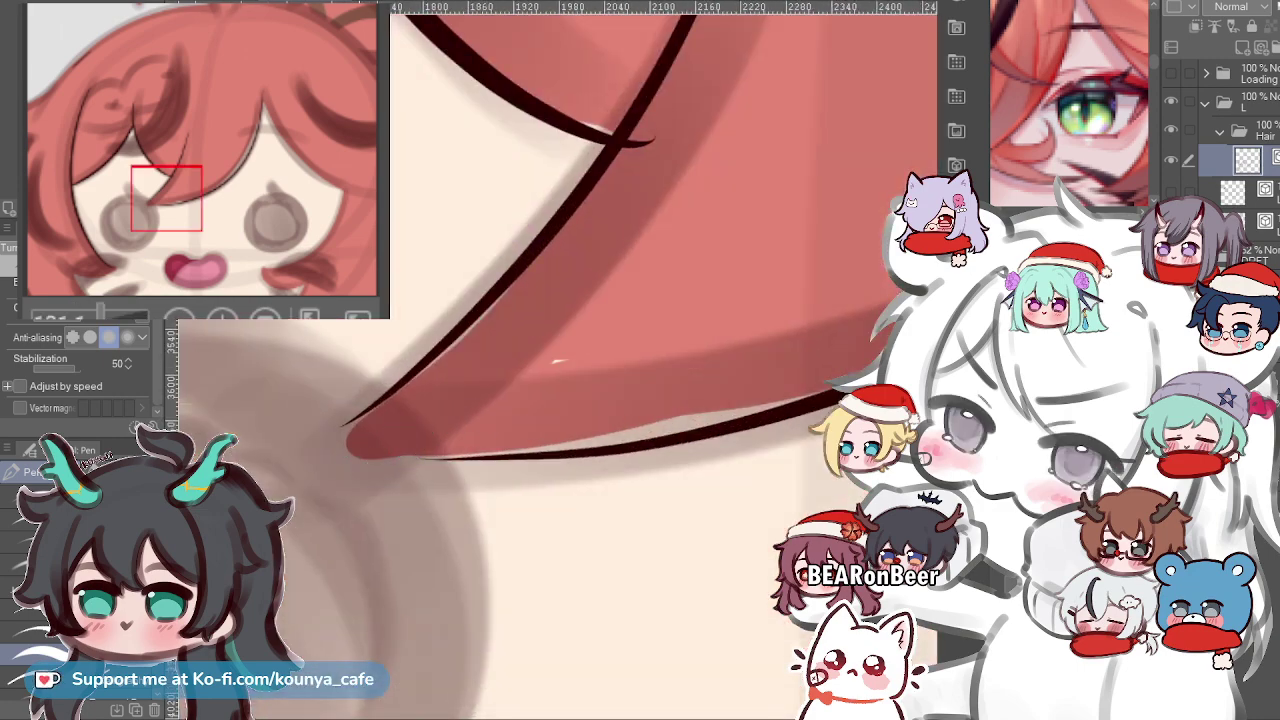
scroll(358, 470, up, 2)
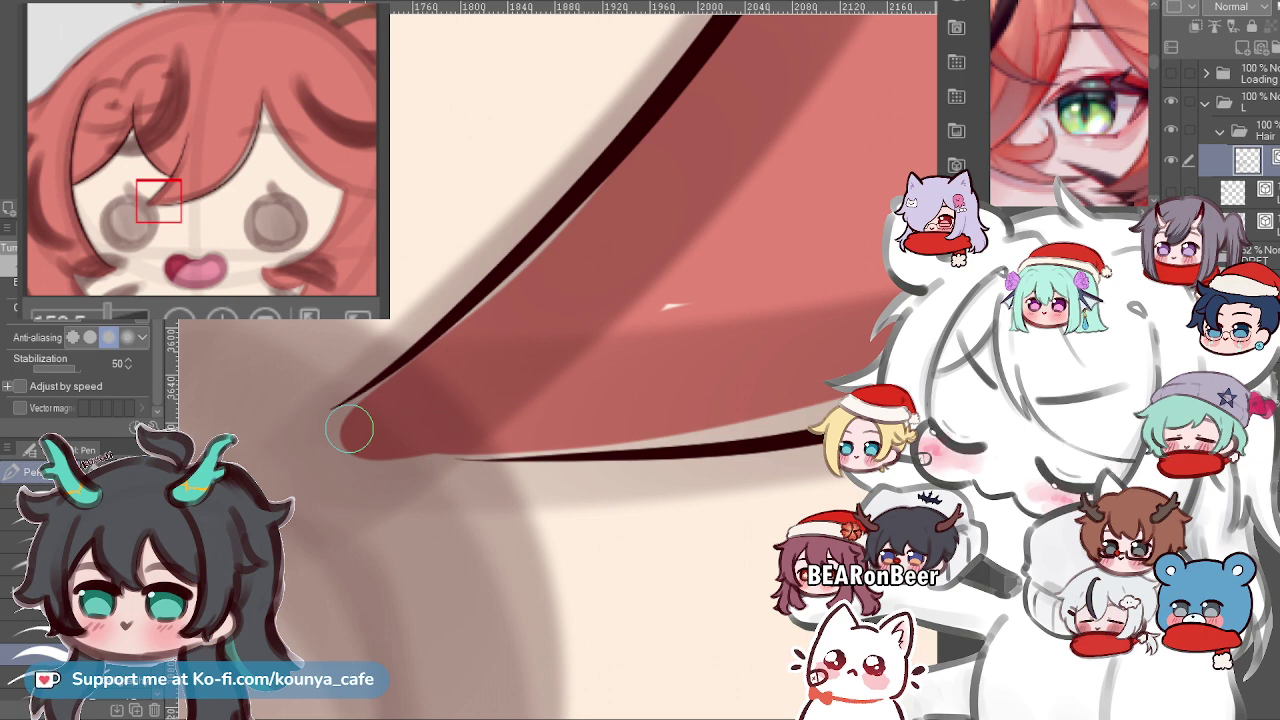
mouse_move(415, 463)
mouse_down()
mouse_move(337, 447)
mouse_move(620, 459)
mouse_up()
key(ctrl+z)
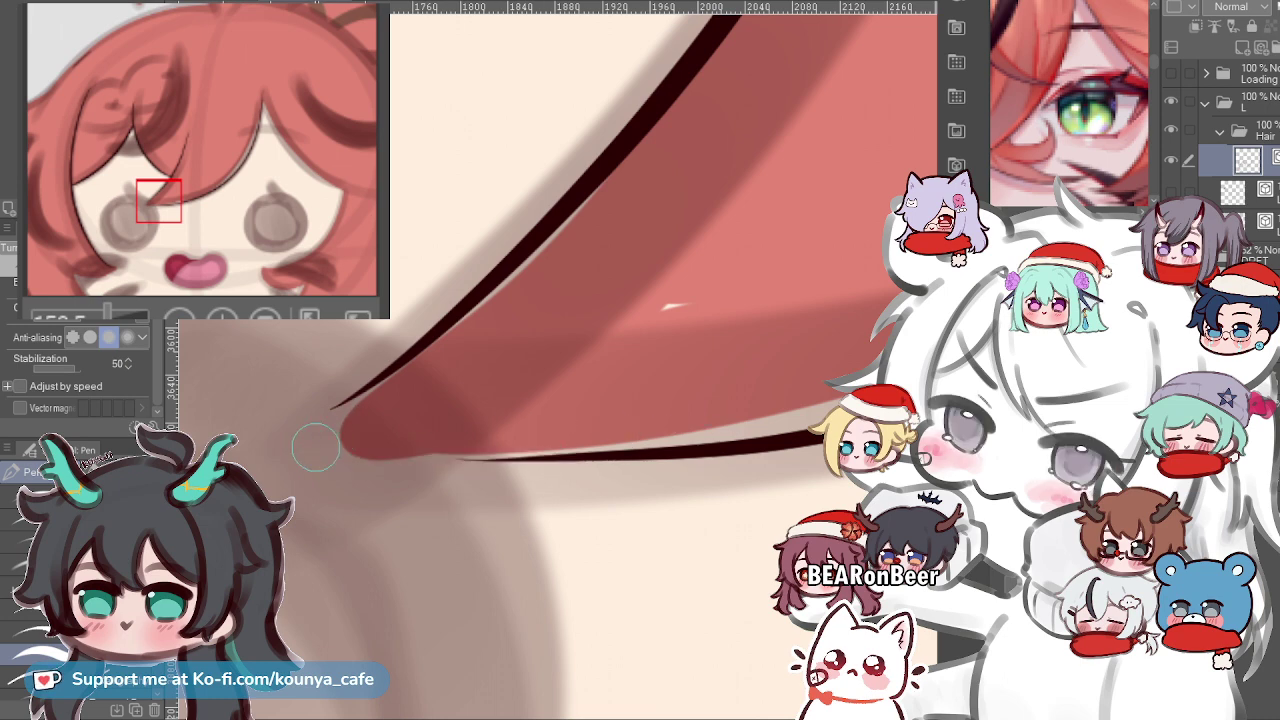
key(ctrl+z)
drag(312, 441, 677, 449)
key(ctrl+z)
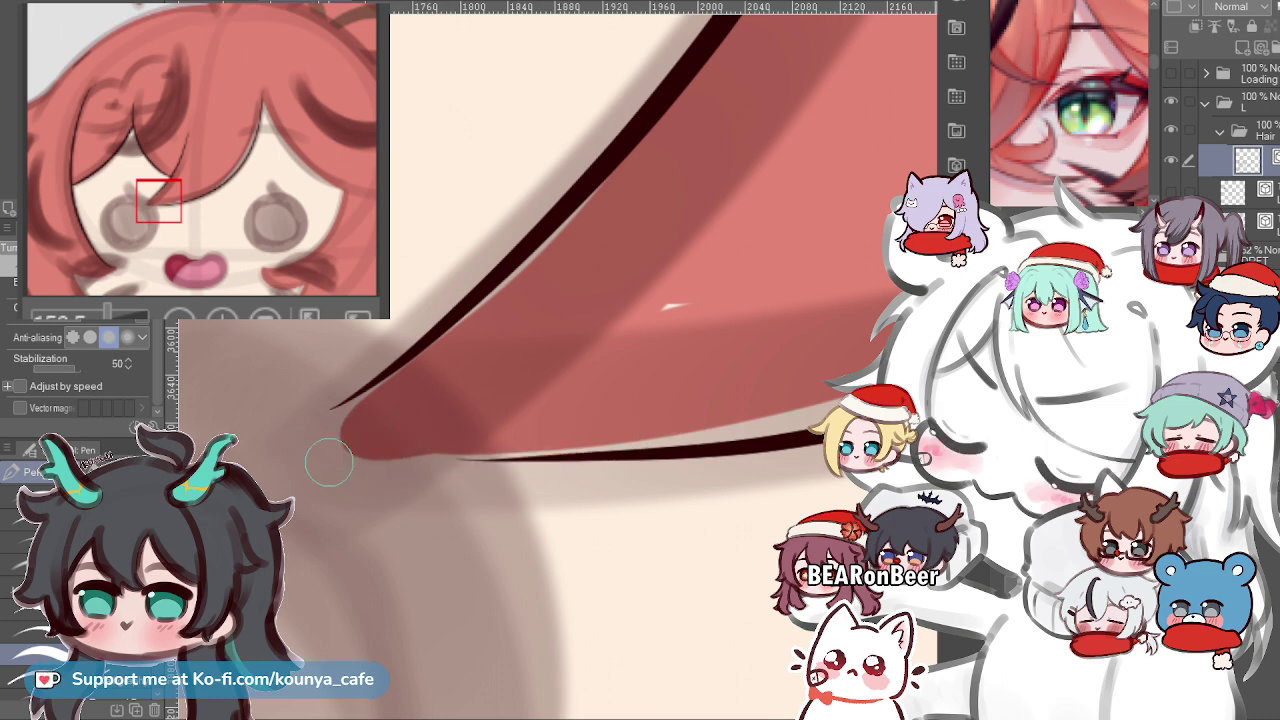
mouse_move(322, 461)
mouse_down()
mouse_move(456, 476)
mouse_move(561, 469)
mouse_move(356, 450)
mouse_move(647, 455)
mouse_move(460, 467)
mouse_move(625, 461)
mouse_up()
key(ctrl+z)
key(ctrl+z)
key(ctrl+z)
mouse_move(363, 447)
mouse_down()
mouse_move(495, 456)
mouse_move(407, 450)
mouse_up()
key(ctrl+z)
scroll(465, 444, down, 3)
scroll(397, 462, up, 3)
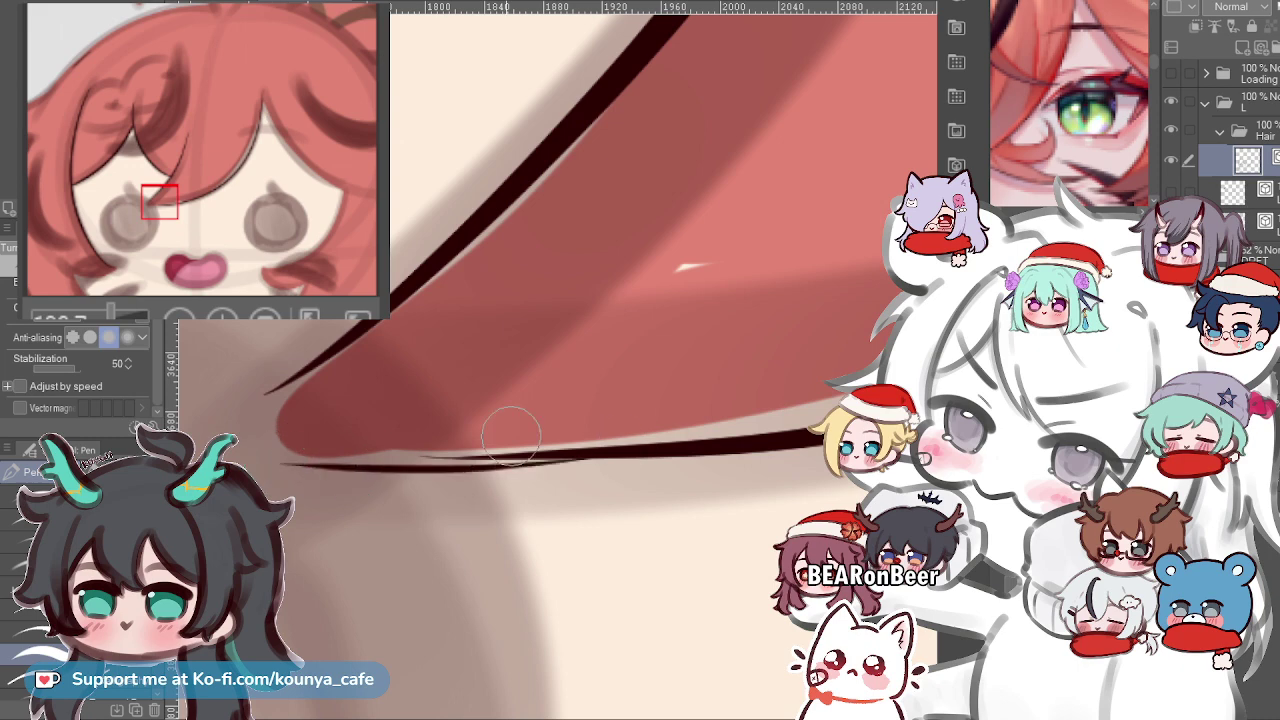
key(ctrl+z)
mouse_move(262, 450)
mouse_down()
mouse_move(740, 452)
mouse_move(414, 477)
mouse_move(688, 456)
mouse_up()
key(ctrl+z)
key(ctrl+z)
key(ctrl+z)
mouse_move(262, 445)
mouse_down()
mouse_move(542, 470)
mouse_move(365, 463)
mouse_move(549, 471)
mouse_move(462, 462)
mouse_up()
key(ctrl+z)
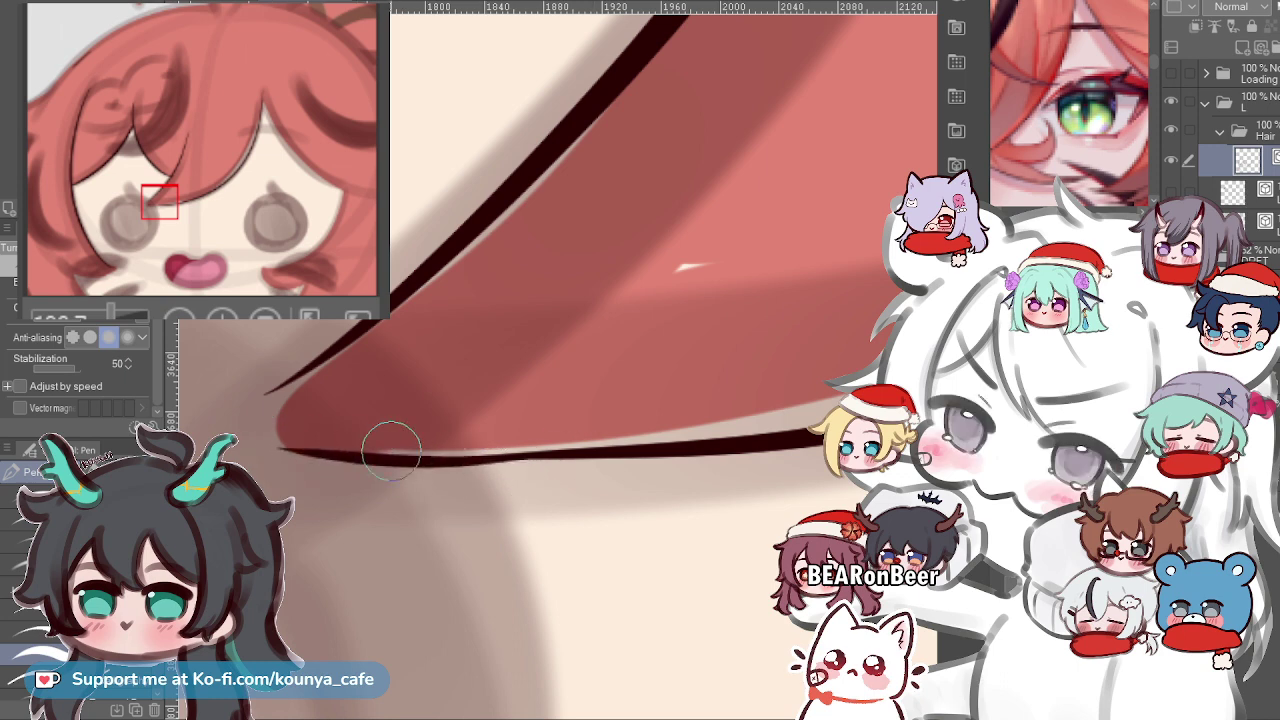
key(ctrl+z)
drag(343, 464, 530, 463)
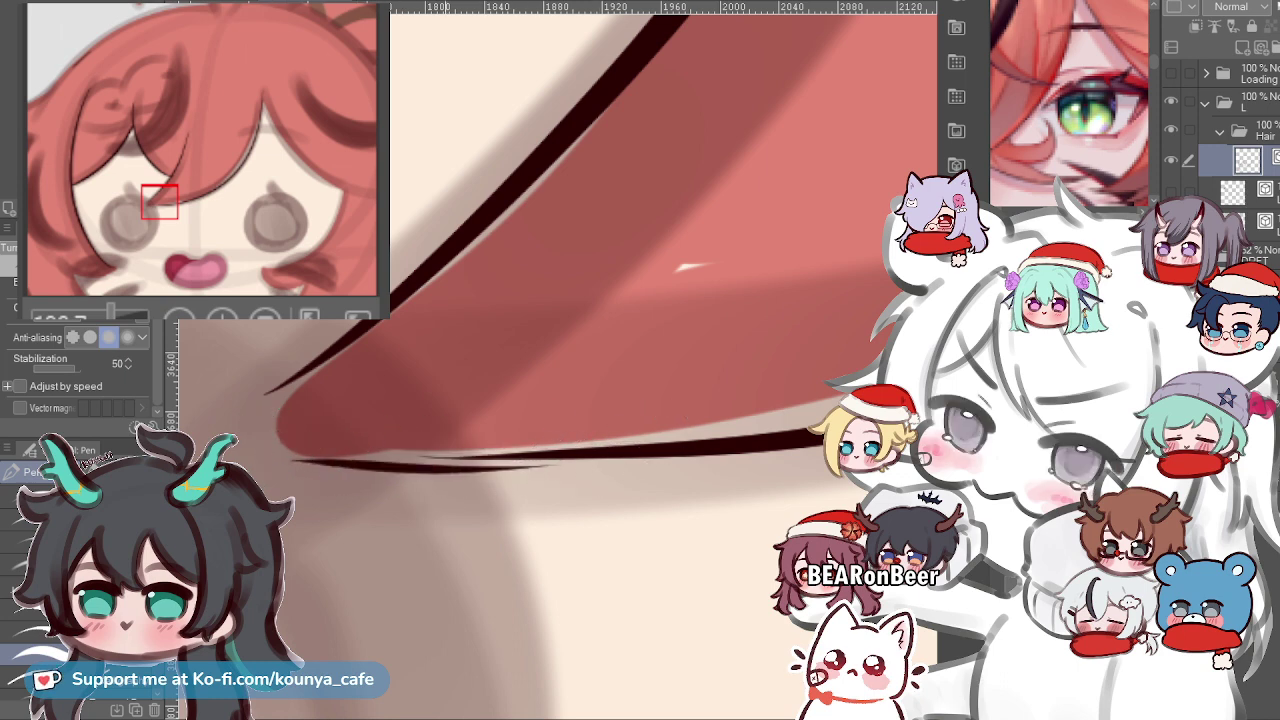
key(ctrl+z)
drag(286, 453, 390, 466)
drag(470, 465, 585, 460)
key(ctrl+z)
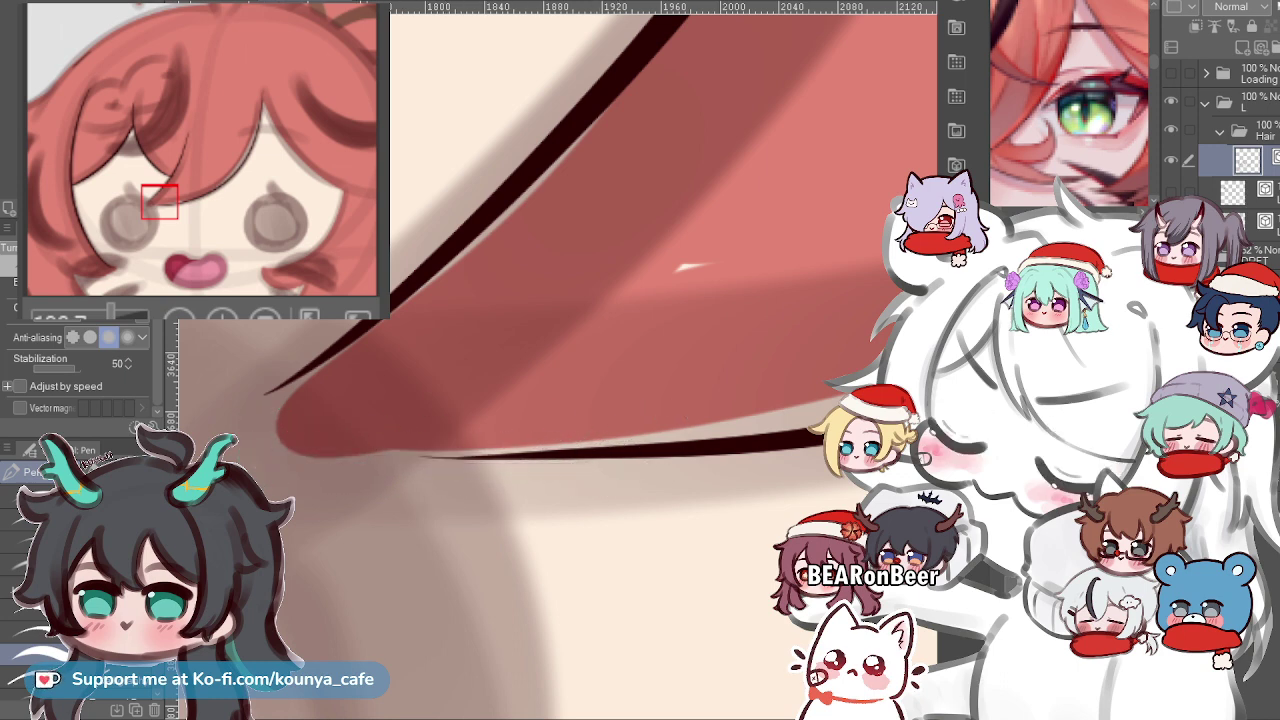
drag(279, 434, 571, 445)
key(ctrl+z)
drag(283, 460, 522, 460)
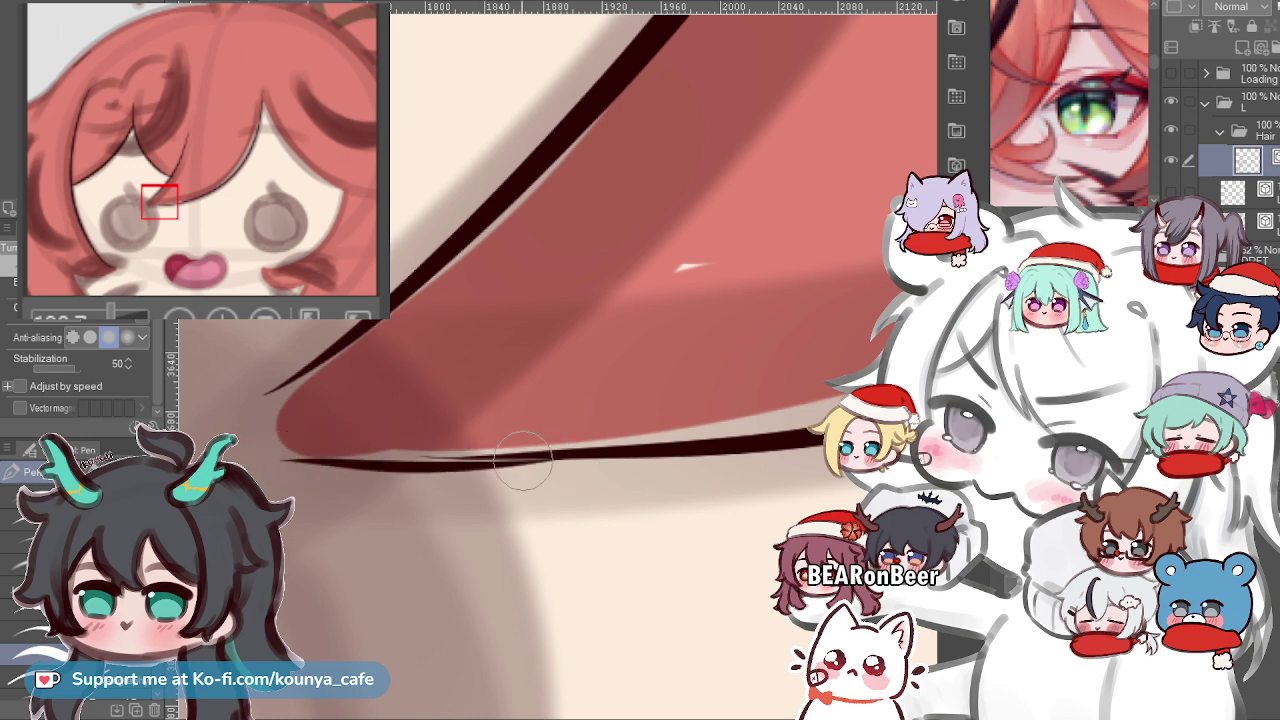
drag(279, 459, 550, 472)
key(ctrl+z)
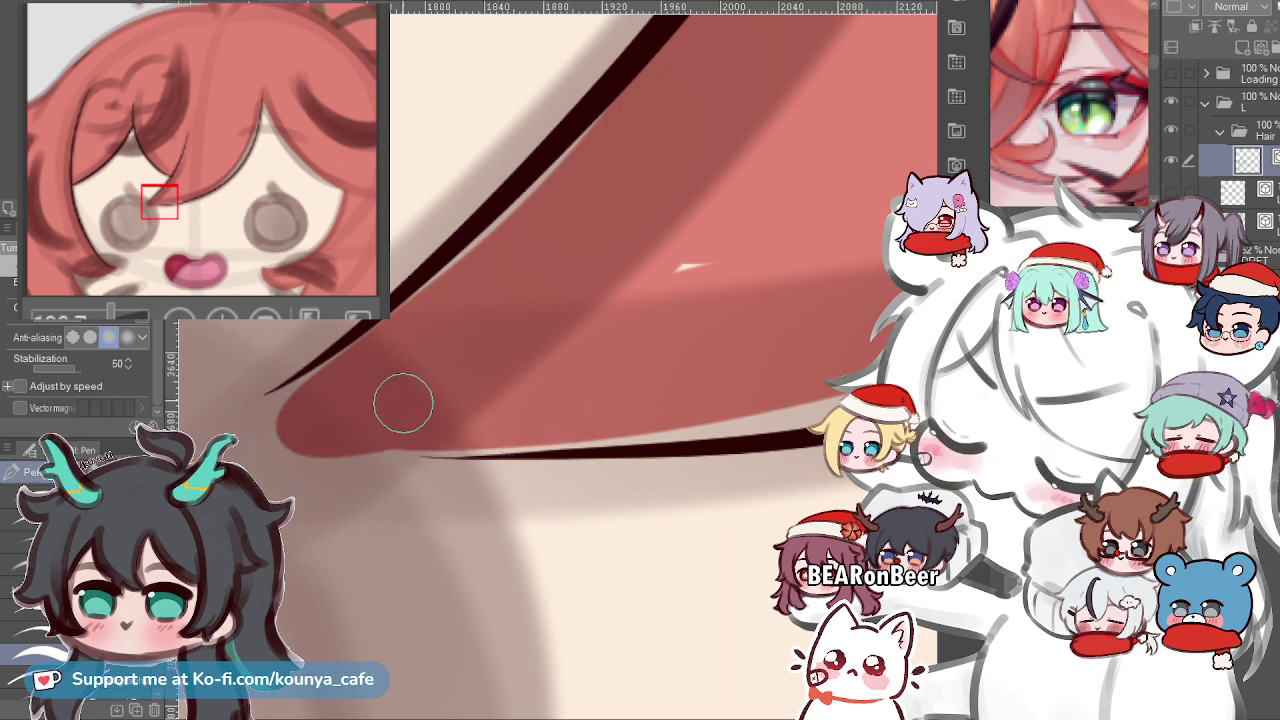
Extend the center bang's lower-edge line to the tip and clean up the stray end where it joins the existing line.
key(r)
drag(403, 403, 399, 384)
drag(440, 430, 400, 194)
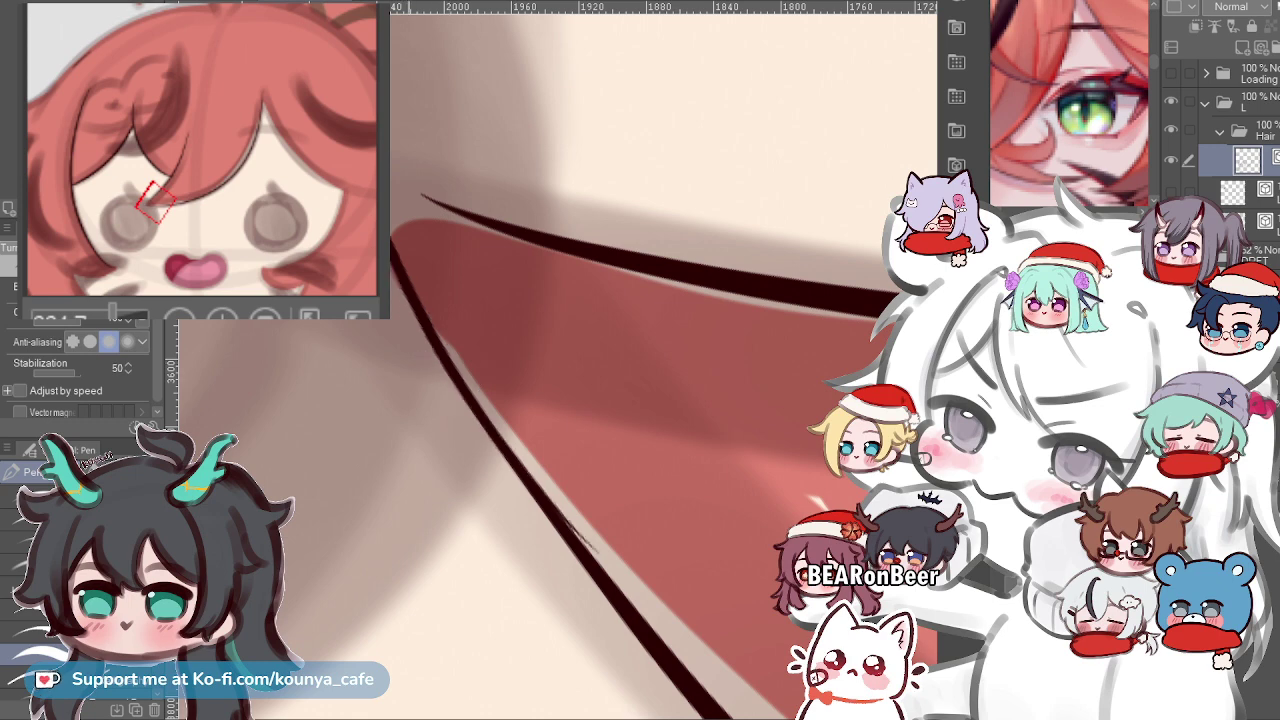
ctrl+click(598, 552)
scroll(414, 240, down, 4)
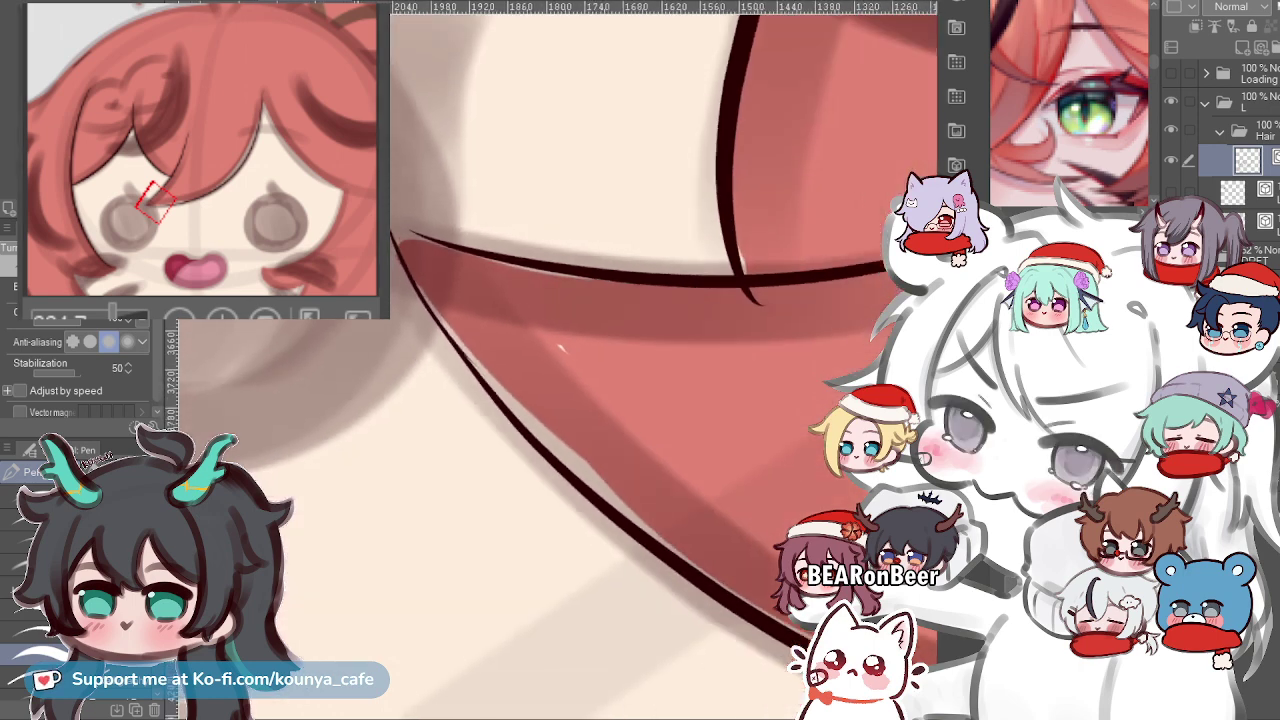
Ink a thin tapered stroke extending the center bang's upper-edge line to meet the lower-edge line in a sharp tip.
scroll(405, 235, up, 5)
drag(397, 197, 412, 245)
drag(382, 292, 480, 343)
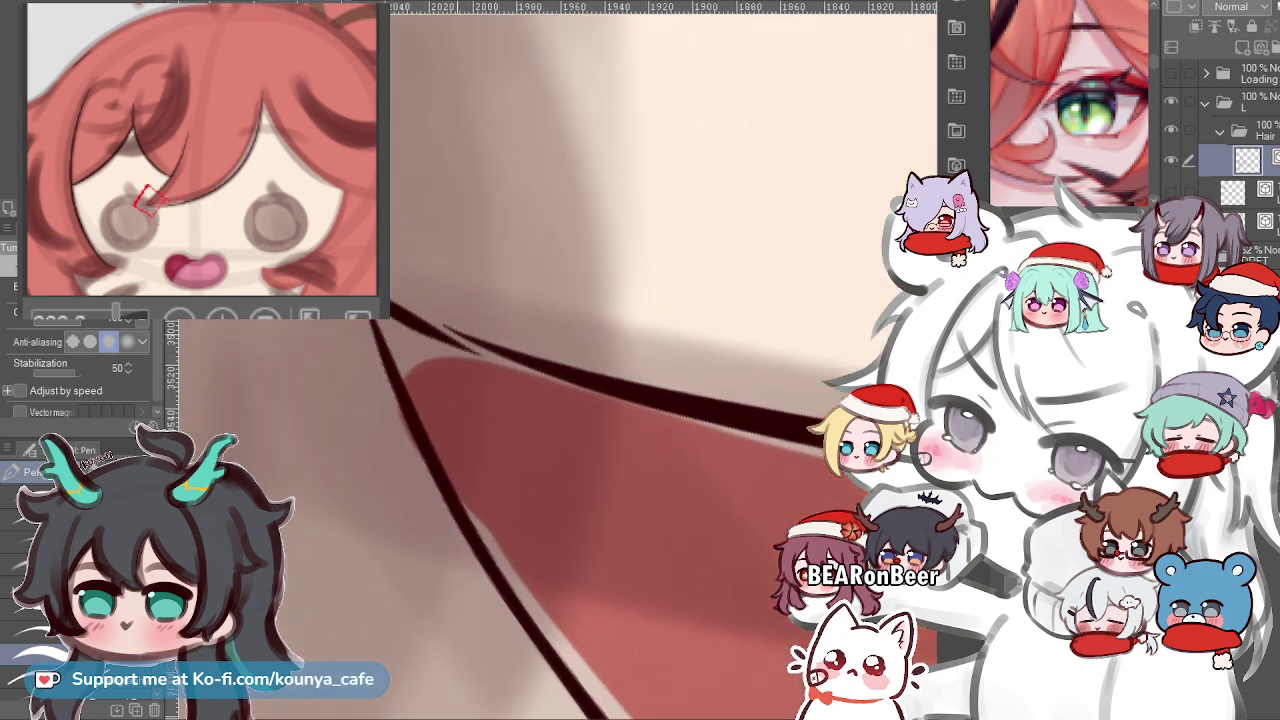
key(ctrl+z)
drag(384, 294, 514, 351)
key(ctrl+z)
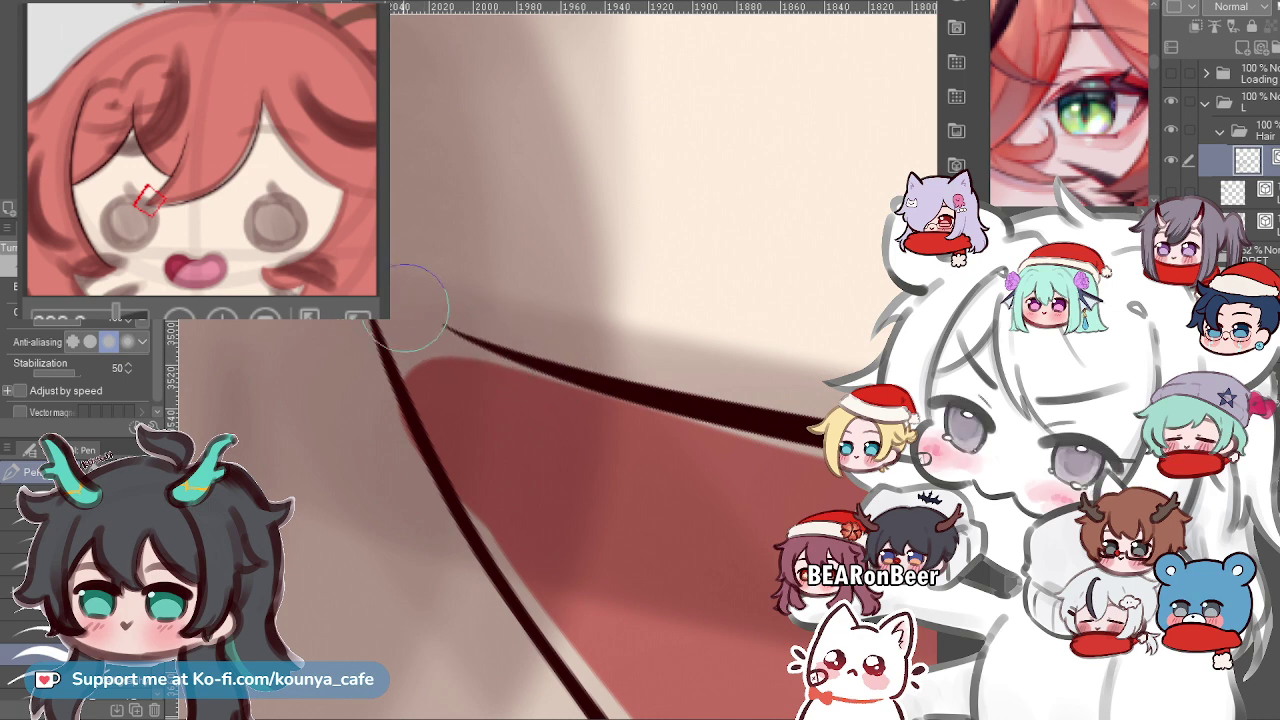
mouse_move(386, 295)
mouse_down()
mouse_move(514, 351)
mouse_move(395, 294)
mouse_up()
key(ctrl+z)
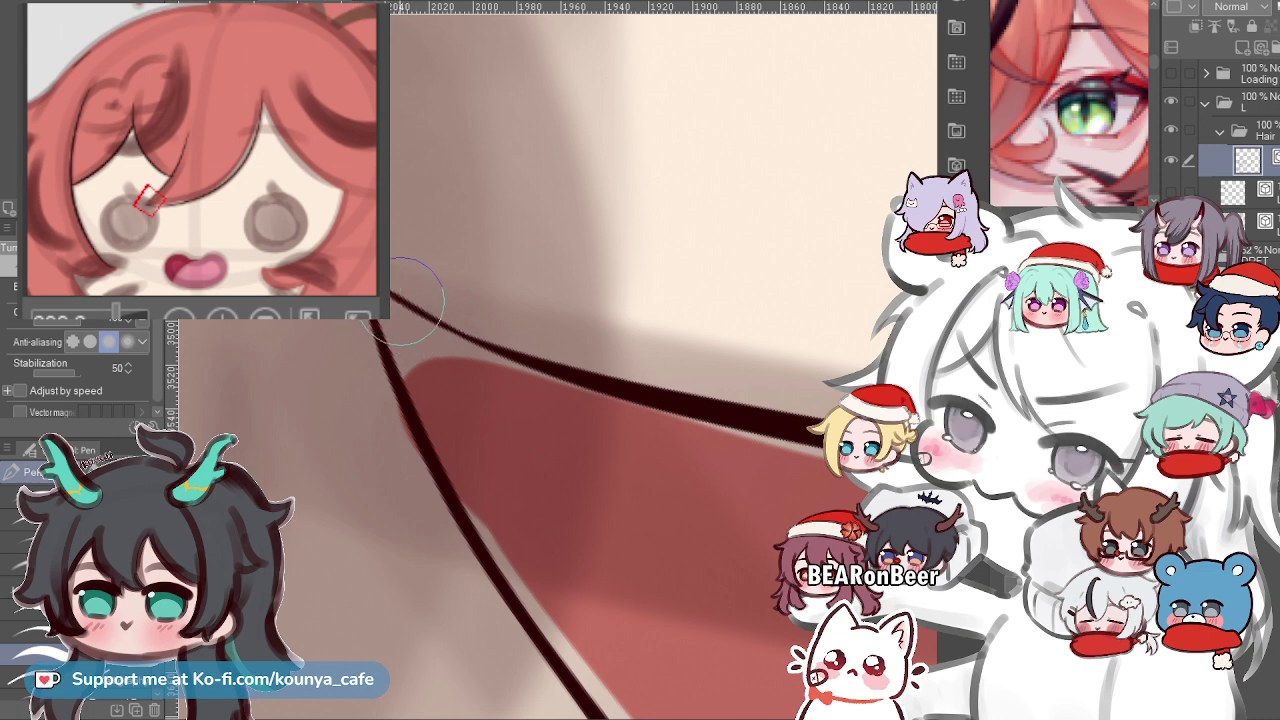
scroll(400, 292, down, 6)
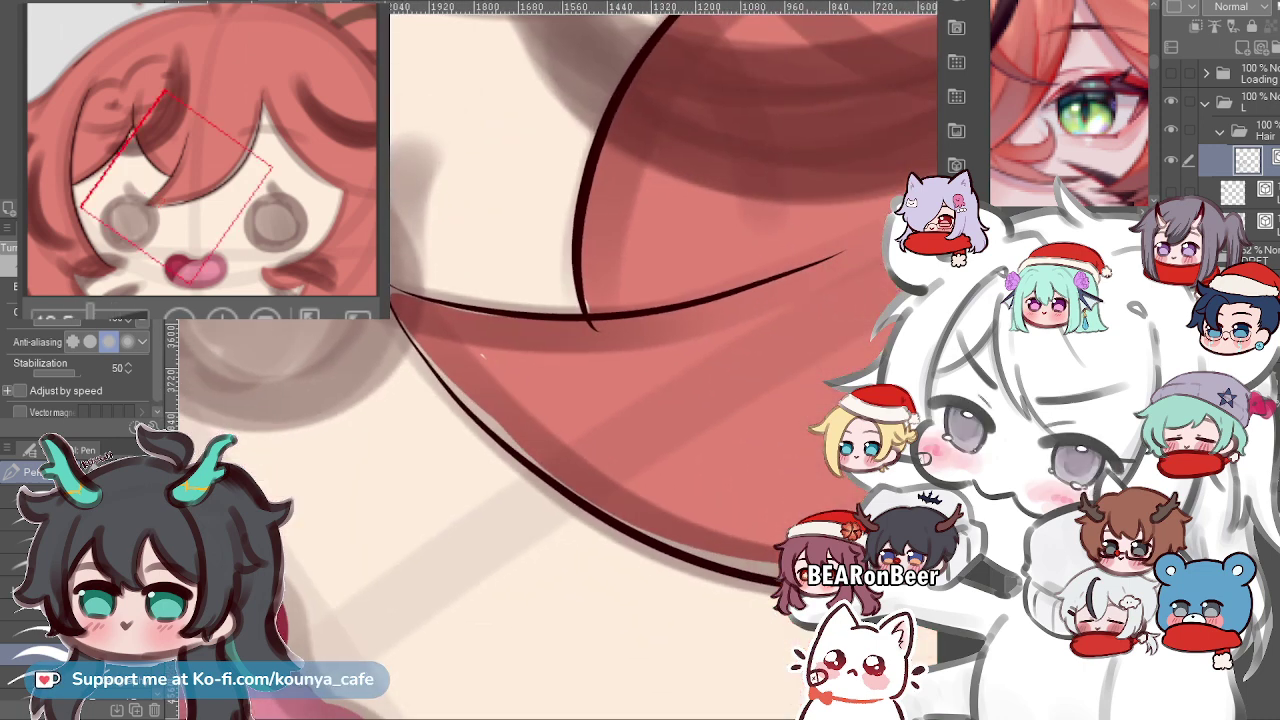
key(ctrl+@)
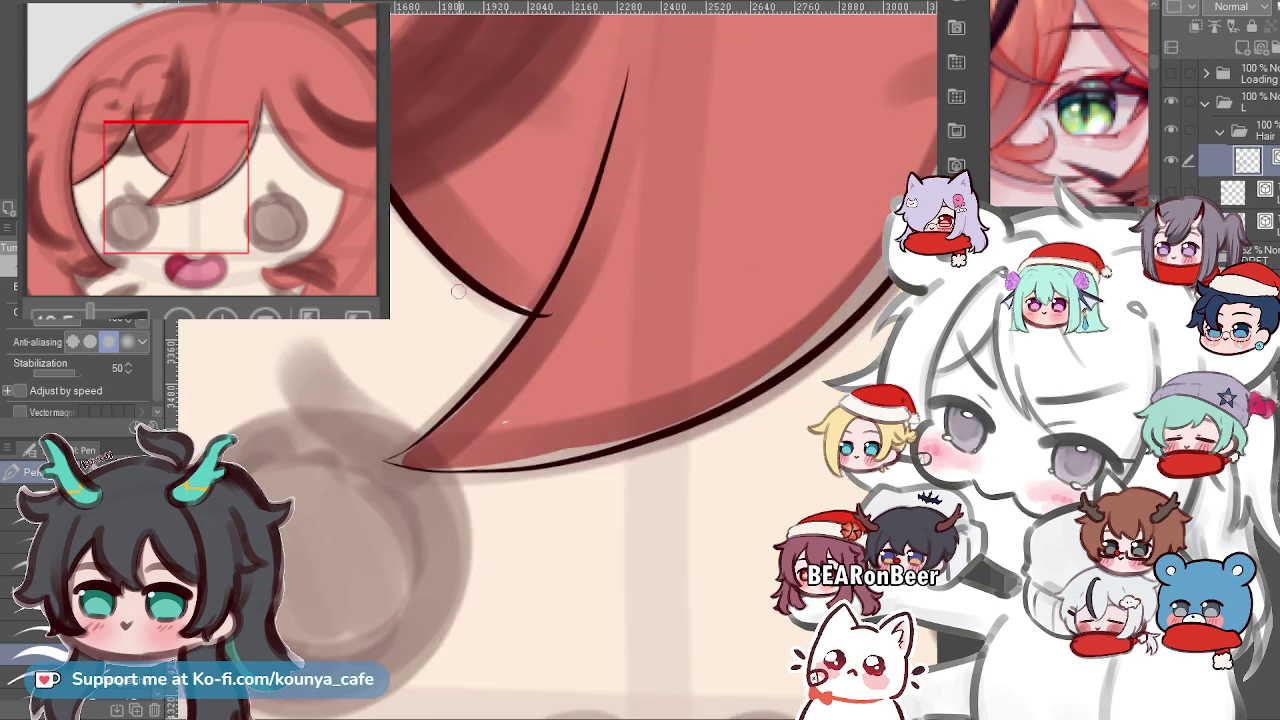
Pull the neighboring bang line's overshooting end points back so the line ends inside the center bang's edge line.
scroll(454, 261, down, 2)
drag(514, 404, 575, 429)
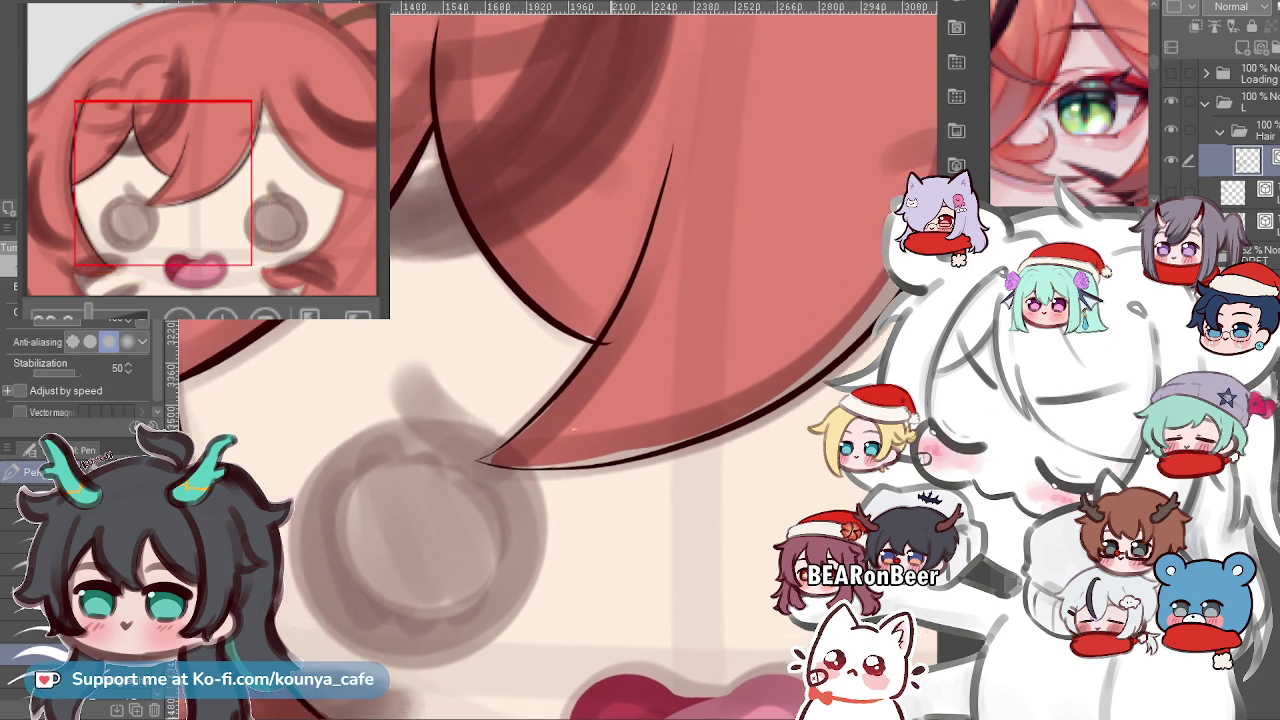
scroll(573, 429, up, 3)
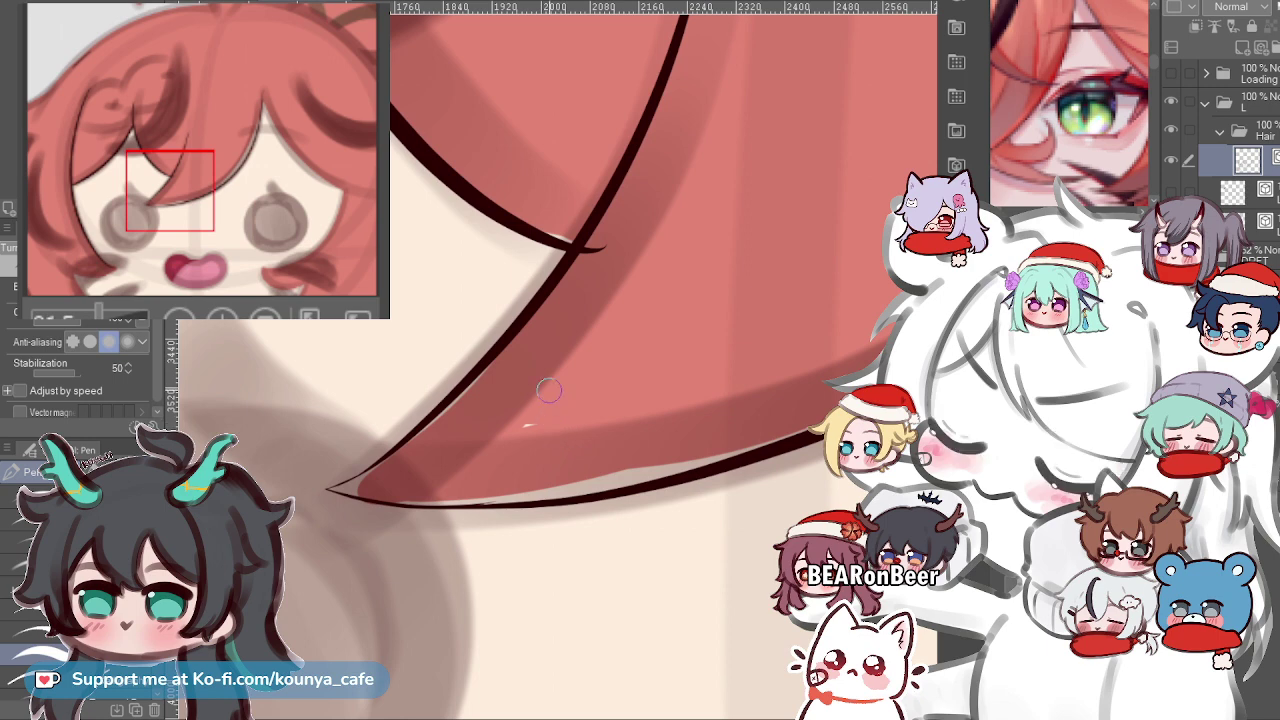
scroll(527, 425, up, 3)
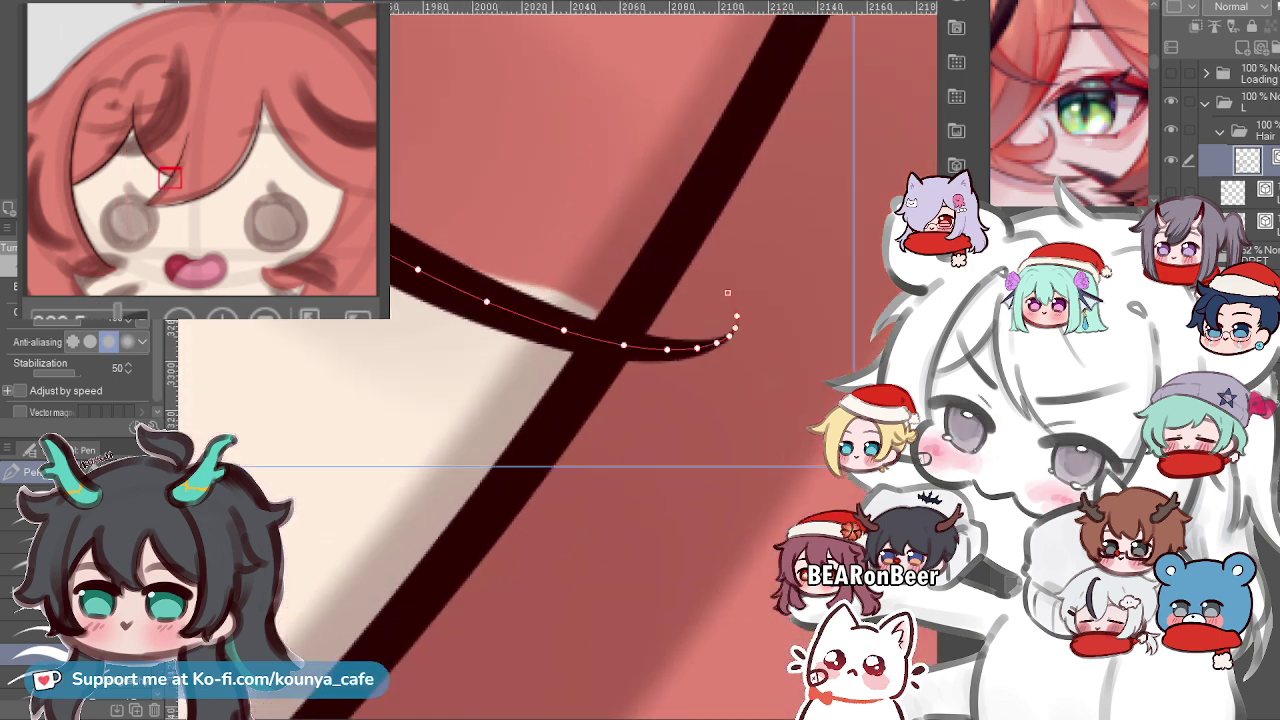
drag(624, 345, 607, 342)
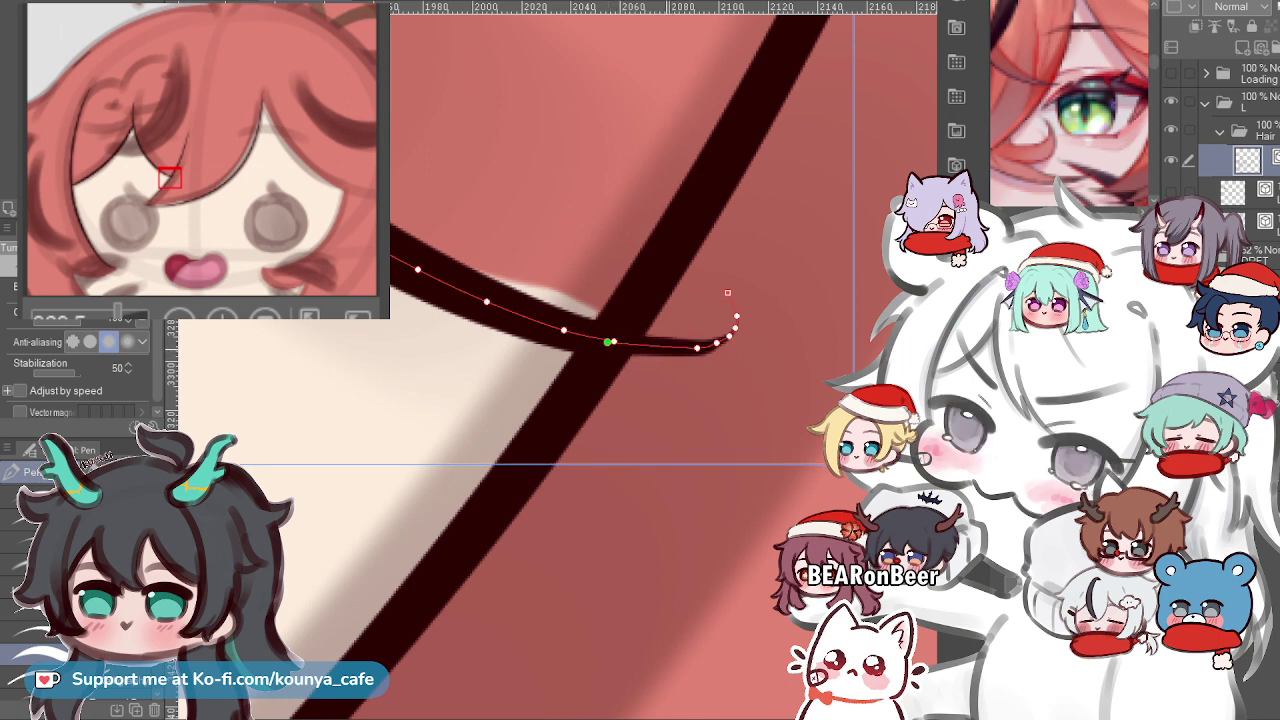
drag(697, 348, 619, 341)
mouse_move(717, 343)
mouse_down()
mouse_move(615, 341)
mouse_move(641, 330)
mouse_move(622, 333)
mouse_up()
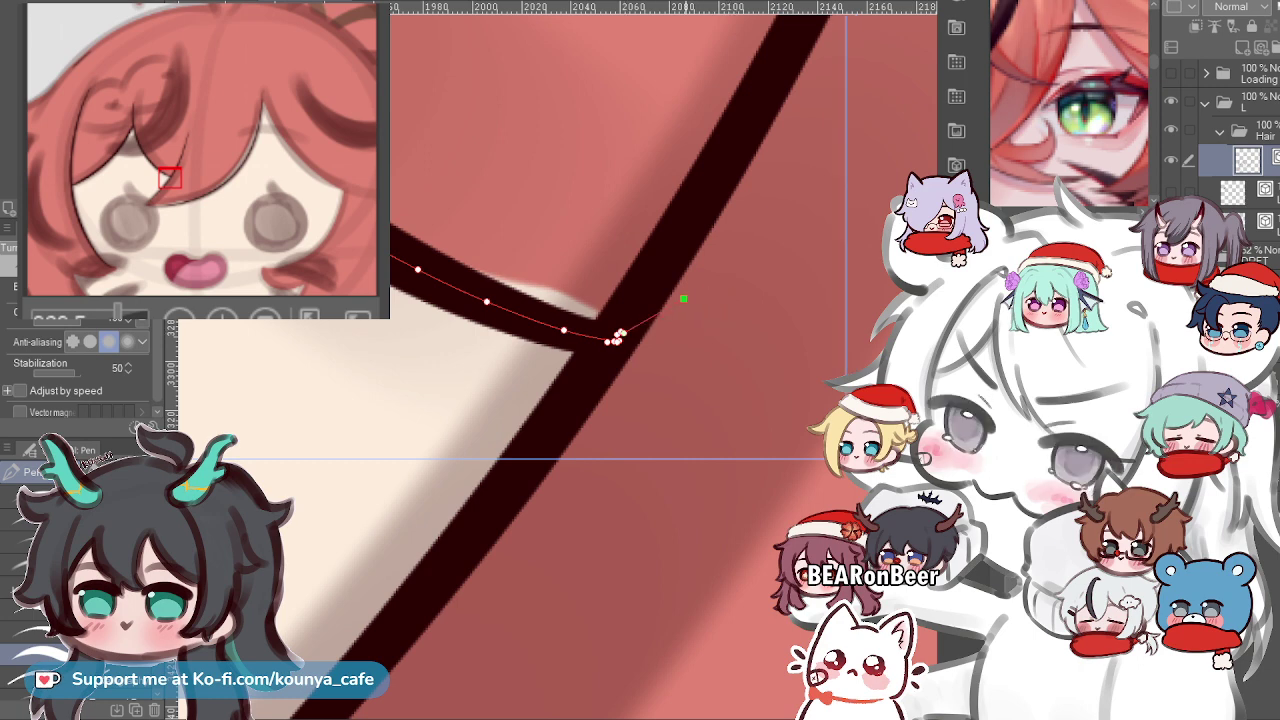
drag(619, 324, 620, 330)
scroll(620, 308, down, 8)
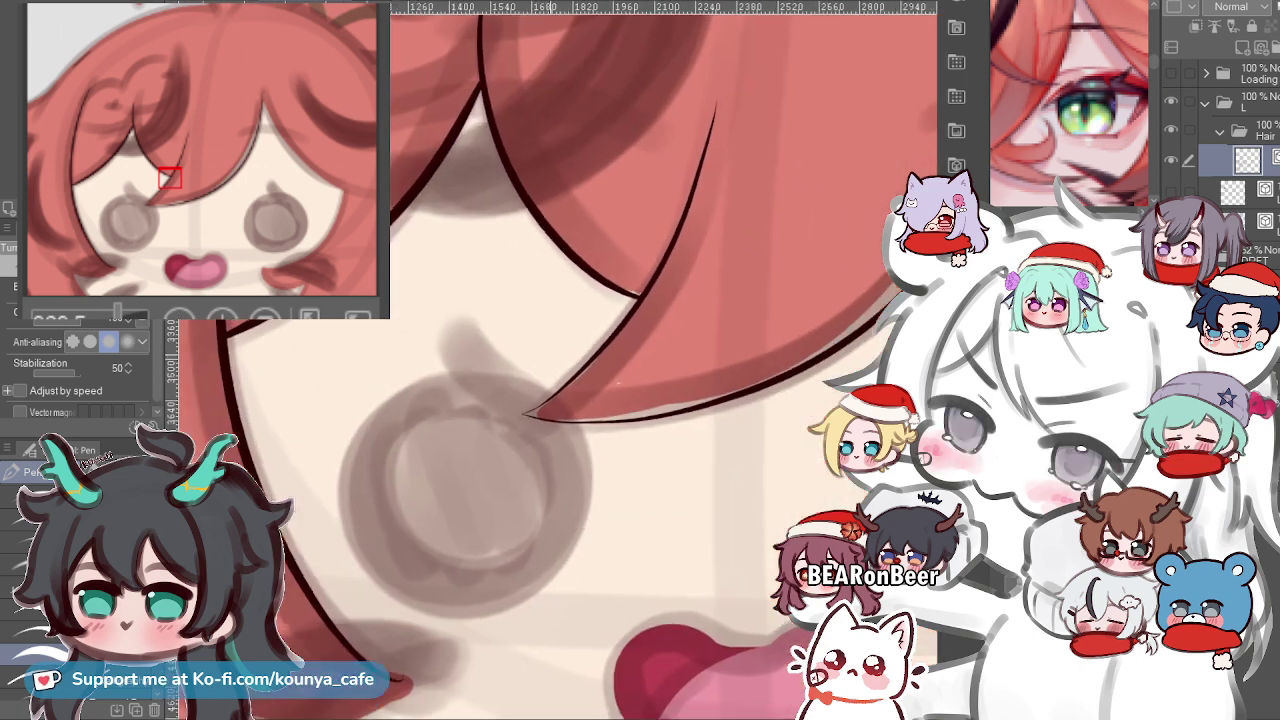
Examine the center bang's pointed tip and line joins close up and against the whole face.
scroll(605, 311, up, 3)
scroll(652, 319, up, 1)
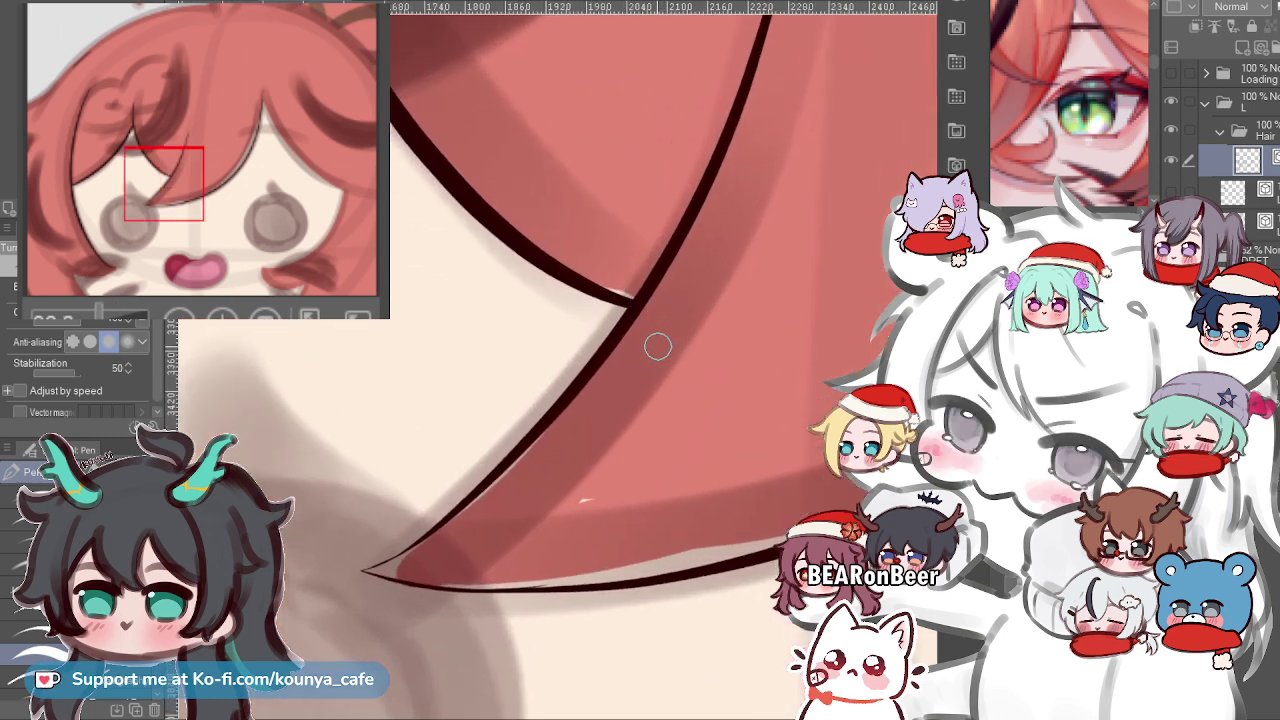
scroll(652, 346, down, 3)
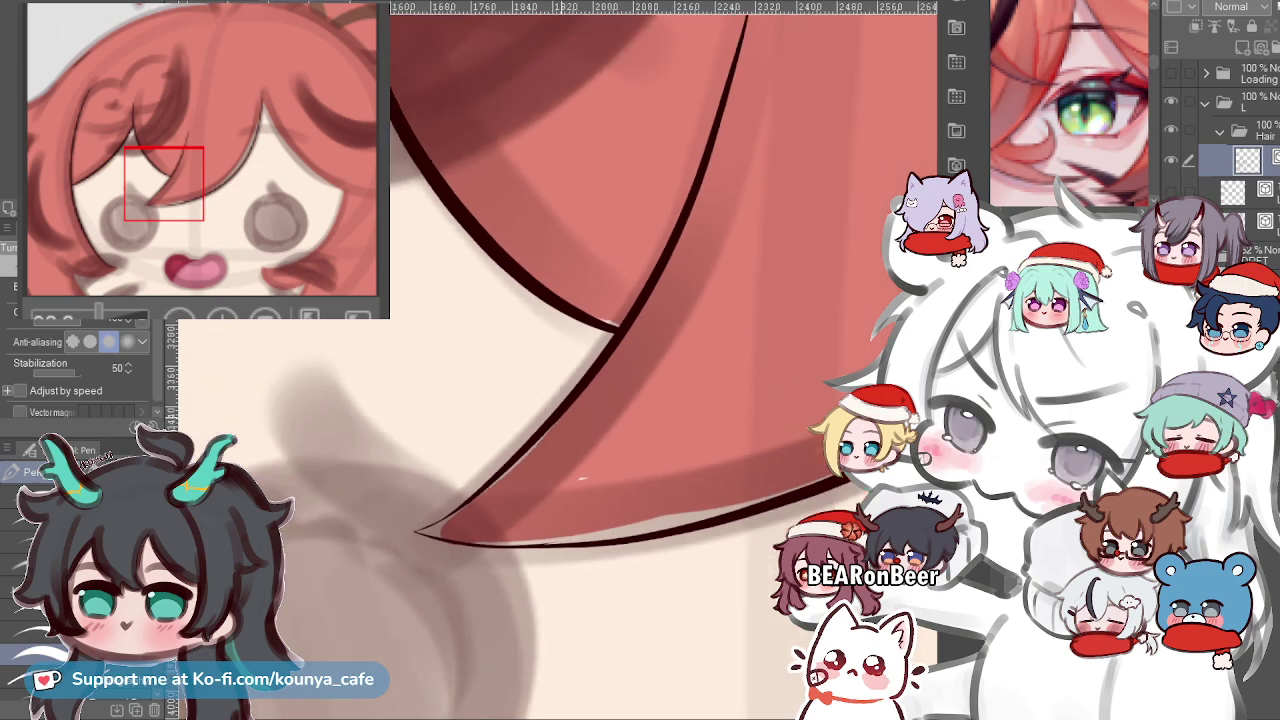
scroll(652, 346, up, 3)
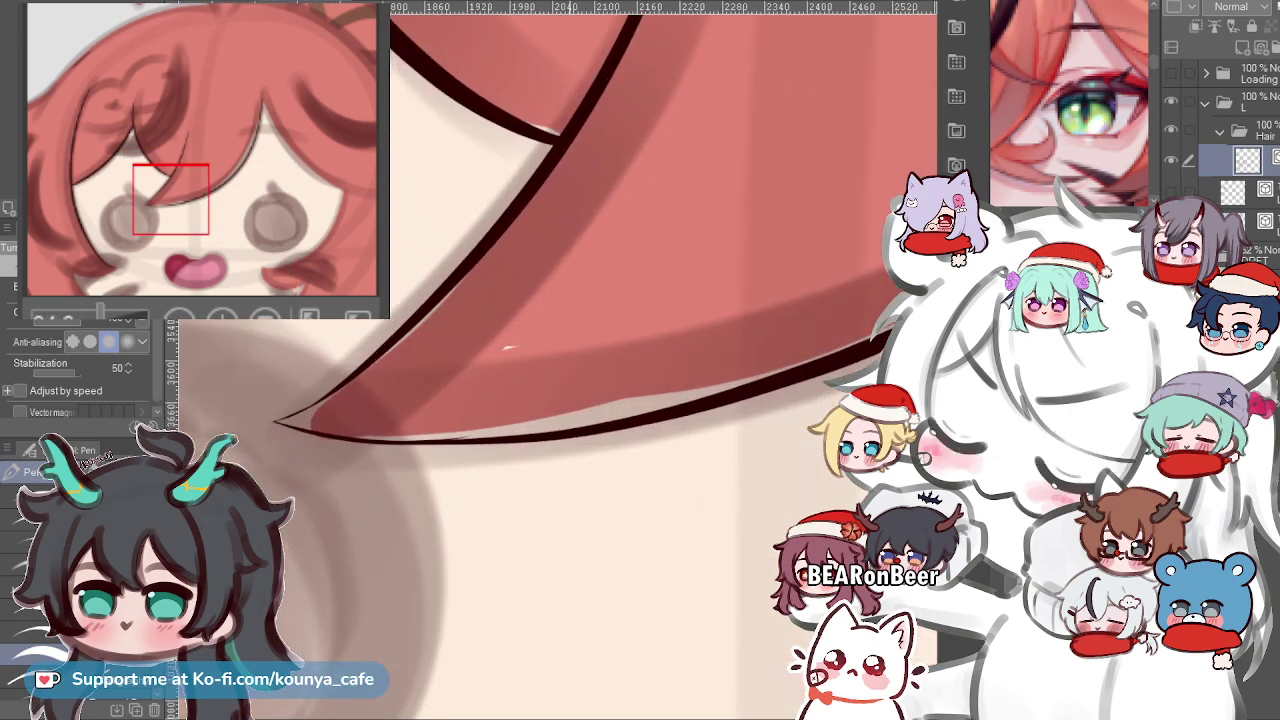
drag(426, 393, 591, 461)
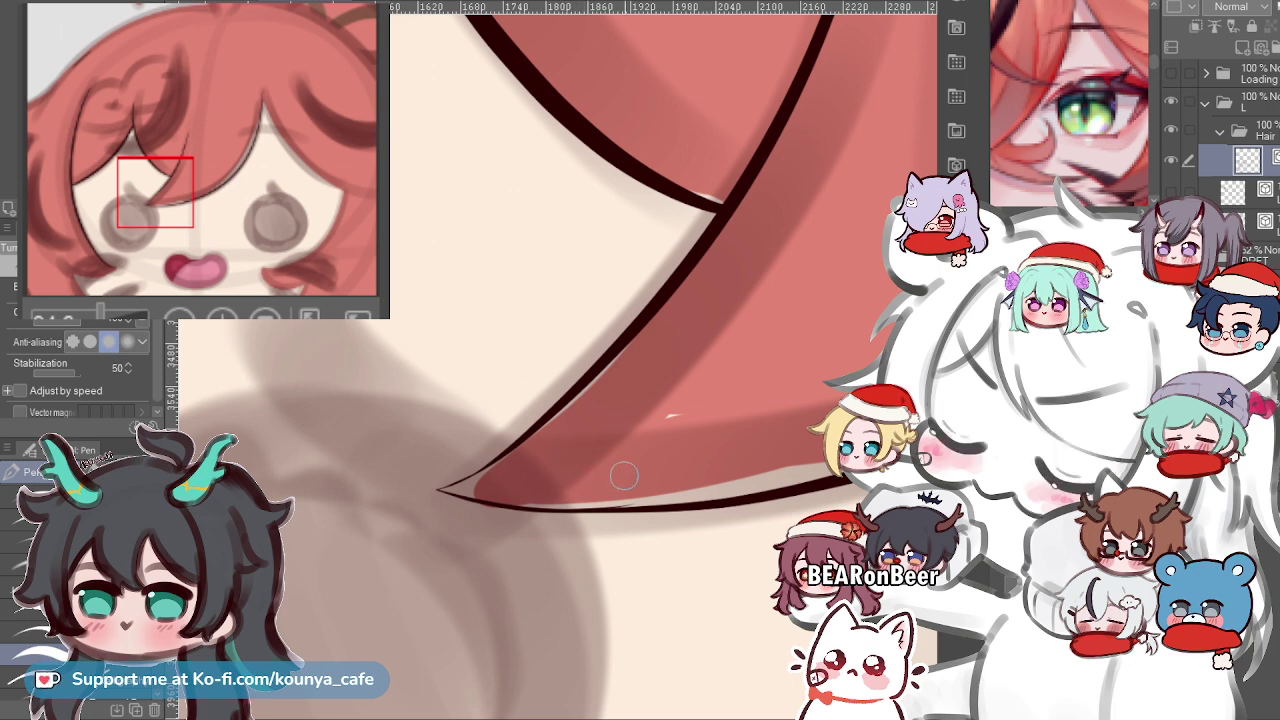
scroll(655, 497, down, 3)
drag(738, 534, 656, 497)
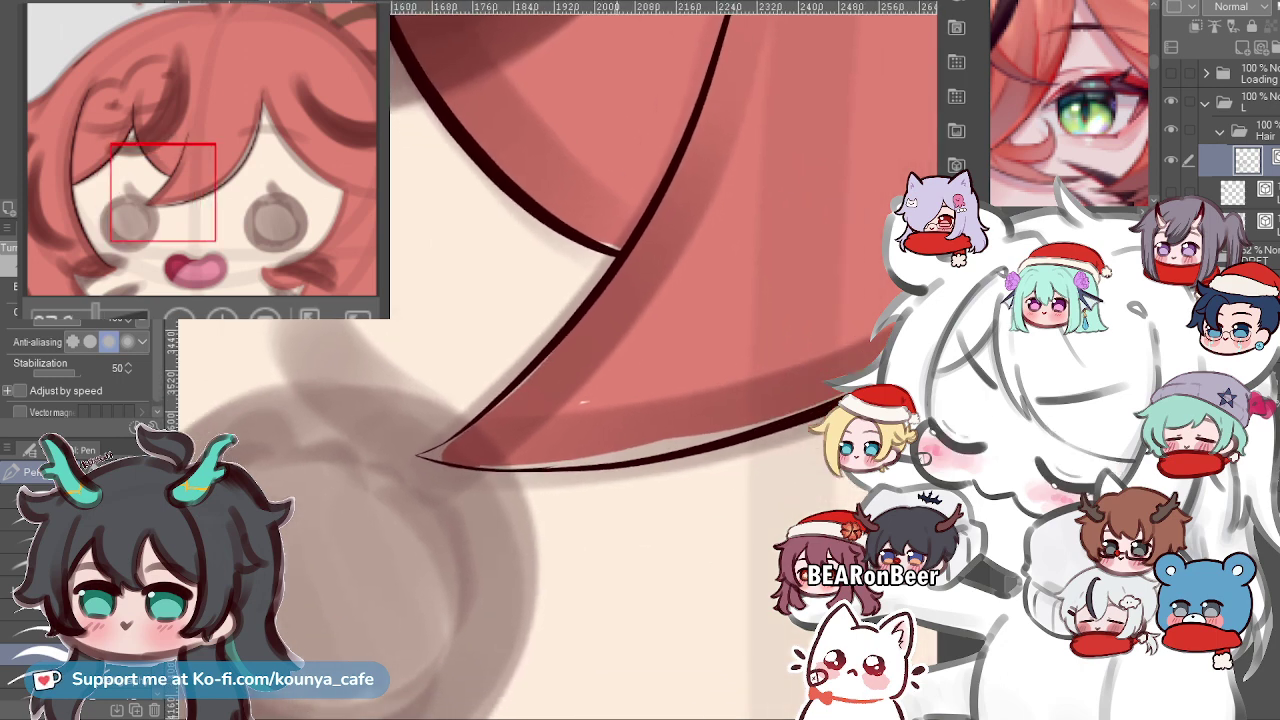
scroll(612, 435, up, 3)
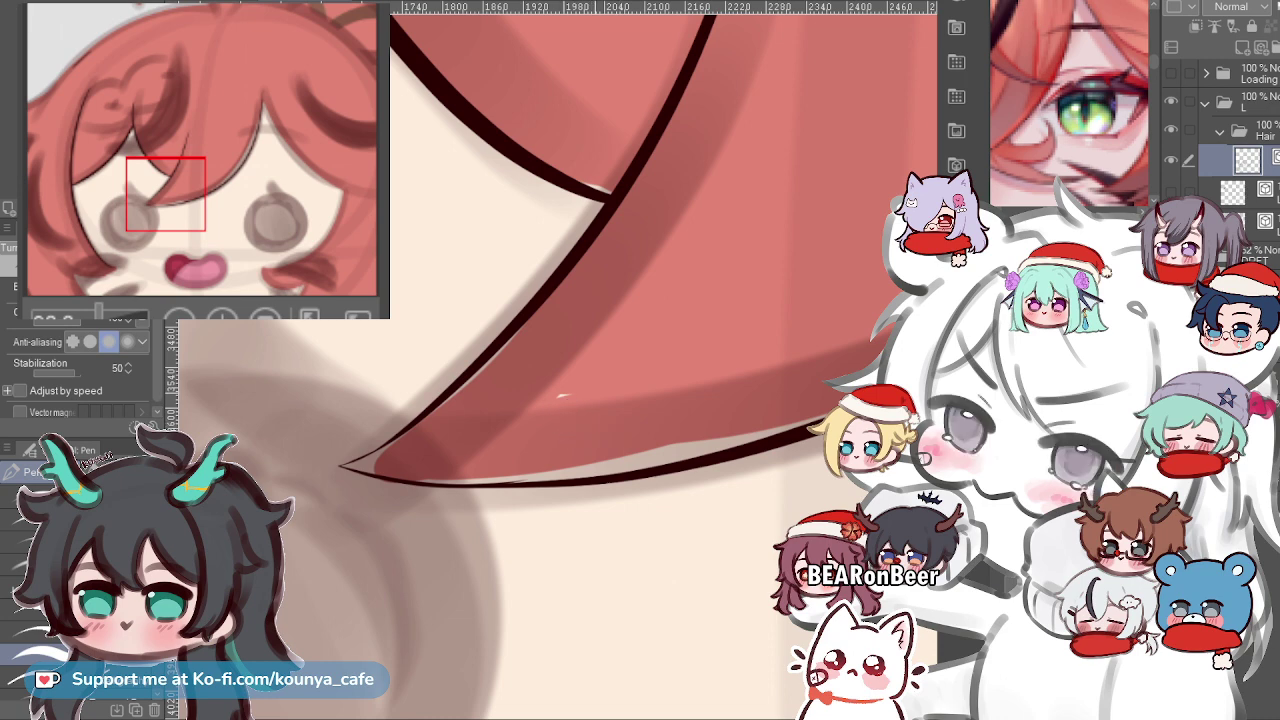
scroll(612, 430, down, 2)
scroll(569, 396, down, 2)
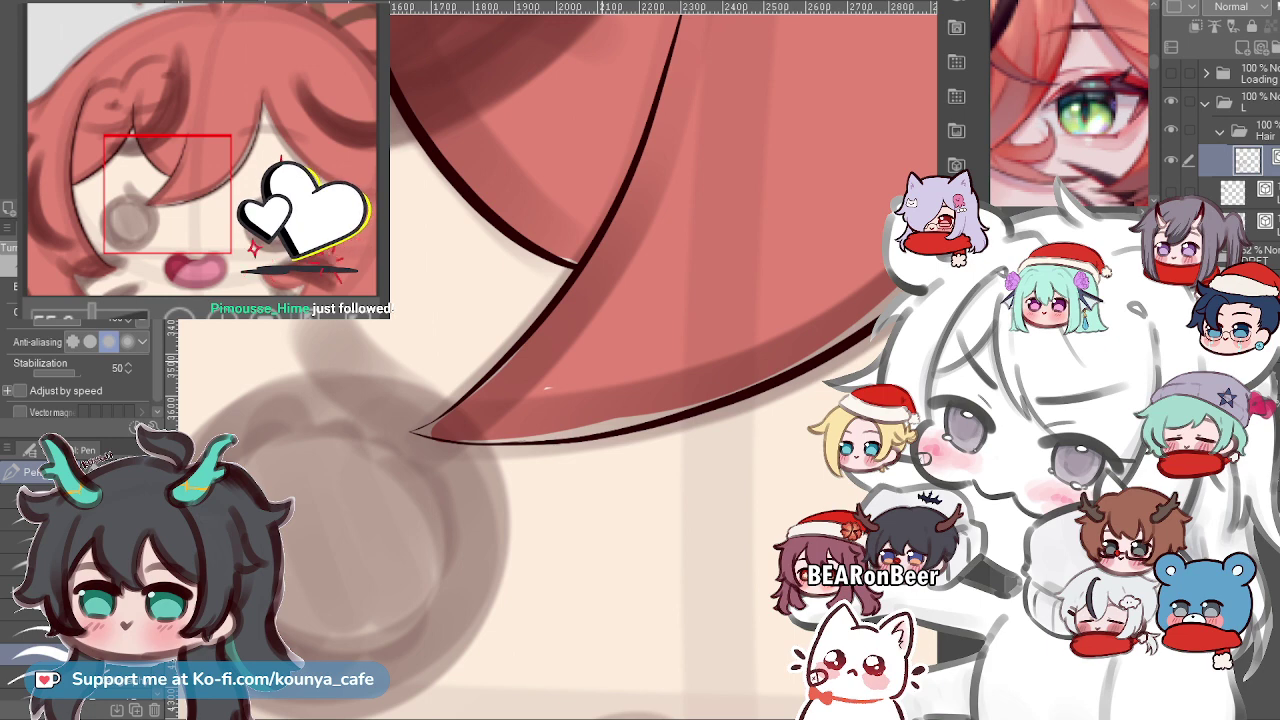
scroll(600, 345, up, 2)
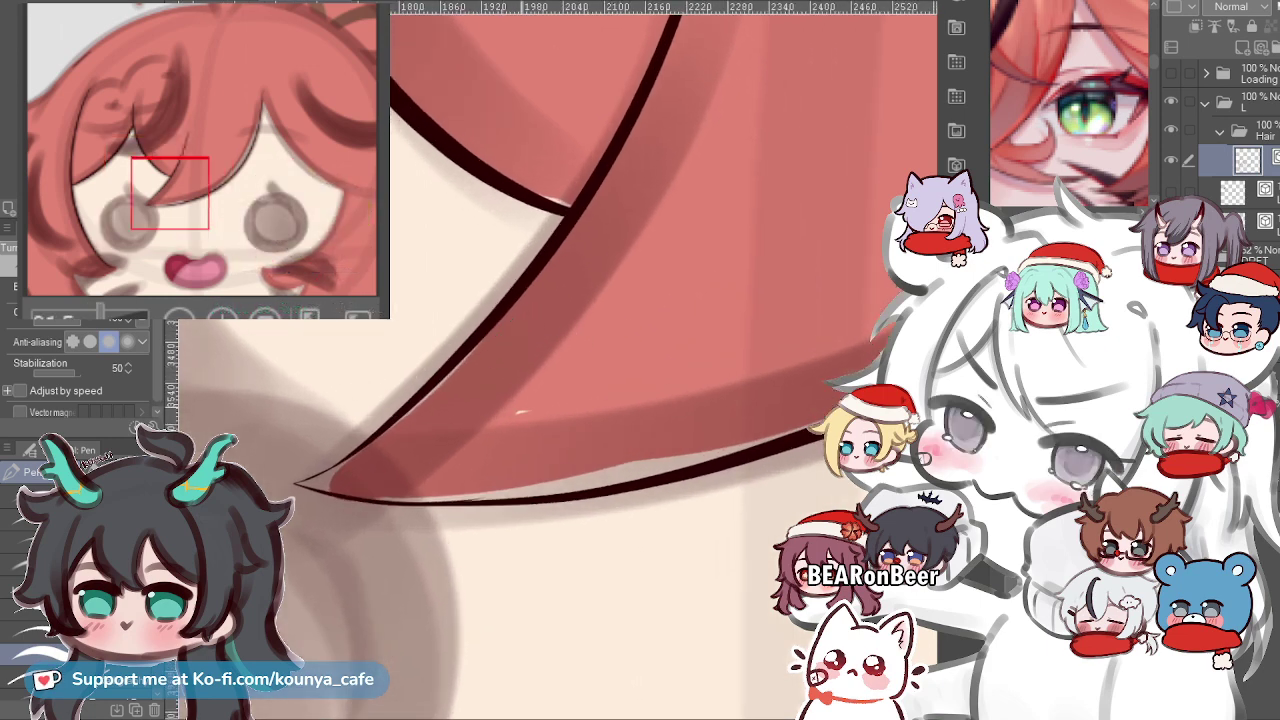
scroll(508, 364, down, 3)
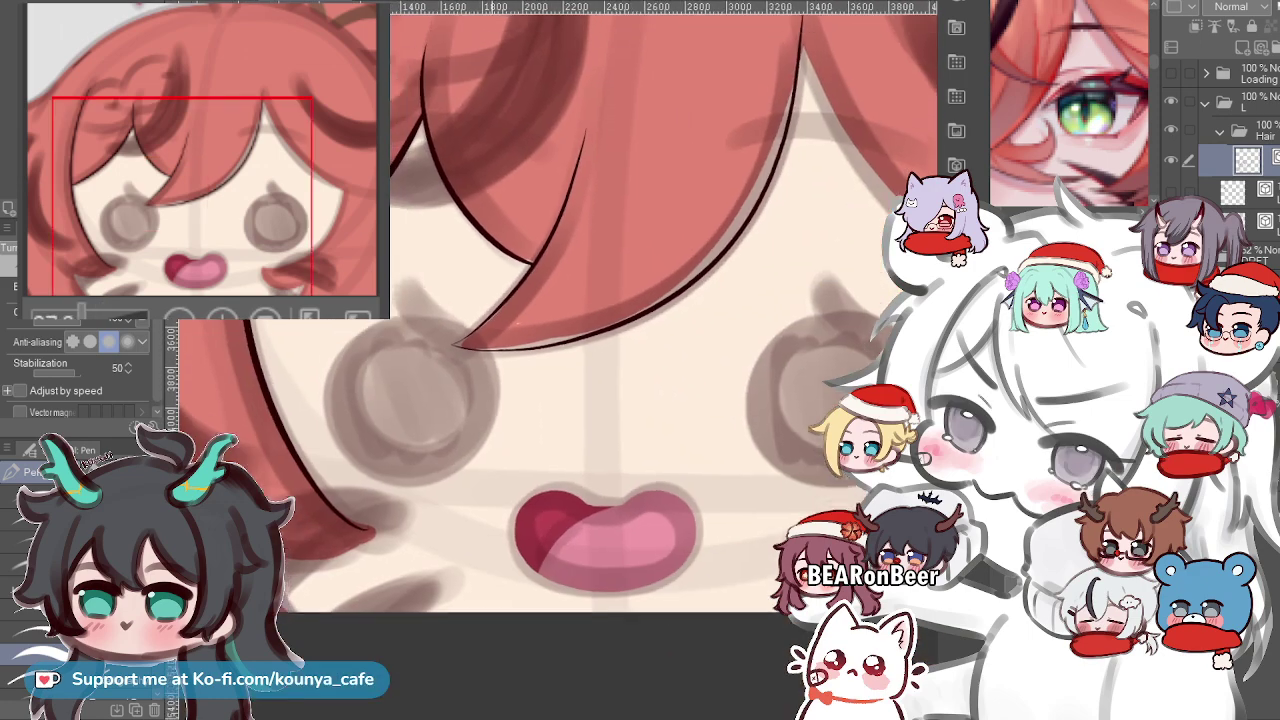
scroll(570, 490, down, 2)
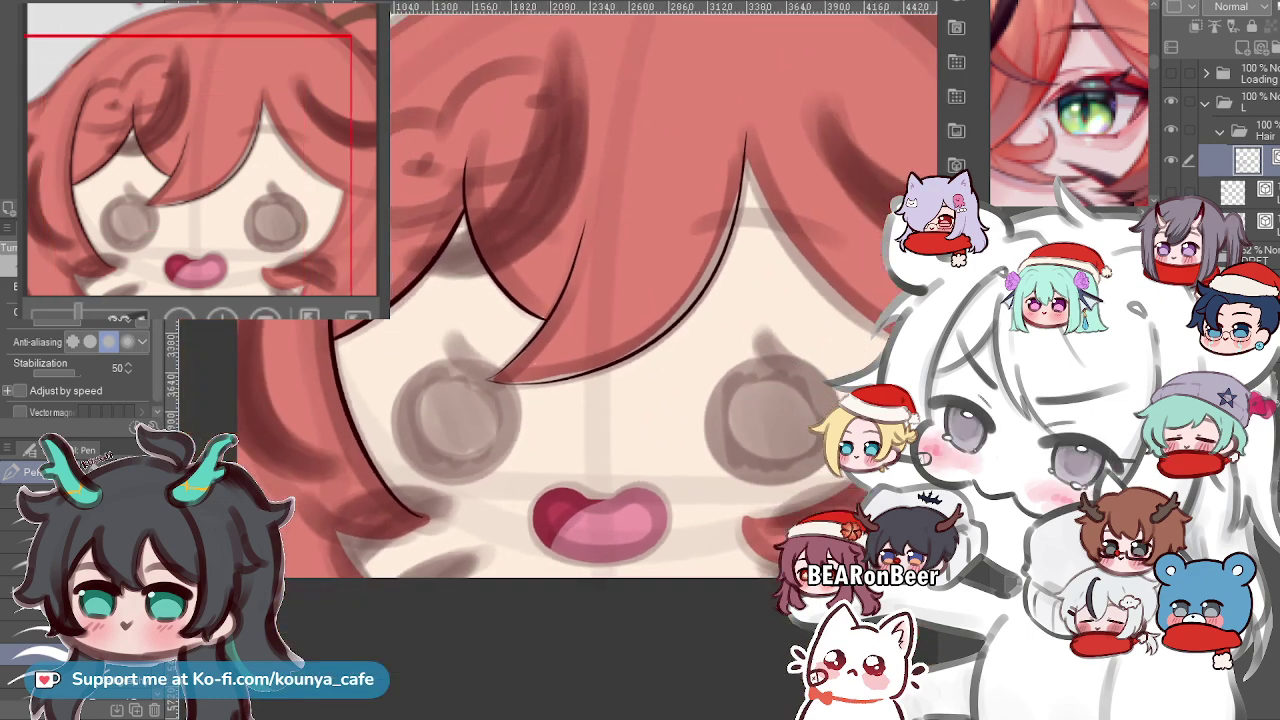
scroll(403, 491, up, 4)
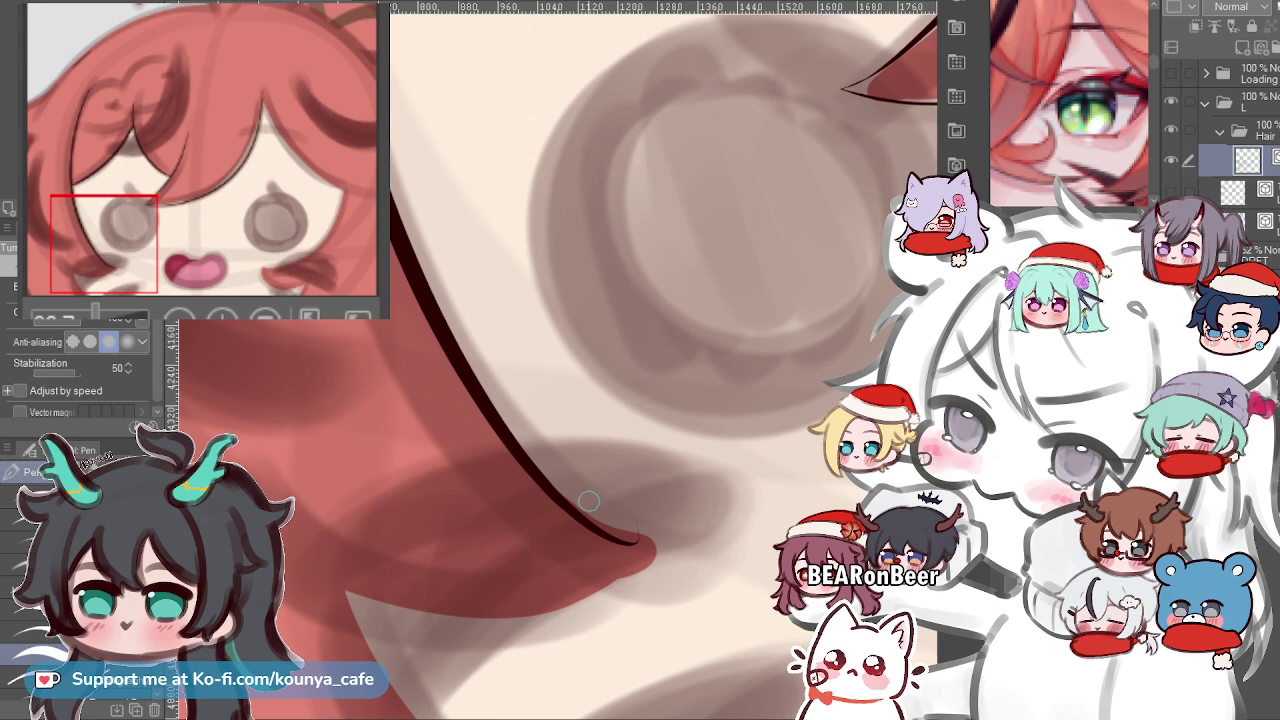
scroll(592, 316, down, 3)
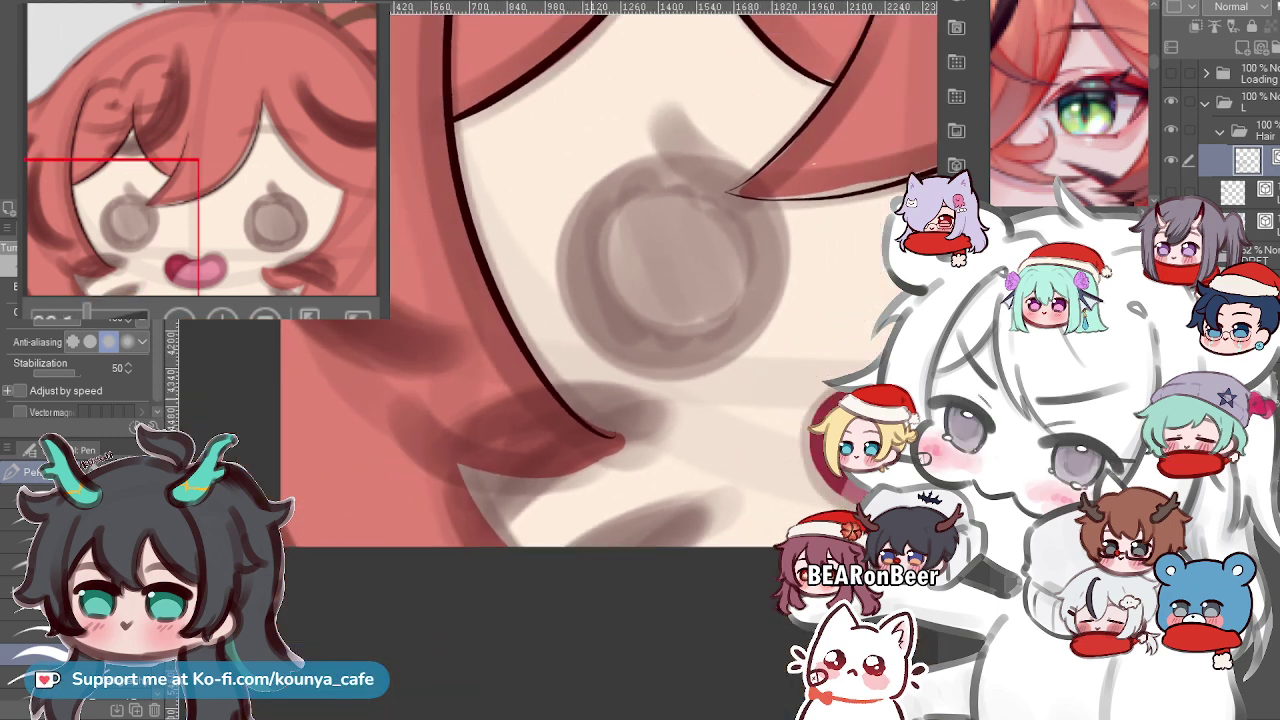
scroll(620, 436, up, 2)
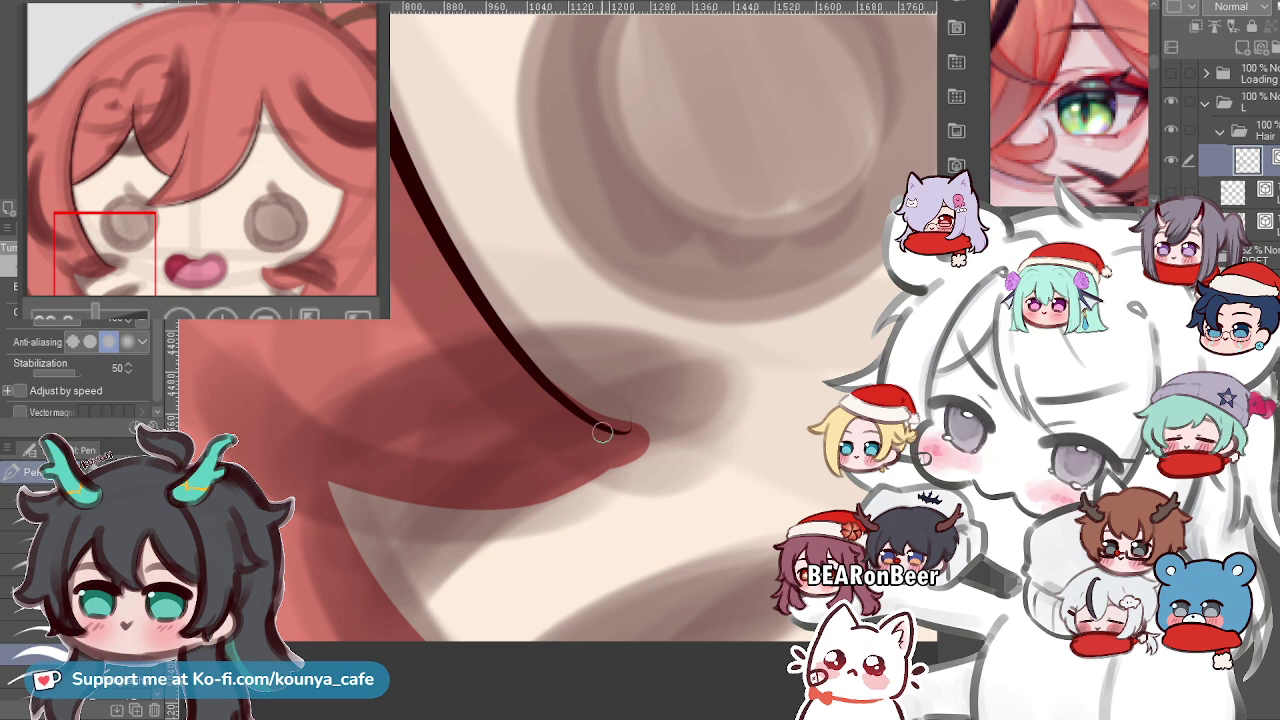
click(1250, 192)
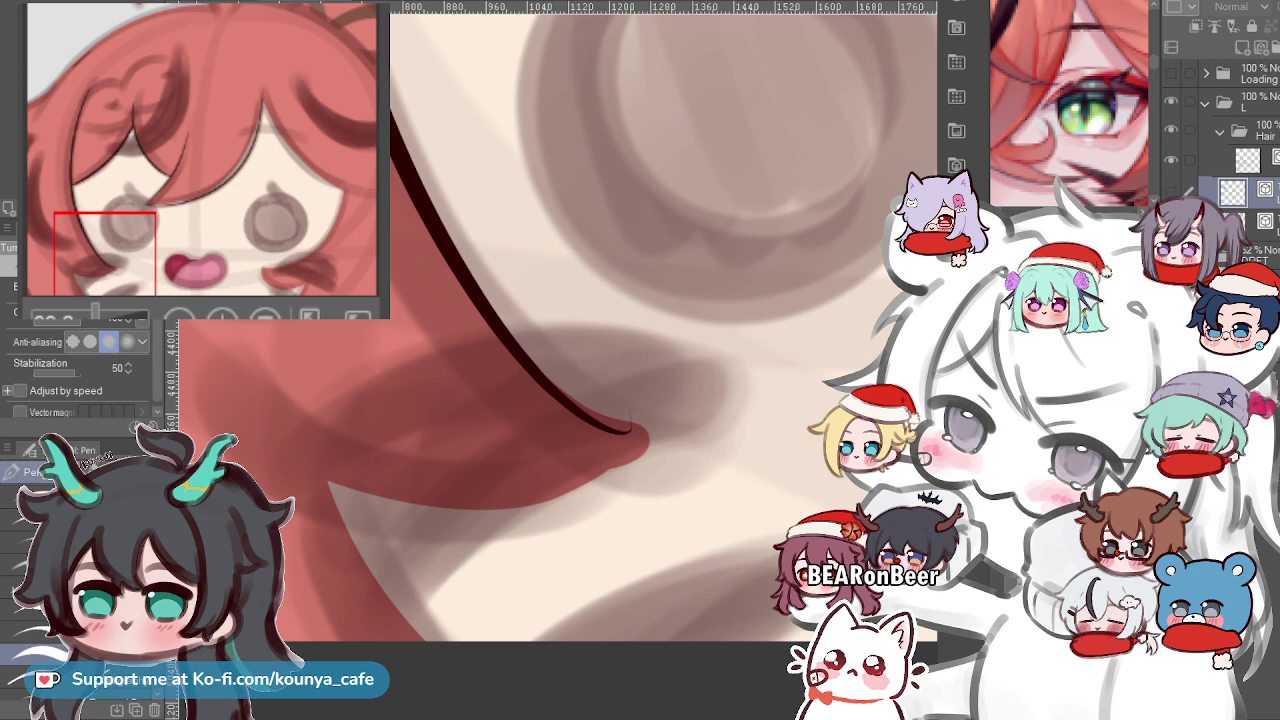
key(alt+bracketright)
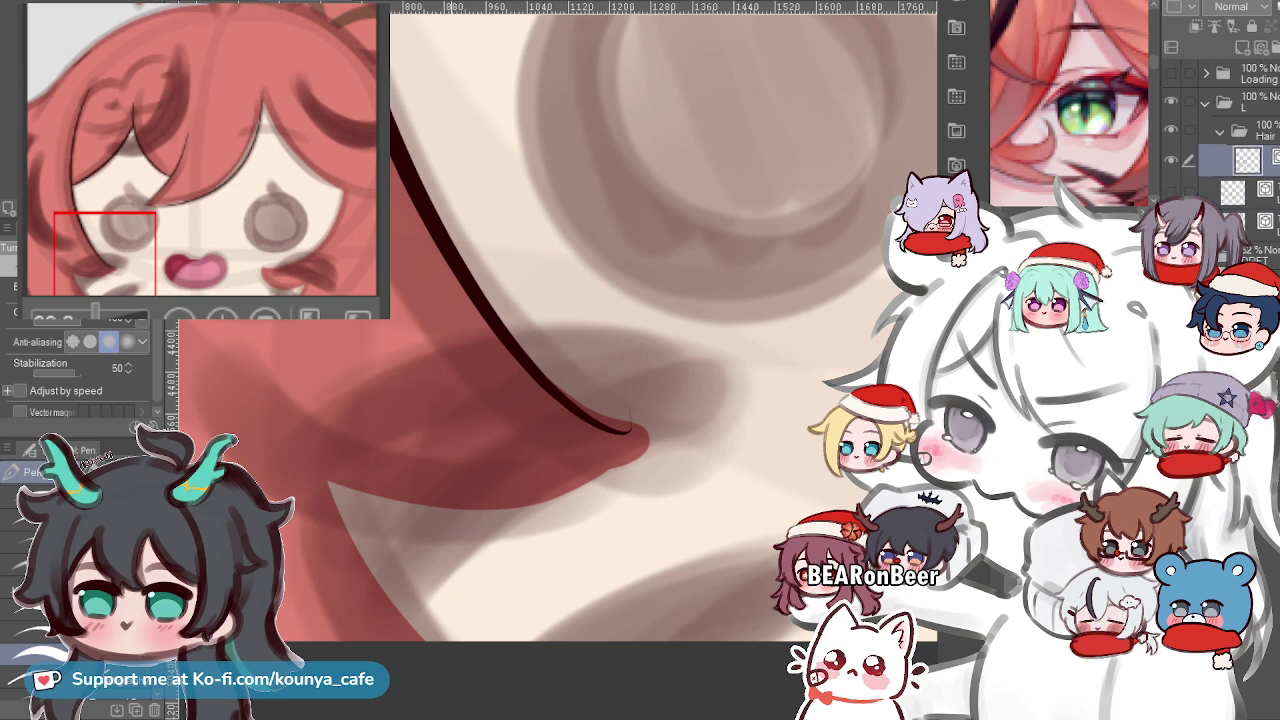
Try to ink one long tapered curve along the lower edge of the side lock beside the face.
scroll(453, 437, down, 3)
drag(453, 437, 529, 491)
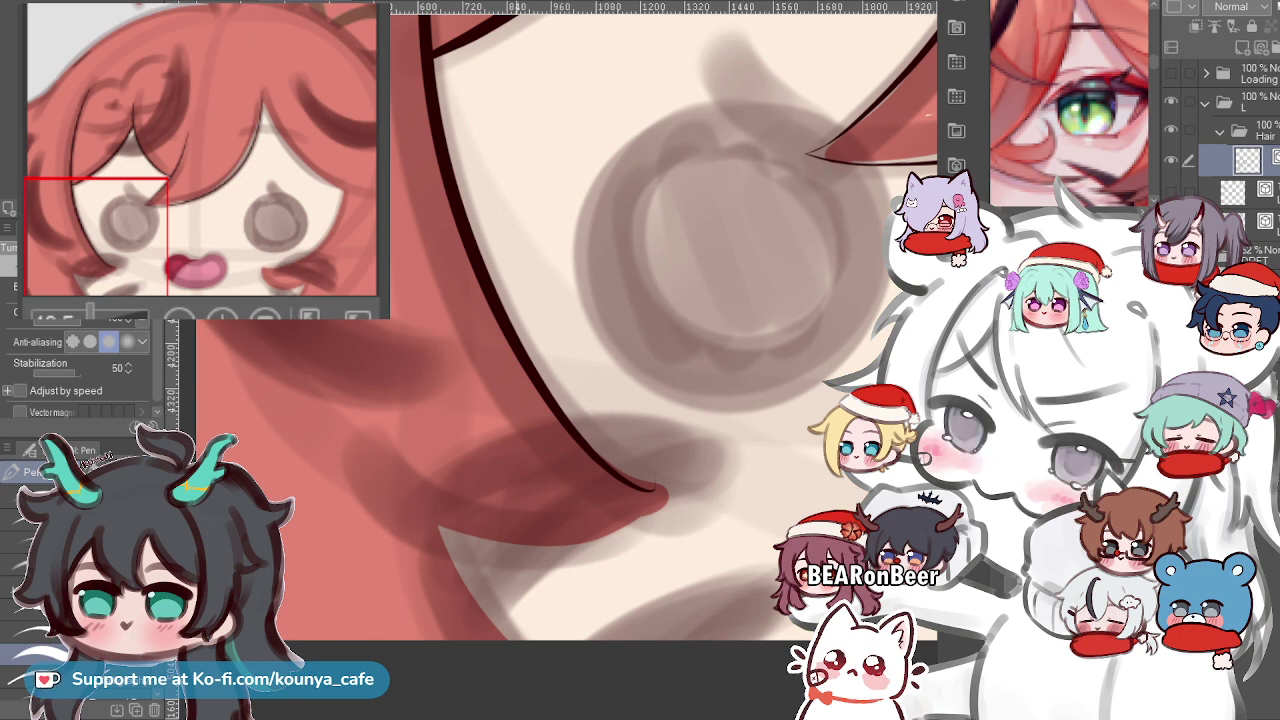
scroll(586, 458, up, 2)
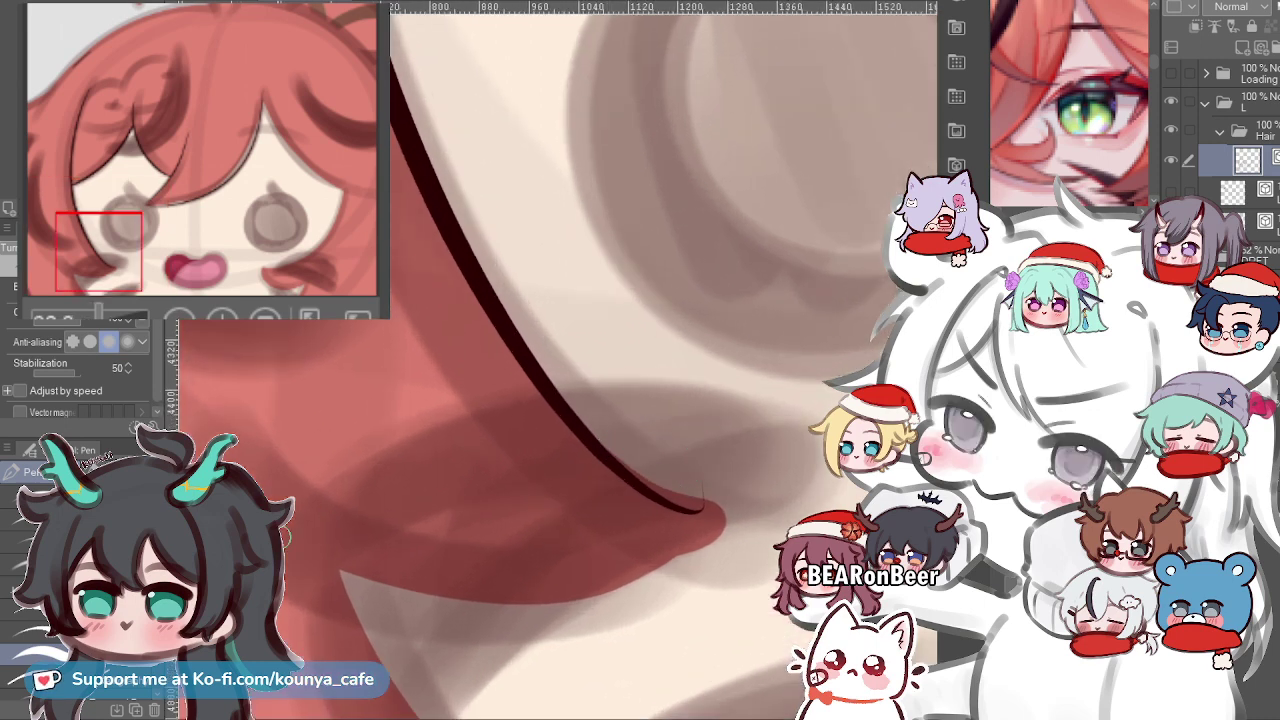
scroll(339, 482, down, 2)
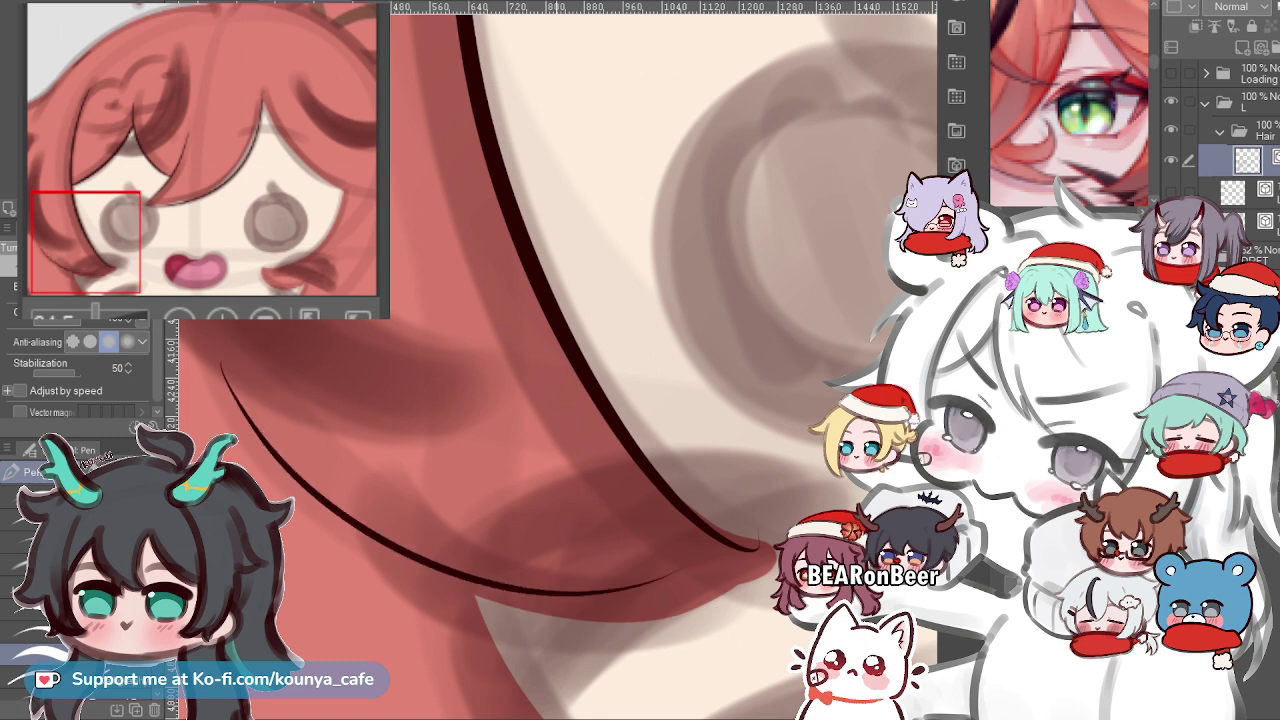
scroll(300, 424, down, 1)
drag(320, 425, 735, 570)
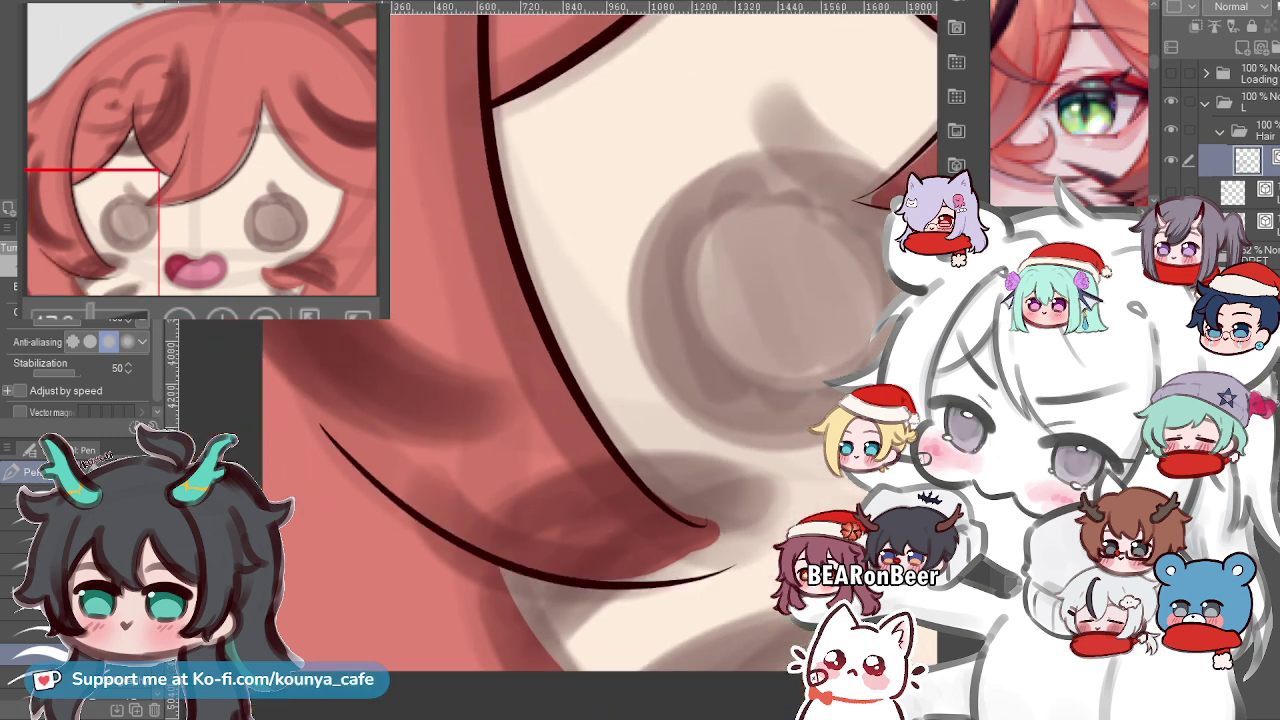
key(ctrl+z)
mouse_move(274, 380)
mouse_down()
mouse_move(299, 417)
mouse_move(702, 528)
mouse_up()
key(ctrl+z)
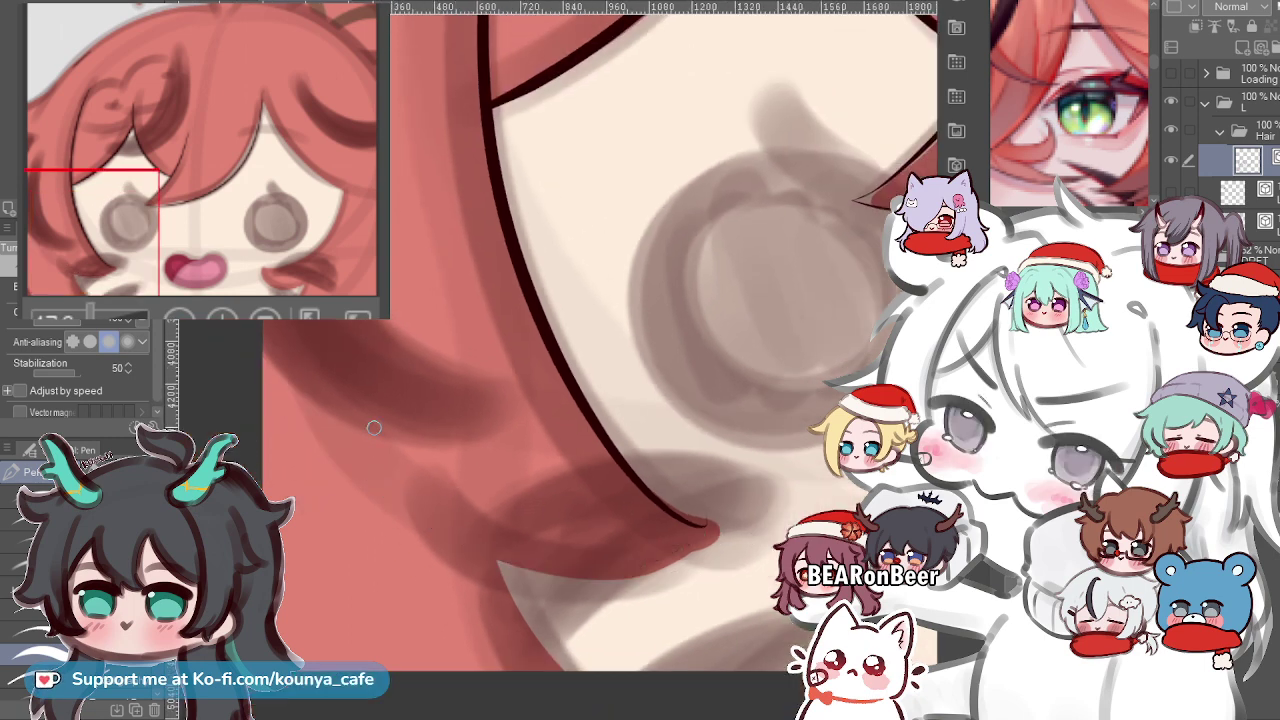
Ink a tapered curve along the side lock's lower edge, stopping short of the tip, and check it against the whole face.
mouse_move(330, 359)
mouse_down()
mouse_move(576, 565)
mouse_move(663, 557)
mouse_up()
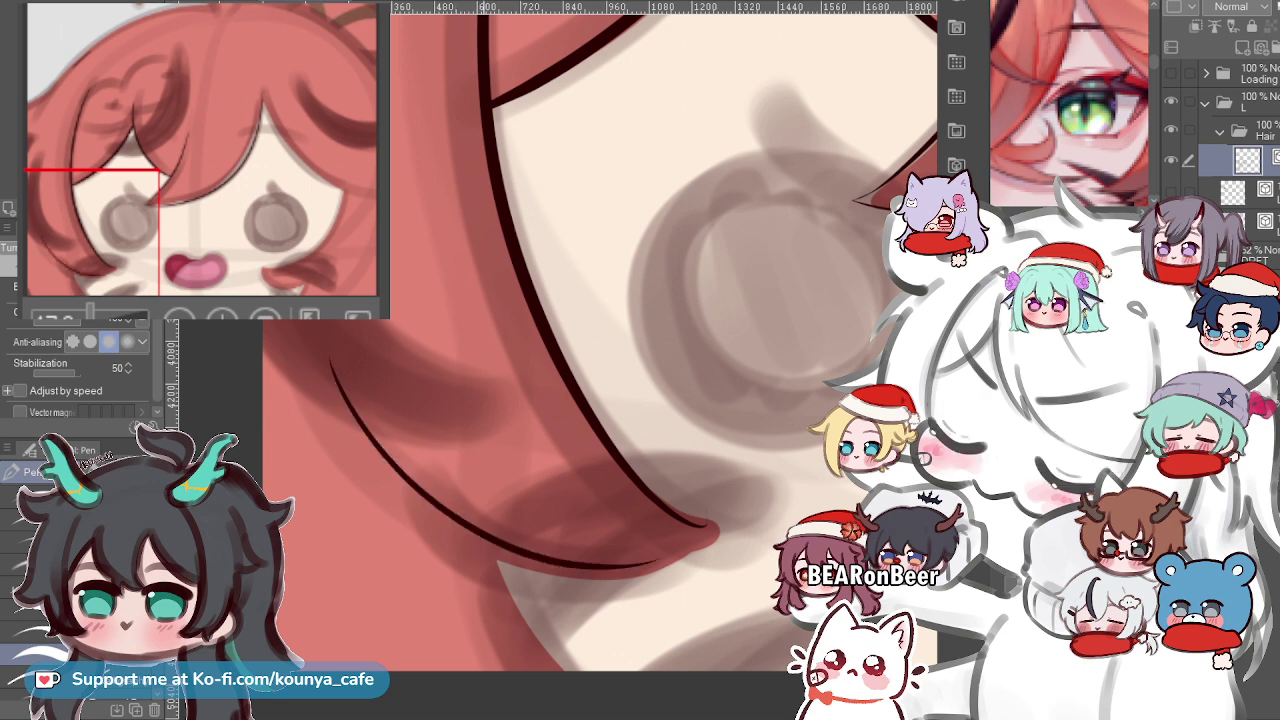
key(ctrl)
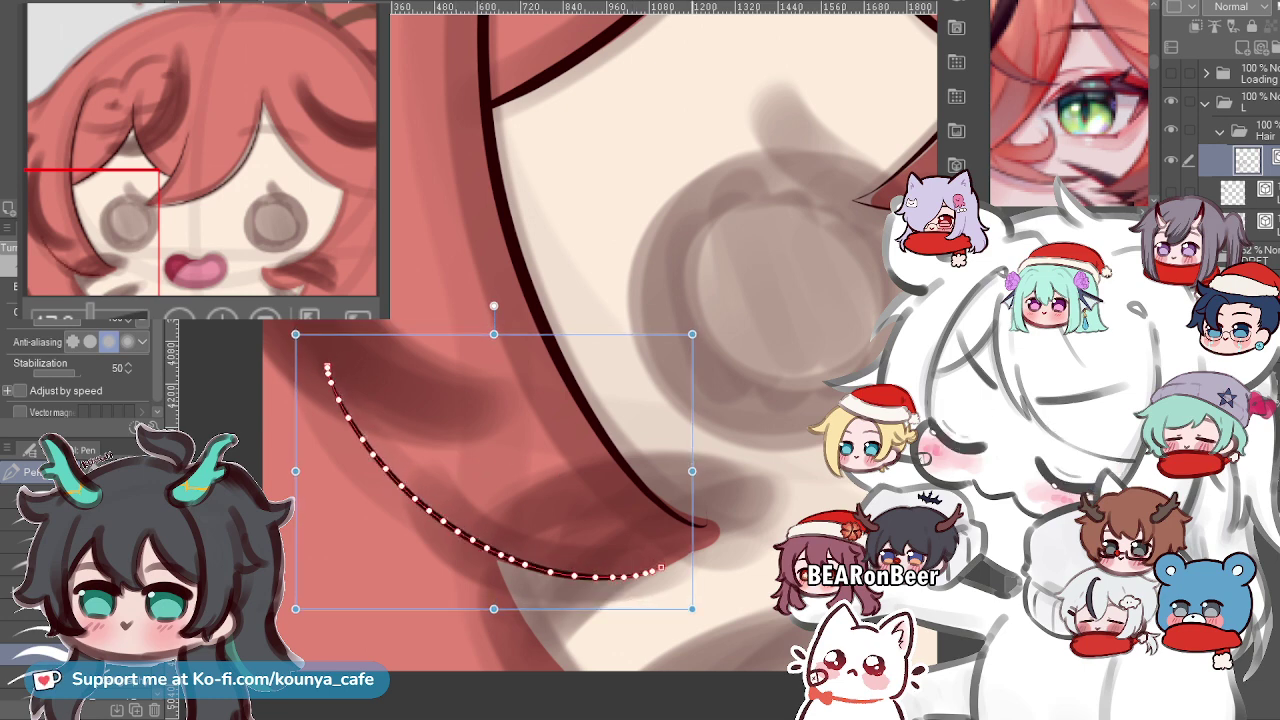
key(Return)
scroll(625, 488, down, 6)
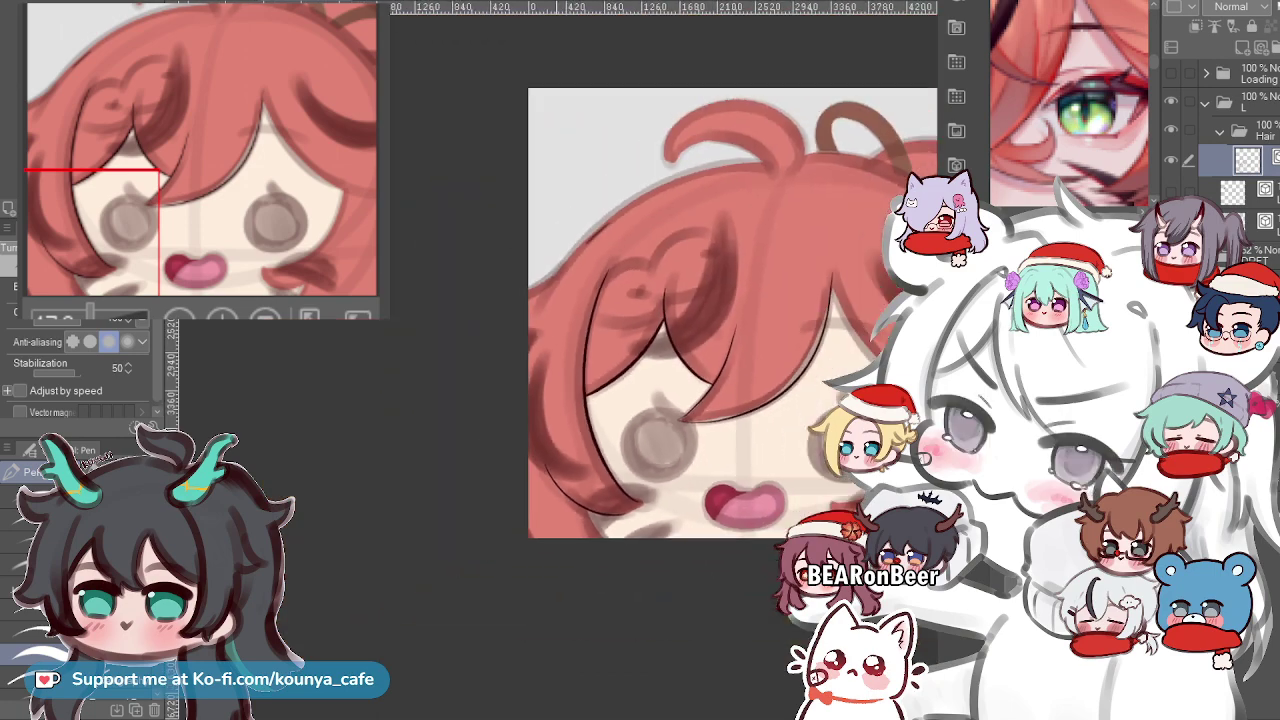
drag(625, 488, 574, 440)
scroll(540, 459, up, 6)
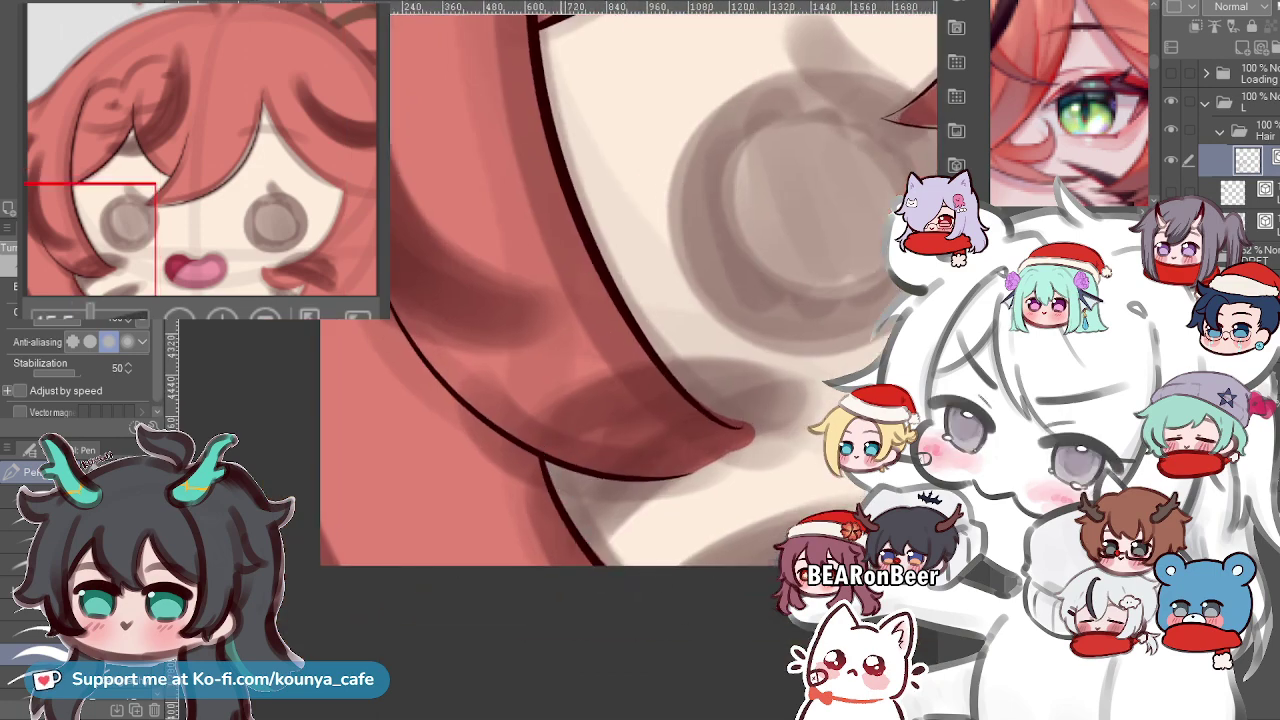
scroll(580, 416, down, 3)
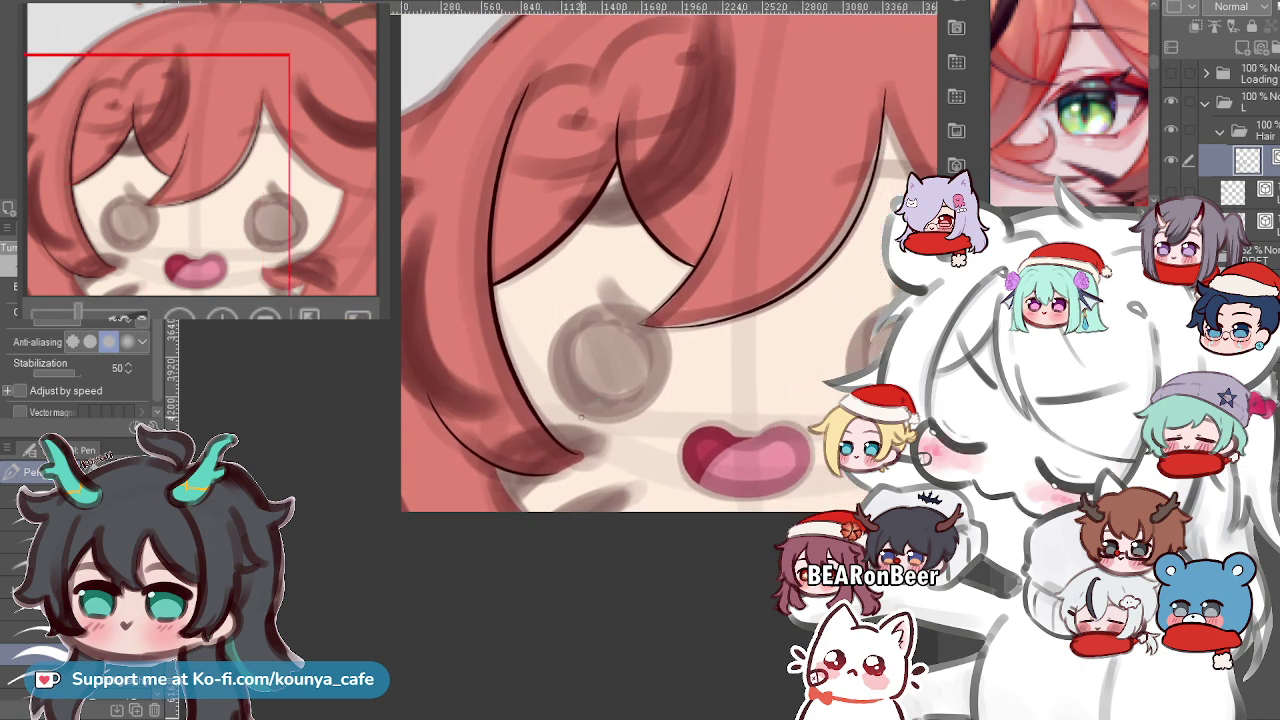
Ink a tapered stroke continuing the side lock's lower-edge line past its rounded sketch tip, on a rotated canvas, redrawing it until the curve fits.
scroll(581, 416, up, 3)
scroll(621, 507, up, 2)
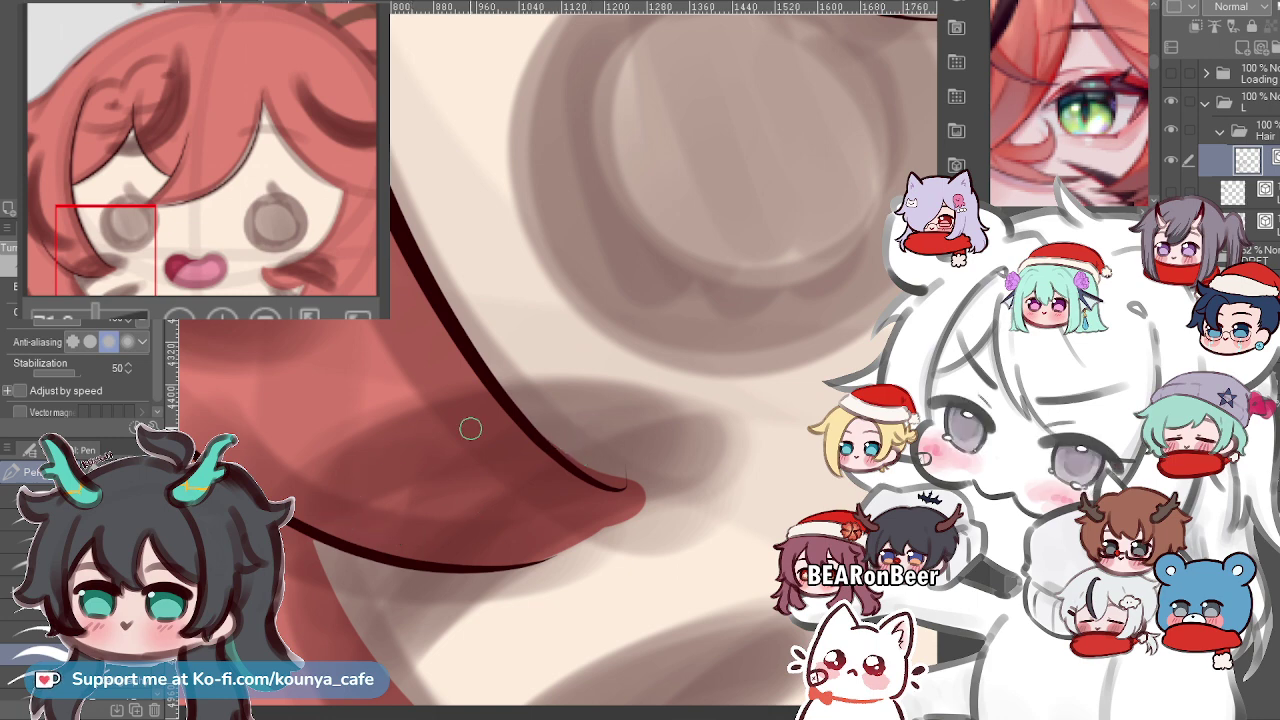
drag(470, 429, 491, 306)
drag(405, 246, 389, 274)
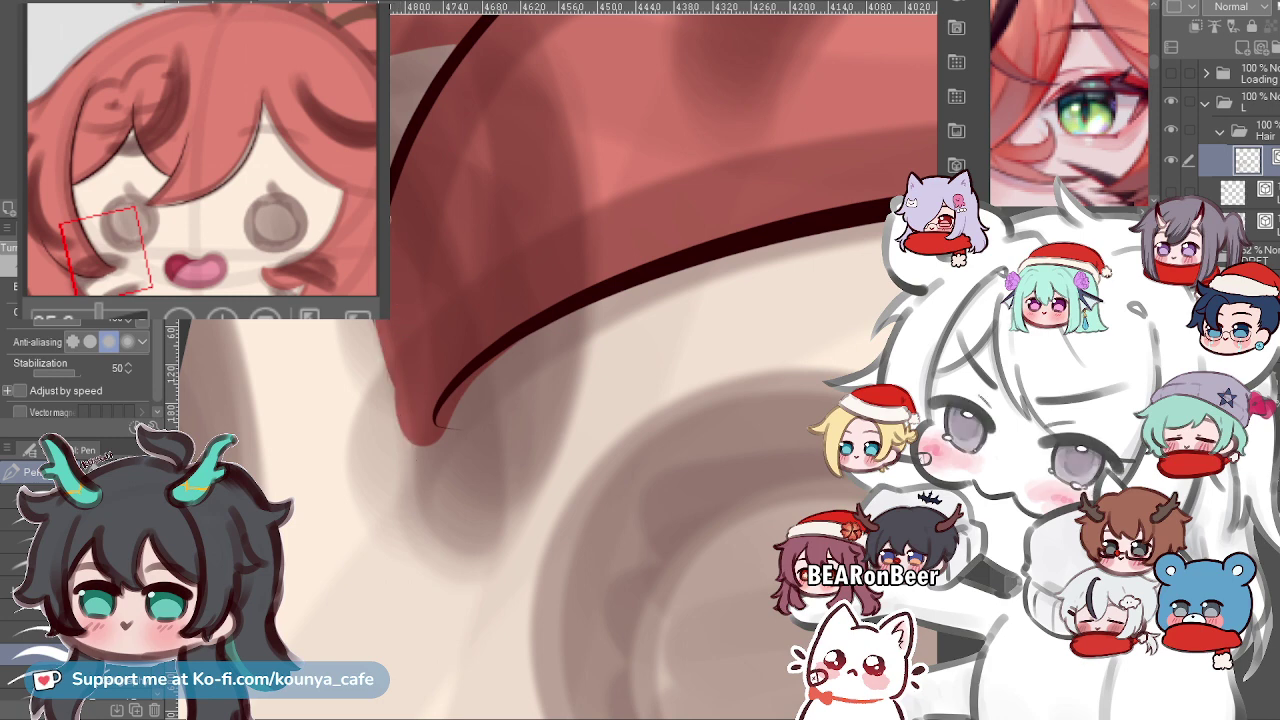
drag(367, 322, 383, 458)
drag(373, 322, 403, 442)
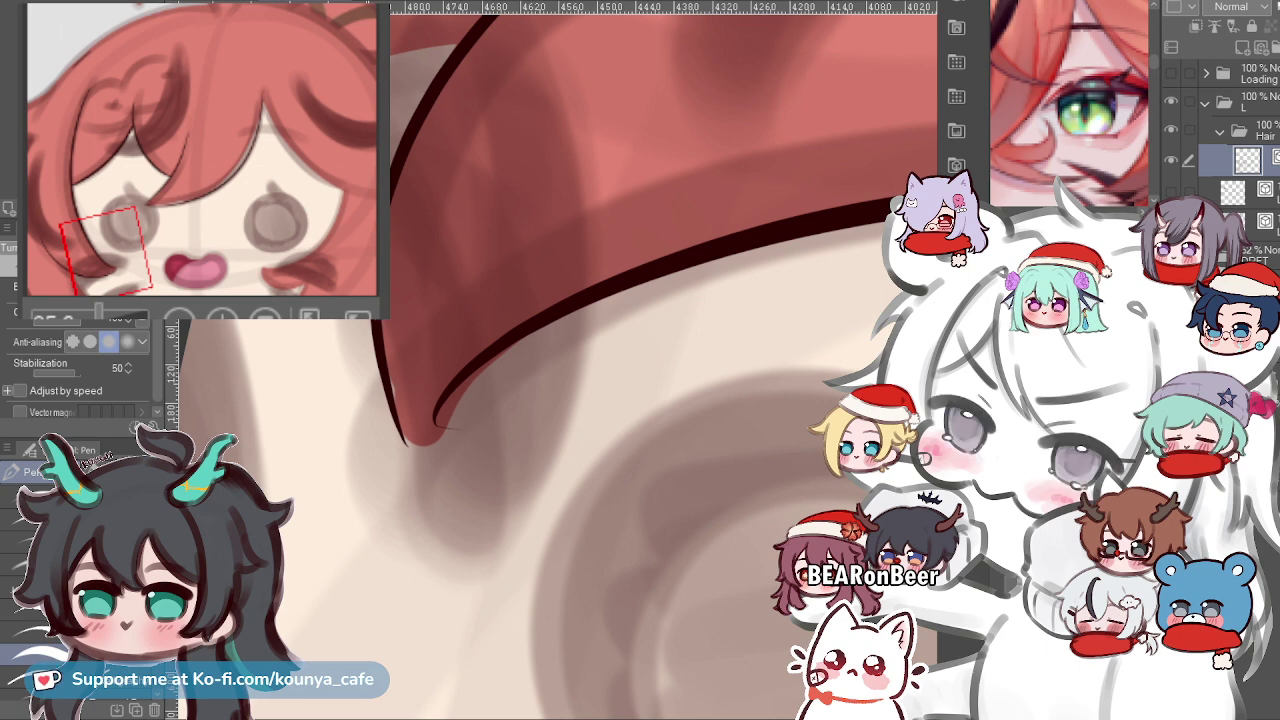
key(ctrl+z)
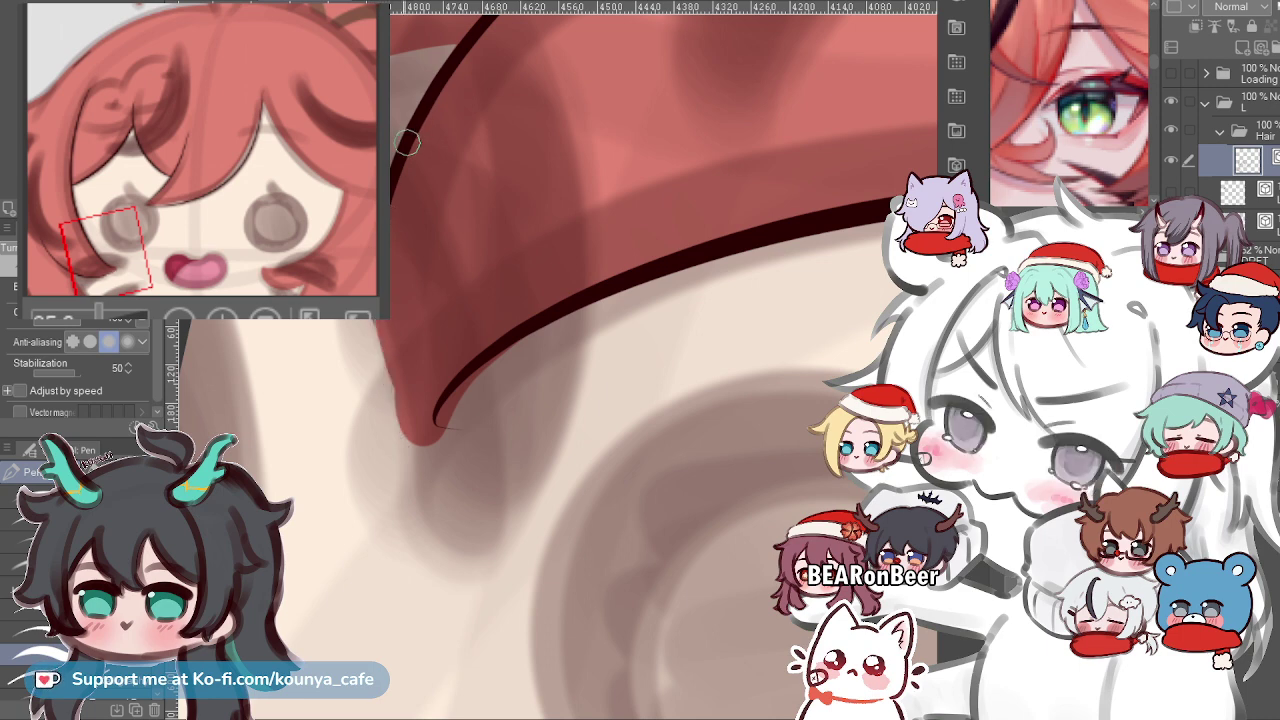
drag(407, 141, 409, 447)
key(ctrl+z)
drag(371, 322, 407, 455)
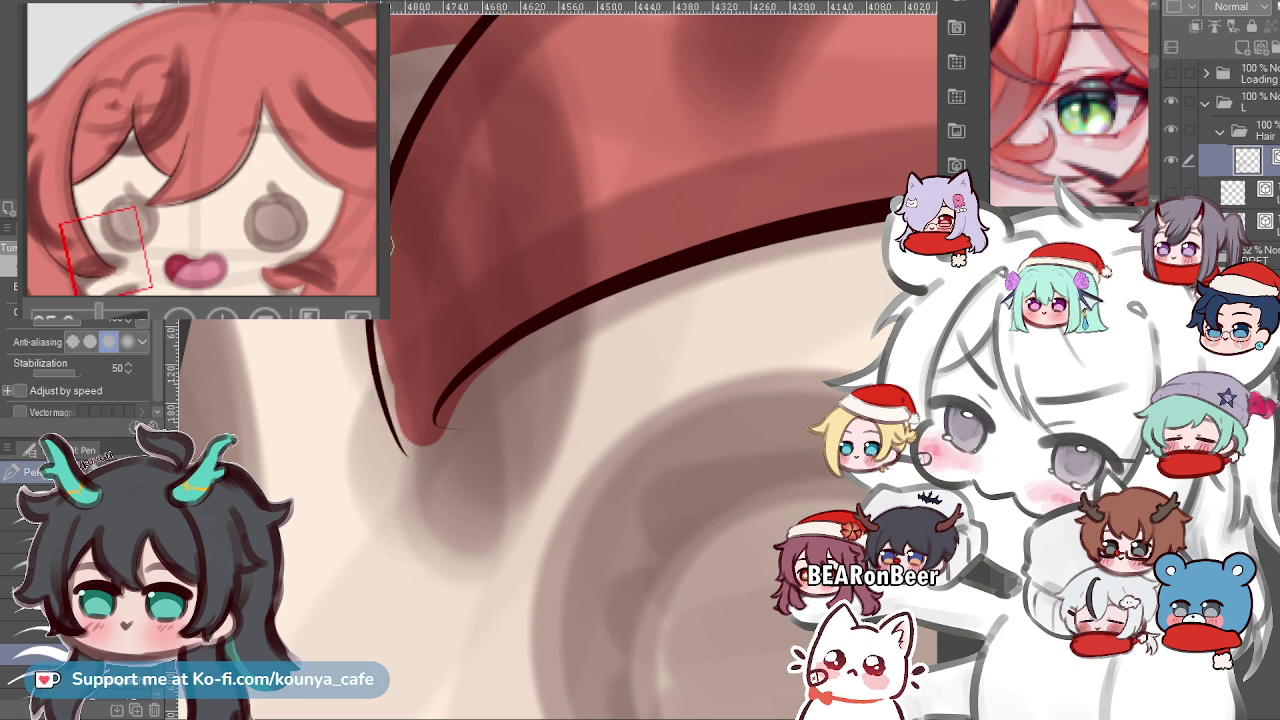
Nudge the new tip stroke slightly so it lines up with the side lock's existing lower-edge line.
key(ctrl+t)
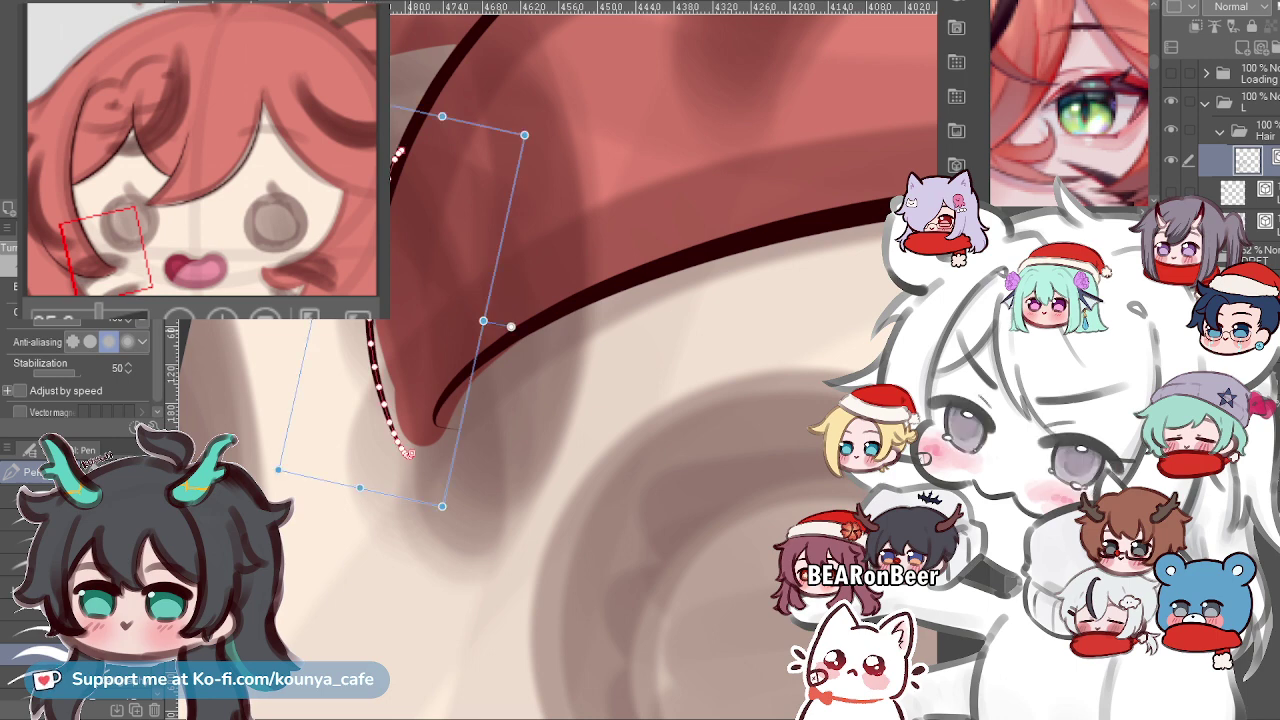
drag(470, 371, 470, 381)
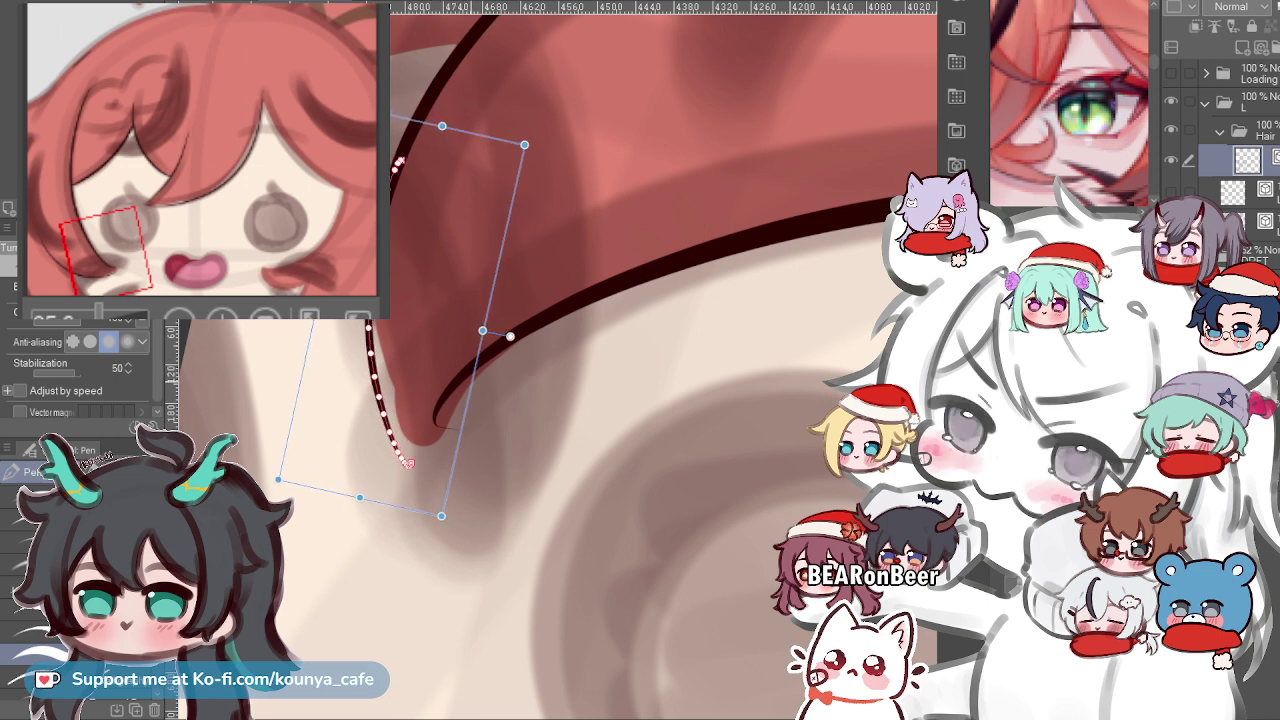
key(Return)
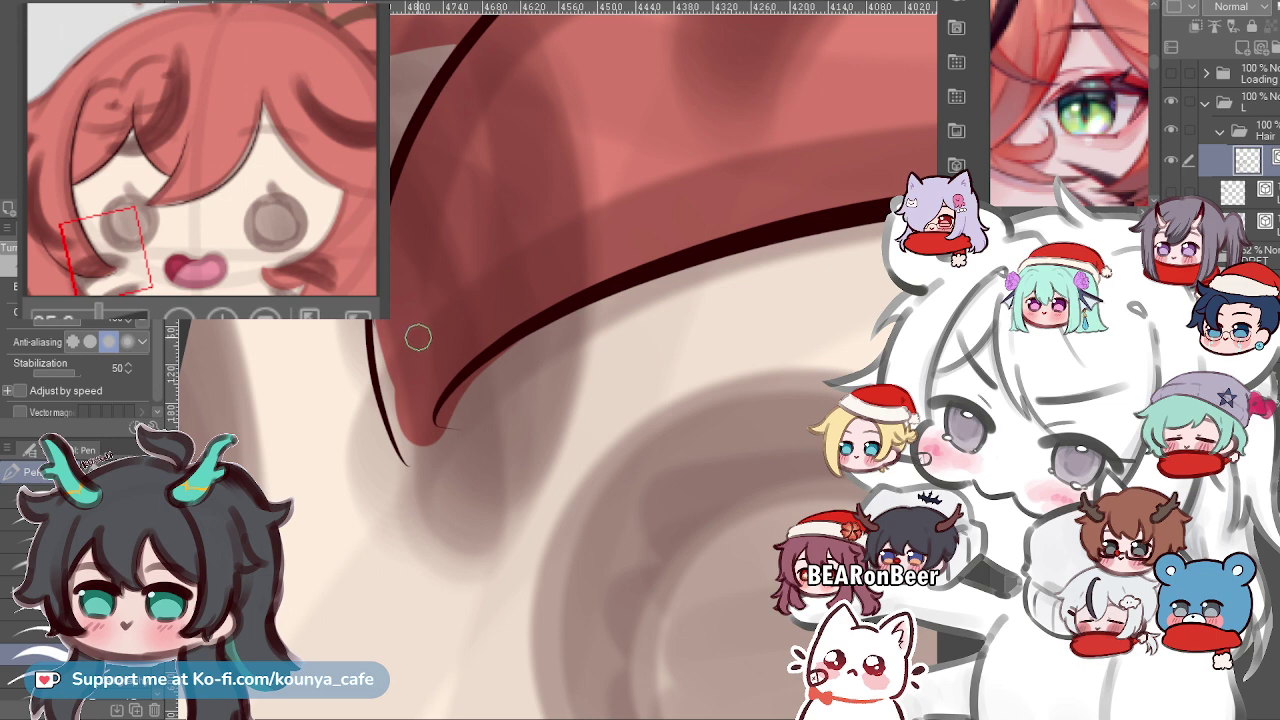
key(ctrl+t)
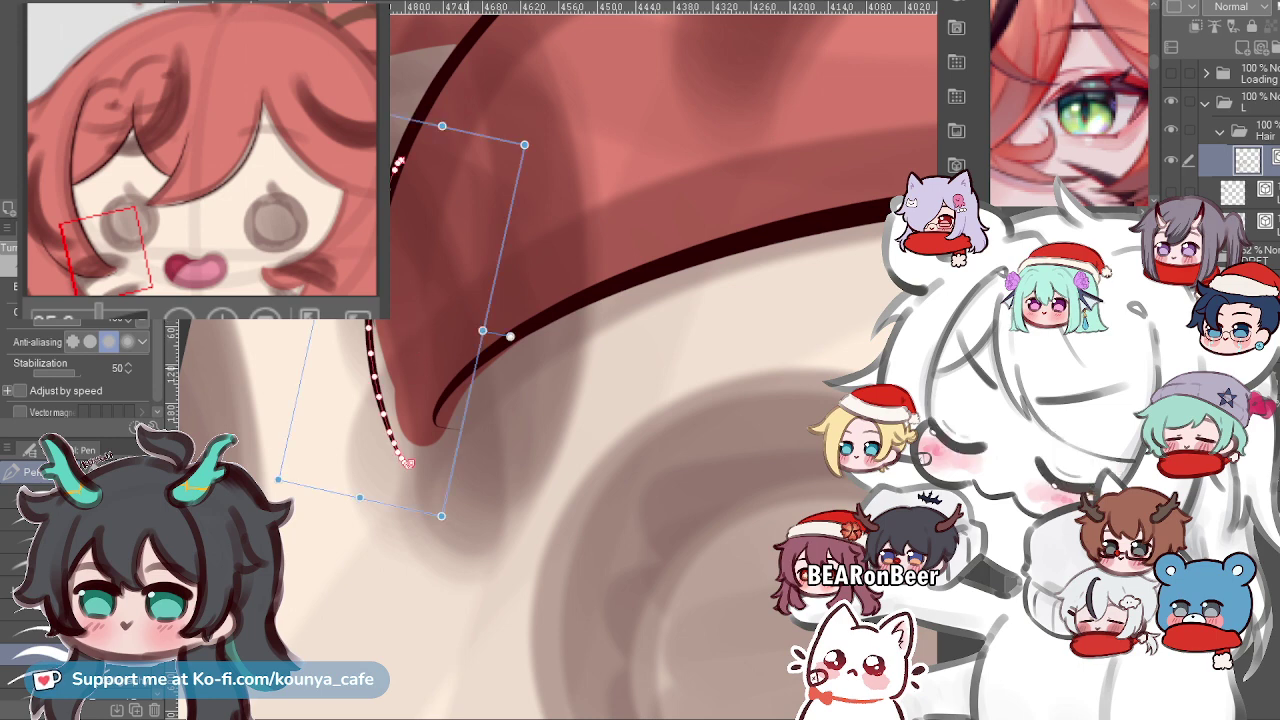
drag(410, 345, 409, 341)
key(Right)
key(Right)
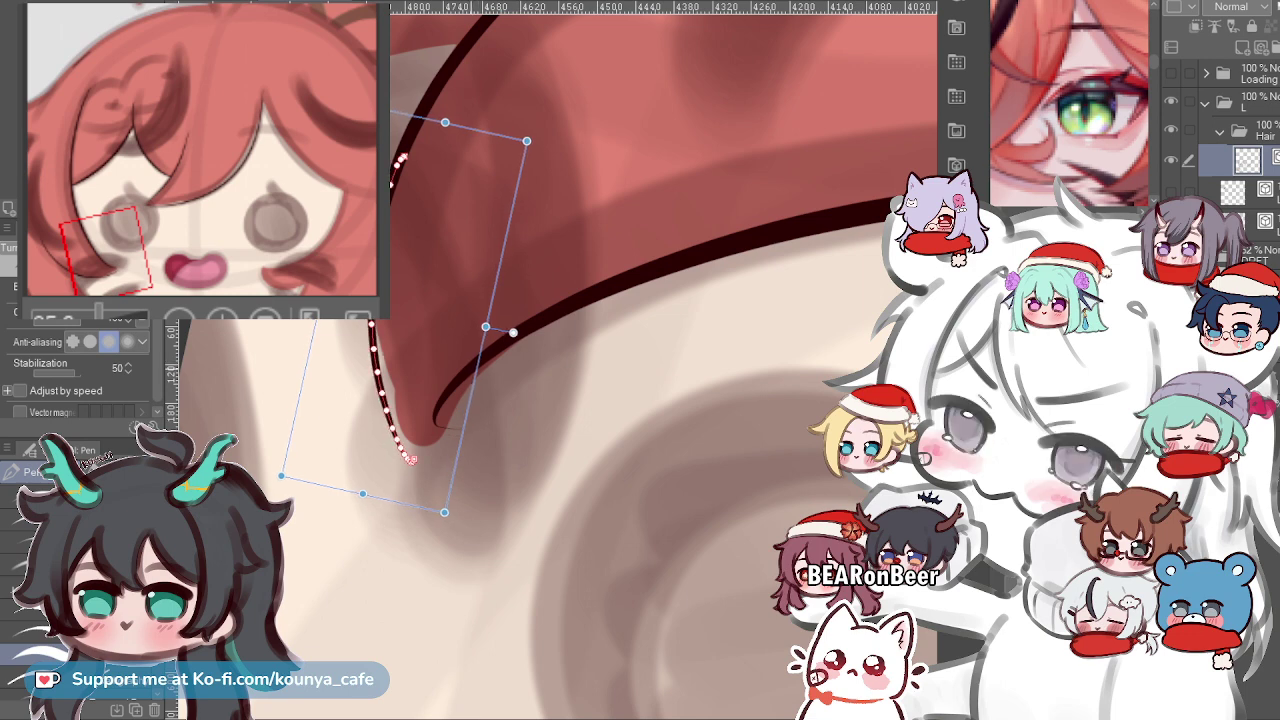
key(Return)
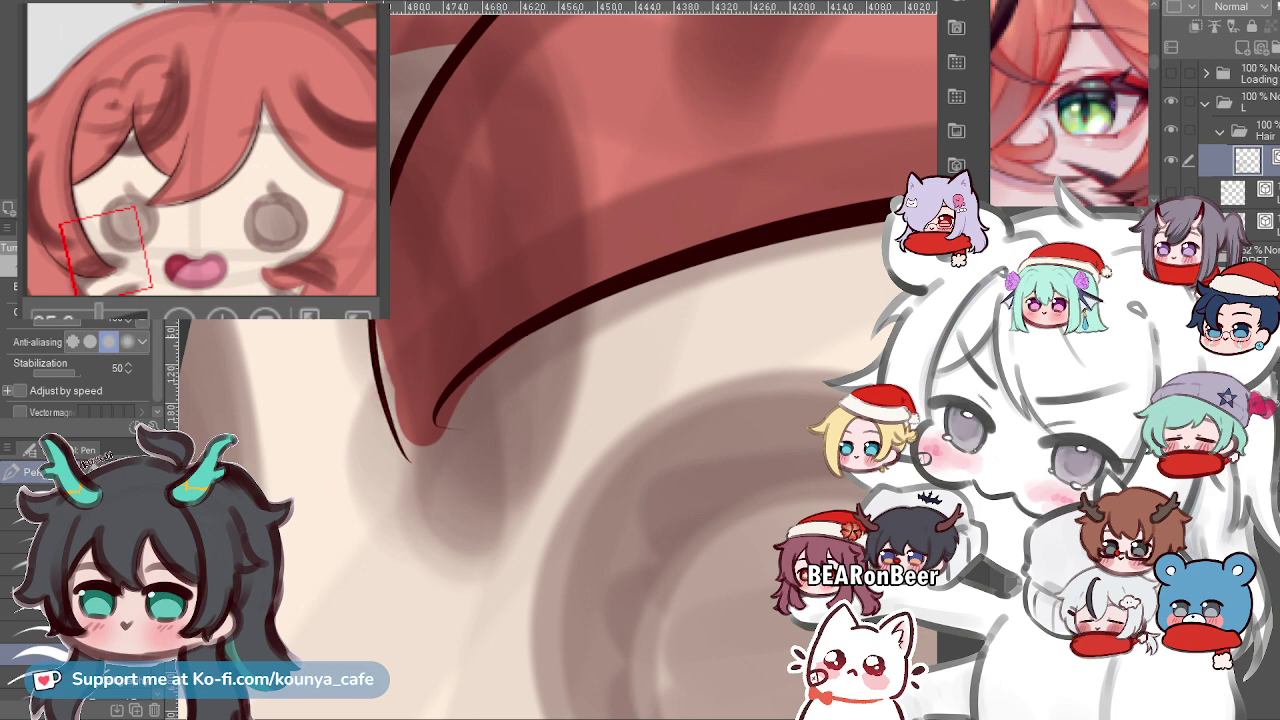
key(ctrl)
mouse_move(377, 374)
mouse_down()
mouse_move(383, 383)
mouse_move(376, 373)
mouse_up()
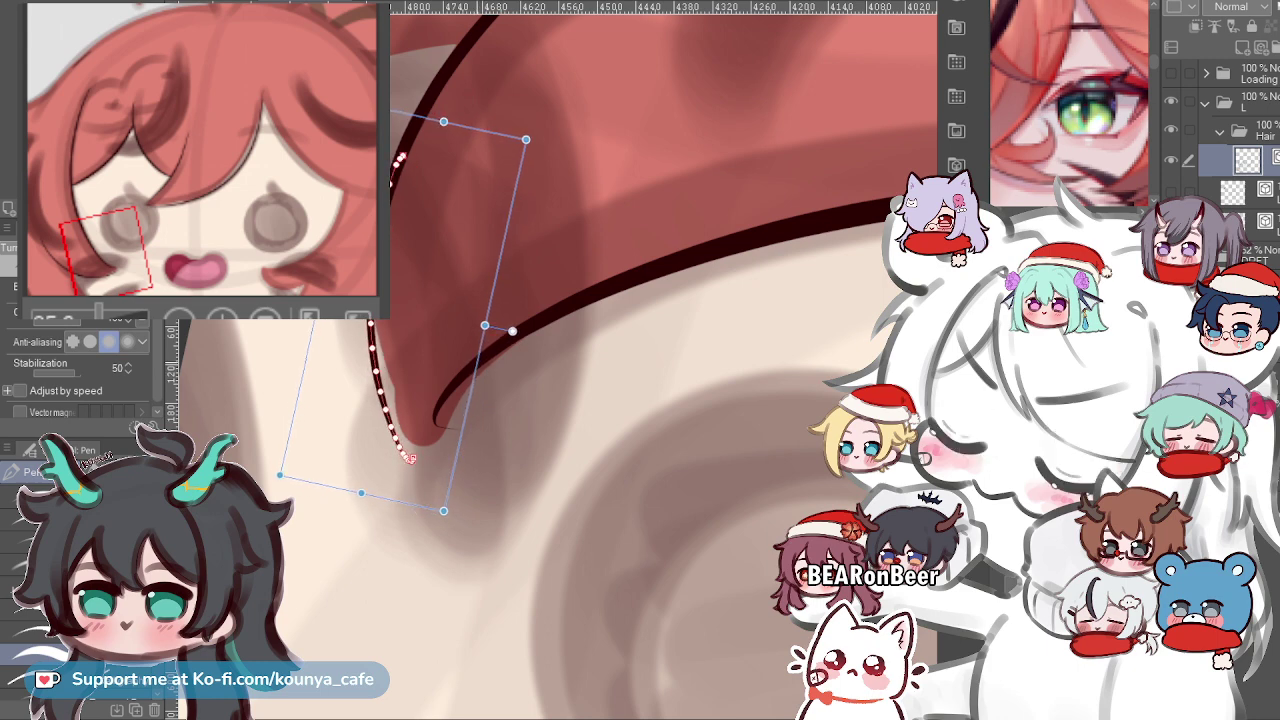
key(Right)
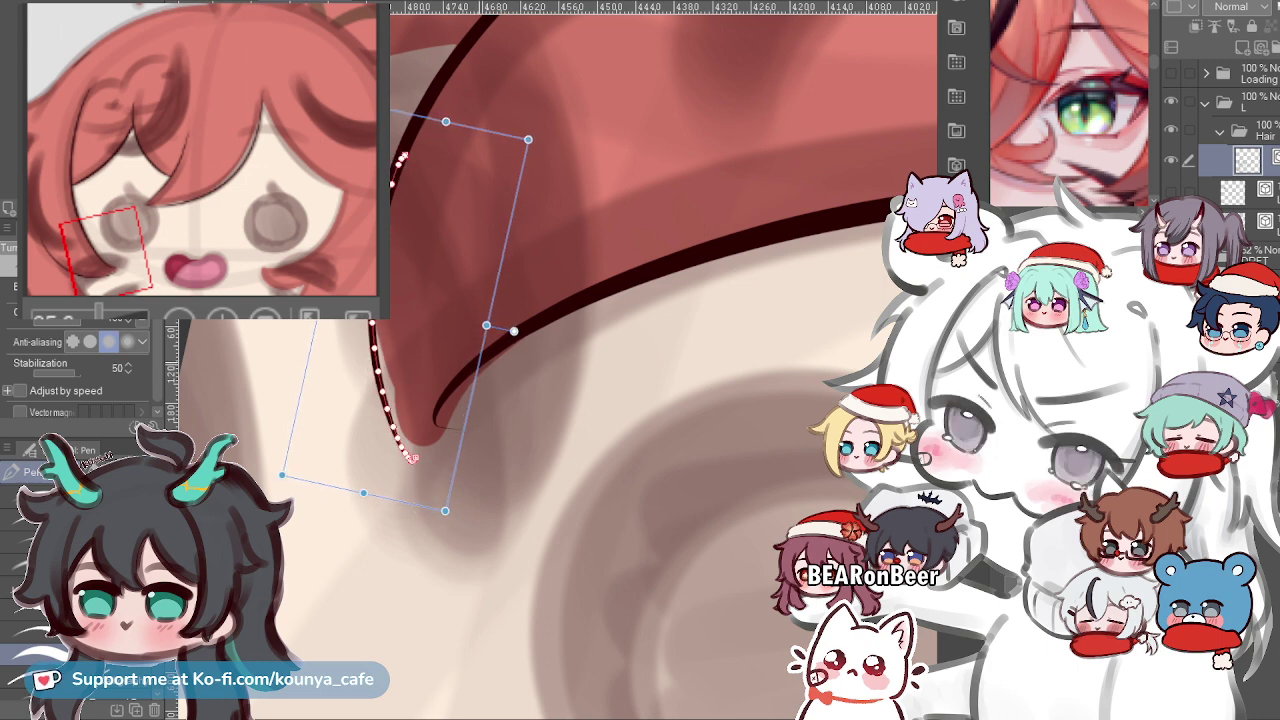
key(p)
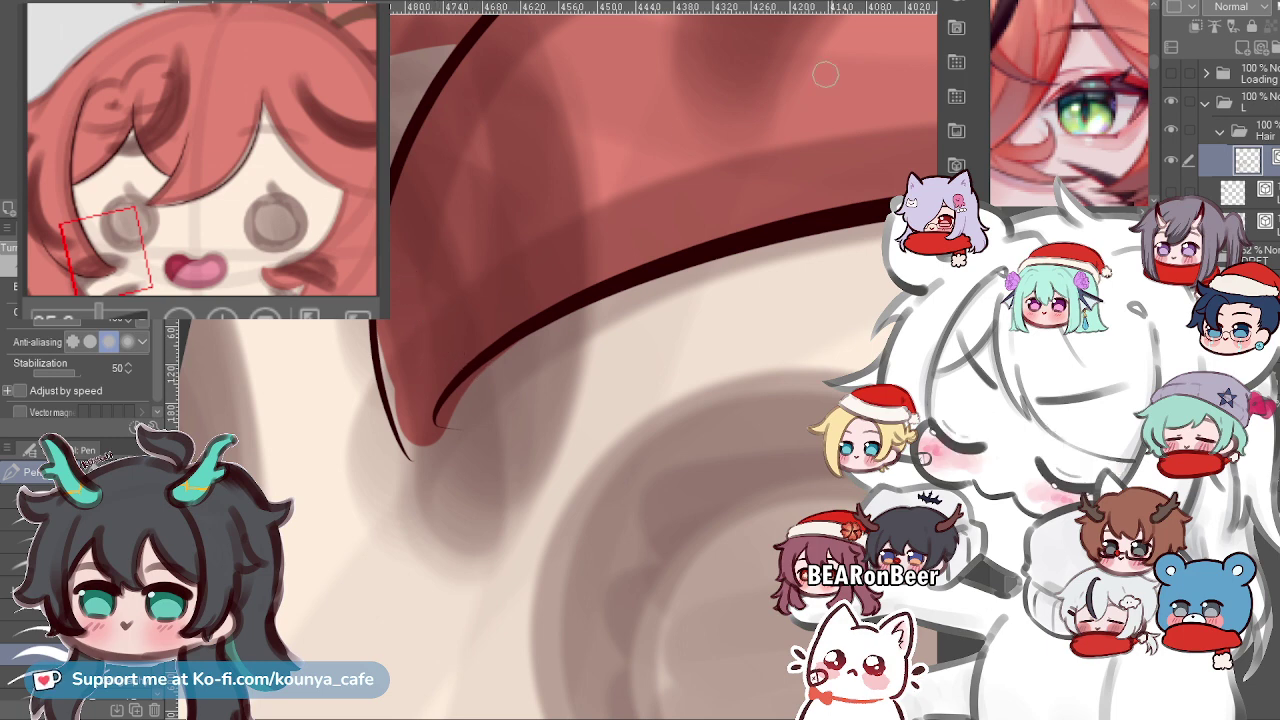
Restore the canvas rotation and ink a thin tapered stroke extending the side lock's upper-edge line to meet the lower-edge line at a sharp tip.
click(266, 314)
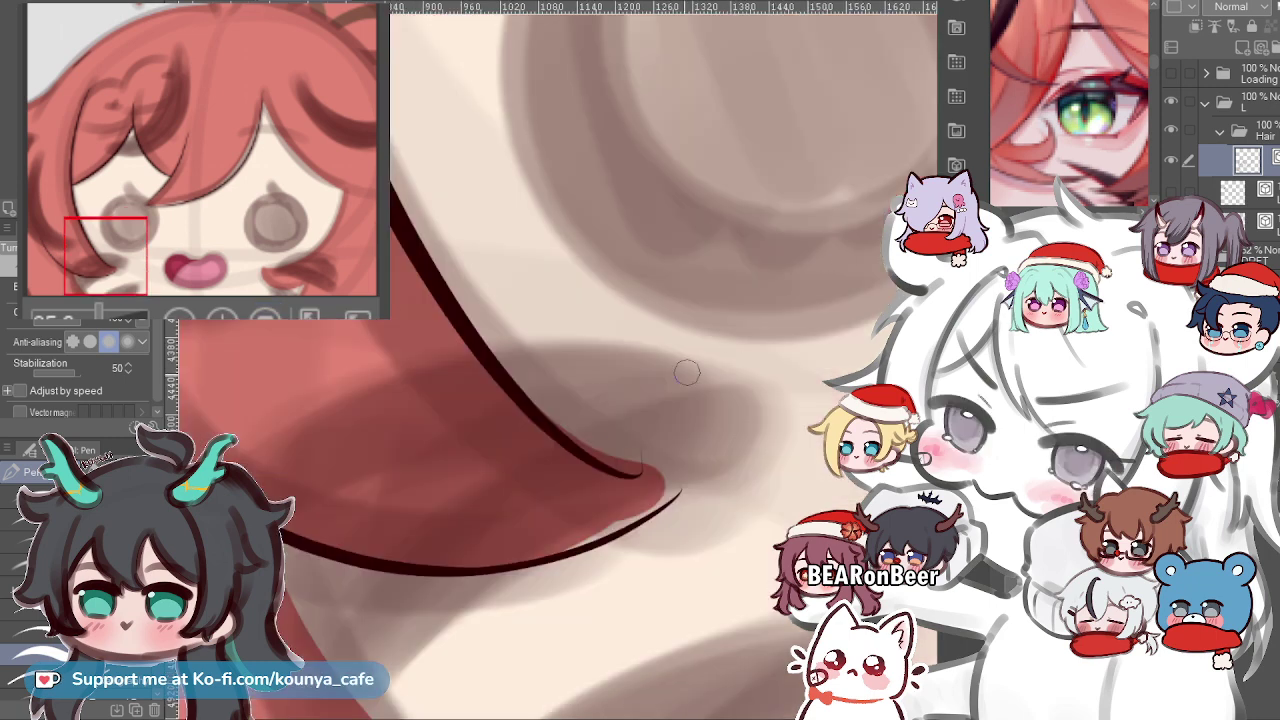
scroll(638, 468, up, 3)
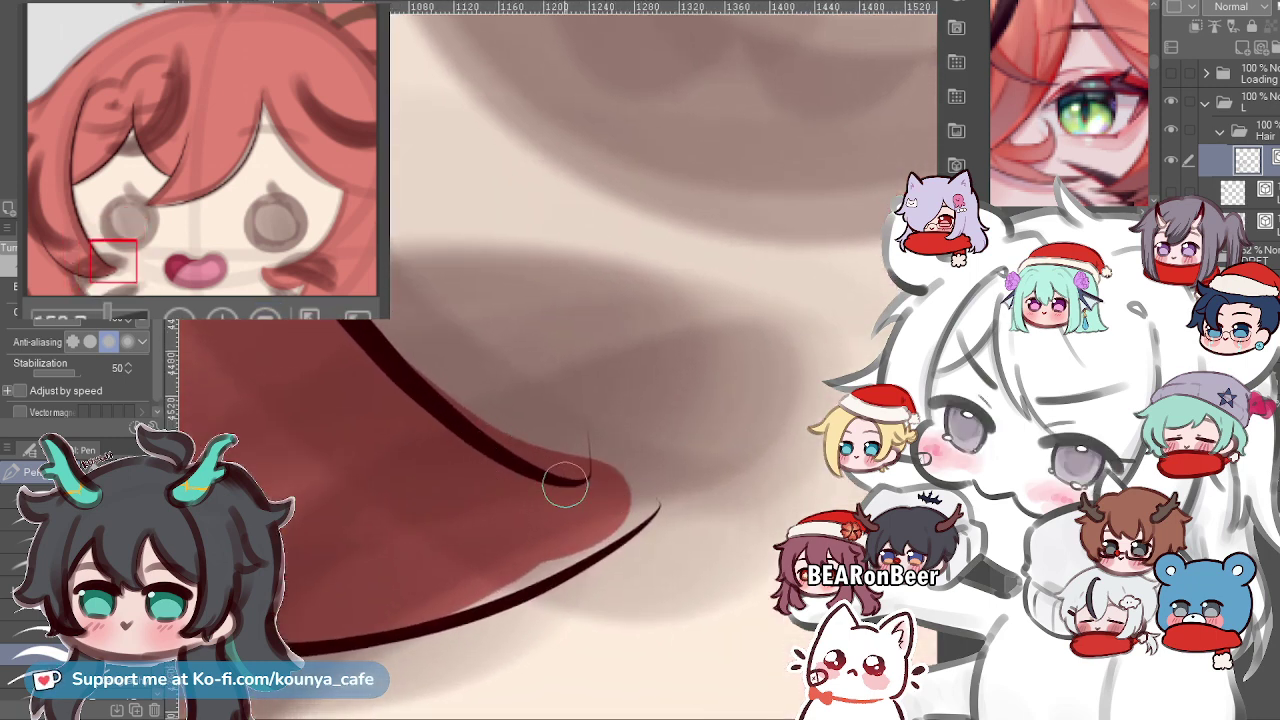
drag(518, 457, 644, 494)
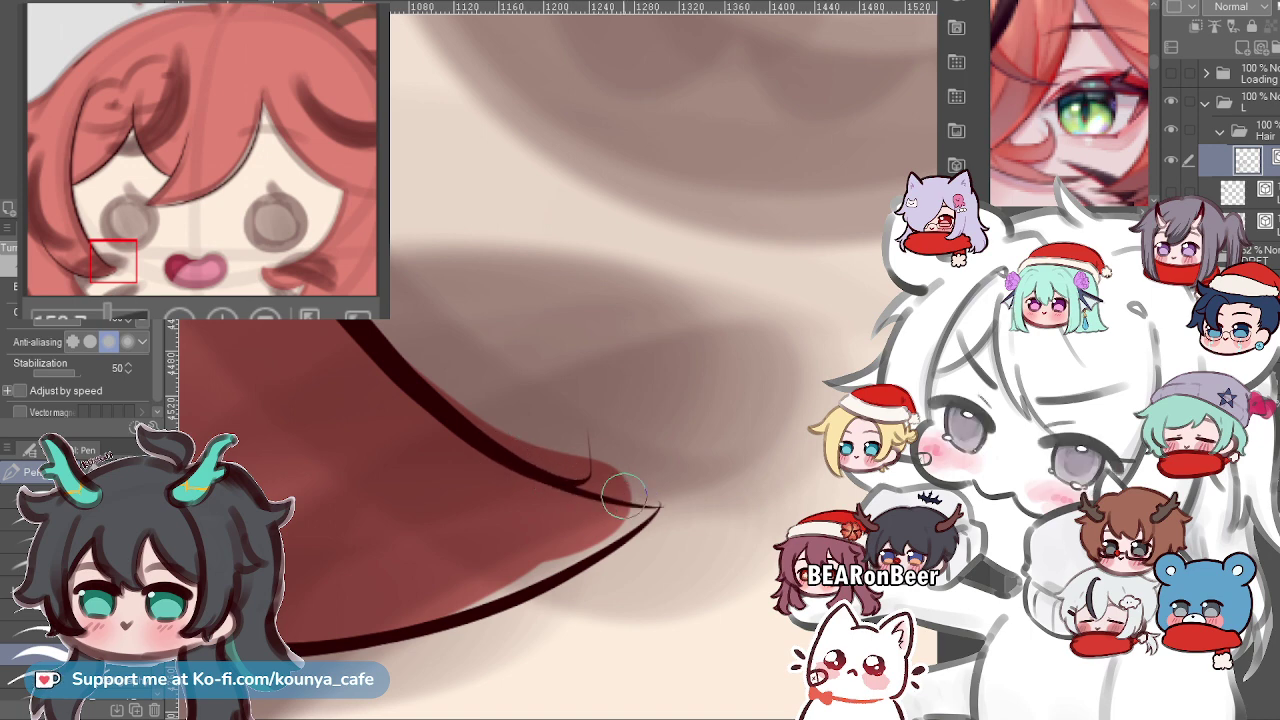
scroll(584, 483, down, 3)
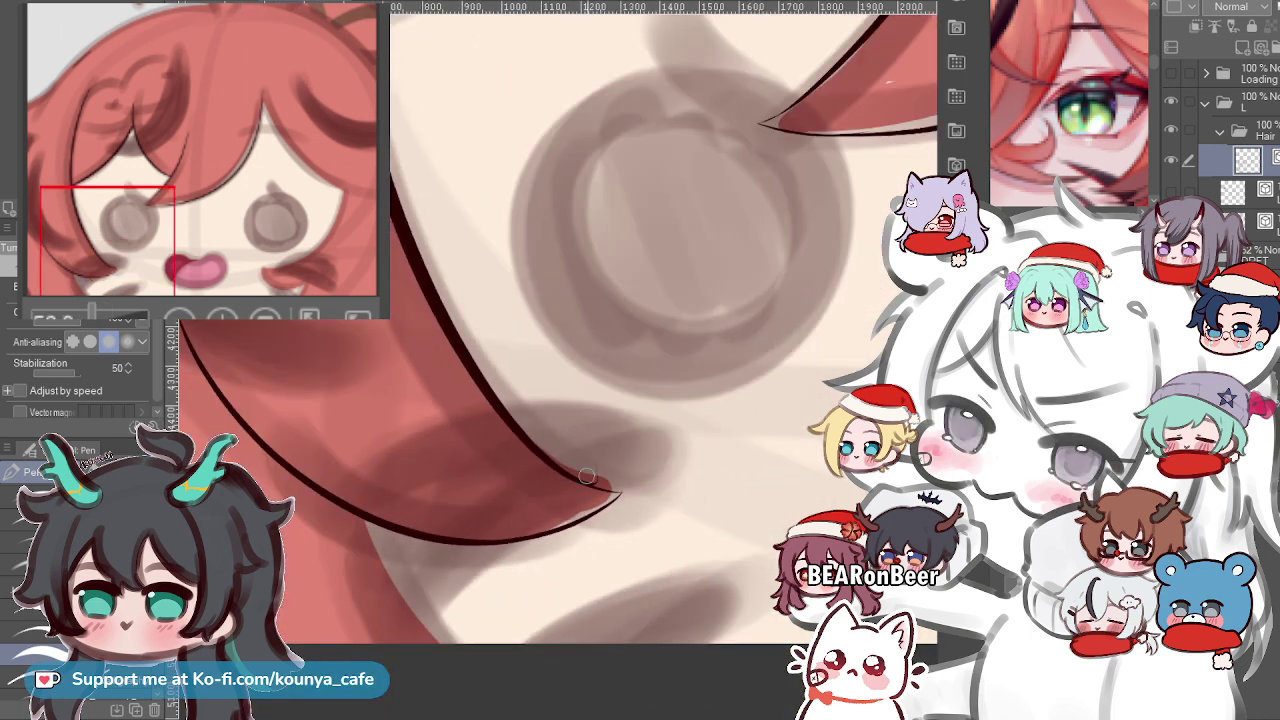
scroll(614, 501, up, 4)
drag(578, 452, 696, 501)
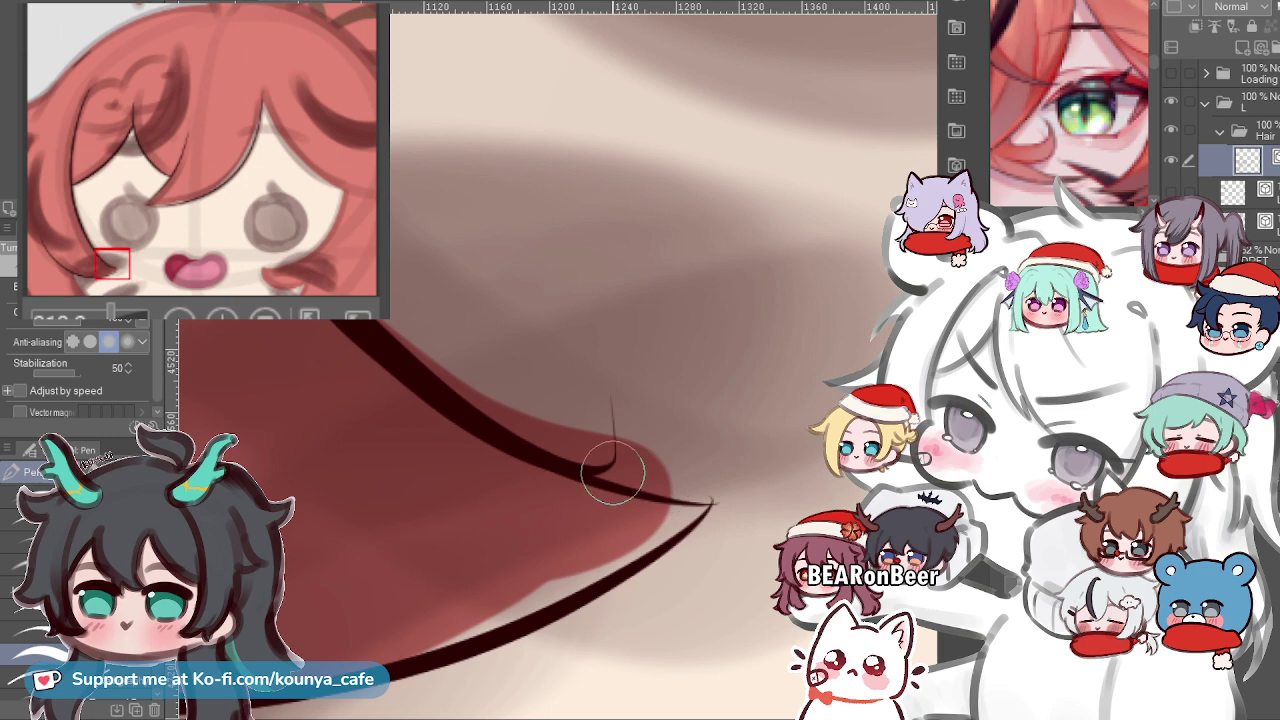
Move the end point of the side lock's short upper tip stroke onto the lower-edge line's sharp tip.
scroll(644, 486, up, 1)
click(733, 510)
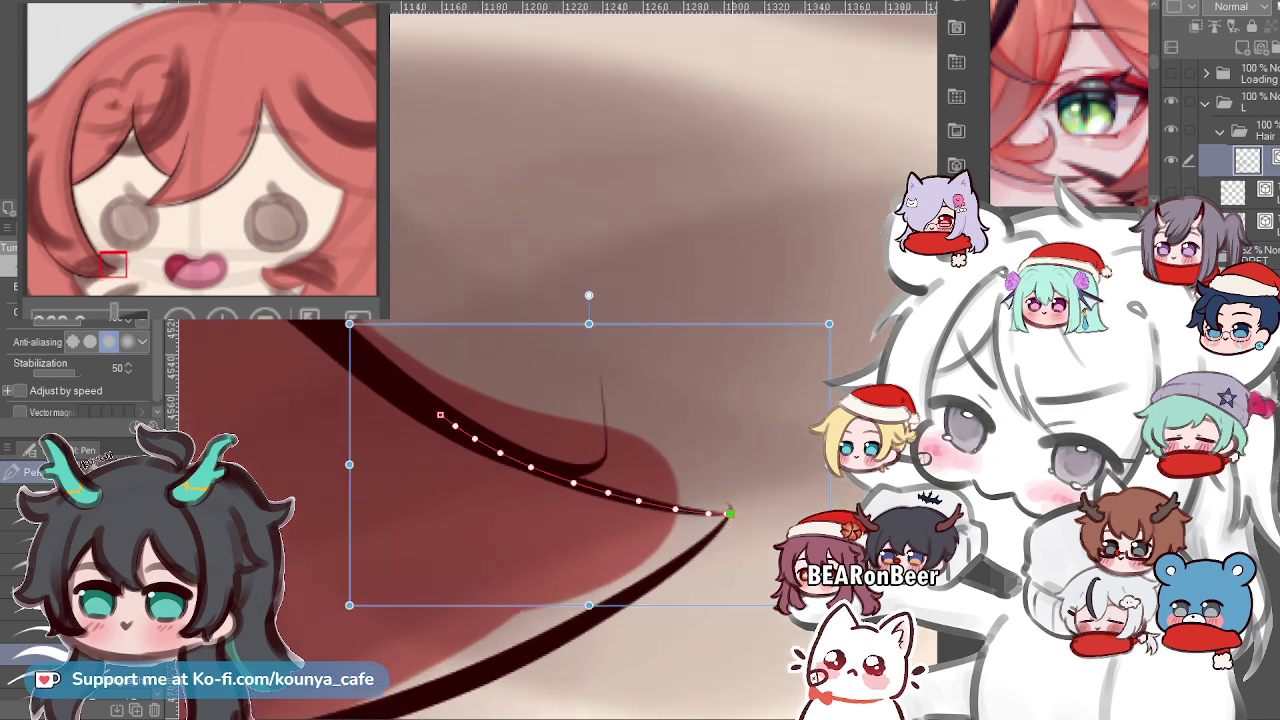
drag(733, 510, 727, 512)
key(p)
scroll(727, 512, down, 3)
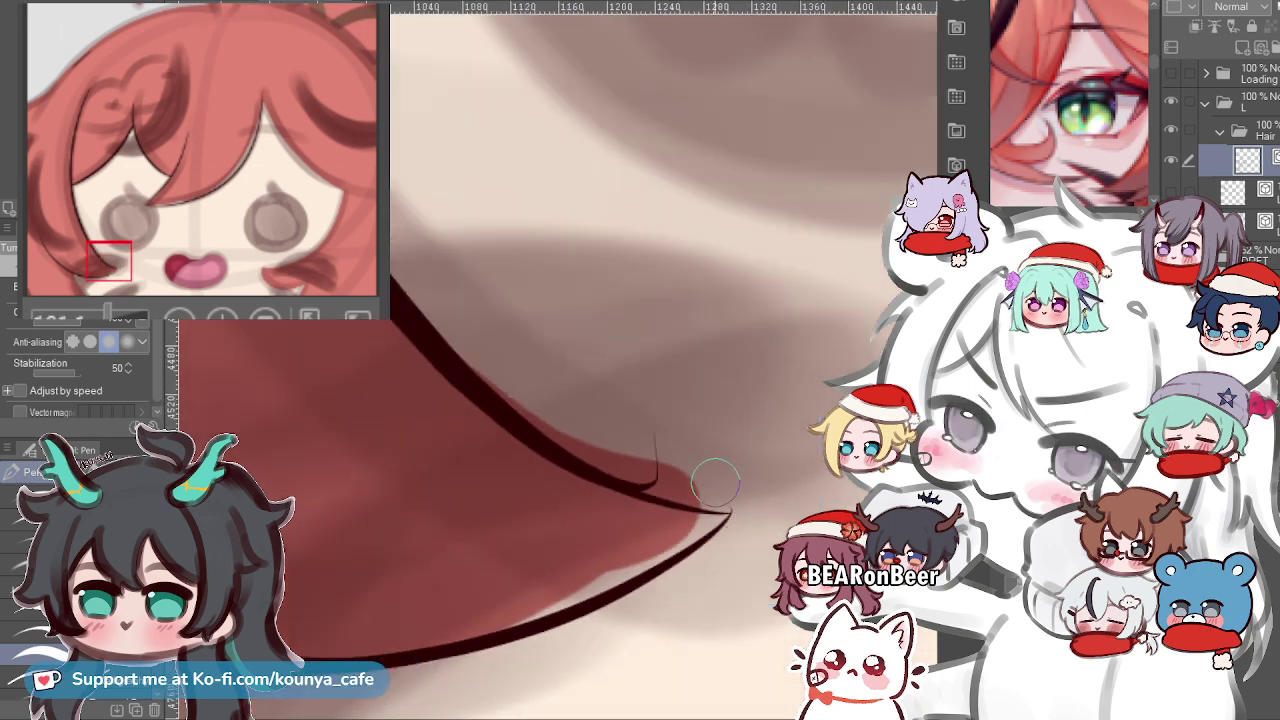
Reshape the hooked end of the side lock's upper-edge line by moving its last control points onto the tip stroke.
ctrl+click(624, 485)
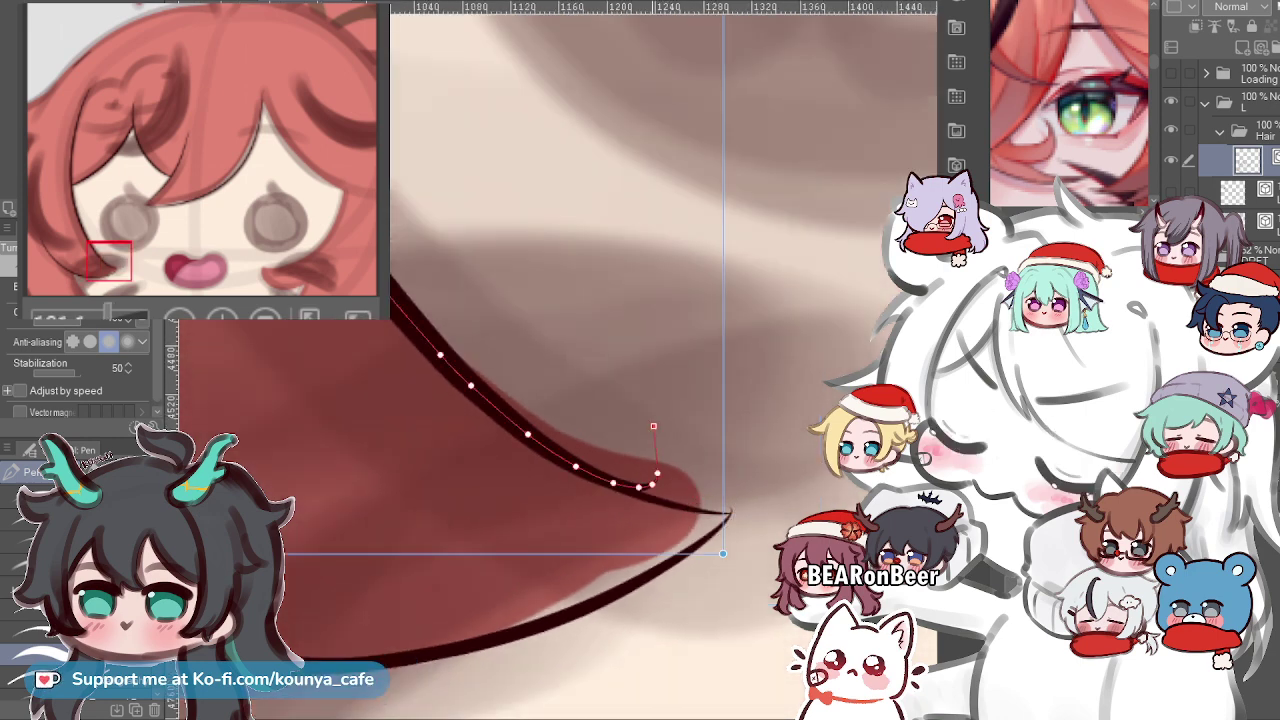
scroll(634, 491, up, 3)
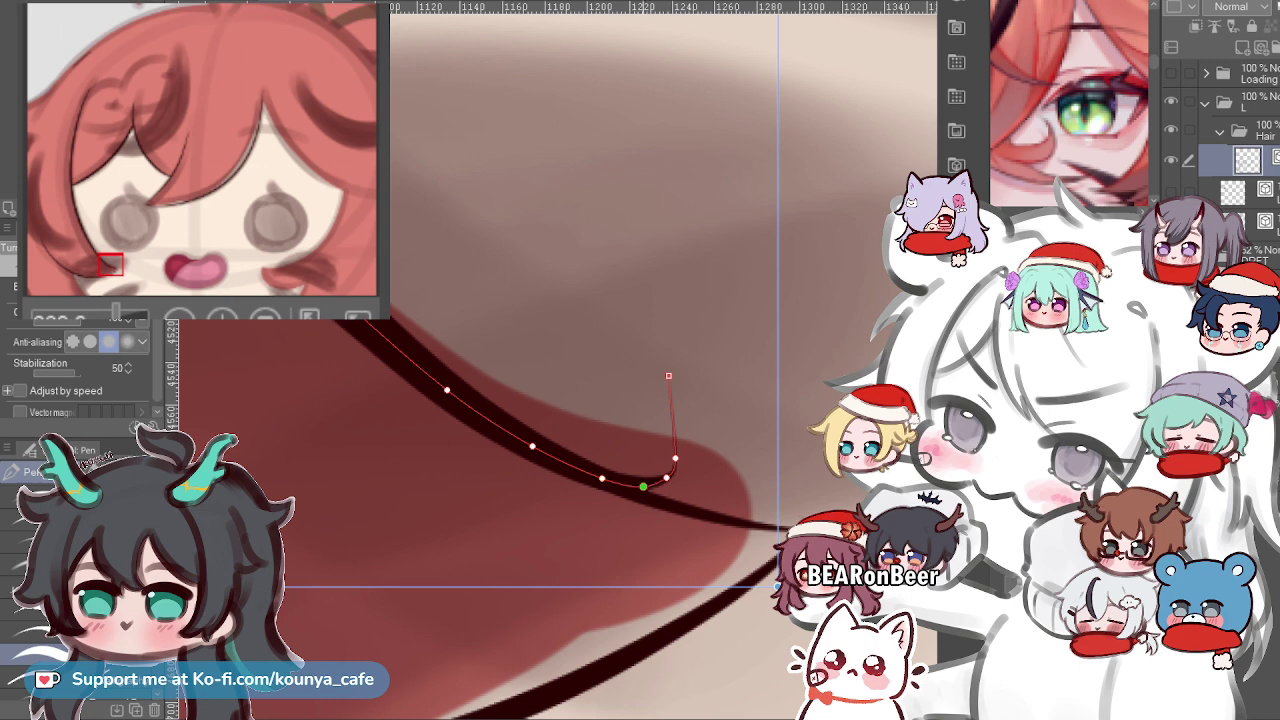
drag(643, 487, 696, 506)
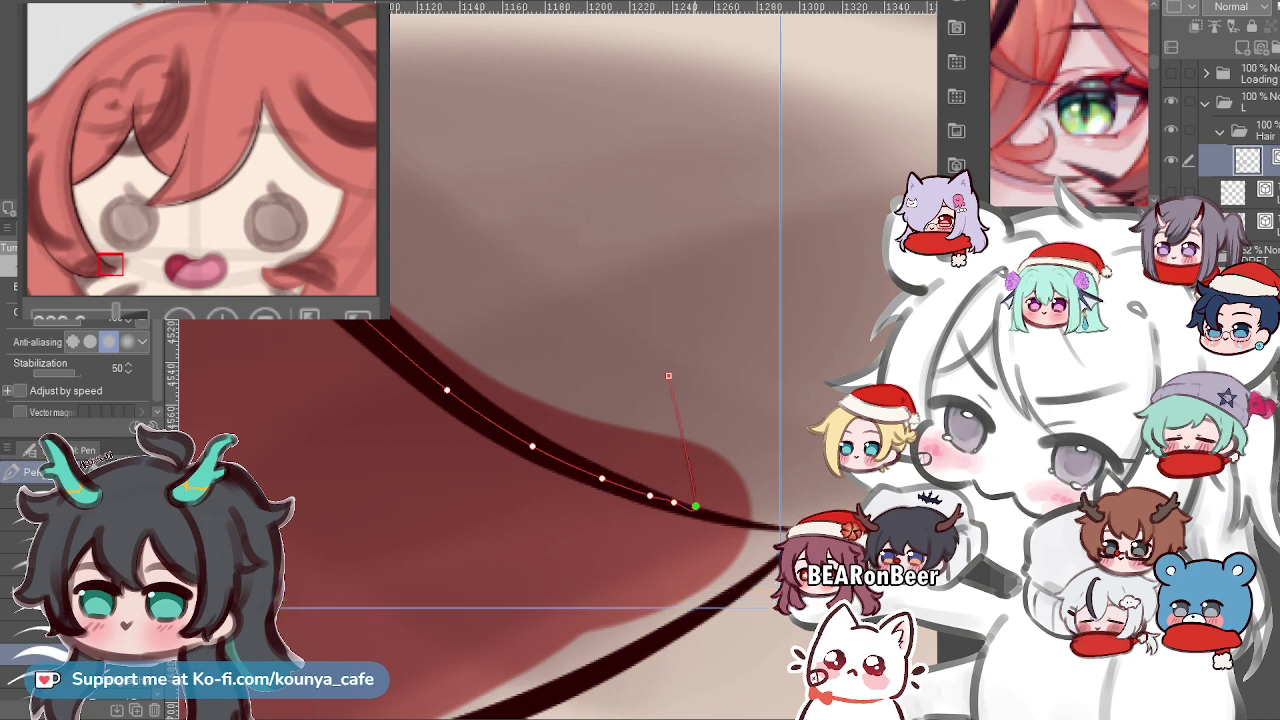
drag(669, 376, 712, 497)
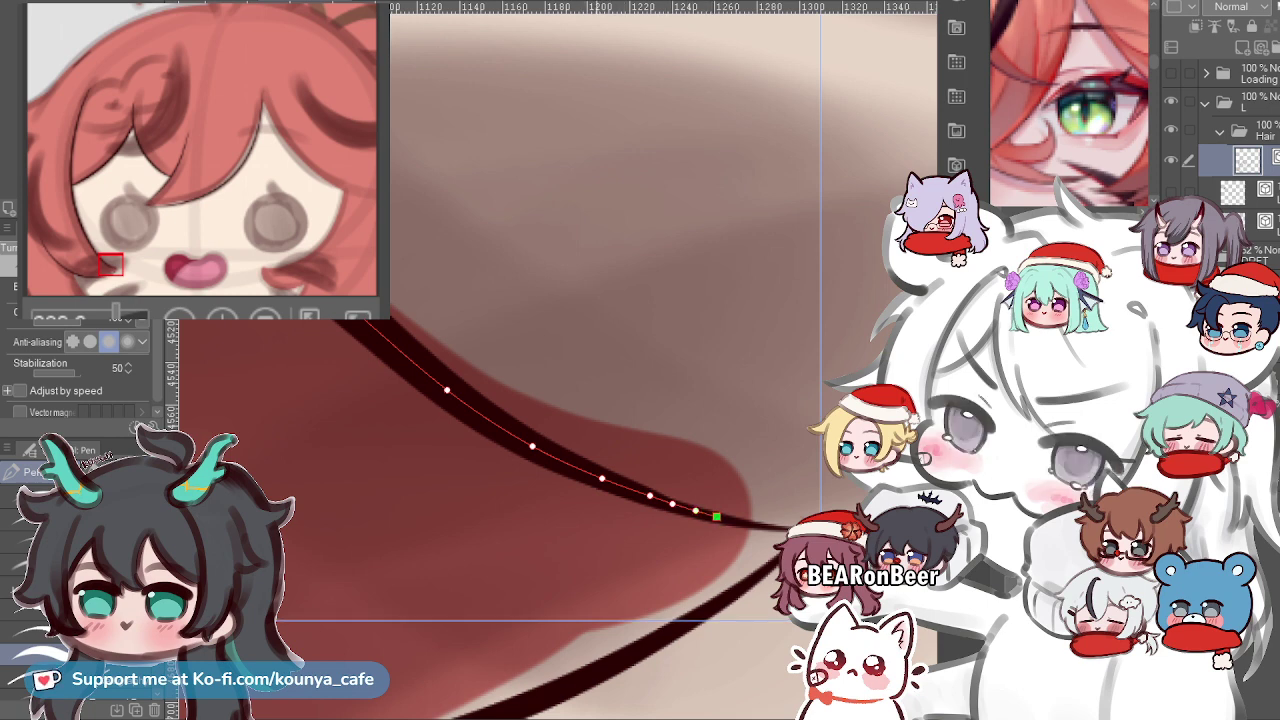
key(Return)
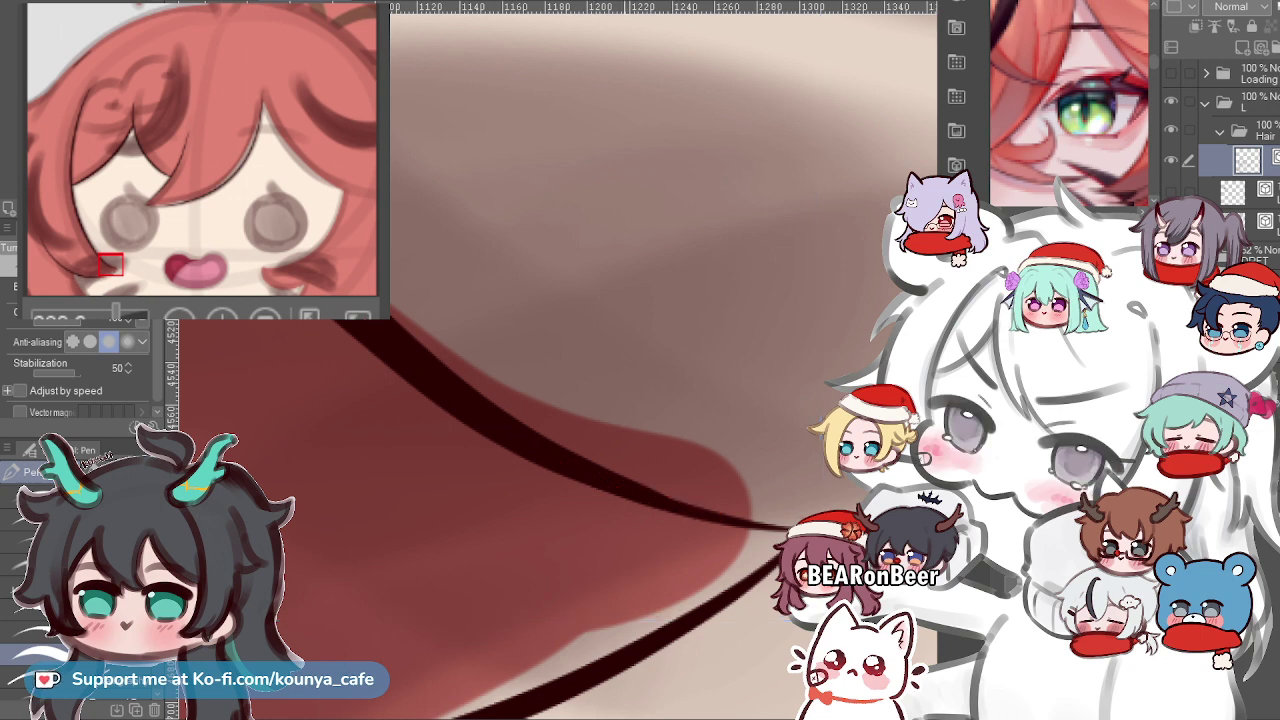
Fine-tune the upper-edge line's control points near the join so it blends into the tip stroke, and check the whole drawing.
scroll(628, 489, up, 3)
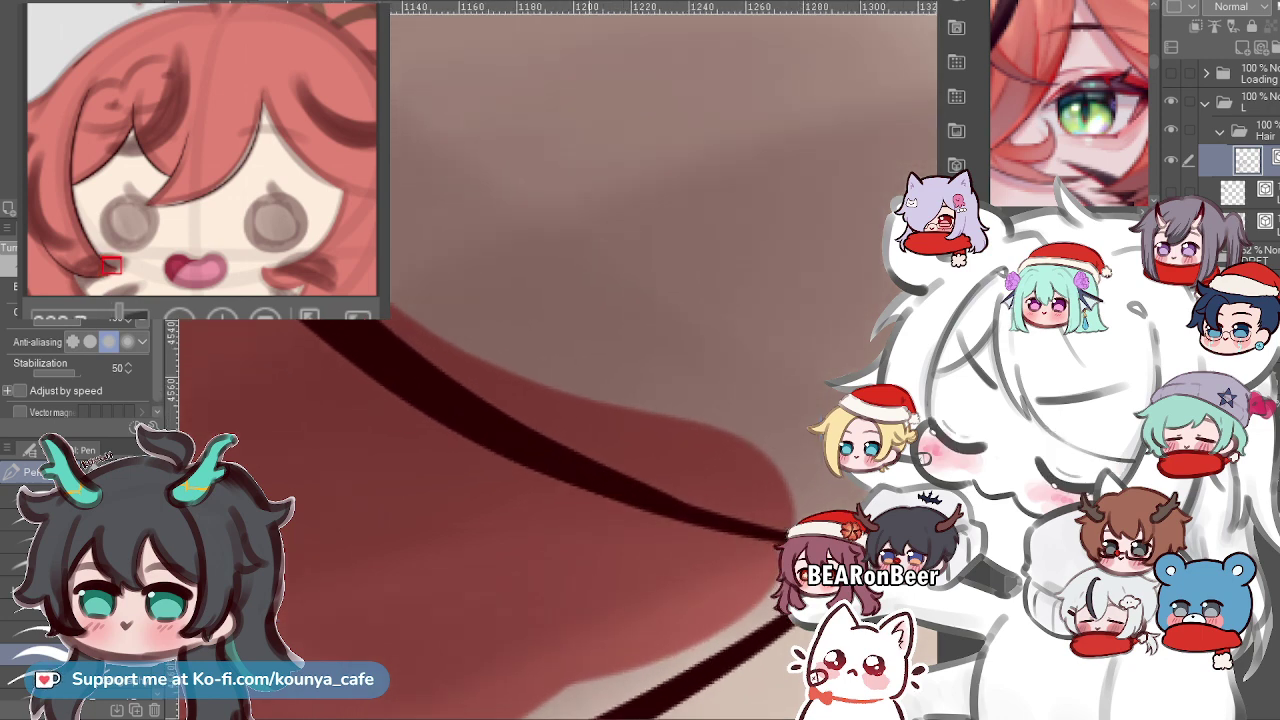
ctrl+click(577, 470)
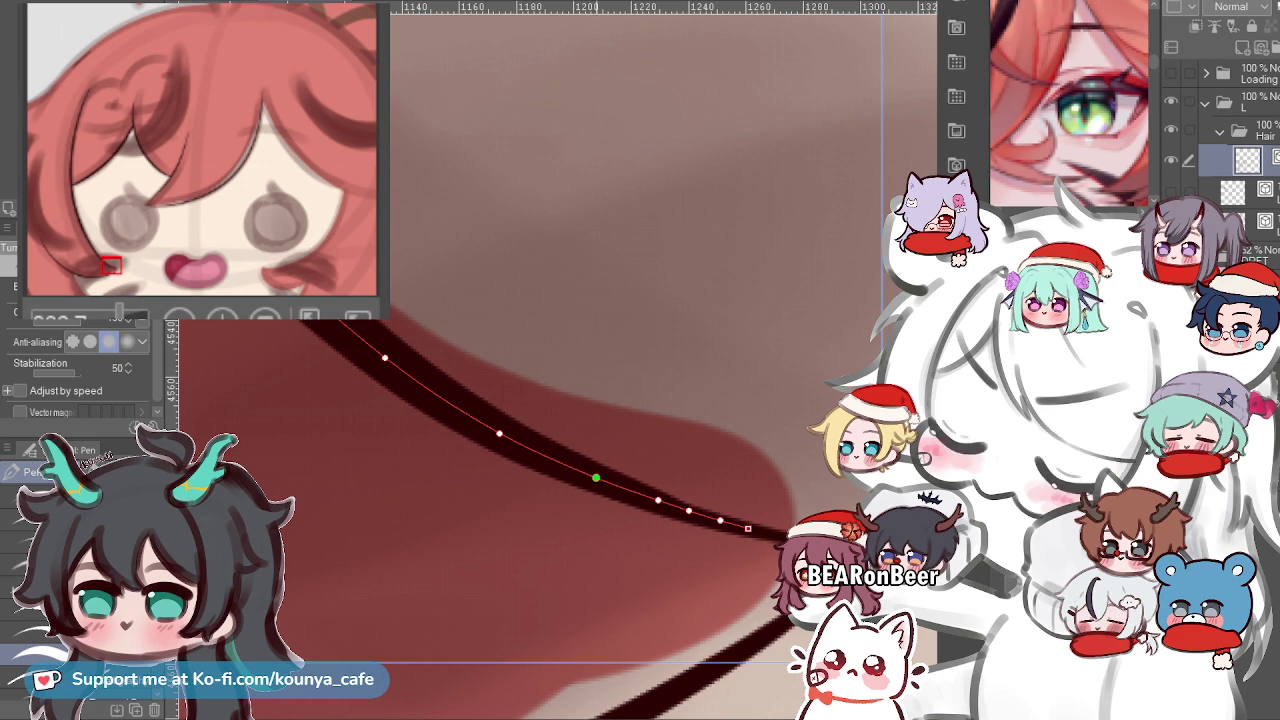
scroll(662, 500, up, 2)
drag(658, 500, 654, 503)
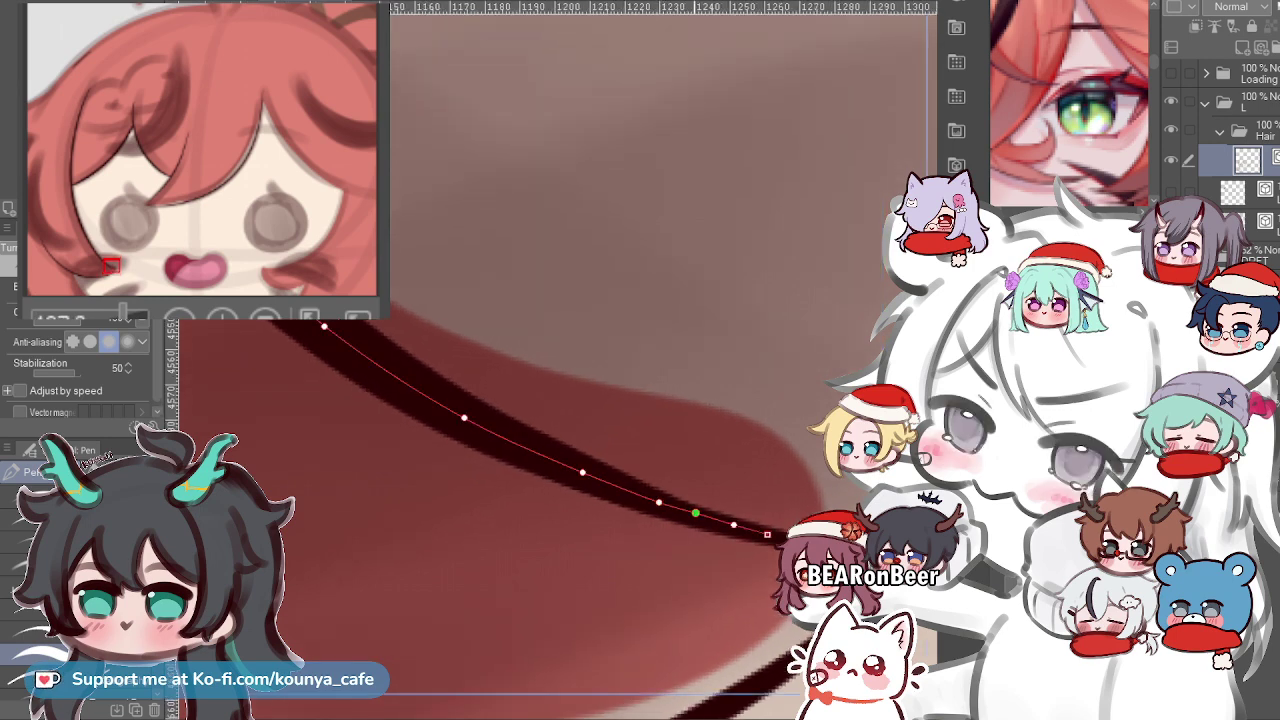
scroll(697, 515, down, 12)
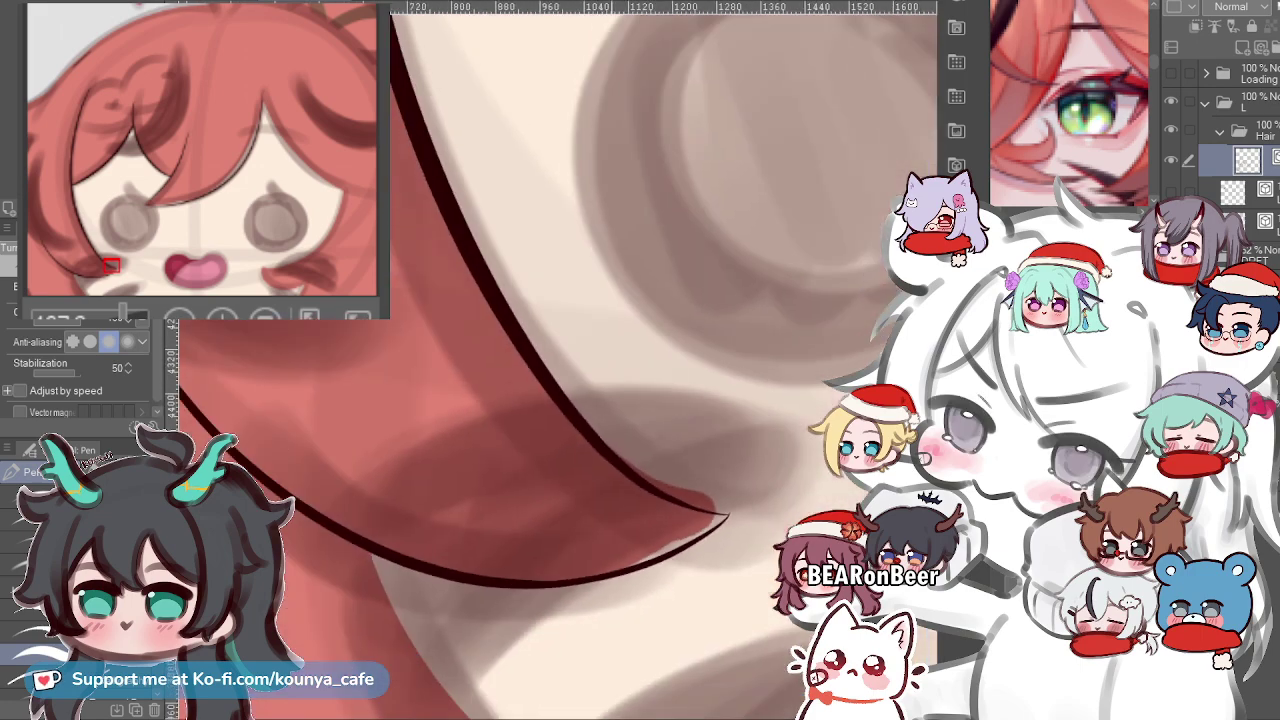
drag(697, 510, 592, 516)
key(ctrl+minus)
key(ctrl+minus)
key(ctrl+minus)
key(ctrl+minus)
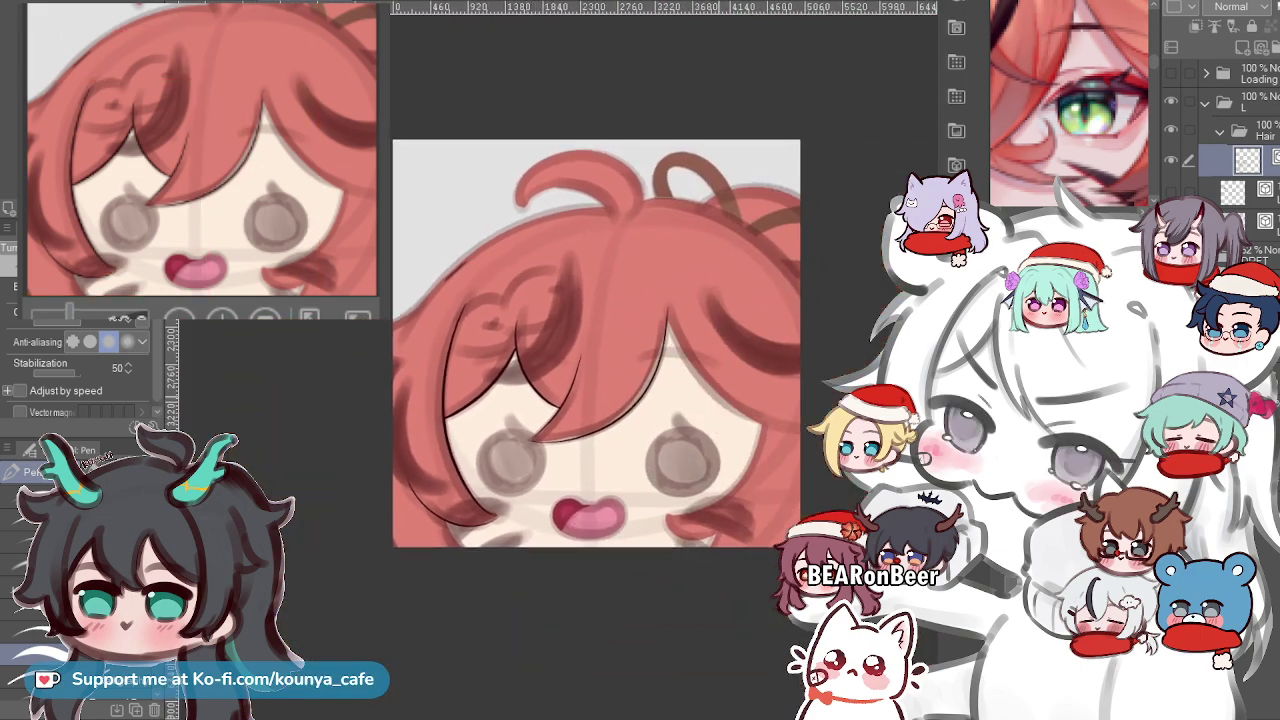
Ink a tapered curve from the peak of the bangs' gap above the open-side eye down toward the hair's outer edge, redrawing it until it fits.
key(ctrl+plus)
key(ctrl+plus)
key(ctrl+plus)
key(ctrl+plus)
scroll(460, 305, up, 1)
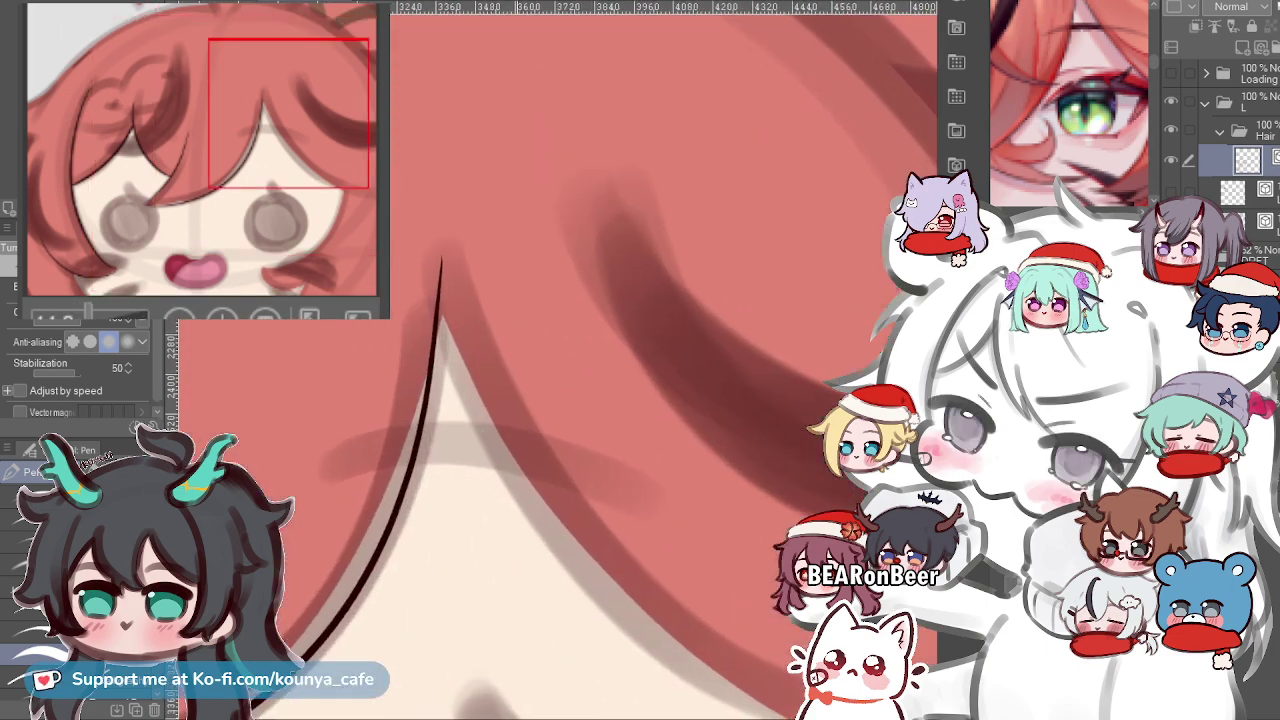
drag(458, 308, 417, 247)
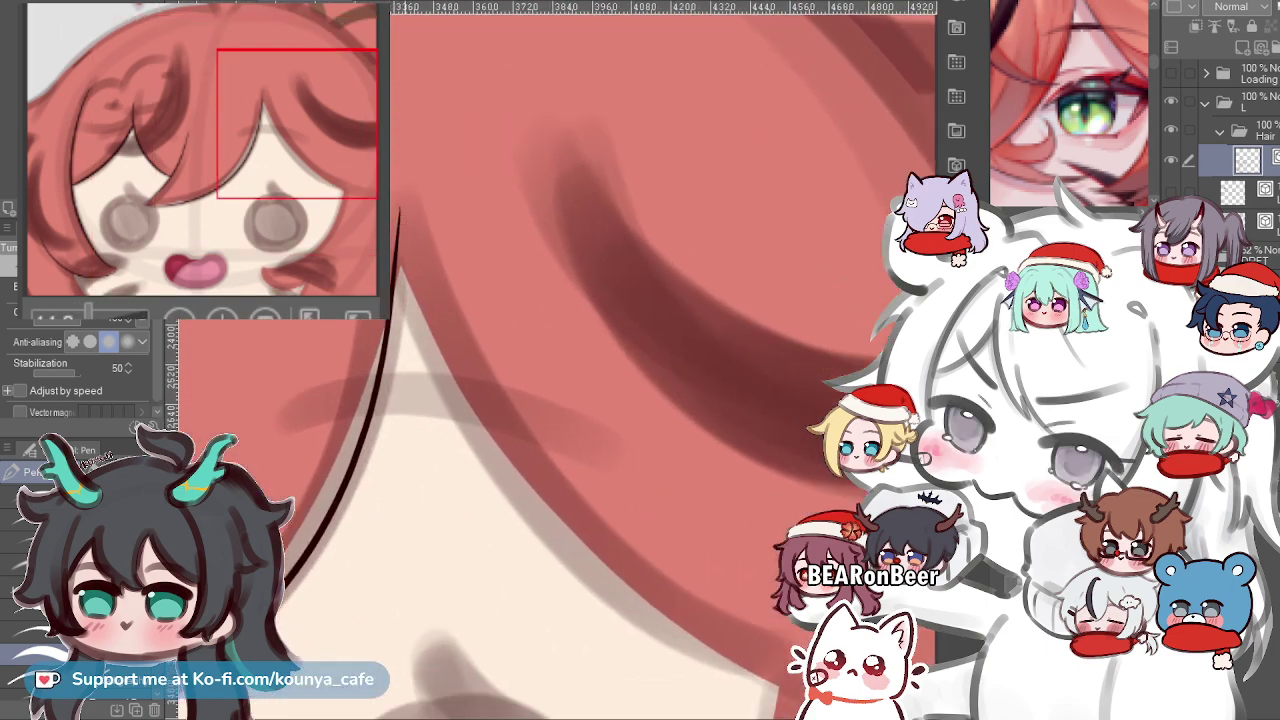
key(ctrl+minus)
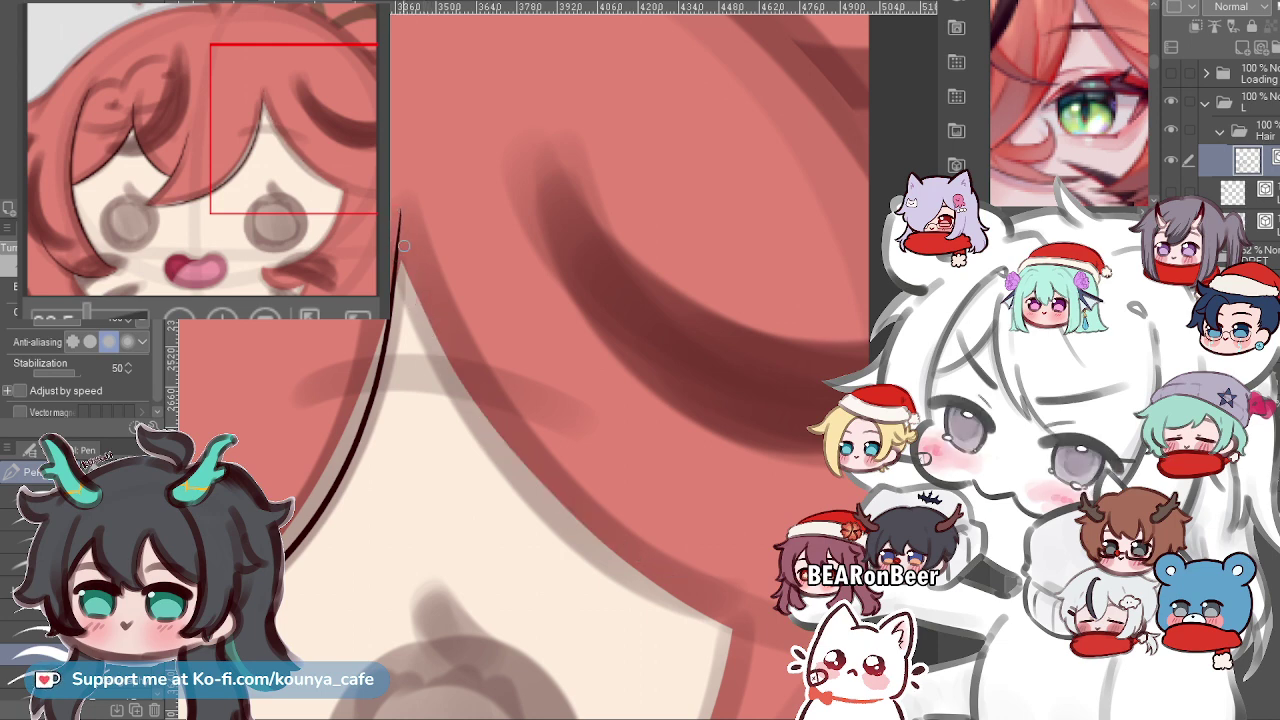
drag(404, 245, 760, 660)
key(ctrl+z)
drag(402, 216, 774, 639)
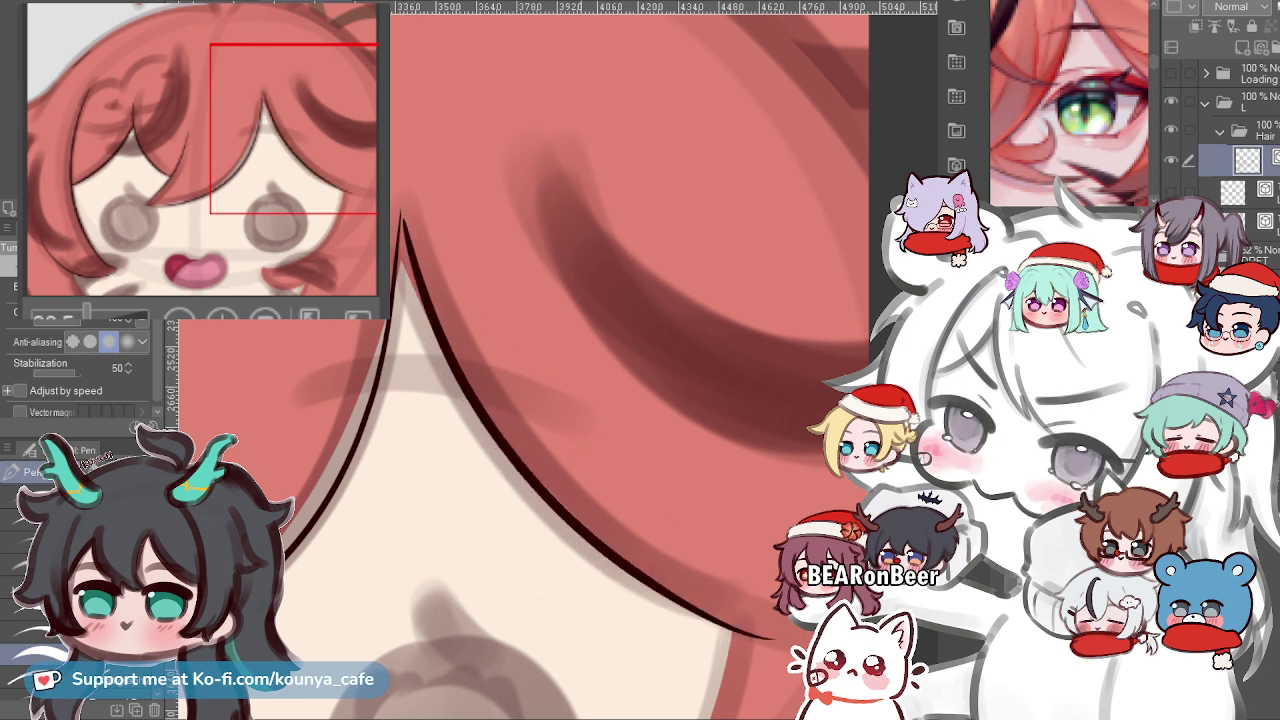
key(ctrl+z)
drag(400, 213, 805, 645)
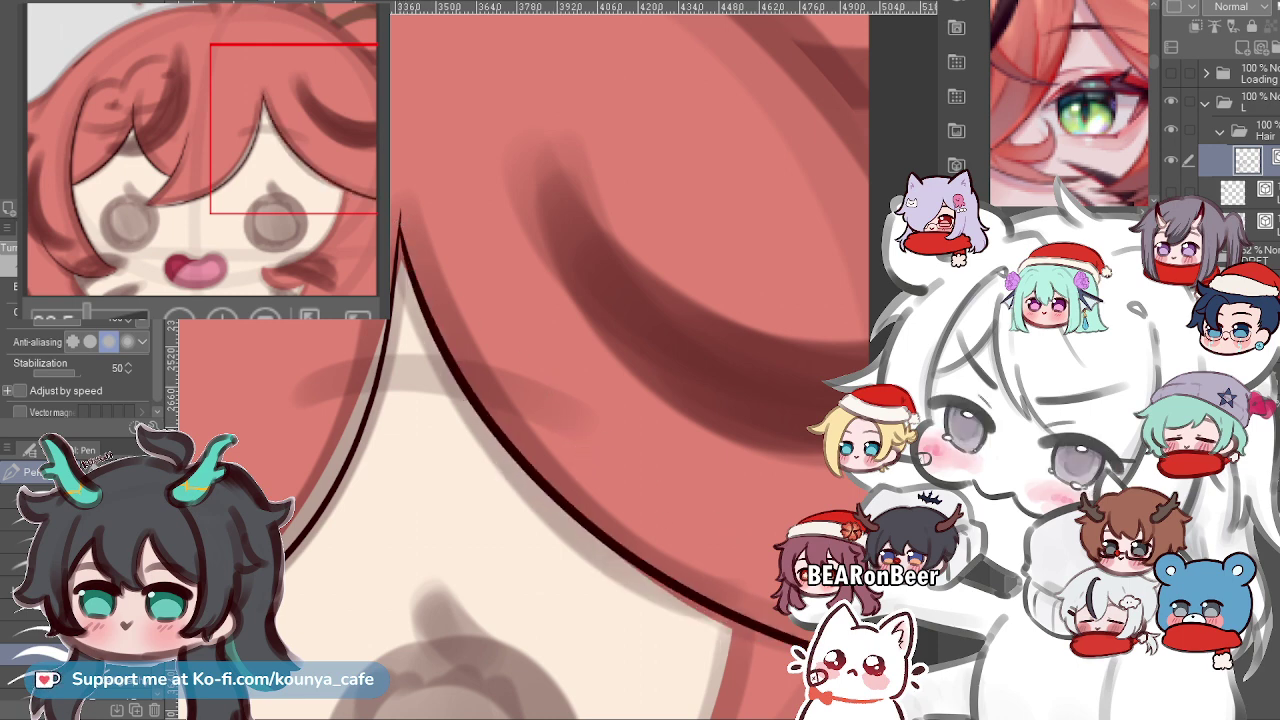
key(ctrl+z)
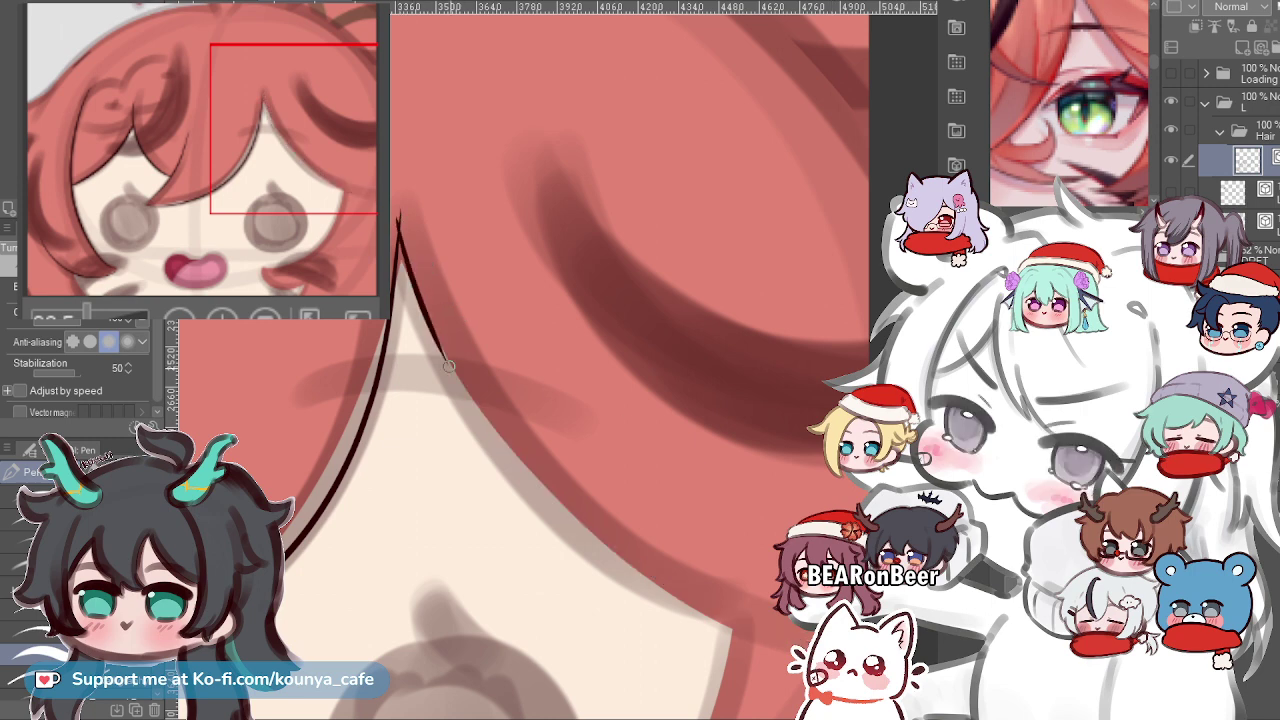
key(ctrl+z)
mouse_move(402, 214)
mouse_down()
mouse_move(504, 452)
mouse_move(800, 657)
mouse_up()
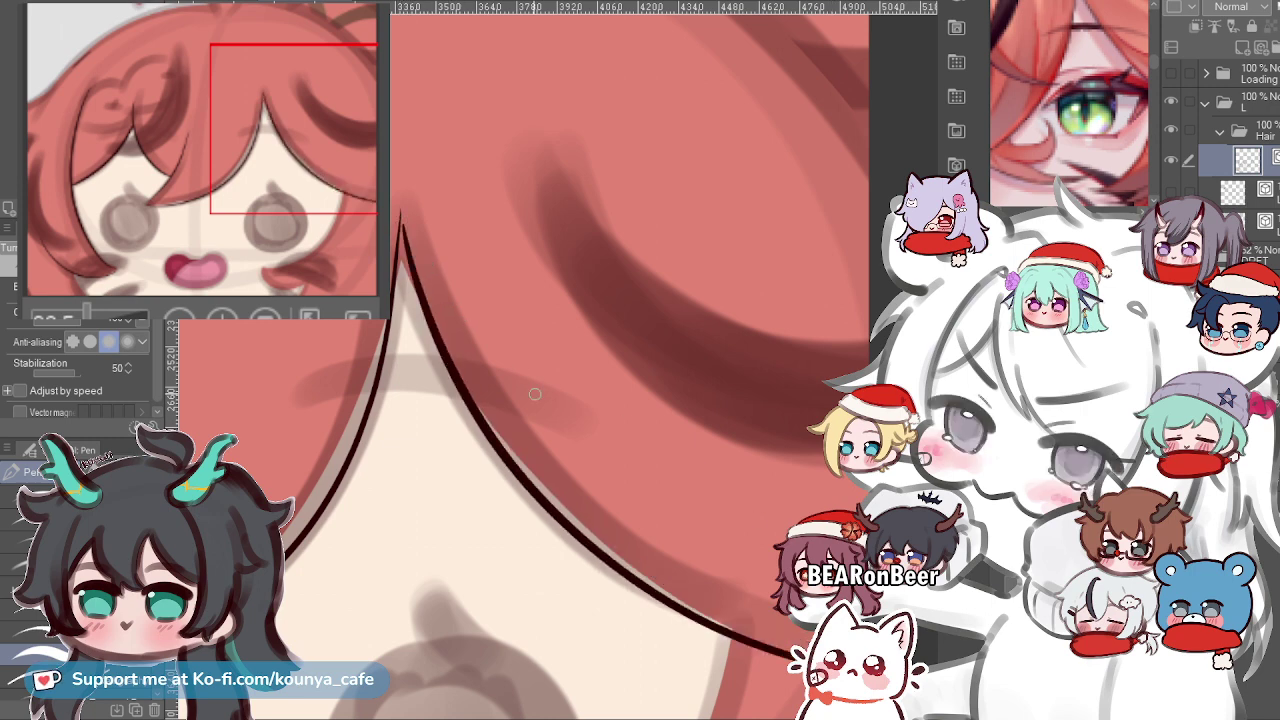
ctrl+click(427, 312)
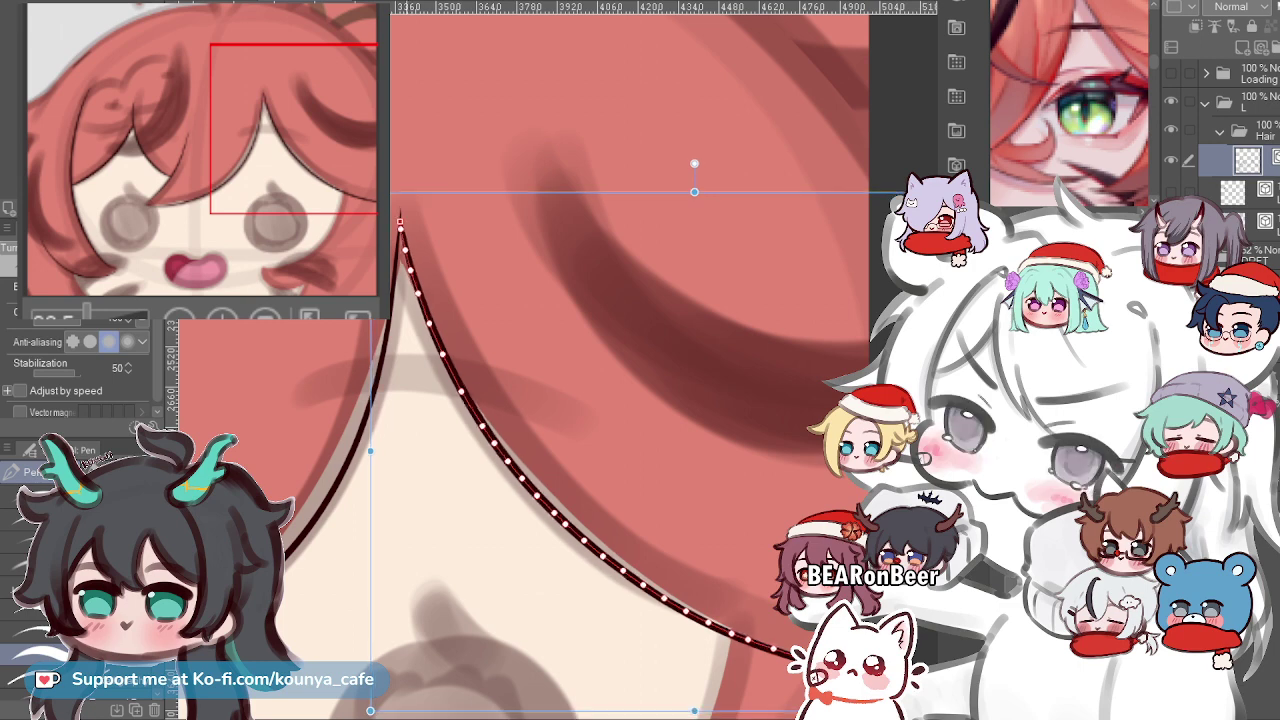
key(Return)
Adjust the control points of the older bang line just below the gap's peak so it meets the new curve cleanly.
scroll(455, 255, down, 3)
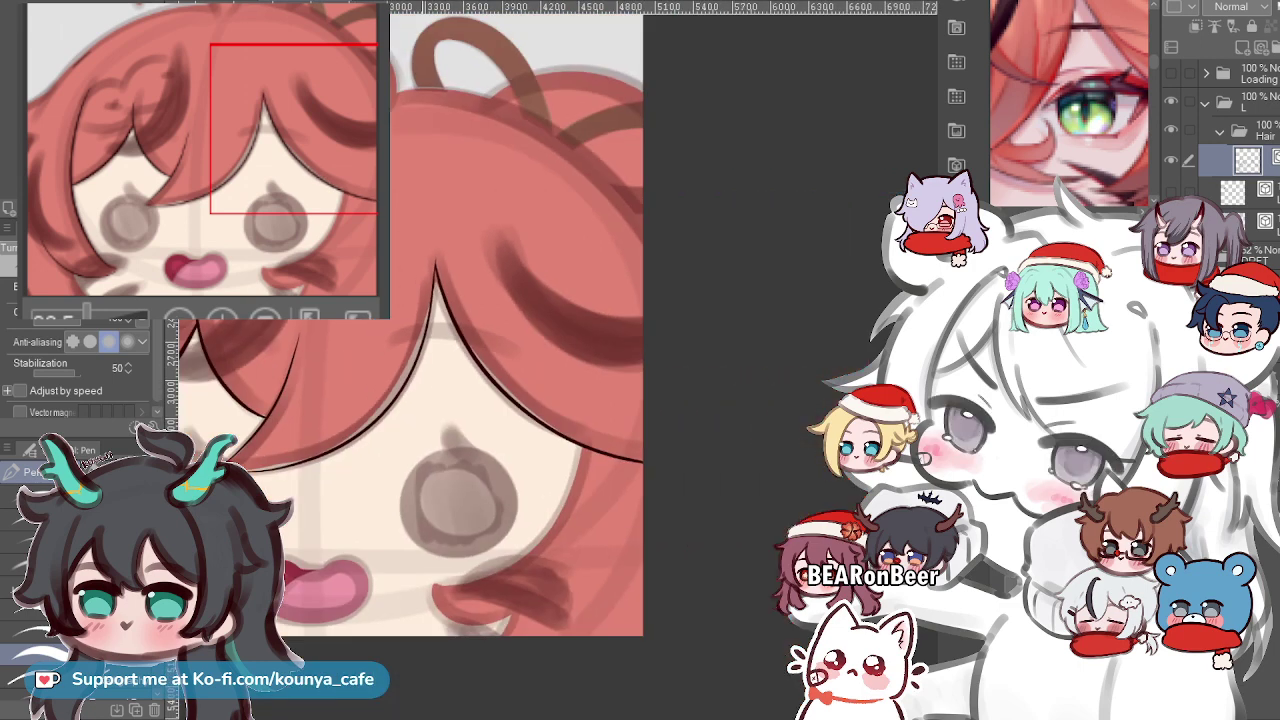
scroll(471, 240, up, 3)
scroll(425, 165, up, 1)
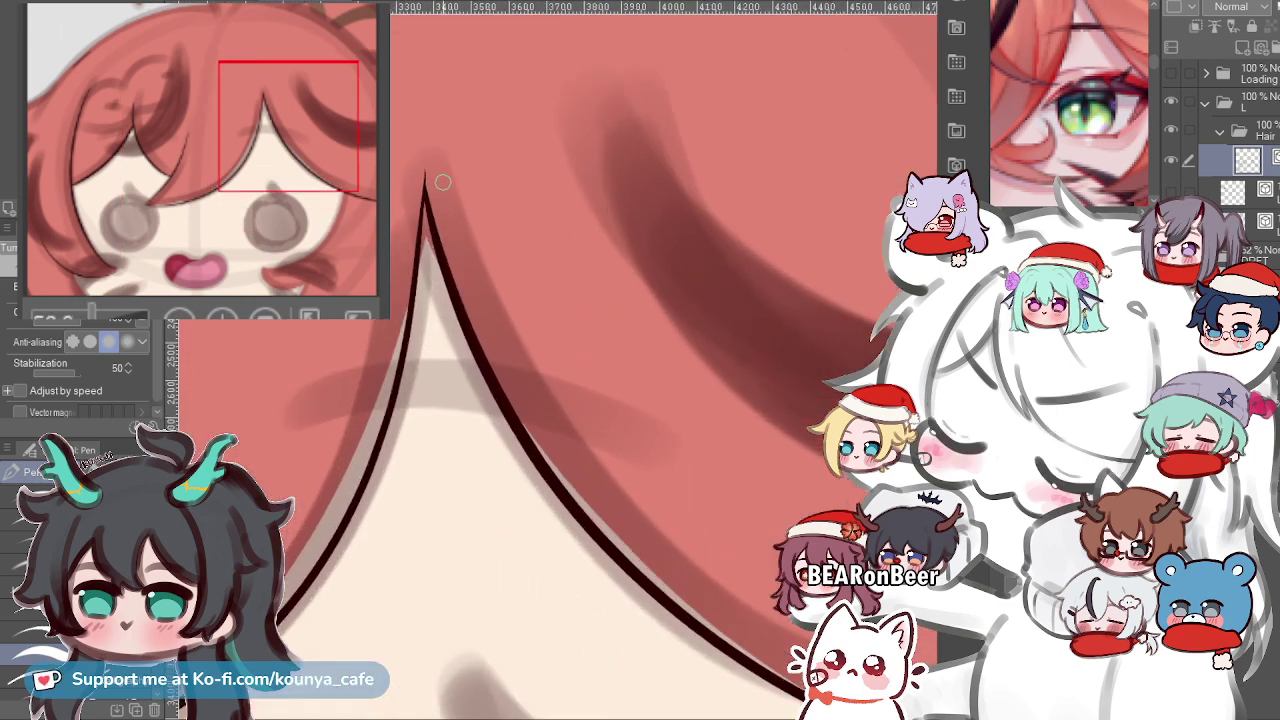
scroll(446, 168, down, 2)
scroll(425, 207, up, 4)
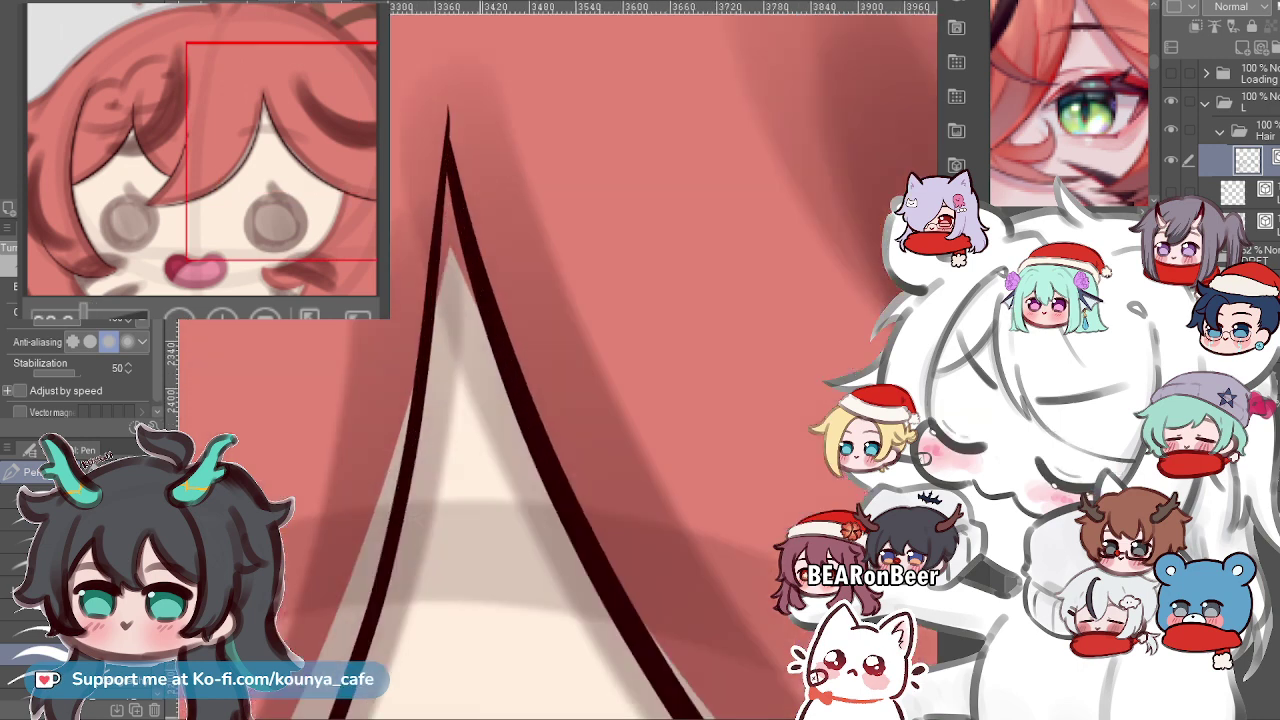
ctrl+click(444, 183)
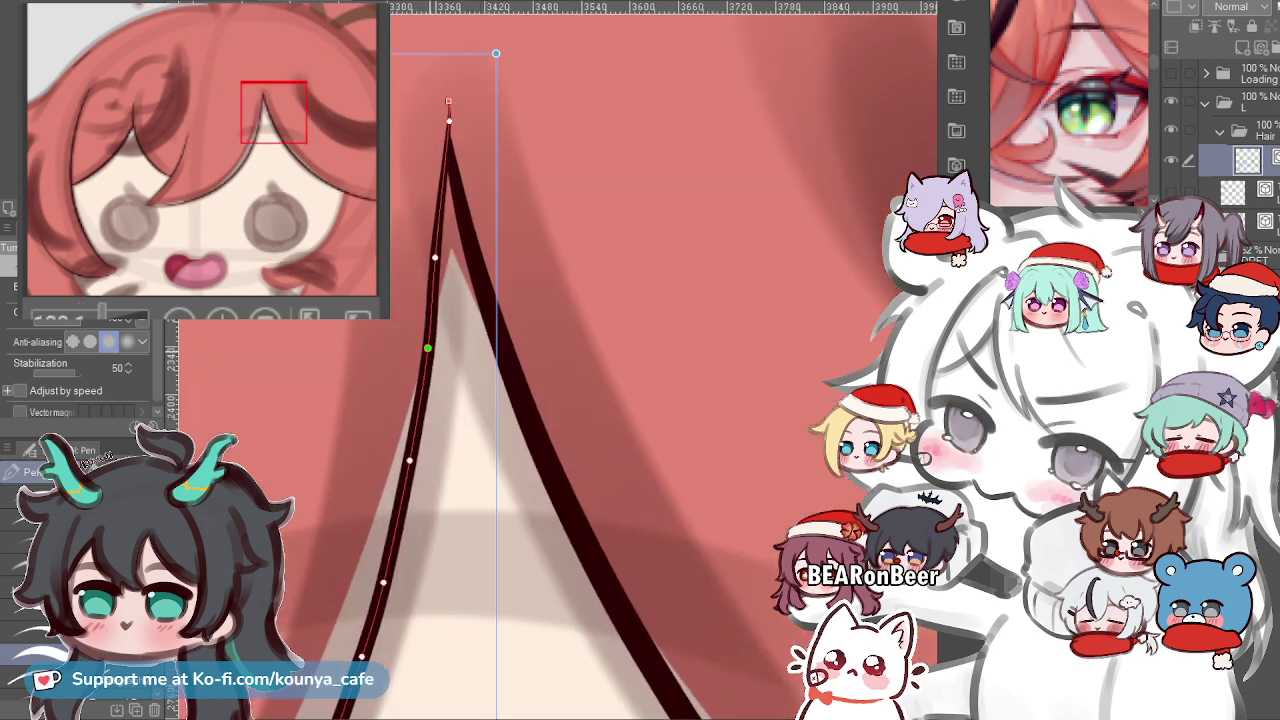
drag(435, 258, 442, 258)
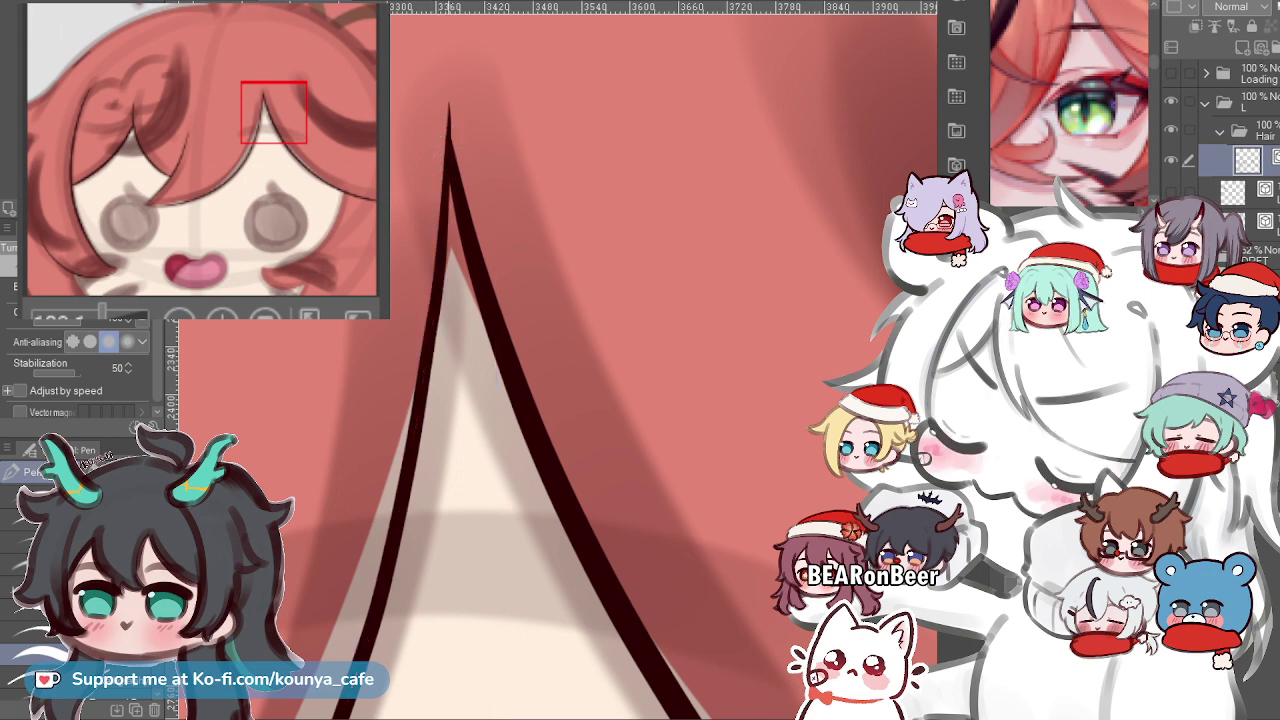
ctrl+click(434, 300)
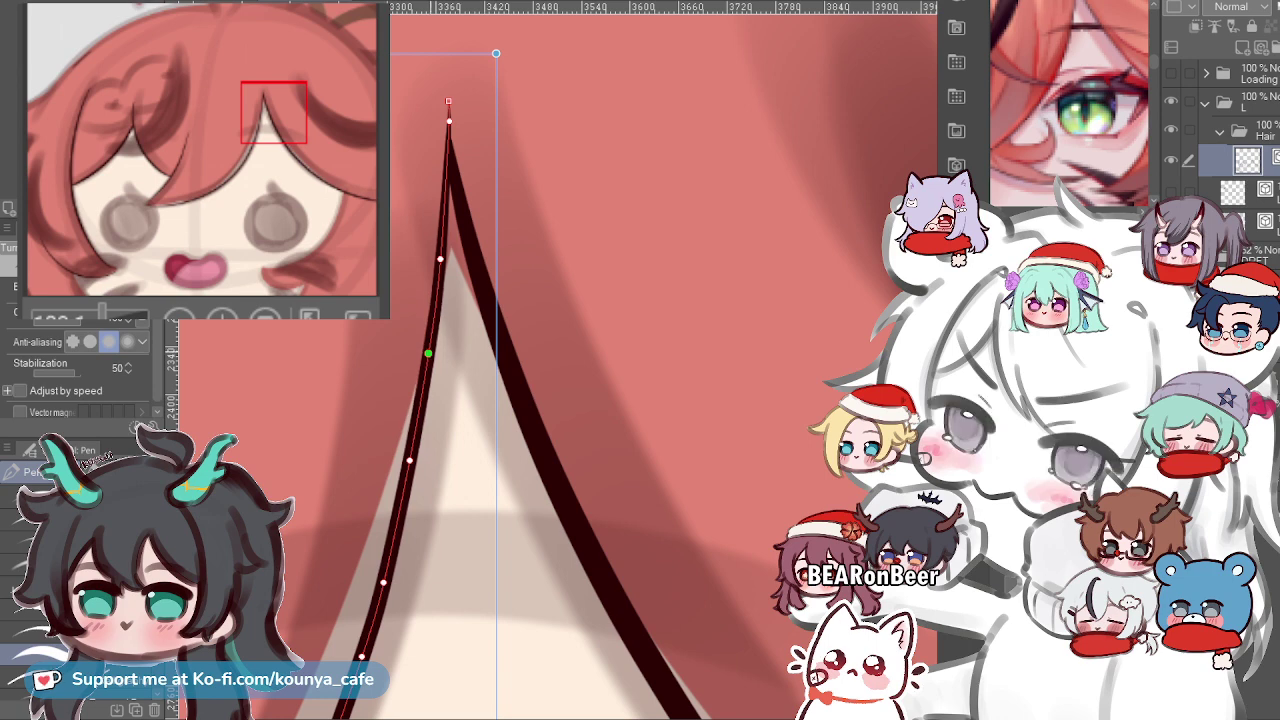
mouse_move(427, 348)
mouse_down()
mouse_move(427, 364)
mouse_move(501, 315)
mouse_move(606, 283)
mouse_move(621, 244)
mouse_up()
scroll(430, 353, down, 6)
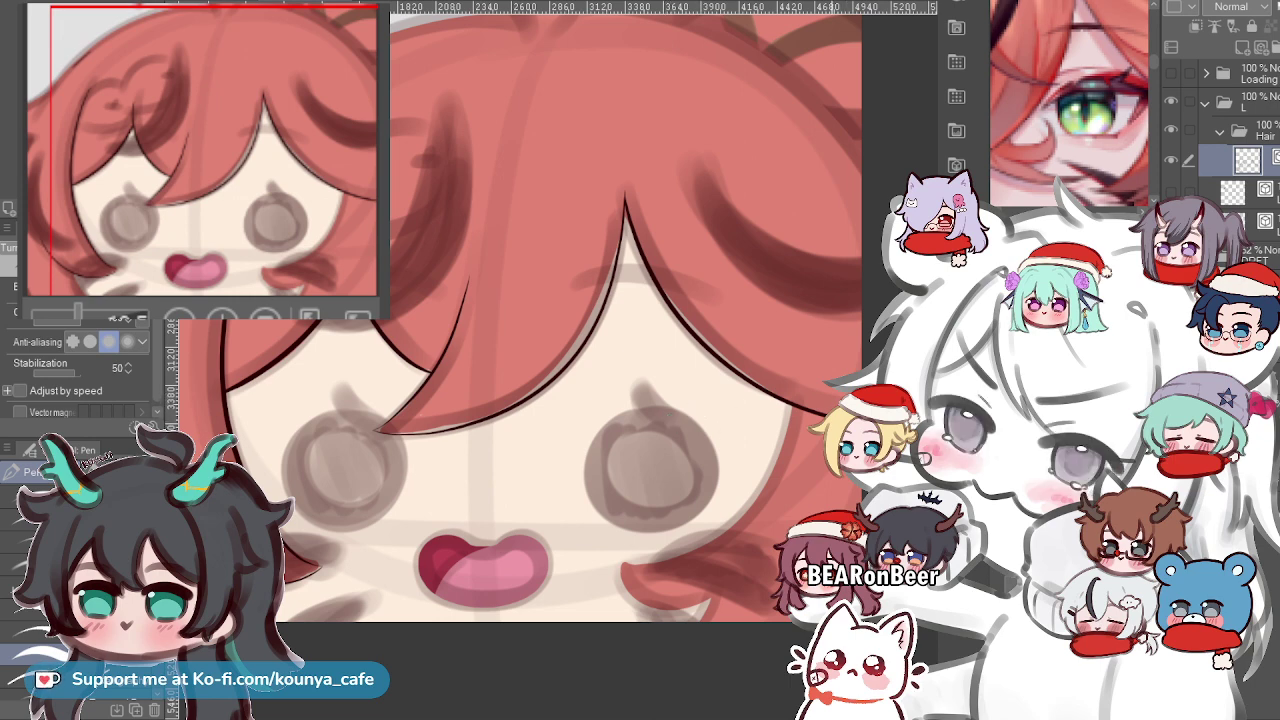
Examine the uninked side lock's sketch beside the cheek at several magnifications, and mirror the canvas view horizontally.
scroll(707, 432, up, 4)
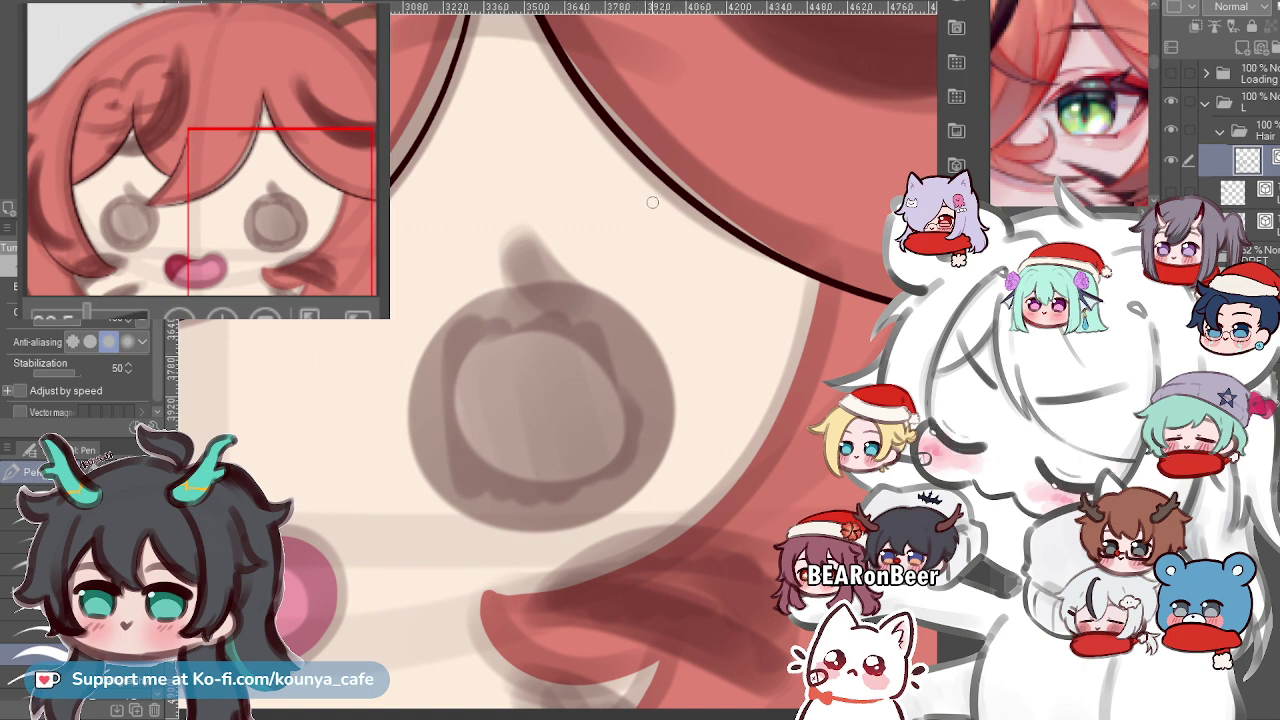
scroll(667, 240, down, 4)
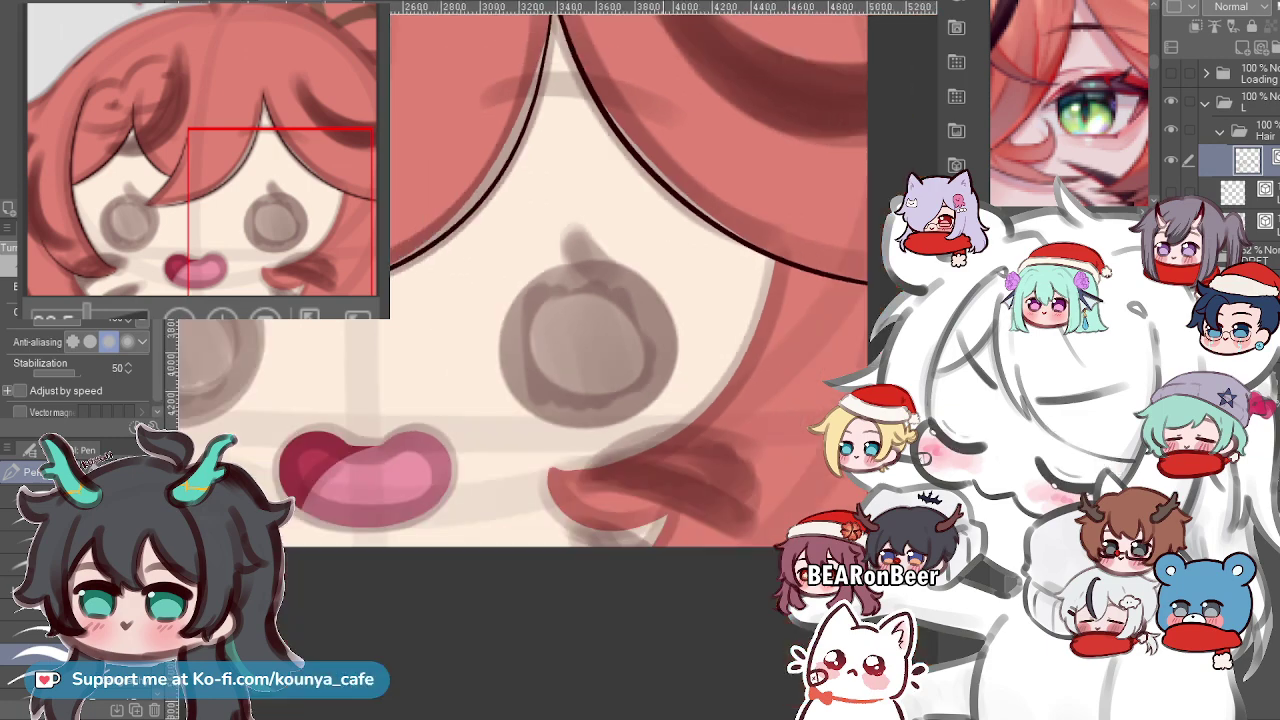
scroll(585, 372, up, 4)
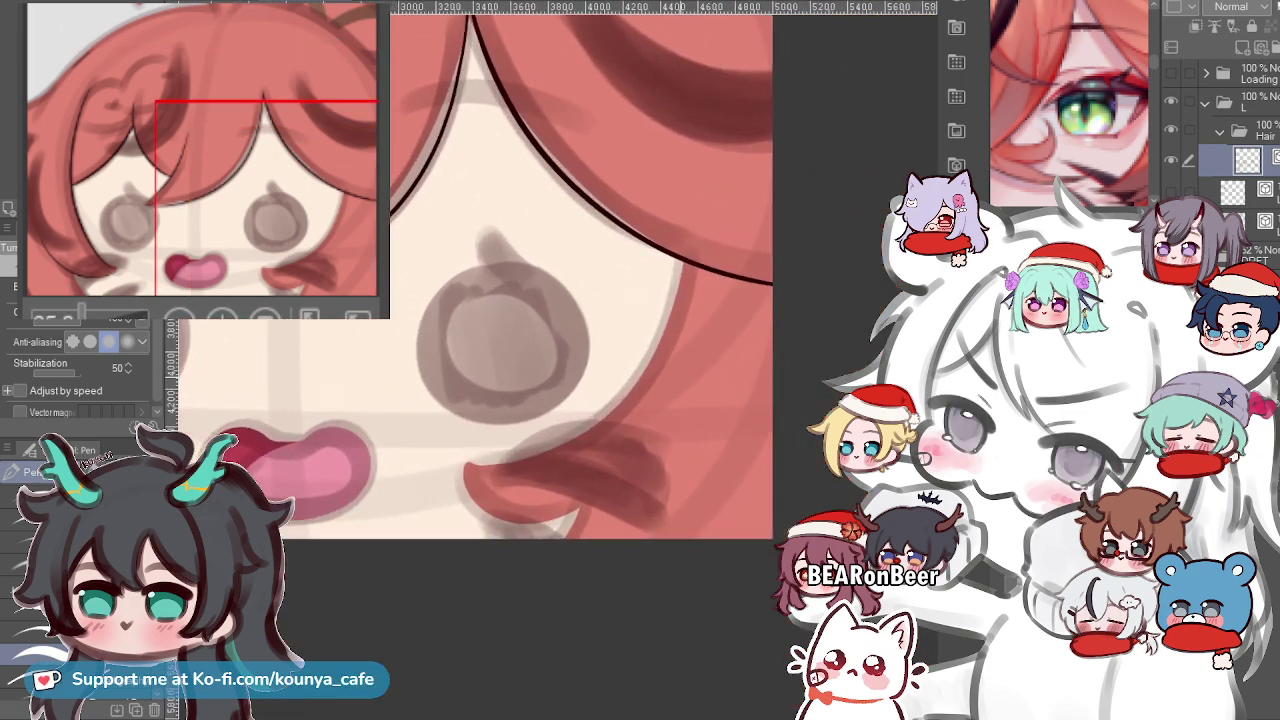
drag(665, 400, 656, 404)
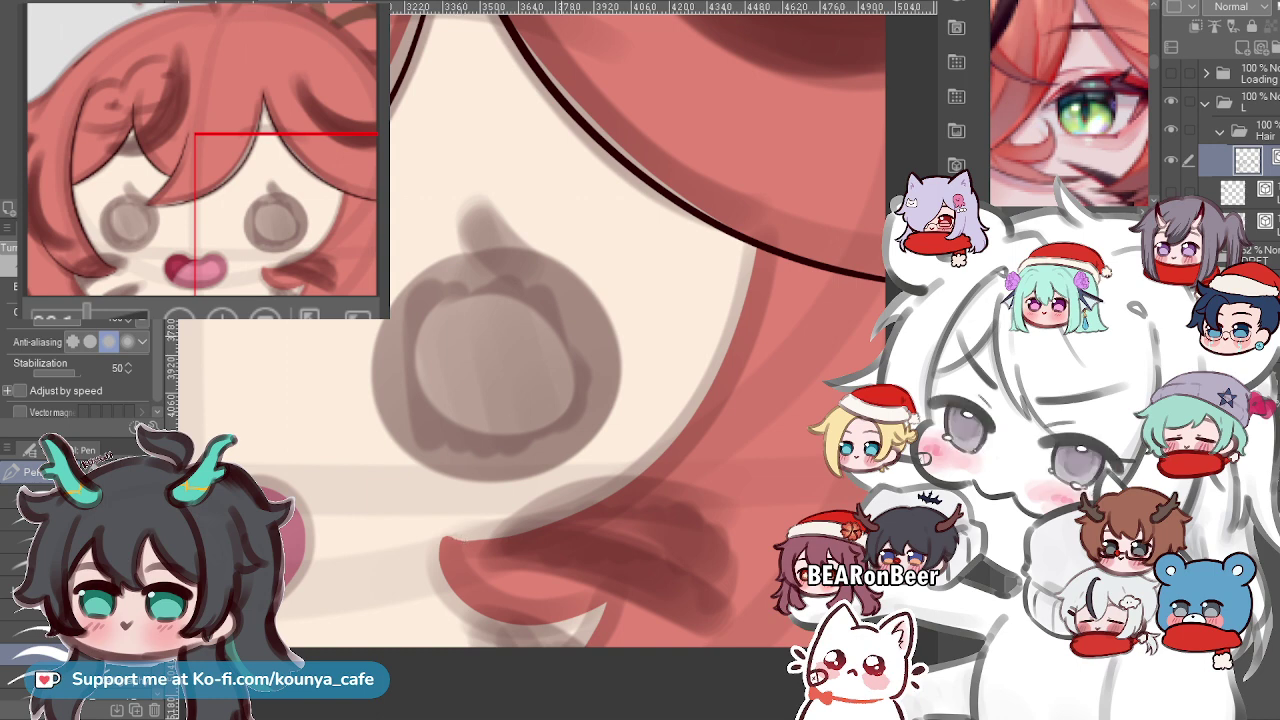
scroll(578, 340, down, 2)
drag(578, 340, 616, 371)
scroll(517, 419, down, 1)
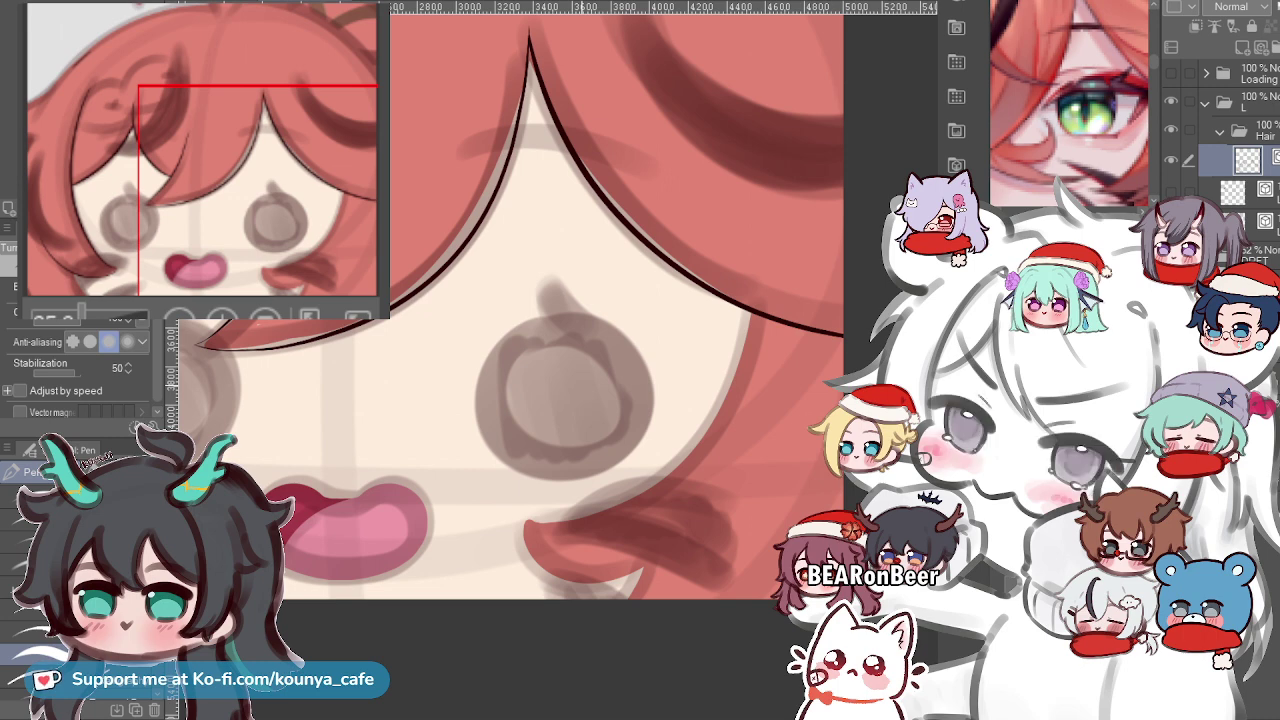
scroll(686, 403, up, 3)
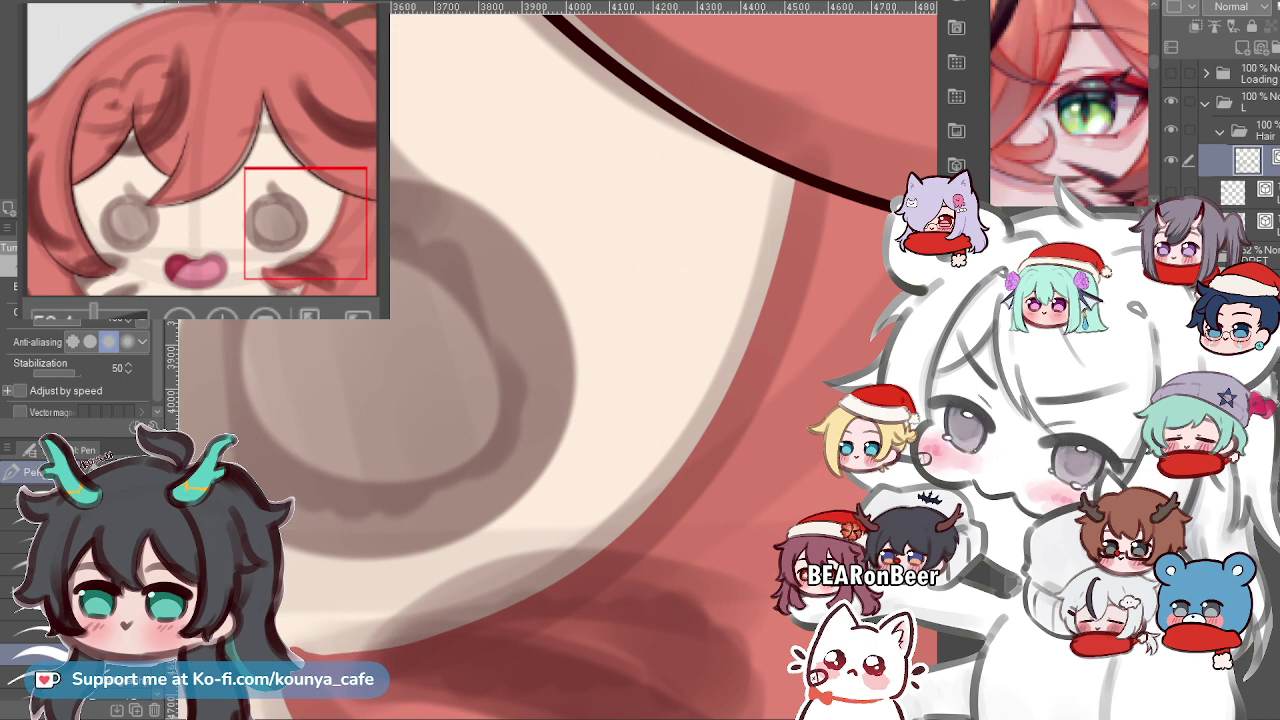
scroll(648, 284, down, 2)
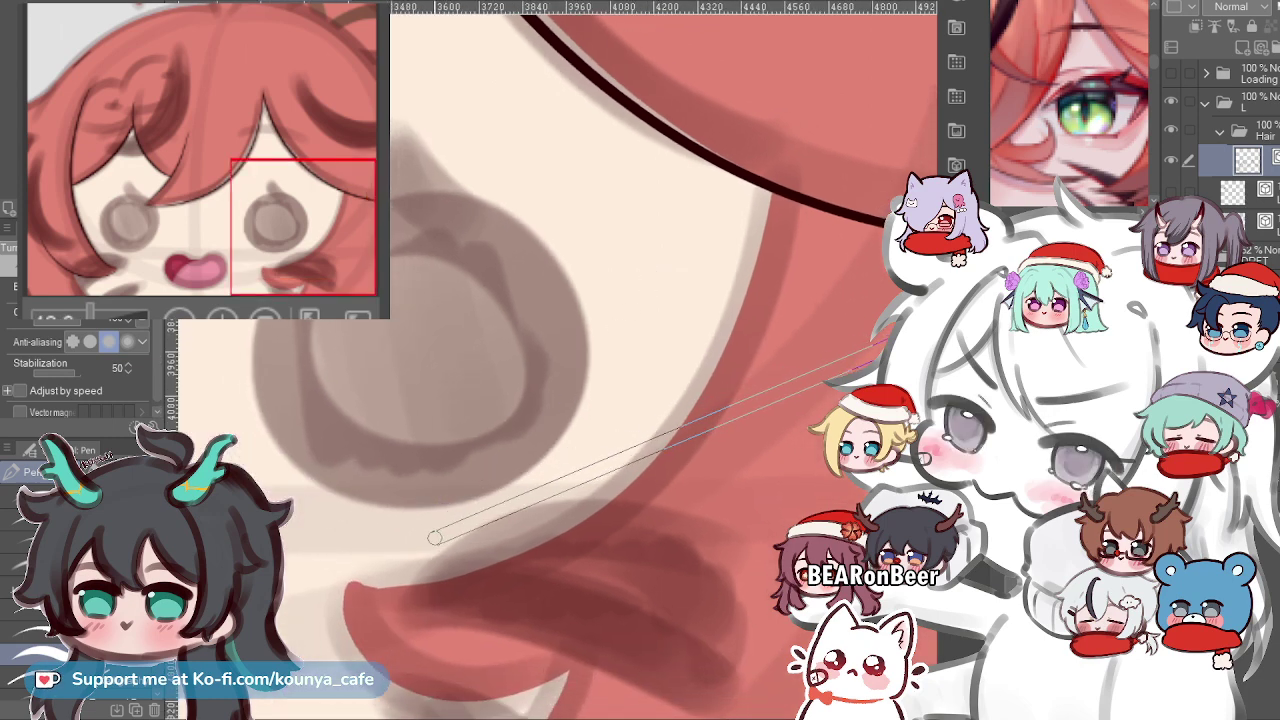
key(h)
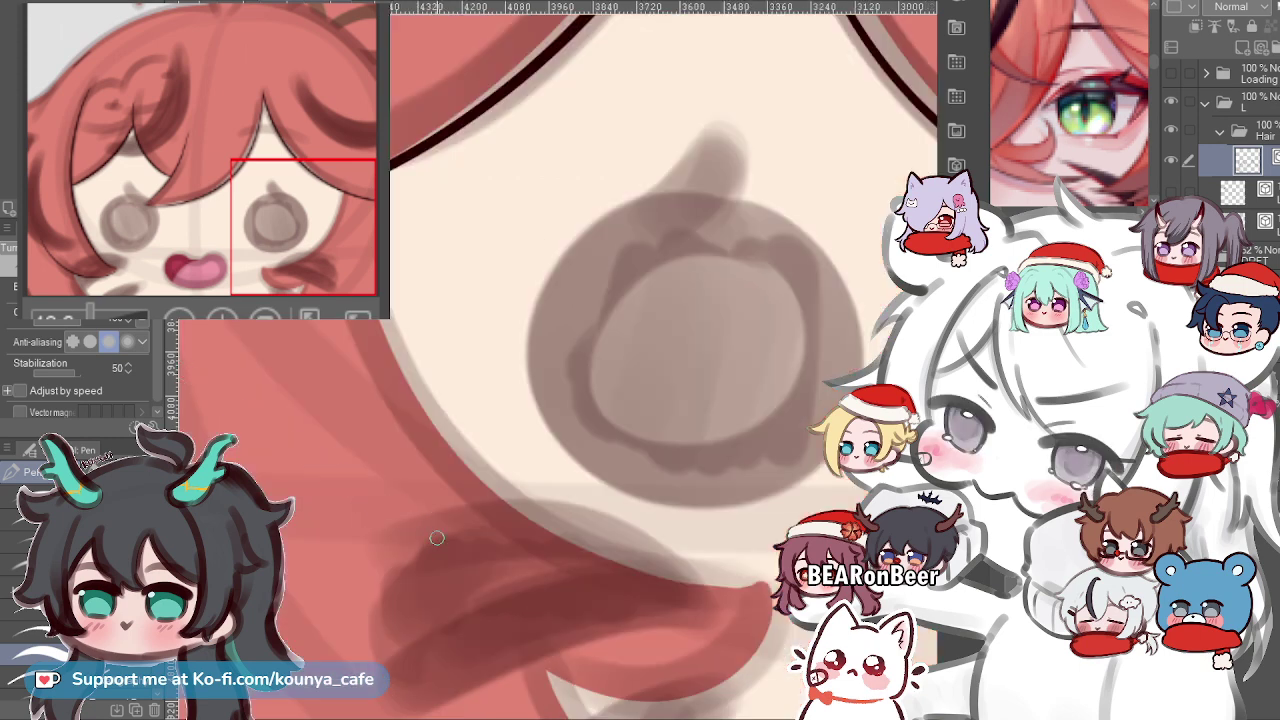
Try several tapered strokes along the side lock's inner edge, following the cheek's curve down to the lock's pointed tip.
drag(414, 248, 393, 282)
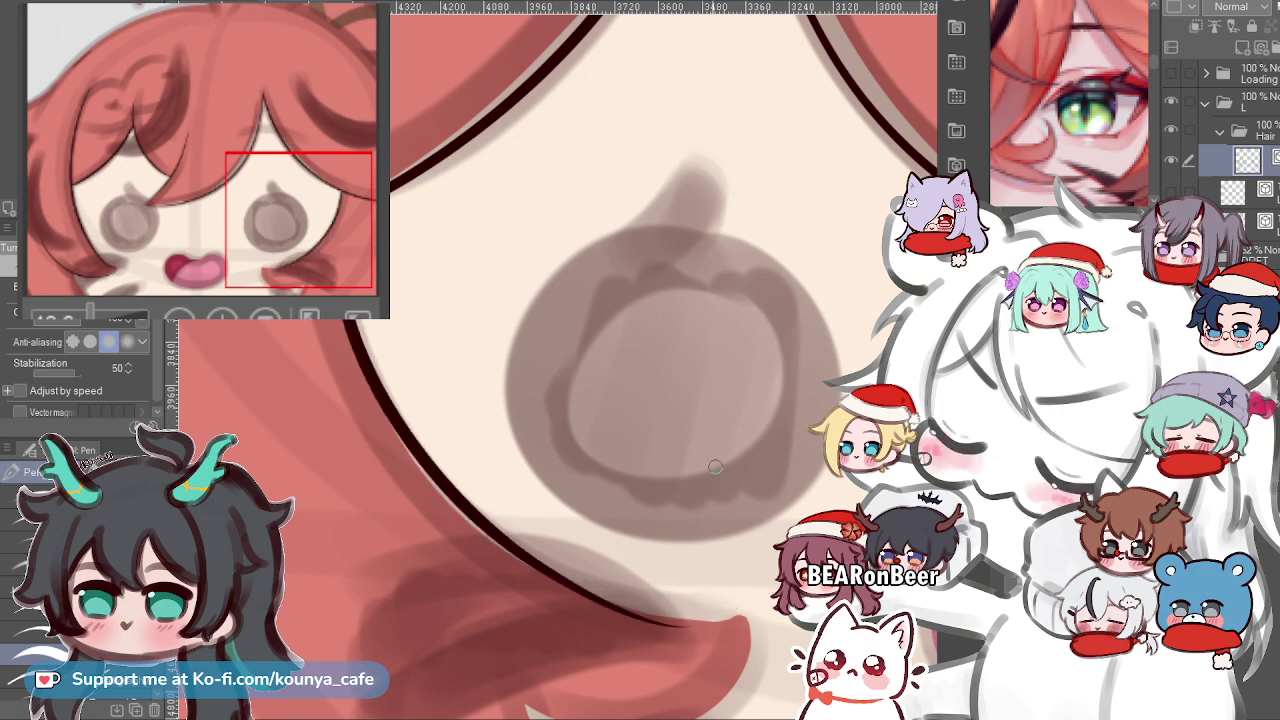
drag(345, 318, 768, 612)
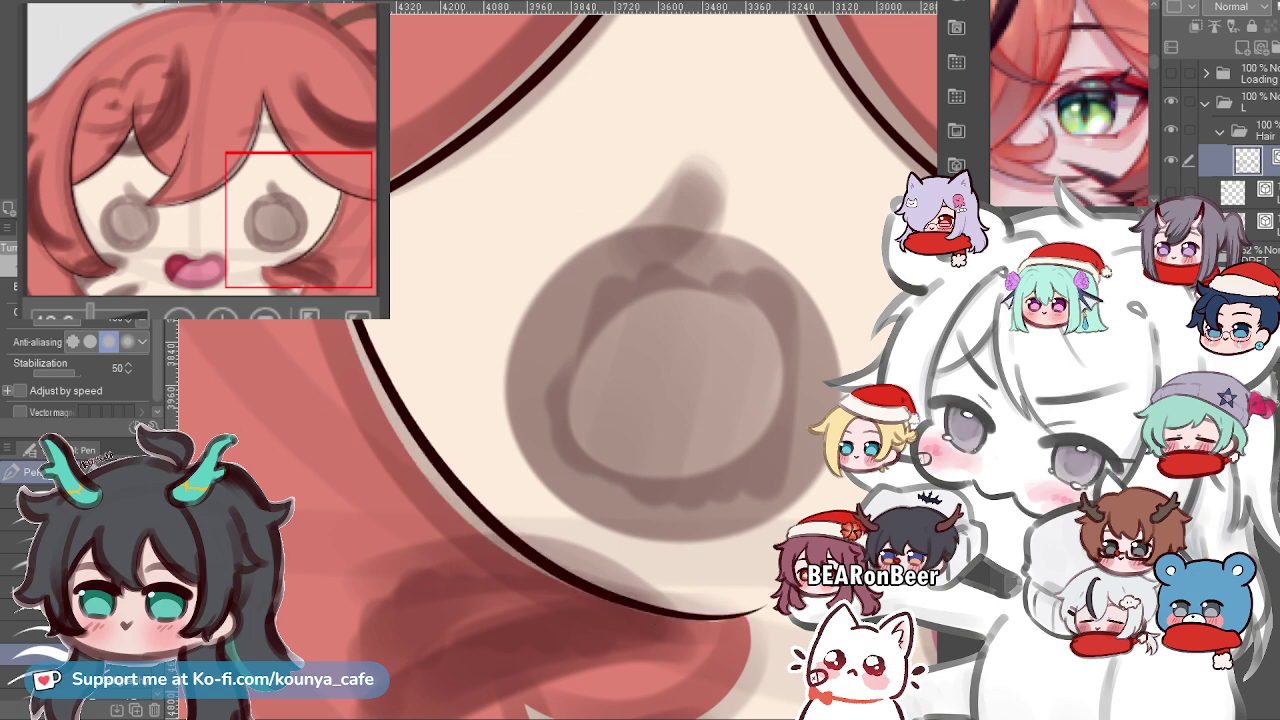
key(ctrl+z)
drag(356, 320, 748, 622)
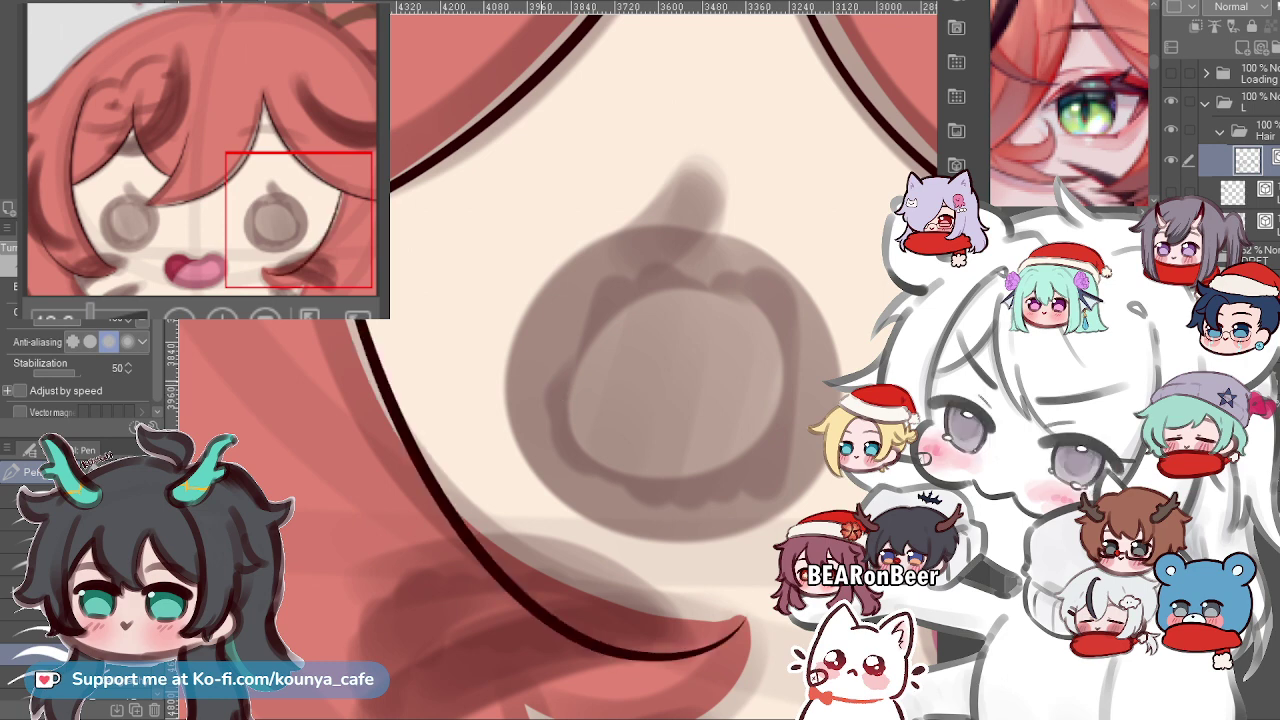
key(ctrl+z)
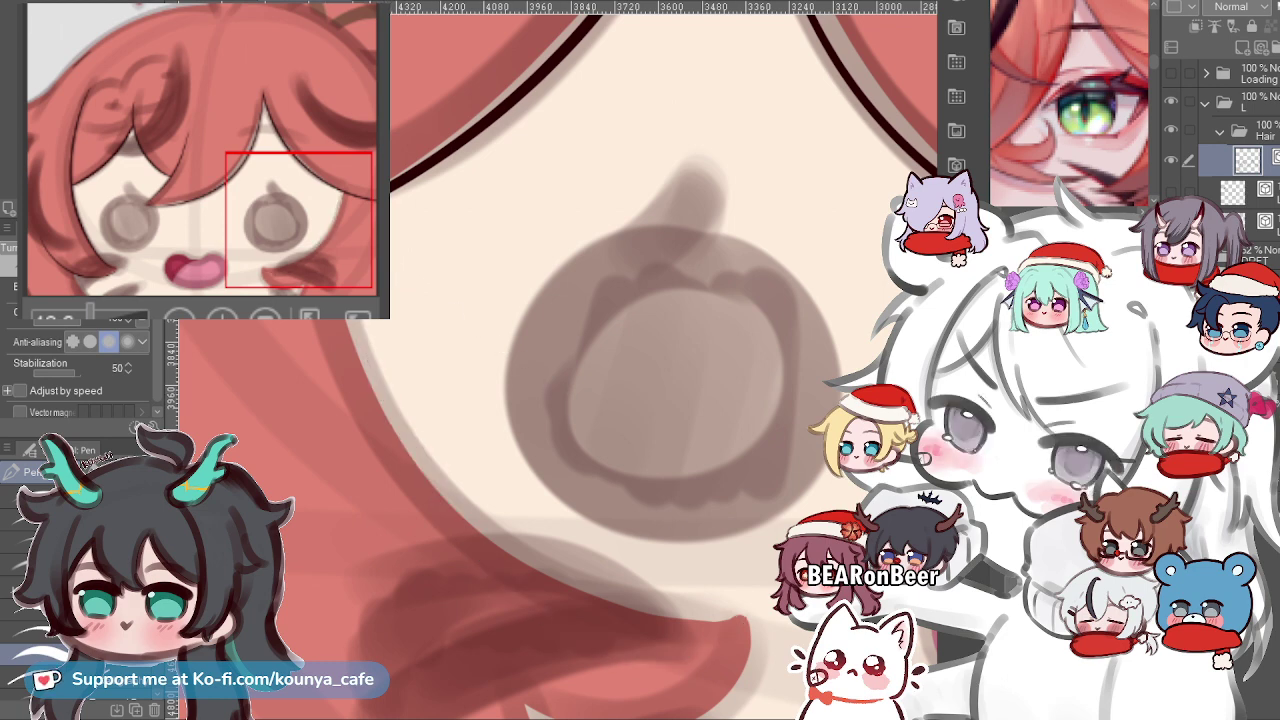
key(ctrl+y)
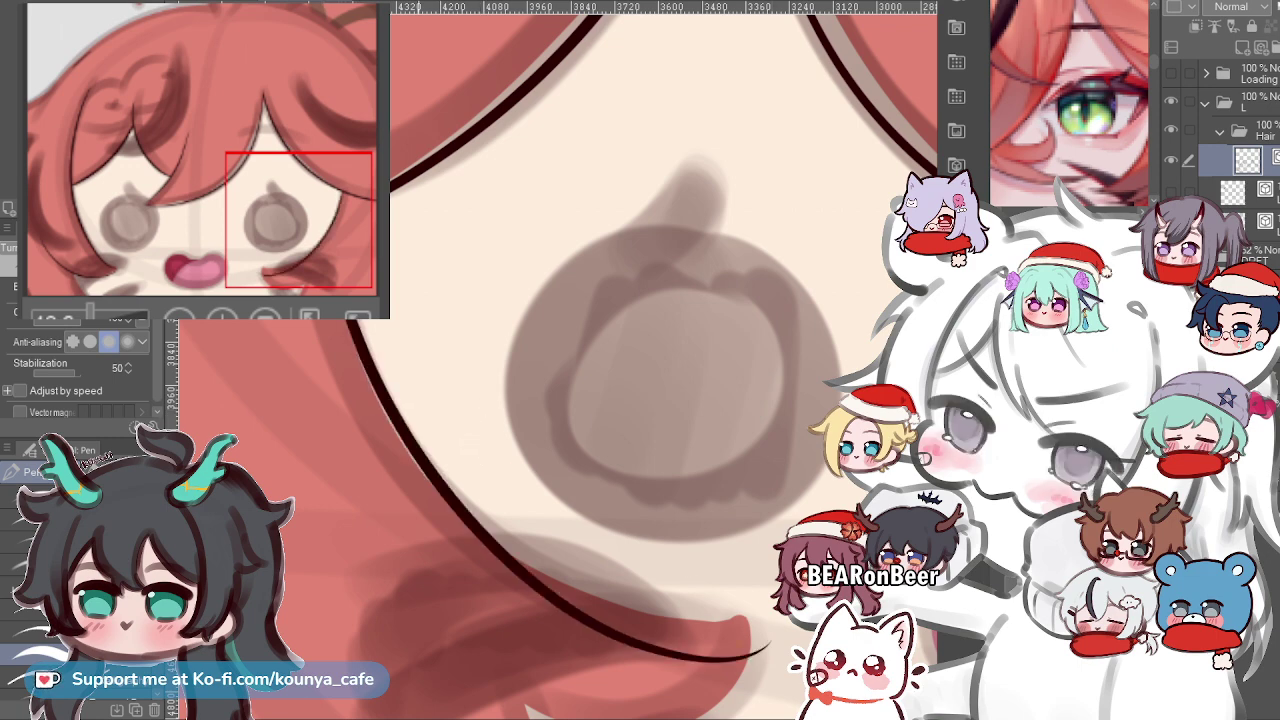
Try scaling the new inner-edge stroke down to fit the sketched lock's tip, and delete the stroke.
click(768, 642)
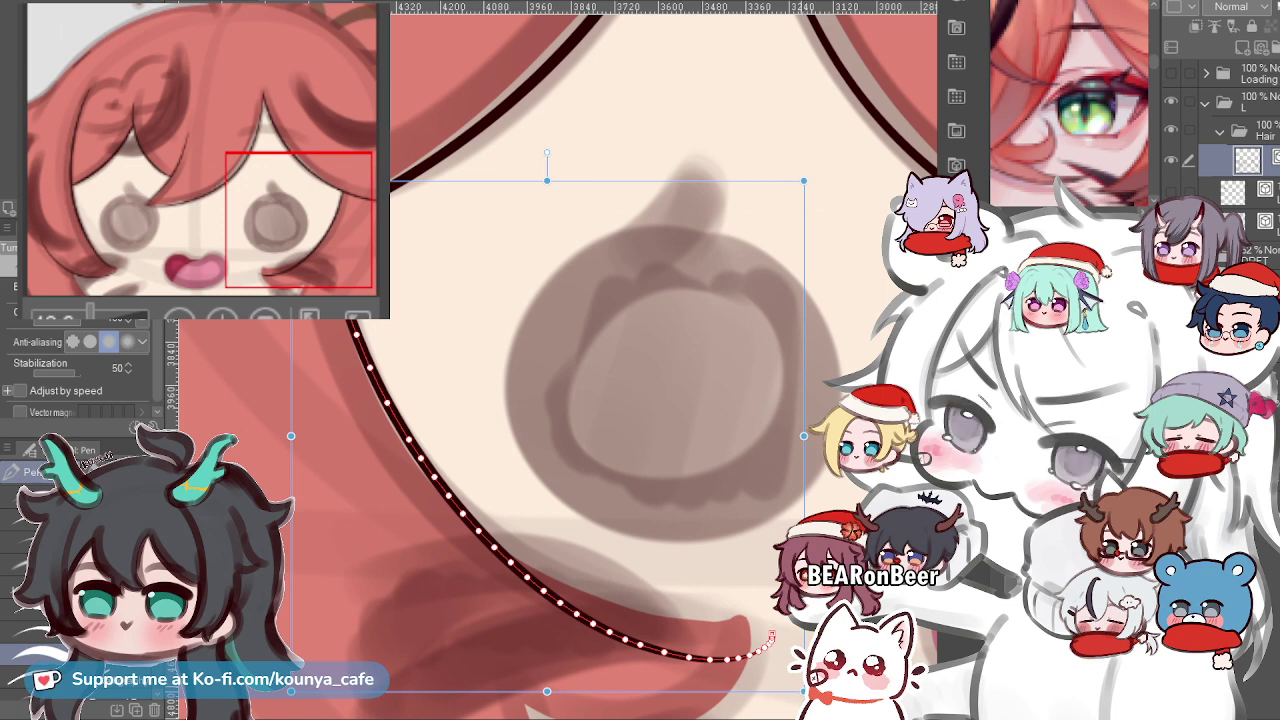
drag(803, 690, 778, 661)
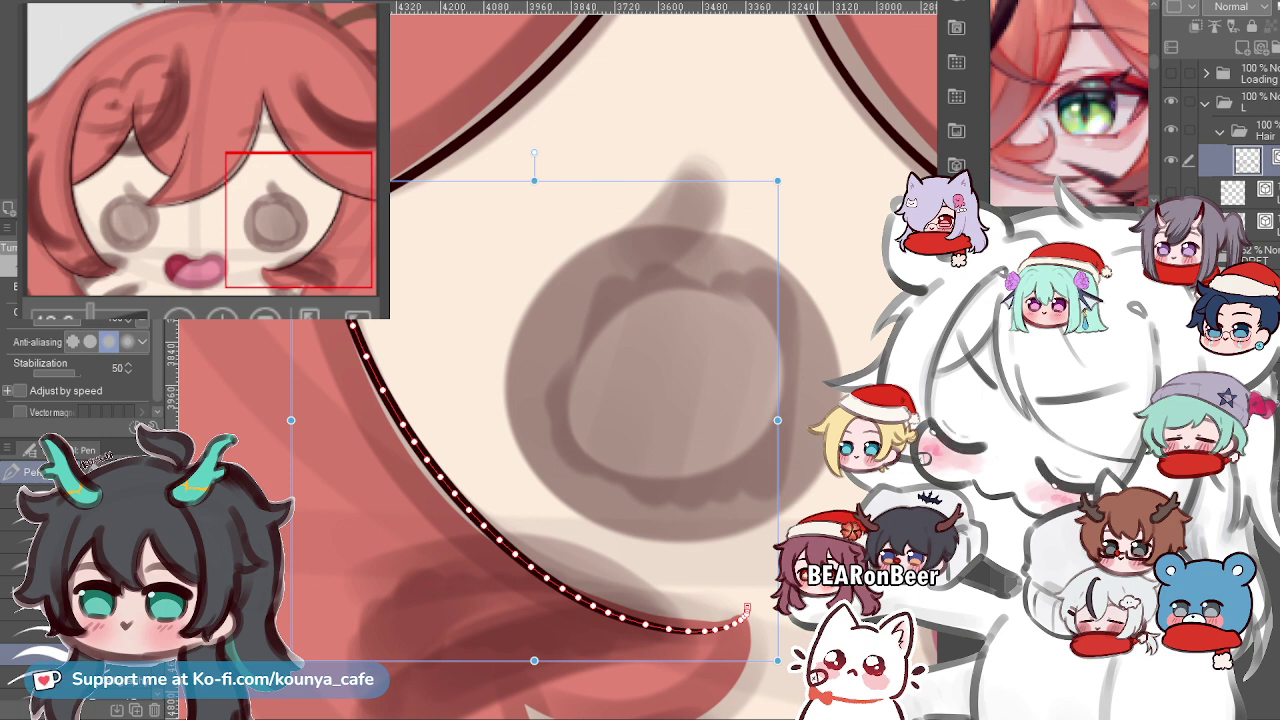
key(Delete)
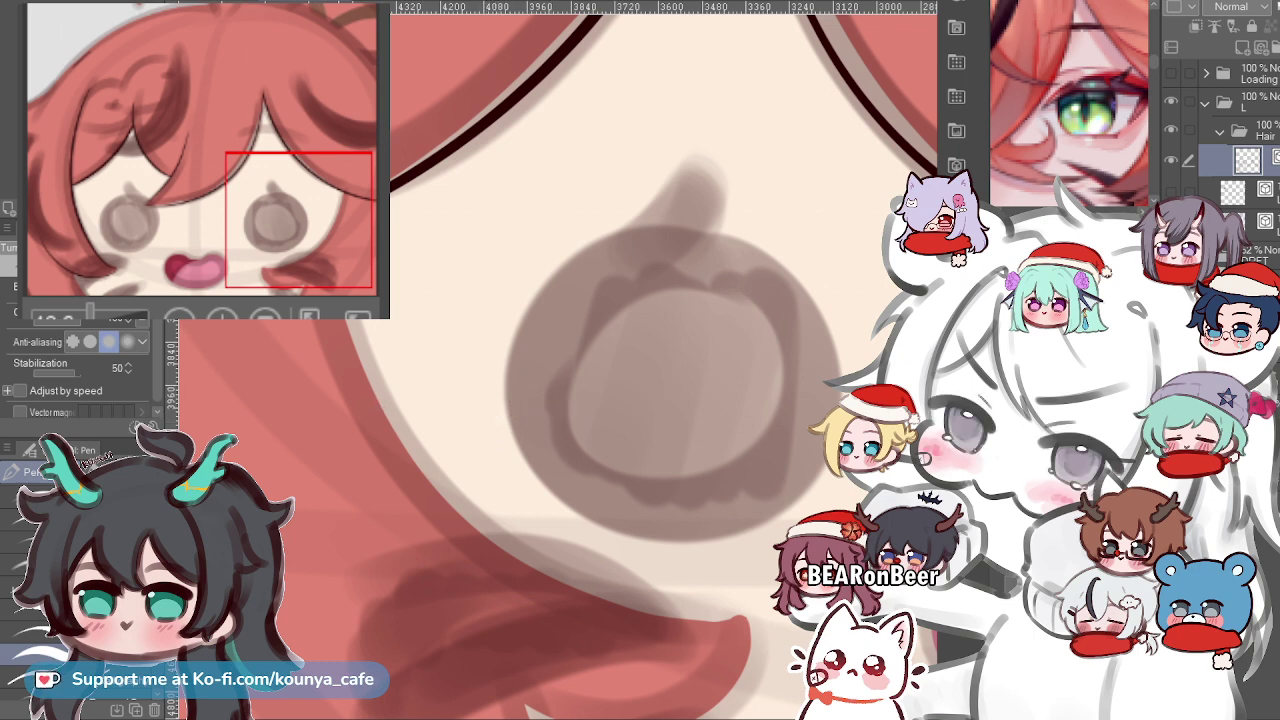
mouse_move(352, 316)
mouse_down()
mouse_move(520, 574)
mouse_move(728, 609)
mouse_up()
key(ctrl+z)
mouse_move(352, 316)
mouse_down()
mouse_move(451, 470)
mouse_move(776, 628)
mouse_up()
key(ctrl+z)
drag(352, 318, 610, 626)
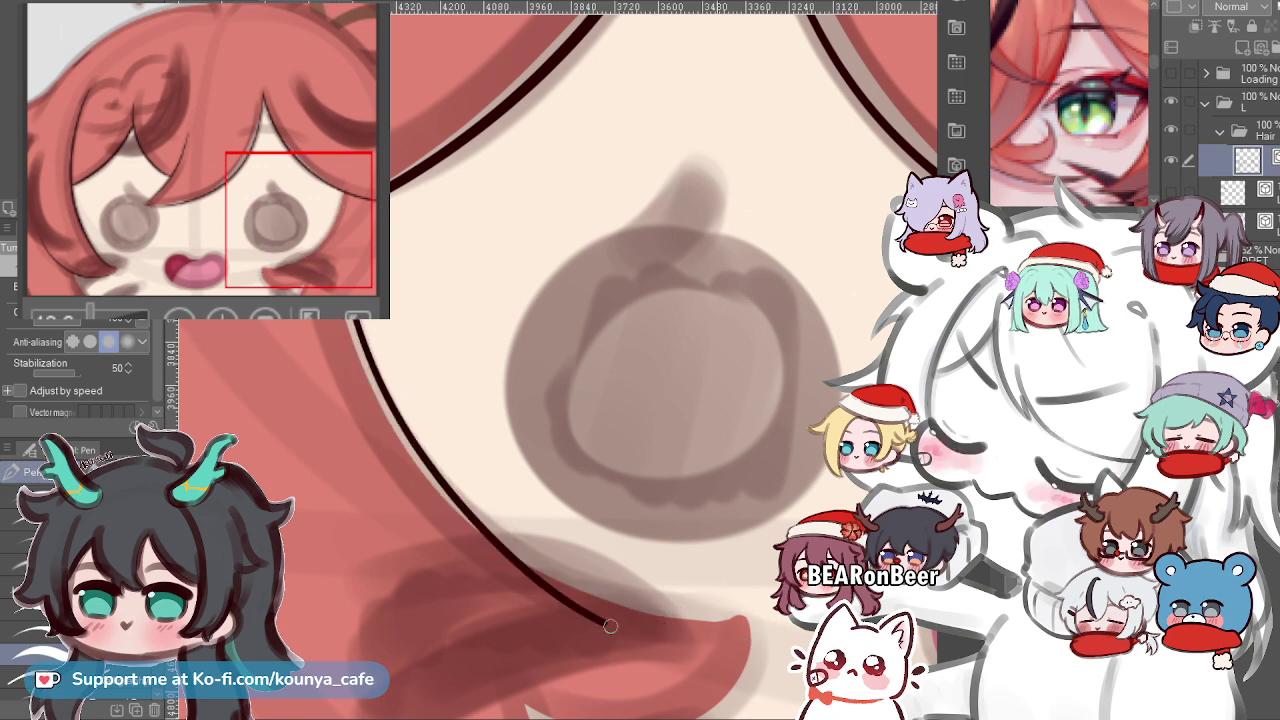
key(ctrl+z)
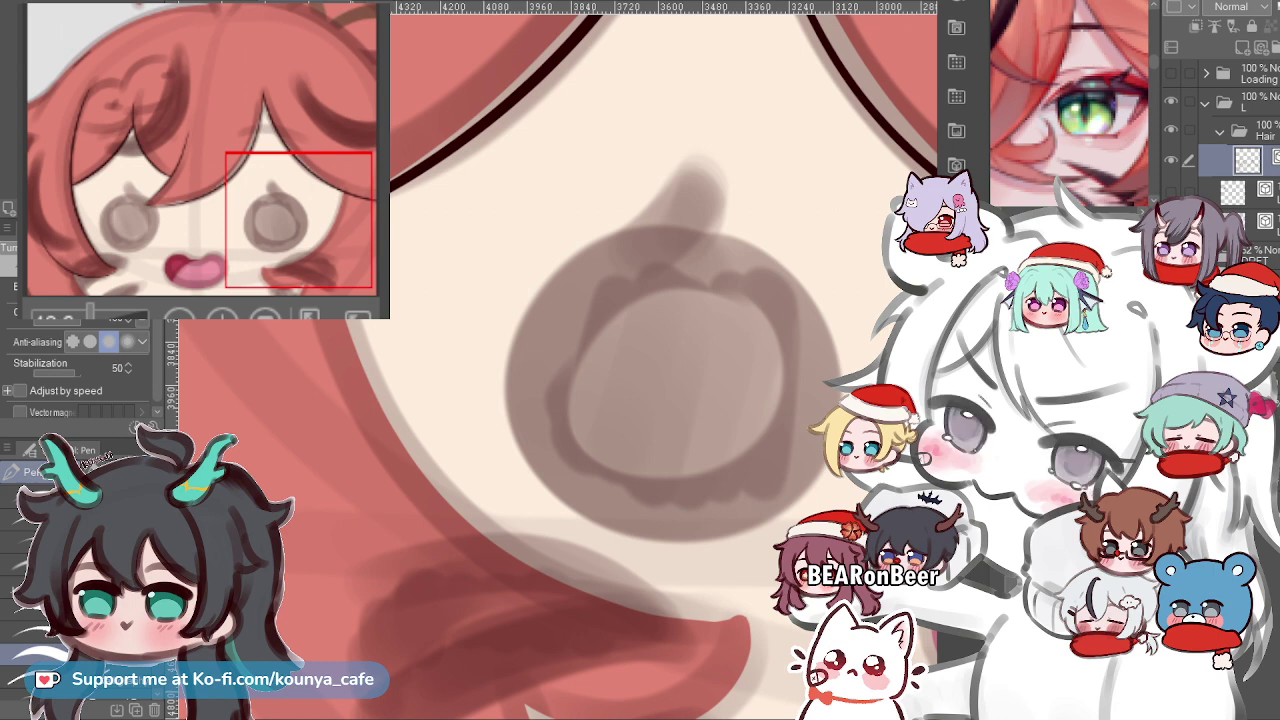
Ink the inner edge of the side hair lock beside the eye, in one curve from the bangs down to the curled tip.
mouse_move(352, 318)
mouse_down()
mouse_move(482, 568)
mouse_move(740, 660)
mouse_up()
key(ctrl+z)
key(ctrl+y)
scroll(563, 426, down, 3)
scroll(590, 455, up, 2)
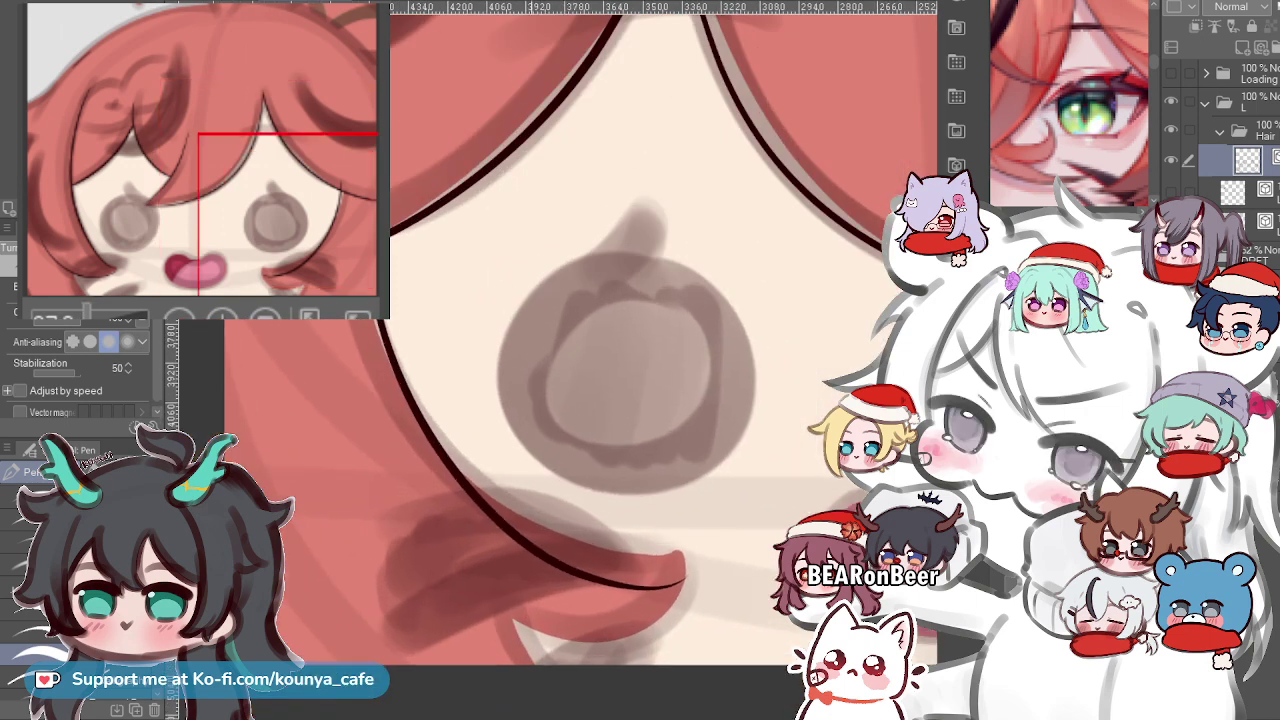
Reshape the side lock's inked line by raising its lower end to the curl's tip and widening the curve slightly outward.
ctrl+click(531, 546)
drag(686, 577, 685, 544)
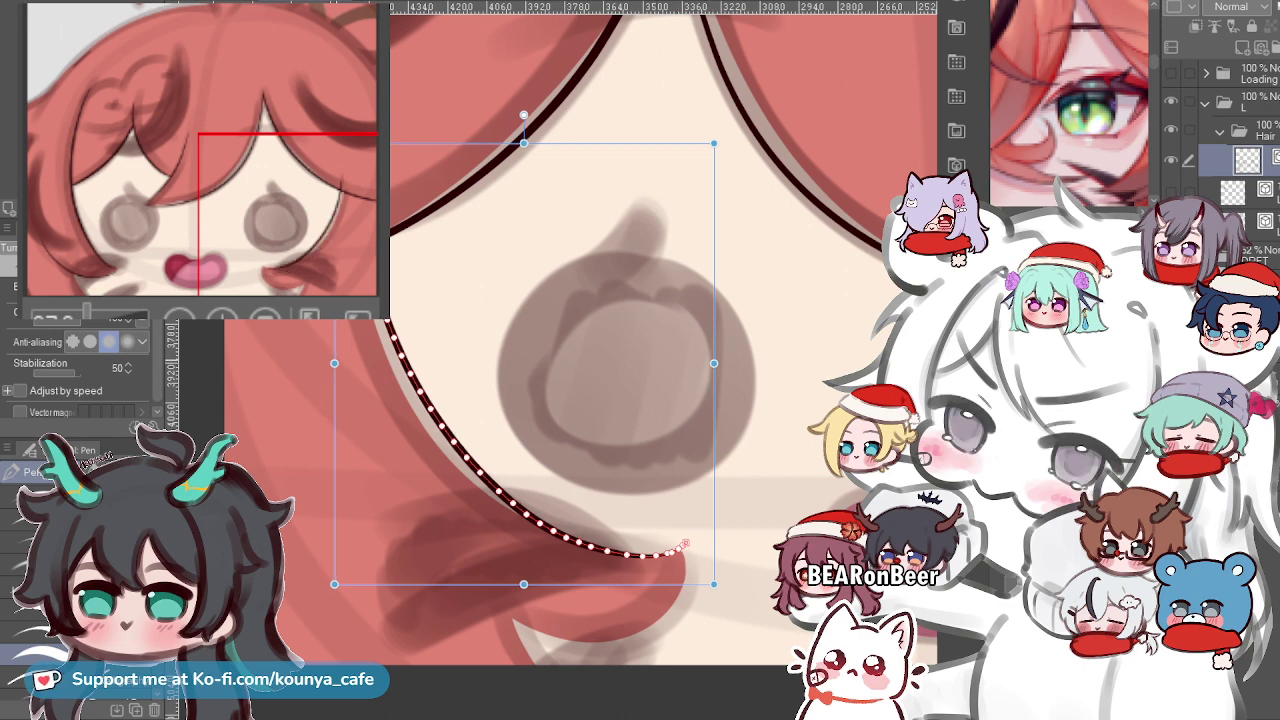
drag(334, 363, 320, 363)
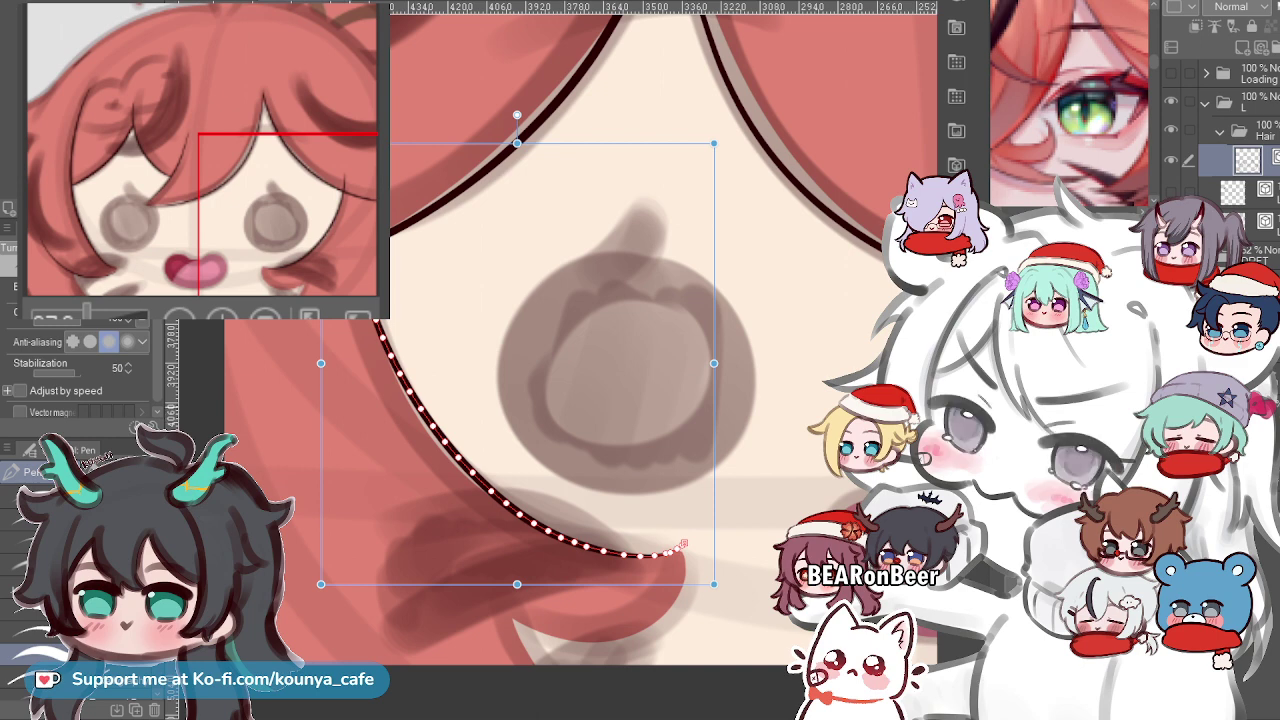
key(Return)
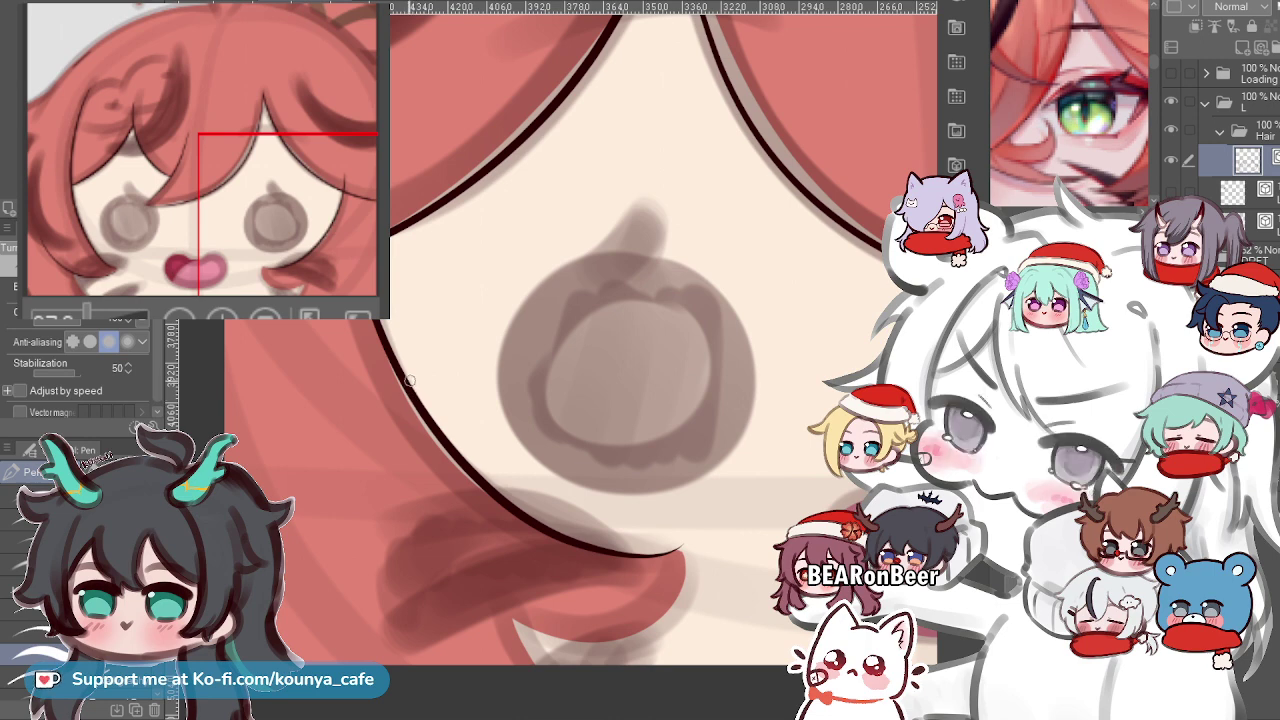
Move the upper end points of the side lock's line so it stops at the bangs outline instead of crossing it.
scroll(360, 240, up, 3)
mouse_move(357, 130)
mouse_down()
mouse_move(360, 187)
mouse_move(409, 251)
mouse_move(398, 295)
mouse_up()
key(e)
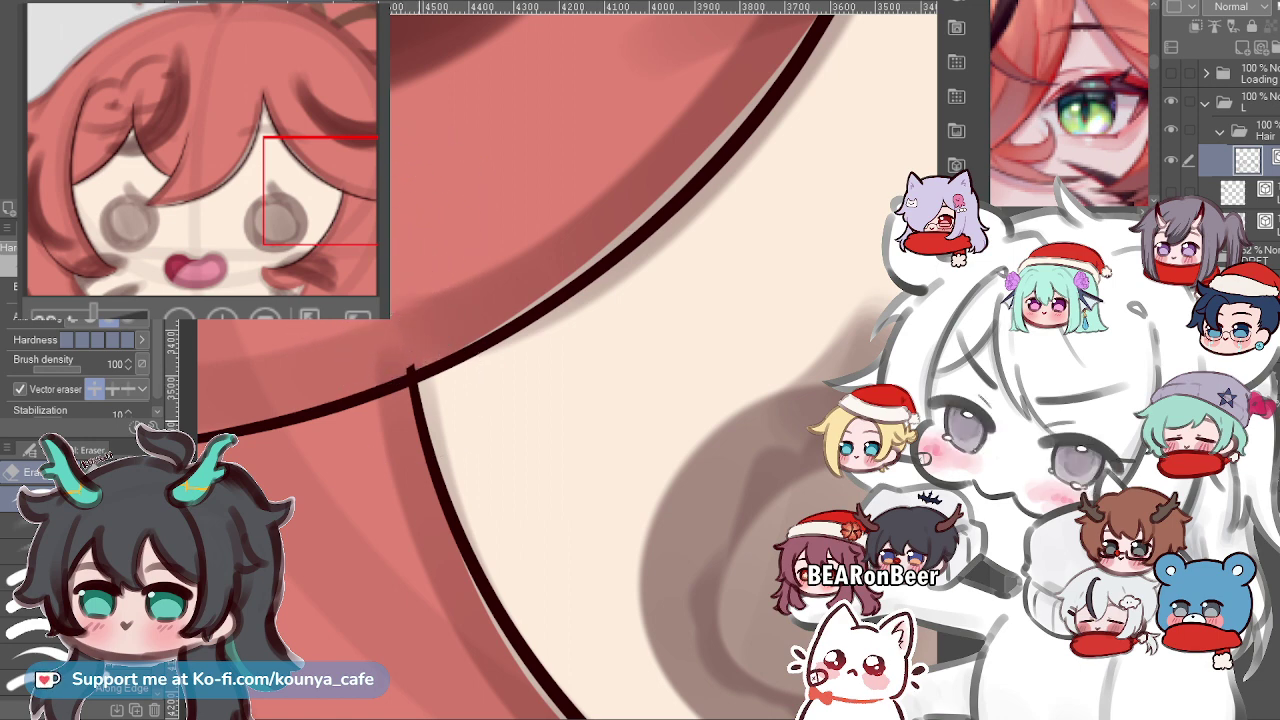
scroll(416, 412, up, 2)
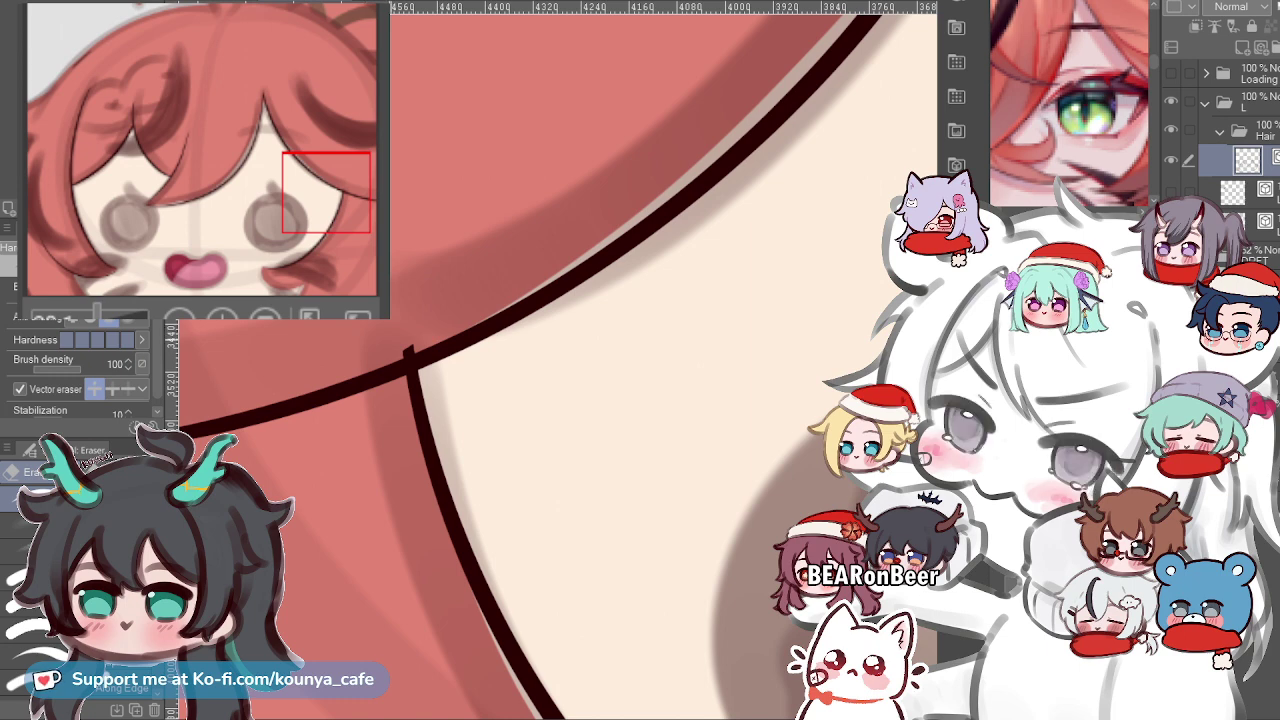
scroll(412, 366, up, 2)
ctrl+click(422, 405)
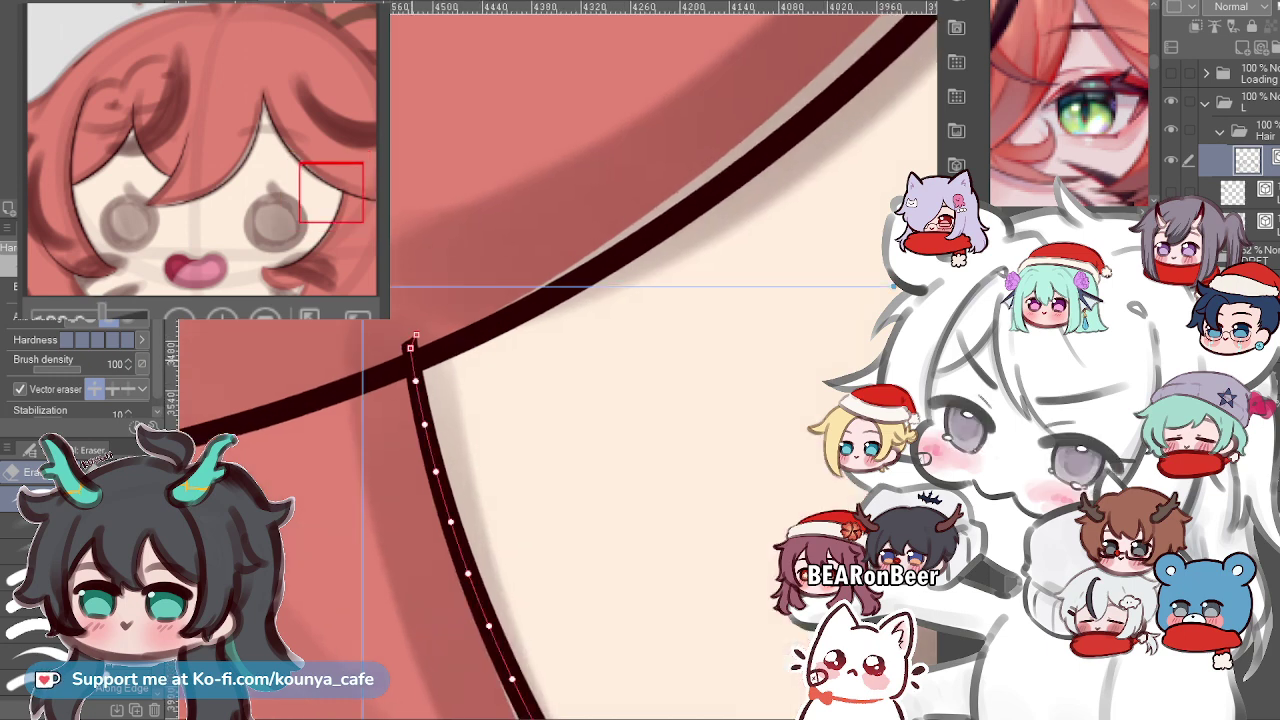
ctrl+click(412, 363)
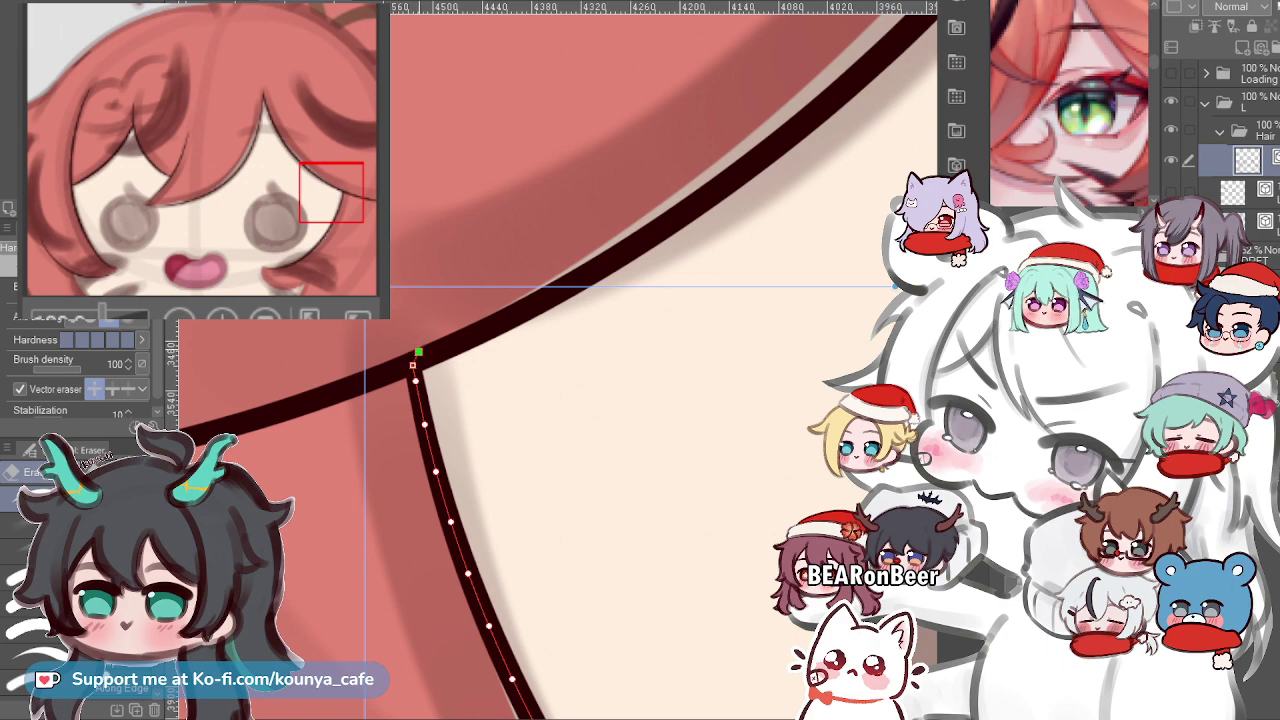
drag(418, 352, 420, 361)
scroll(414, 356, down, 7)
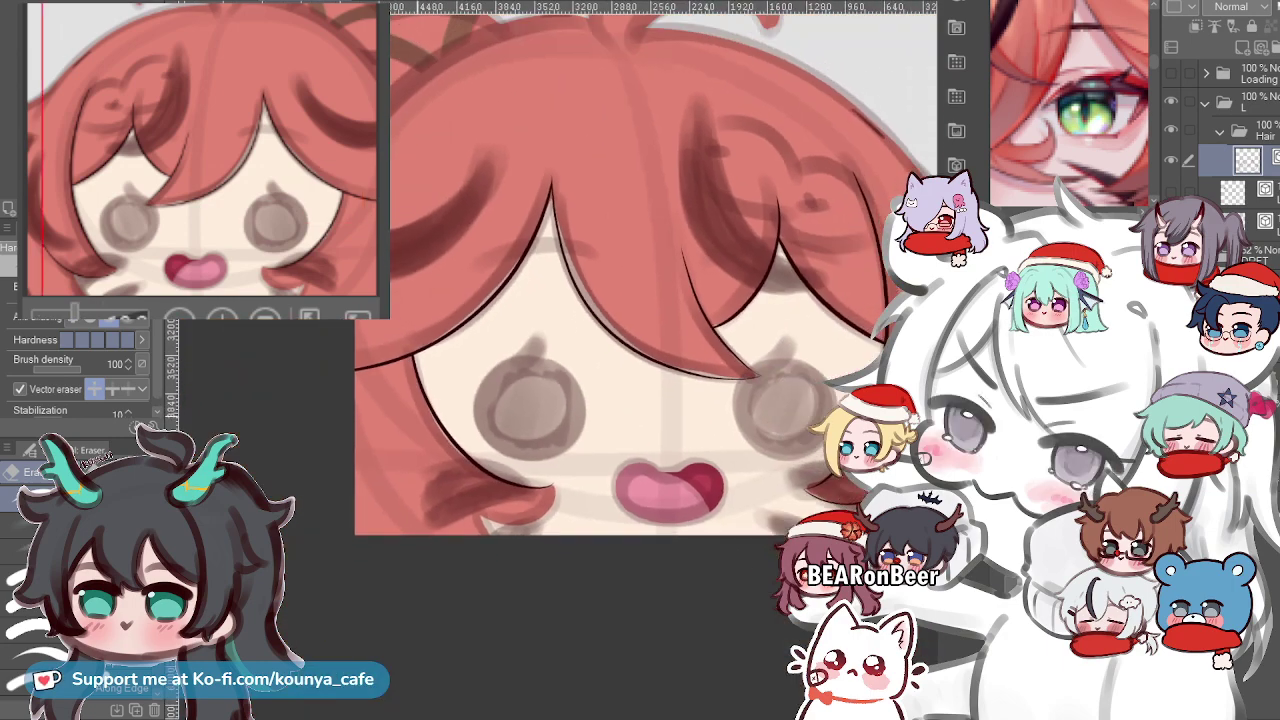
scroll(418, 420, up, 6)
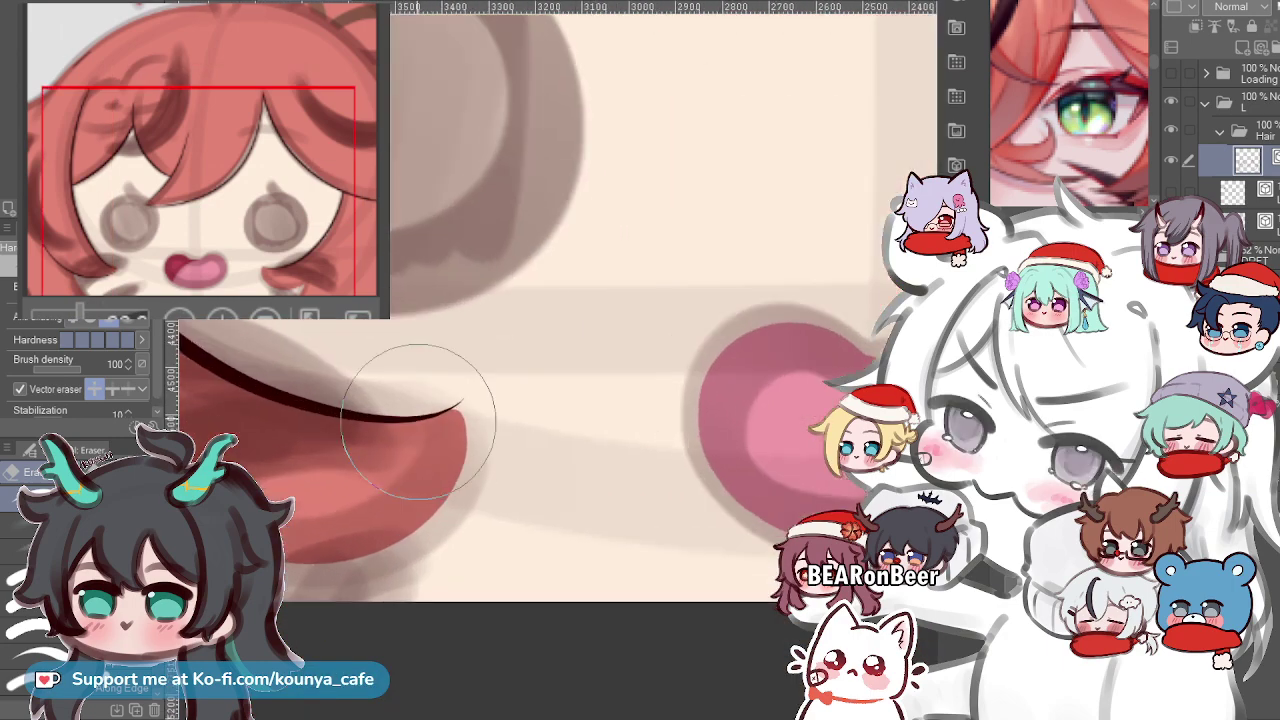
key(p)
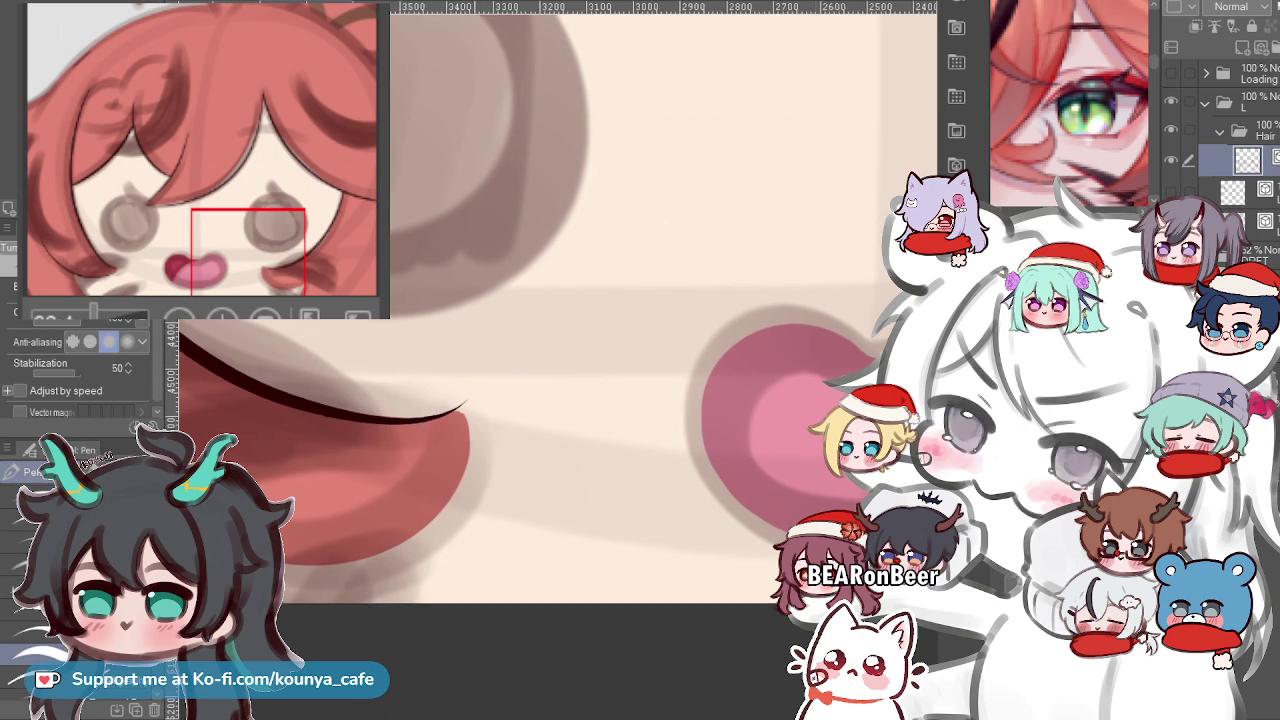
mouse_move(465, 461)
mouse_down()
mouse_move(586, 394)
mouse_move(642, 382)
mouse_up()
scroll(586, 394, up, 1)
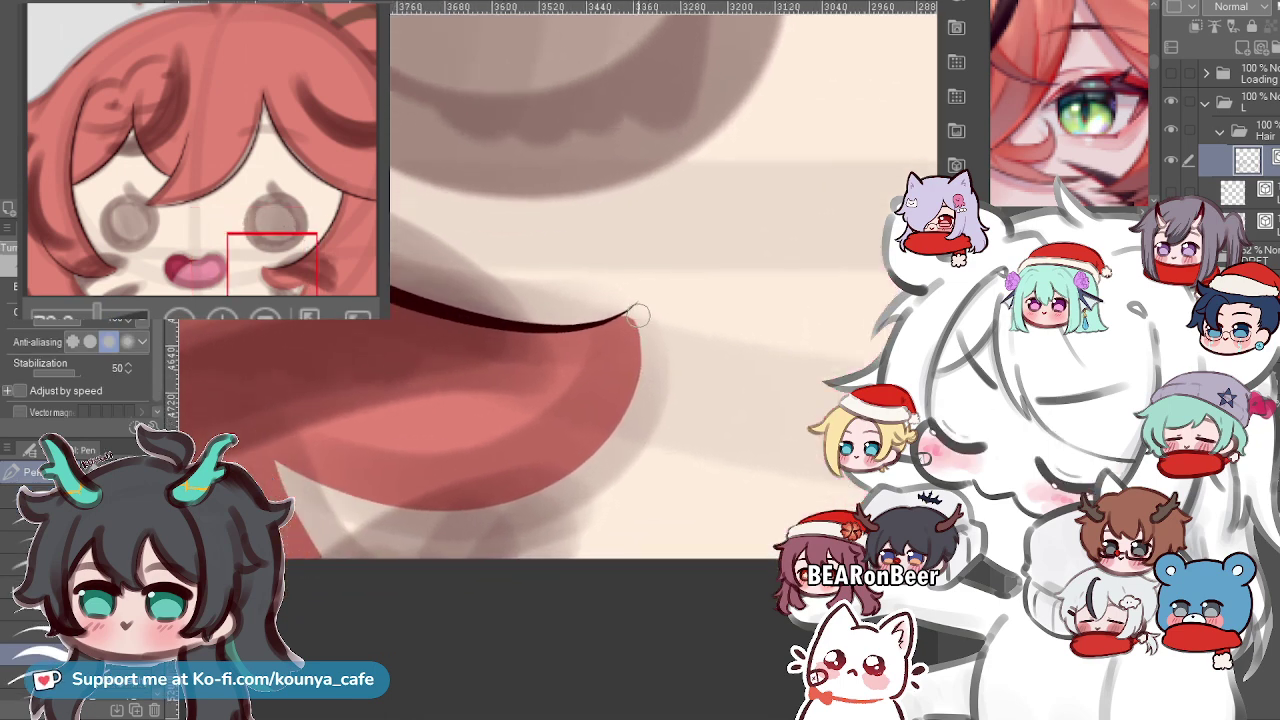
drag(638, 309, 626, 426)
key(ctrl+z)
key(ctrl+z)
mouse_move(636, 312)
mouse_down()
mouse_move(602, 446)
mouse_move(457, 501)
mouse_up()
key(ctrl+z)
mouse_move(645, 300)
mouse_down()
mouse_move(644, 357)
mouse_move(452, 515)
mouse_up()
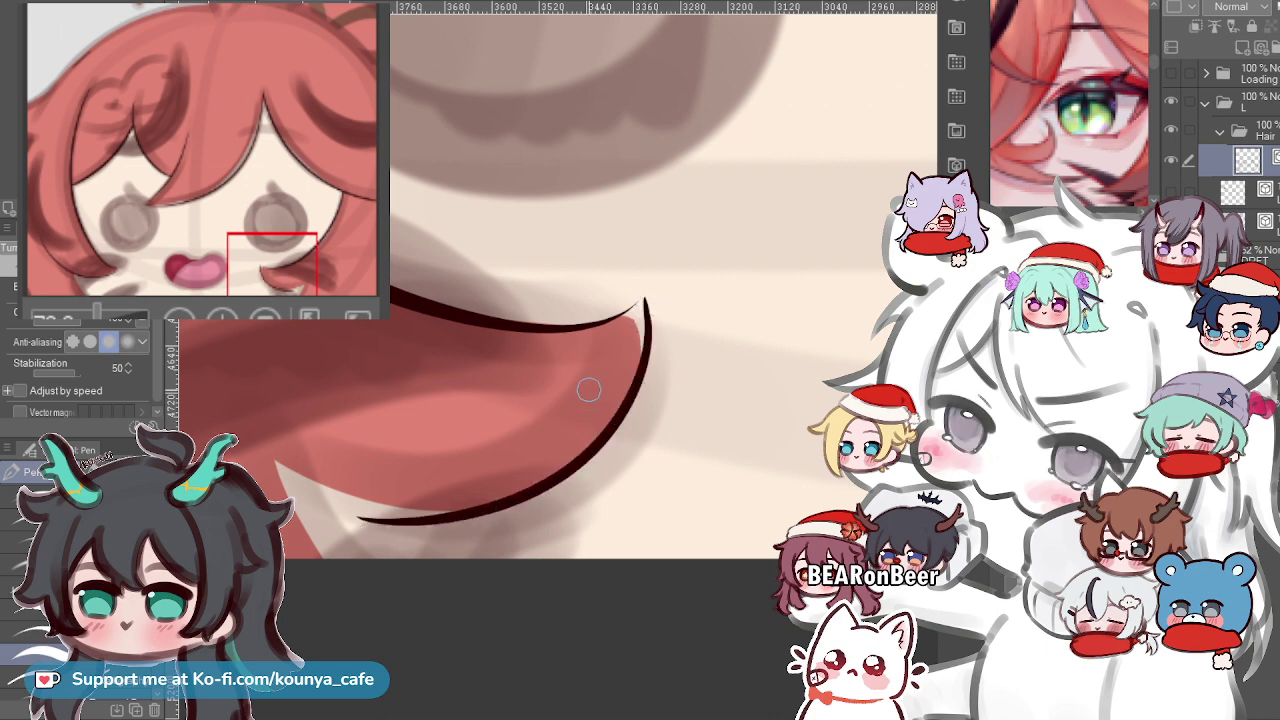
key(ctrl+z)
mouse_move(640, 304)
mouse_down()
mouse_move(594, 473)
mouse_move(306, 488)
mouse_move(315, 521)
mouse_up()
key(ctrl+z)
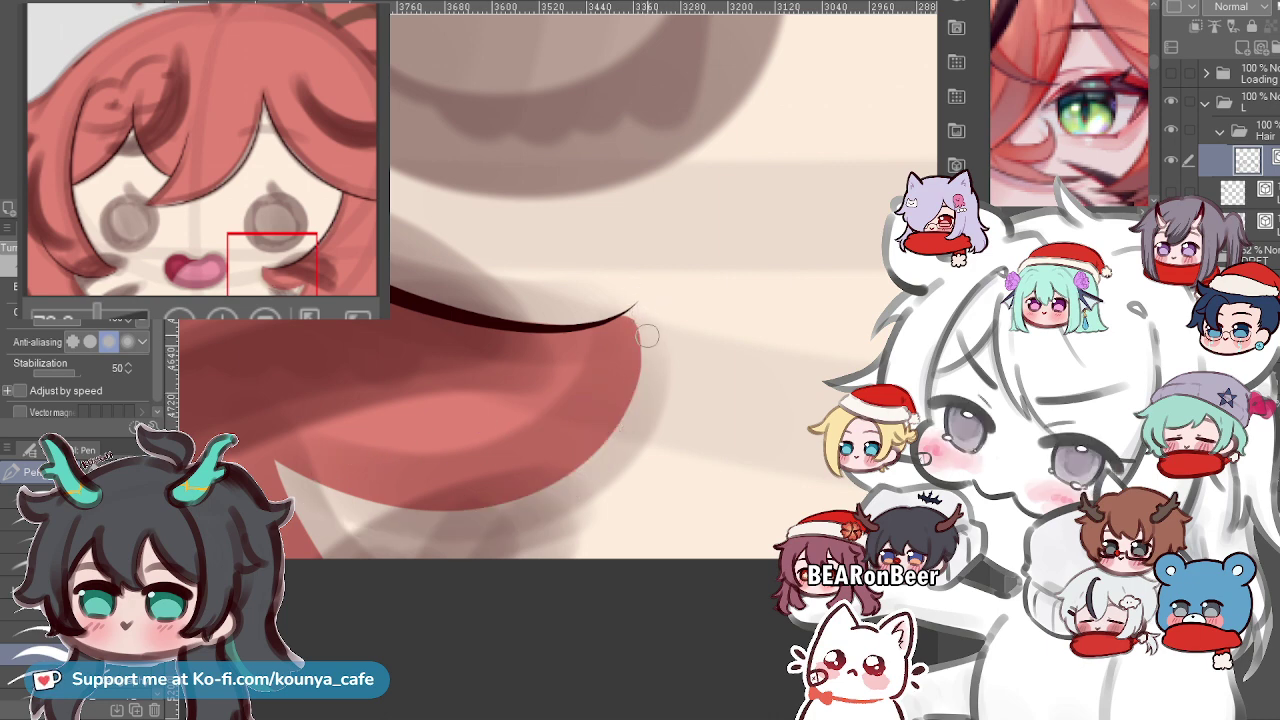
mouse_move(640, 305)
mouse_down()
mouse_move(648, 345)
mouse_move(297, 484)
mouse_up()
key(ctrl+z)
Flip the canvas view horizontally for inking the underside of the curled hair tip.
scroll(484, 407, down, 5)
drag(484, 407, 469, 512)
scroll(606, 494, down, 3)
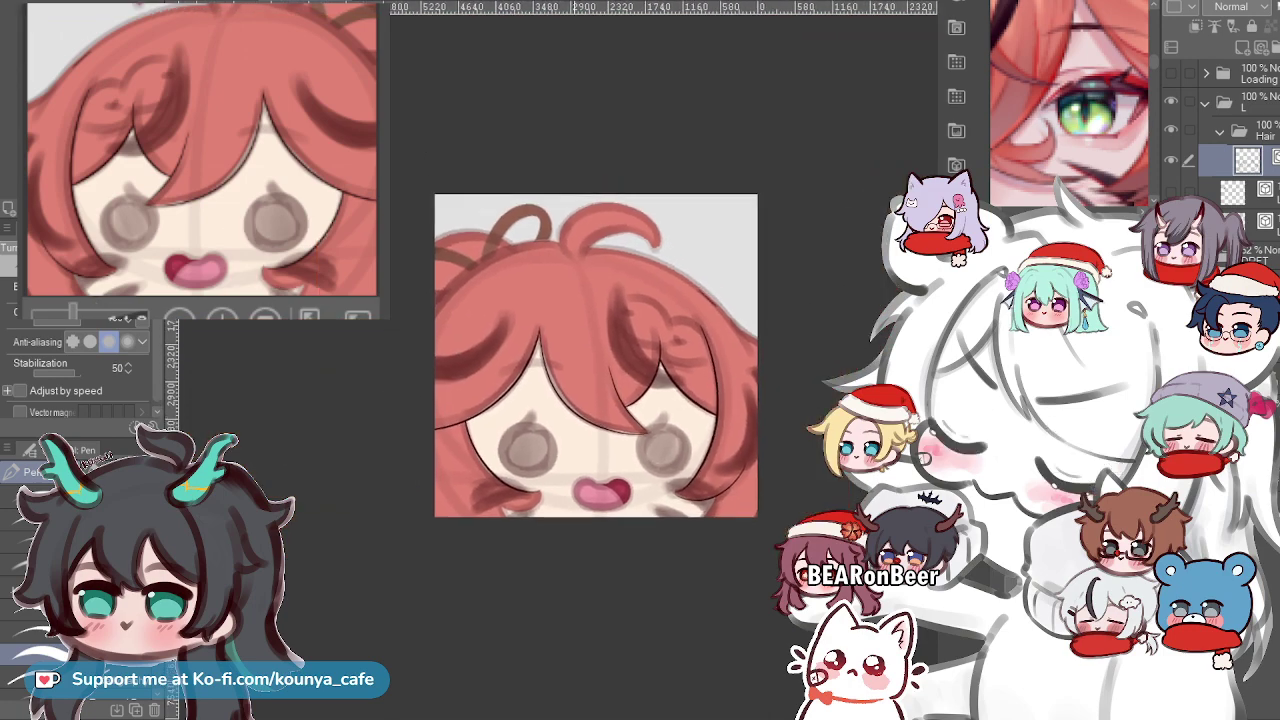
scroll(594, 508, up, 4)
drag(594, 508, 287, 602)
key(h)
scroll(592, 588, up, 5)
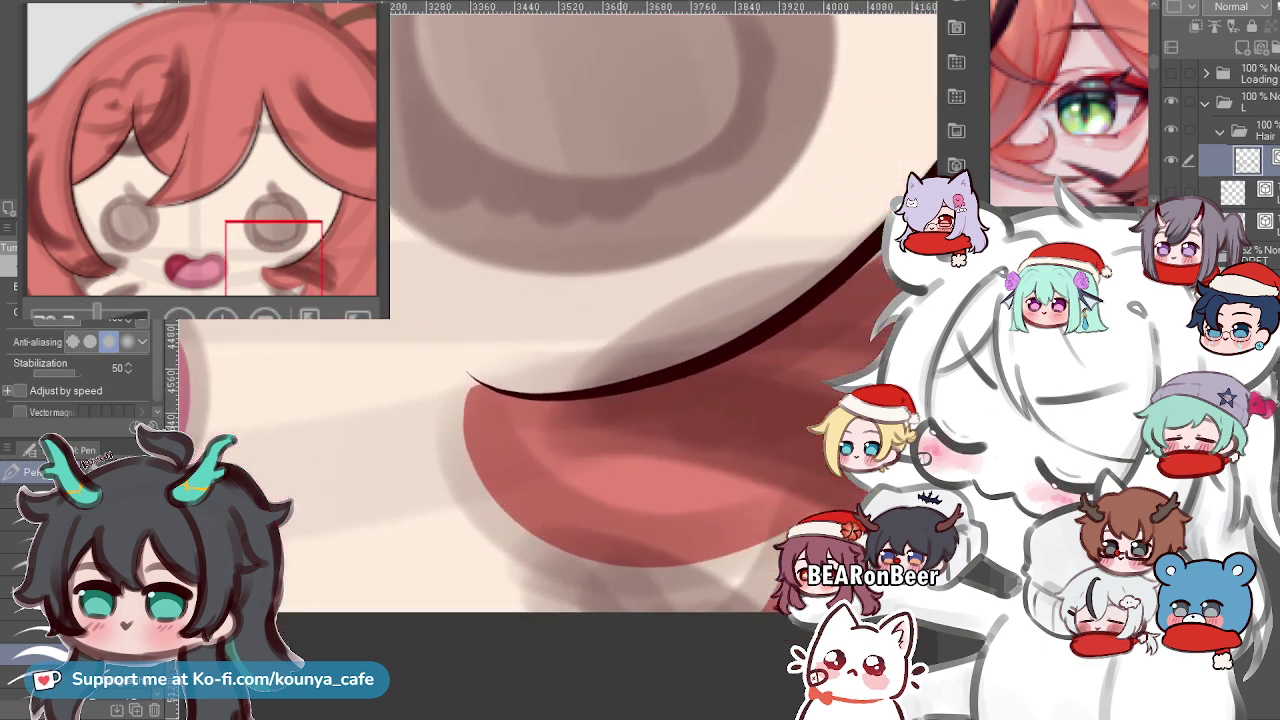
drag(505, 497, 439, 439)
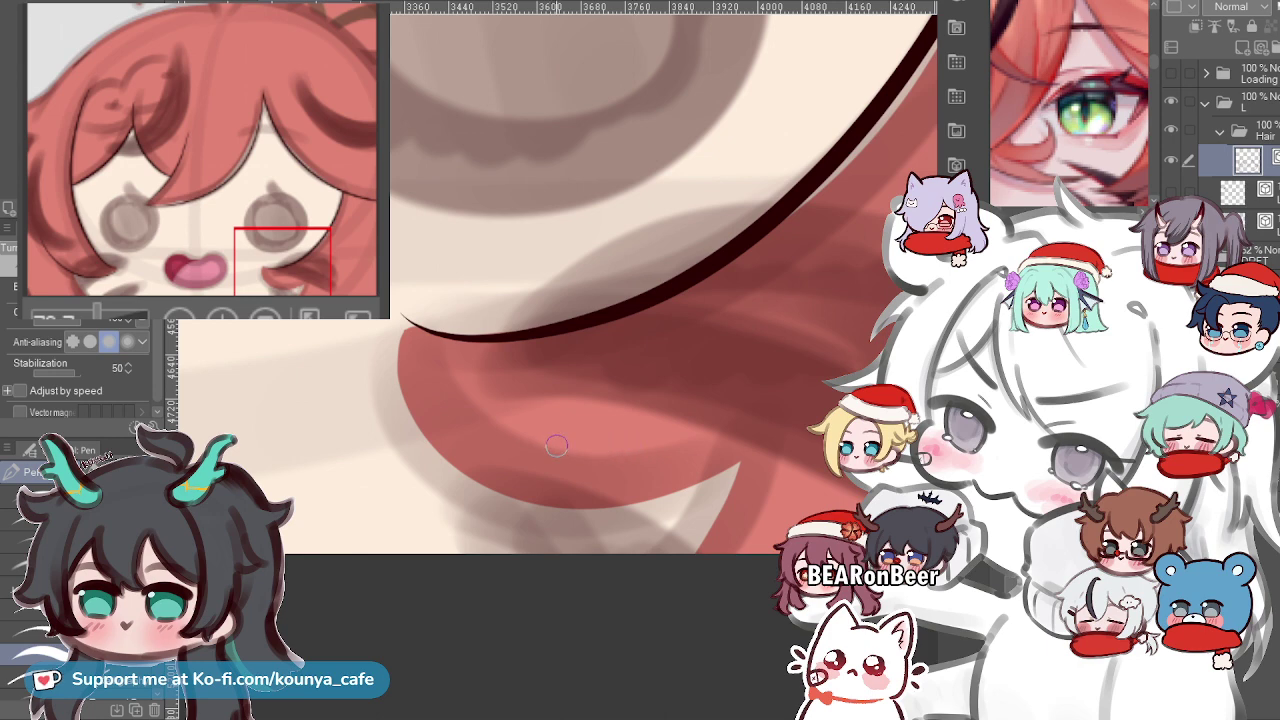
scroll(665, 506, up, 2)
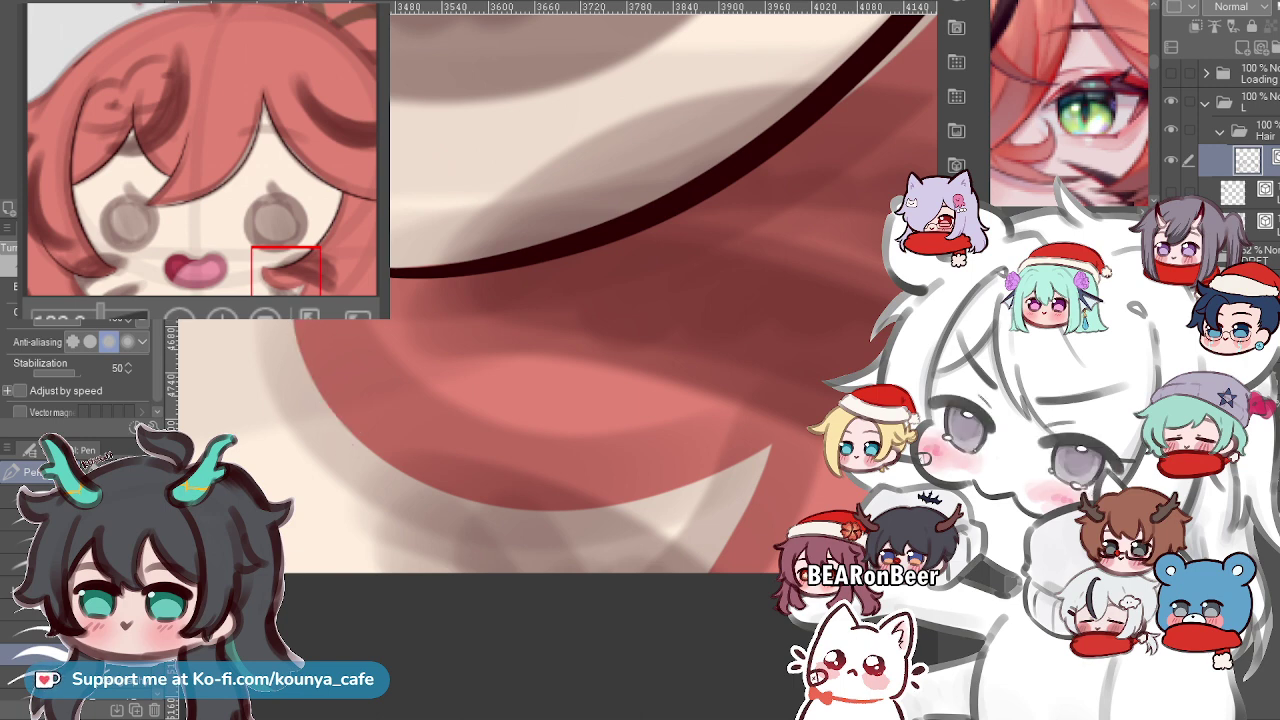
mouse_move(297, 322)
mouse_down()
mouse_move(380, 478)
mouse_move(812, 485)
mouse_up()
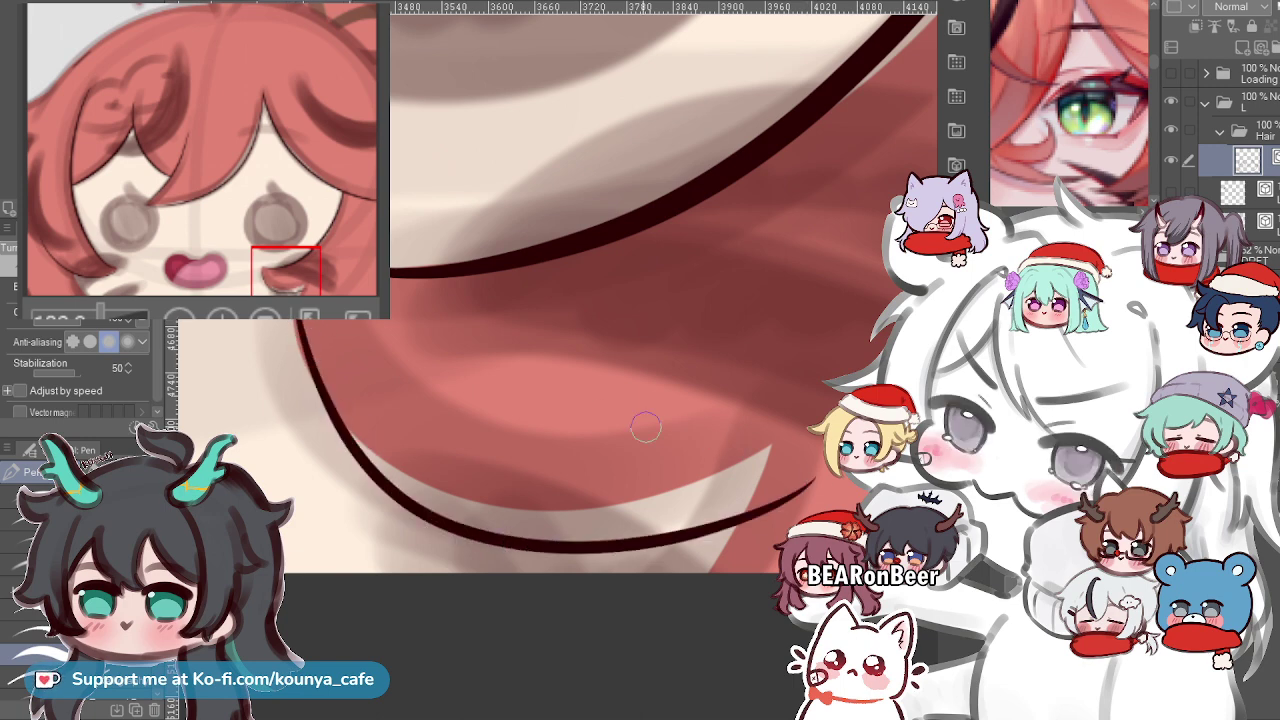
key(ctrl+z)
mouse_move(302, 320)
mouse_down()
mouse_move(600, 540)
mouse_move(768, 526)
mouse_up()
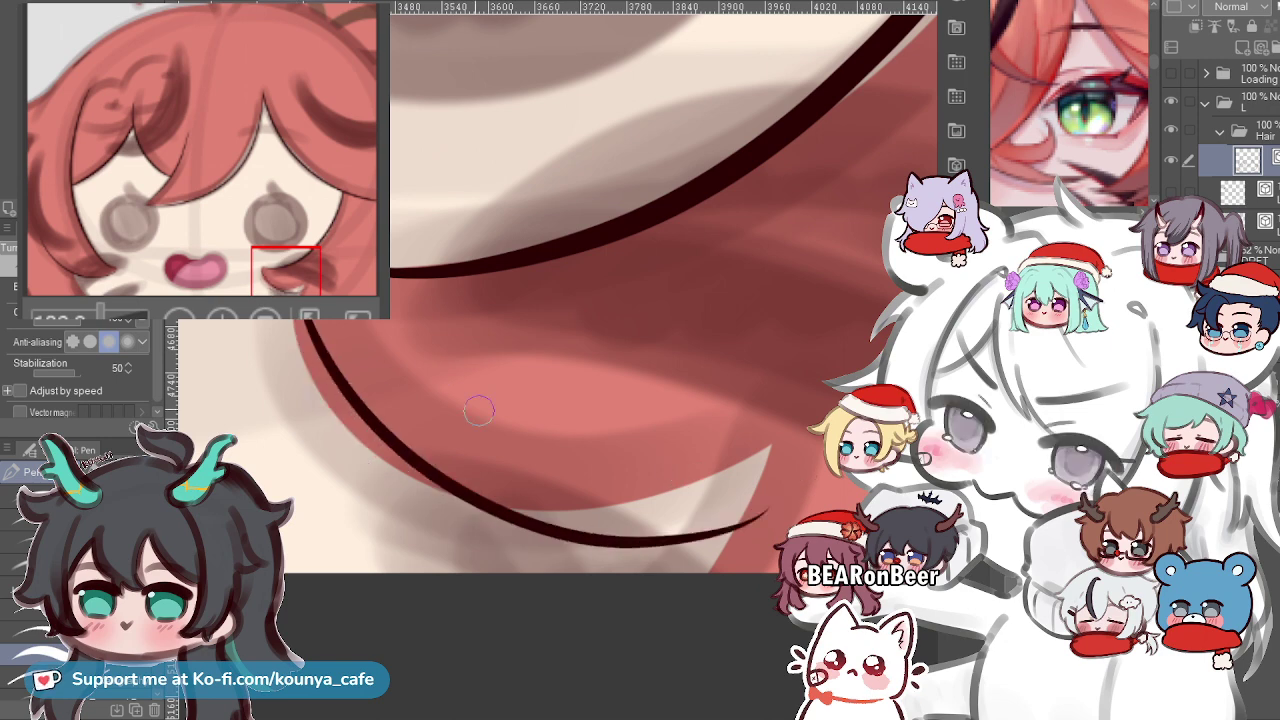
key(ctrl+z)
Ink the lower outline of the curled hair tip and pull the curve upward so it follows the red fill's edge.
mouse_move(303, 320)
mouse_down()
mouse_move(407, 473)
mouse_move(762, 490)
mouse_up()
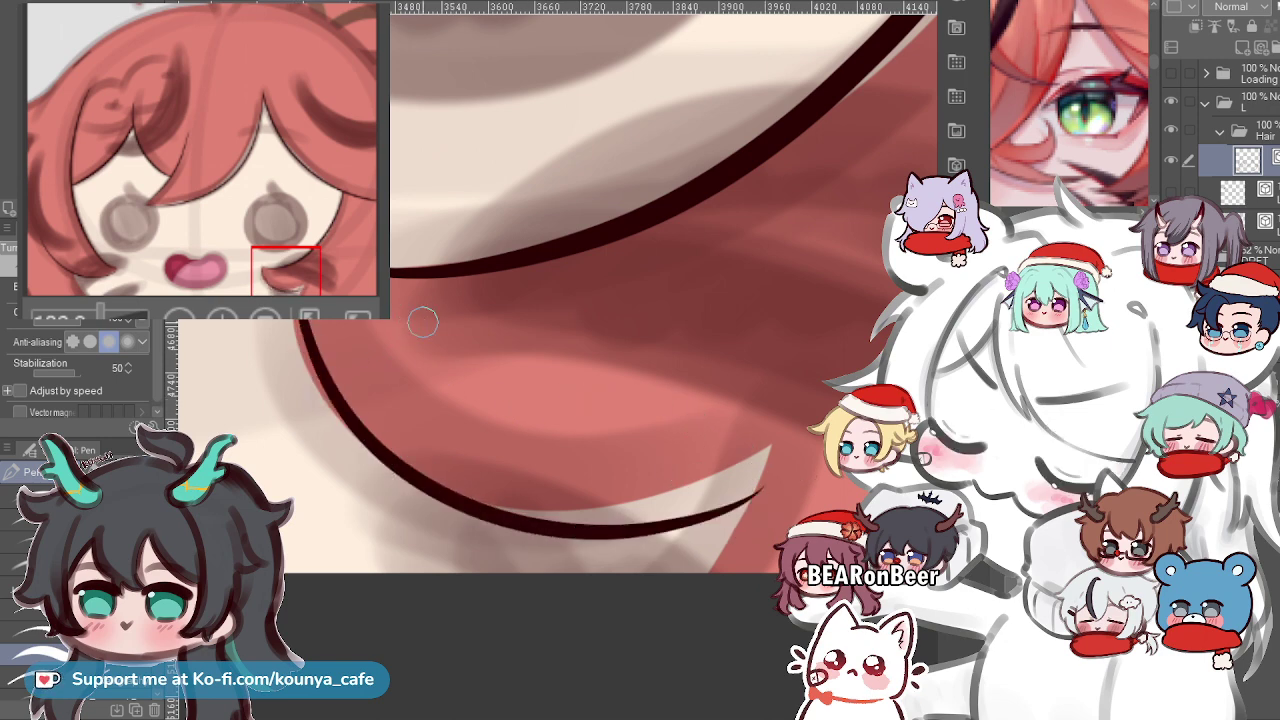
scroll(418, 302, down, 5)
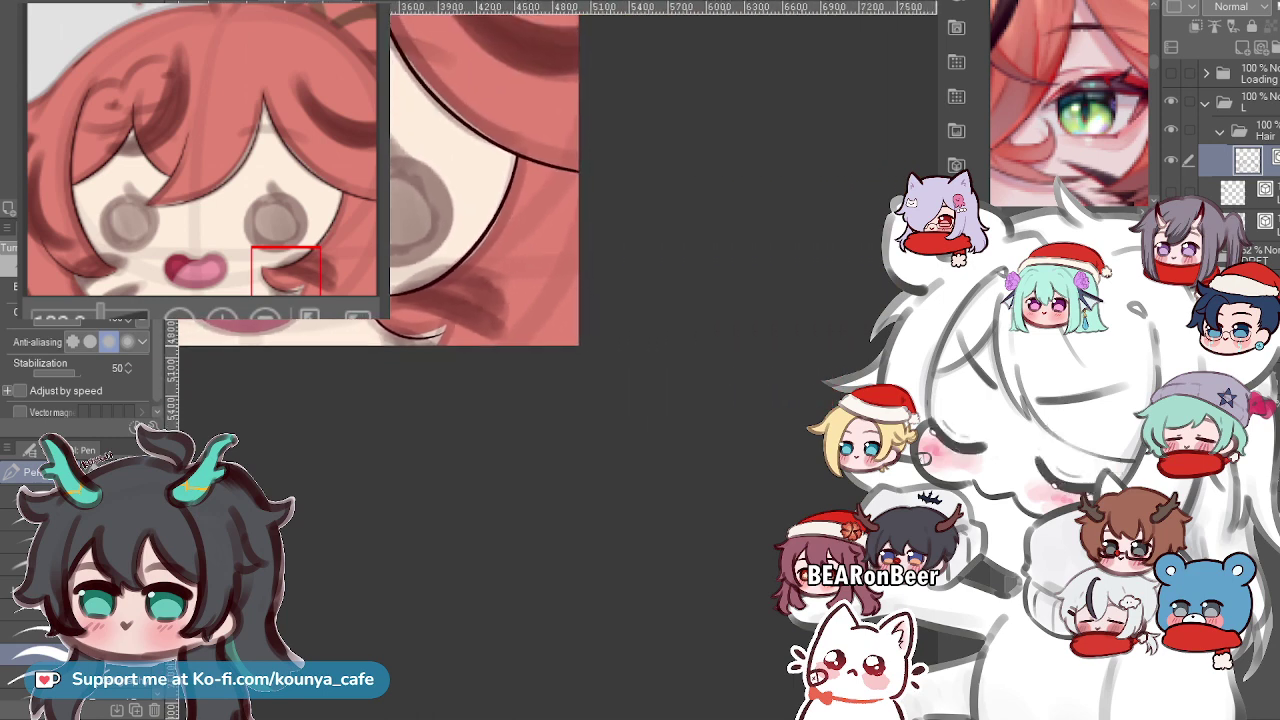
drag(413, 308, 741, 396)
scroll(742, 396, up, 5)
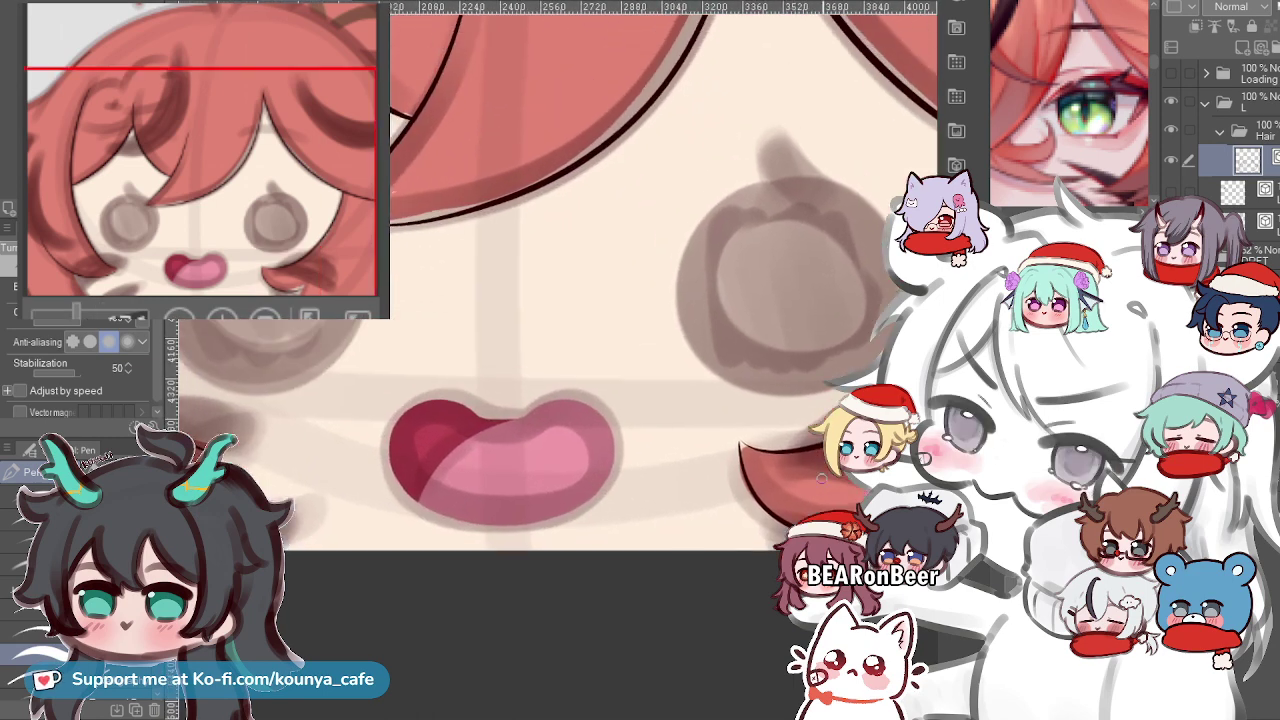
scroll(742, 478, up, 5)
ctrl+click(742, 528)
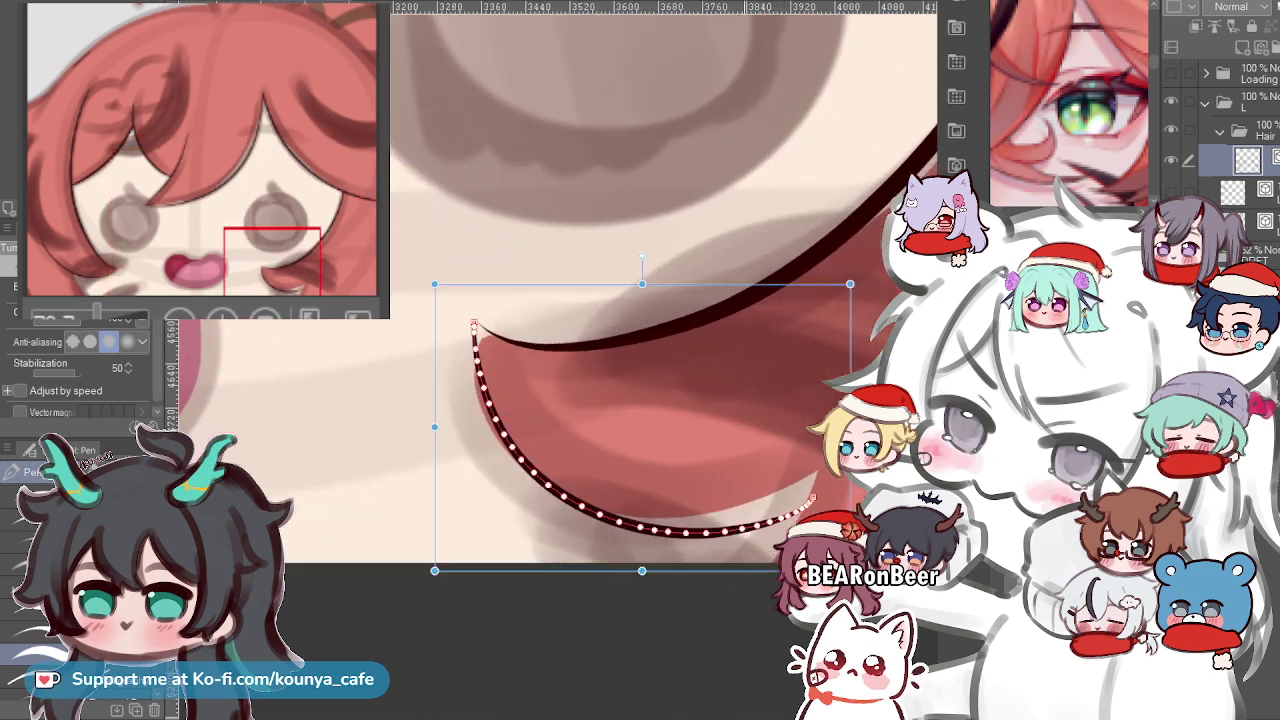
drag(649, 528, 646, 506)
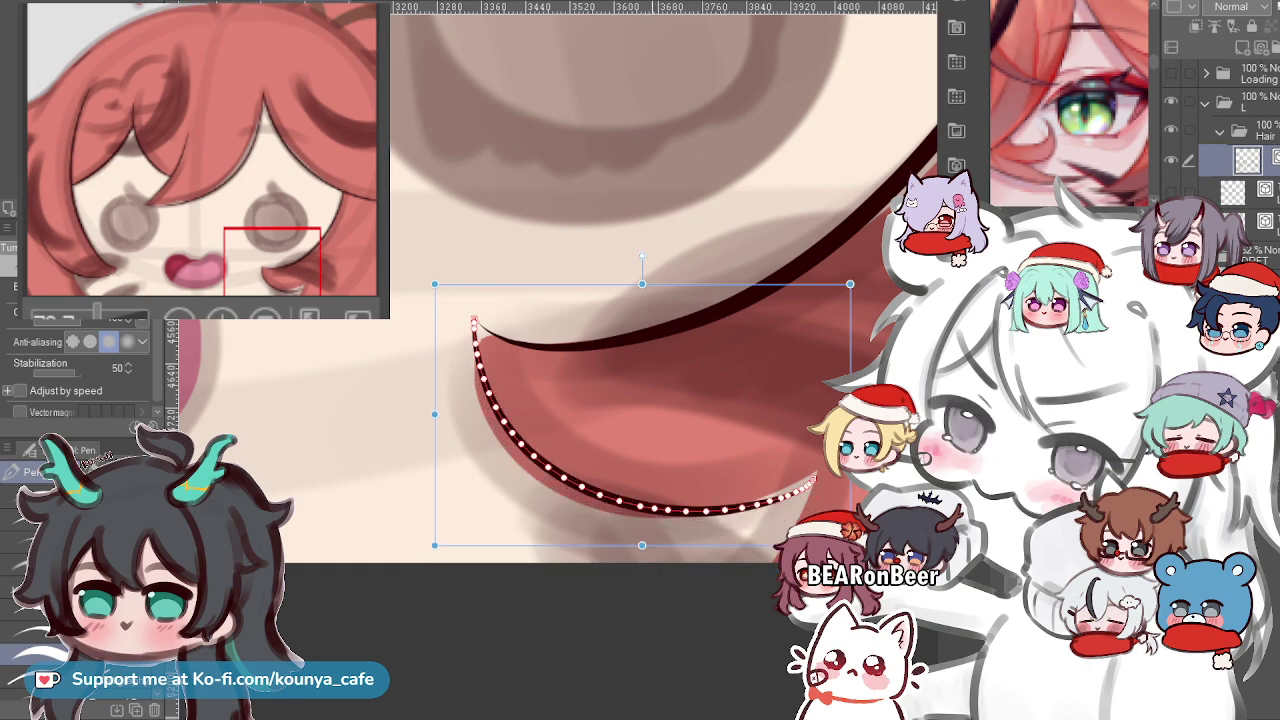
Adjust the line ends at the curl's pointed tip so the upper and lower outlines meet in one clean point.
scroll(645, 507, down, 6)
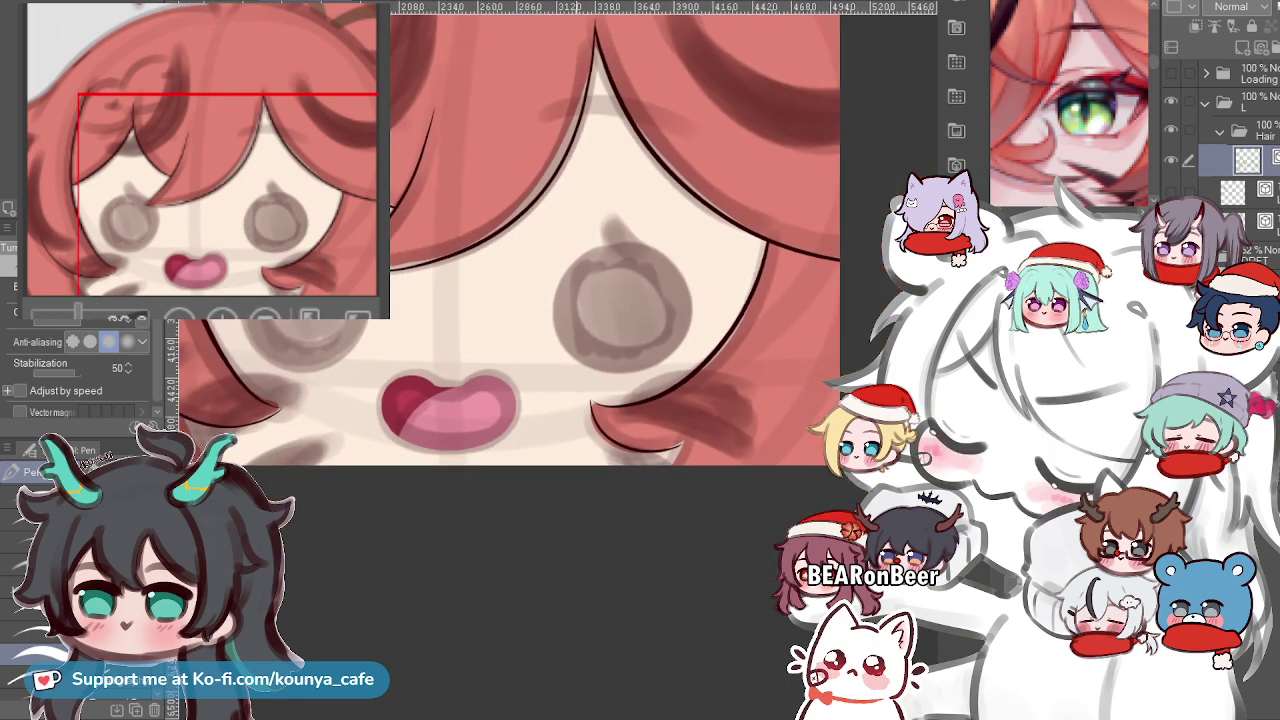
scroll(660, 425, up, 8)
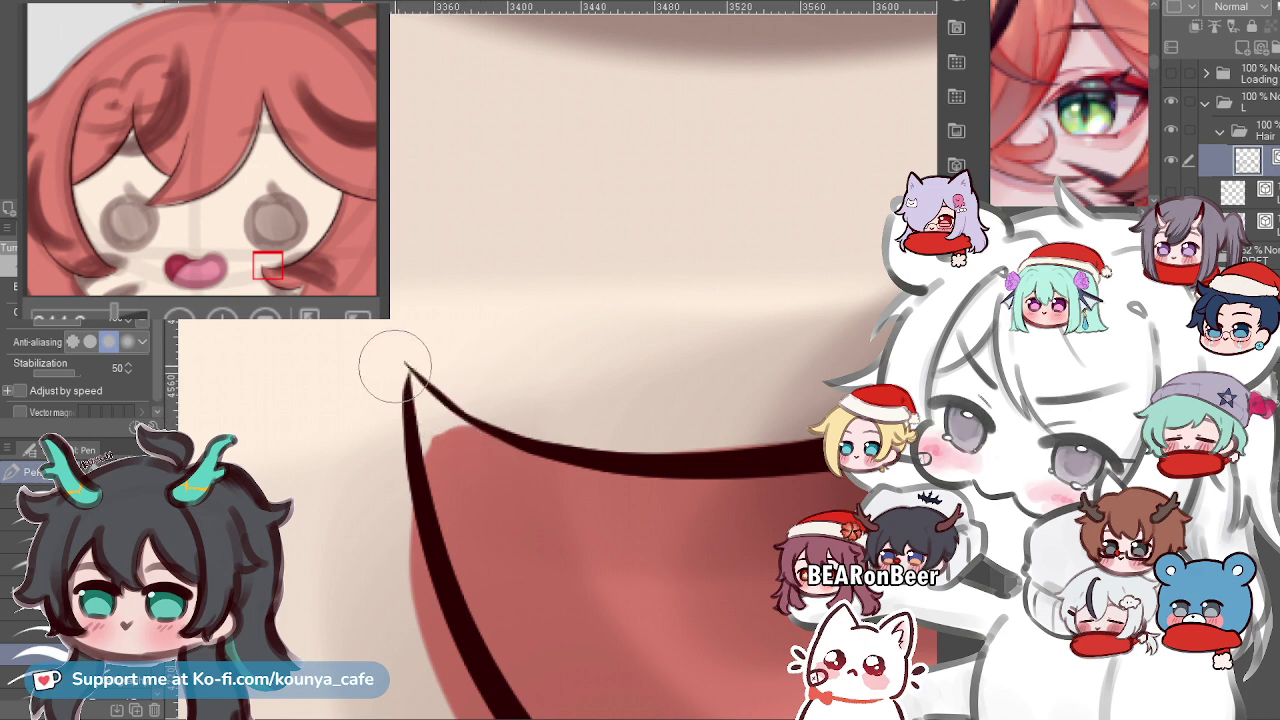
key(ctrl+z)
drag(406, 372, 495, 446)
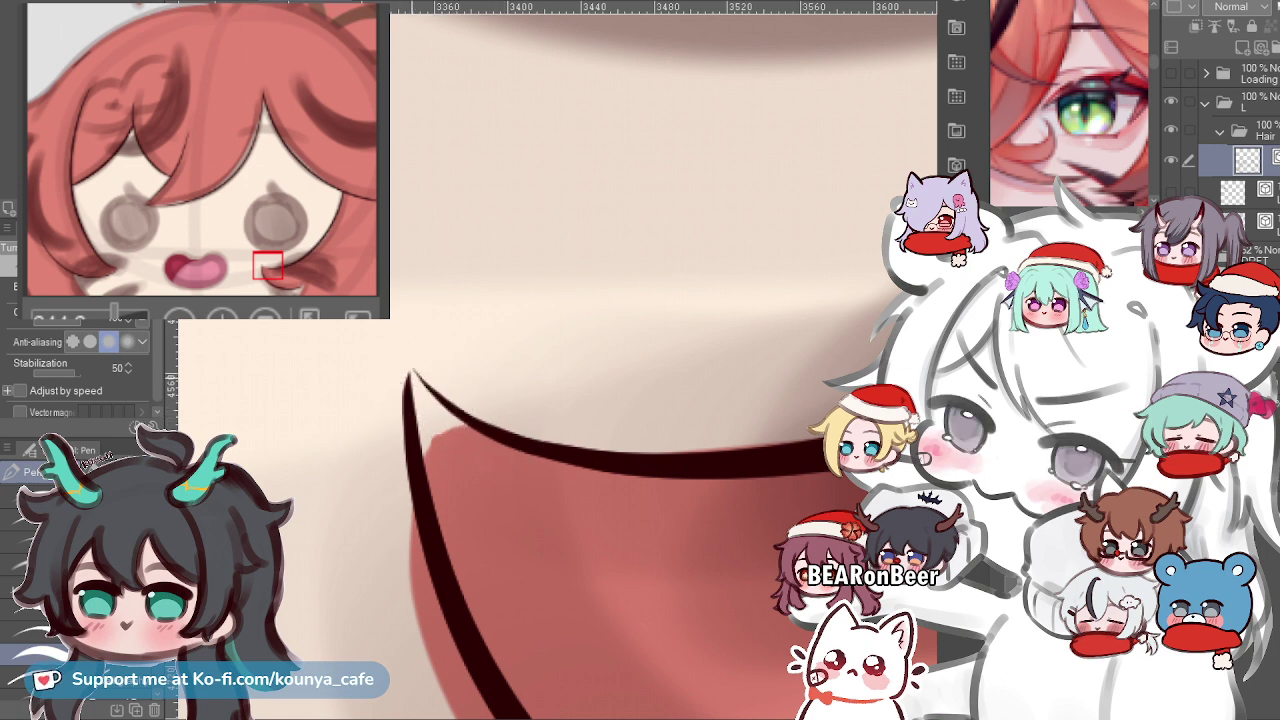
scroll(414, 355, down, 1)
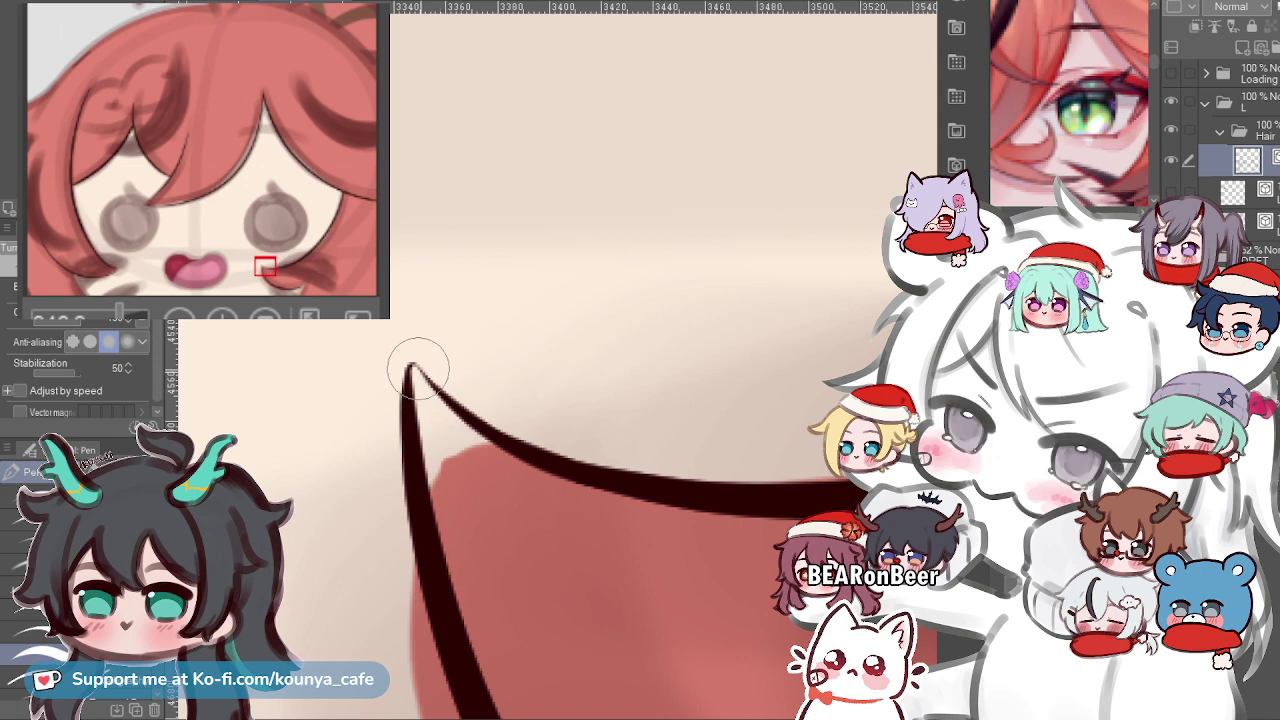
scroll(439, 394, down, 5)
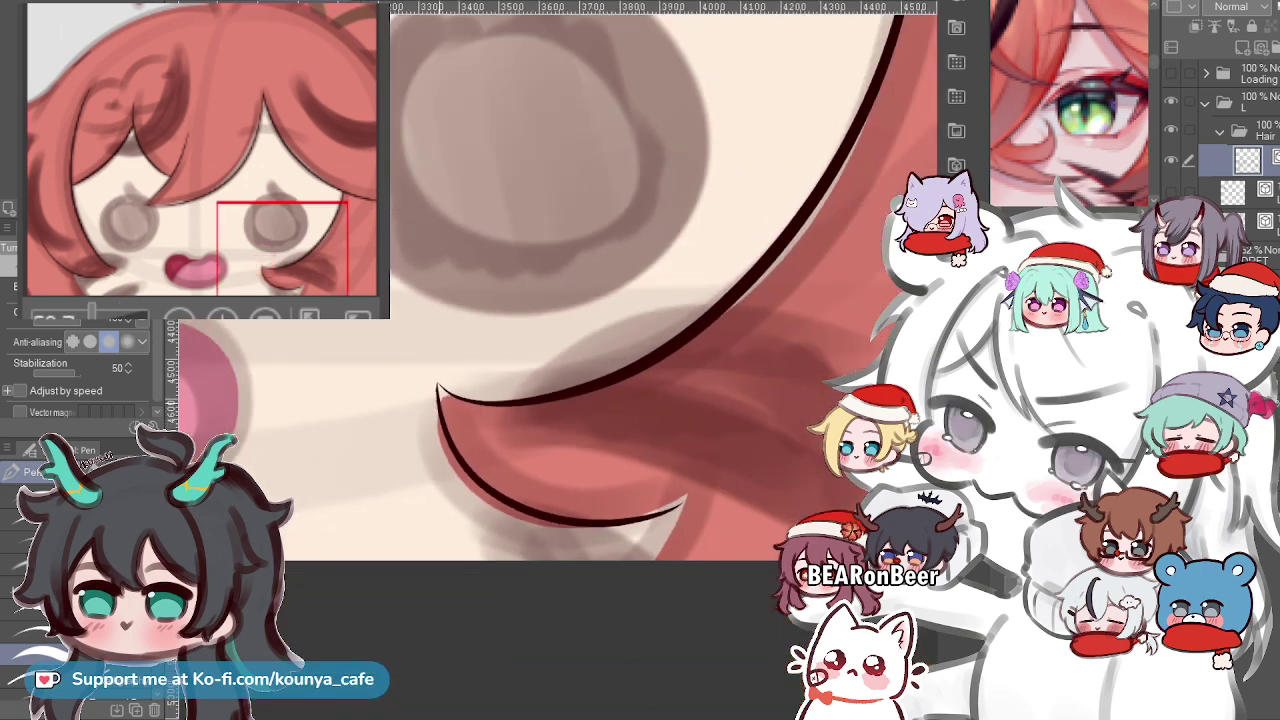
scroll(439, 394, down, 2)
scroll(440, 388, down, 1)
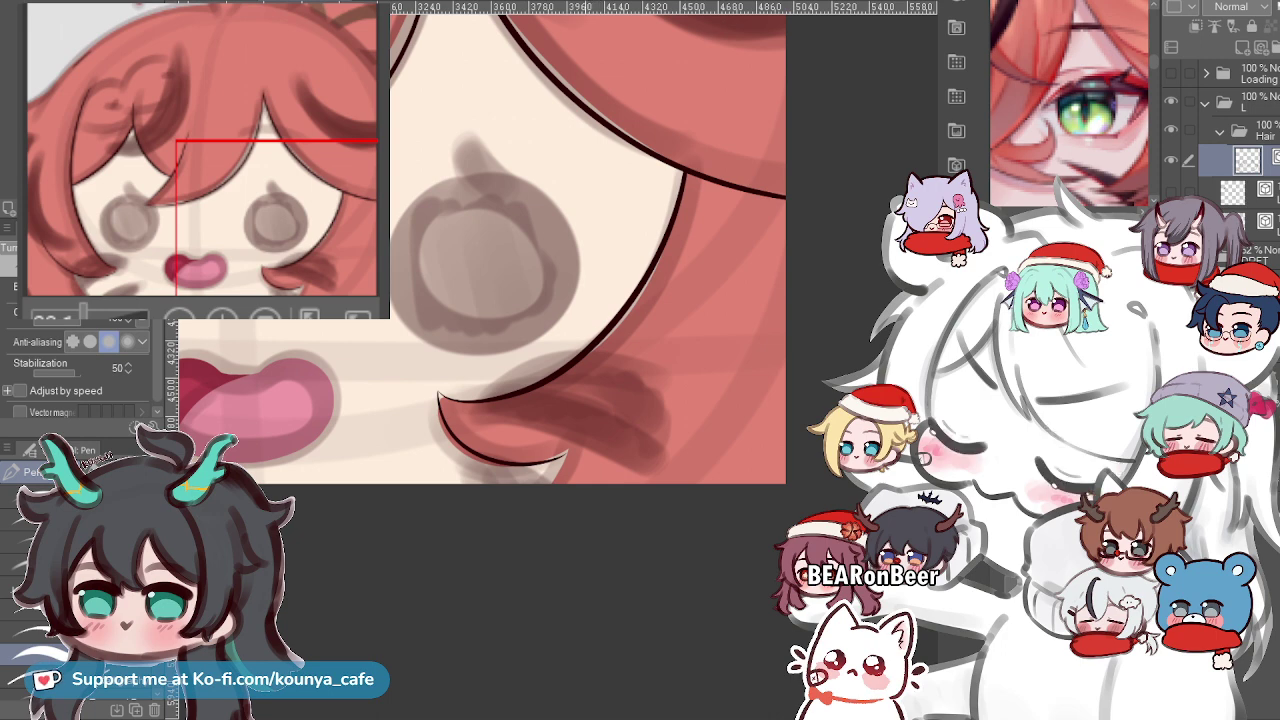
scroll(565, 460, up, 4)
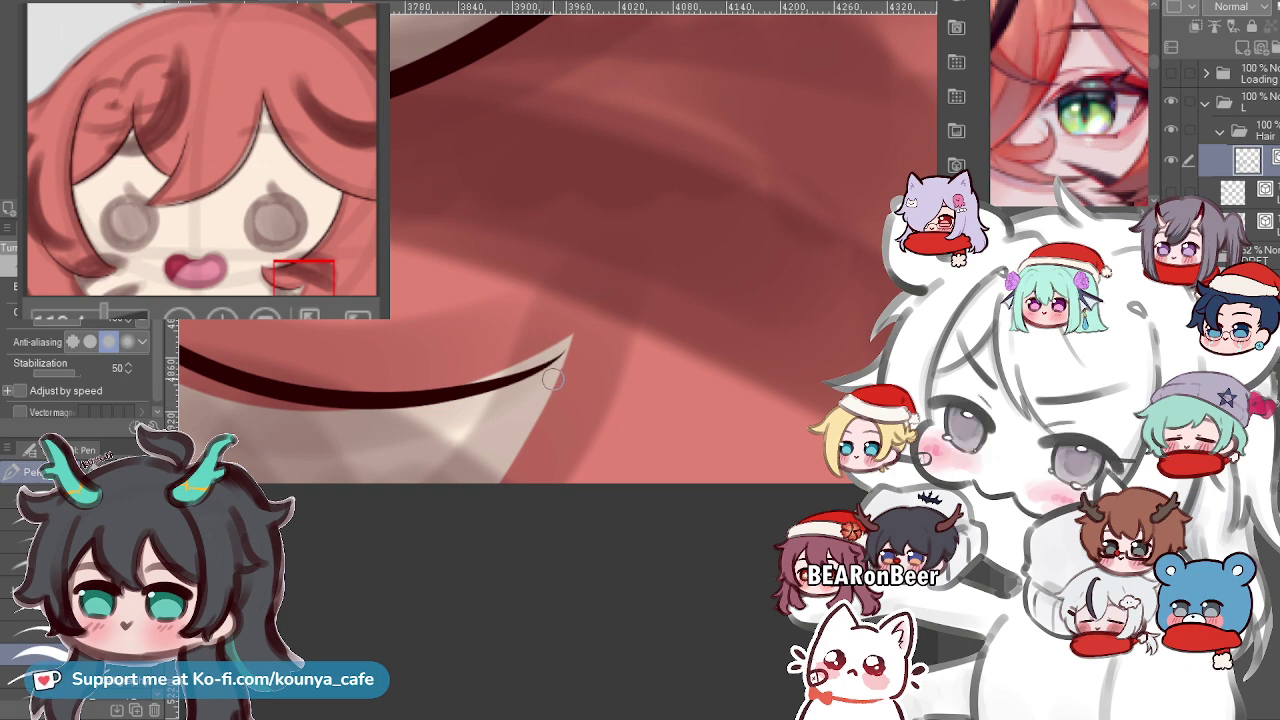
scroll(583, 338, up, 1)
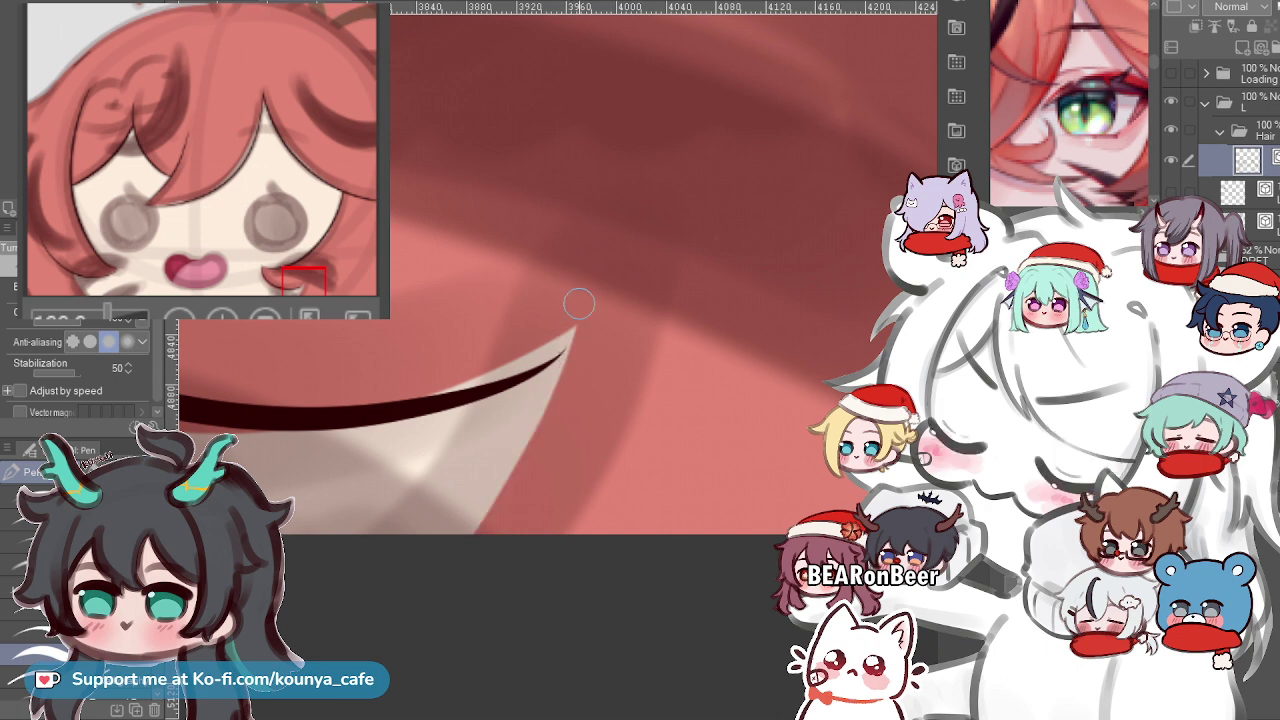
Ink the edge of the hair strand running from the curl's pointed tip down to the canvas's lower border.
drag(576, 328, 470, 535)
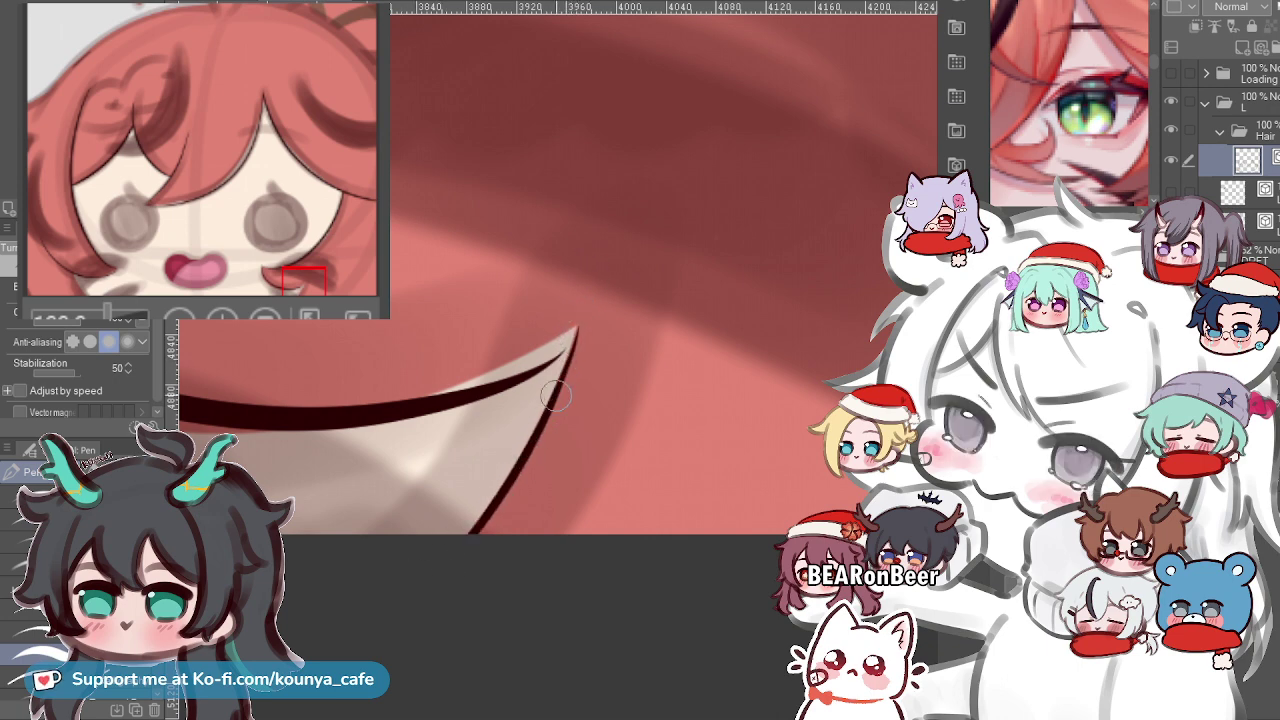
key(ctrl+z)
mouse_move(576, 328)
mouse_down()
mouse_move(531, 464)
mouse_move(474, 536)
mouse_move(565, 357)
mouse_move(464, 536)
mouse_up()
key(ctrl+z)
scroll(540, 396, down, 6)
scroll(553, 366, up, 3)
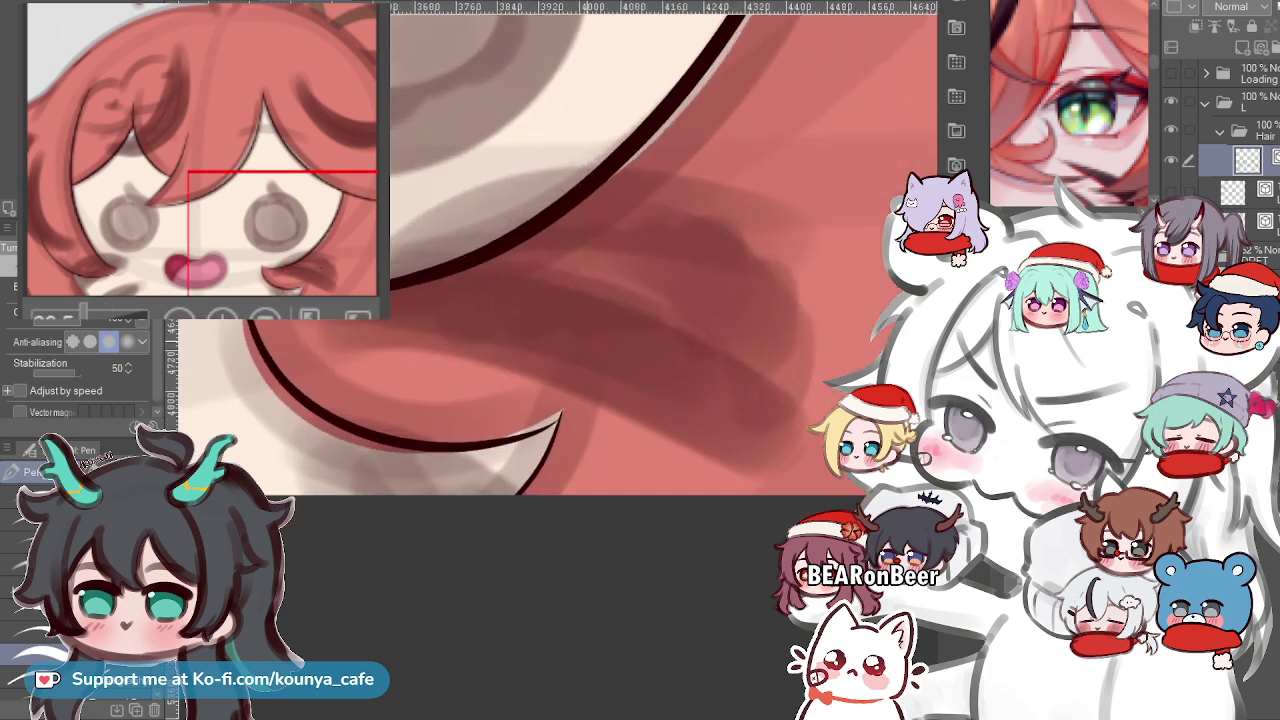
Try to ink a line from the side lock's dark shading down to the curl's pointed tip, and undo it.
scroll(613, 375, up, 2)
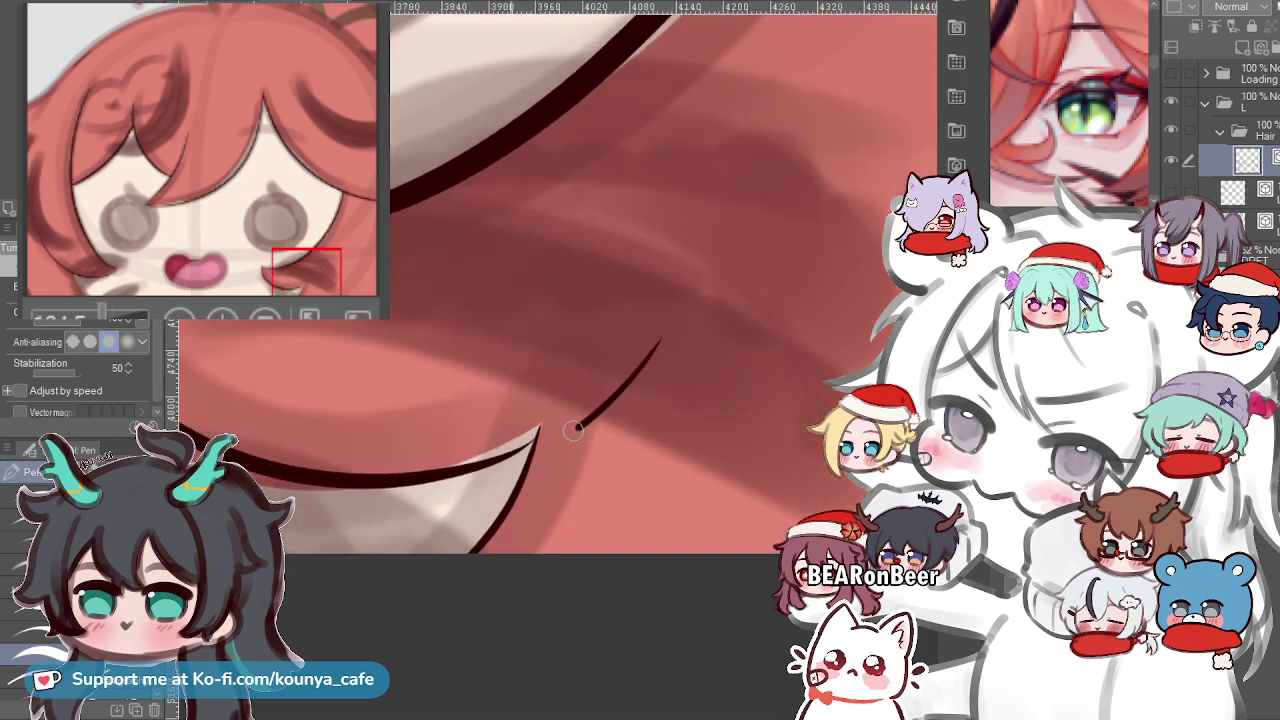
scroll(629, 371, up, 2)
scroll(640, 420, down, 1)
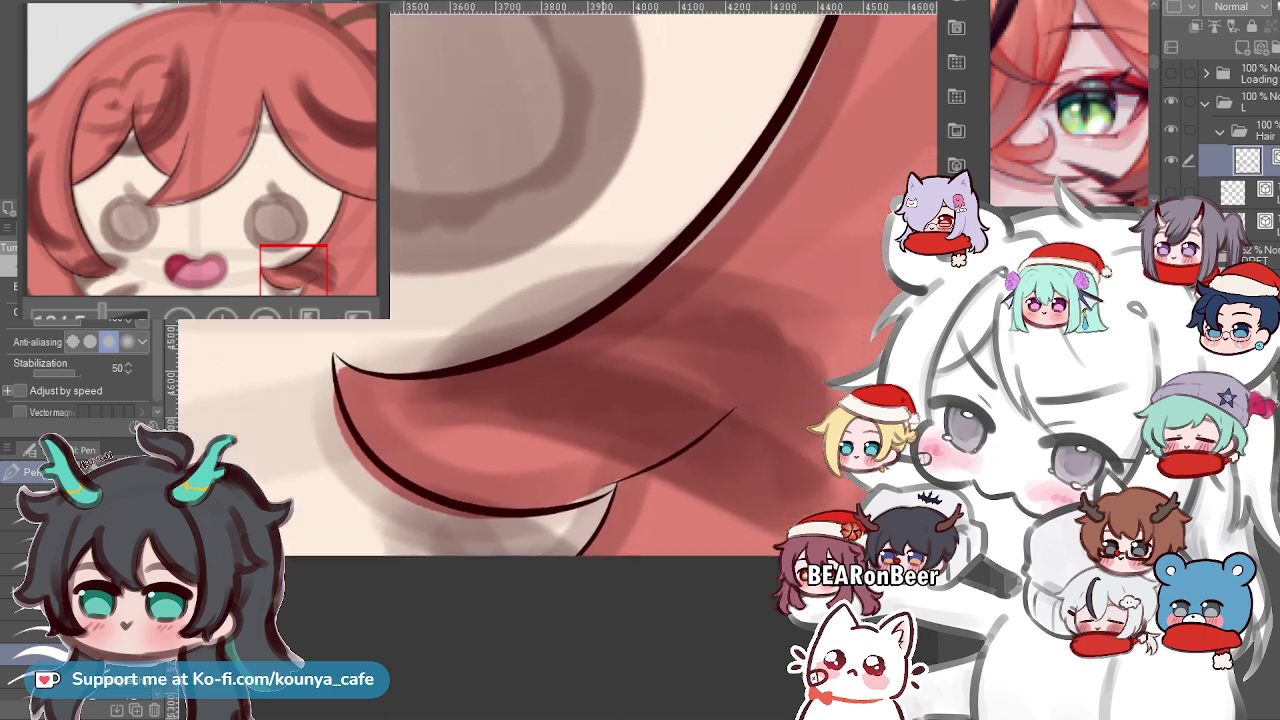
drag(850, 348, 643, 494)
scroll(643, 494, down, 2)
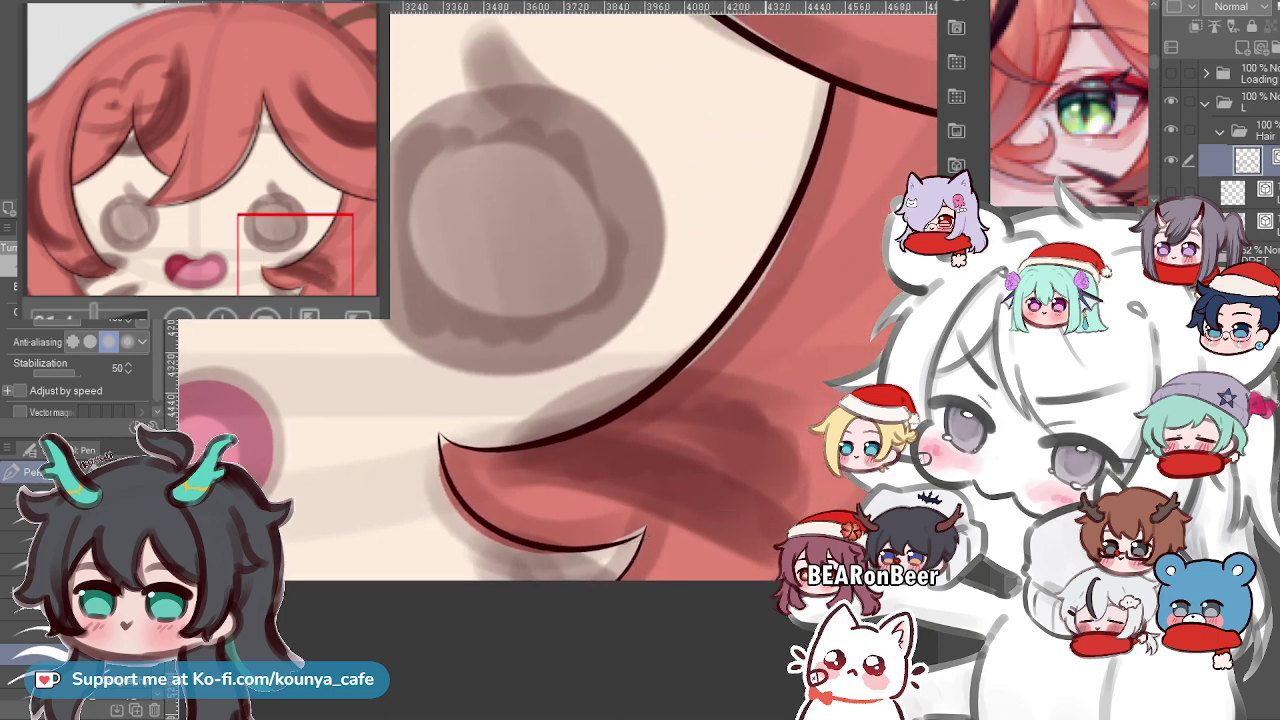
key(ctrl+z)
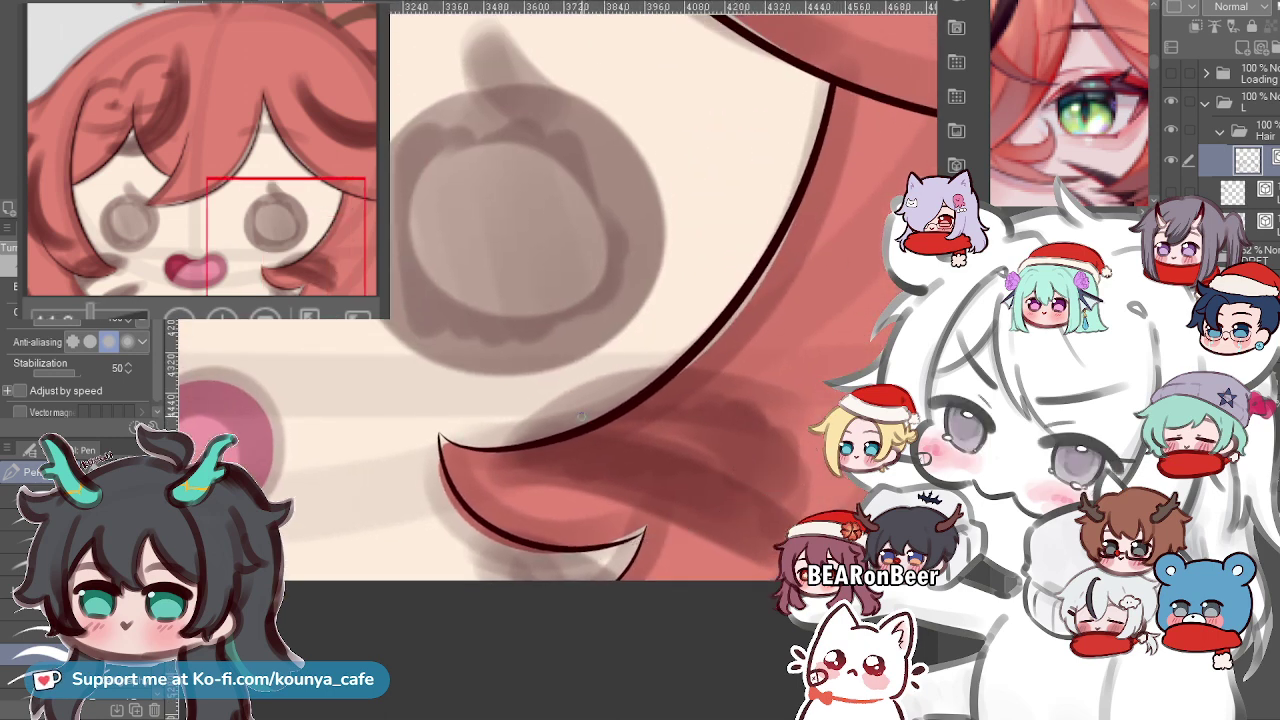
Flip the canvas view horizontally and try inking the line that extends the curl's lower outline into the shaded hair.
key(h)
scroll(490, 442, up, 1)
drag(343, 468, 444, 514)
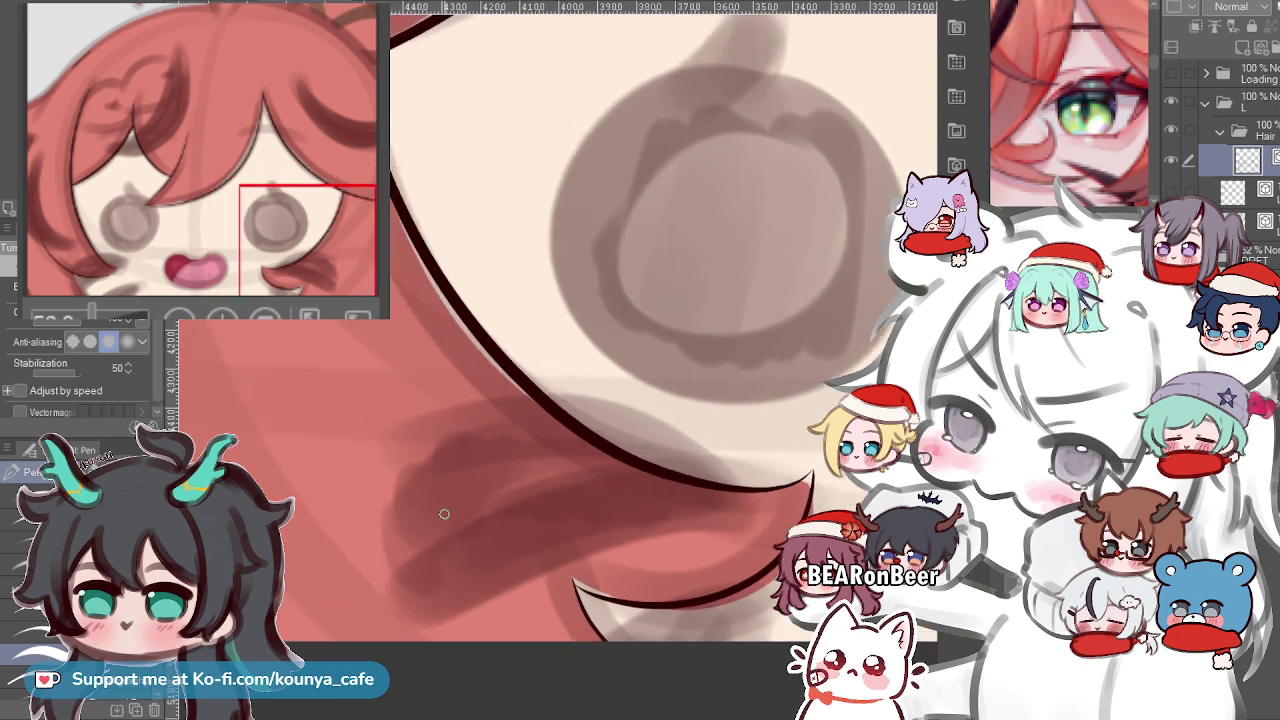
drag(404, 471, 670, 598)
key(ctrl+z)
drag(400, 478, 600, 598)
key(ctrl+z)
scroll(490, 530, up, 2)
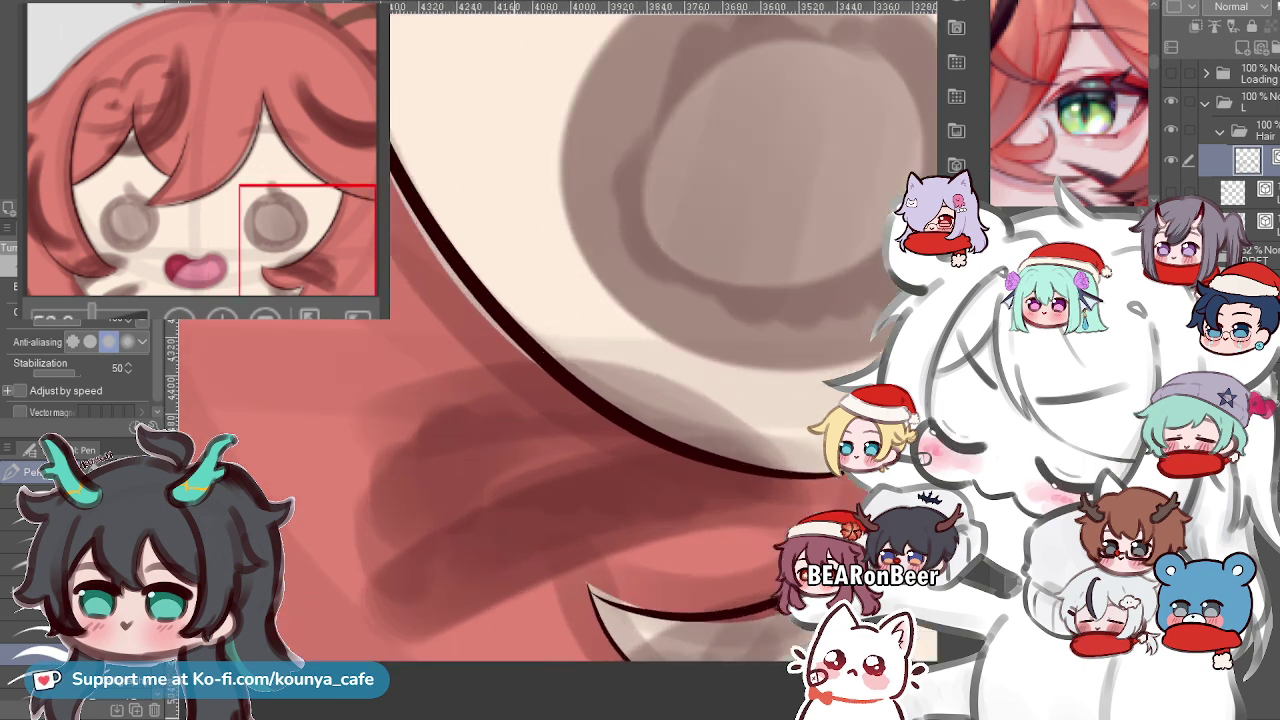
Try different curvatures for the line joining the side lock's dark shading to the curl's lower outline, undoing each stroke.
drag(334, 400, 598, 588)
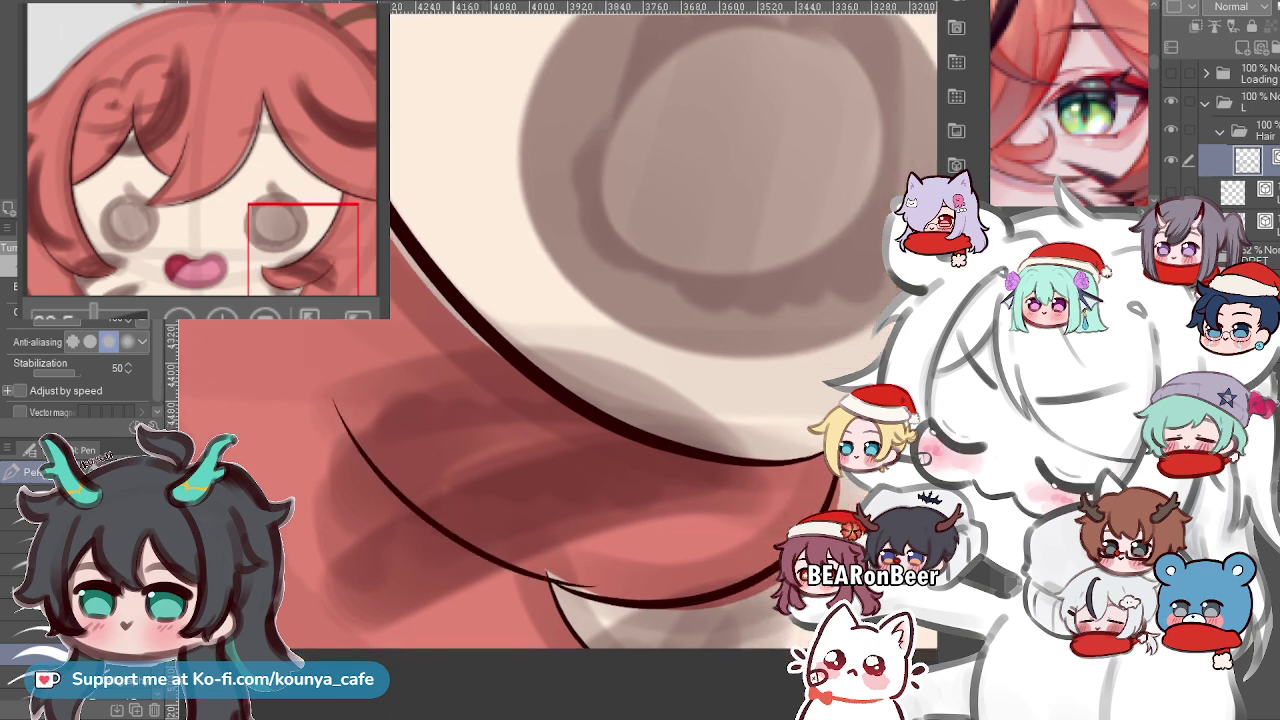
key(ctrl+z)
mouse_move(332, 424)
mouse_down()
mouse_move(417, 518)
mouse_move(660, 610)
mouse_move(394, 482)
mouse_move(598, 602)
mouse_up()
key(ctrl+z)
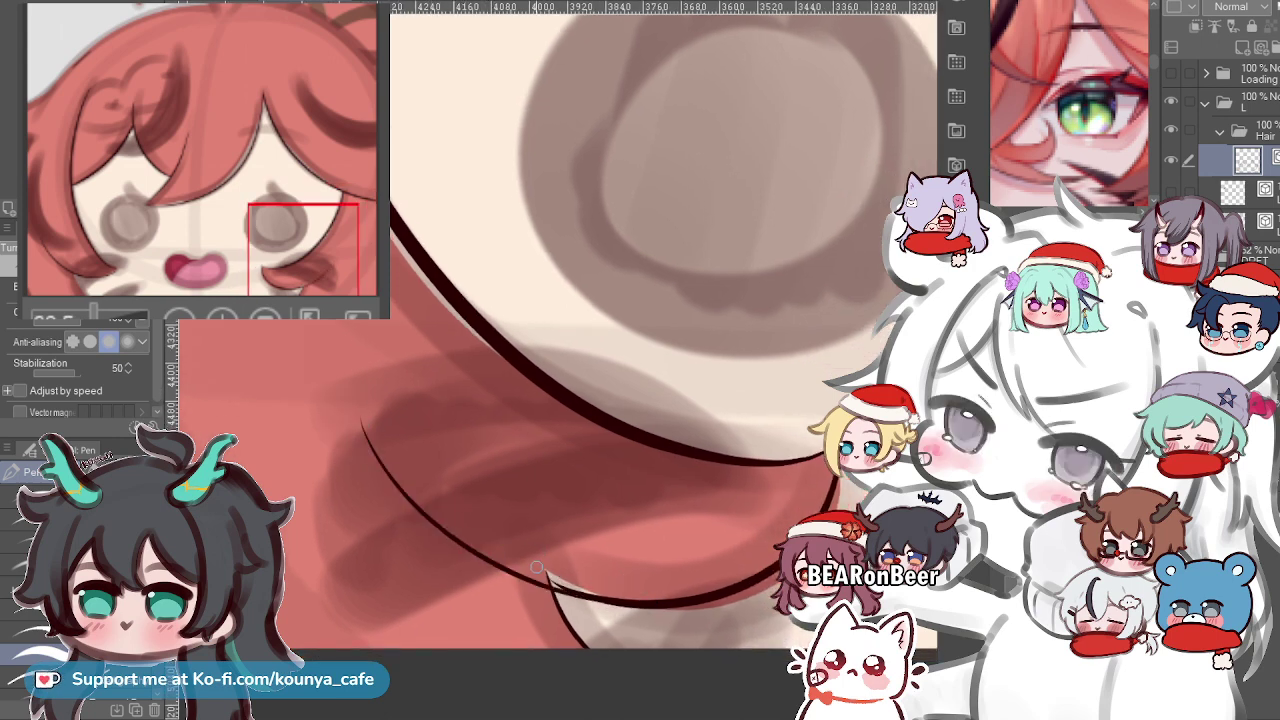
key(ctrl+z)
drag(324, 418, 640, 608)
key(ctrl+z)
drag(352, 486, 620, 592)
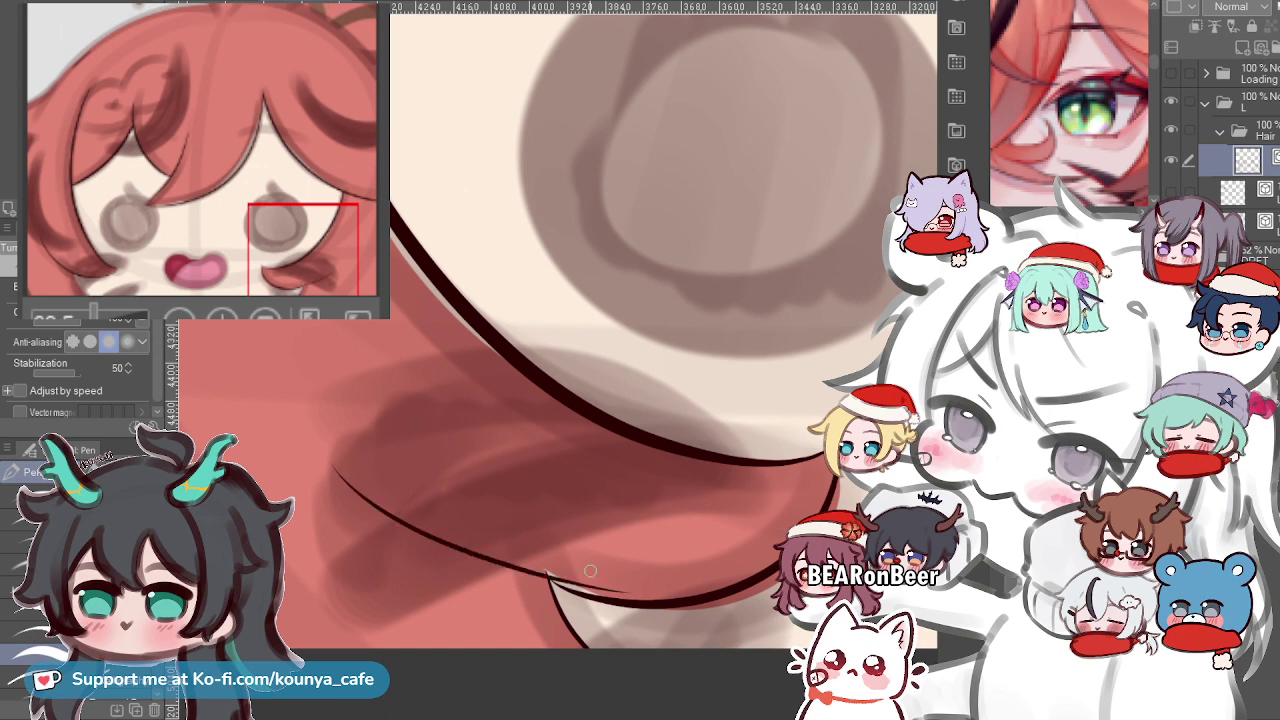
key(ctrl+z)
drag(370, 487, 612, 579)
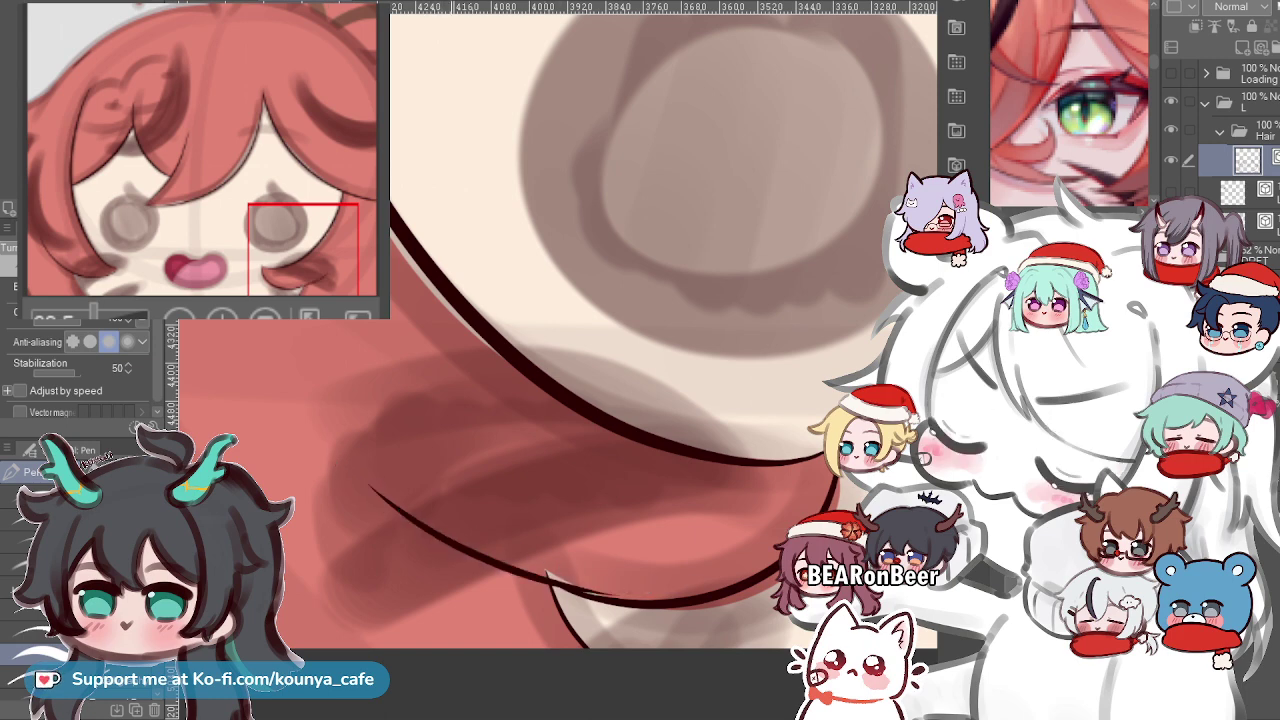
key(ctrl+z)
scroll(460, 568, down, 2)
drag(462, 568, 472, 525)
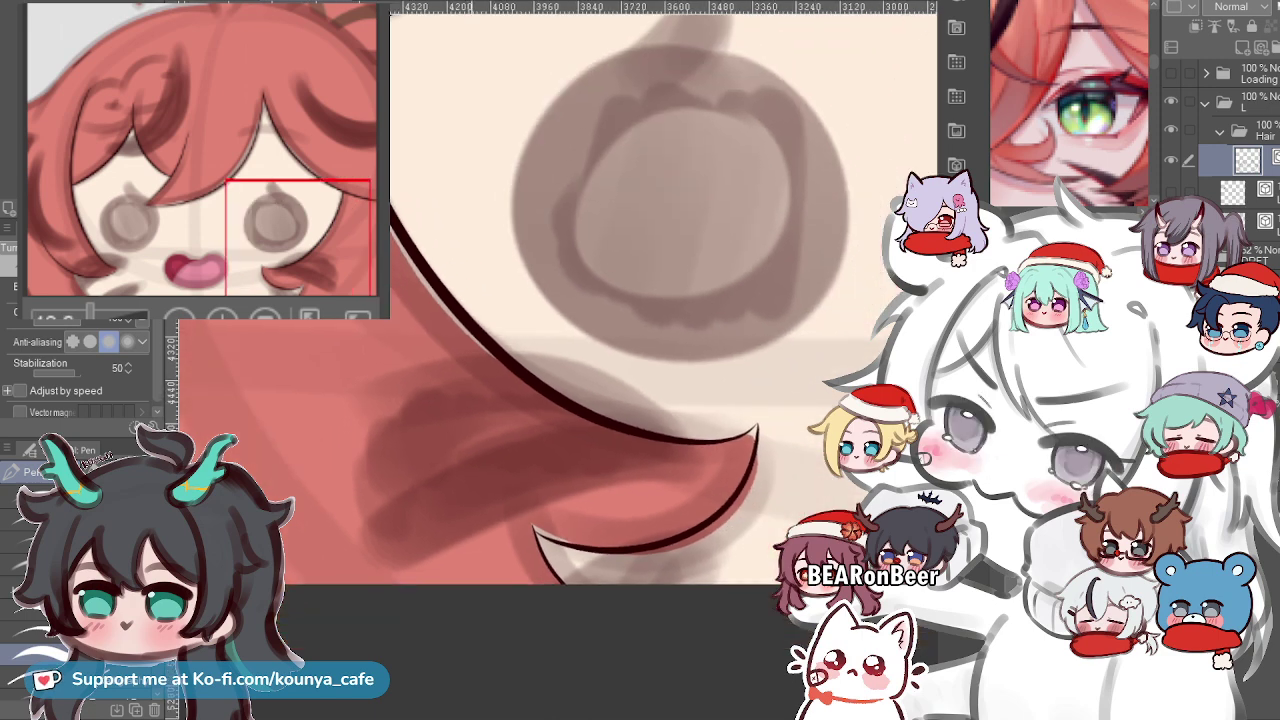
Try inking a long curve from the outer edge of the dark shading past the curl's tip, redrawing it with varied starting points.
scroll(493, 515, up, 2)
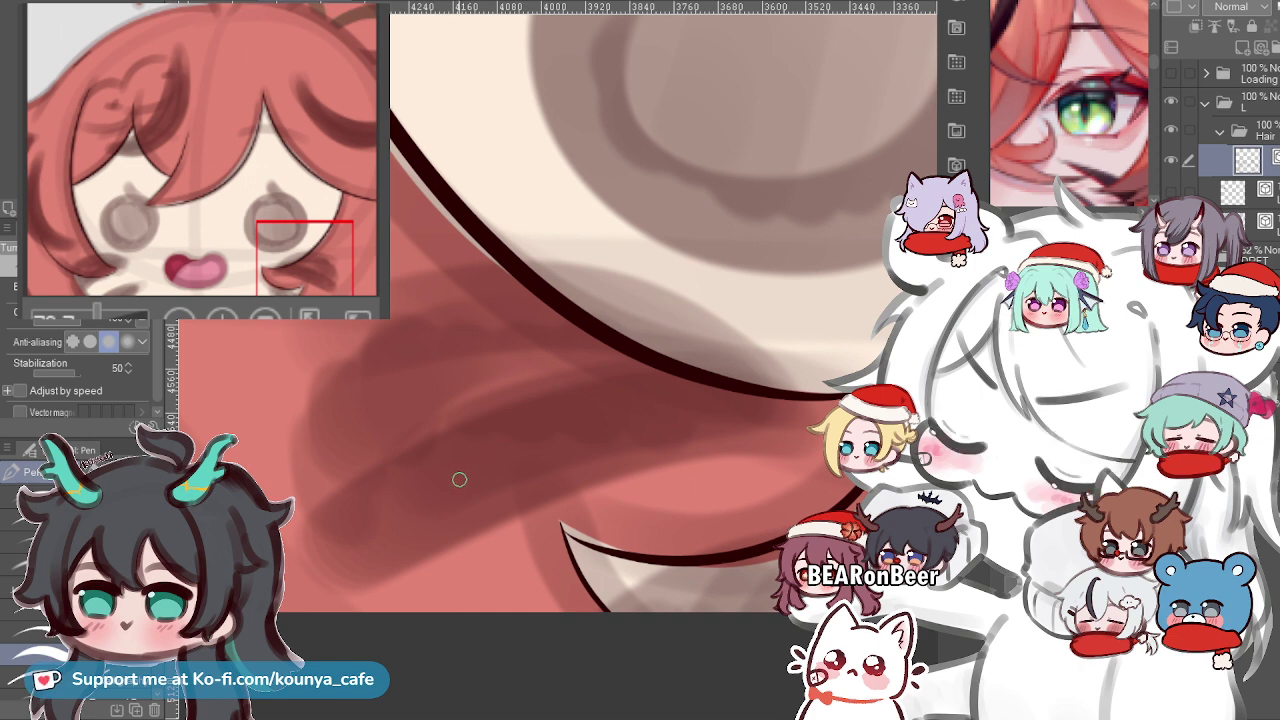
mouse_move(322, 392)
mouse_down()
mouse_move(501, 516)
mouse_move(562, 538)
mouse_up()
key(ctrl+z)
drag(315, 390, 654, 560)
key(ctrl+z)
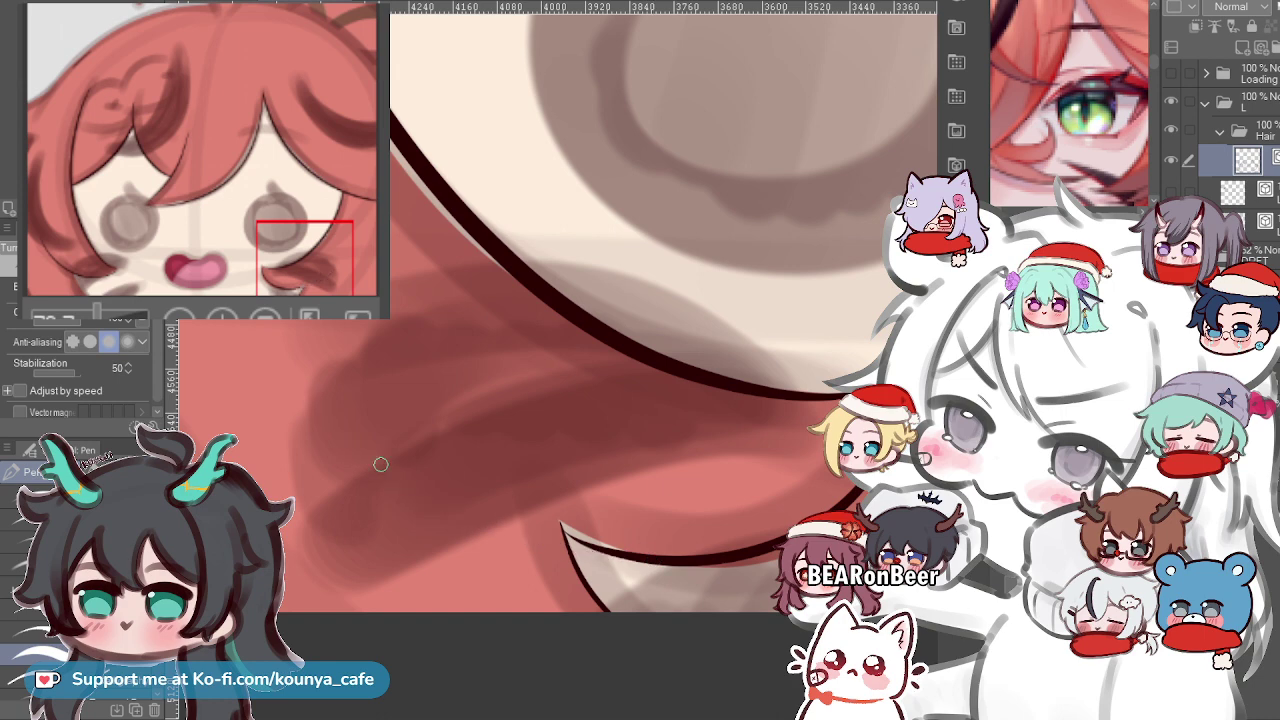
drag(304, 390, 642, 554)
key(ctrl+z)
mouse_move(298, 396)
mouse_down()
mouse_move(480, 512)
mouse_move(563, 538)
mouse_up()
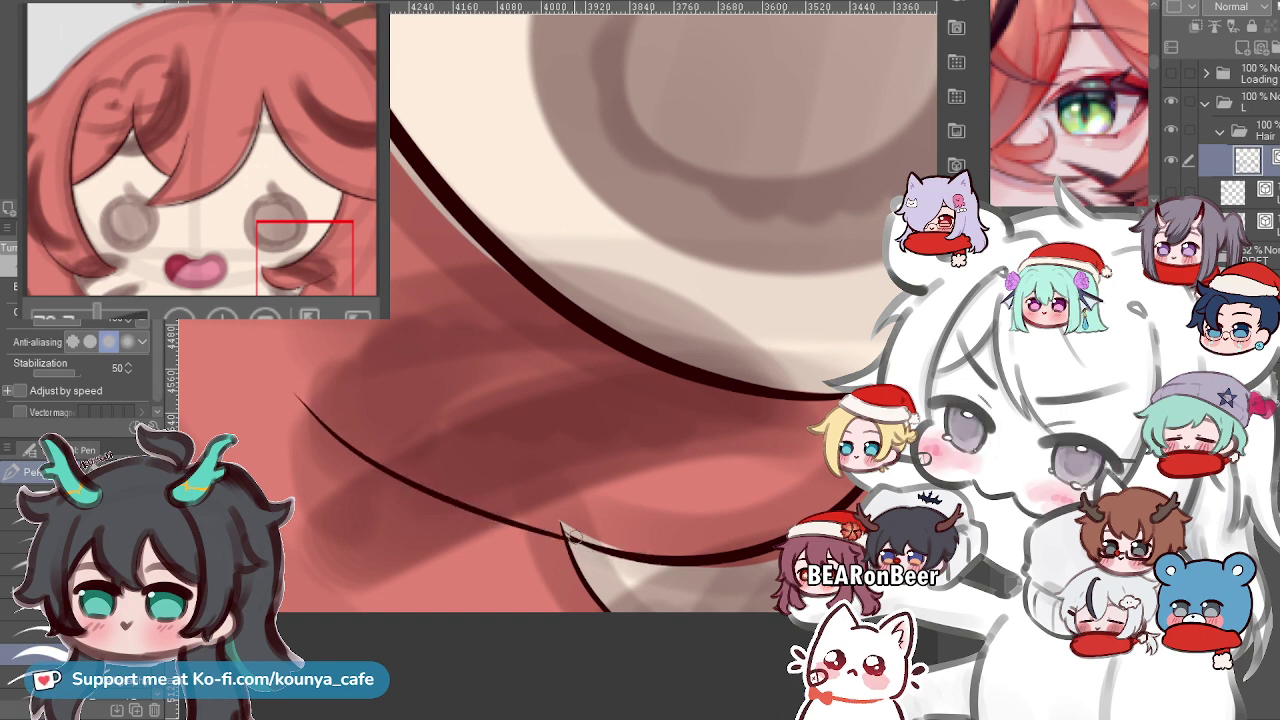
key(ctrl+z)
drag(390, 471, 664, 566)
key(ctrl+z)
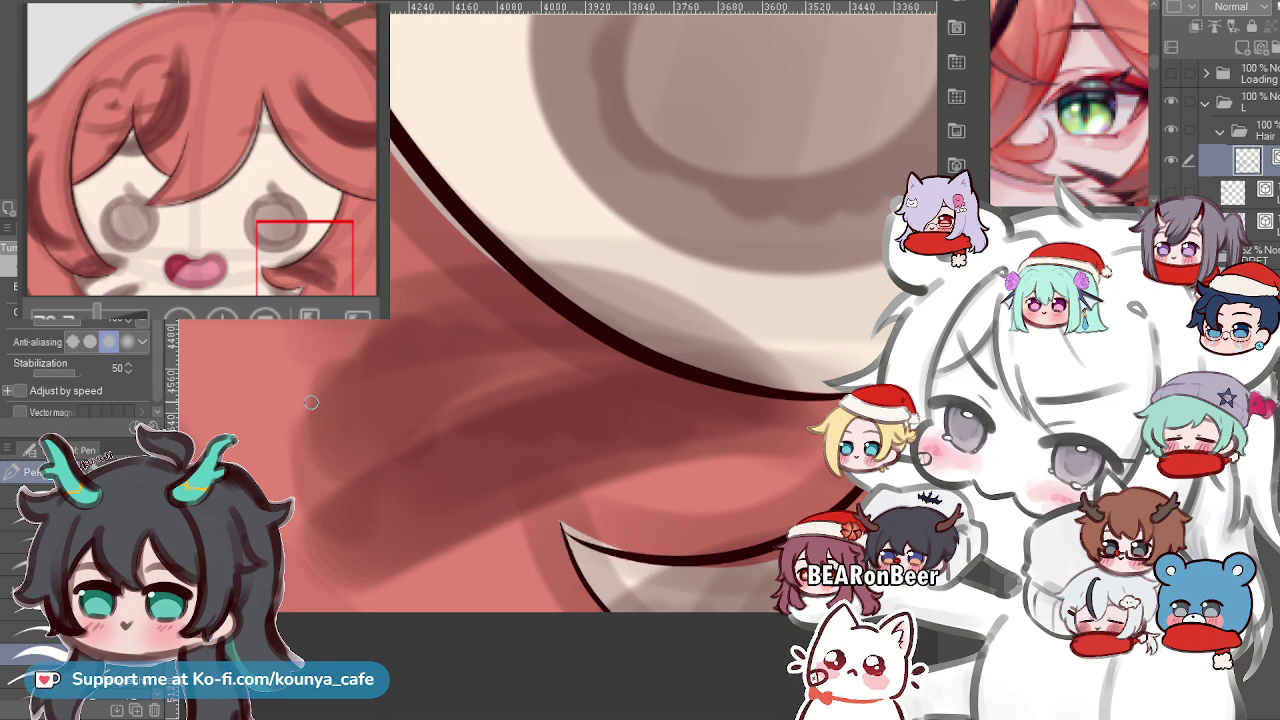
drag(306, 394, 664, 566)
key(ctrl+z)
drag(335, 406, 622, 554)
key(ctrl+z)
drag(320, 416, 660, 550)
key(ctrl+z)
mouse_move(340, 405)
mouse_down()
mouse_move(380, 465)
mouse_move(566, 540)
mouse_up()
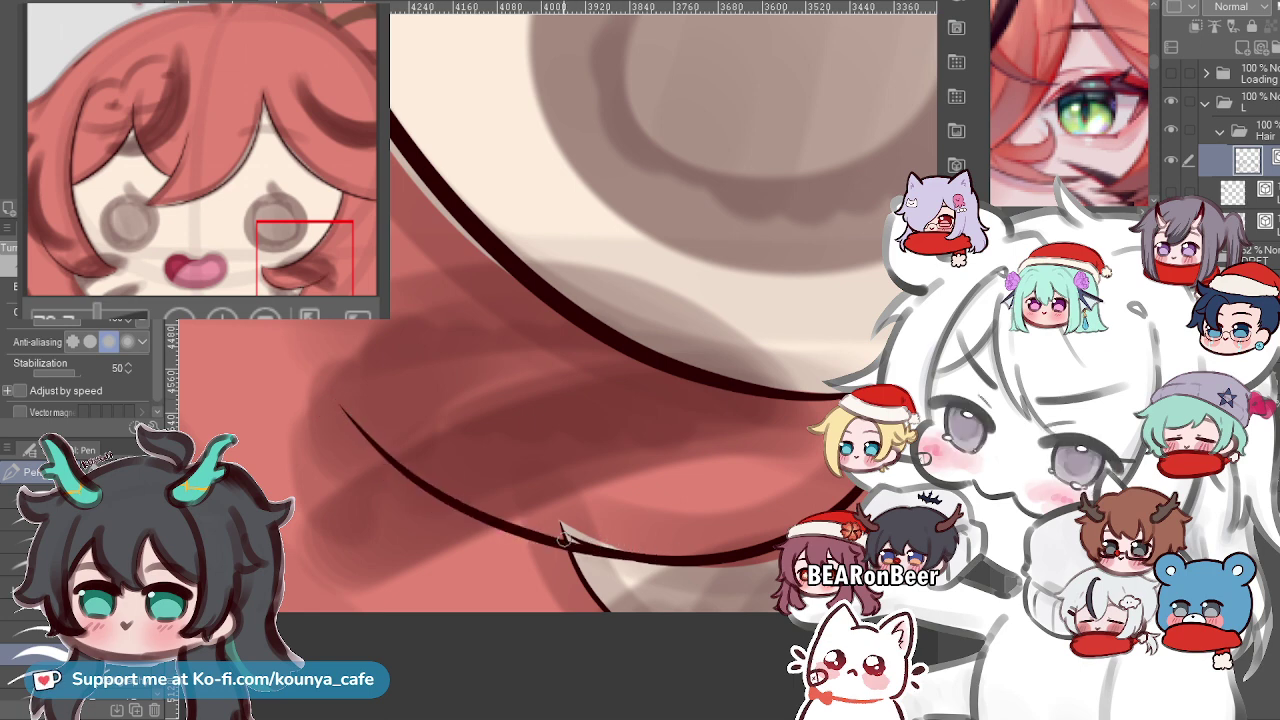
key(ctrl+z)
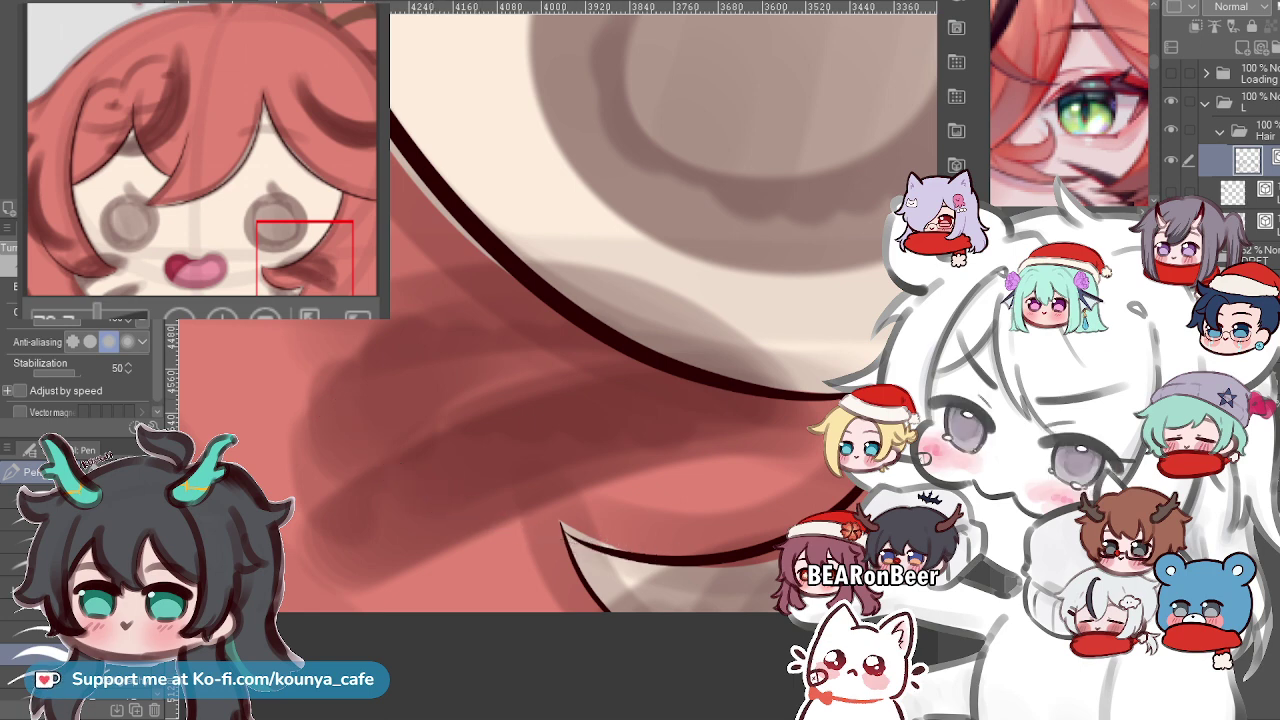
drag(325, 433, 679, 551)
key(ctrl+z)
mouse_move(318, 415)
mouse_down()
mouse_move(325, 432)
mouse_move(638, 550)
mouse_up()
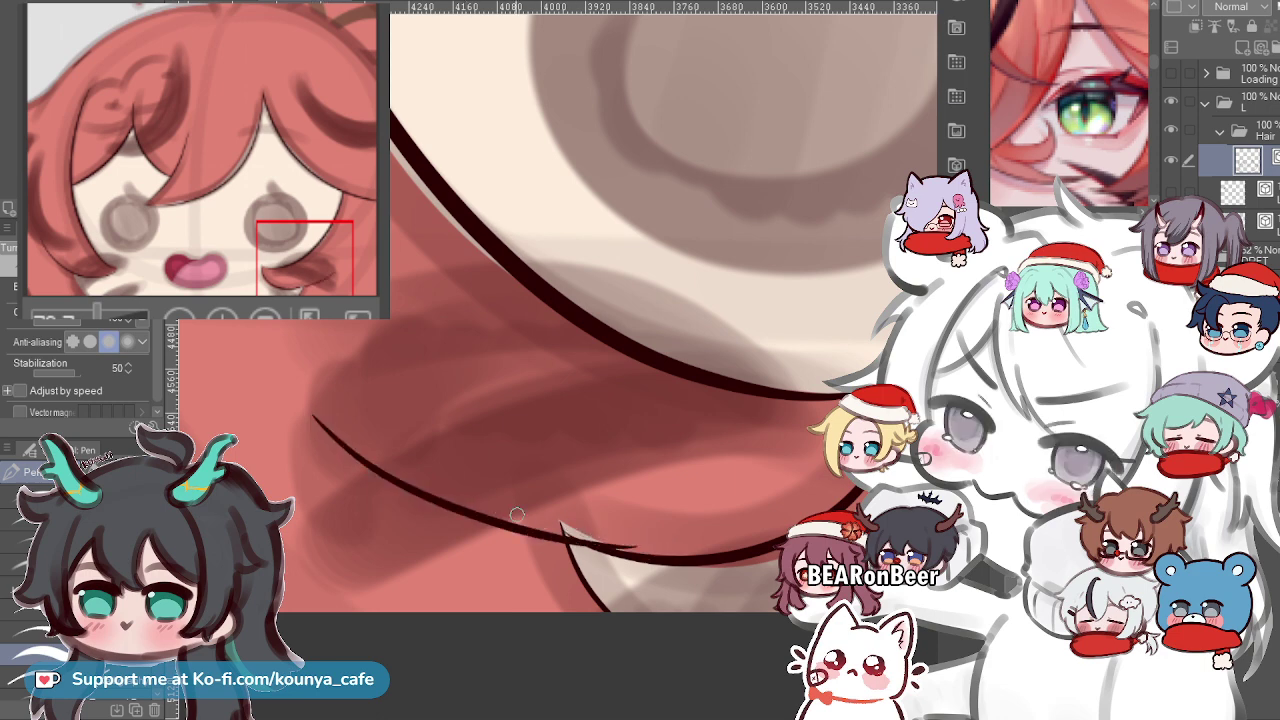
key(ctrl+z)
drag(320, 417, 654, 548)
key(ctrl+z)
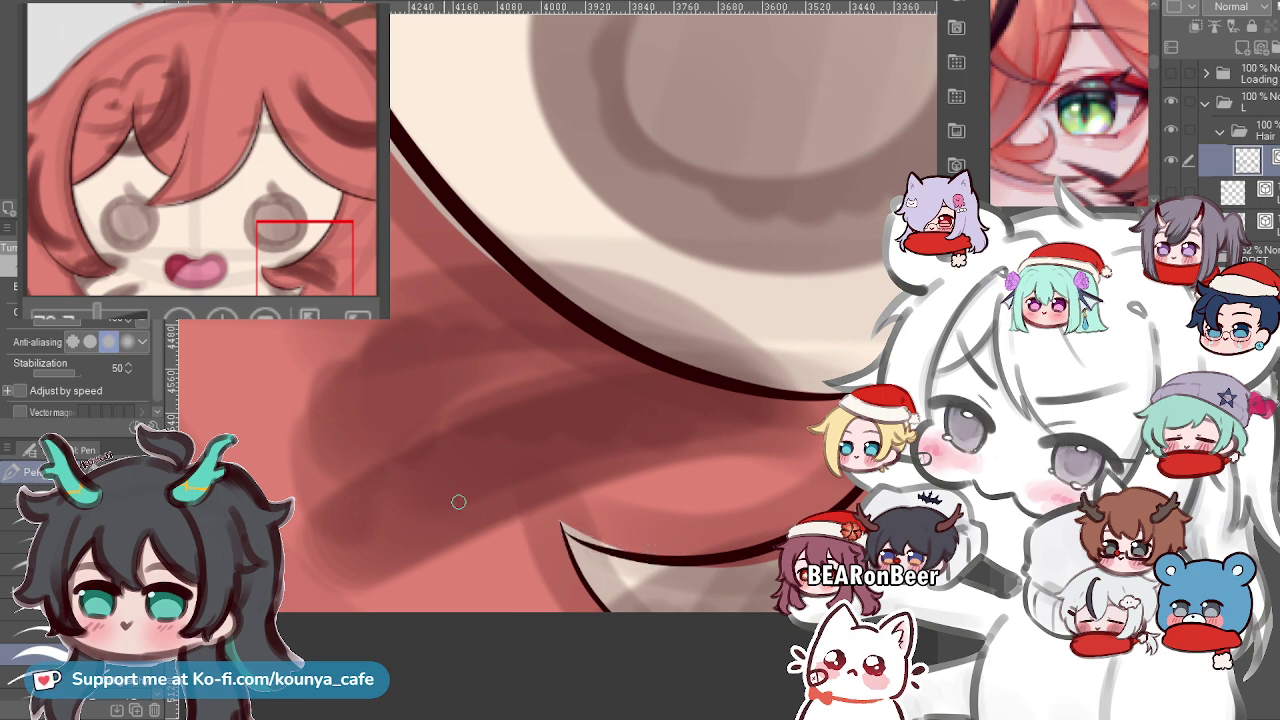
drag(342, 396, 640, 550)
key(ctrl+z)
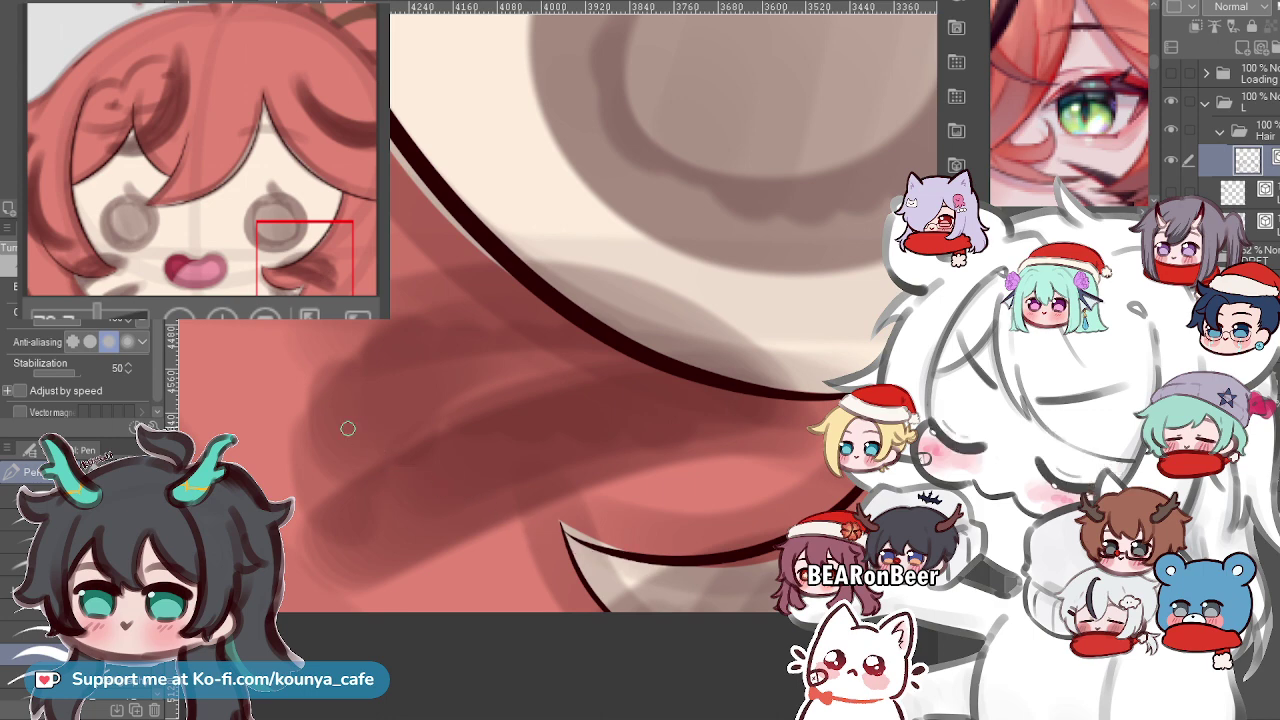
drag(340, 410, 638, 548)
key(ctrl+z)
drag(330, 428, 665, 553)
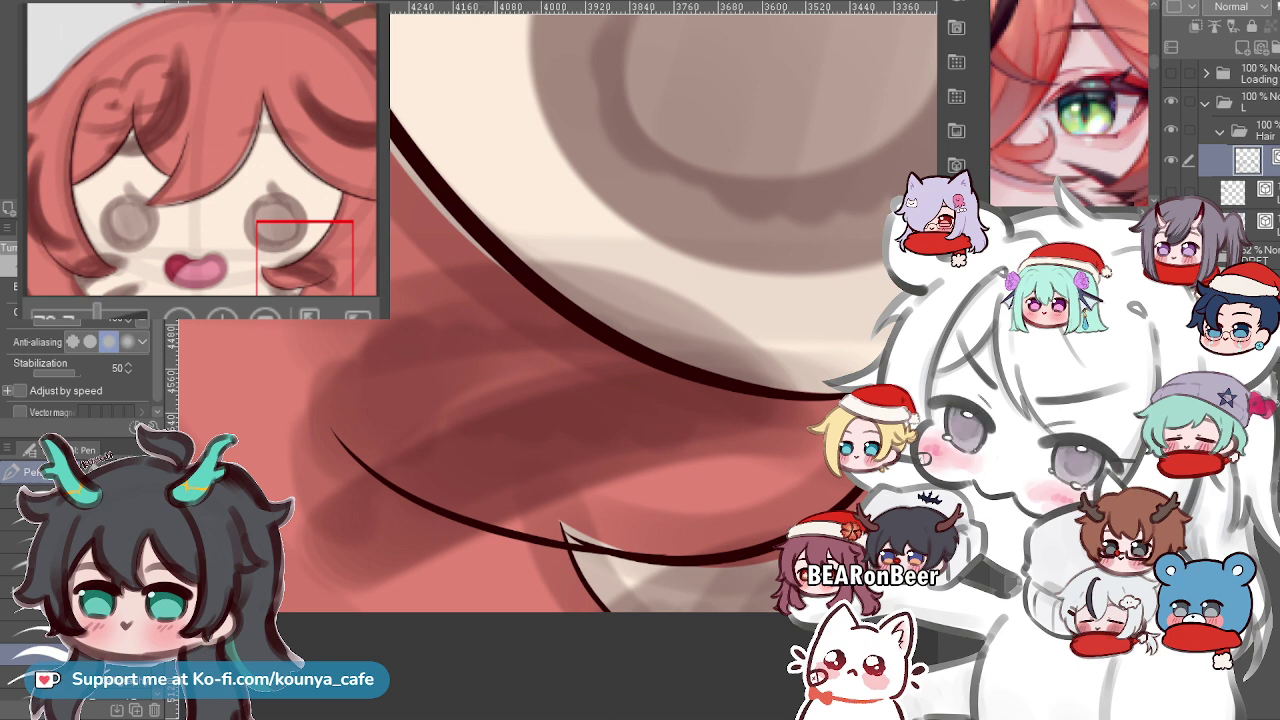
Undo the last extension curve and retry it with a higher start on the dark shading's outer edge, merging into the curl's lower outline.
scroll(489, 518, up, 3)
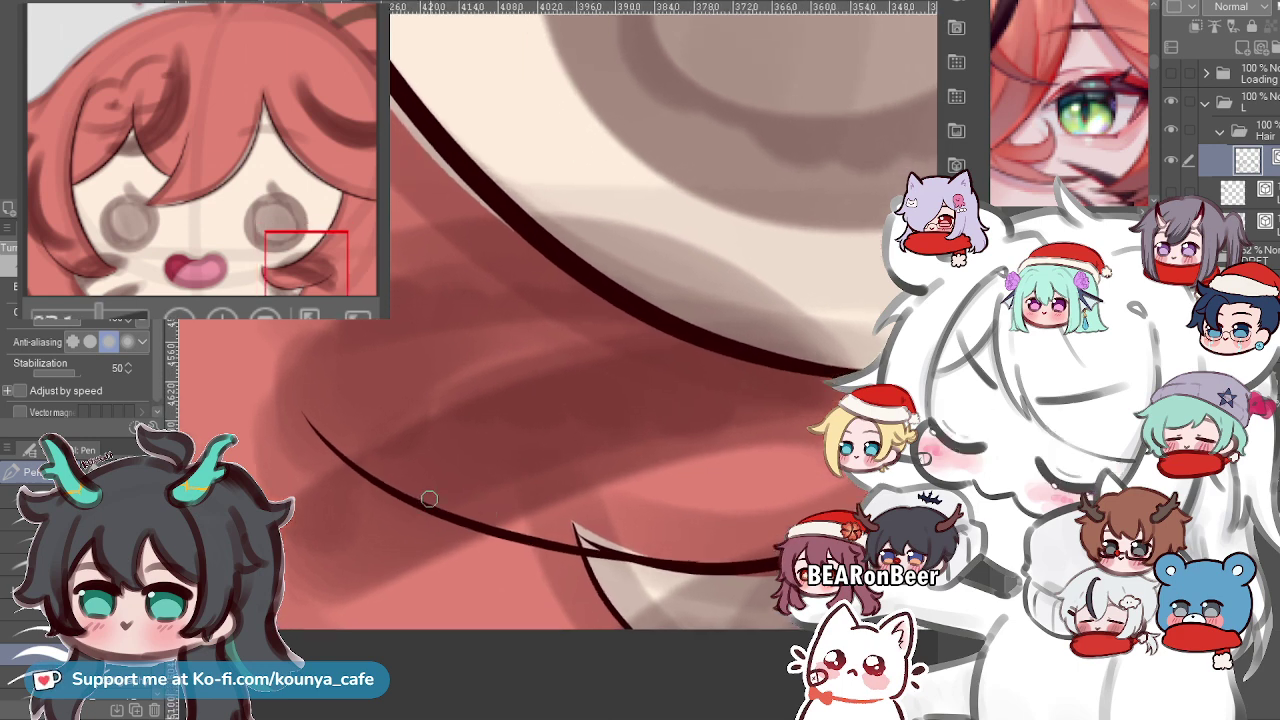
key(ctrl+z)
mouse_move(295, 400)
mouse_down()
mouse_move(688, 562)
mouse_move(390, 468)
mouse_up()
key(ctrl+z)
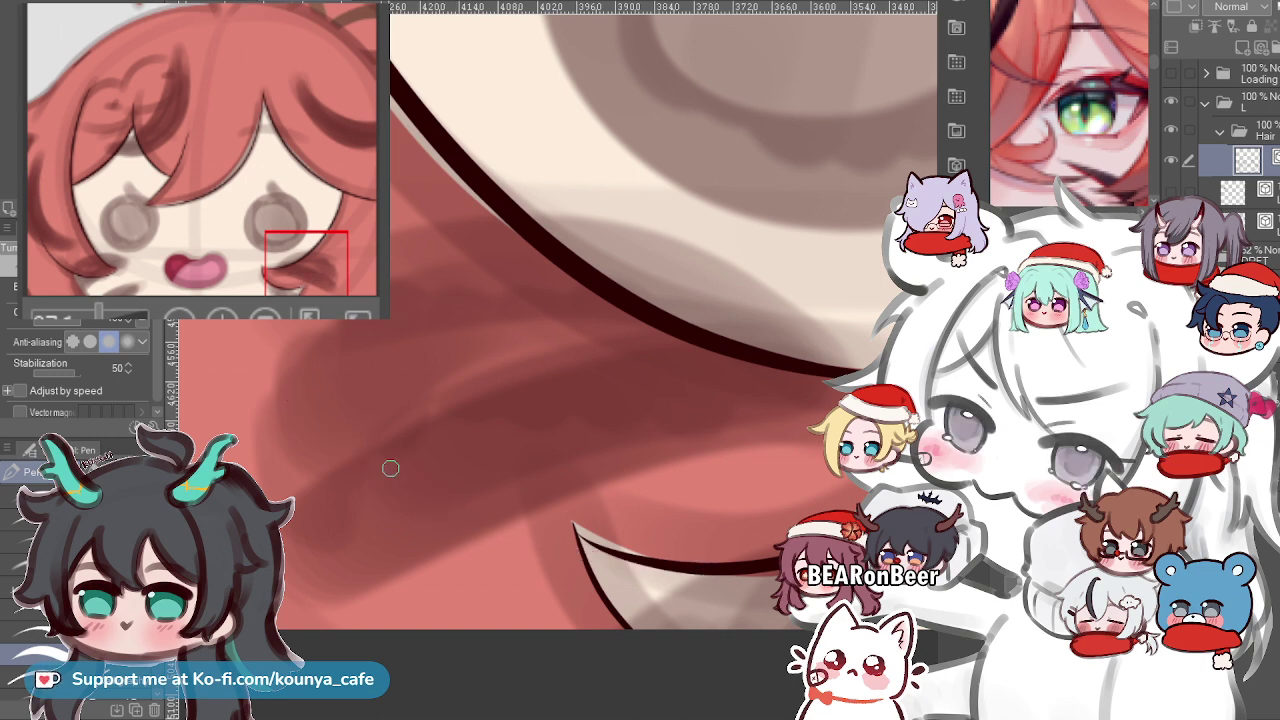
drag(308, 425, 578, 550)
key(ctrl+z)
drag(330, 400, 610, 550)
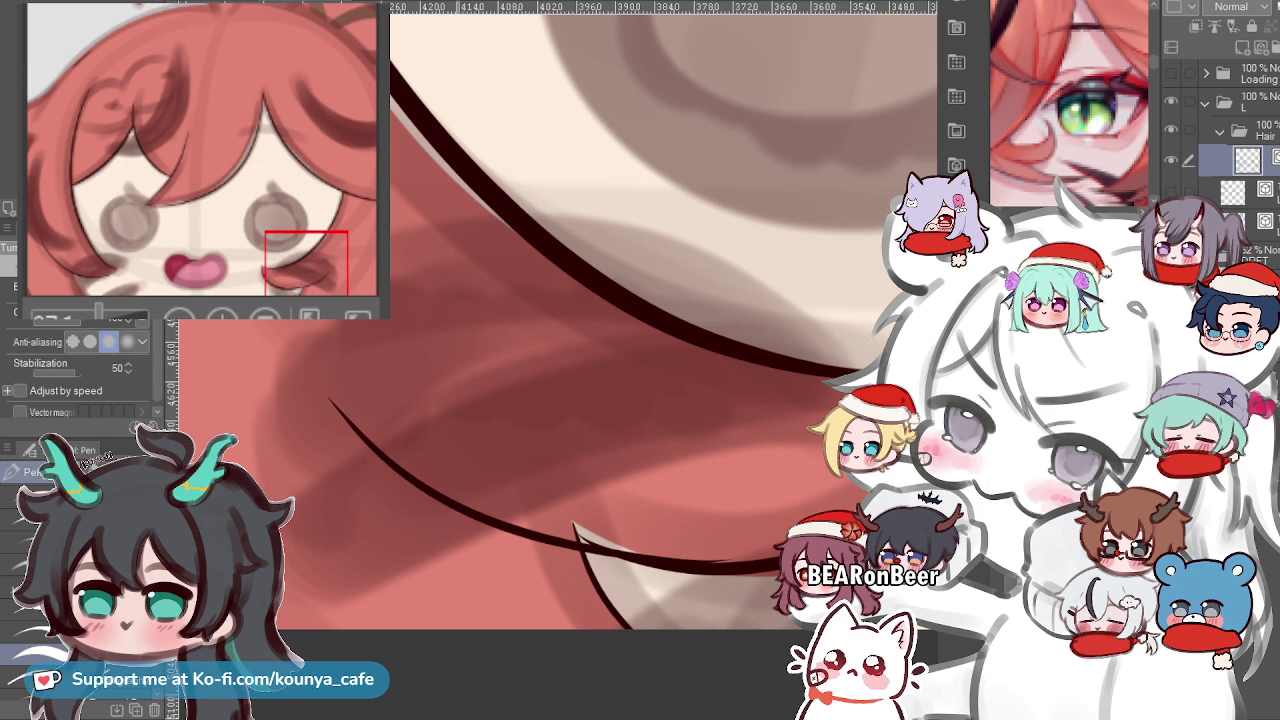
key(ctrl+z)
drag(306, 394, 578, 545)
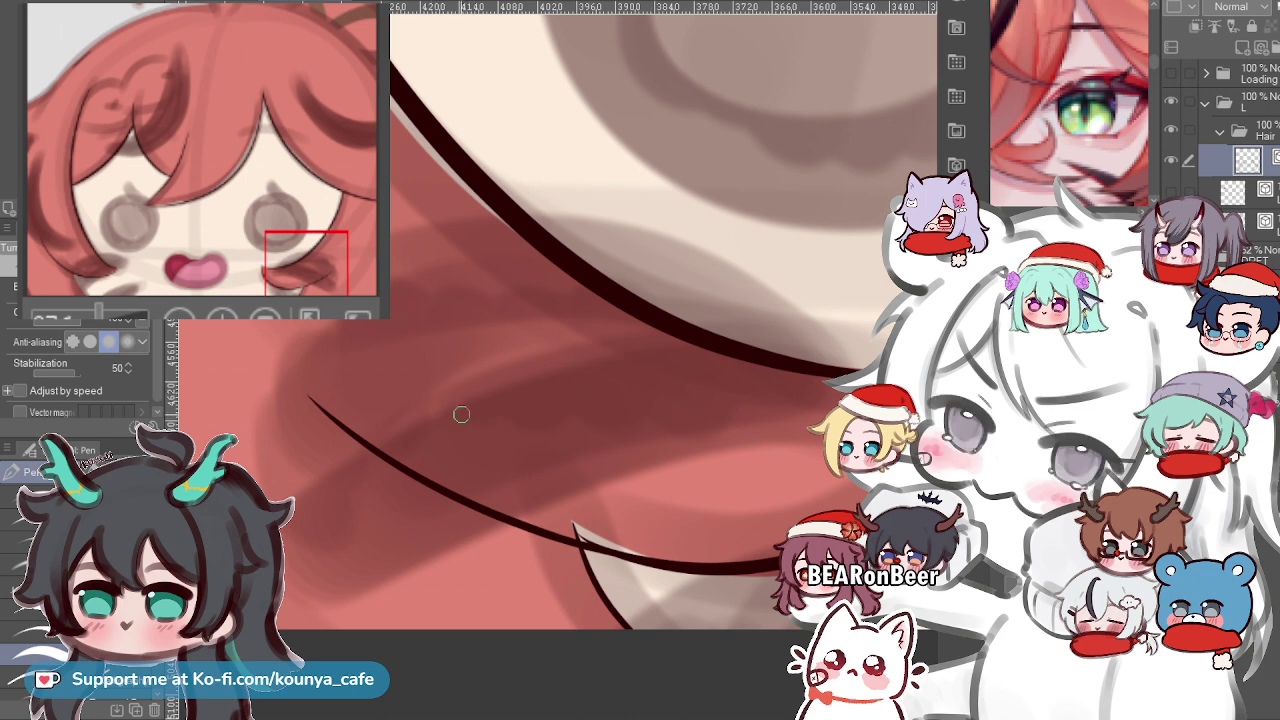
key(ctrl+z)
drag(292, 386, 708, 552)
key(ctrl+z)
drag(283, 365, 640, 559)
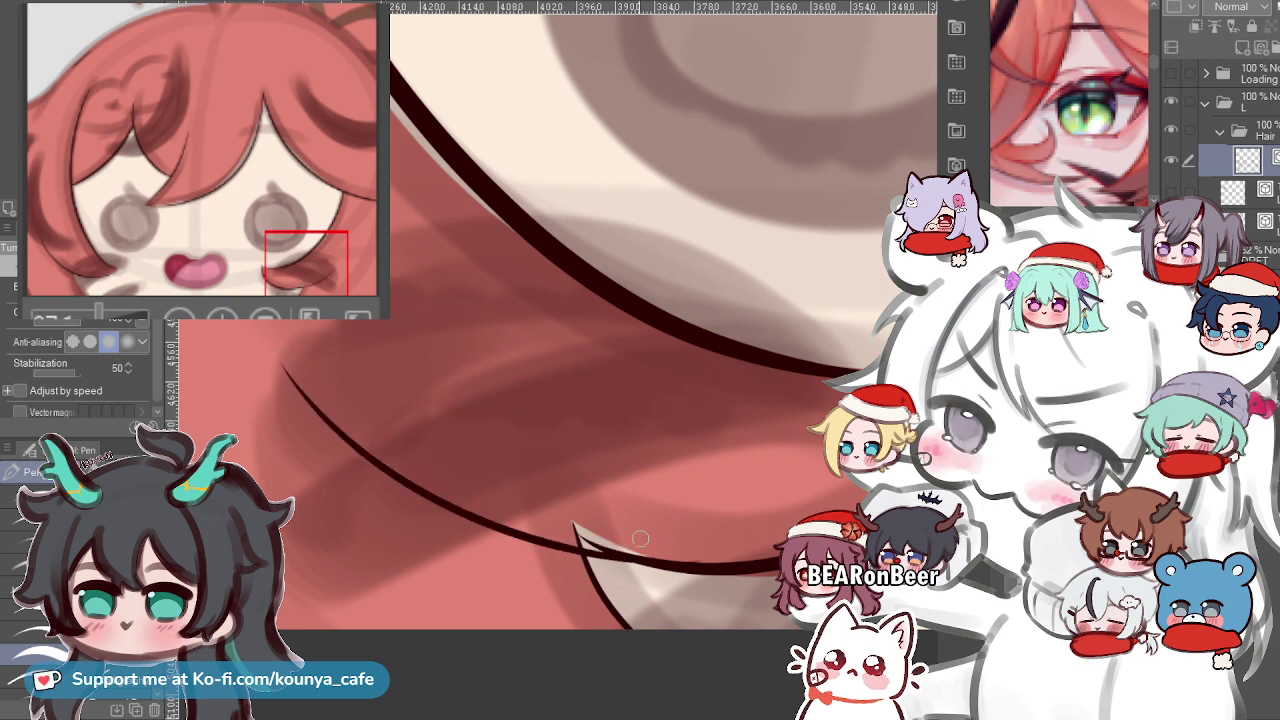
scroll(490, 497, down, 2)
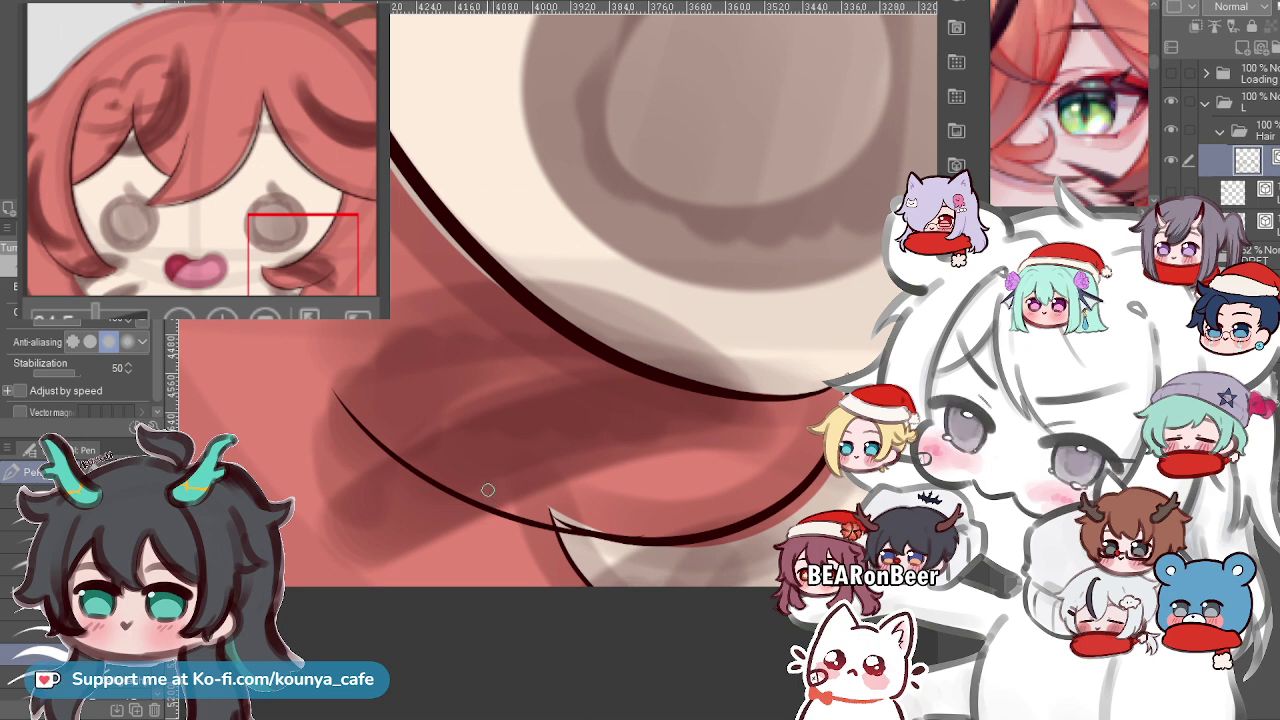
scroll(529, 504, up, 1)
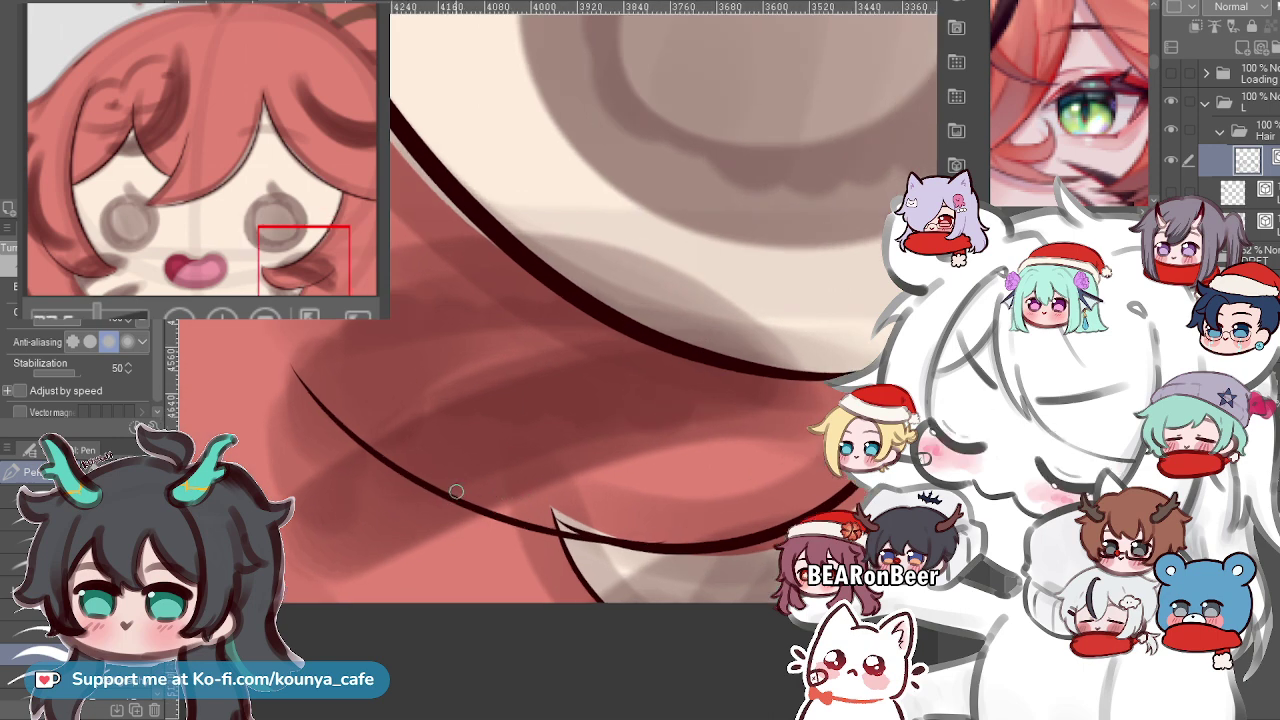
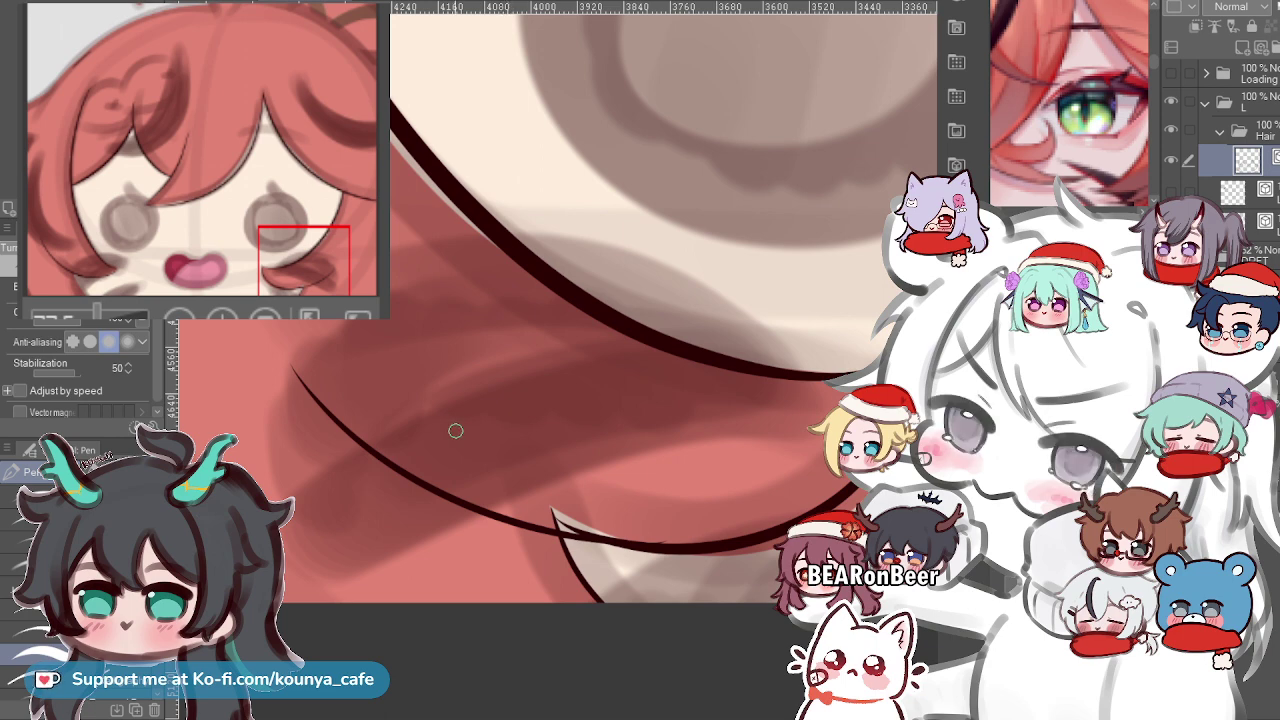
Replace the long extension curve with a shorter line starting inside the dark shading and blending into the curl's lower outline.
key(ctrl+z)
drag(275, 384, 658, 530)
key(ctrl+z)
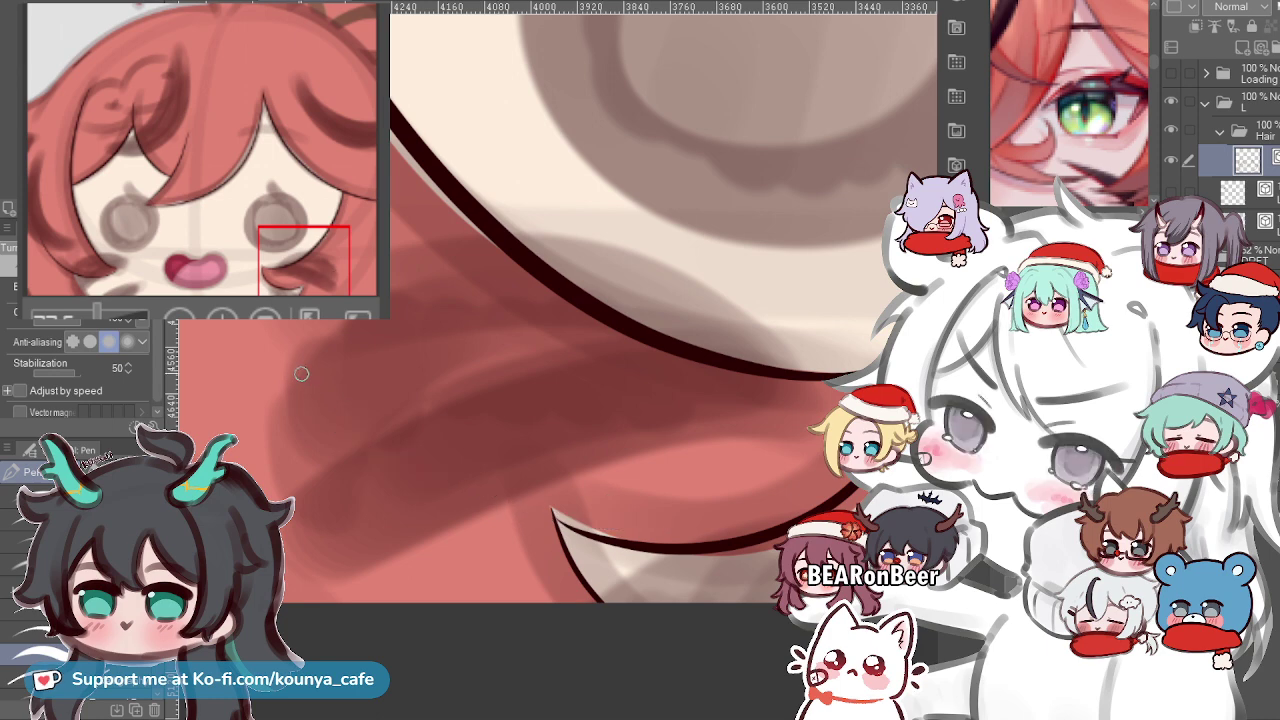
drag(301, 374, 605, 542)
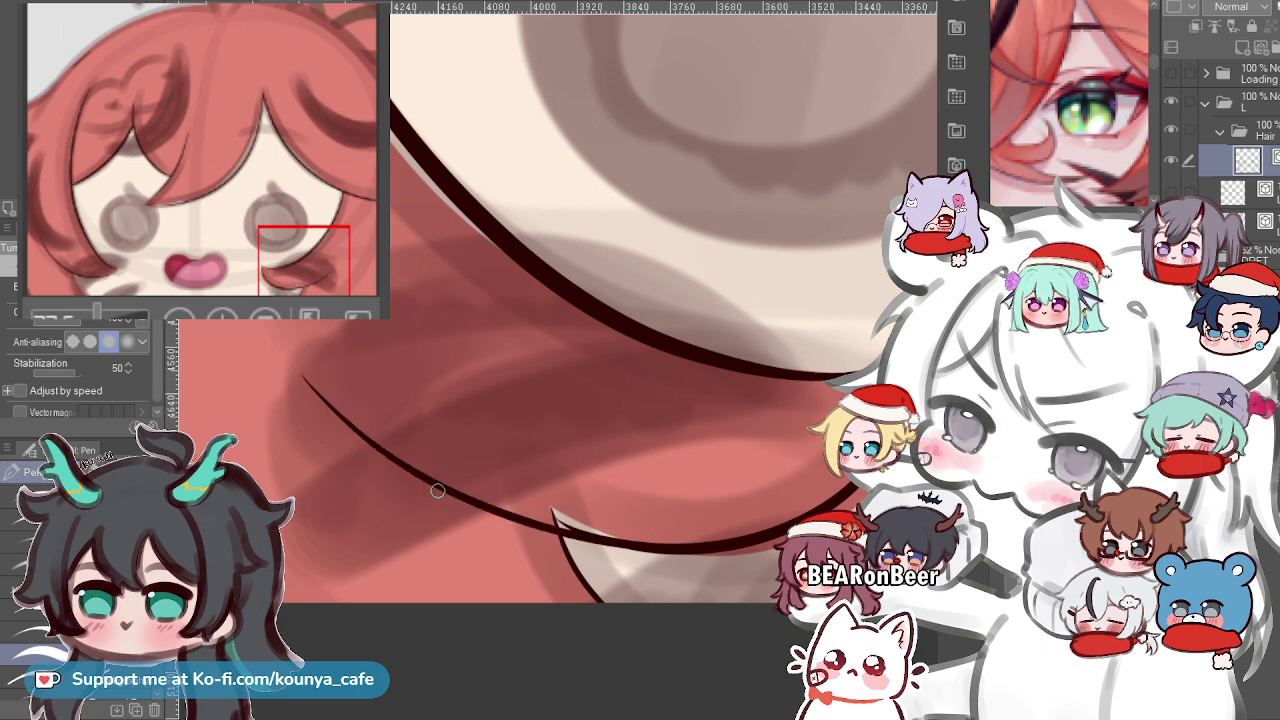
key(ctrl+z)
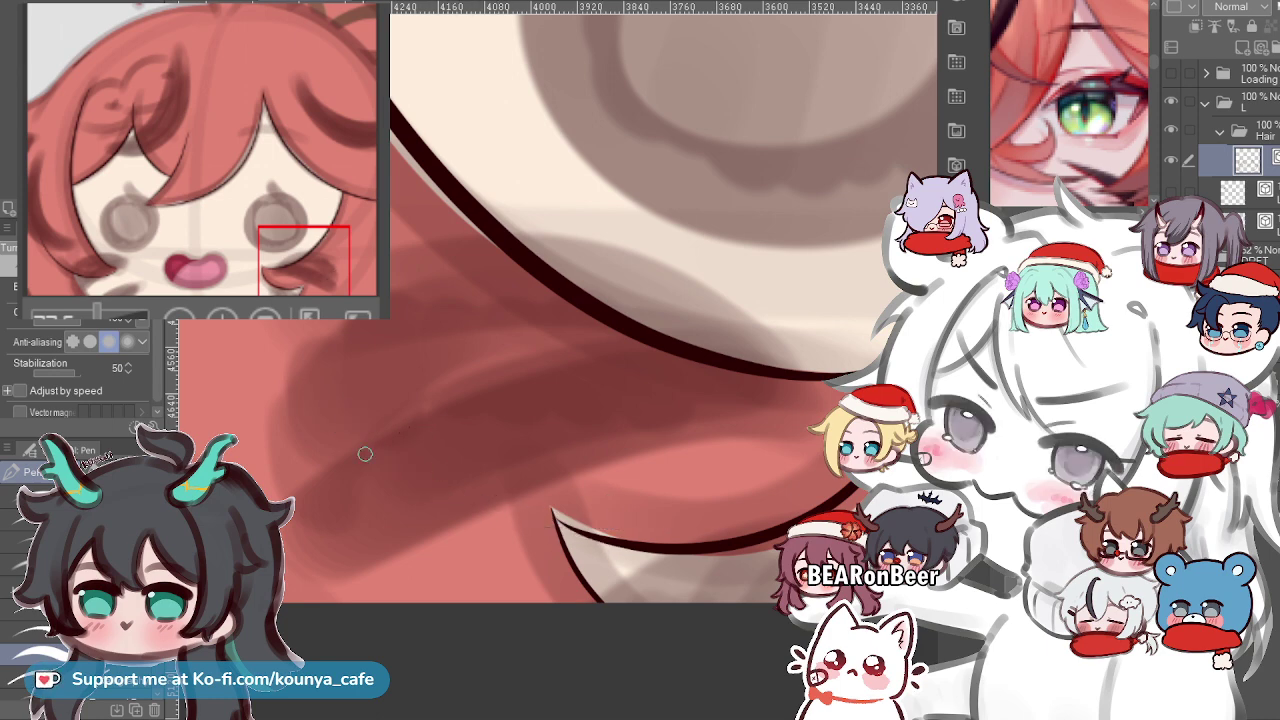
drag(345, 437, 676, 545)
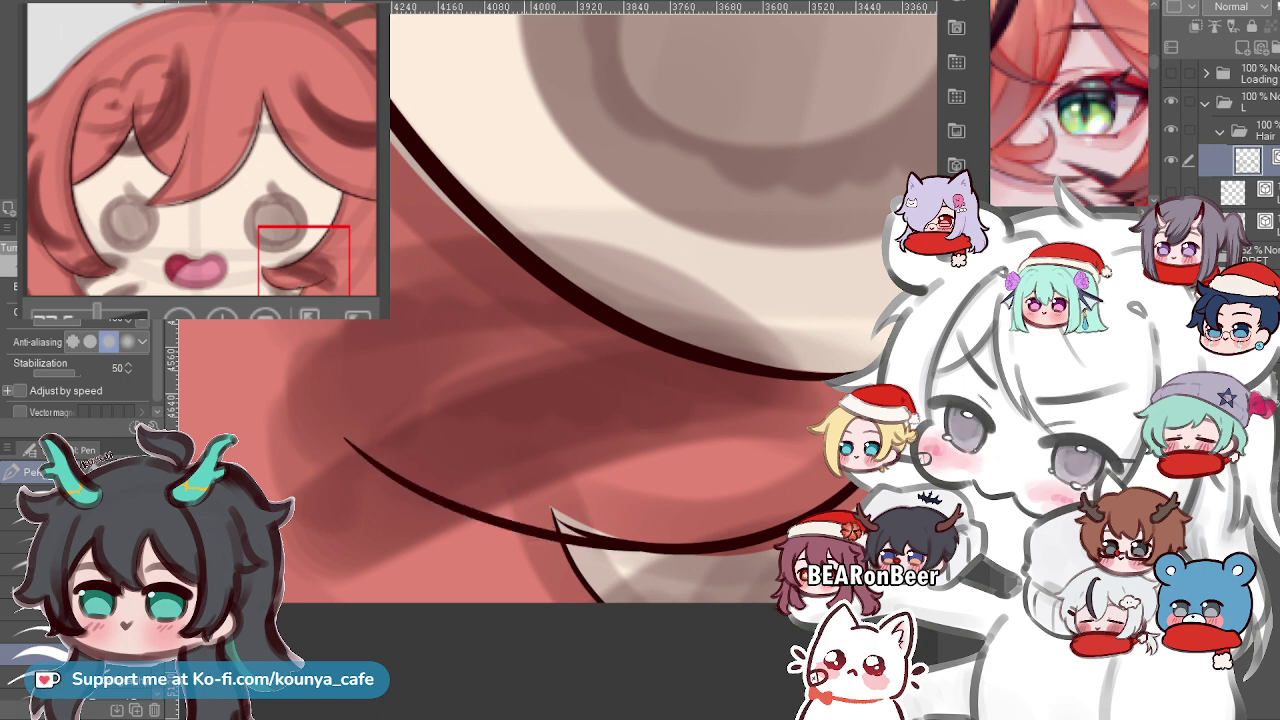
Cut the short spur inside the pale hair tip free from the curl's lower outline with the eraser and delete it.
scroll(545, 511, up, 3)
drag(545, 511, 416, 455)
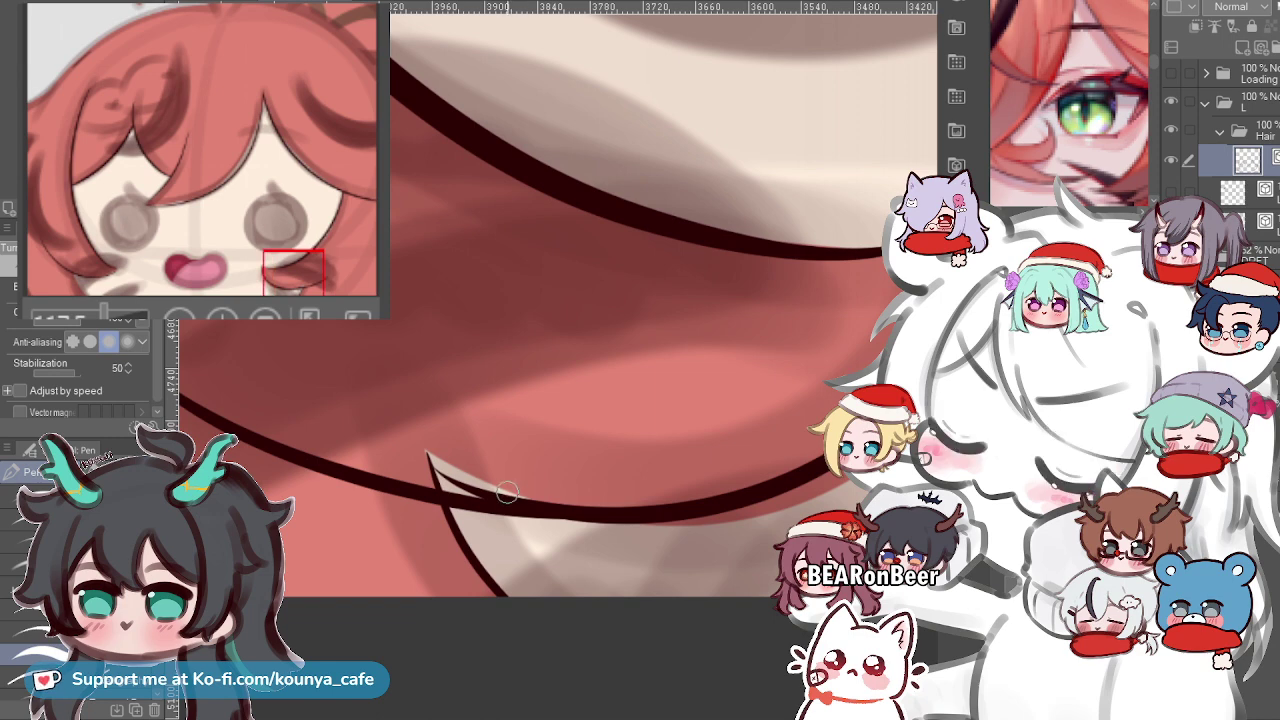
scroll(590, 516, up, 3)
click(318, 428)
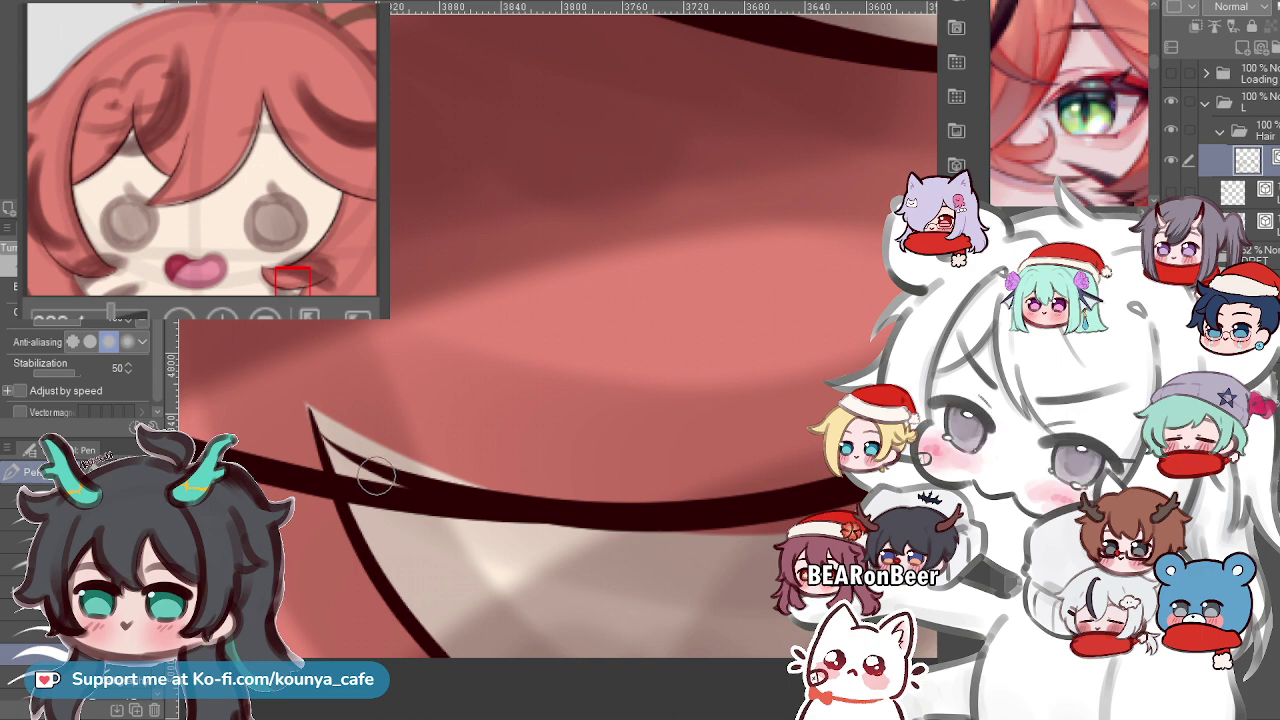
key(e)
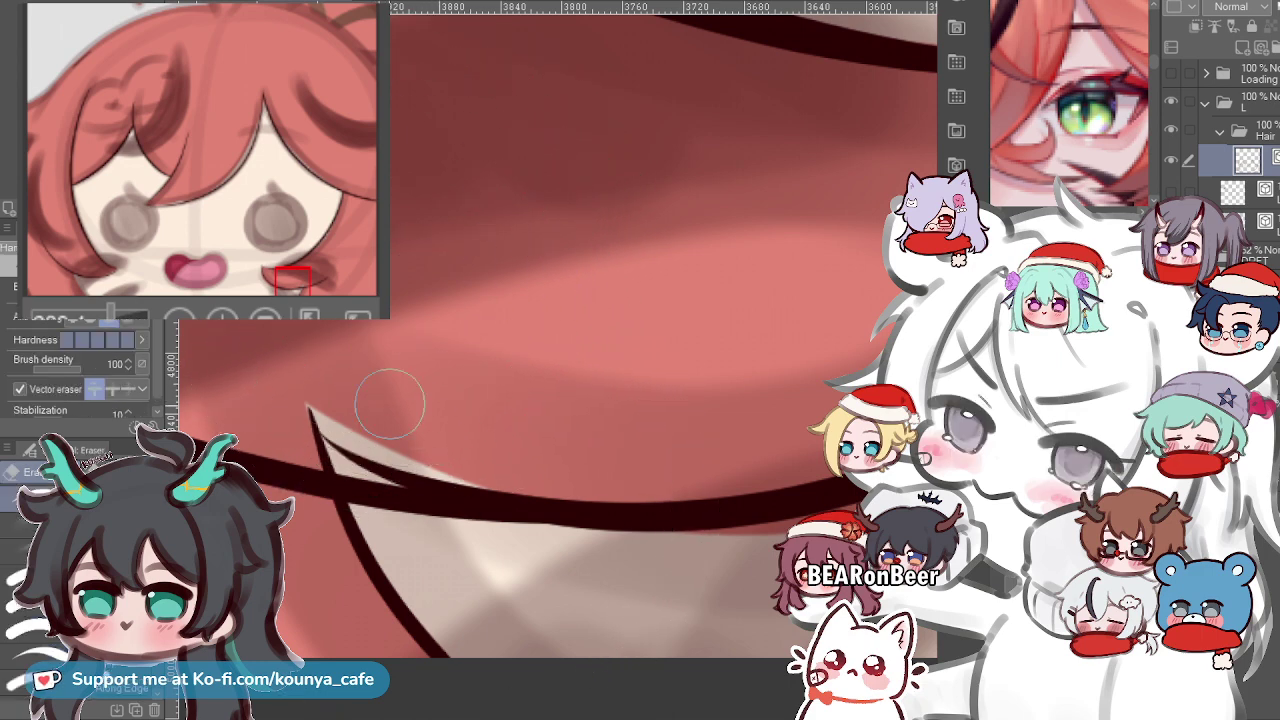
scroll(386, 466, up, 2)
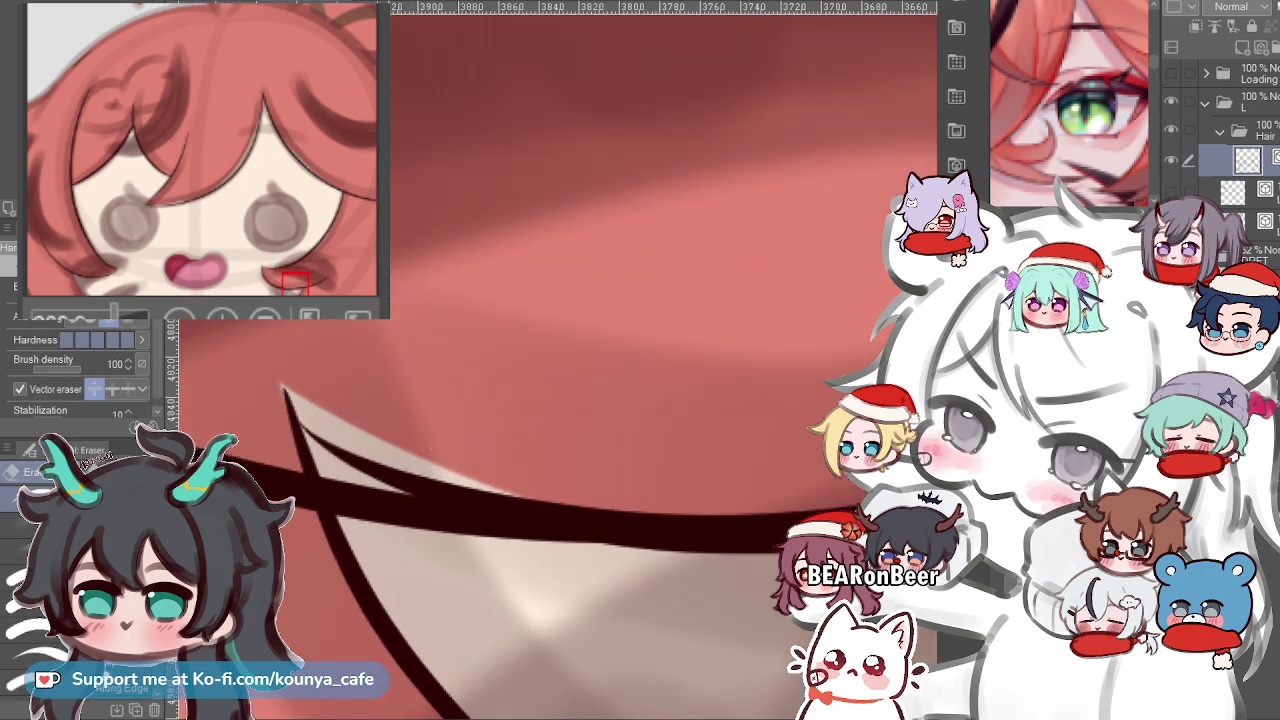
scroll(386, 464, up, 4)
mouse_move(405, 464)
mouse_down()
mouse_move(391, 486)
mouse_move(467, 440)
mouse_up()
scroll(408, 448, down, 3)
key(ctrl+z)
ctrl+click(394, 455)
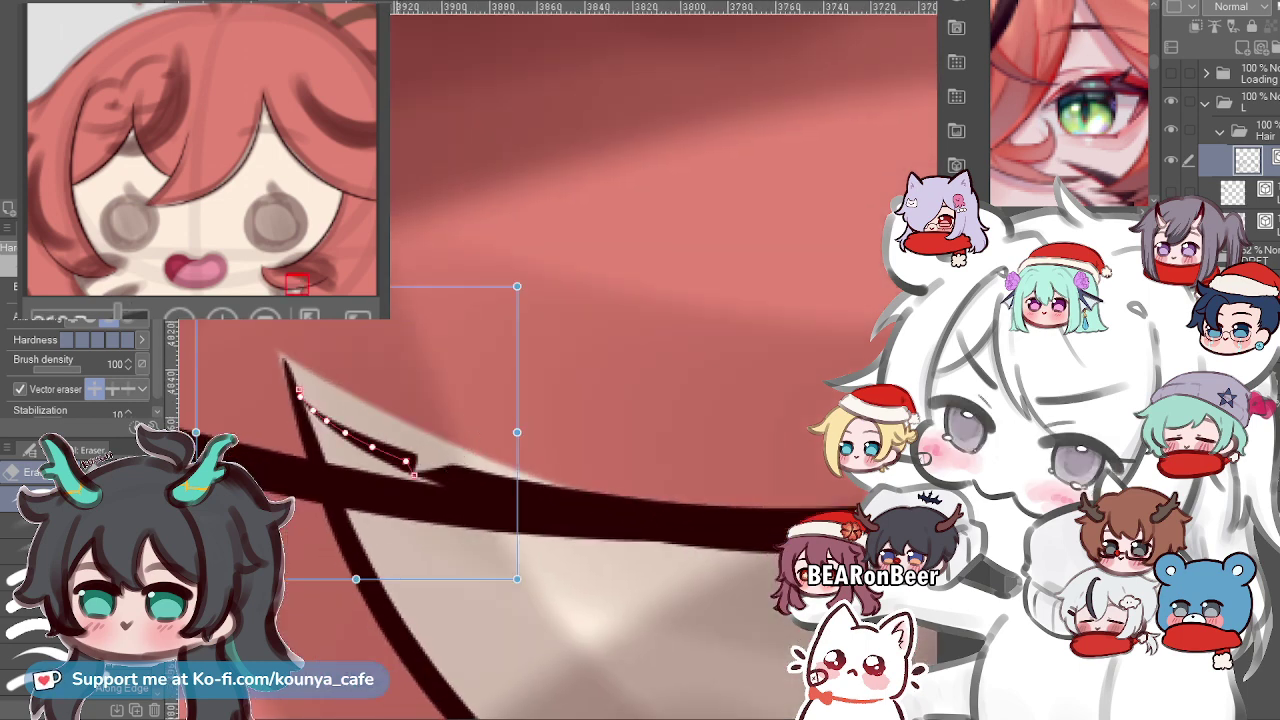
key(Delete)
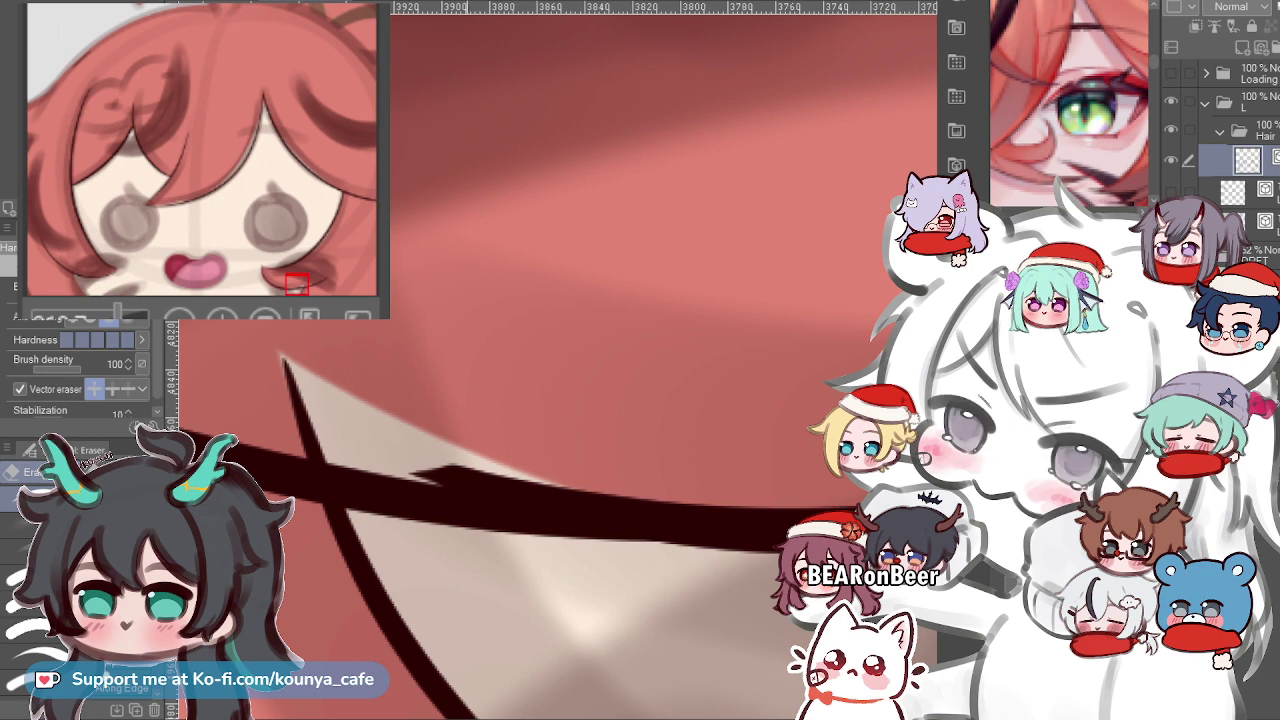
Move the control points at the cut end of the curl's lower outline so it blends smoothly into the joining line.
scroll(480, 472, up, 4)
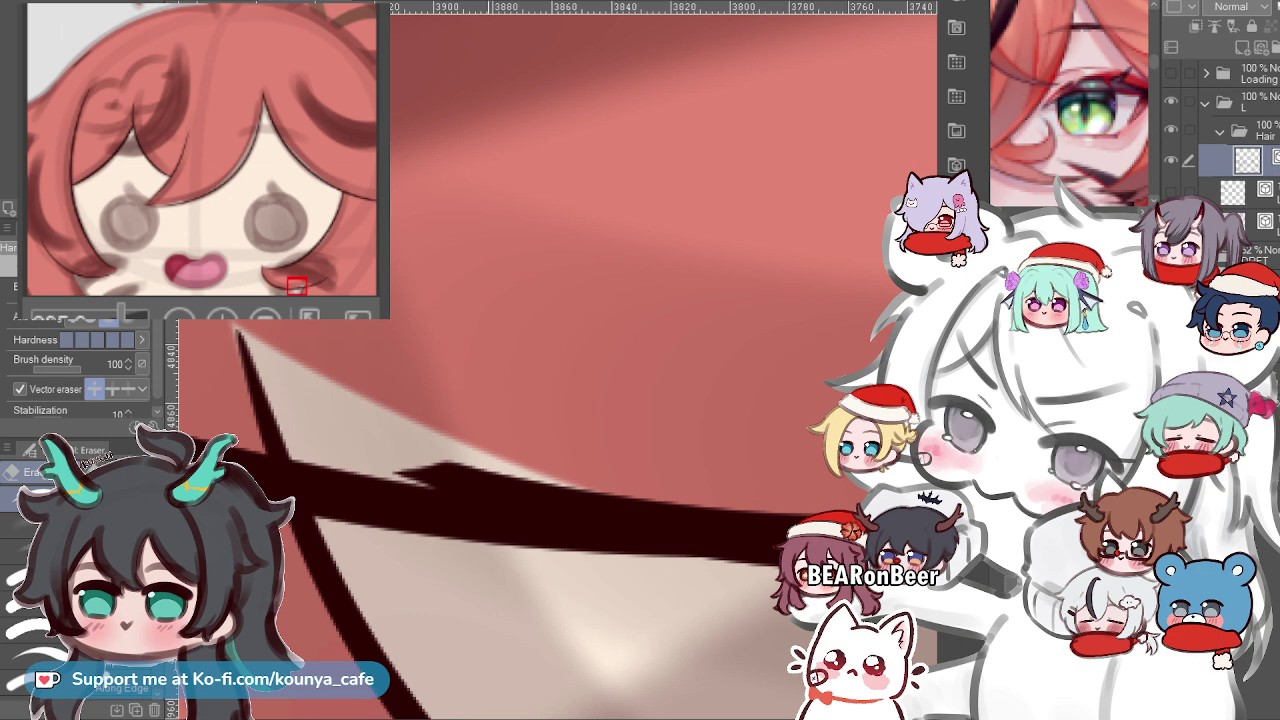
drag(399, 475, 382, 504)
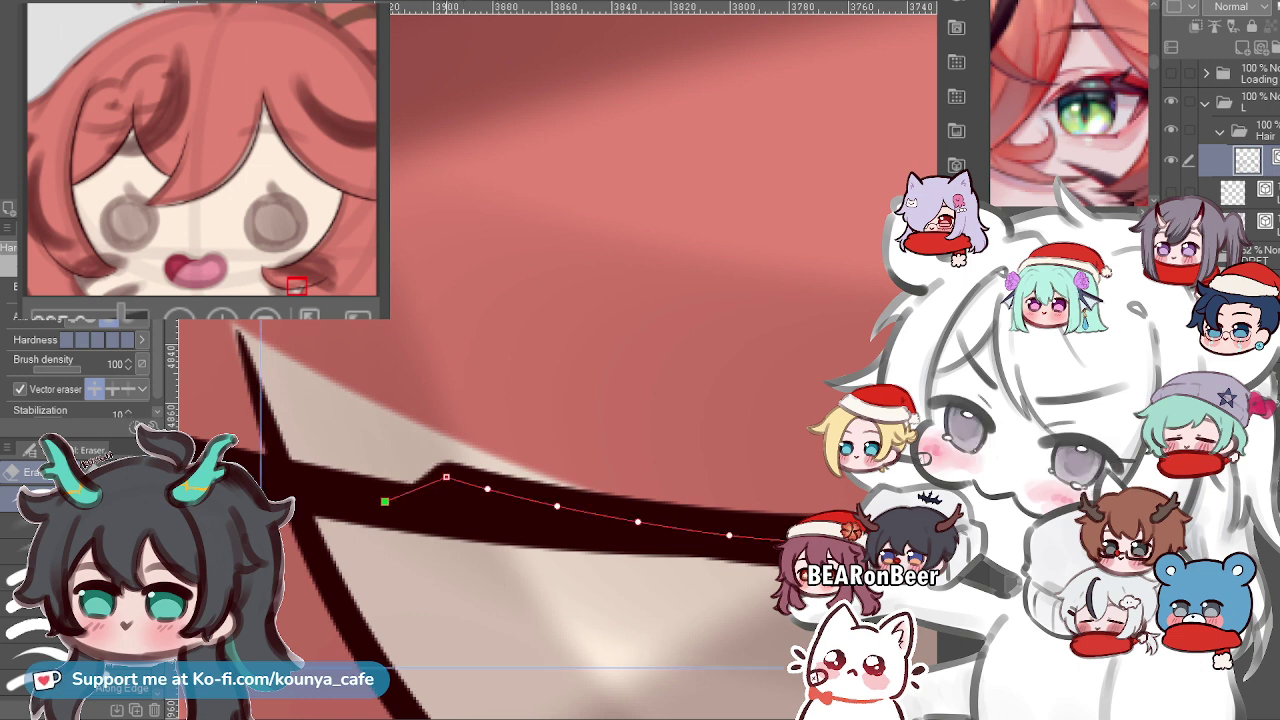
drag(446, 477, 338, 494)
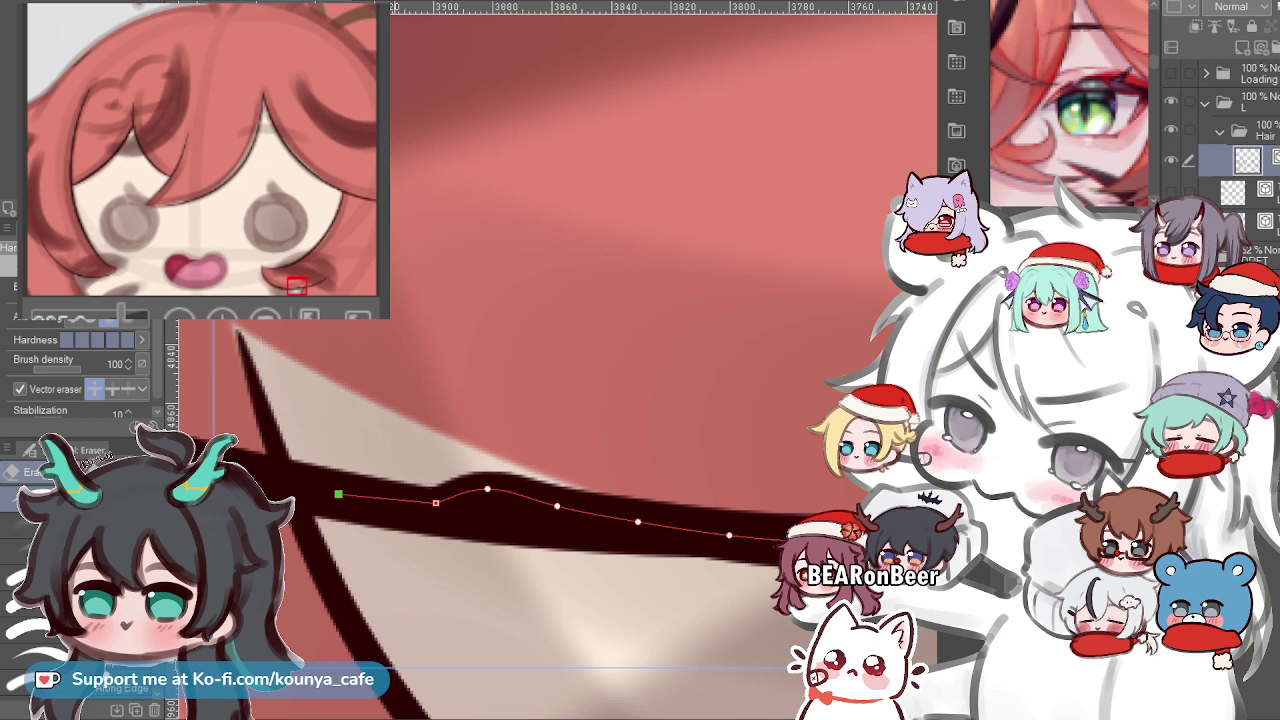
drag(484, 495, 556, 521)
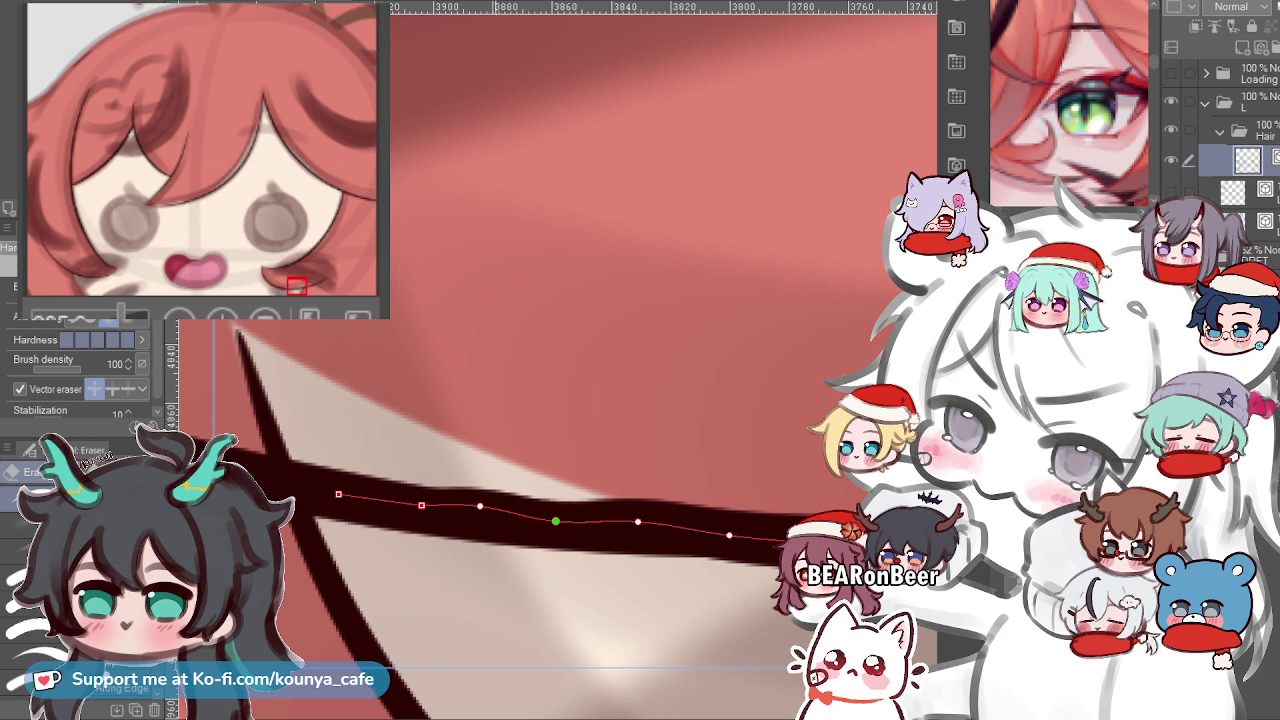
drag(480, 506, 477, 513)
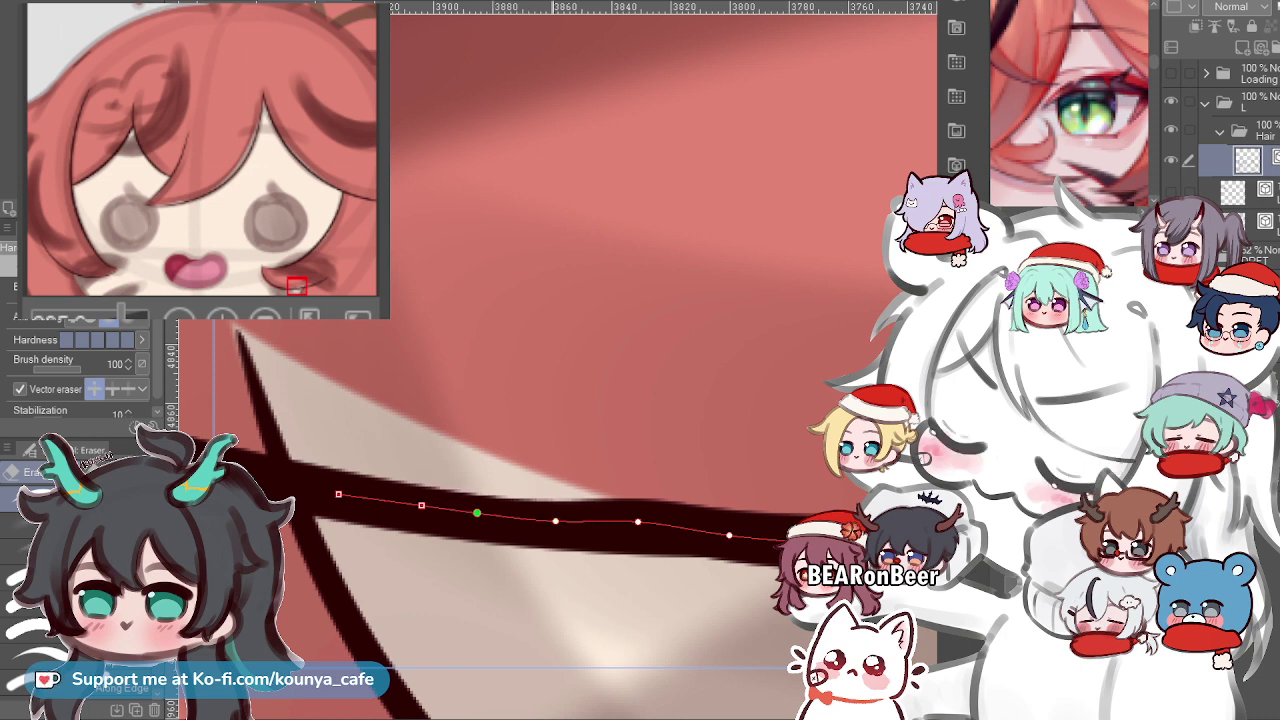
Fine-tune the next control points along the curl's lower outline to even out its curve and thickness.
drag(595, 497, 462, 537)
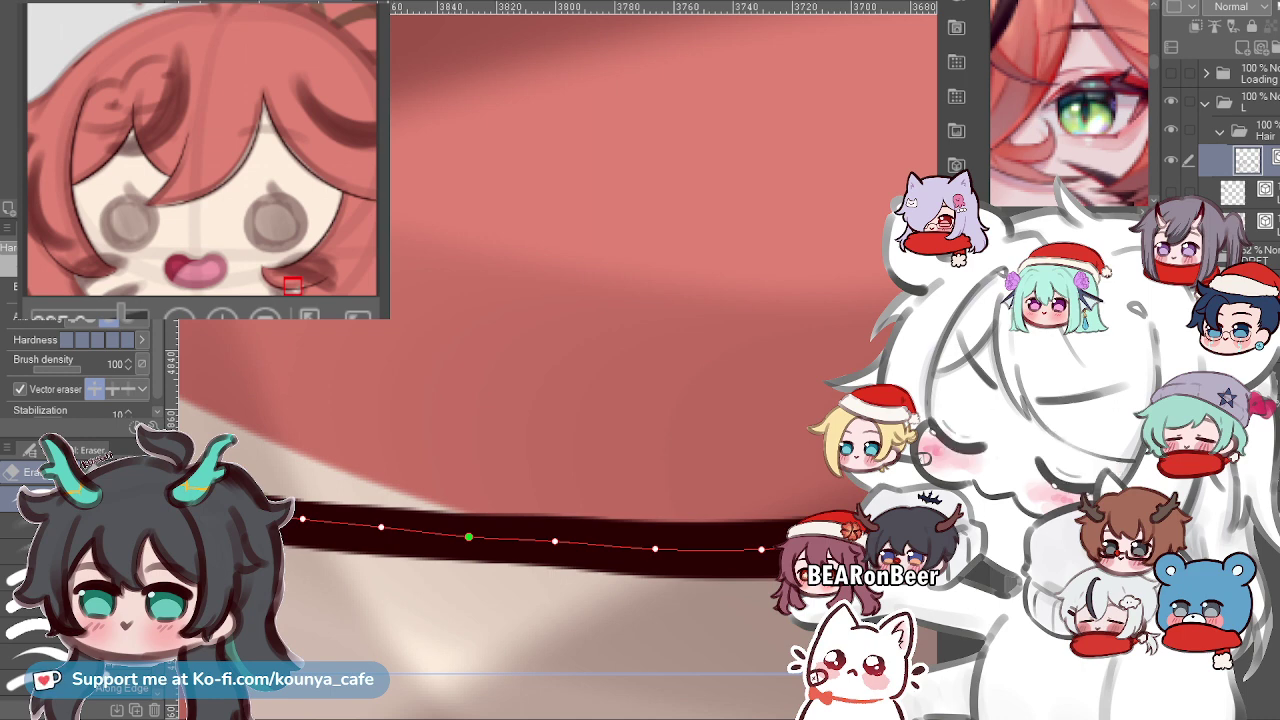
drag(381, 527, 384, 529)
click(469, 537)
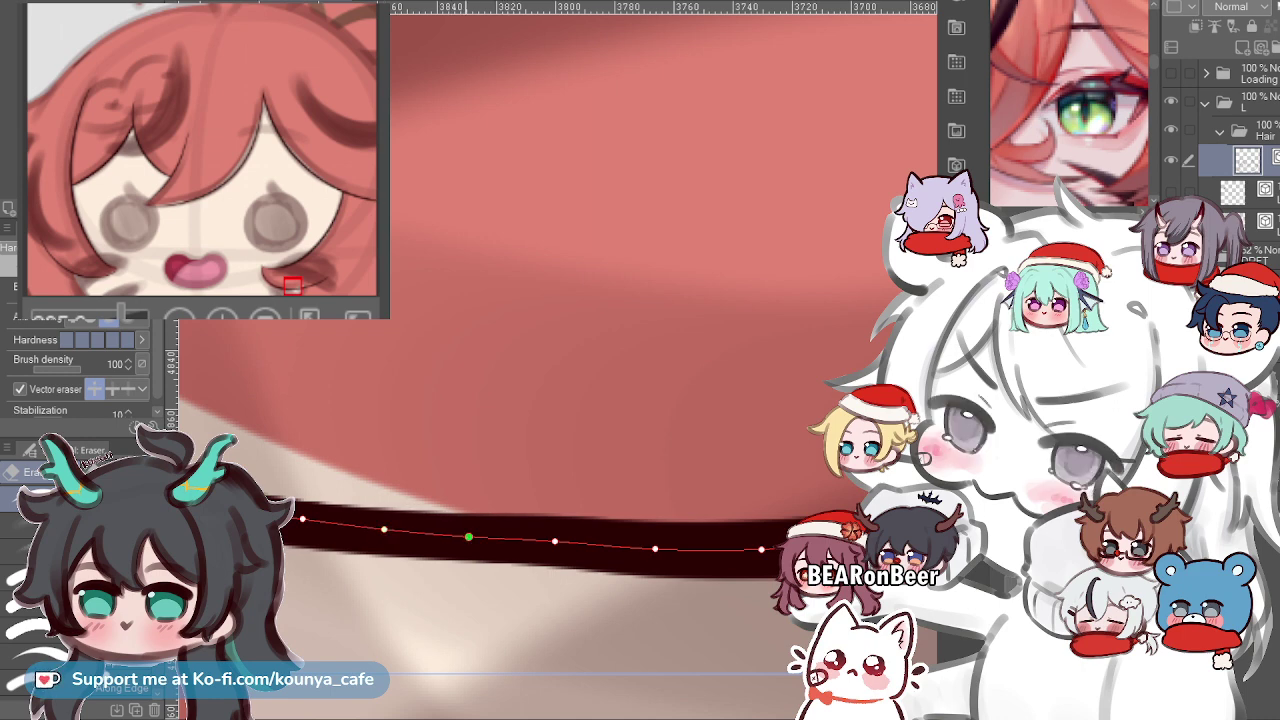
drag(555, 541, 556, 544)
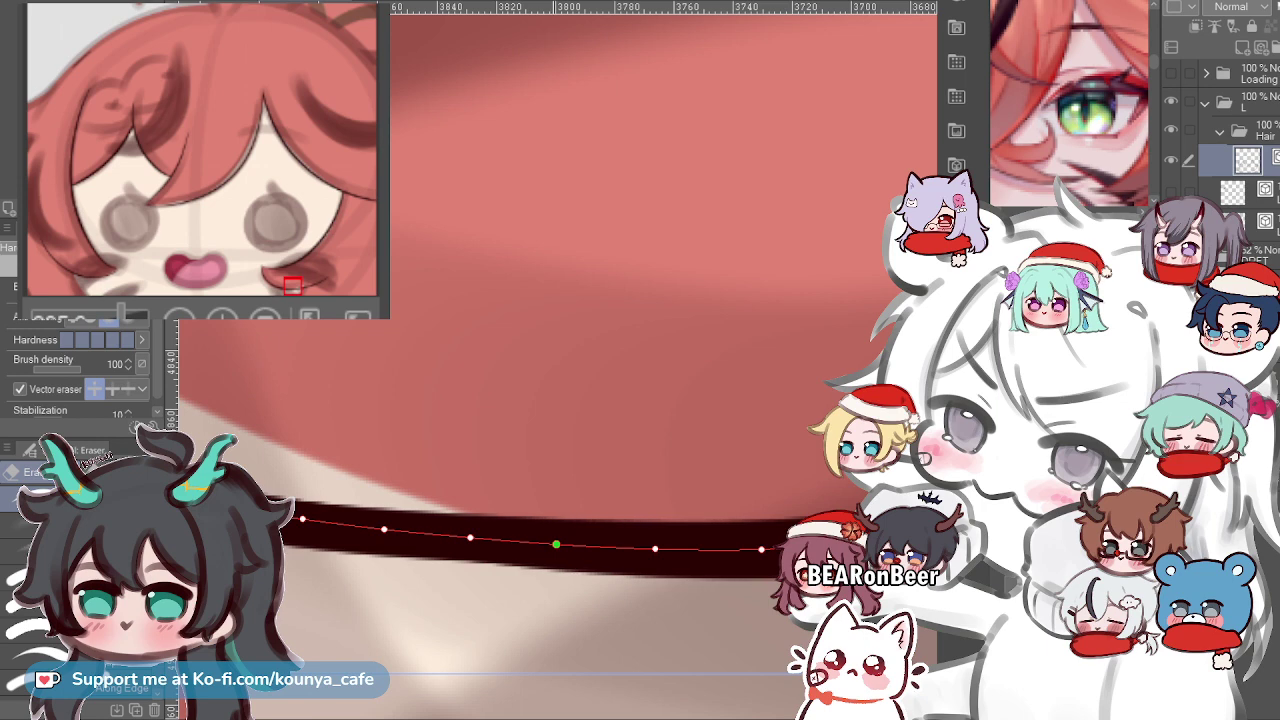
drag(470, 538, 470, 539)
Examine the inked hair outlines across the whole face, comparing the mirrored view with the normal orientation.
scroll(470, 485, down, 10)
key(ctrl+plus)
key(ctrl+plus)
key(ctrl+plus)
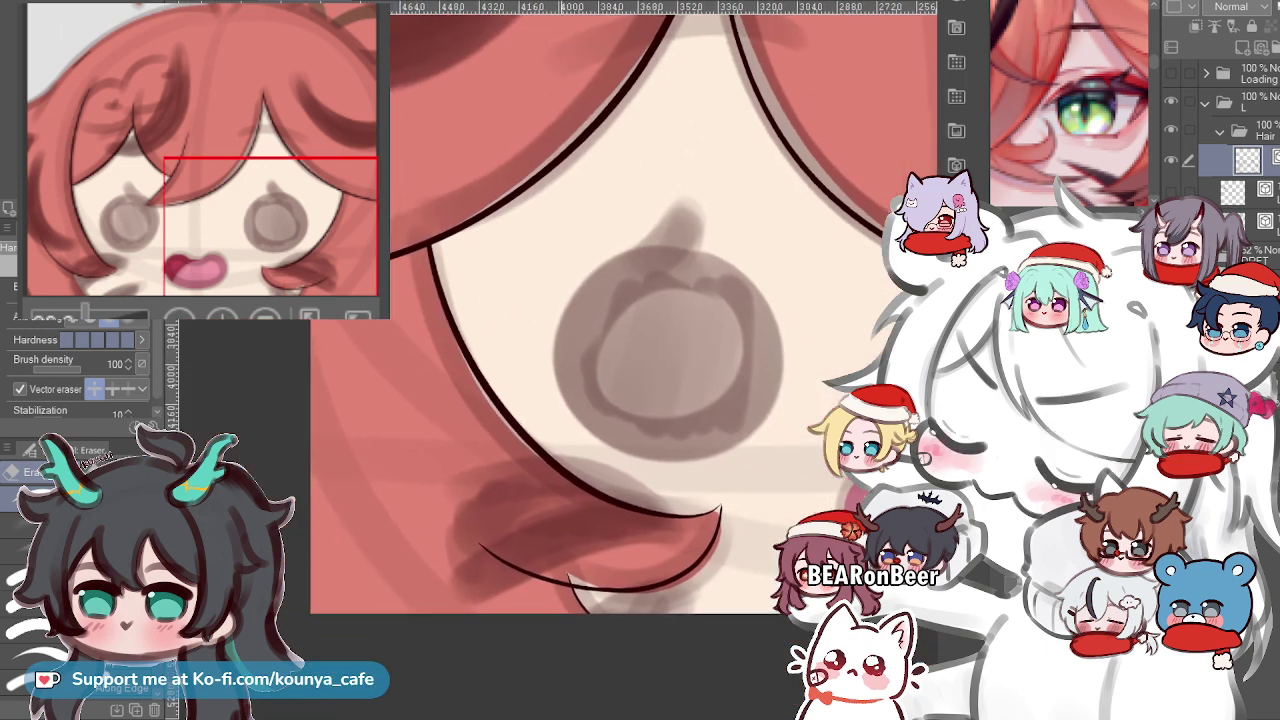
drag(422, 400, 570, 474)
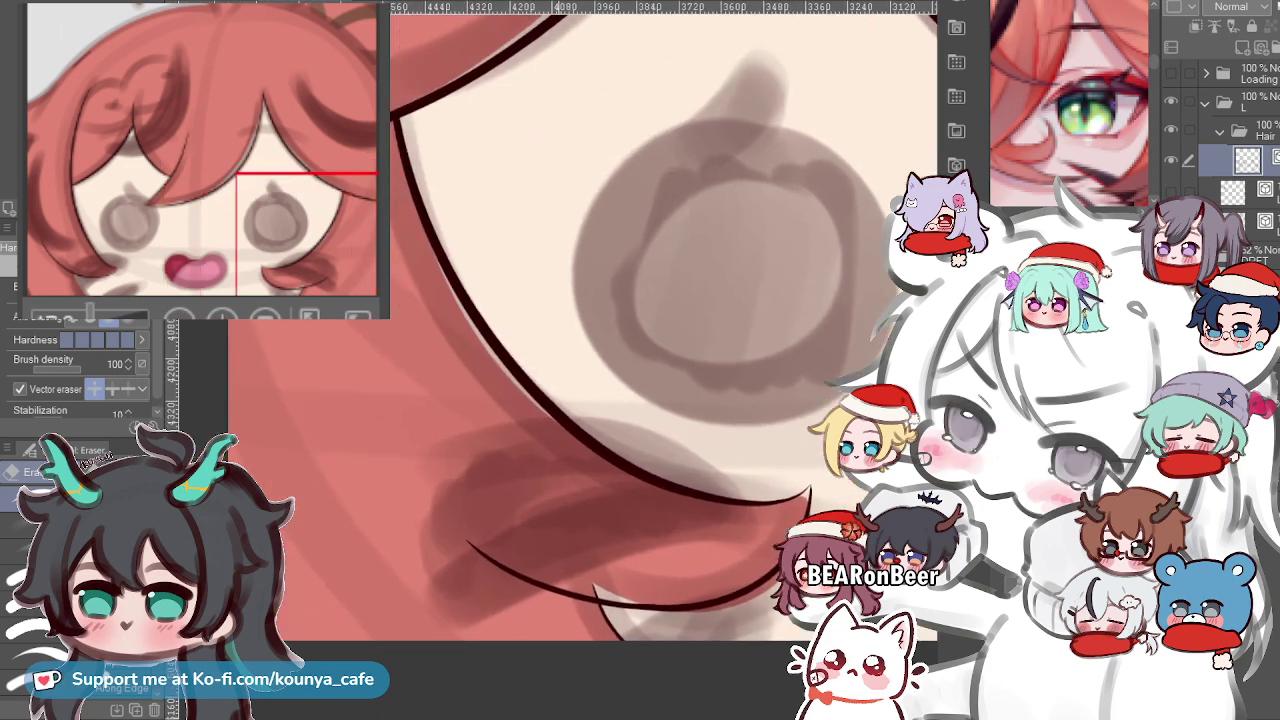
mouse_move(452, 355)
mouse_down()
mouse_move(547, 425)
mouse_move(450, 366)
mouse_up()
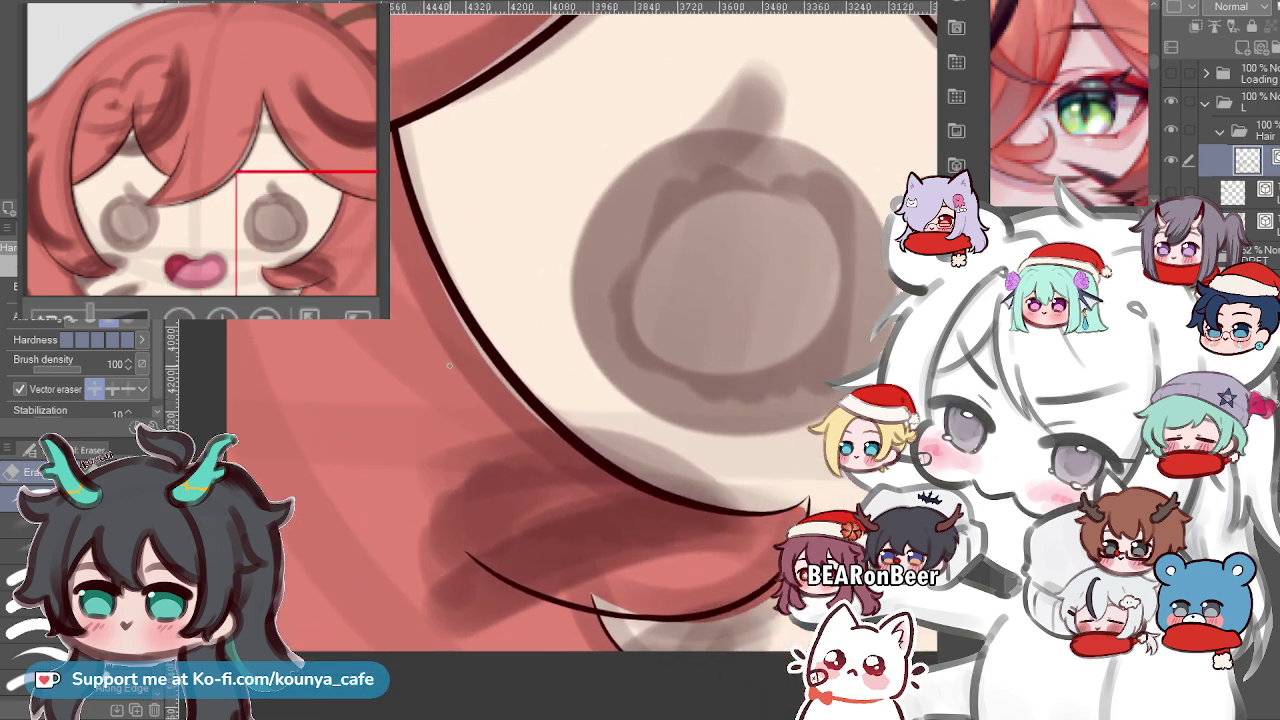
scroll(450, 366, down, 3)
drag(430, 286, 366, 340)
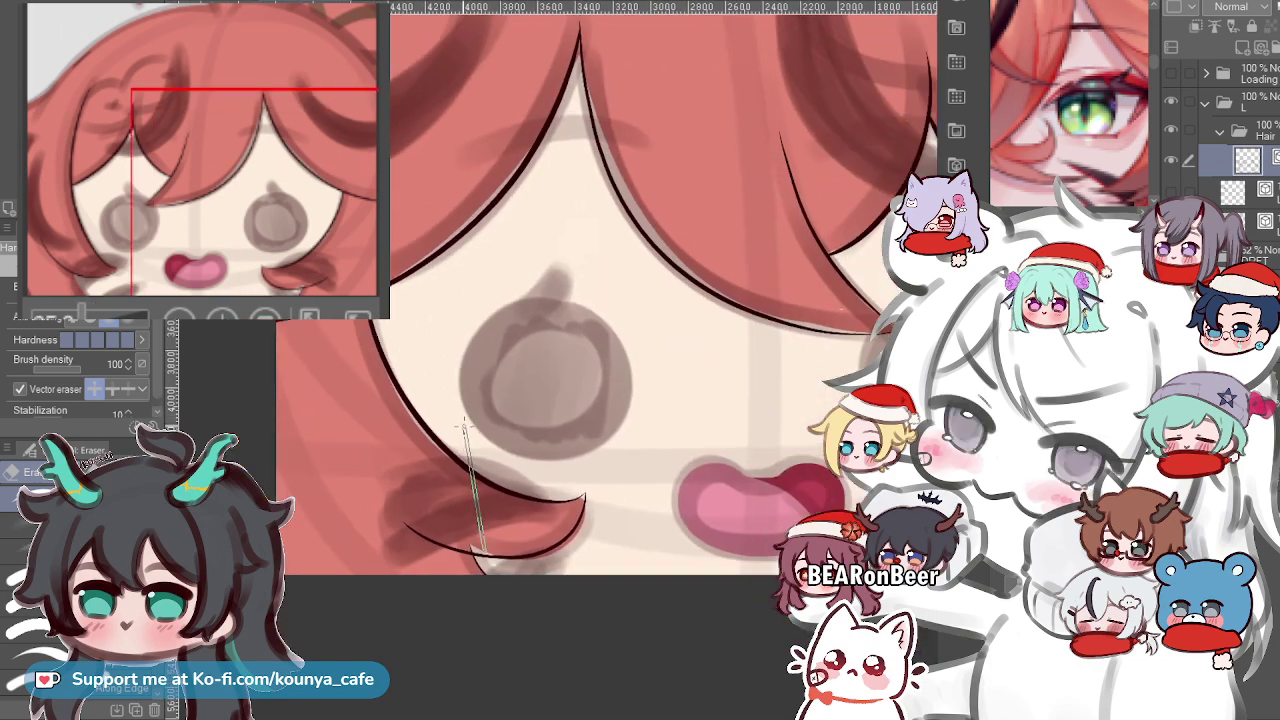
key(shift+h)
scroll(488, 402, down, 3)
drag(488, 402, 627, 470)
scroll(566, 470, up, 3)
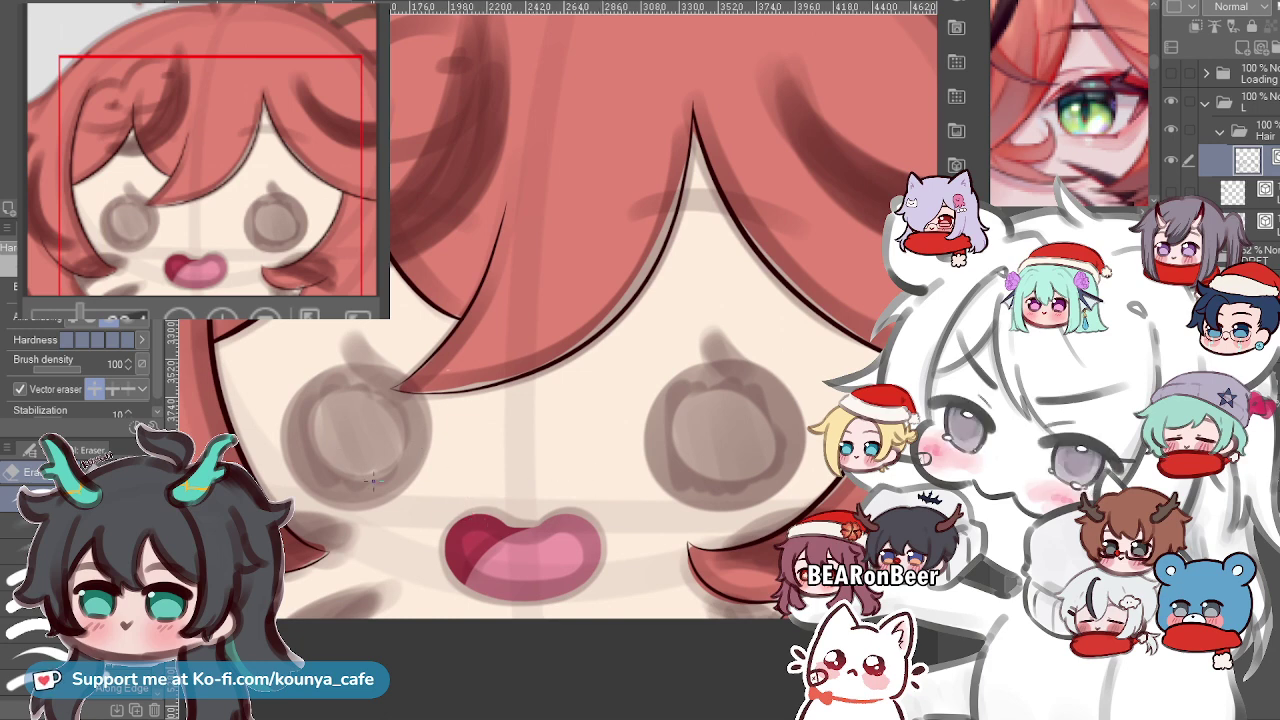
space+drag(606, 522, 530, 522)
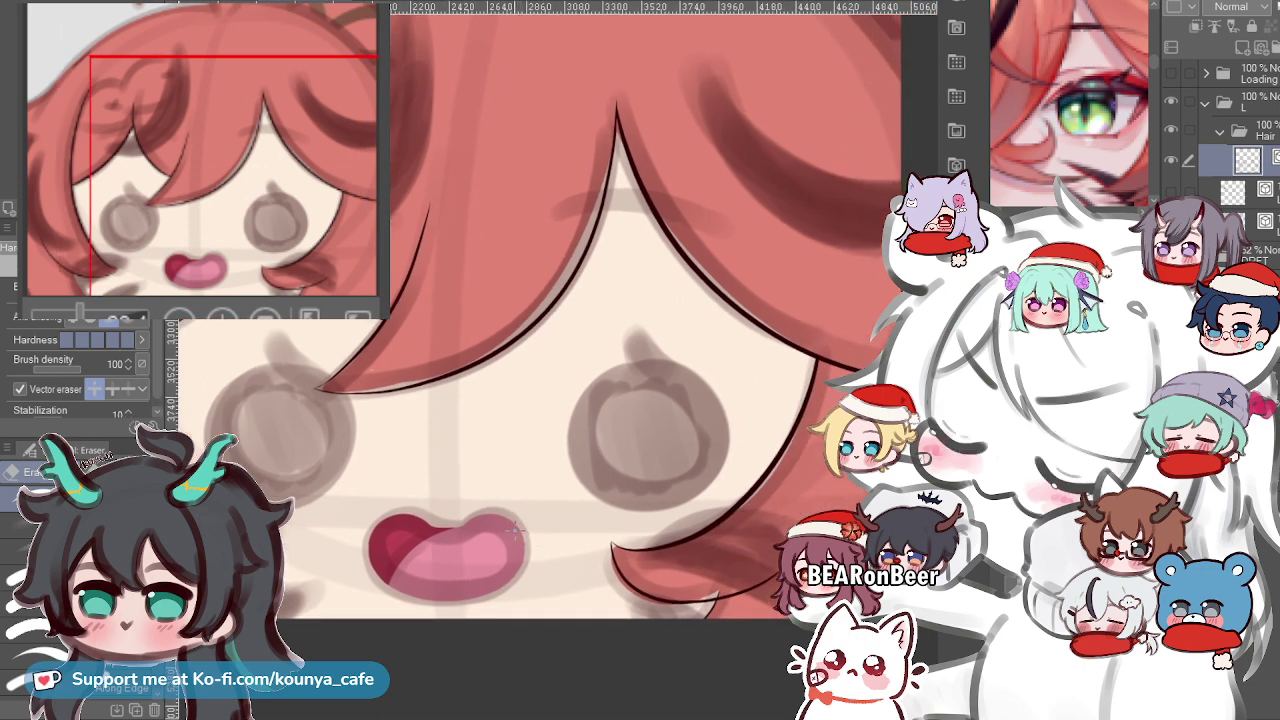
drag(494, 466, 594, 478)
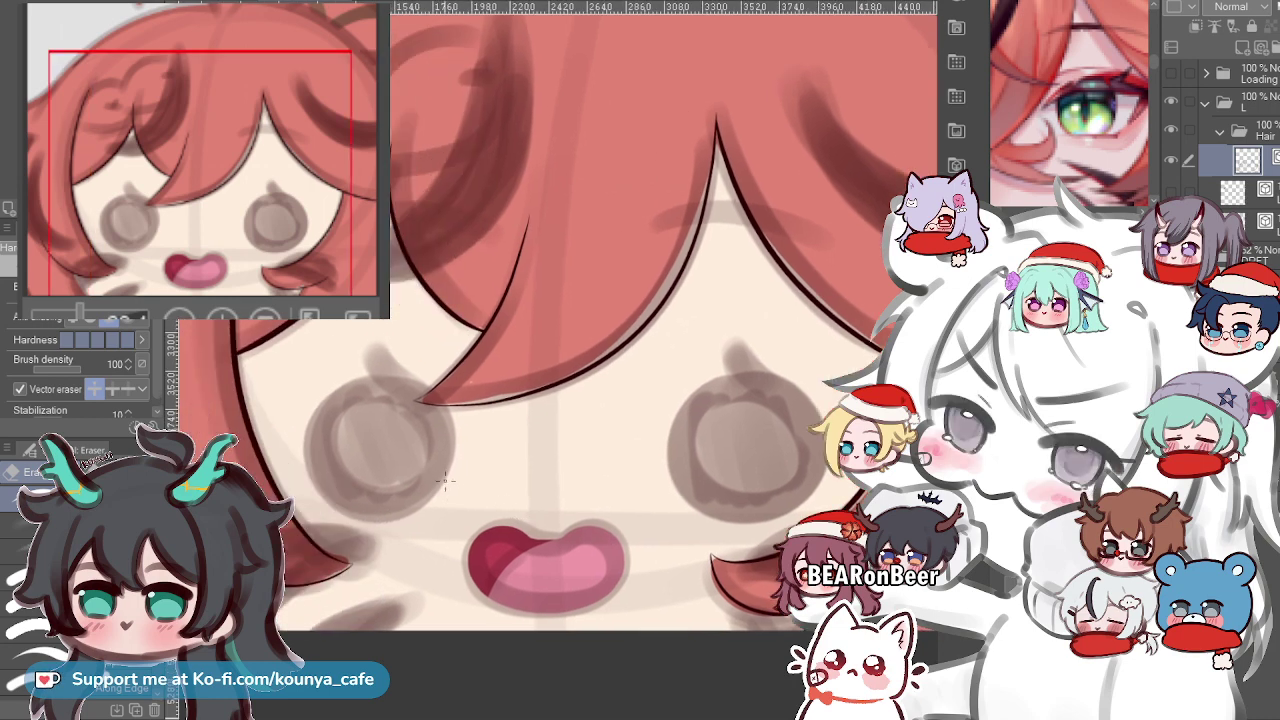
drag(445, 481, 512, 476)
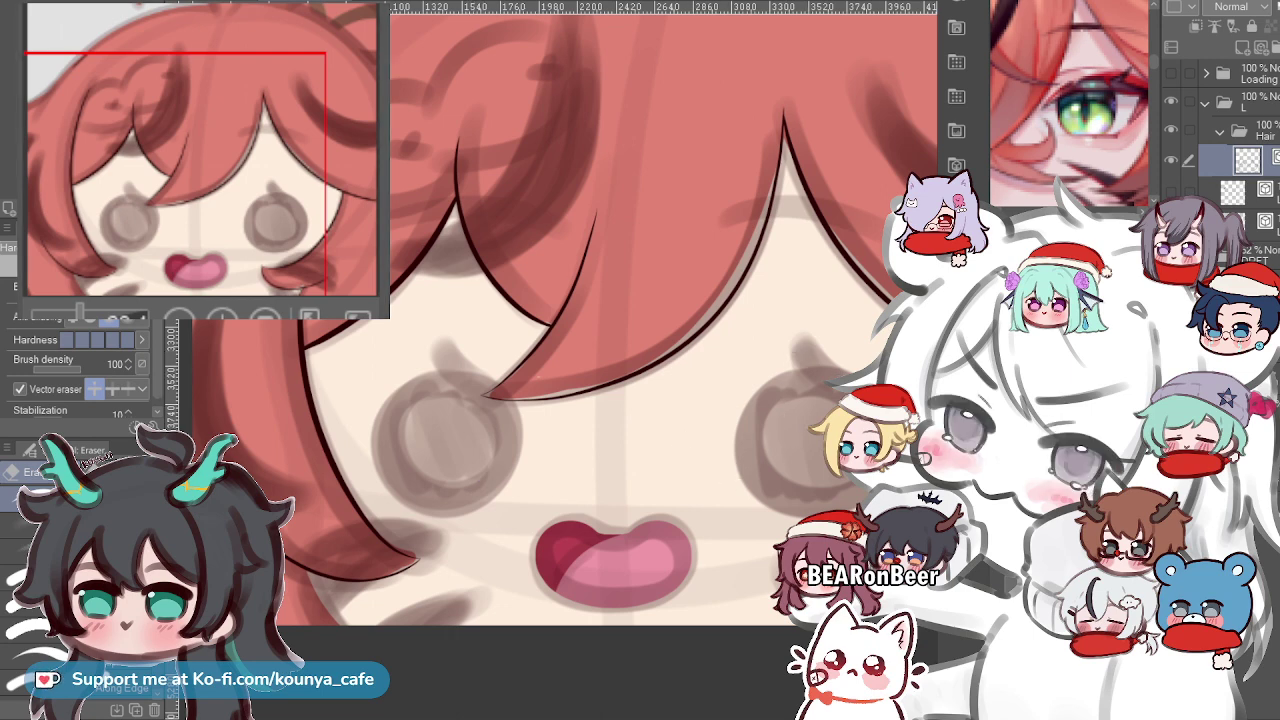
Add a new layer above the hair line art and switch to the pen.
key(ctrl+shift+n)
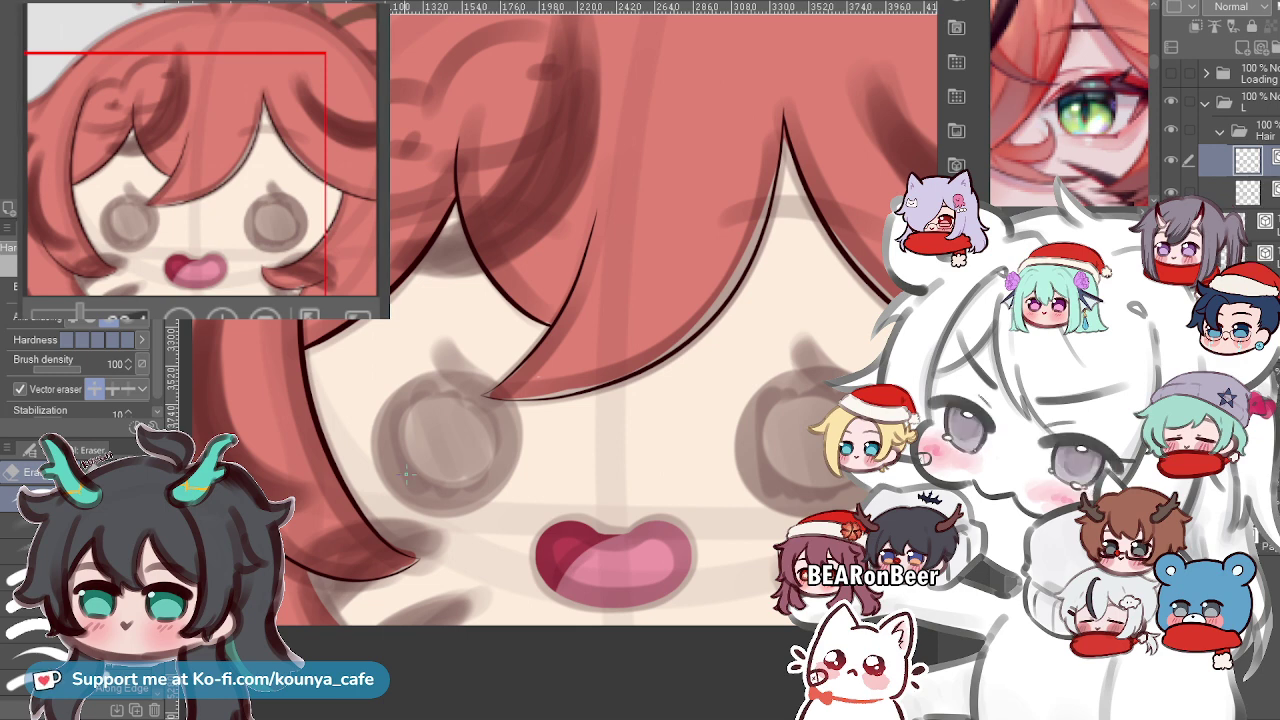
scroll(390, 535, down, 3)
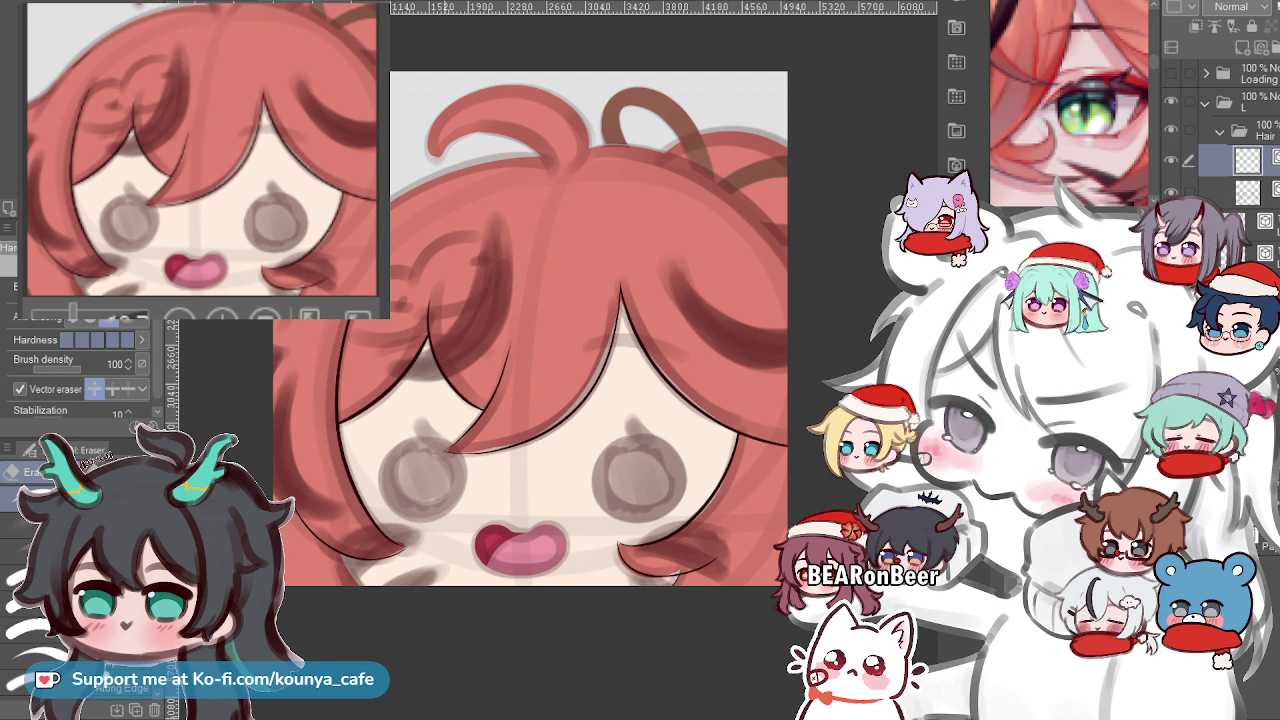
scroll(397, 463, up, 2)
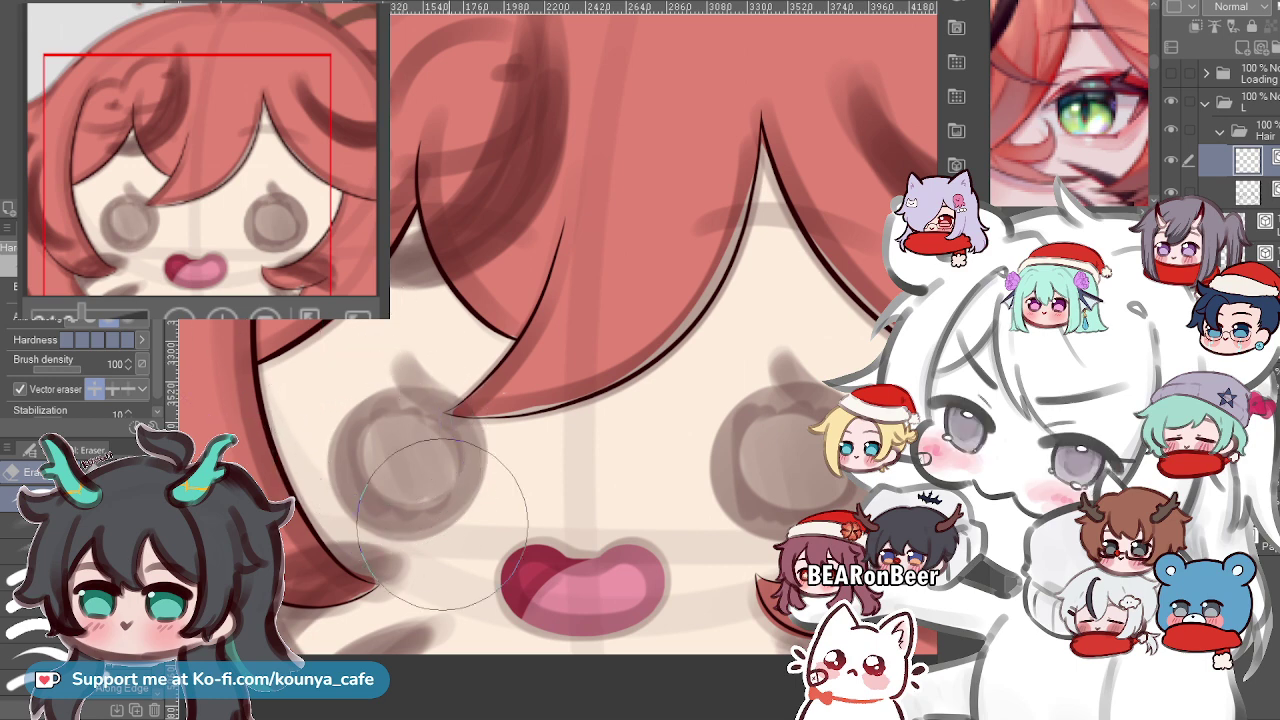
key(p)
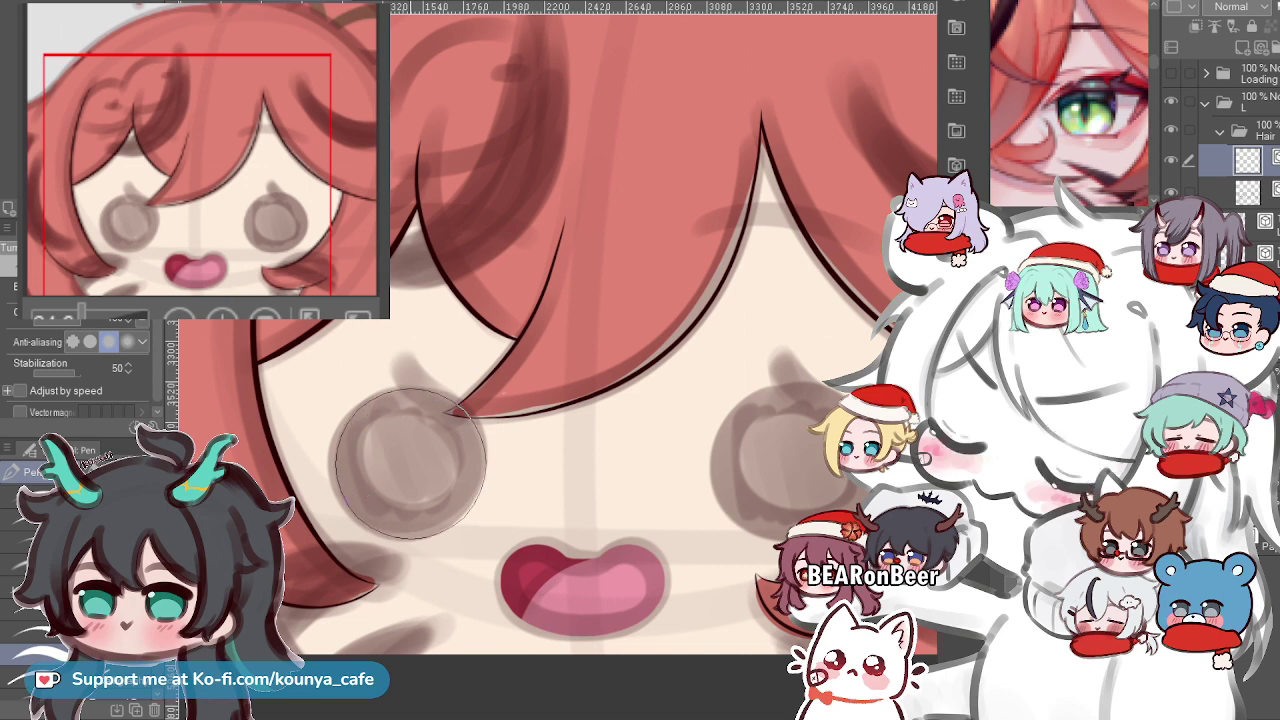
Try solid dark pen dots of different sizes and positions over the left eye's sketched iris, undoing each one.
click(410, 466)
key(ctrl+z)
click(404, 457)
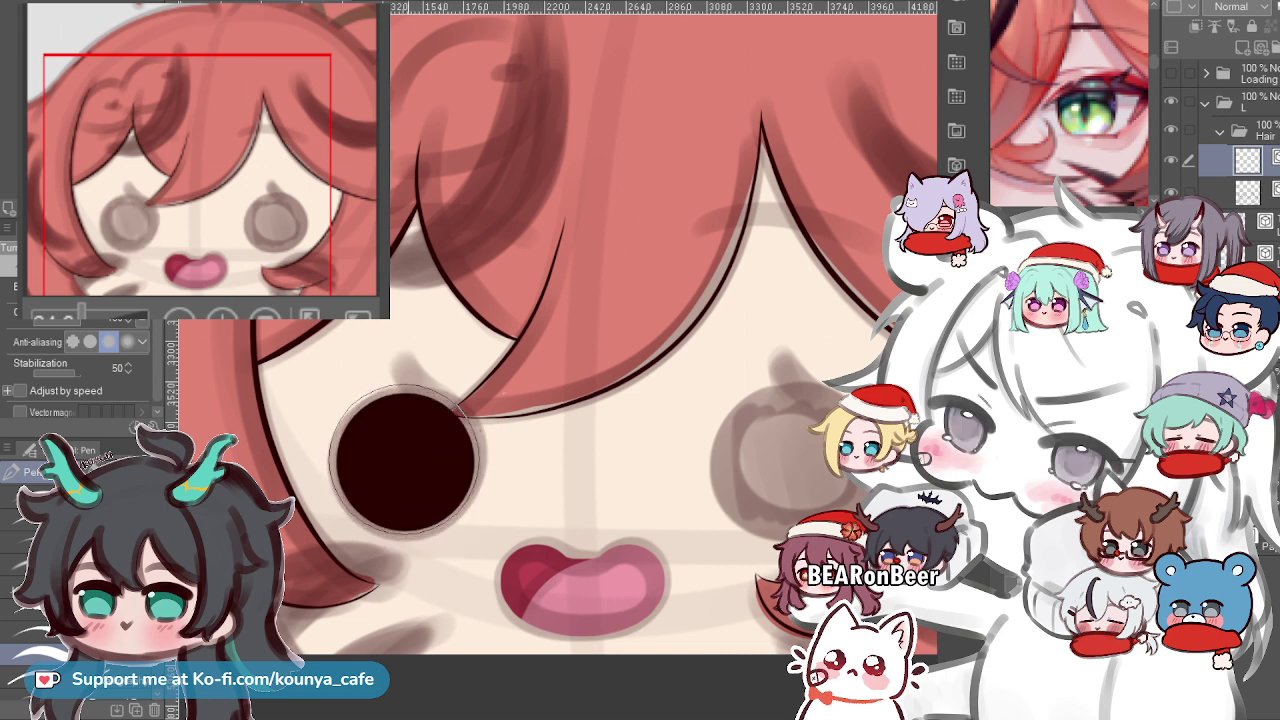
key(ctrl+z)
click(418, 470)
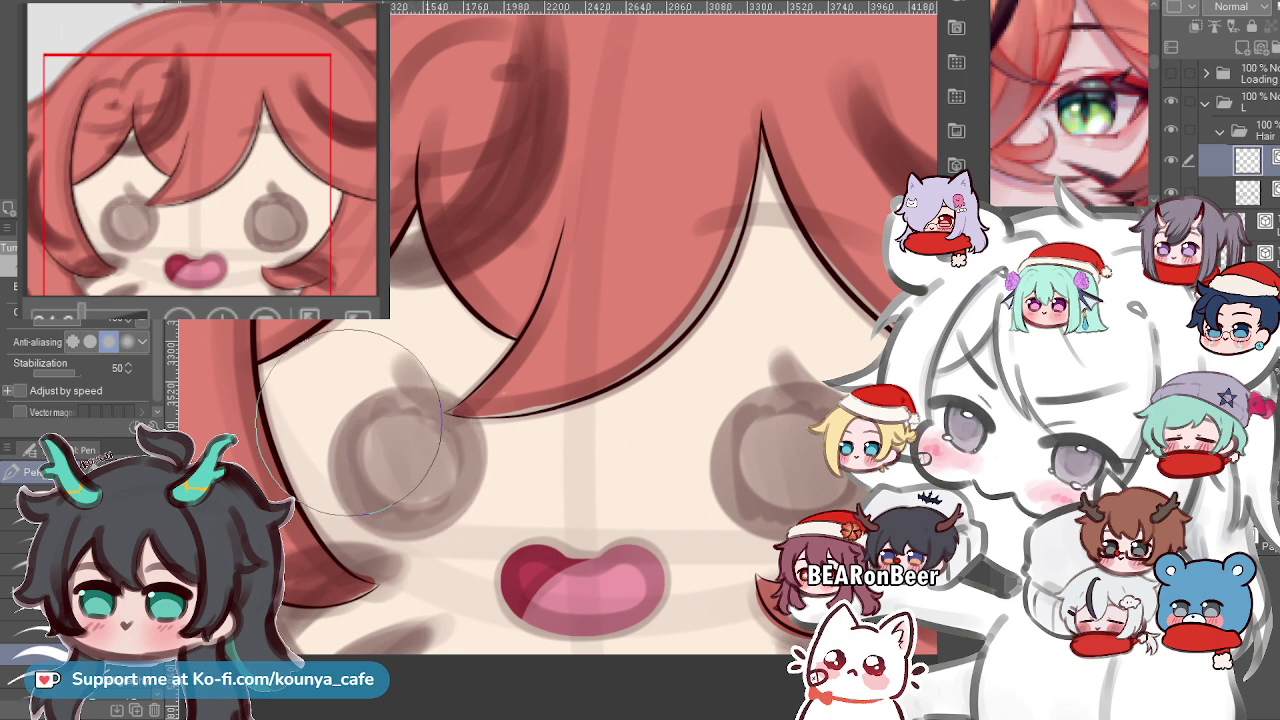
click(405, 457)
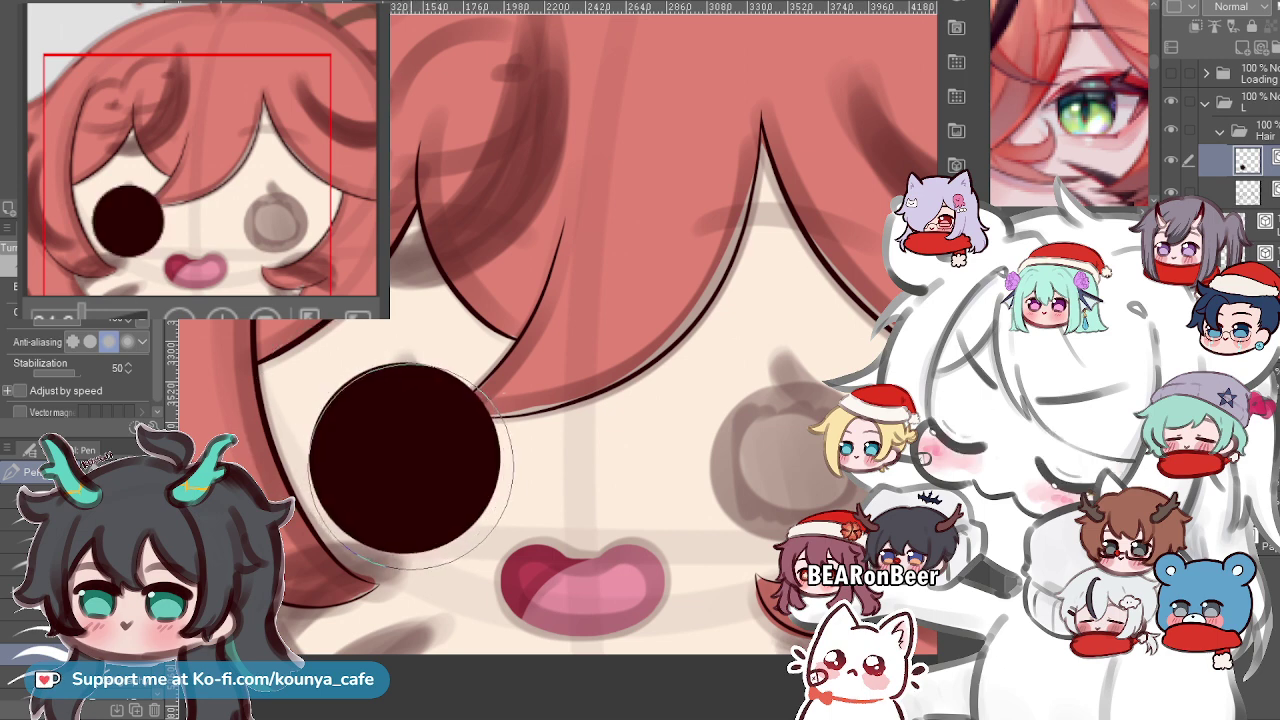
key(ctrl+z)
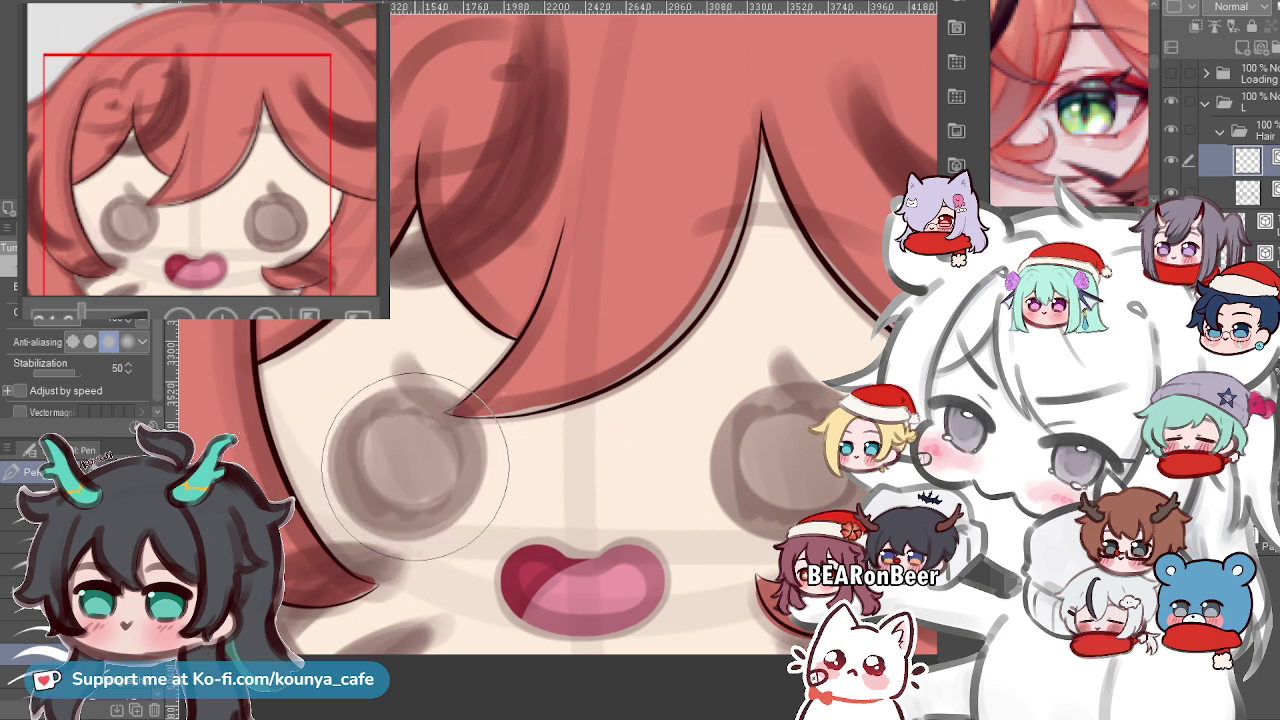
click(408, 463)
key(ctrl+z)
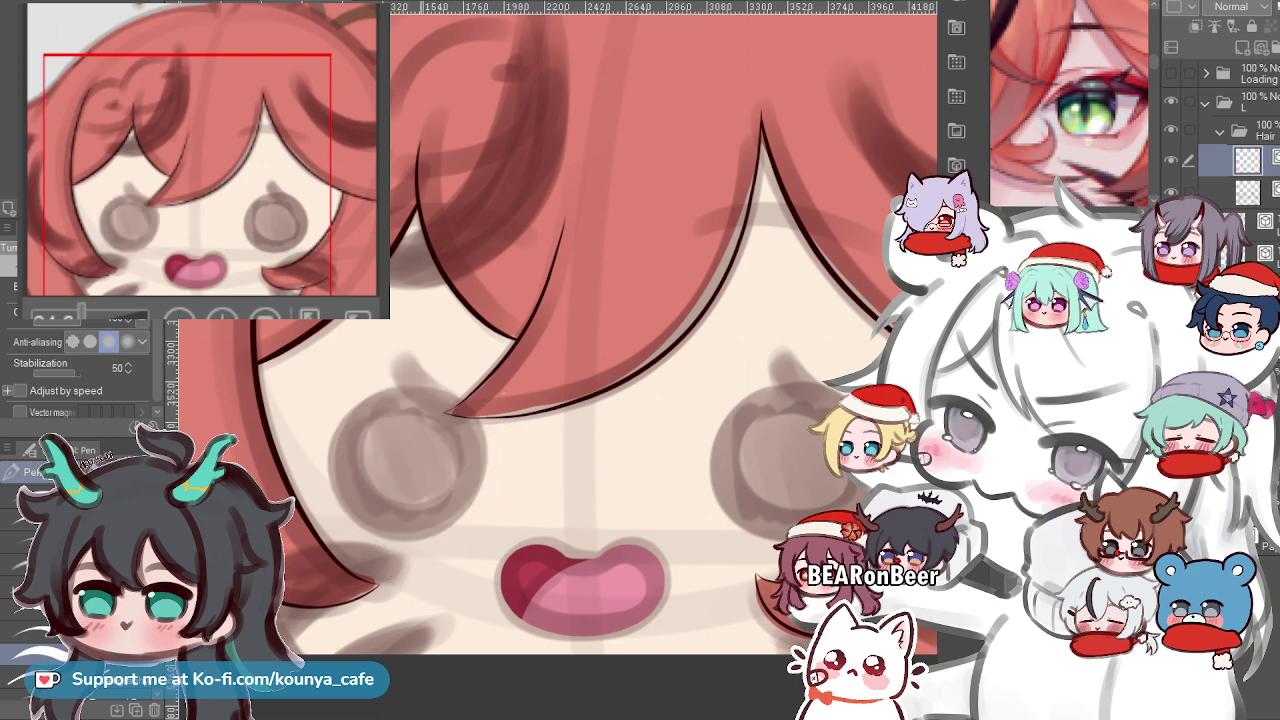
Place one solid dark dot matching the left eye's sketched iris, then try and undo the same dot on the right eye.
click(408, 460)
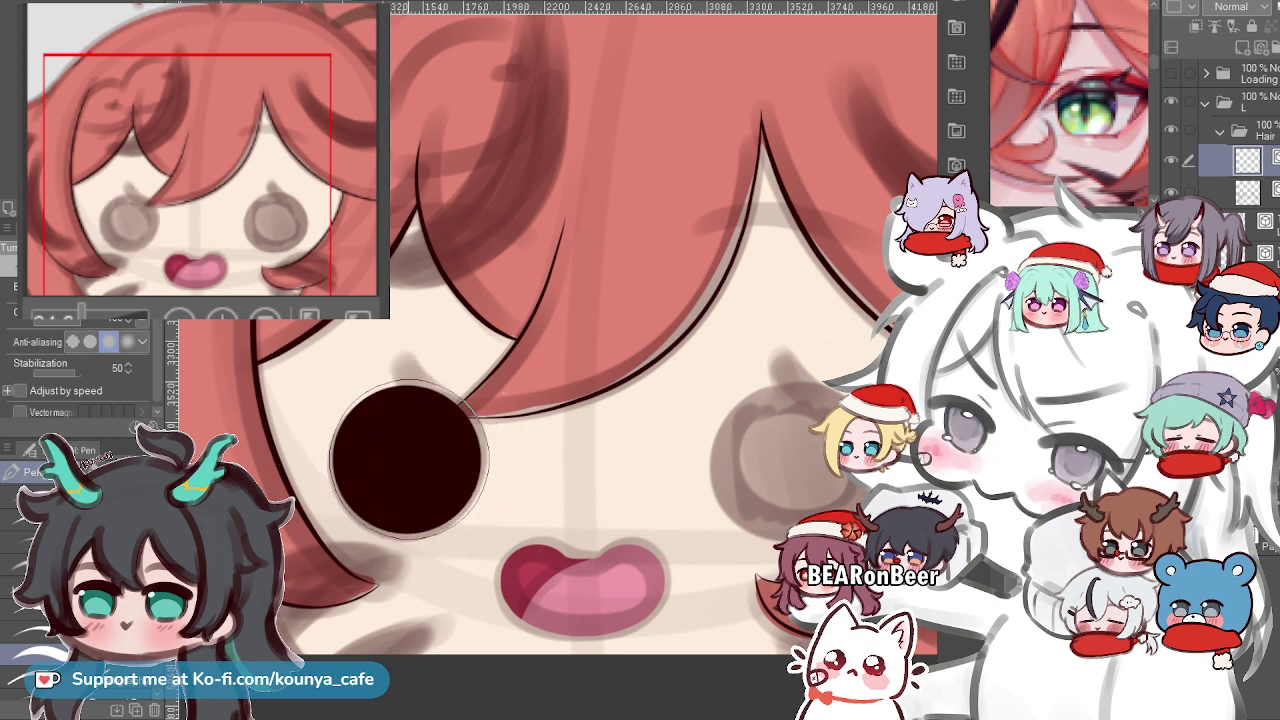
key(ctrl+z)
click(408, 460)
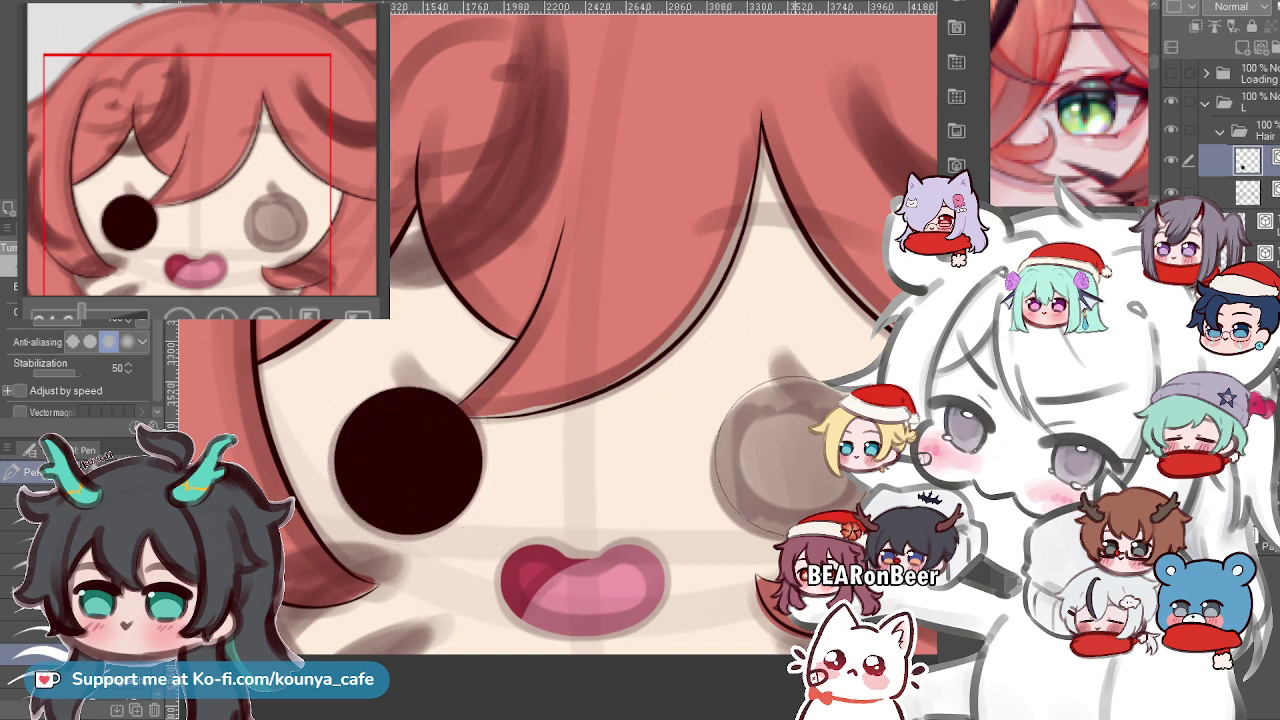
click(790, 452)
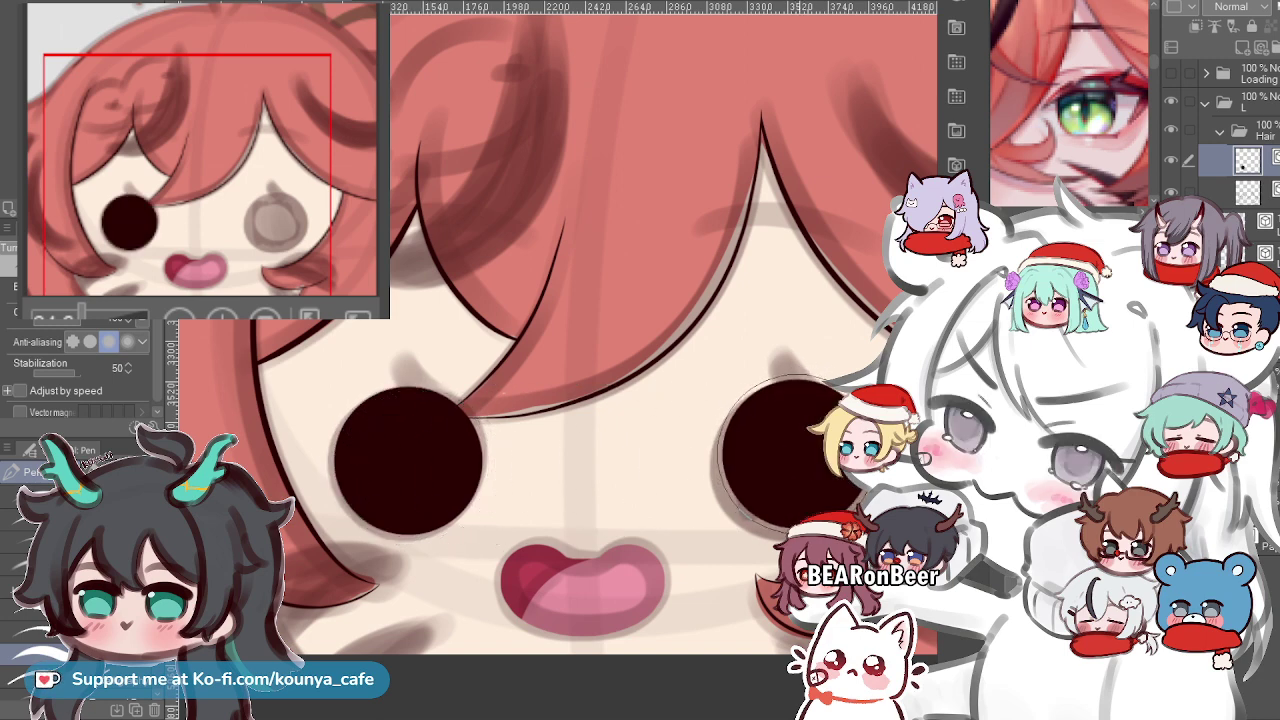
key(ctrl+z)
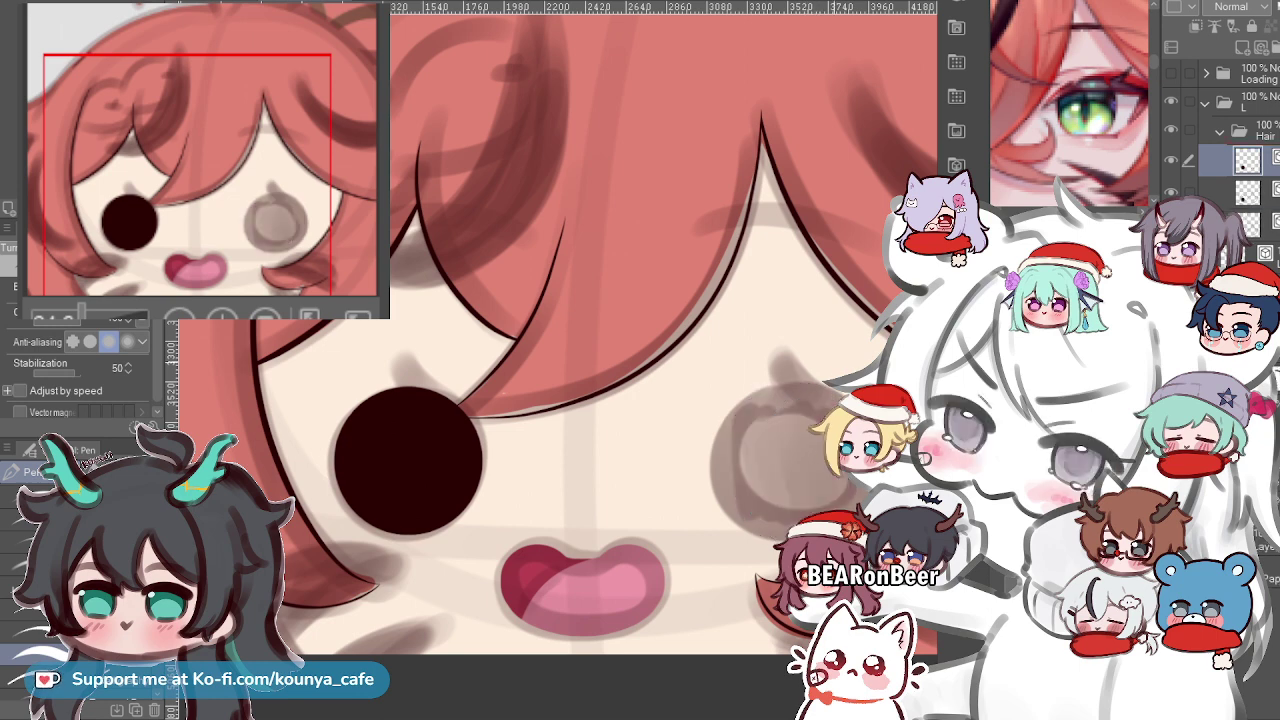
Move the copied solid dark dot horizontally onto the right eye's sketched iris, level with the left eye's dot.
key(ctrl+t)
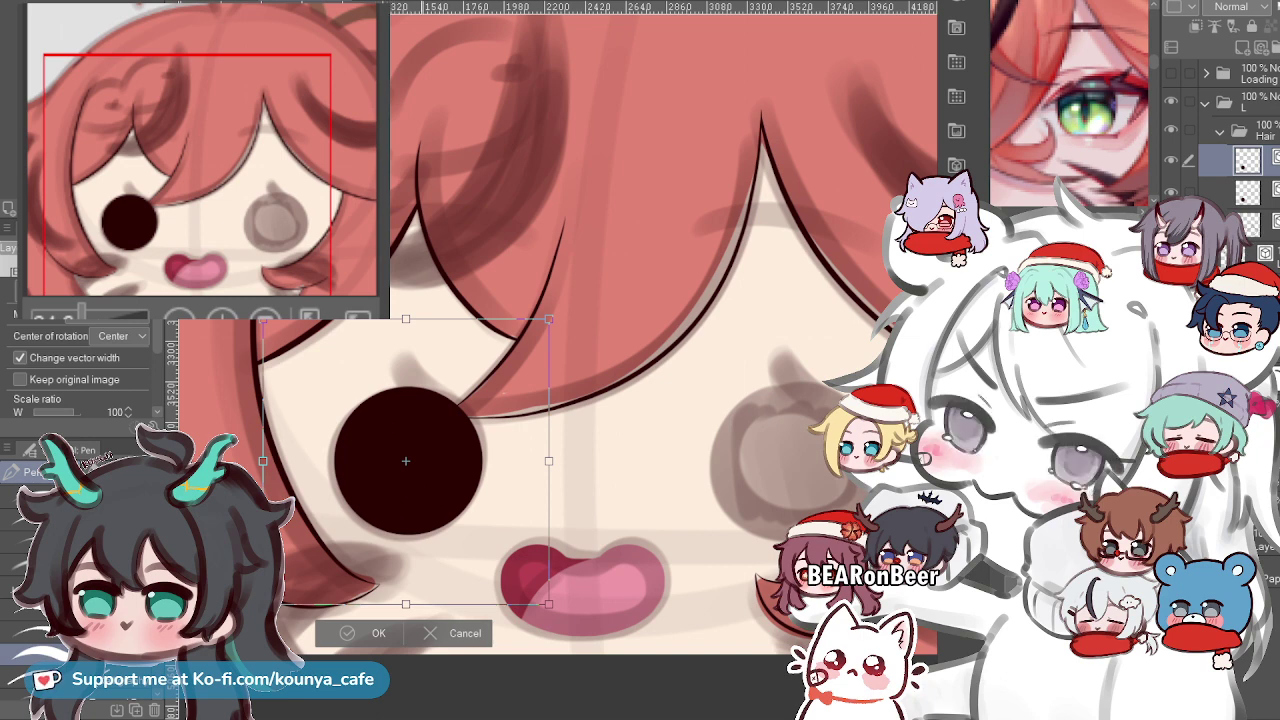
drag(405, 460, 792, 460)
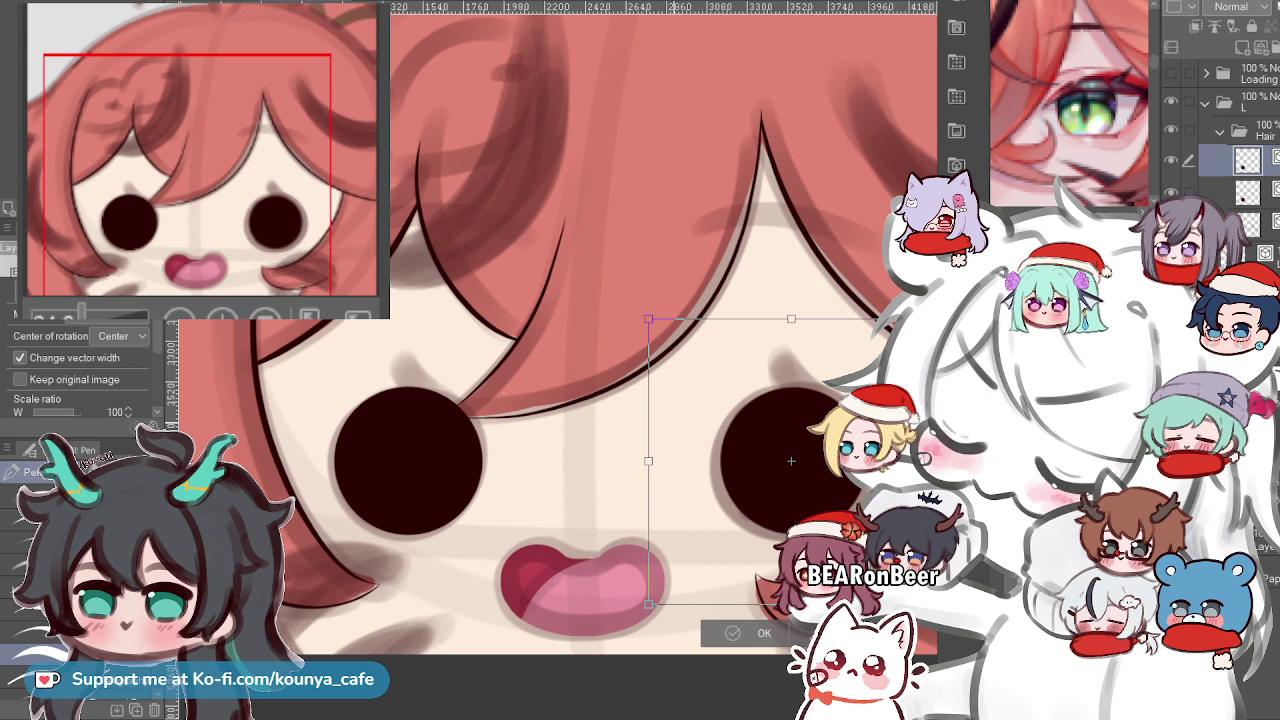
key(Return)
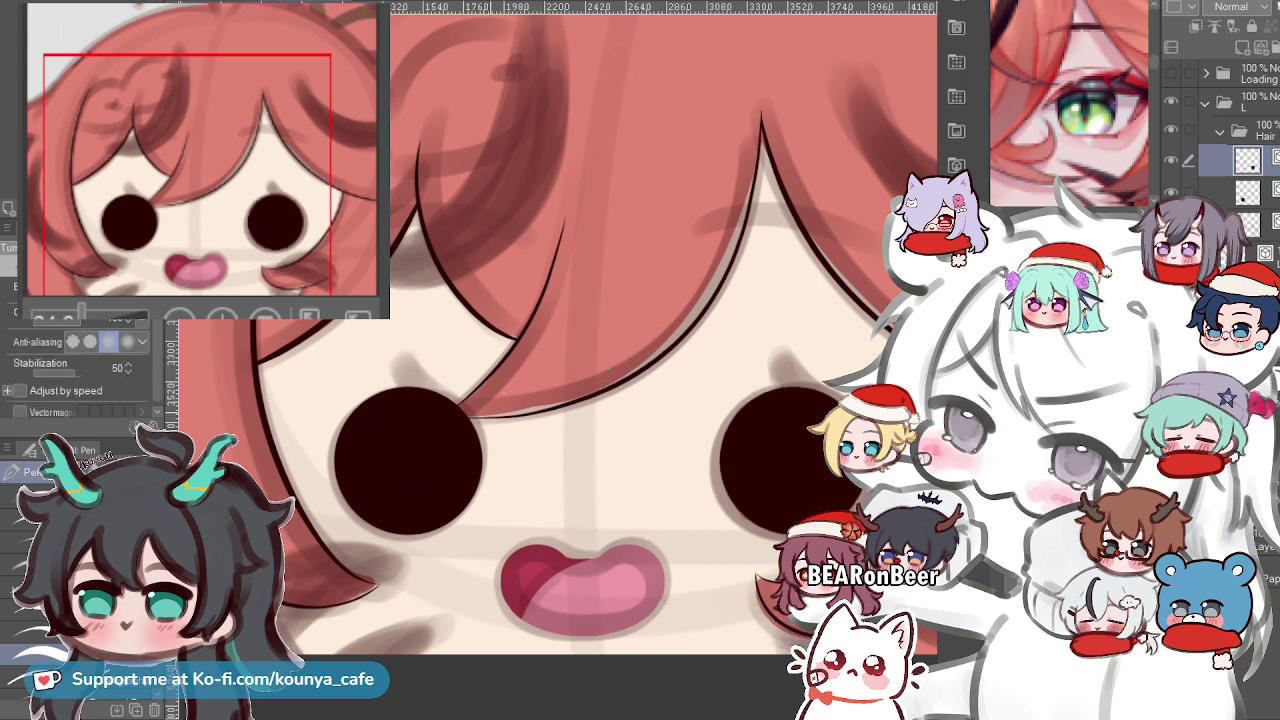
drag(589, 410, 552, 422)
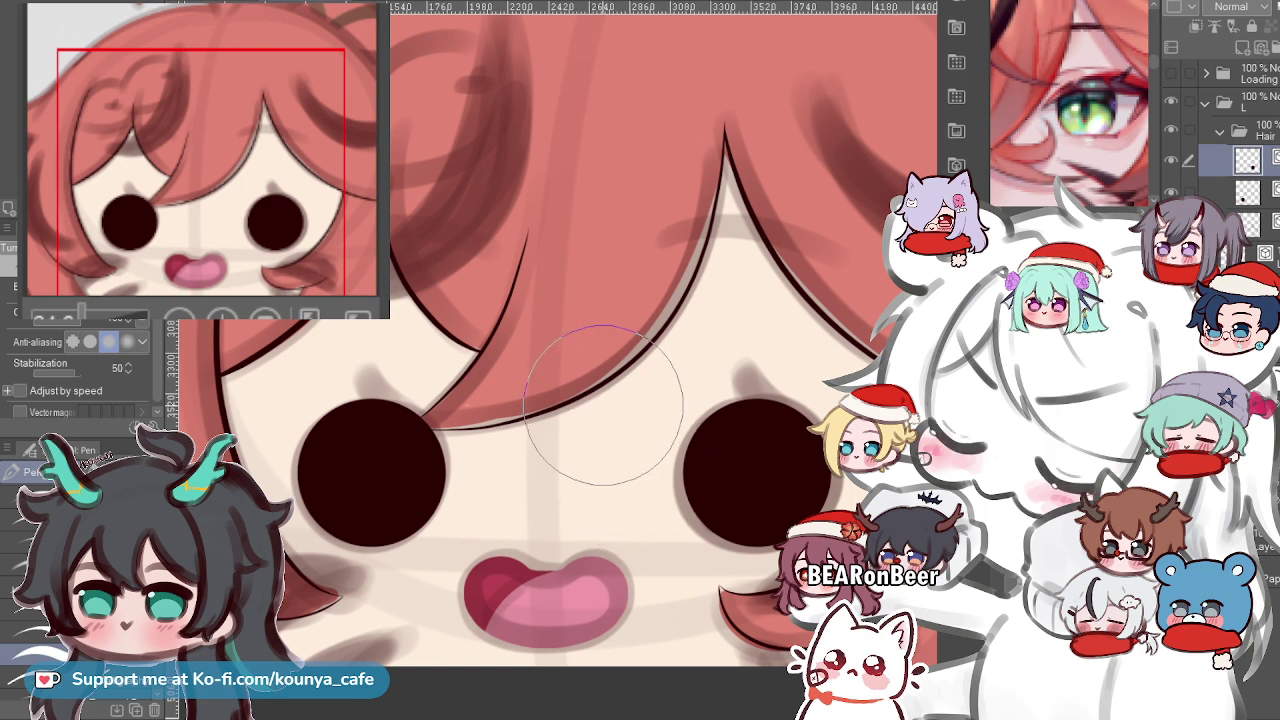
scroll(618, 455, up, 1)
scroll(612, 450, down, 1)
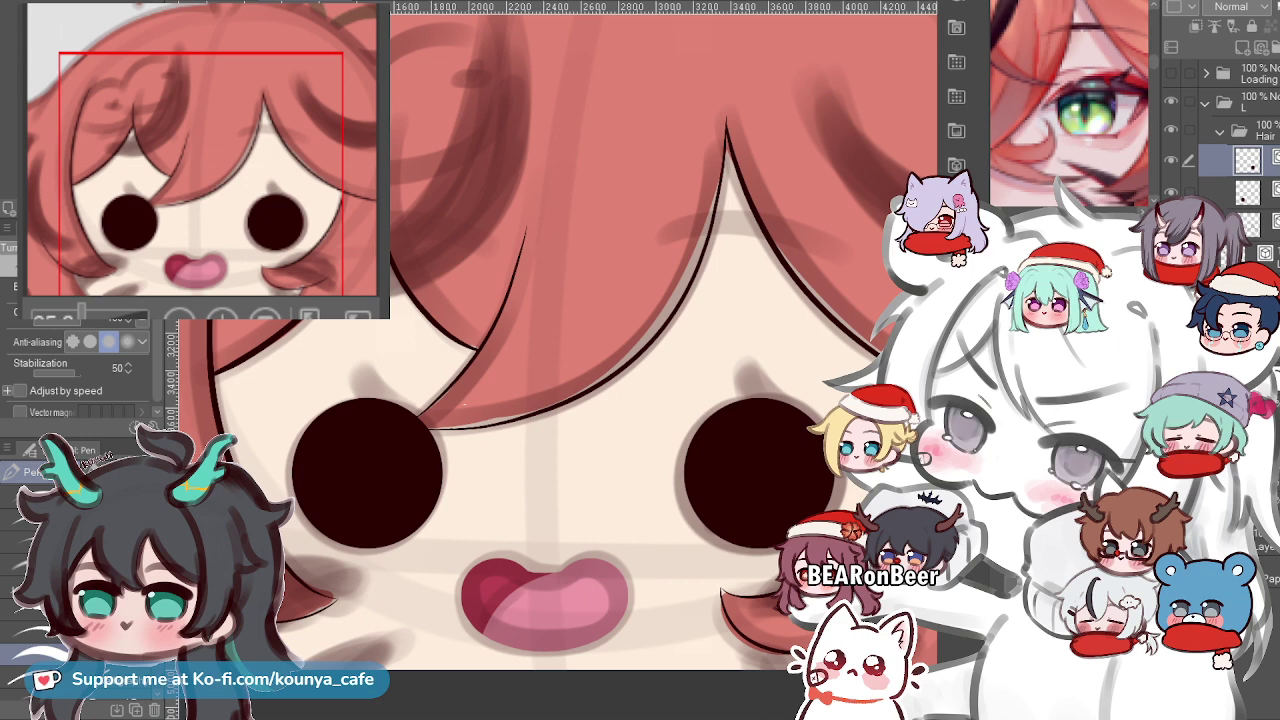
scroll(702, 404, down, 9)
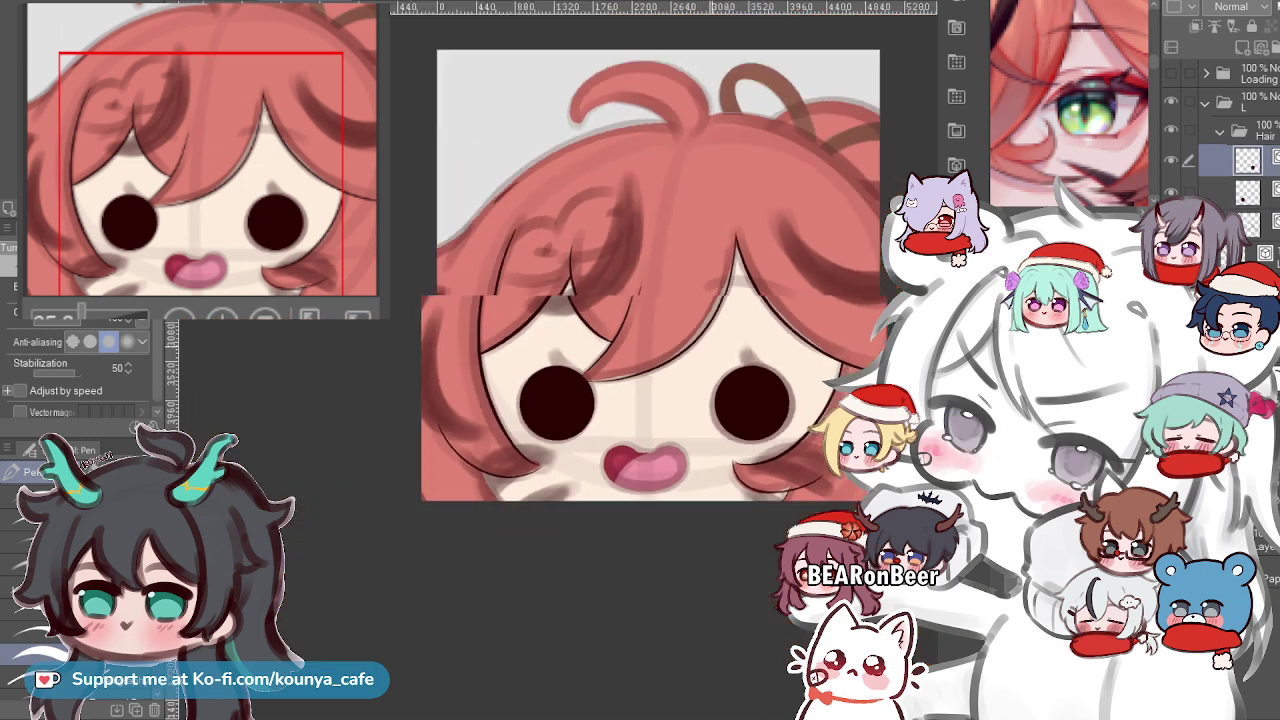
scroll(732, 398, up, 5)
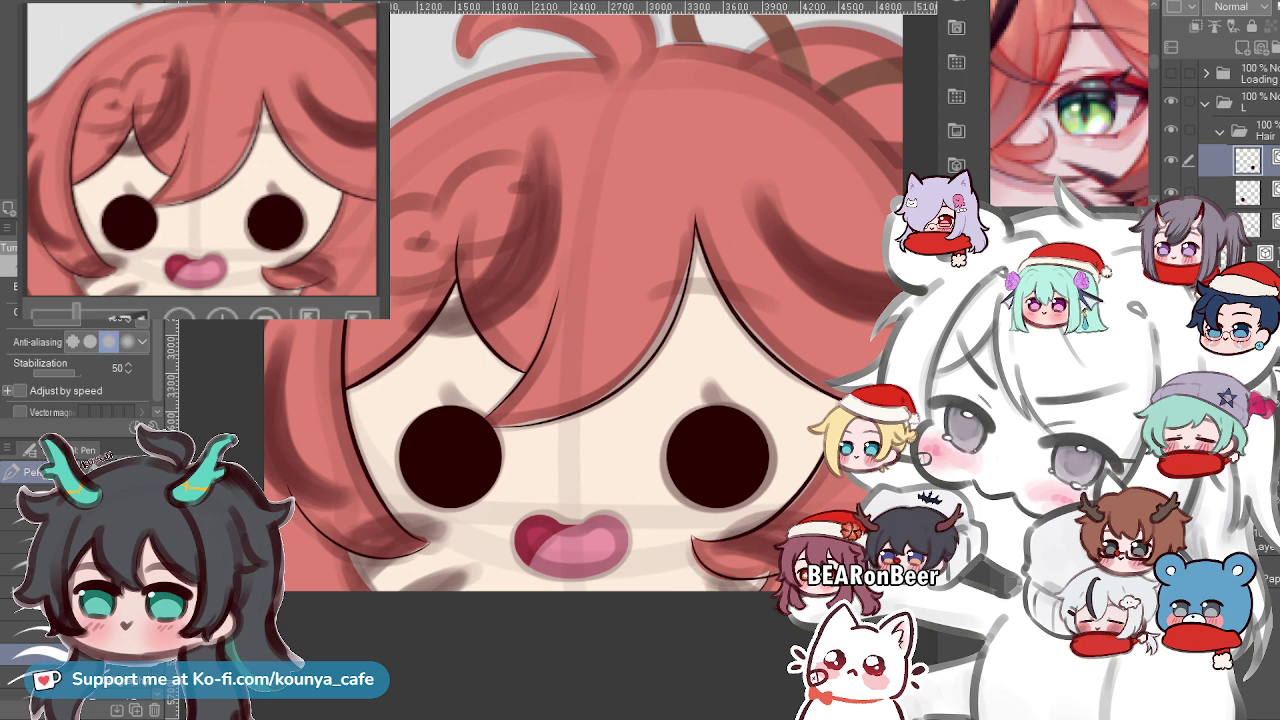
Group the two iris dot layers into a new folder and switch to another pen for the lashes.
click(1248, 192)
shift+click(1248, 160)
key(ctrl+g)
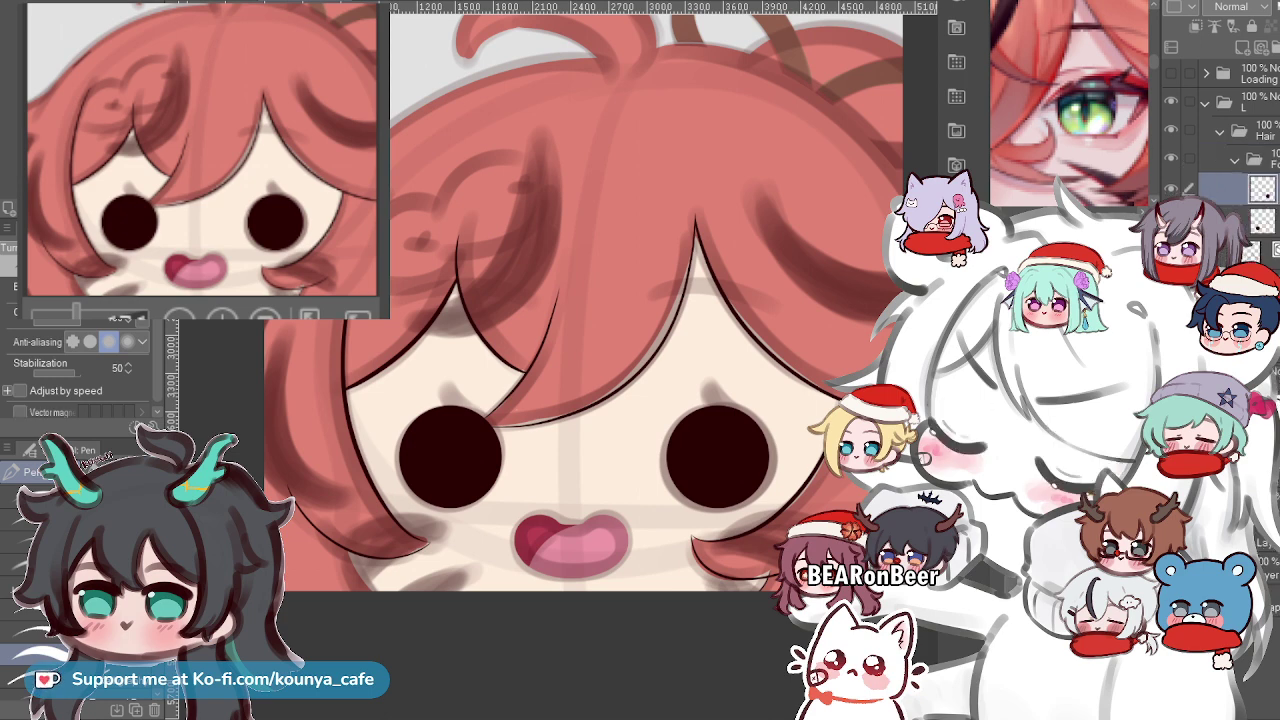
click(80, 542)
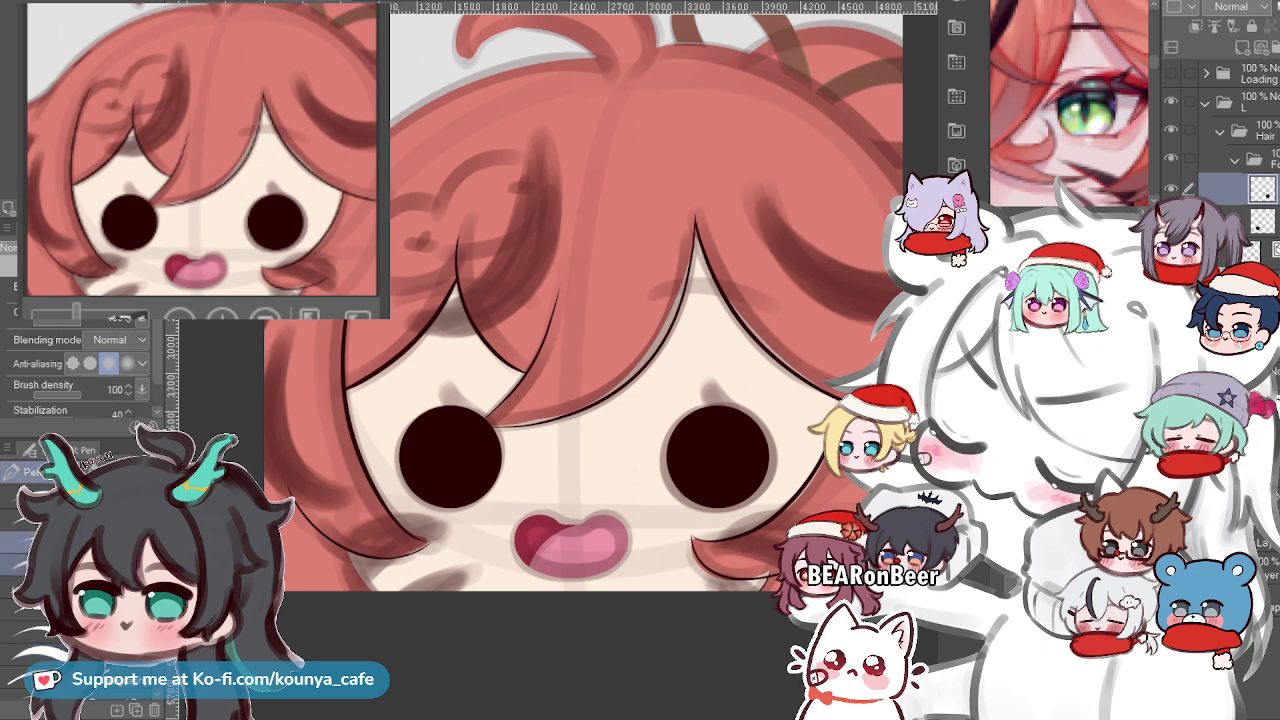
click(80, 565)
scroll(460, 420, up, 3)
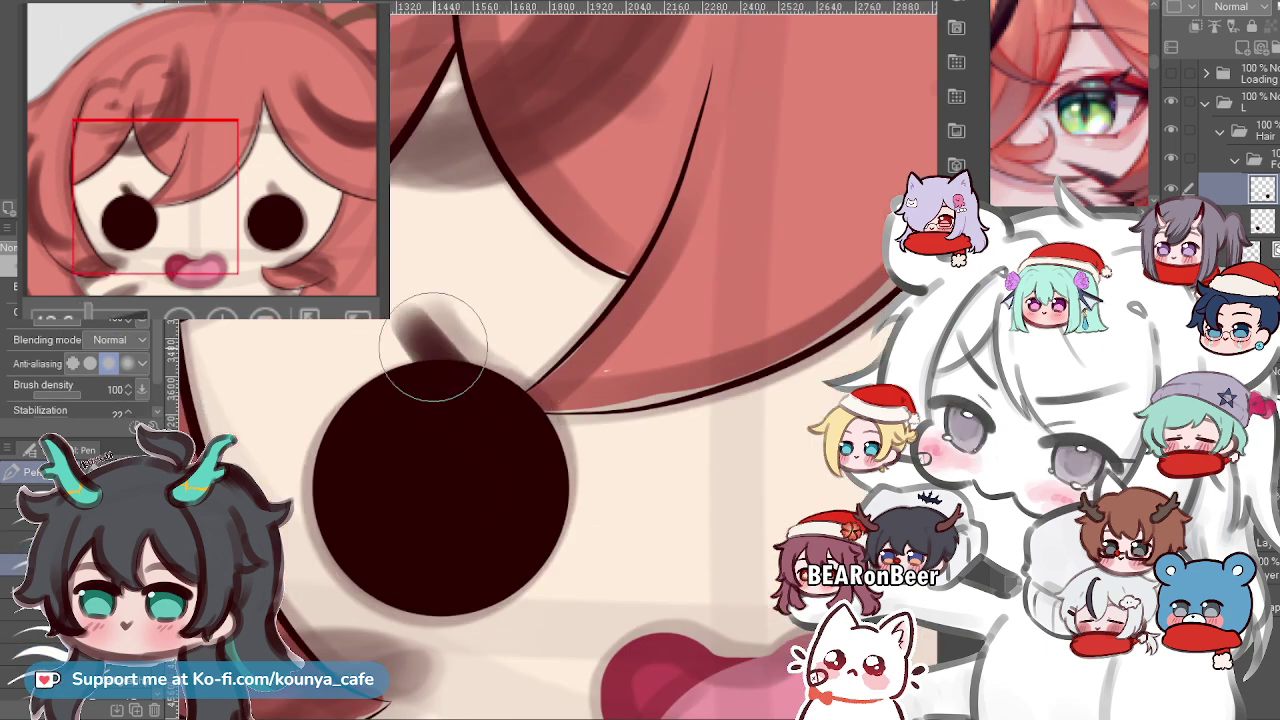
Try short dark lash strokes rising diagonally from the left iris's upper edge at different brush sizes, undoing each one.
drag(508, 394, 423, 304)
key(ctrl+z)
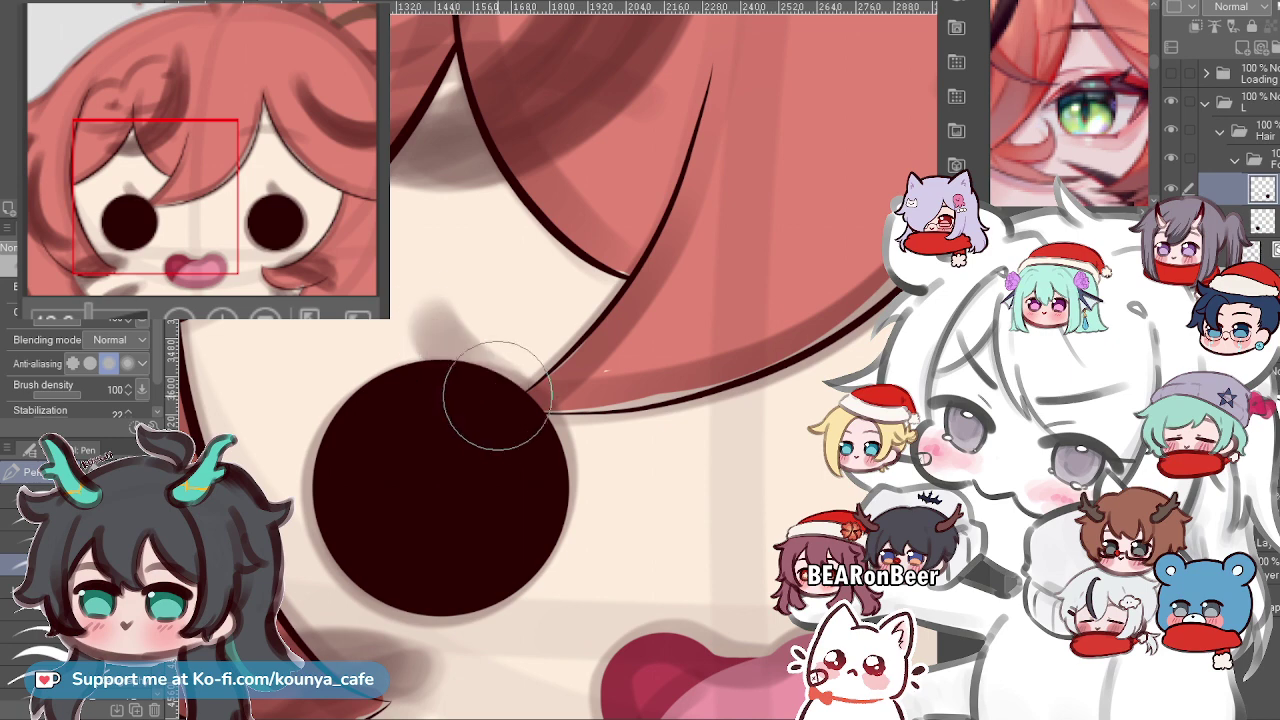
drag(498, 396, 420, 304)
key(ctrl+z)
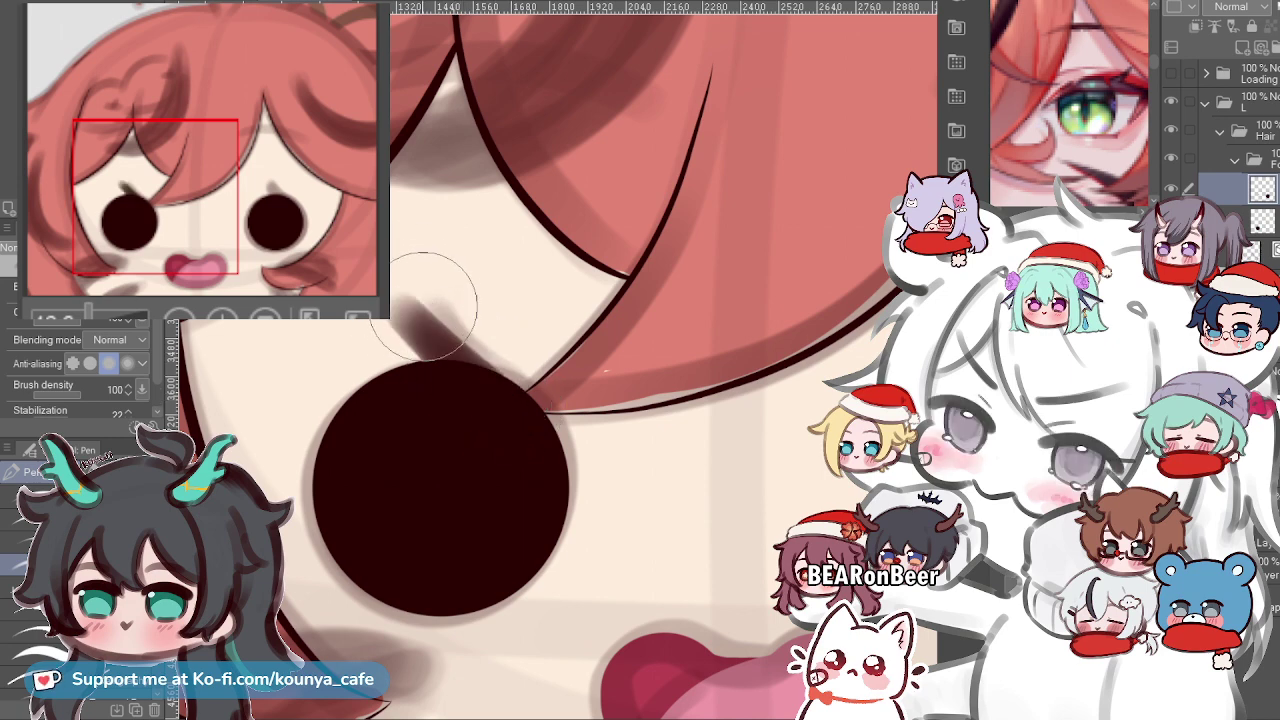
key(ctrl+z)
drag(496, 392, 426, 311)
key(ctrl+z)
drag(496, 394, 428, 315)
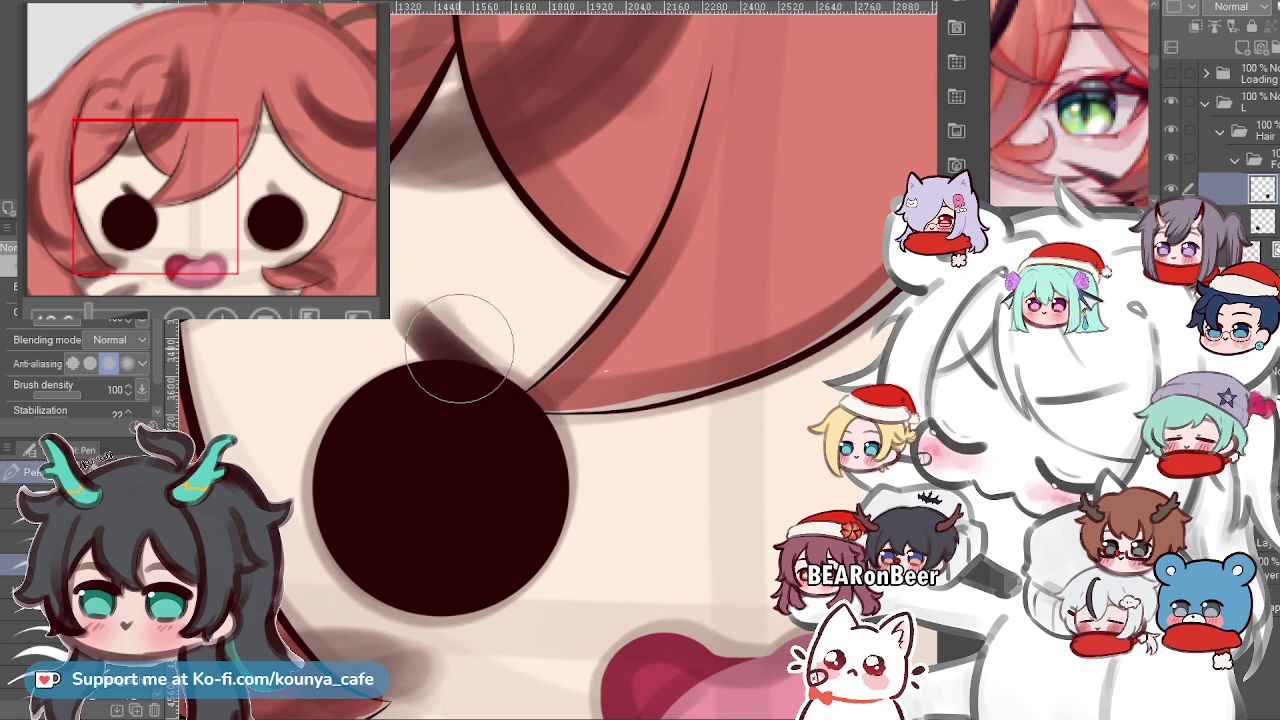
key(ctrl+z)
key(bracketright)
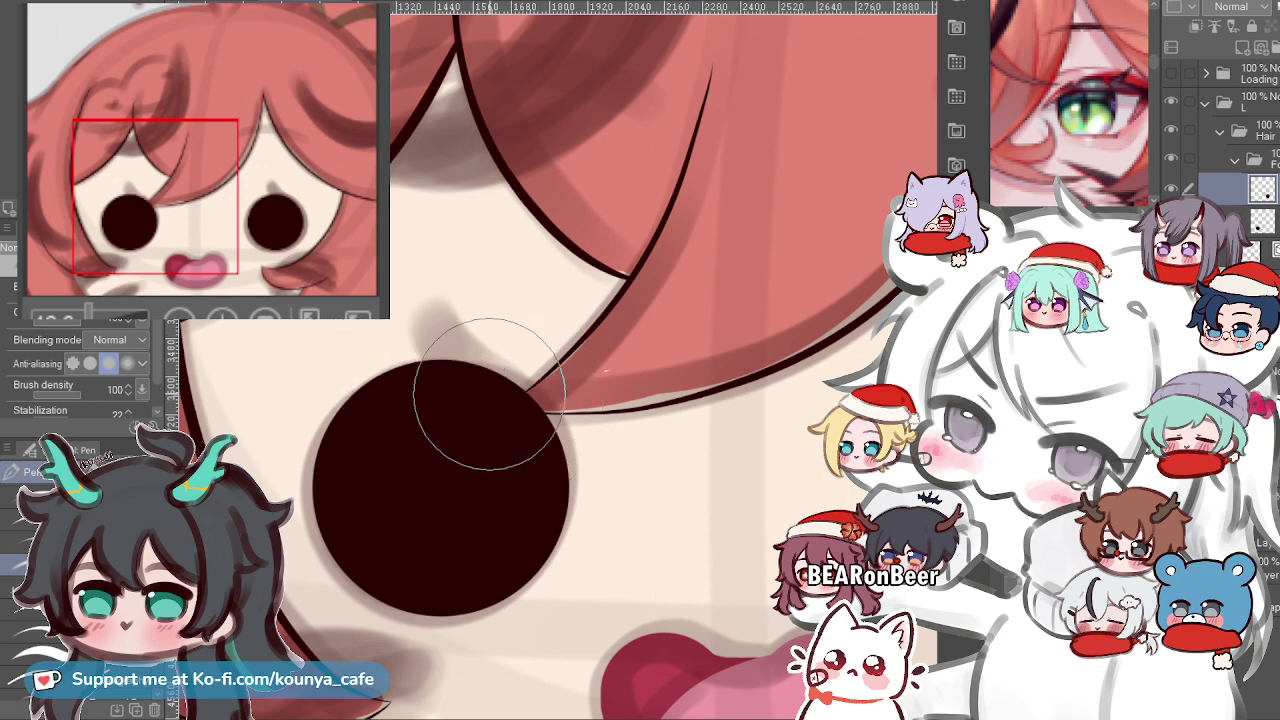
key(ctrl+z)
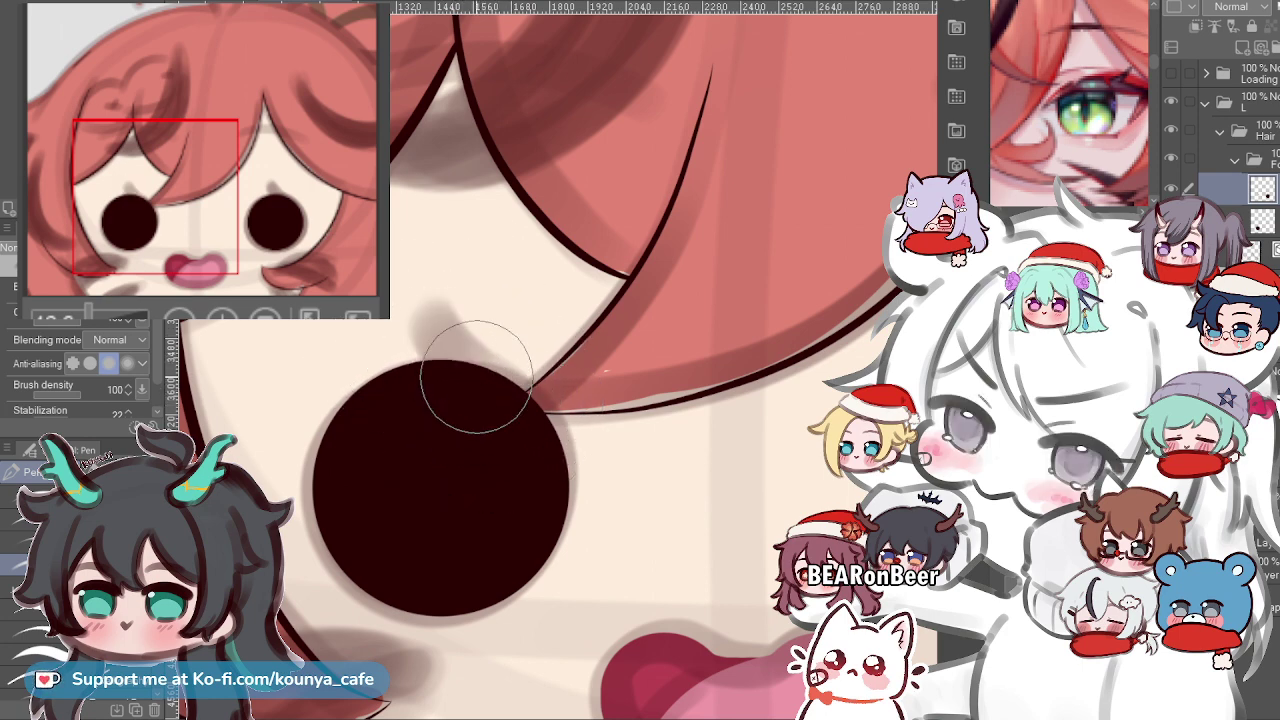
Draw a thick, dark lash flick from the left iris's upper edge over the sketched lash, building it up with overlapping strokes.
drag(500, 400, 457, 357)
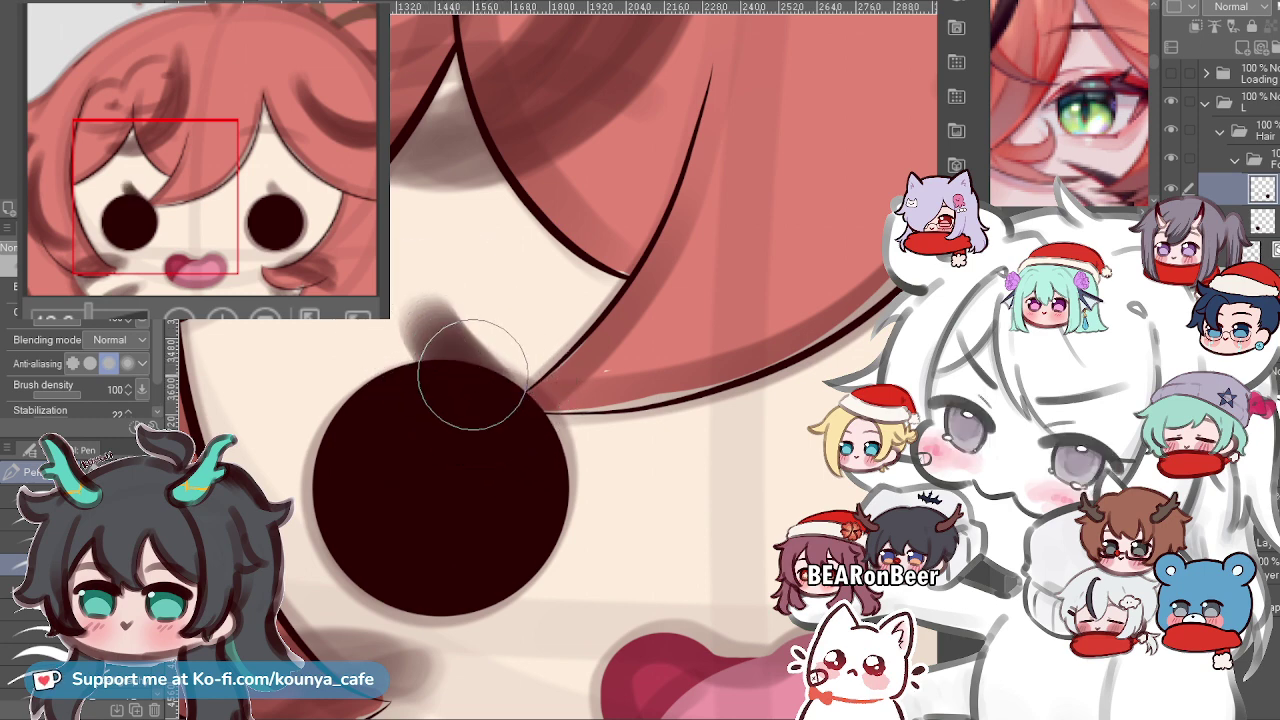
mouse_move(476, 375)
mouse_down()
mouse_move(424, 306)
mouse_move(452, 345)
mouse_move(434, 339)
mouse_move(490, 391)
mouse_move(430, 326)
mouse_move(469, 369)
mouse_up()
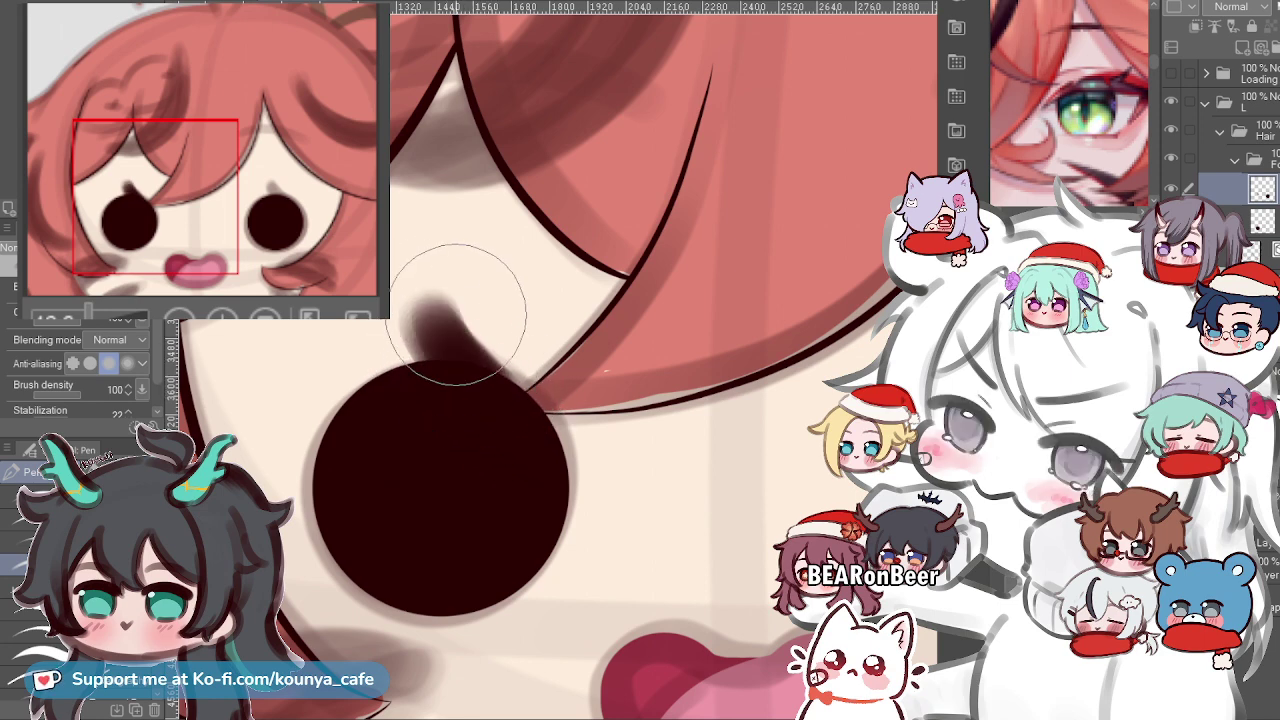
key(bracketleft)
key(bracketleft)
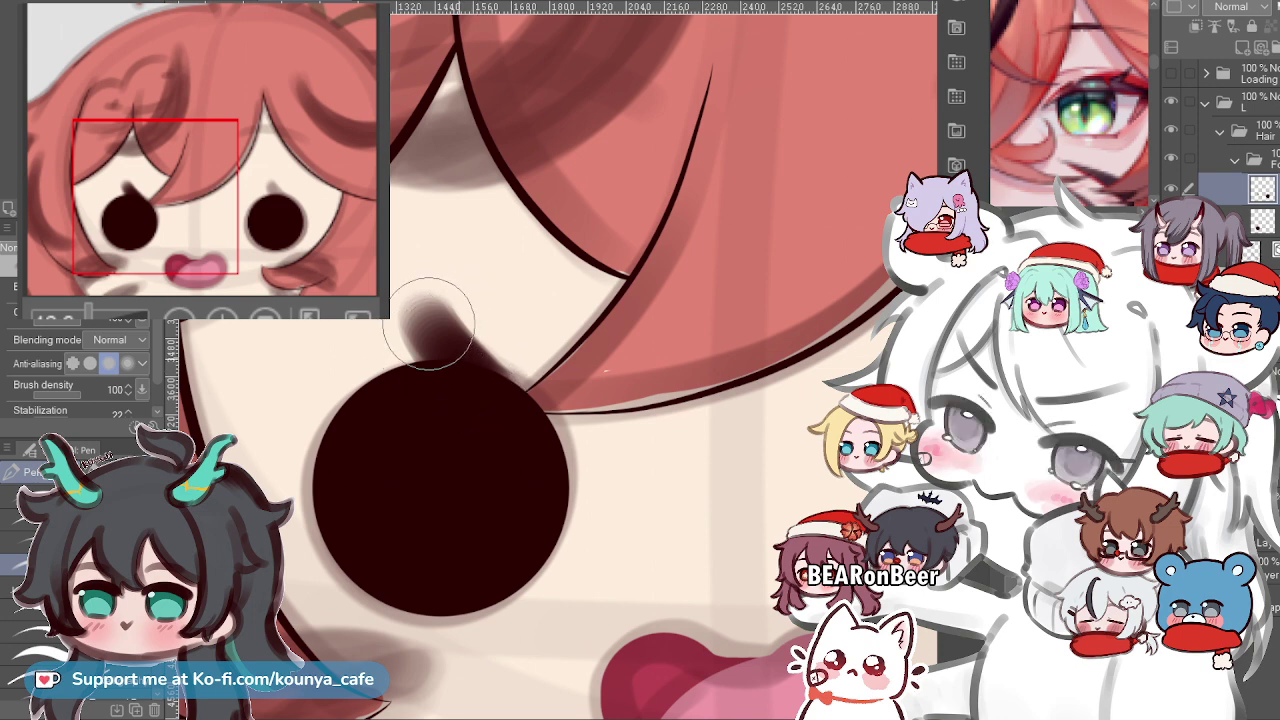
drag(427, 317, 485, 393)
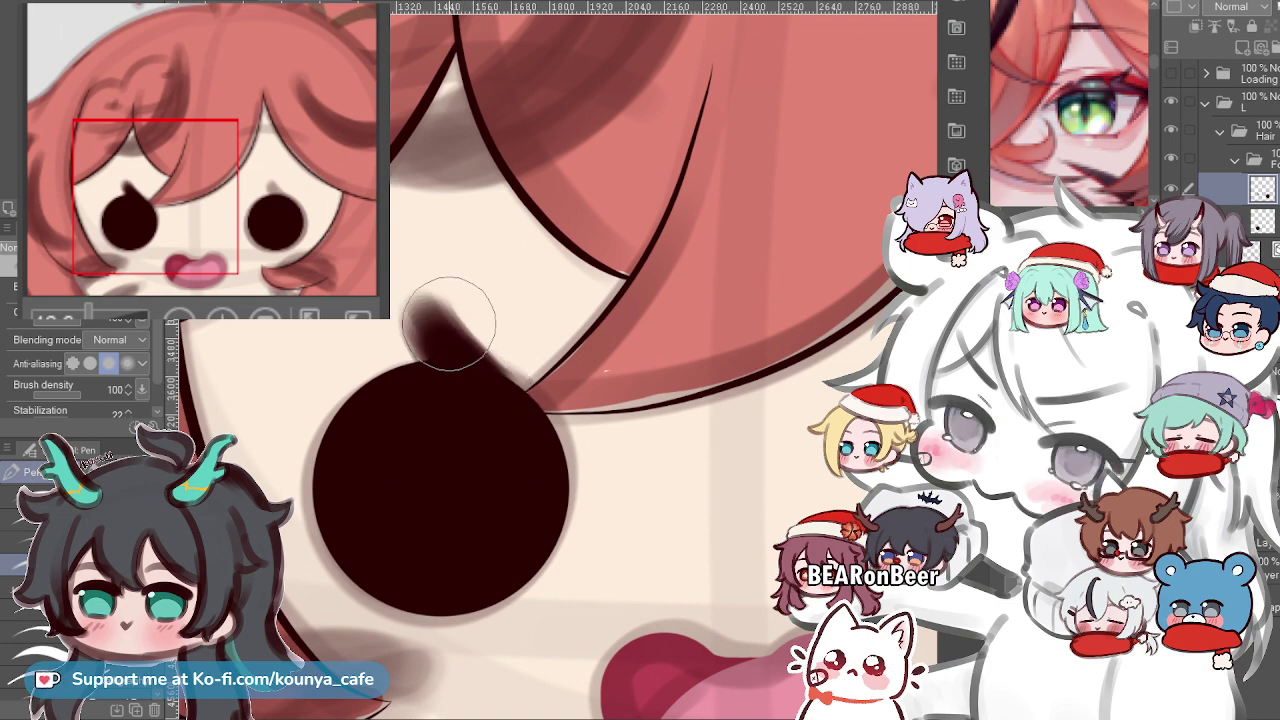
drag(445, 347, 442, 308)
scroll(480, 356, down, 6)
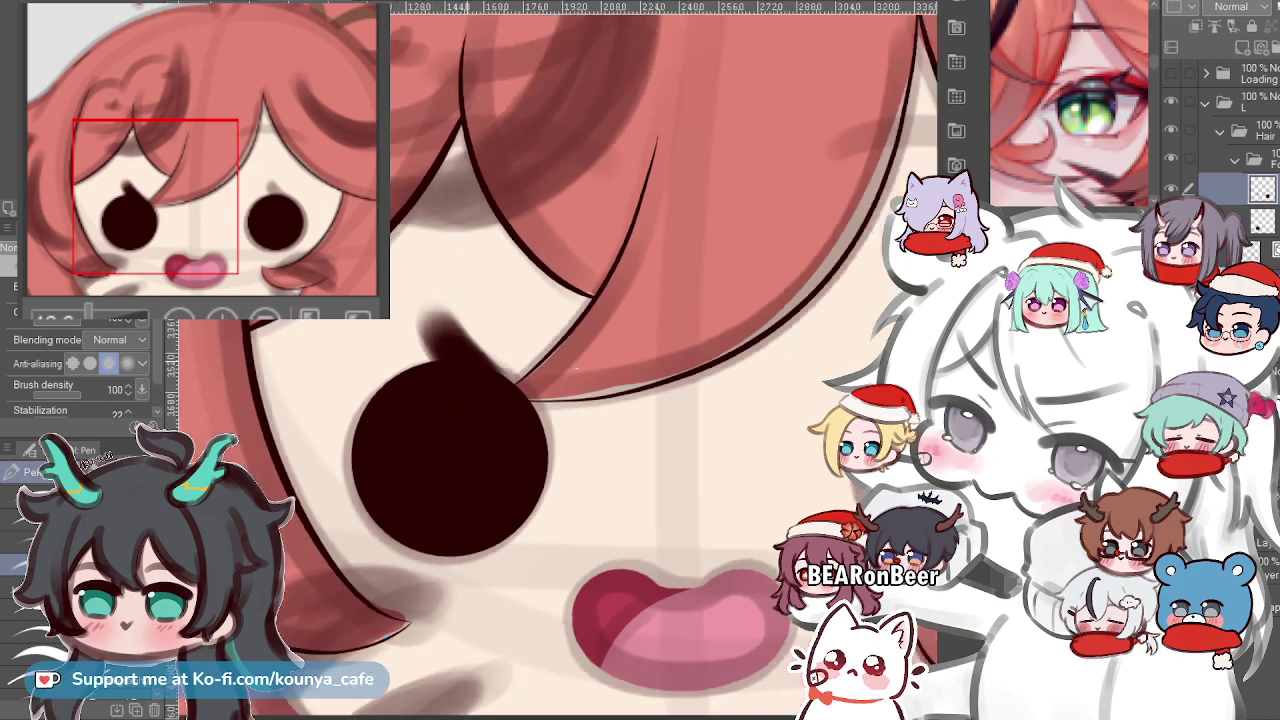
scroll(480, 356, up, 6)
key(bracketleft)
key(bracketleft)
key(bracketleft)
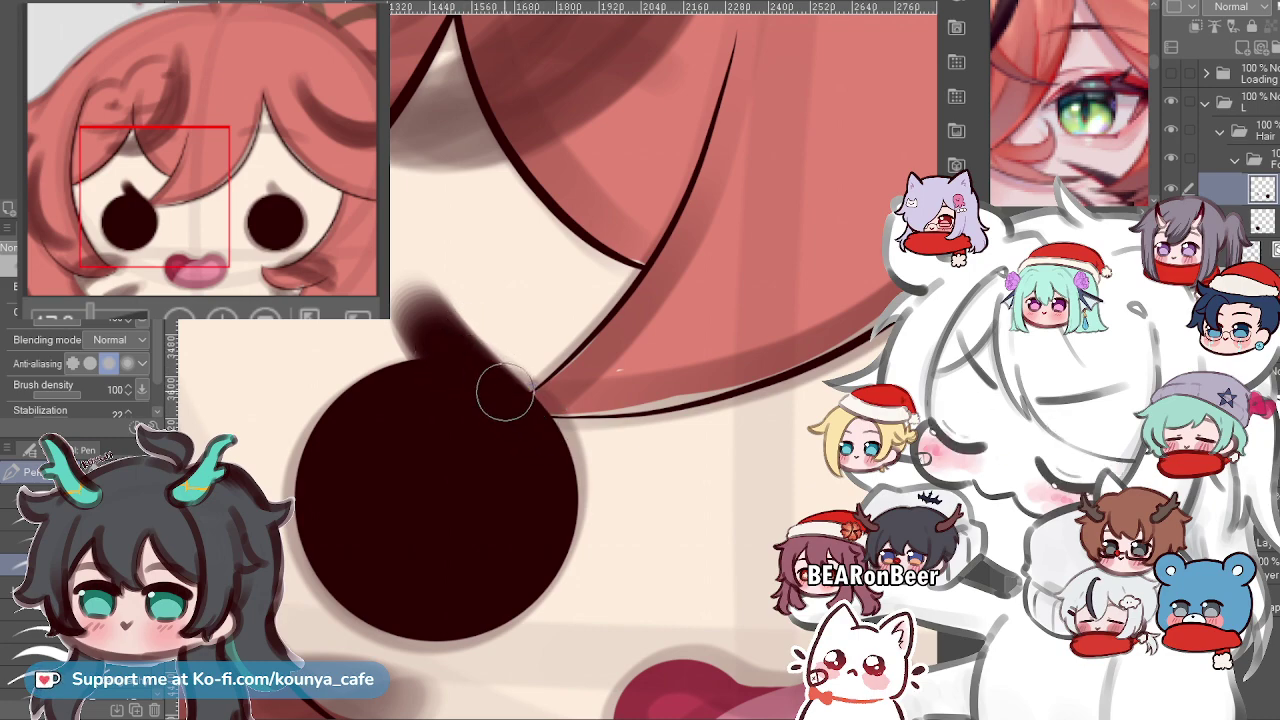
Examine the eyes across the whole face, comparing them with the layer holding the lash and right iris hidden and shown.
scroll(510, 390, down, 4)
scroll(510, 390, up, 1)
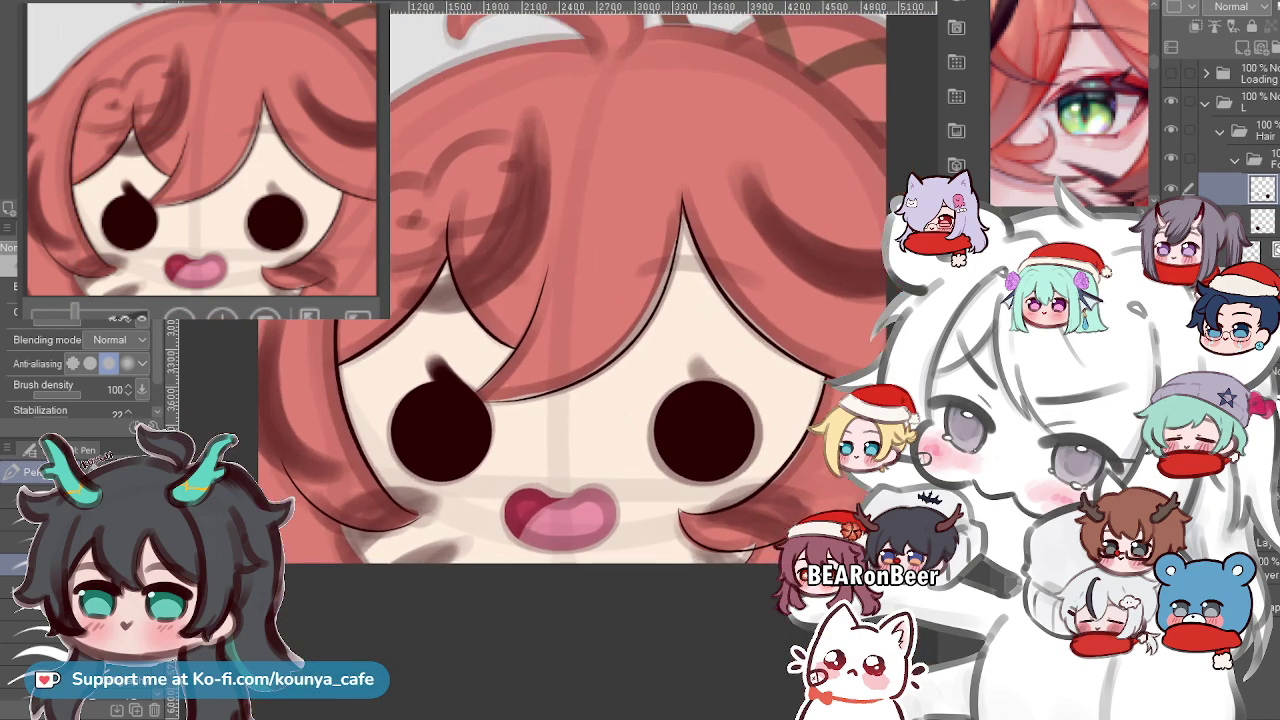
scroll(577, 341, up, 2)
click(1171, 188)
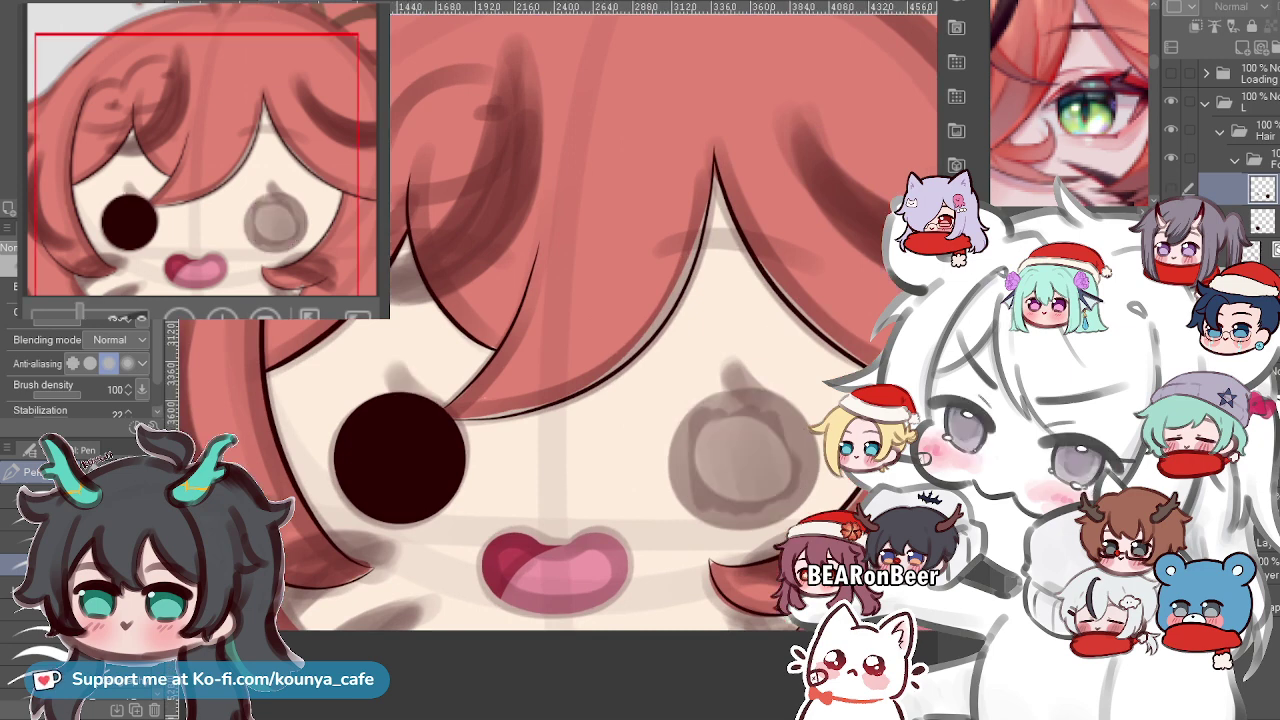
click(1171, 188)
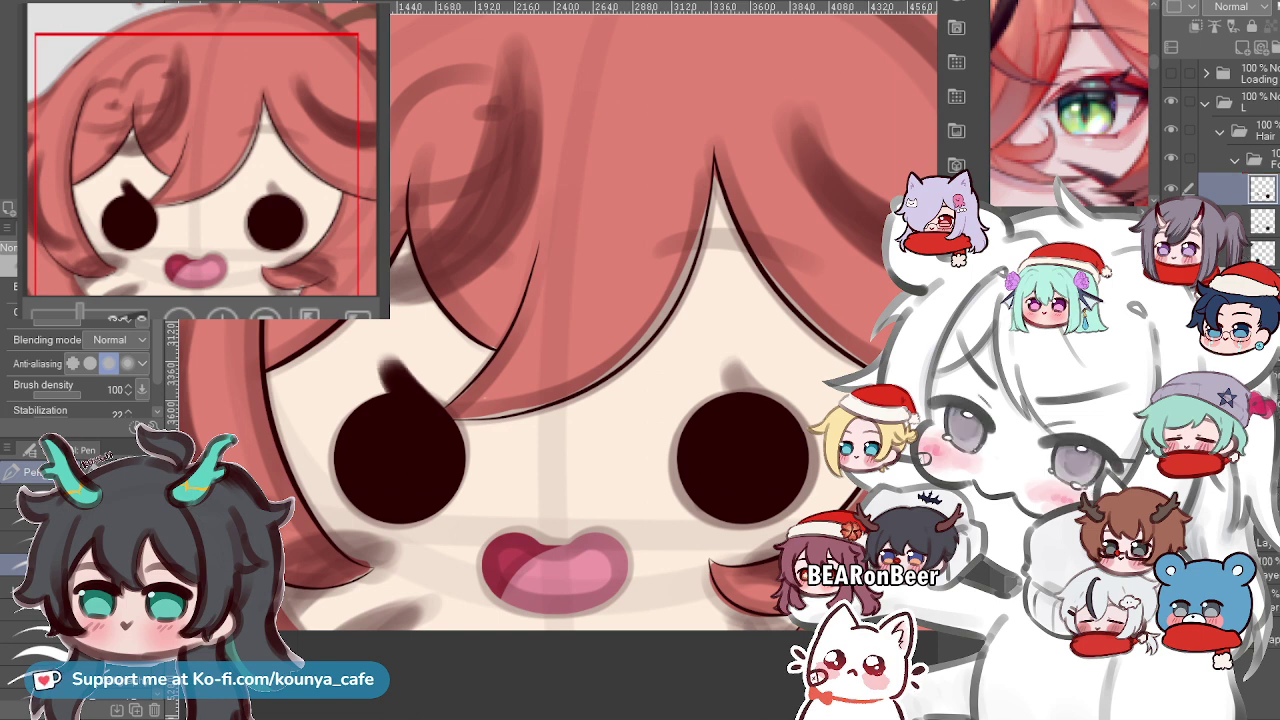
key(w)
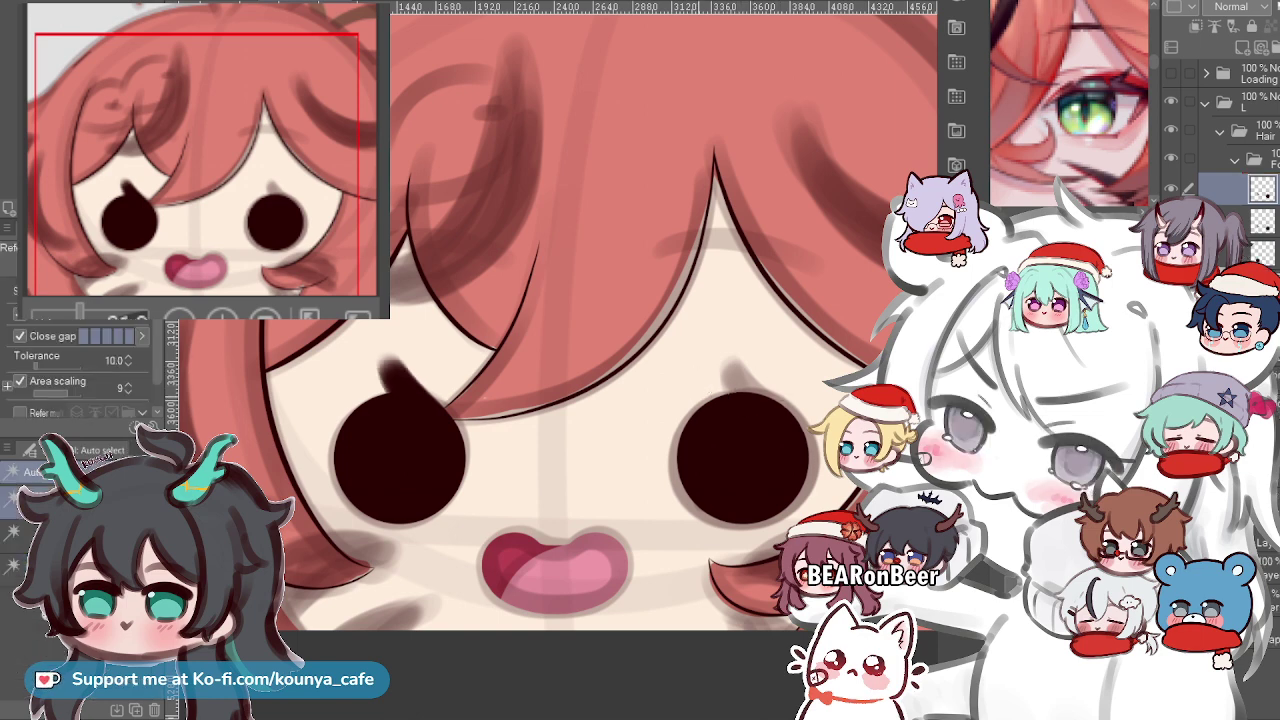
click(590, 455)
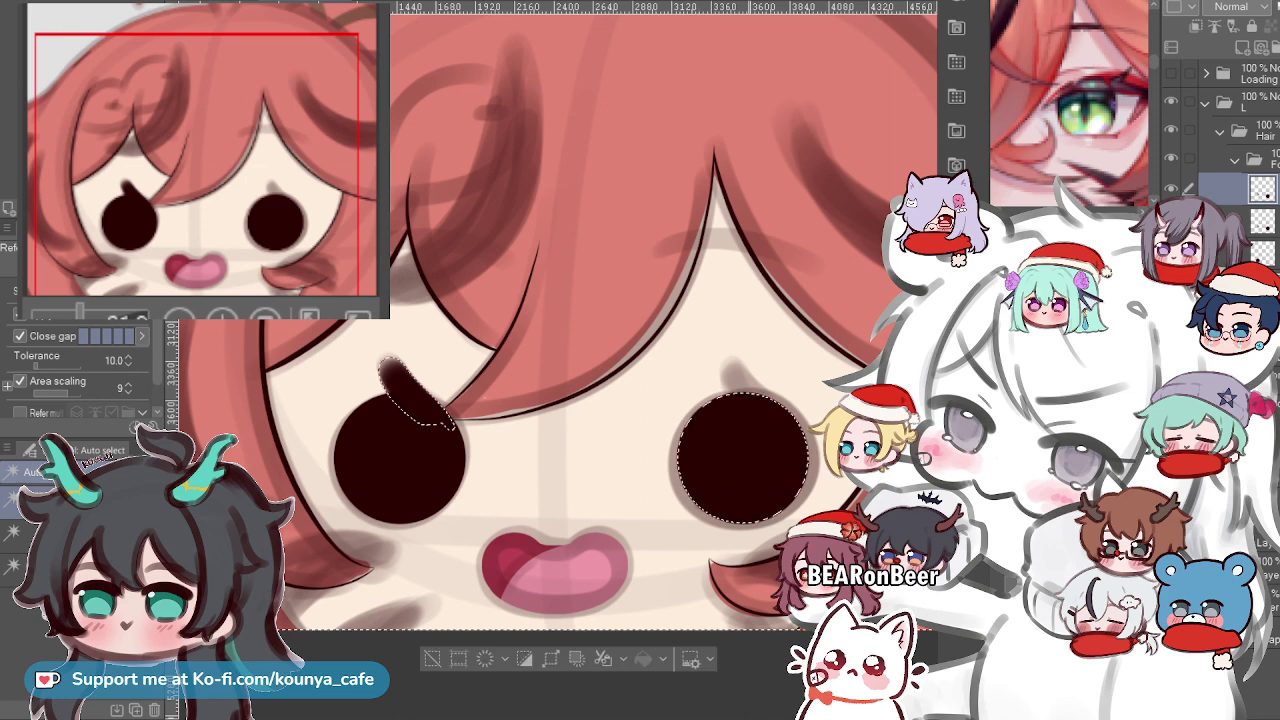
key(ctrl+d)
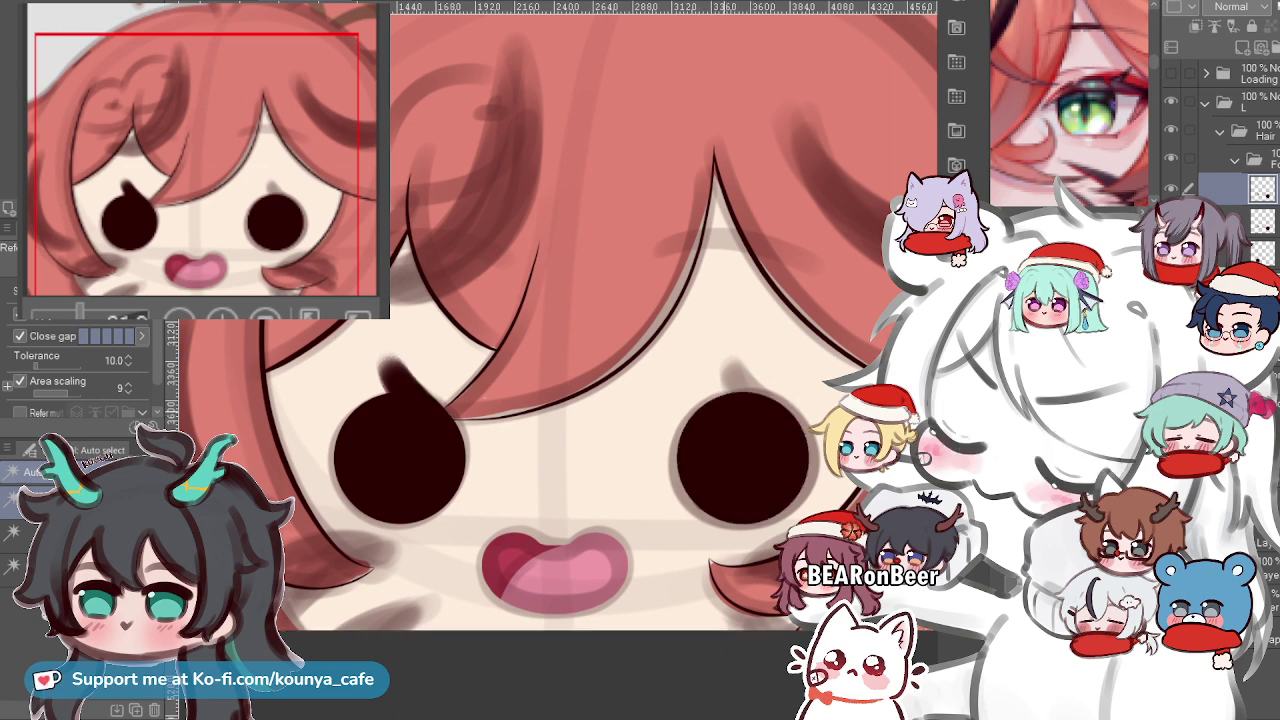
Move the copy of the left eye's lash flick horizontally onto the upper edge of the right iris.
key(e)
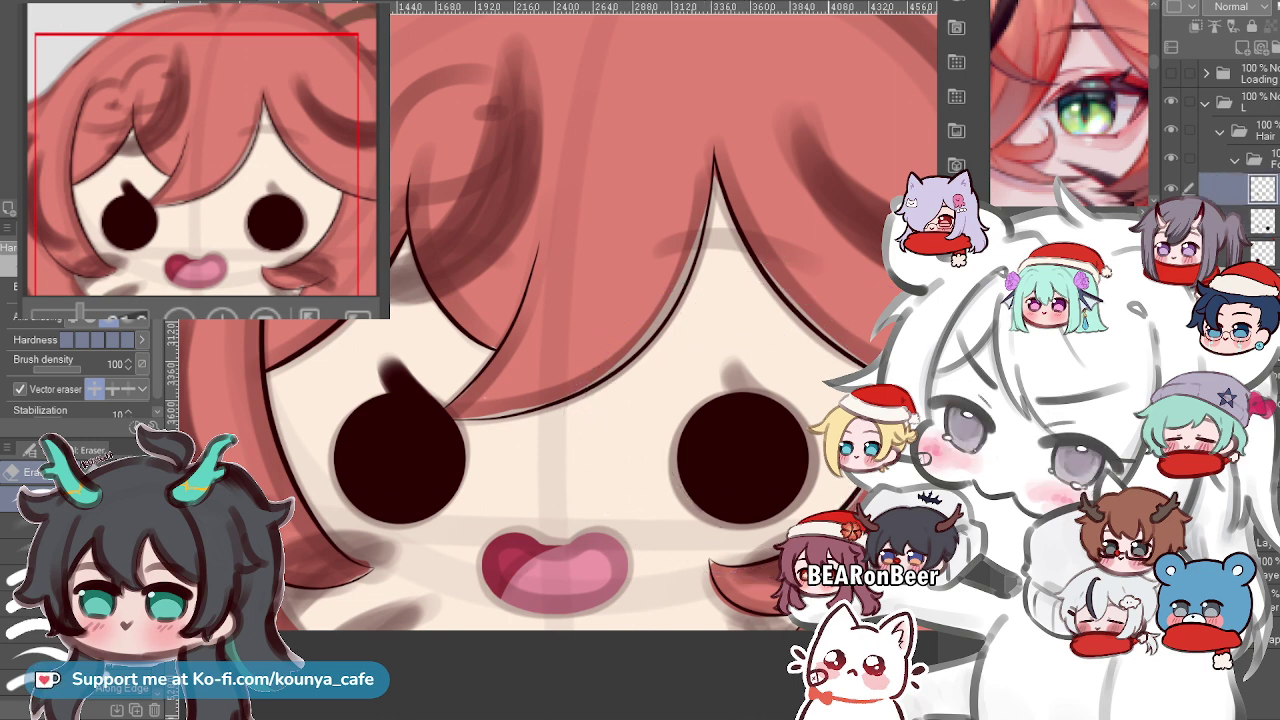
key(ctrl+t)
drag(414, 395, 755, 395)
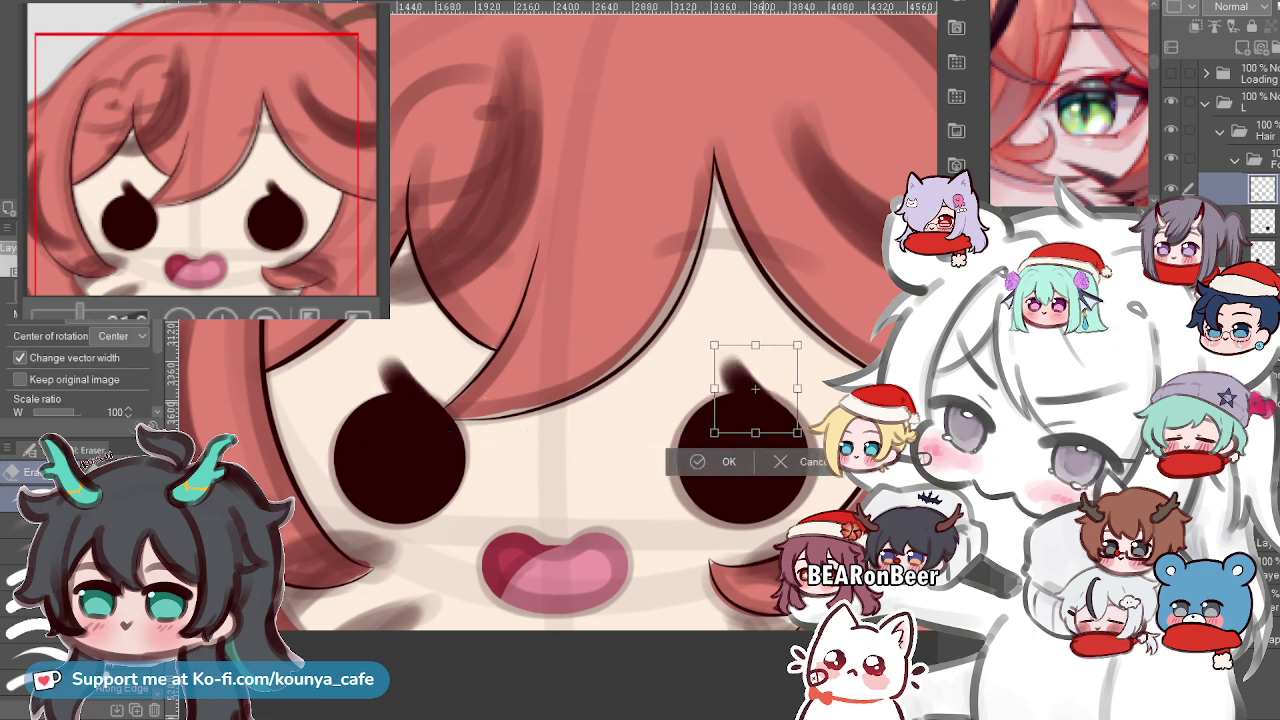
key(Return)
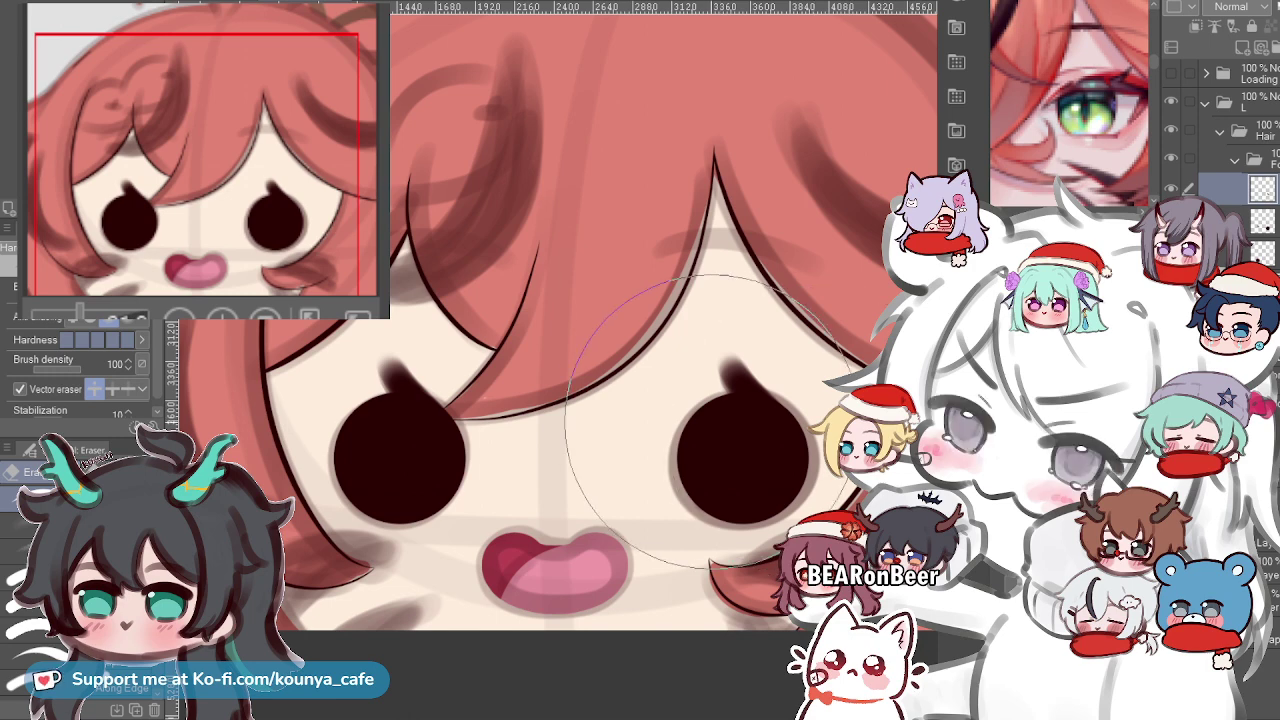
scroll(653, 364, up, 2)
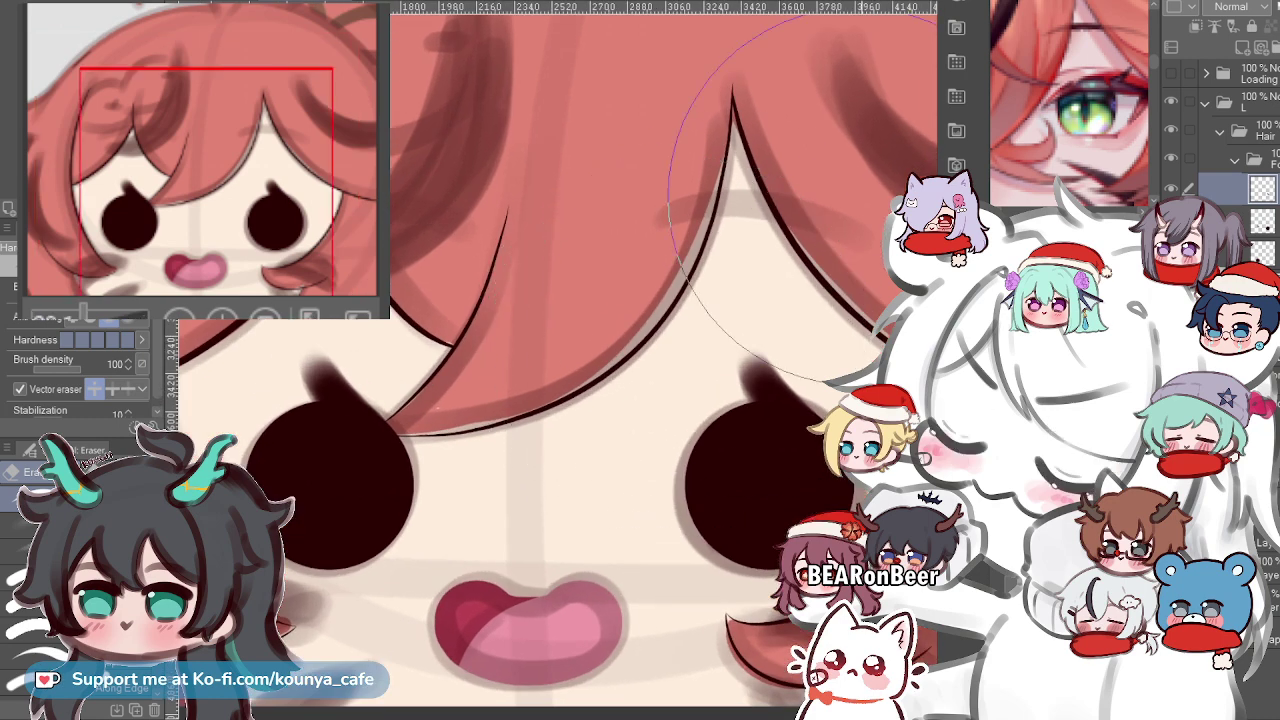
click(1262, 221)
click(1262, 189)
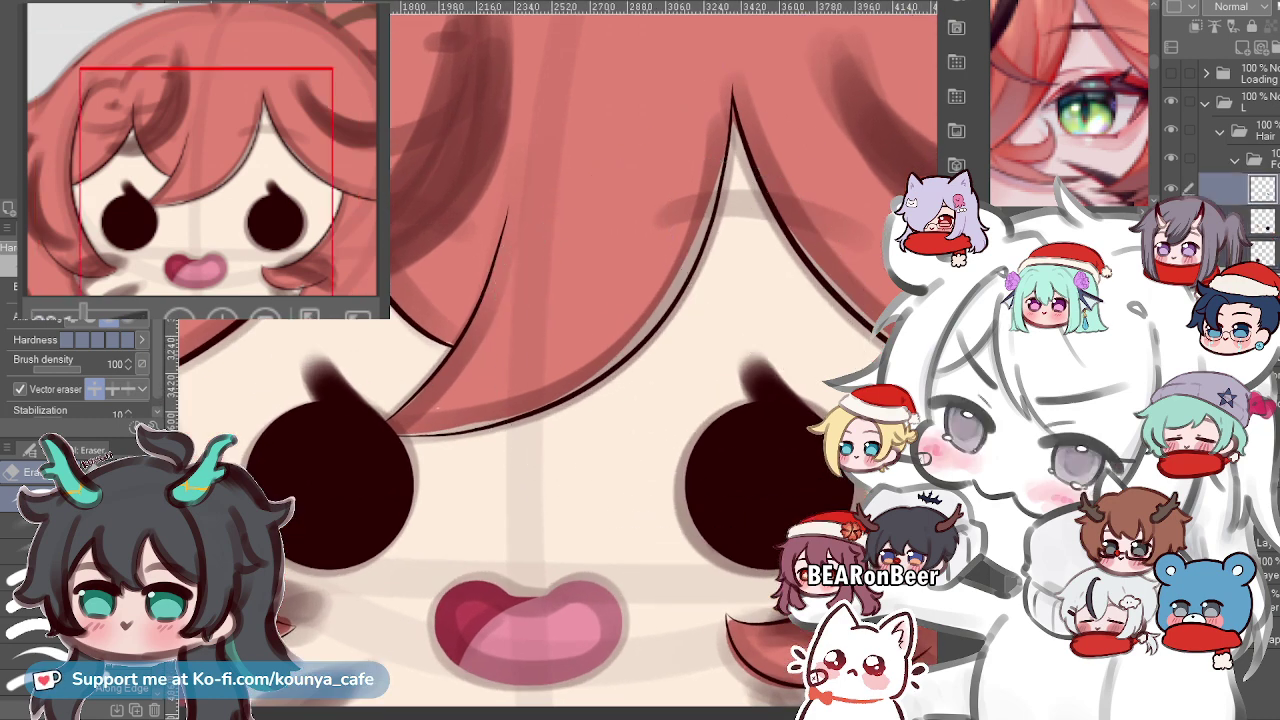
click(1262, 221)
click(1262, 189)
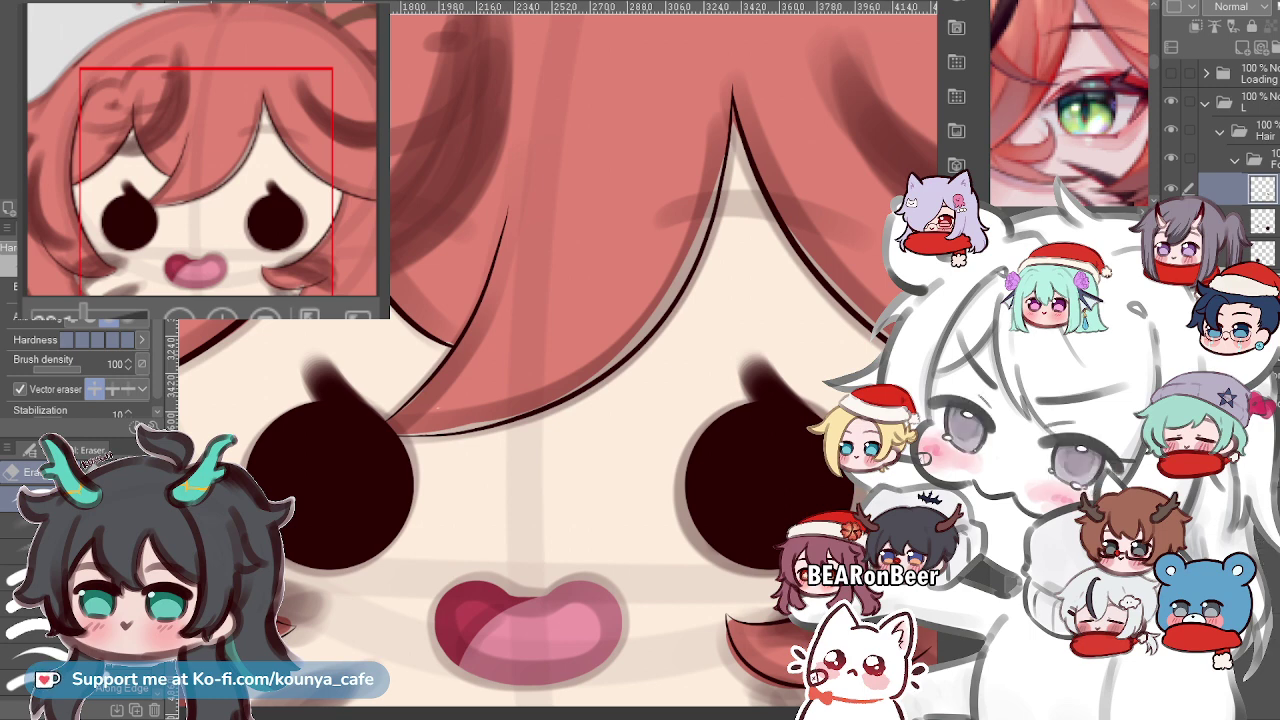
click(1262, 221)
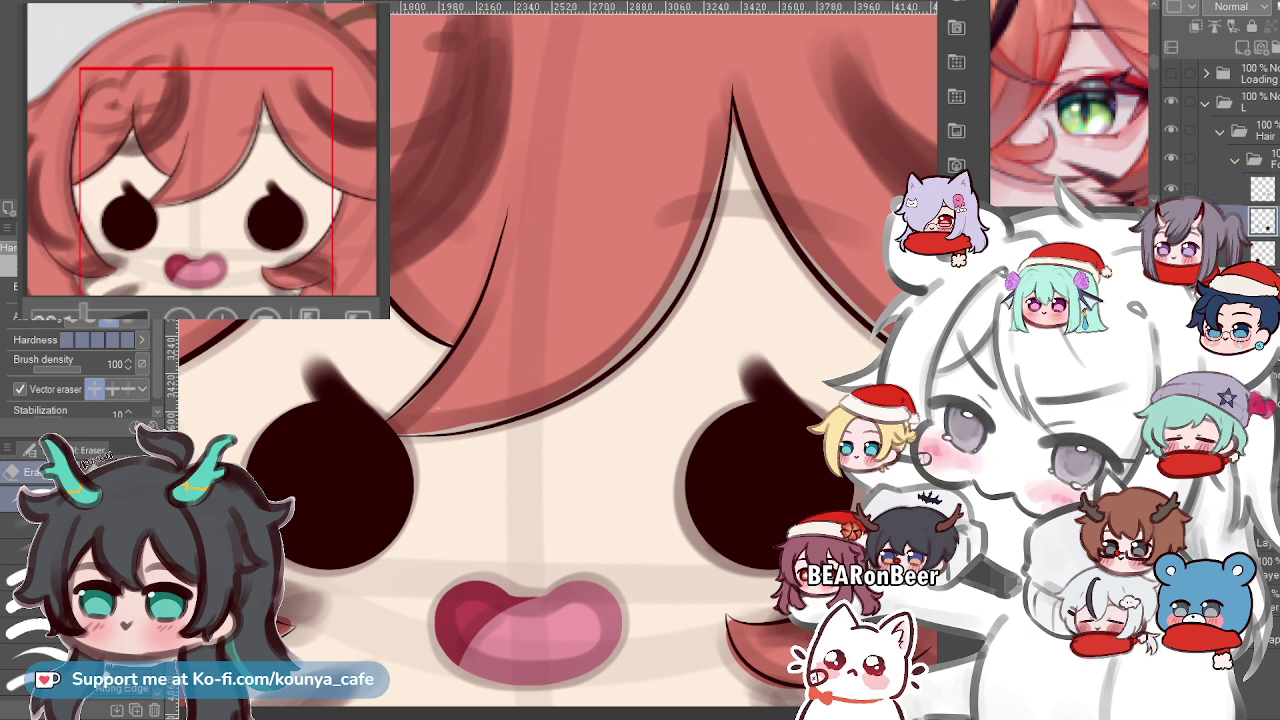
click(1262, 188)
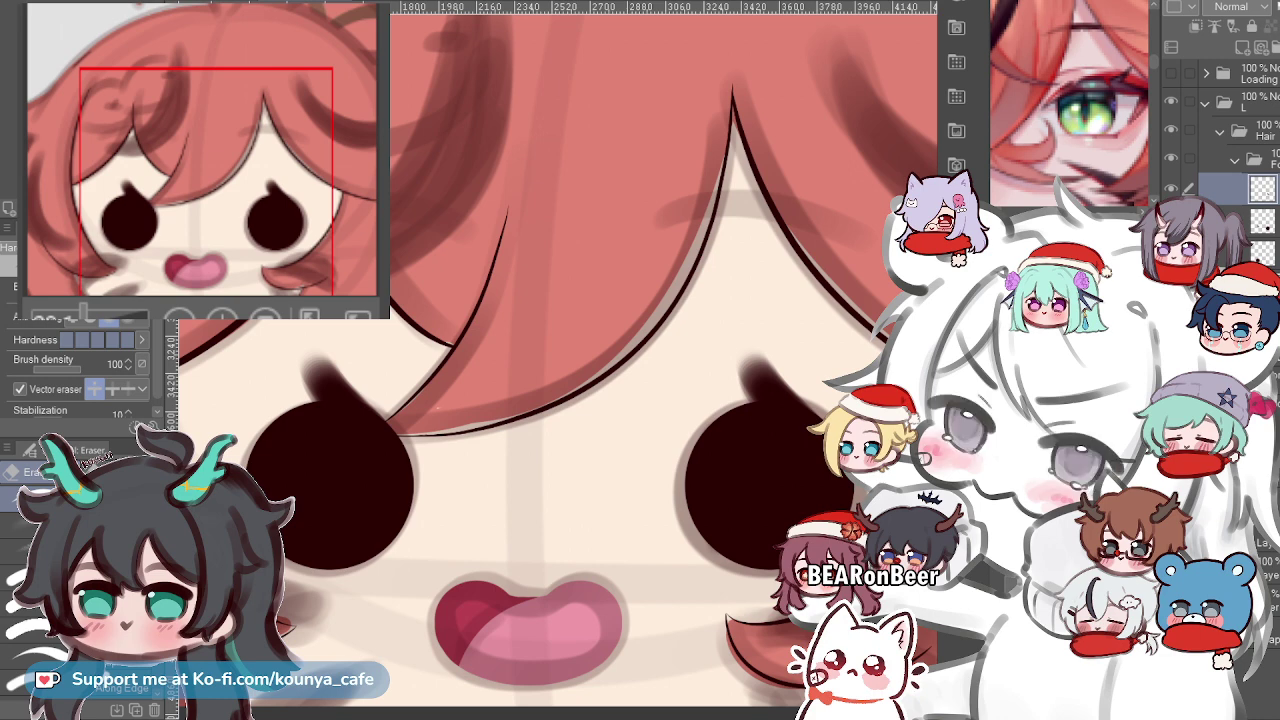
Set up the G-pen and add a clipped layer above the face artwork for colouring the irises.
key(ctrl+shift+n)
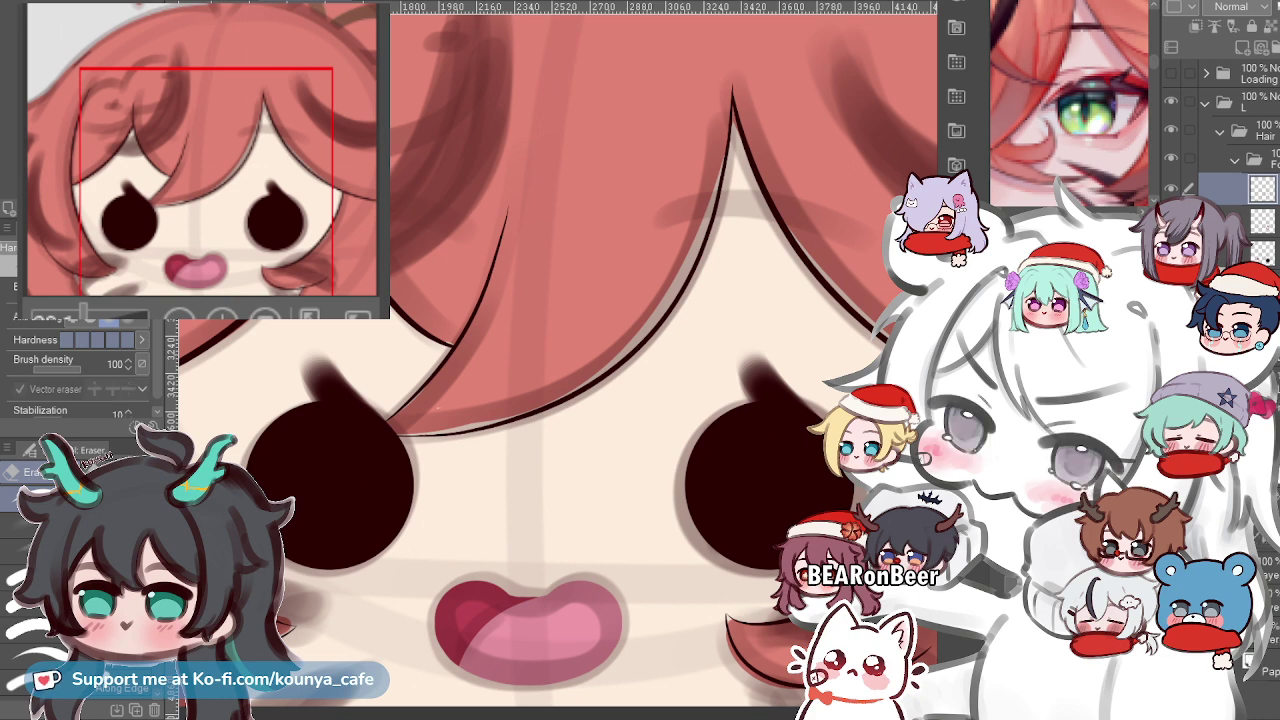
key(p)
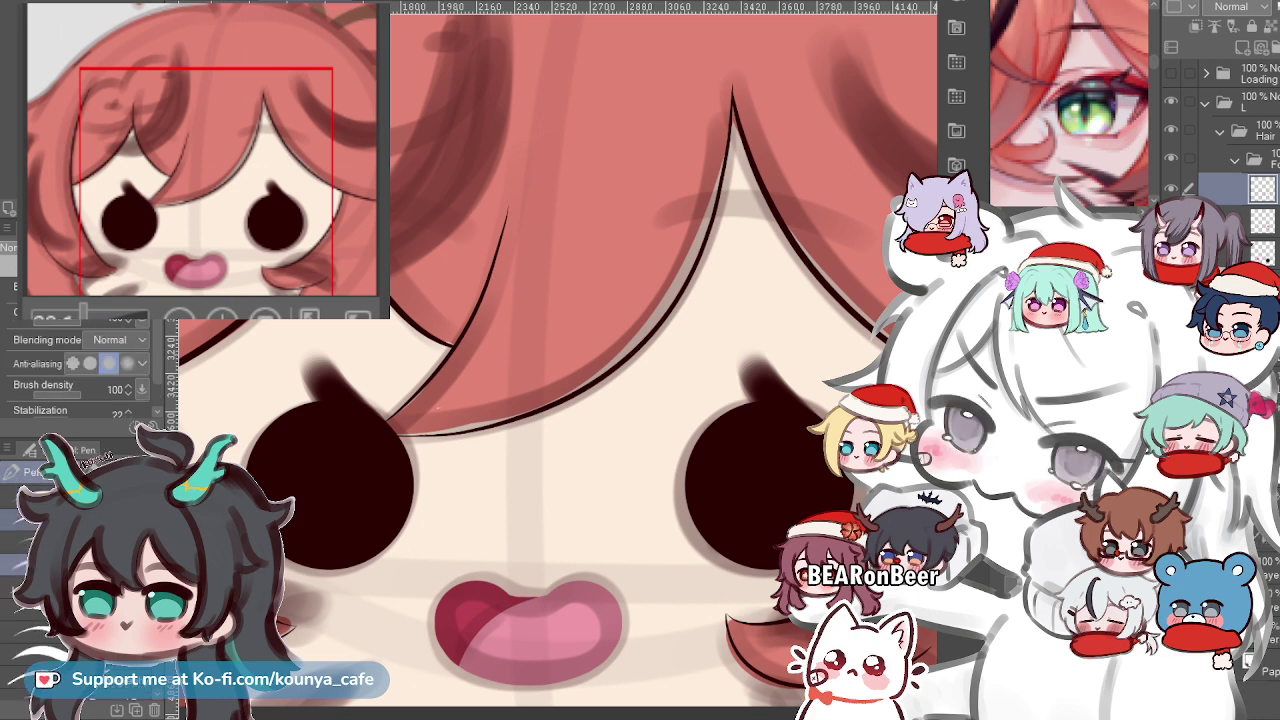
click(70, 520)
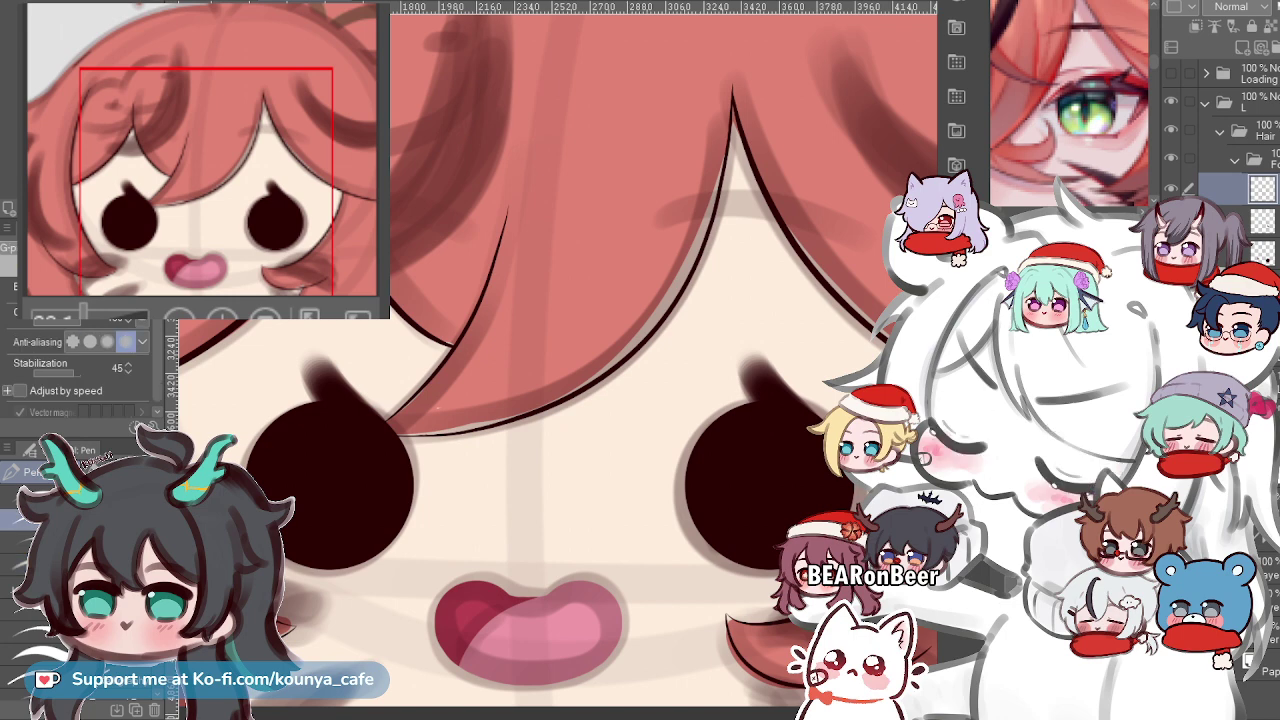
mouse_move(326, 535)
mouse_down()
mouse_move(399, 520)
mouse_move(396, 543)
mouse_up()
key(ctrl+z)
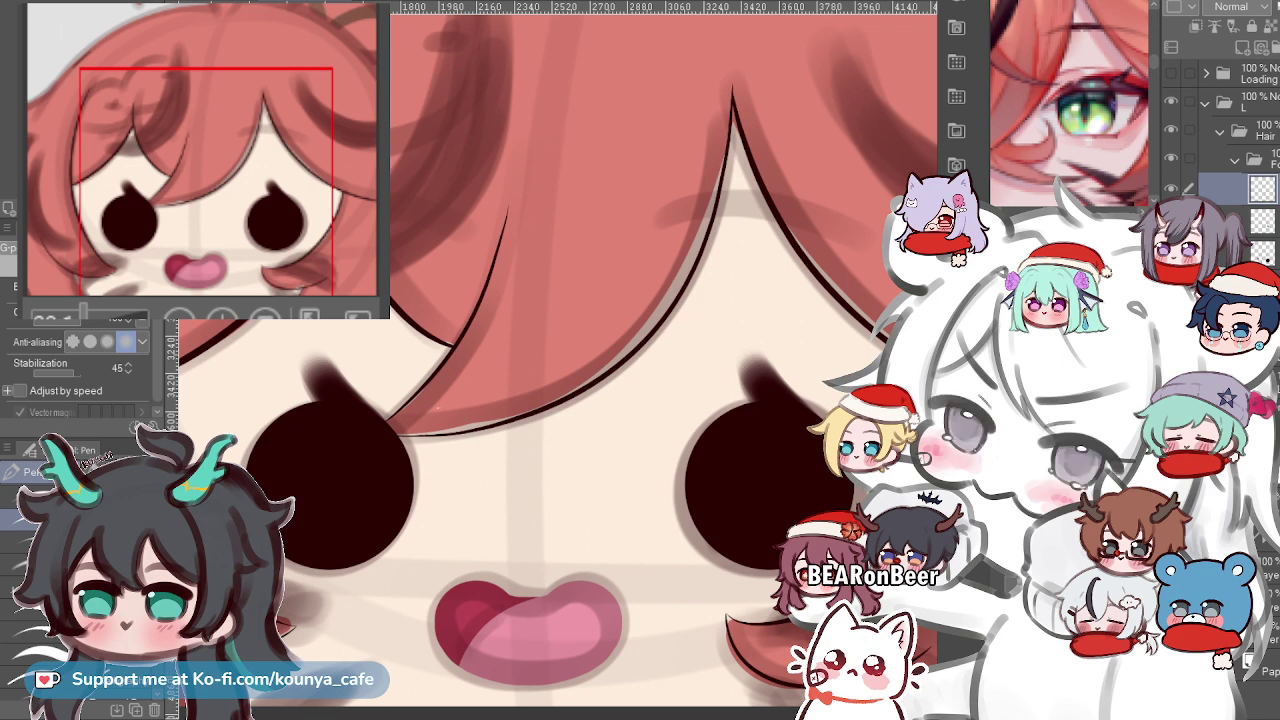
key(ctrl+shift+n)
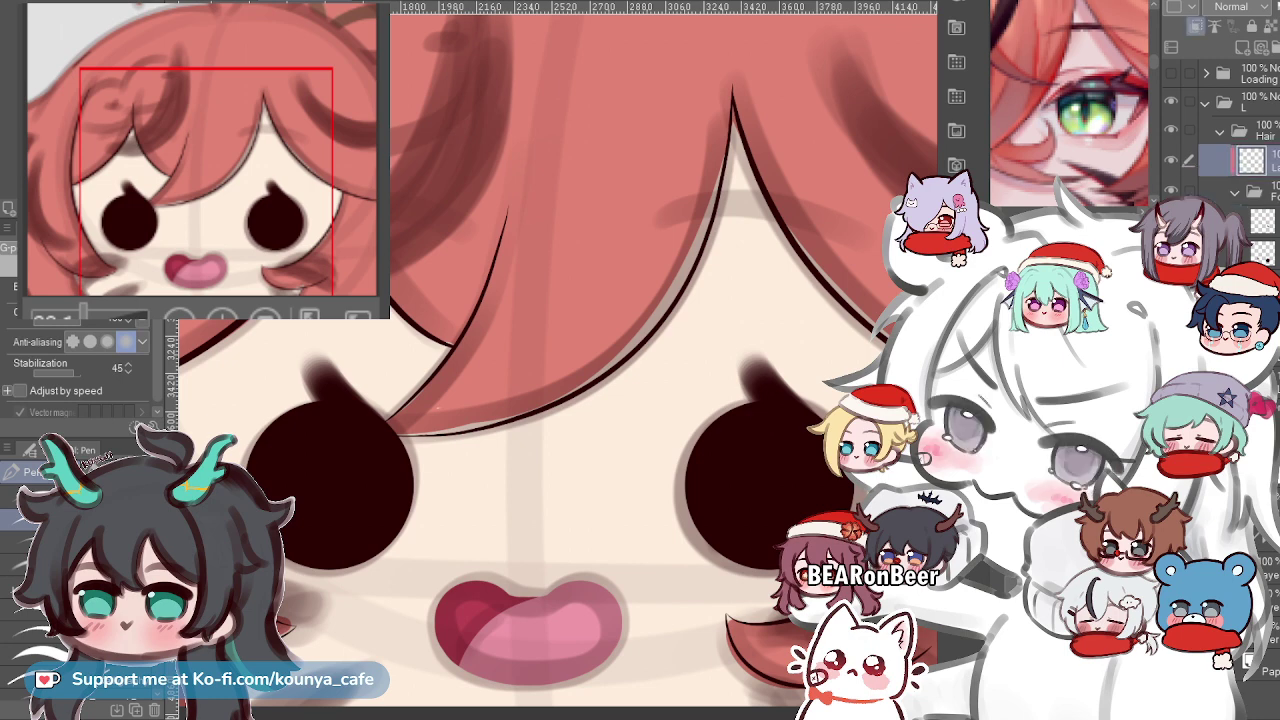
Try broad olive-green colouring over the lower half of the left iris.
mouse_move(340, 465)
mouse_down()
mouse_move(294, 567)
mouse_move(291, 529)
mouse_move(331, 487)
mouse_move(350, 515)
mouse_up()
key(ctrl+z)
scroll(330, 520, down, 2)
scroll(357, 512, down, 5)
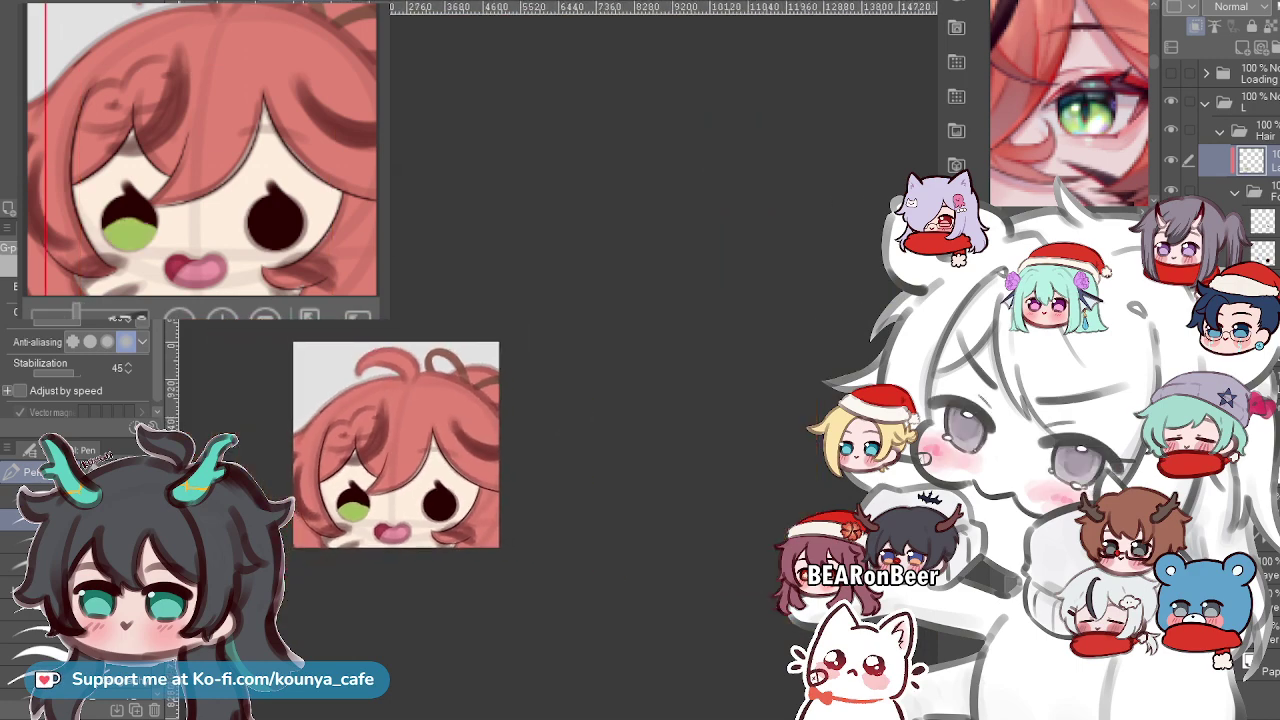
scroll(355, 505, up, 5)
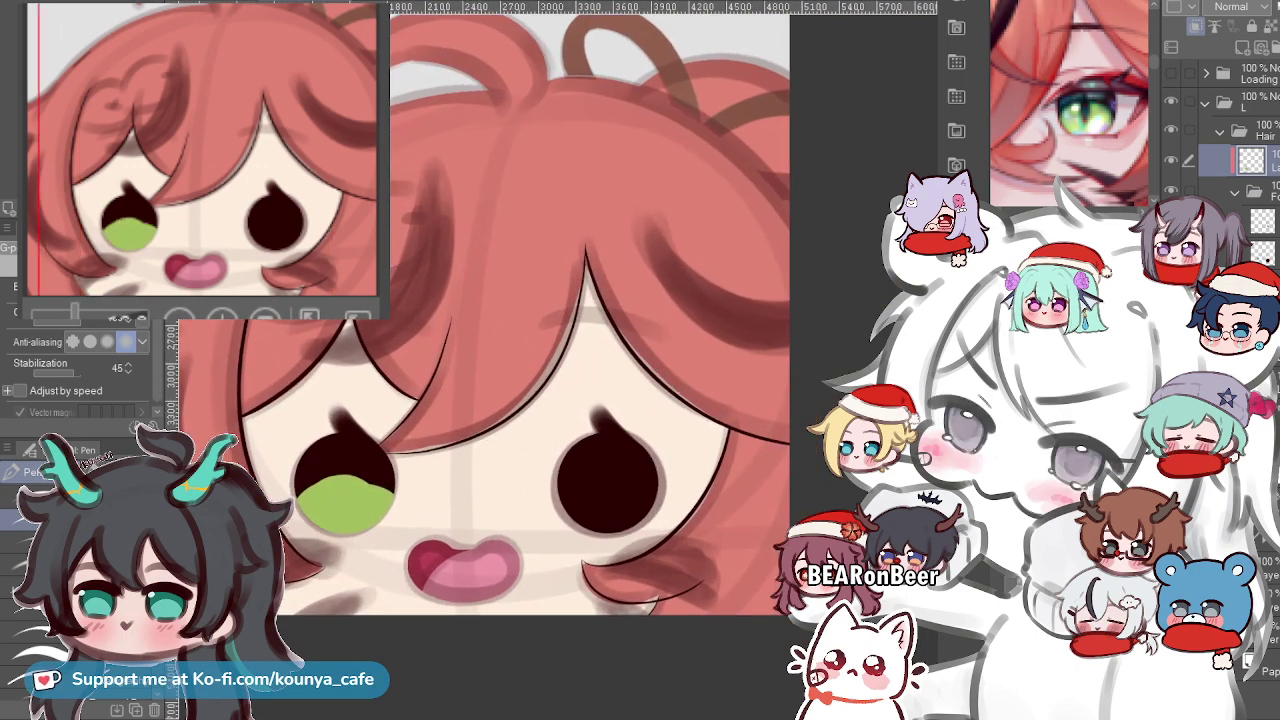
Hide the light backdrop behind the character so the canvas background is transparent.
click(1171, 664)
scroll(679, 356, down, 4)
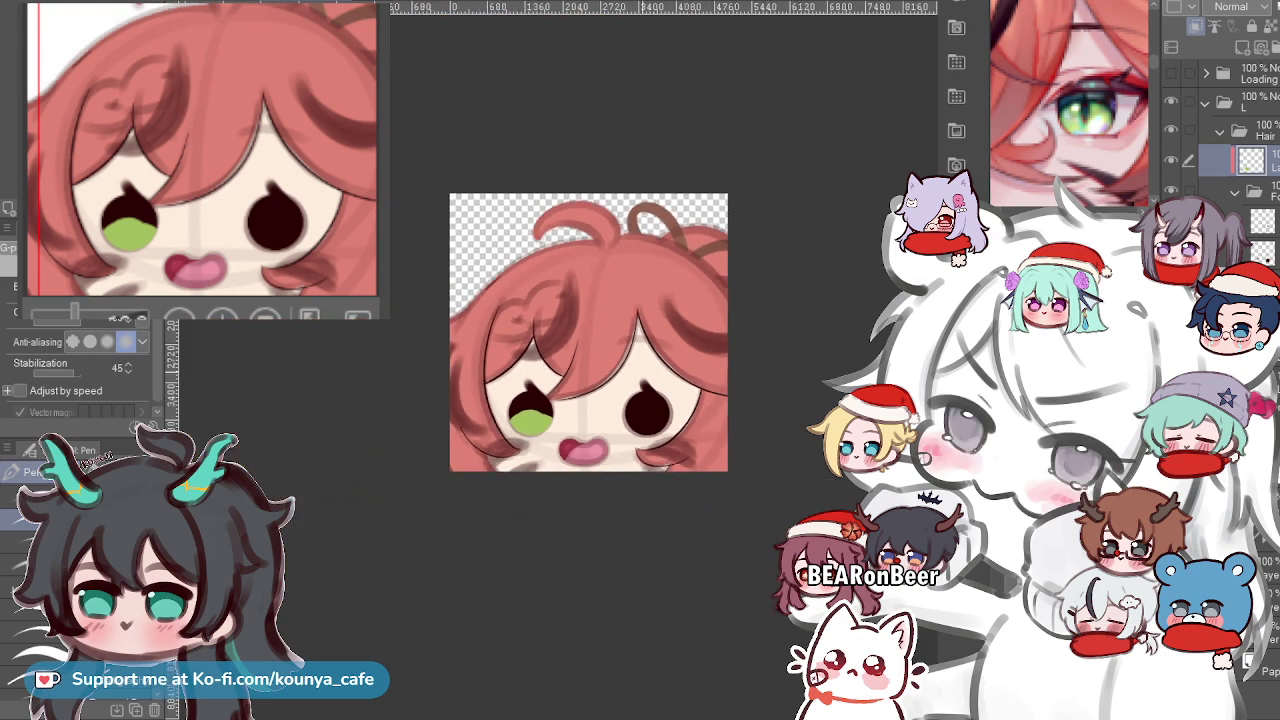
scroll(565, 385, up, 3)
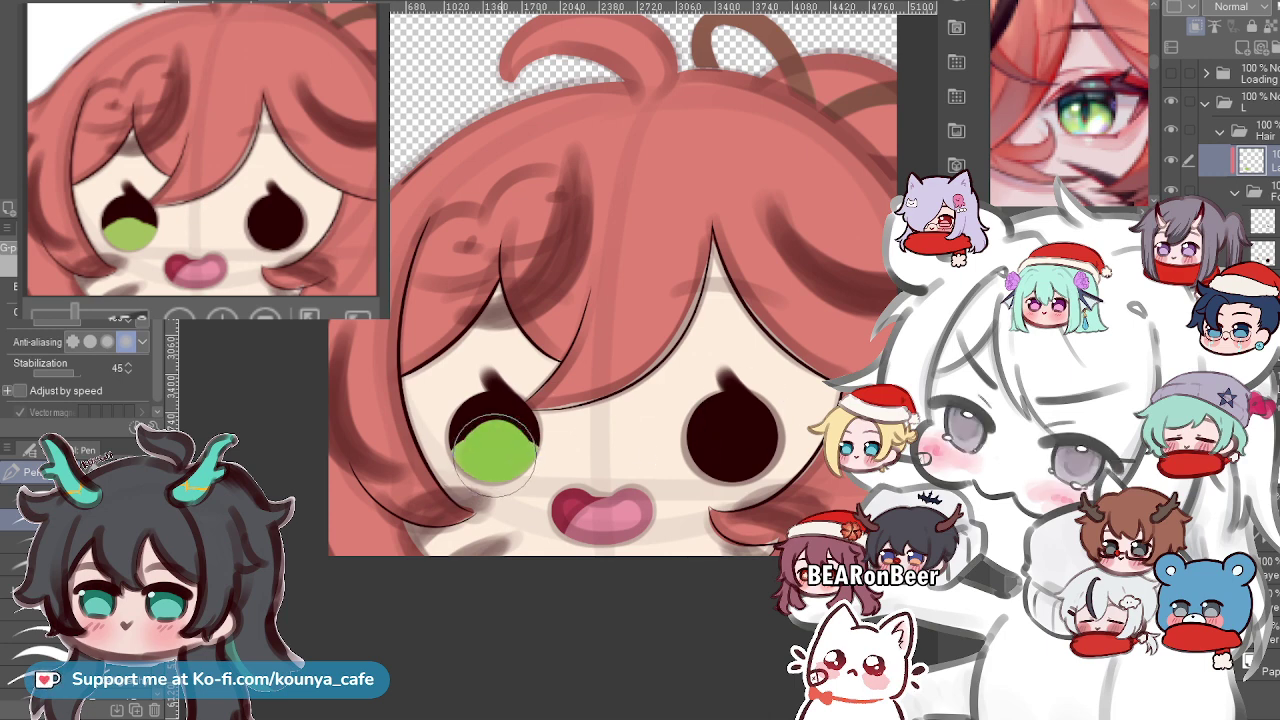
Paint a small bright green oval in the lower part of the left iris, undoing the oversized attempts.
mouse_move(514, 466)
mouse_down()
mouse_move(498, 450)
mouse_move(512, 468)
mouse_up()
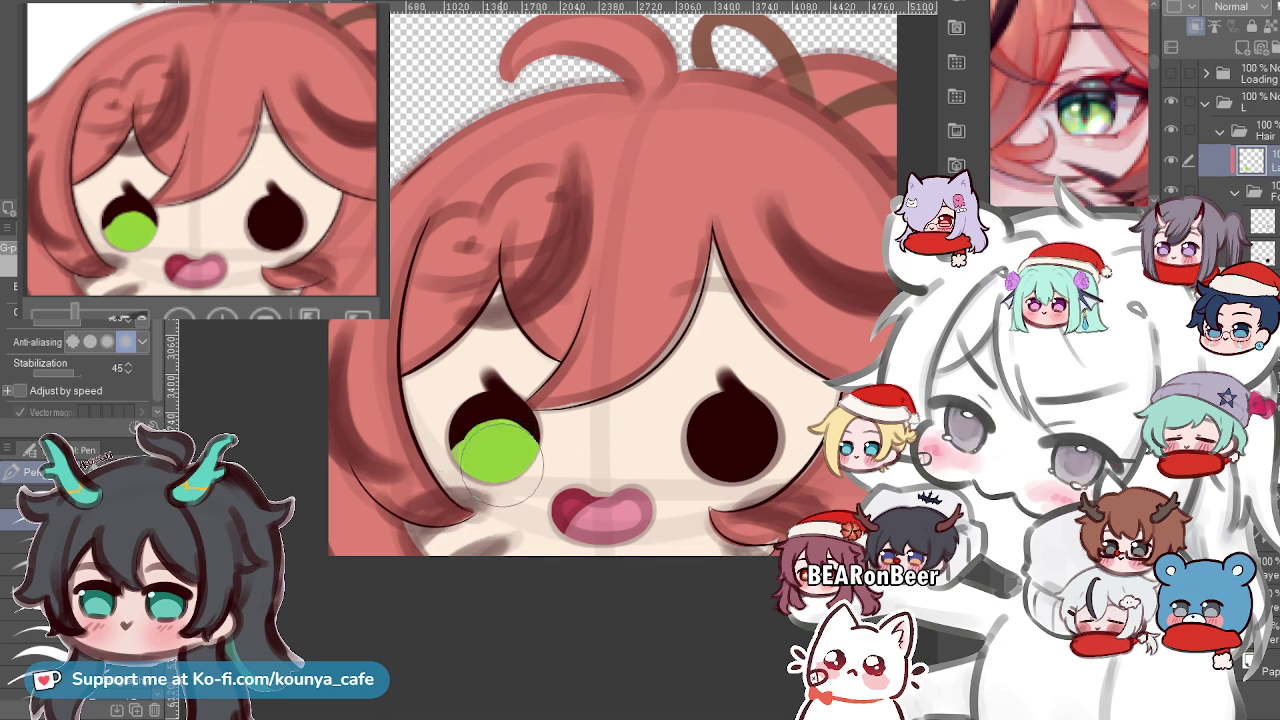
key(ctrl+z)
scroll(610, 440, up, 3)
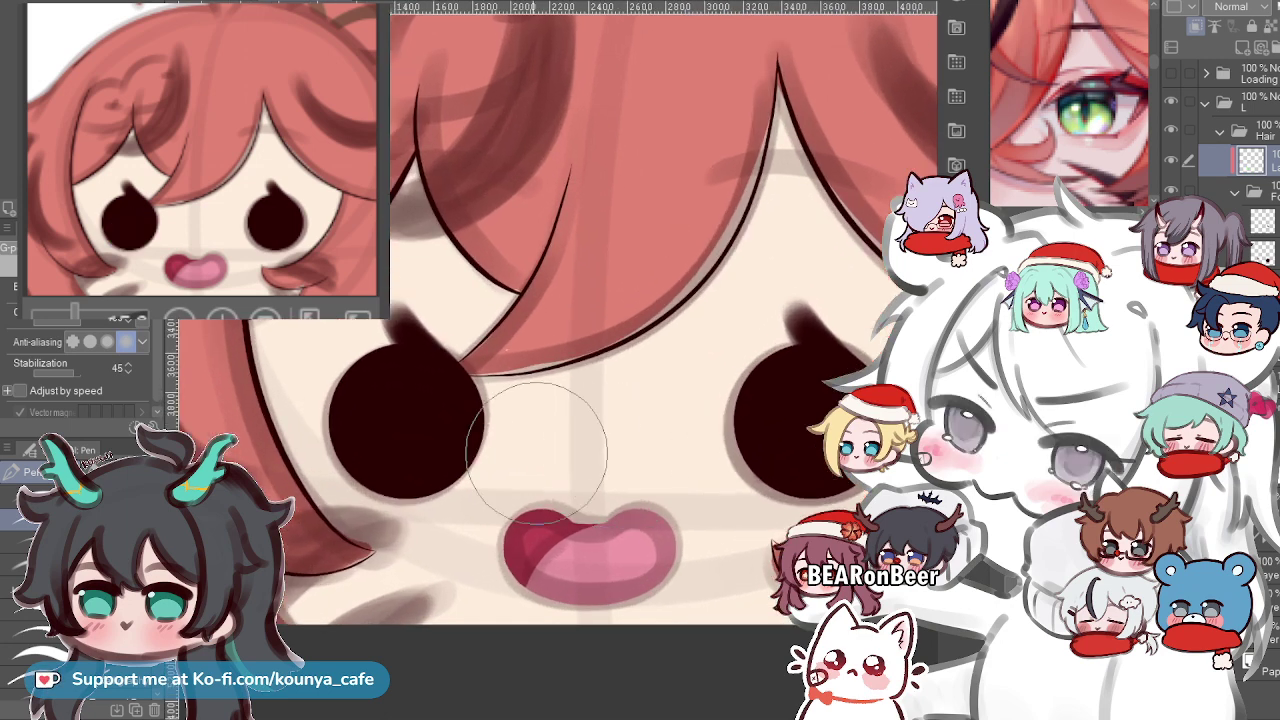
mouse_move(367, 452)
mouse_down()
mouse_move(400, 445)
mouse_move(385, 450)
mouse_move(410, 458)
mouse_up()
key(ctrl+z)
key(ctrl+z)
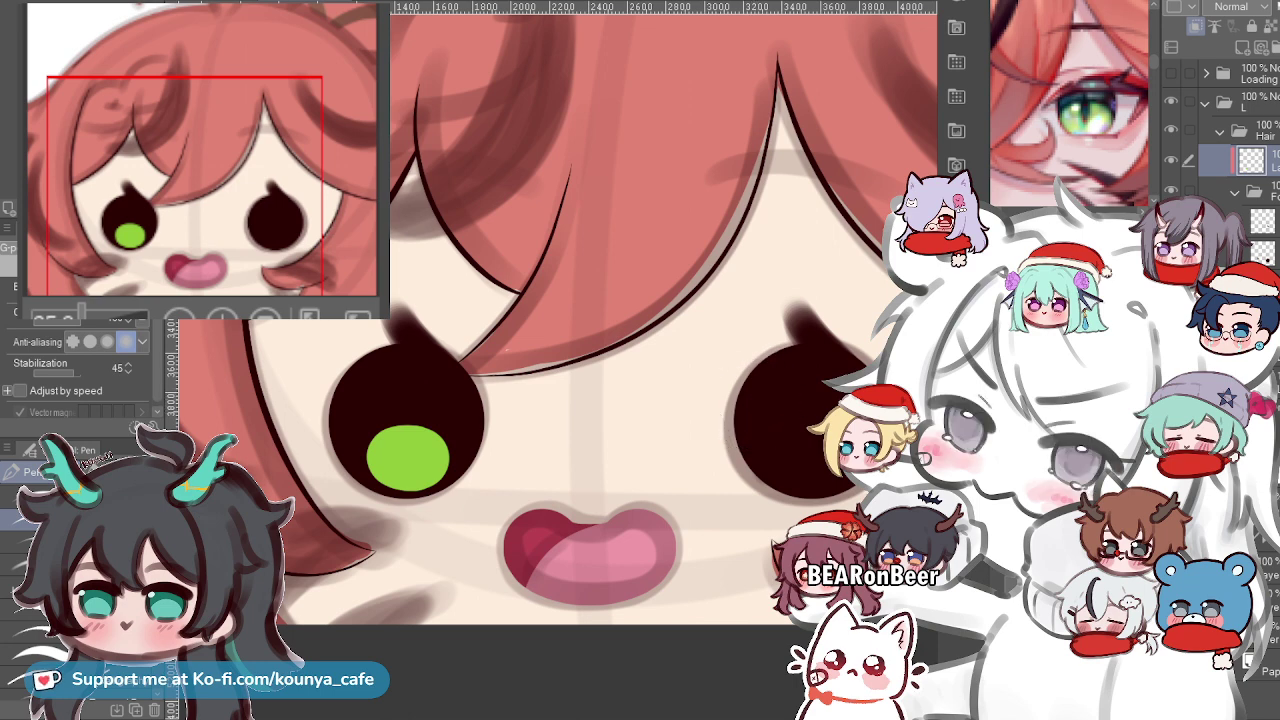
Duplicate the green oval and move the copy horizontally into the lower part of the right iris.
key(ctrl+shift+n)
key(ctrl+t)
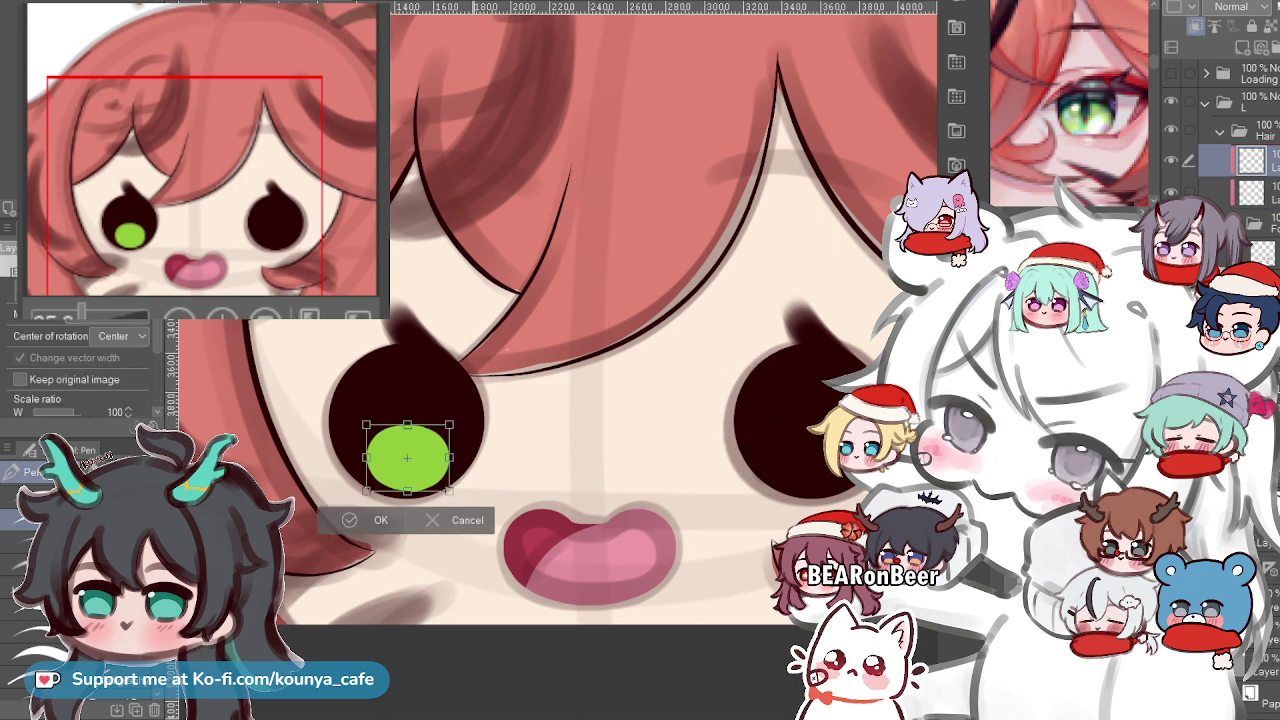
drag(408, 458, 812, 458)
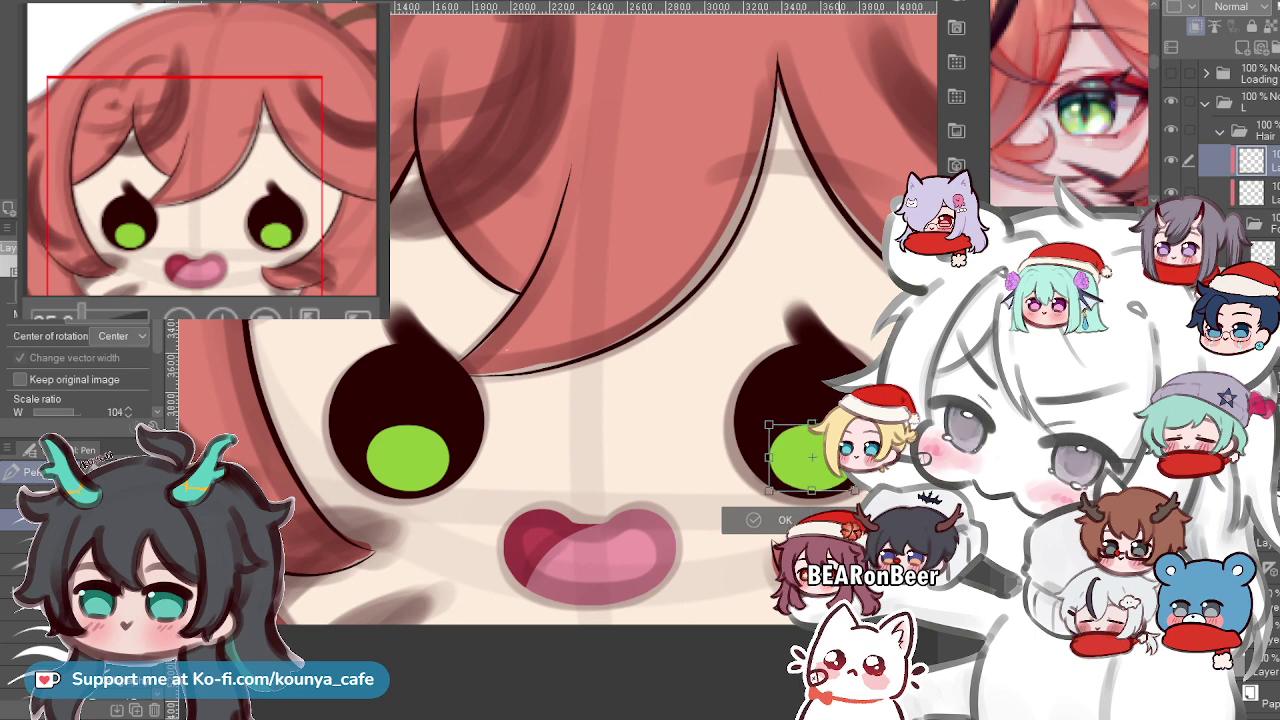
key(Return)
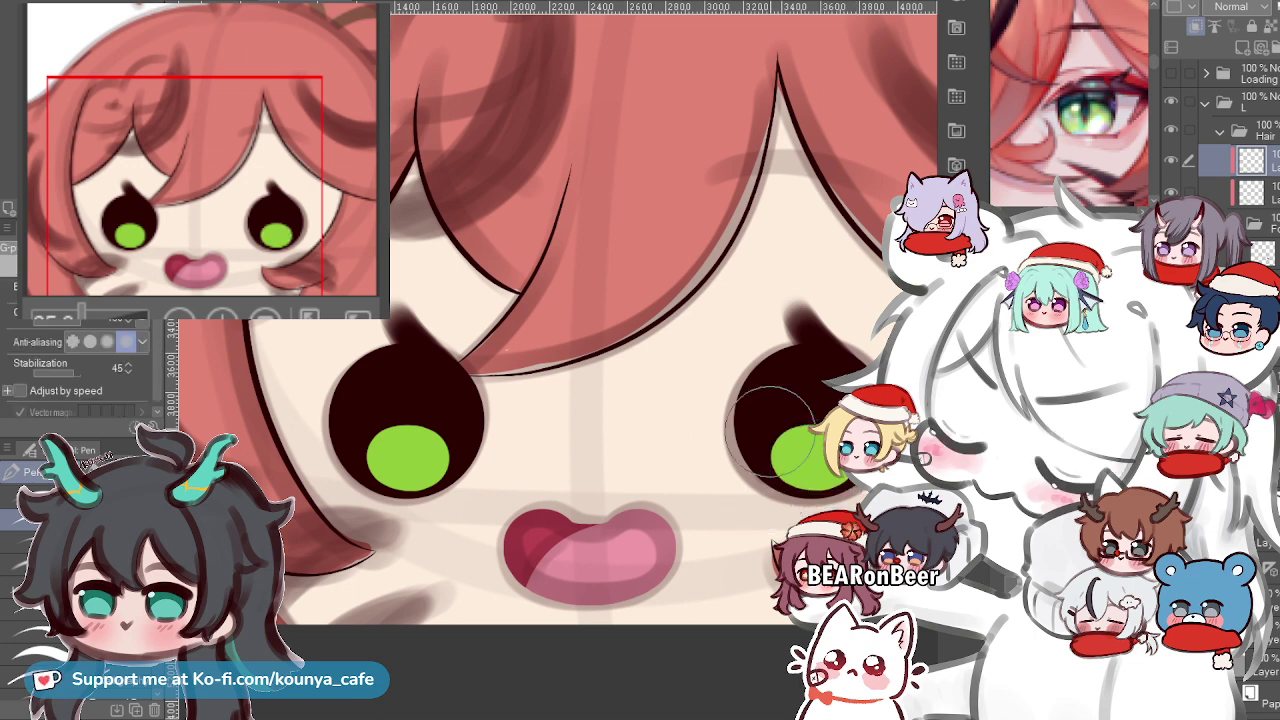
Examine the two green iris ovals at thumbnail size and close up to compare their placement and balance.
scroll(780, 278, down, 5)
scroll(780, 278, up, 2)
scroll(783, 279, up, 5)
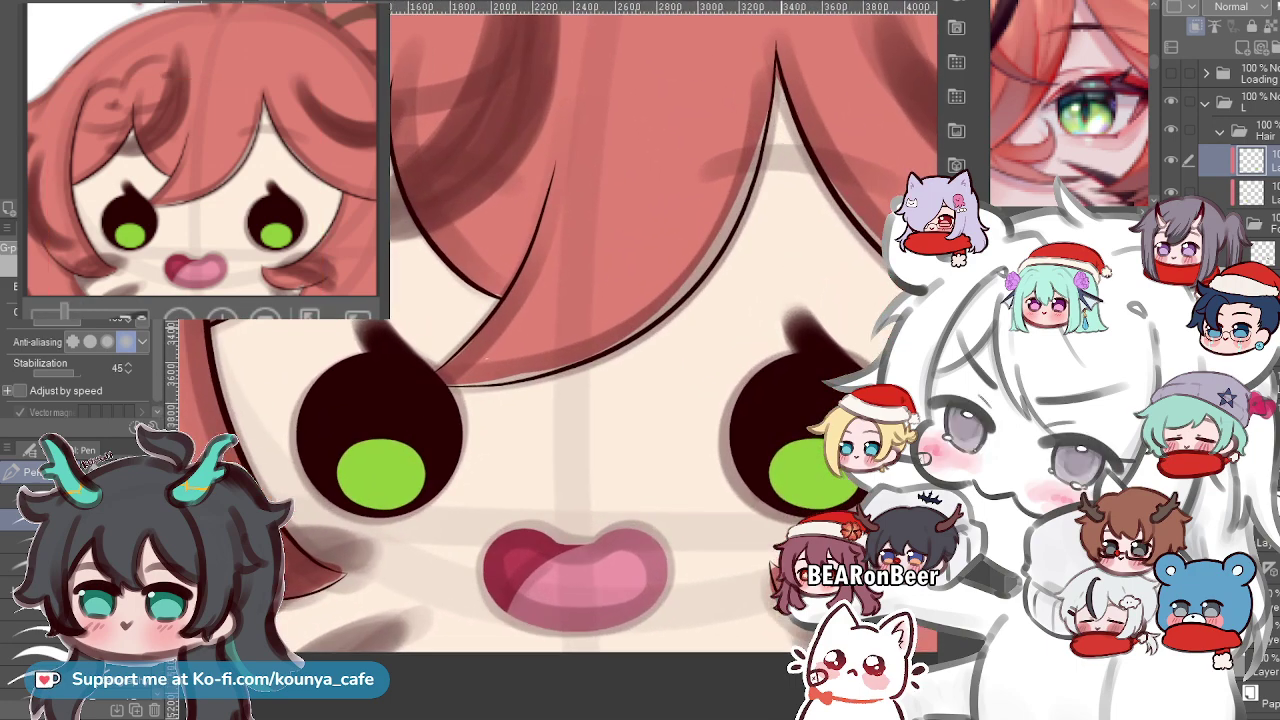
scroll(783, 279, down, 5)
drag(783, 279, 765, 349)
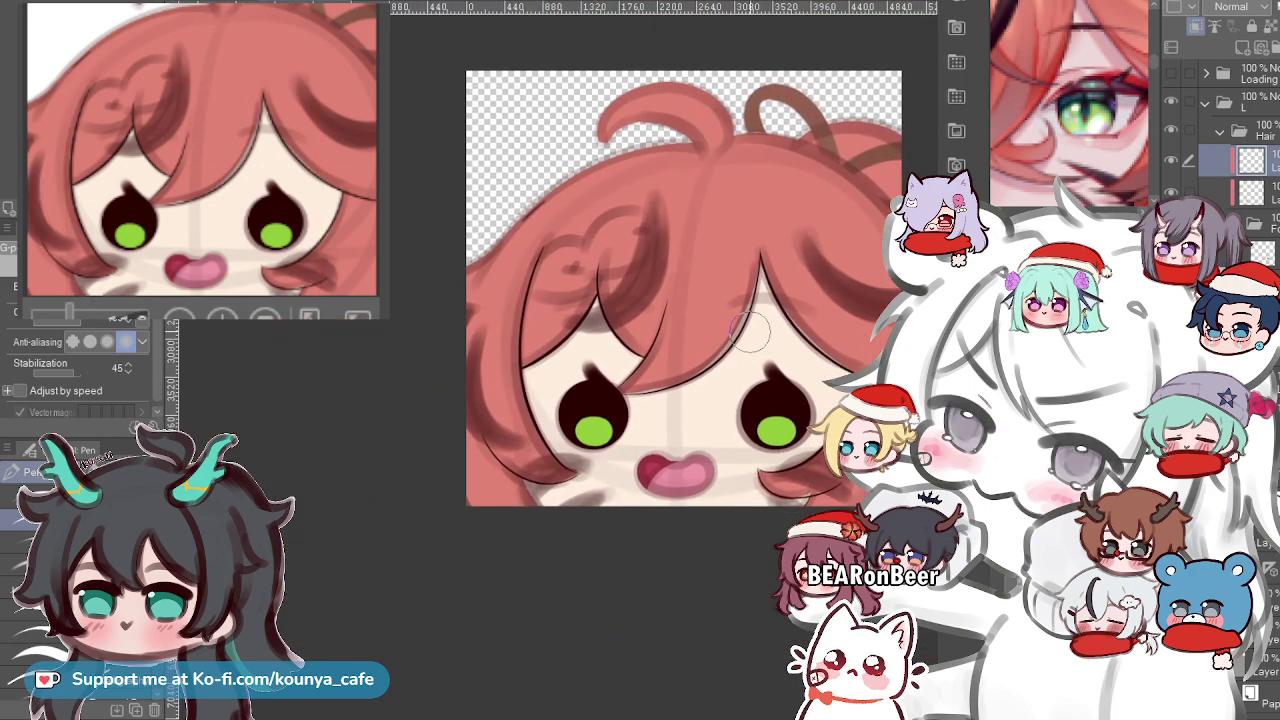
scroll(740, 338, up, 3)
scroll(772, 325, down, 4)
scroll(770, 352, down, 6)
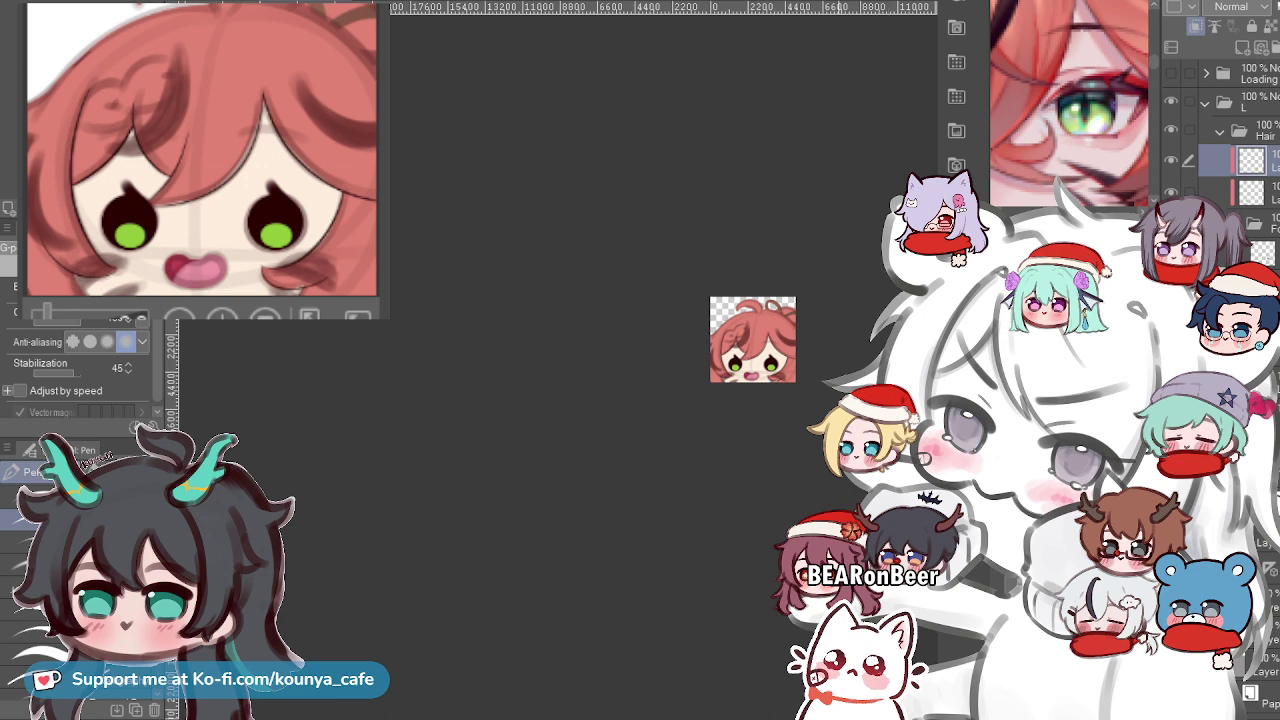
scroll(780, 310, up, 8)
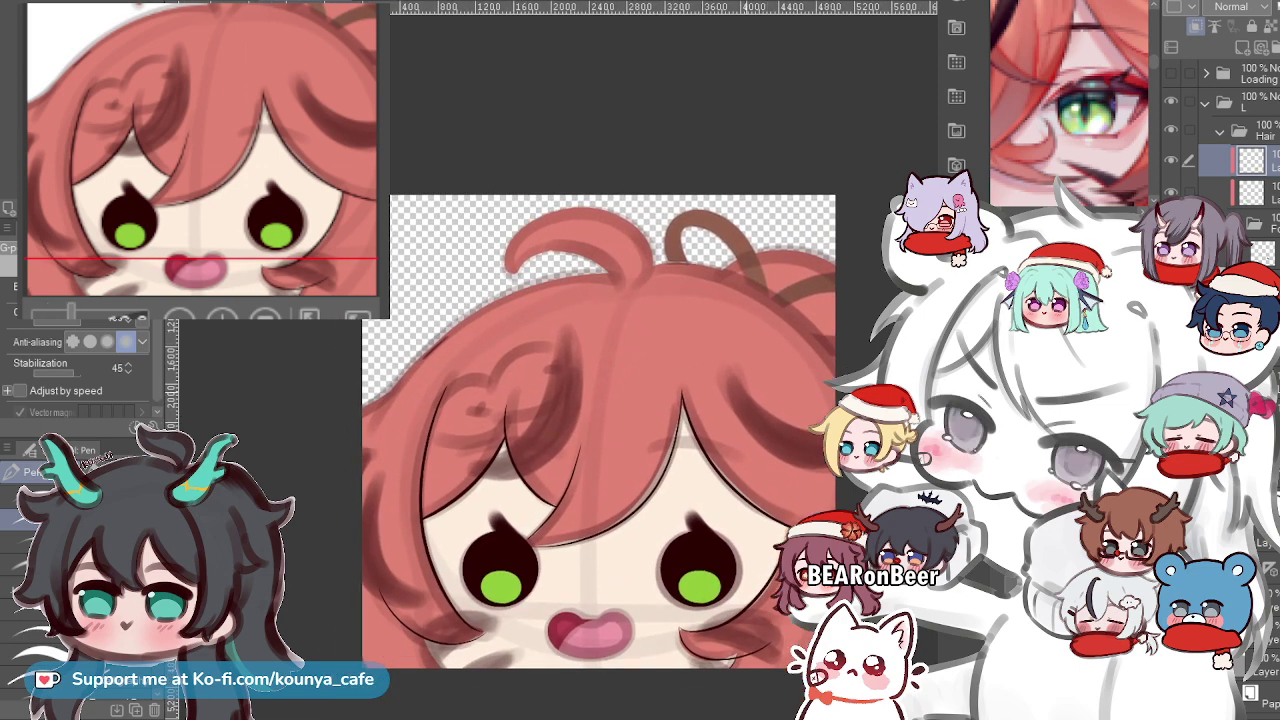
scroll(668, 512, up, 3)
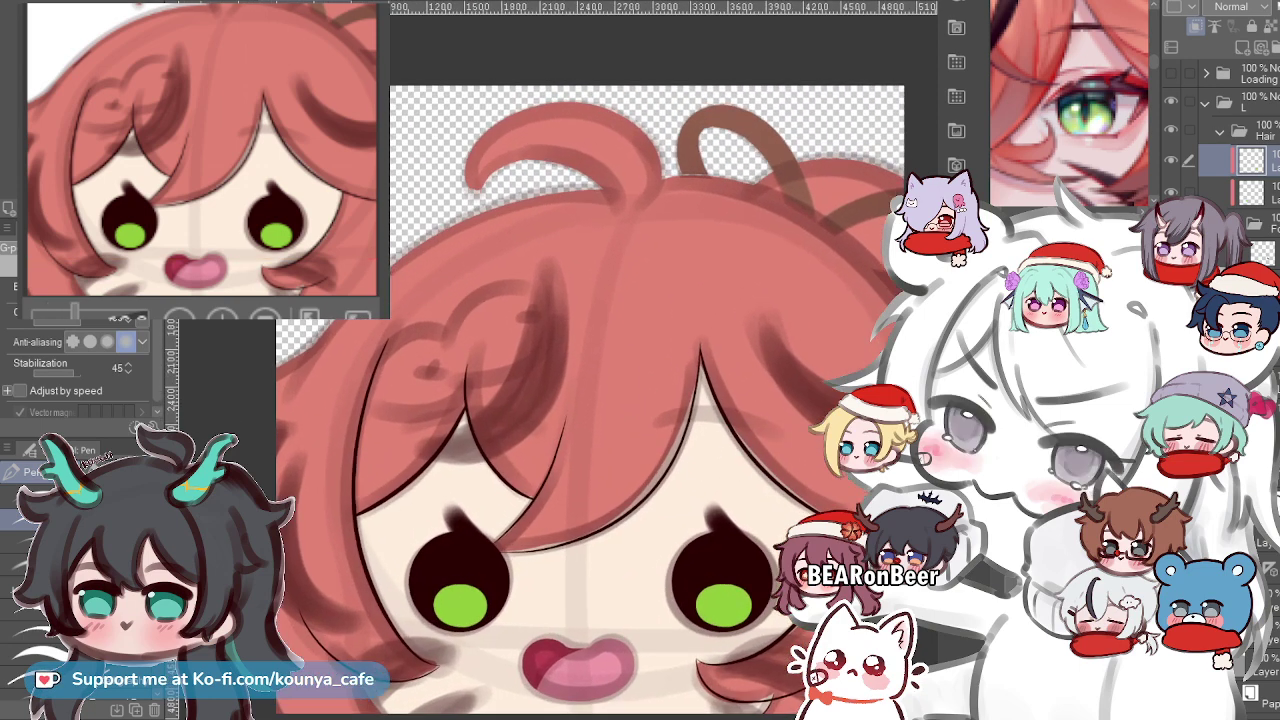
Transform the left iris's green oval, slightly adjusting its tilt and size.
key(ctrl+t)
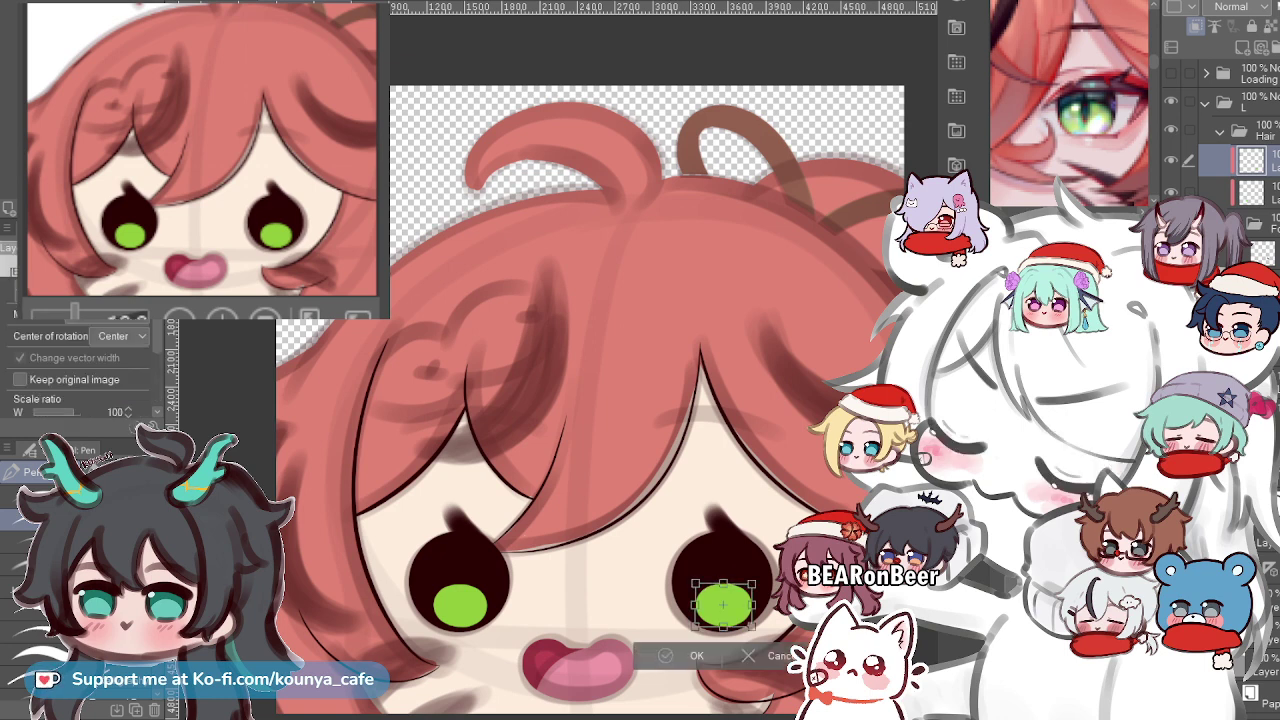
key(Return)
click(1252, 192)
key(ctrl+shift+t)
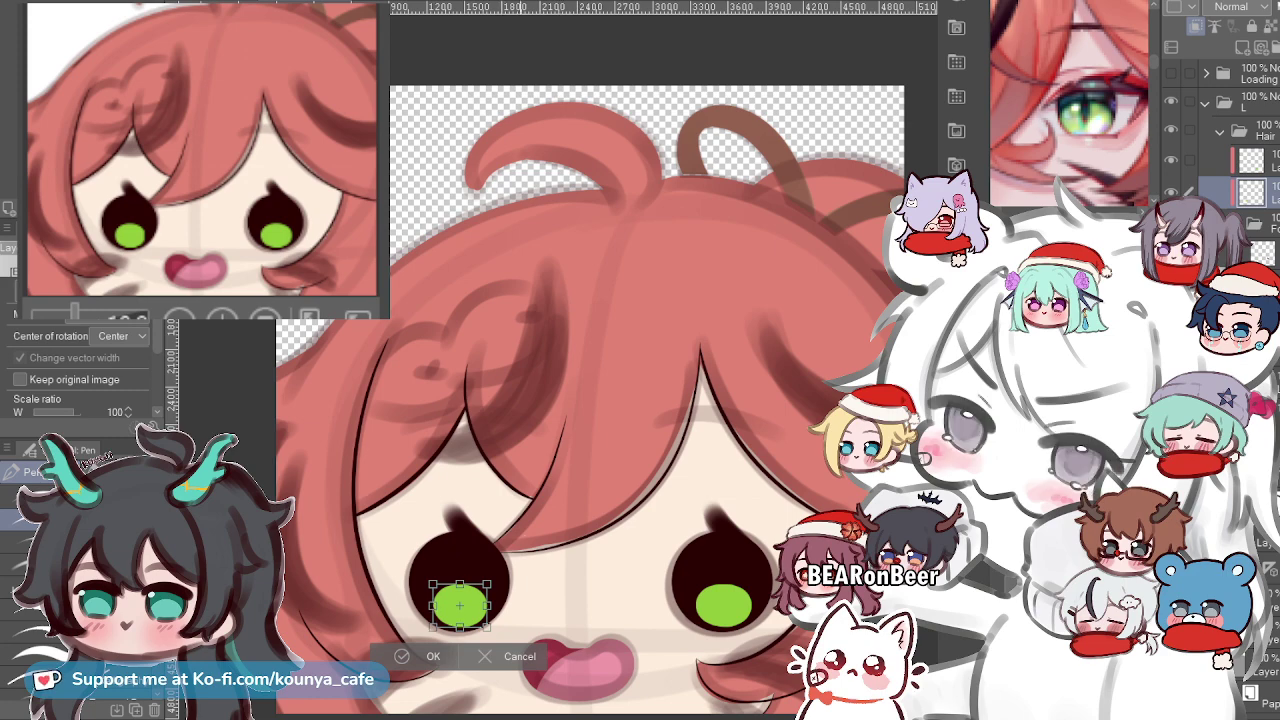
scroll(458, 600, up, 2)
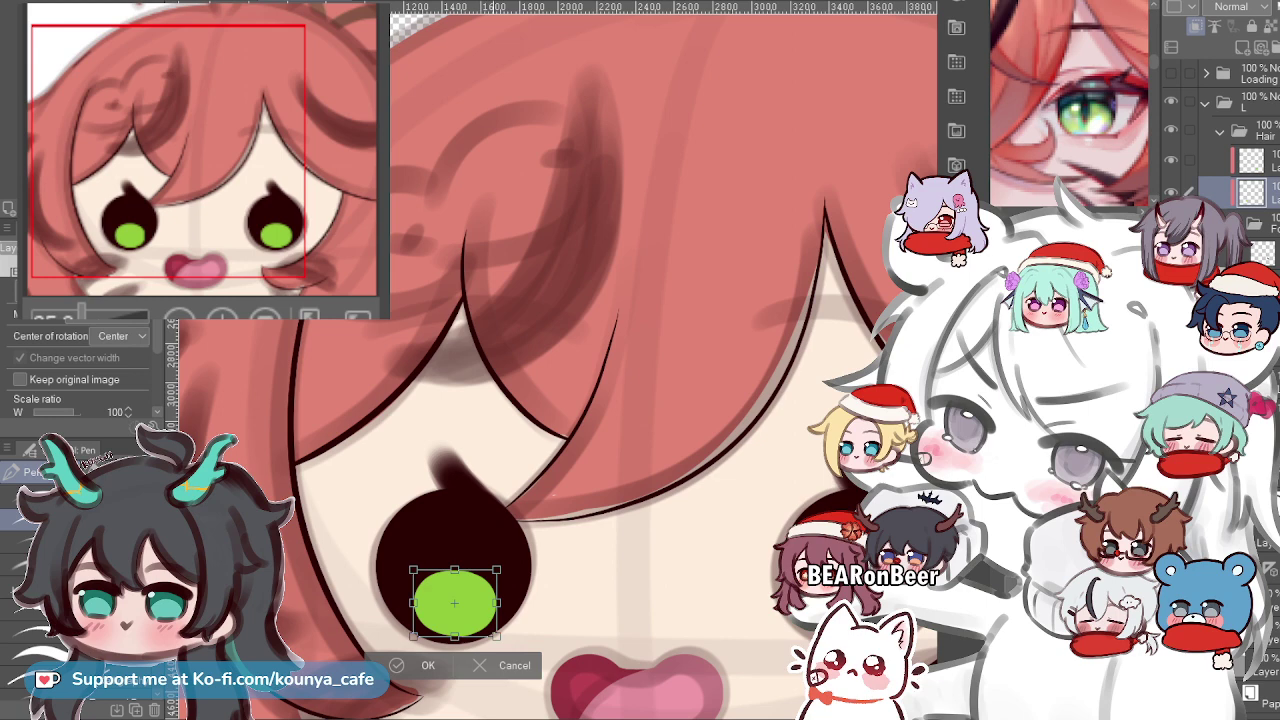
key(Return)
scroll(455, 603, up, 1)
drag(451, 600, 352, 560)
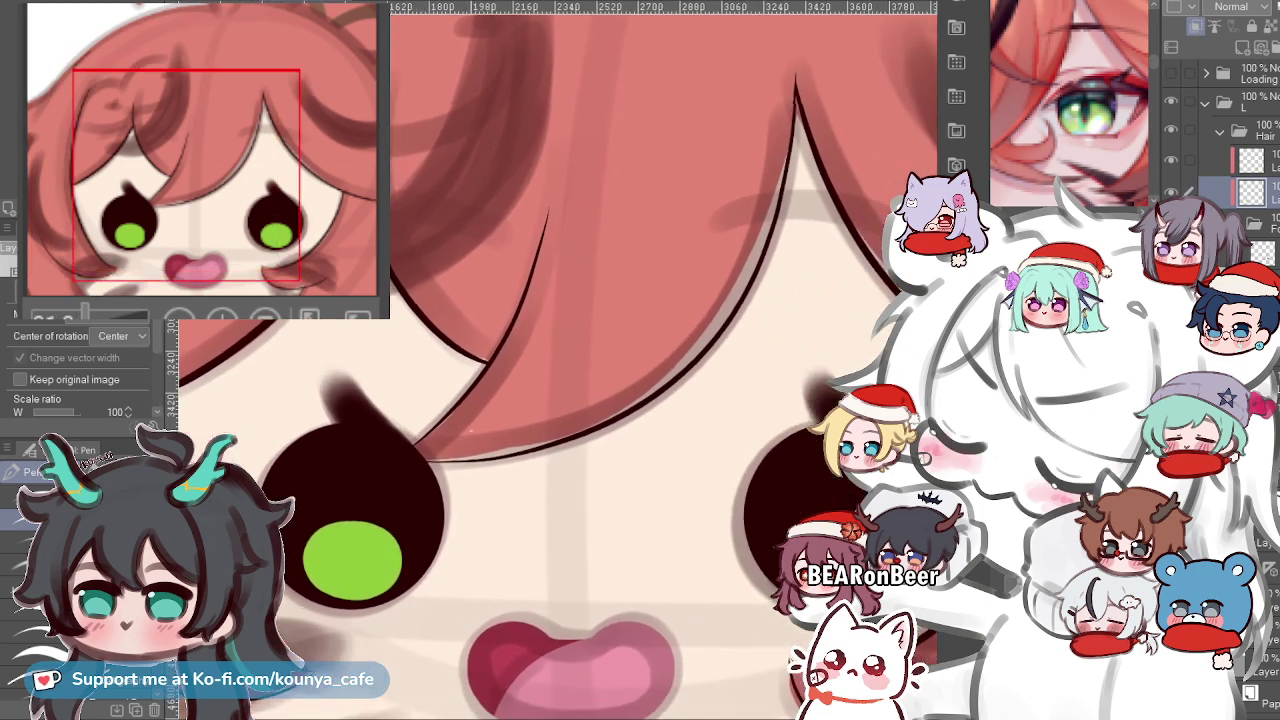
key(ctrl+t)
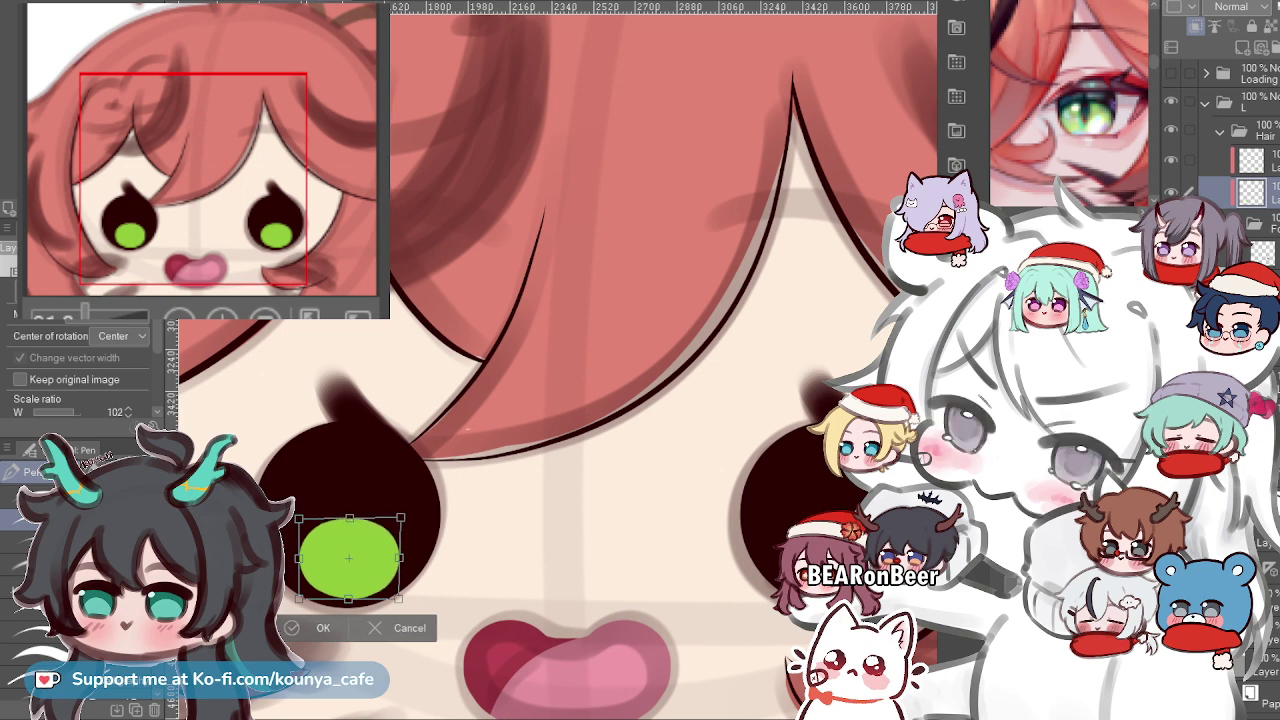
drag(299, 519, 297, 523)
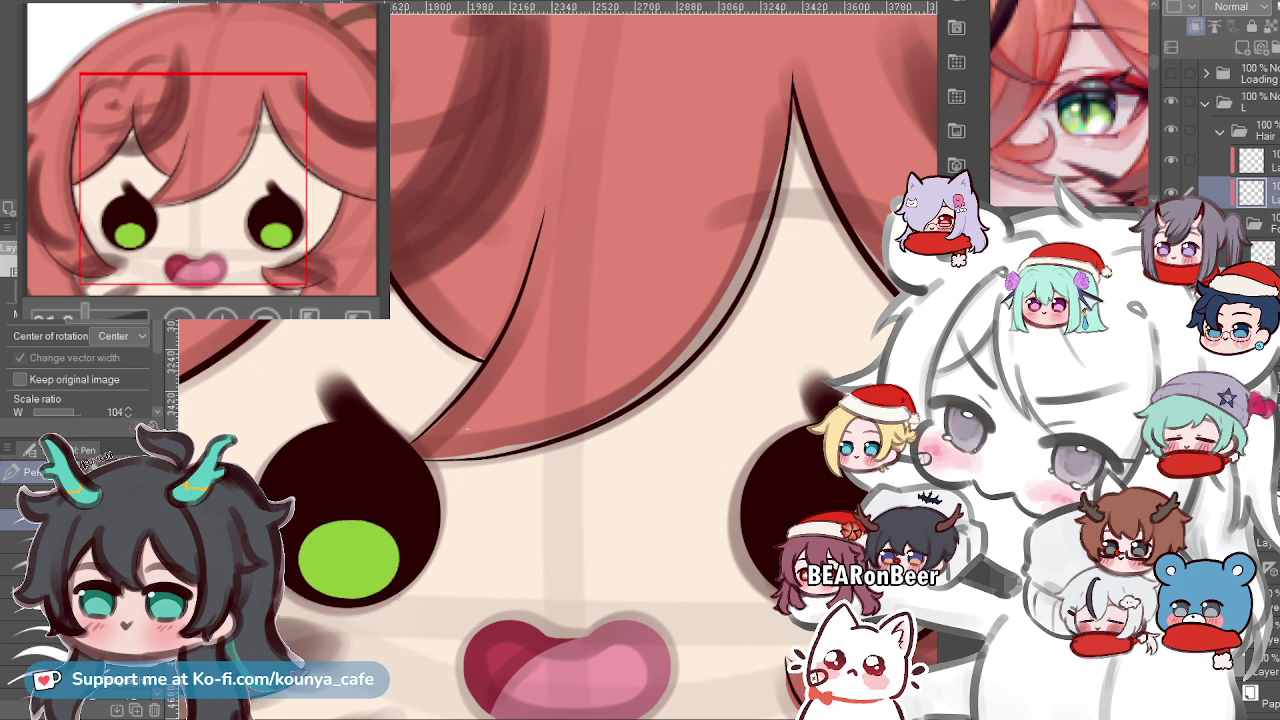
scroll(560, 400, down, 2)
key(Return)
Fine-tune the left green oval's shape and angle so it sits evenly inside the dark iris.
scroll(336, 552, up, 3)
key(ctrl+t)
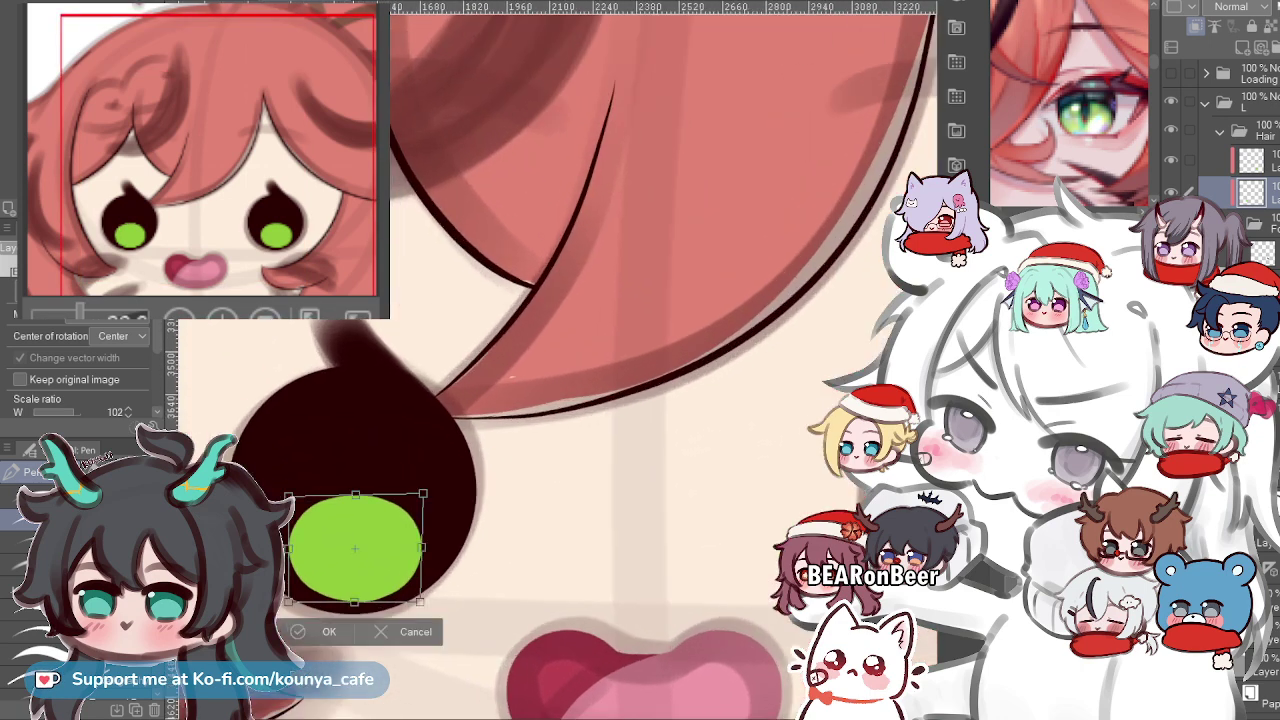
key(Return)
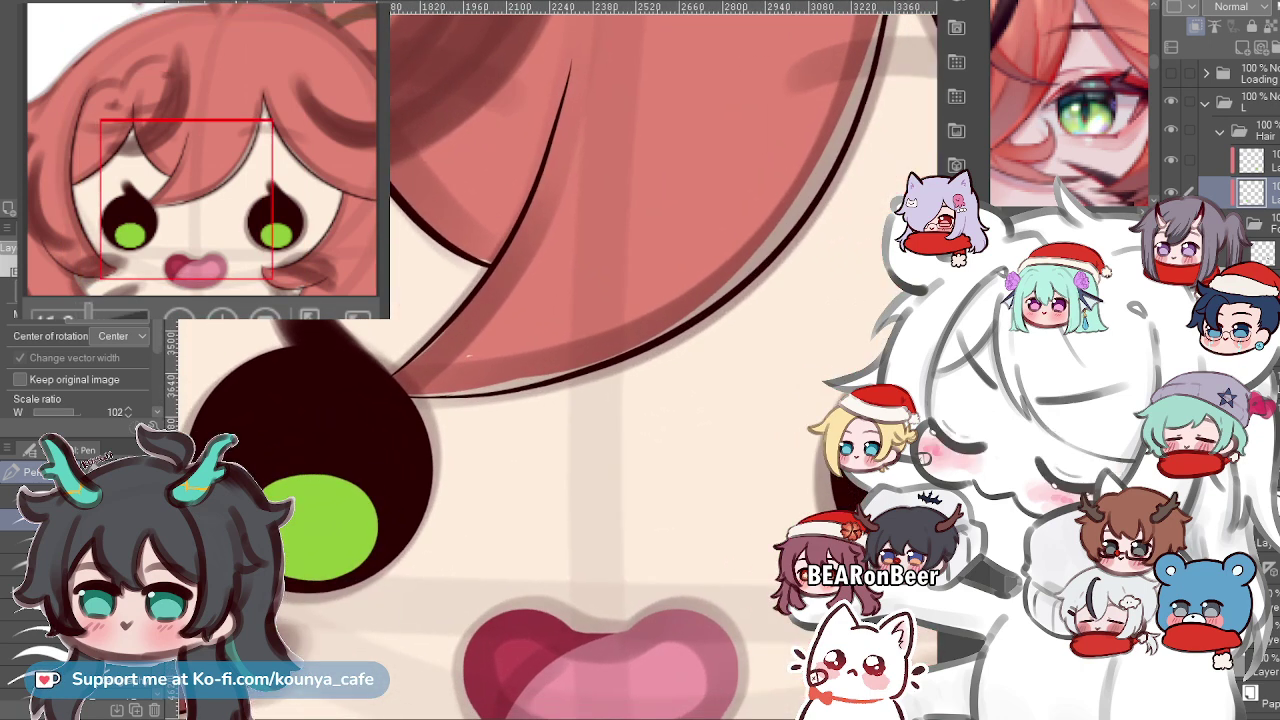
key(ctrl+t)
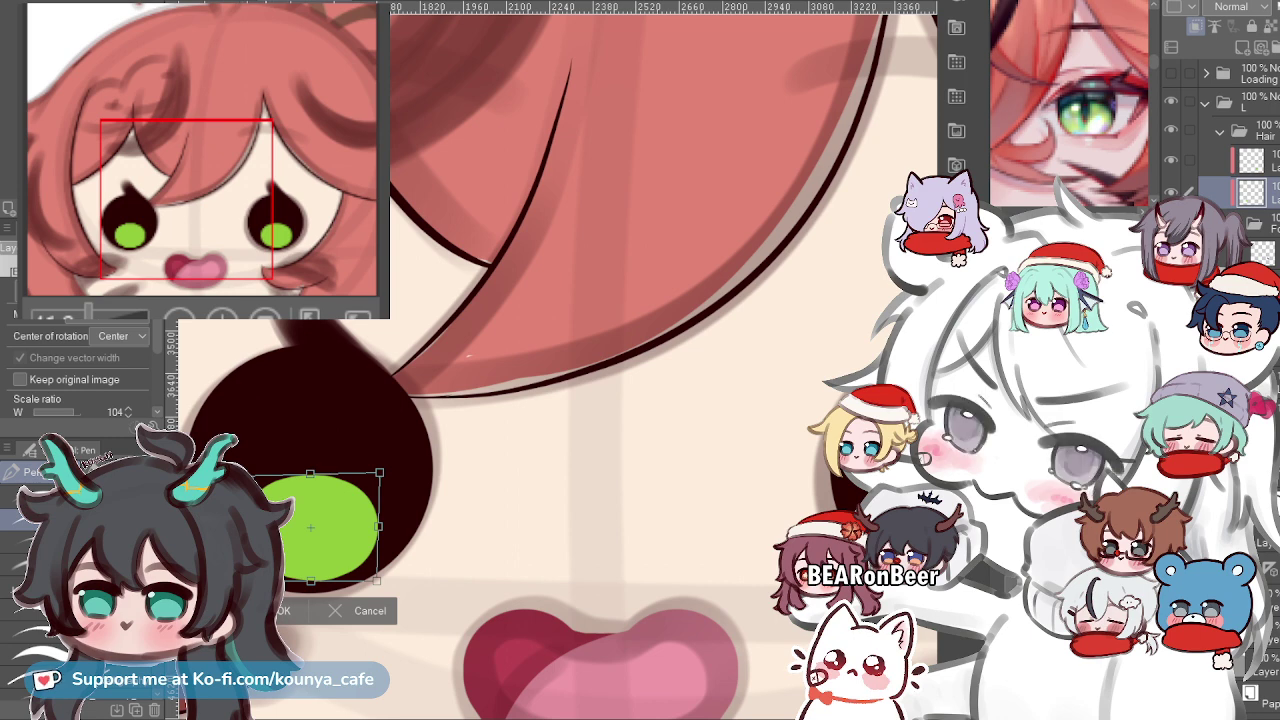
drag(241, 476, 245, 476)
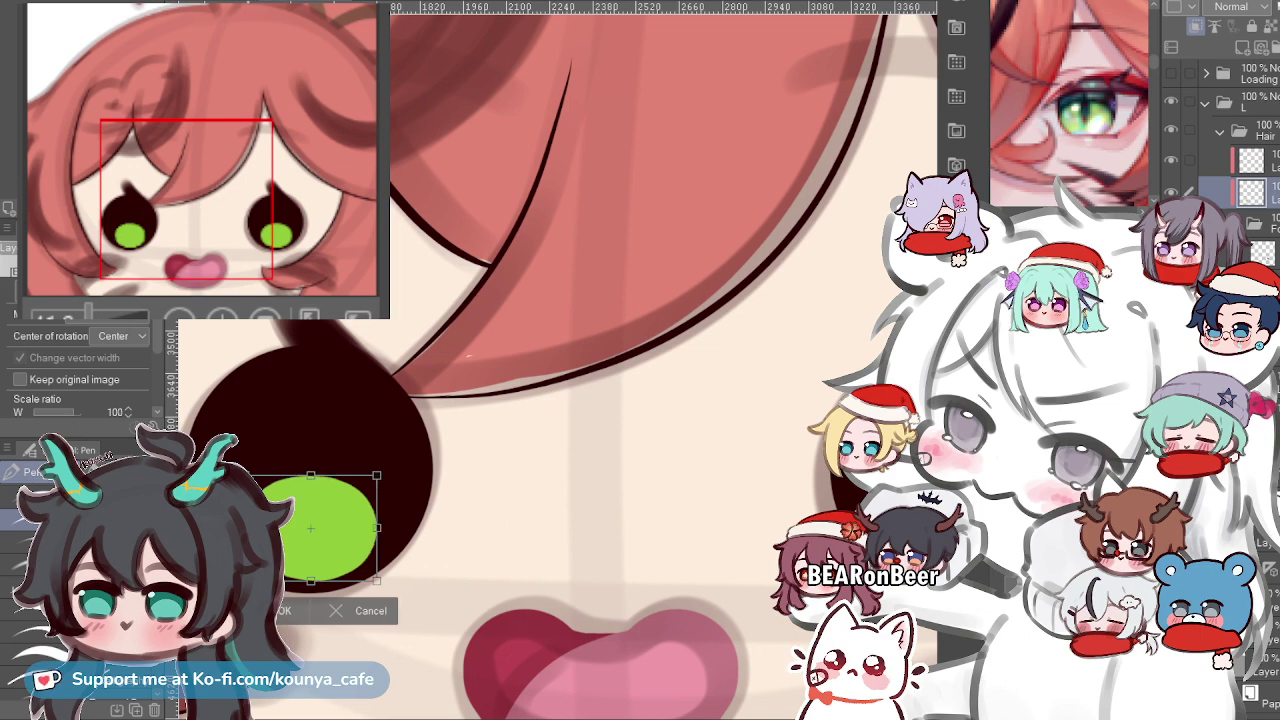
key(Return)
Look over both eyes together and check the line layers to find the one holding the lash flicks.
scroll(294, 493, down, 4)
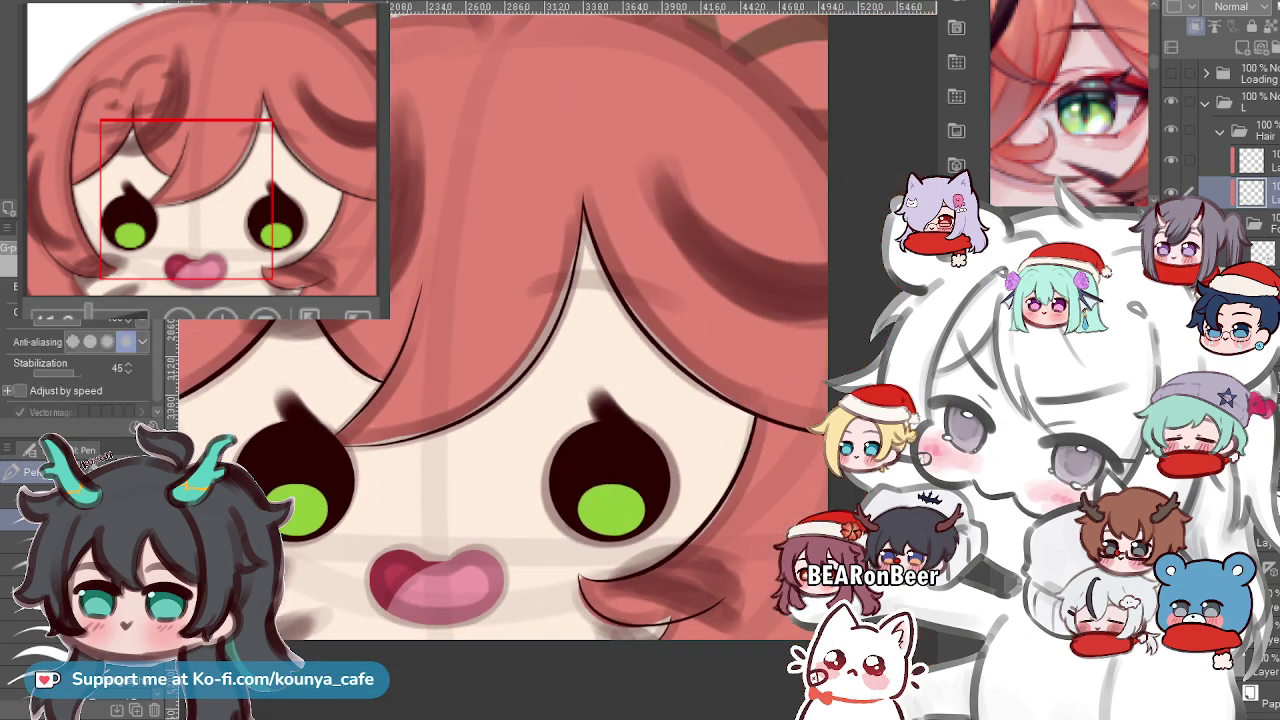
key(ctrl+plus)
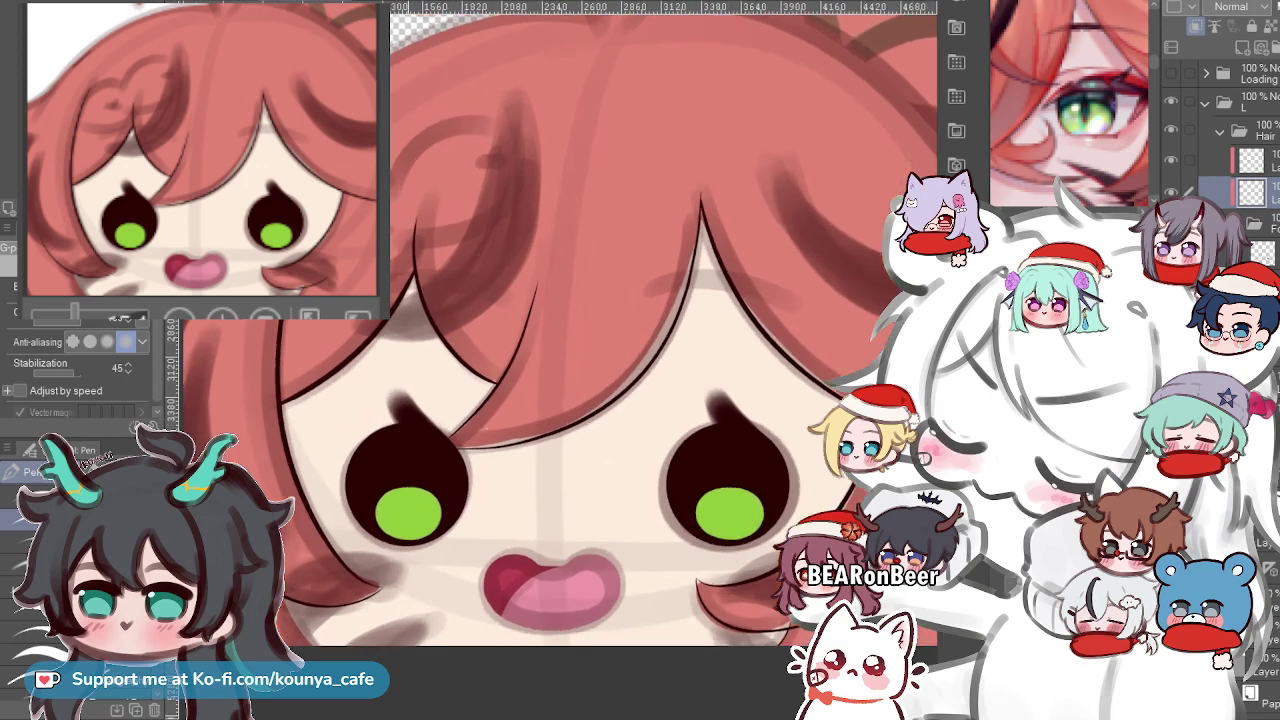
key(ctrl+plus)
key(m)
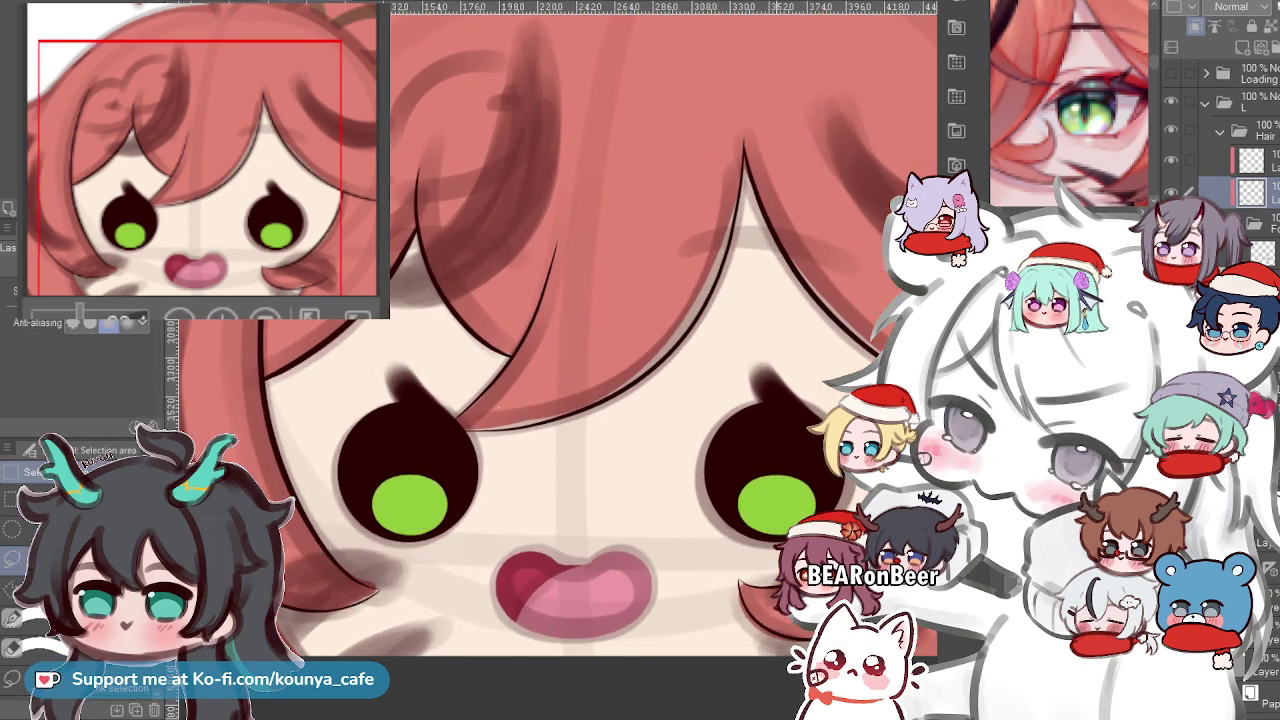
click(1262, 160)
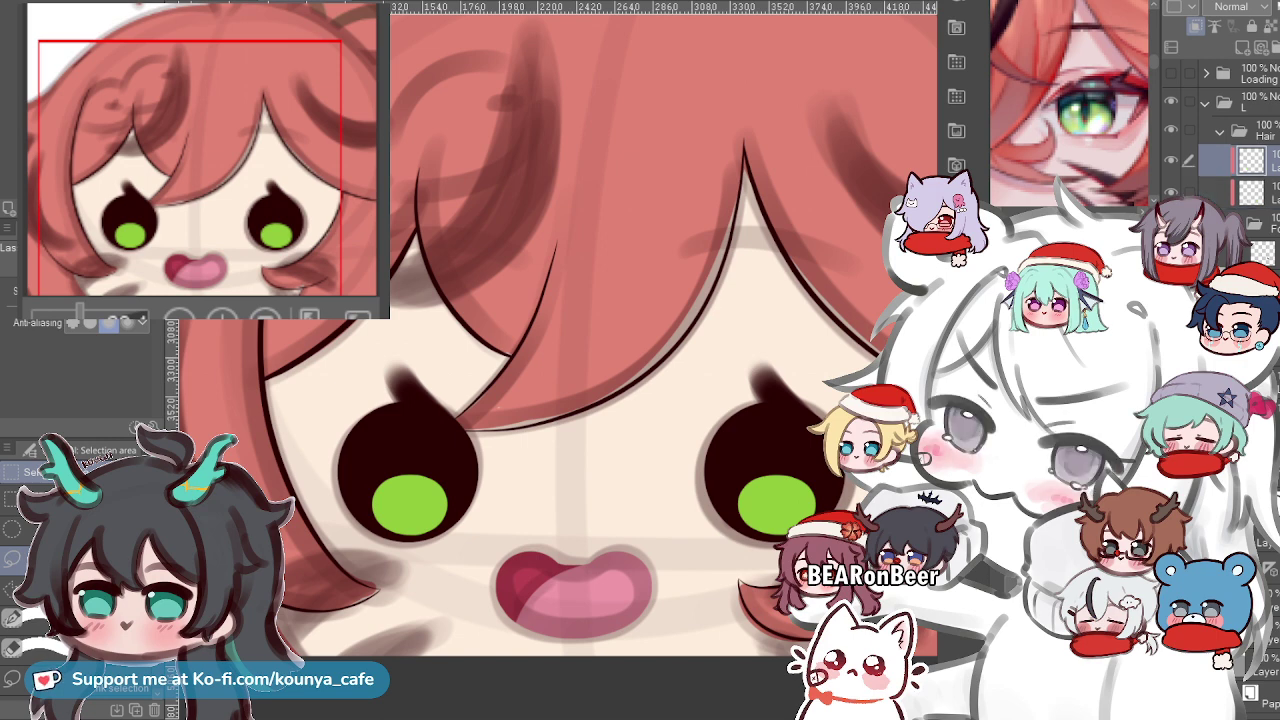
click(1262, 192)
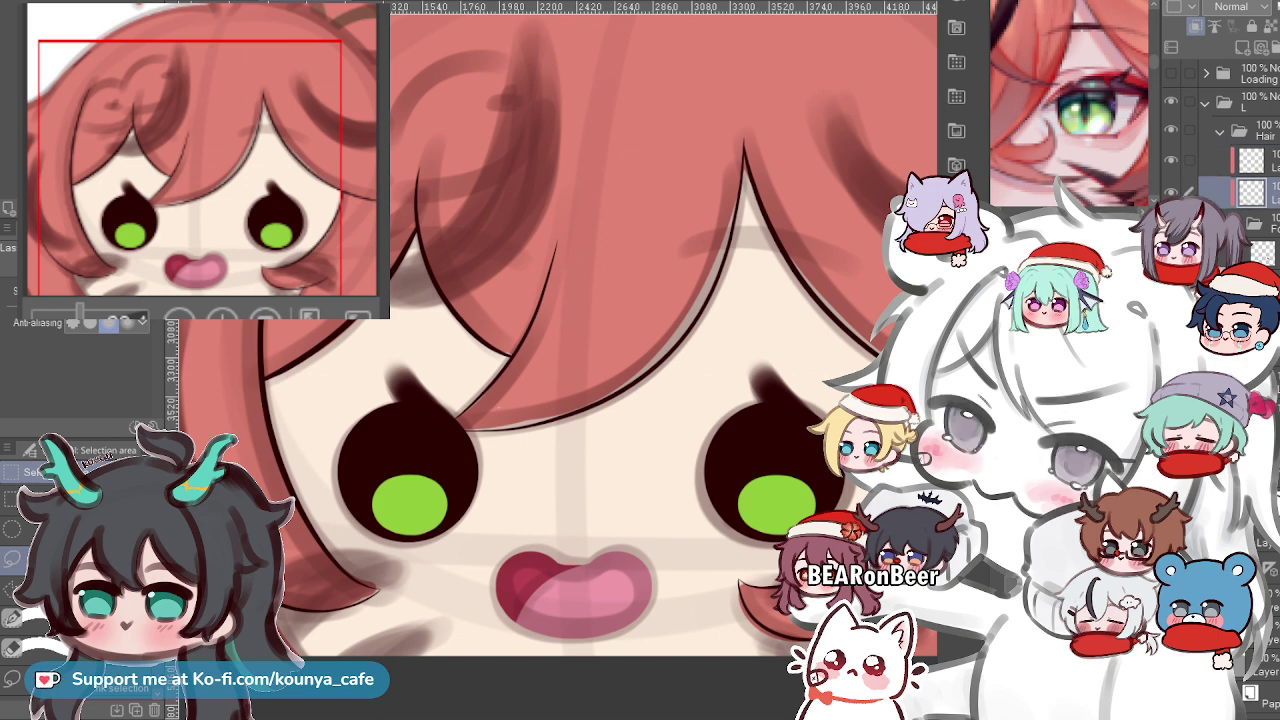
click(1262, 160)
click(1262, 192)
click(1262, 160)
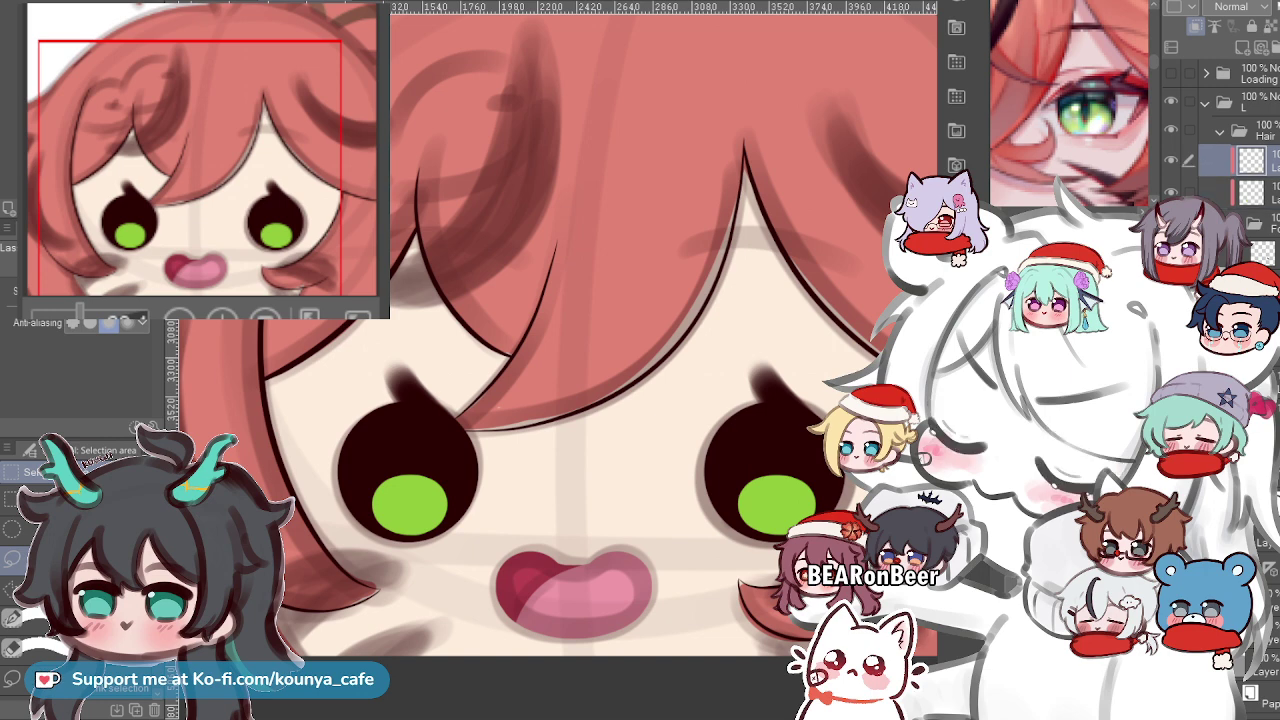
key(p)
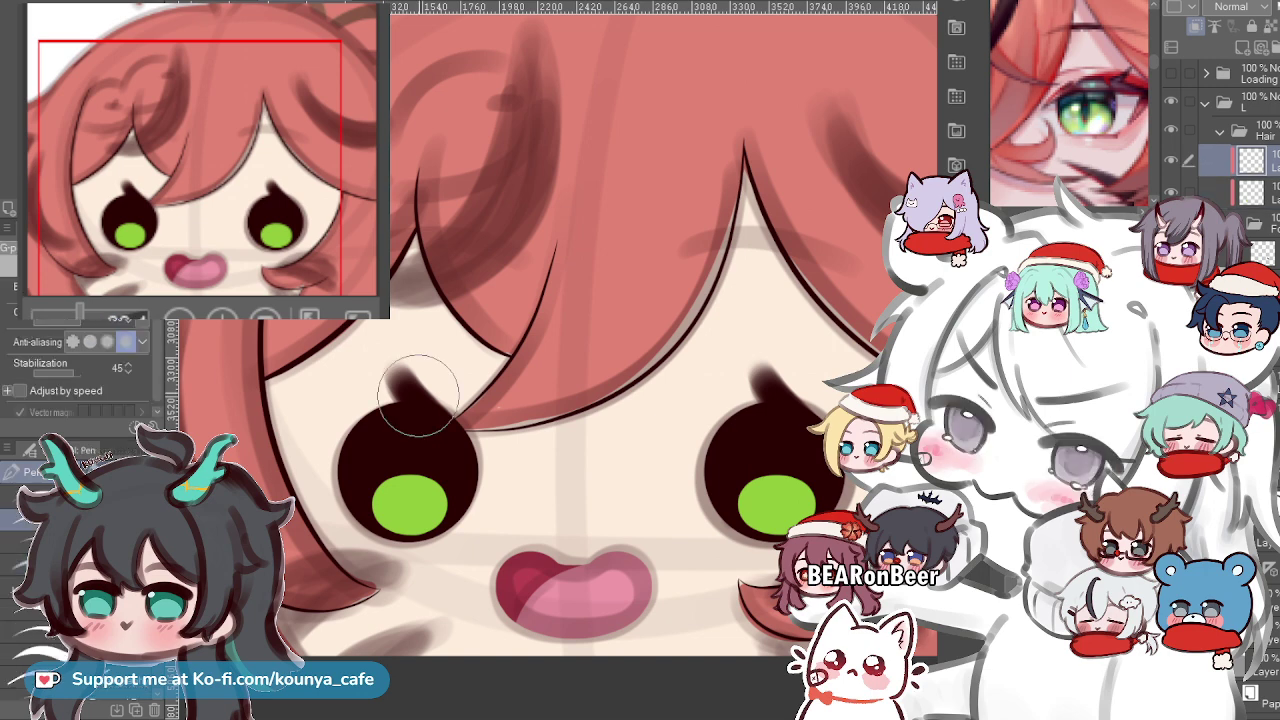
key(m)
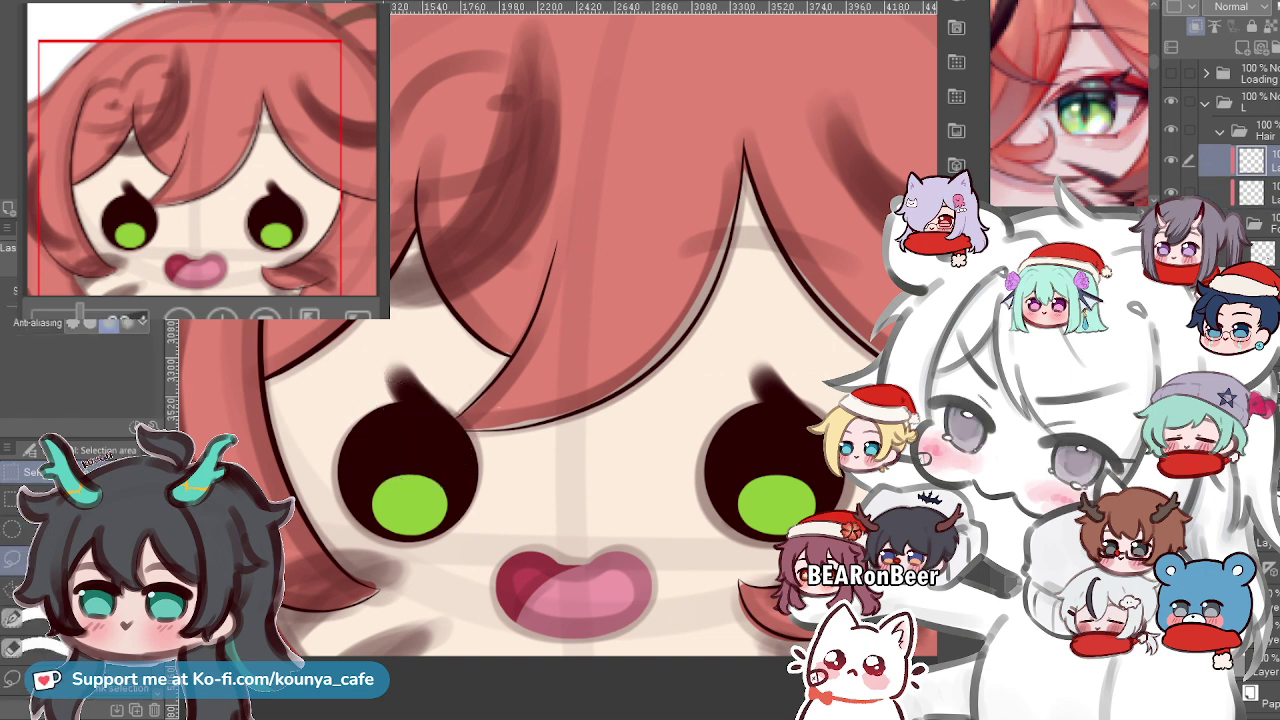
Transform the right eye's lash flick, tilting it slightly counterclockwise and nudging it into place on the dark iris.
click(1264, 254)
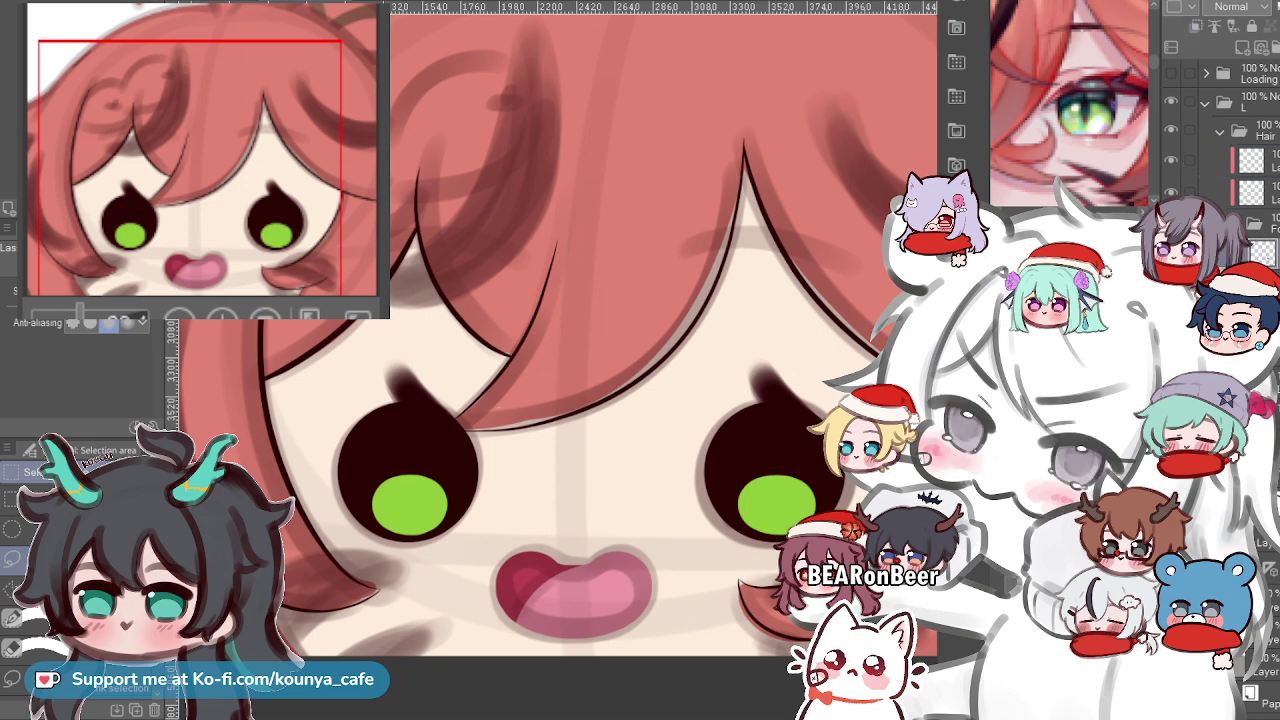
key(ctrl+t)
drag(844, 350, 838, 340)
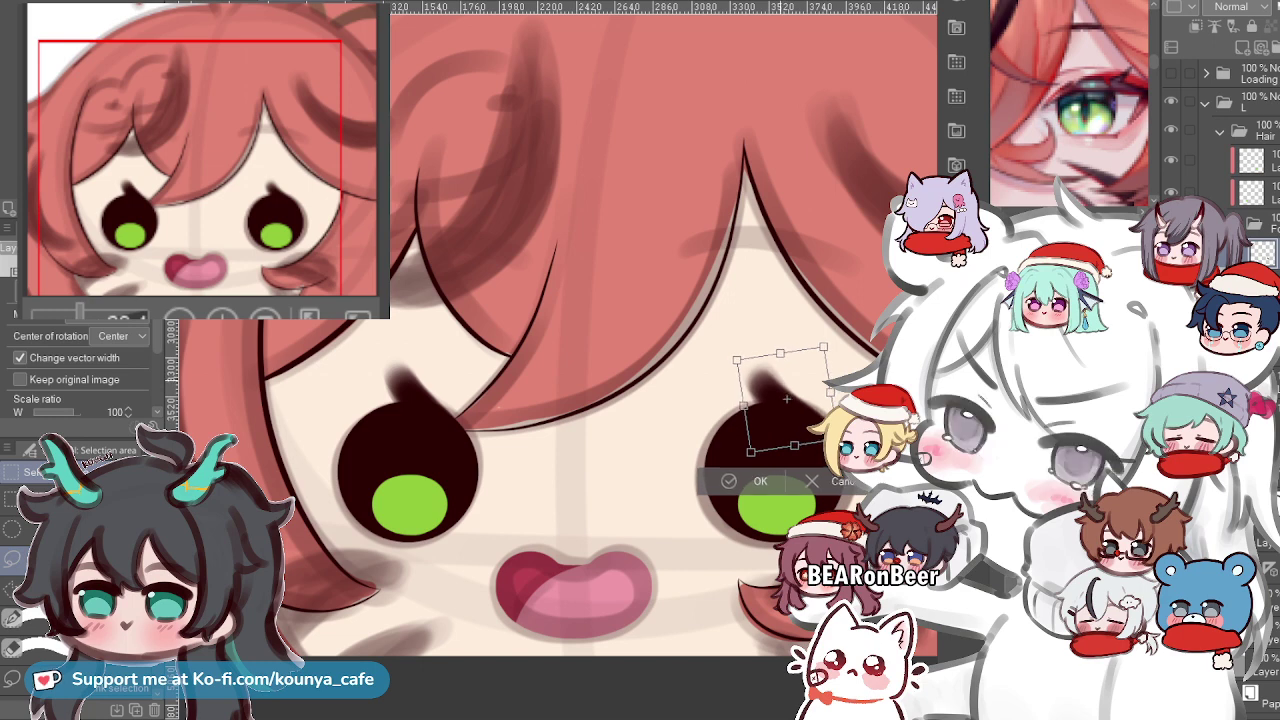
drag(790, 400, 787, 402)
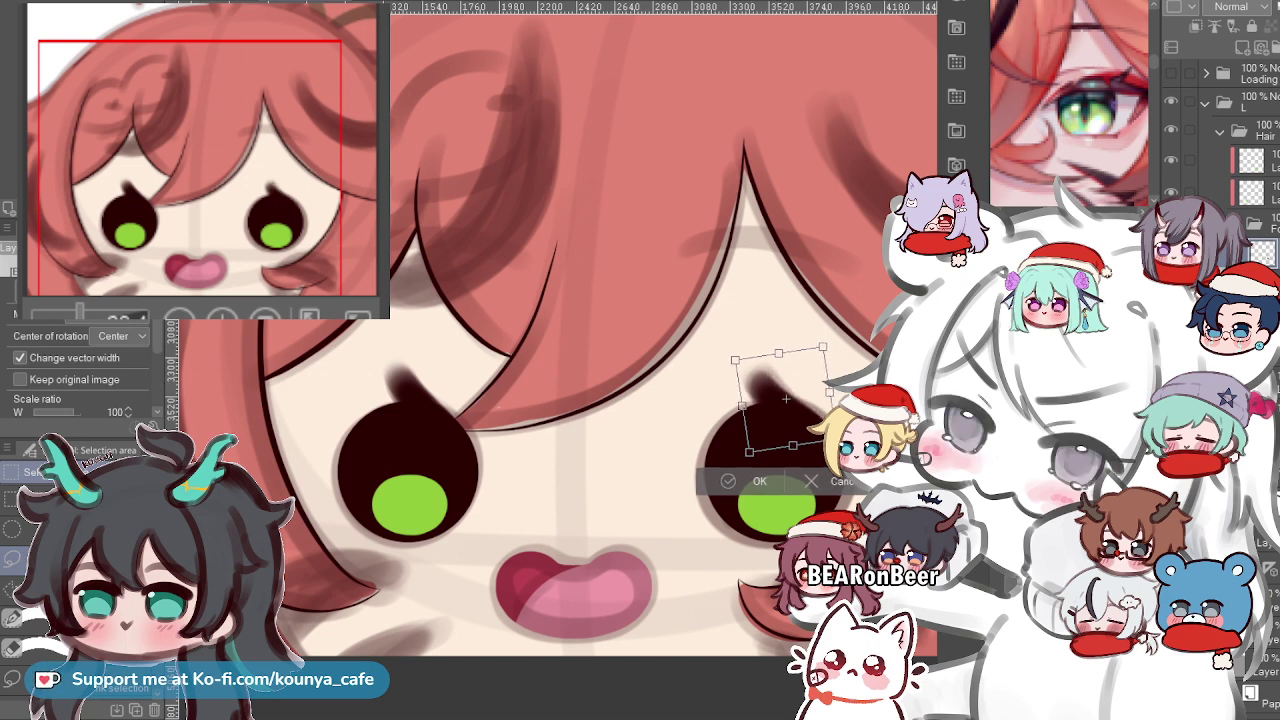
key(Return)
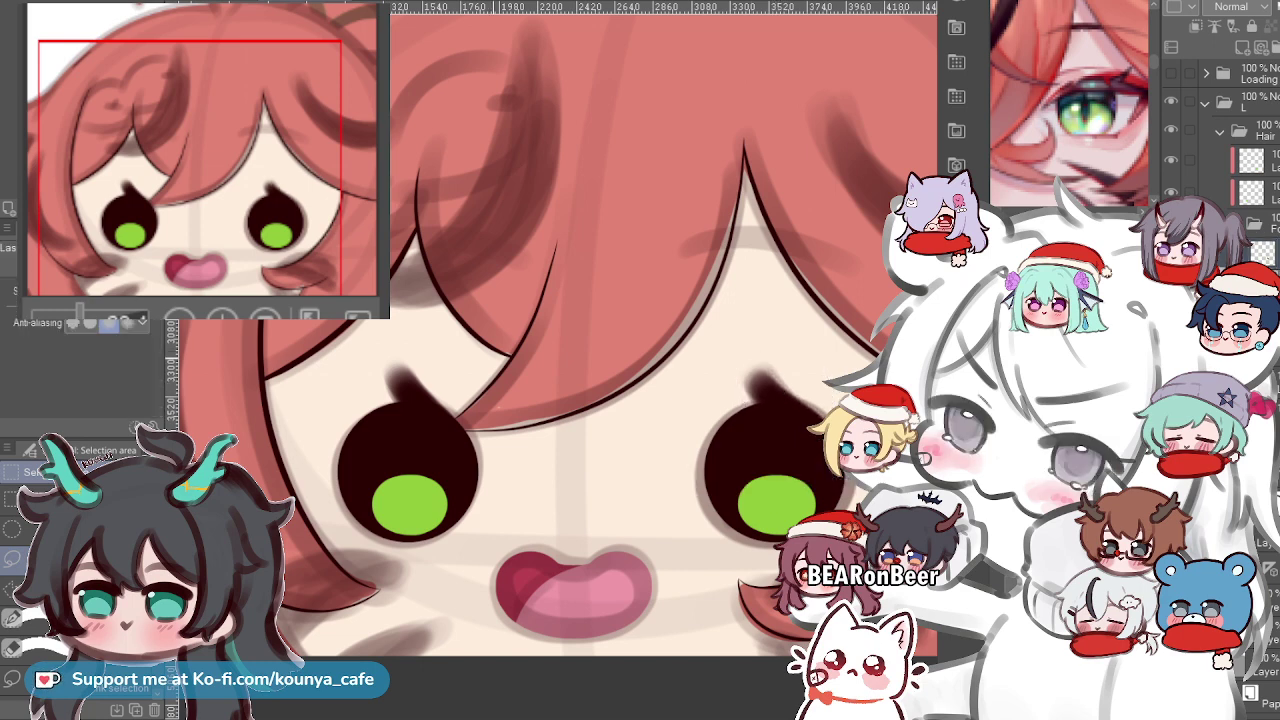
click(14, 530)
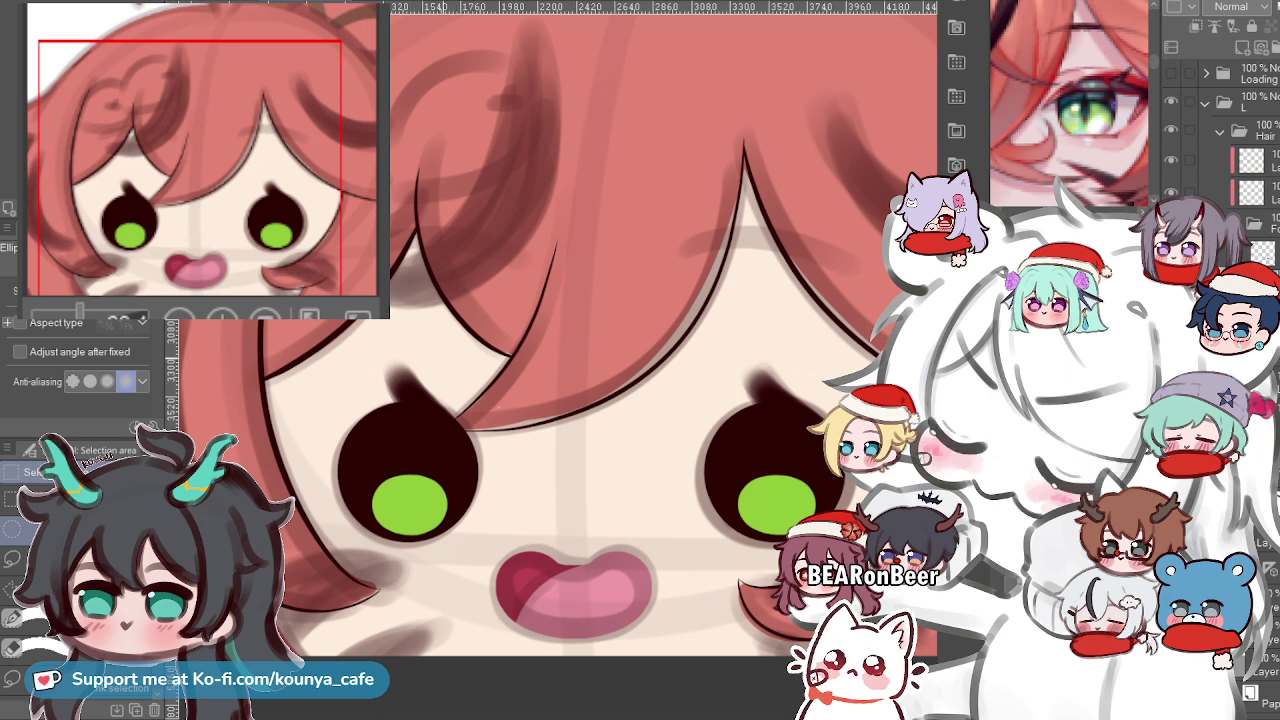
drag(390, 319, 508, 415)
key(ctrl+d)
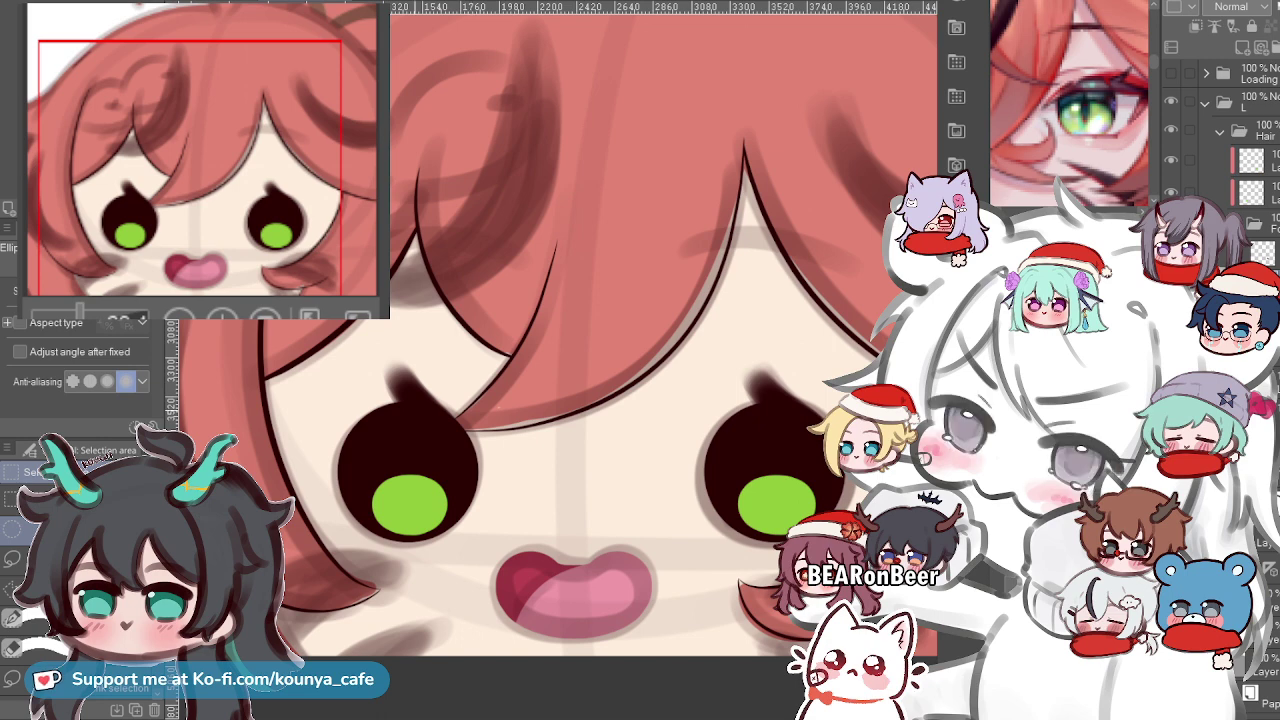
key(p)
key(m)
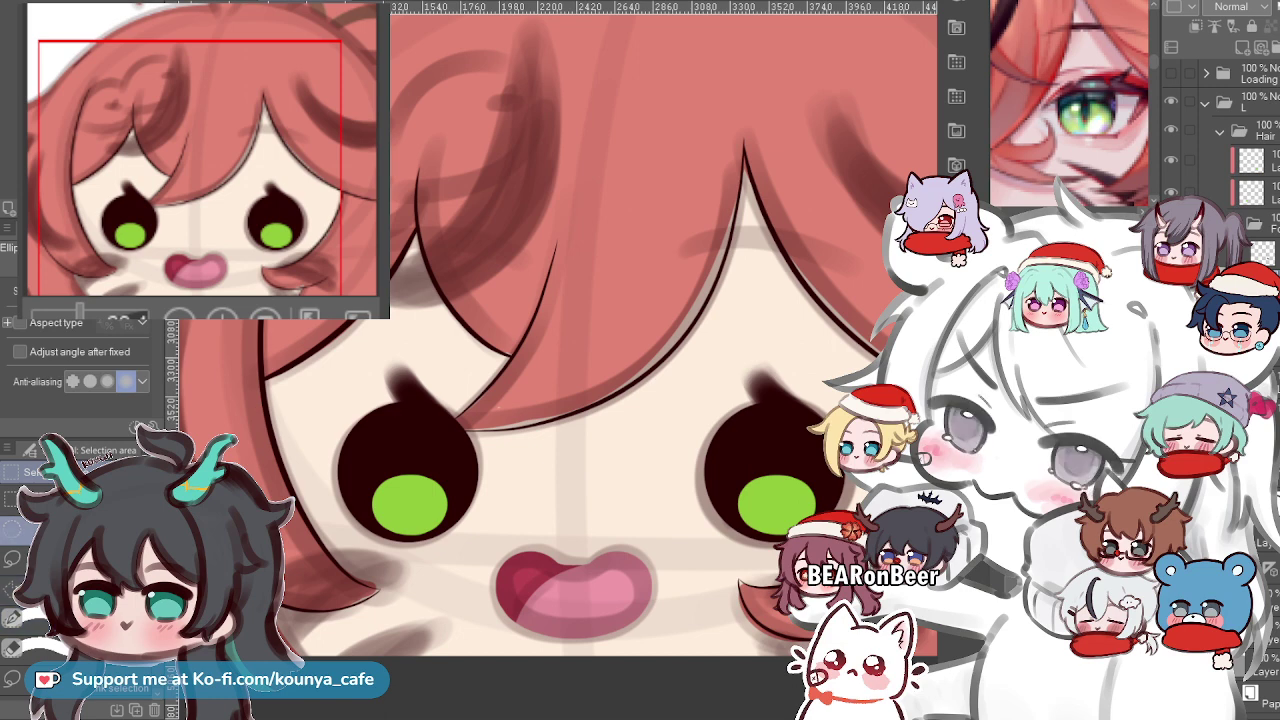
drag(352, 320, 432, 456)
Lasso the left eye's lash flick, tilt it slightly counterclockwise, shift it a little outward, and clear the selection.
click(50, 559)
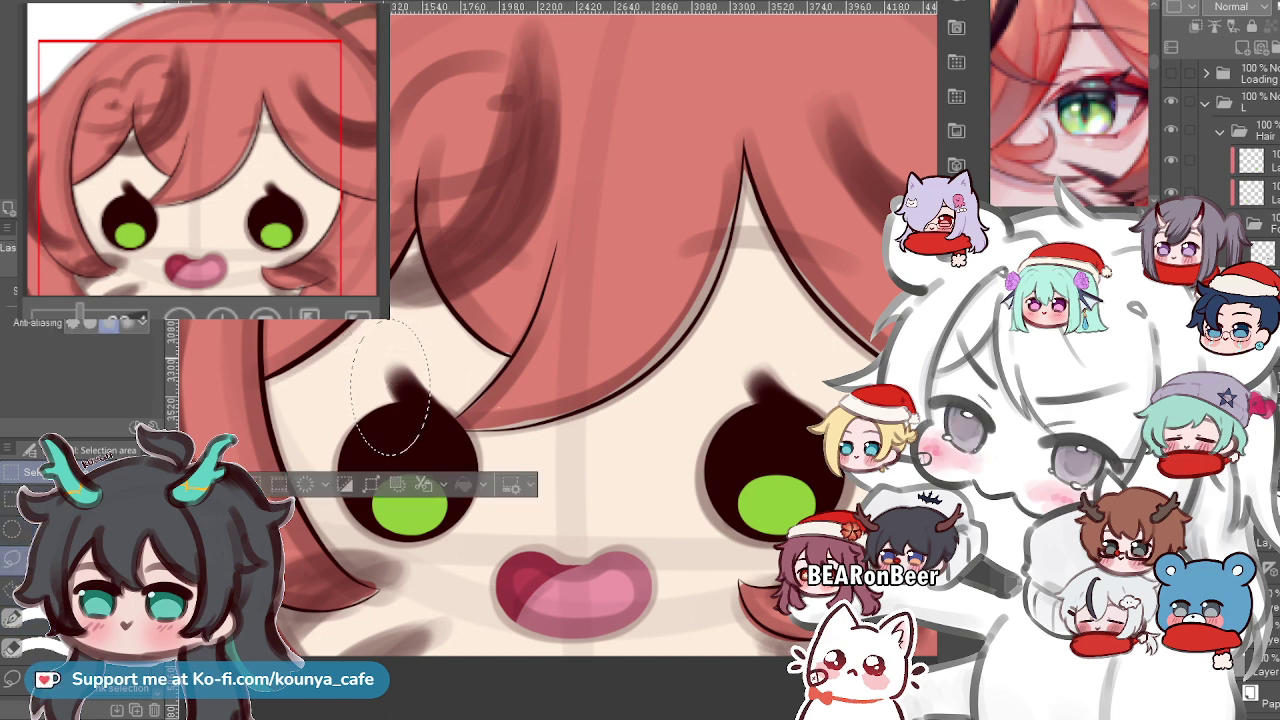
drag(343, 426, 478, 520)
drag(470, 345, 478, 352)
key(ctrl+t)
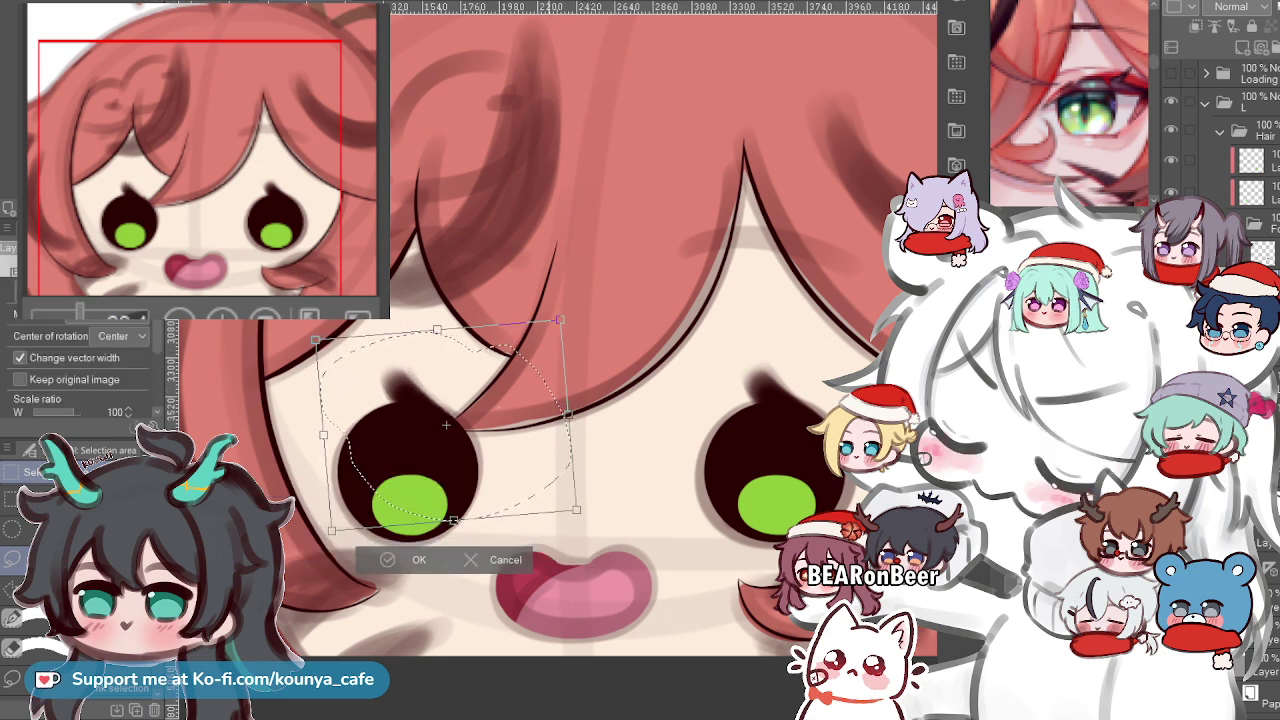
drag(597, 310, 566, 333)
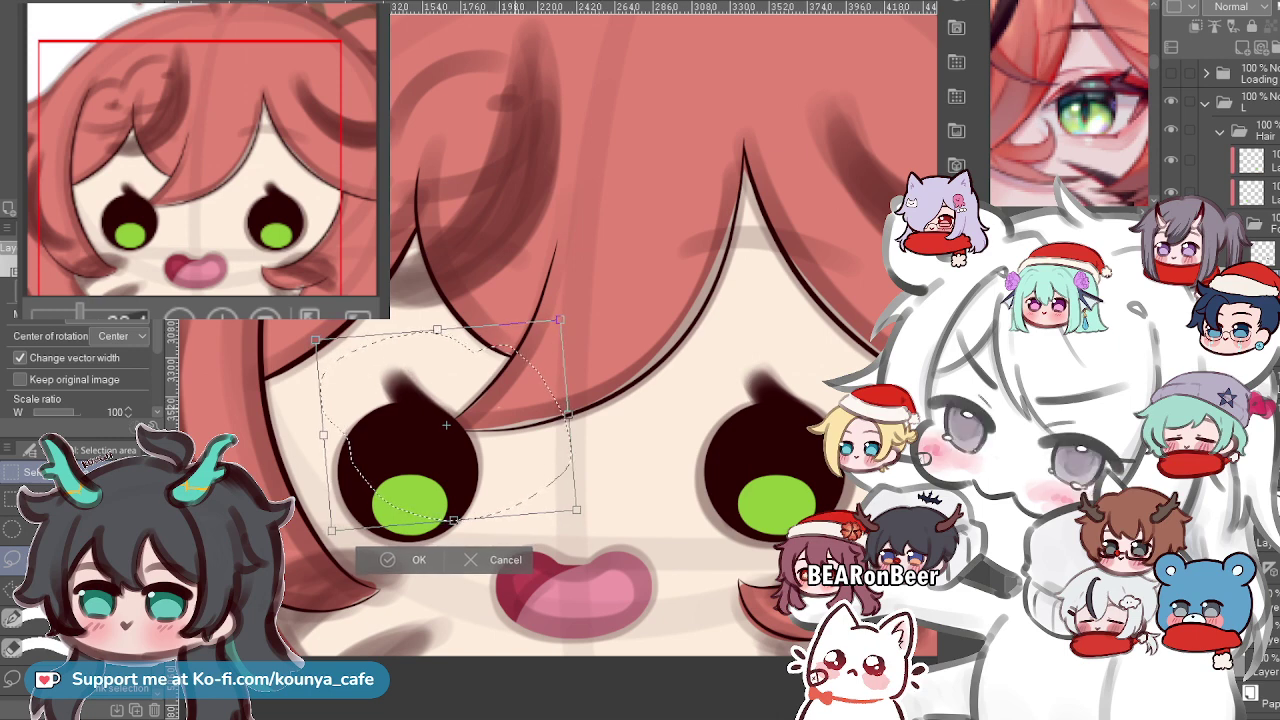
drag(519, 440, 515, 439)
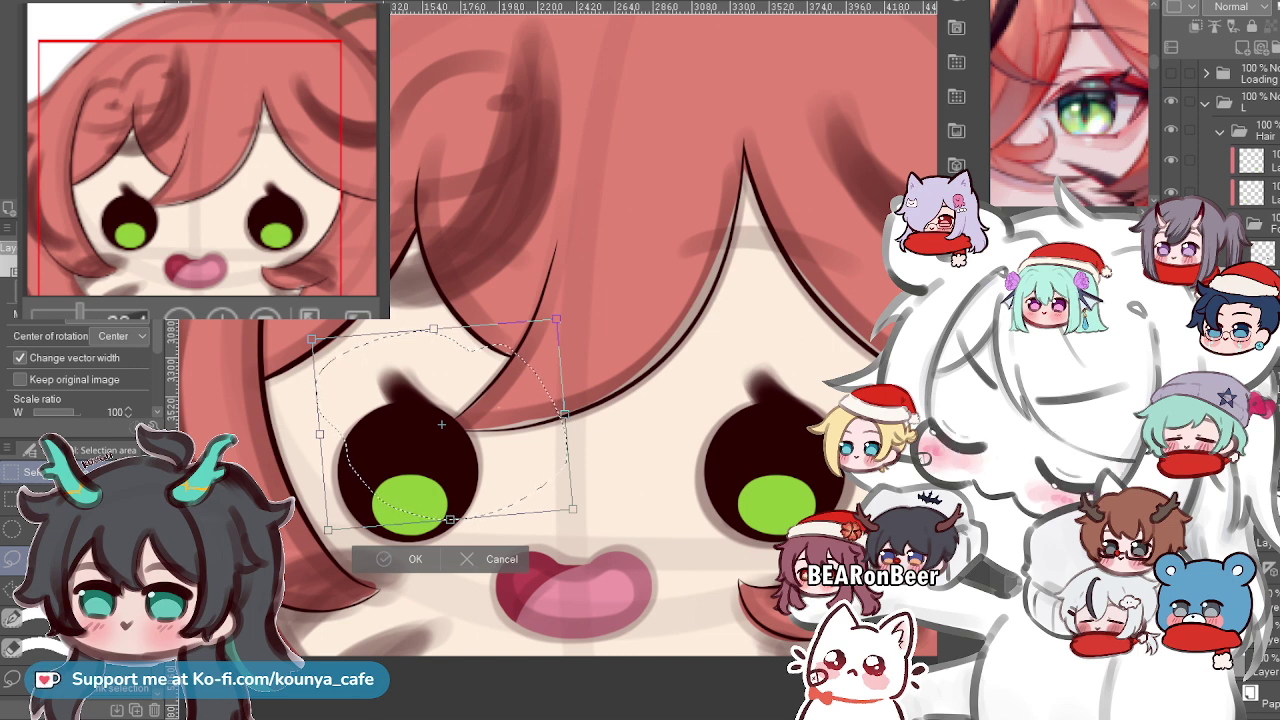
key(Return)
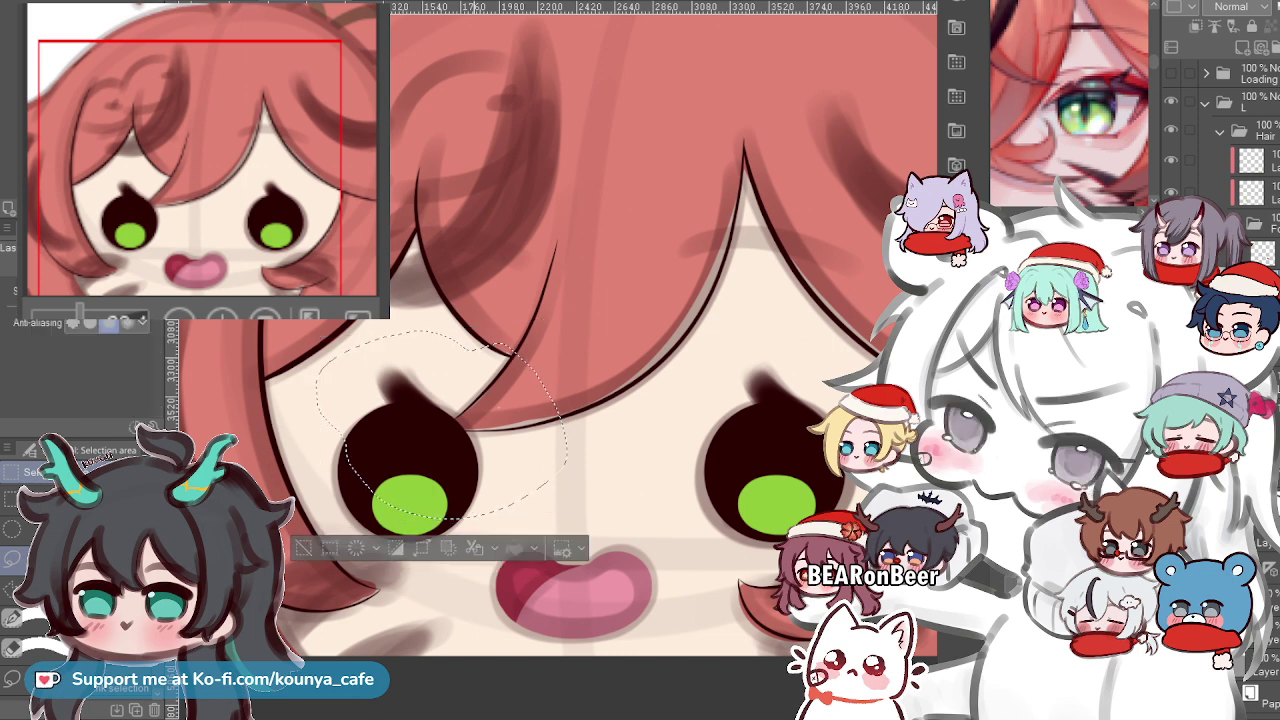
key(ctrl+d)
Examine the lash flicks and the spacing of both eyes at thumbnail size and close up.
scroll(448, 416, down, 5)
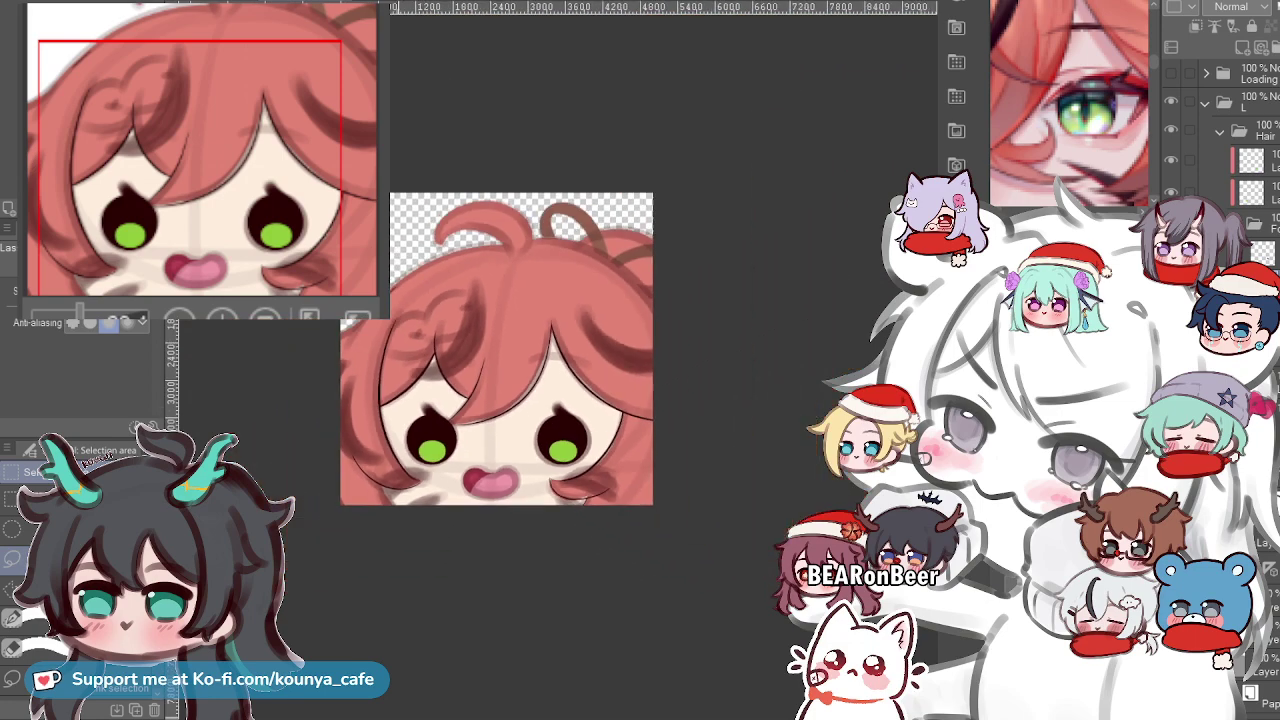
scroll(447, 420, up, 7)
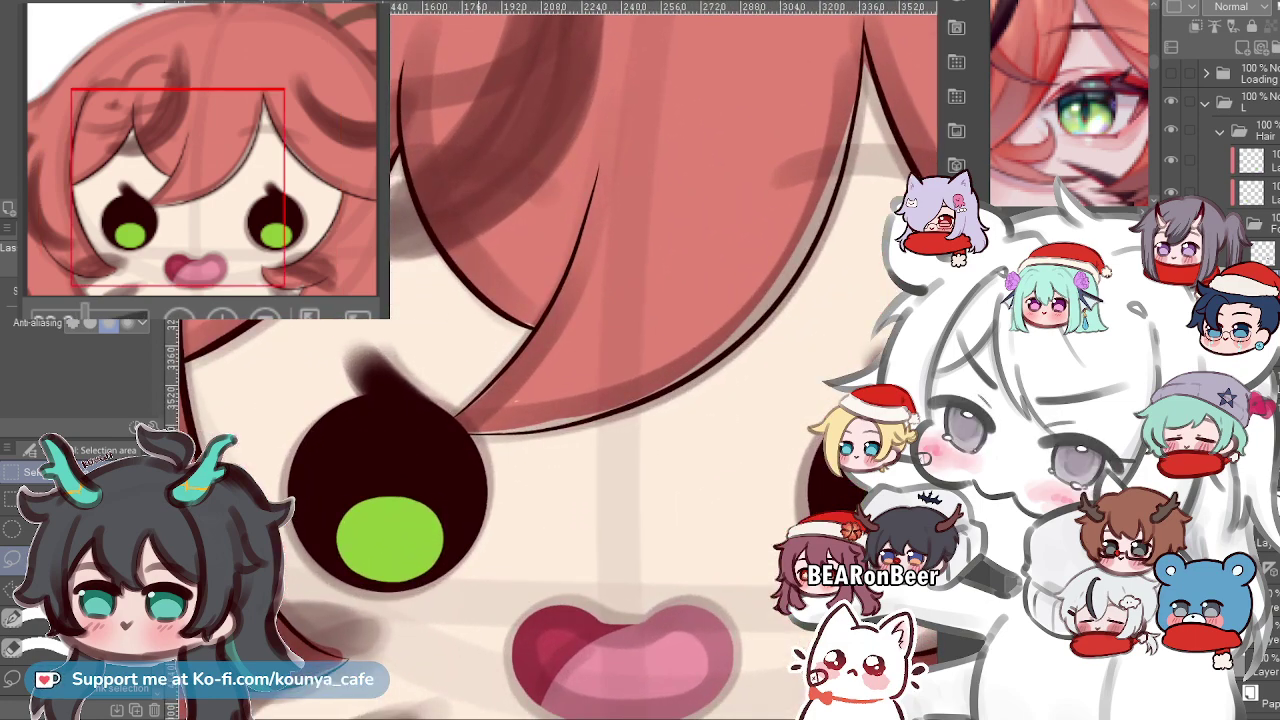
key(ctrl+minus)
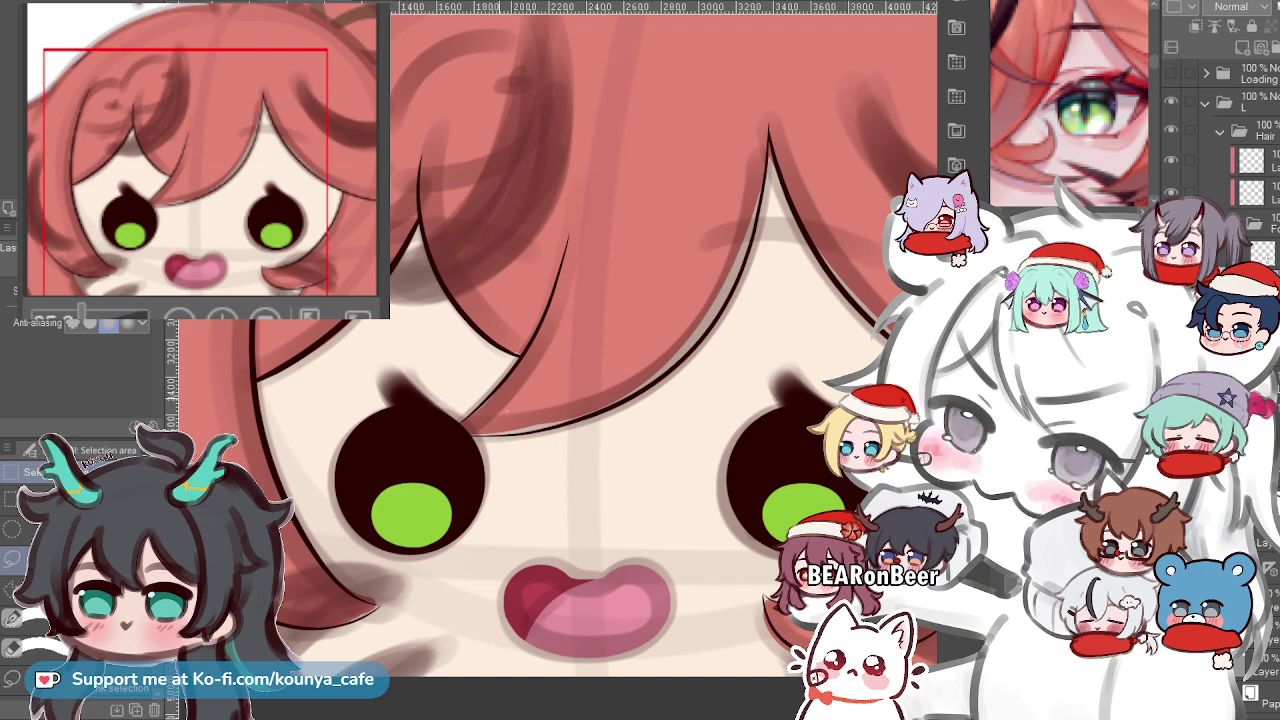
scroll(488, 350, down, 3)
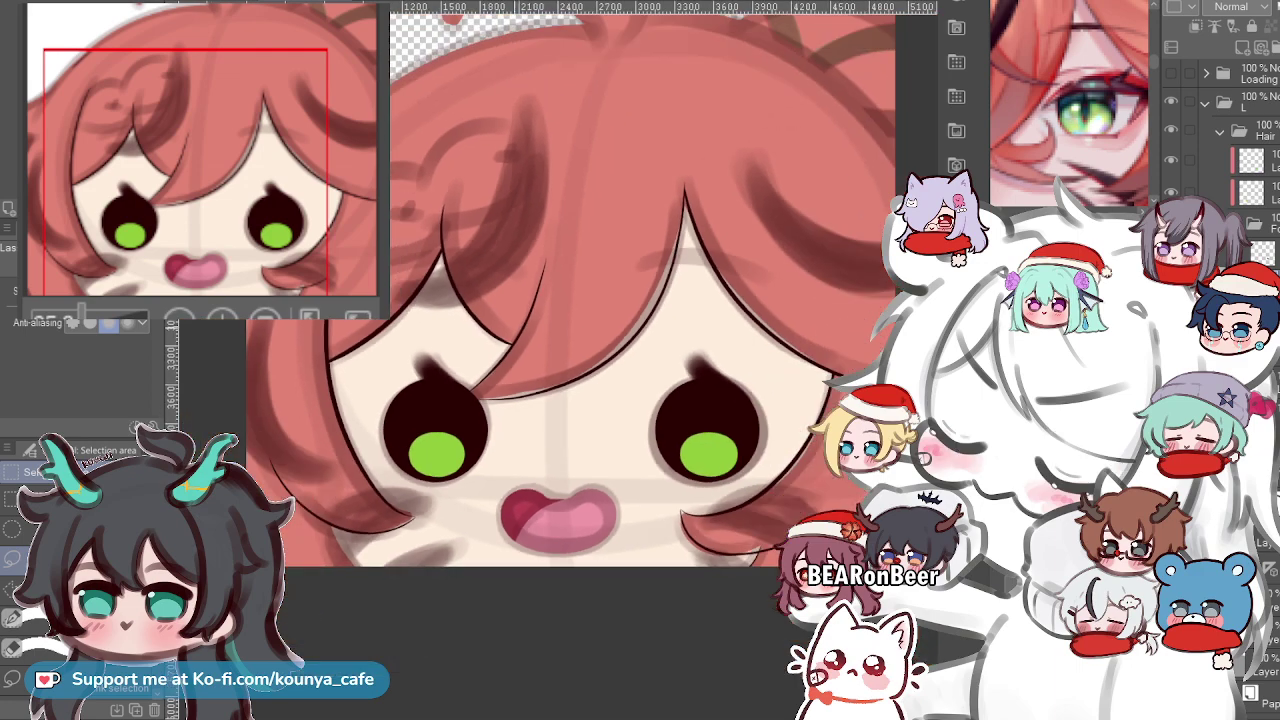
scroll(488, 350, up, 2)
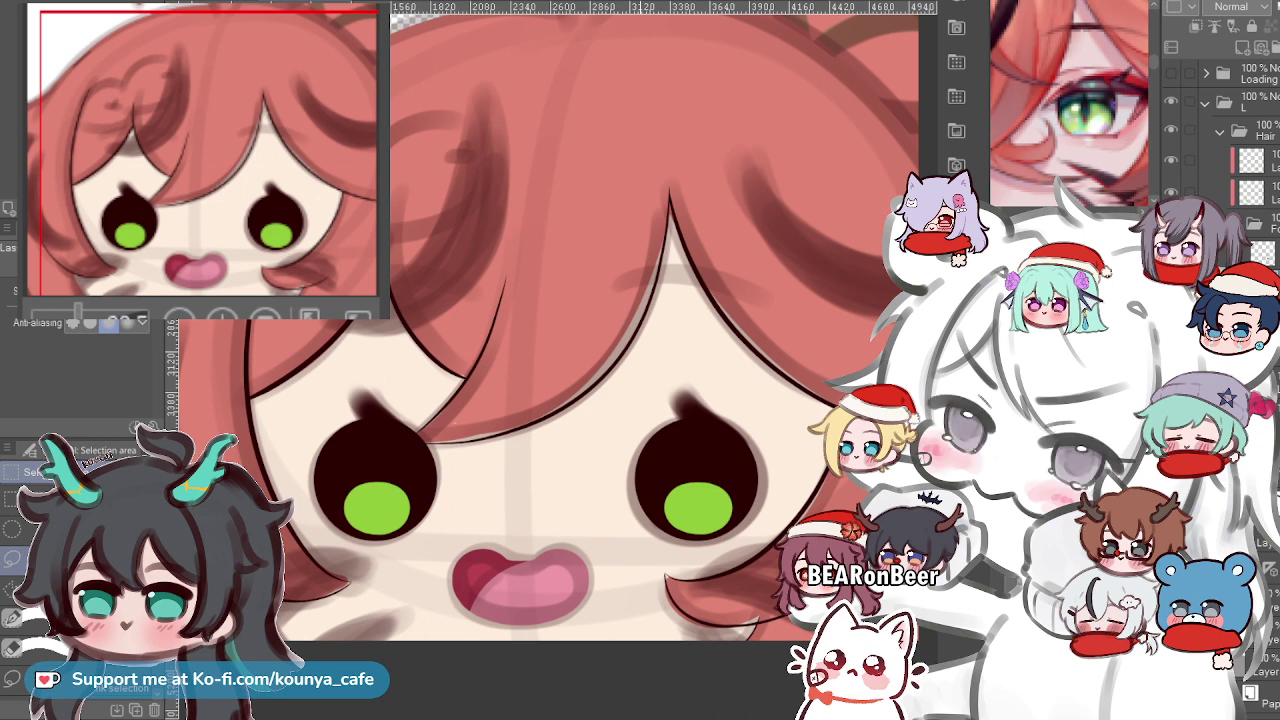
key(p)
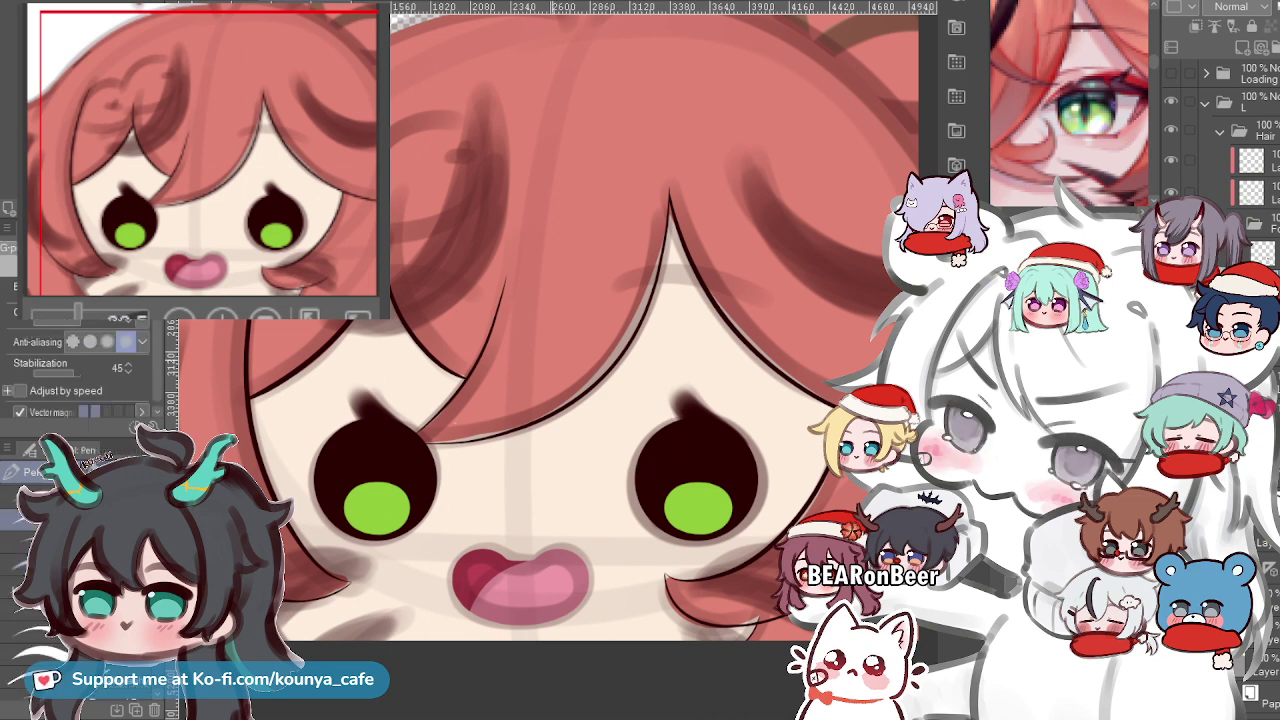
scroll(592, 400, down, 3)
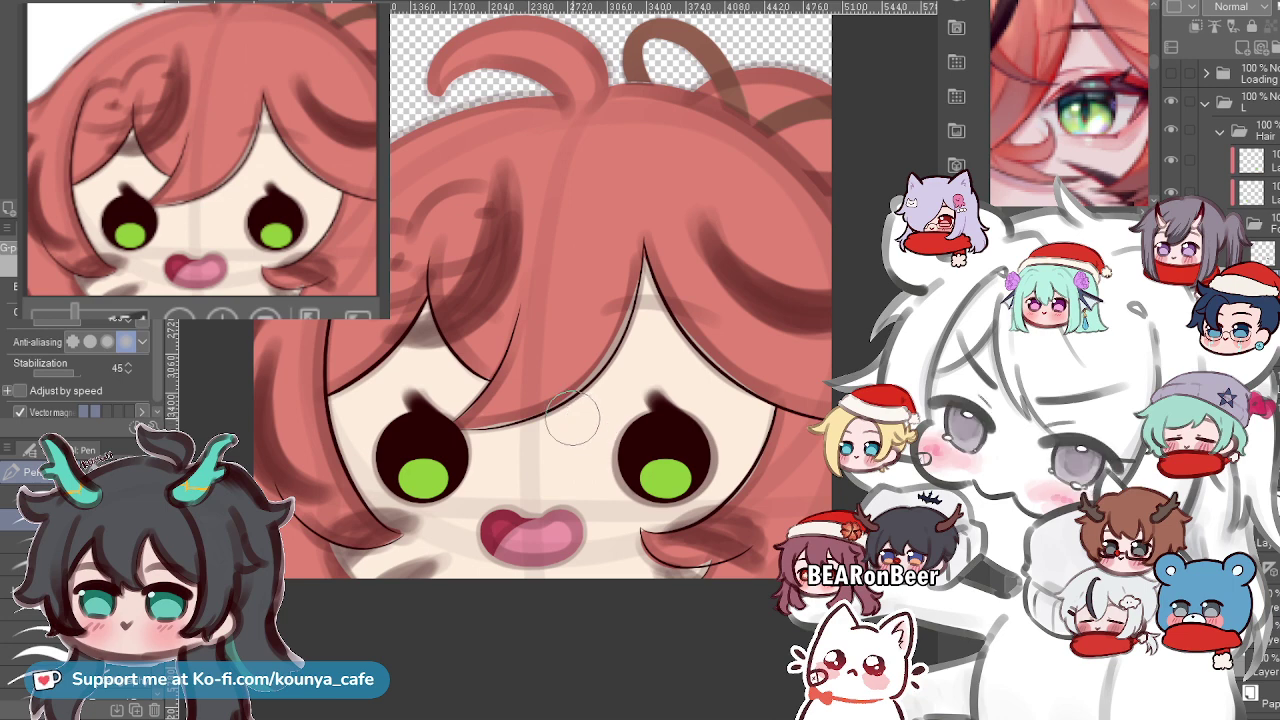
Lasso the whole right eye across its layers, nudge it slightly toward the nose line, and clear the selection.
key(m)
mouse_move(592, 416)
mouse_down()
mouse_move(805, 440)
mouse_move(640, 548)
mouse_up()
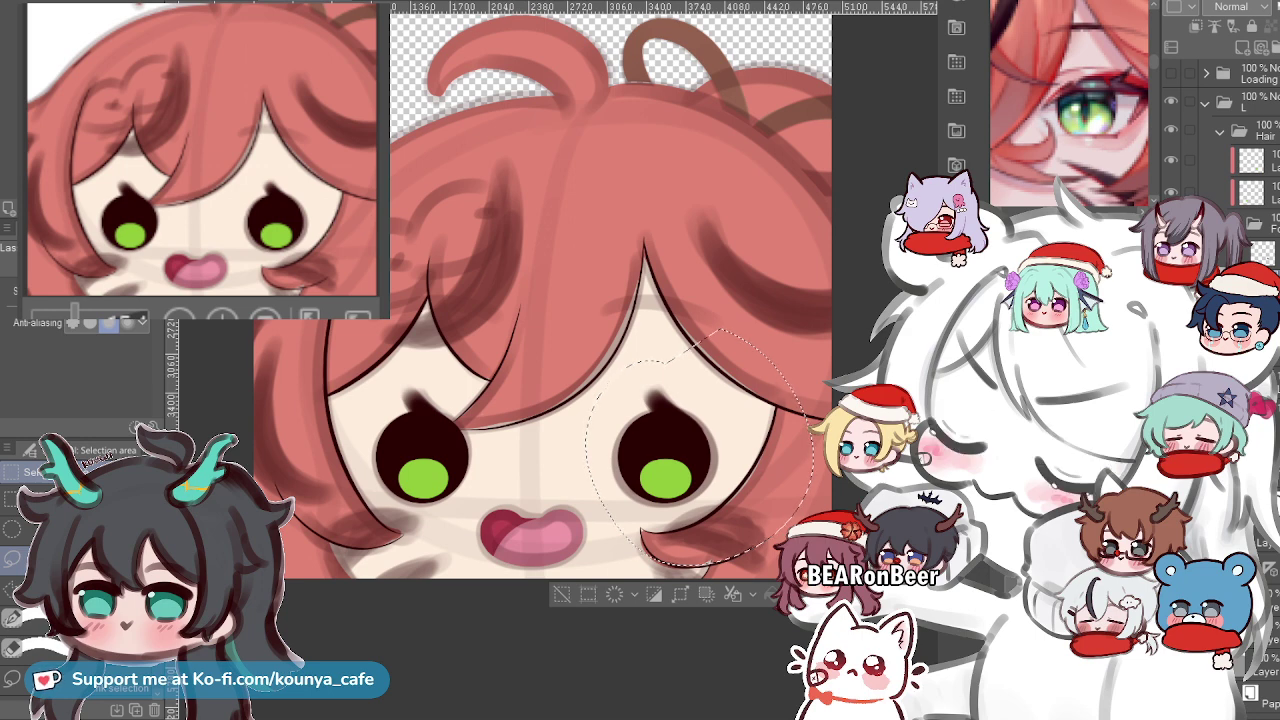
key(ctrl+t)
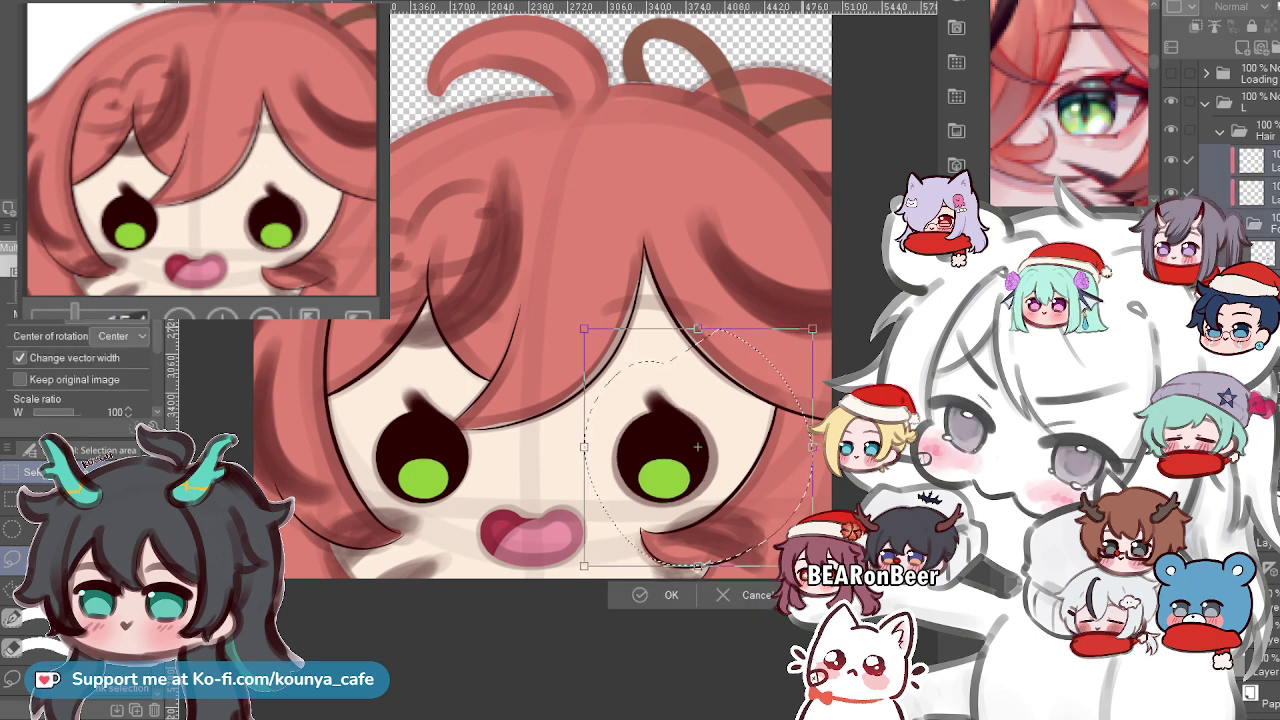
key(Left)
key(Left)
key(Left)
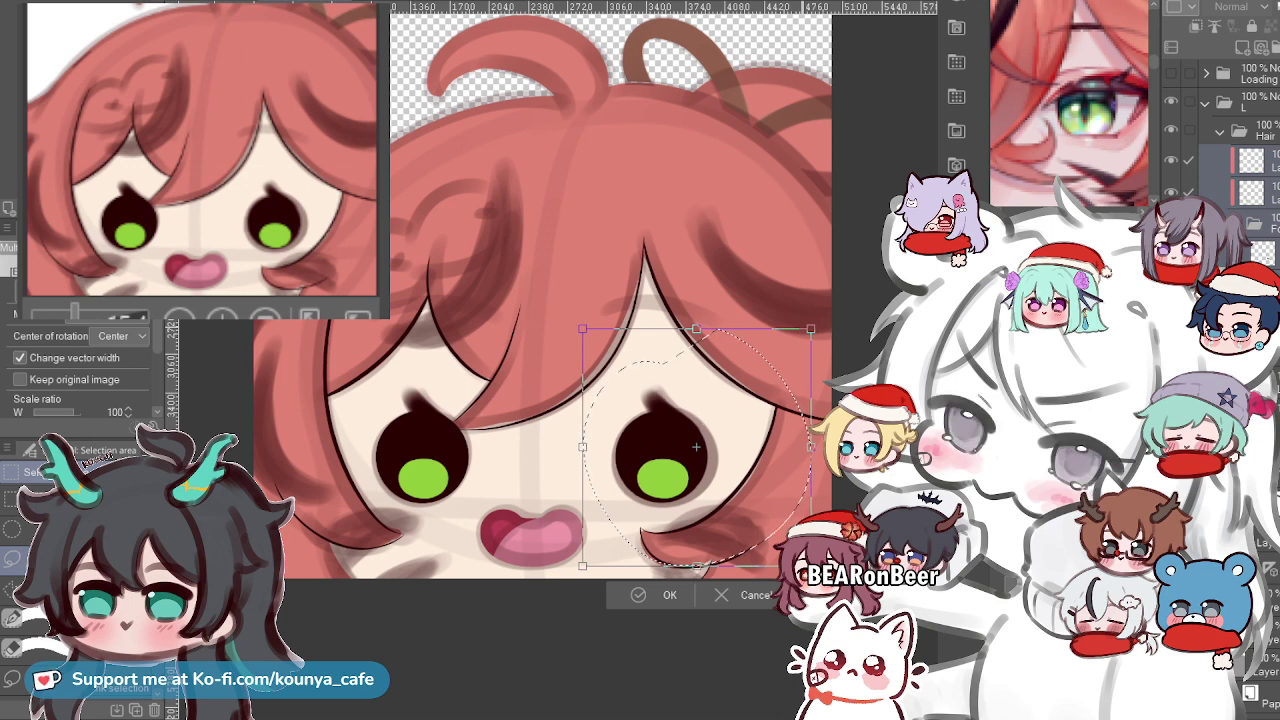
key(Return)
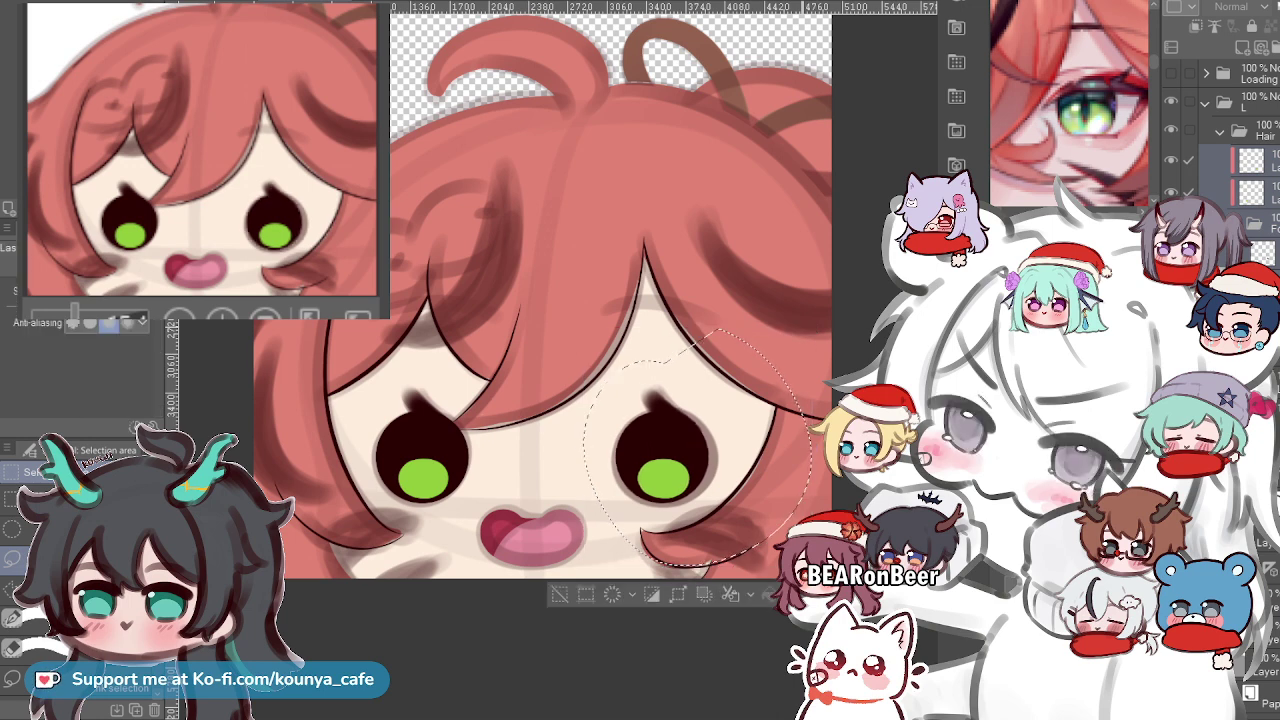
scroll(571, 198, down, 5)
scroll(600, 250, up, 6)
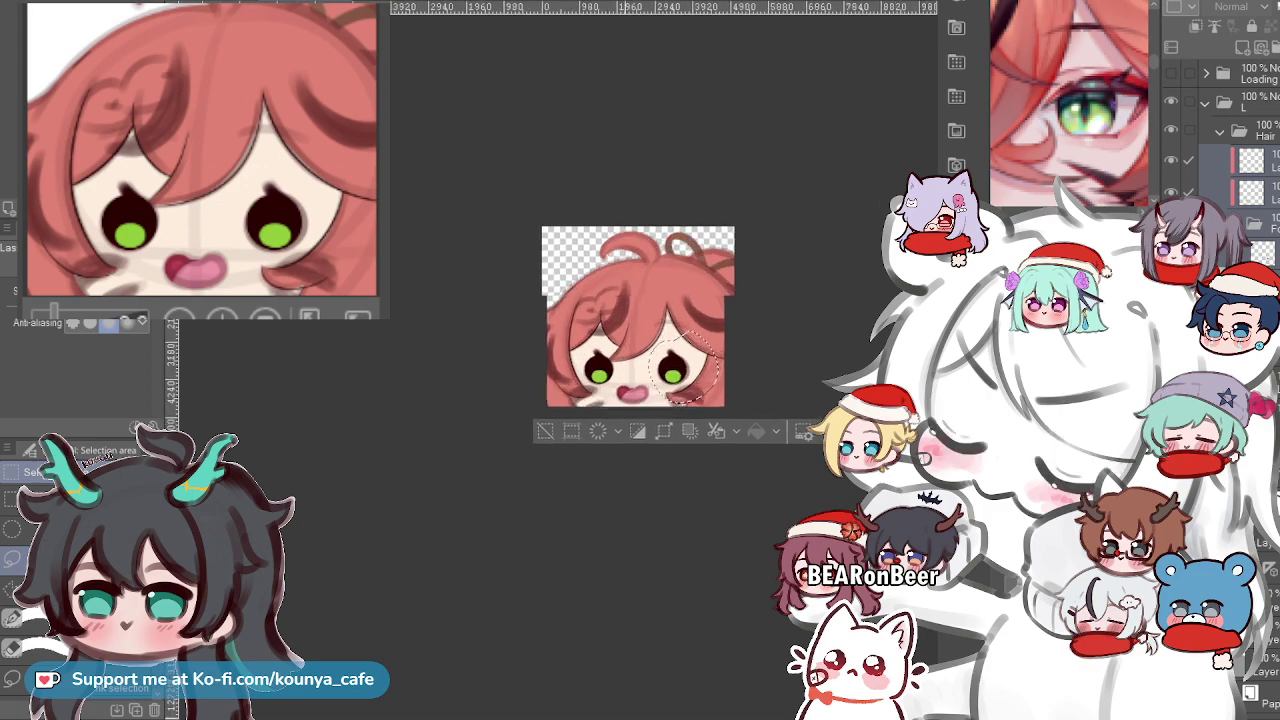
key(ctrl+d)
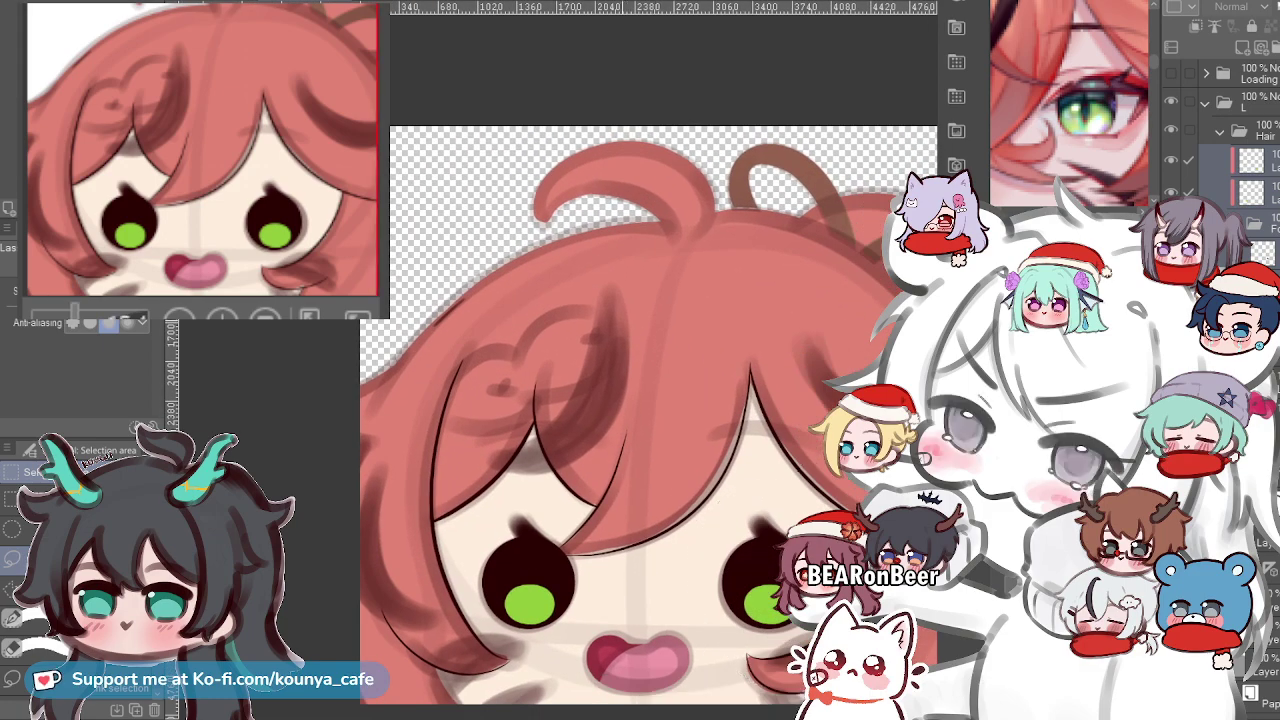
scroll(643, 435, up, 1)
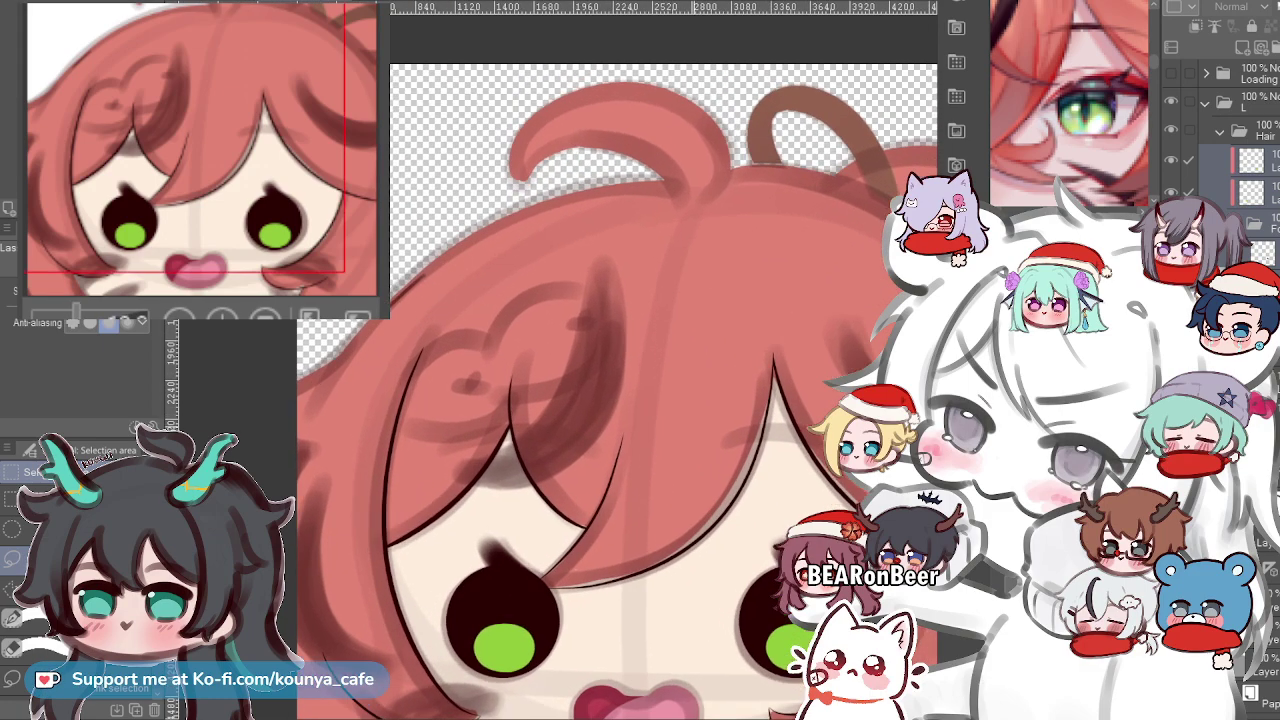
drag(702, 432, 646, 362)
scroll(699, 546, up, 1)
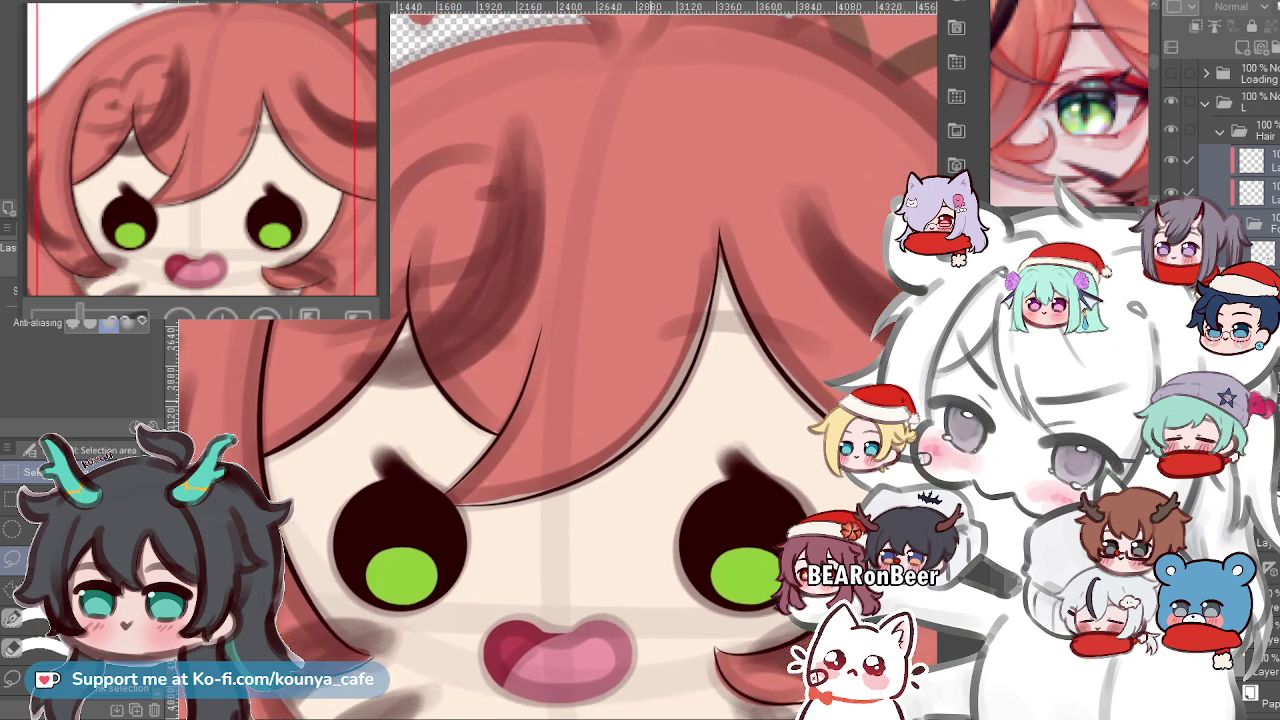
Examine the fringe outline and its fit around both eyes and the mouth, close up and across the whole face.
scroll(699, 546, down, 1)
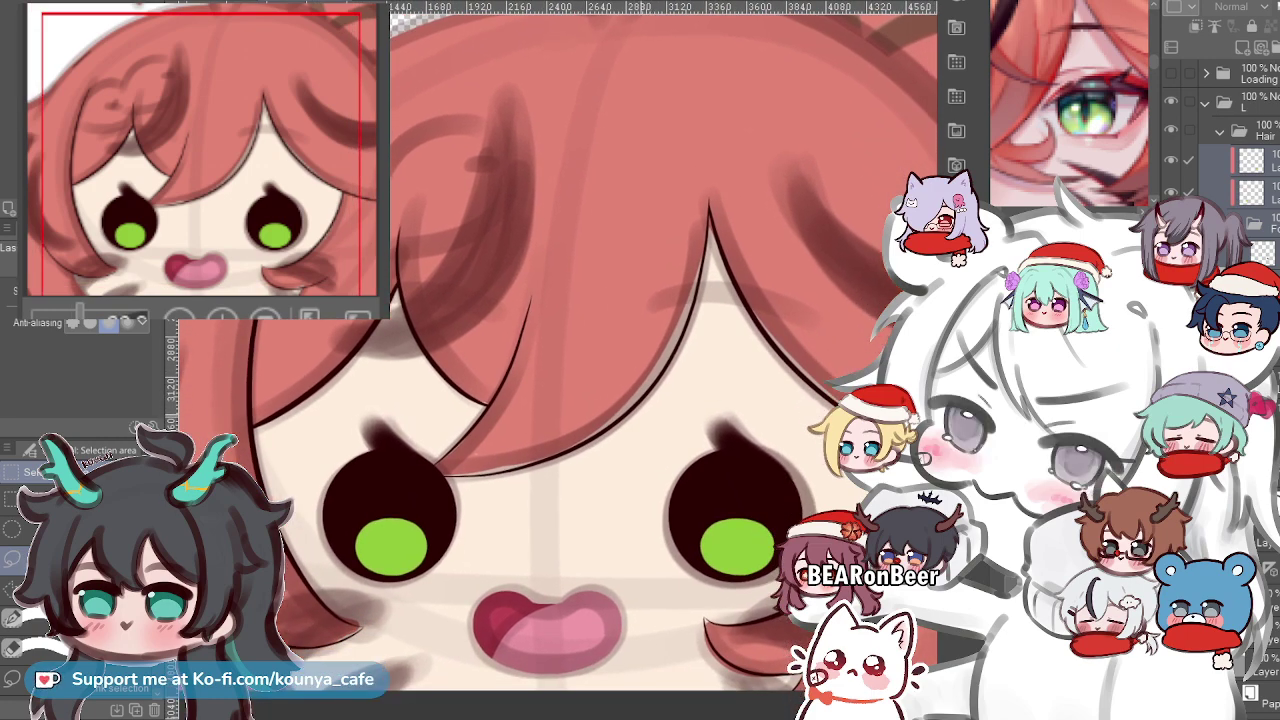
key(p)
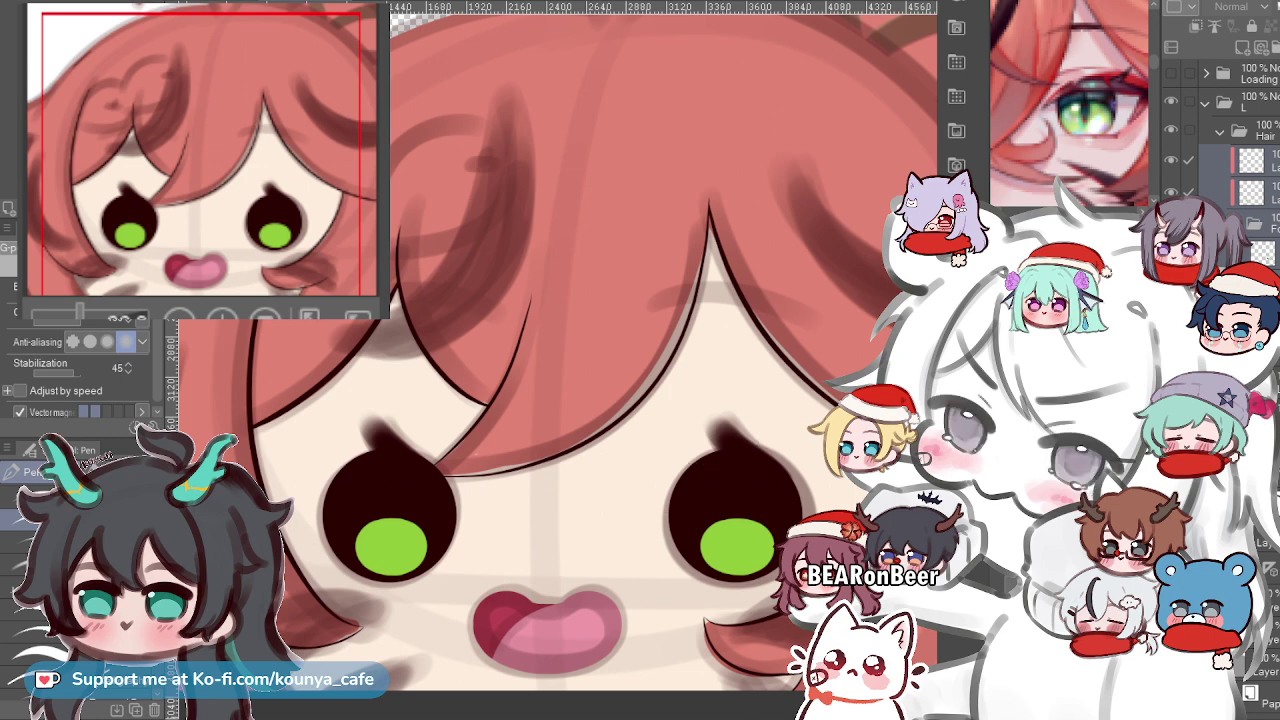
click(1262, 223)
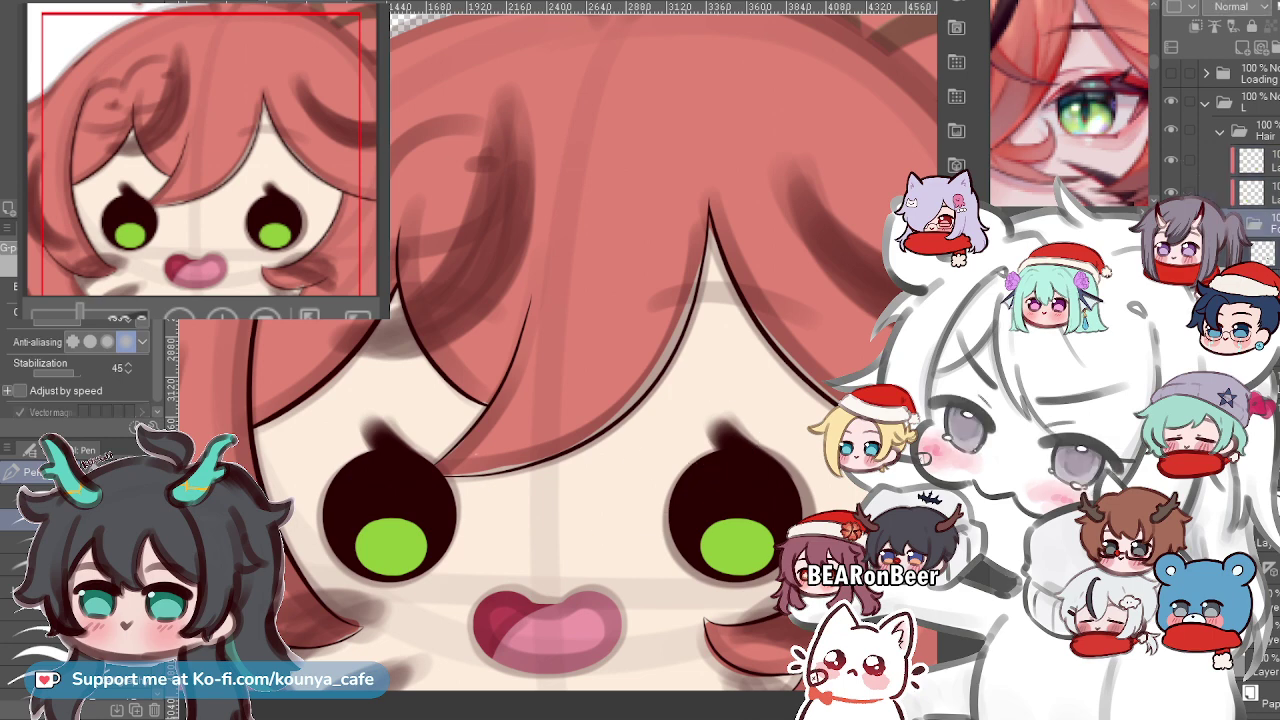
click(1265, 253)
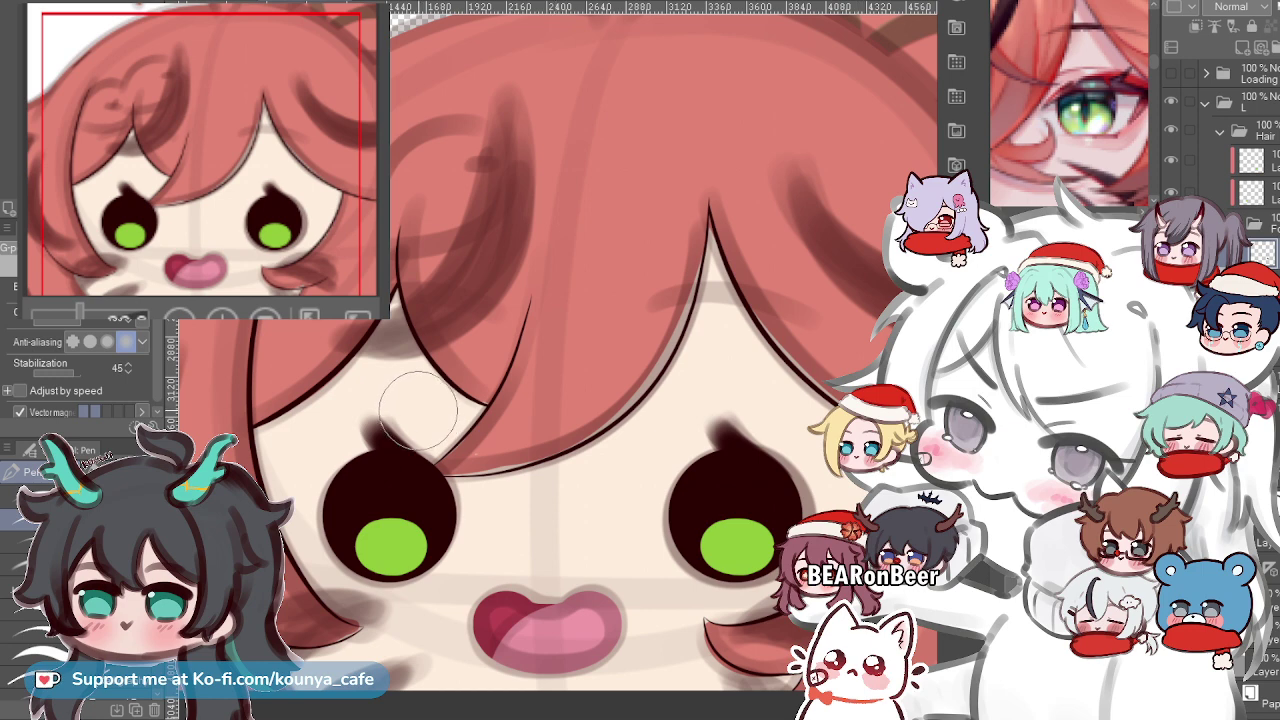
mouse_move(528, 300)
mouse_down()
mouse_move(486, 408)
mouse_move(489, 377)
mouse_up()
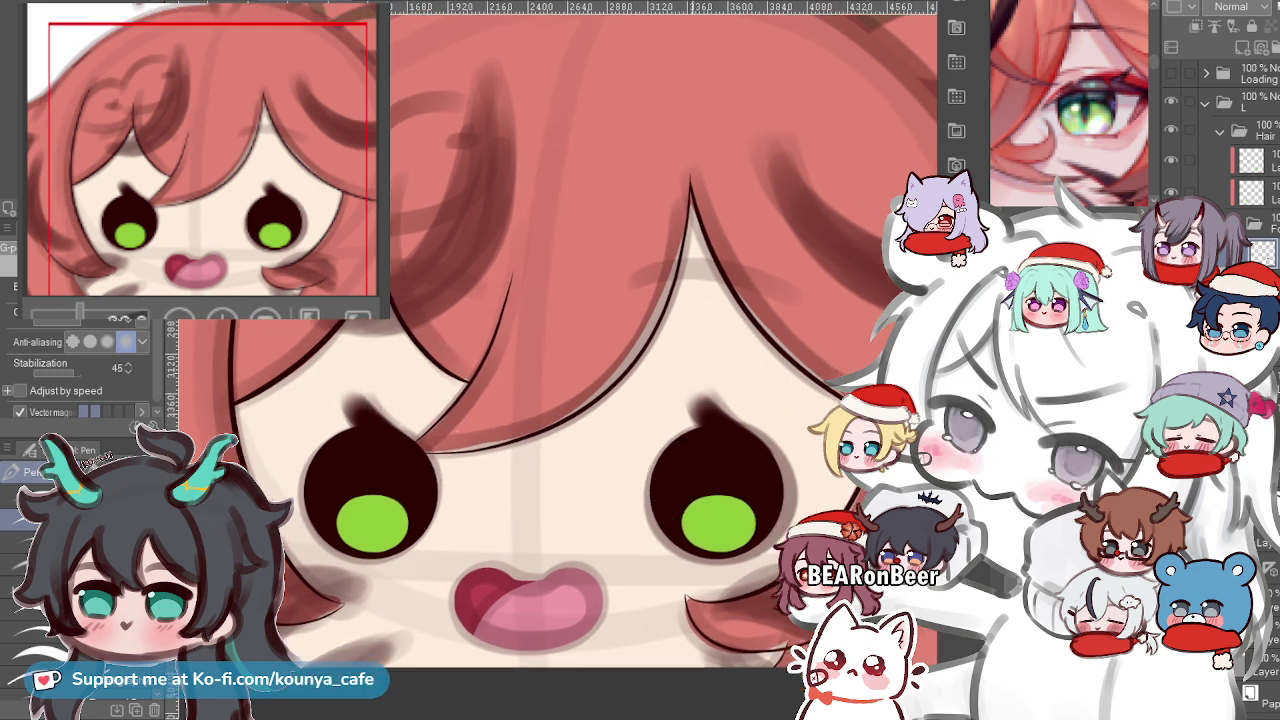
drag(780, 558, 836, 558)
drag(700, 540, 798, 557)
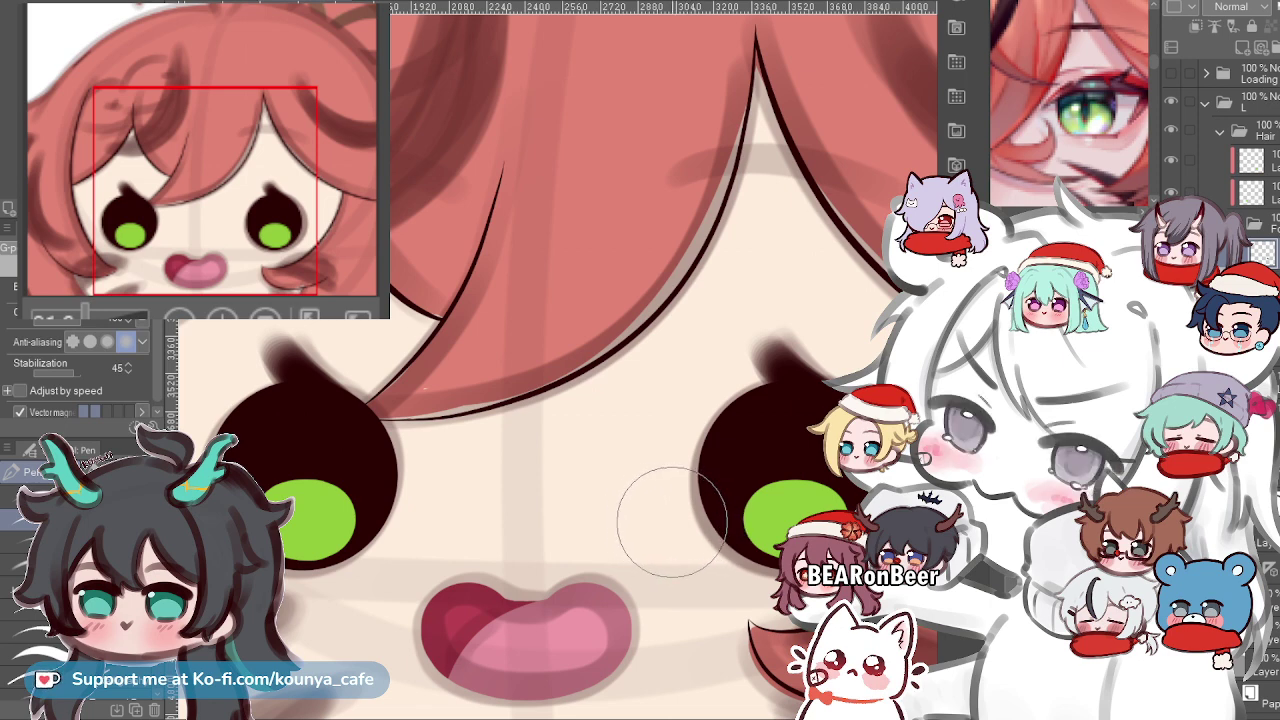
drag(687, 524, 651, 516)
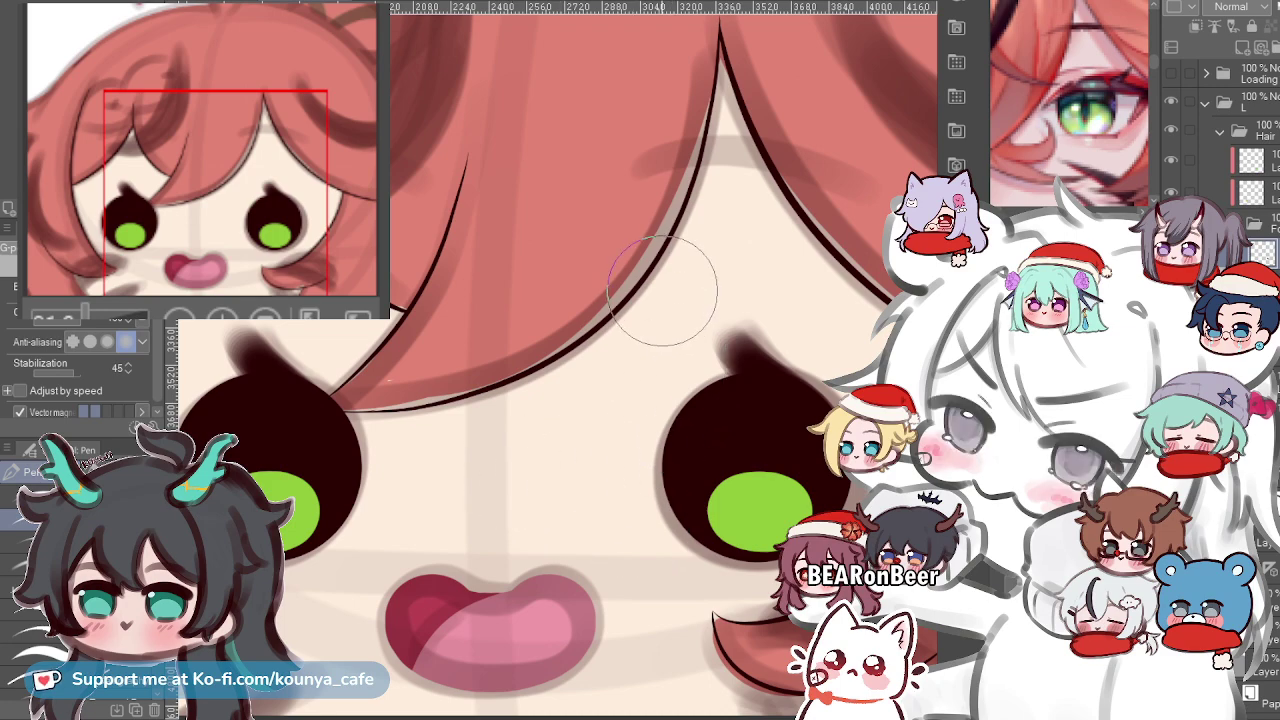
scroll(647, 278, down, 4)
drag(692, 285, 657, 360)
scroll(672, 364, up, 2)
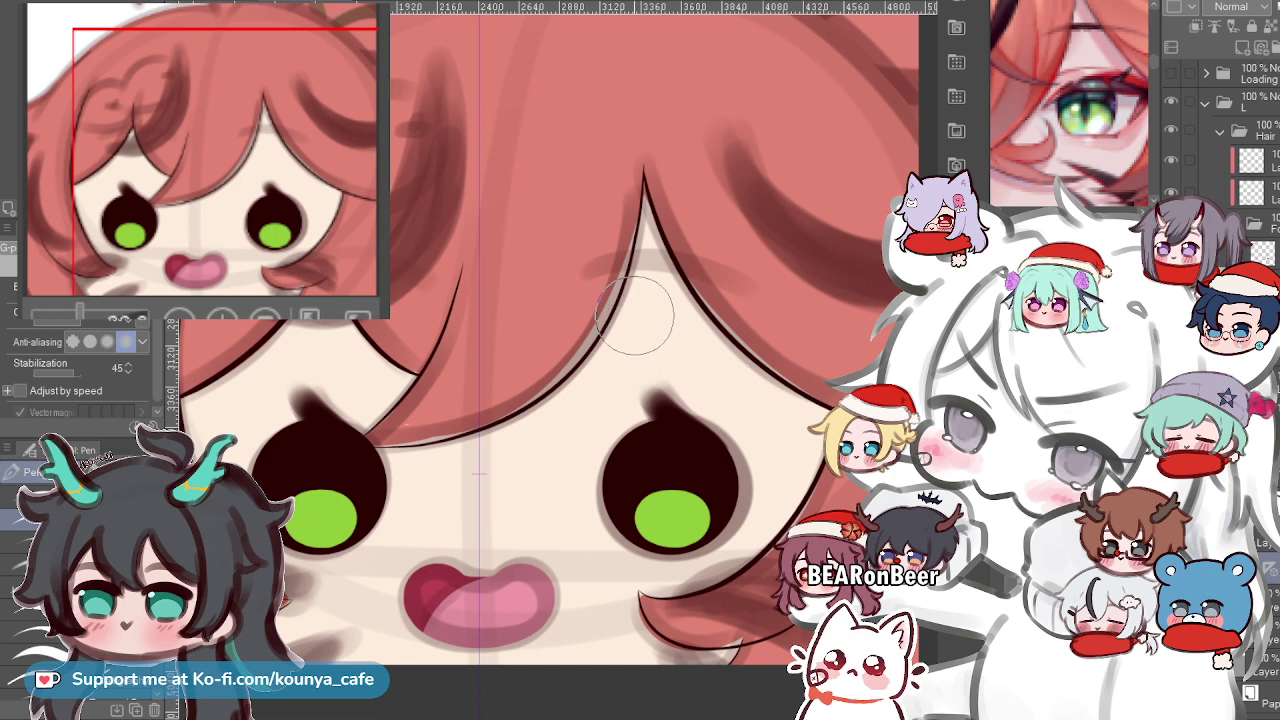
scroll(645, 335, up, 1)
scroll(615, 320, up, 1)
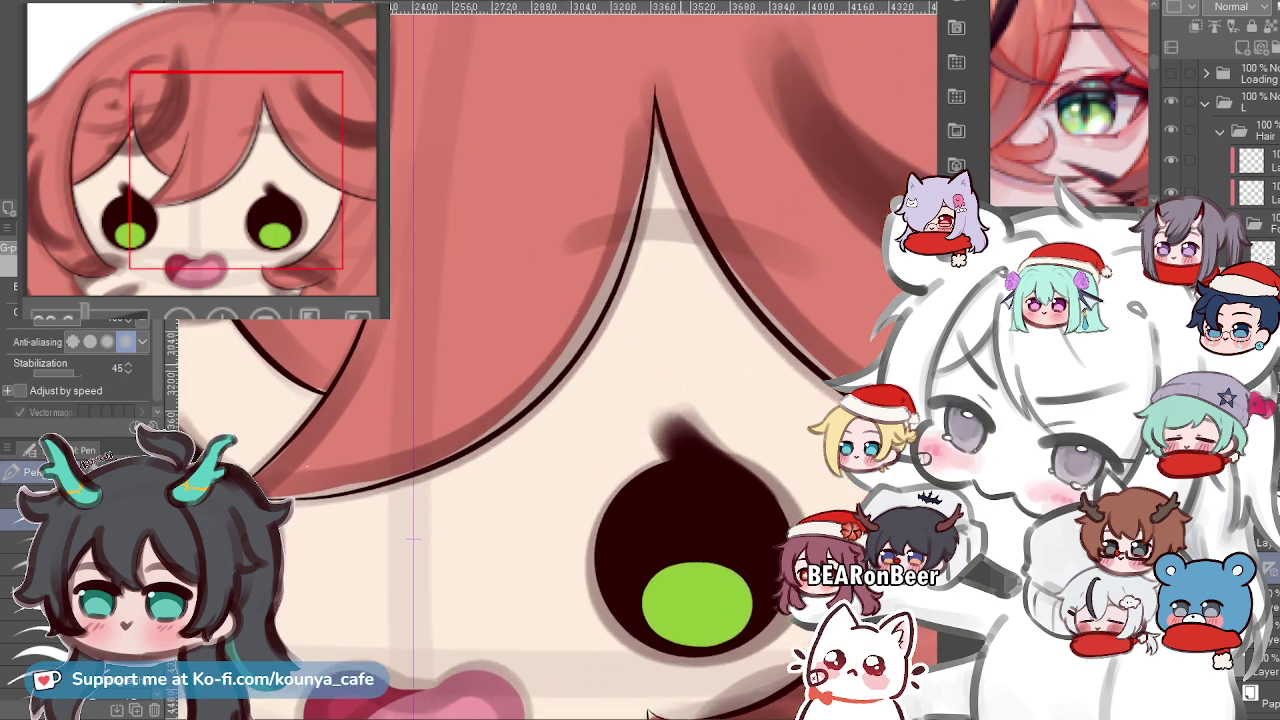
drag(757, 430, 762, 340)
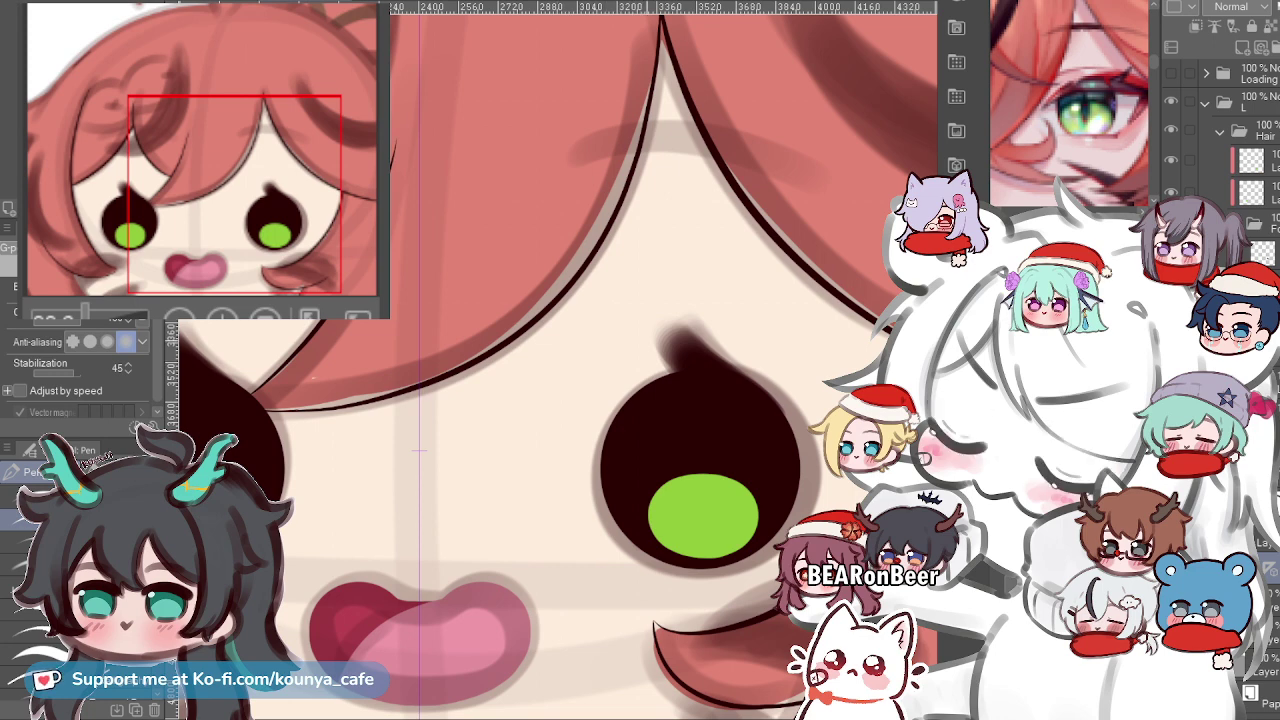
scroll(660, 362, down, 2)
drag(715, 358, 661, 380)
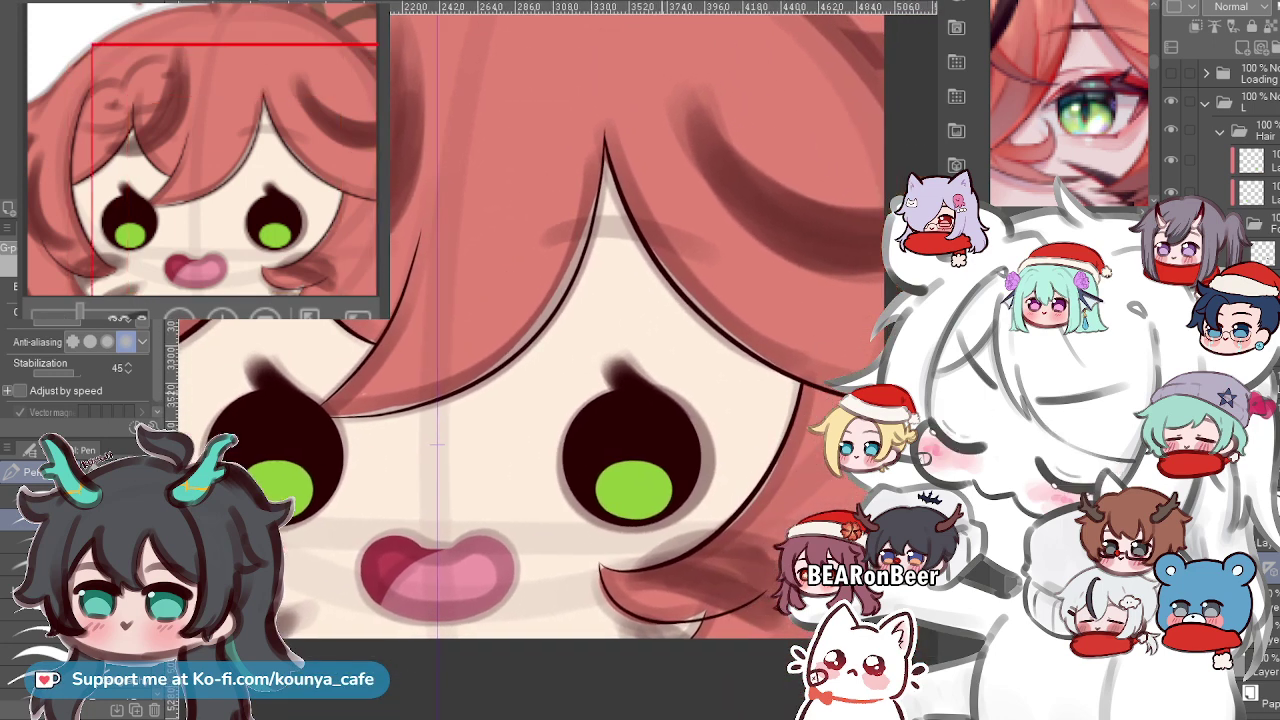
scroll(661, 380, up, 1)
scroll(550, 360, up, 2)
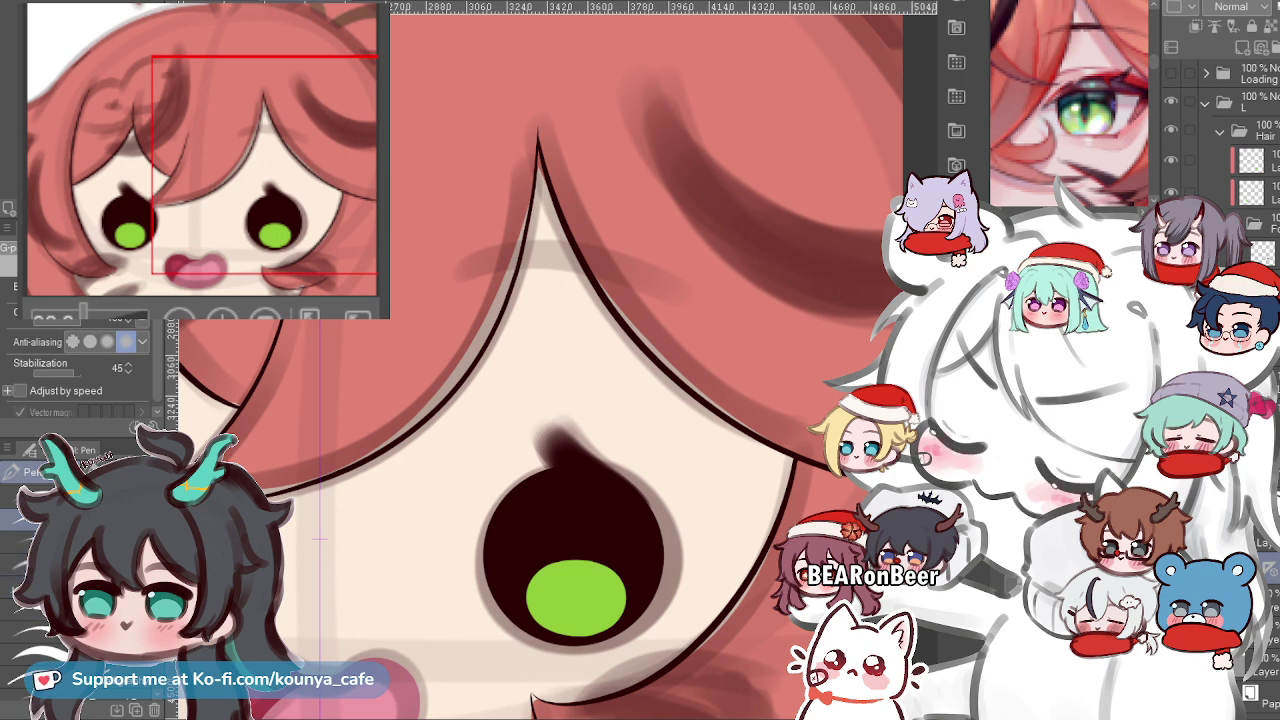
Check the Multiply layers around the fringe peak above the right eye, close up and against the full head.
click(1264, 543)
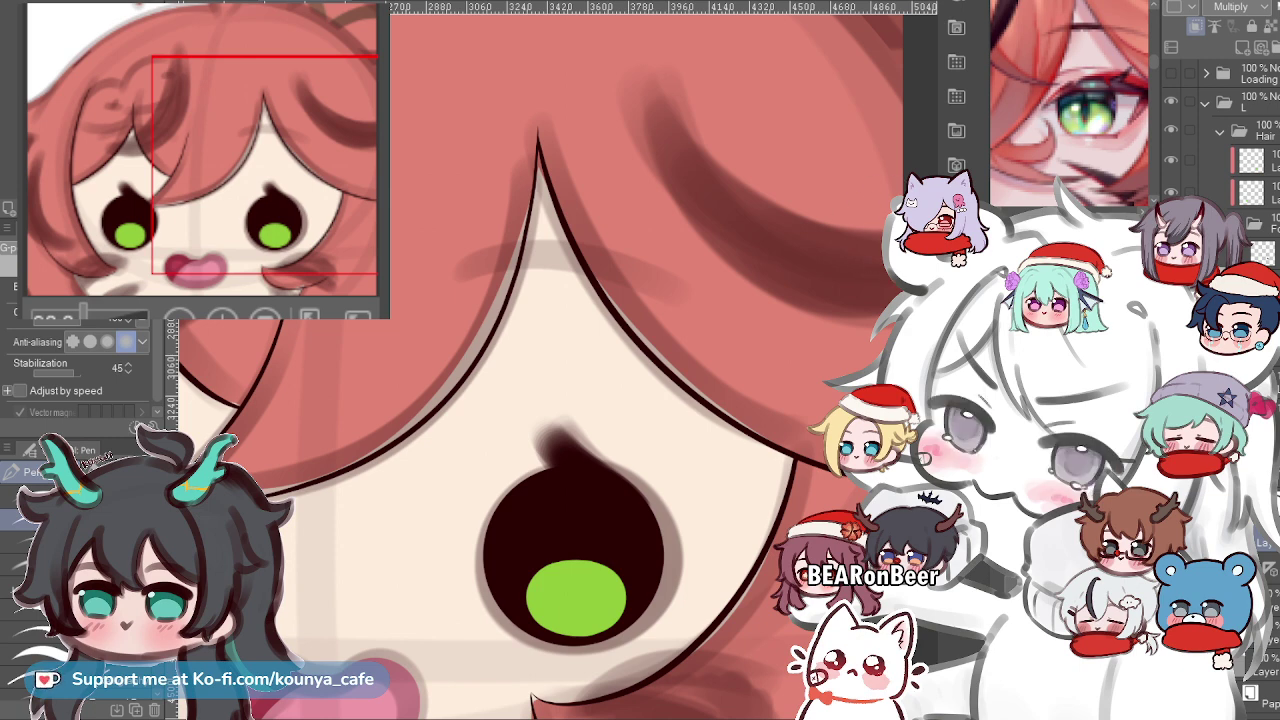
click(1235, 490)
scroll(657, 316, down, 3)
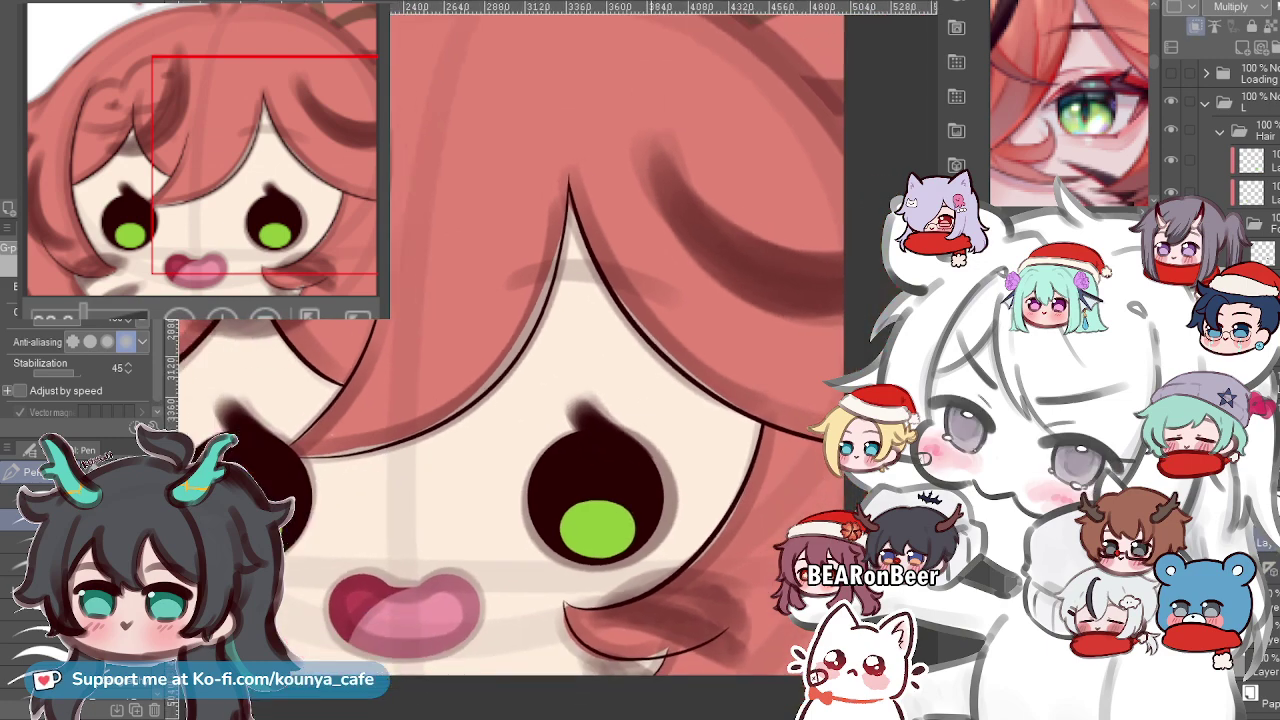
scroll(650, 290, up, 4)
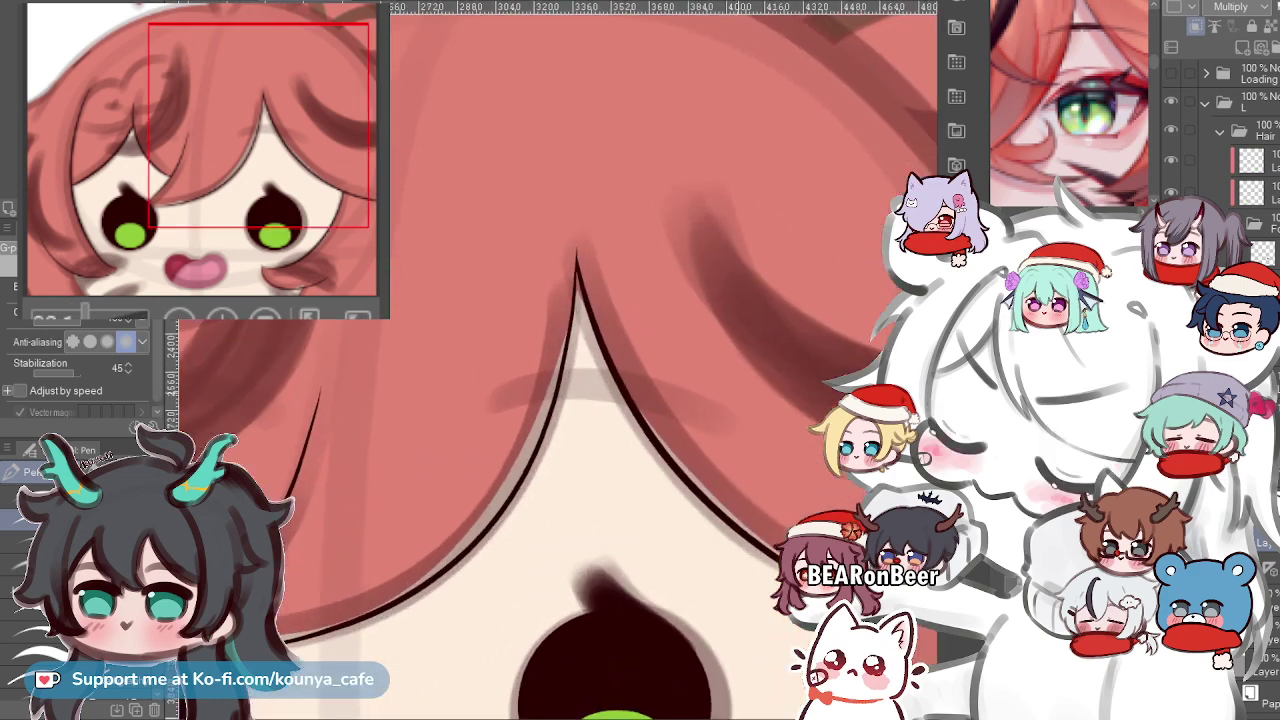
mouse_move(662, 312)
mouse_down()
mouse_move(703, 389)
mouse_move(670, 332)
mouse_up()
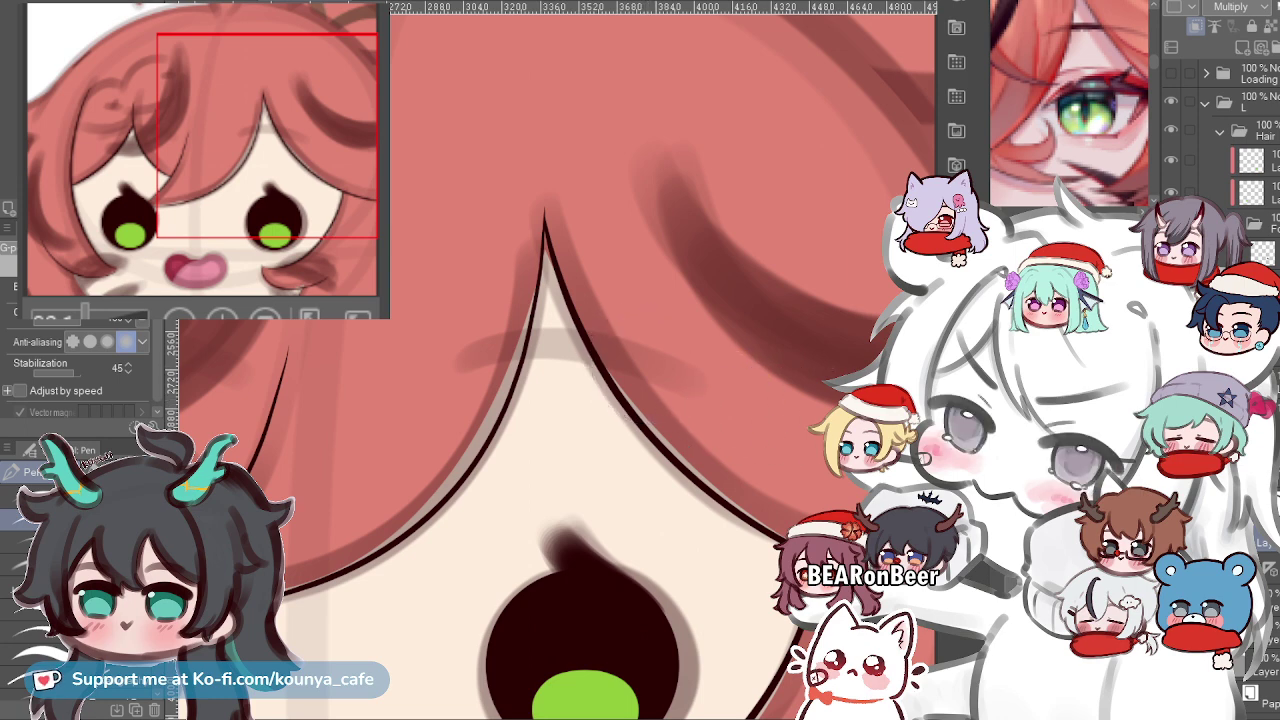
click(1269, 570)
click(1268, 540)
drag(538, 400, 554, 421)
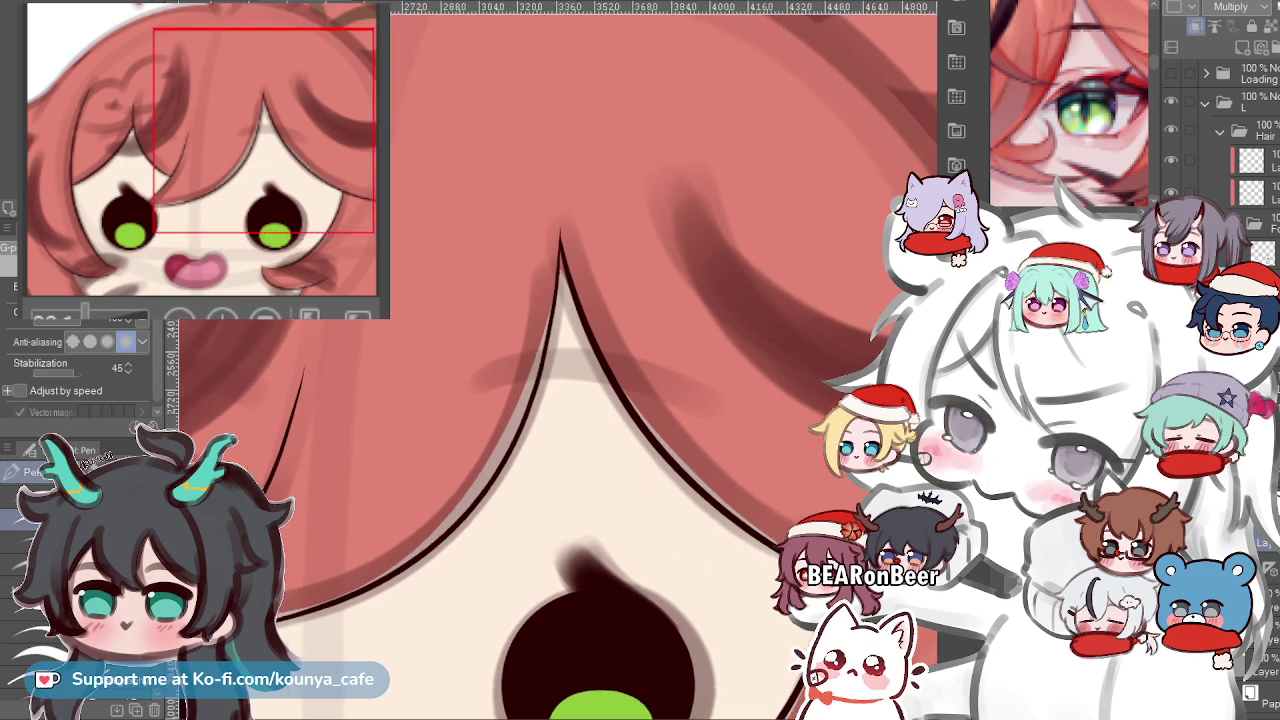
click(1258, 511)
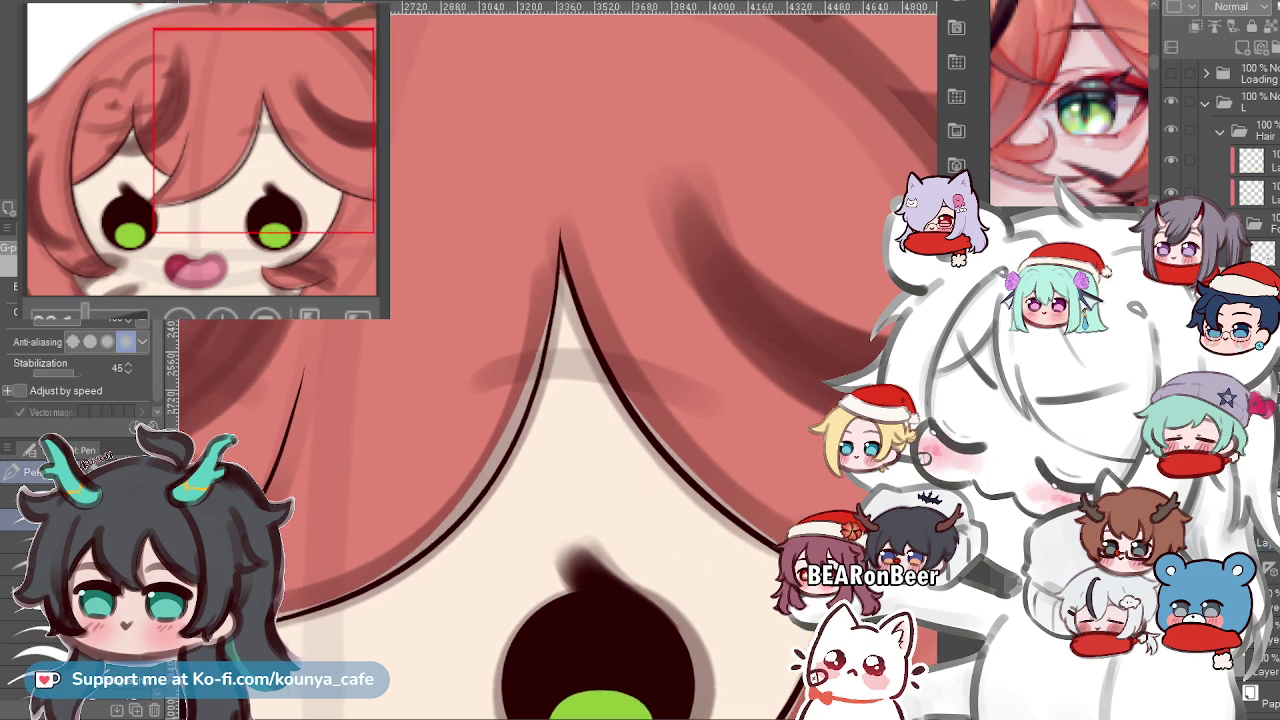
click(1263, 543)
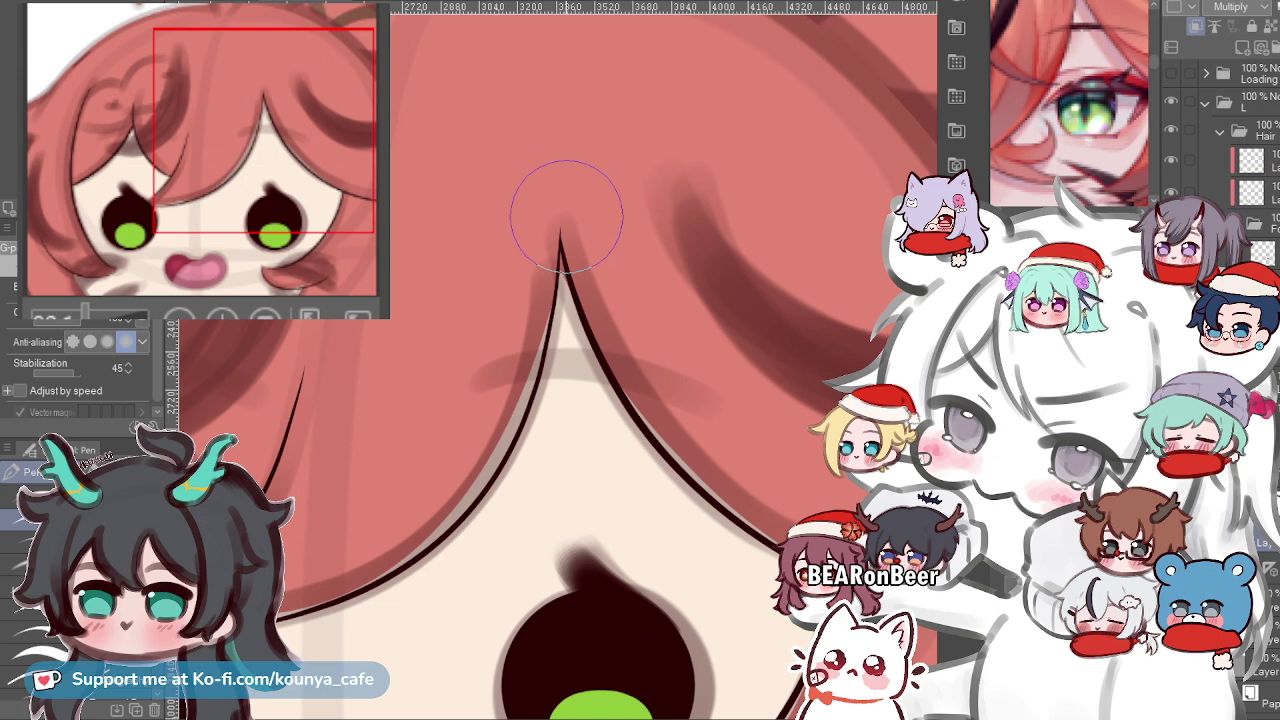
drag(603, 267, 532, 252)
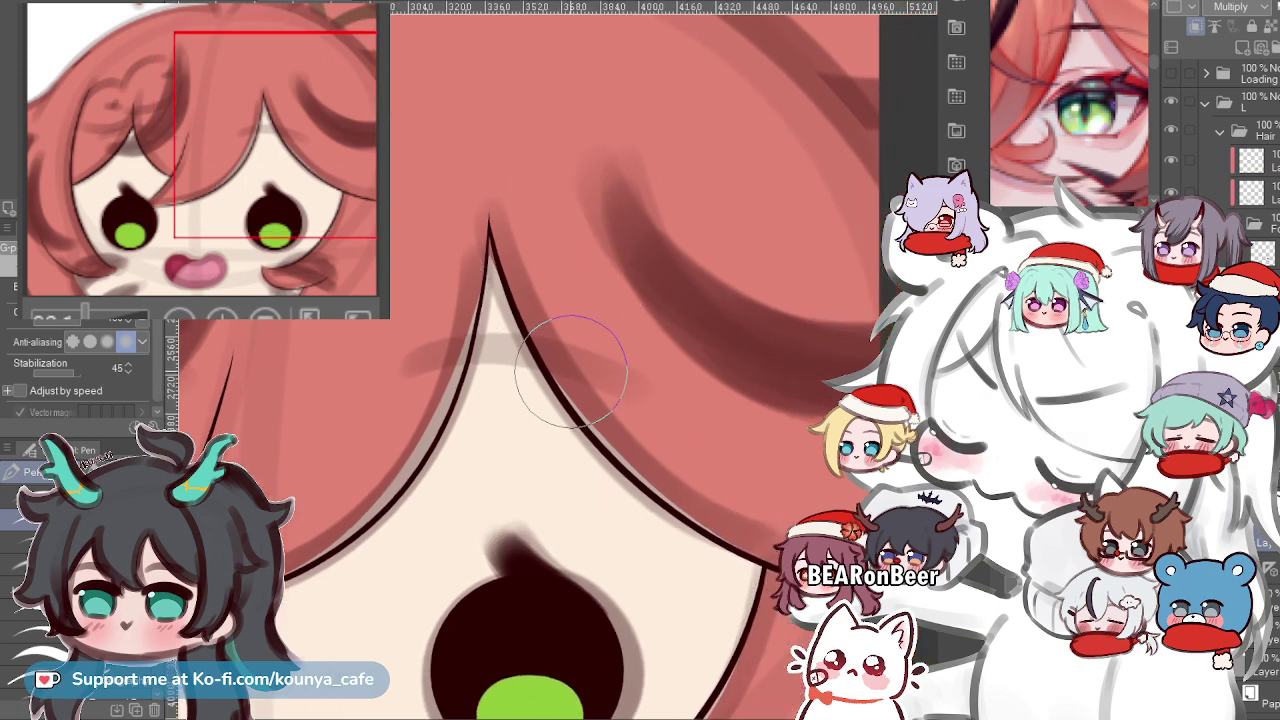
scroll(592, 294, down, 3)
drag(592, 294, 650, 344)
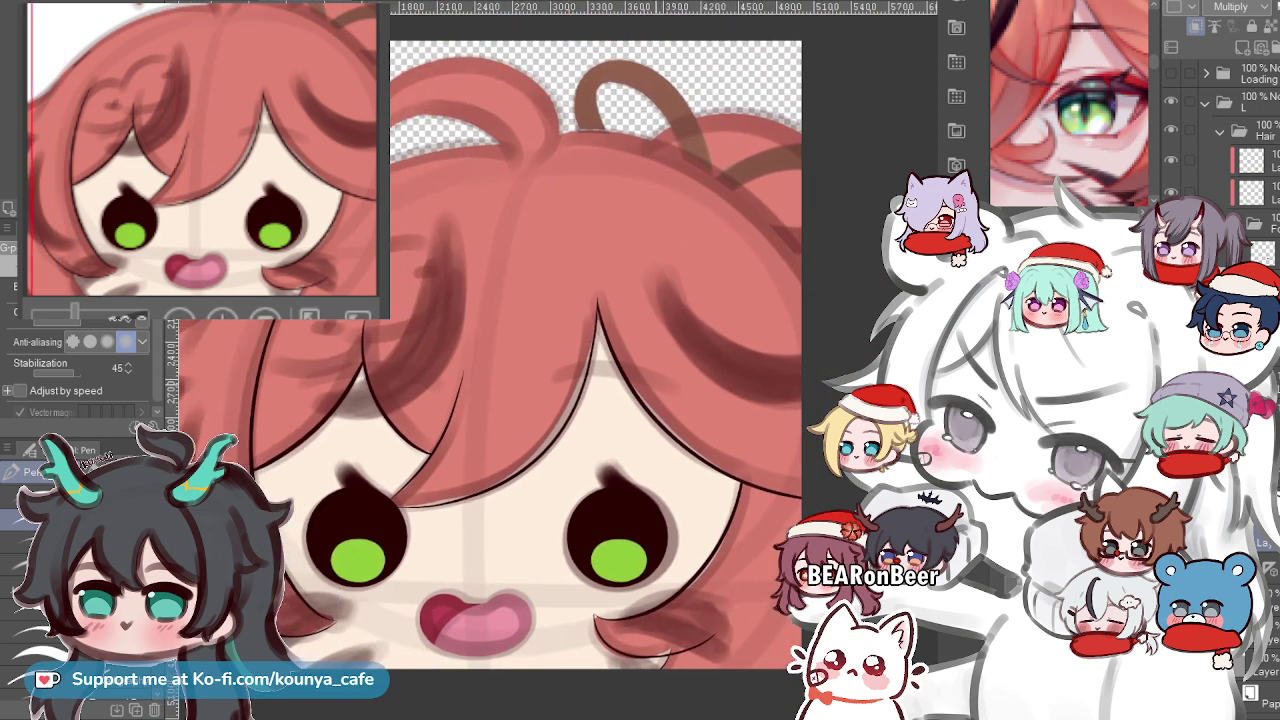
scroll(660, 410, up, 3)
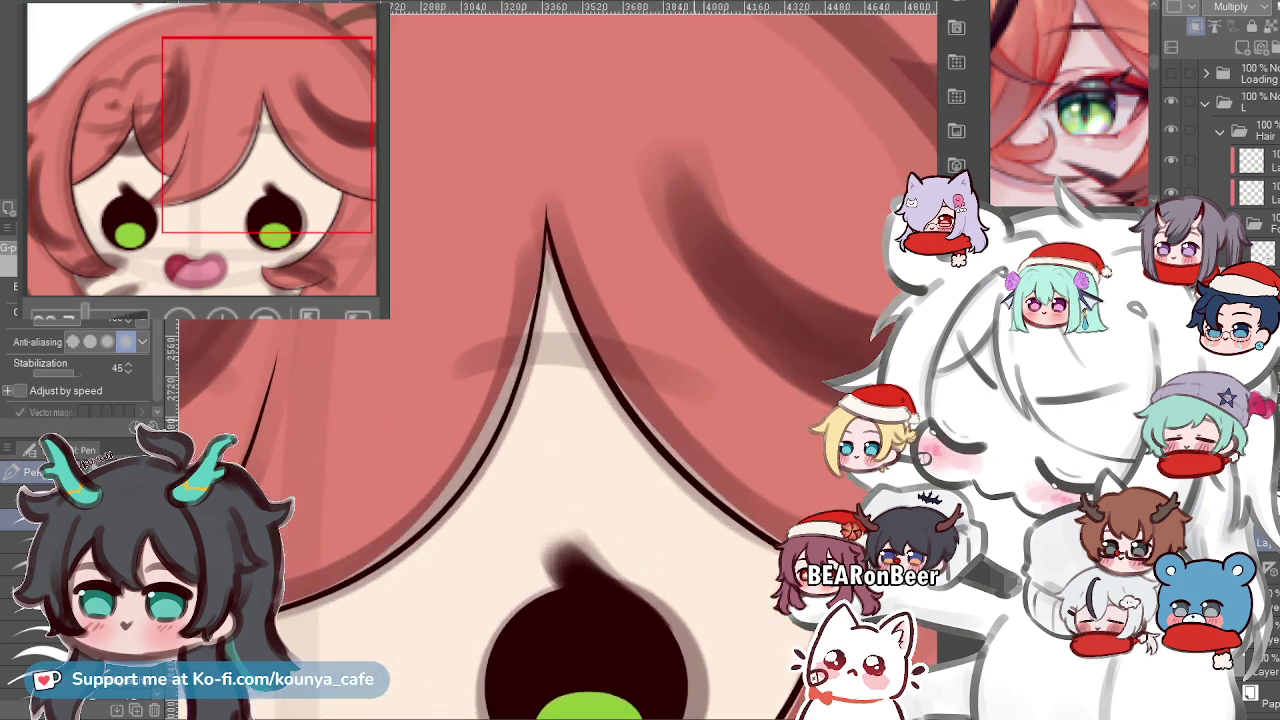
drag(693, 427, 649, 401)
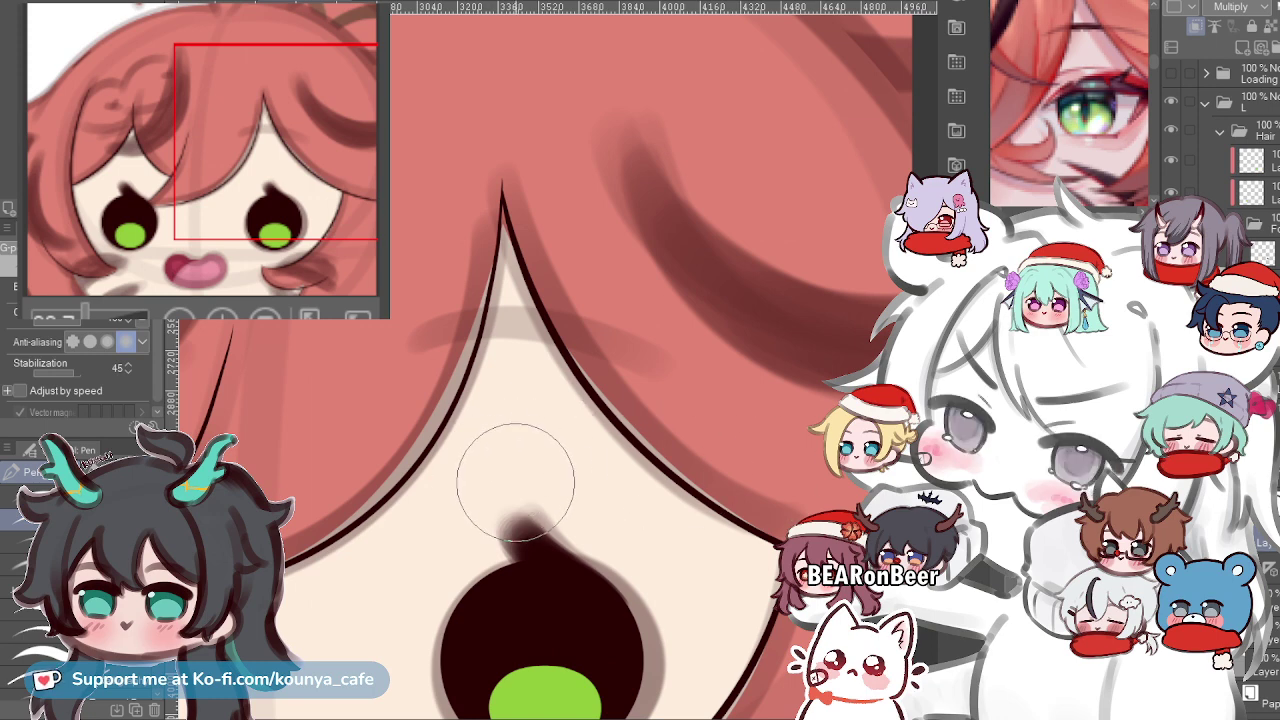
Switch the drawing tool to the Mapping pen.
key(e)
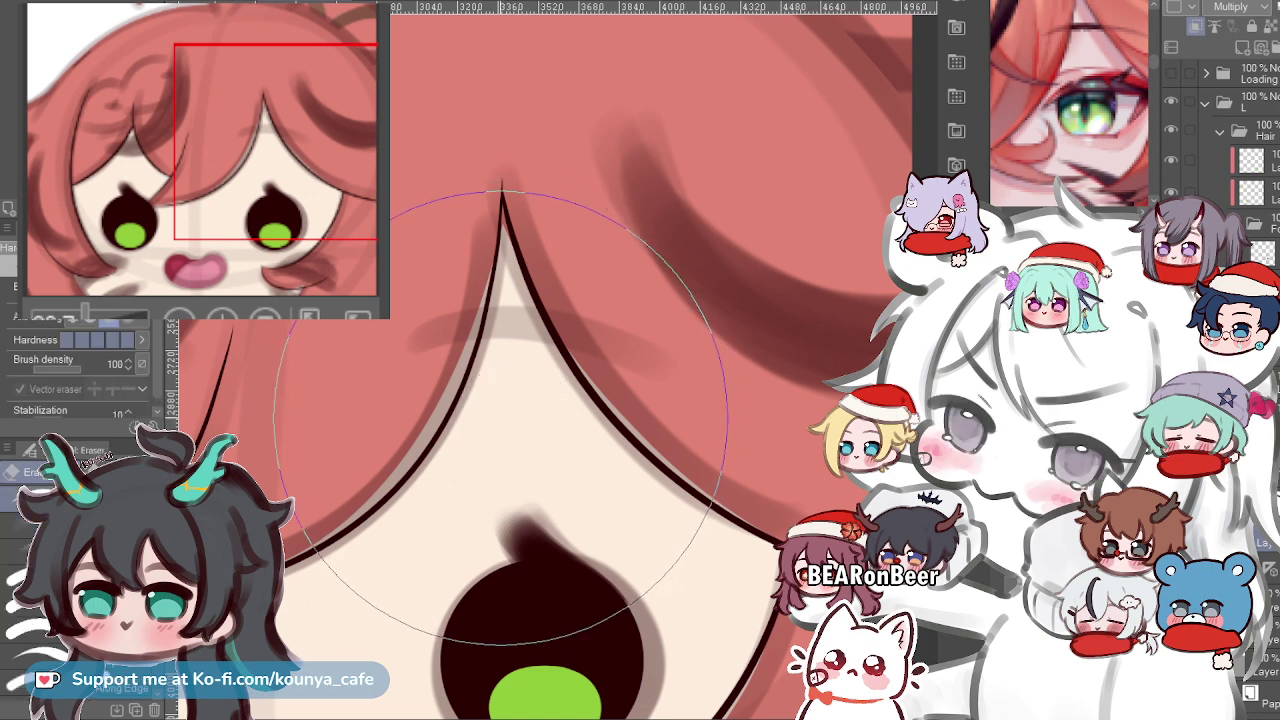
key(p)
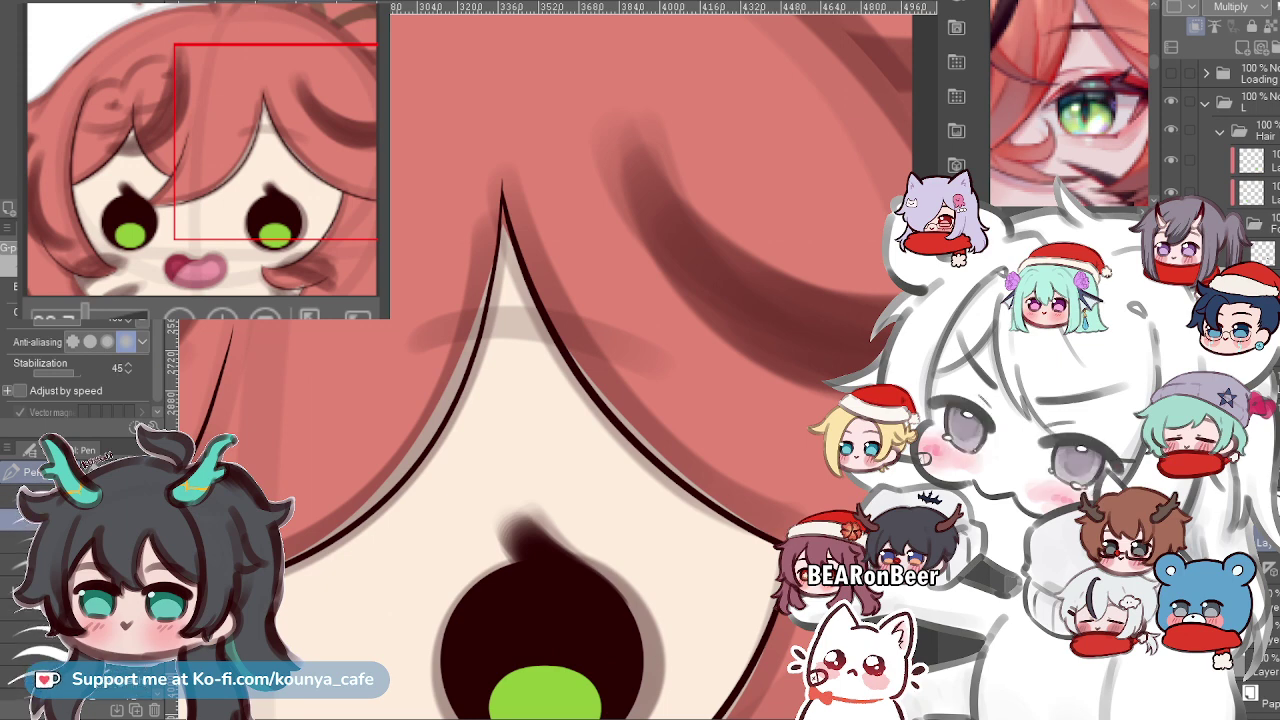
click(14, 498)
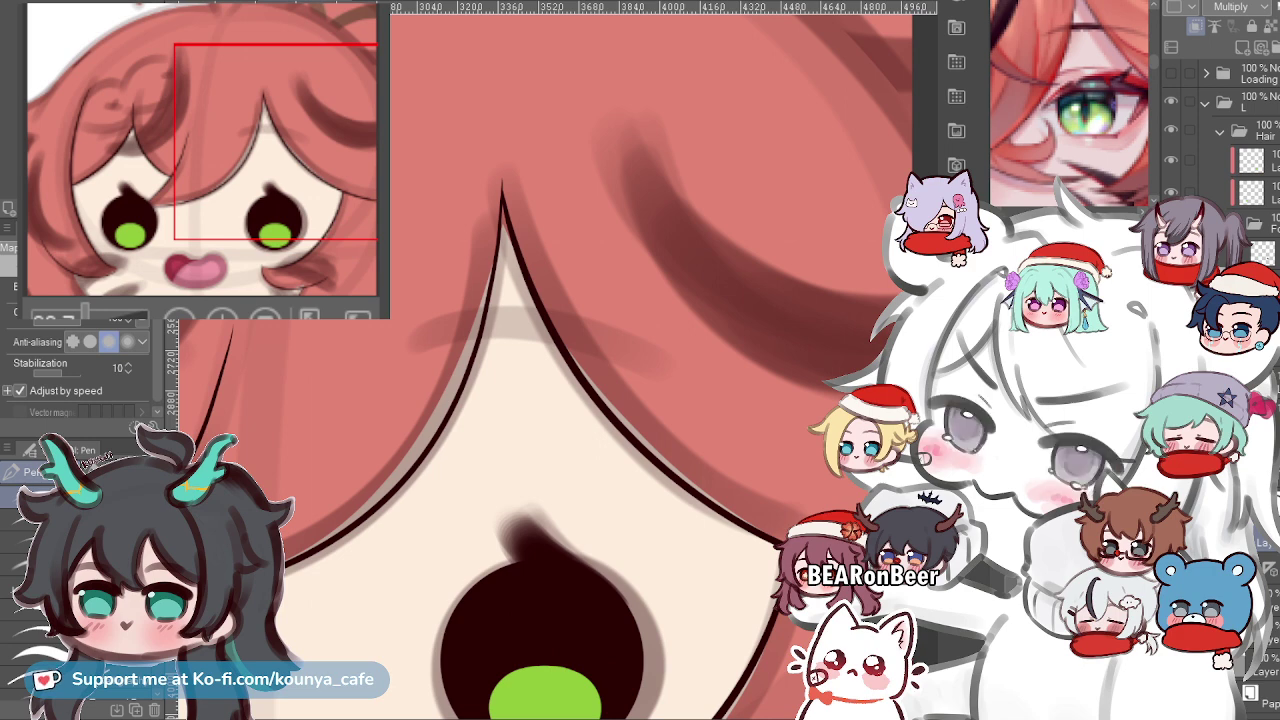
Select the two eye layers together with the subfolder below them in the Hair folder and group them into a new folder.
click(1268, 160)
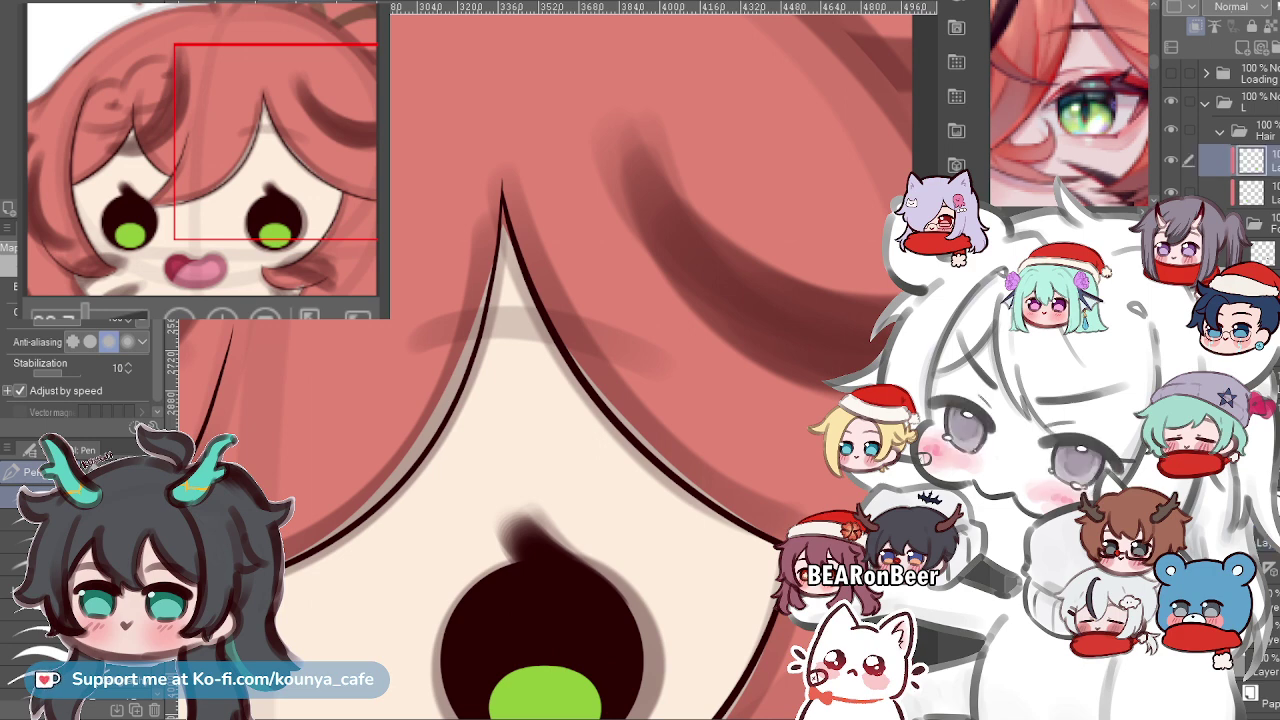
click(1268, 192)
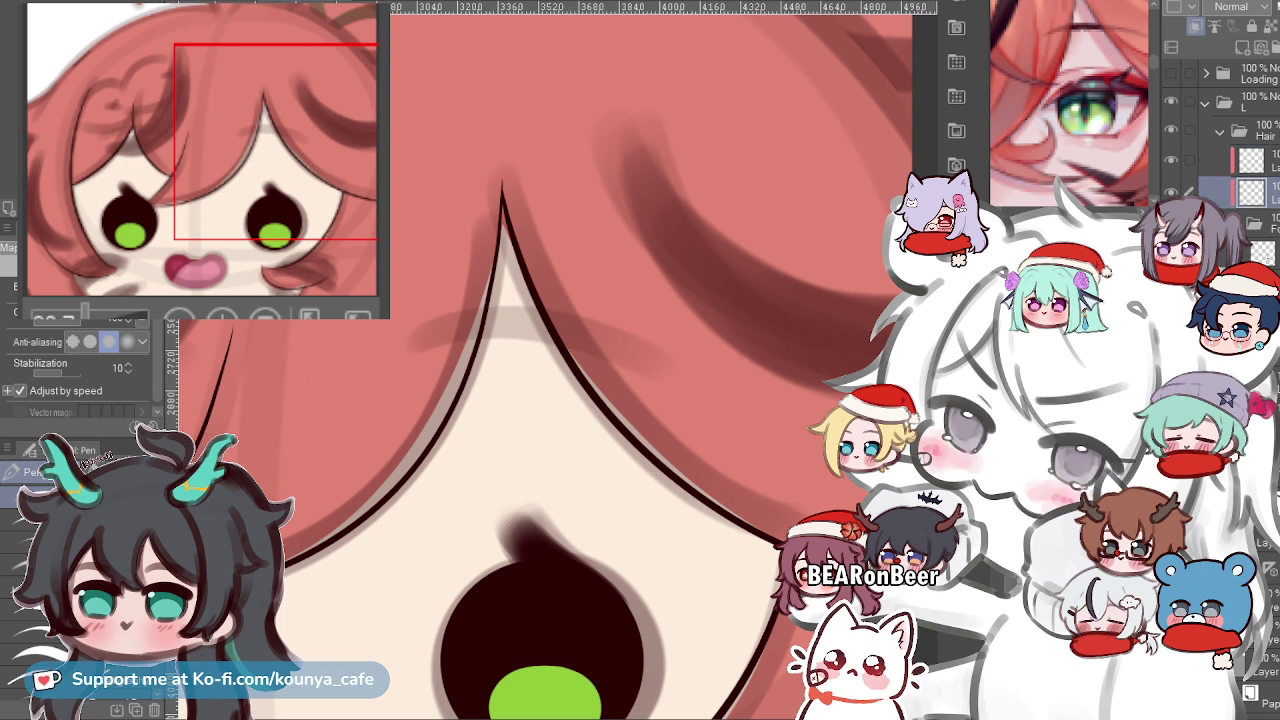
click(1268, 160)
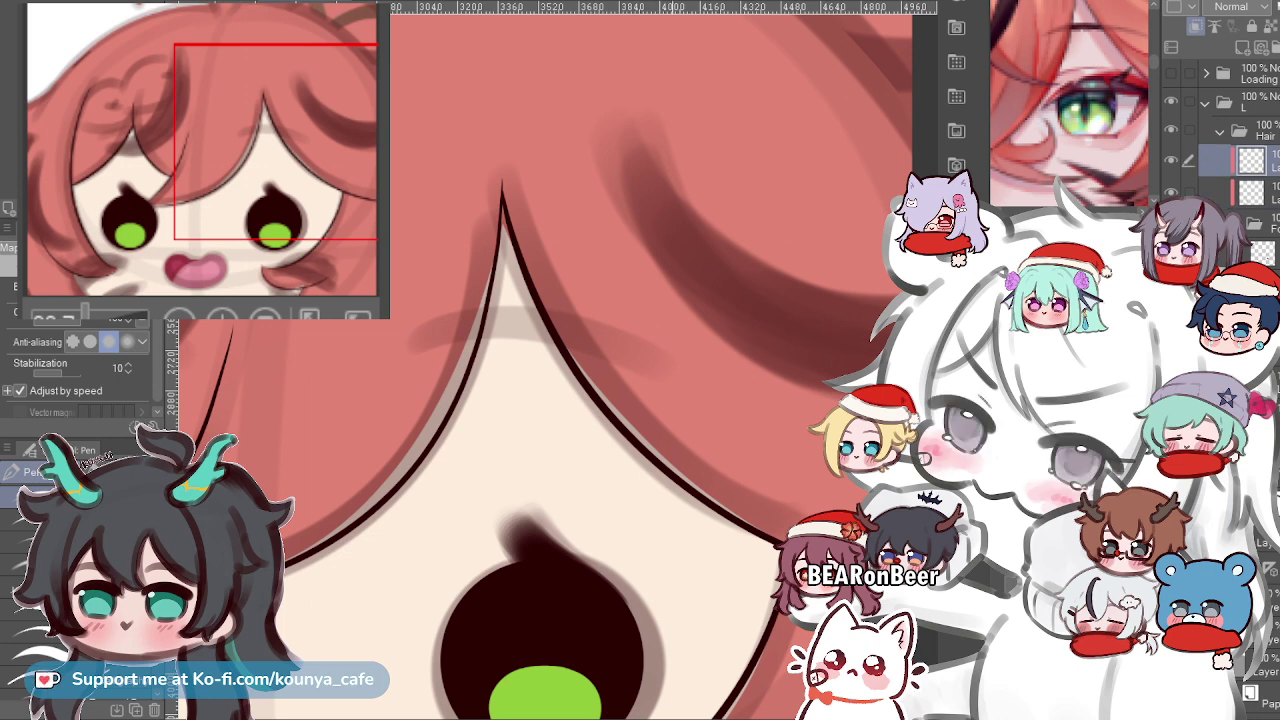
scroll(686, 340, down, 3)
drag(688, 303, 694, 340)
scroll(700, 280, up, 1)
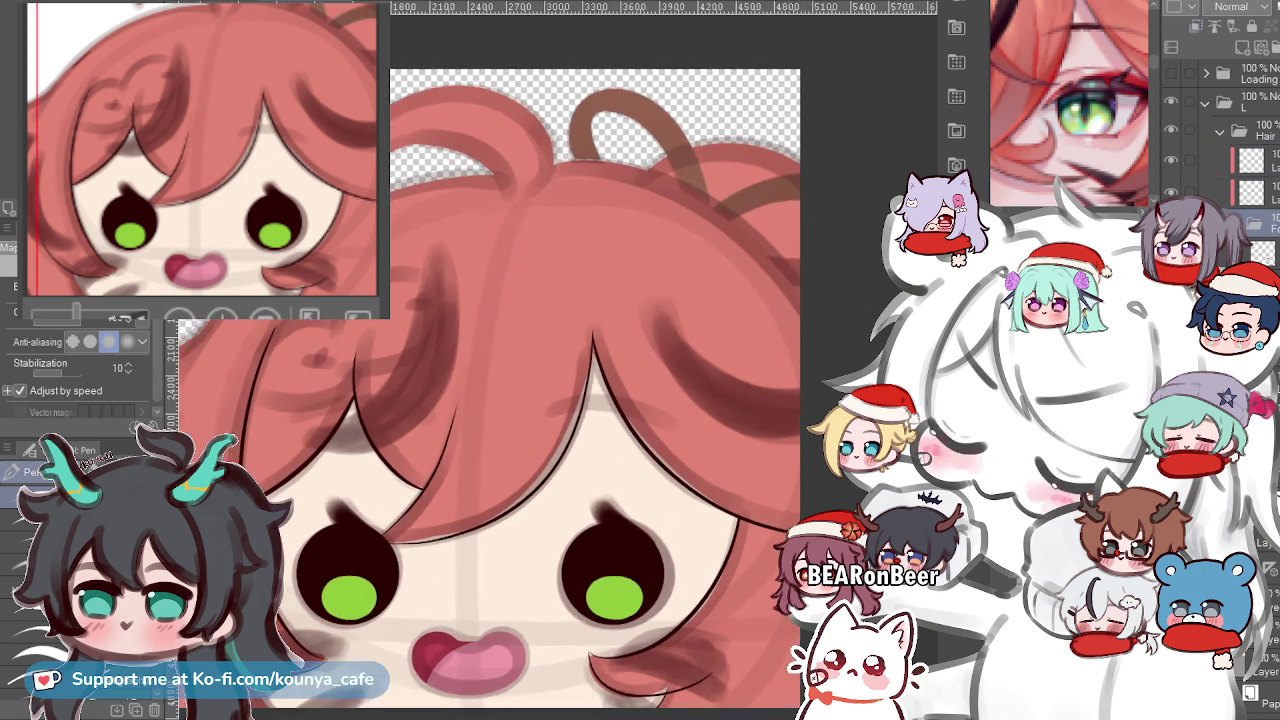
click(1219, 131)
click(1219, 131)
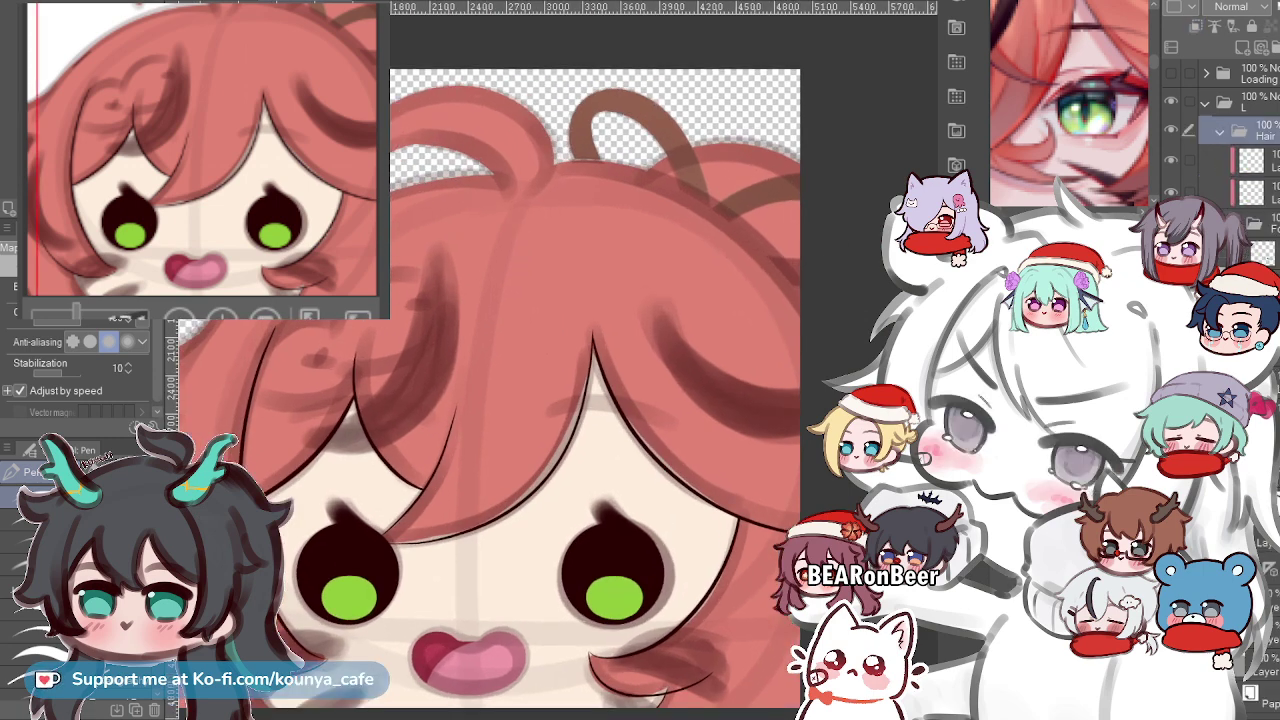
click(1234, 223)
click(1266, 192)
click(1266, 223)
shift+click(1266, 160)
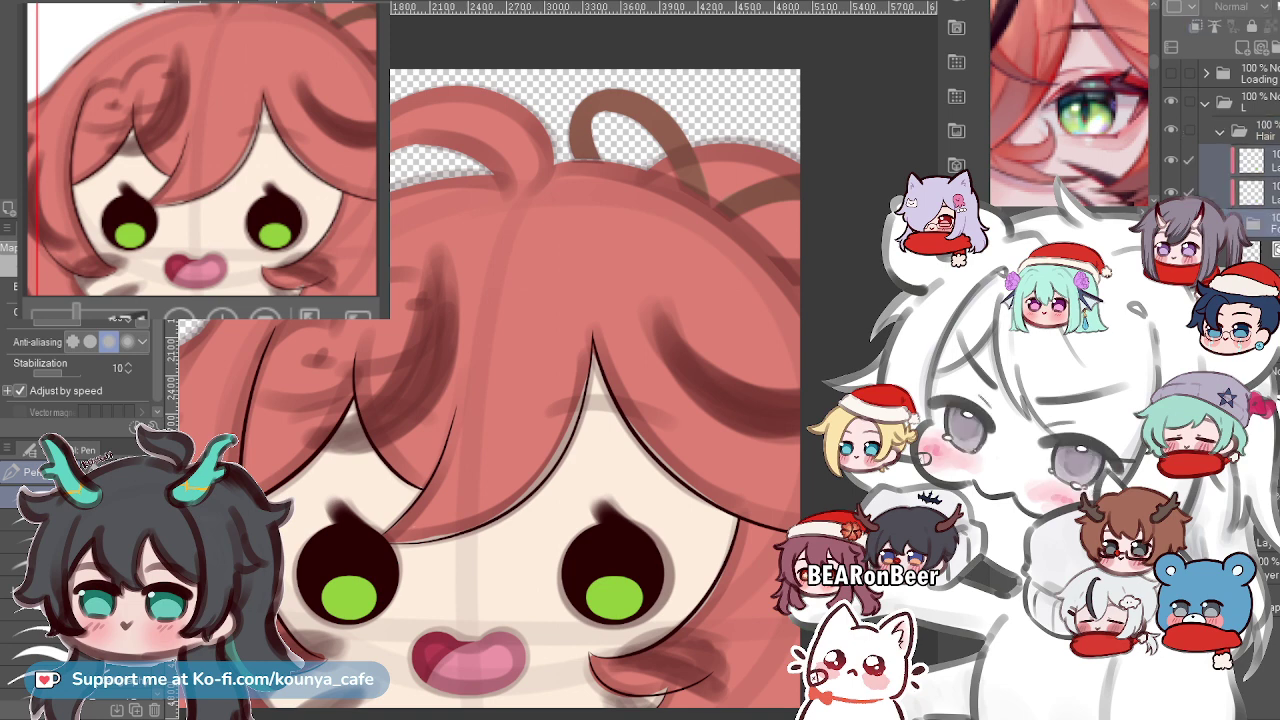
key(ctrl+g)
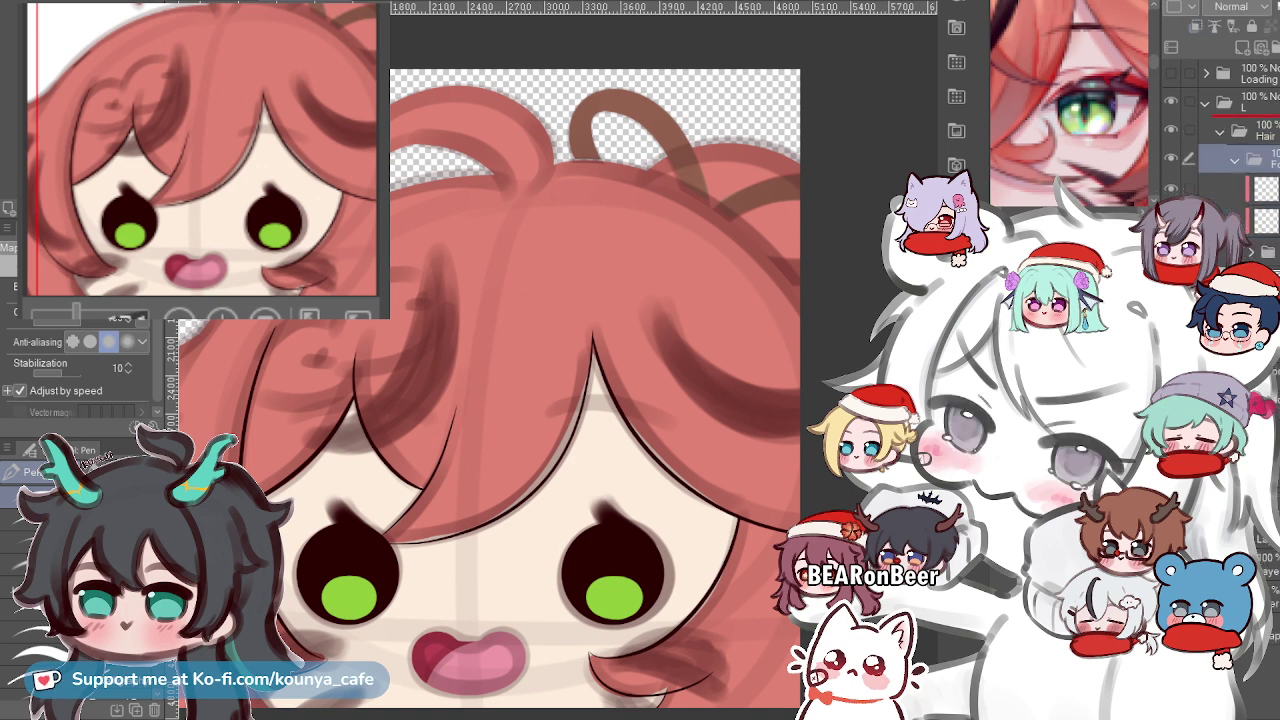
Move the new folder out above the Hair folder, collapse it, and rename it Eyes.
drag(1262, 160, 1262, 118)
click(1220, 131)
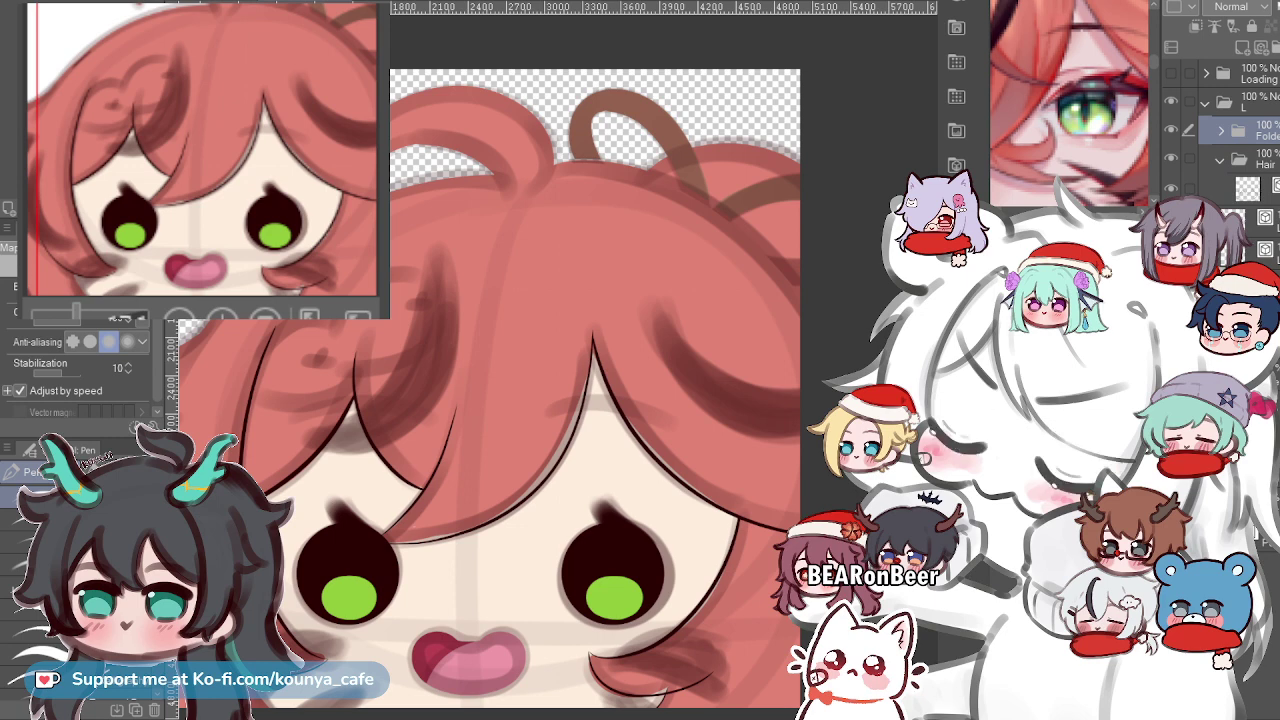
double_click(1266, 136)
text(Eyes)
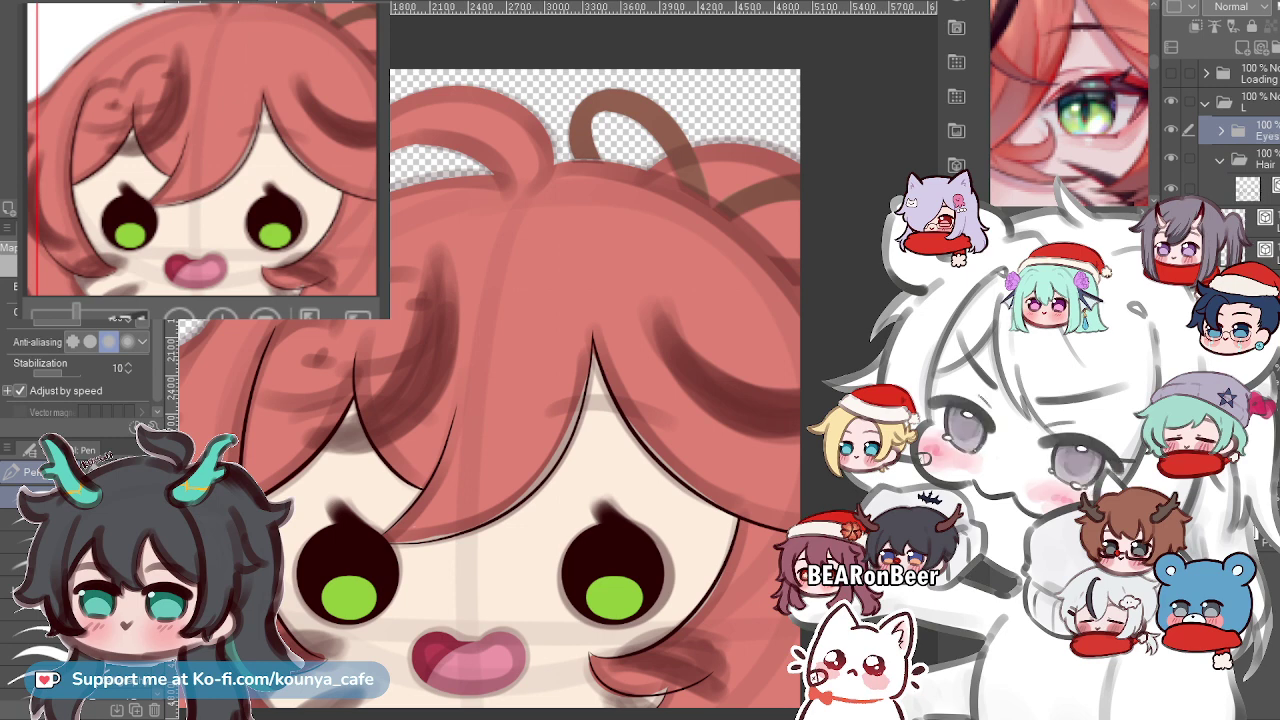
Make the topmost layer in the Hair folder the active drawing layer.
click(1264, 189)
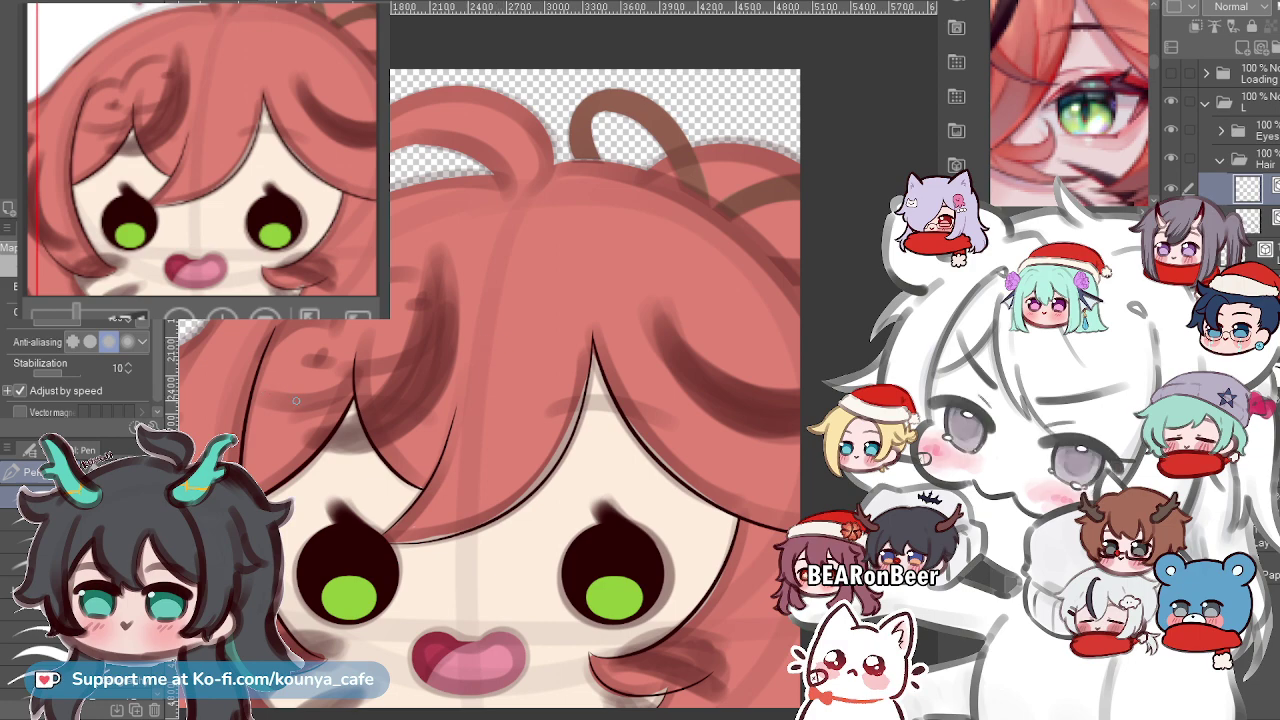
scroll(622, 272, up, 3)
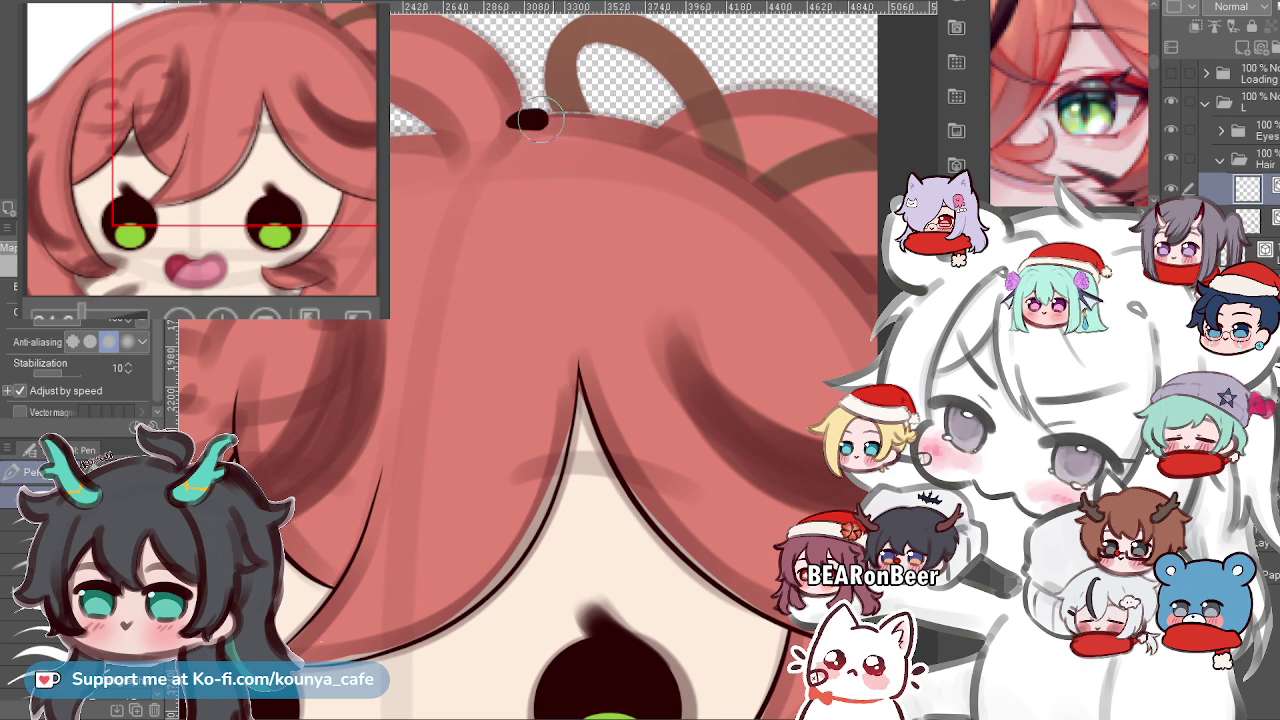
drag(541, 120, 870, 305)
key(ctrl+z)
scroll(650, 165, down, 3)
drag(650, 176, 602, 219)
scroll(602, 221, up, 3)
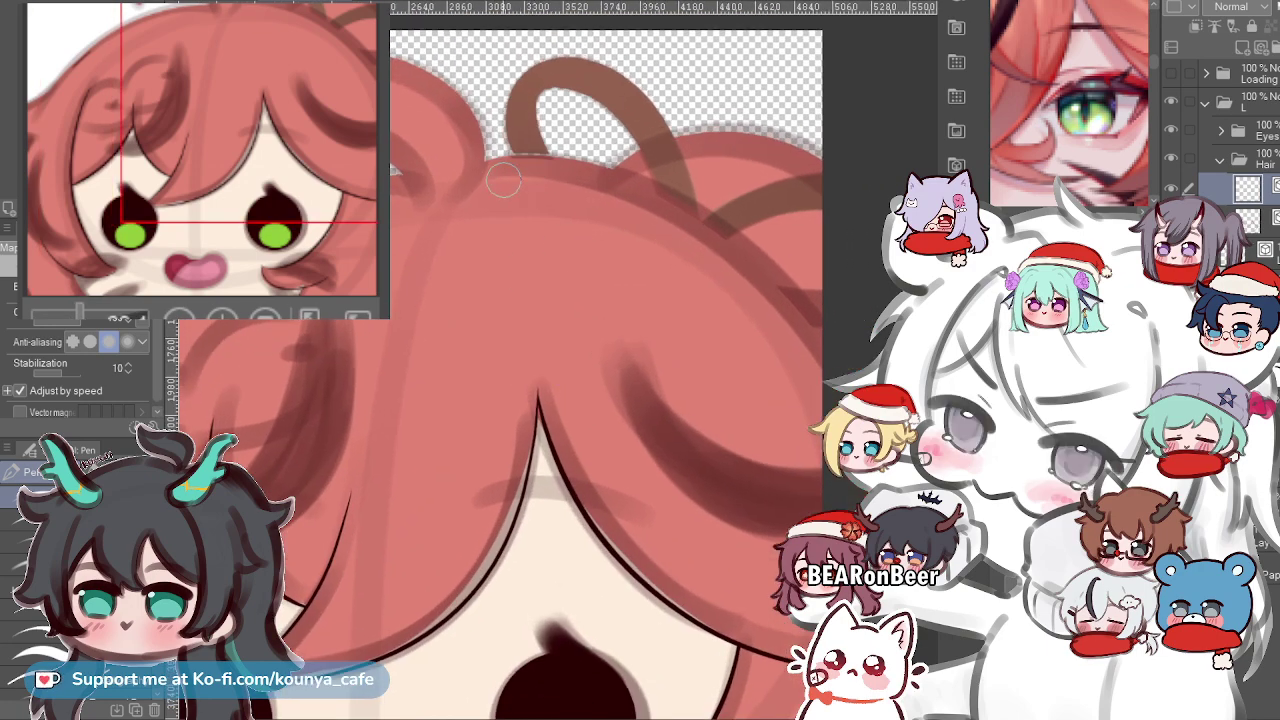
drag(478, 173, 780, 230)
key(ctrl+z)
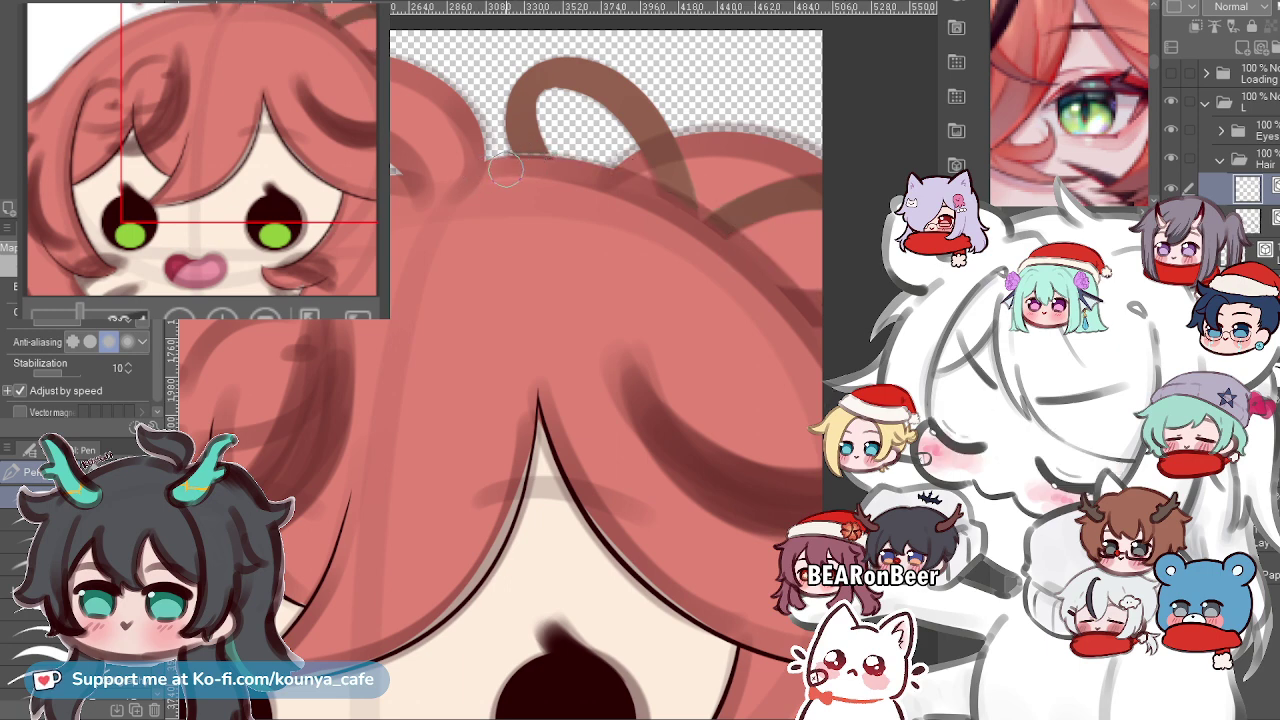
mouse_move(490, 168)
mouse_down()
mouse_move(725, 235)
mouse_move(822, 330)
mouse_up()
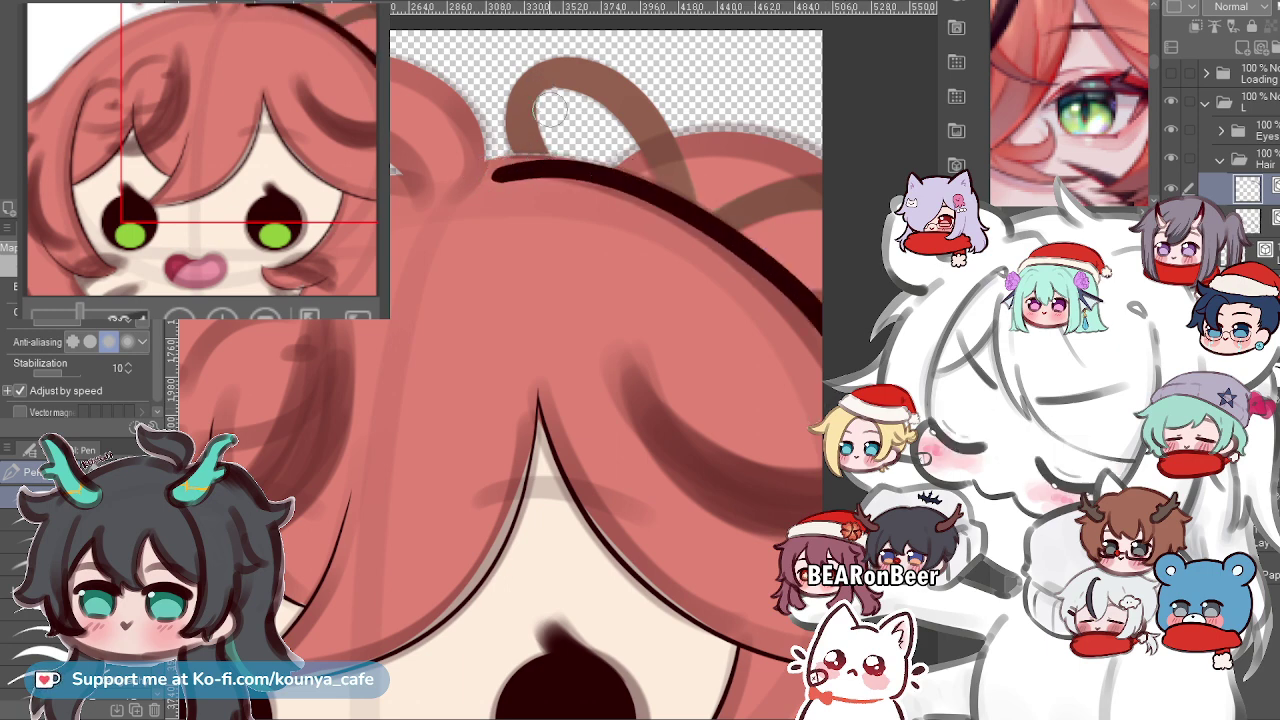
key(ctrl+z)
mouse_move(478, 172)
mouse_down()
mouse_move(540, 162)
mouse_move(822, 345)
mouse_up()
scroll(548, 167, down, 4)
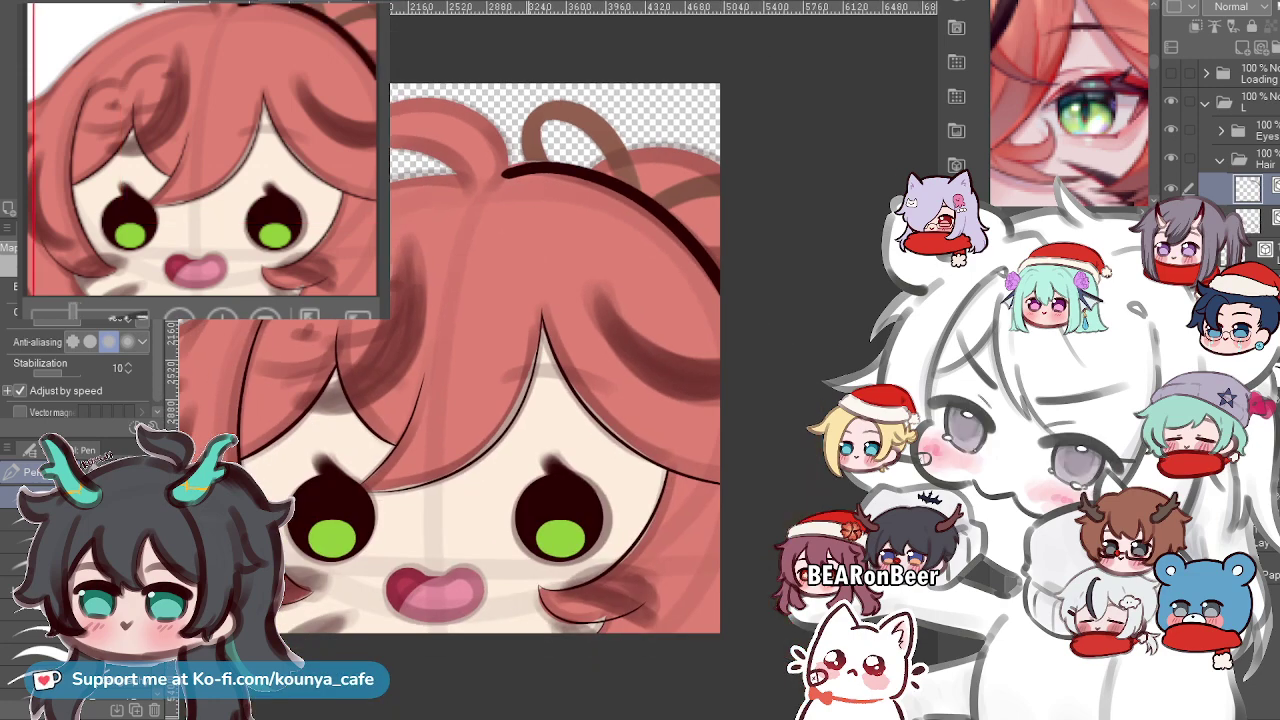
scroll(551, 164, up, 4)
key(ctrl+z)
drag(490, 168, 820, 286)
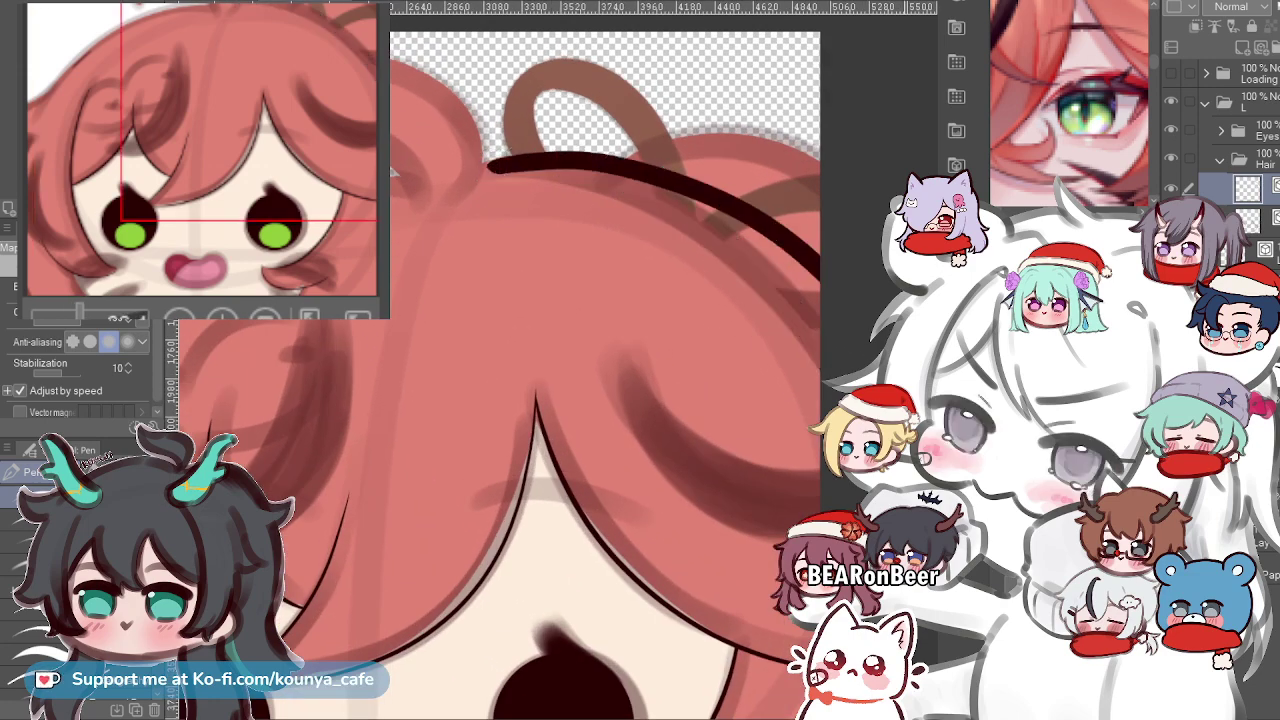
key(ctrl+plus)
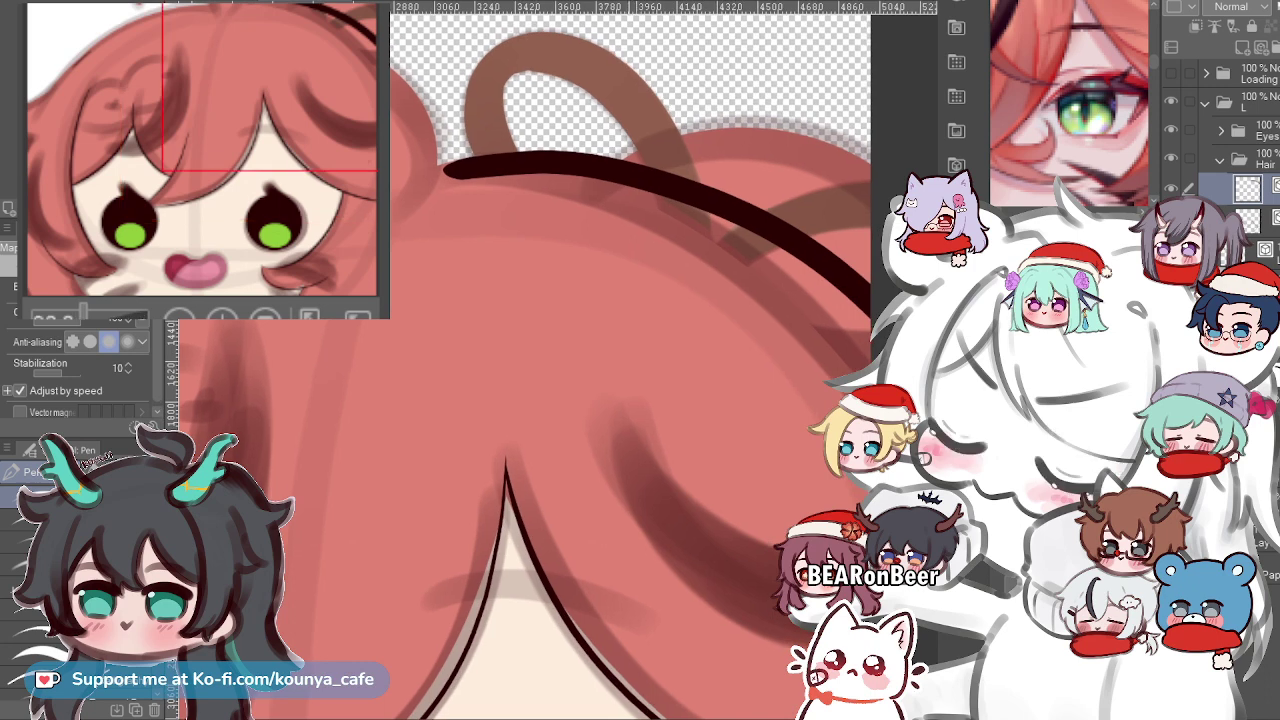
drag(654, 300, 620, 307)
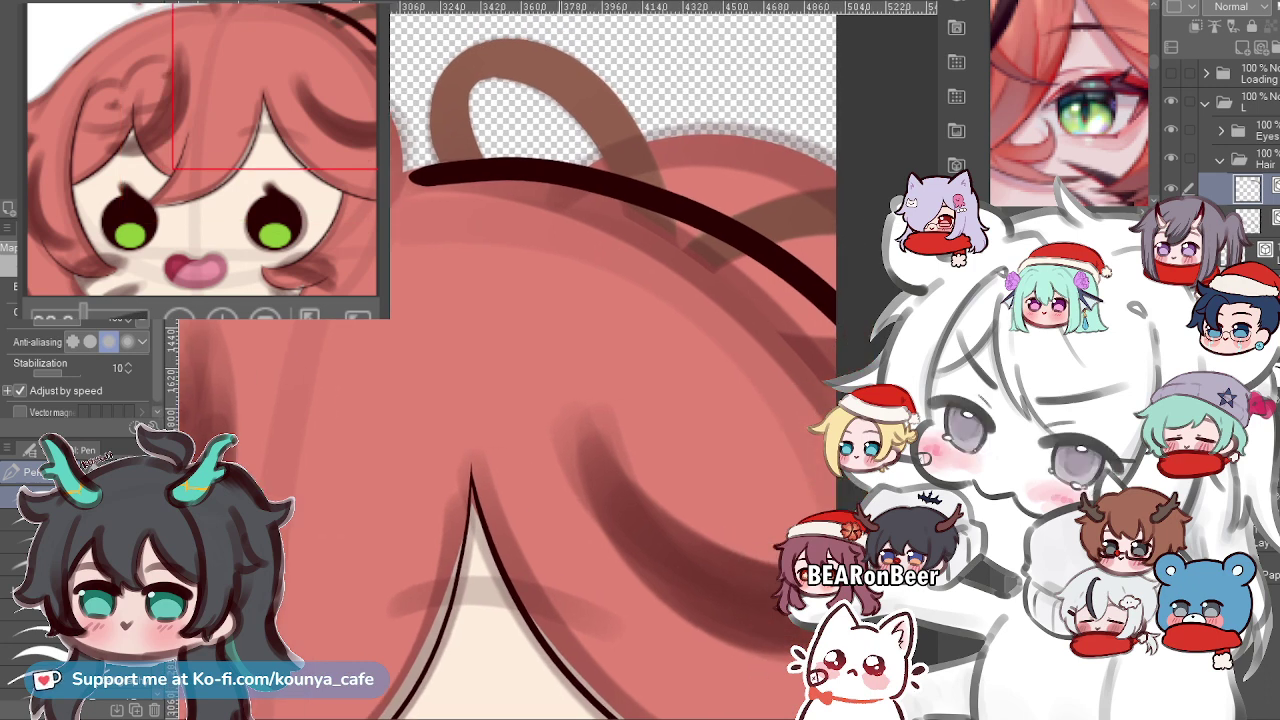
key(ctrl+z)
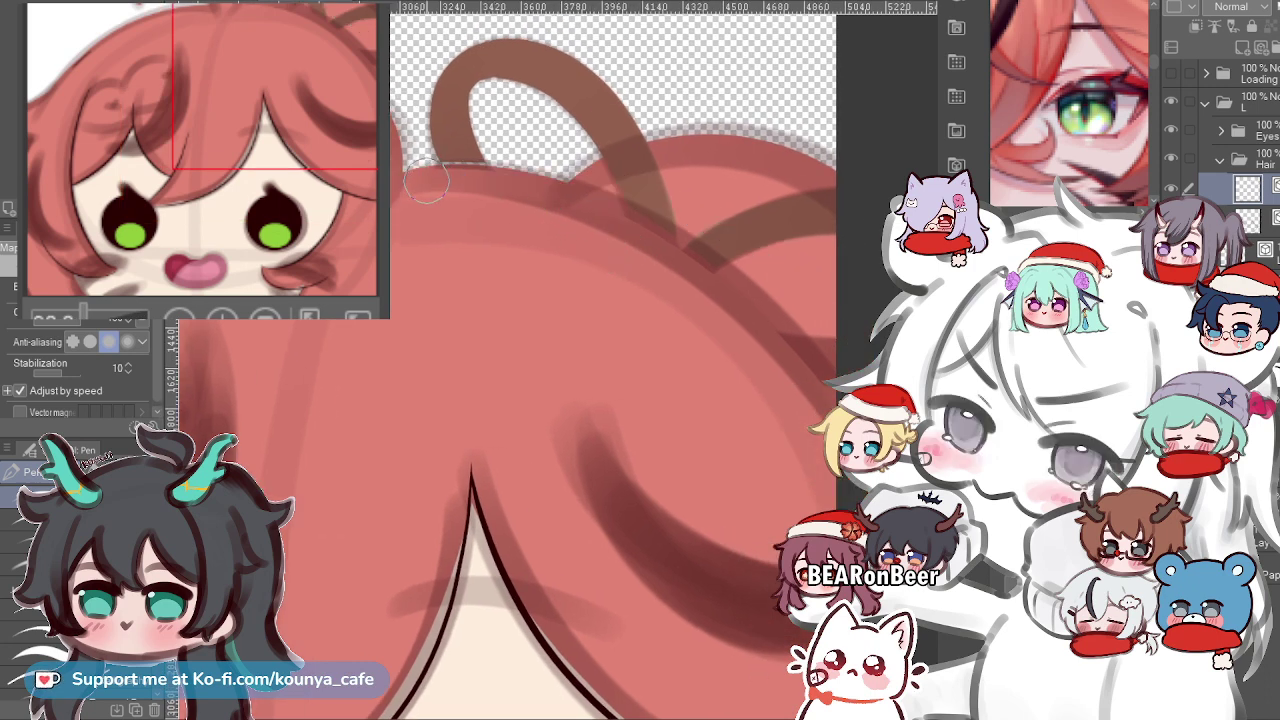
mouse_move(422, 181)
mouse_down()
mouse_move(697, 253)
mouse_move(842, 402)
mouse_up()
key(ctrl+z)
Ink a thick dark brown outline over the crown's right side out to the canvas edge, and shift the stroke slightly left along the sketch.
drag(420, 183, 845, 362)
ctrl+click(614, 197)
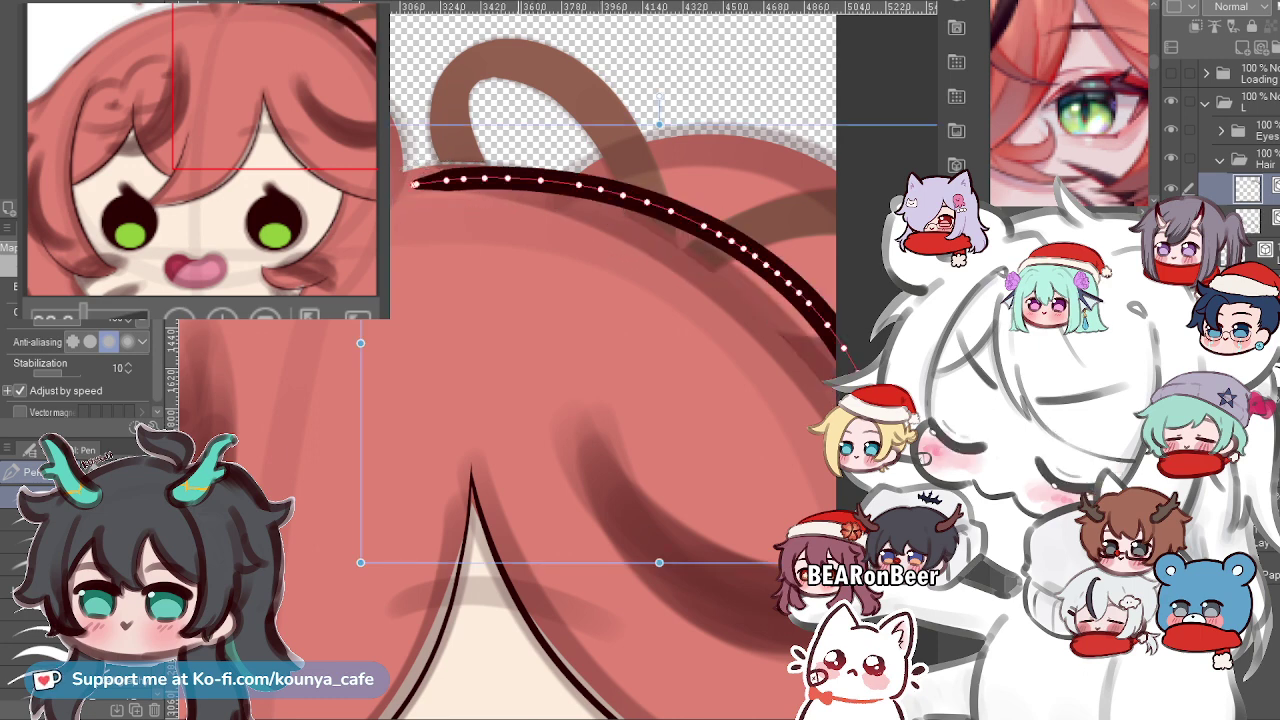
mouse_move(614, 197)
mouse_down()
mouse_move(556, 200)
mouse_move(570, 194)
mouse_up()
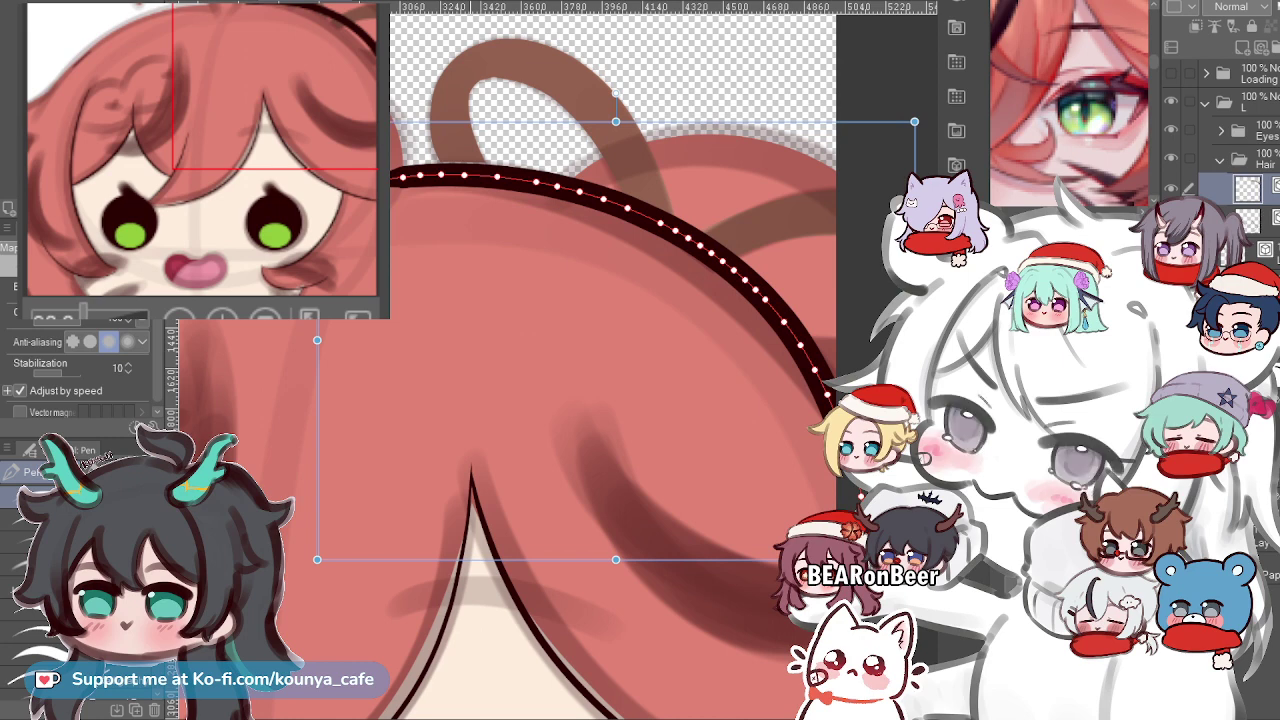
scroll(560, 180, down, 3)
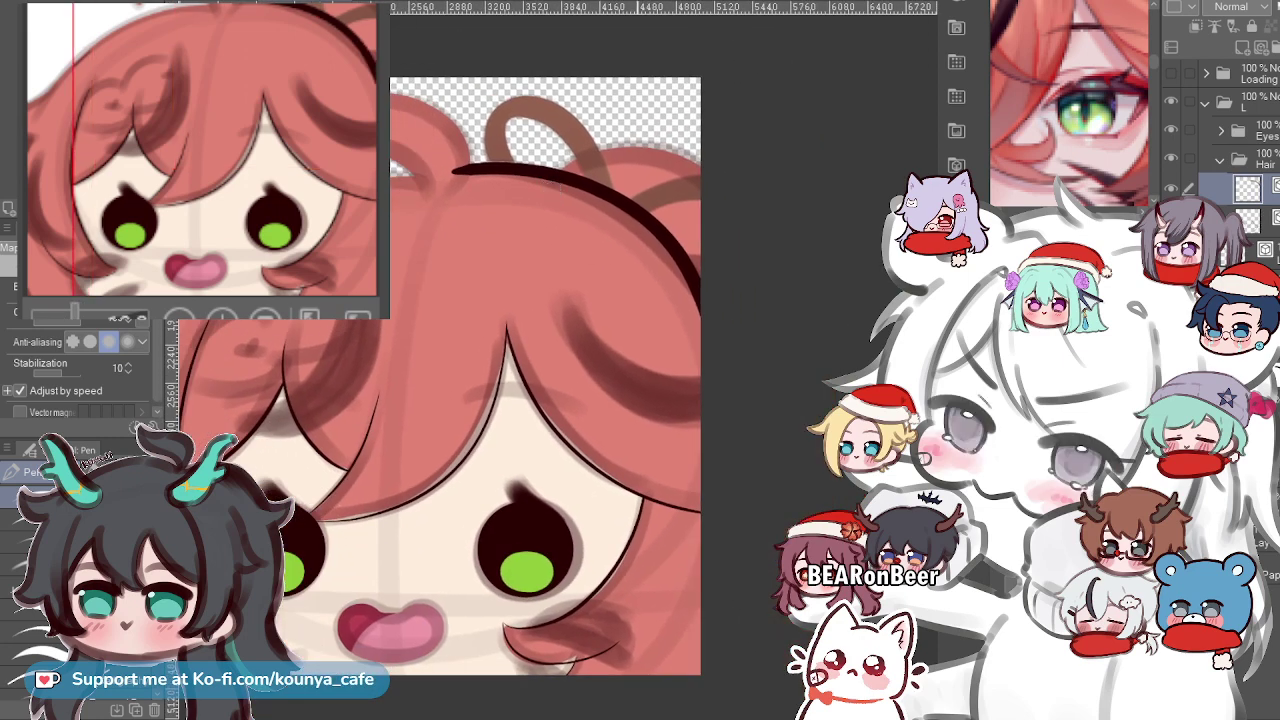
Select the right crown outline stroke and fine-tune its fit over the sketched head contour.
ctrl+click(622, 201)
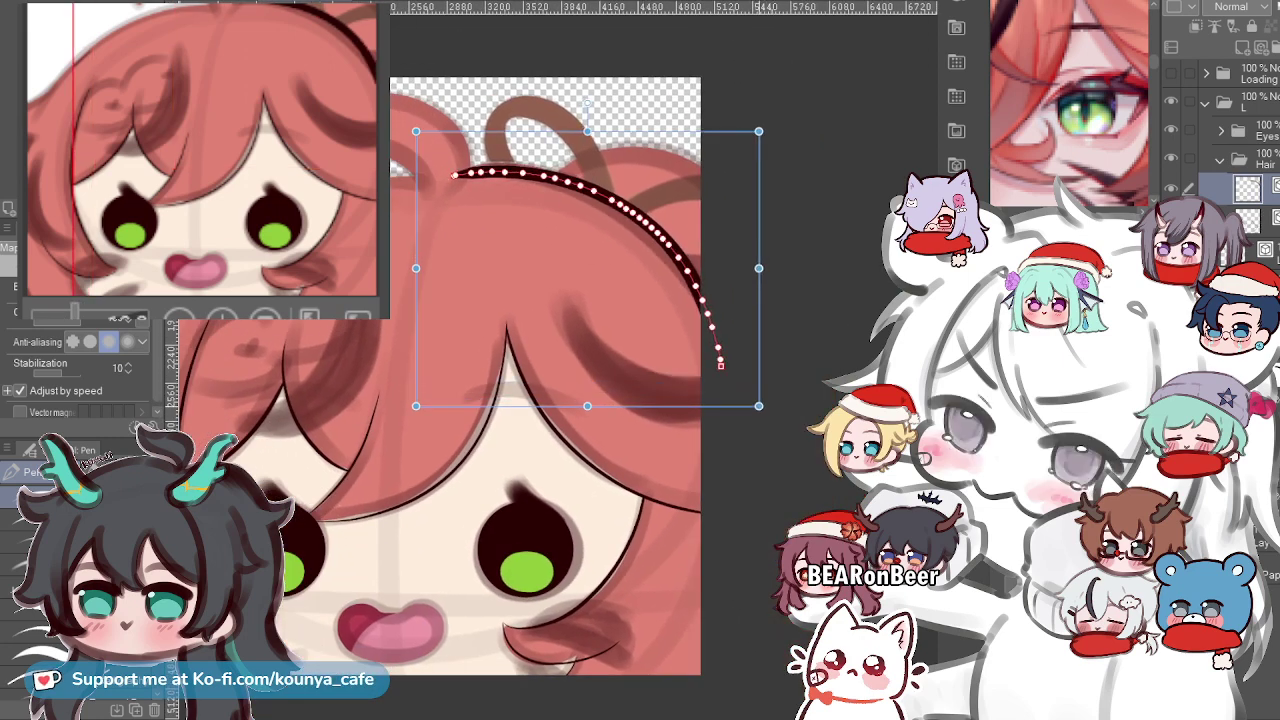
key(p)
scroll(686, 253, up, 3)
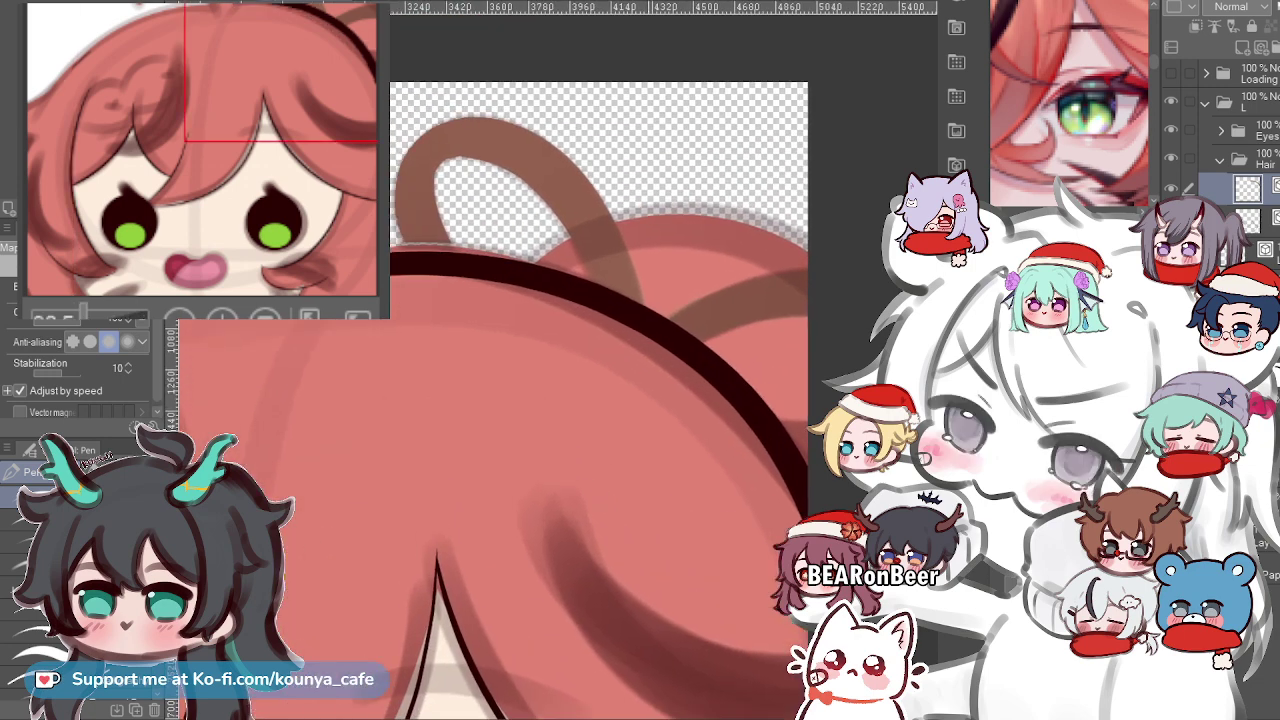
key(o)
drag(888, 202, 882, 206)
key(p)
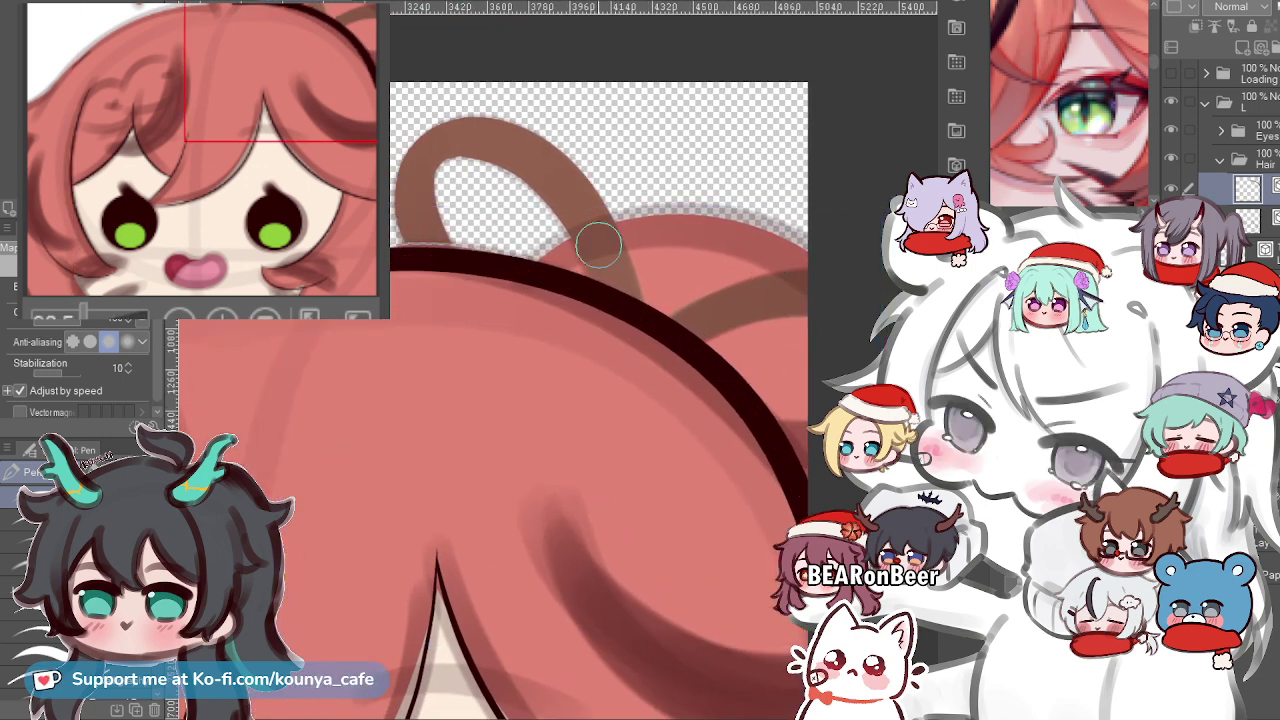
Examine how the right crown outline follows the sketched hair contour, close up and against the full head.
drag(598, 245, 675, 315)
scroll(592, 363, up, 3)
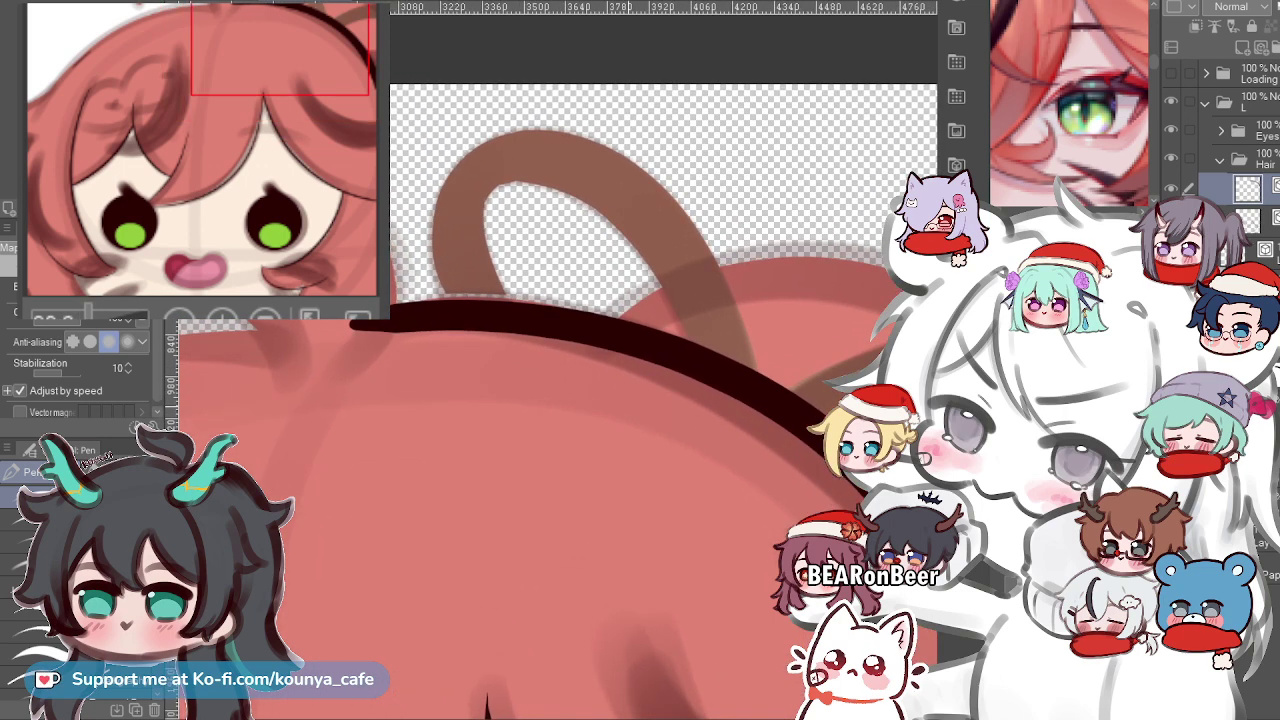
drag(600, 360, 498, 245)
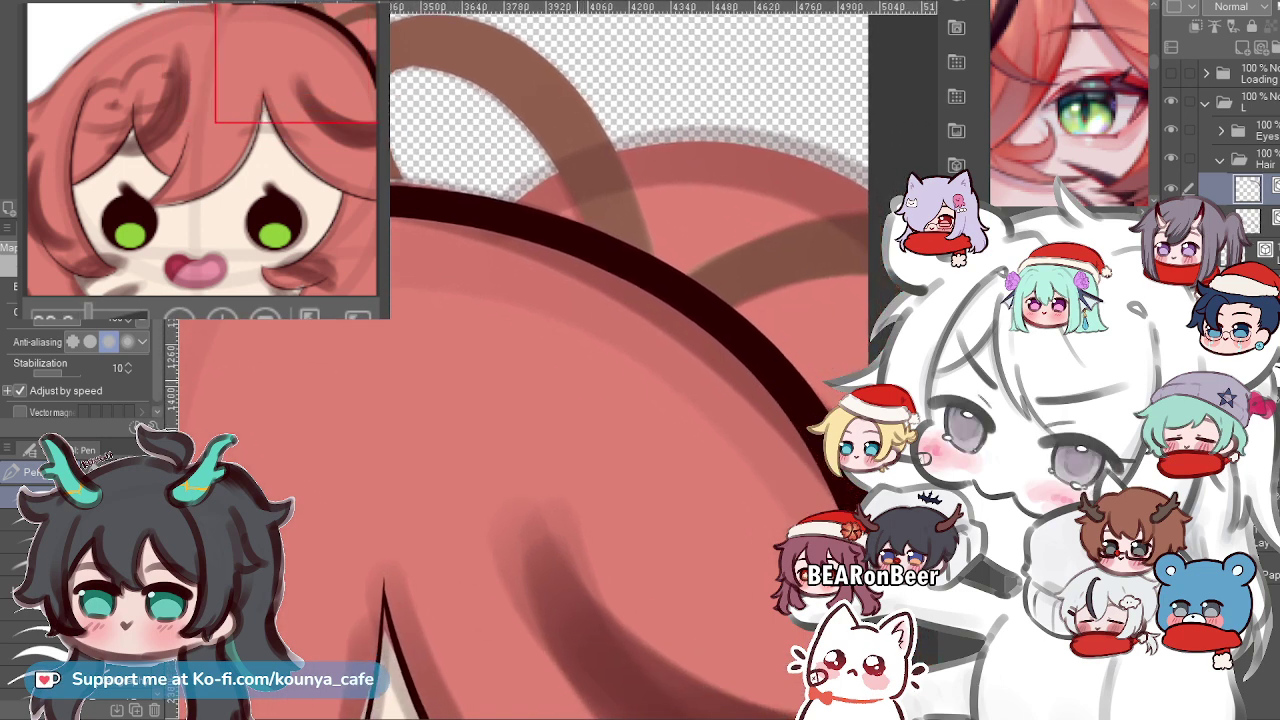
mouse_move(538, 300)
mouse_down()
mouse_move(508, 255)
mouse_move(542, 278)
mouse_up()
ctrl+click(562, 211)
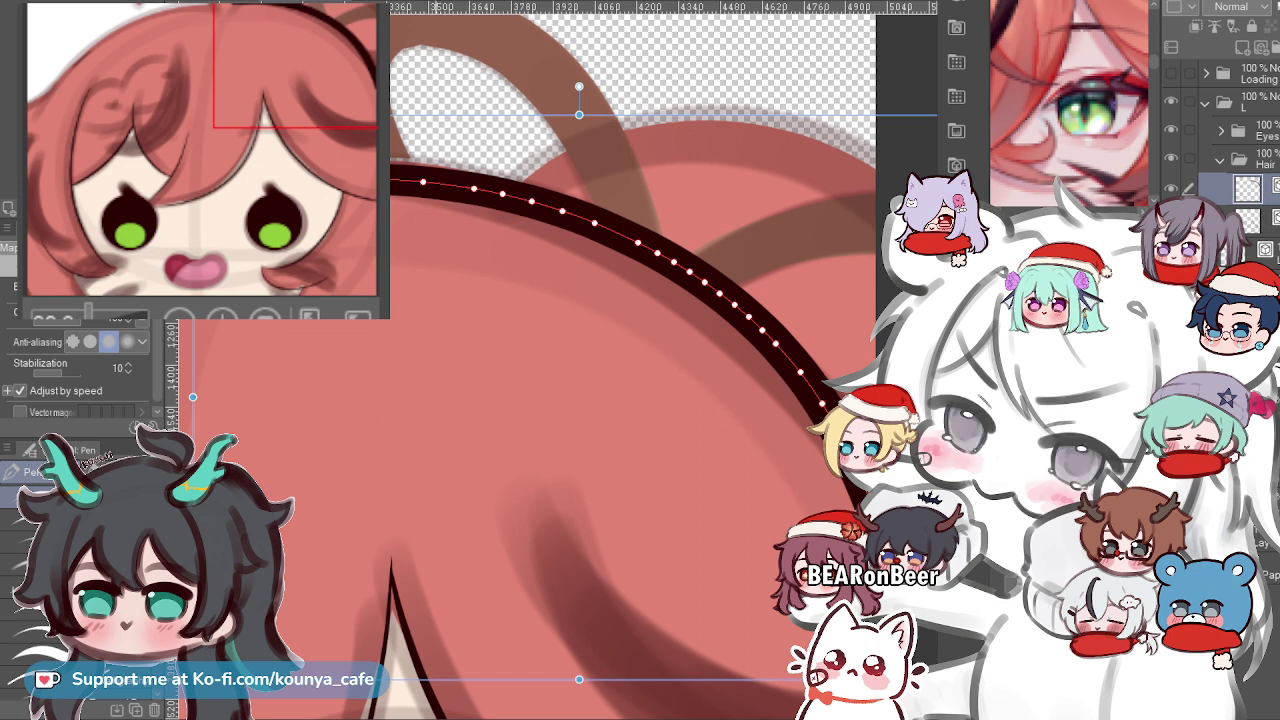
key(ctrl+d)
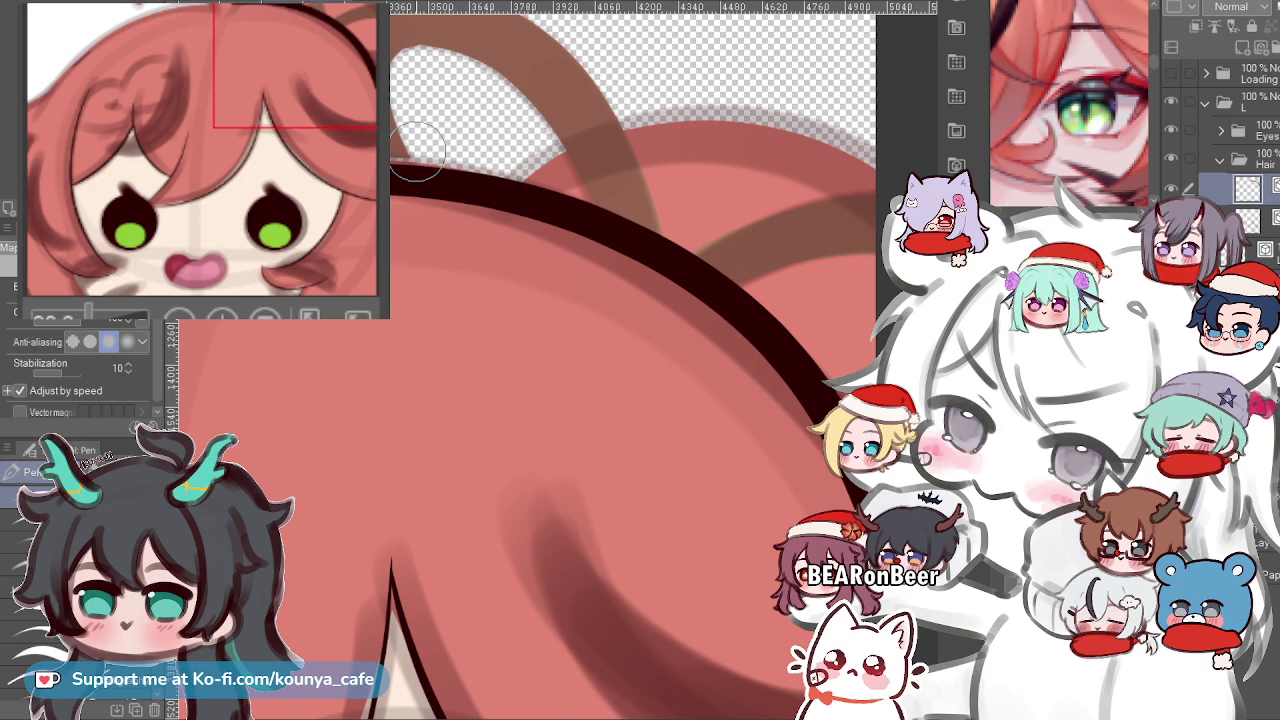
scroll(600, 225, down, 5)
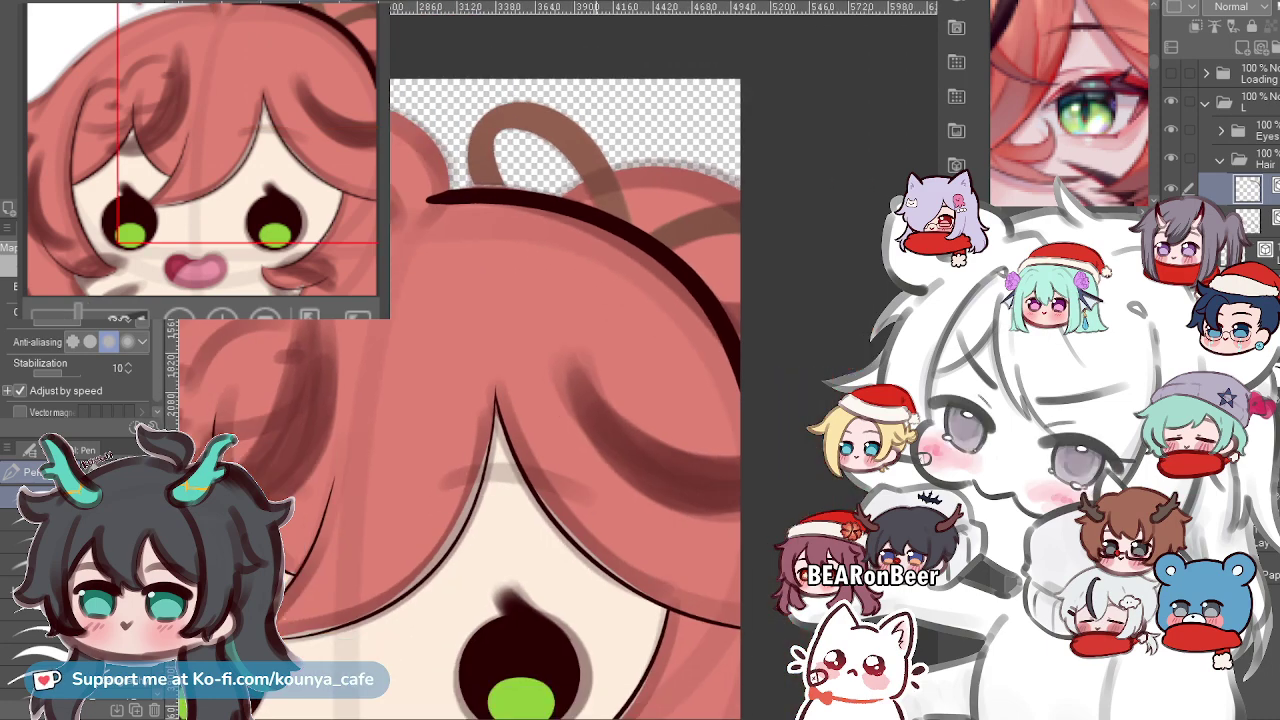
scroll(672, 236, up, 3)
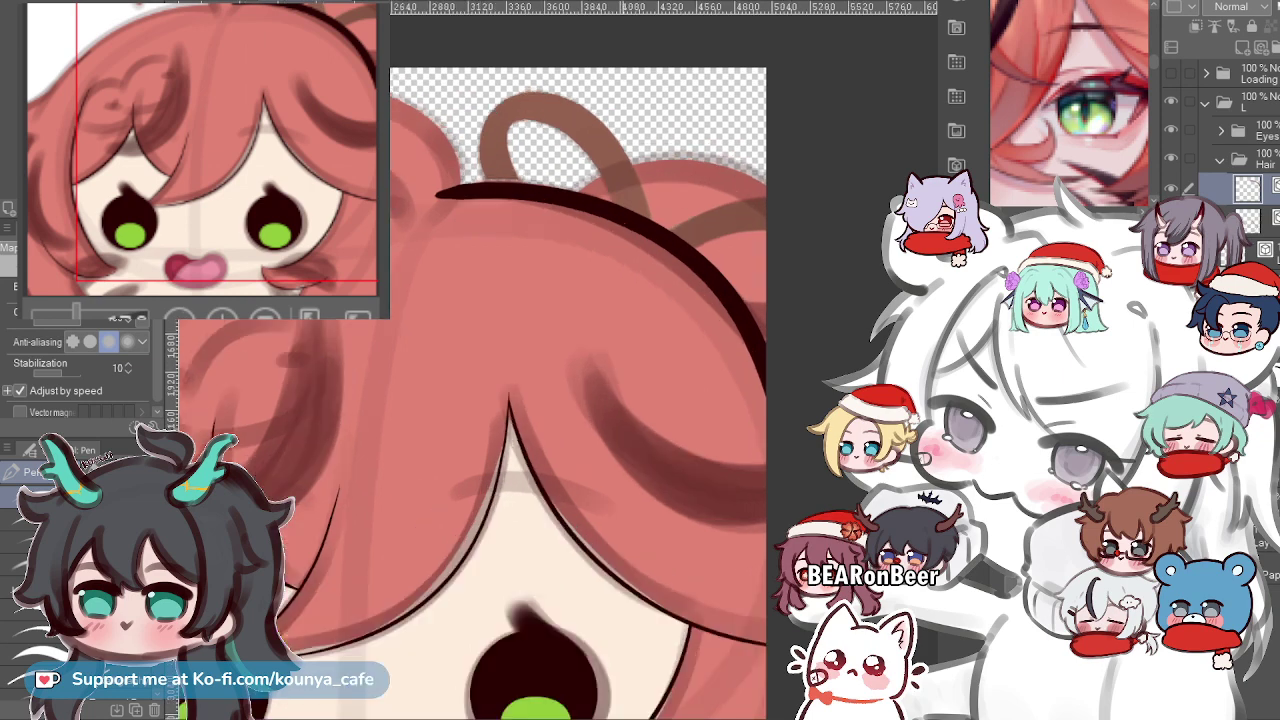
ctrl+click(600, 226)
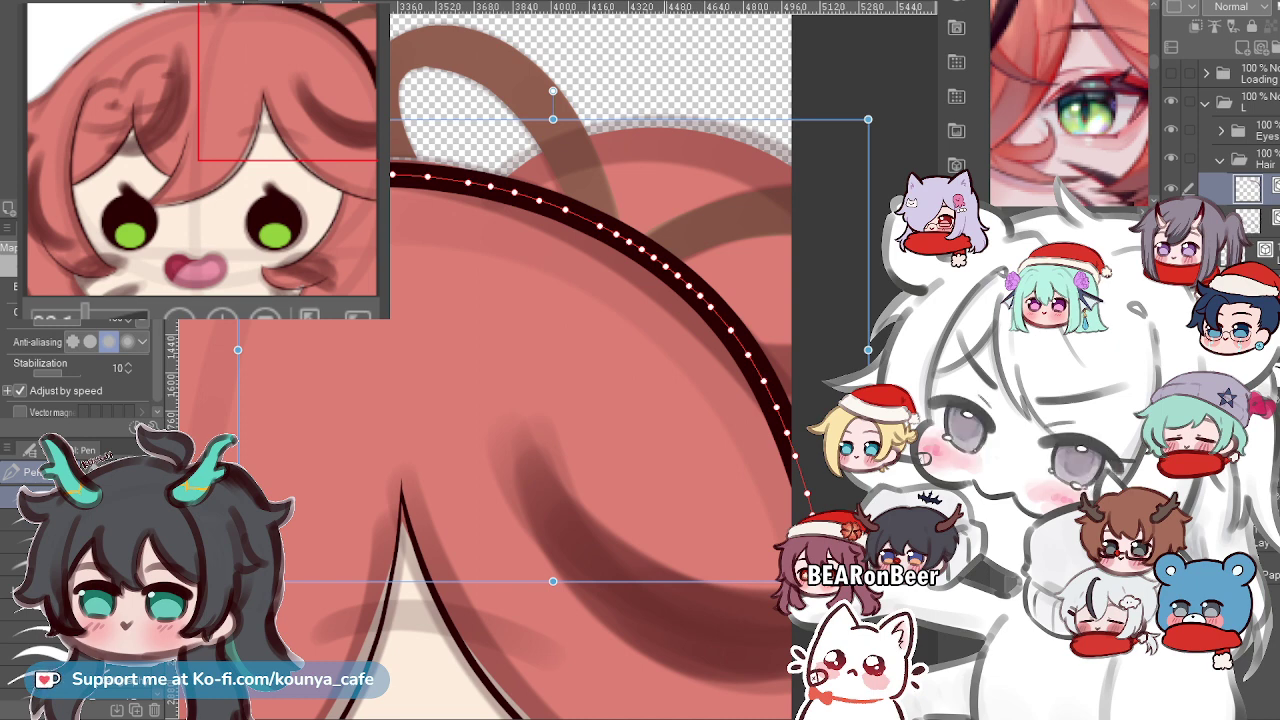
key(p)
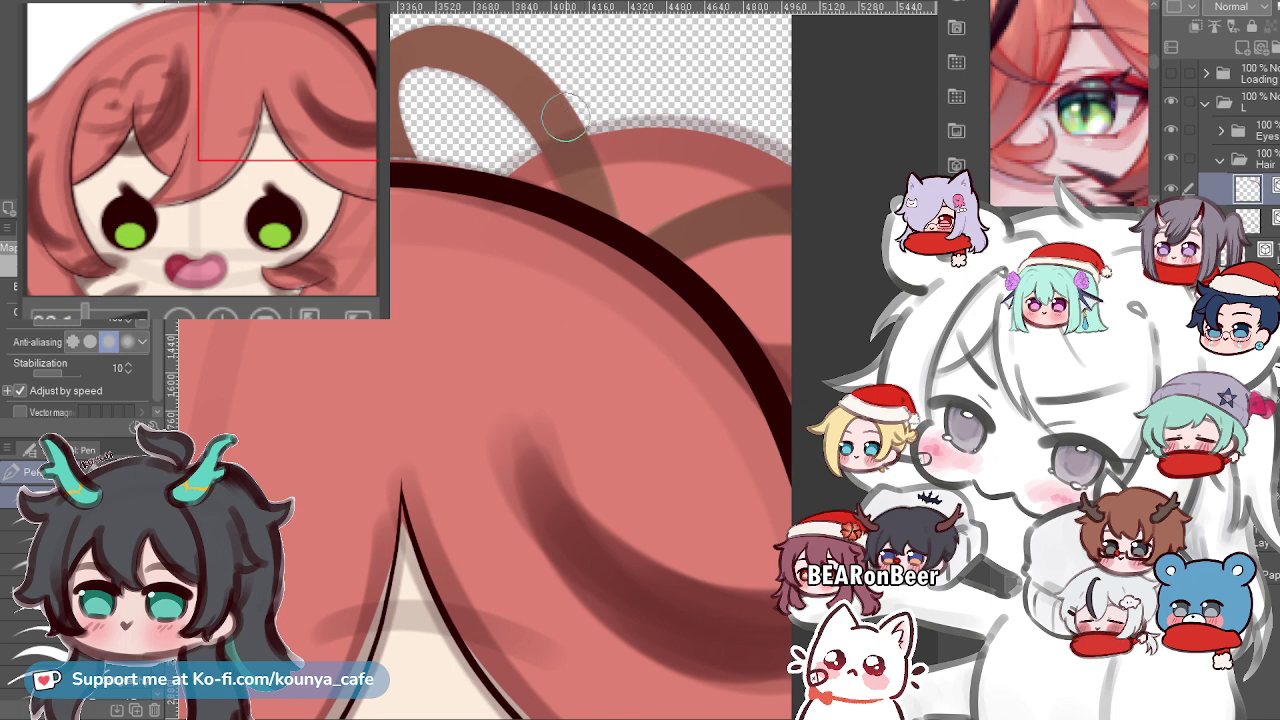
drag(650, 224, 690, 214)
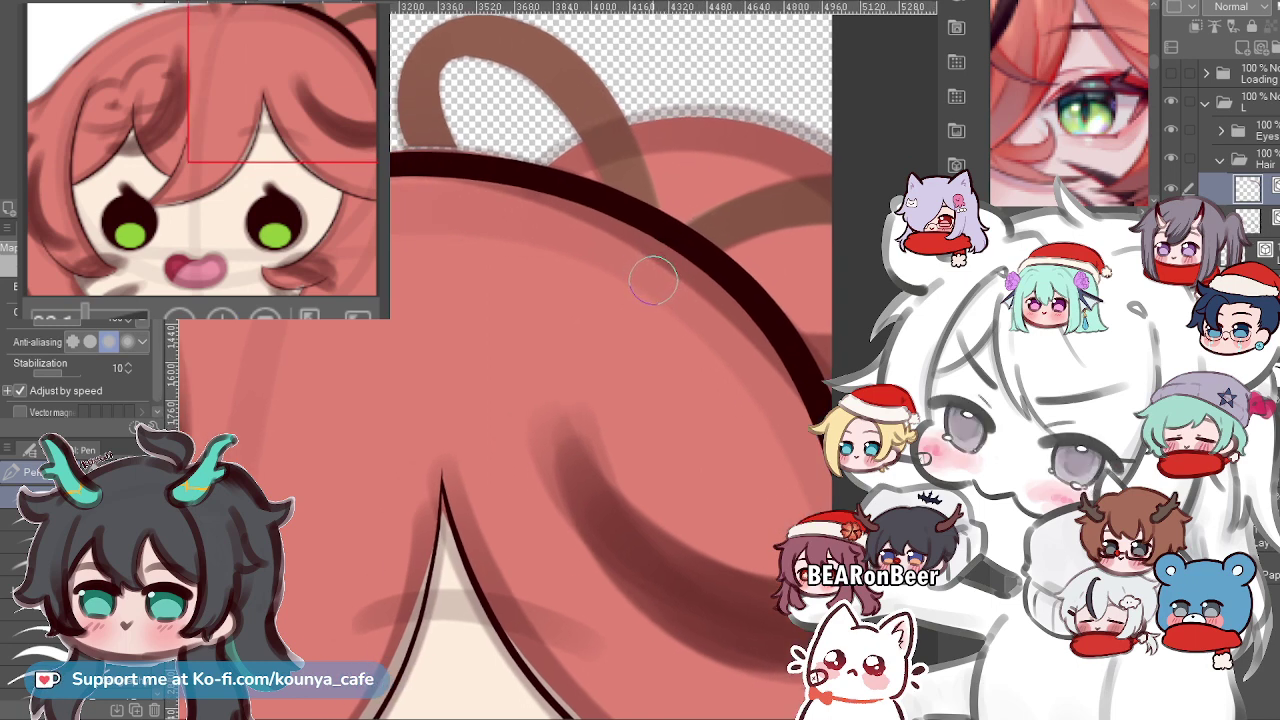
drag(664, 277, 624, 217)
Reshape the right crown outline stroke by enlarging it, raising it slightly, and narrowing its width to follow the sketch.
ctrl+click(688, 215)
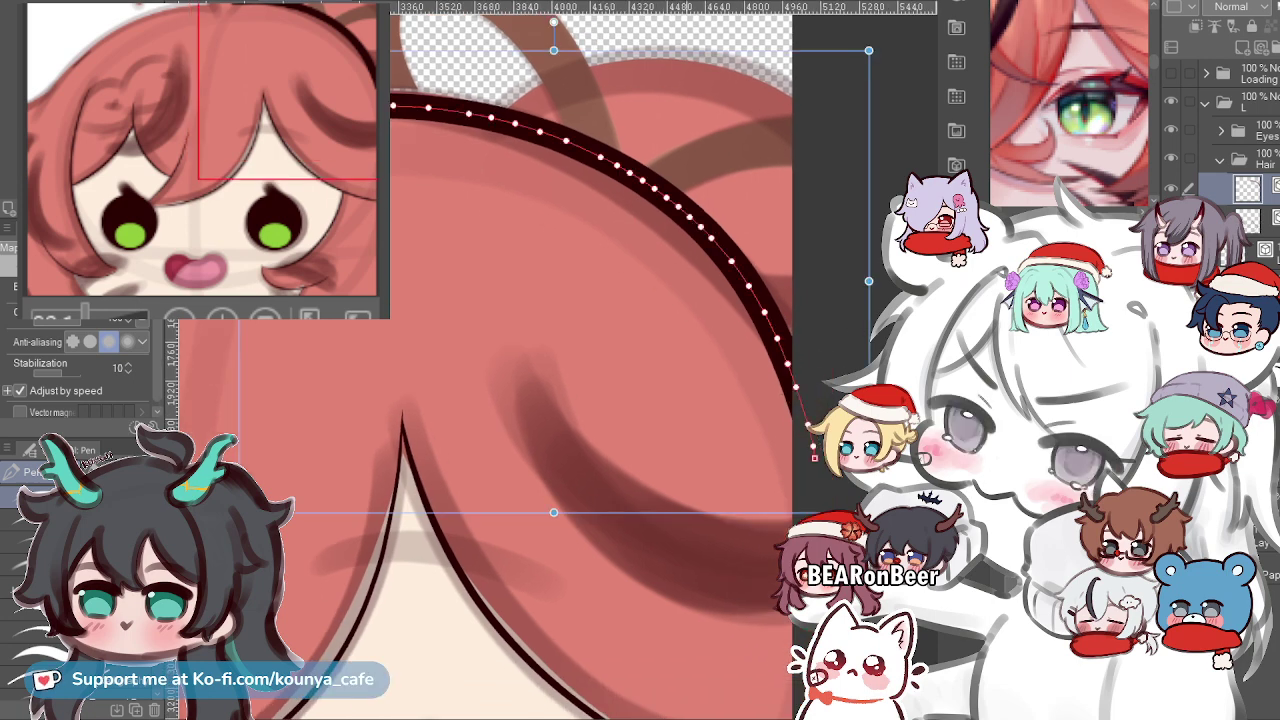
drag(868, 512, 901, 594)
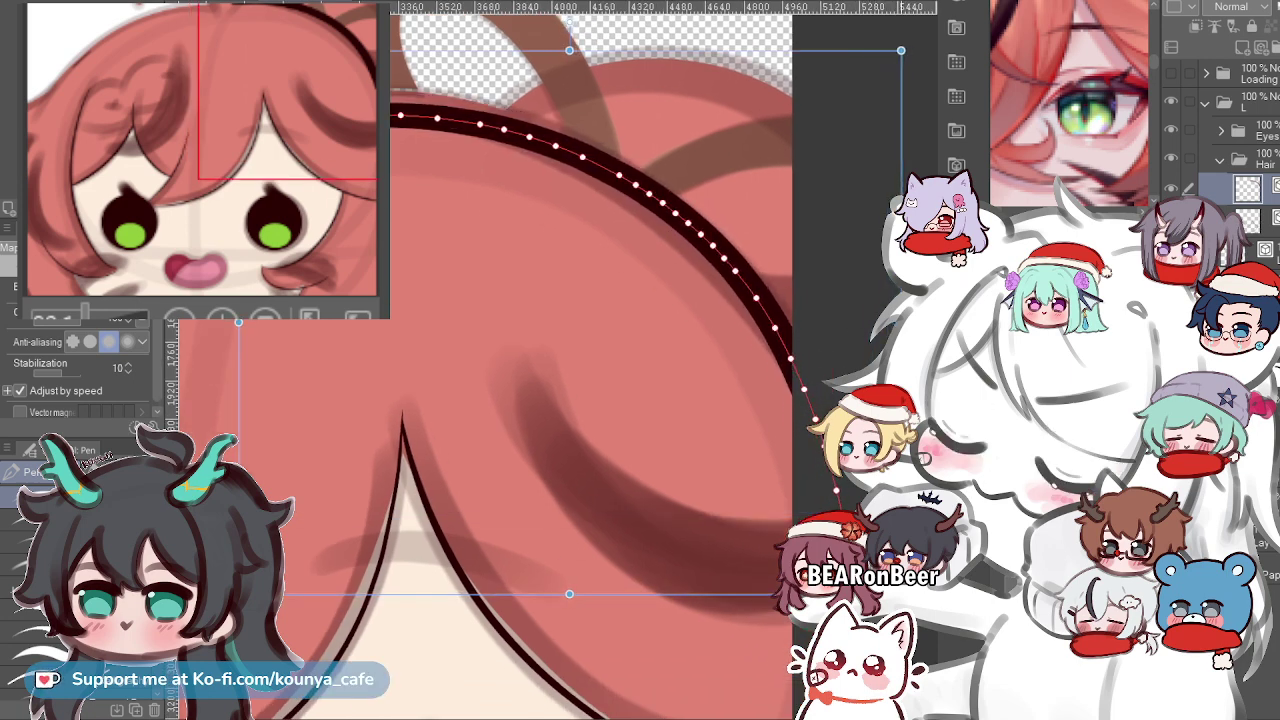
drag(688, 215, 686, 202)
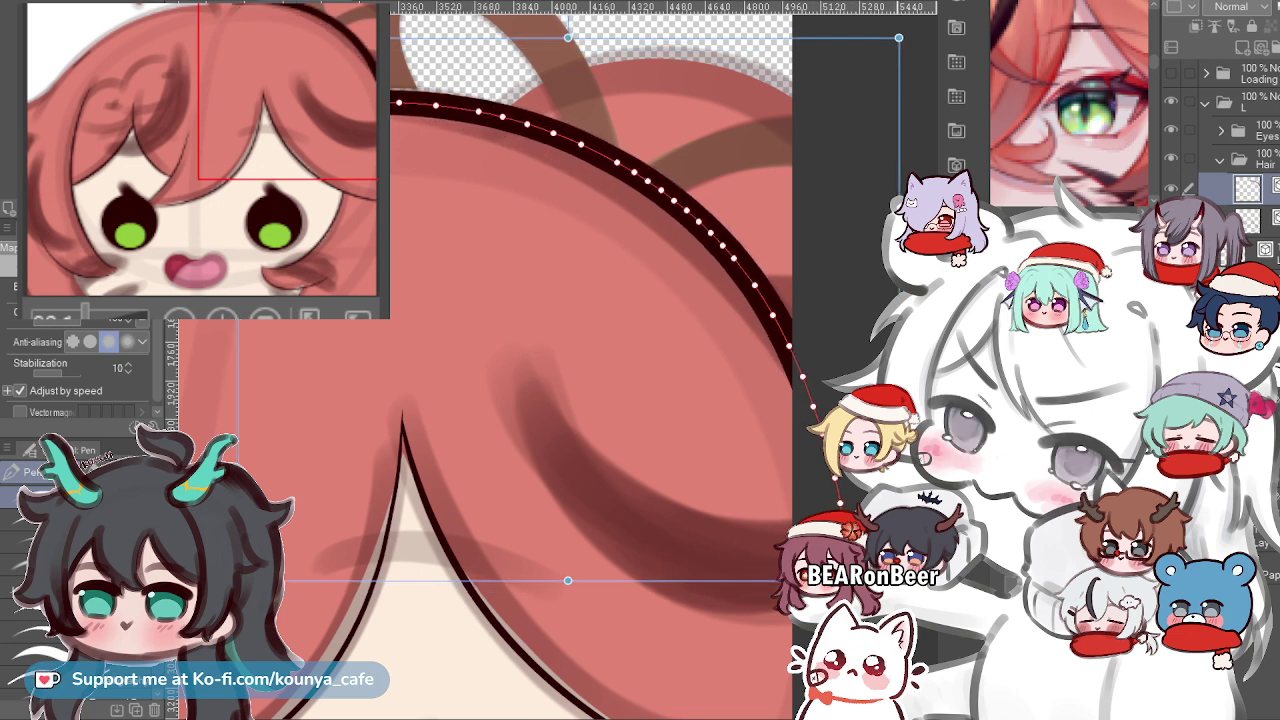
drag(899, 309, 840, 302)
scroll(826, 301, down, 4)
Try to ink a thick dark brown outline over the crown's left side, starting at the base of the curled hair strand.
scroll(486, 242, up, 3)
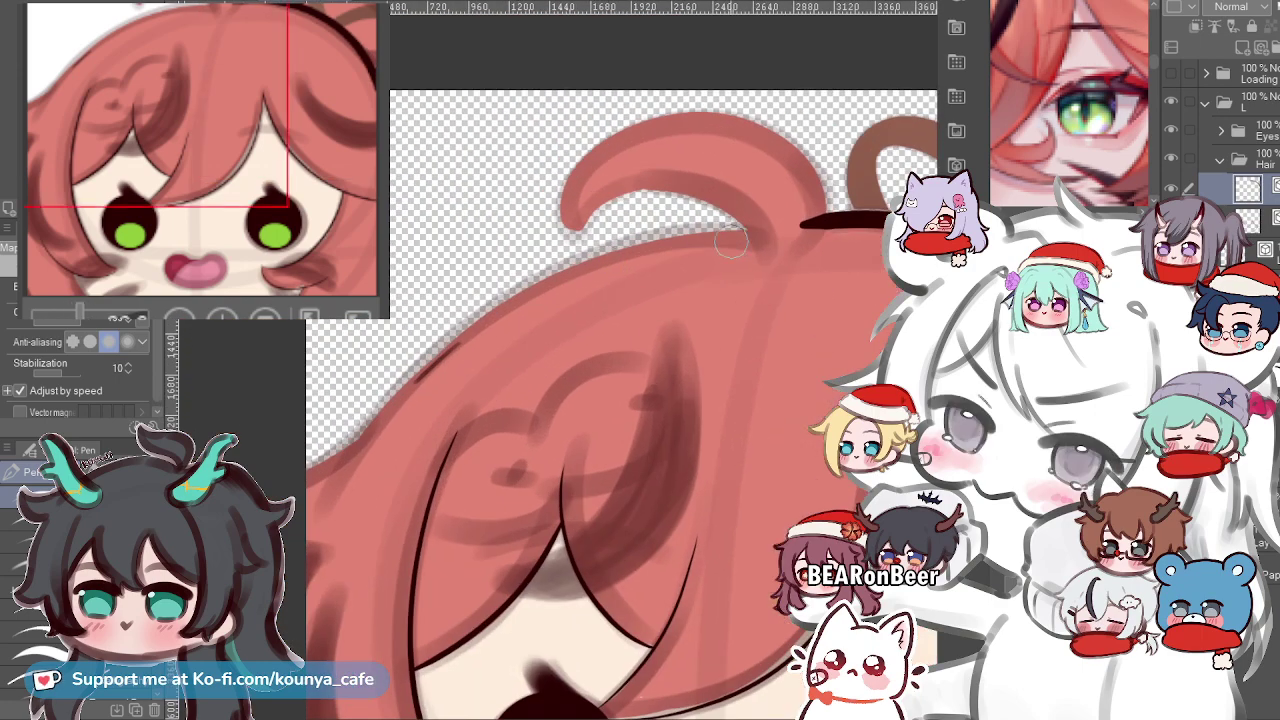
scroll(712, 236, down, 2)
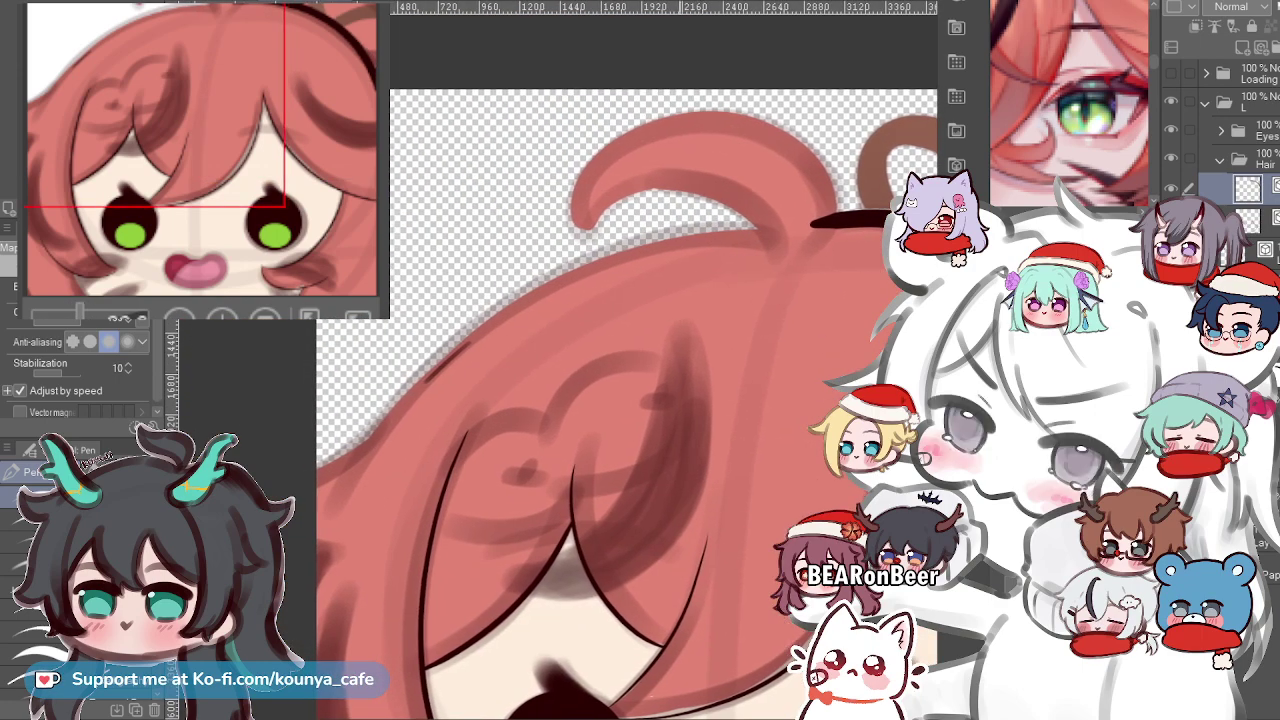
scroll(712, 236, up, 2)
drag(688, 278, 702, 266)
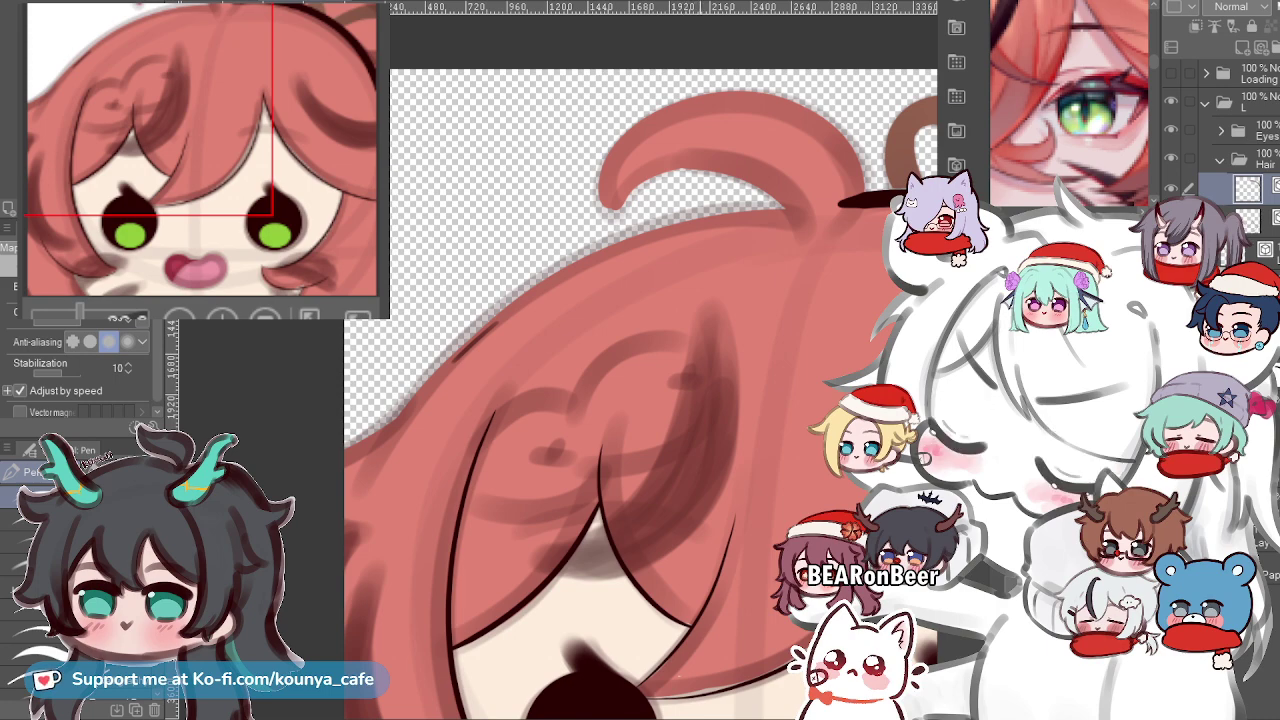
scroll(695, 212, up, 3)
drag(700, 212, 739, 188)
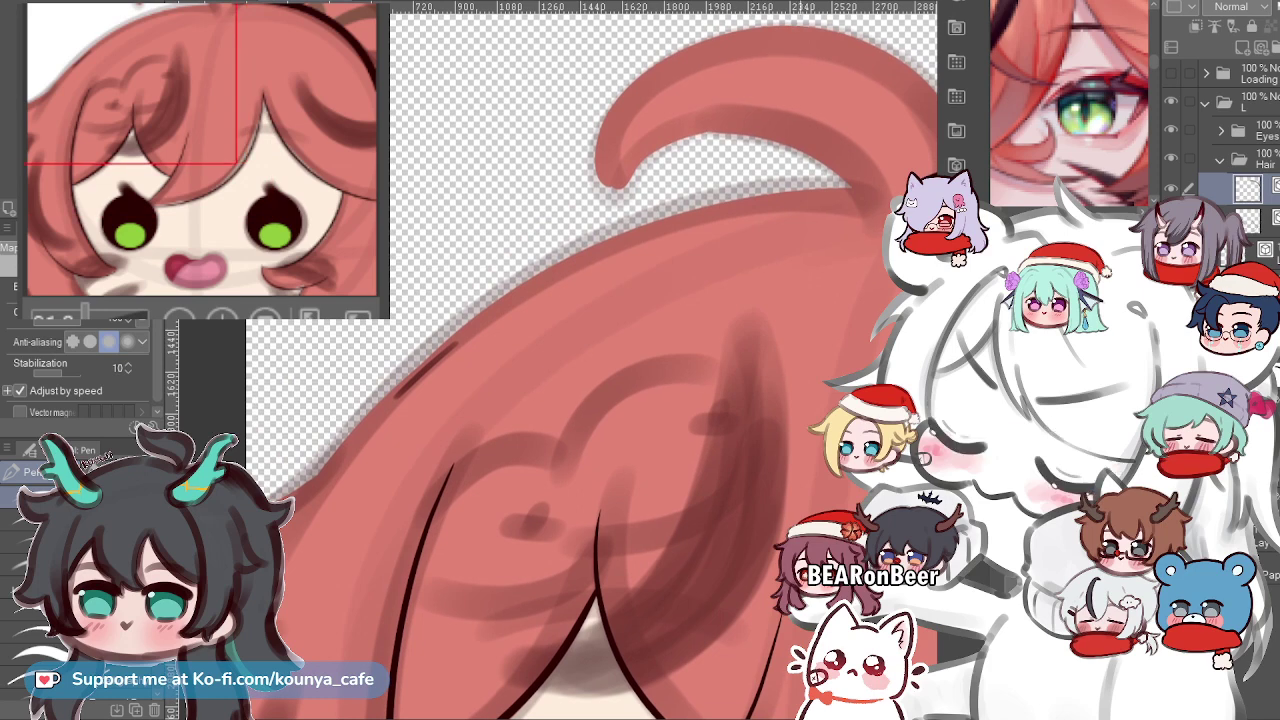
scroll(785, 205, down, 2)
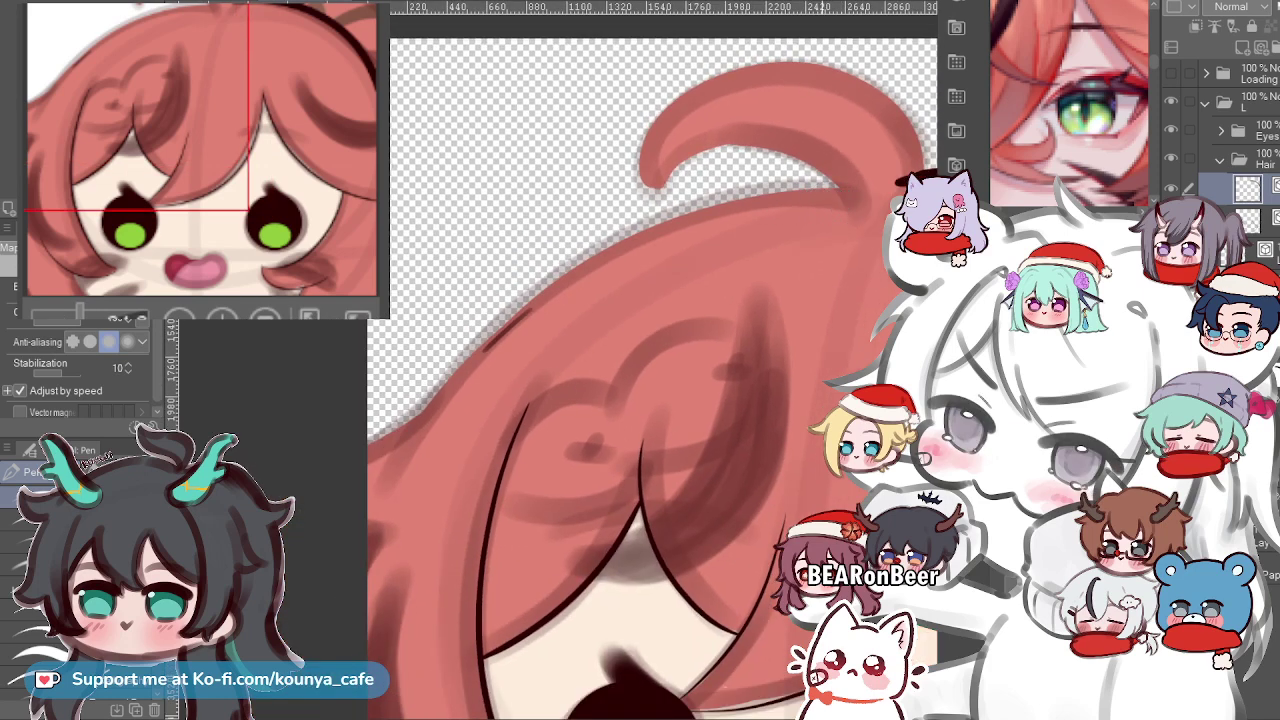
mouse_move(843, 206)
mouse_down()
mouse_move(833, 226)
mouse_move(752, 197)
mouse_move(360, 455)
mouse_up()
scroll(817, 221, up, 2)
key(ctrl+z)
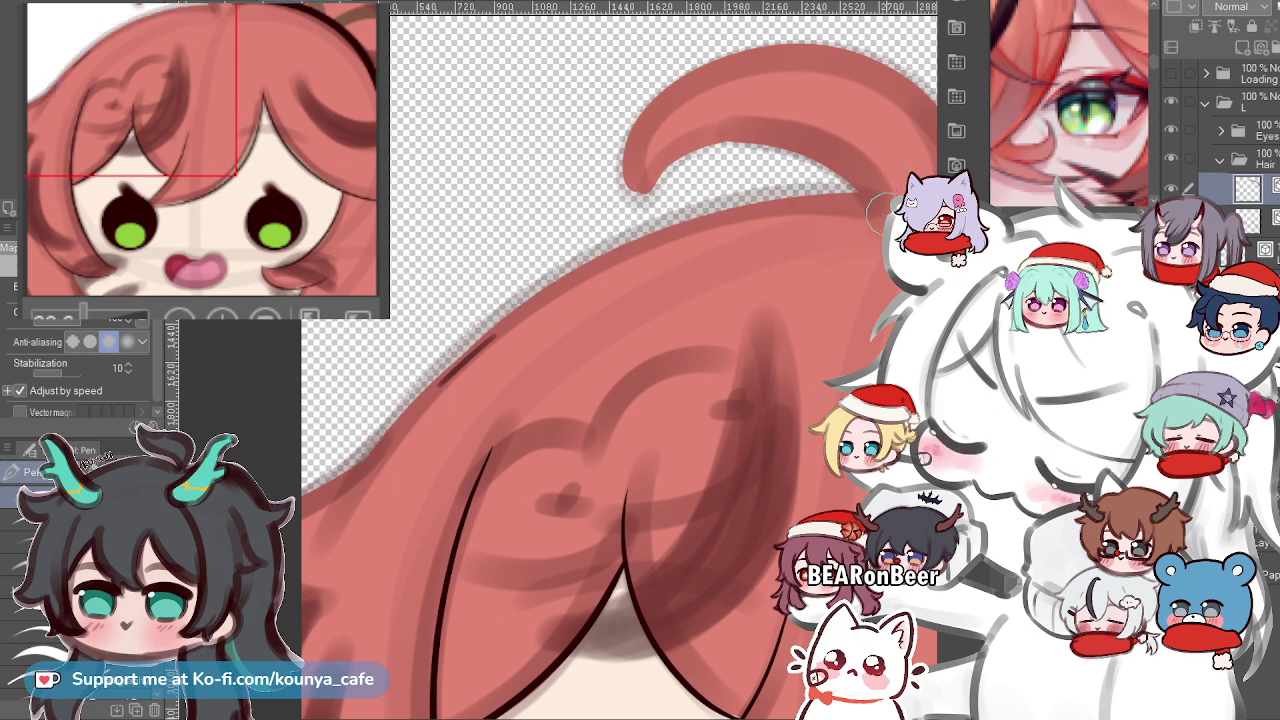
mouse_move(875, 205)
mouse_down()
mouse_move(595, 280)
mouse_move(372, 485)
mouse_up()
key(ctrl+z)
mouse_move(885, 192)
mouse_down()
mouse_move(800, 194)
mouse_move(355, 470)
mouse_up()
key(ctrl+z)
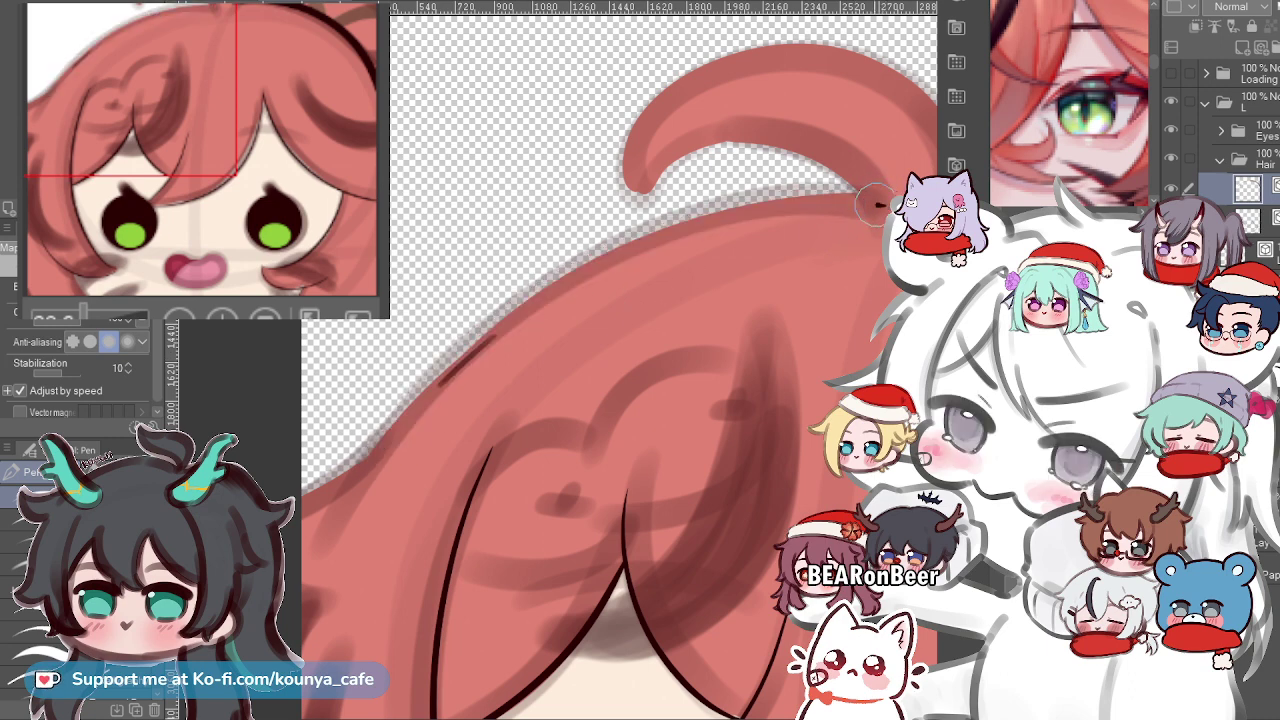
mouse_move(873, 203)
mouse_down()
mouse_move(635, 240)
mouse_move(355, 480)
mouse_up()
key(ctrl+z)
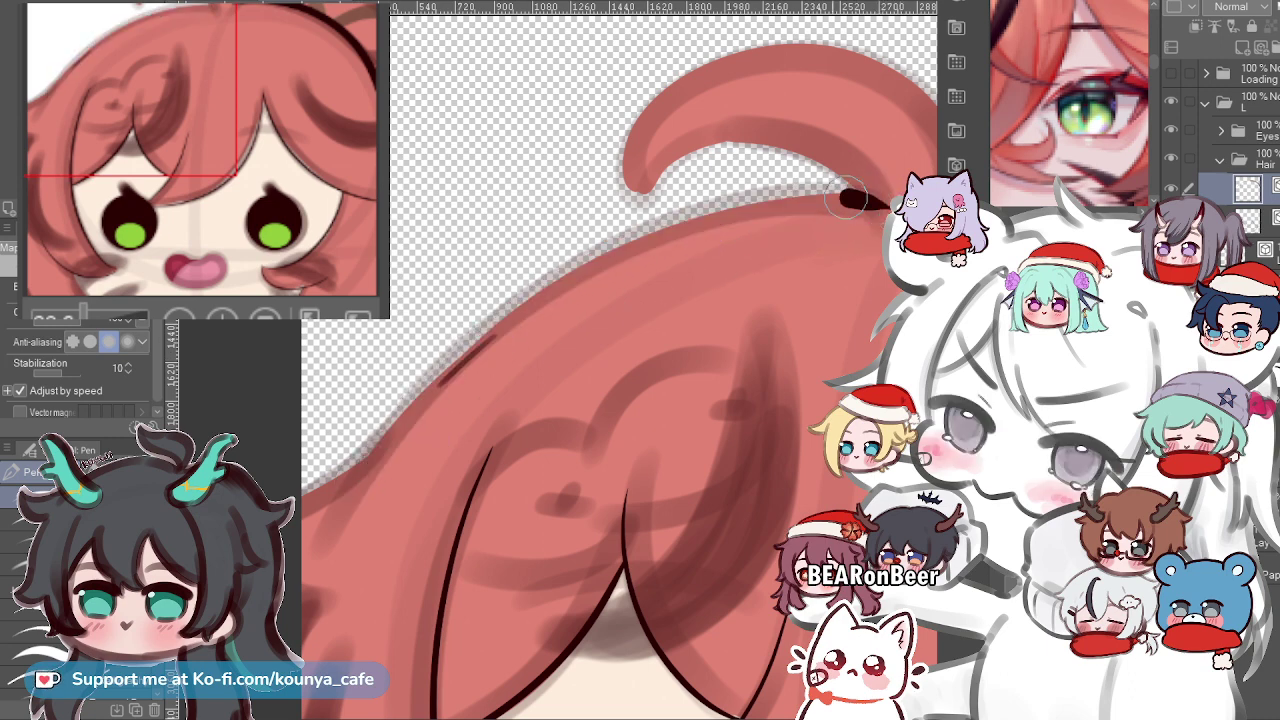
drag(845, 198, 395, 505)
key(ctrl+z)
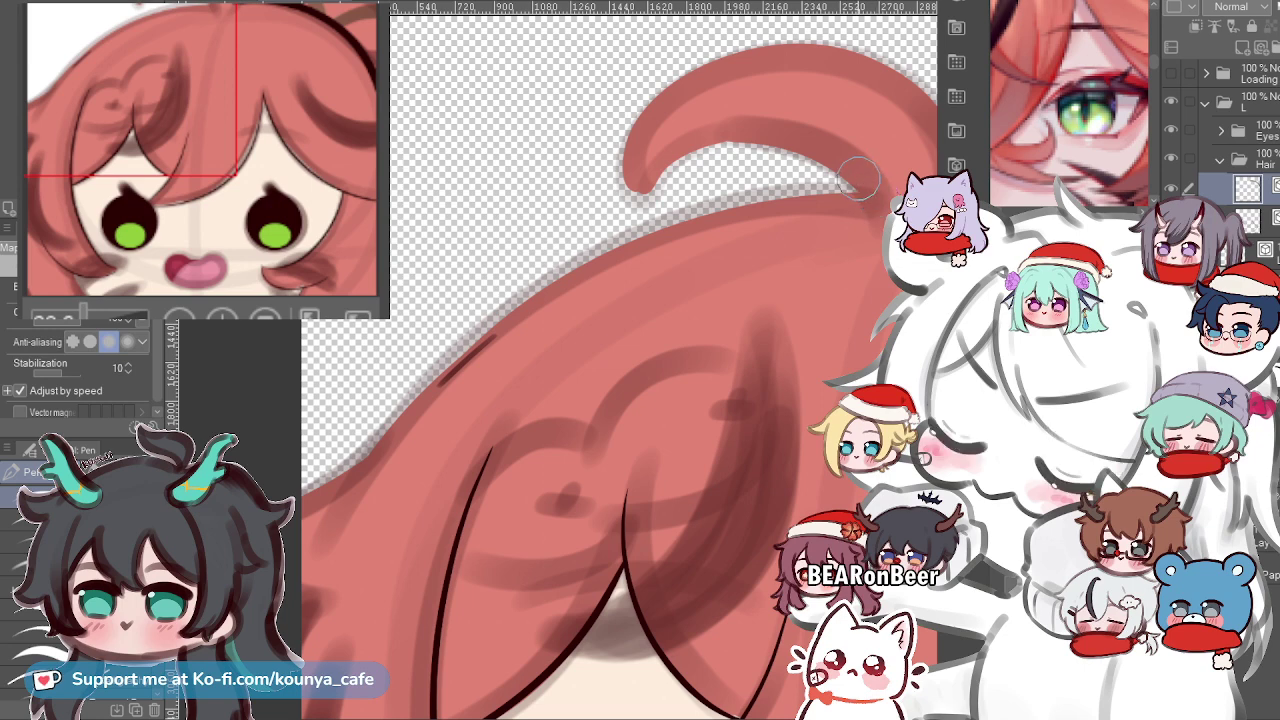
mouse_move(872, 198)
mouse_down()
mouse_move(736, 203)
mouse_move(350, 490)
mouse_up()
key(ctrl+z)
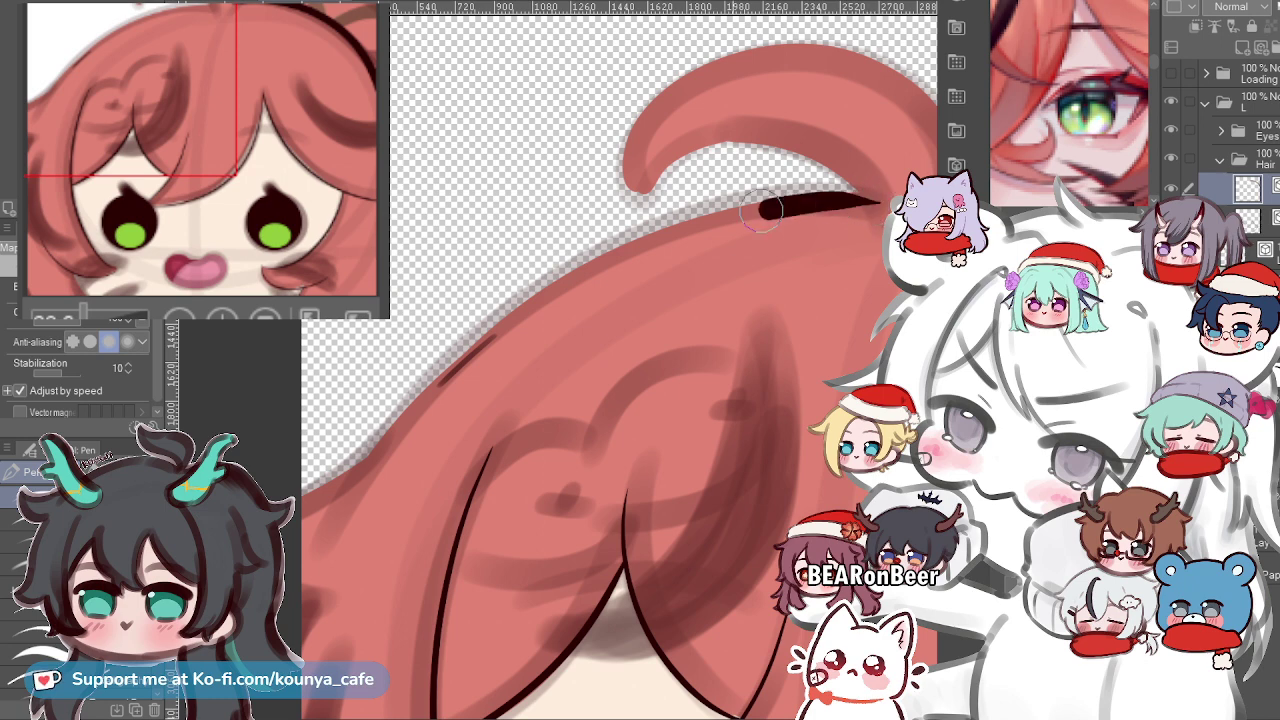
Try a thick outline stroke down the crown's left side, compare it with the full head, and undo it.
drag(760, 207, 365, 458)
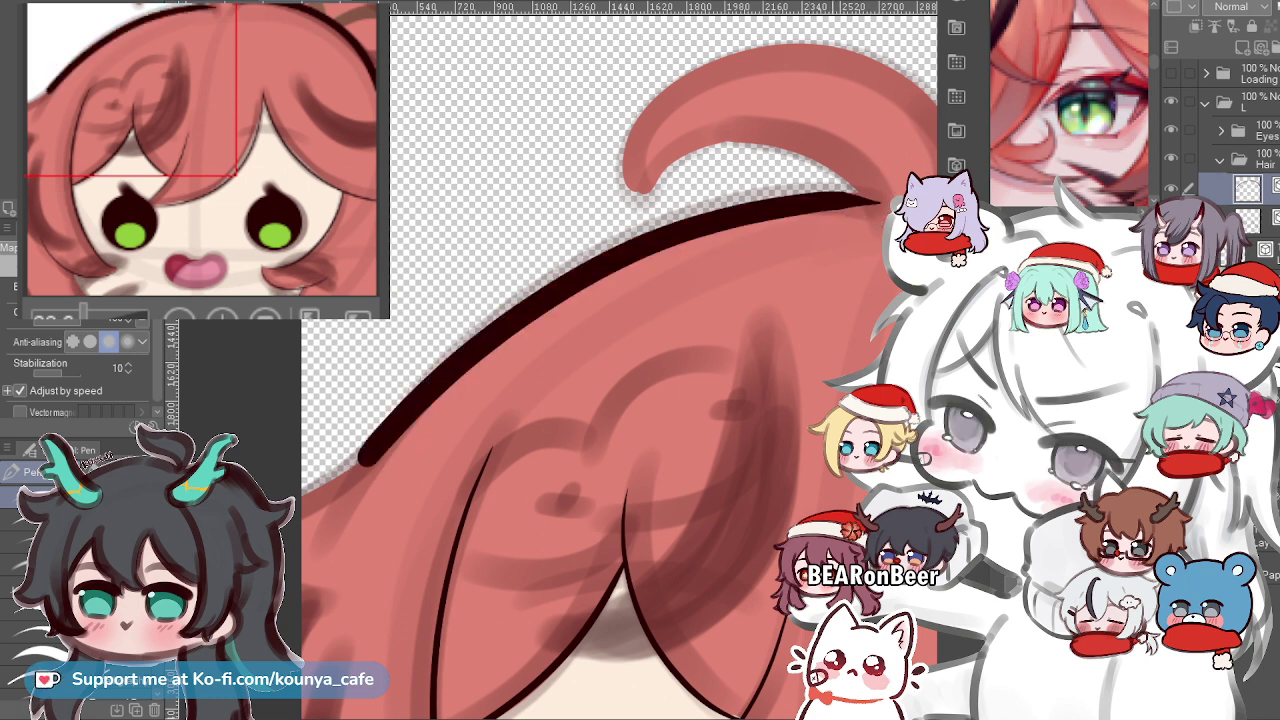
key(ctrl)
scroll(860, 199, down, 6)
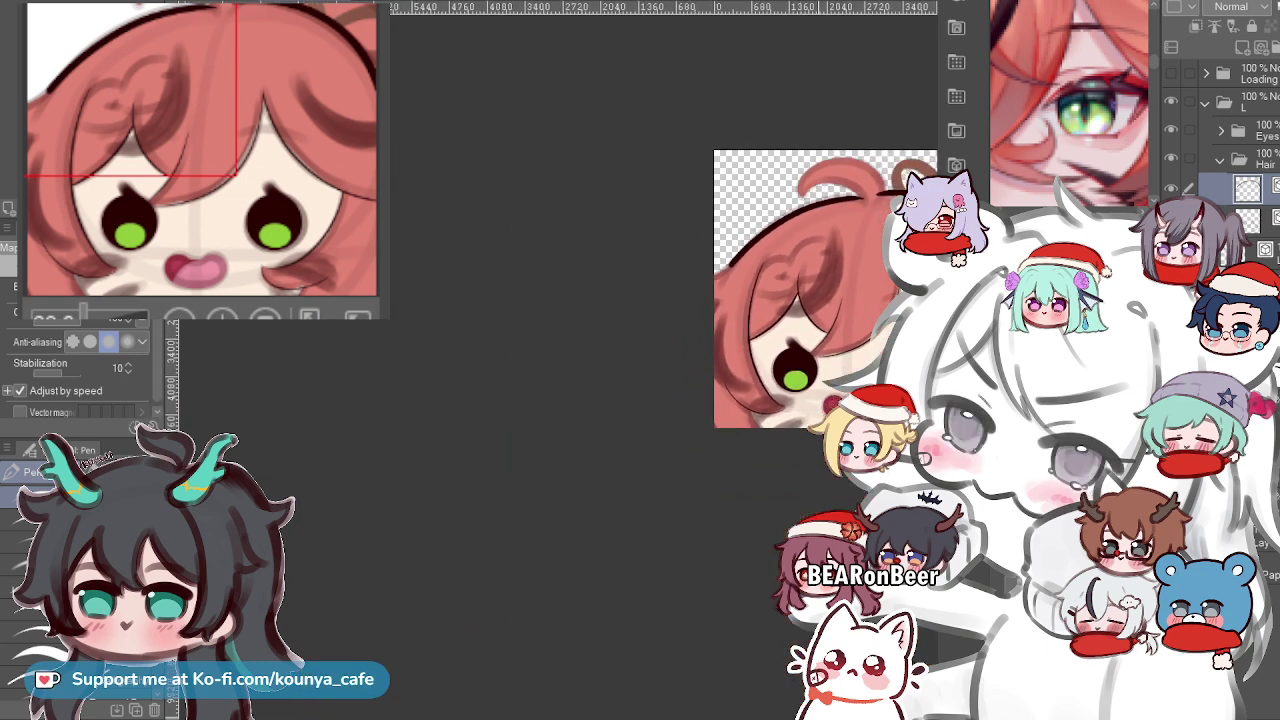
scroll(789, 125, up, 3)
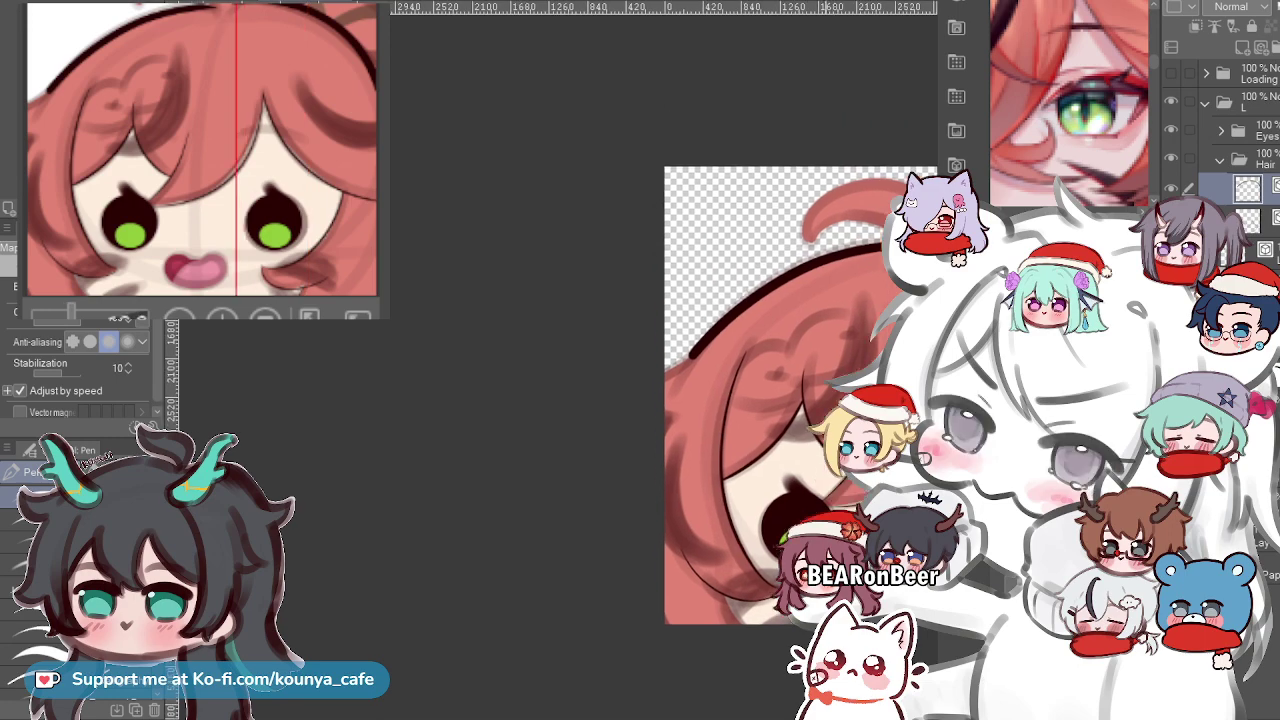
scroll(930, 300, up, 3)
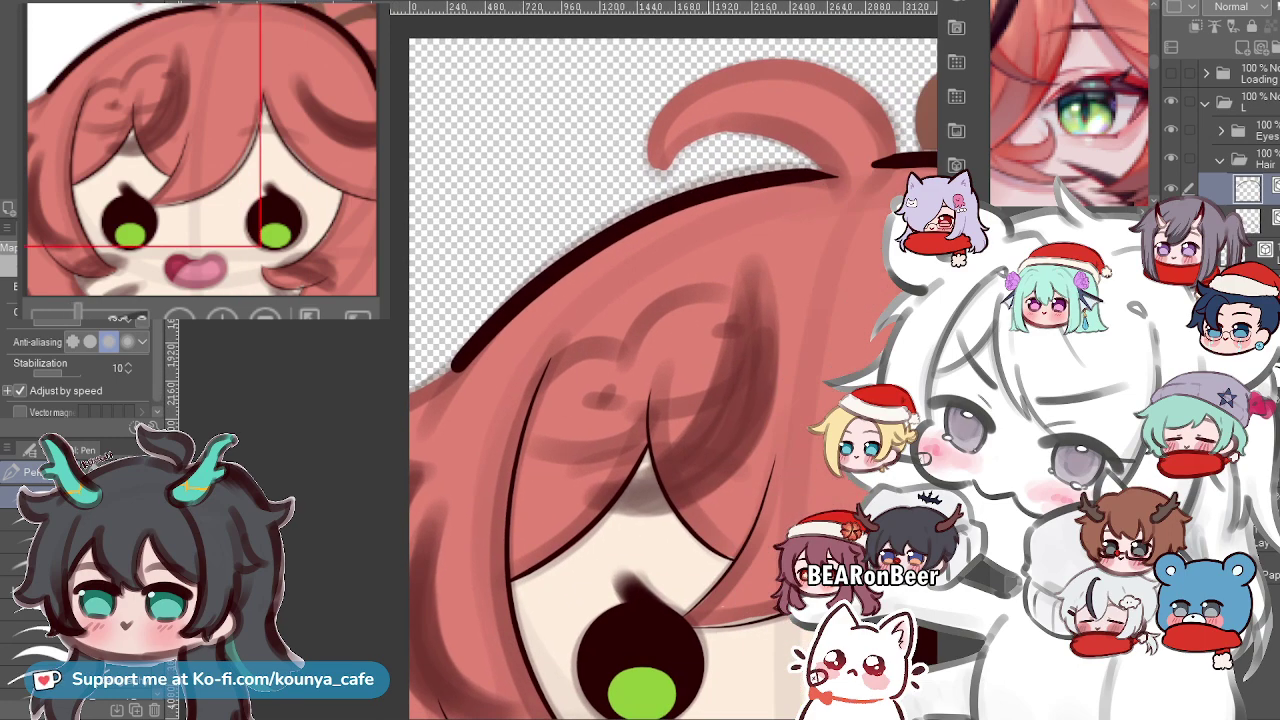
scroll(885, 110, up, 3)
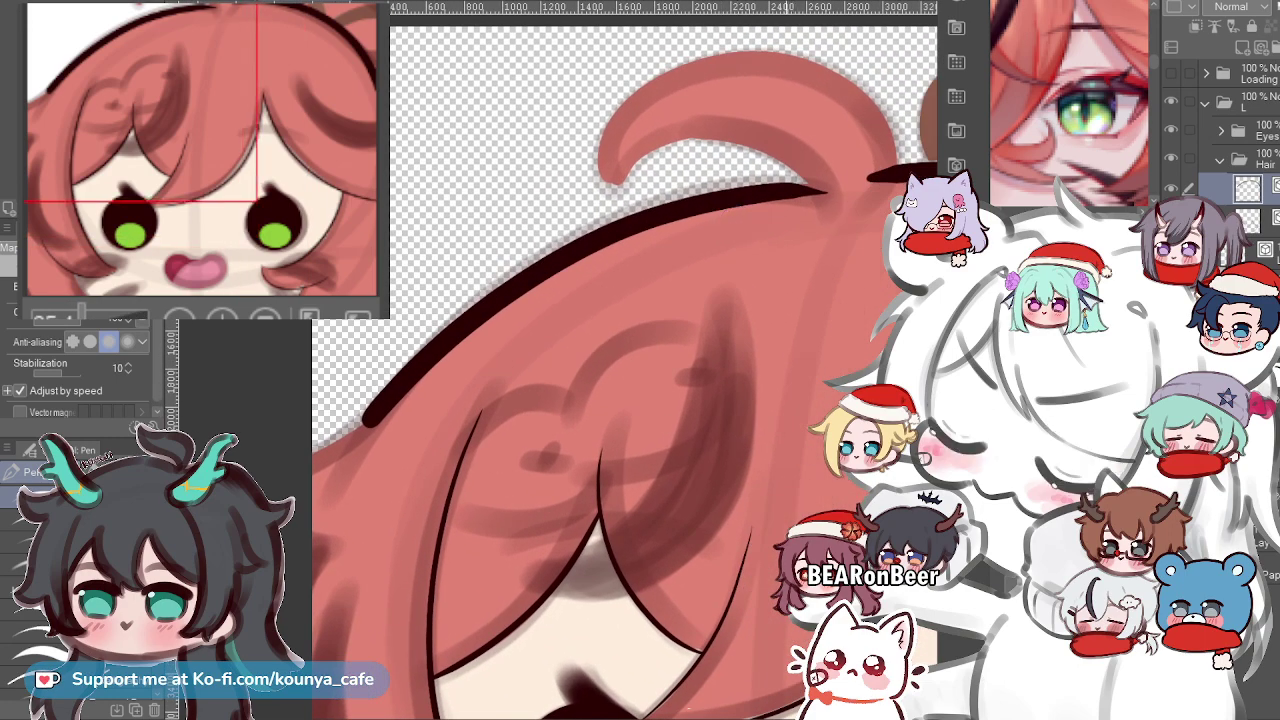
scroll(792, 228, up, 2)
key(ctrl+z)
Ink a tapered dark brown outline along the crown's left side, redrawing the stroke until it follows the sketched hair contour.
mouse_move(829, 194)
mouse_down()
mouse_move(633, 211)
mouse_move(280, 490)
mouse_up()
key(ctrl+z)
mouse_move(829, 192)
mouse_down()
mouse_move(597, 233)
mouse_move(348, 424)
mouse_up()
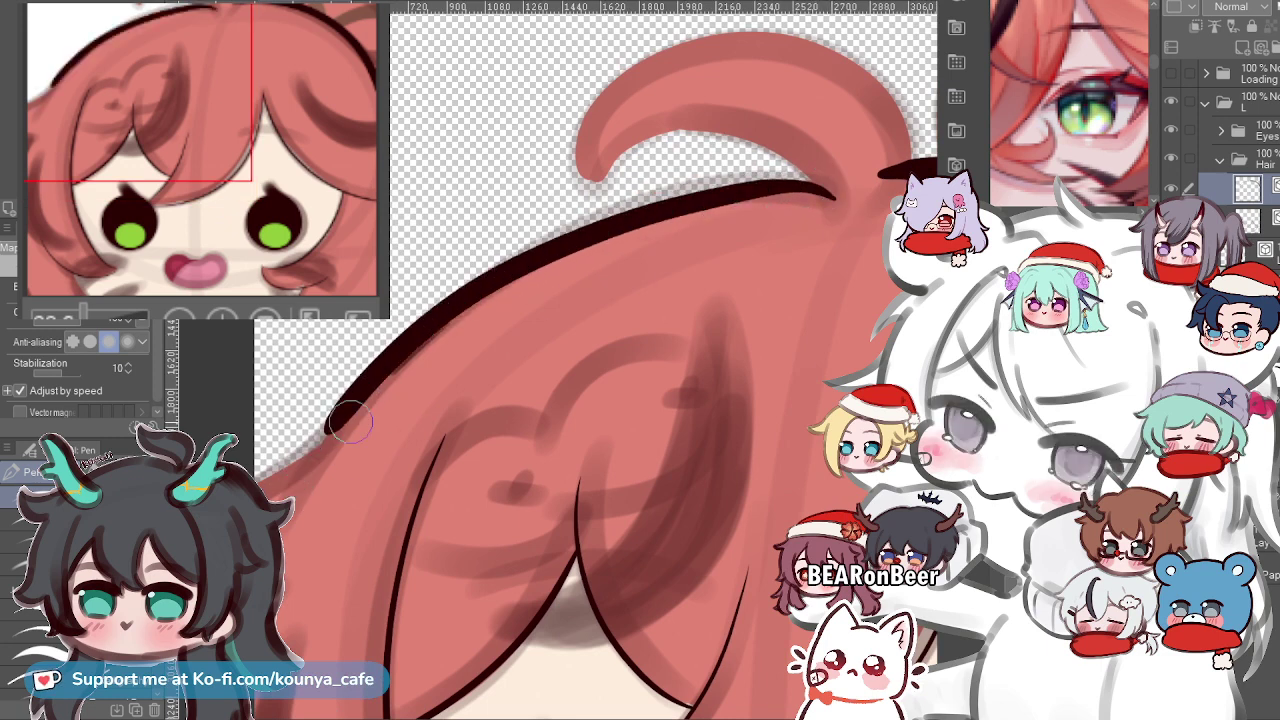
key(ctrl+z)
mouse_move(830, 185)
mouse_down()
mouse_move(696, 195)
mouse_move(318, 466)
mouse_up()
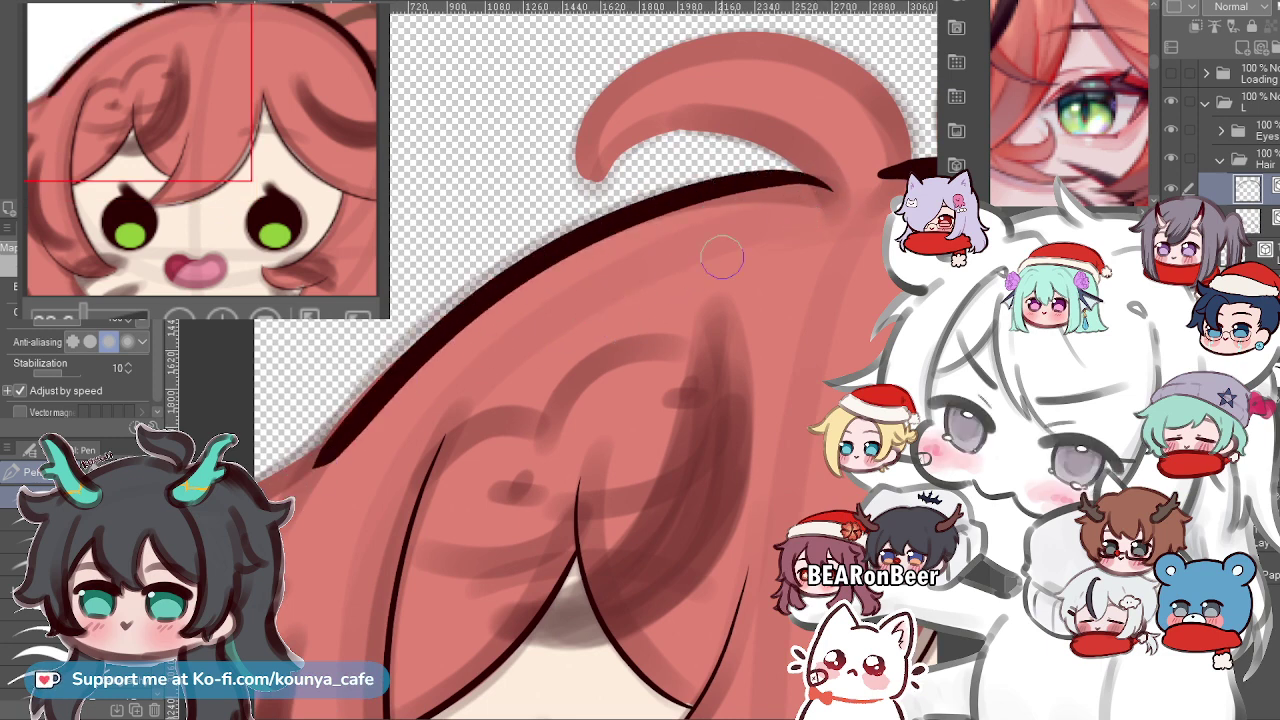
key(ctrl+z)
mouse_move(830, 185)
mouse_down()
mouse_move(625, 208)
mouse_move(308, 452)
mouse_up()
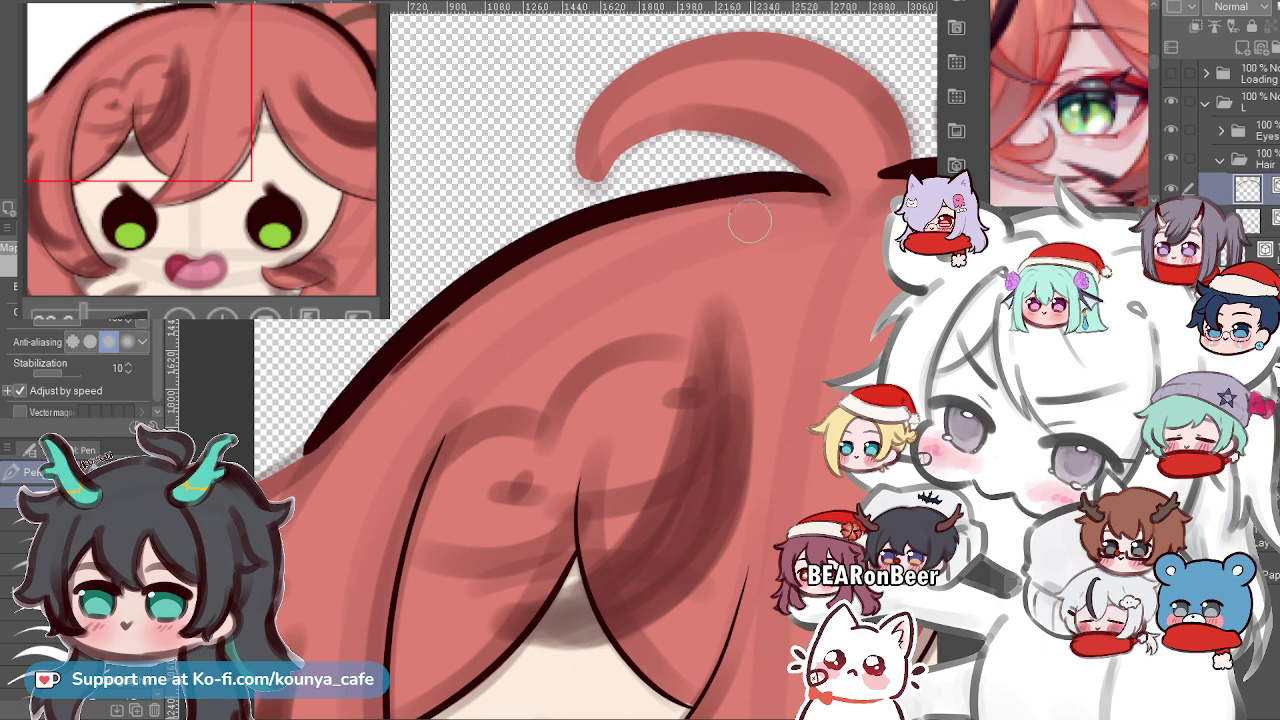
key(ctrl+z)
mouse_move(814, 185)
mouse_down()
mouse_move(540, 258)
mouse_move(290, 480)
mouse_up()
key(ctrl+z)
mouse_move(826, 188)
mouse_down()
mouse_move(345, 394)
mouse_move(325, 432)
mouse_move(286, 460)
mouse_up()
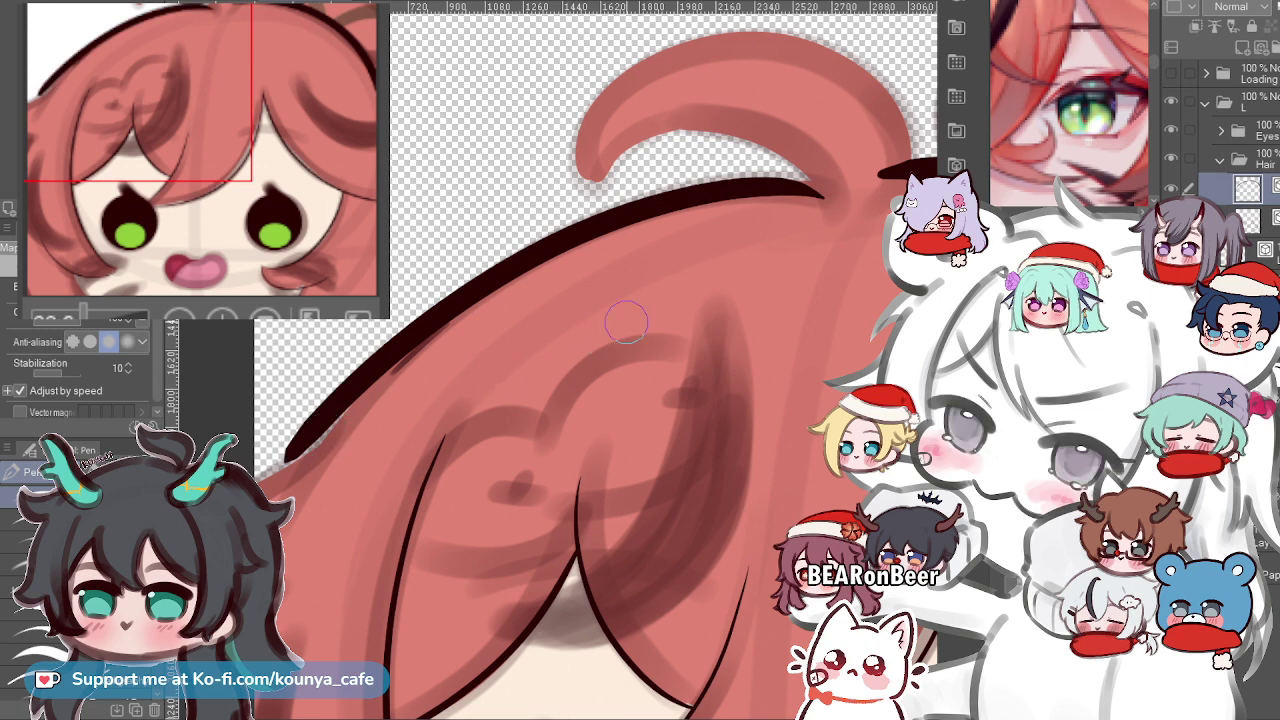
Select the left crown outline stroke and shrink it slightly from its lower-left corner to fit the sketch.
key(ctrl)
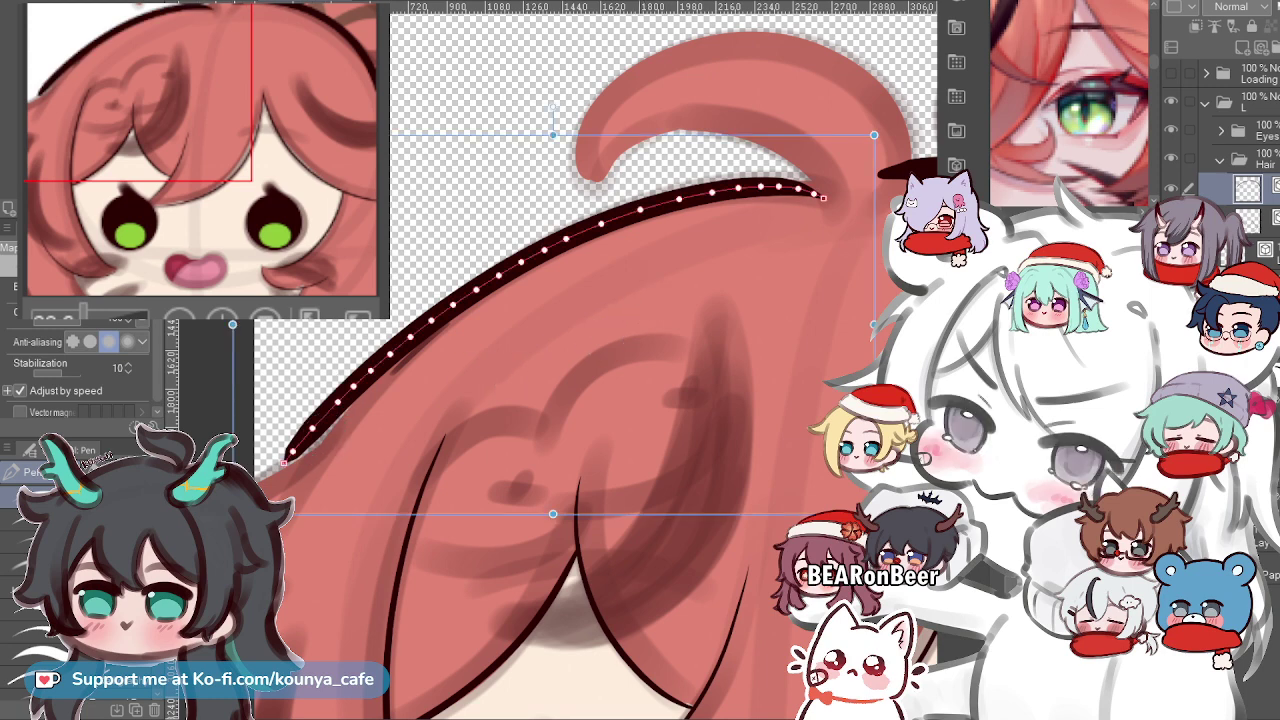
drag(233, 514, 268, 487)
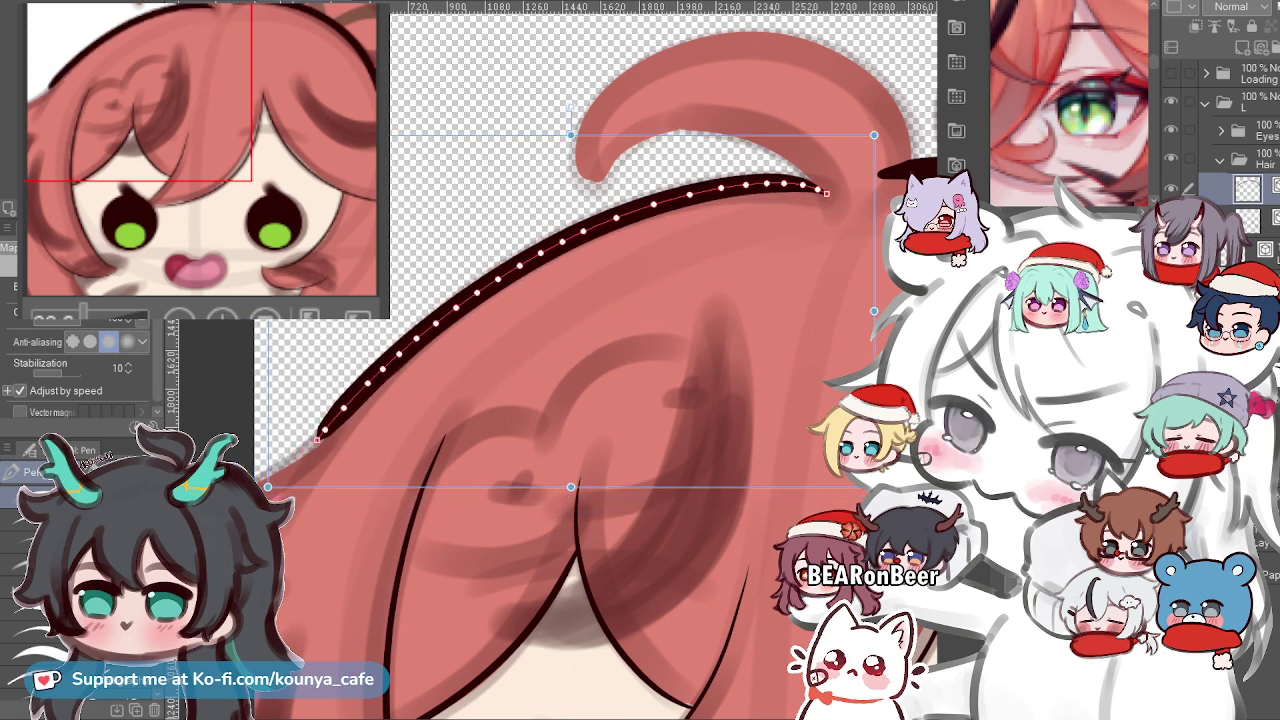
key(p)
scroll(688, 214, down, 1)
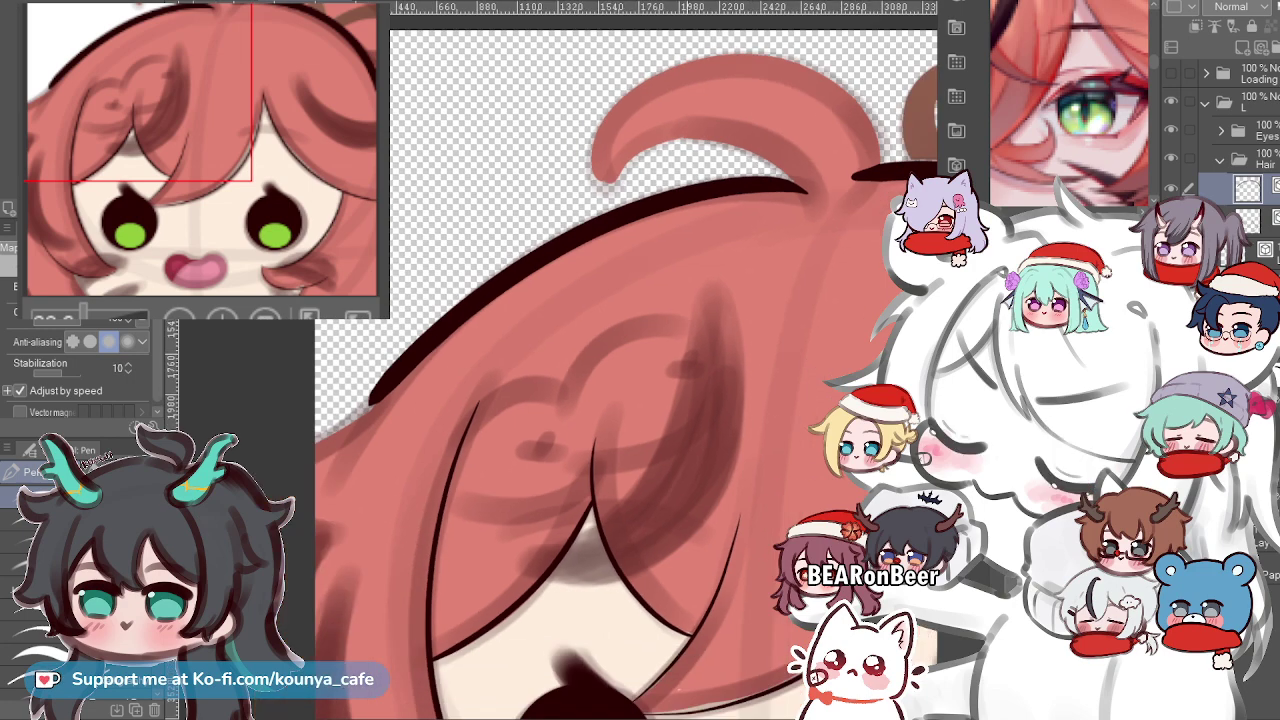
scroll(688, 214, up, 2)
drag(386, 362, 435, 367)
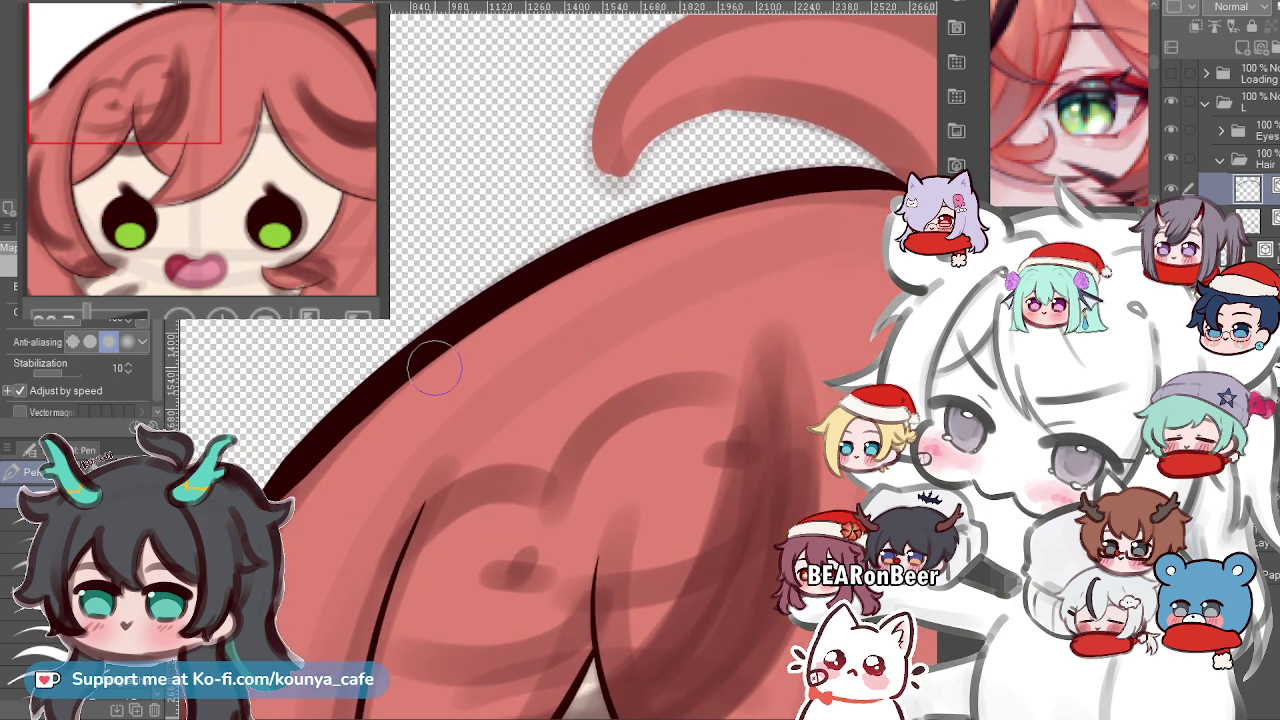
Enable Vector magnet for the pen, and fine-tune the lower end of the left crown outline stroke.
drag(157, 362, 157, 365)
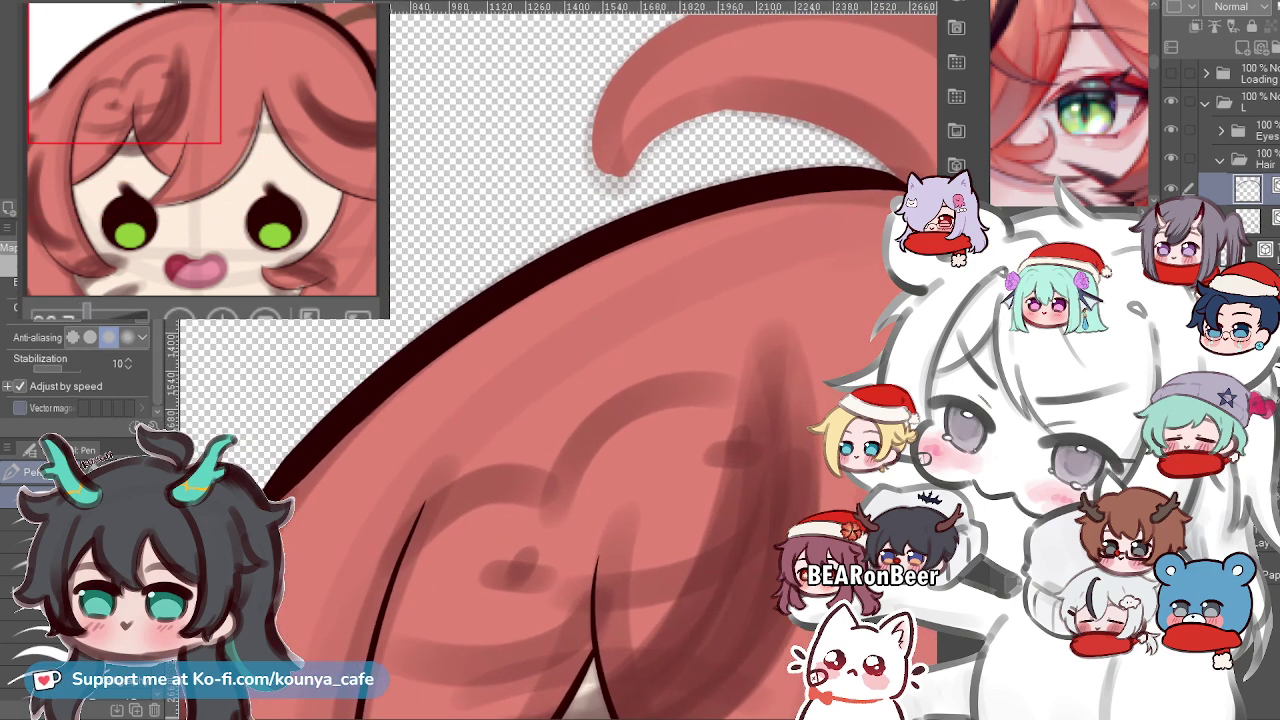
click(20, 408)
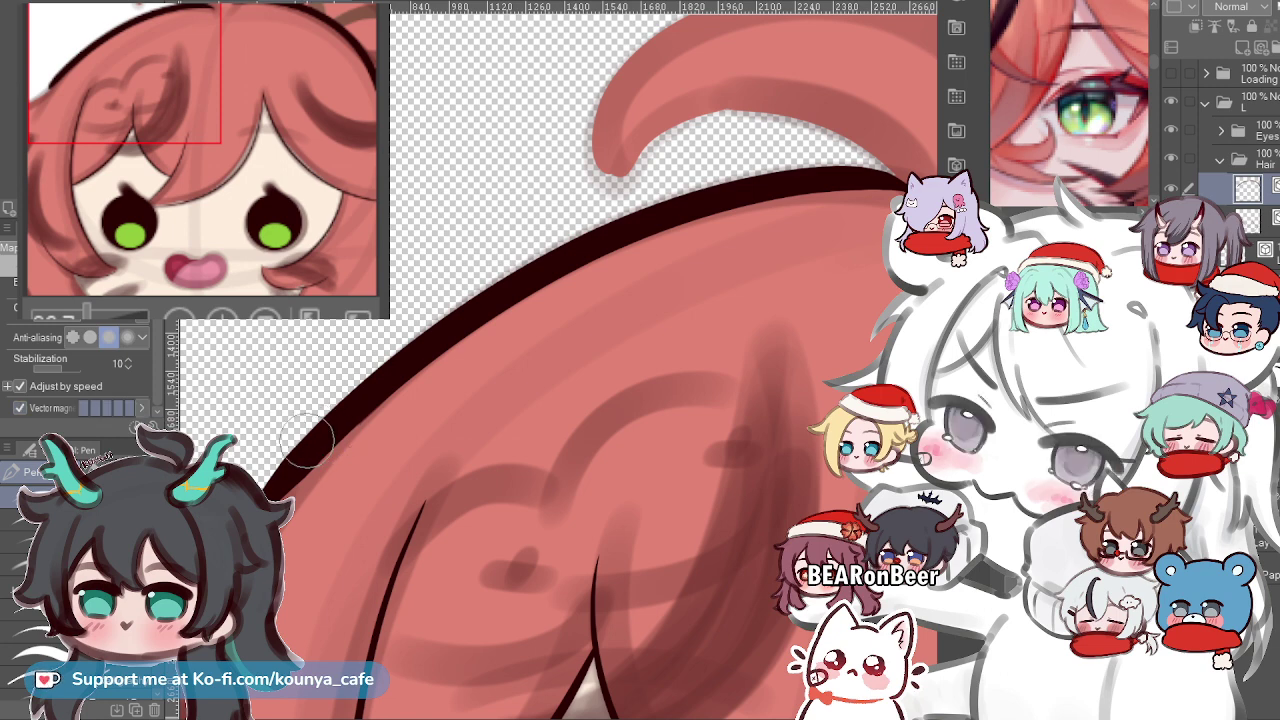
drag(307, 441, 364, 376)
ctrl+click(319, 440)
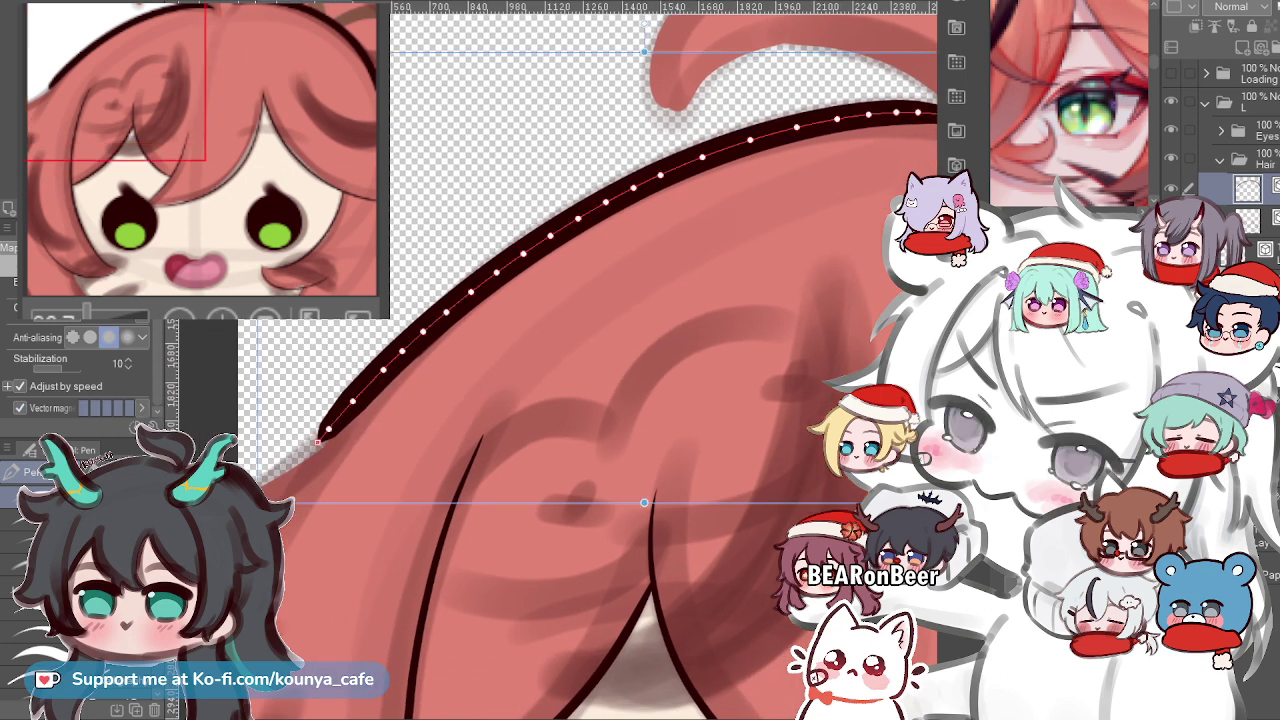
drag(319, 441, 323, 439)
Try to extend the left crown outline from its lower end toward the canvas edge.
drag(354, 396, 264, 490)
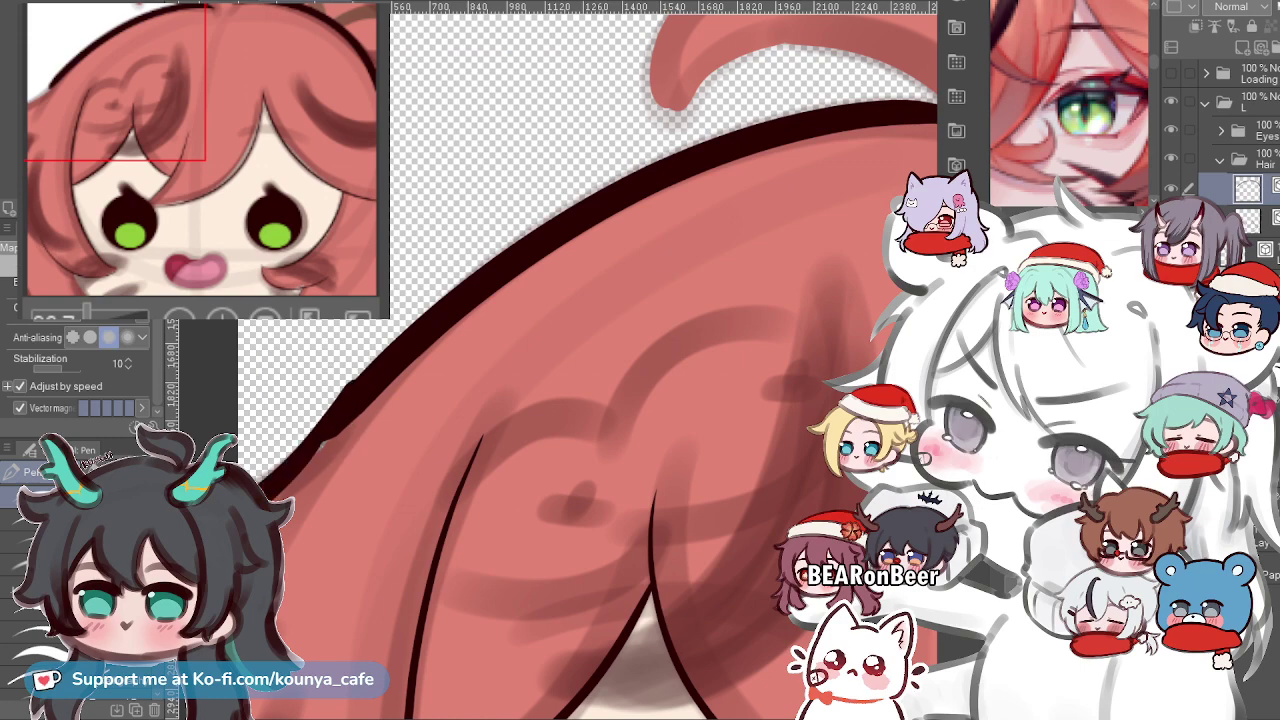
key(ctrl+z)
drag(354, 402, 260, 488)
key(ctrl+z)
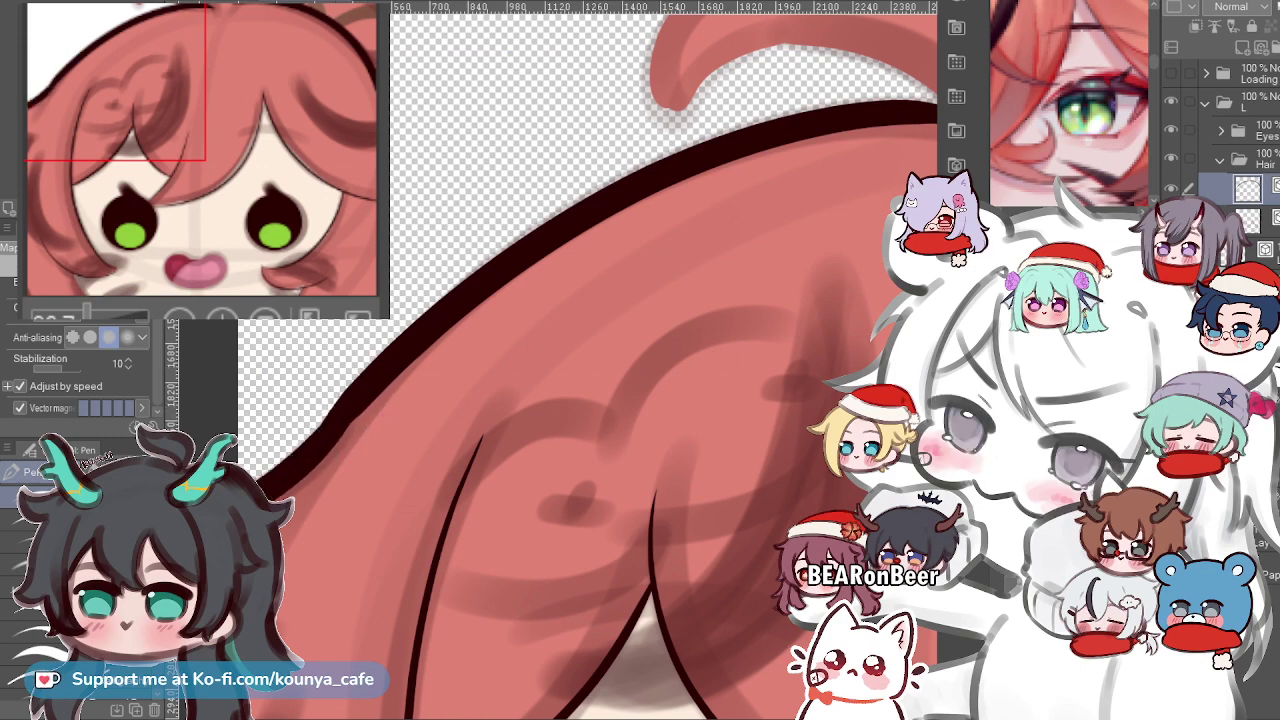
key(ctrl+z)
Flip the canvas view horizontally and ink the crown outline's curved extension out to the canvas edge, redrawing it until it joins smoothly.
key(h)
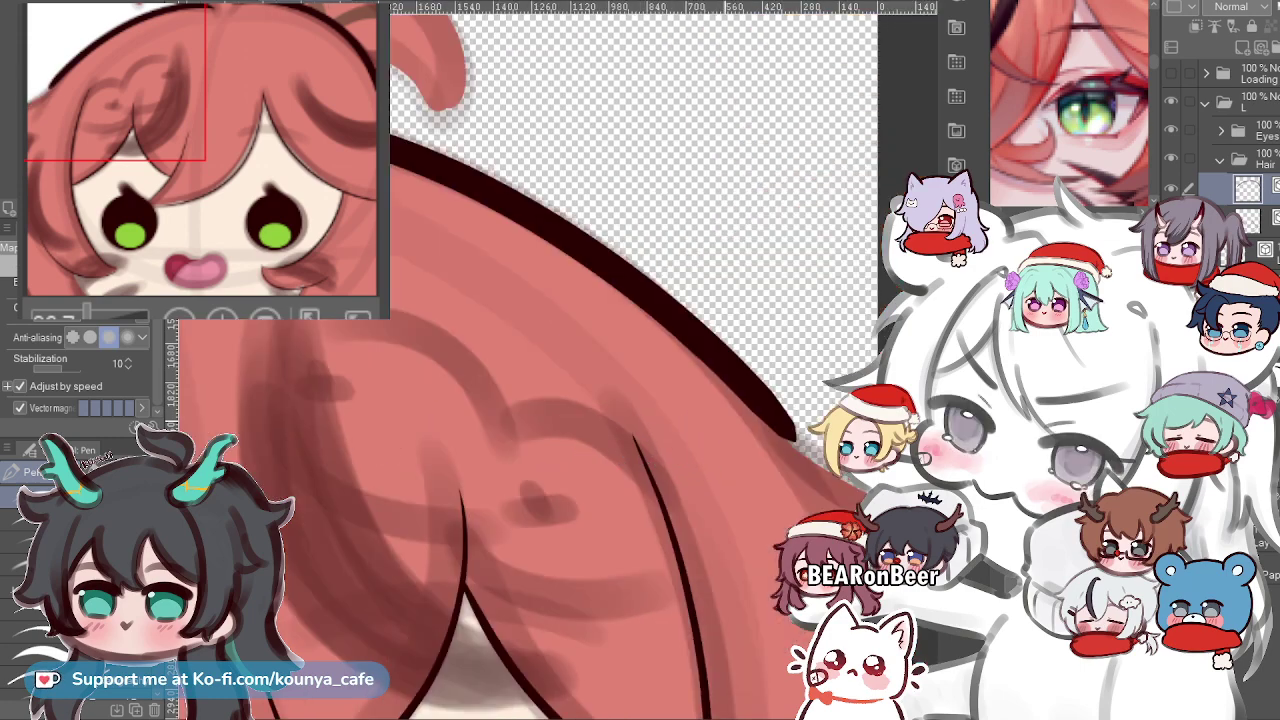
scroll(700, 430, up, 3)
drag(532, 400, 722, 580)
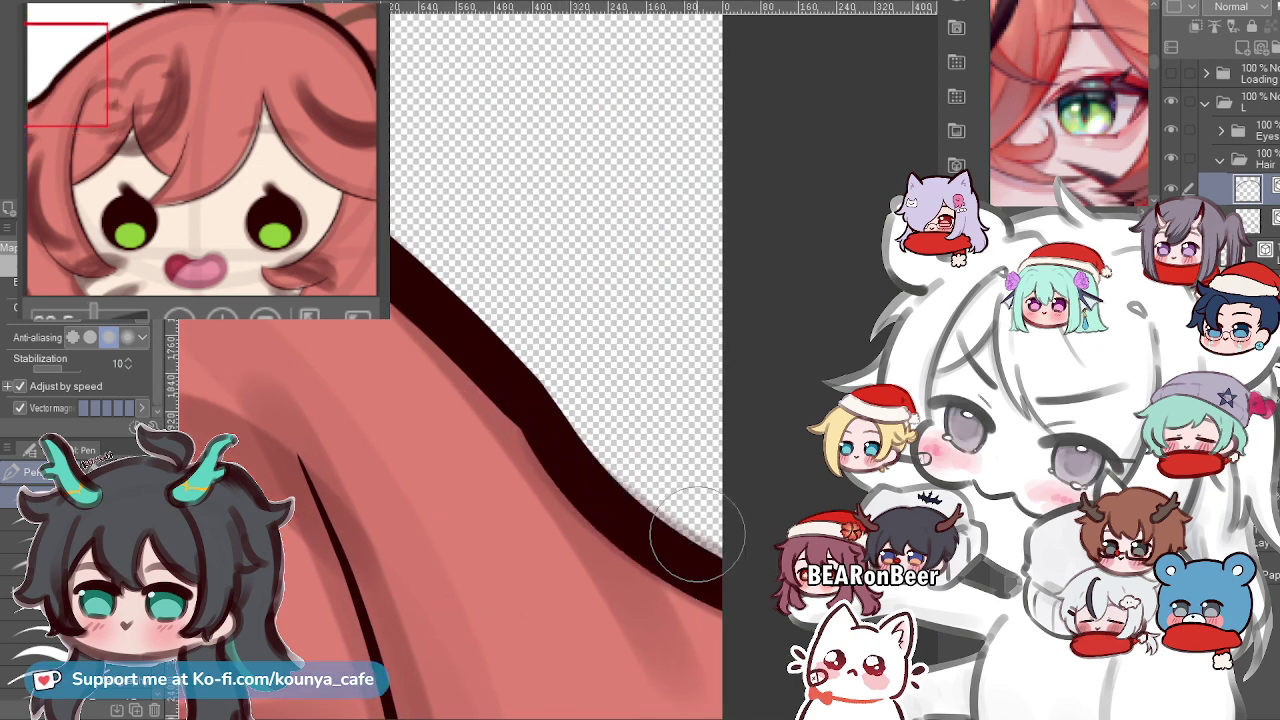
key(ctrl+z)
drag(500, 368, 741, 576)
key(ctrl+z)
drag(563, 445, 736, 557)
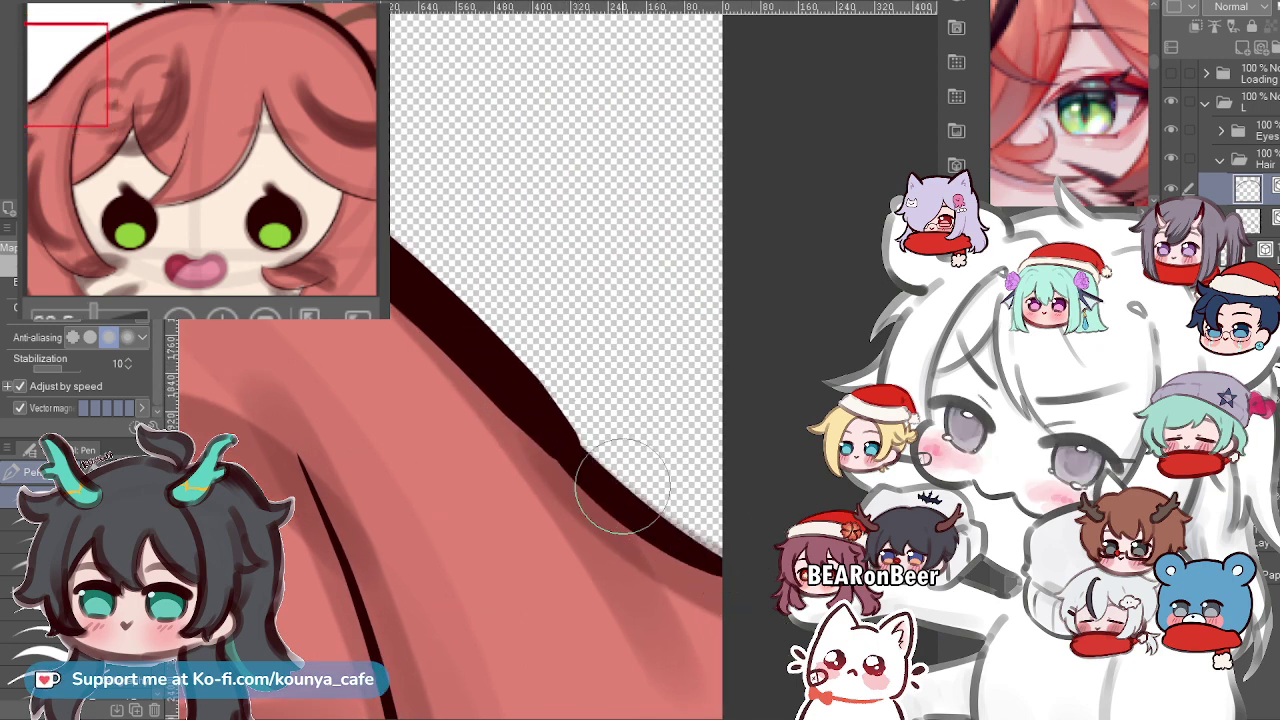
key(ctrl+z)
drag(529, 386, 686, 525)
key(ctrl+z)
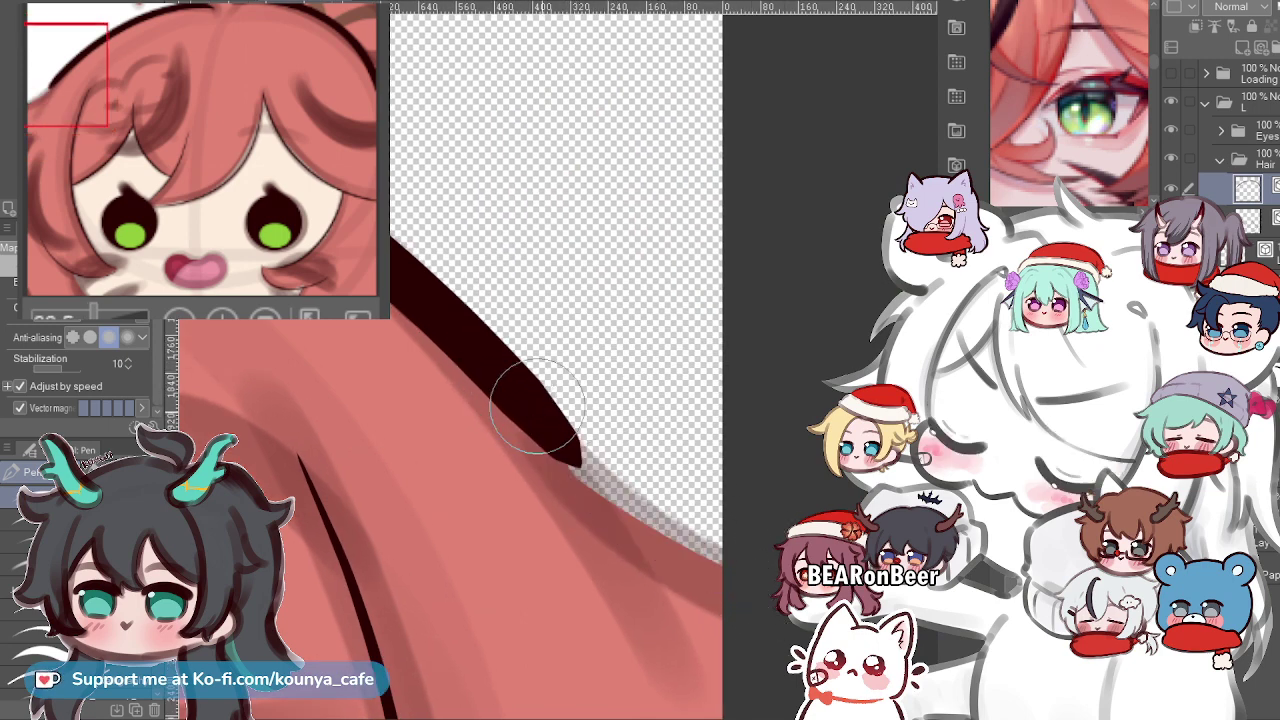
drag(535, 408, 700, 528)
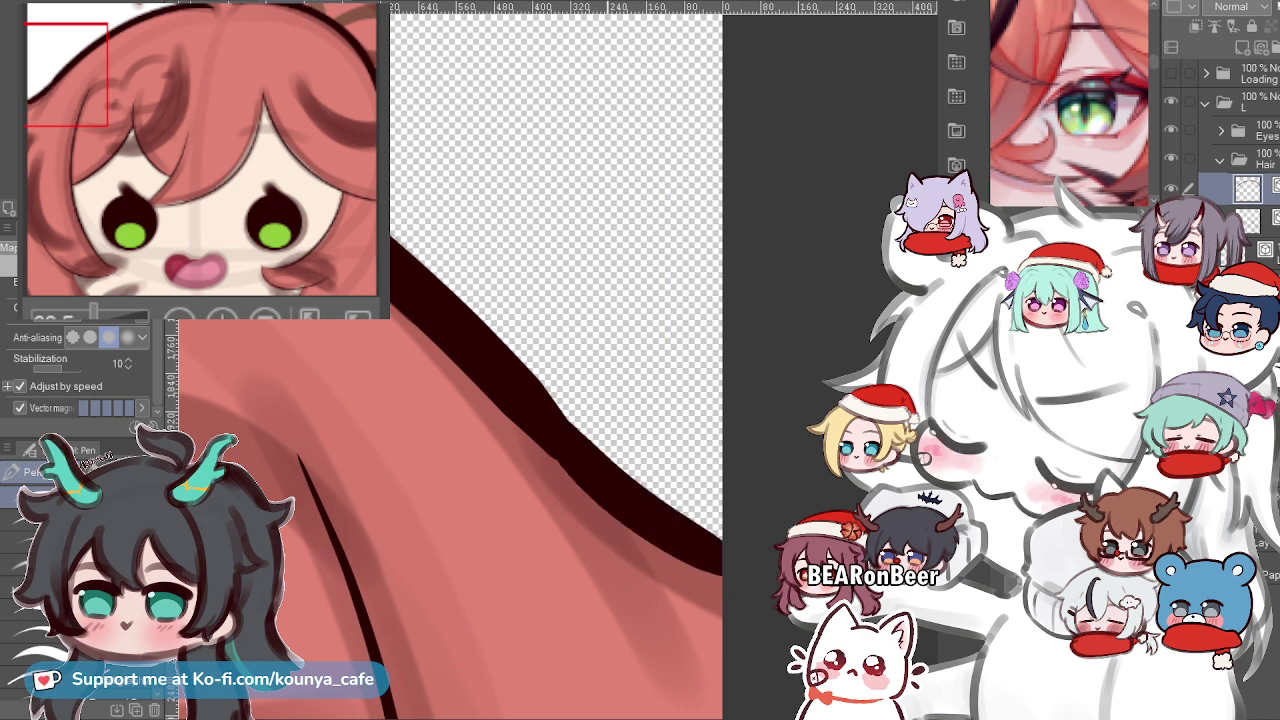
Select the new extension stroke and adjust it slightly so it blends into the crown outline.
ctrl+click(608, 486)
drag(648, 257, 656, 254)
key(p)
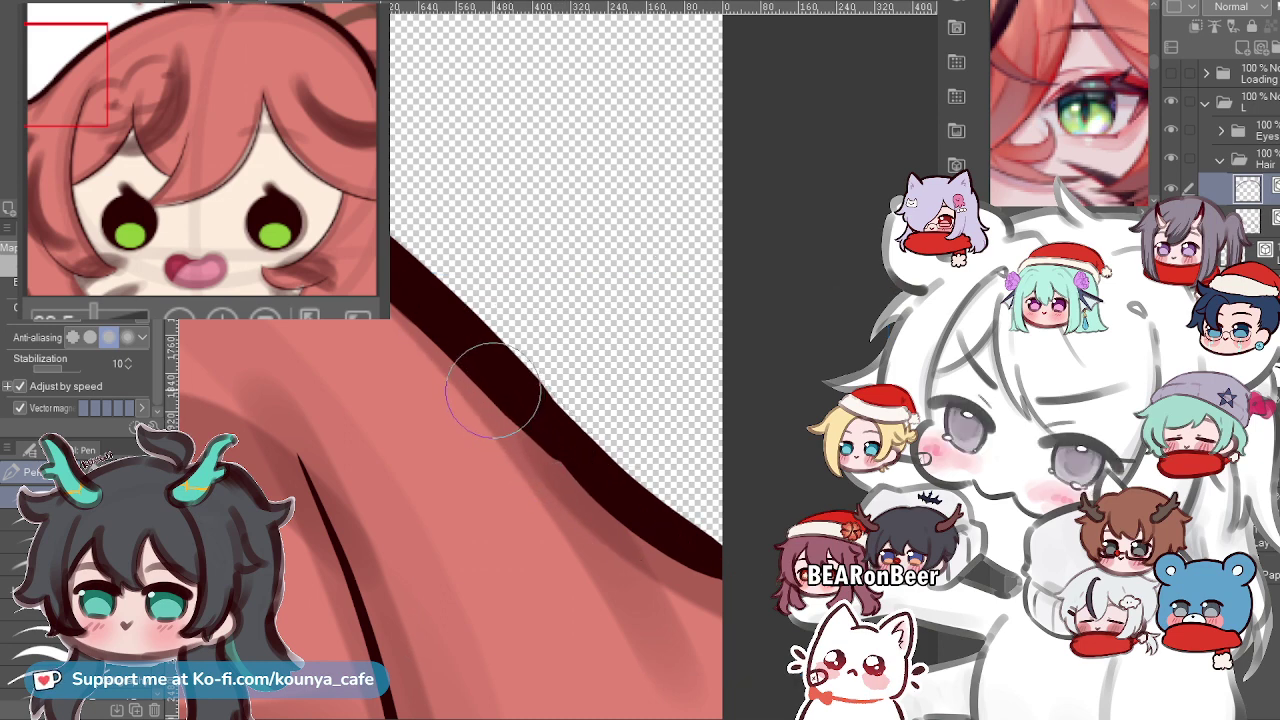
scroll(557, 457, down, 2)
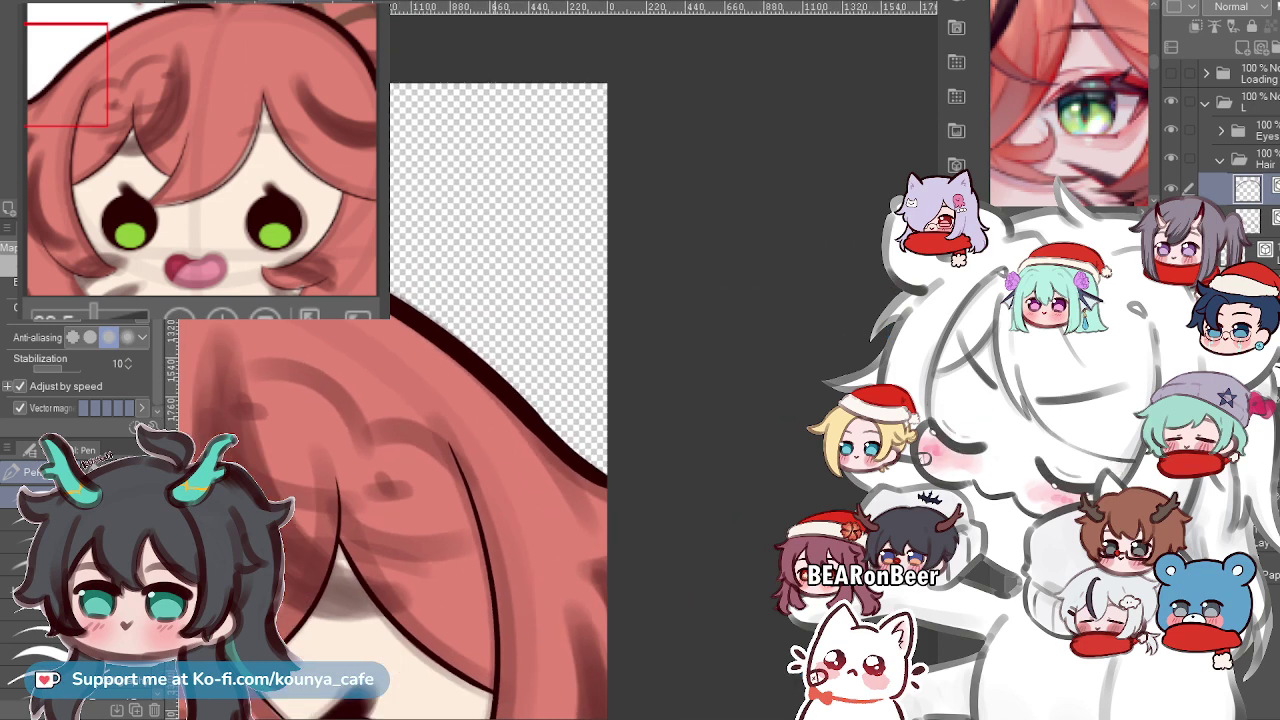
Select the thick crown outline stroke on the right side of the head and stretch it slightly downward past the canvas edge.
scroll(557, 457, down, 2)
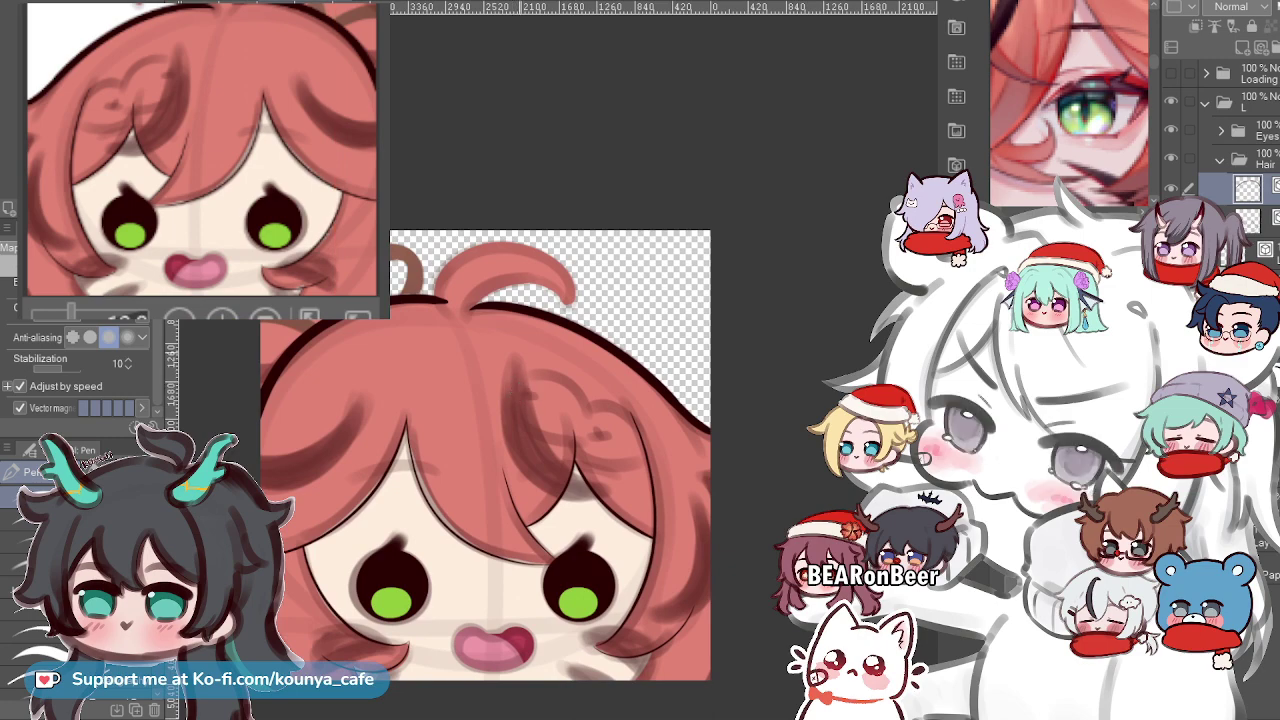
scroll(557, 457, down, 2)
scroll(557, 457, up, 3)
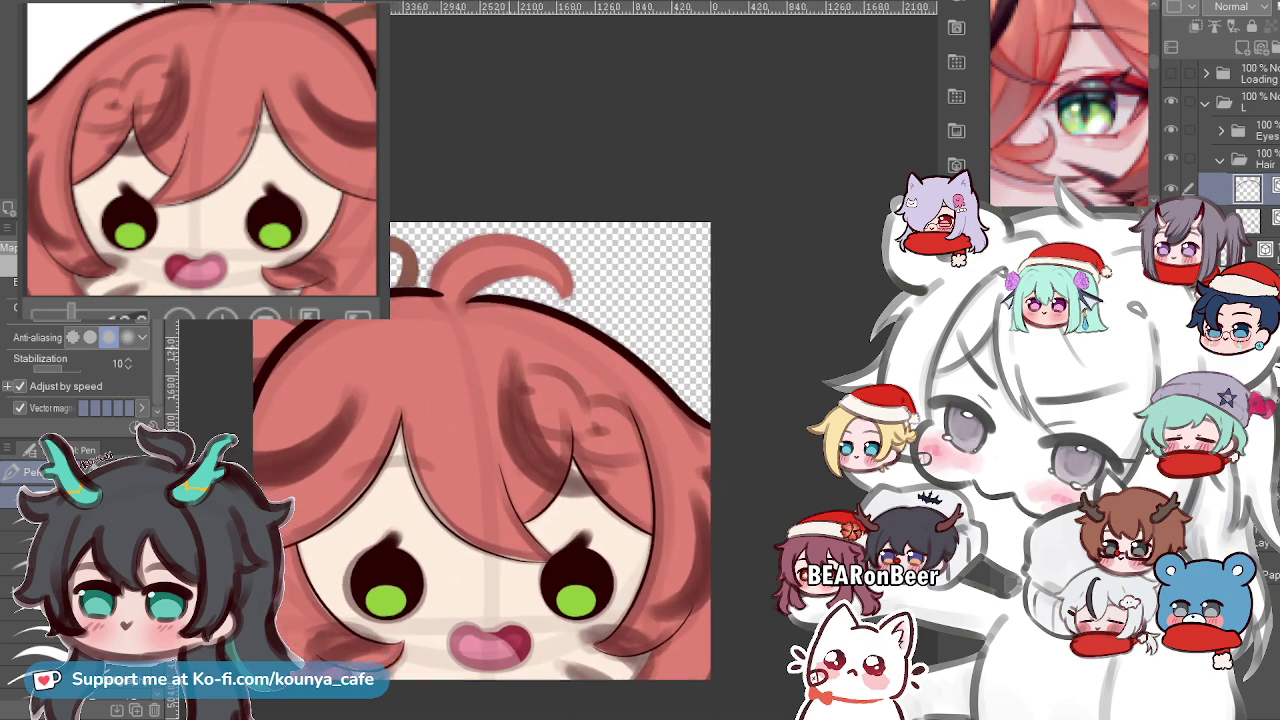
key(h)
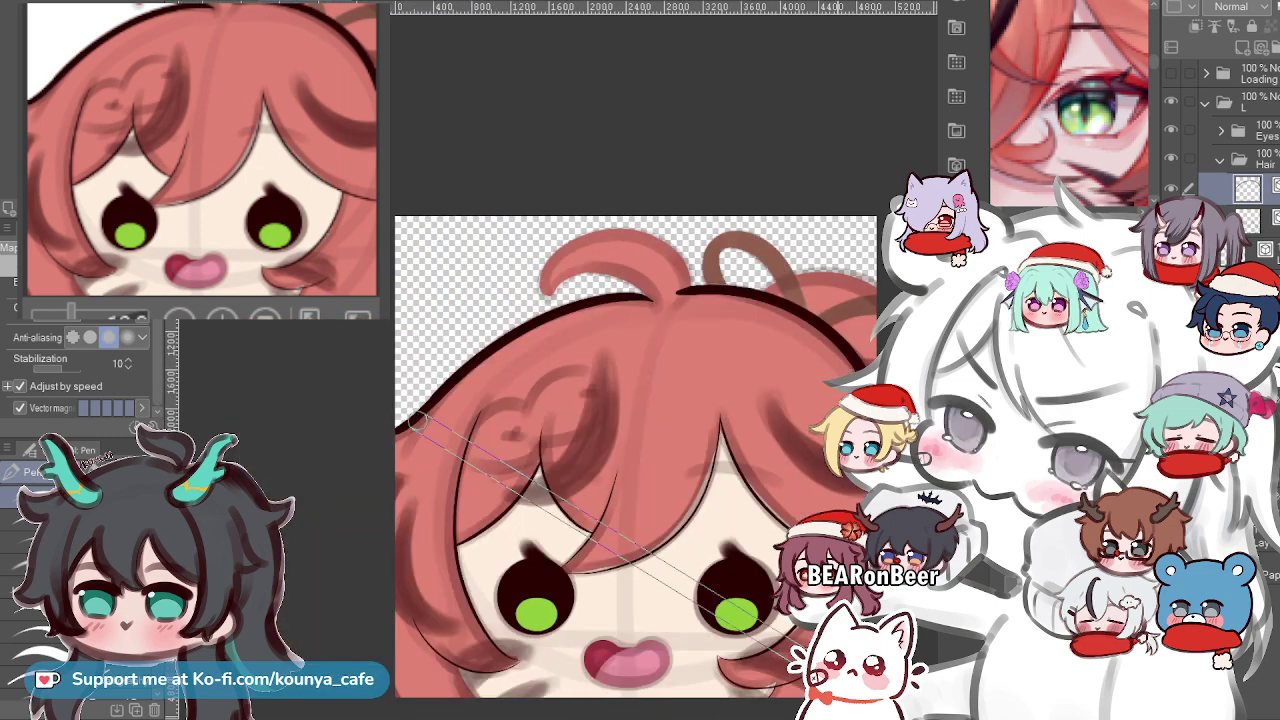
key(h)
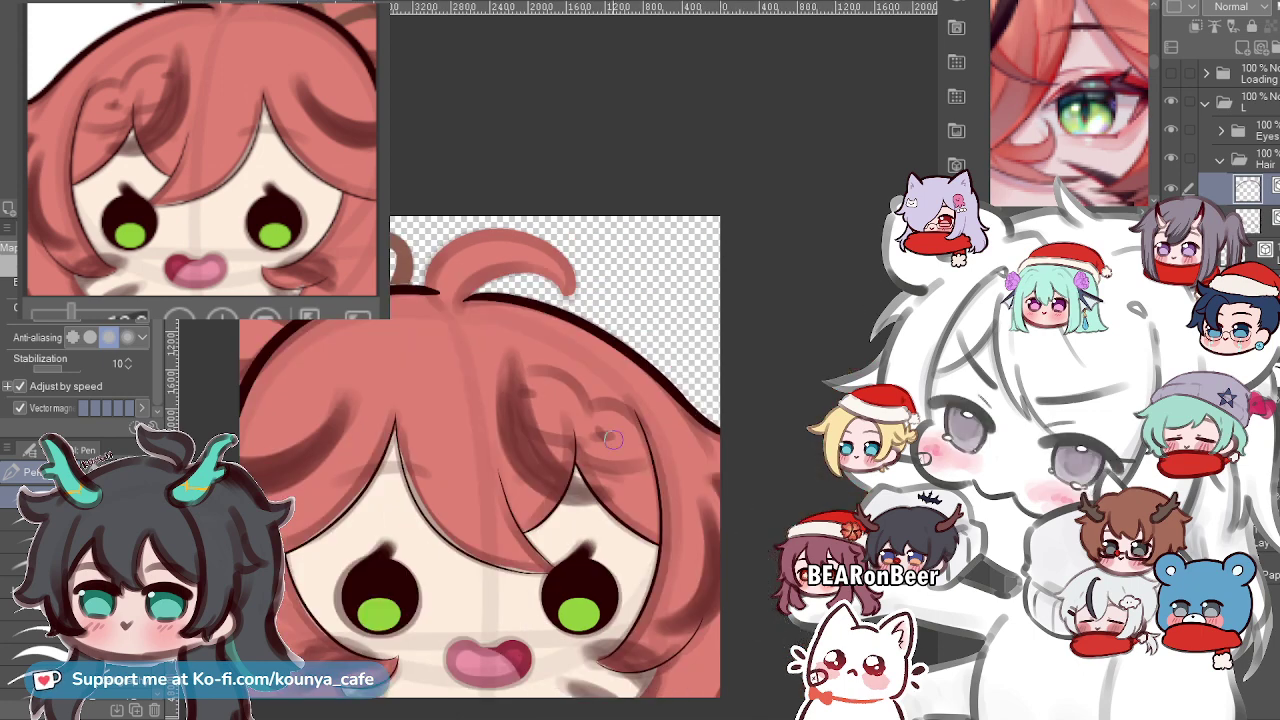
scroll(326, 349, up, 1)
drag(326, 349, 367, 289)
ctrl+click(350, 245)
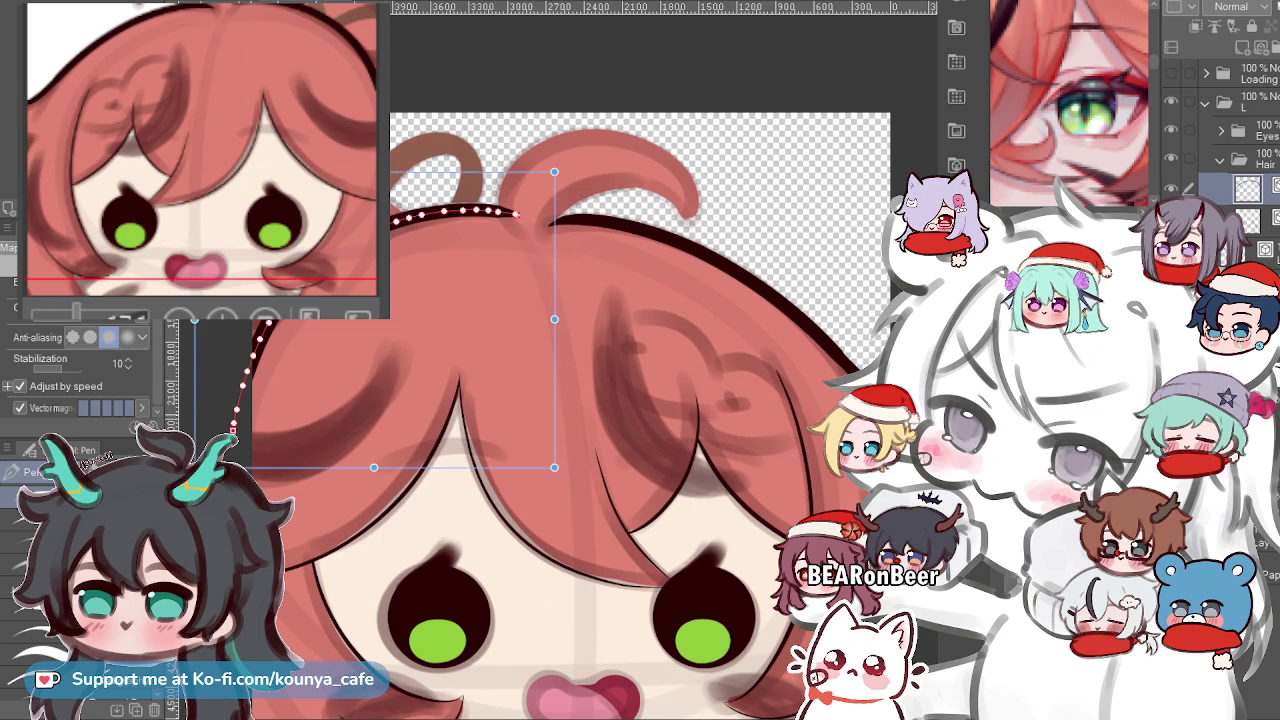
drag(195, 468, 186, 516)
key(p)
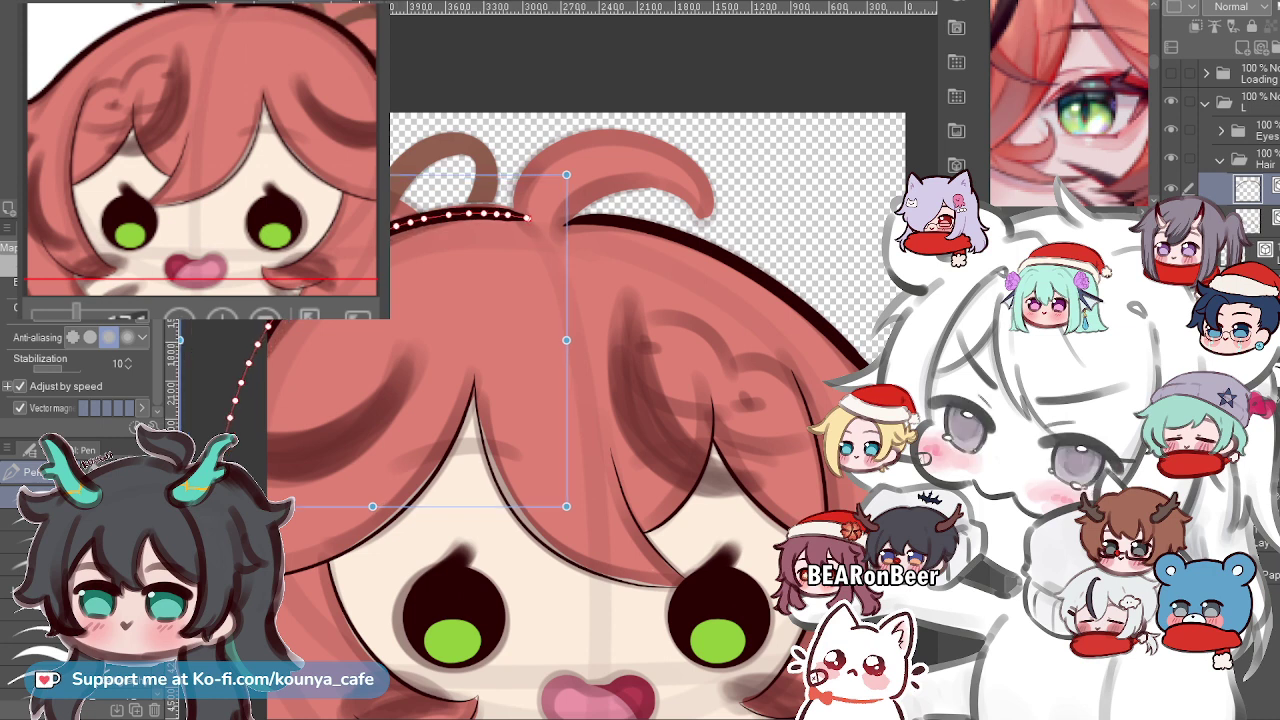
key(p)
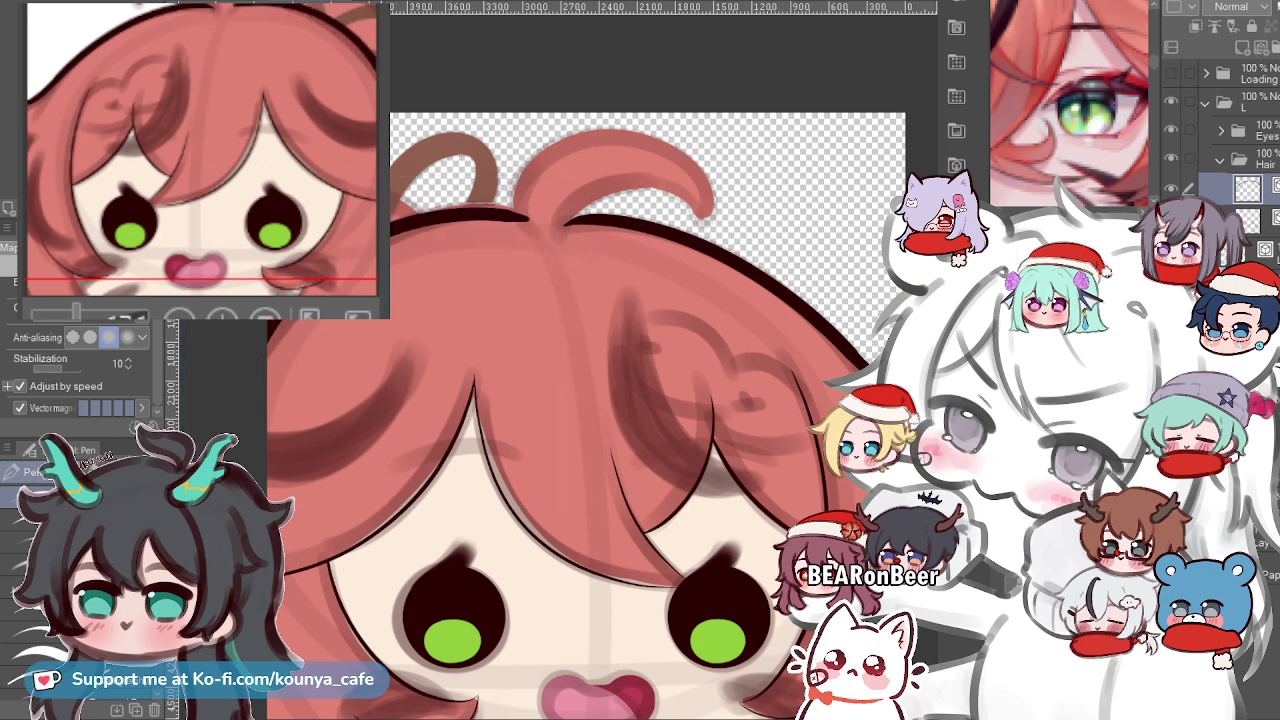
Flip the canvas view back and fine-tune the shape of the selected right crown outline stroke before deselecting it.
scroll(385, 171, down, 3)
scroll(385, 171, up, 1)
scroll(383, 171, up, 1)
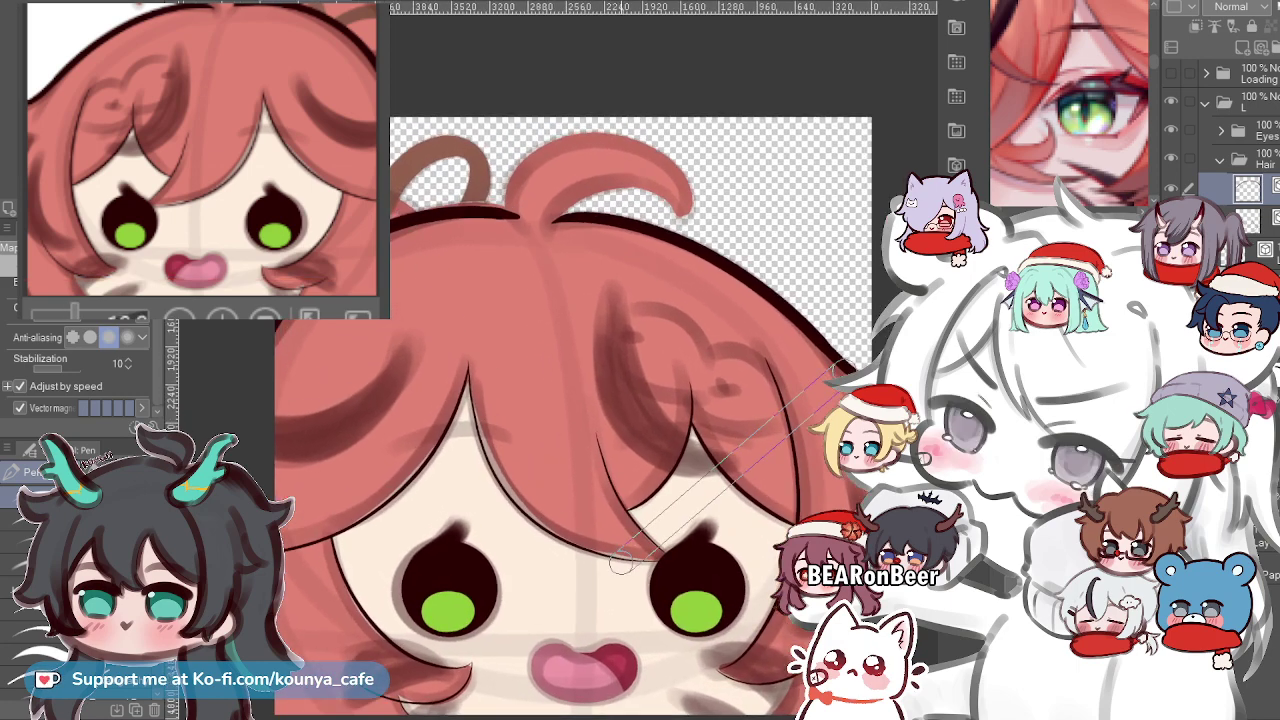
key(shift+h)
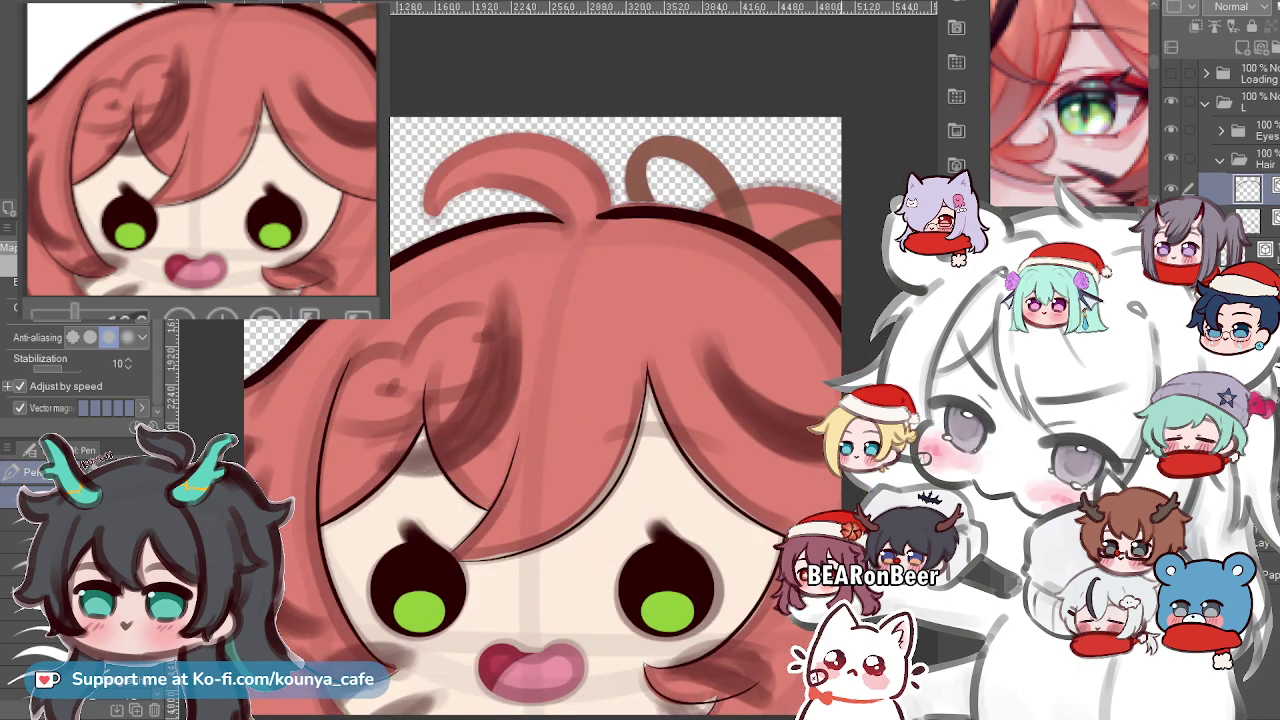
drag(864, 361, 825, 351)
ctrl+click(825, 351)
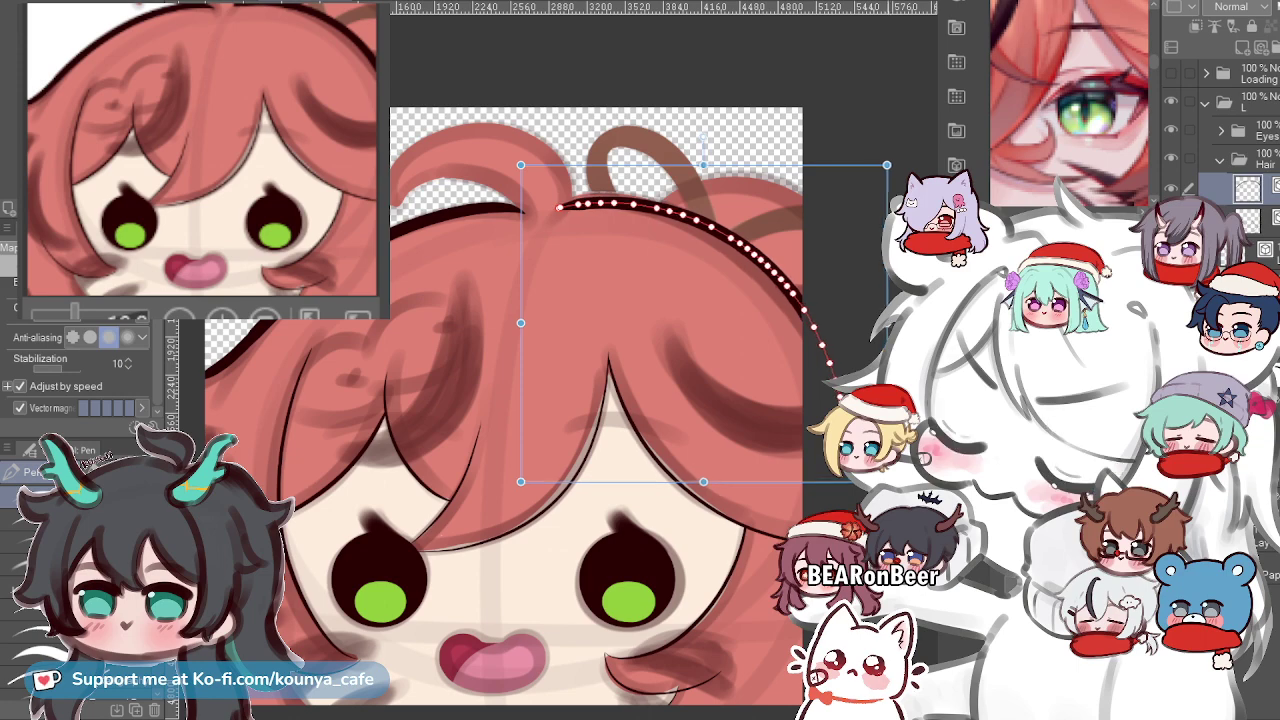
key(ctrl+d)
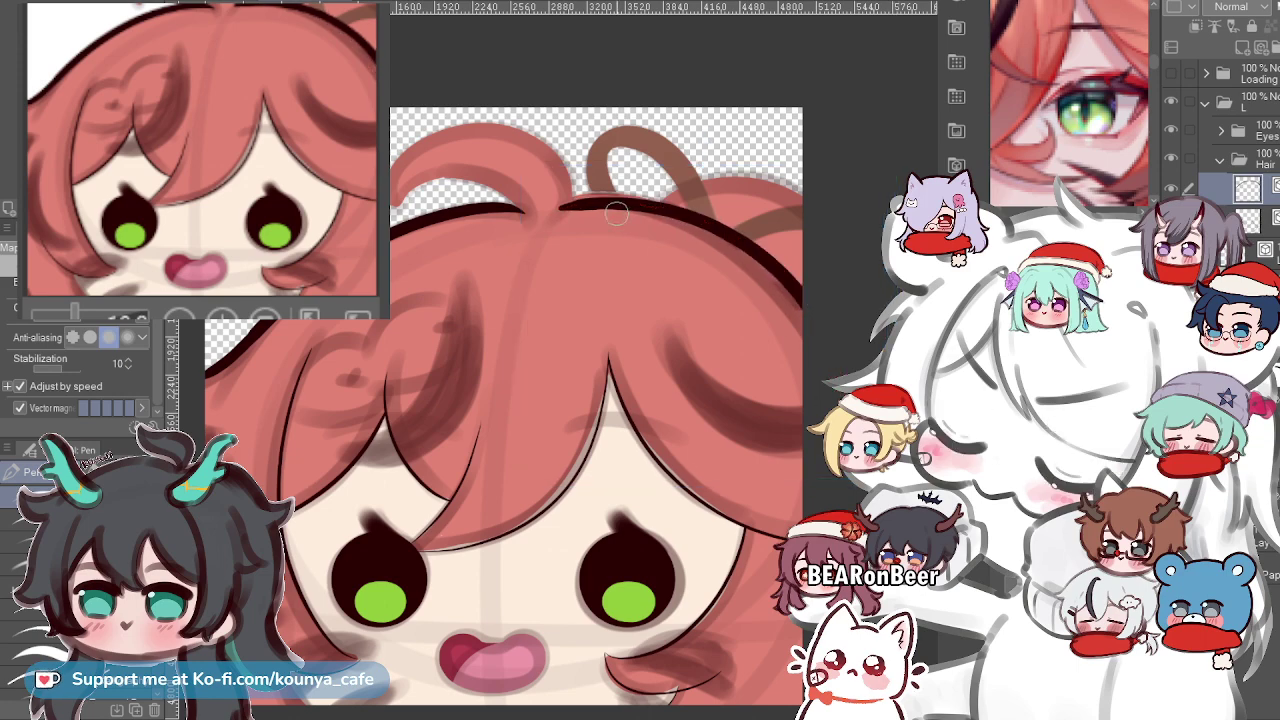
scroll(625, 215, down, 2)
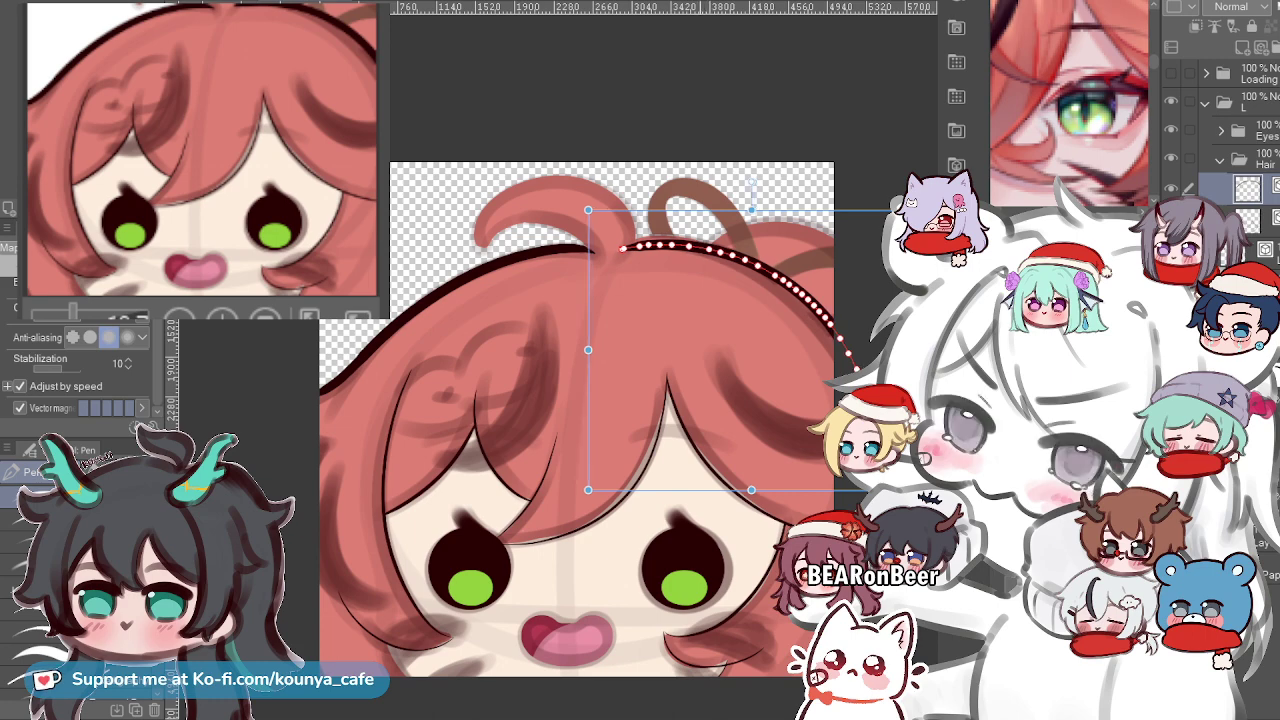
key(ctrl+d)
scroll(667, 268, up, 1)
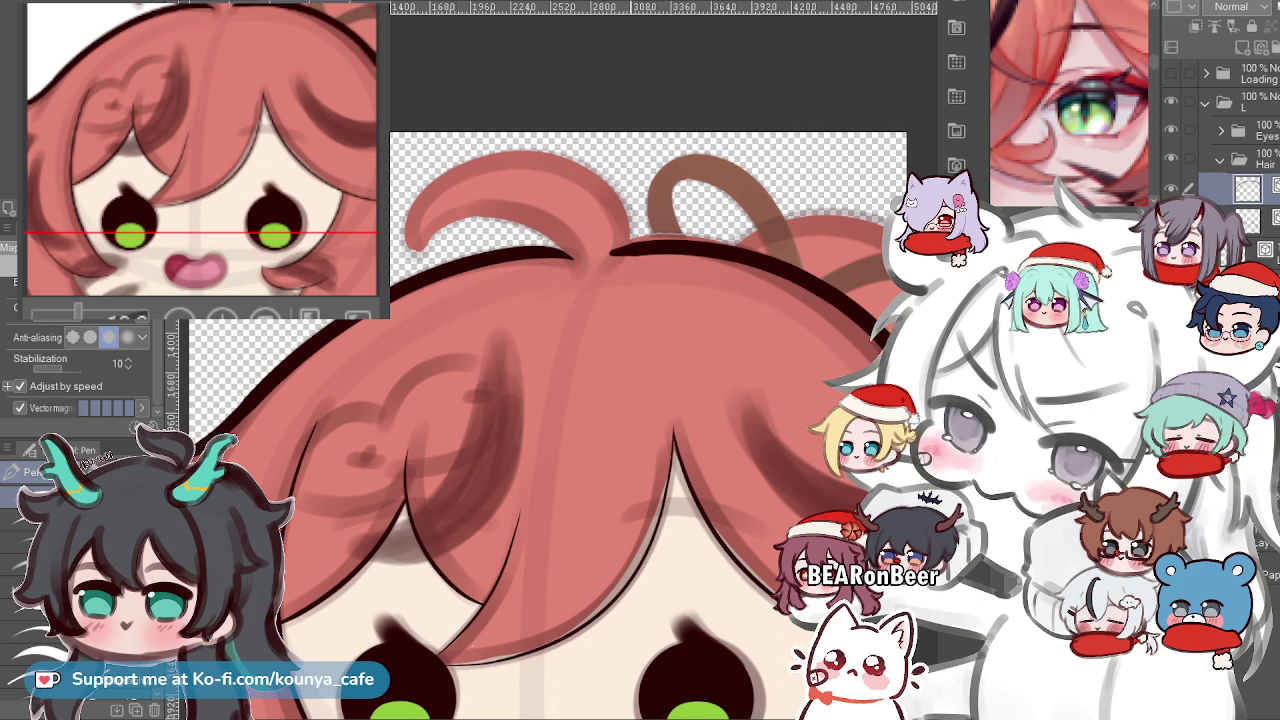
Examine the tapered ends of the two crown outline strokes where they meet at the base of the ahoge.
scroll(646, 203, up, 3)
drag(640, 252, 636, 249)
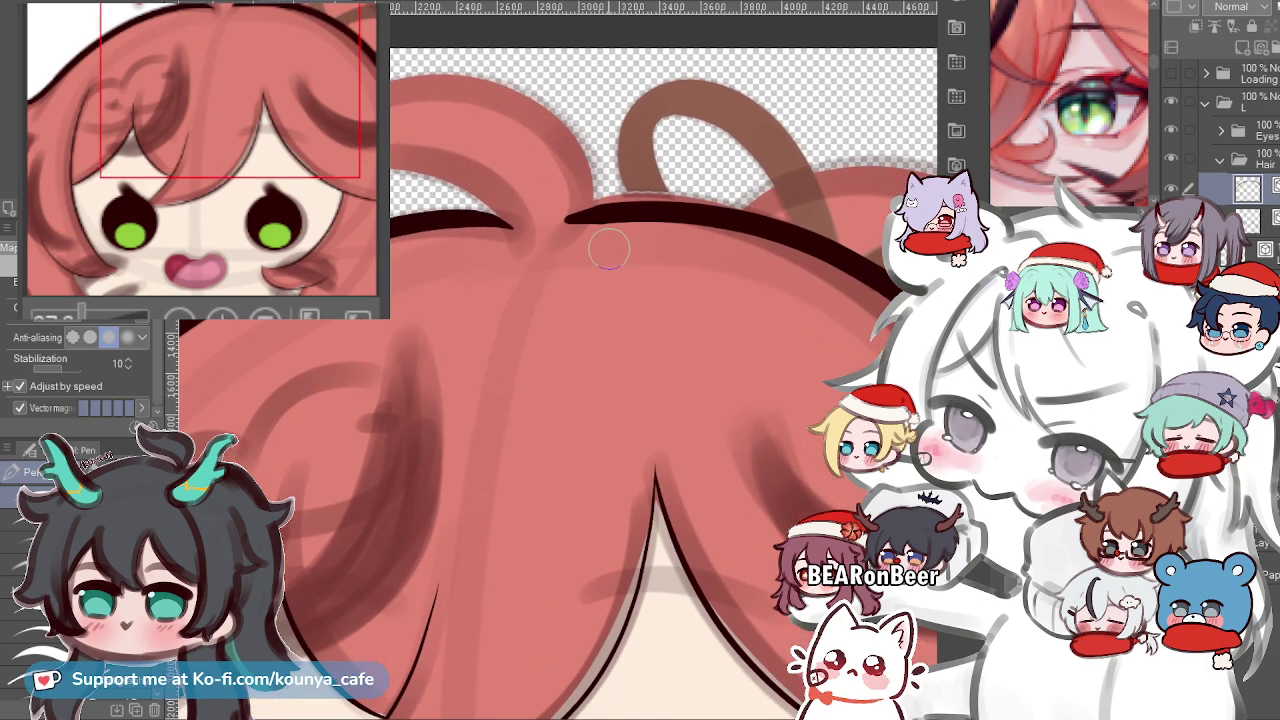
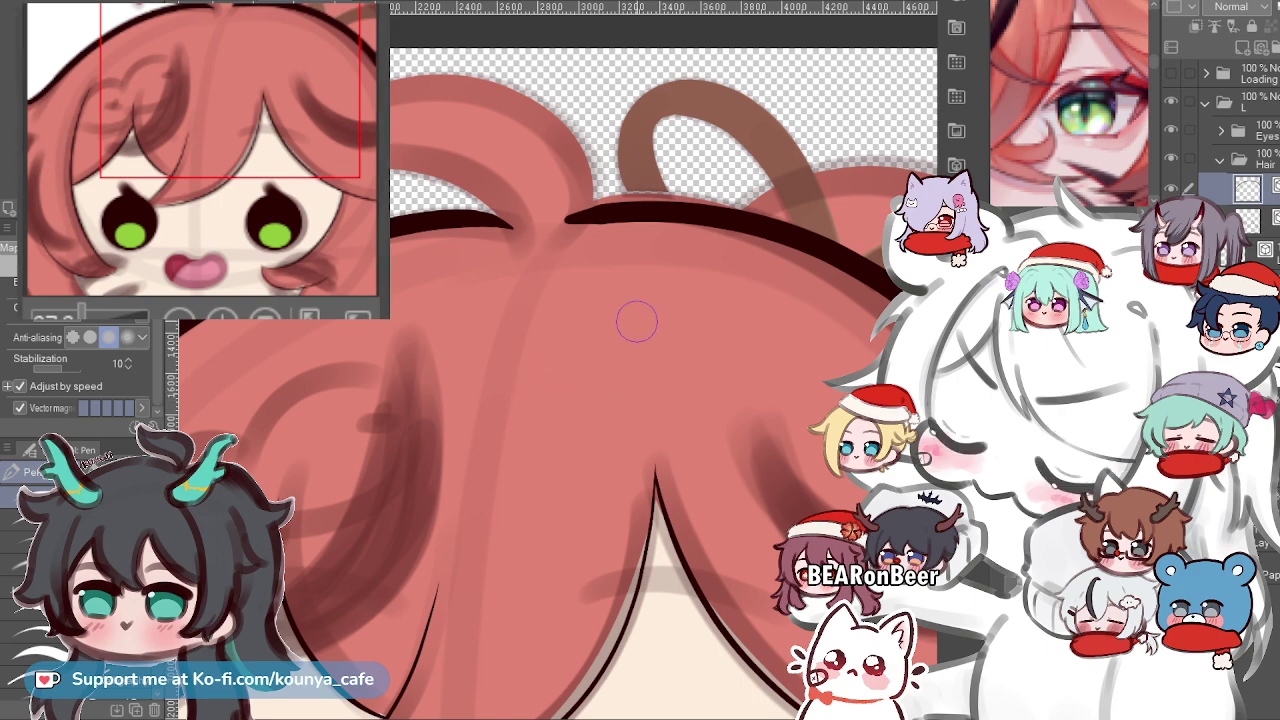
drag(630, 319, 610, 325)
key(ctrl+z)
scroll(636, 322, down, 3)
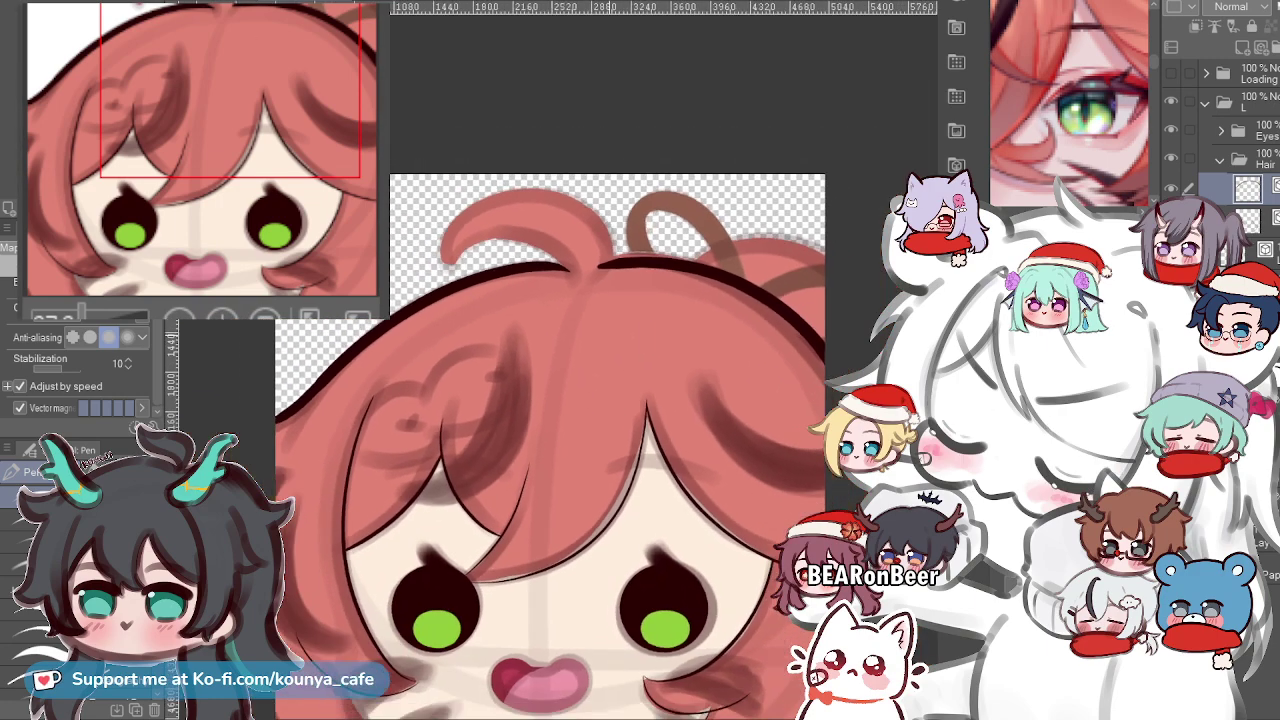
scroll(638, 280, down, 2)
scroll(612, 272, up, 5)
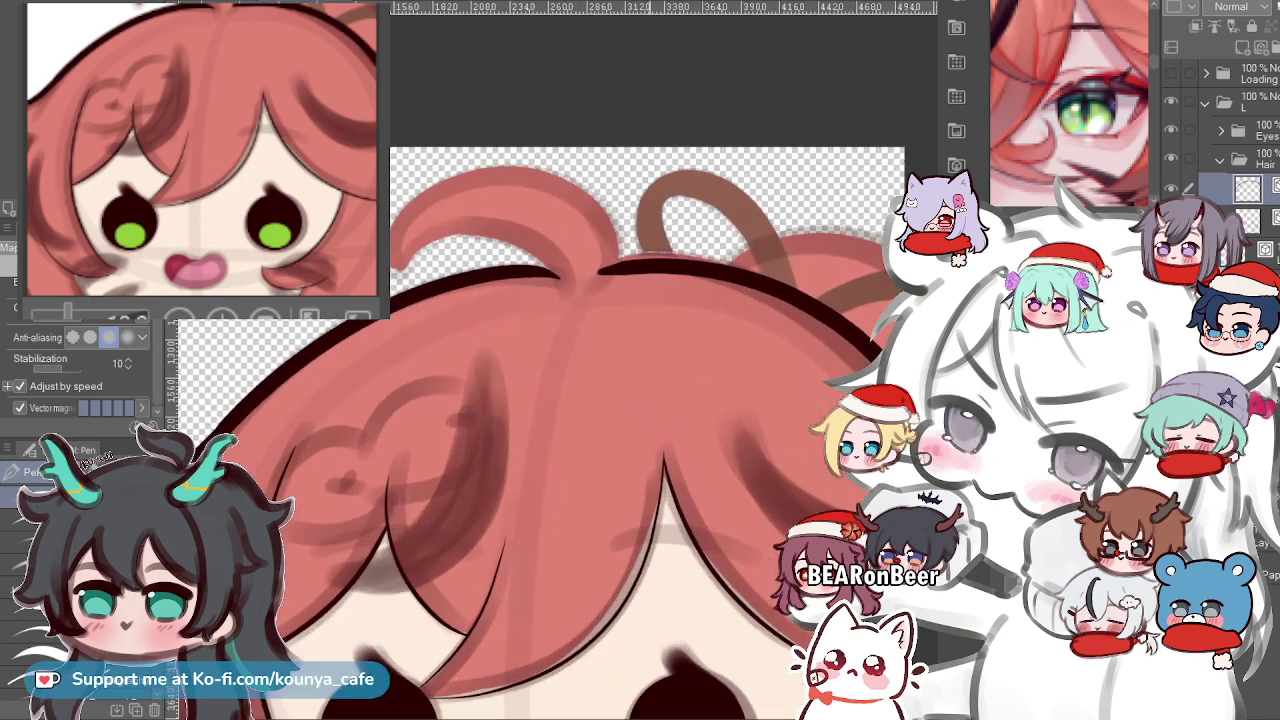
drag(612, 272, 666, 331)
key(ctrl+plus)
key(ctrl+plus)
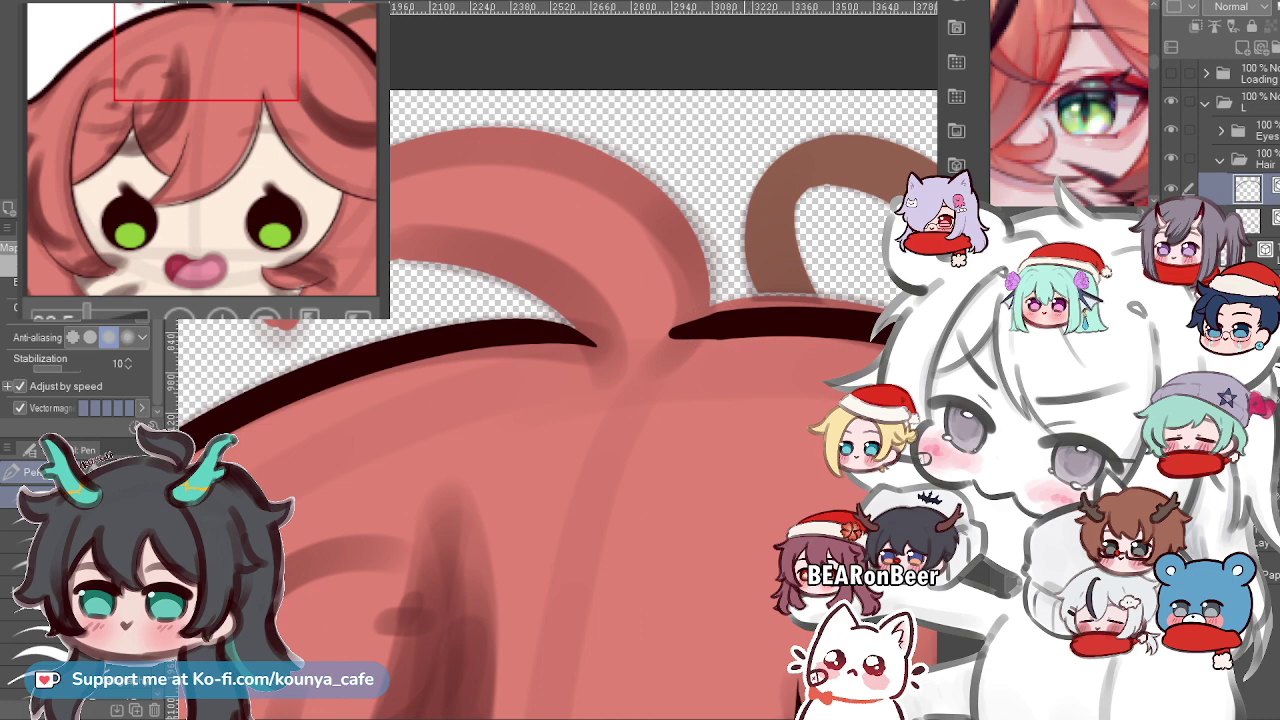
scroll(743, 315, down, 5)
scroll(691, 325, up, 4)
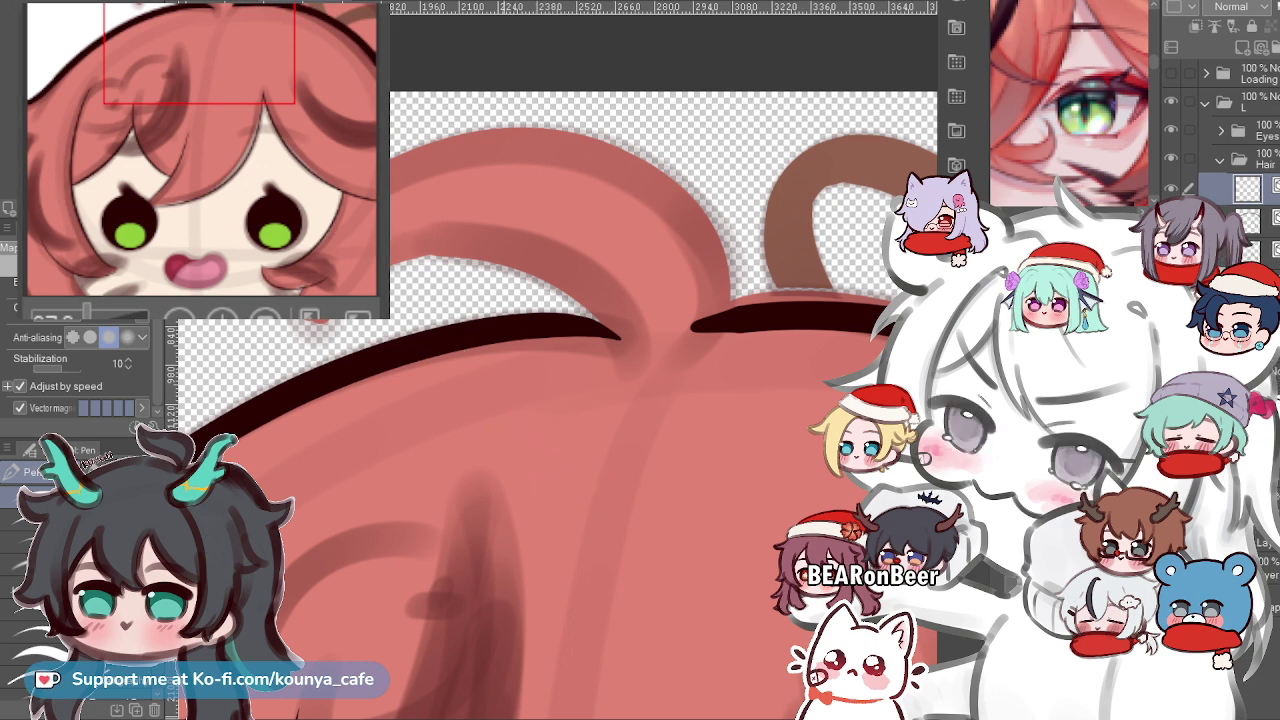
drag(504, 500, 536, 382)
key(ctrl+minus)
key(ctrl+minus)
key(ctrl+minus)
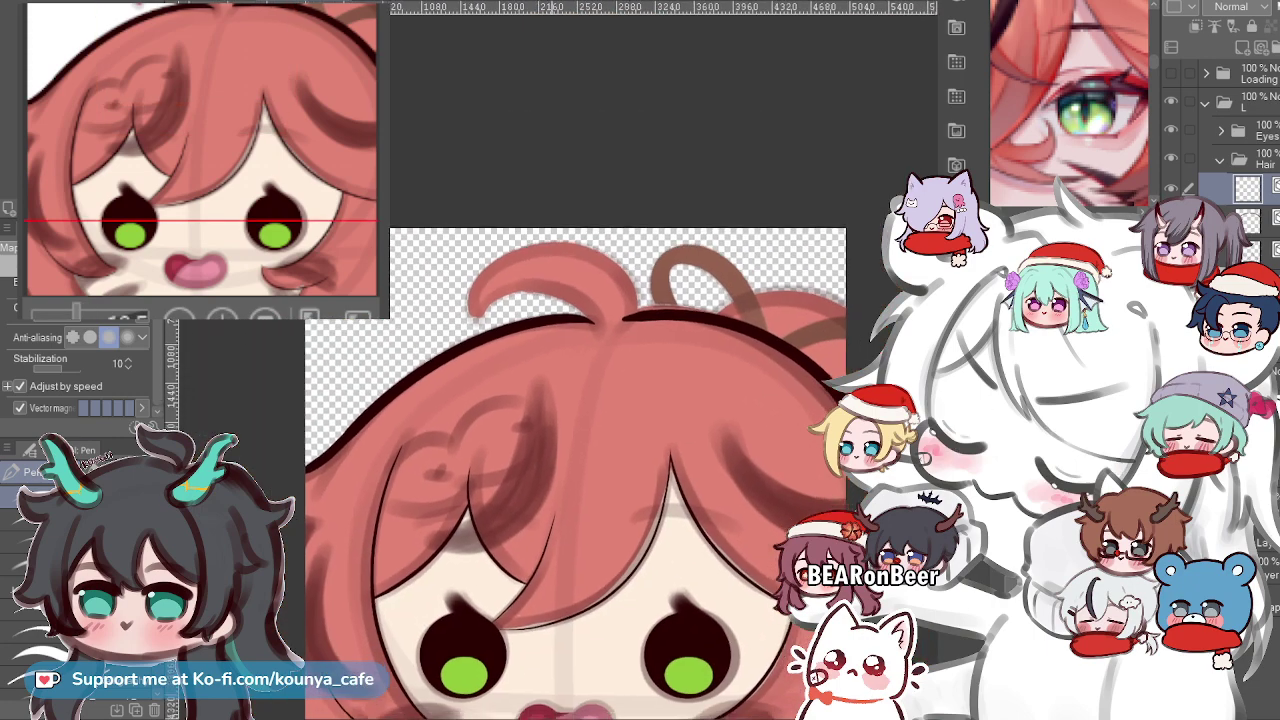
Try to ink the left hair edge along the cheek, from behind the flicked side lock down to the bottom canvas edge.
drag(552, 490, 587, 309)
scroll(462, 514, up, 5)
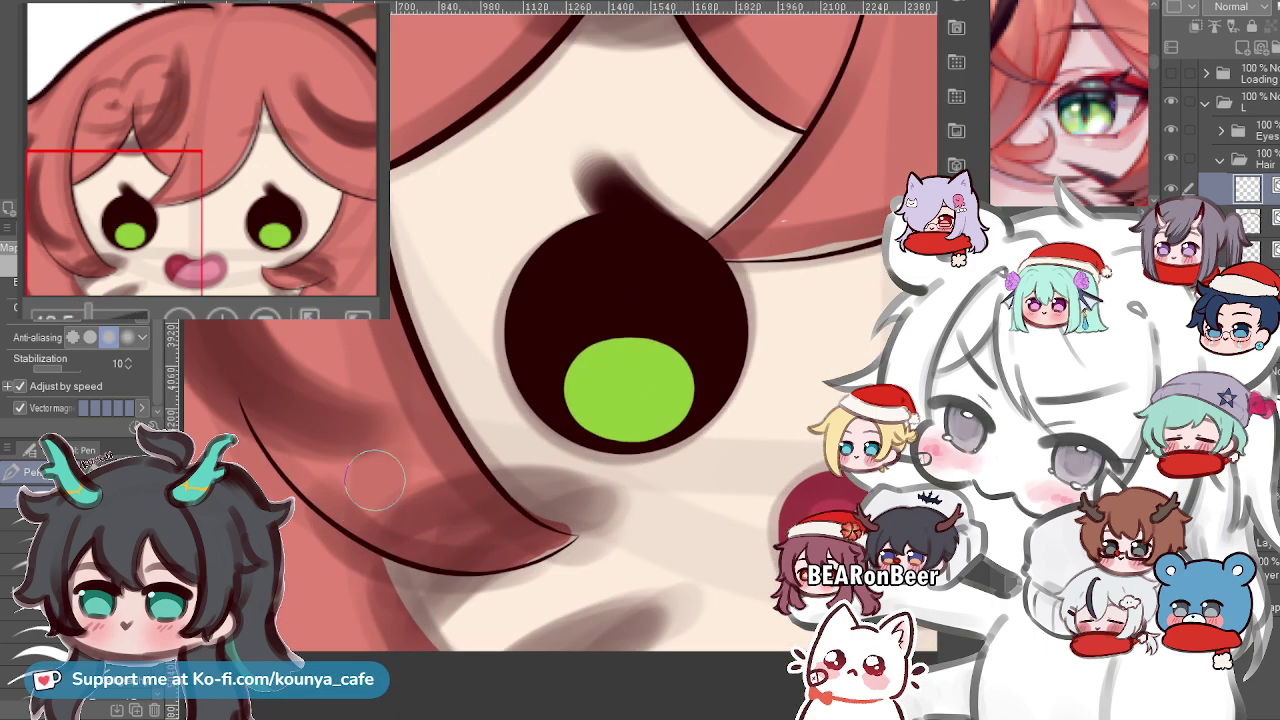
mouse_move(390, 425)
mouse_down()
mouse_move(378, 540)
mouse_move(398, 650)
mouse_up()
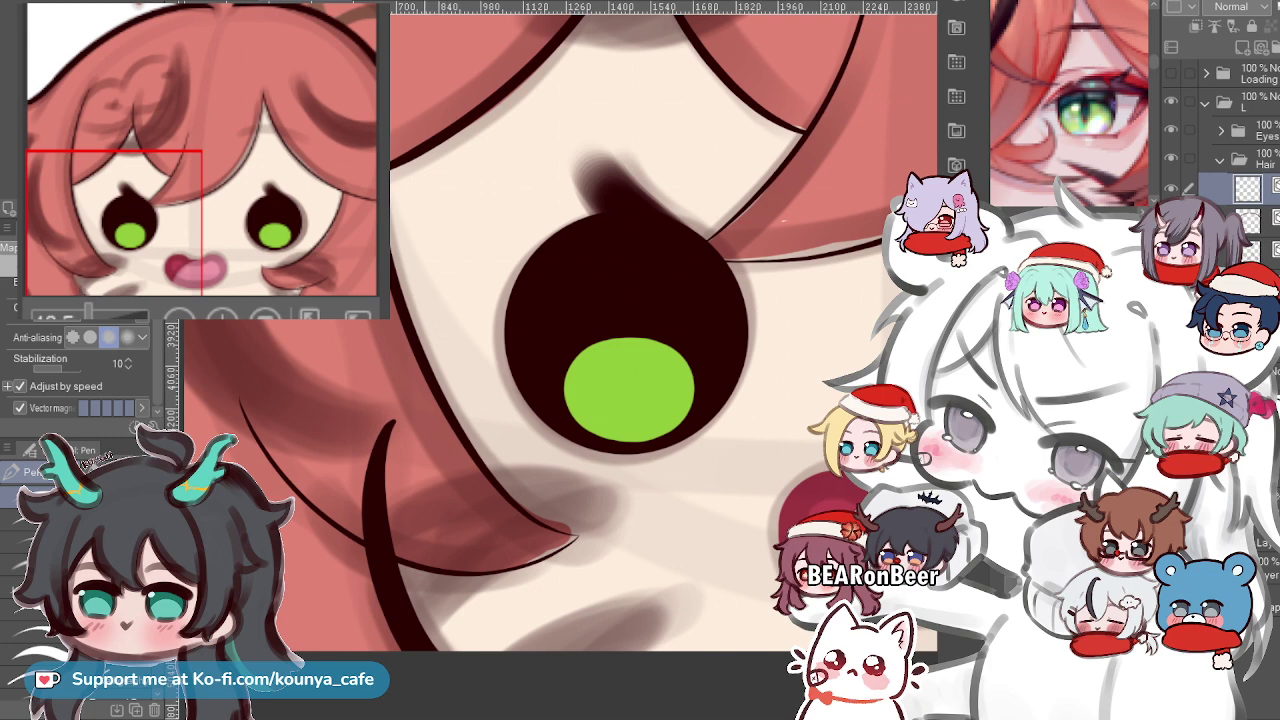
key(ctrl+z)
mouse_move(406, 428)
mouse_down()
mouse_move(395, 602)
mouse_move(436, 650)
mouse_up()
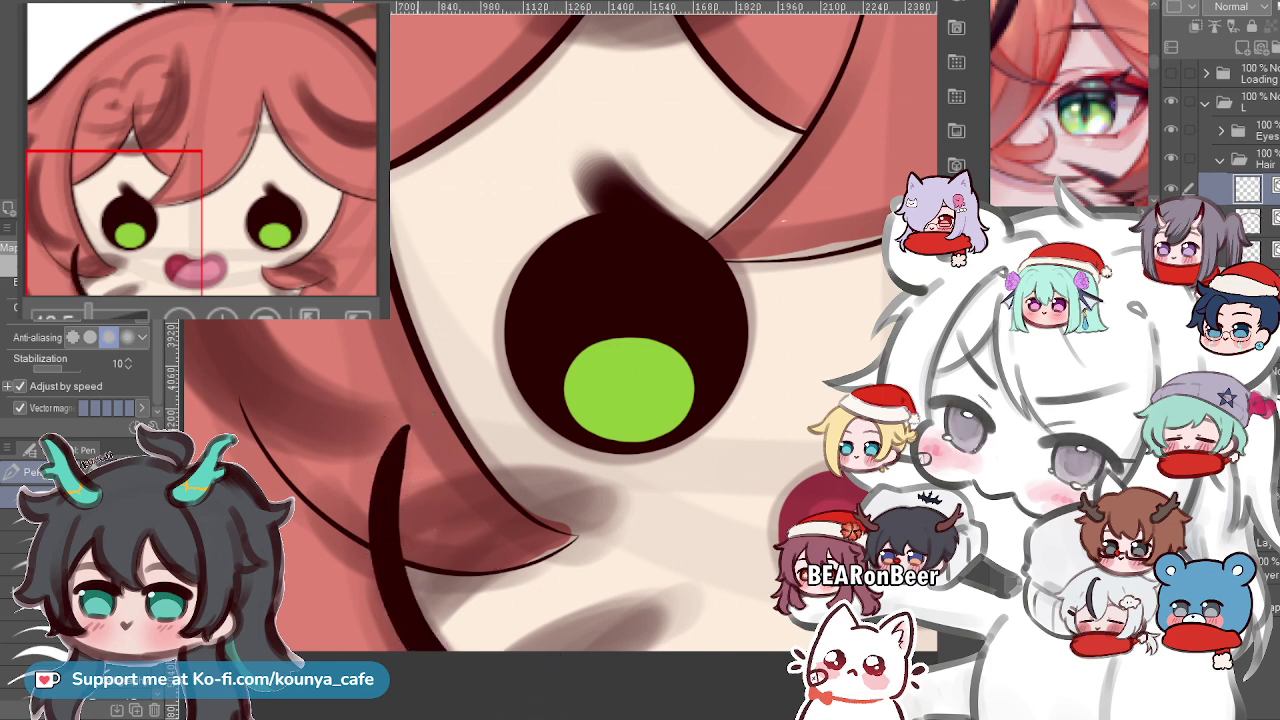
key(ctrl+z)
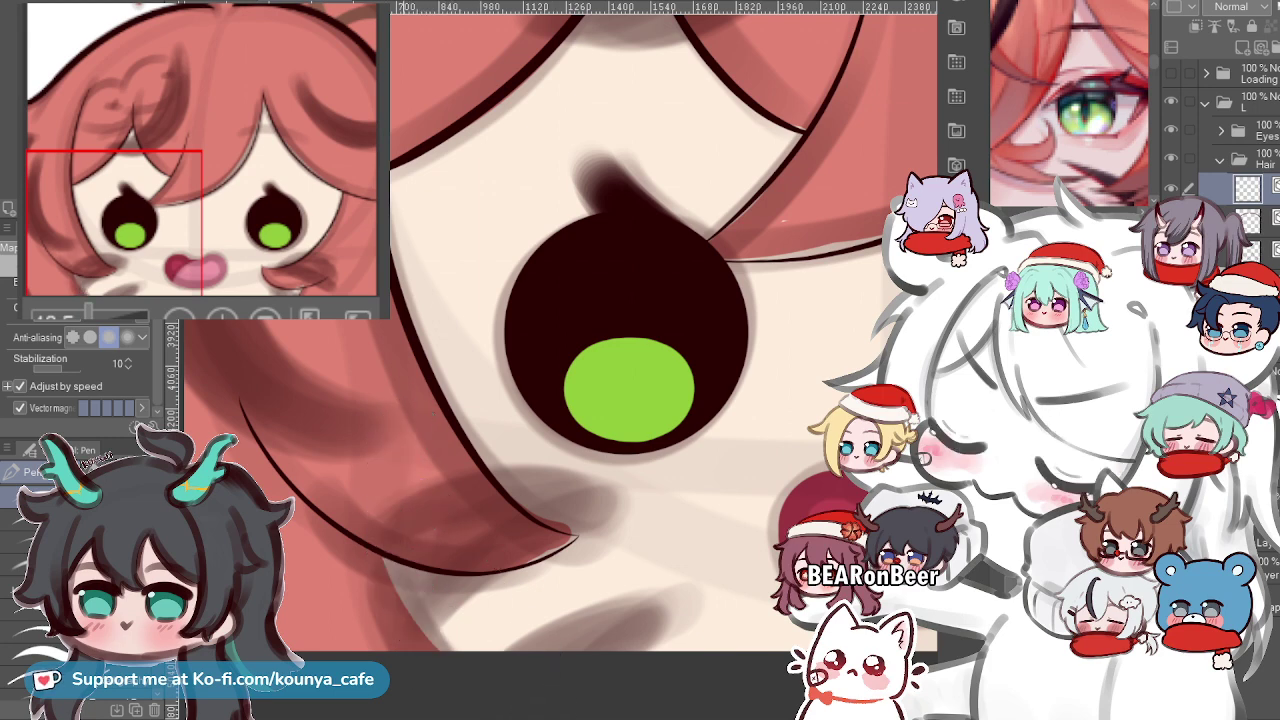
mouse_move(400, 430)
mouse_down()
mouse_move(377, 455)
mouse_move(415, 650)
mouse_up()
key(ctrl+z)
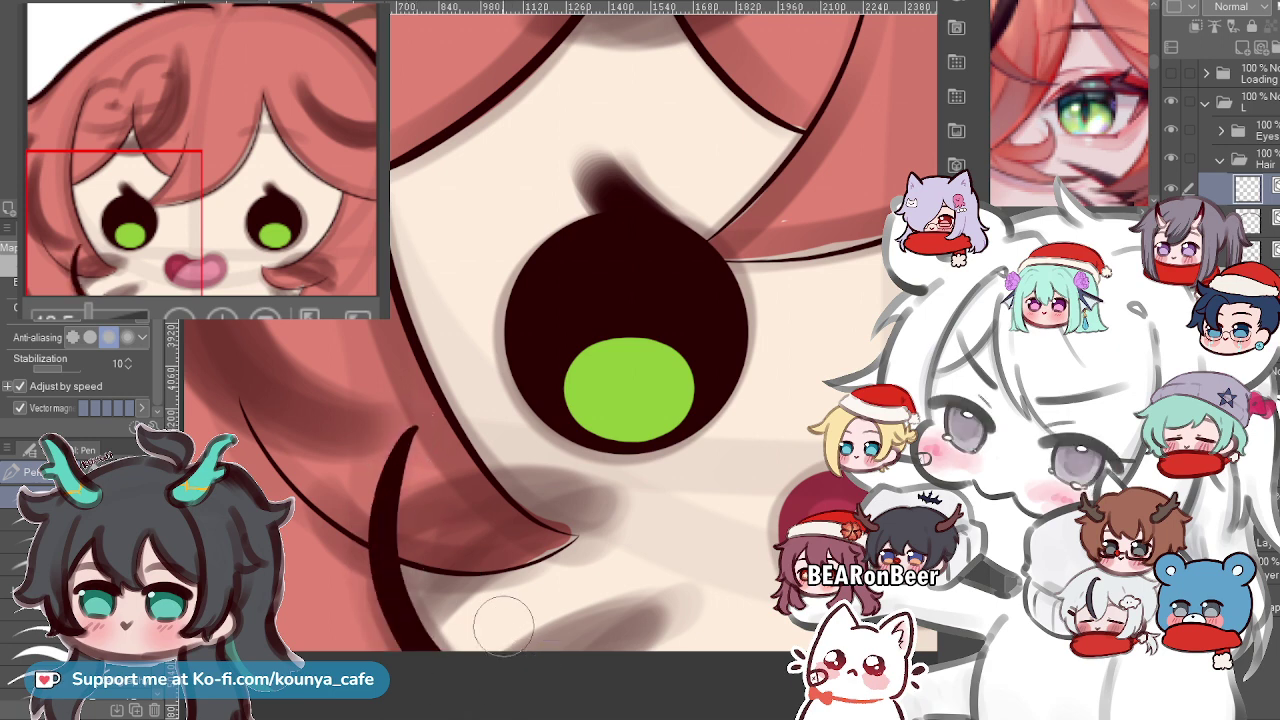
mouse_move(404, 465)
mouse_down()
mouse_move(391, 604)
mouse_move(422, 650)
mouse_move(381, 558)
mouse_move(422, 650)
mouse_up()
key(ctrl+z)
key(ctrl+z)
mouse_move(398, 432)
mouse_down()
mouse_move(387, 482)
mouse_move(420, 645)
mouse_up()
key(ctrl+z)
mouse_move(413, 468)
mouse_down()
mouse_move(397, 540)
mouse_move(425, 650)
mouse_move(385, 530)
mouse_move(510, 650)
mouse_up()
key(ctrl+z)
scroll(411, 553, down, 5)
scroll(411, 553, up, 5)
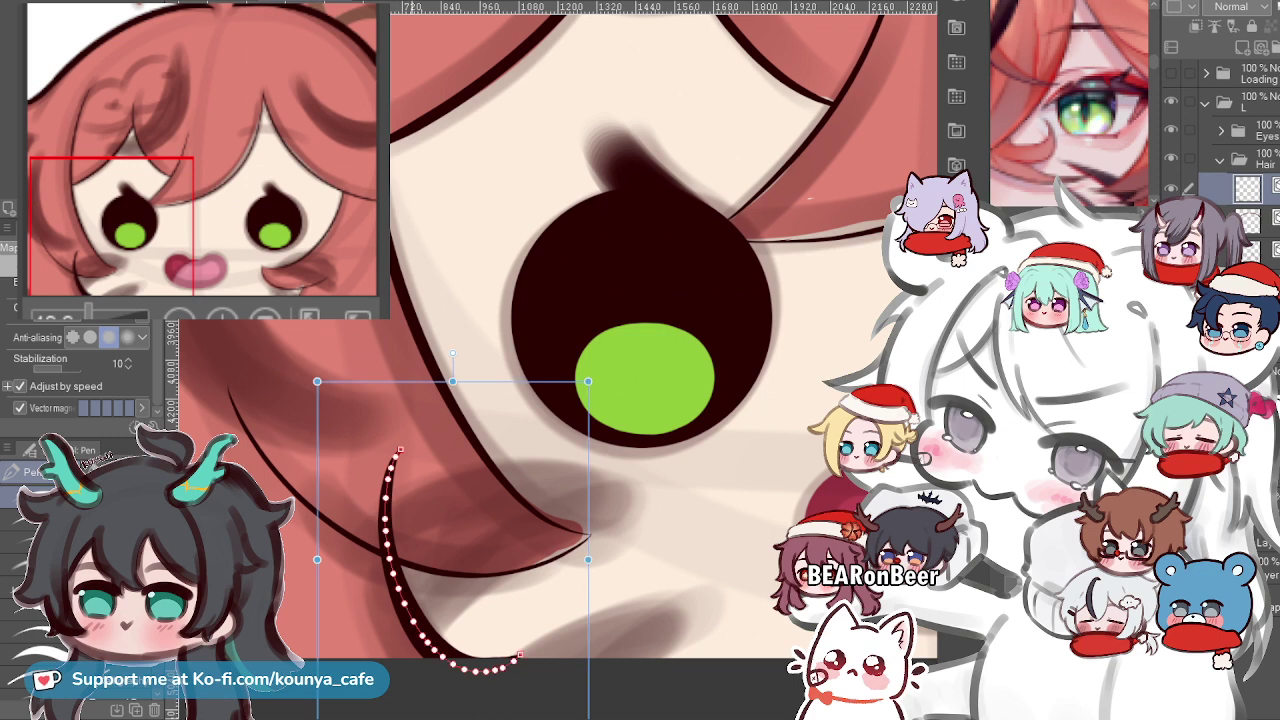
Redraw the left hair edge below the flicked side lock as a thick tapered curve reaching the bottom canvas edge.
scroll(425, 554, down, 1)
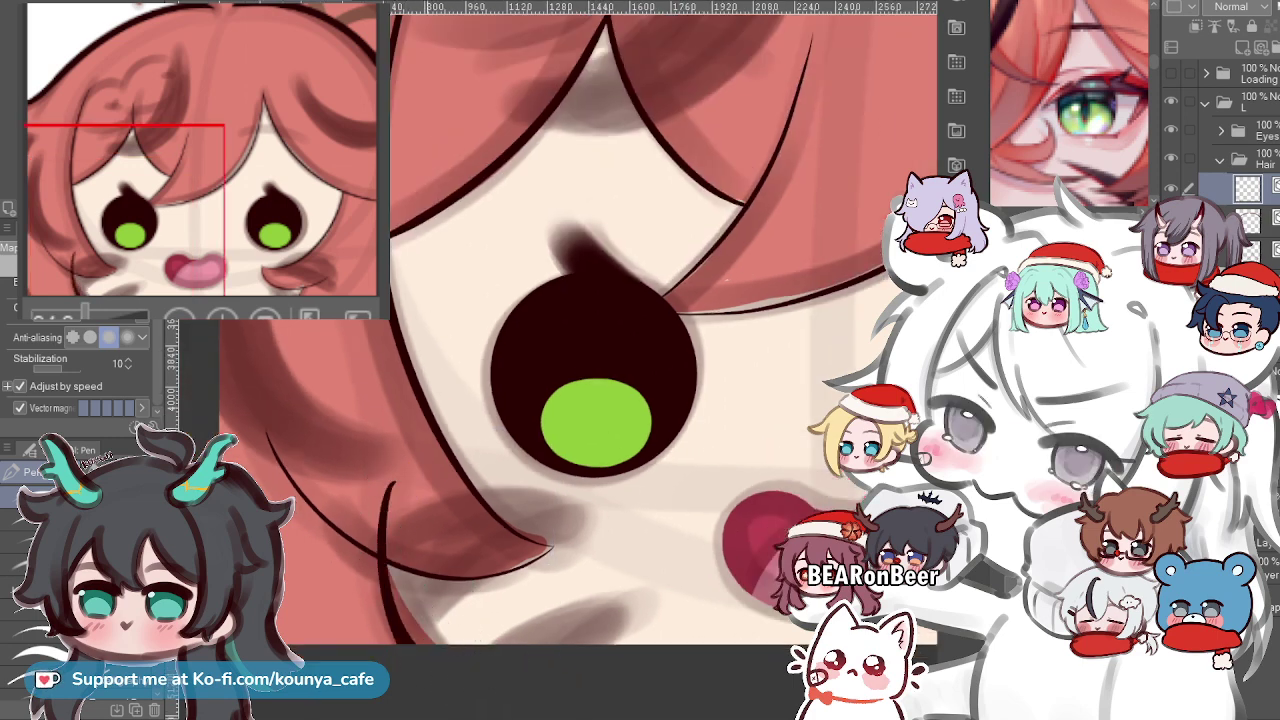
drag(388, 484, 440, 642)
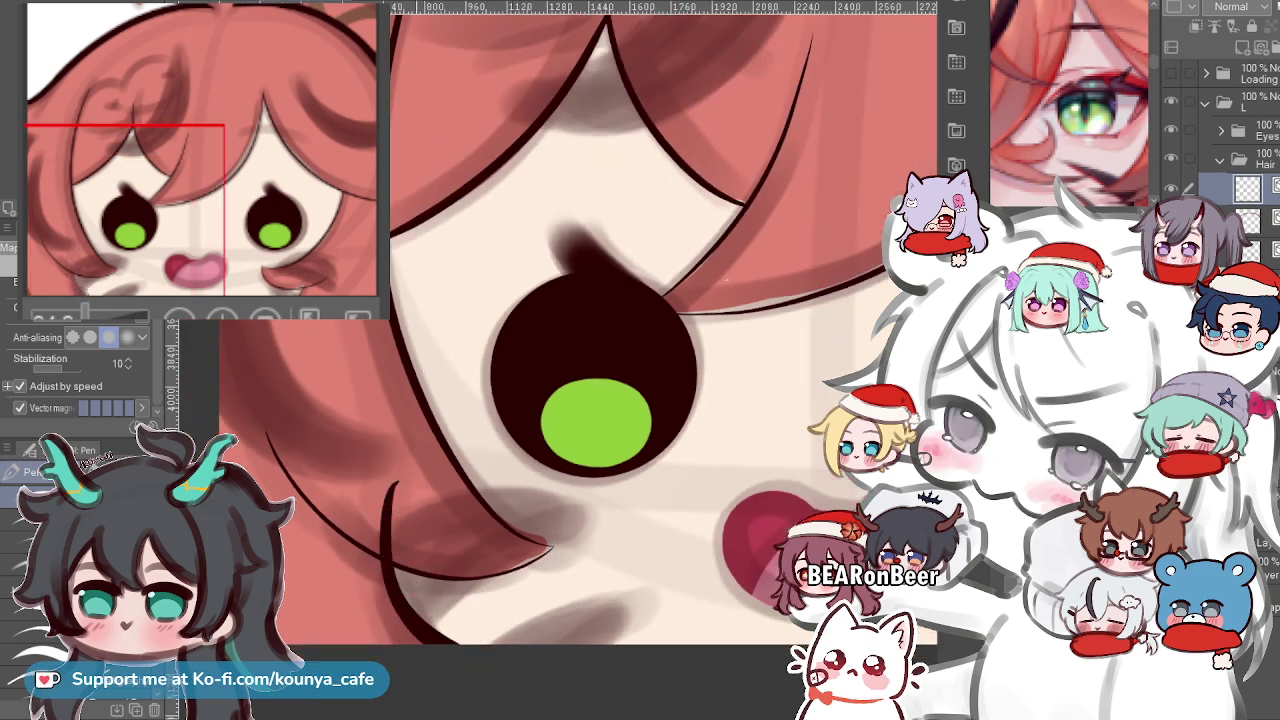
key(ctrl+z)
drag(382, 488, 452, 644)
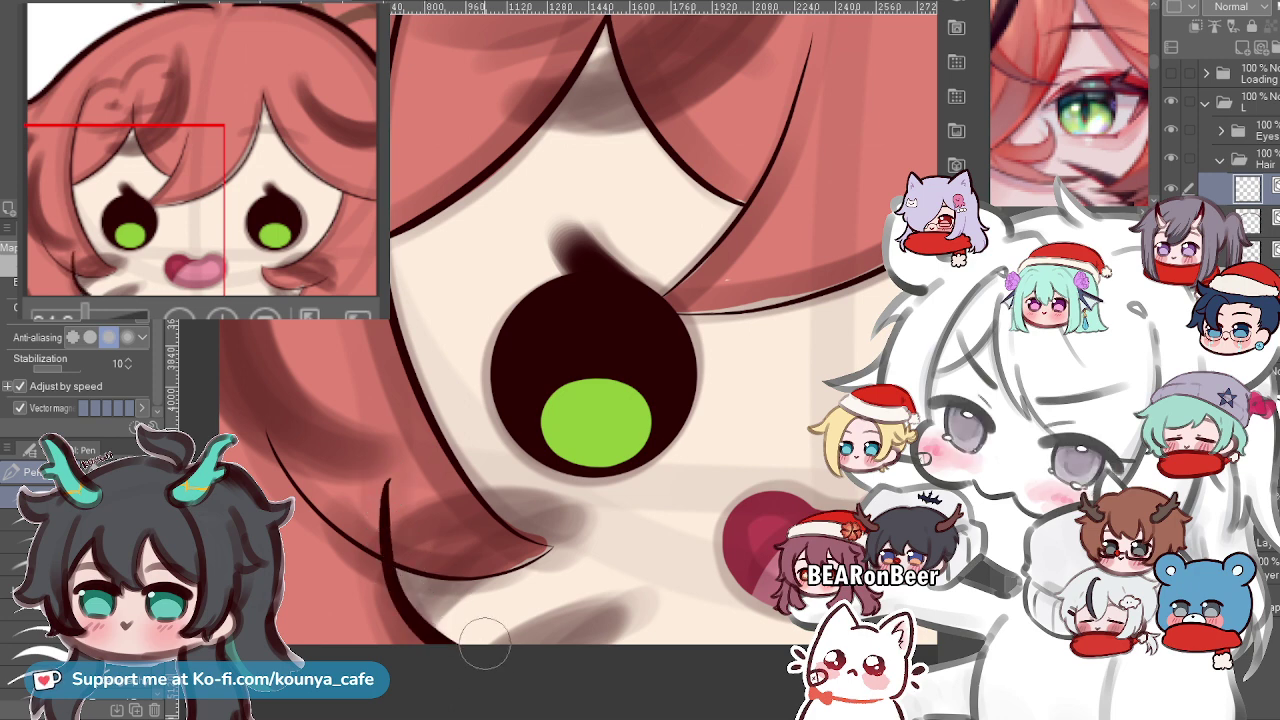
key(ctrl+z)
drag(382, 465, 450, 648)
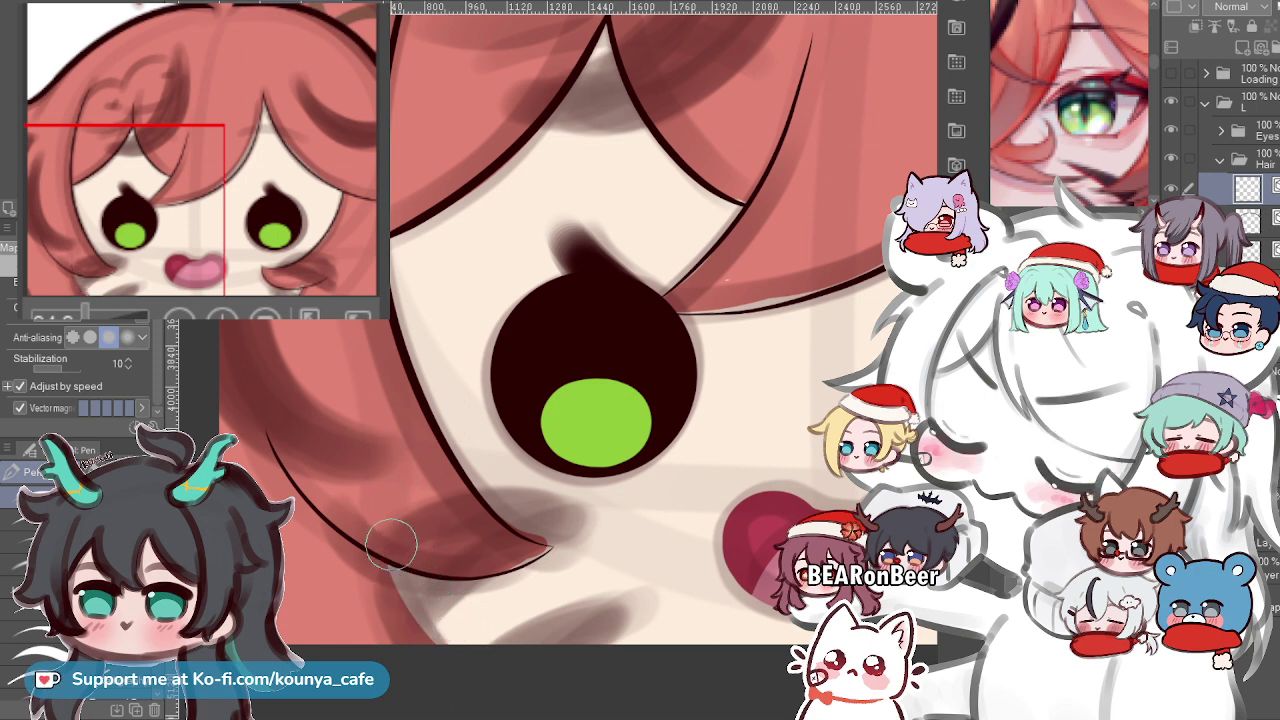
drag(387, 462, 446, 646)
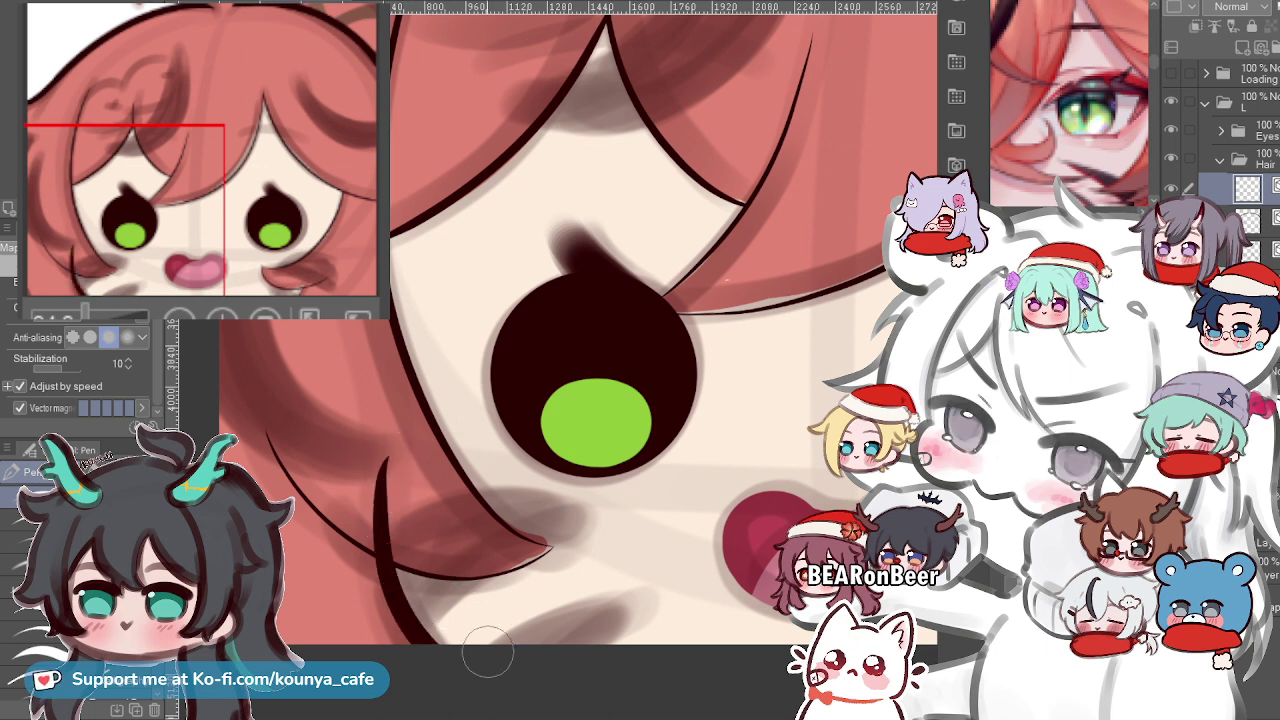
key(ctrl+z)
mouse_move(388, 449)
mouse_down()
mouse_move(461, 645)
mouse_move(482, 609)
mouse_up()
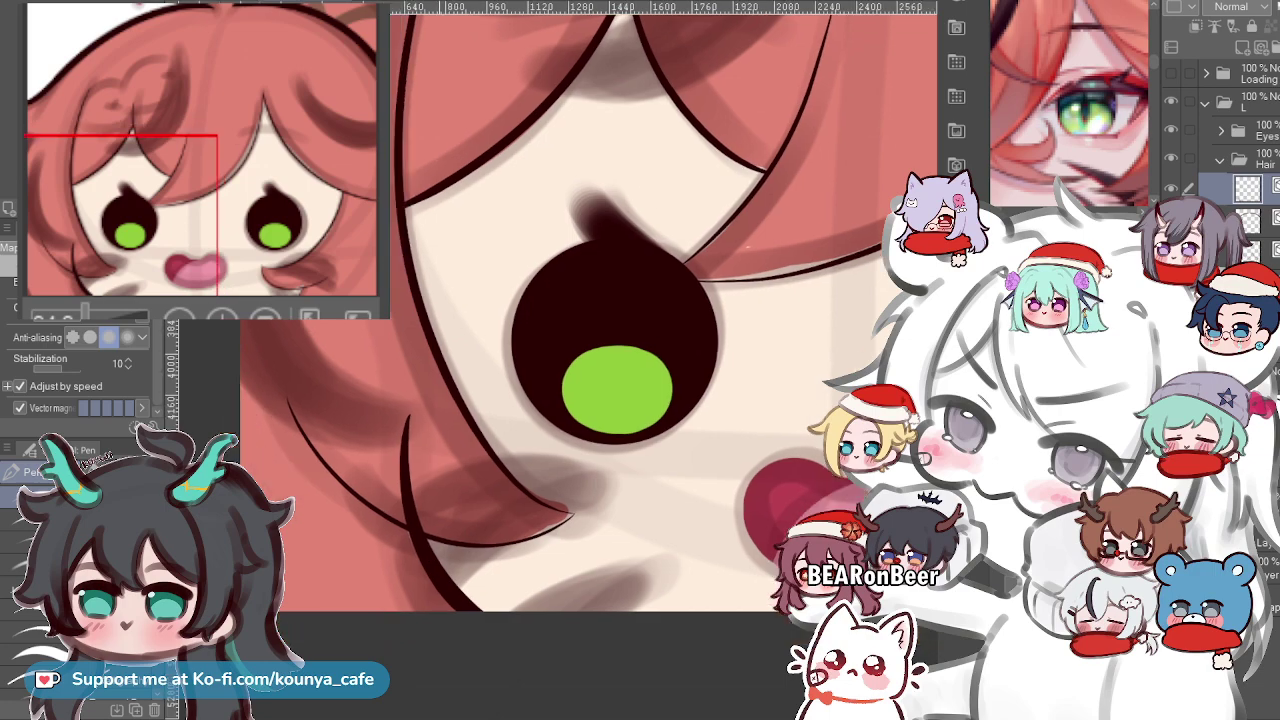
key(ctrl+z)
mouse_move(403, 446)
mouse_down()
mouse_move(404, 530)
mouse_move(454, 612)
mouse_up()
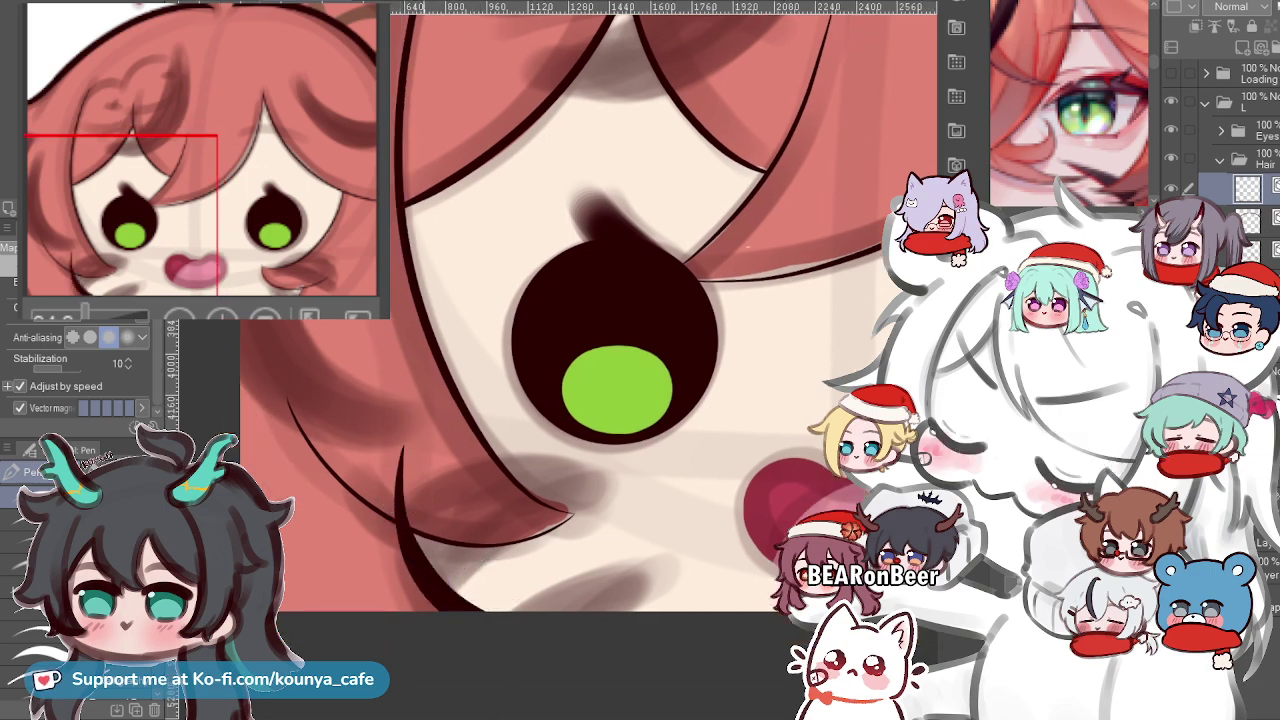
scroll(422, 529, down, 8)
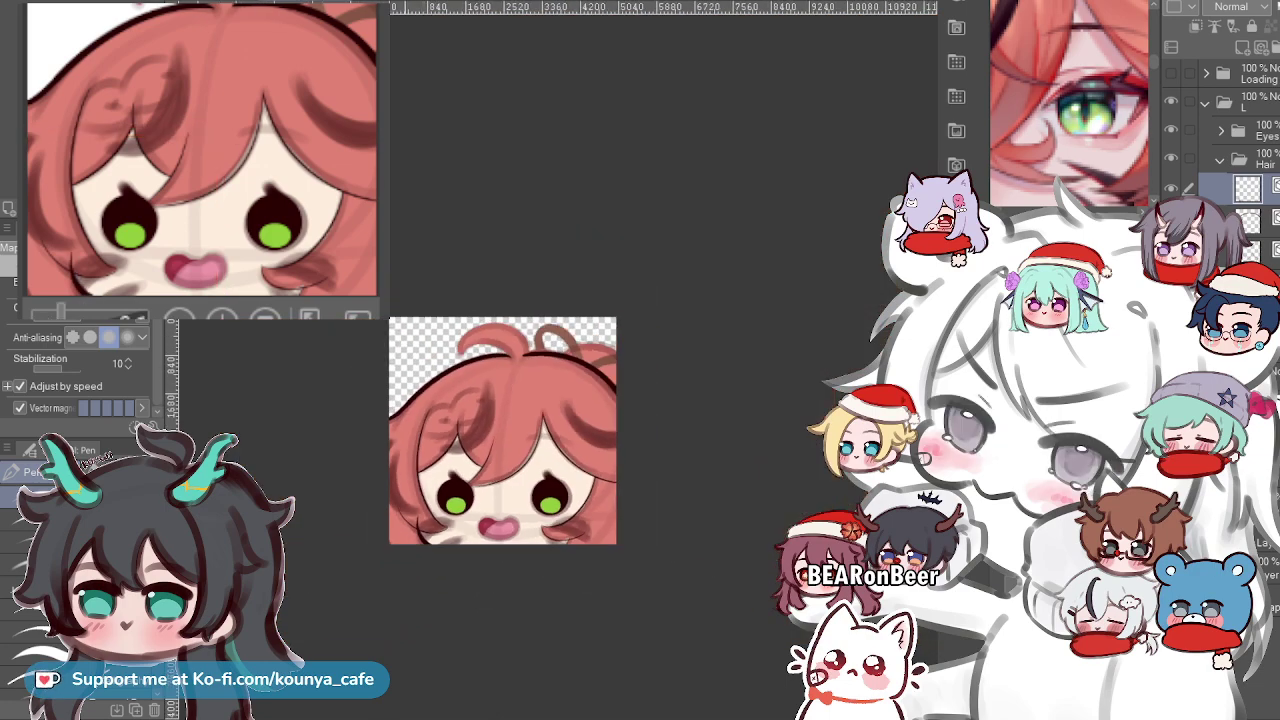
scroll(420, 540, up, 5)
scroll(453, 499, up, 2)
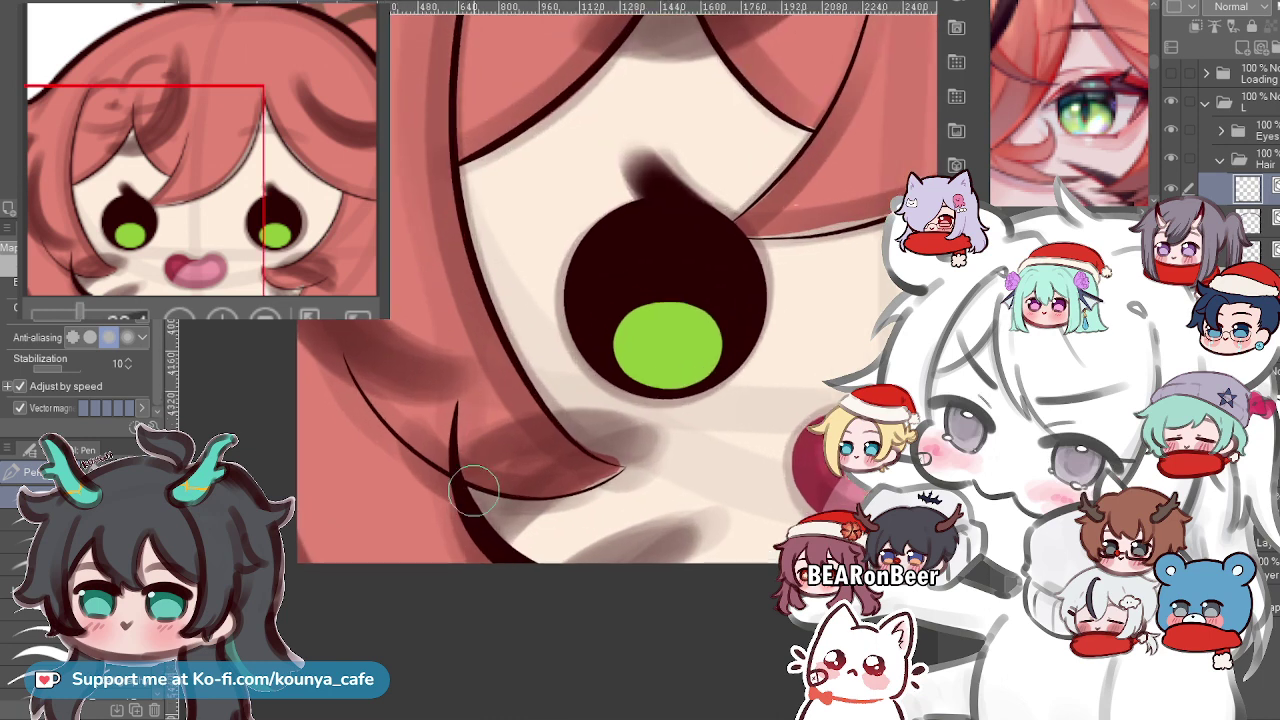
Select the left hair edge stroke below the flicked side lock and slightly enlarge and reposition it with its bounding box.
ctrl+click(465, 502)
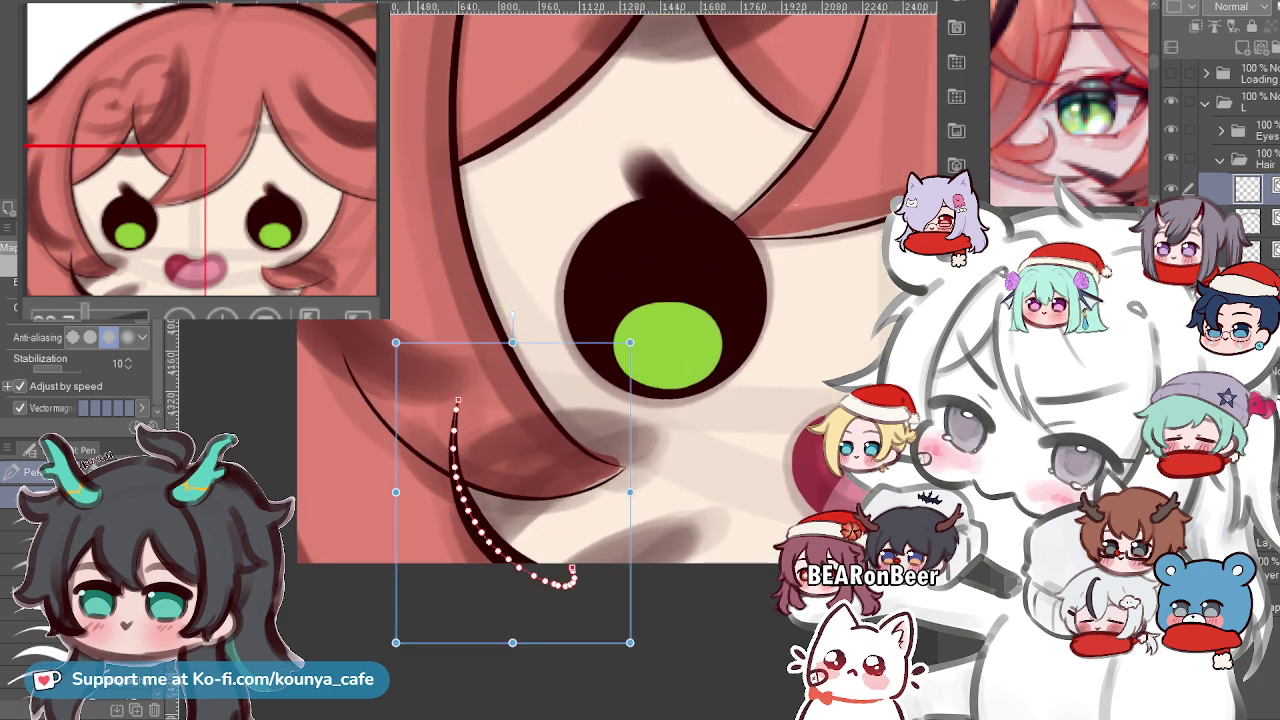
drag(396, 643, 386, 657)
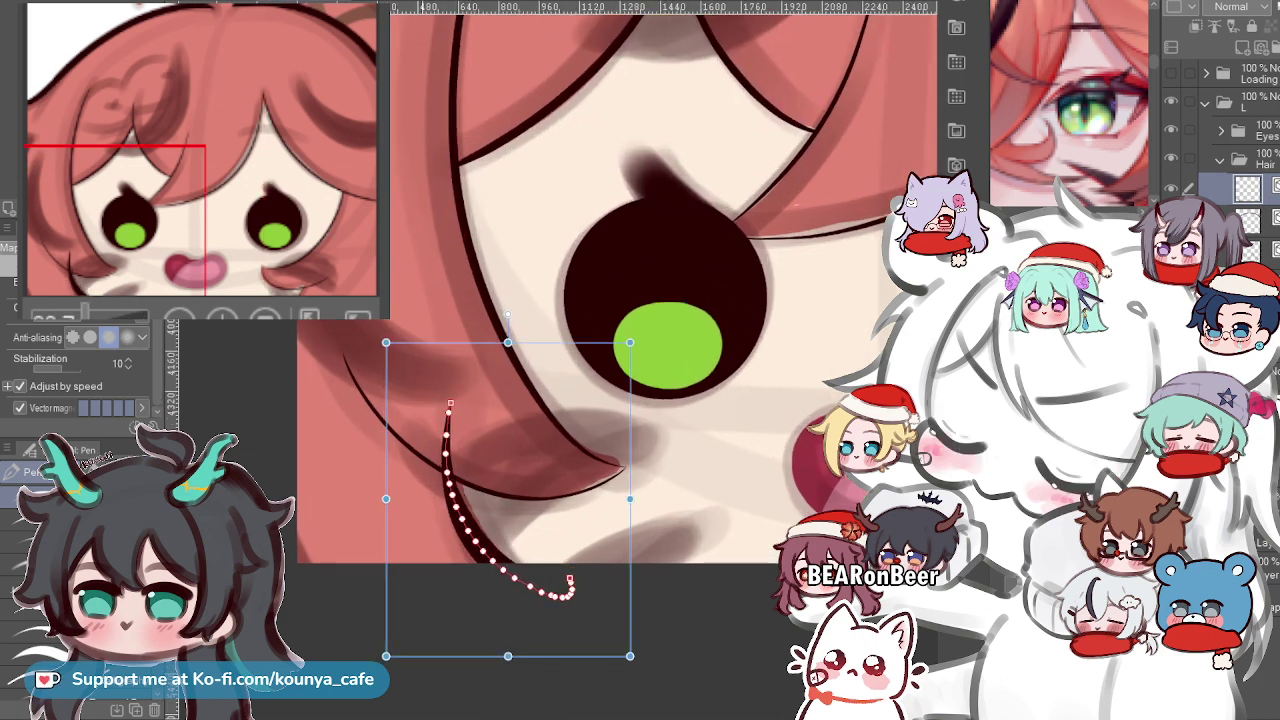
drag(629, 570, 636, 573)
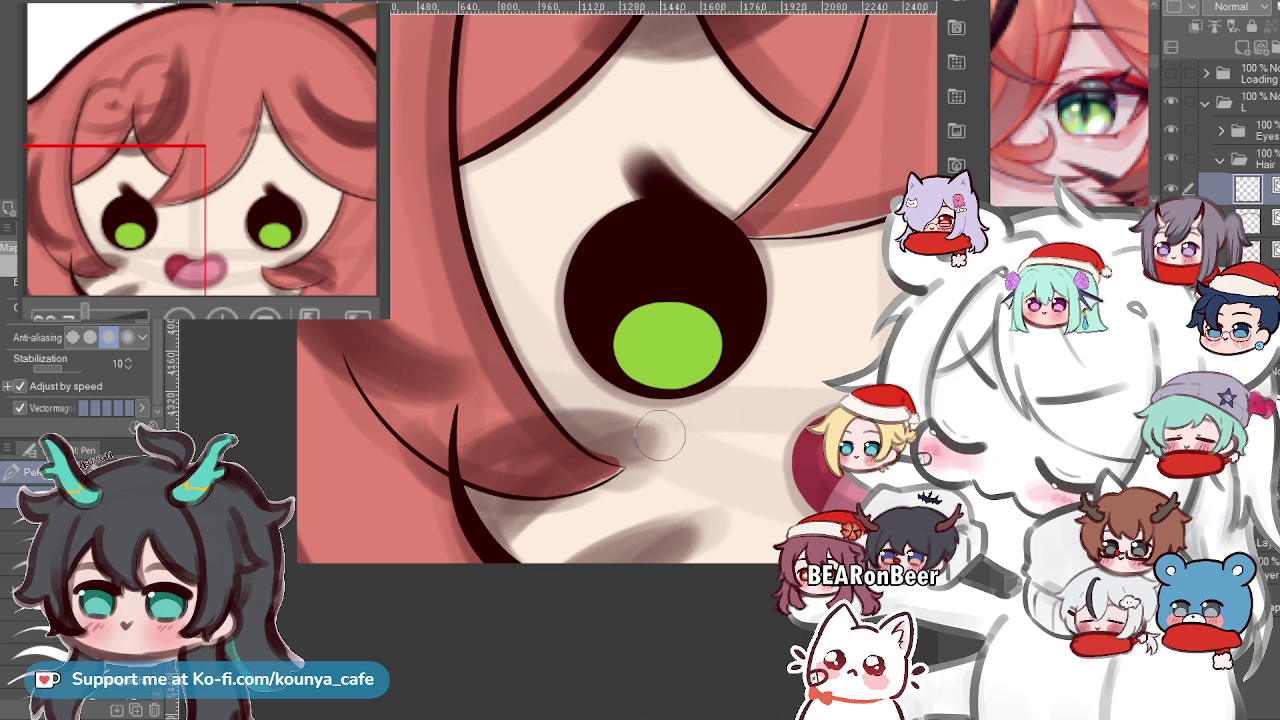
Examine the inked hair linework around the face, comparing the left hair edge with the bangs, side locks and crown outline.
scroll(645, 385, down, 6)
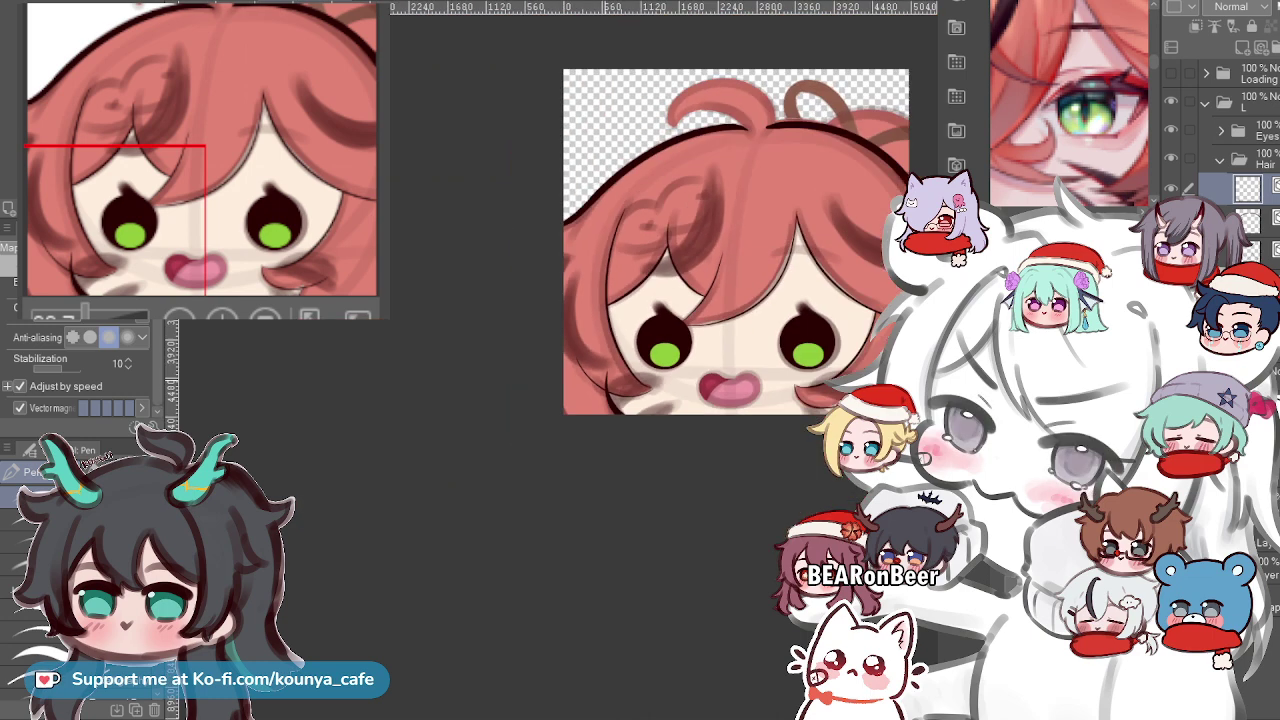
mouse_move(640, 380)
mouse_down()
mouse_move(585, 393)
mouse_move(700, 457)
mouse_up()
scroll(575, 405, up, 4)
scroll(625, 393, up, 1)
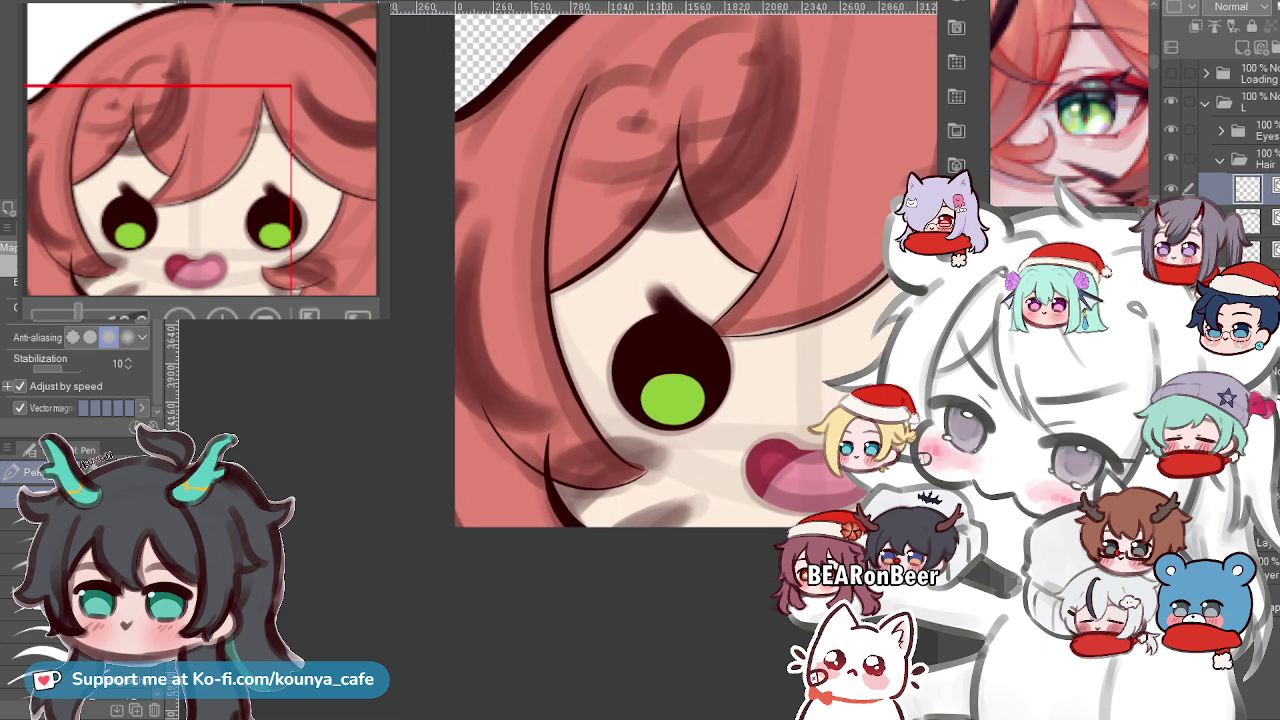
key(ctrl+minus)
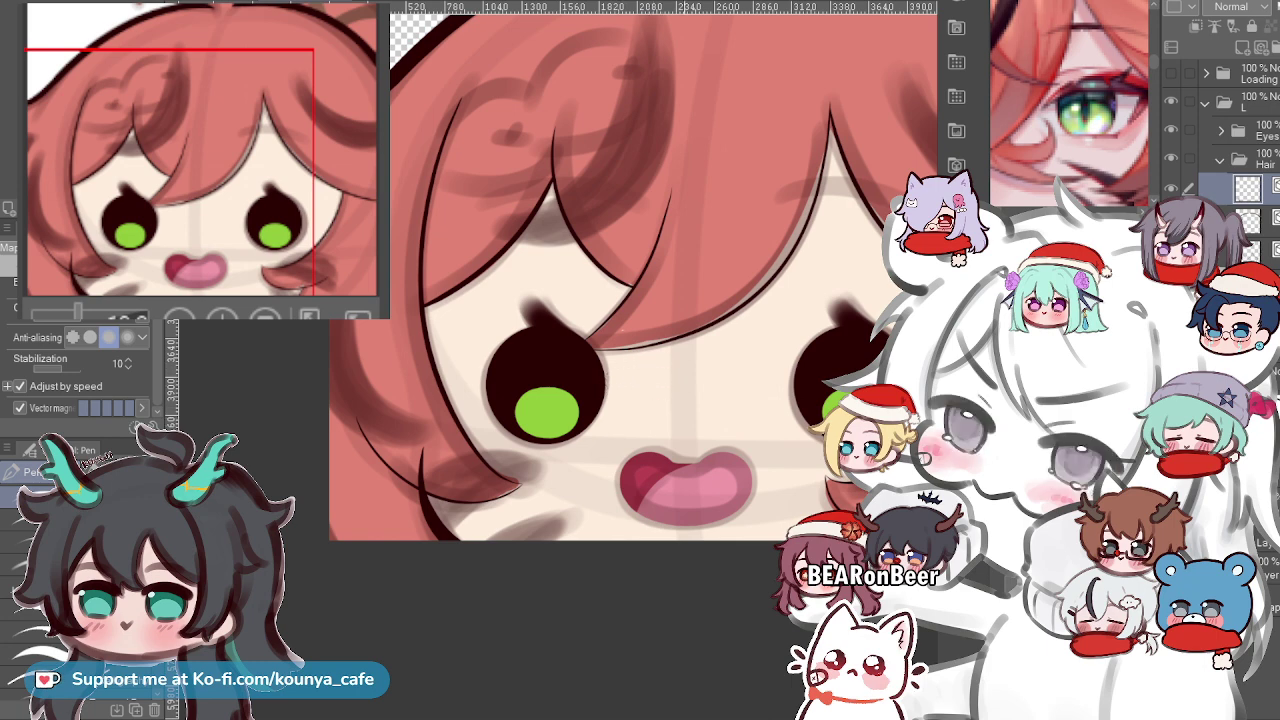
drag(663, 411, 601, 422)
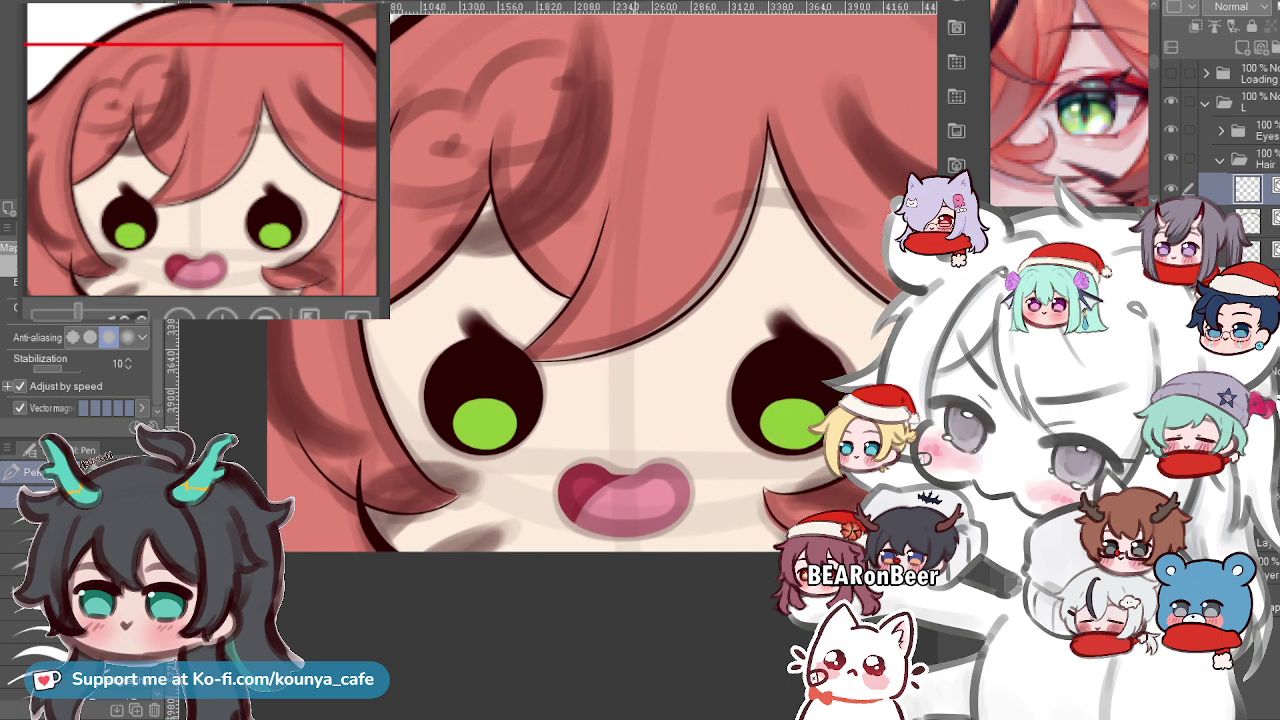
scroll(708, 408, up, 3)
scroll(706, 400, down, 4)
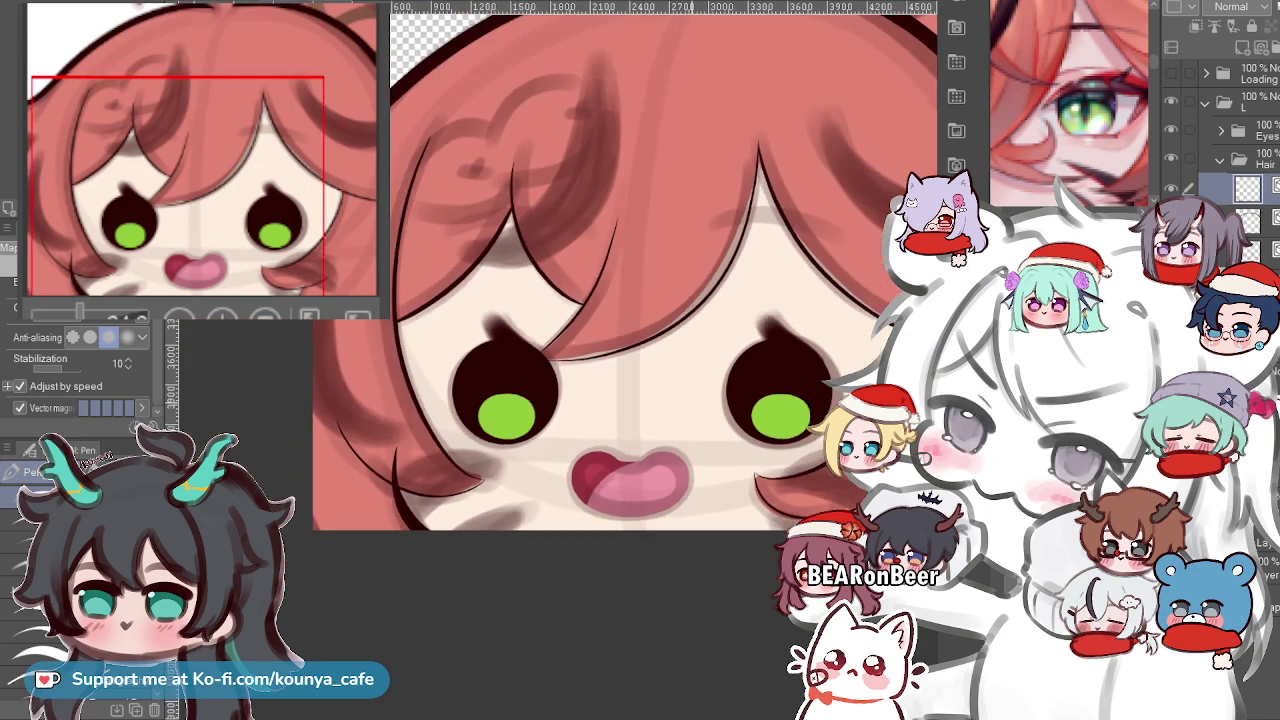
drag(695, 402, 651, 418)
drag(685, 363, 639, 410)
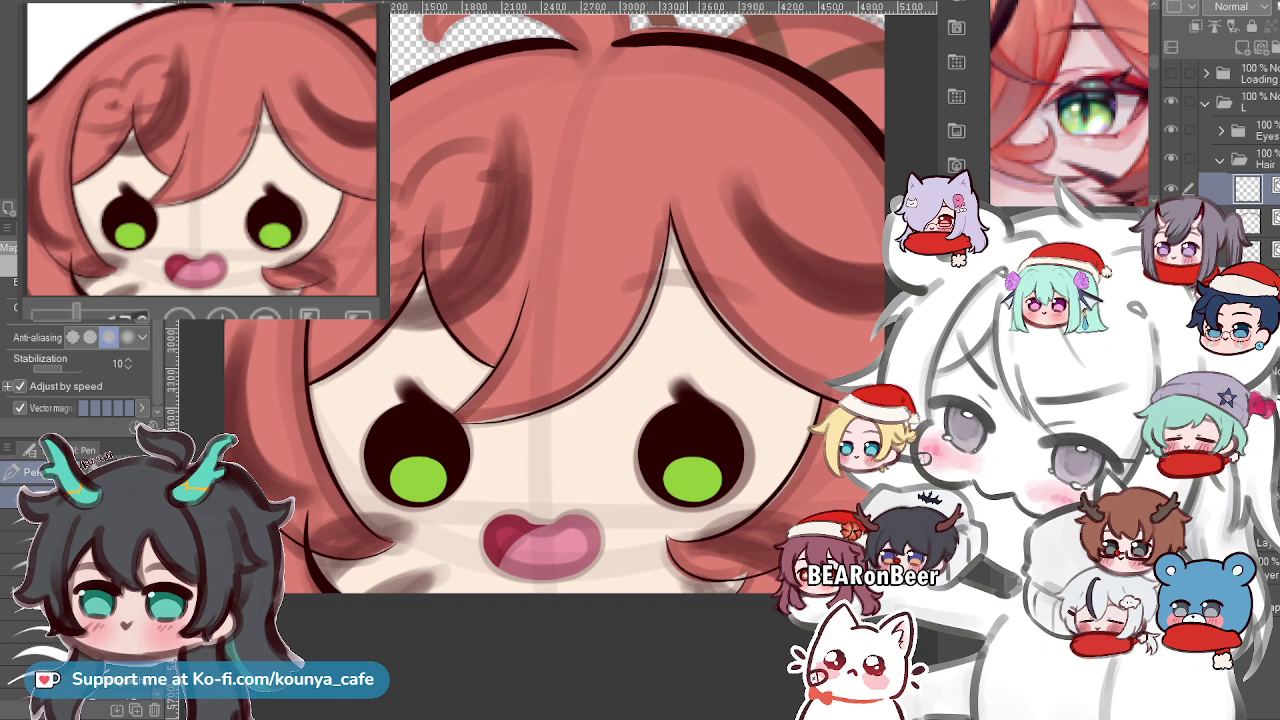
scroll(688, 247, up, 3)
scroll(692, 247, down, 2)
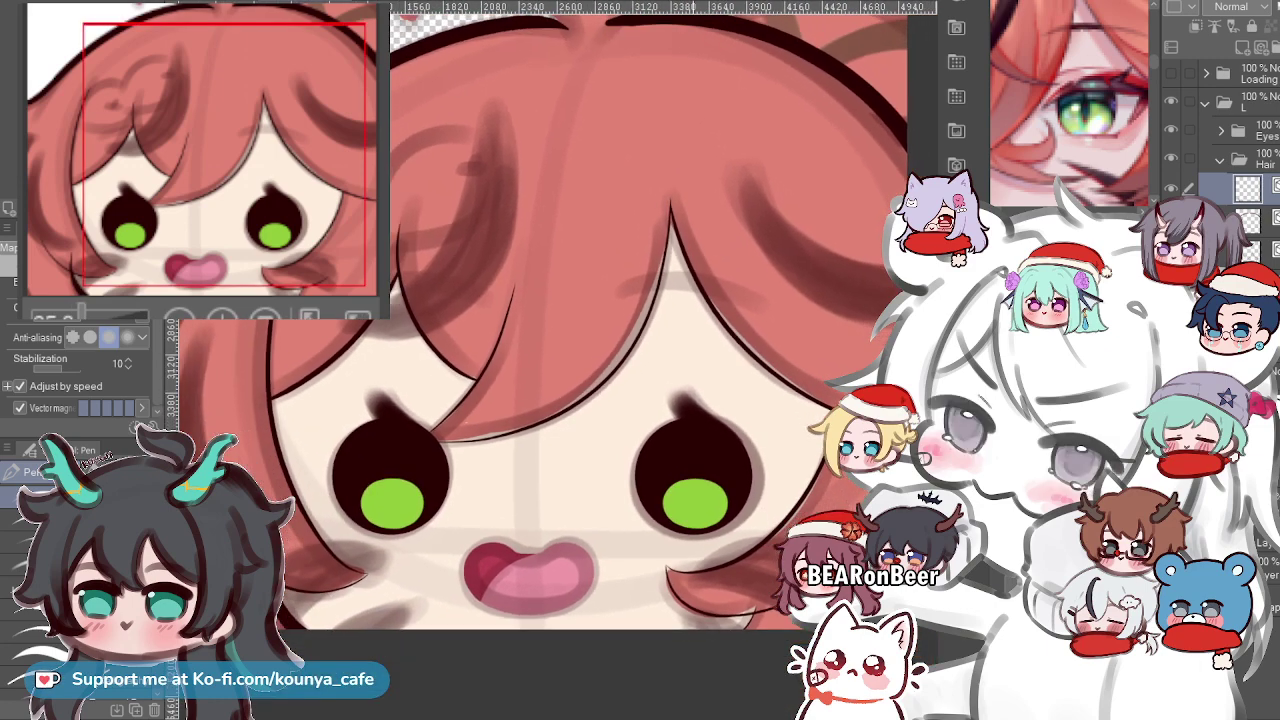
drag(674, 246, 710, 259)
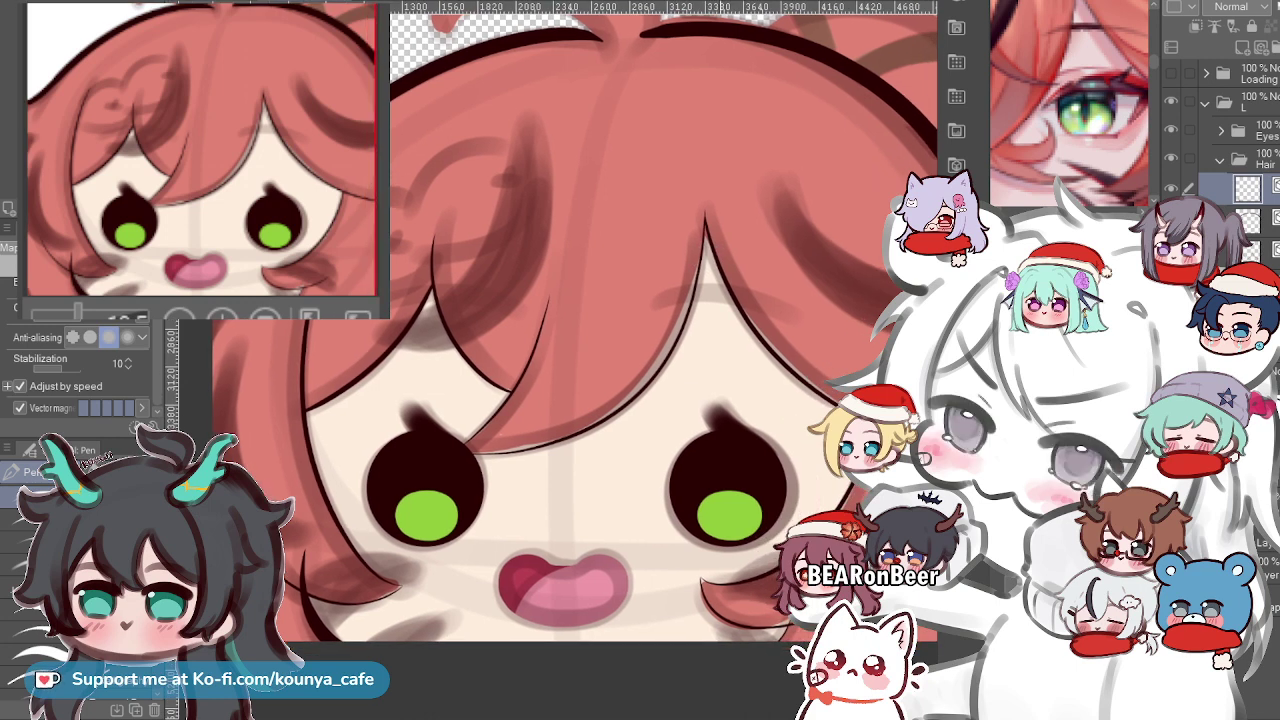
scroll(718, 292, down, 1)
scroll(718, 292, up, 1)
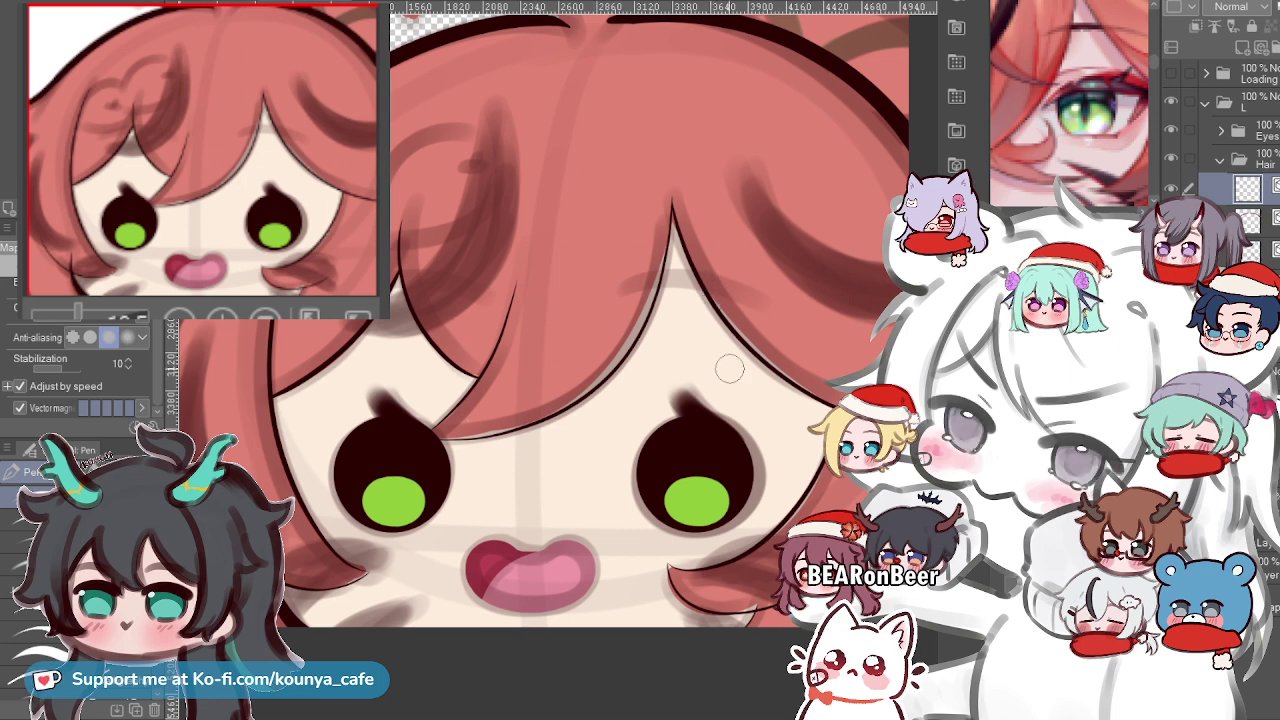
drag(680, 320, 721, 332)
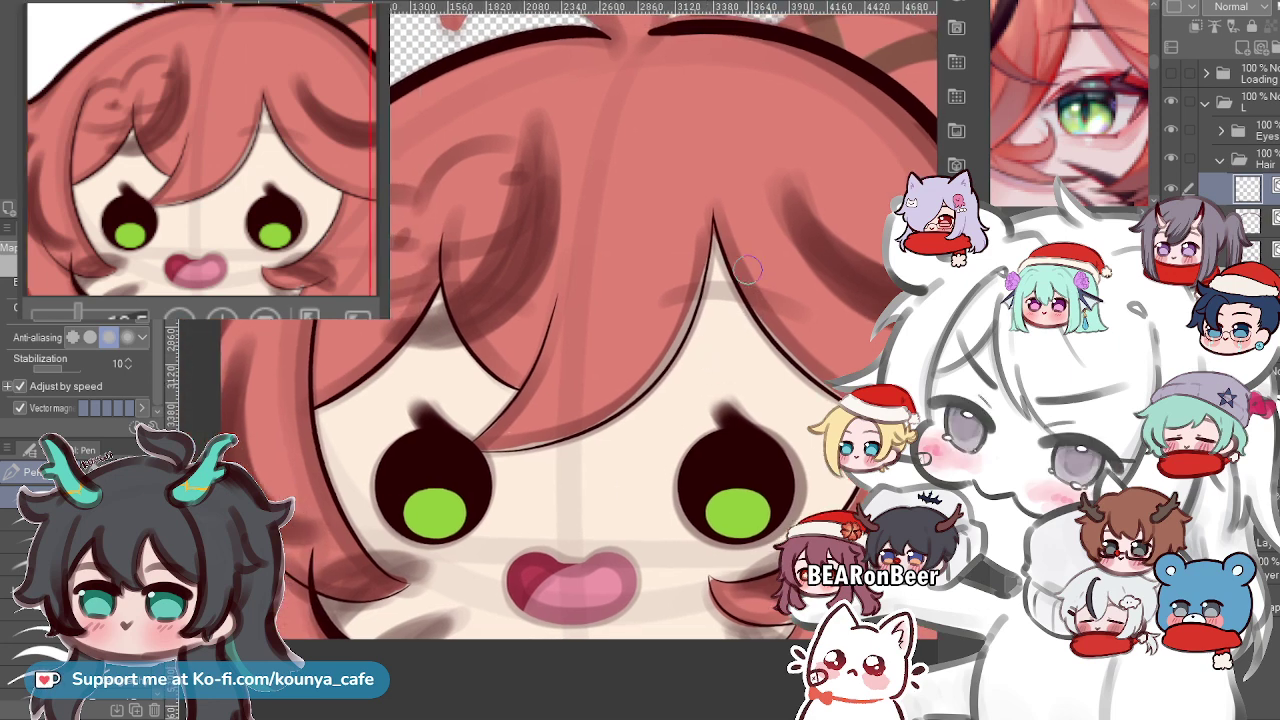
drag(748, 270, 677, 298)
scroll(746, 272, down, 3)
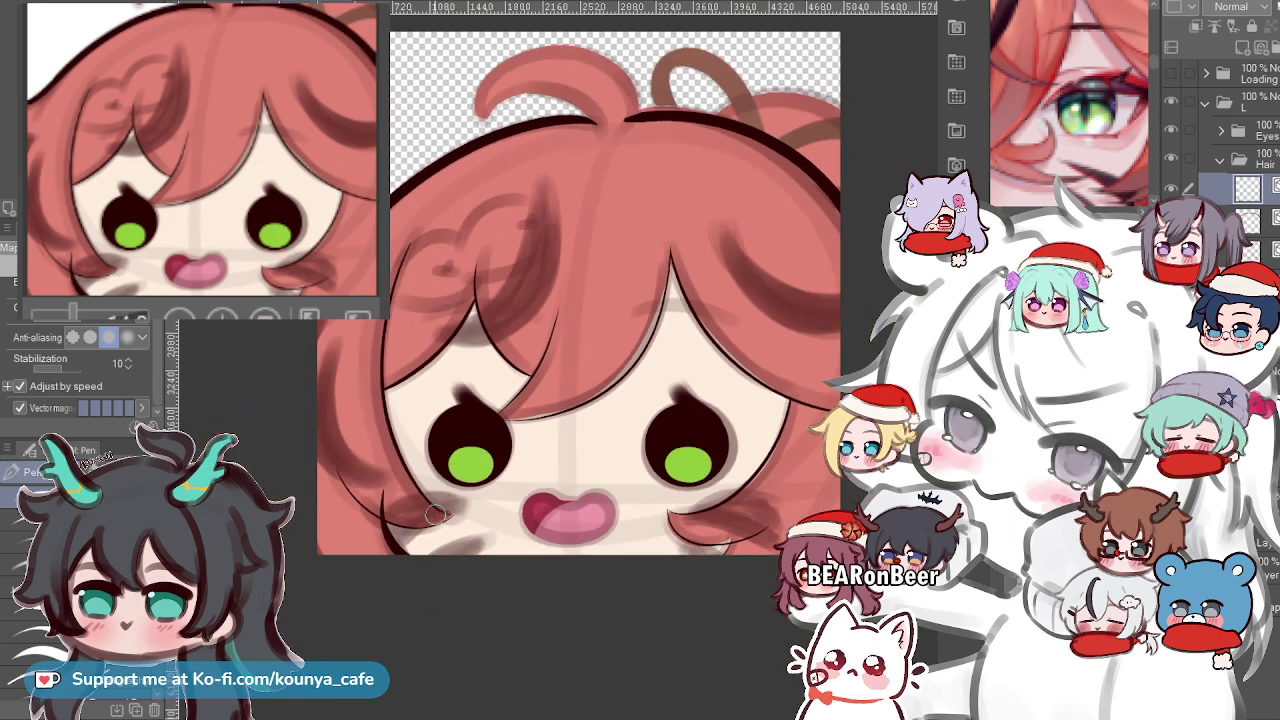
scroll(404, 555, up, 2)
ctrl+click(404, 556)
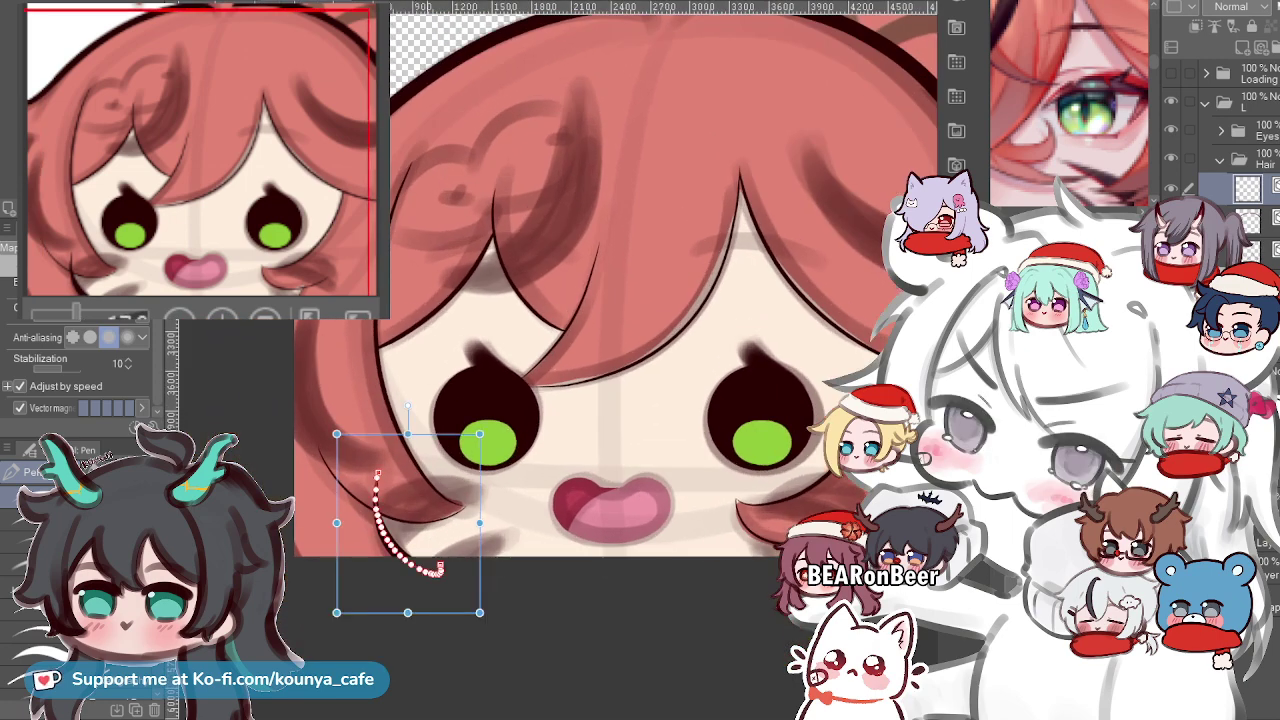
key(ctrl+z)
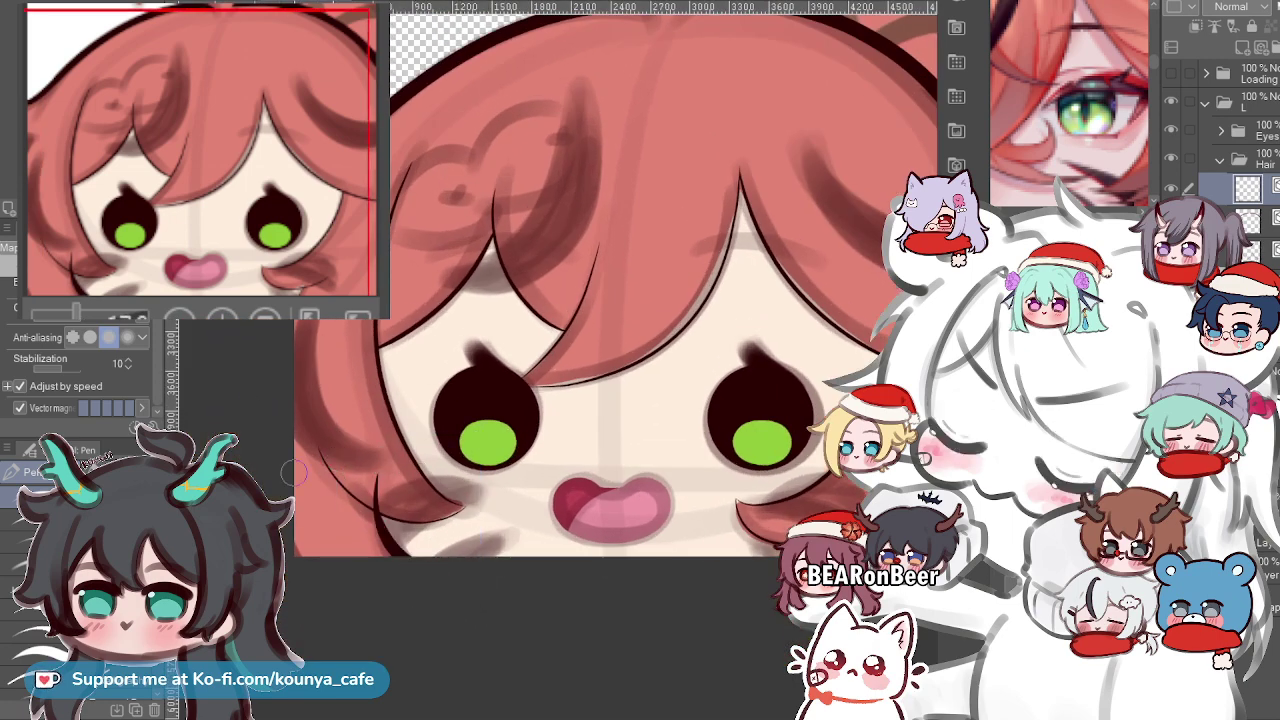
Adjust the line width of the hair strand line beside the lower-left cheek with the Correct line tool.
key(ctrl+minus)
key(ctrl+minus)
key(ctrl+minus)
key(ctrl+minus)
key(ctrl+minus)
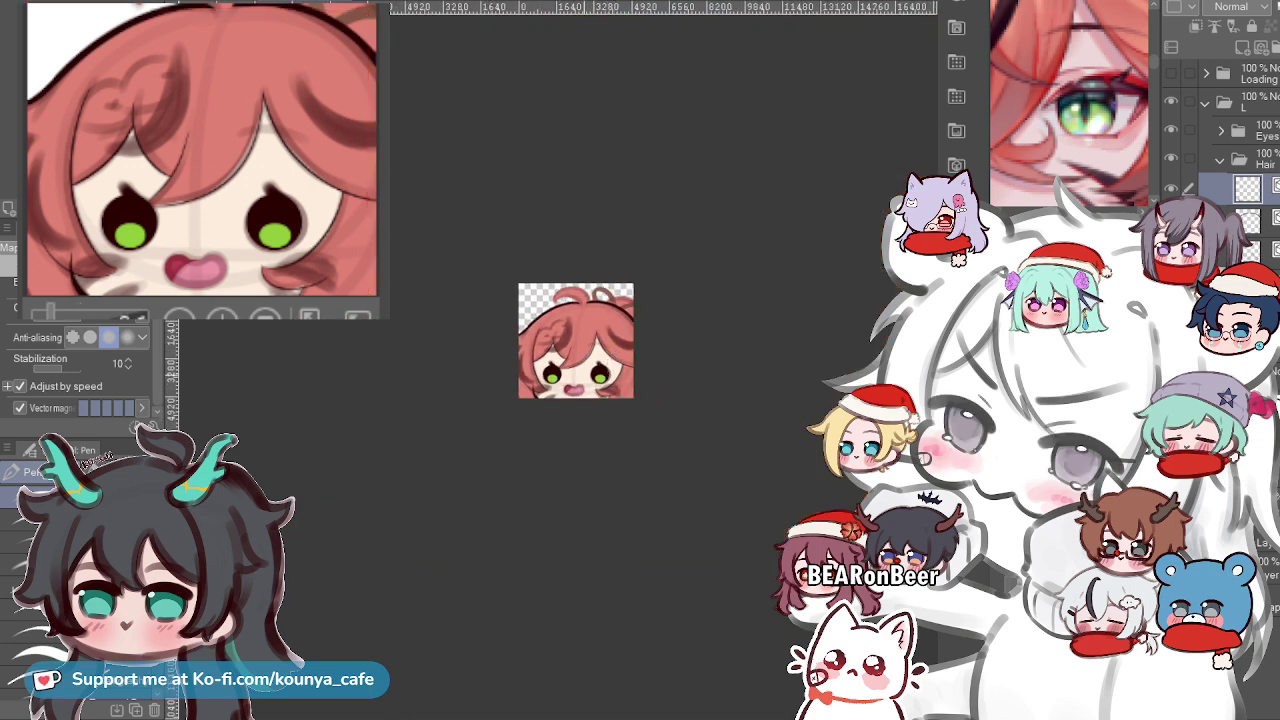
key(ctrl+plus)
key(ctrl+plus)
scroll(402, 250, up, 3)
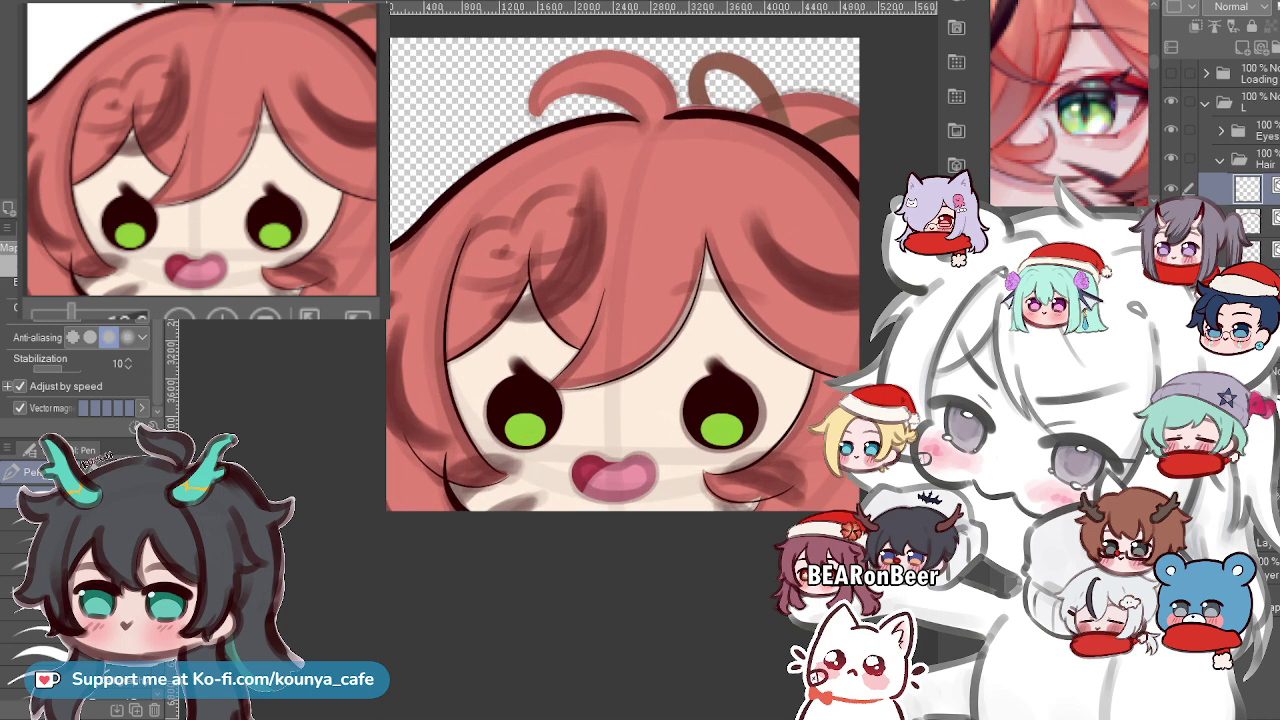
key(y)
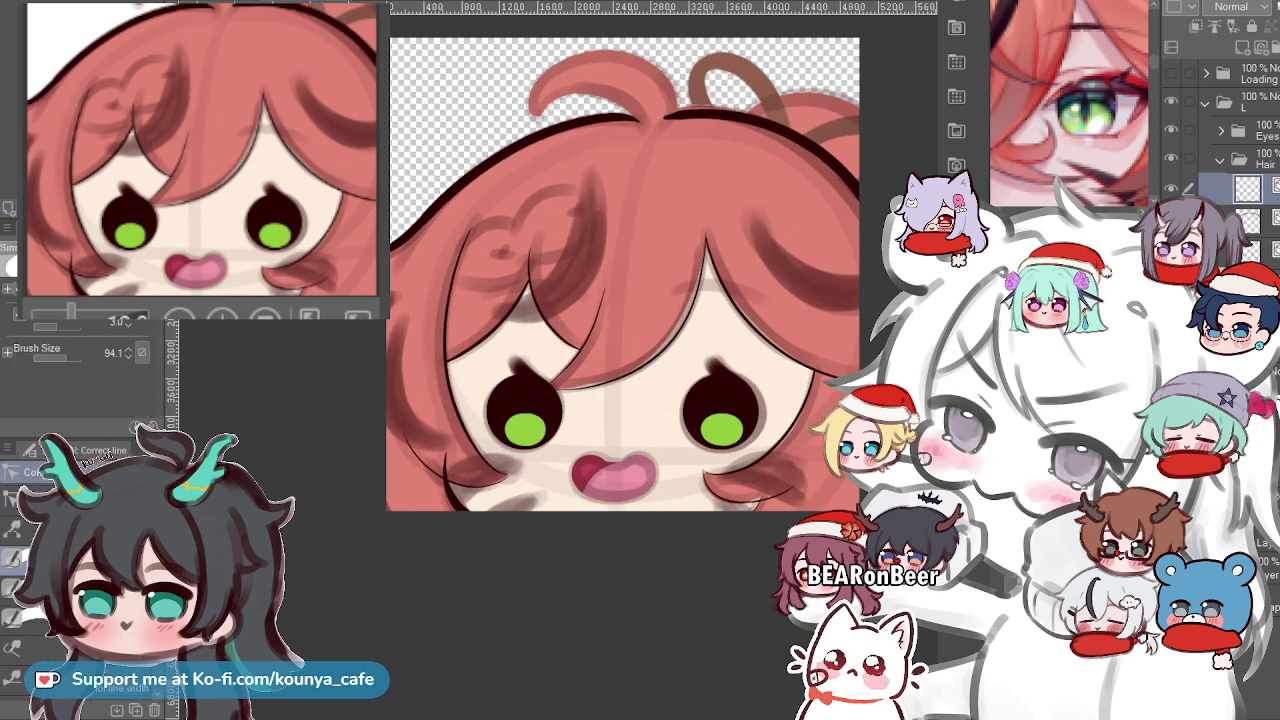
click(14, 618)
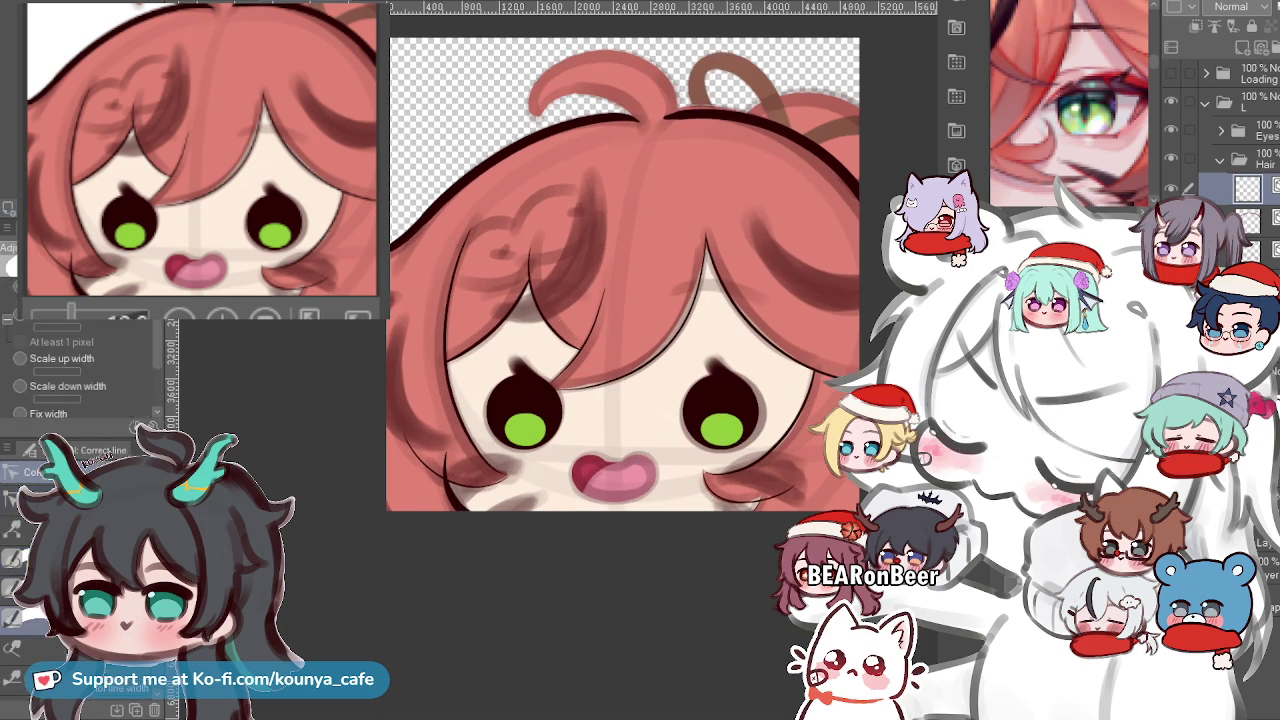
drag(455, 456, 458, 505)
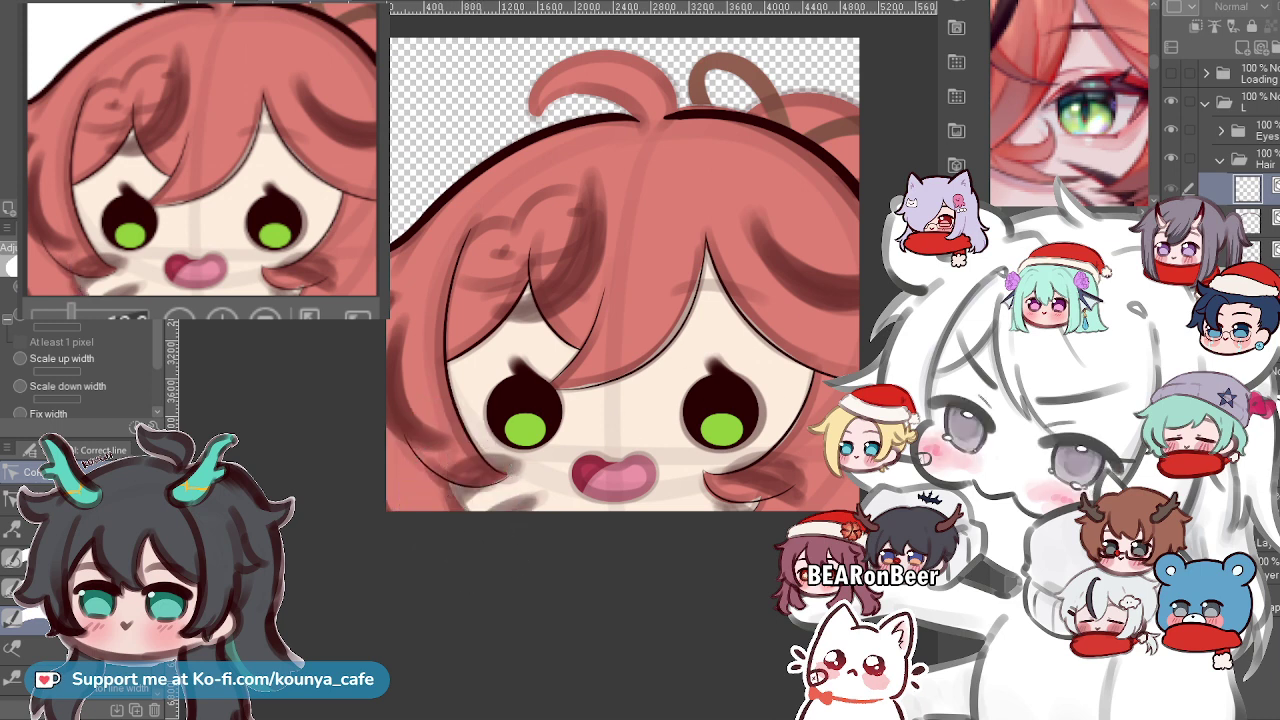
drag(451, 451, 460, 506)
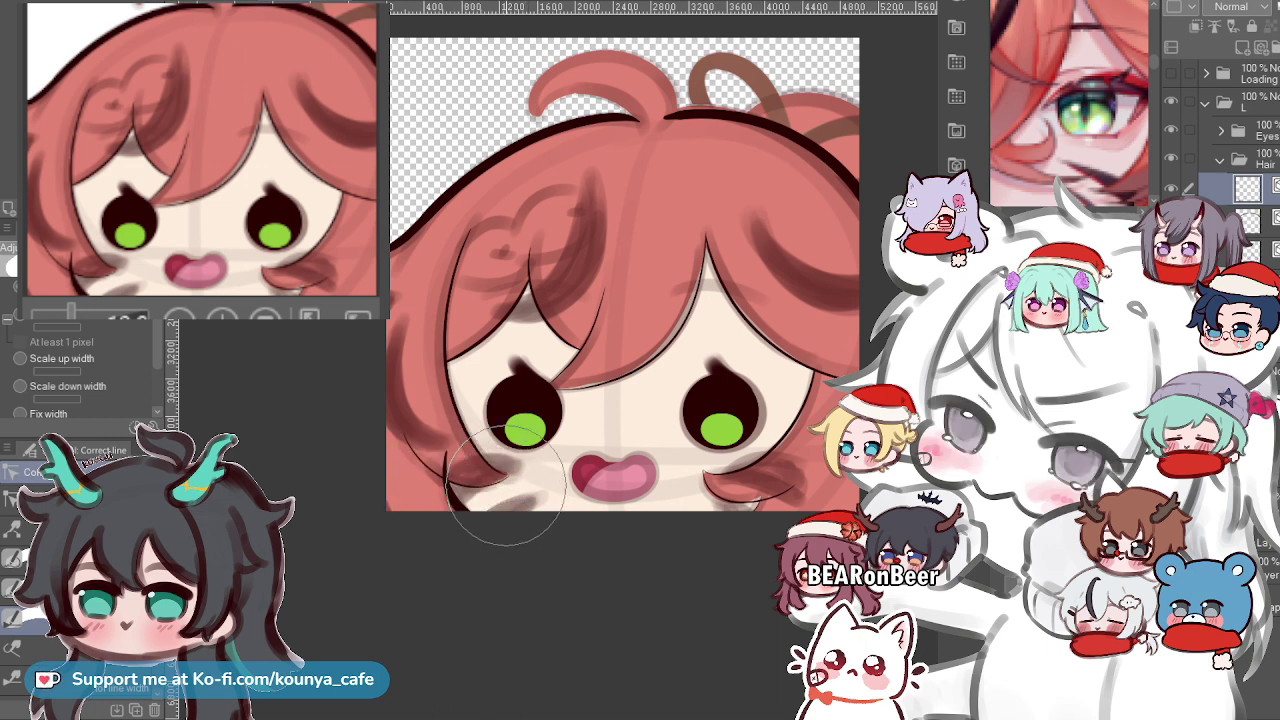
Select the second line layer in the Hair folder and adjust the line width of the outline across the top of the head.
drag(608, 485, 550, 559)
scroll(548, 500, up, 4)
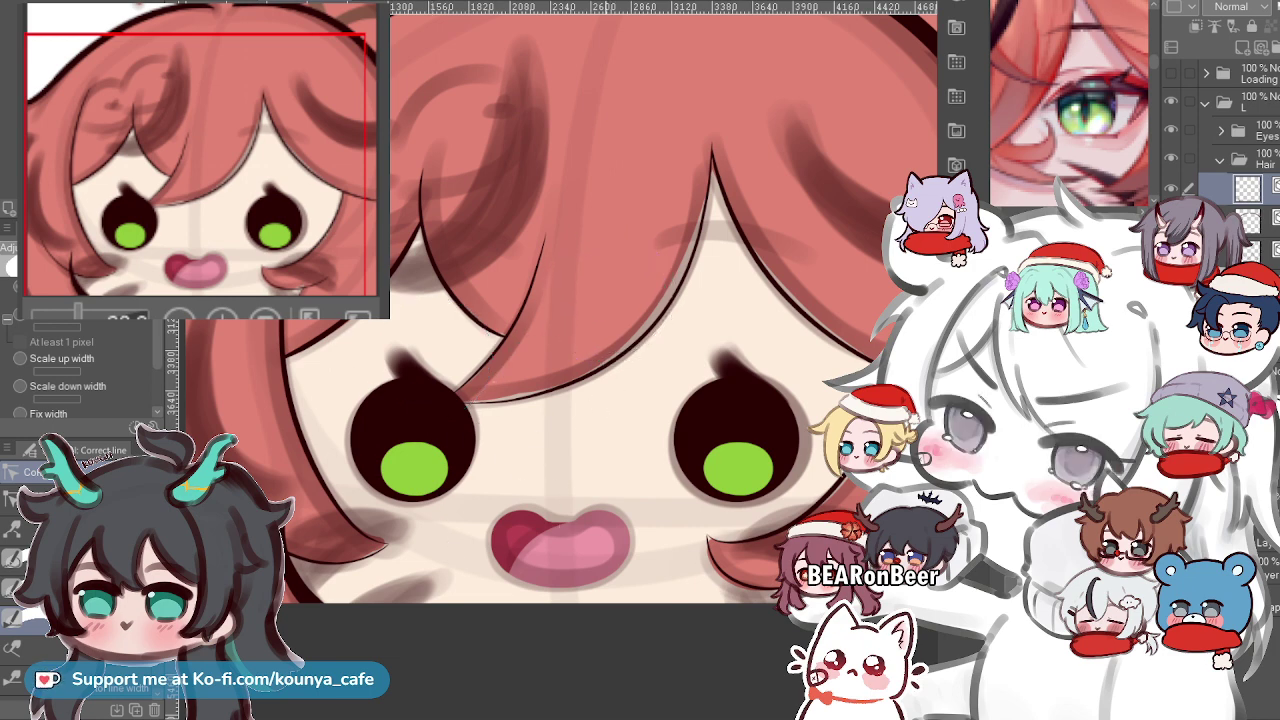
scroll(617, 266, down, 1)
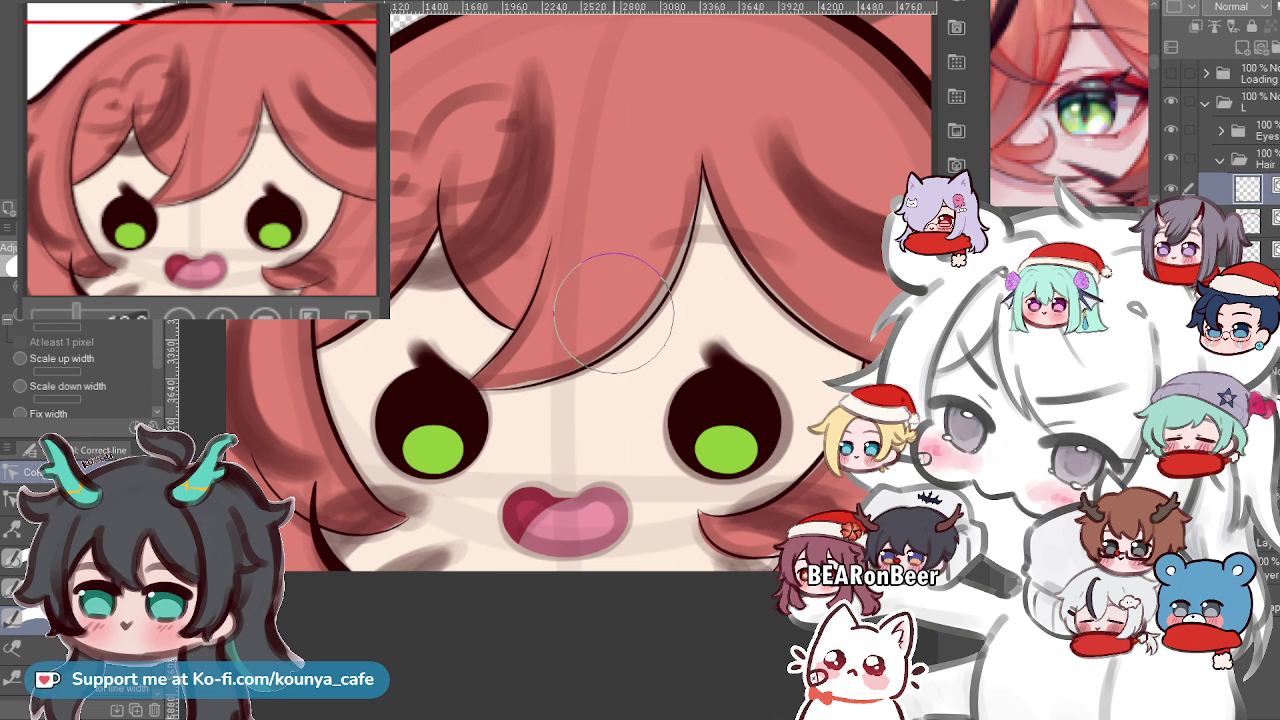
scroll(666, 278, up, 1)
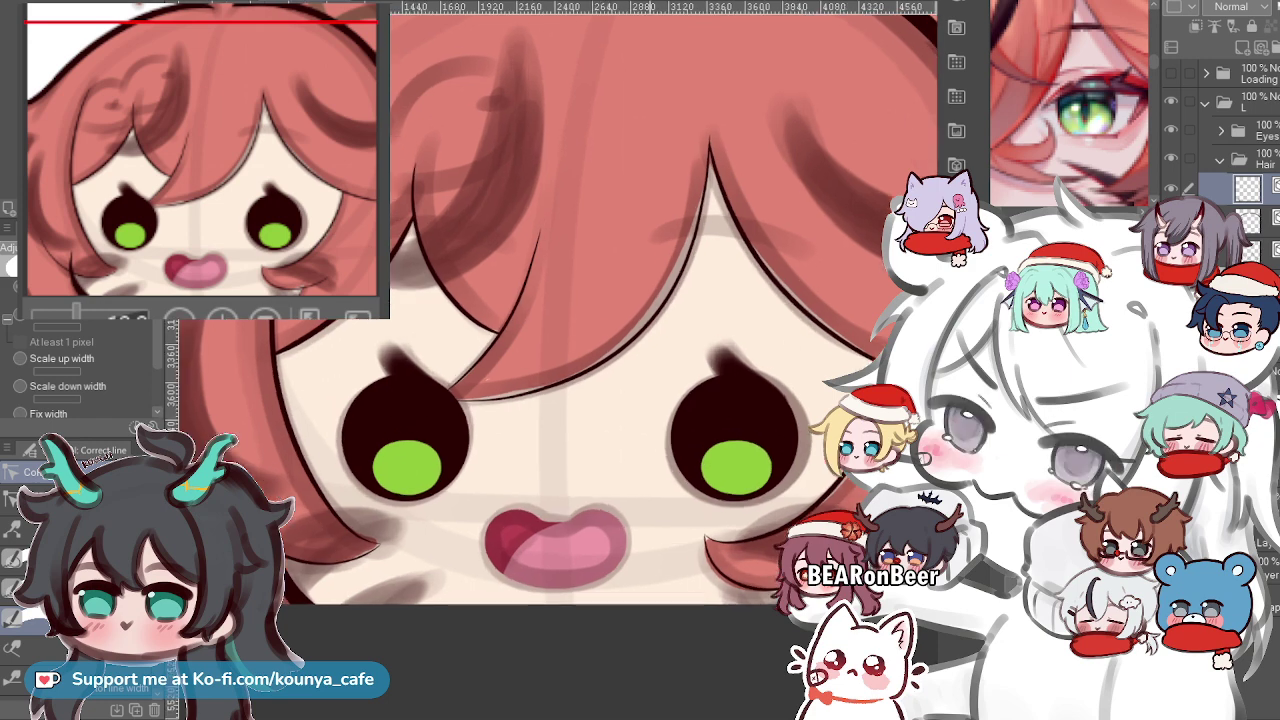
scroll(626, 302, down, 1)
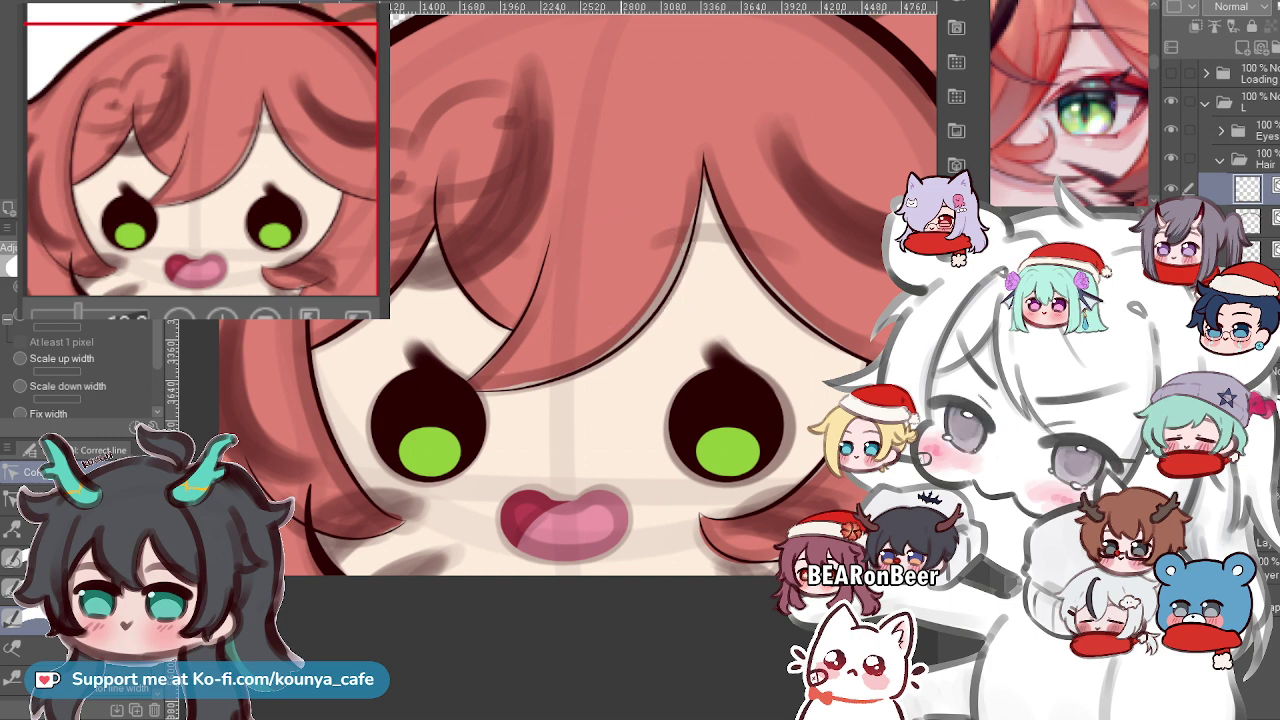
scroll(619, 262, down, 1)
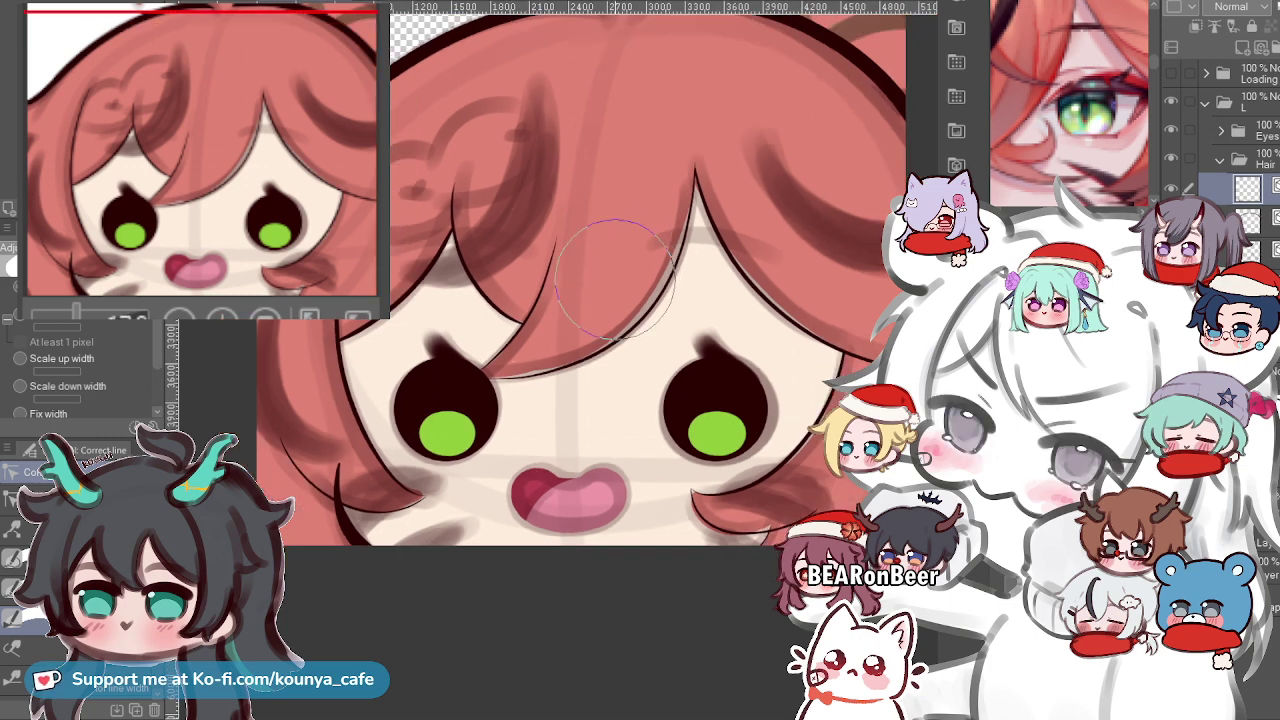
scroll(875, 140, up, 3)
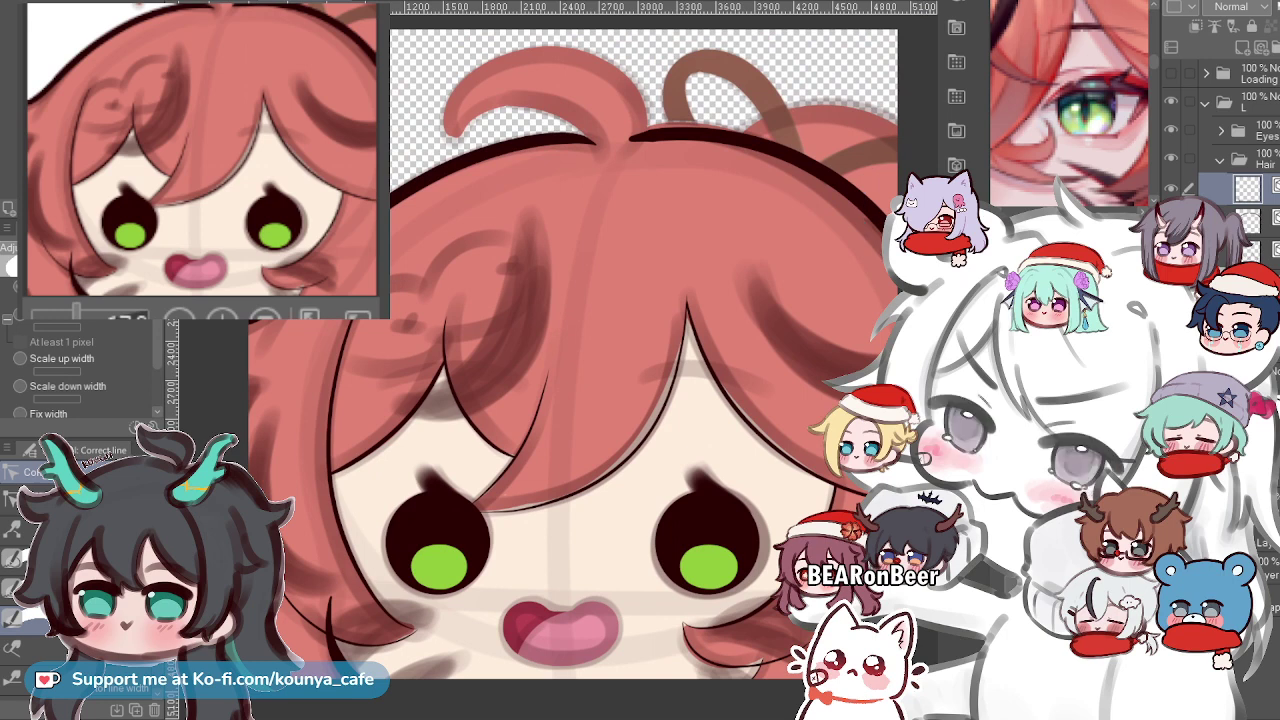
click(1171, 188)
click(1171, 188)
click(1250, 221)
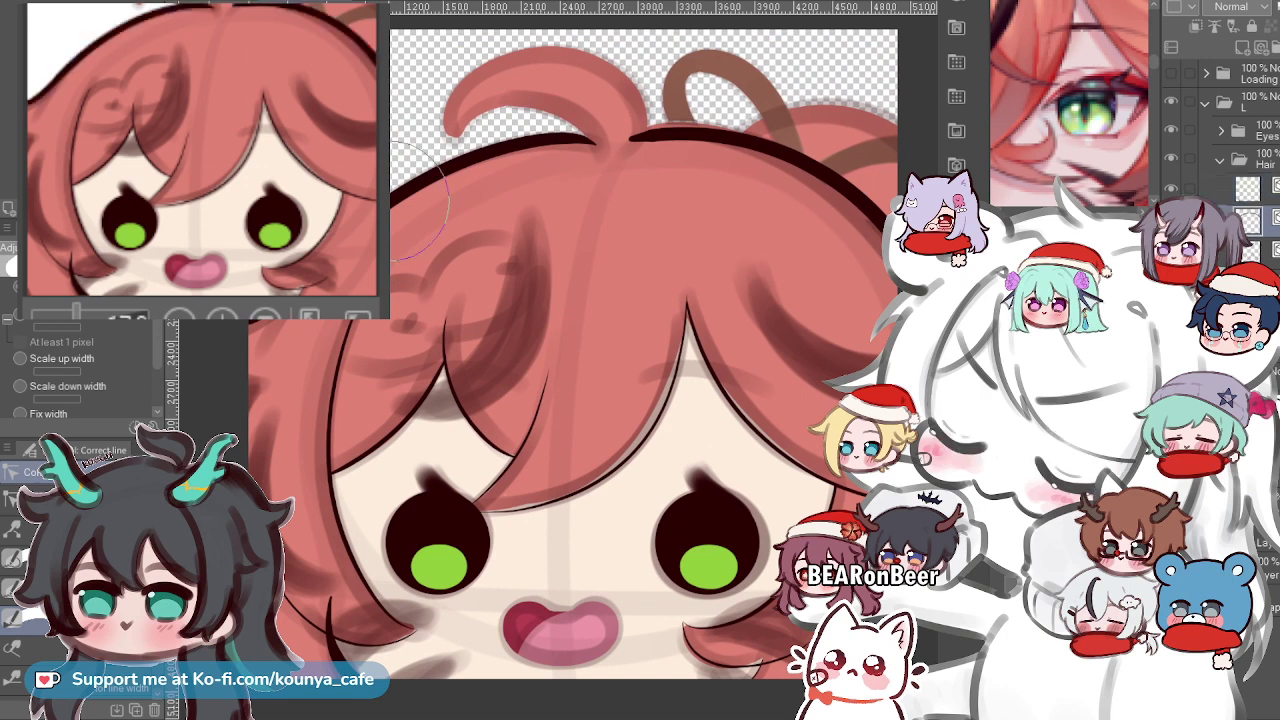
mouse_move(271, 343)
mouse_down()
mouse_move(775, 153)
mouse_move(879, 301)
mouse_move(890, 272)
mouse_up()
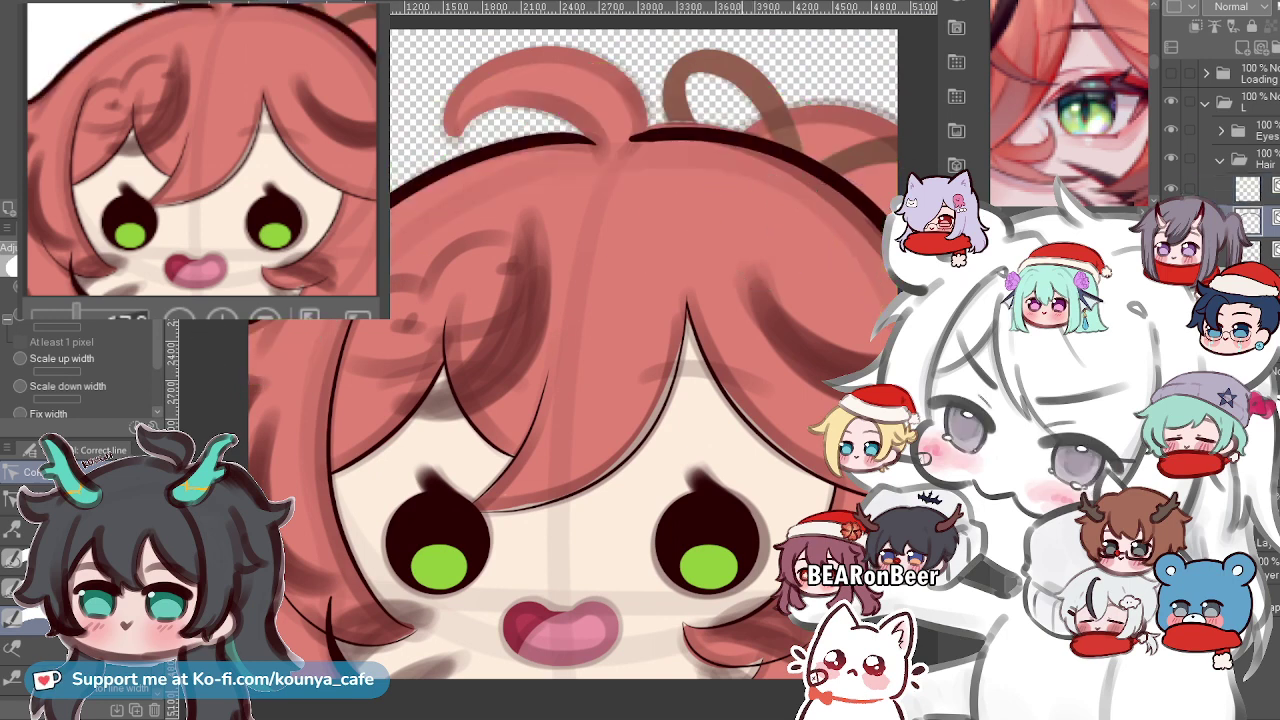
mouse_move(268, 343)
mouse_down()
mouse_move(880, 250)
mouse_move(890, 270)
mouse_up()
Examine the head outline and fringe linework close up and across the whole drawing.
scroll(566, 250, down, 5)
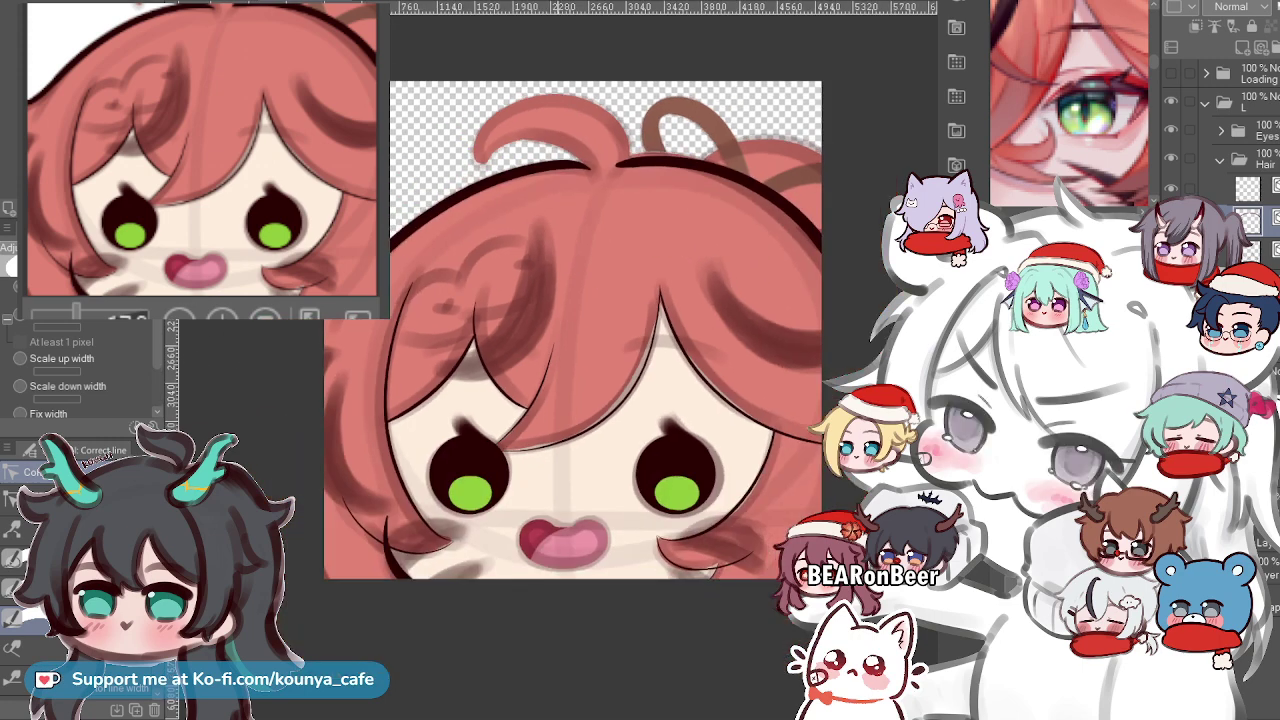
scroll(566, 250, up, 3)
scroll(613, 282, up, 3)
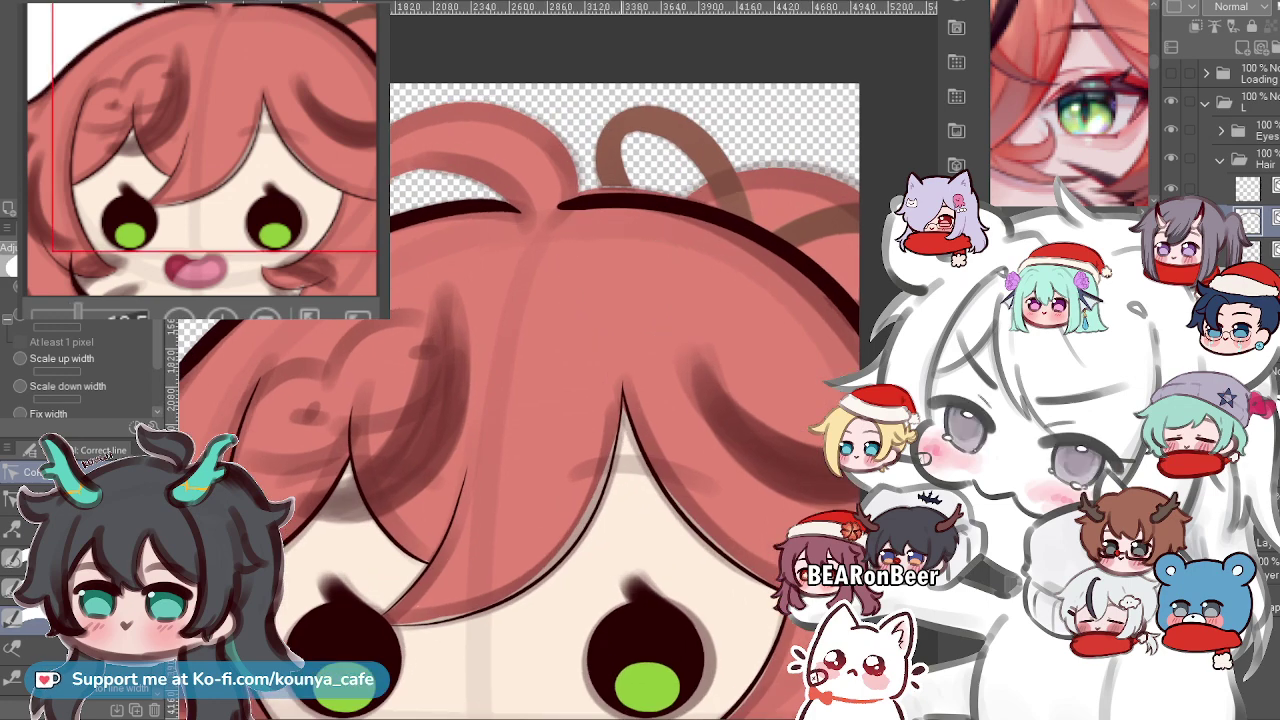
key(ctrl+t)
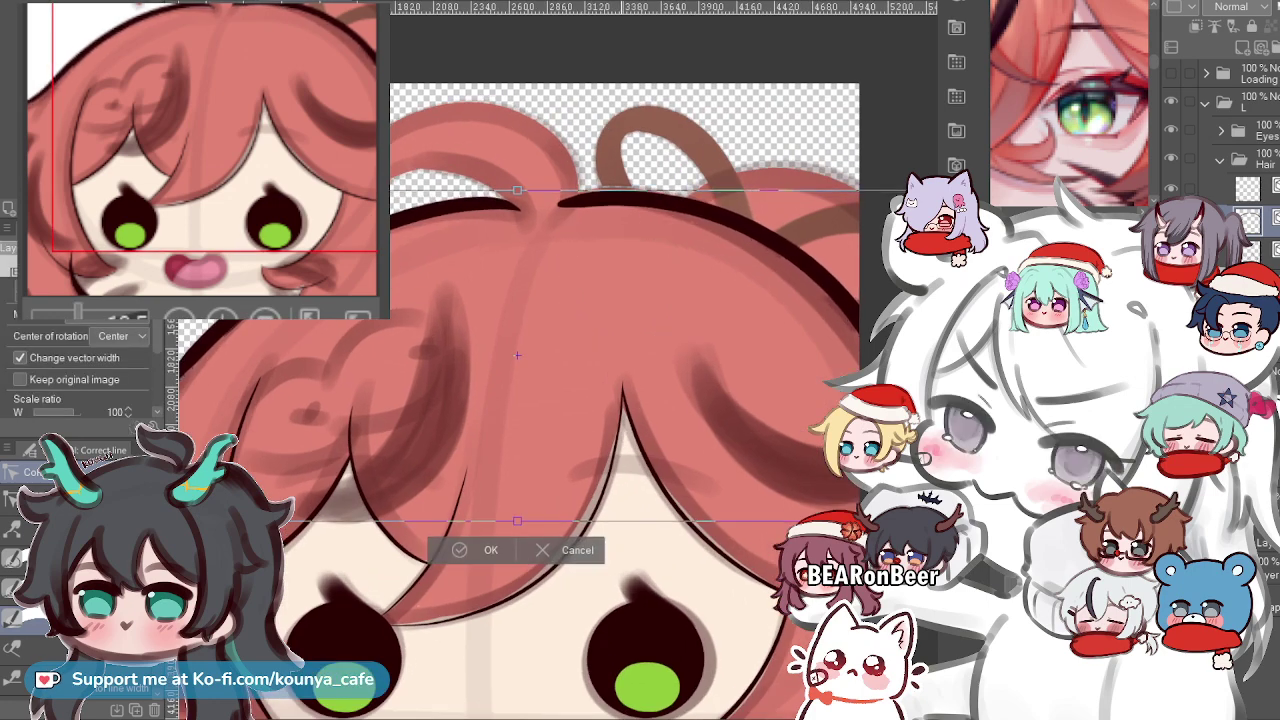
key(Return)
drag(621, 288, 722, 234)
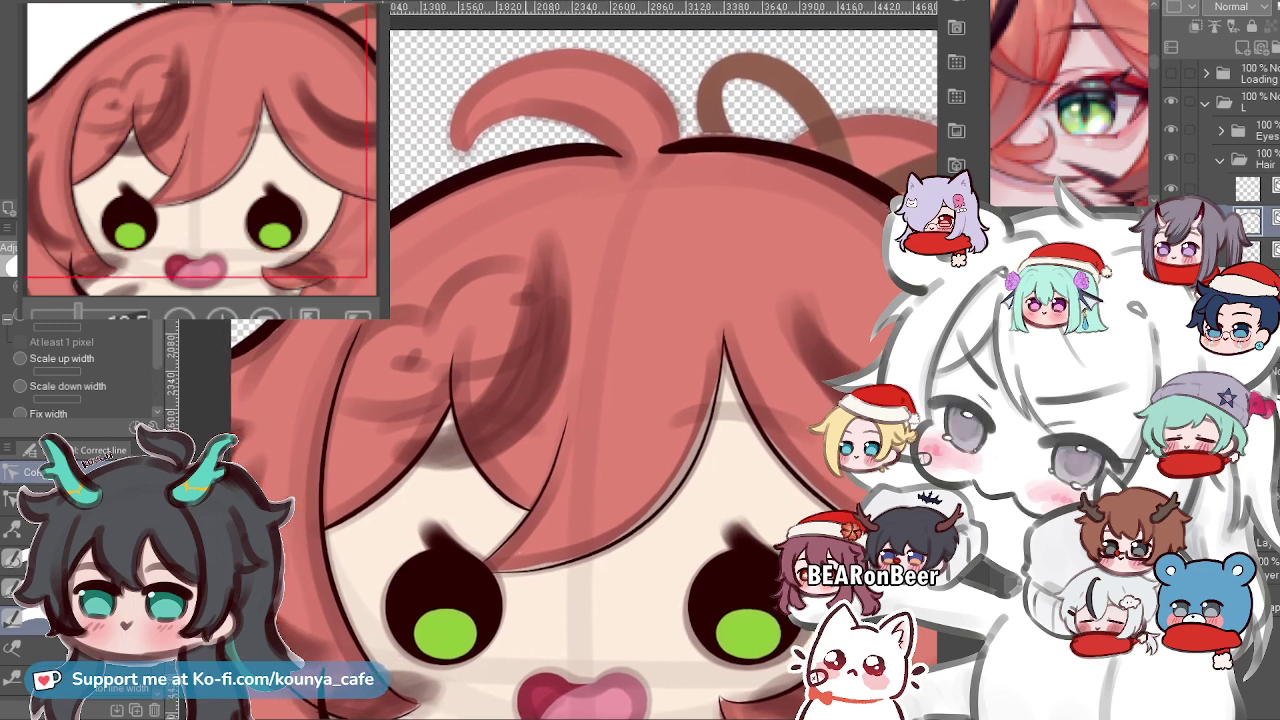
scroll(600, 300, up, 1)
scroll(580, 300, down, 1)
scroll(540, 295, down, 5)
scroll(535, 308, up, 3)
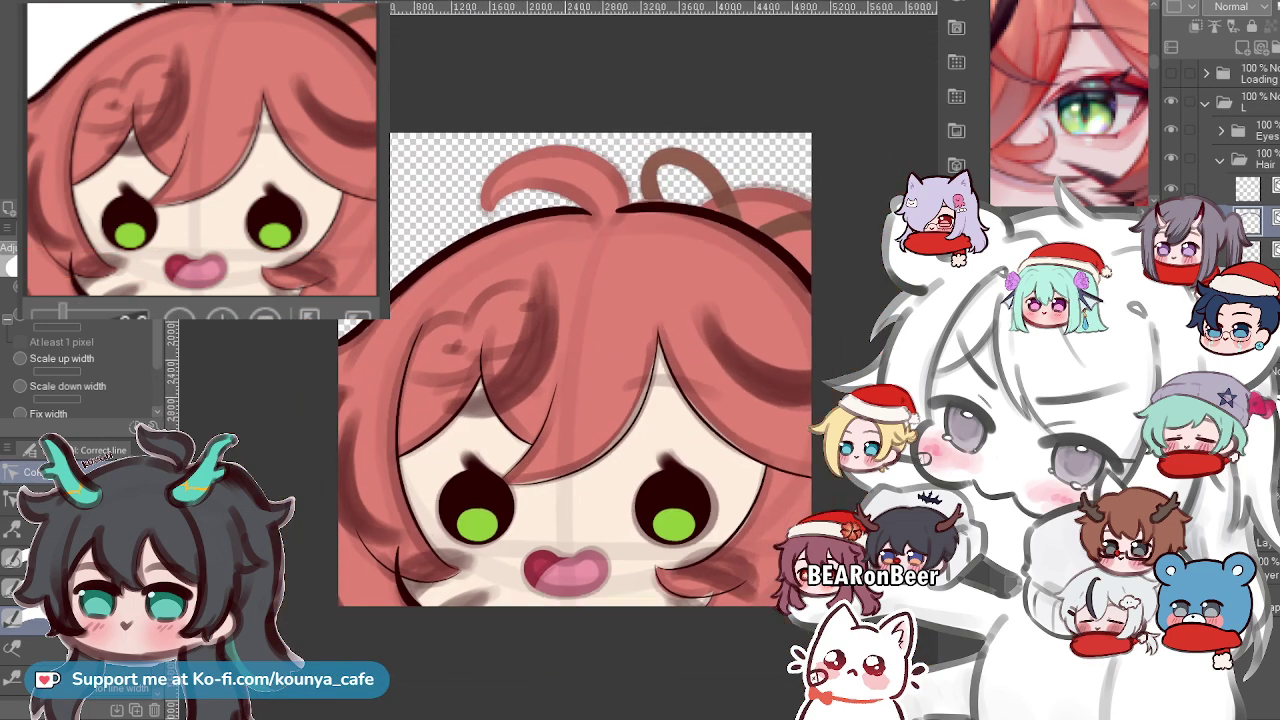
Move the uppermost layer out of the Hair folder and place it directly above the folder.
scroll(551, 323, up, 1)
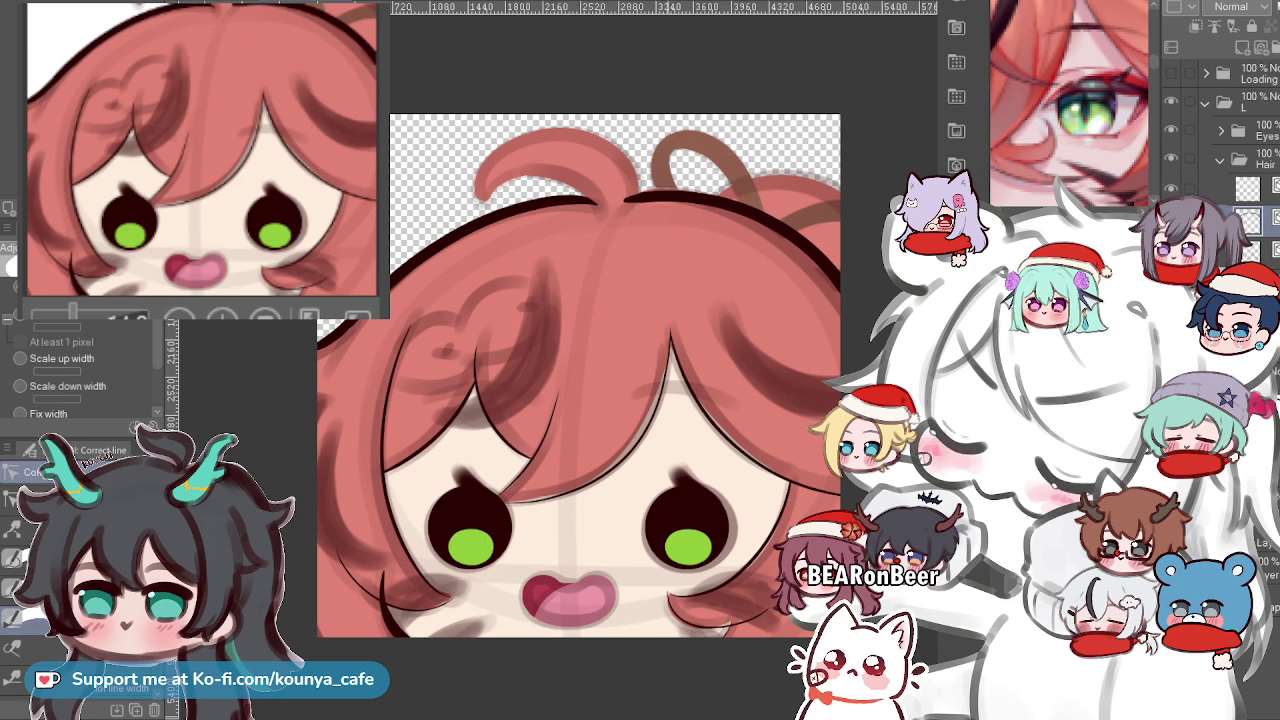
scroll(770, 258, up, 4)
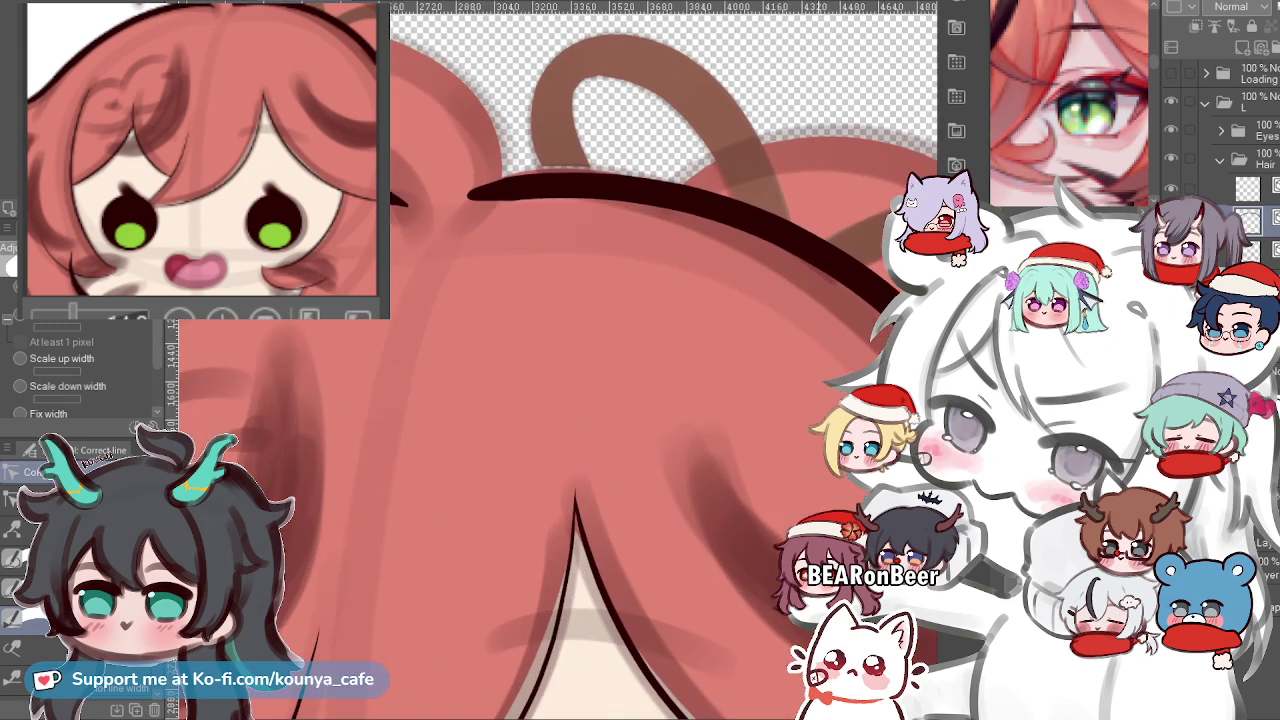
scroll(600, 160, up, 4)
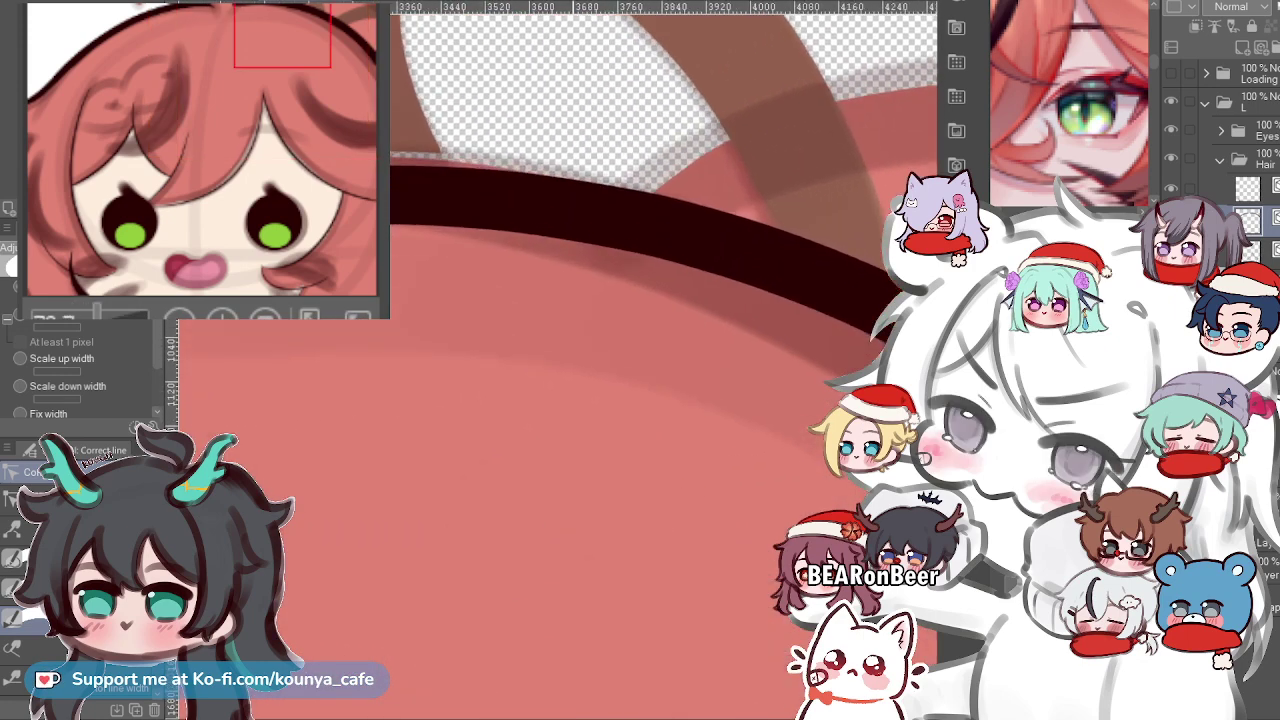
scroll(600, 160, down, 2)
scroll(600, 165, down, 2)
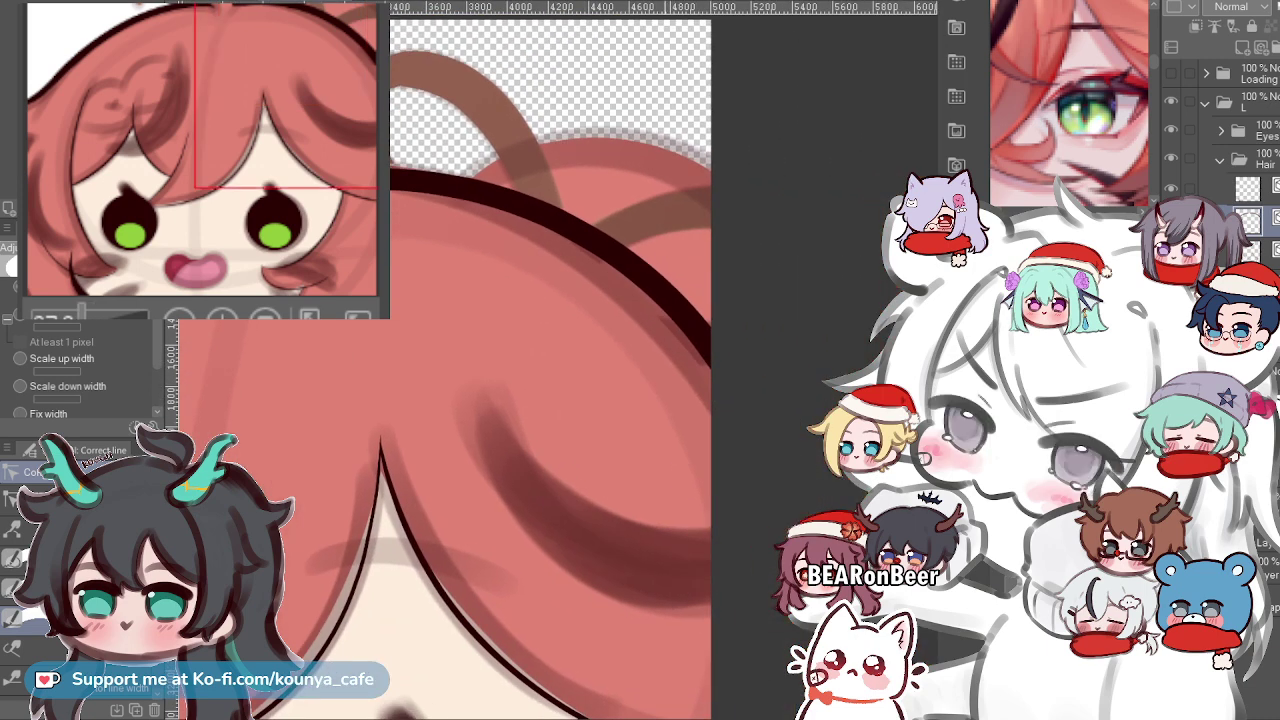
scroll(660, 245, up, 1)
click(644, 286)
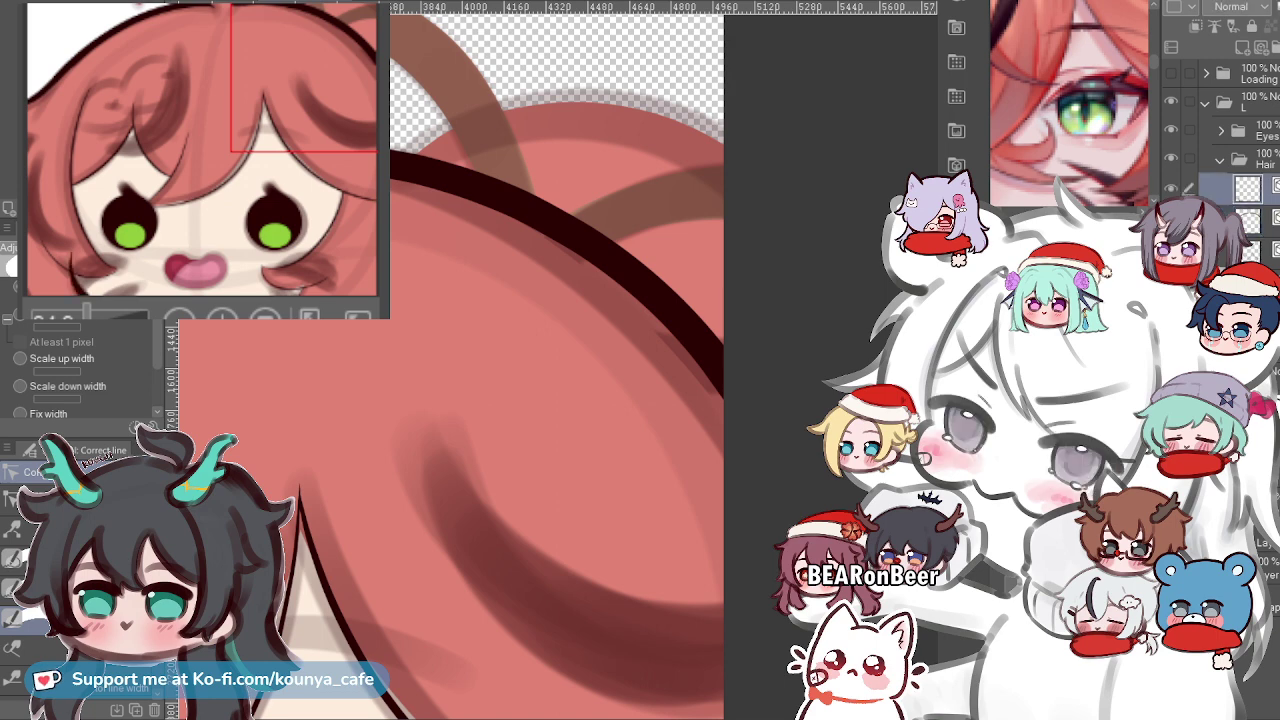
drag(1250, 188, 1250, 146)
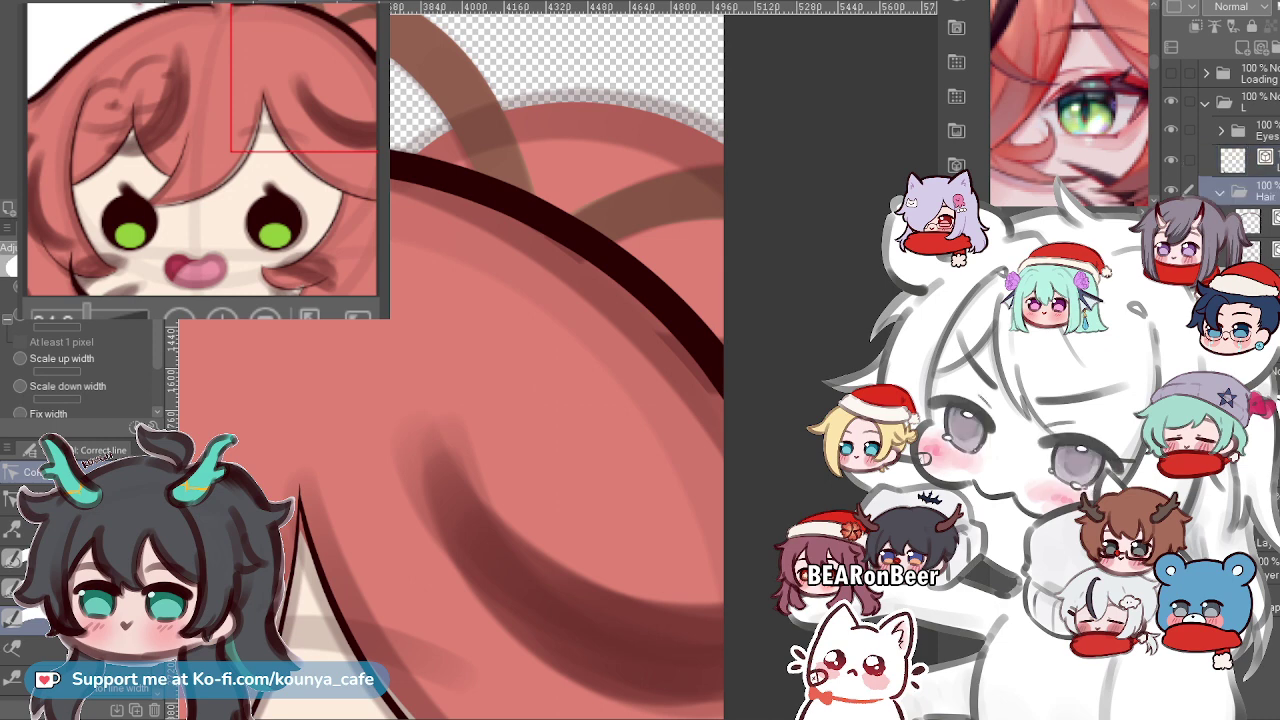
On the first layer inside the Hair folder, draw a dark pen outline along the top of the hair bun behind the head.
click(1252, 221)
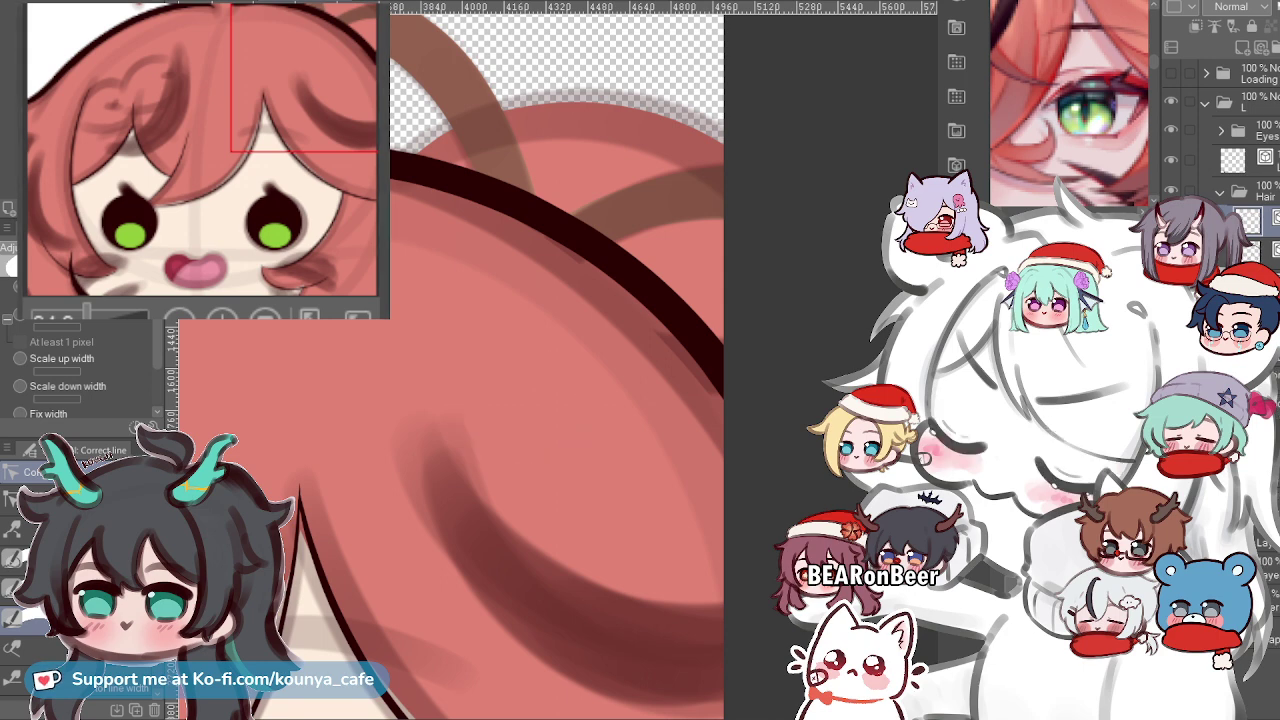
key(p)
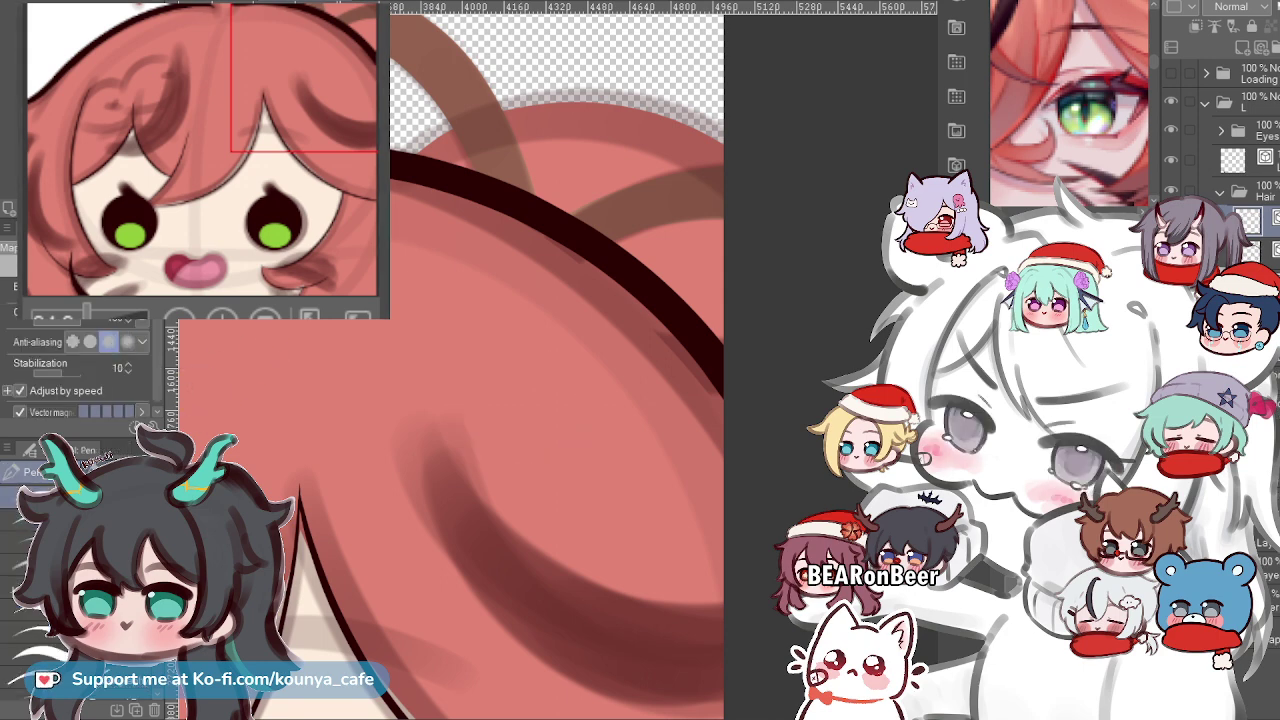
mouse_move(416, 157)
mouse_down()
mouse_move(579, 96)
mouse_move(738, 186)
mouse_up()
key(ctrl+z)
drag(405, 157, 677, 137)
key(ctrl+z)
mouse_move(395, 155)
mouse_down()
mouse_move(628, 100)
mouse_move(720, 128)
mouse_up()
scroll(616, 102, down, 2)
scroll(608, 104, down, 1)
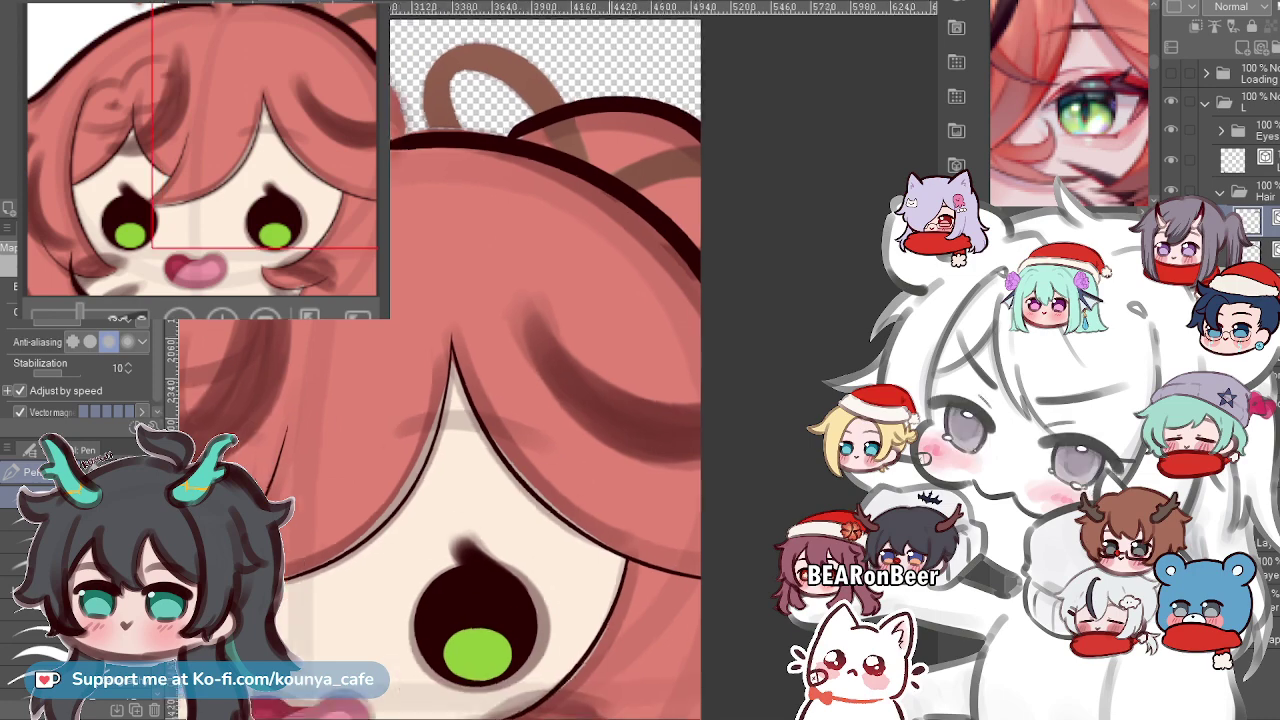
scroll(562, 184, down, 2)
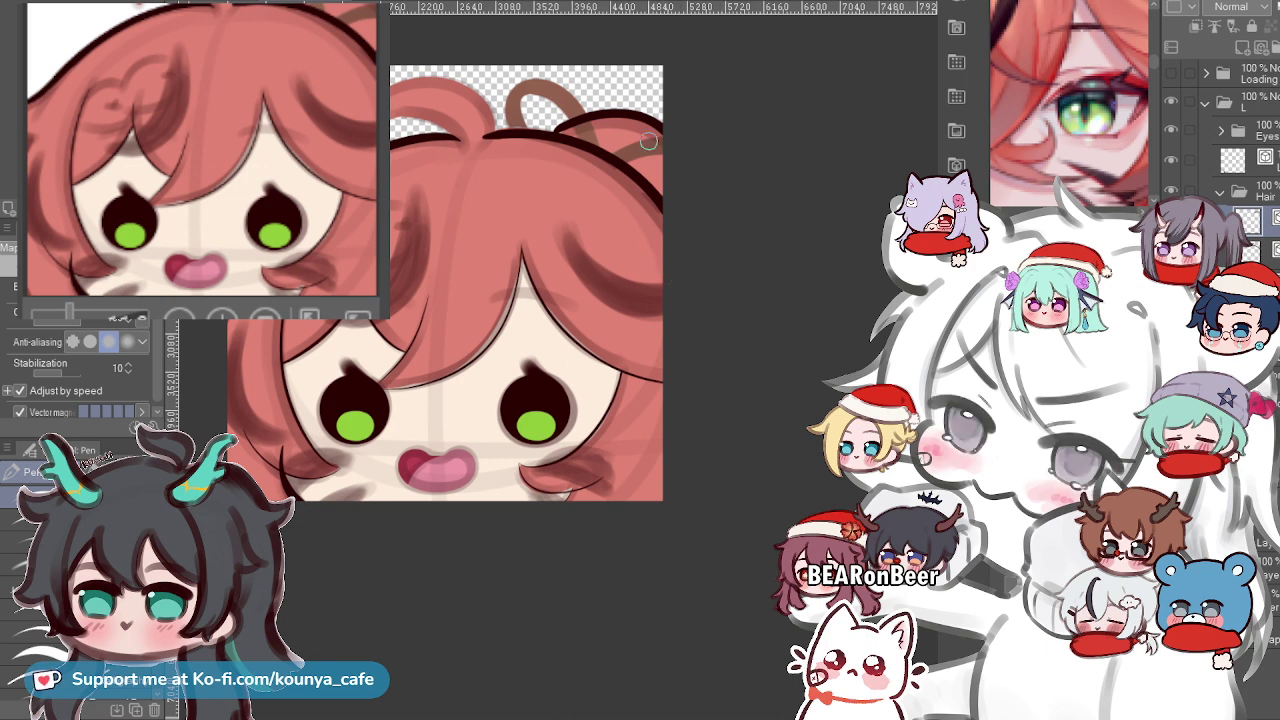
Try to extend the hair bun's outline at the canvas edge, and undo the bun's outline strokes.
scroll(651, 172, up, 4)
drag(651, 172, 705, 405)
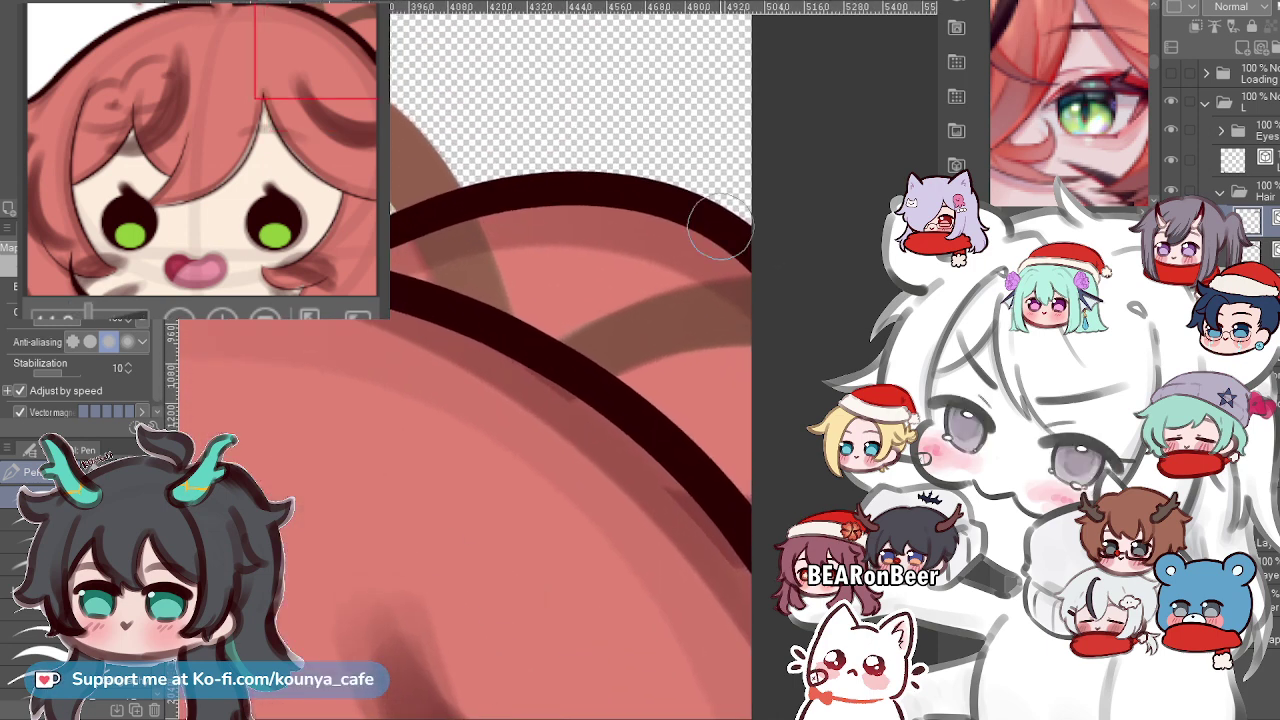
scroll(719, 228, up, 1)
drag(719, 228, 769, 262)
key(ctrl+z)
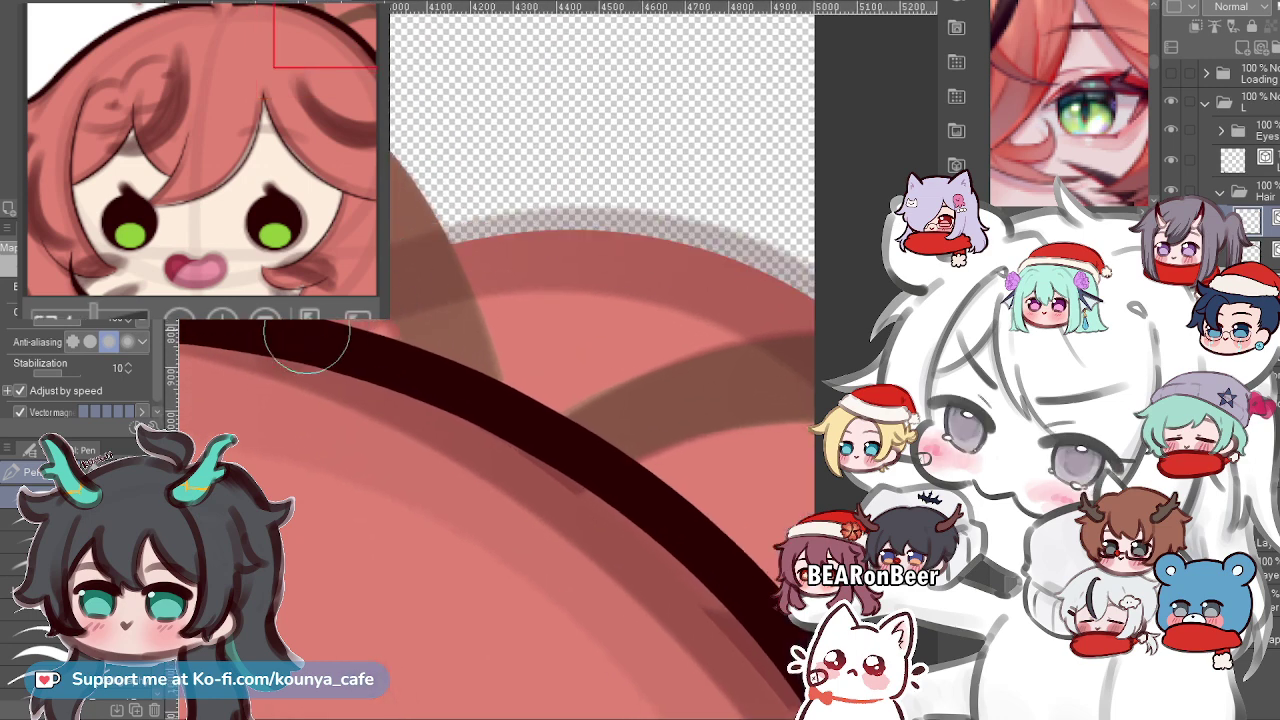
Try several dark pen outline curves across the top of the hair bun to the canvas edge, undoing each one.
drag(308, 335, 888, 385)
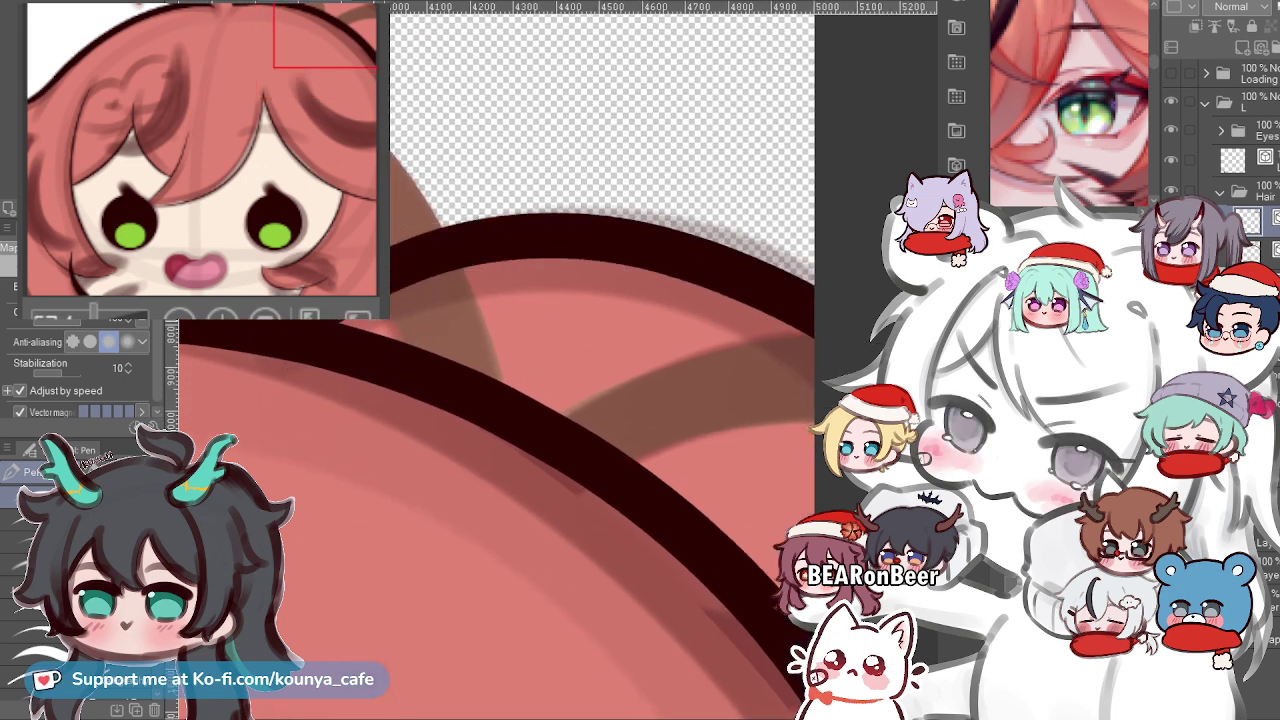
key(ctrl+z)
mouse_move(395, 250)
mouse_down()
mouse_move(808, 357)
mouse_move(845, 385)
mouse_up()
key(ctrl+z)
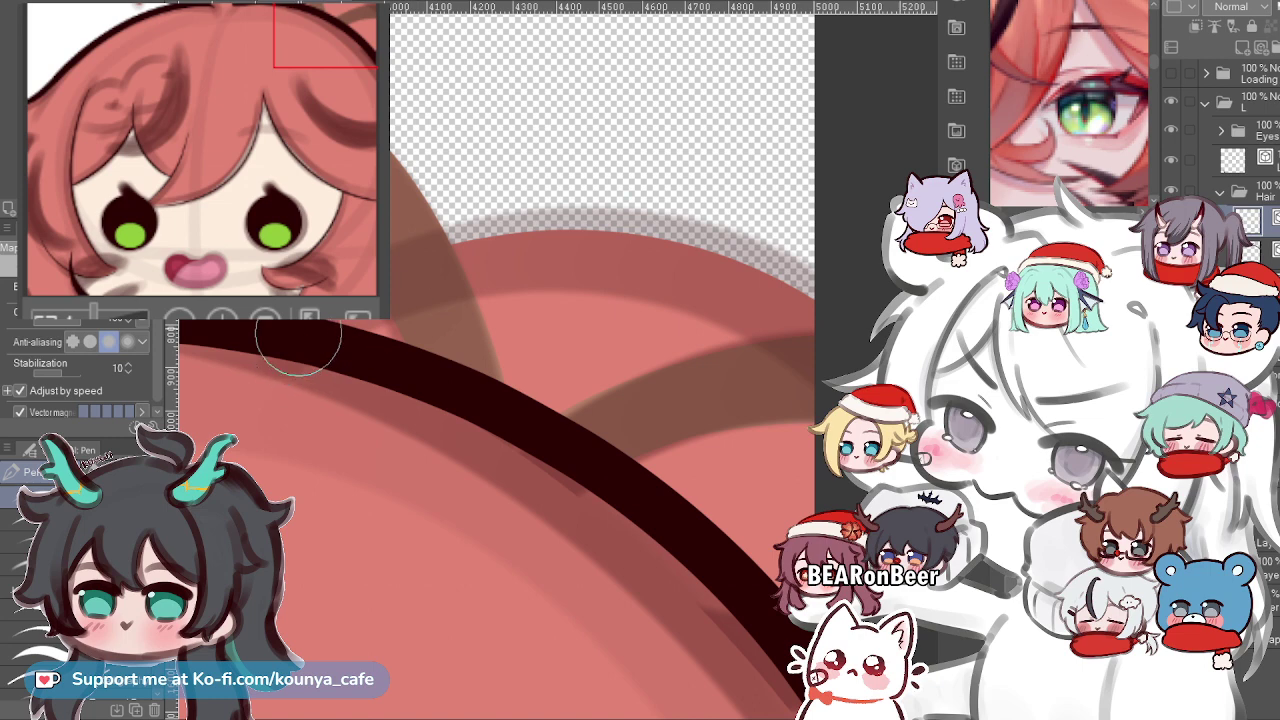
drag(298, 340, 850, 345)
key(ctrl+z)
mouse_move(310, 330)
mouse_down()
mouse_move(594, 218)
mouse_move(840, 355)
mouse_up()
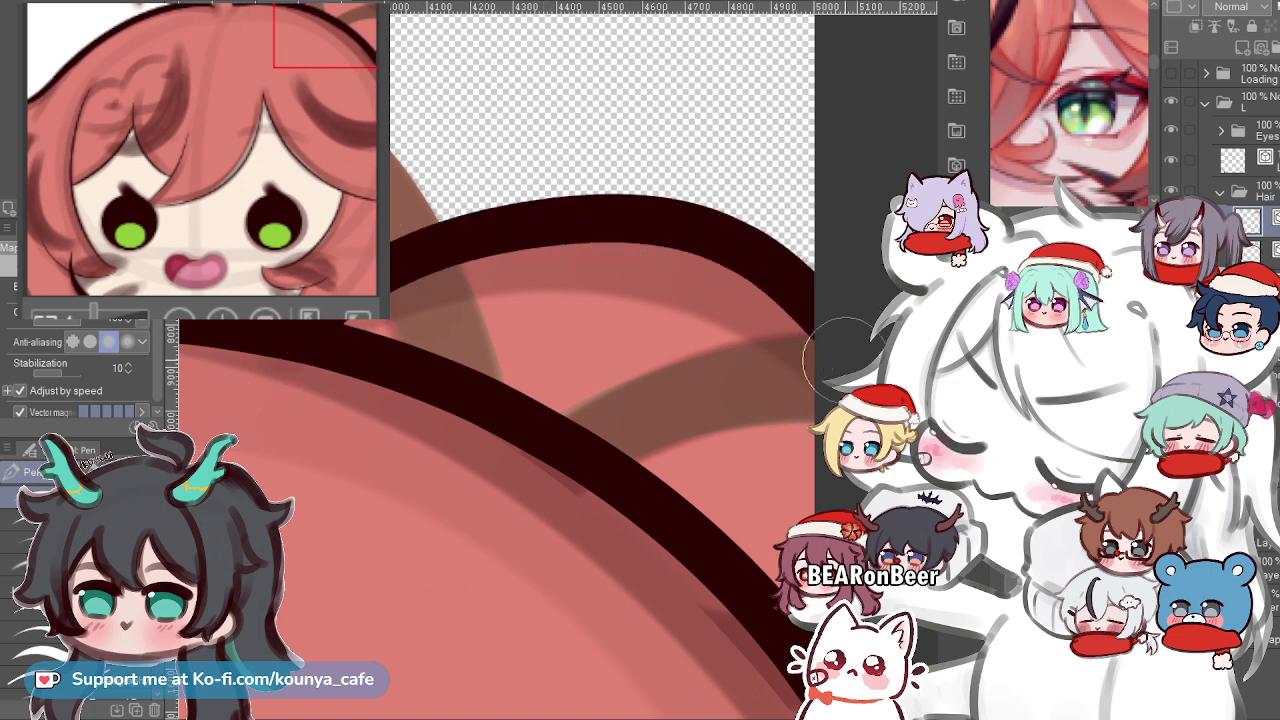
key(ctrl+z)
drag(306, 323, 855, 358)
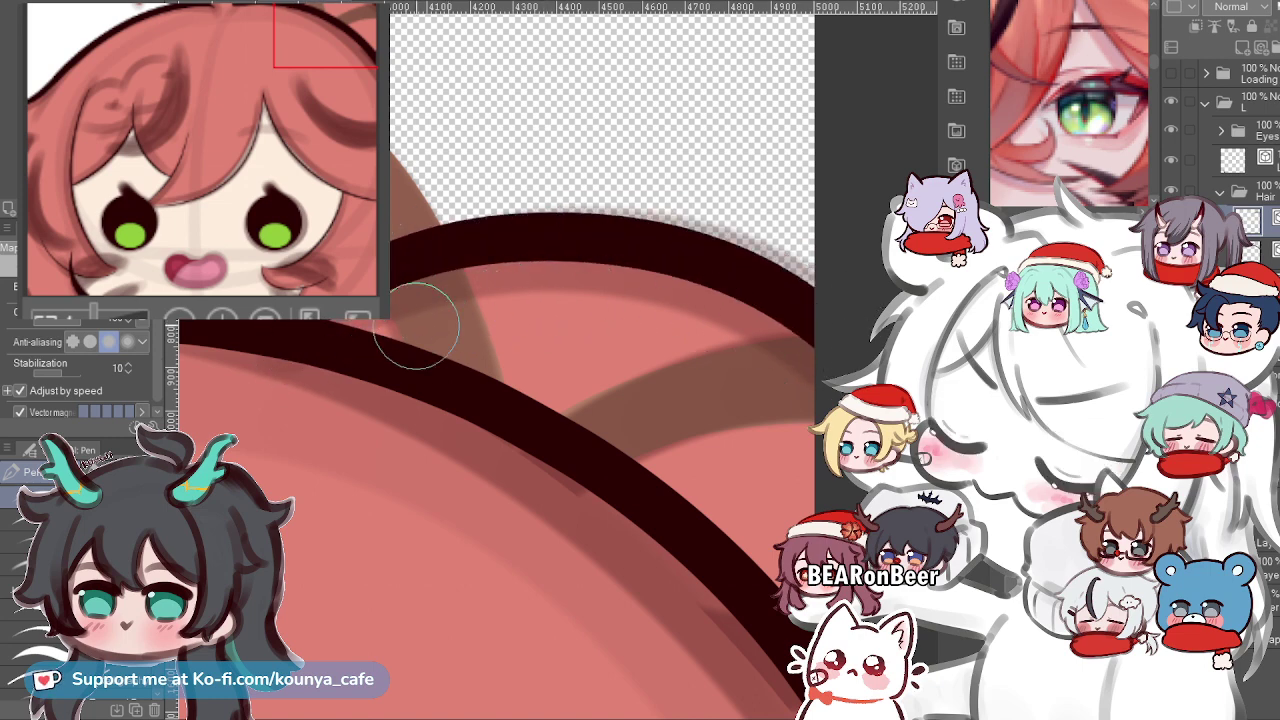
scroll(417, 325, down, 10)
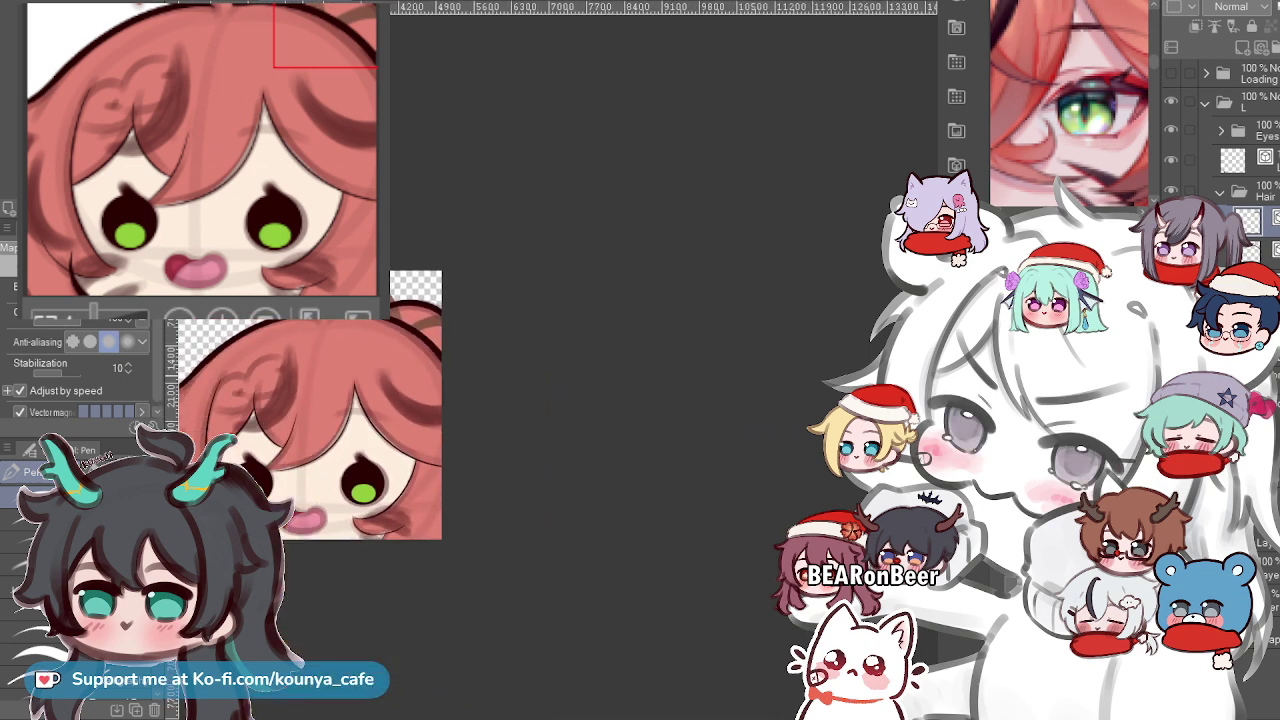
scroll(426, 395, up, 10)
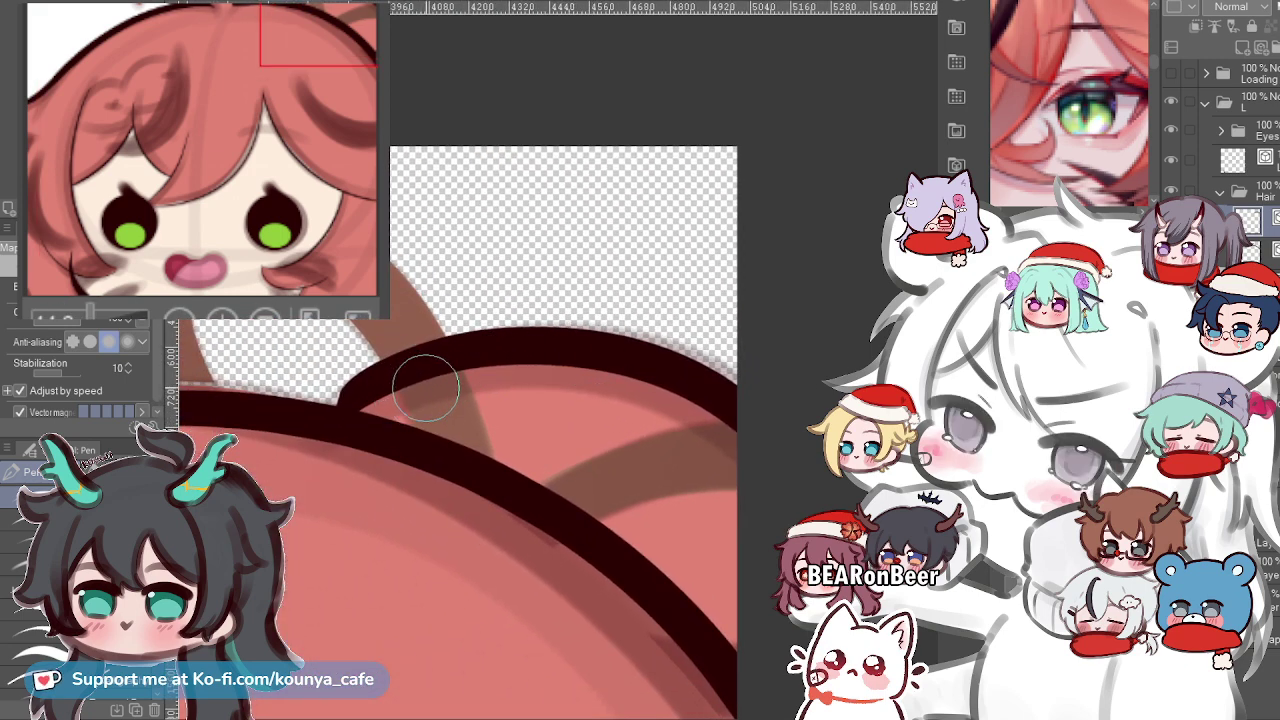
mouse_move(416, 378)
mouse_down()
mouse_move(355, 398)
mouse_move(510, 322)
mouse_move(609, 334)
mouse_up()
key(ctrl+z)
key(ctrl+z)
drag(323, 409, 767, 410)
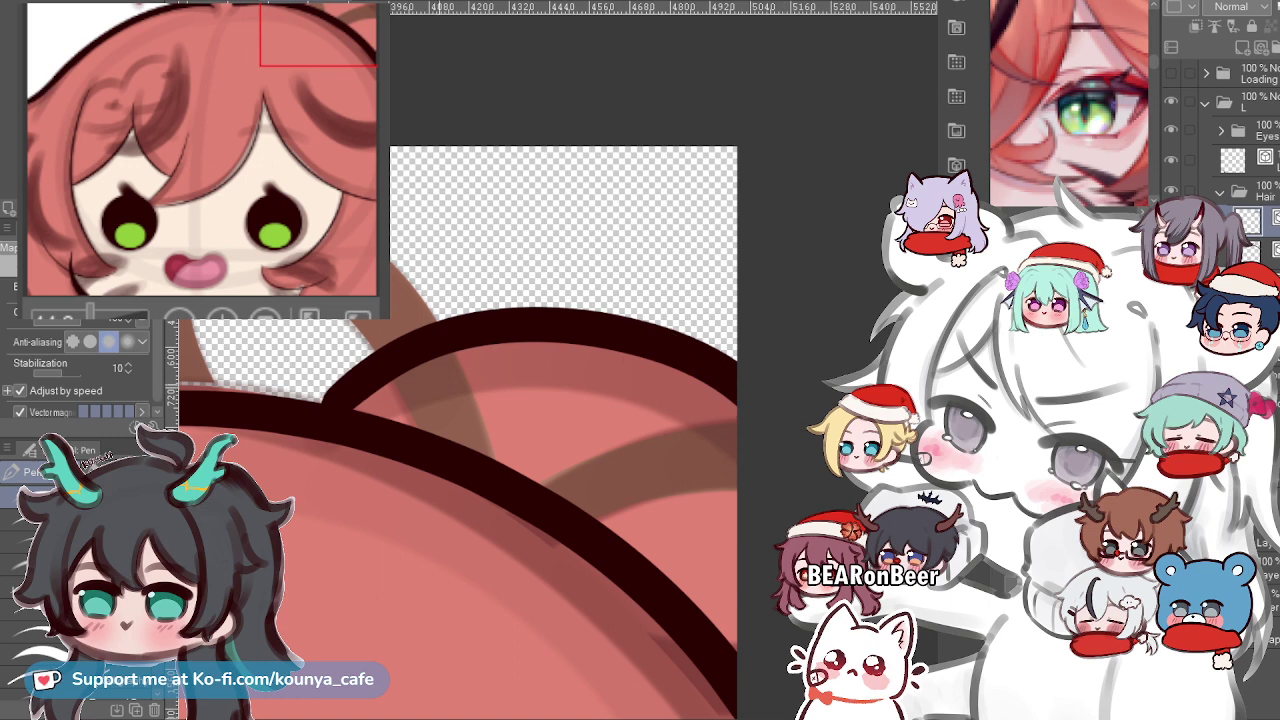
key(ctrl+z)
mouse_move(340, 405)
mouse_down()
mouse_move(433, 362)
mouse_move(790, 470)
mouse_up()
key(ctrl+z)
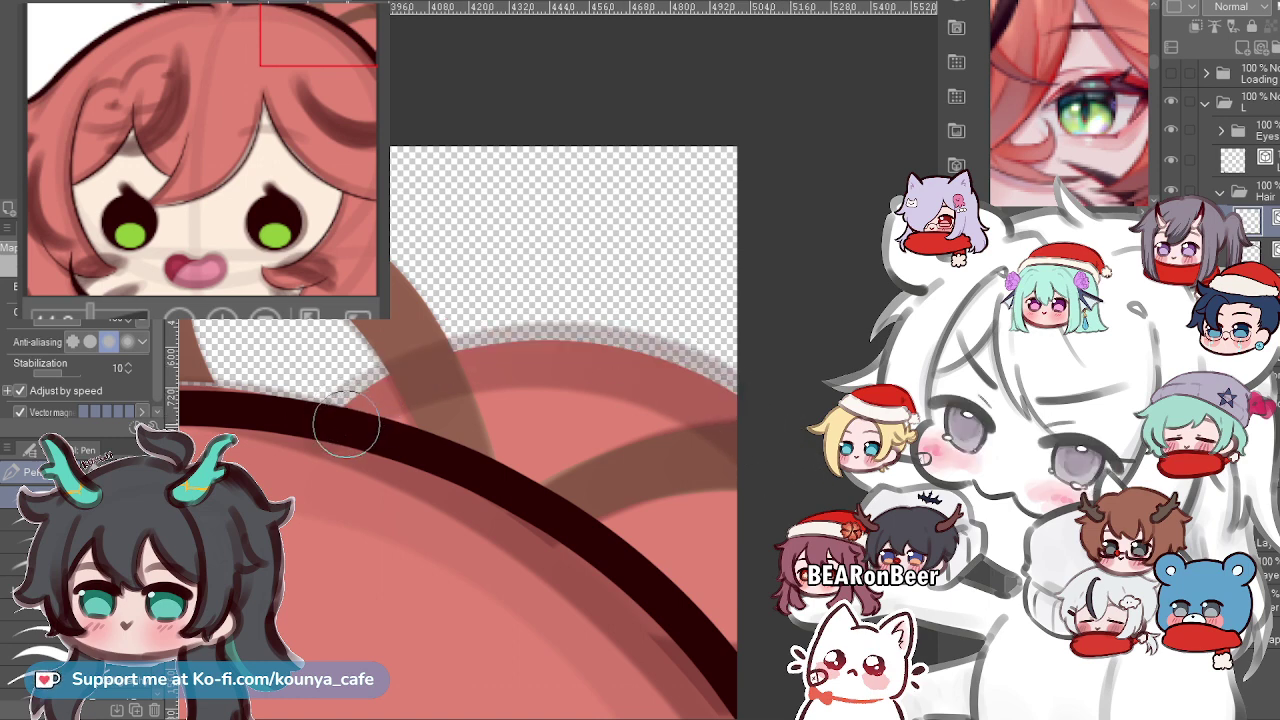
mouse_move(345, 405)
mouse_down()
mouse_move(381, 388)
mouse_move(797, 440)
mouse_up()
key(ctrl+z)
mouse_move(332, 405)
mouse_down()
mouse_move(588, 344)
mouse_move(723, 423)
mouse_up()
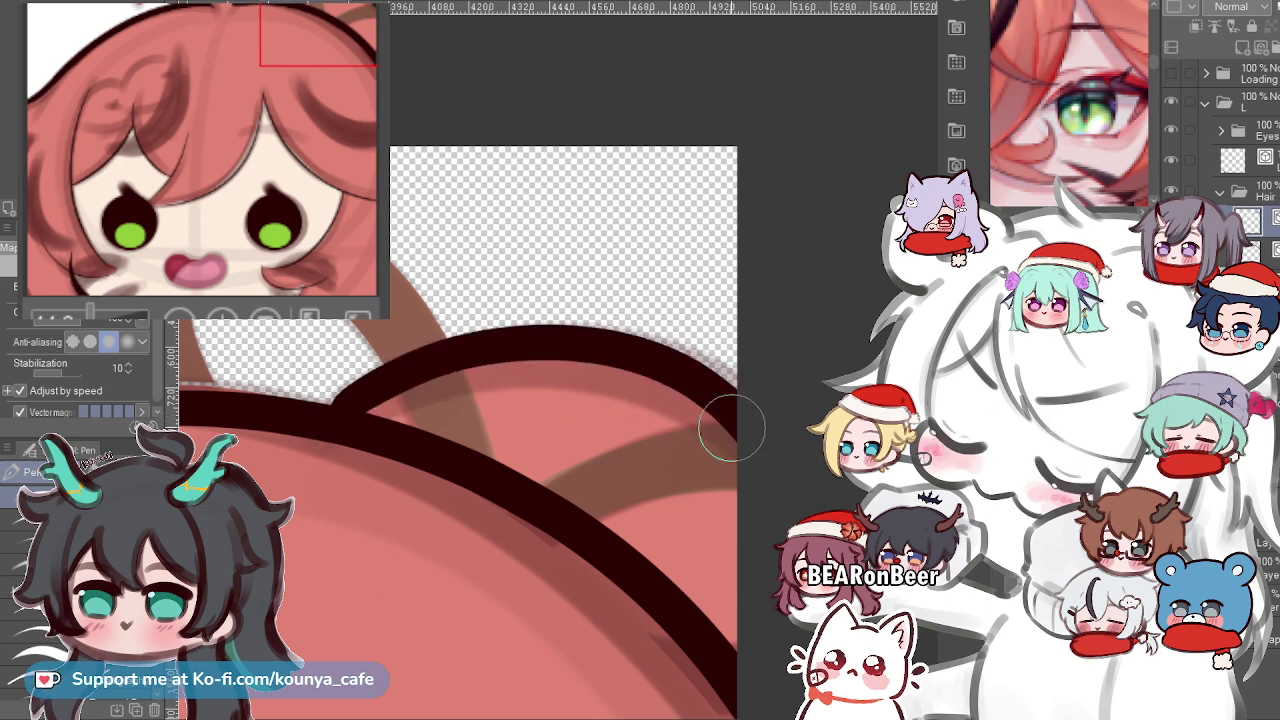
key(ctrl+z)
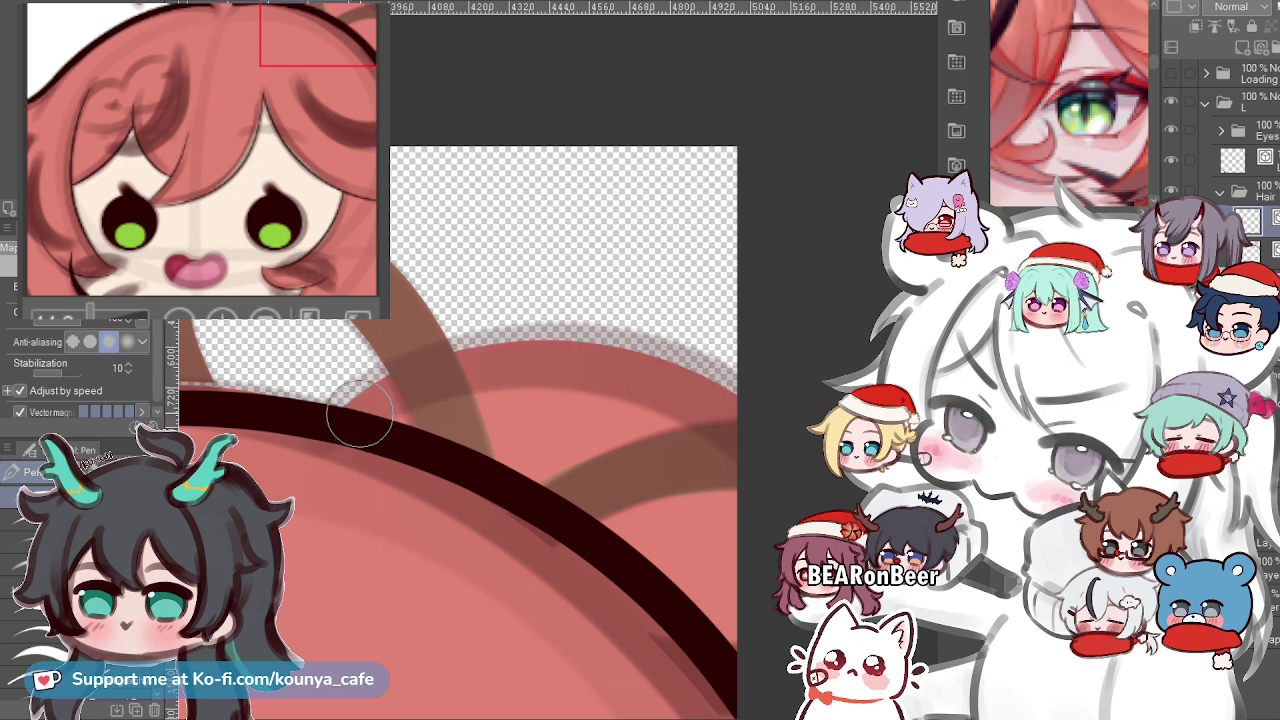
mouse_move(340, 405)
mouse_down()
mouse_move(578, 338)
mouse_move(760, 430)
mouse_up()
drag(323, 428, 714, 391)
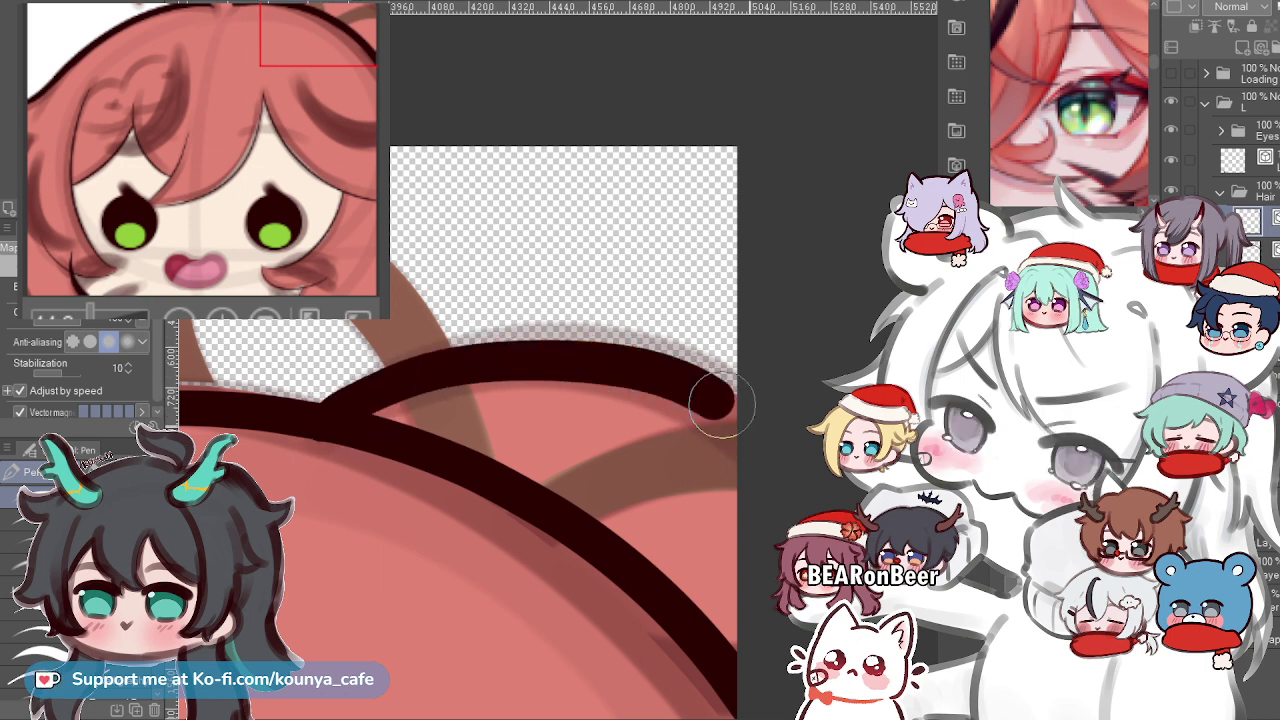
key(ctrl+z)
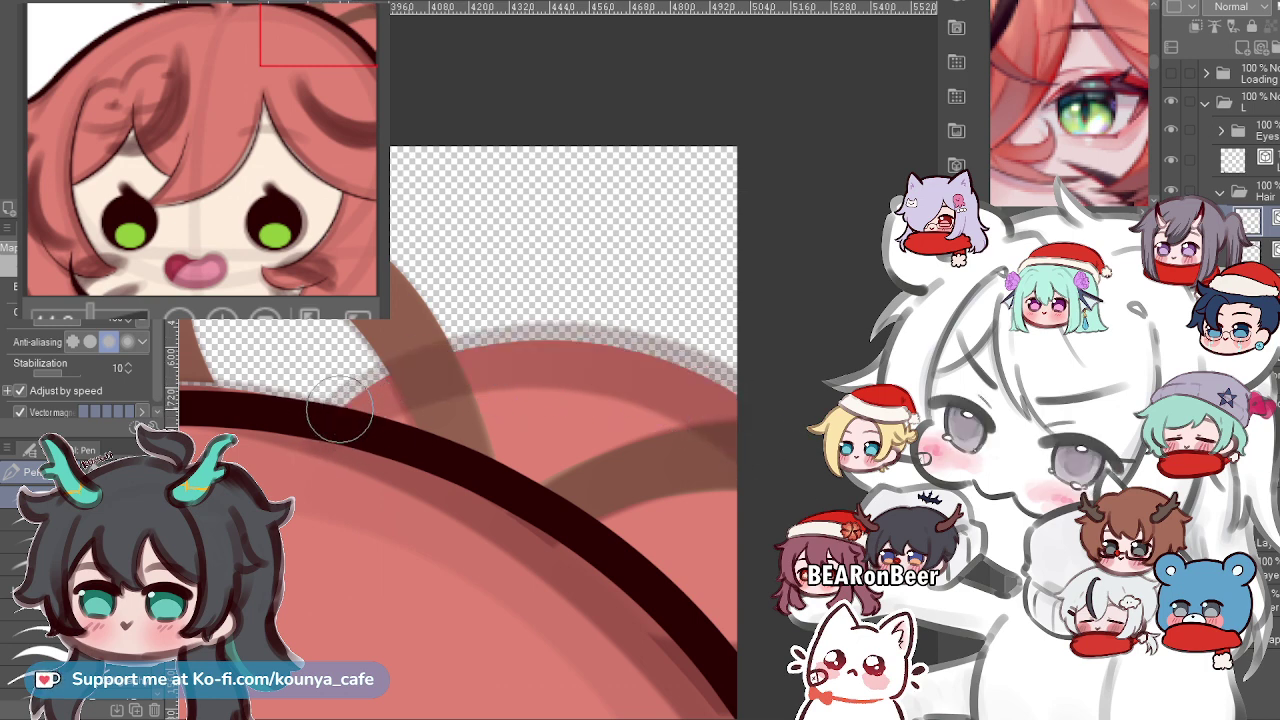
drag(340, 413, 740, 415)
key(ctrl+z)
mouse_move(336, 409)
mouse_down()
mouse_move(448, 362)
mouse_move(783, 456)
mouse_up()
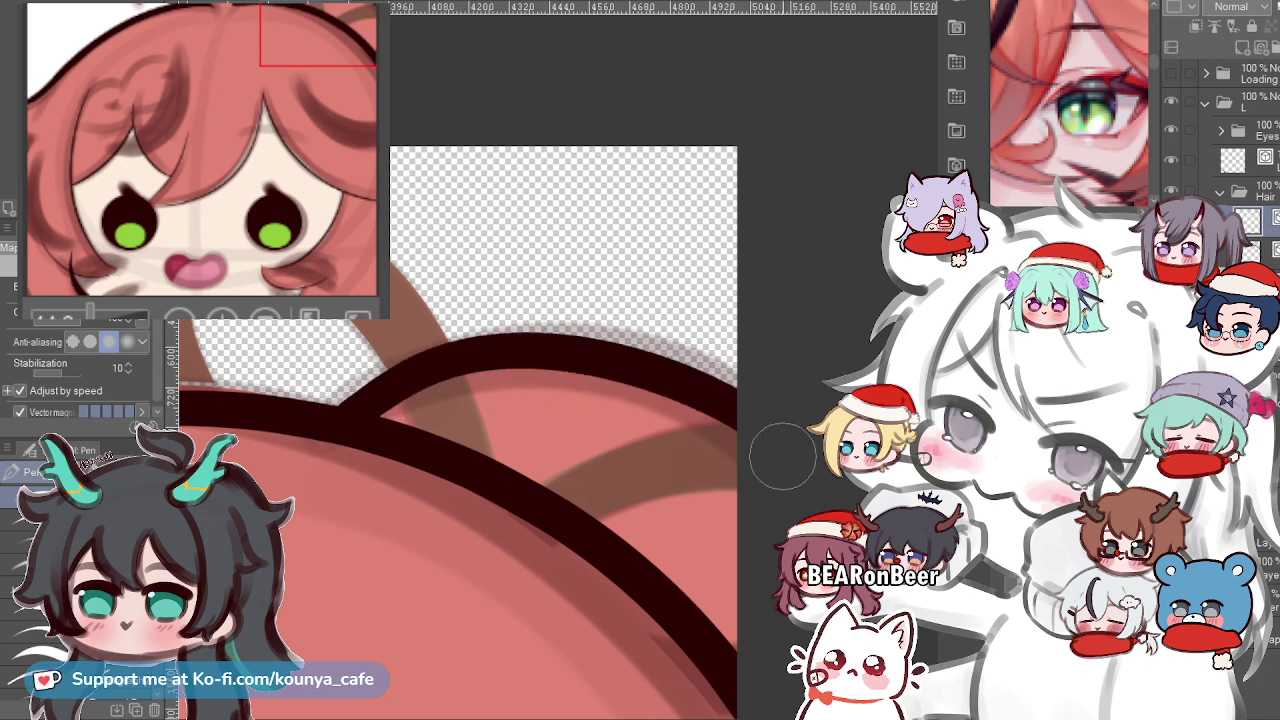
scroll(474, 357, up, 1)
drag(474, 357, 453, 356)
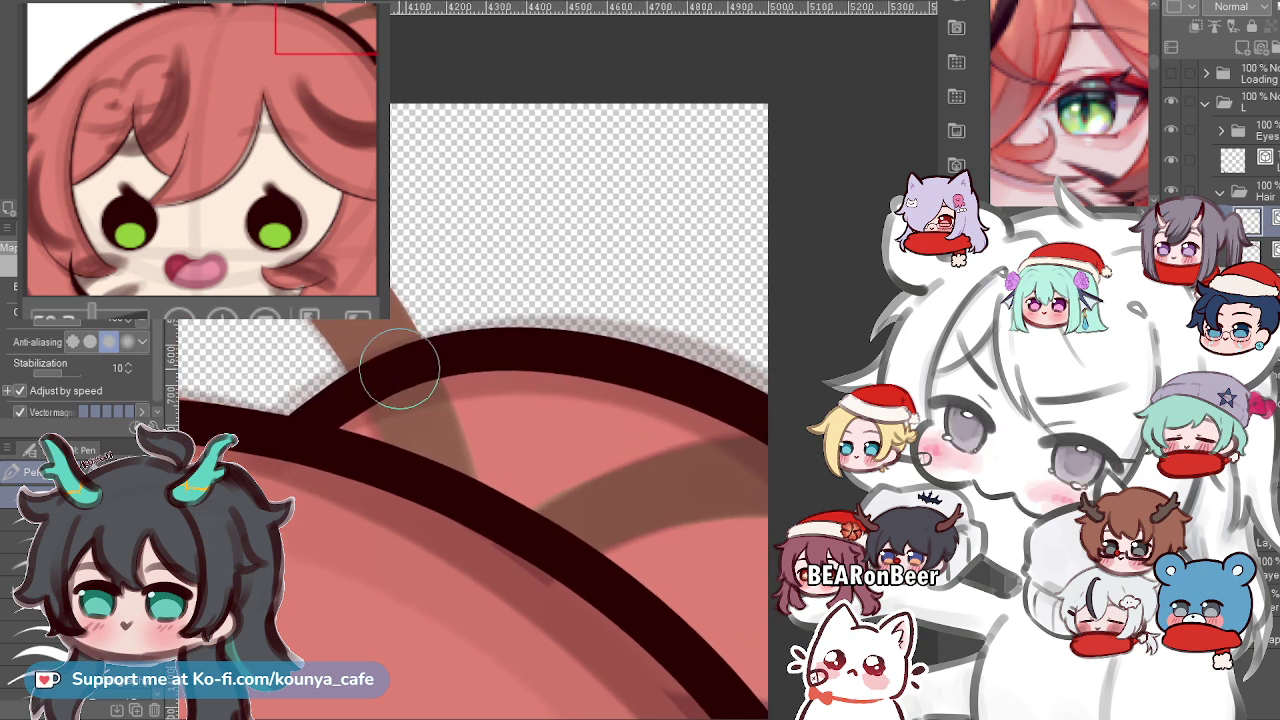
key(ctrl+z)
drag(286, 429, 714, 371)
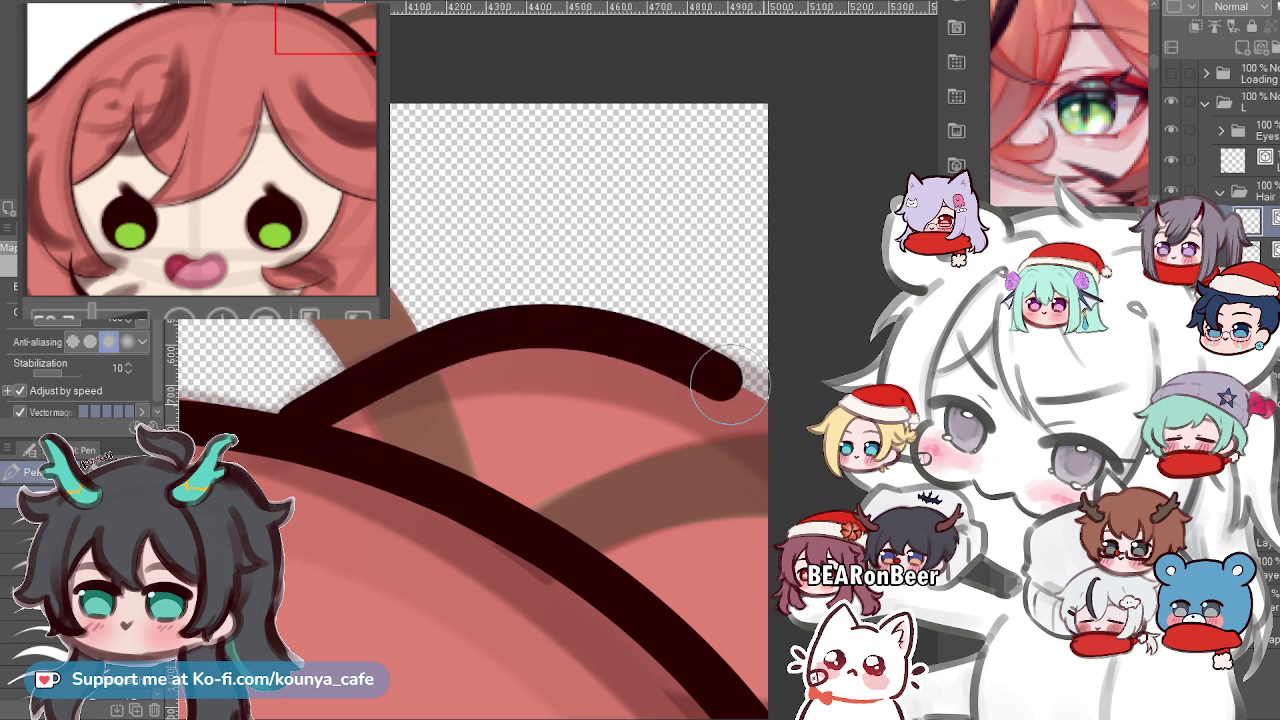
key(ctrl+z)
drag(286, 429, 775, 440)
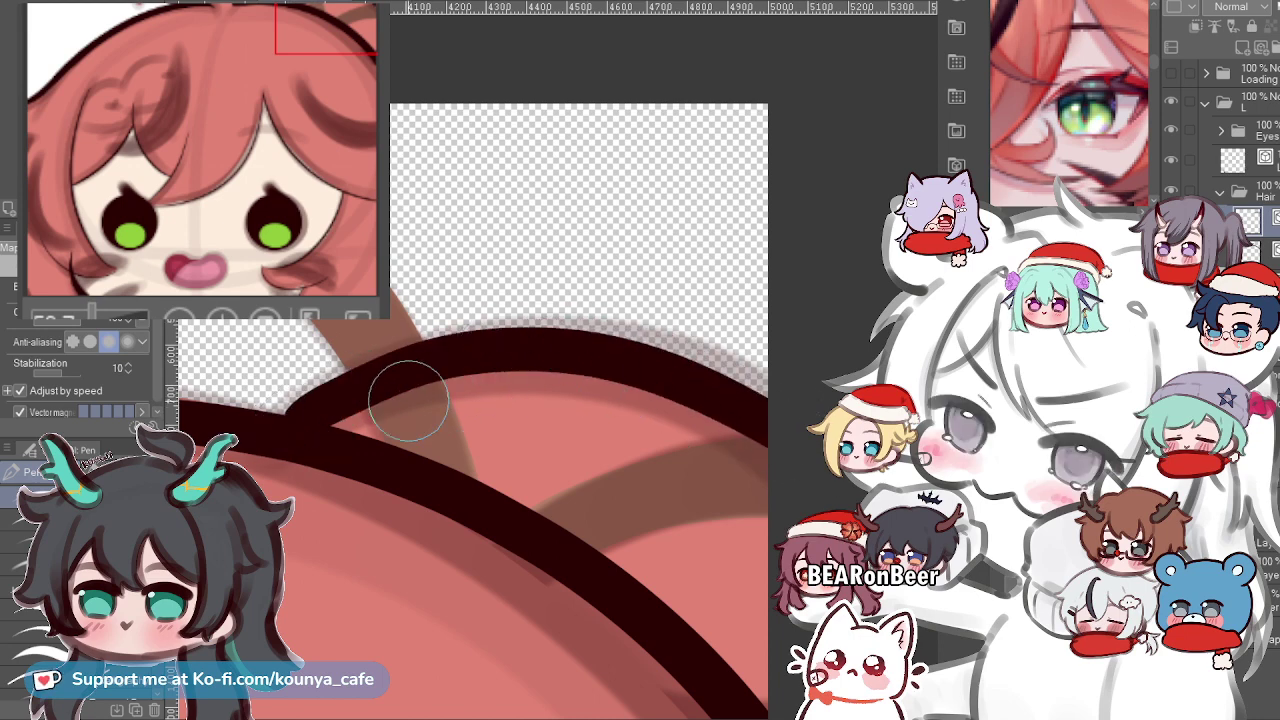
key(ctrl+z)
mouse_move(286, 429)
mouse_down()
mouse_move(444, 344)
mouse_move(737, 443)
mouse_up()
key(ctrl+z)
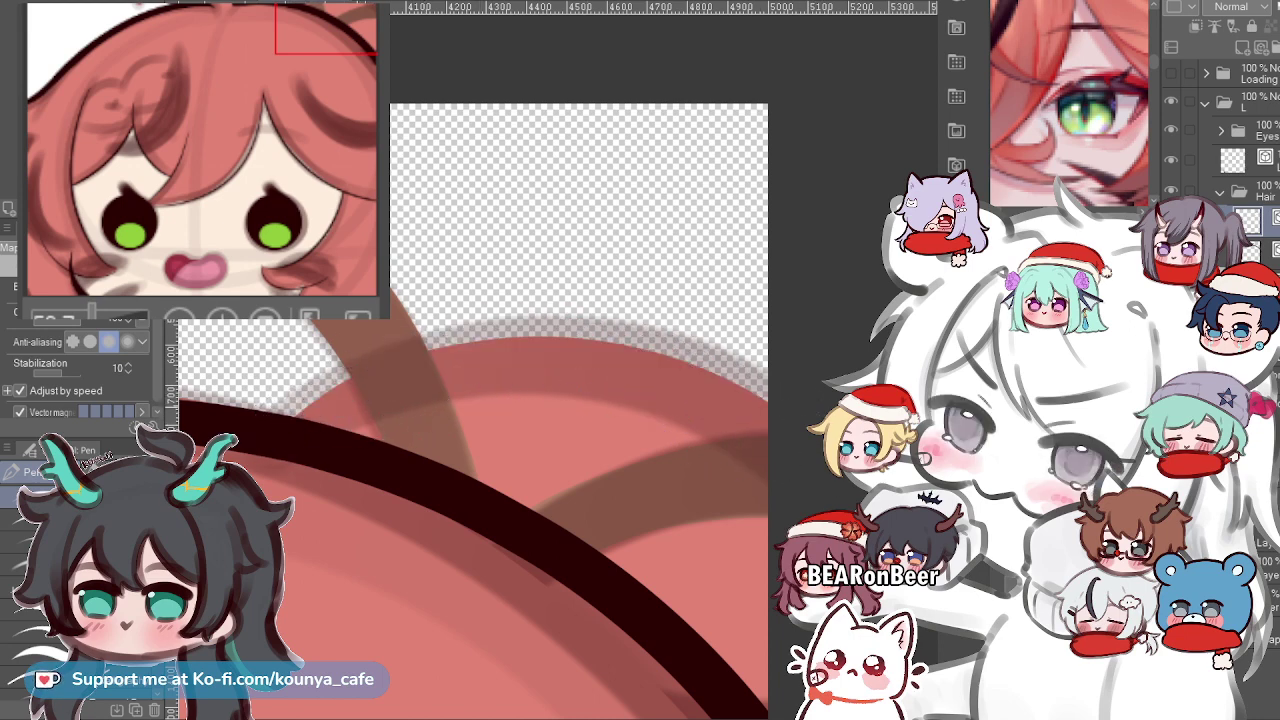
drag(302, 425, 768, 438)
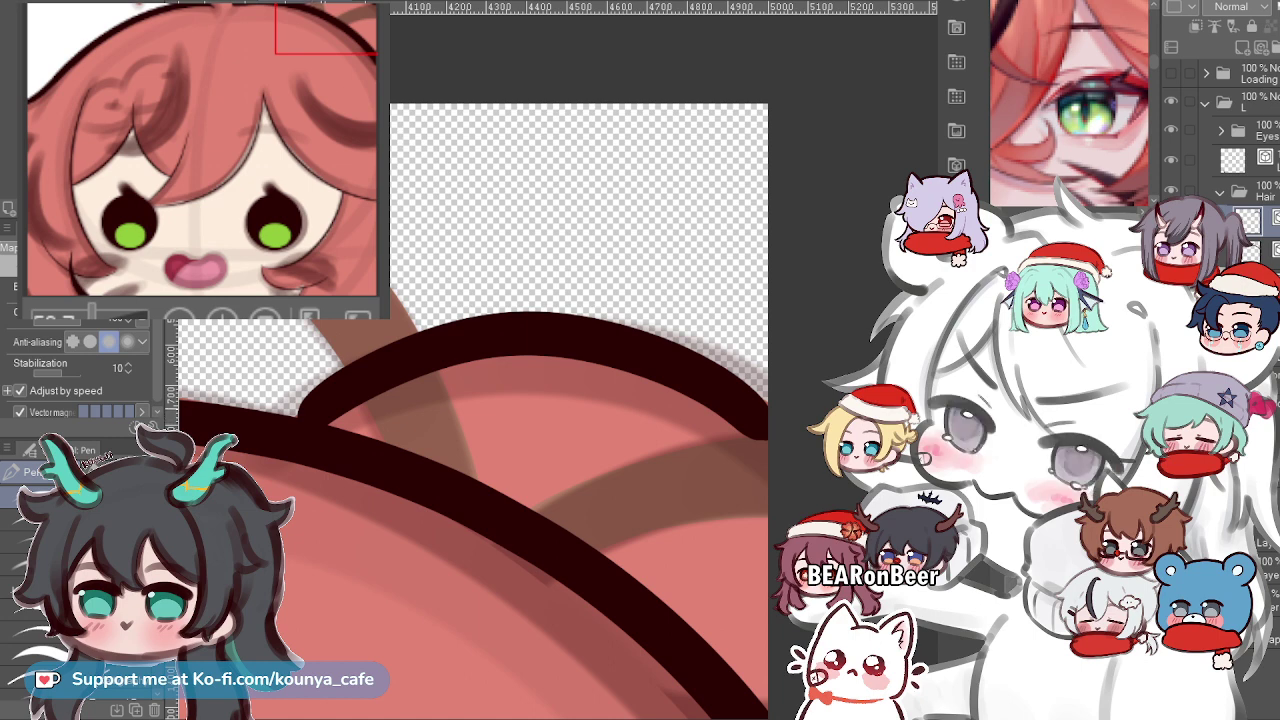
key(ctrl+z)
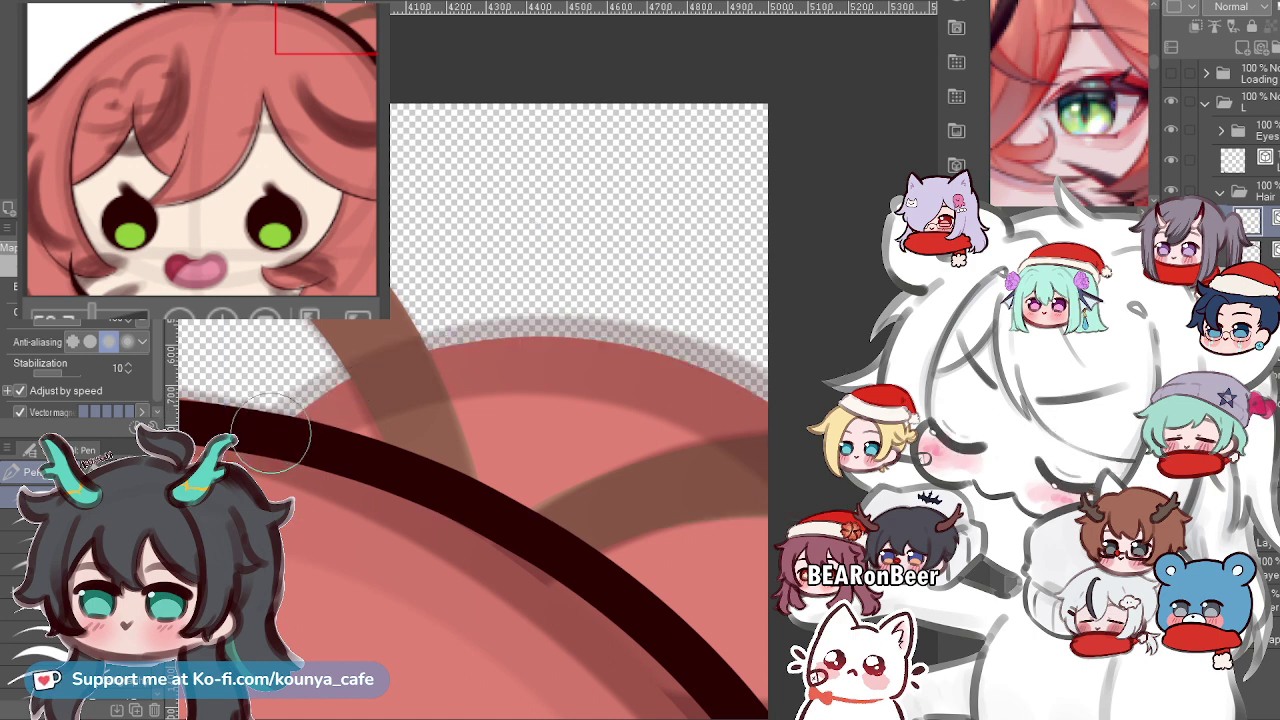
Outline the top of the hair bun with one dark stroke past the canvas edge, then flatten the stroke slightly to follow the sketch.
mouse_move(271, 433)
mouse_down()
mouse_move(490, 323)
mouse_move(831, 428)
mouse_up()
ctrl+click(515, 322)
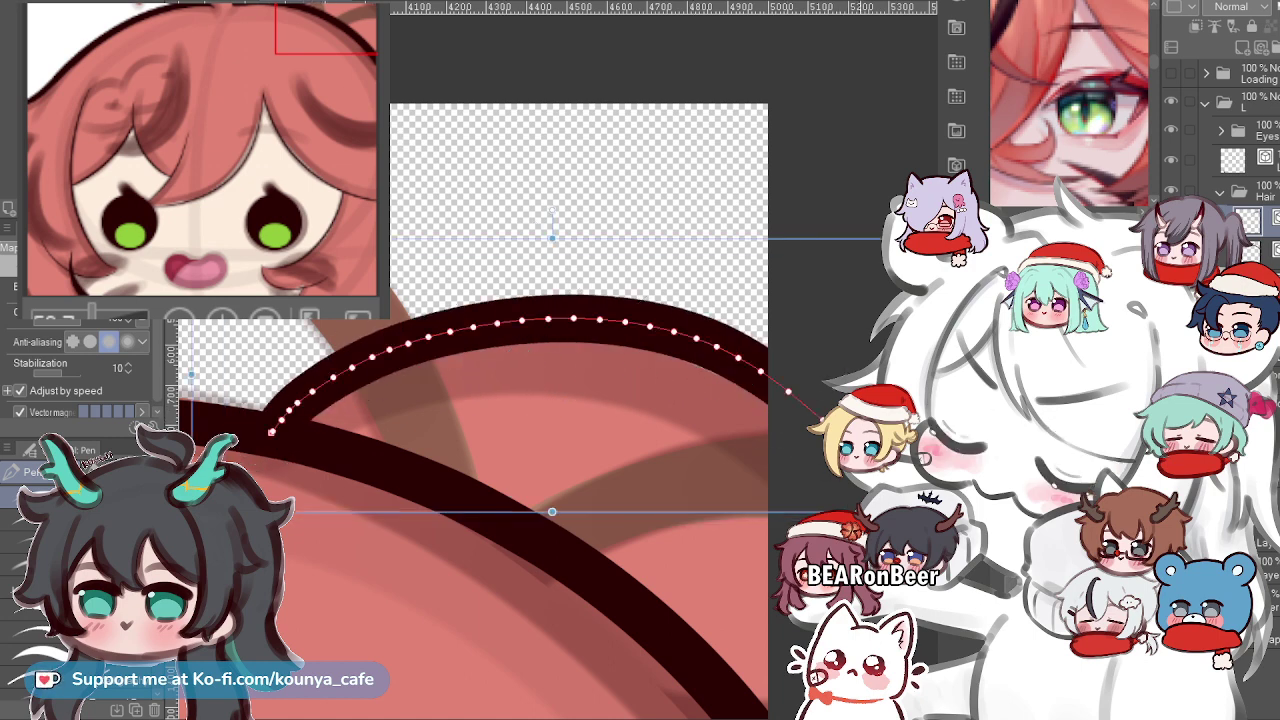
drag(912, 238, 905, 266)
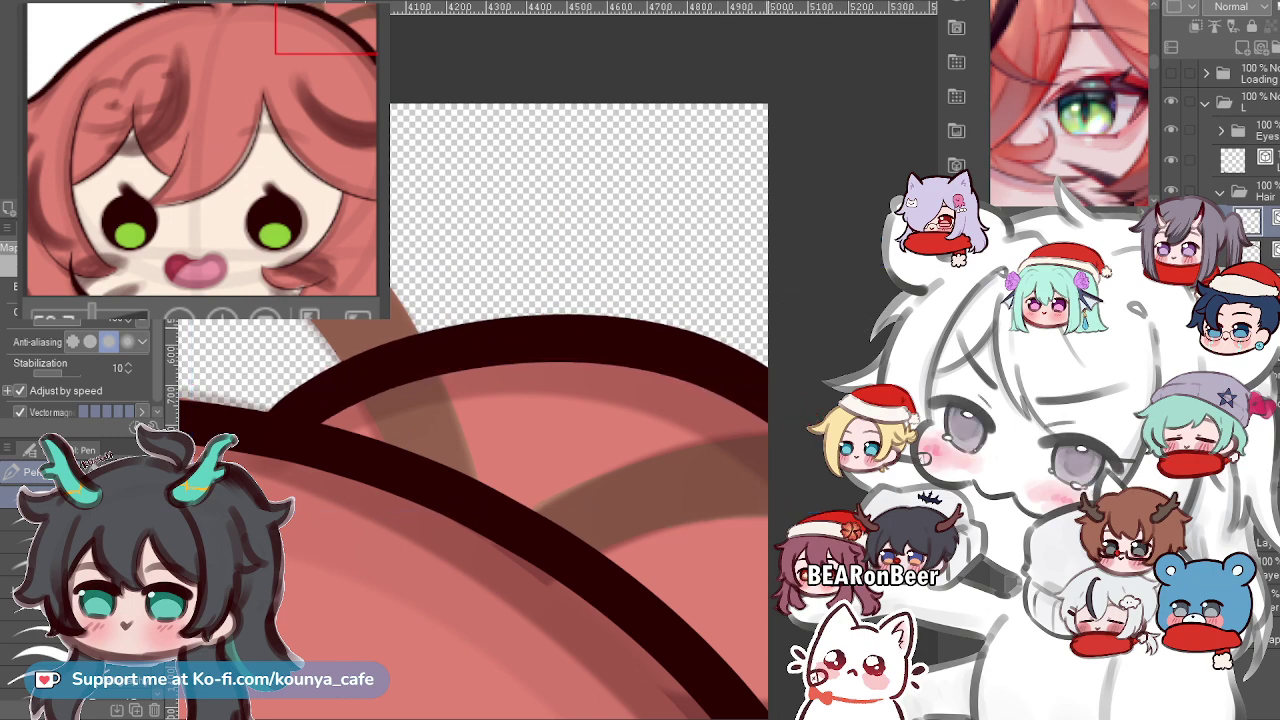
scroll(730, 318, down, 4)
scroll(730, 324, up, 4)
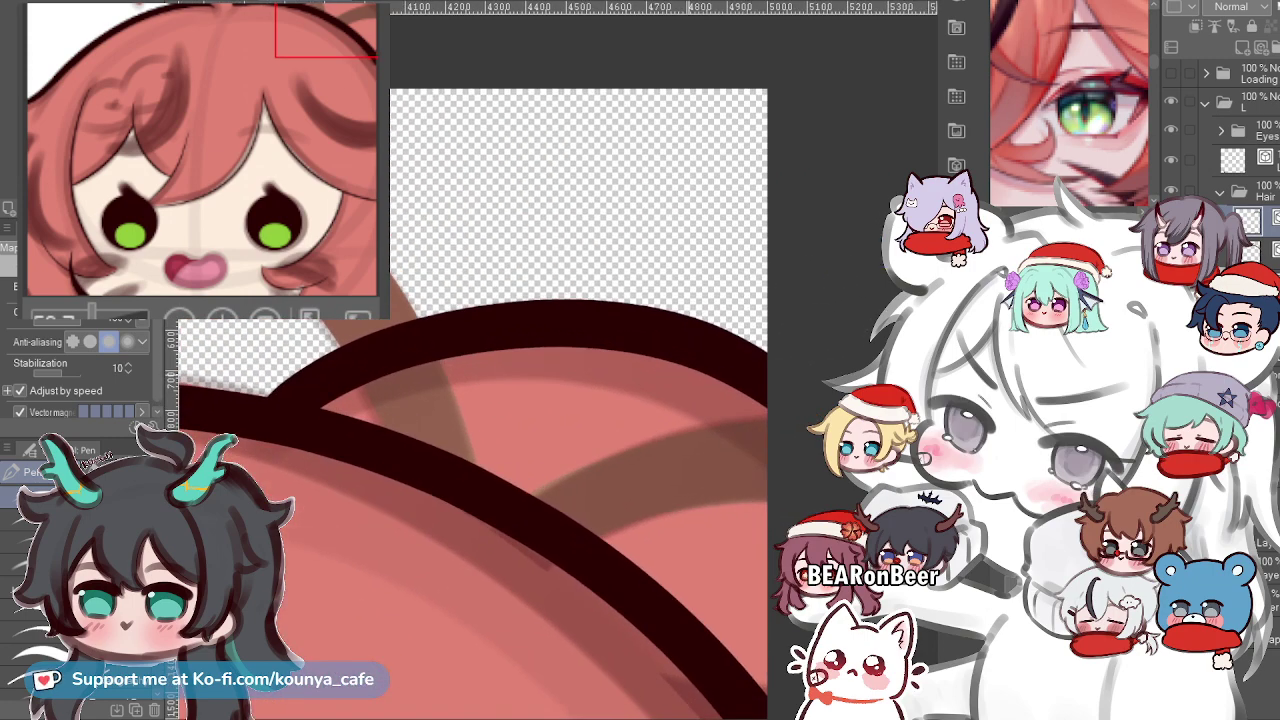
scroll(676, 390, down, 4)
scroll(640, 420, up, 2)
scroll(690, 300, down, 2)
scroll(664, 395, up, 2)
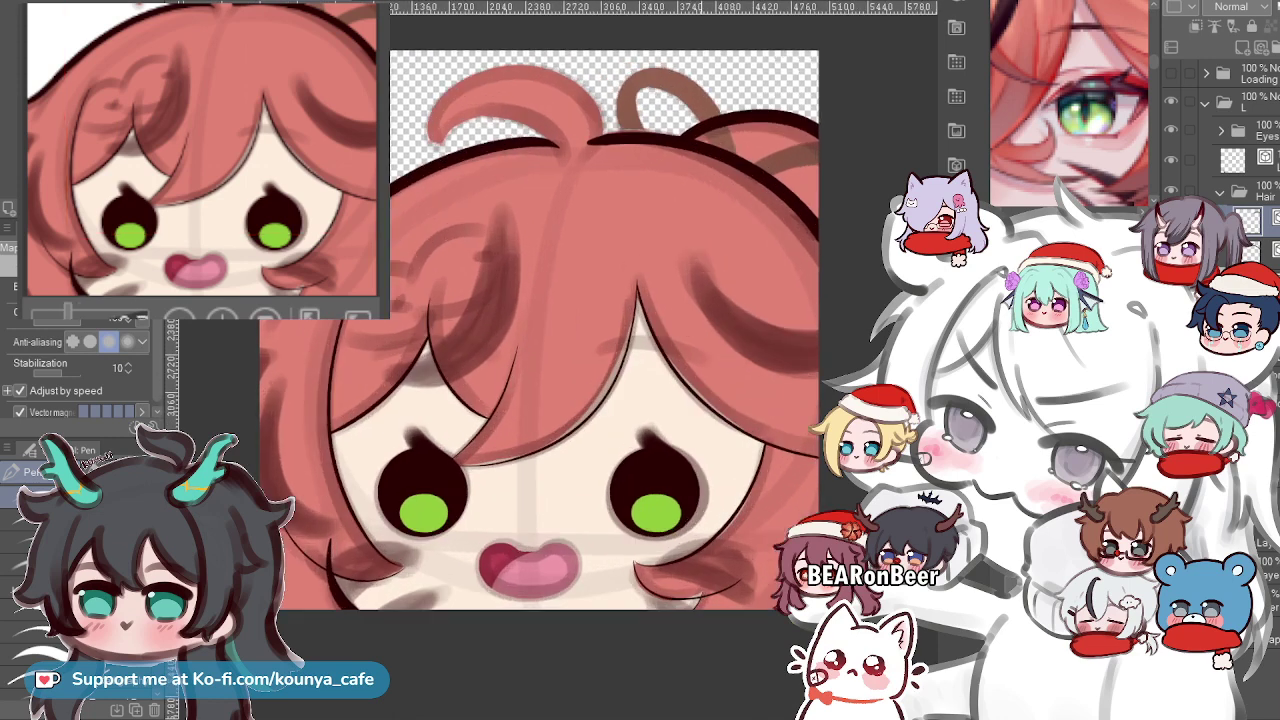
Examine the heart-shaped sketch on the fringe close up and against the whole drawing.
scroll(342, 527, up, 1)
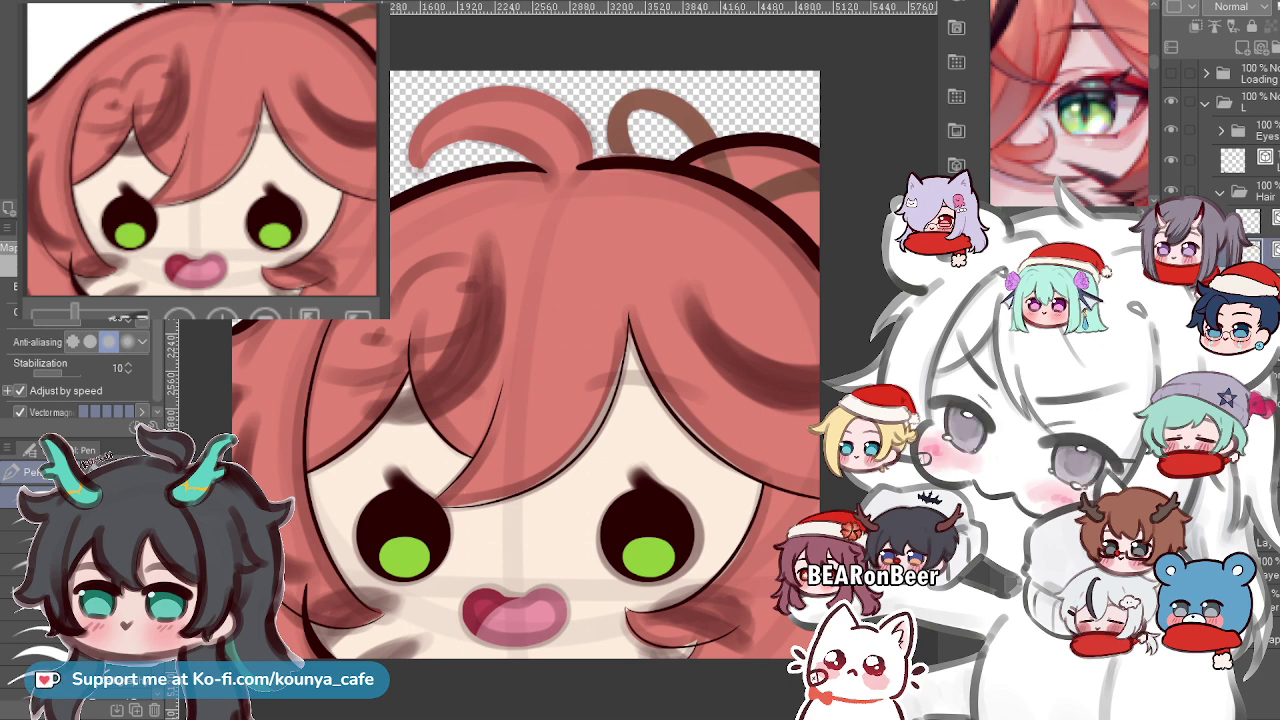
key(ctrl+z)
key(ctrl+y)
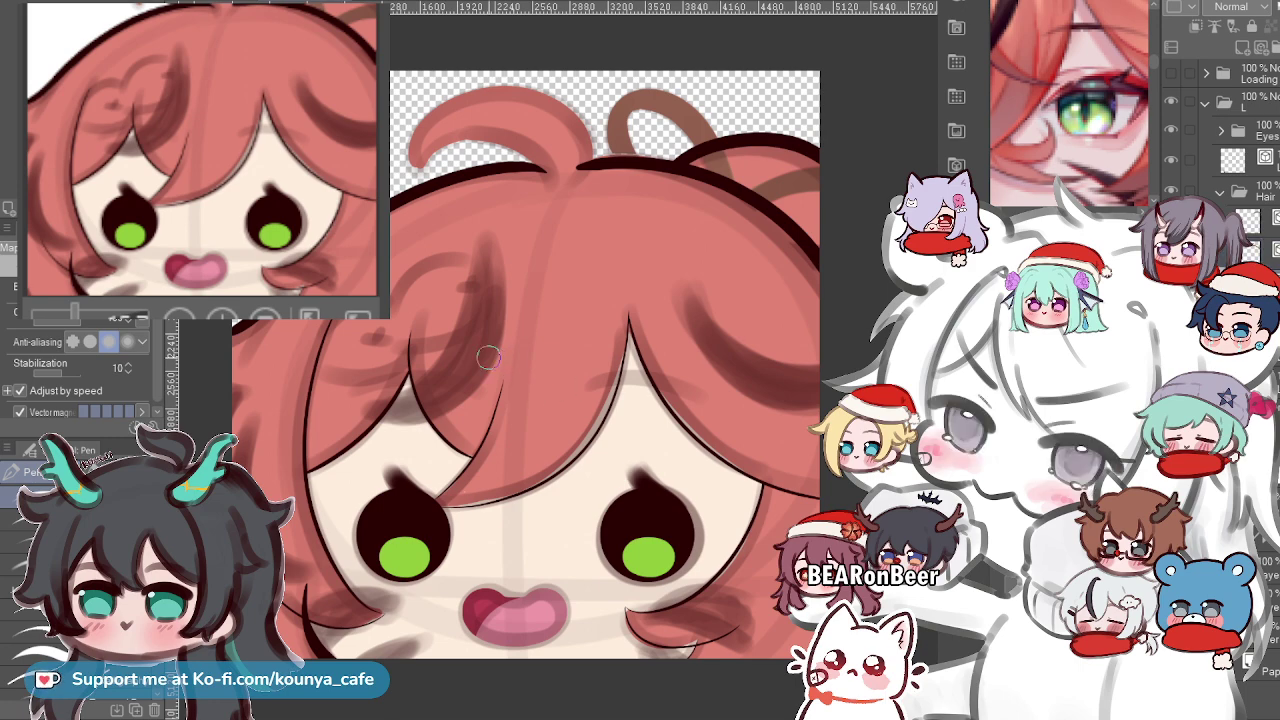
scroll(402, 384, up, 3)
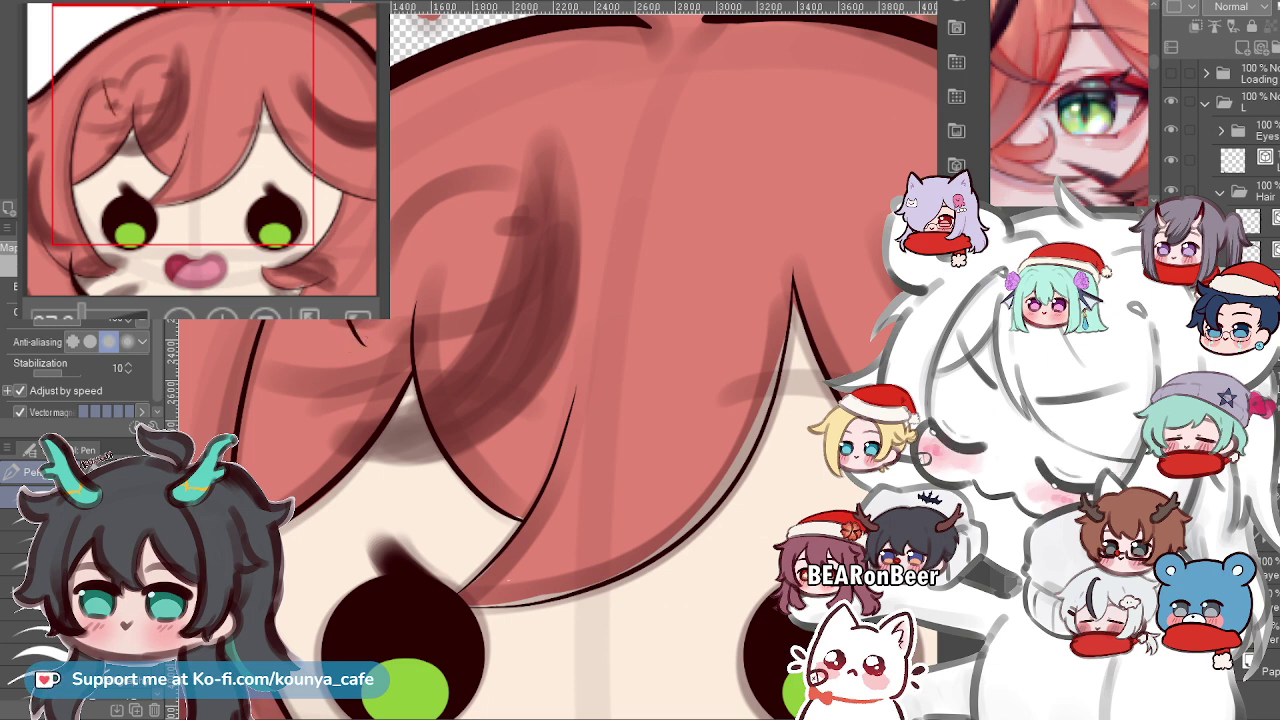
drag(316, 302, 374, 365)
scroll(374, 365, up, 3)
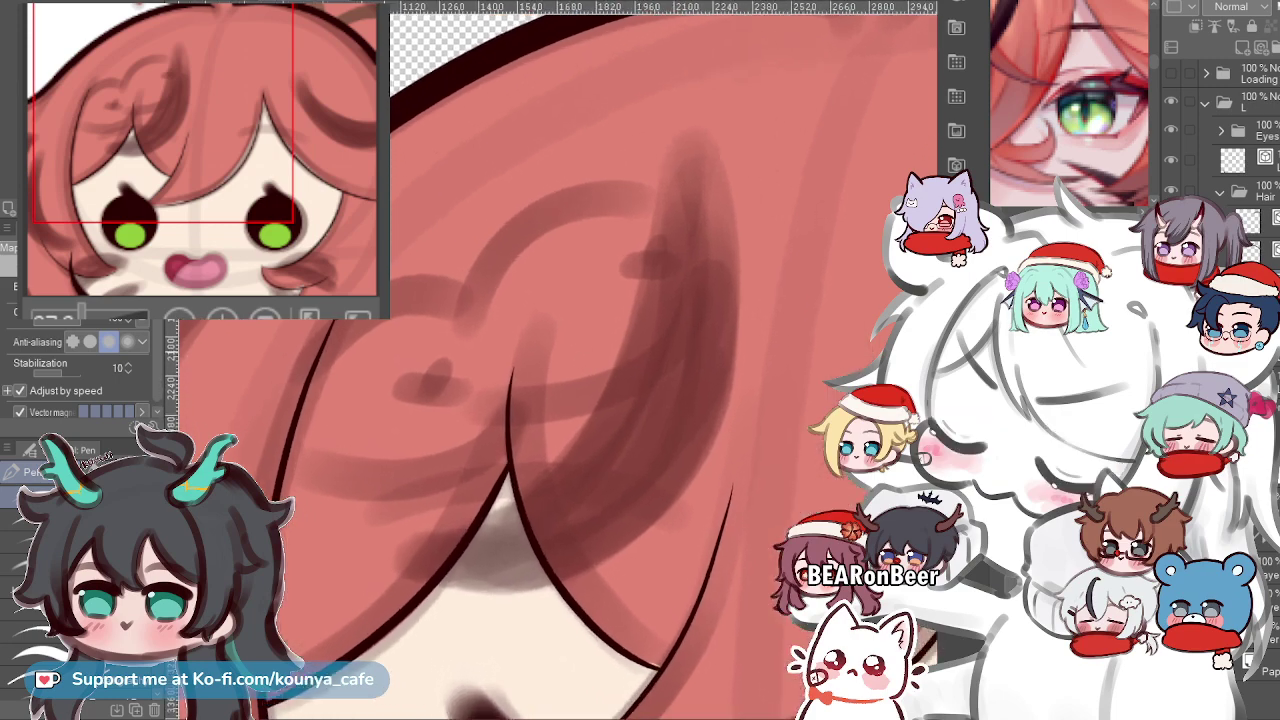
drag(560, 370, 546, 354)
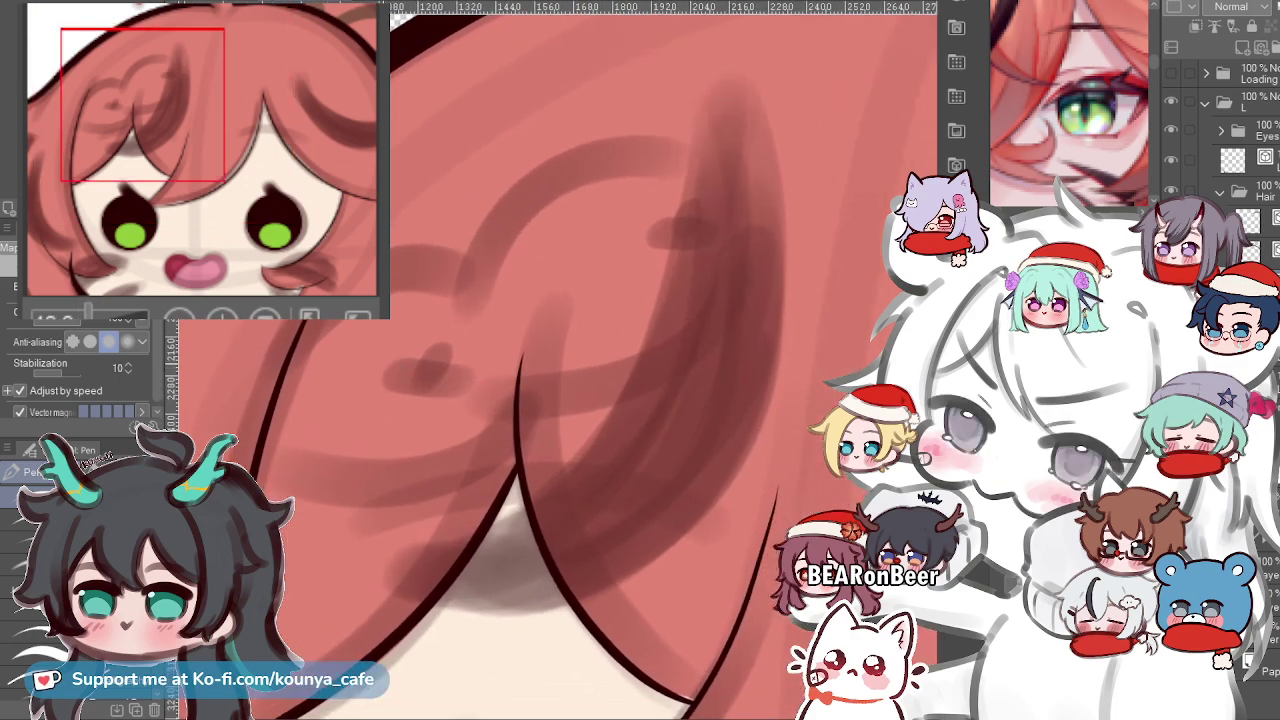
scroll(600, 400, down, 4)
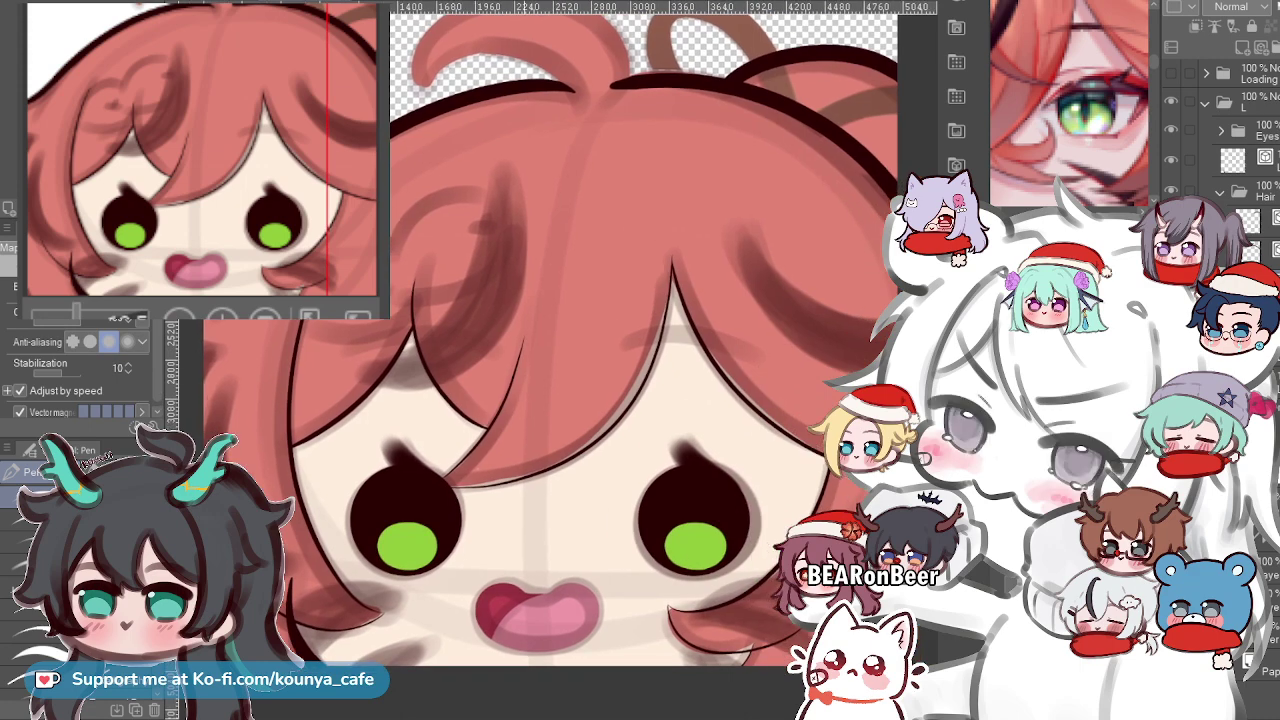
drag(764, 368, 535, 395)
scroll(600, 354, up, 3)
scroll(636, 330, down, 2)
Flip the canvas view horizontally and draw a thin dark curve along the larger arc of the heart-shaped sketch on the fringe.
key(shift+h)
scroll(802, 328, down, 3)
drag(802, 328, 688, 326)
scroll(696, 322, up, 6)
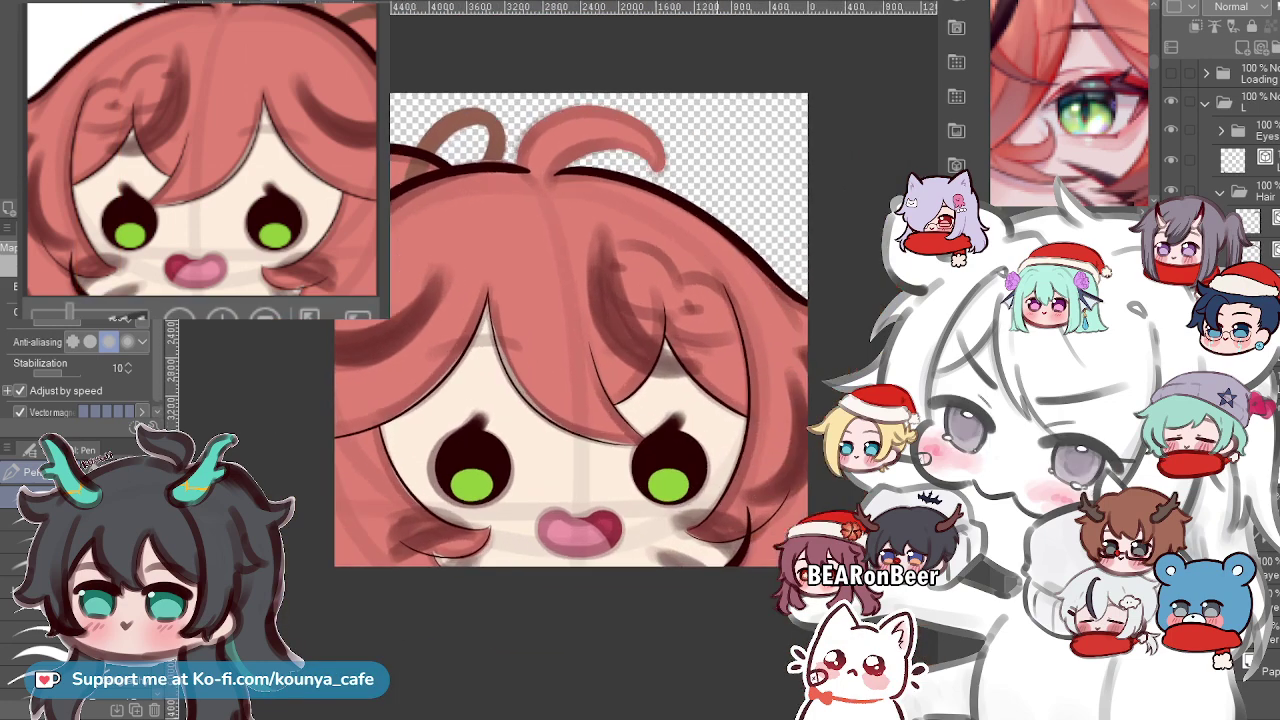
scroll(524, 165, up, 2)
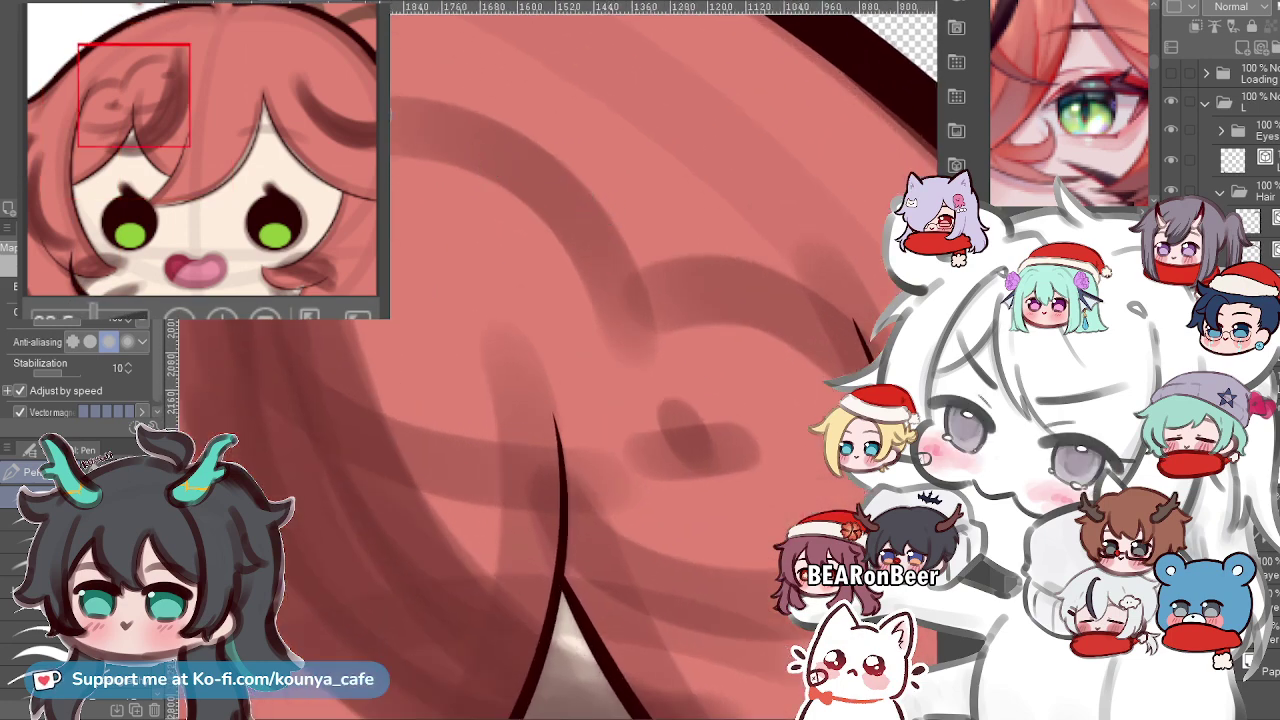
drag(312, 112, 657, 372)
key(ctrl+z)
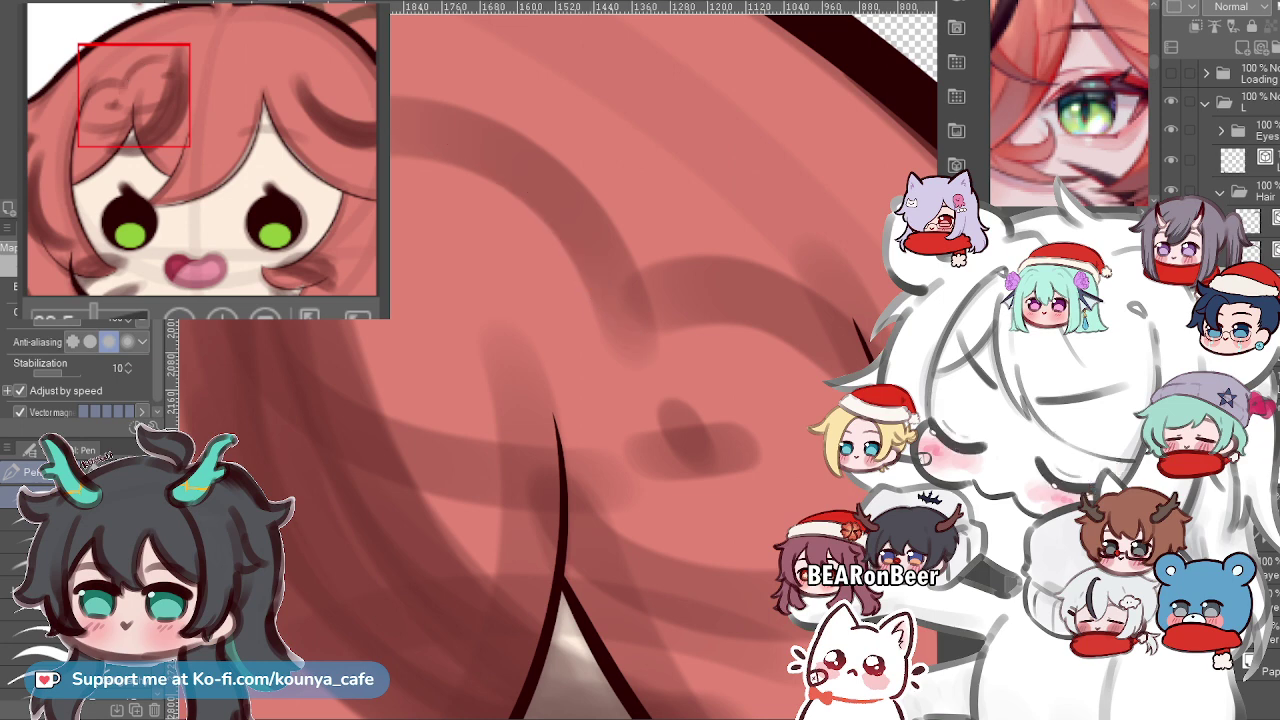
mouse_move(312, 99)
mouse_down()
mouse_move(669, 351)
mouse_move(677, 380)
mouse_up()
scroll(405, 146, down, 3)
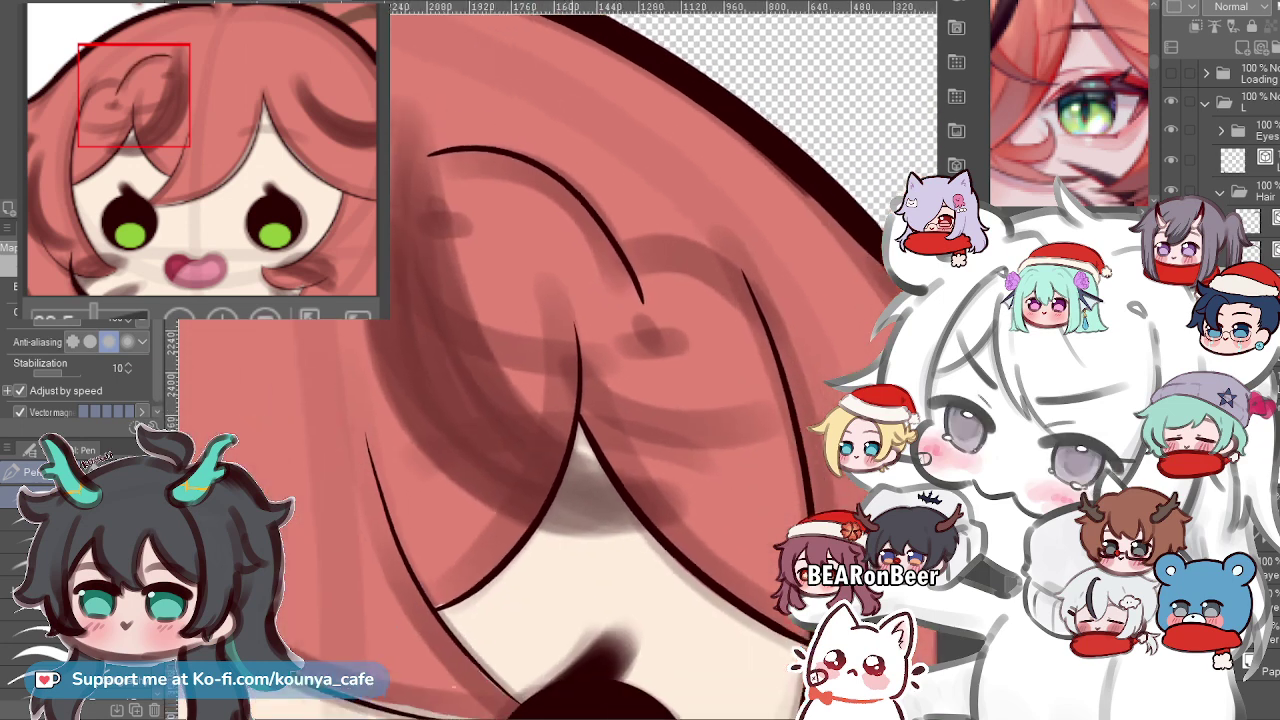
Select the dark curve on the larger arc of the heart-shaped fringe sketch and scale it down slightly to follow the sketch.
scroll(608, 286, up, 2)
drag(600, 286, 669, 331)
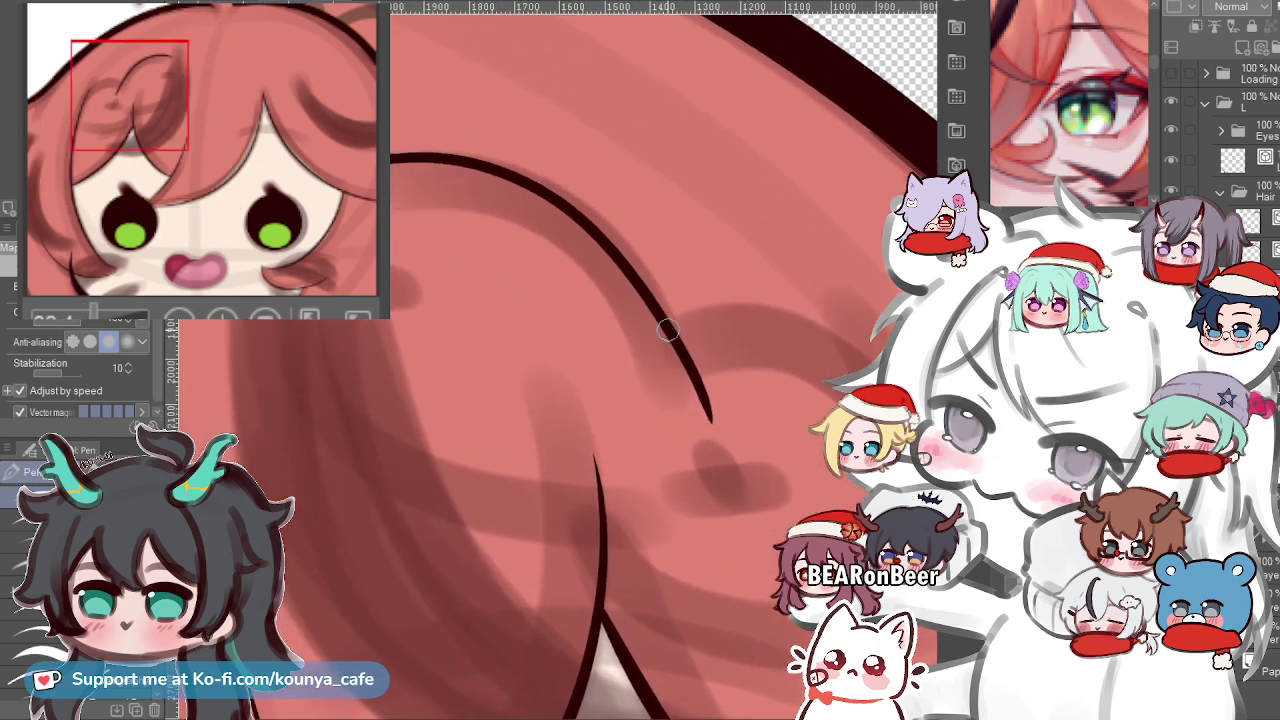
scroll(667, 333, up, 1)
ctrl+click(669, 328)
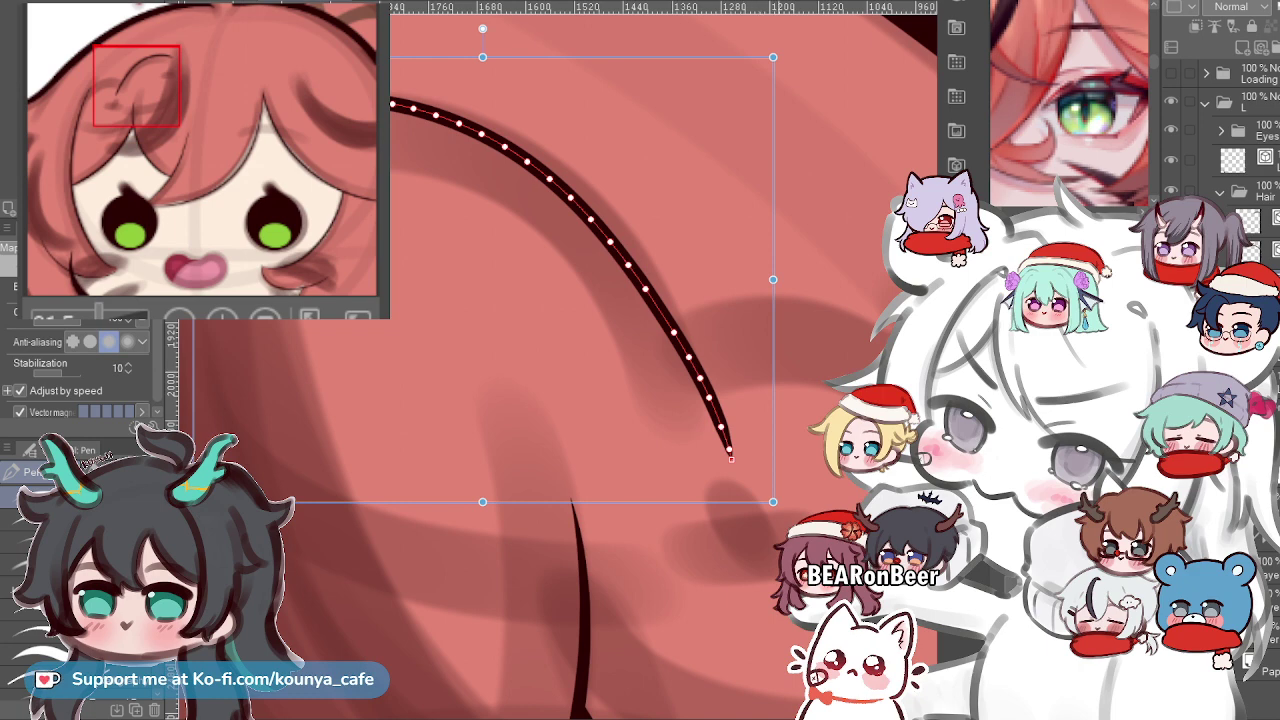
mouse_move(773, 502)
mouse_down()
mouse_move(729, 460)
mouse_move(738, 465)
mouse_up()
drag(692, 393, 699, 398)
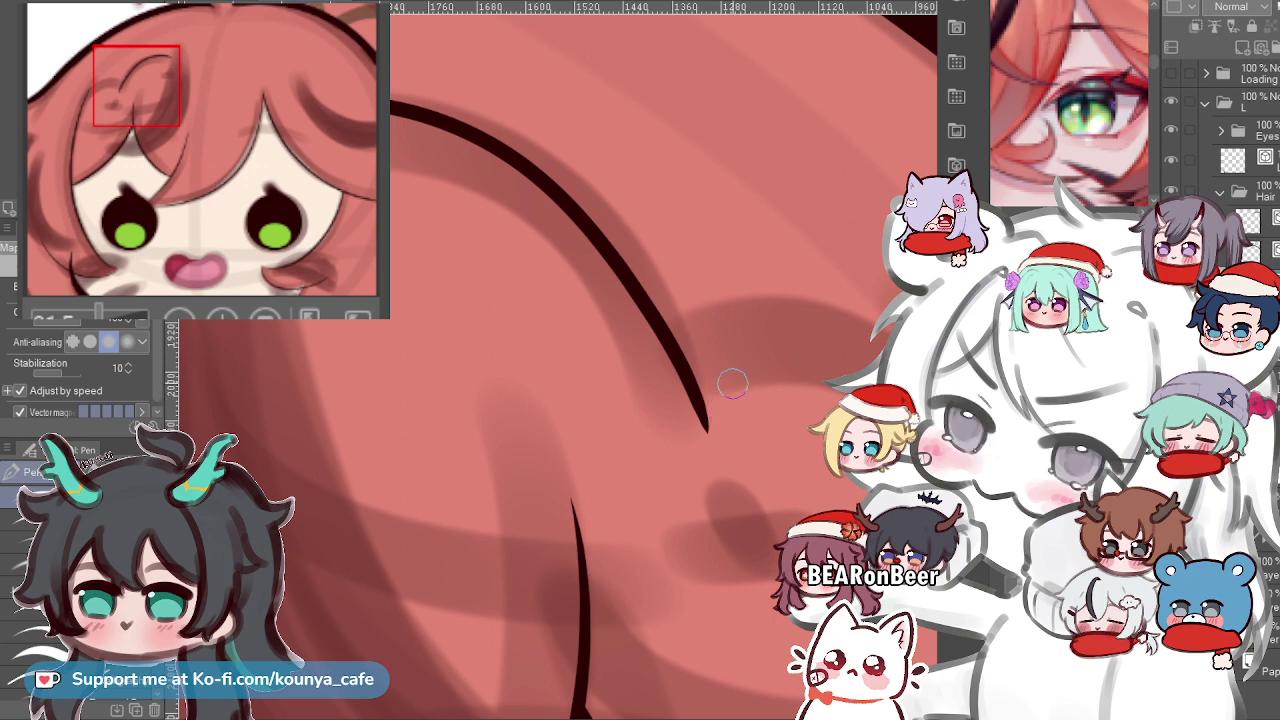
scroll(722, 414, down, 2)
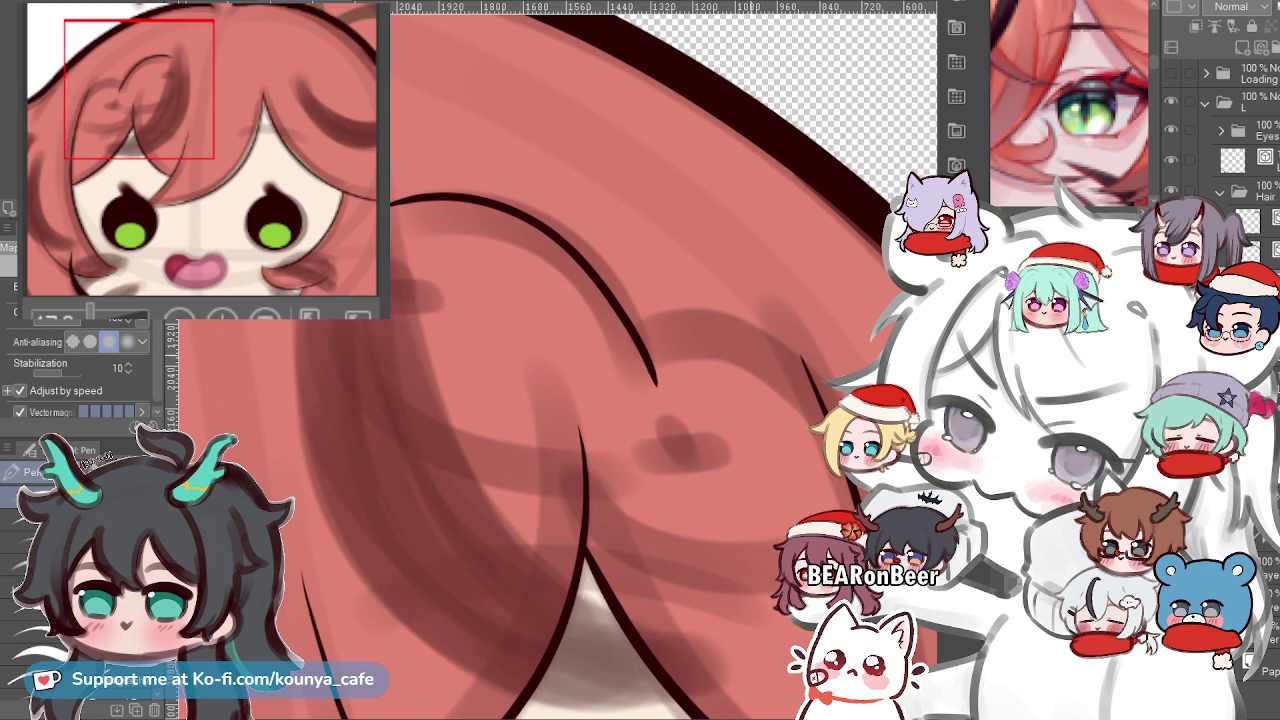
Draw a dark curve along the top of the heart's smaller lobe, from the larger arc to the outer fringe line, redoing strokes that miss the sketch.
scroll(560, 400, up, 2)
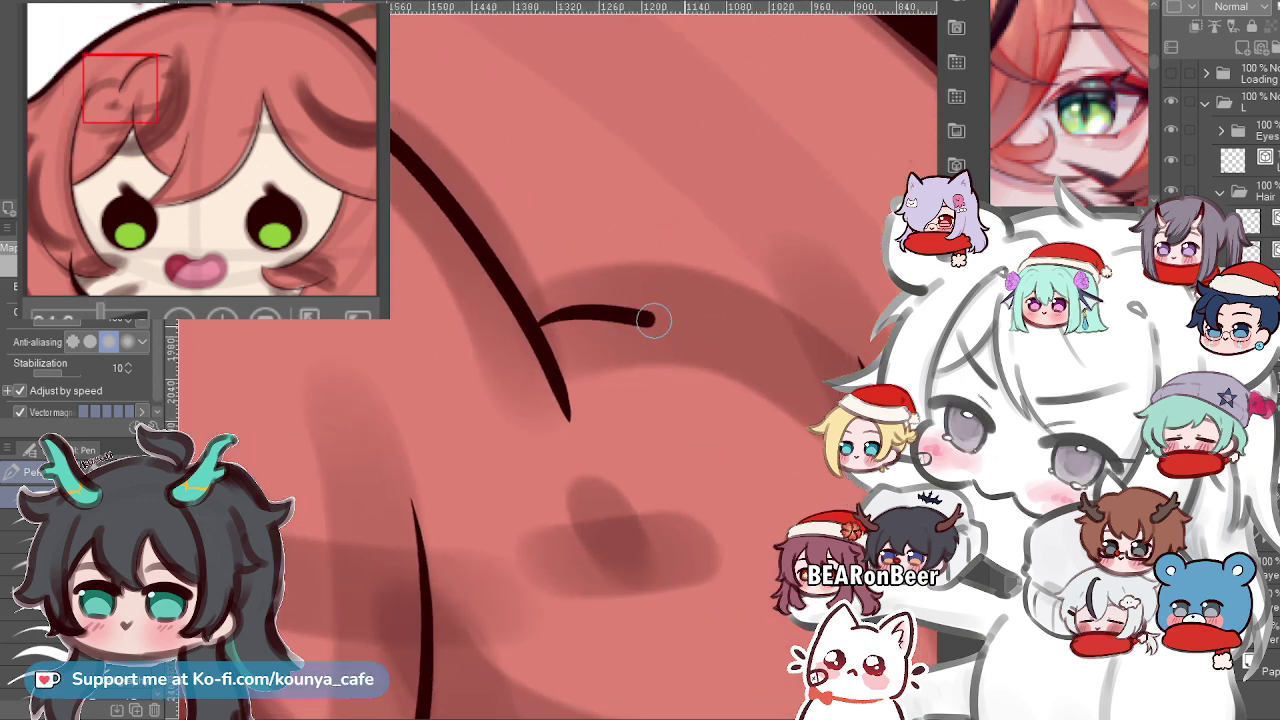
mouse_move(537, 324)
mouse_down()
mouse_move(592, 310)
mouse_move(824, 424)
mouse_up()
key(ctrl+z)
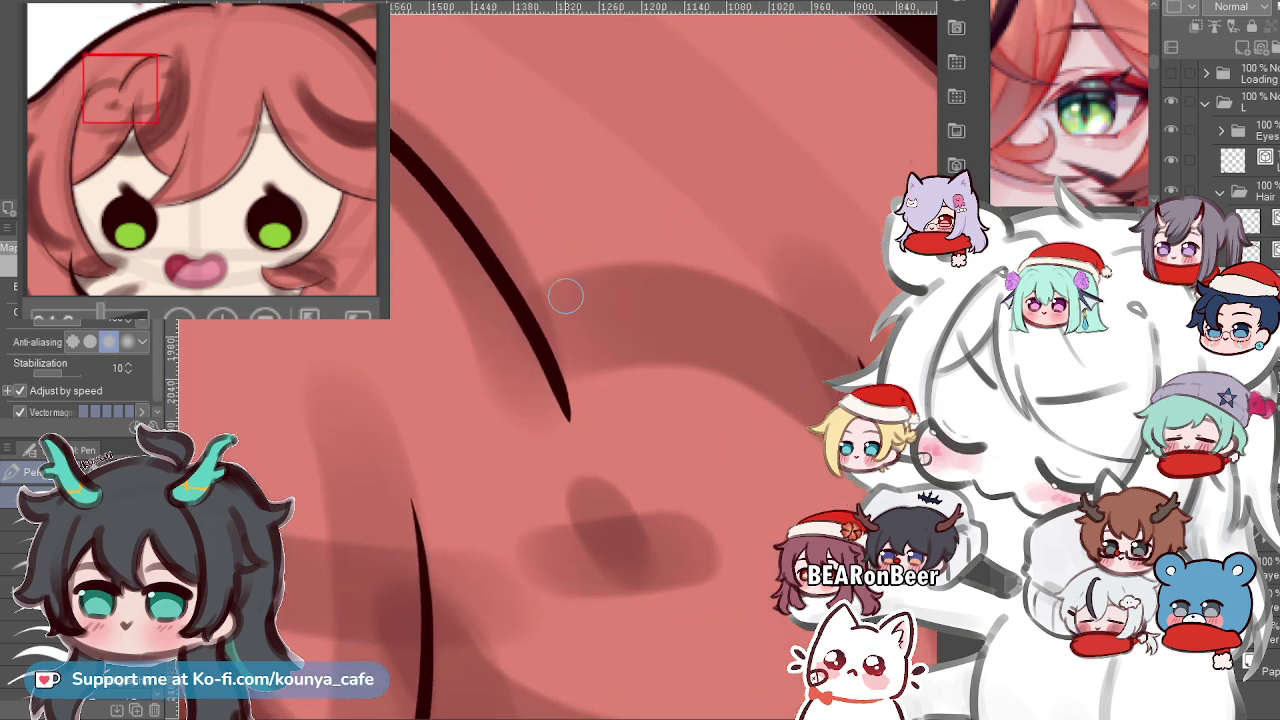
drag(523, 336, 755, 292)
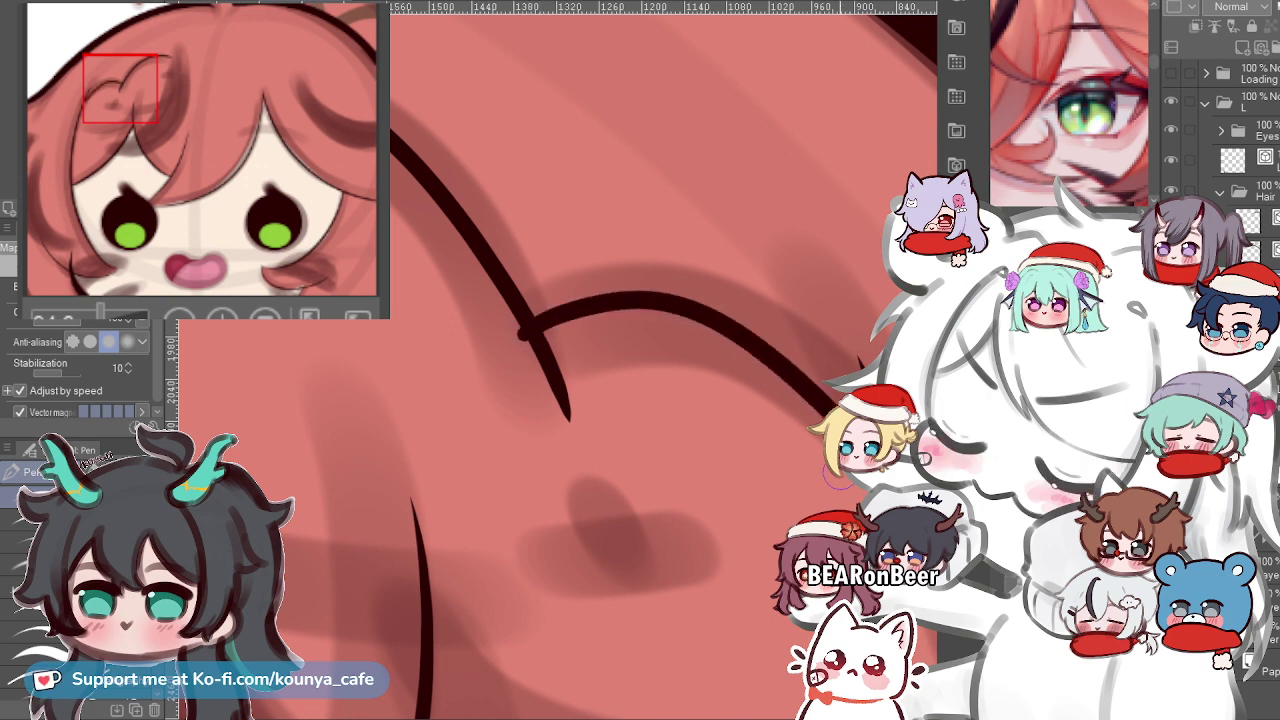
key(ctrl+z)
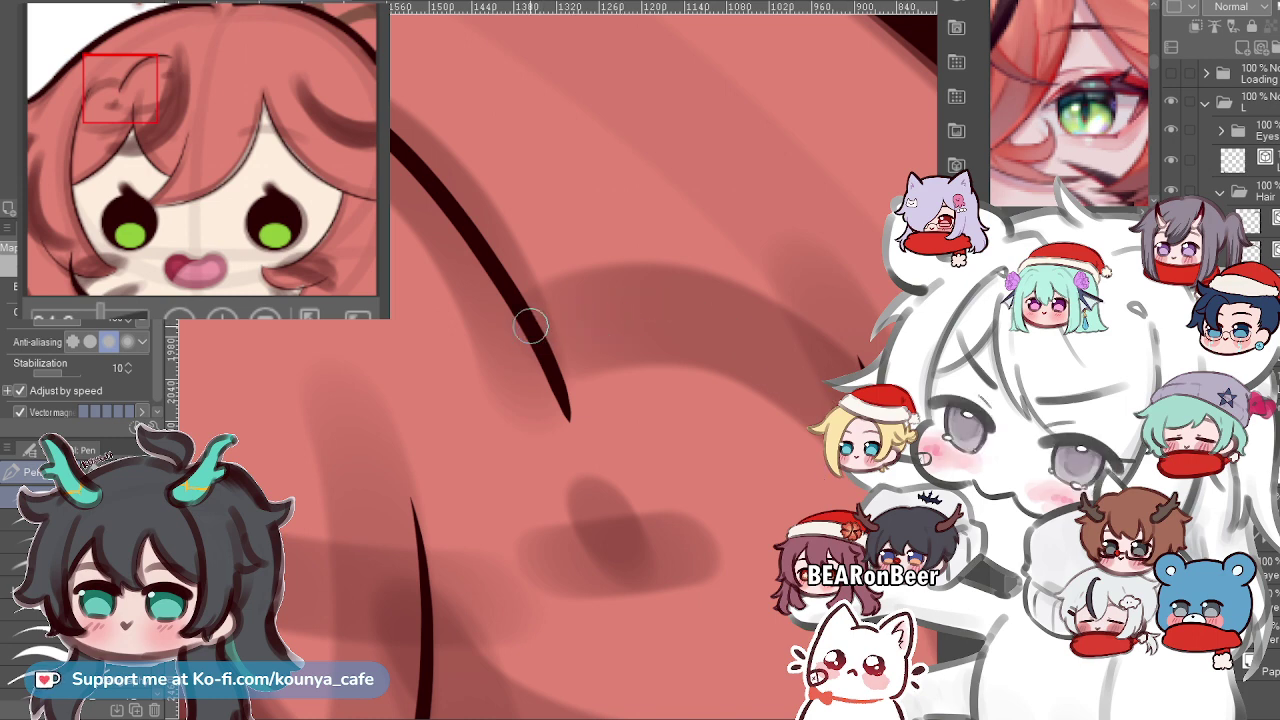
drag(529, 320, 850, 370)
scroll(658, 313, down, 3)
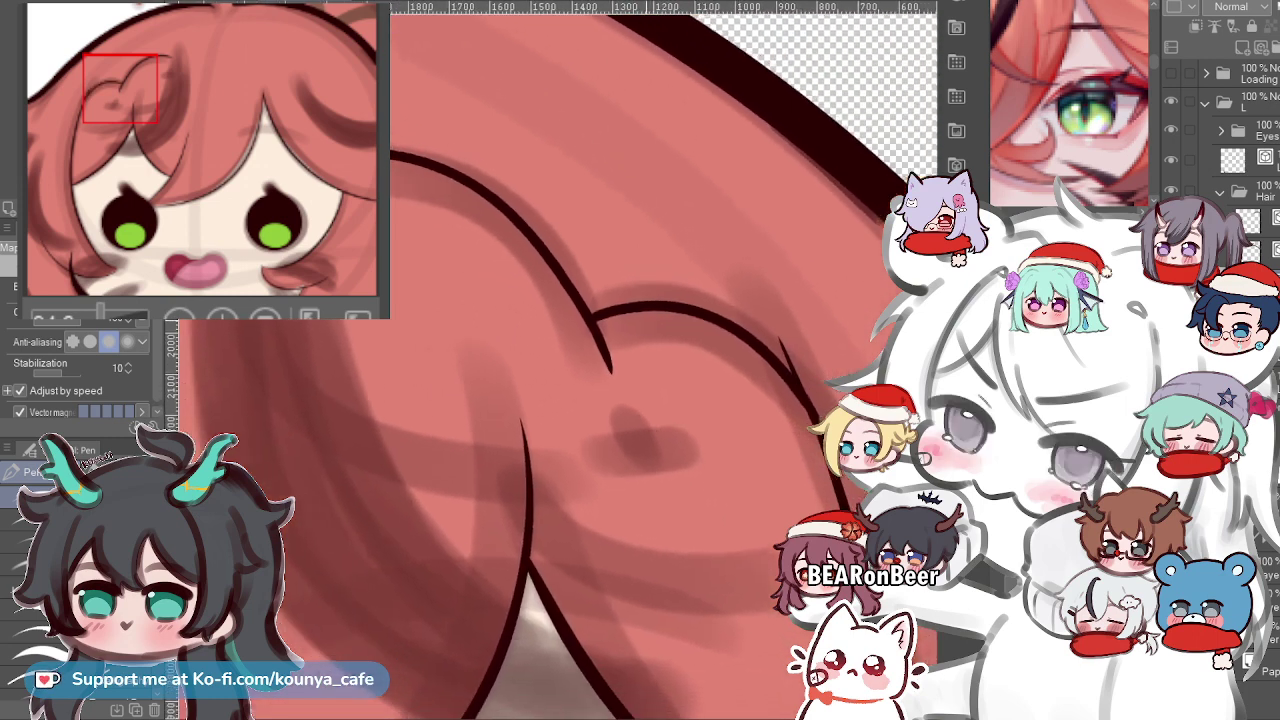
Select the curve on top of the heart's smaller lobe and shrink it slightly to refine its fit with the neighbouring lines.
drag(658, 313, 544, 361)
scroll(684, 361, up, 2)
scroll(684, 361, up, 2)
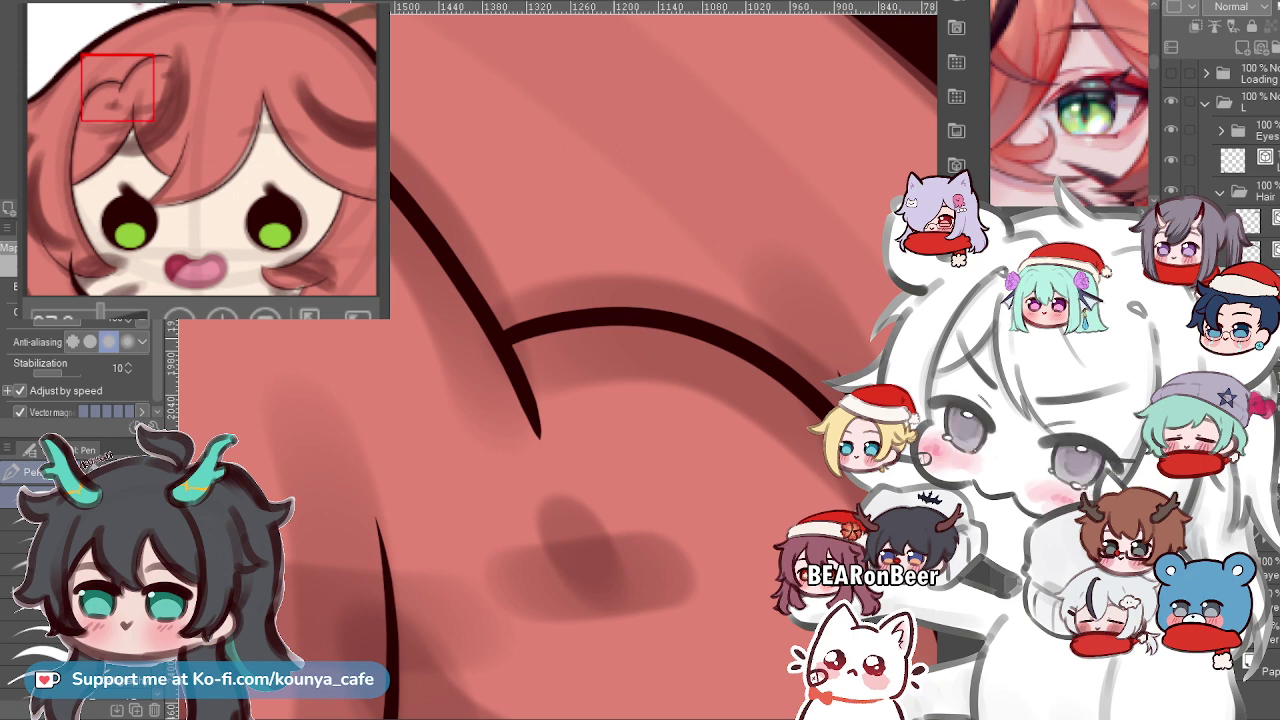
scroll(660, 360, down, 2)
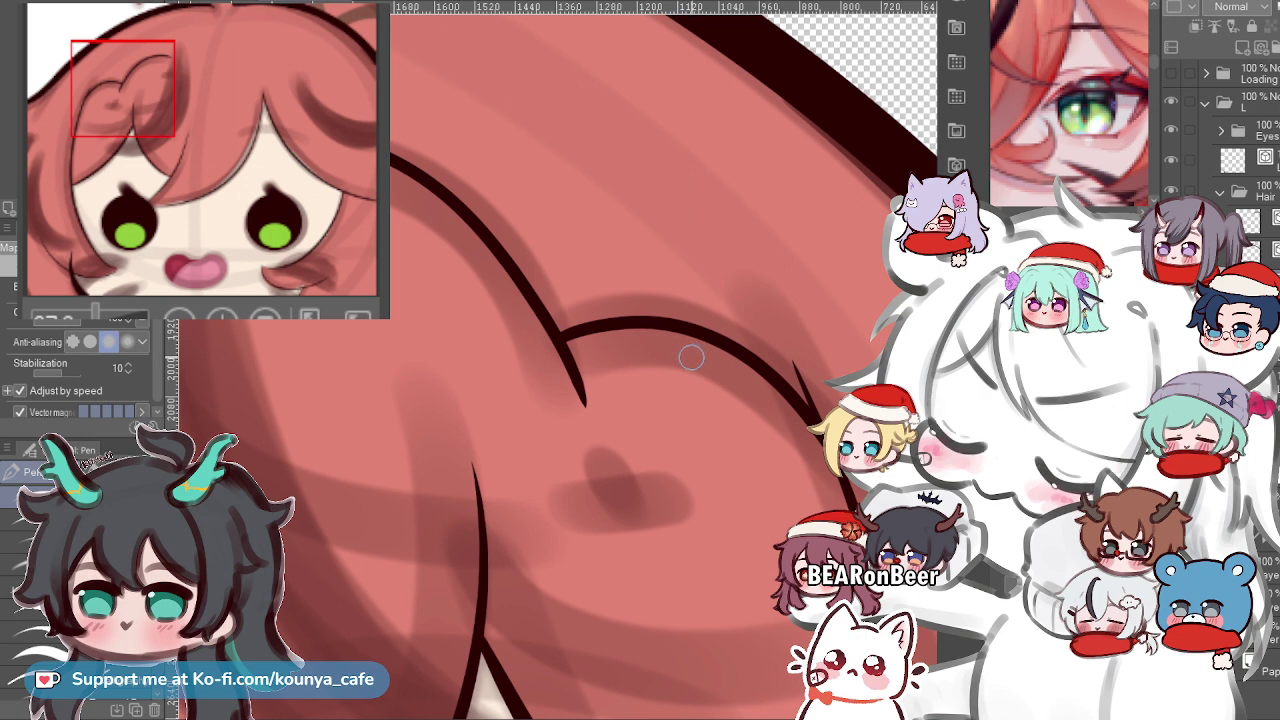
drag(718, 334, 650, 318)
scroll(668, 319, up, 2)
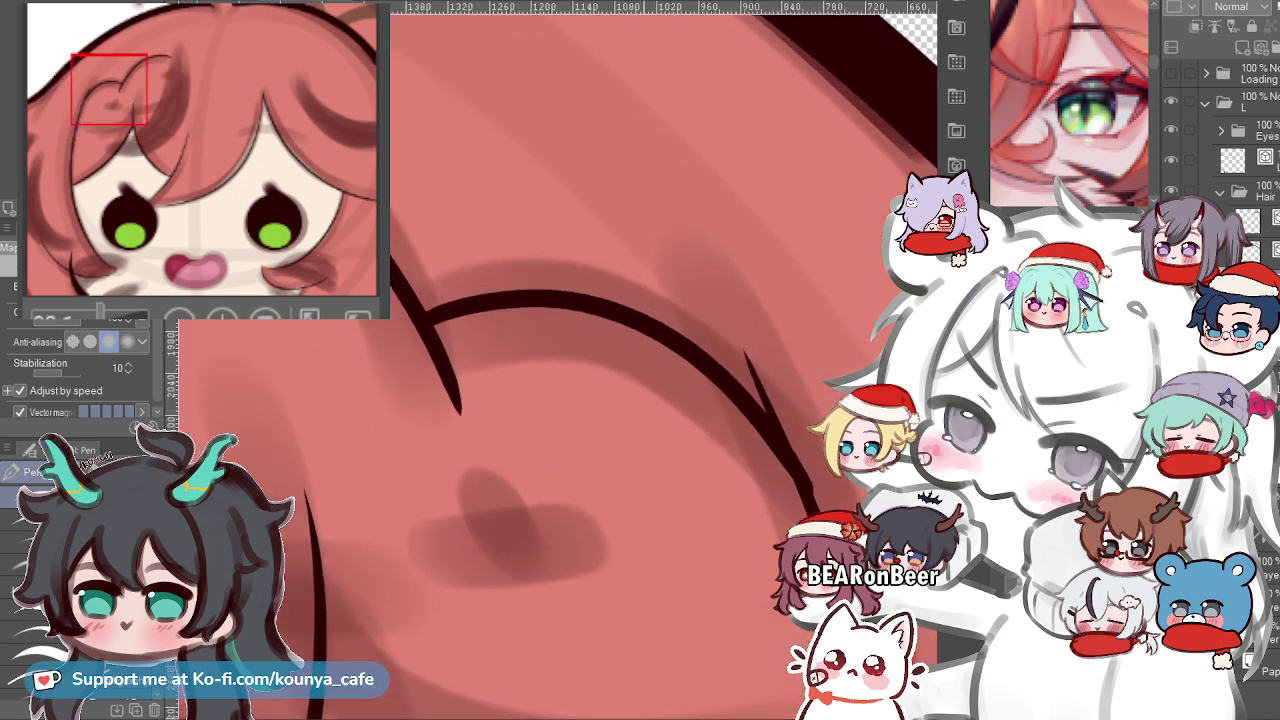
ctrl+click(658, 331)
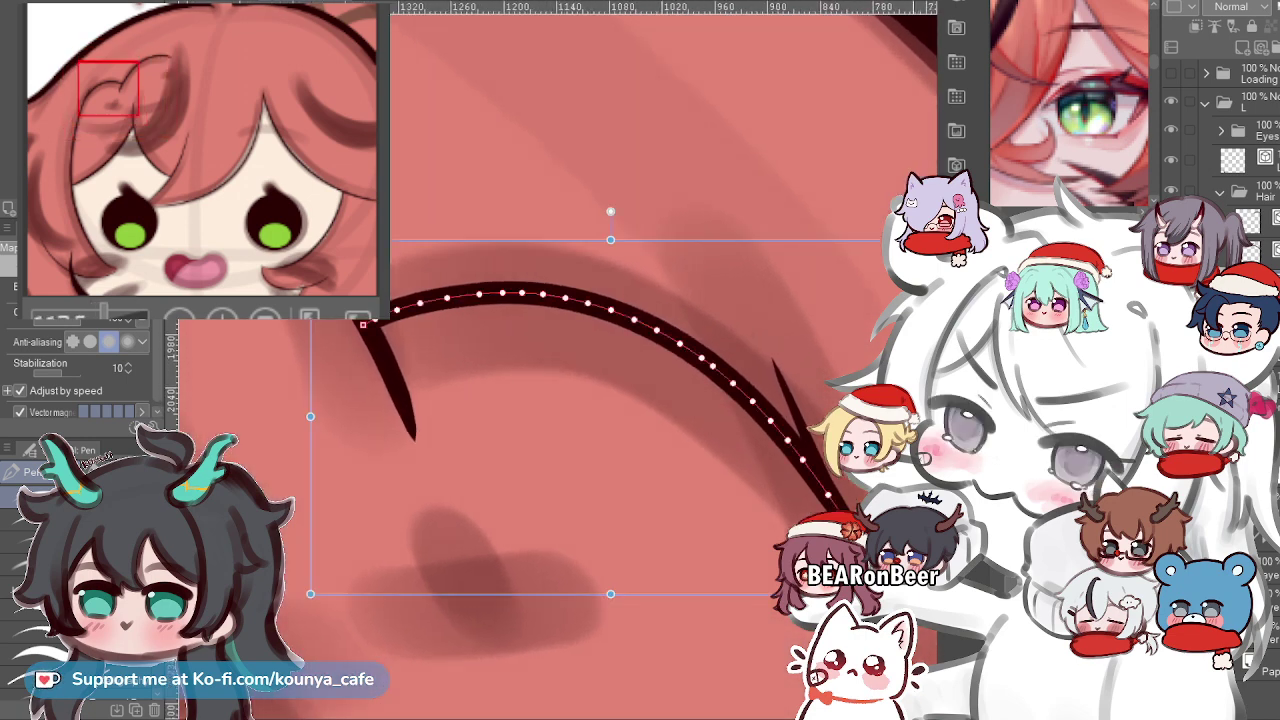
drag(658, 331, 646, 326)
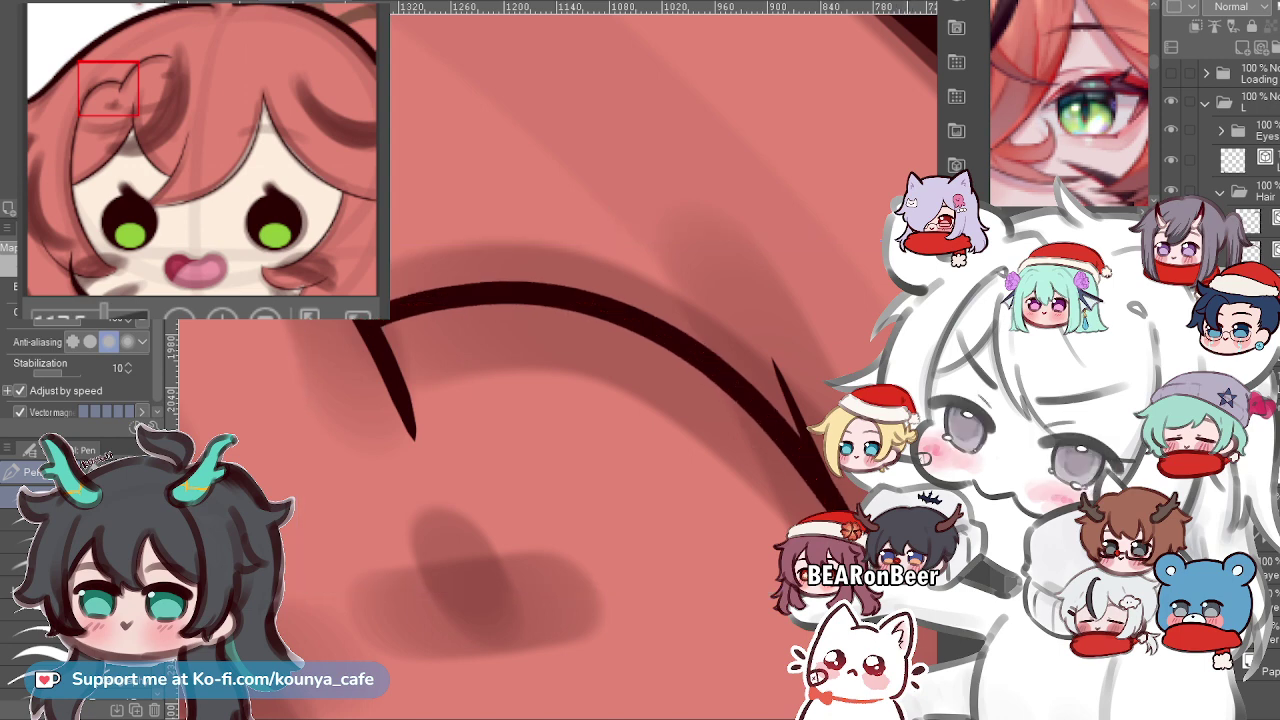
ctrl+click(648, 326)
drag(911, 594, 887, 579)
scroll(800, 513, down, 8)
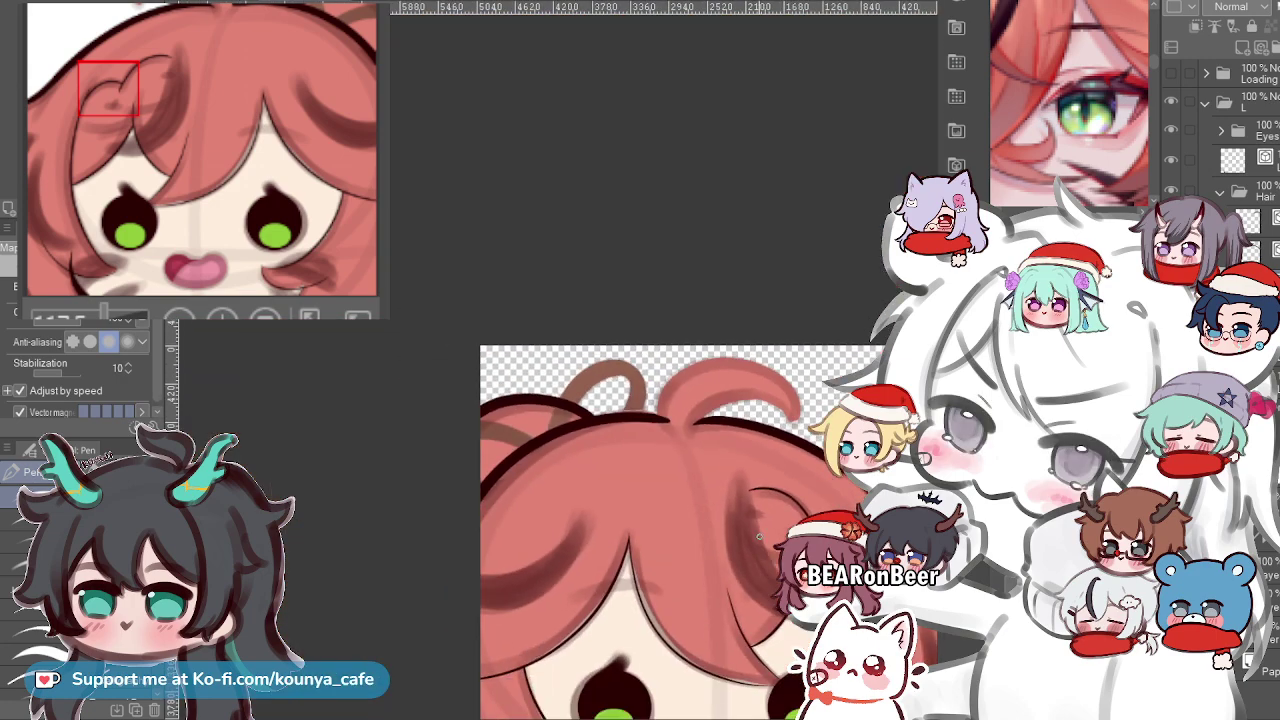
drag(800, 513, 772, 436)
scroll(770, 457, up, 5)
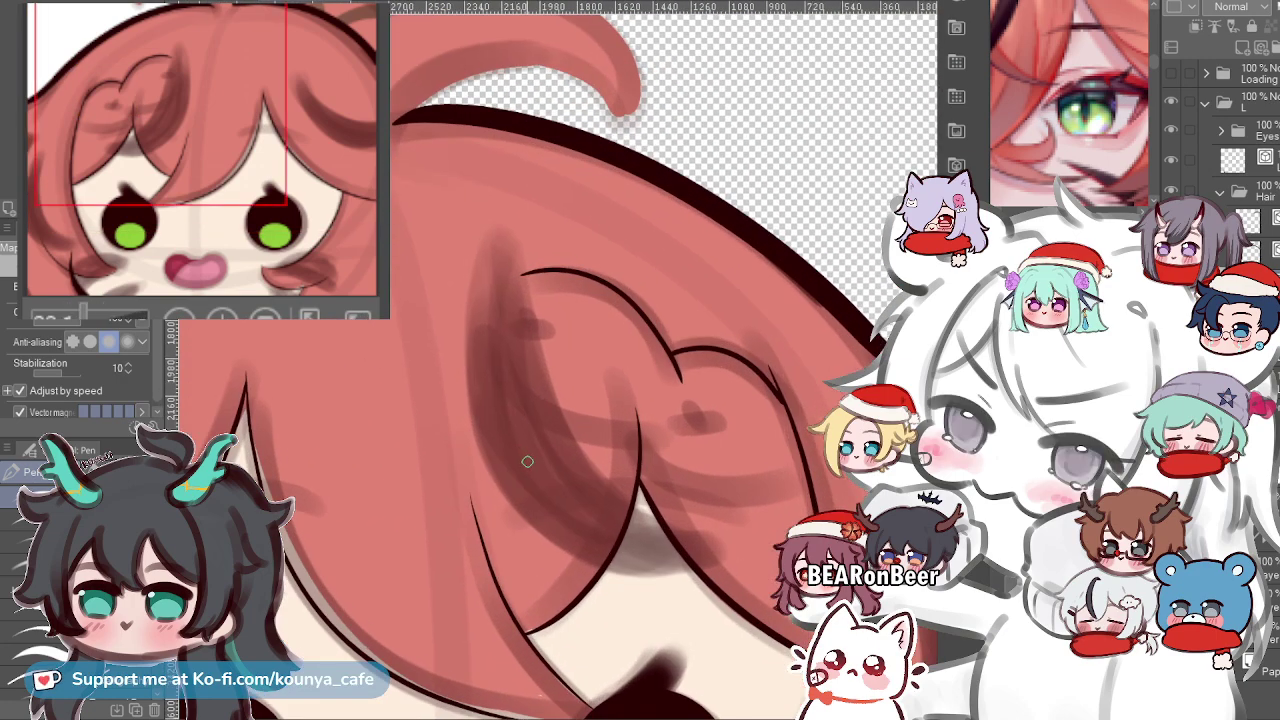
Draw a dark rounded curve along the underside of the heart's smaller lobe, starting across the fringe tip line, redoing strokes until the curve fits.
scroll(707, 422, up, 5)
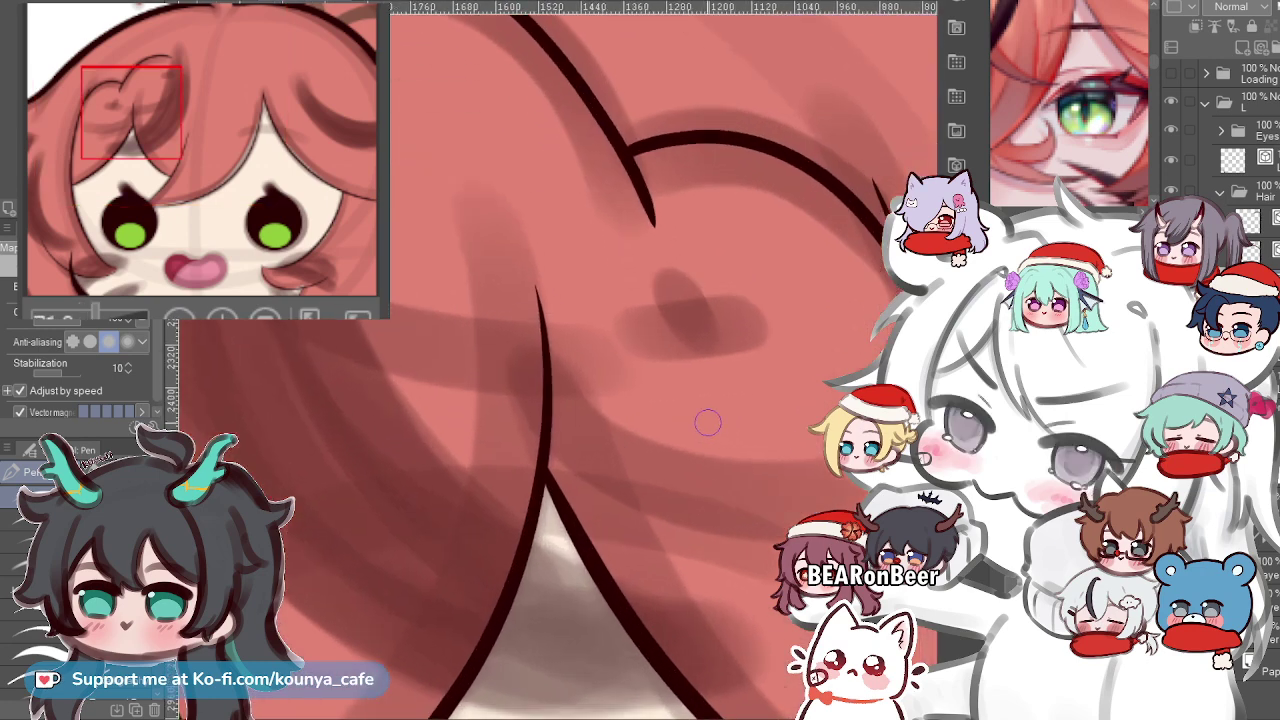
drag(632, 416, 528, 434)
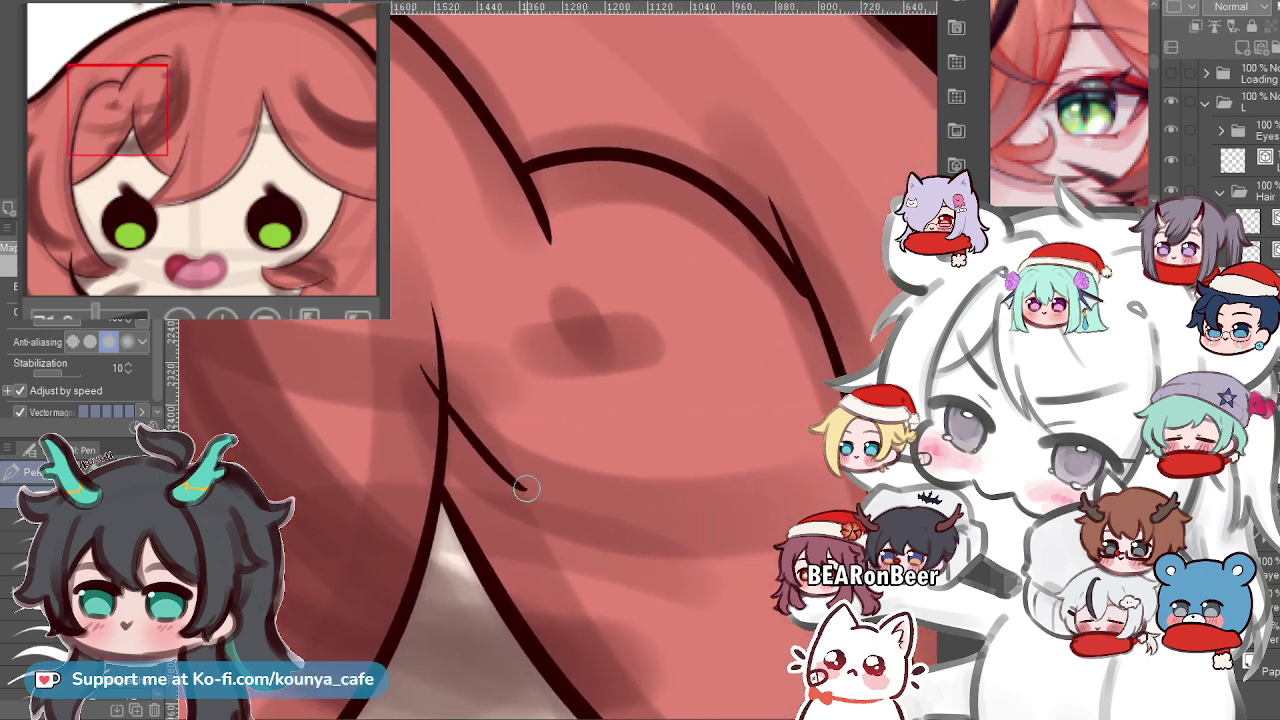
drag(418, 368, 730, 556)
key(ctrl+z)
mouse_move(418, 368)
mouse_down()
mouse_move(430, 396)
mouse_move(780, 550)
mouse_up()
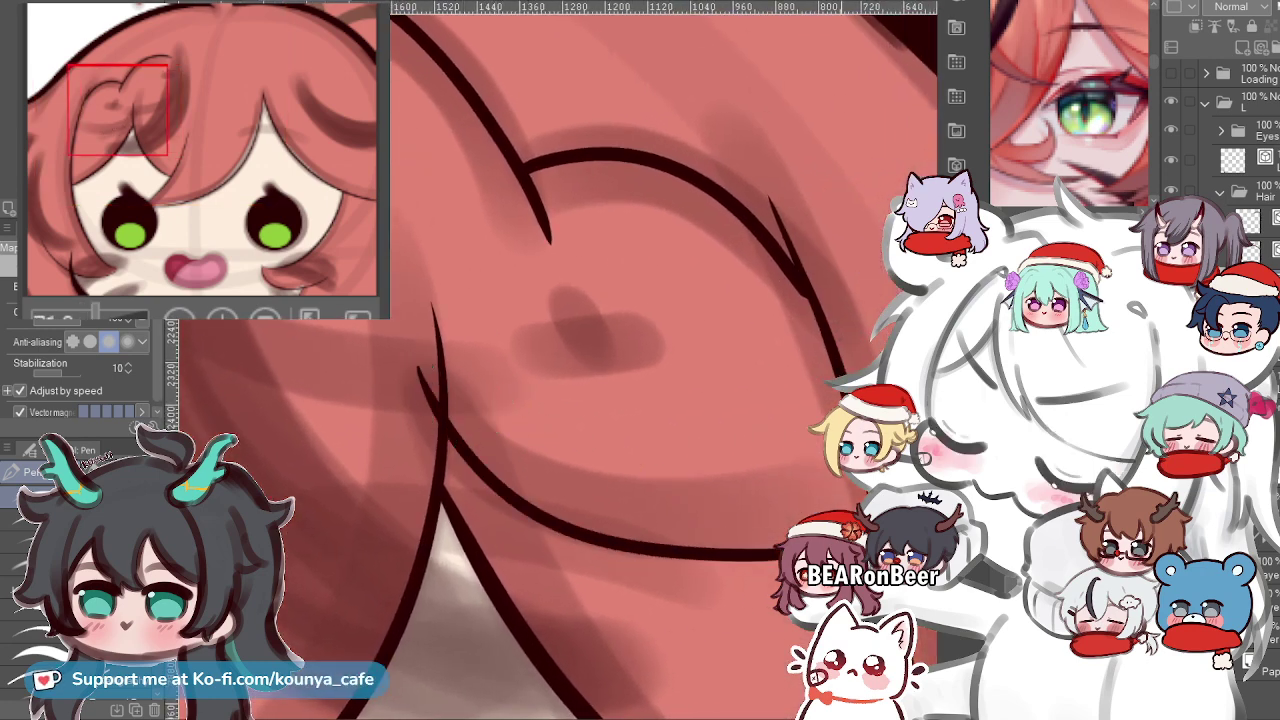
key(ctrl+z)
drag(412, 358, 782, 560)
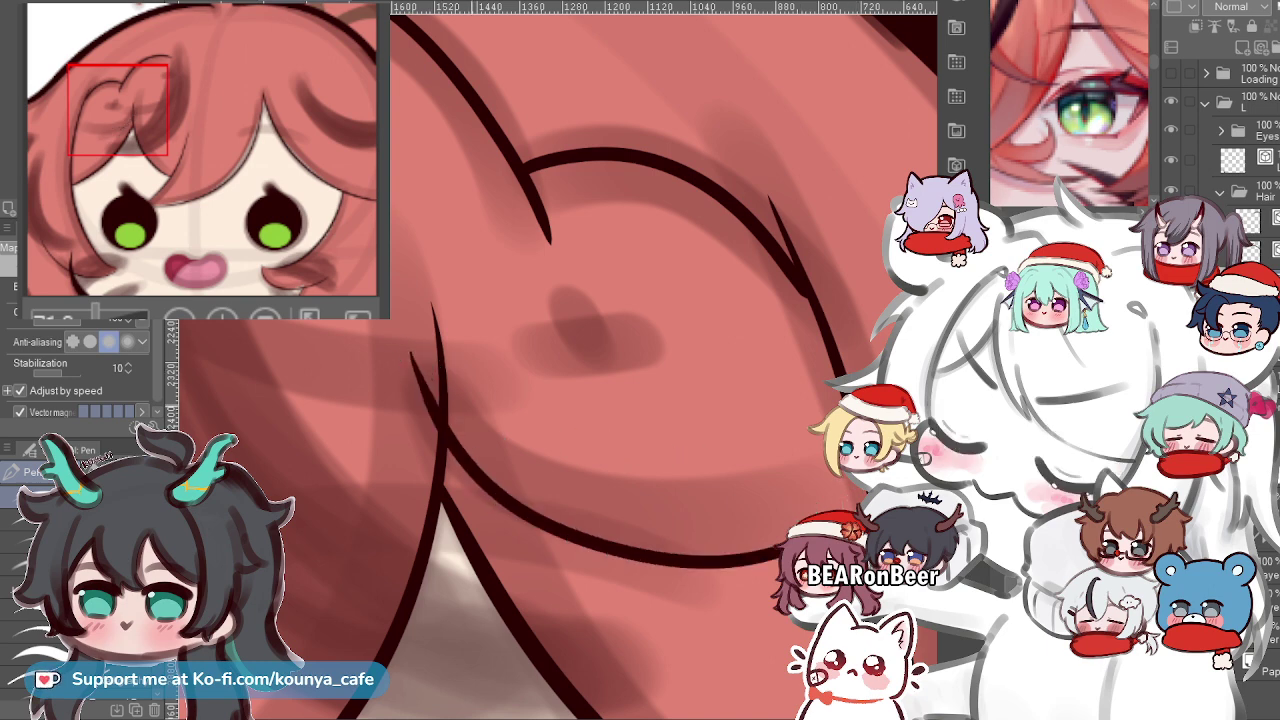
key(ctrl+z)
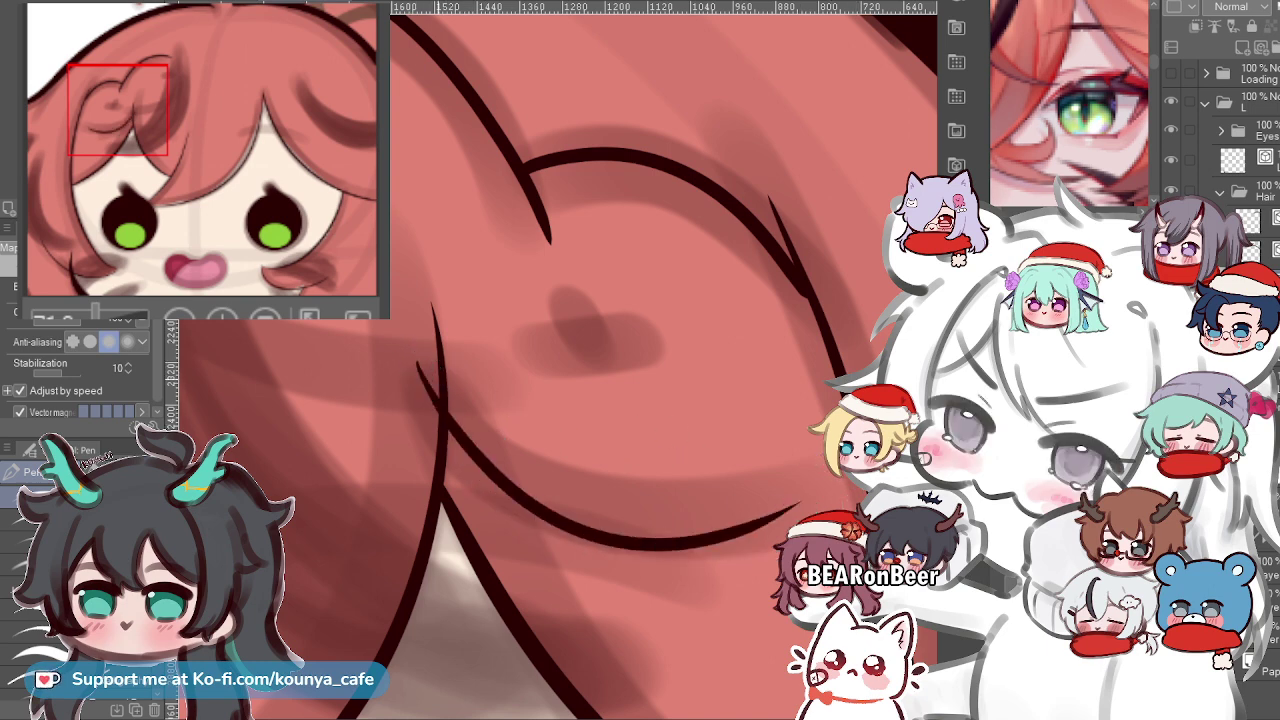
scroll(433, 355, down, 4)
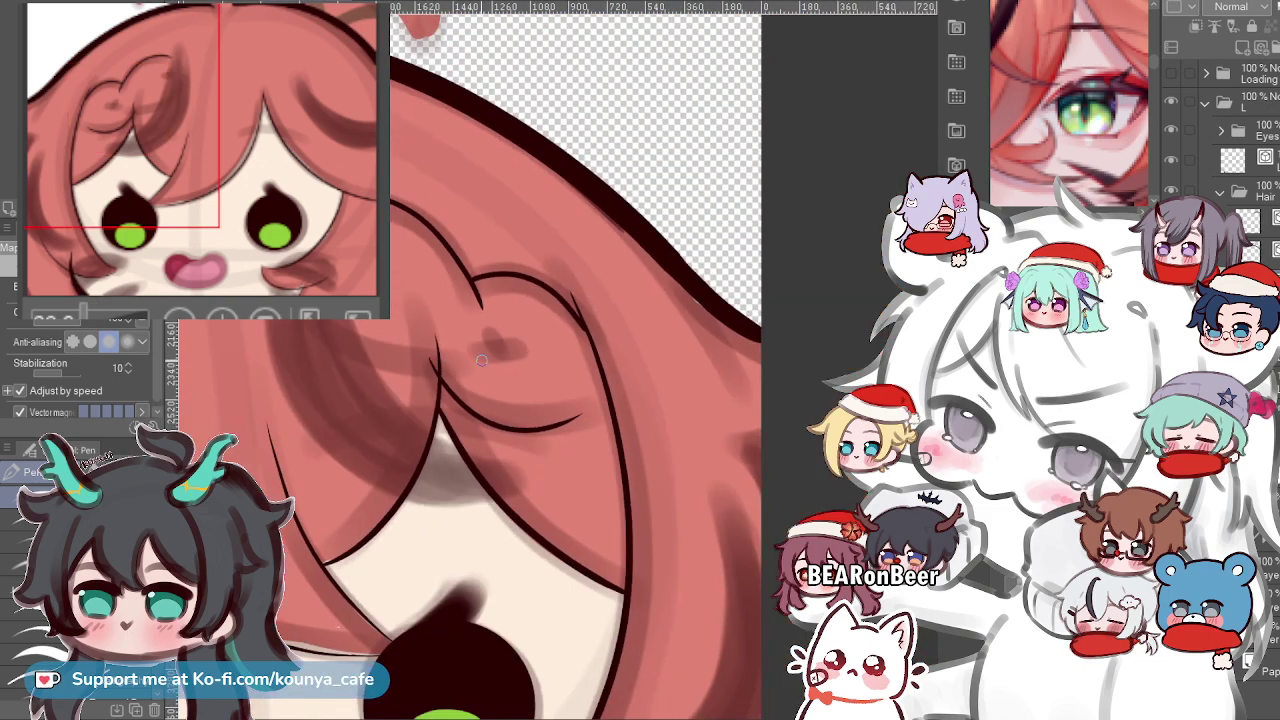
Draw a dark curve along the underside of the heart's larger lobe and flatten it slightly to meet the crossing fringe lines.
key(ctrl+plus)
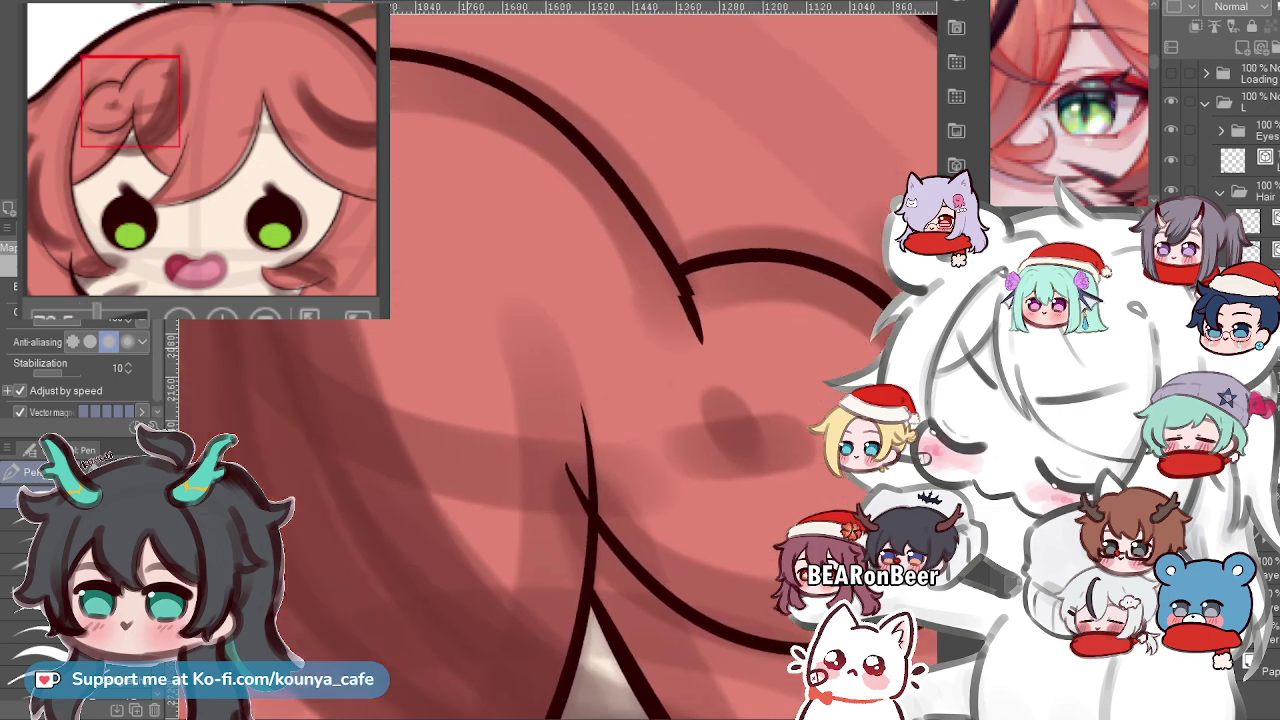
drag(308, 341, 366, 369)
mouse_move(267, 336)
mouse_down()
mouse_move(346, 480)
mouse_move(410, 522)
mouse_move(692, 492)
mouse_up()
key(ctrl+z)
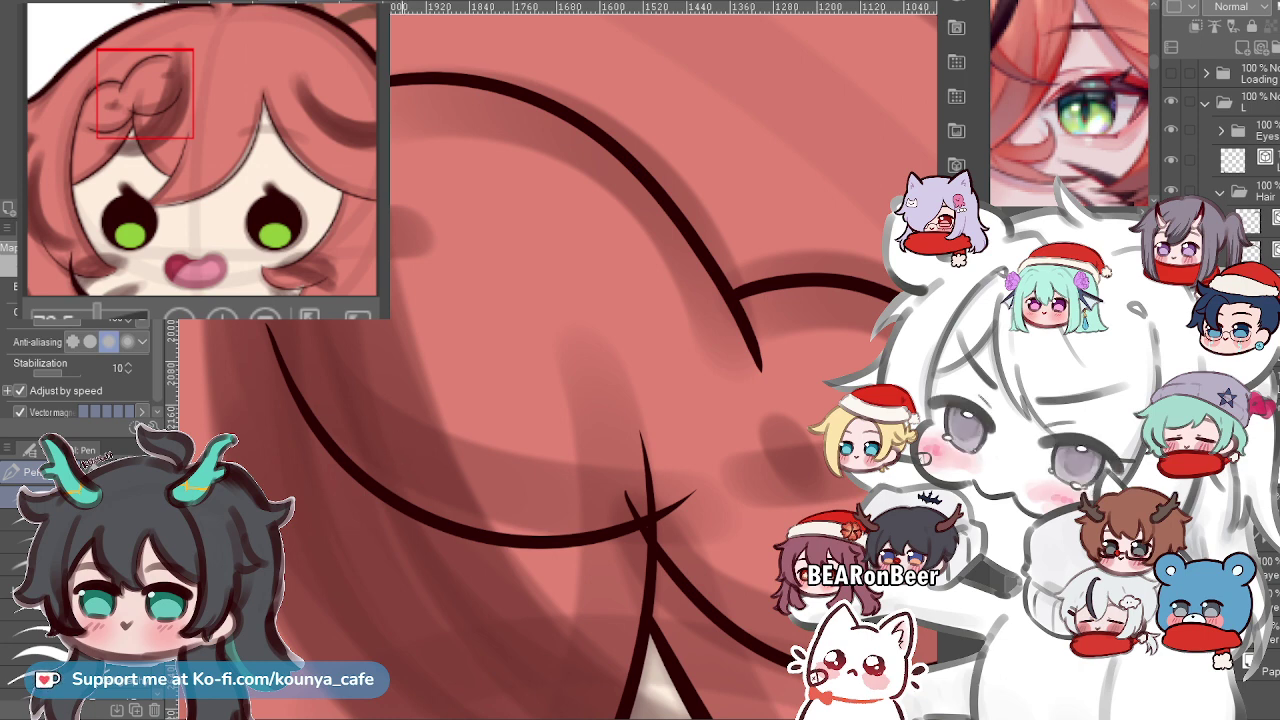
ctrl+click(370, 474)
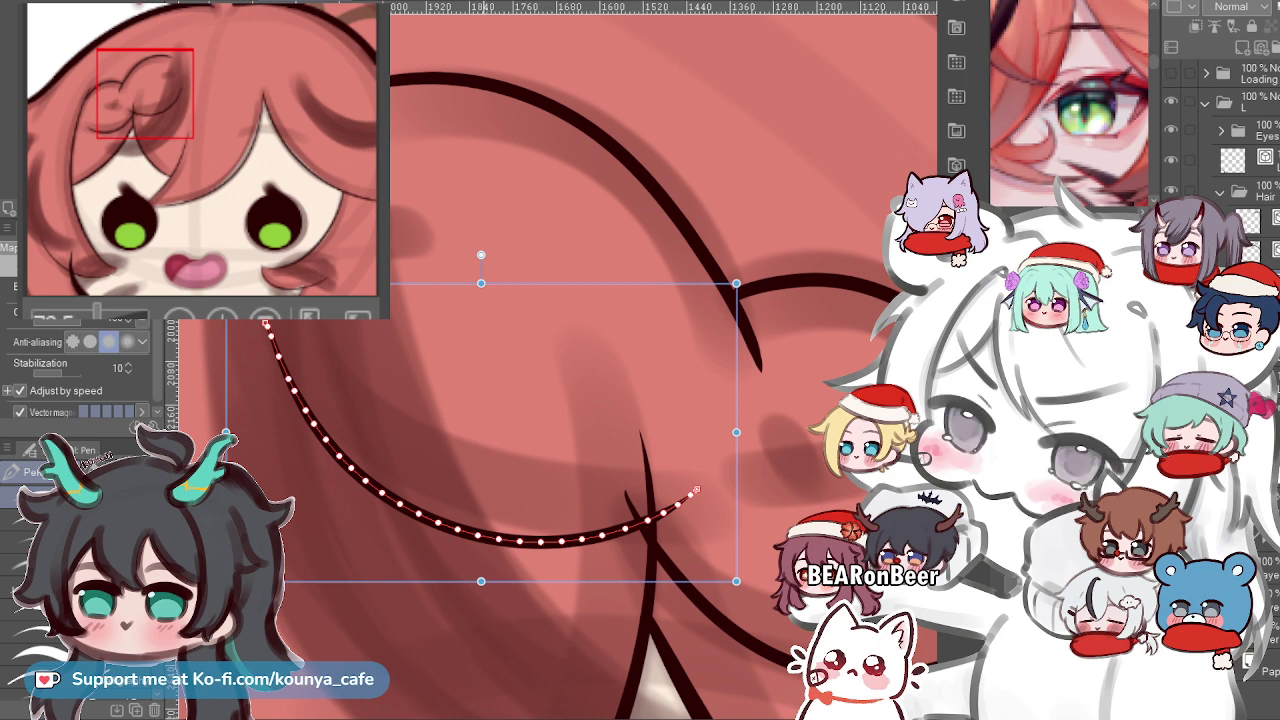
drag(481, 581, 481, 563)
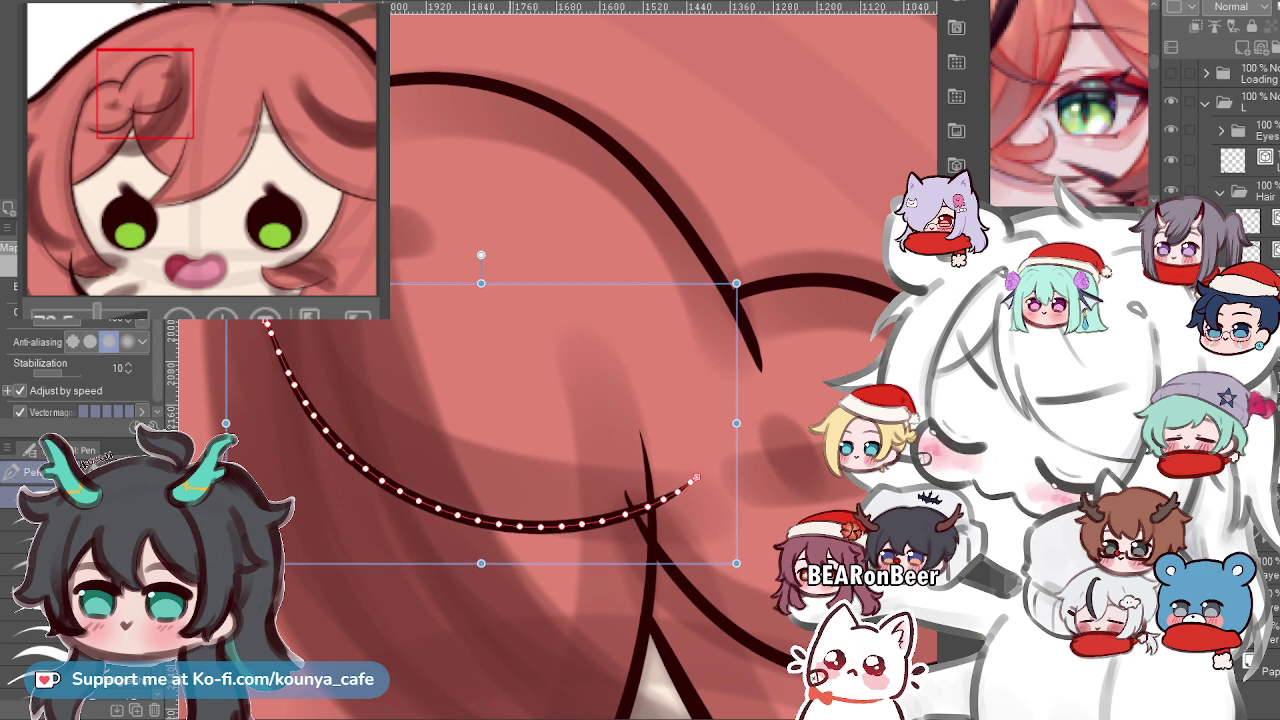
key(p)
Ink a tiny heart-like mark from two short dark strokes over the sketched mark inside the smaller lobe.
drag(780, 490, 721, 480)
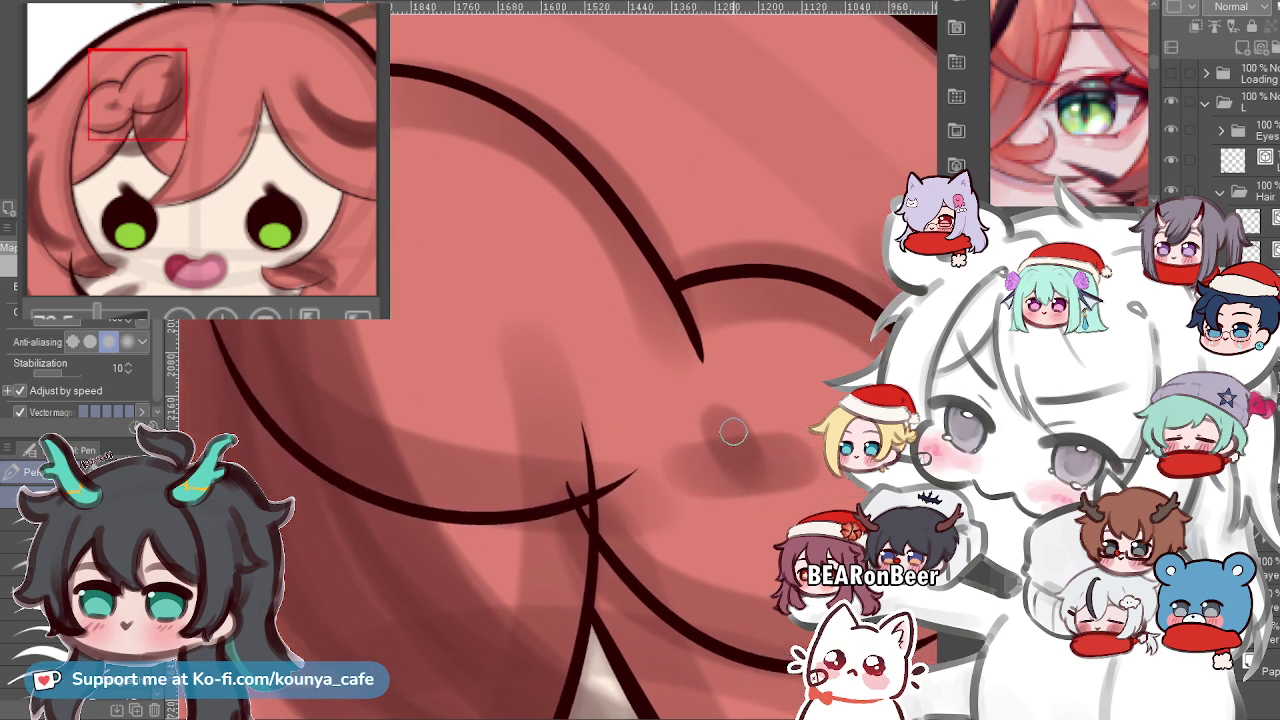
drag(723, 428, 746, 464)
drag(758, 457, 745, 463)
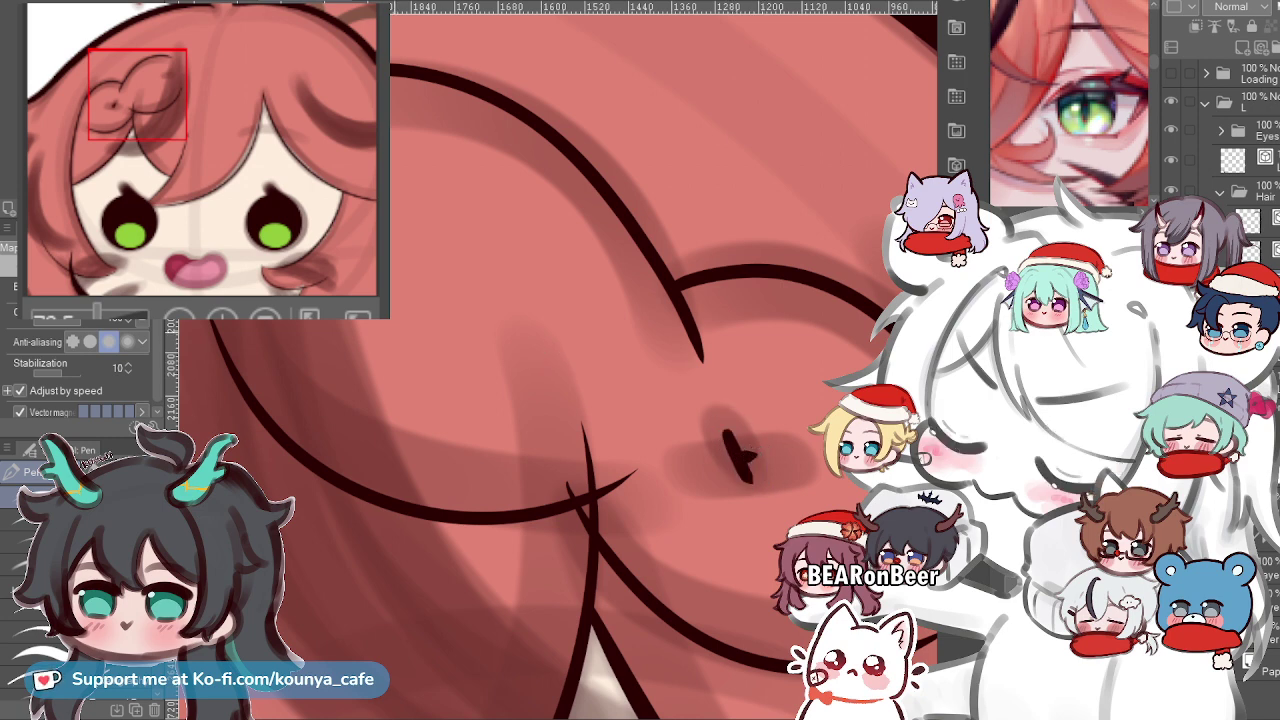
key(ctrl+z)
drag(702, 466, 736, 459)
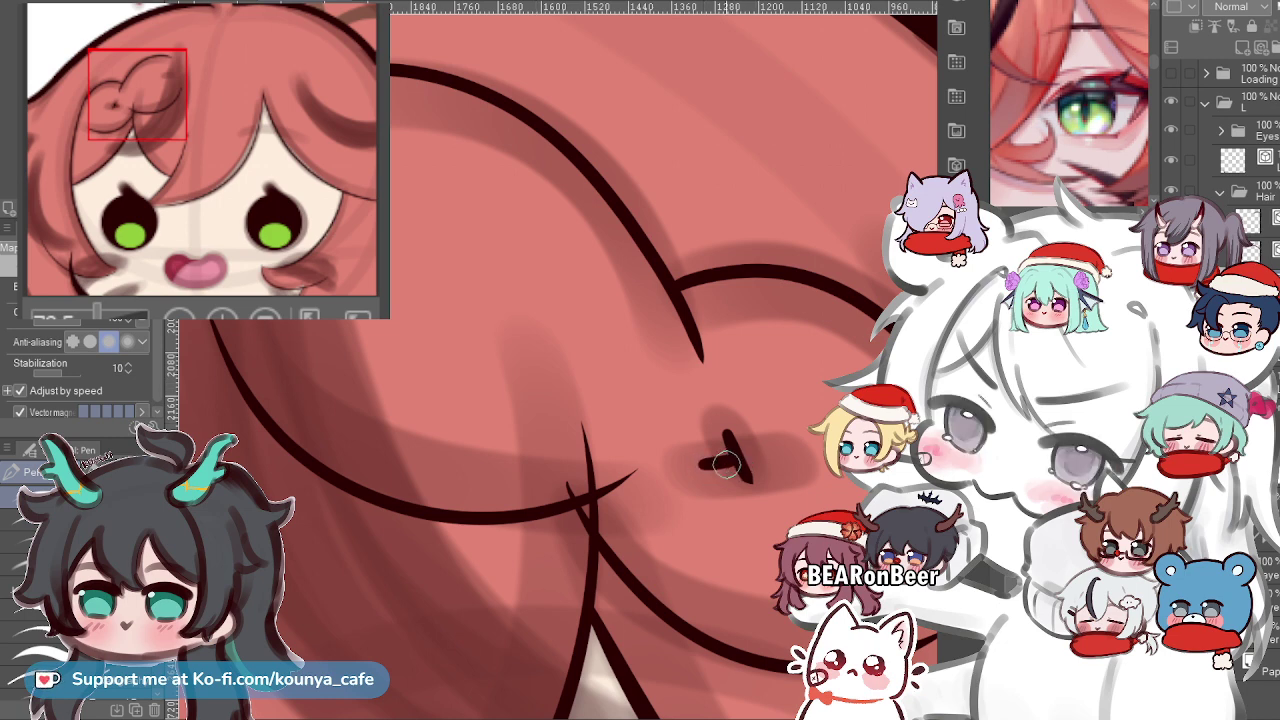
Try to ink a tiny heart-like mark from two short dark strokes over the sketched mark inside the heart's larger lobe.
scroll(725, 461, down, 3)
scroll(705, 440, up, 2)
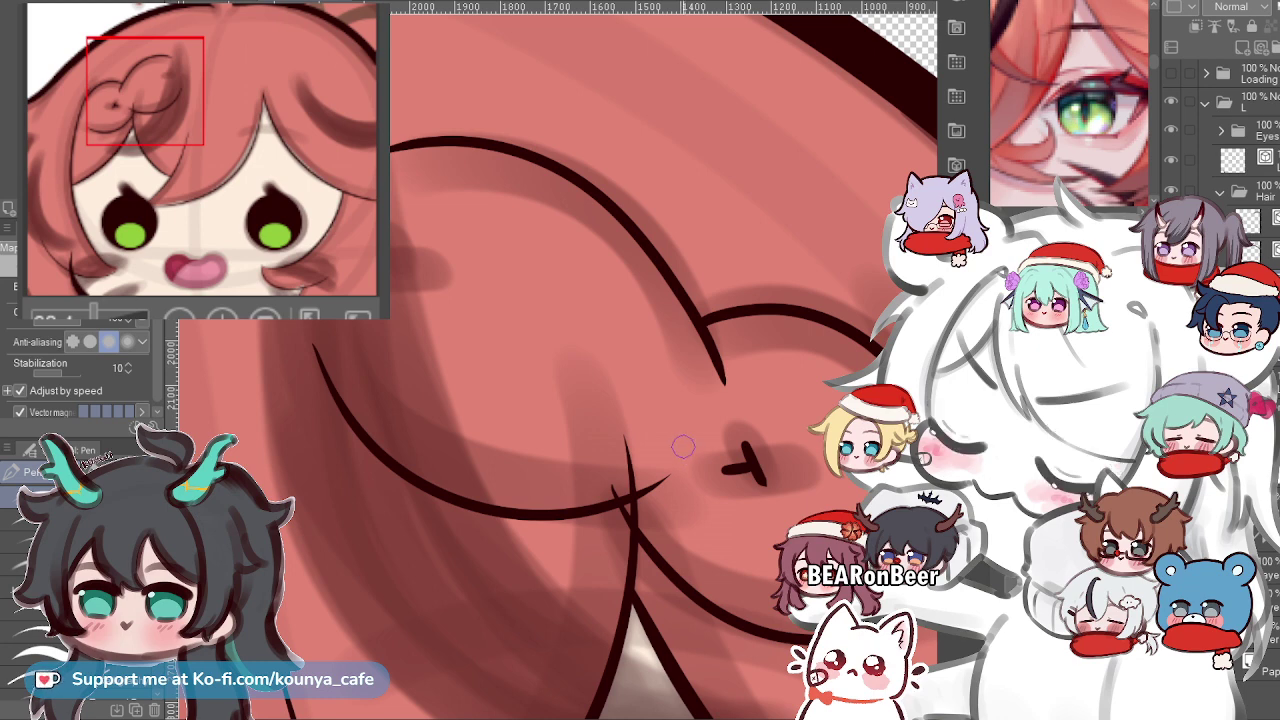
scroll(683, 360, down, 2)
scroll(648, 384, up, 3)
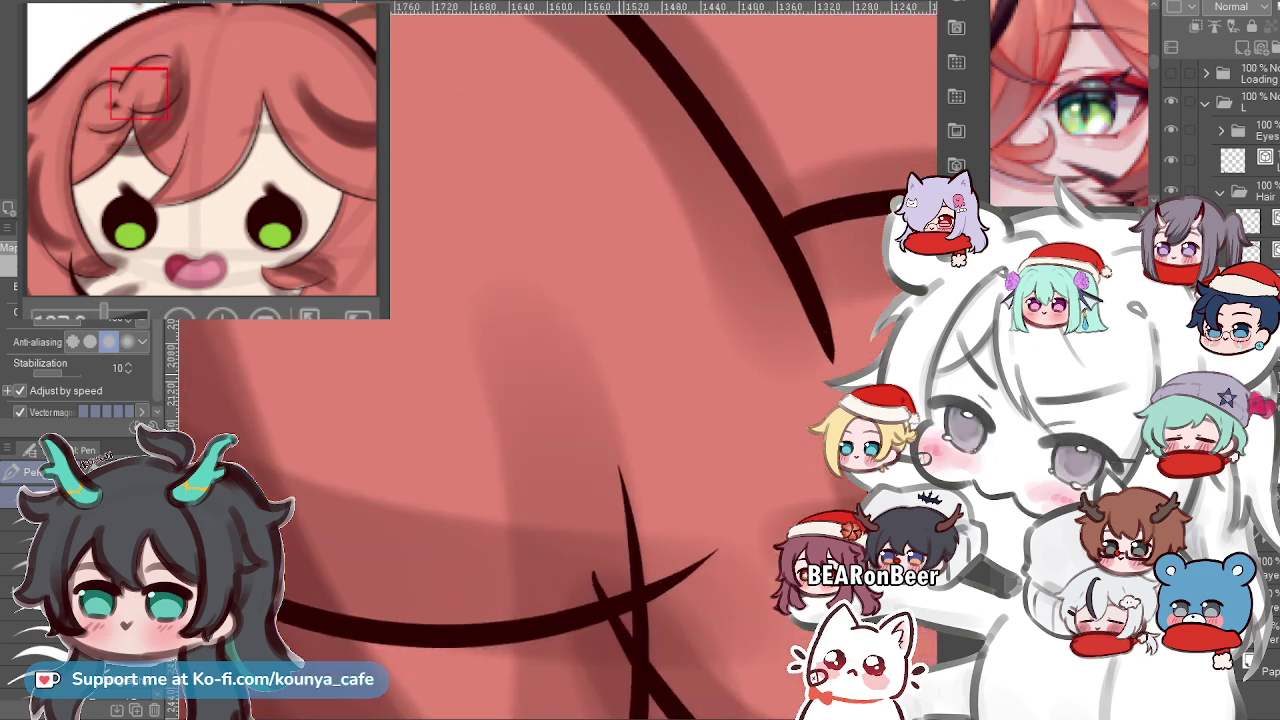
drag(440, 300, 777, 402)
scroll(556, 290, down, 2)
scroll(560, 282, up, 3)
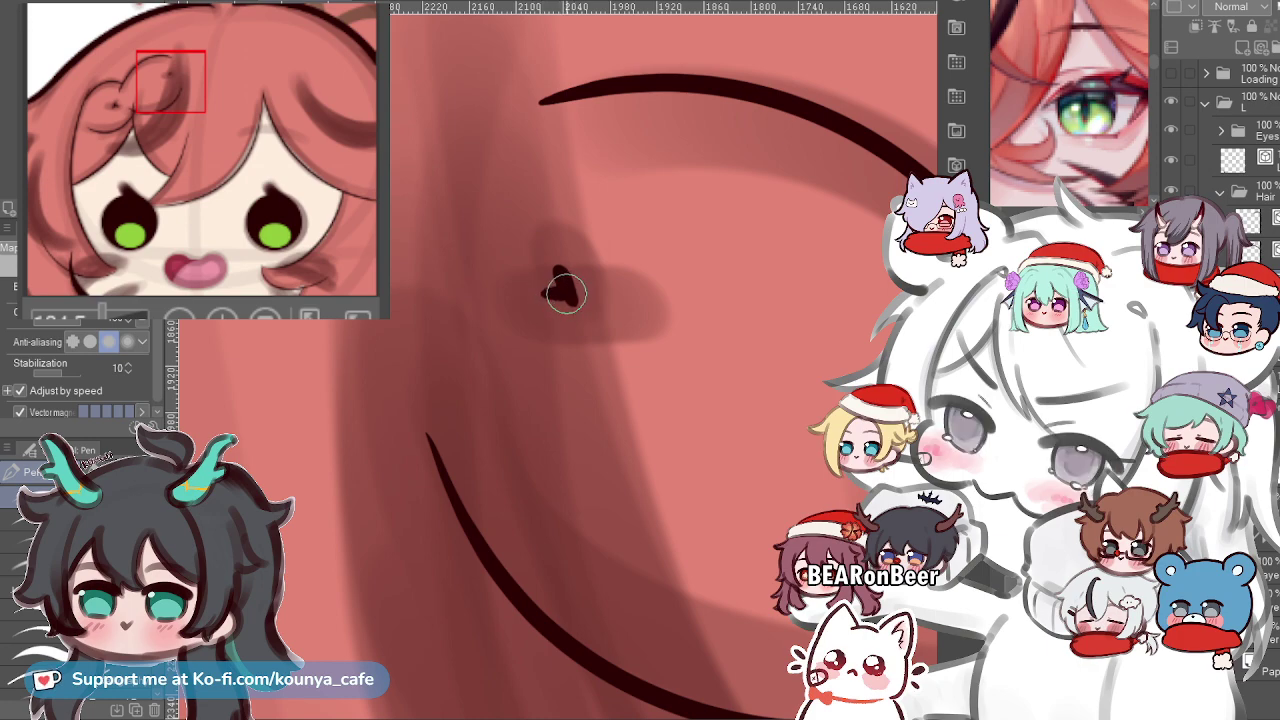
scroll(555, 288, down, 4)
scroll(561, 285, up, 5)
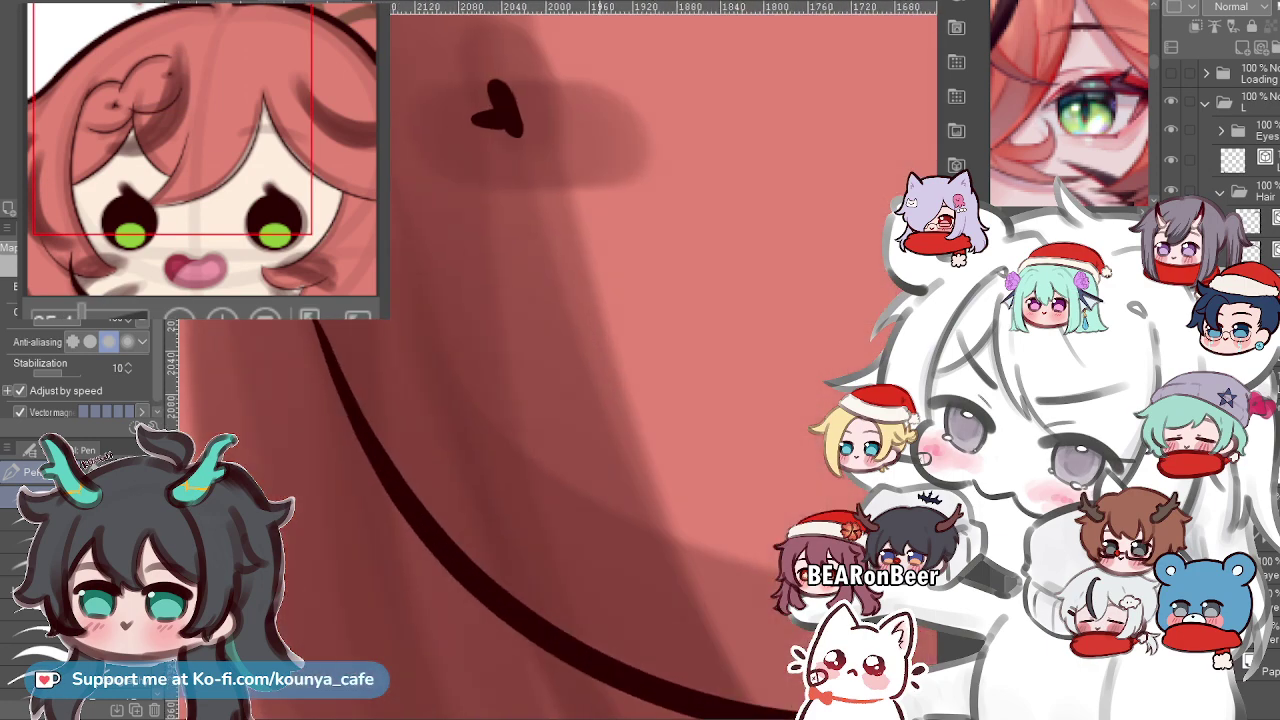
scroll(591, 293, down, 3)
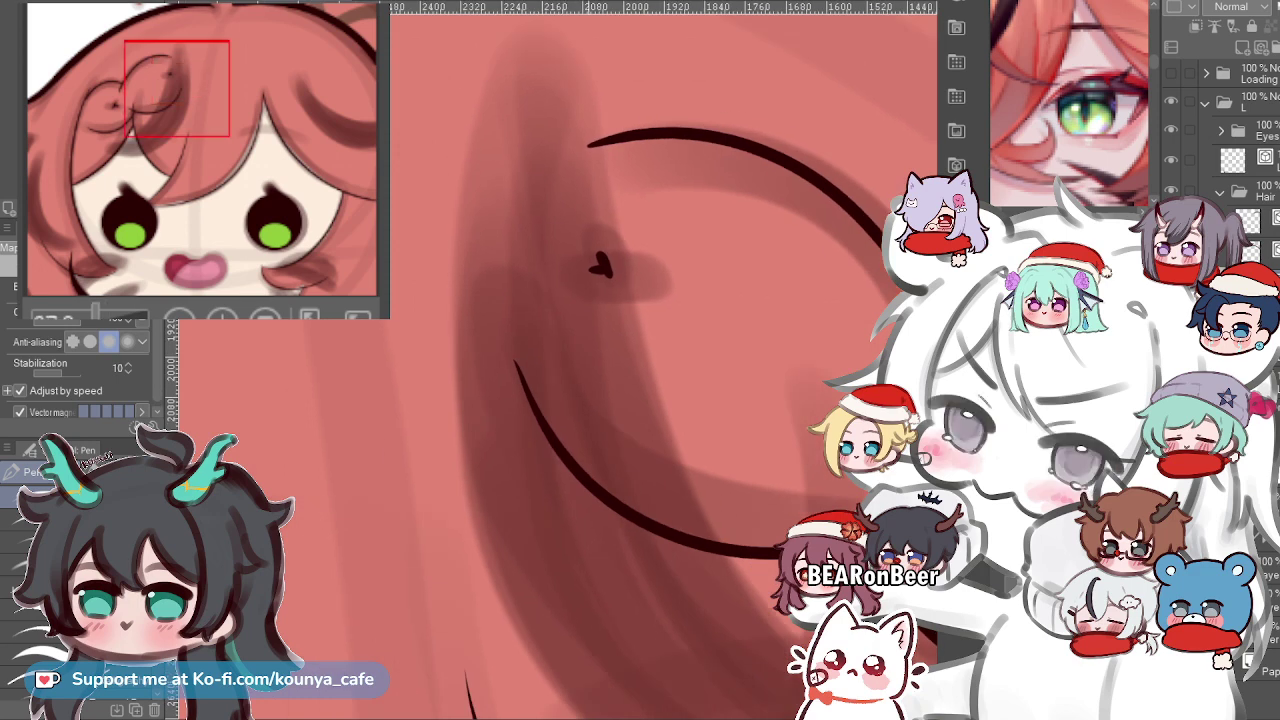
Ink a short slanted dark stroke over the sketched mark inside the larger lobe and adjust its control points.
scroll(612, 247, up, 3)
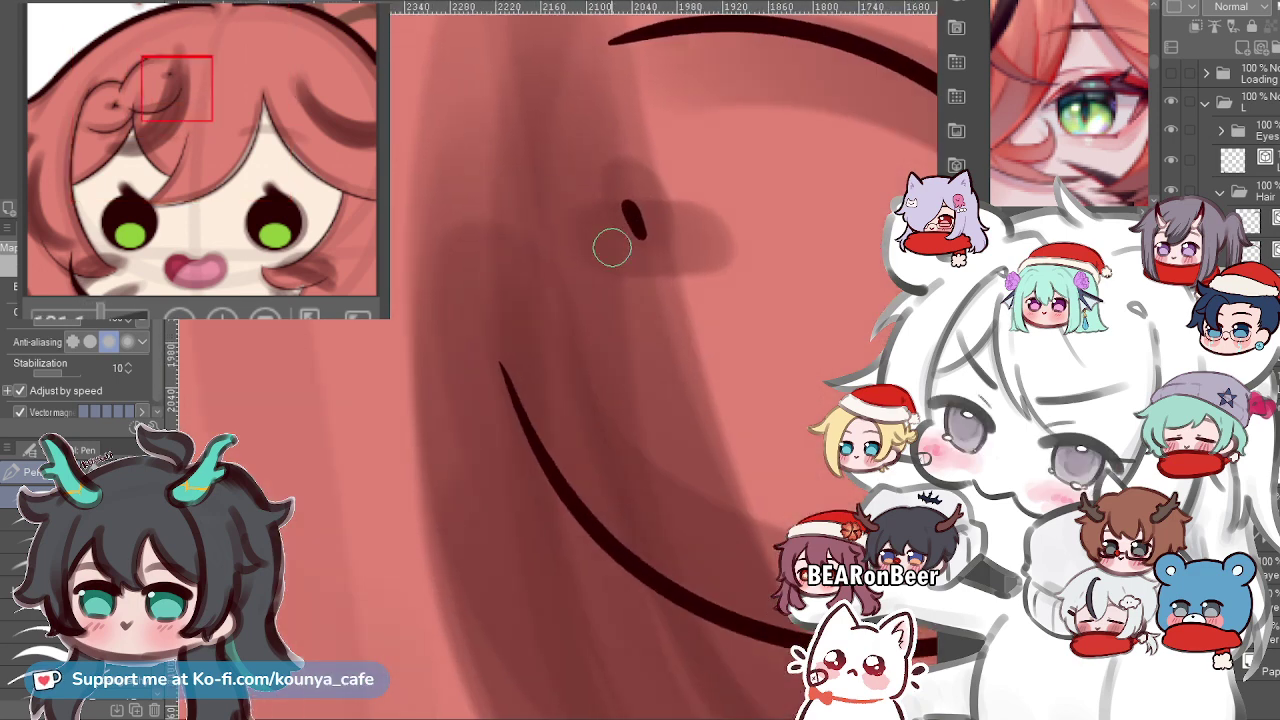
ctrl+click(641, 233)
drag(692, 286, 702, 316)
ctrl+click(640, 237)
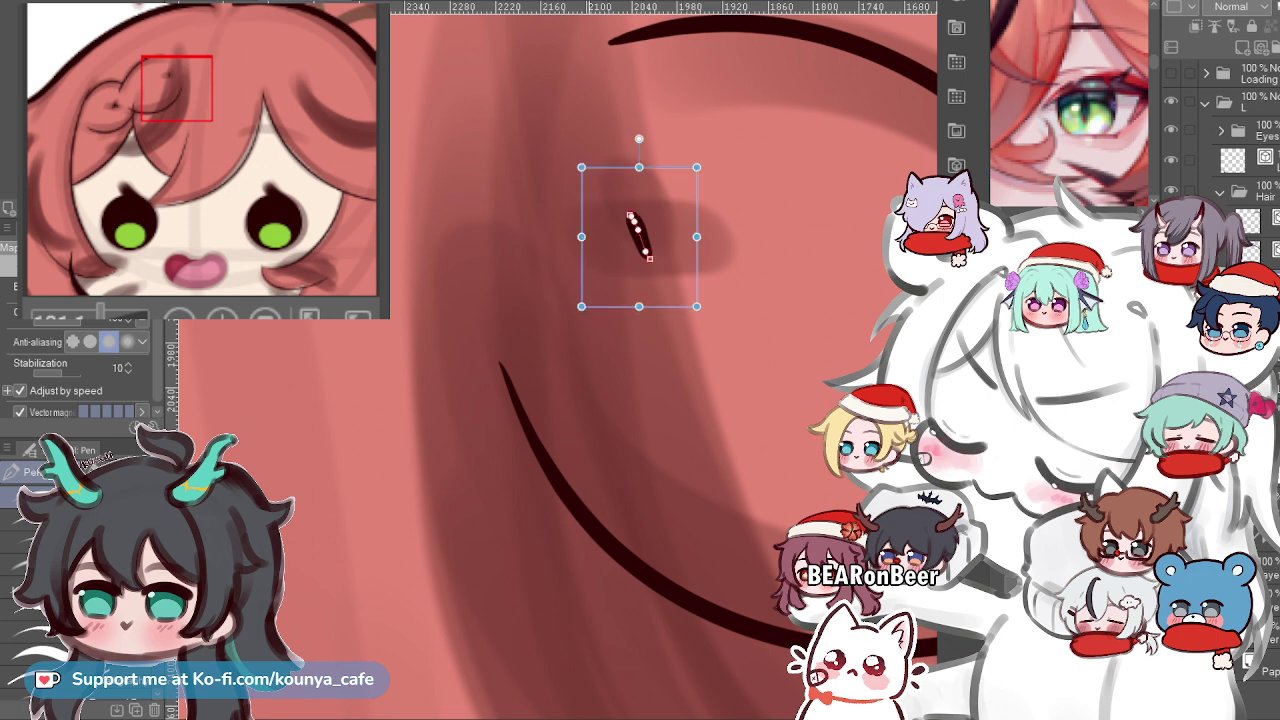
mouse_move(630, 215)
mouse_down()
mouse_move(622, 203)
mouse_move(641, 230)
mouse_up()
key(ctrl+z)
drag(619, 188, 642, 246)
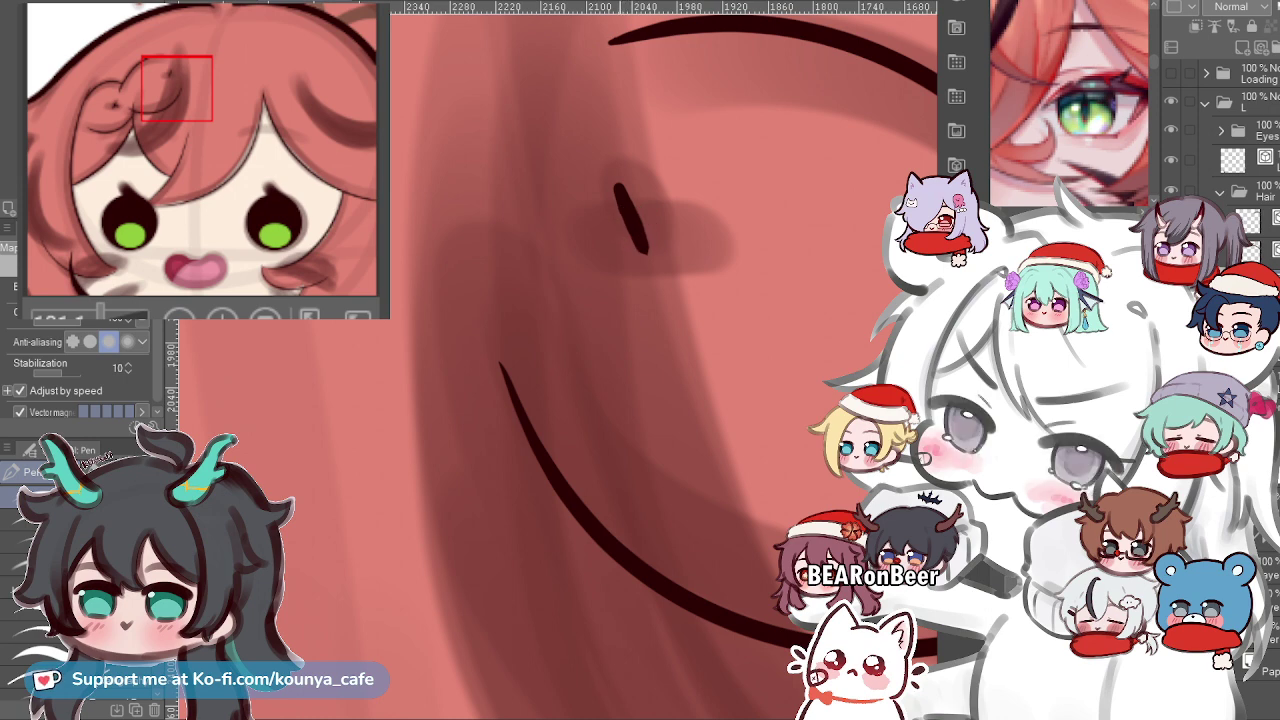
key(ctrl+z)
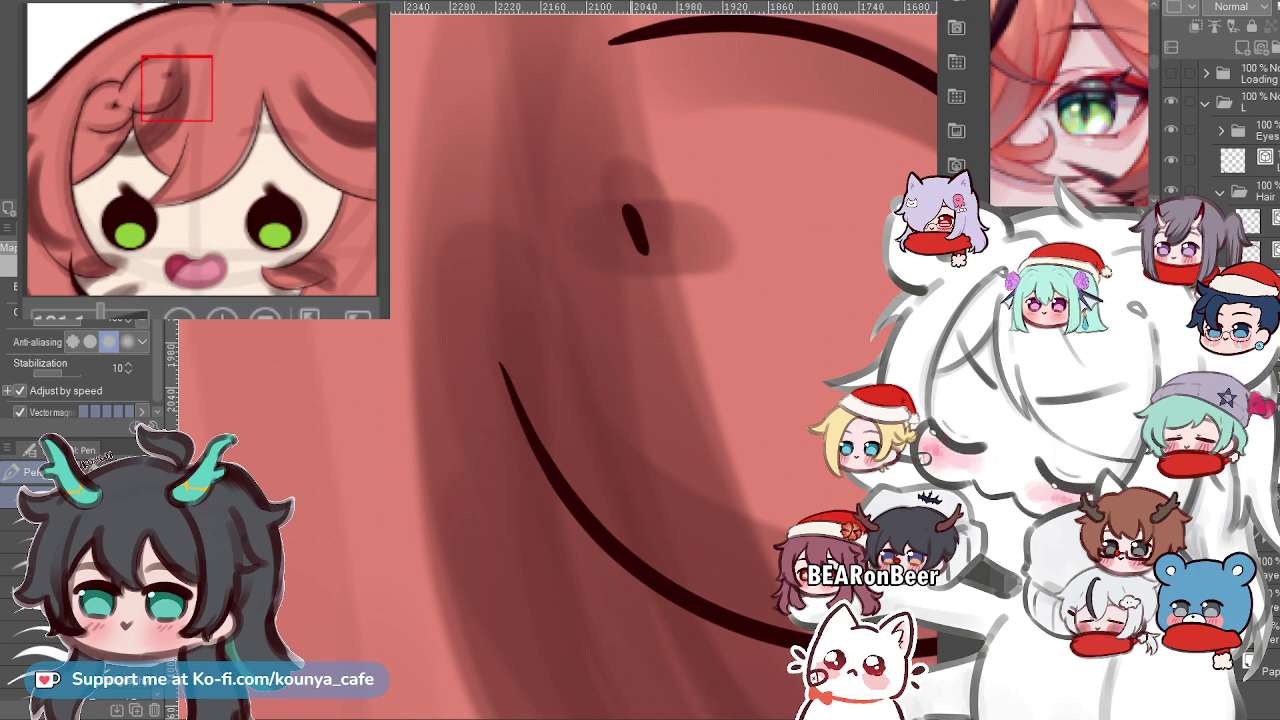
Lengthen the slanted stroke inside the larger lobe upward with an overlapping dark stroke, redoing it until the two blend.
scroll(614, 176, up, 2)
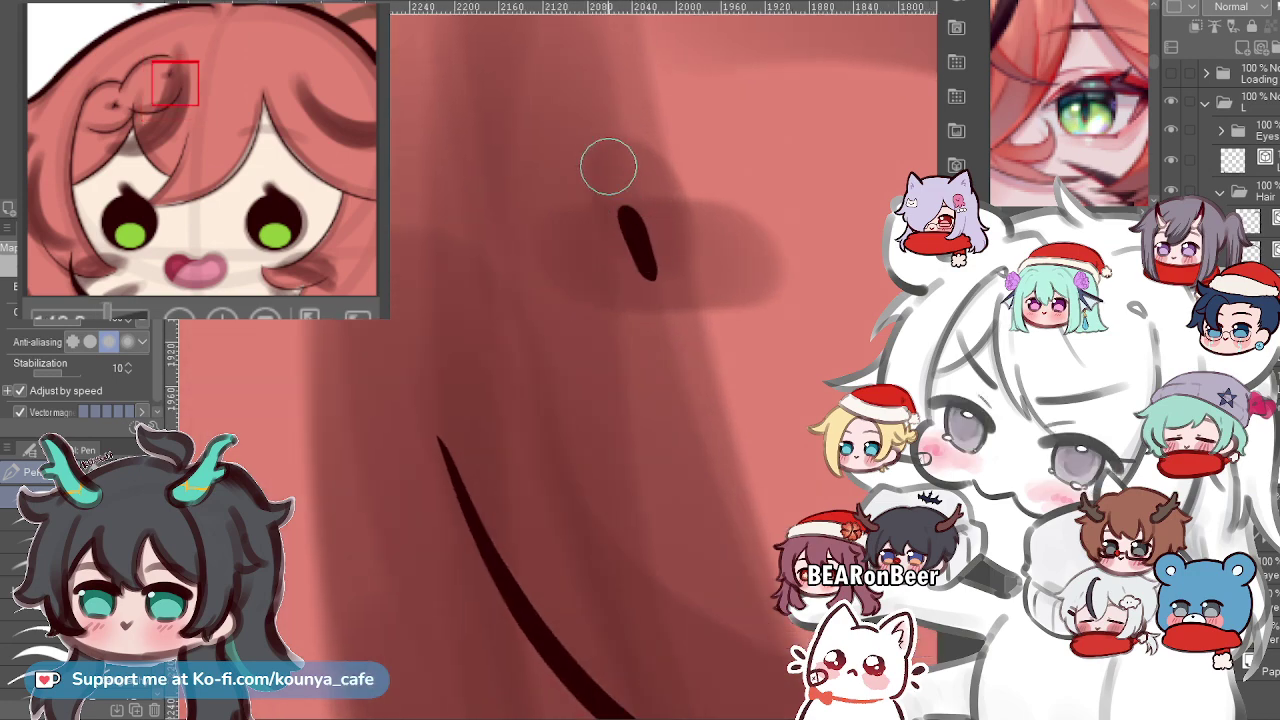
scroll(630, 227, down, 3)
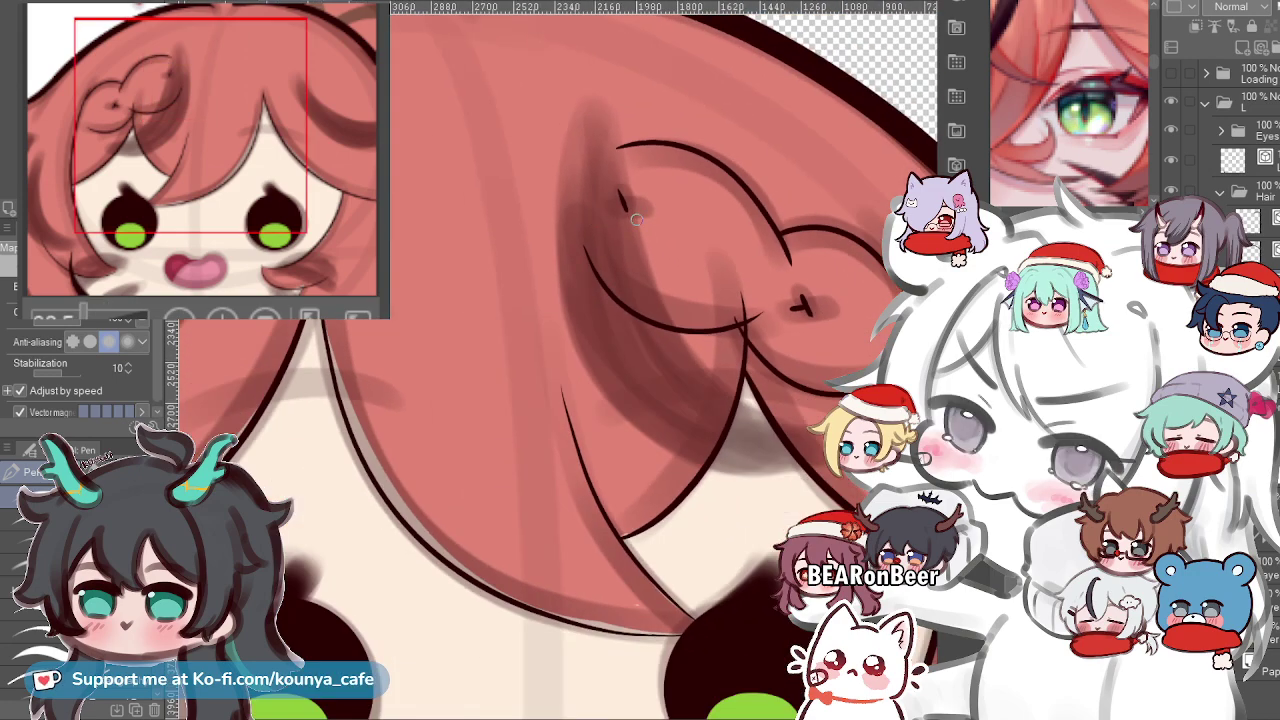
scroll(625, 205, up, 4)
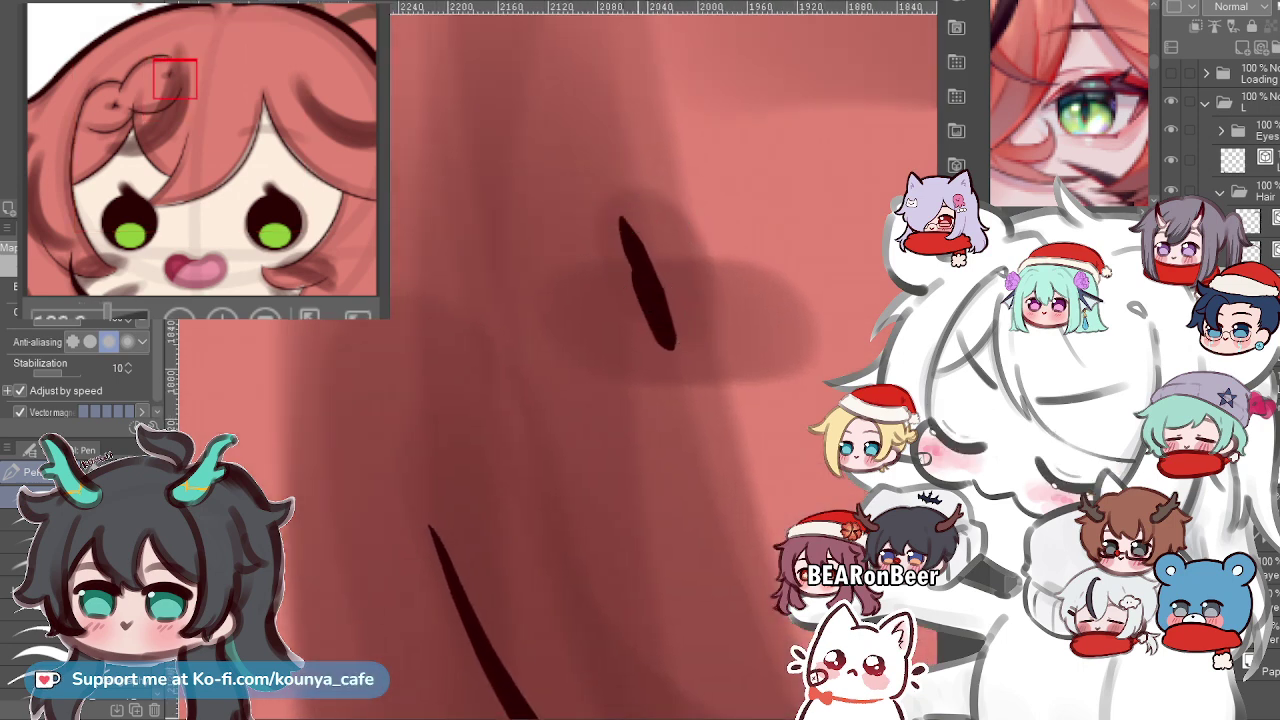
mouse_move(646, 277)
mouse_down()
mouse_move(622, 228)
mouse_move(659, 303)
mouse_move(621, 224)
mouse_up()
key(ctrl+z)
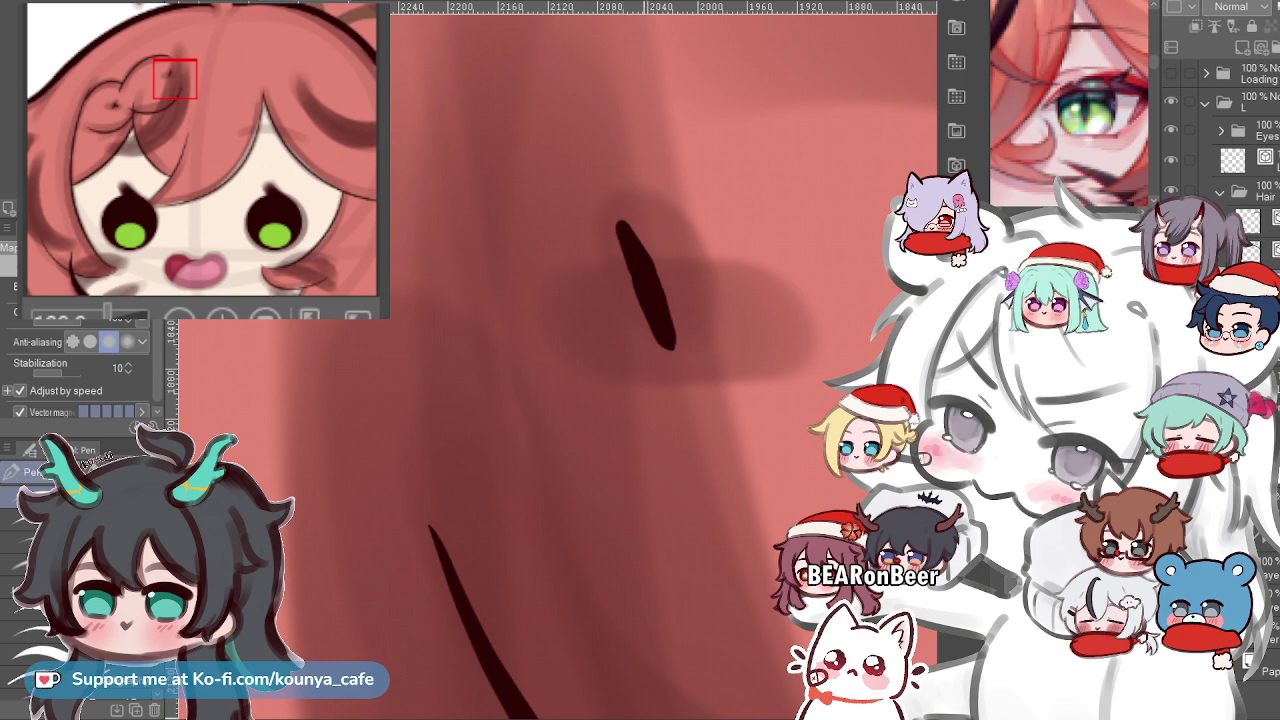
scroll(655, 247, up, 3)
drag(636, 262, 619, 225)
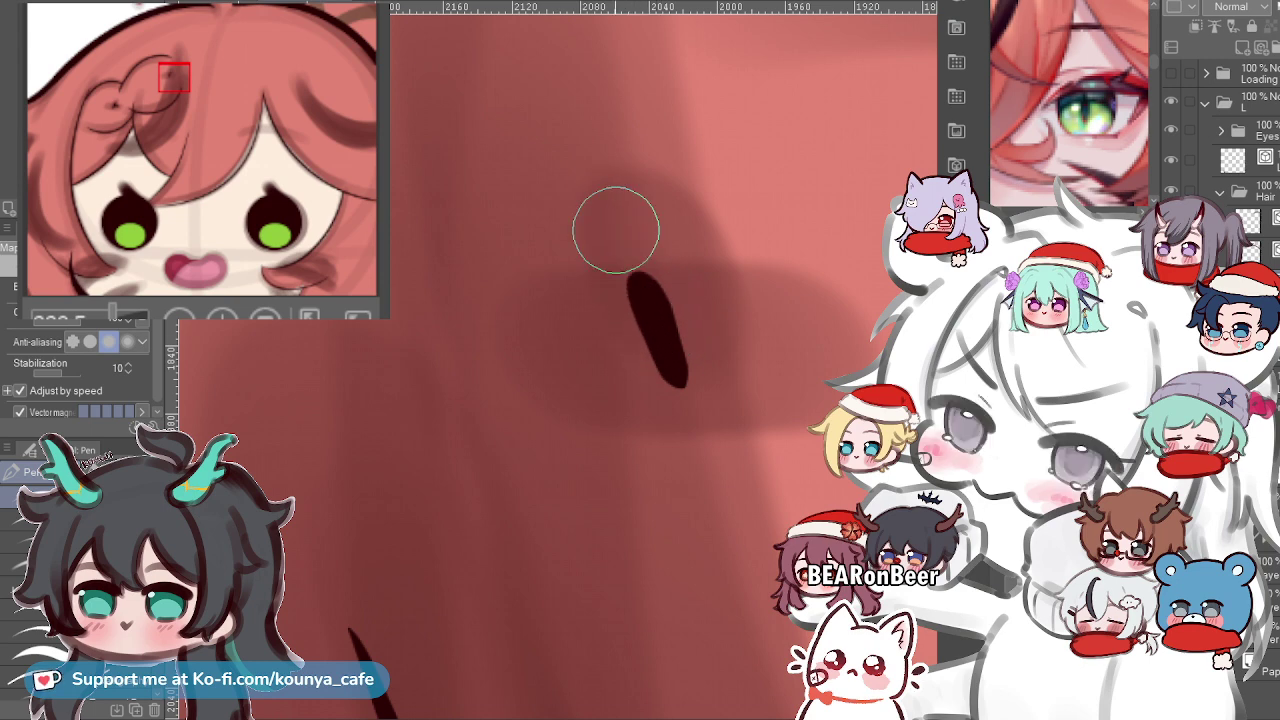
drag(641, 287, 614, 233)
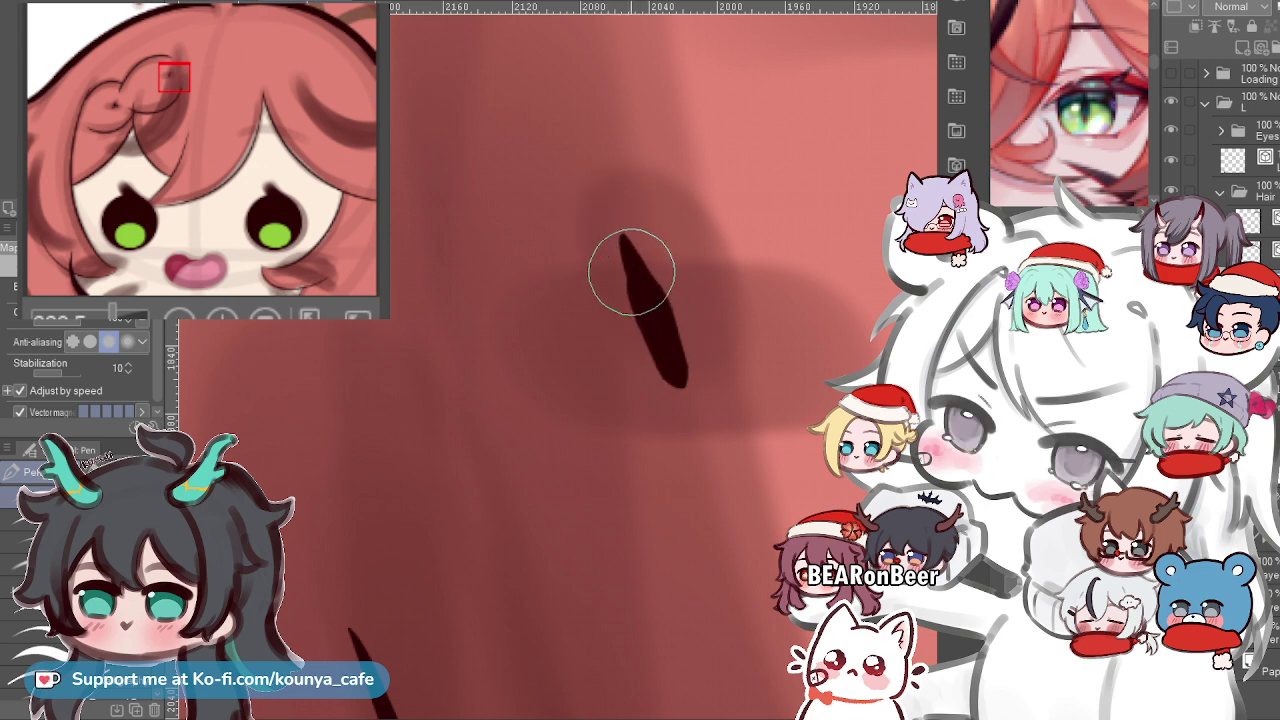
drag(621, 238, 657, 312)
key(ctrl+z)
drag(621, 240, 649, 309)
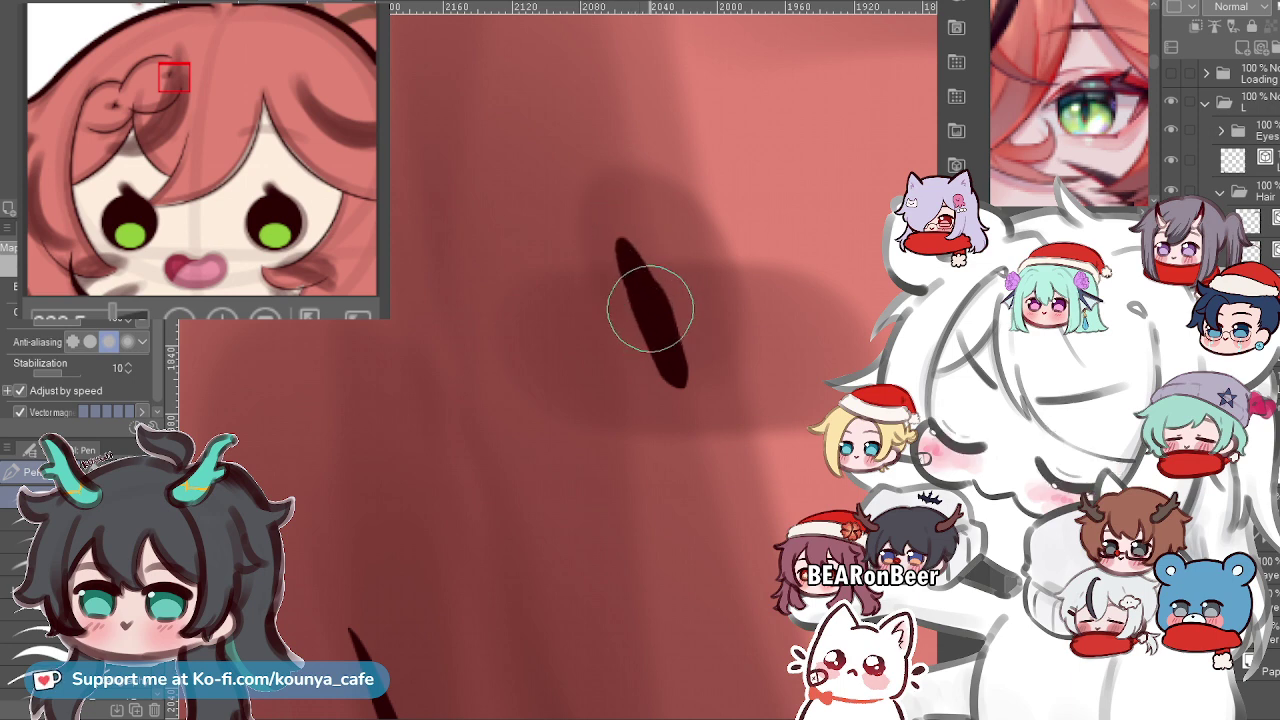
scroll(635, 264, down, 6)
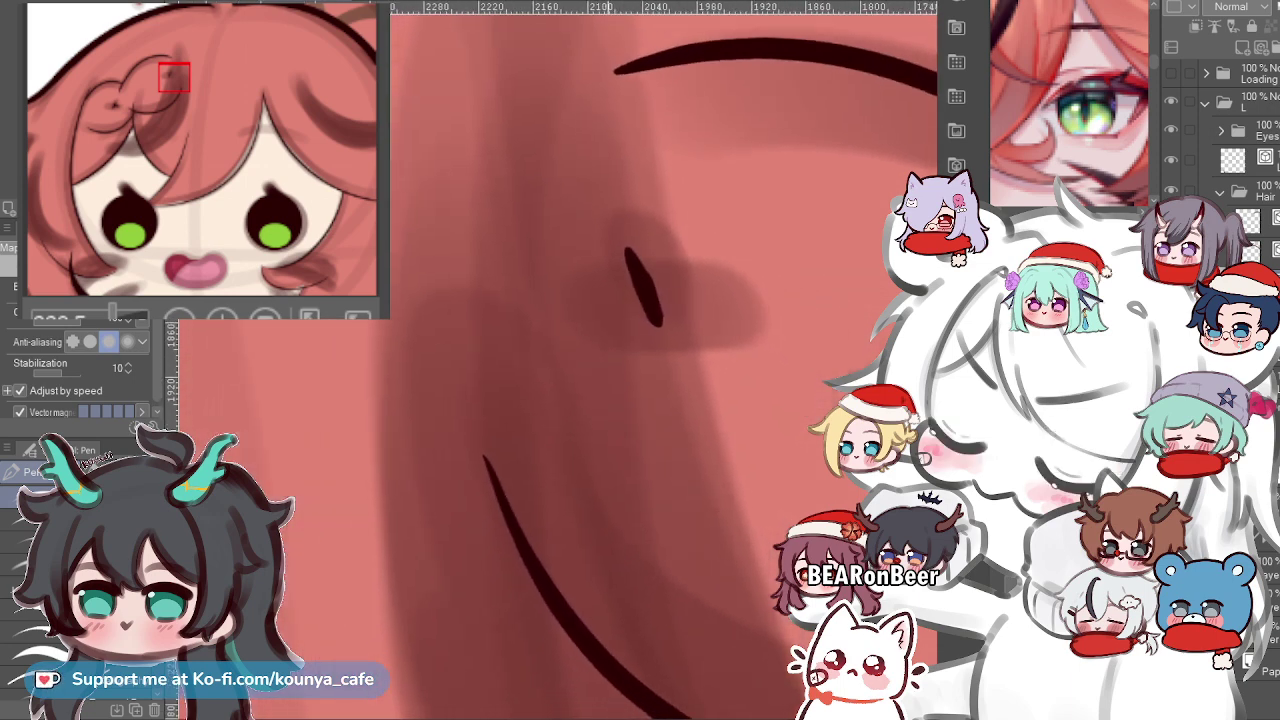
scroll(637, 272, down, 5)
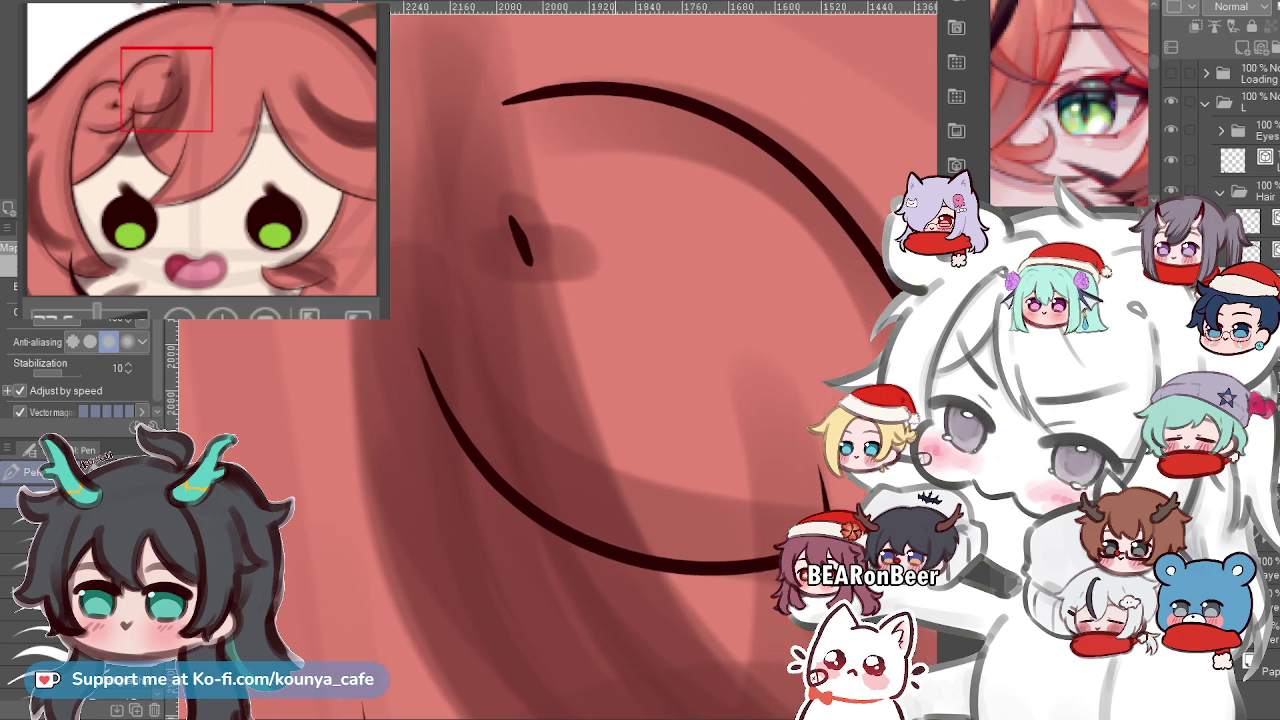
Try to add a short sideways stroke meeting the middle of the slanted stroke, comparing variants against the whole heart.
scroll(637, 272, up, 3)
scroll(637, 272, up, 4)
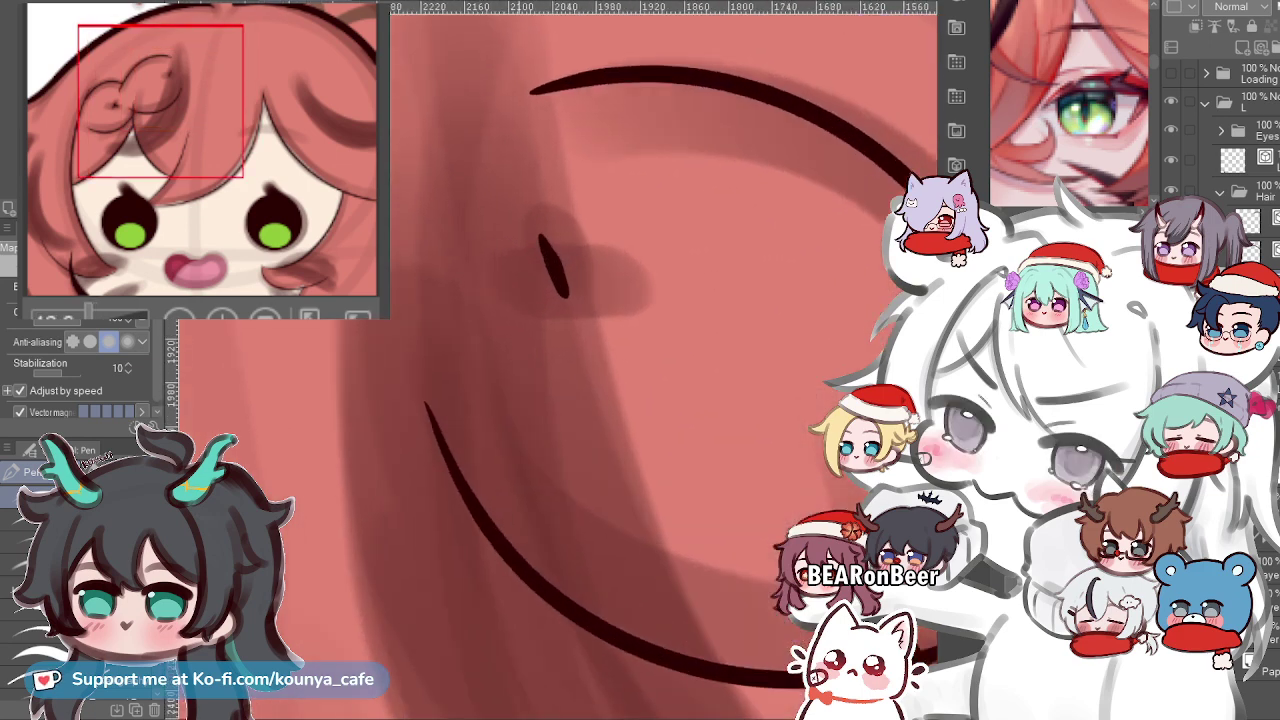
mouse_move(615, 309)
mouse_down()
mouse_move(558, 339)
mouse_move(579, 358)
mouse_up()
key(ctrl+z)
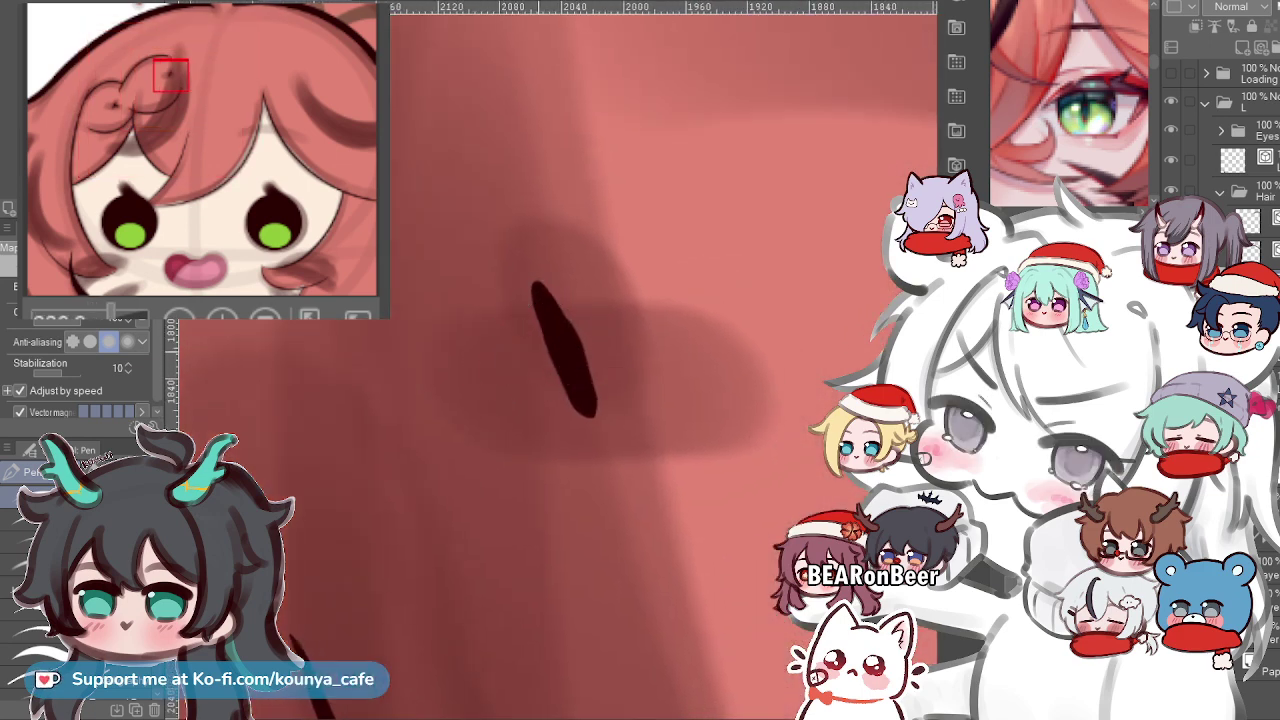
mouse_move(500, 366)
mouse_down()
mouse_move(574, 352)
mouse_move(566, 371)
mouse_move(561, 358)
mouse_up()
key(ctrl+z)
key(ctrl+z)
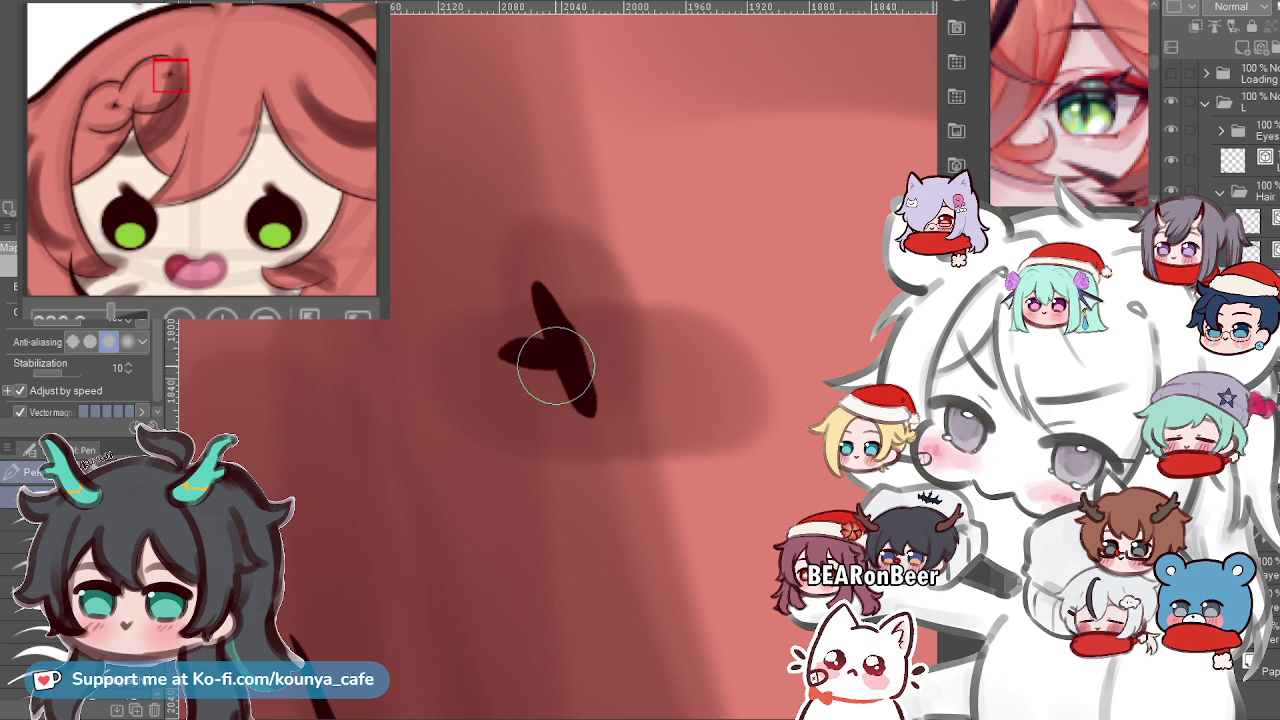
key(ctrl+z)
key(ctrl+y)
key(ctrl+z)
key(ctrl+y)
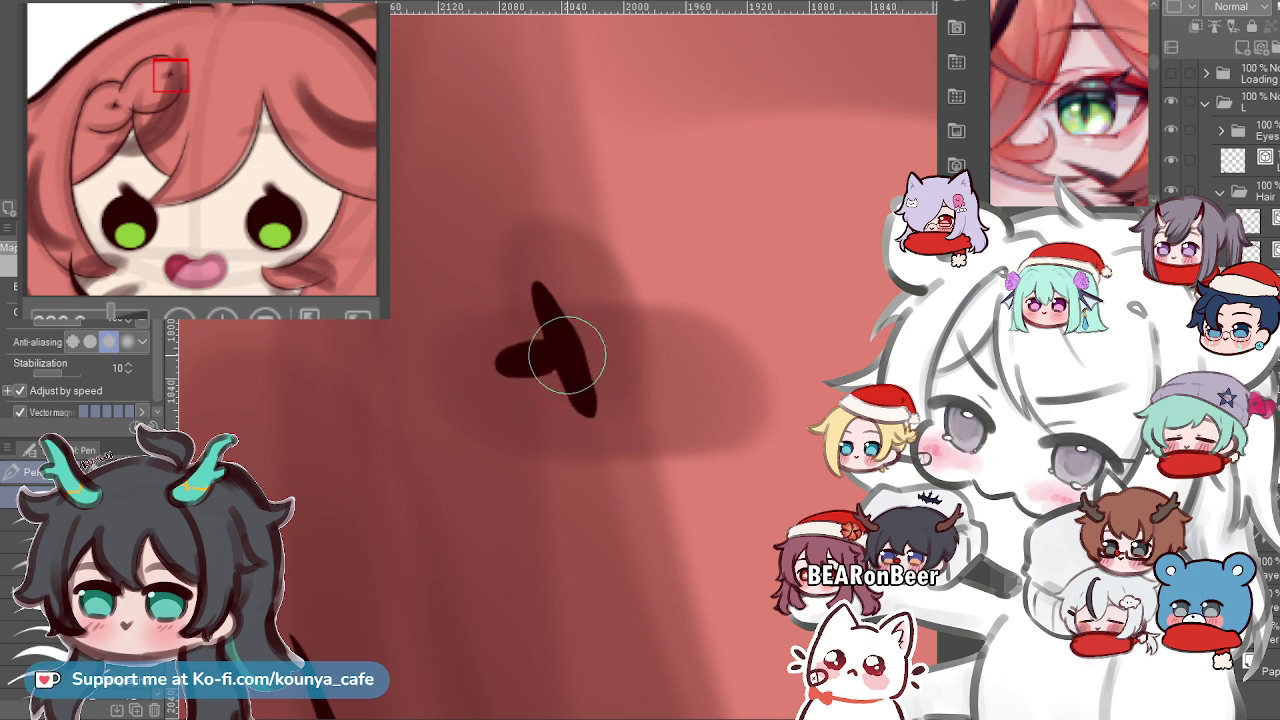
scroll(568, 360, down, 5)
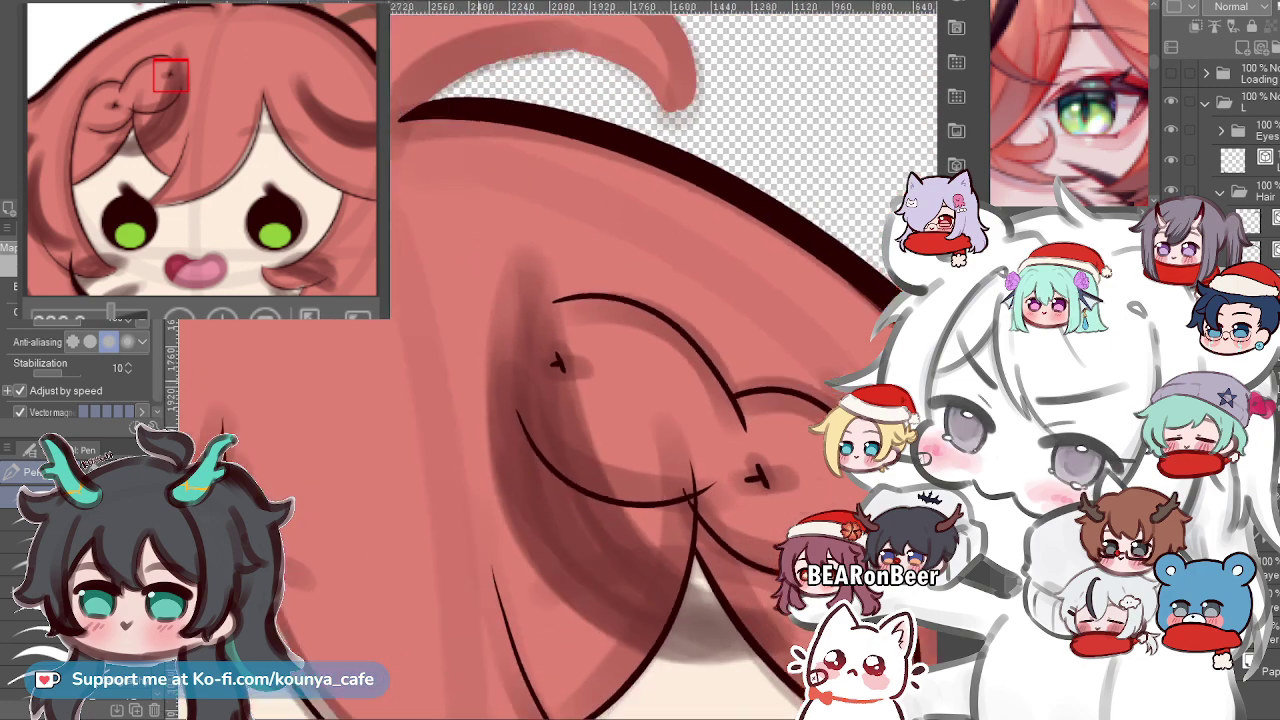
scroll(528, 328, up, 5)
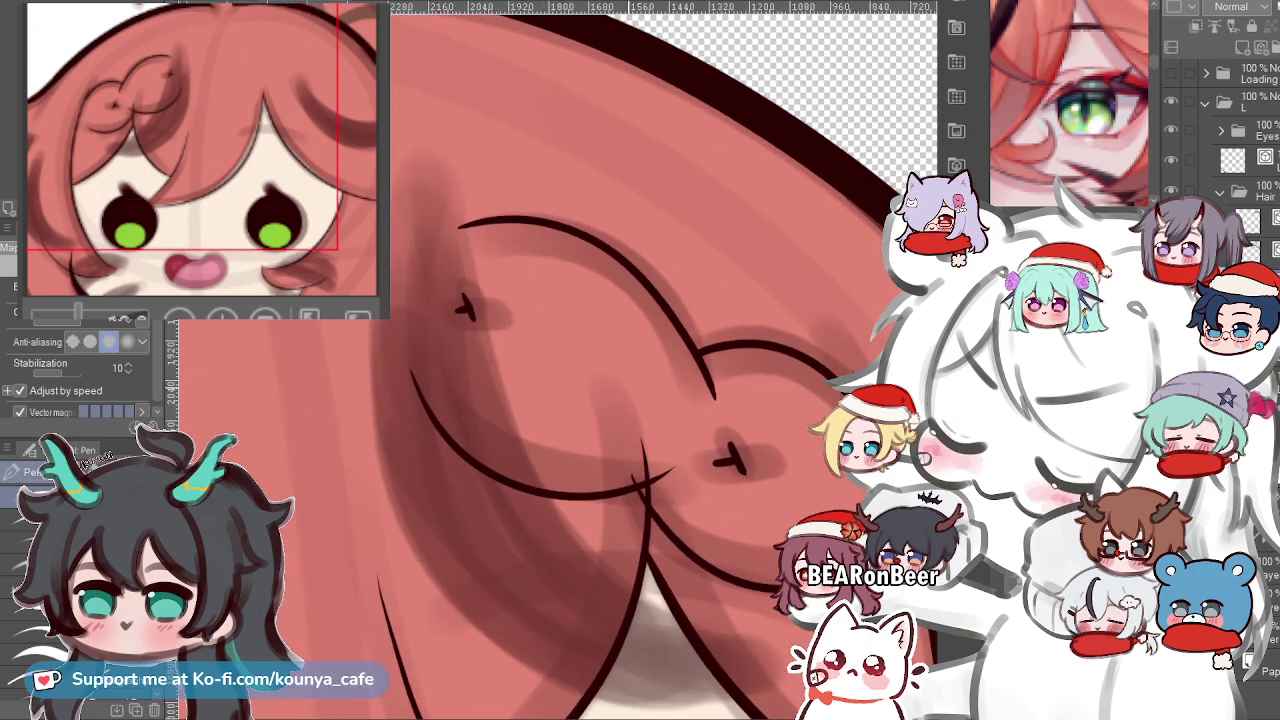
key(ctrl+z)
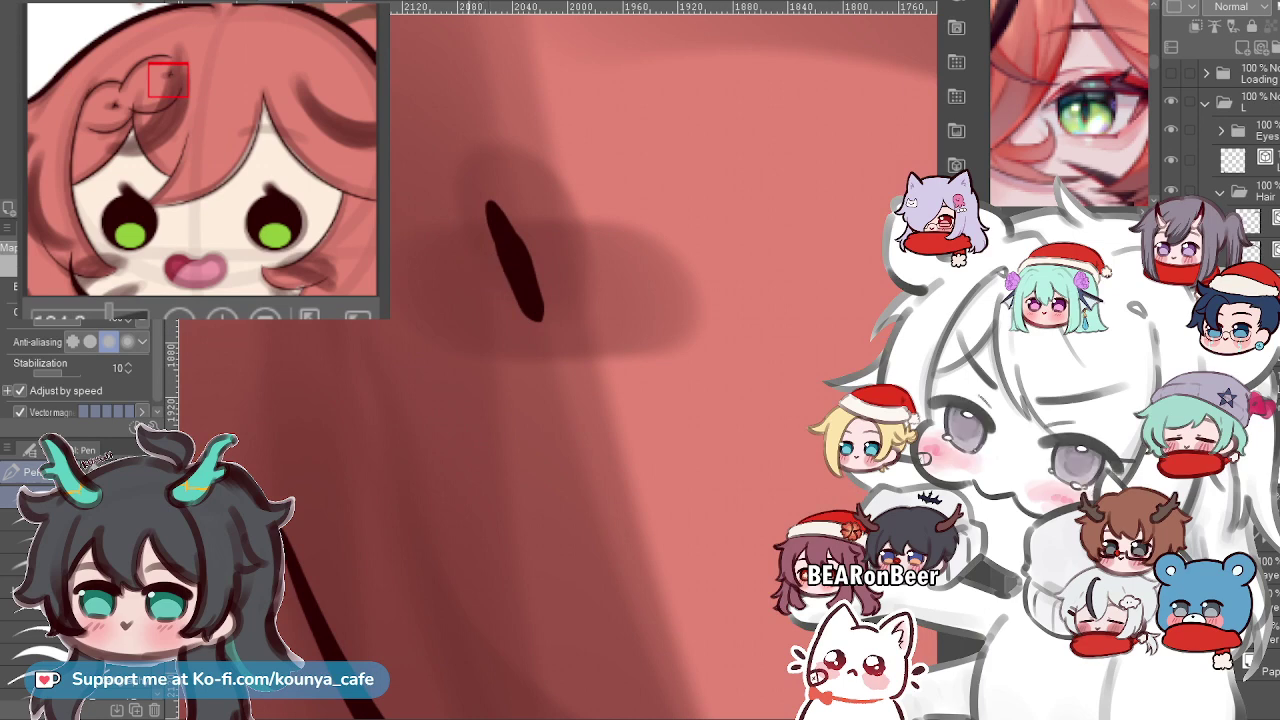
Ink a short, slightly tilted side stroke joining the slanted stroke's middle to form the larger lobe's mark, redoing it until it connects.
drag(434, 282, 526, 267)
key(ctrl+z)
drag(434, 296, 528, 281)
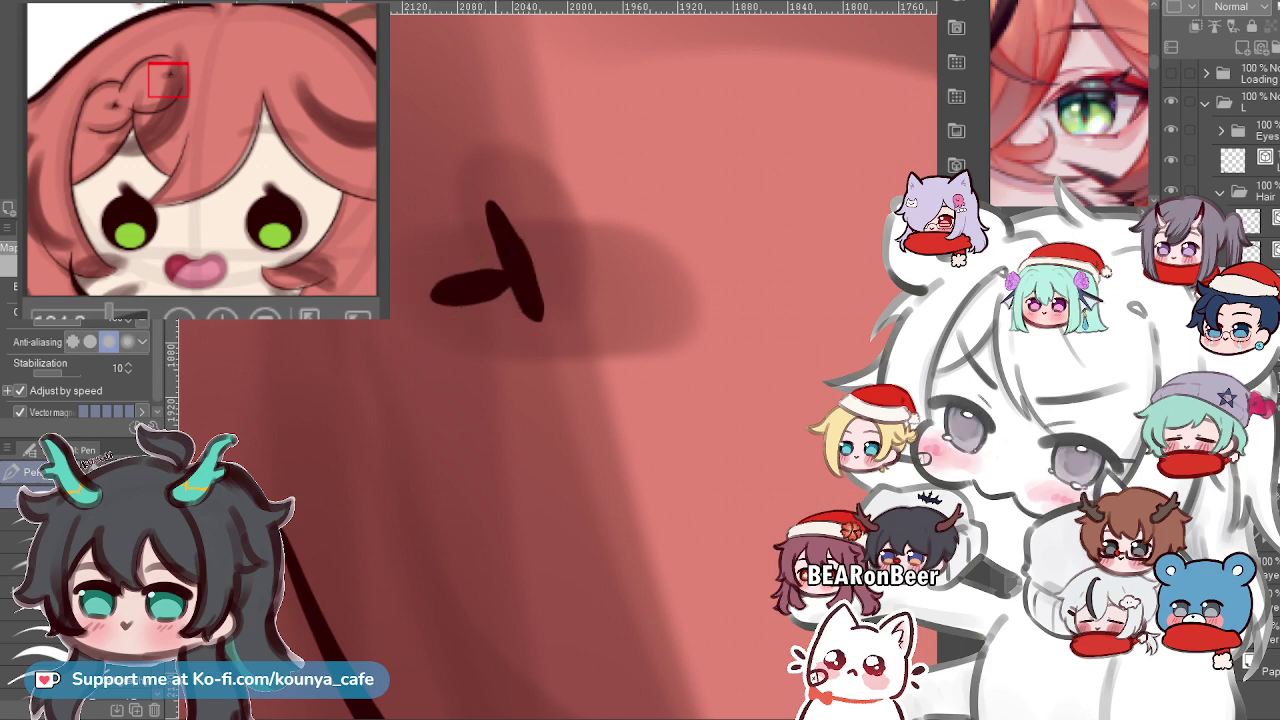
key(ctrl+z)
mouse_move(436, 292)
mouse_down()
mouse_move(536, 269)
mouse_move(524, 273)
mouse_up()
ctrl+click(524, 275)
ctrl+click(519, 256)
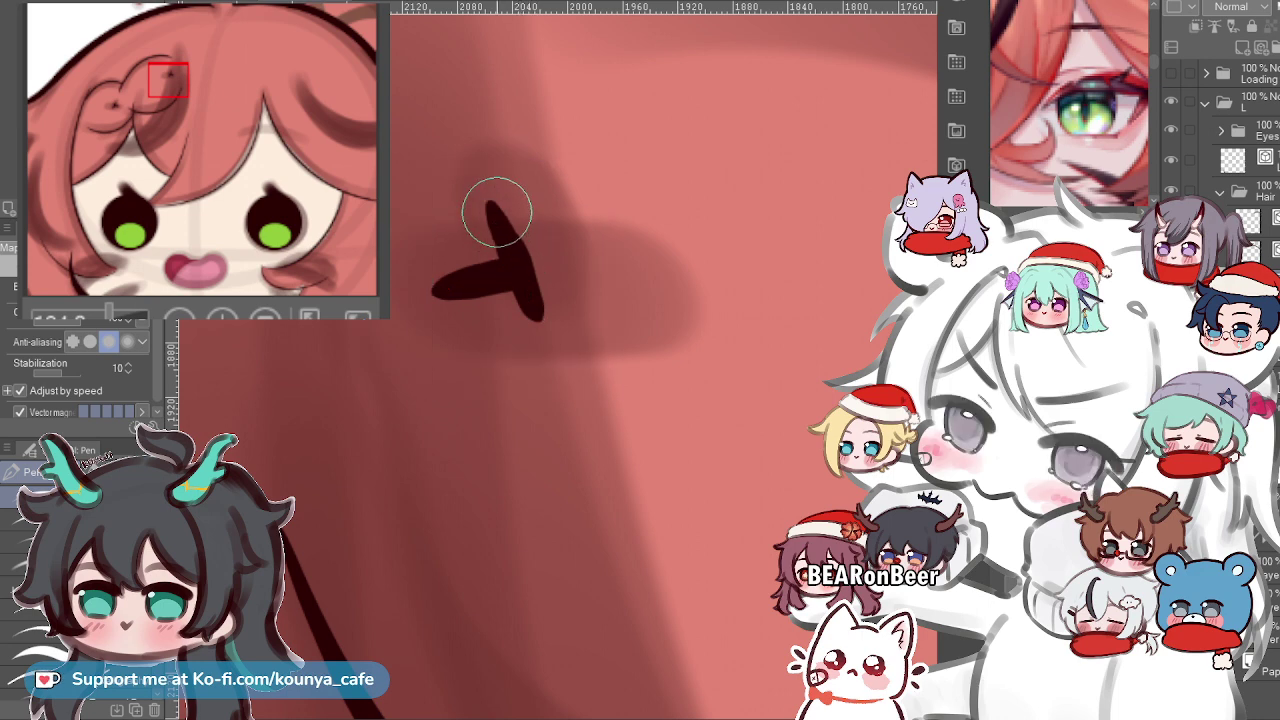
Retrace the slanted stroke of the larger lobe's mark with a longer dark stroke extending its upper tip, redoing it until it fits.
key(ctrl+z)
drag(493, 206, 546, 321)
key(ctrl+z)
drag(491, 201, 550, 329)
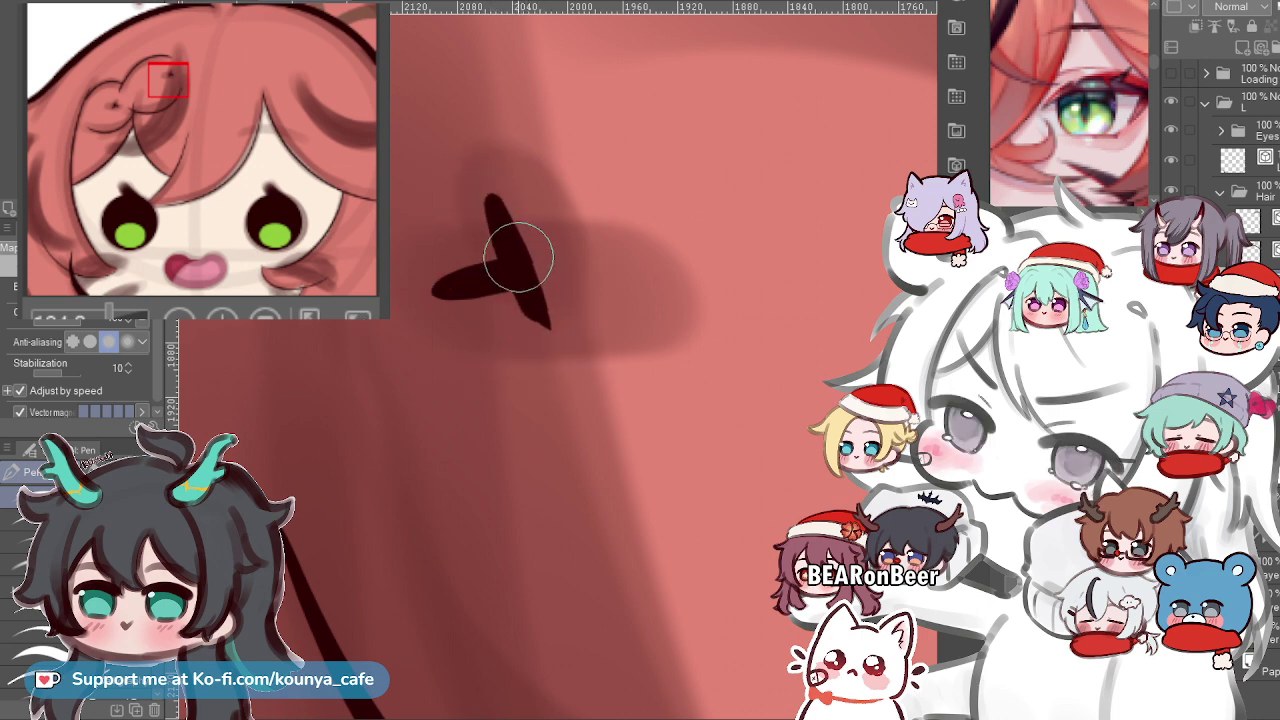
key(ctrl+z)
drag(484, 187, 540, 317)
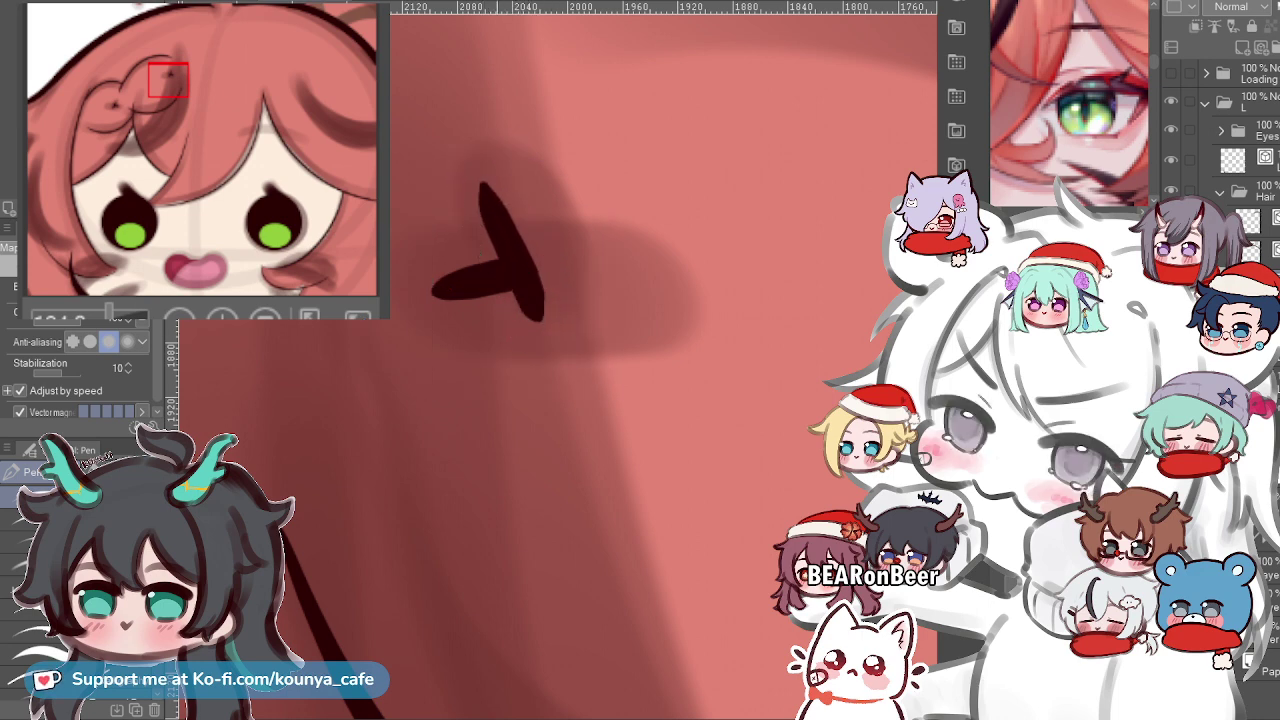
key(ctrl)
key(ctrl)
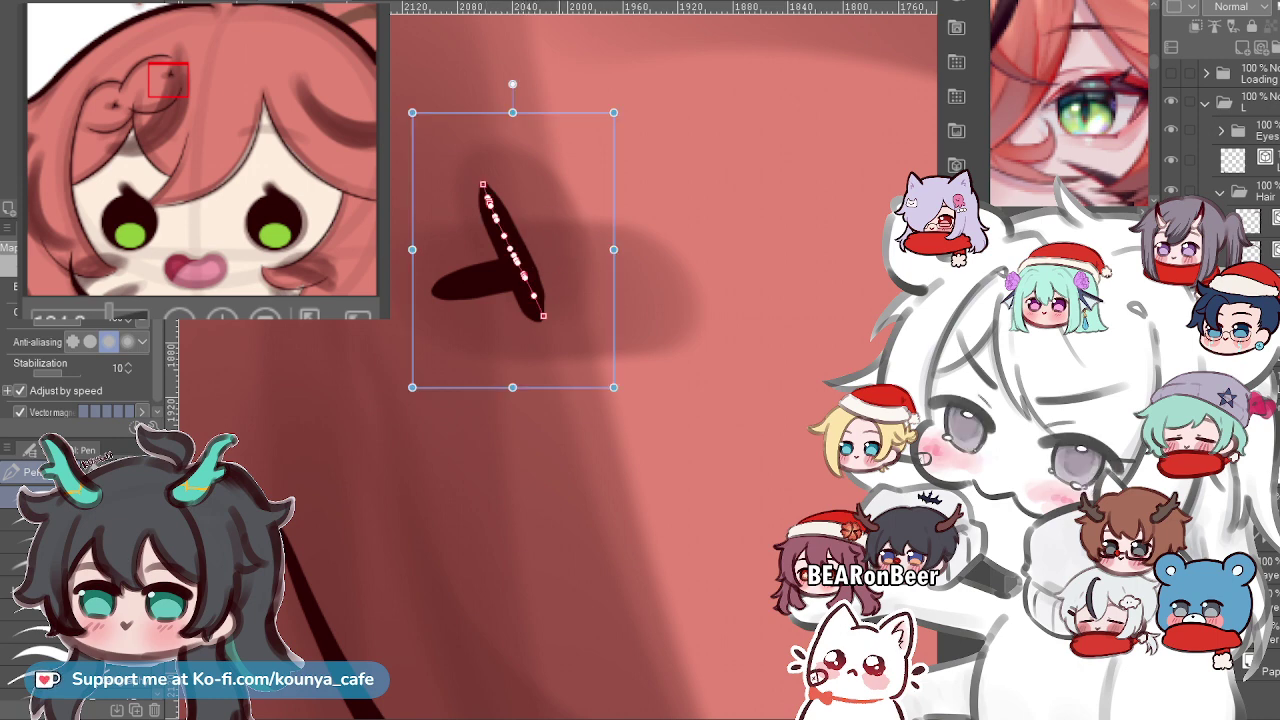
key(ctrl+z)
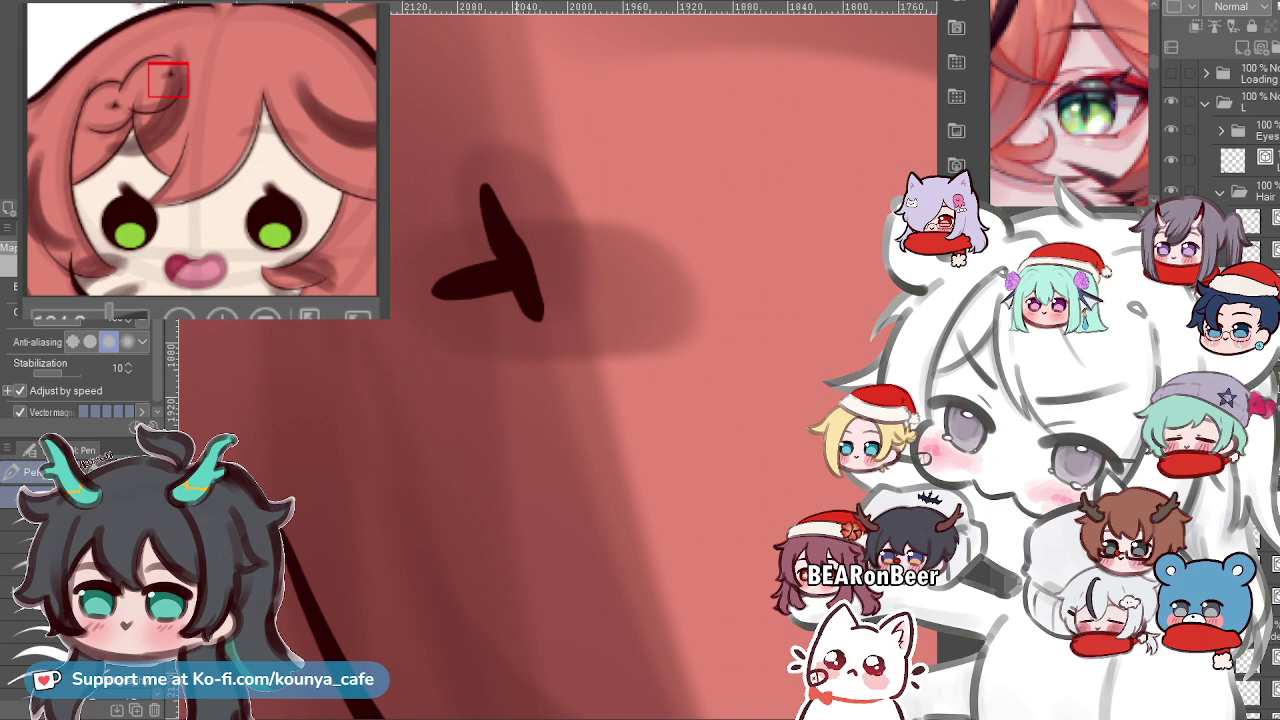
Erase the tip of the fringe line that overshoots the smaller lobe's lower curve where the heart's lobes meet.
drag(516, 228, 405, 228)
mouse_move(577, 296)
mouse_down()
mouse_move(625, 274)
mouse_move(695, 274)
mouse_up()
ctrl+click(692, 323)
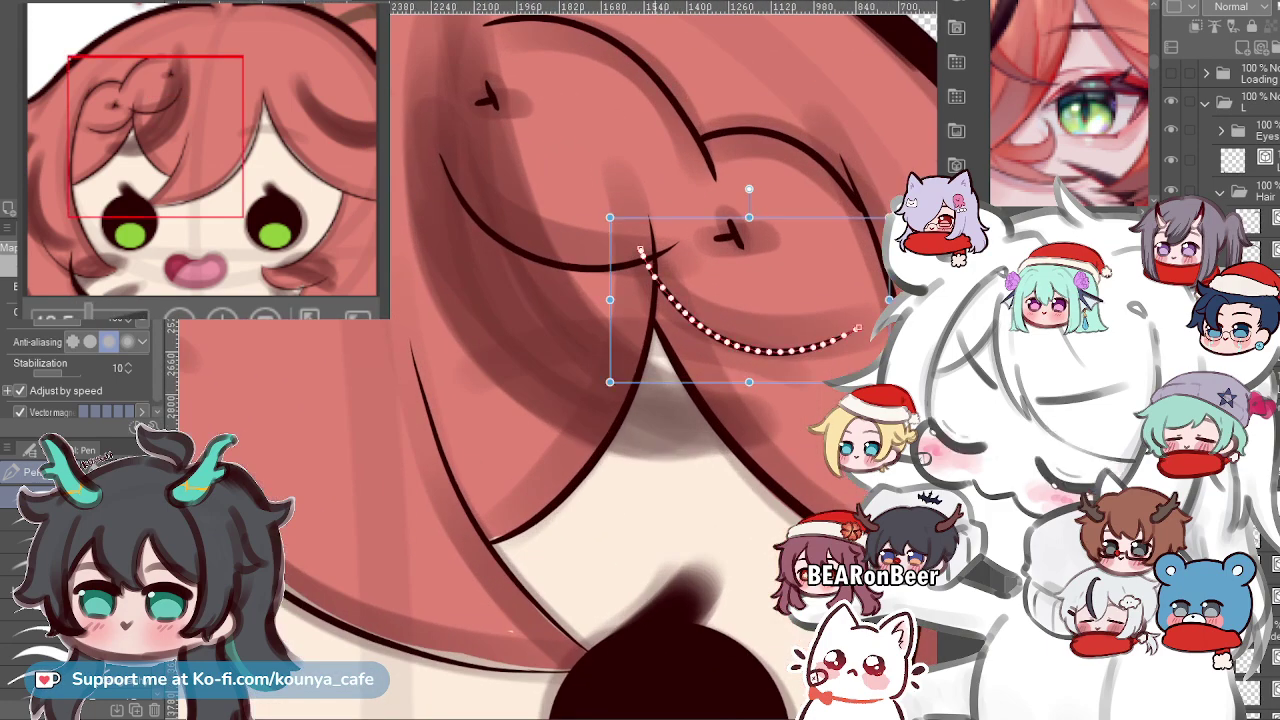
ctrl+click(657, 297)
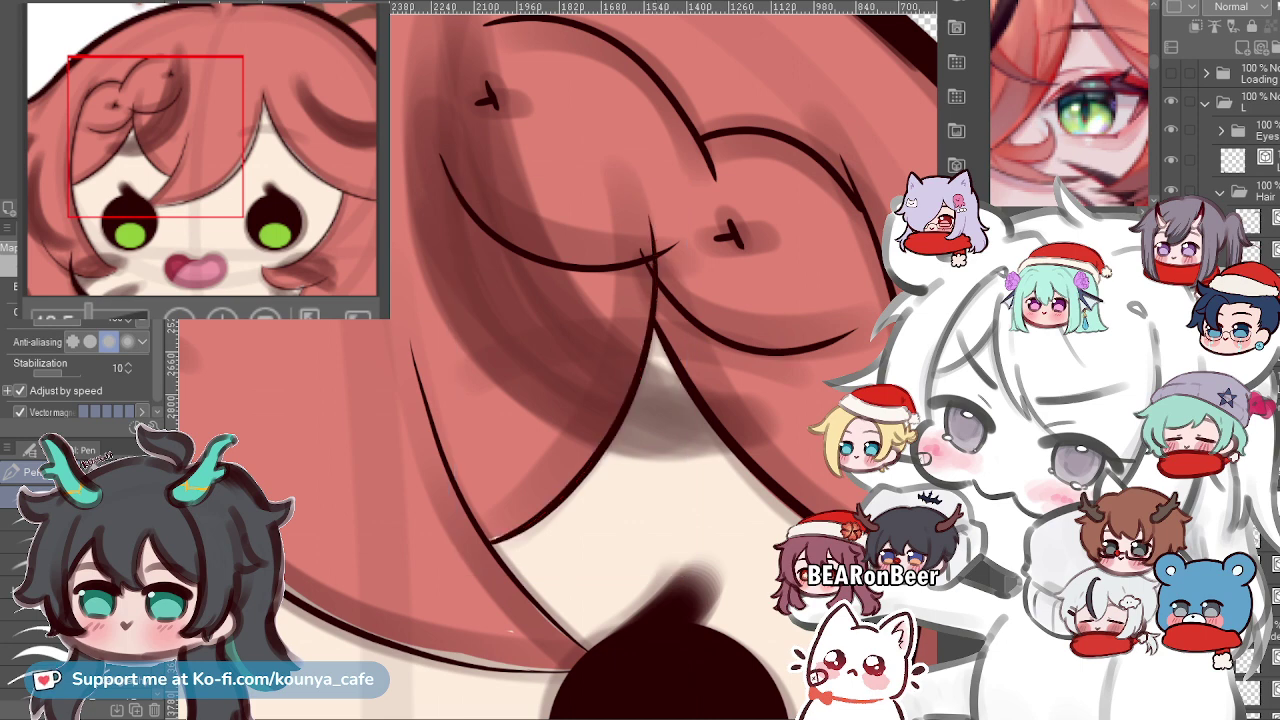
key(e)
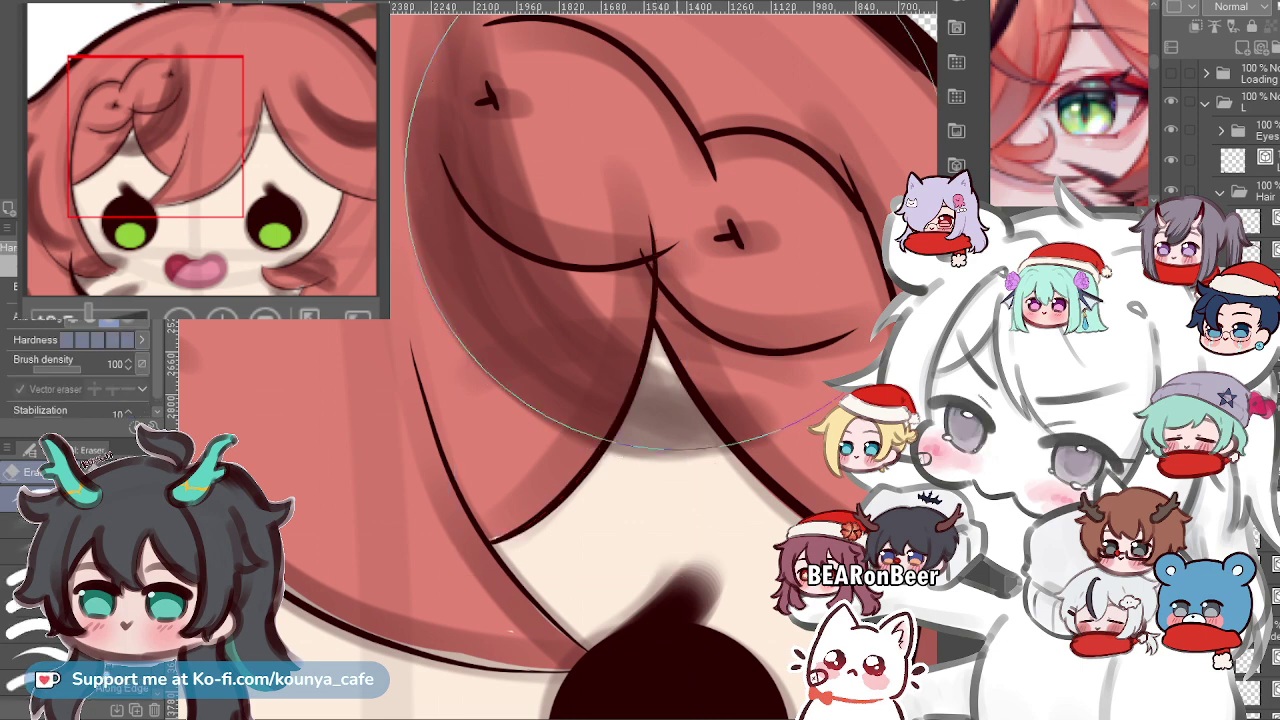
mouse_move(713, 193)
mouse_down()
mouse_move(615, 300)
mouse_move(604, 251)
mouse_up()
scroll(680, 283, up, 2)
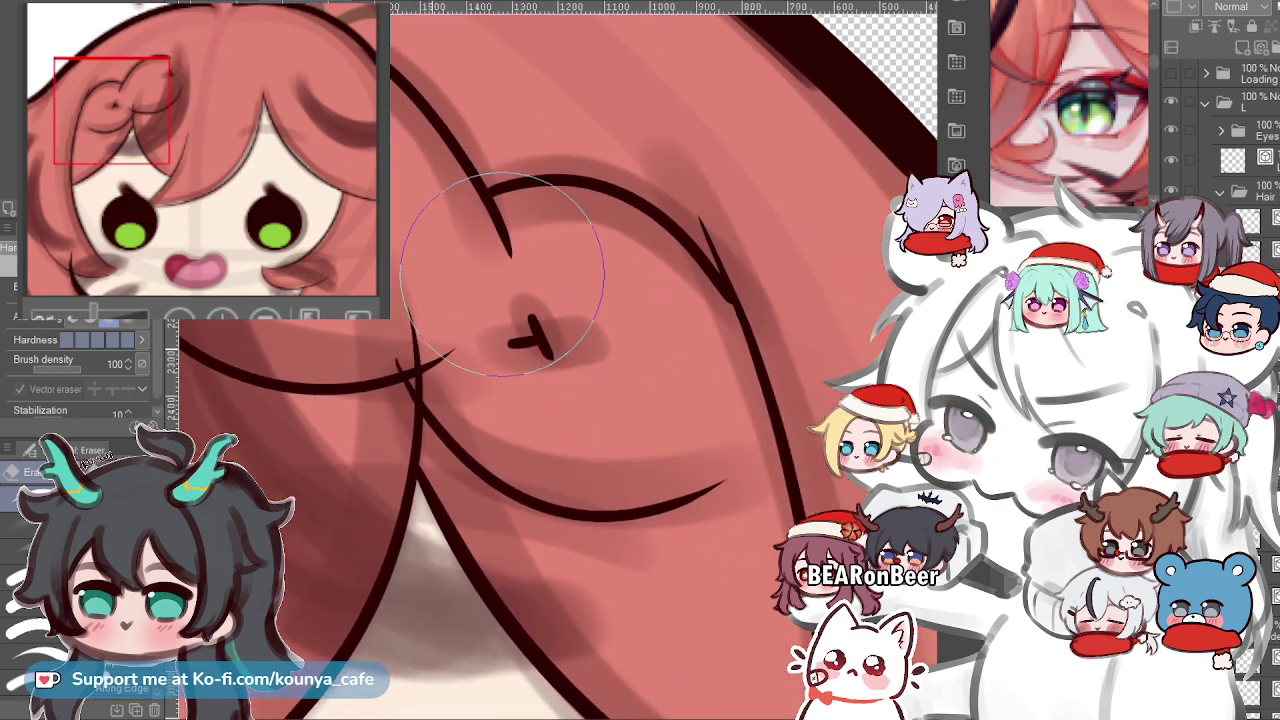
scroll(450, 290, up, 1)
scroll(430, 258, up, 1)
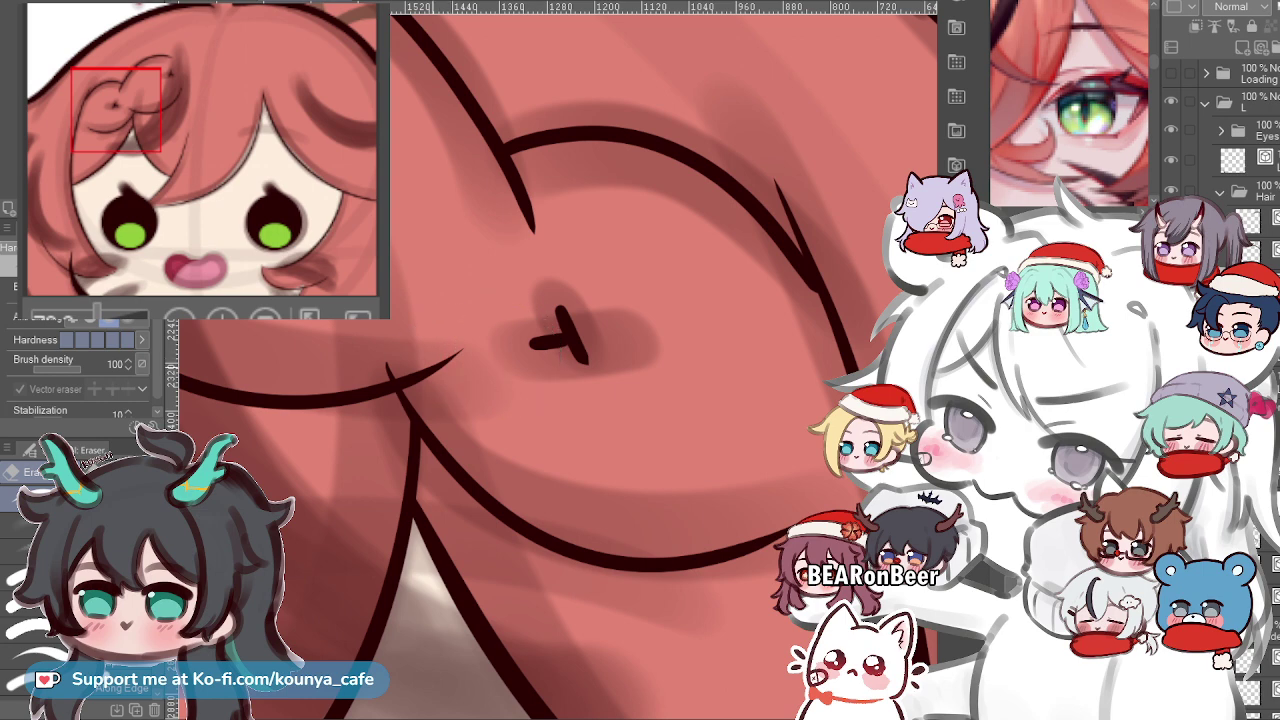
scroll(480, 355, up, 1)
scroll(471, 357, up, 1)
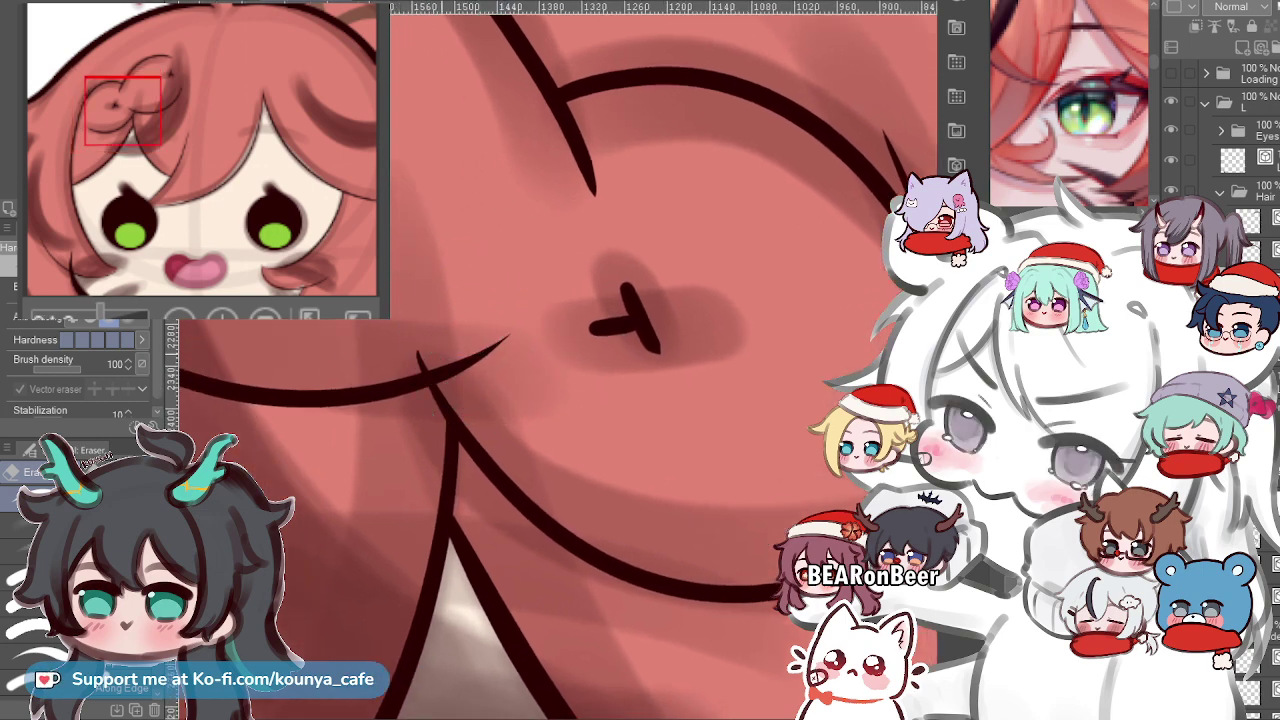
Select the smaller lobe's lower curve and adjust its upper end where it overlaps the larger lobe's line.
ctrl+click(423, 366)
ctrl+click(423, 366)
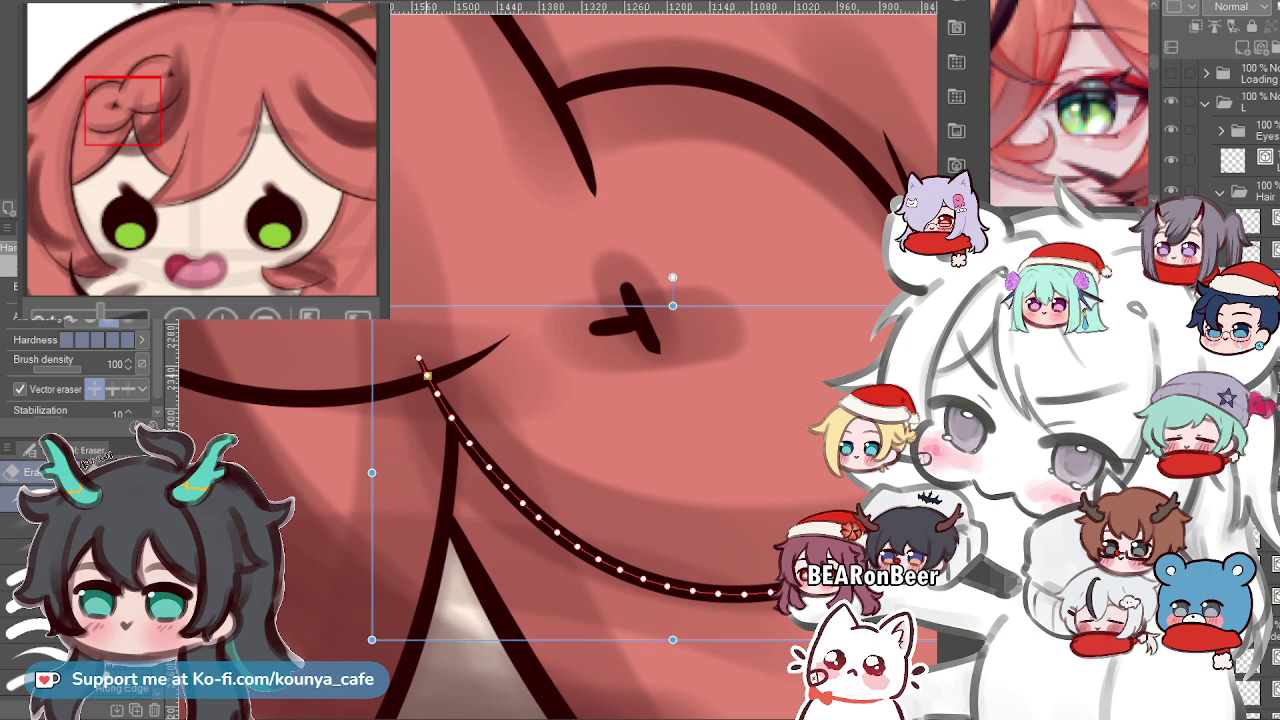
mouse_move(419, 360)
mouse_down()
mouse_move(428, 375)
mouse_move(546, 350)
mouse_up()
Mirror the canvas view horizontally and check the heart-shaped fringe against the whole face.
scroll(430, 350, down, 5)
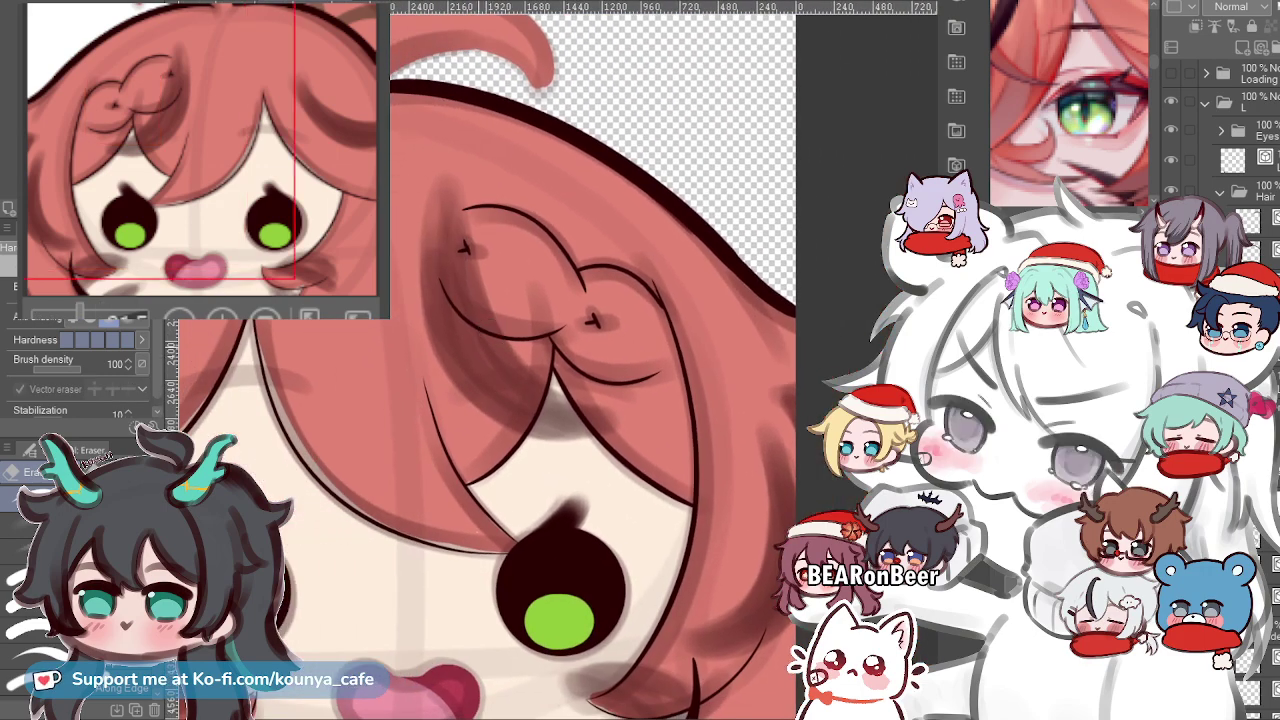
scroll(434, 290, down, 5)
drag(434, 350, 586, 362)
scroll(611, 373, up, 3)
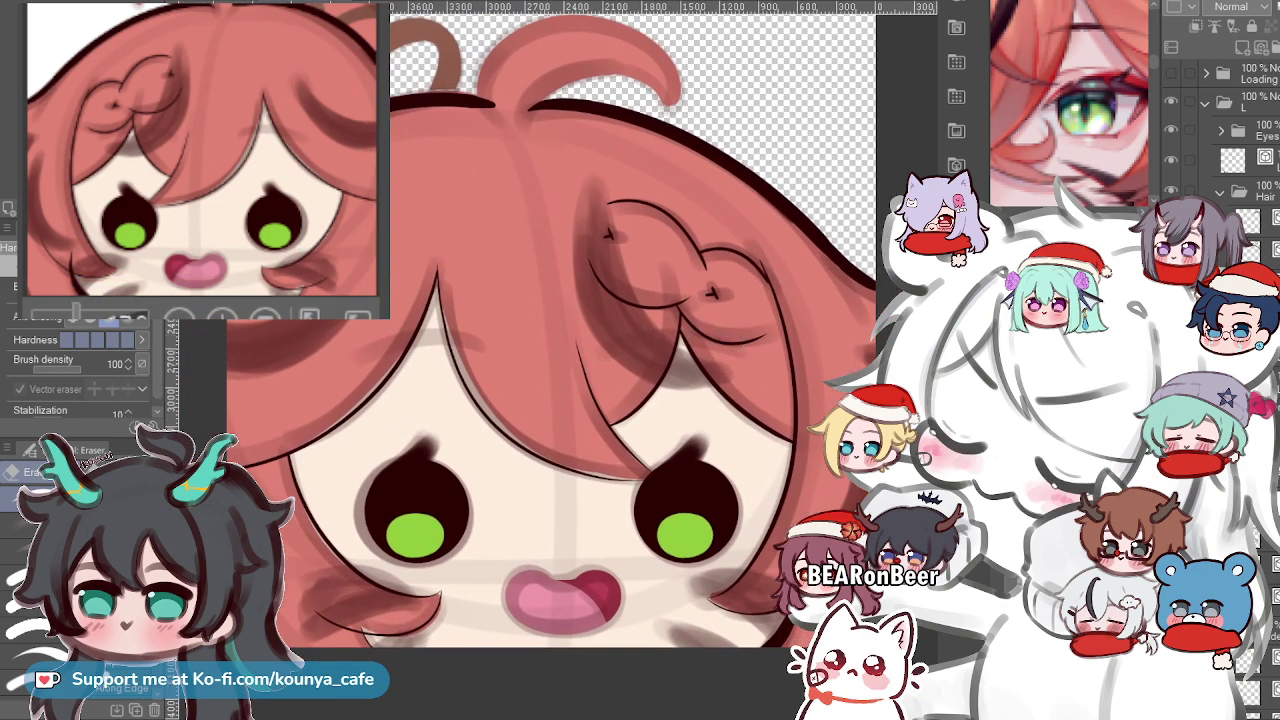
key(shift+h)
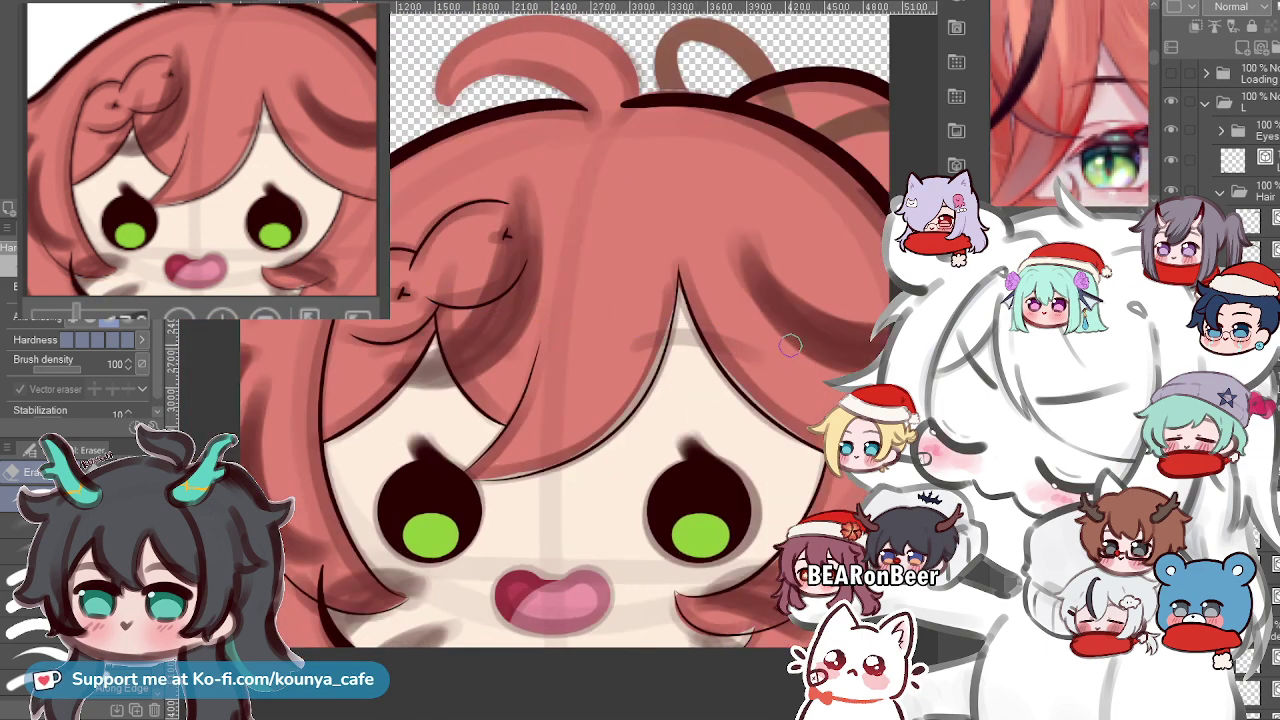
drag(842, 213, 829, 236)
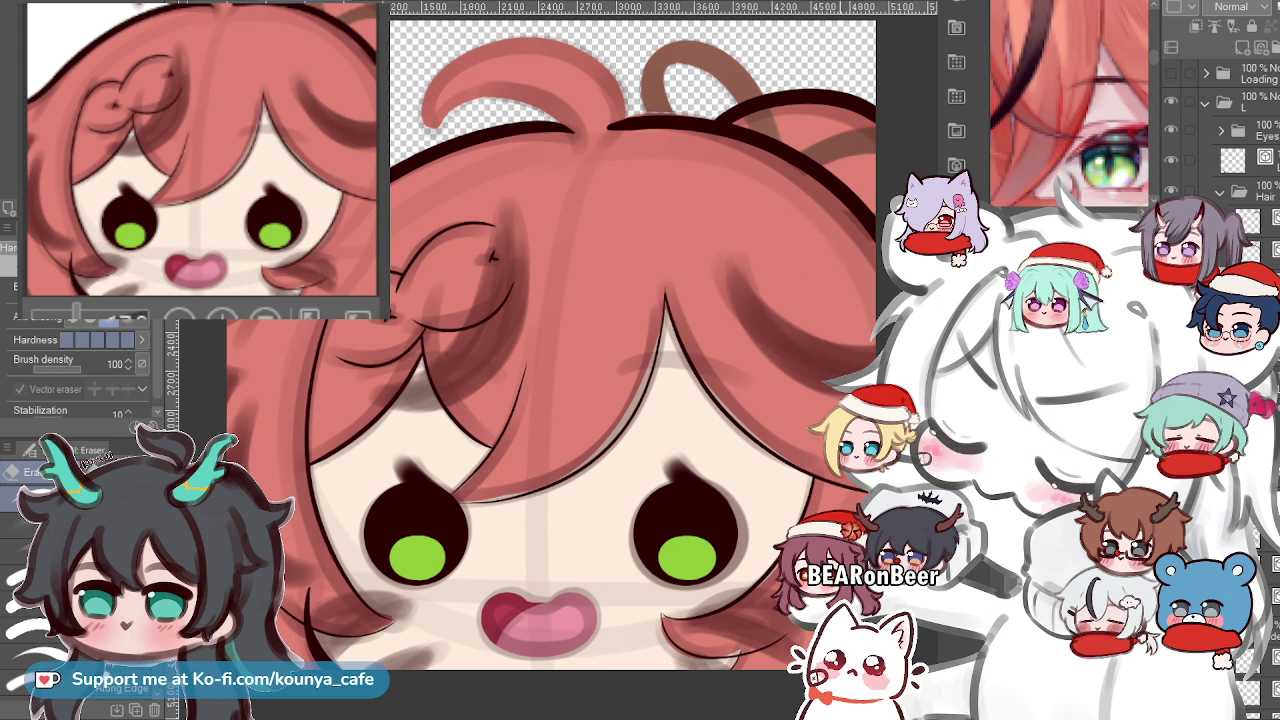
Examine the pointed fringe parting above the eye in the mirrored view, comparing close-ups with the whole head.
scroll(899, 377, up, 4)
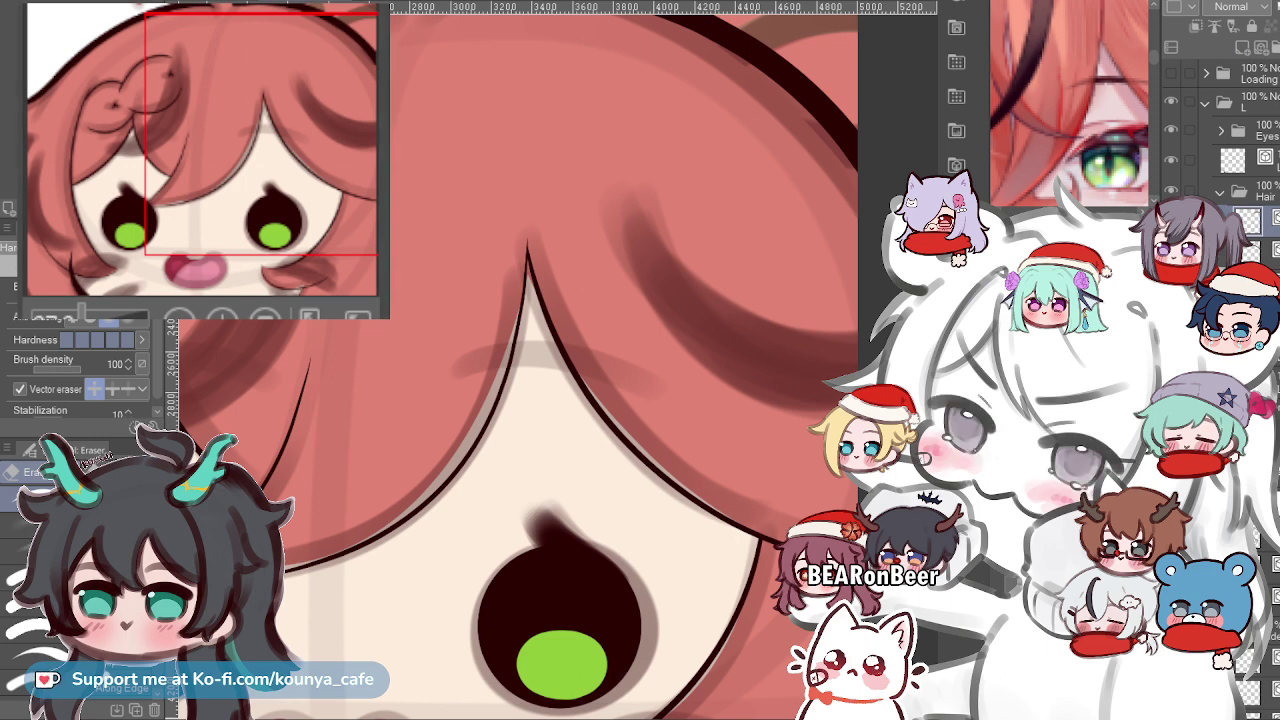
scroll(635, 336, down, 4)
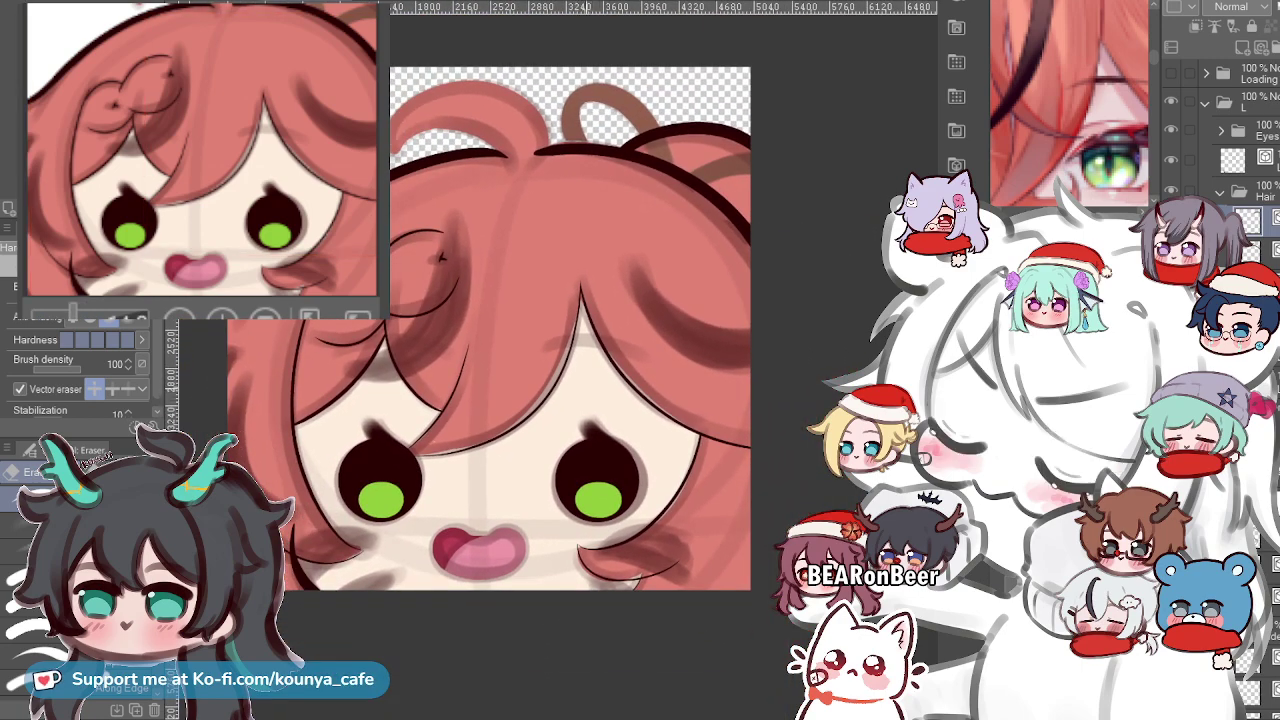
key(ctrl+plus)
key(ctrl+plus)
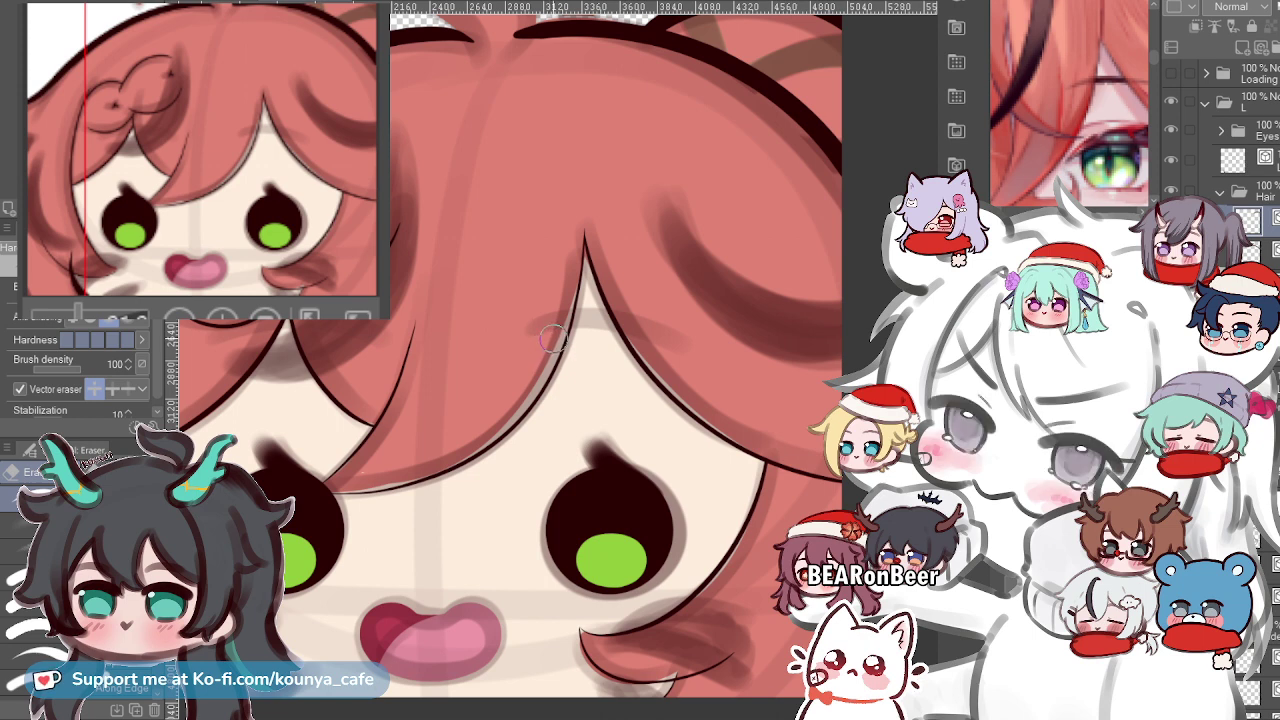
scroll(607, 410, up, 4)
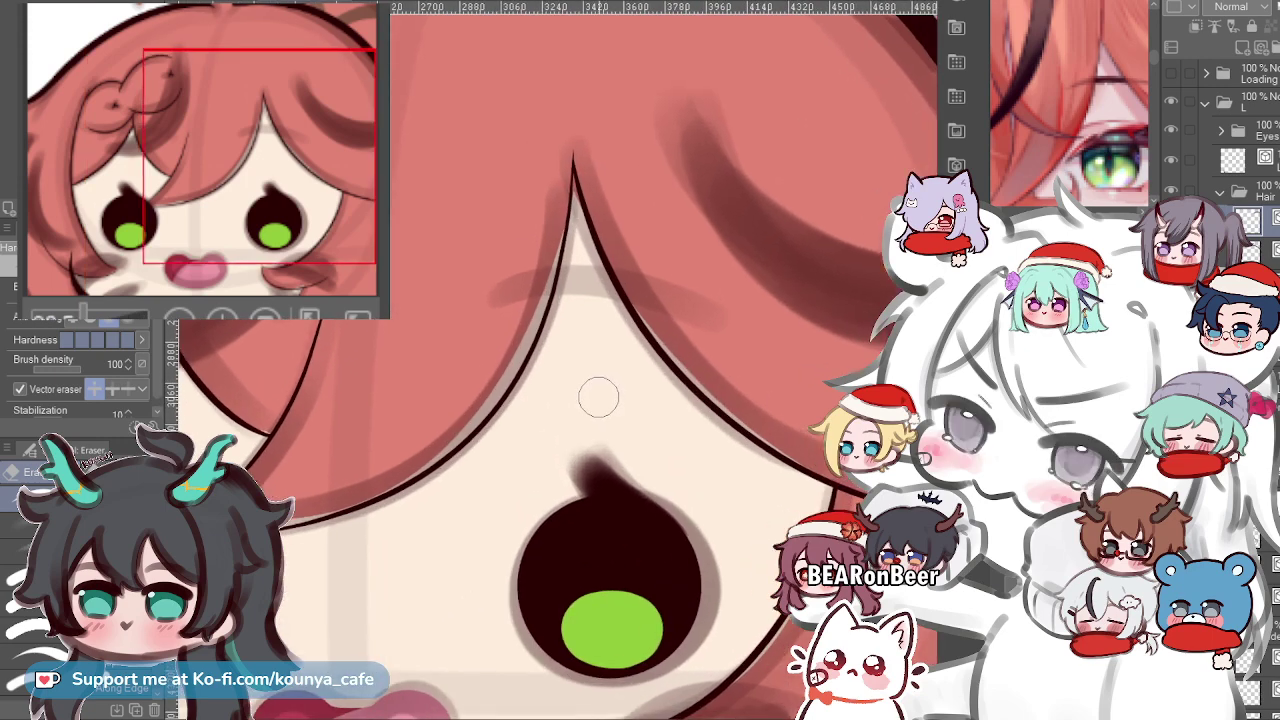
scroll(600, 395, down, 1)
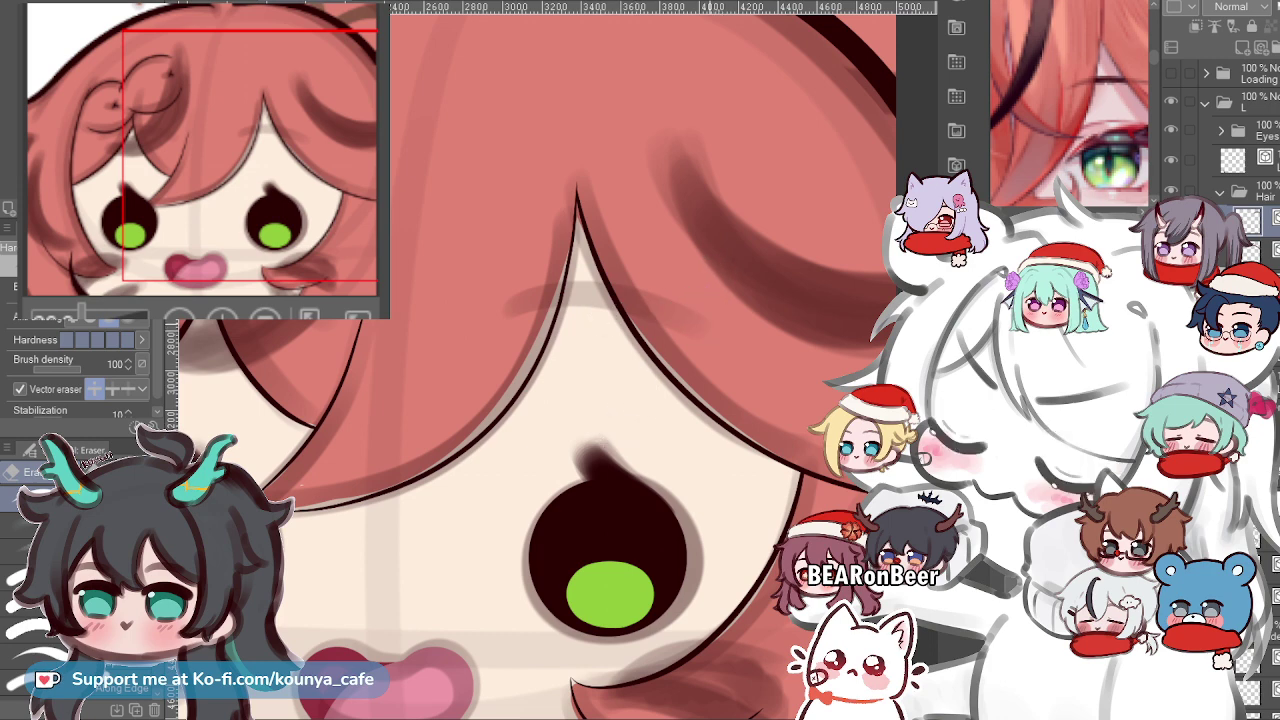
scroll(691, 308, down, 2)
drag(691, 308, 756, 312)
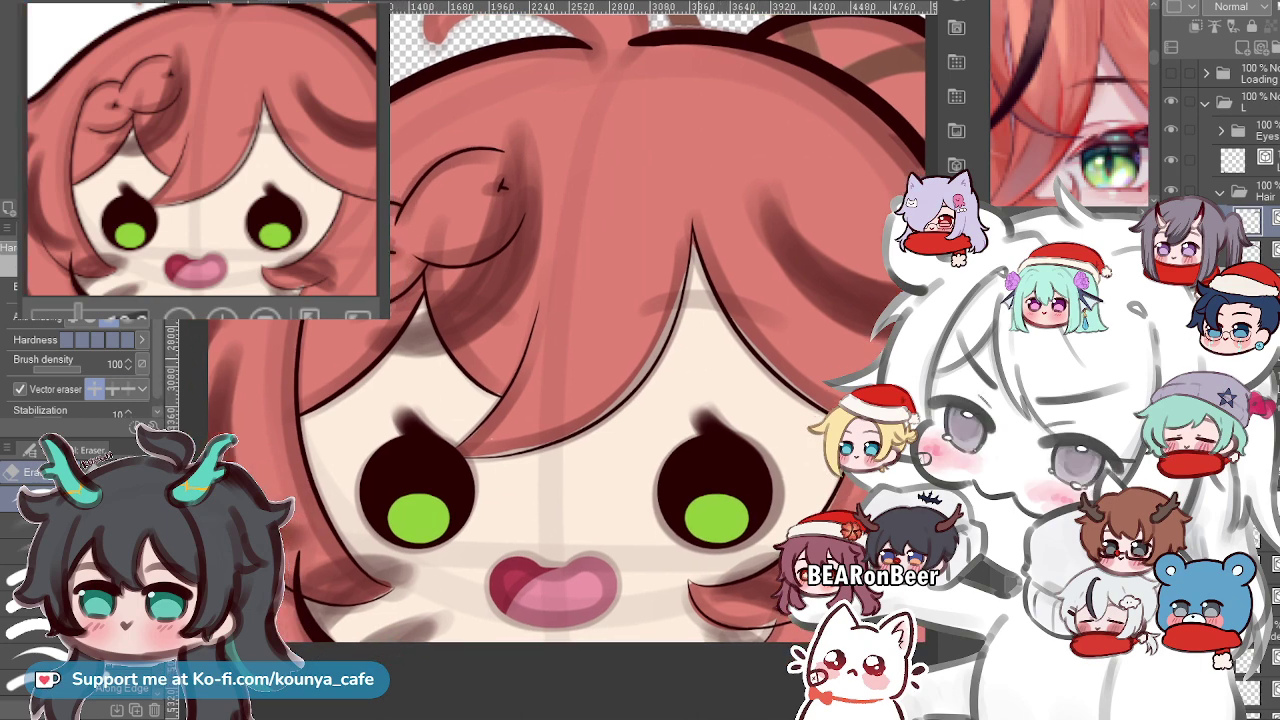
scroll(715, 368, up, 2)
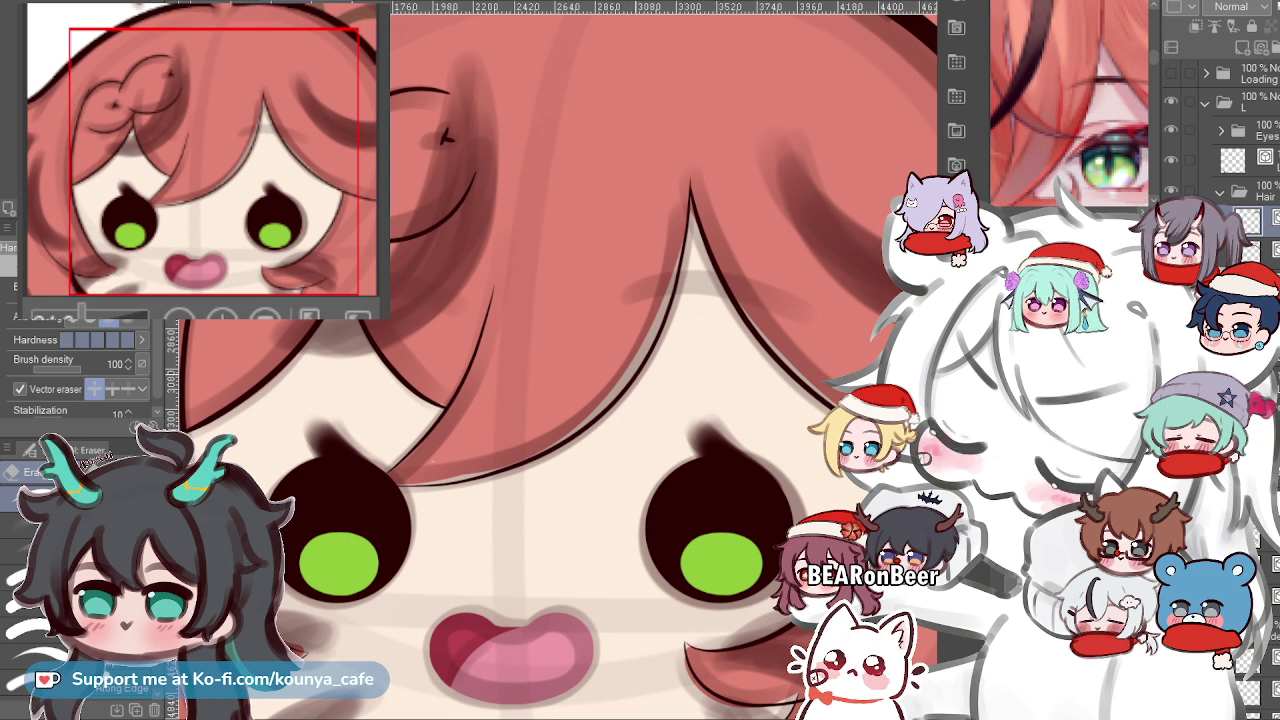
scroll(659, 288, down, 1)
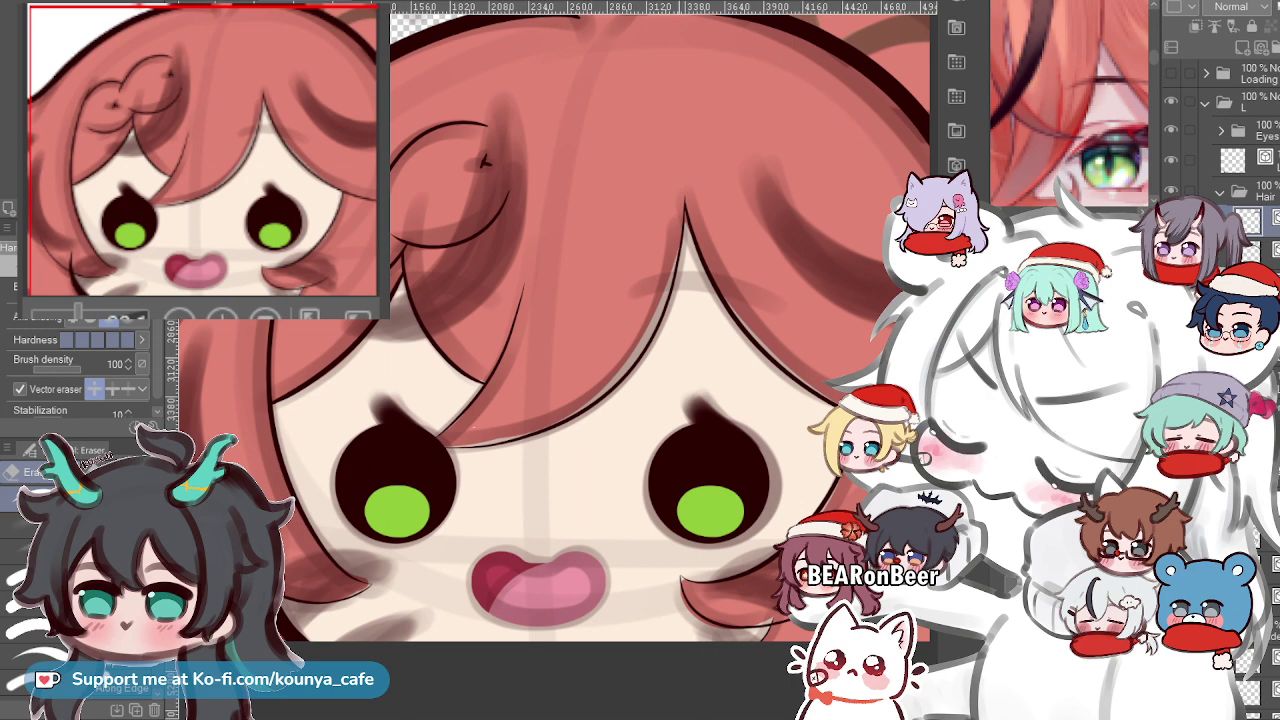
scroll(676, 208, down, 2)
drag(676, 208, 628, 245)
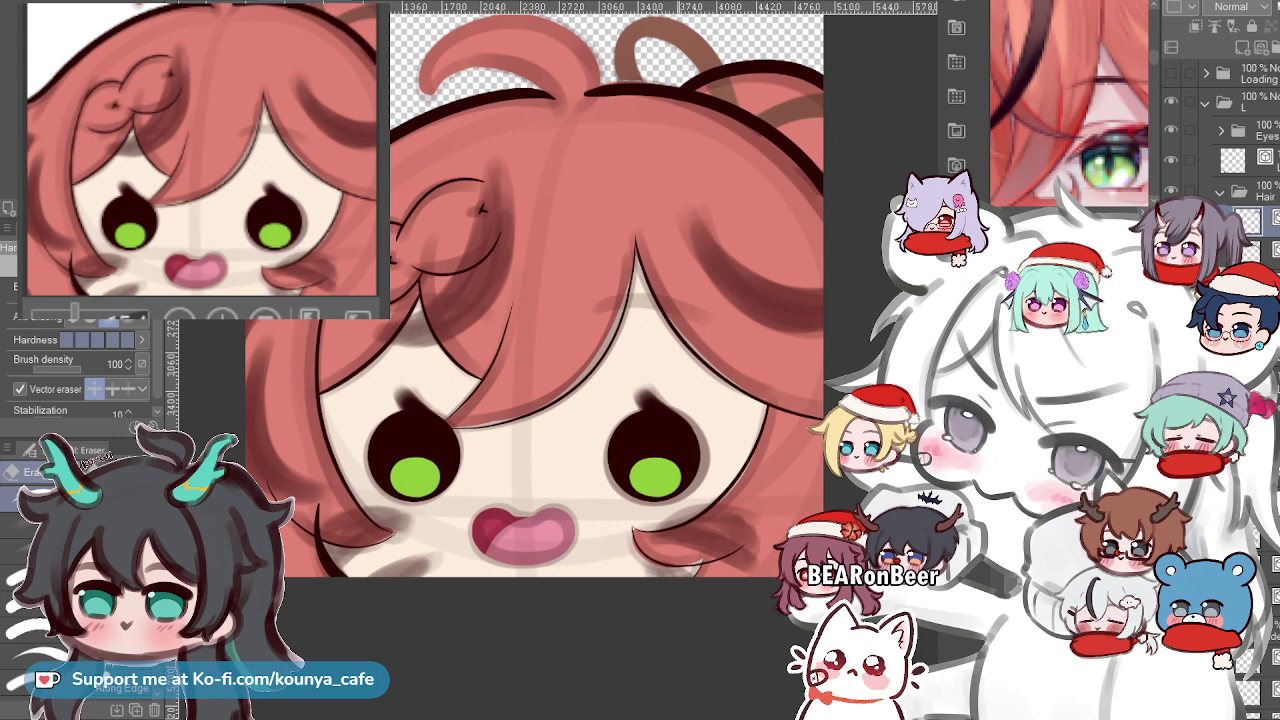
scroll(690, 272, up, 2)
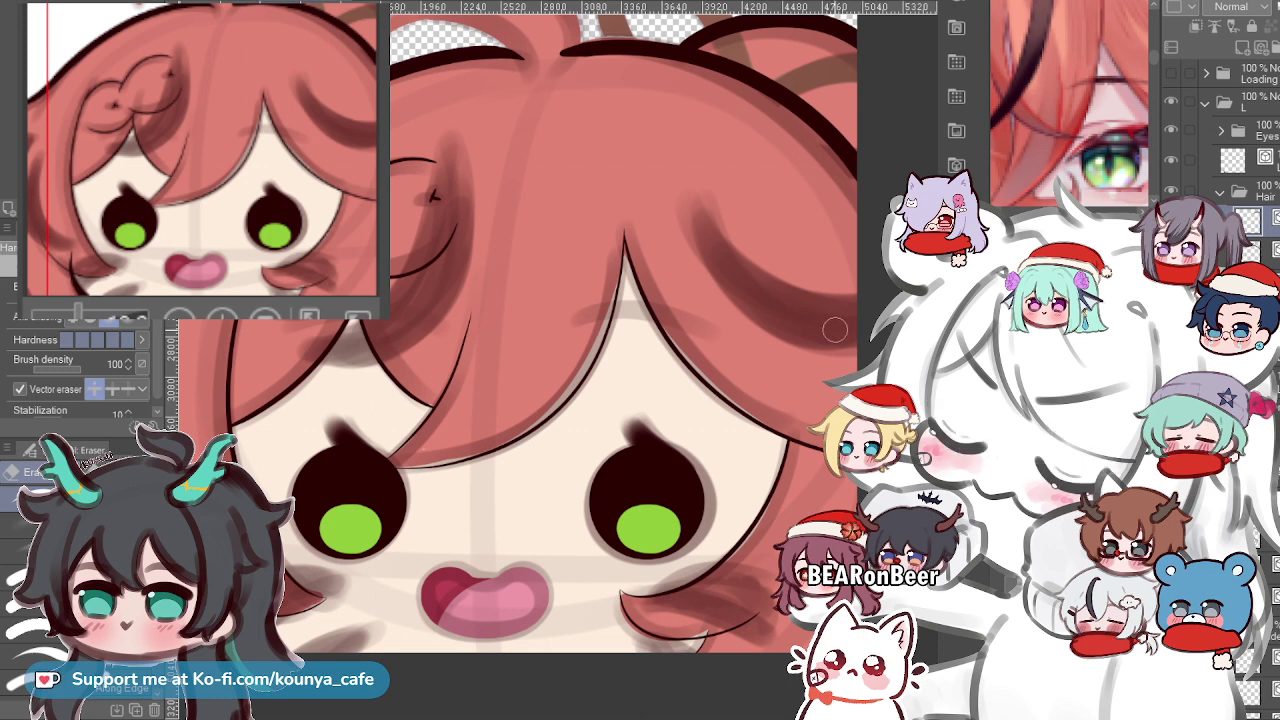
scroll(810, 376, up, 5)
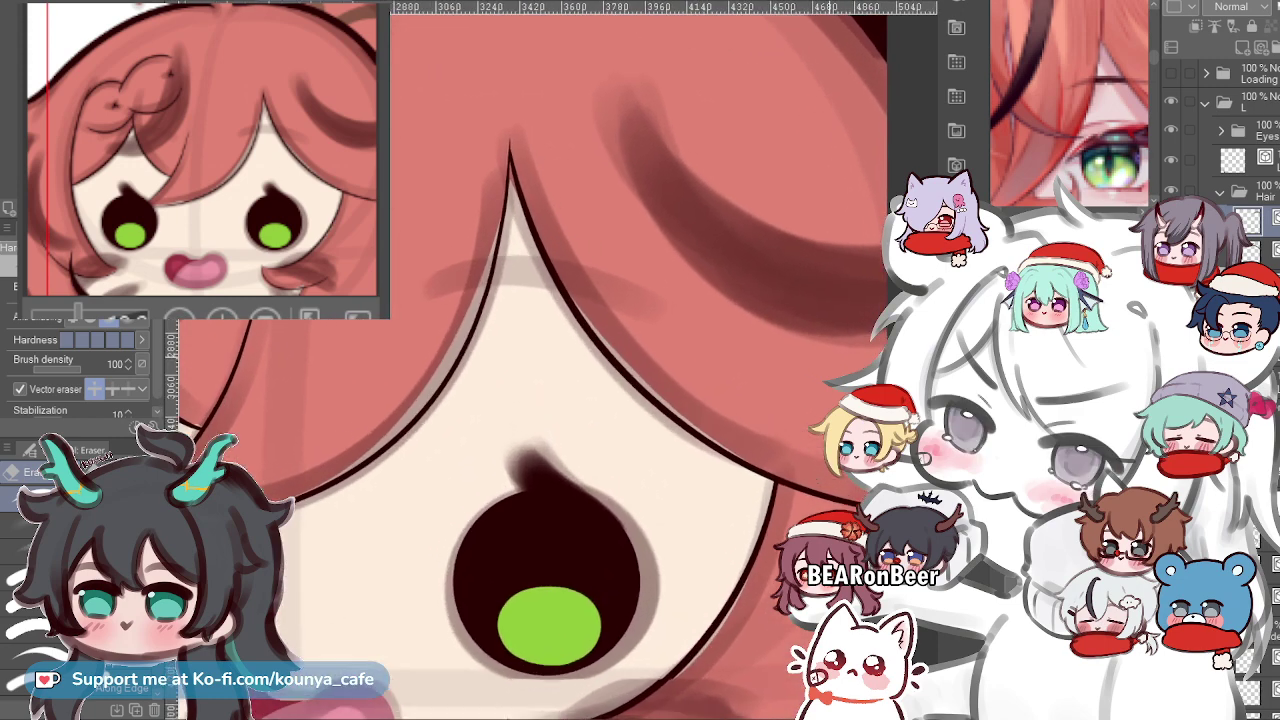
scroll(845, 429, down, 2)
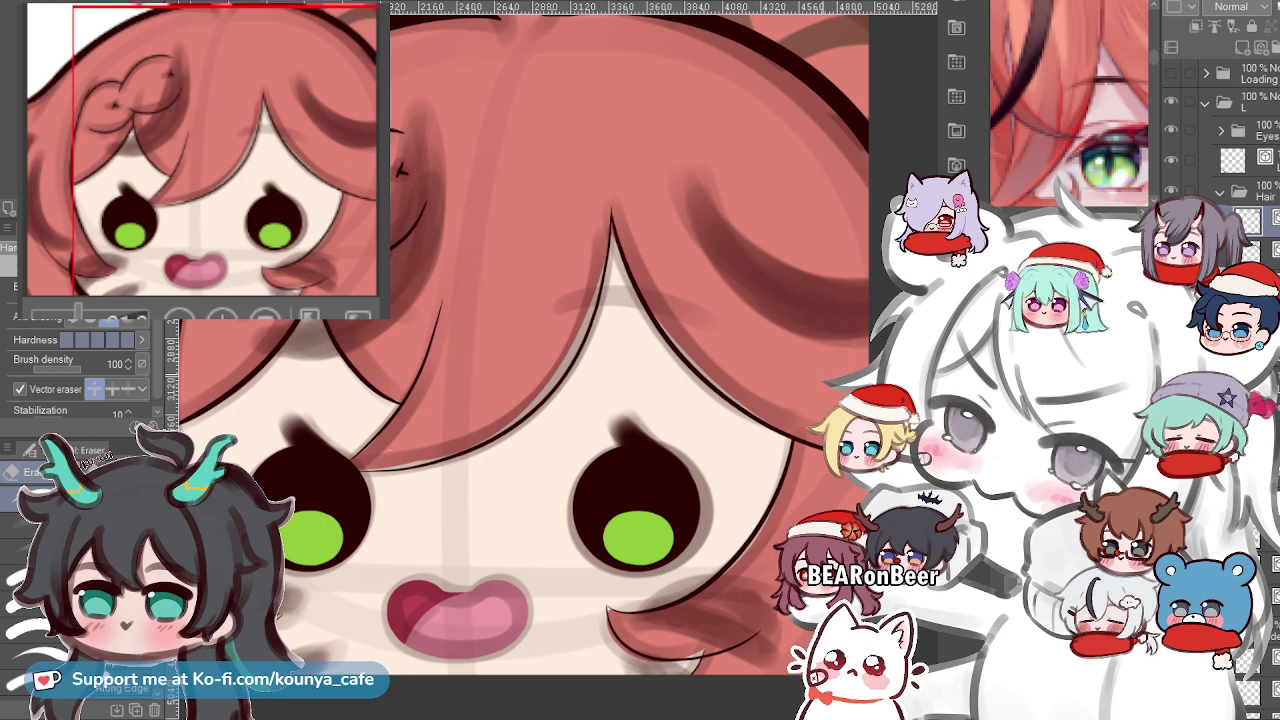
scroll(850, 400, up, 3)
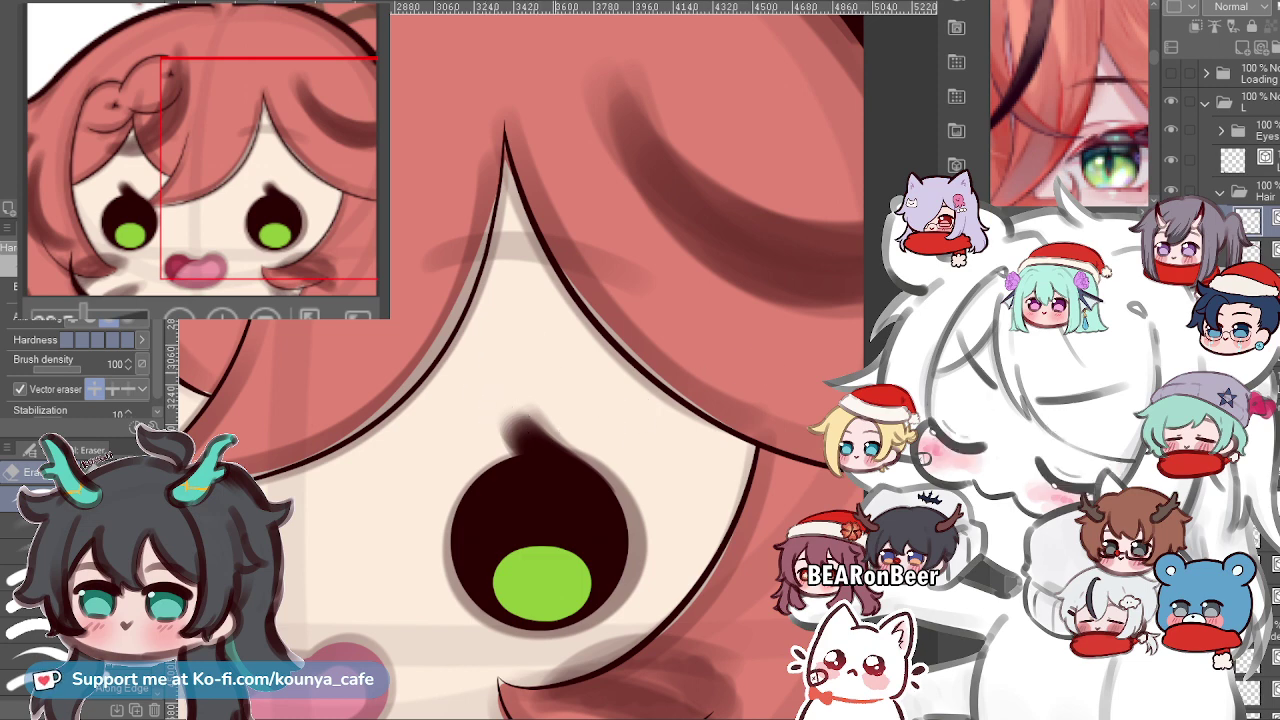
drag(537, 360, 535, 338)
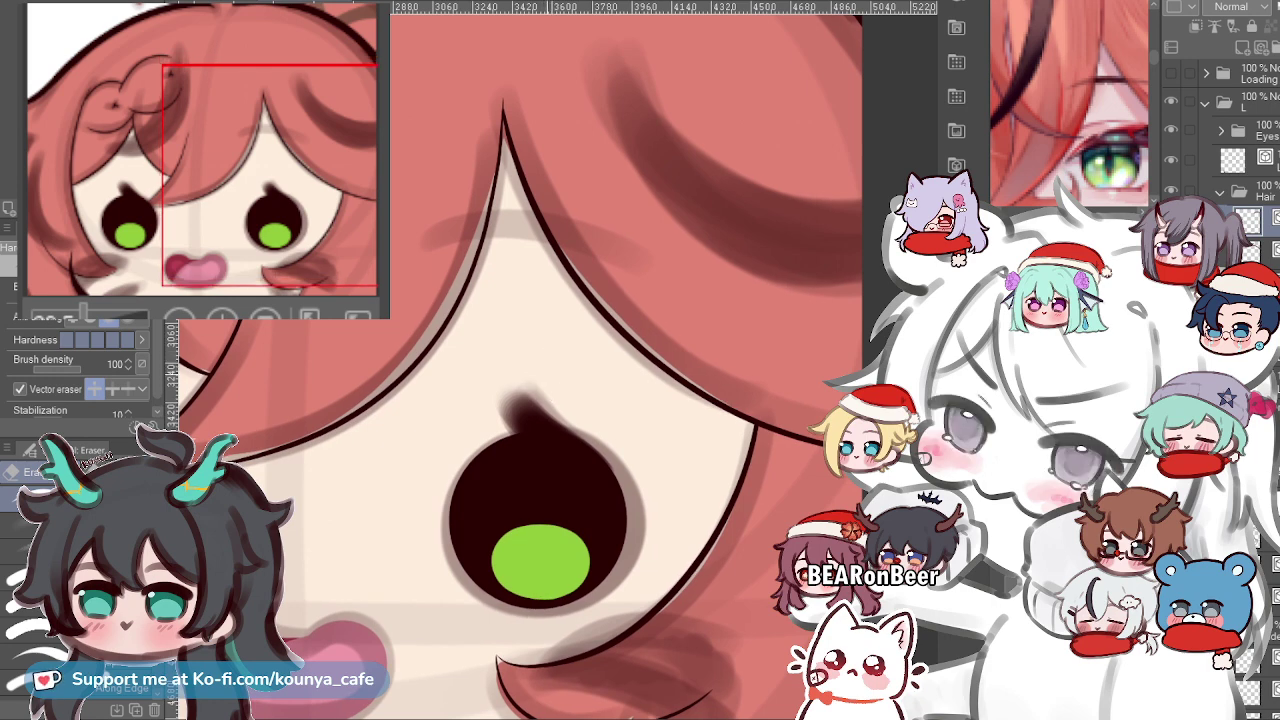
mouse_move(531, 347)
mouse_down()
mouse_move(547, 360)
mouse_move(521, 350)
mouse_up()
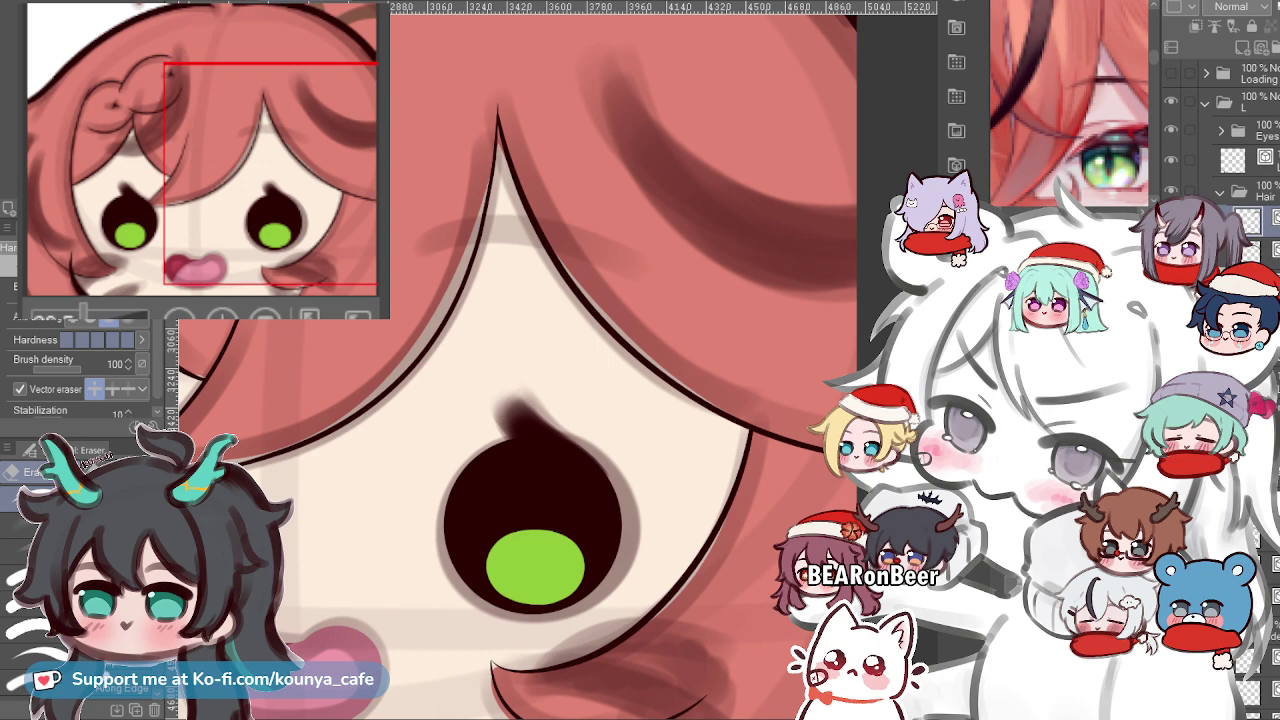
click(1274, 382)
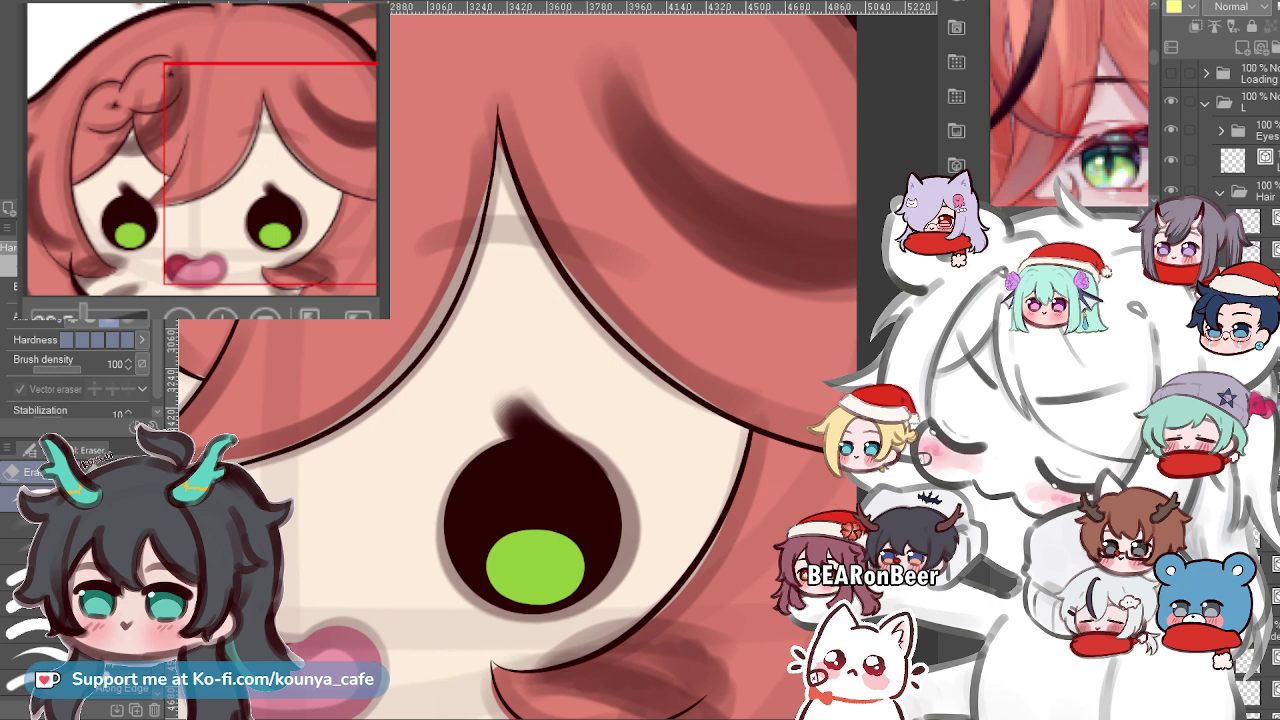
click(1262, 315)
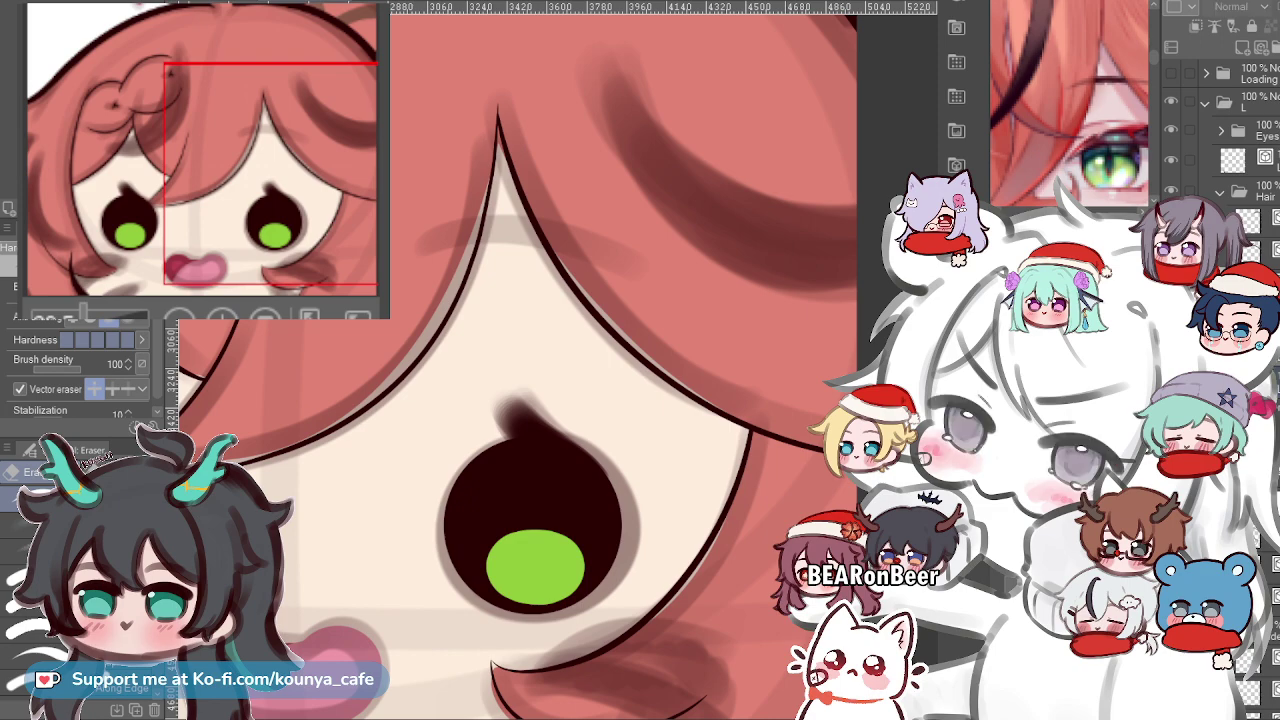
scroll(805, 352, down, 3)
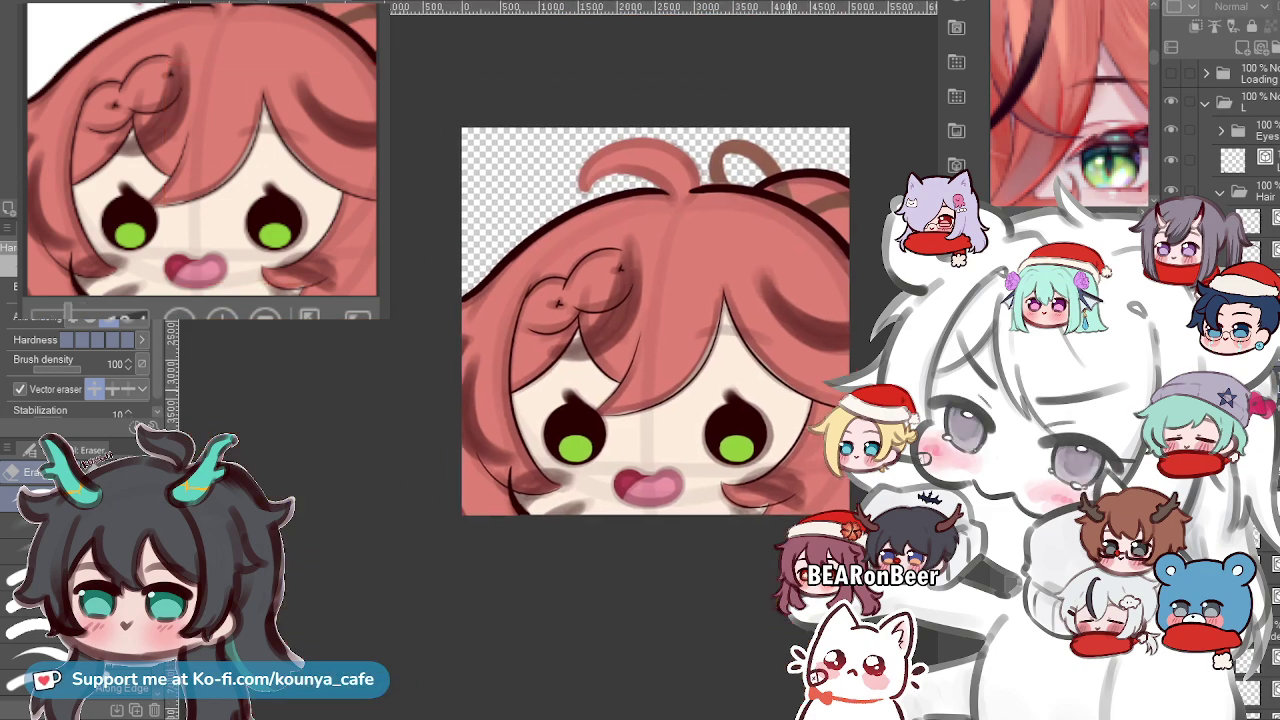
scroll(795, 352, up, 1)
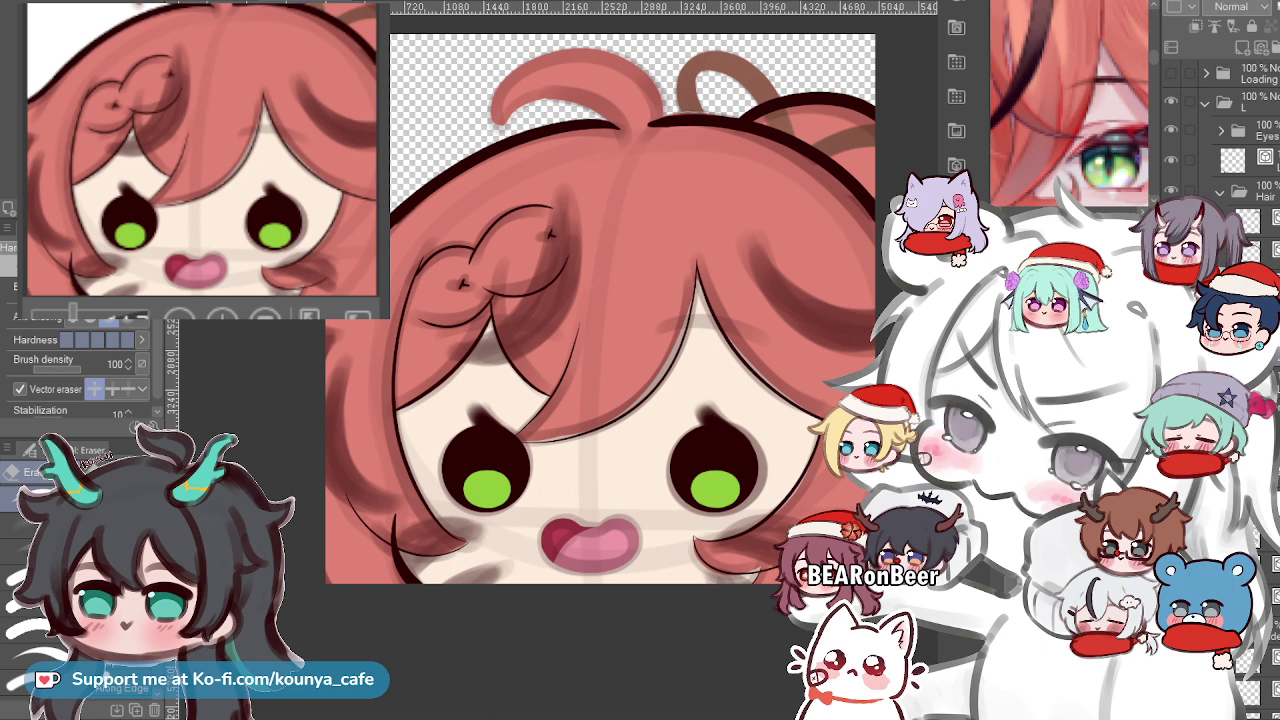
key(ctrl+t)
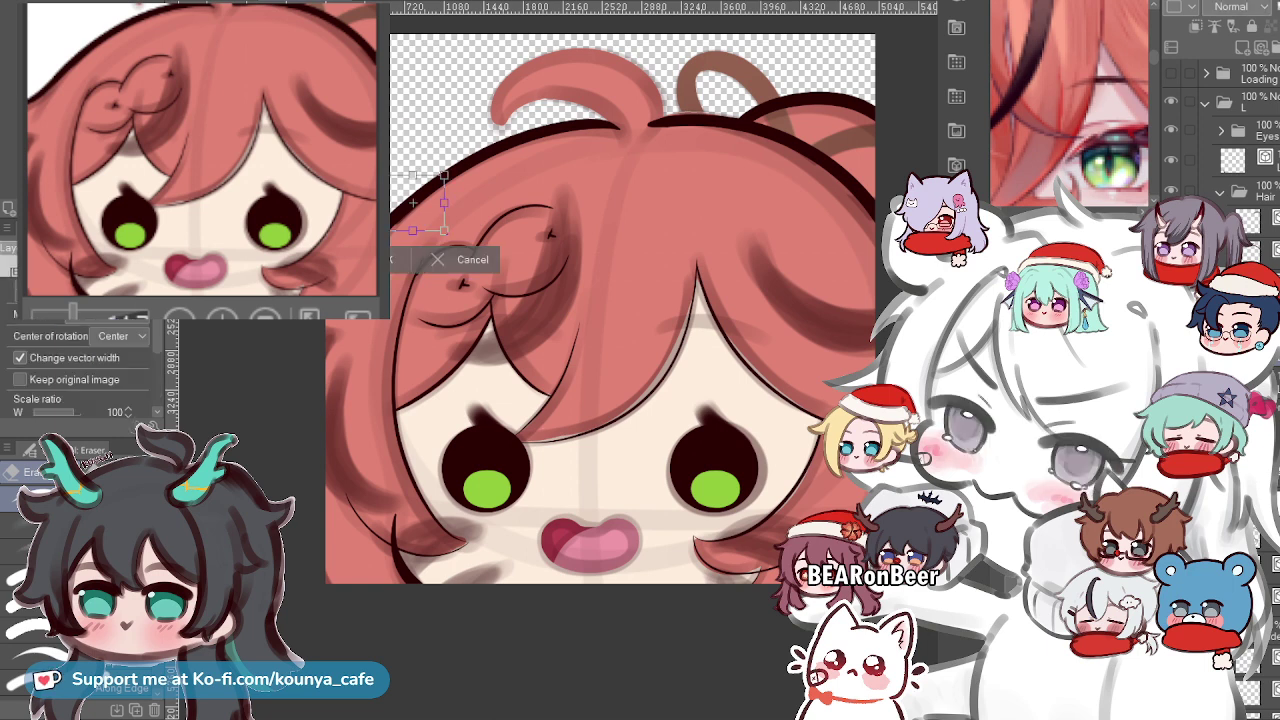
key(Escape)
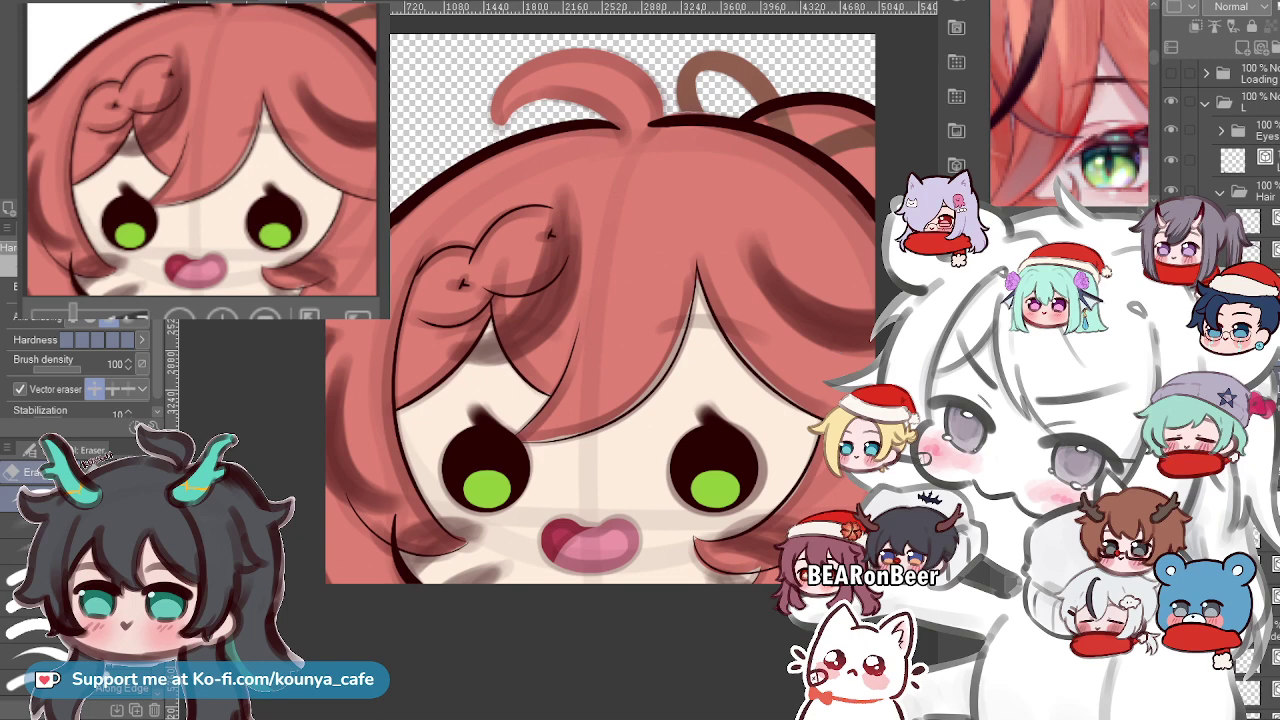
key(ctrl+t)
key(ctrl+equal)
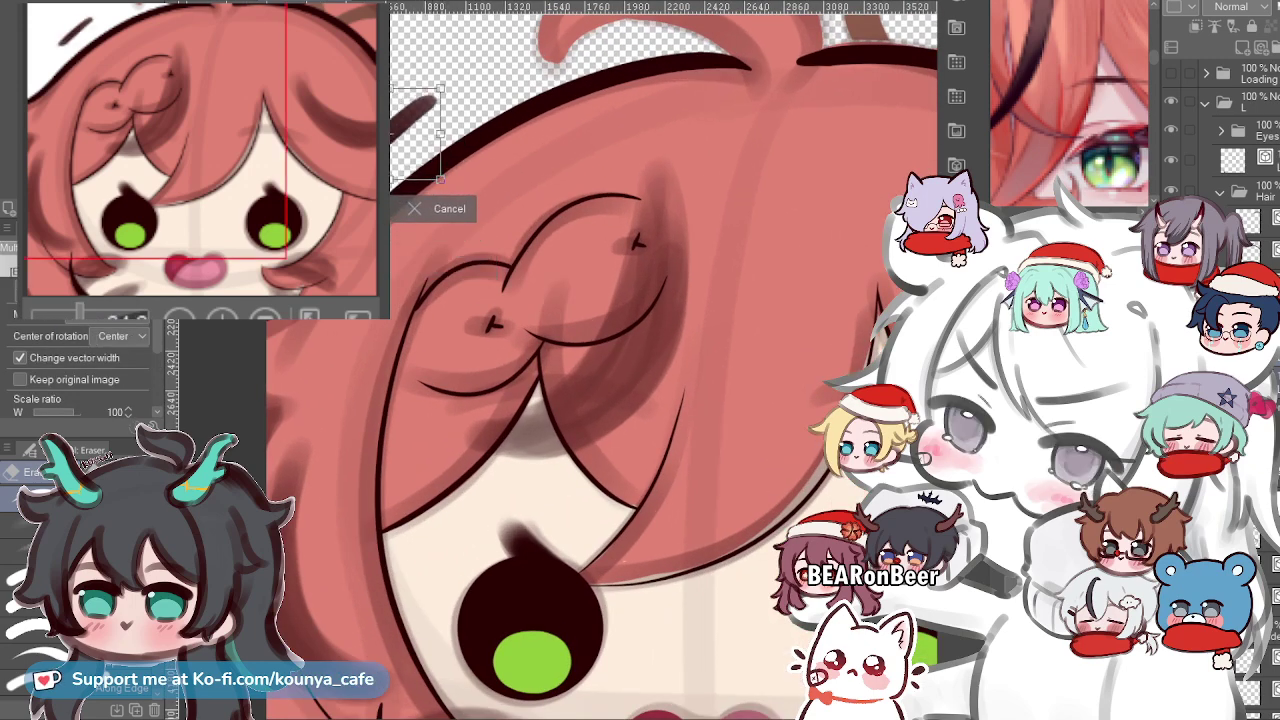
key(Escape)
key(ctrl+minus)
key(ctrl+minus)
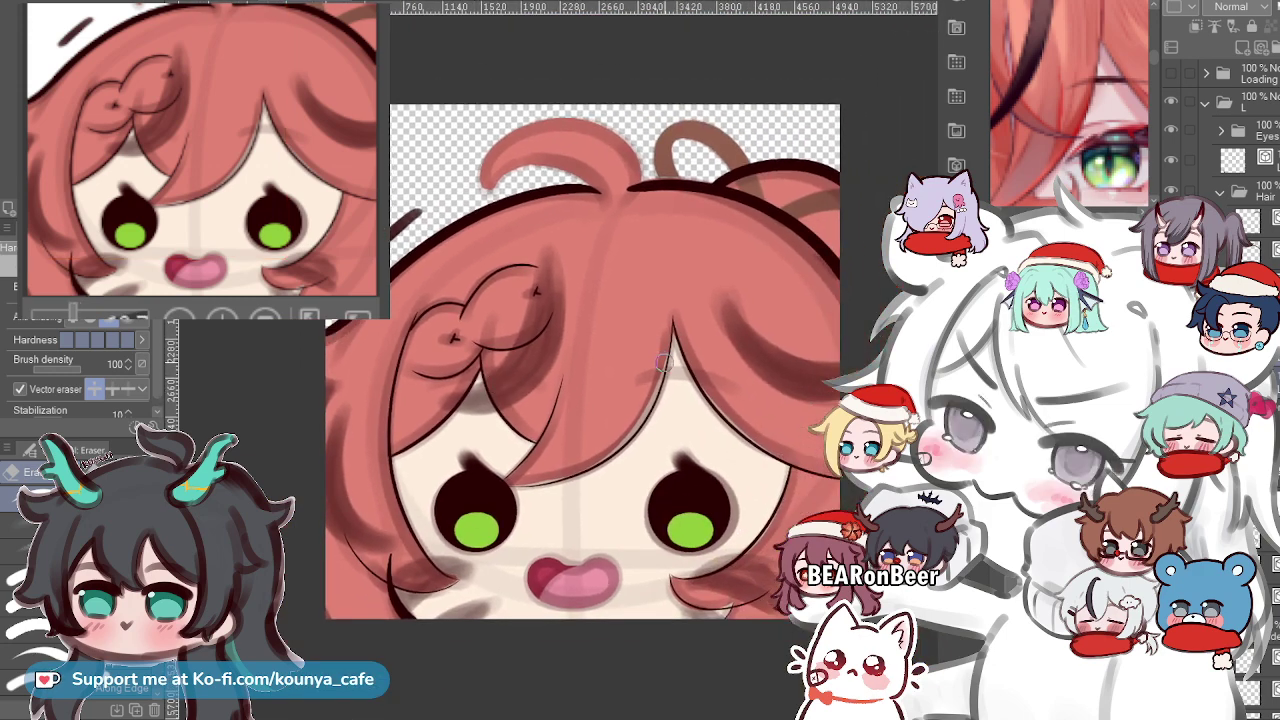
key(ctrl+plus)
key(ctrl+plus)
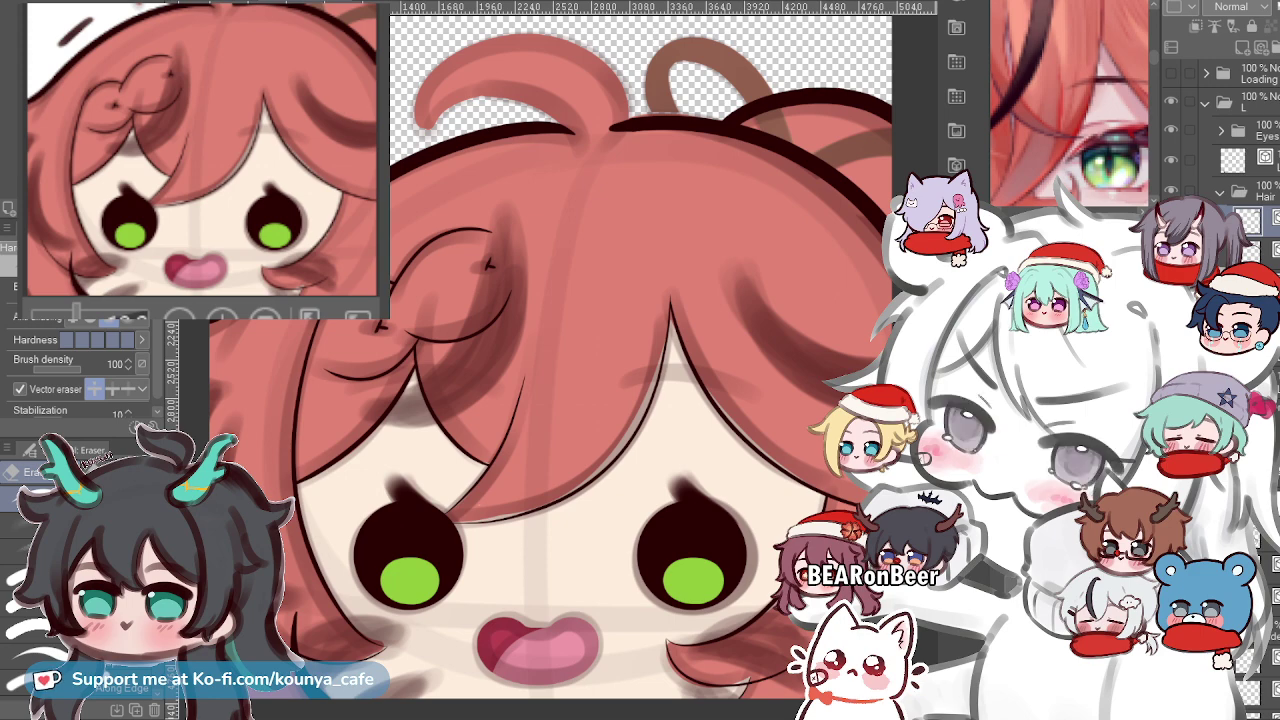
drag(560, 360, 550, 448)
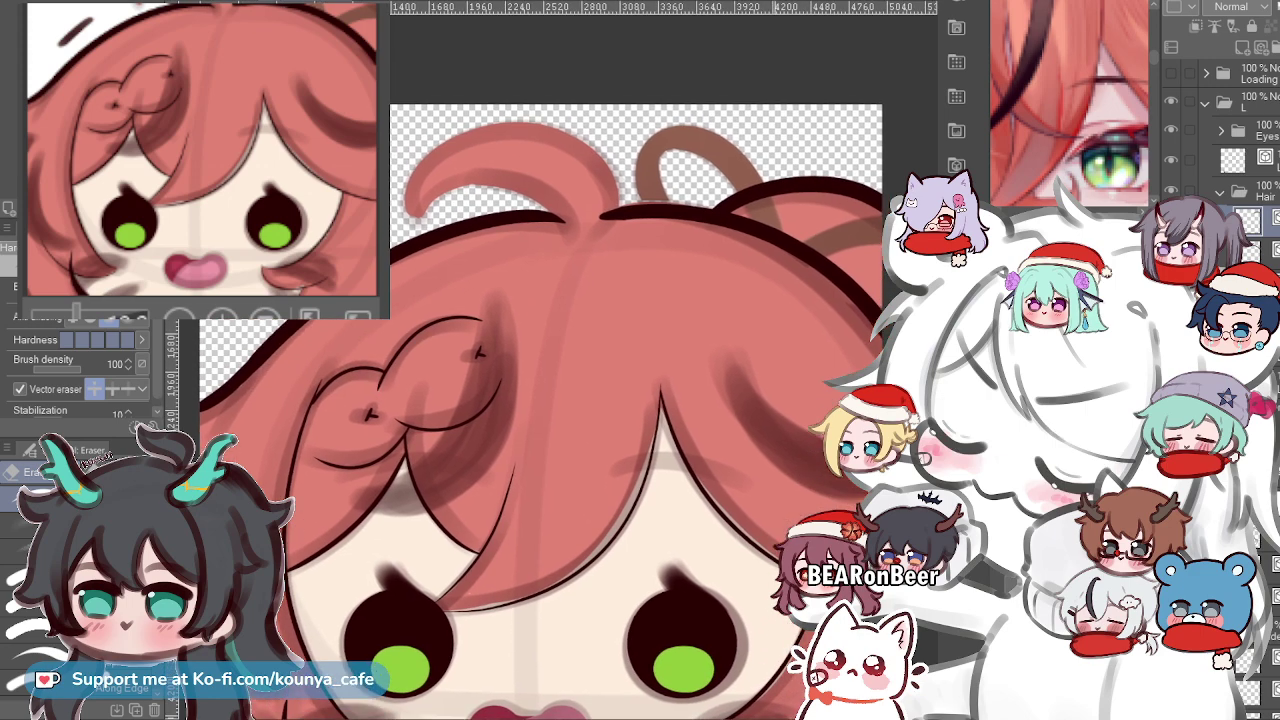
scroll(741, 218, up, 2)
drag(728, 206, 880, 176)
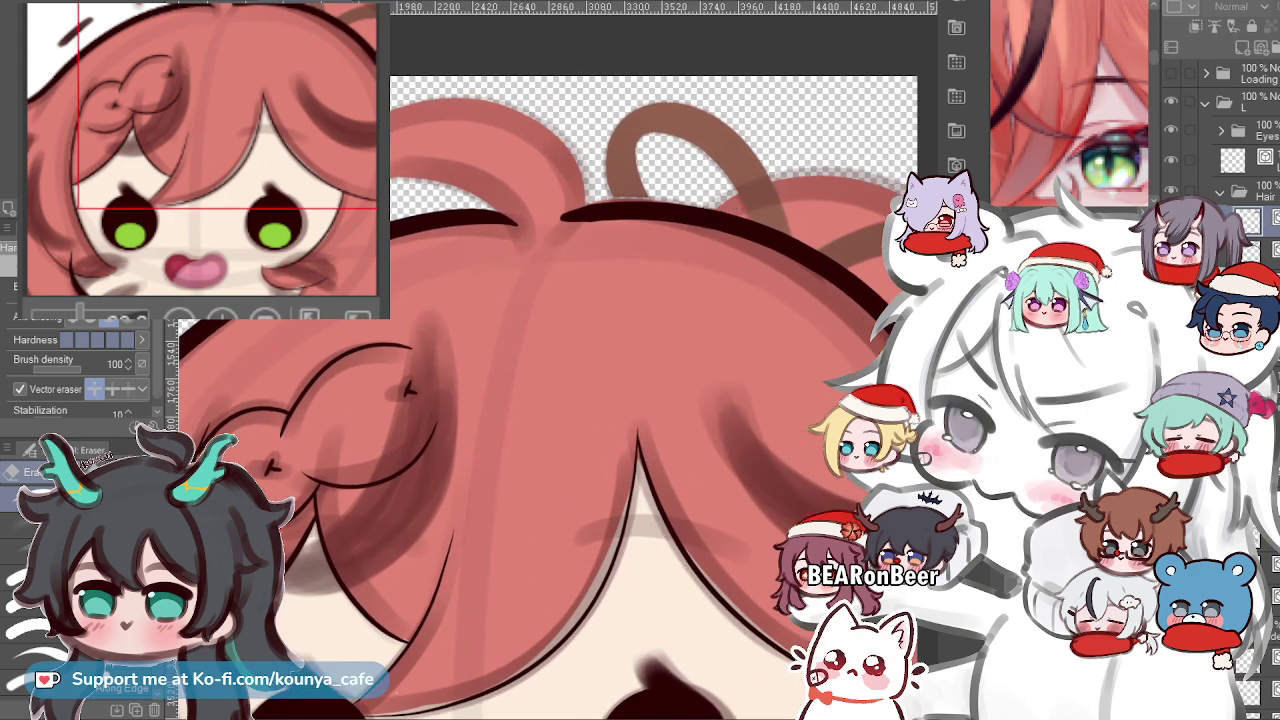
key(ctrl+z)
Select the next layer down in the hair folder and switch to the Pen tool for the curled ahoge.
click(1268, 251)
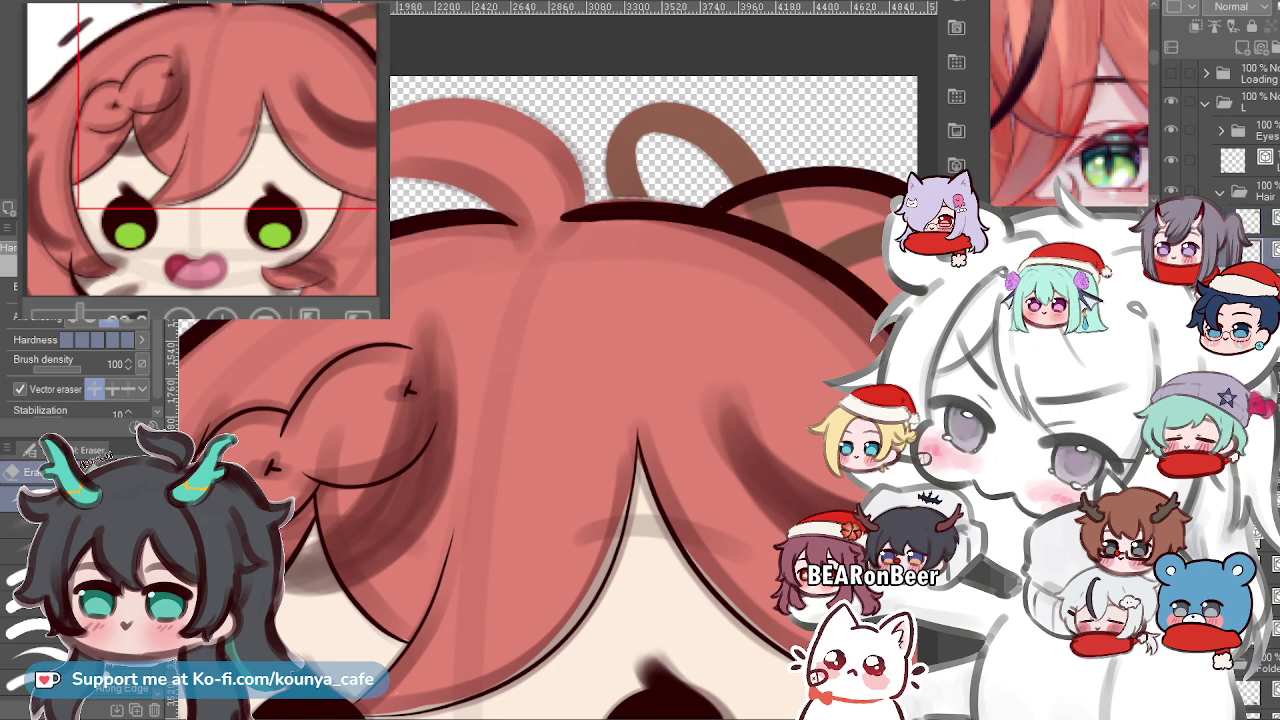
scroll(515, 185, up, 3)
drag(558, 228, 586, 266)
key(p)
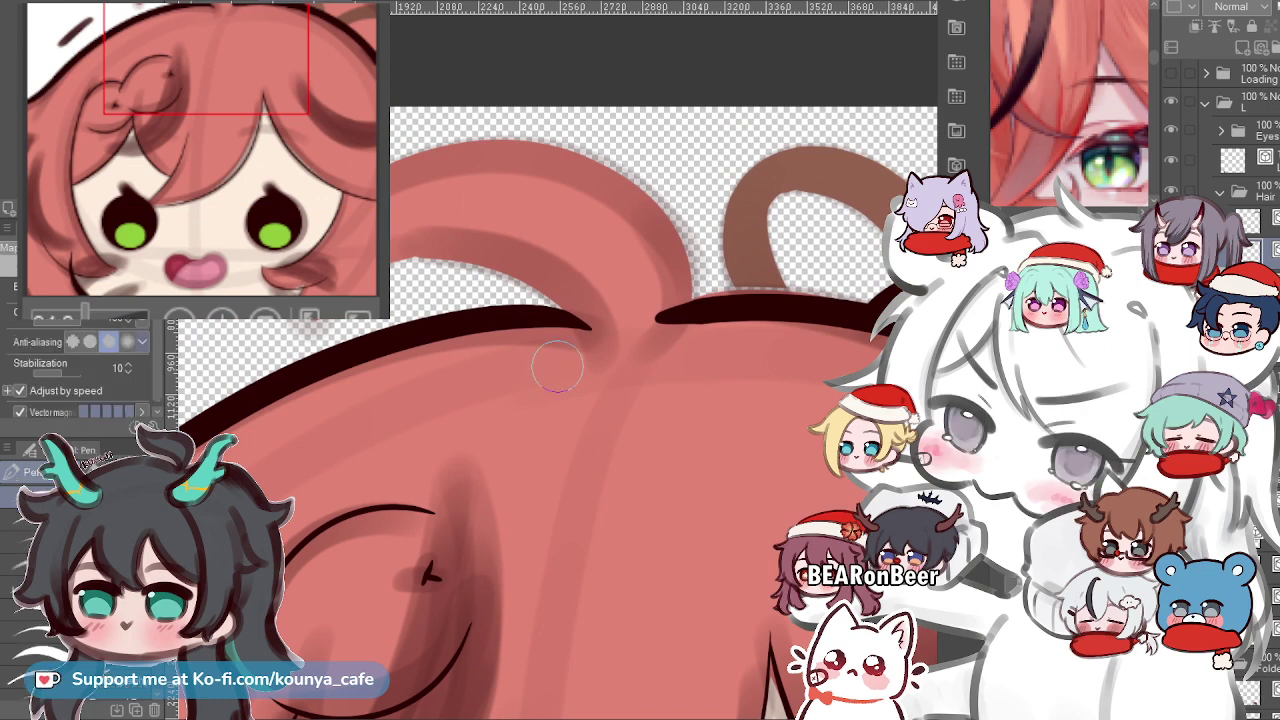
scroll(557, 368, up, 2)
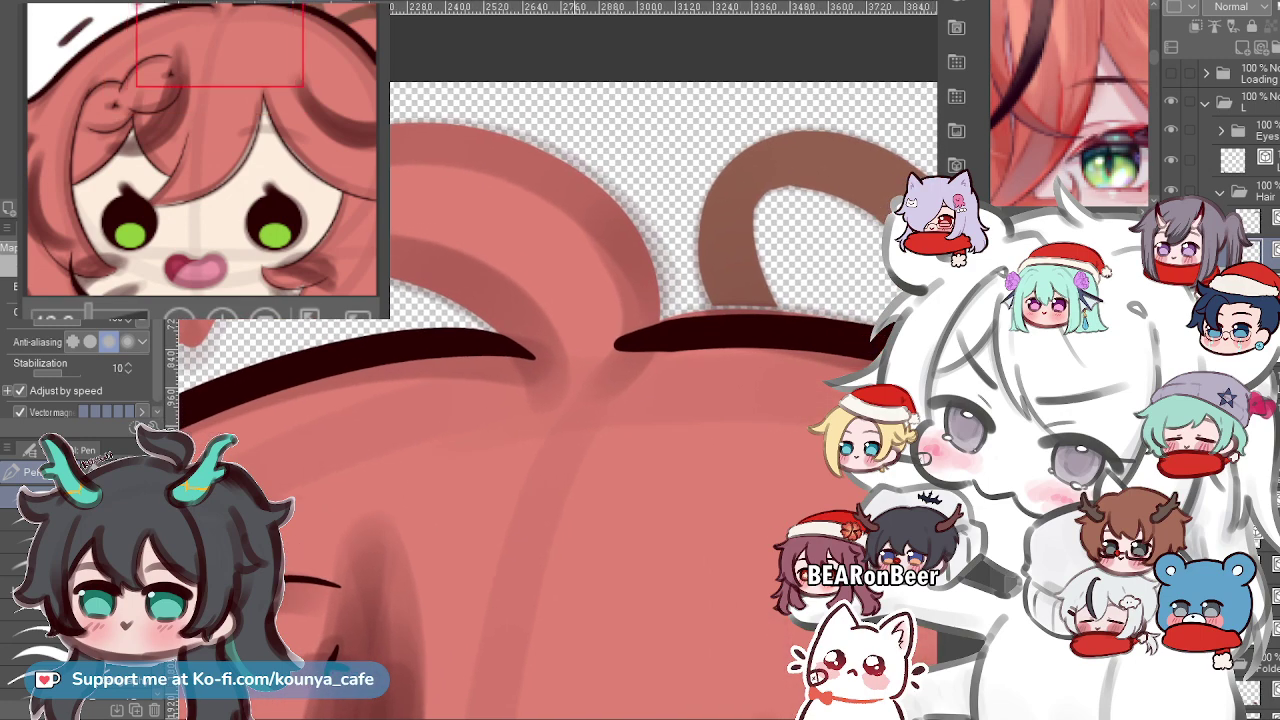
mouse_move(577, 368)
mouse_down()
mouse_move(595, 389)
mouse_move(670, 409)
mouse_up()
scroll(670, 409, down, 1)
scroll(509, 260, up, 1)
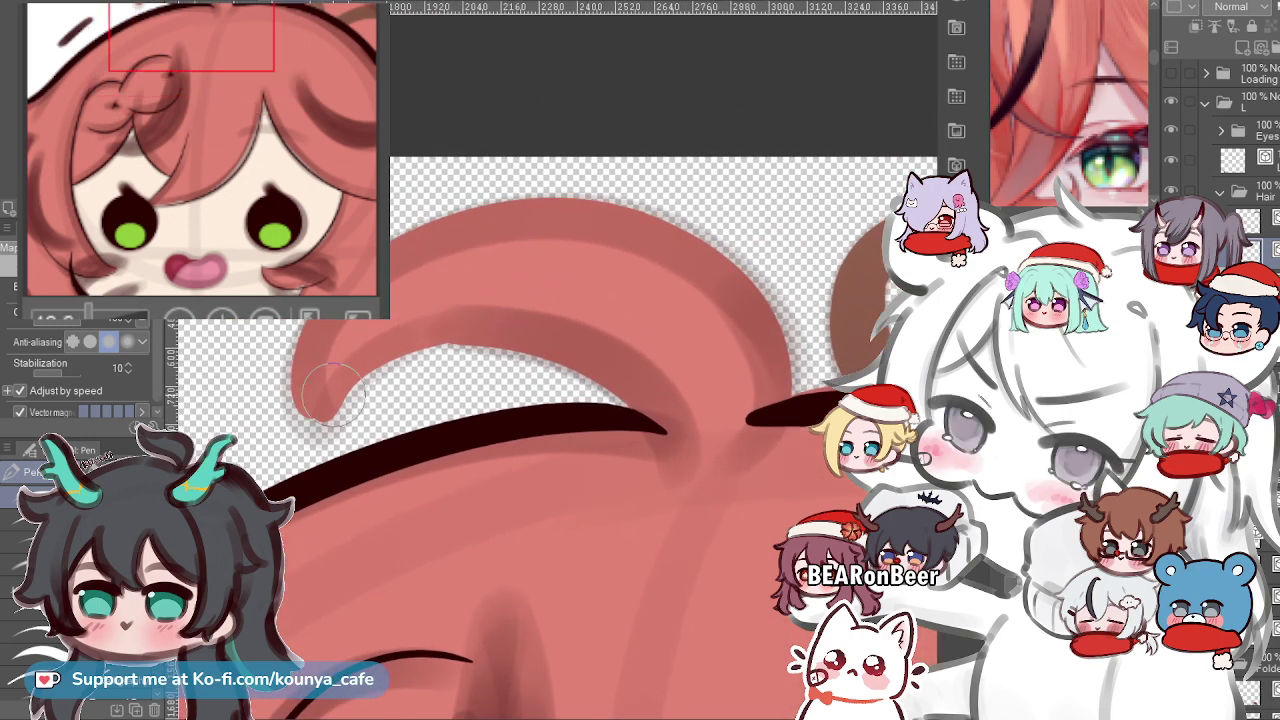
Try inking the ahoge's outer outline from its curled tip over the arch toward the head, undoing each stroke.
drag(297, 425, 287, 350)
key(ctrl+z)
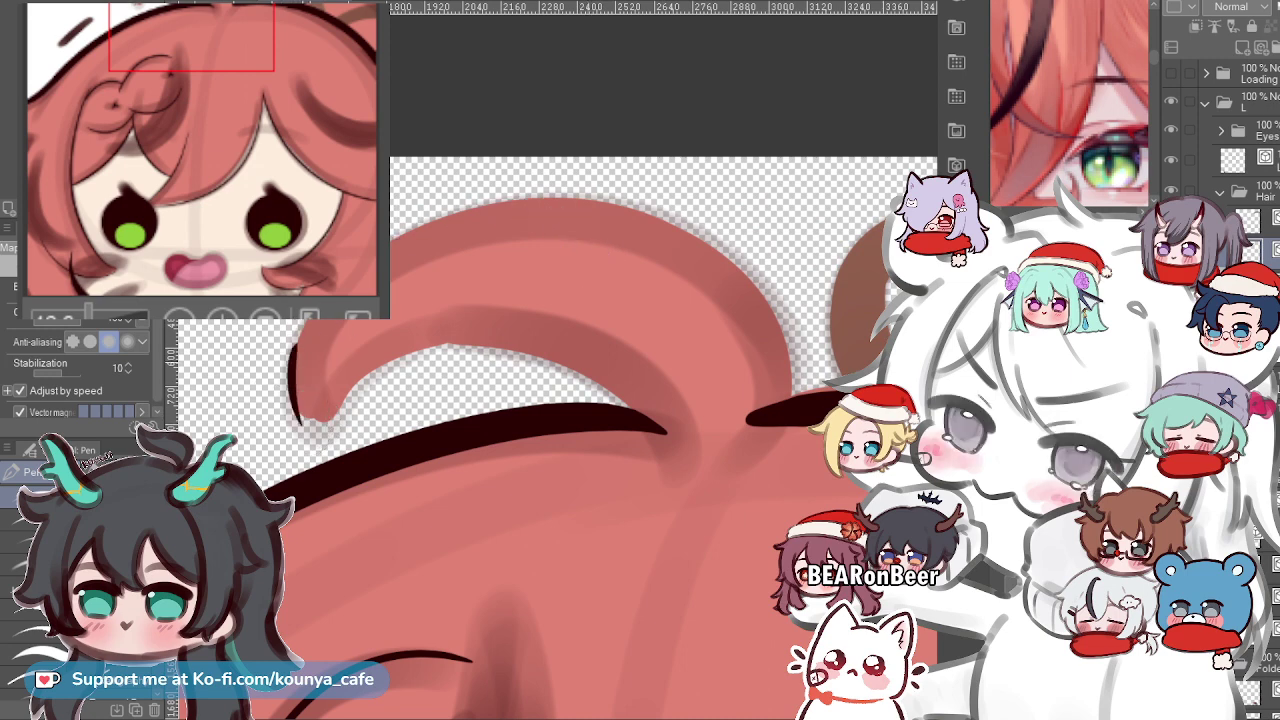
key(ctrl+z)
mouse_move(304, 427)
mouse_down()
mouse_move(656, 264)
mouse_move(661, 410)
mouse_move(688, 440)
mouse_up()
key(ctrl+z)
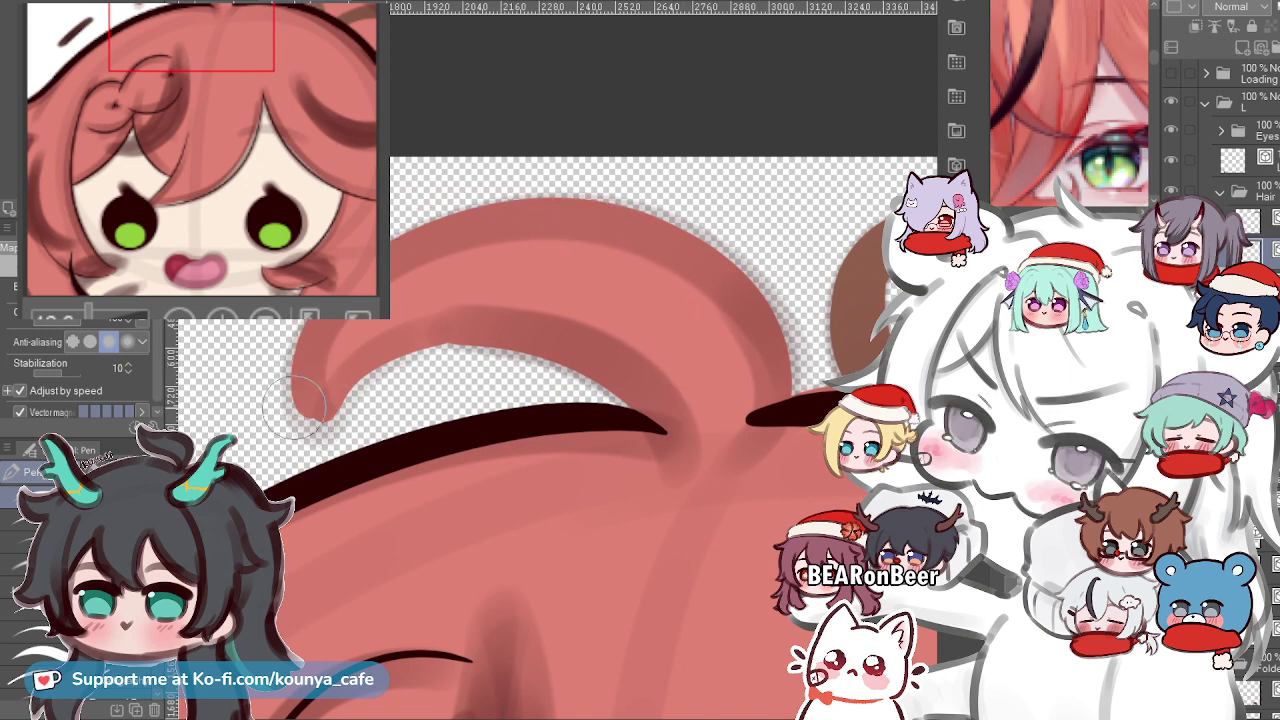
mouse_move(298, 405)
mouse_down()
mouse_move(509, 172)
mouse_move(761, 394)
mouse_move(790, 428)
mouse_up()
key(ctrl+z)
mouse_move(314, 426)
mouse_down()
mouse_move(302, 368)
mouse_move(766, 443)
mouse_move(785, 480)
mouse_up()
key(ctrl+z)
key(ctrl+z)
drag(303, 418, 305, 336)
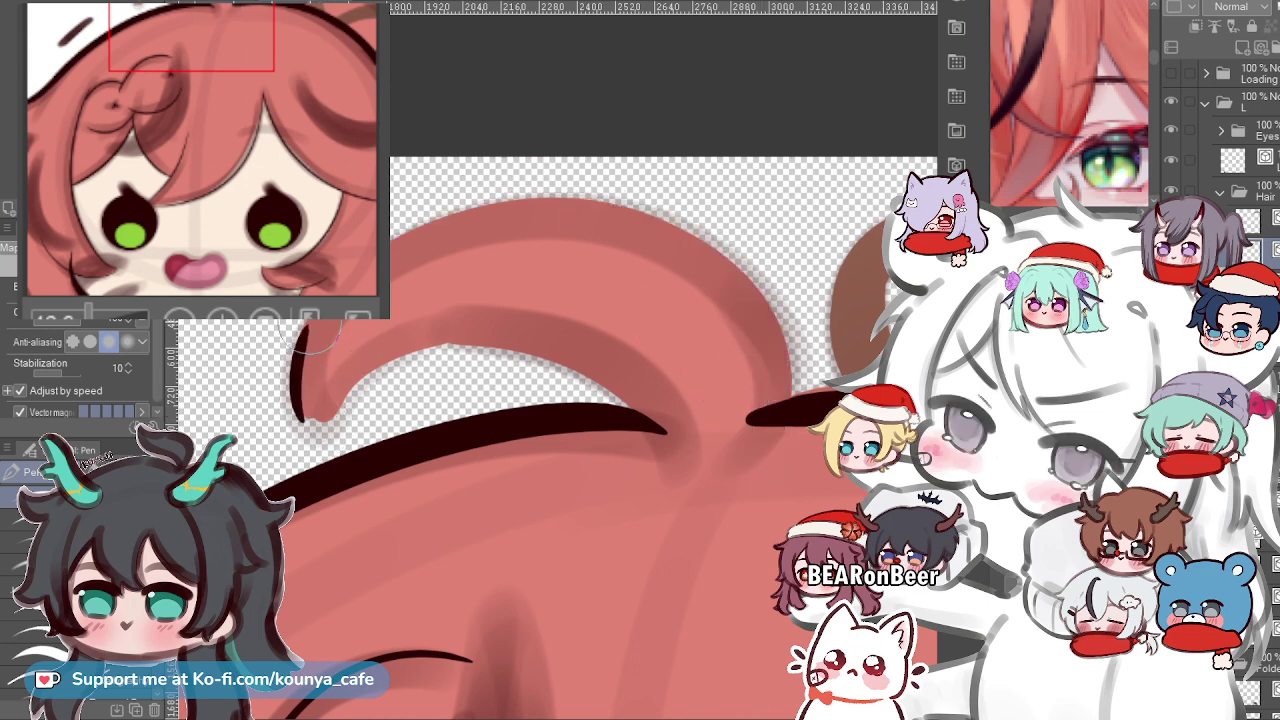
mouse_move(300, 420)
mouse_down()
mouse_move(552, 188)
mouse_move(720, 480)
mouse_up()
key(ctrl+z)
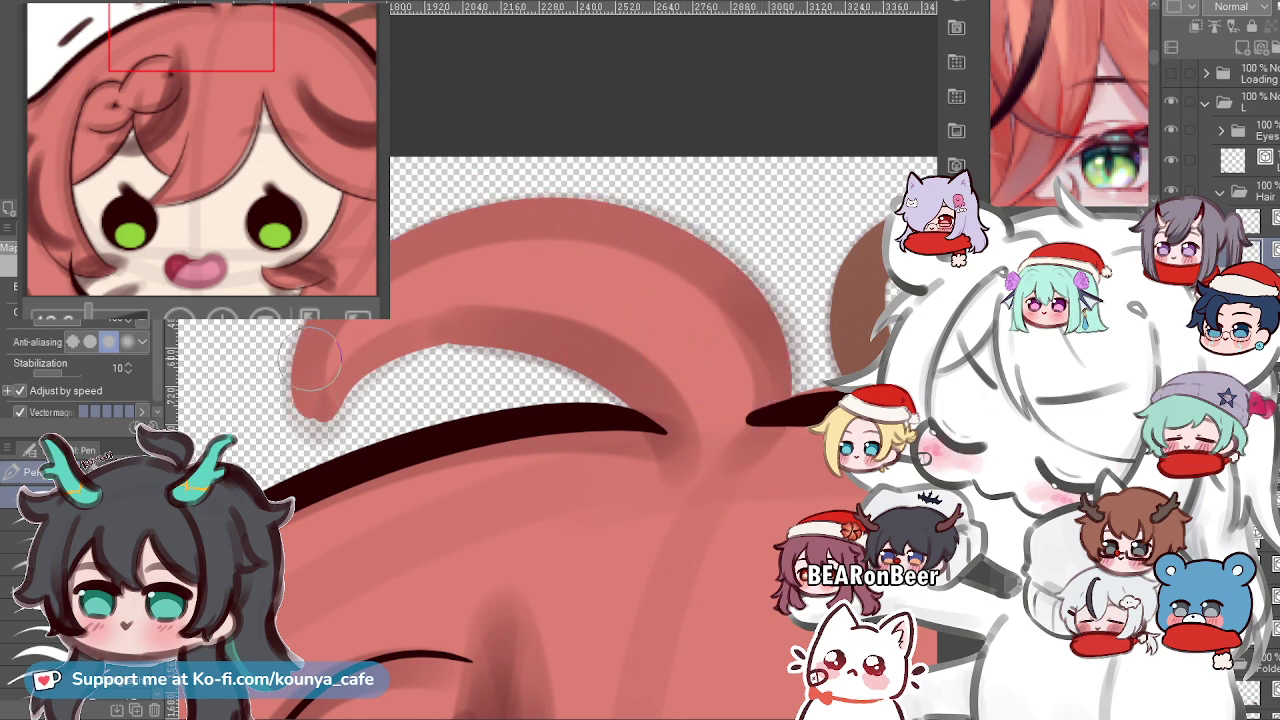
mouse_move(278, 392)
mouse_down()
mouse_move(529, 158)
mouse_move(720, 434)
mouse_up()
key(ctrl+z)
Try one long outer ahoge stroke crossing the head outline, reshape it with its bounding box, and undo it.
mouse_move(302, 414)
mouse_down()
mouse_move(562, 180)
mouse_move(775, 450)
mouse_up()
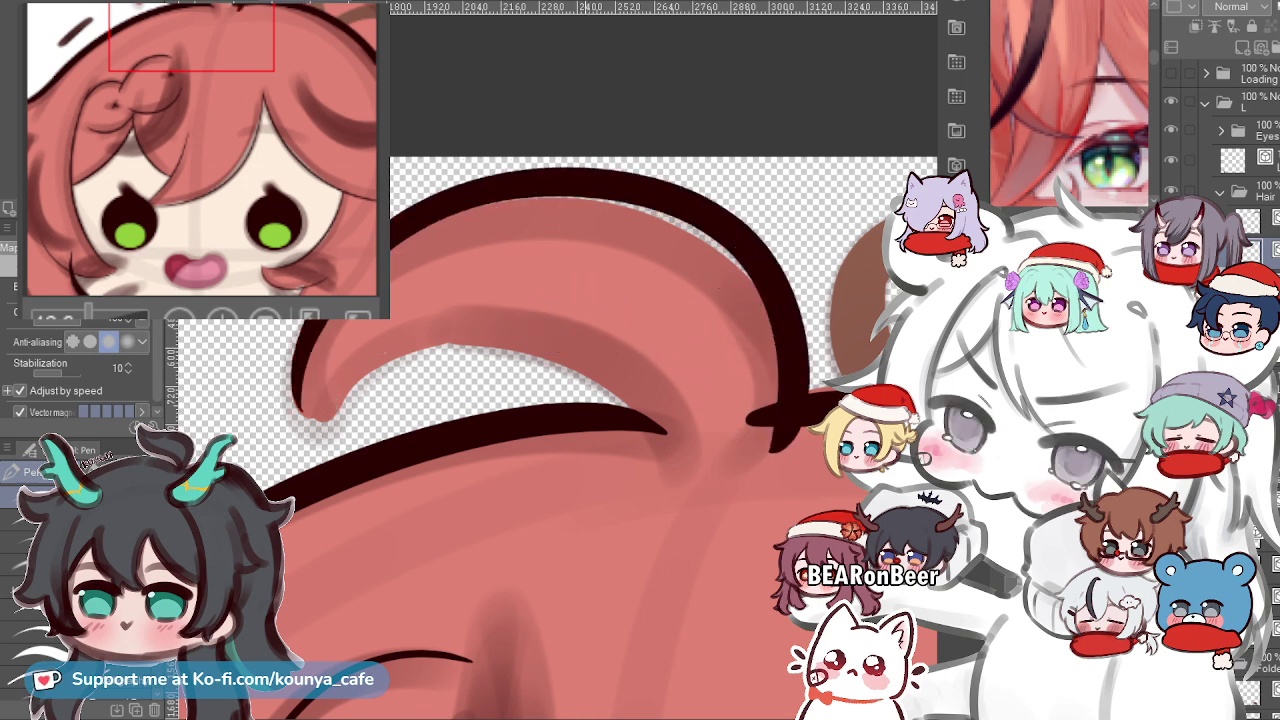
key(ctrl)
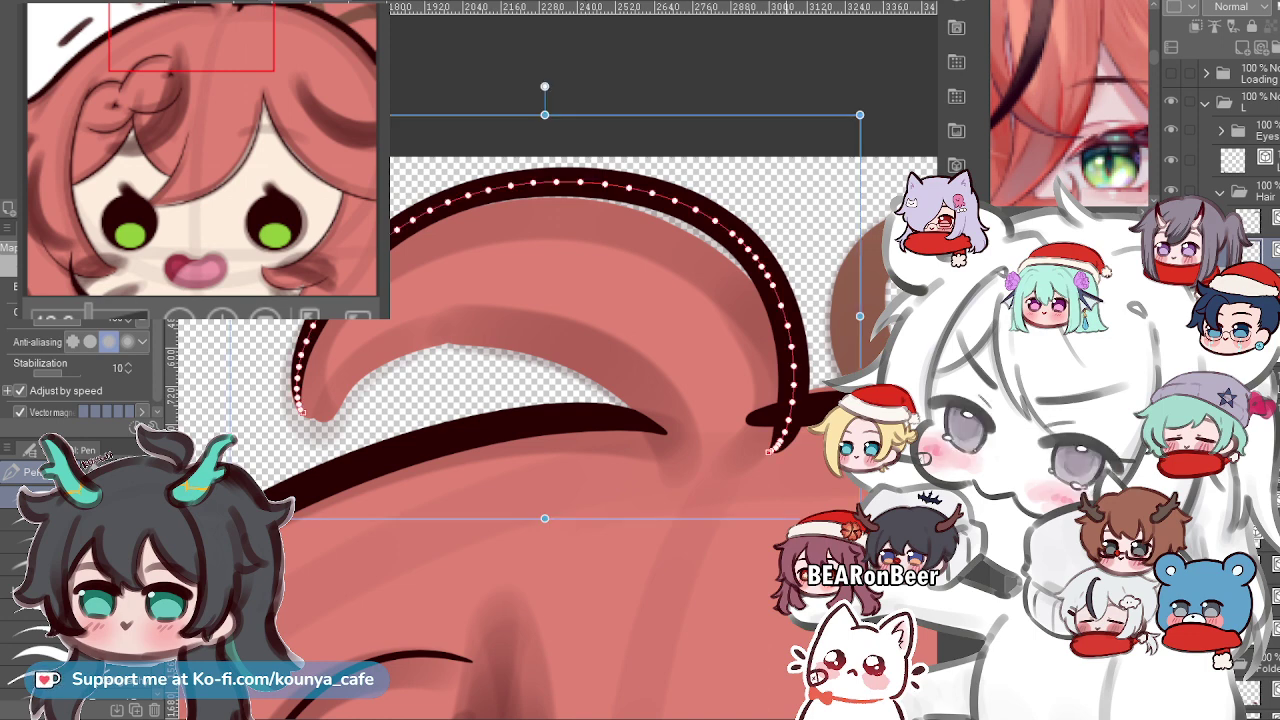
drag(860, 516, 843, 531)
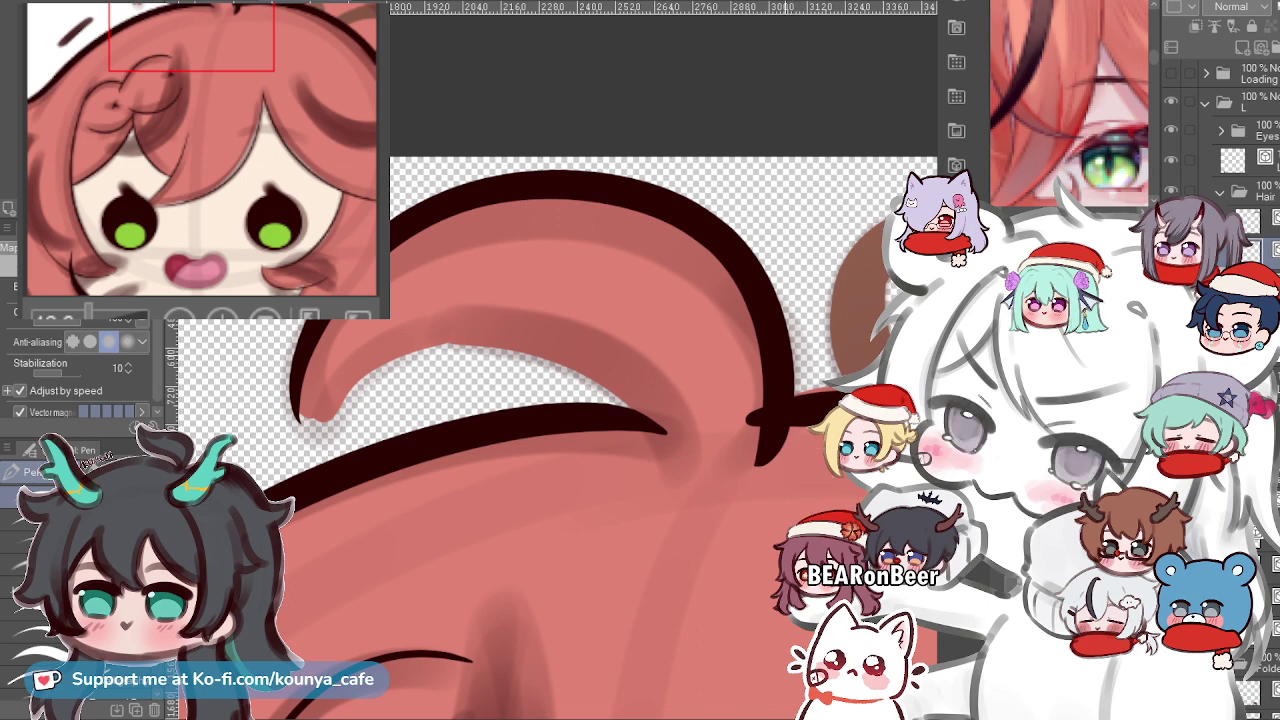
key(ctrl+z)
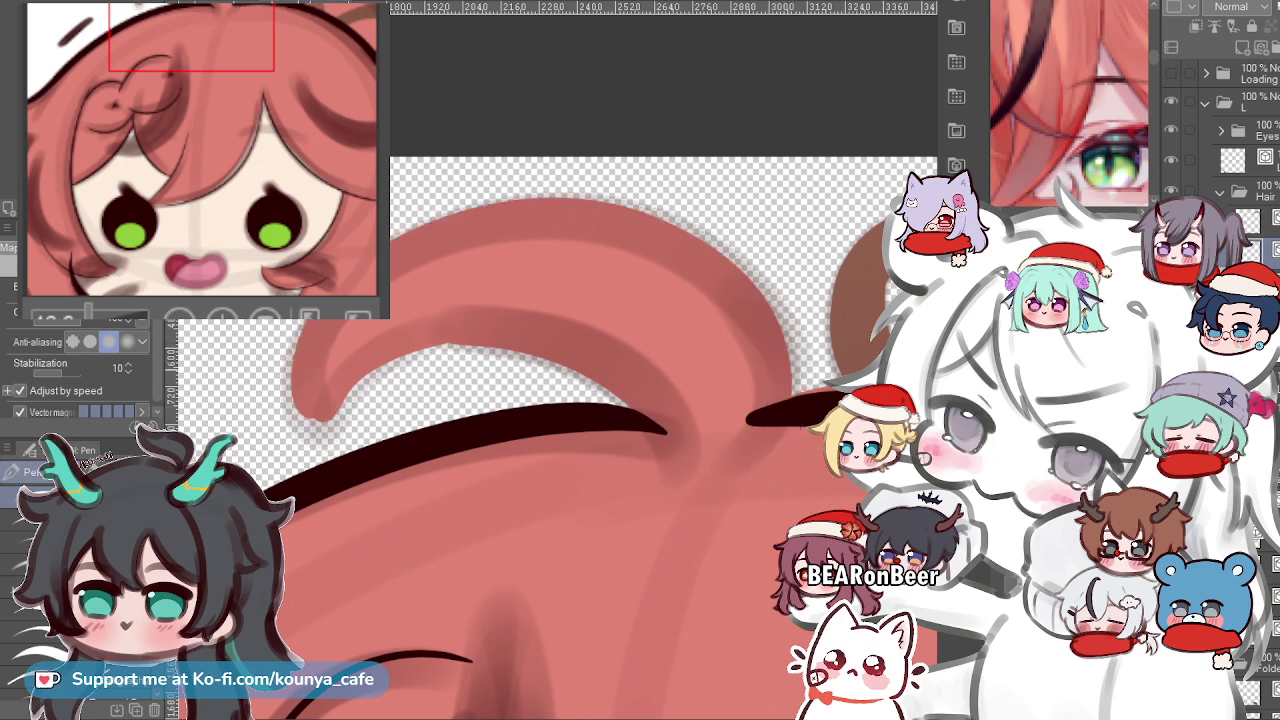
Try a tighter ahoge outline that ends at the gap in the head outline, and undo it.
mouse_move(293, 355)
mouse_down()
mouse_move(580, 210)
mouse_move(640, 512)
mouse_up()
key(ctrl+z)
drag(300, 405, 745, 410)
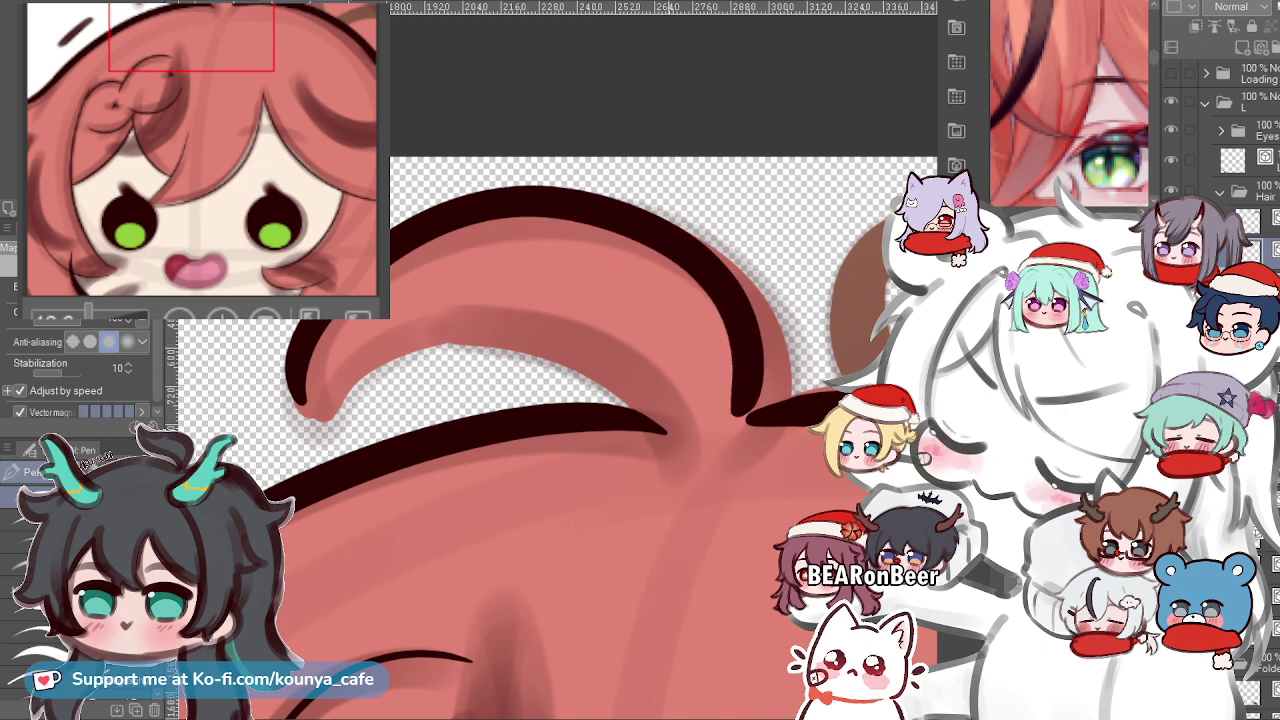
scroll(560, 340, up, 1)
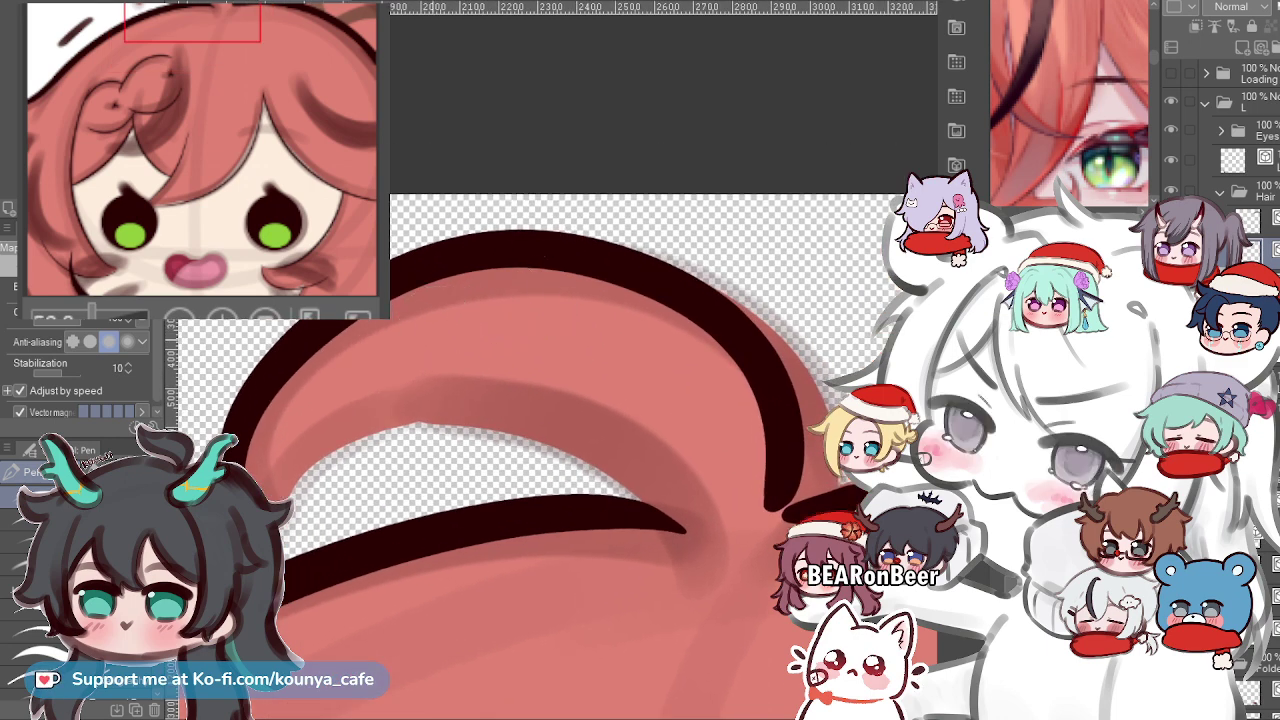
key(ctrl+z)
key(ctrl+plus)
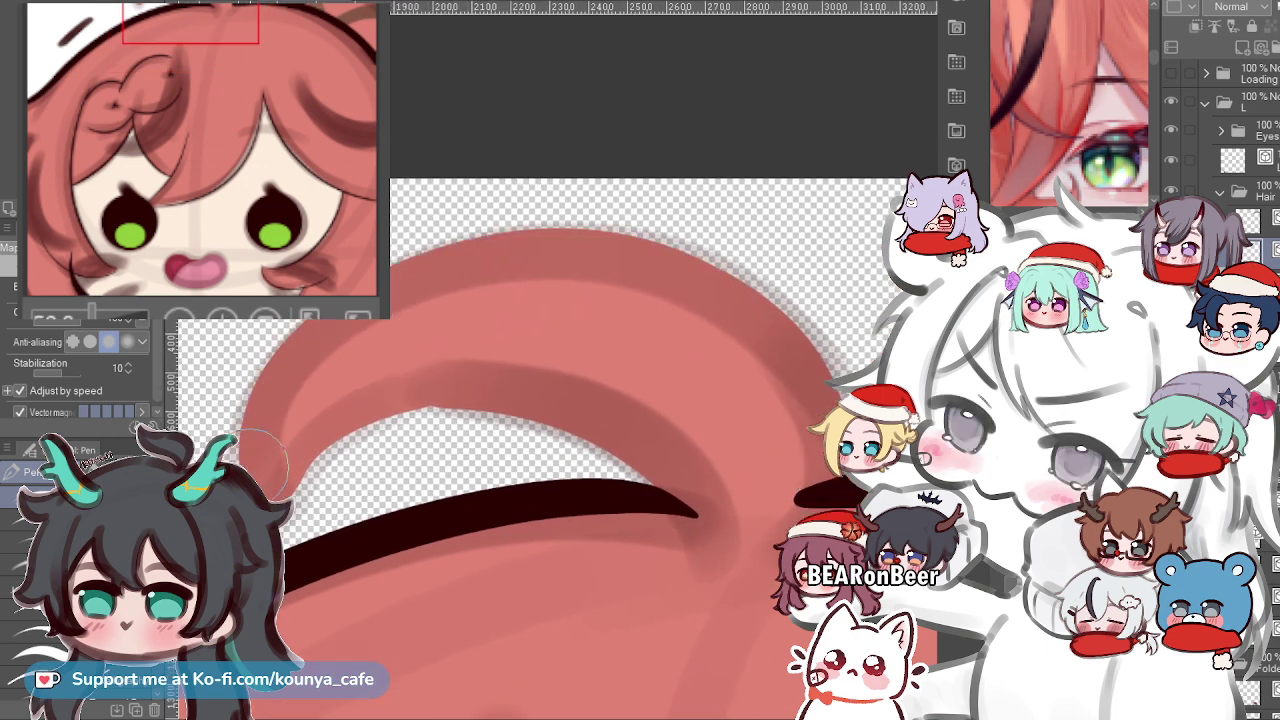
Try several thicker, wider arcs around the enlarged ahoge, undoing each one.
drag(257, 456, 254, 379)
key(ctrl+z)
key(ctrl+z)
mouse_move(259, 457)
mouse_down()
mouse_move(244, 403)
mouse_move(815, 440)
mouse_move(705, 510)
mouse_up()
key(ctrl+z)
mouse_move(252, 458)
mouse_down()
mouse_move(449, 243)
mouse_move(805, 423)
mouse_move(723, 480)
mouse_move(703, 514)
mouse_up()
key(ctrl+z)
mouse_move(228, 455)
mouse_down()
mouse_move(493, 238)
mouse_move(870, 365)
mouse_up()
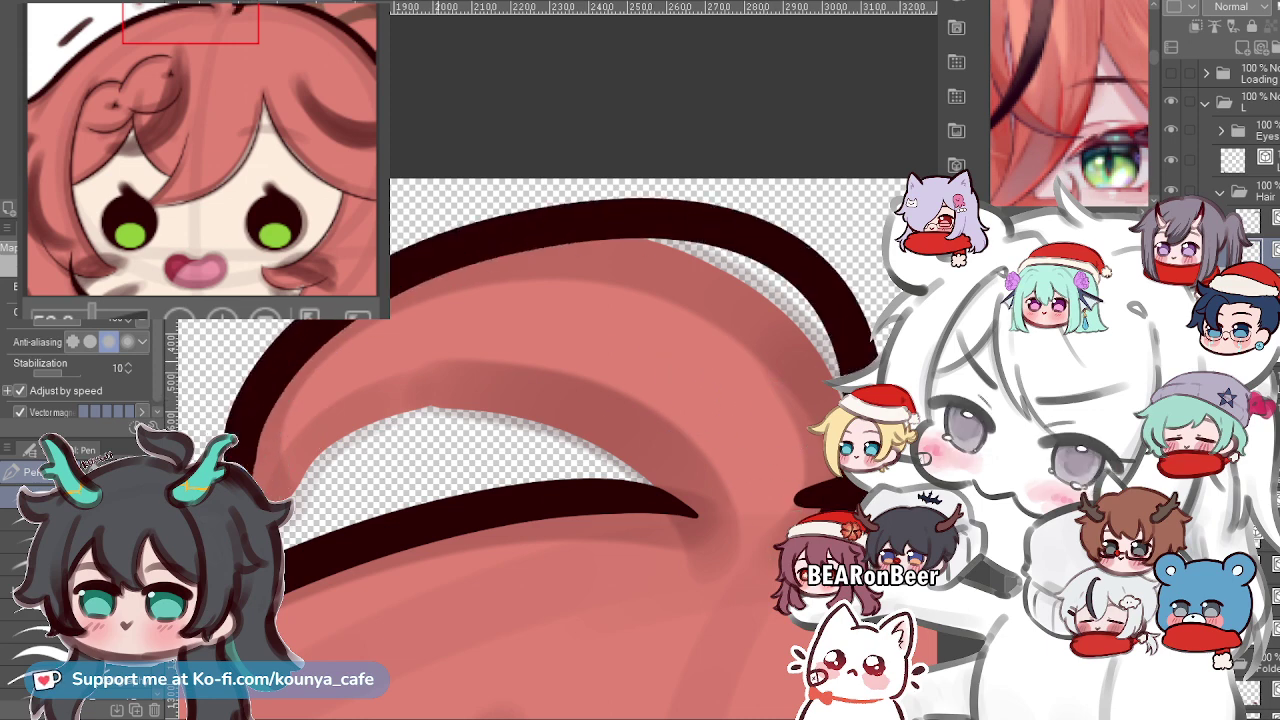
key(ctrl+z)
Try an ahoge outline down to the head outline, stretch it outward and downward, and undo it.
mouse_move(240, 460)
mouse_down()
mouse_move(800, 371)
mouse_move(790, 480)
mouse_up()
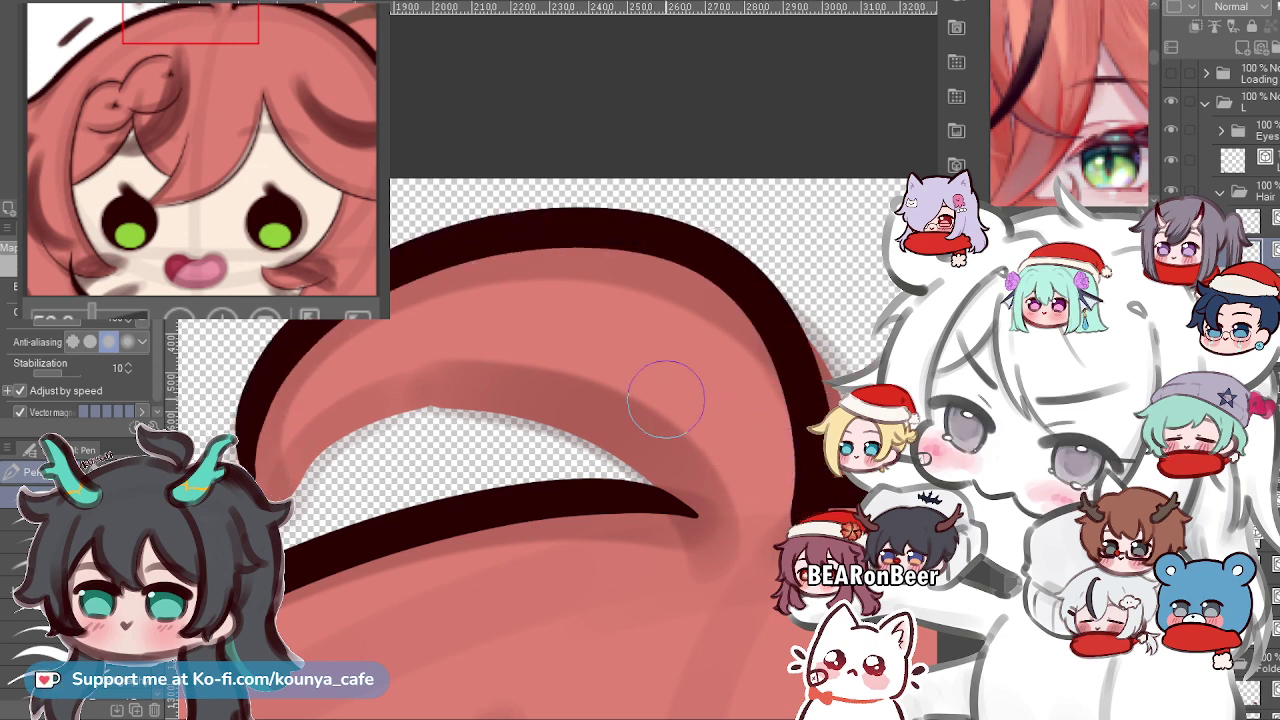
ctrl+click(776, 326)
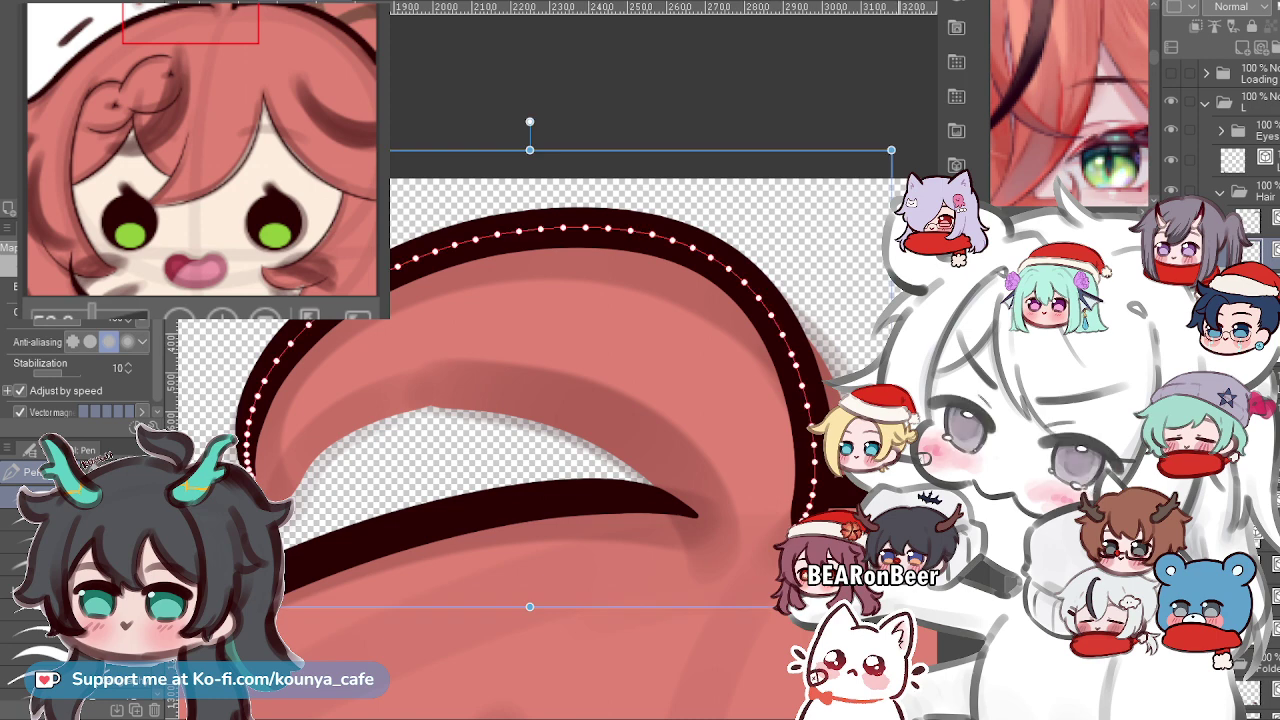
drag(892, 607, 911, 617)
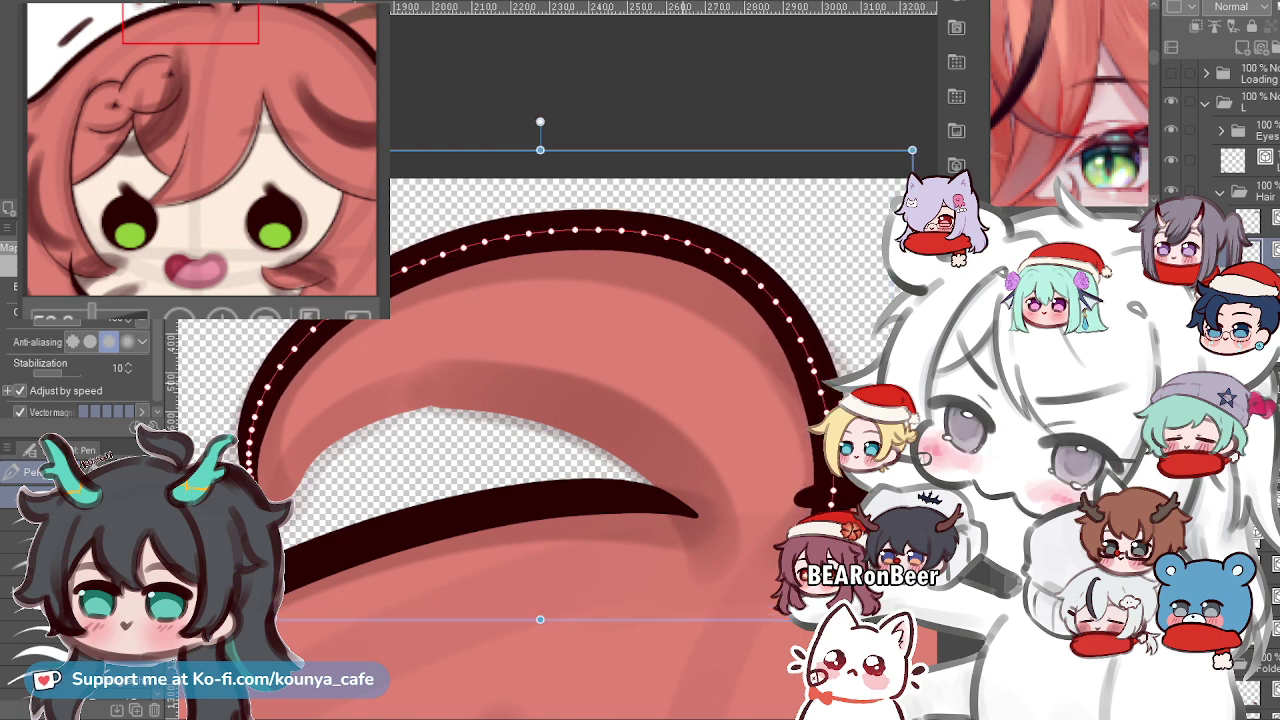
ctrl+click(622, 231)
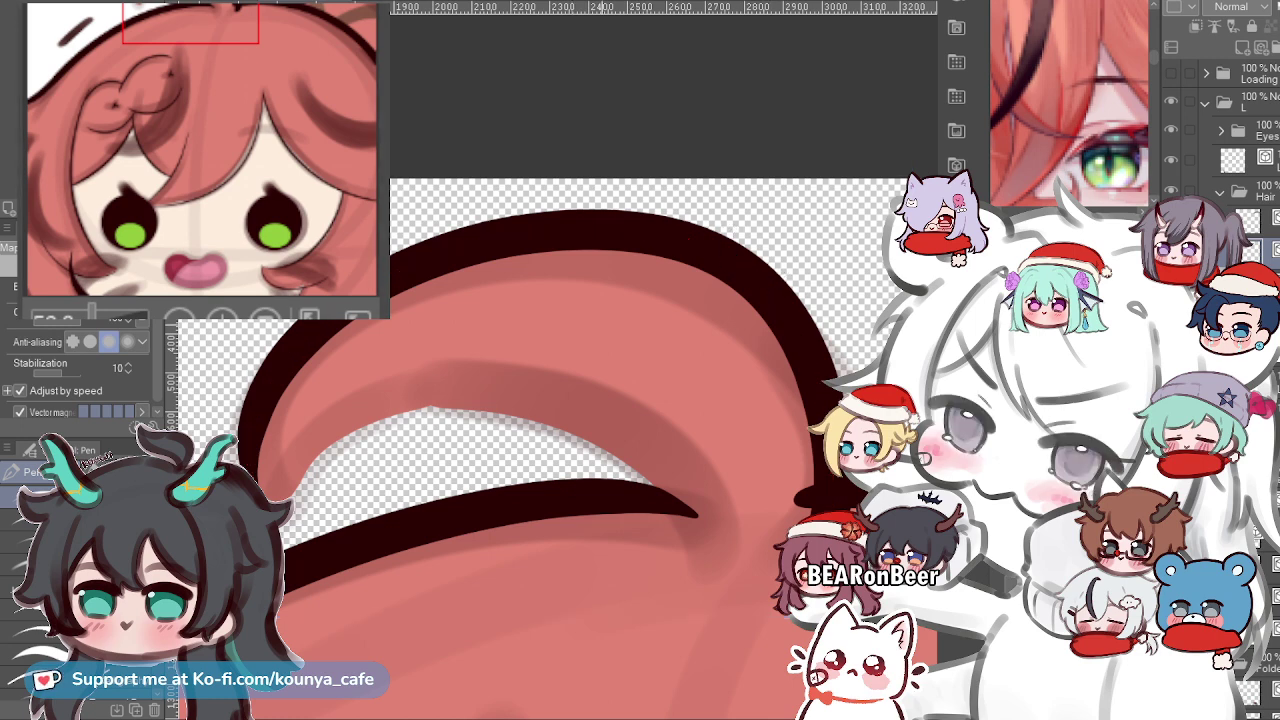
key(ctrl+z)
key(ctrl+z)
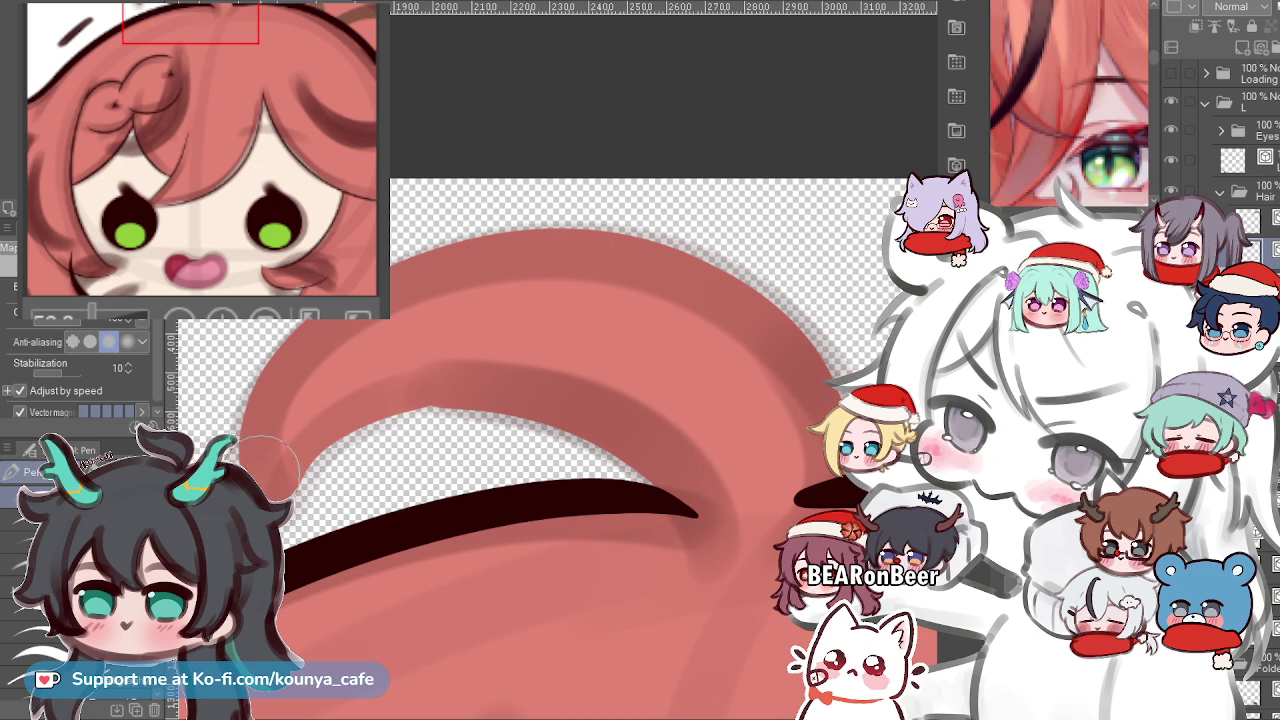
Ink the ahoge's outer outline from its curled tip to a tapered end below the head outline, and adjust its height slightly.
mouse_move(257, 476)
mouse_down()
mouse_move(293, 350)
mouse_move(716, 572)
mouse_up()
key(ctrl+z)
mouse_move(250, 484)
mouse_down()
mouse_move(716, 282)
mouse_move(745, 543)
mouse_up()
key(ctrl+z)
mouse_move(247, 478)
mouse_down()
mouse_move(256, 403)
mouse_move(637, 228)
mouse_move(762, 598)
mouse_up()
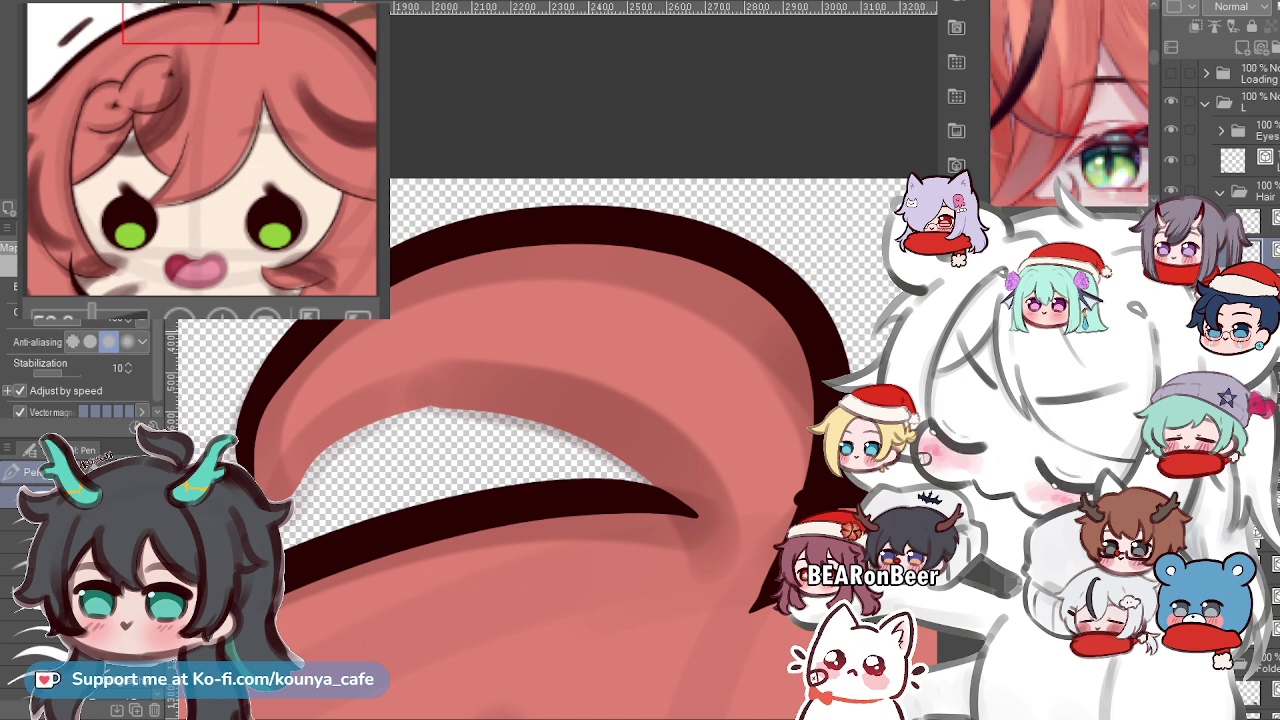
key(ctrl)
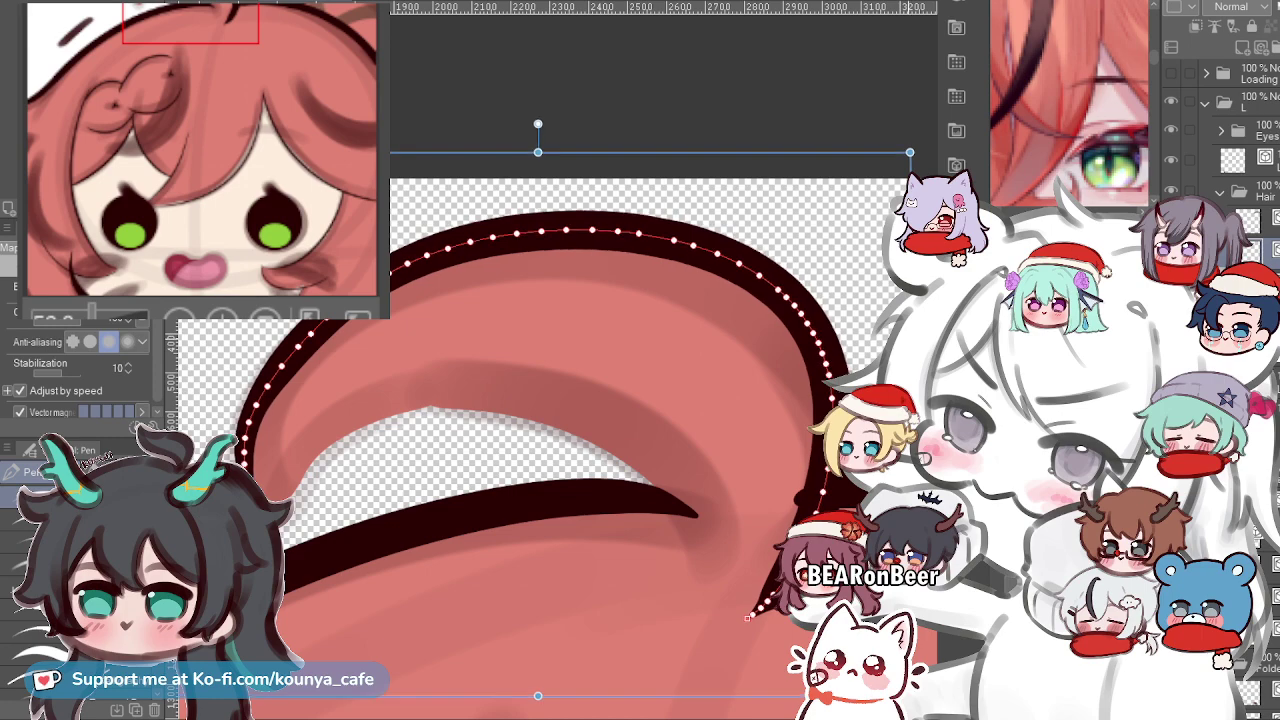
key(Return)
scroll(760, 292, down, 5)
scroll(760, 292, up, 5)
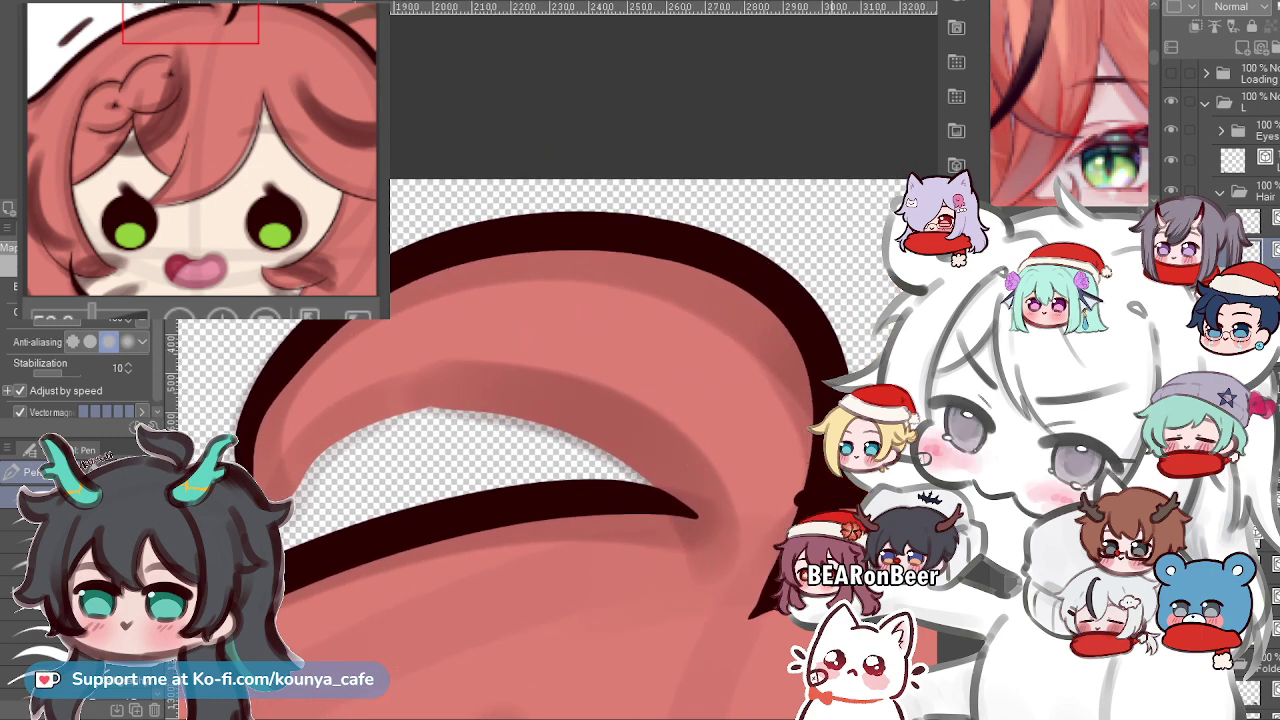
Move the end control points of the head outline down so it joins the ahoge's outer outline without sticking out.
scroll(826, 478, up, 2)
drag(826, 478, 605, 398)
scroll(612, 402, up, 3)
key(ctrl)
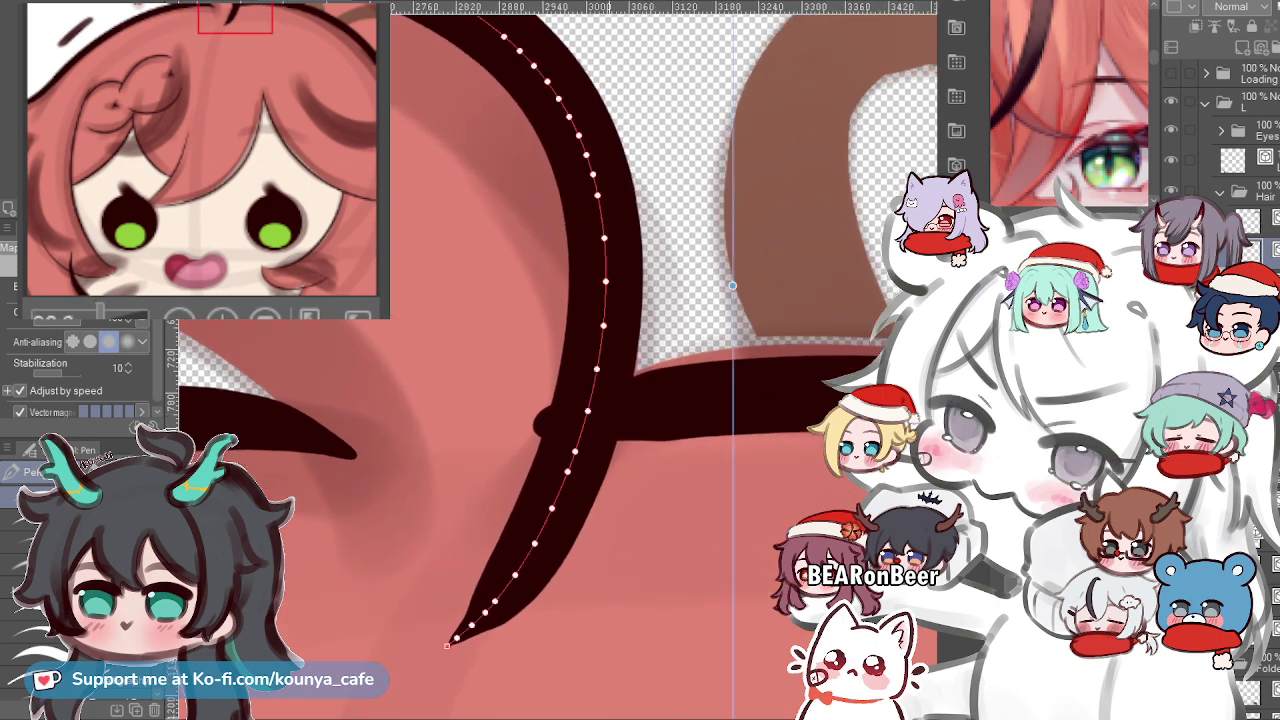
ctrl+click(830, 395)
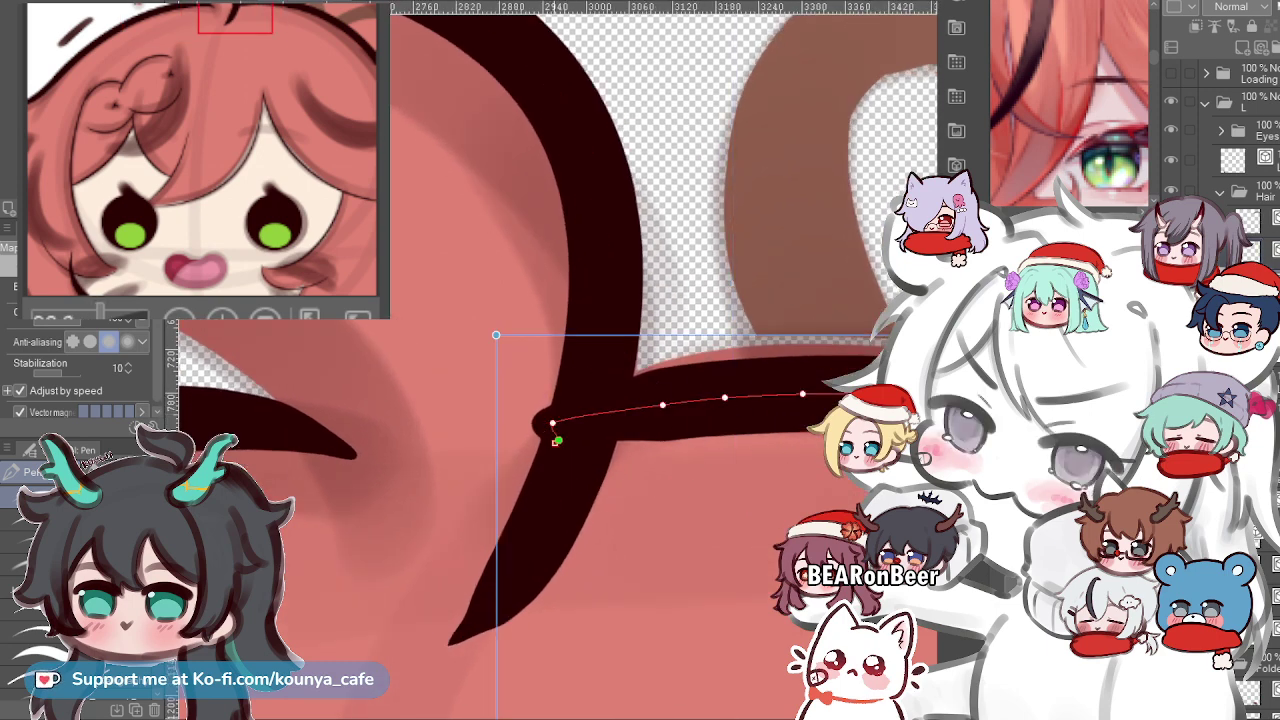
drag(576, 430, 562, 439)
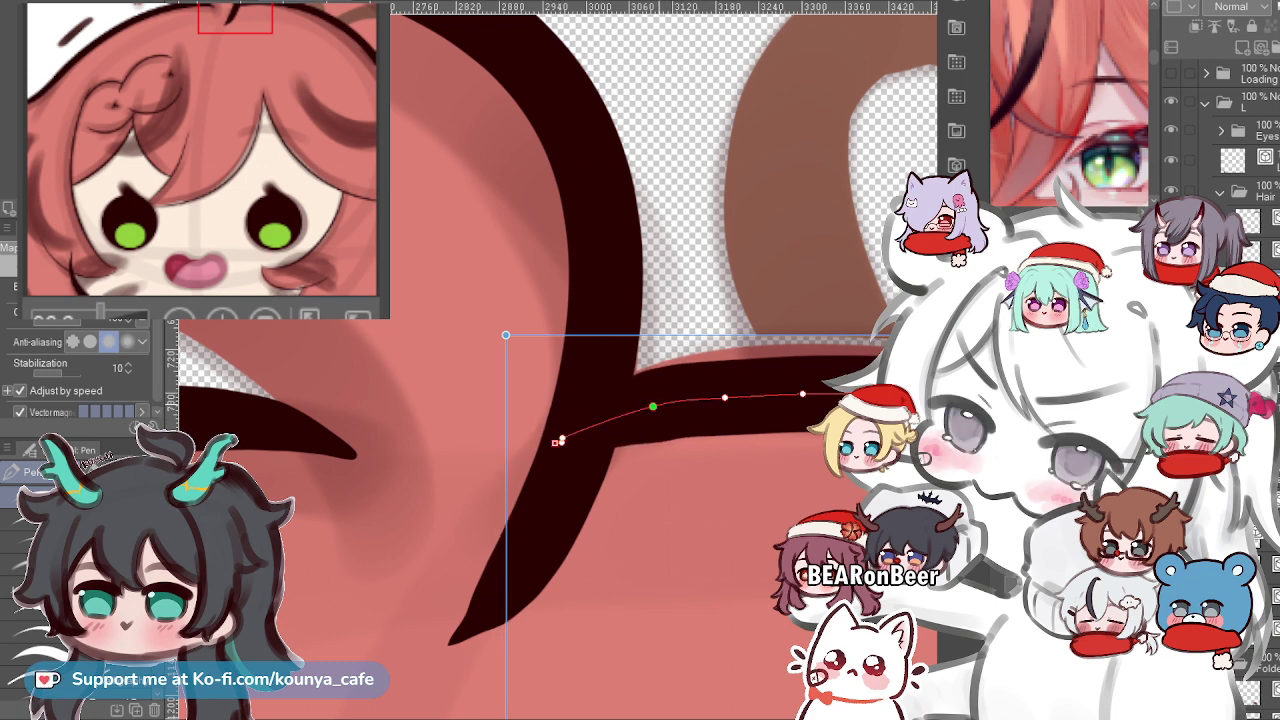
drag(644, 408, 636, 414)
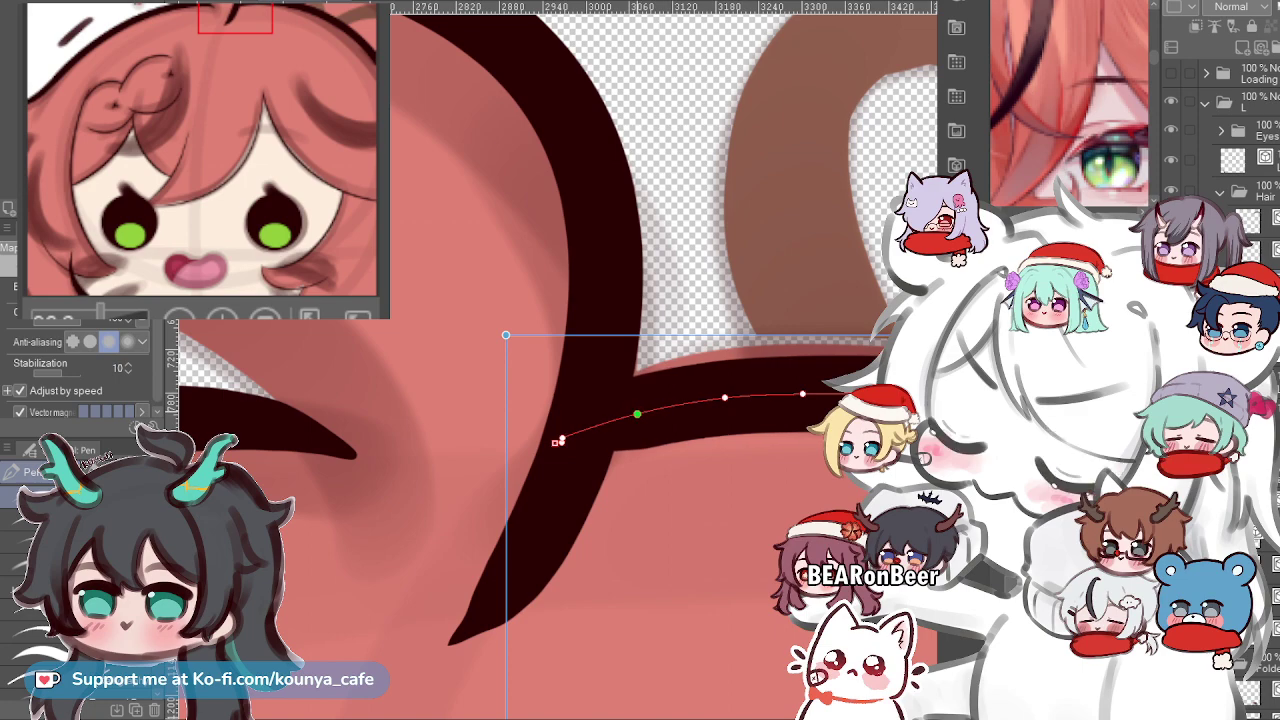
scroll(575, 360, down, 5)
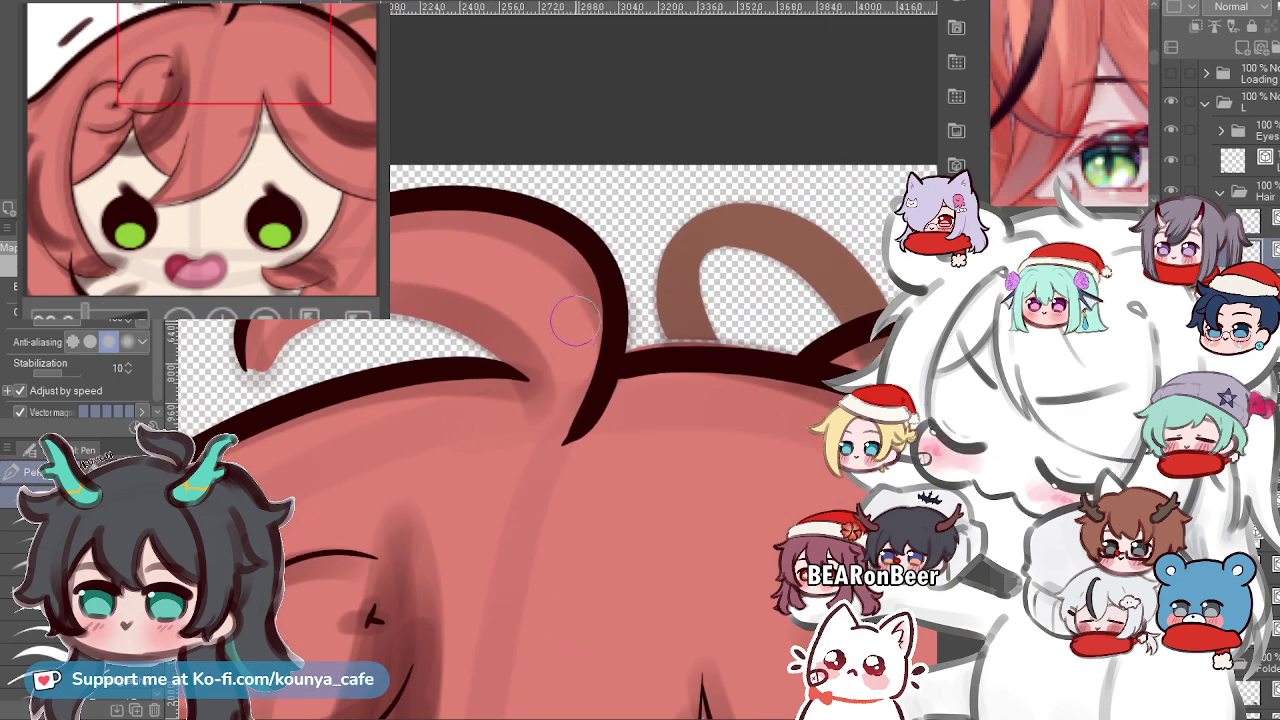
Select the ahoge's outer outline and check its curve from the curled tip to the tapered base.
scroll(512, 265, up, 4)
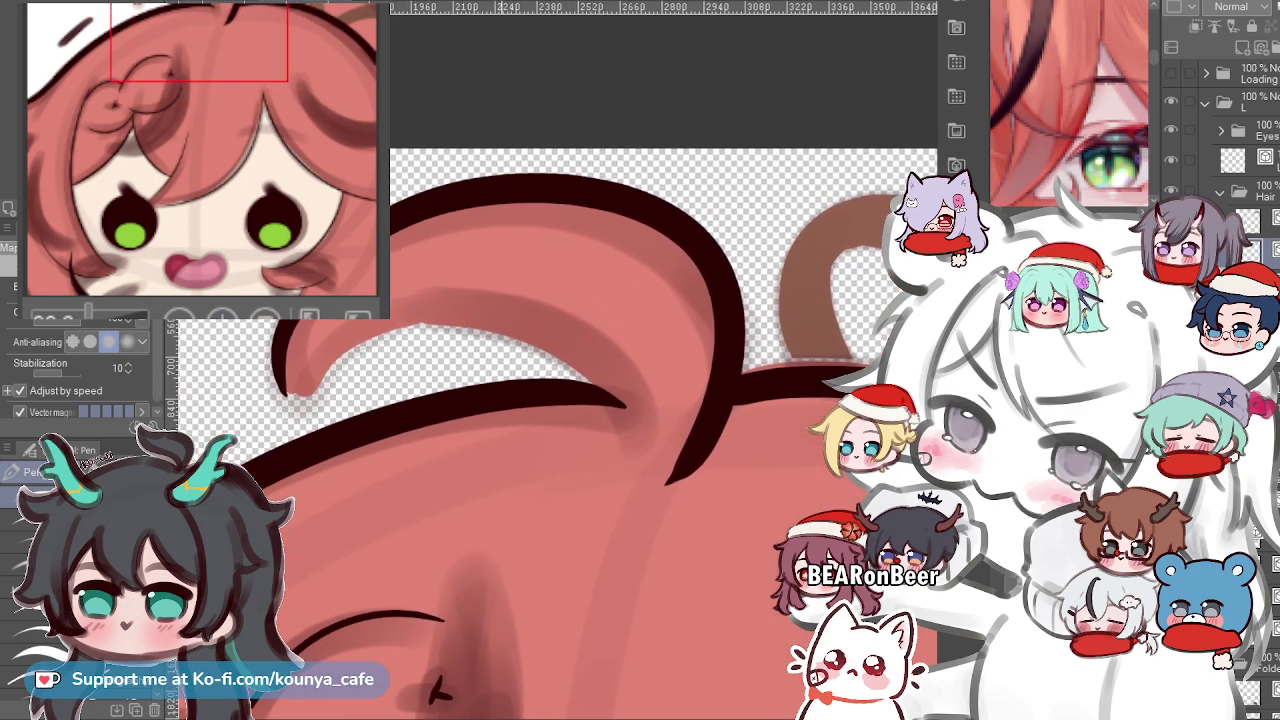
drag(512, 265, 679, 258)
ctrl+click(418, 279)
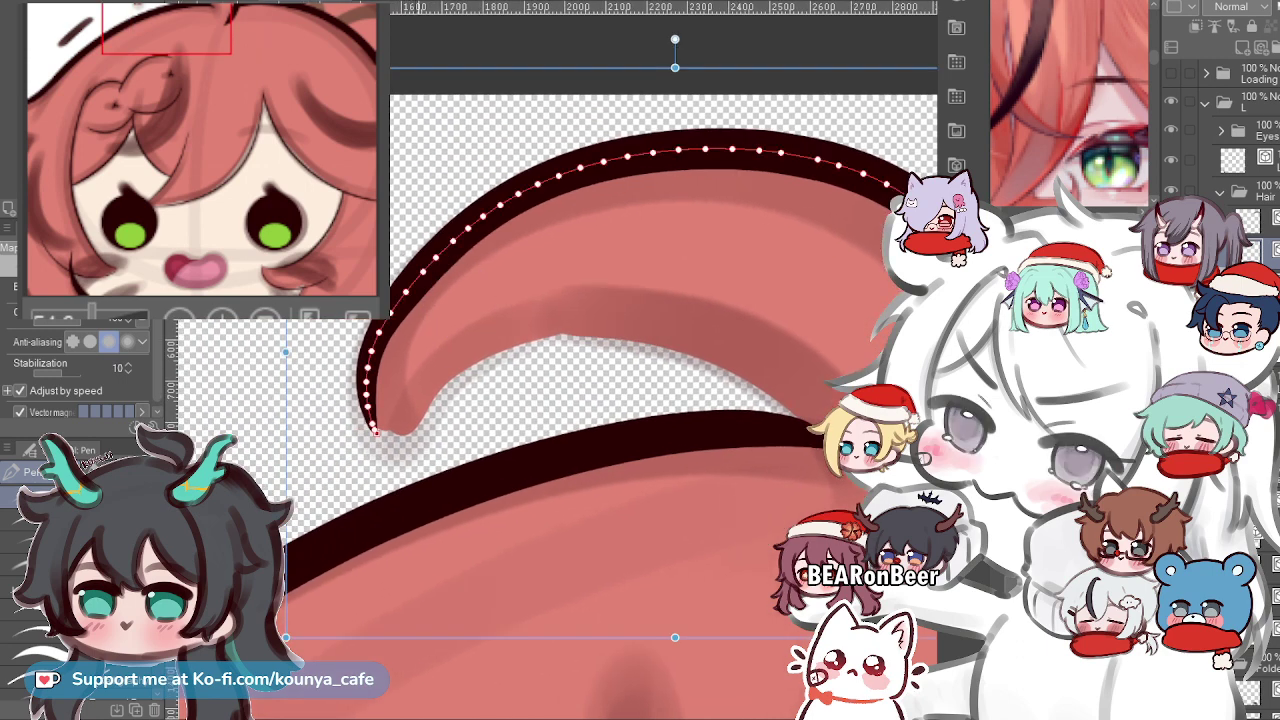
scroll(558, 367, down, 2)
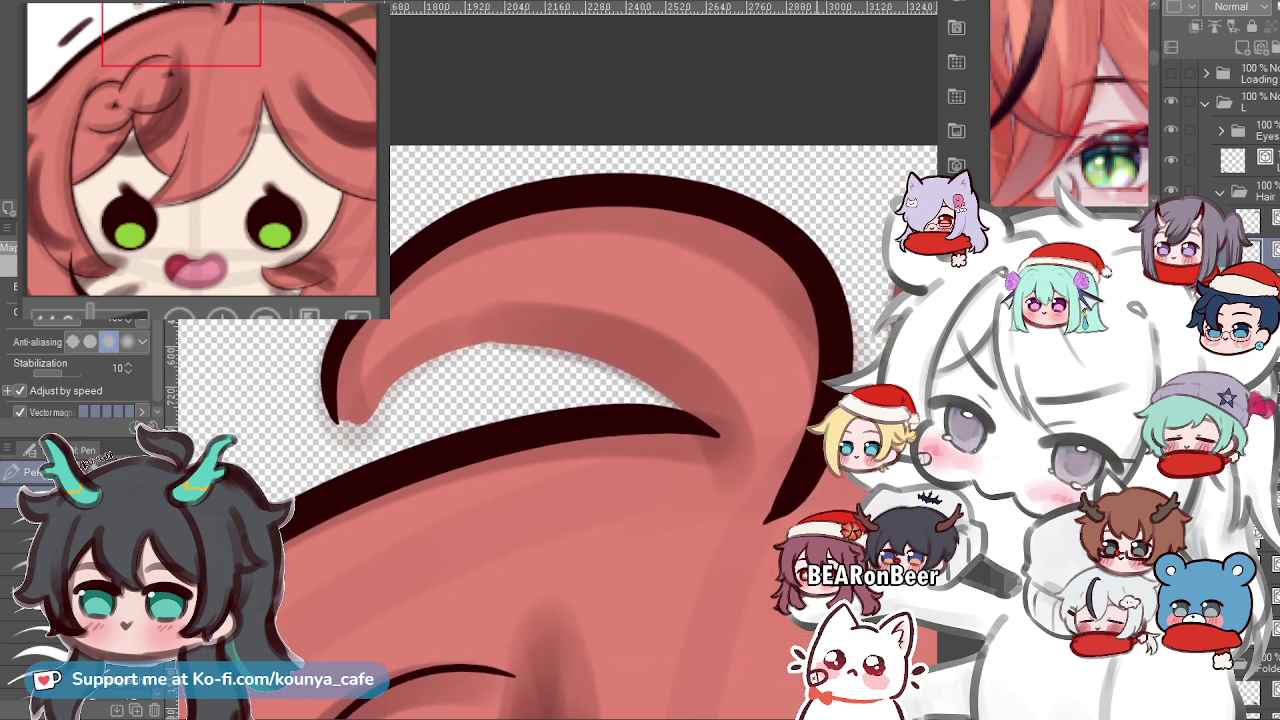
key(ctrl)
drag(698, 384, 651, 332)
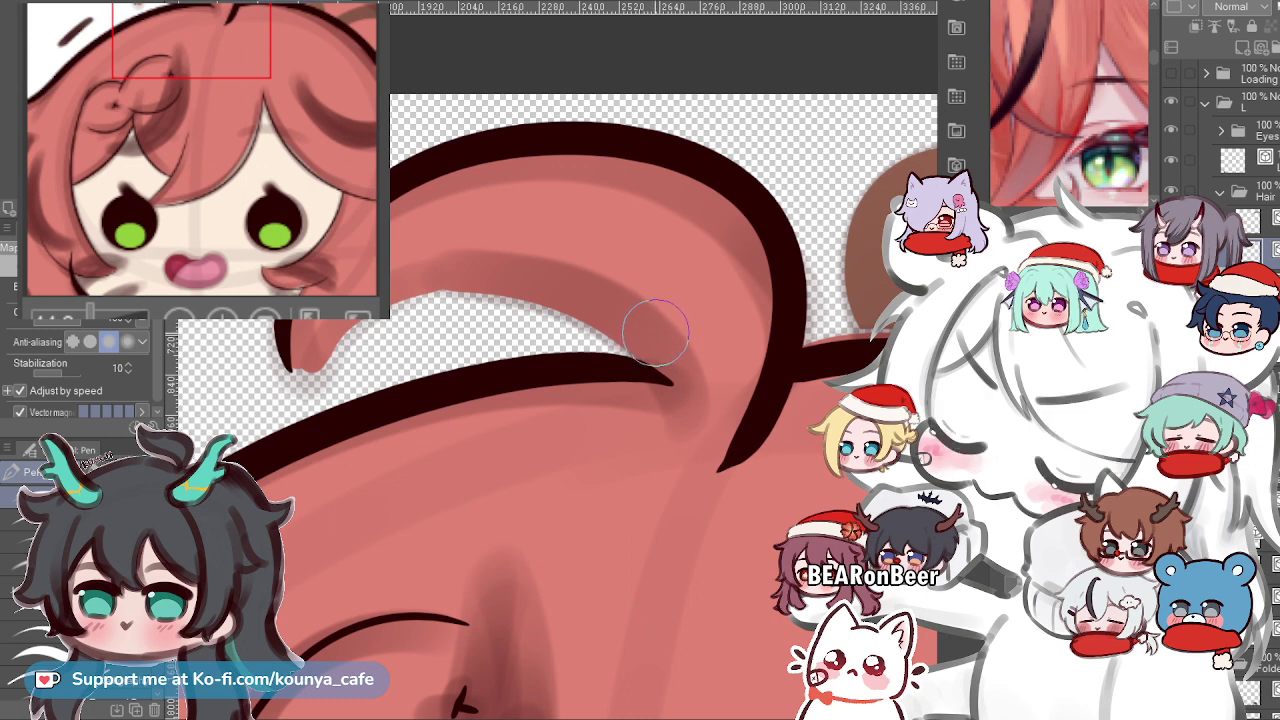
Simplify the vector line along the top arc of the ahoge's outer outline with the brush size at 179.7.
drag(590, 301, 609, 295)
drag(365, 382, 407, 363)
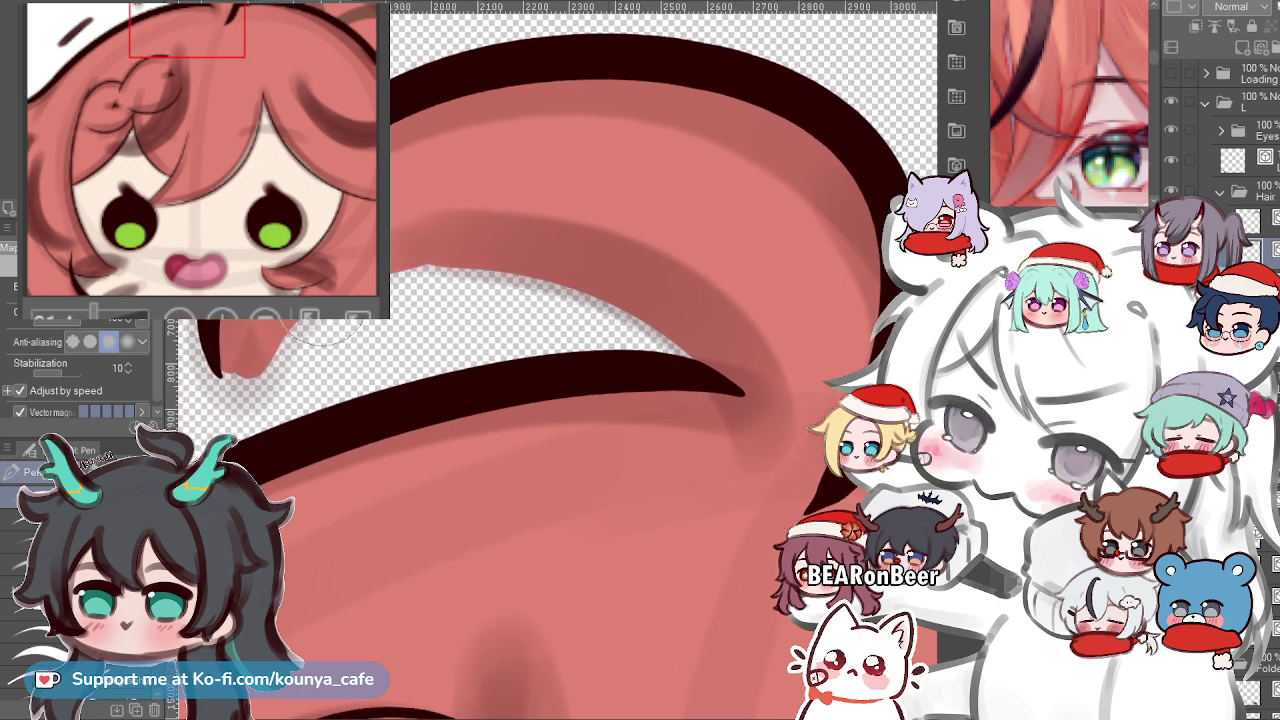
scroll(325, 315, down, 1)
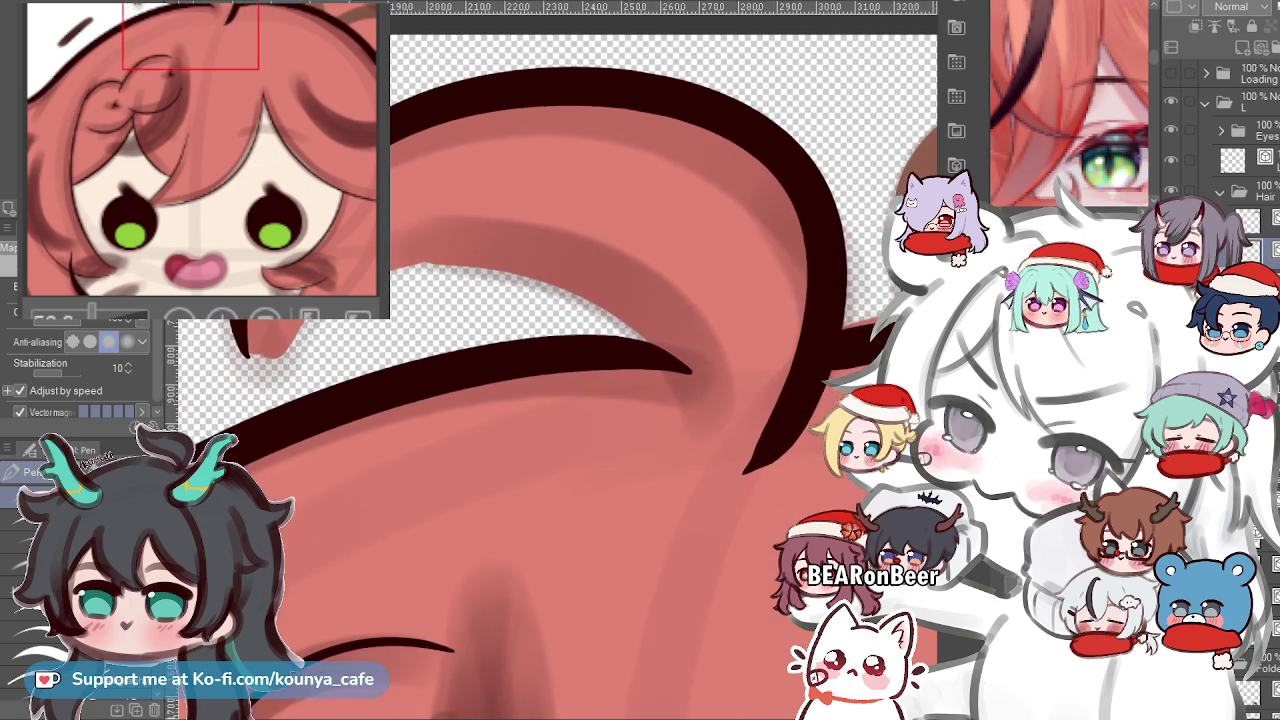
key(y)
click(60, 559)
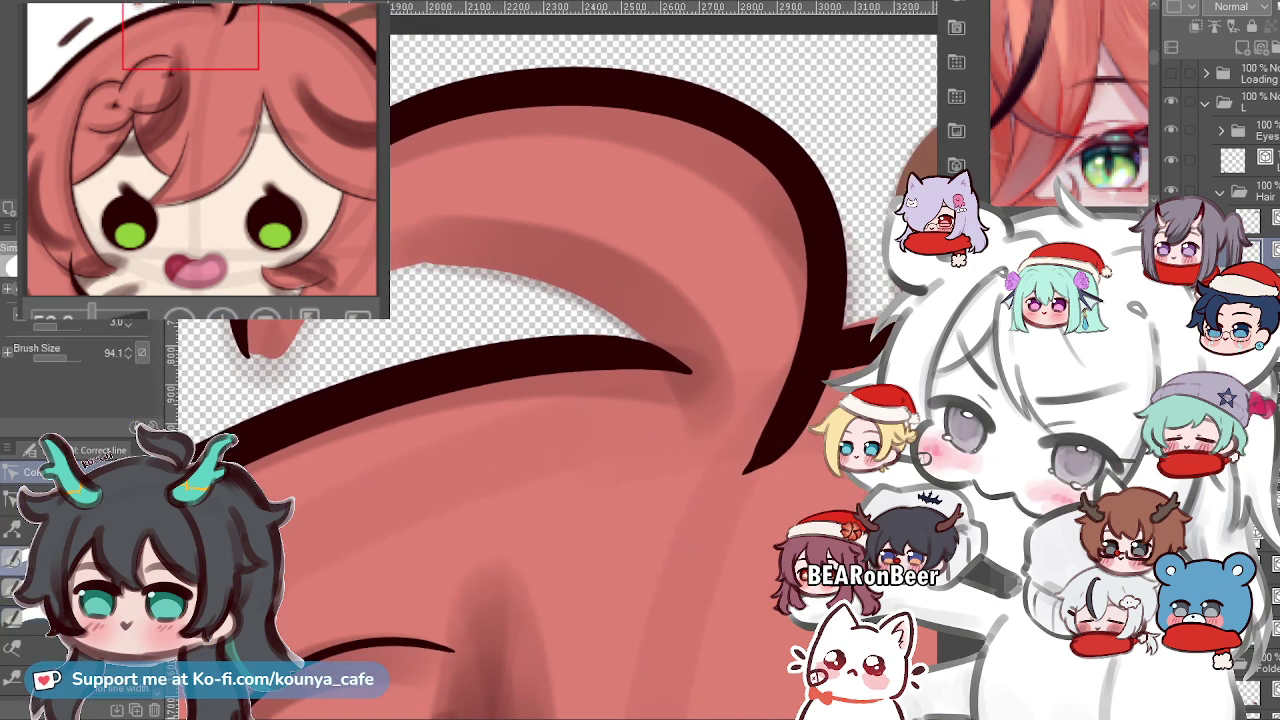
scroll(586, 312, up, 1)
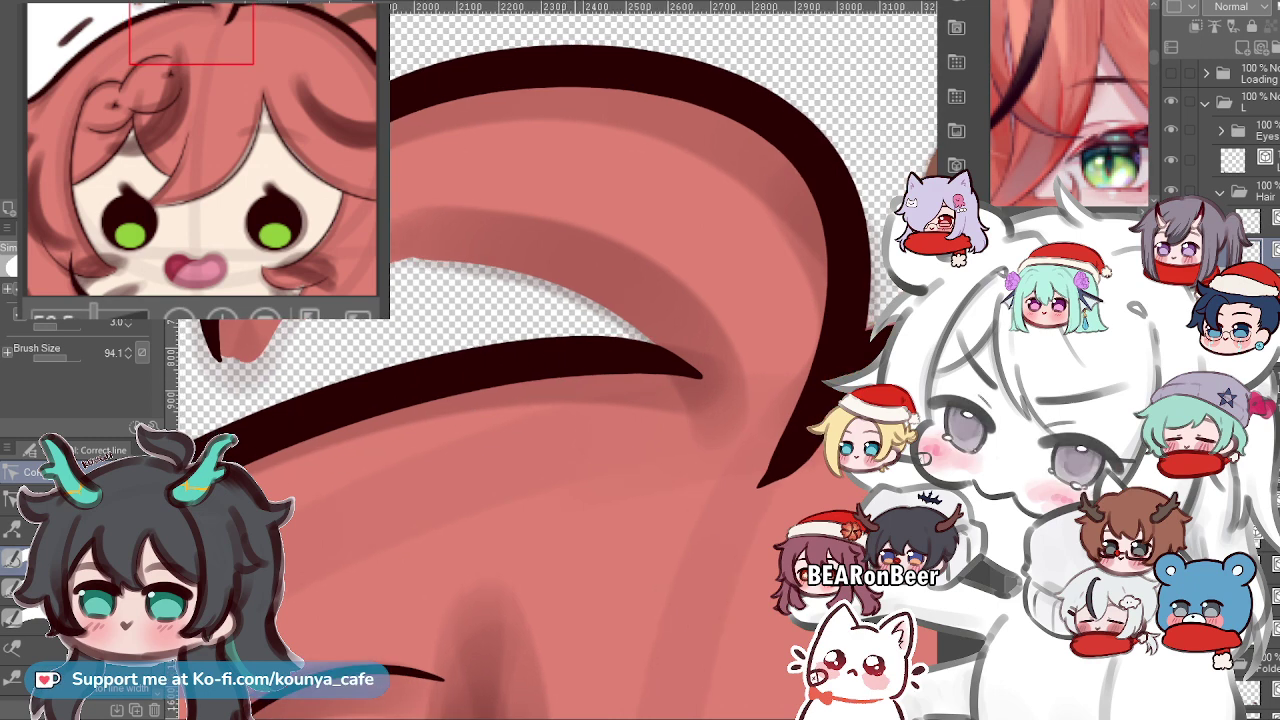
scroll(586, 312, down, 1)
key([)
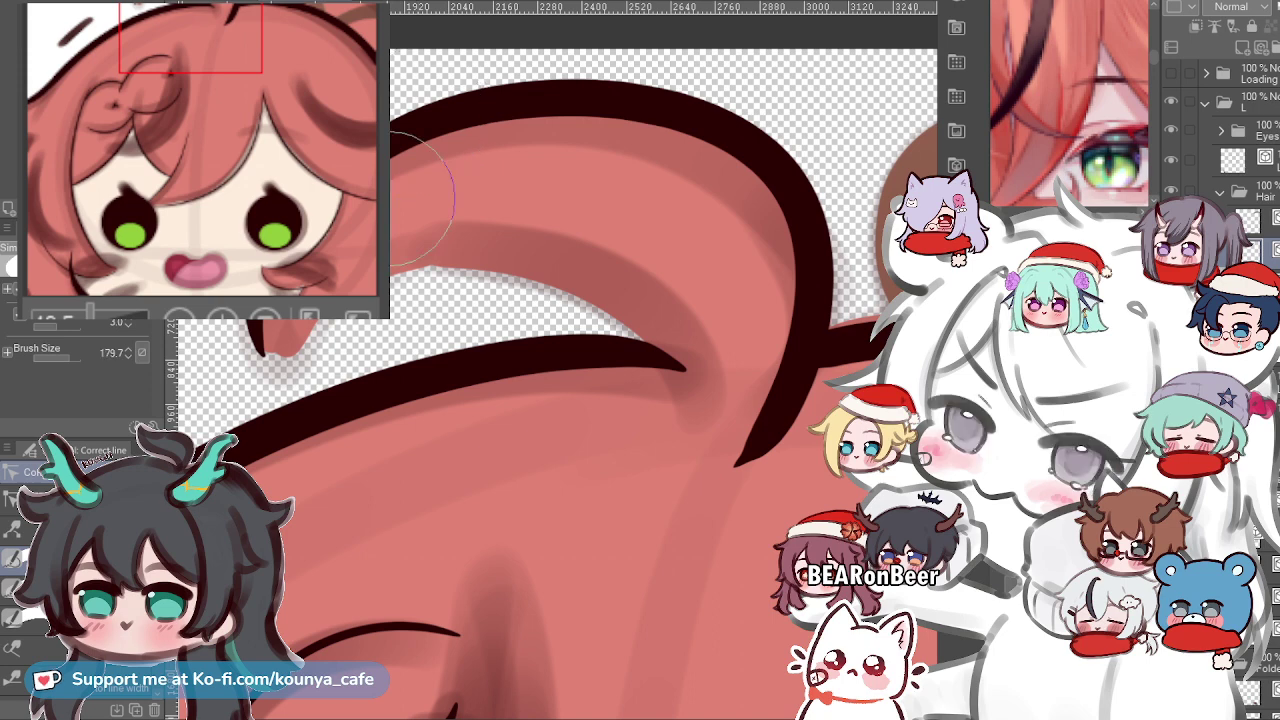
mouse_move(418, 116)
mouse_down()
mouse_move(686, 100)
mouse_move(669, 196)
mouse_up()
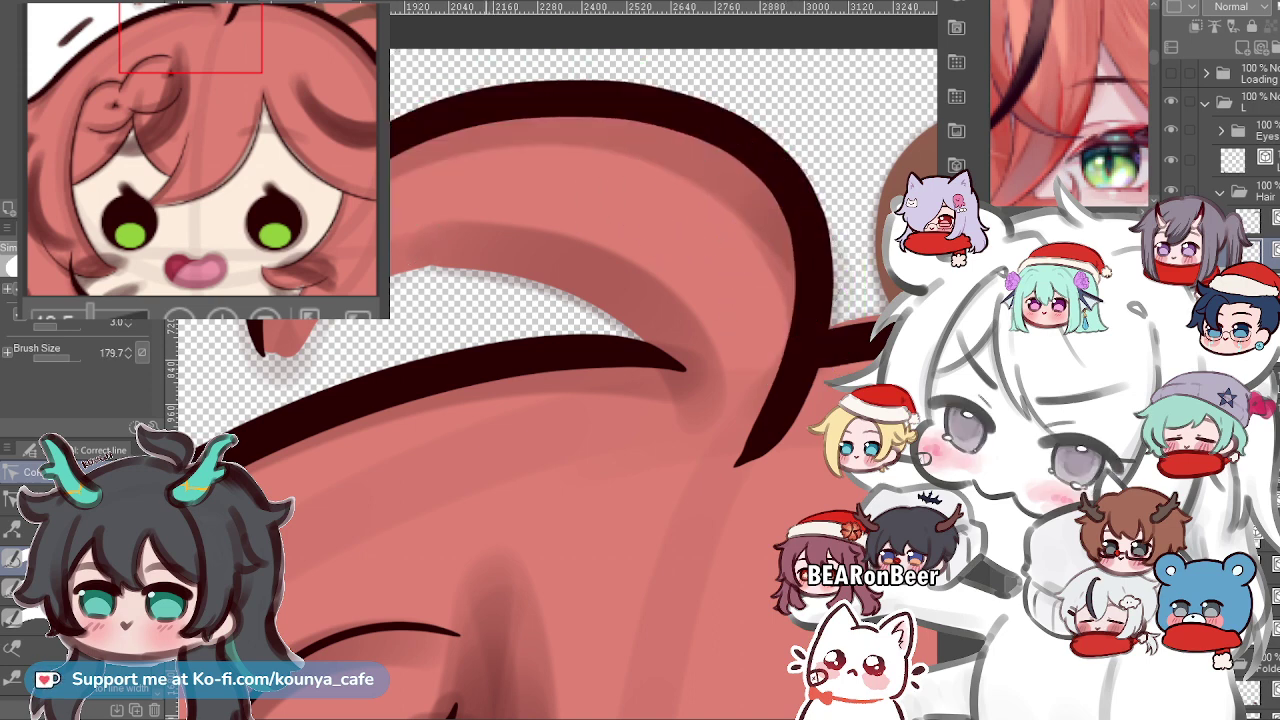
Simplify the outer bend of the ahoge's outer outline with a 163.7 brush size and nudge the control point on the bend.
key(bracketleft)
key(bracketleft)
key(bracketleft)
mouse_move(741, 135)
mouse_down()
mouse_move(785, 191)
mouse_move(810, 272)
mouse_up()
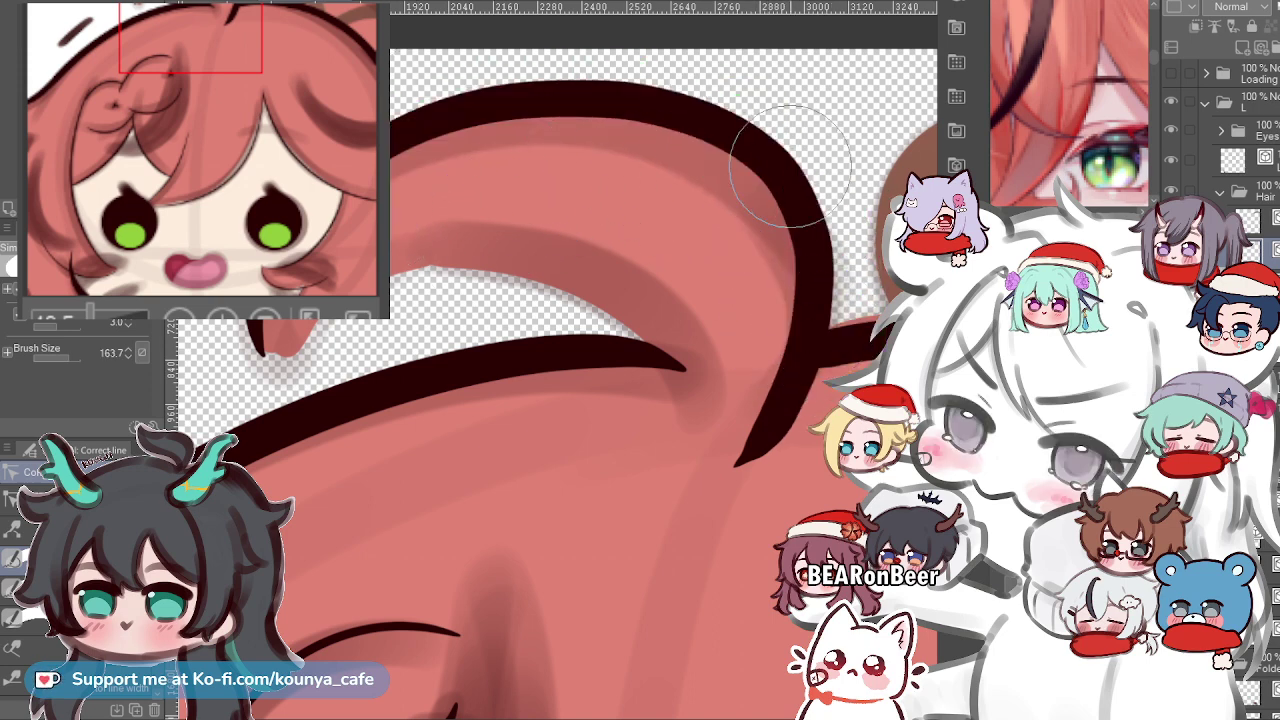
ctrl+click(790, 166)
drag(721, 127, 789, 379)
drag(437, 133, 662, 130)
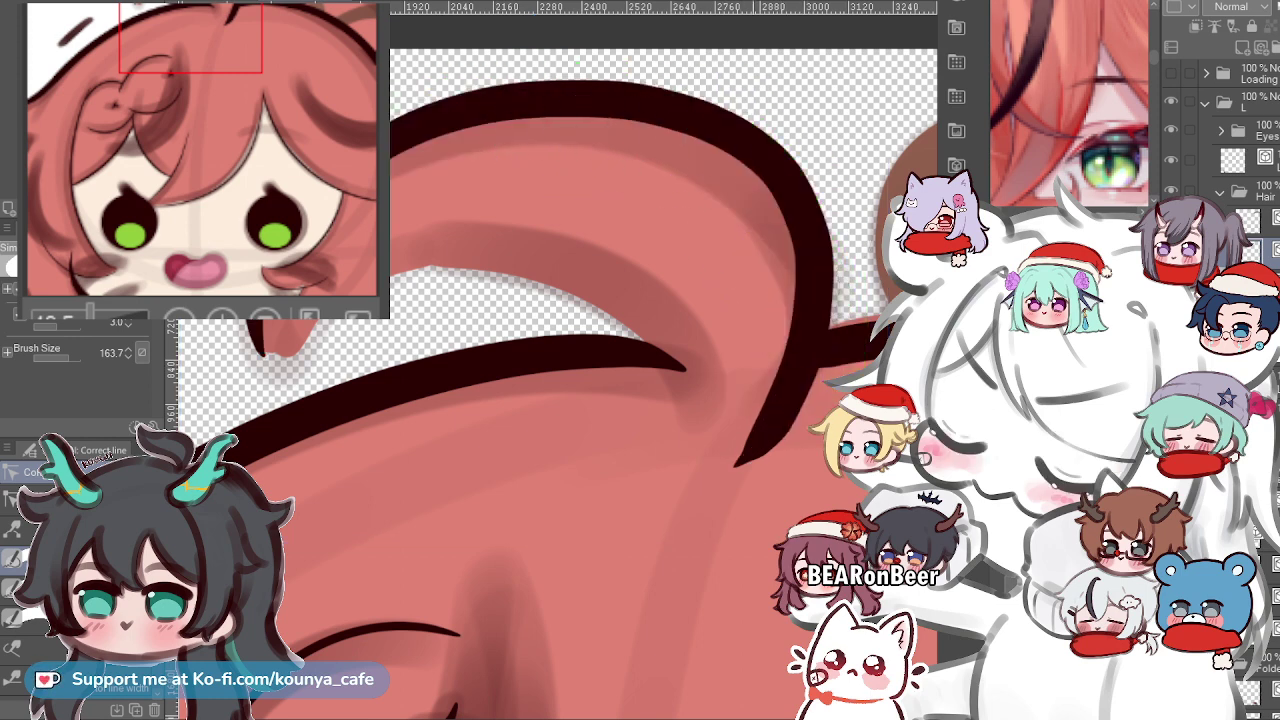
ctrl+click(560, 123)
drag(784, 178, 786, 180)
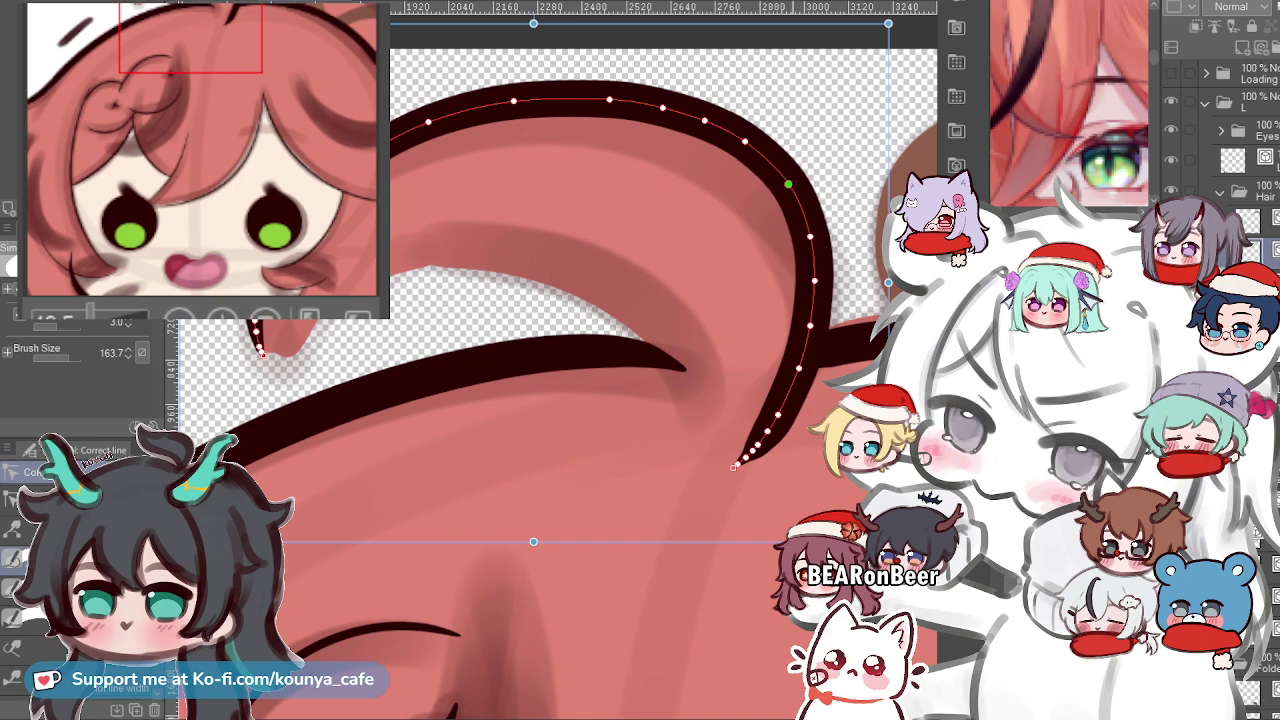
Simplify the vector line at the curled tip of the ahoge's outer outline, reducing the brush size to 88.8.
scroll(586, 237, down, 5)
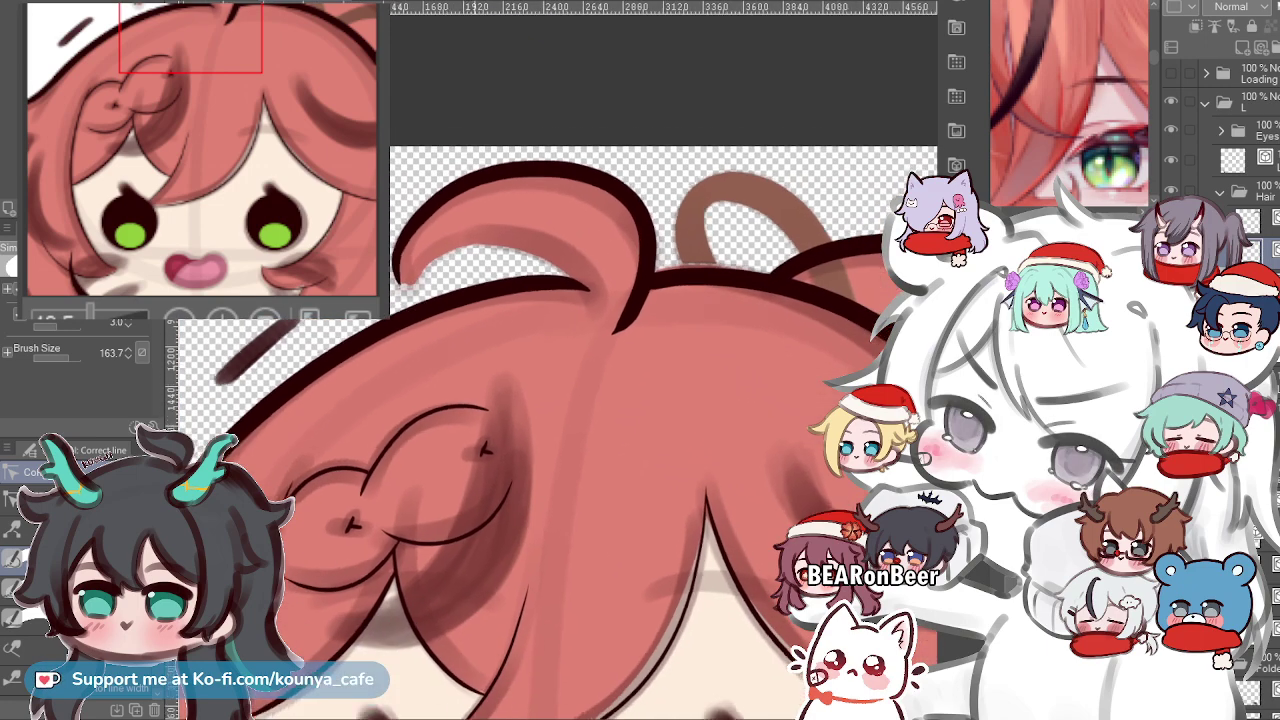
scroll(476, 220, up, 6)
drag(560, 280, 475, 321)
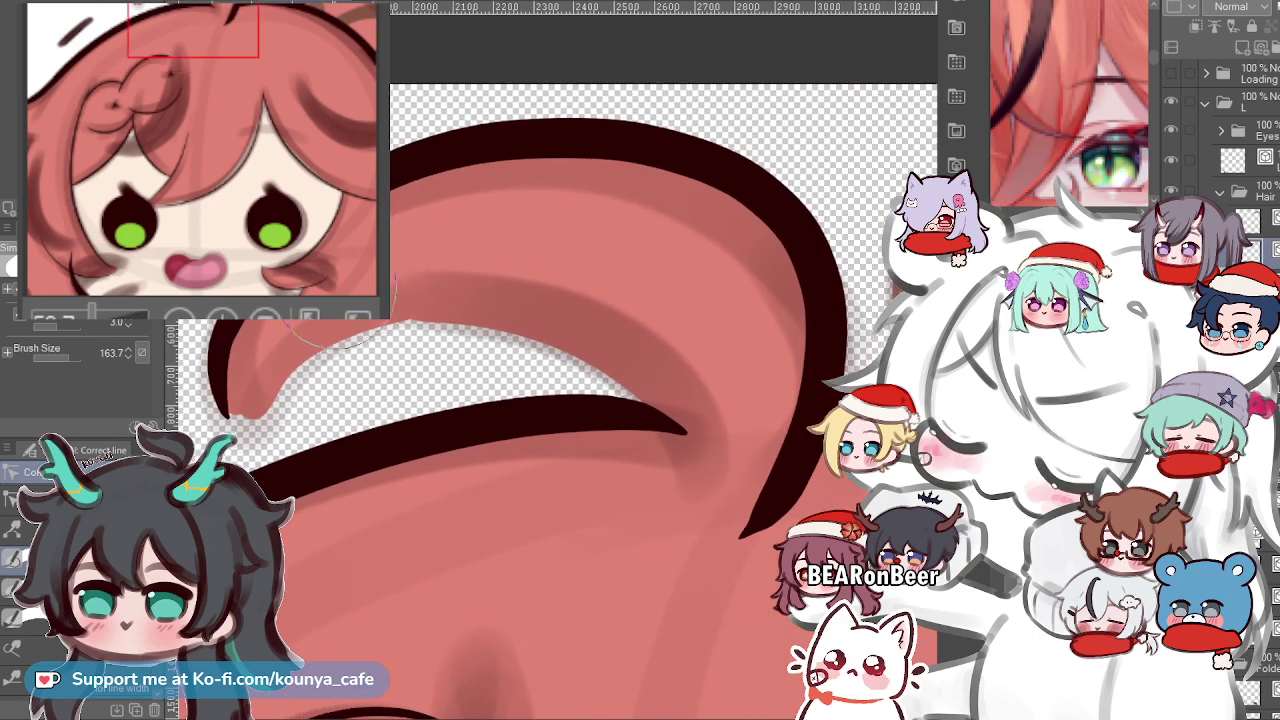
key(ctrl)
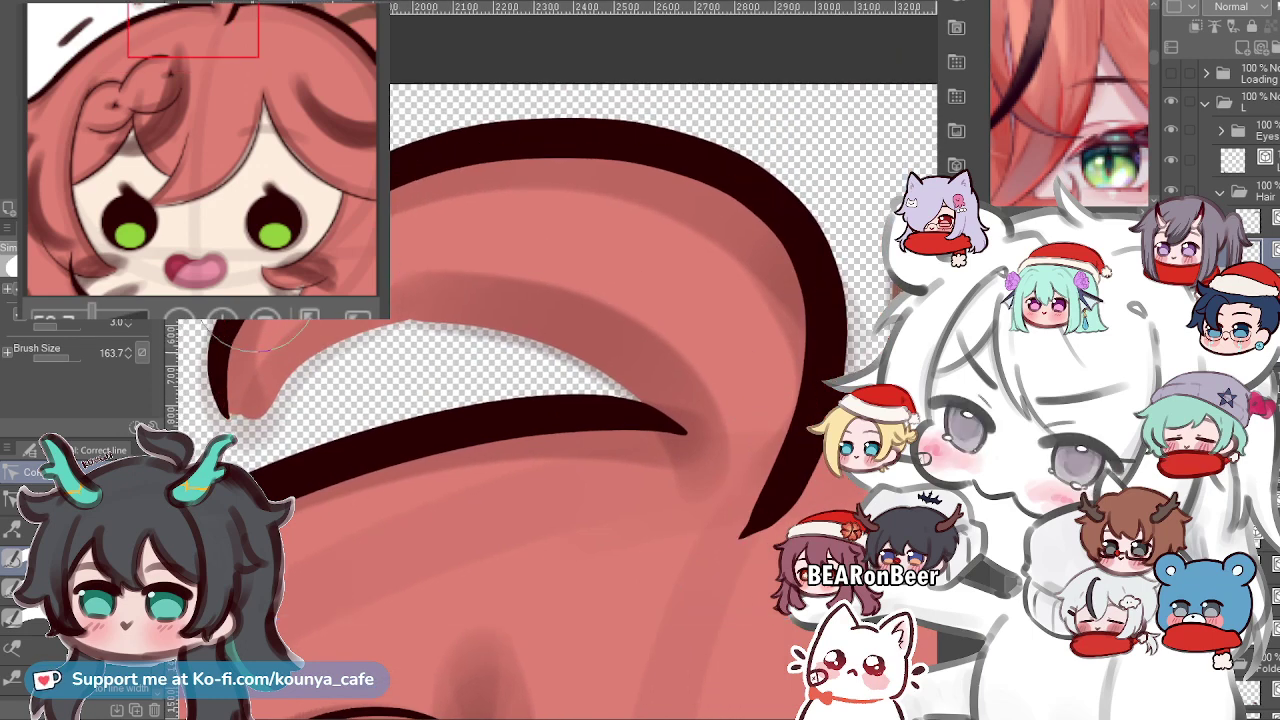
mouse_move(230, 336)
mouse_down()
mouse_move(218, 369)
mouse_move(228, 411)
mouse_move(216, 382)
mouse_up()
key(ctrl)
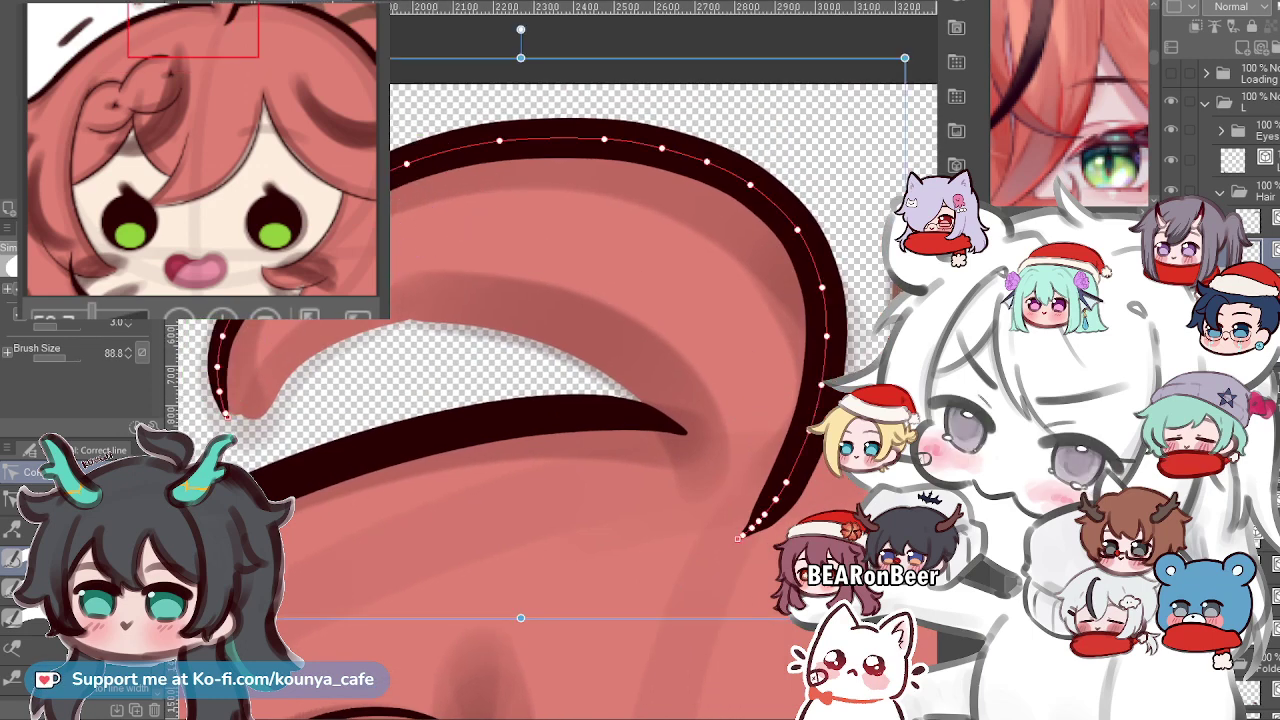
scroll(300, 360, down, 1)
drag(300, 360, 346, 338)
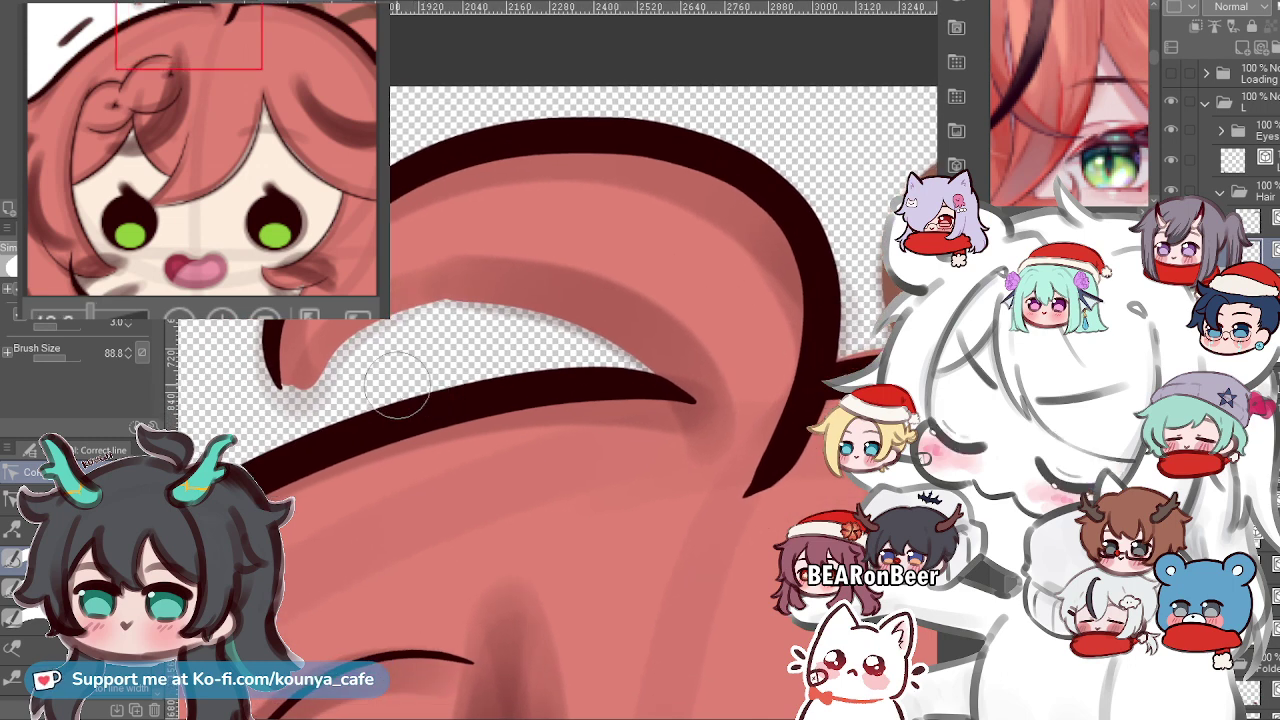
drag(552, 333, 570, 335)
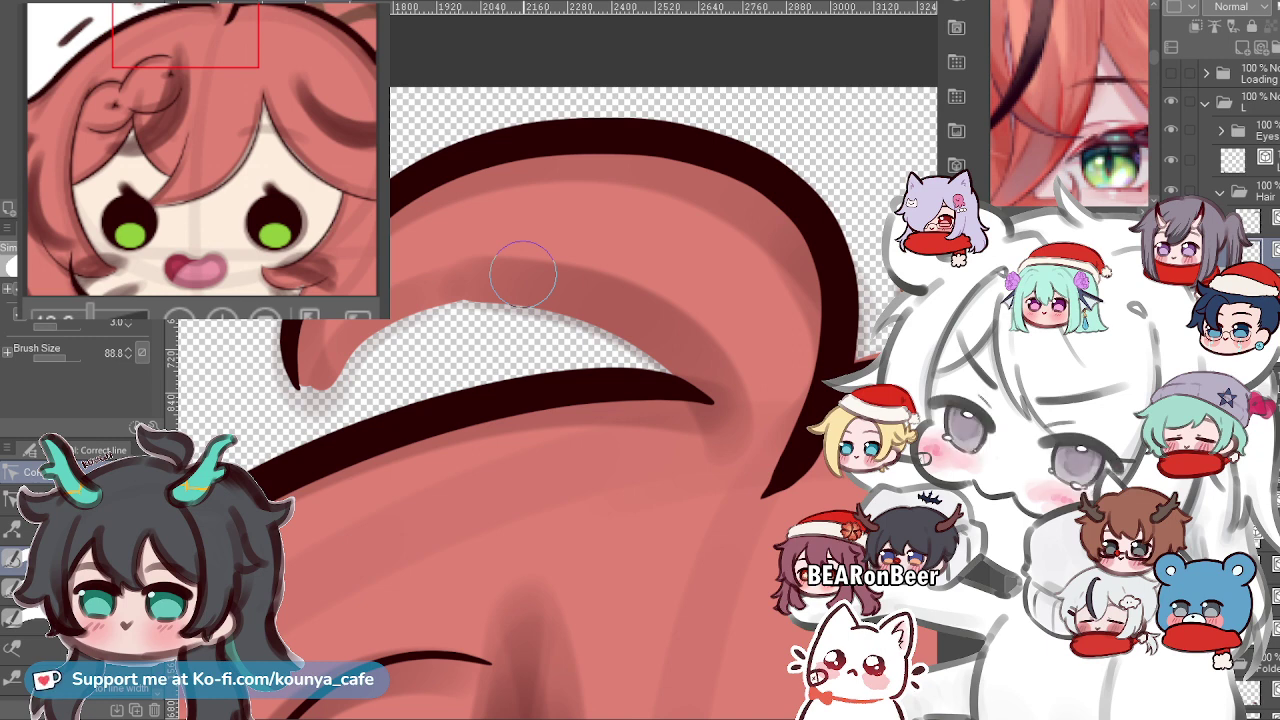
Try several pen strokes for the ahoge's inner outline from the curled tip to its base, undoing each one.
key(p)
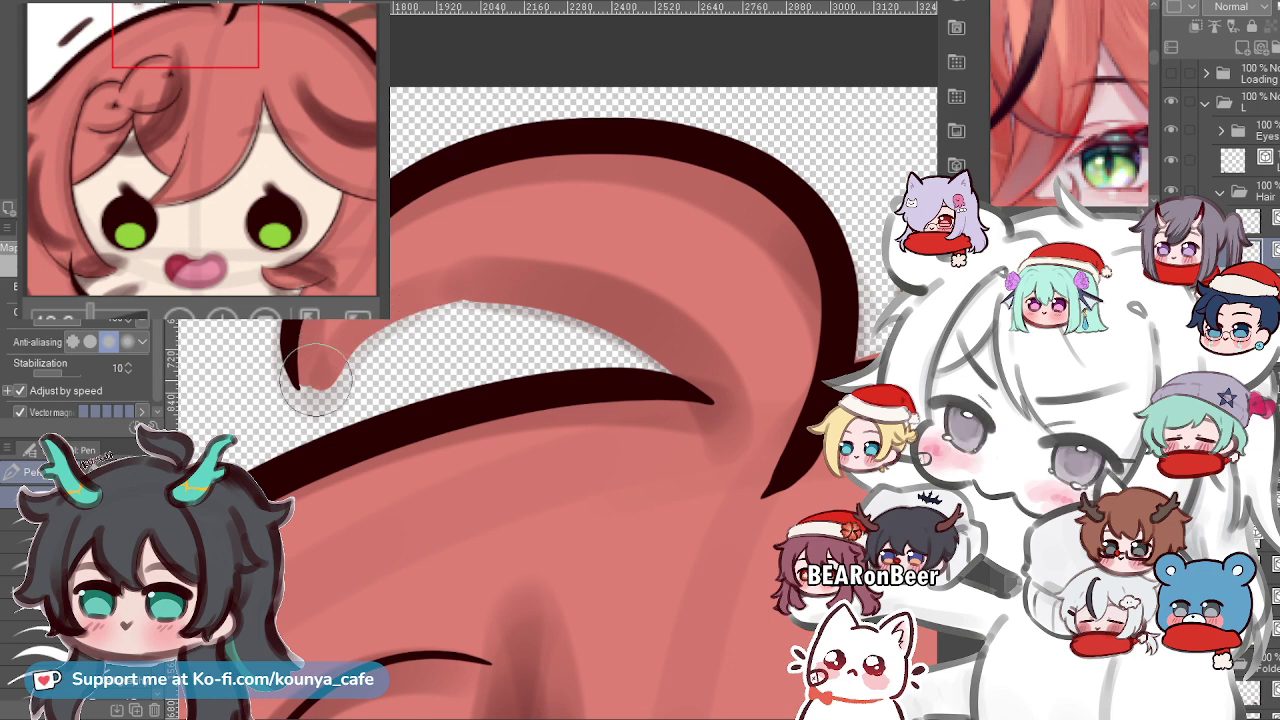
mouse_move(300, 380)
mouse_down()
mouse_move(410, 300)
mouse_move(752, 497)
mouse_up()
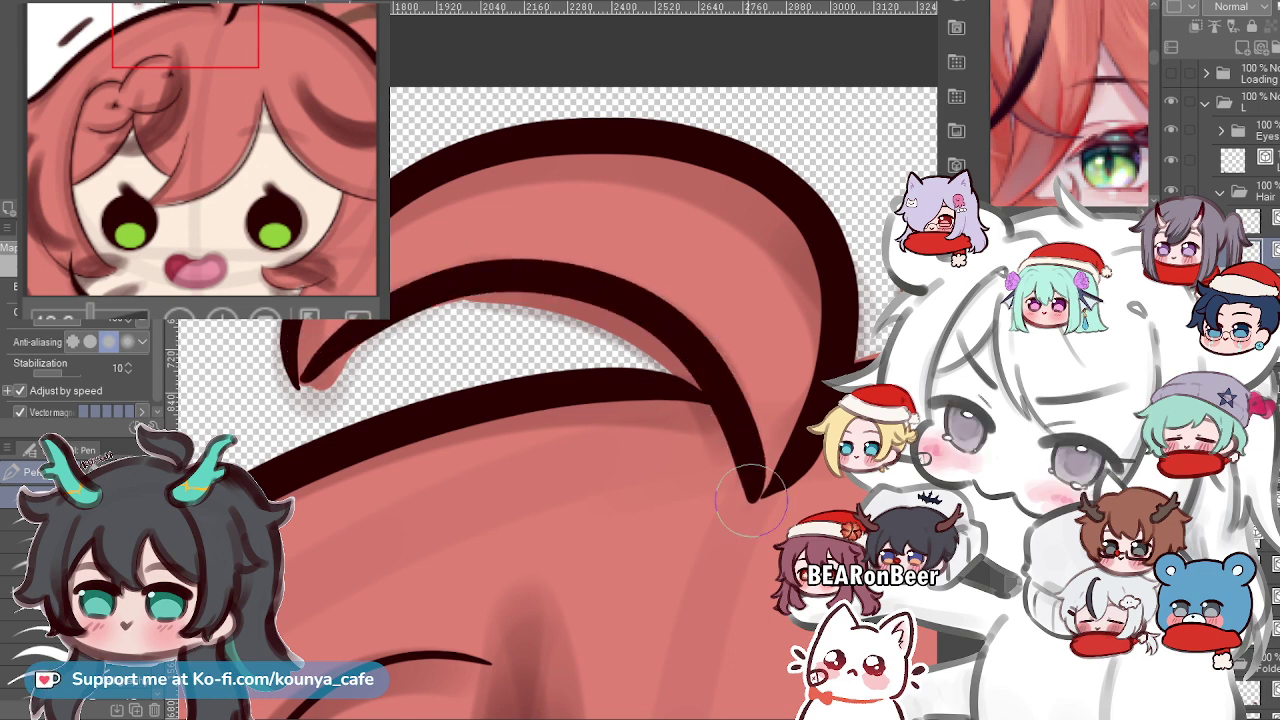
key(ctrl+z)
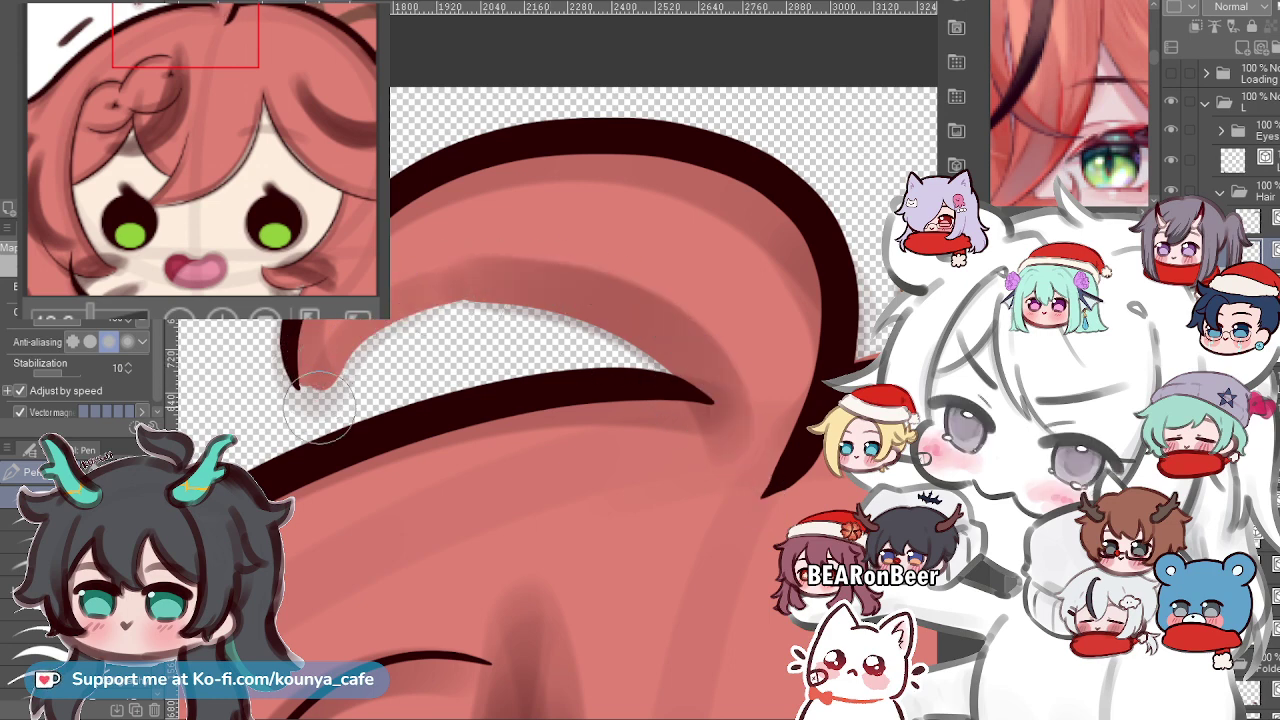
mouse_move(318, 405)
mouse_down()
mouse_move(383, 341)
mouse_move(688, 462)
mouse_up()
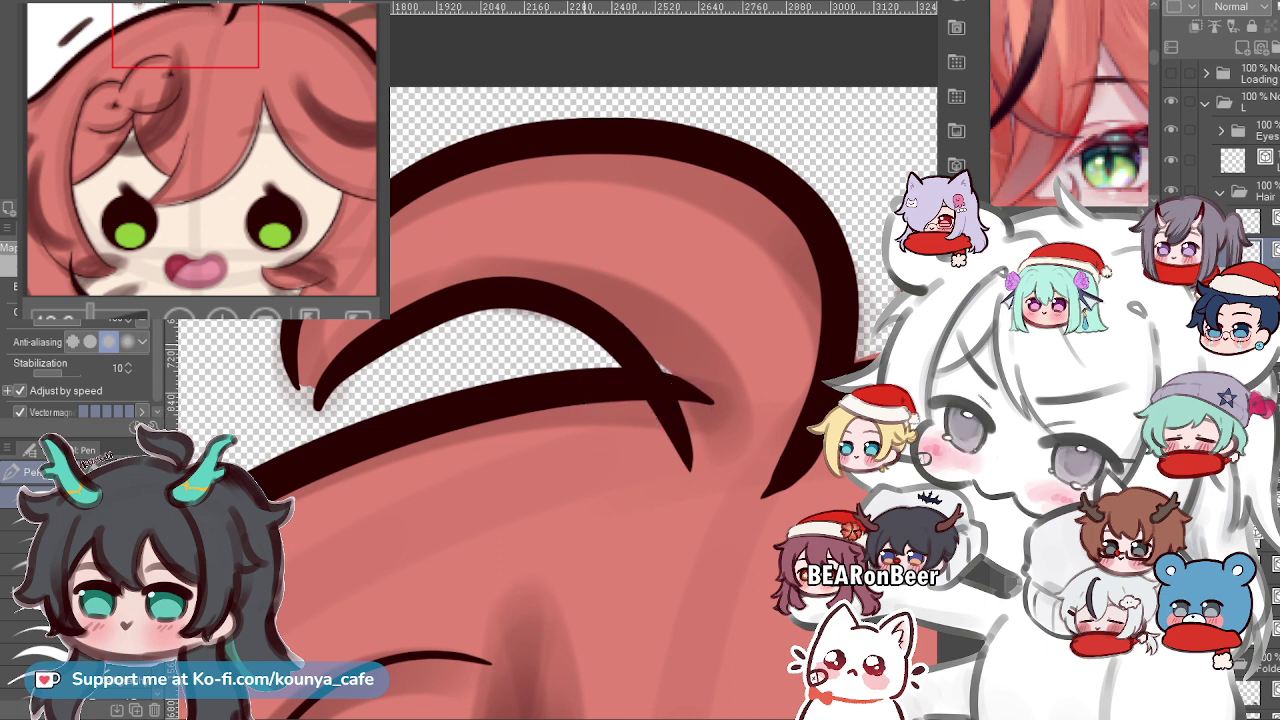
key(ctrl+z)
mouse_move(300, 390)
mouse_down()
mouse_move(350, 345)
mouse_move(518, 286)
mouse_up()
key(ctrl+z)
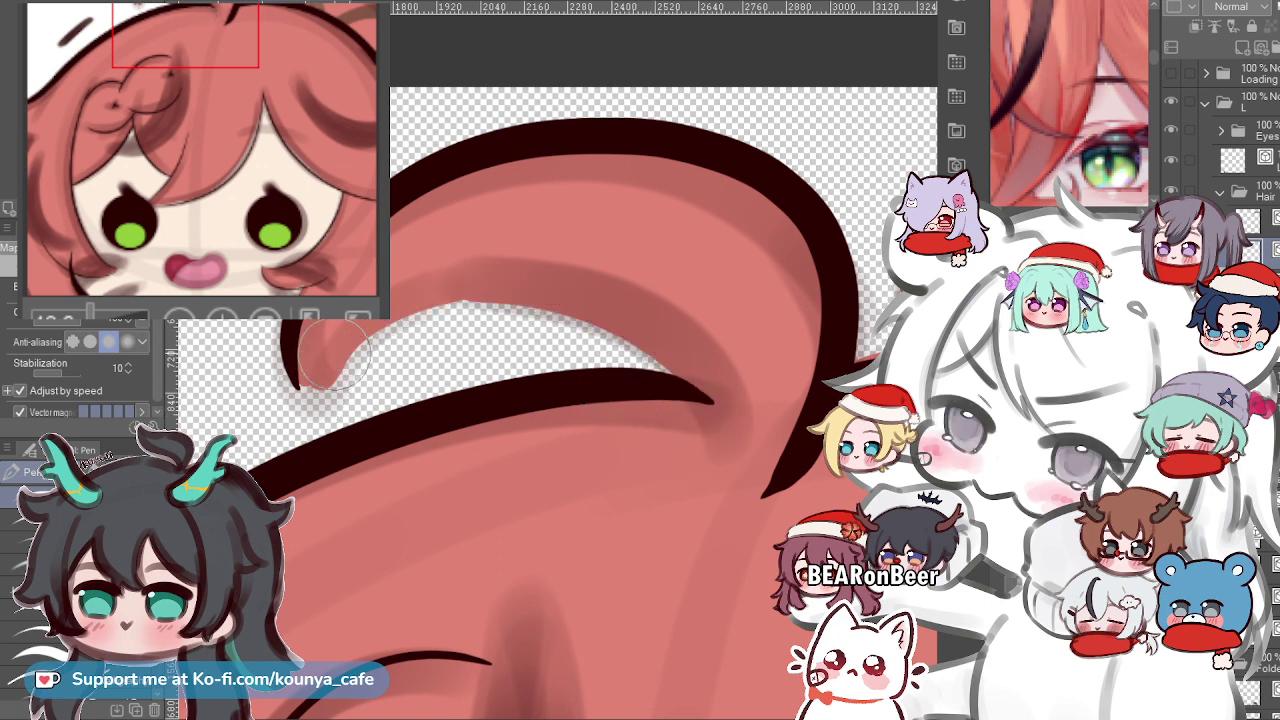
drag(352, 345, 720, 465)
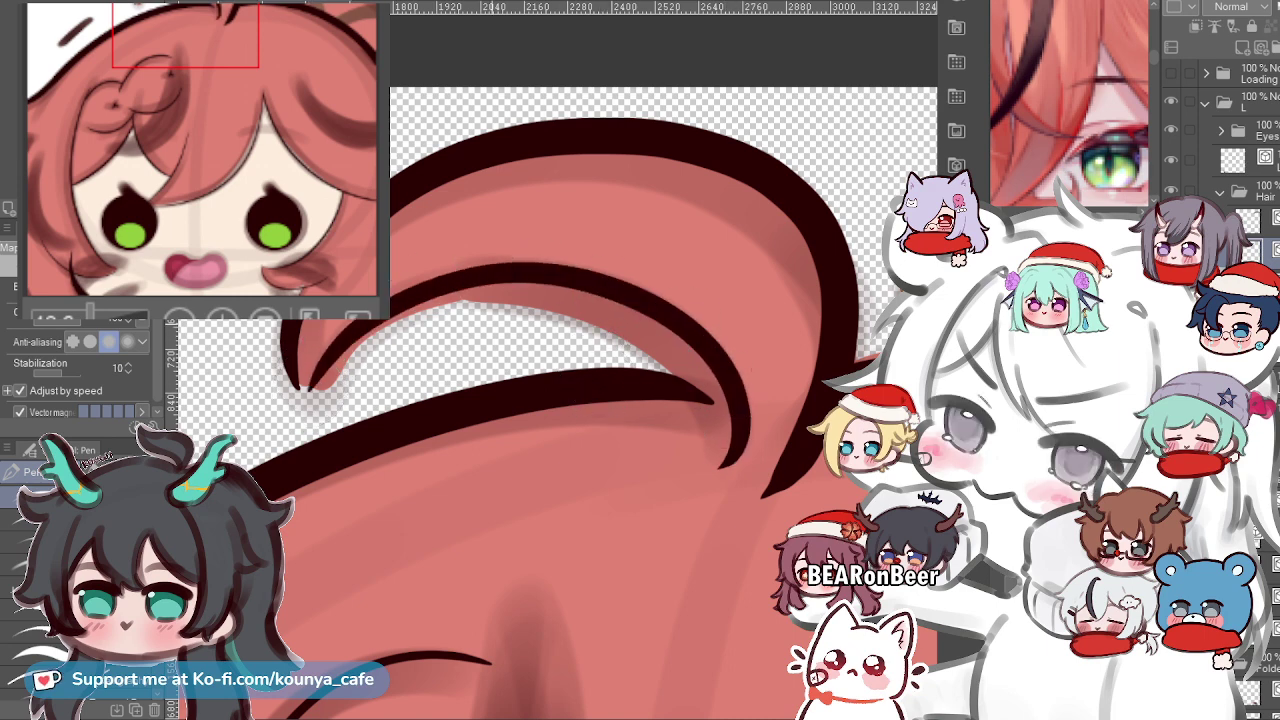
key(ctrl+z)
drag(410, 312, 715, 460)
key(ctrl+z)
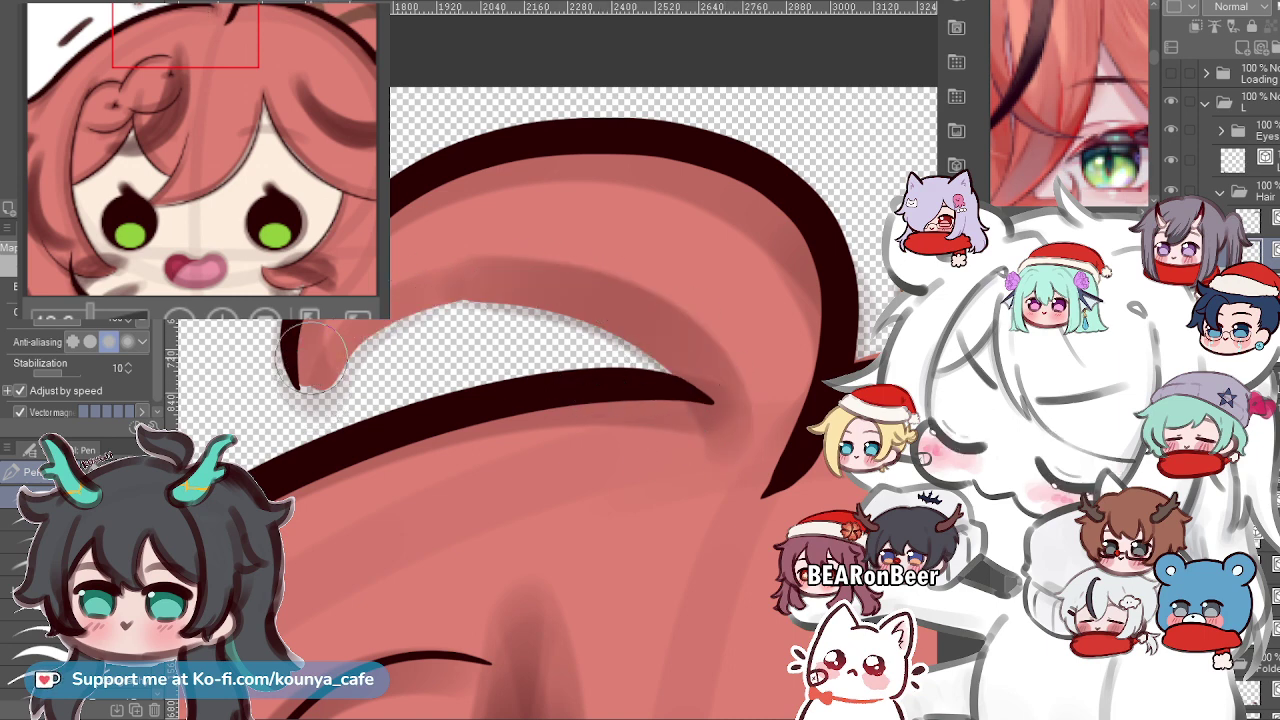
mouse_move(320, 392)
mouse_down()
mouse_move(335, 360)
mouse_move(698, 385)
mouse_up()
key(ctrl+z)
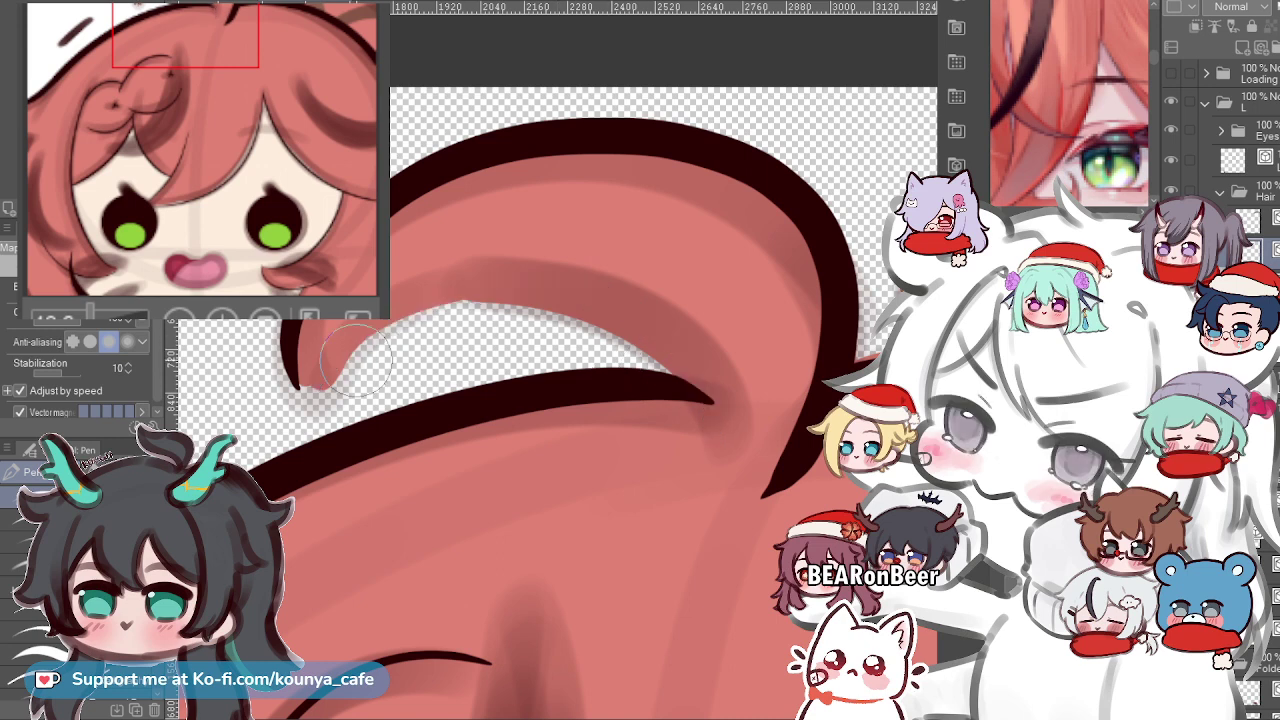
Ink the ahoge's inner outline from the curled tip to below the head outline, and shift it outward to meet the head outline's end.
mouse_move(322, 388)
mouse_down()
mouse_move(671, 432)
mouse_move(690, 487)
mouse_up()
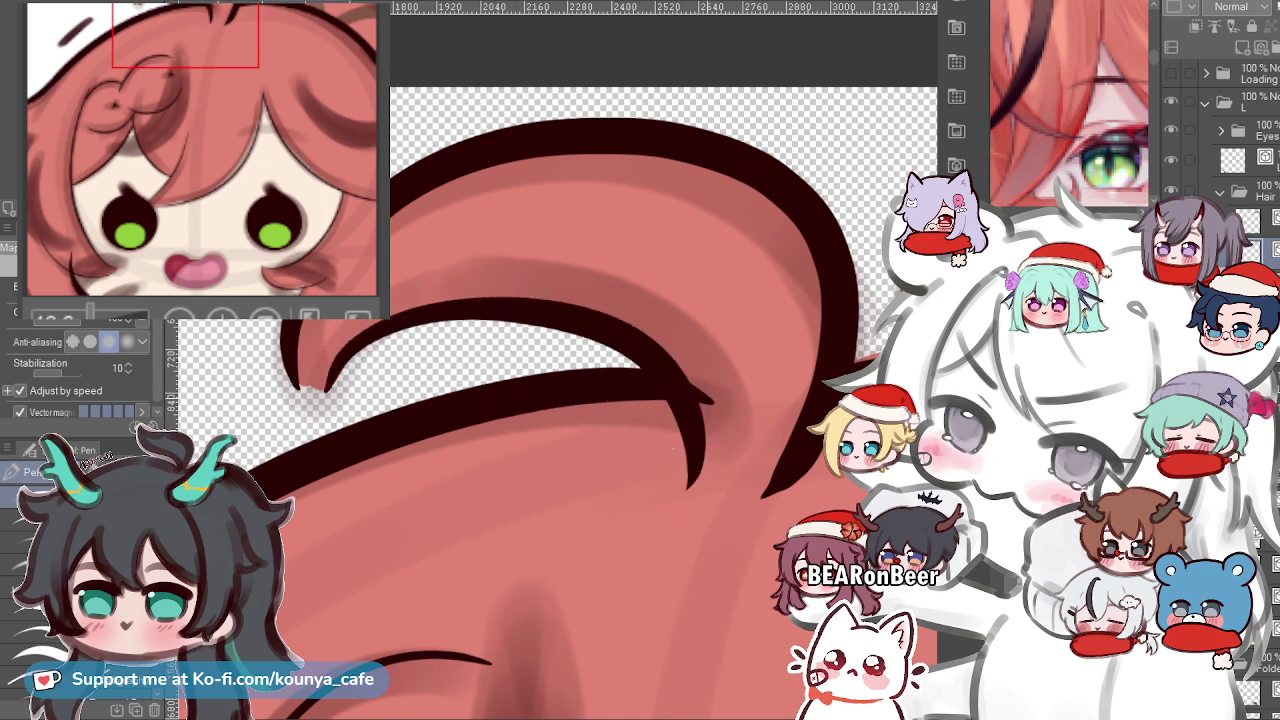
key(ctrl)
drag(768, 563, 811, 575)
key(Return)
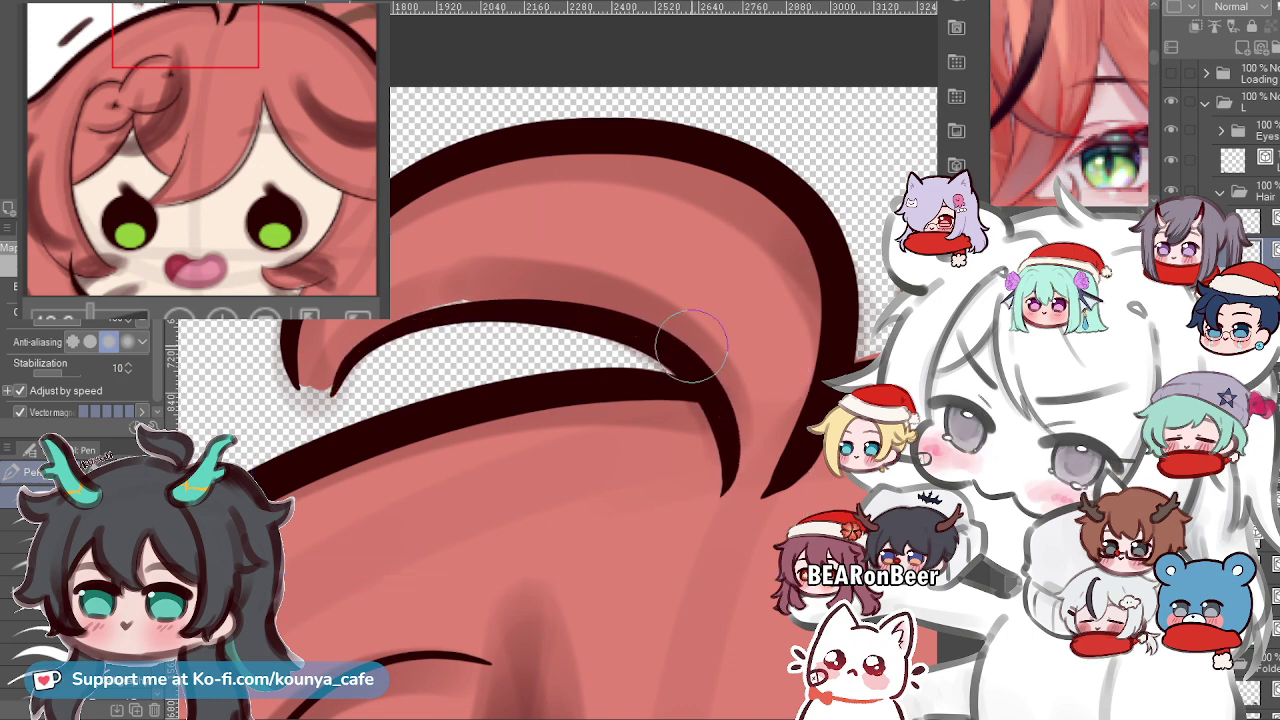
scroll(591, 349, down, 10)
scroll(670, 300, up, 10)
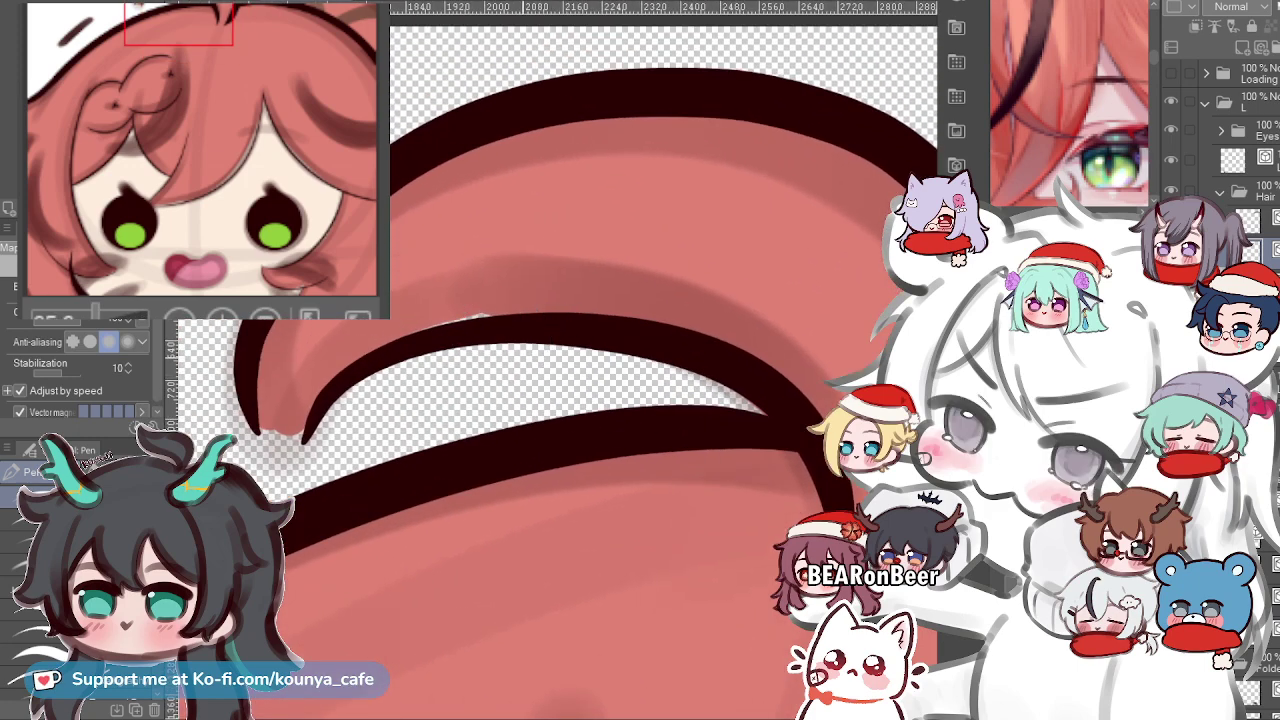
Try raising the crest of the ahoge's inner outline slightly with its control points, and undo the adjustment.
mouse_move(501, 344)
mouse_down()
mouse_move(471, 363)
mouse_move(442, 350)
mouse_up()
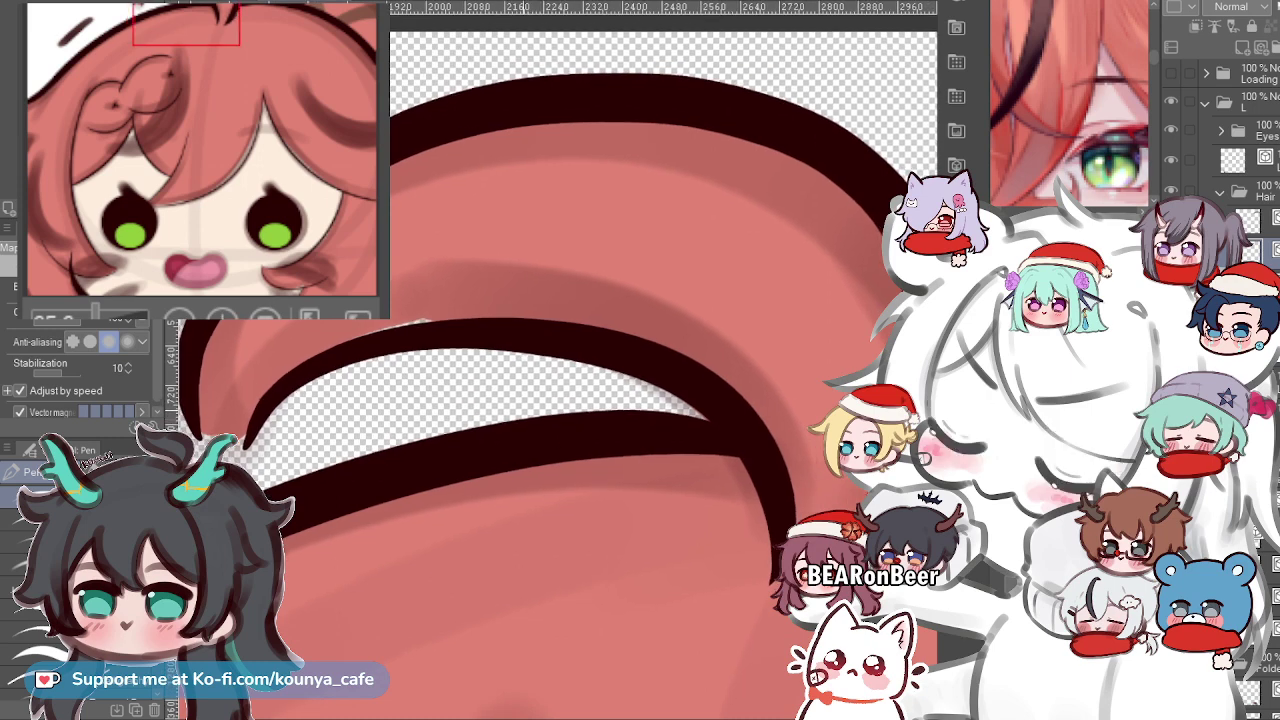
drag(440, 348, 612, 356)
ctrl+click(612, 349)
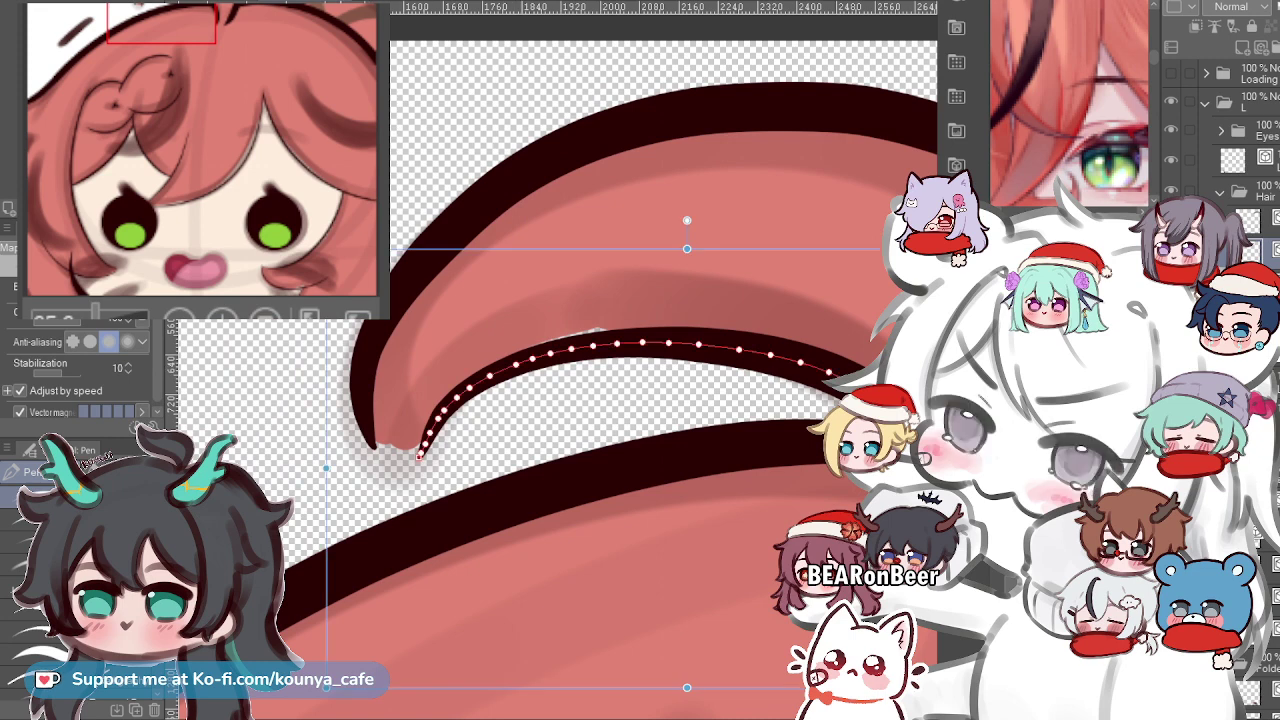
key(ctrl+z)
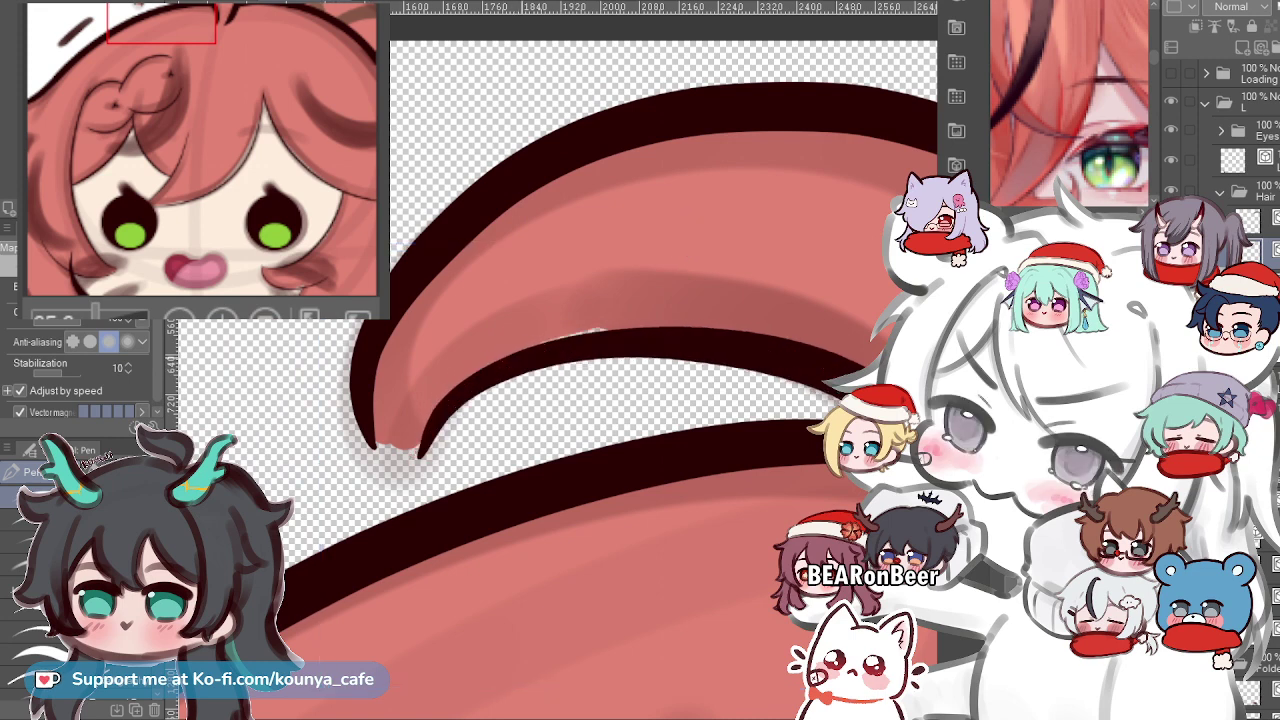
click(420, 455)
drag(671, 346, 666, 336)
scroll(395, 295, down, 3)
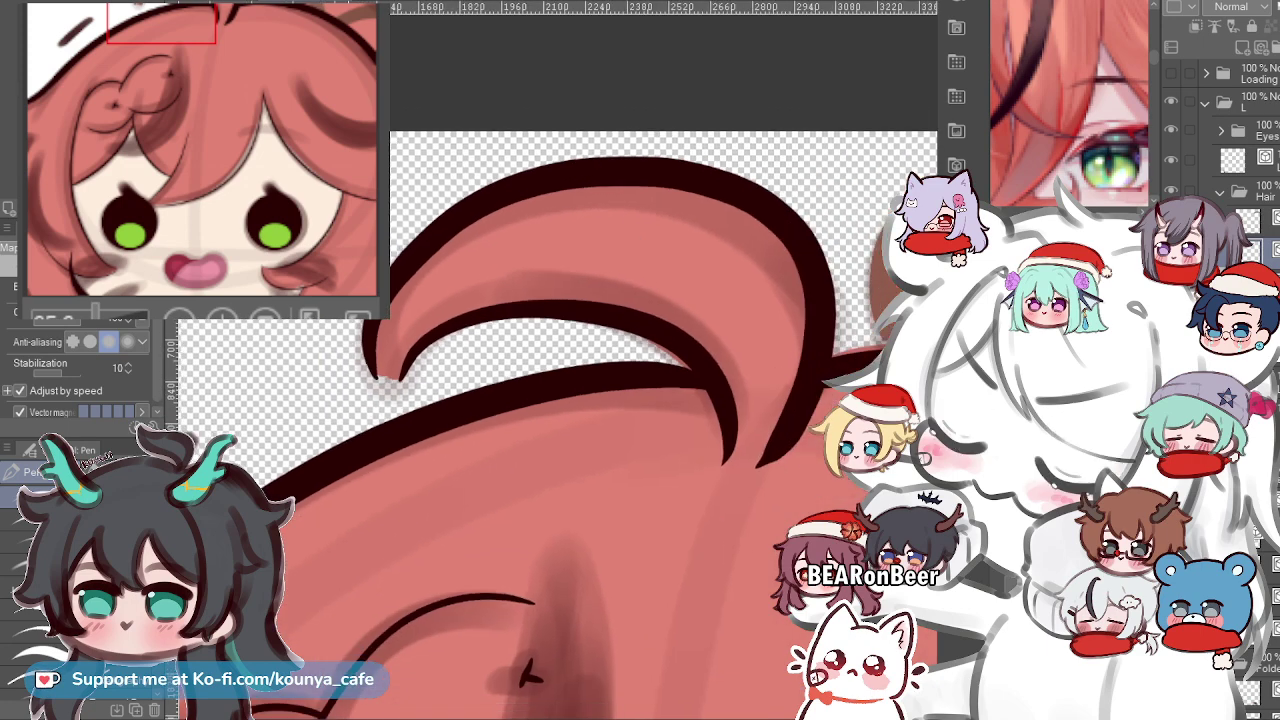
scroll(502, 347, up, 3)
key(ctrl+z)
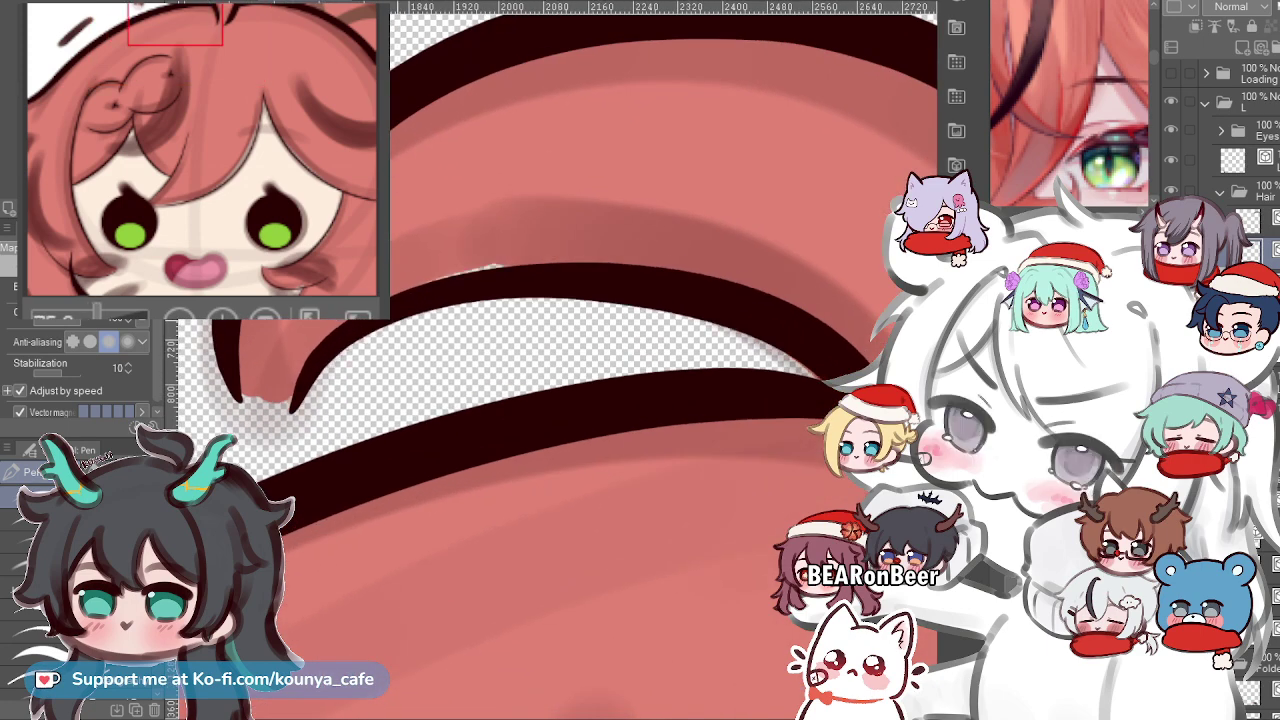
mouse_move(342, 346)
mouse_down()
mouse_move(430, 368)
mouse_move(190, 350)
mouse_up()
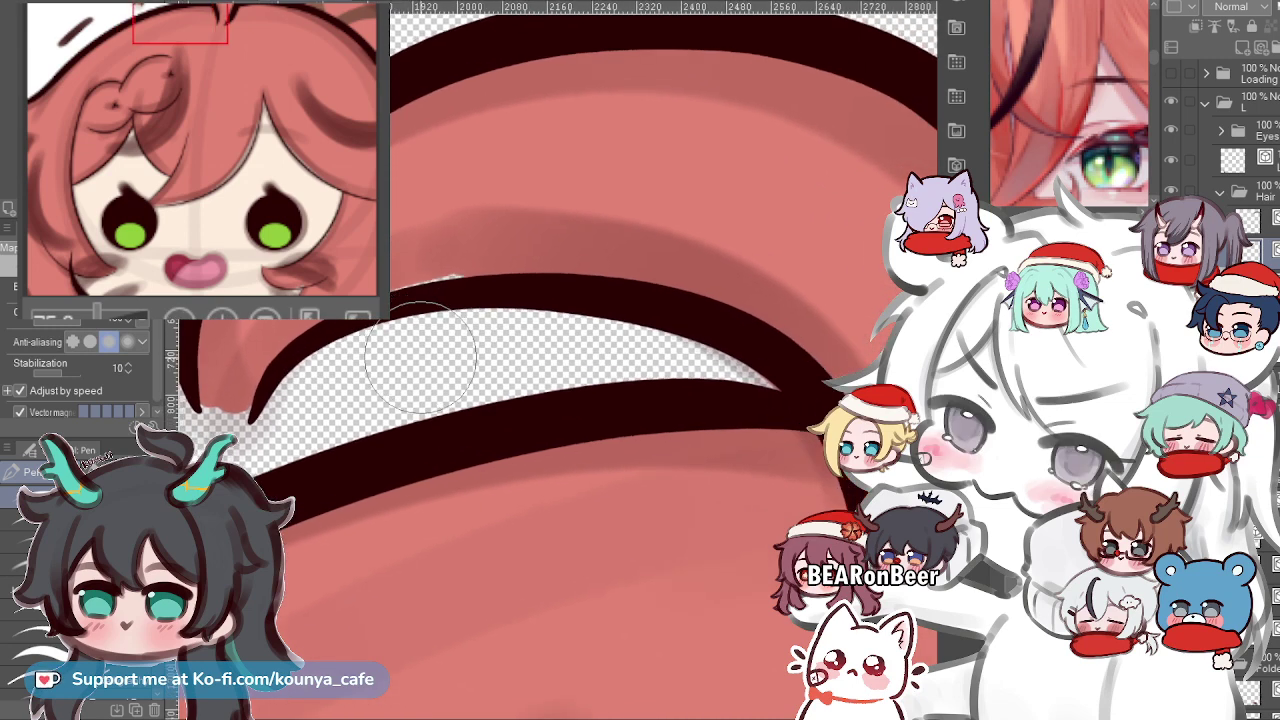
scroll(421, 350, down, 3)
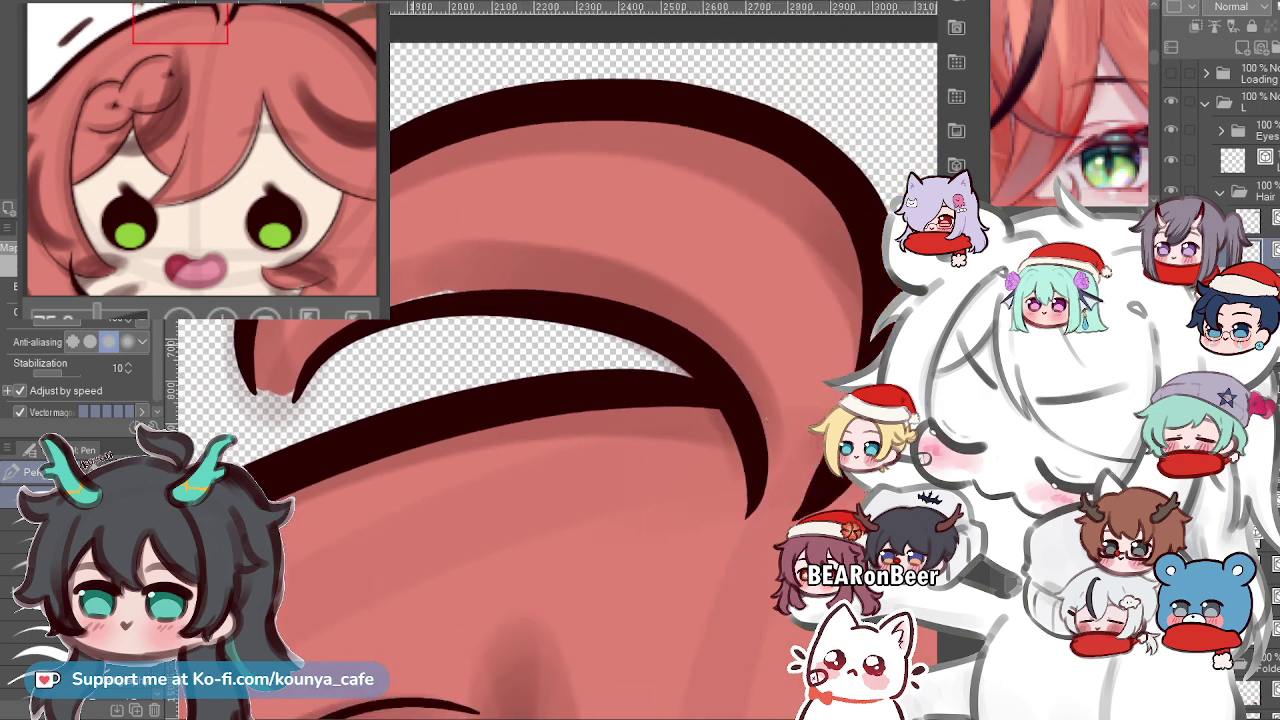
scroll(336, 347, up, 2)
scroll(403, 328, up, 2)
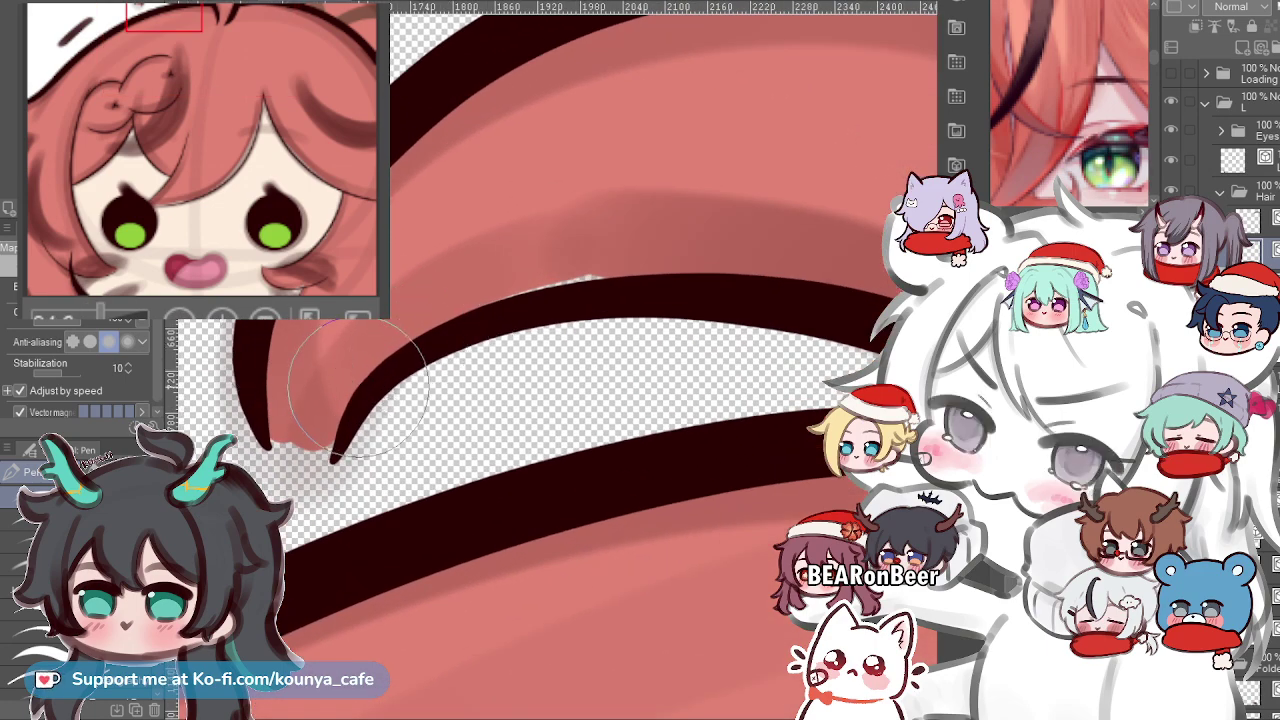
scroll(358, 385, down, 3)
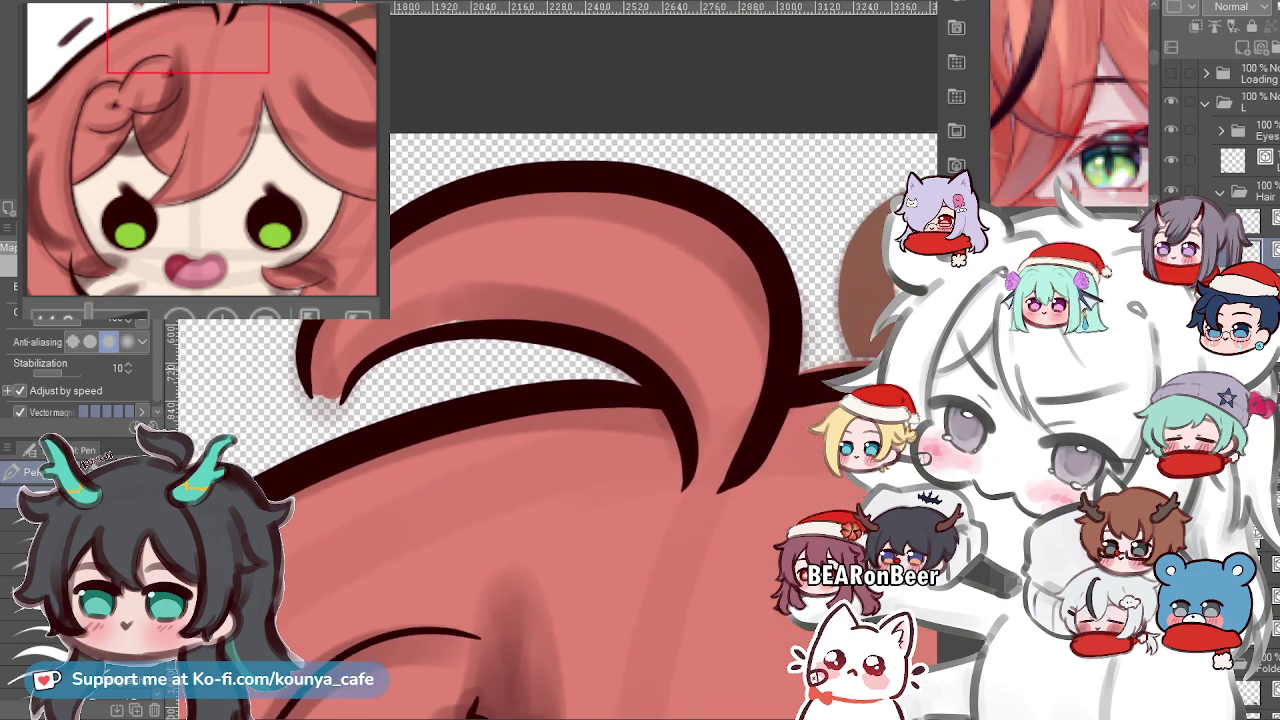
Raise the crest of the ahoge's inner outline slightly by adjusting its control points.
scroll(320, 400, up, 3)
ctrl+click(380, 372)
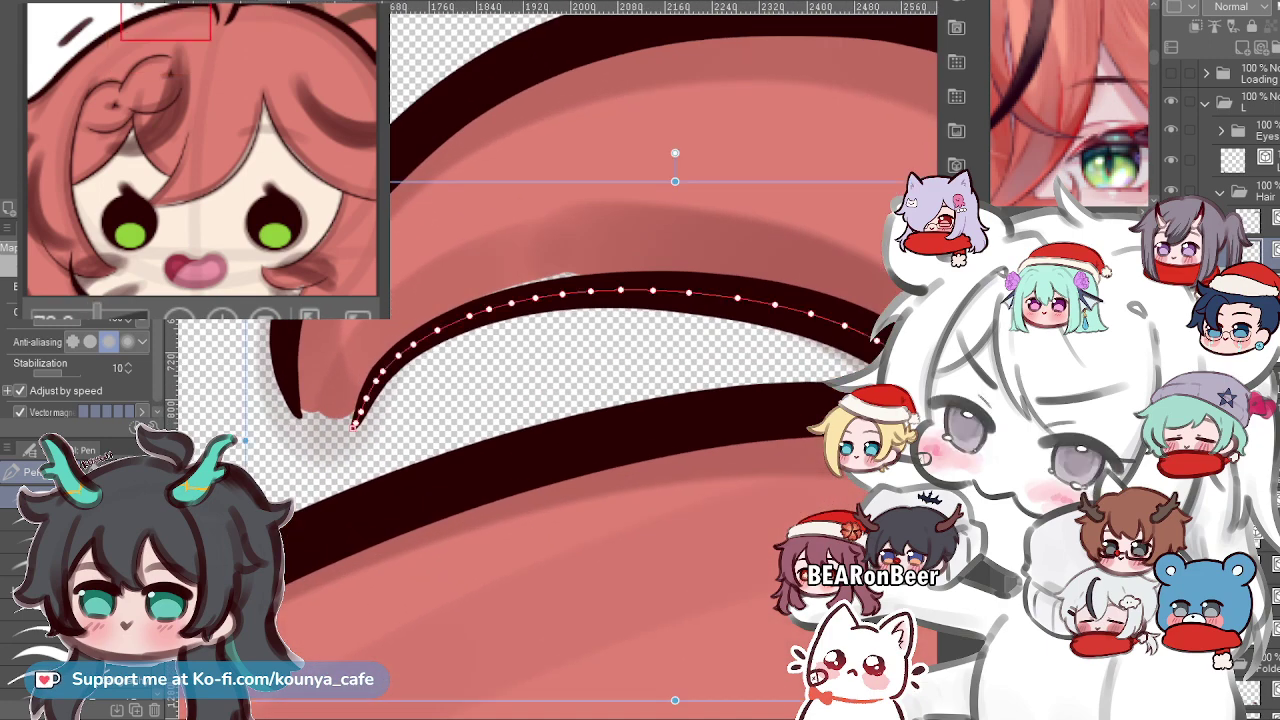
drag(380, 372, 376, 368)
drag(618, 292, 621, 289)
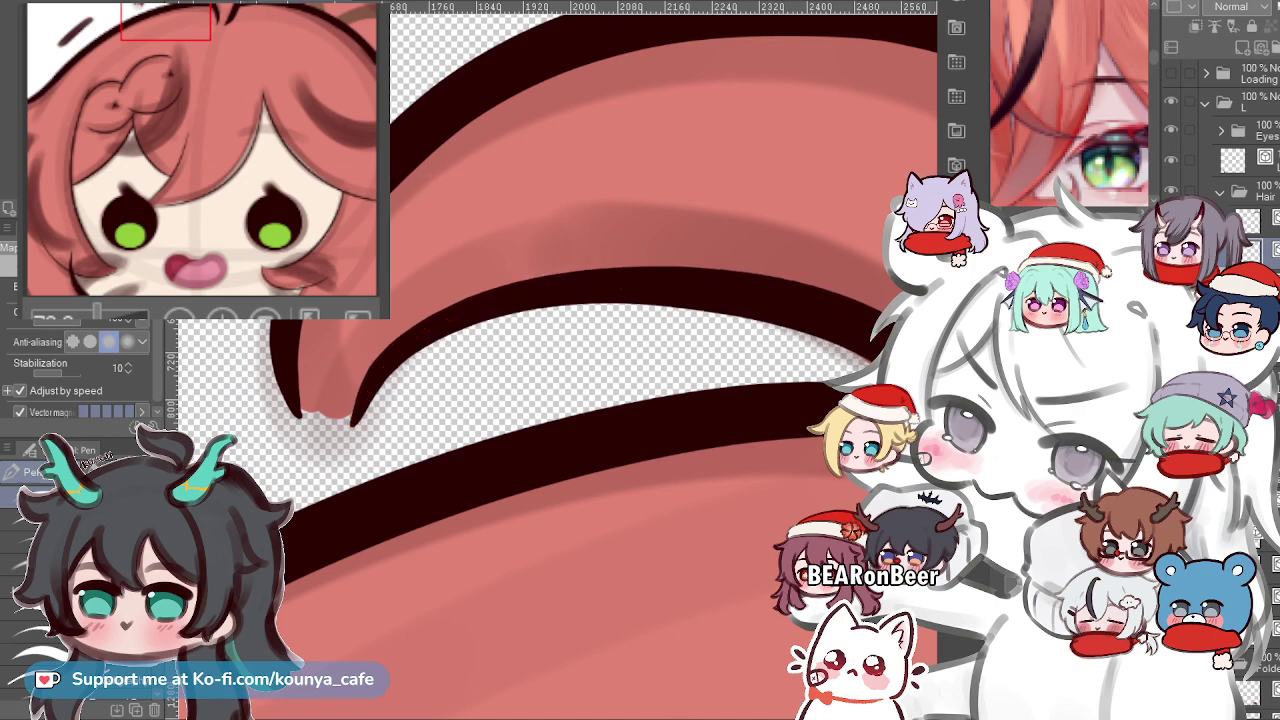
scroll(372, 327, down, 4)
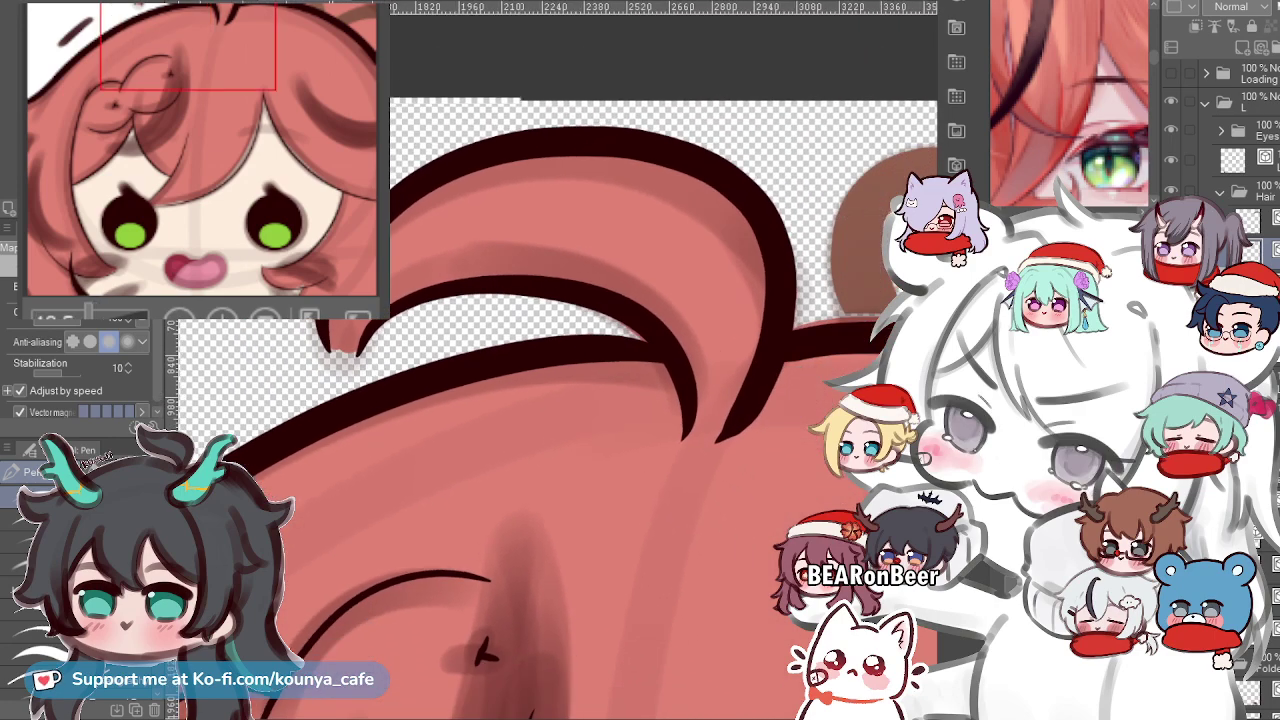
Examine the ahoge's inner outline from its curled tip to its junction with the head outline, up close and from afar.
scroll(372, 327, up, 3)
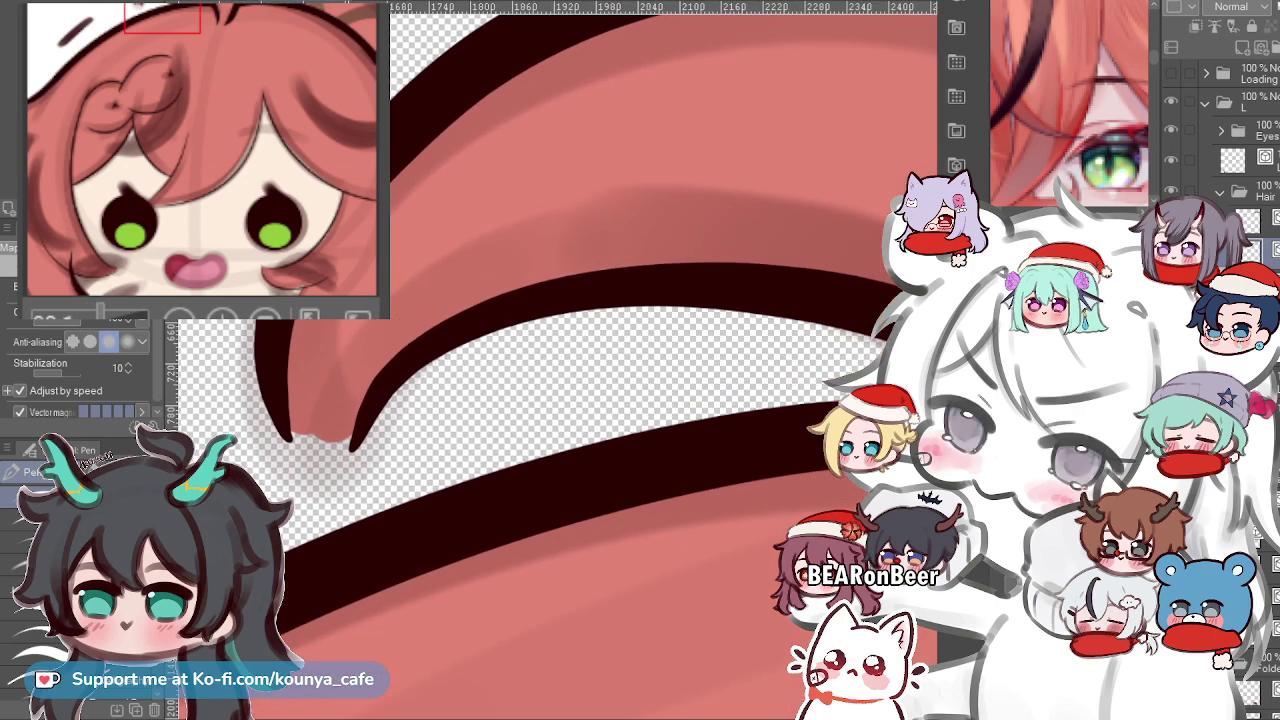
drag(716, 433, 688, 418)
scroll(452, 298, down, 1)
scroll(530, 345, down, 3)
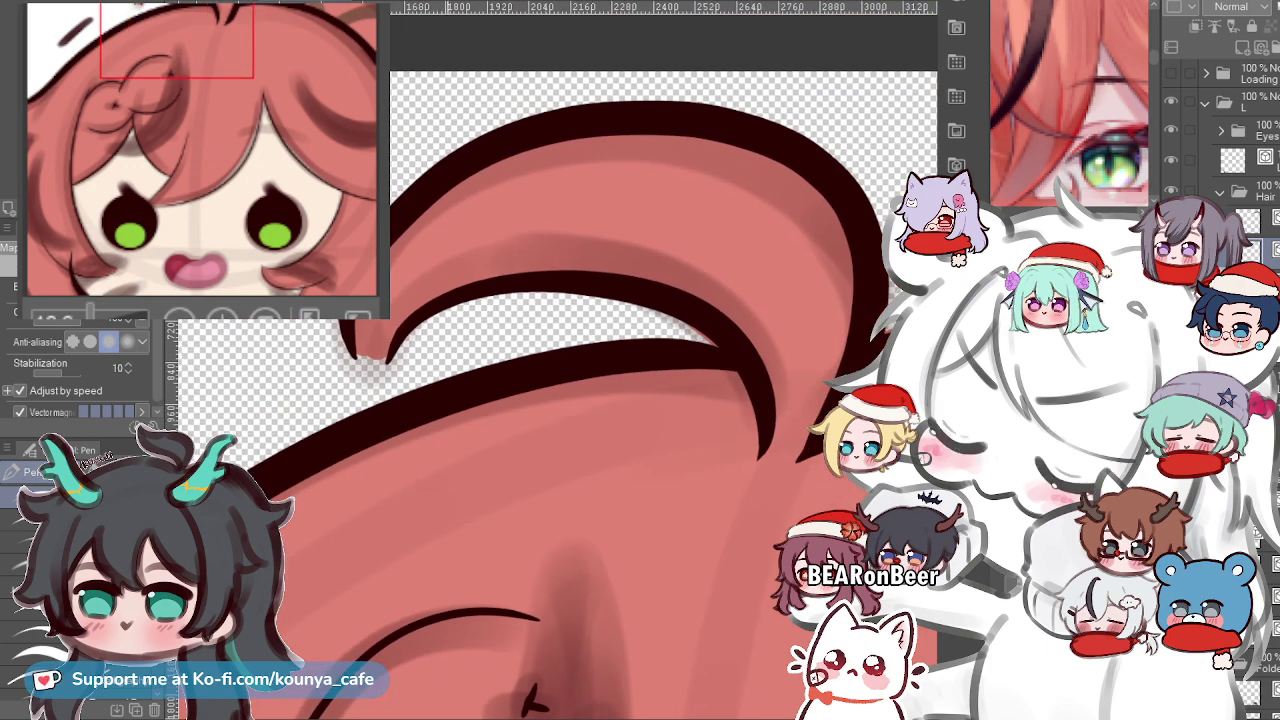
scroll(440, 296, down, 3)
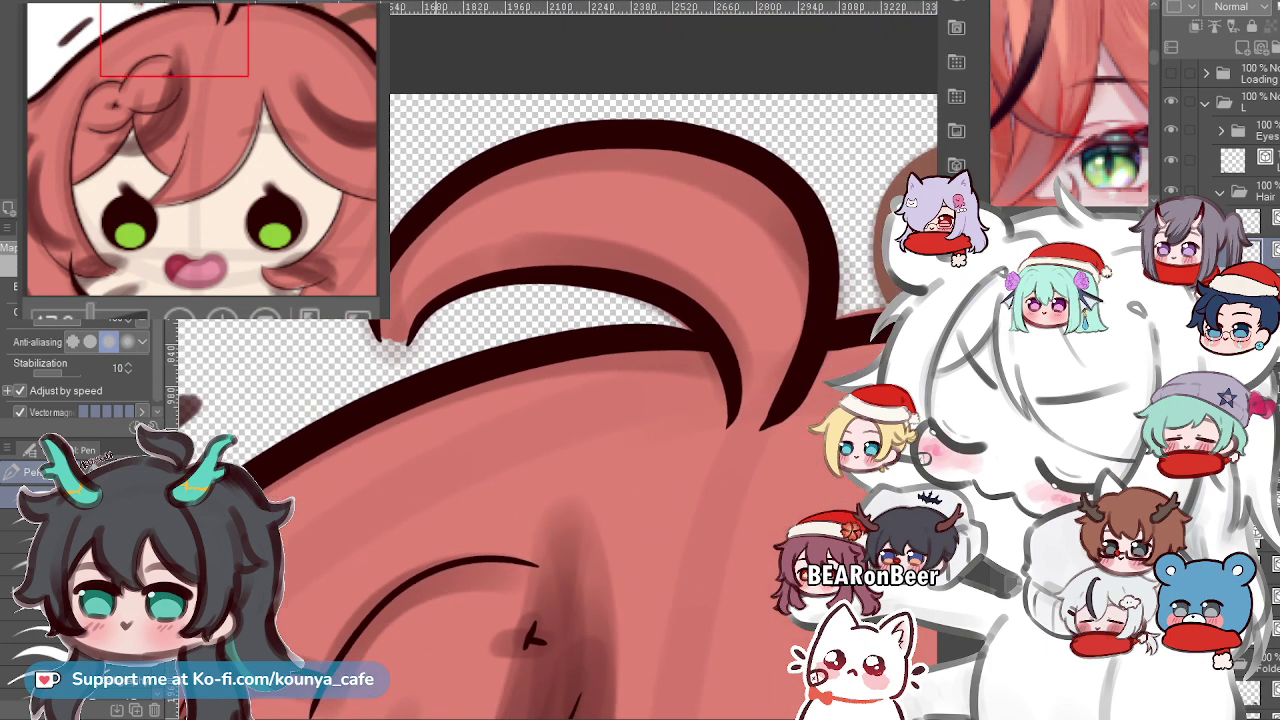
scroll(440, 296, up, 5)
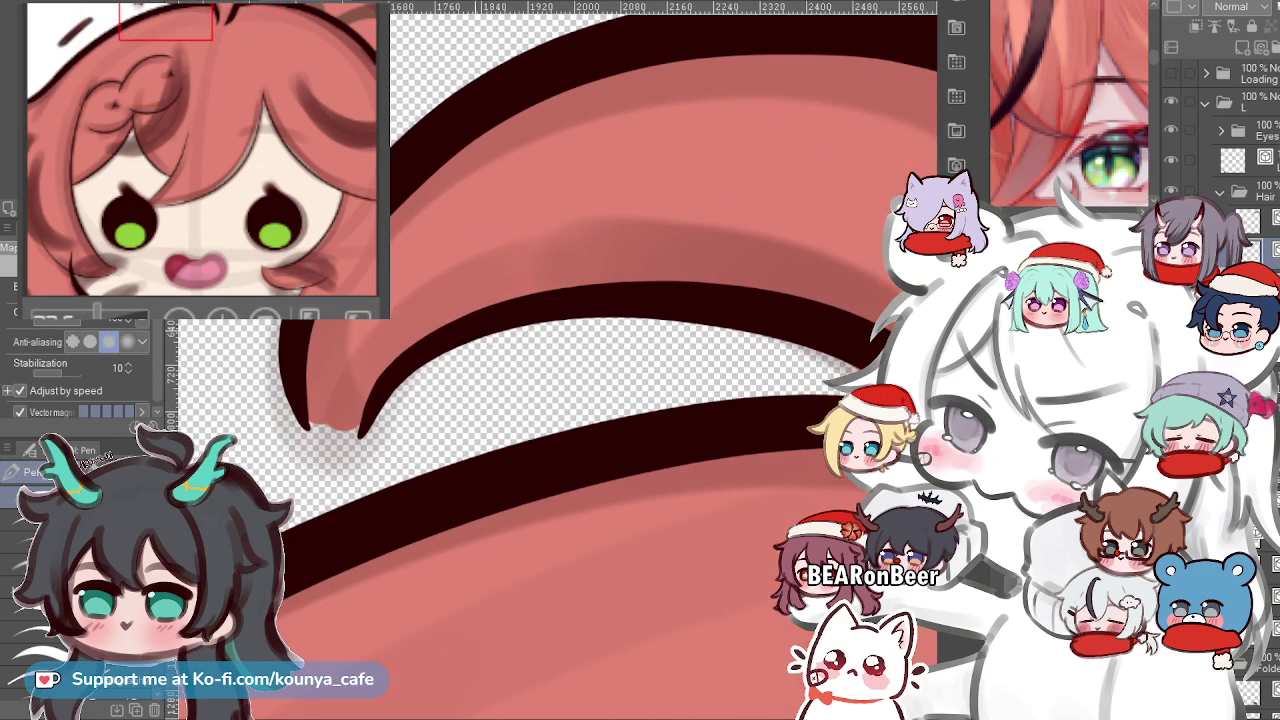
ctrl+click(477, 322)
ctrl+click(476, 323)
scroll(558, 367, down, 3)
scroll(514, 408, up, 2)
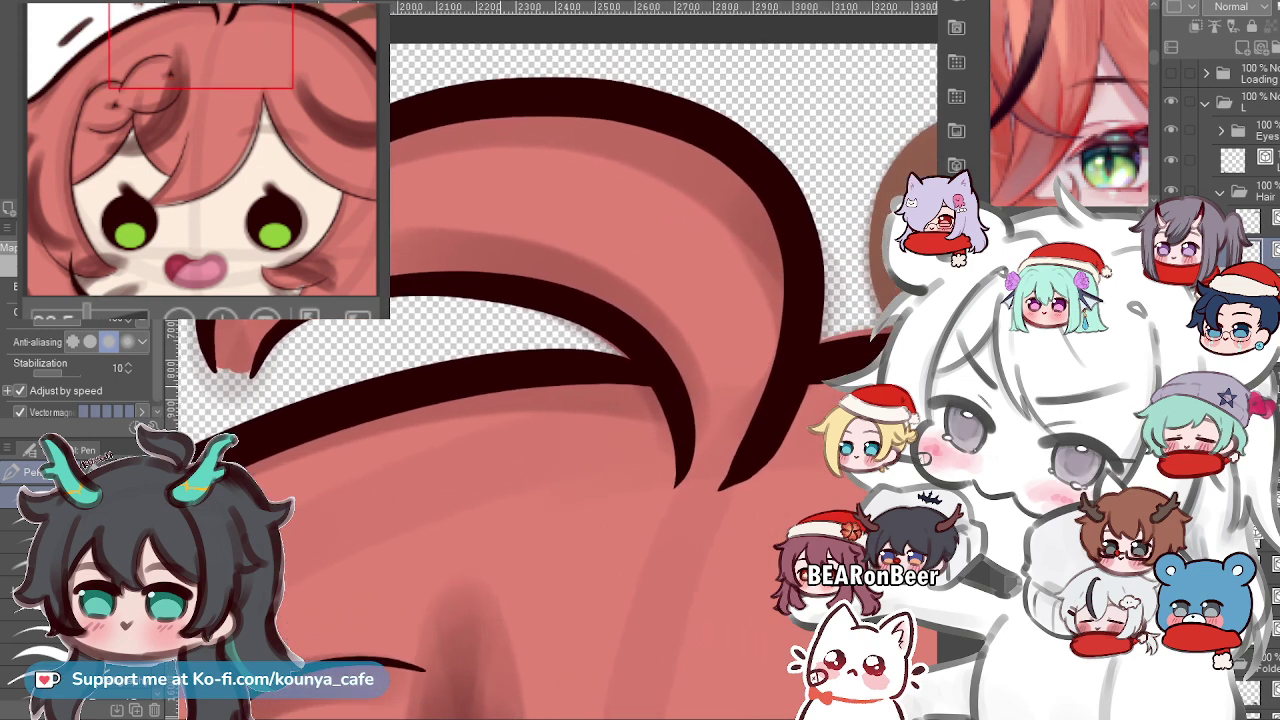
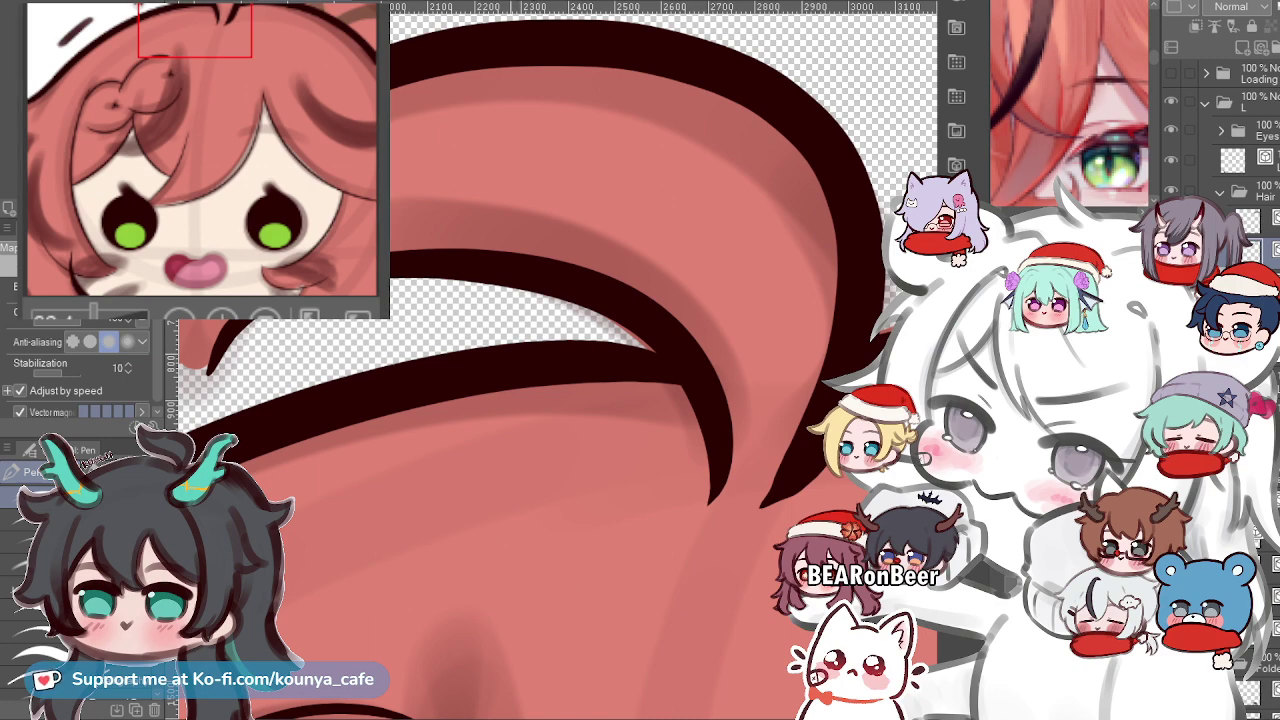
scroll(495, 366, up, 1)
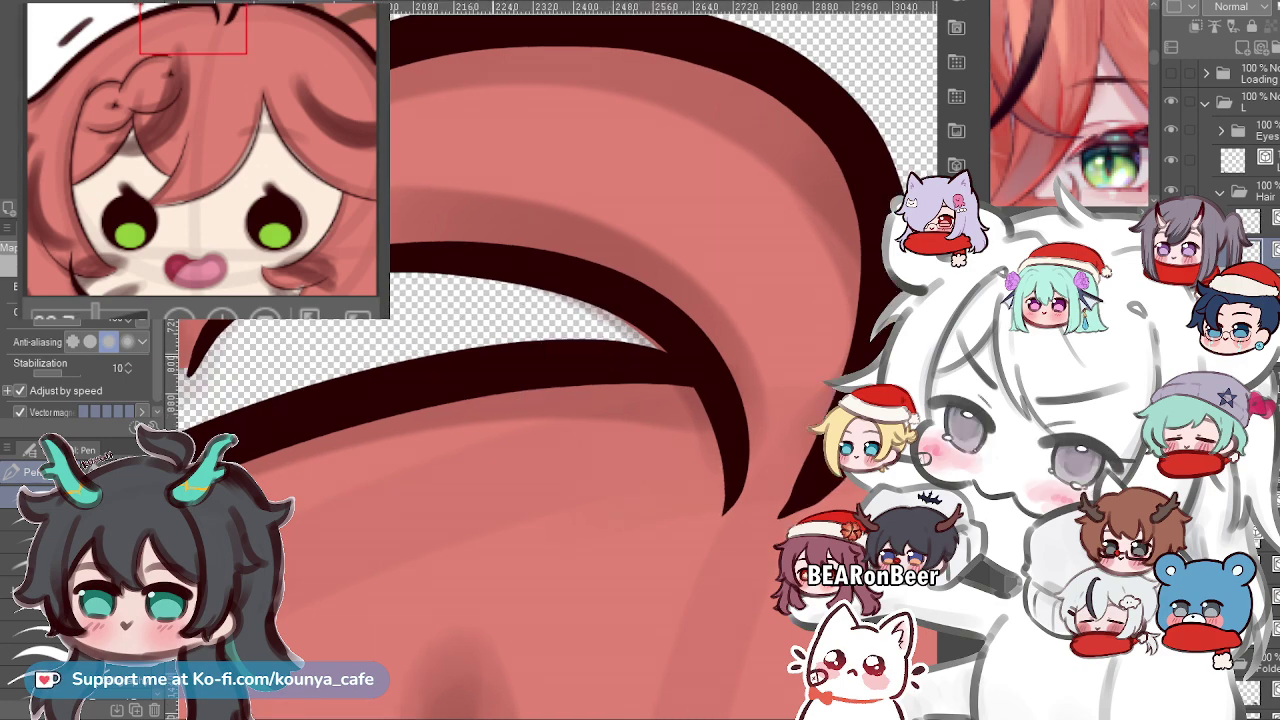
scroll(500, 340, down, 3)
scroll(500, 320, up, 3)
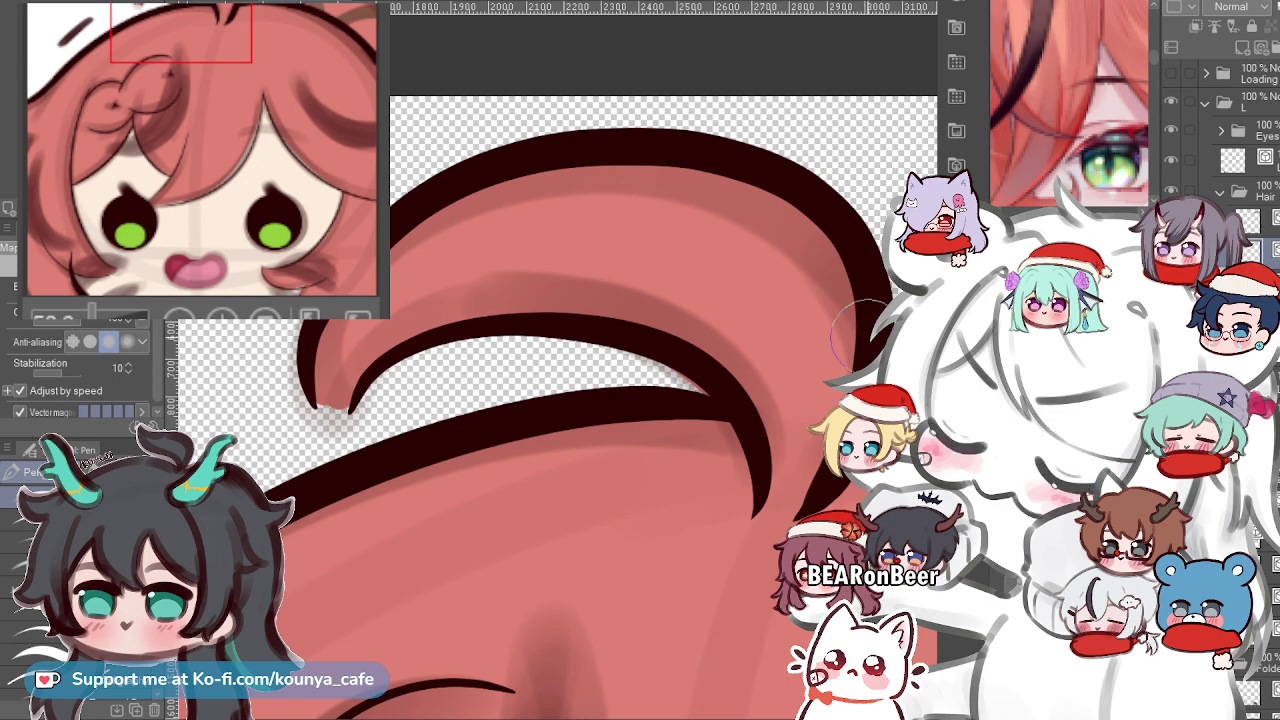
scroll(310, 350, down, 1)
scroll(310, 350, up, 2)
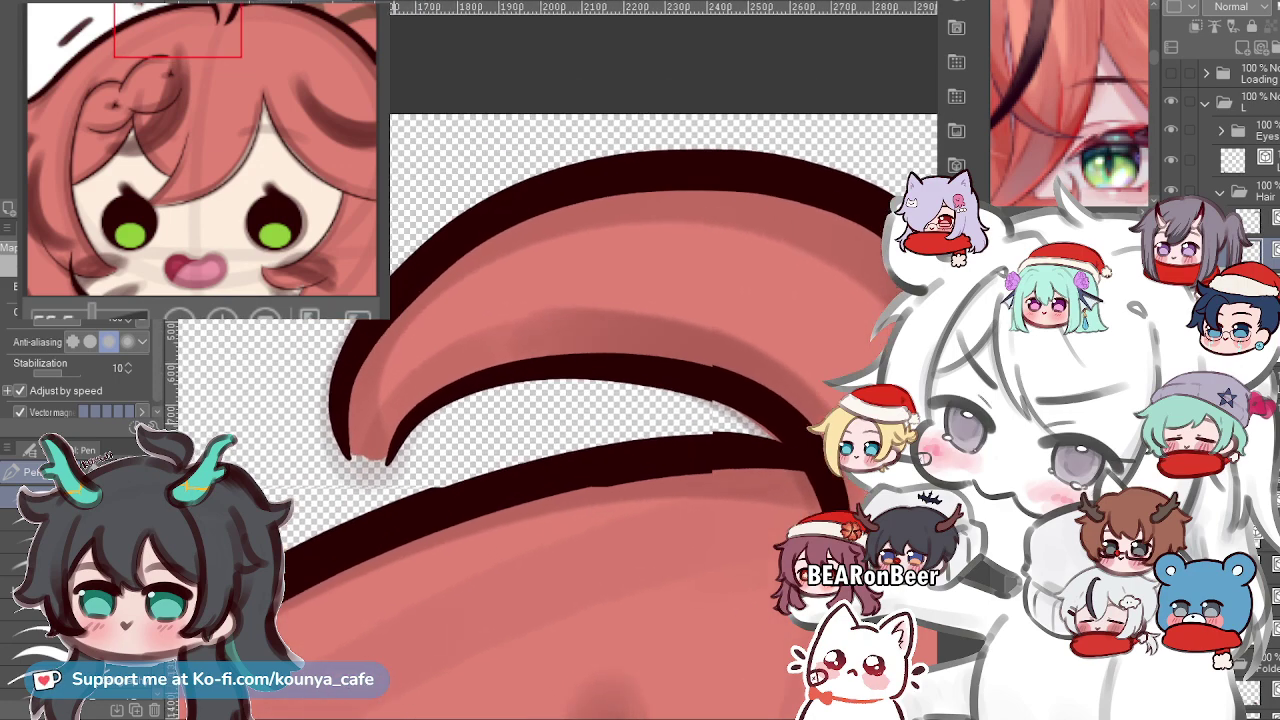
Simplify the vector line of the ahoge's outer outline from just above the curled tip toward the crest.
ctrl+click(362, 471)
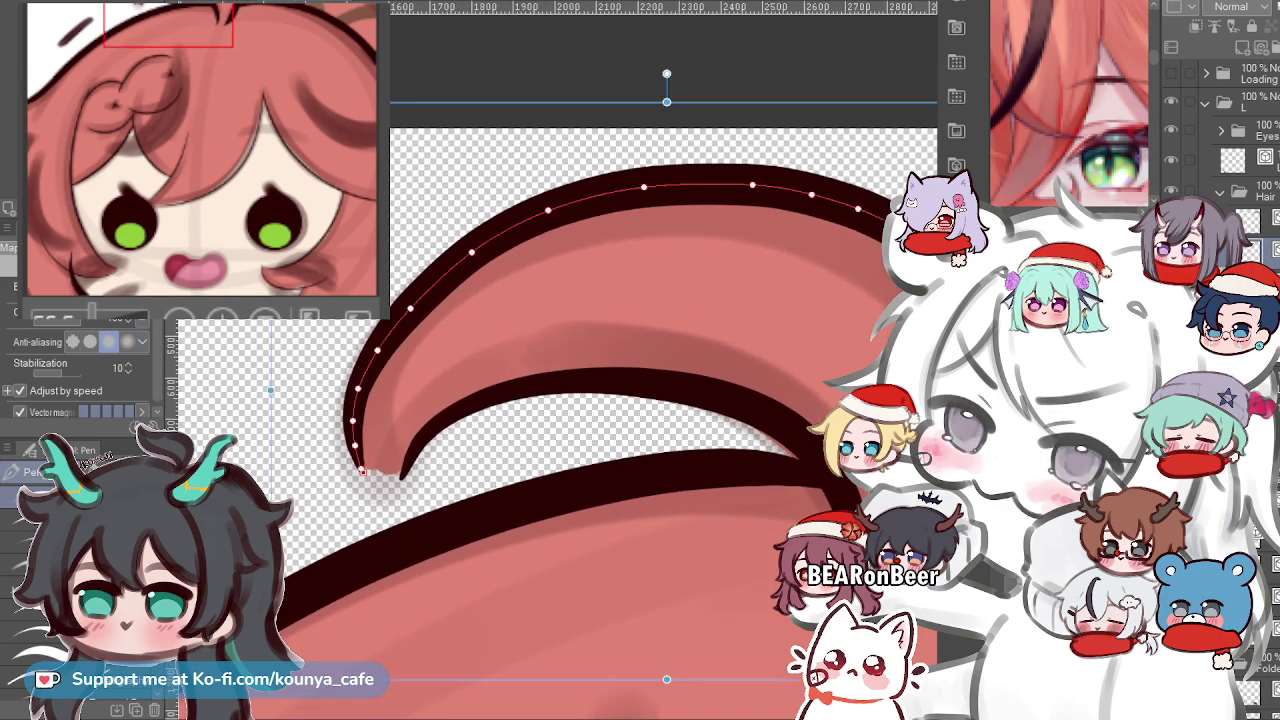
key(y)
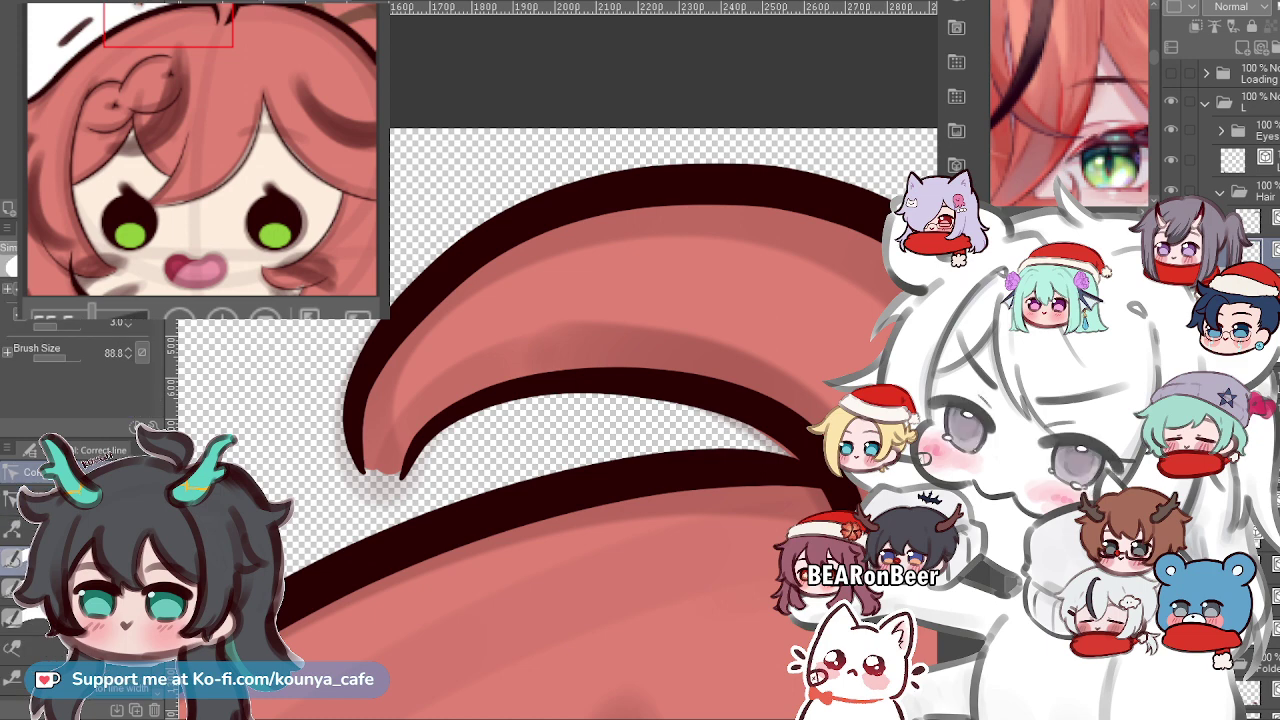
drag(377, 362, 530, 227)
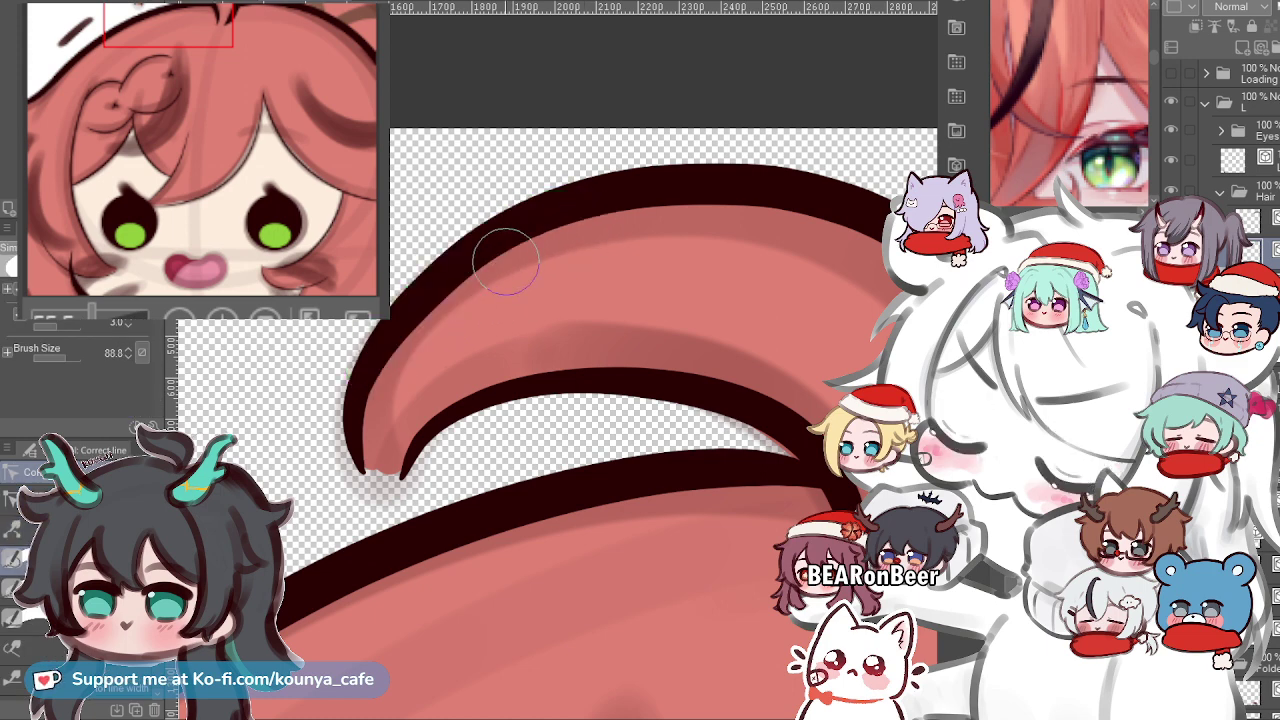
scroll(432, 284, up, 2)
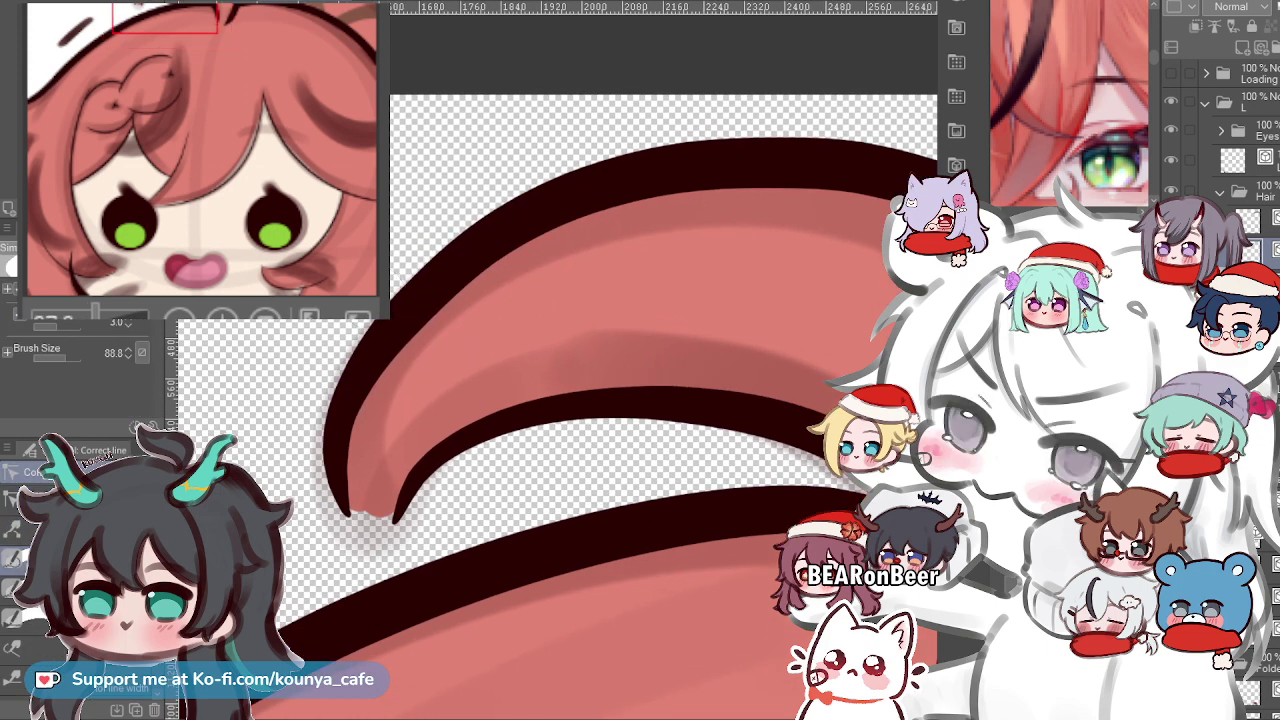
scroll(340, 365, down, 2)
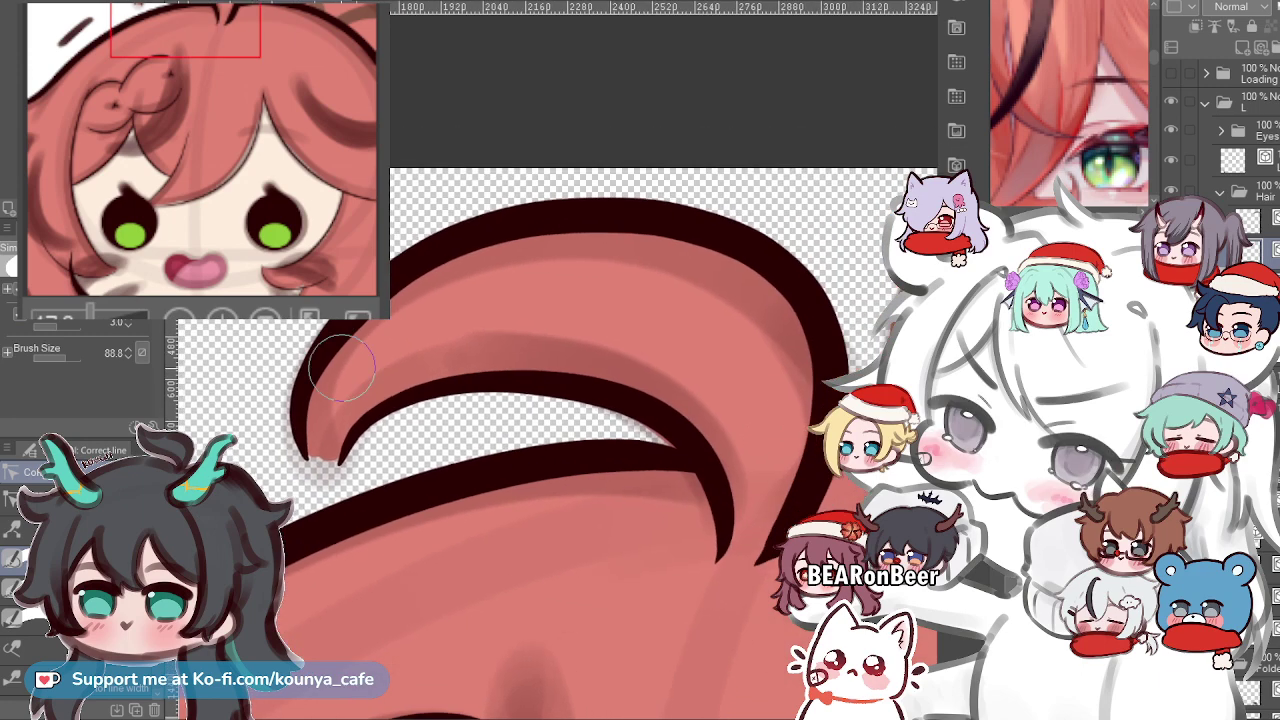
drag(485, 272, 464, 308)
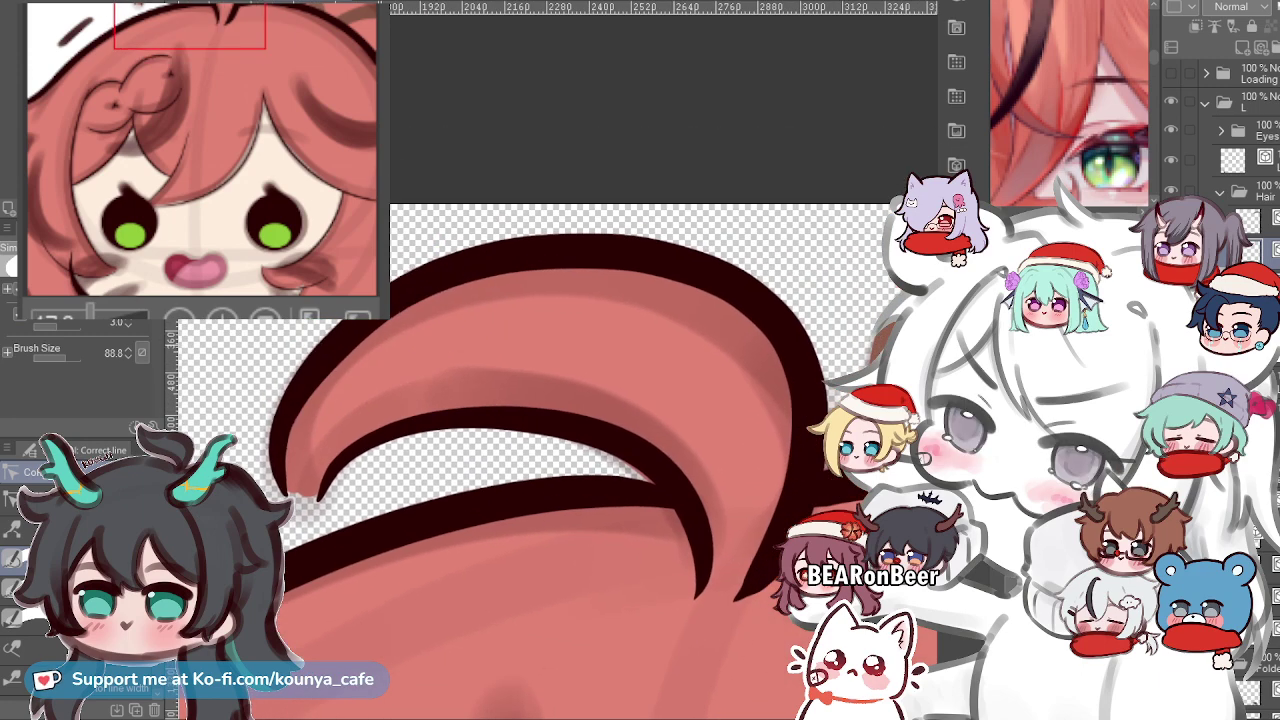
scroll(330, 360, up, 1)
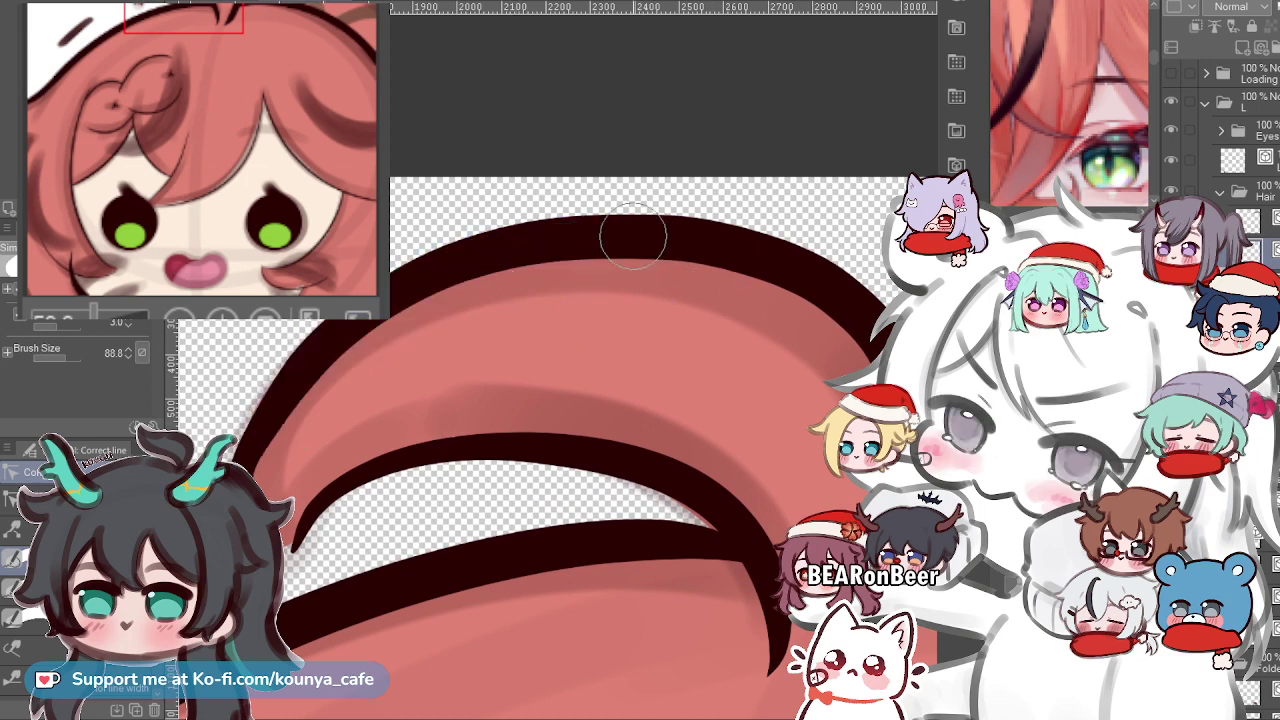
Simplify the outer outline from the ahoge's crest down its far bend, and undo an extra pass over the crest.
drag(655, 228, 900, 300)
drag(743, 272, 641, 261)
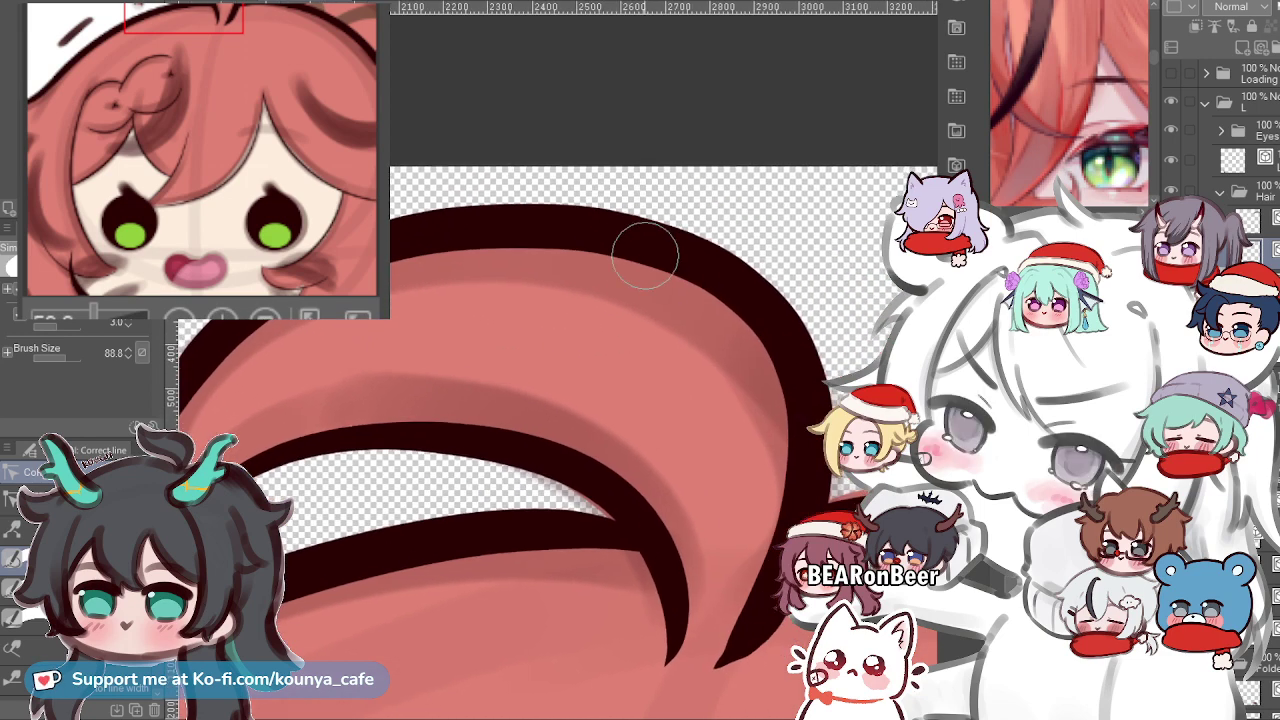
drag(566, 231, 626, 241)
key(ctrl+z)
Smooth the far bend of the ahoge's outer outline by adjusting the control point between the crest and the base.
ctrl+click(796, 368)
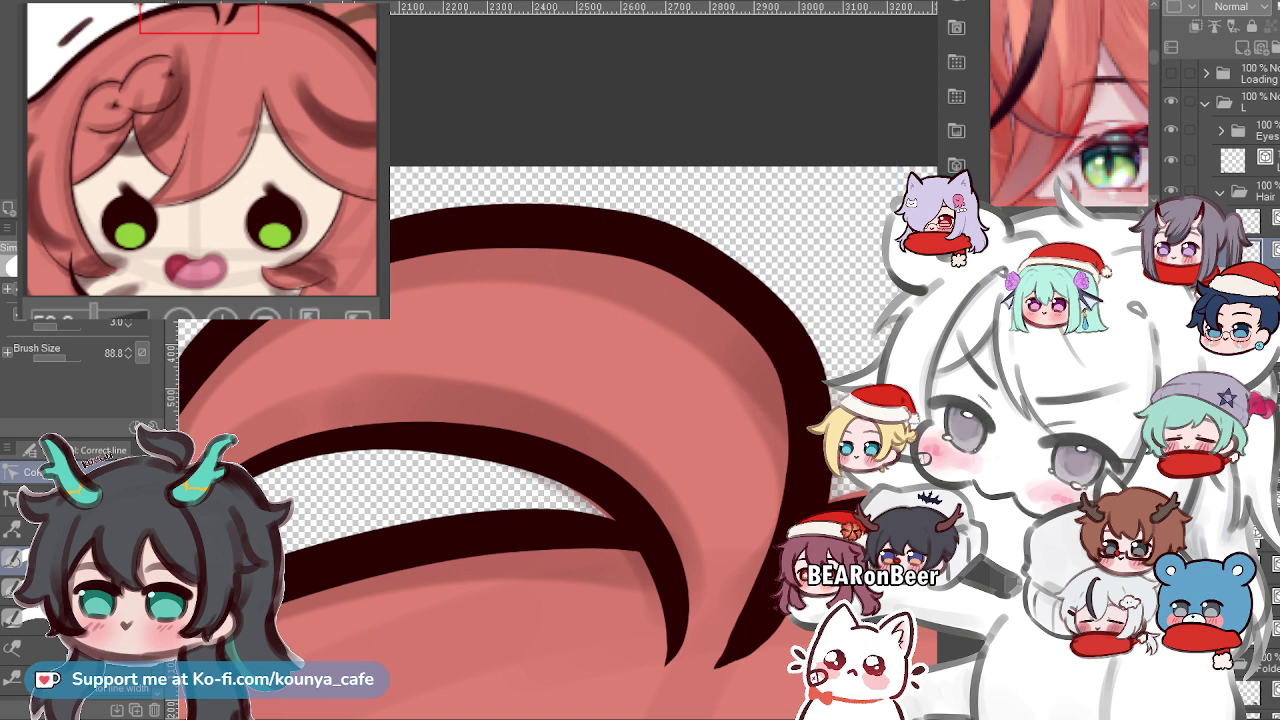
scroll(350, 244, down, 2)
scroll(596, 285, up, 3)
key(o)
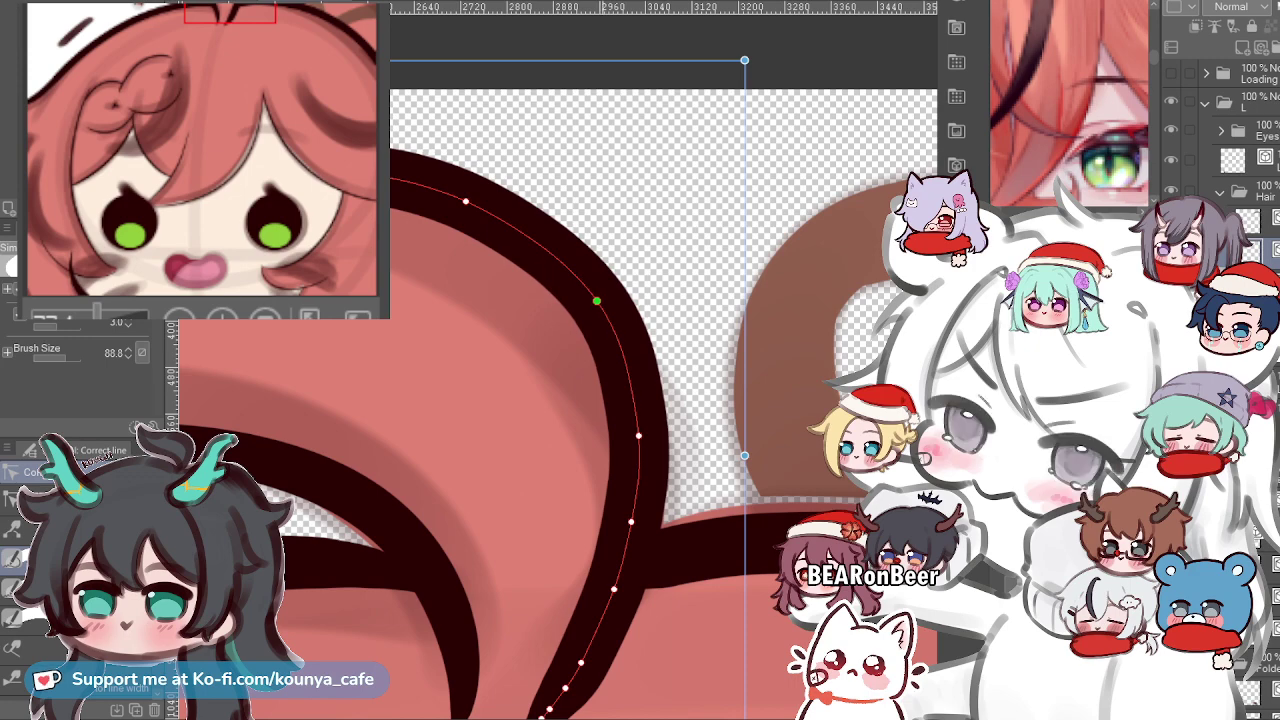
scroll(595, 298, down, 6)
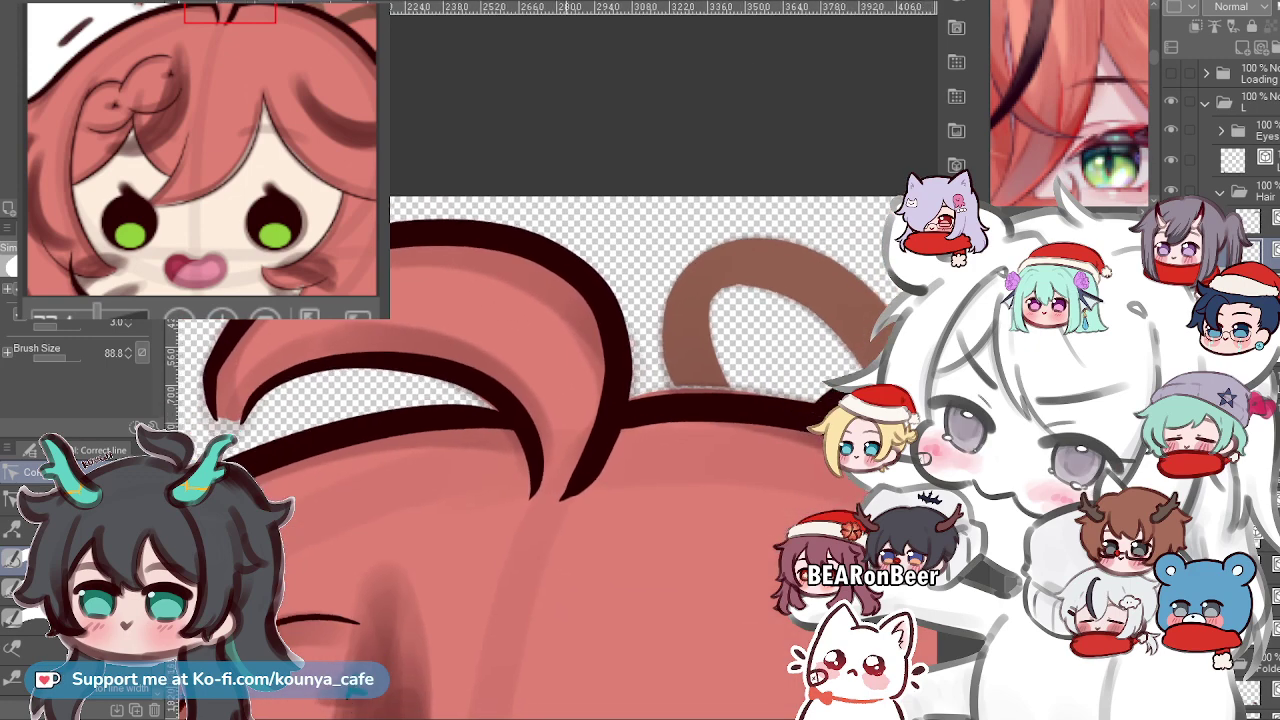
scroll(398, 350, up, 2)
Fine-tune the control points of the ahoge's outer outline just above the curled tip and check the whole illustration.
scroll(380, 370, up, 3)
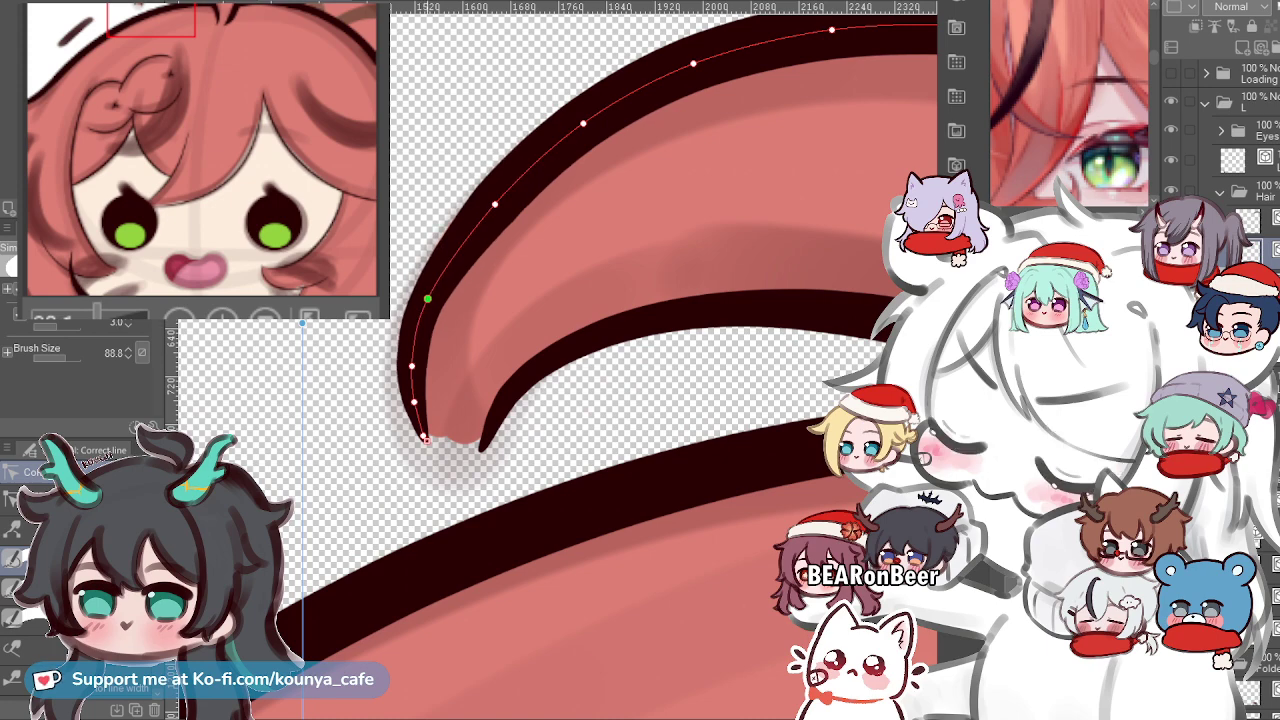
scroll(458, 337, down, 3)
scroll(440, 385, up, 3)
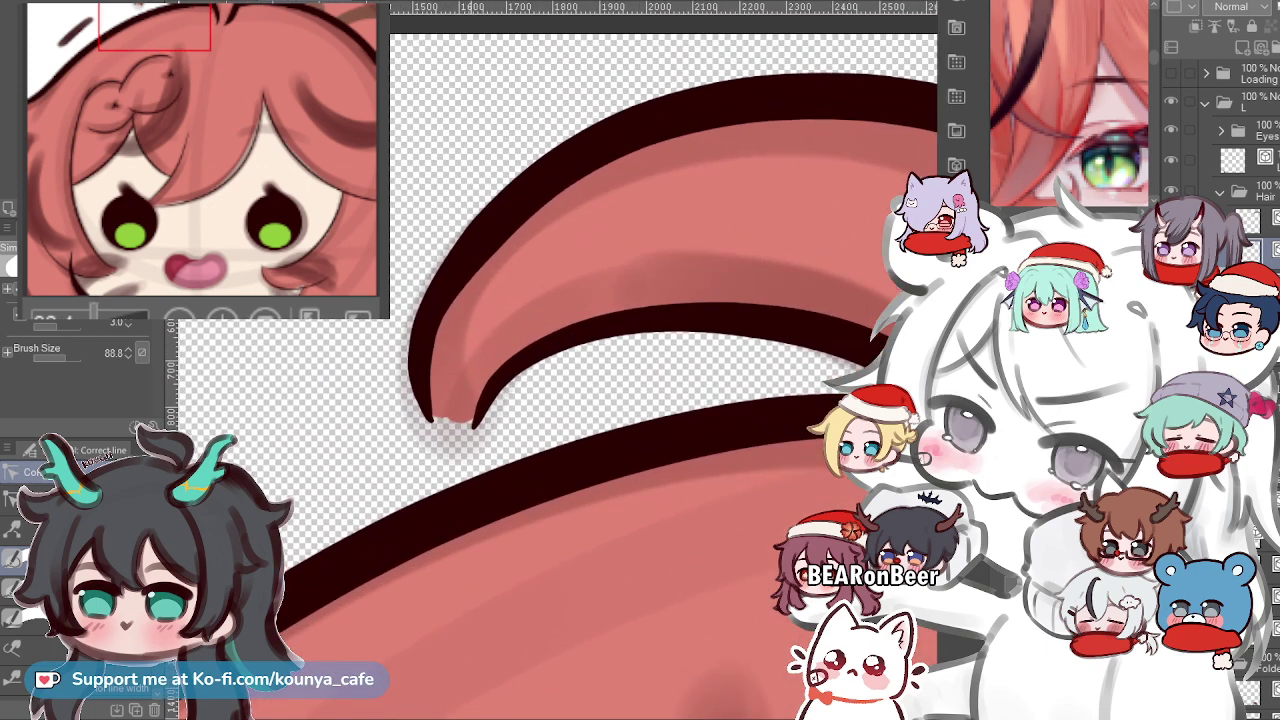
click(430, 418)
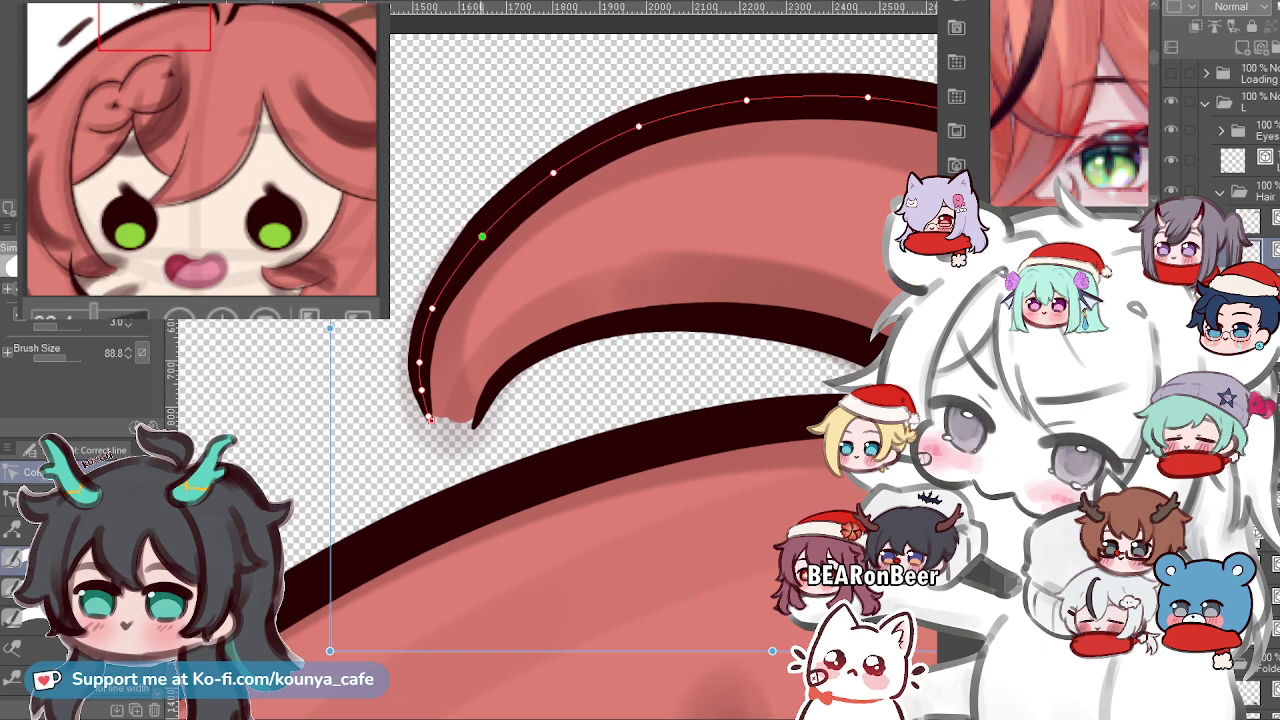
scroll(430, 418, down, 6)
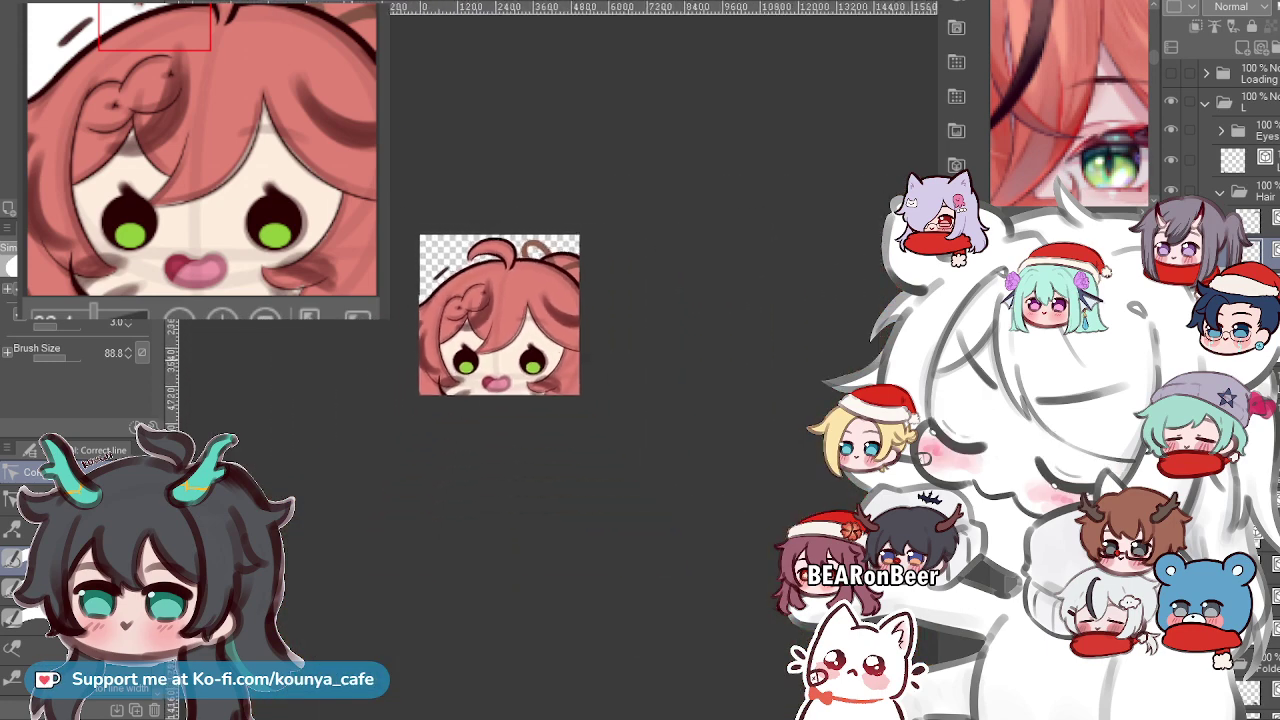
scroll(473, 236, down, 4)
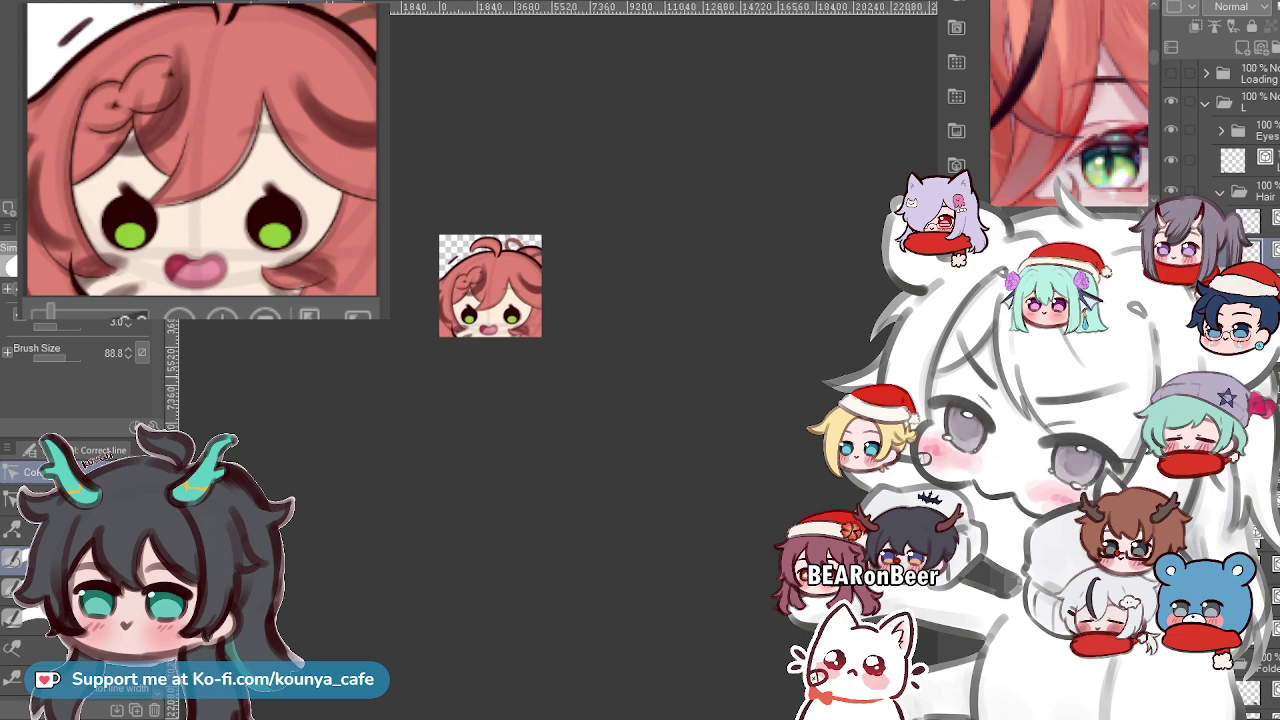
scroll(473, 240, up, 10)
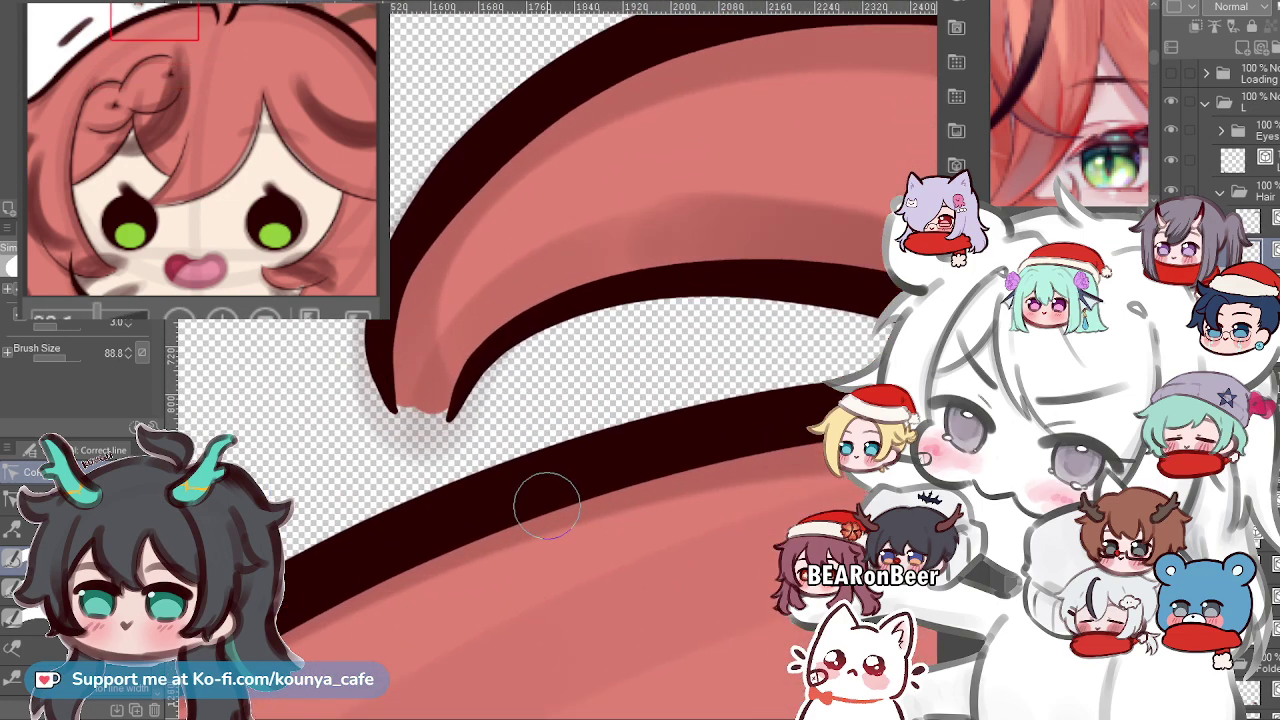
Ink a curved pen stroke extending the ahoge's outer outline around the underside of the curled tip.
key(p)
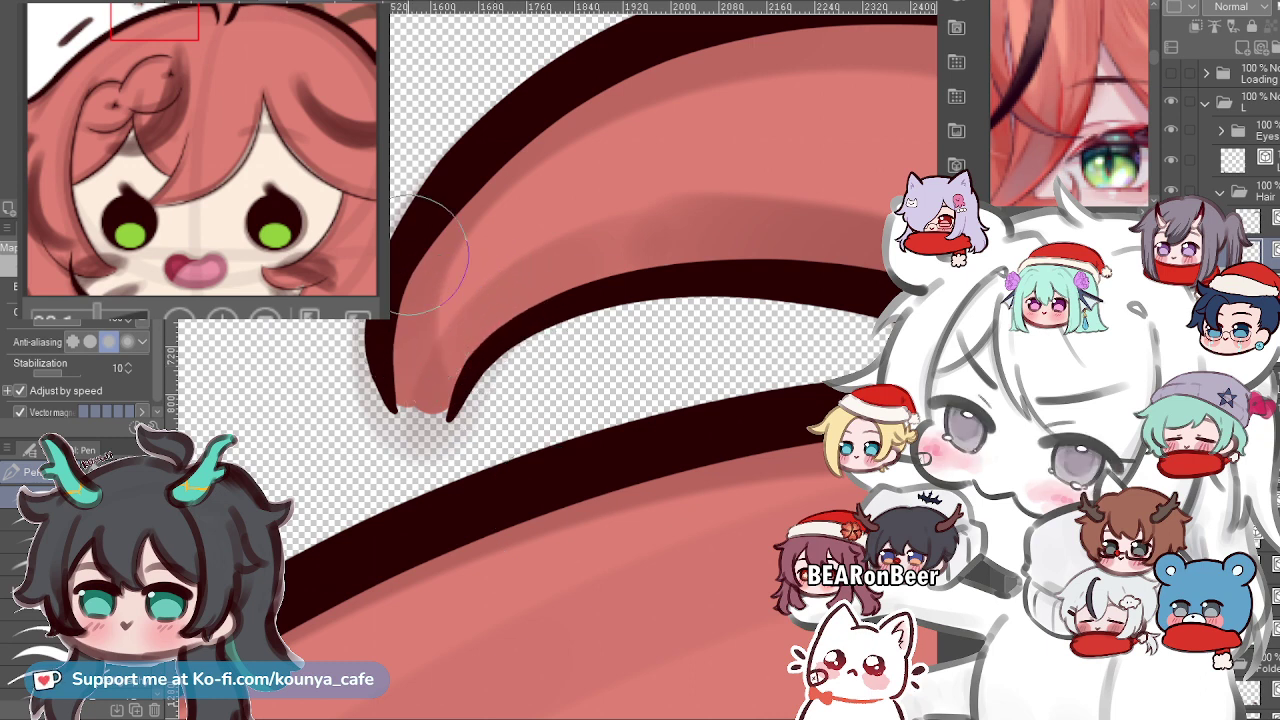
drag(398, 410, 455, 480)
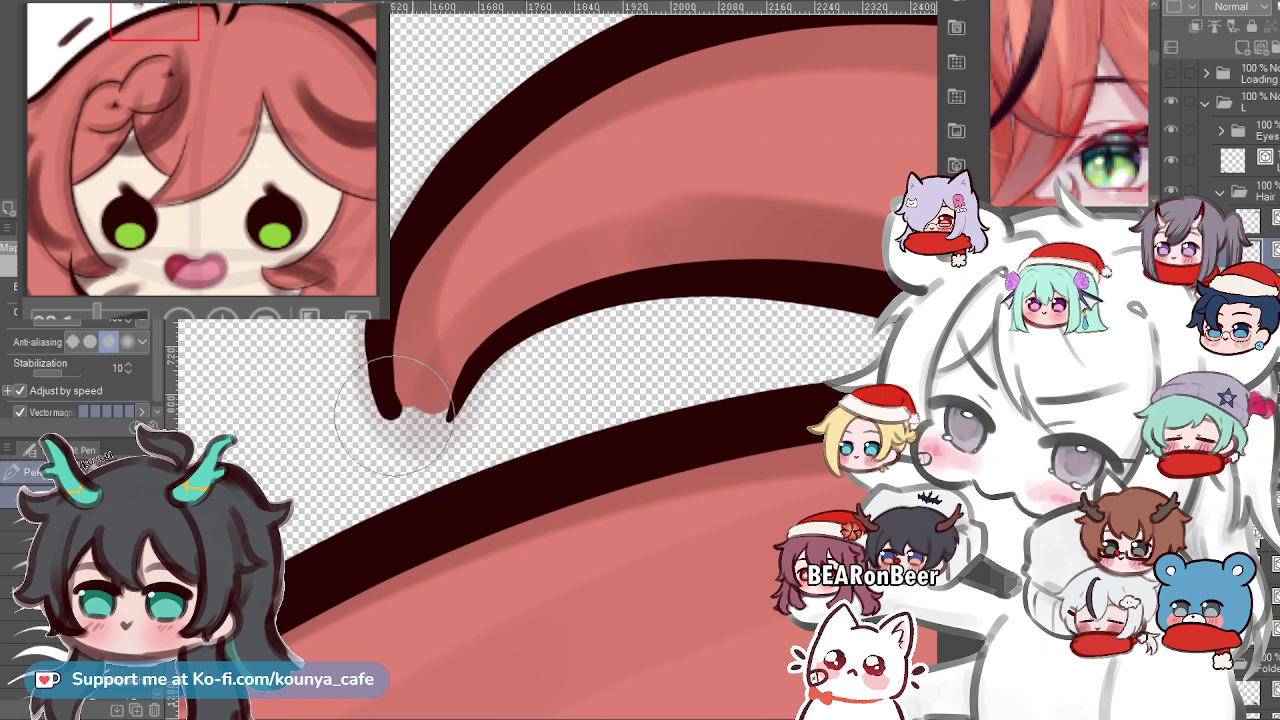
drag(395, 415, 440, 380)
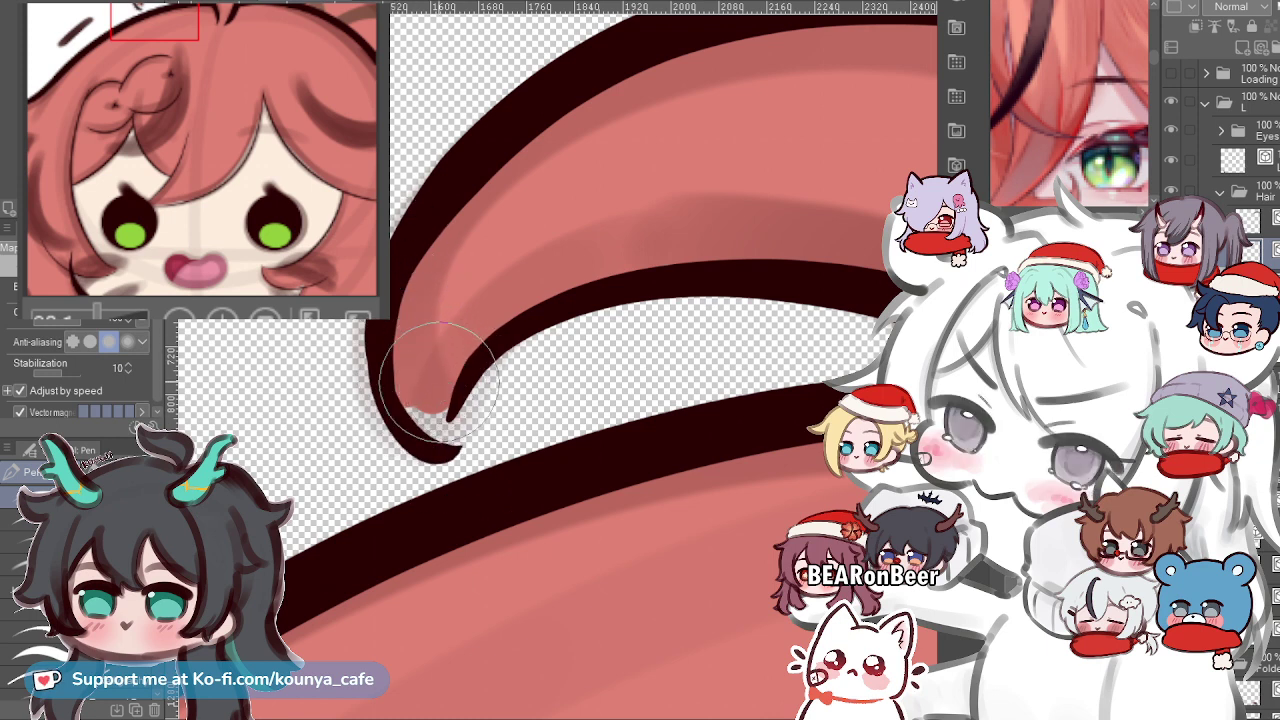
scroll(464, 413, up, 1)
drag(478, 346, 456, 450)
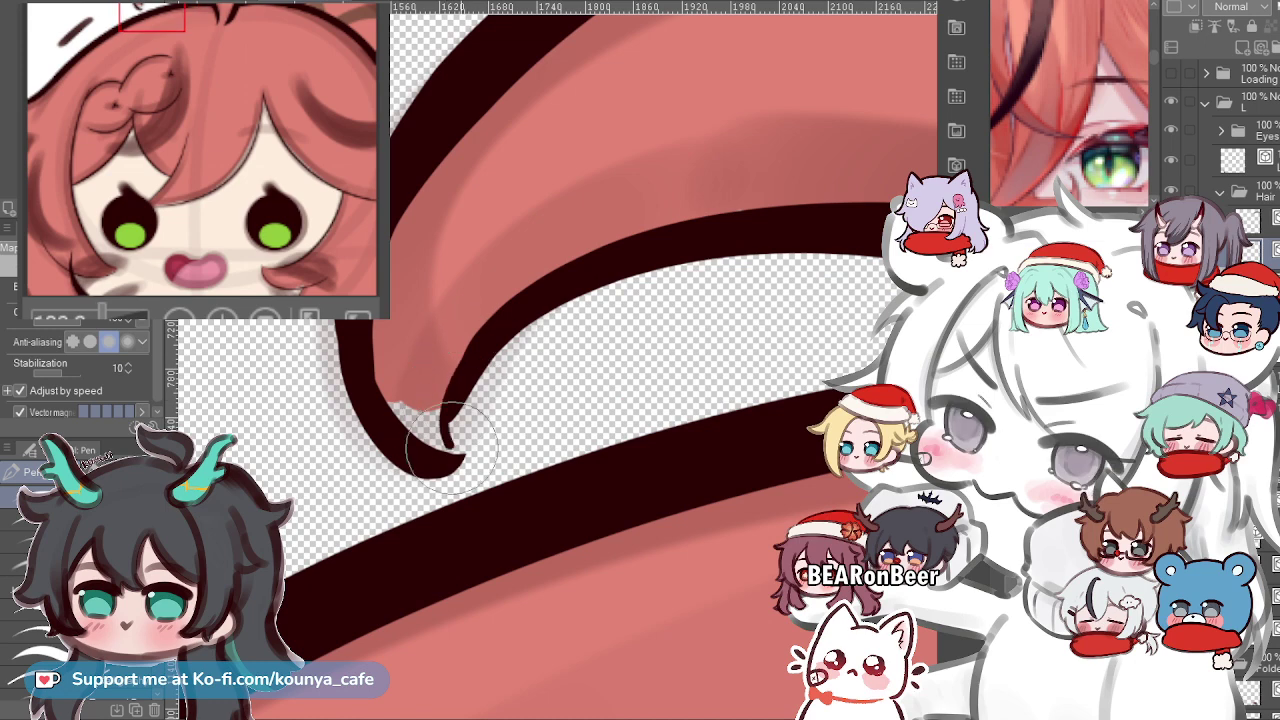
key(ctrl+z)
drag(479, 337, 470, 452)
key(ctrl+z)
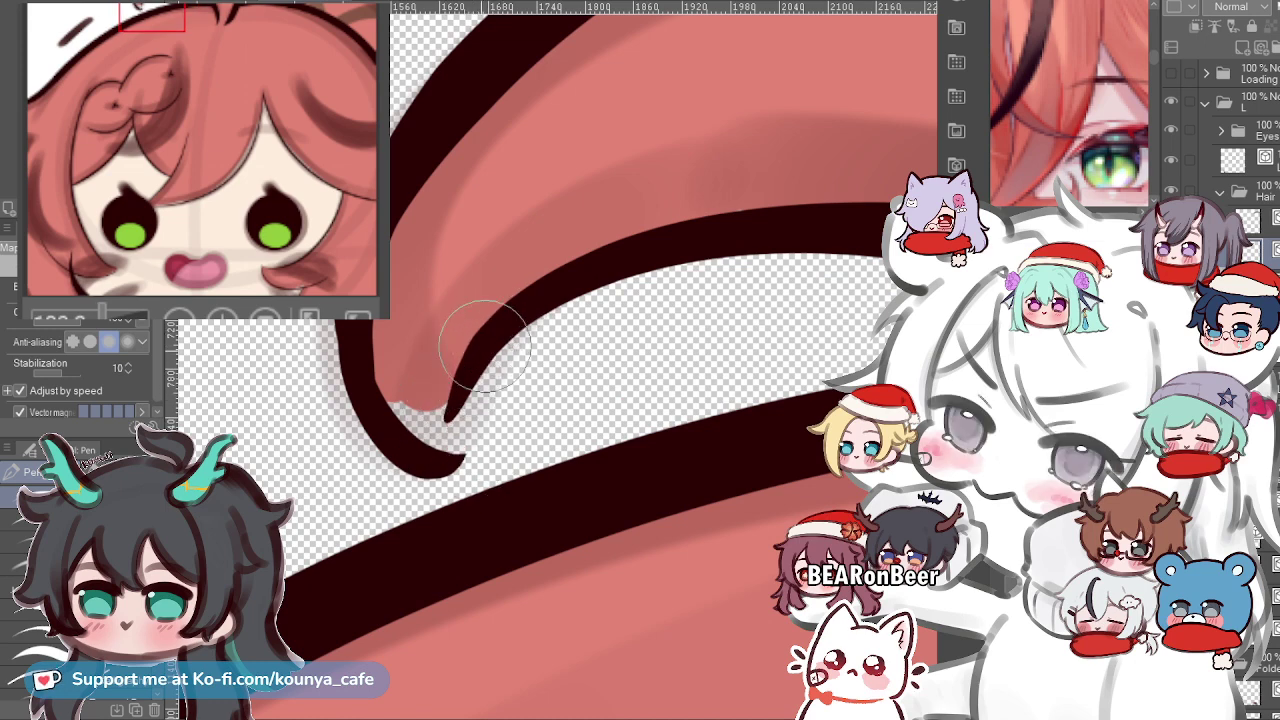
scroll(493, 360, up, 2)
key(ctrl+z)
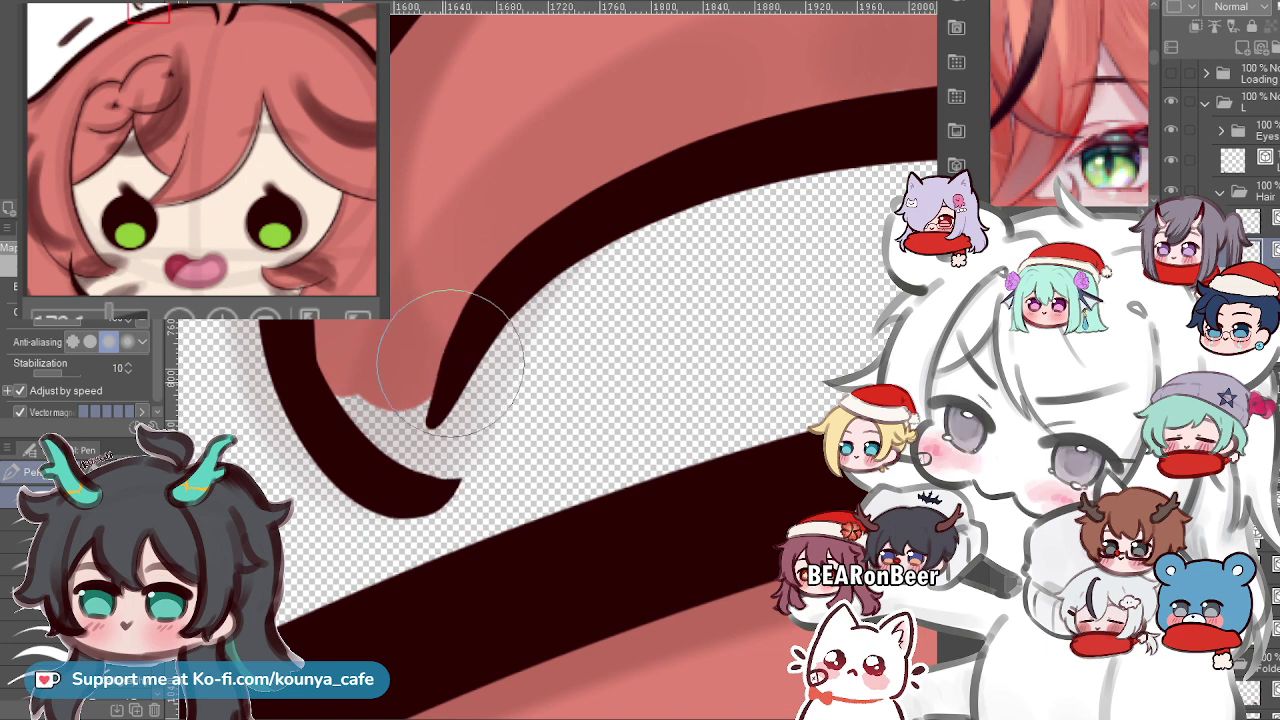
Ink a curved pen stroke extending the ahoge's inner outline down to meet the outer outline at the curled tip.
drag(488, 285, 425, 480)
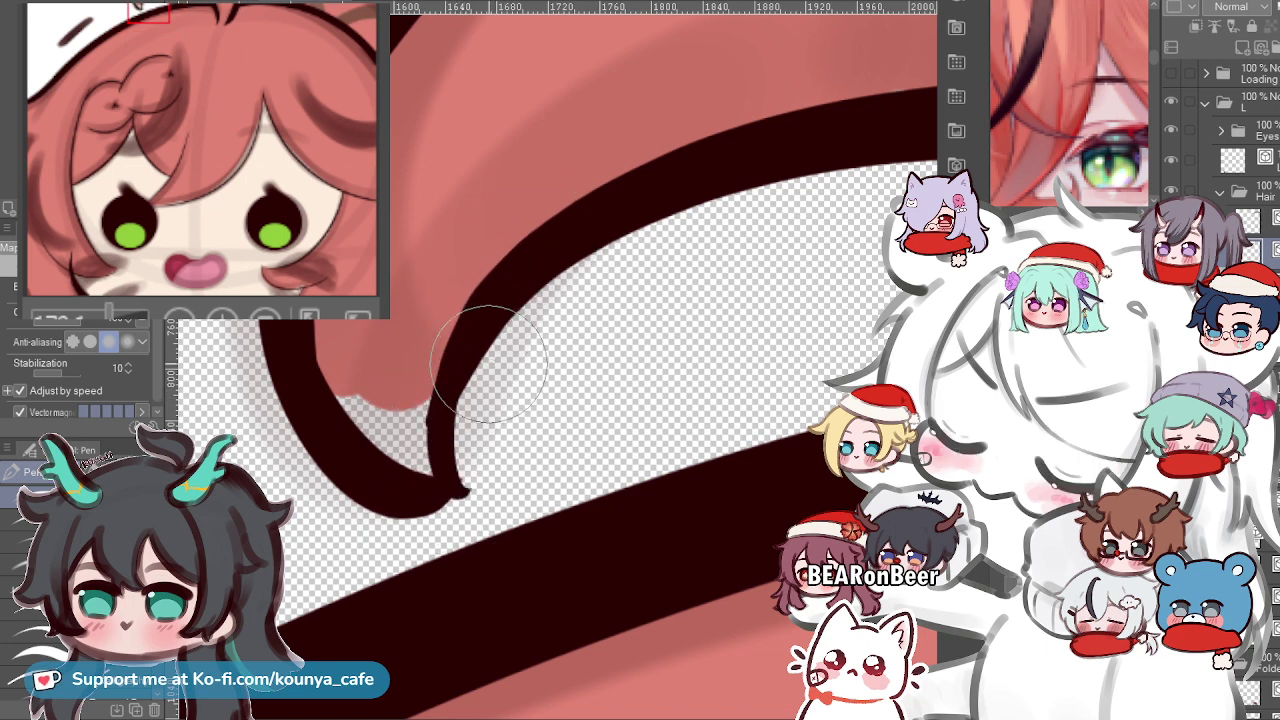
drag(445, 388, 465, 490)
key(ctrl+z)
drag(508, 290, 464, 488)
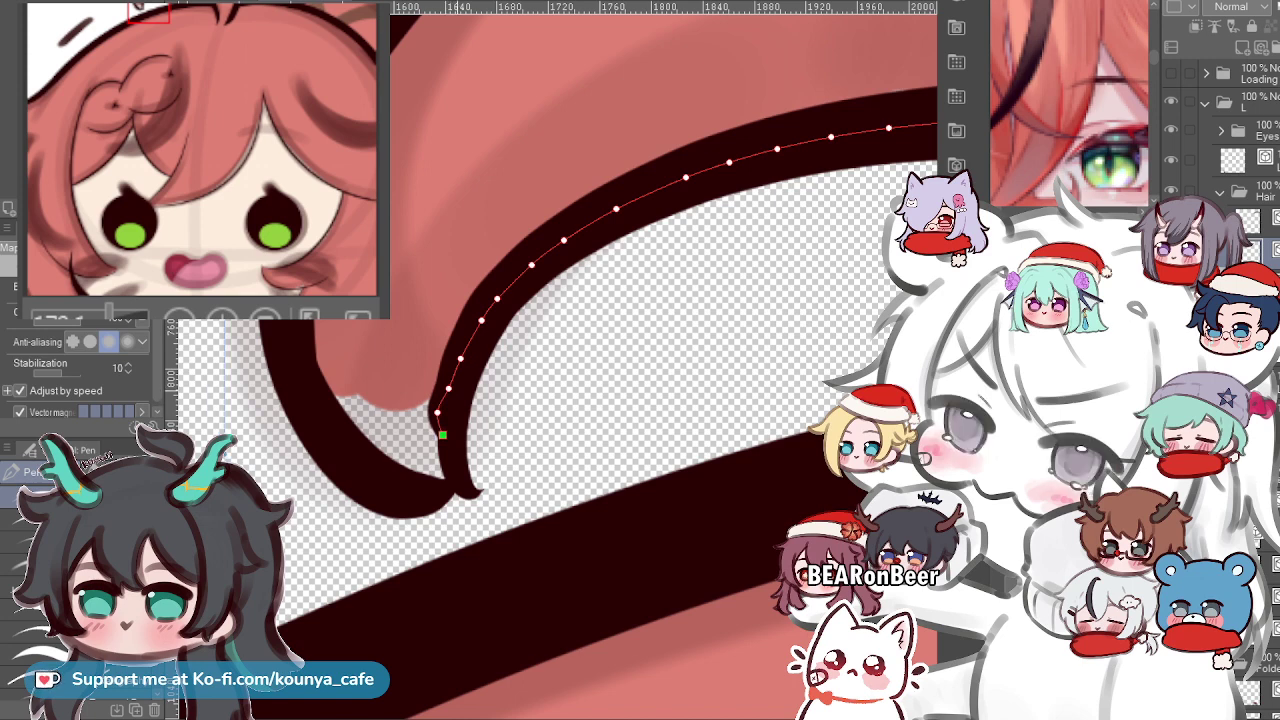
Simplify the vector line of the ahoge's inner outline along the bend just above the curled tip.
key(y)
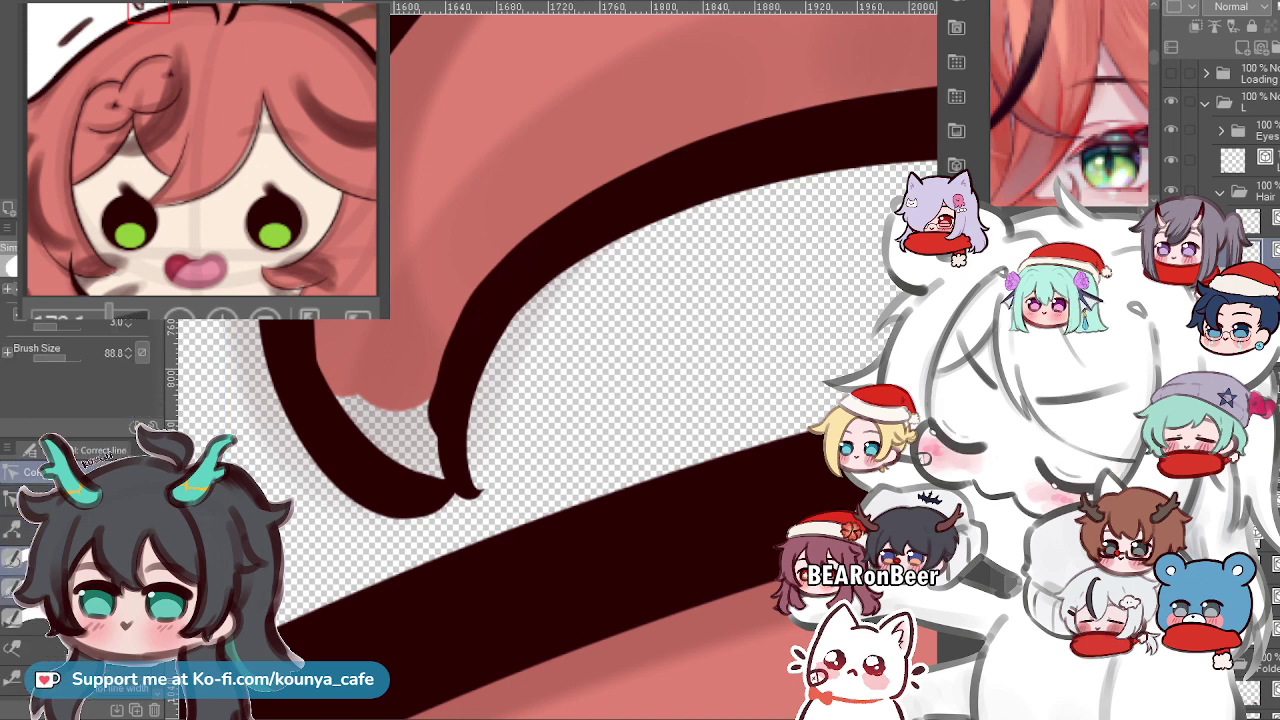
drag(614, 234, 452, 432)
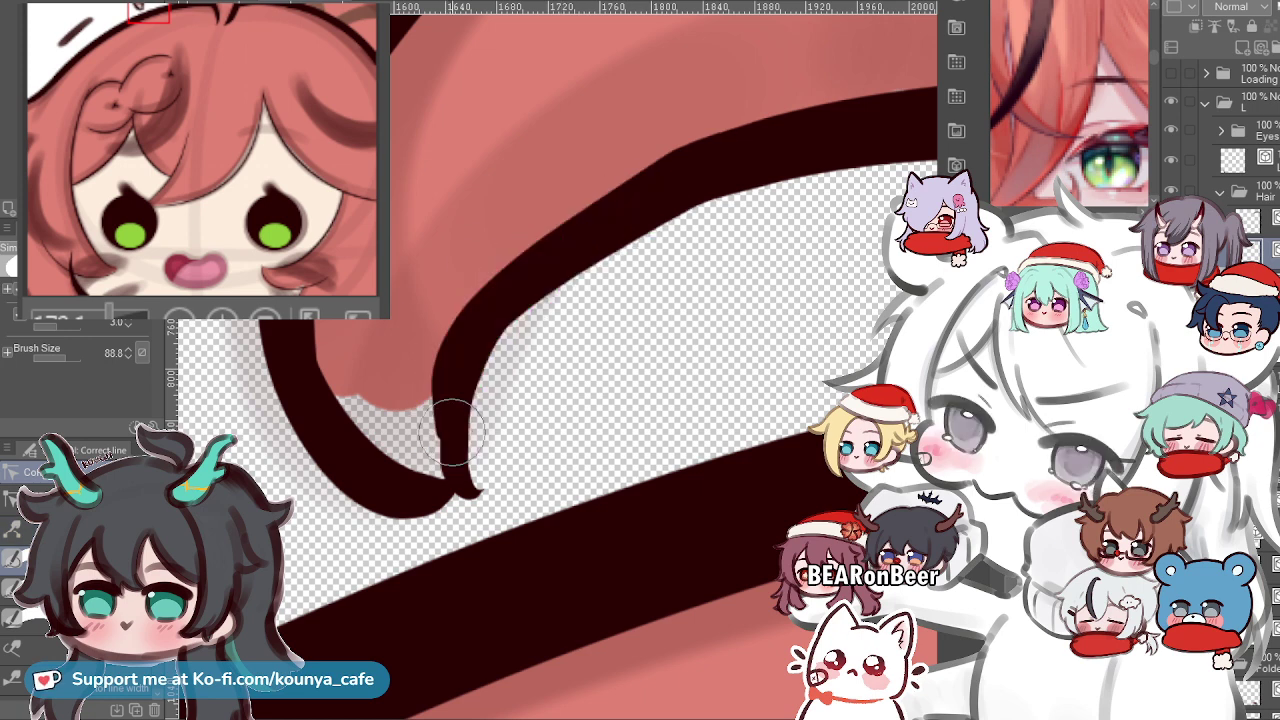
drag(623, 191, 563, 278)
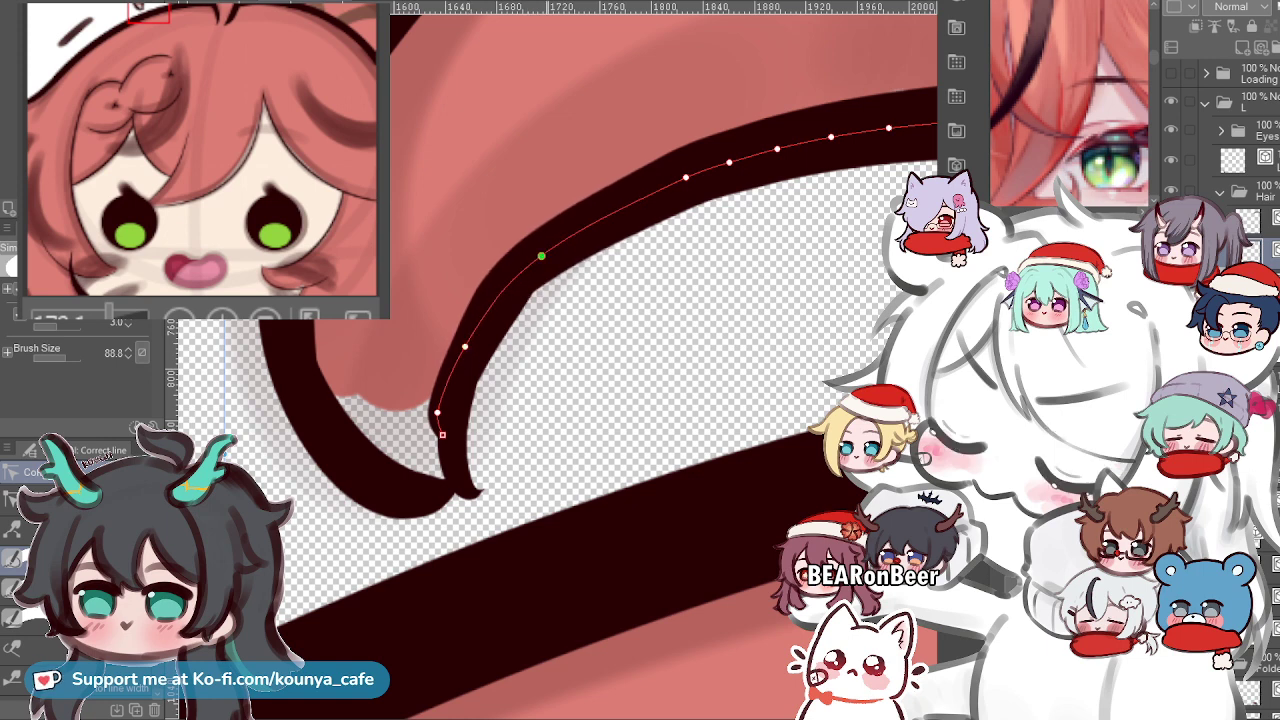
Adjust the control points of the ahoge's inner outline and its tip stroke so the two lines overlap in one smooth curve.
drag(531, 265, 556, 246)
mouse_move(437, 412)
mouse_down()
mouse_move(456, 458)
mouse_move(447, 428)
mouse_up()
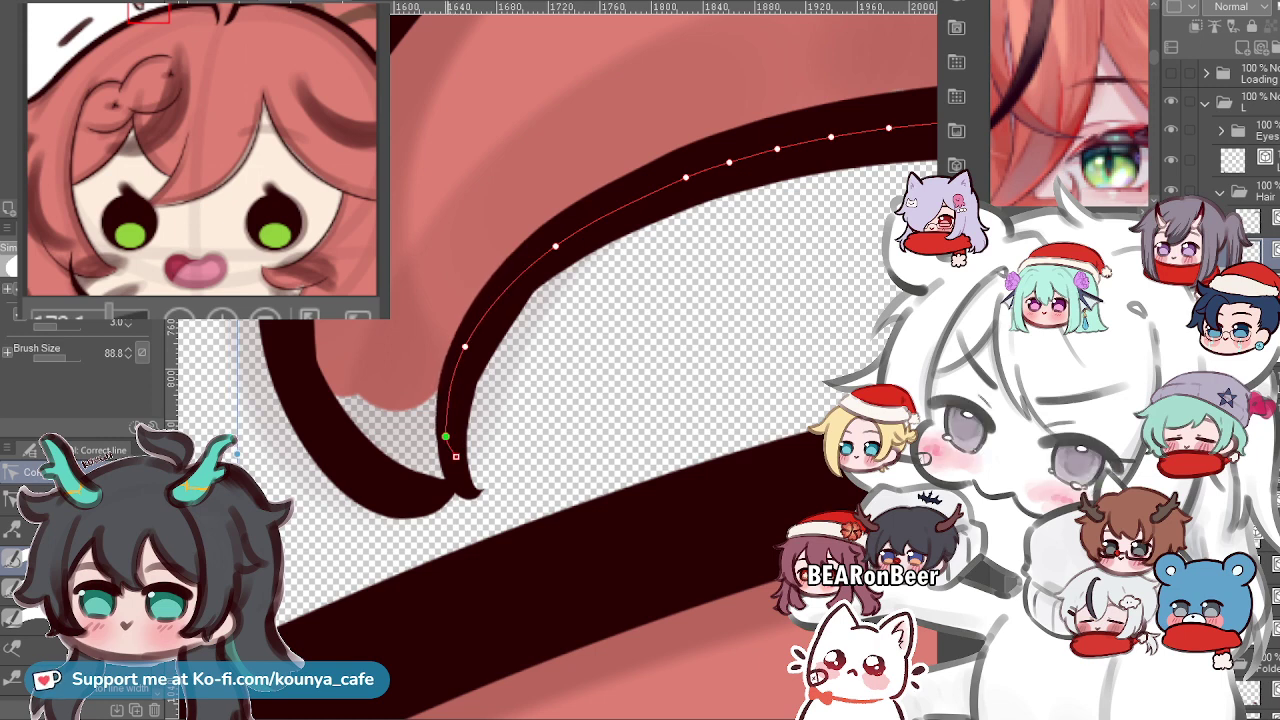
click(479, 491)
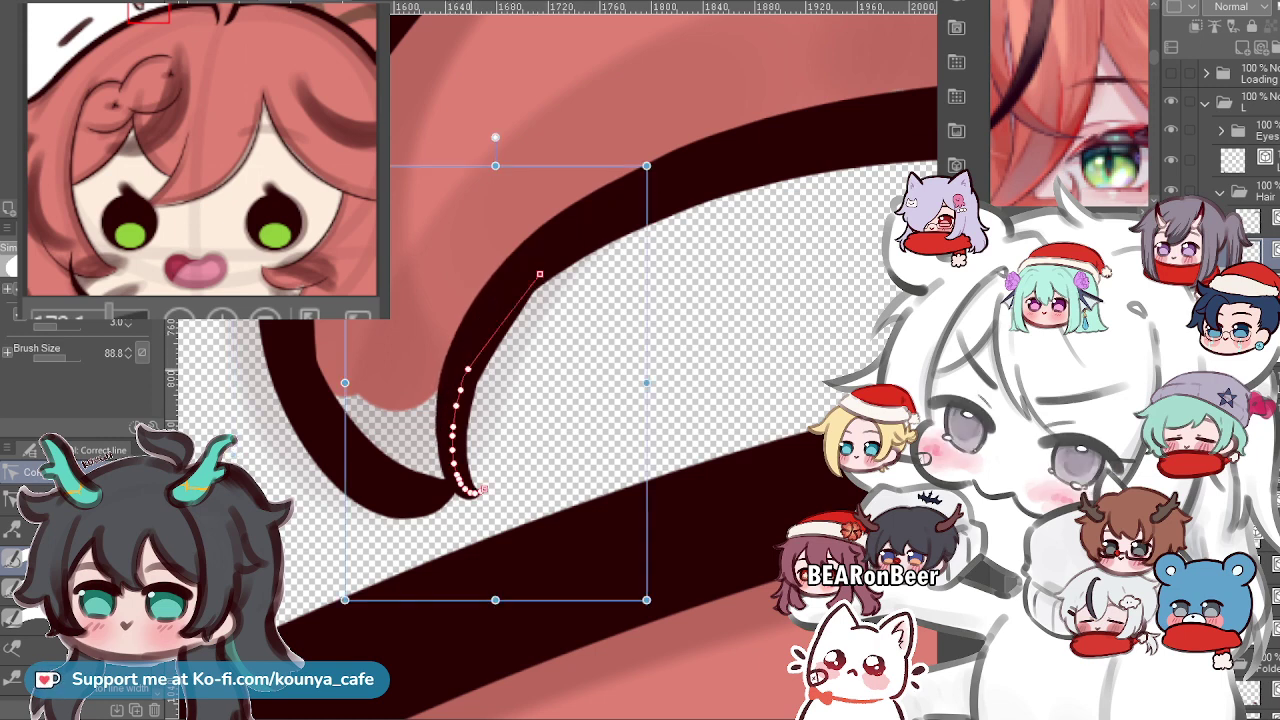
drag(481, 352, 482, 345)
drag(540, 274, 548, 251)
drag(490, 323, 493, 318)
scroll(490, 321, down, 8)
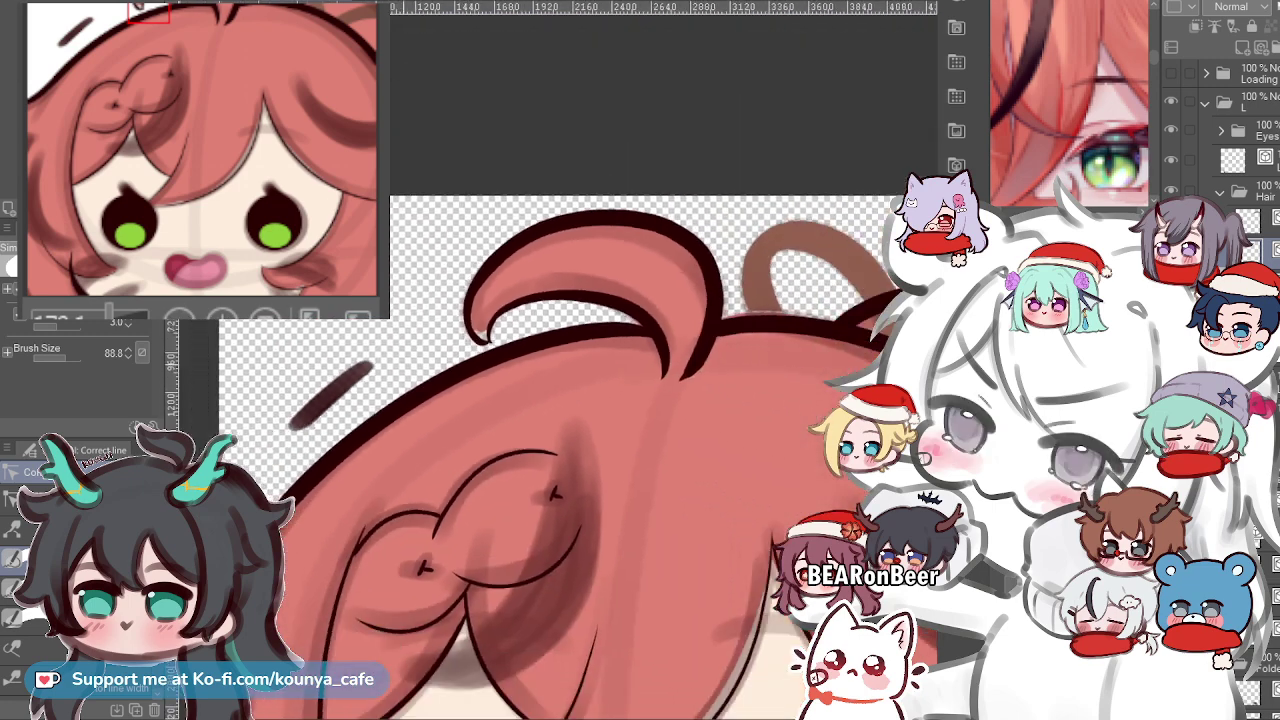
Ink a short pen stroke filling the notch where the inner and outer outlines meet at the ahoge's curled tip.
scroll(505, 310, up, 5)
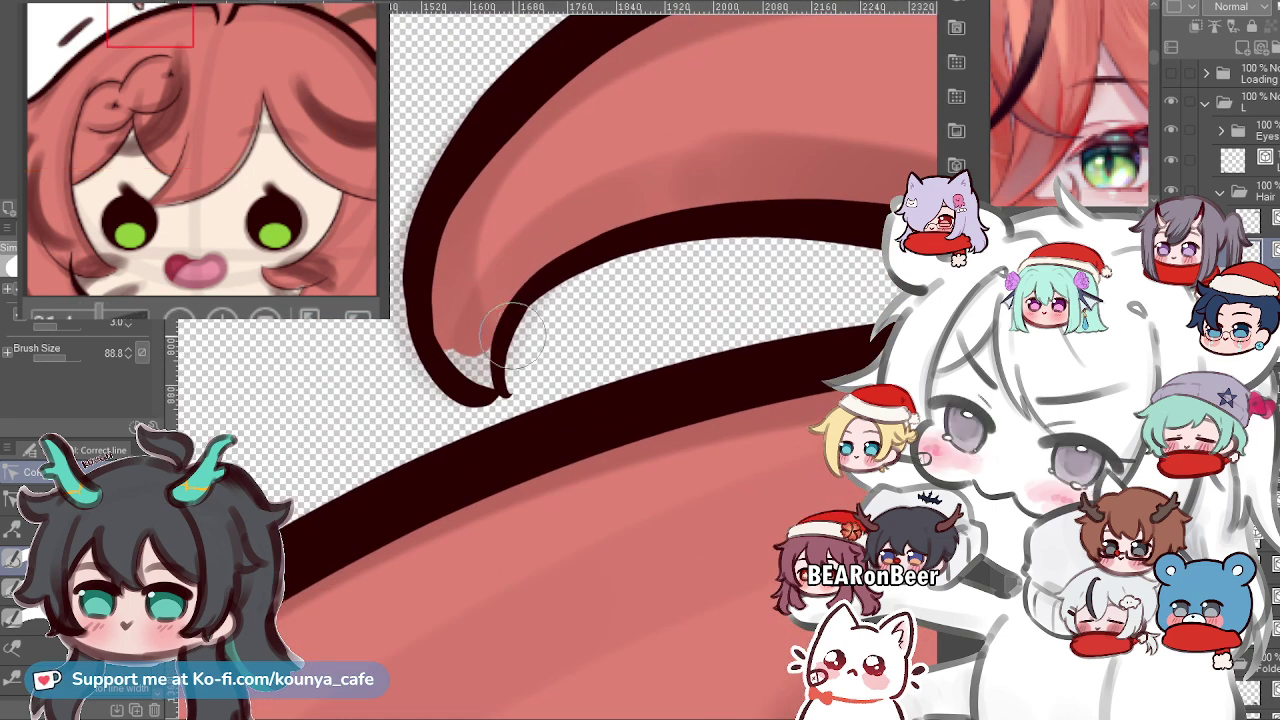
key(p)
scroll(510, 335, up, 3)
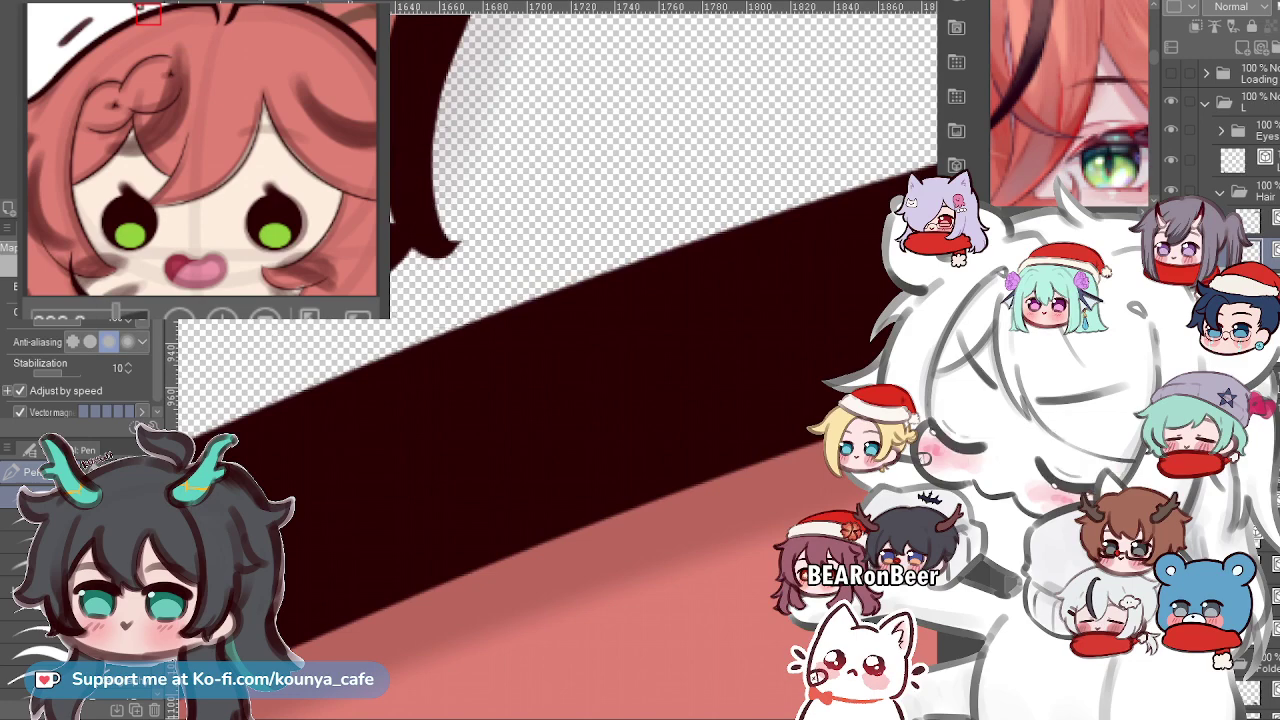
drag(430, 250, 563, 309)
drag(572, 309, 520, 325)
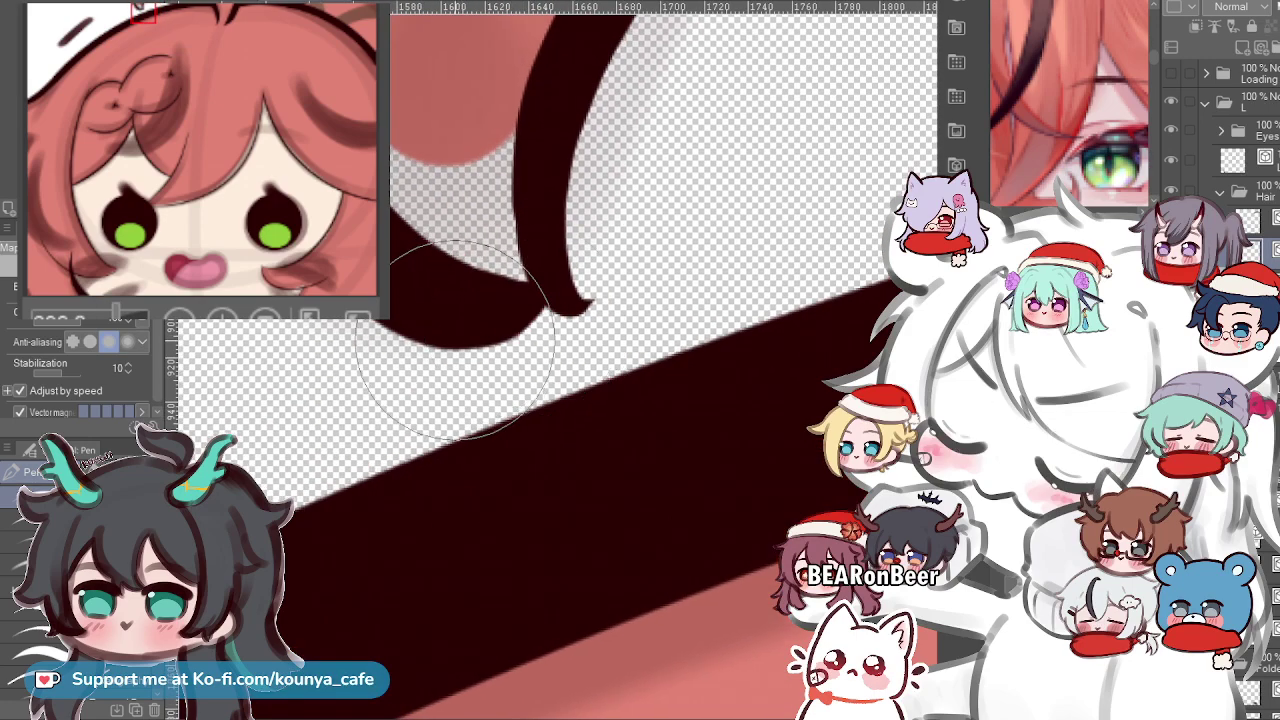
Examine the ahoge's outlines and the surrounding hair line art at both overview and close-up scale.
scroll(525, 230, down, 1)
scroll(496, 336, down, 8)
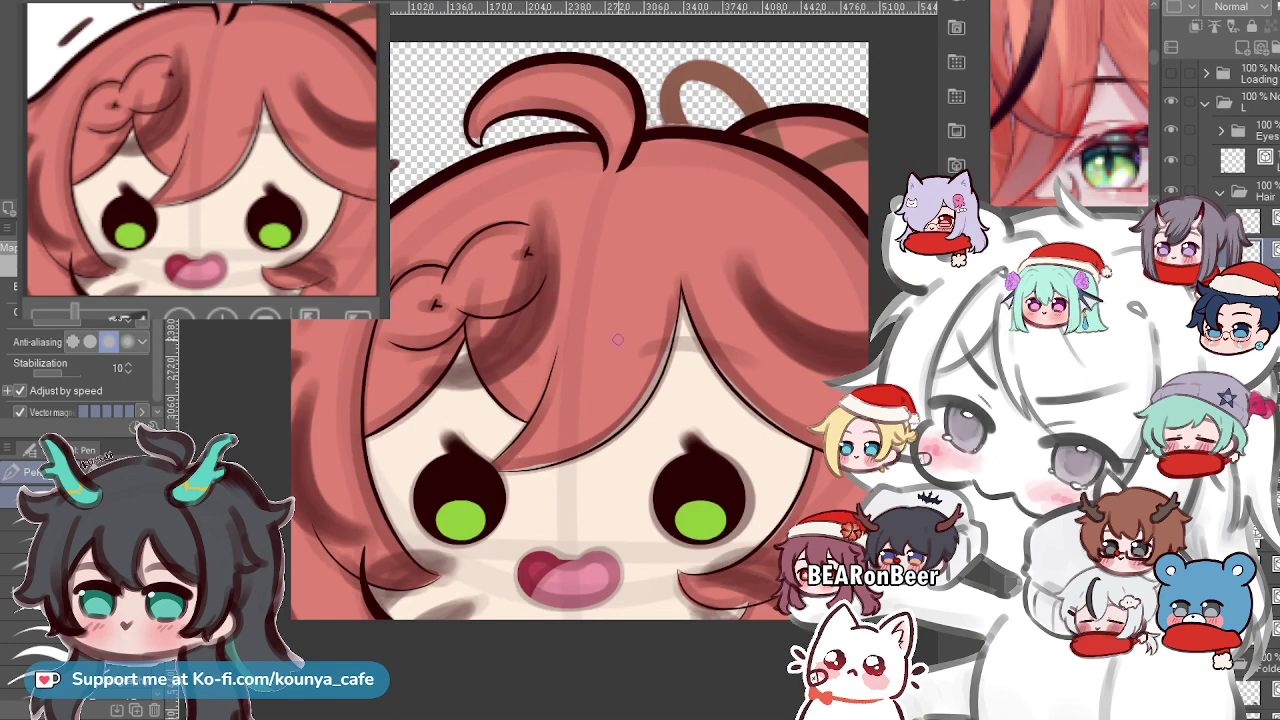
scroll(680, 455, down, 2)
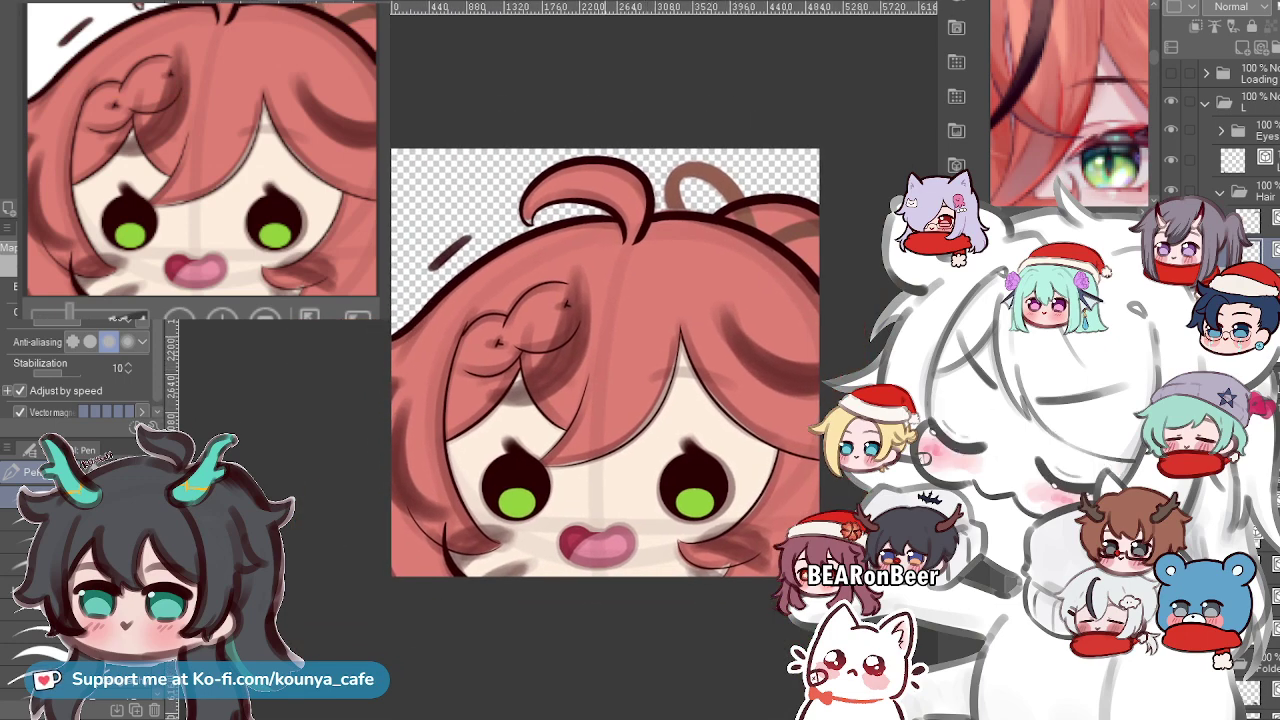
scroll(600, 340, up, 3)
drag(660, 340, 602, 518)
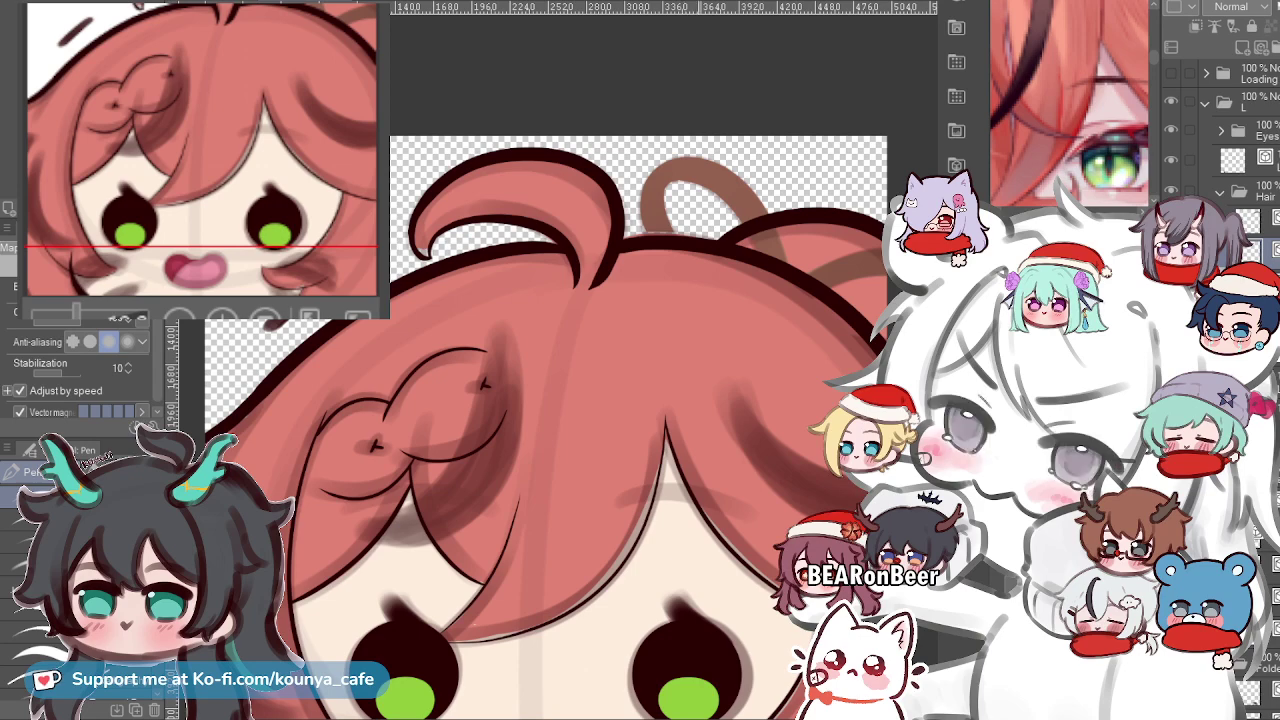
scroll(740, 160, up, 1)
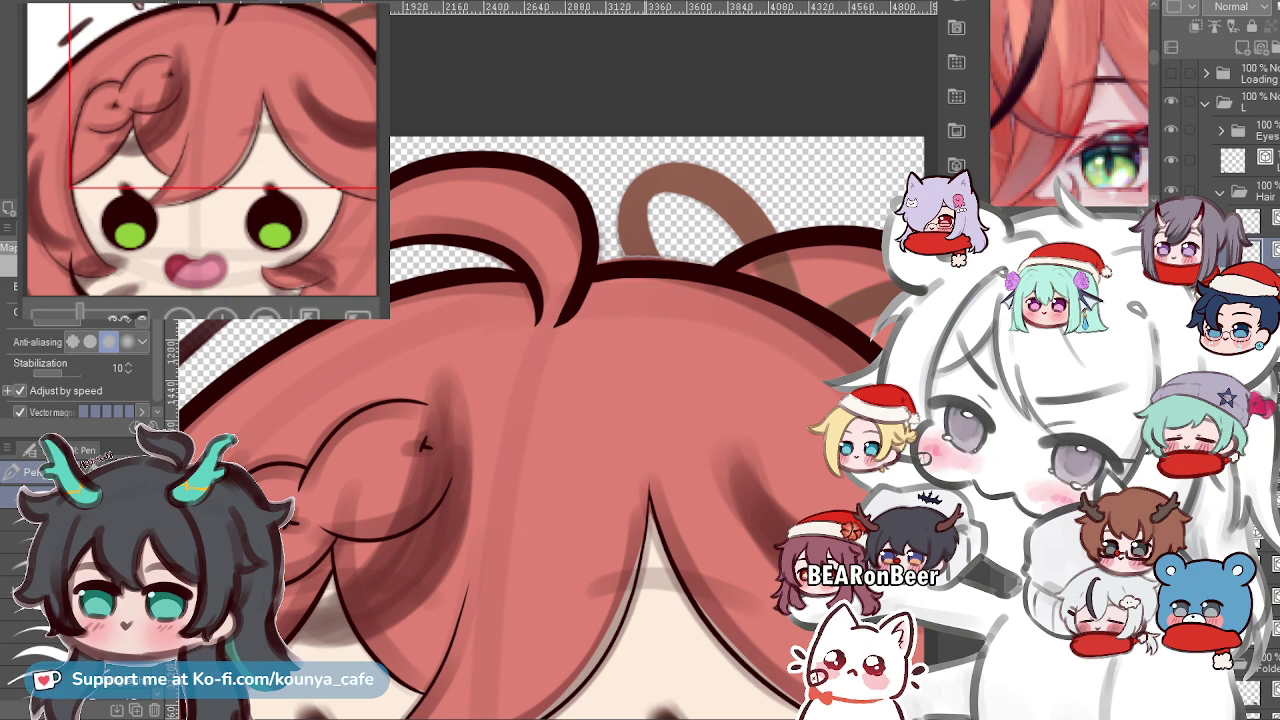
scroll(655, 288, up, 2)
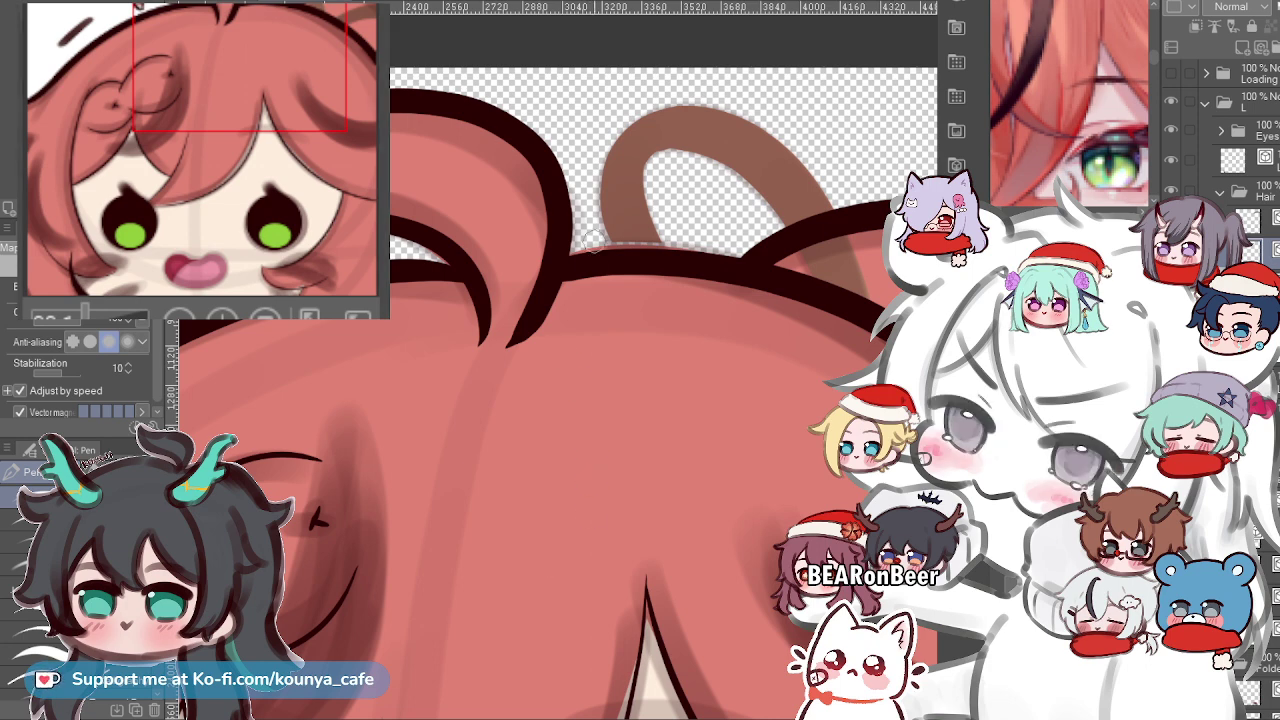
scroll(580, 393, down, 4)
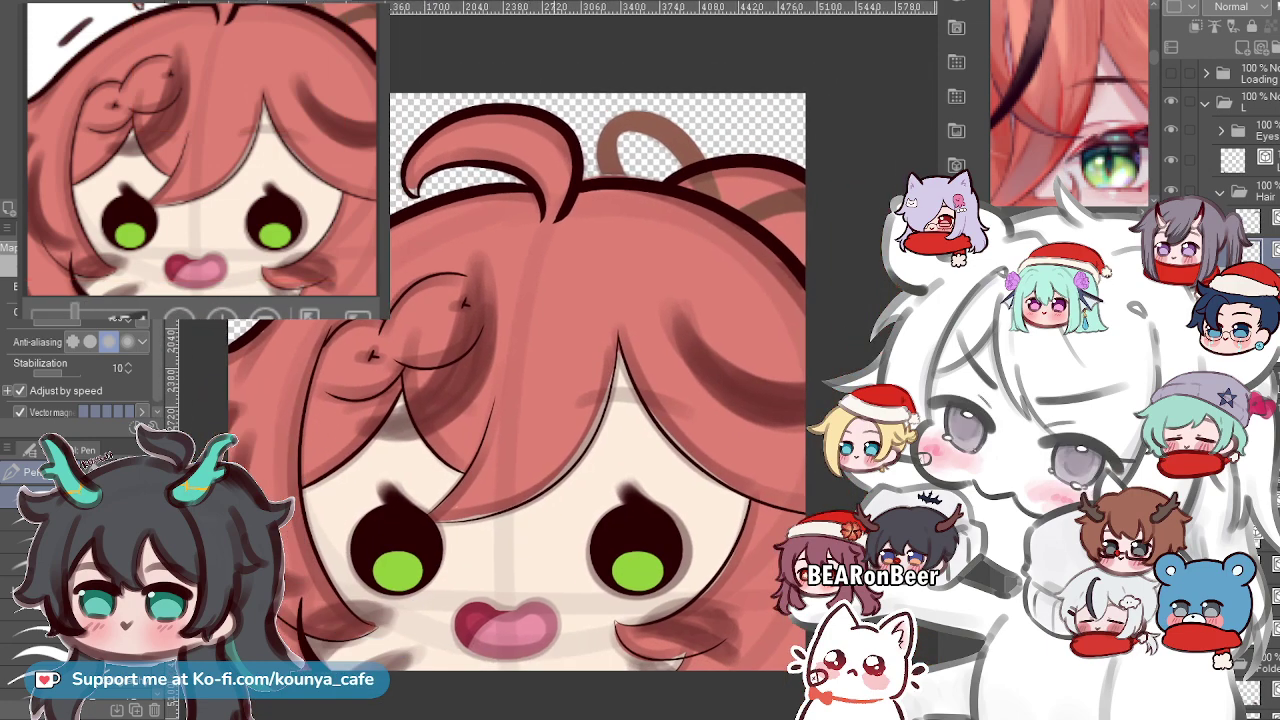
scroll(450, 300, up, 4)
scroll(450, 300, down, 2)
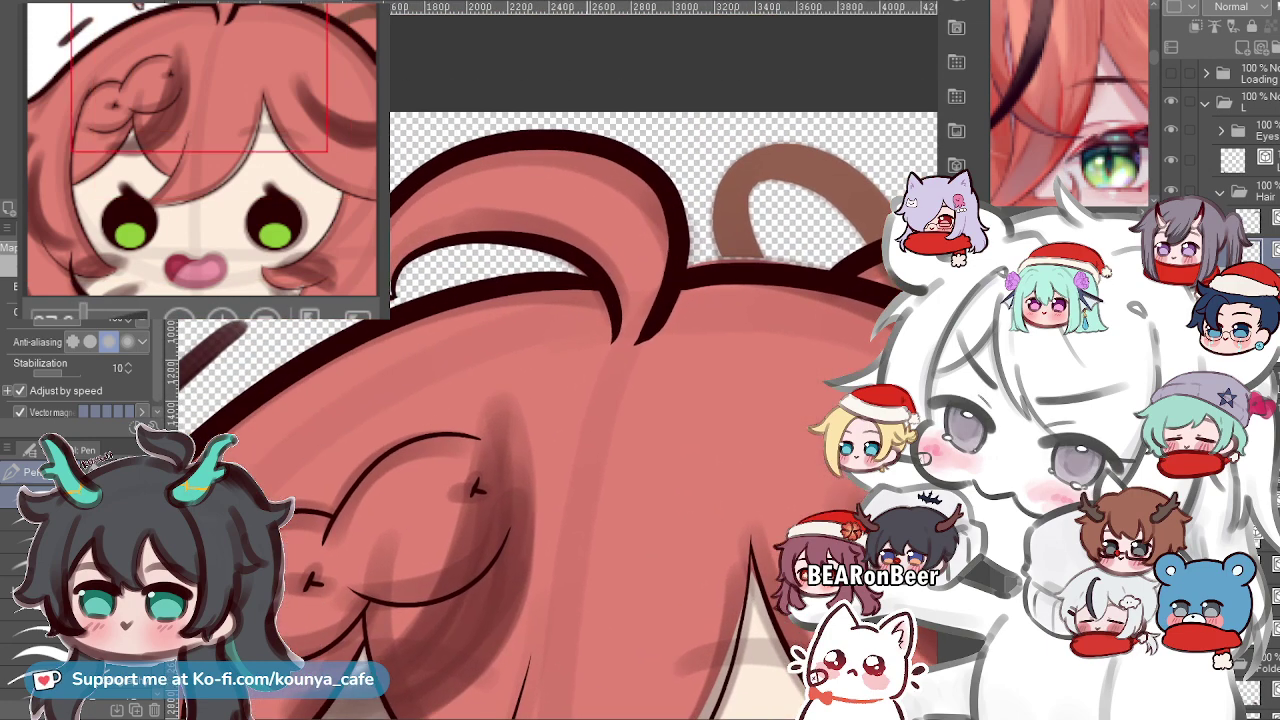
scroll(660, 380, up, 2)
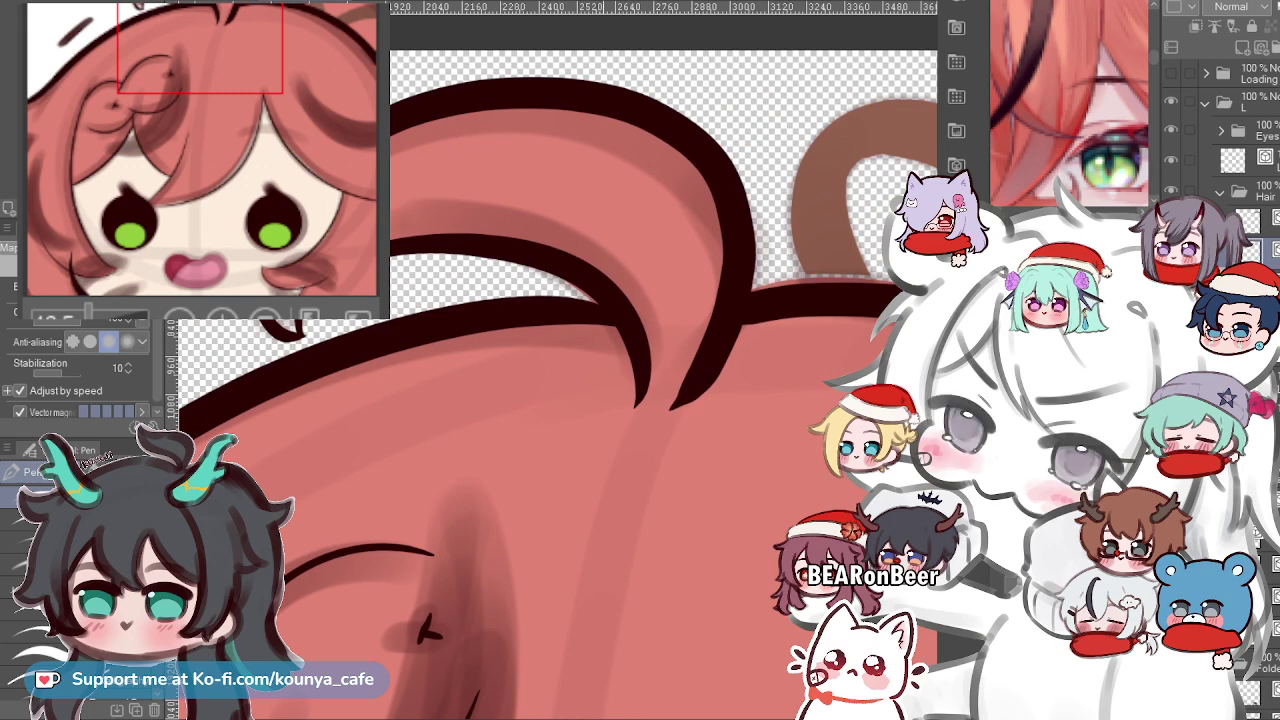
scroll(650, 380, down, 3)
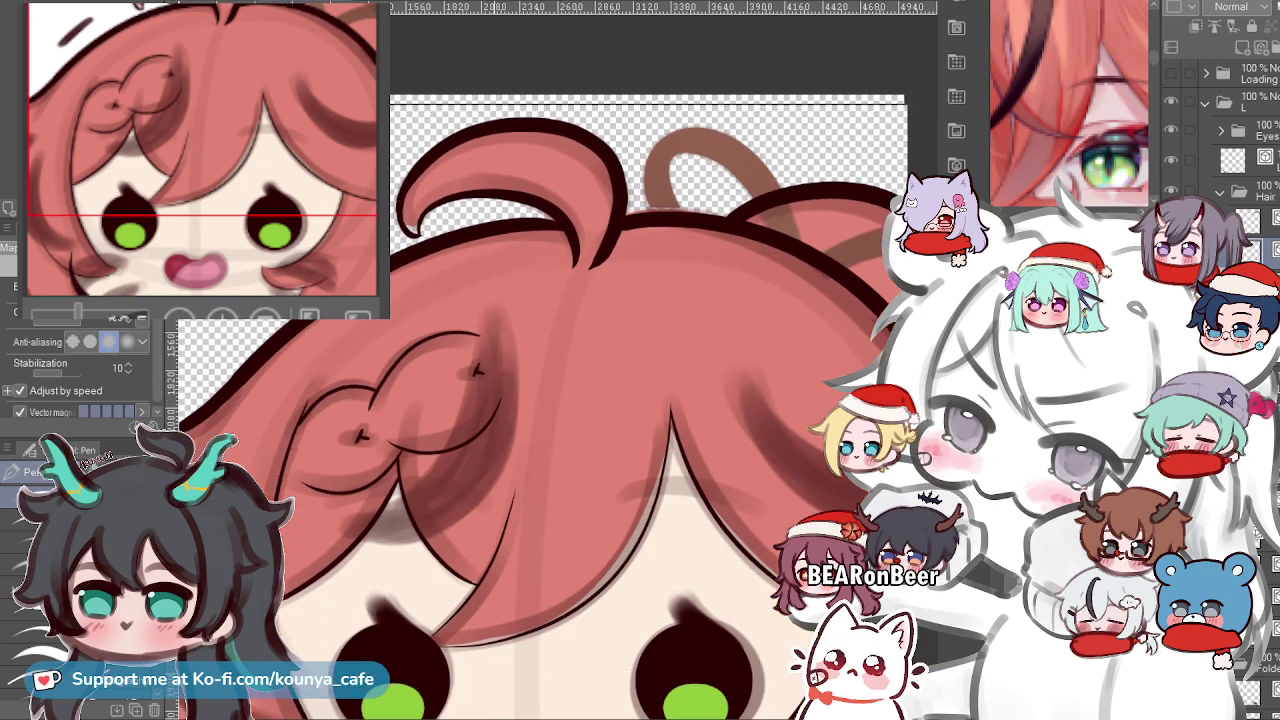
scroll(600, 380, down, 2)
scroll(445, 125, up, 5)
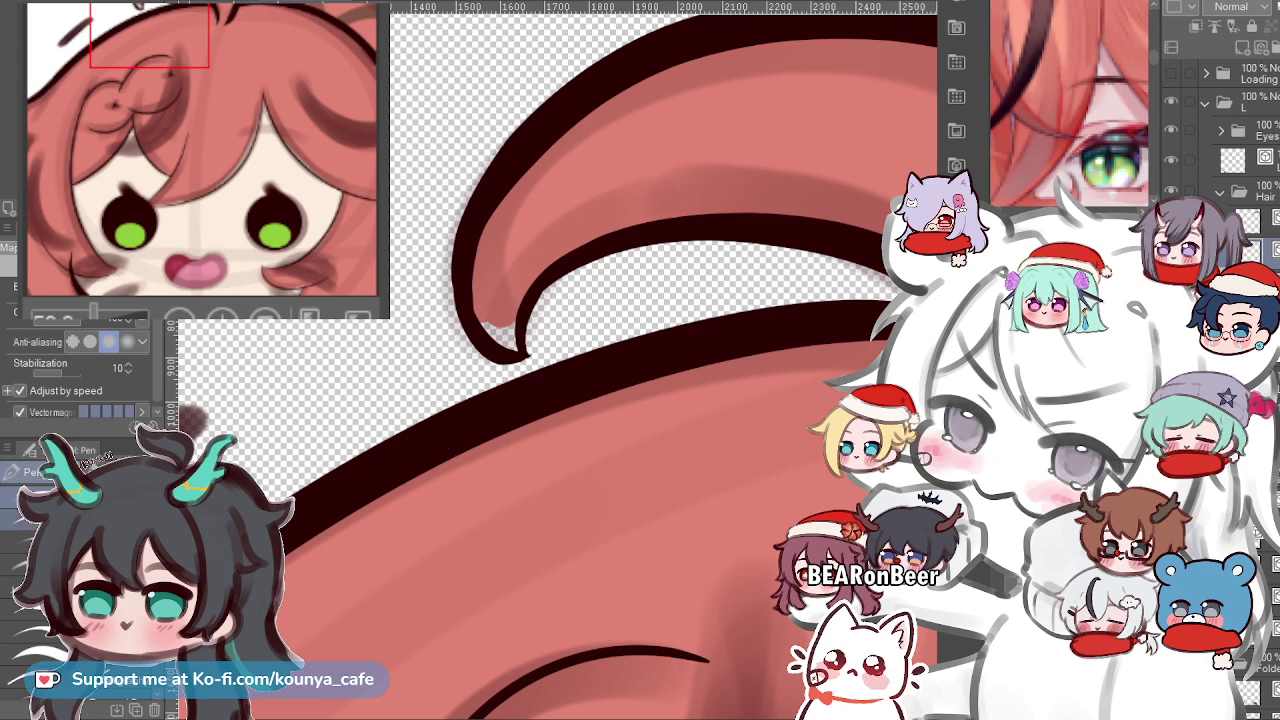
Paint the gap inside the ahoge's curled tip with the hair's base colour on the colour layer, using the G-pen.
click(80, 519)
scroll(536, 259, down, 4)
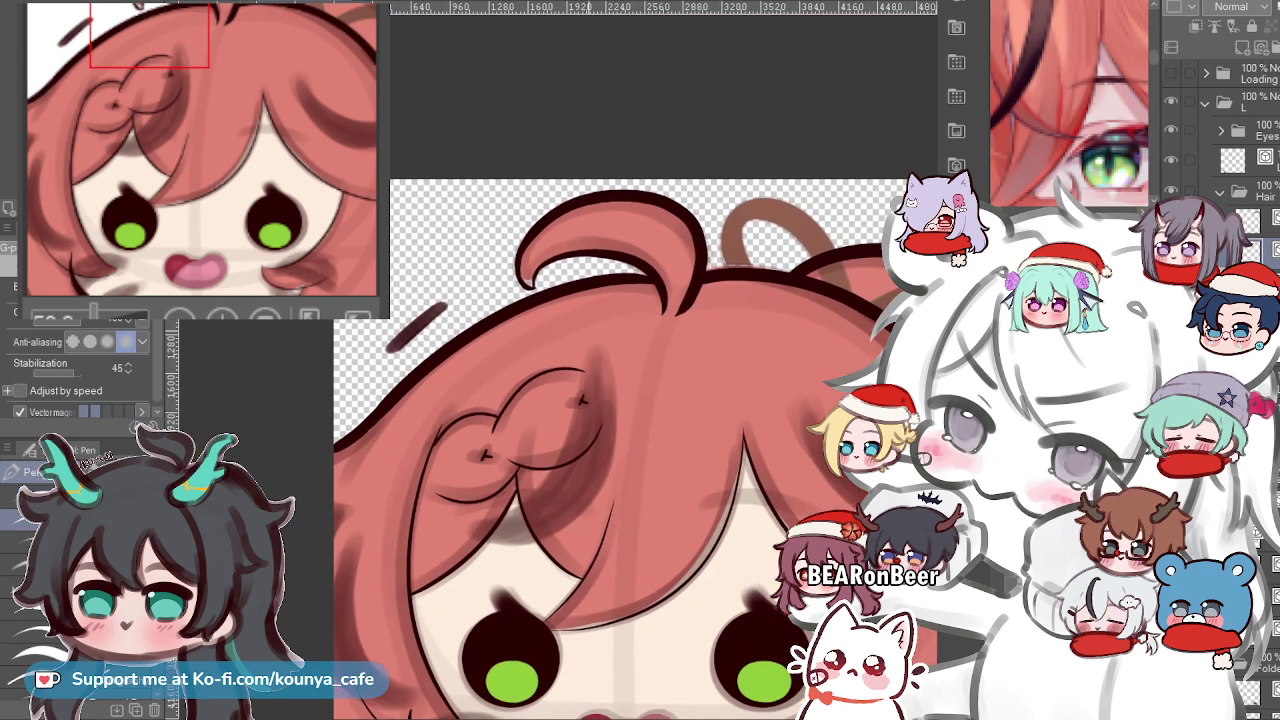
scroll(1222, 148, down, 2)
scroll(1222, 148, down, 6)
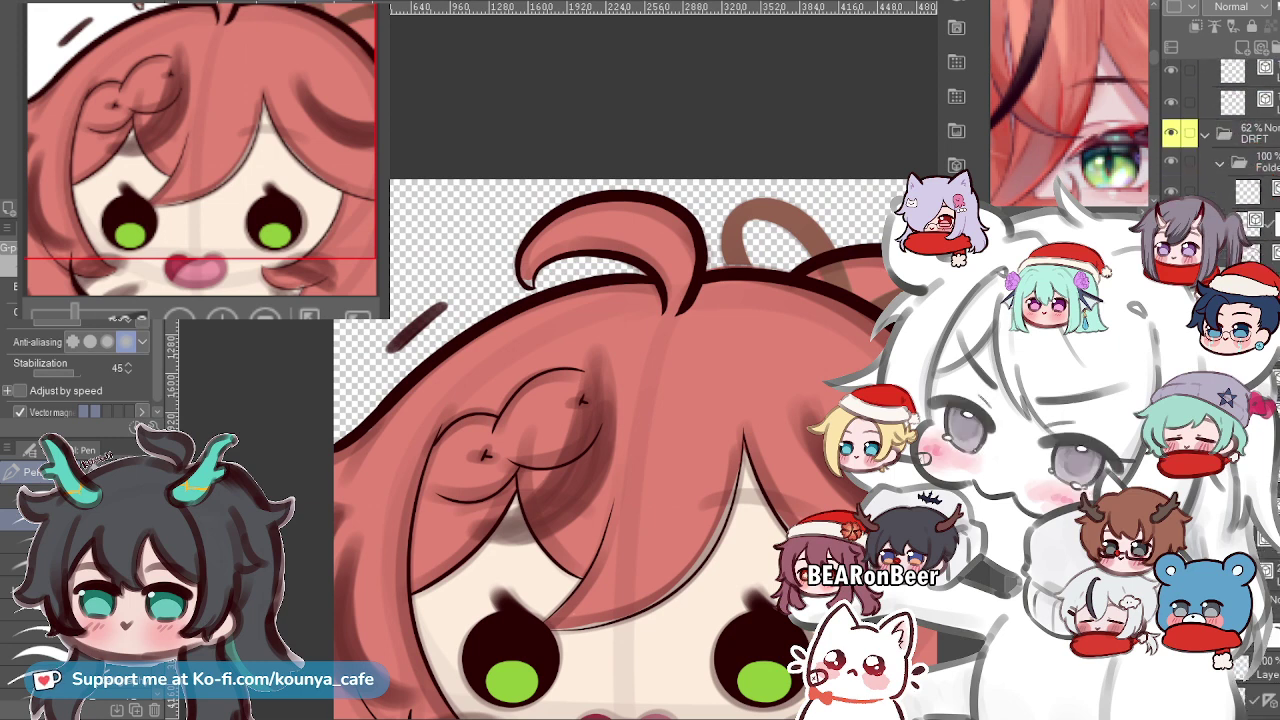
click(1268, 575)
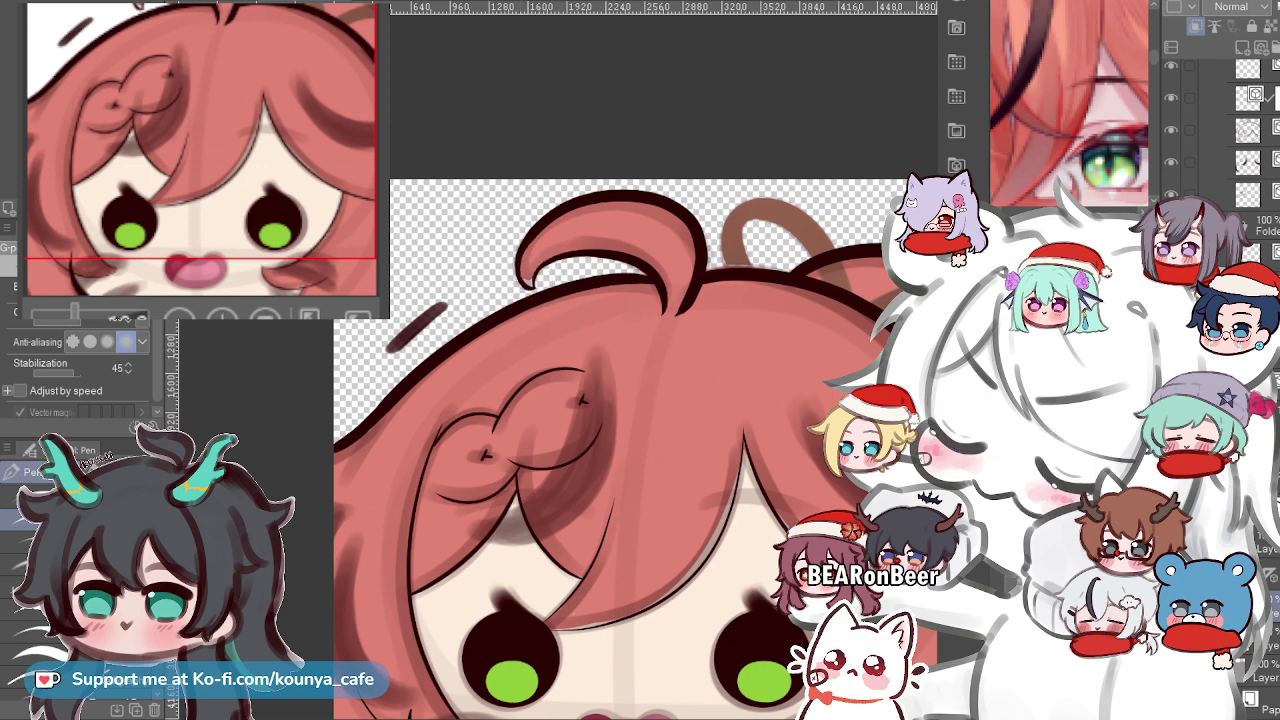
scroll(557, 386, up, 5)
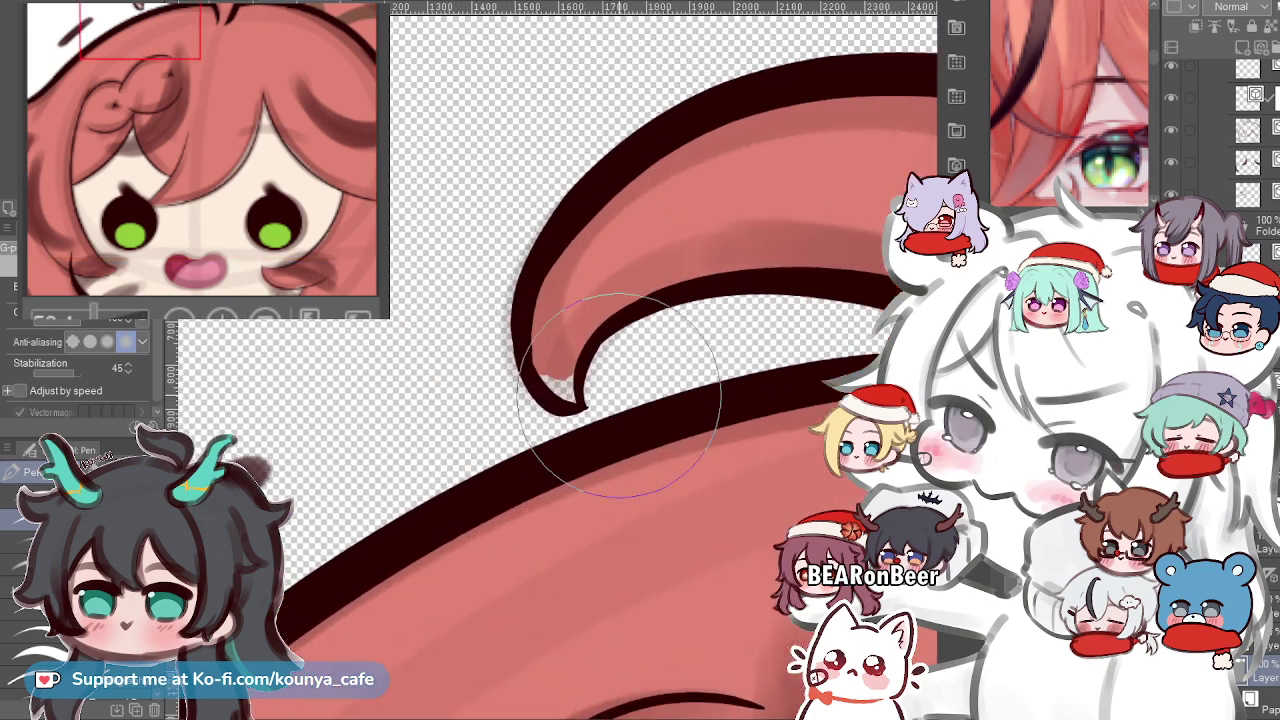
scroll(565, 320, up, 2)
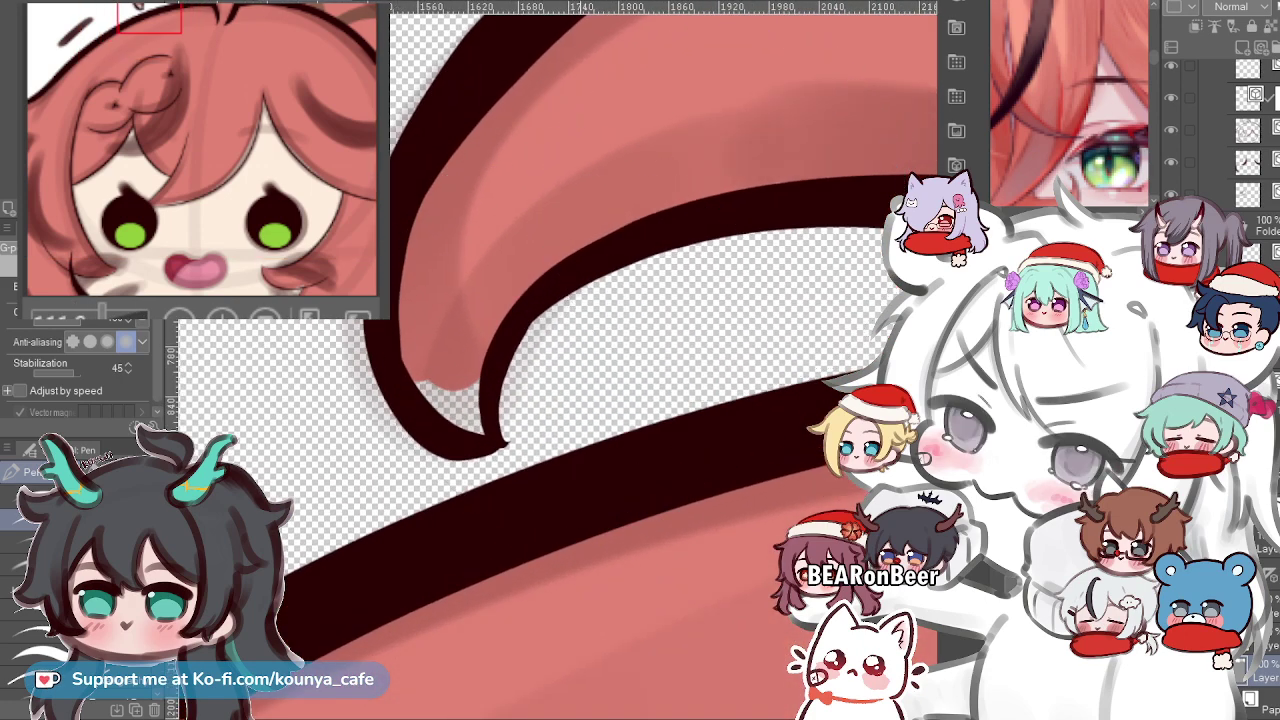
drag(726, 214, 649, 307)
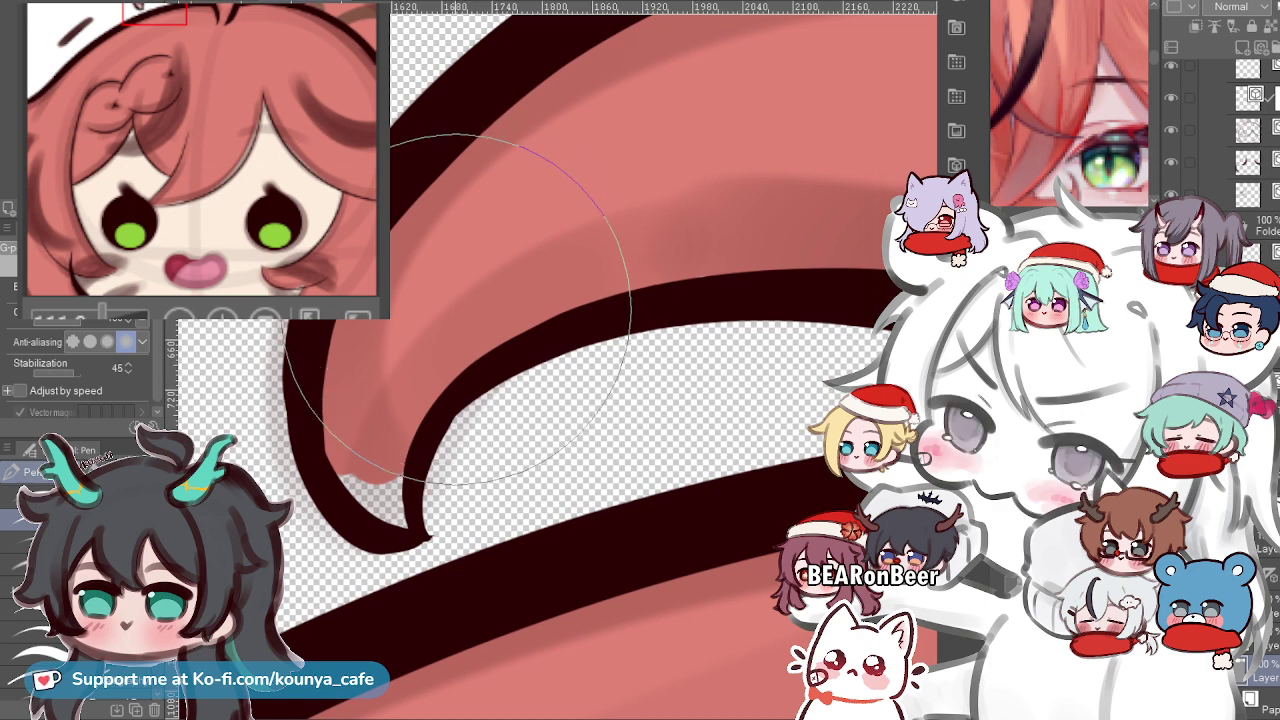
drag(412, 450, 437, 503)
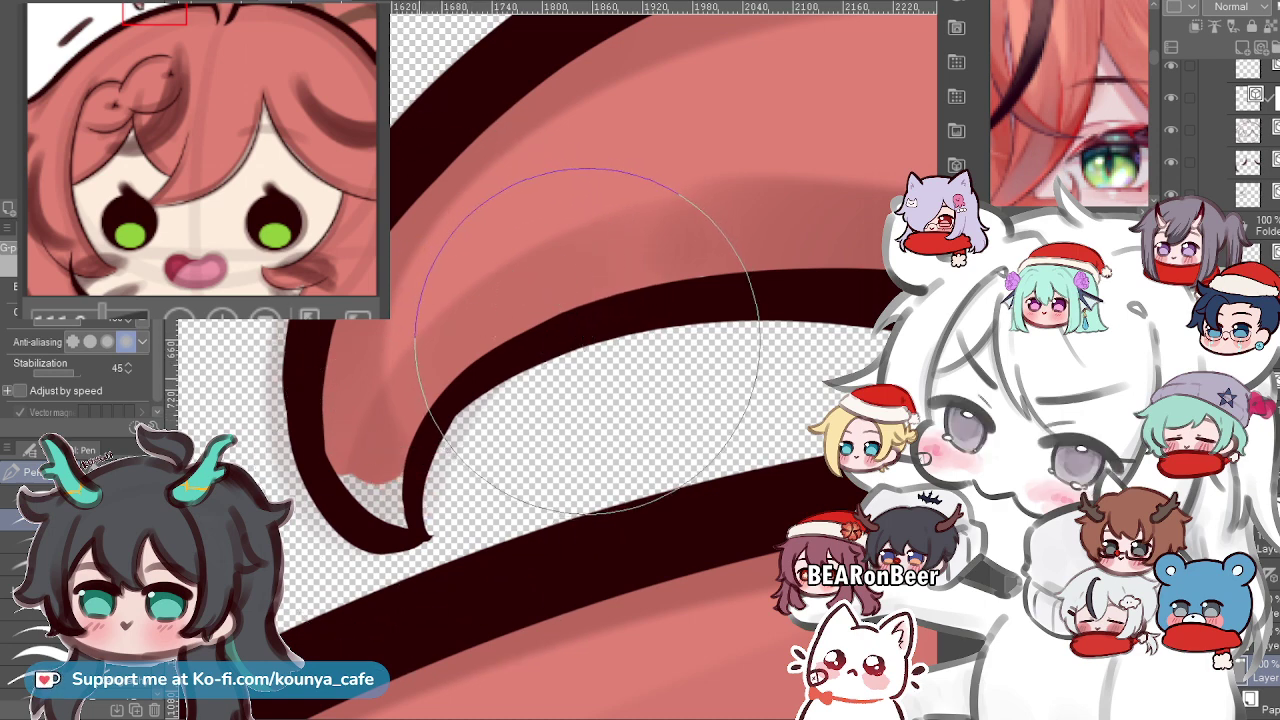
key(ctrl+z)
mouse_move(349, 347)
mouse_down()
mouse_move(385, 503)
mouse_move(358, 444)
mouse_move(362, 382)
mouse_move(420, 525)
mouse_up()
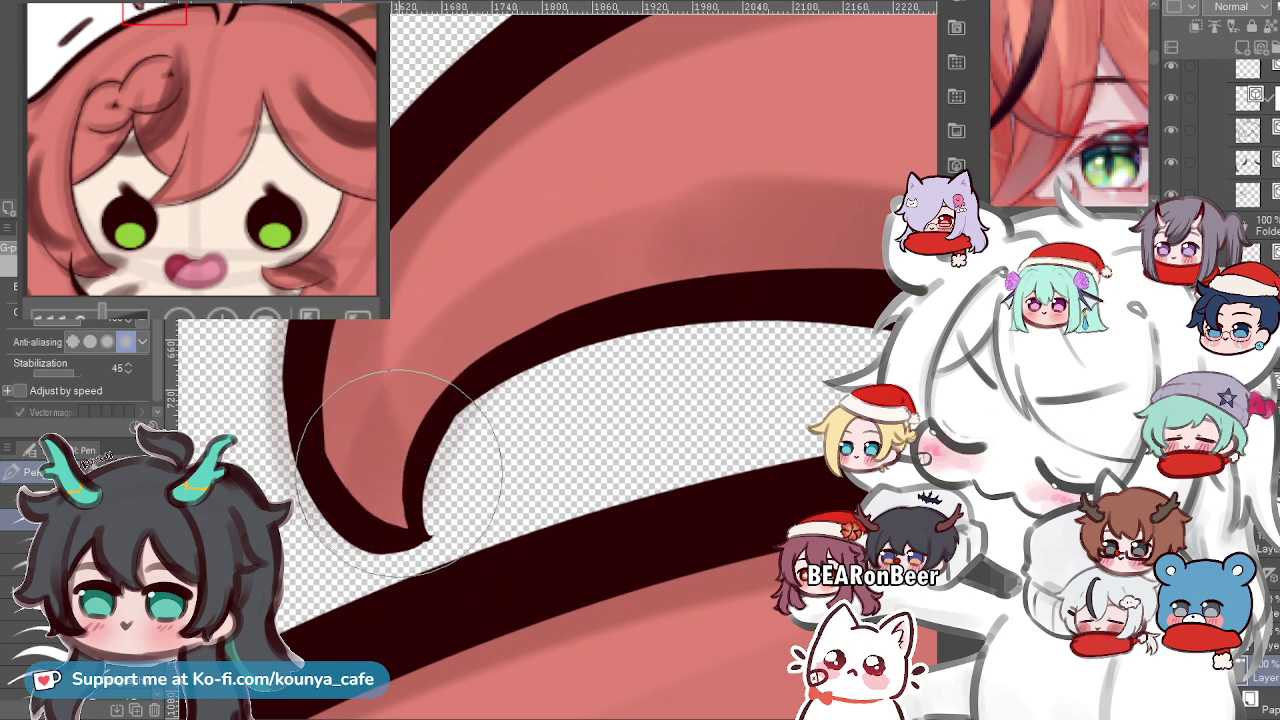
Nudge the lower control points of the ahoge's outer outline slightly outward where it curves into the curled tip.
scroll(294, 371, up, 3)
ctrl+shift+click(300, 373)
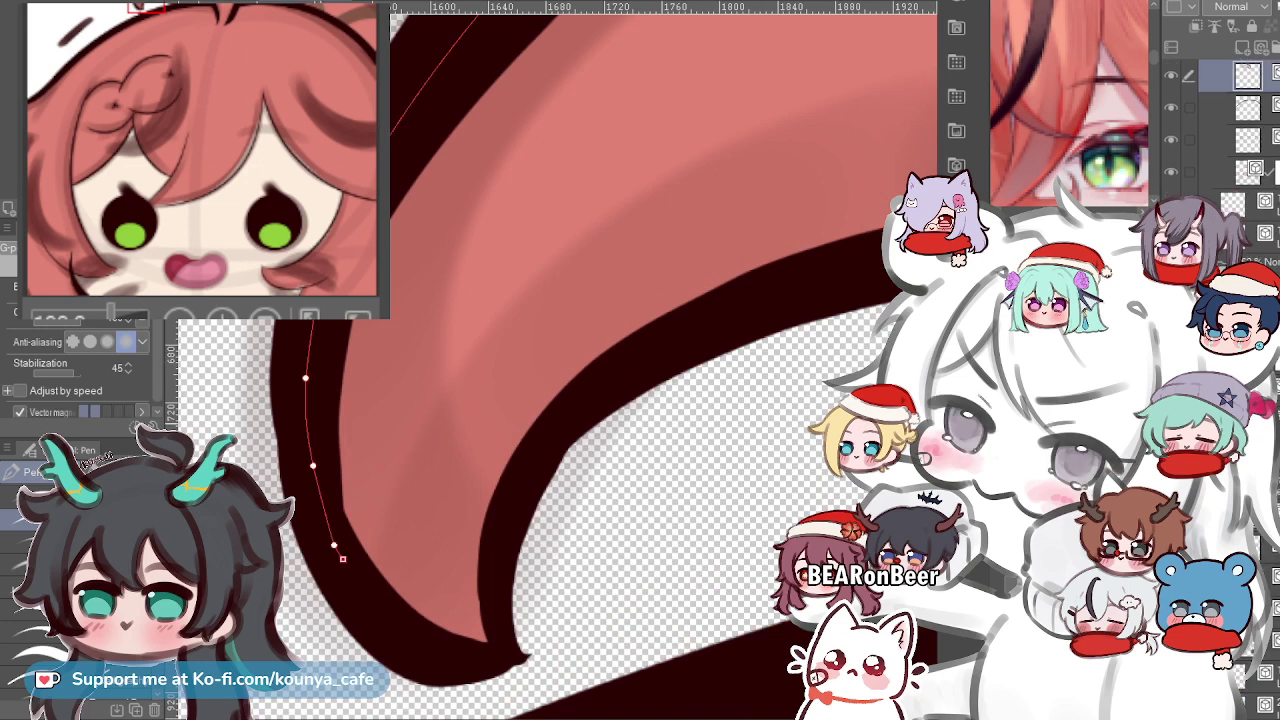
drag(313, 466, 309, 469)
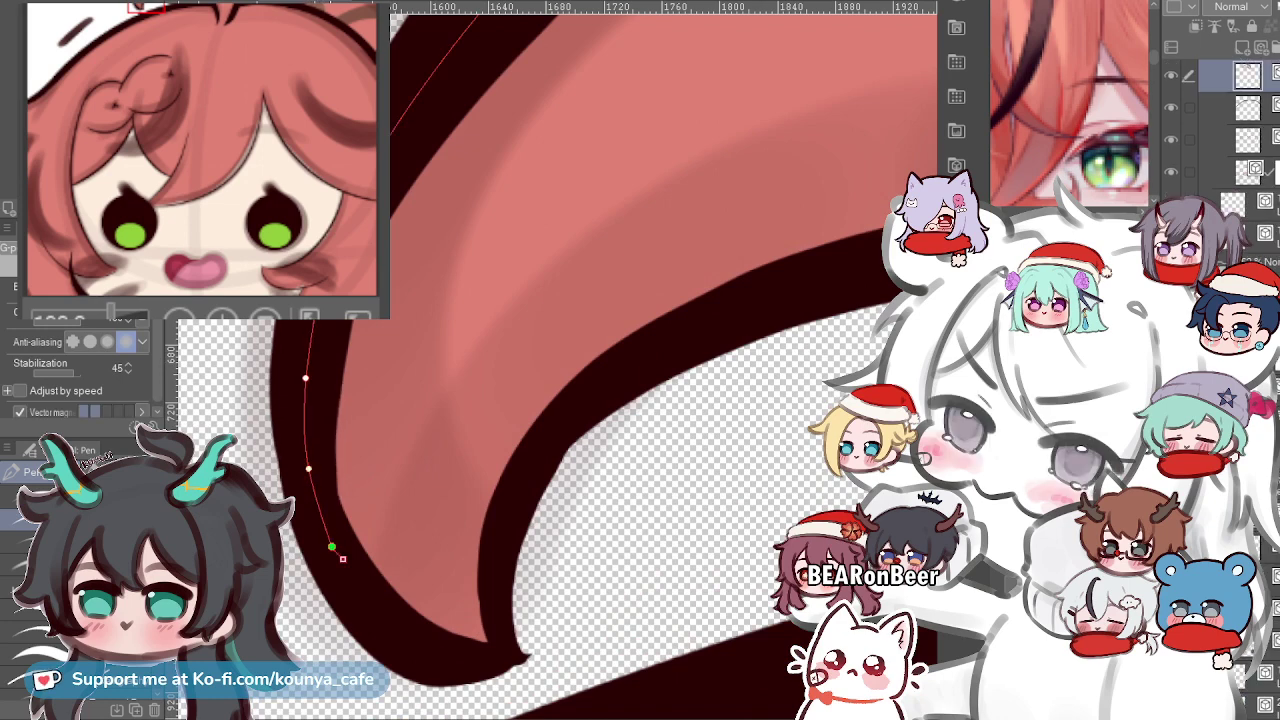
scroll(300, 420, down, 4)
scroll(370, 515, up, 4)
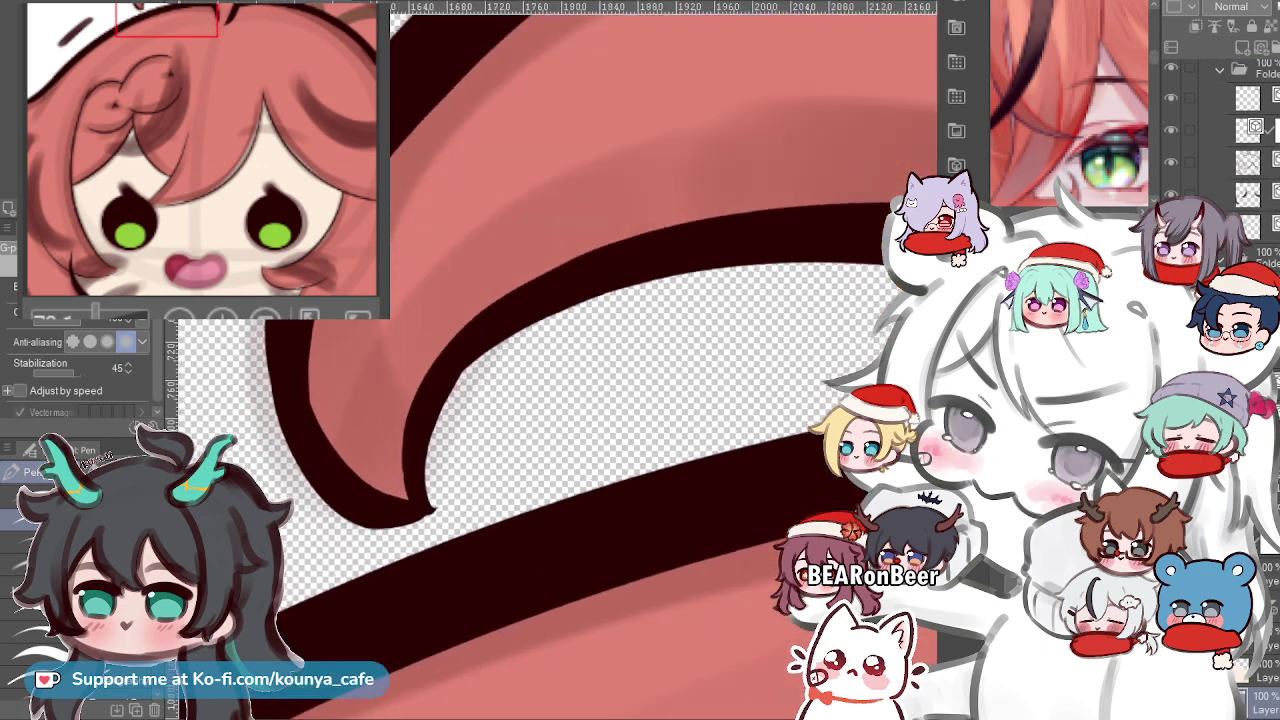
Adjust the end of the inner outline stroke at the ahoge's curled tip.
scroll(428, 490, up, 1)
scroll(420, 474, up, 3)
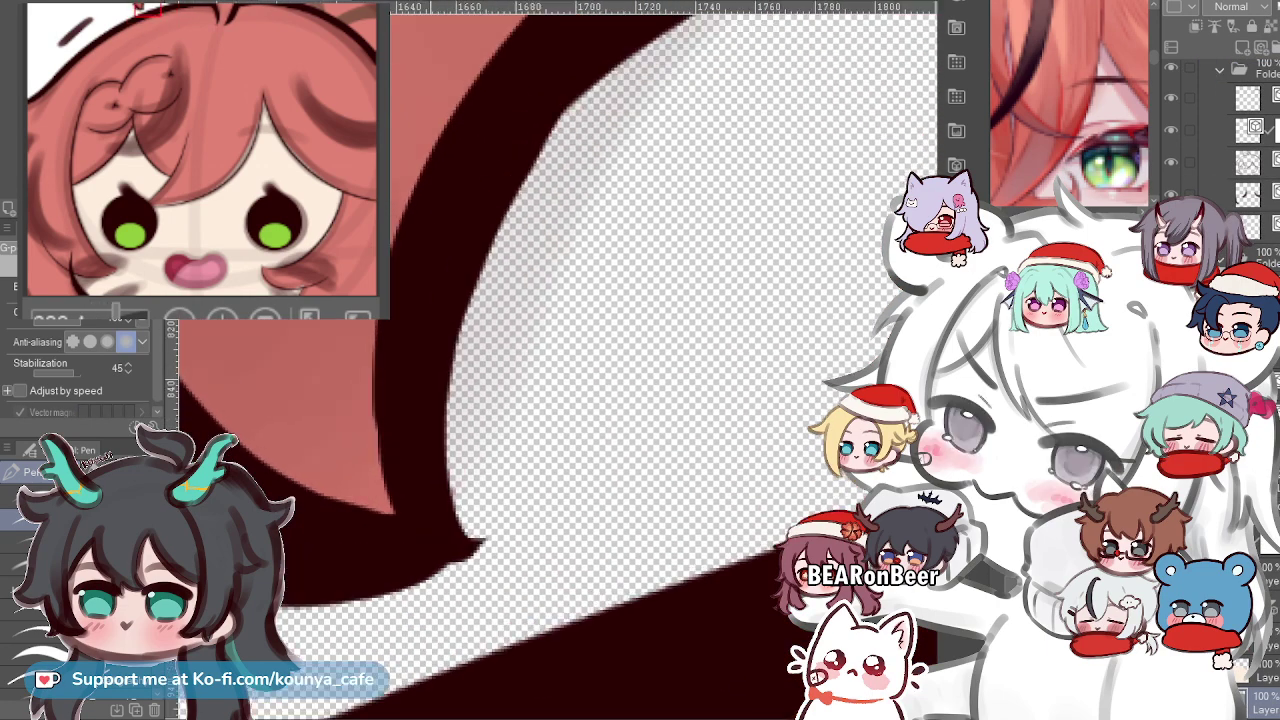
scroll(423, 470, down, 4)
scroll(392, 464, down, 1)
scroll(388, 462, up, 2)
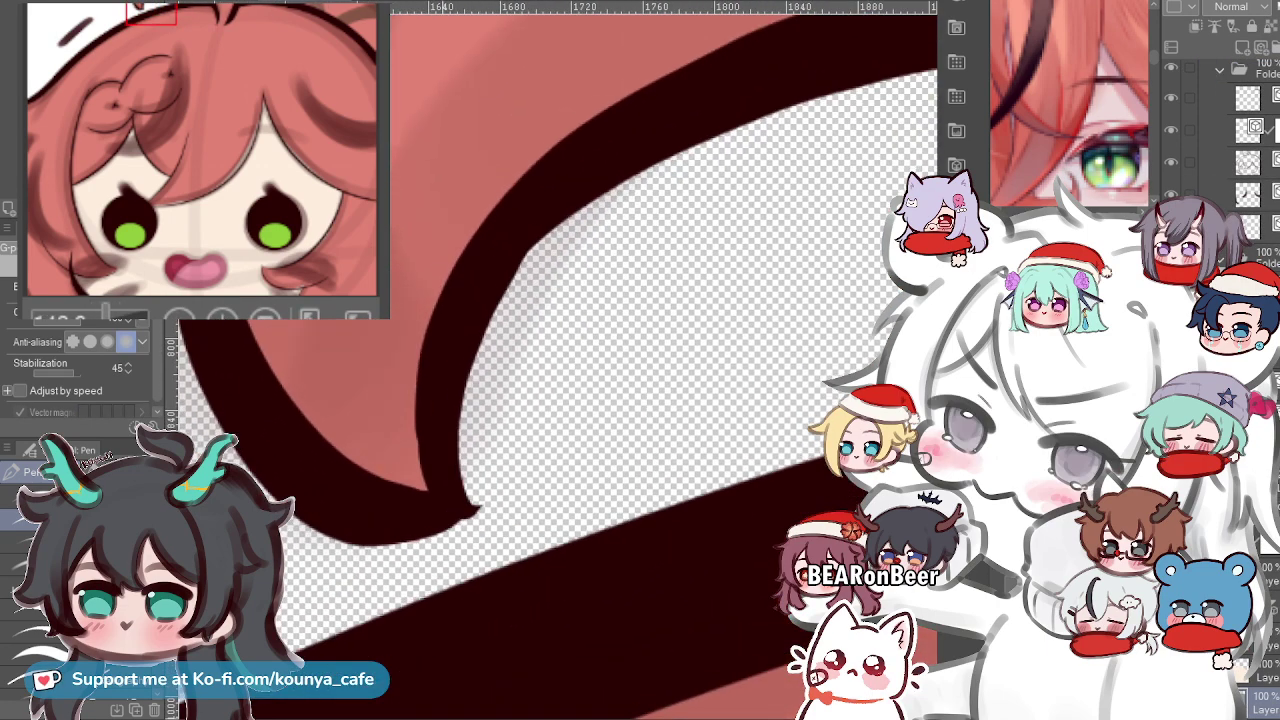
ctrl+click(441, 455)
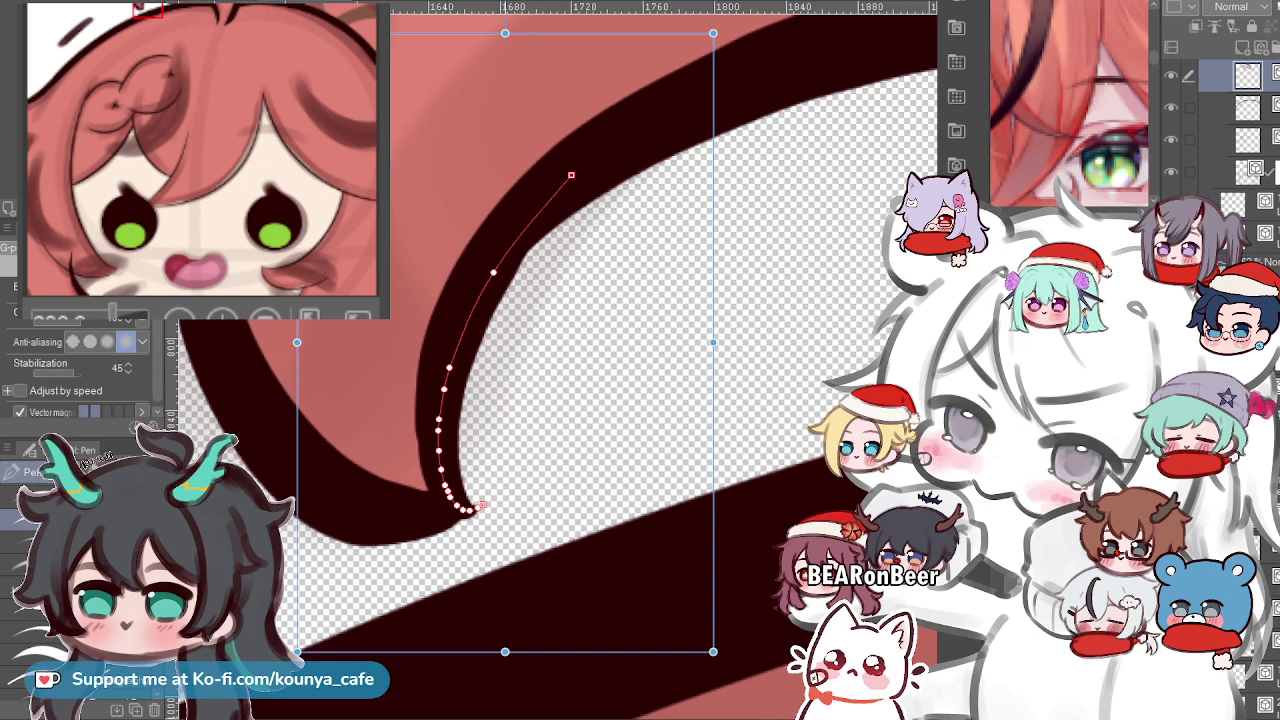
drag(505, 652, 505, 646)
ctrl+click(502, 375)
scroll(470, 372, down, 5)
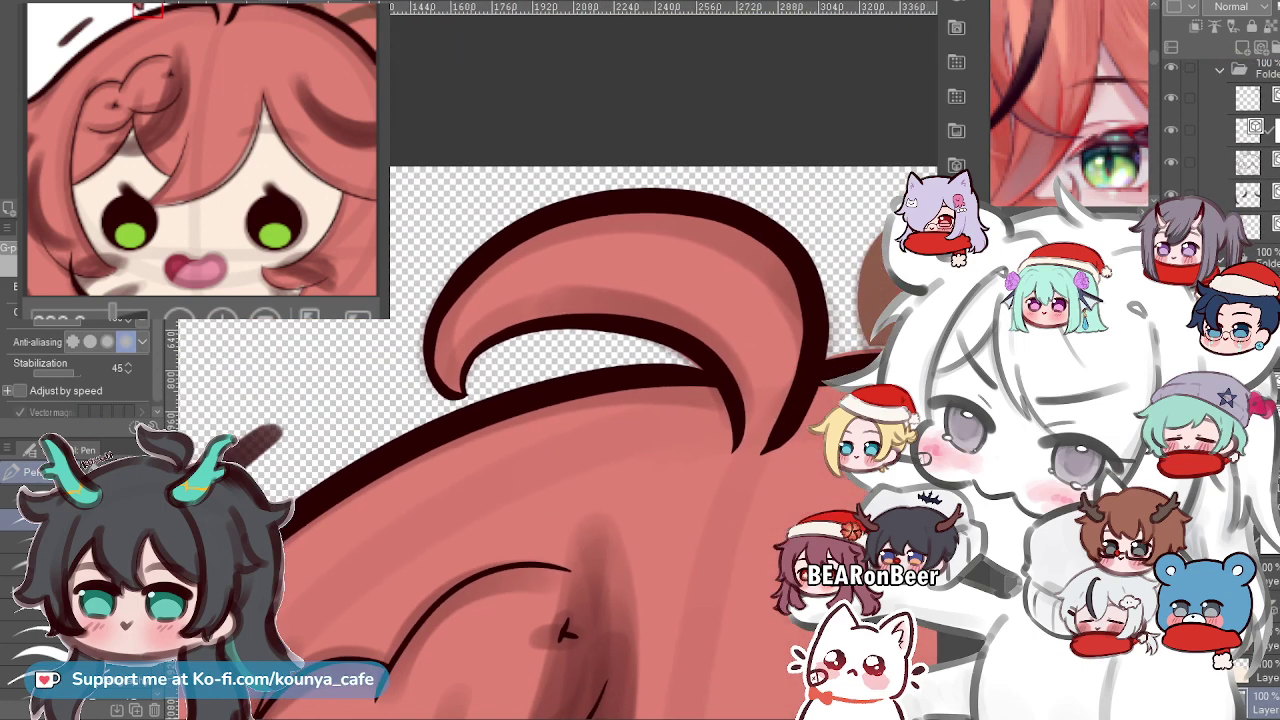
drag(500, 375, 396, 355)
scroll(645, 290, down, 4)
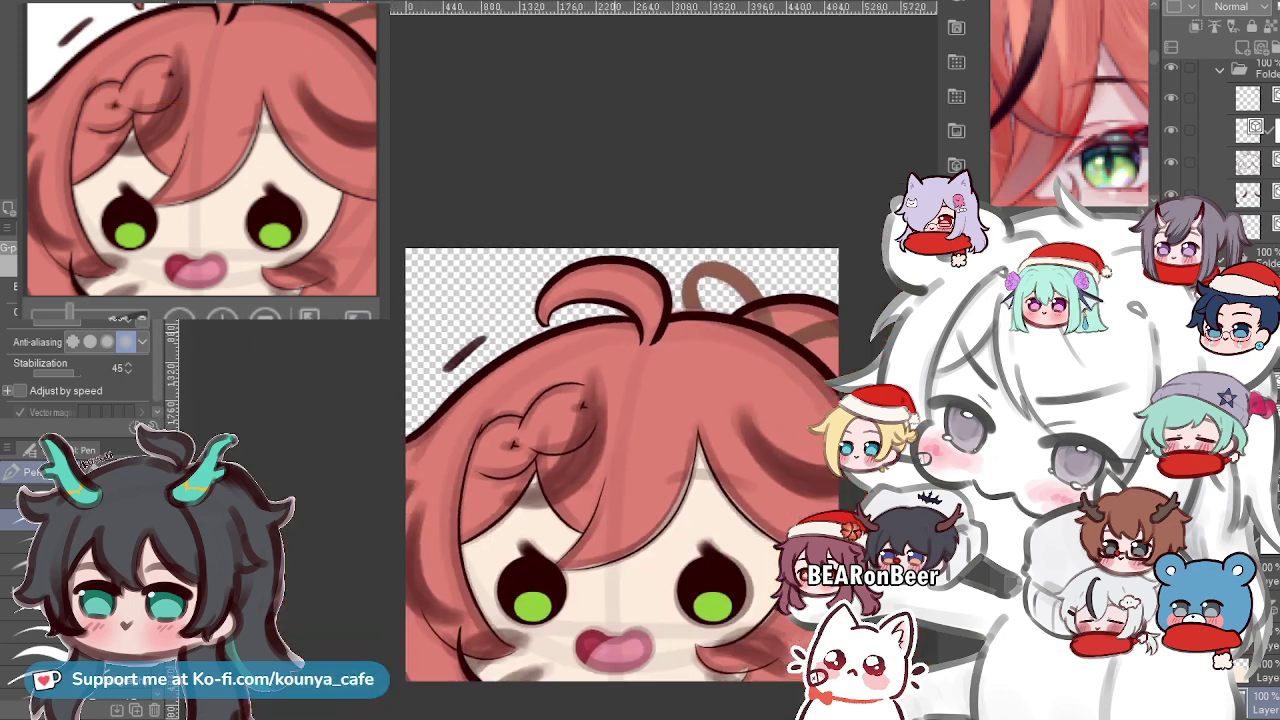
Erase the hair colour spilling past the ahoge's inner outline in the narrow gap near the head outline.
scroll(610, 318, up, 5)
drag(630, 300, 596, 437)
scroll(660, 480, up, 4)
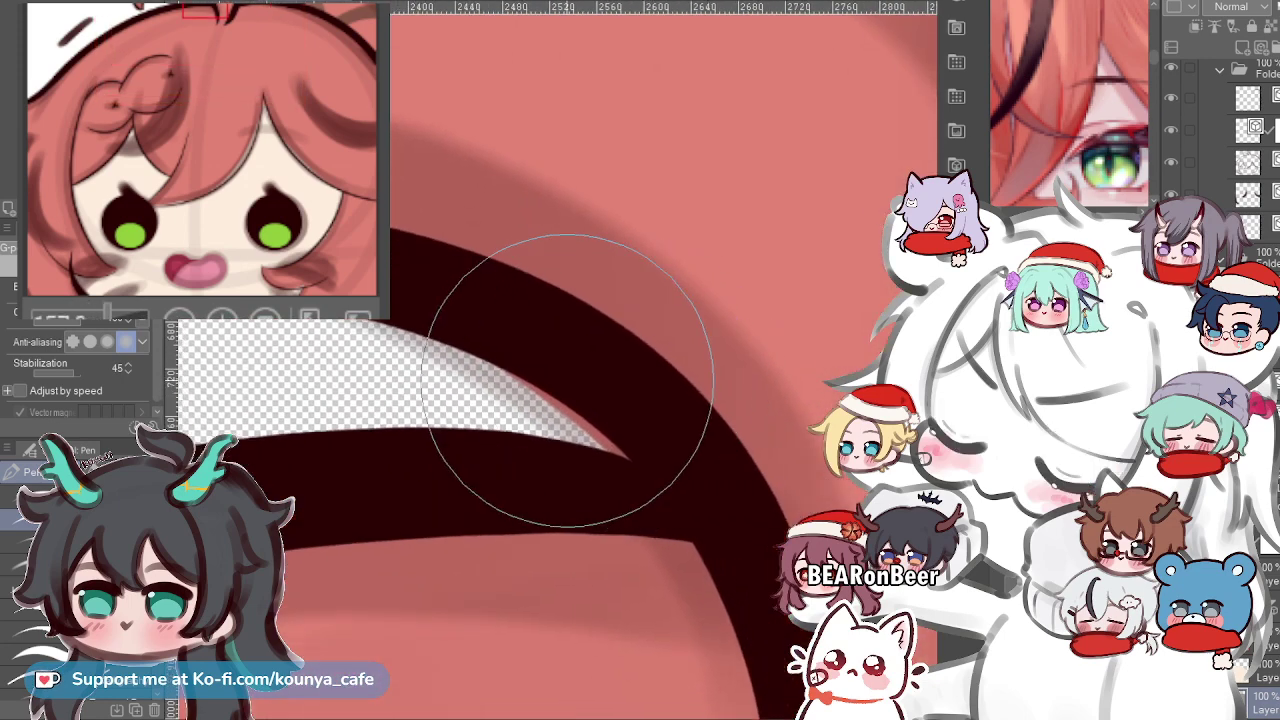
key(e)
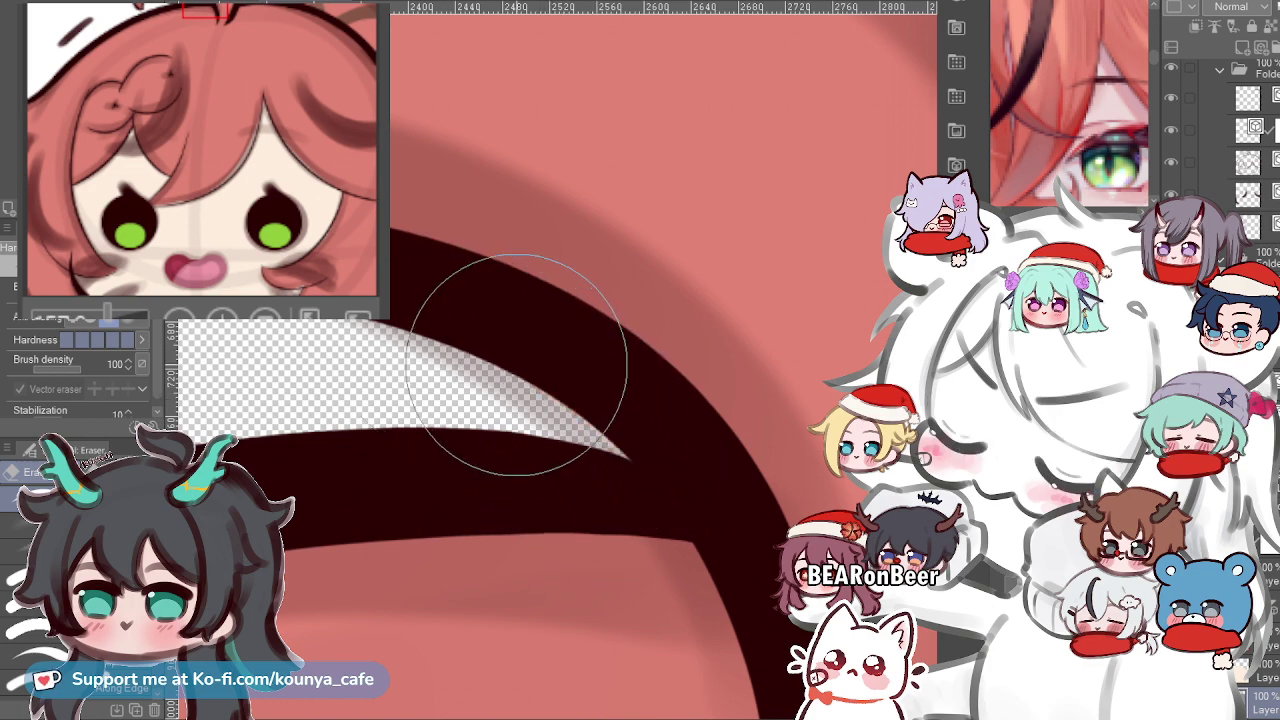
scroll(540, 360, down, 7)
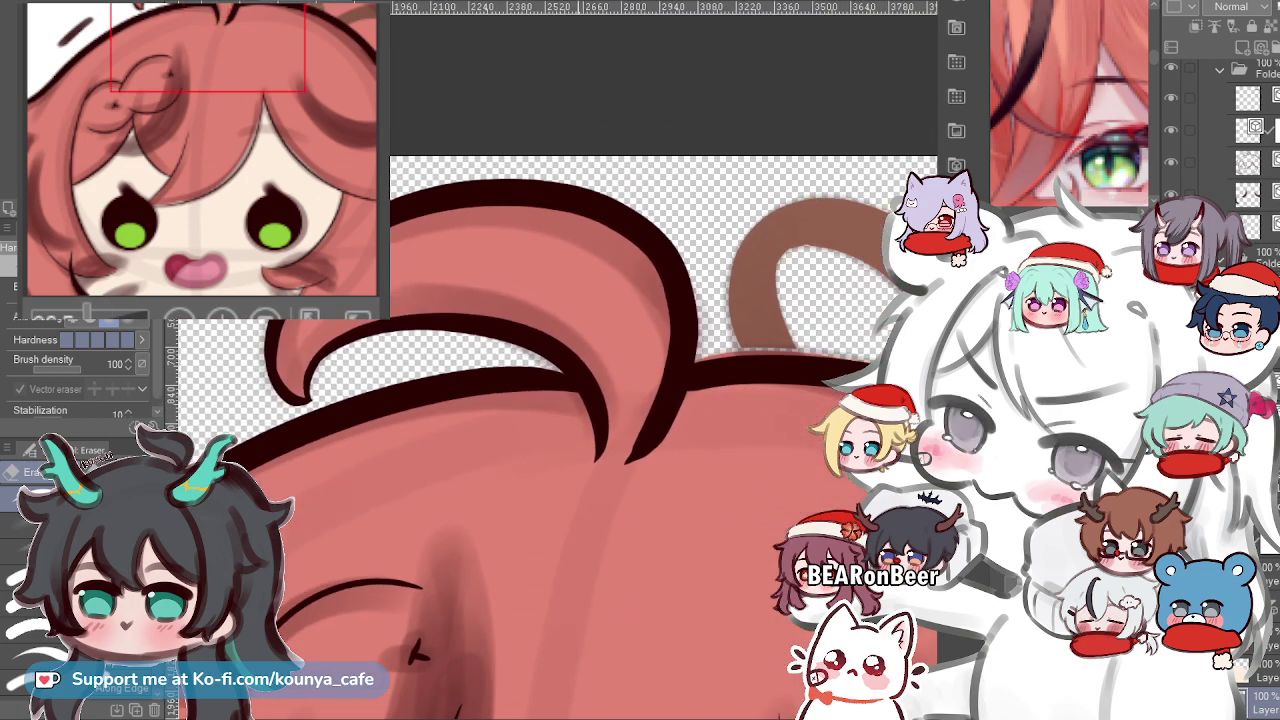
Erase the strip of hair colour spilling above the head outline beneath the brown sketched loop.
scroll(715, 325, down, 4)
drag(715, 325, 499, 334)
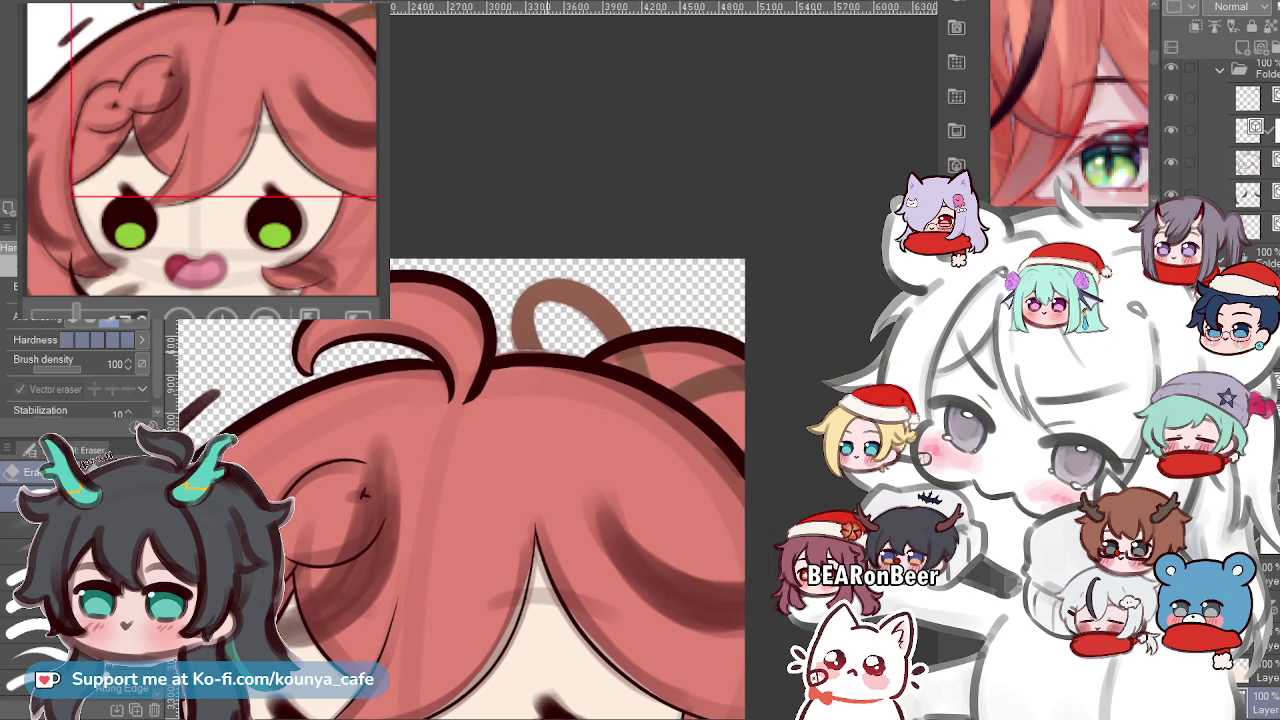
scroll(610, 330, up, 7)
scroll(610, 340, up, 1)
drag(523, 383, 678, 357)
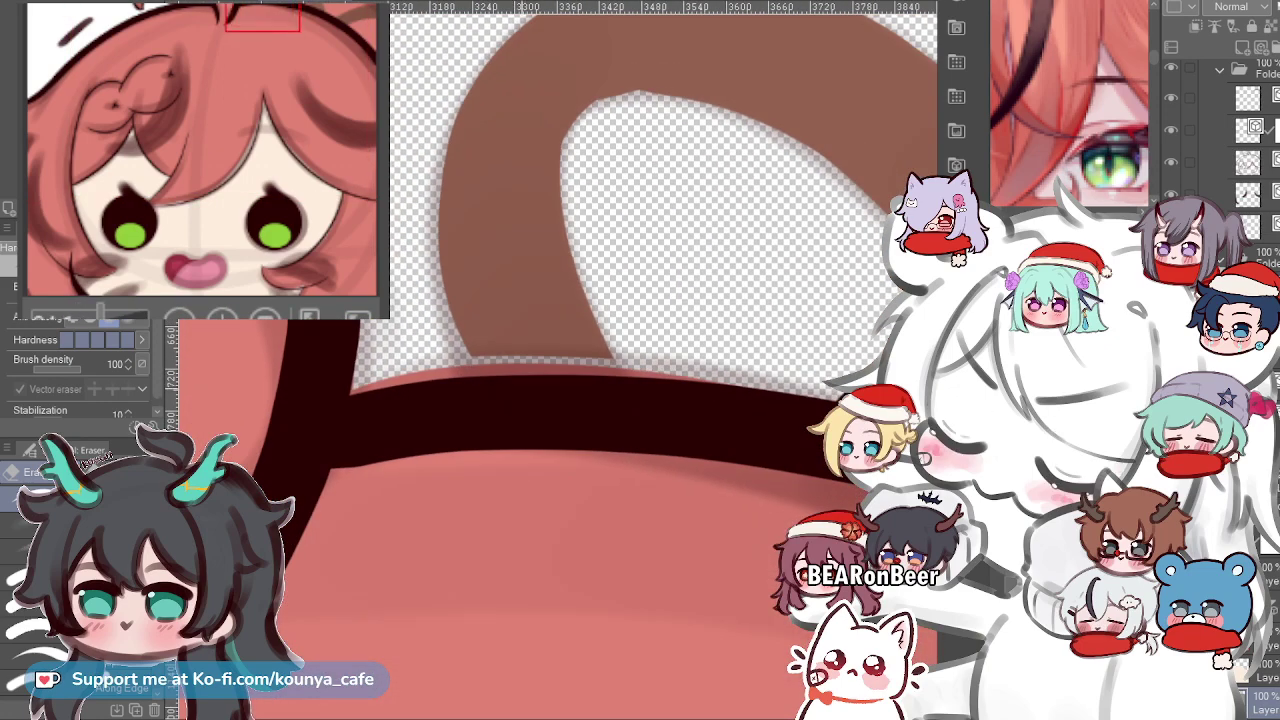
key(ctrl+minus)
mouse_move(334, 366)
mouse_down()
mouse_move(500, 337)
mouse_move(447, 385)
mouse_move(783, 391)
mouse_up()
key(ctrl+z)
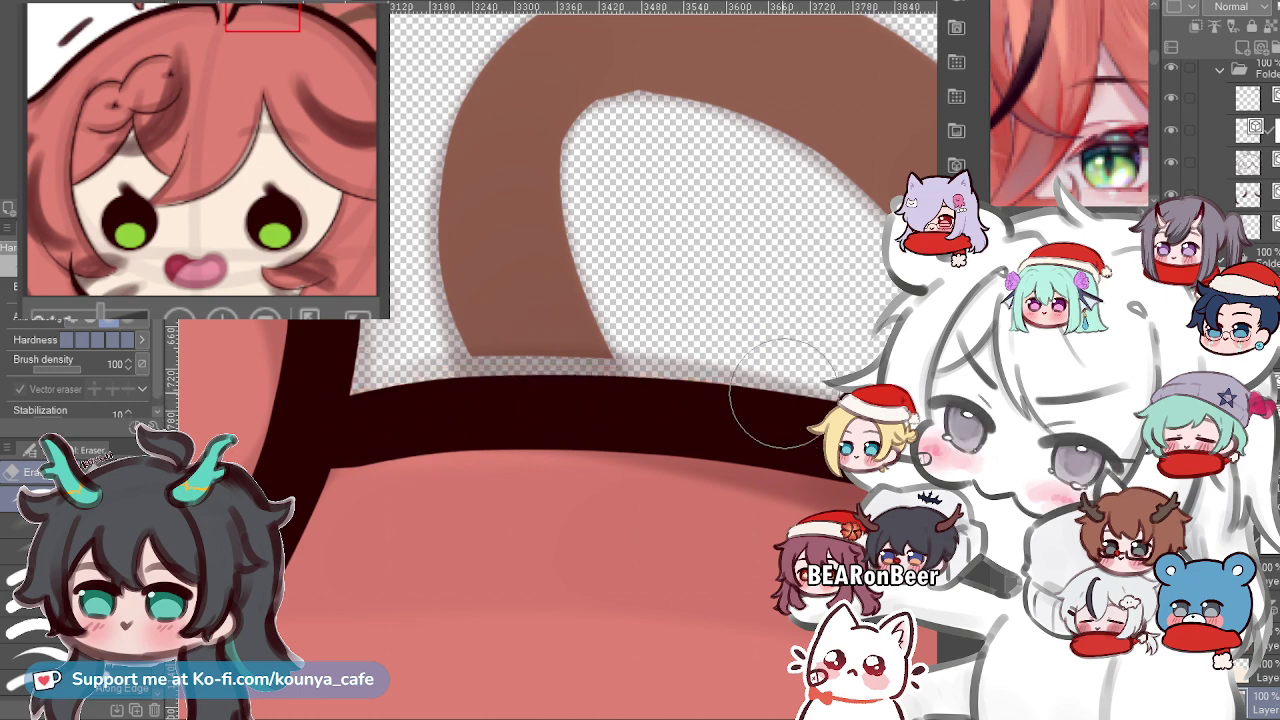
Examine the head outline, the braid and the ahoge's base for remaining flaws at overview and close-up scale.
scroll(533, 335, down, 6)
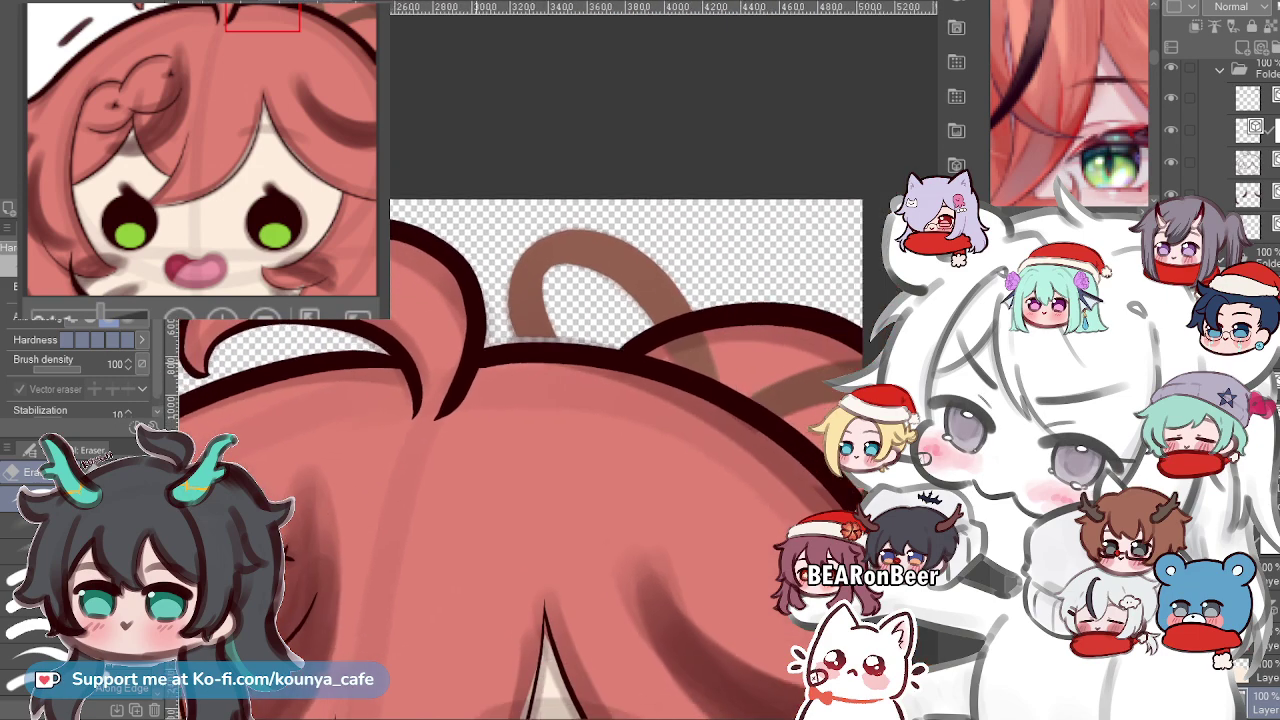
drag(231, 429, 436, 344)
scroll(420, 328, up, 3)
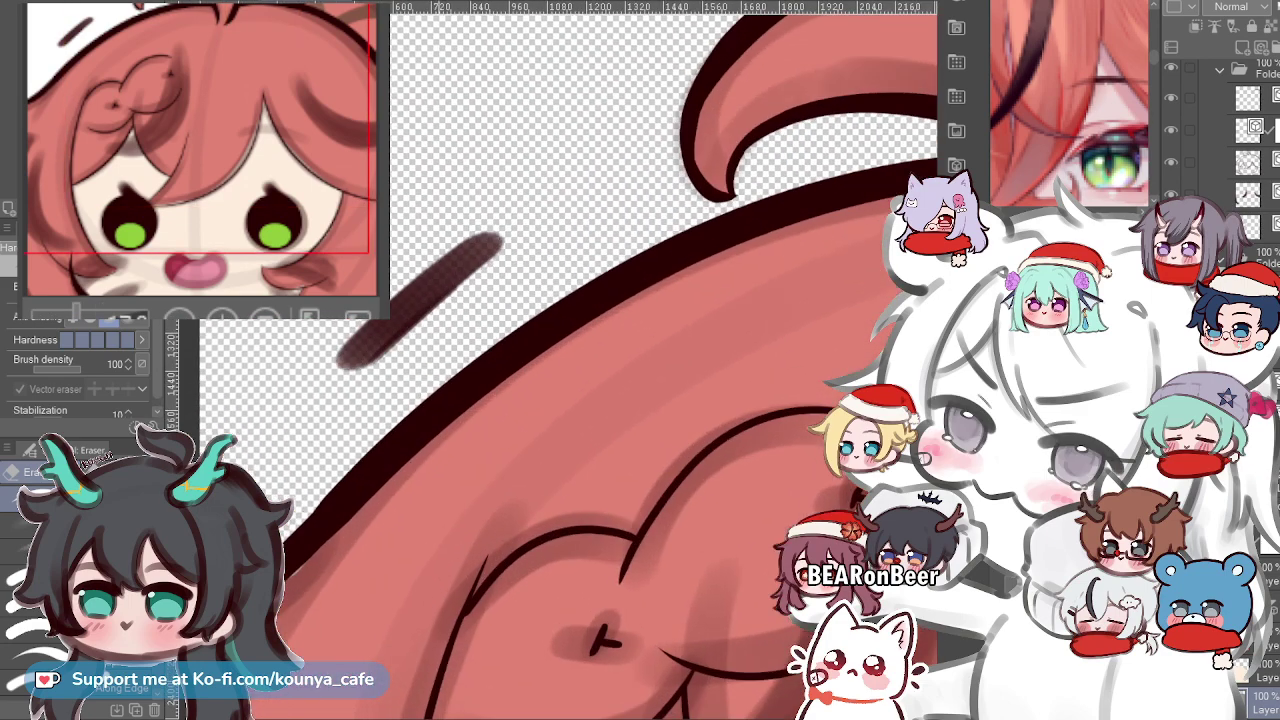
ctrl+click(425, 293)
ctrl+shift+click(425, 293)
ctrl+shift+click(425, 293)
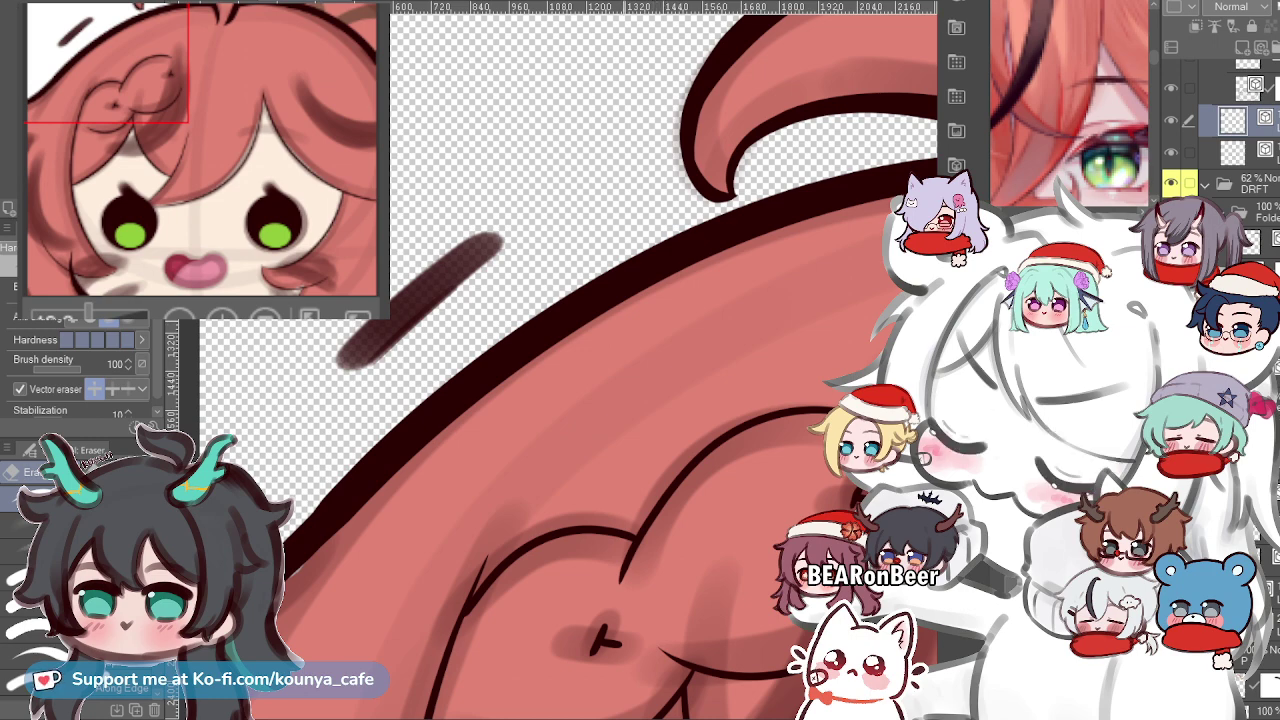
scroll(622, 312, down, 4)
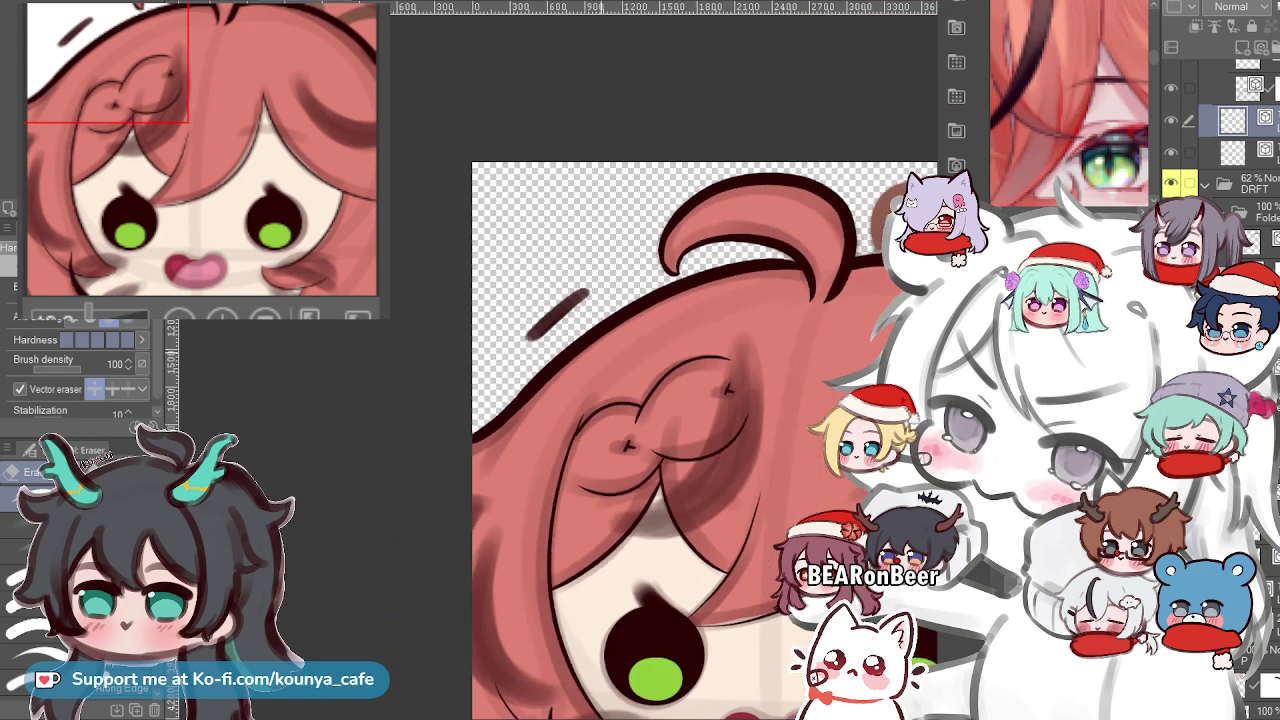
scroll(710, 273, up, 3)
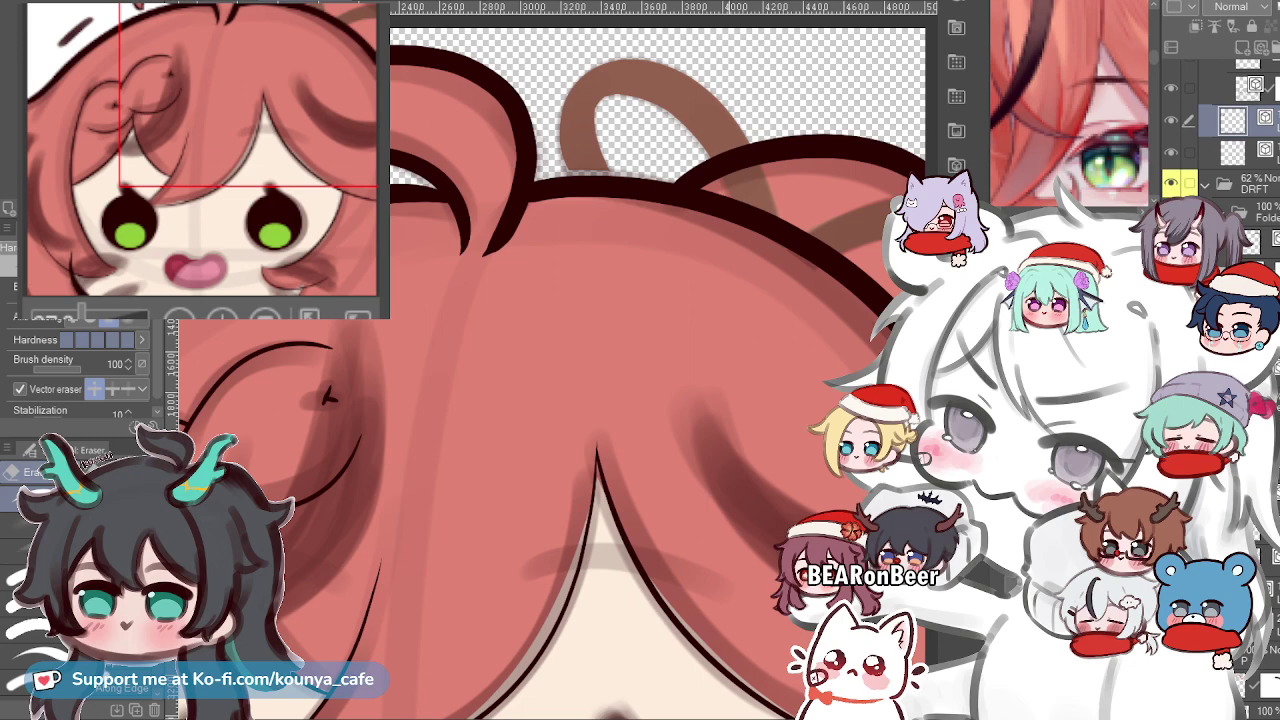
scroll(720, 252, down, 4)
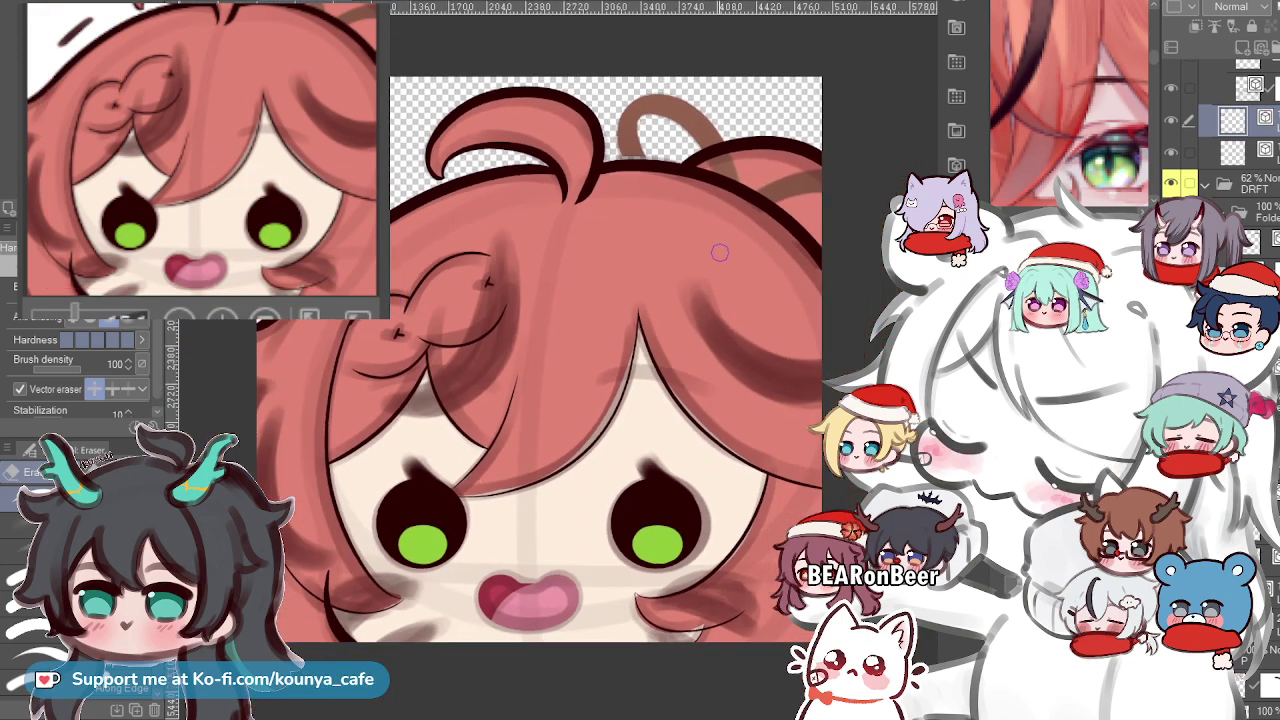
drag(692, 272, 728, 264)
scroll(752, 252, up, 2)
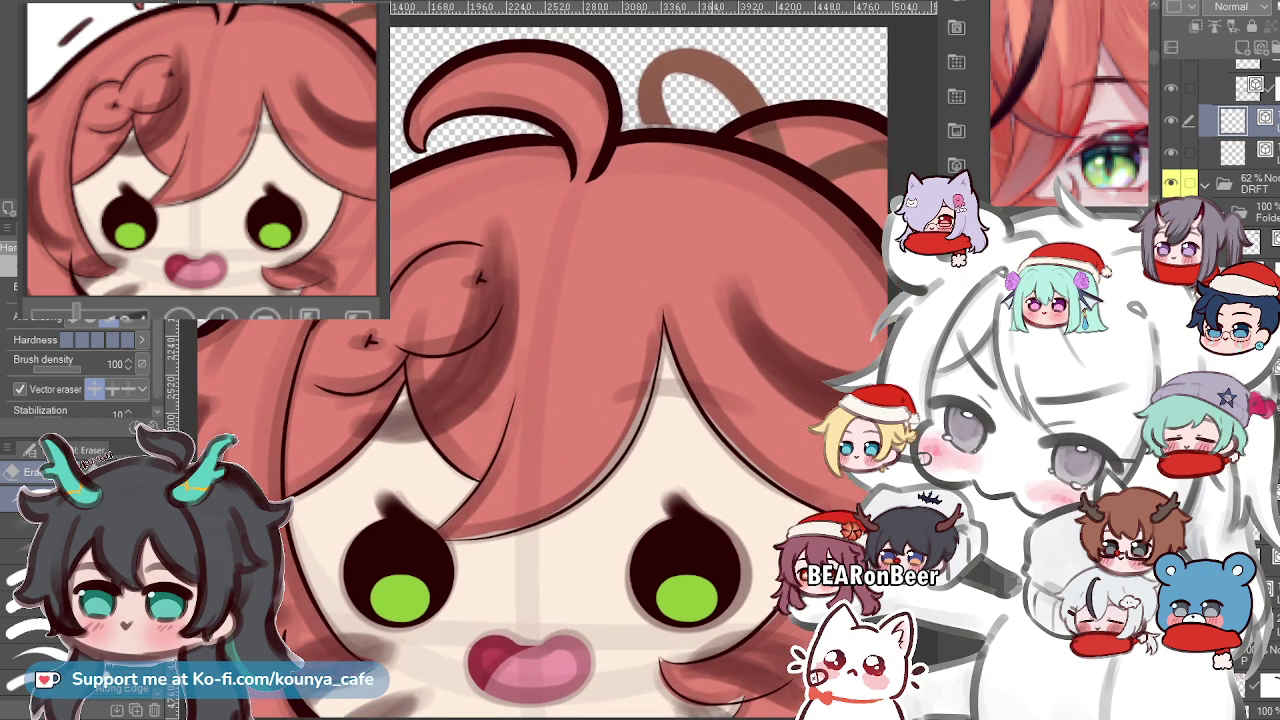
scroll(704, 74, up, 5)
drag(640, 119, 639, 289)
scroll(510, 316, up, 1)
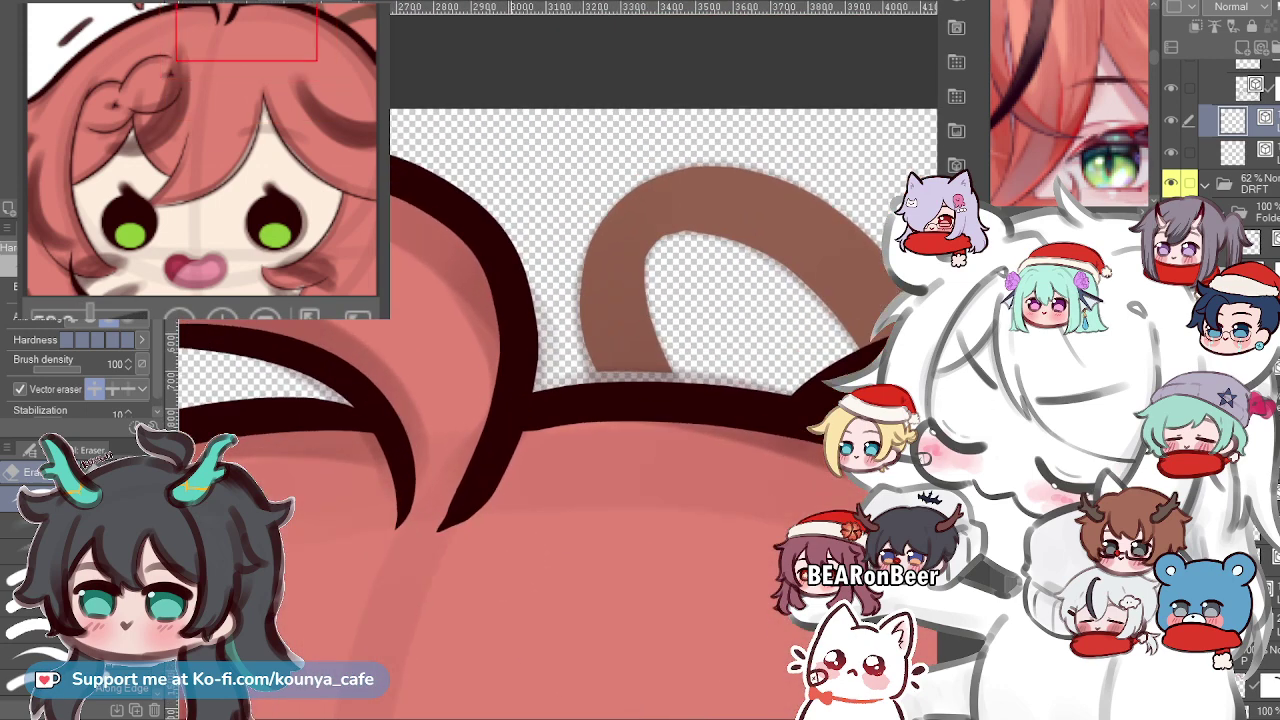
Collapse the Hair folder, select the vector layer directly above it and switch to the Mapping pen.
ctrl+click(514, 322)
click(1262, 204)
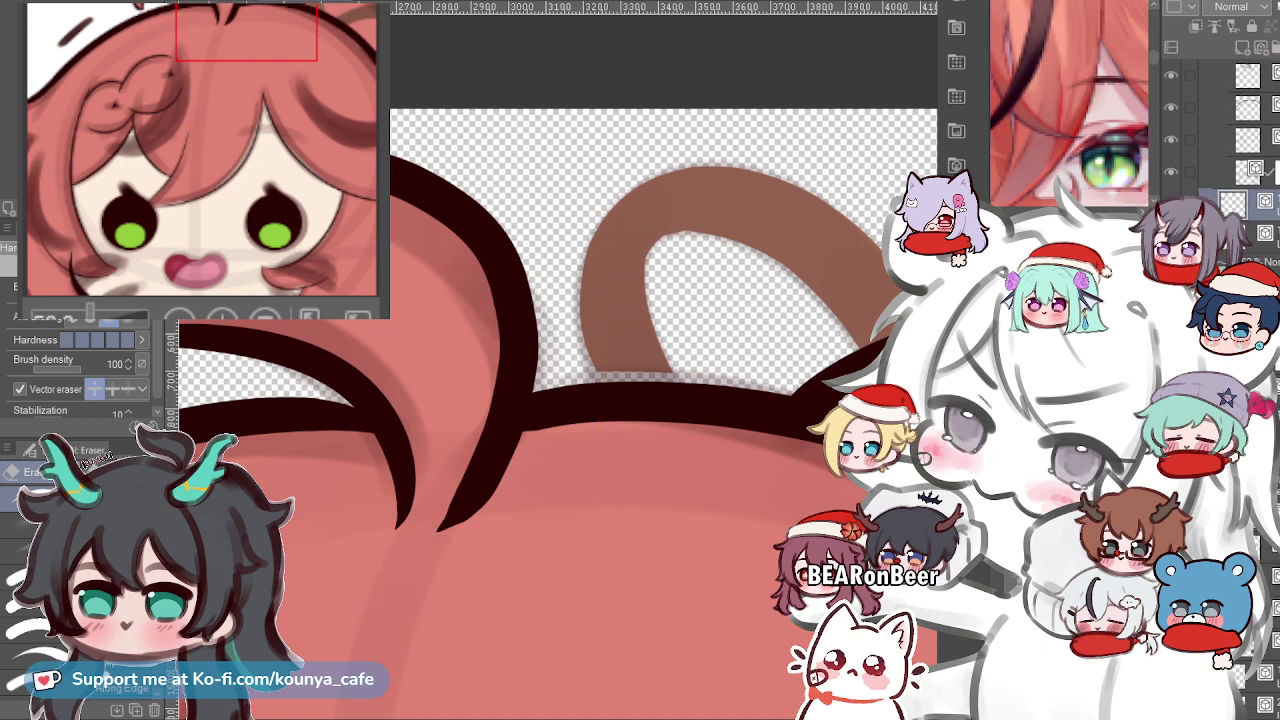
click(1262, 76)
scroll(1250, 120, up, 2)
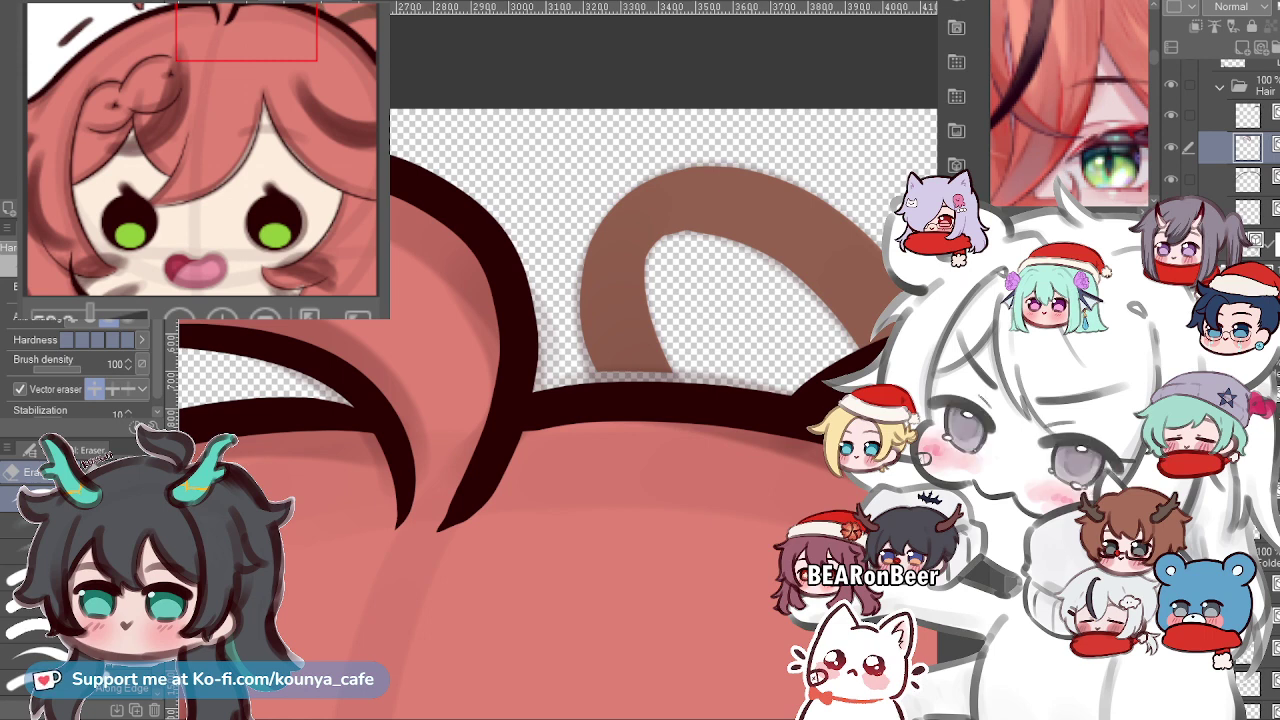
click(1262, 115)
scroll(1250, 120, up, 3)
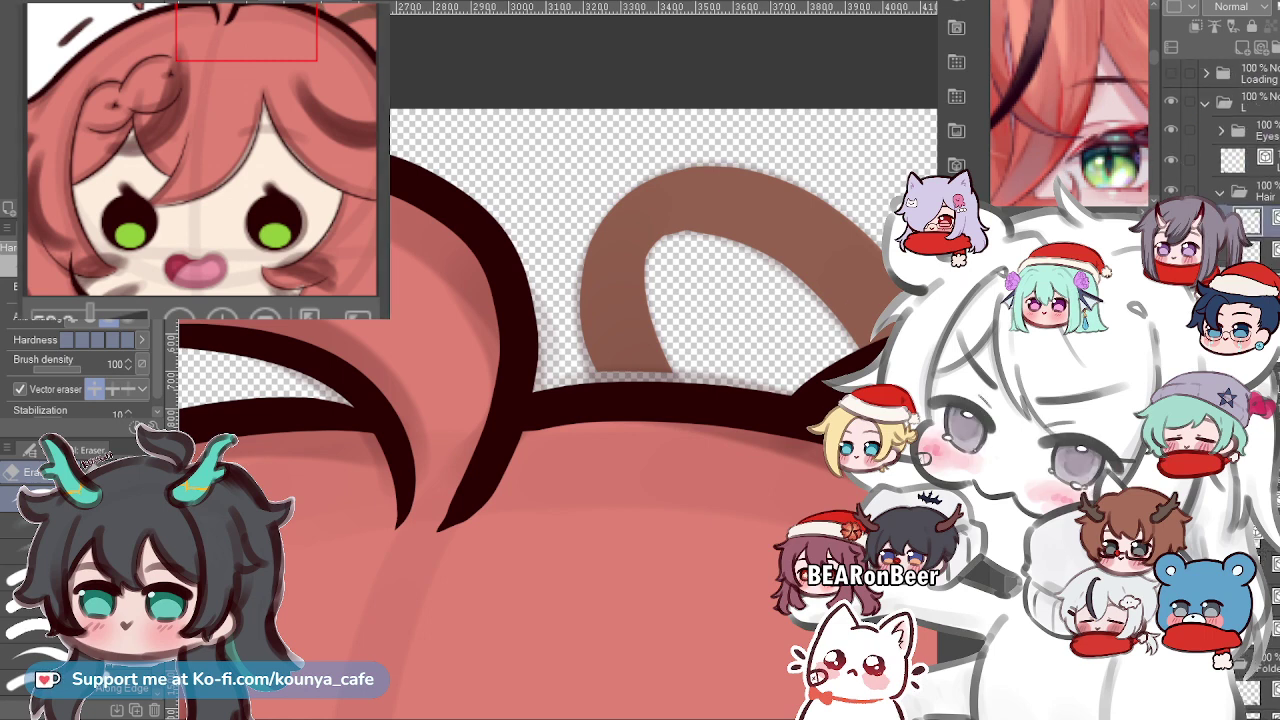
click(1262, 191)
click(1220, 192)
click(1262, 161)
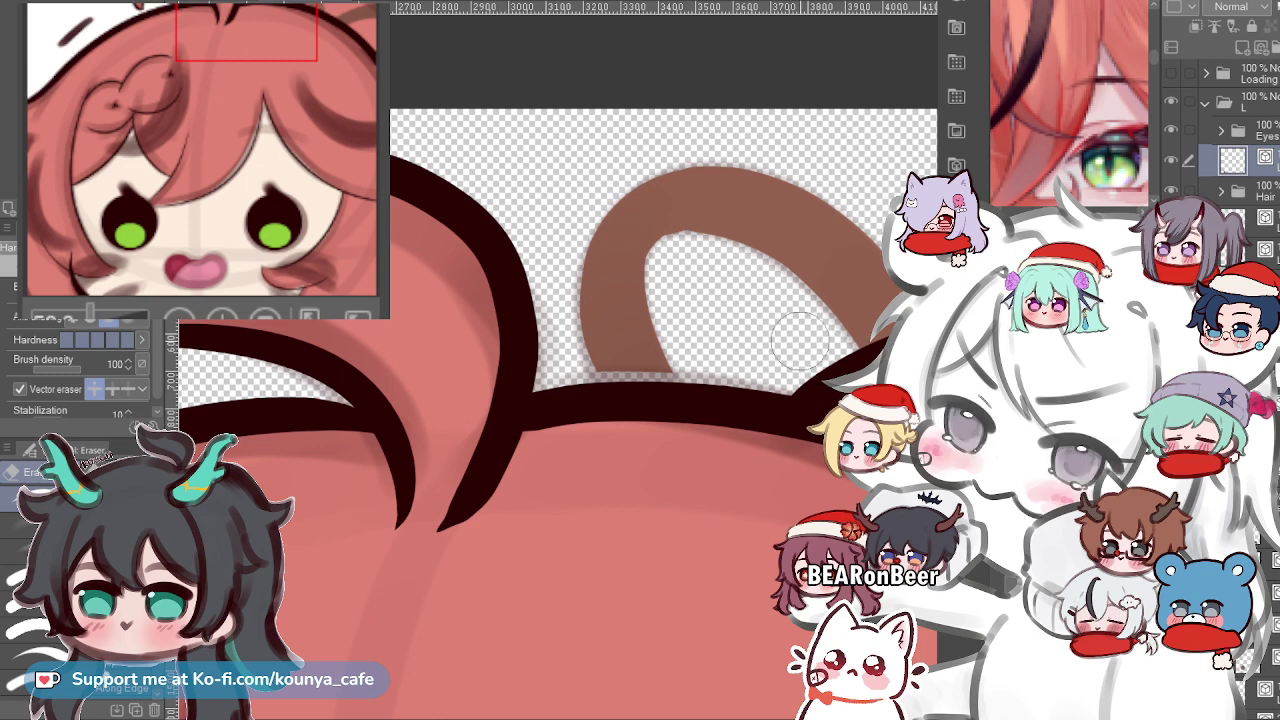
key(p)
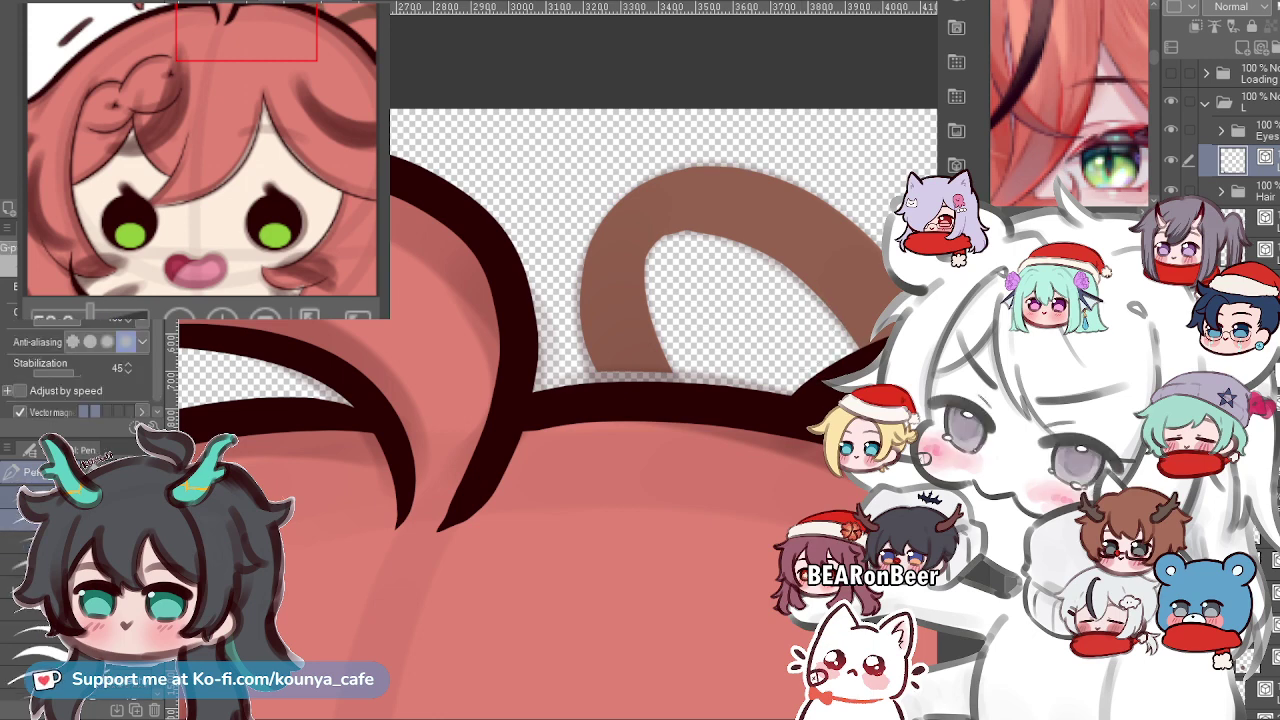
click(70, 497)
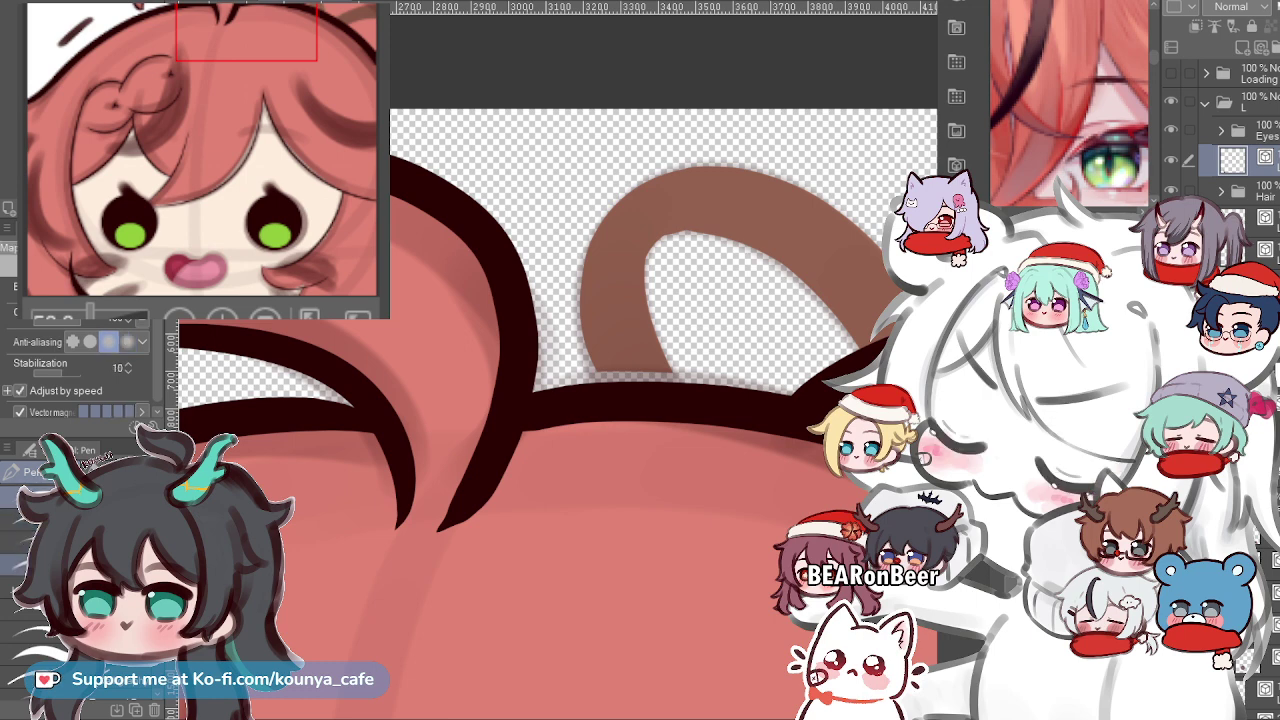
mouse_move(734, 395)
mouse_down()
mouse_move(624, 322)
mouse_move(462, 318)
mouse_move(421, 363)
mouse_up()
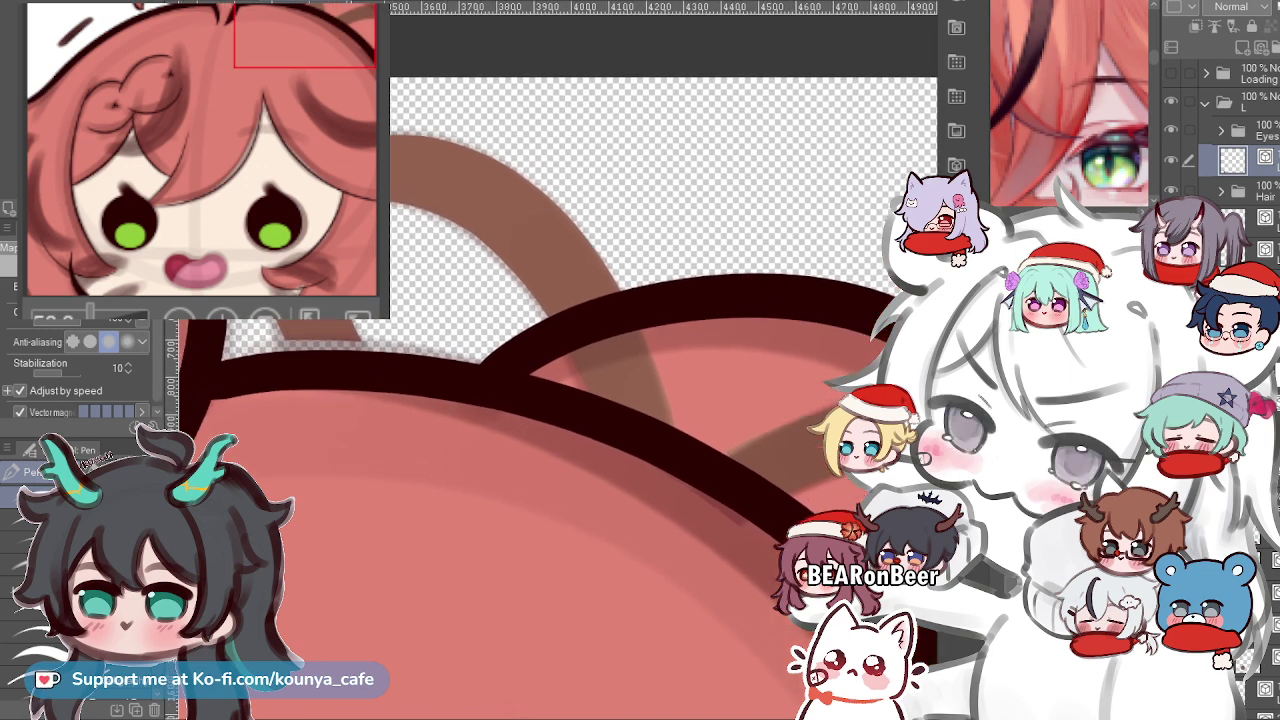
drag(540, 380, 568, 421)
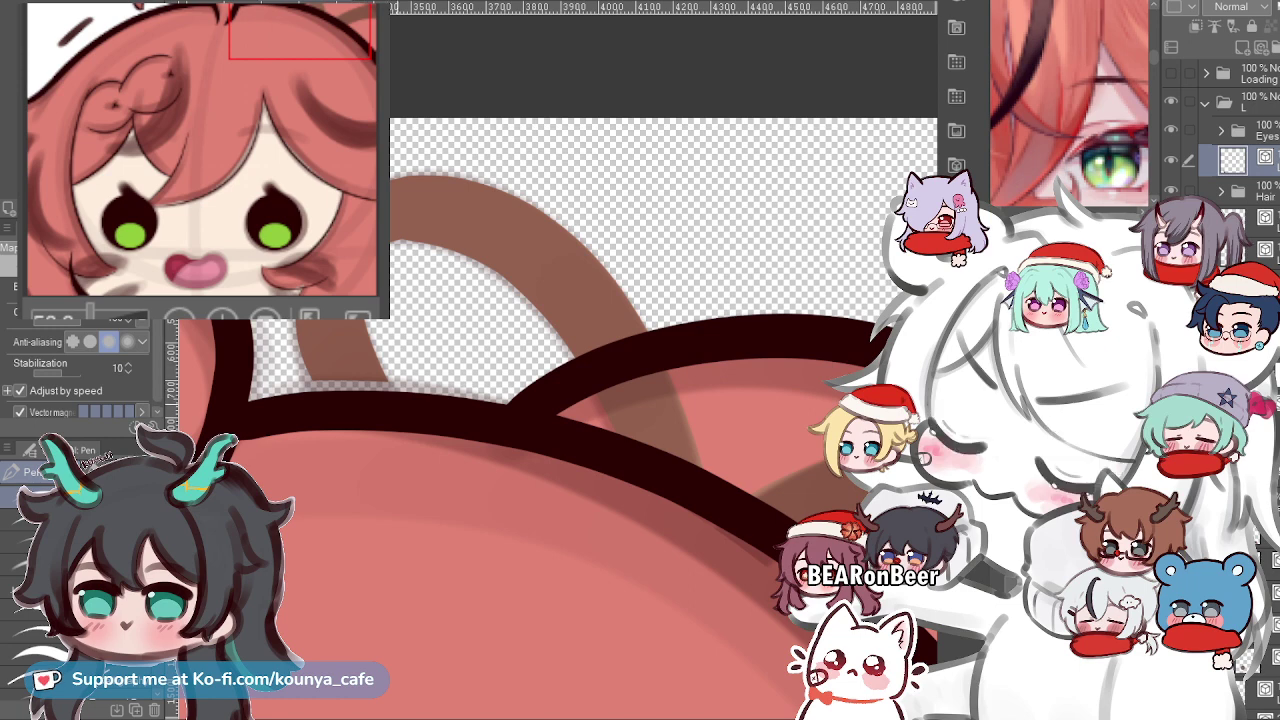
ctrl+click(568, 431)
click(1232, 160)
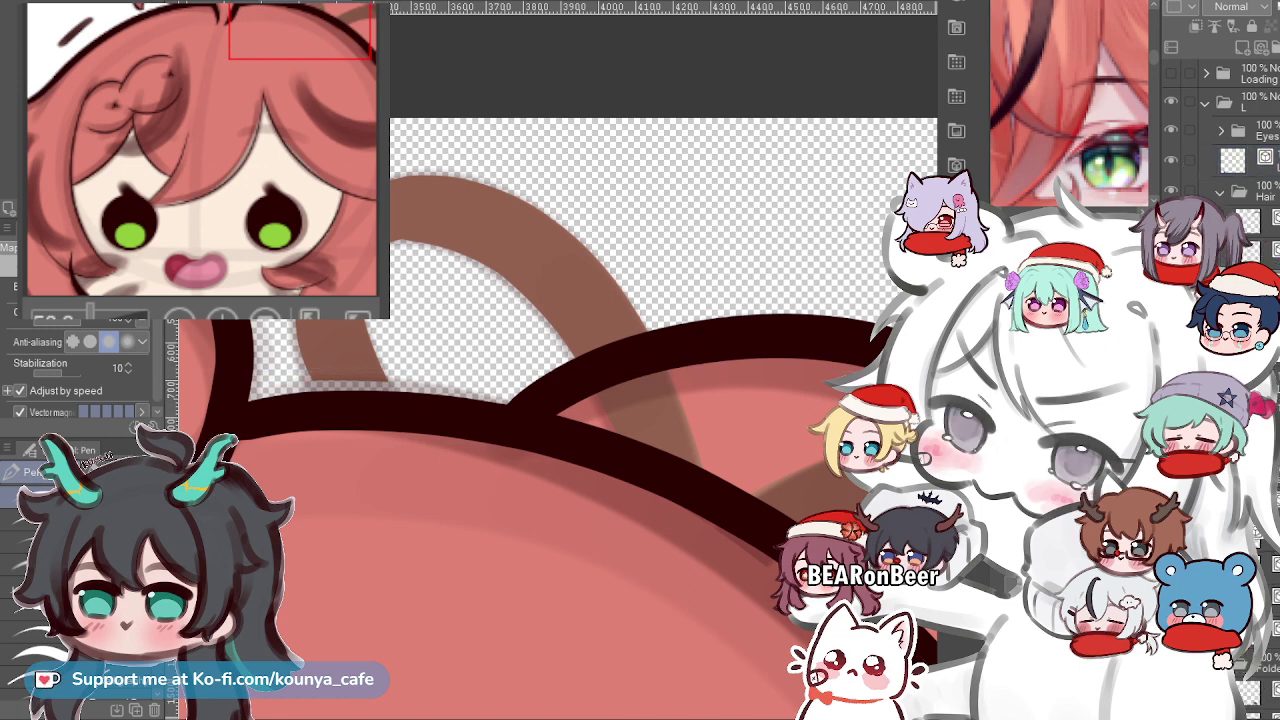
click(1250, 160)
key(ctrl+t)
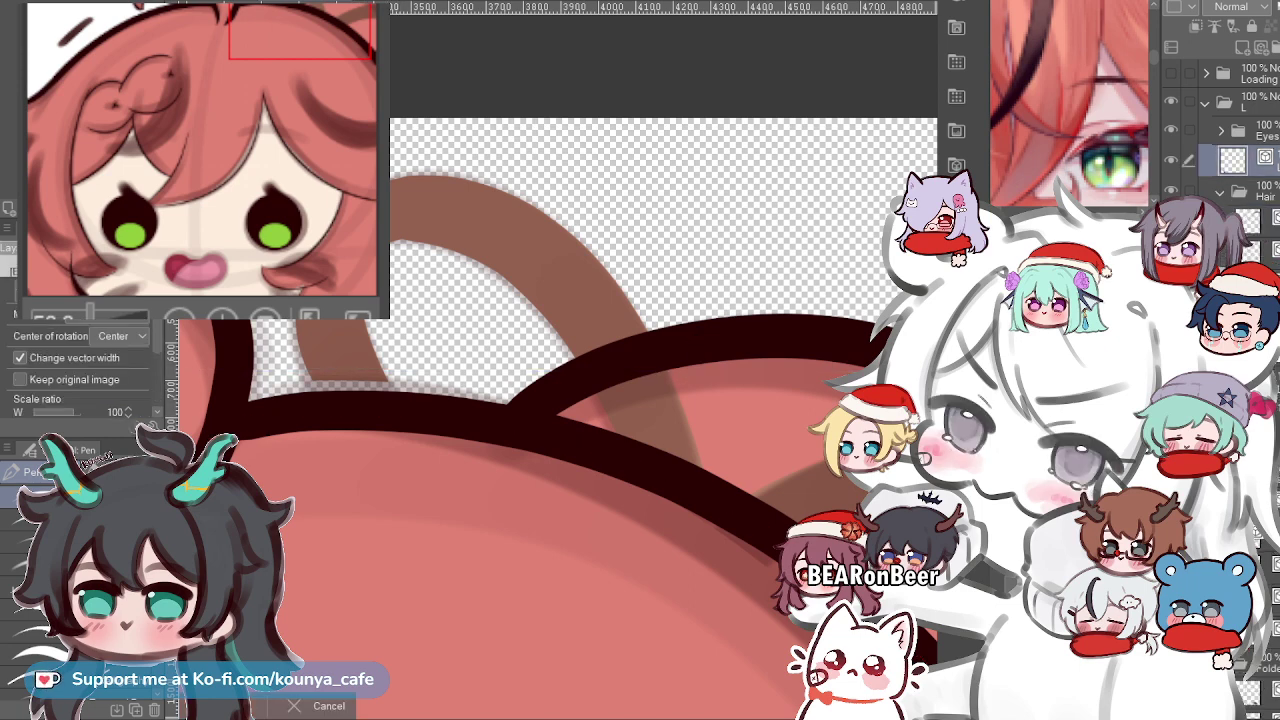
key(Escape)
scroll(622, 320, down, 5)
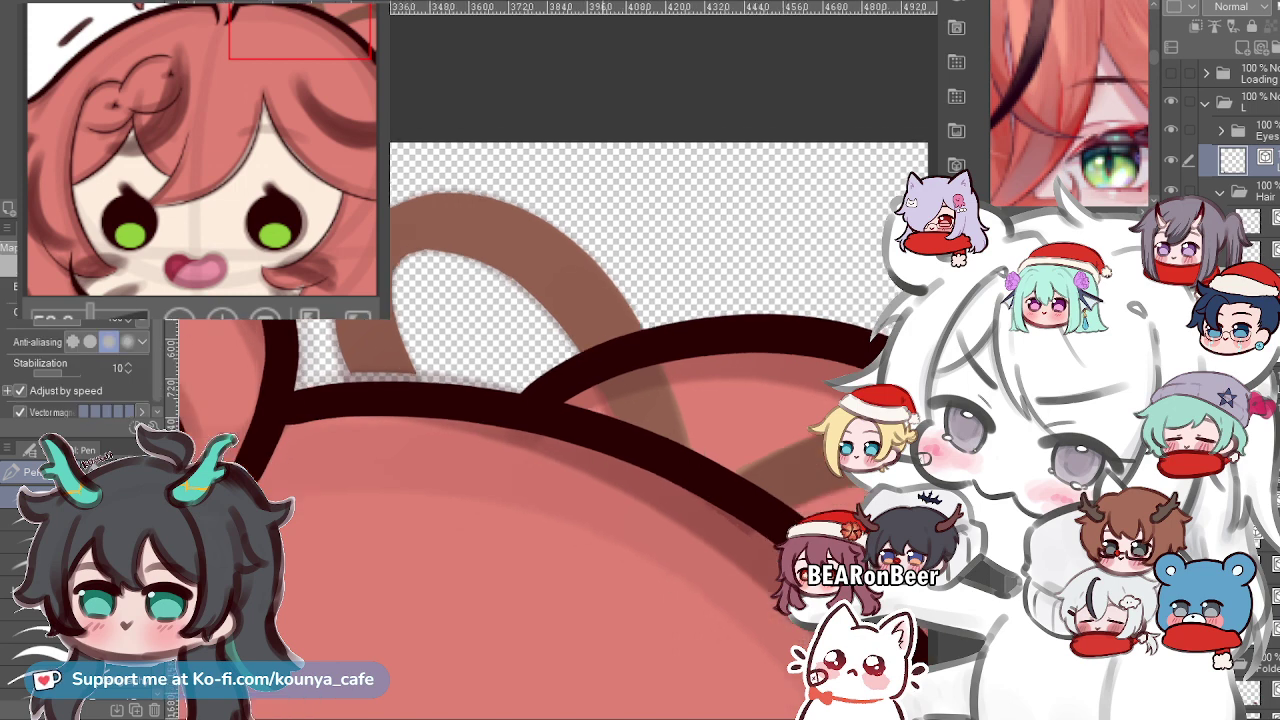
ctrl+click(592, 346)
key(ctrl+z)
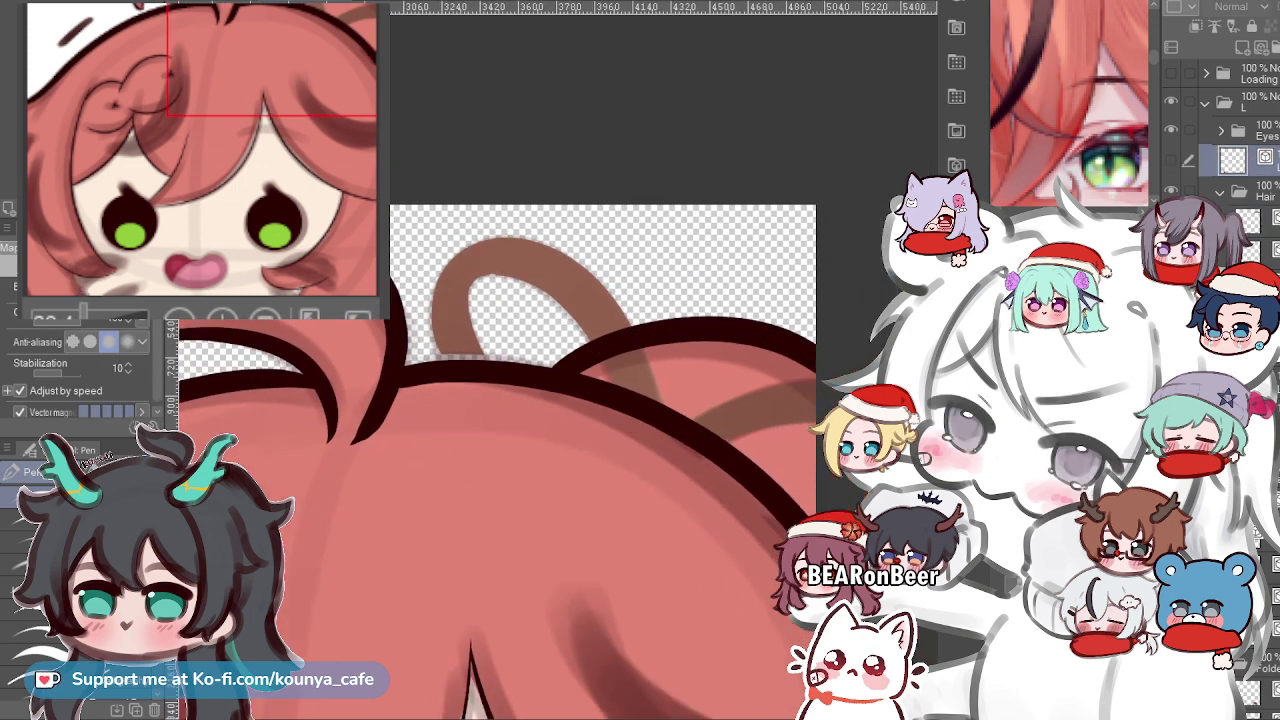
Collapse the Hair folder again and add a new vector layer above the Eyes folder.
key(ctrl+0)
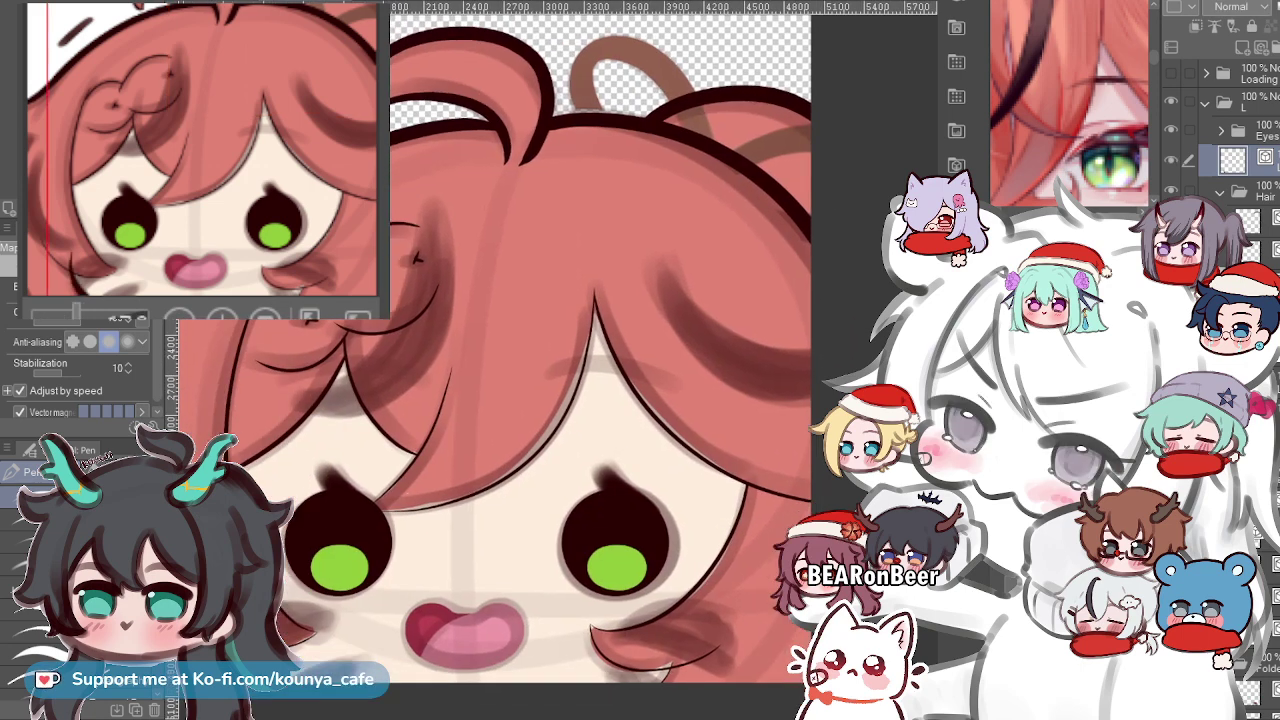
click(1220, 191)
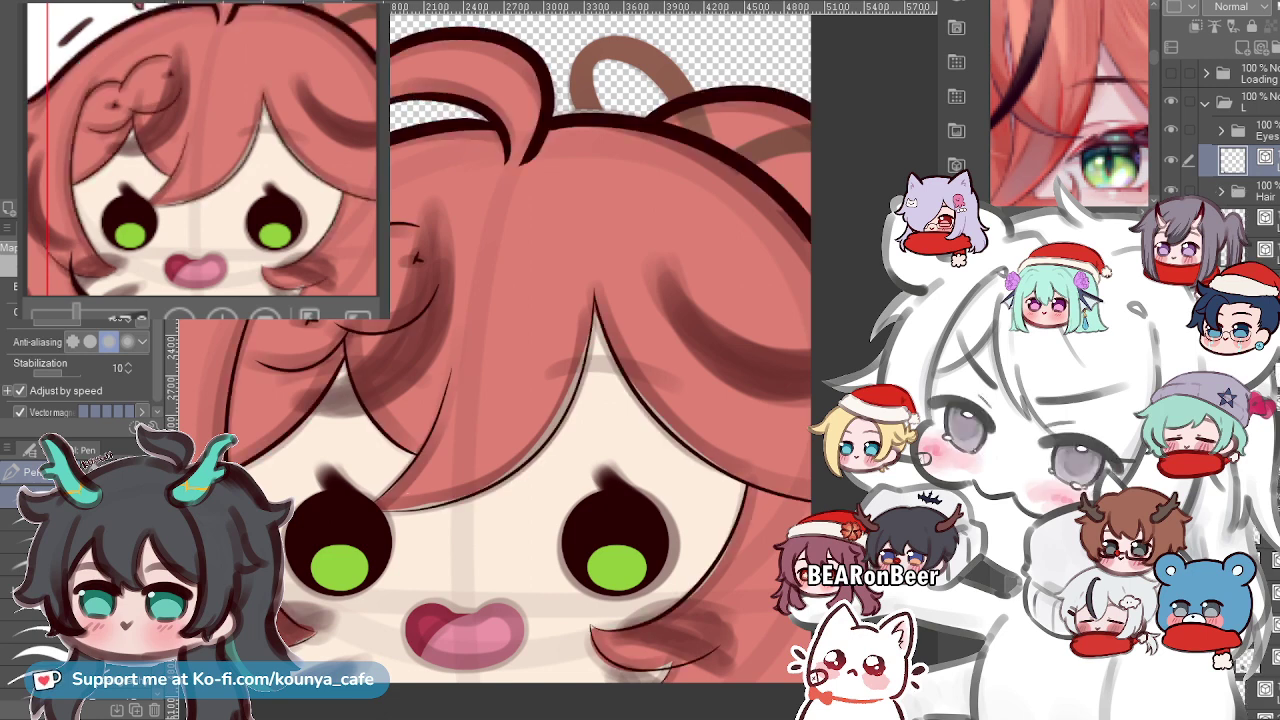
click(1262, 131)
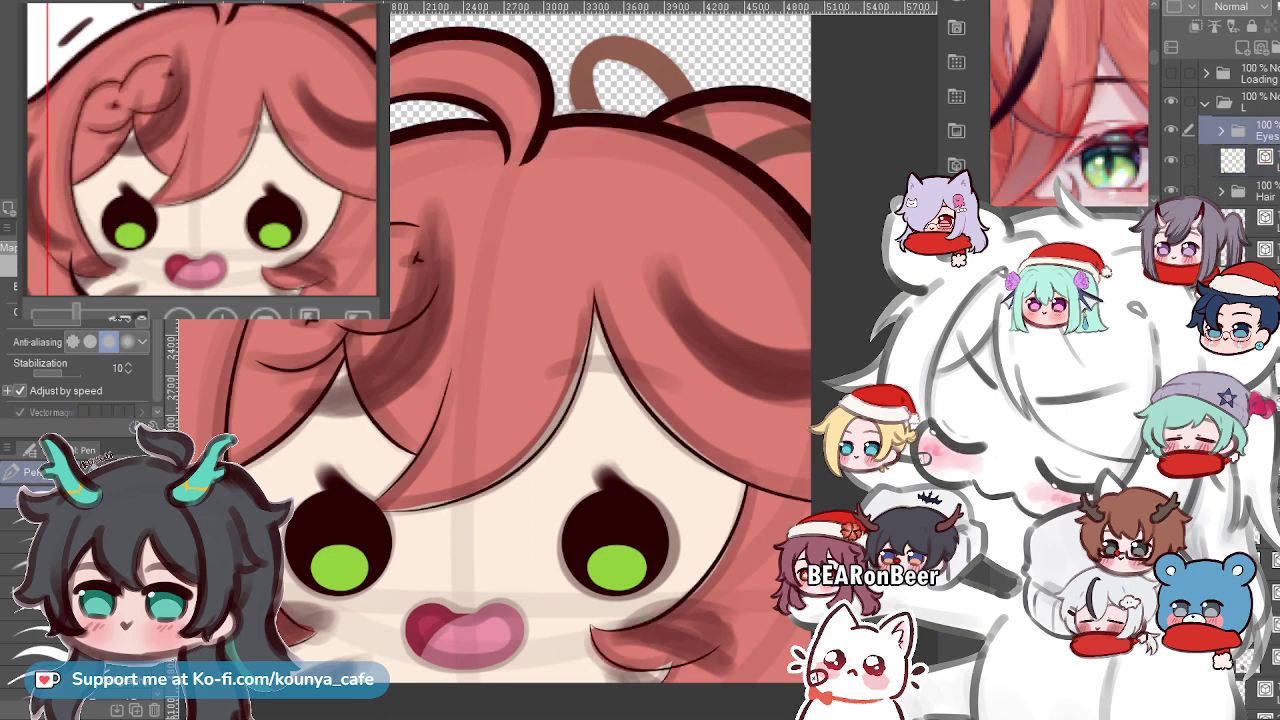
click(1261, 47)
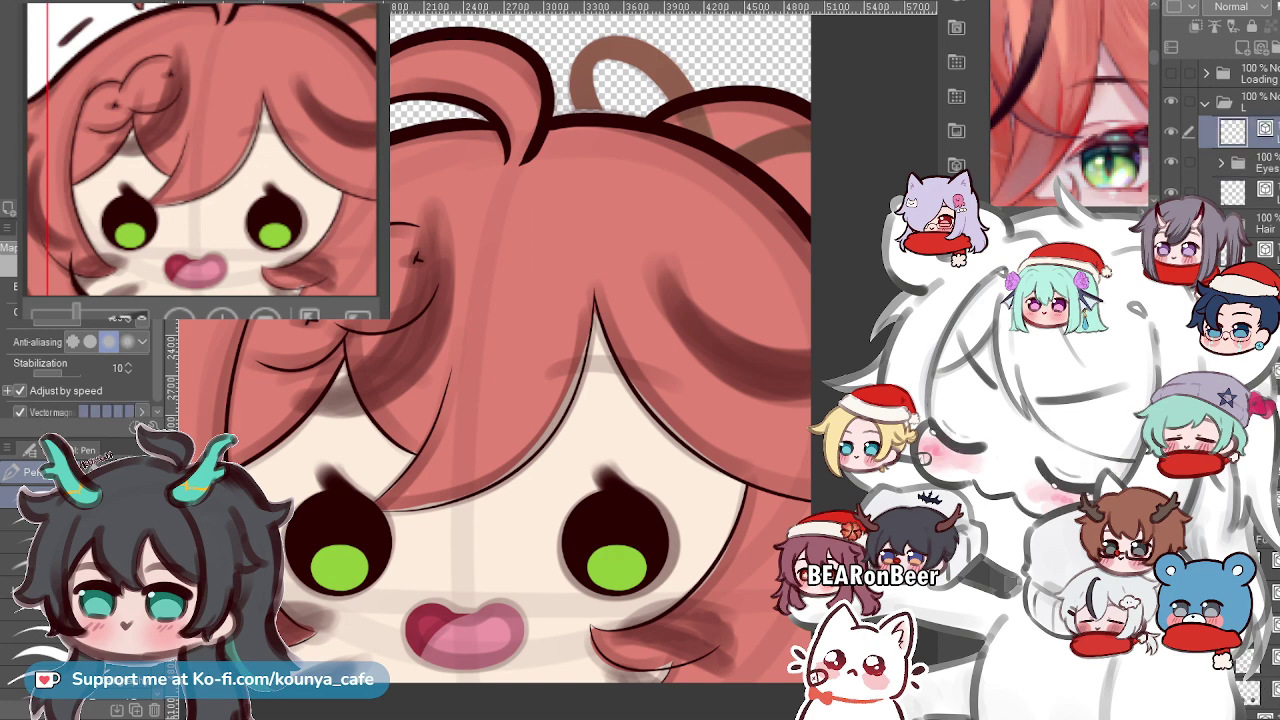
Move the new vector layer below the Eyes folder.
drag(1258, 132, 1256, 176)
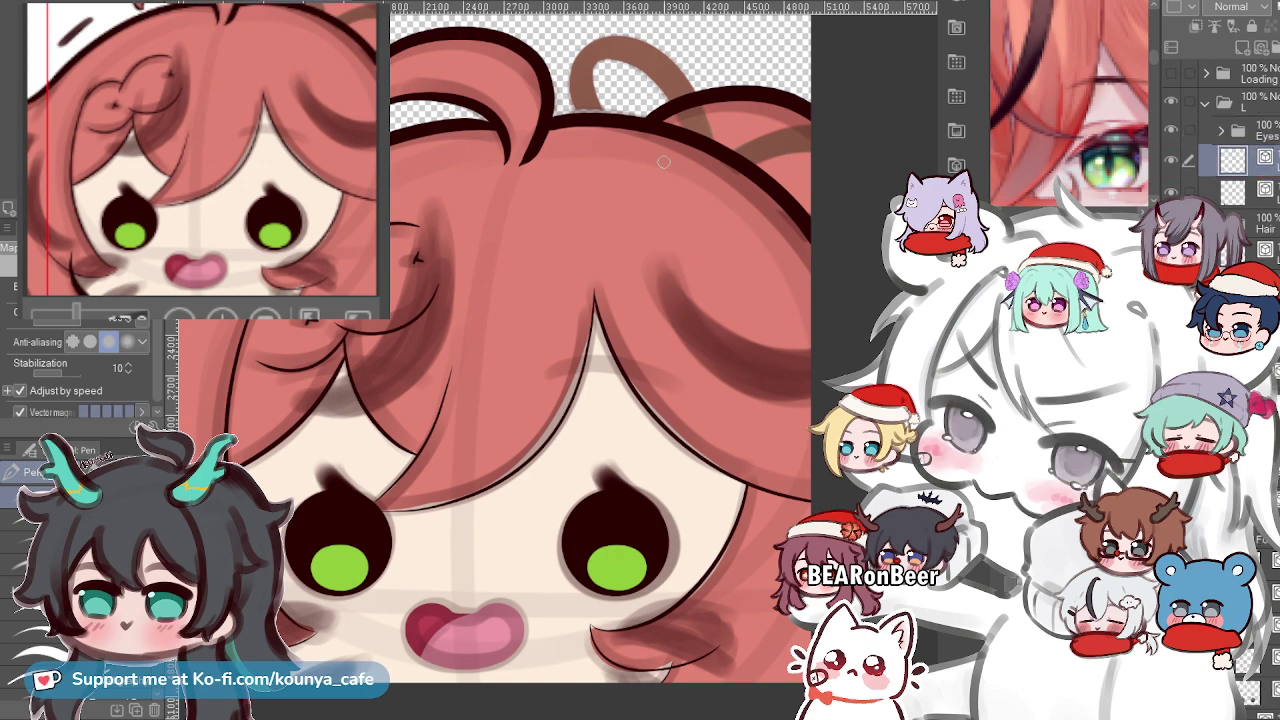
Try to ink the brown sketched loop's inner left edge as one curved stroke running down to the head outline.
scroll(665, 180, up, 3)
drag(664, 180, 565, 240)
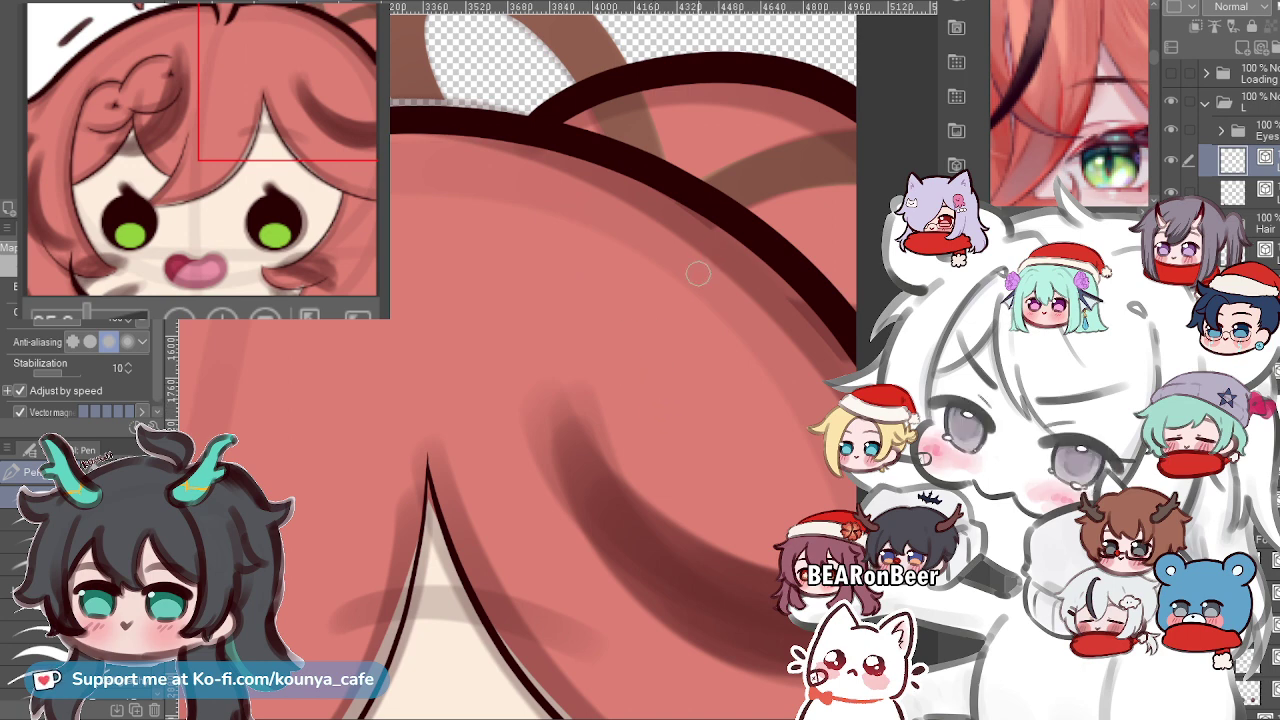
scroll(680, 285, down, 3)
drag(672, 290, 672, 390)
scroll(625, 300, up, 2)
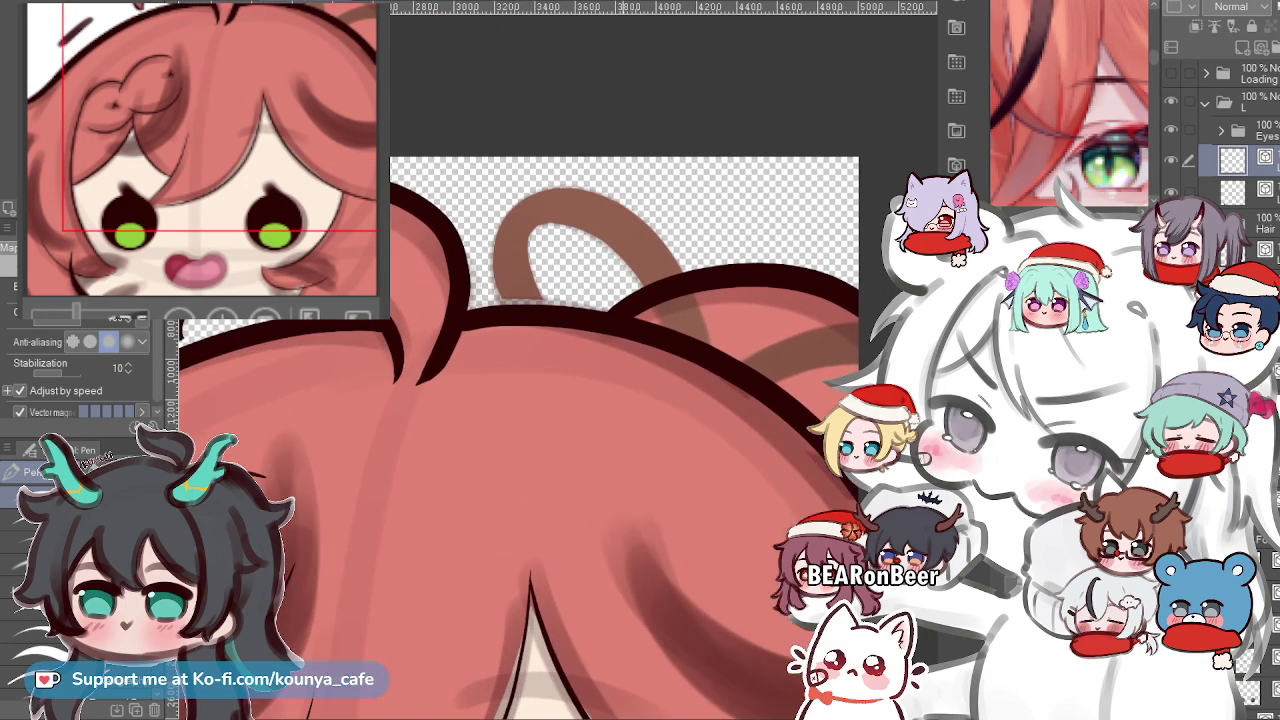
scroll(456, 237, up, 2)
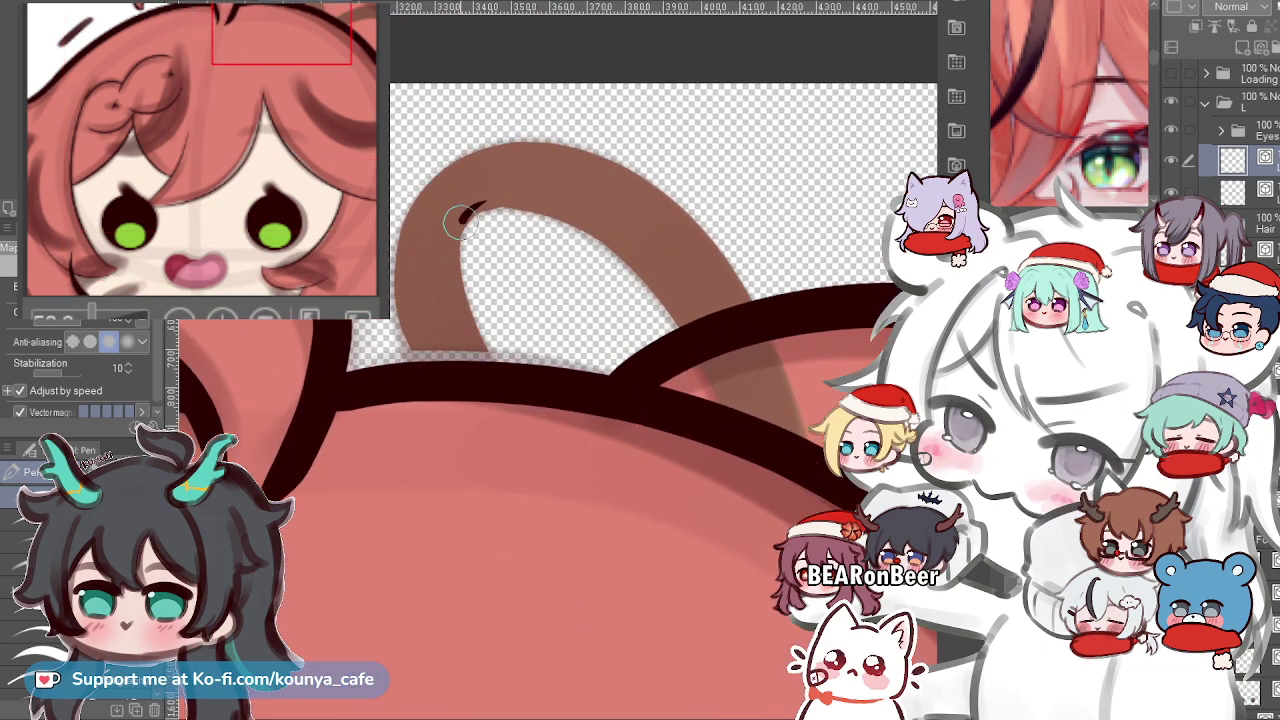
drag(459, 222, 517, 356)
key(ctrl+z)
mouse_move(490, 206)
mouse_down()
mouse_move(468, 311)
mouse_move(512, 362)
mouse_up()
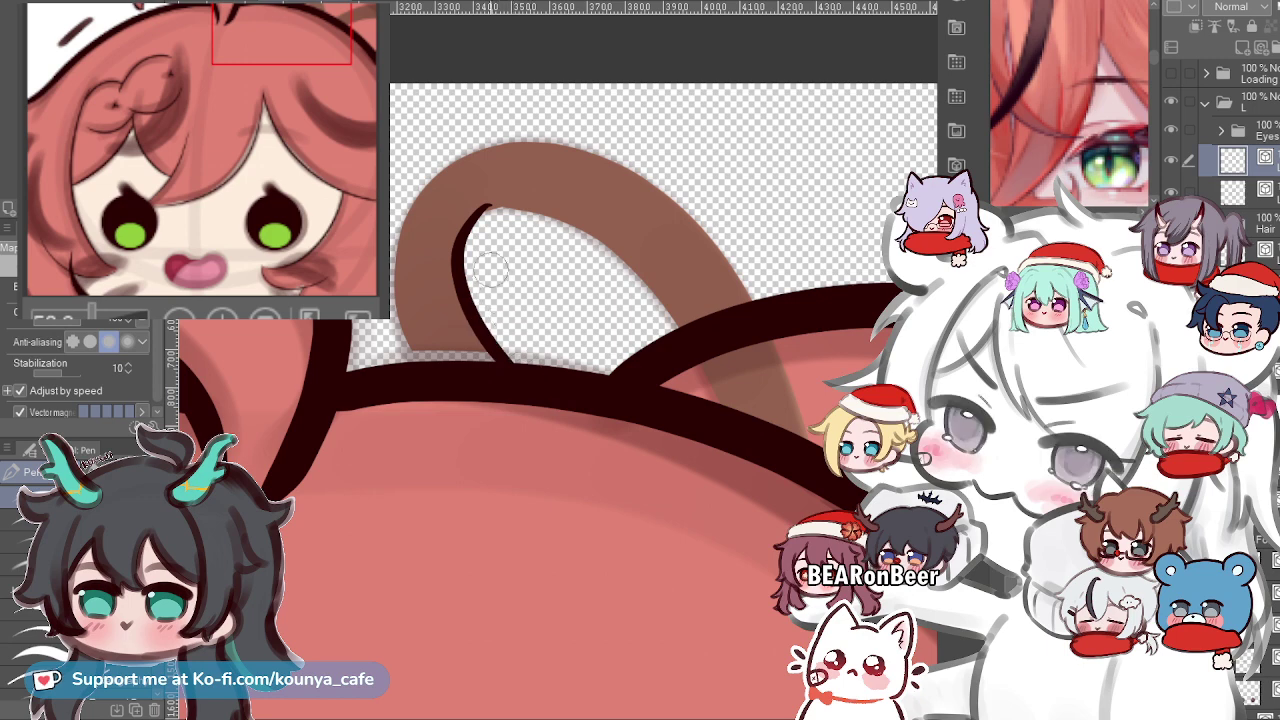
key(ctrl+z)
drag(492, 204, 507, 360)
key(ctrl+z)
drag(494, 211, 498, 360)
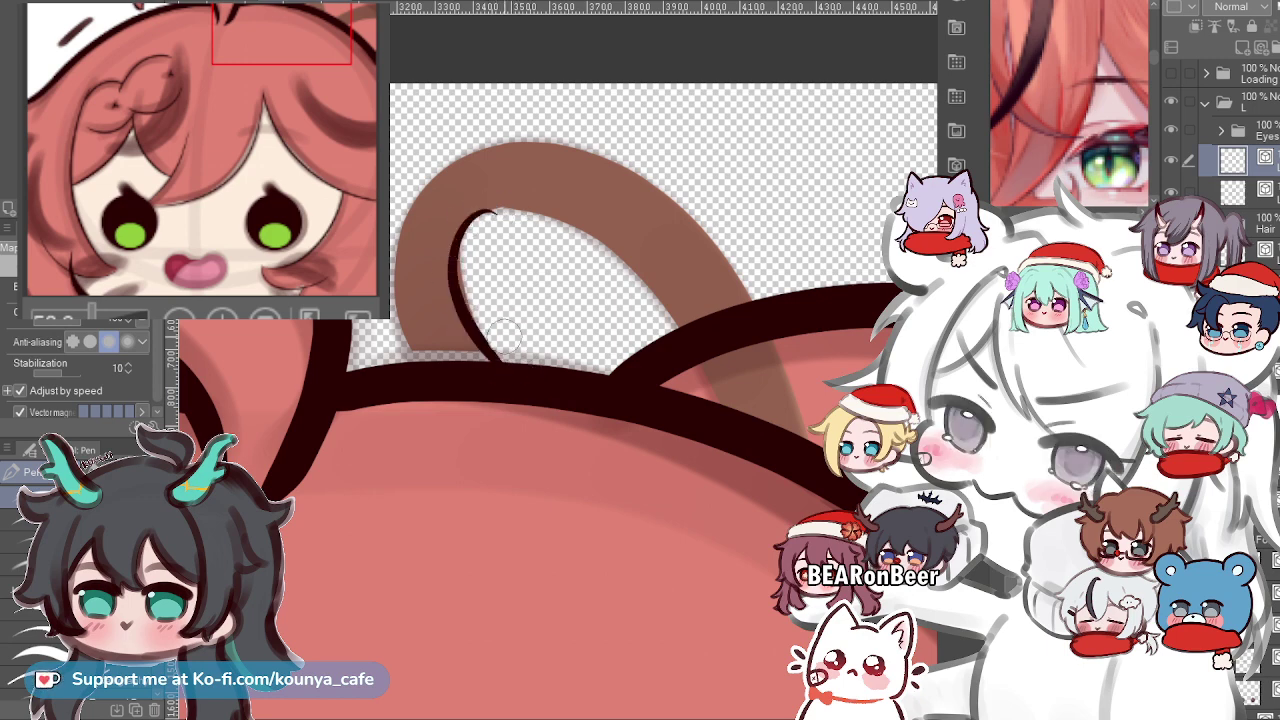
key(ctrl+z)
drag(491, 206, 504, 360)
key(ctrl+z)
mouse_move(491, 208)
mouse_down()
mouse_move(521, 362)
mouse_move(470, 218)
mouse_move(490, 358)
mouse_up()
key(ctrl+z)
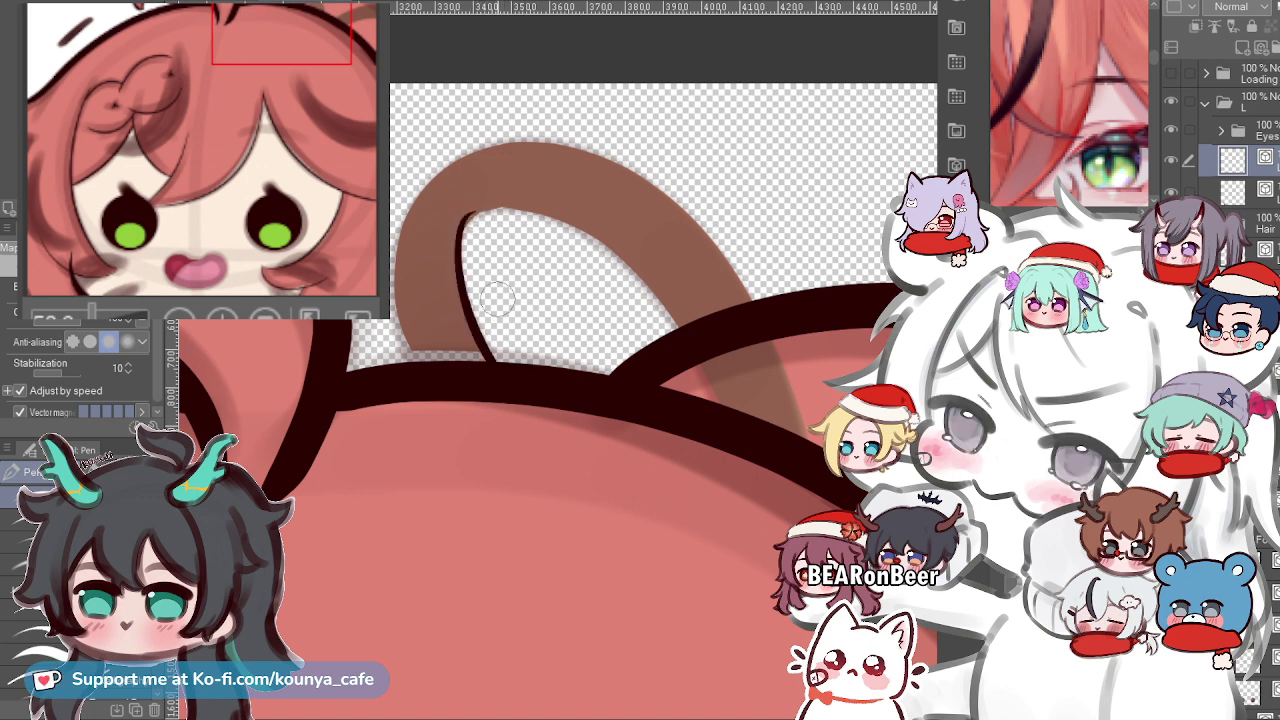
key(ctrl+z)
drag(478, 208, 500, 360)
key(ctrl+z)
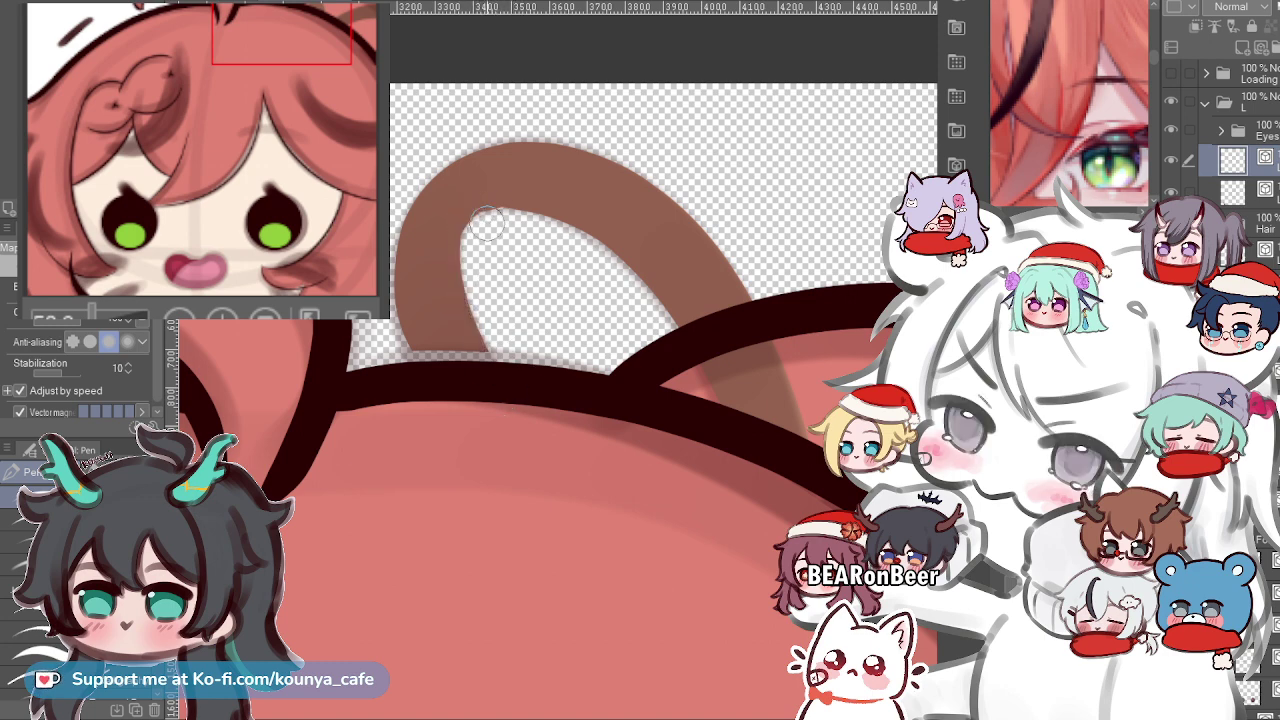
drag(472, 212, 512, 357)
key(ctrl+z)
drag(484, 209, 502, 365)
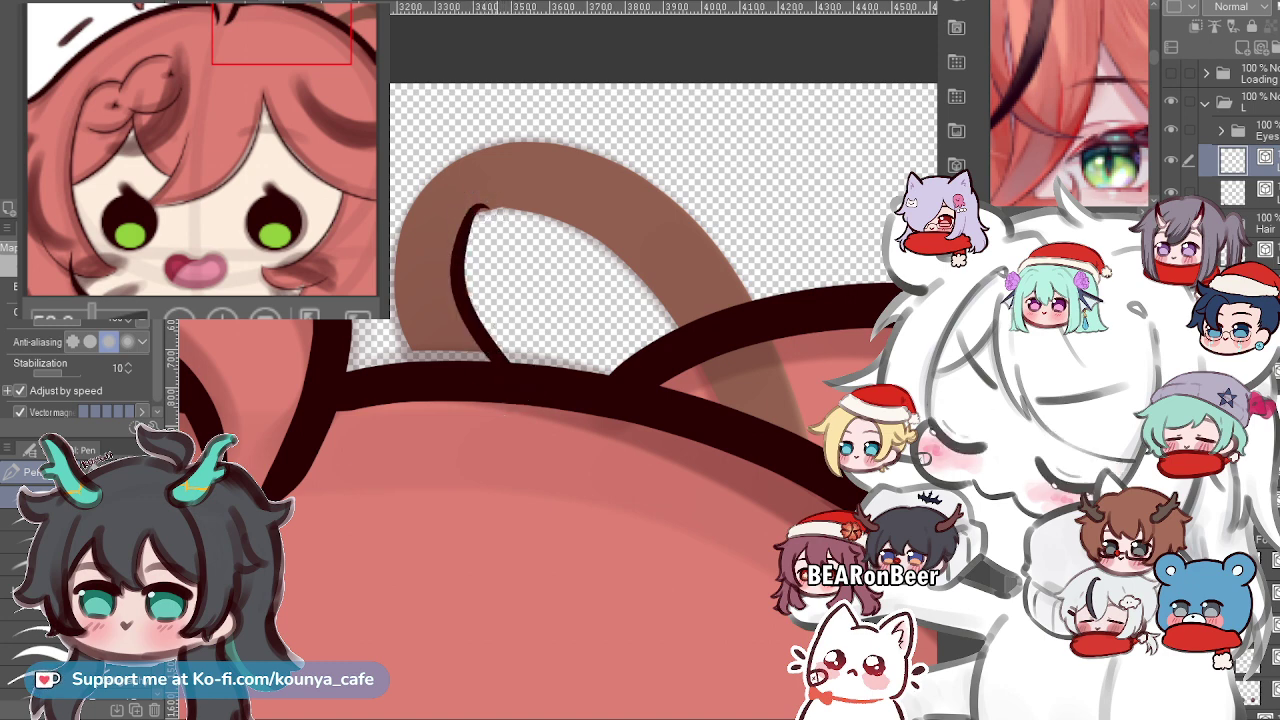
key(ctrl+z)
mouse_move(485, 209)
mouse_down()
mouse_move(470, 339)
mouse_move(486, 362)
mouse_up()
scroll(485, 231, up, 2)
drag(495, 210, 393, 188)
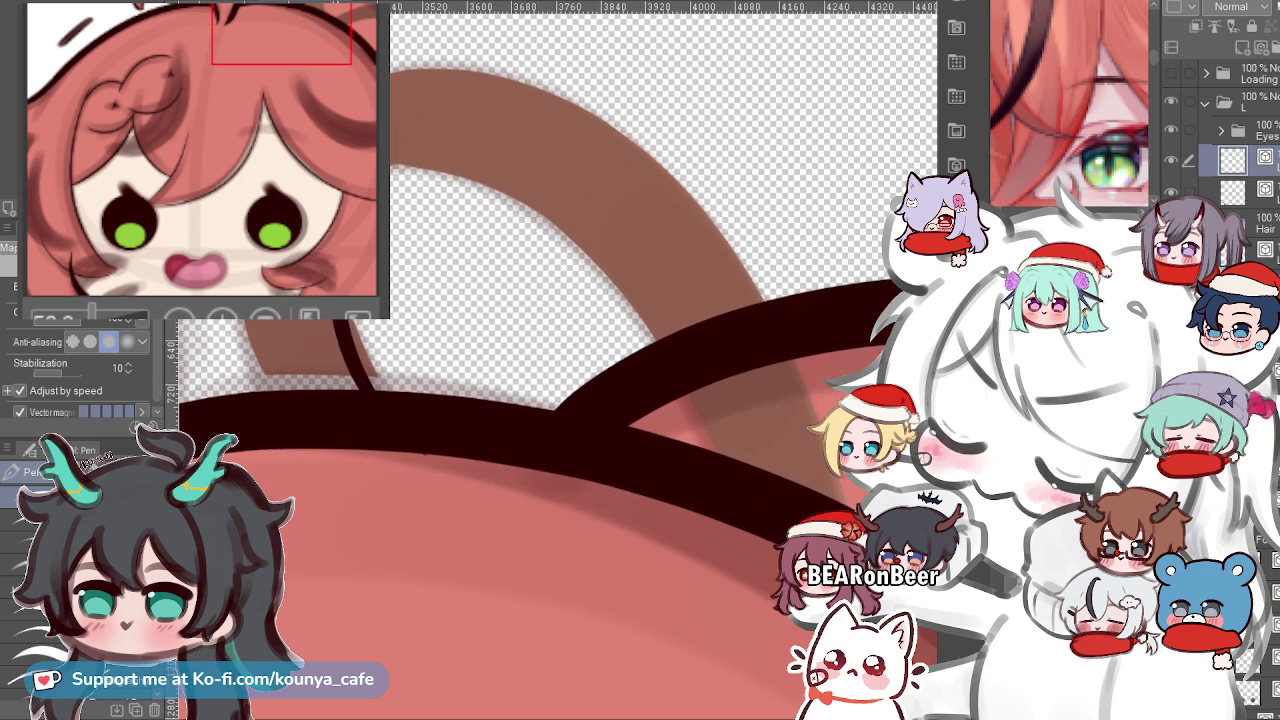
key(ctrl+z)
Ink the loop's inner left edge down across the head outline and select the stroke to expose its control points.
drag(358, 300, 411, 415)
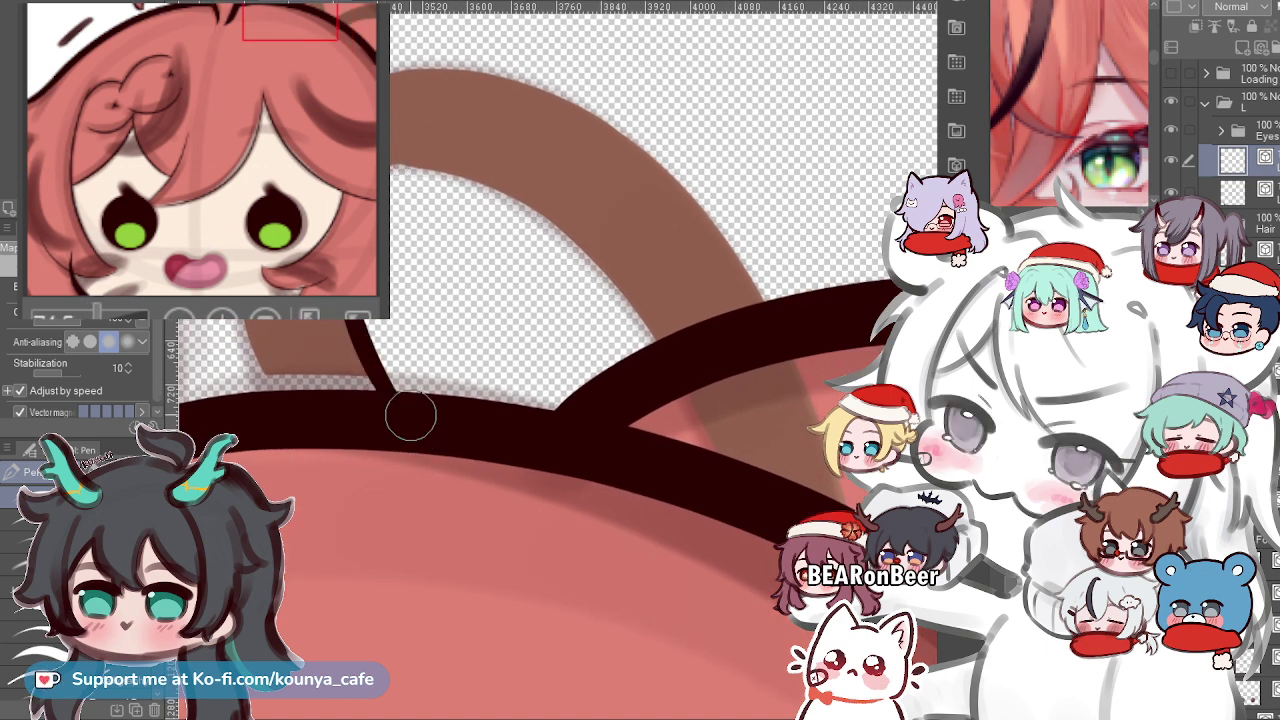
drag(345, 320, 400, 392)
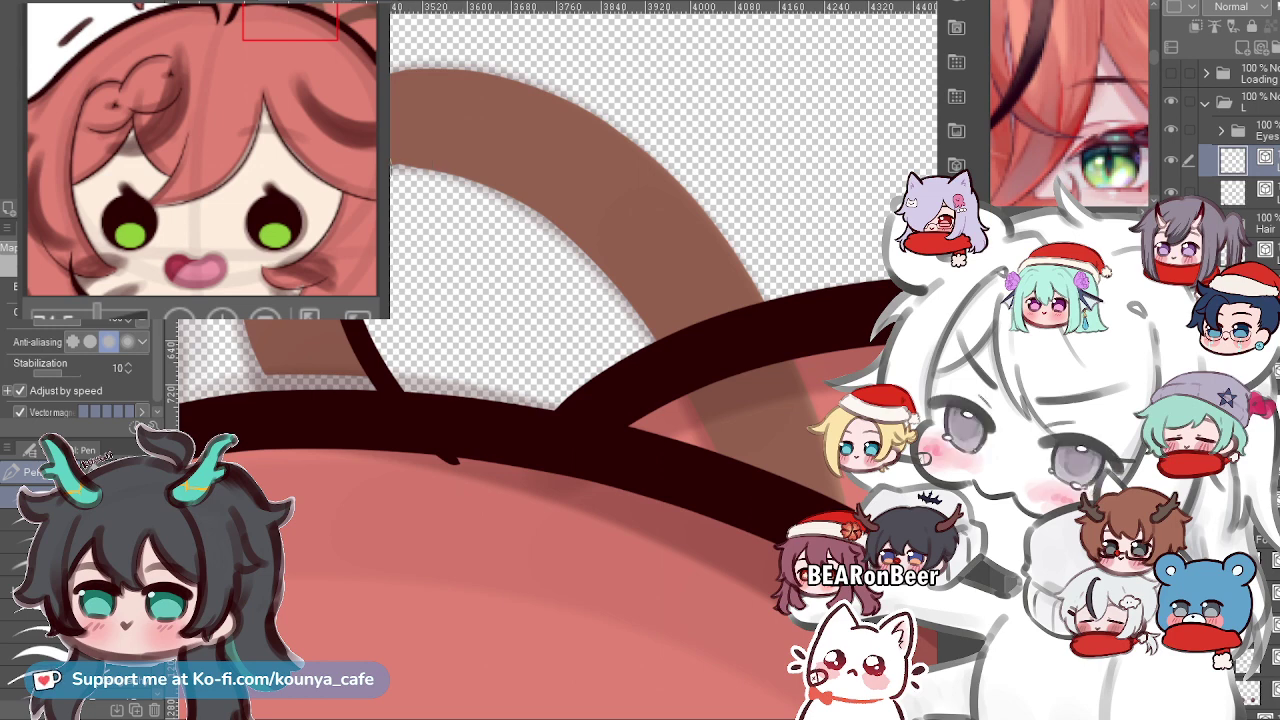
key(ctrl)
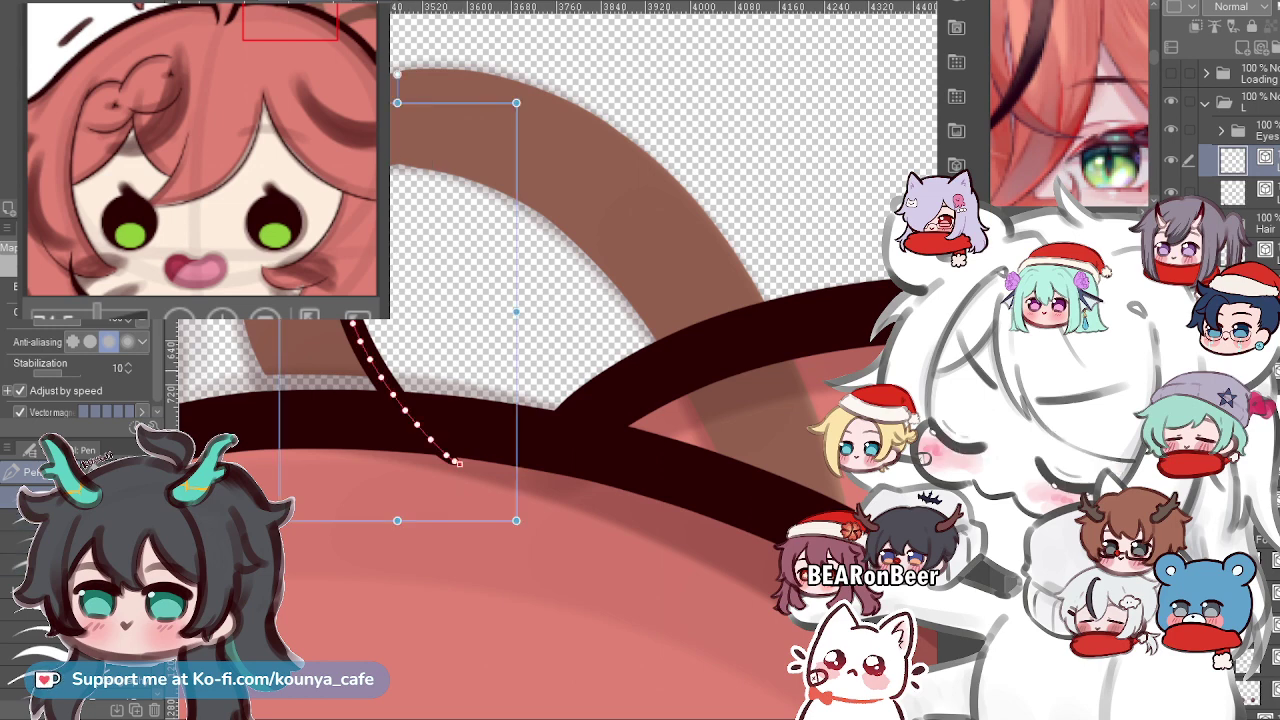
key(space)
drag(398, 258, 414, 195)
key(ctrl)
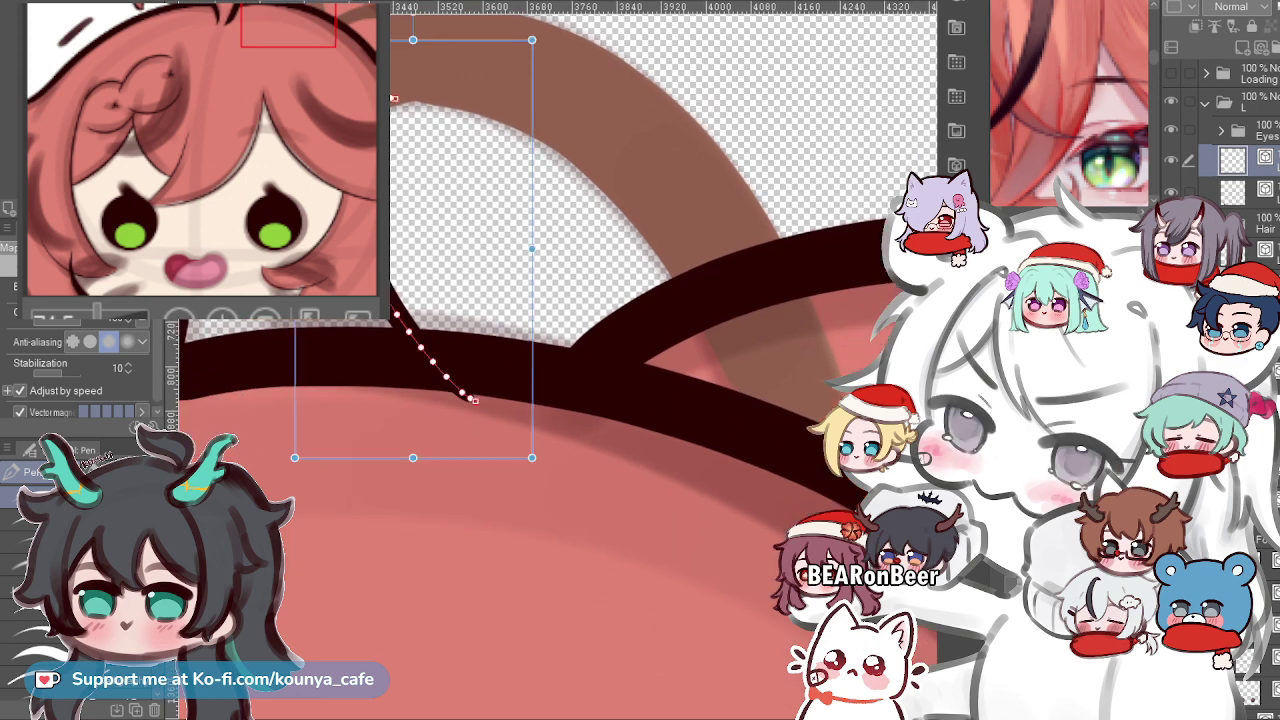
Ink the inner right edge of the brown loop with the Pen, from its top down across the dark hair outlines.
key(p)
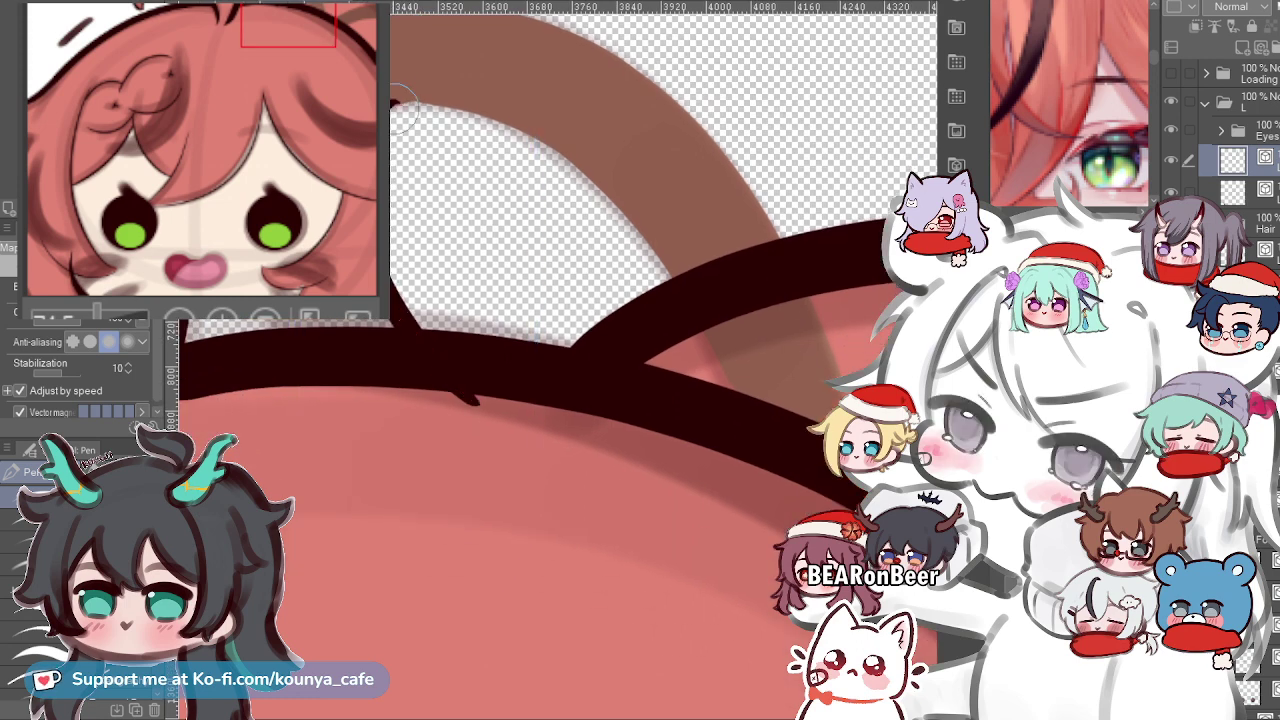
mouse_move(388, 105)
mouse_down()
mouse_move(762, 398)
mouse_move(815, 520)
mouse_up()
key(ctrl+z)
drag(420, 100, 760, 395)
key(ctrl+z)
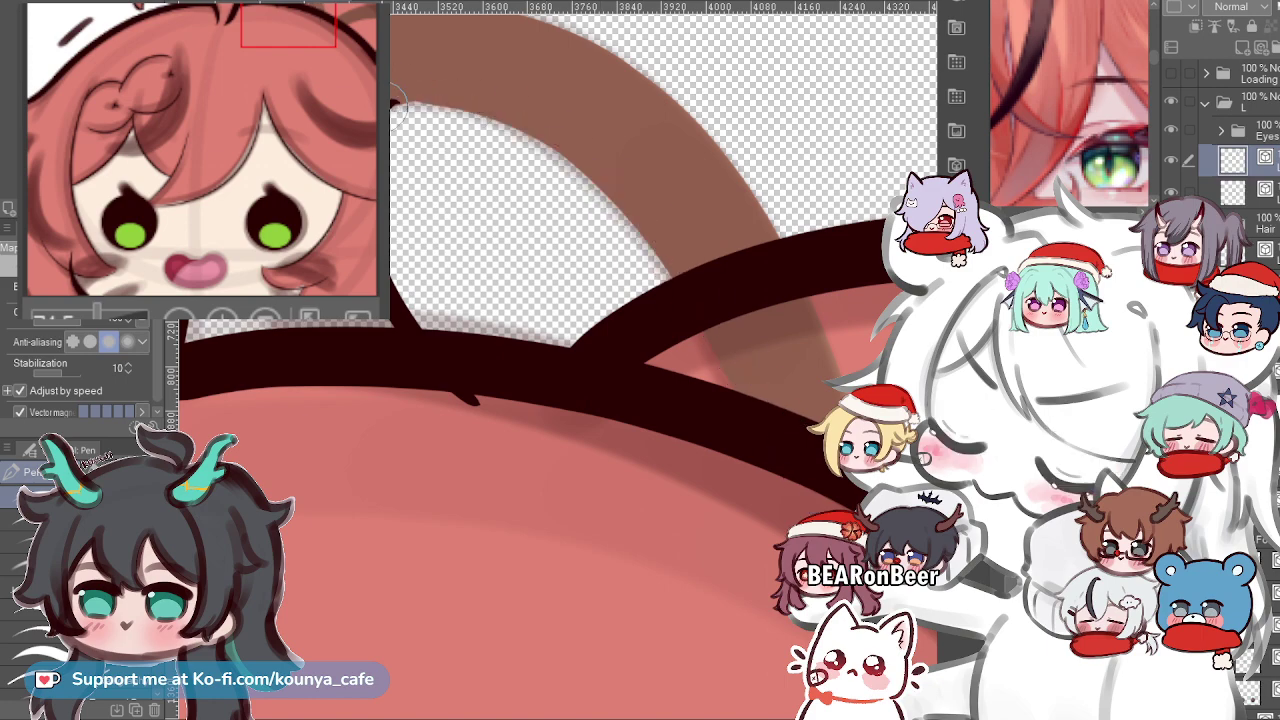
mouse_move(400, 100)
mouse_down()
mouse_move(612, 216)
mouse_move(700, 370)
mouse_up()
scroll(583, 184, down, 5)
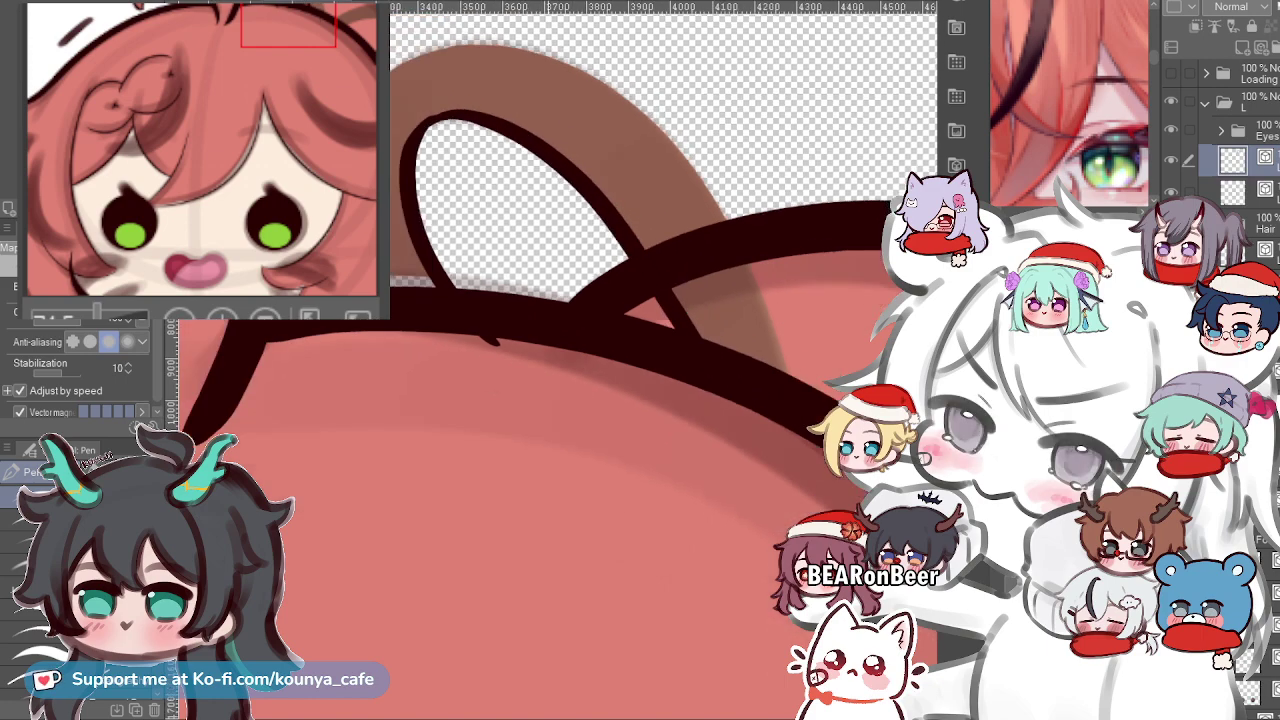
Adjust the vector stroke at the top of the loop's inner outline so it joins the left inner line smoothly.
scroll(583, 184, up, 3)
scroll(555, 231, up, 5)
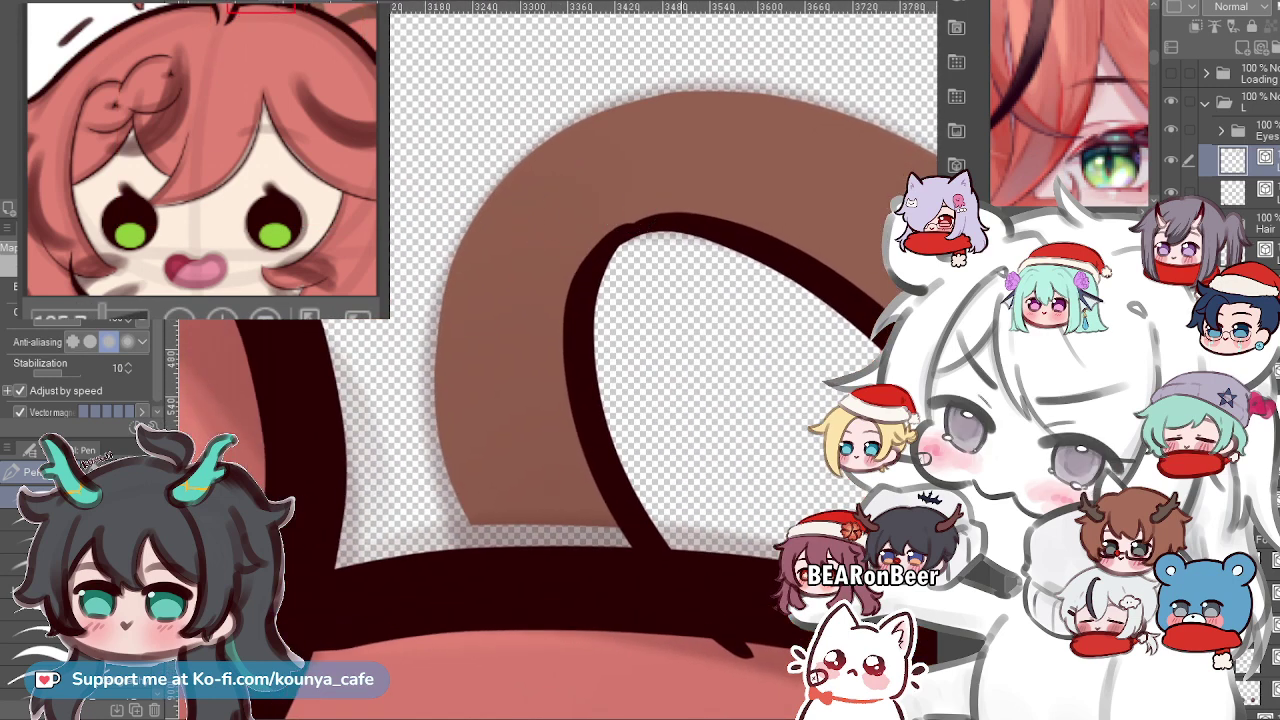
key(ctrl)
drag(536, 149, 530, 150)
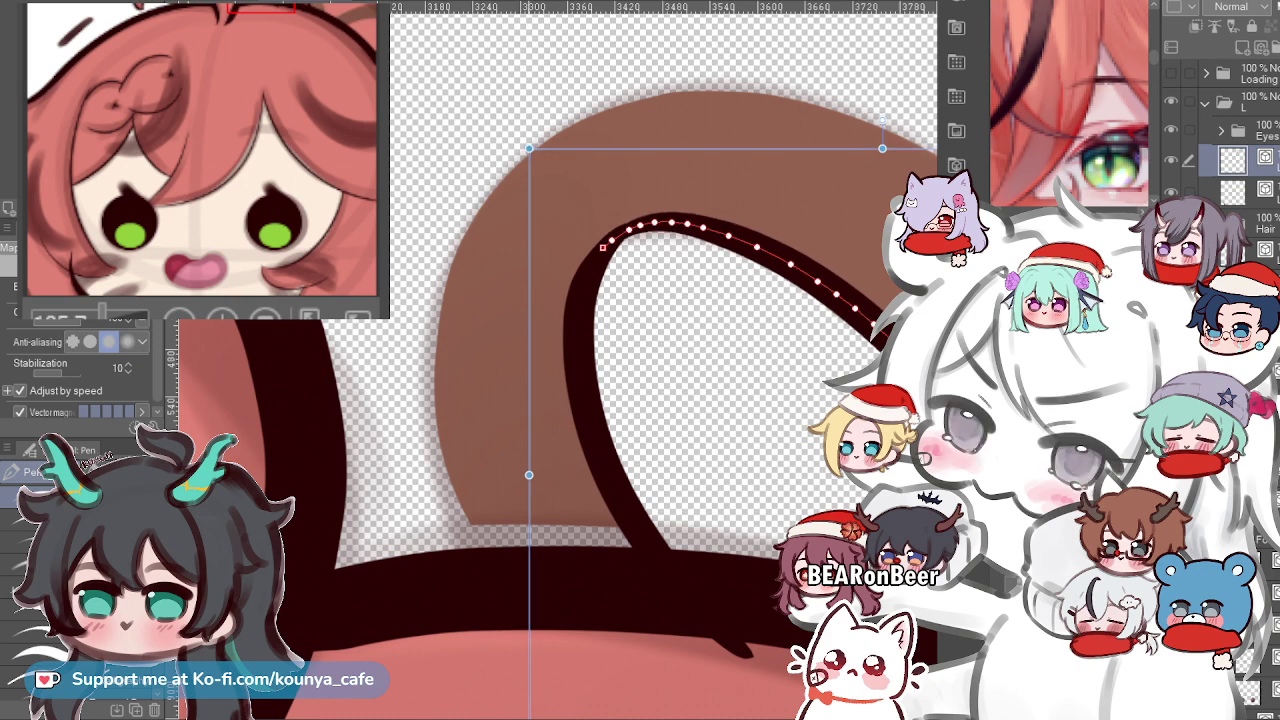
key(ctrl+d)
scroll(572, 200, down, 4)
scroll(562, 278, up, 4)
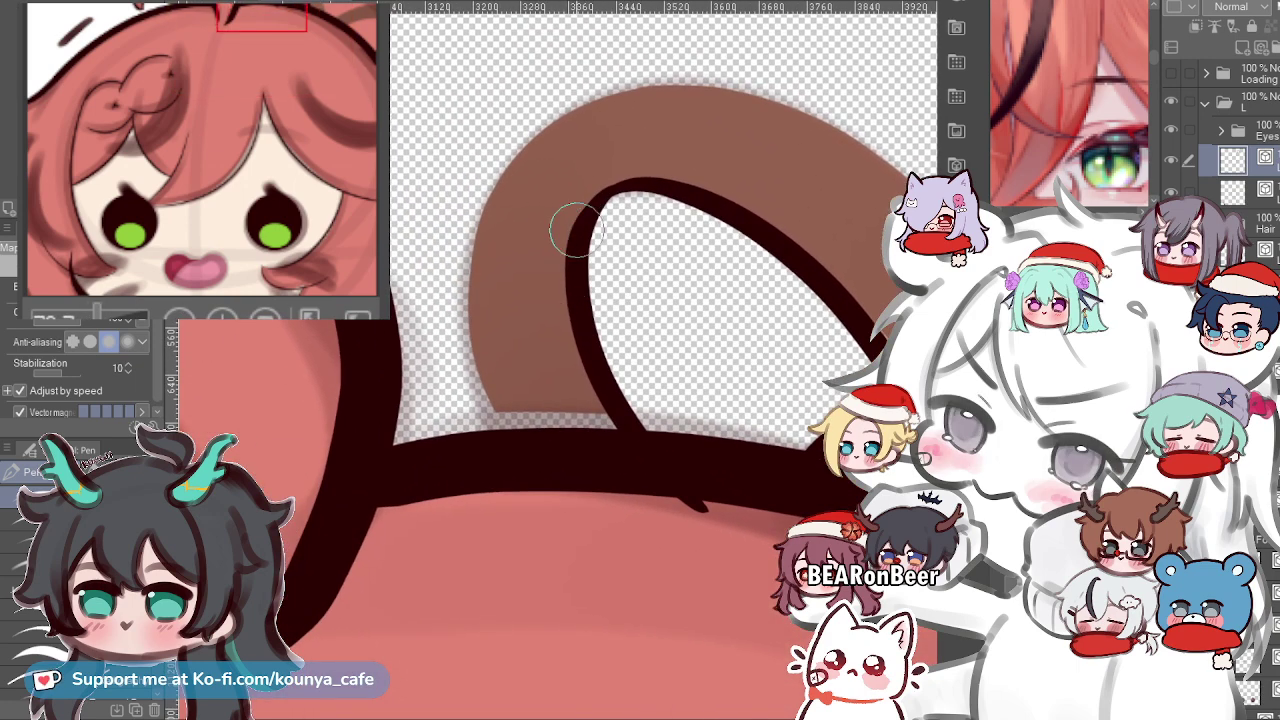
scroll(678, 208, up, 3)
scroll(678, 208, up, 2)
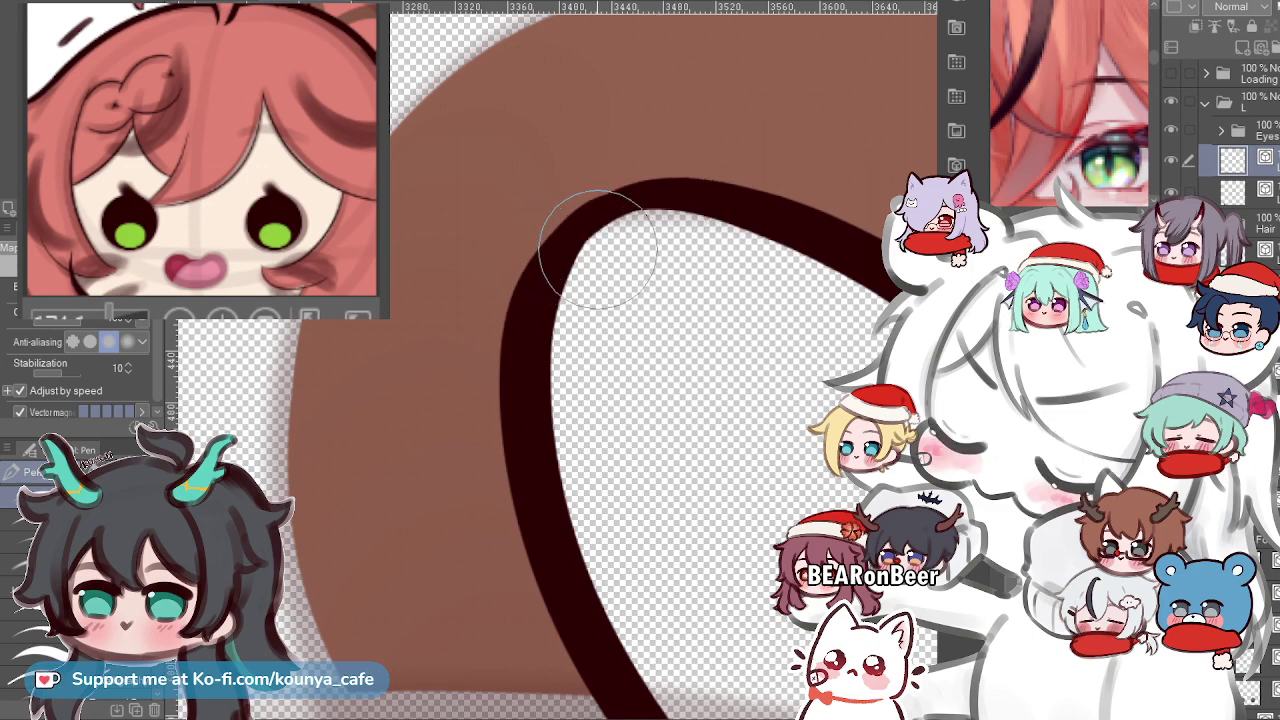
scroll(590, 230, down, 2)
scroll(620, 320, up, 1)
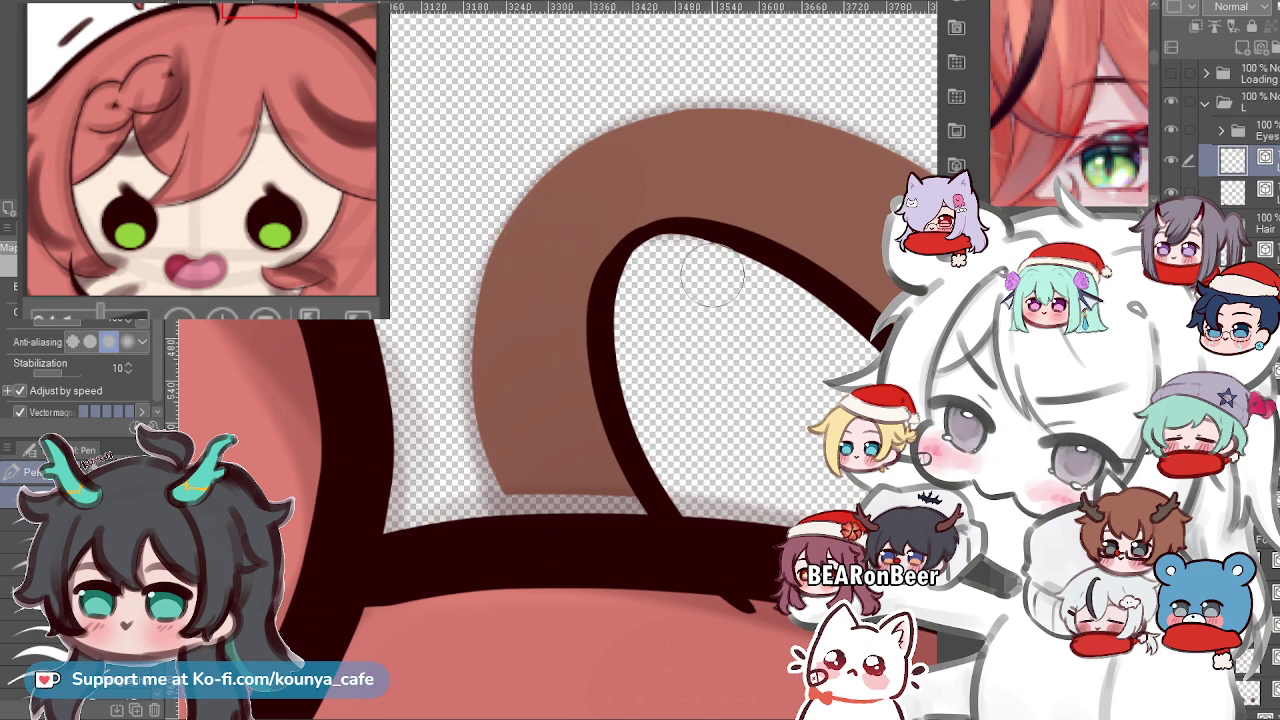
Ink the outer left edge of the brown loop from its top down to the dark hair outline, redrawing until the curve fits.
drag(641, 214, 649, 198)
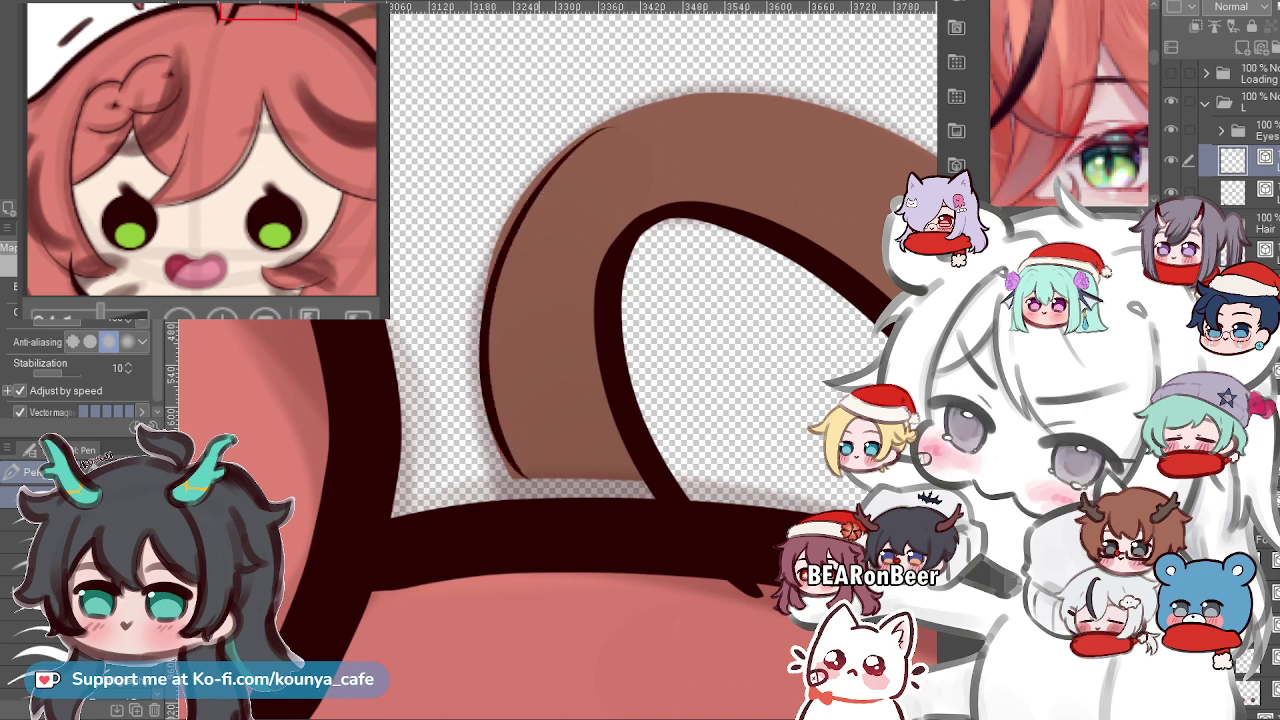
drag(570, 162, 526, 508)
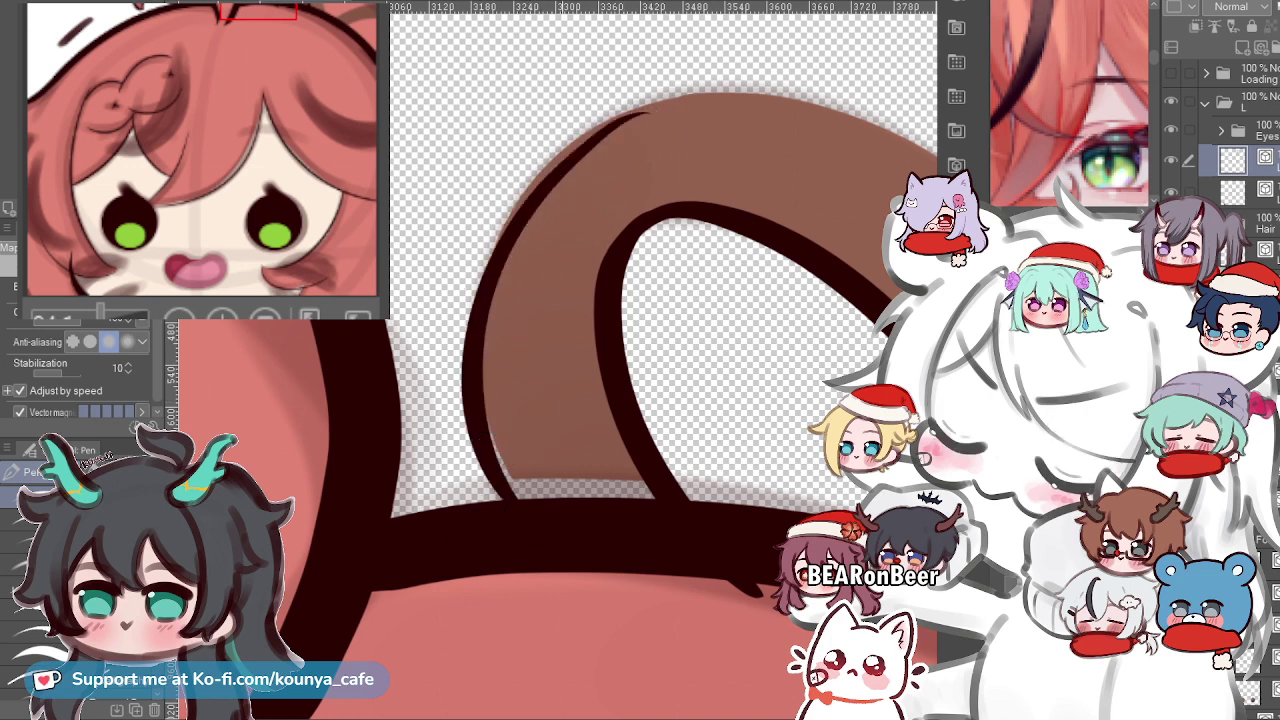
key(ctrl+z)
mouse_move(648, 113)
mouse_down()
mouse_move(560, 169)
mouse_move(526, 508)
mouse_move(537, 184)
mouse_move(600, 558)
mouse_up()
key(ctrl+z)
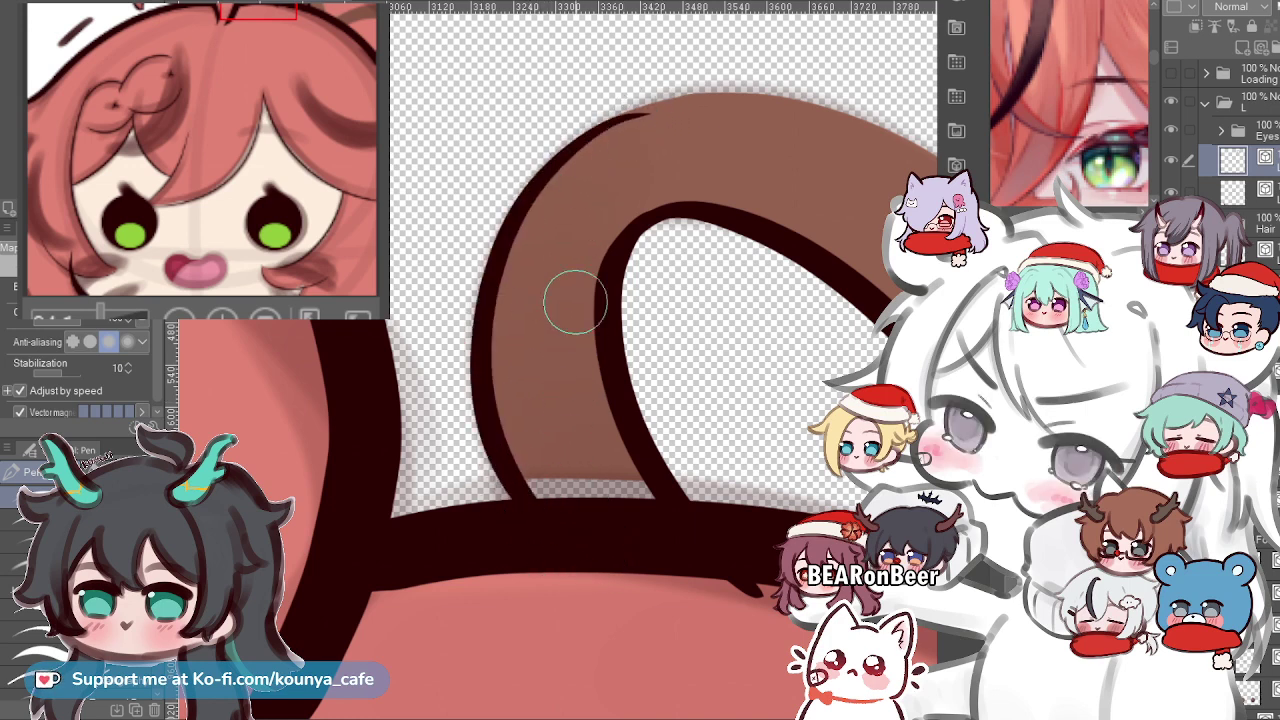
key(ctrl+z)
mouse_move(642, 100)
mouse_down()
mouse_move(569, 135)
mouse_move(566, 553)
mouse_up()
key(ctrl+z)
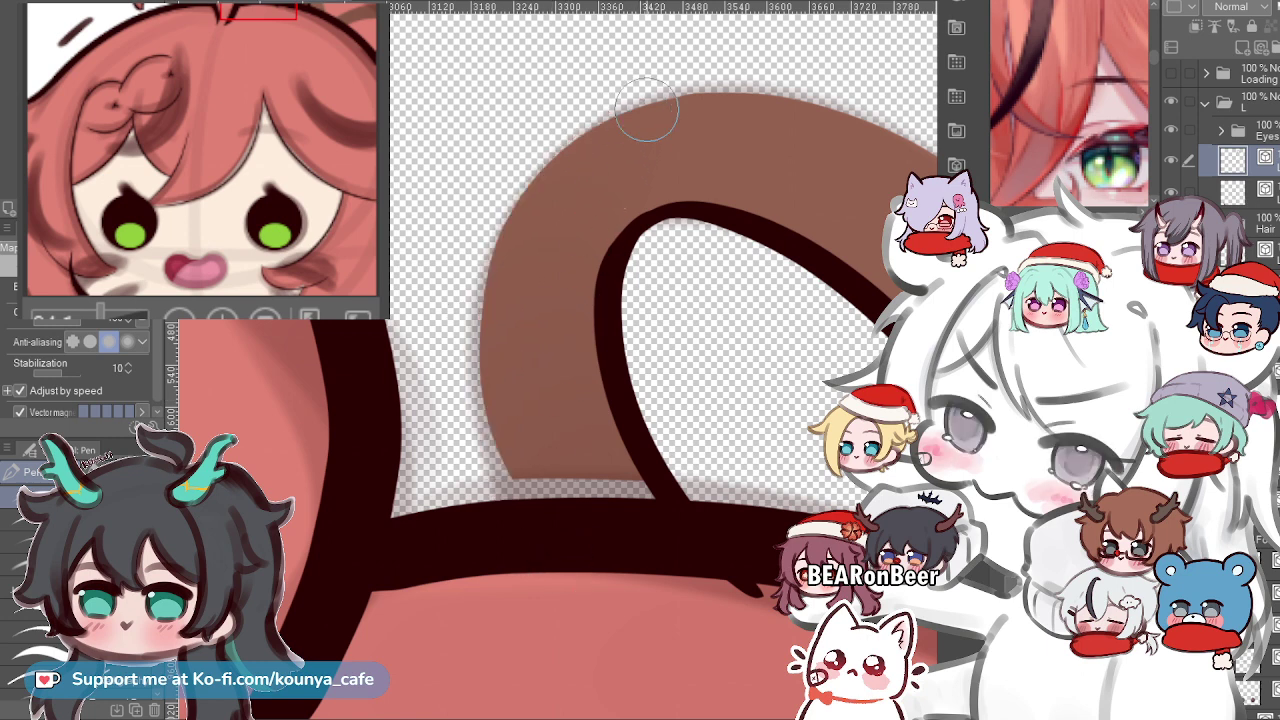
drag(649, 108, 566, 554)
key(ctrl+z)
drag(641, 112, 494, 517)
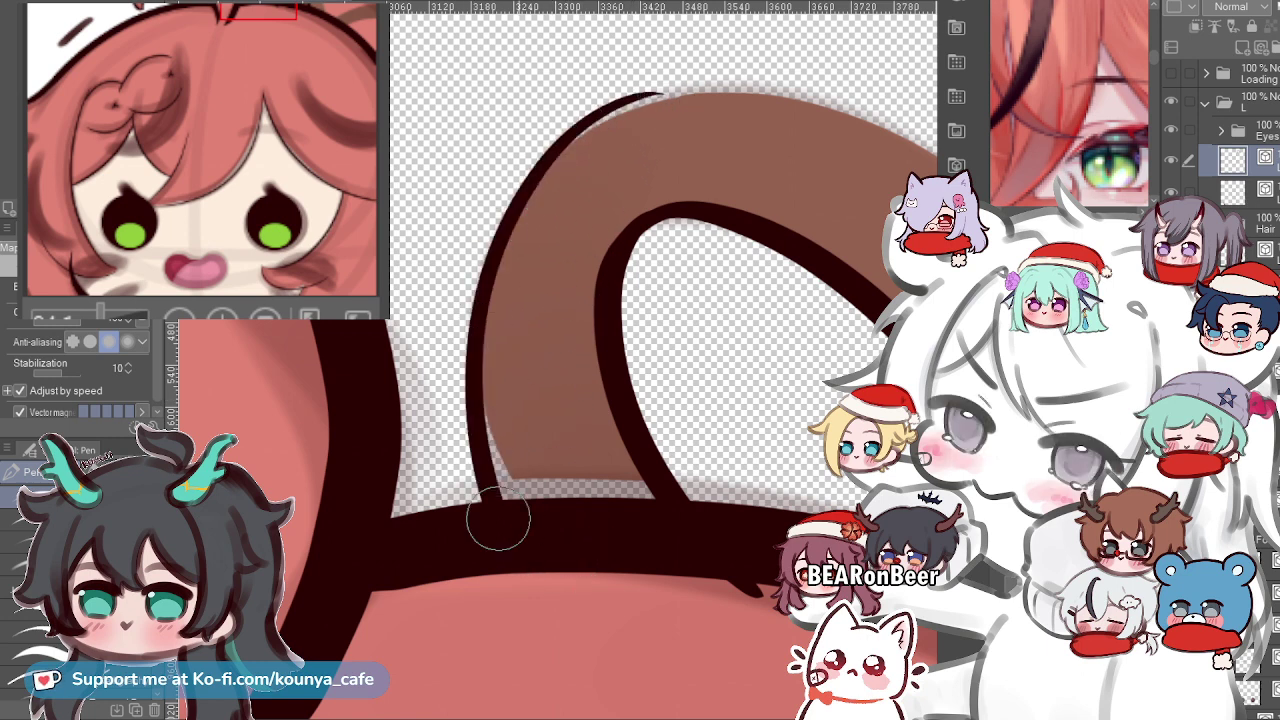
key(ctrl+z)
drag(653, 98, 566, 600)
key(ctrl+z)
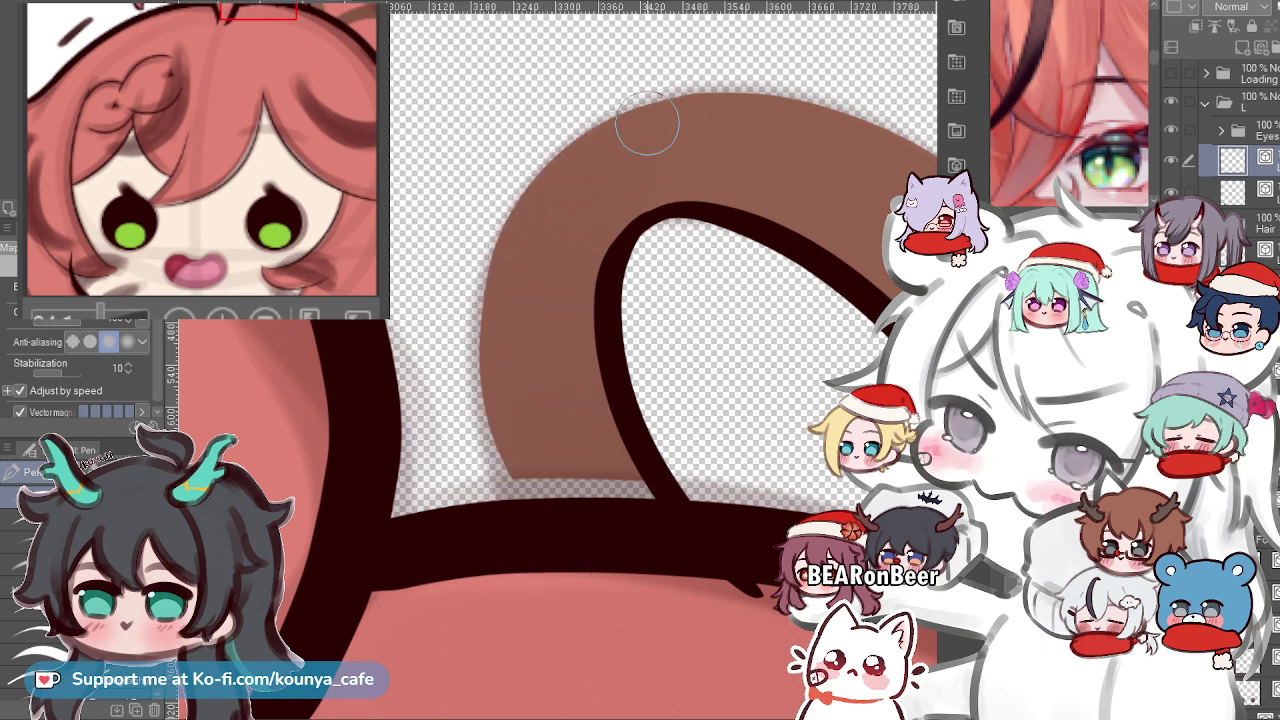
mouse_move(655, 98)
mouse_down()
mouse_move(557, 165)
mouse_move(595, 561)
mouse_up()
key(ctrl+z)
drag(652, 105, 588, 610)
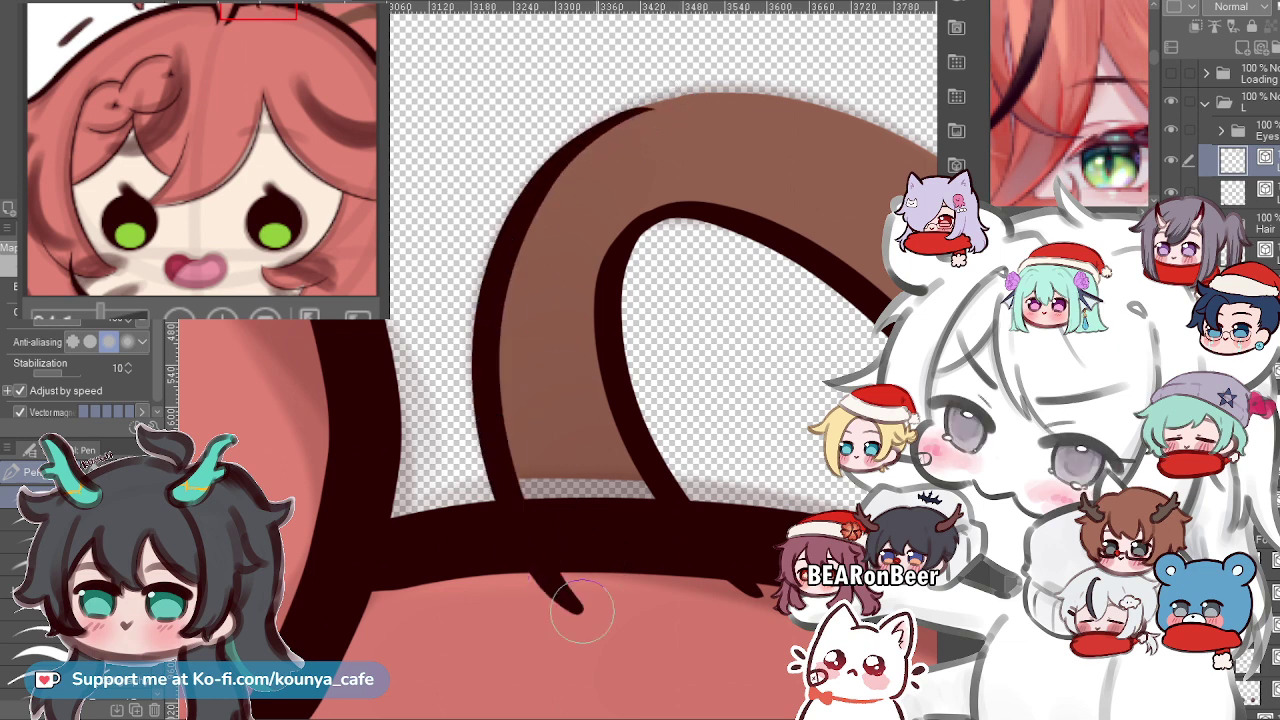
key(ctrl+z)
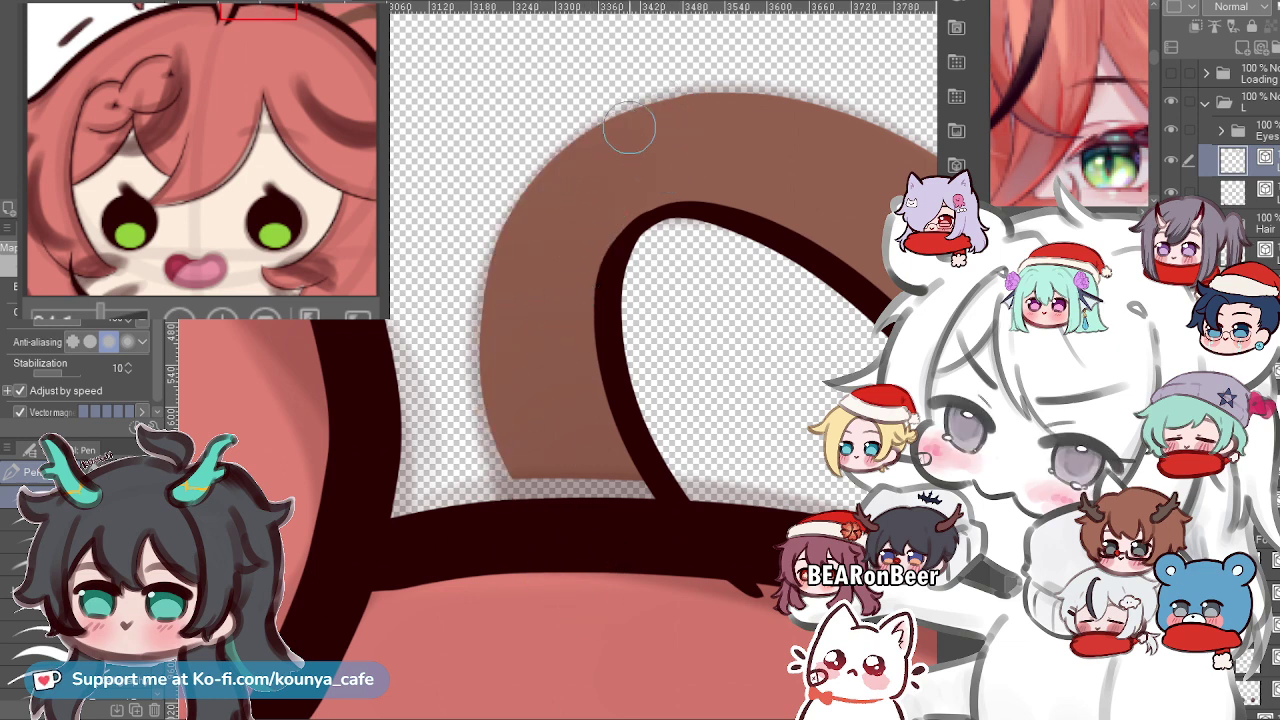
mouse_move(648, 102)
mouse_down()
mouse_move(619, 112)
mouse_move(575, 560)
mouse_up()
key(ctrl+z)
drag(643, 118, 565, 500)
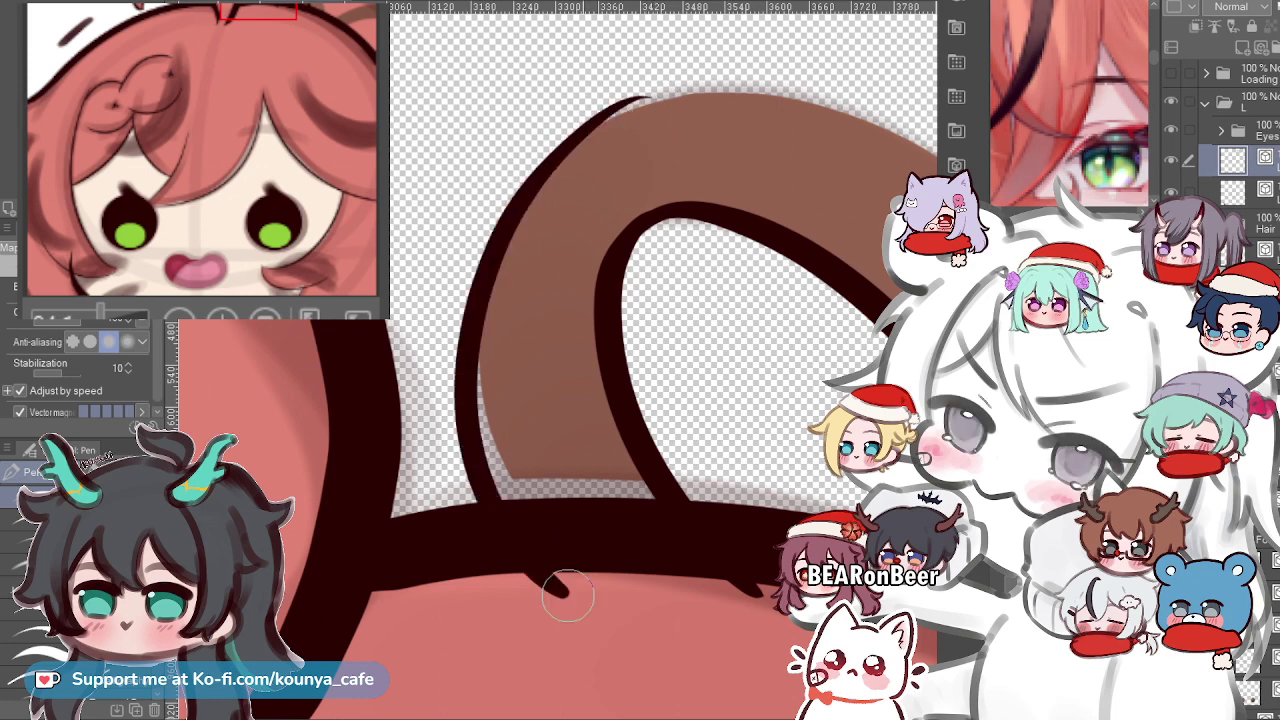
key(ctrl+z)
drag(628, 103, 490, 495)
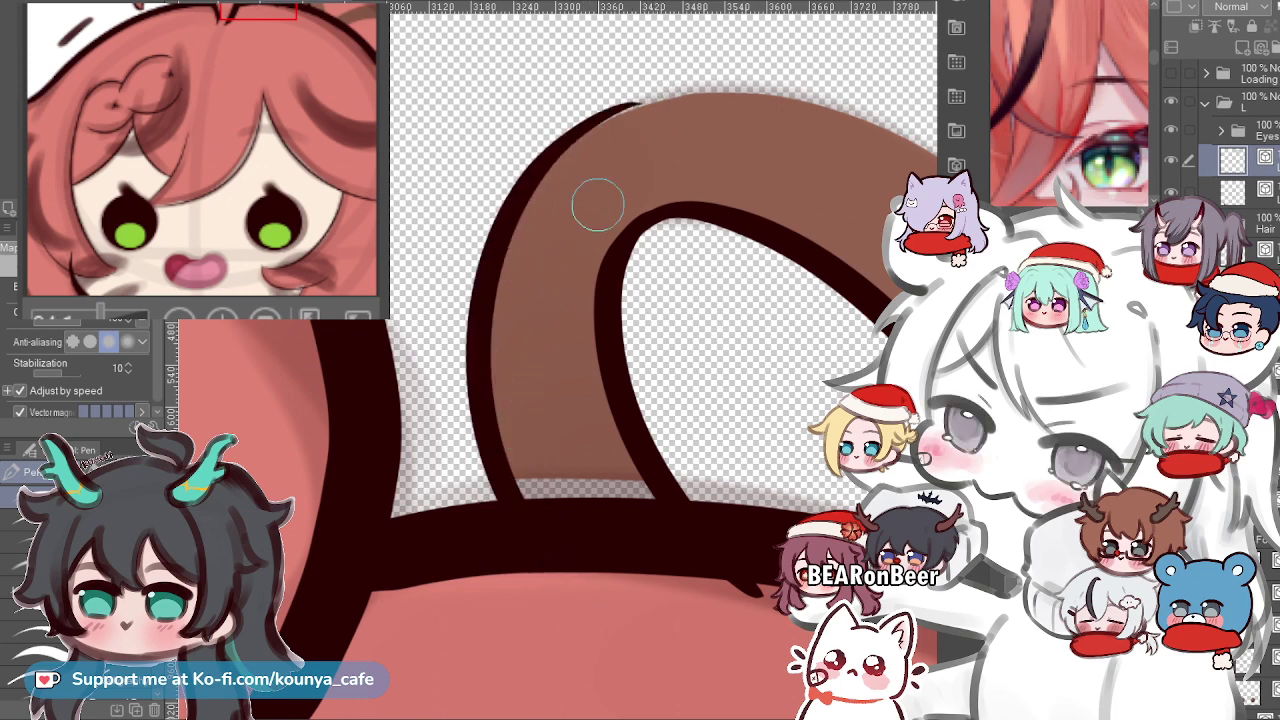
Select the outer left vector line of the loop and fine-tune its placement along the brown shape.
scroll(594, 200, down, 2)
scroll(594, 155, up, 2)
drag(594, 155, 535, 255)
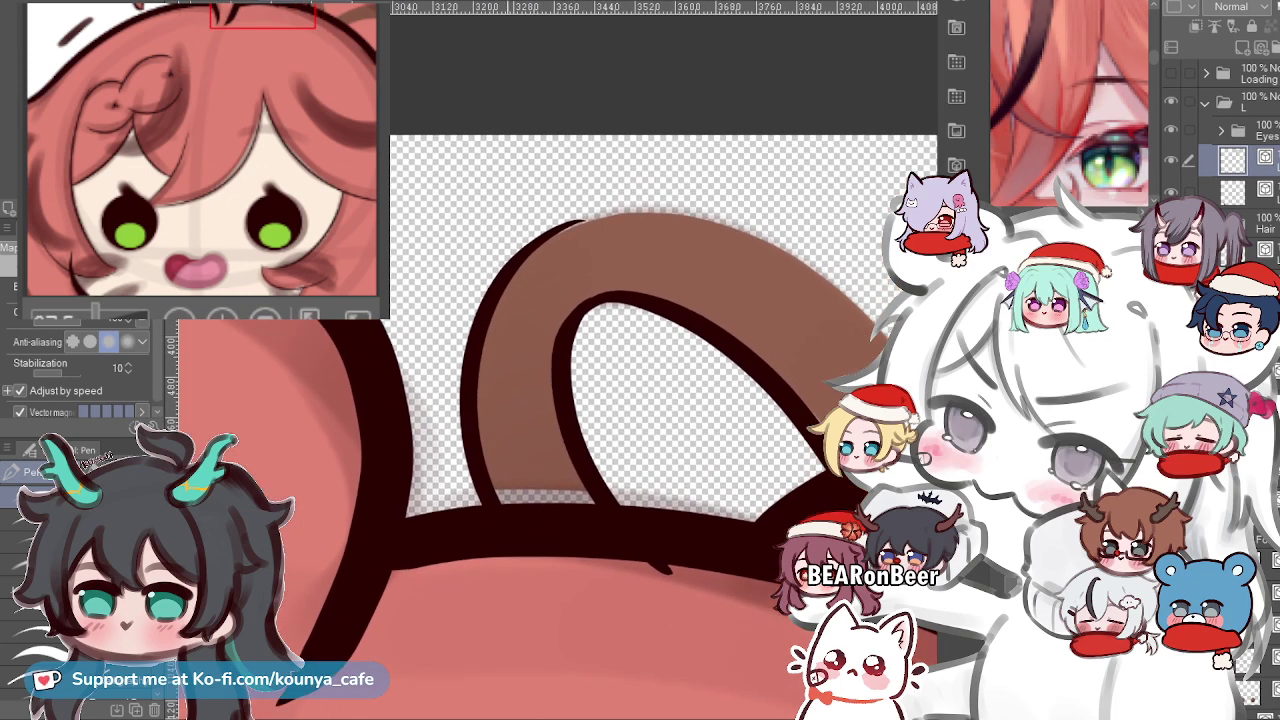
scroll(545, 258, up, 1)
ctrl+click(527, 256)
drag(662, 157, 663, 166)
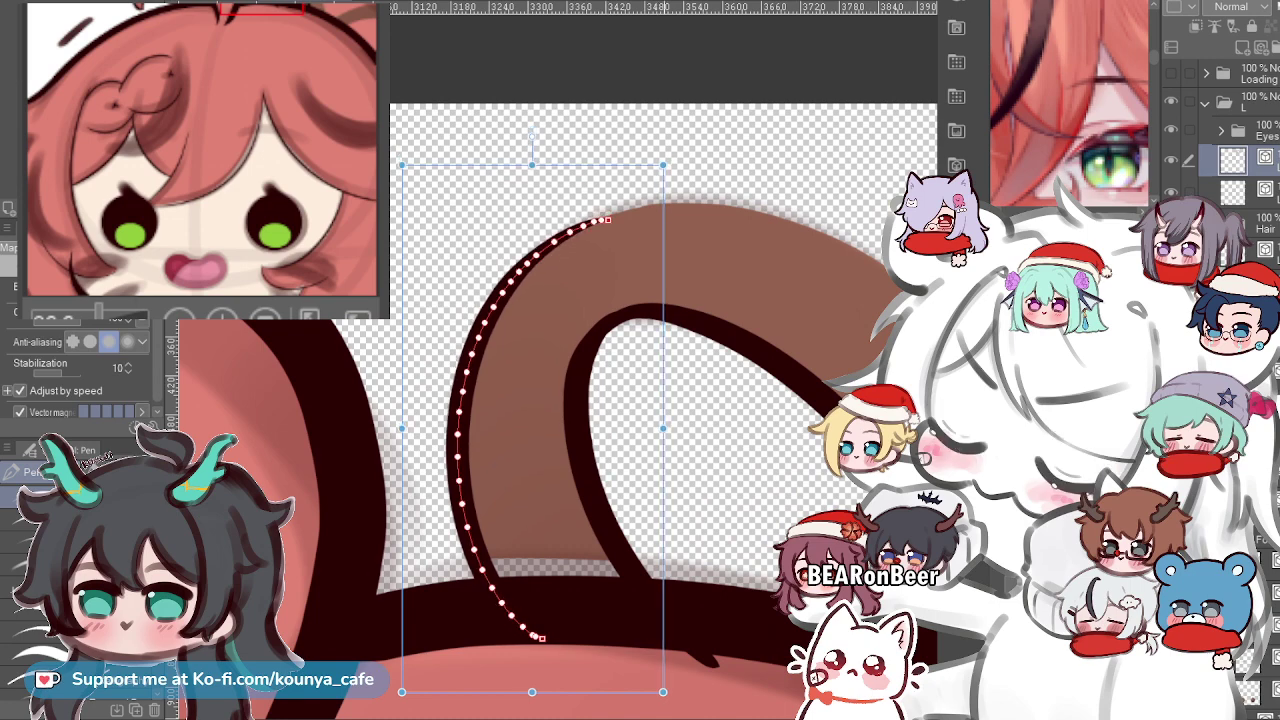
scroll(668, 178, down, 2)
drag(637, 210, 594, 249)
scroll(594, 249, up, 2)
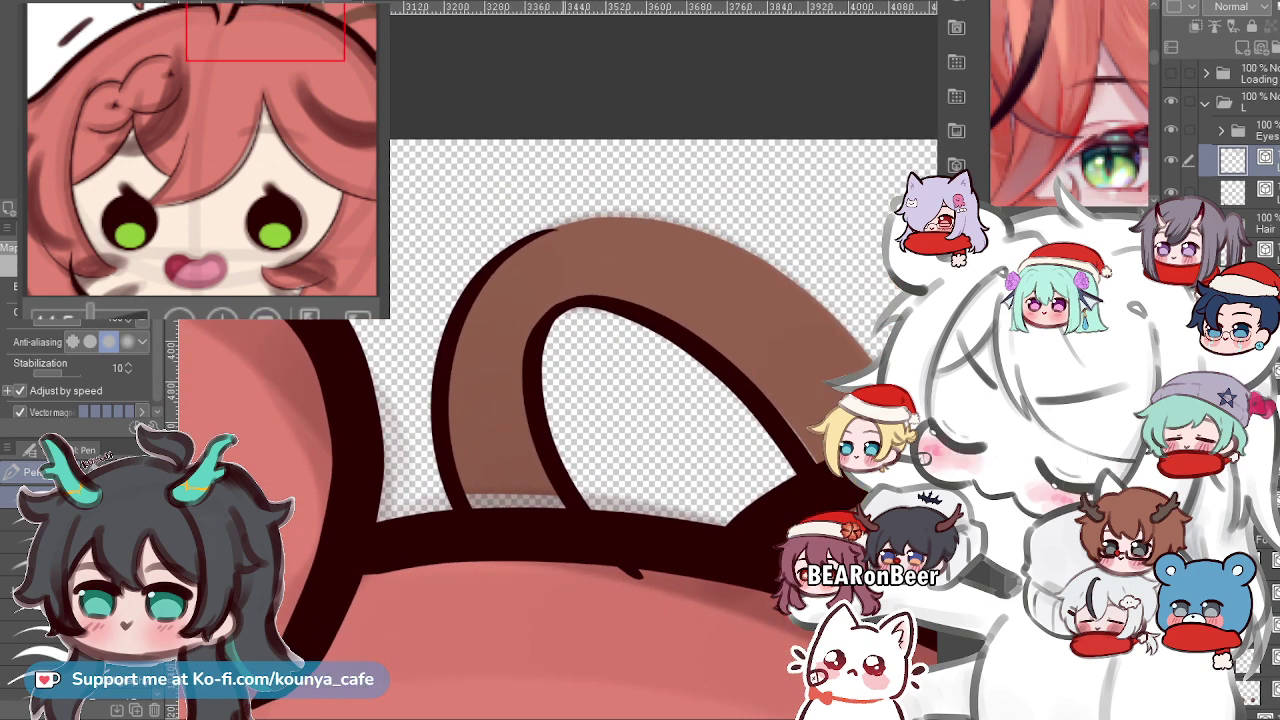
ctrl+click(515, 247)
Ink the loop's outer right edge from the end of the left line, over the top and down across the bun.
mouse_move(604, 182)
mouse_down()
mouse_move(473, 211)
mouse_move(750, 546)
mouse_up()
scroll(601, 189, down, 3)
scroll(568, 420, up, 1)
key(ctrl+z)
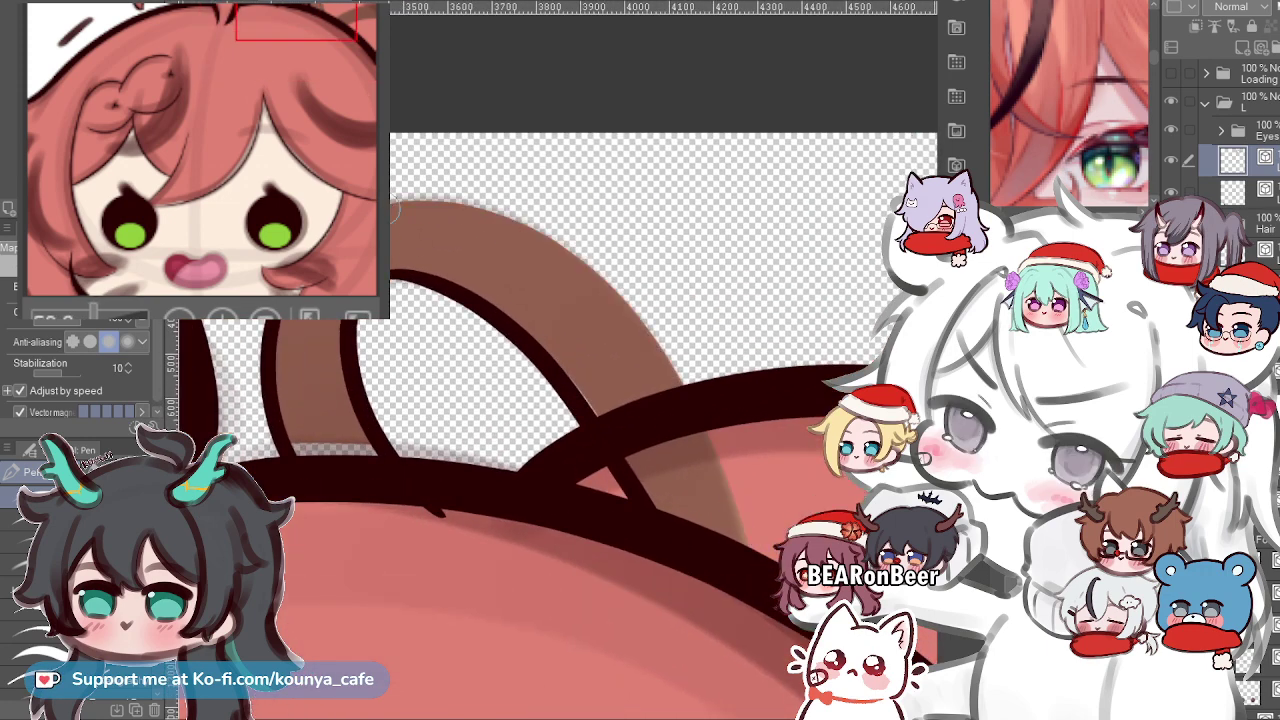
drag(390, 208, 752, 552)
key(ctrl+z)
drag(392, 207, 735, 588)
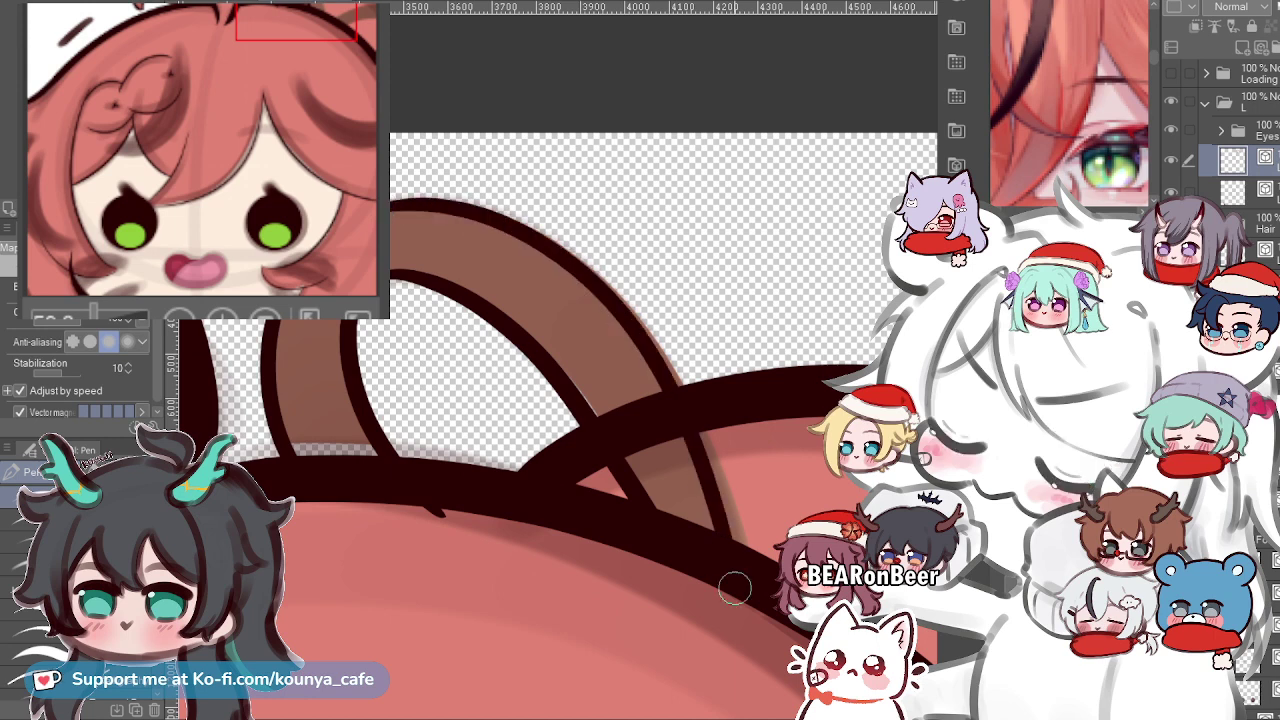
key(ctrl)
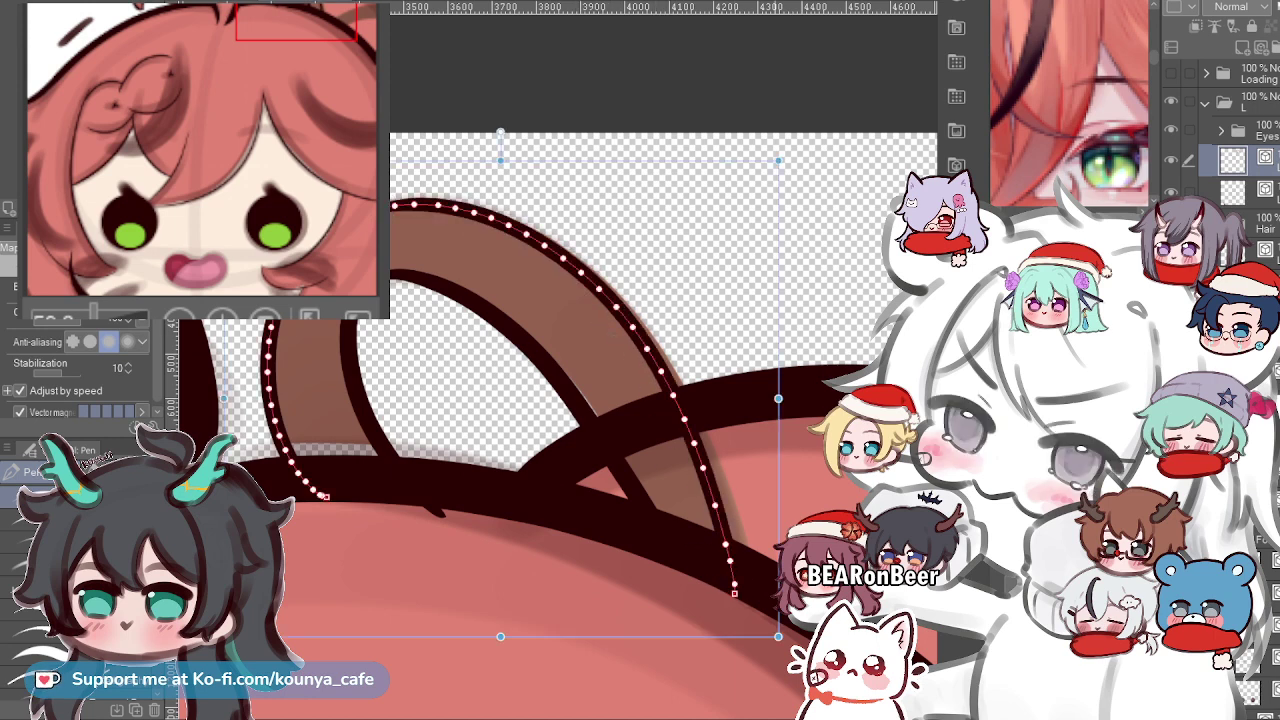
key(ctrl+z)
mouse_move(392, 201)
mouse_down()
mouse_move(416, 197)
mouse_move(766, 556)
mouse_up()
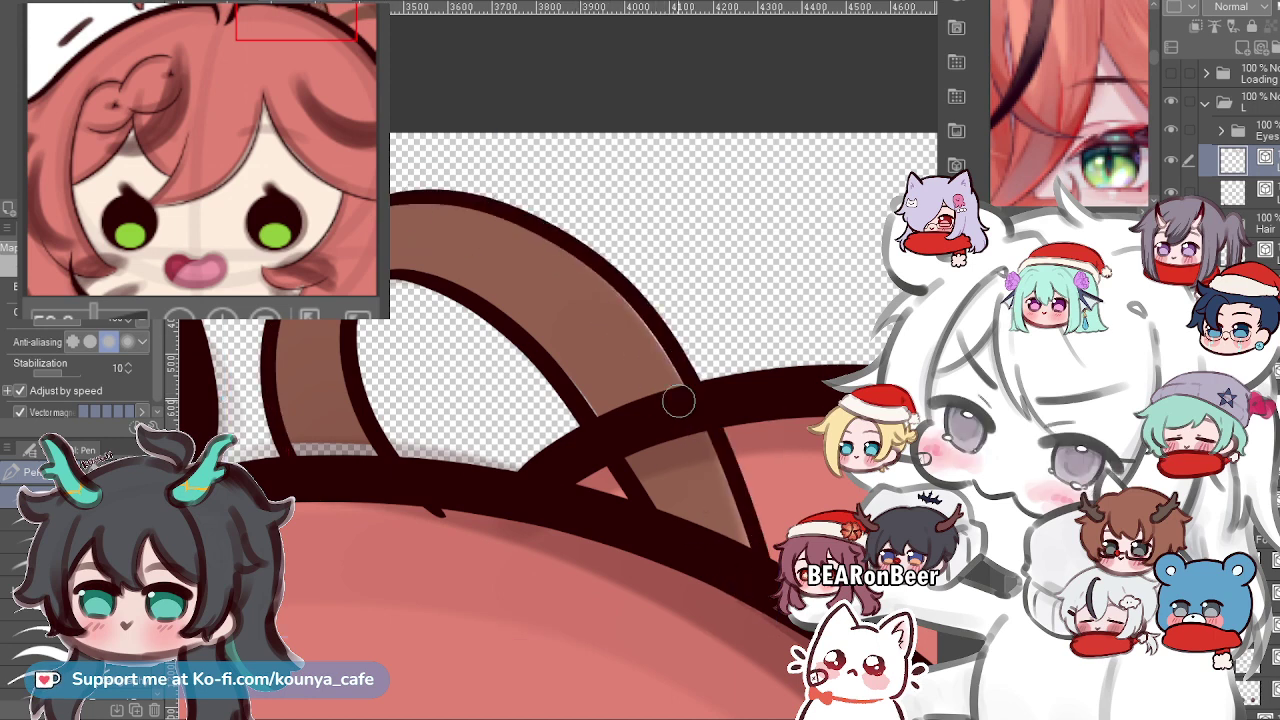
Adjust the outer right vector stroke so it follows the brown edge and meets the left line at the top.
key(ctrl+a)
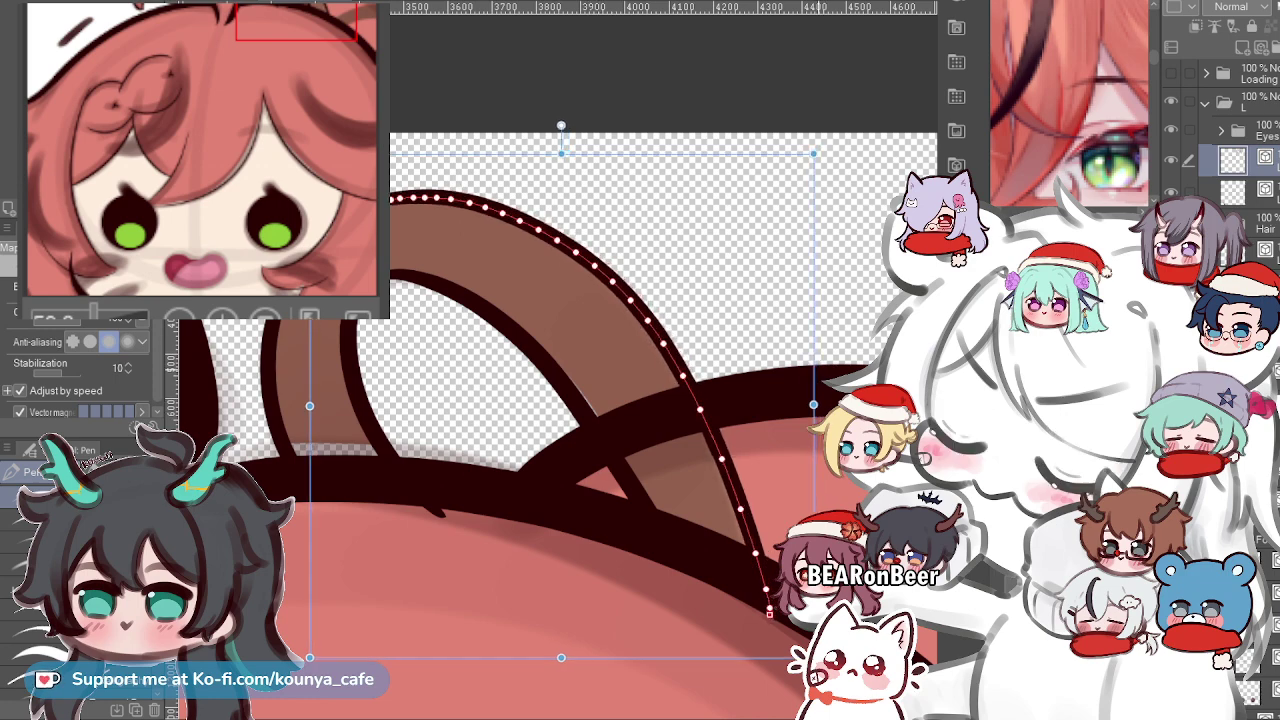
key(ctrl+shift+a)
drag(428, 200, 499, 196)
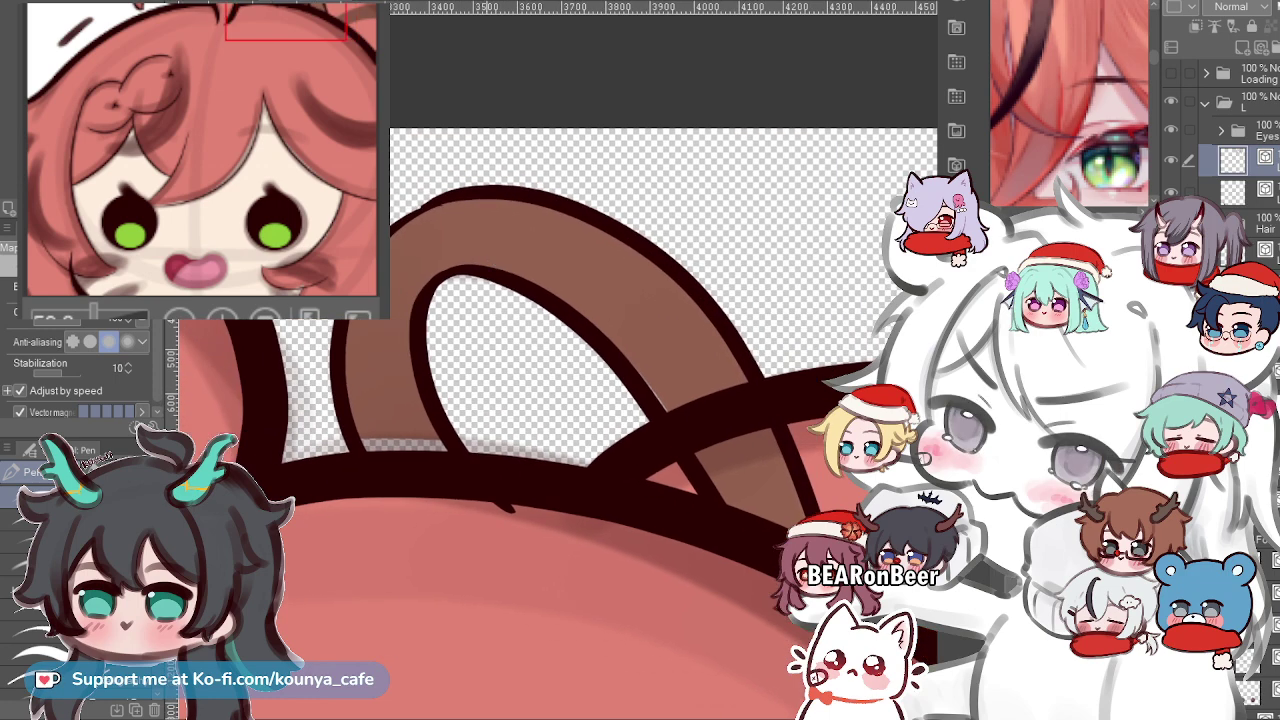
scroll(499, 196, up, 5)
key(ctrl)
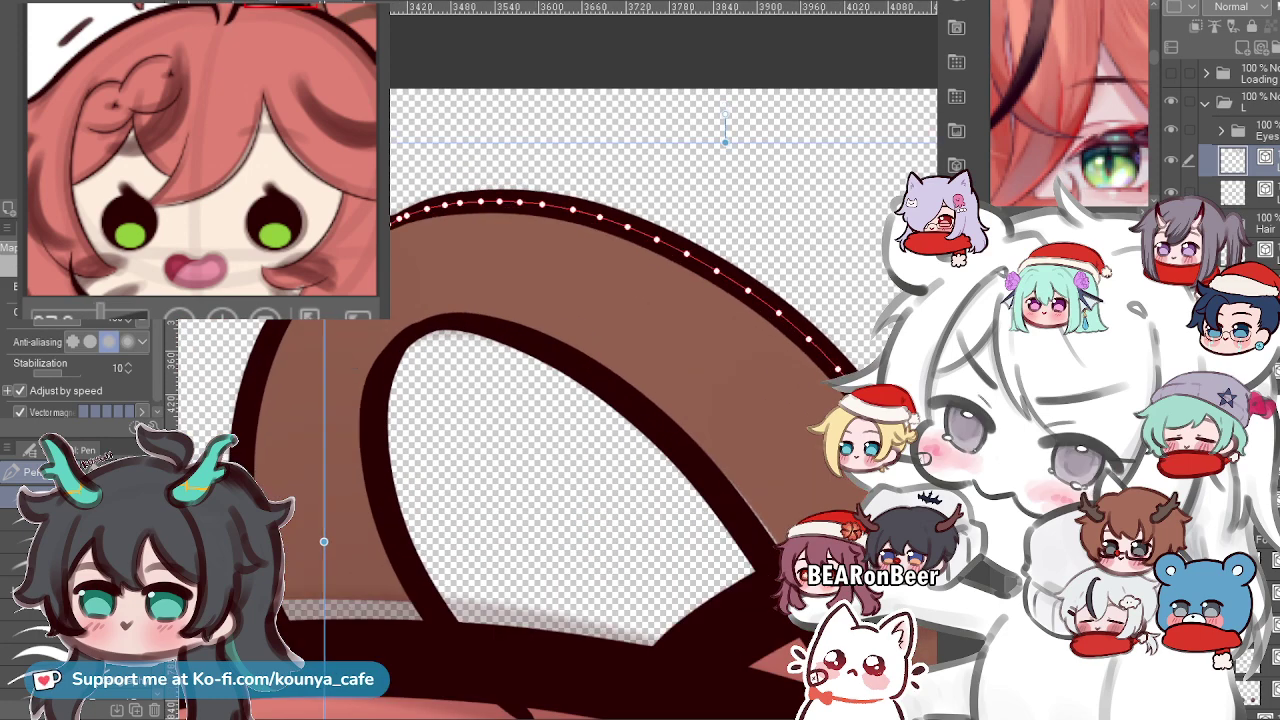
key(ctrl+shift+a)
Ink the upper and lower edges of the second brown band across the bun, from the hair outline to the canvas edge.
scroll(354, 162, down, 5)
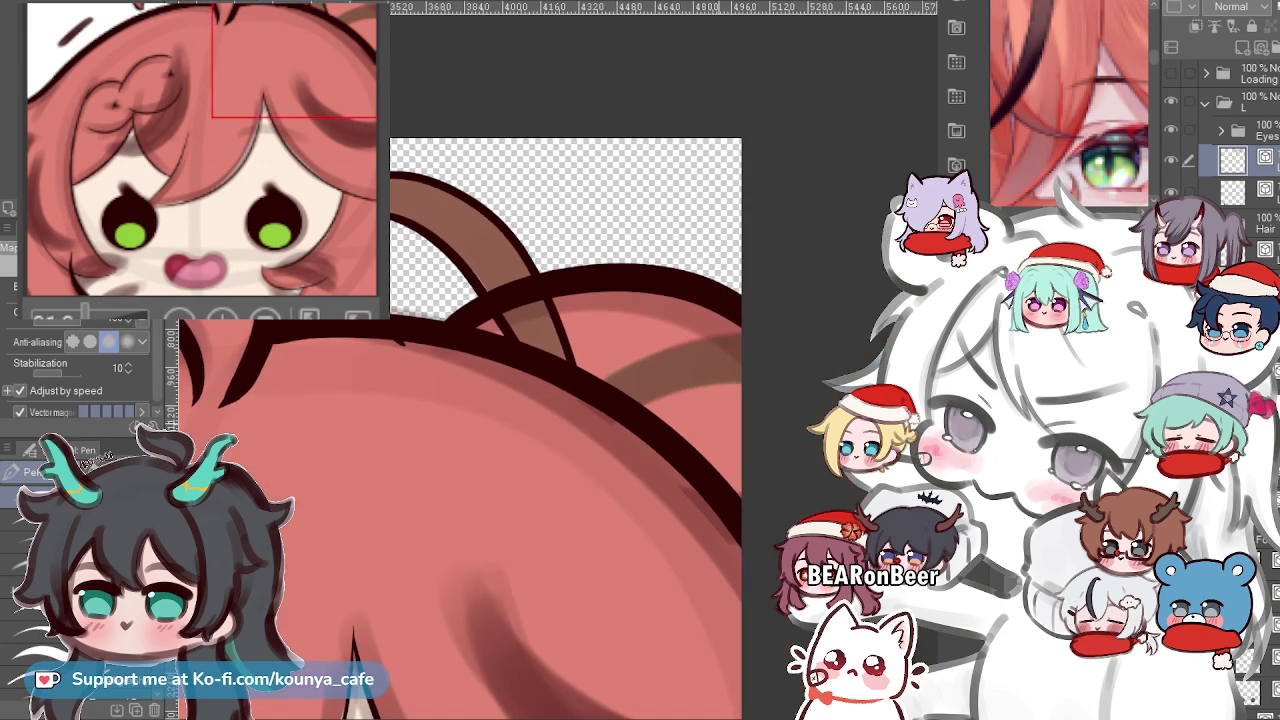
scroll(565, 400, up, 3)
drag(490, 358, 740, 288)
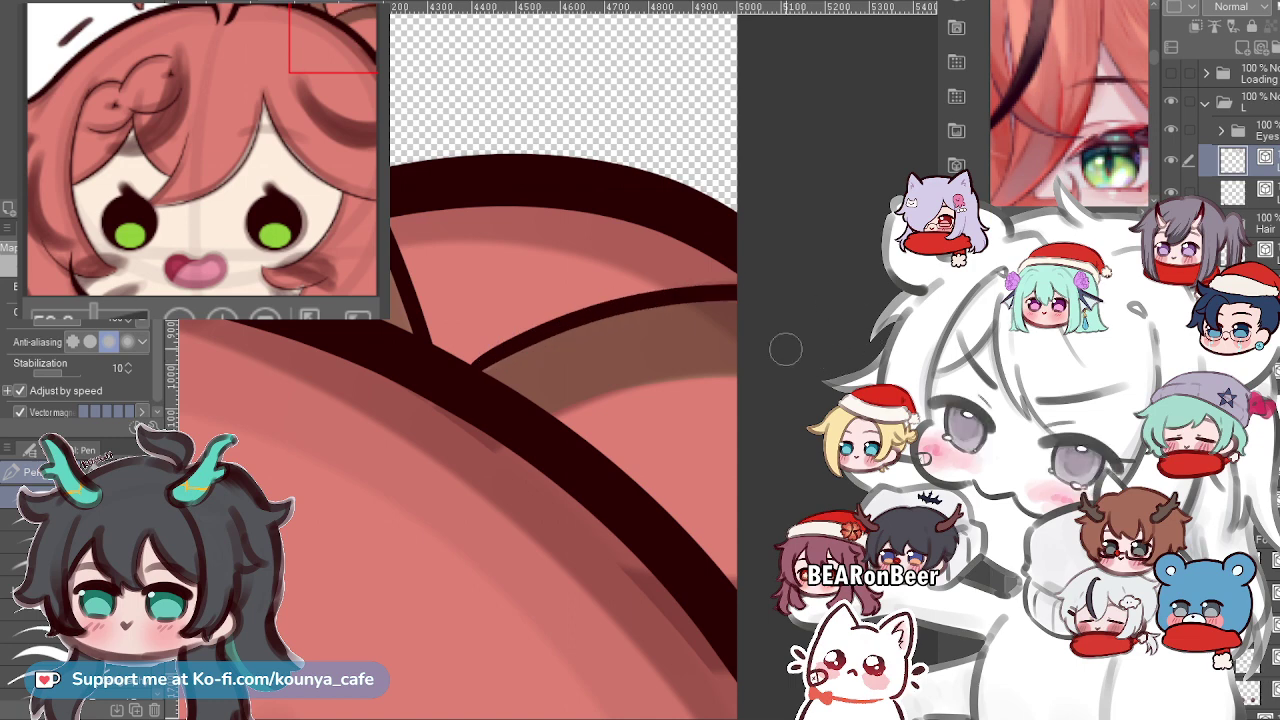
drag(547, 429, 744, 383)
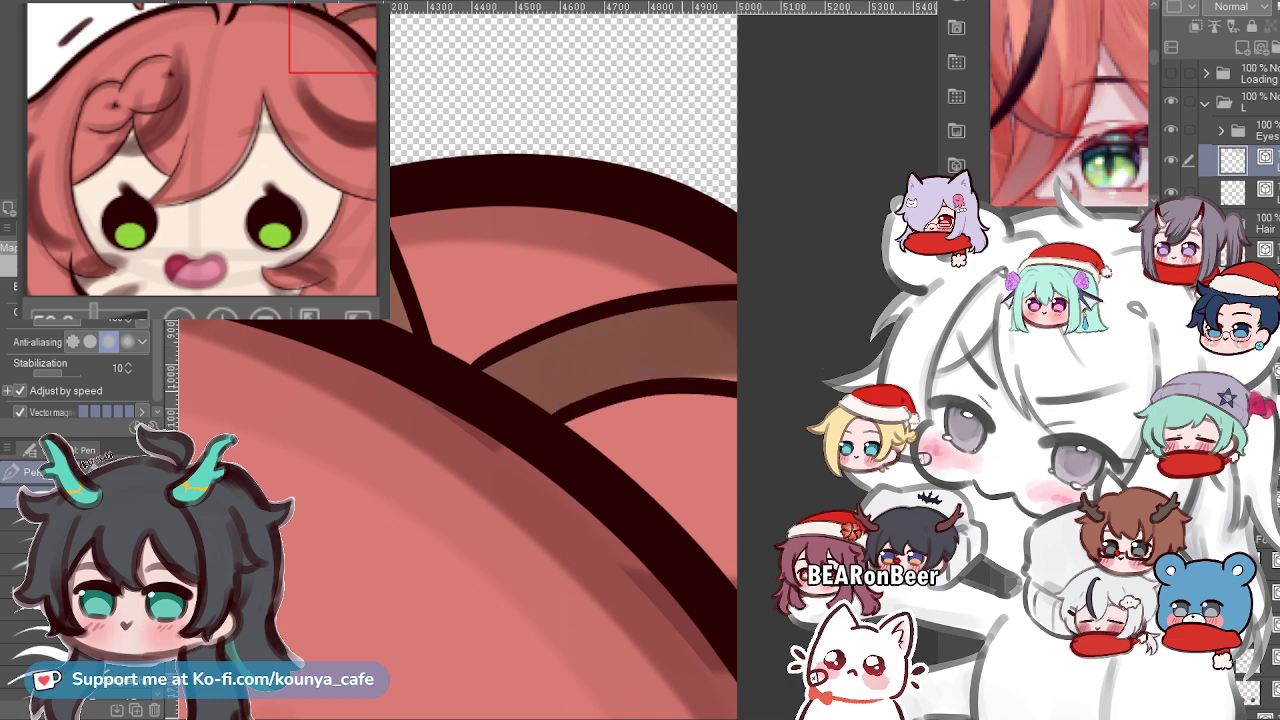
key(ctrl+z)
drag(537, 423, 746, 371)
scroll(583, 400, down, 6)
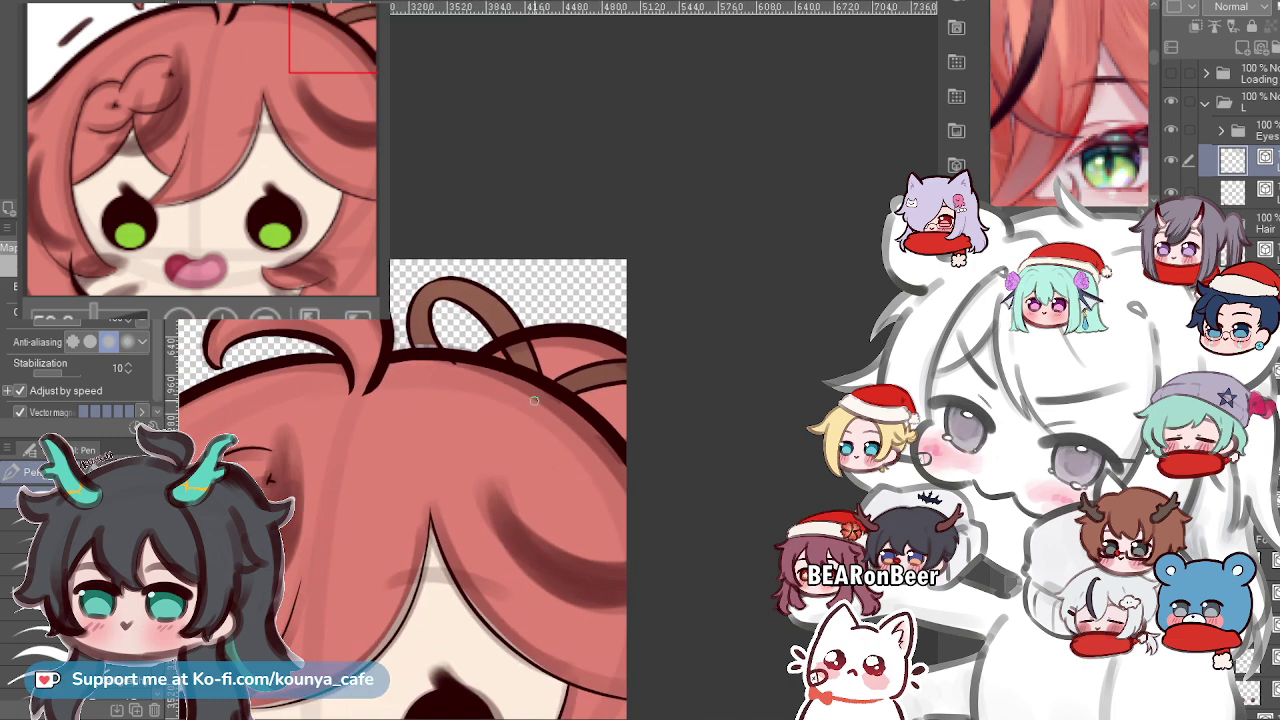
Erase the bun's dark outline where it crosses the brown loop, working on the hair line layer.
scroll(527, 338, up, 3)
ctrl+click(714, 347)
key(ctrl+shift+a)
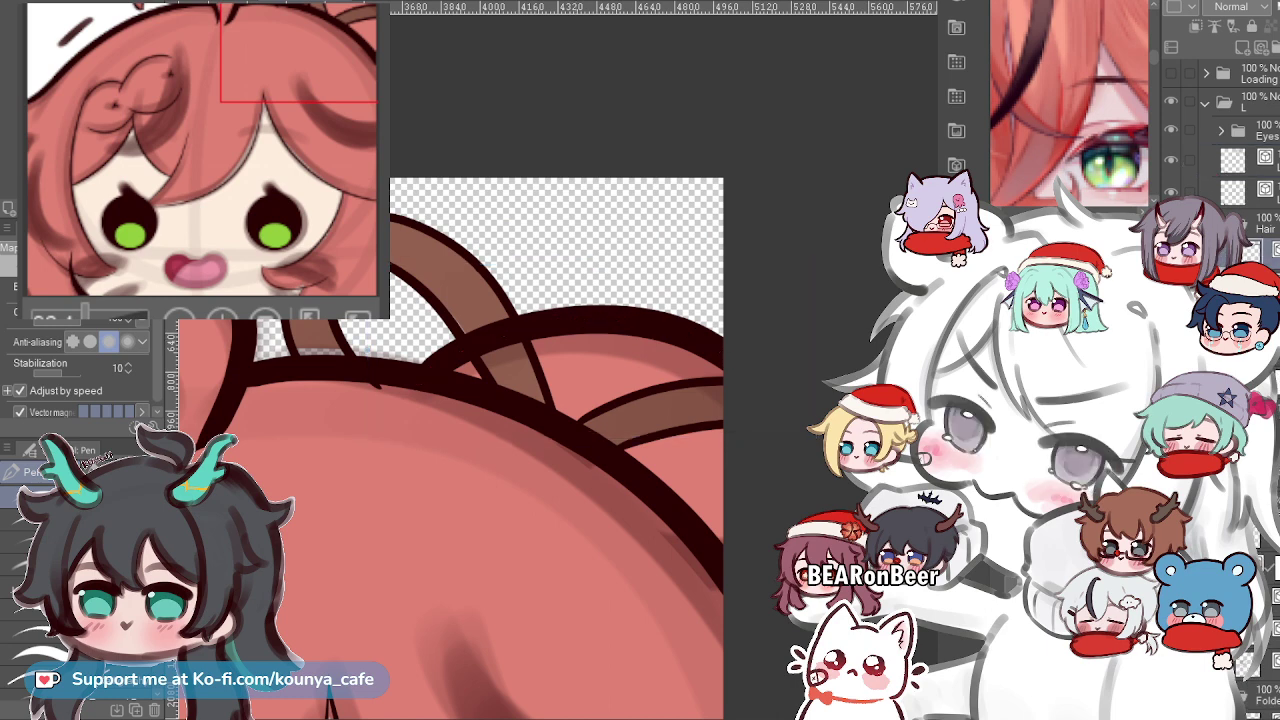
key(e)
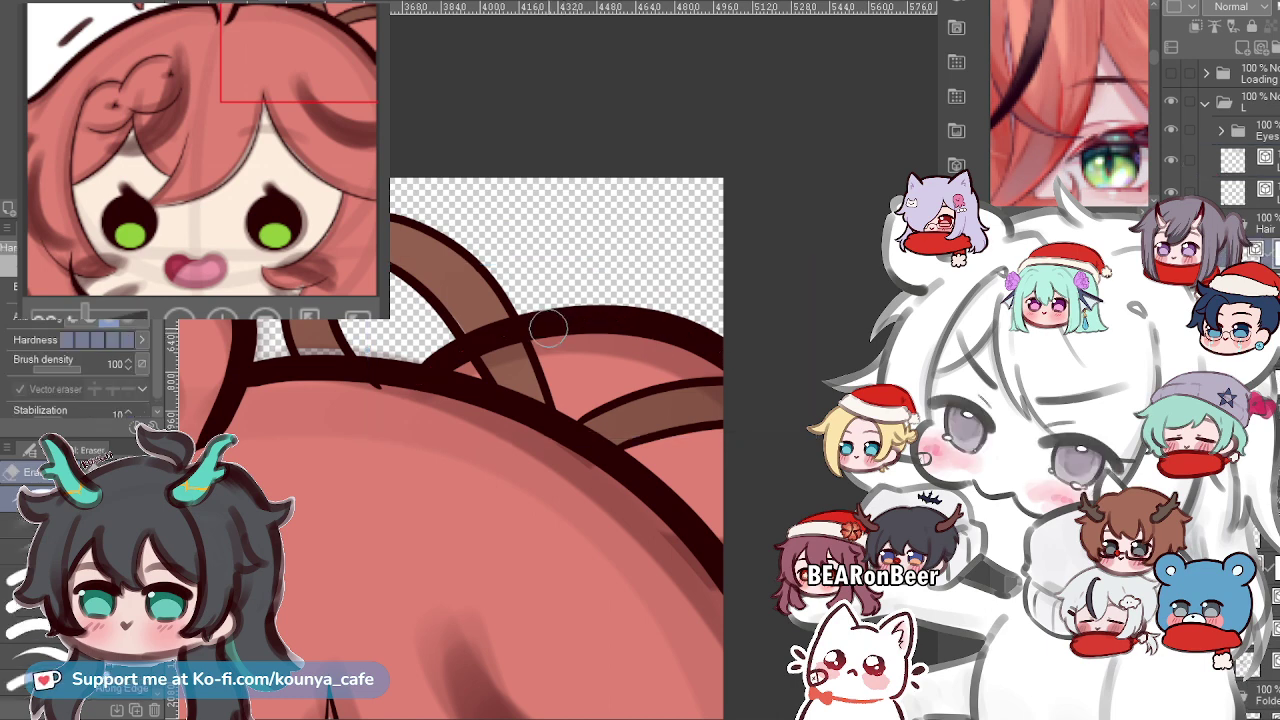
scroll(583, 325, up, 4)
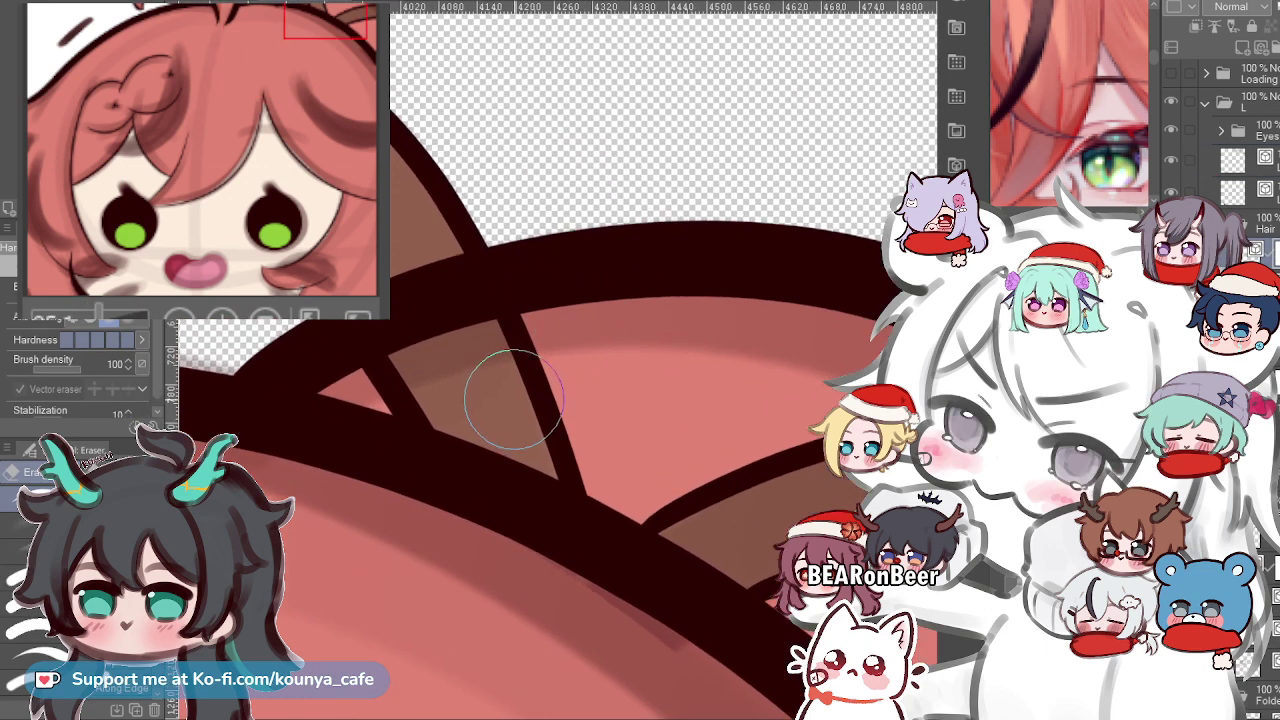
drag(472, 420, 538, 416)
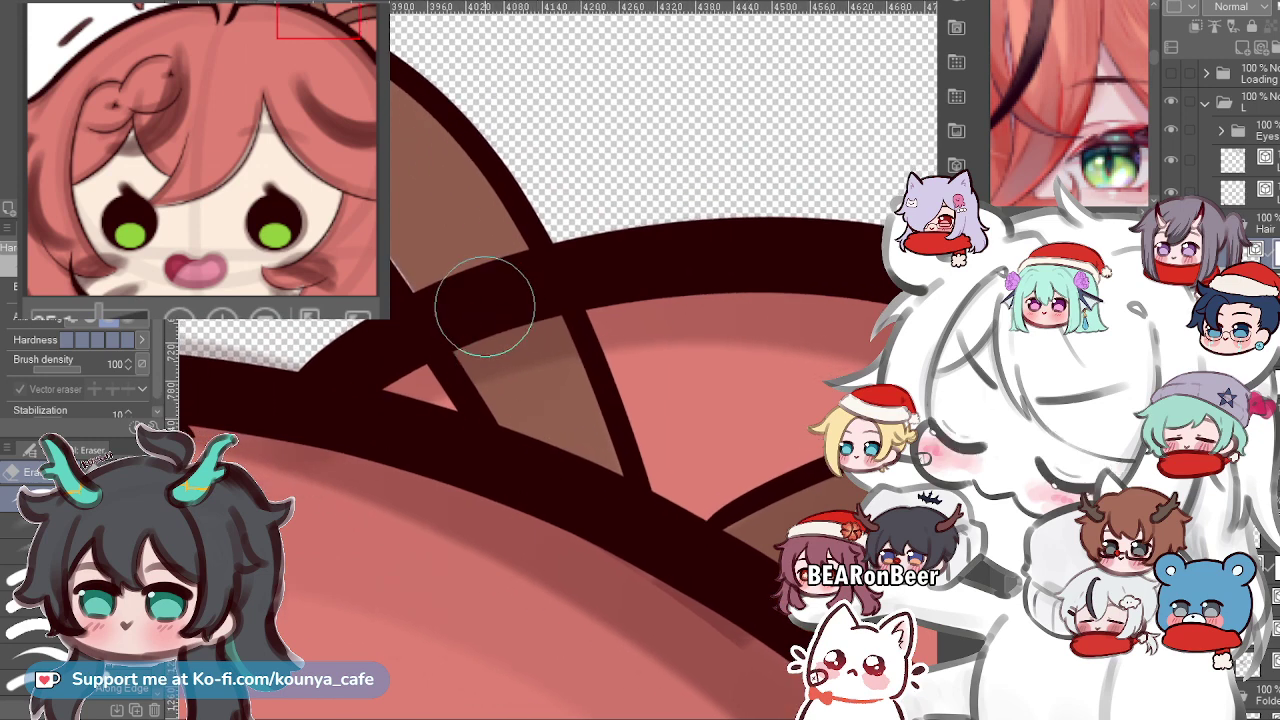
scroll(471, 286, up, 2)
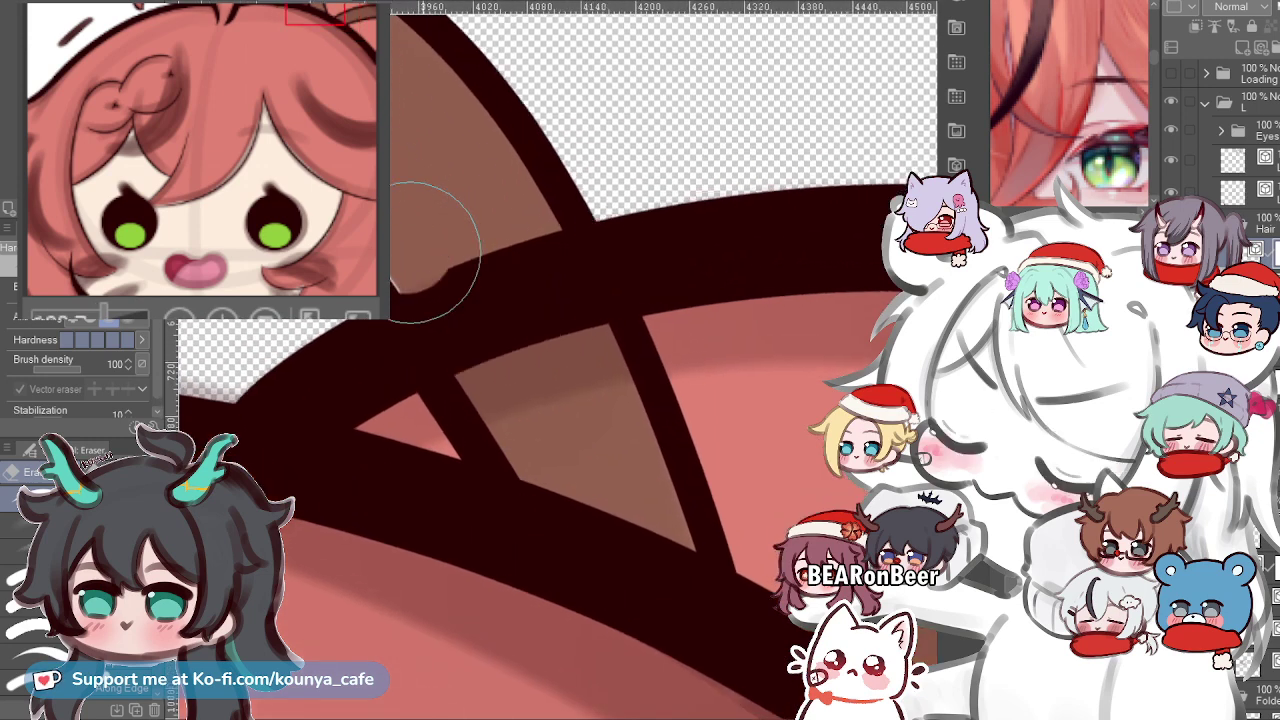
key(ctrl+z)
drag(425, 210, 490, 400)
drag(459, 252, 497, 326)
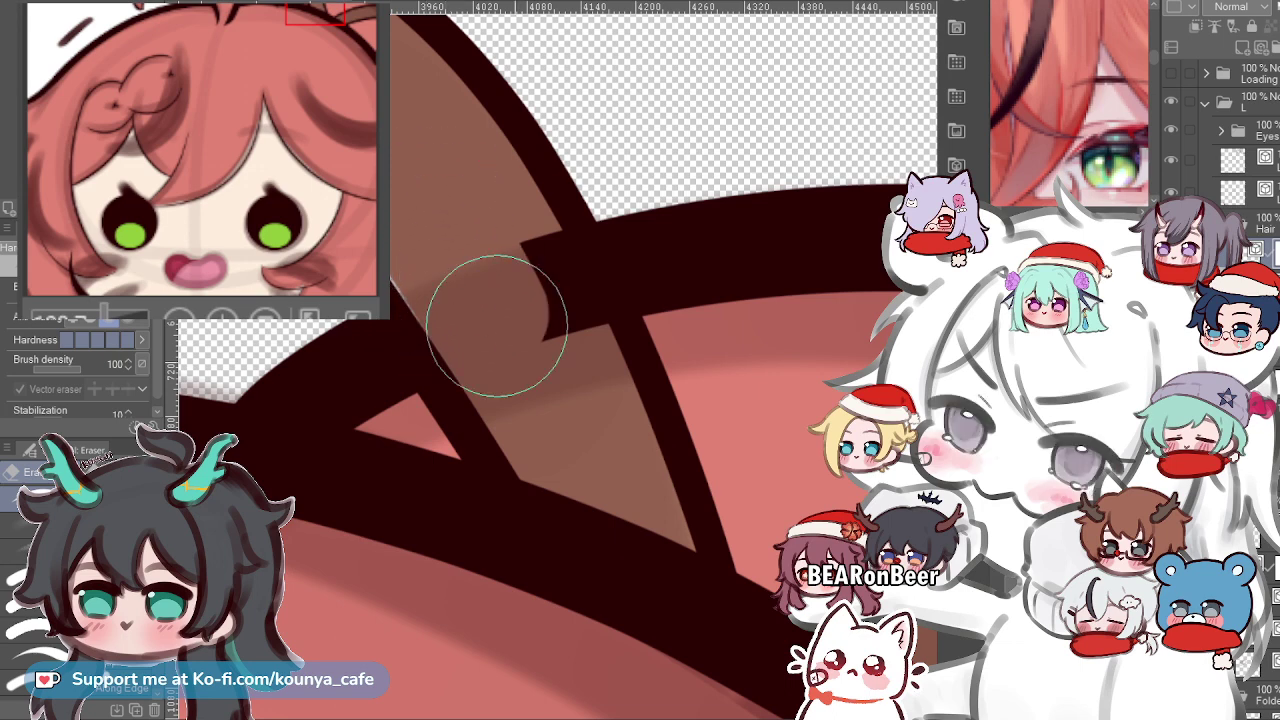
mouse_move(490, 258)
mouse_down()
mouse_move(529, 335)
mouse_move(481, 182)
mouse_move(548, 358)
mouse_move(543, 276)
mouse_up()
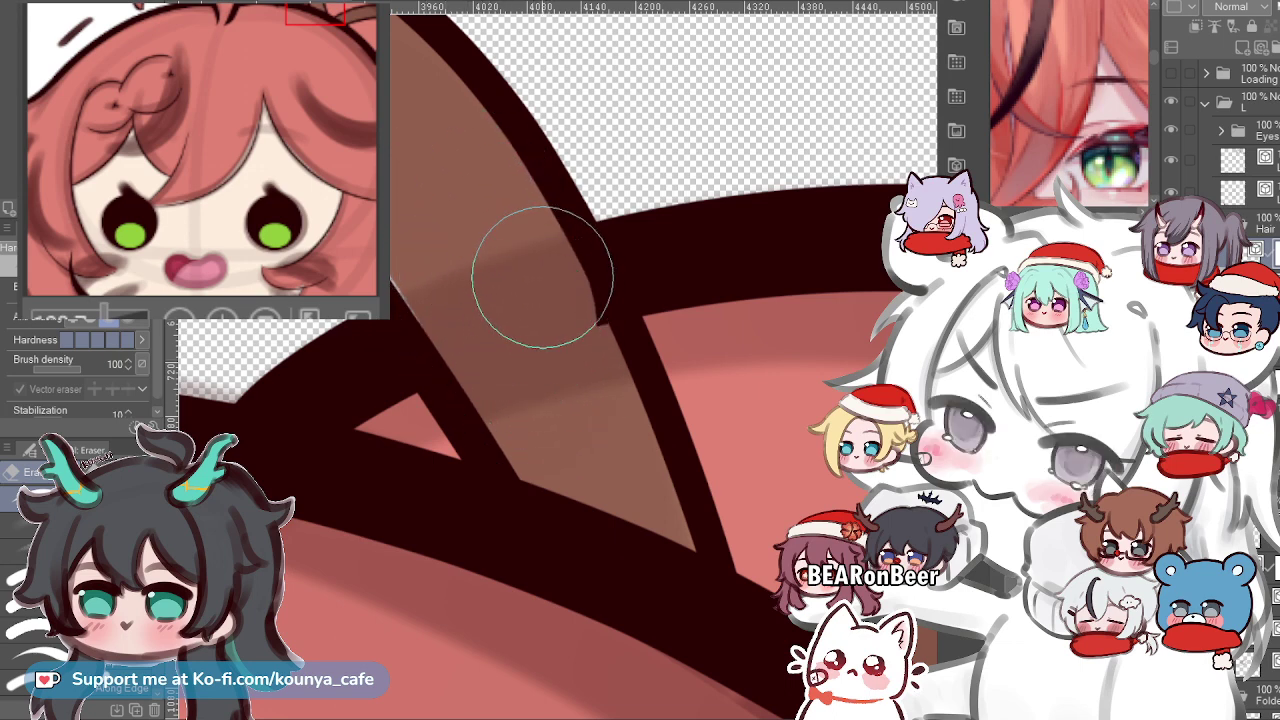
scroll(471, 286, down, 8)
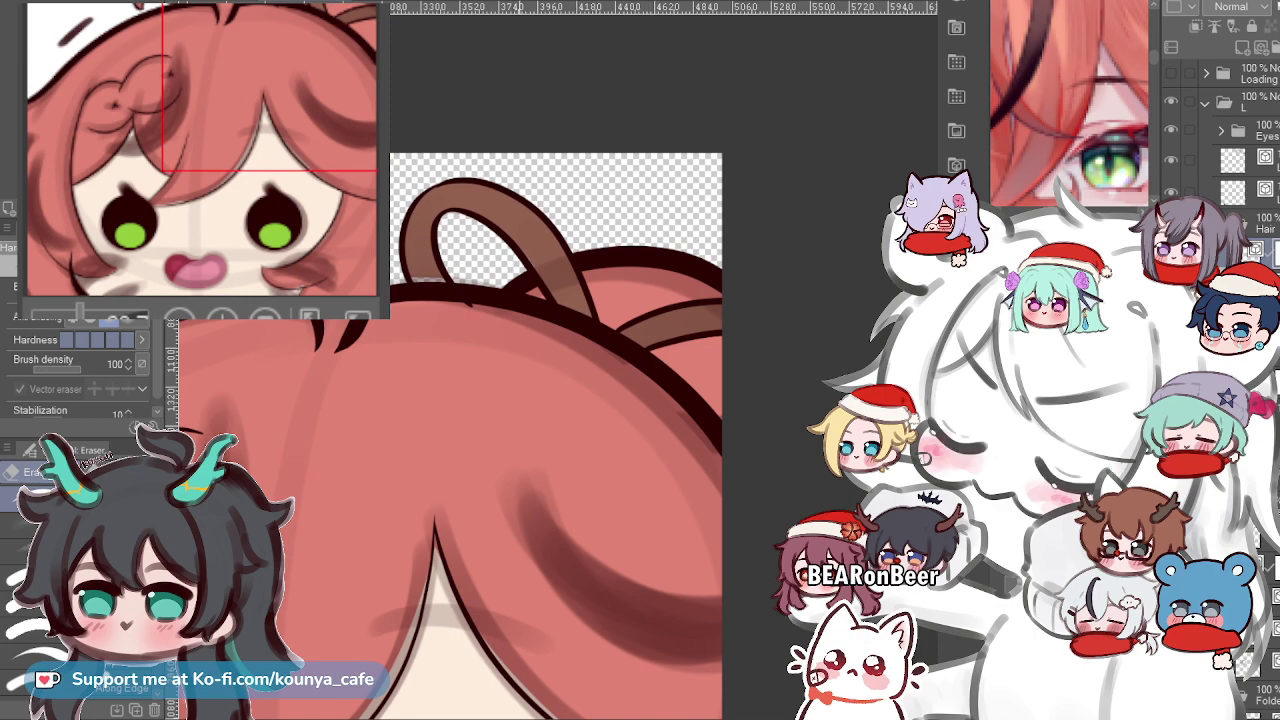
Remove the end of the loop's inner vector line that sticks out below the head's hair outline, using the vector eraser.
drag(517, 400, 583, 360)
scroll(560, 230, up, 4)
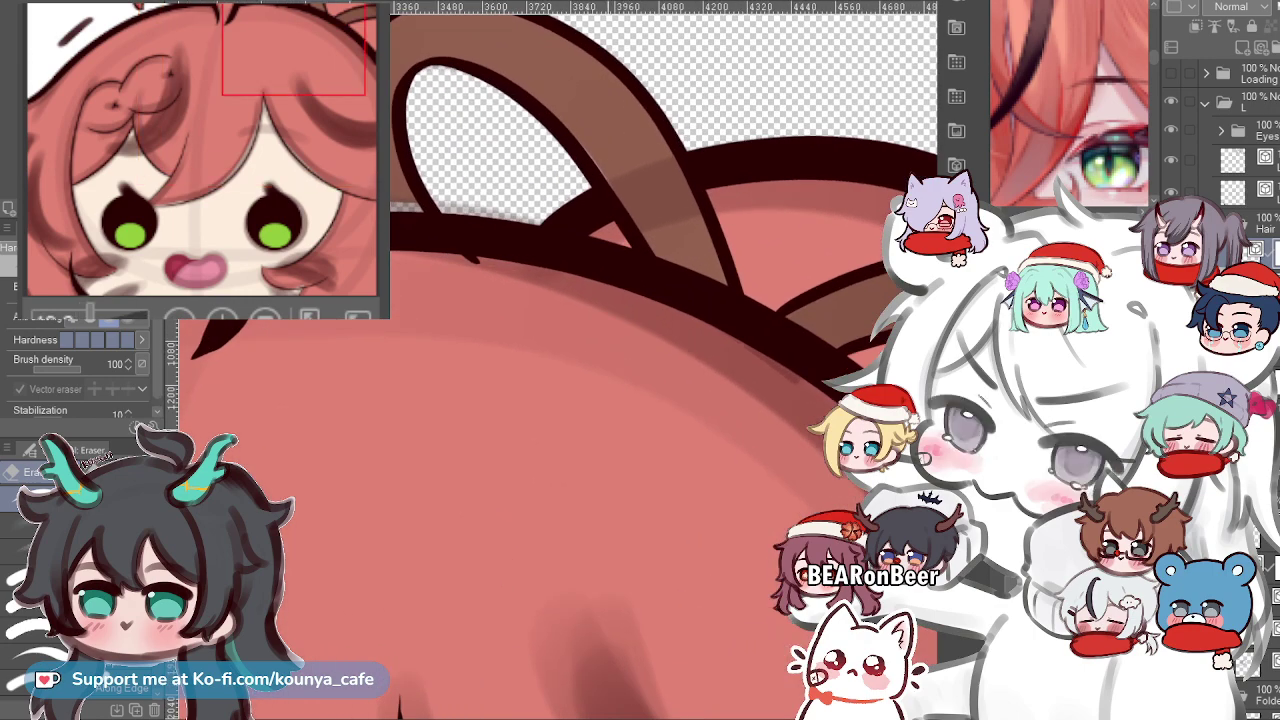
scroll(333, 376, down, 5)
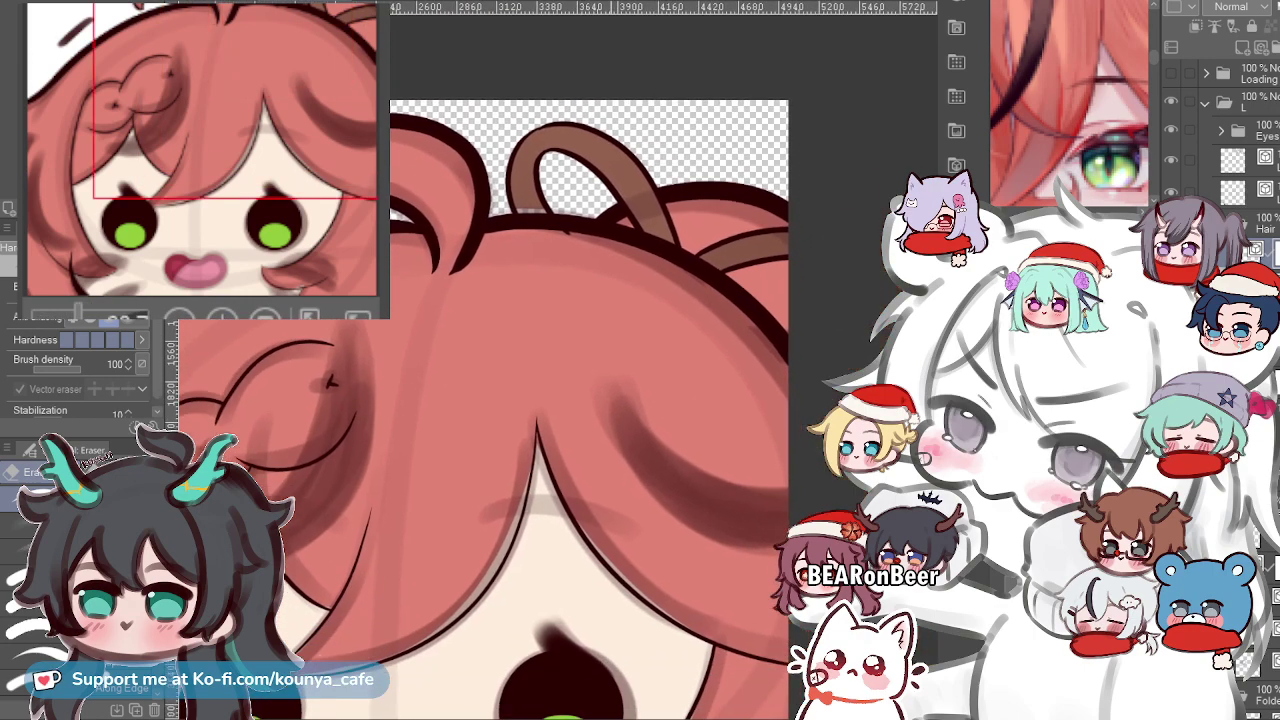
drag(577, 364, 623, 400)
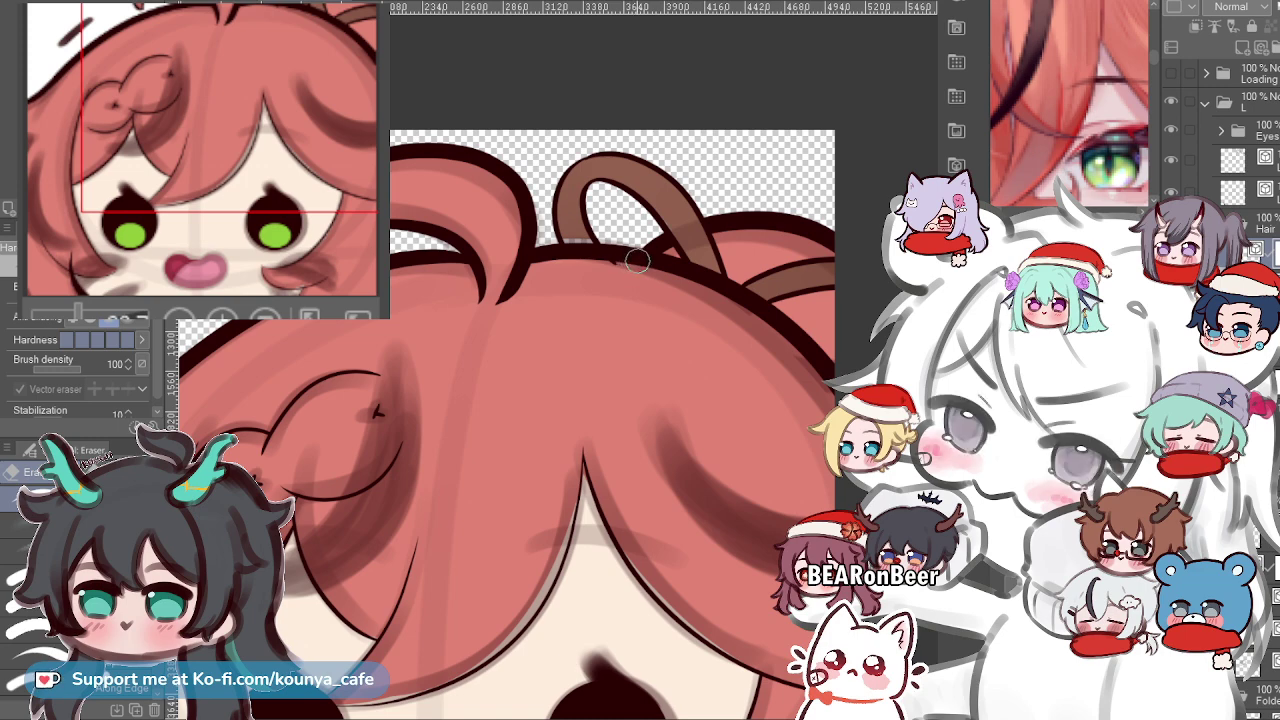
scroll(636, 258, down, 3)
scroll(630, 236, down, 2)
scroll(616, 242, up, 7)
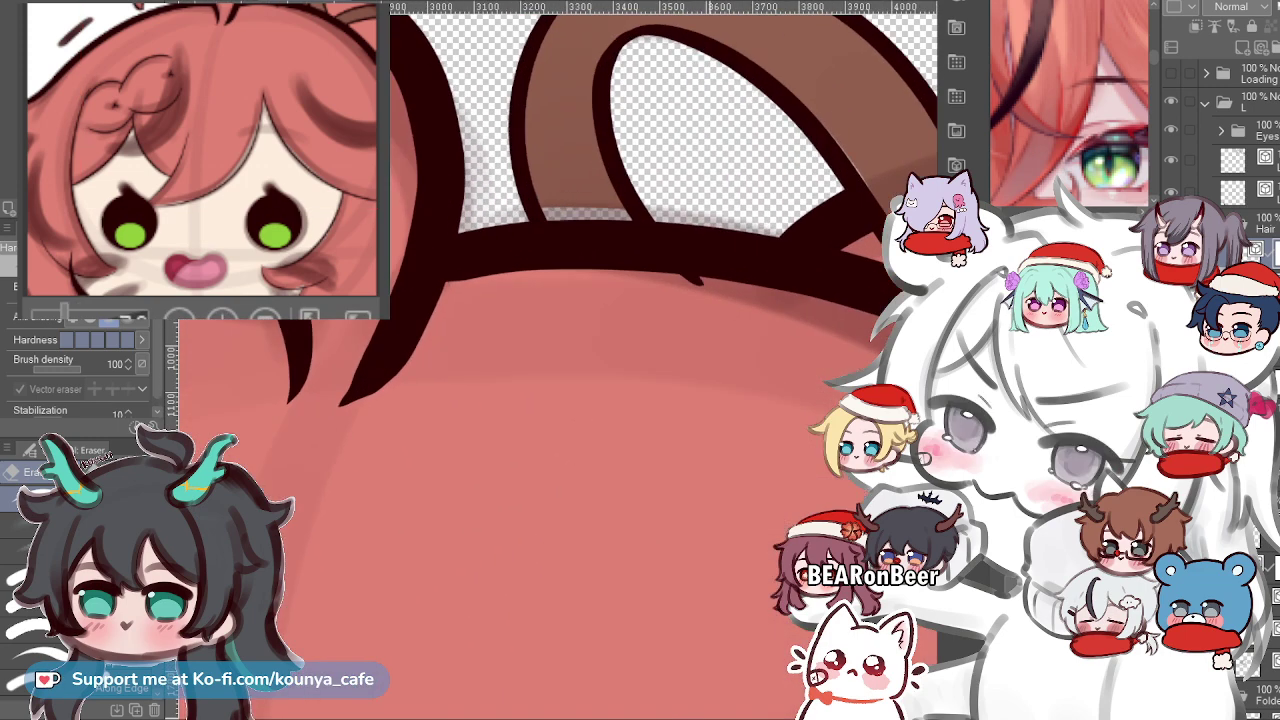
drag(616, 242, 513, 299)
scroll(614, 337, up, 2)
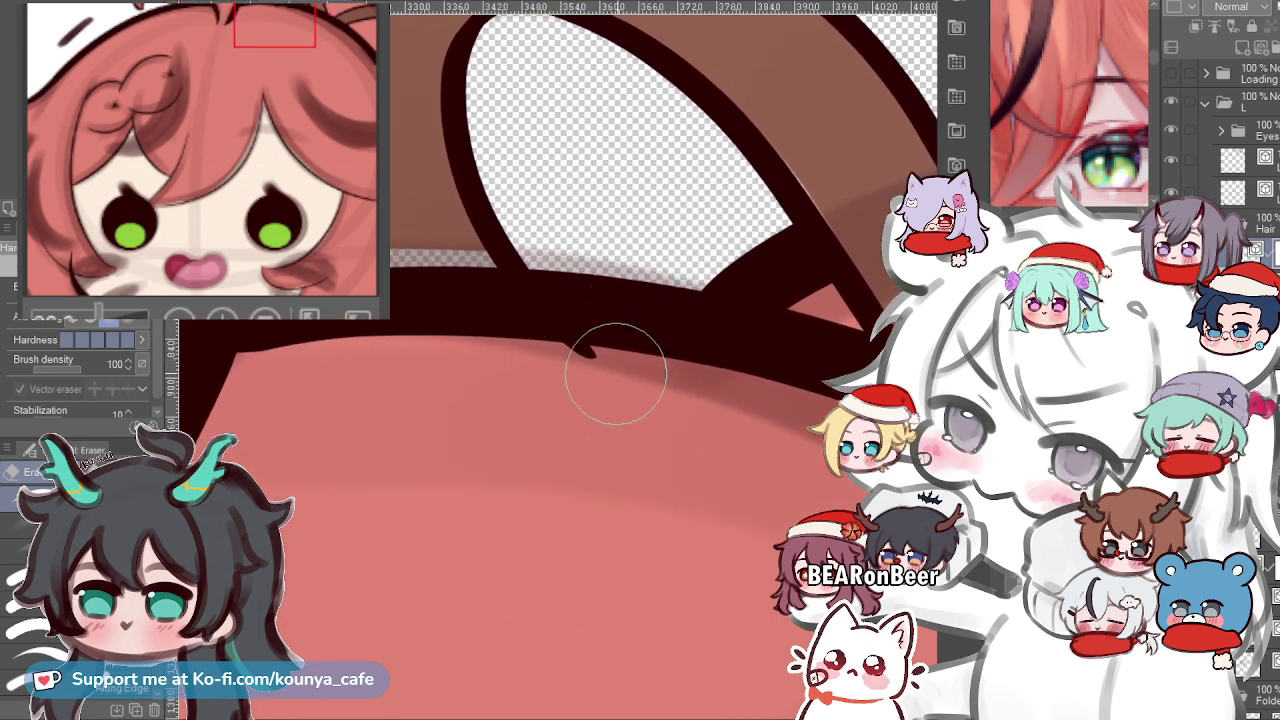
ctrl+click(583, 348)
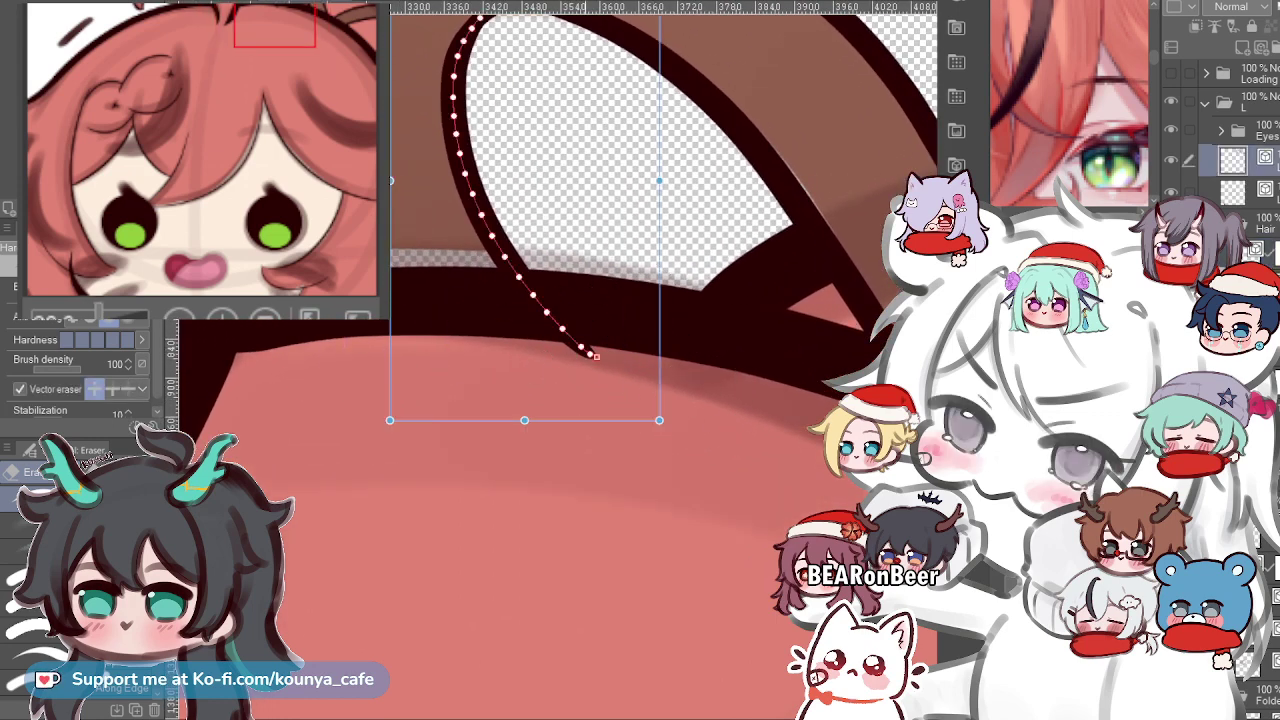
key(ctrl+d)
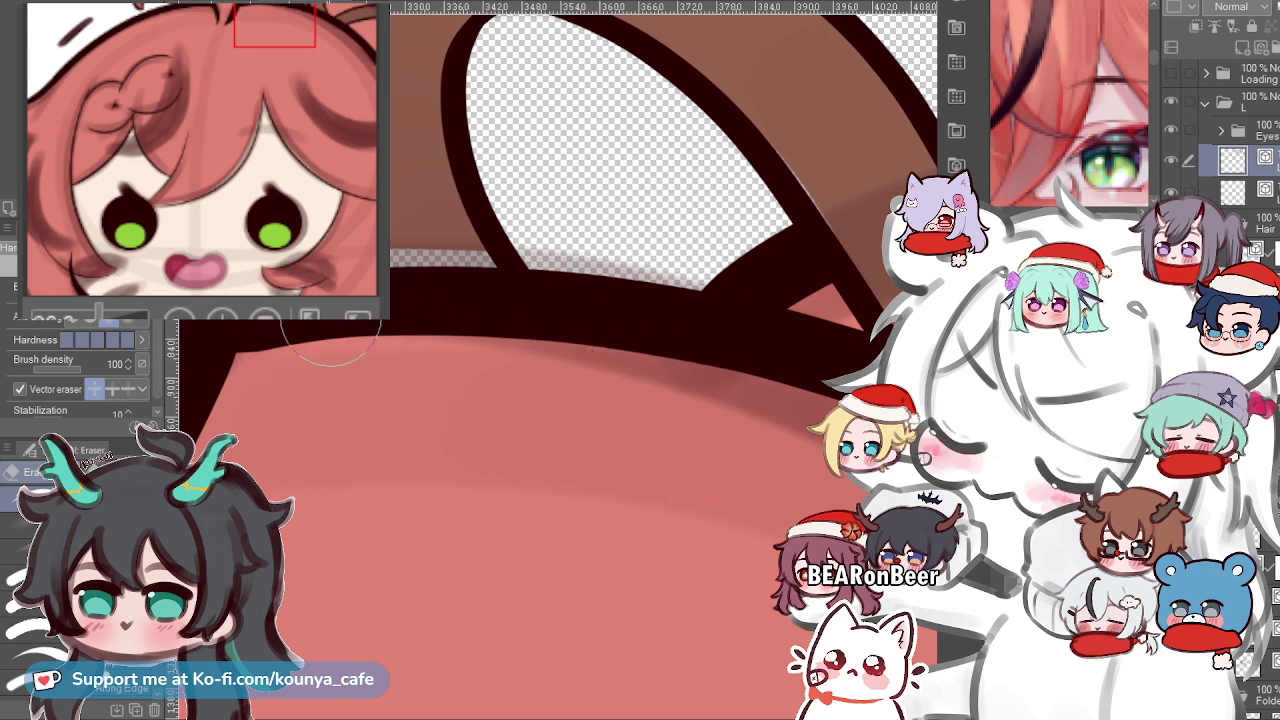
scroll(470, 325, down, 3)
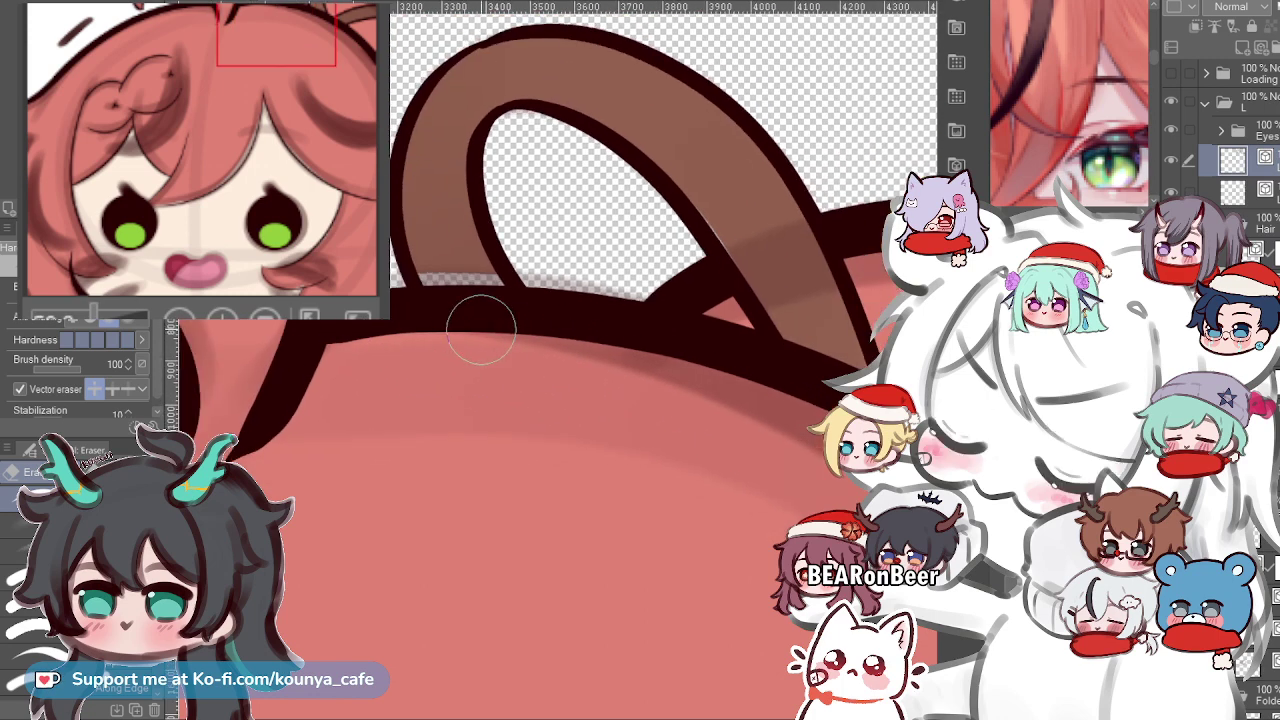
Examine the loop and bun outlines against the whole head and the hair braid.
scroll(562, 337, down, 6)
drag(555, 420, 630, 260)
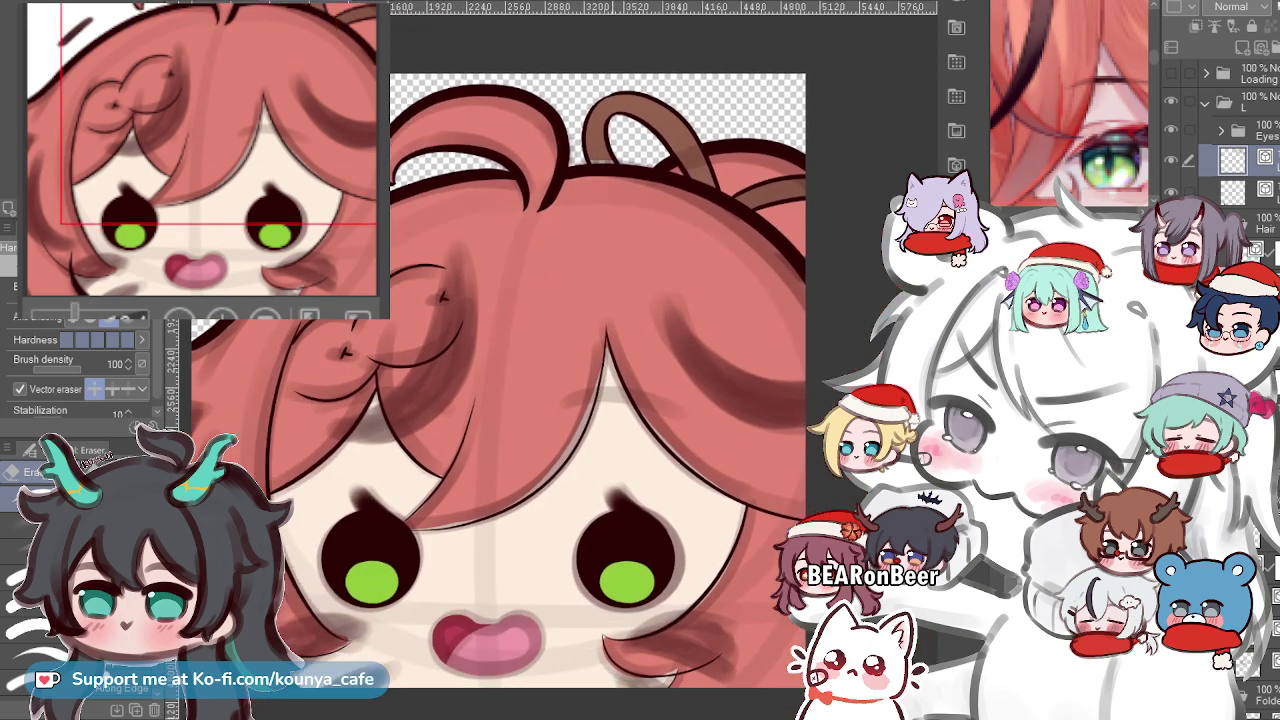
scroll(625, 275, down, 2)
scroll(624, 285, up, 1)
scroll(505, 370, up, 2)
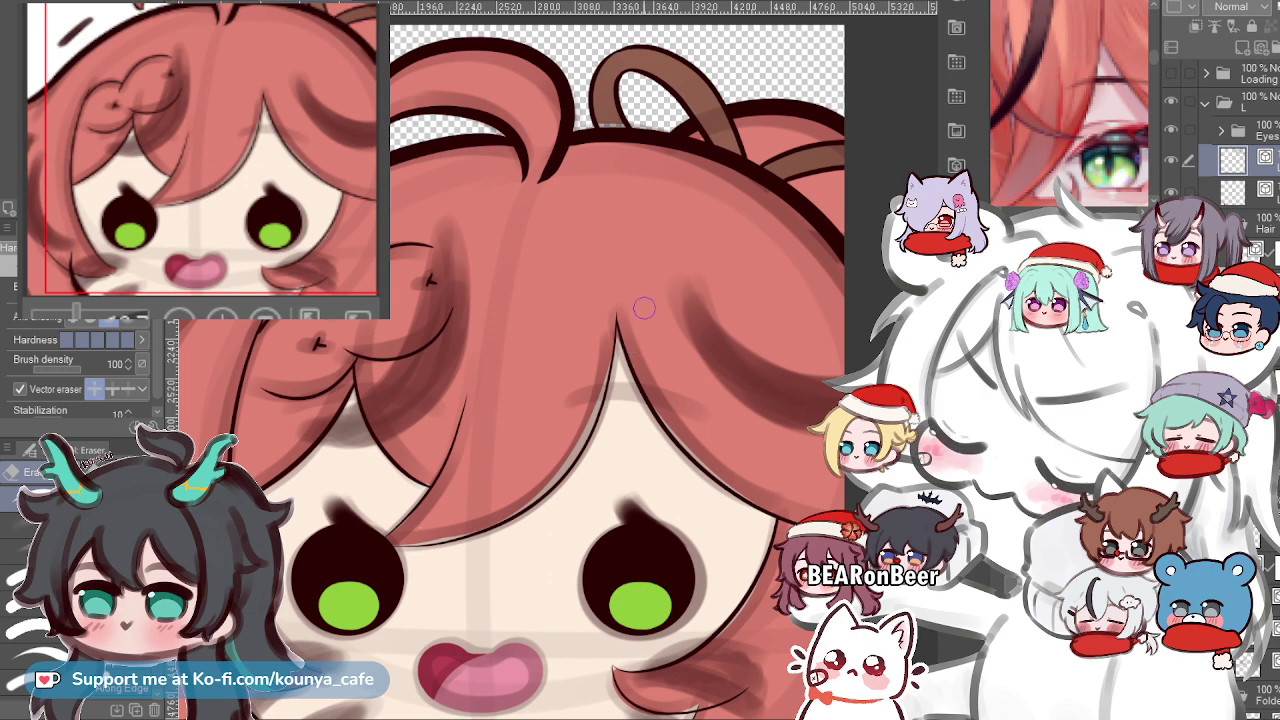
scroll(600, 360, down, 2)
scroll(600, 360, up, 3)
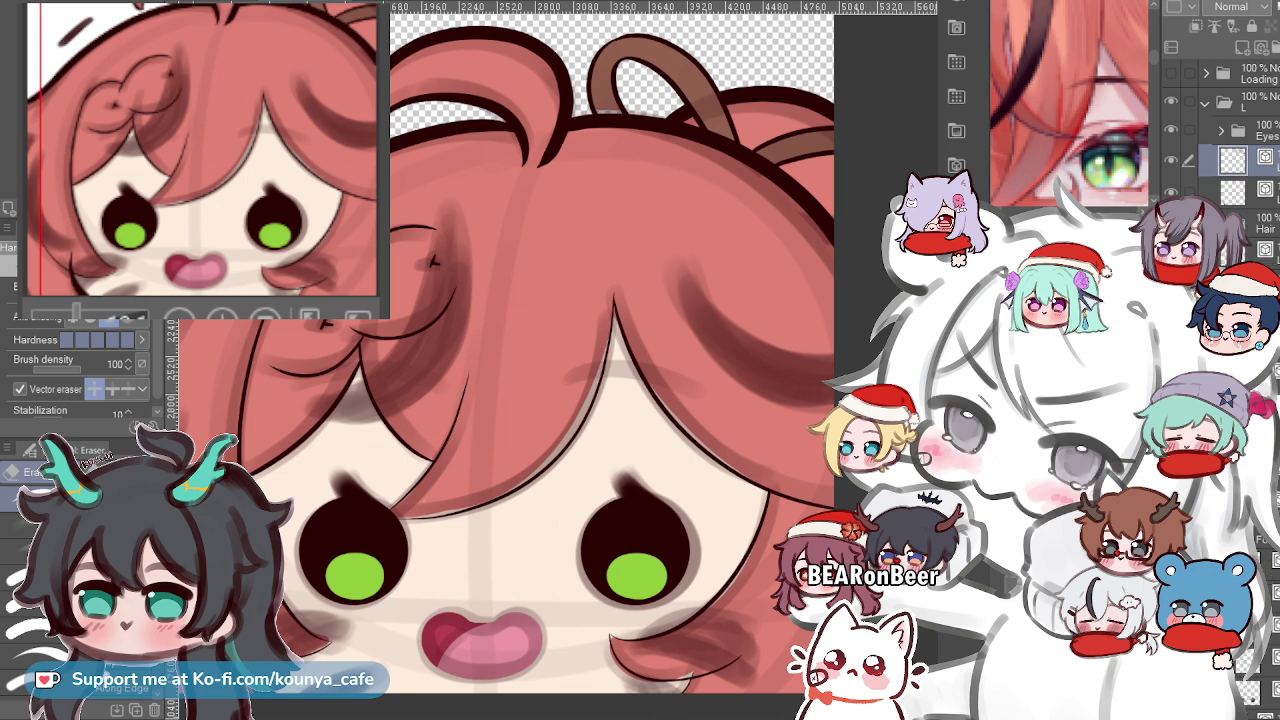
scroll(541, 210, up, 3)
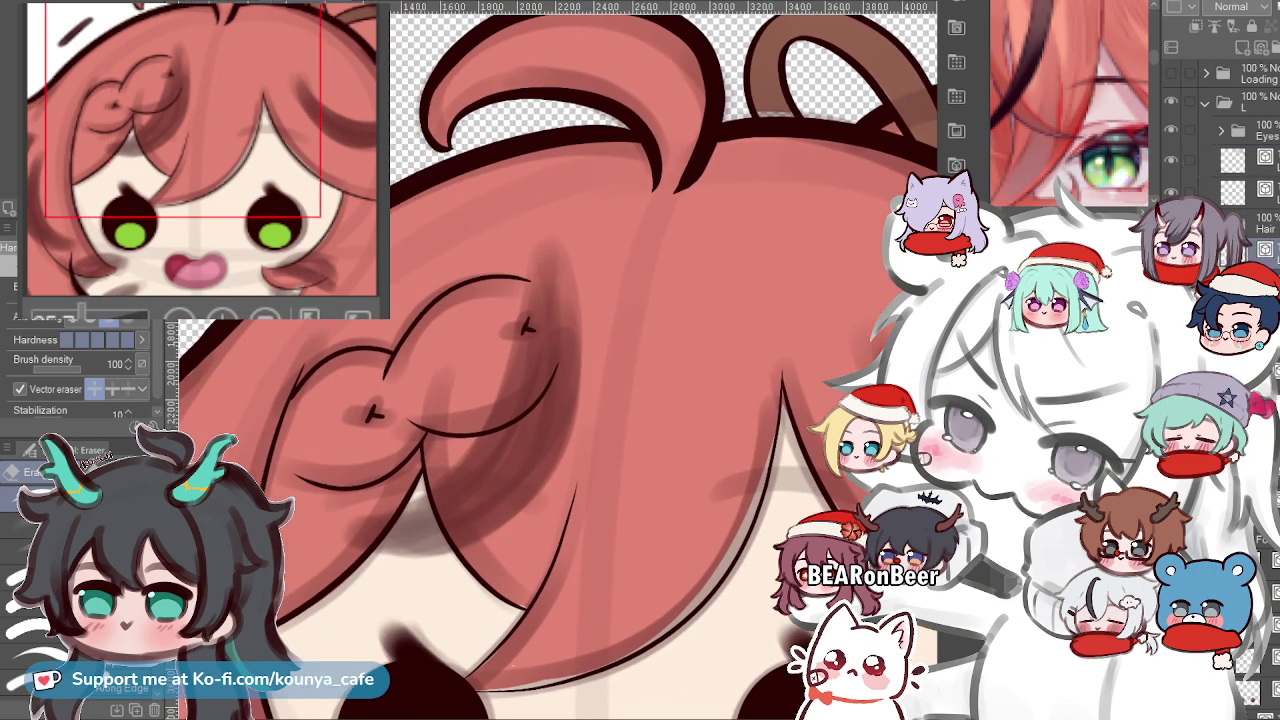
Select the hair folder and pick out the brown loop's thick vector stroke to inspect its path.
click(1221, 223)
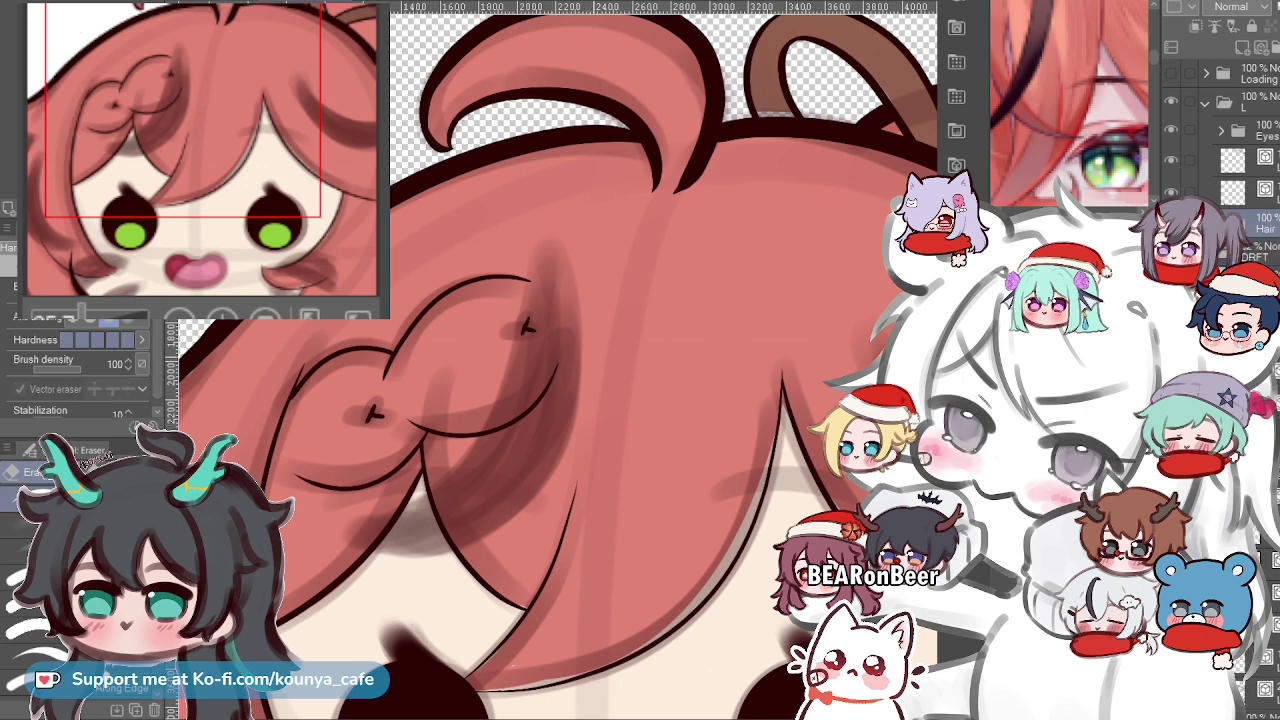
key(ctrl+minus)
key(ctrl+plus)
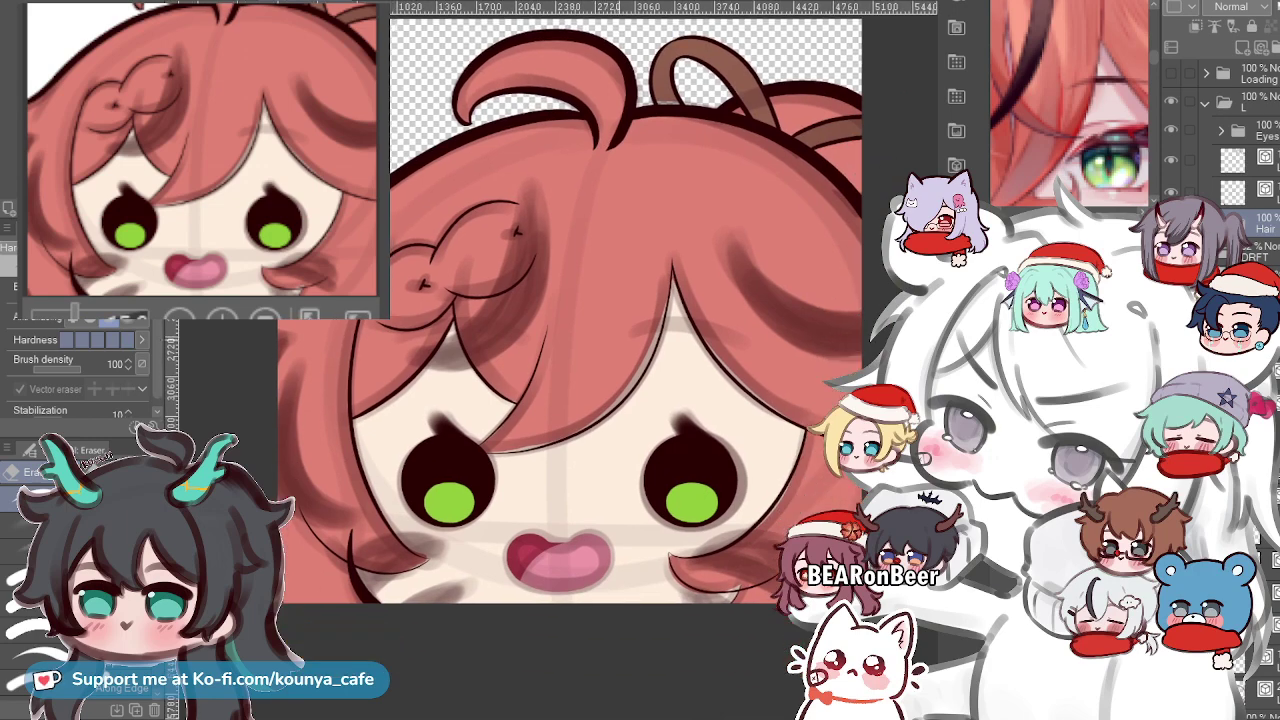
key(ctrl+plus)
drag(680, 250, 454, 595)
scroll(502, 242, up, 4)
ctrl+click(600, 245)
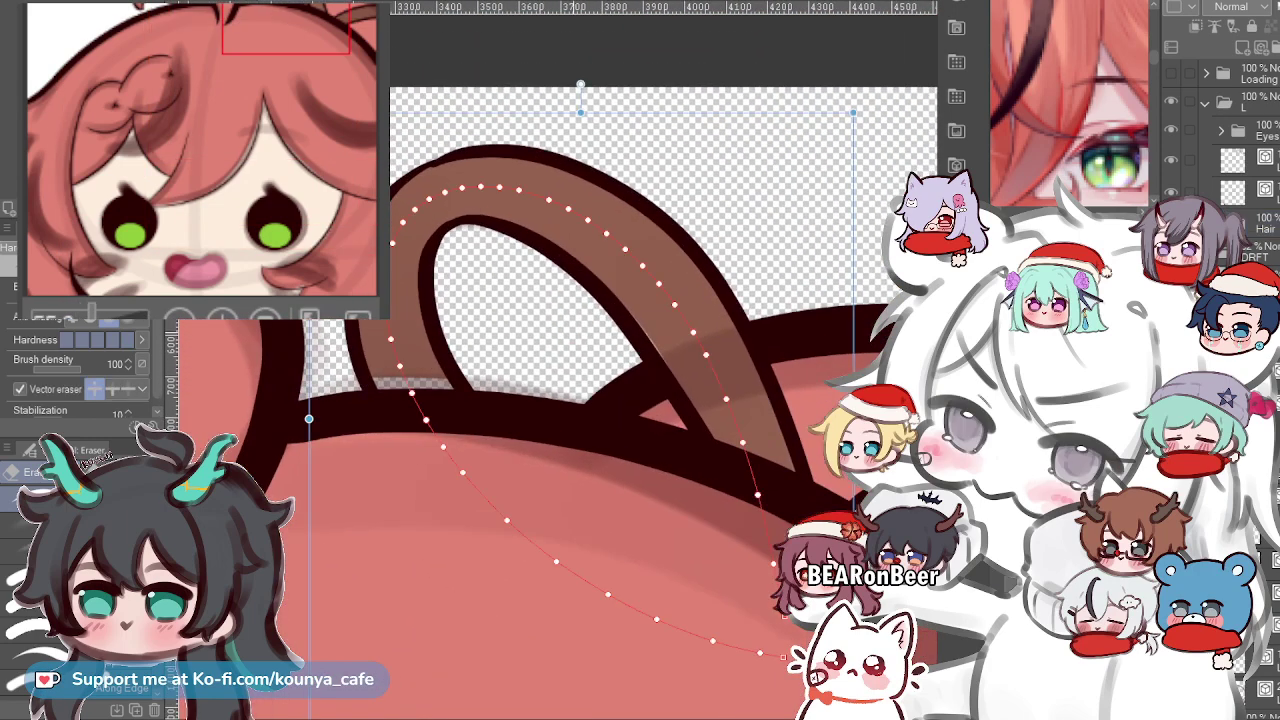
ctrl+shift+click(600, 245)
ctrl+shift+click(600, 245)
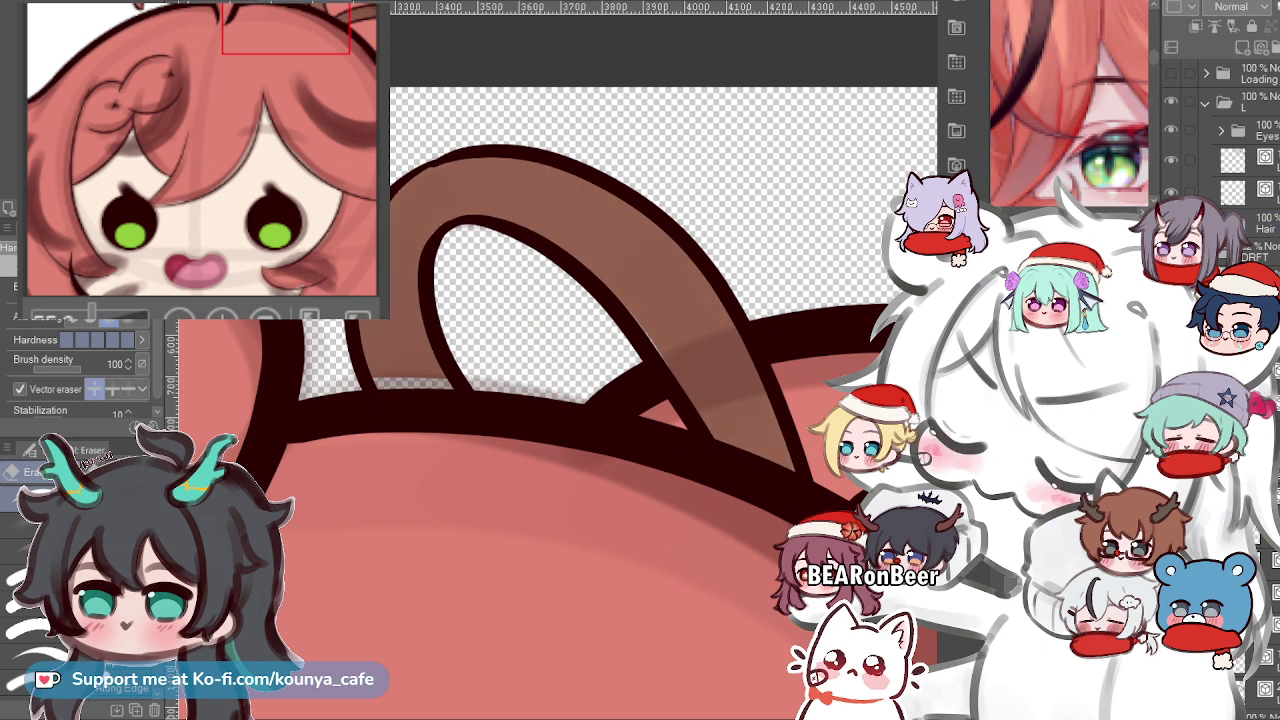
key(ctrl+minus)
key(ctrl+minus)
drag(740, 560, 780, 320)
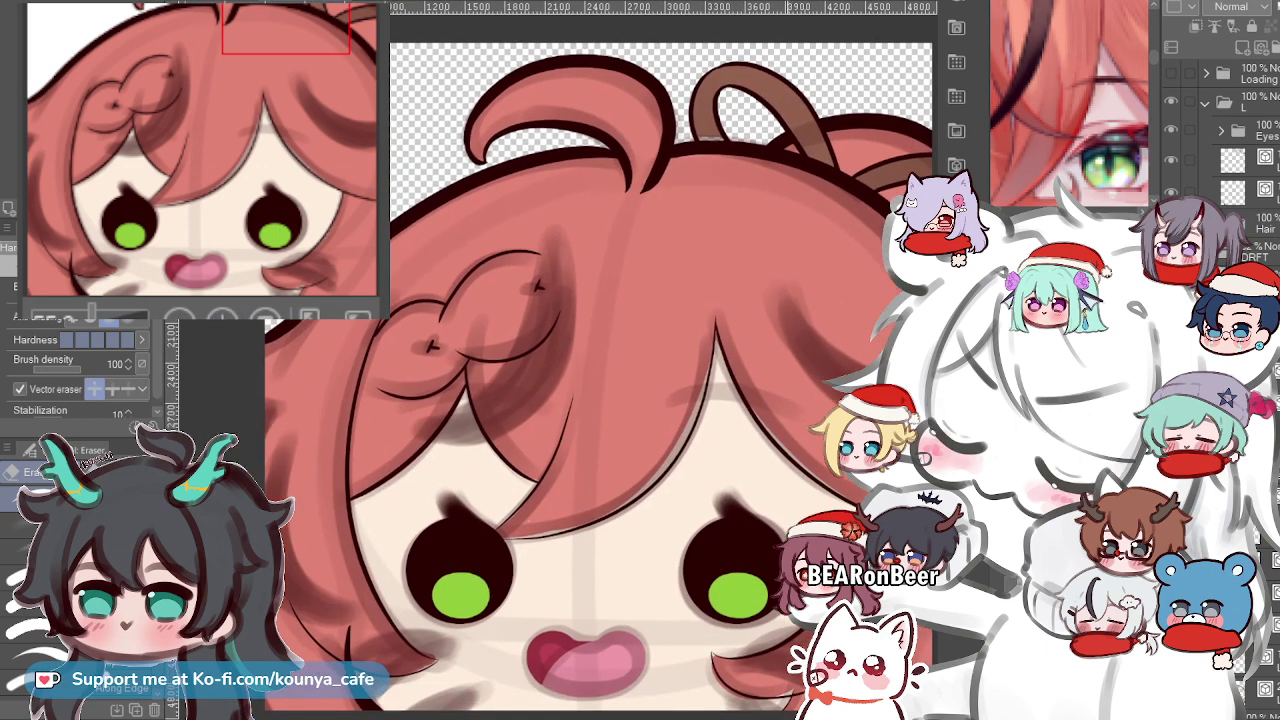
scroll(790, 325, up, 2)
scroll(800, 328, down, 3)
scroll(833, 329, up, 1)
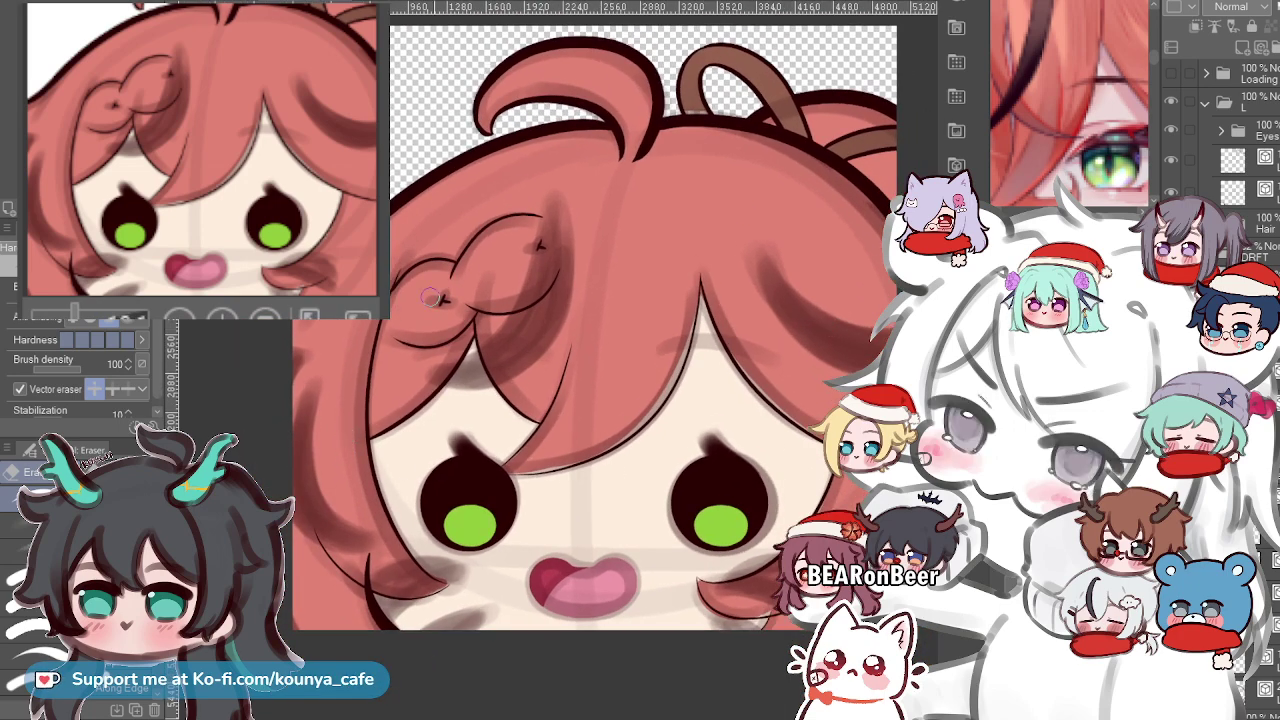
drag(792, 221, 744, 274)
scroll(748, 285, up, 1)
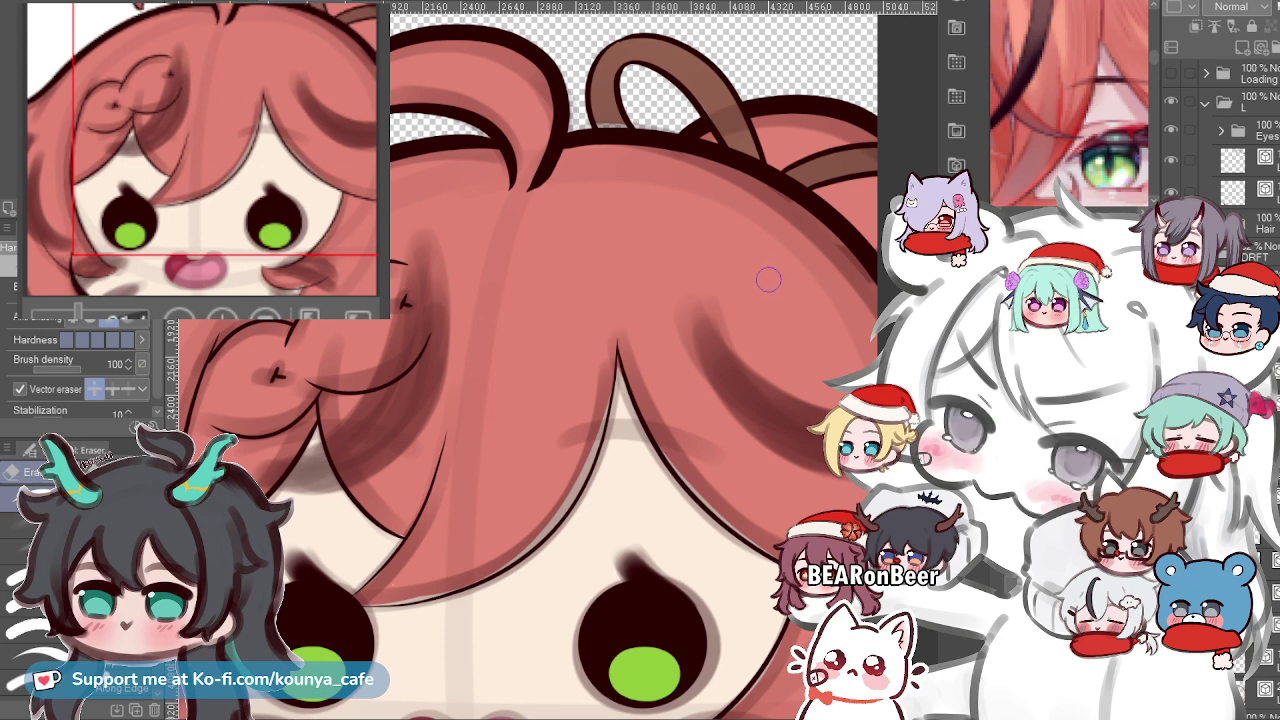
Select the layer in the DRFT folder and clean up the stray marks beside the hair outline below the loop with an enlarged eraser.
scroll(771, 278, up, 3)
drag(771, 278, 727, 391)
scroll(1250, 190, down, 3)
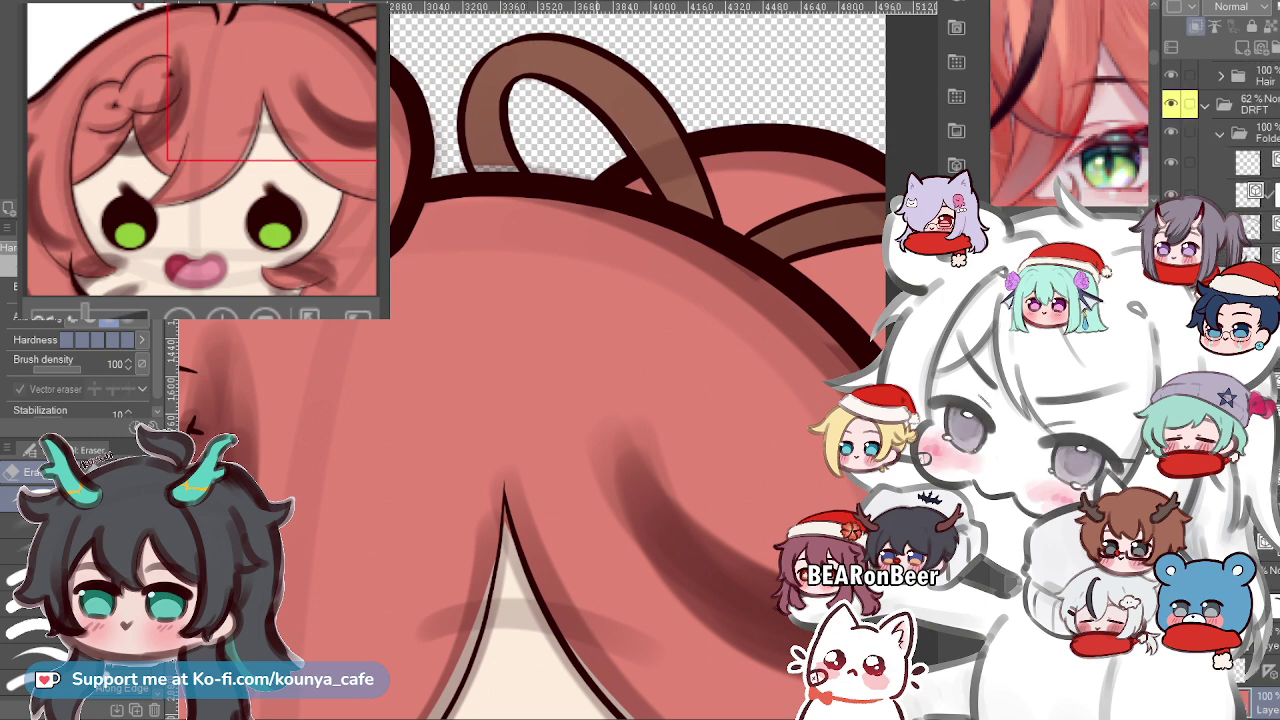
click(1252, 195)
scroll(1252, 195, down, 1)
click(1266, 680)
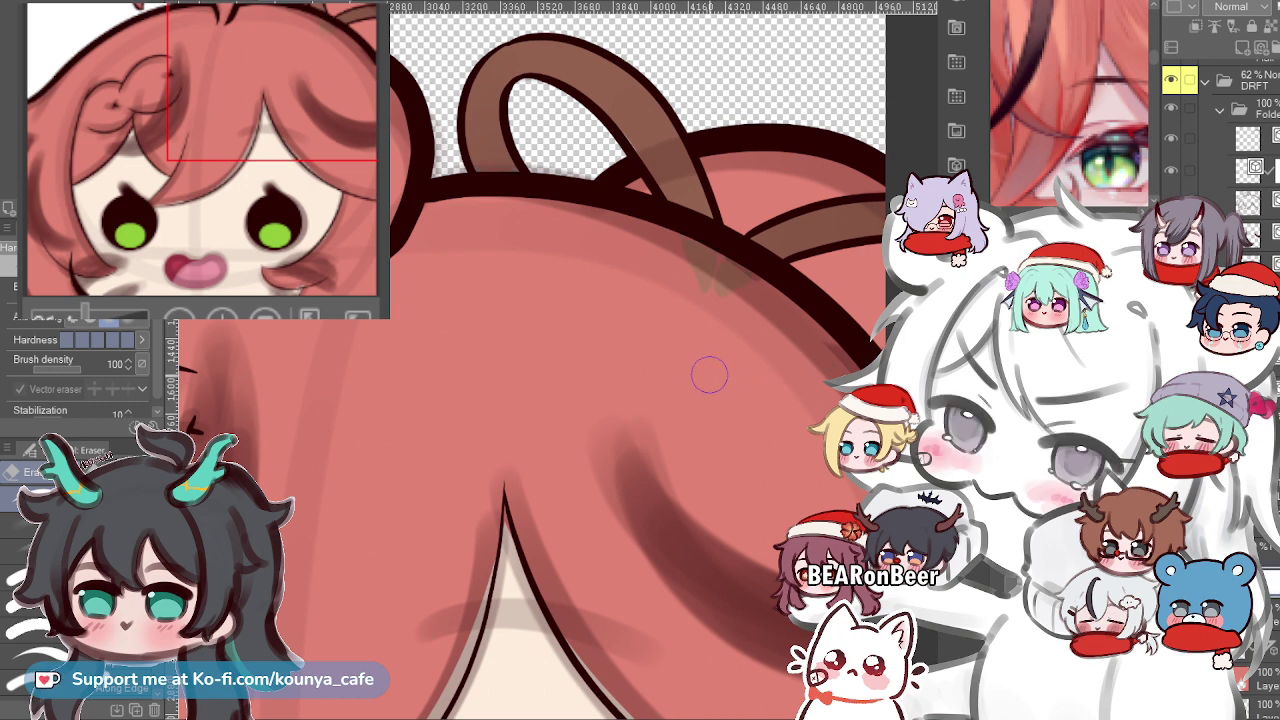
key(bracketright)
key(bracketright)
key(bracketright)
key(bracketright)
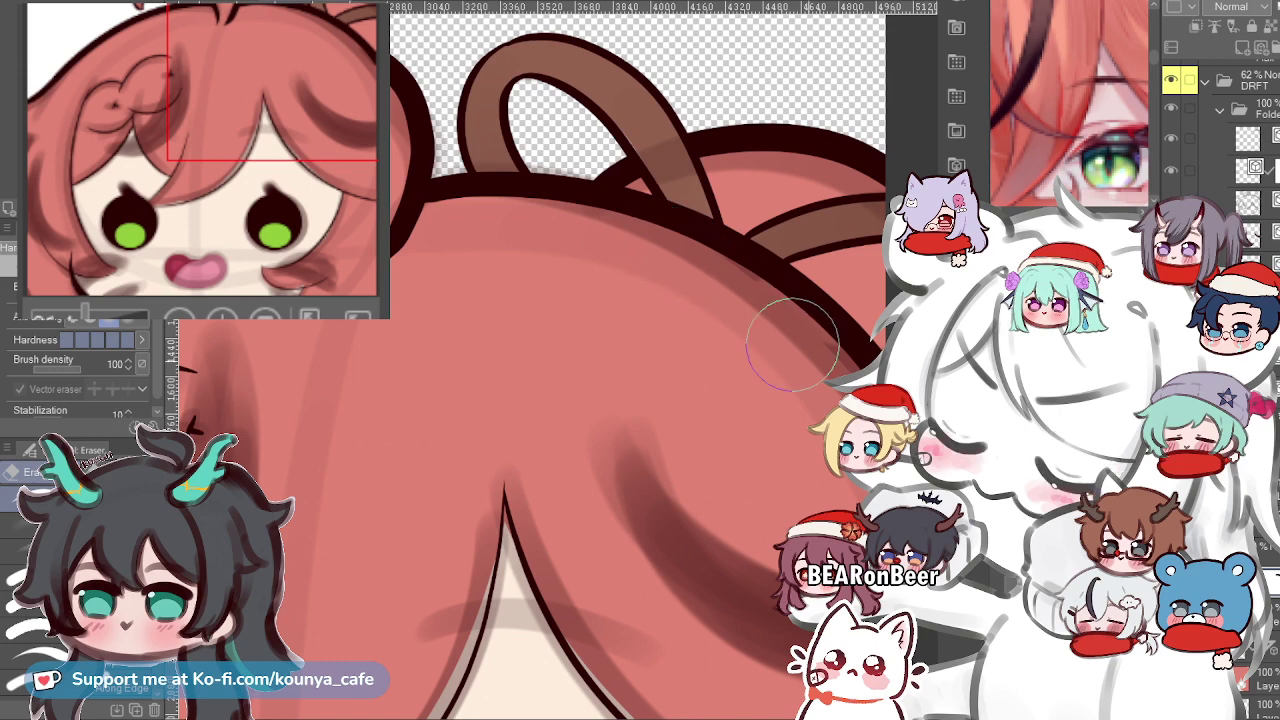
Check the loop's base and the hair outline up close and against the whole head.
scroll(861, 253, down, 3)
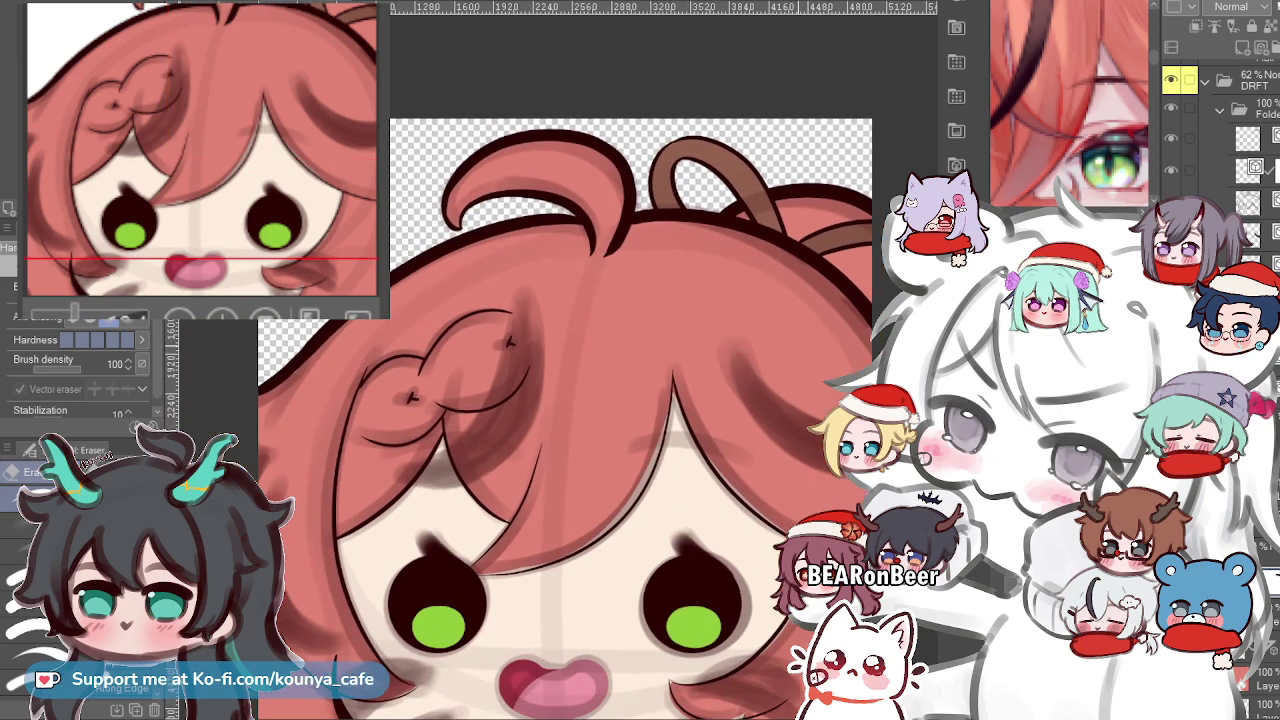
scroll(664, 250, down, 1)
scroll(680, 192, up, 5)
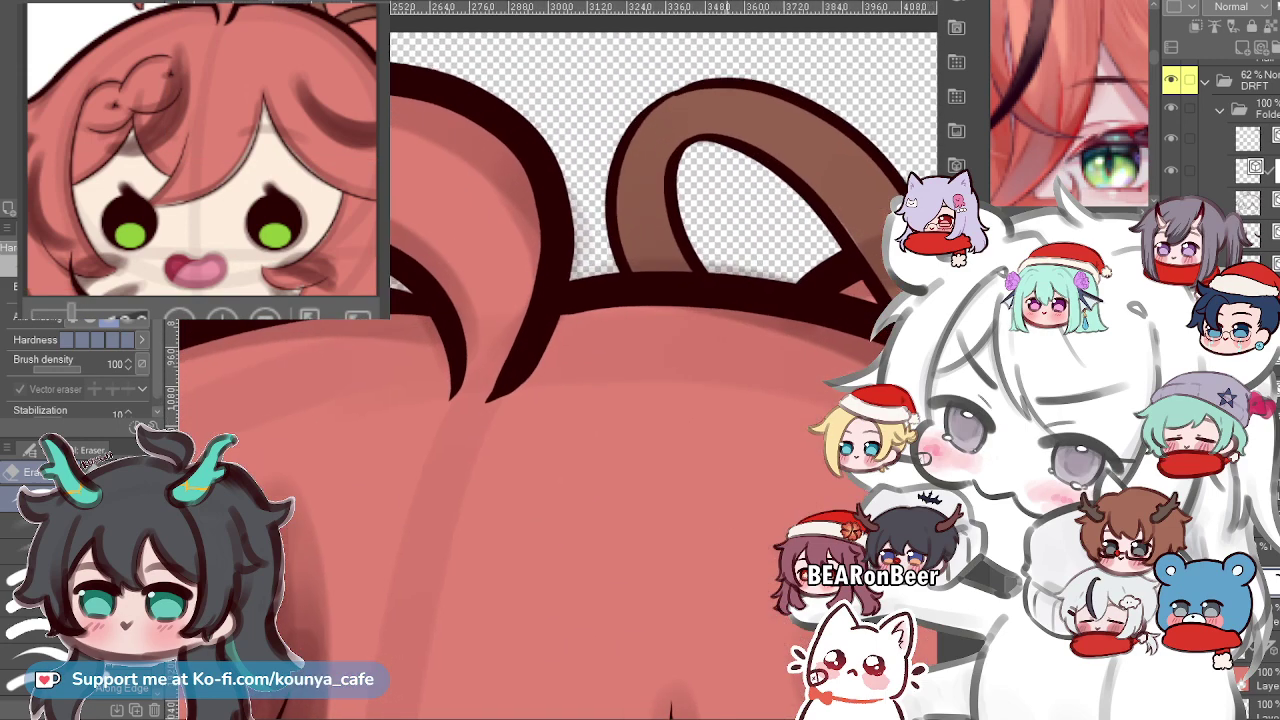
drag(708, 105, 642, 77)
scroll(672, 158, up, 1)
scroll(685, 140, down, 3)
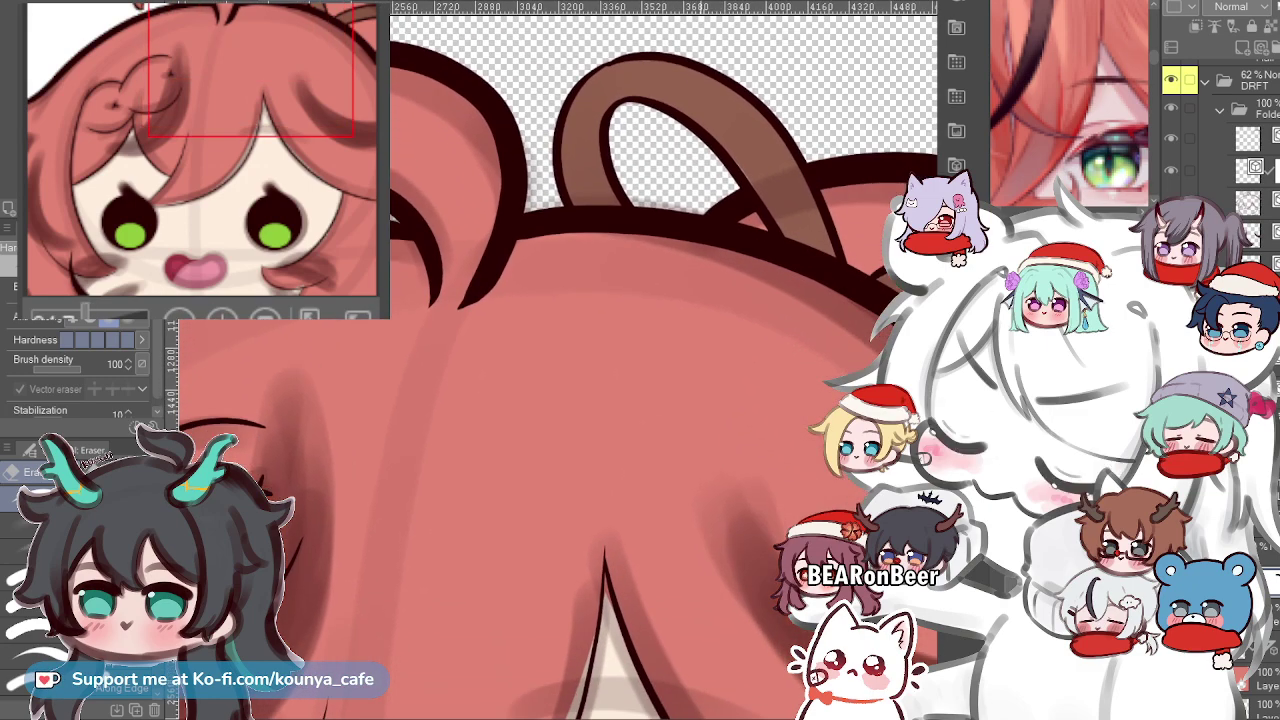
key(ctrl+minus)
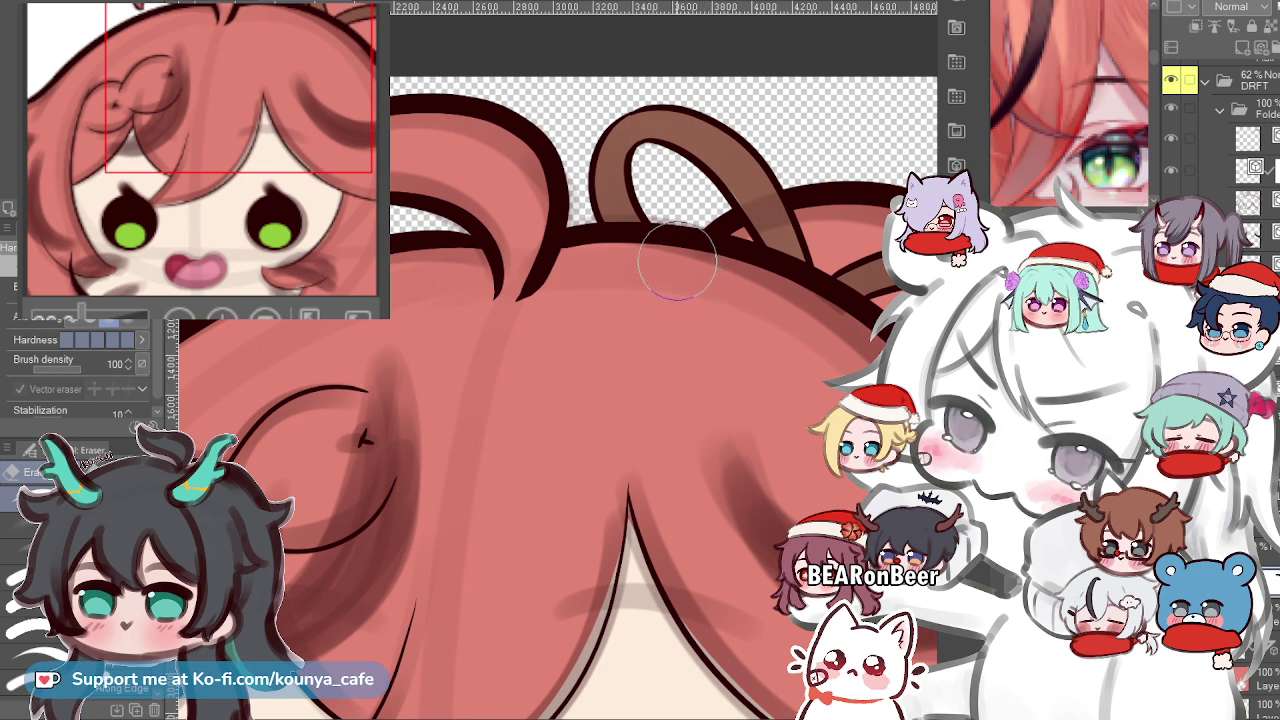
scroll(692, 271, down, 5)
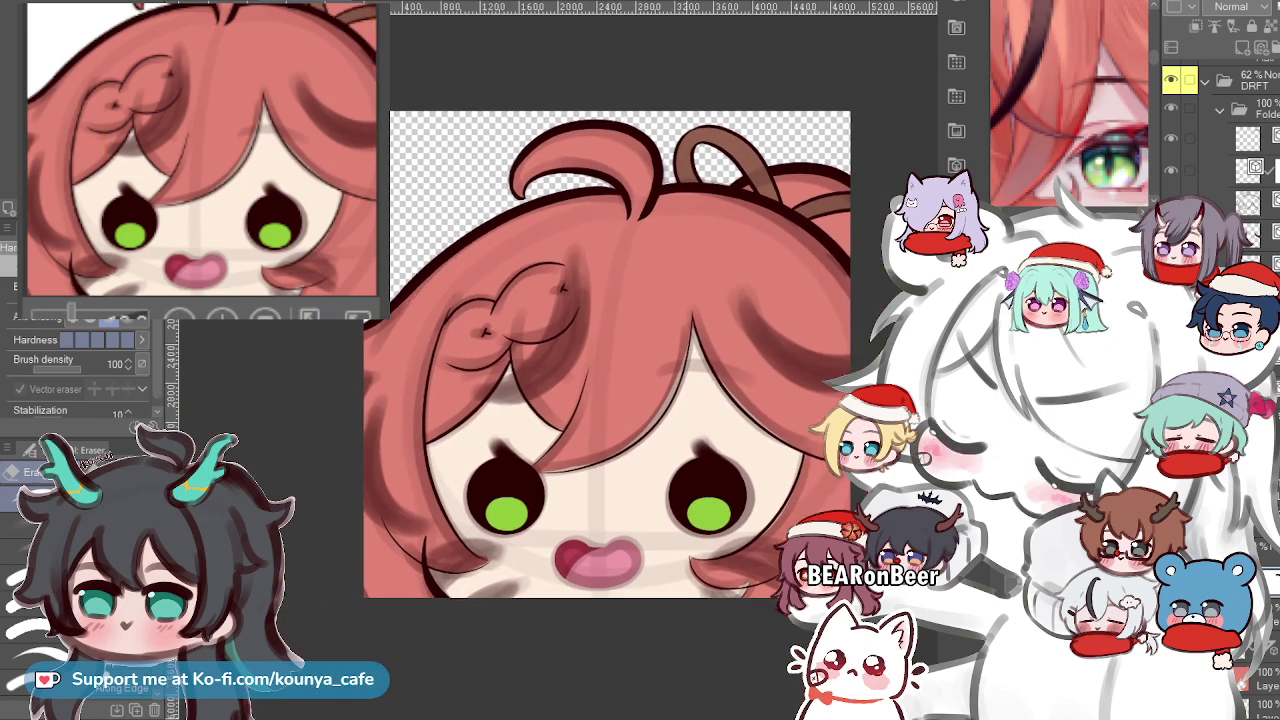
Switch to the pen and select the vector layer that holds the outline of the main hair.
scroll(681, 254, up, 3)
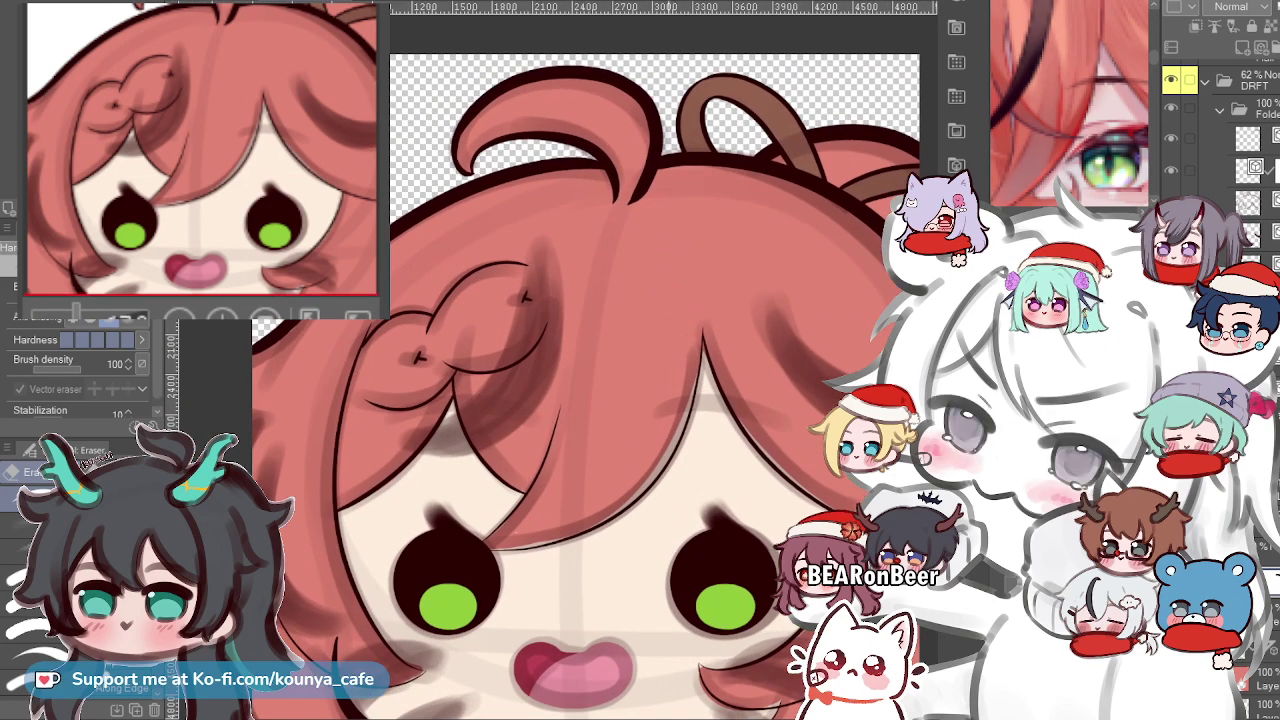
key(p)
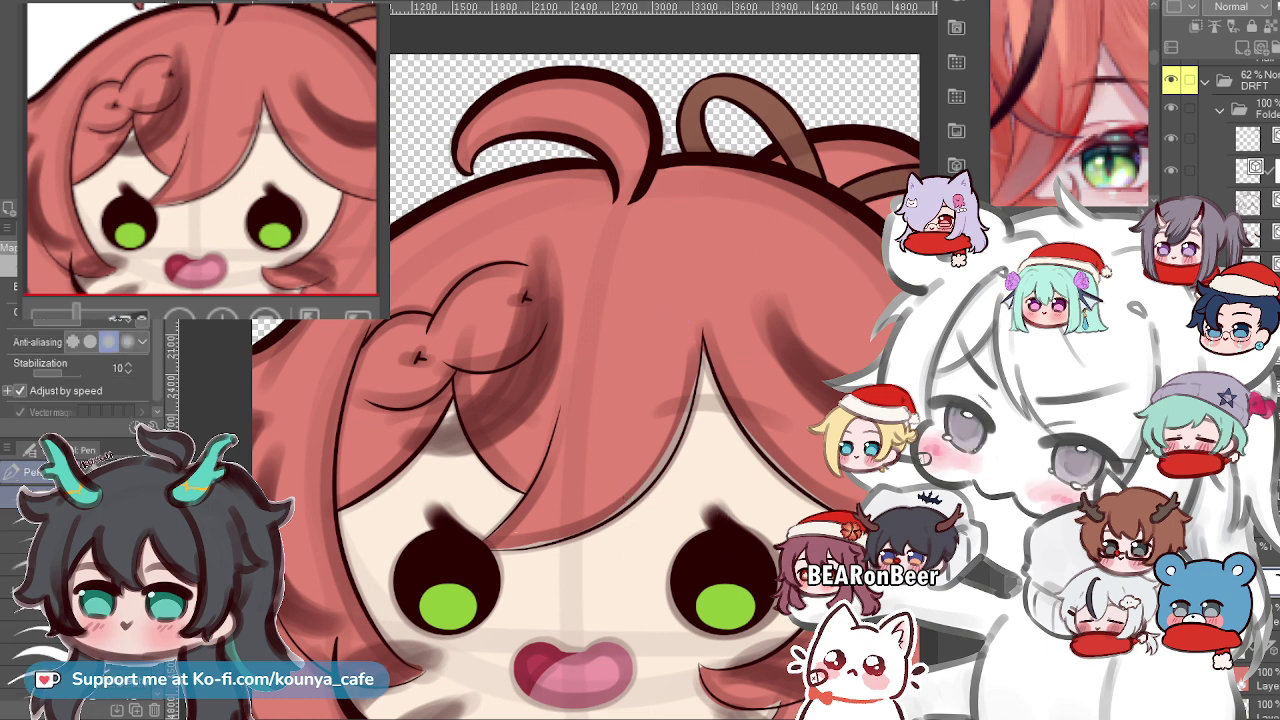
scroll(1222, 170, down, 1)
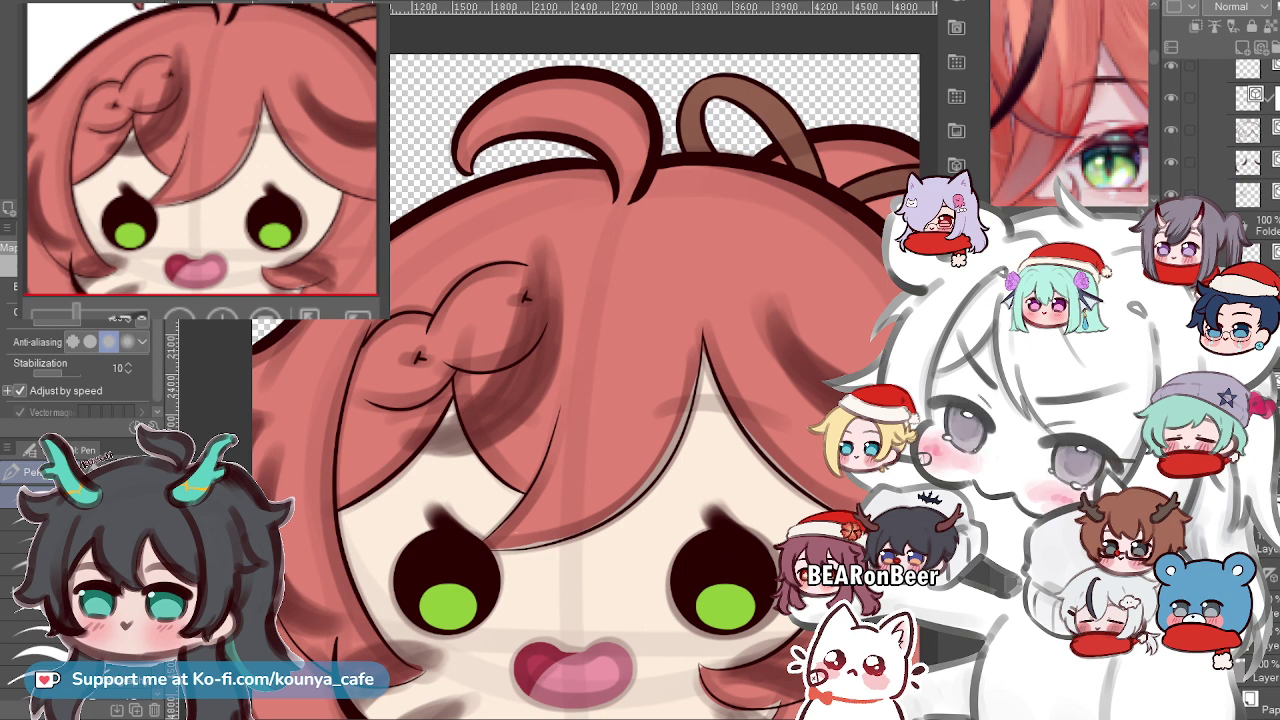
scroll(1220, 120, up, 2)
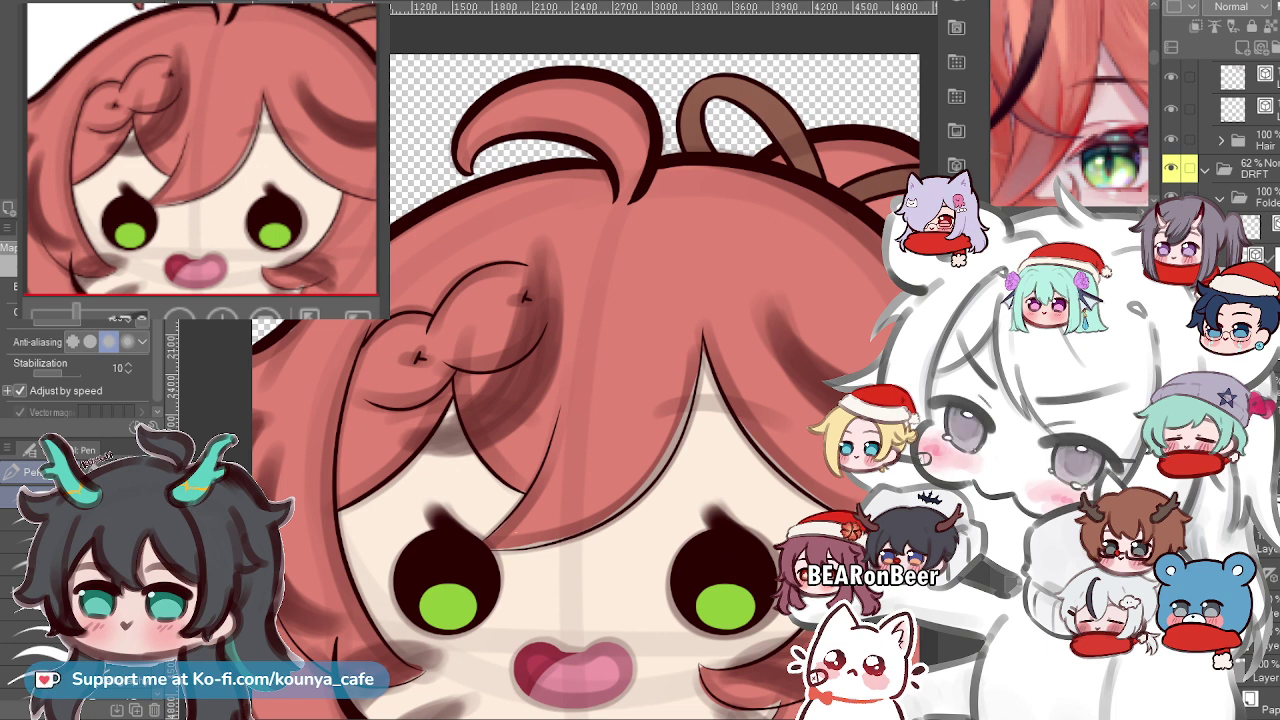
scroll(1220, 140, up, 2)
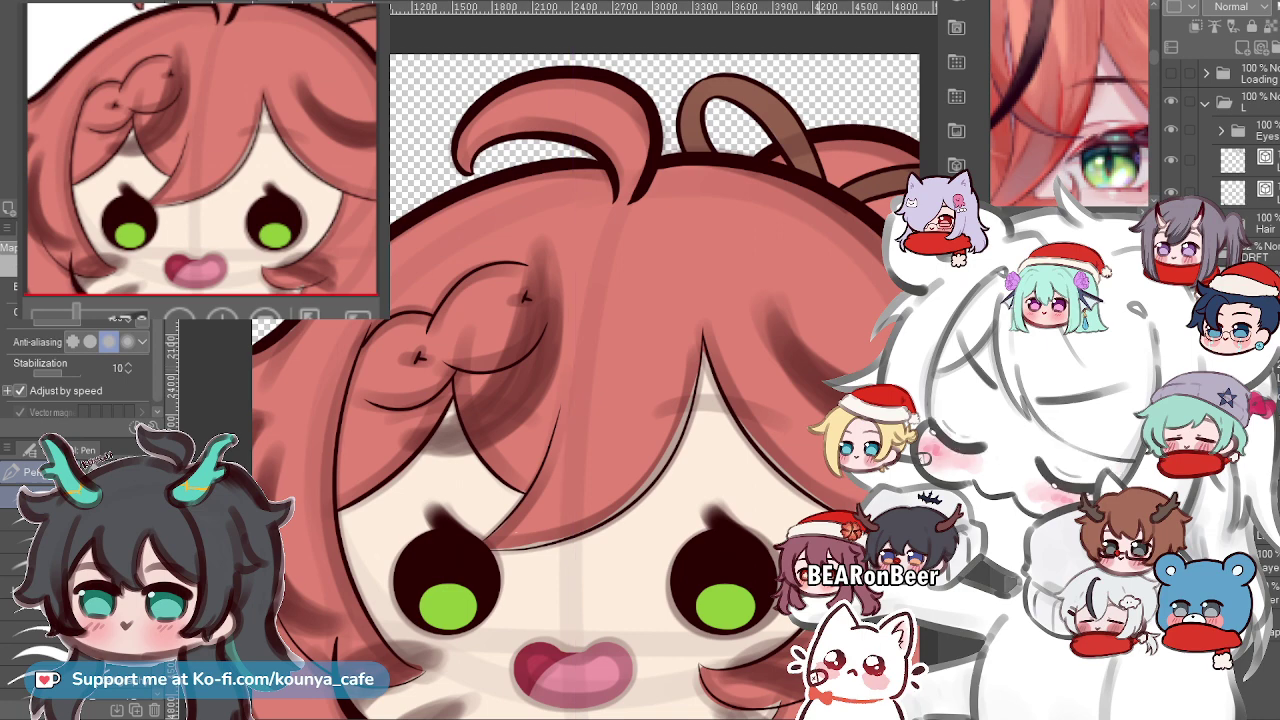
drag(580, 400, 566, 370)
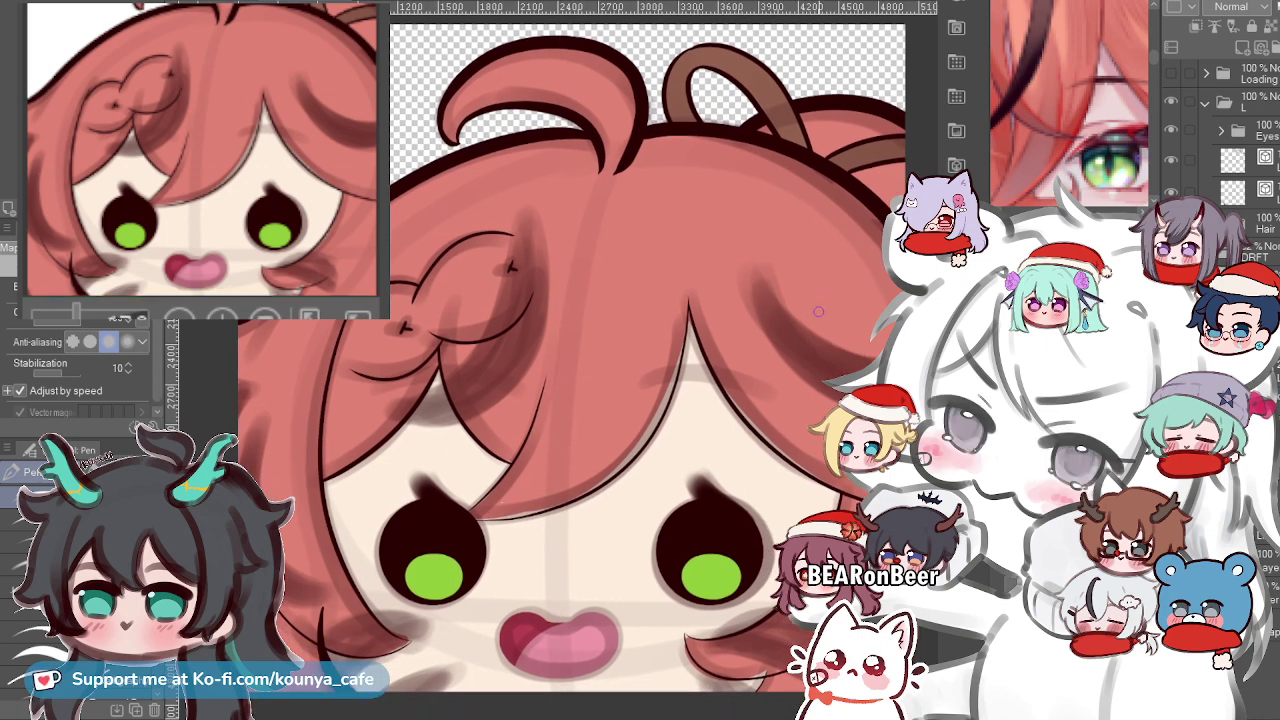
ctrl+click(861, 196)
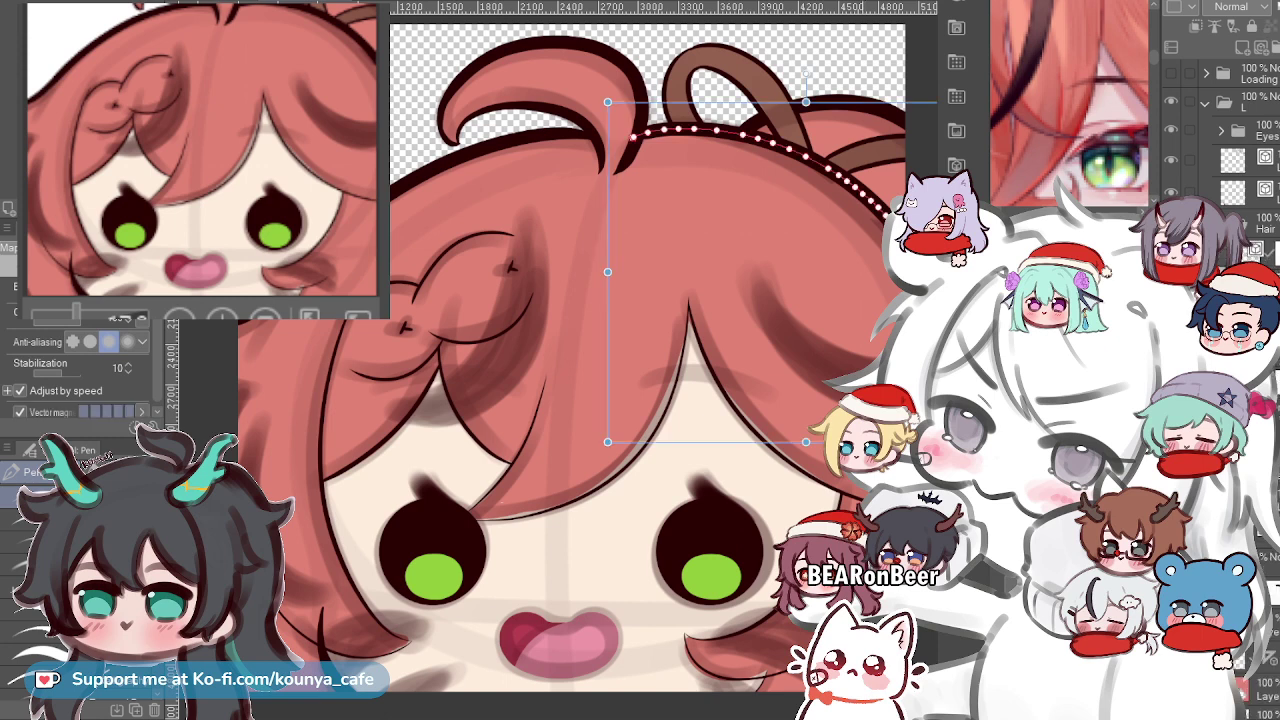
key(ctrl+d)
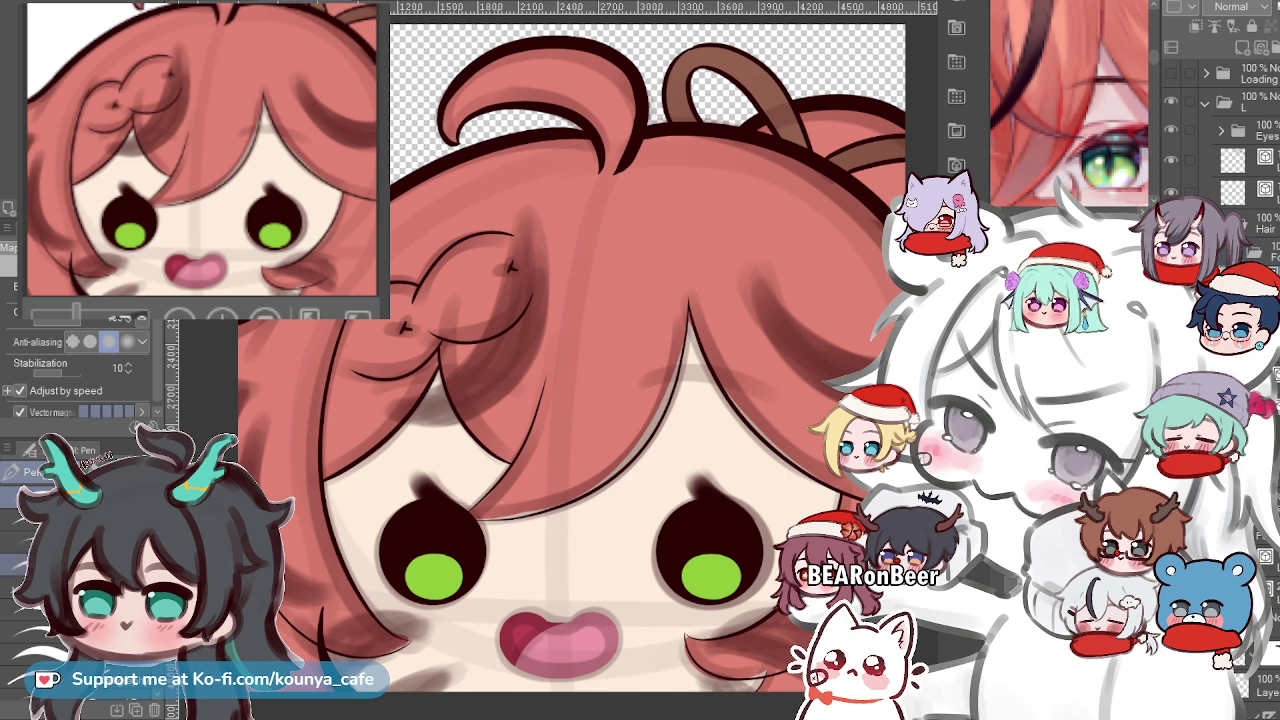
click(80, 496)
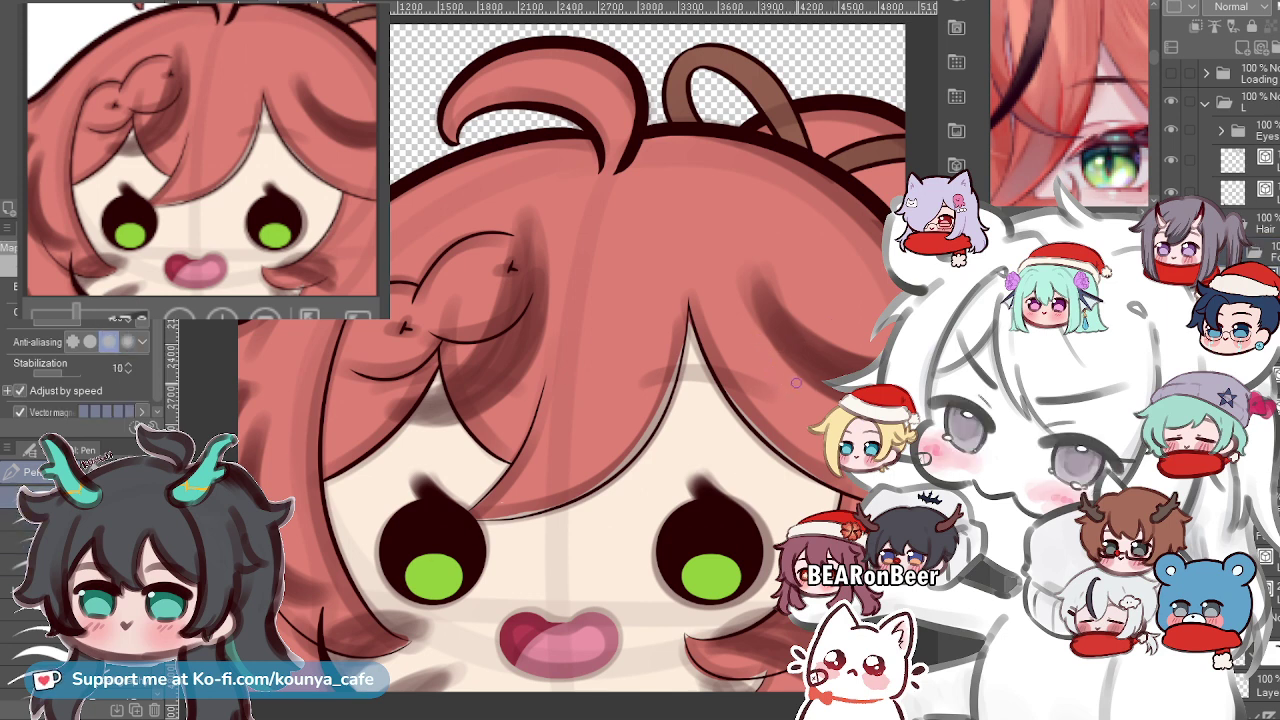
Ink the upper edge of the dark crescent-shaped strand on the right side of the bangs with one tapered curve.
drag(600, 400, 531, 435)
scroll(700, 390, up, 5)
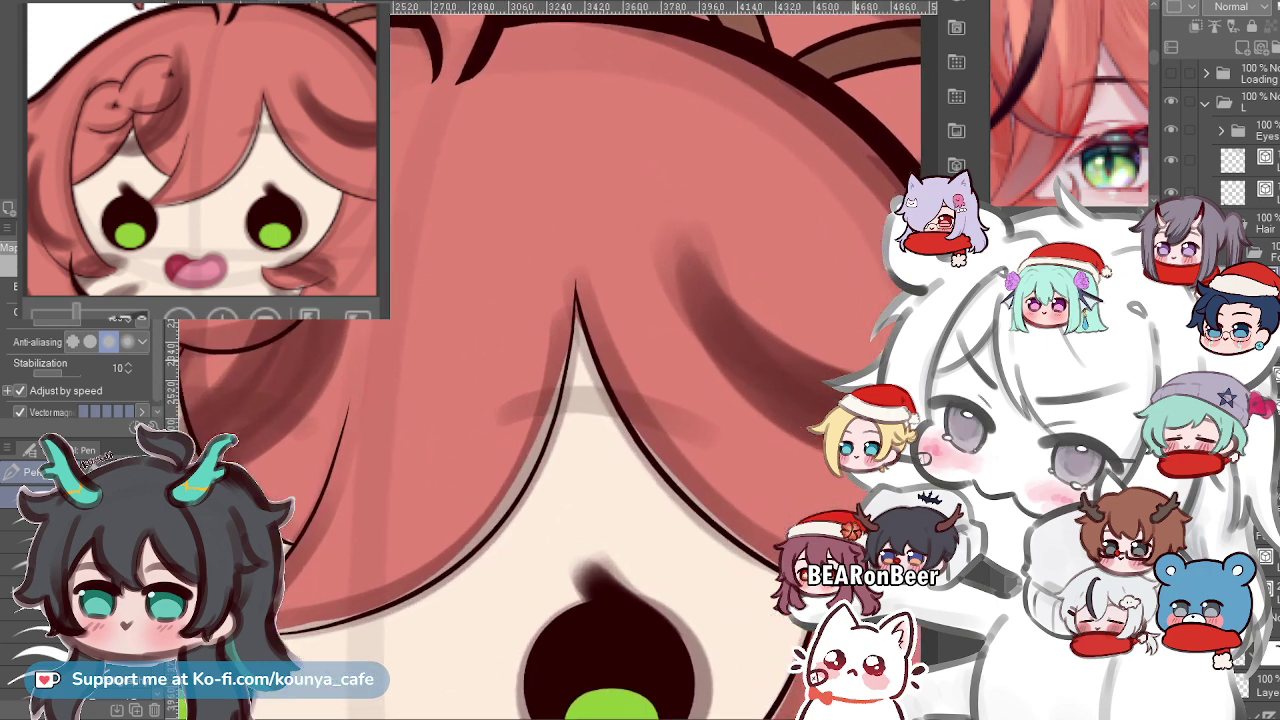
drag(816, 346, 729, 372)
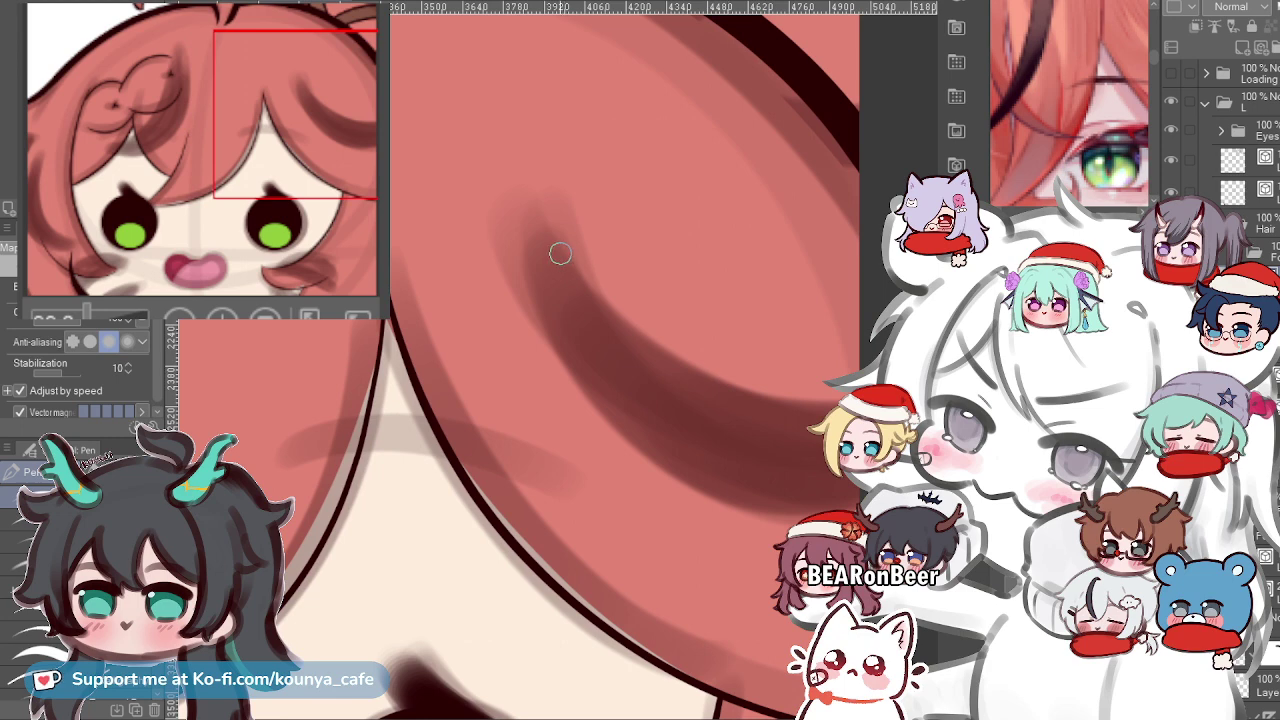
drag(536, 187, 738, 428)
key(ctrl+z)
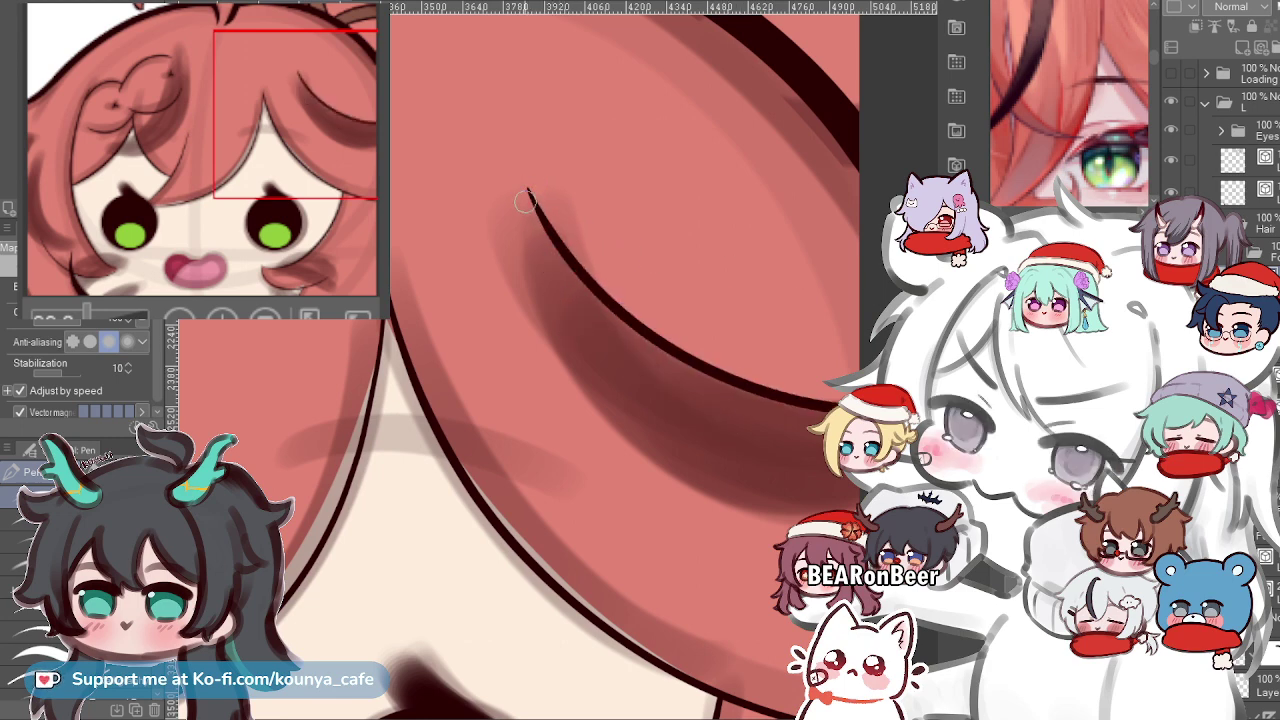
Ink the lower edge of the right crescent strand, redrawing the curve so it meets the upper edge in a sharp tip.
drag(525, 200, 780, 530)
key(ctrl+z)
mouse_move(521, 188)
mouse_down()
mouse_move(684, 478)
mouse_move(790, 530)
mouse_up()
key(ctrl+z)
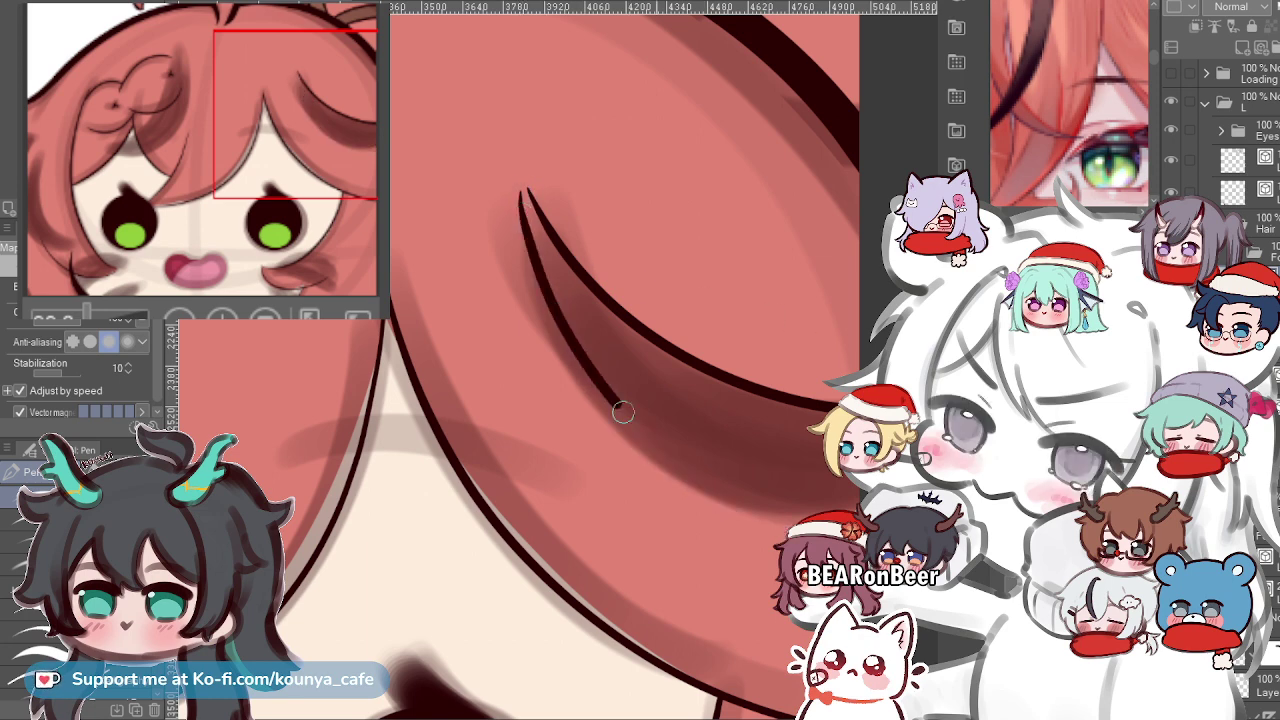
drag(622, 412, 840, 510)
key(ctrl+z)
drag(527, 190, 830, 505)
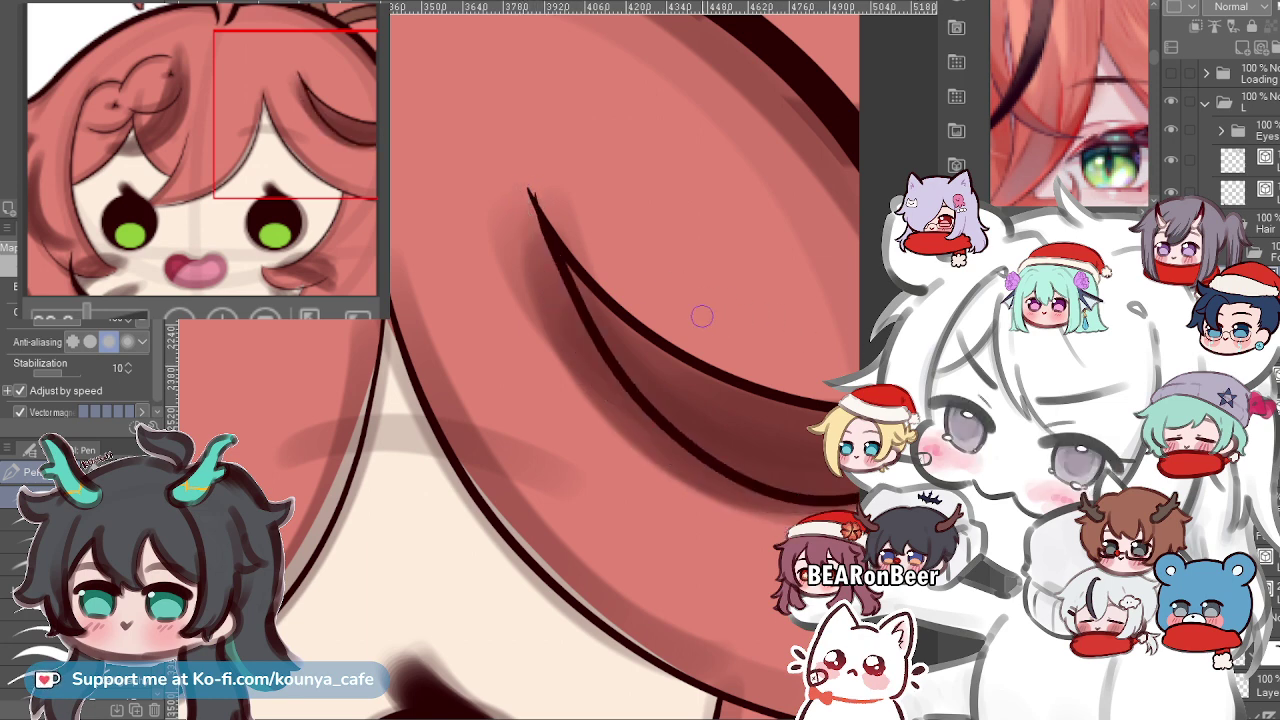
key(ctrl+z)
mouse_move(528, 191)
mouse_down()
mouse_move(744, 521)
mouse_move(805, 552)
mouse_up()
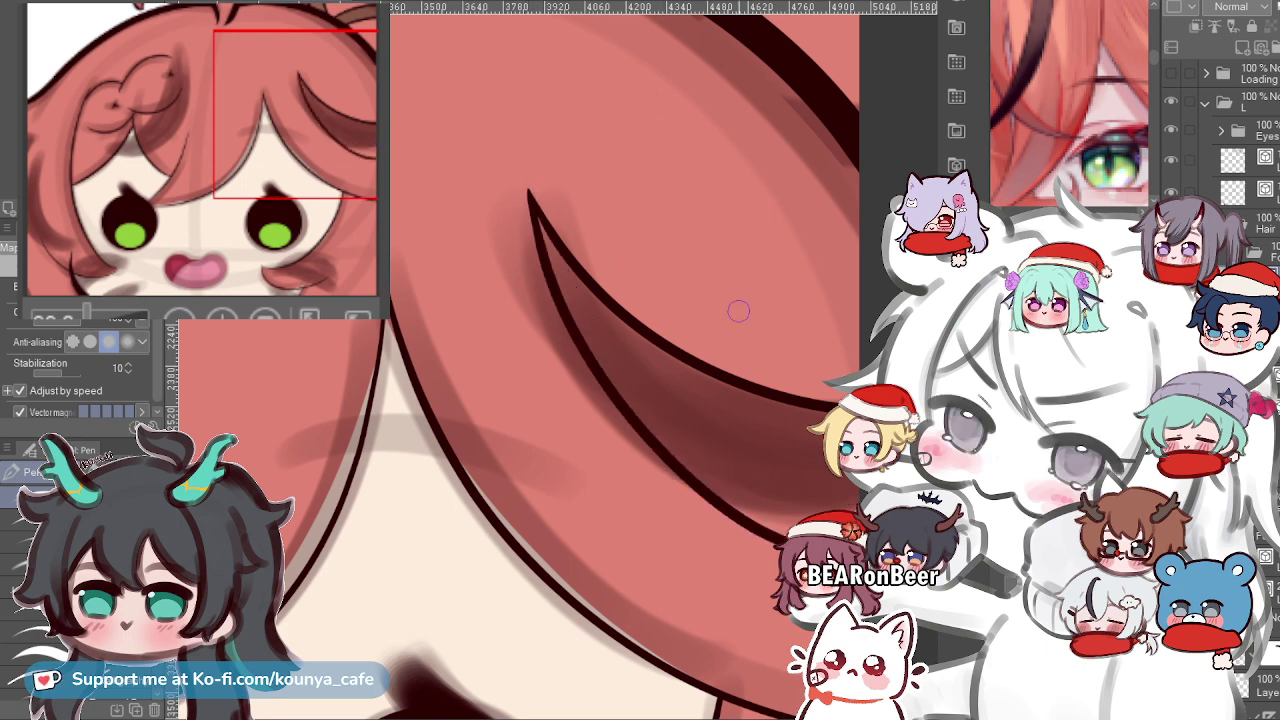
key(ctrl+z)
drag(525, 194, 822, 502)
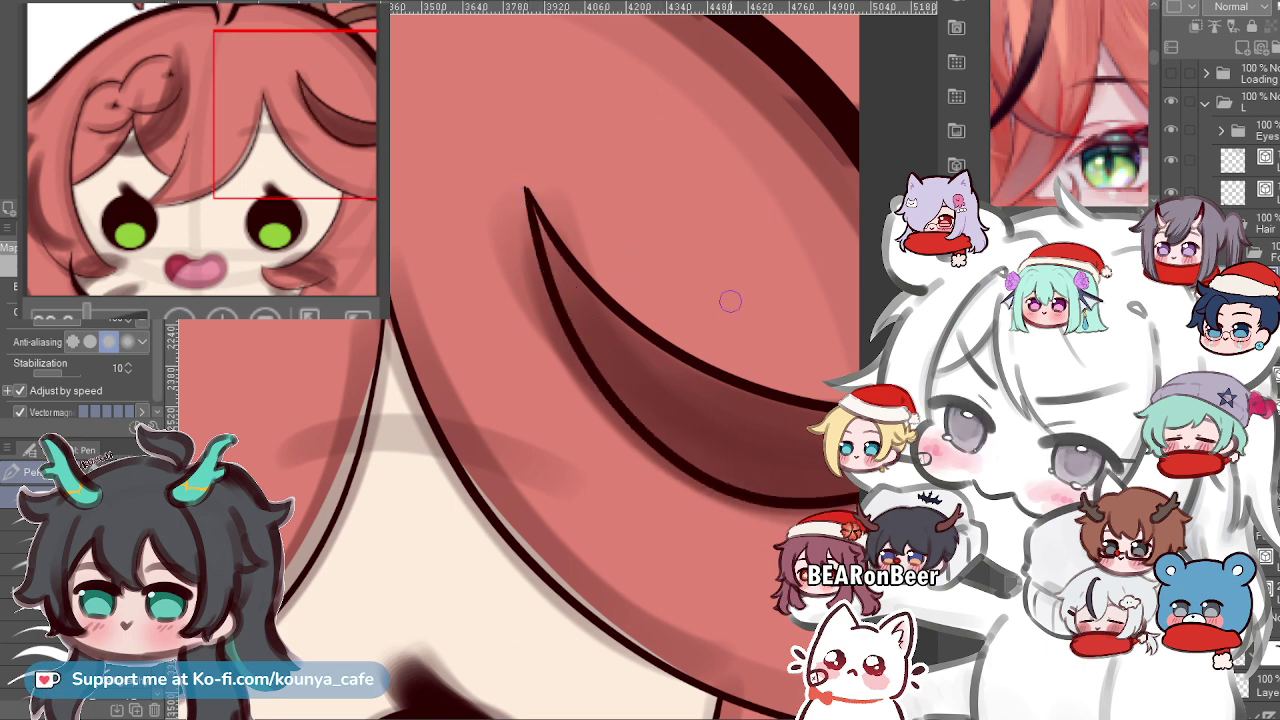
Inspect the vector path of the right crescent's lower edge and examine the strand against the whole face.
scroll(564, 324, up, 2)
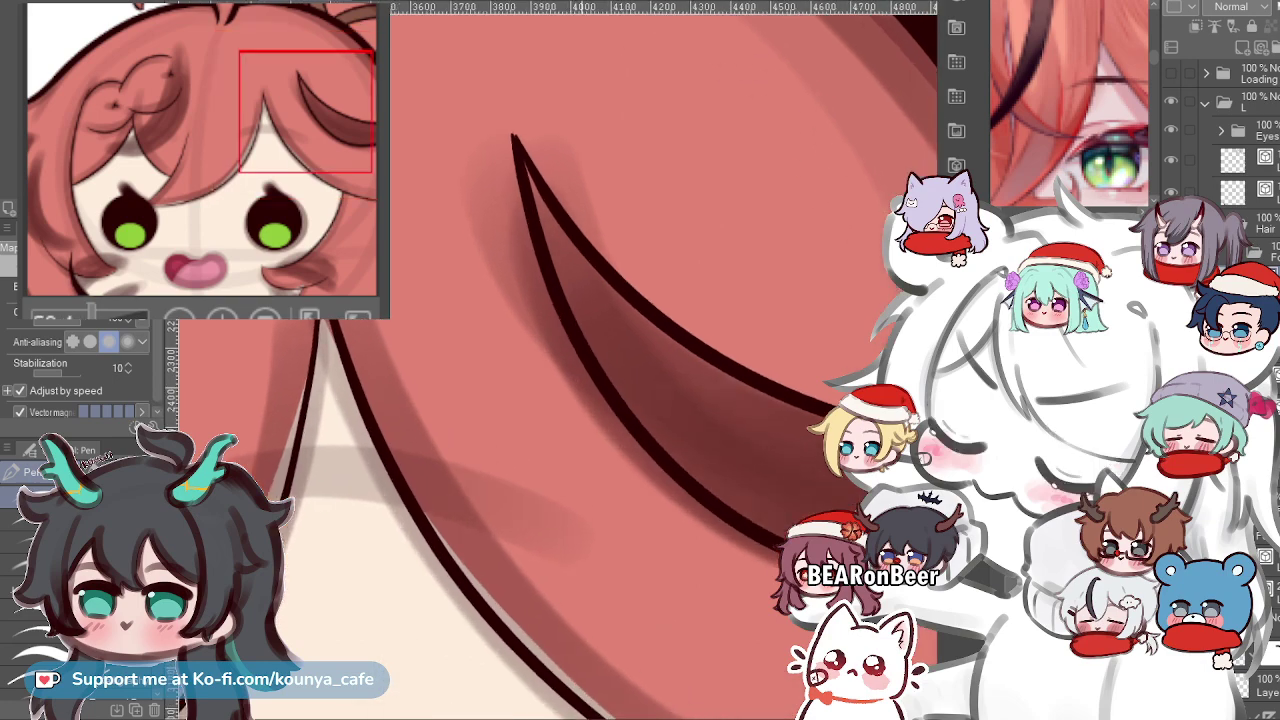
drag(564, 324, 372, 294)
key(ctrl)
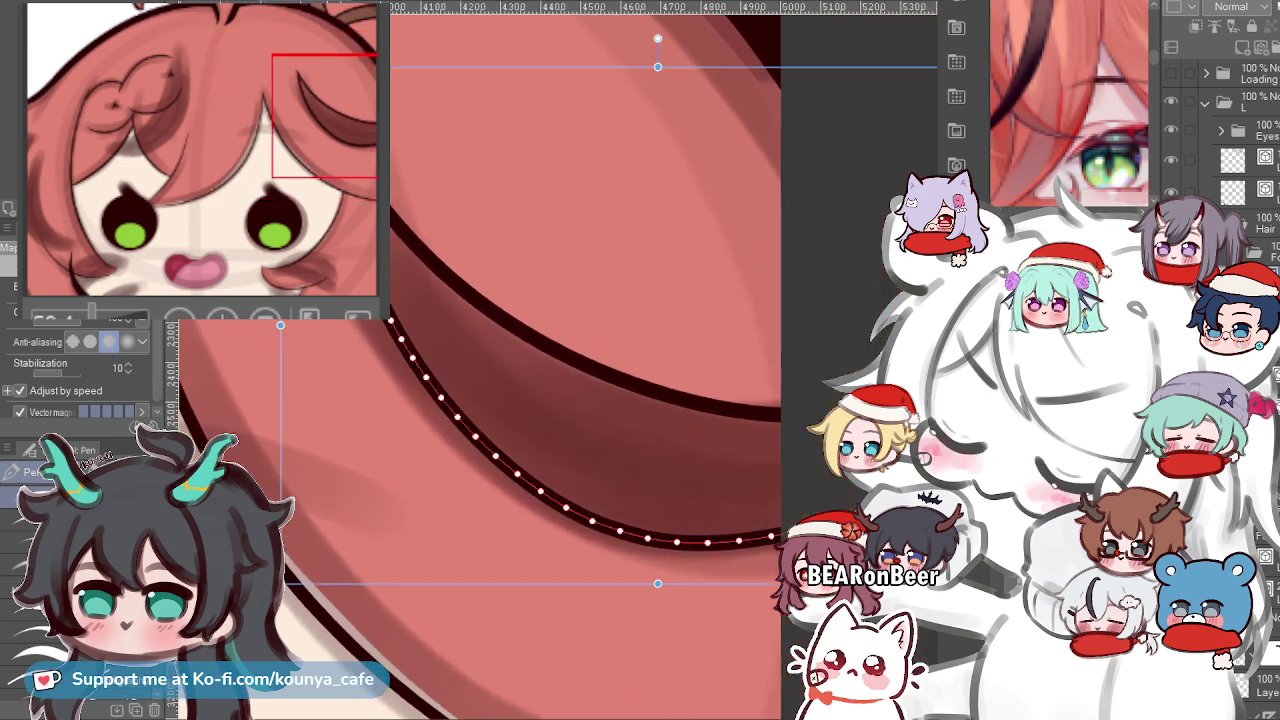
drag(592, 521, 597, 524)
scroll(363, 122, down, 4)
scroll(597, 285, down, 3)
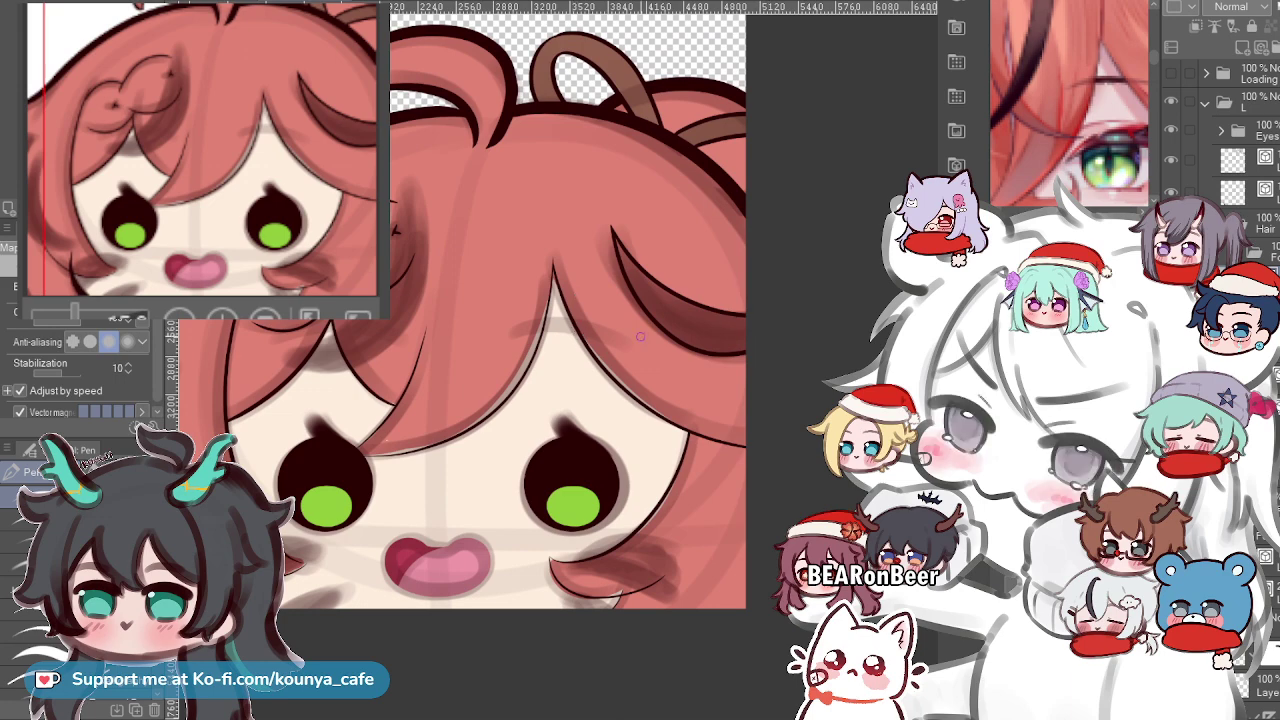
drag(640, 337, 721, 334)
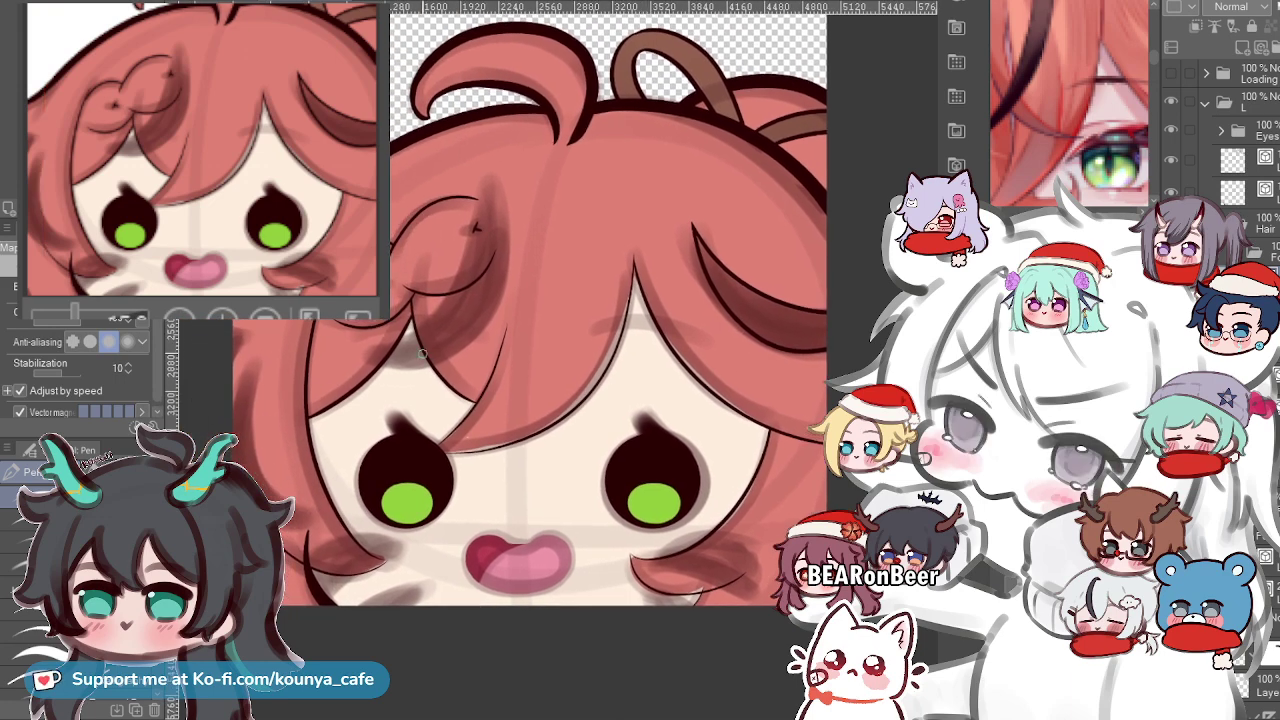
drag(481, 437, 548, 422)
drag(409, 440, 529, 383)
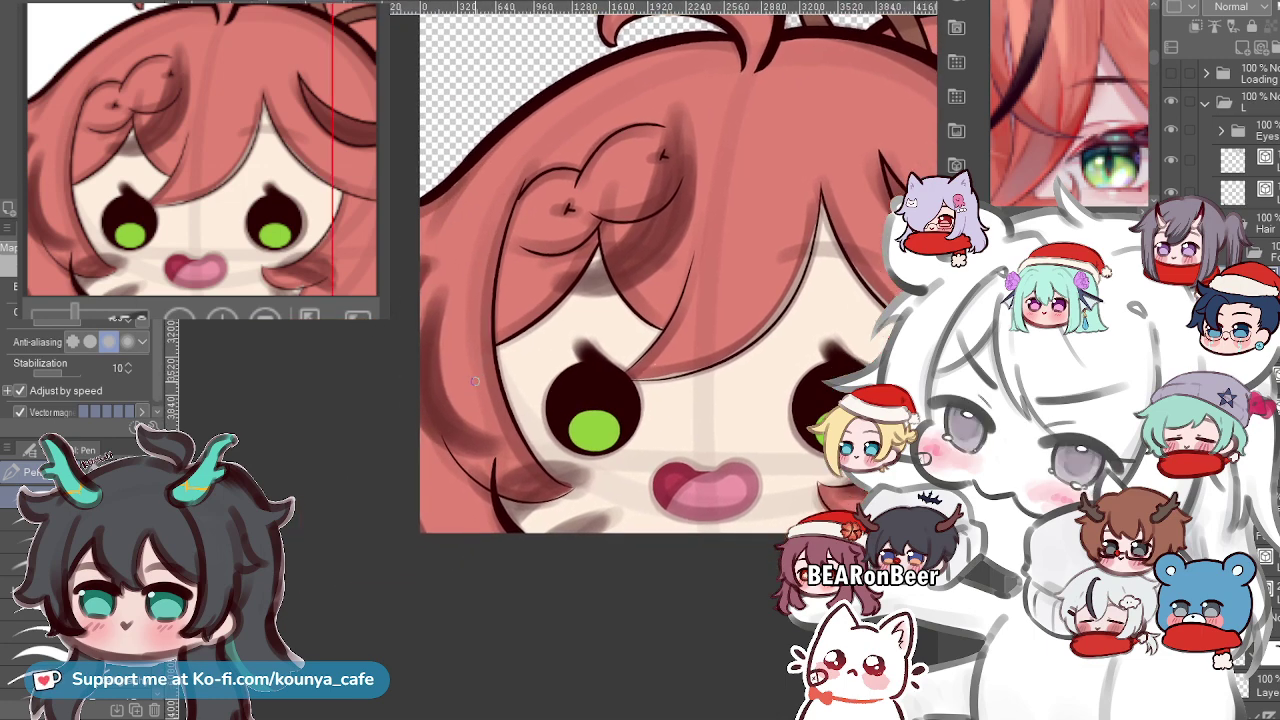
drag(660, 330, 587, 308)
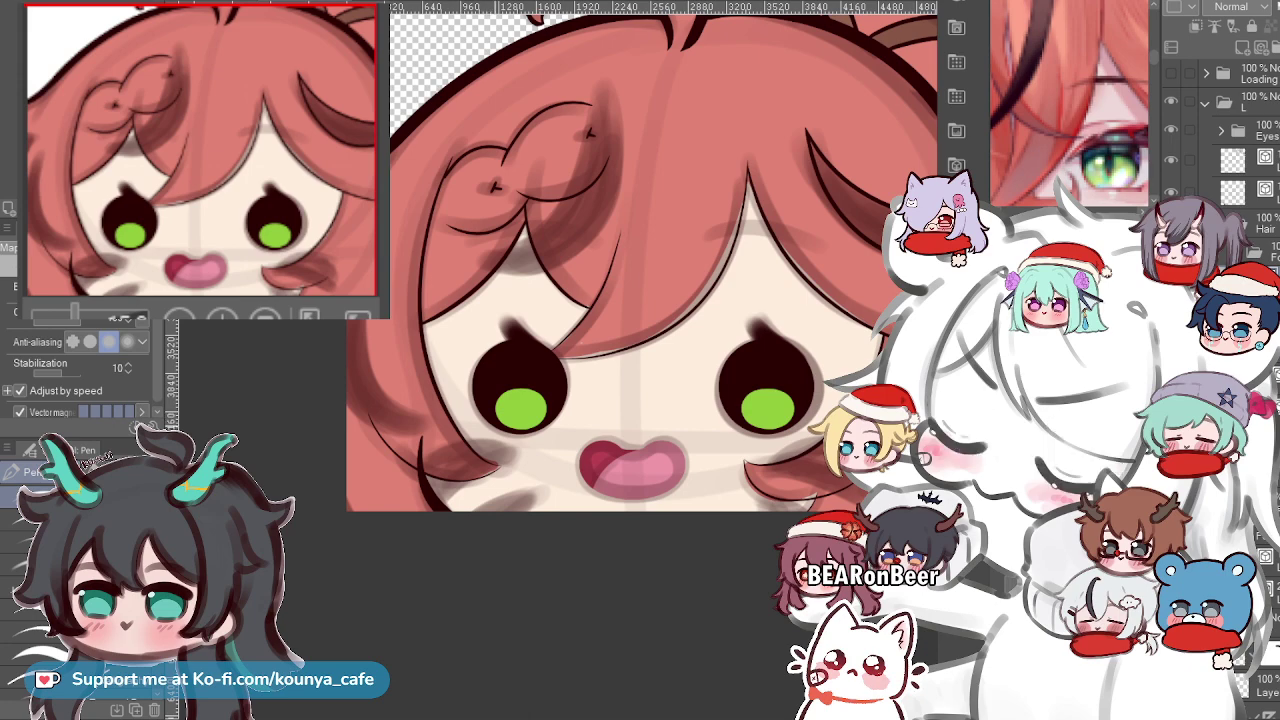
Ink the inner edge of the dark crescent strand in the left side hair with a long tapered curve.
scroll(388, 403, up, 4)
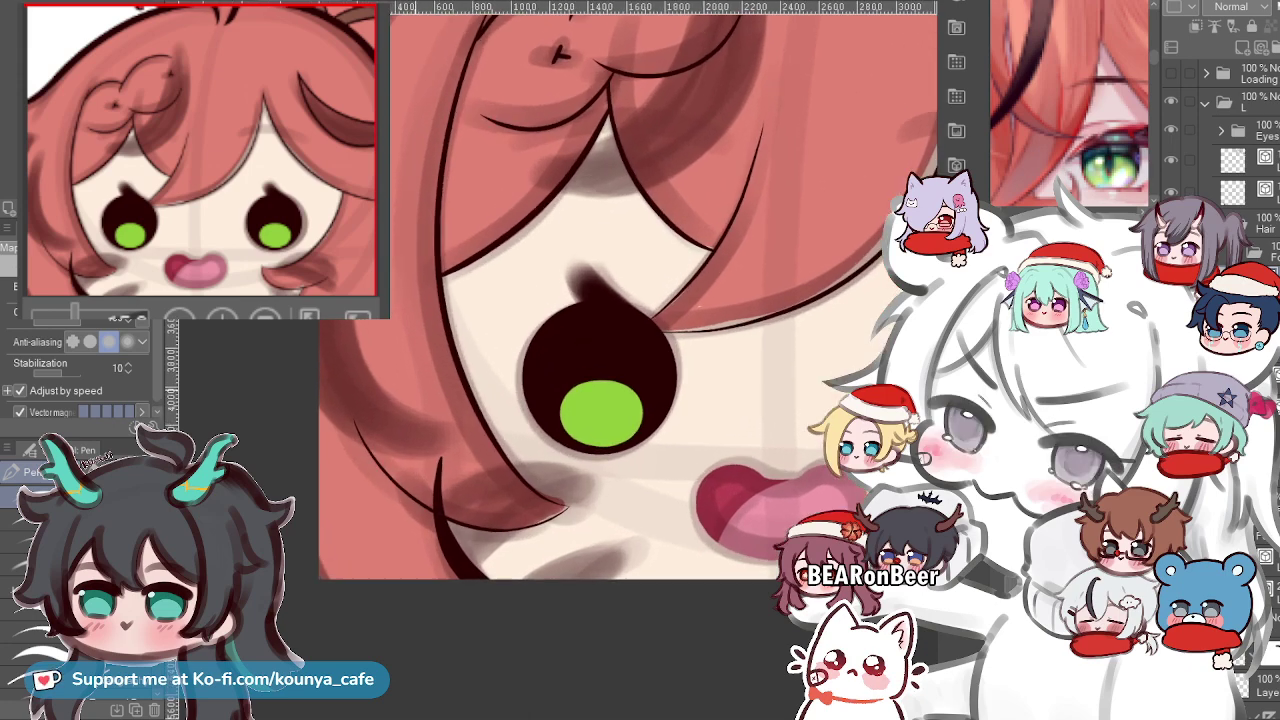
drag(388, 403, 556, 518)
scroll(509, 262, up, 1)
scroll(486, 171, up, 1)
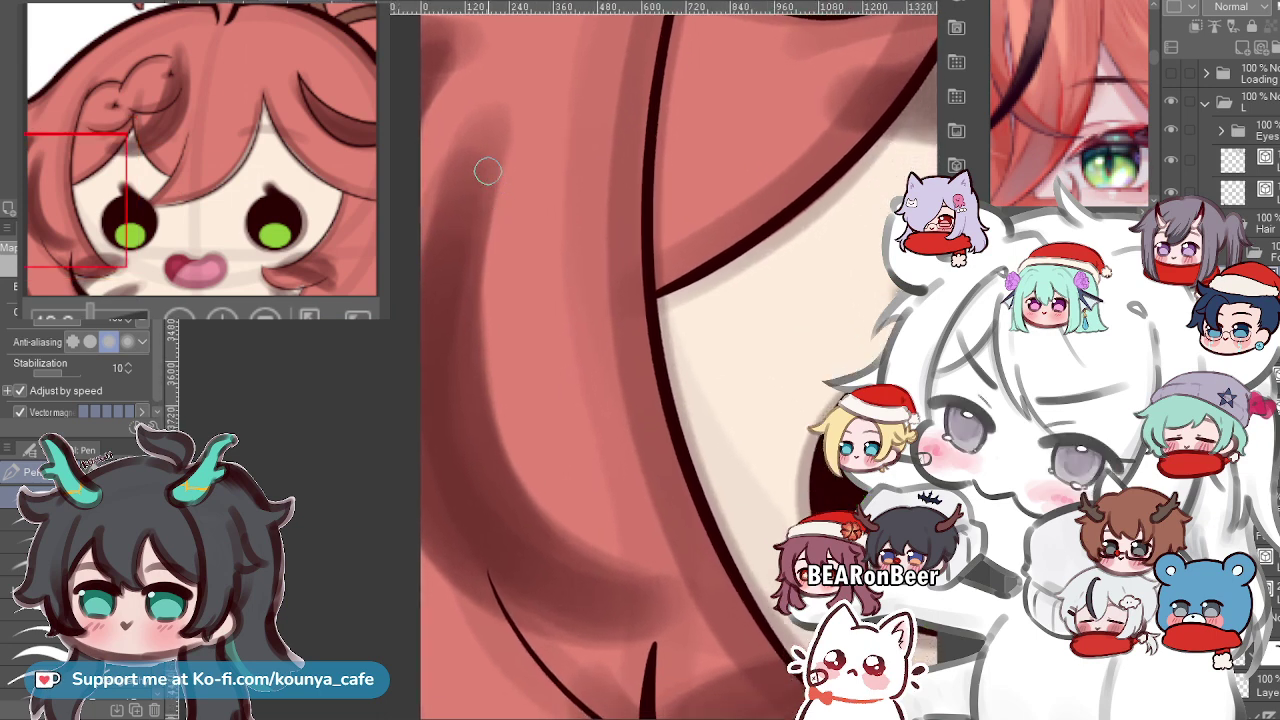
drag(502, 91, 680, 566)
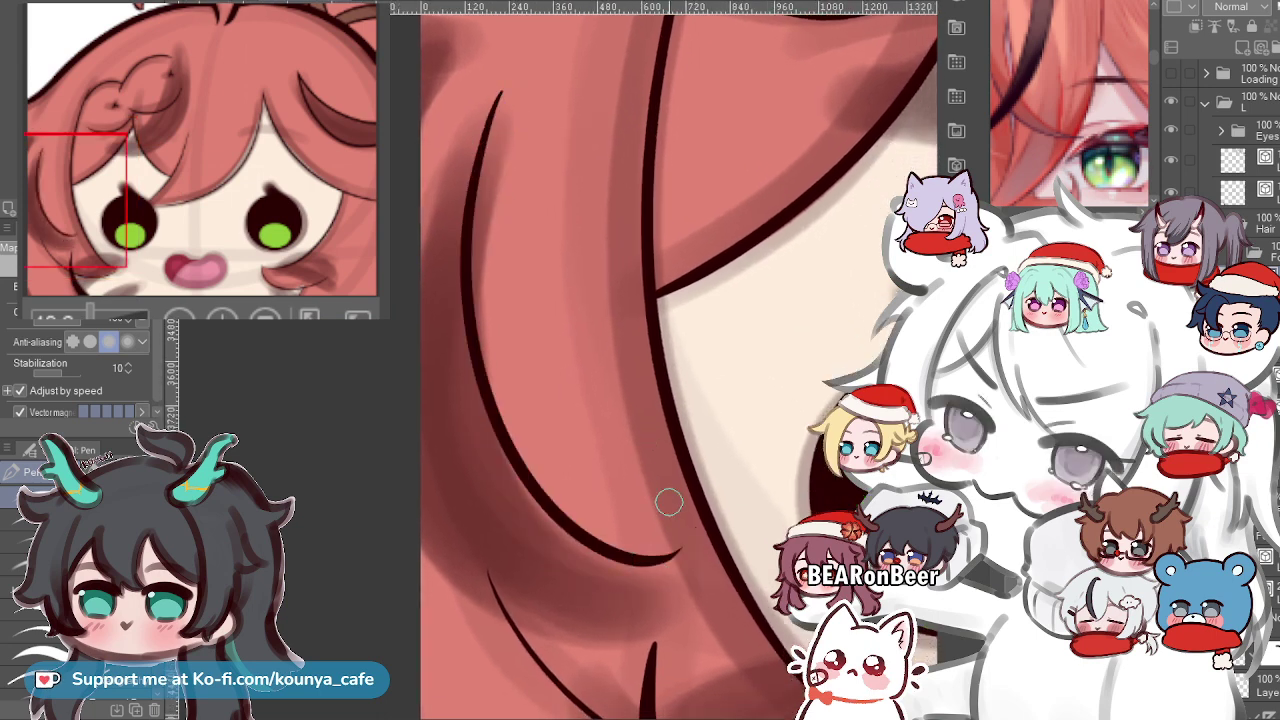
key(ctrl+z)
drag(512, 114, 685, 558)
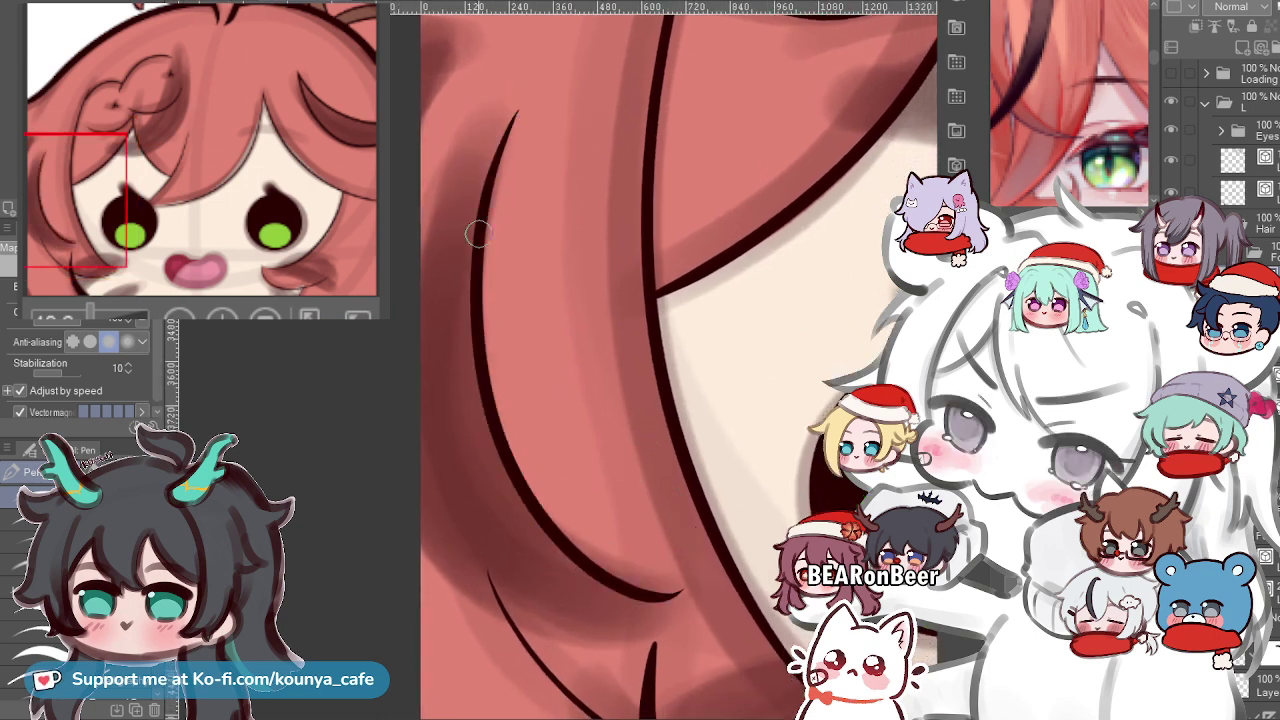
Ink the outer edge of the left crescent strand along its shading, redrawing it to join the inner edge at both tips.
drag(560, 340, 586, 320)
mouse_move(543, 94)
mouse_down()
mouse_move(409, 374)
mouse_move(602, 577)
mouse_up()
key(ctrl+z)
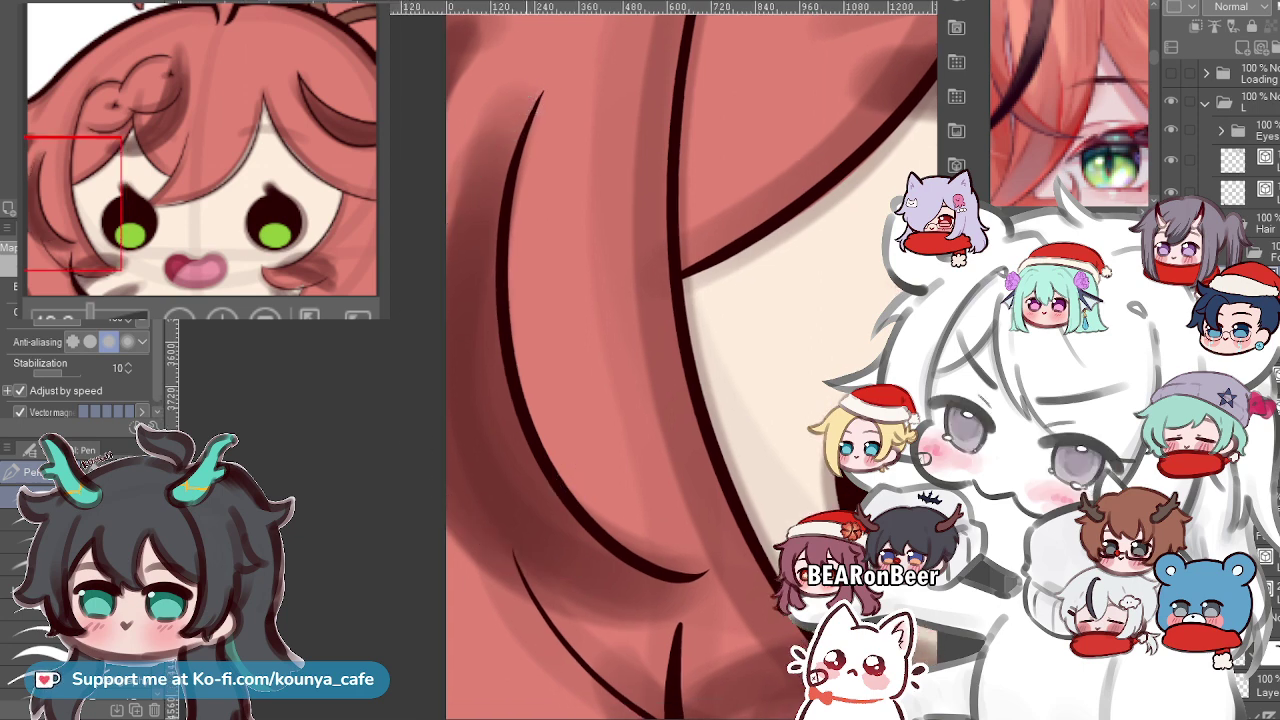
mouse_move(541, 93)
mouse_down()
mouse_move(566, 591)
mouse_move(618, 595)
mouse_up()
key(ctrl+z)
drag(537, 91, 444, 205)
key(ctrl+z)
drag(530, 93, 447, 210)
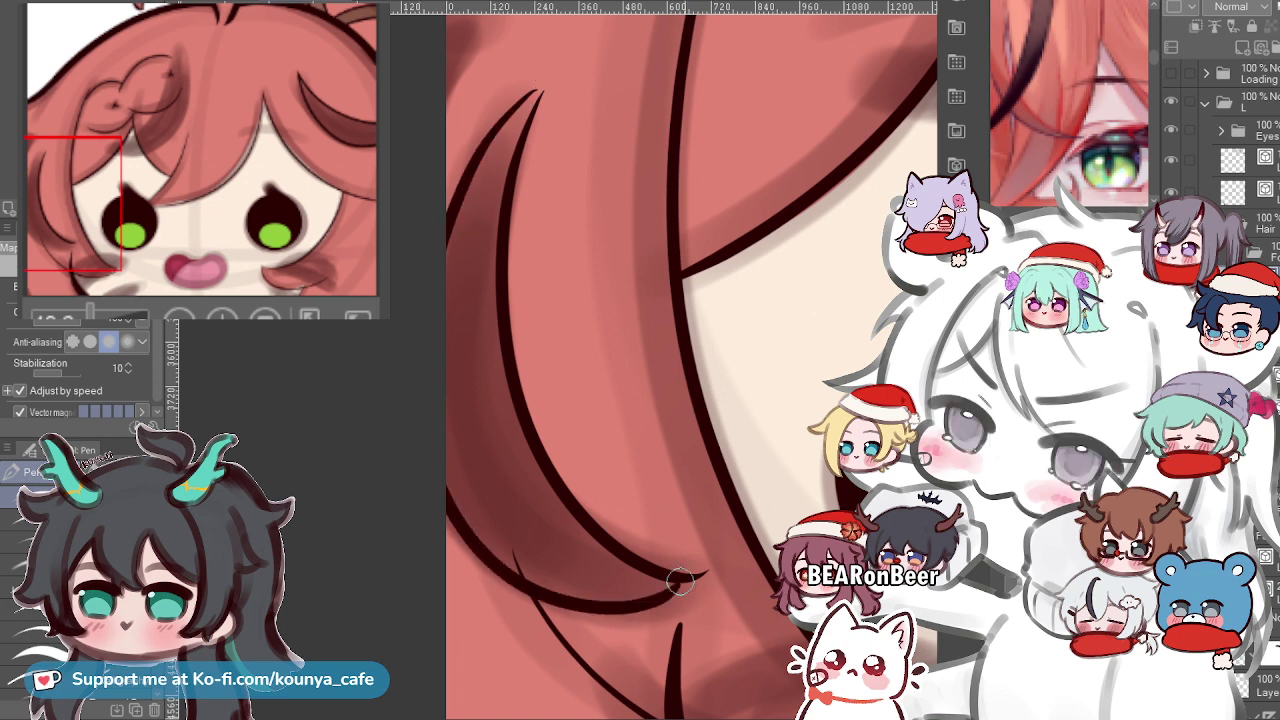
key(ctrl+z)
mouse_move(541, 93)
mouse_down()
mouse_move(522, 103)
mouse_move(449, 234)
mouse_up()
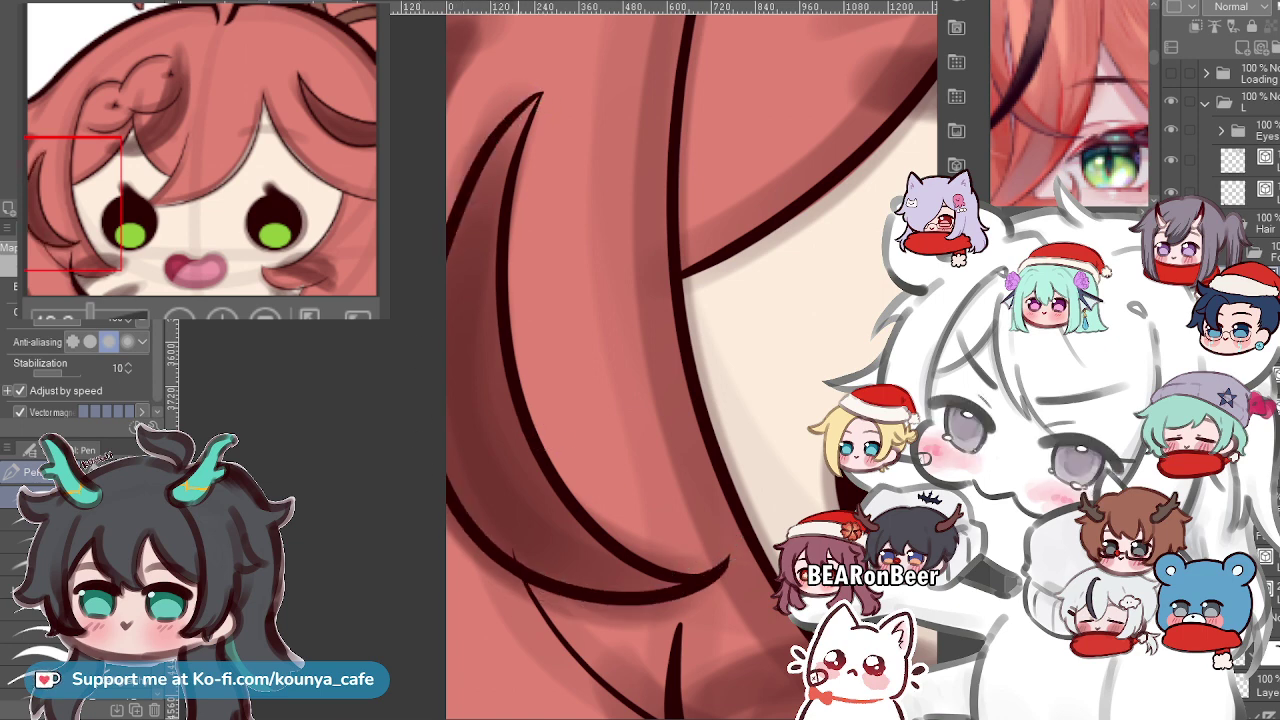
key(ctrl+z)
mouse_move(540, 90)
mouse_down()
mouse_move(551, 611)
mouse_move(704, 574)
mouse_up()
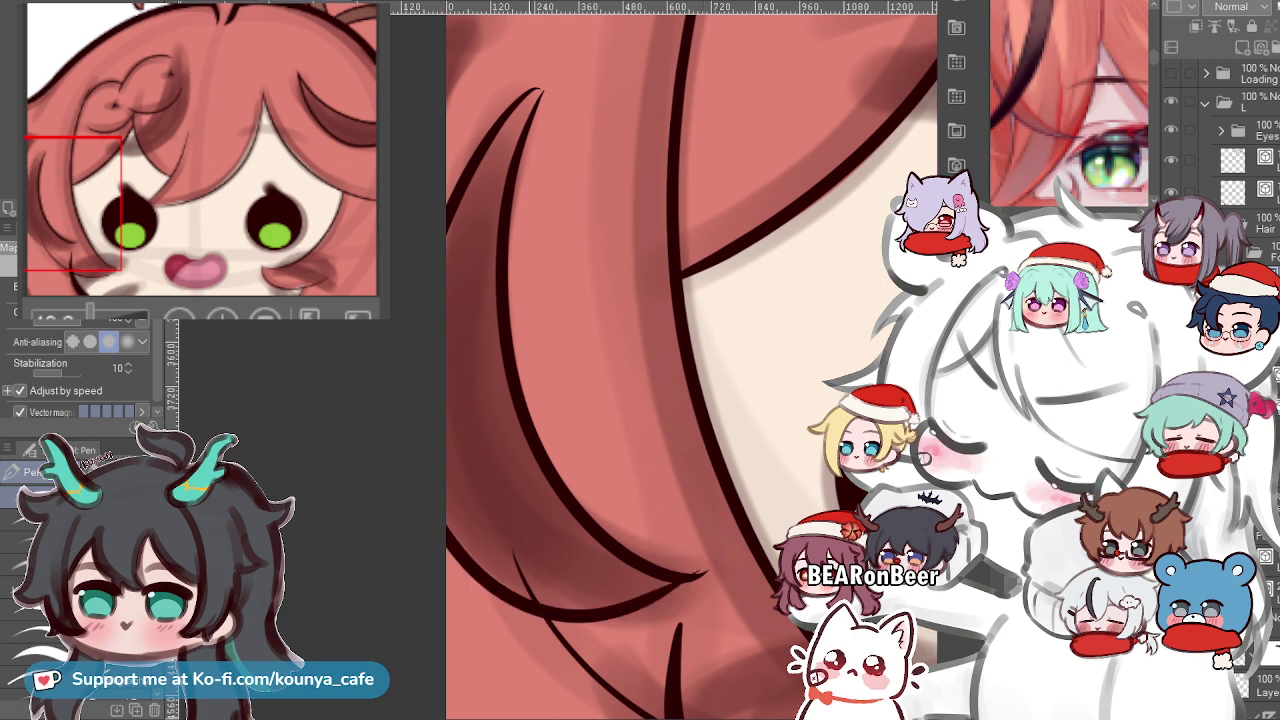
key(ctrl+z)
mouse_move(541, 91)
mouse_down()
mouse_move(525, 100)
mouse_move(714, 559)
mouse_up()
key(ctrl+z)
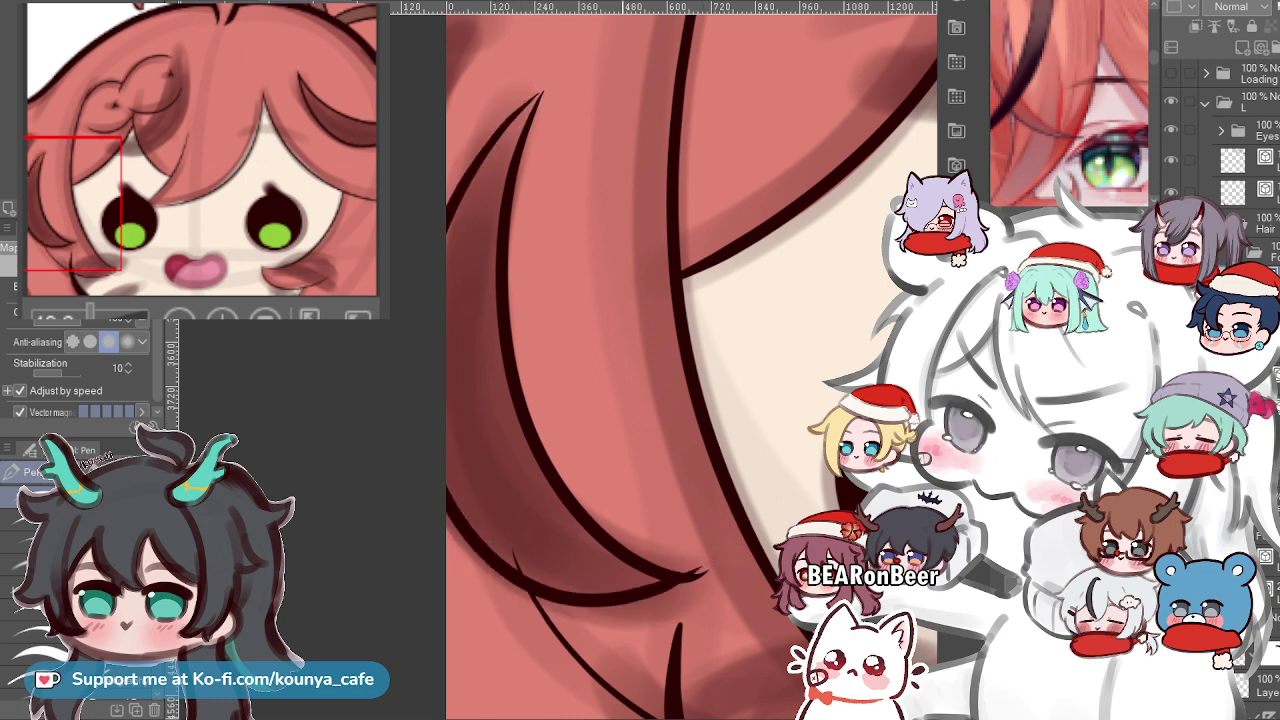
Delete the surplus stroke at the left crescent's lower tip and check both crescent strands against the whole head.
key(ctrl)
drag(743, 637, 752, 644)
key(Delete)
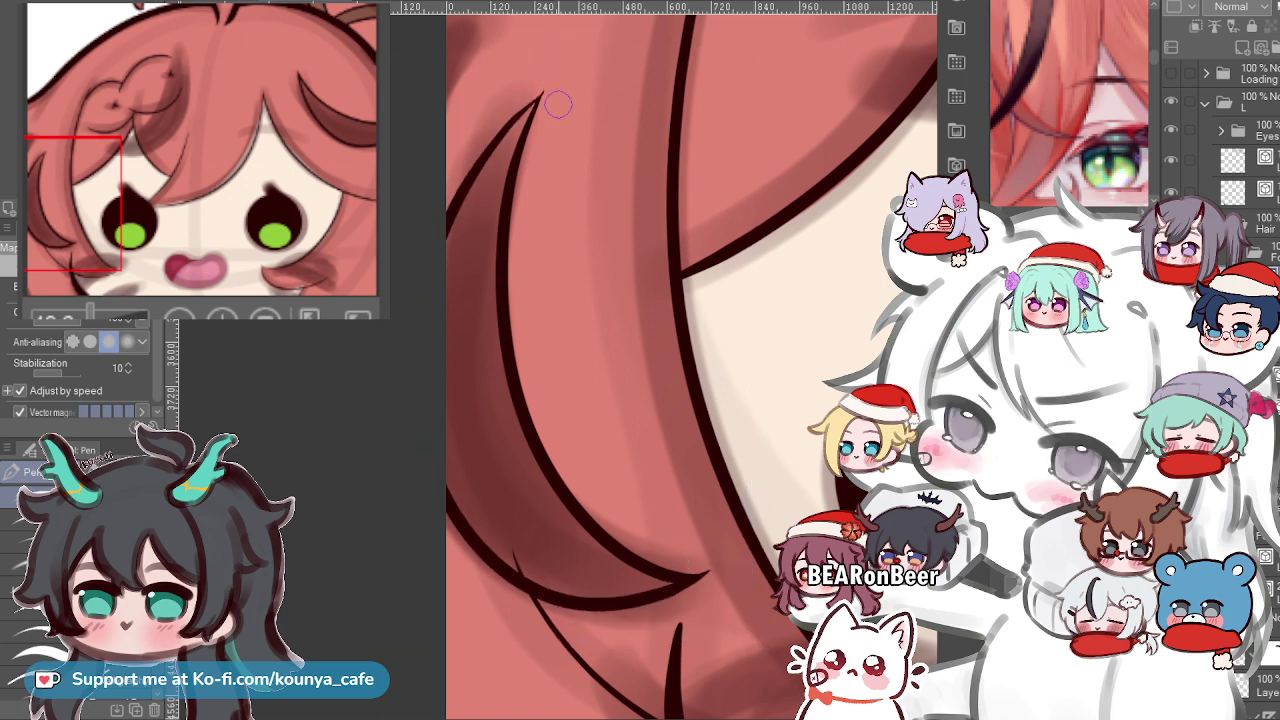
scroll(566, 128, down, 5)
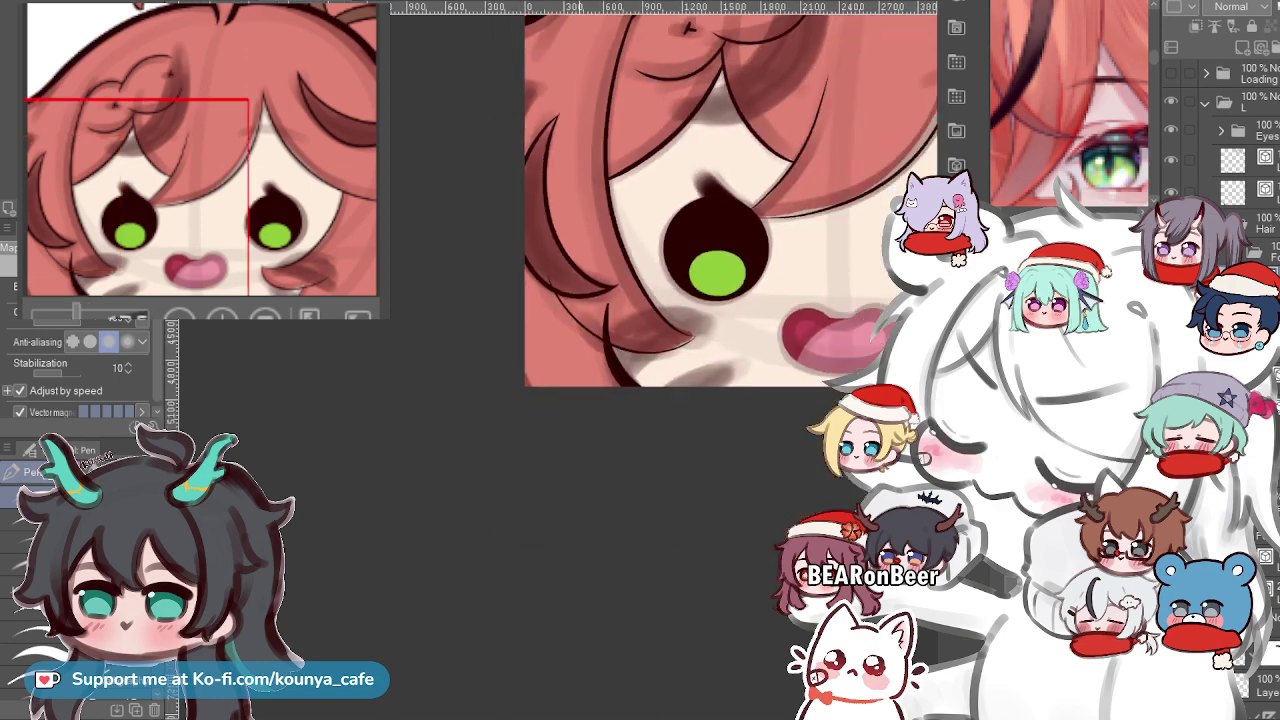
scroll(558, 104, down, 8)
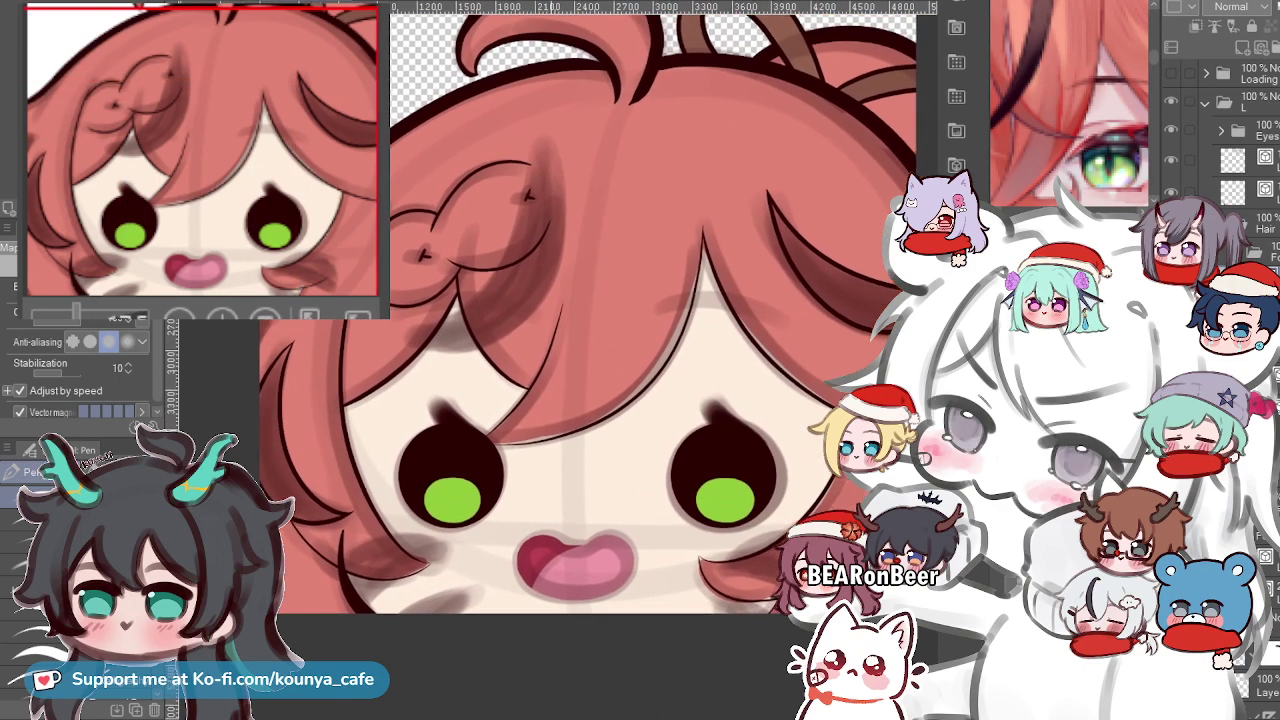
mouse_move(619, 231)
mouse_down()
mouse_move(647, 251)
mouse_move(558, 237)
mouse_move(540, 286)
mouse_up()
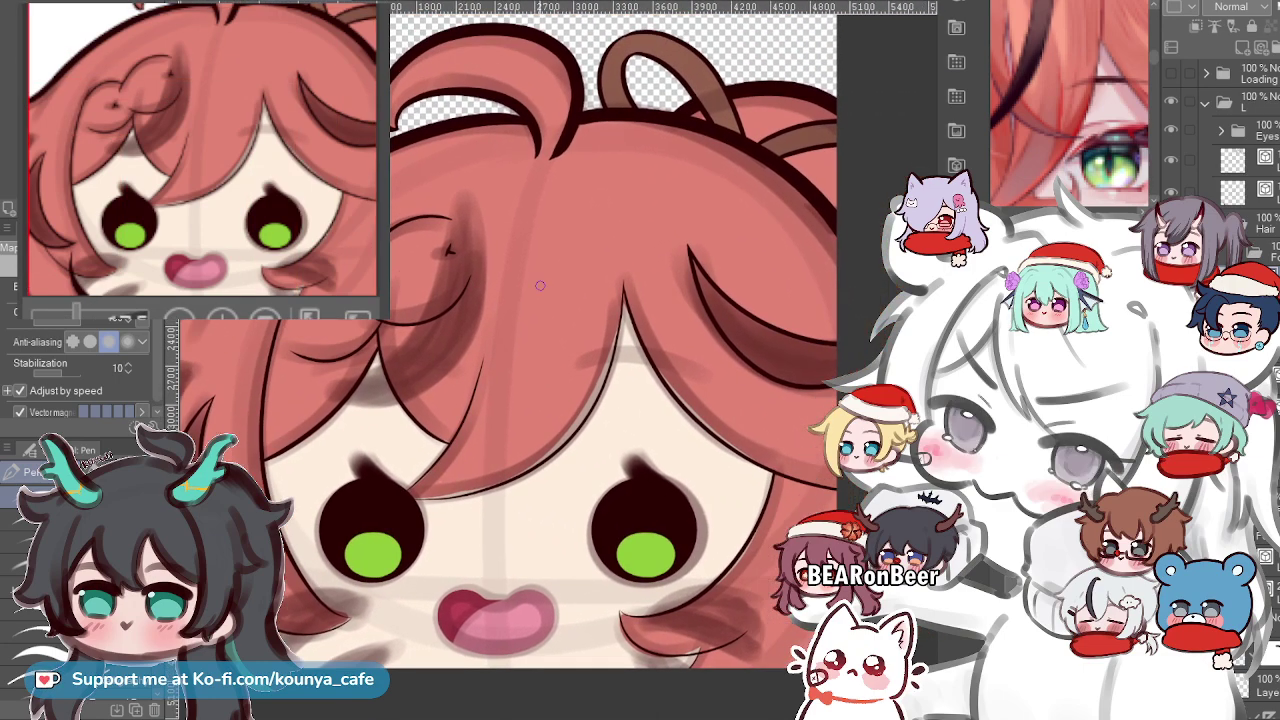
scroll(452, 231, up, 4)
drag(452, 231, 638, 170)
scroll(591, 132, down, 1)
mouse_move(678, 111)
mouse_down()
mouse_move(686, 123)
mouse_move(556, 510)
mouse_up()
key(ctrl+z)
key(ctrl+z)
mouse_move(680, 97)
mouse_down()
mouse_move(706, 204)
mouse_move(410, 510)
mouse_up()
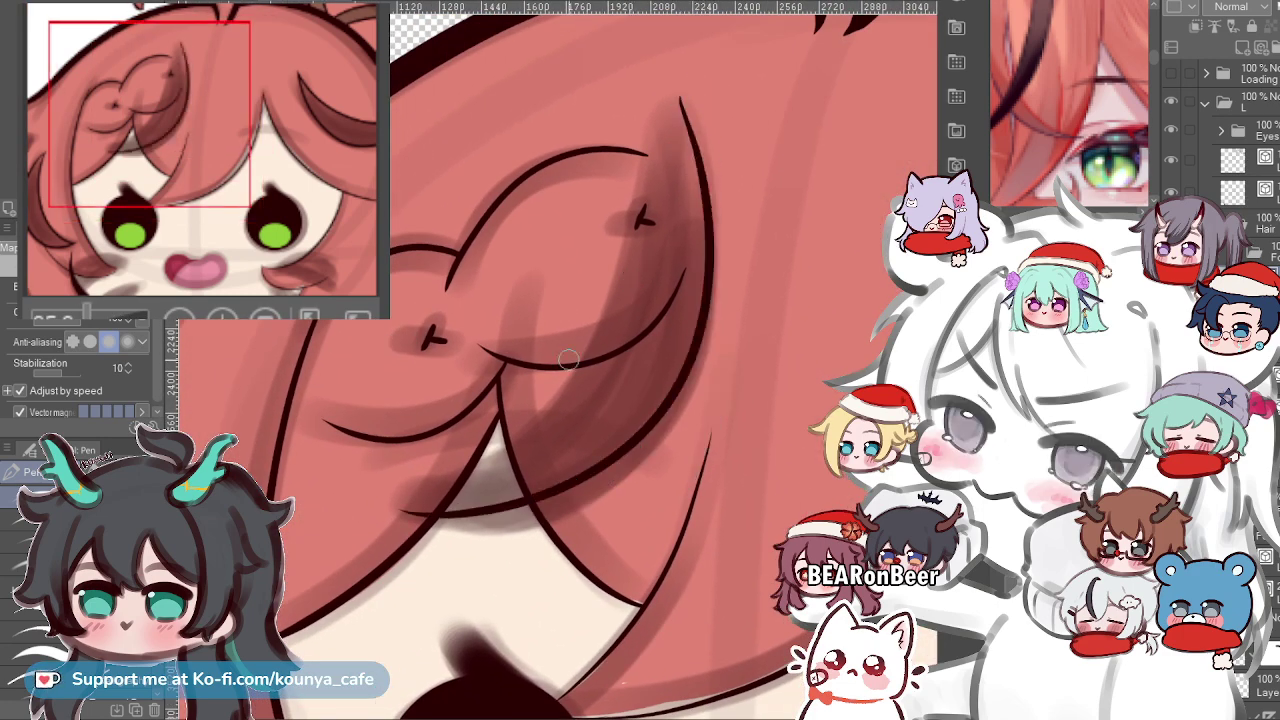
key(ctrl+z)
key(ctrl+y)
key(ctrl+z)
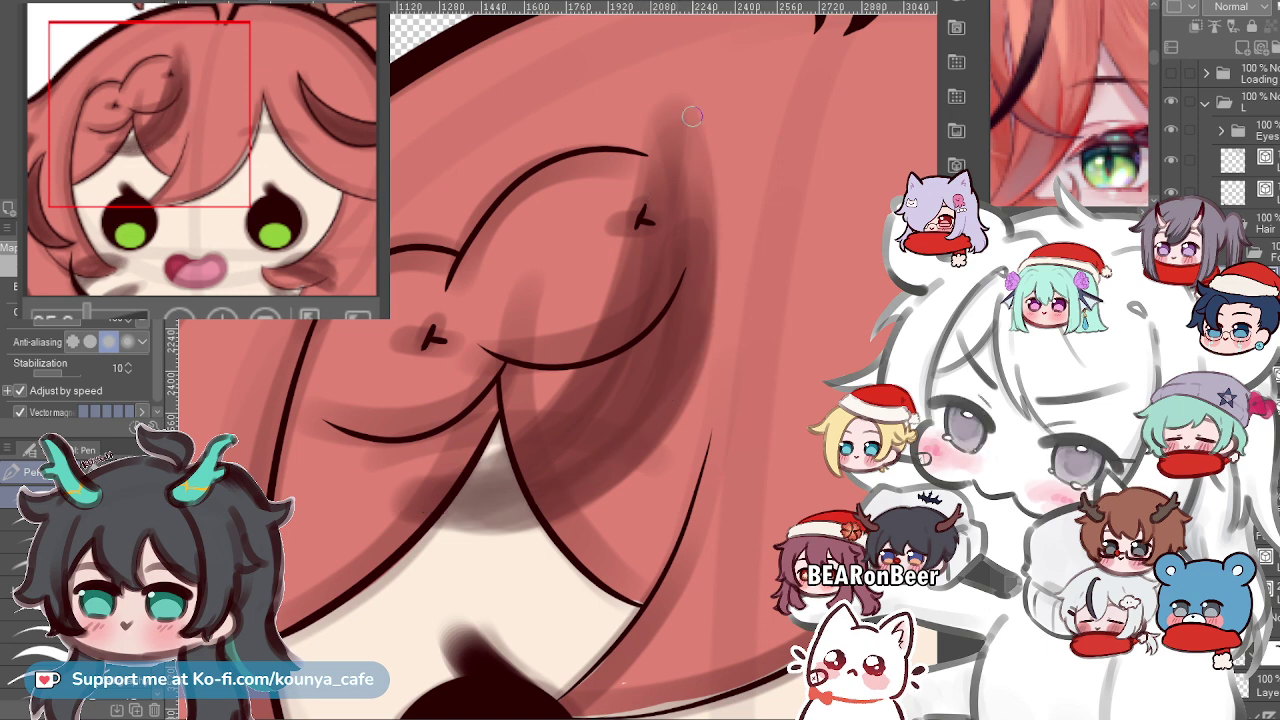
mouse_move(678, 89)
mouse_down()
mouse_move(704, 356)
mouse_move(445, 525)
mouse_up()
key(ctrl+z)
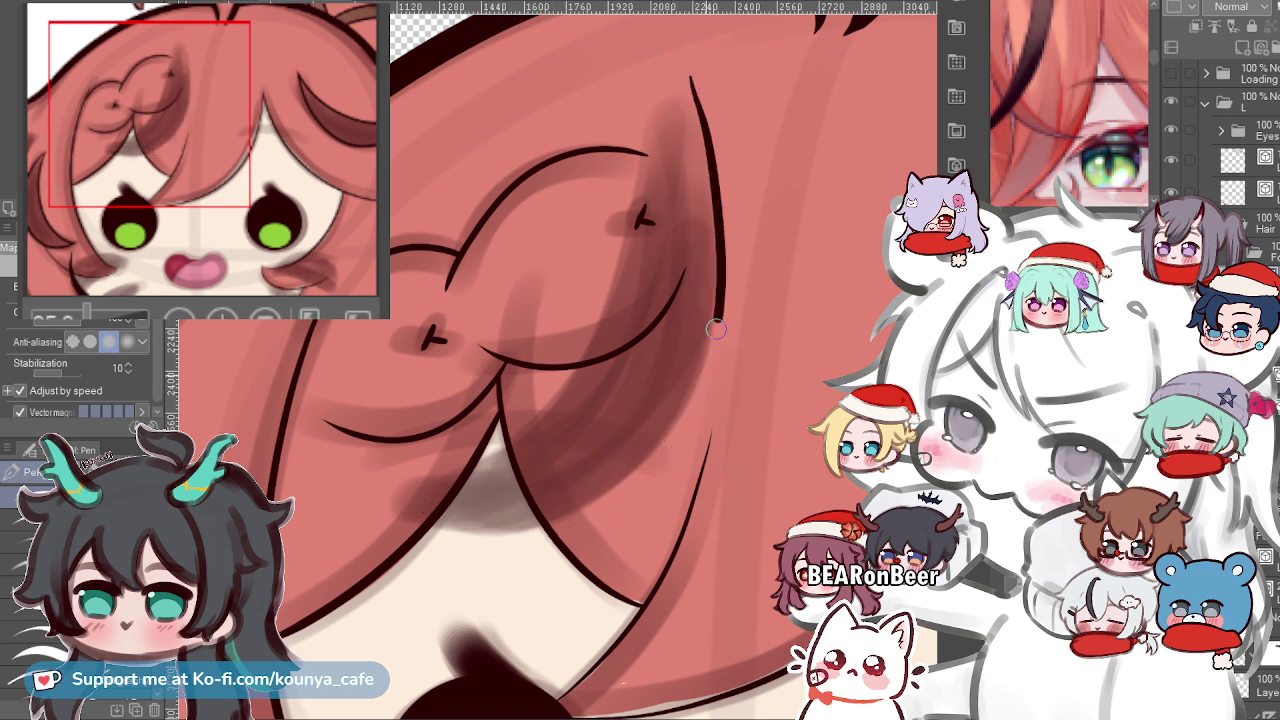
drag(716, 328, 550, 528)
key(ctrl+z)
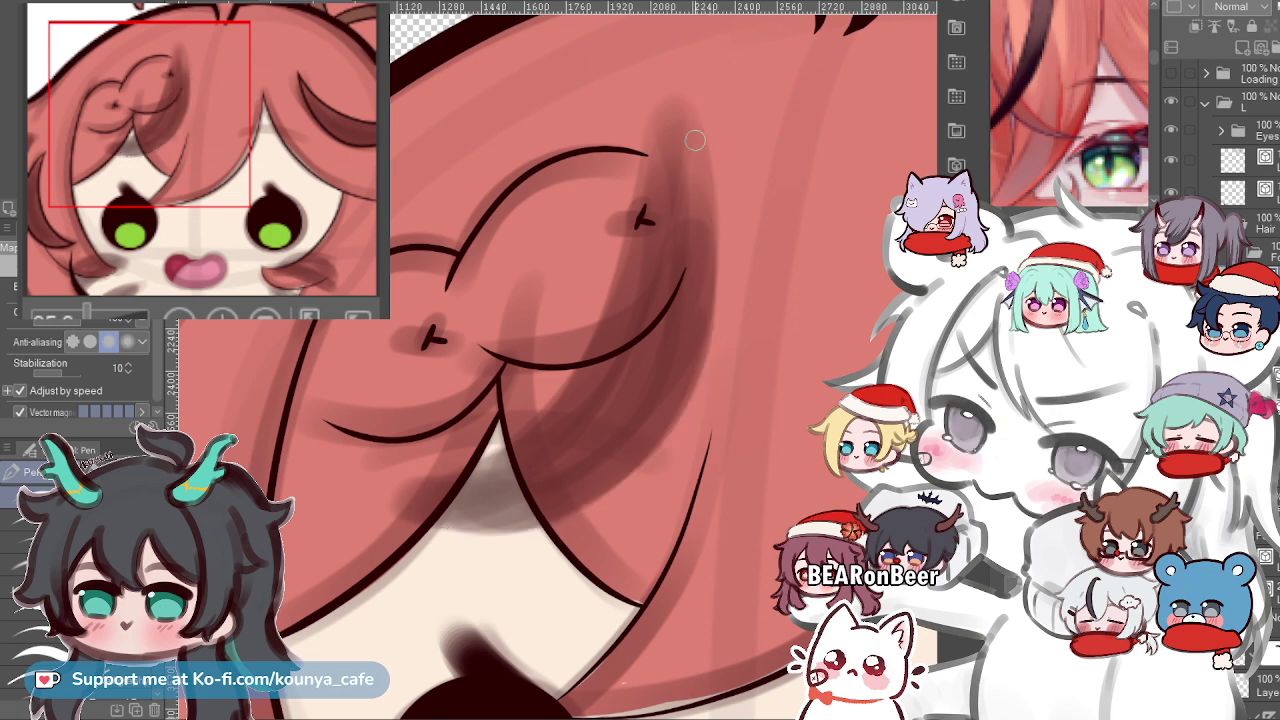
drag(700, 197, 382, 502)
key(ctrl+z)
mouse_move(679, 99)
mouse_down()
mouse_move(684, 114)
mouse_move(400, 497)
mouse_up()
key(ctrl+z)
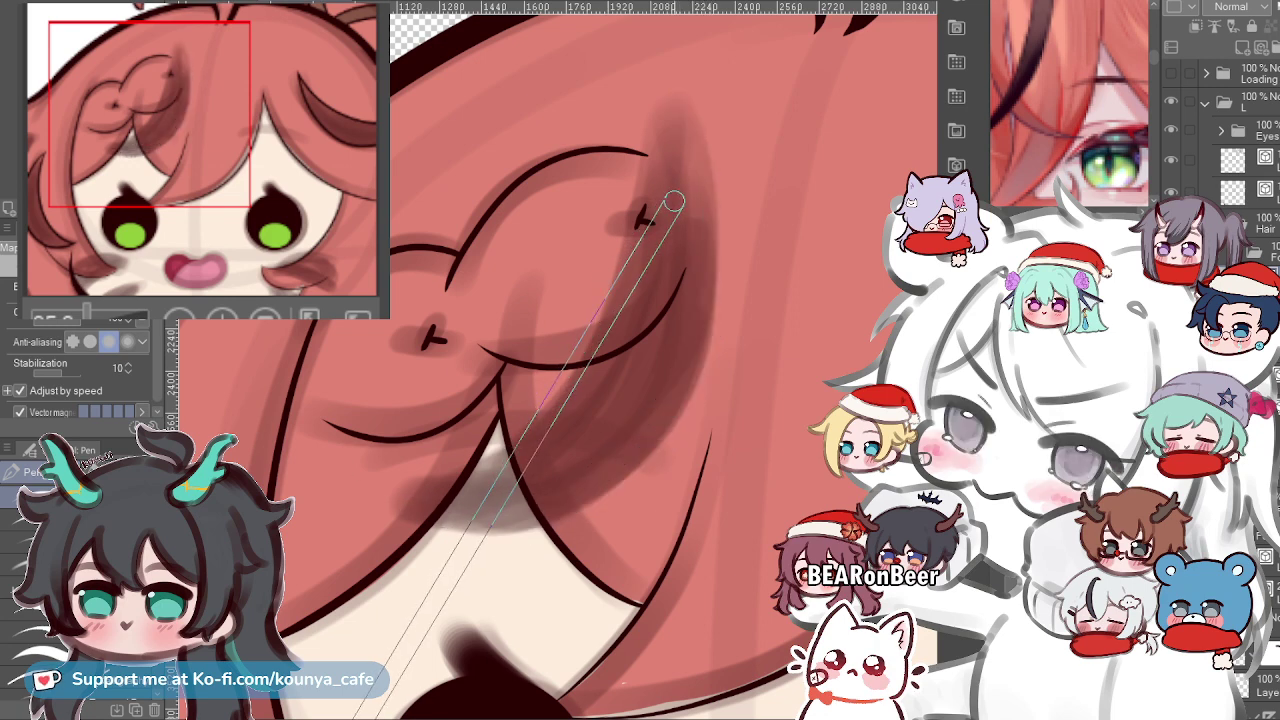
Flip the canvas view horizontally and ink the outer edge of the dark crescent strand beside the rounded bang loops, trimming its lower end.
key(shift+h)
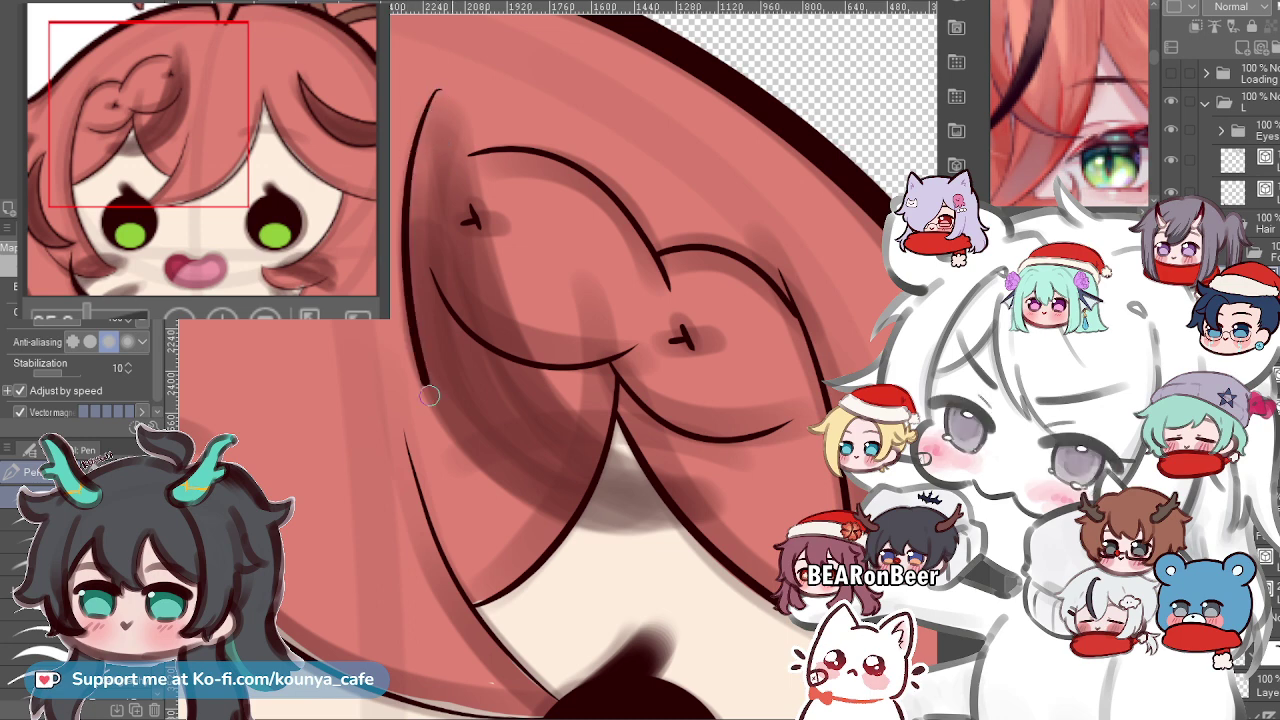
mouse_move(422, 105)
mouse_down()
mouse_move(415, 200)
mouse_move(770, 452)
mouse_up()
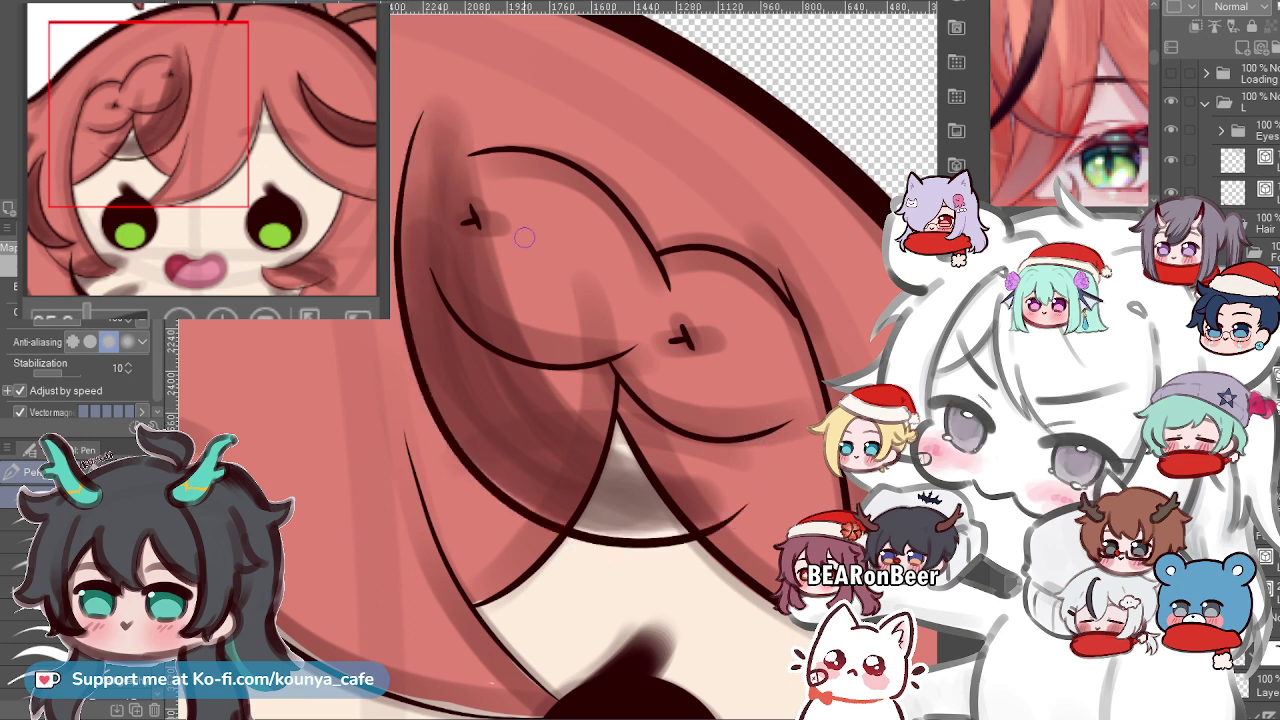
drag(527, 158, 540, 176)
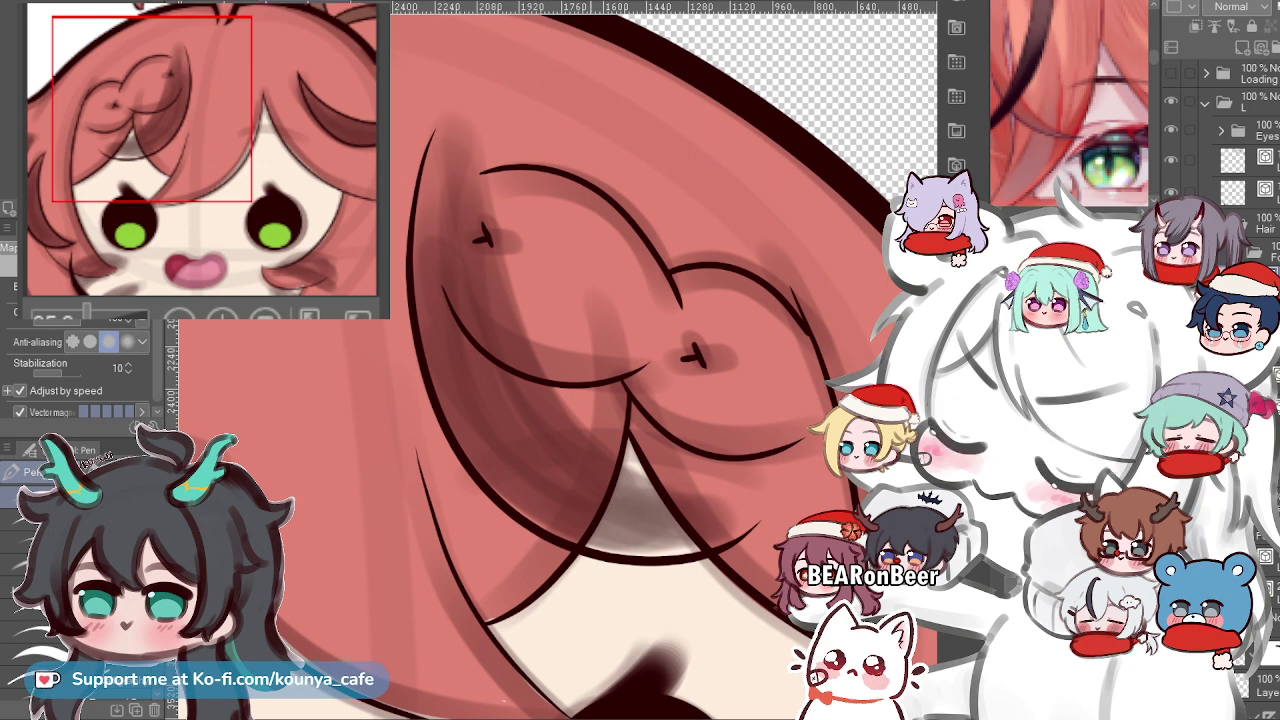
drag(583, 278, 588, 298)
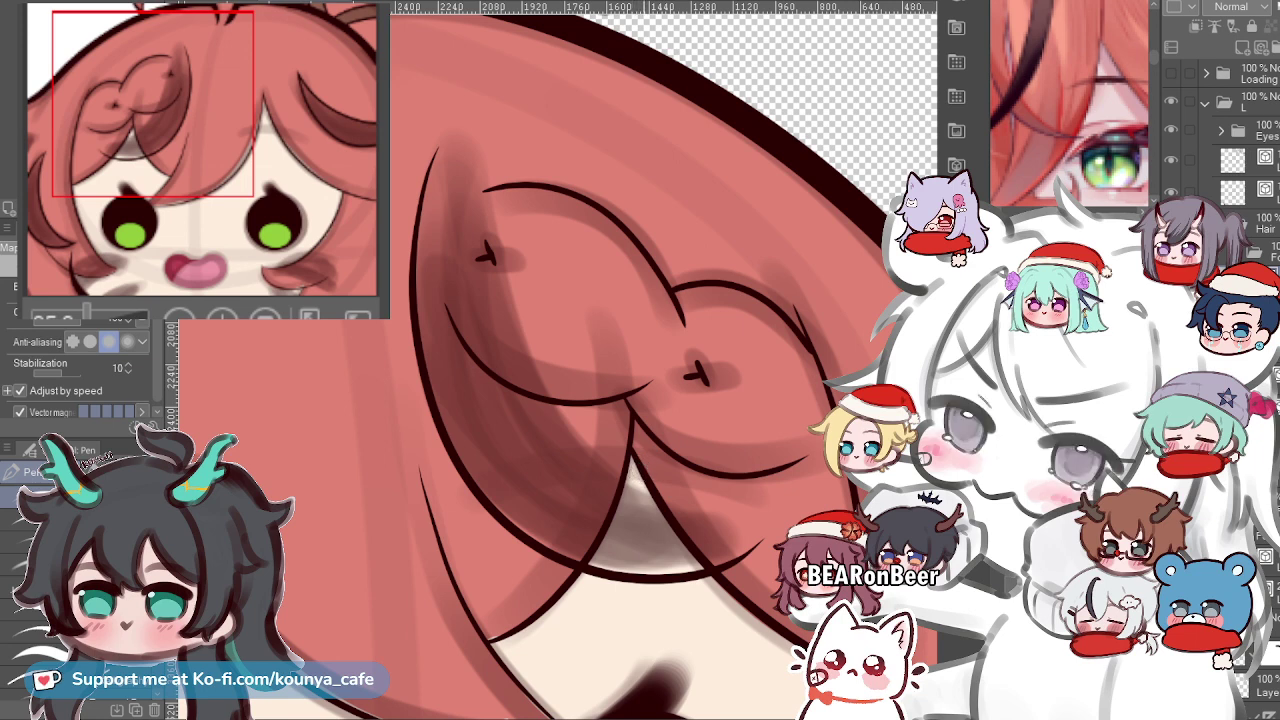
ctrl+click(764, 540)
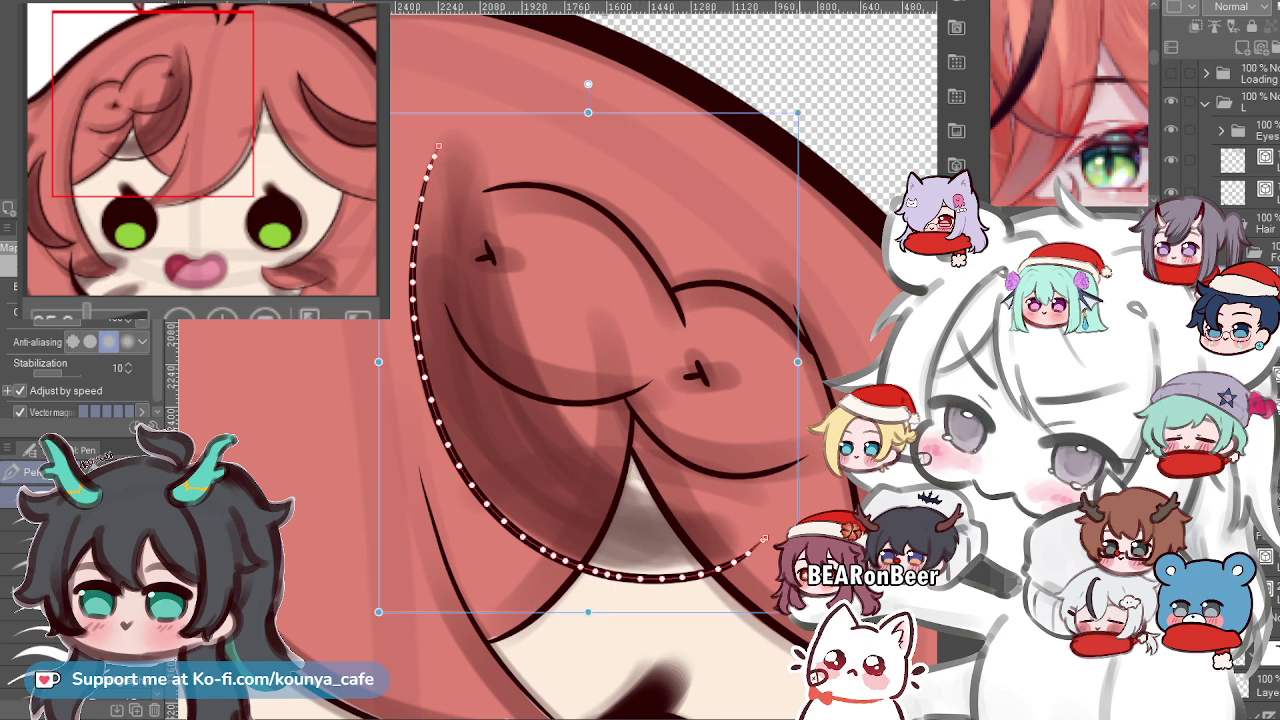
drag(764, 540, 755, 532)
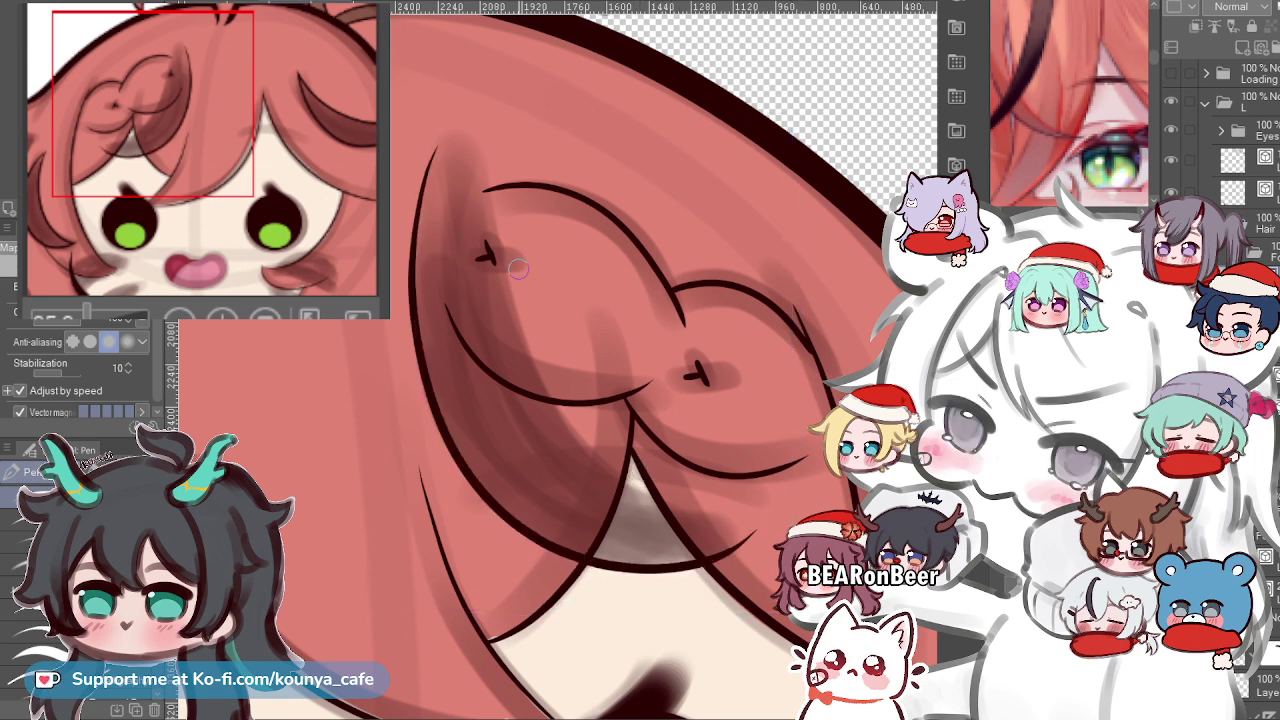
Reshape the vector path of the crescent's outer edge so its upper end moves slightly up and inward.
drag(467, 138, 717, 549)
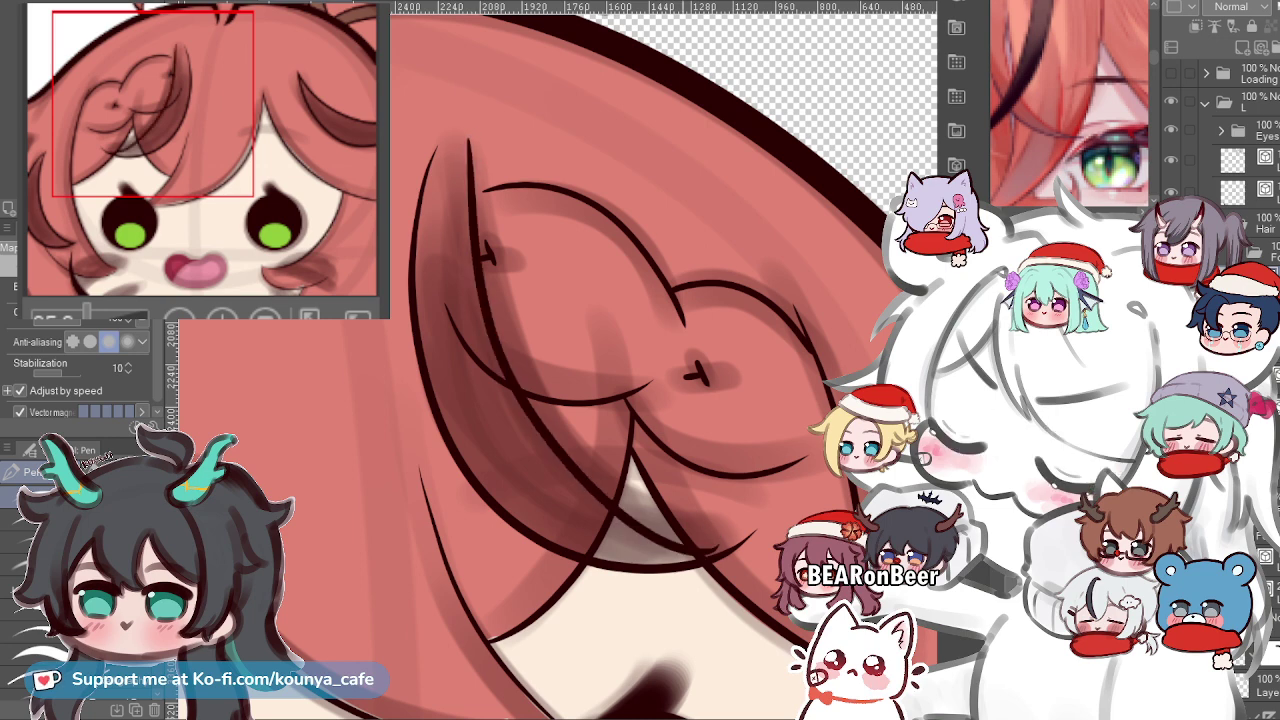
ctrl+click(428, 166)
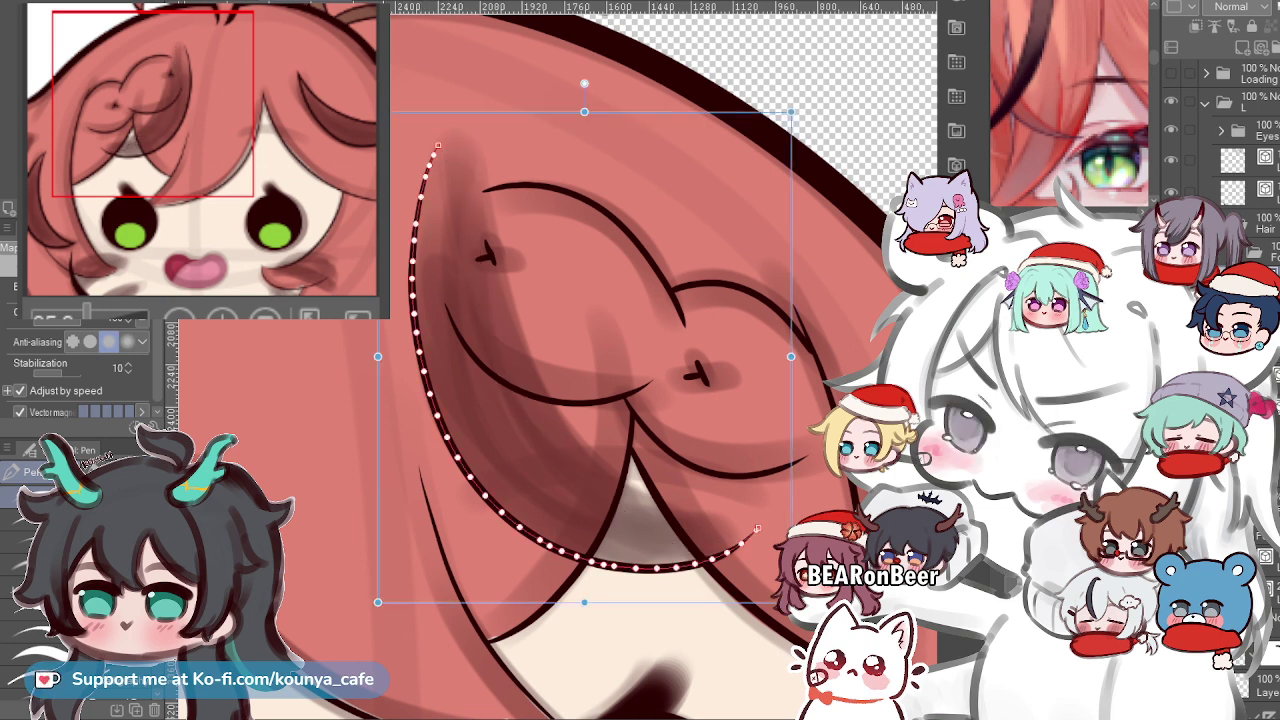
drag(378, 112, 389, 104)
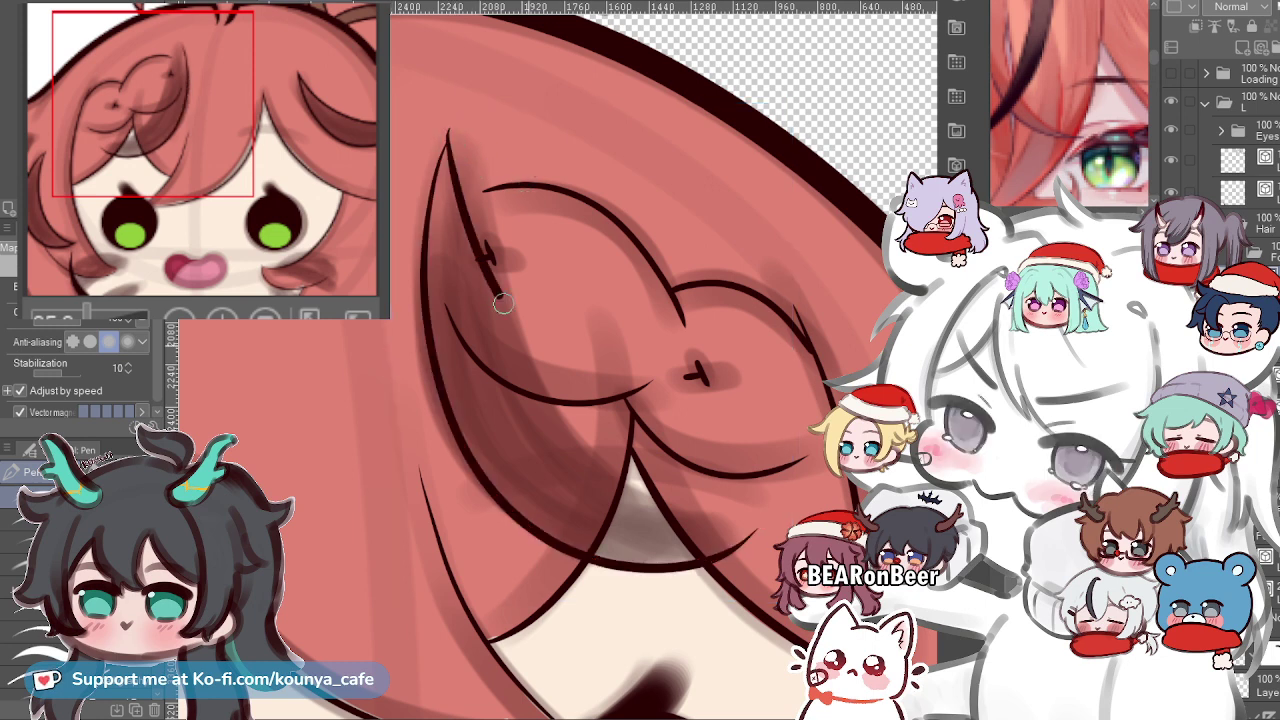
Ink the crescent's inner edge as one long tapered curve across the bang loops, redrawing it to follow the shading between both tips.
key(ctrl+z)
drag(441, 143, 778, 527)
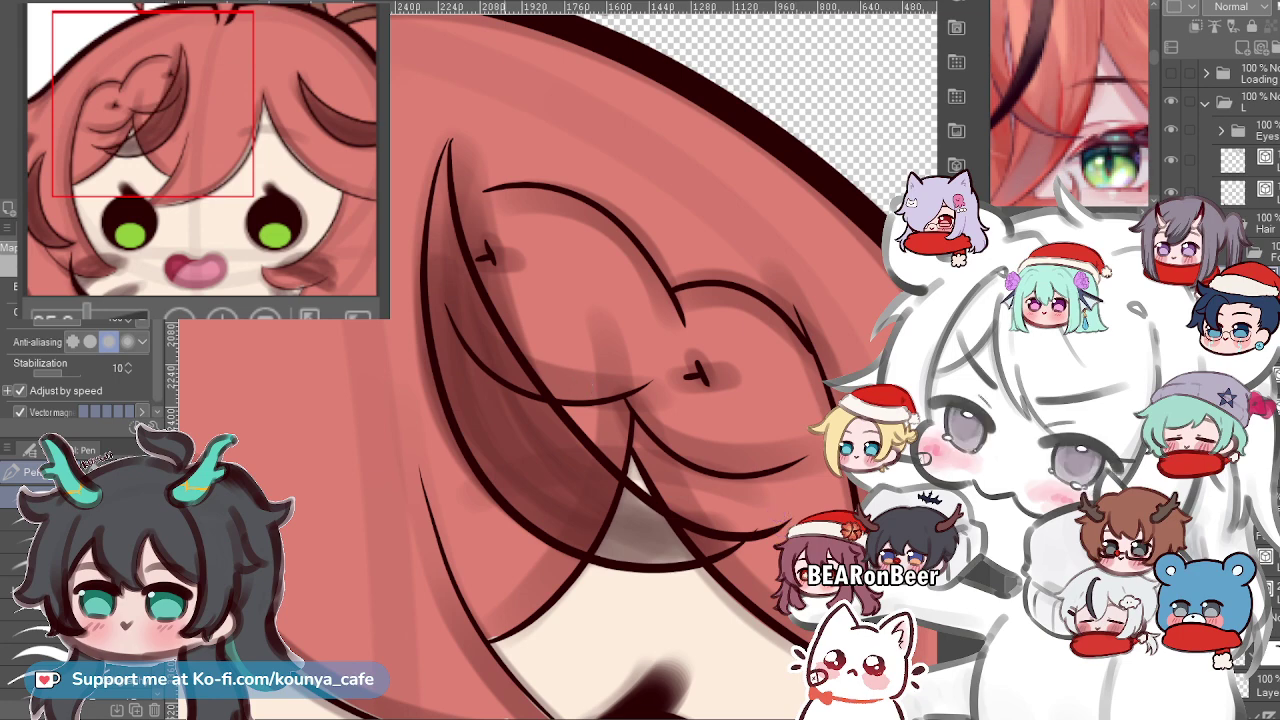
key(ctrl+z)
mouse_move(445, 142)
mouse_down()
mouse_move(463, 258)
mouse_move(767, 511)
mouse_up()
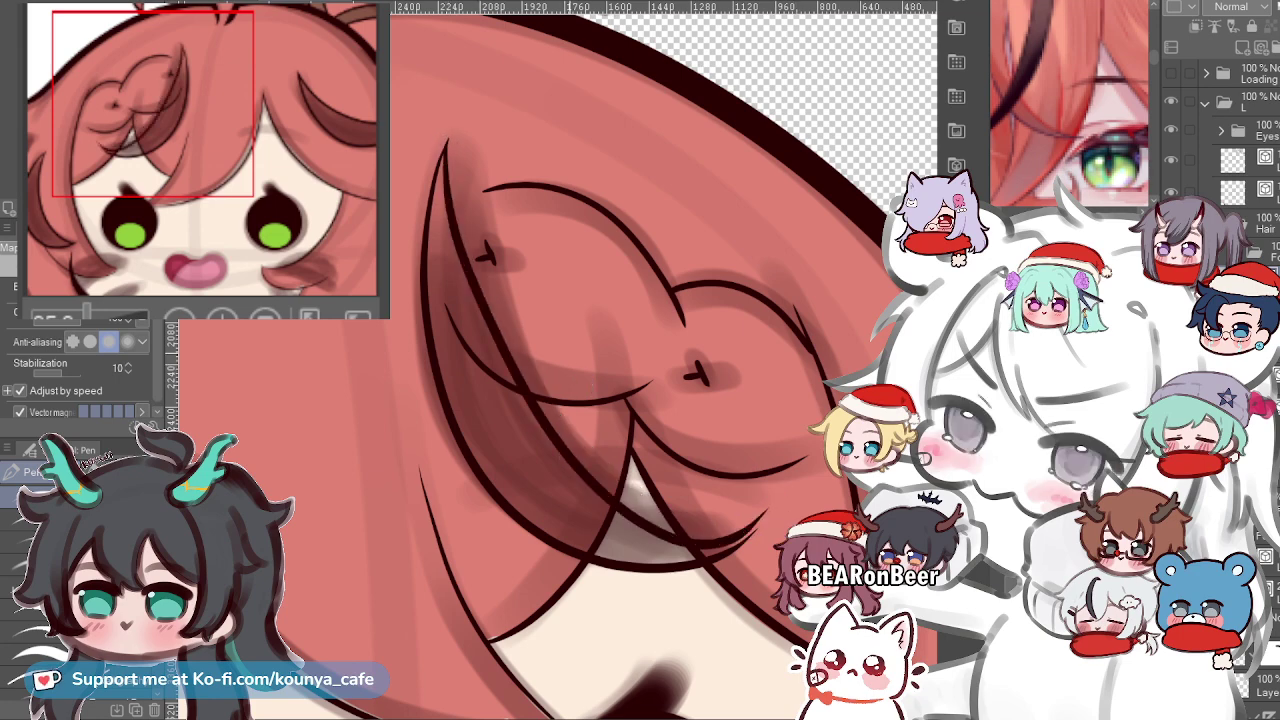
scroll(669, 338, up, 3)
key(ctrl+z)
drag(393, 131, 780, 588)
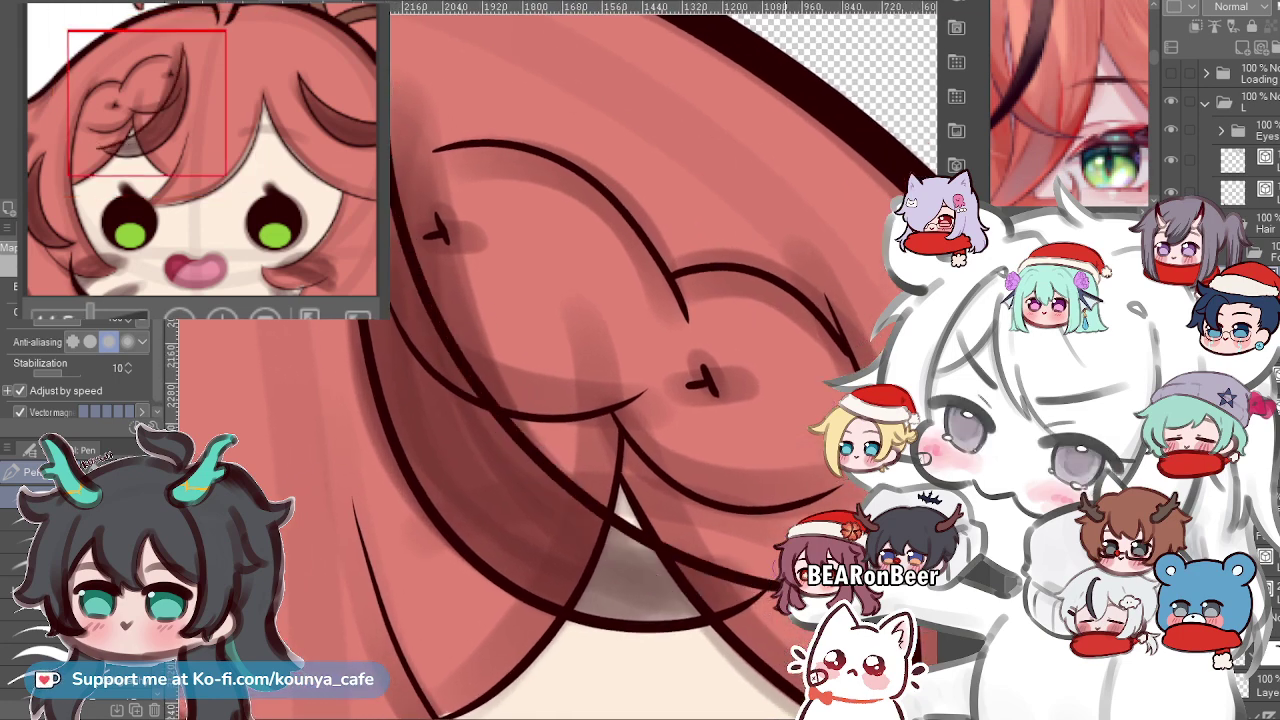
Nudge the upper end of the inner edge's vector path to meet the outer edge and check the join at the tip.
key(ctrl)
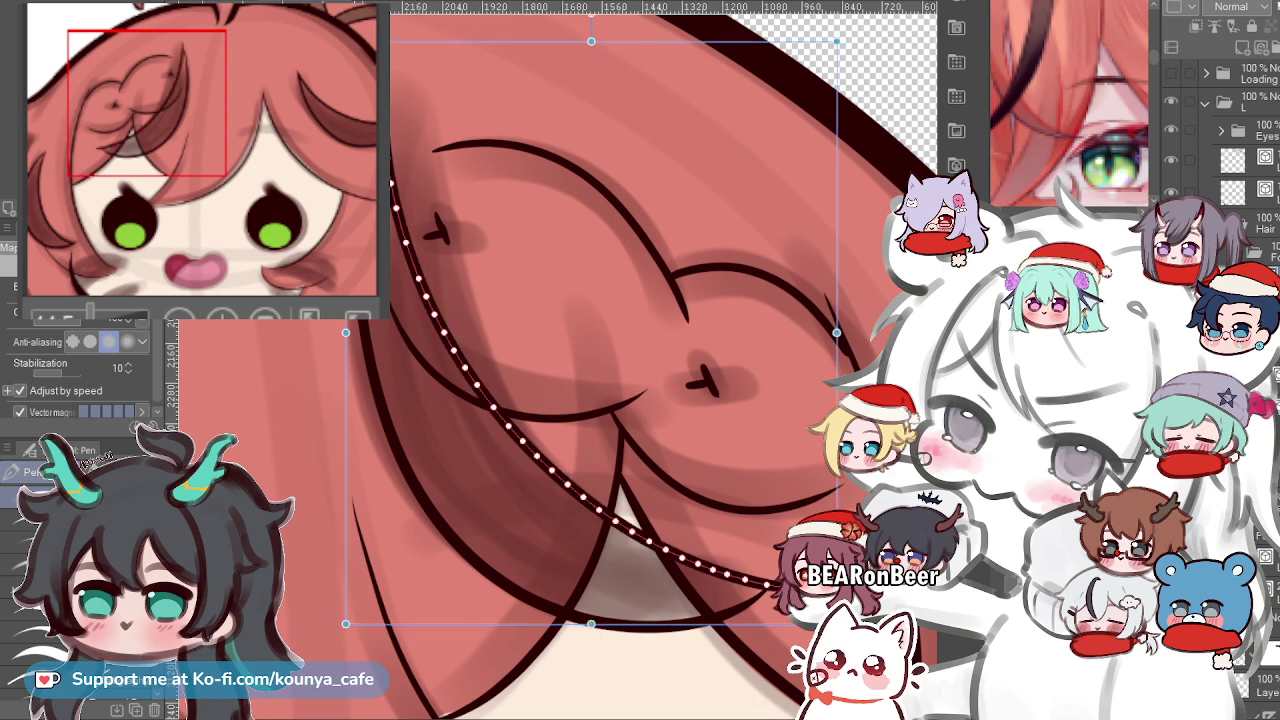
drag(346, 42, 356, 46)
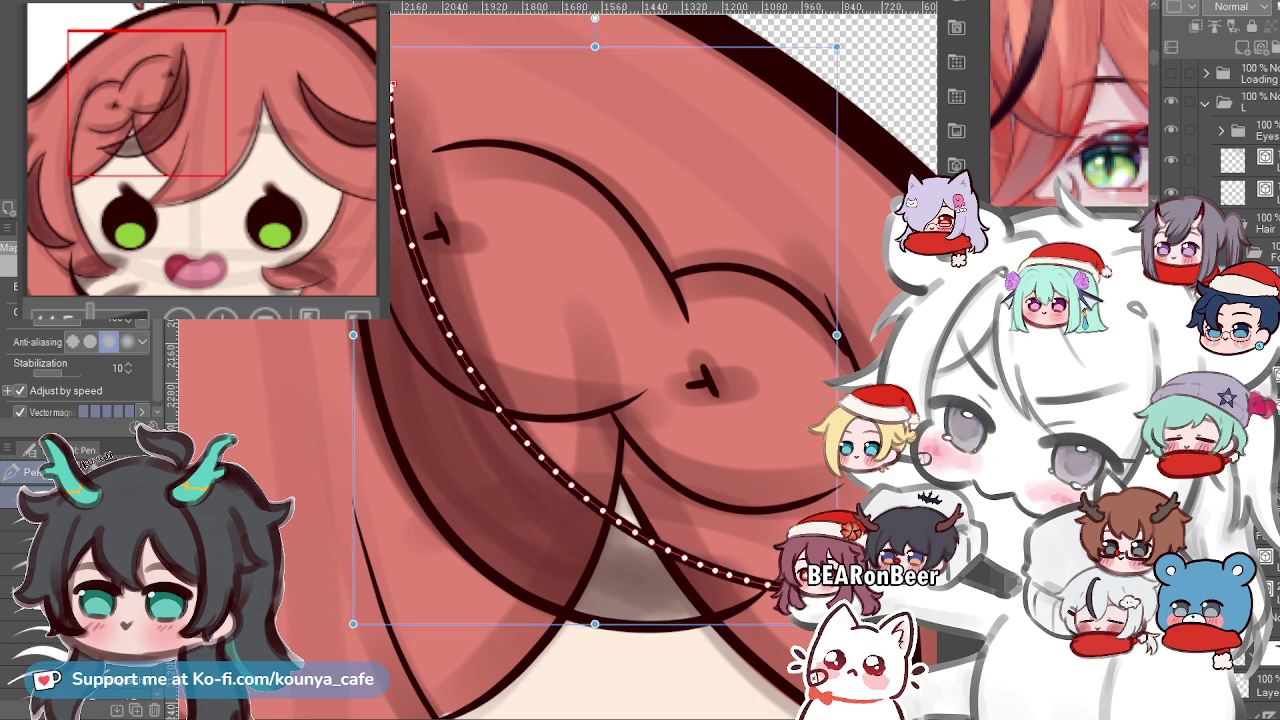
key(o)
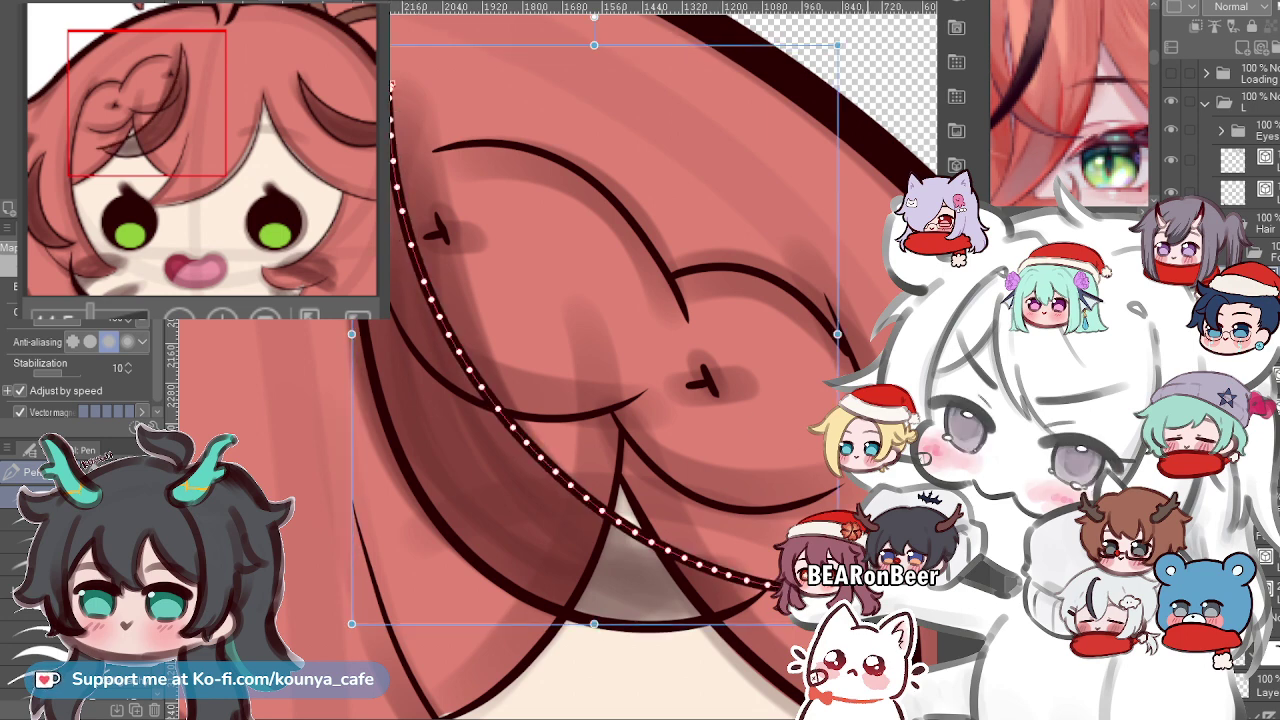
key(p)
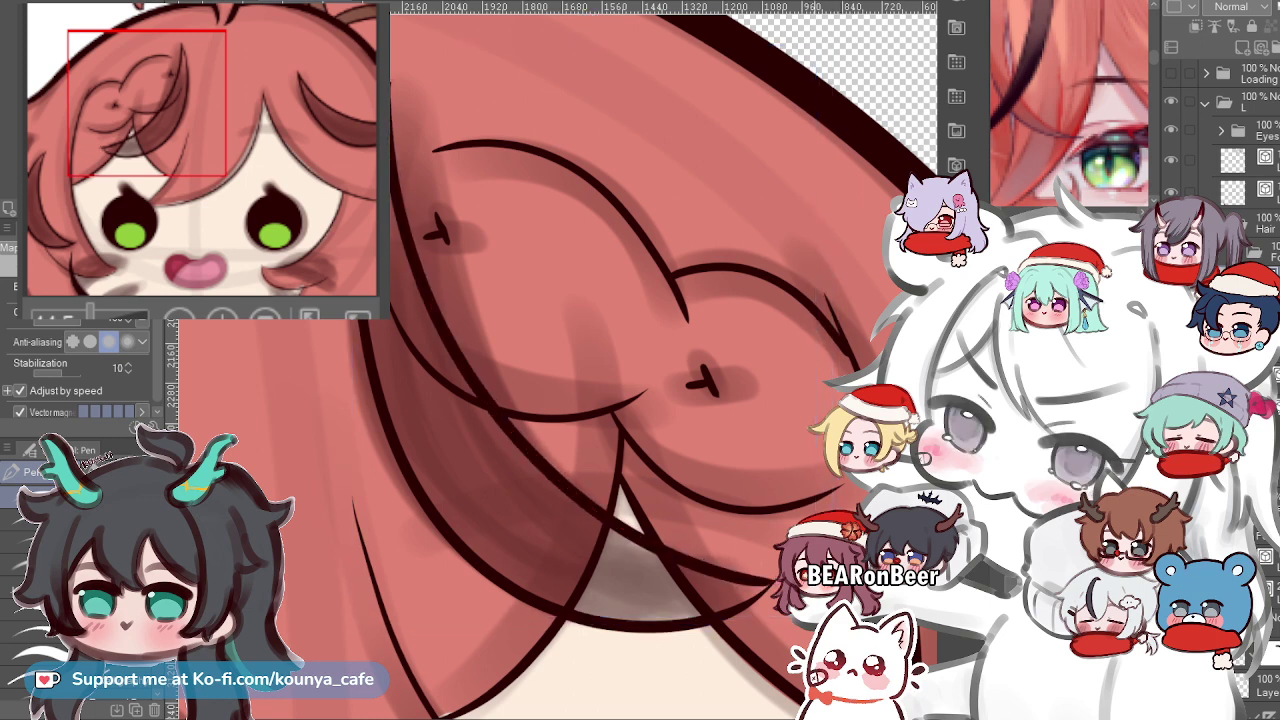
drag(479, 240, 518, 252)
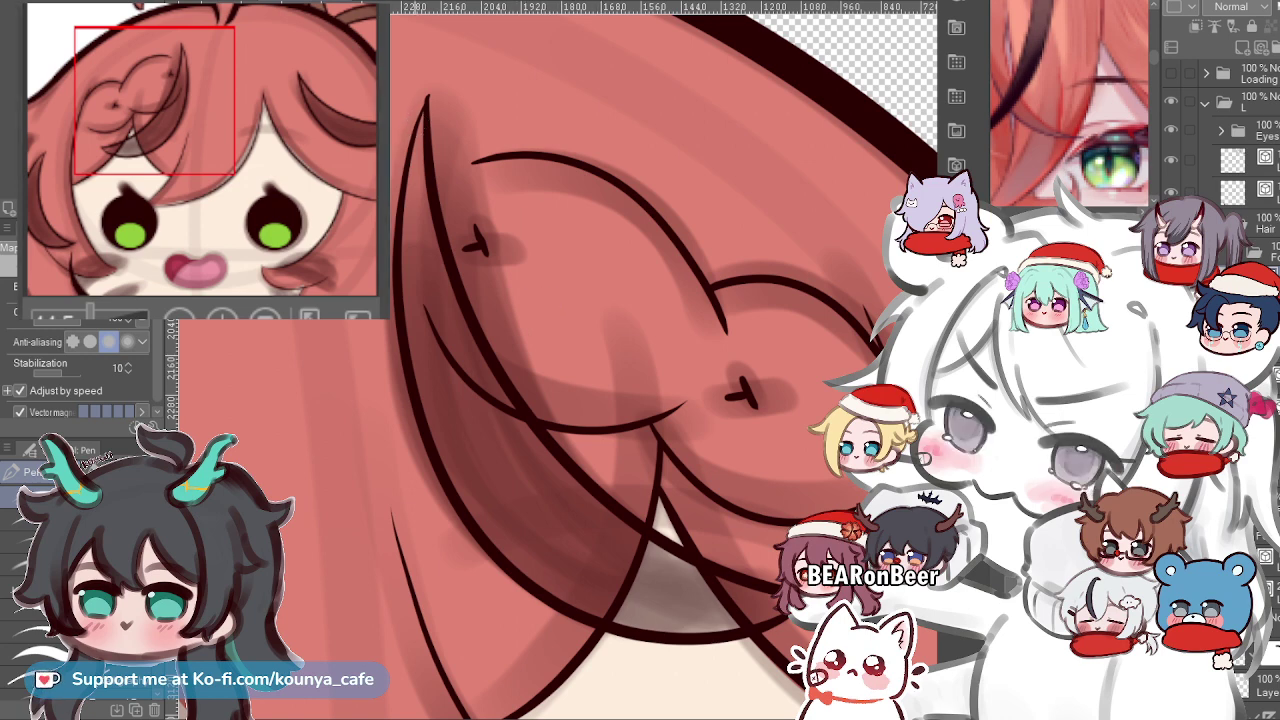
scroll(445, 110, up, 3)
ctrl+click(437, 90)
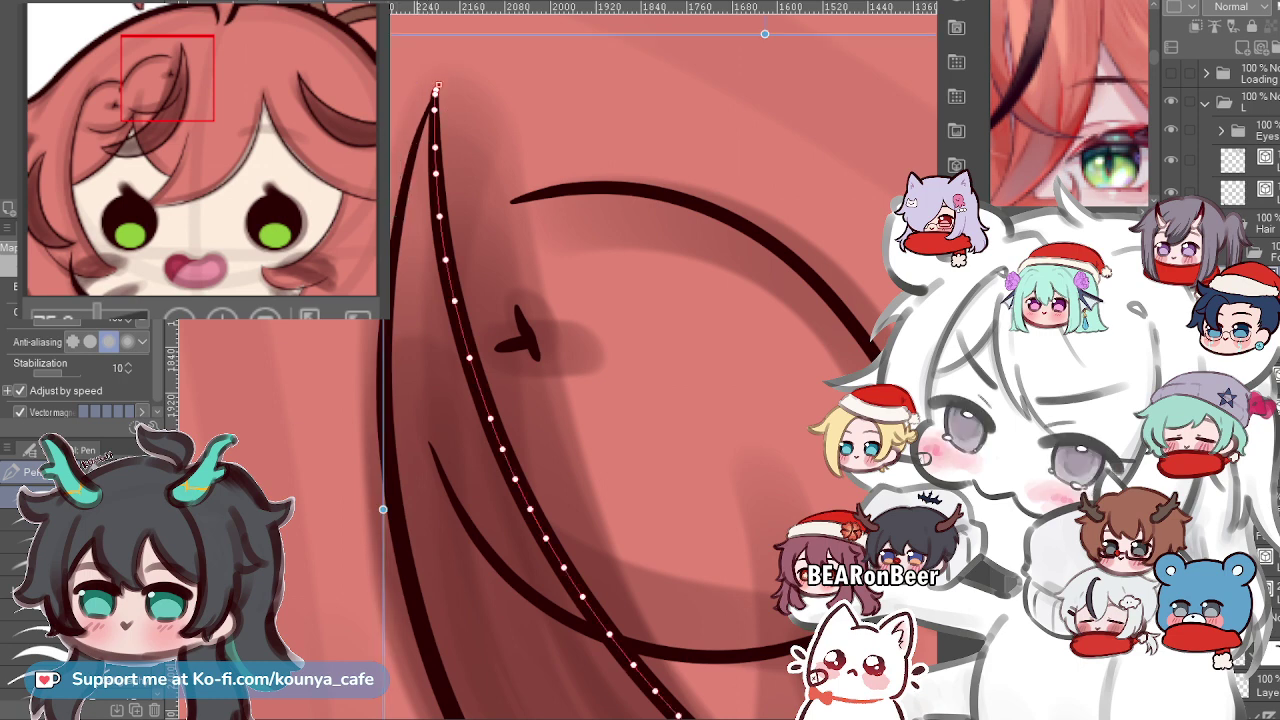
drag(438, 87, 478, 178)
scroll(422, 90, up, 1)
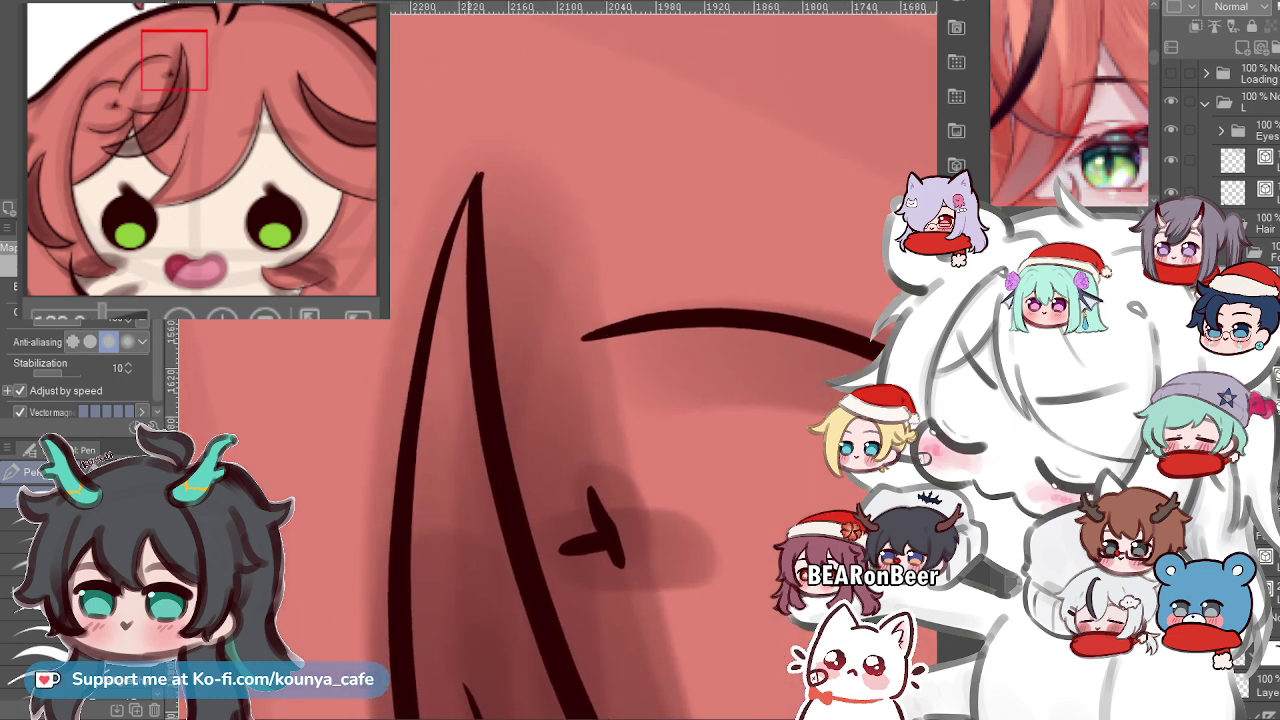
ctrl+click(480, 174)
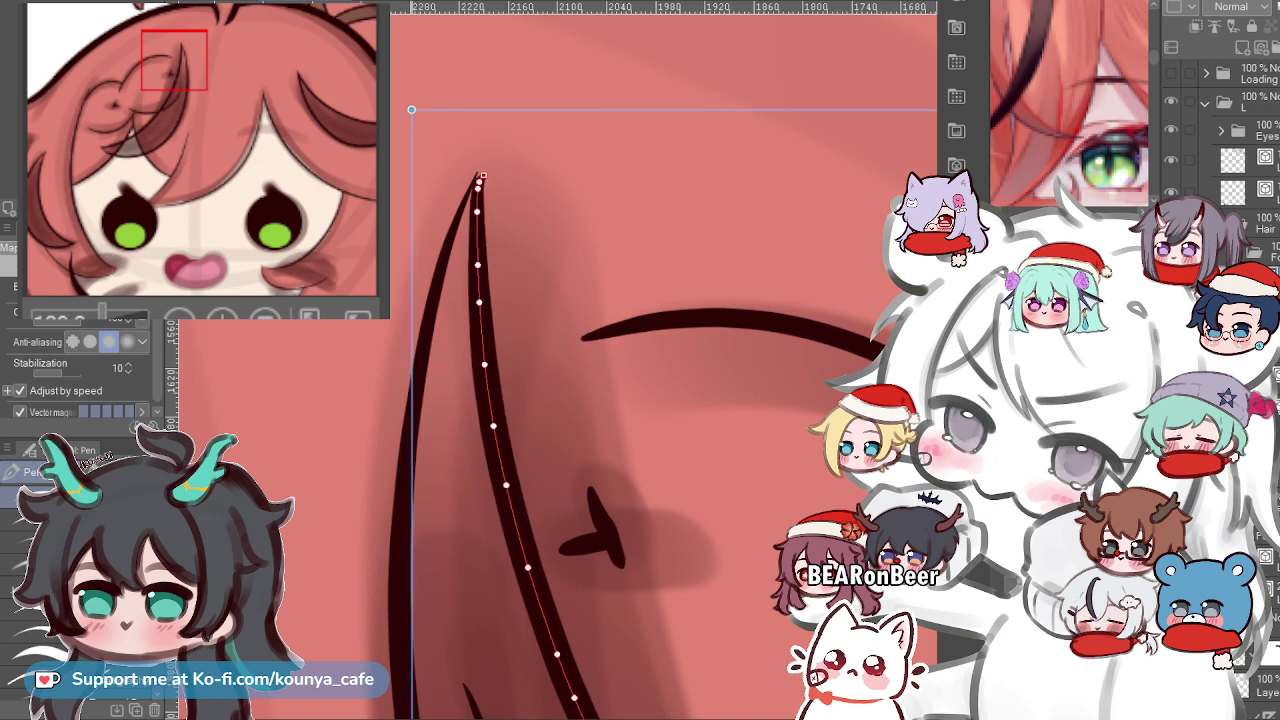
key(p)
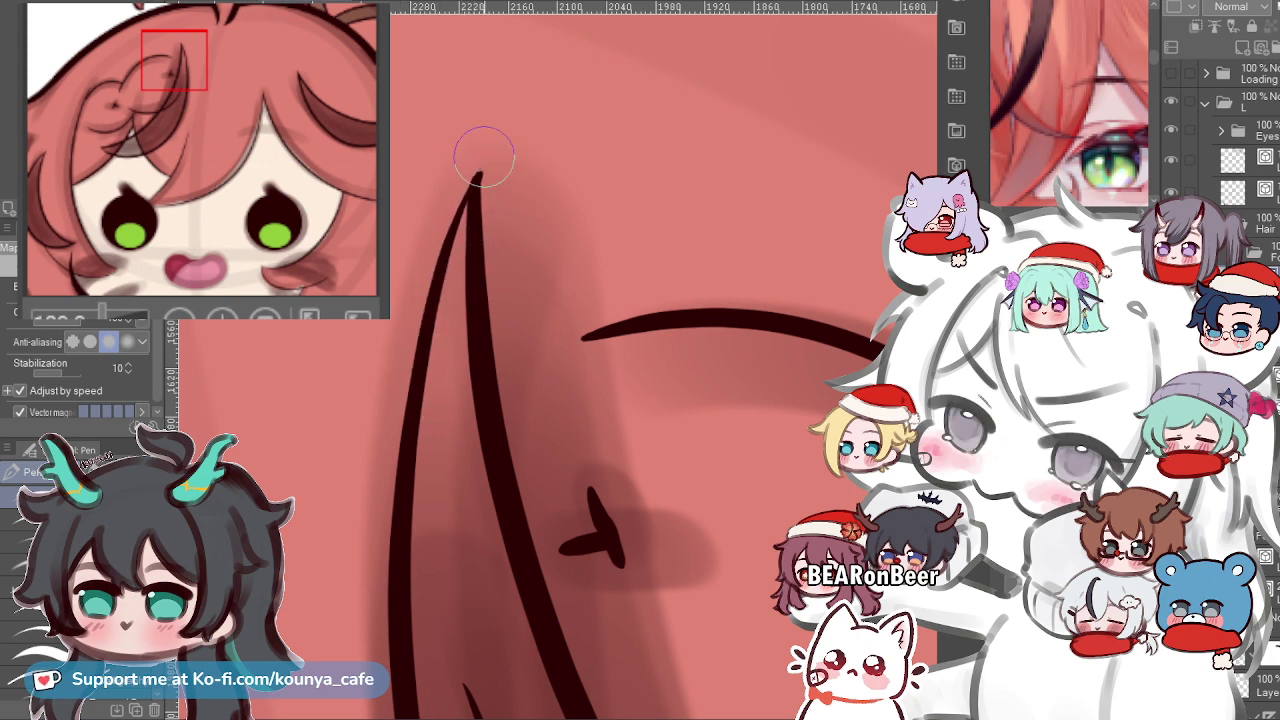
drag(484, 157, 422, 423)
key(ctrl)
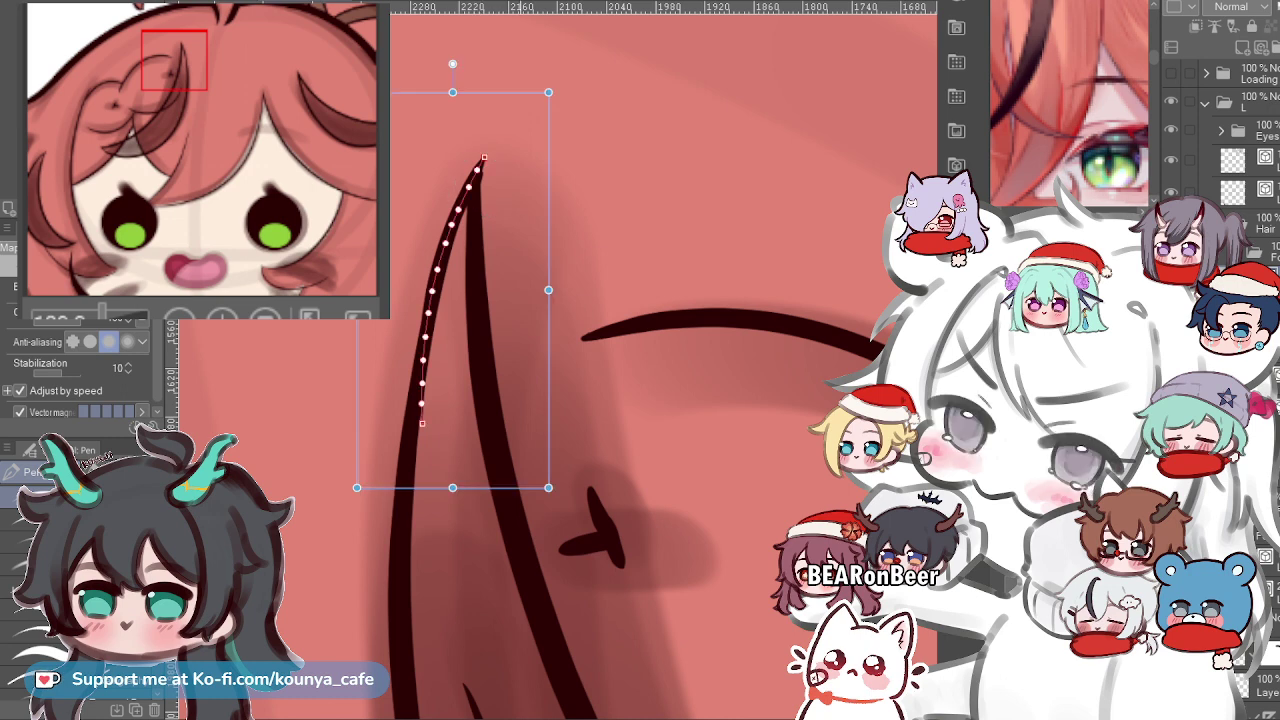
key(ctrl+z)
drag(482, 163, 409, 385)
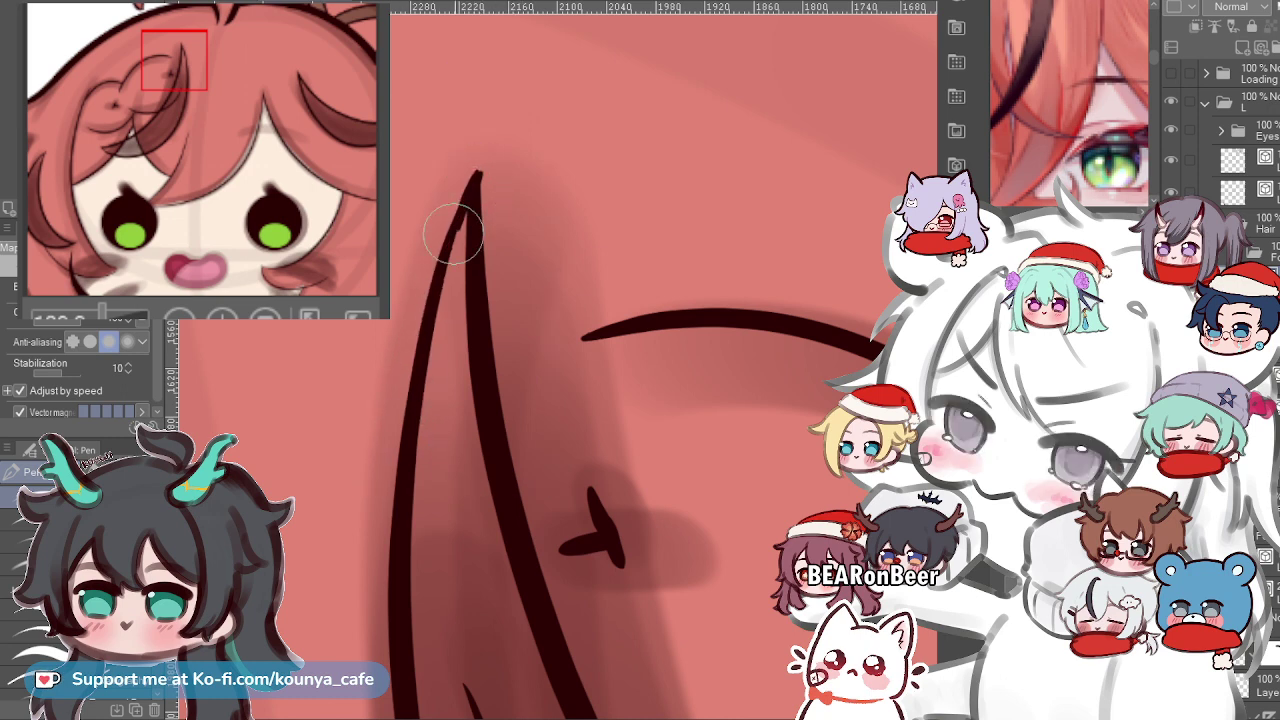
drag(453, 234, 422, 424)
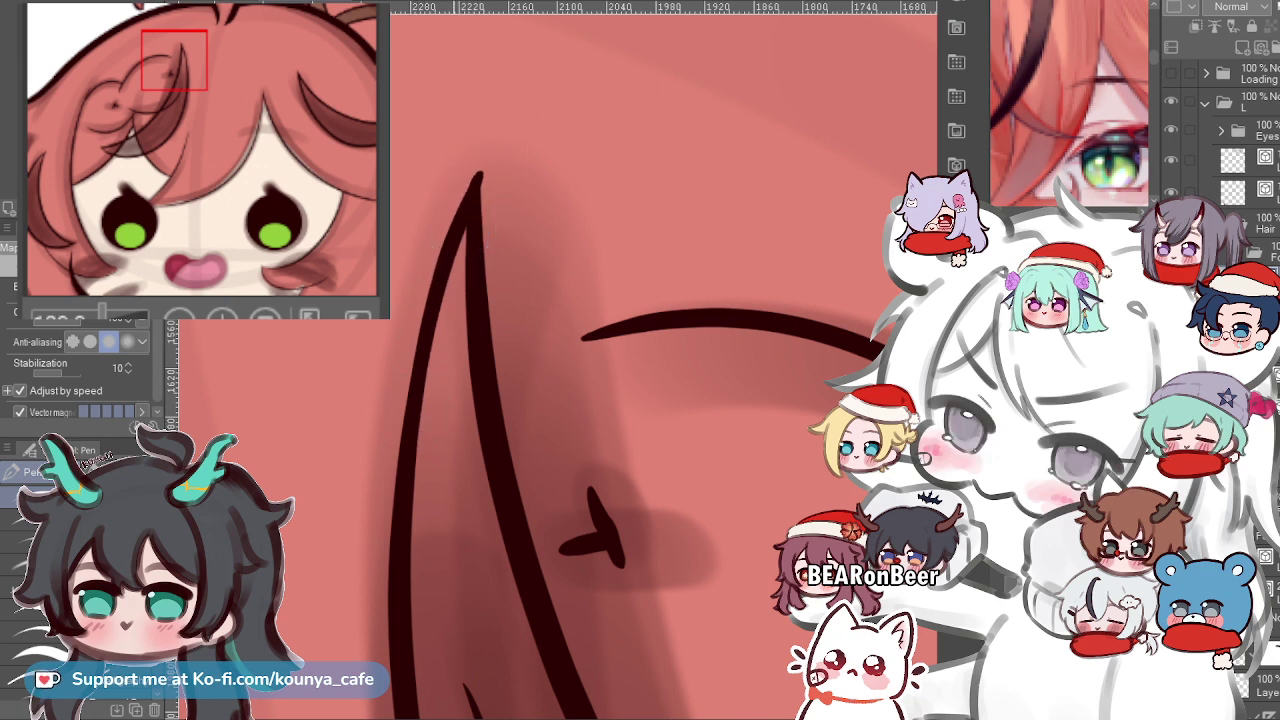
ctrl+click(461, 225)
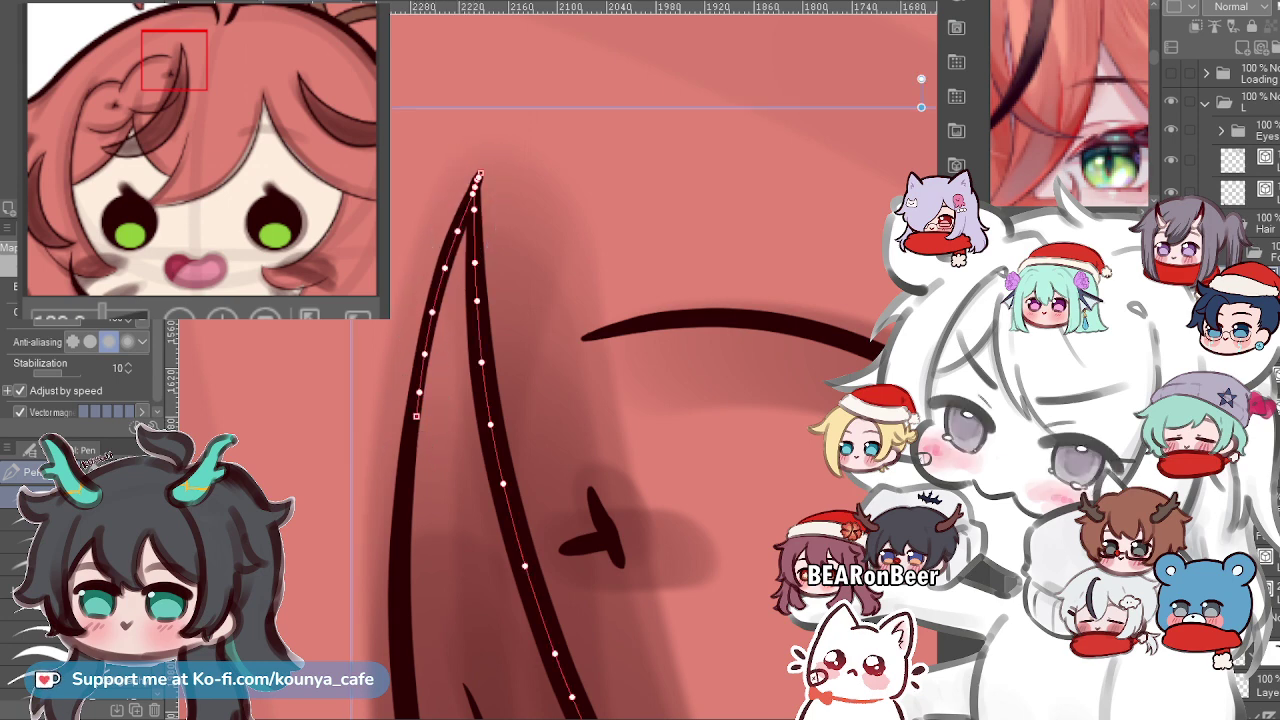
drag(461, 225, 460, 222)
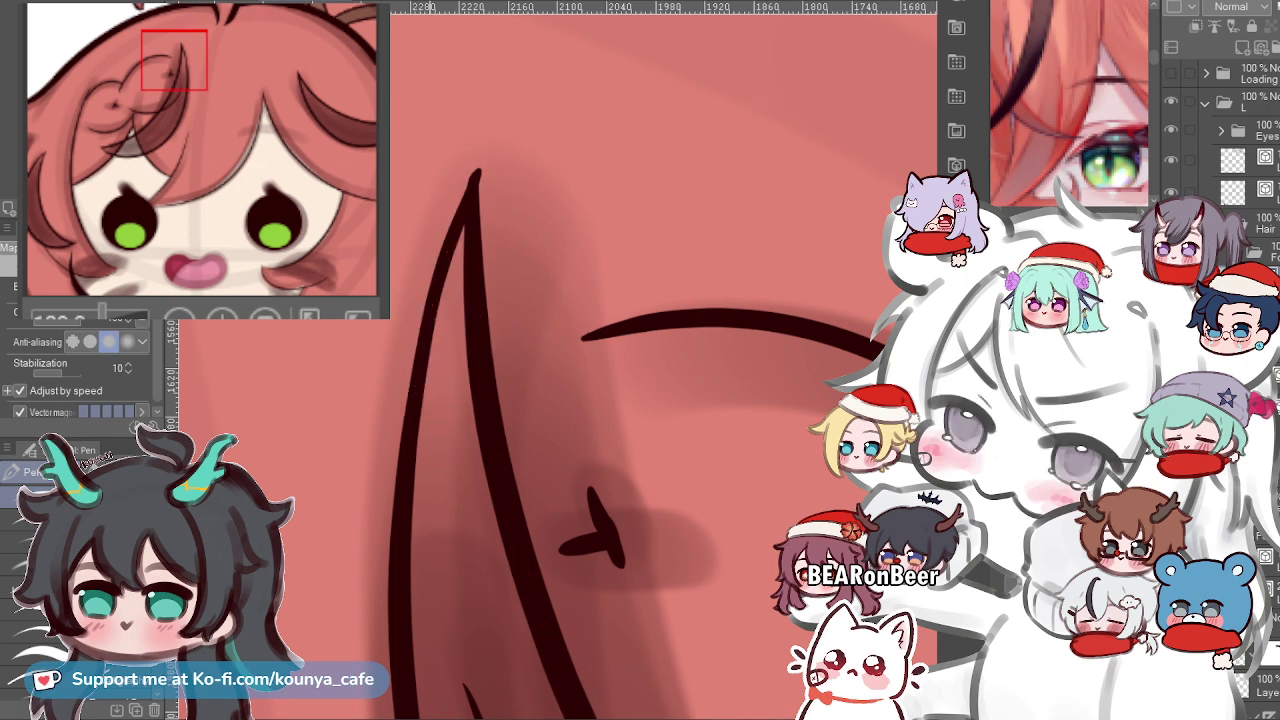
scroll(425, 235, down, 5)
scroll(425, 235, up, 5)
key(ctrl+z)
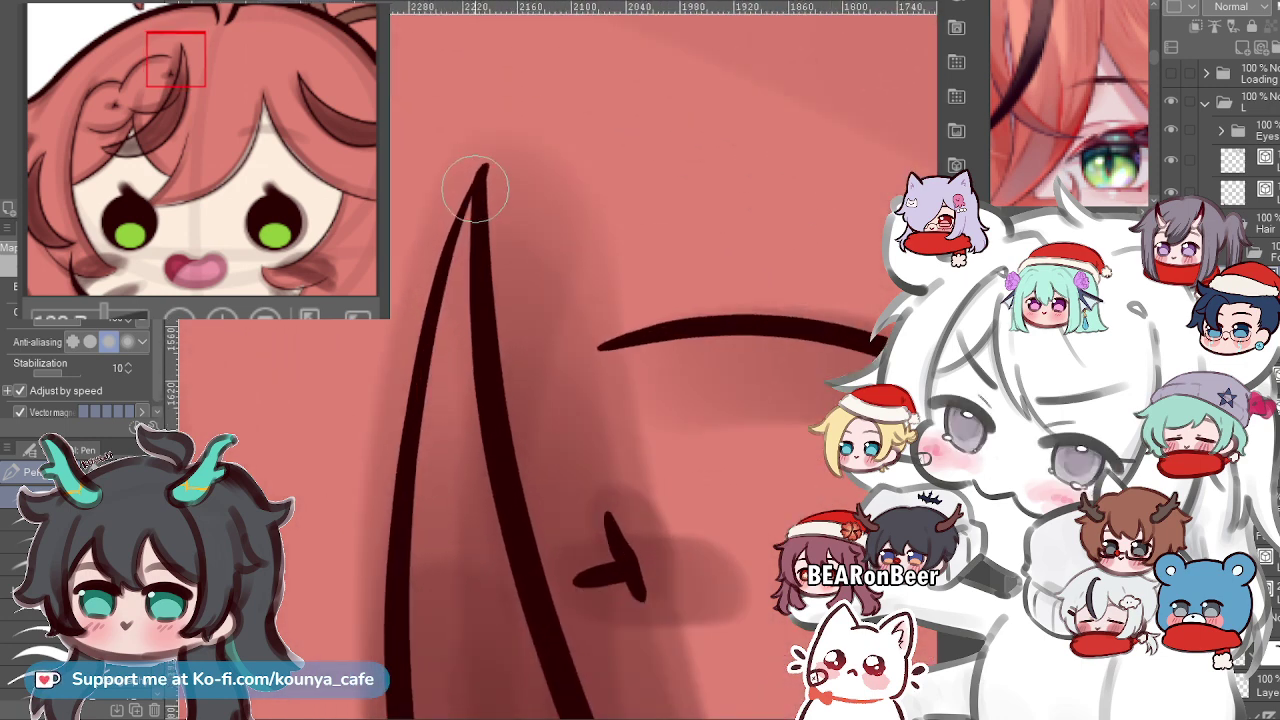
Thicken the crescent's outer edge just below its upper tip with a short tapered stroke and check the strand against the head.
drag(479, 174, 386, 520)
key(ctrl+z)
drag(480, 187, 414, 543)
key(ctrl+z)
drag(480, 186, 414, 543)
key(ctrl+z)
key(ctrl+z)
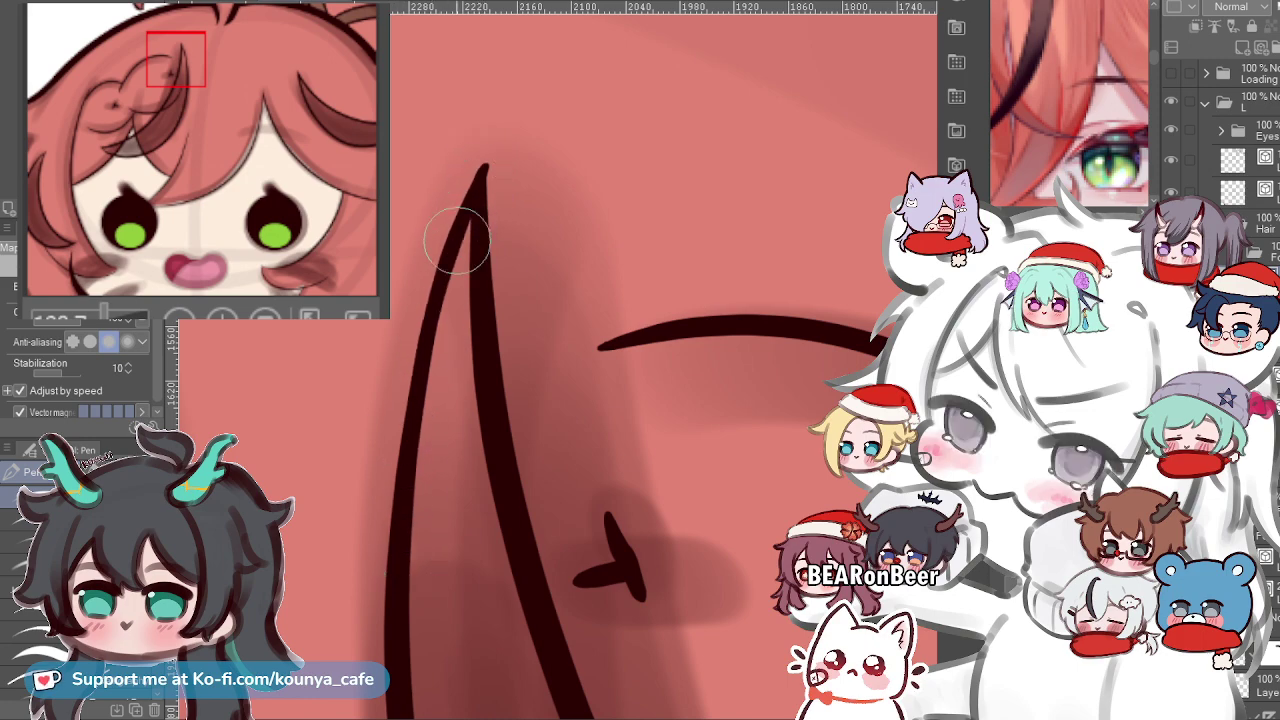
scroll(460, 222, down, 4)
scroll(466, 228, down, 4)
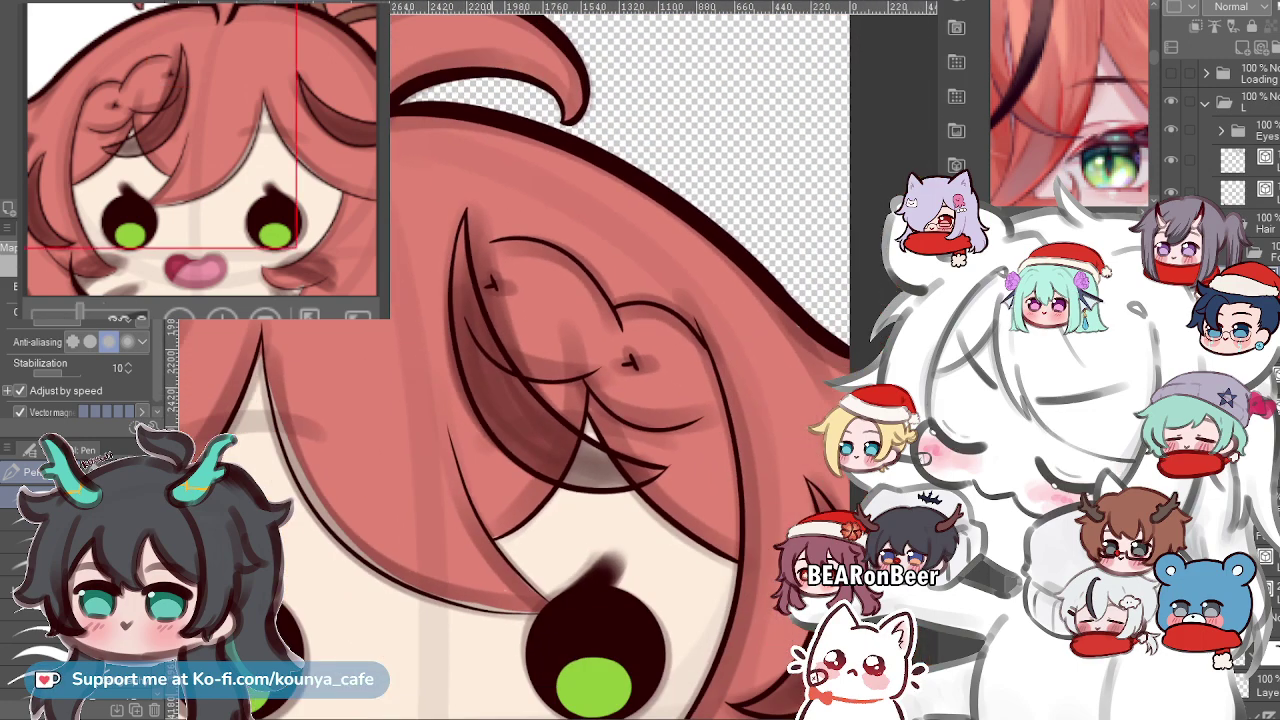
scroll(484, 290, up, 4)
drag(504, 292, 476, 231)
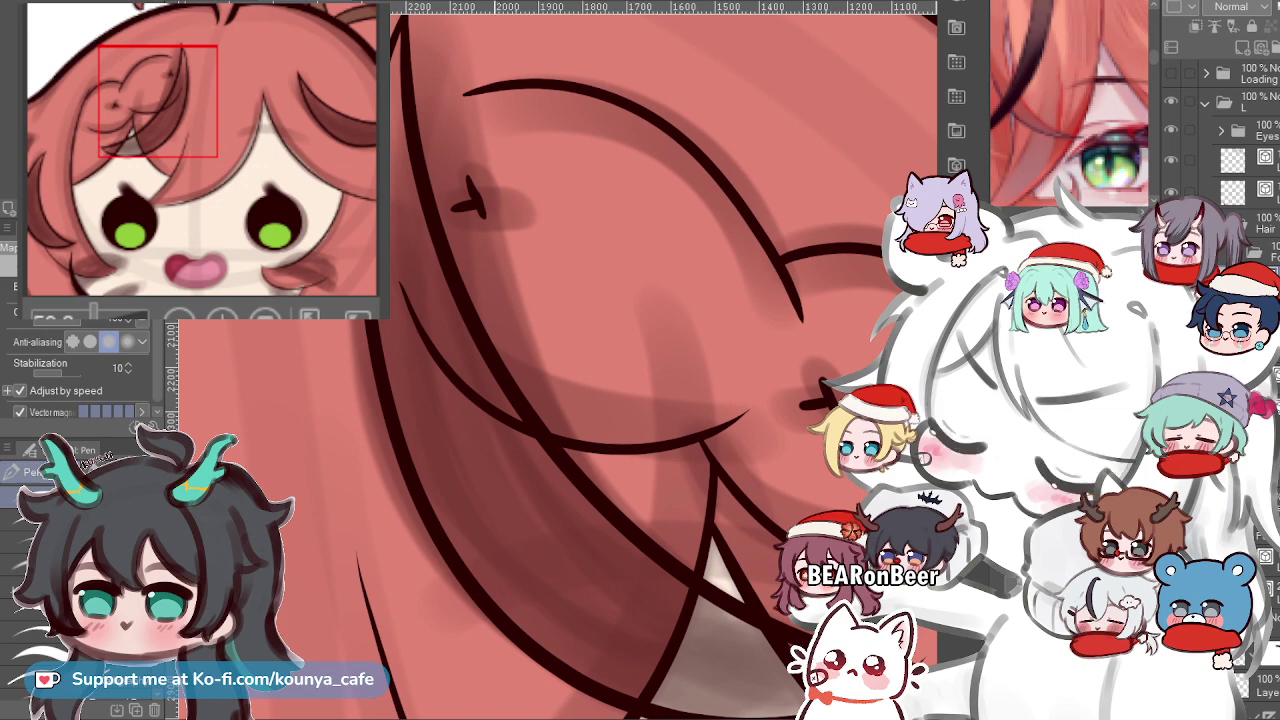
Trim the line overshooting the crescent strand's lower tip so both edges end in a clean point.
scroll(472, 254, down, 3)
drag(512, 270, 485, 252)
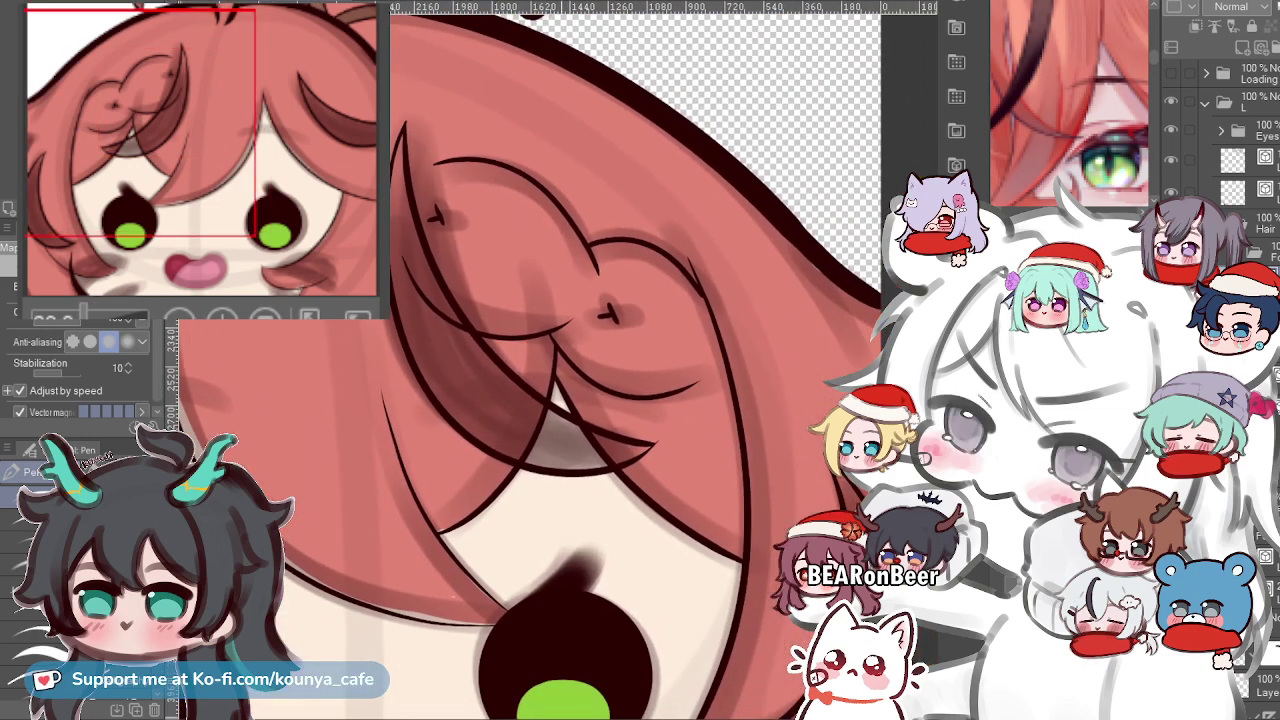
key(ctrl+plus)
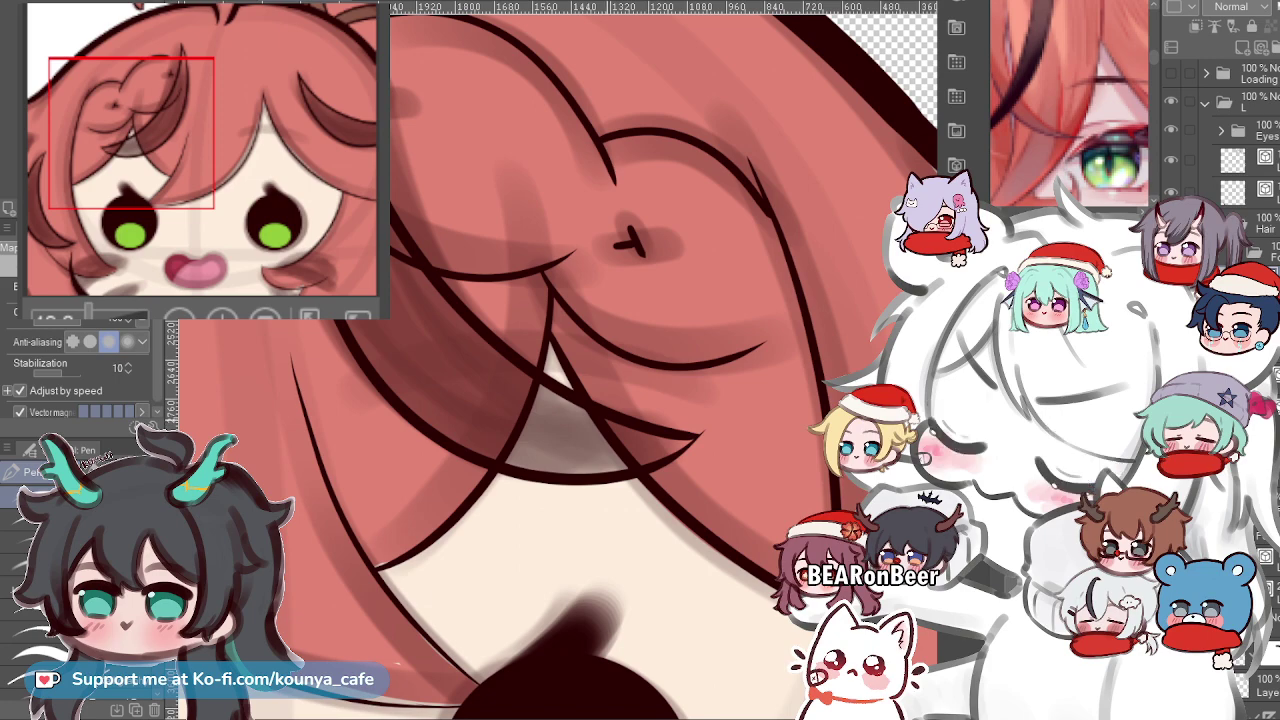
scroll(607, 415, down, 3)
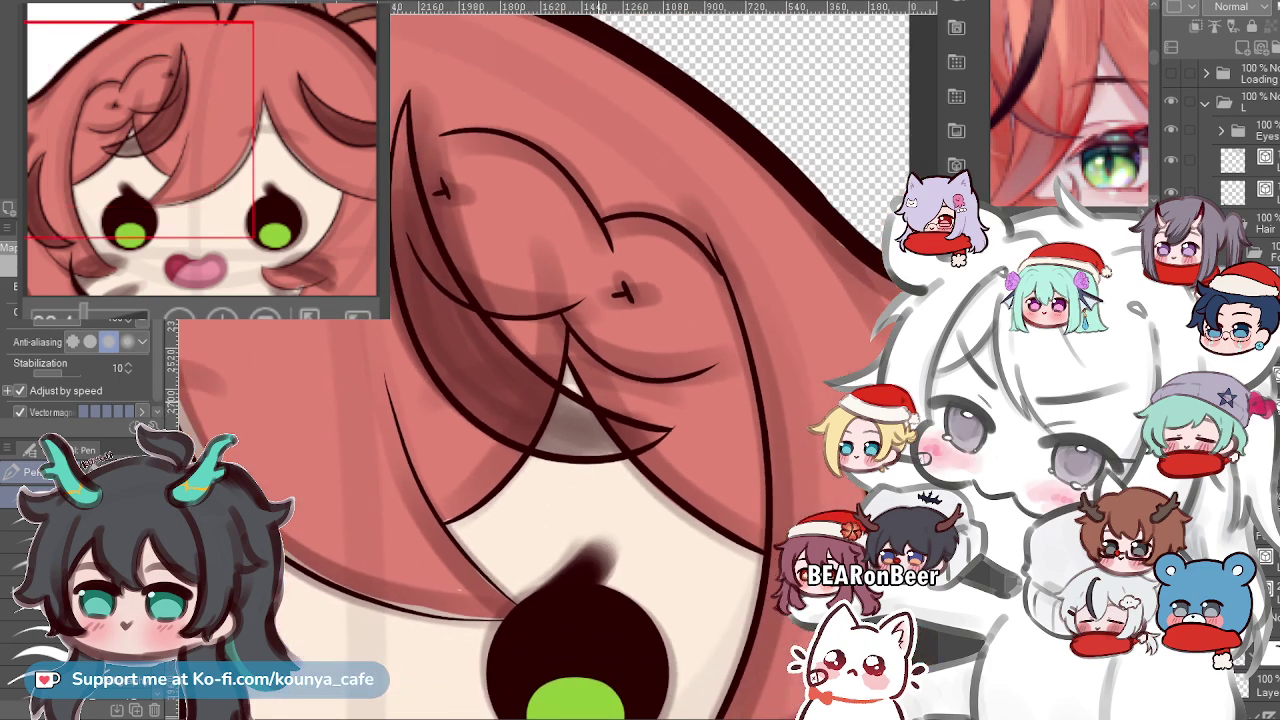
scroll(622, 430, down, 3)
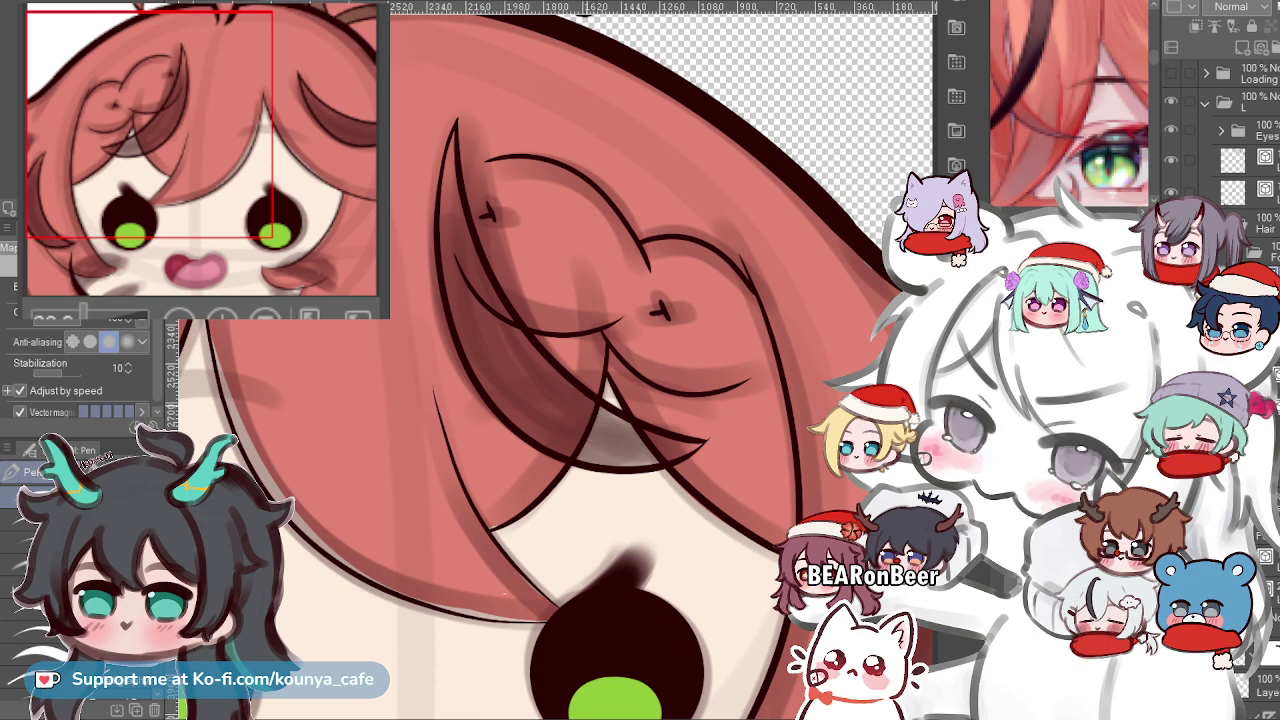
scroll(612, 345, down, 1)
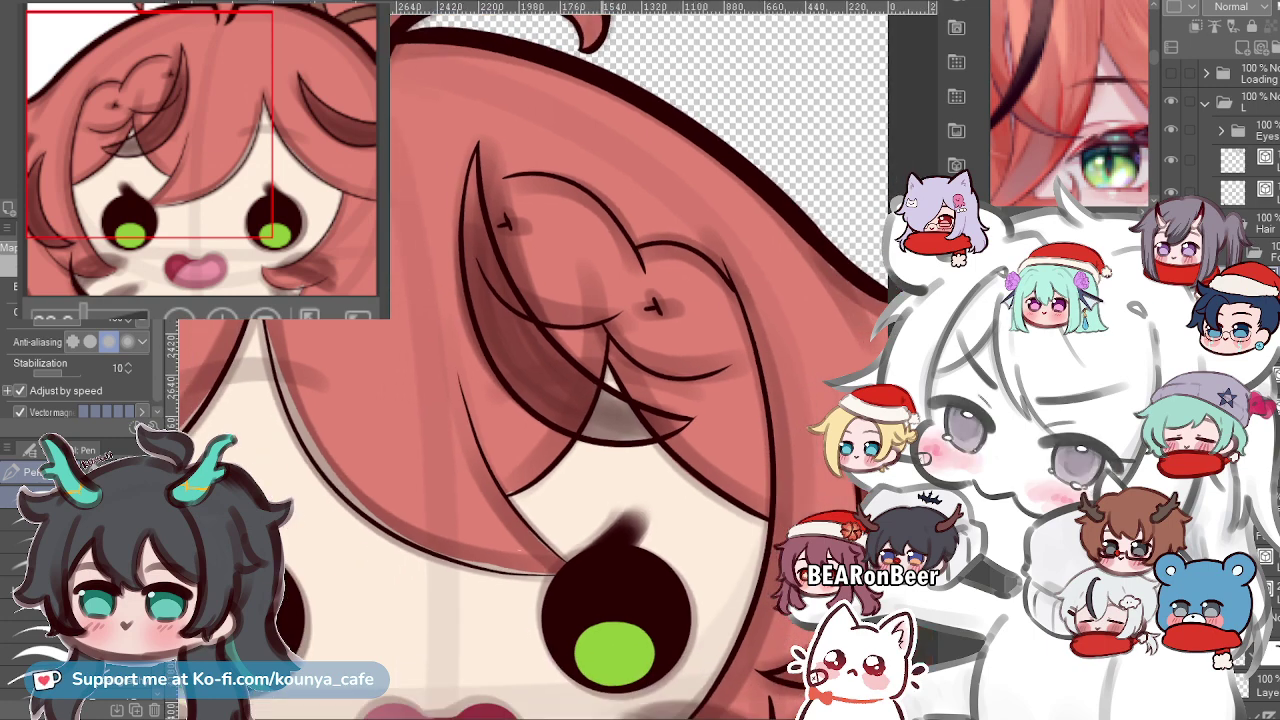
scroll(612, 345, up, 4)
drag(612, 345, 456, 204)
scroll(625, 421, up, 4)
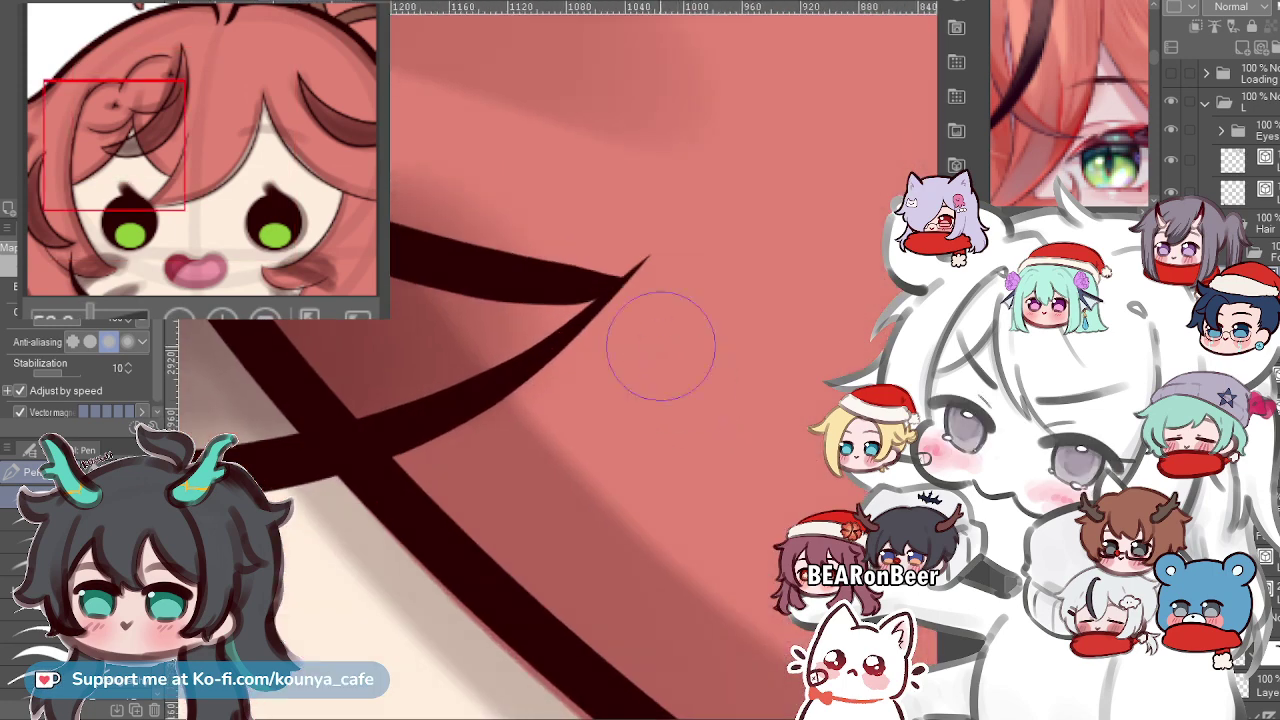
ctrl+click(632, 276)
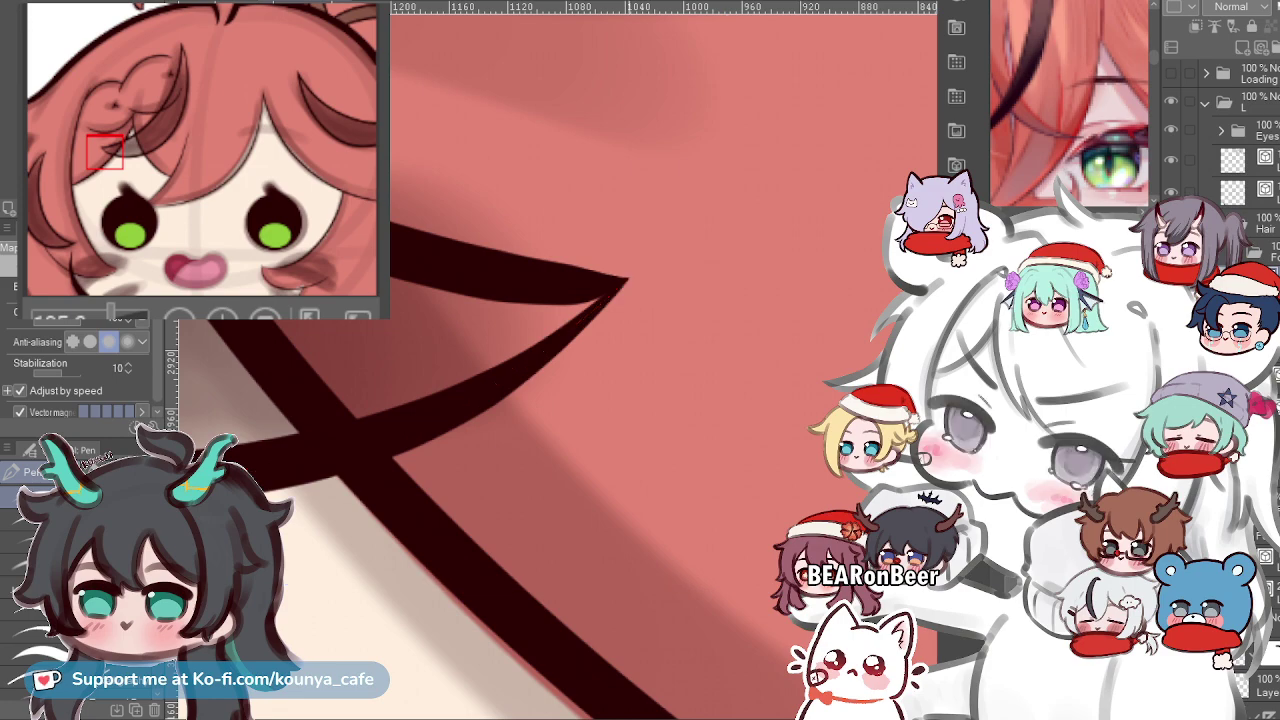
scroll(560, 300, down, 5)
scroll(632, 320, up, 2)
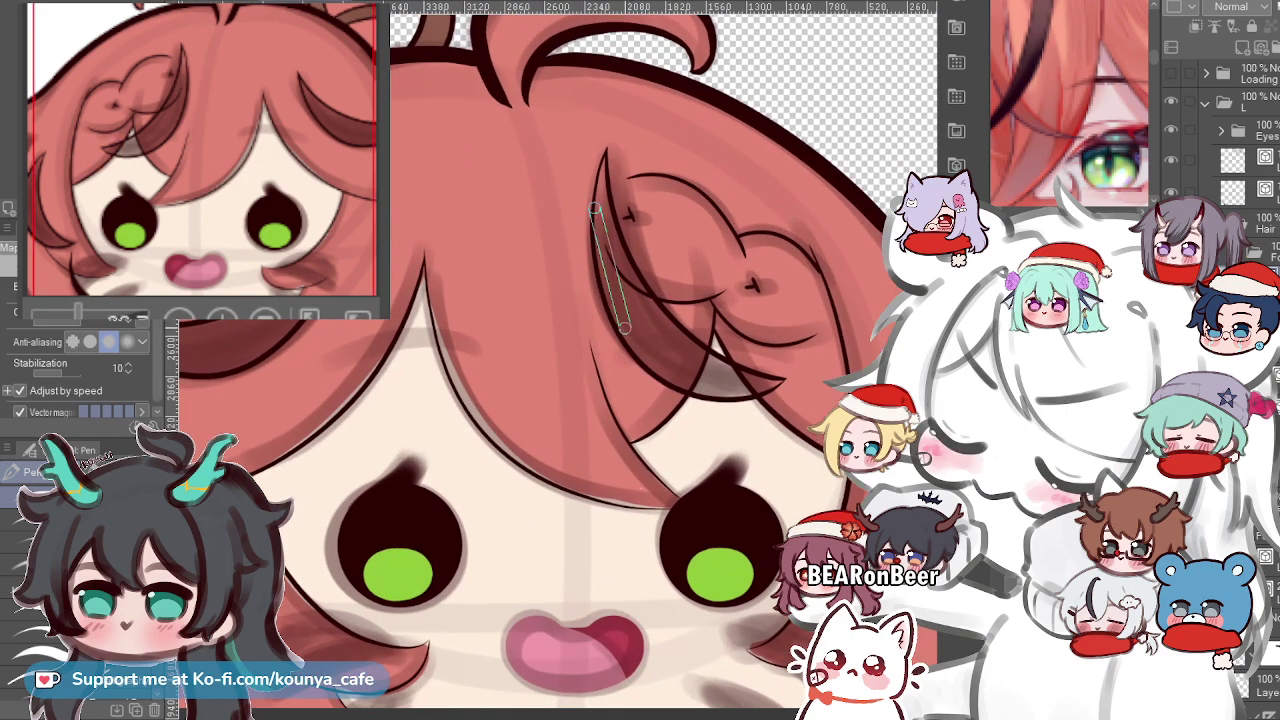
Flip the canvas view horizontally and lower the opacity of the hair's rough shading layer.
key(h)
scroll(652, 328, down, 4)
scroll(645, 300, up, 4)
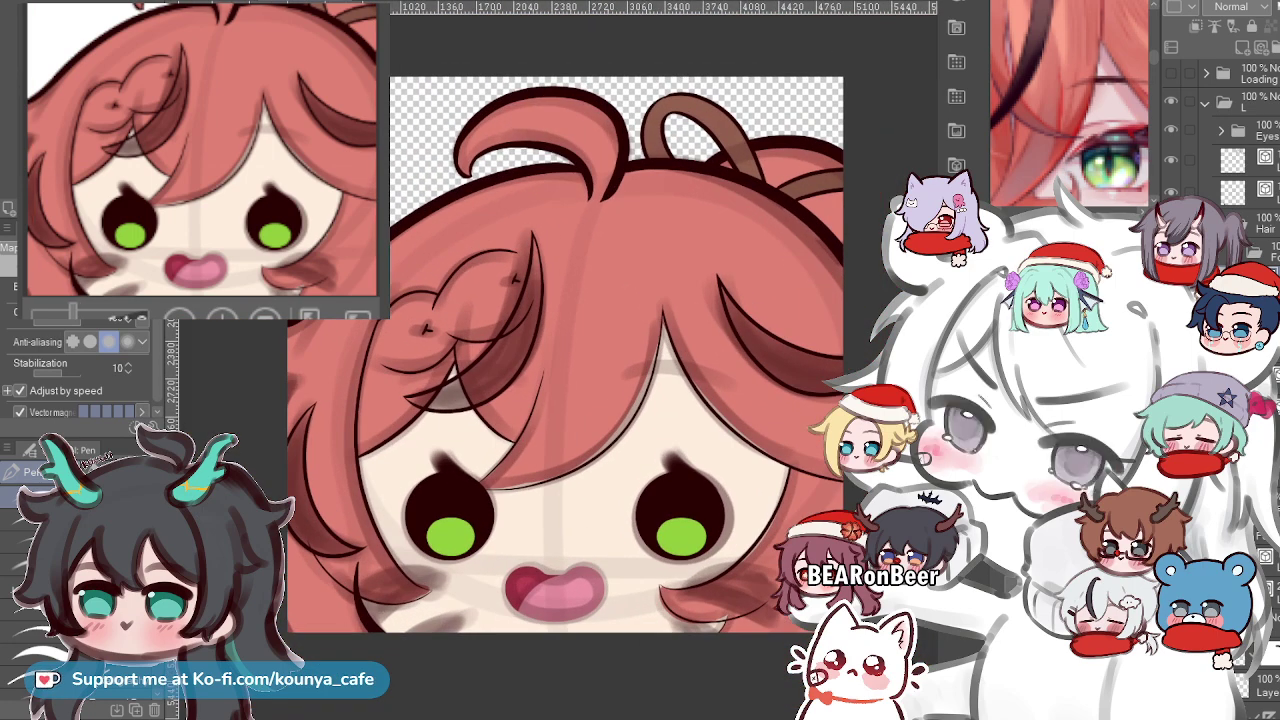
click(1255, 470)
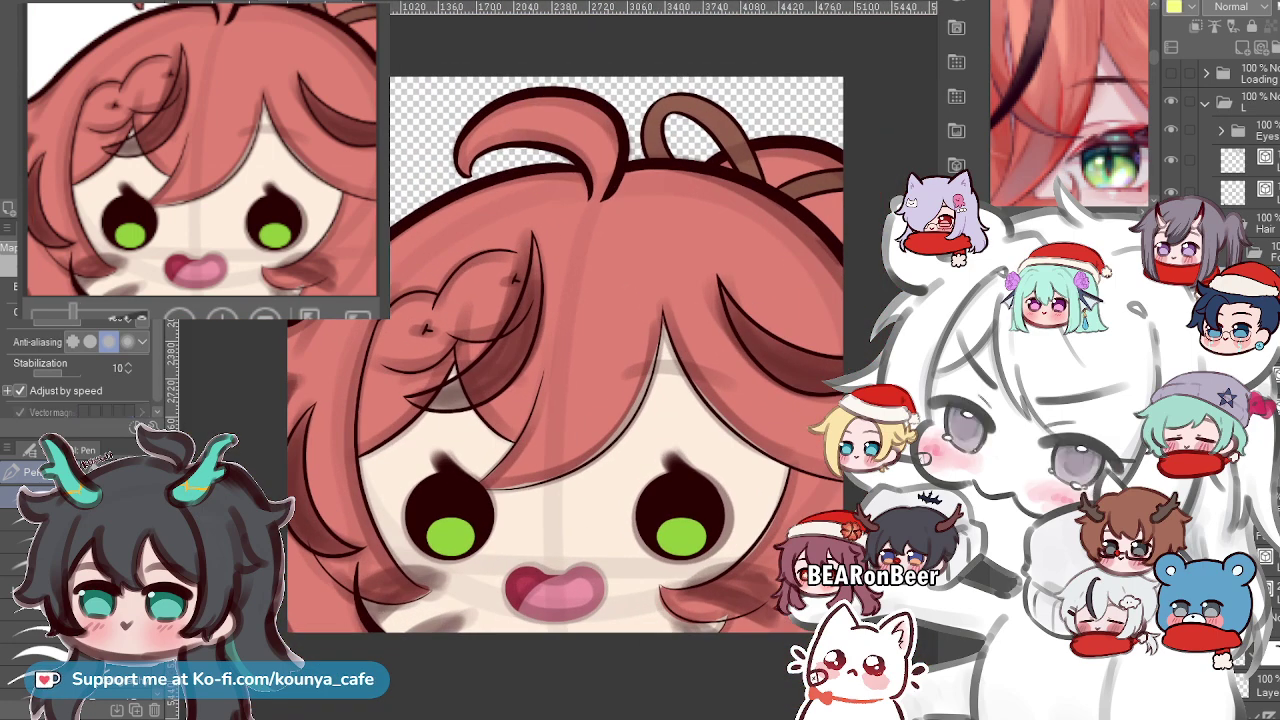
click(1277, 7)
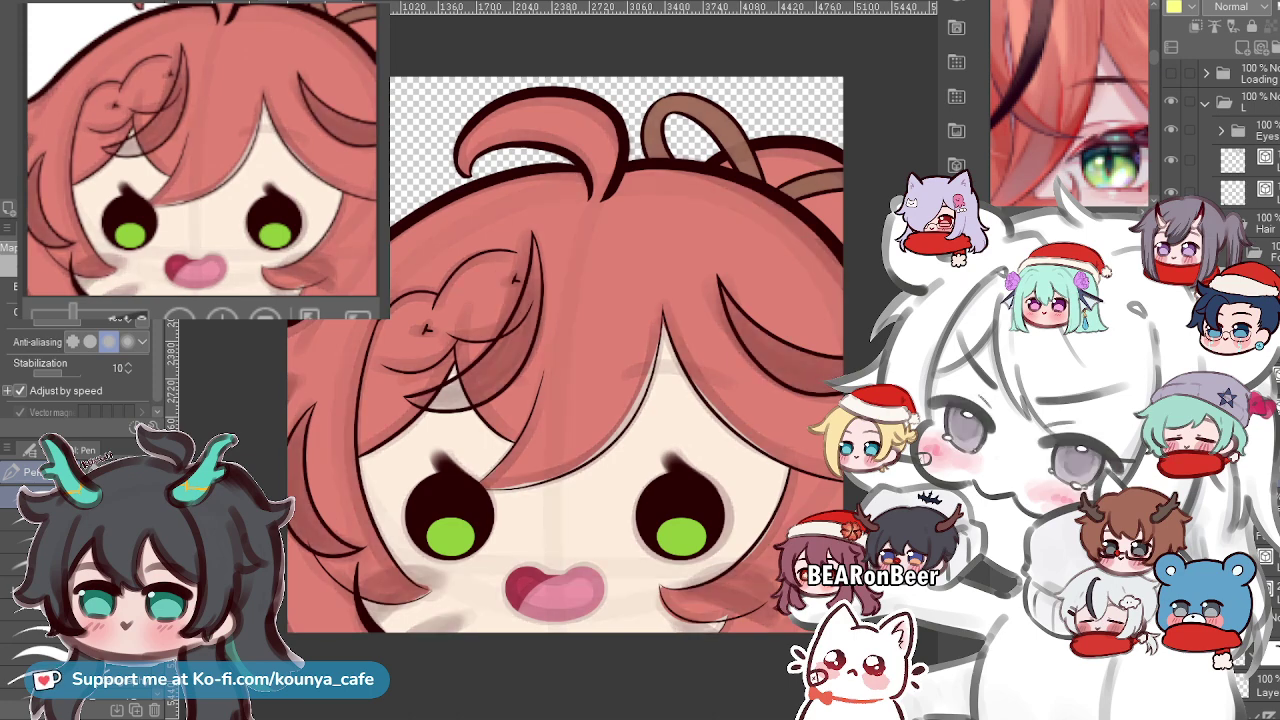
click(1277, 7)
click(1277, 7)
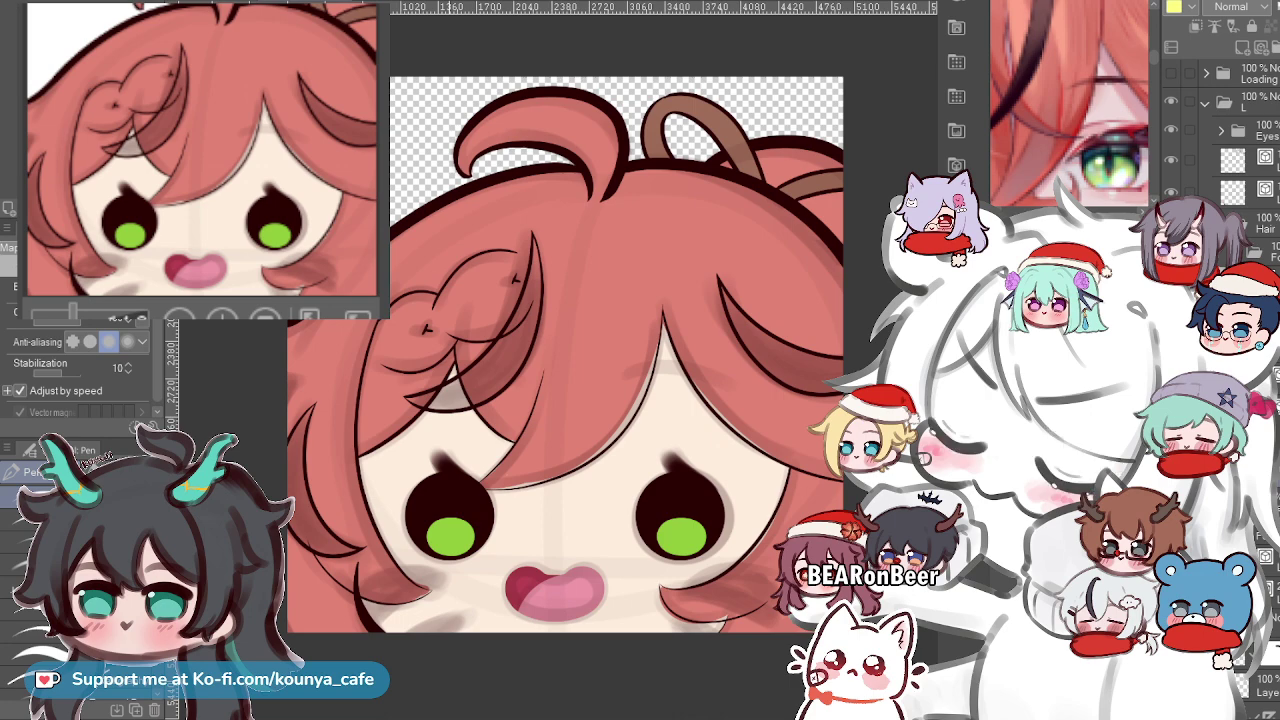
Select the bang loops' line layer and erase the part of the upper loop's lower line that crosses inside the crescent.
scroll(428, 580, up, 2)
drag(600, 400, 553, 365)
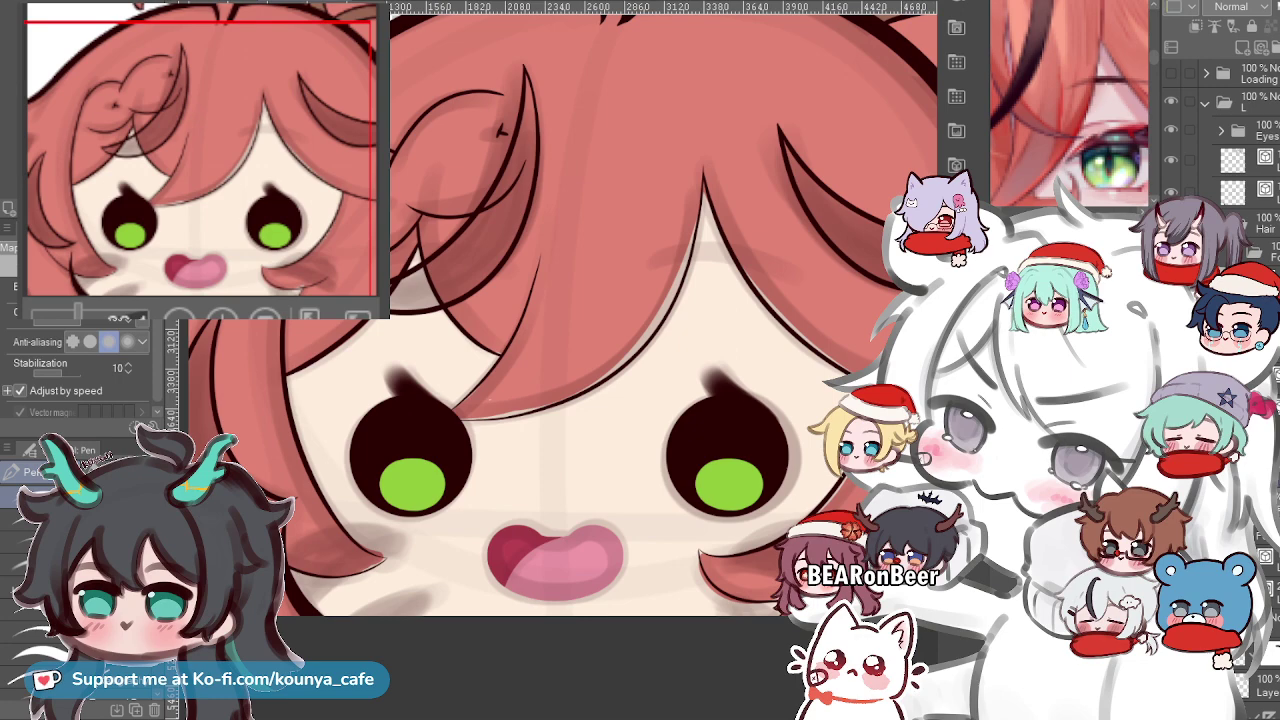
scroll(1220, 160, down, 3)
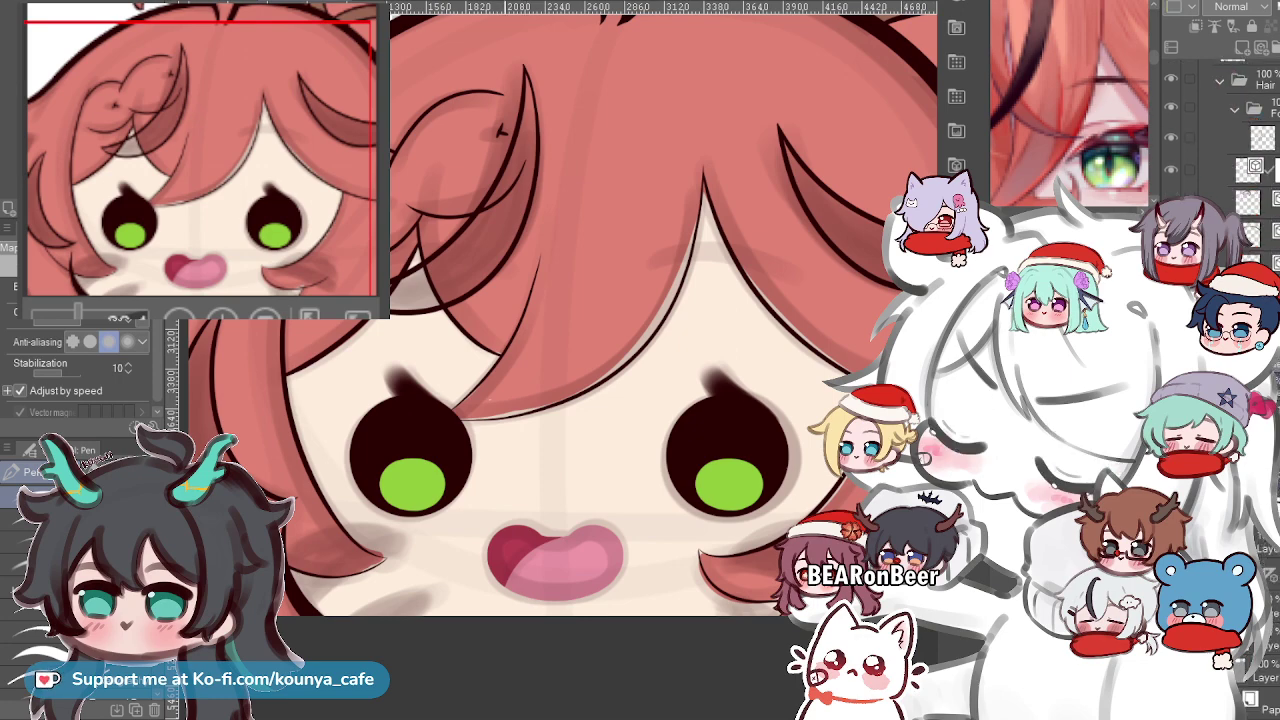
scroll(442, 64, up, 2)
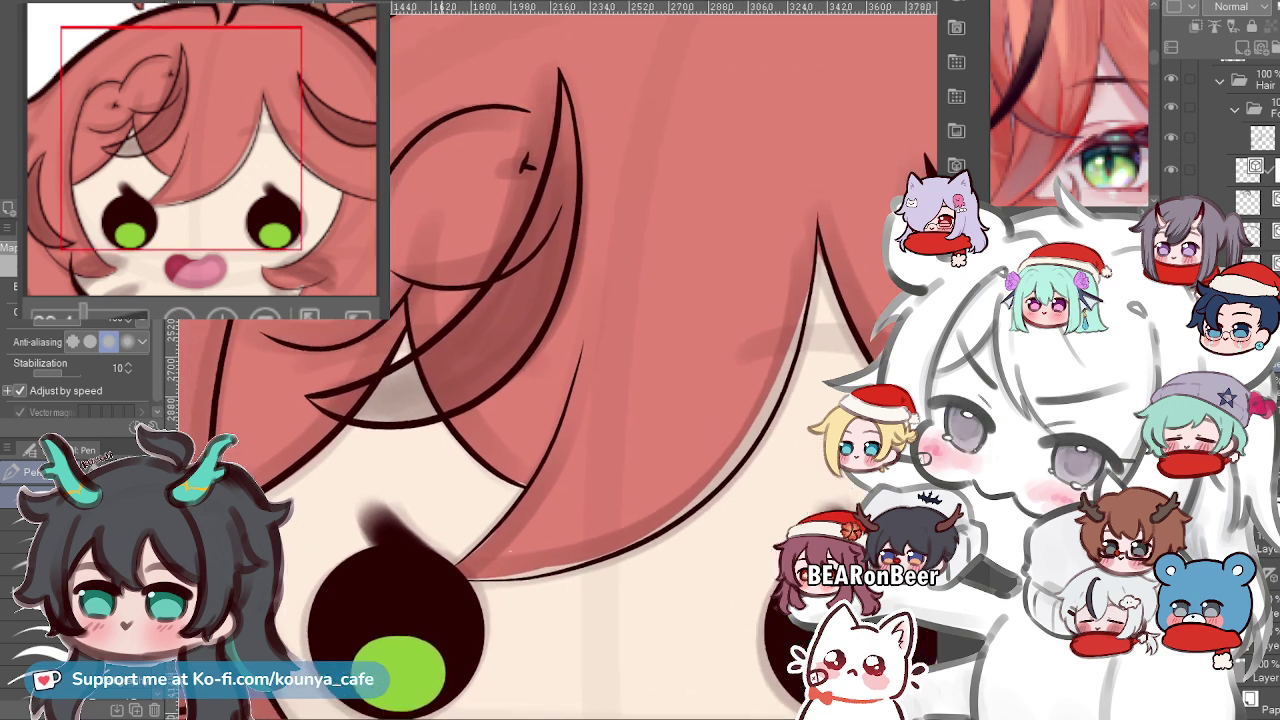
ctrl+click(444, 288)
ctrl+click(490, 280)
click(1252, 262)
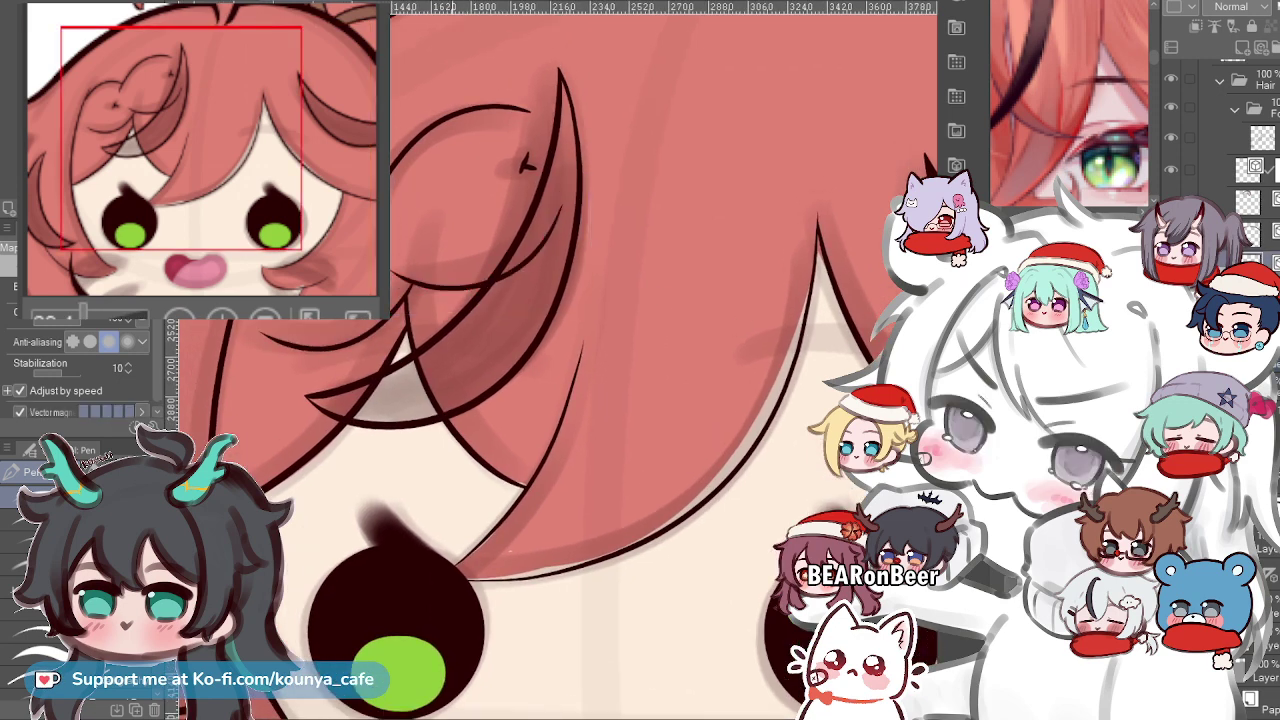
ctrl+click(484, 284)
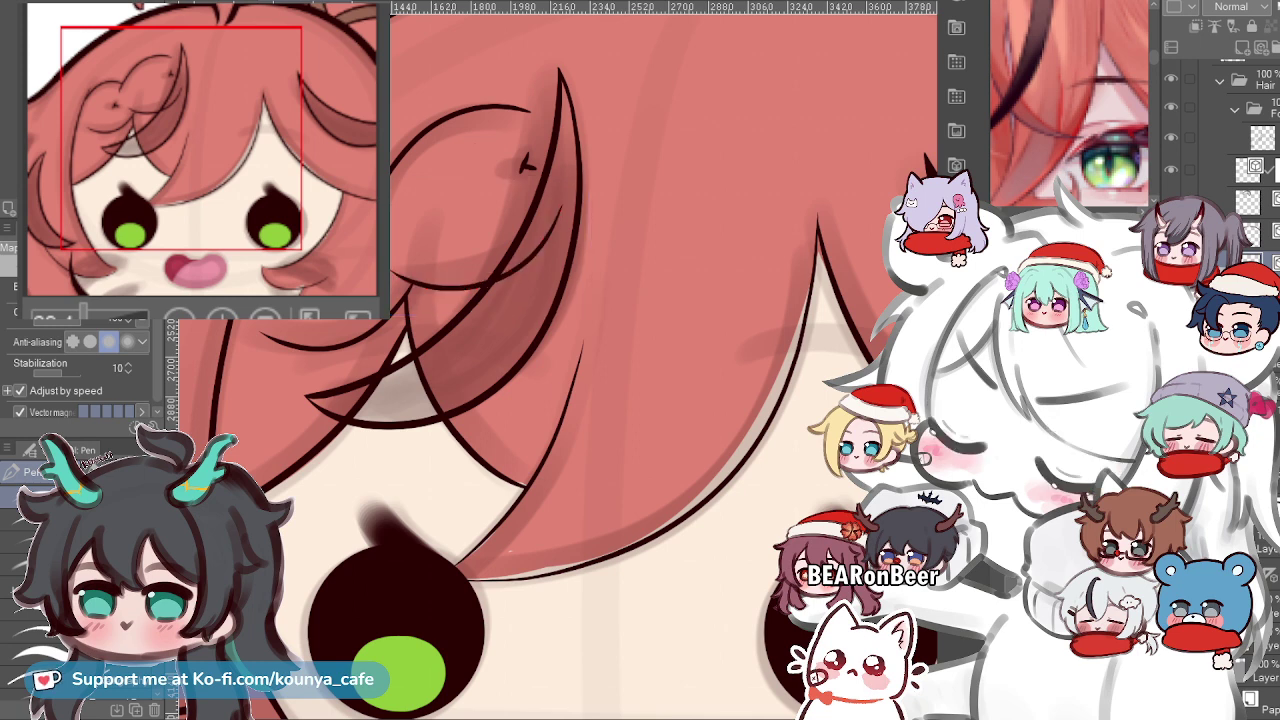
key(e)
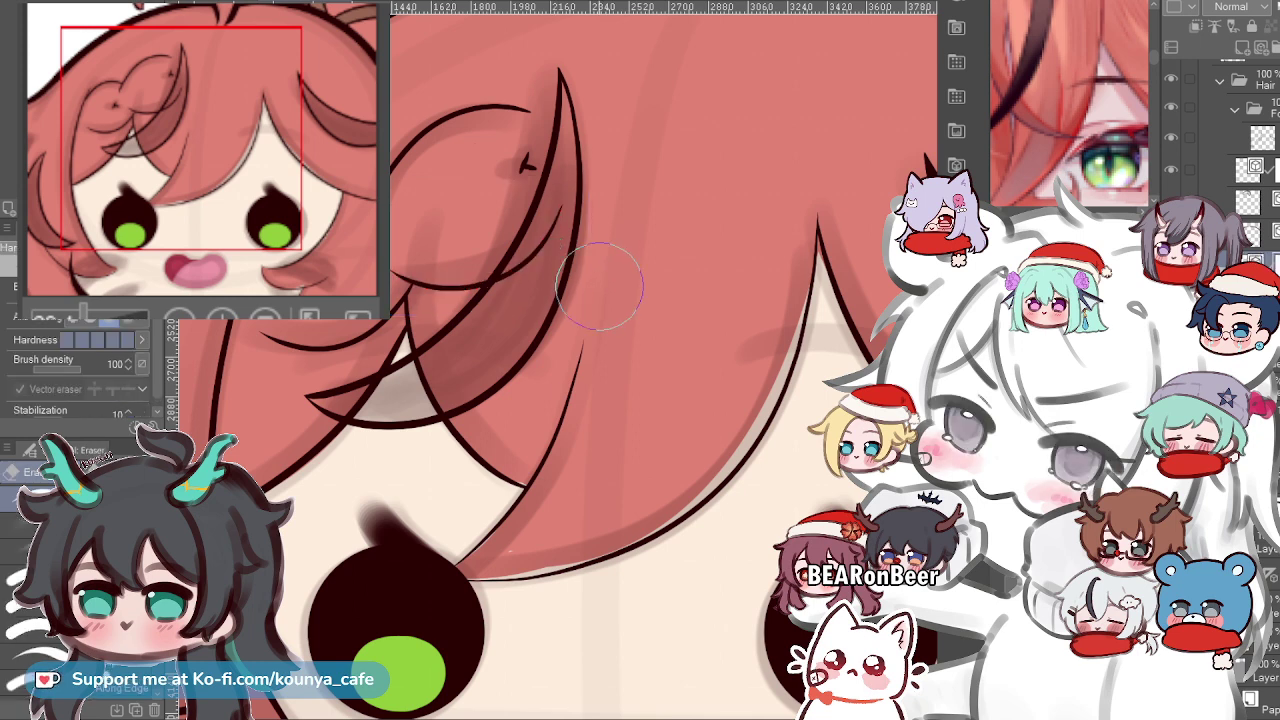
scroll(585, 285, up, 2)
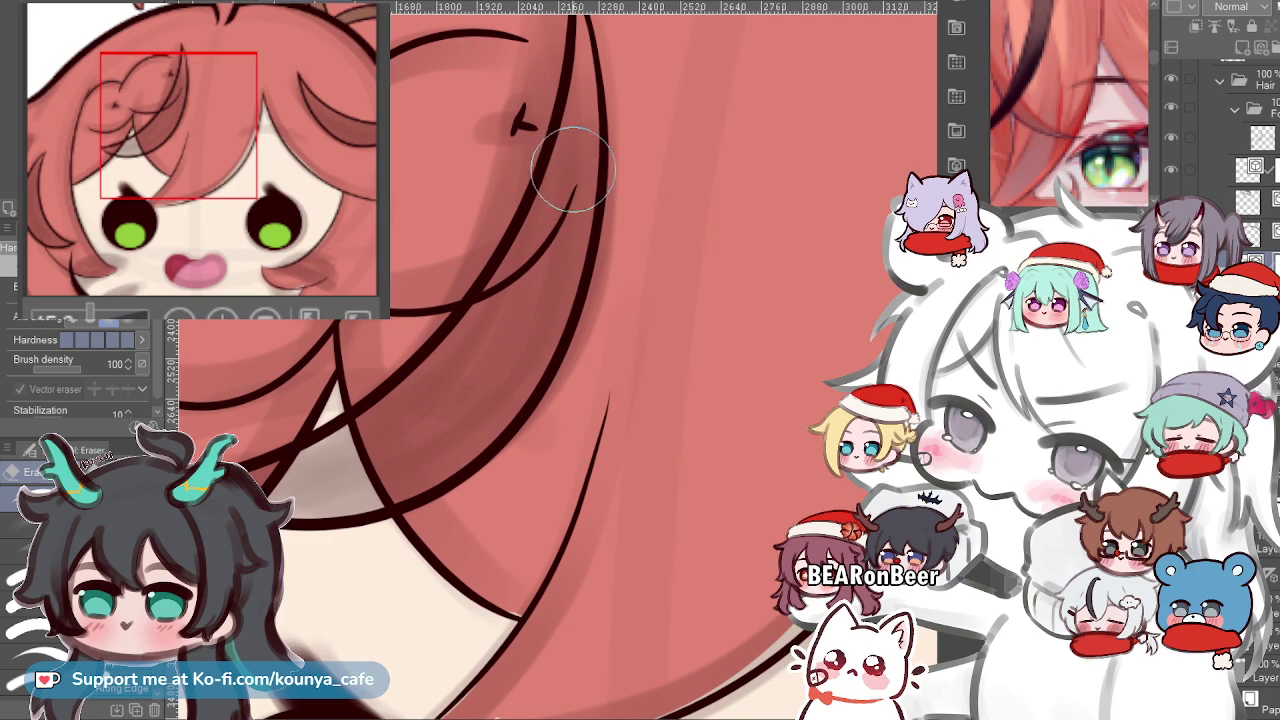
mouse_move(571, 169)
mouse_down()
mouse_move(524, 317)
mouse_move(556, 229)
mouse_move(538, 256)
mouse_up()
scroll(537, 257, up, 2)
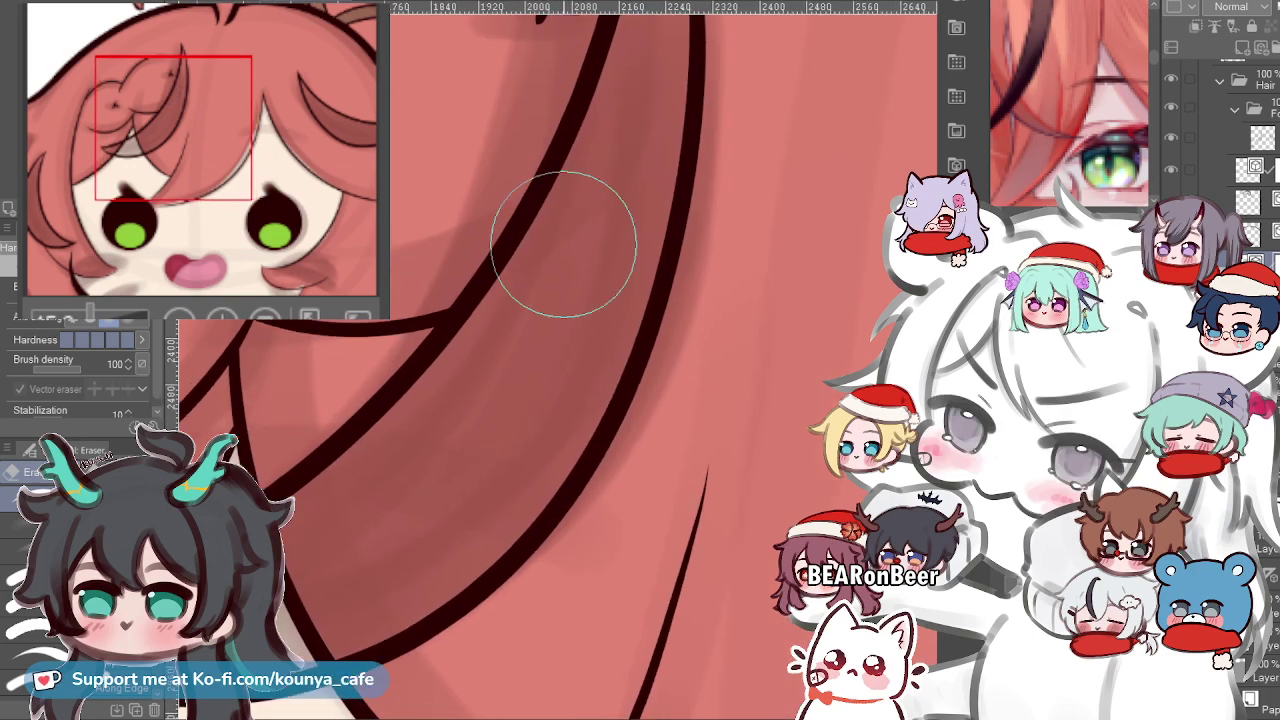
scroll(522, 280, down, 4)
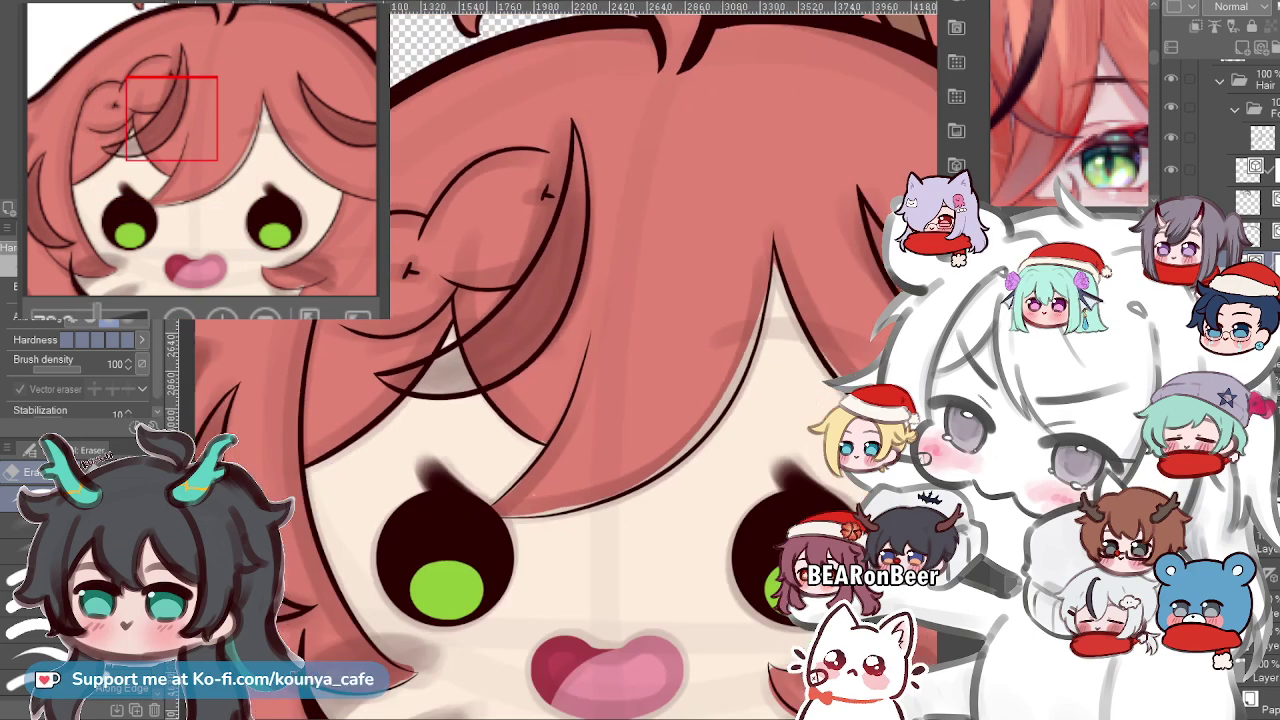
Select the line layer of the bang behind the crescent and erase the section of its line running through the crescent.
scroll(385, 315, up, 4)
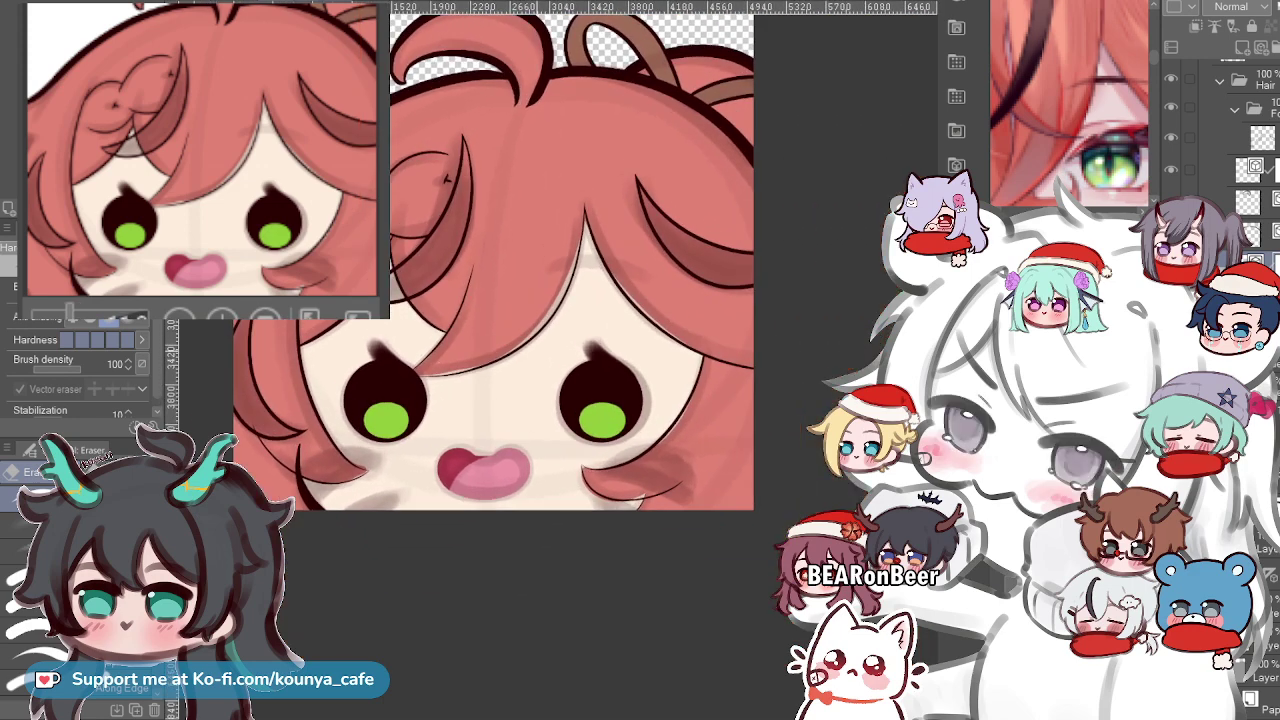
scroll(462, 334, down, 5)
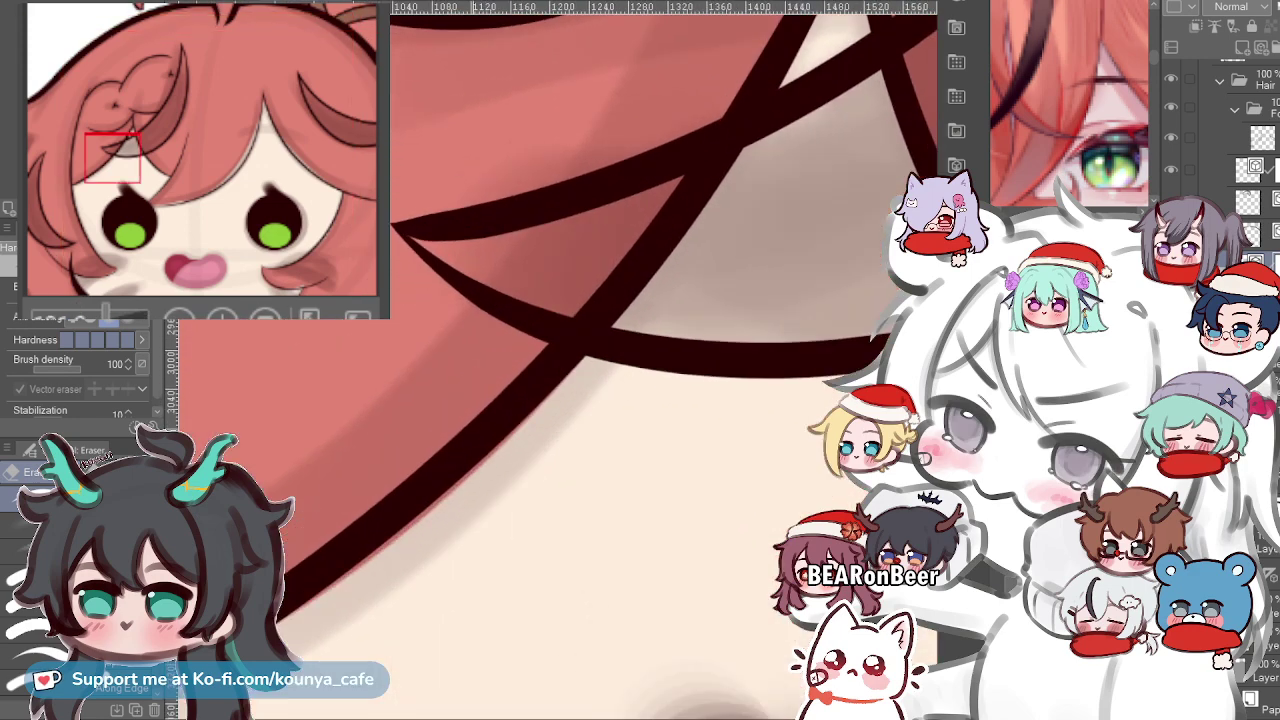
scroll(460, 332, up, 4)
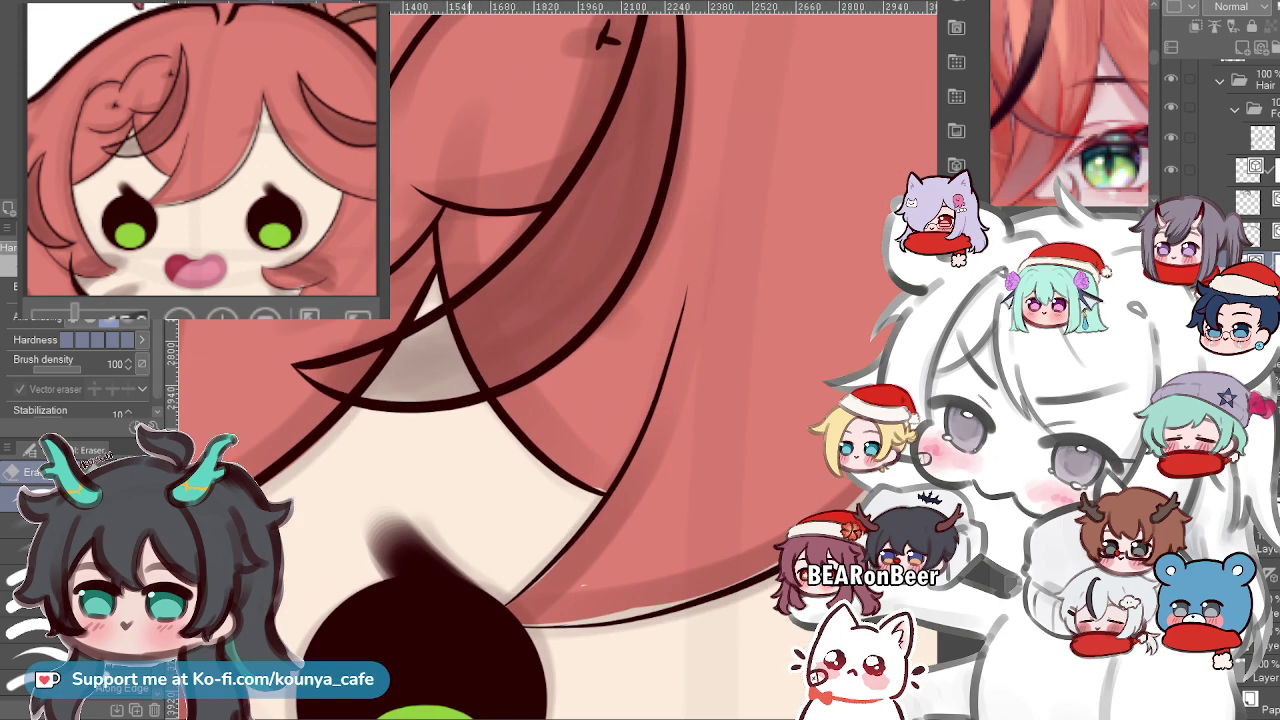
ctrl+click(460, 338)
ctrl+click(460, 340)
ctrl+click(460, 342)
ctrl+click(460, 342)
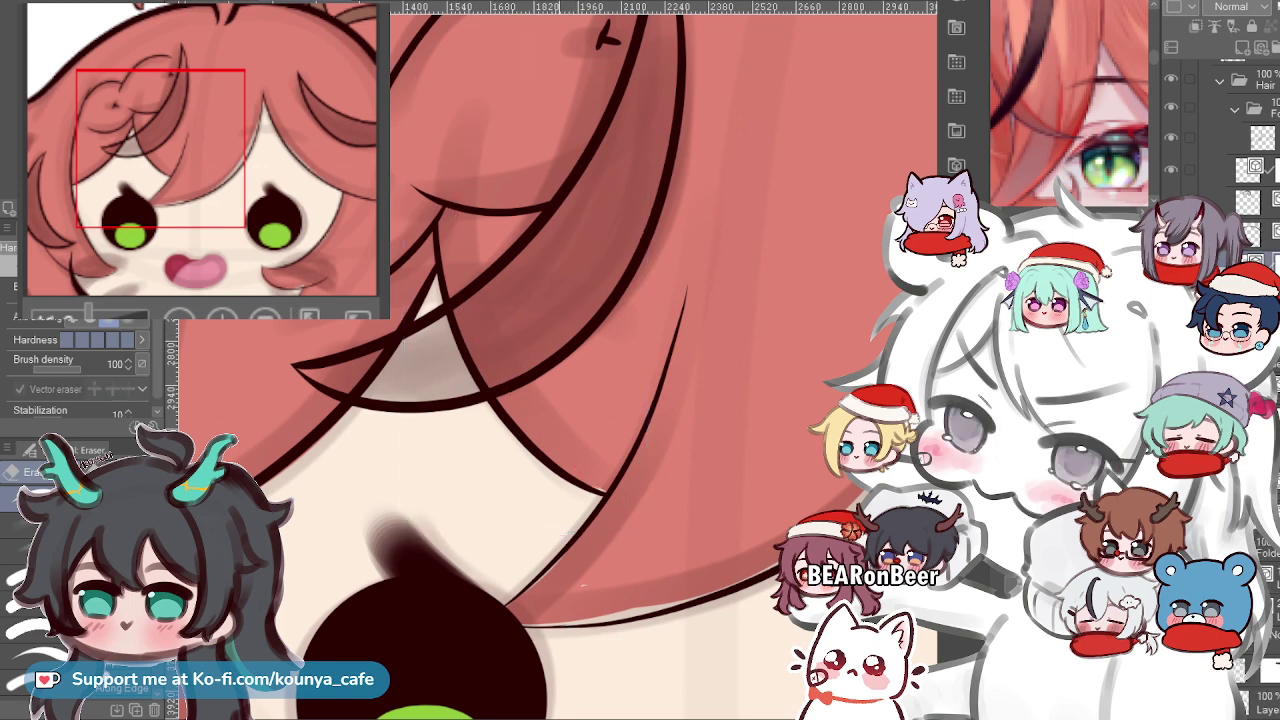
ctrl+click(633, 452)
ctrl+click(606, 490)
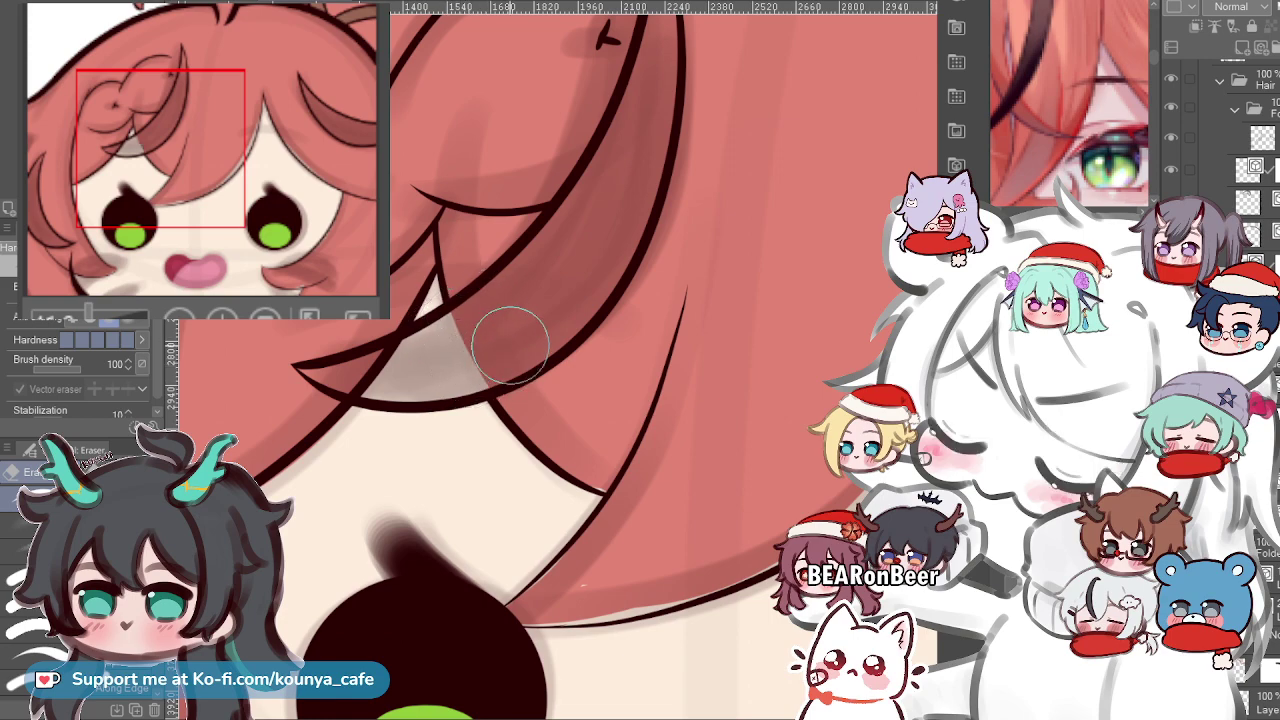
Examine the hair outlines around the face, from the side strands and crescents to the front bangs.
scroll(442, 357, down, 3)
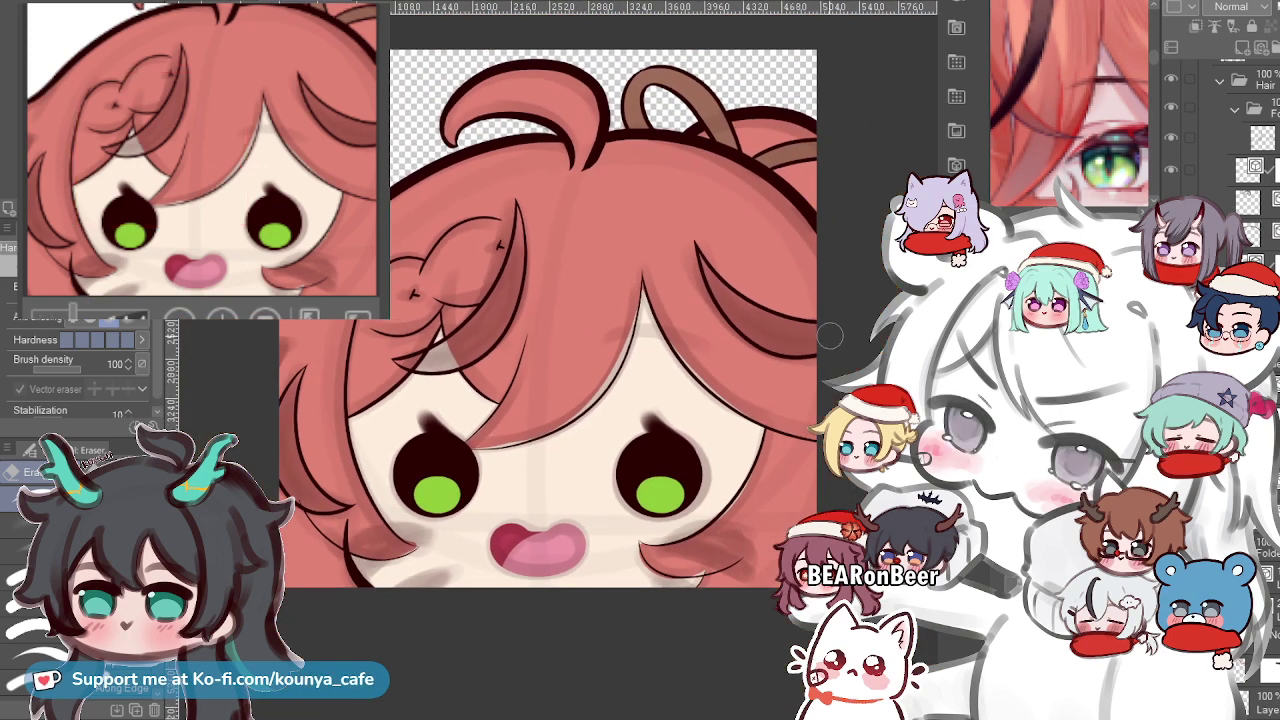
scroll(322, 530, up, 4)
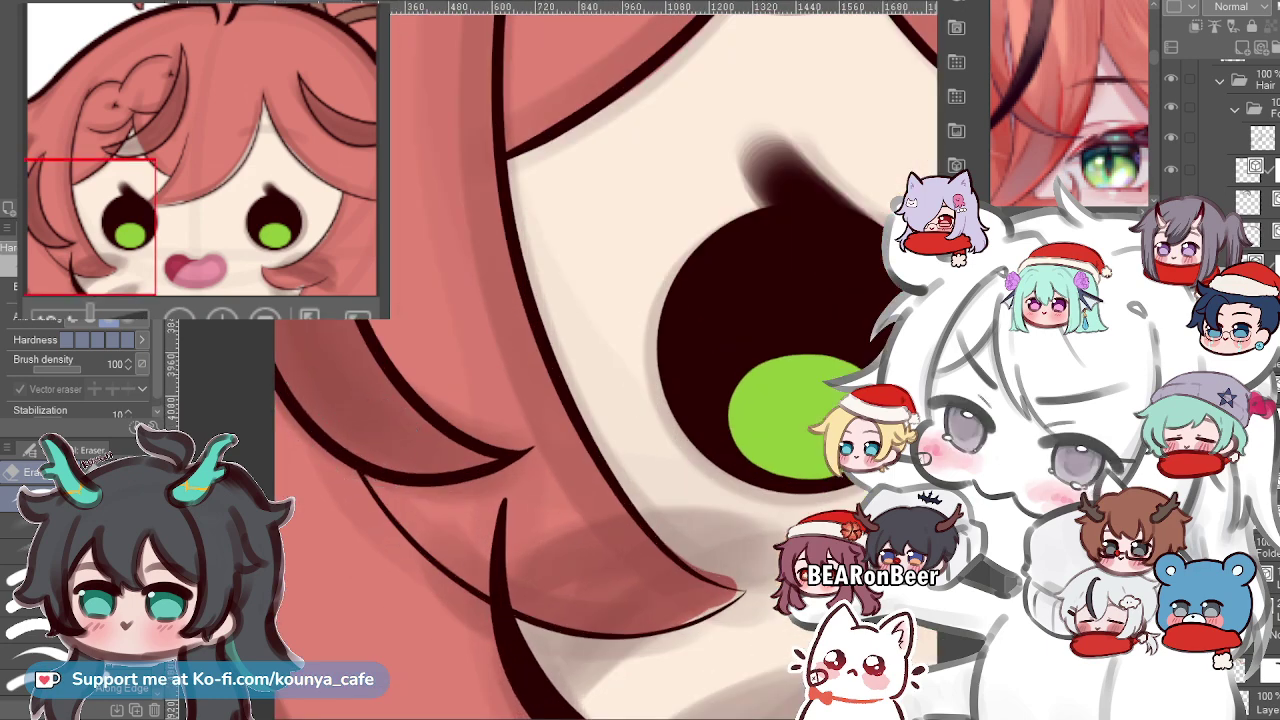
scroll(374, 439, down, 5)
drag(374, 439, 302, 483)
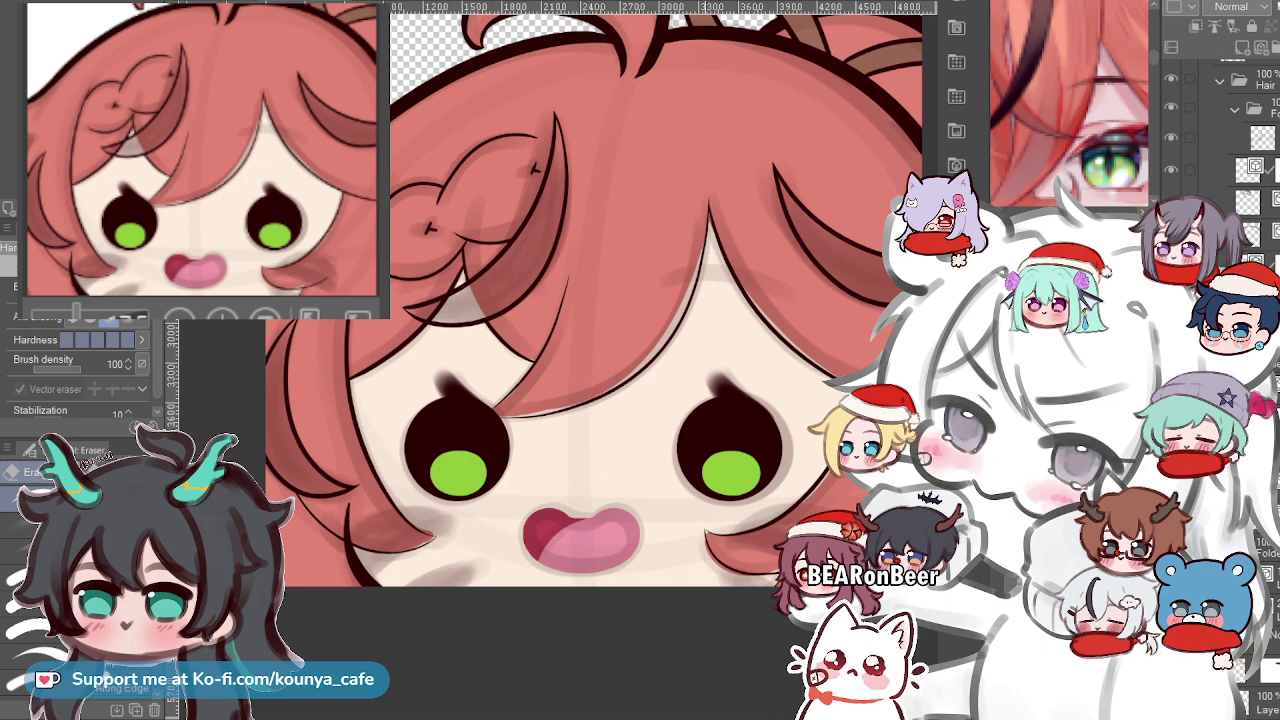
scroll(700, 240, up, 3)
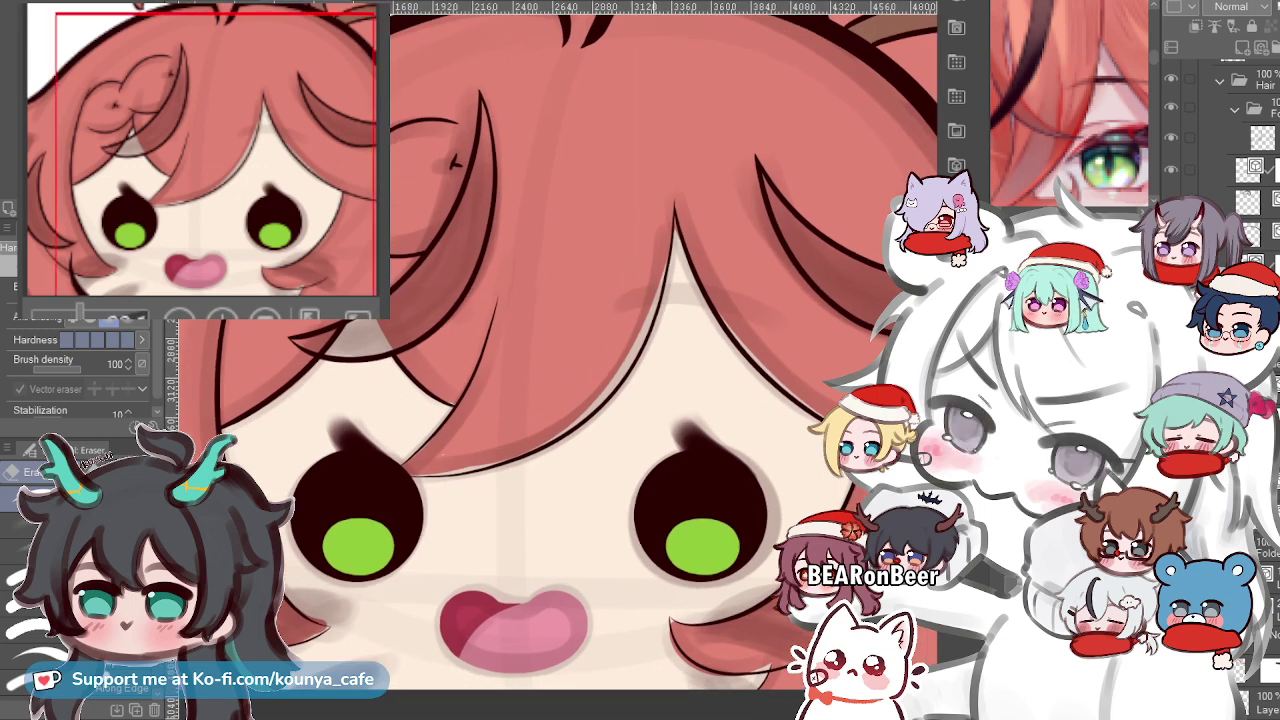
drag(623, 281, 619, 291)
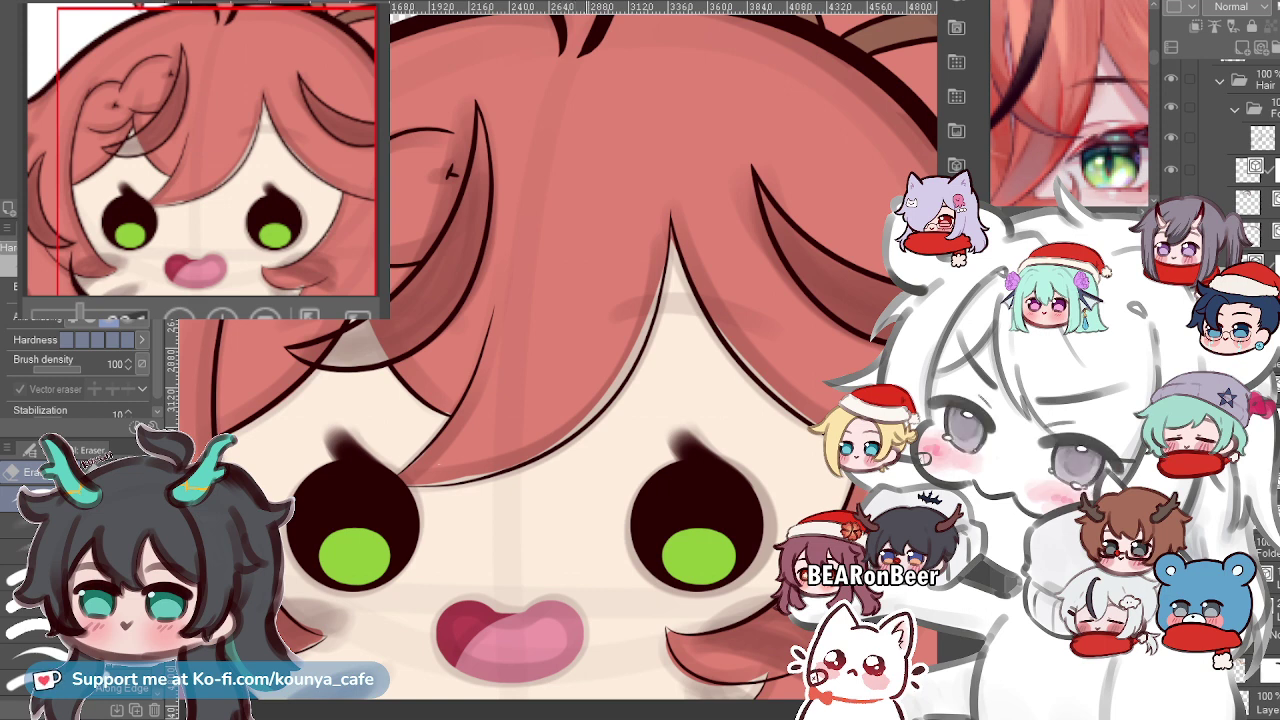
drag(590, 600, 576, 599)
scroll(567, 525, right, 1)
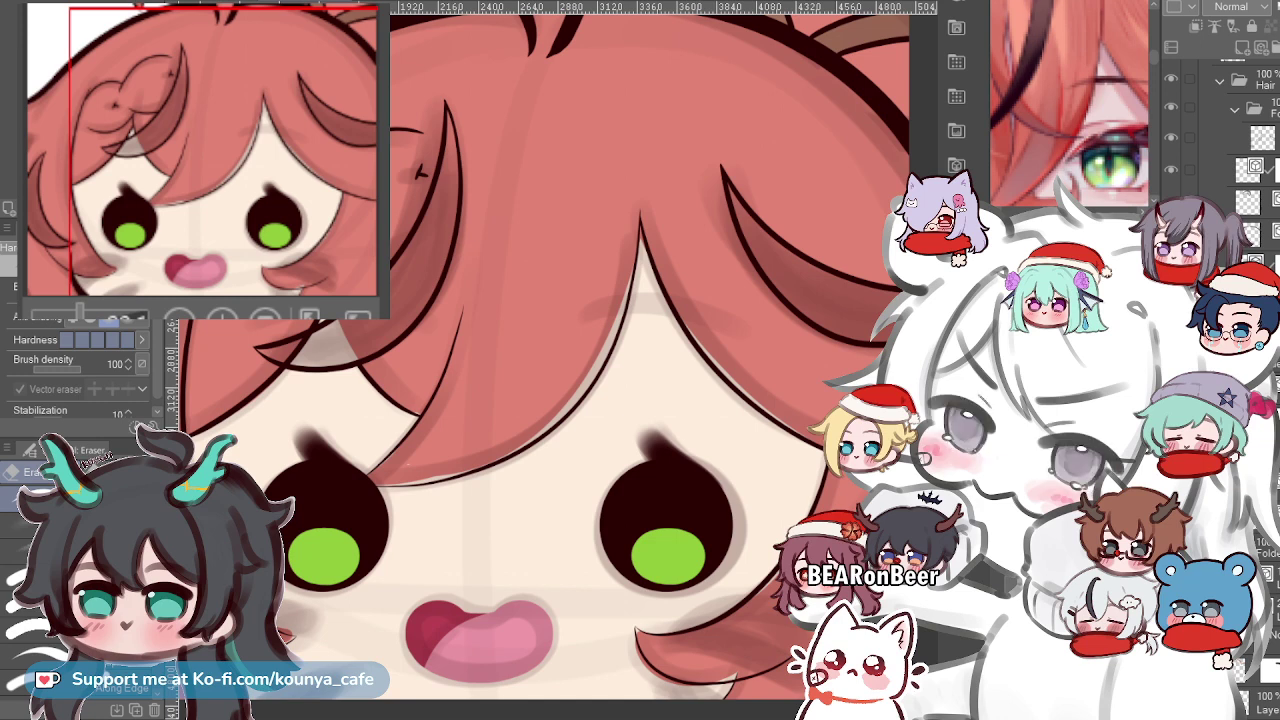
Select the front hair's colour layer and fill the pale gap along the bang's outline beside the right eye with the hair's red.
click(1262, 702)
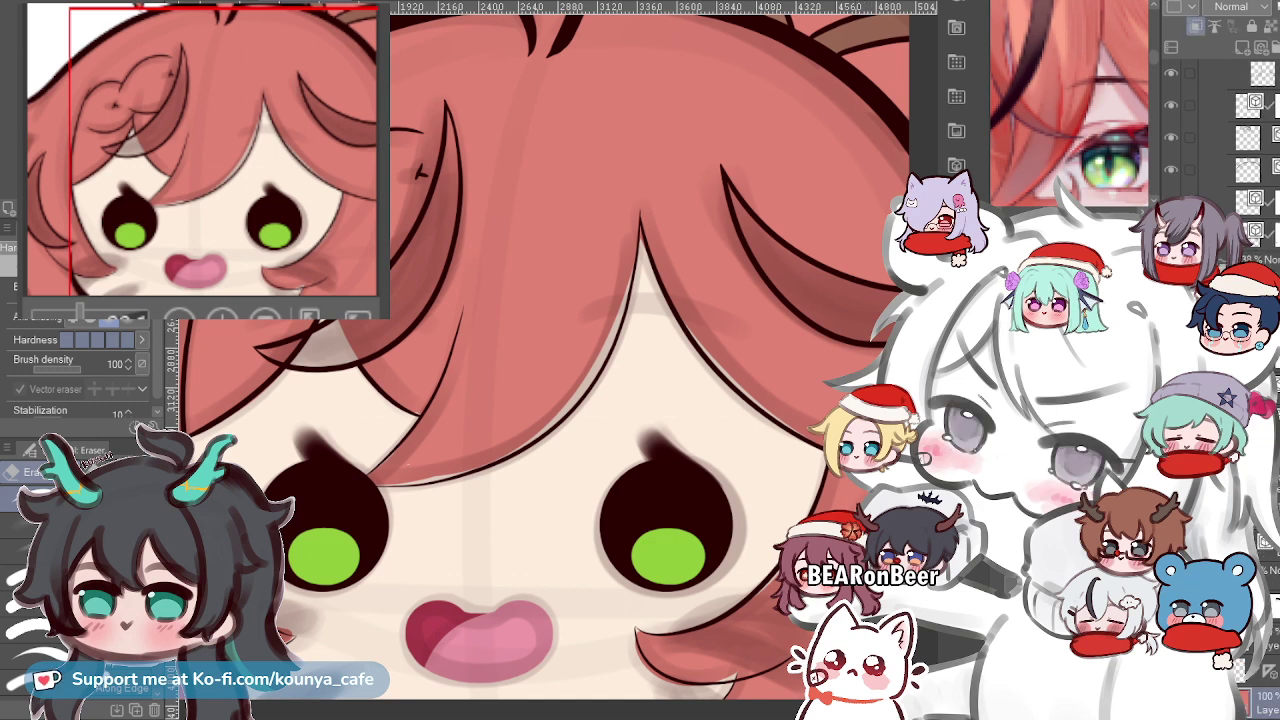
click(1262, 234)
click(1262, 702)
scroll(395, 335, up, 6)
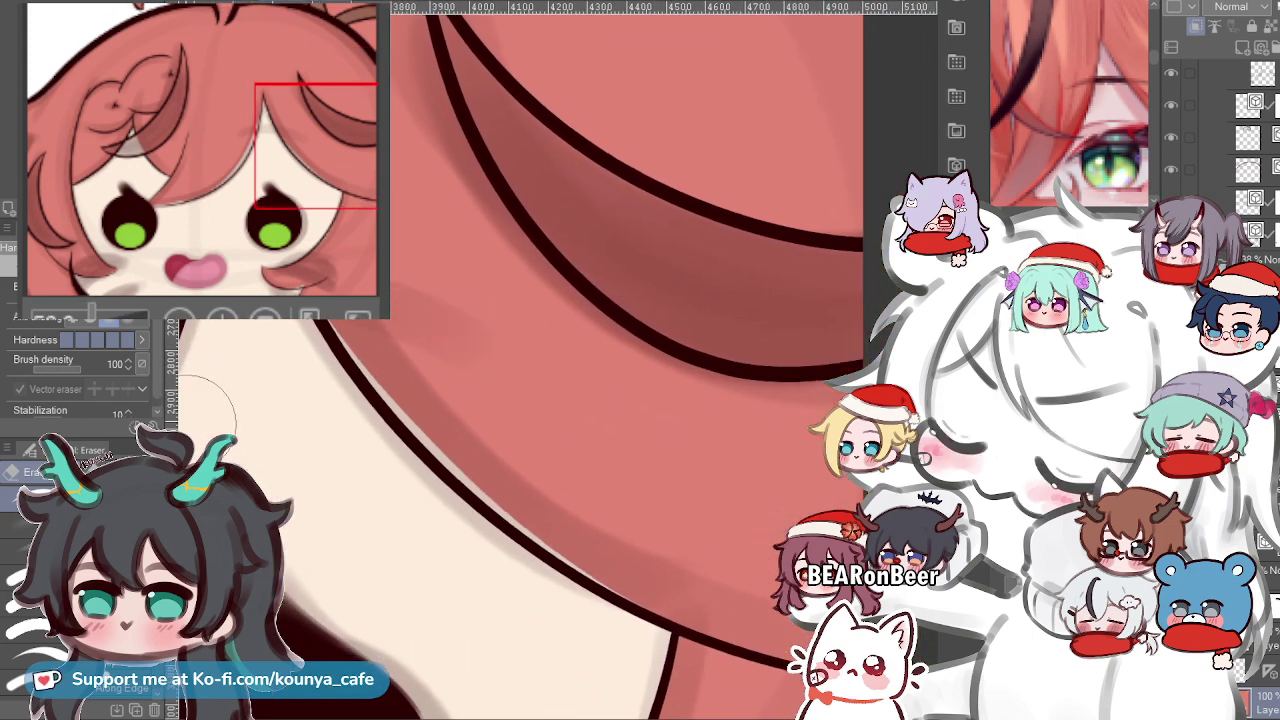
key(p)
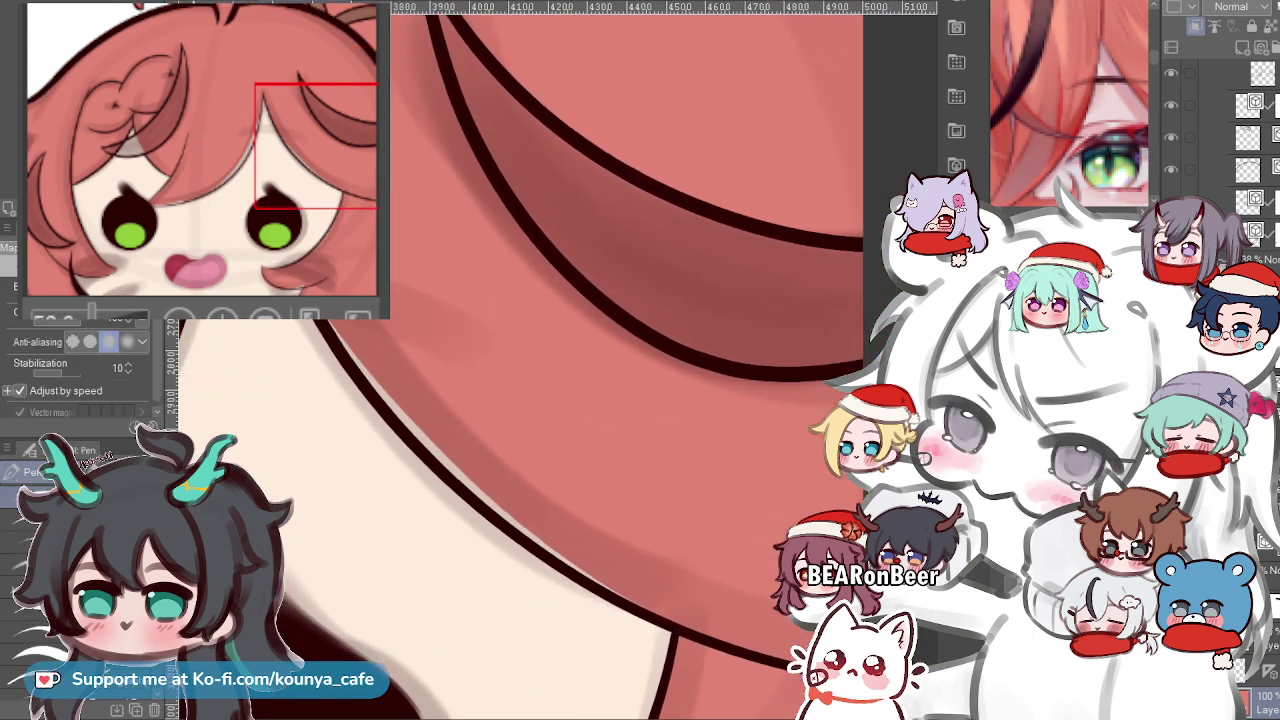
scroll(408, 303, down, 2)
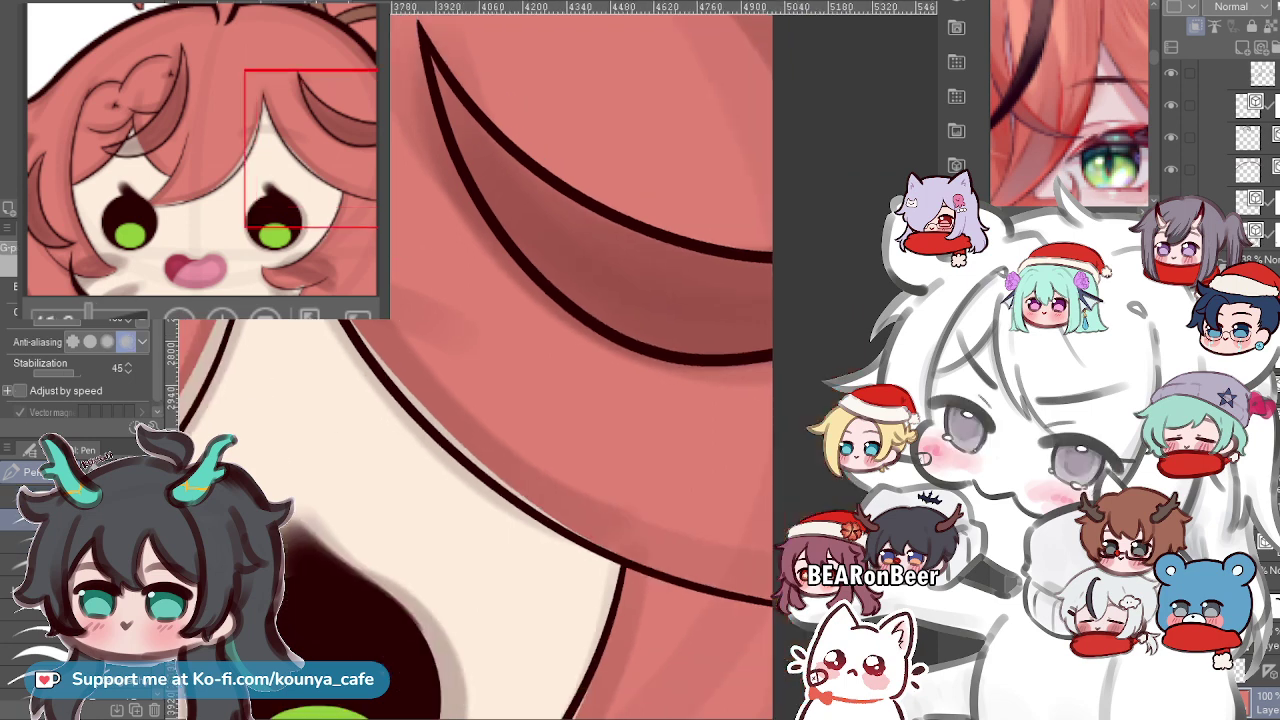
key(ctrl+plus)
key(e)
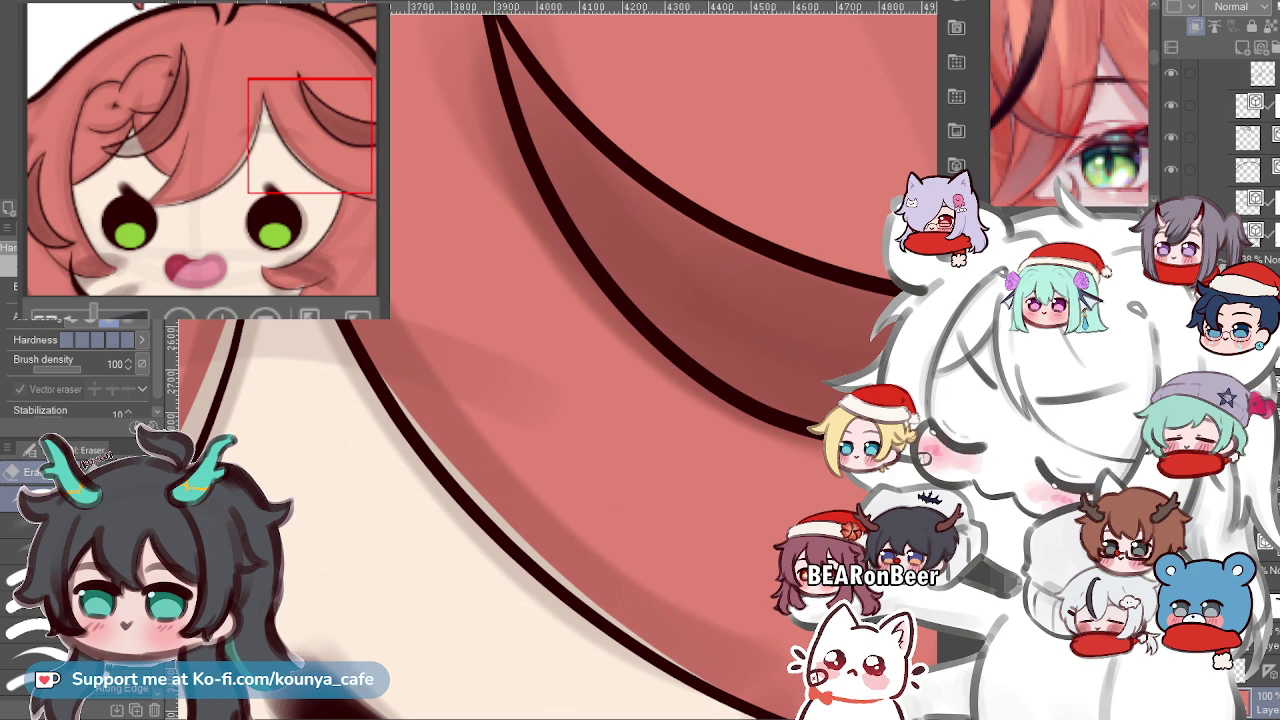
key(ctrl+plus)
key(ctrl+plus)
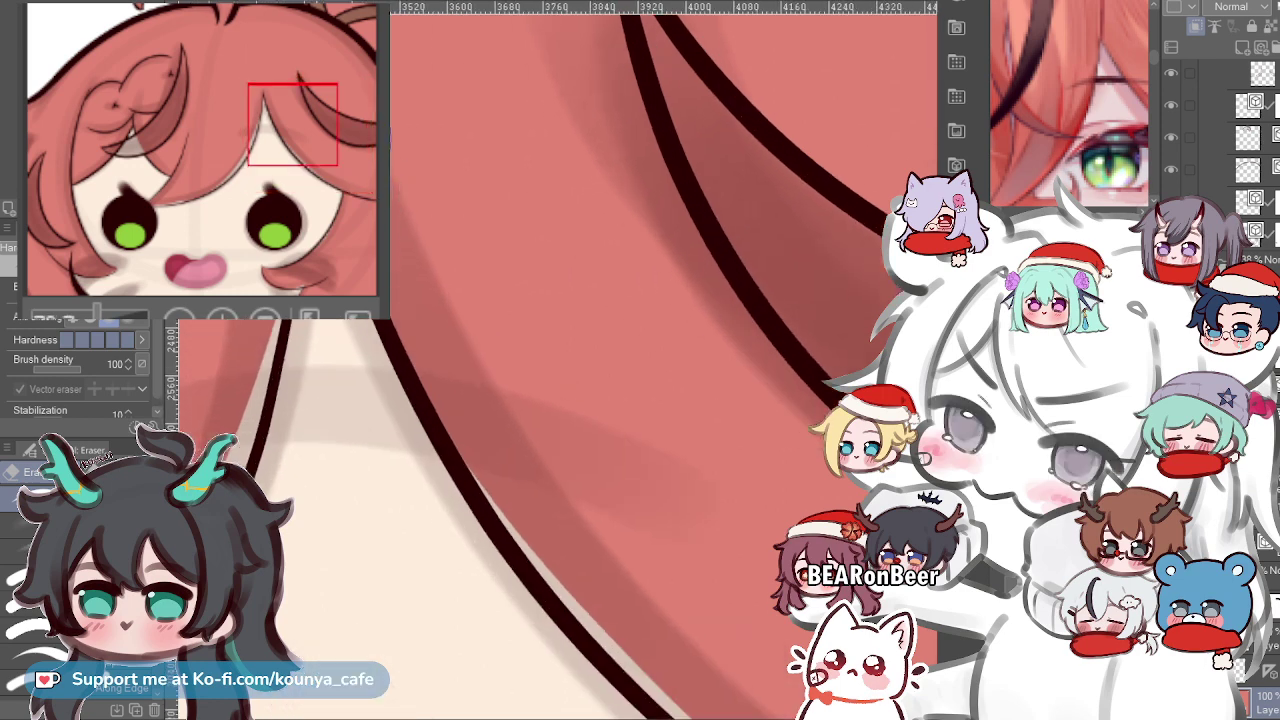
key(ctrl+minus)
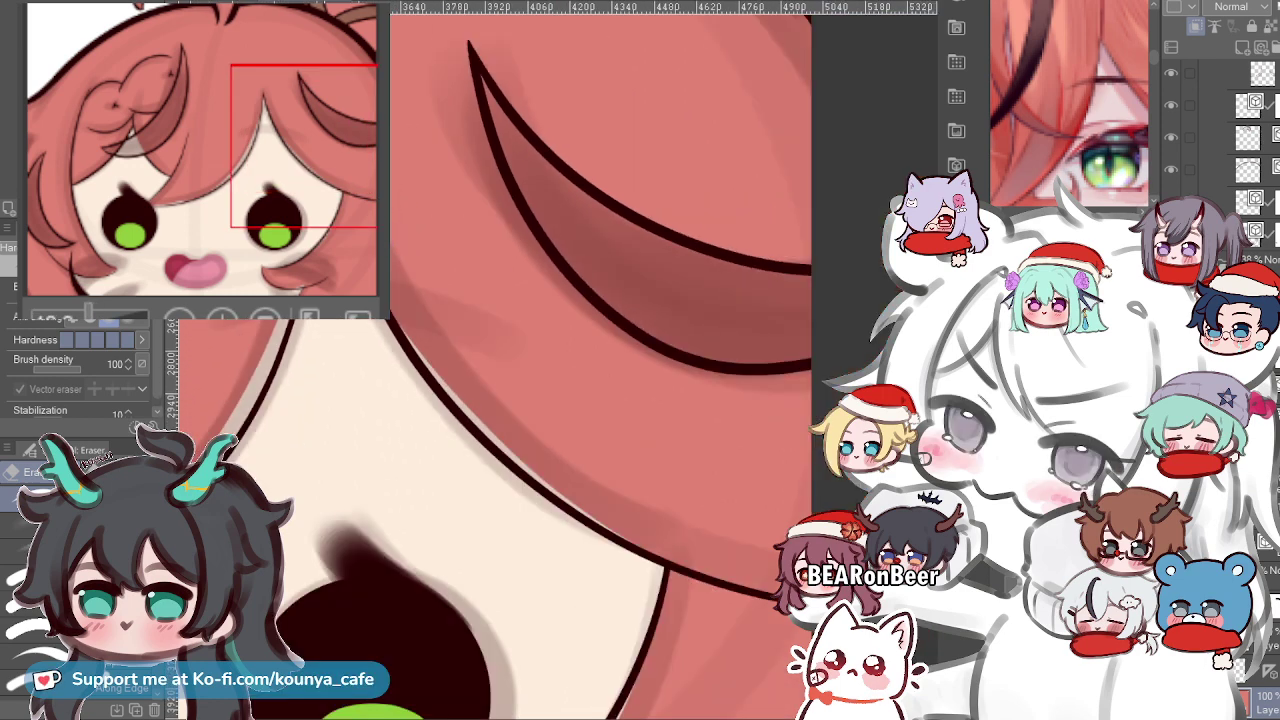
key(p)
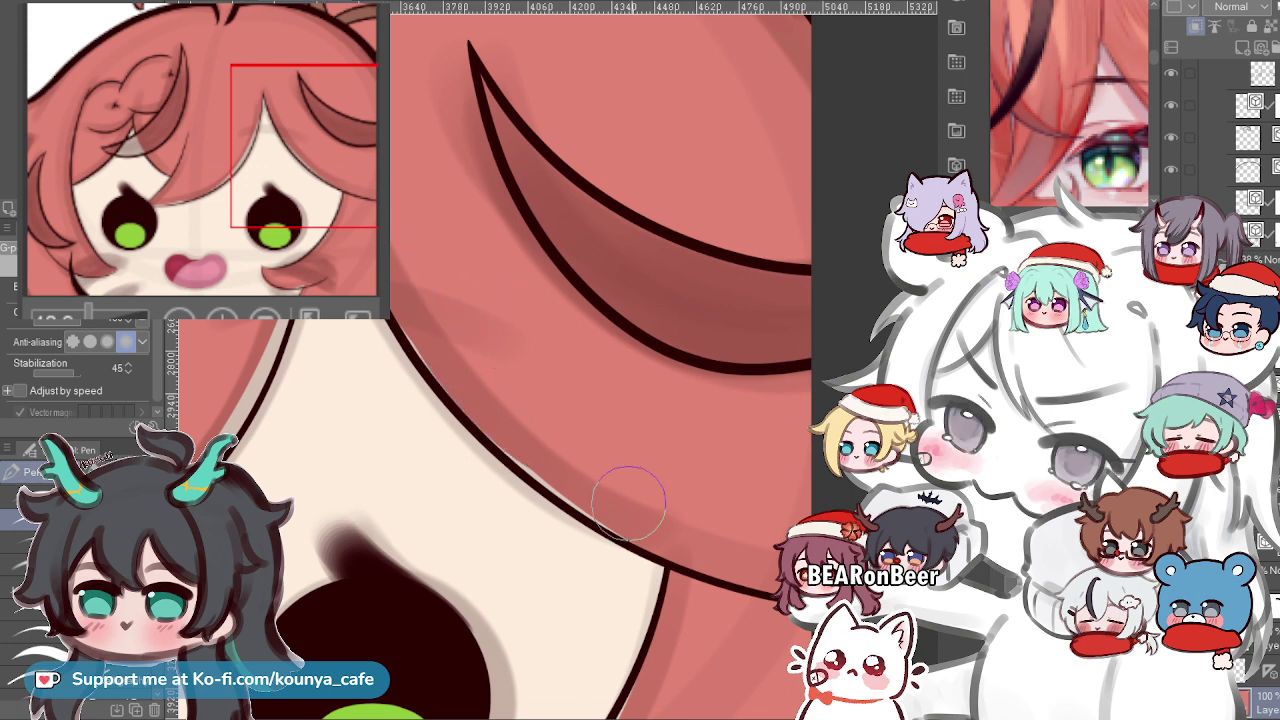
drag(417, 346, 675, 540)
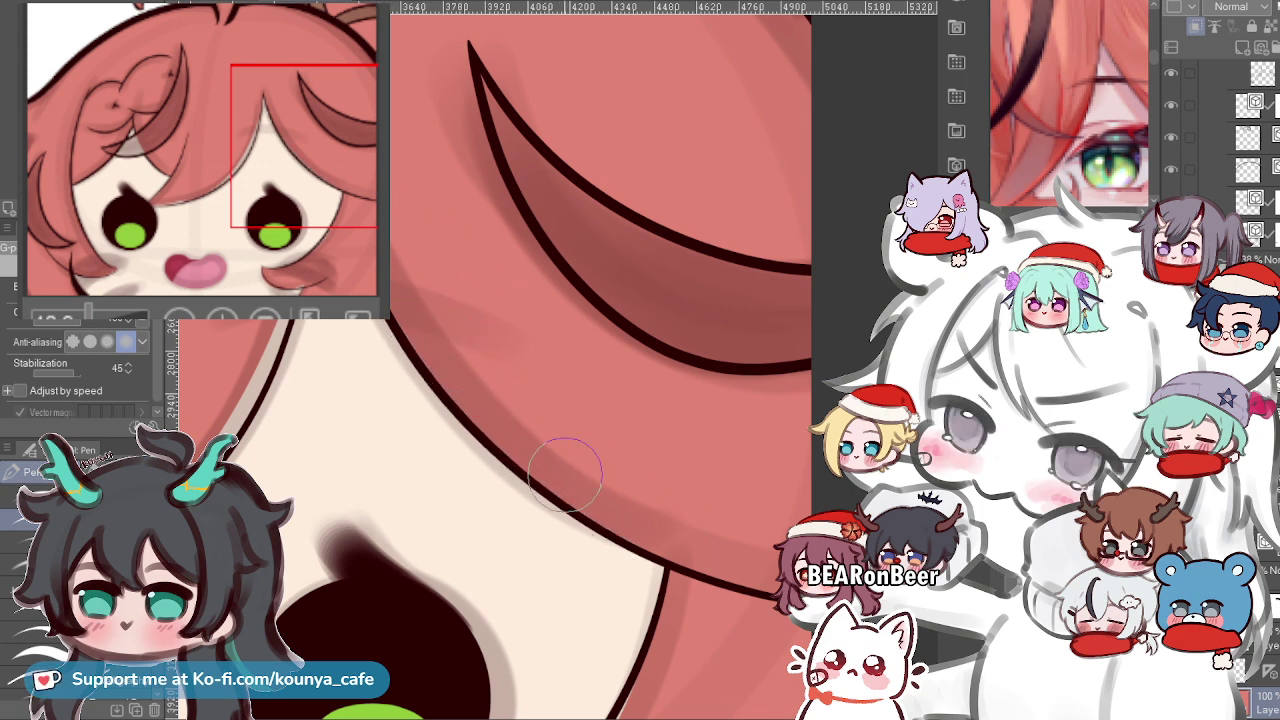
Flip the canvas view and fill the gaps inside the side hair's outline along the cheek and the curled lock below the eye.
scroll(568, 464, down, 6)
scroll(567, 440, up, 7)
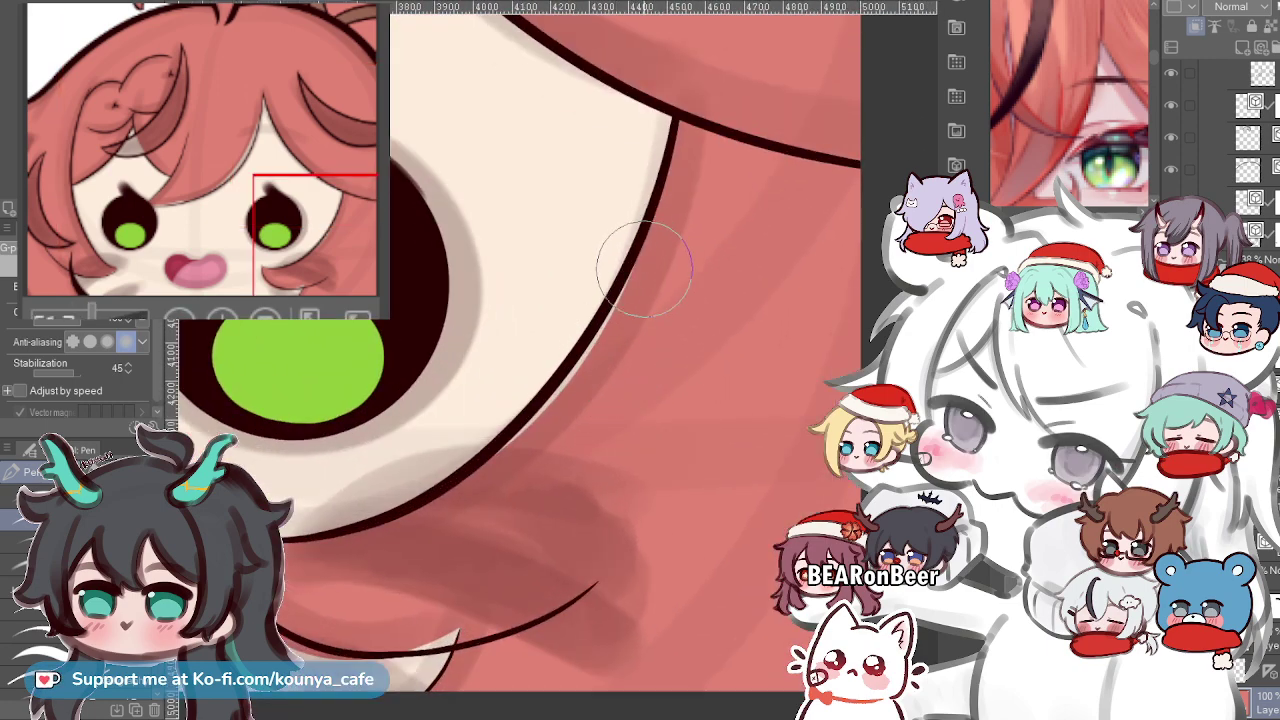
key(h)
scroll(534, 471, down, 3)
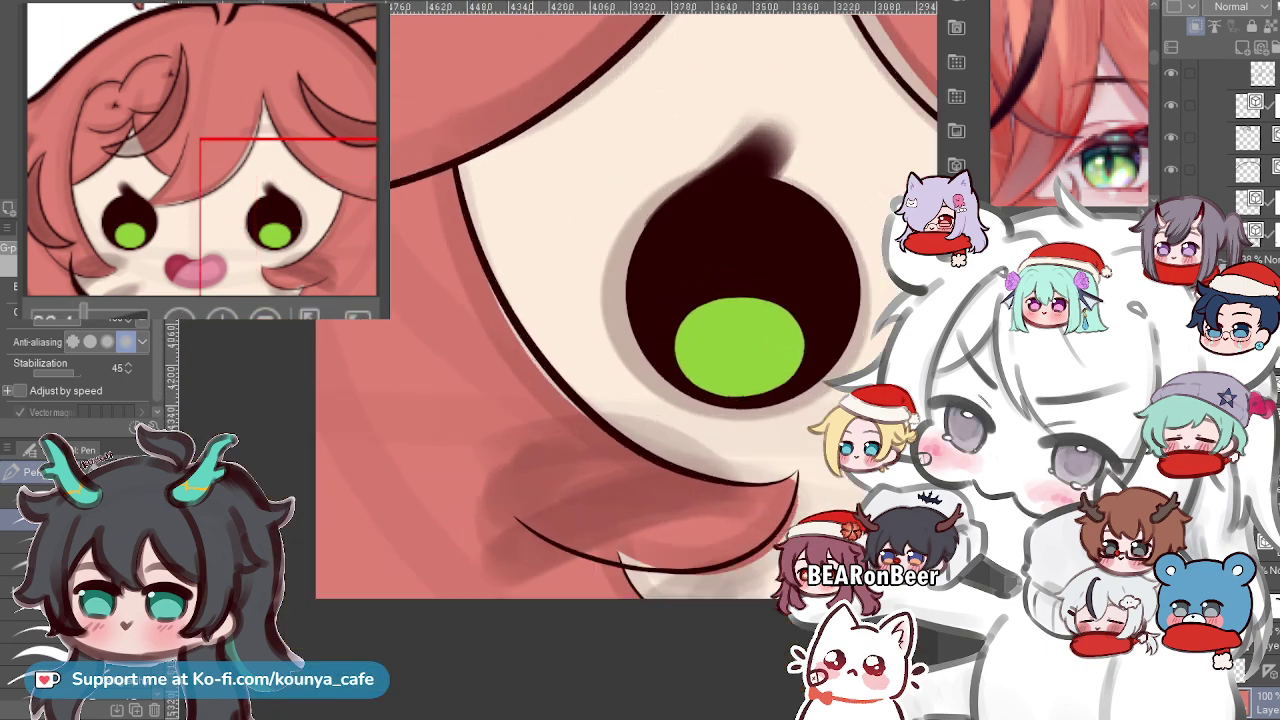
scroll(420, 325, up, 2)
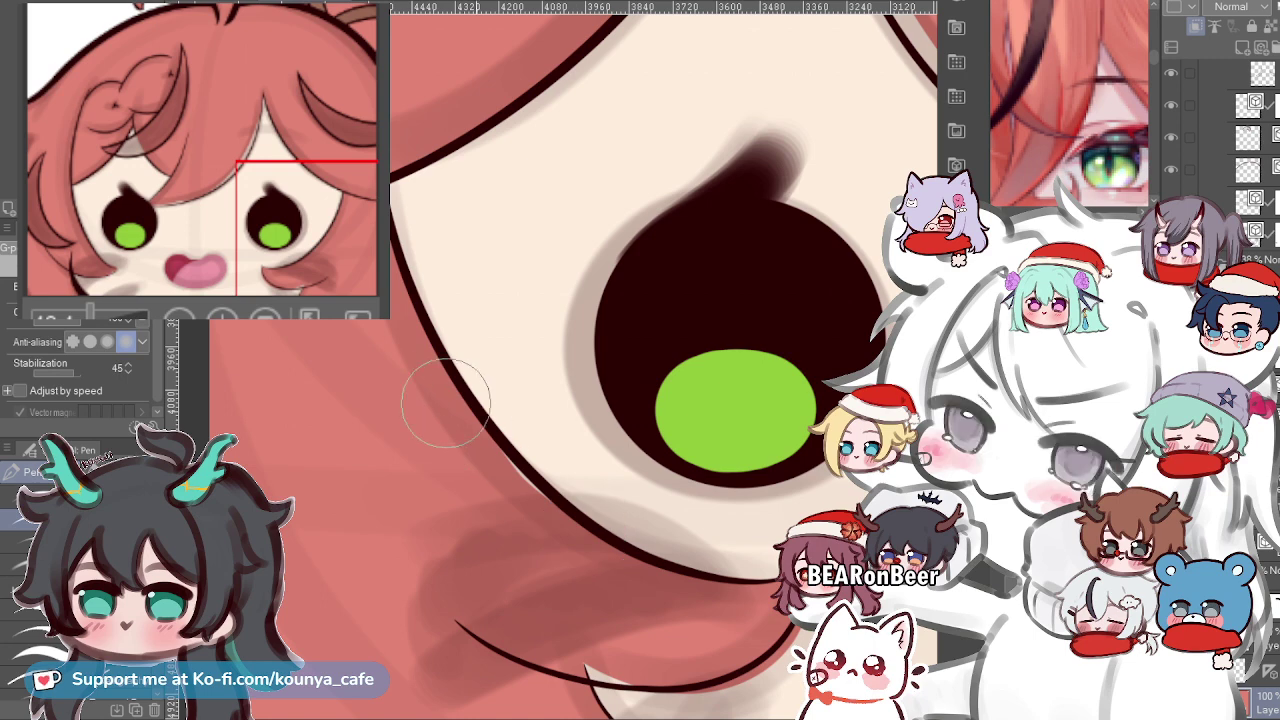
scroll(584, 580, up, 4)
drag(616, 661, 471, 549)
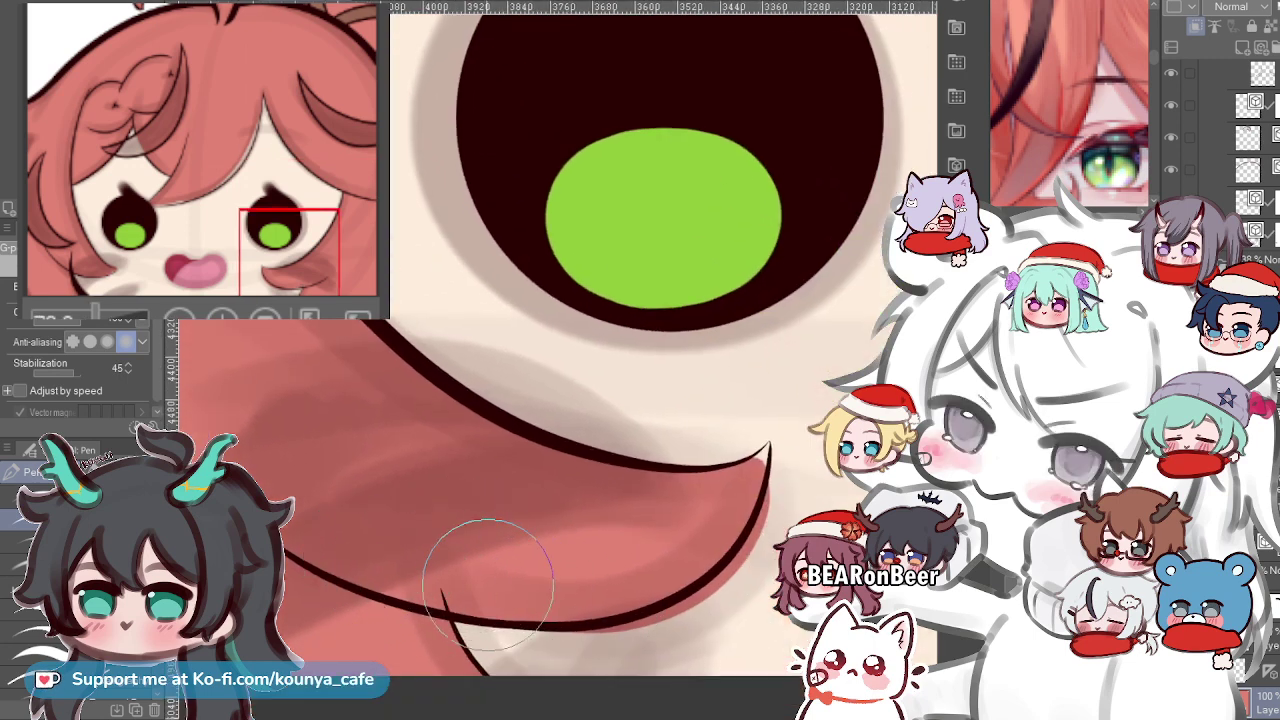
Erase the red colour spilling past the outer curve of the lock below the eye, near its tip.
scroll(600, 540, up, 2)
key(e)
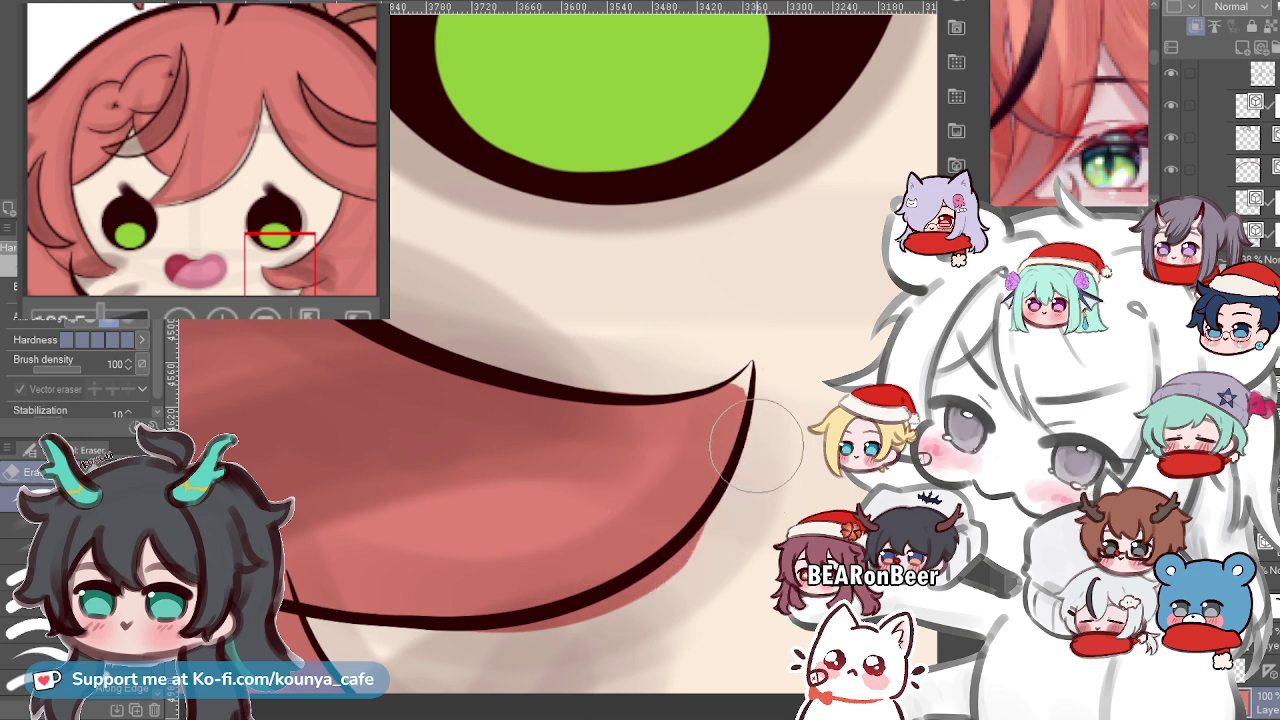
drag(757, 447, 675, 547)
drag(746, 484, 596, 632)
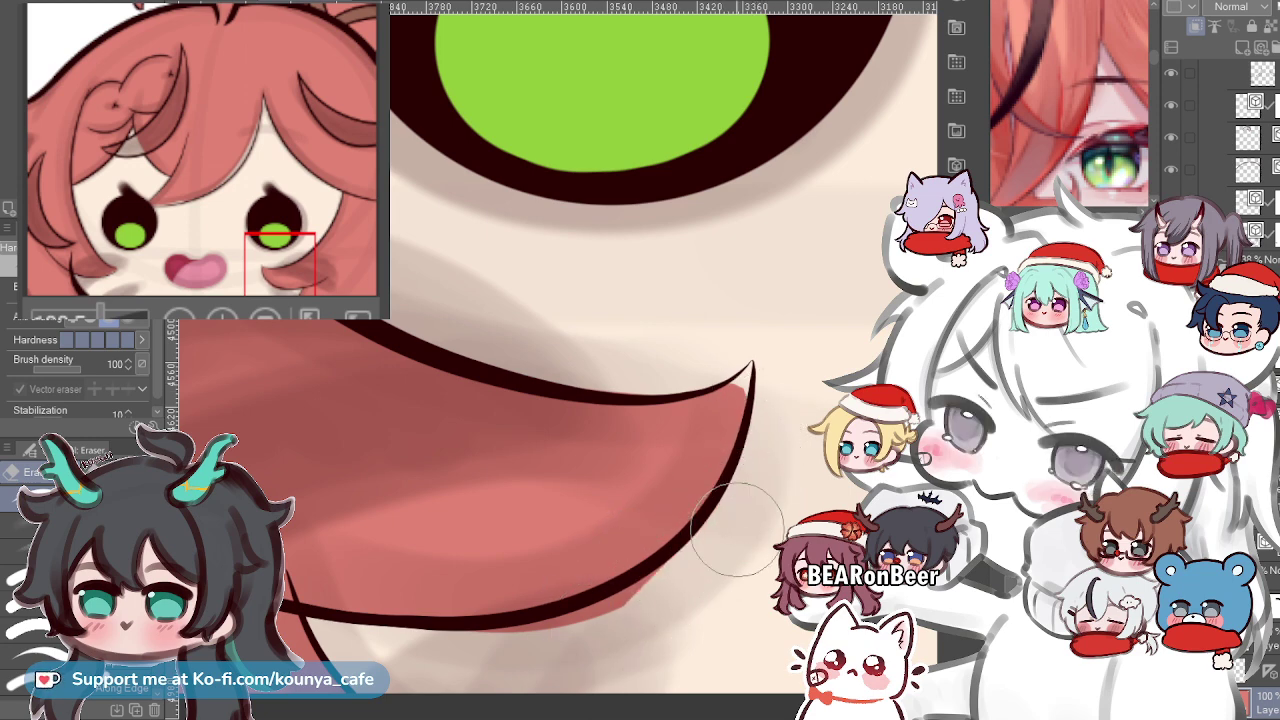
drag(704, 550, 590, 615)
Flip the canvas view back and erase the remaining red spill beneath the curled lock's lower outline.
key(shift+h)
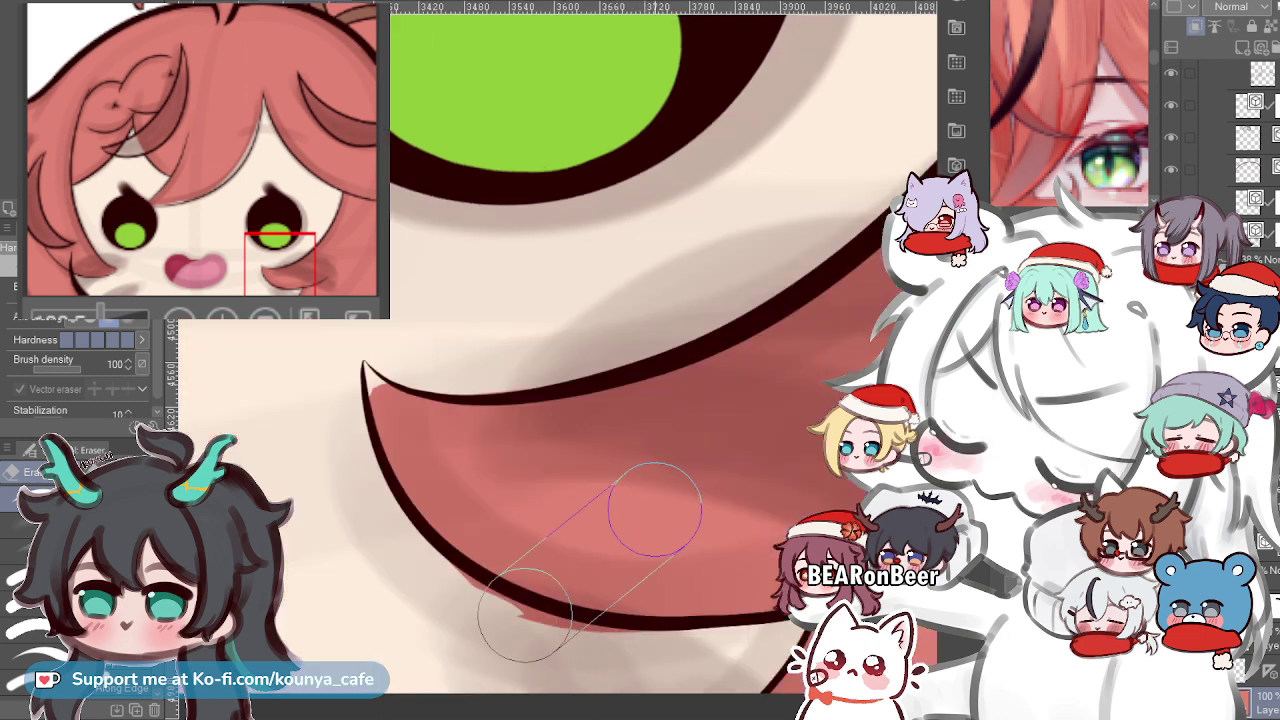
scroll(700, 625, up, 3)
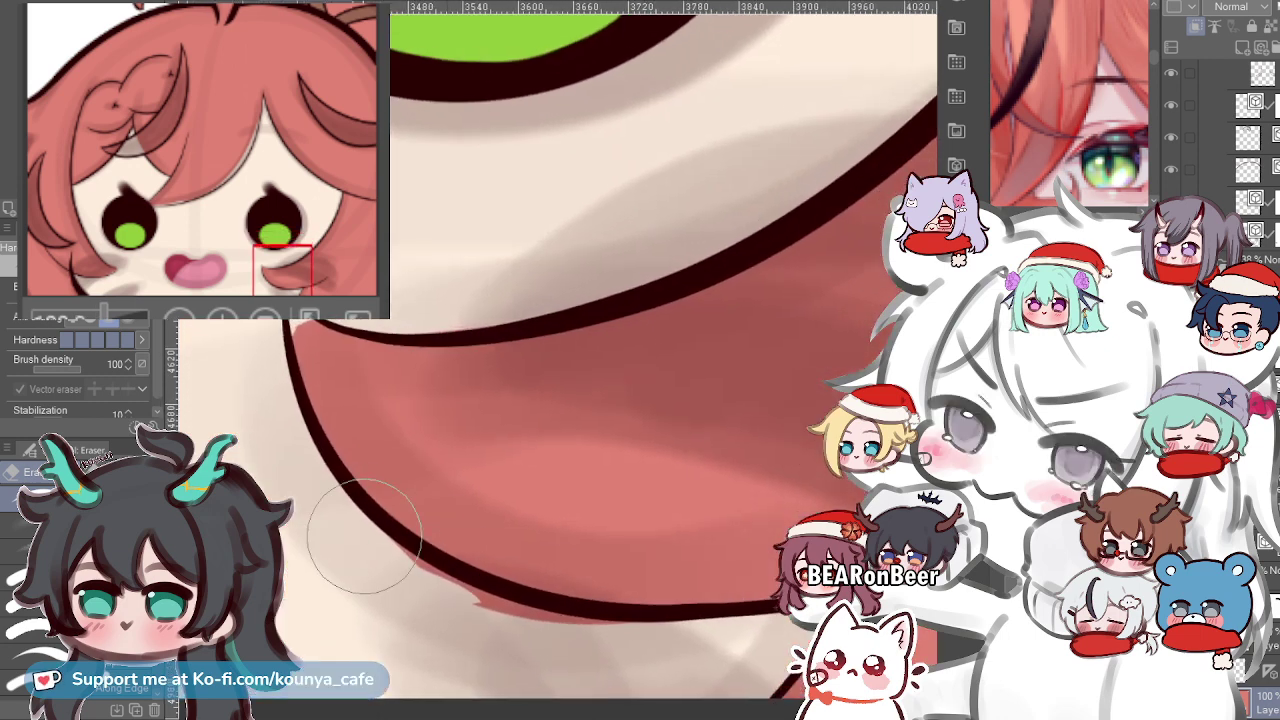
drag(364, 537, 497, 574)
key(ctrl+z)
drag(372, 538, 624, 600)
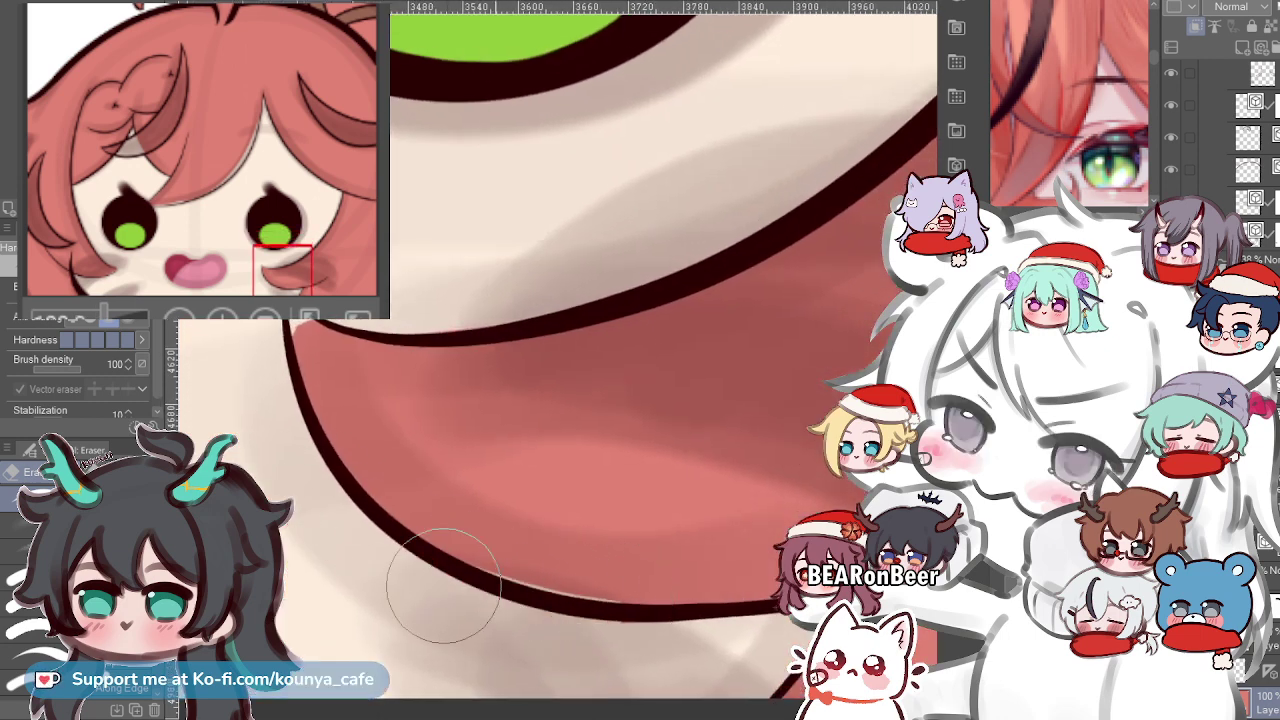
drag(334, 475, 464, 594)
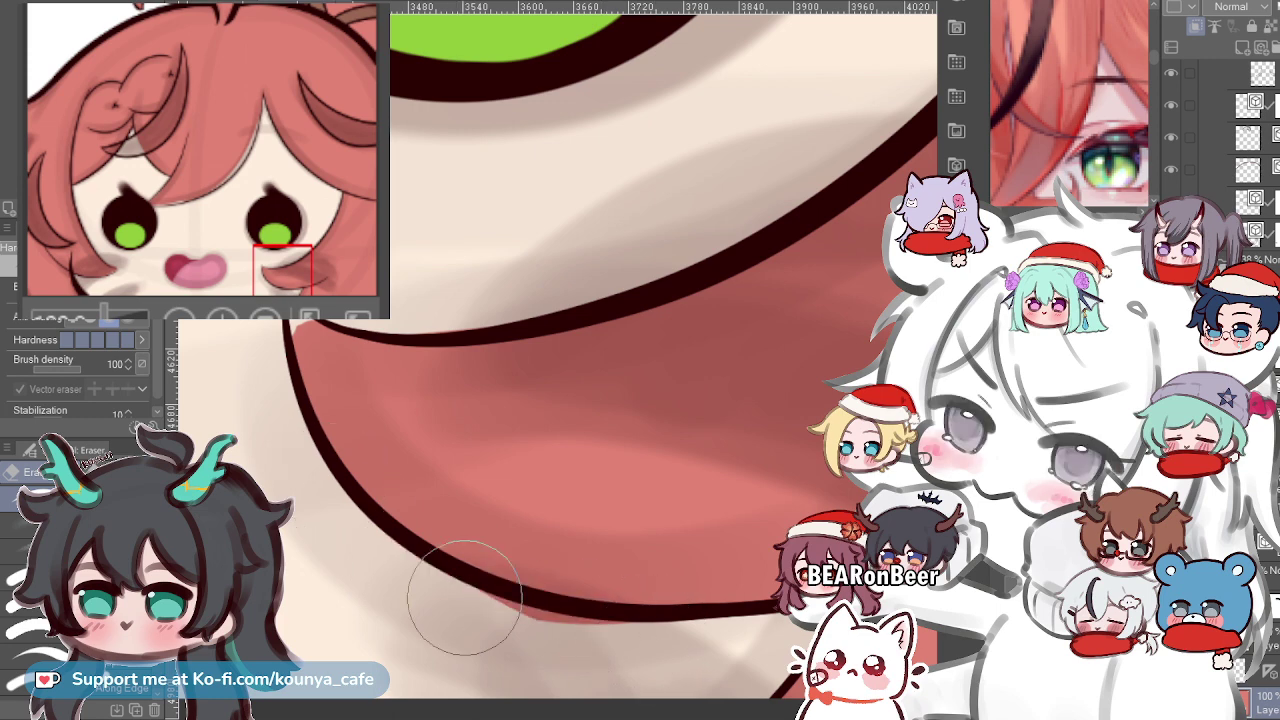
drag(337, 485, 450, 578)
mouse_move(331, 485)
mouse_down()
mouse_move(598, 617)
mouse_move(555, 591)
mouse_up()
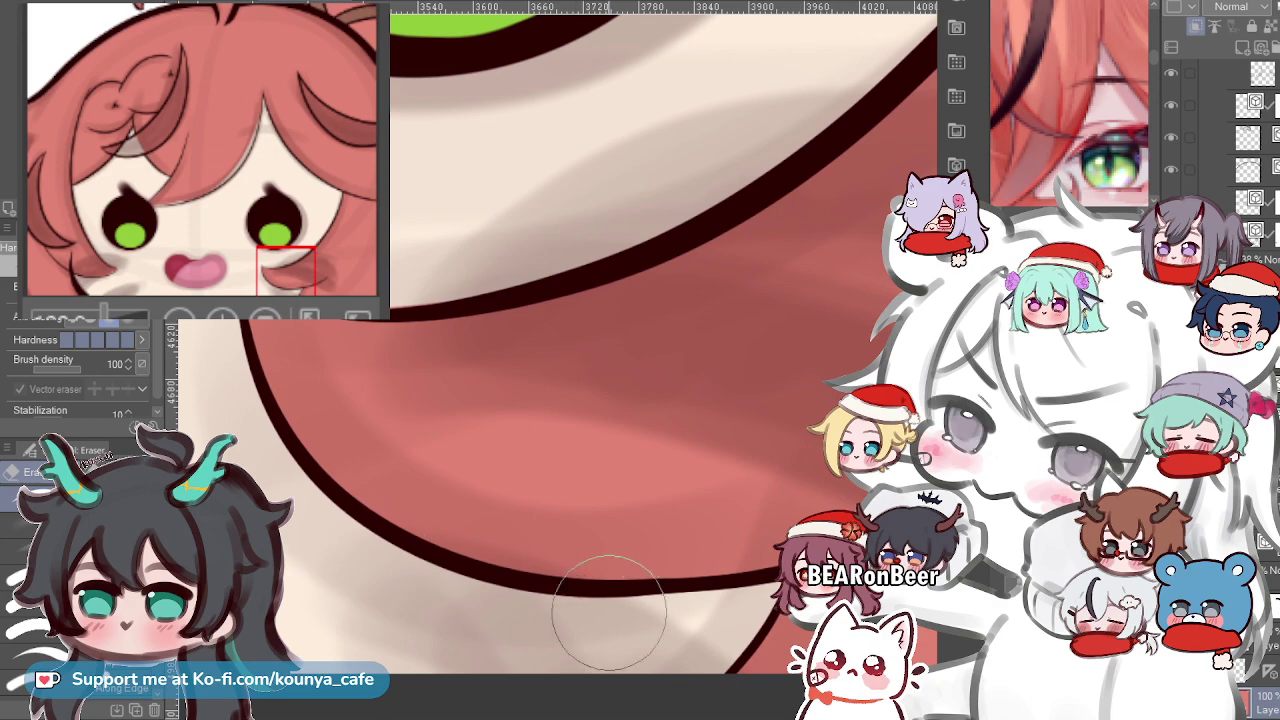
Fill the uncoloured pointed tip of the curled lock with the hair's red using the pen.
scroll(662, 616, down, 4)
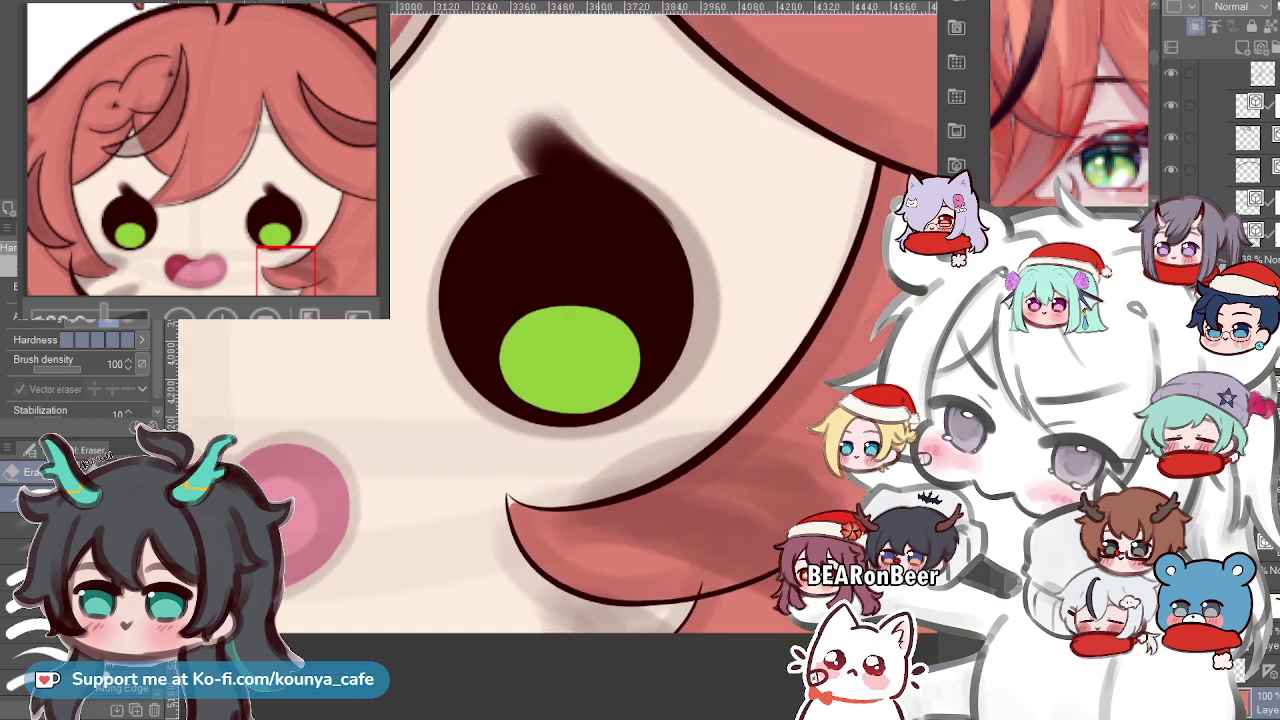
scroll(573, 531, up, 5)
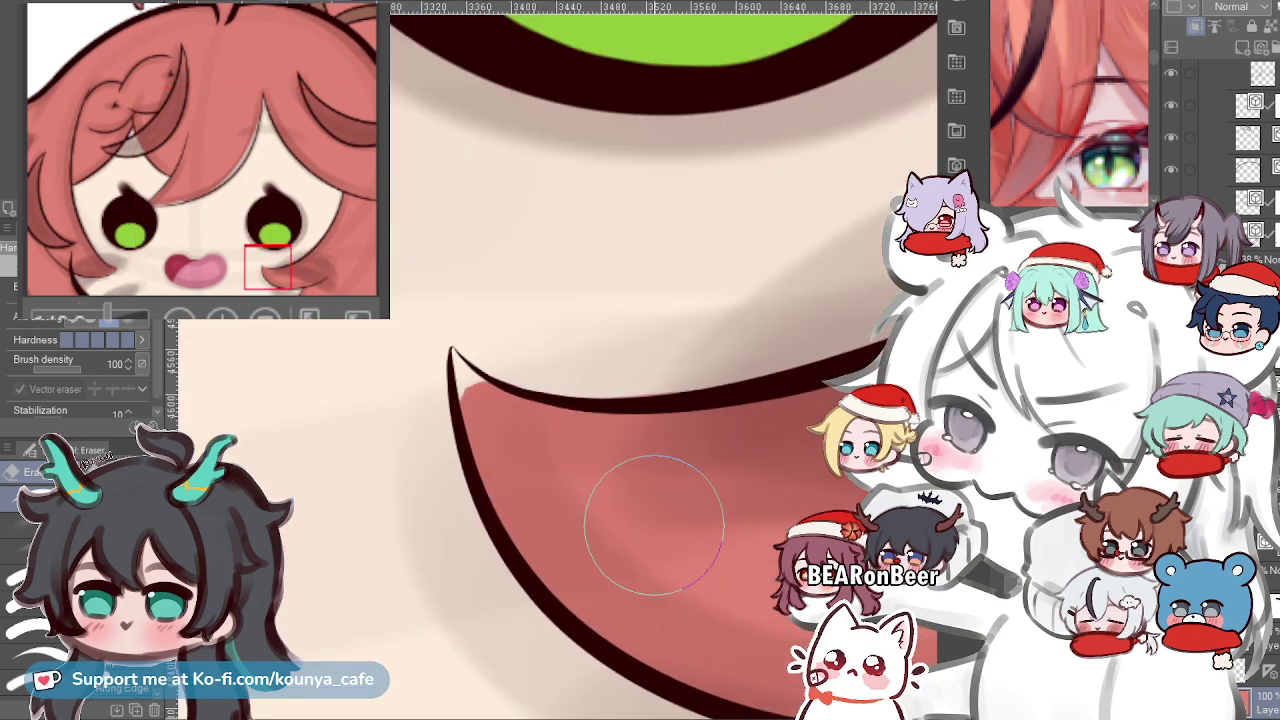
key(p)
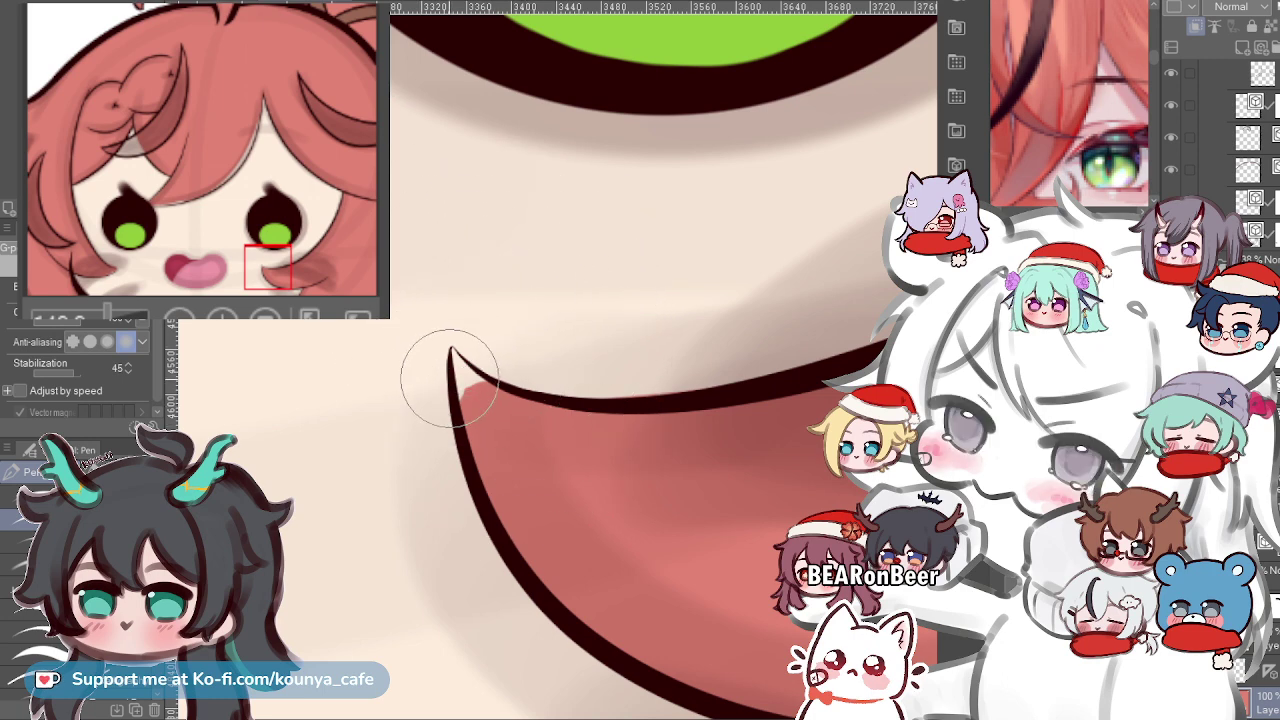
drag(460, 361, 471, 403)
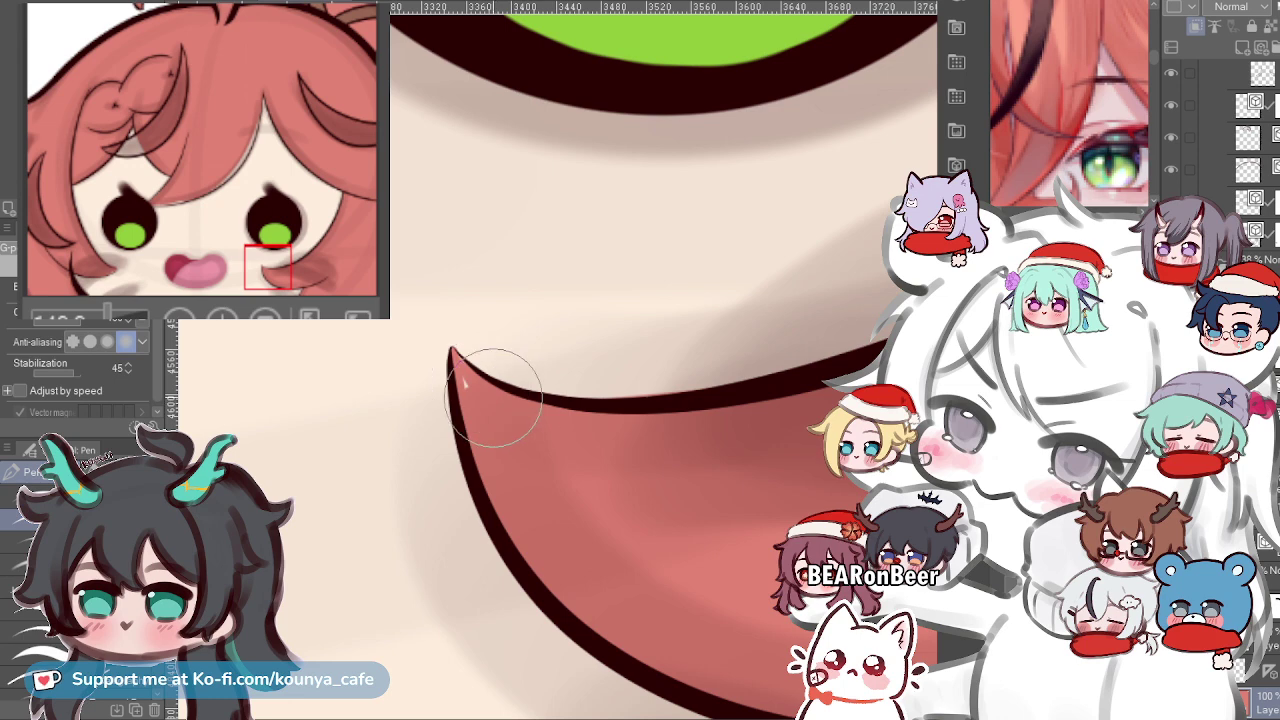
Paint the hair's red into the gap along the lower edge and tip of the lock below the opposite eye.
scroll(457, 357, down, 5)
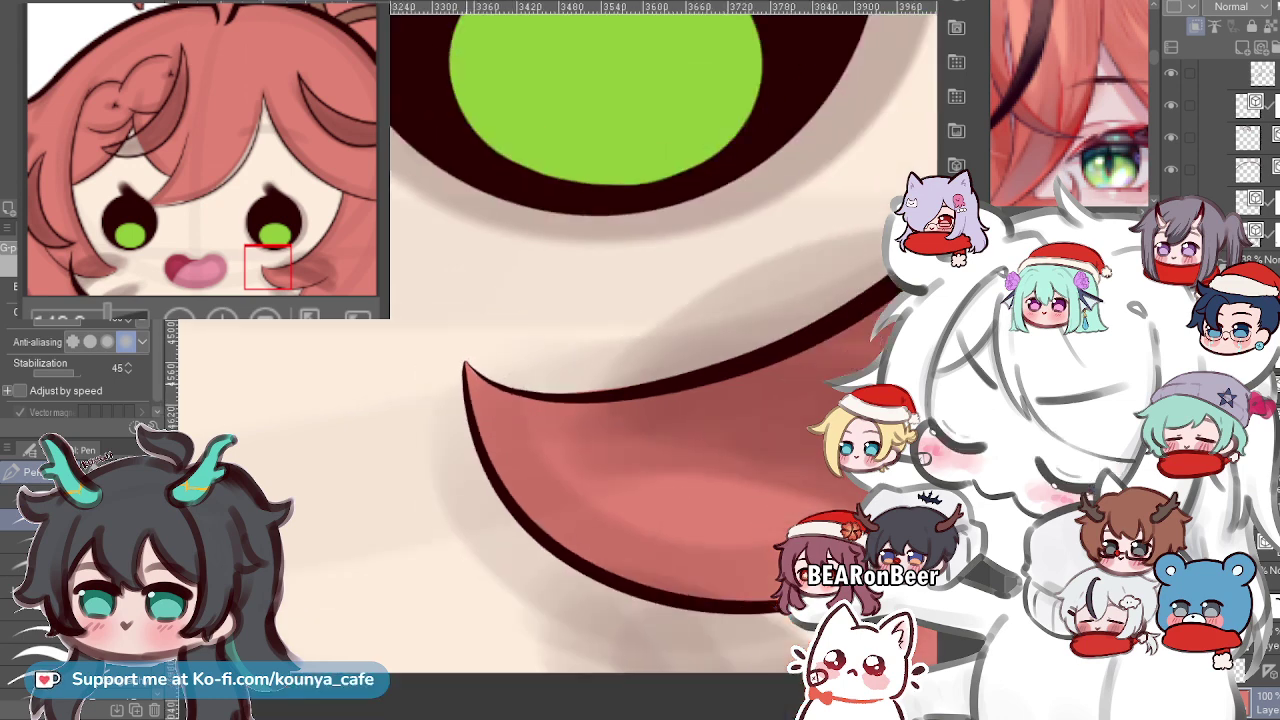
scroll(457, 357, down, 3)
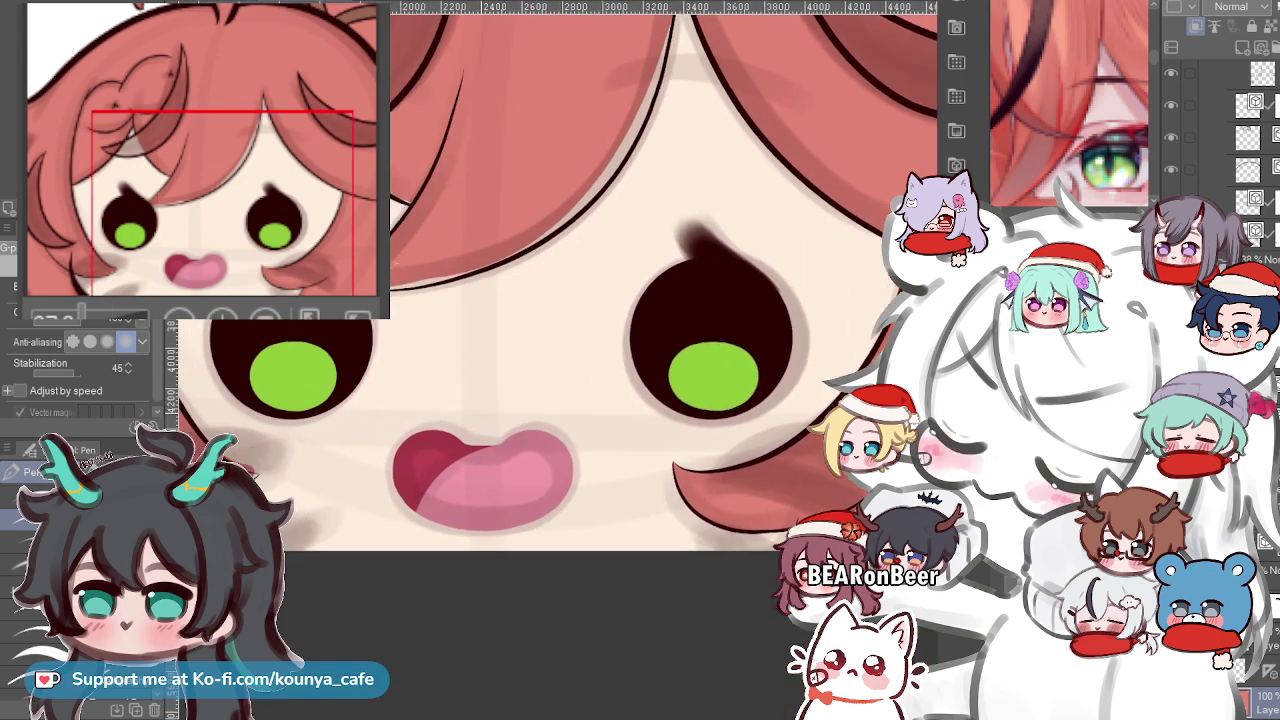
scroll(480, 362, down, 4)
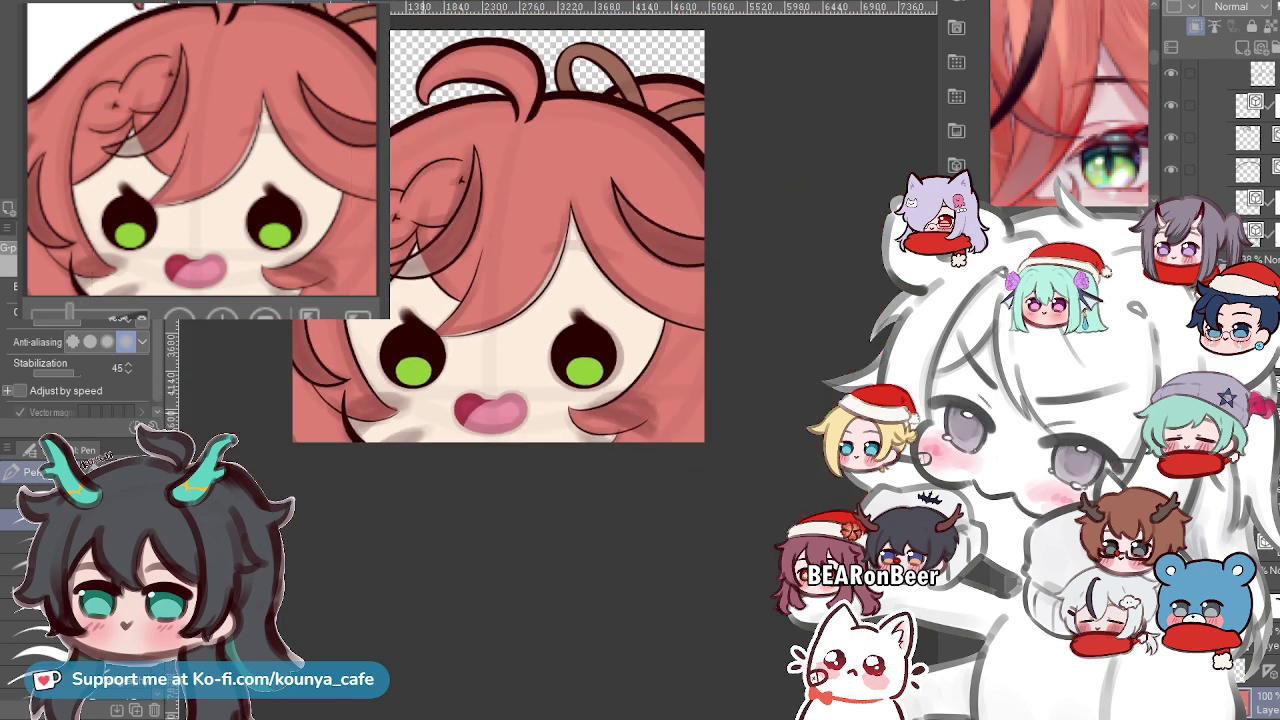
drag(421, 392, 552, 421)
scroll(538, 438, up, 4)
scroll(462, 503, up, 6)
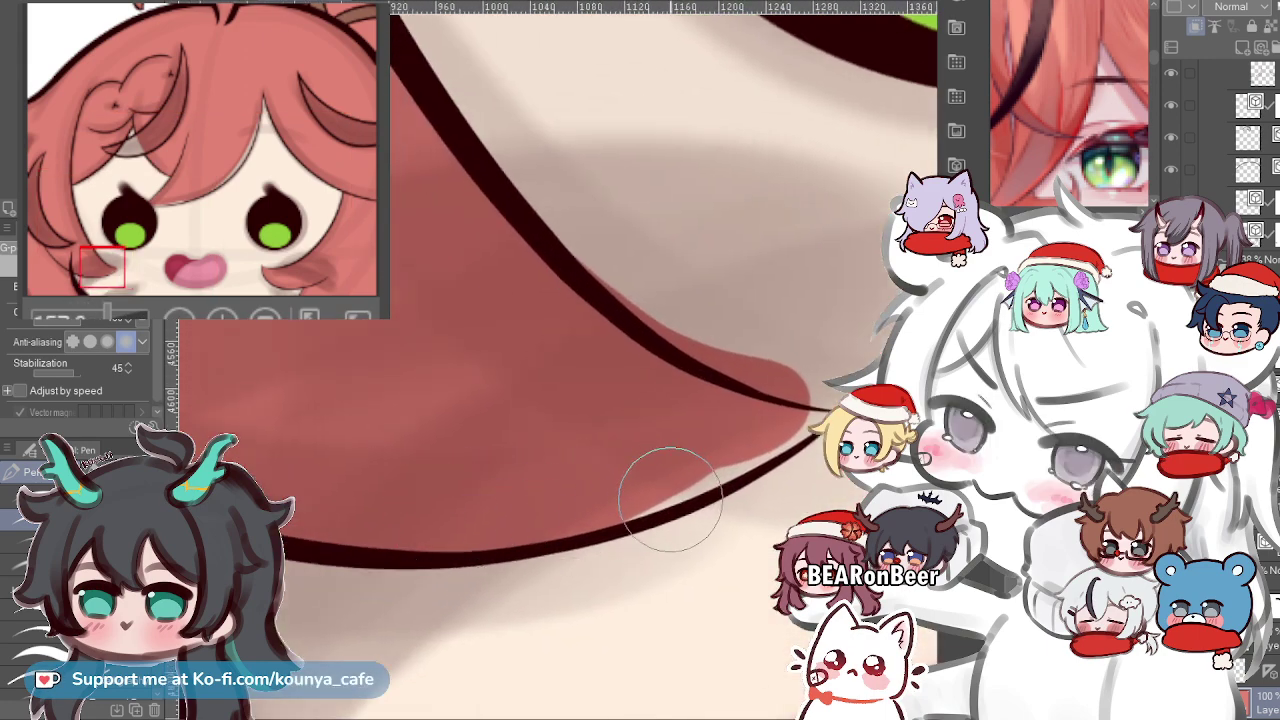
drag(670, 499, 498, 557)
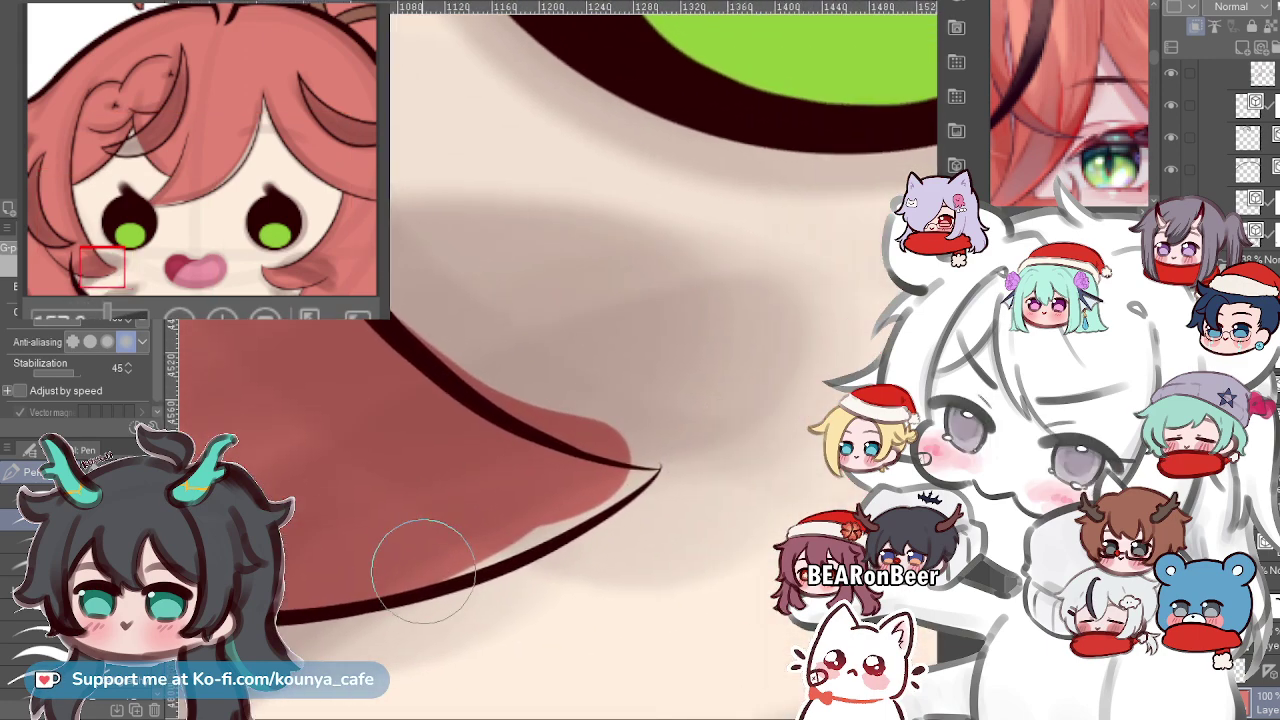
drag(355, 575, 580, 520)
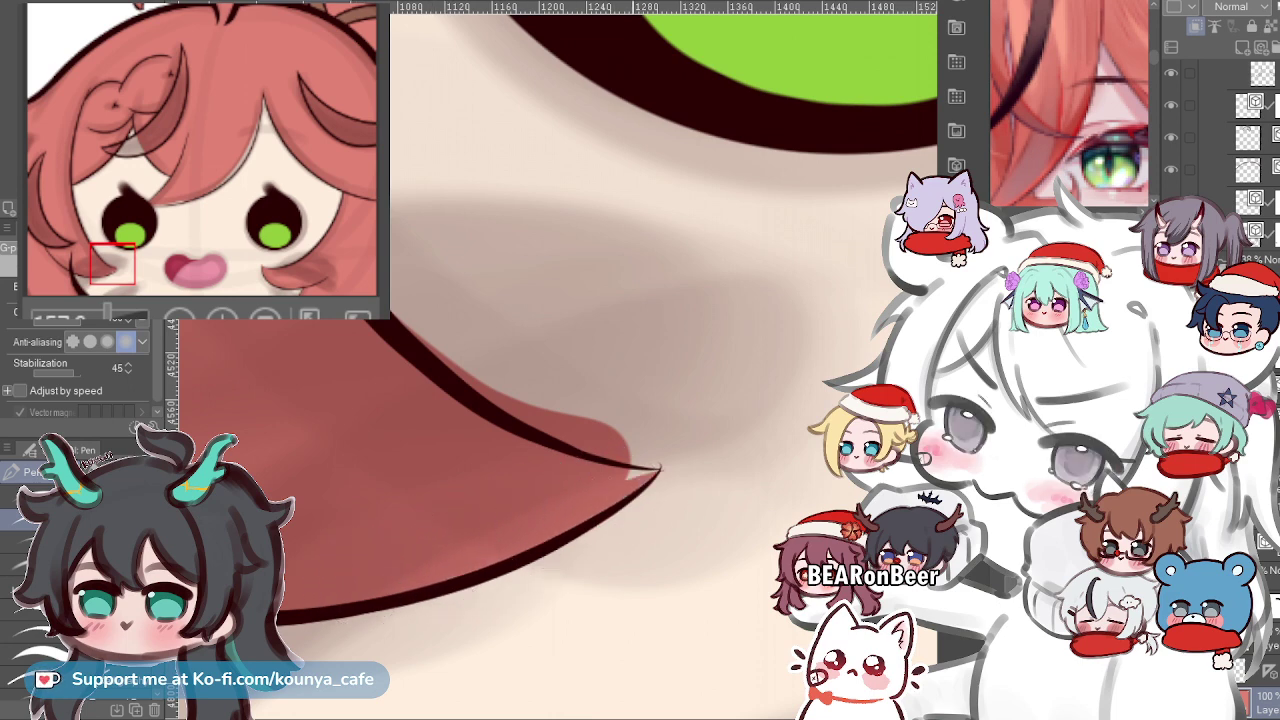
scroll(550, 490, up, 2)
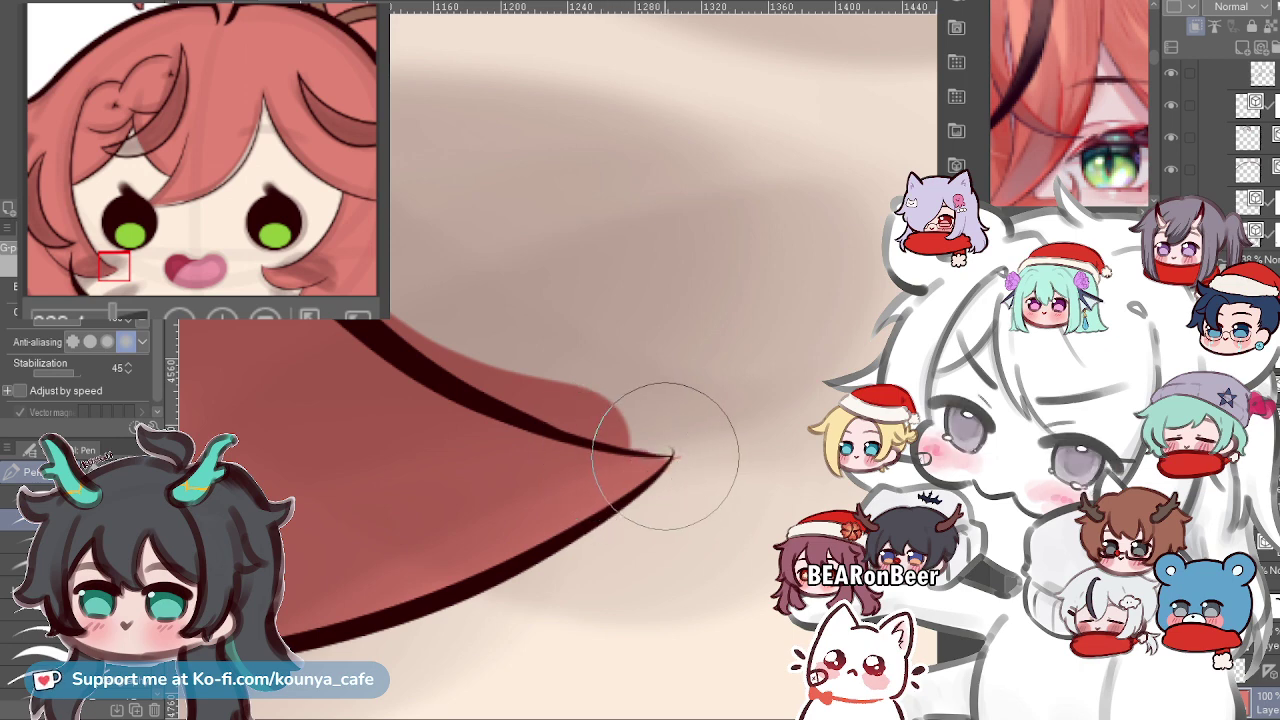
scroll(675, 459, down, 3)
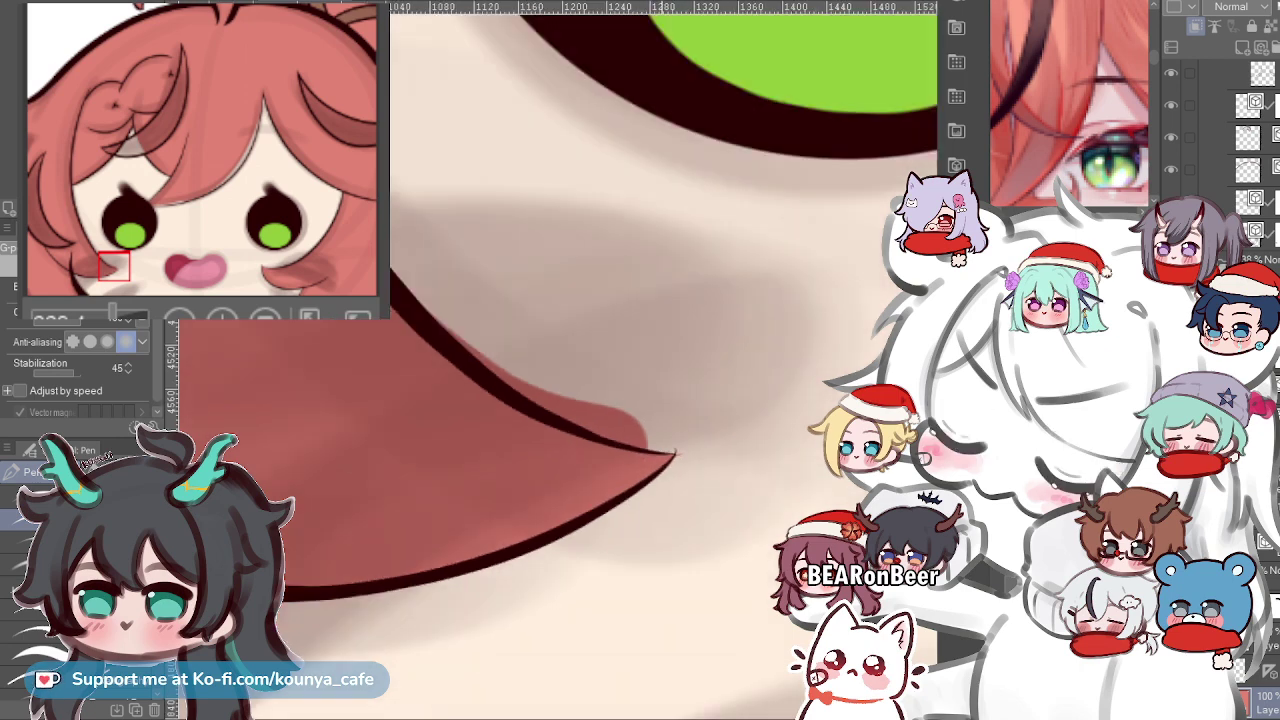
Straighten the hooked end of the lock's lower outline by moving its vector control points onto the tip.
scroll(681, 465, up, 4)
scroll(679, 457, up, 3)
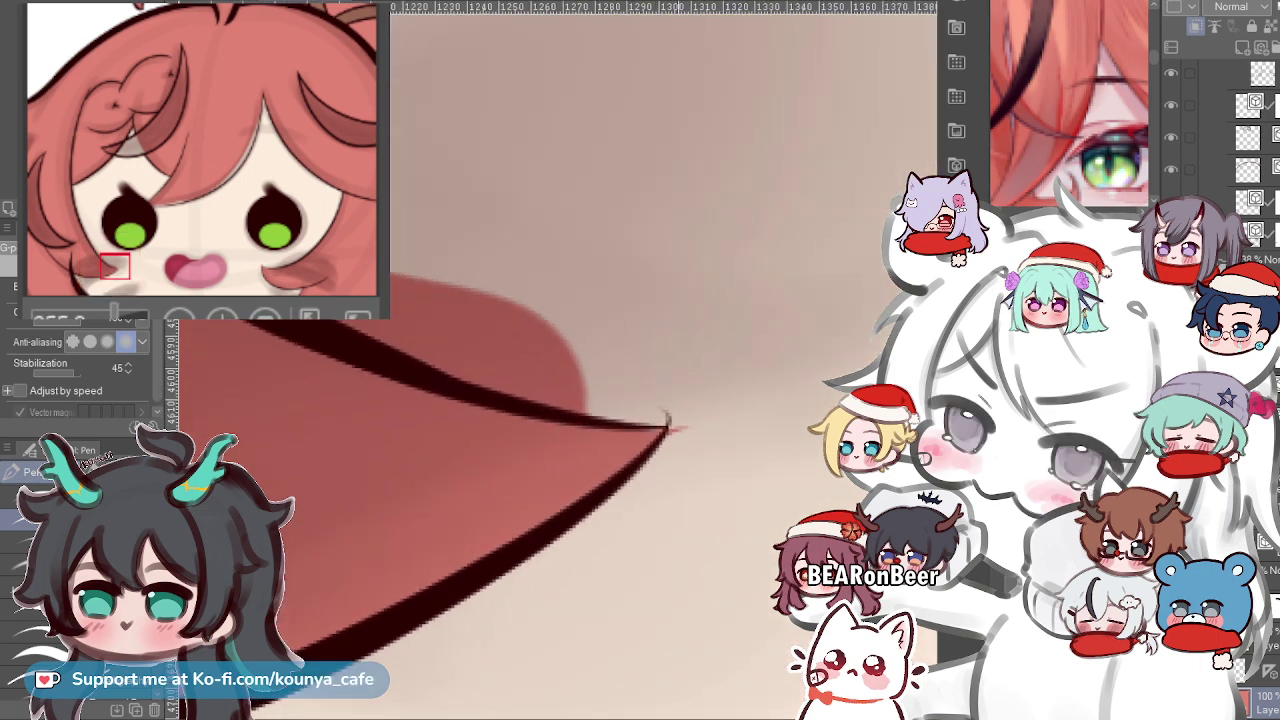
ctrl+click(670, 424)
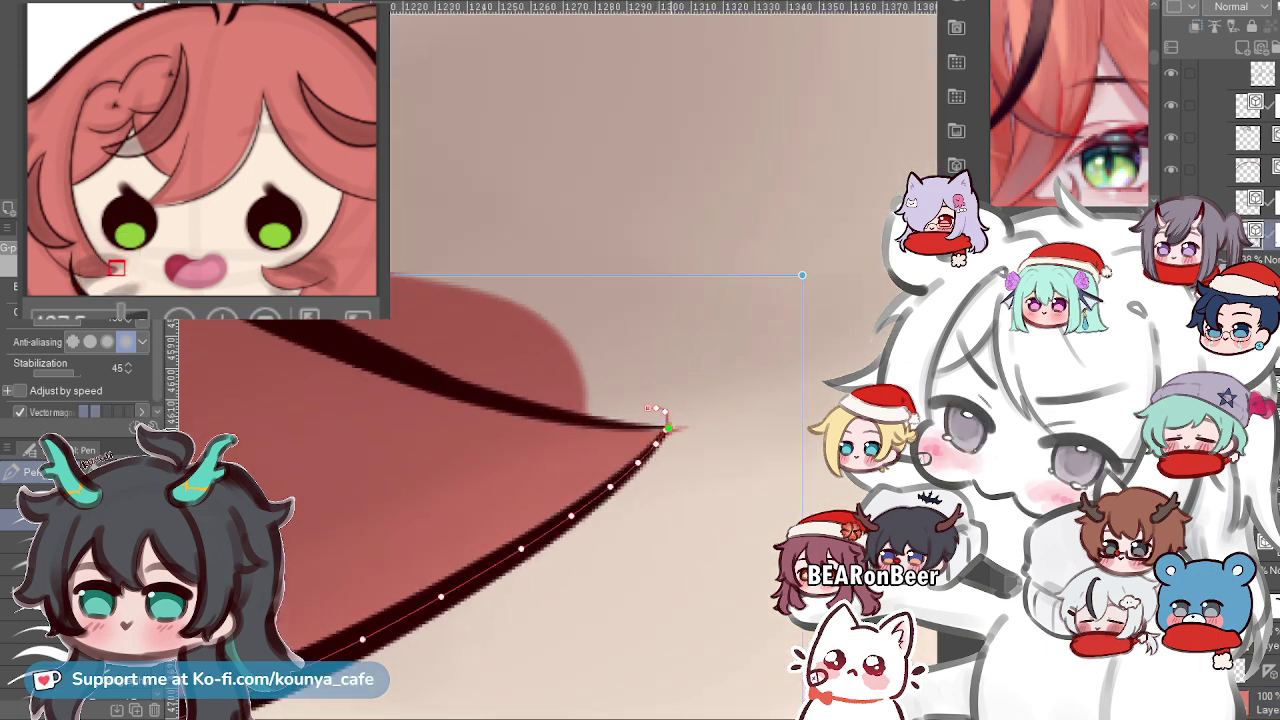
drag(665, 411, 653, 425)
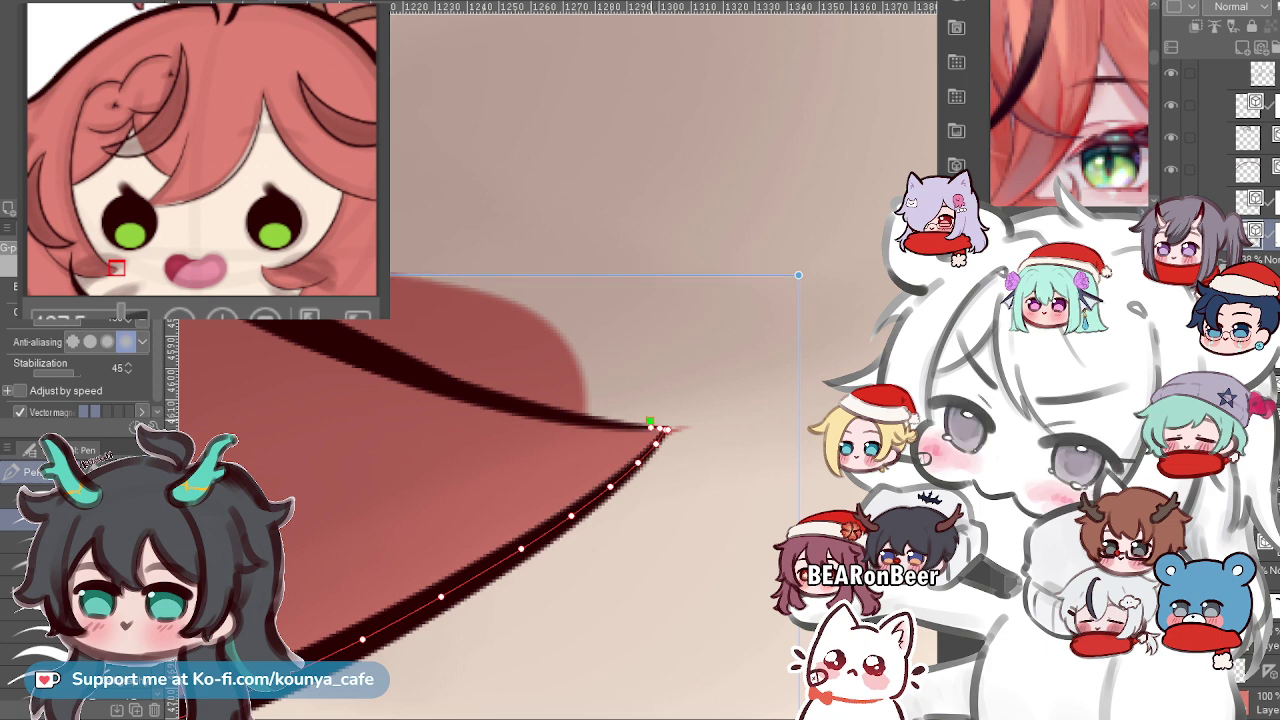
Erase the tiny red spill that pokes out beyond the pointed tip of the lock below the eye.
scroll(659, 426, down, 1)
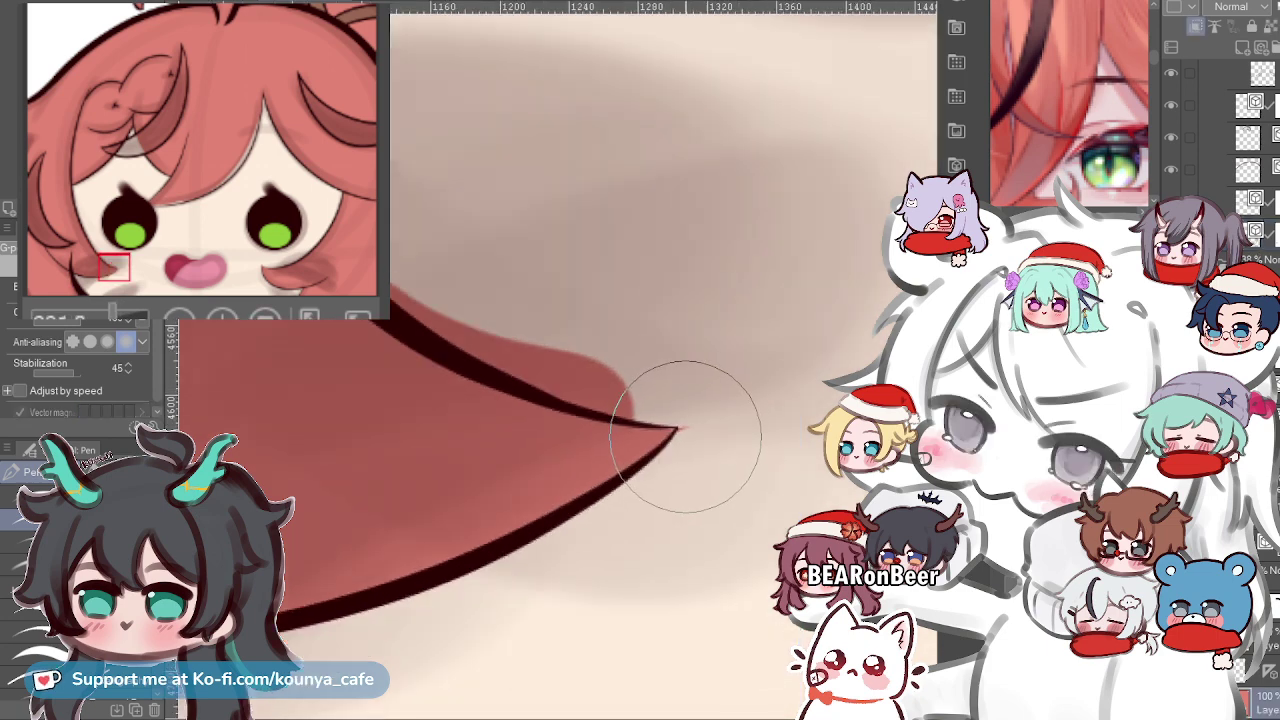
key(e)
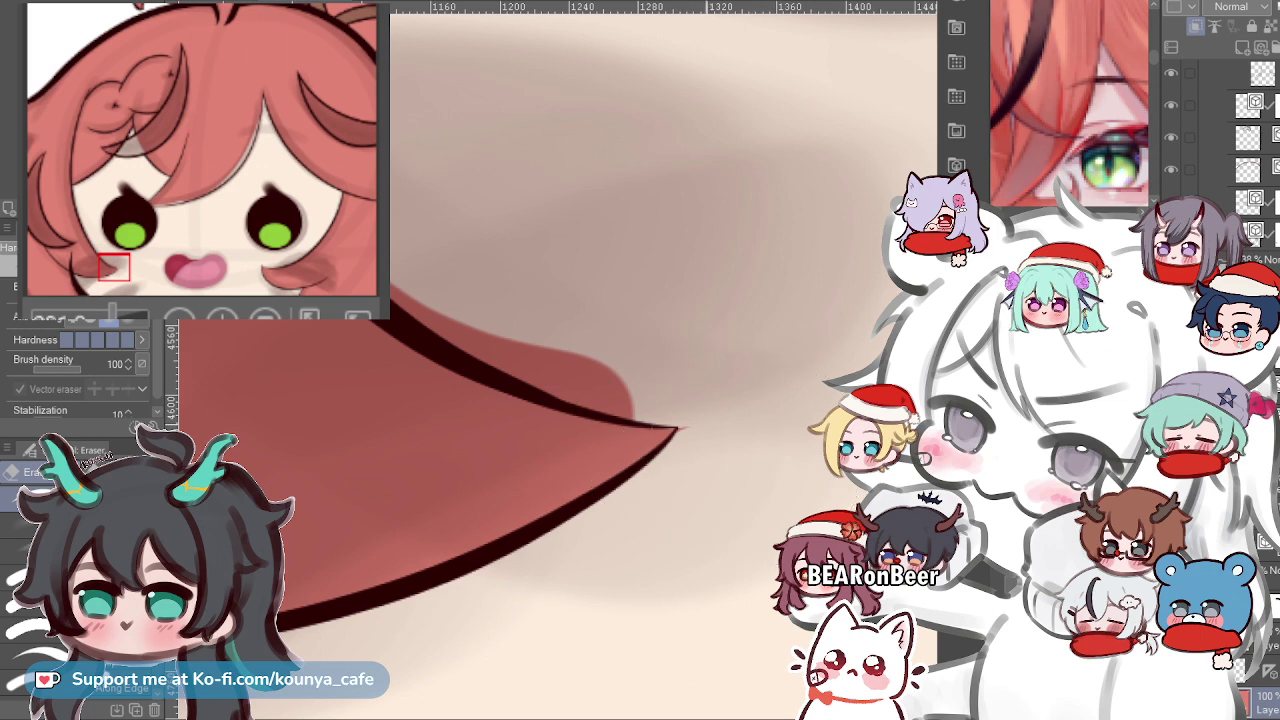
scroll(675, 402, up, 1)
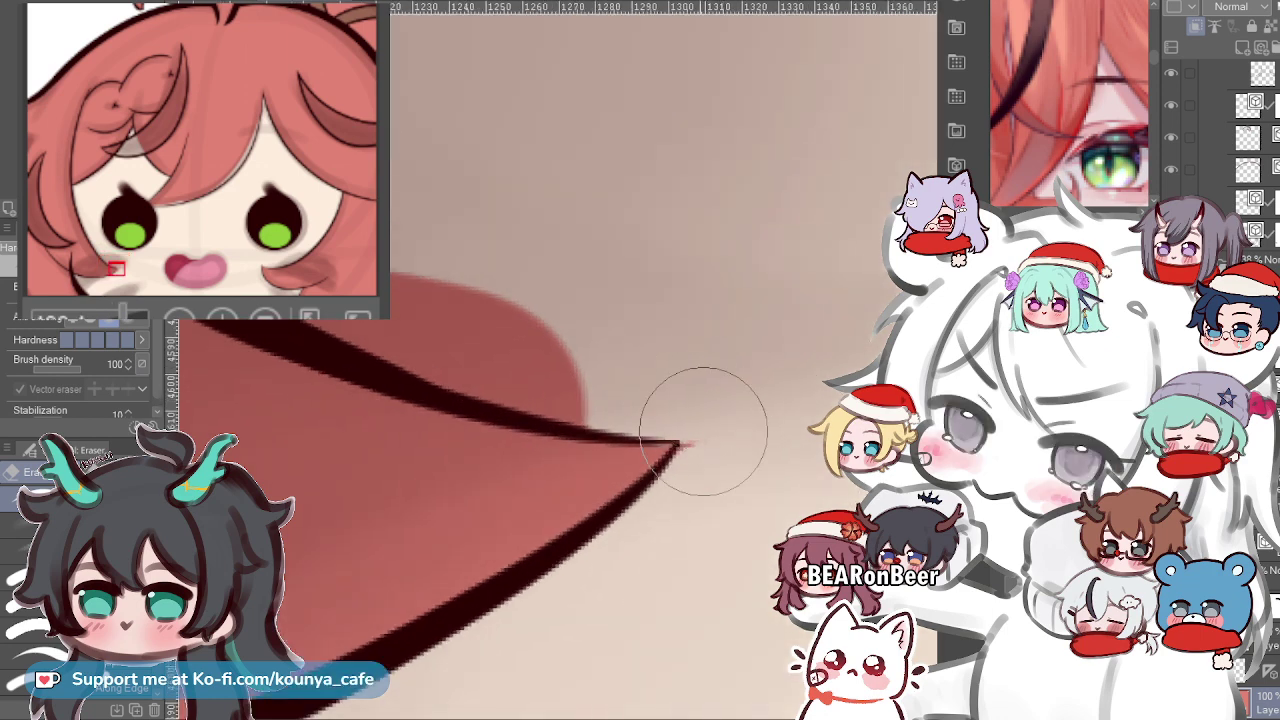
drag(703, 431, 695, 449)
Erase the red spill above the upper outline of the lock below the eye, along the curve towards its tip.
scroll(702, 449, down, 1)
scroll(692, 449, down, 2)
scroll(628, 320, up, 1)
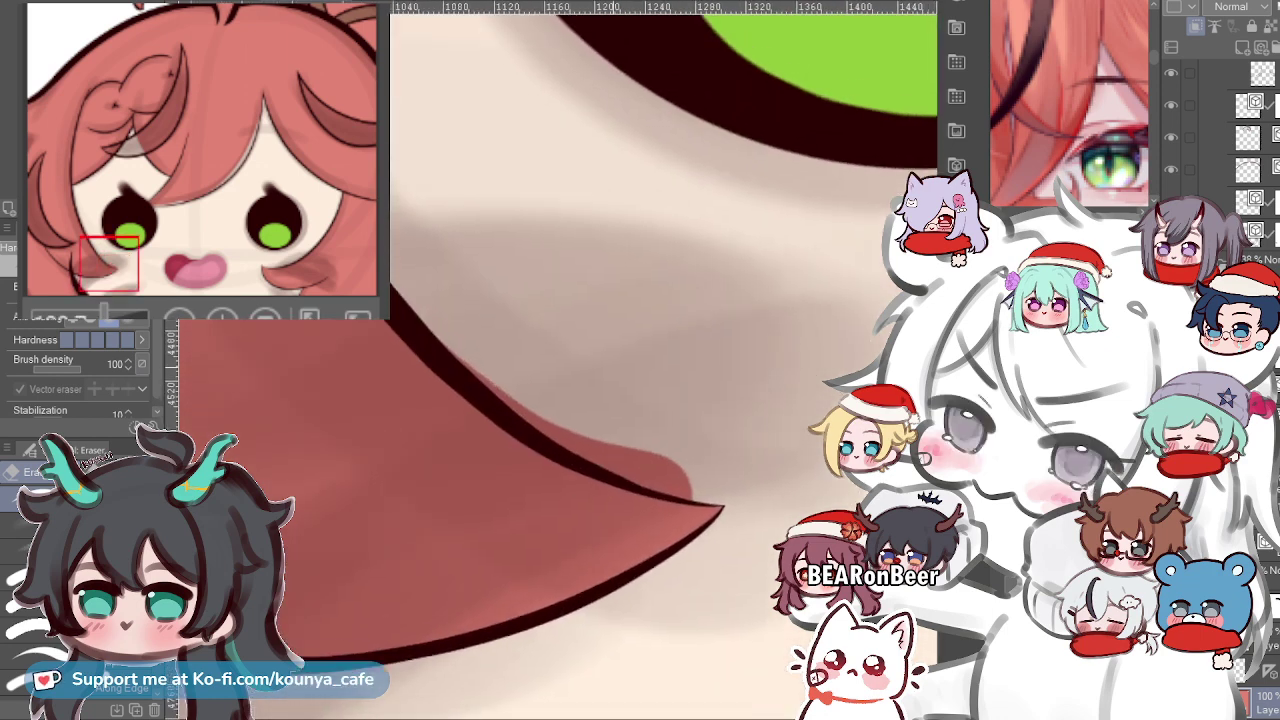
drag(568, 352, 546, 402)
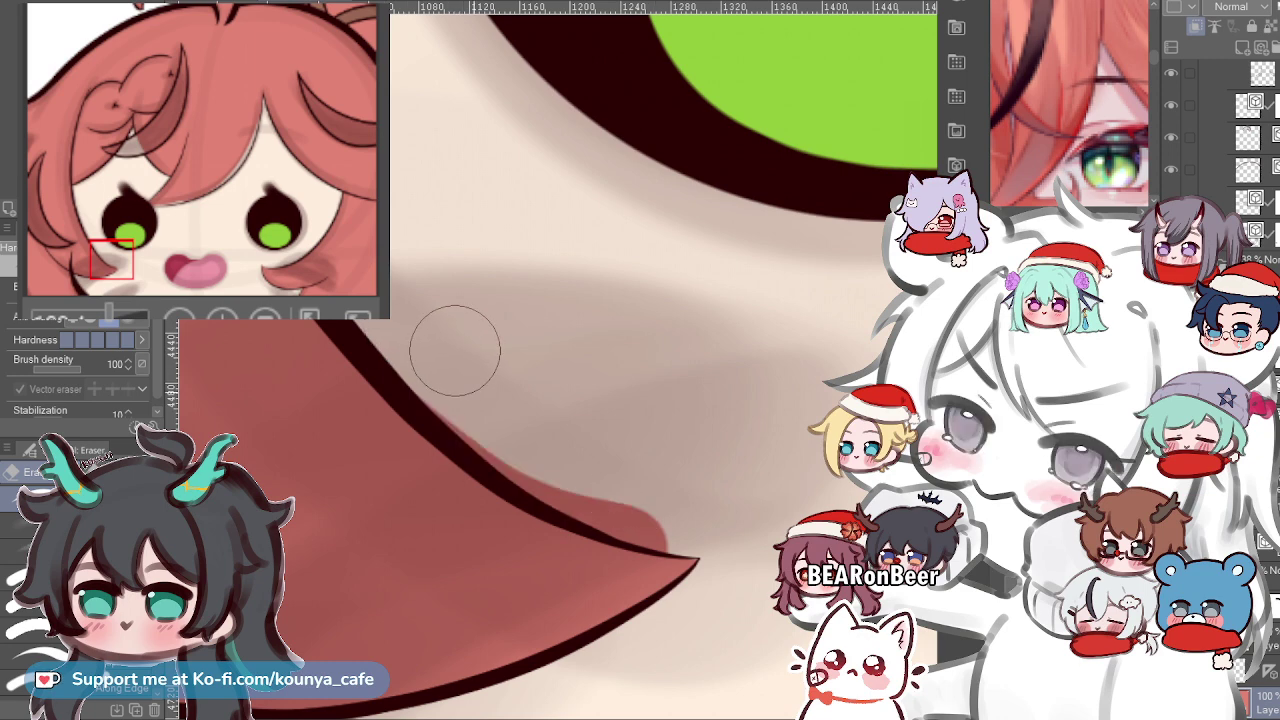
drag(434, 395, 690, 516)
key(ctrl+z)
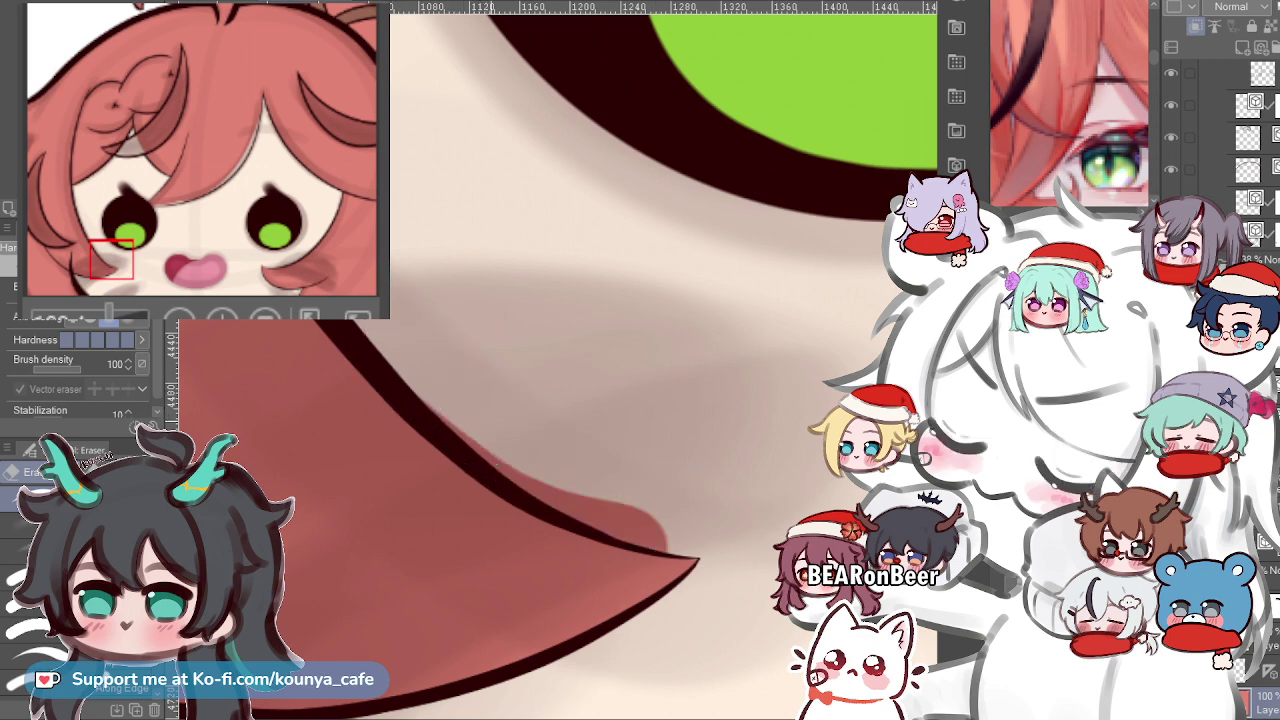
scroll(494, 411, up, 1)
drag(455, 357, 415, 348)
drag(380, 306, 668, 497)
key(ctrl+z)
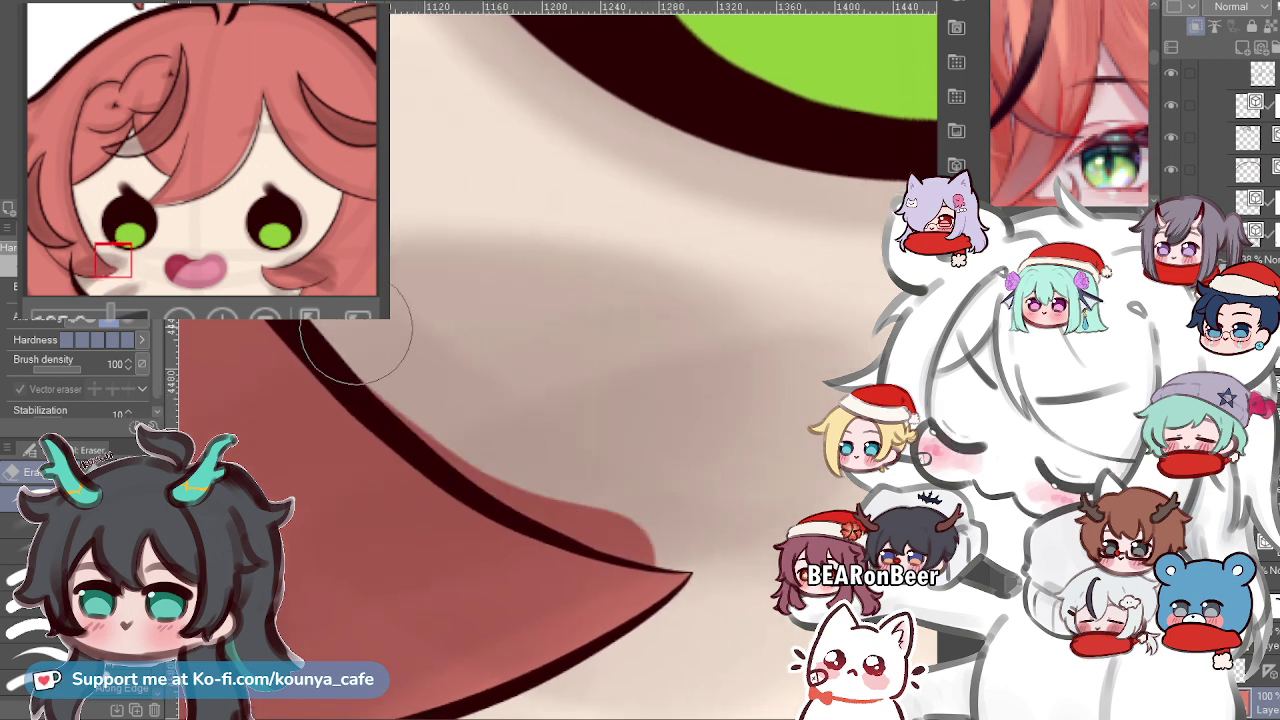
mouse_move(357, 335)
mouse_down()
mouse_move(480, 457)
mouse_move(662, 498)
mouse_up()
key(ctrl+z)
mouse_move(400, 338)
mouse_down()
mouse_move(399, 369)
mouse_move(734, 523)
mouse_up()
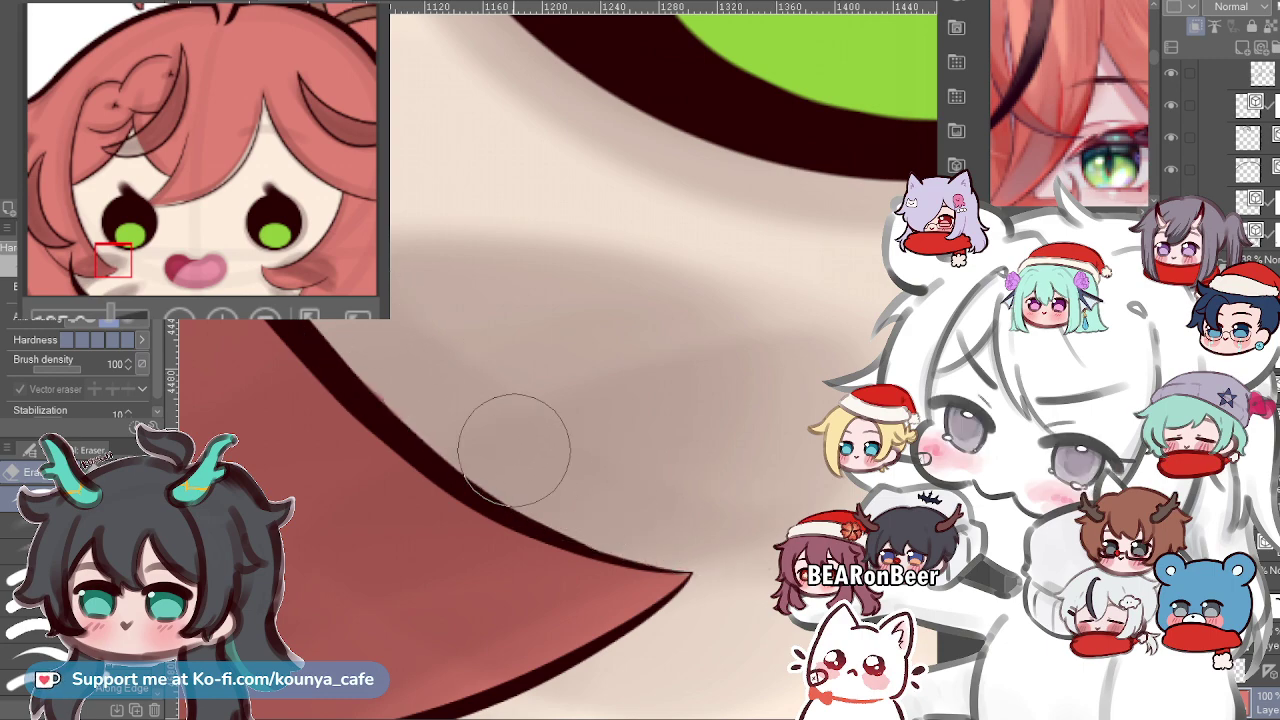
Inspect the hair colour and outlines around both eyes, the side locks and the fringe for remaining gaps or spills.
scroll(540, 433, down, 6)
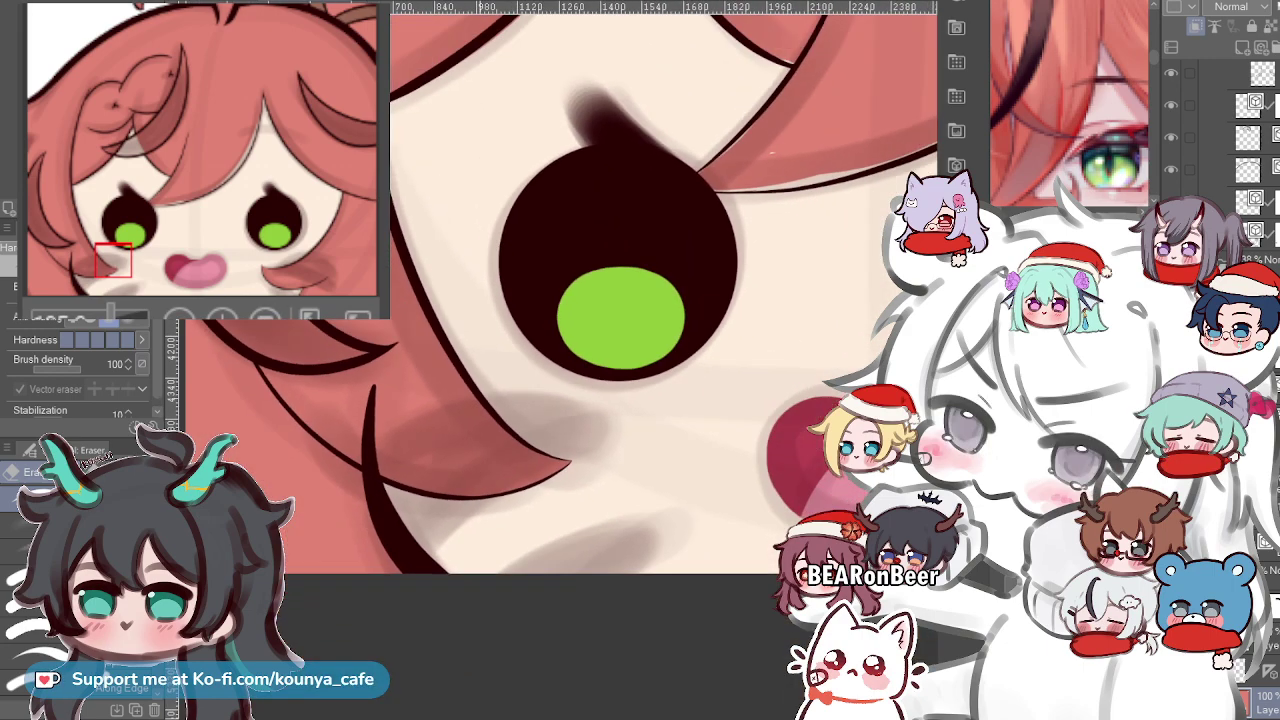
scroll(512, 440, down, 3)
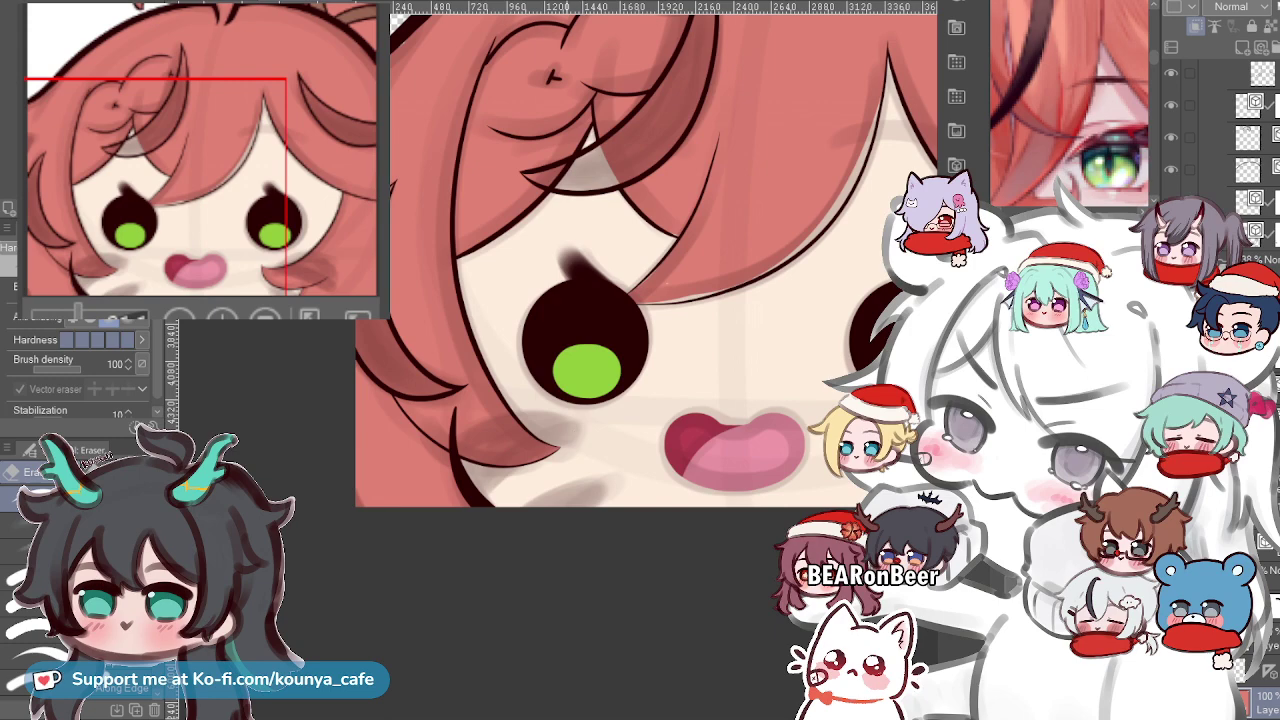
scroll(537, 440, up, 4)
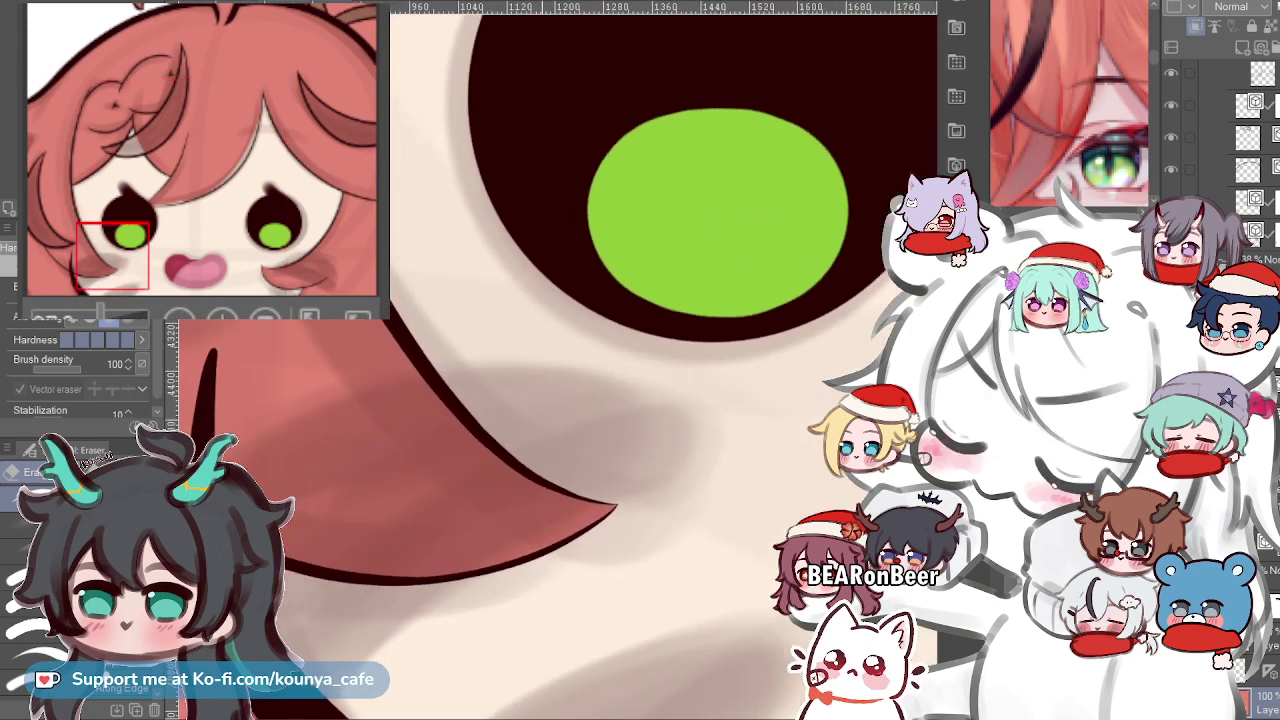
scroll(560, 360, down, 5)
scroll(560, 360, down, 2)
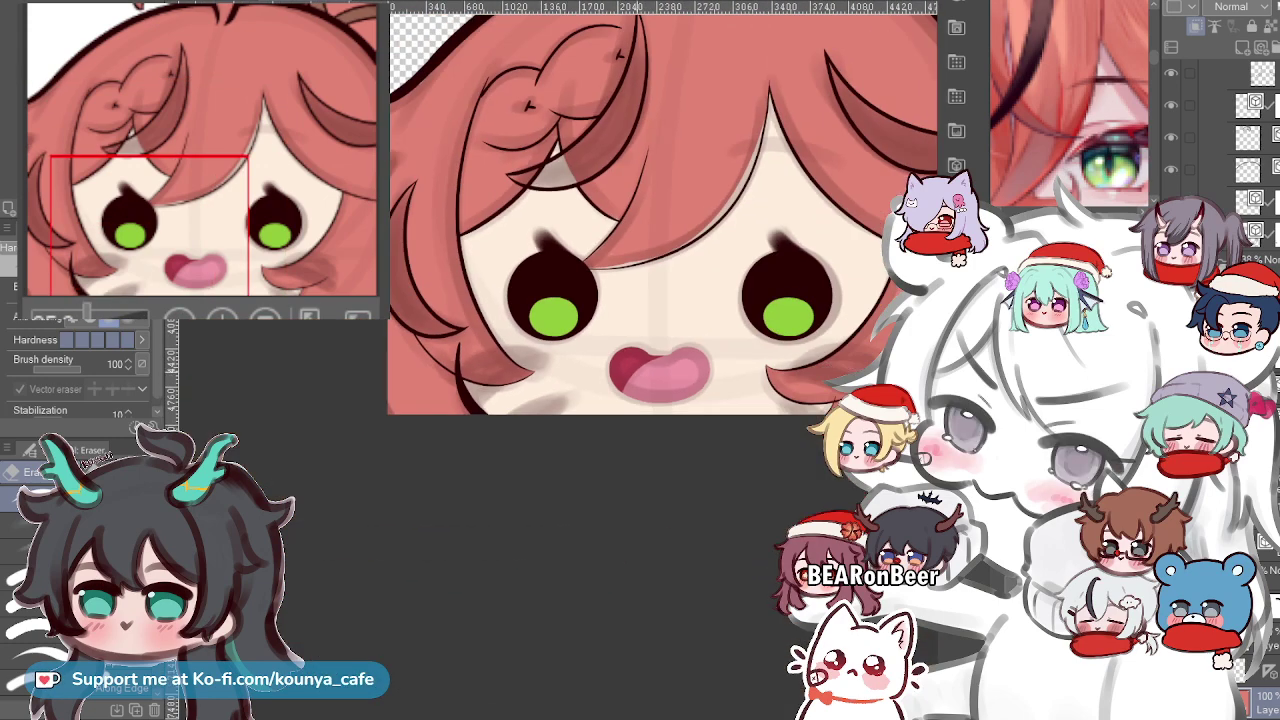
scroll(660, 210, up, 4)
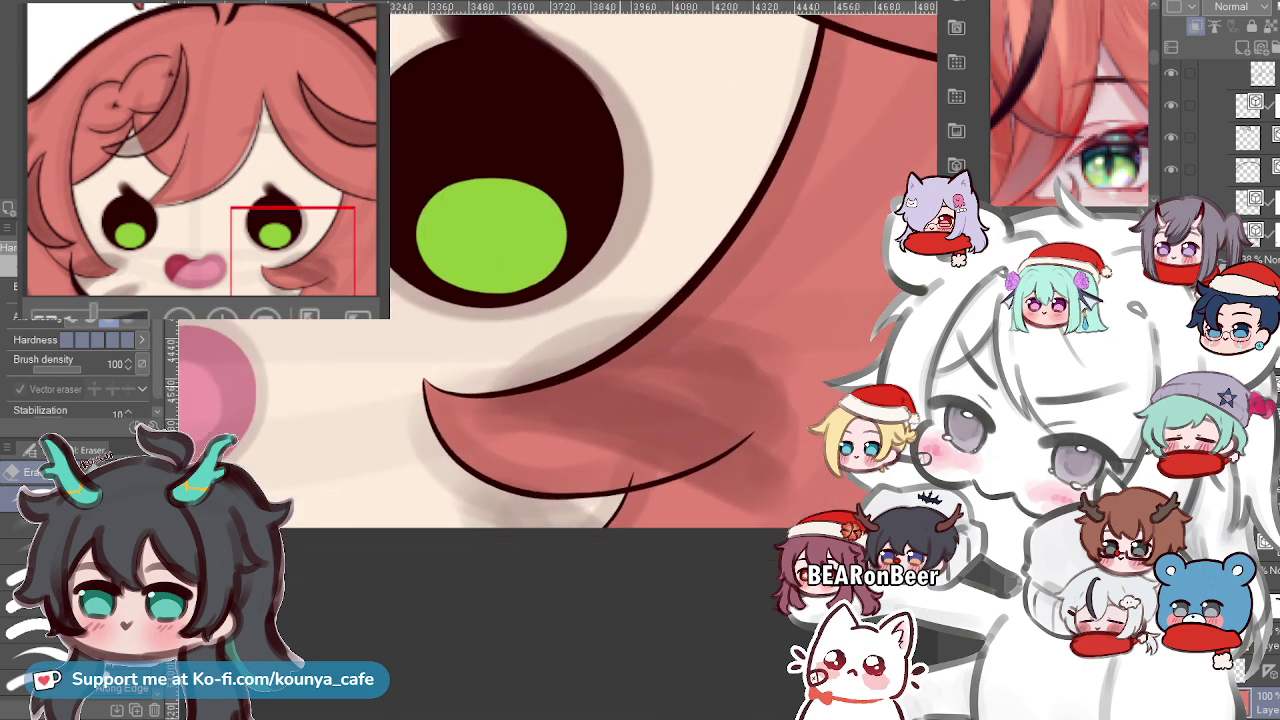
scroll(590, 260, down, 1)
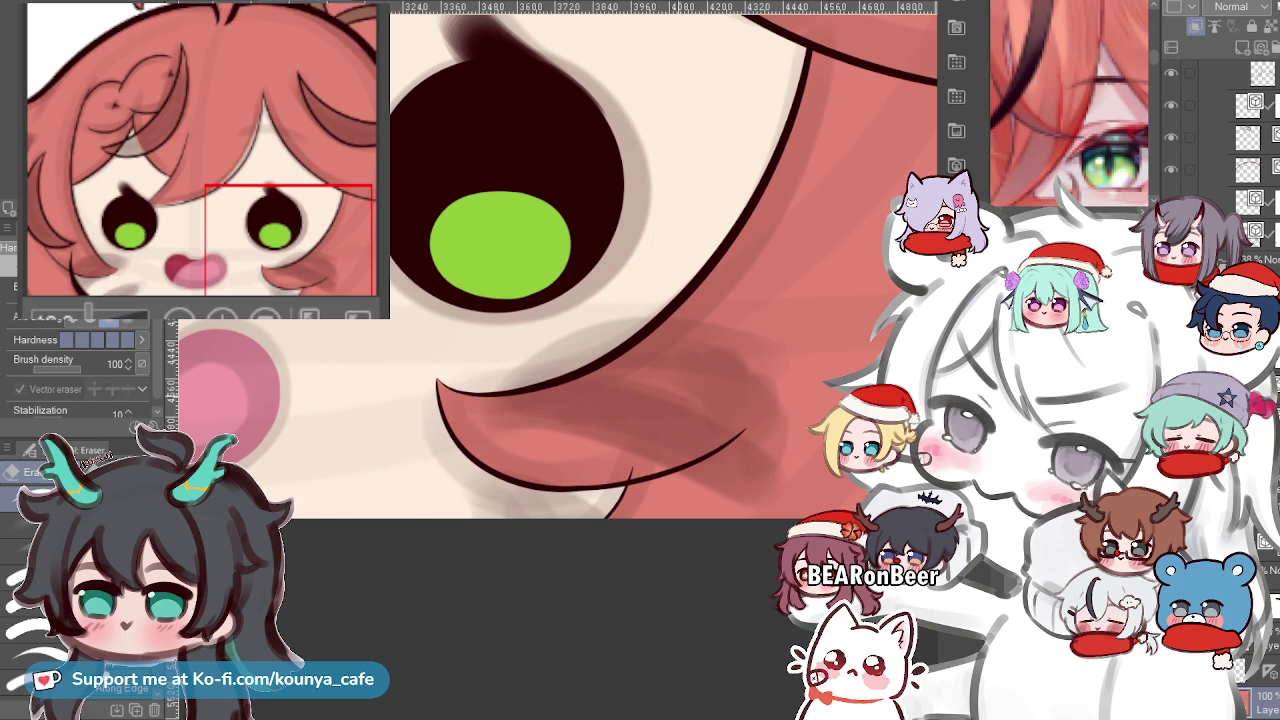
scroll(677, 396, down, 5)
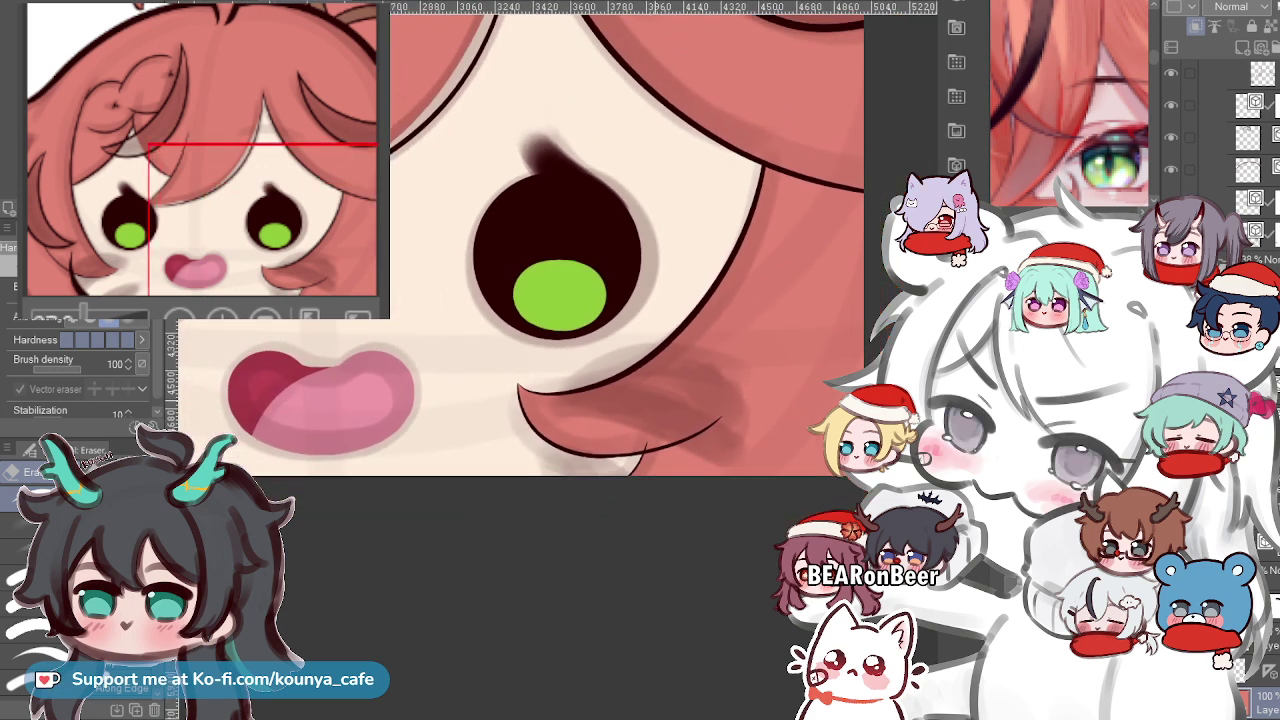
scroll(620, 240, down, 1)
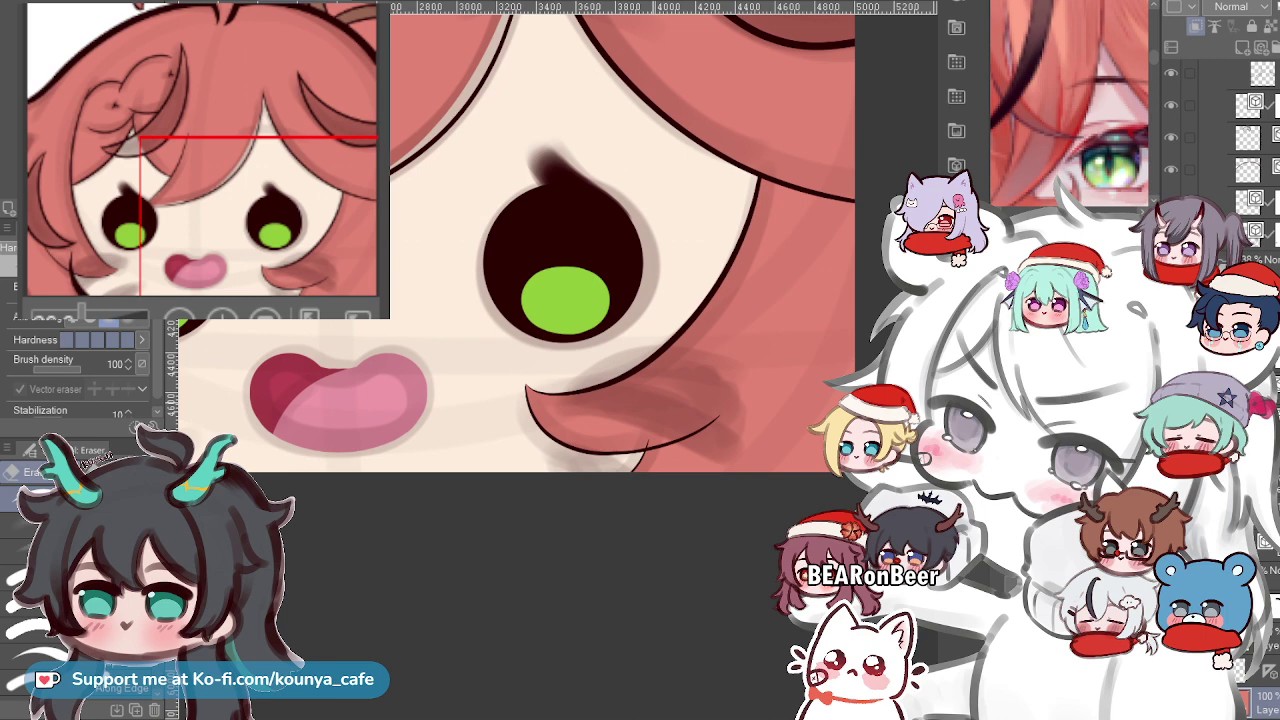
scroll(690, 412, up, 1)
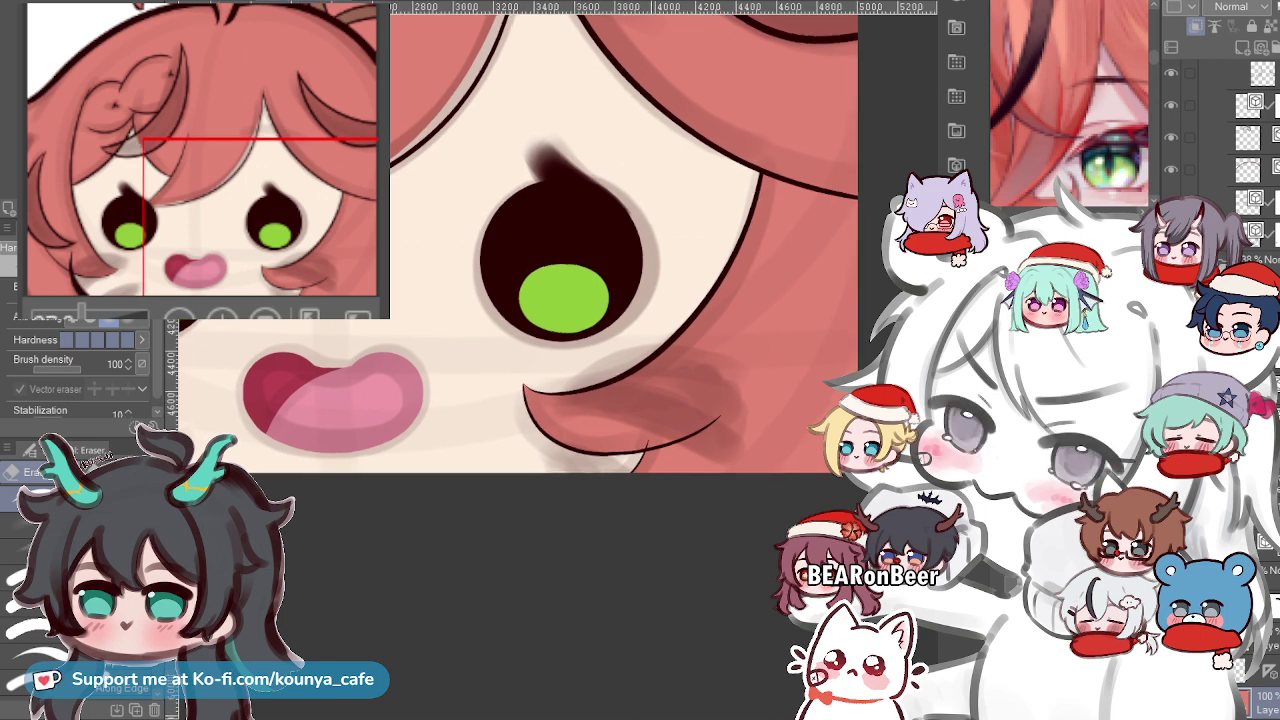
drag(628, 270, 652, 316)
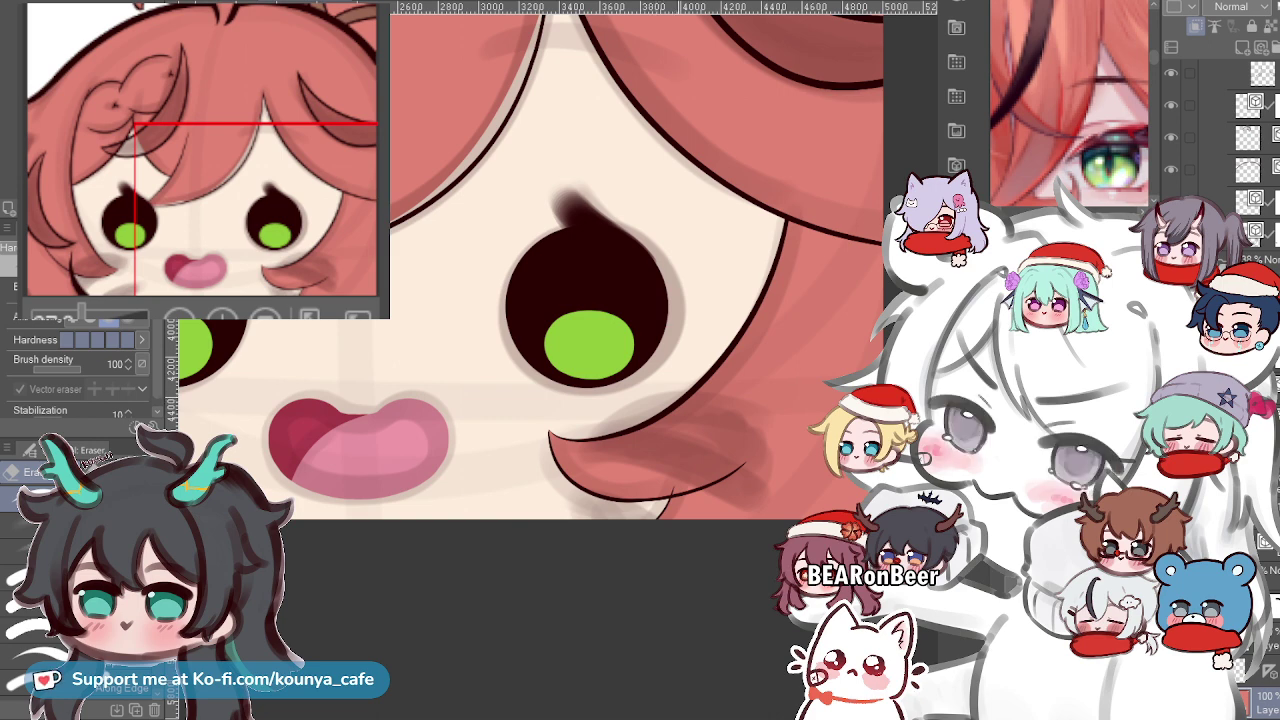
scroll(668, 322, up, 1)
drag(668, 322, 780, 422)
scroll(540, 330, down, 2)
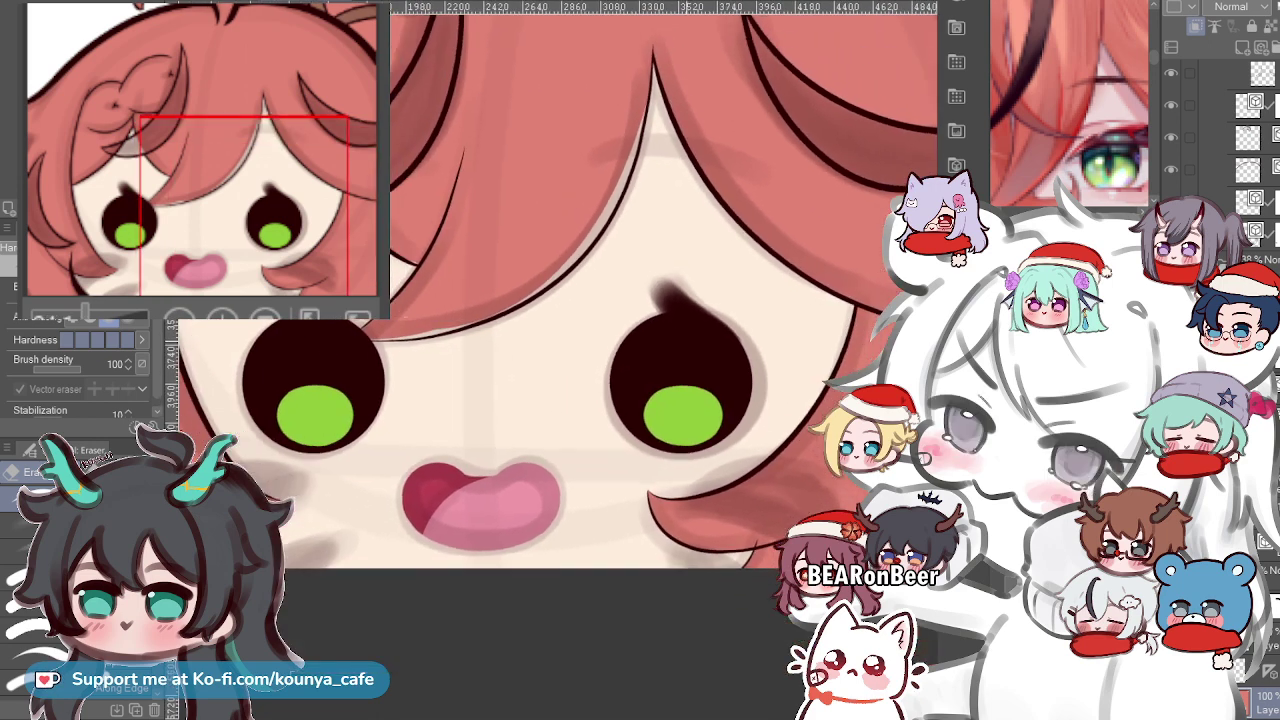
drag(628, 362, 791, 469)
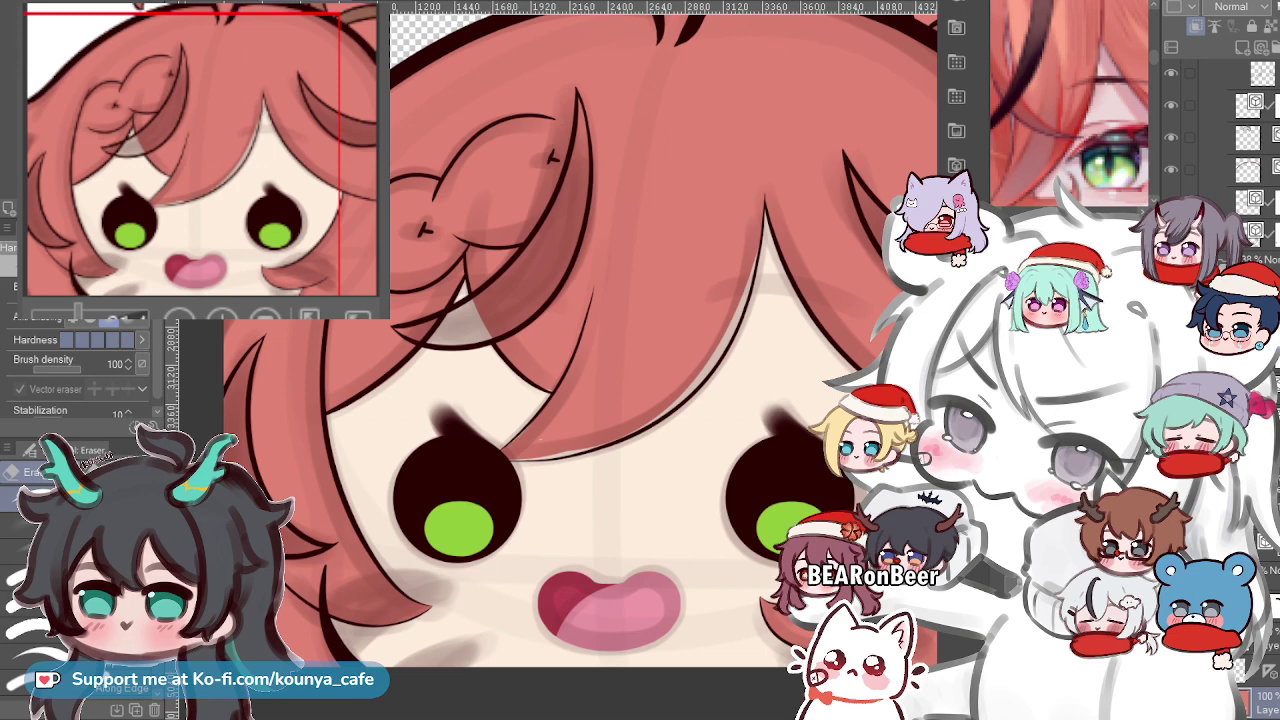
scroll(586, 368, down, 3)
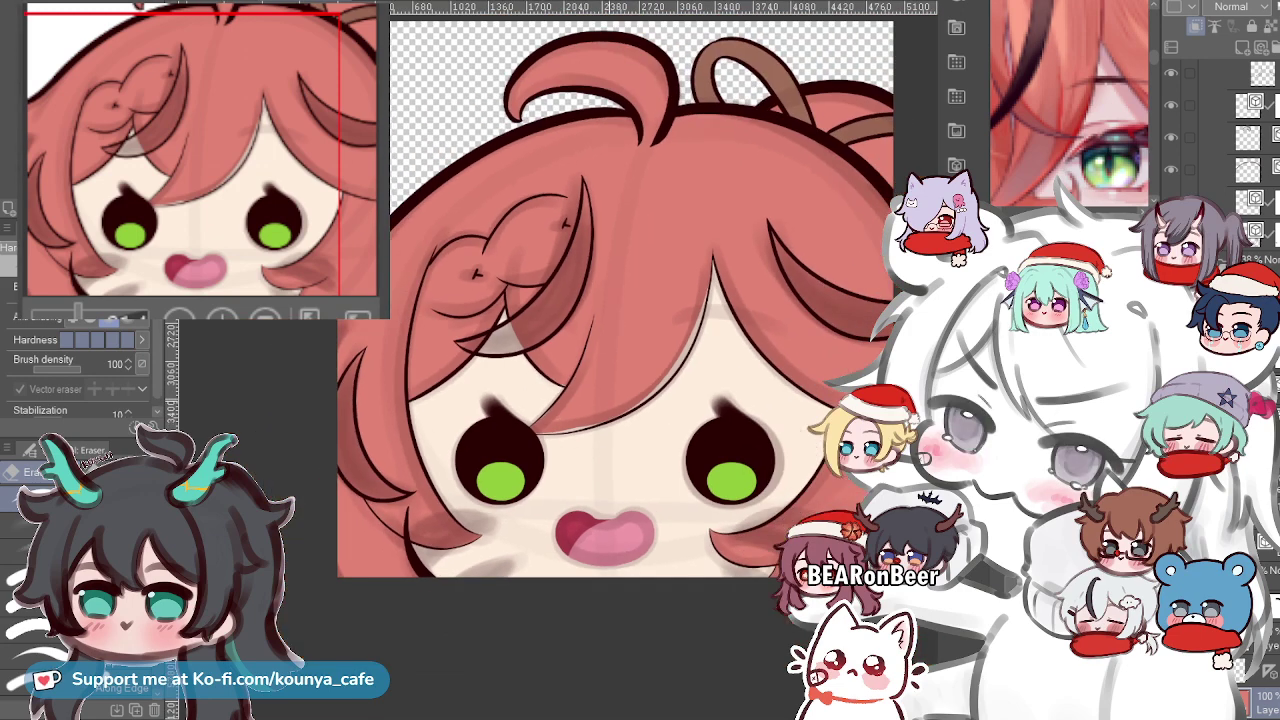
scroll(560, 365, up, 3)
scroll(560, 365, down, 2)
scroll(574, 264, up, 3)
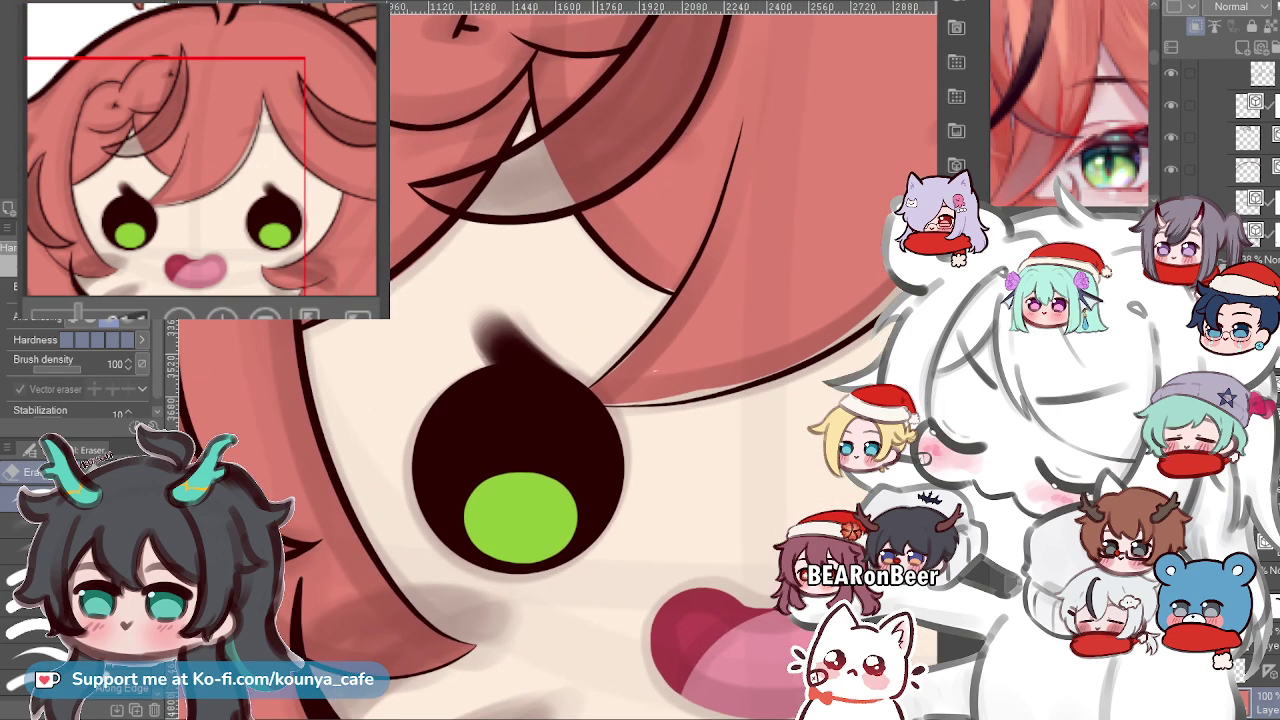
Erase the fringe outline segment that crosses inside the tip of the dark curved strand beneath the braid.
drag(530, 215, 565, 405)
scroll(550, 395, up, 3)
ctrl+click(495, 380)
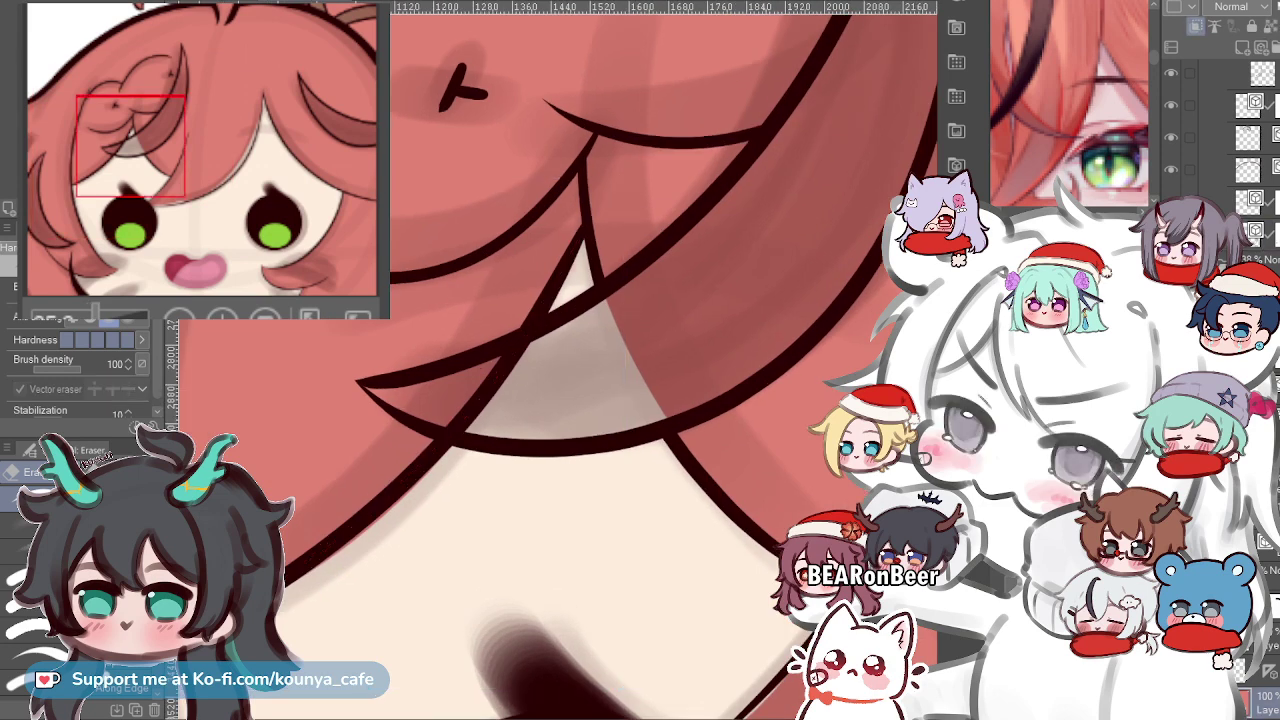
ctrl+shift+click(408, 398)
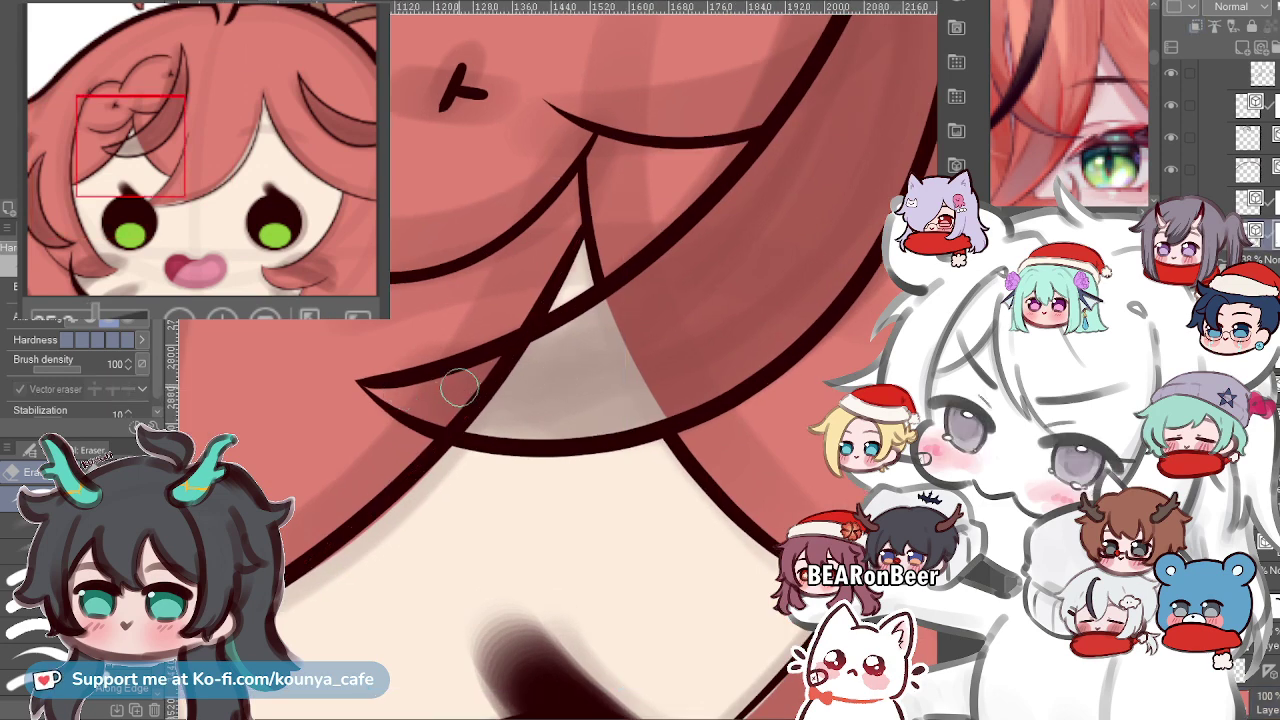
scroll(459, 387, up, 2)
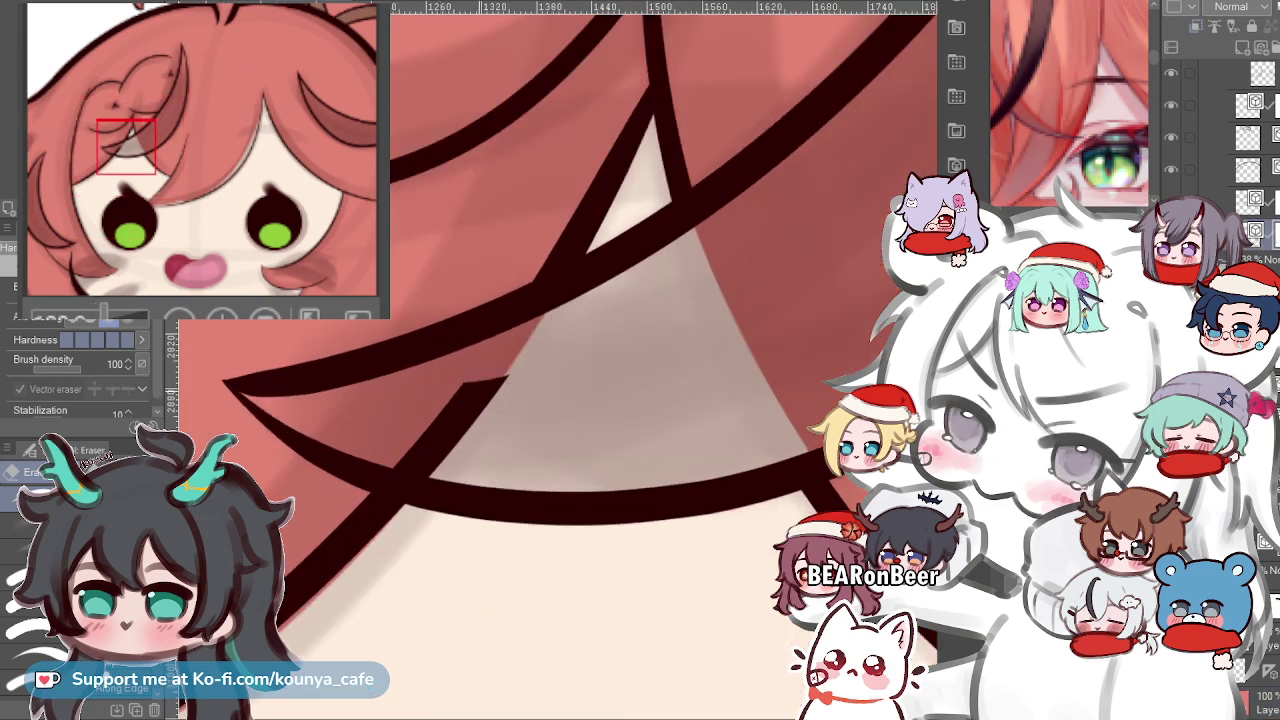
mouse_move(435, 401)
mouse_down()
mouse_move(606, 366)
mouse_move(423, 427)
mouse_up()
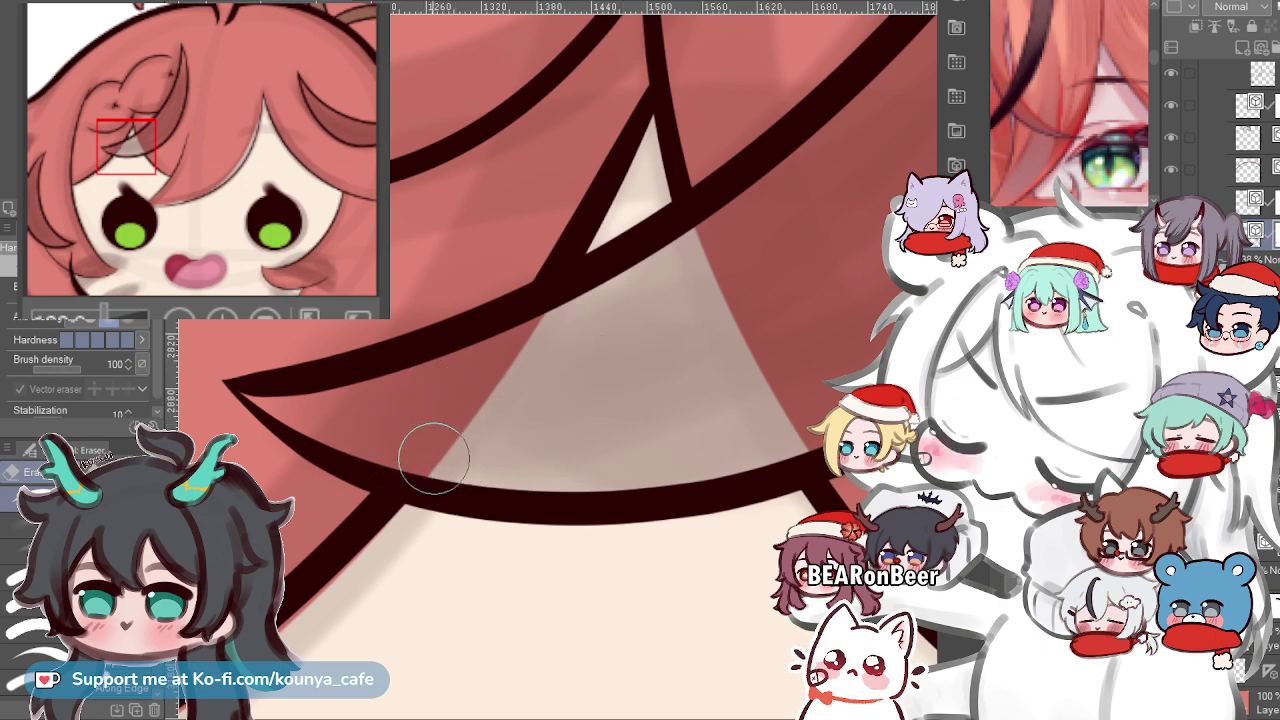
Select the vector layer of the thick dark outline that crosses the lock below the eye, and toggle its visibility.
scroll(457, 450, down, 5)
drag(388, 602, 466, 545)
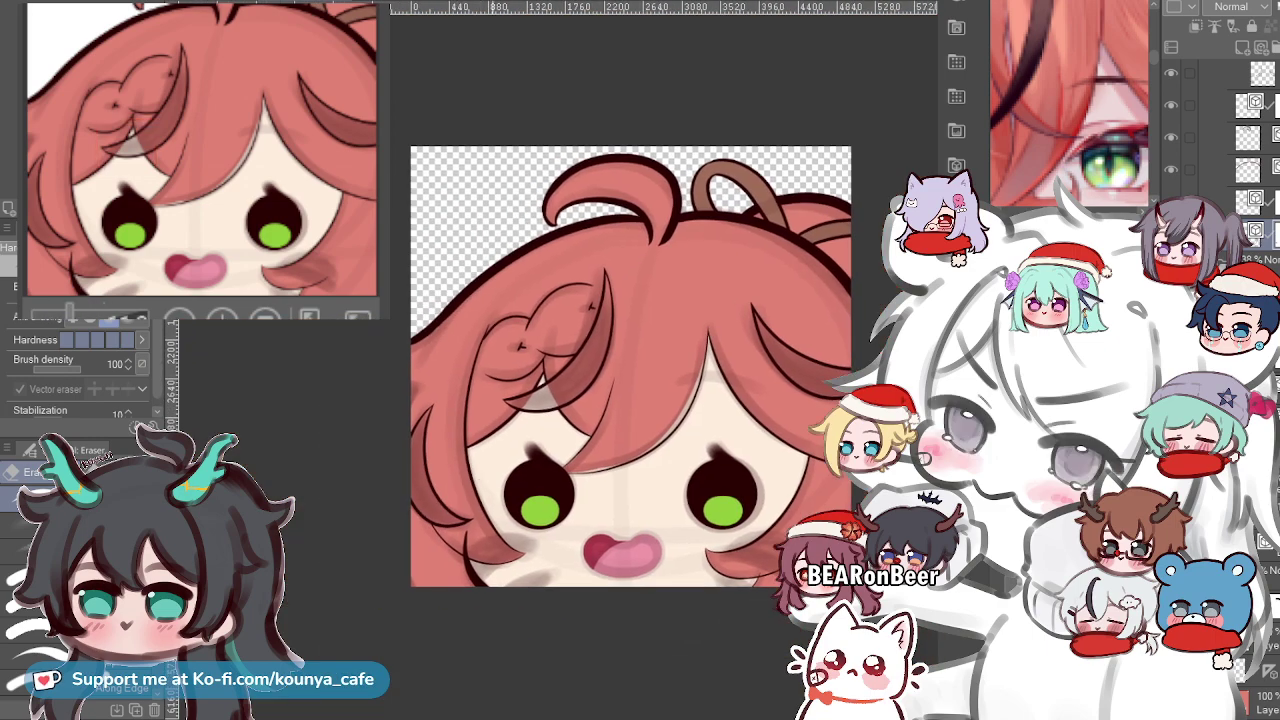
scroll(460, 545, up, 5)
ctrl+click(436, 545)
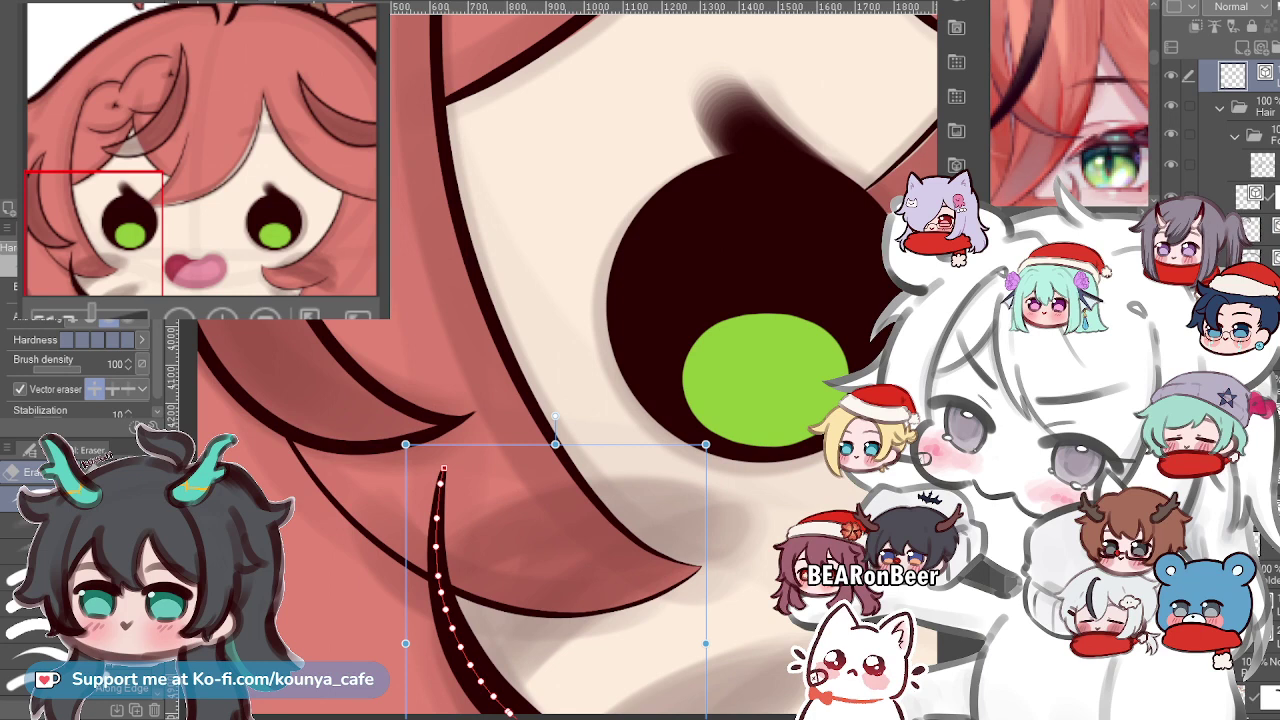
scroll(1240, 148, up, 2)
click(1240, 148)
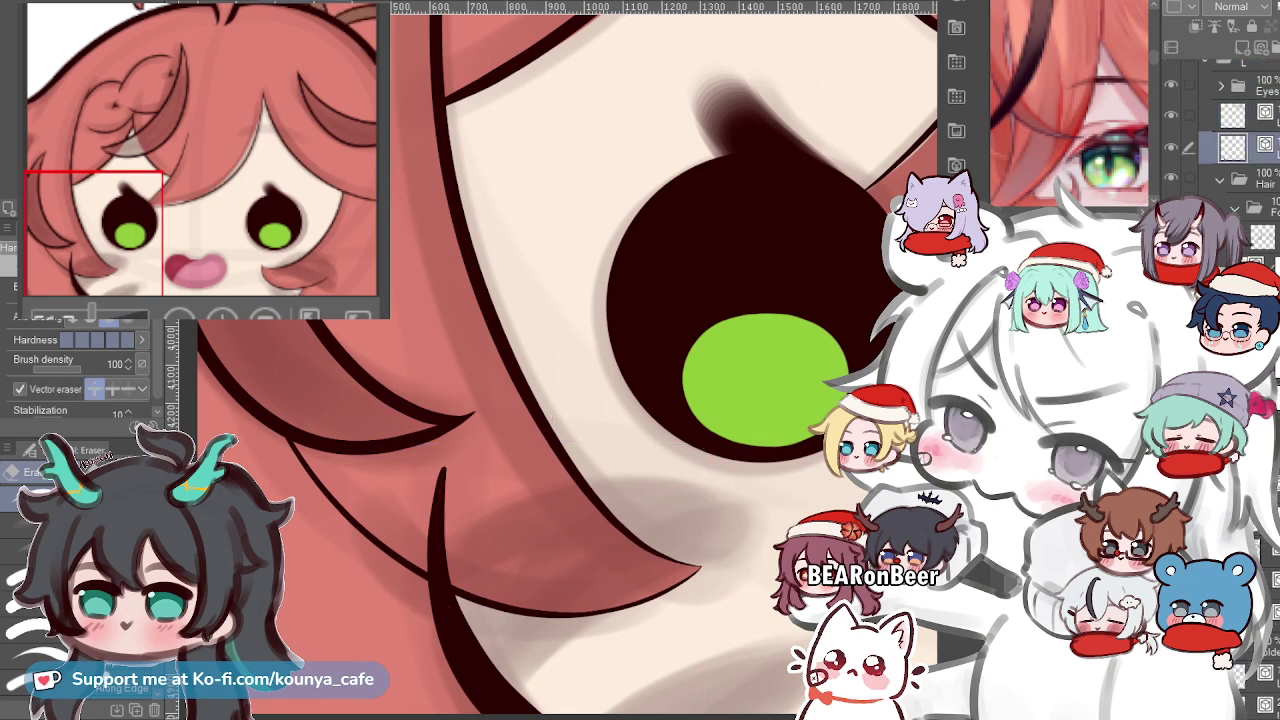
scroll(797, 287, down, 5)
drag(797, 287, 460, 448)
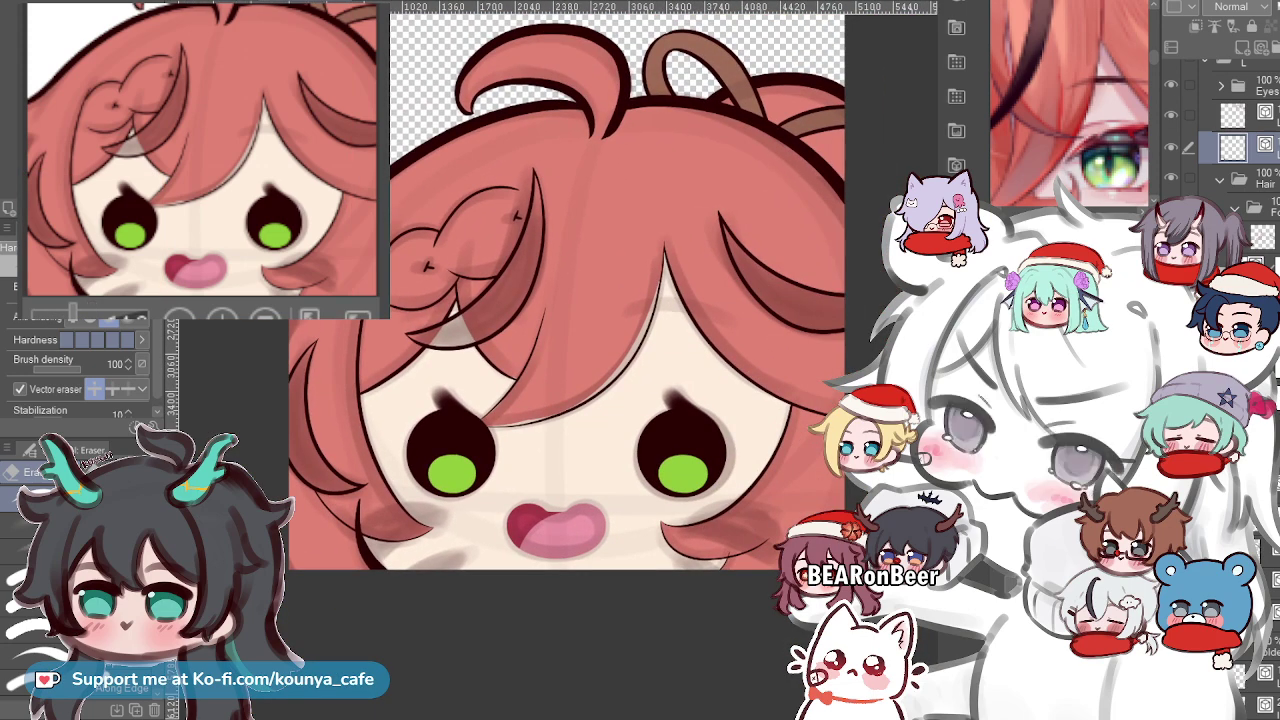
click(1171, 147)
Try to erase the tip of the thick dark outline where it crosses inside the lock below the eye.
scroll(343, 512, up, 5)
drag(375, 437, 407, 431)
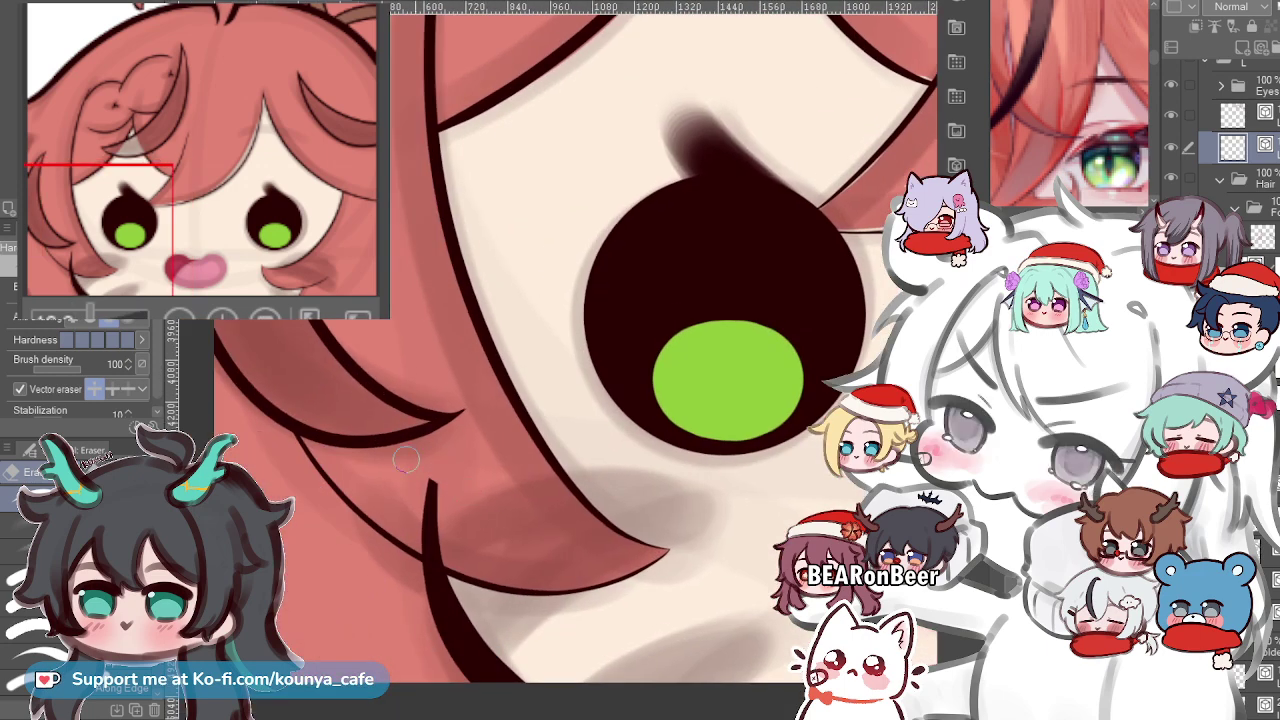
scroll(416, 530, up, 2)
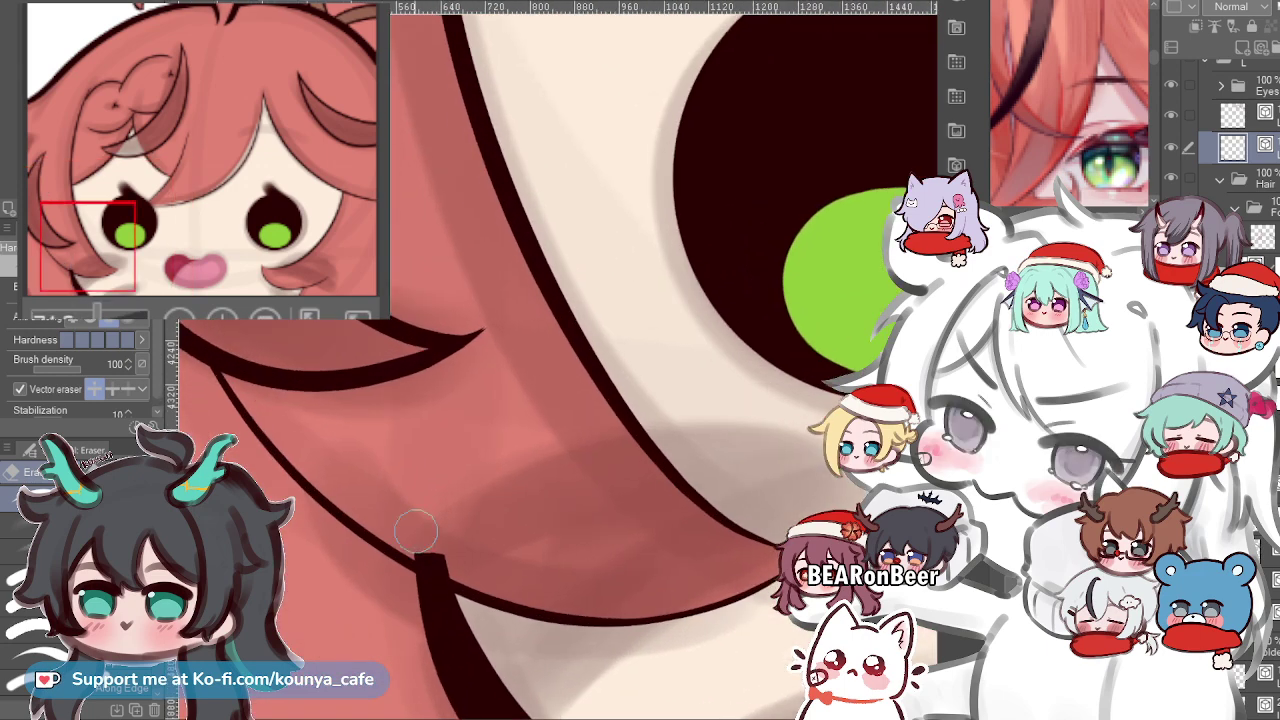
drag(423, 538, 417, 518)
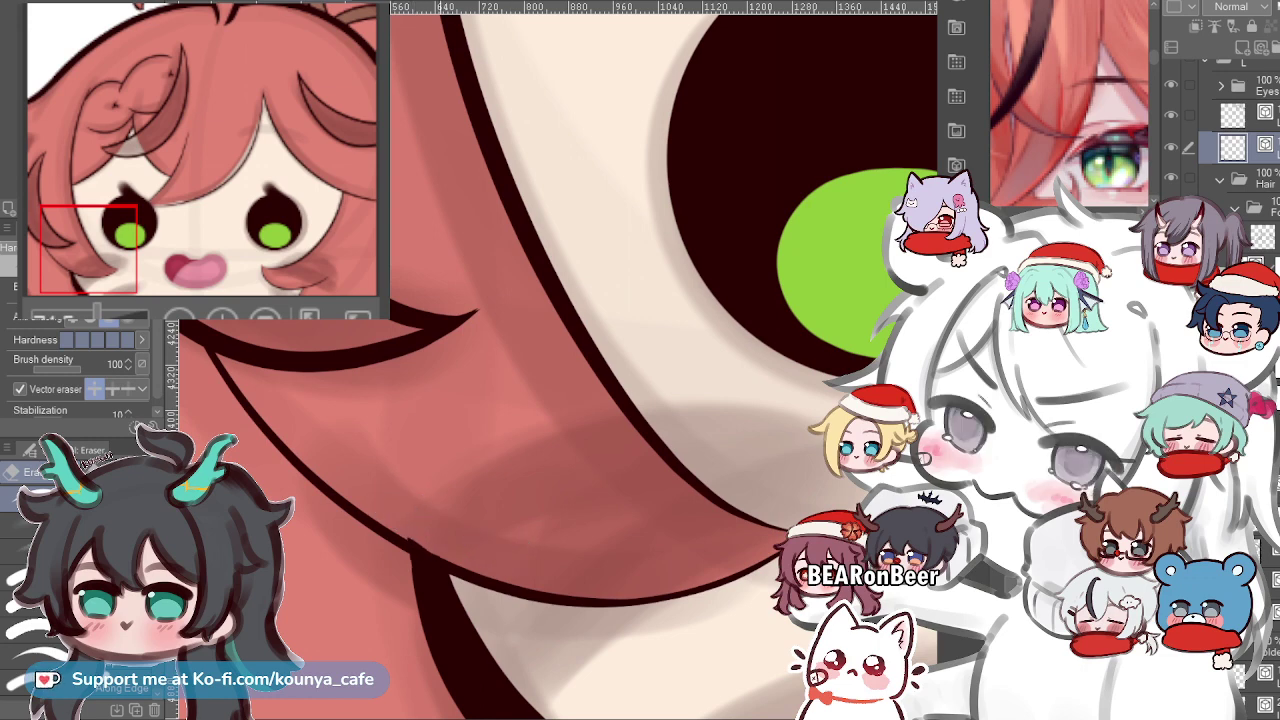
scroll(451, 530, up, 3)
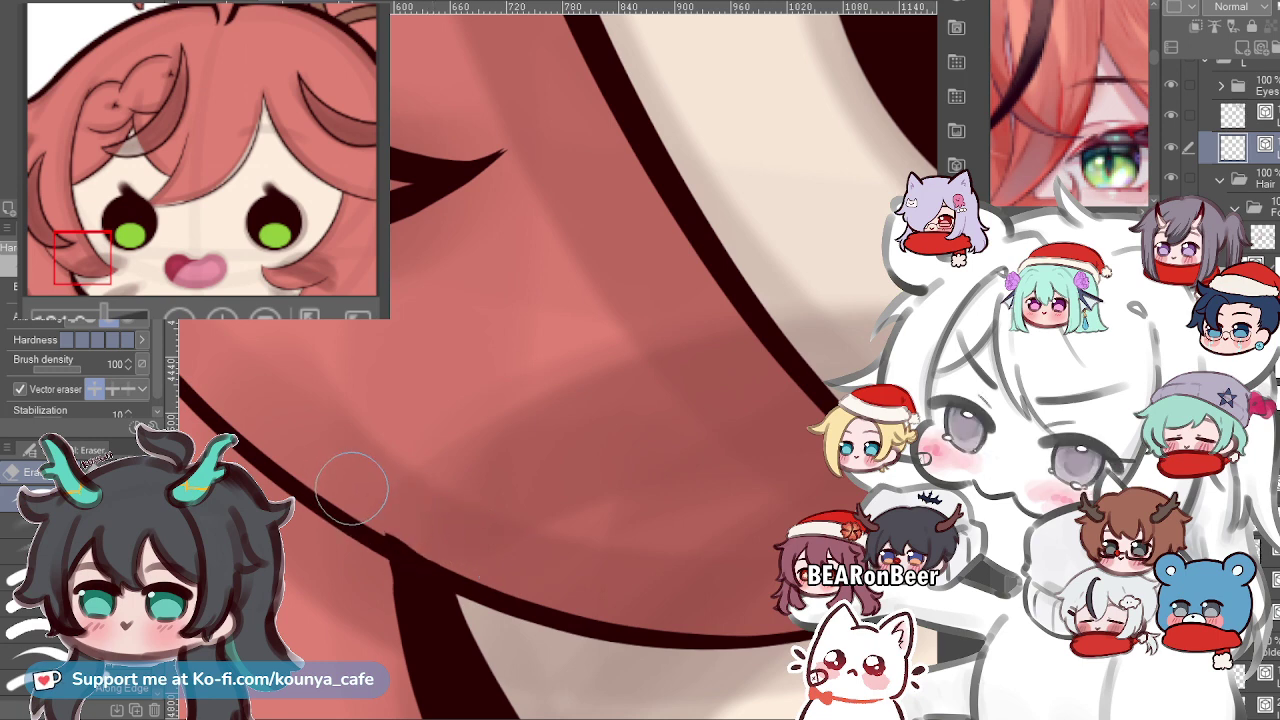
drag(405, 558, 430, 285)
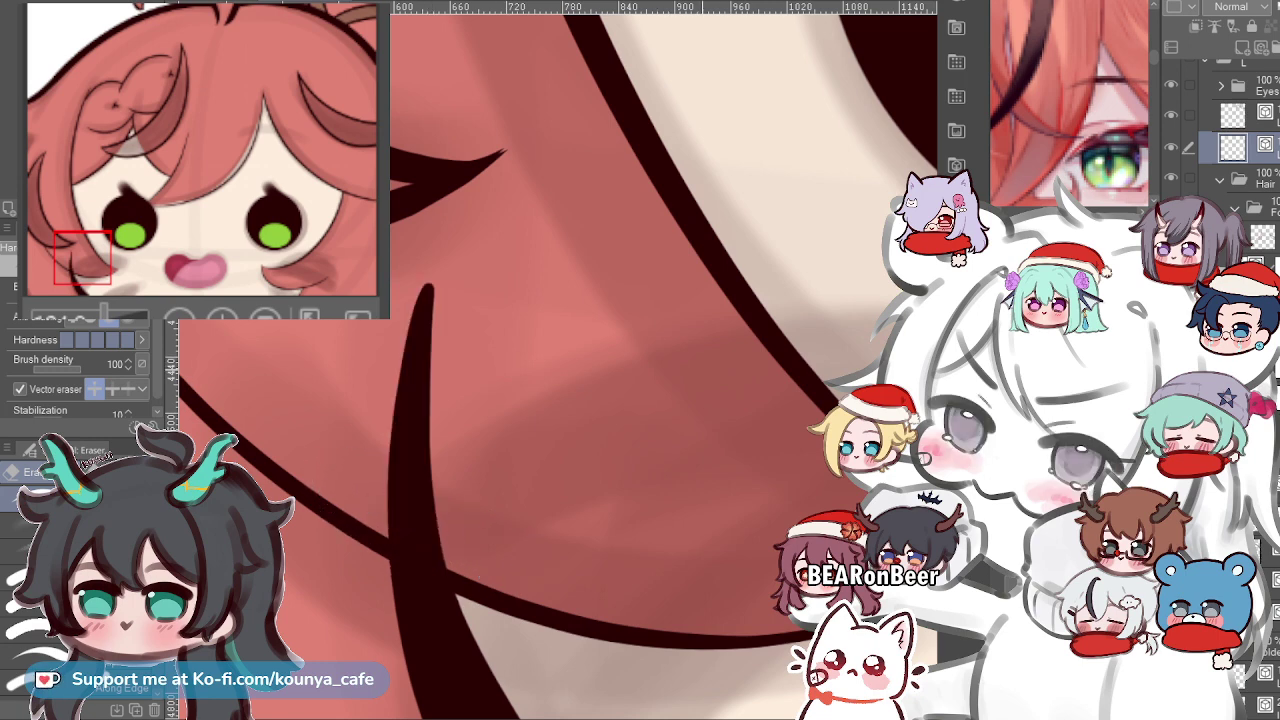
key(ctrl+z)
key(ctrl+y)
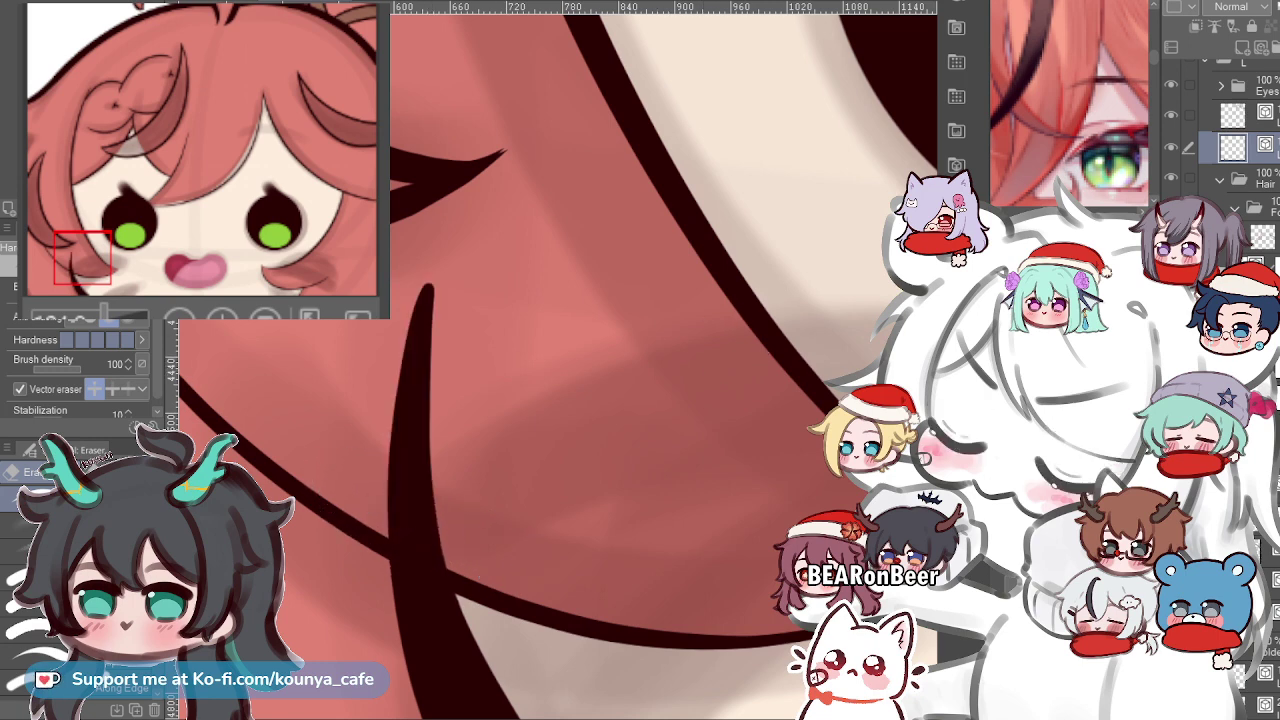
Mask out the tip of the thick dark outline inside the lock below the eye, up to the lock's lower outline.
mouse_move(431, 275)
mouse_down()
mouse_move(511, 230)
mouse_move(470, 240)
mouse_move(542, 402)
mouse_up()
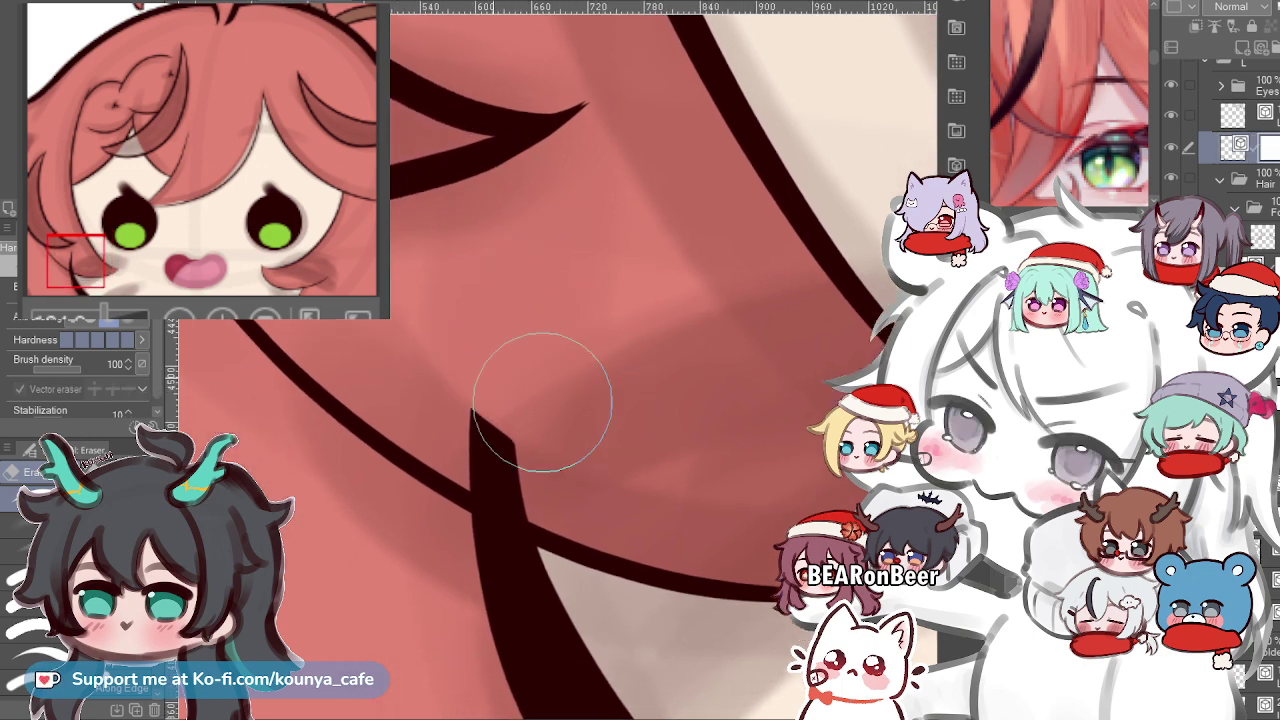
drag(414, 366, 620, 495)
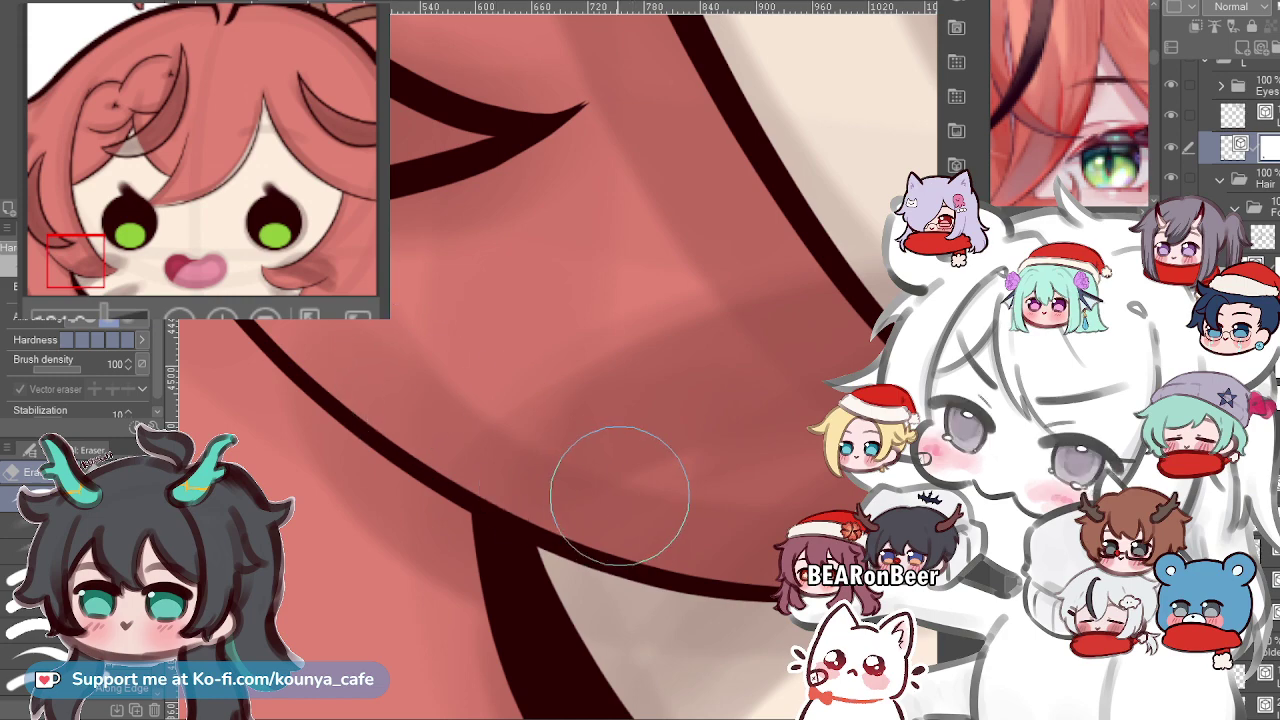
scroll(486, 400, down, 4)
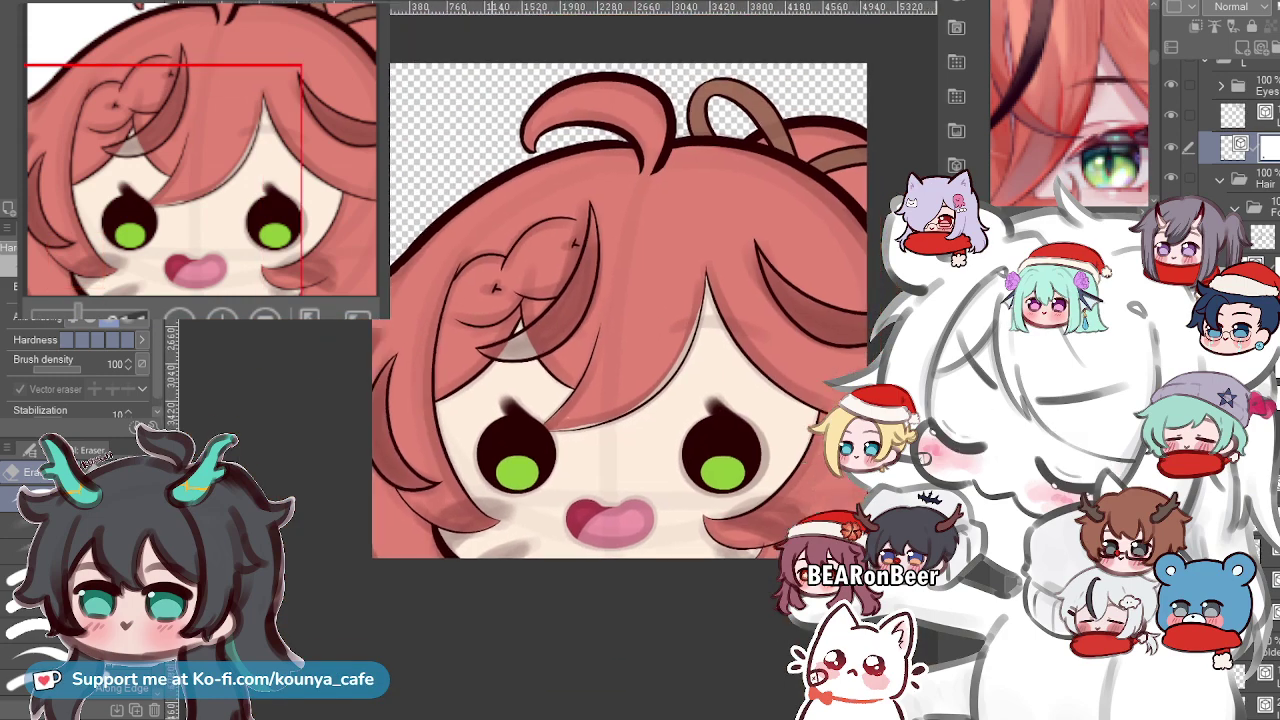
scroll(620, 330, up, 2)
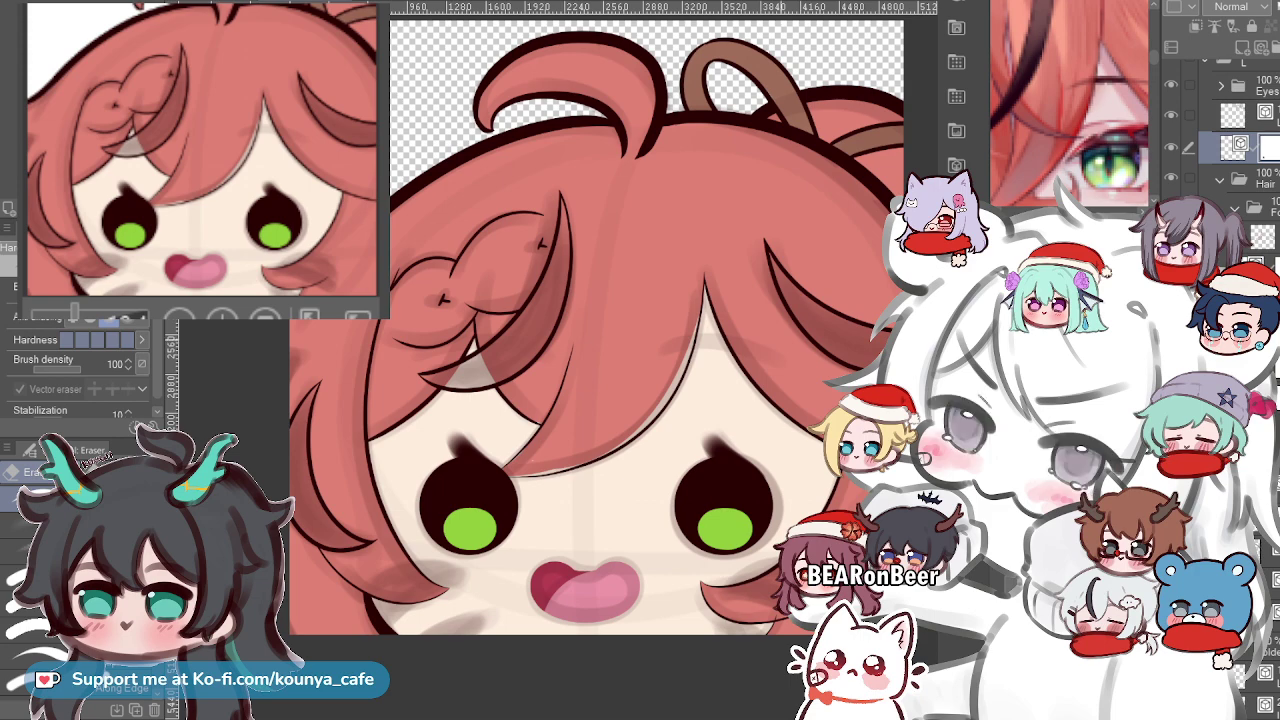
Fill the uncoloured gap along the central fringe lock's lower outline with red, from its upper curve to the pointed tip.
scroll(1240, 145, down, 5)
click(1256, 77)
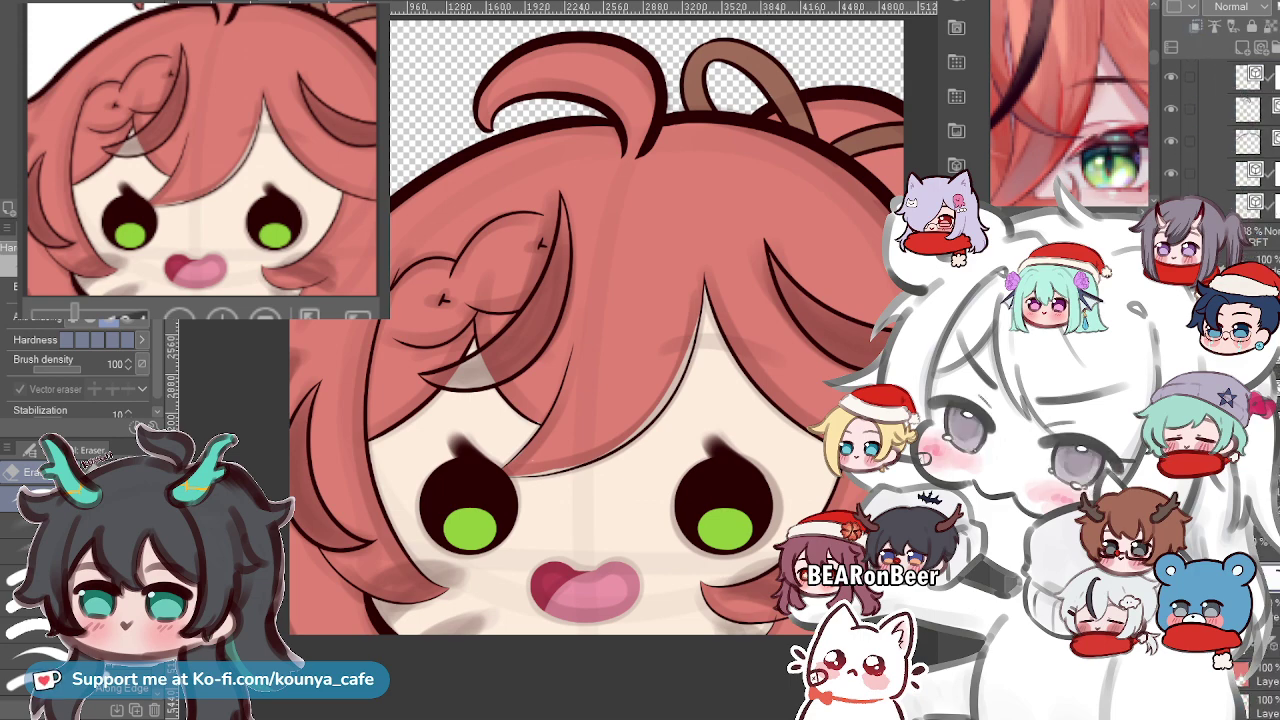
scroll(650, 428, up, 5)
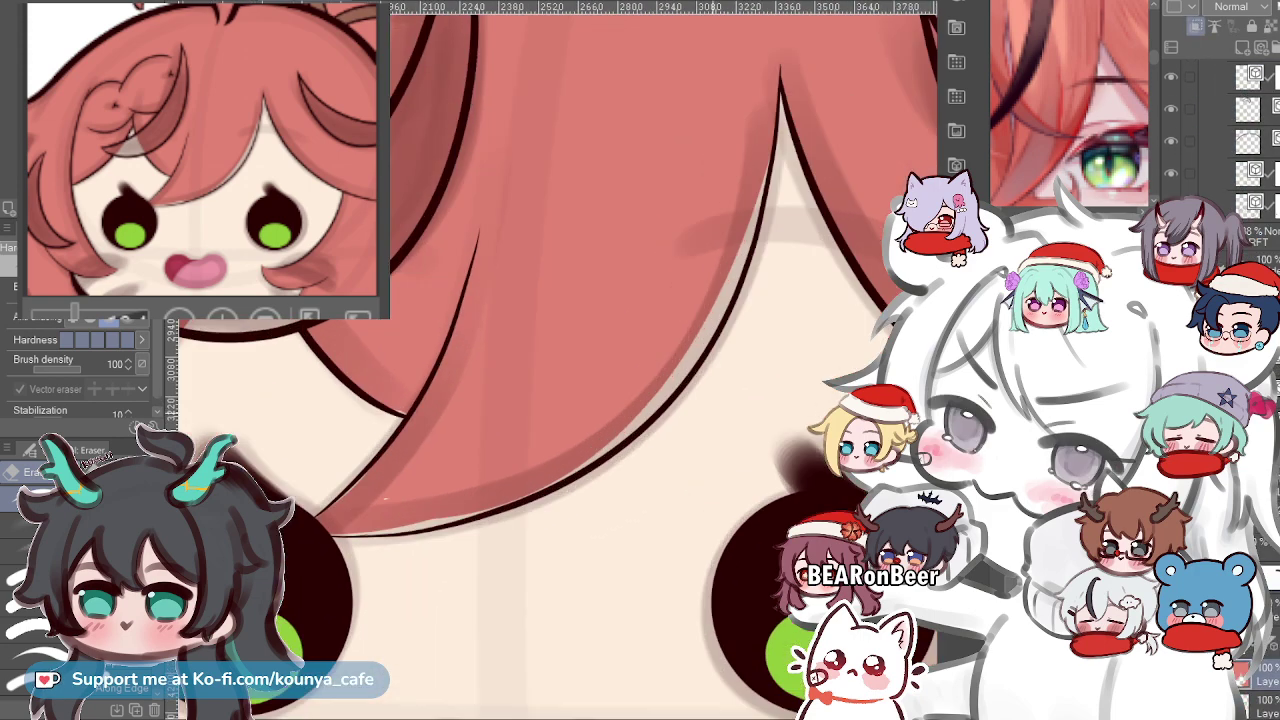
key(shift+h)
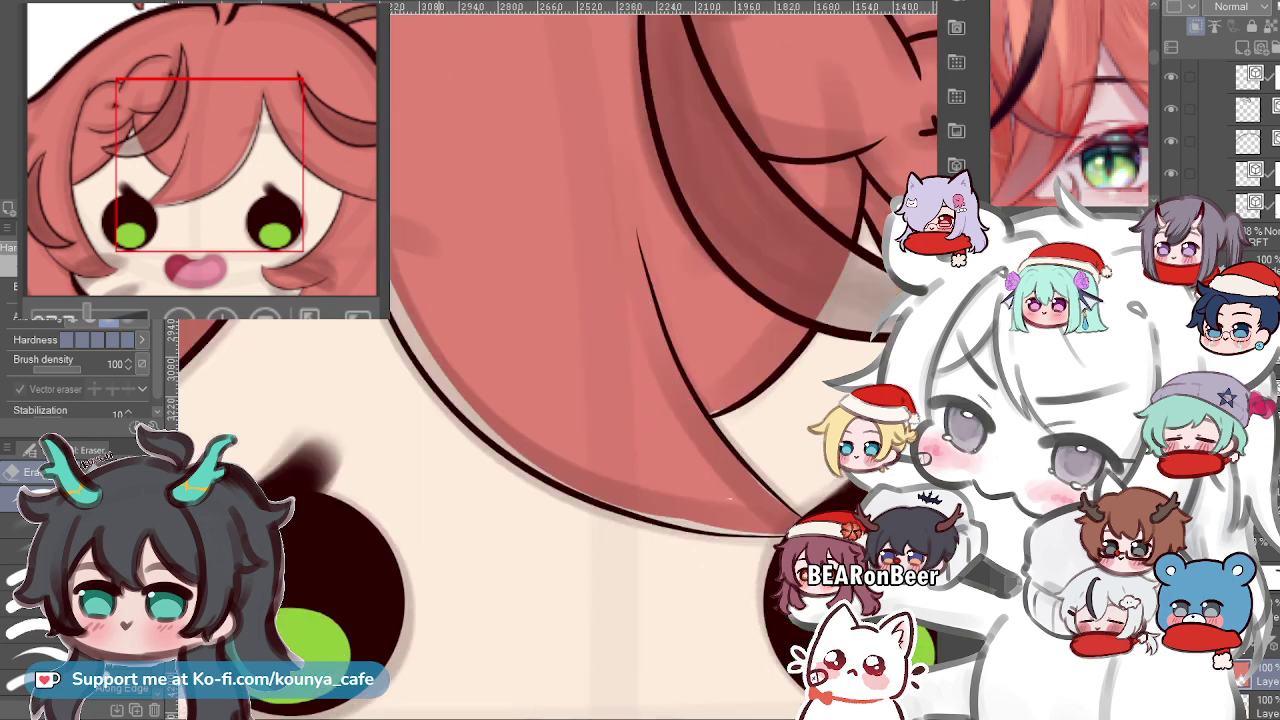
scroll(622, 330, up, 2)
drag(404, 309, 400, 239)
key(p)
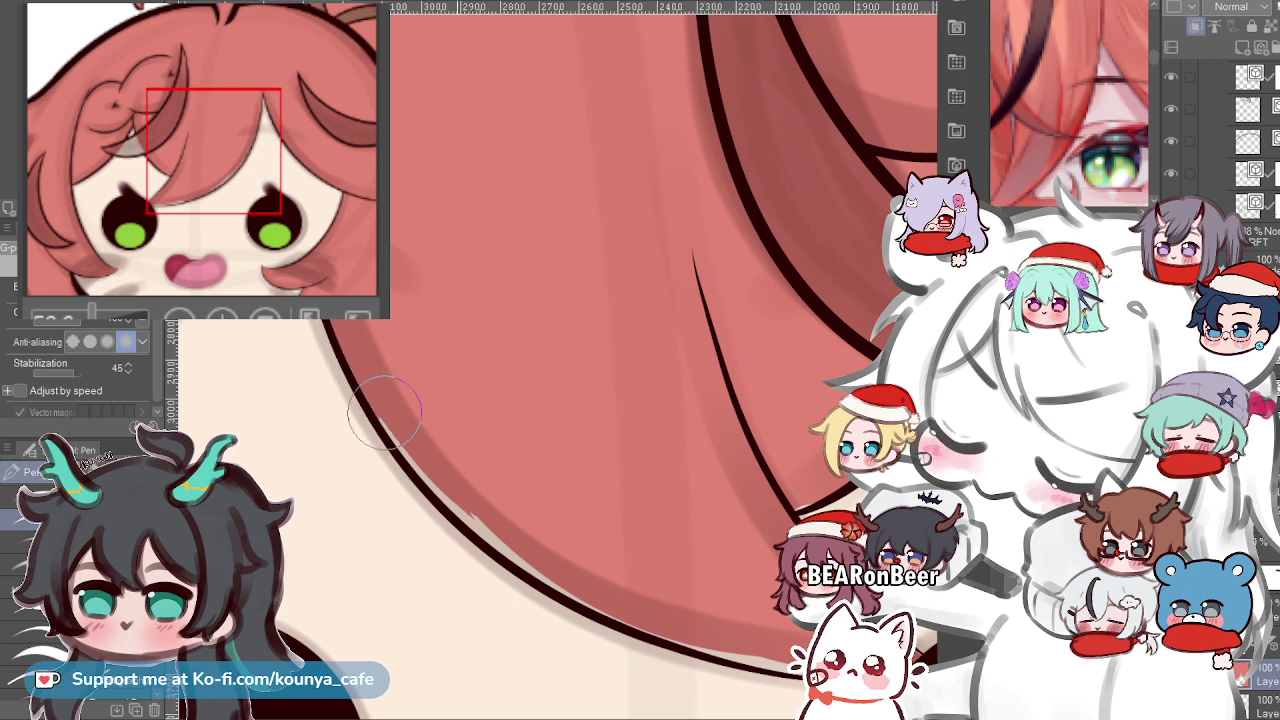
drag(419, 422, 338, 362)
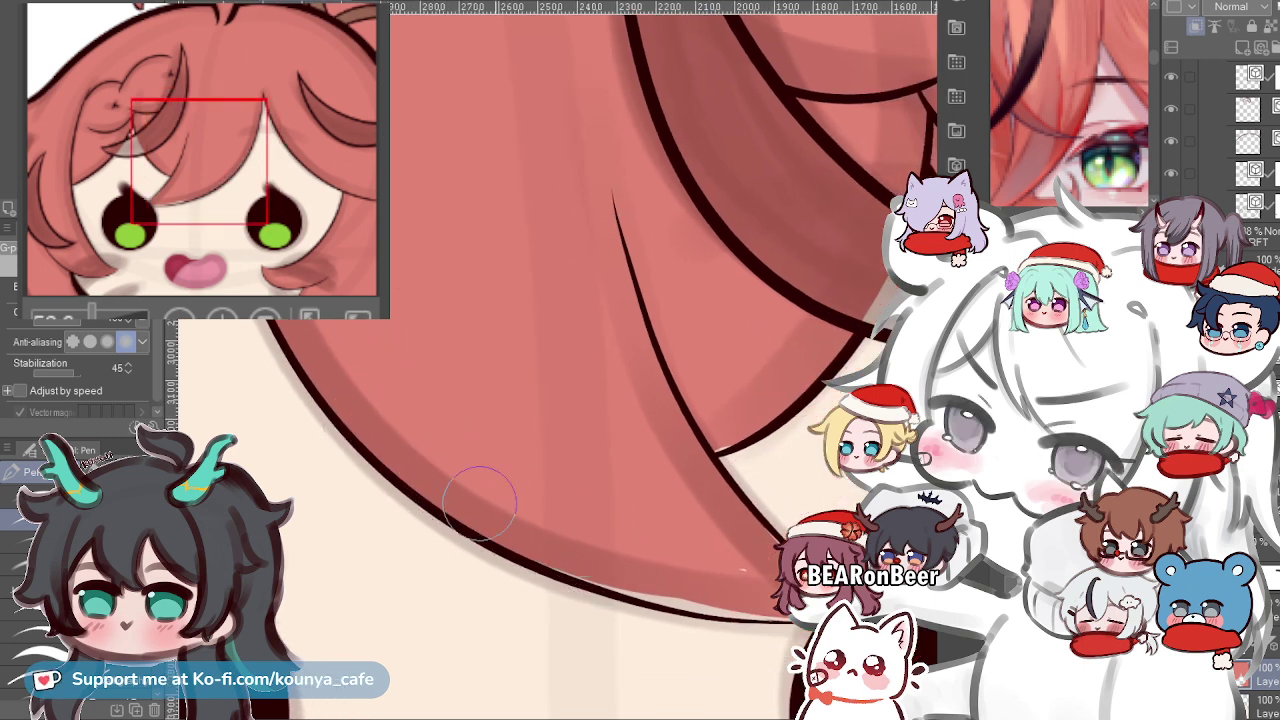
mouse_move(585, 575)
mouse_down()
mouse_move(675, 586)
mouse_move(475, 543)
mouse_move(600, 578)
mouse_up()
scroll(385, 510, up, 1)
scroll(553, 527, up, 3)
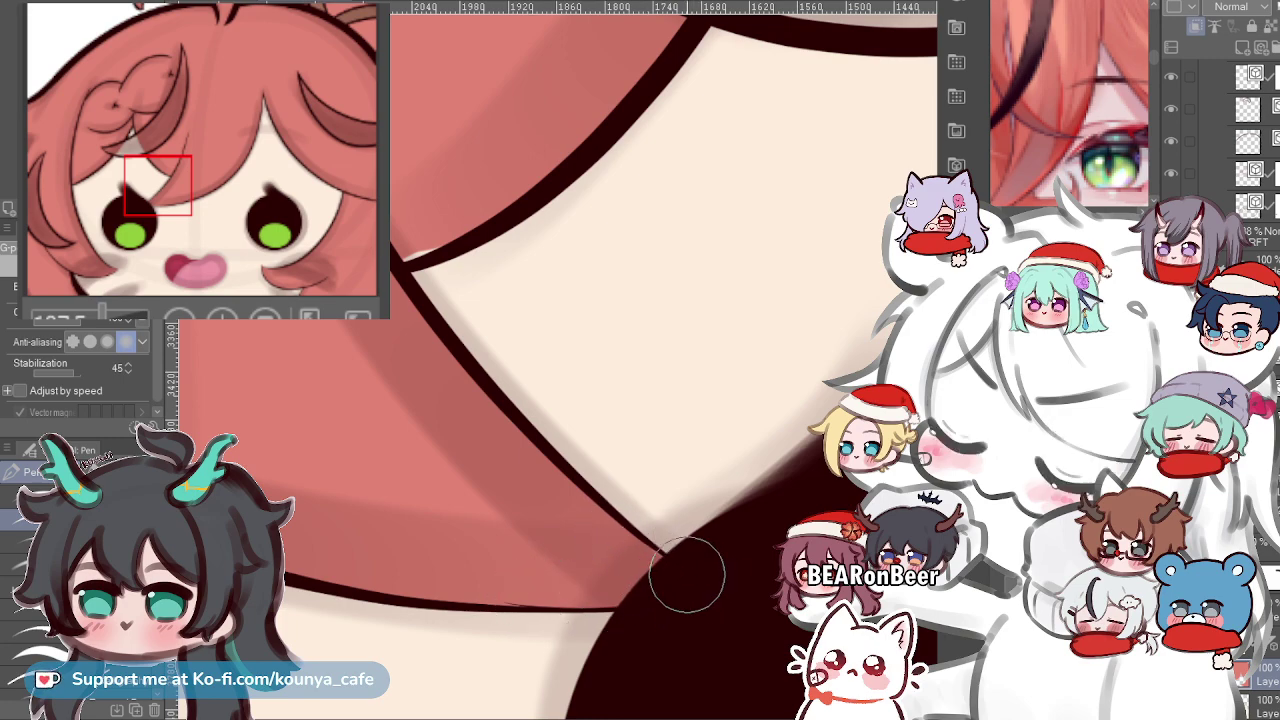
Inspect the fringe, braid and eye area for remaining gaps between the red hair colour and the outlines.
scroll(630, 541, down, 6)
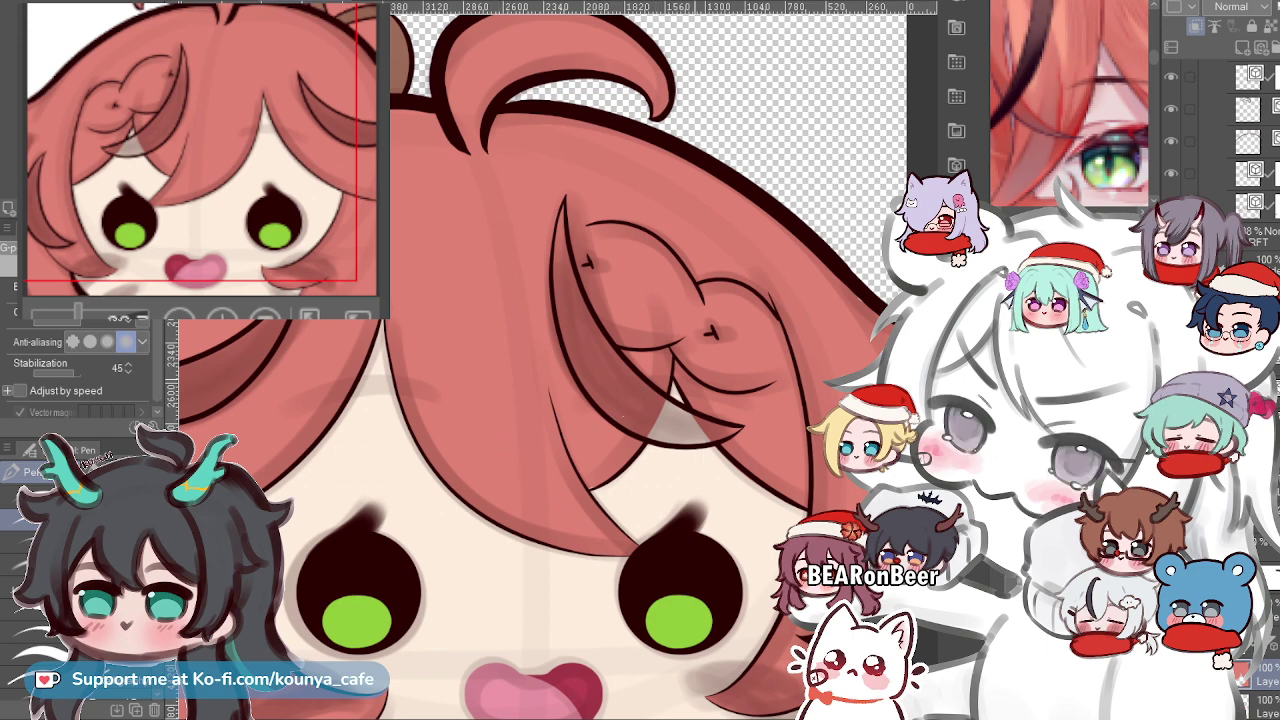
scroll(606, 421, down, 2)
scroll(590, 432, up, 1)
scroll(715, 348, up, 1)
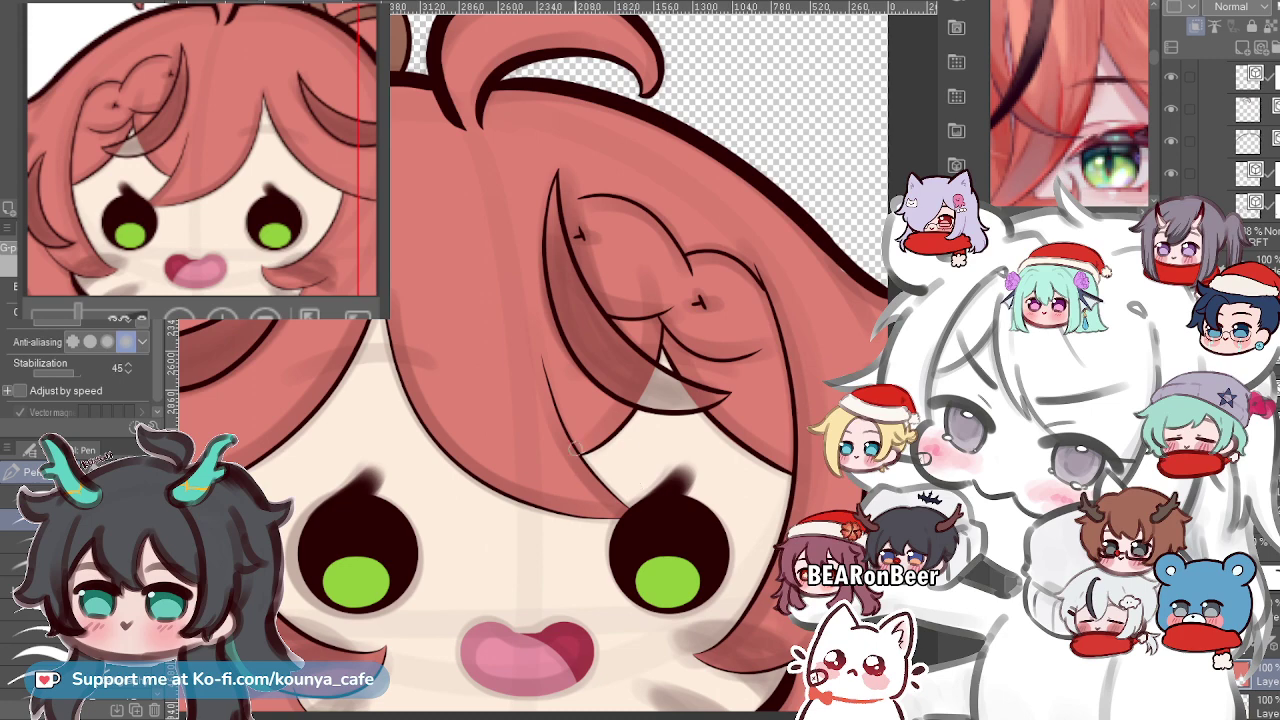
scroll(713, 410, up, 4)
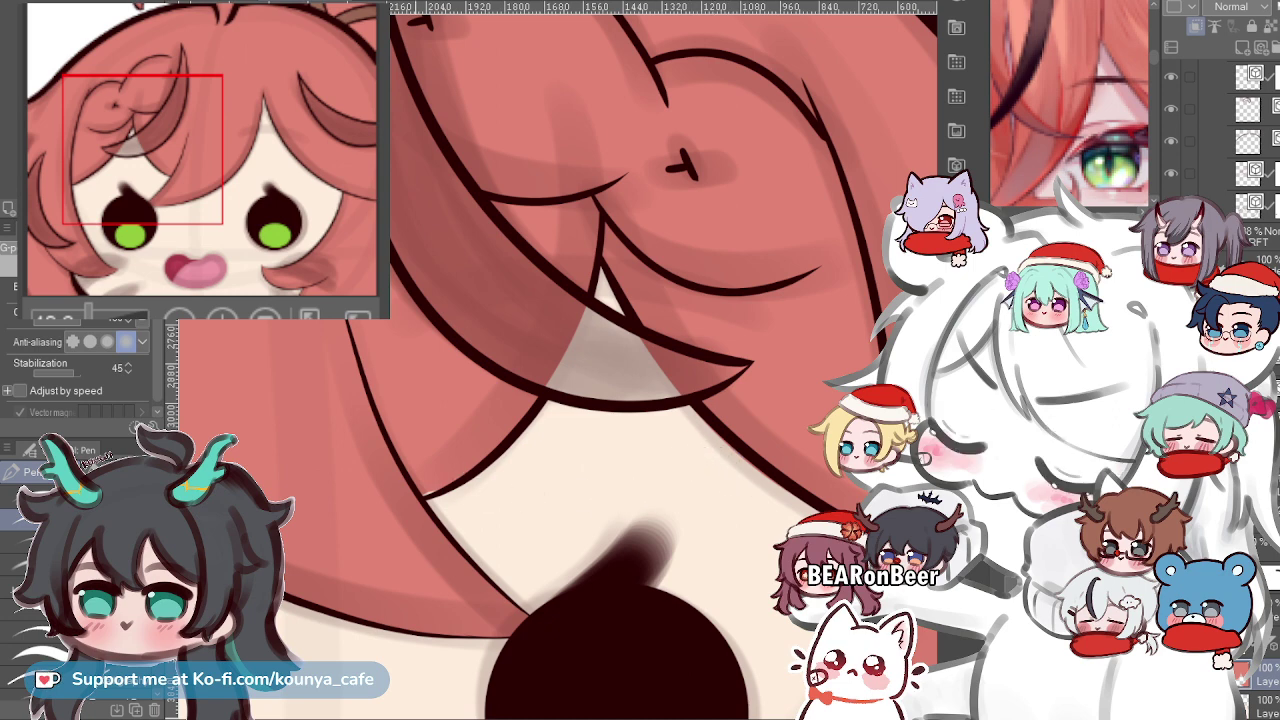
scroll(458, 452, up, 2)
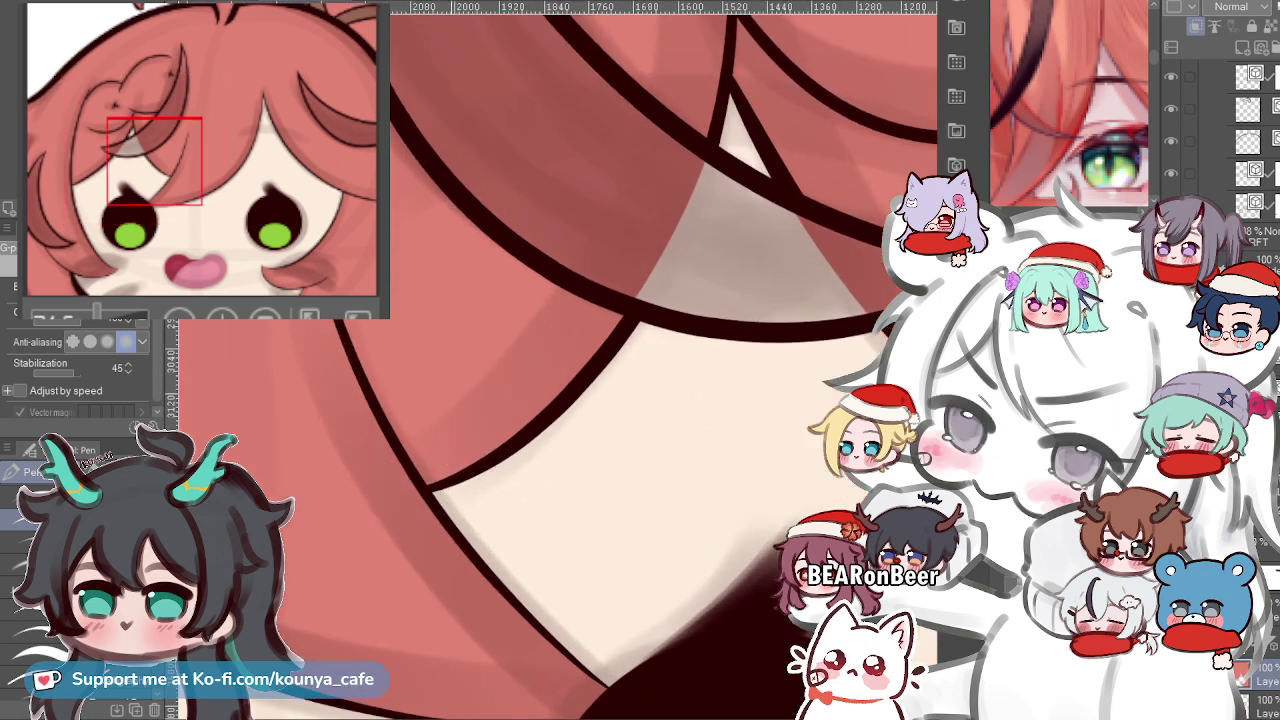
scroll(560, 400, down, 2)
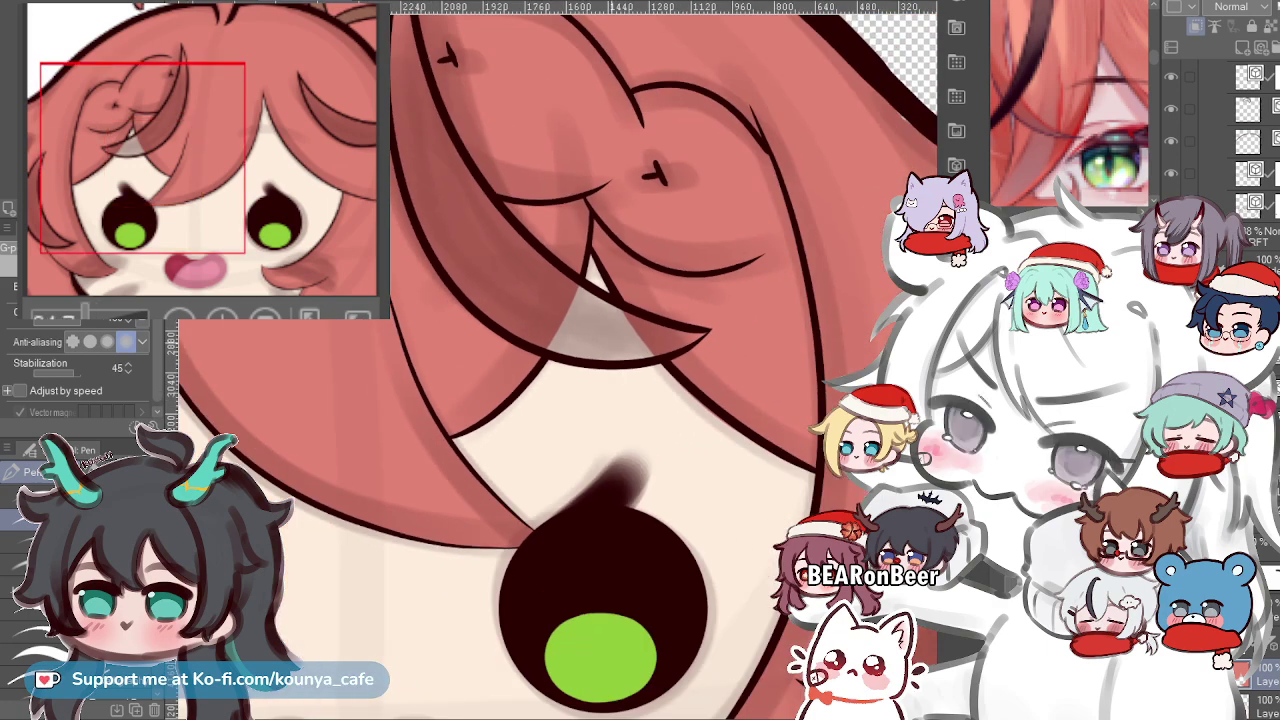
scroll(560, 400, down, 4)
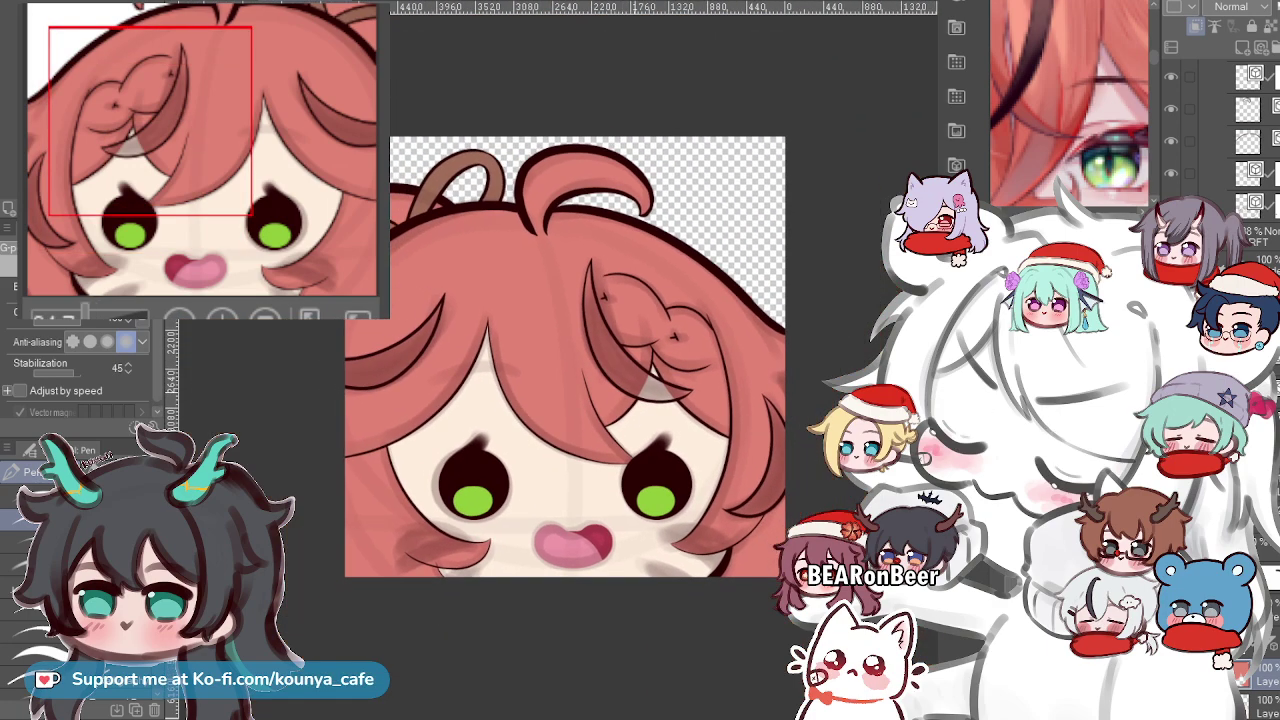
scroll(476, 560, up, 5)
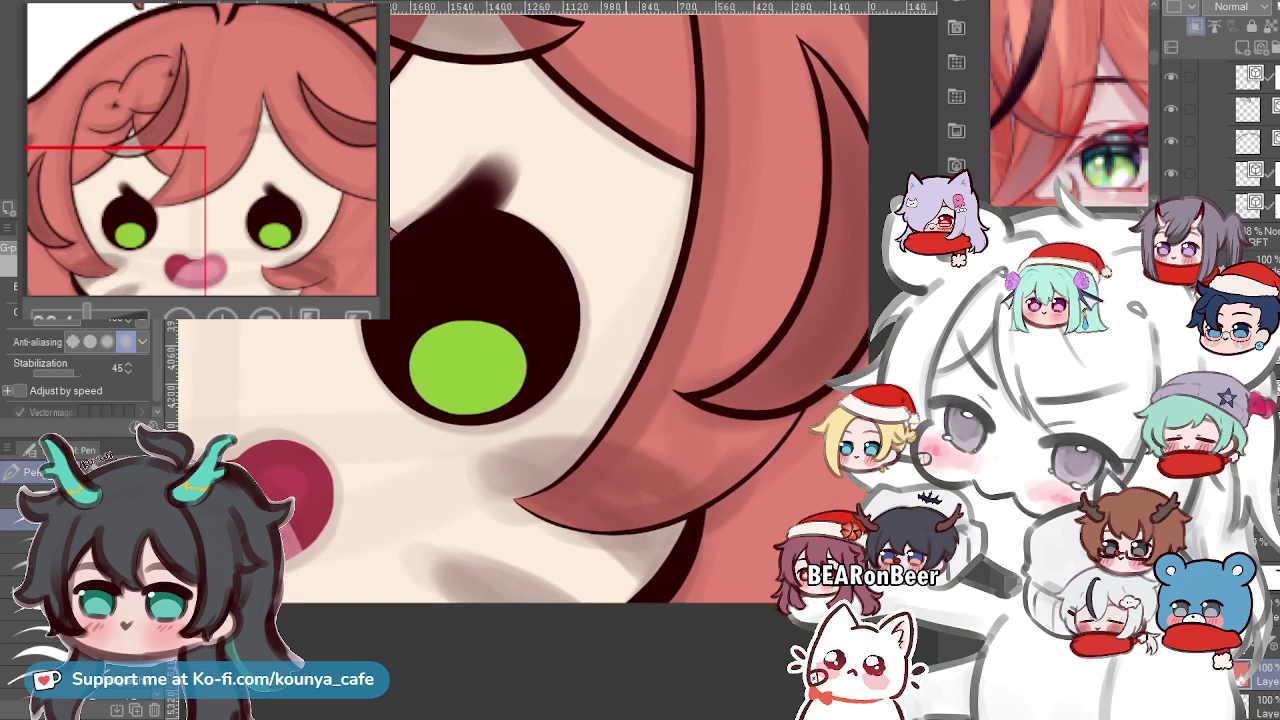
Paint the upper part of the curved strand beside the braid dark grey on a separate colour layer.
drag(400, 400, 815, 345)
drag(500, 340, 734, 706)
drag(720, 400, 295, 400)
drag(650, 360, 593, 461)
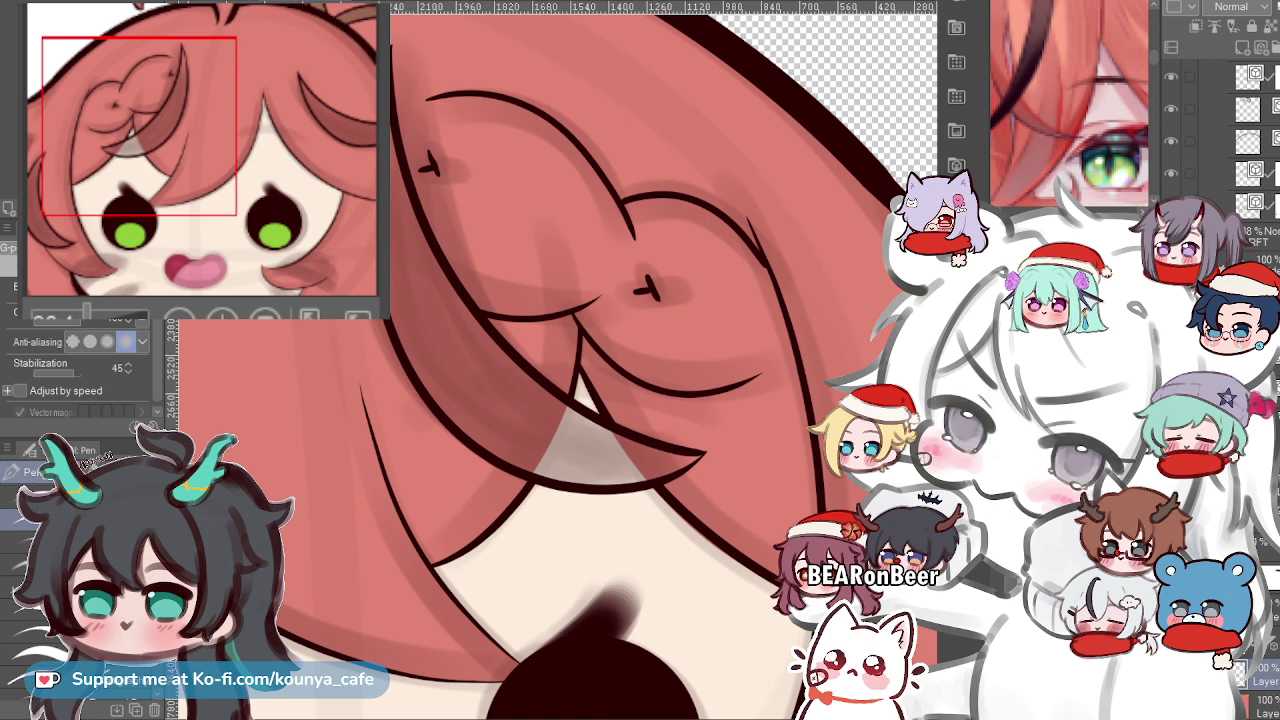
drag(402, 242, 488, 390)
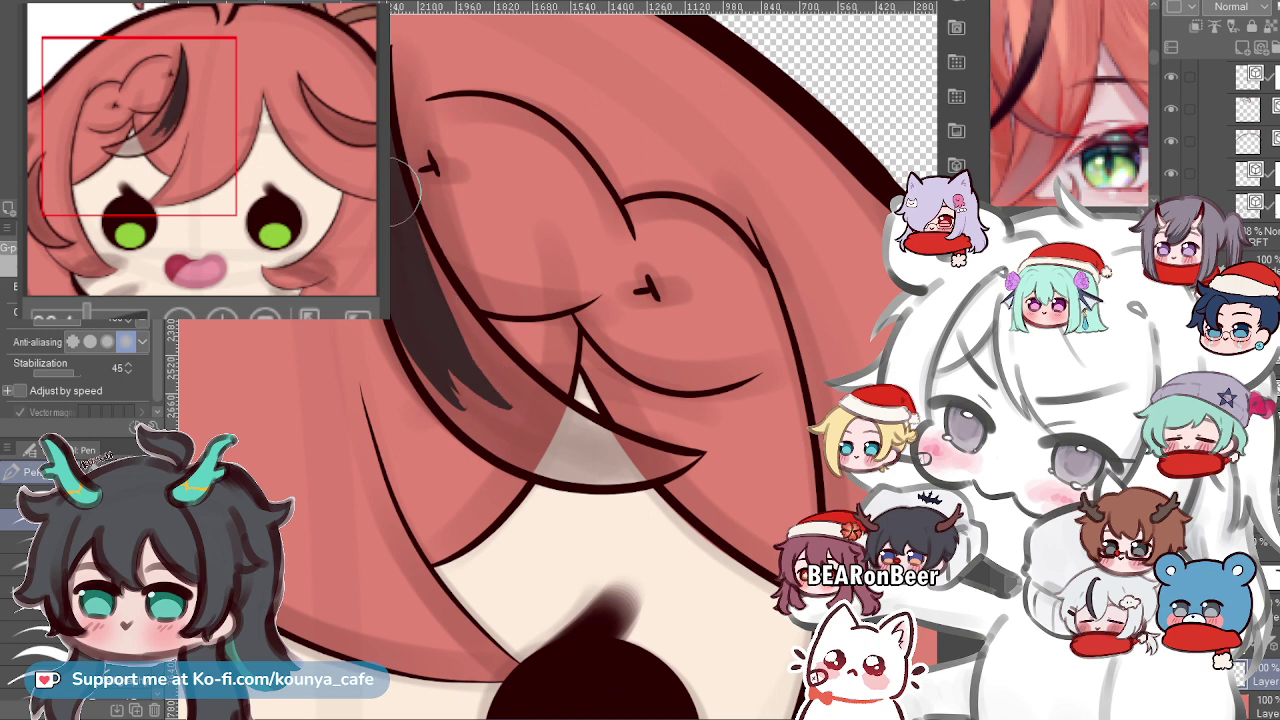
mouse_move(400, 205)
mouse_down()
mouse_move(492, 398)
mouse_move(530, 385)
mouse_up()
key(ctrl+z)
drag(414, 206, 530, 385)
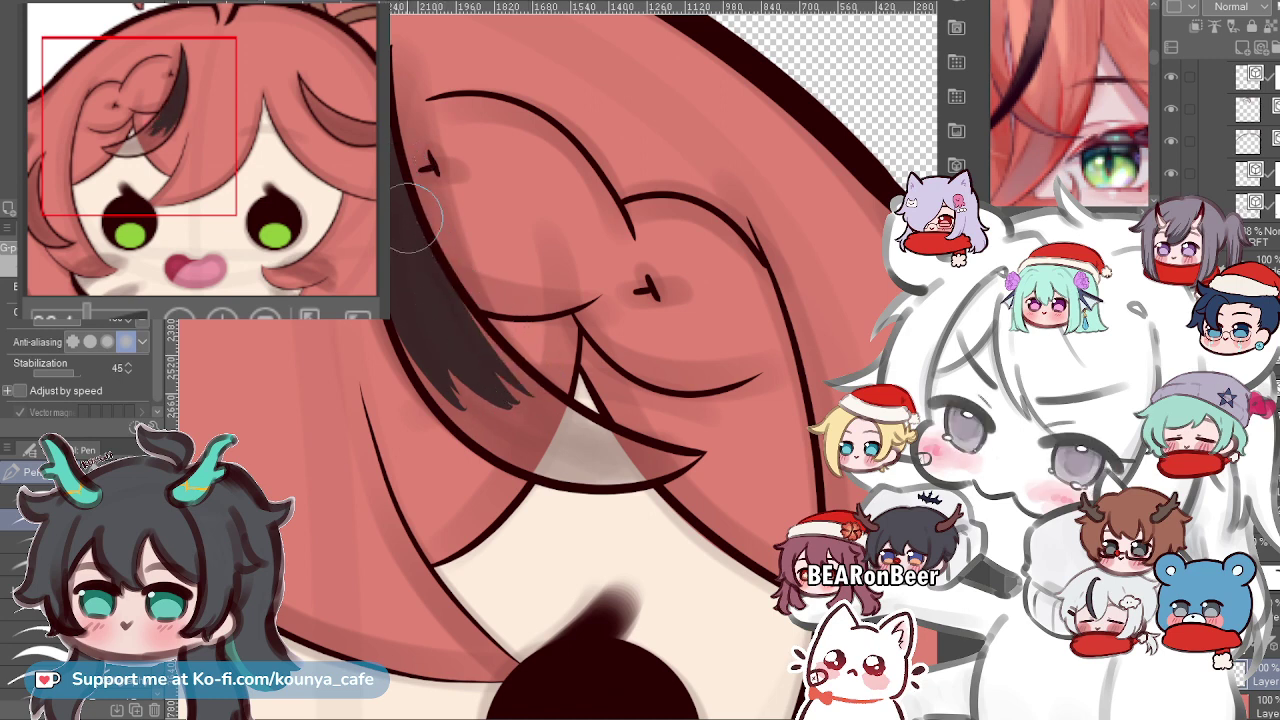
Extend the dark grey down the curved strand beneath the braid, filling its width towards the tip.
drag(455, 328, 590, 440)
mouse_move(401, 297)
mouse_down()
mouse_move(469, 377)
mouse_move(446, 397)
mouse_move(572, 444)
mouse_up()
drag(440, 343, 569, 419)
drag(440, 295, 620, 425)
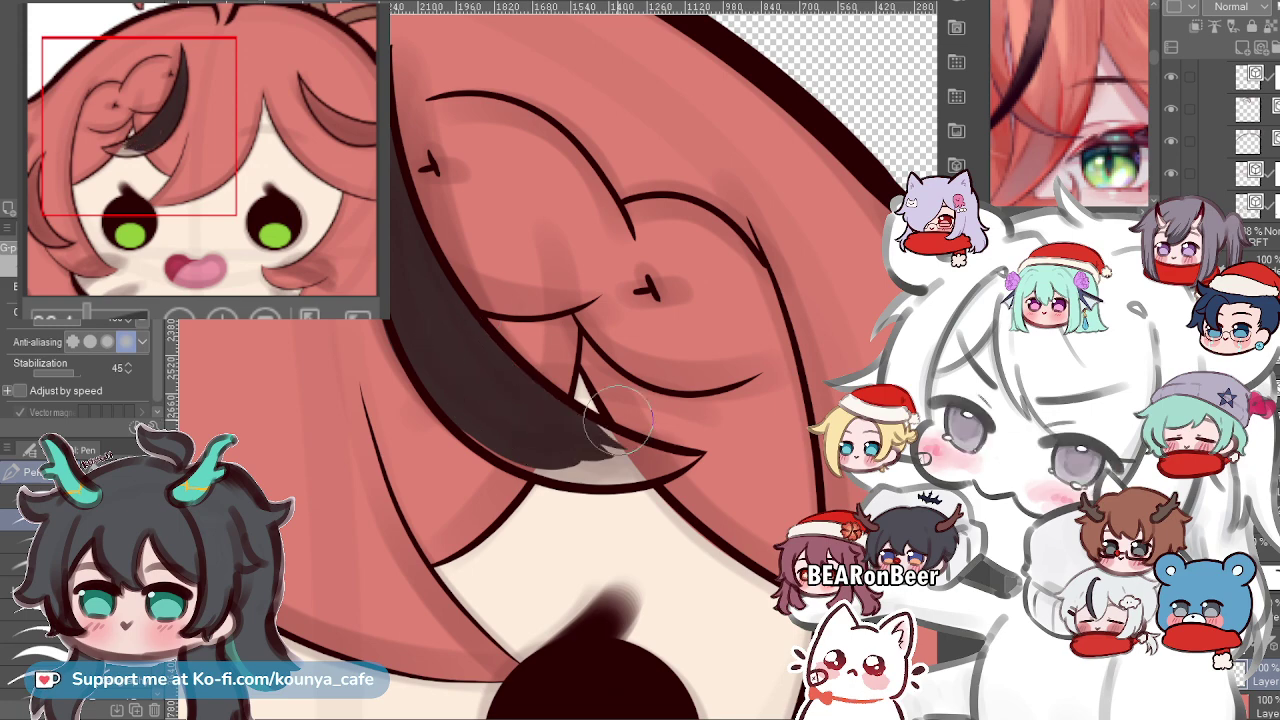
drag(497, 362, 657, 448)
Fill the lower edge and pointed tip of the curved strand beneath the braid with dark grey, up to its outlines.
scroll(620, 440, up, 3)
mouse_move(553, 440)
mouse_down()
mouse_move(613, 460)
mouse_move(598, 487)
mouse_up()
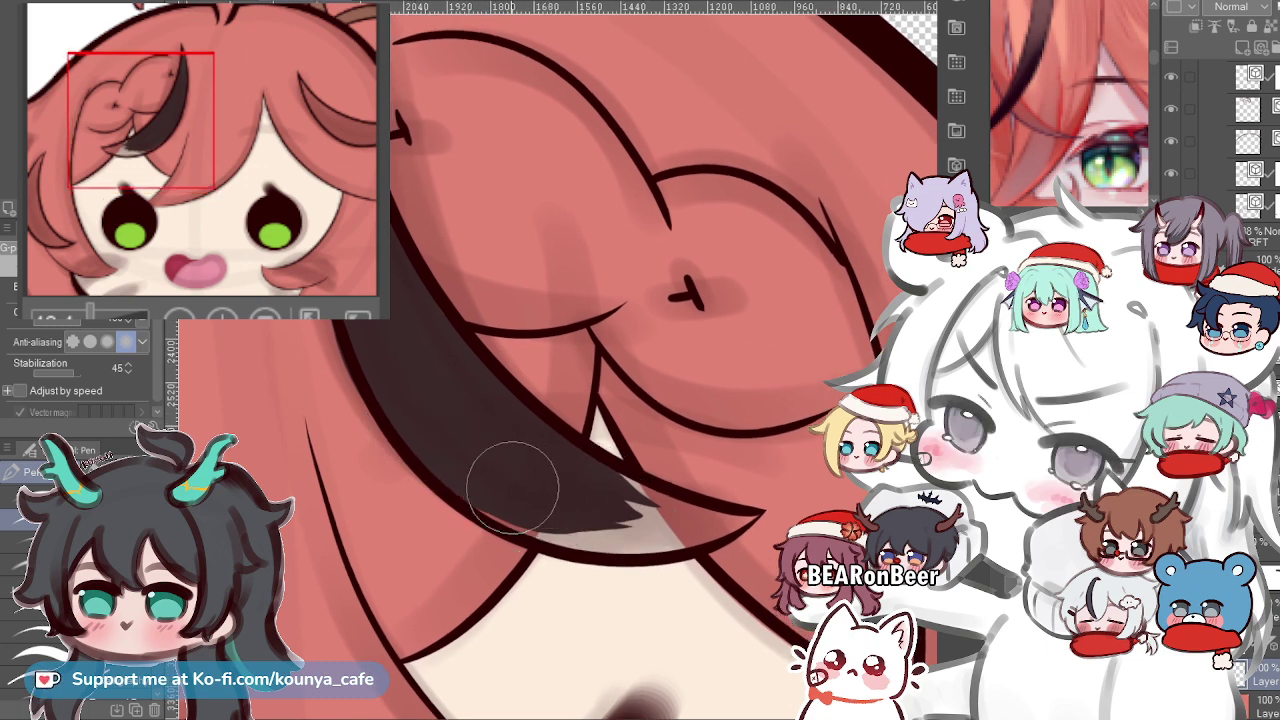
mouse_move(412, 432)
mouse_down()
mouse_move(573, 518)
mouse_move(543, 509)
mouse_move(609, 500)
mouse_move(497, 482)
mouse_move(491, 493)
mouse_up()
drag(552, 527, 602, 518)
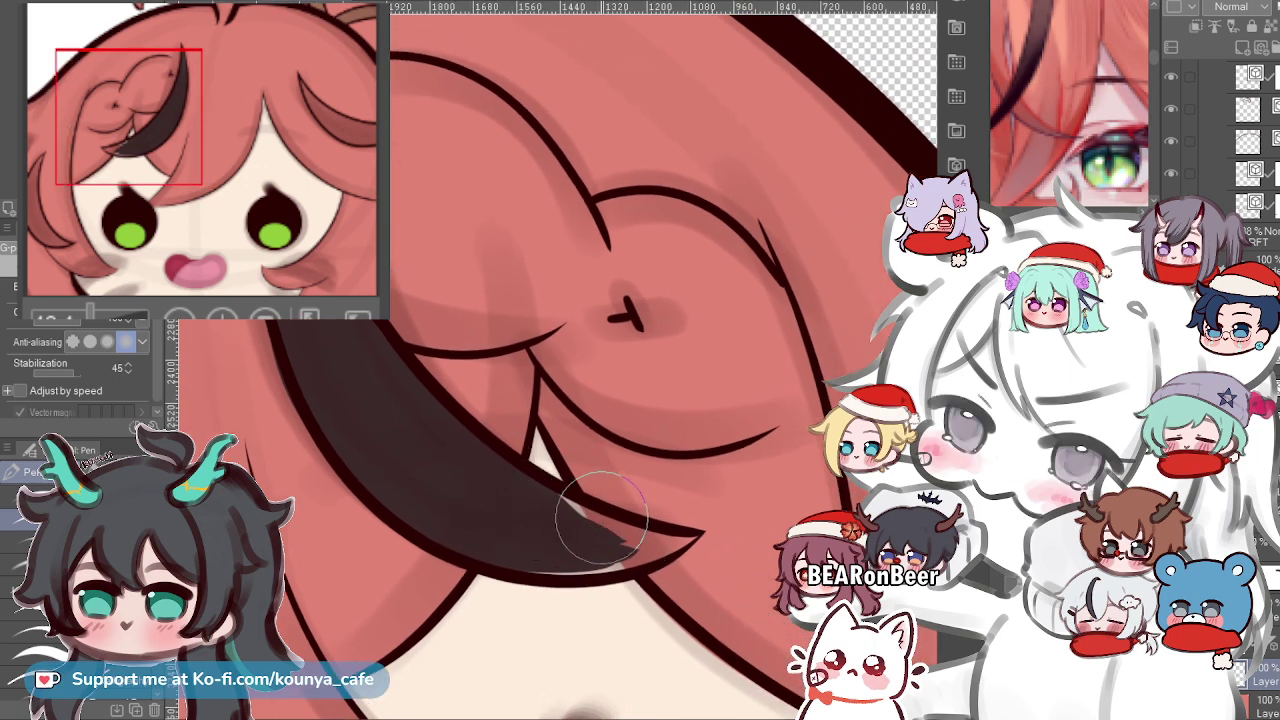
drag(500, 486, 648, 525)
key(ctrl+z)
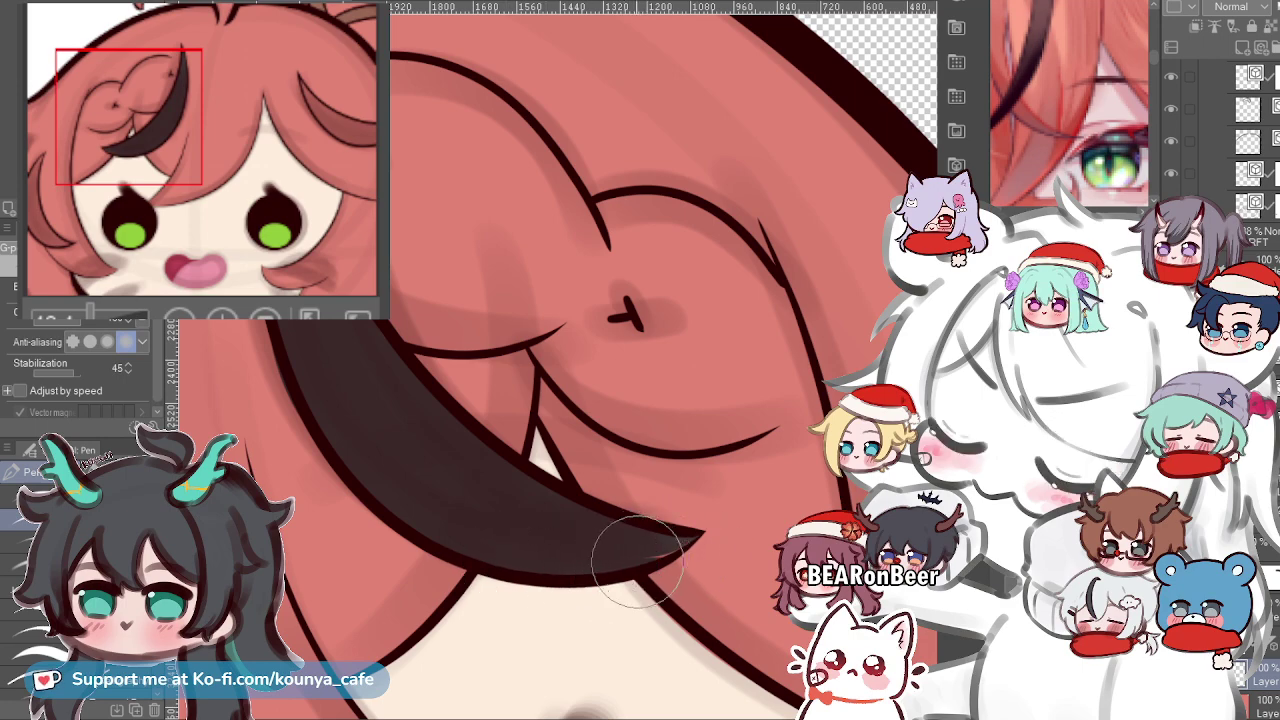
scroll(675, 553, down, 5)
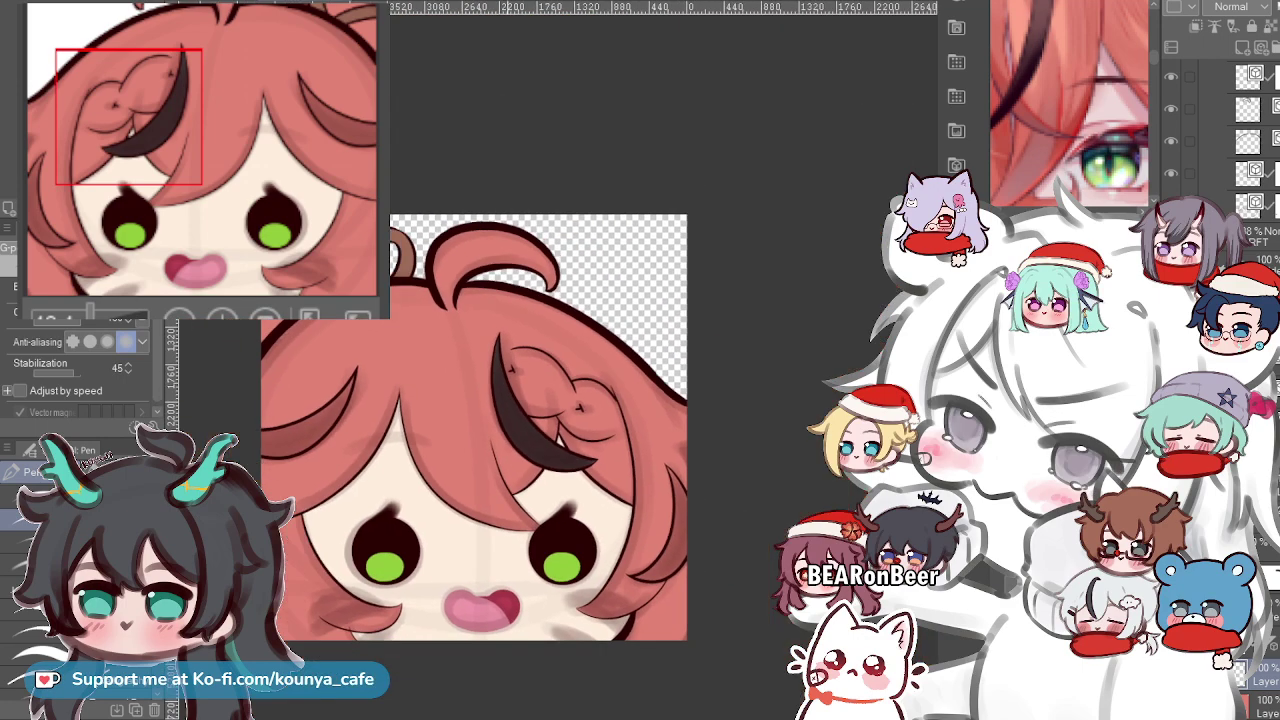
Try several dark grey strokes in the upper tip of the curved strand on the outer side lock.
scroll(589, 440, up, 4)
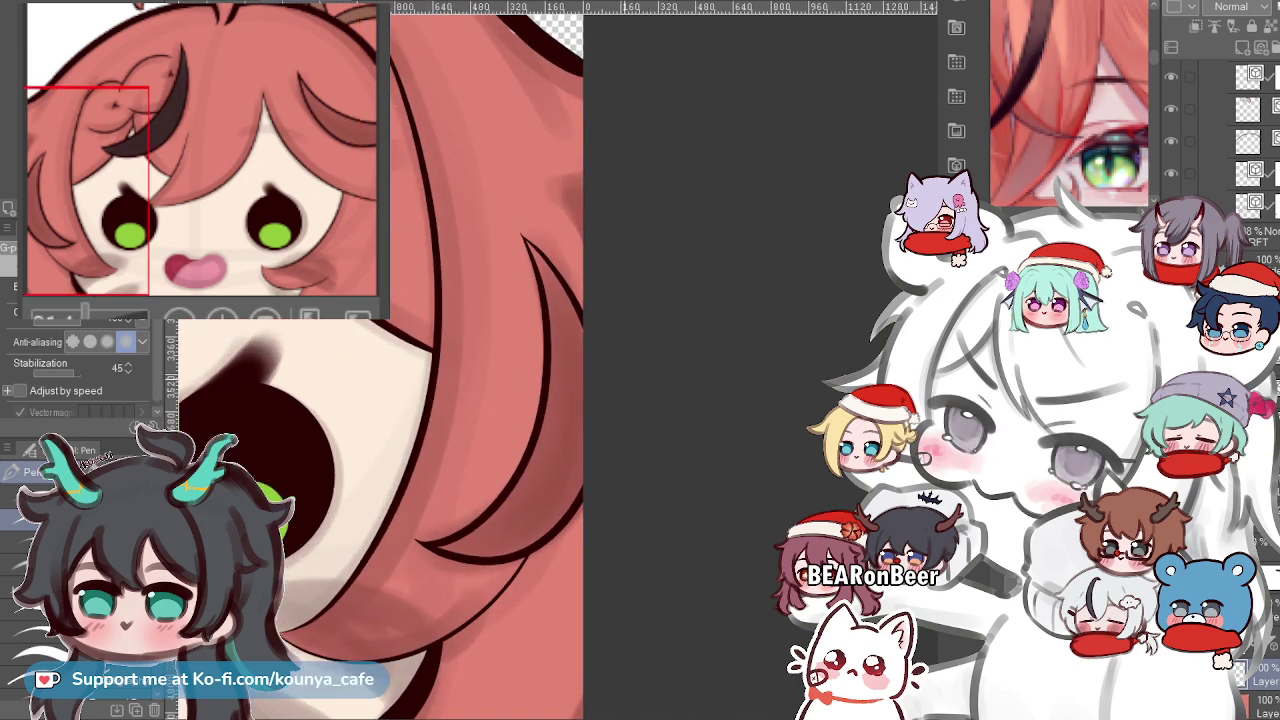
scroll(600, 270, up, 2)
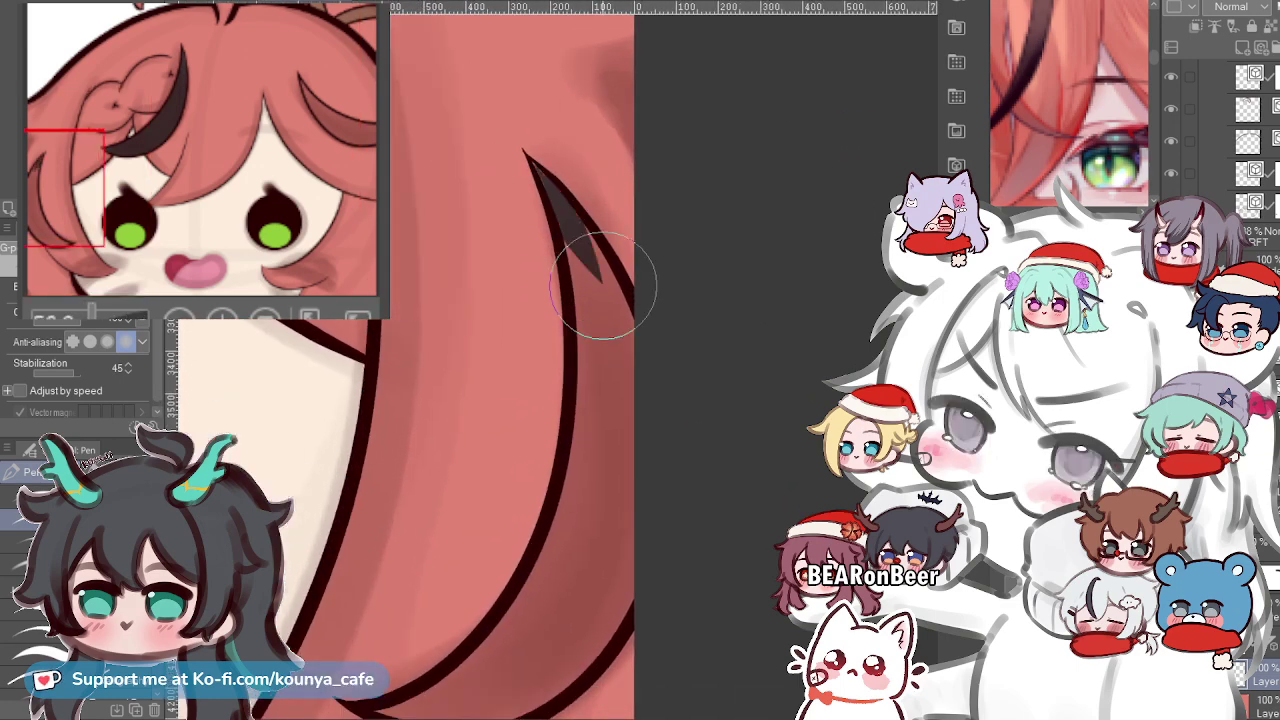
key(ctrl+z)
key(ctrl+z)
mouse_move(526, 166)
mouse_down()
mouse_move(601, 295)
mouse_move(589, 245)
mouse_move(550, 188)
mouse_move(589, 254)
mouse_up()
key(ctrl+z)
key(ctrl+z)
key(ctrl+z)
mouse_move(550, 190)
mouse_down()
mouse_move(594, 263)
mouse_move(595, 303)
mouse_up()
key(ctrl+z)
Fill the pointed upper tip of the curved strand on the outer side lock with dark grey.
drag(543, 168, 616, 325)
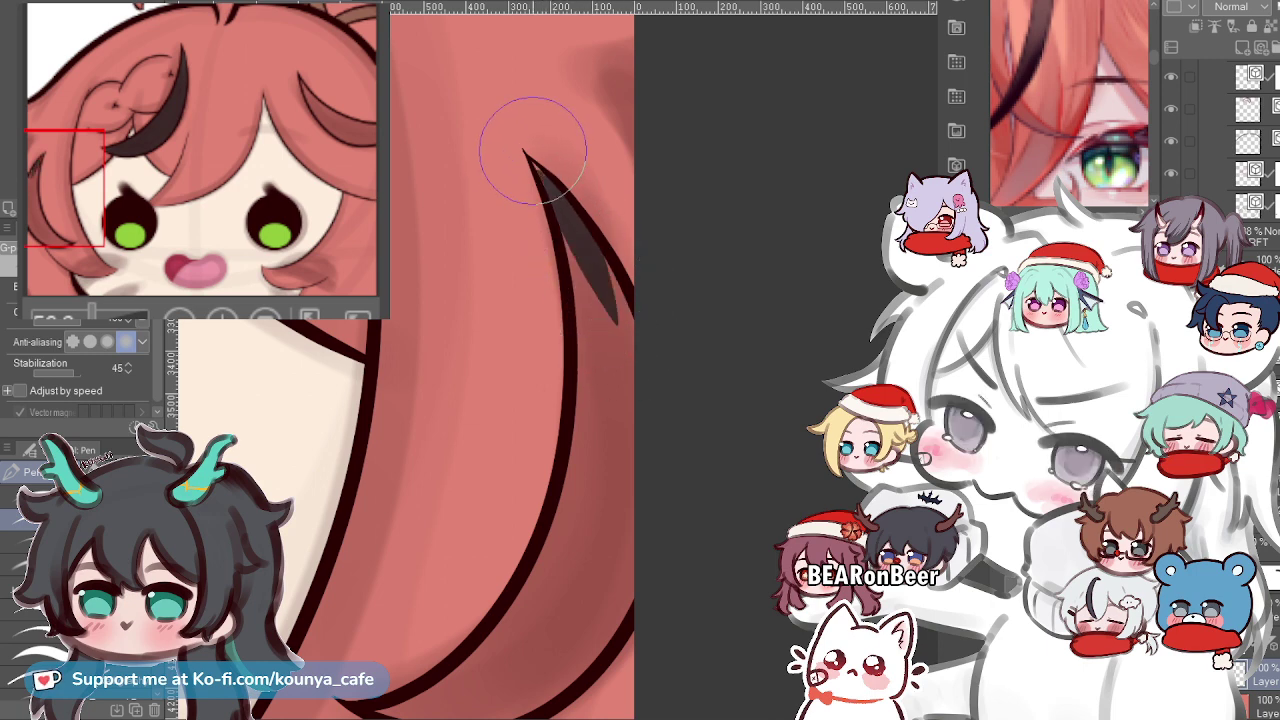
drag(531, 163, 549, 192)
scroll(523, 155, up, 1)
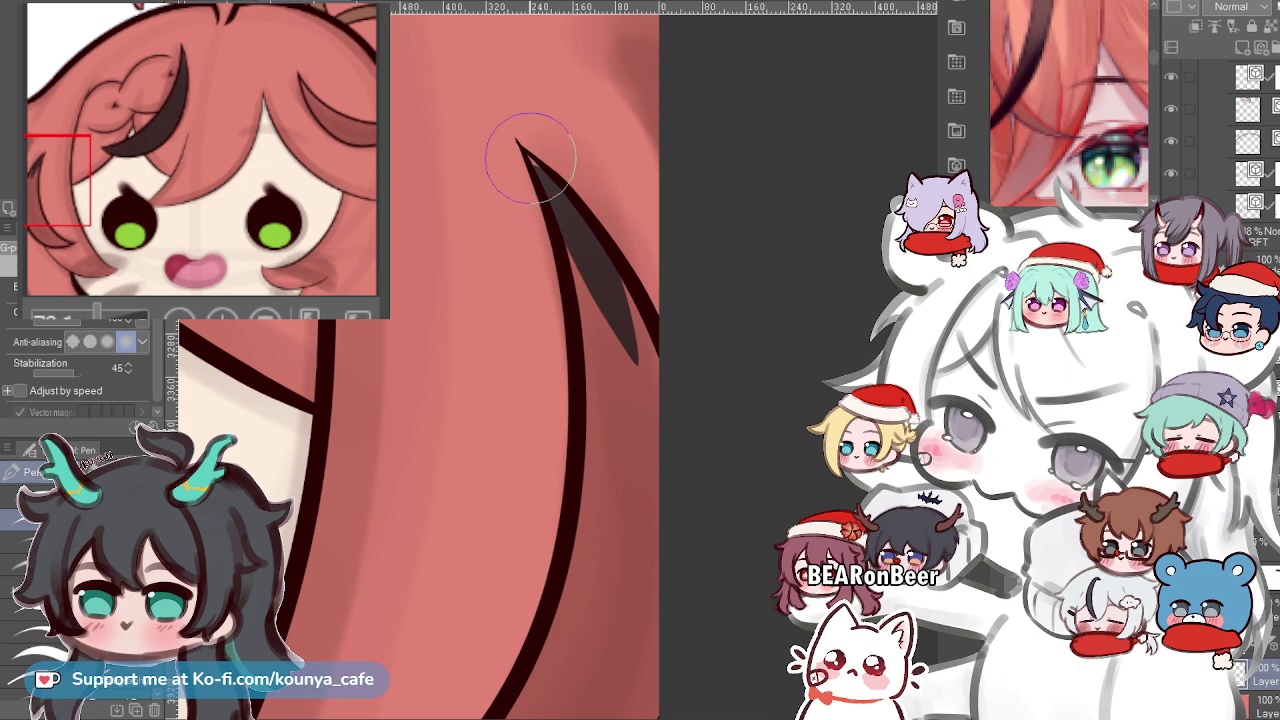
scroll(538, 170, down, 1)
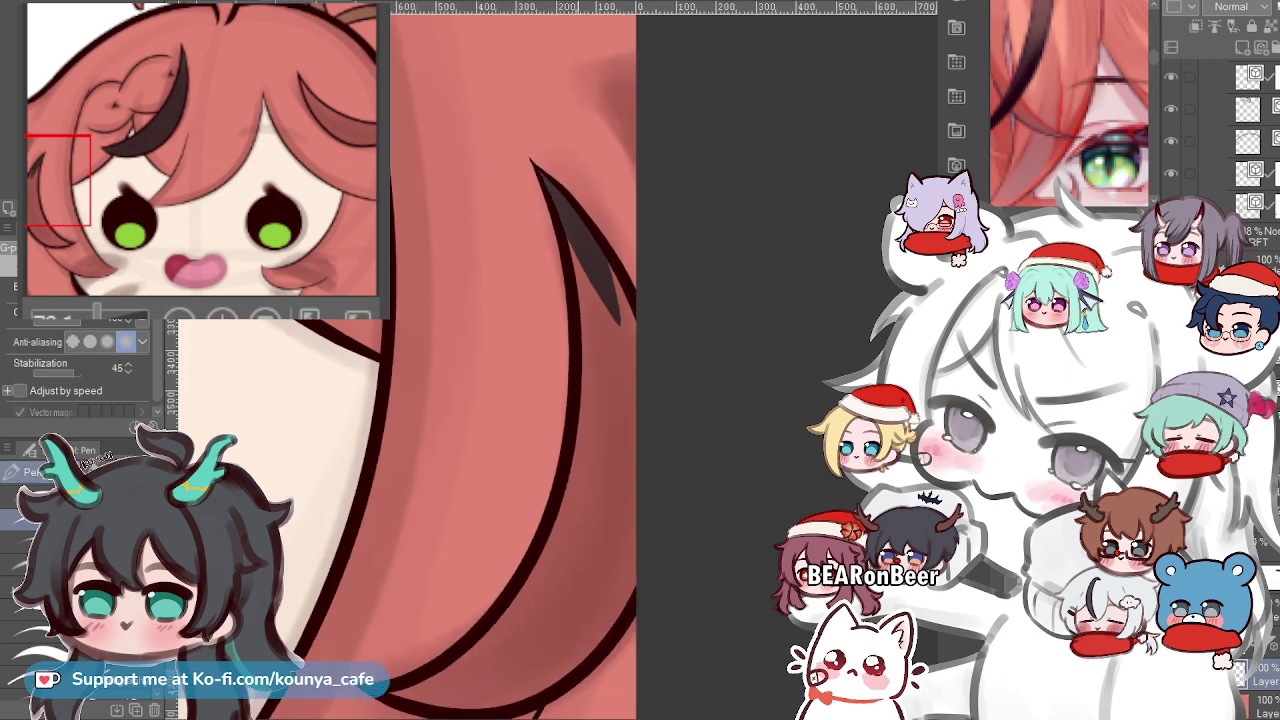
drag(553, 225, 568, 131)
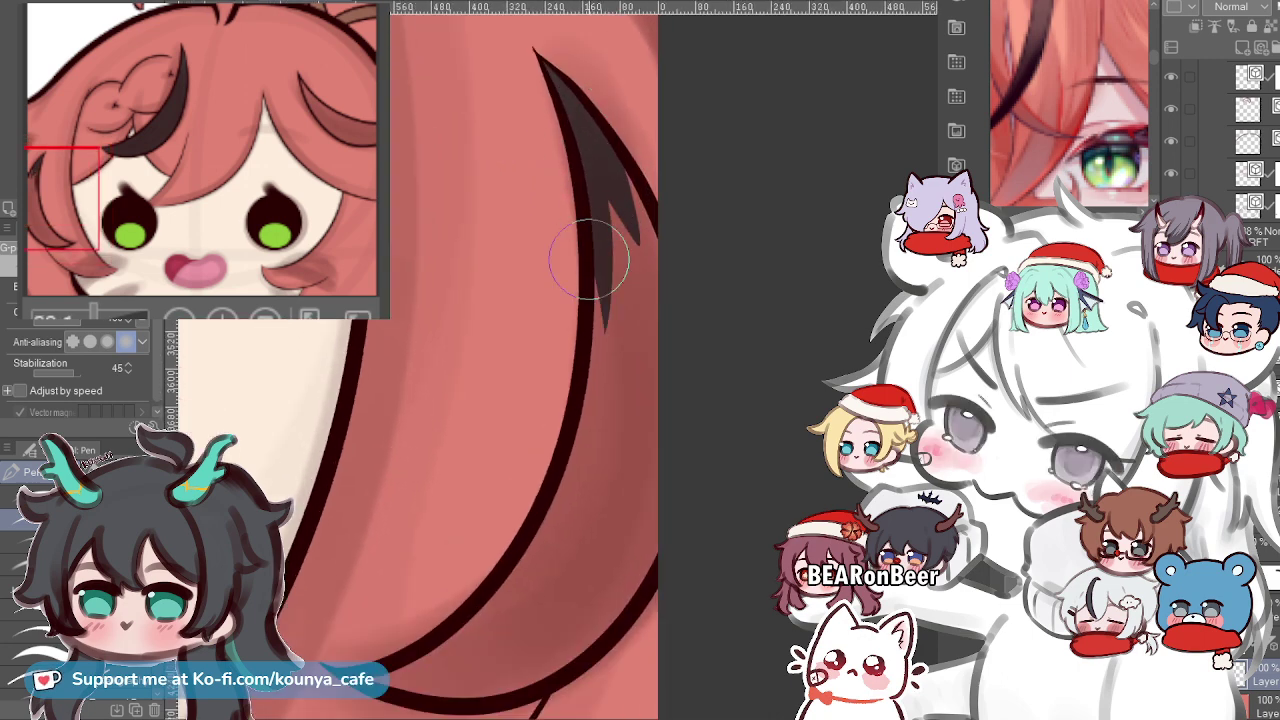
Extend the dark grey down the upper half of the outer side lock's curved strand, covering its width to the canvas edge.
drag(605, 210, 612, 350)
key(ctrl+z)
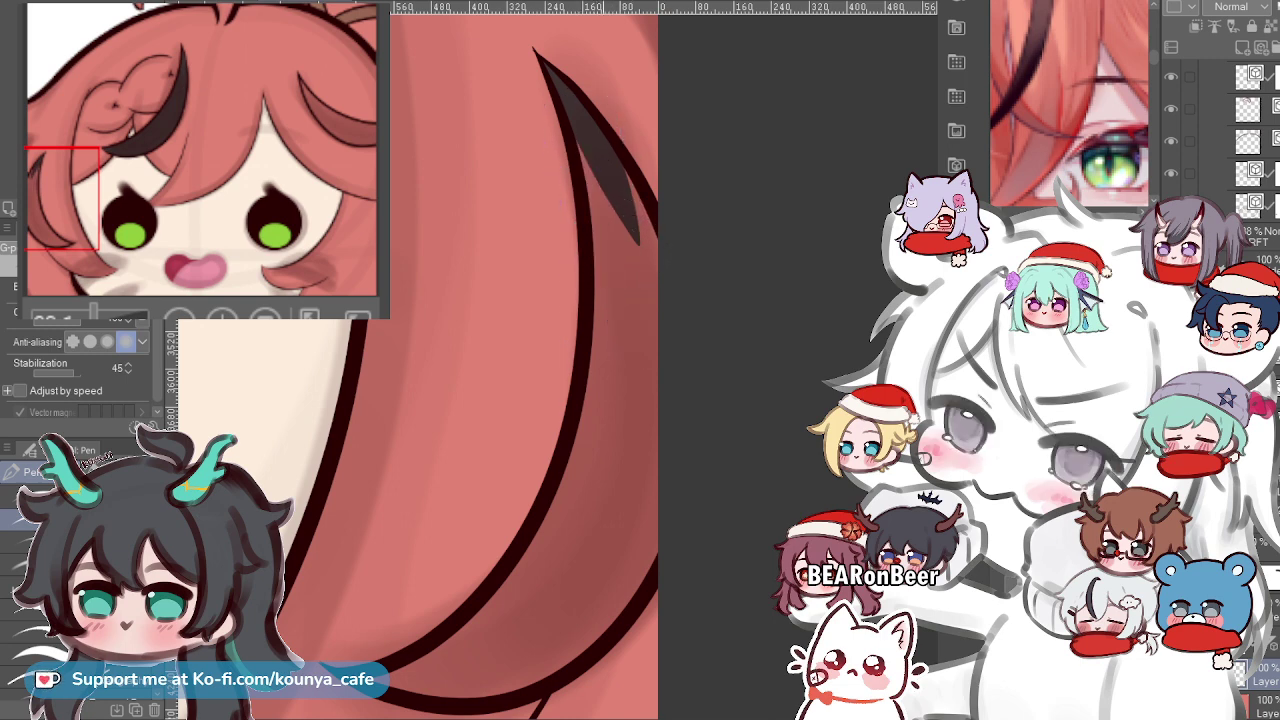
drag(604, 224, 612, 349)
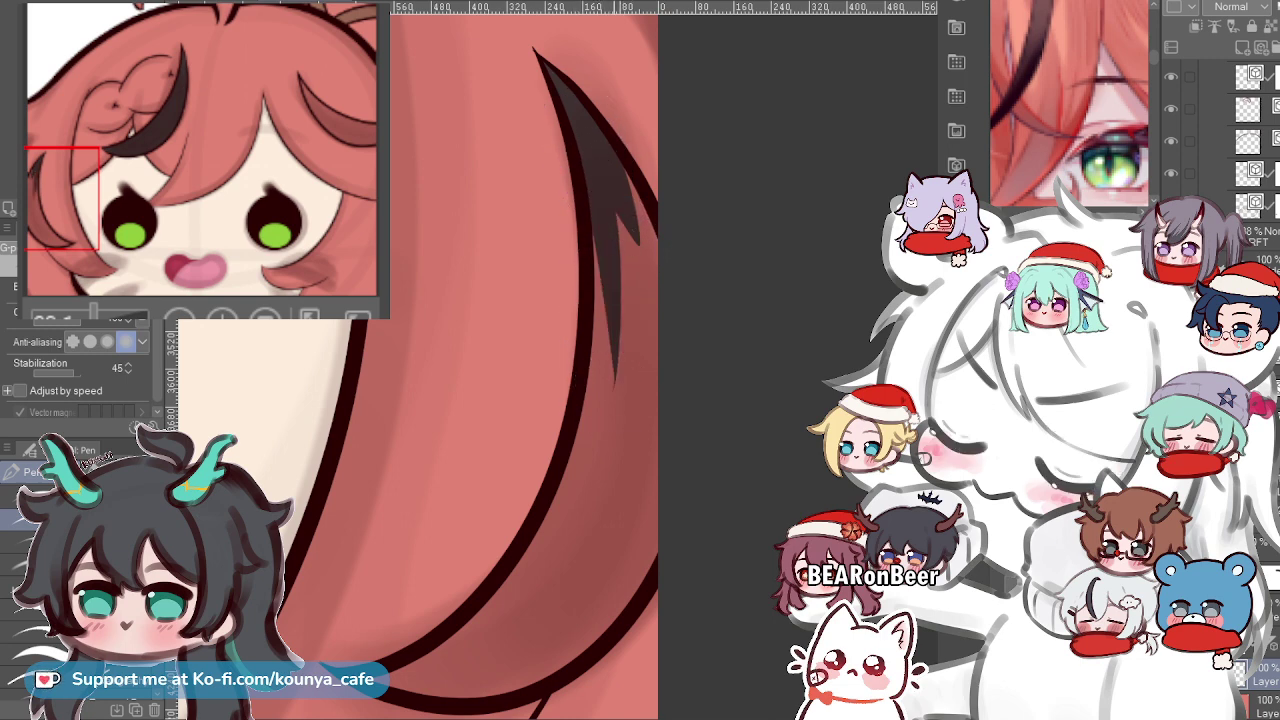
key(ctrl+z)
drag(602, 178, 585, 400)
key(ctrl+z)
mouse_move(588, 170)
mouse_down()
mouse_move(586, 468)
mouse_move(618, 444)
mouse_up()
drag(626, 197, 655, 420)
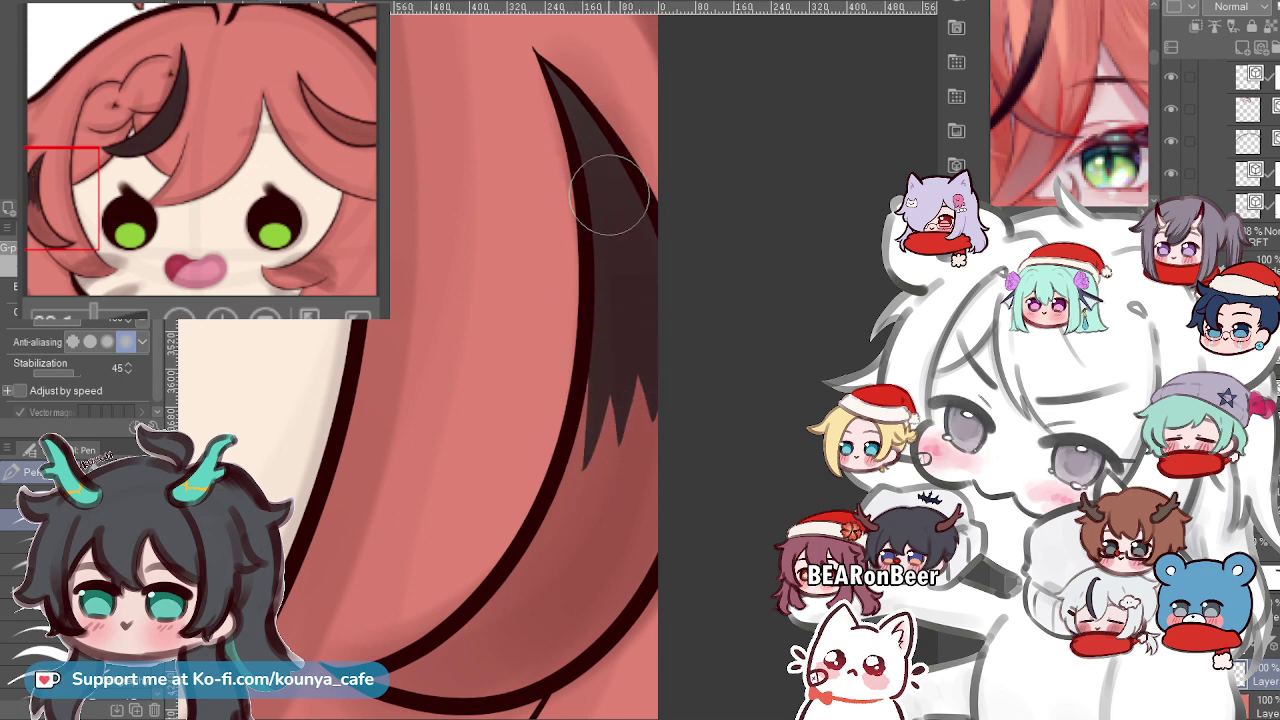
mouse_move(625, 364)
mouse_down()
mouse_move(723, 237)
mouse_move(657, 423)
mouse_up()
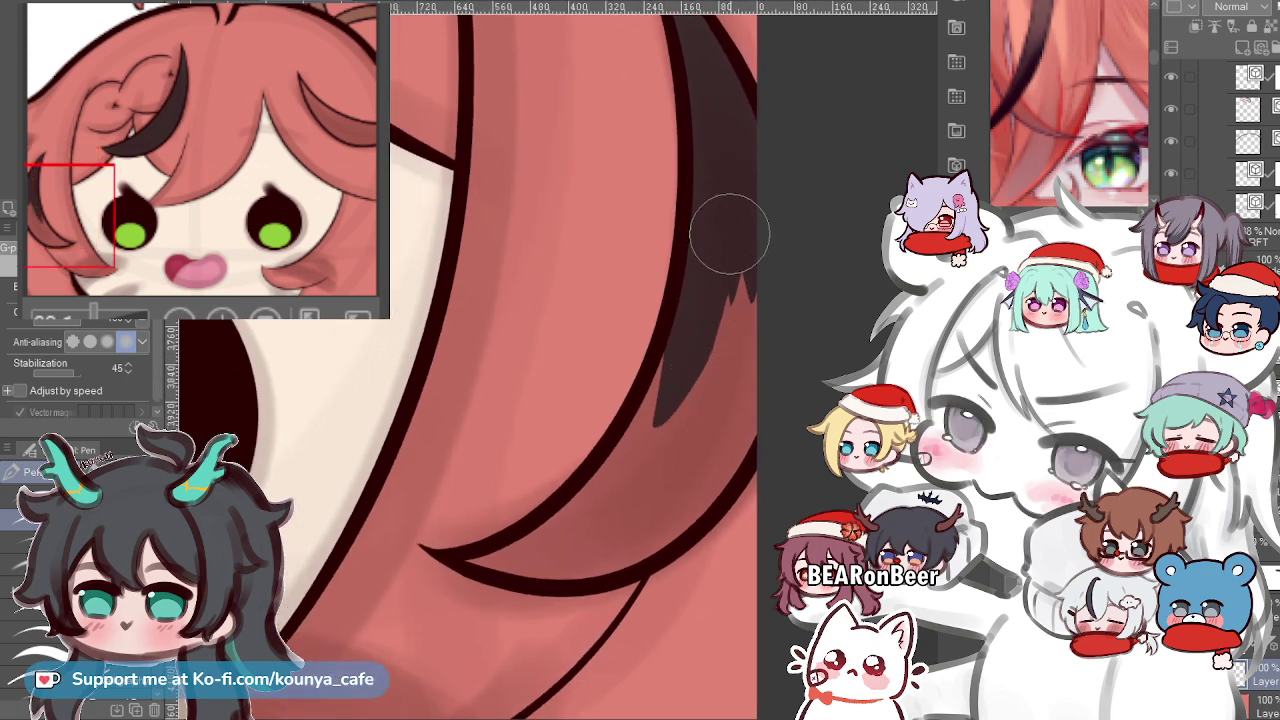
Carry the dark grey through the bend of the outer side lock's curved strand, following its inner outline.
drag(730, 234, 684, 426)
drag(741, 290, 713, 400)
scroll(713, 390, up, 1)
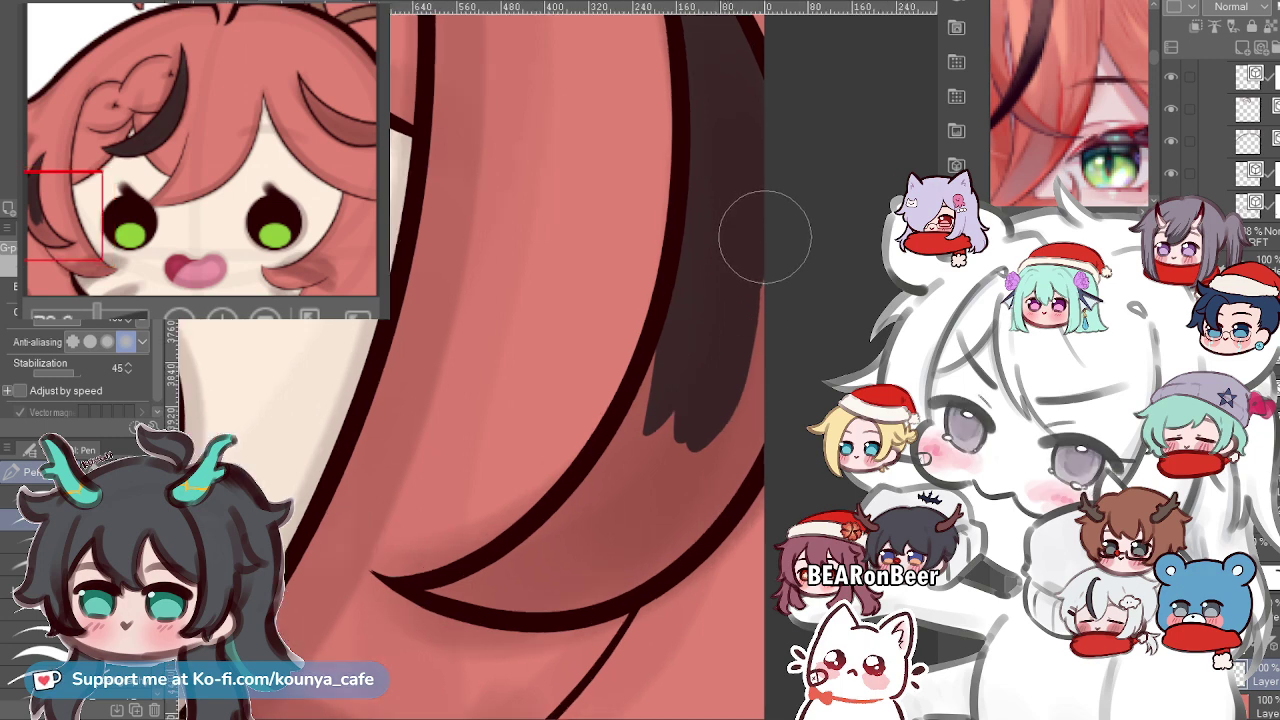
drag(765, 237, 705, 464)
drag(766, 262, 634, 512)
scroll(637, 500, up, 1)
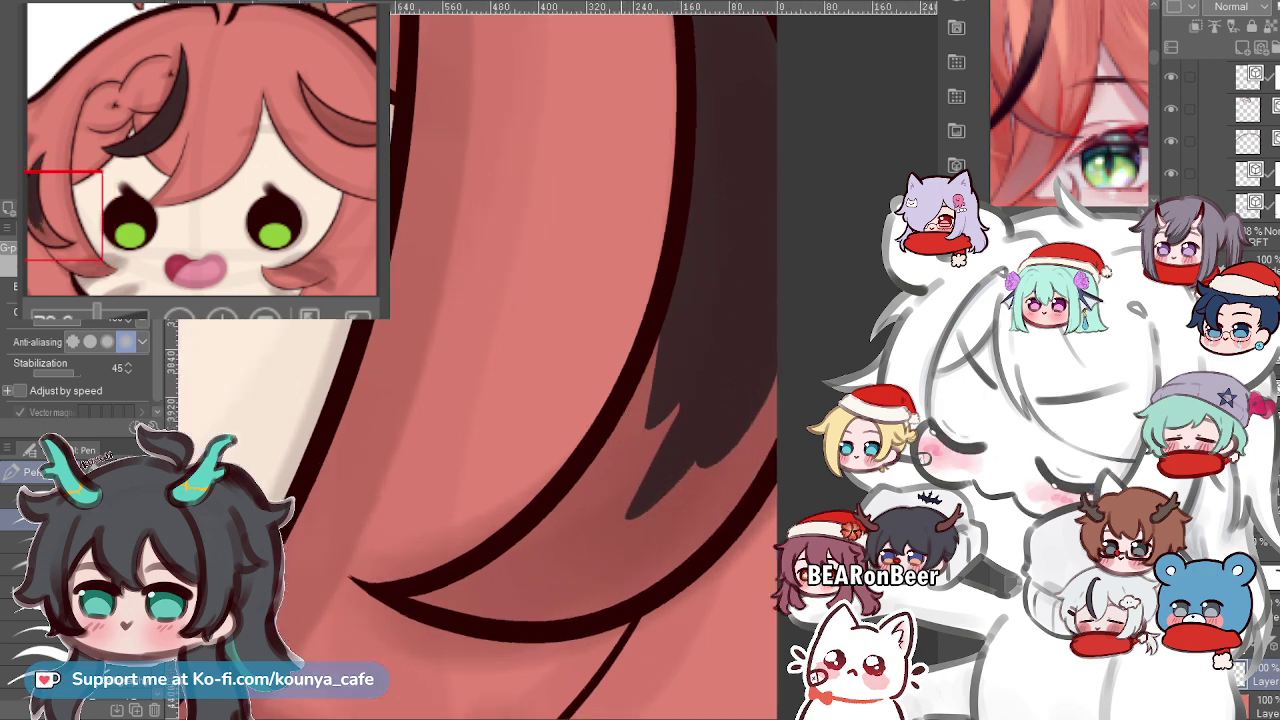
scroll(636, 515, up, 1)
drag(700, 266, 614, 517)
drag(682, 288, 557, 552)
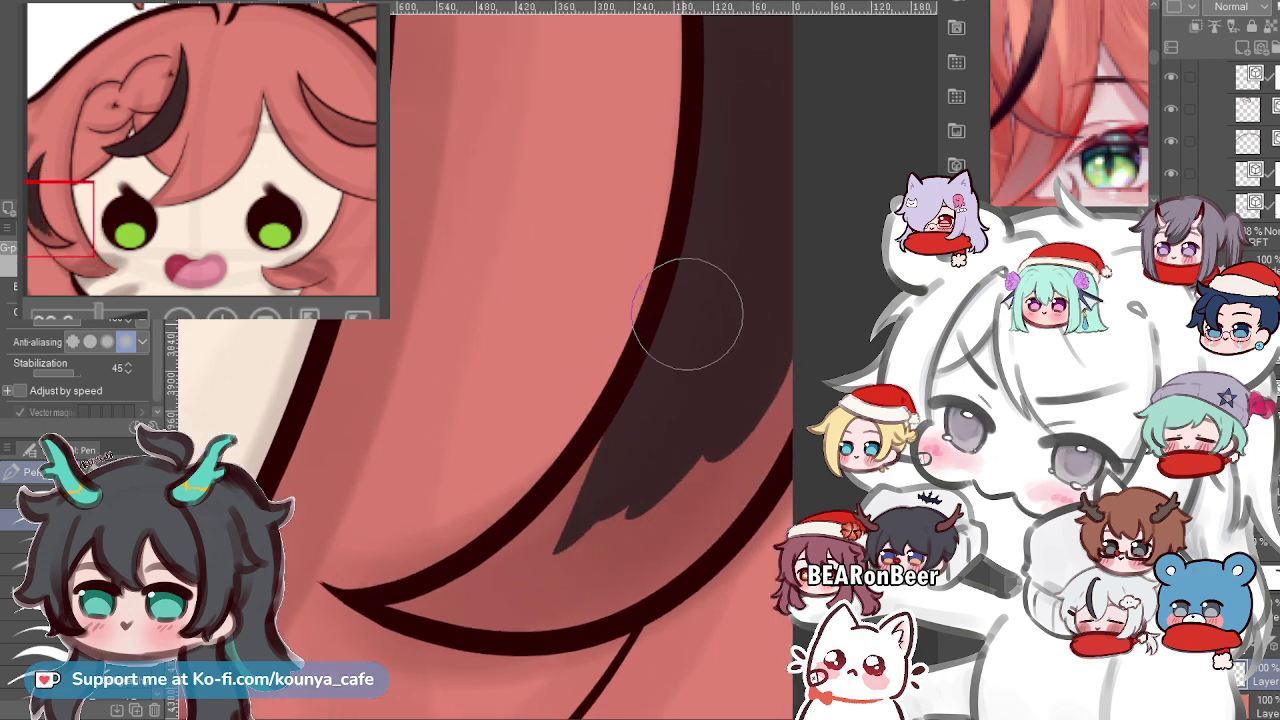
Fill the lower edge and pointed lower tip of the side lock's curved strand with dark grey, up to its outlines.
drag(684, 322, 516, 572)
drag(795, 340, 560, 577)
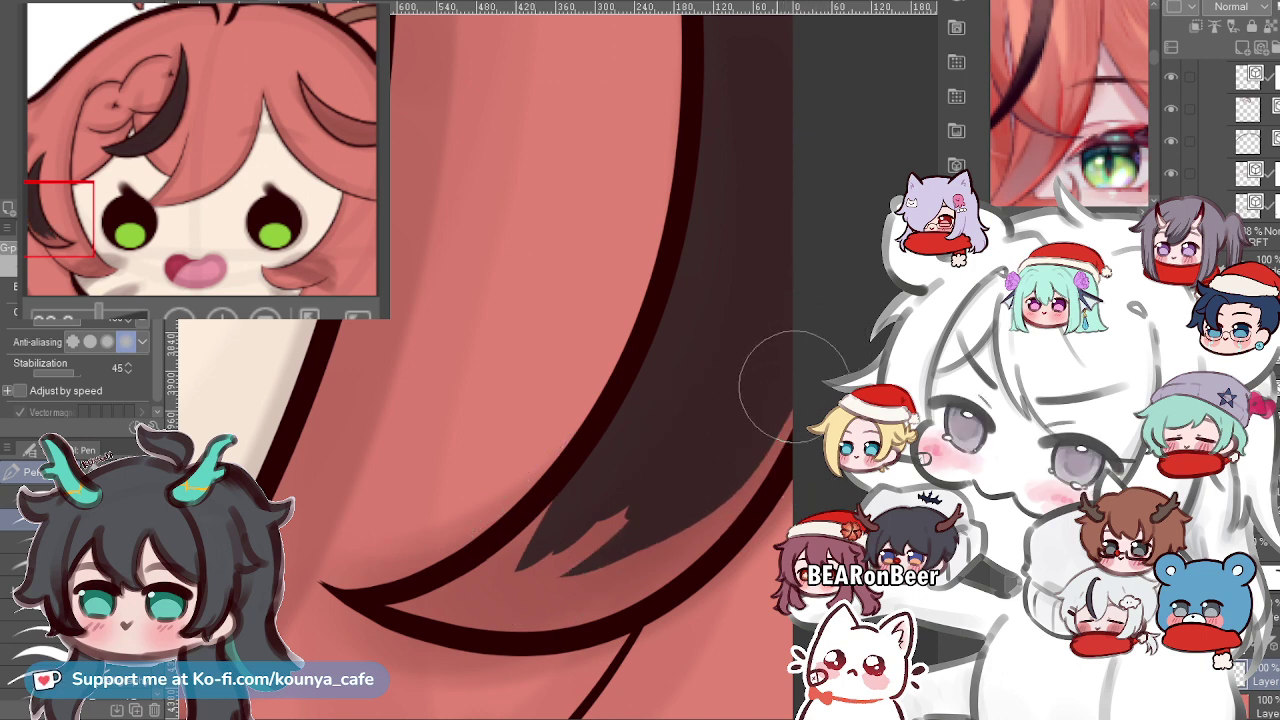
drag(729, 491, 530, 610)
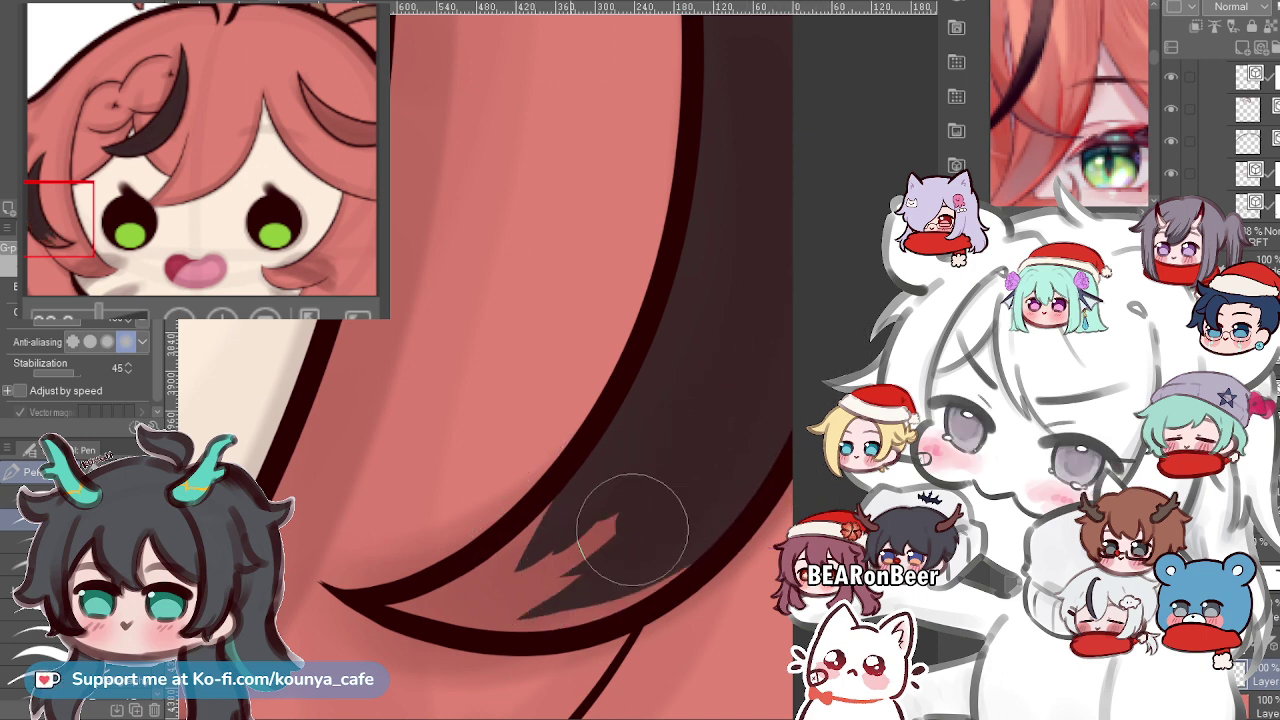
mouse_move(632, 530)
mouse_down()
mouse_move(580, 539)
mouse_move(659, 454)
mouse_move(610, 538)
mouse_up()
mouse_move(593, 483)
mouse_down()
mouse_move(468, 583)
mouse_move(398, 606)
mouse_move(368, 600)
mouse_move(460, 602)
mouse_move(443, 597)
mouse_move(666, 444)
mouse_move(561, 547)
mouse_move(488, 570)
mouse_move(607, 463)
mouse_move(574, 538)
mouse_move(438, 608)
mouse_move(690, 525)
mouse_up()
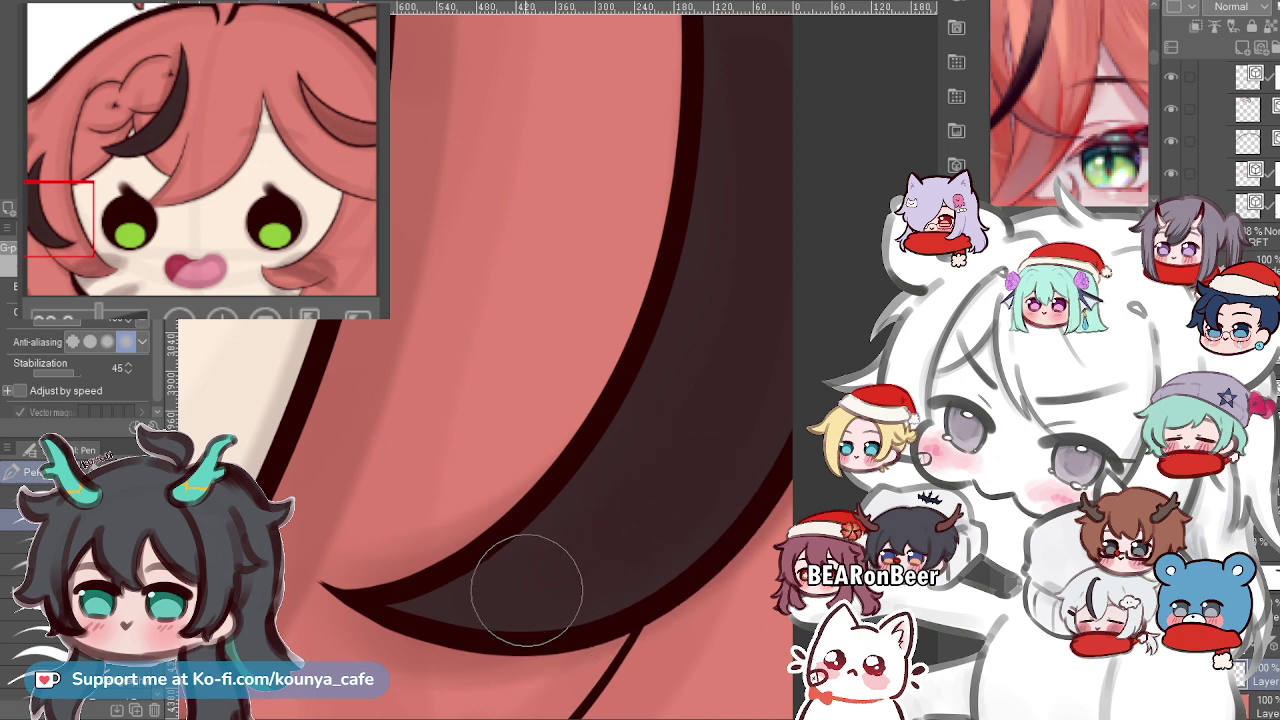
scroll(720, 370, down, 3)
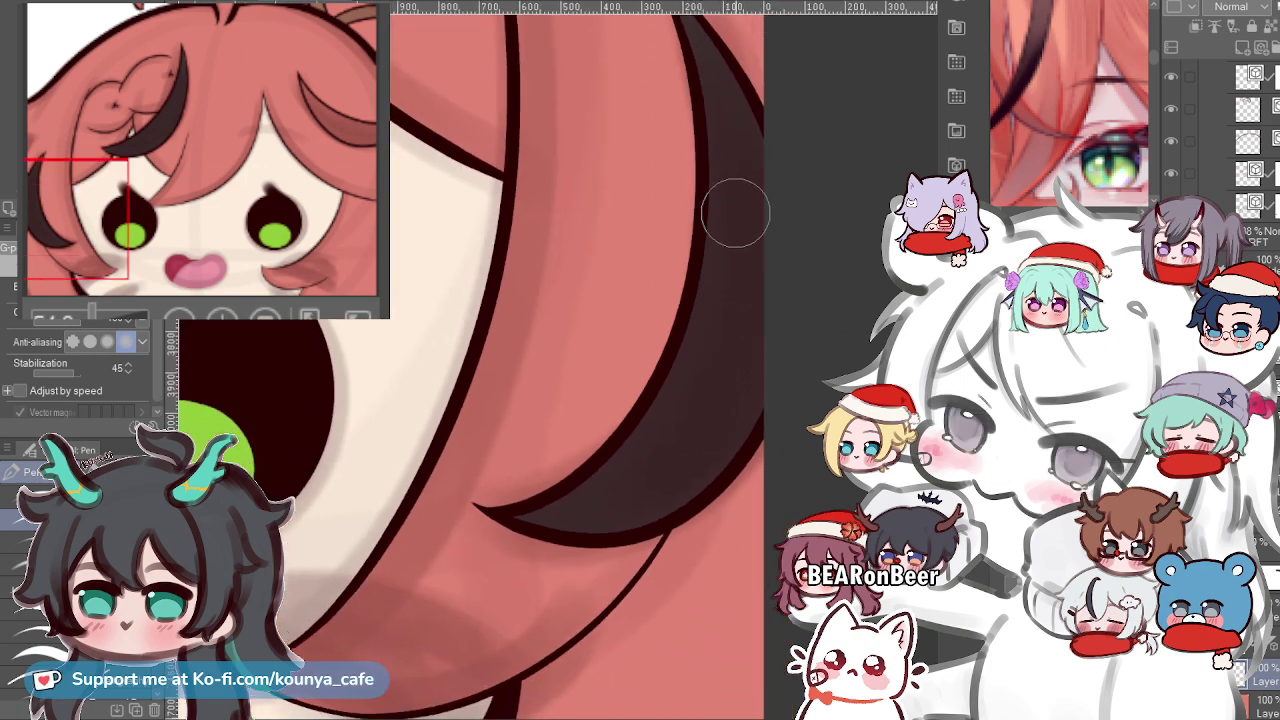
Paint the pointed upper end of the curved strand on the fringe opposite the braid dark grey.
scroll(735, 370, down, 5)
drag(735, 370, 835, 444)
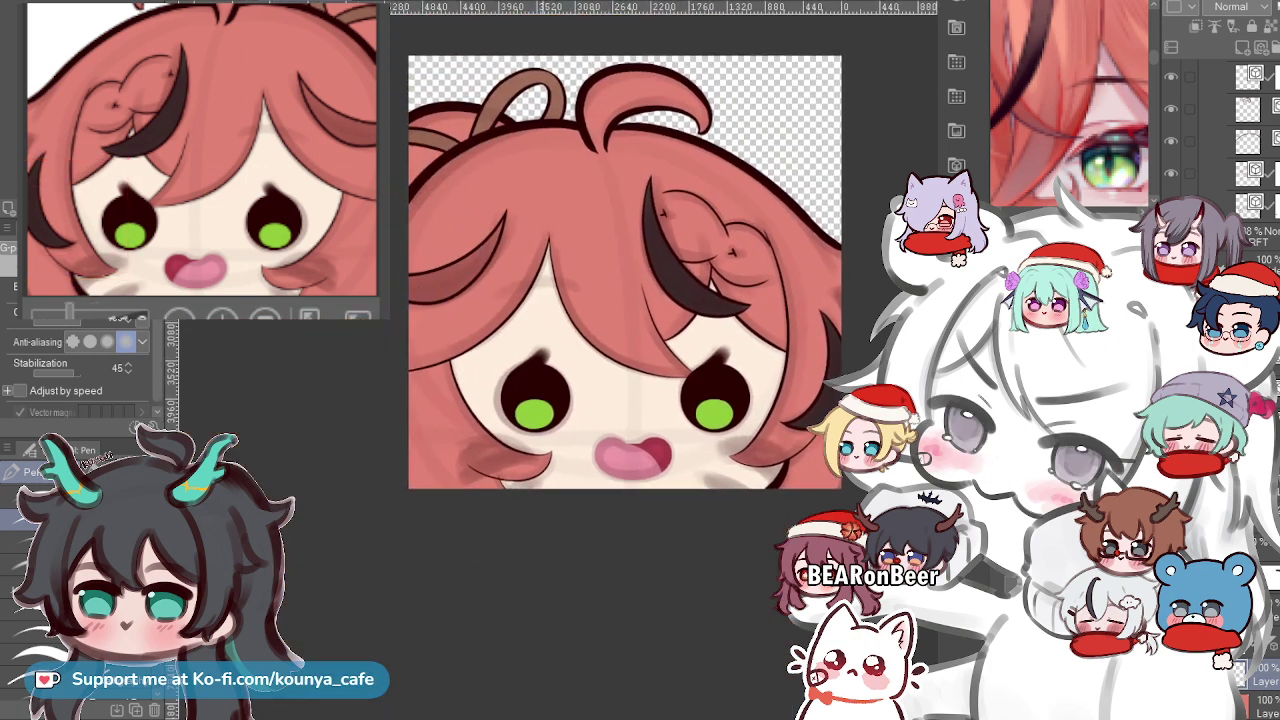
scroll(490, 260, up, 3)
drag(550, 243, 574, 360)
key(shift+h)
drag(666, 393, 565, 361)
scroll(500, 335, up, 3)
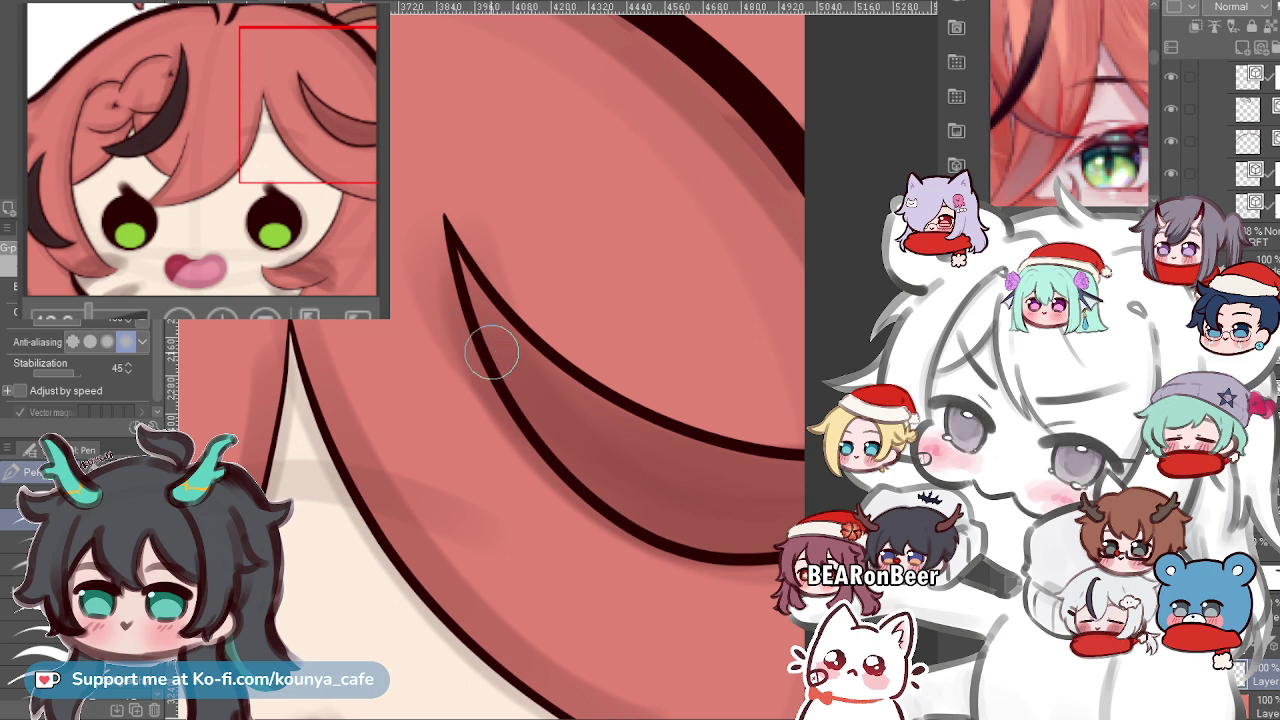
scroll(495, 355, up, 2)
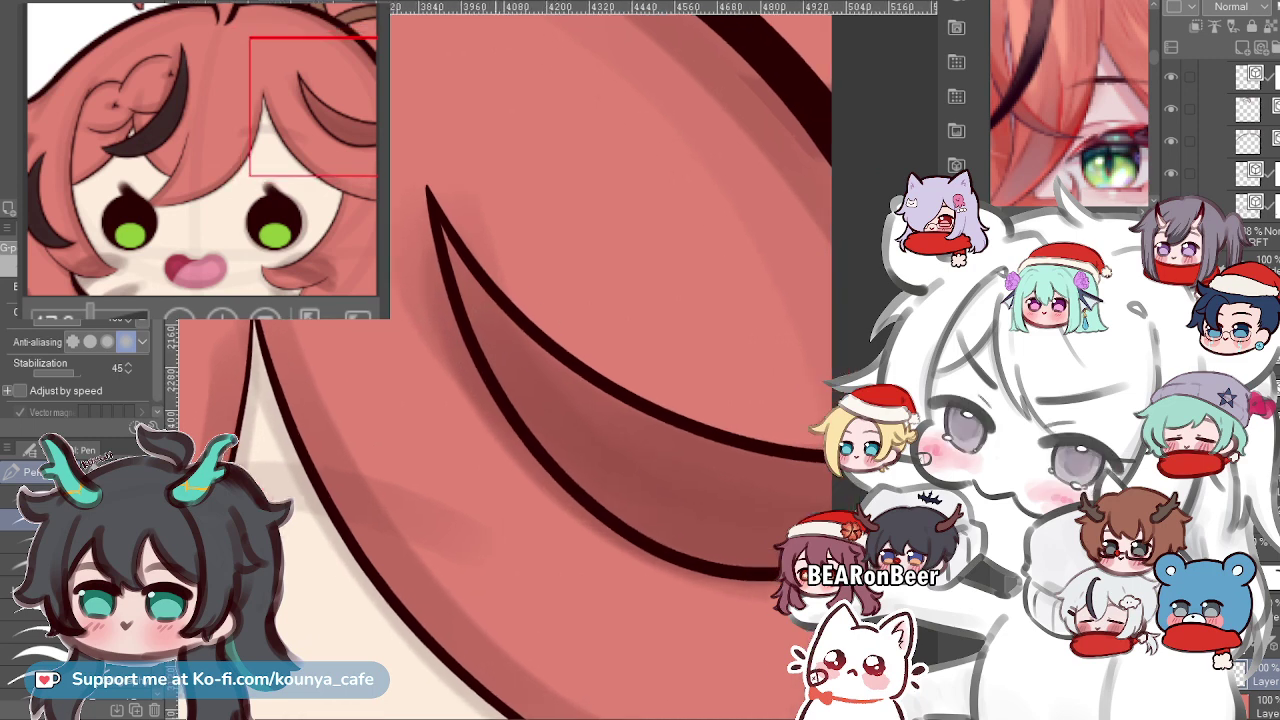
drag(540, 342, 554, 394)
drag(450, 264, 597, 455)
key(ctrl+z)
drag(447, 258, 620, 510)
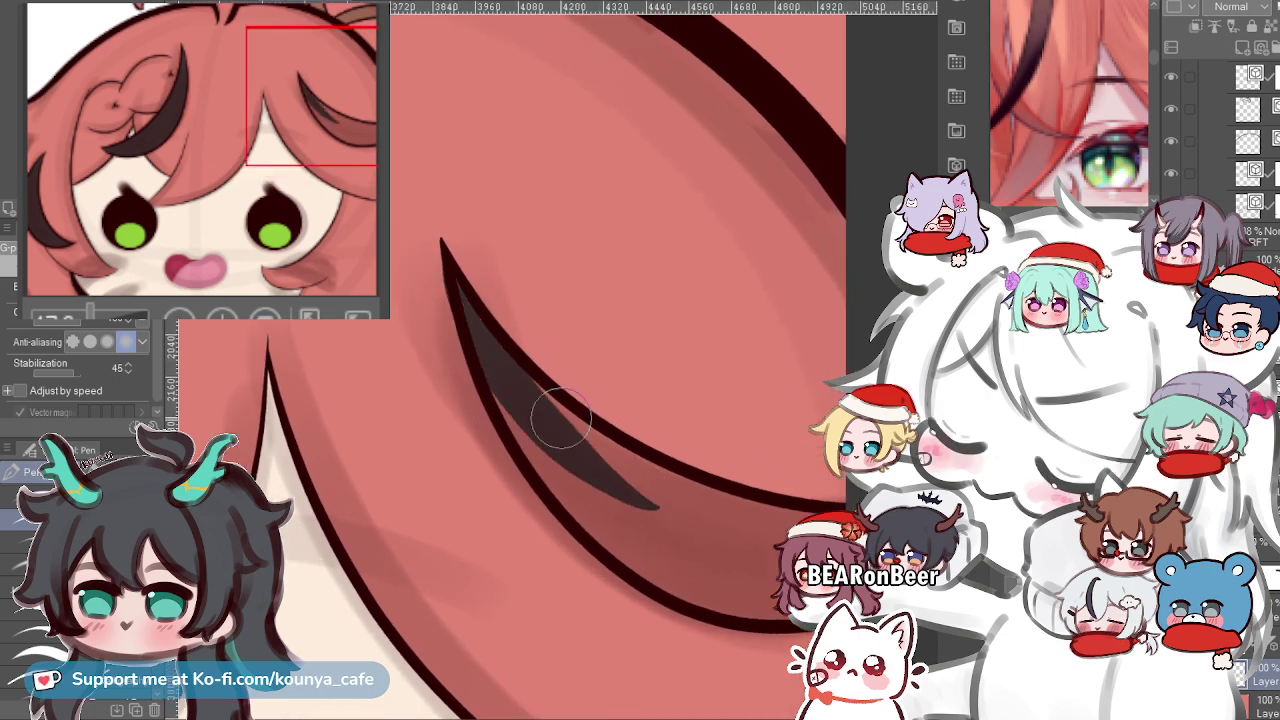
key(ctrl+z)
drag(445, 270, 613, 518)
drag(466, 288, 696, 520)
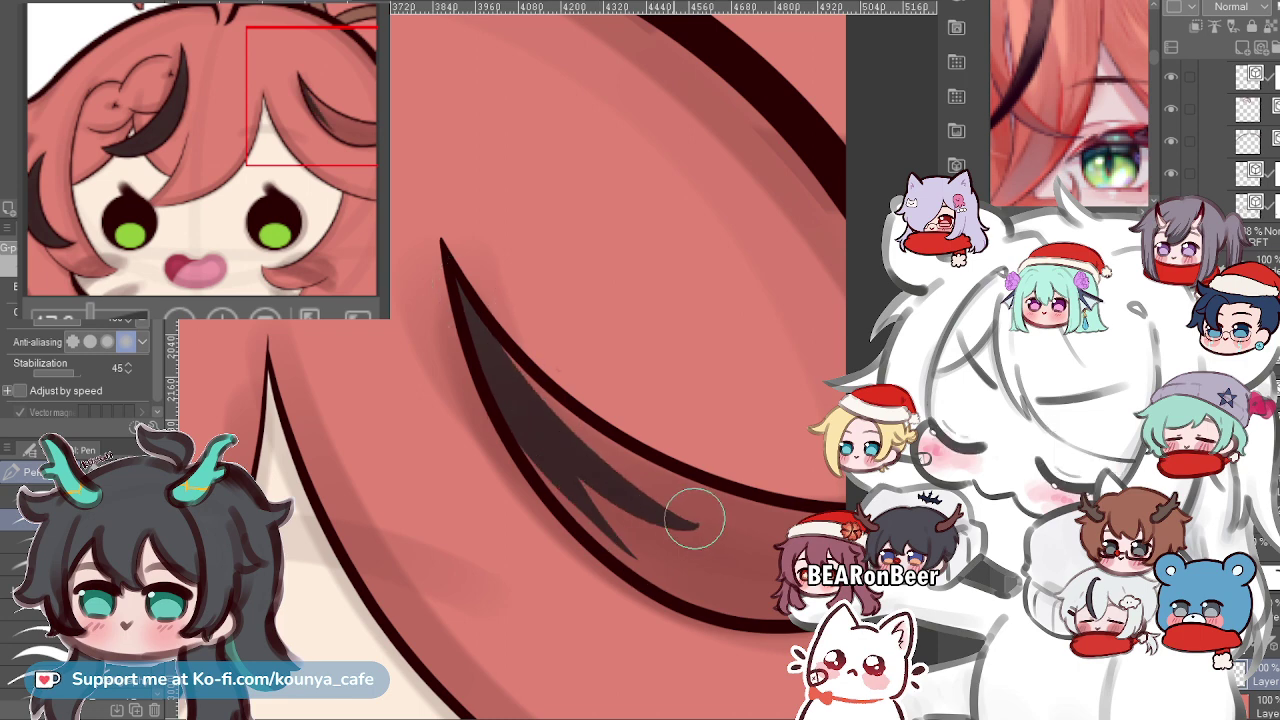
Widen the dark grey along the upper outline of the curved strand opposite the braid.
mouse_move(482, 322)
mouse_down()
mouse_move(520, 374)
mouse_move(652, 470)
mouse_up()
key(ctrl+z)
drag(482, 312, 725, 513)
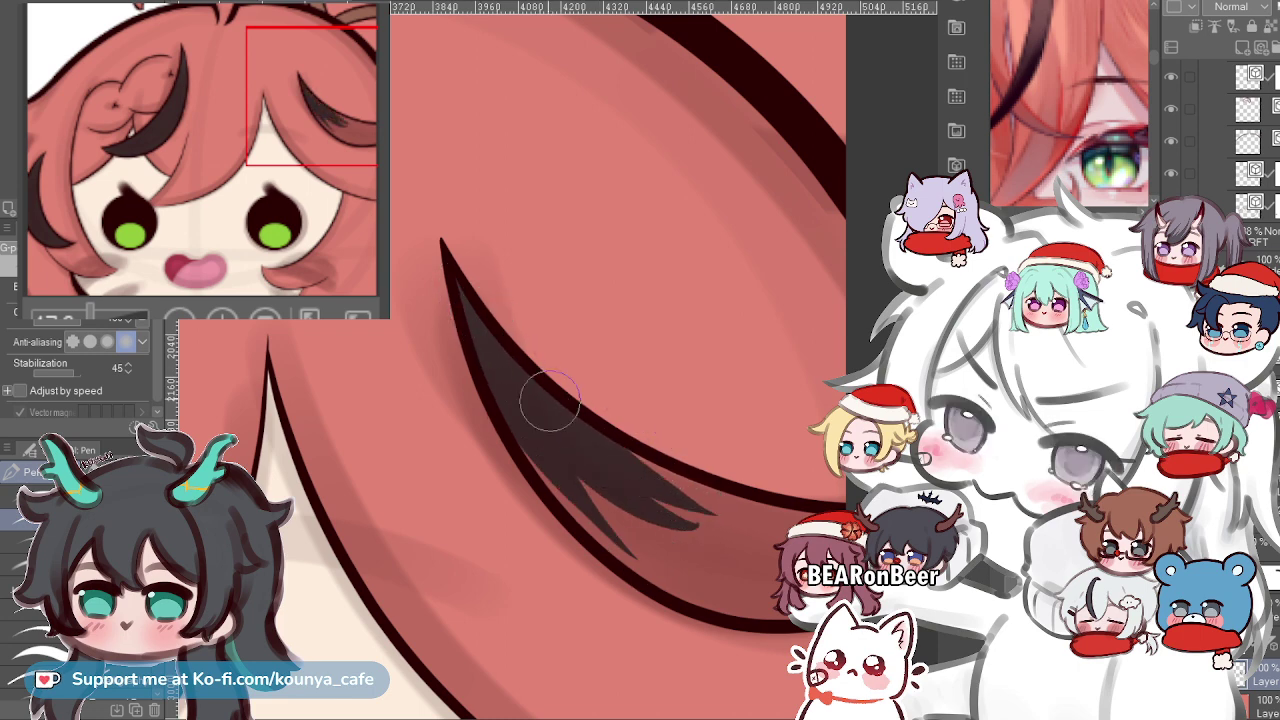
drag(553, 405, 723, 494)
key(ctrl+z)
mouse_move(634, 460)
mouse_down()
mouse_move(831, 523)
mouse_move(717, 515)
mouse_up()
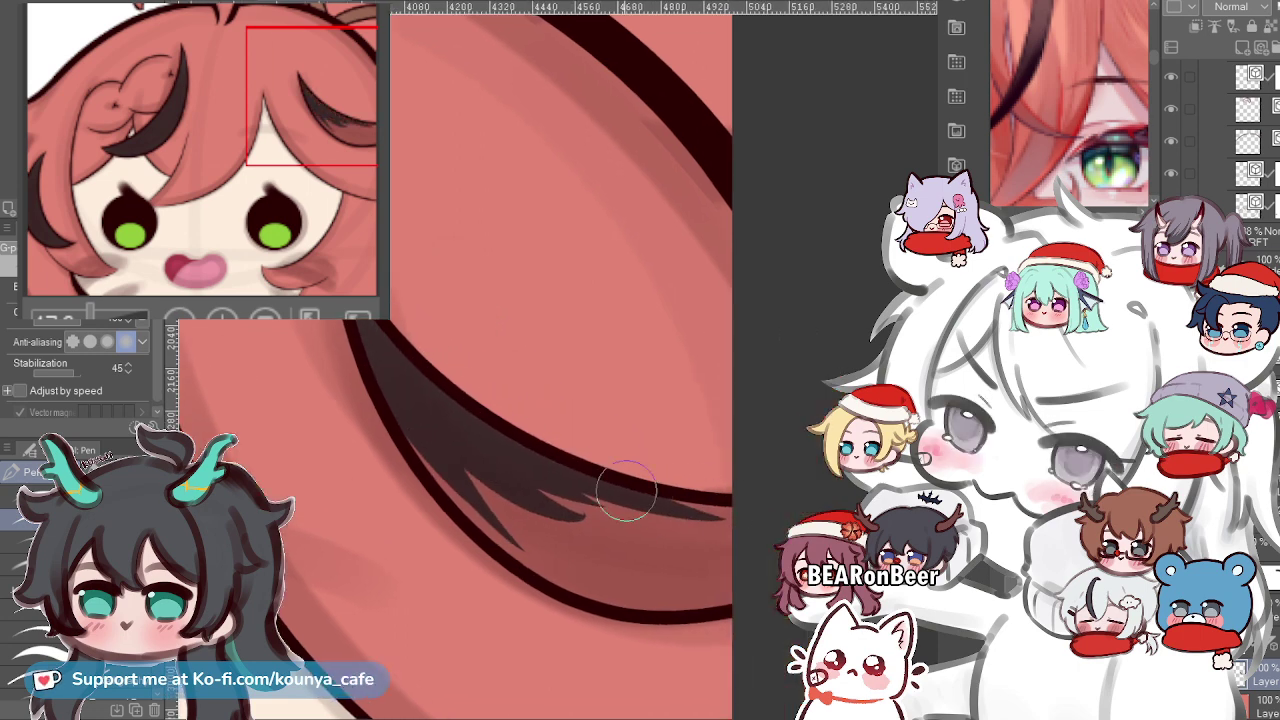
Extend the dark grey along the upper half of the strand opposite the braid as far as the canvas edge.
drag(622, 489, 733, 525)
drag(500, 482, 728, 553)
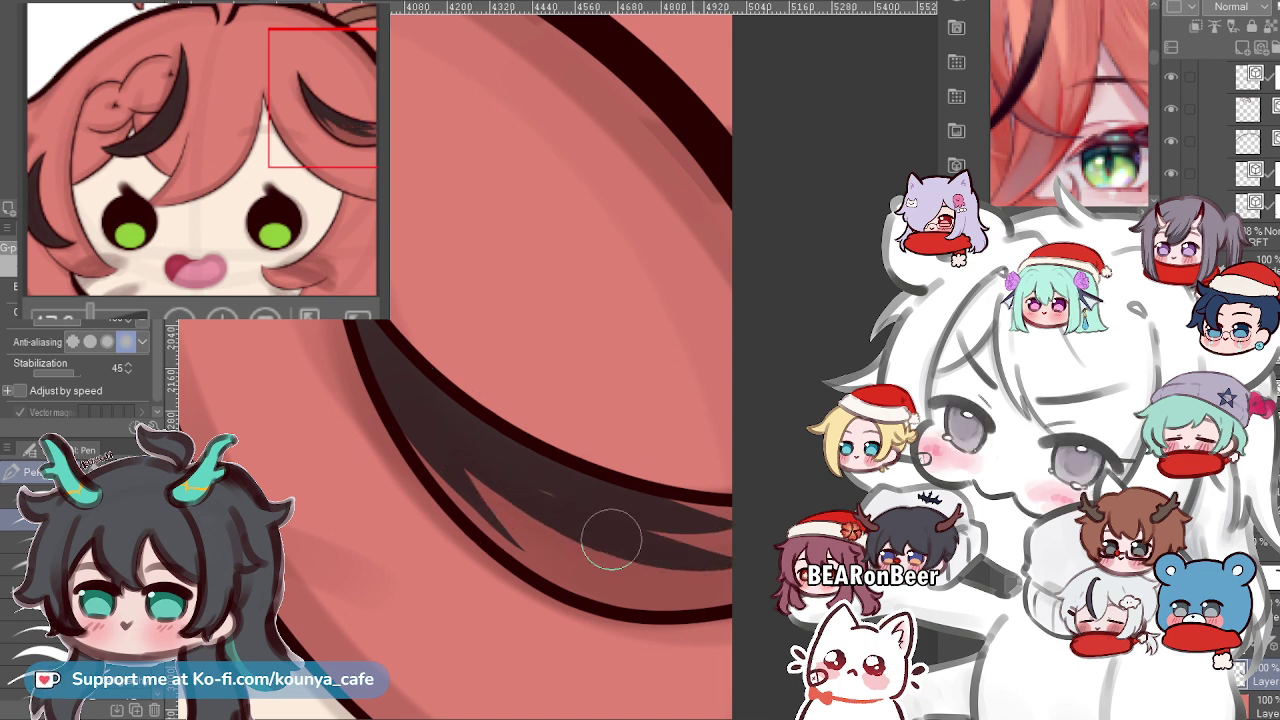
drag(611, 540, 720, 546)
mouse_move(574, 510)
mouse_down()
mouse_move(660, 527)
mouse_move(727, 520)
mouse_move(734, 534)
mouse_up()
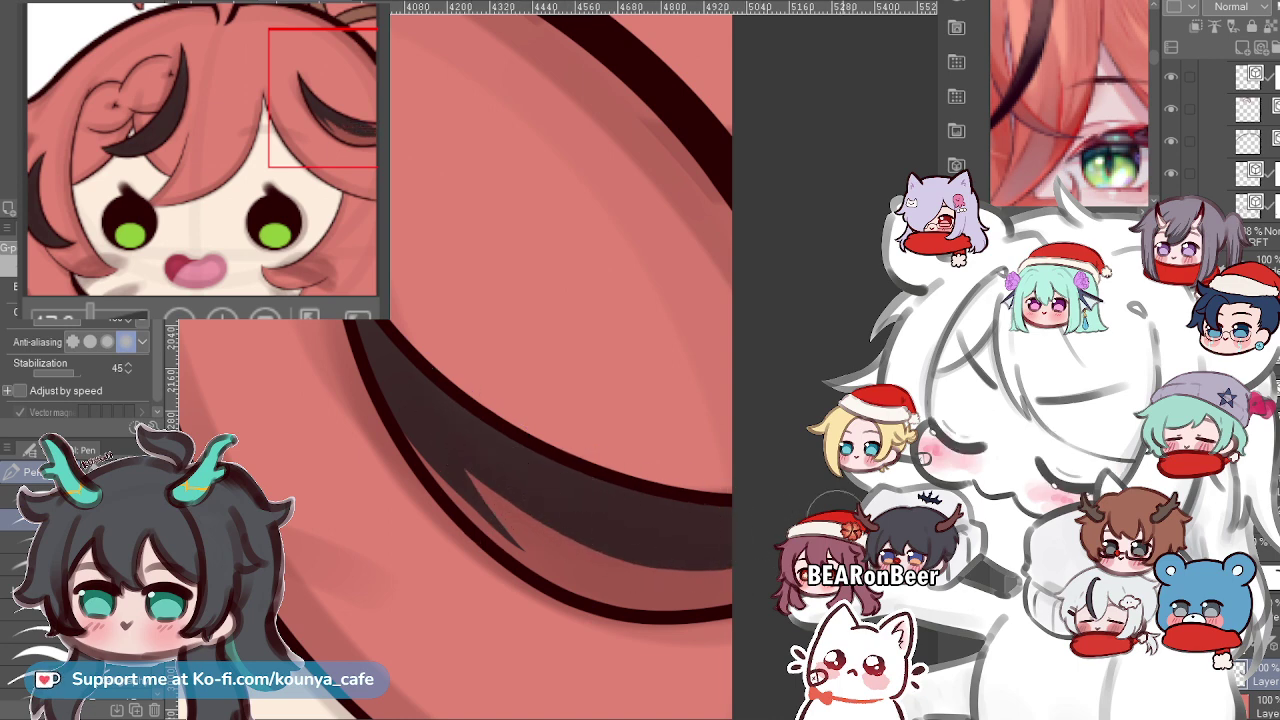
mouse_move(474, 465)
mouse_down()
mouse_move(473, 405)
mouse_move(727, 527)
mouse_up()
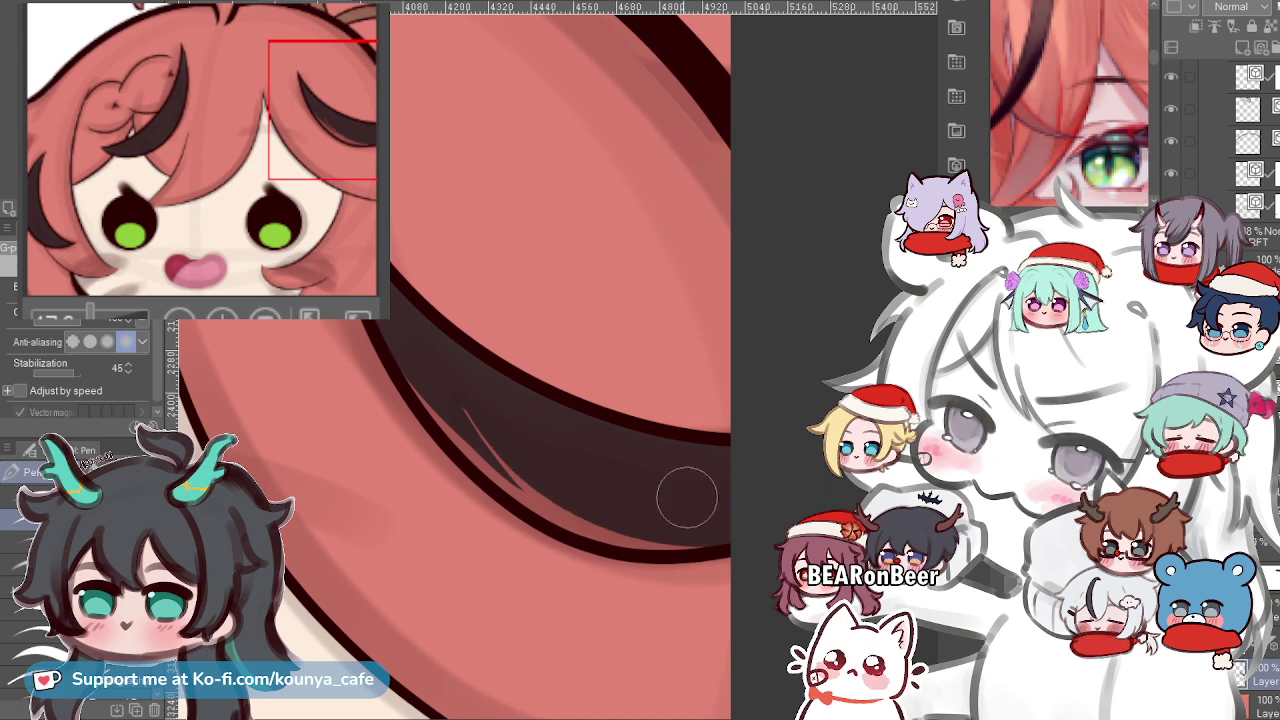
Redo the long dark grey stroke through the middle of the strand opposite the braid, out to the canvas edge.
key(ctrl+z)
drag(443, 360, 740, 508)
key(ctrl+z)
drag(461, 389, 760, 521)
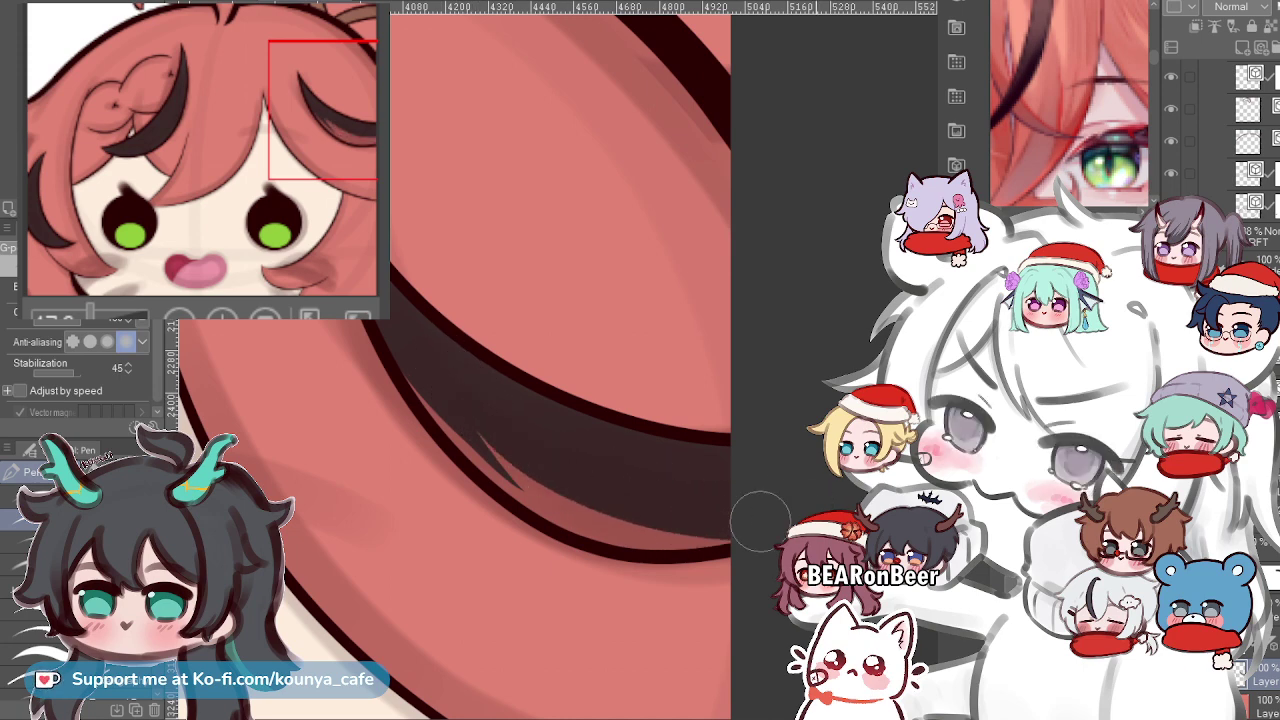
key(ctrl+z)
drag(483, 430, 764, 503)
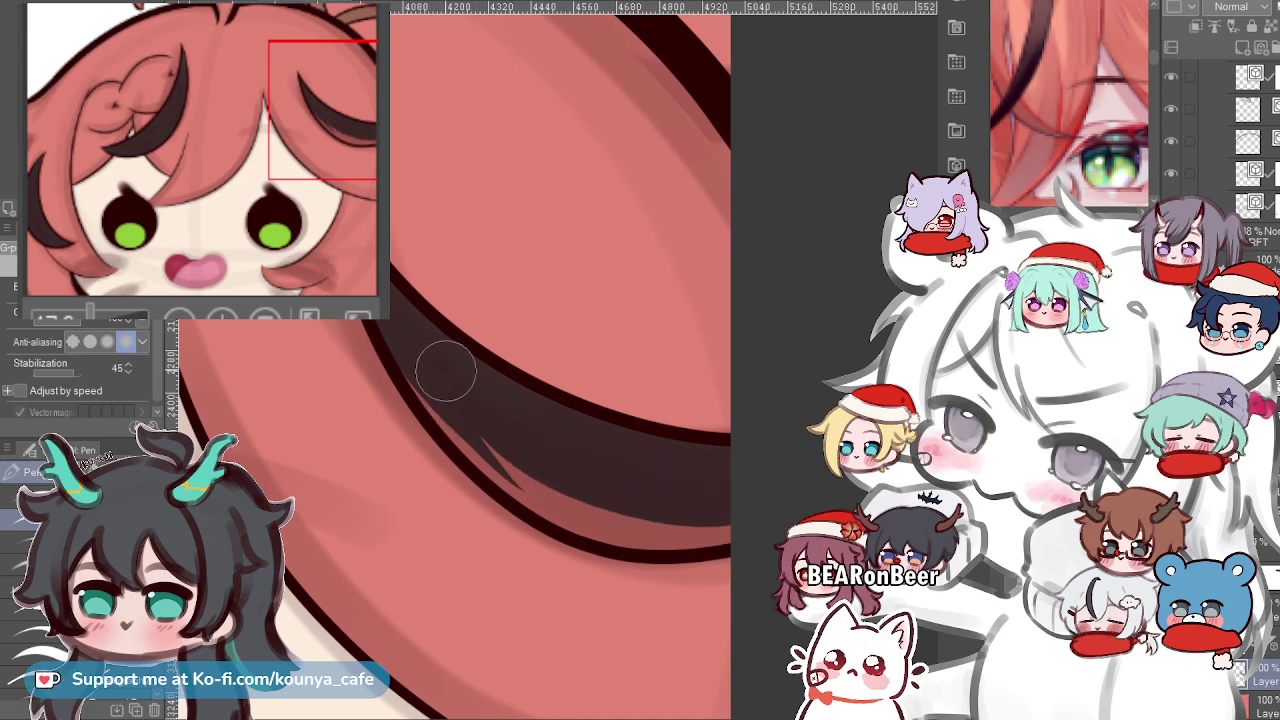
Fill the remaining gaps along the lower outline of the strand opposite the braid with dark grey.
drag(446, 370, 593, 497)
drag(406, 365, 494, 470)
key(ctrl+z)
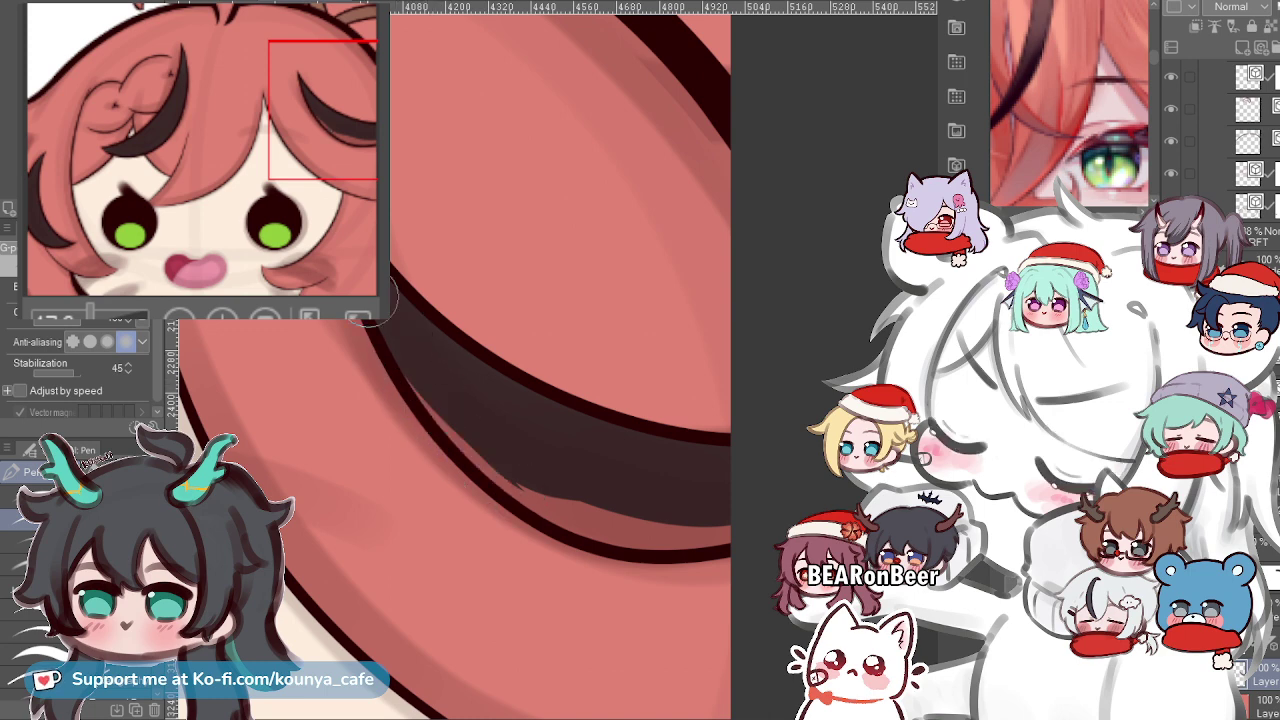
drag(420, 386, 514, 472)
drag(414, 371, 628, 508)
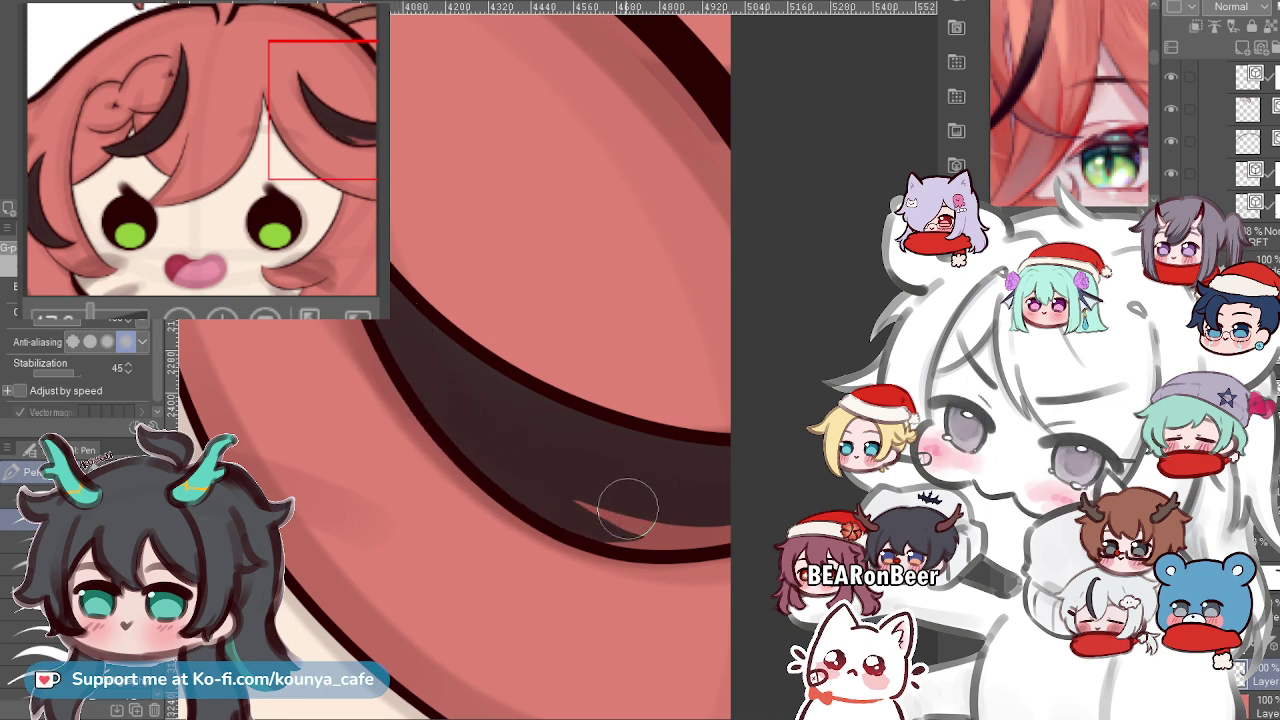
scroll(660, 500, up, 2)
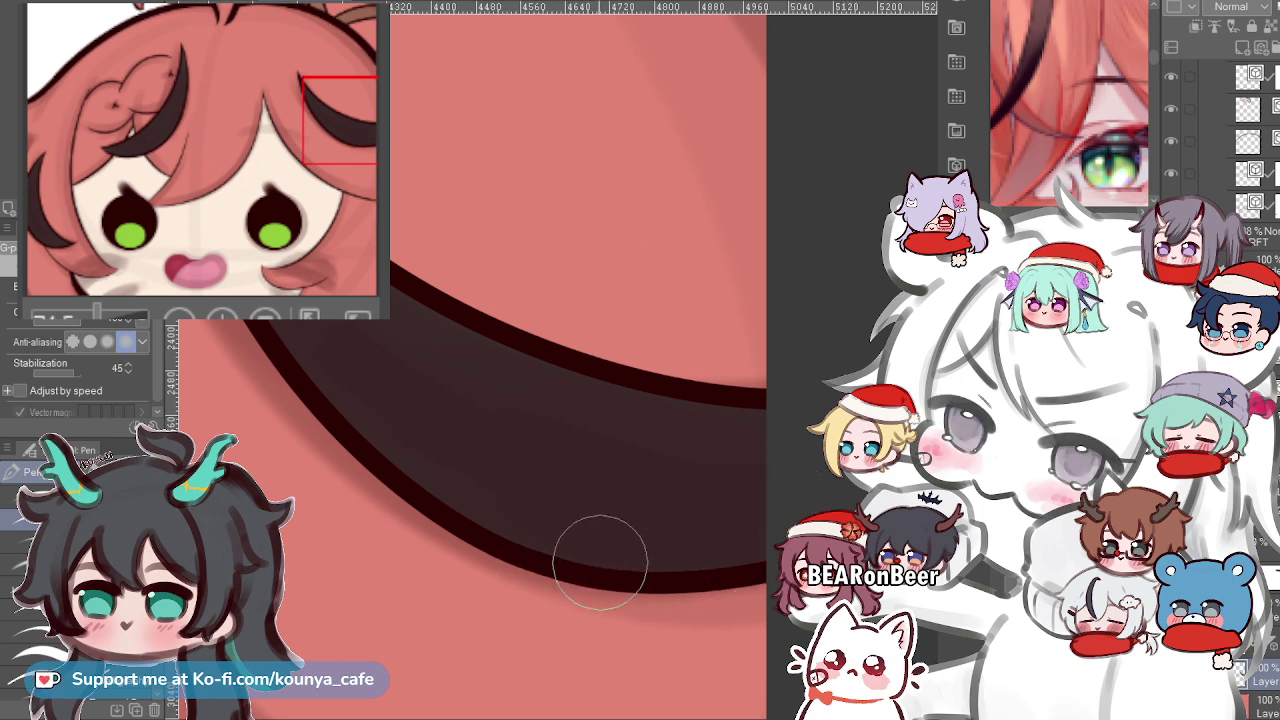
Examine the dark grey accent strands up close and against the whole face.
scroll(670, 385, down, 5)
scroll(664, 378, up, 3)
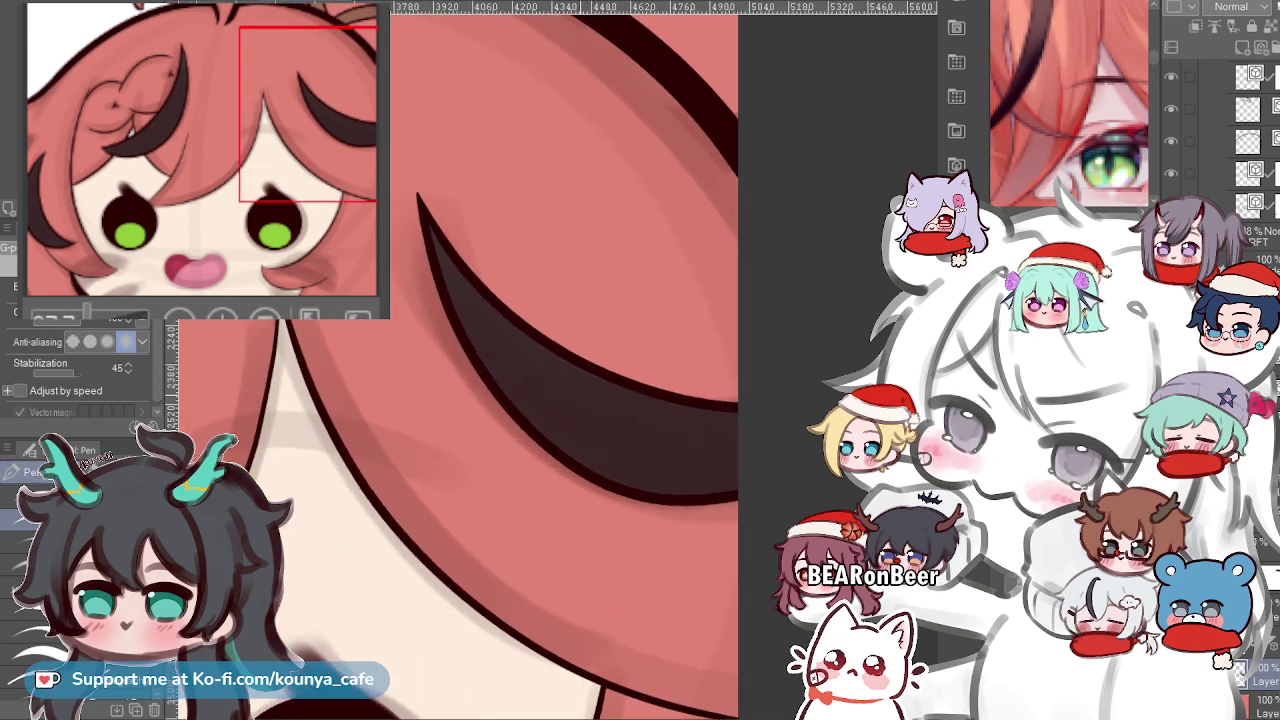
drag(527, 366, 599, 405)
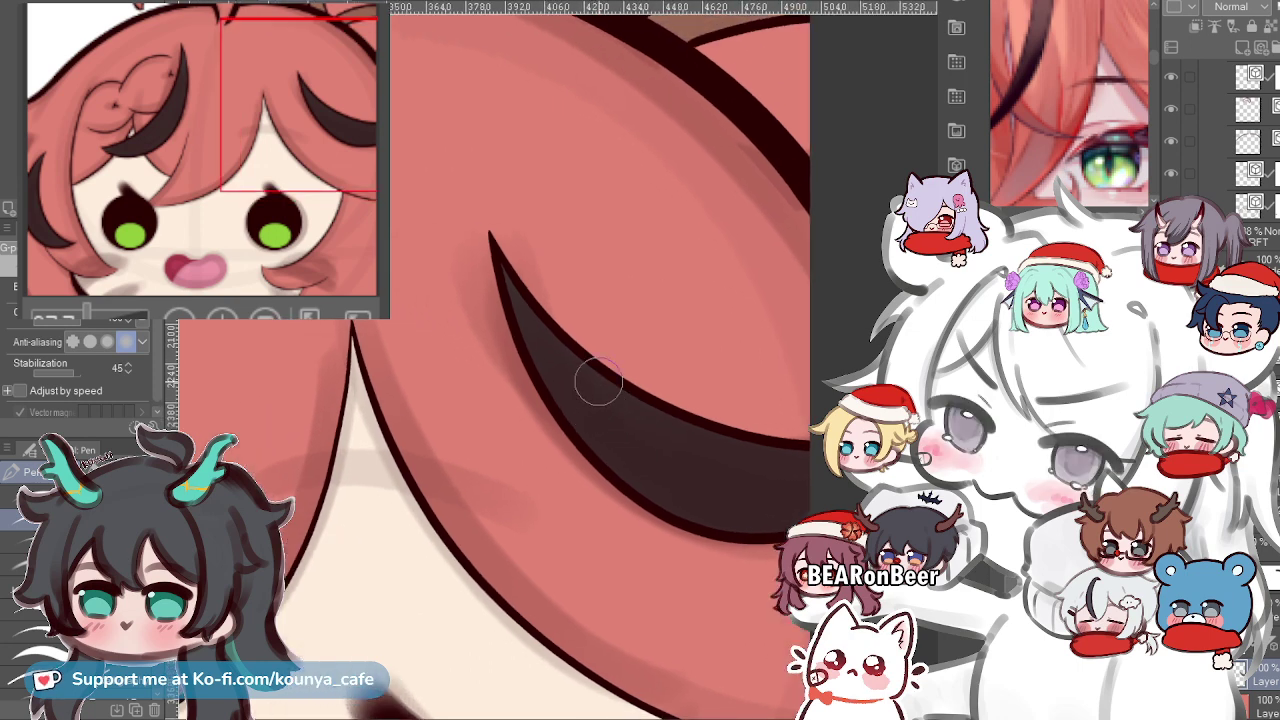
scroll(555, 338, up, 3)
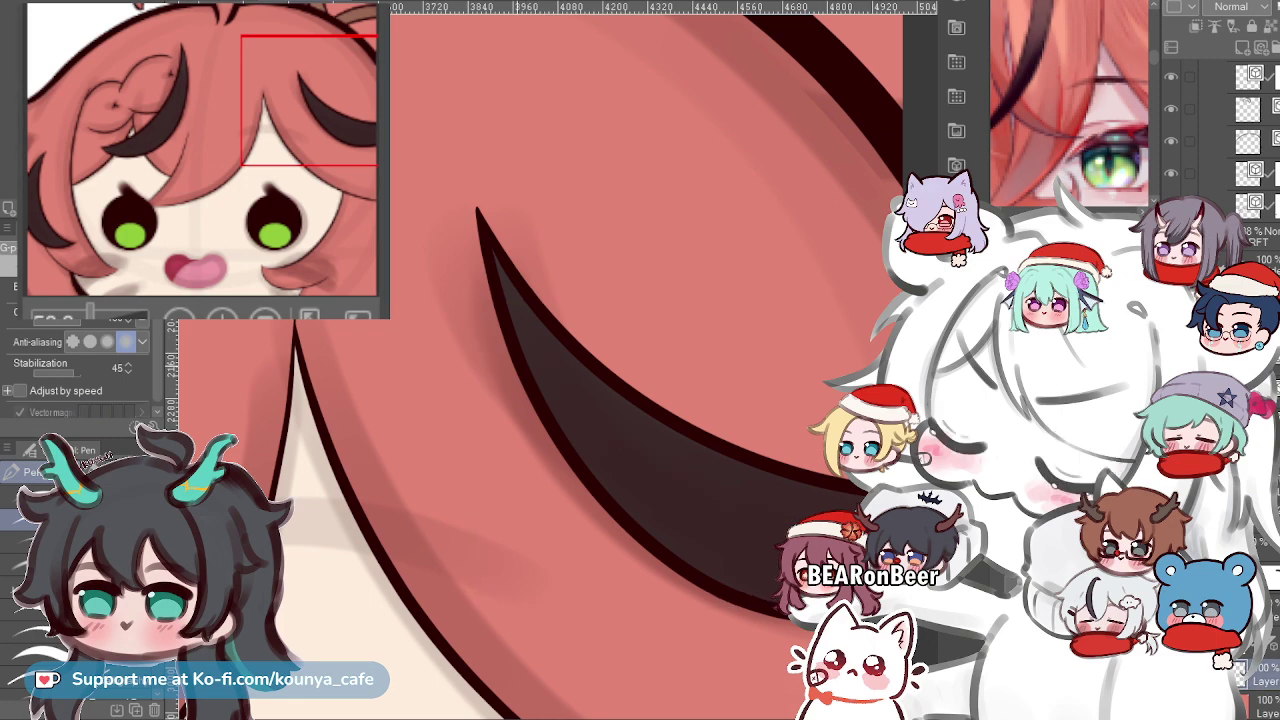
scroll(545, 380, down, 5)
scroll(515, 415, up, 5)
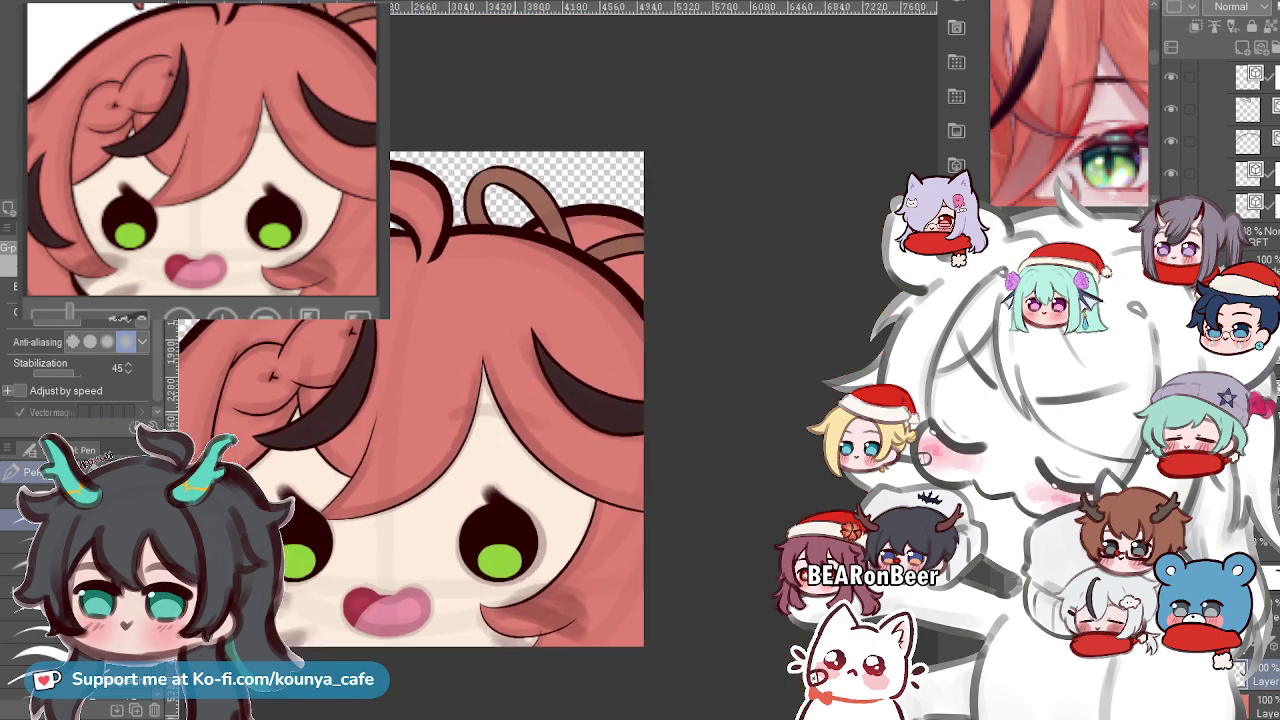
drag(515, 415, 614, 432)
key(ctrl+minus)
key(ctrl+minus)
key(ctrl+minus)
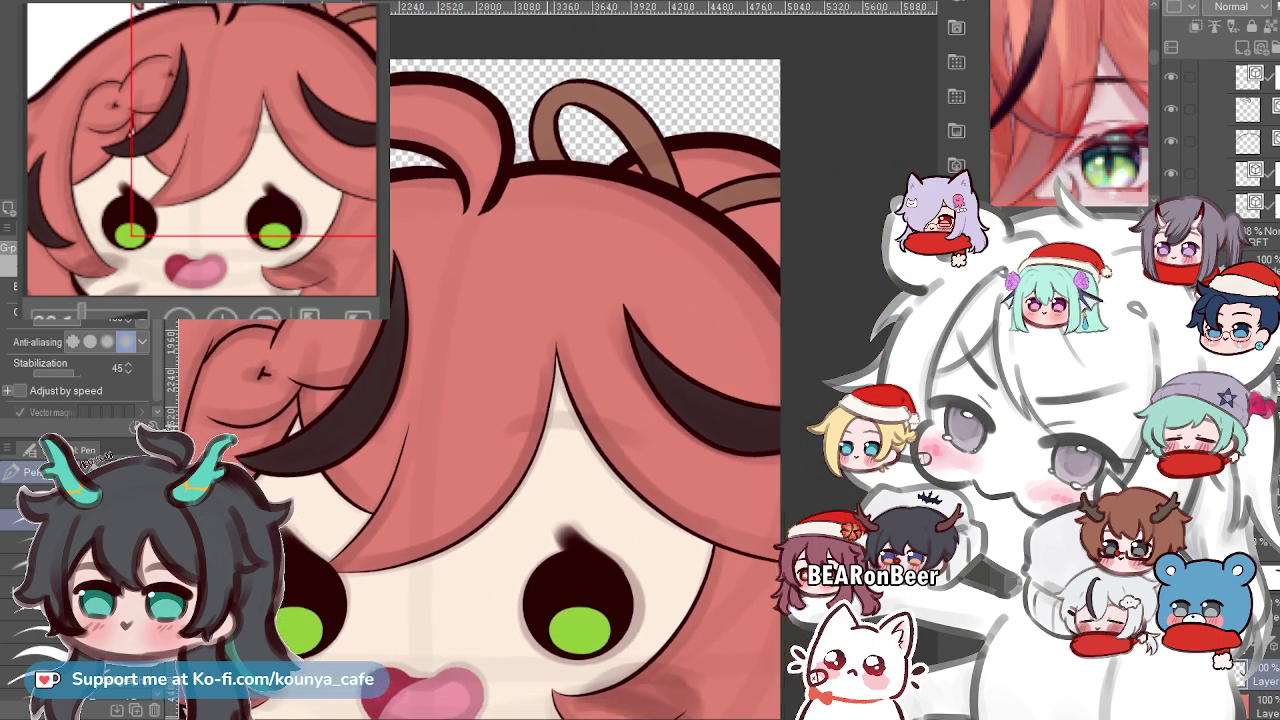
Inspect the dark grey strand opposite the braid up close and compare it with the strand beside the braid.
key(ctrl+plus)
key(ctrl+plus)
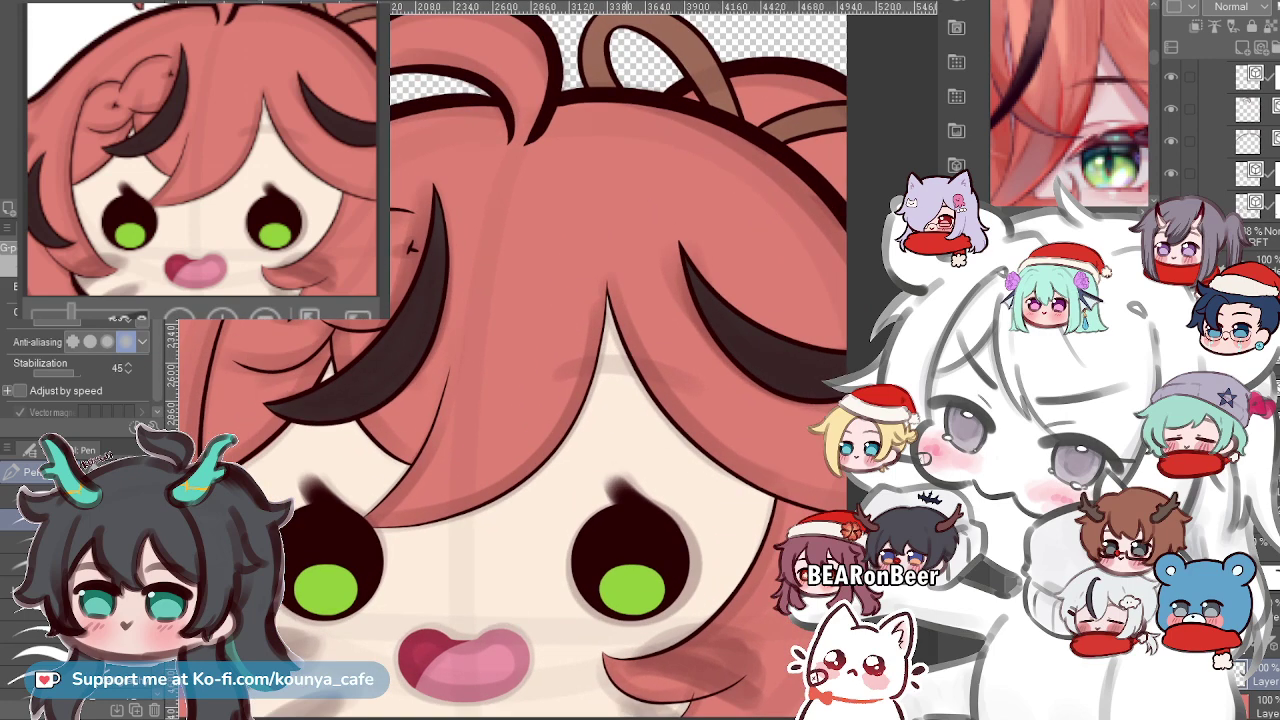
key(ctrl+plus)
key(ctrl+plus)
key(ctrl+plus)
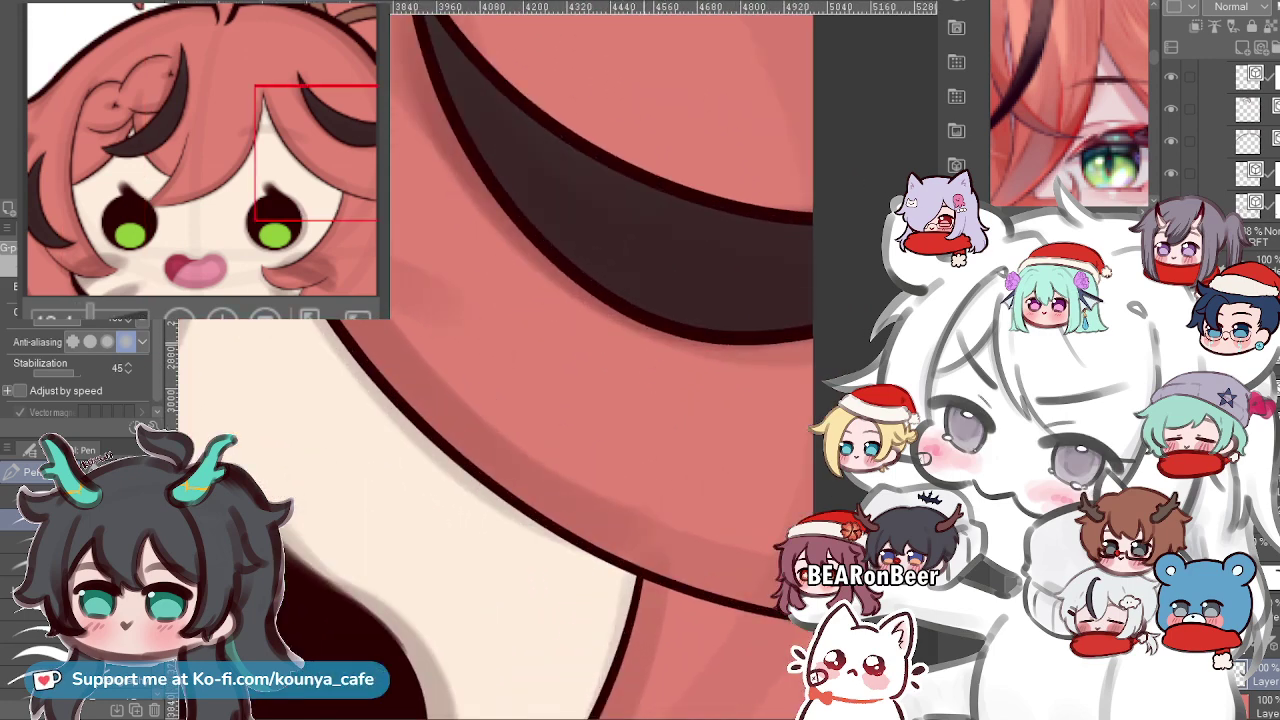
key(ctrl+minus)
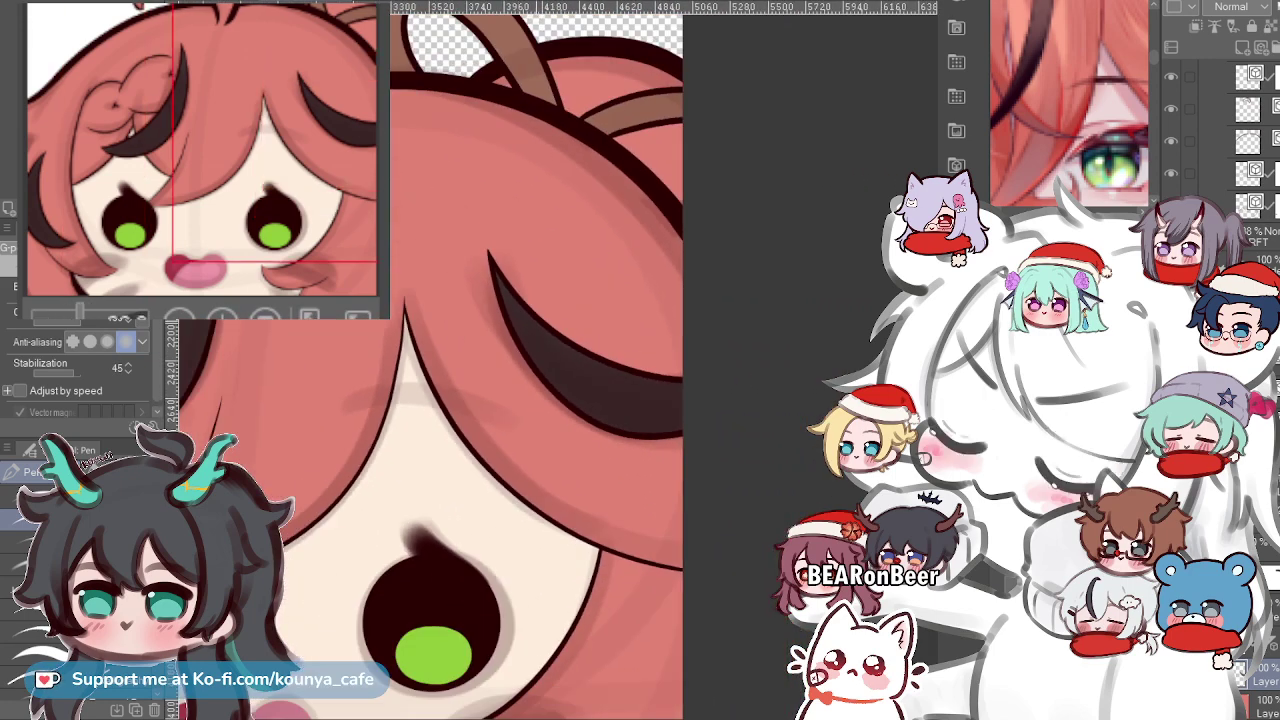
key(ctrl+minus)
drag(463, 540, 661, 527)
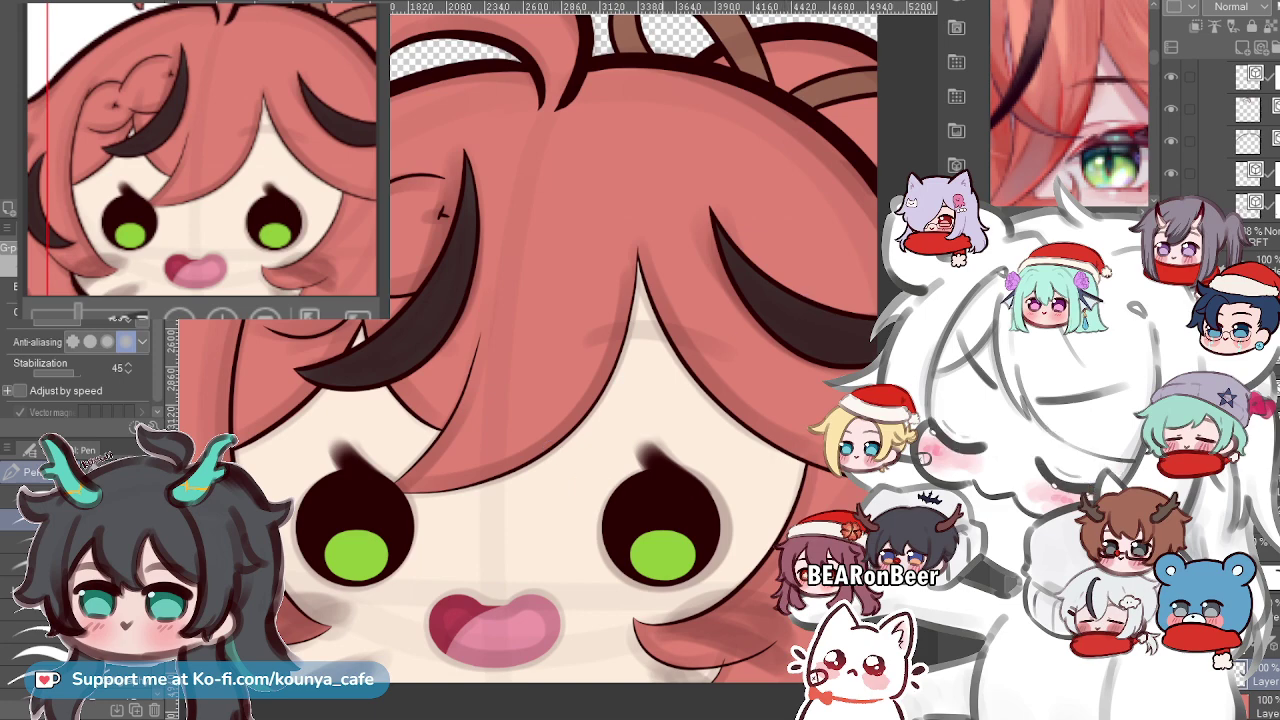
key(ctrl+minus)
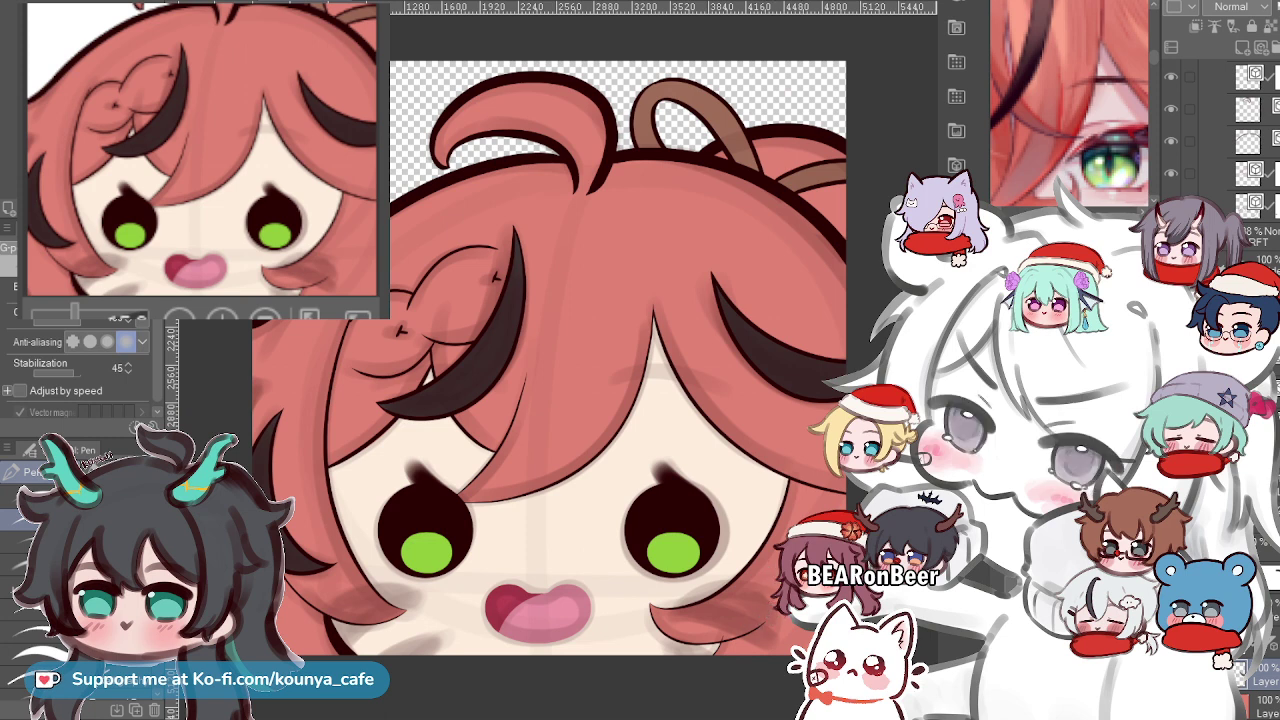
Try painting a dark grey patch behind the pointed hair tip below the eye on the braid side.
scroll(1220, 400, down, 2)
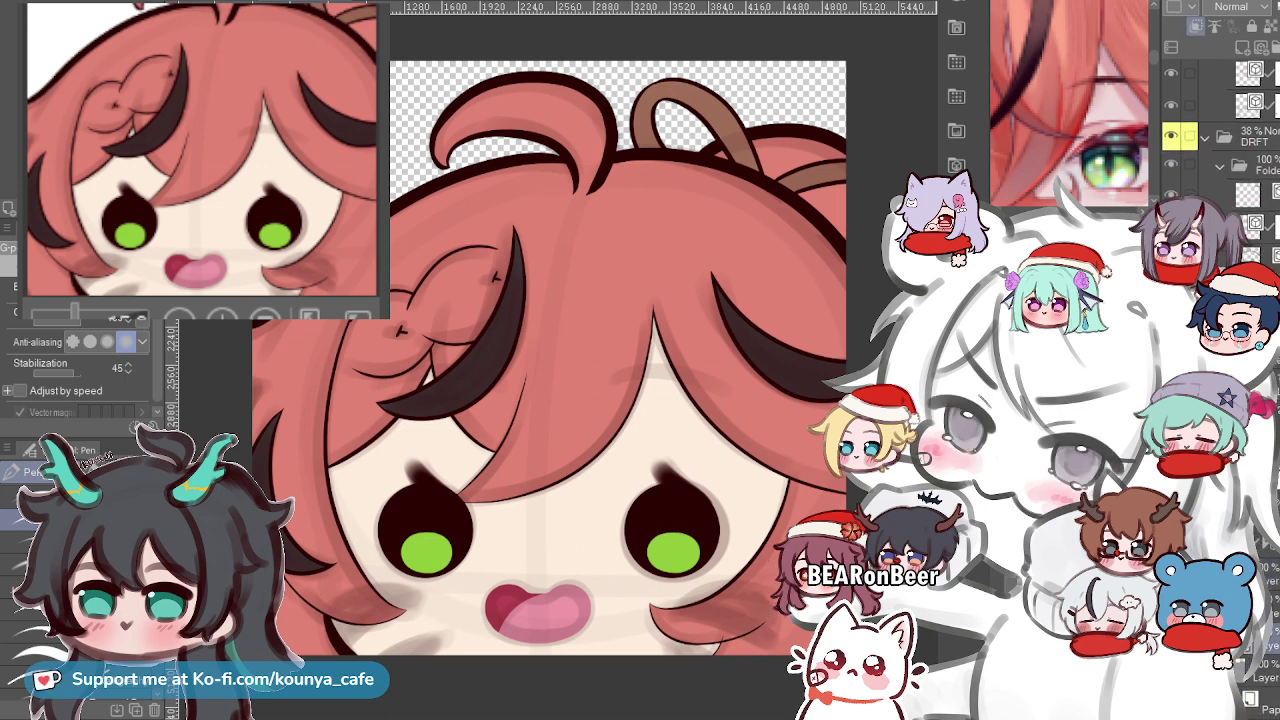
scroll(388, 626, up, 4)
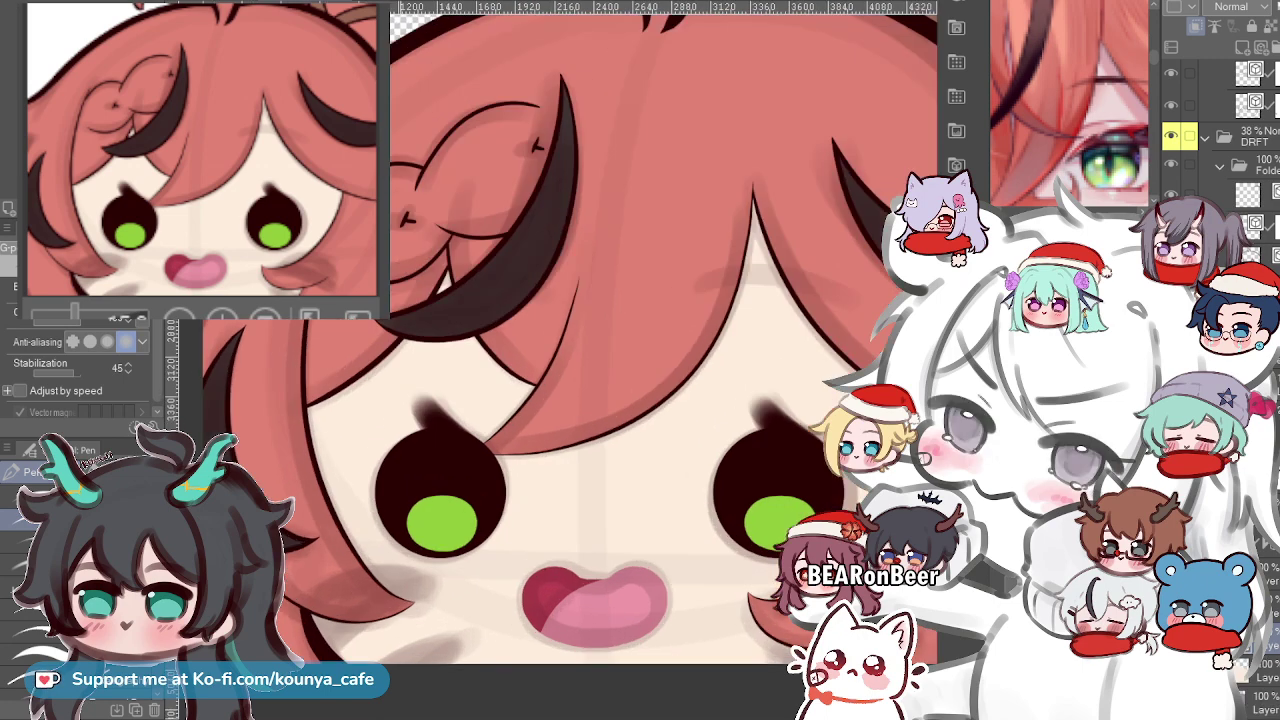
drag(346, 590, 456, 550)
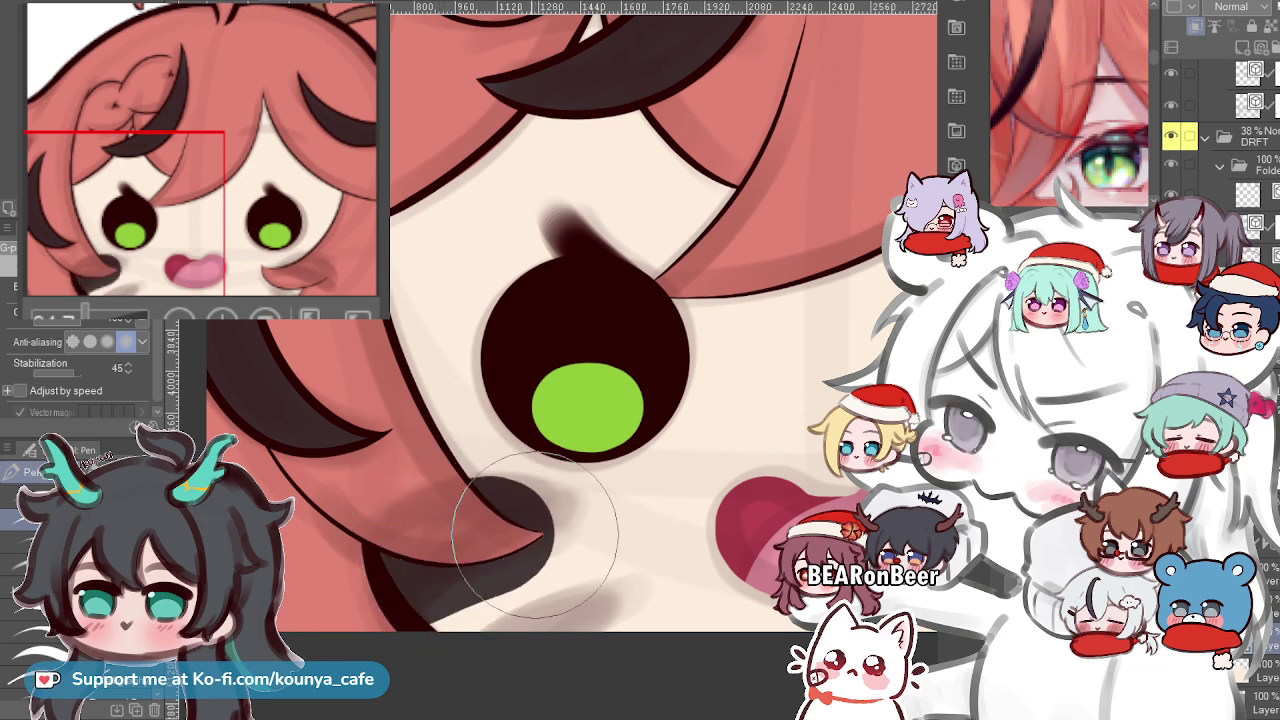
key(ctrl+z)
drag(415, 630, 503, 522)
key(ctrl+z)
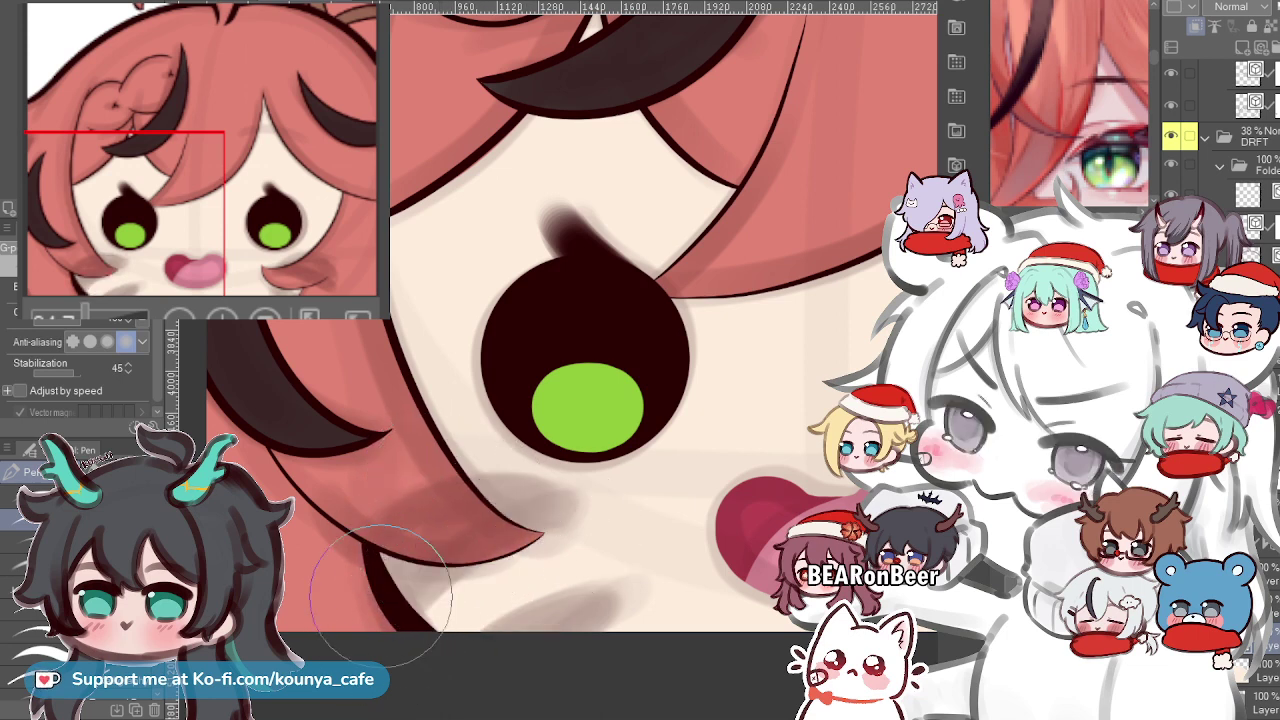
Try a wider dark grey stroke from below the braid-side eye, behind the hair tip, towards the canvas's lower edge.
mouse_move(360, 590)
mouse_down()
mouse_move(500, 514)
mouse_move(565, 526)
mouse_move(490, 534)
mouse_move(390, 640)
mouse_up()
key(ctrl+z)
key(ctrl+z)
mouse_move(565, 521)
mouse_down()
mouse_move(508, 513)
mouse_move(380, 640)
mouse_up()
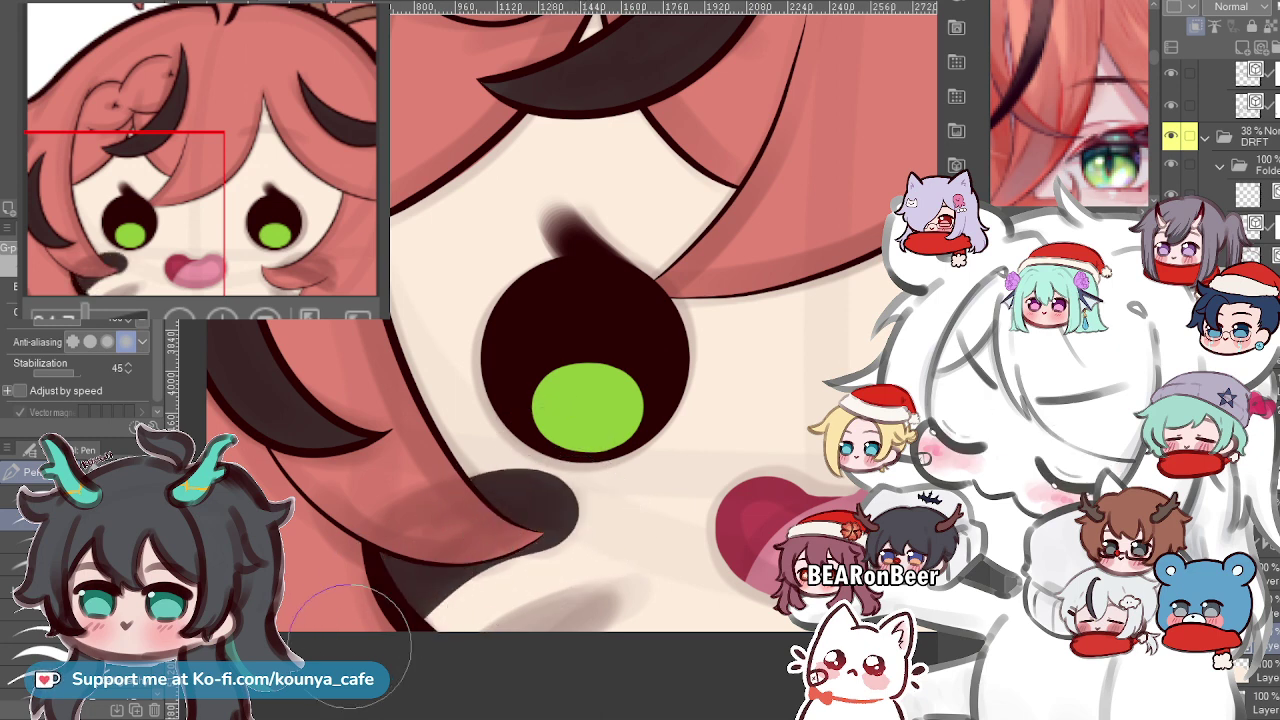
key(ctrl+z)
Paint a curved dark grey lock behind the braid-side hair tip, reaching from below the eye to the canvas's lower edge.
drag(543, 508, 500, 522)
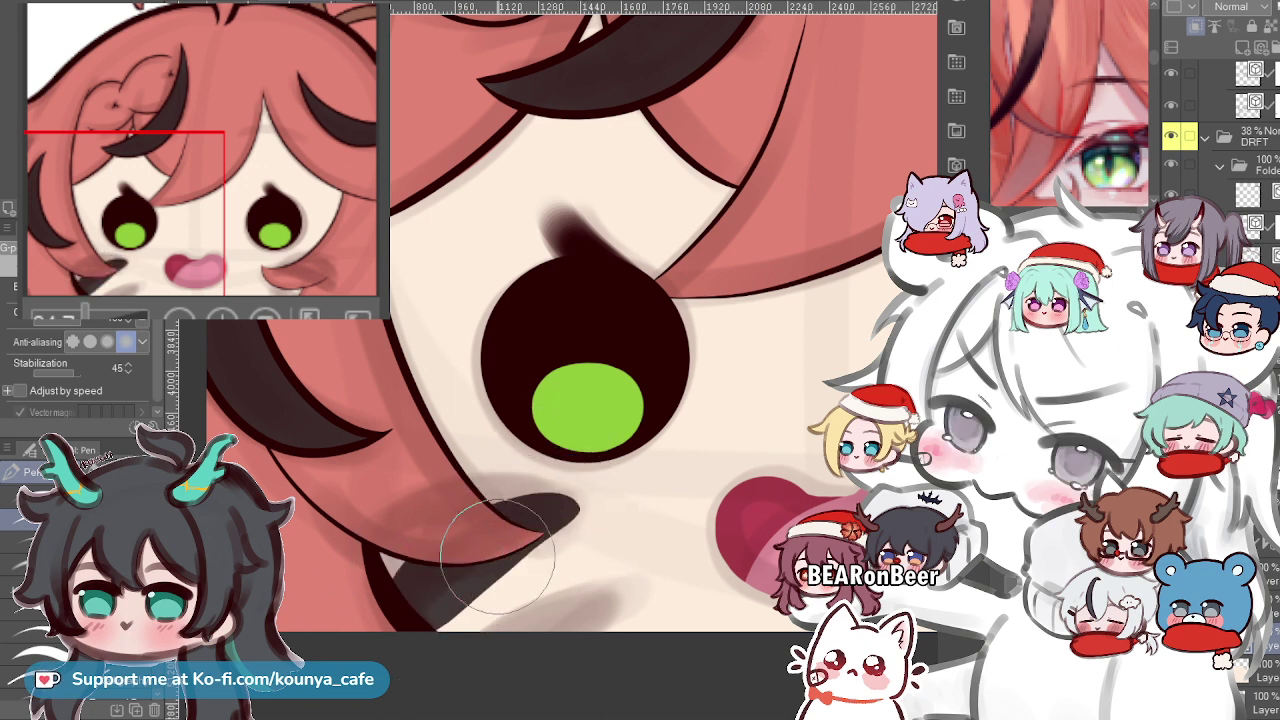
key(ctrl+z)
drag(571, 500, 500, 525)
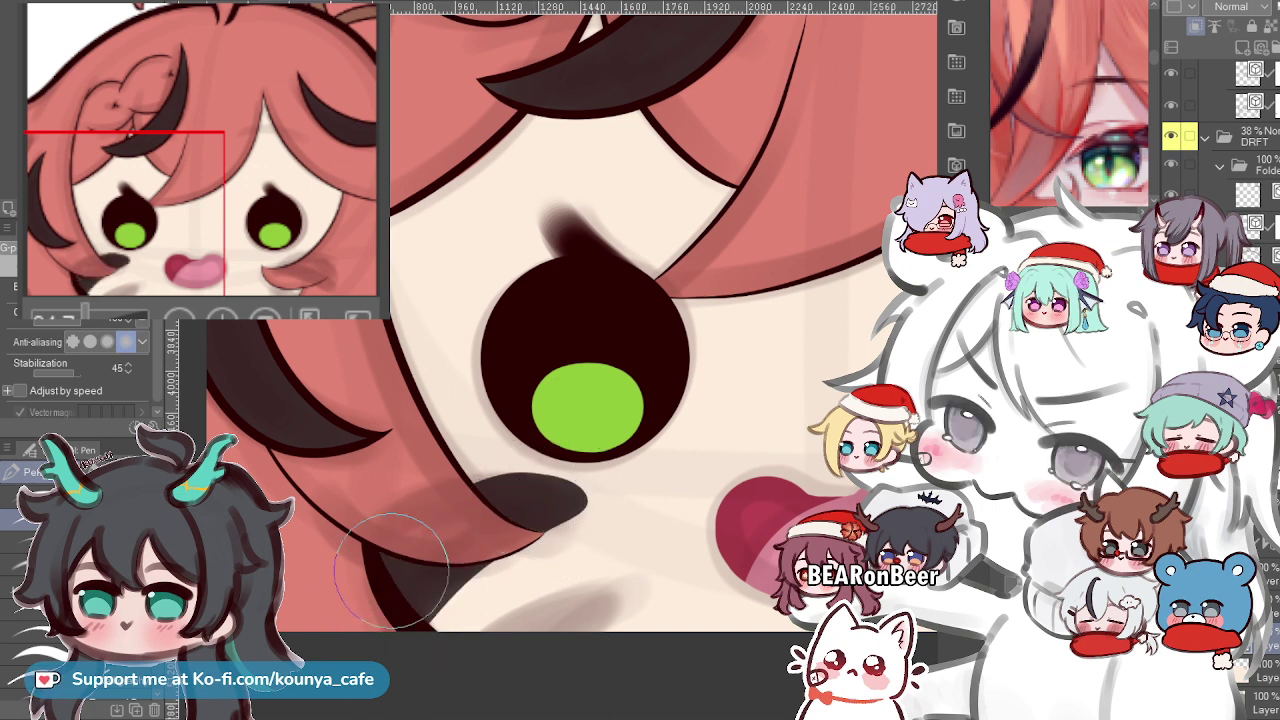
scroll(390, 565, up, 2)
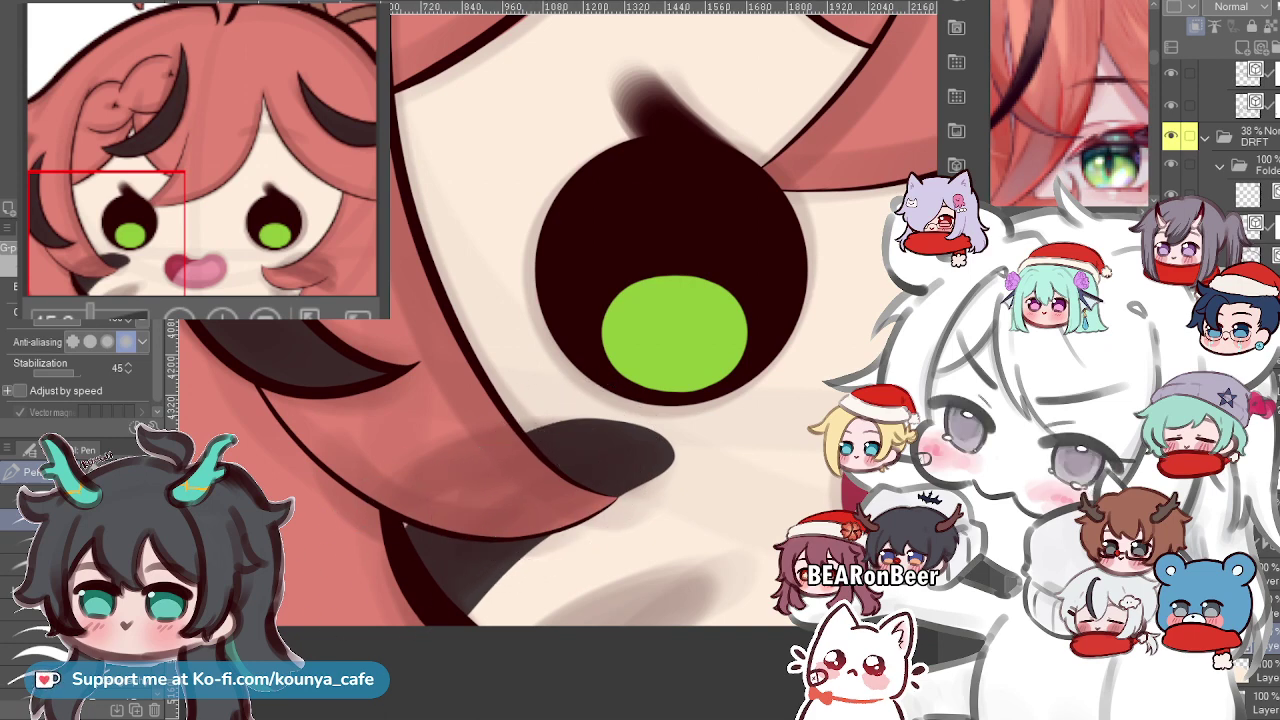
Hide the salmon hair colour and extend the new dark grey lock outward past the thick outline beneath the hair tip.
key(ctrl+z)
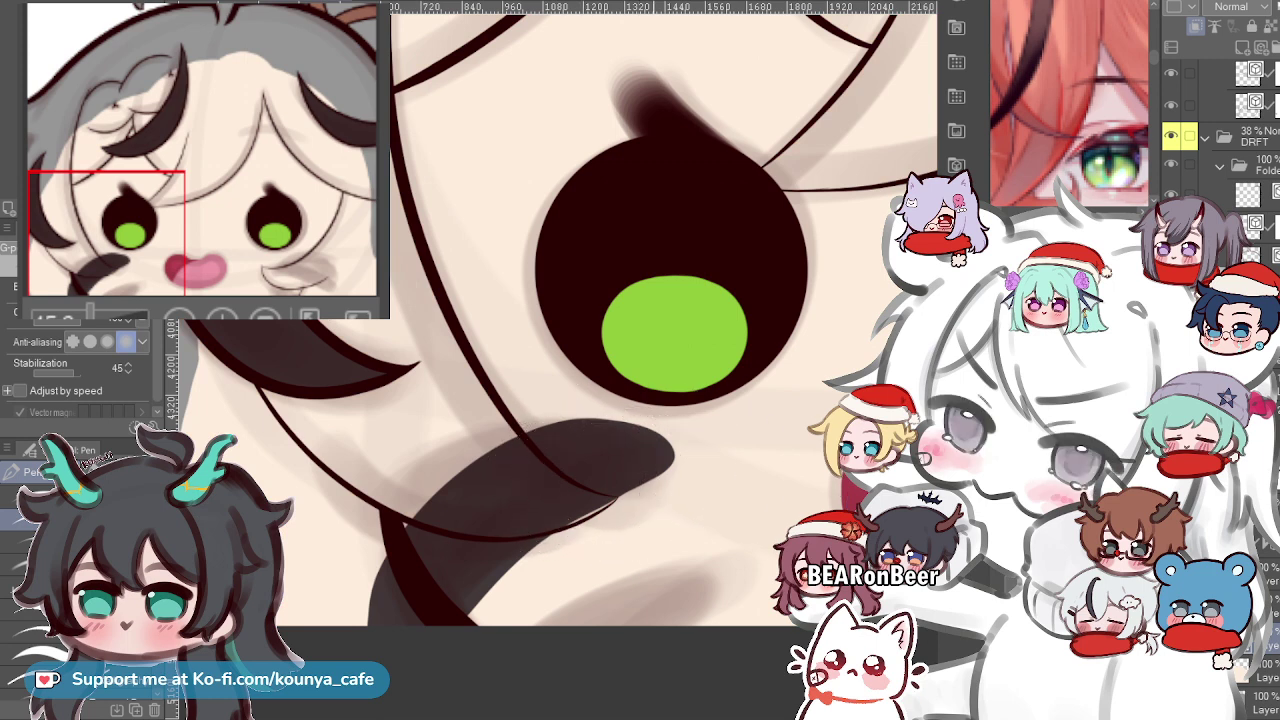
key(ctrl+z)
key(ctrl+y)
drag(598, 434, 340, 582)
key(ctrl+z)
drag(578, 440, 337, 579)
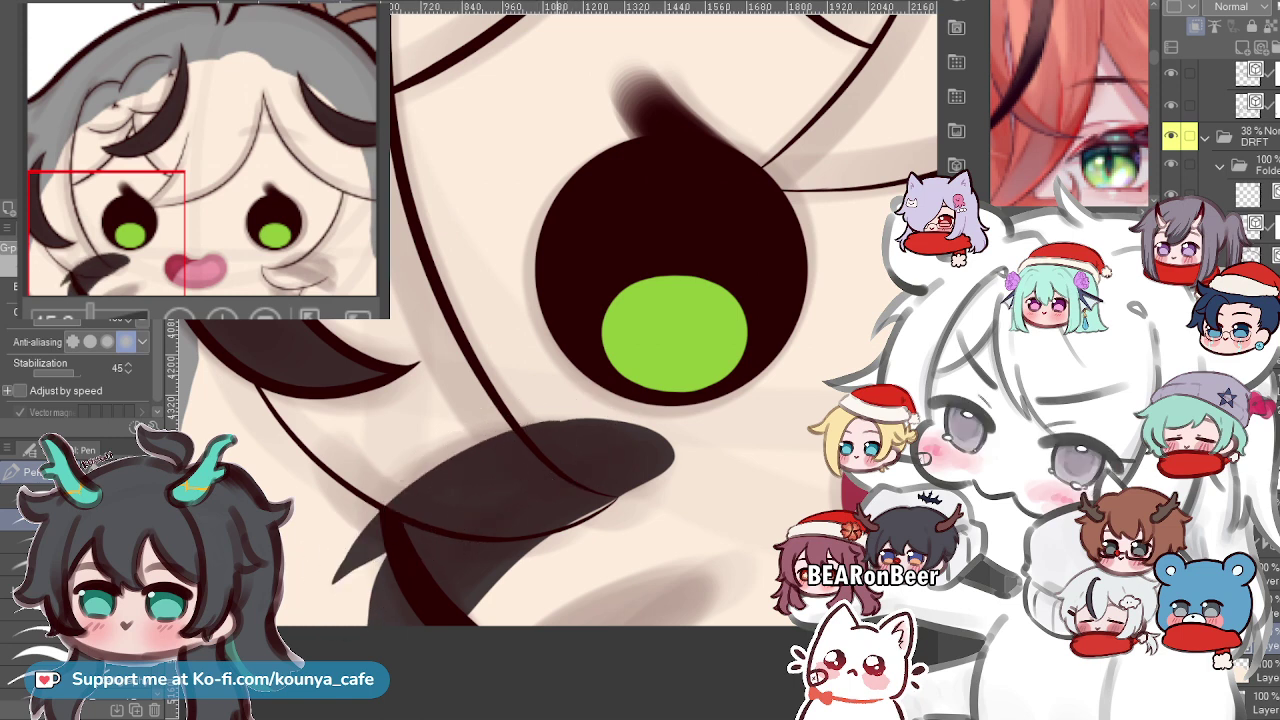
drag(490, 490, 320, 568)
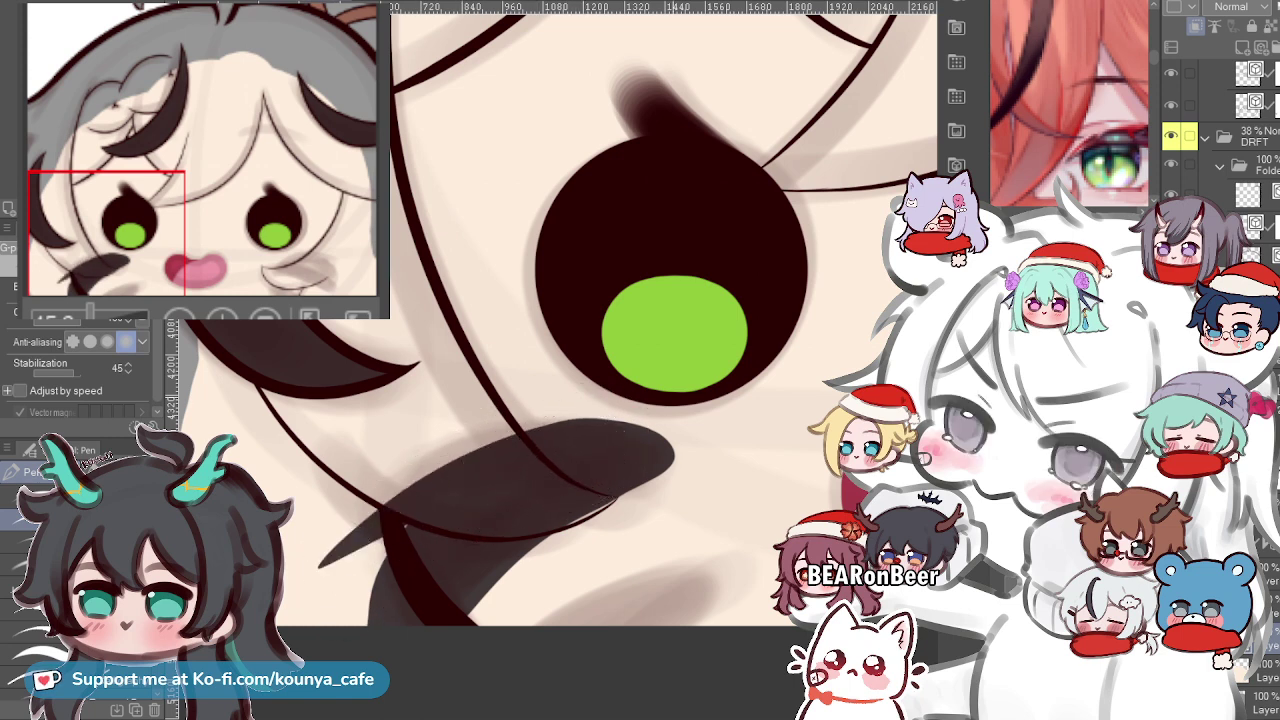
mouse_move(531, 494)
mouse_down()
mouse_move(473, 497)
mouse_move(389, 554)
mouse_move(426, 516)
mouse_move(371, 553)
mouse_move(356, 581)
mouse_up()
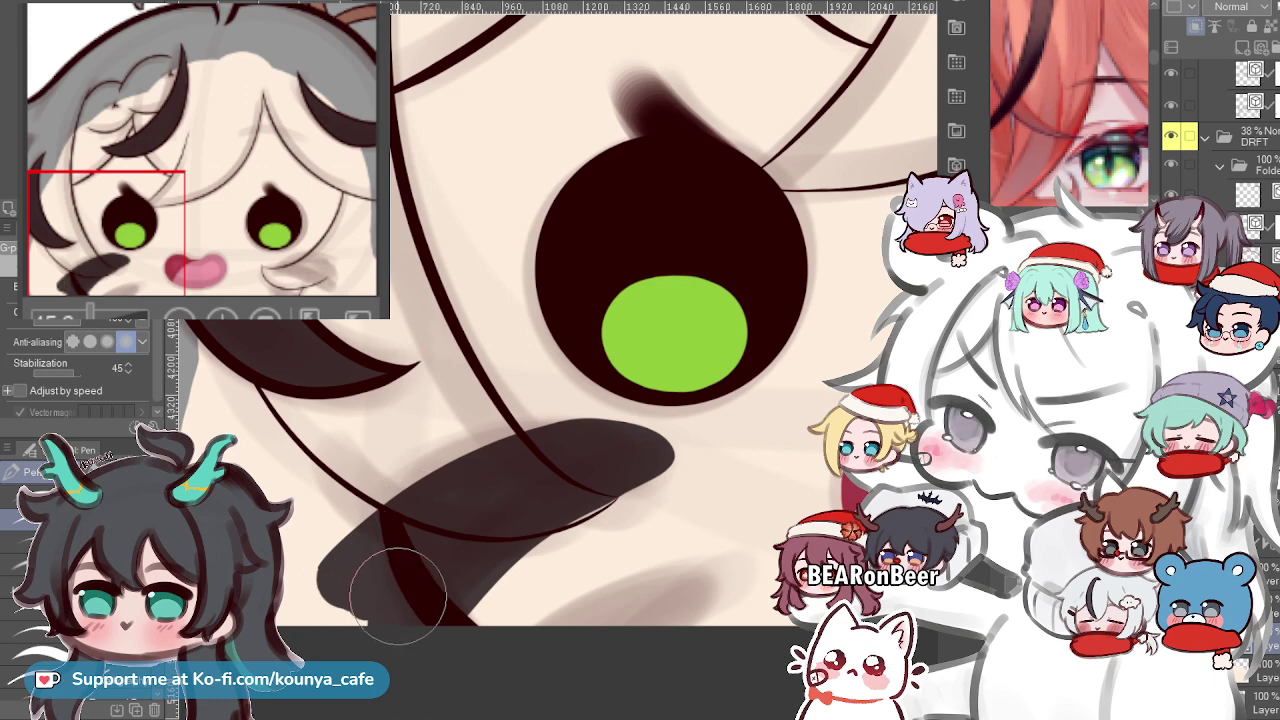
Transform the new dark grey lock, rotating it slightly clockwise and nudging it to sit against the hair tip's outlines.
scroll(580, 485, down, 3)
scroll(588, 475, up, 6)
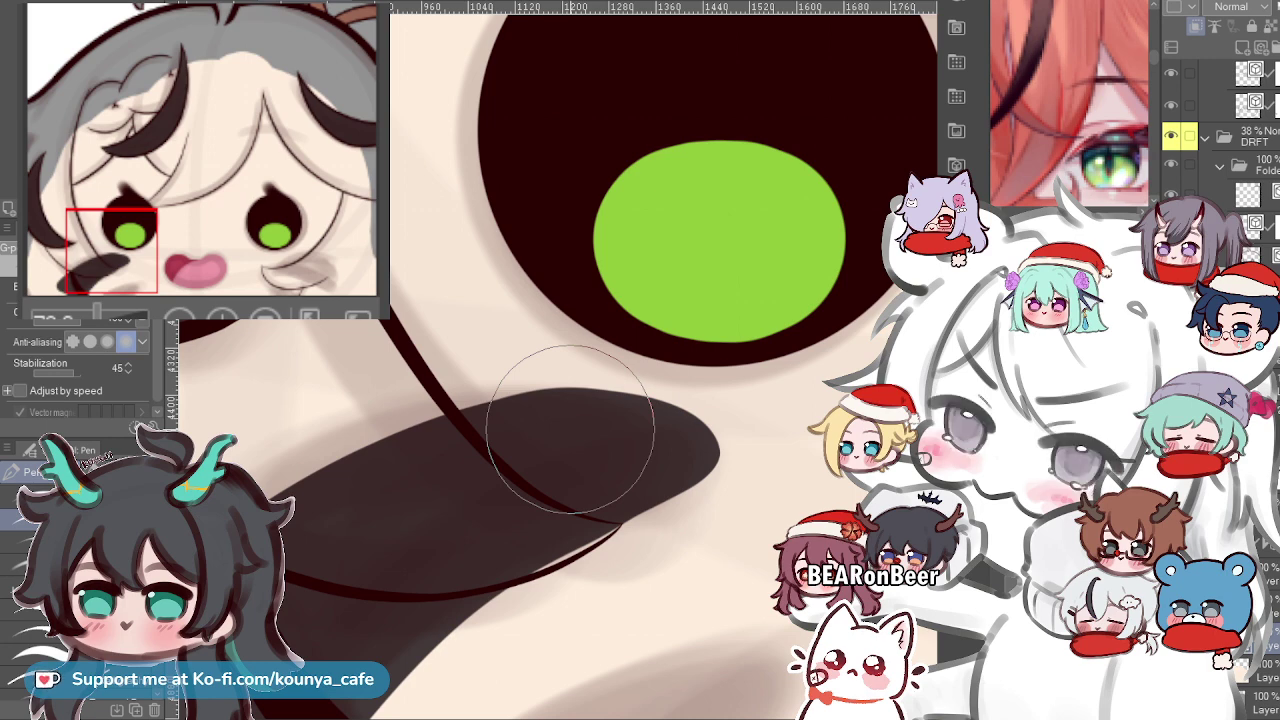
scroll(576, 416, down, 5)
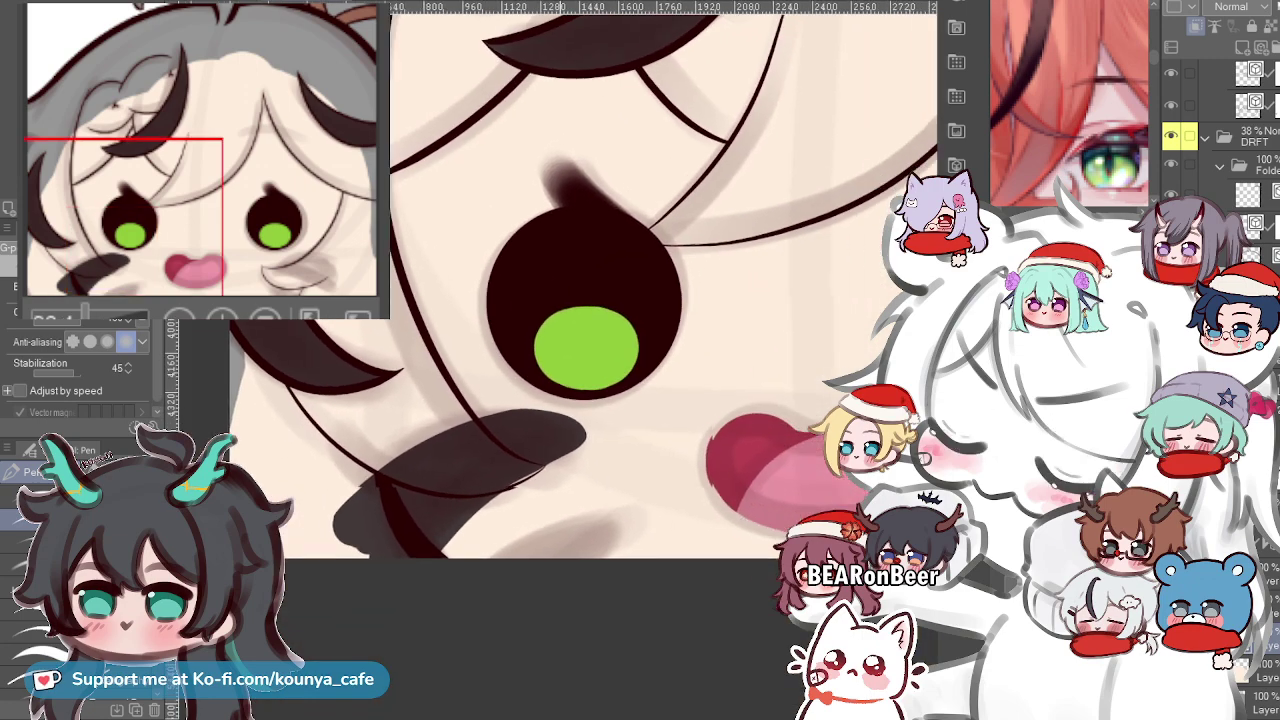
scroll(500, 430, up, 5)
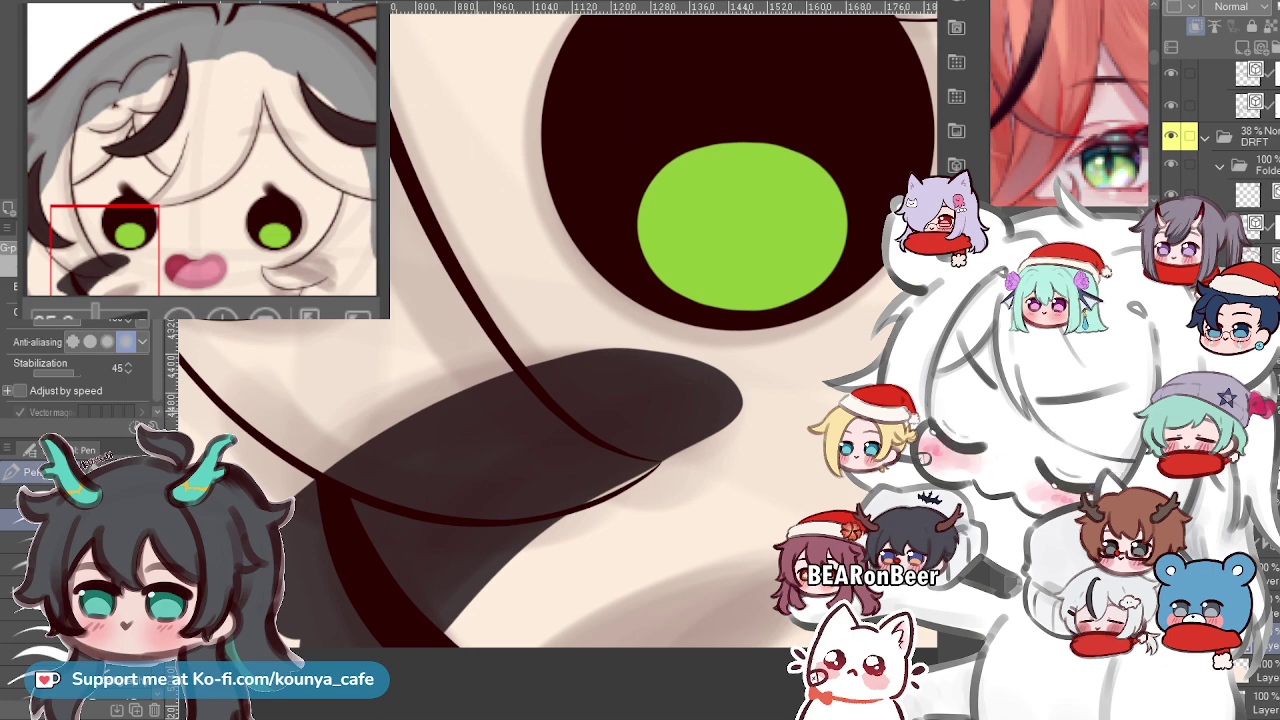
scroll(474, 460, down, 3)
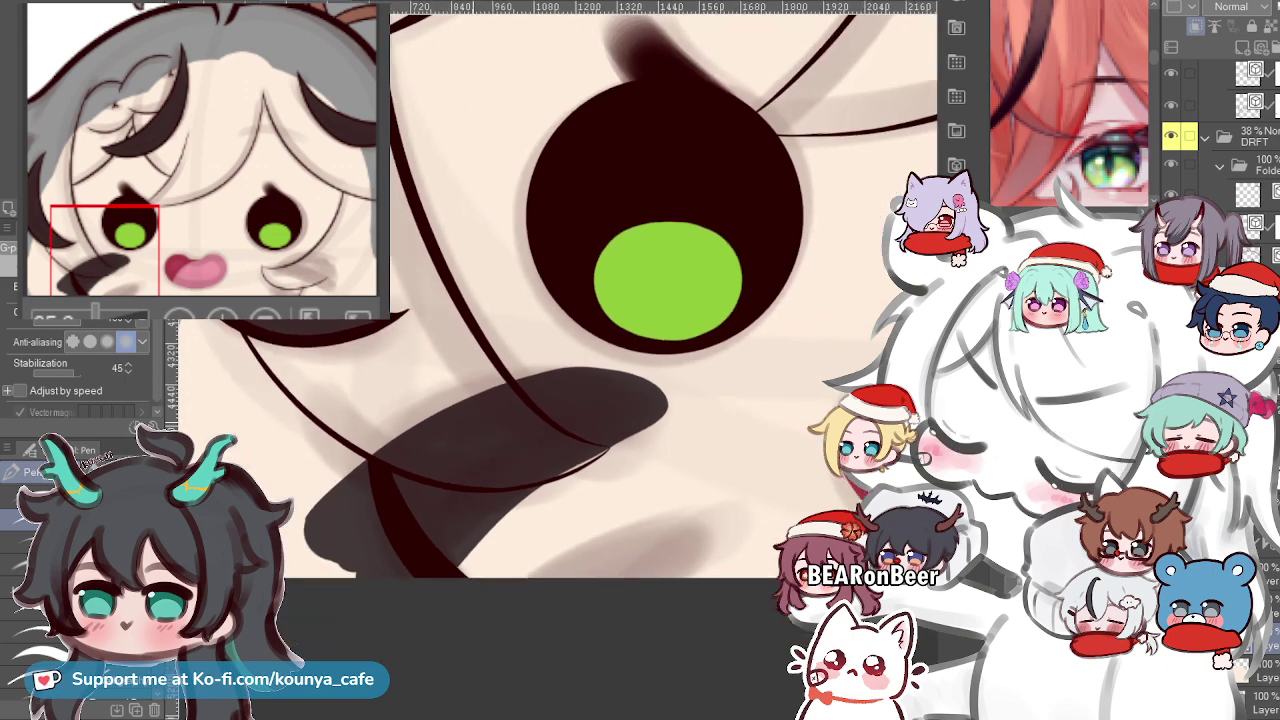
scroll(474, 460, up, 5)
key(ctrl+t)
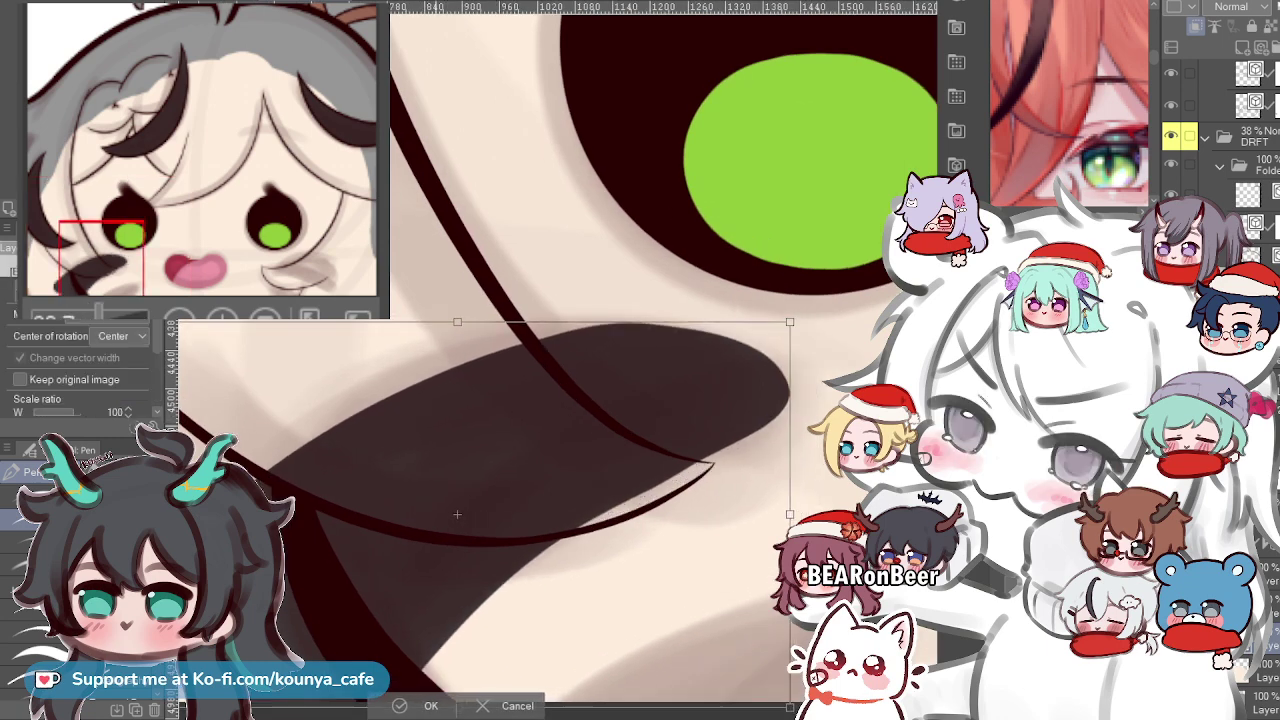
scroll(449, 503, down, 1)
drag(700, 480, 701, 508)
drag(540, 490, 539, 482)
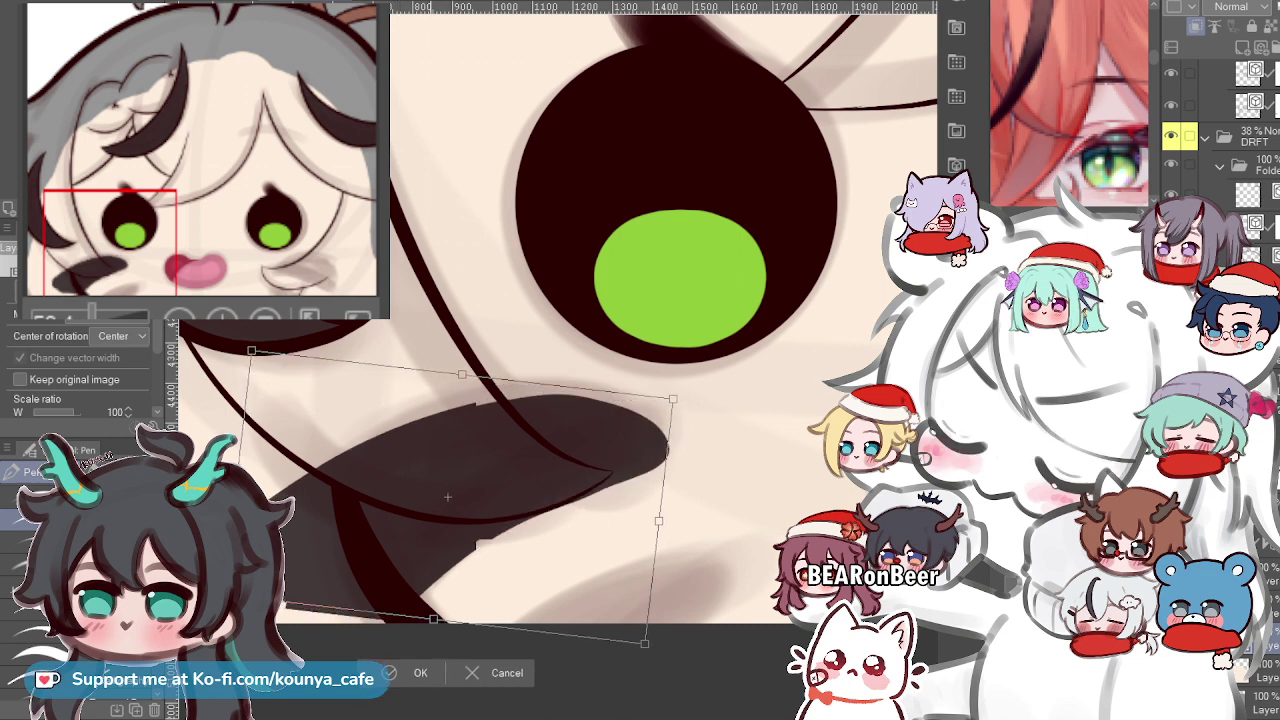
drag(447, 496, 449, 494)
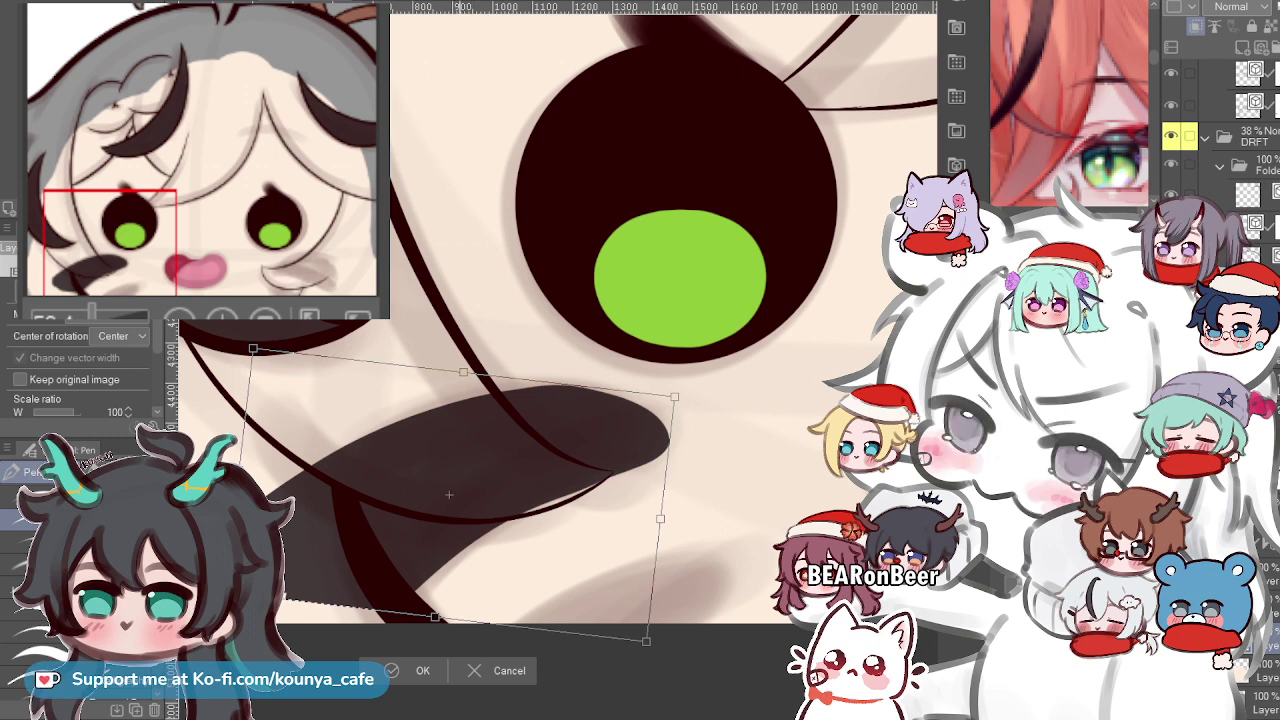
drag(450, 494, 451, 492)
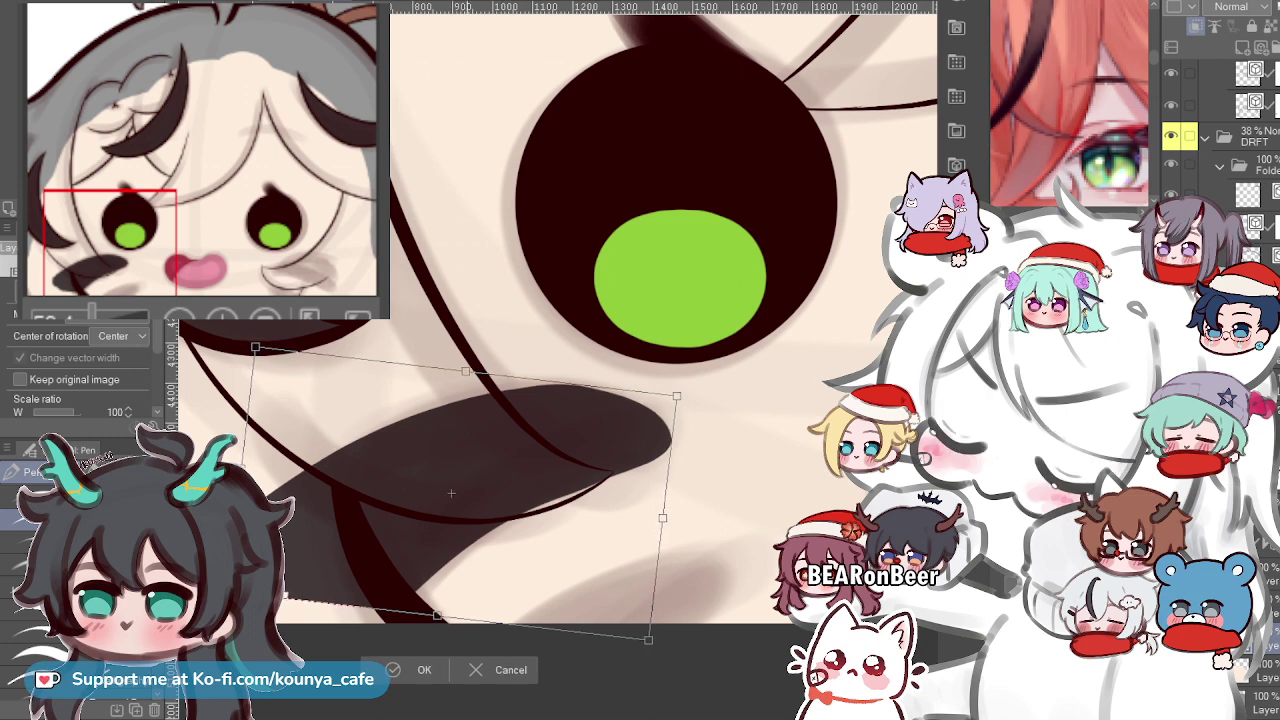
key(Return)
Clean the upper edge of the new dark grey lock using a smaller eraser on a mirrored canvas view.
scroll(622, 396, up, 3)
scroll(628, 410, up, 1)
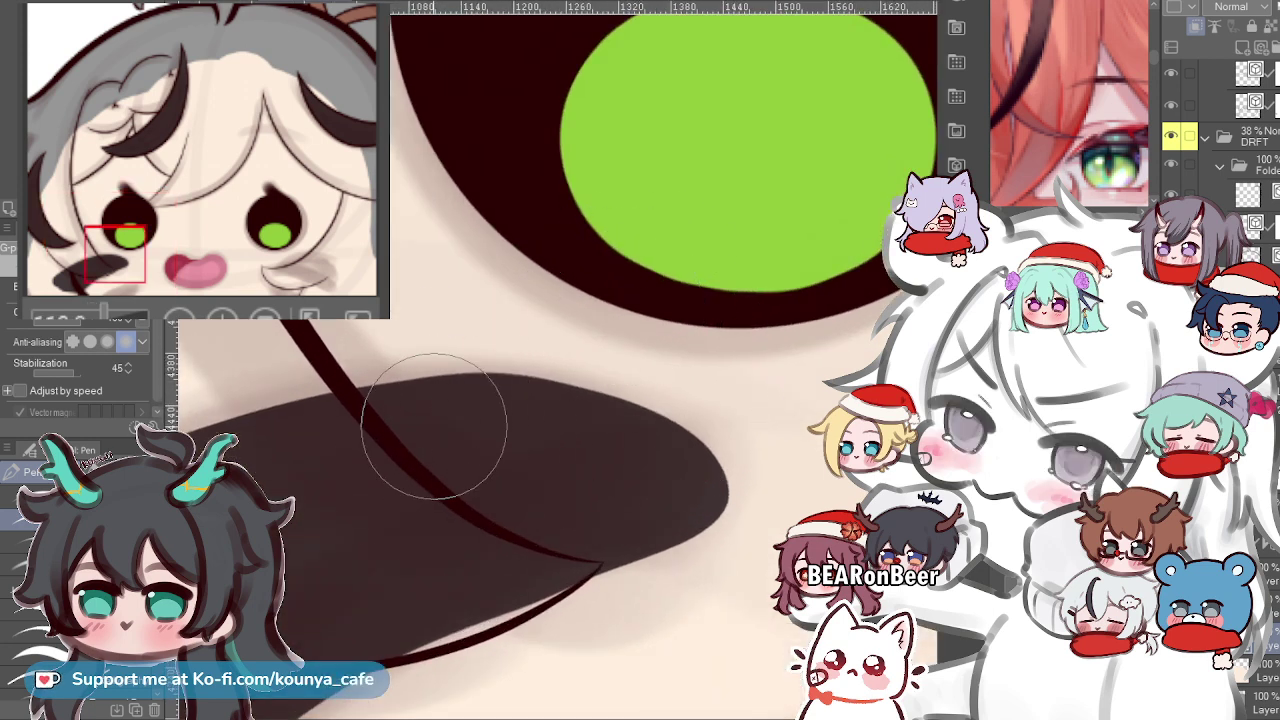
key(e)
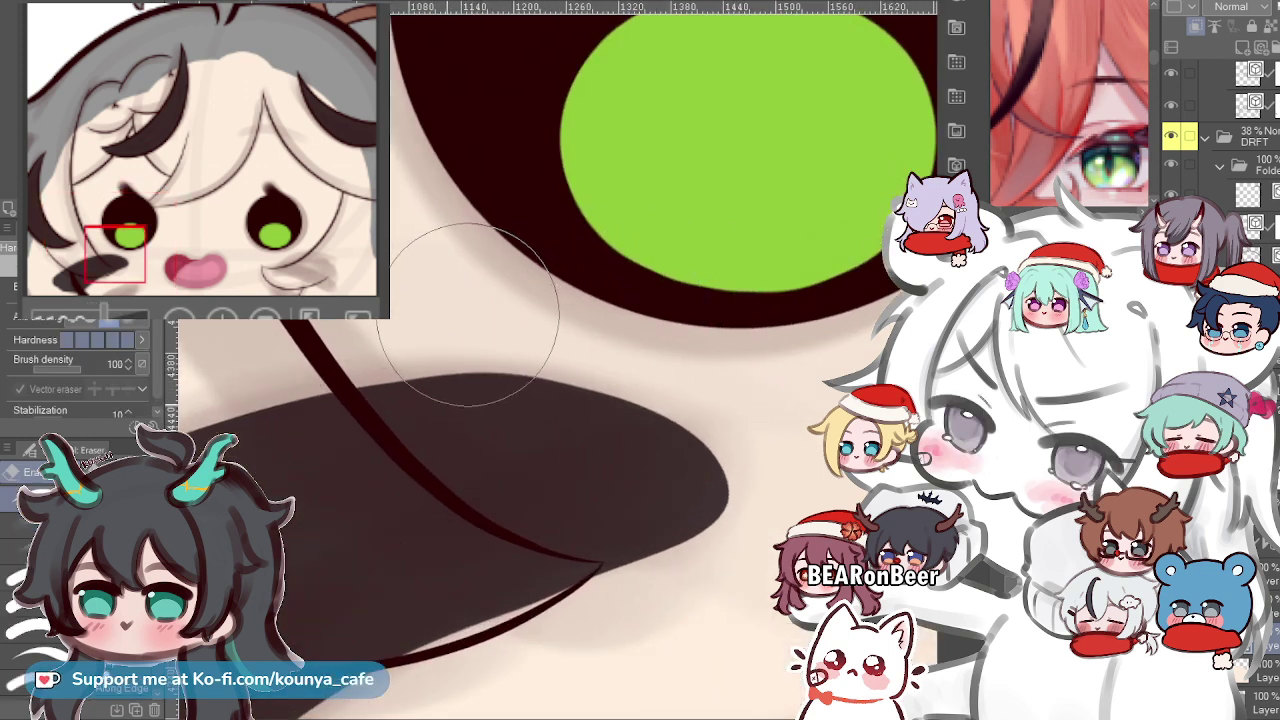
key([)
key([)
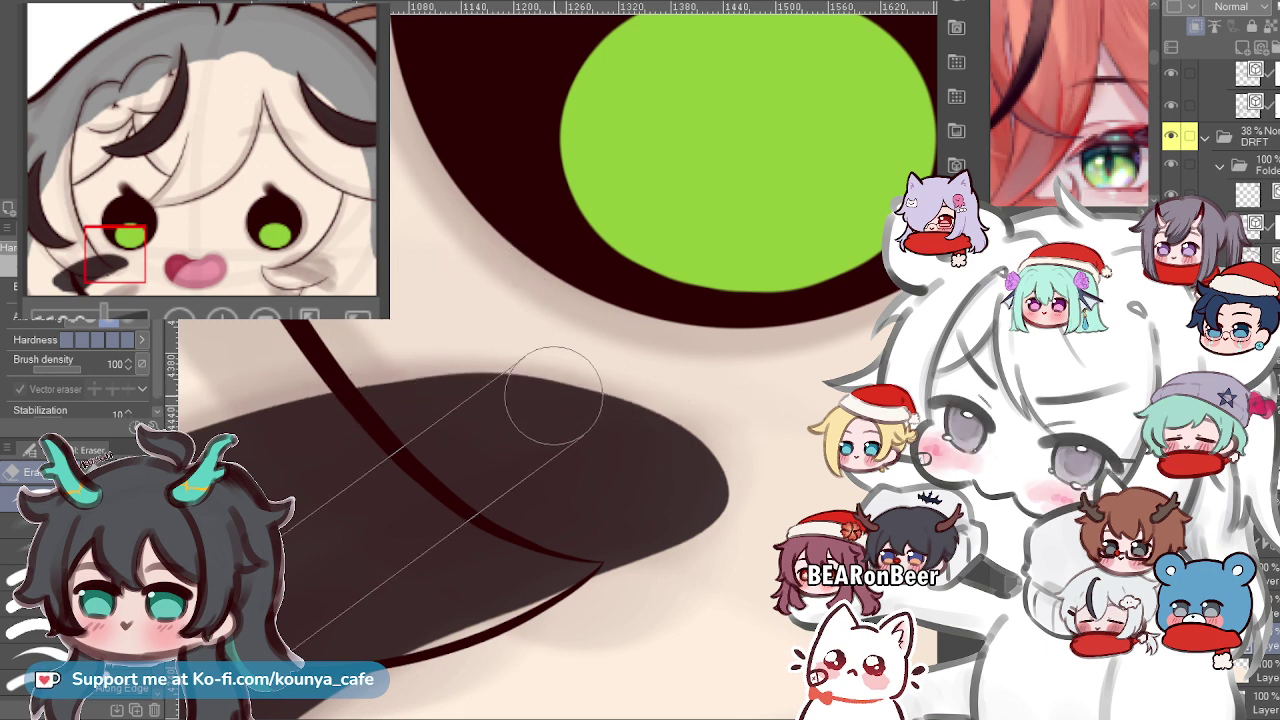
key(shift+h)
scroll(640, 362, down, 1)
drag(687, 338, 571, 365)
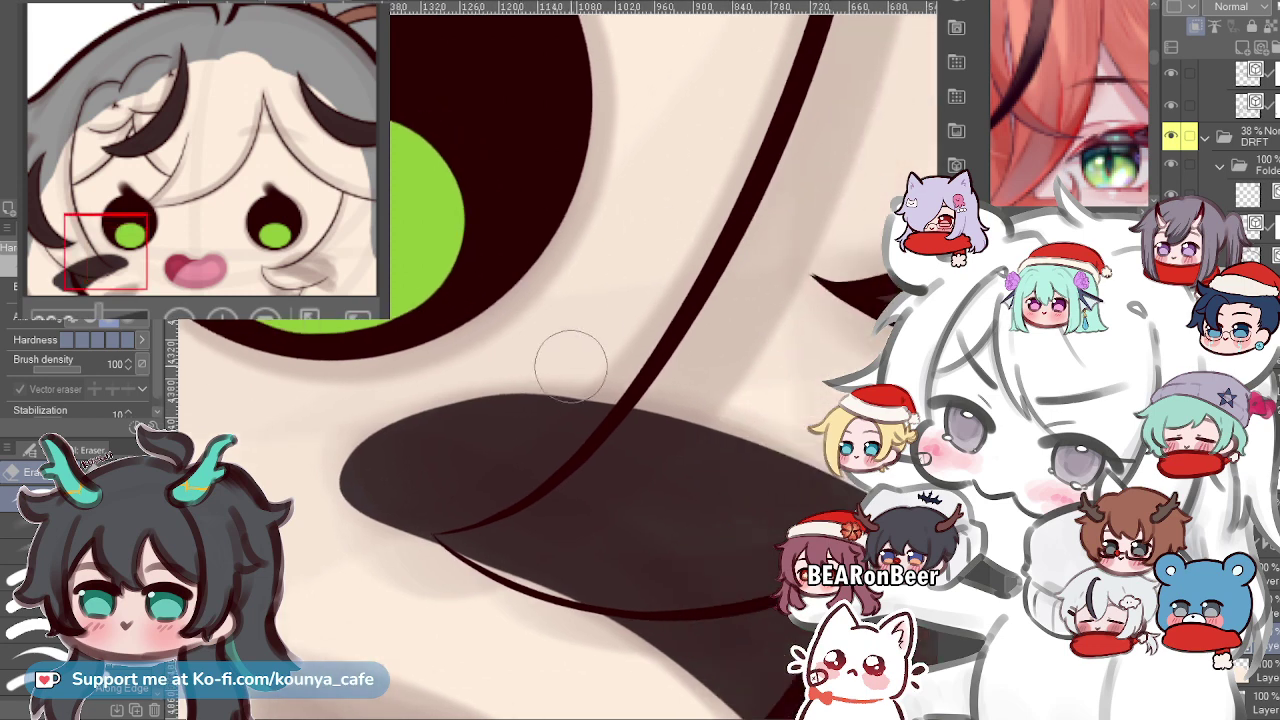
Smooth the lock's upper edge where the hair outline crosses it, working on a rotated canvas view.
key(r)
drag(606, 308, 545, 252)
scroll(500, 255, up, 2)
key(p)
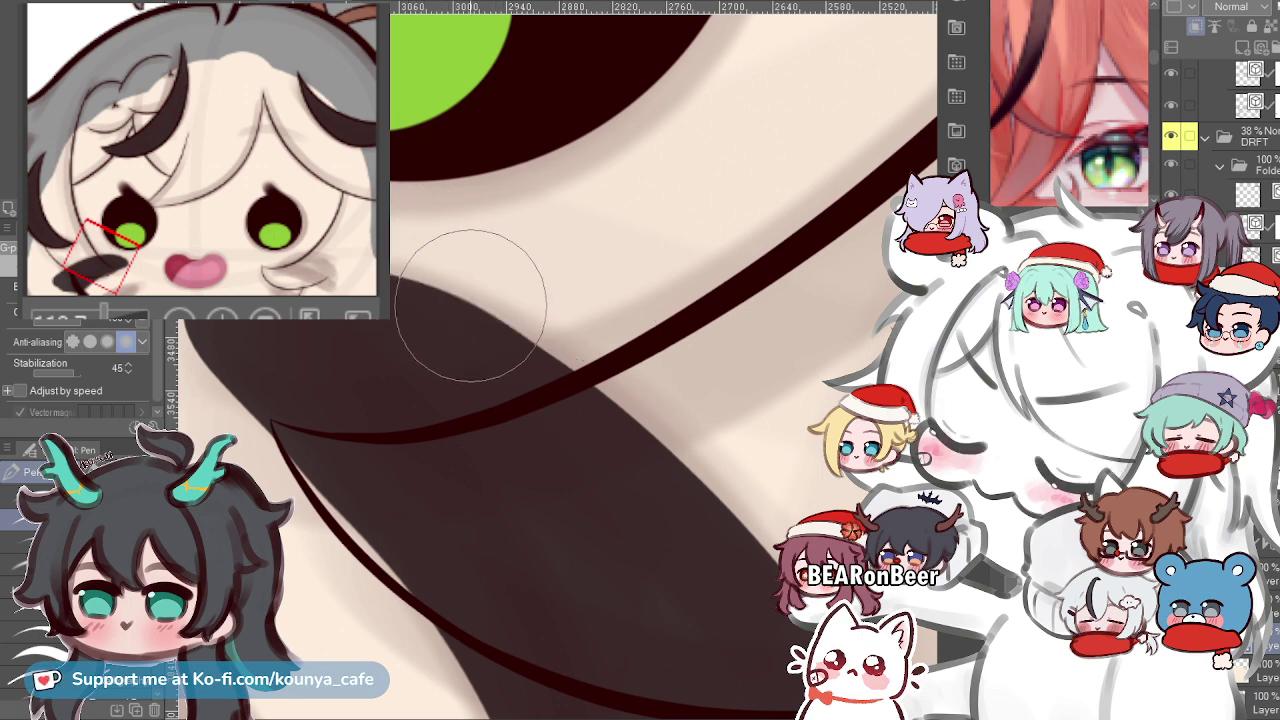
key(e)
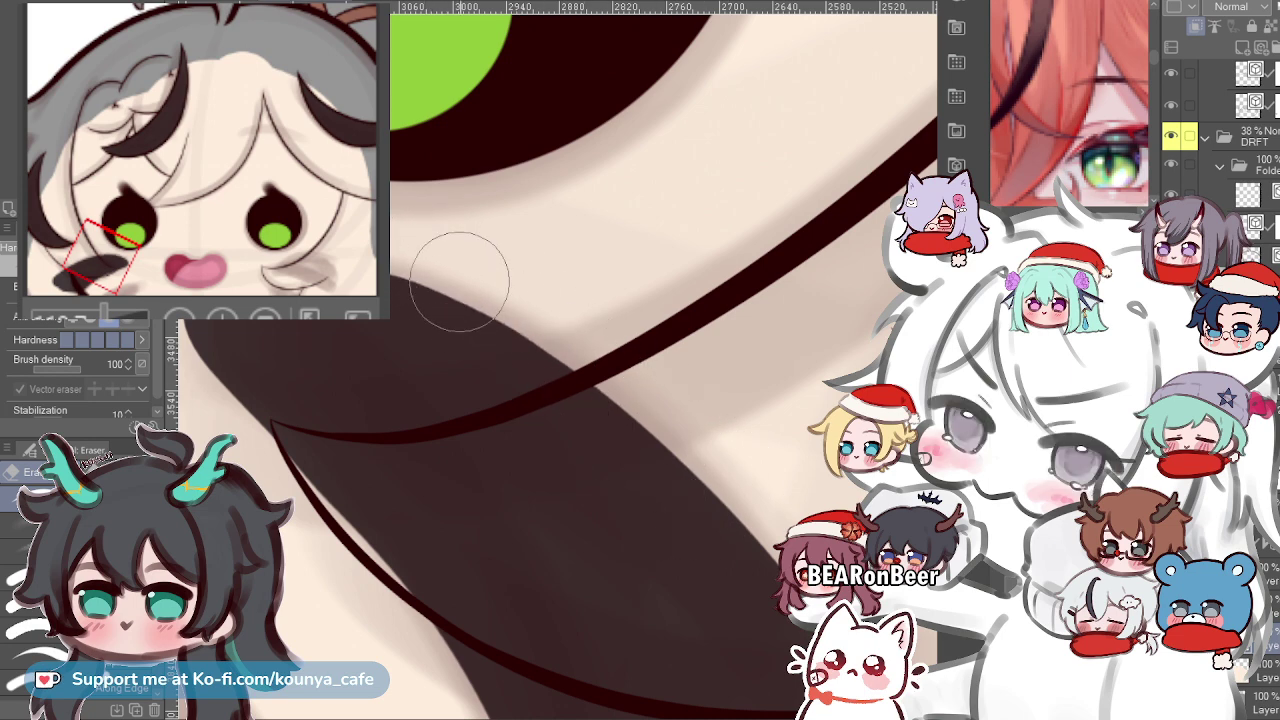
scroll(553, 299, down, 3)
drag(514, 392, 633, 466)
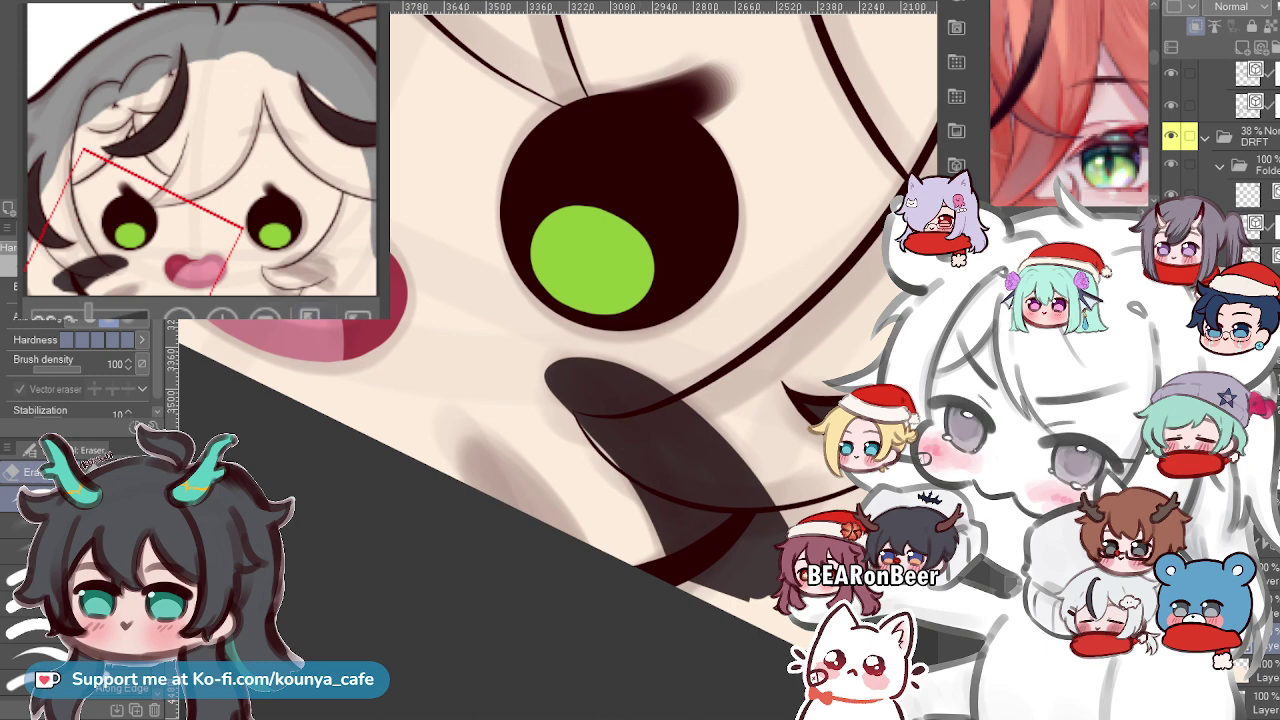
Reset the canvas to its upright, unmirrored orientation and check the new dark grey lock against the face.
key(r)
key(h)
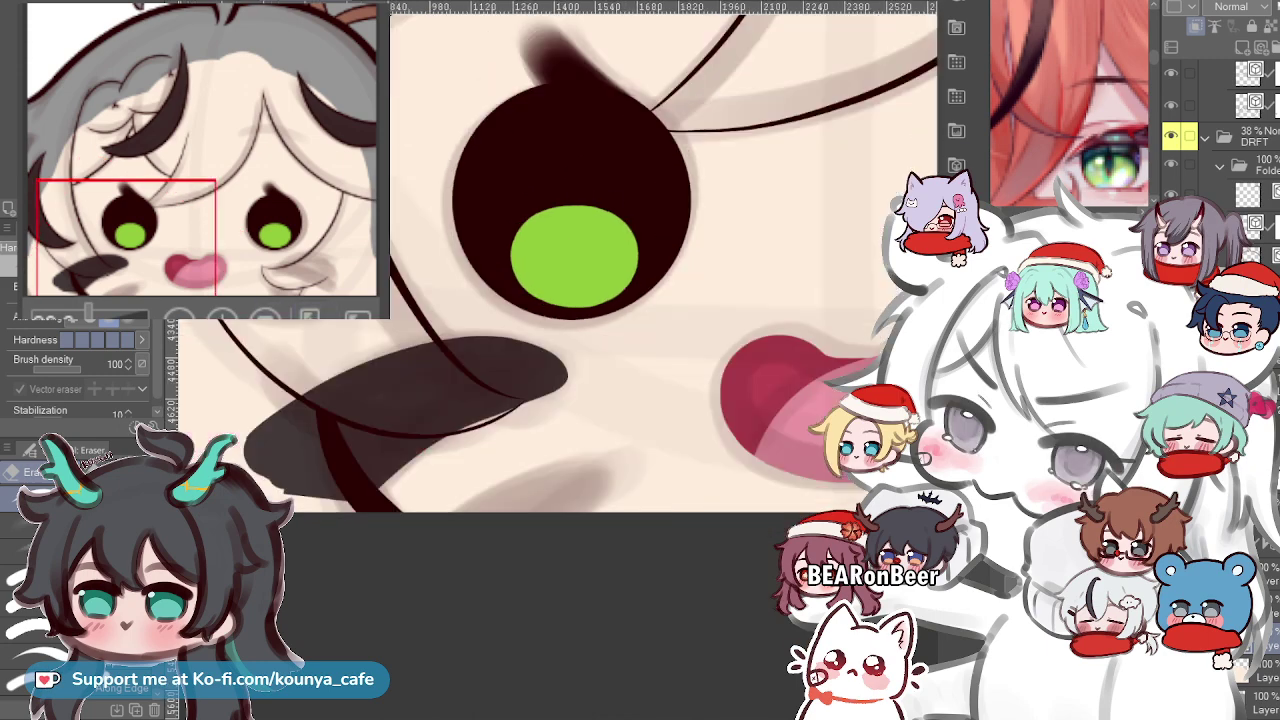
scroll(757, 407, down, 2)
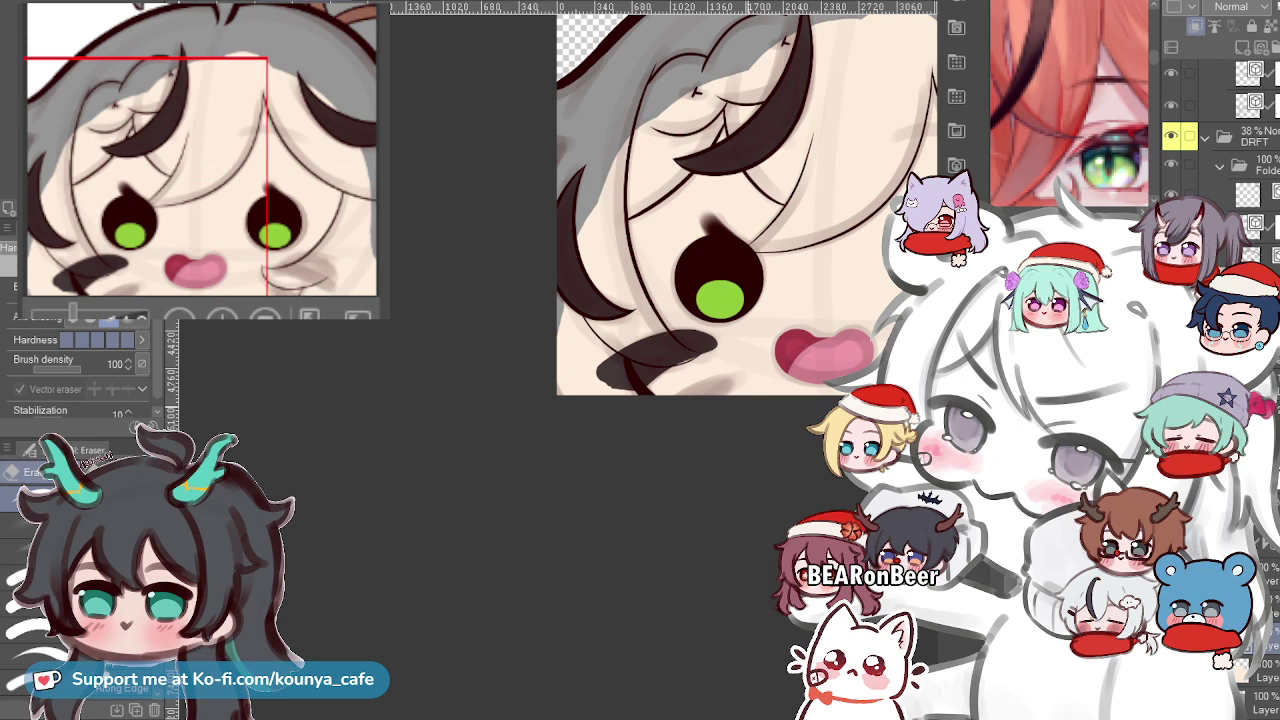
drag(723, 438, 747, 492)
scroll(717, 449, up, 3)
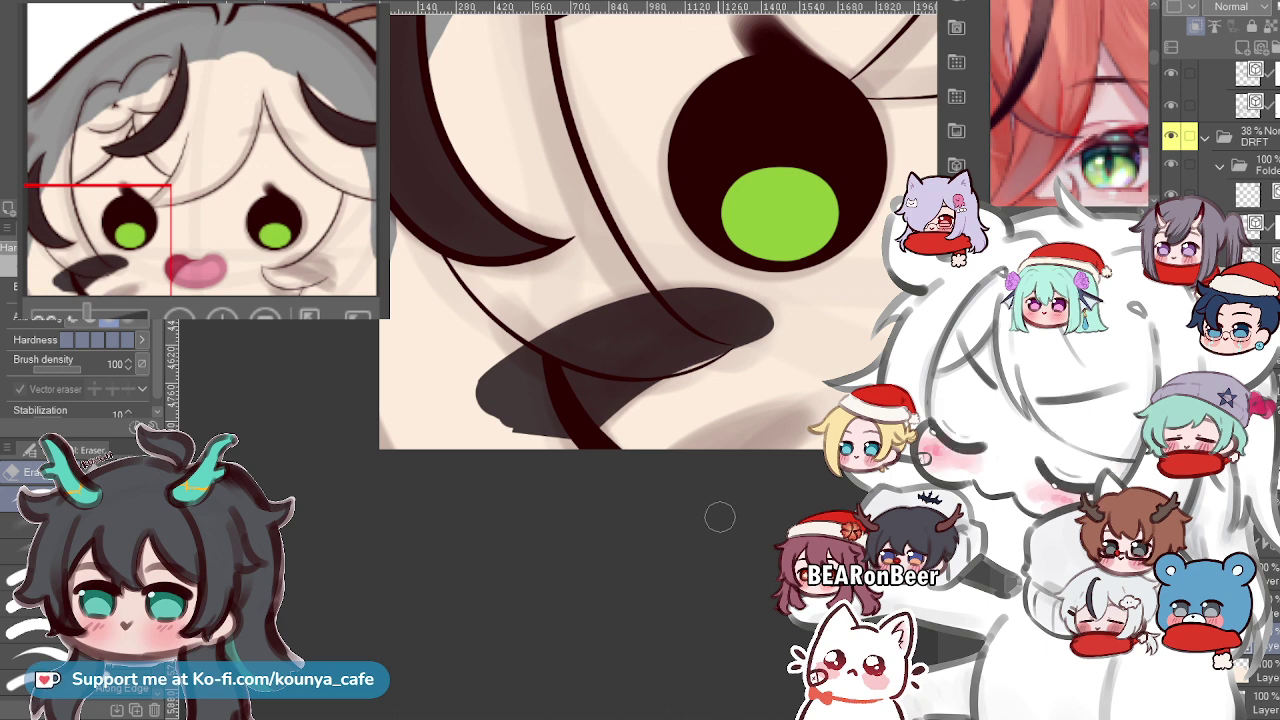
Paint a narrow dark grey lock with the G-pen over the shaded strand just below the existing dark lock, redoing the stroke until the shape fits.
key(p)
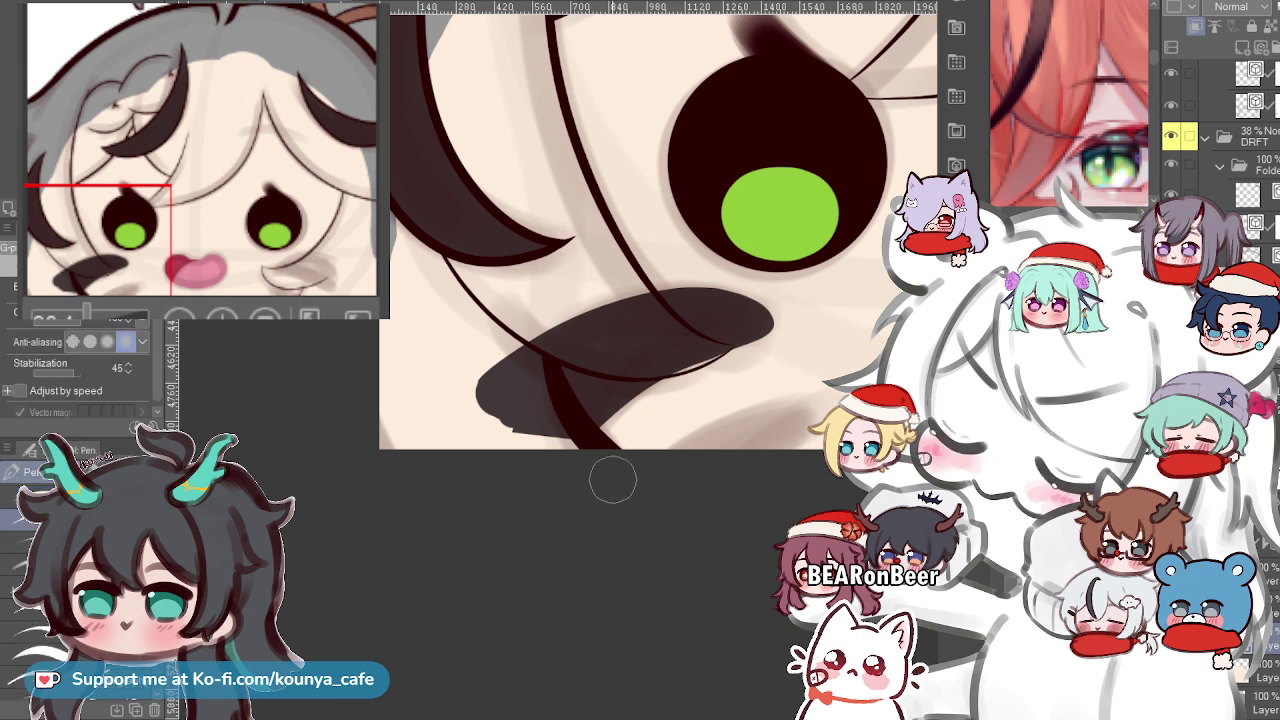
scroll(757, 432, up, 2)
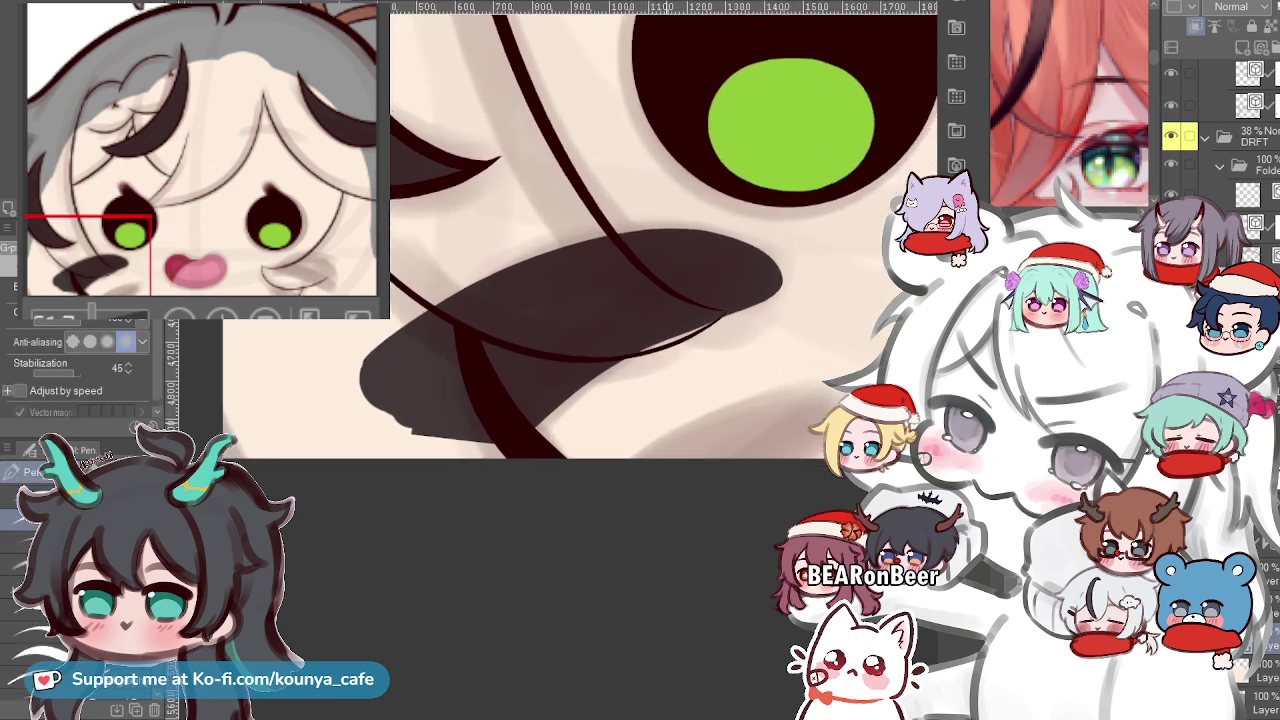
mouse_move(757, 432)
mouse_down()
mouse_move(687, 412)
mouse_move(771, 483)
mouse_move(697, 414)
mouse_move(590, 485)
mouse_up()
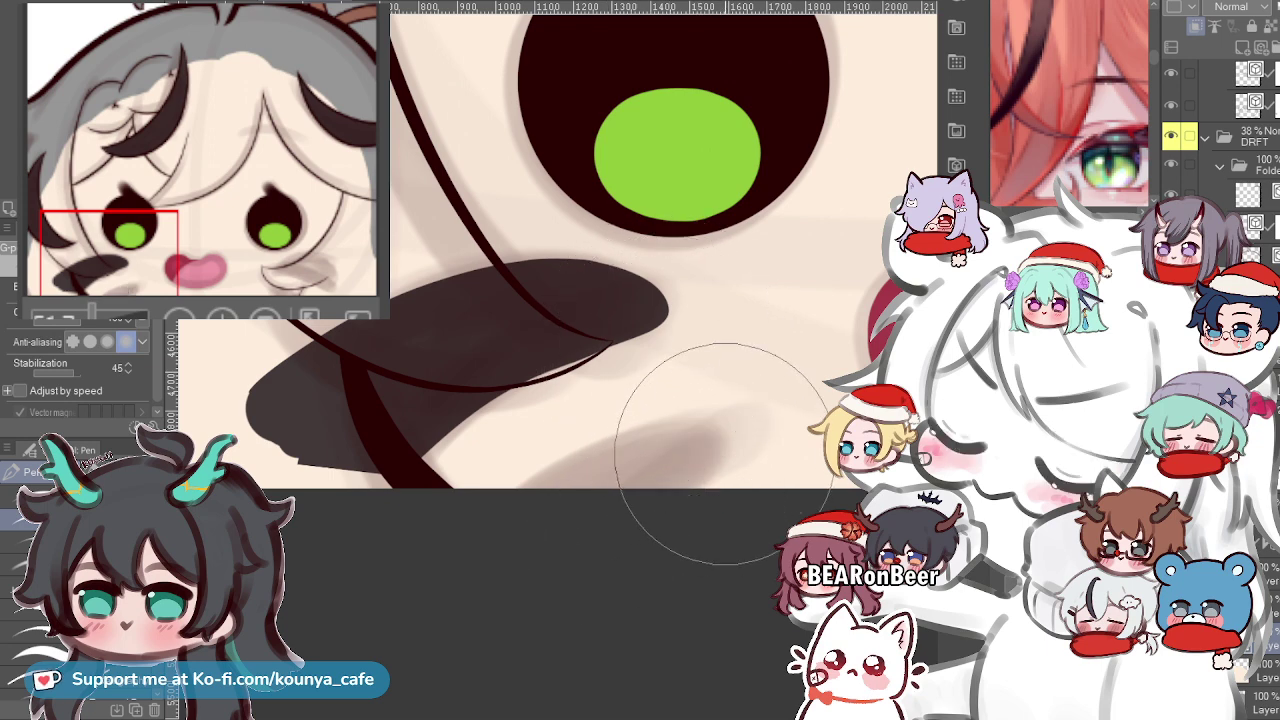
drag(737, 454, 628, 460)
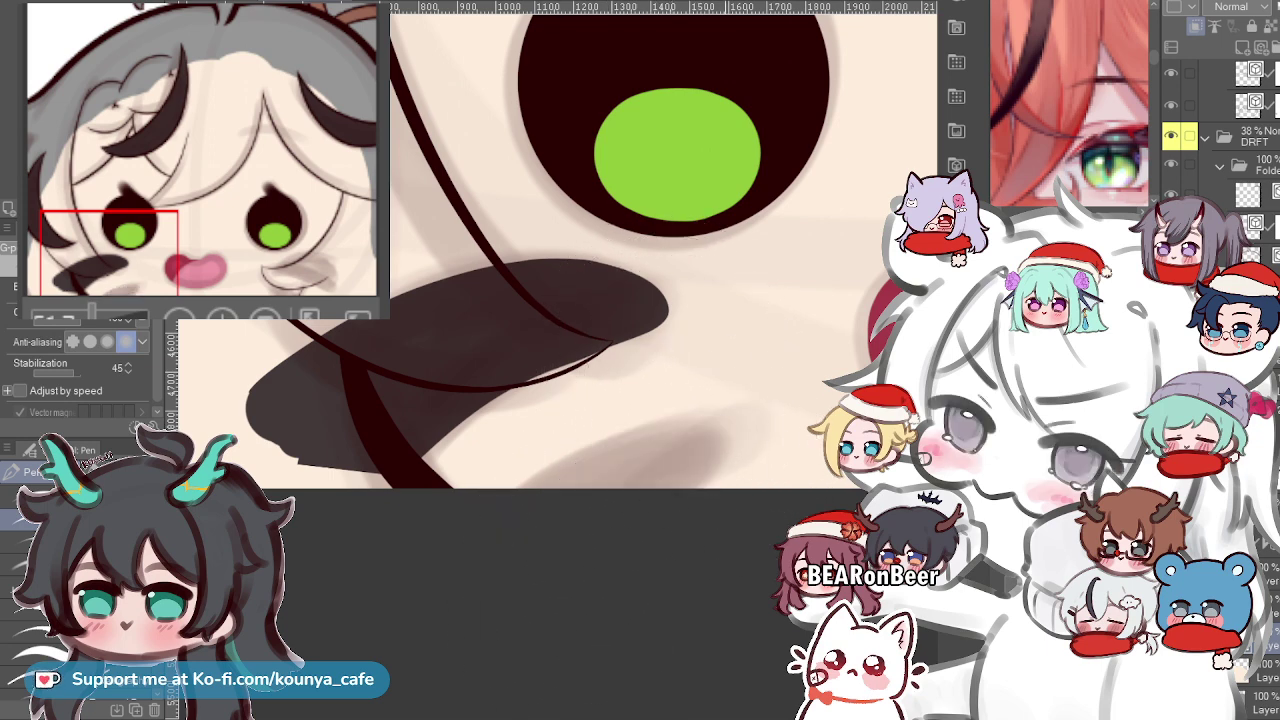
key(ctrl+z)
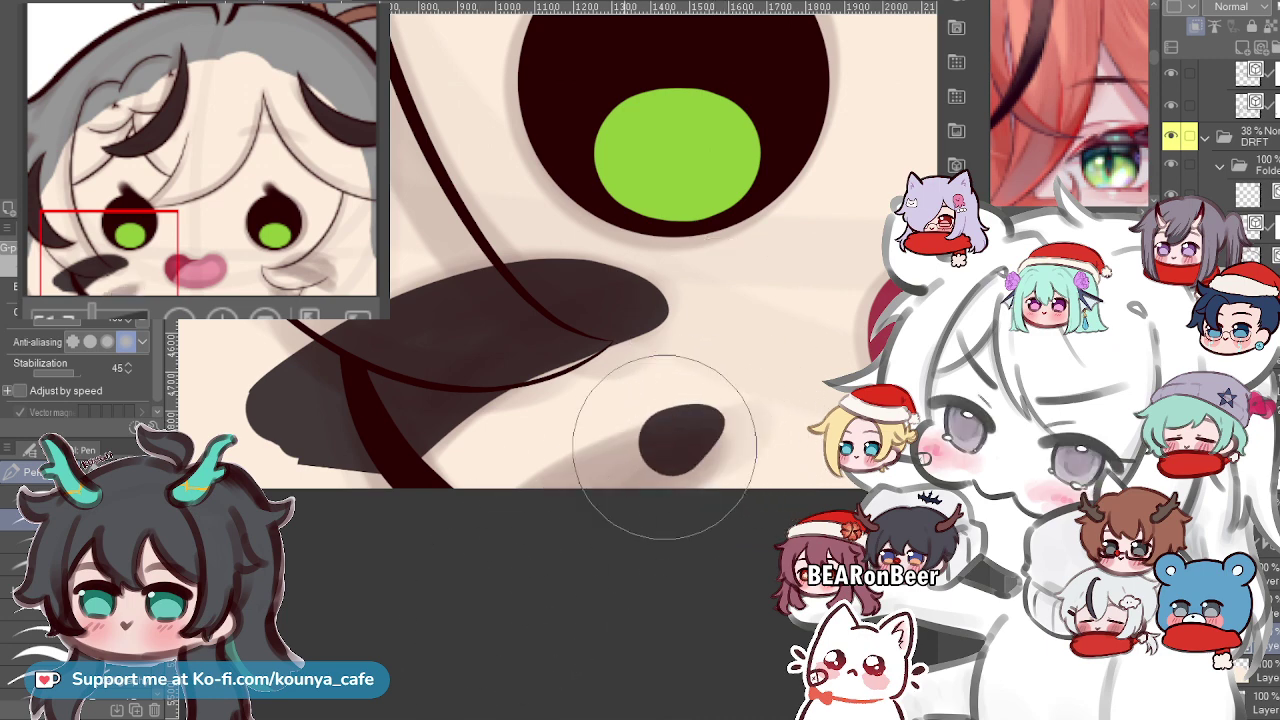
key(ctrl+z)
mouse_move(708, 450)
mouse_down()
mouse_move(652, 458)
mouse_move(696, 483)
mouse_move(711, 355)
mouse_move(694, 438)
mouse_move(526, 586)
mouse_up()
key(ctrl+z)
key(ctrl+z)
drag(685, 452, 484, 634)
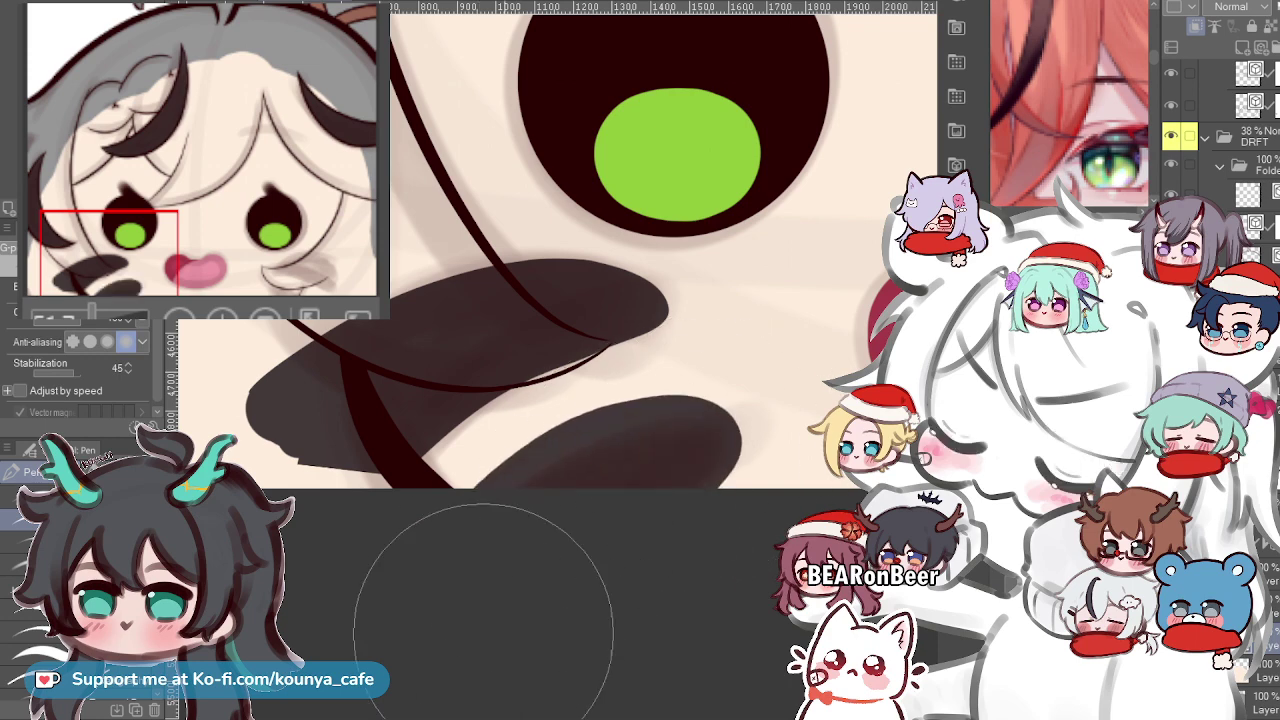
key(ctrl+z)
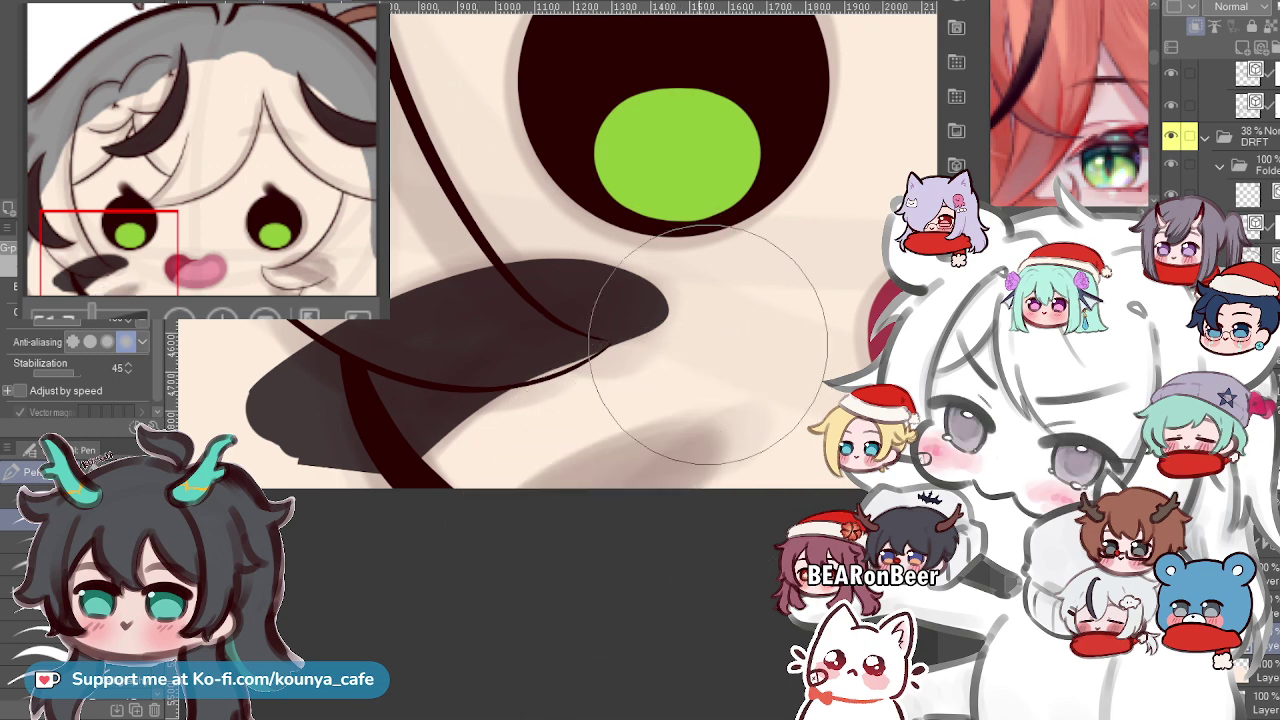
mouse_move(694, 451)
mouse_down()
mouse_move(643, 467)
mouse_move(542, 575)
mouse_move(735, 448)
mouse_move(684, 455)
mouse_move(506, 567)
mouse_up()
key(ctrl+z)
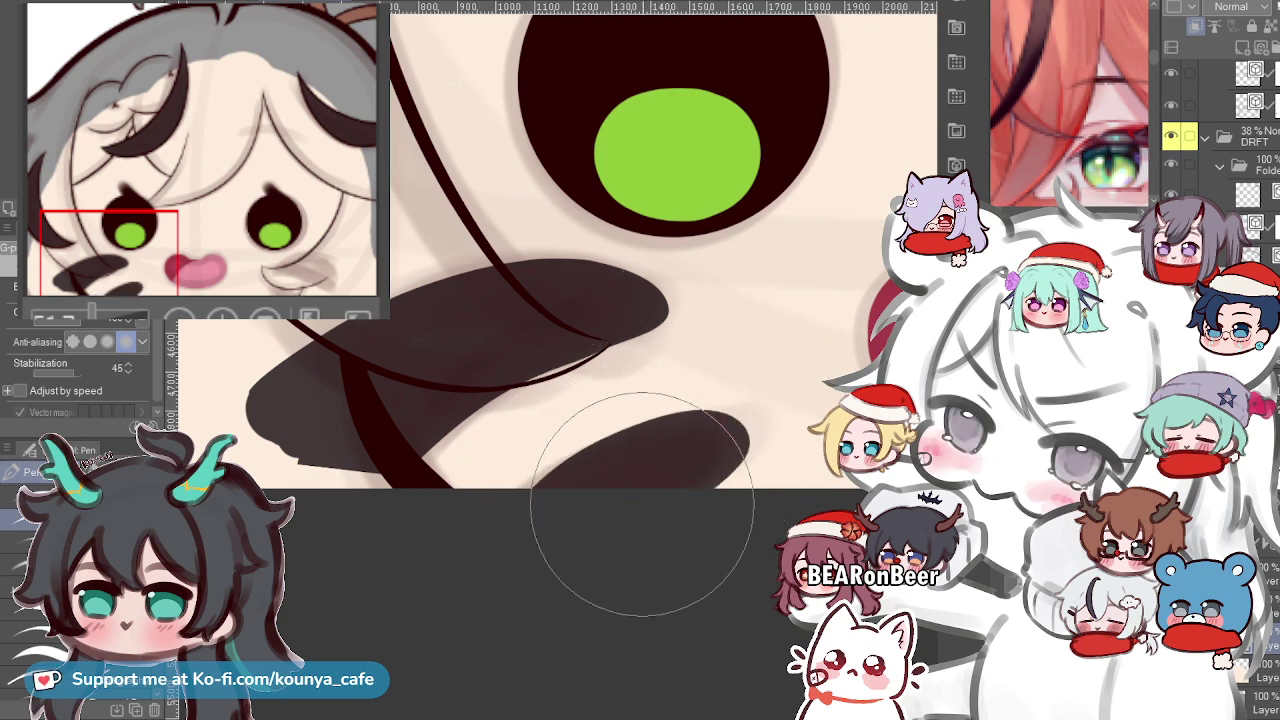
key(ctrl+z)
mouse_move(712, 456)
mouse_down()
mouse_move(544, 537)
mouse_move(526, 582)
mouse_up()
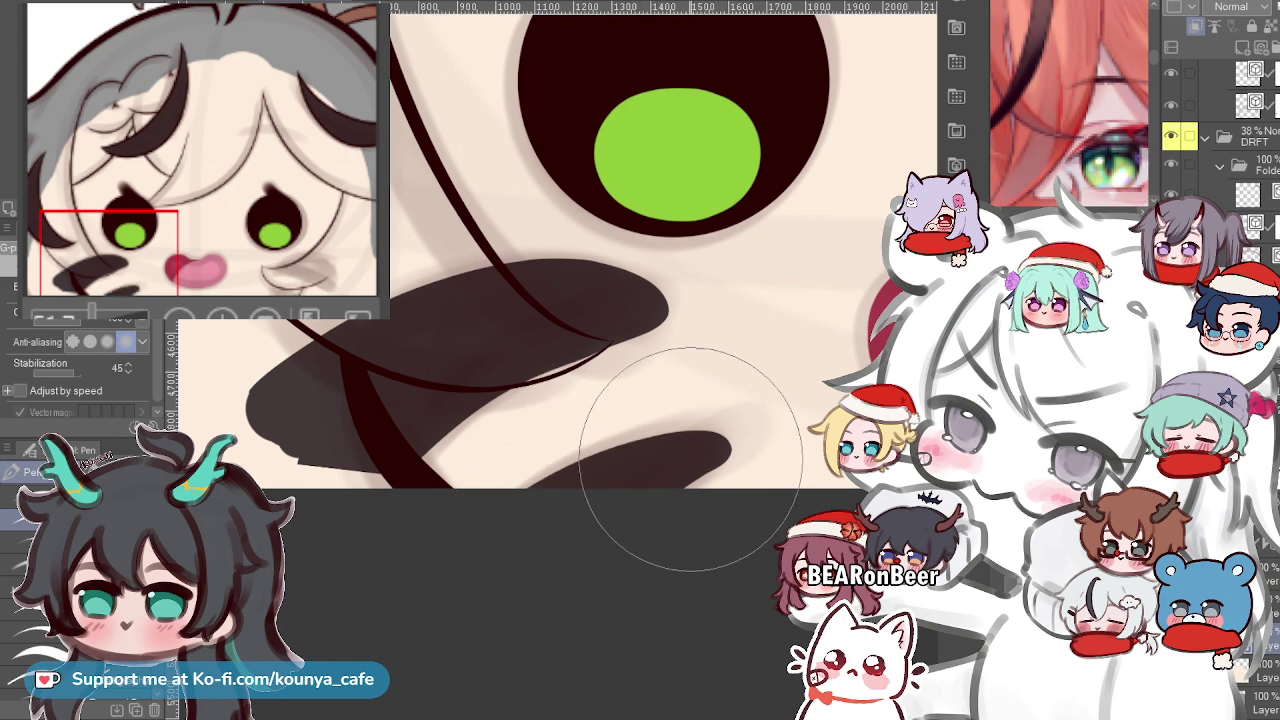
scroll(691, 457, down, 5)
scroll(712, 418, up, 3)
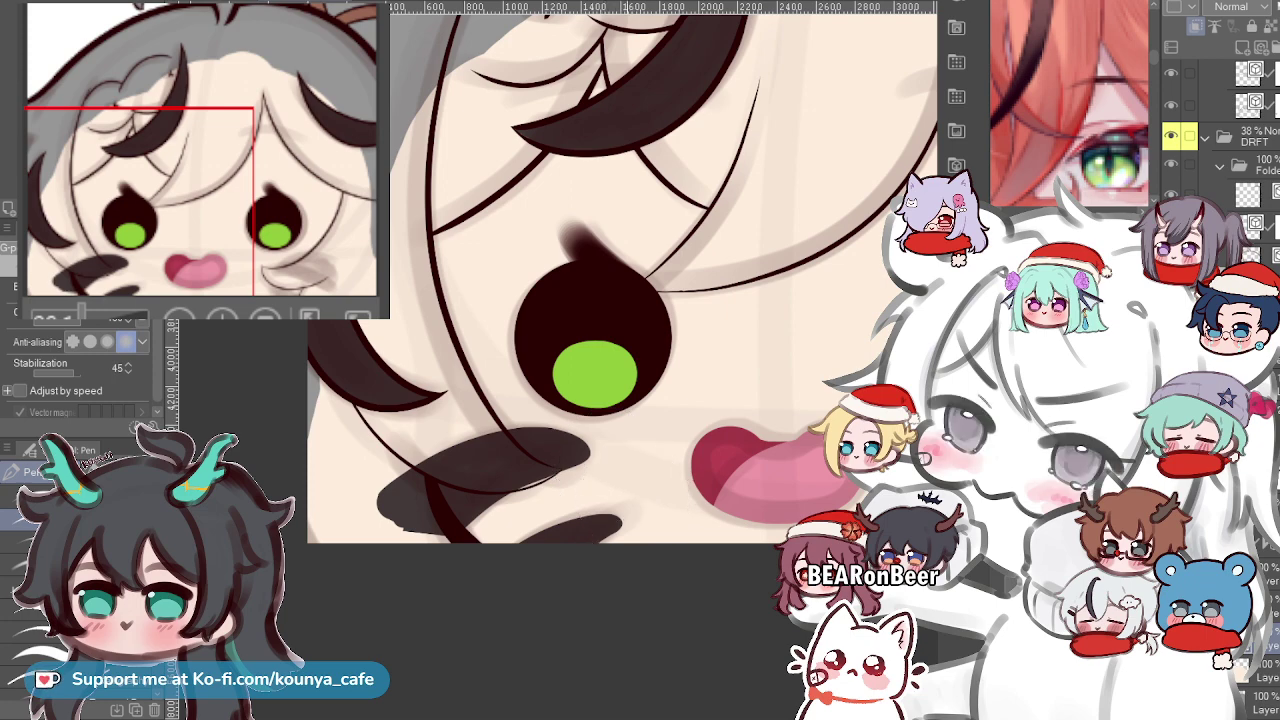
Examine the uncoloured shaded locks and hair tip outlines beneath the eye on the opposite side of the mouth.
drag(860, 400, 443, 371)
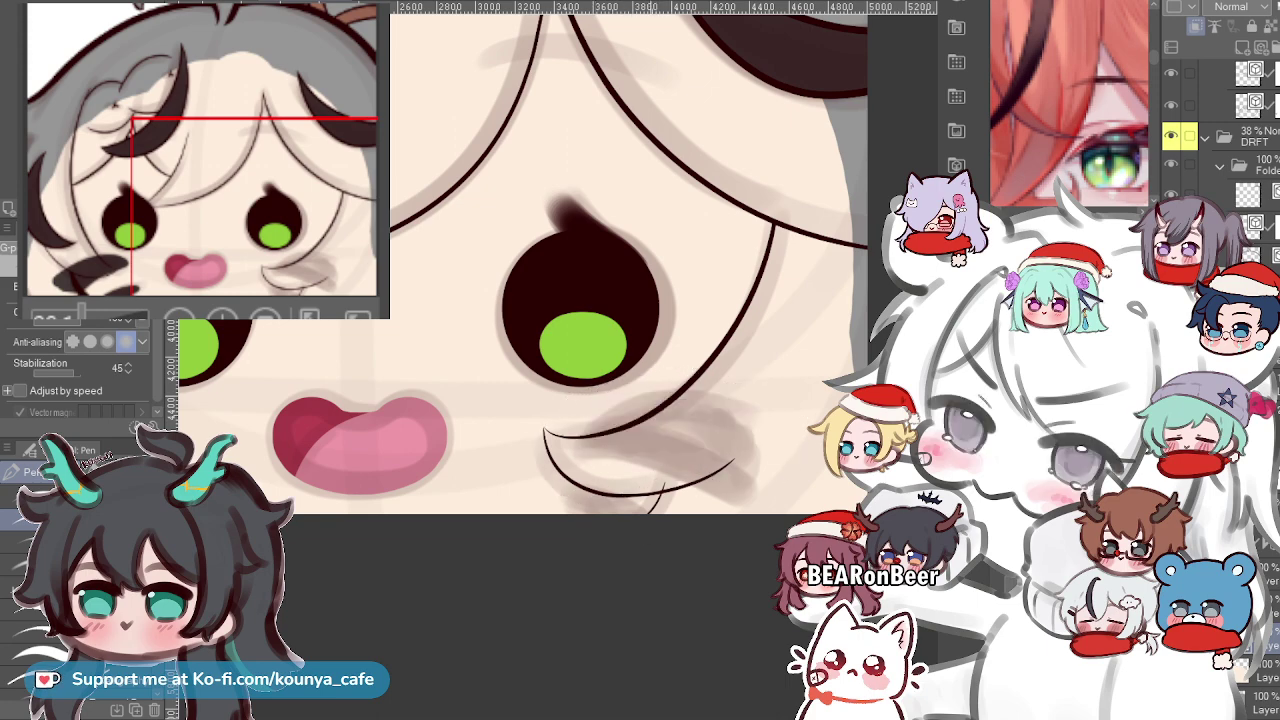
scroll(655, 442, down, 3)
scroll(654, 447, up, 5)
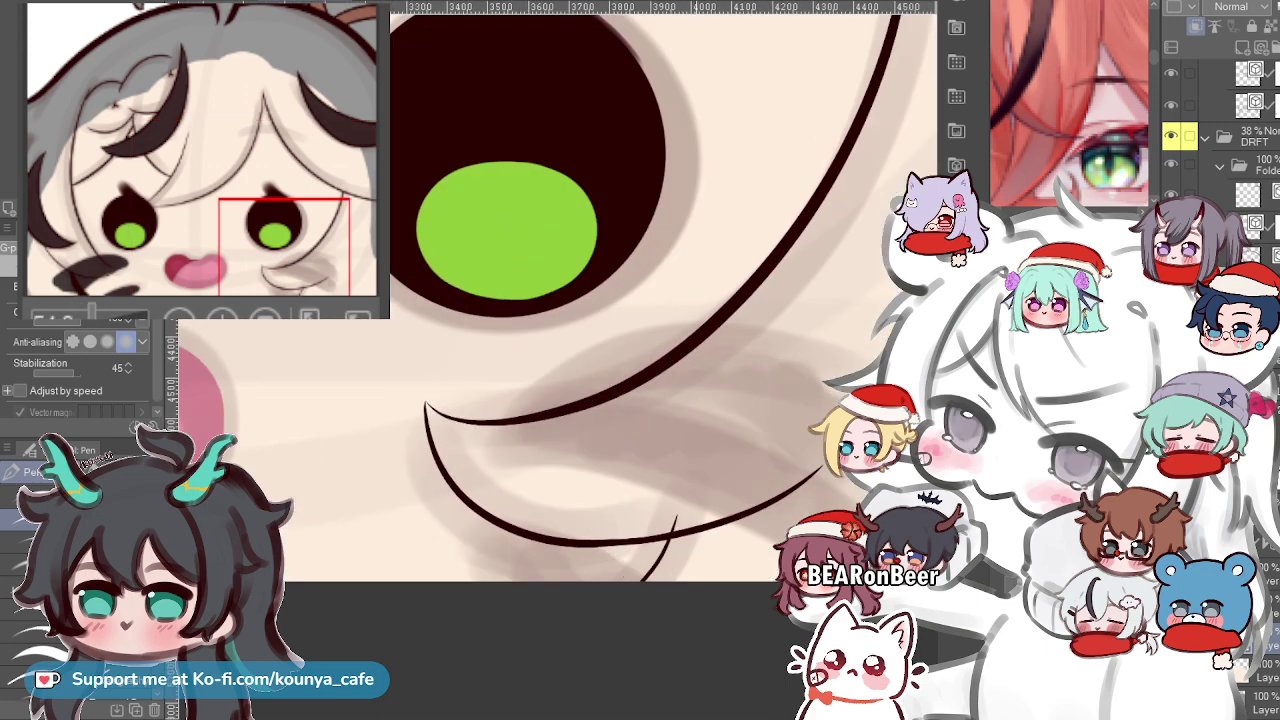
scroll(690, 448, down, 2)
drag(691, 441, 633, 431)
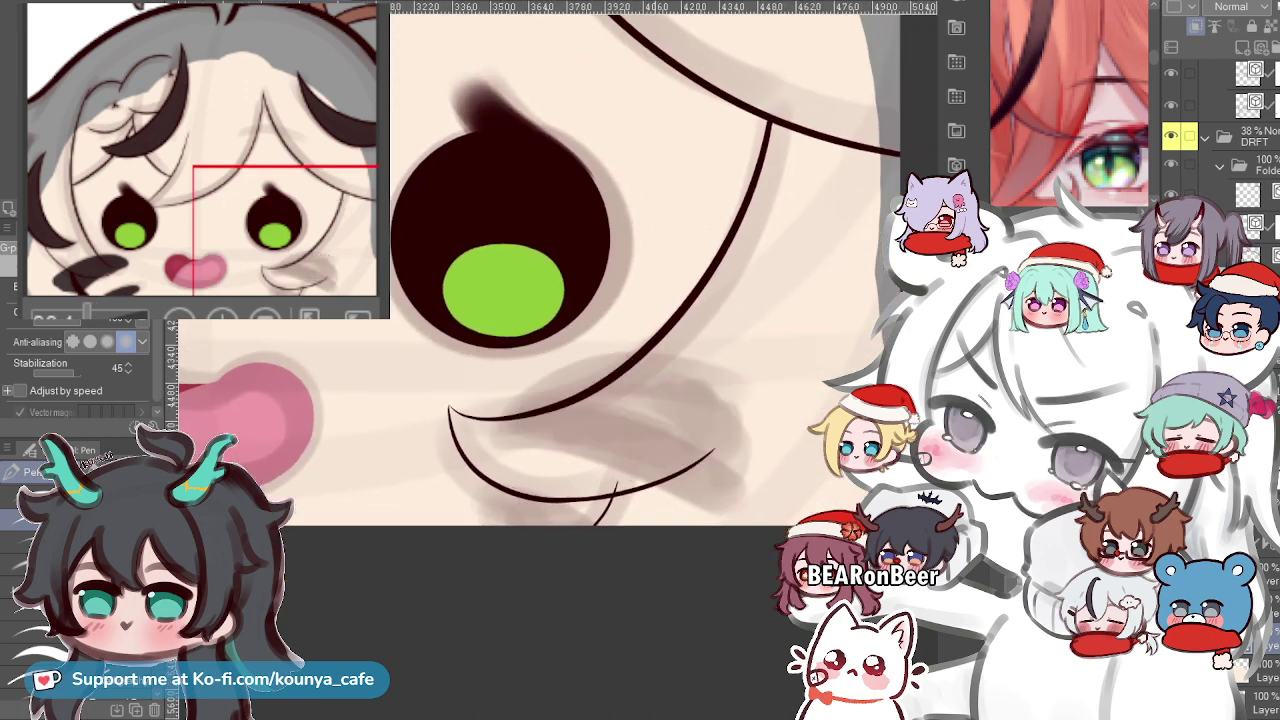
mouse_move(500, 429)
mouse_down()
mouse_move(612, 417)
mouse_move(738, 498)
mouse_up()
key(ctrl+z)
drag(537, 427, 740, 467)
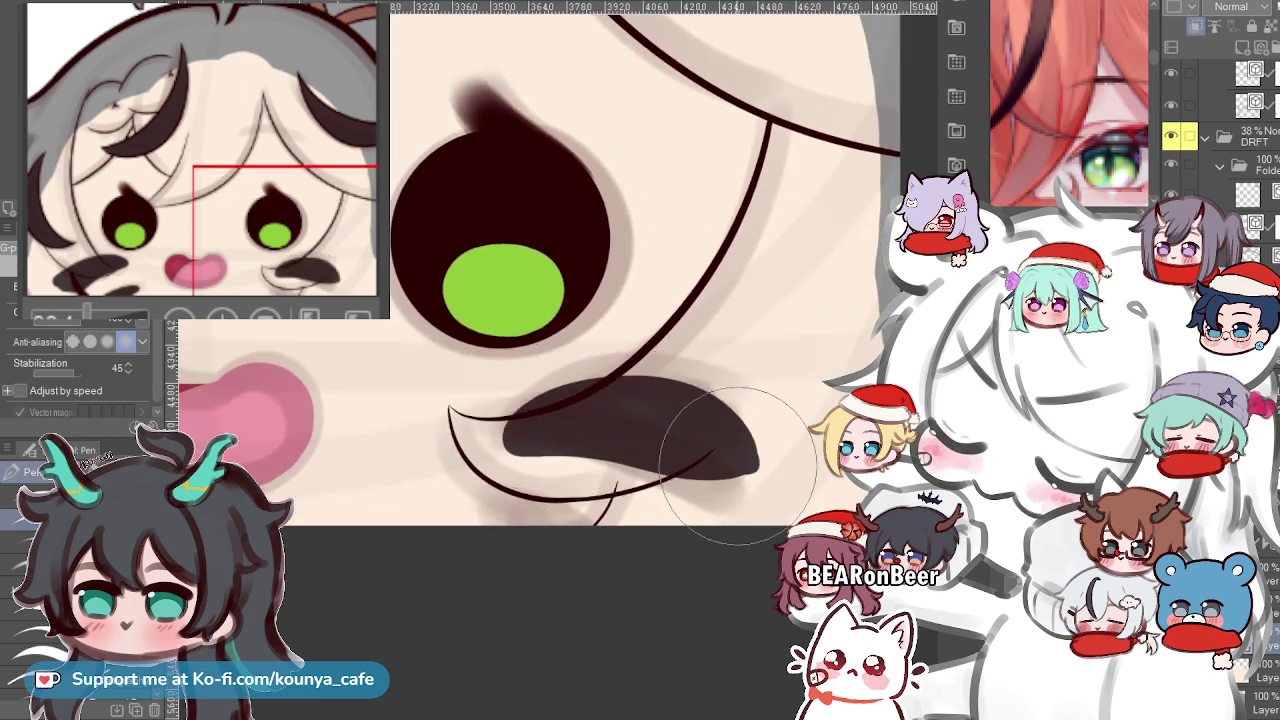
key(ctrl+z)
mouse_move(530, 427)
mouse_down()
mouse_move(603, 408)
mouse_move(761, 515)
mouse_up()
key(ctrl+z)
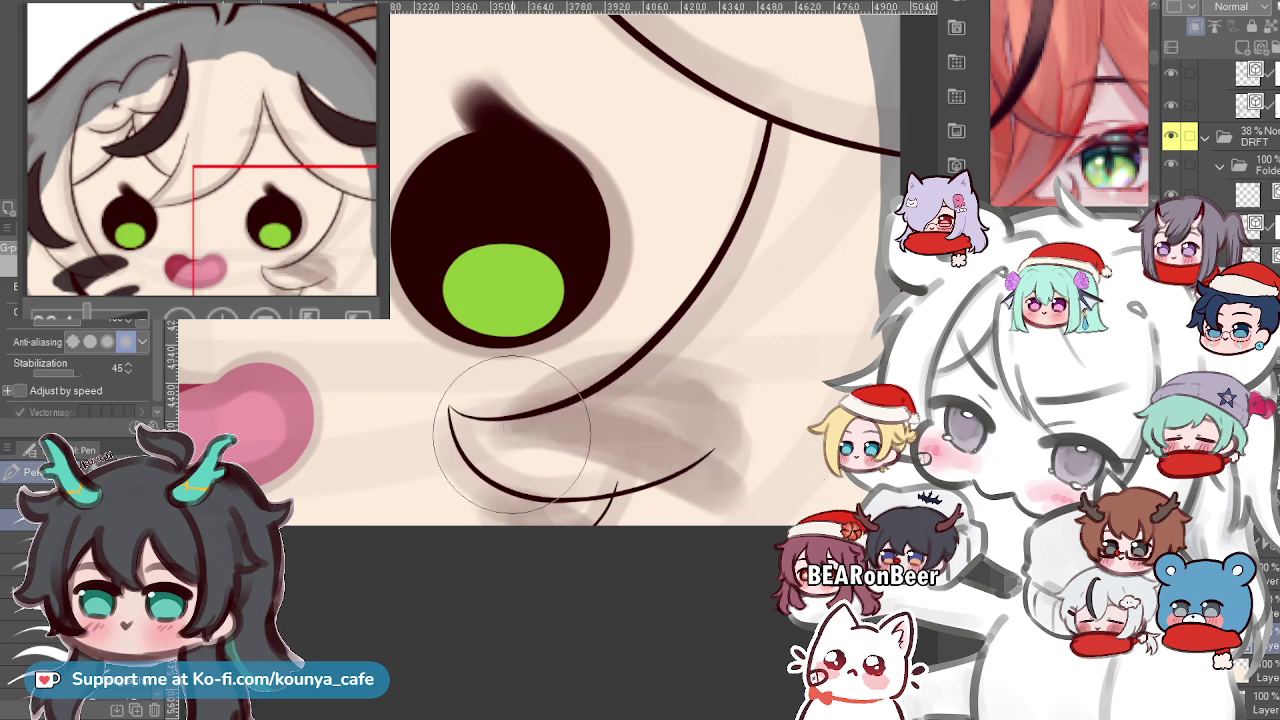
Paint a thick, curved dark streak across the lower hair lock beneath the eye on the drawing's right side.
mouse_move(515, 432)
mouse_down()
mouse_move(607, 406)
mouse_move(766, 490)
mouse_up()
scroll(590, 440, down, 5)
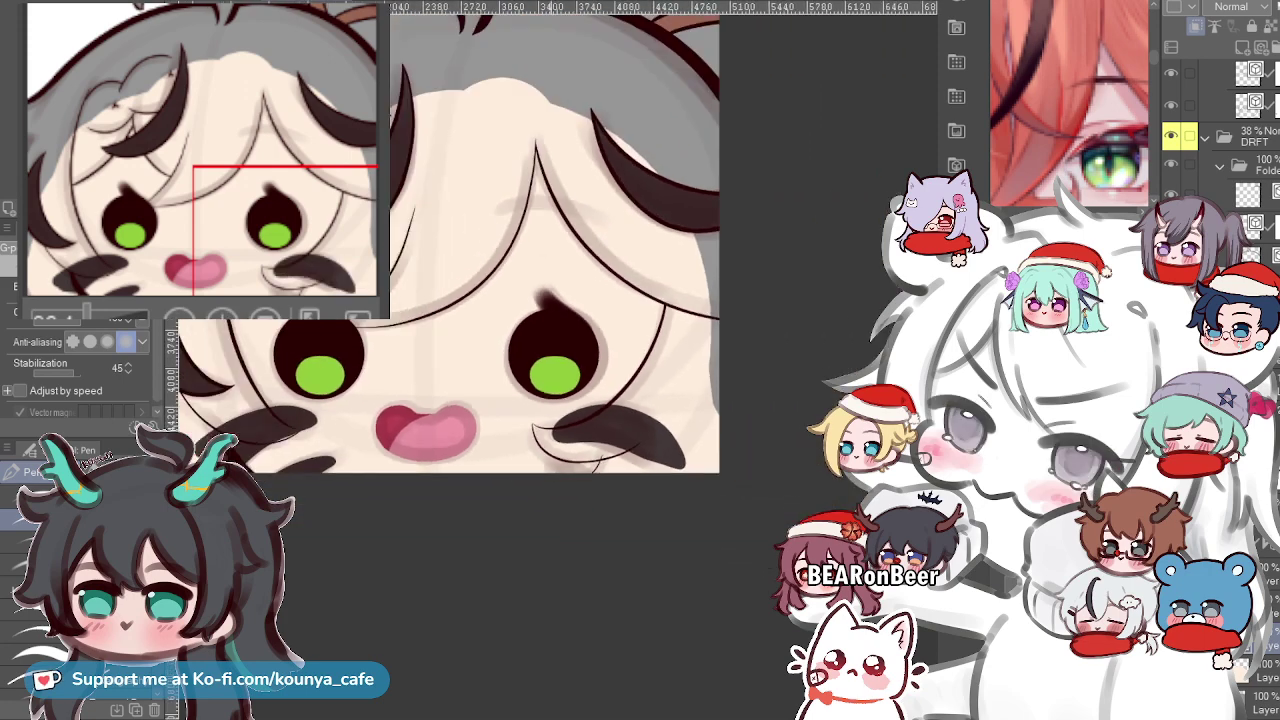
scroll(668, 410, up, 5)
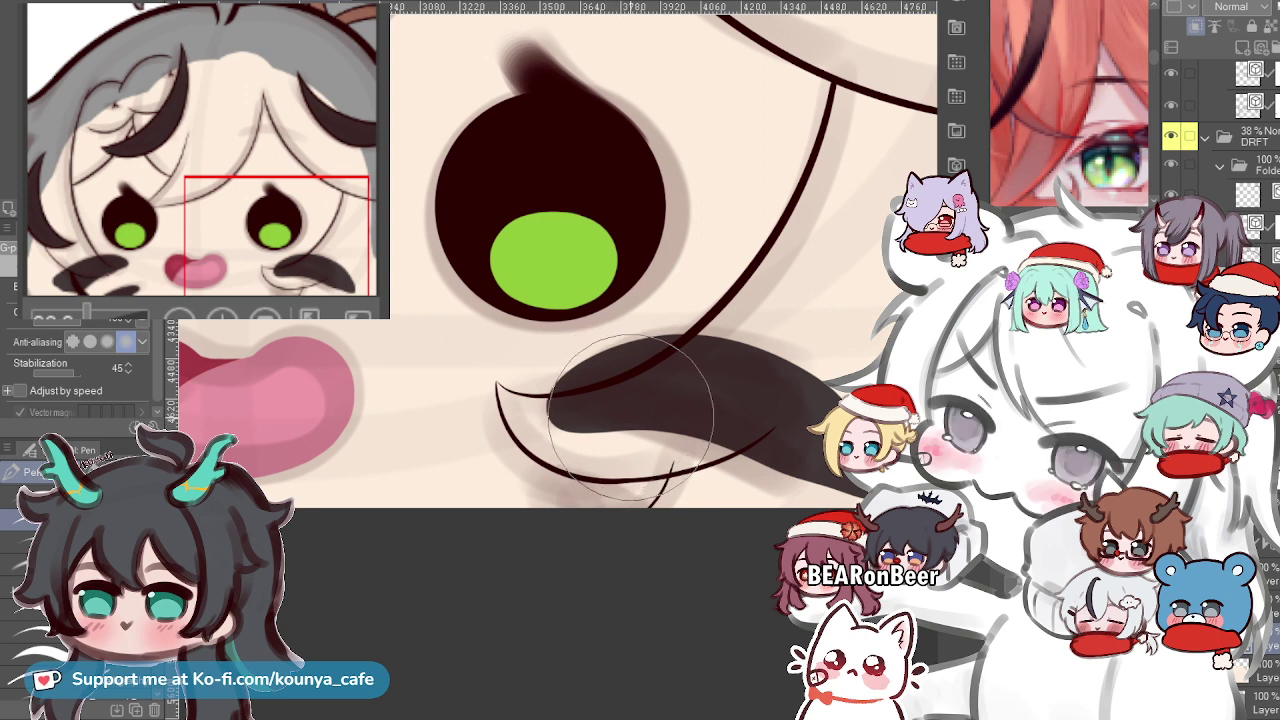
key(ctrl+z)
key(ctrl+y)
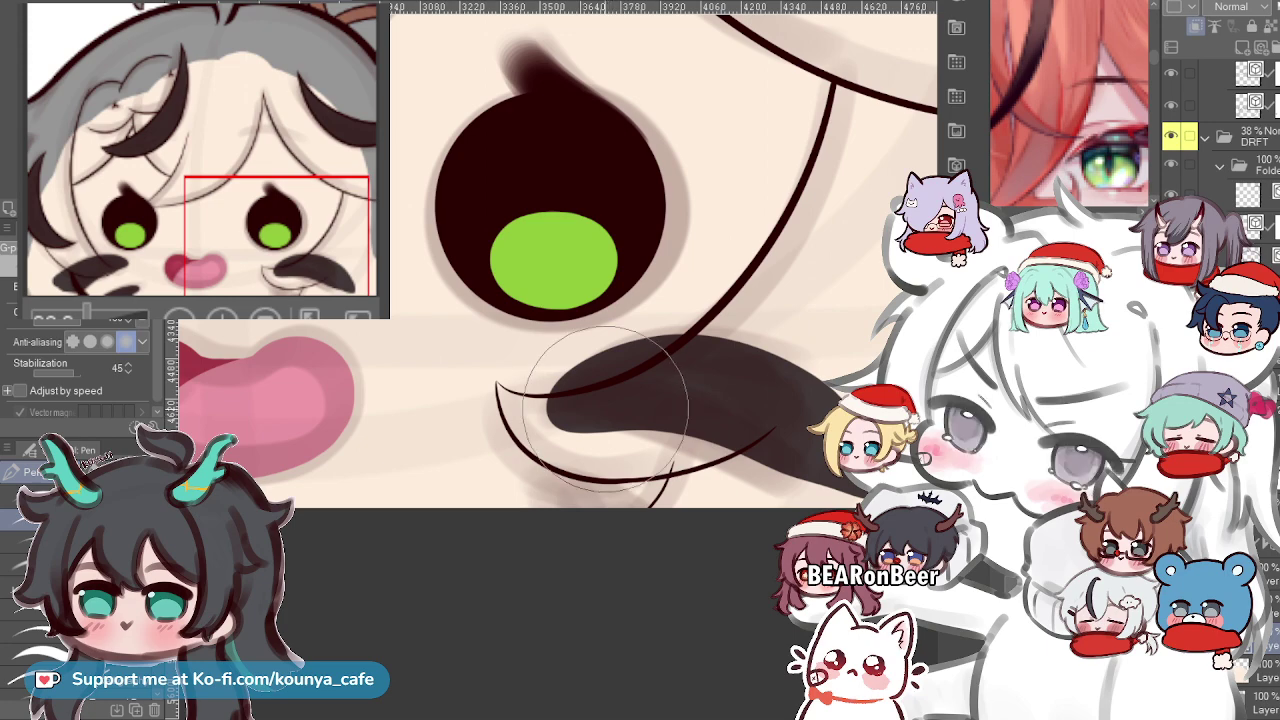
Lasso the new dark streak, scale it to 103%, nudge it slightly up and to the right, and deselect it.
key(m)
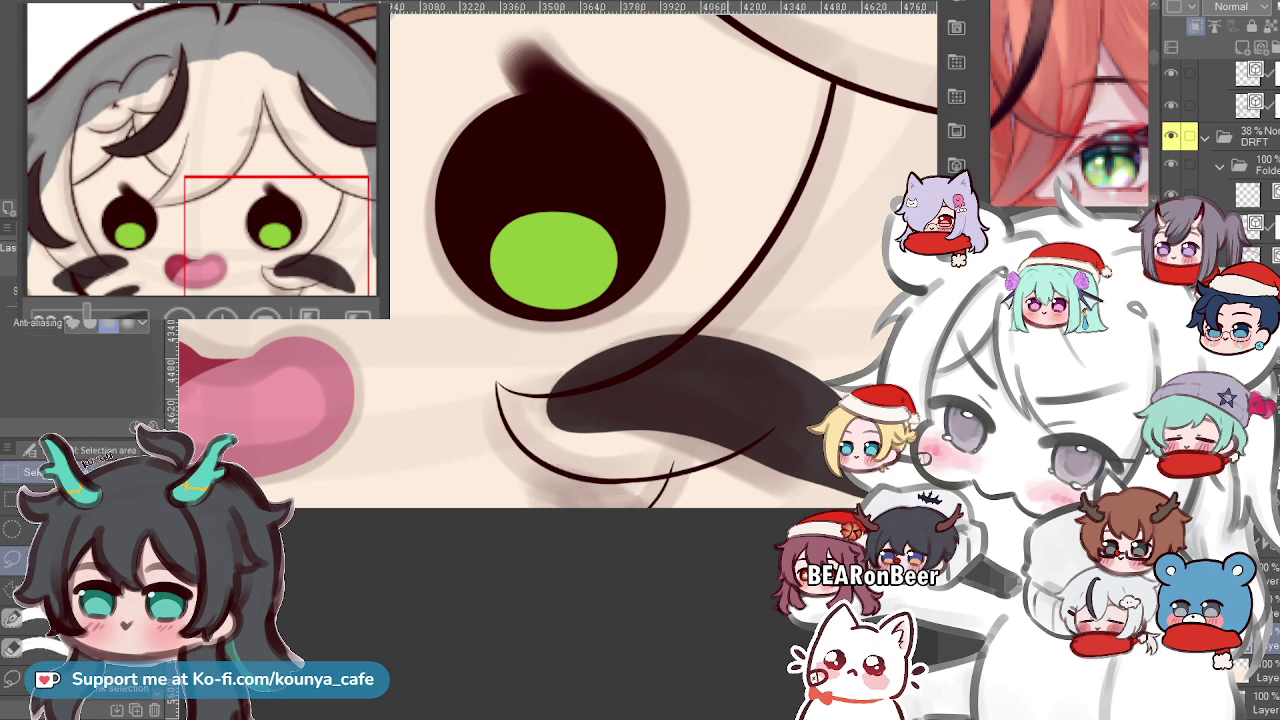
mouse_move(714, 258)
mouse_down()
mouse_move(650, 592)
mouse_move(985, 265)
mouse_up()
mouse_move(720, 400)
mouse_down()
mouse_move(529, 407)
mouse_move(626, 456)
mouse_up()
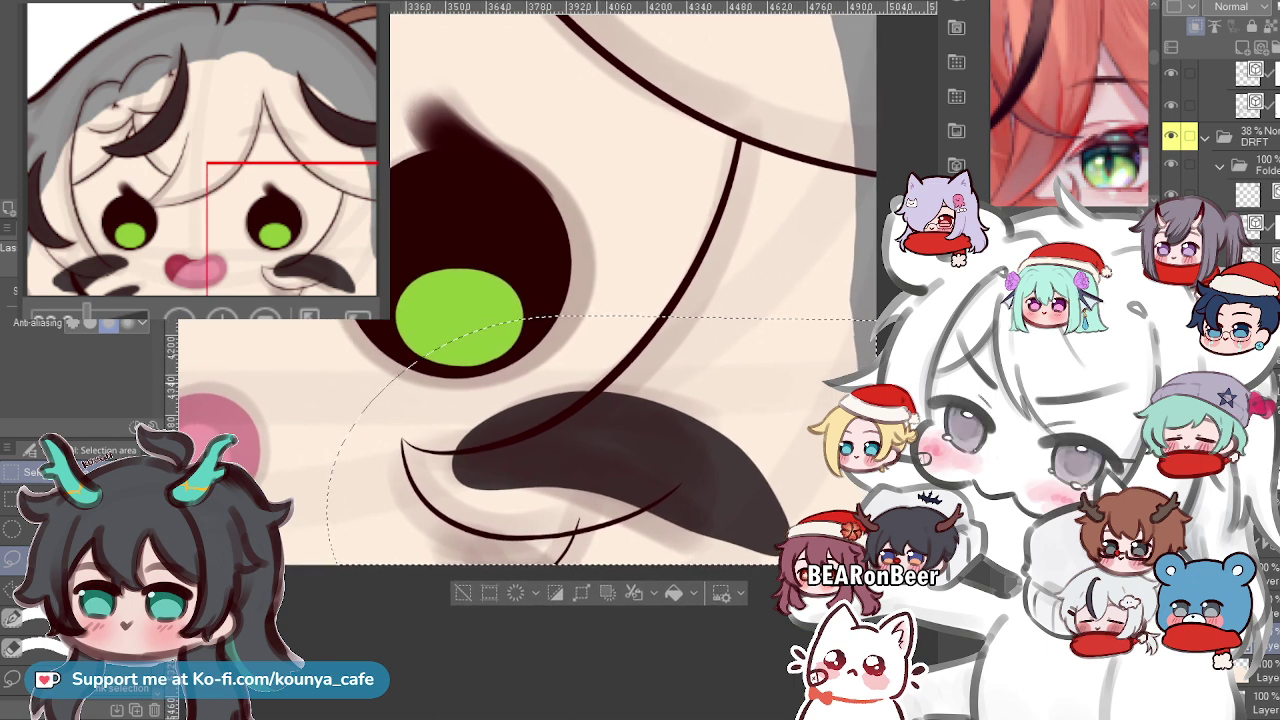
key(ctrl+t)
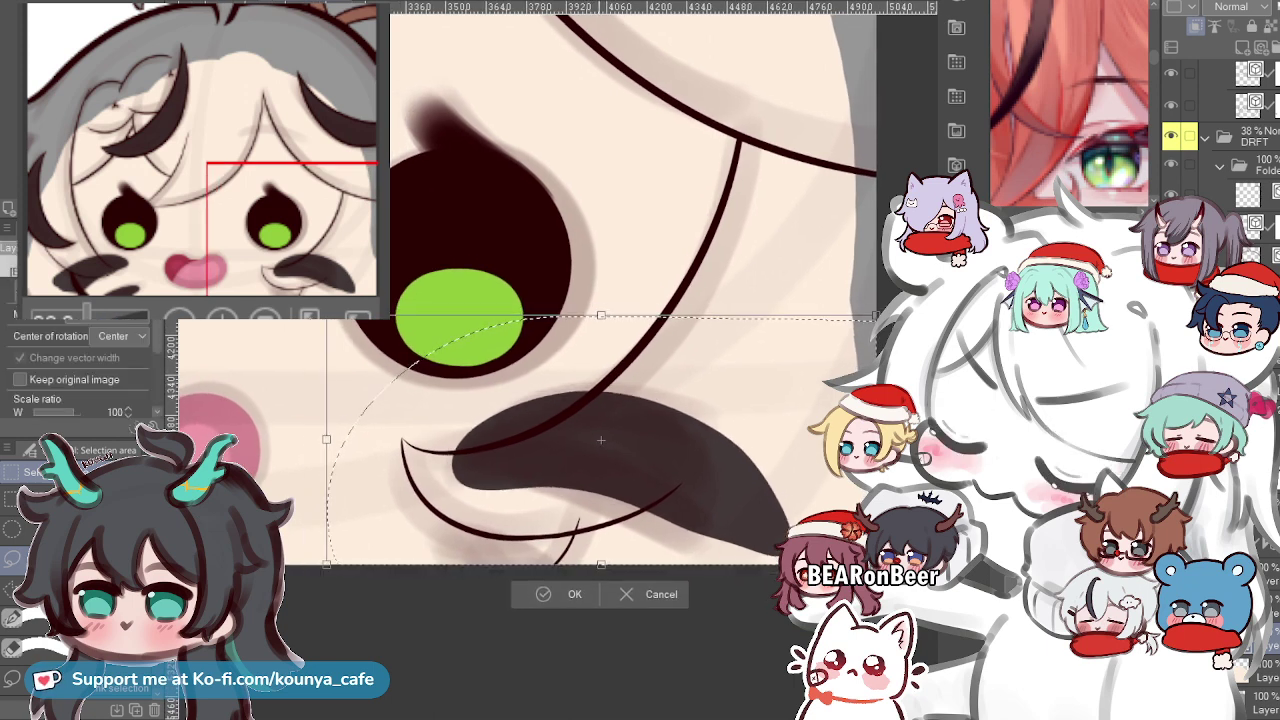
mouse_move(327, 565)
mouse_down()
mouse_move(304, 575)
mouse_move(327, 565)
mouse_move(317, 570)
mouse_up()
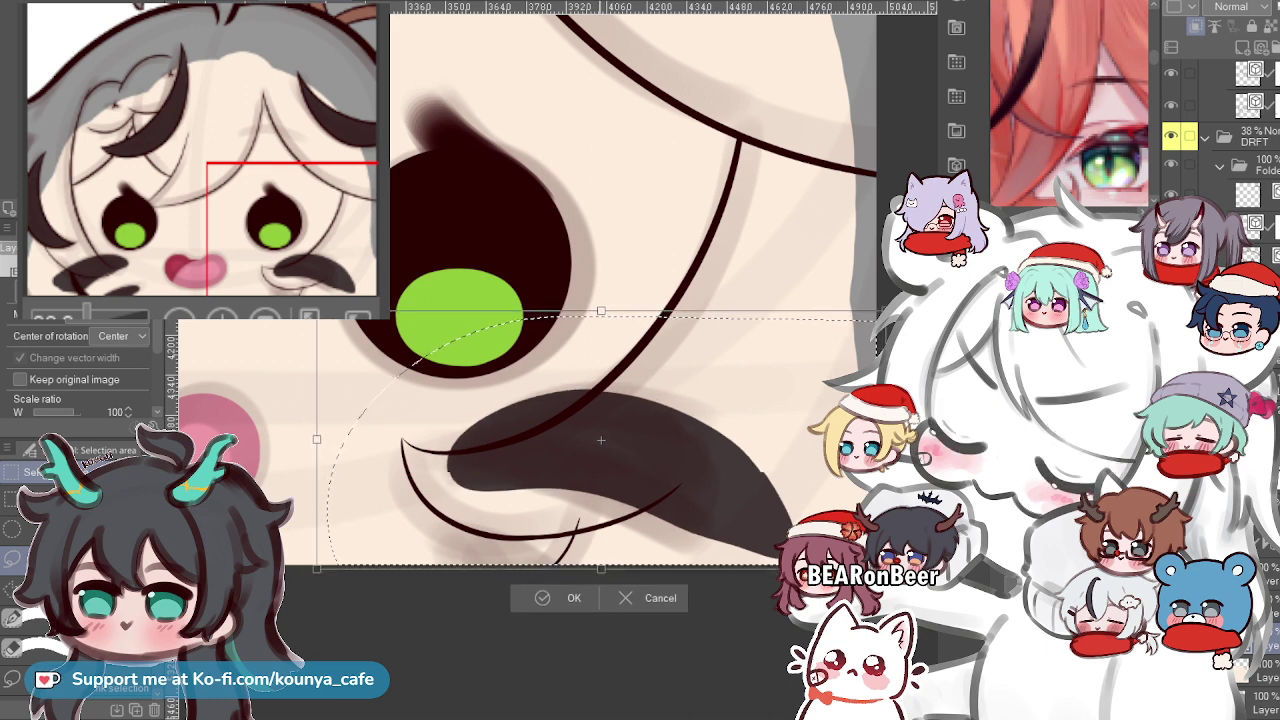
drag(601, 440, 607, 438)
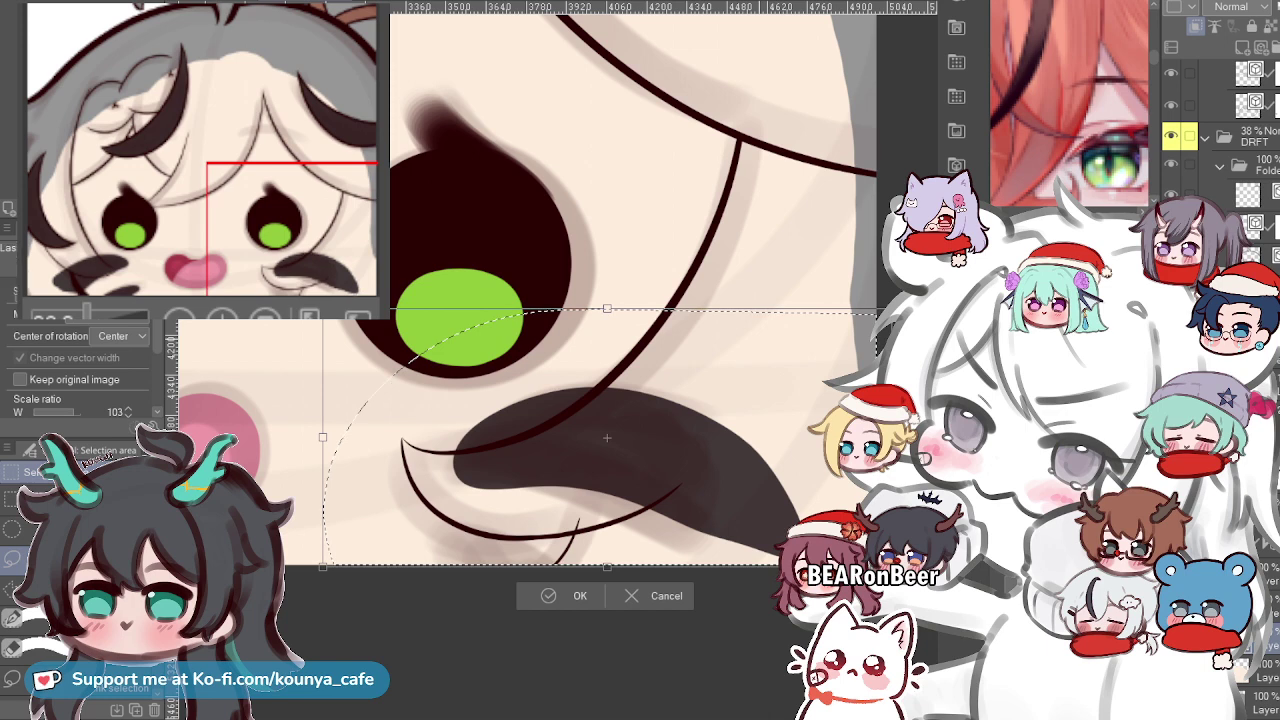
key(Return)
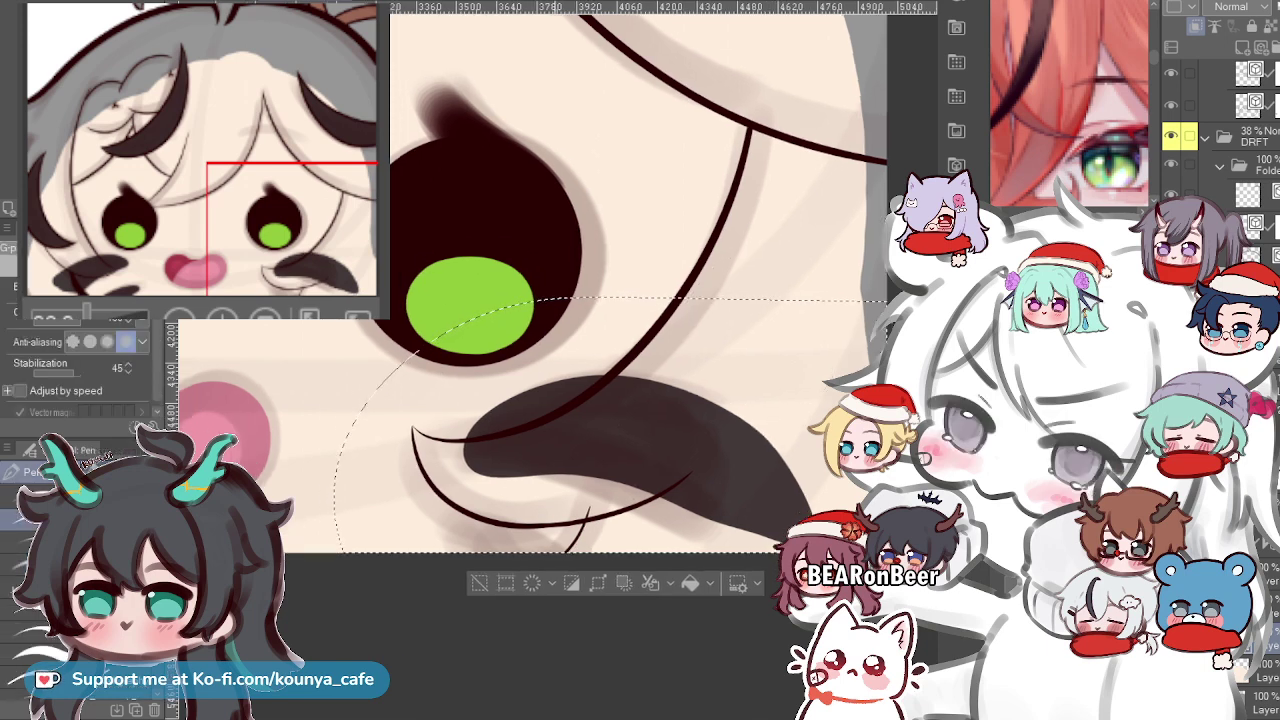
drag(540, 485, 587, 475)
key(ctrl+d)
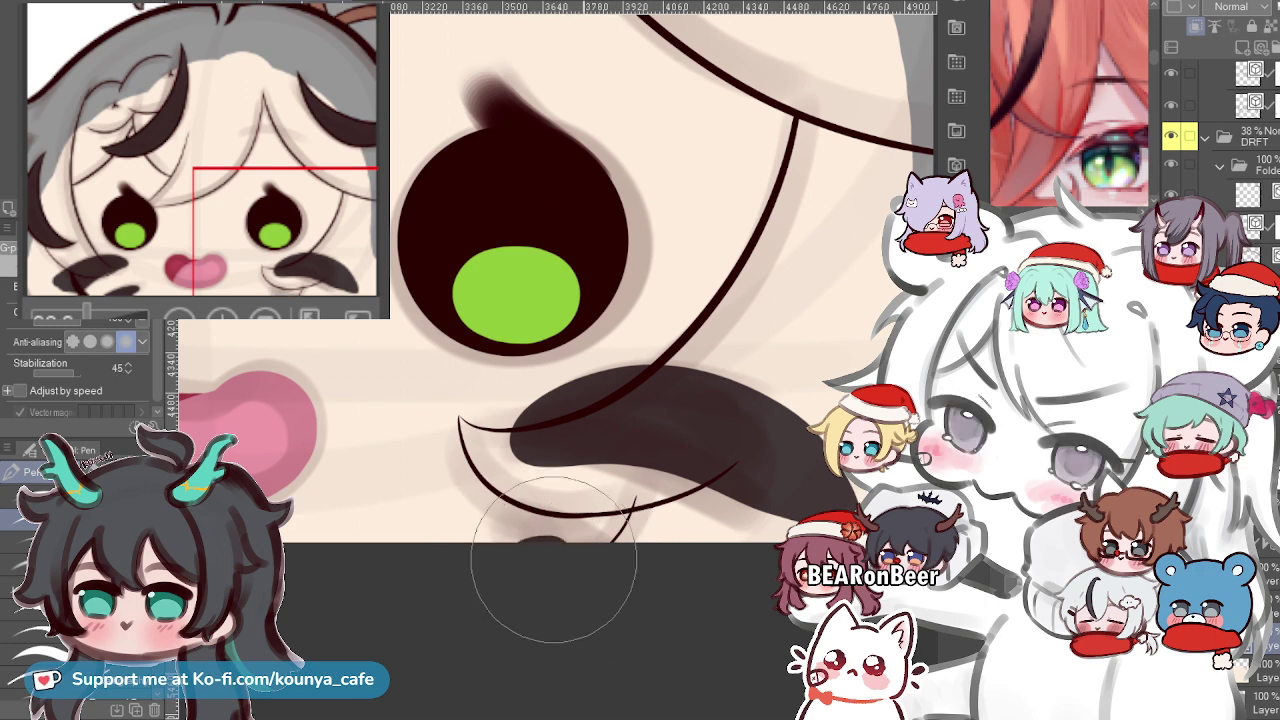
Paint a short dark streak on the small hair tip below the large streak, at the canvas's bottom edge.
drag(700, 519, 660, 521)
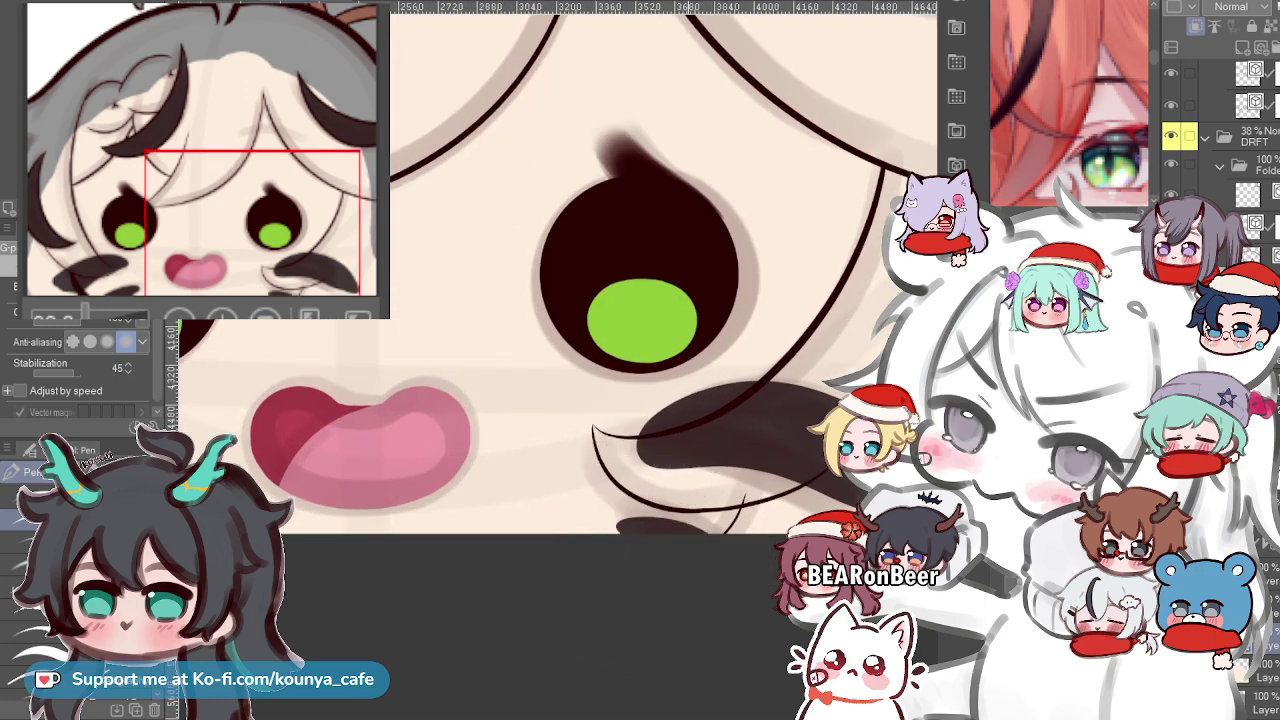
scroll(684, 530, down, 2)
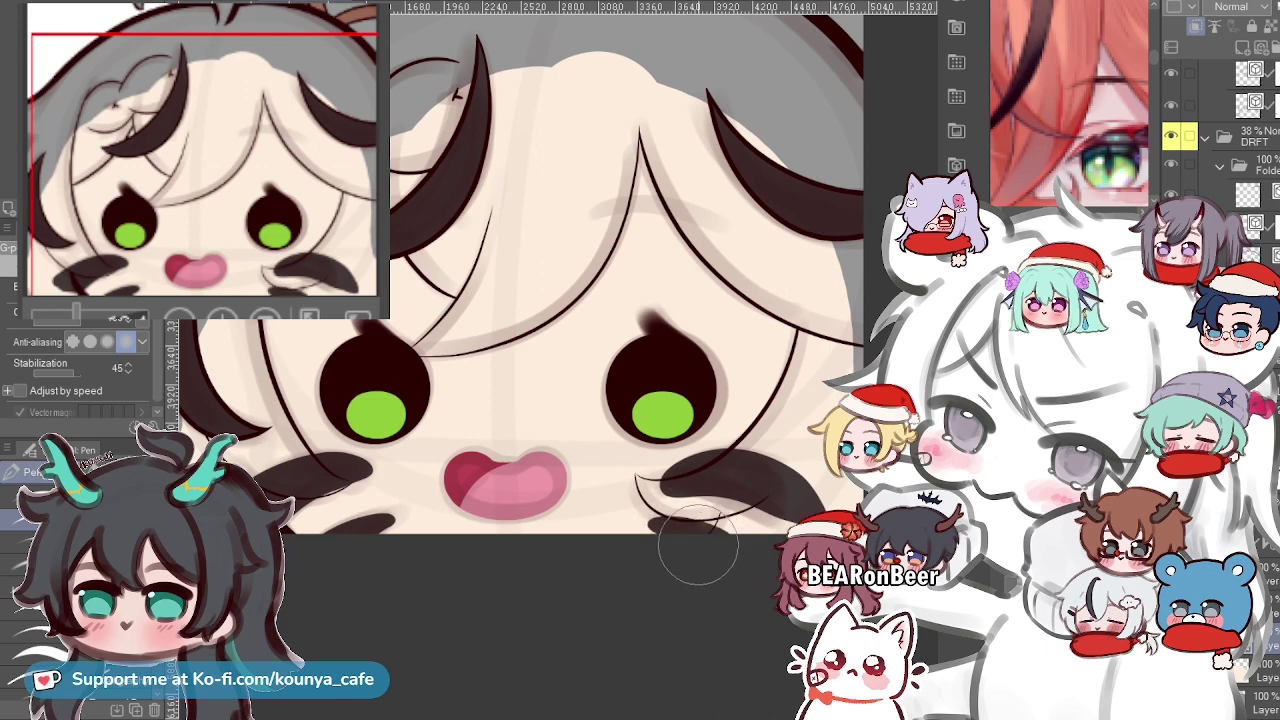
scroll(676, 522, down, 9)
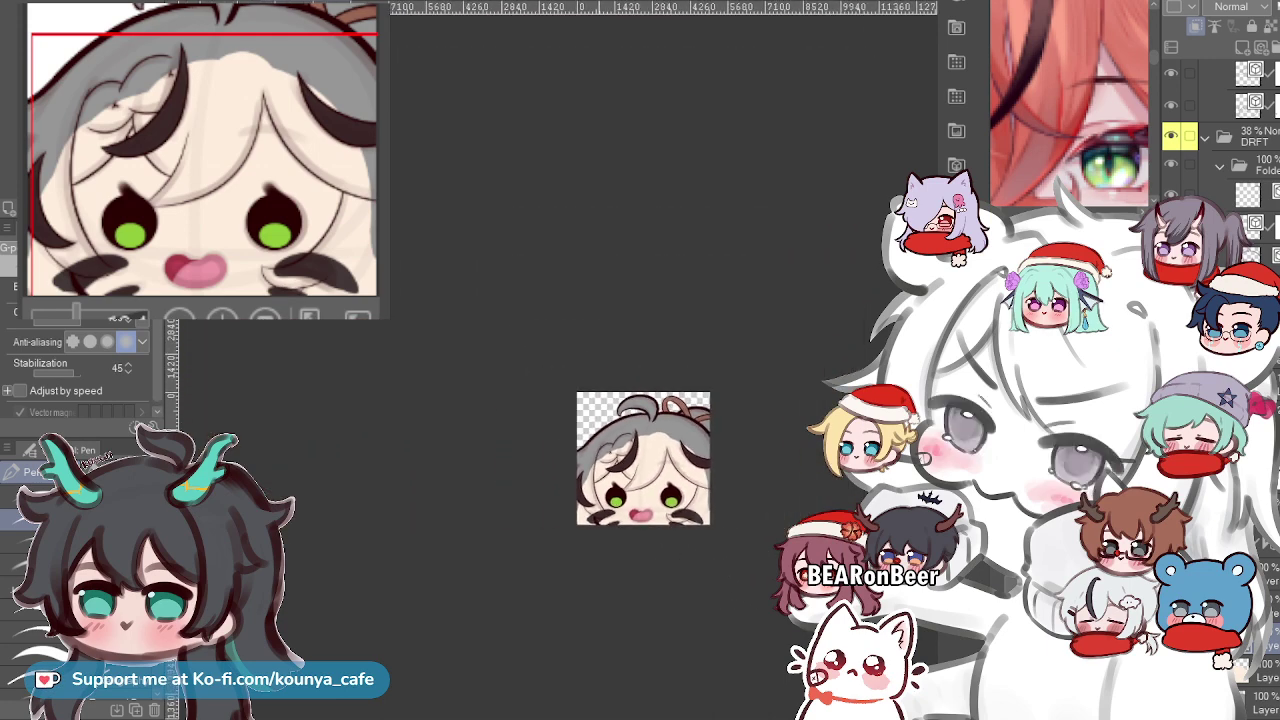
scroll(676, 522, up, 4)
scroll(674, 524, up, 5)
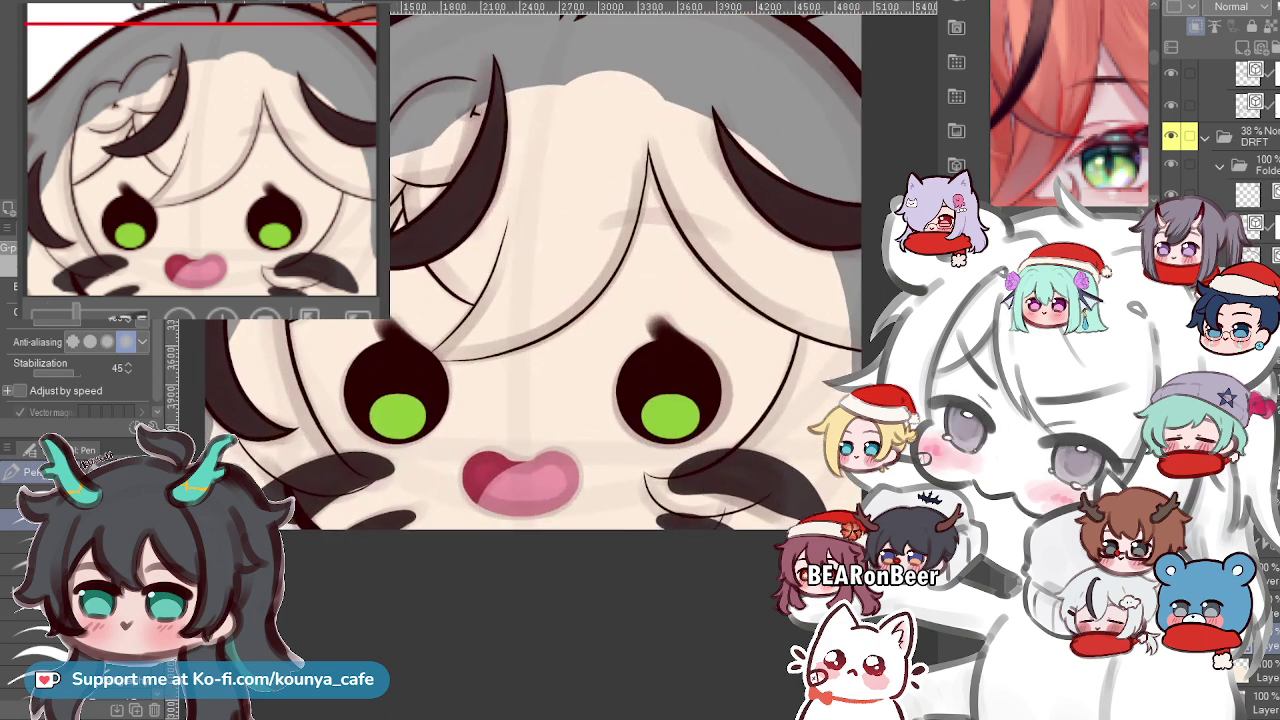
Restore the red base colour of the whole hair area.
key(ctrl+z)
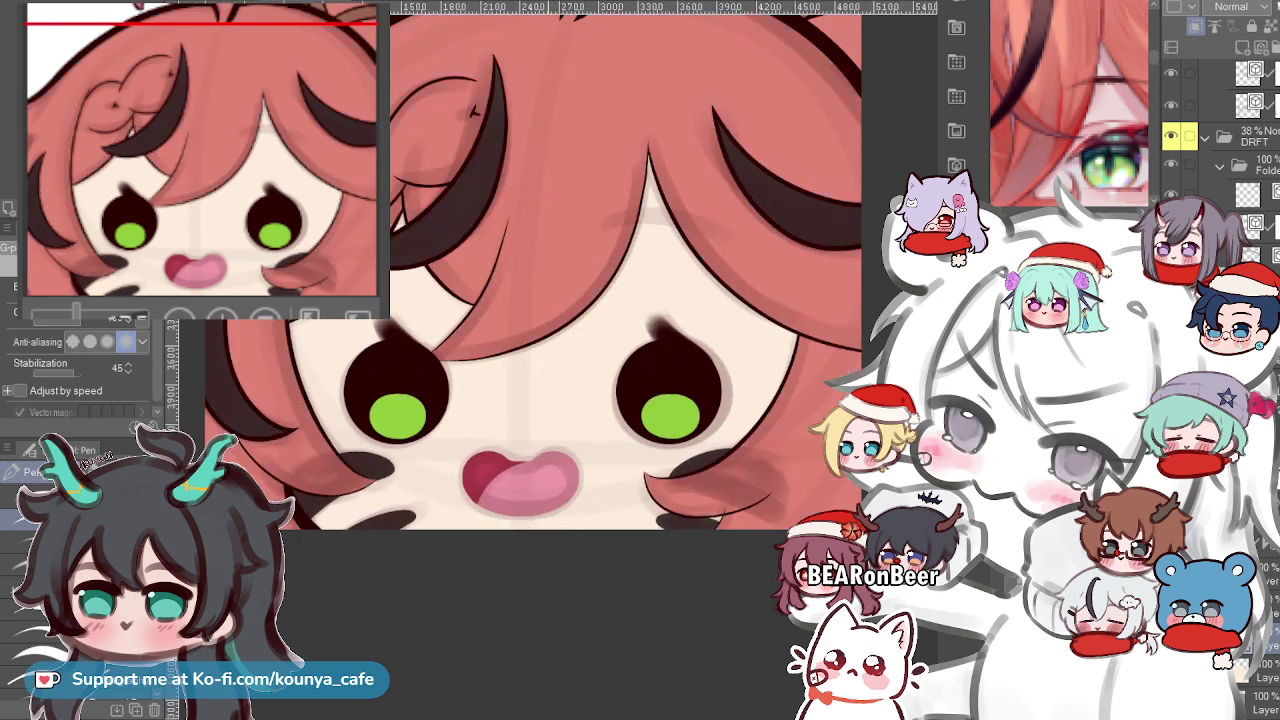
drag(520, 470, 617, 531)
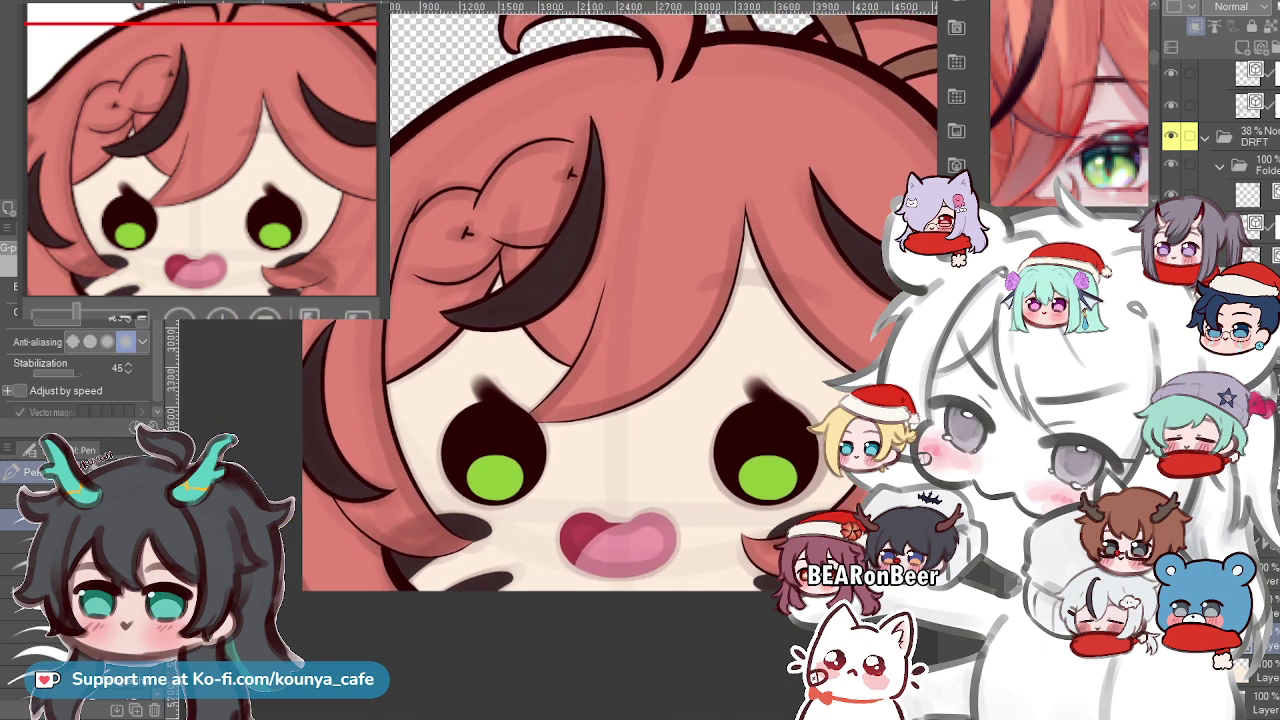
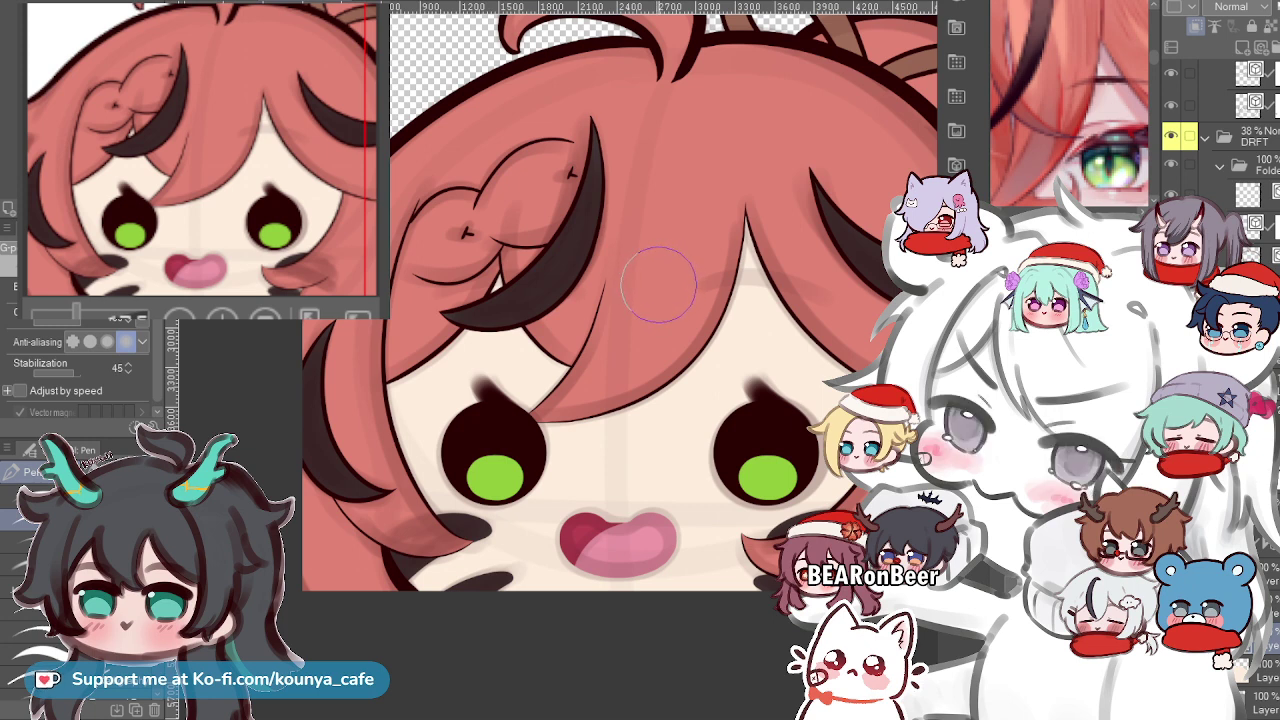
drag(620, 350, 598, 359)
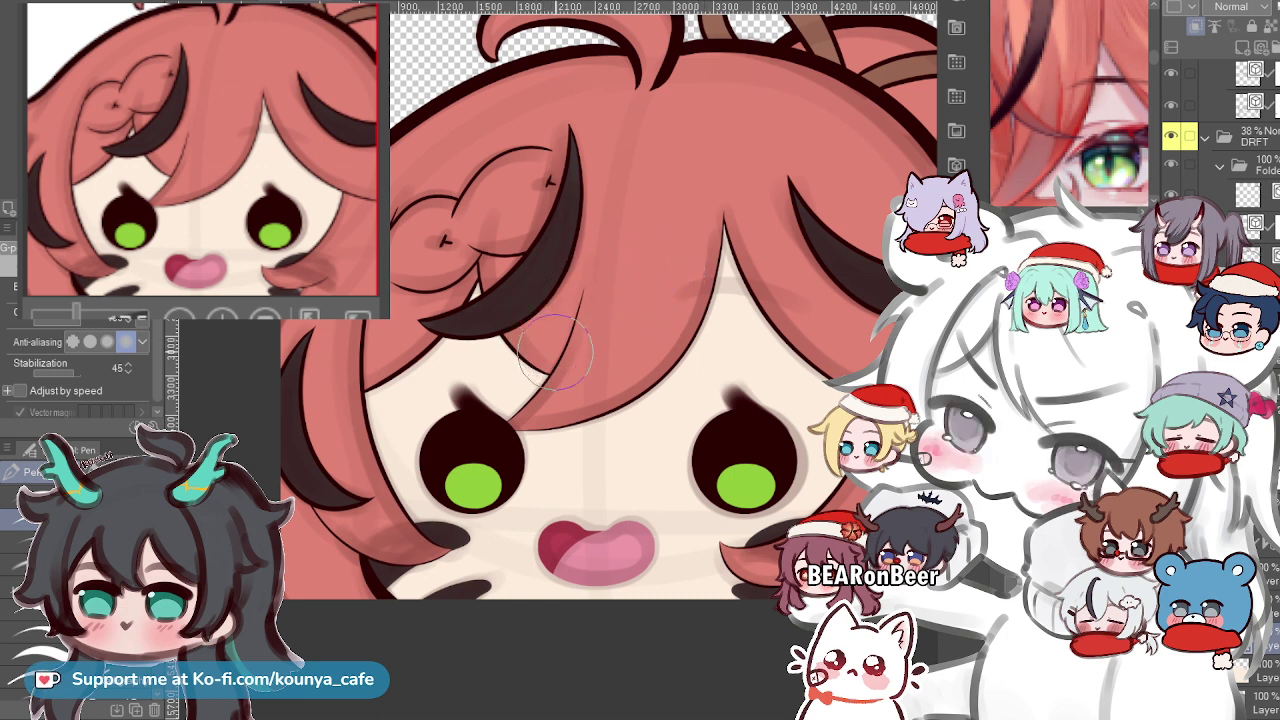
scroll(588, 362, up, 2)
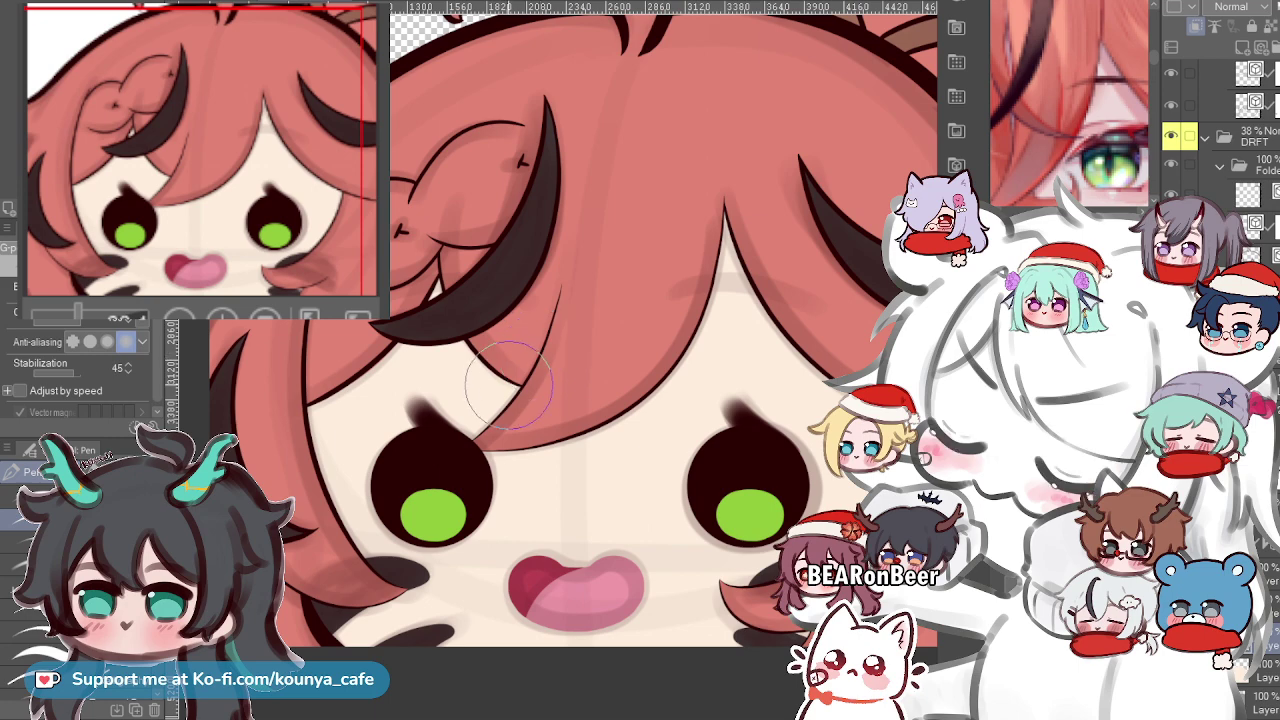
drag(491, 379, 482, 414)
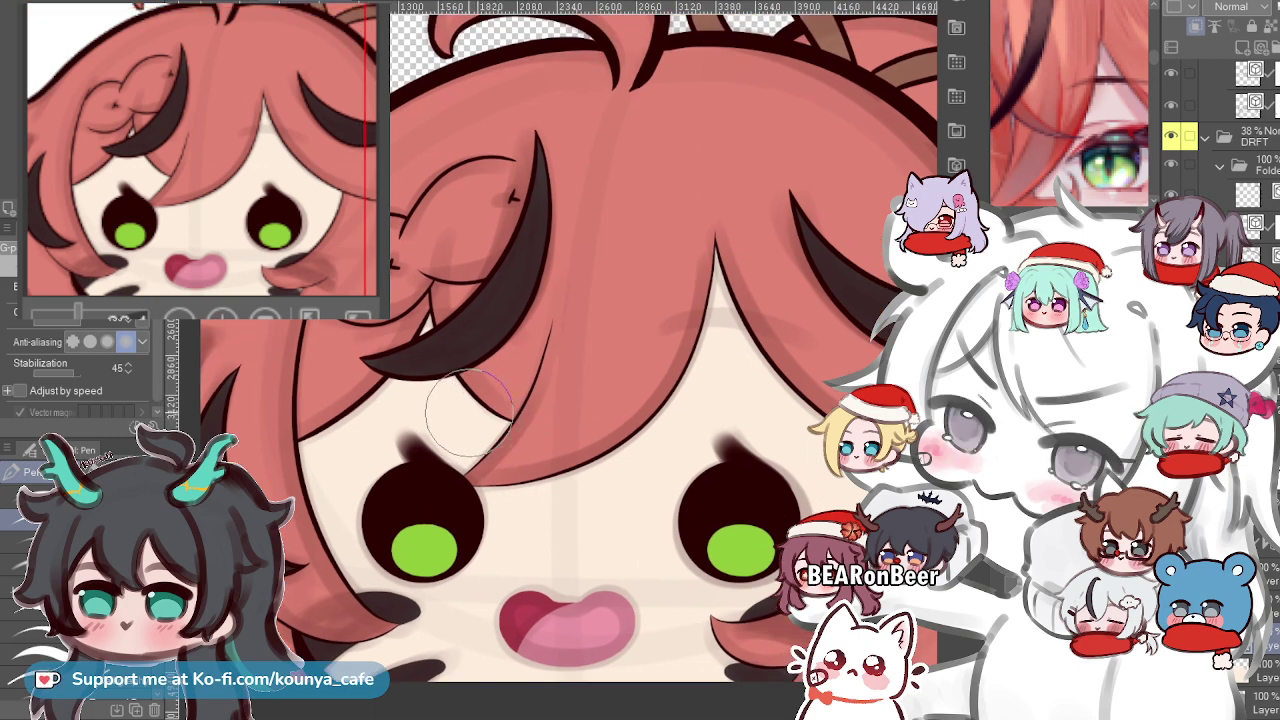
drag(537, 300, 632, 323)
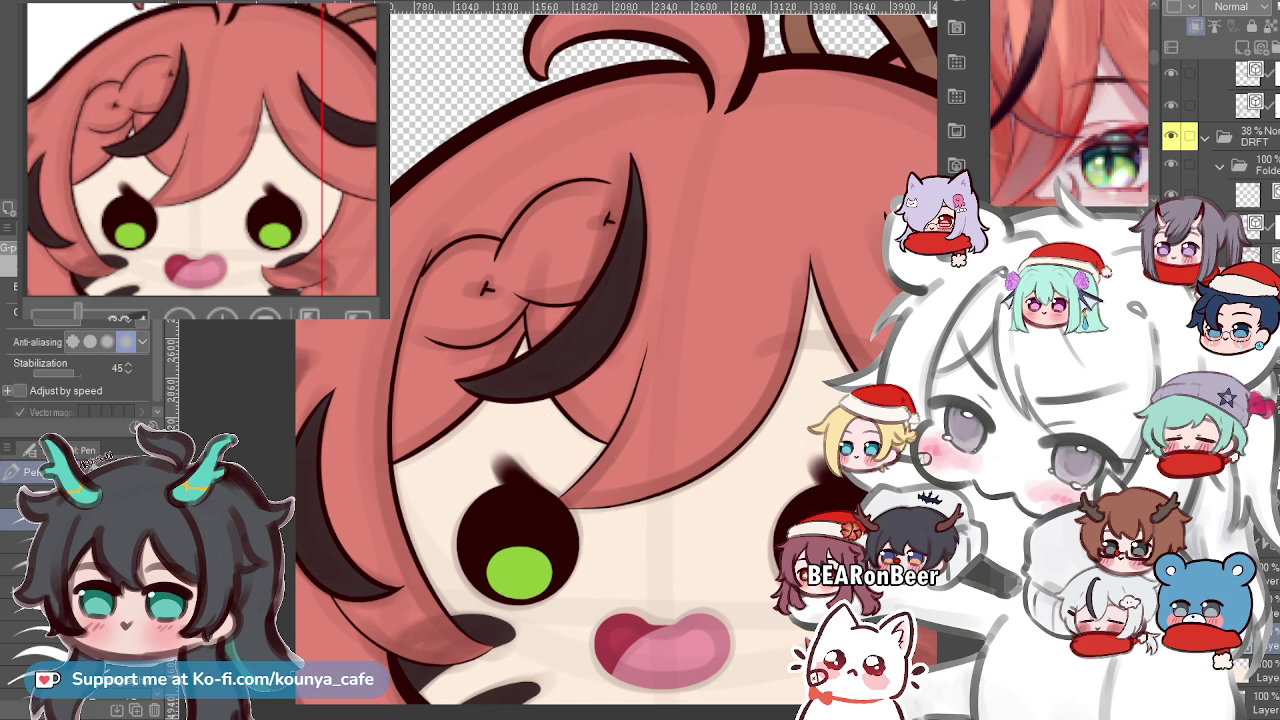
Check the line-art layers to identify which one holds the curved outline of the hair lock beside the face.
key(ctrl+shift+n)
click(1260, 673)
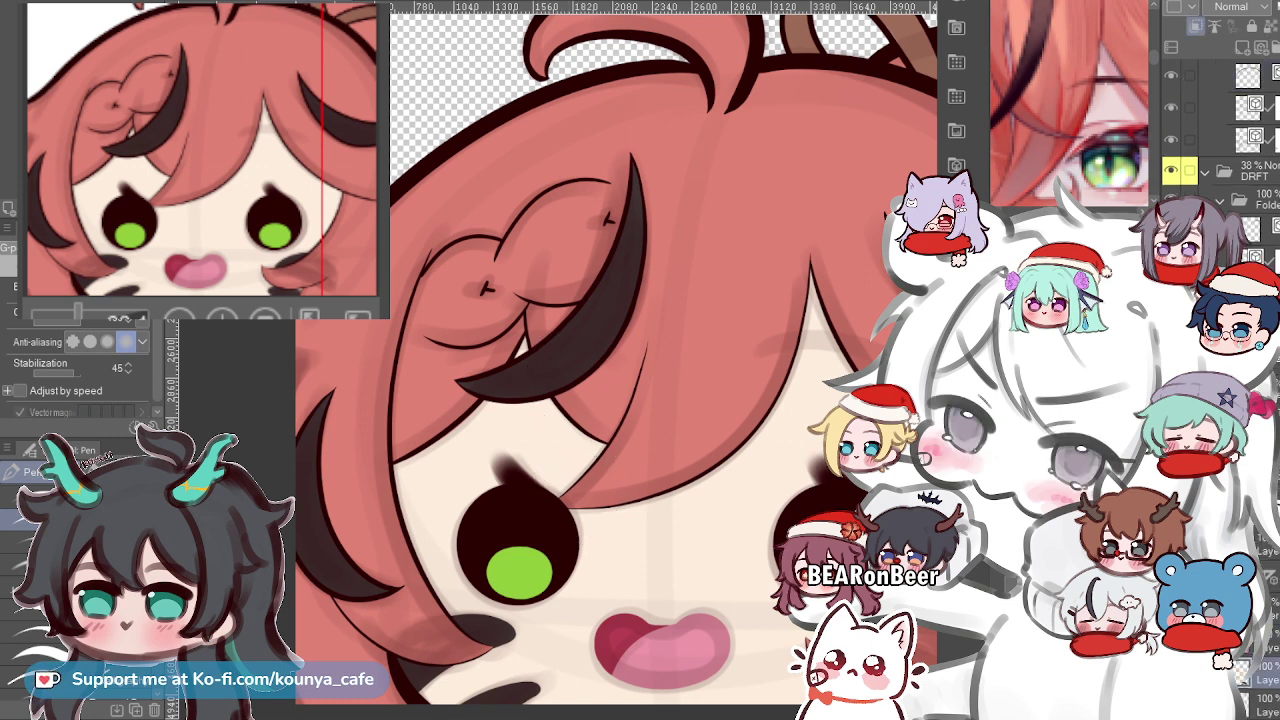
scroll(1260, 673, up, 1)
click(1260, 148)
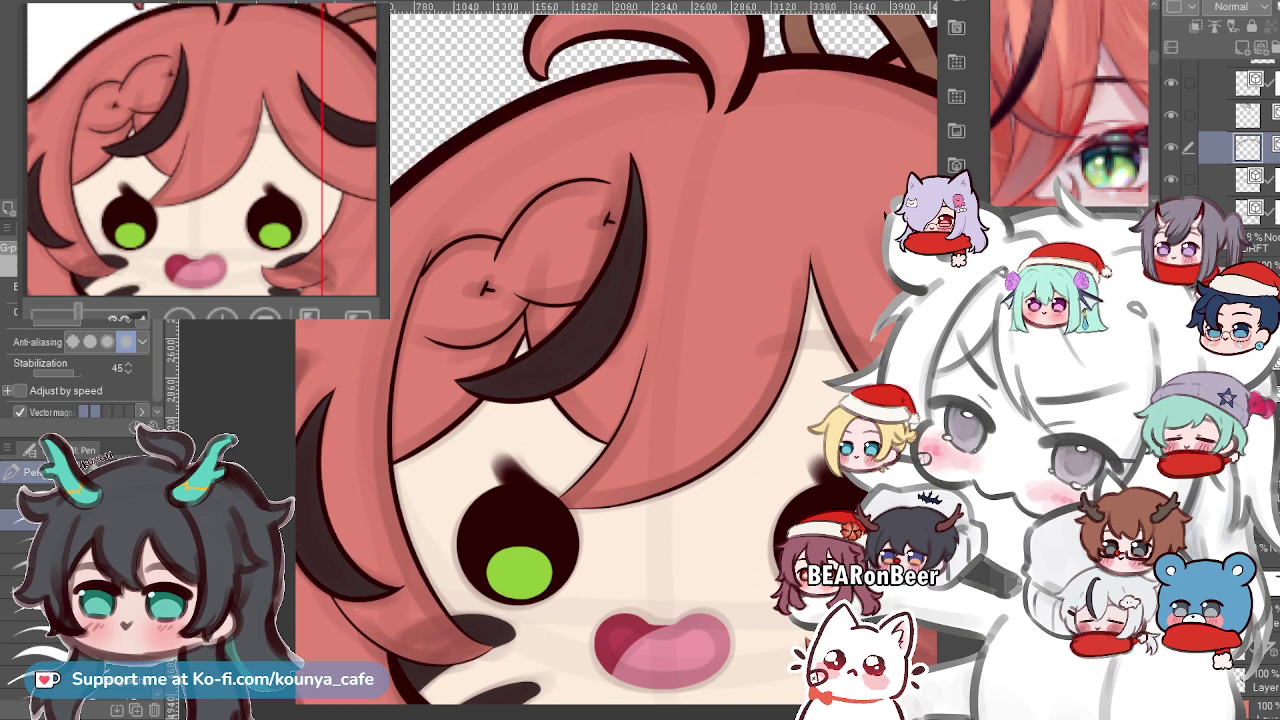
click(1260, 115)
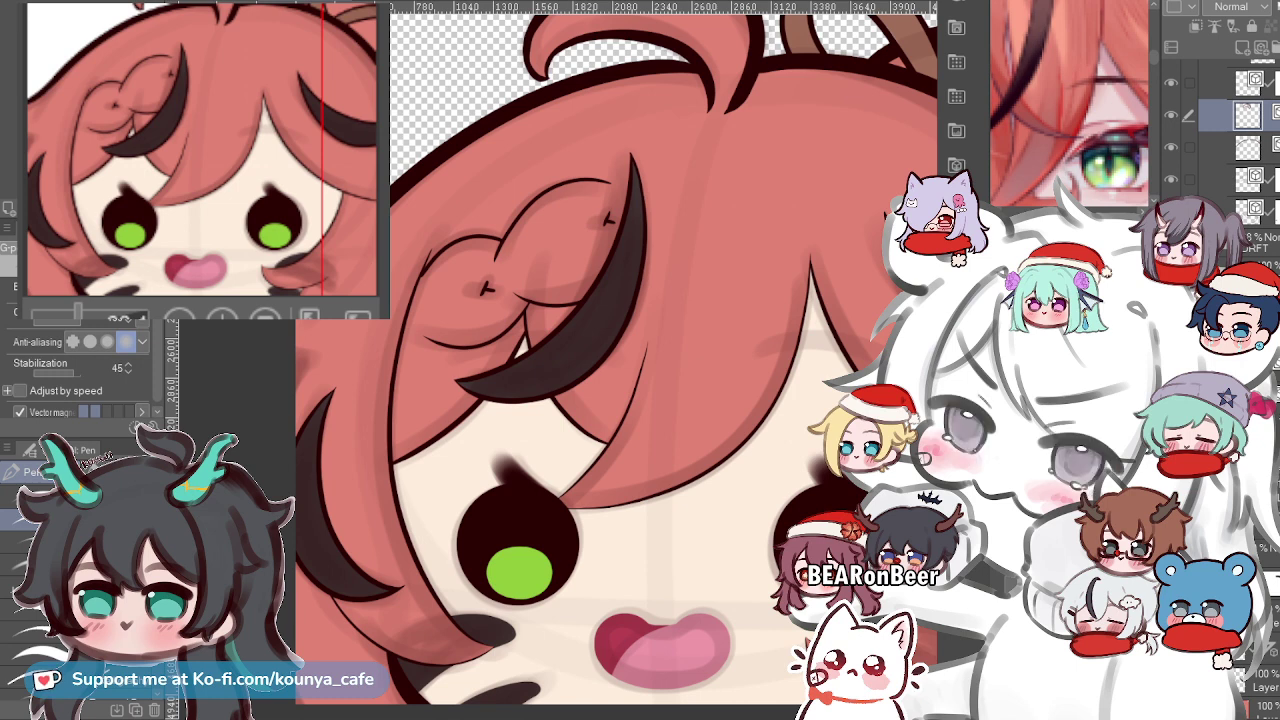
click(1248, 179)
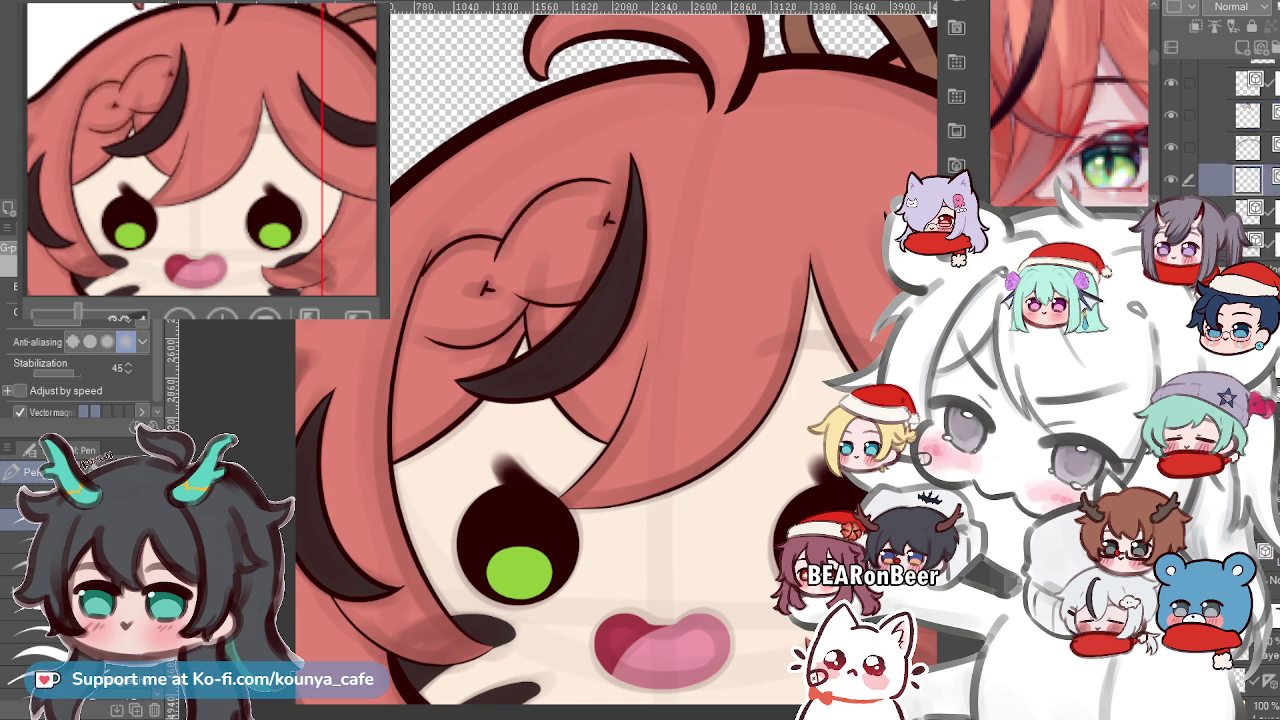
ctrl+click(393, 440)
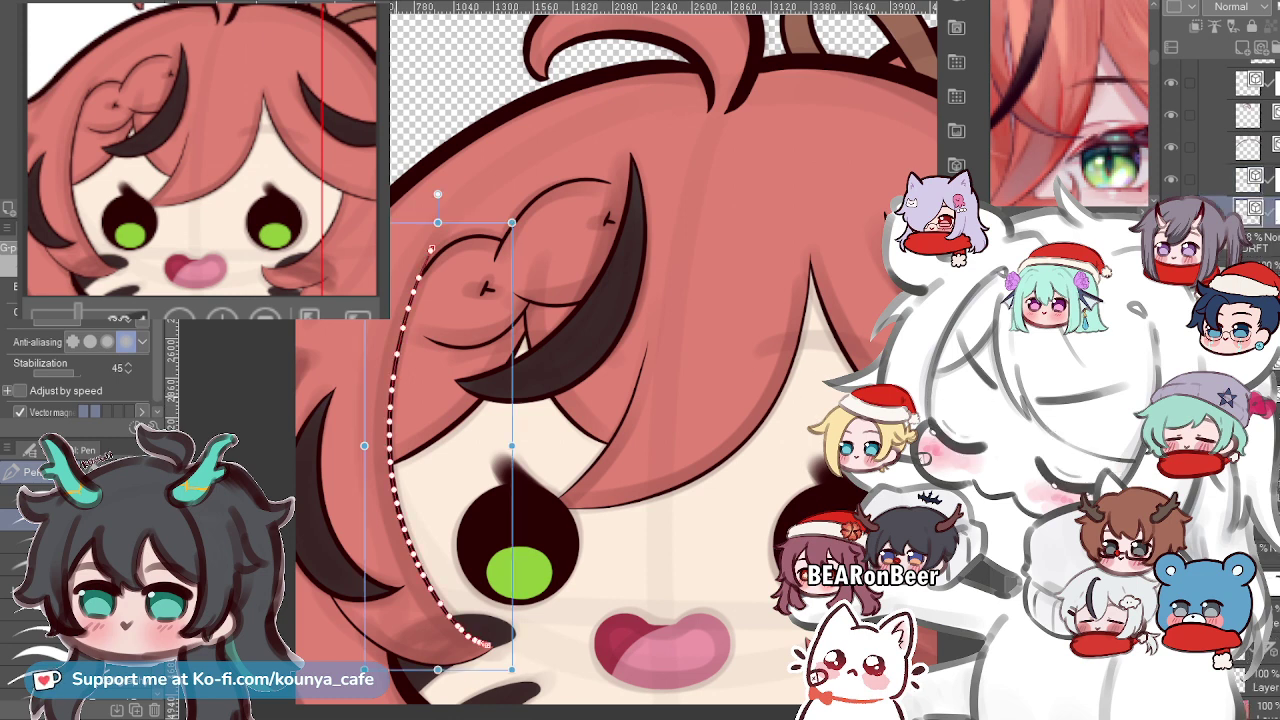
click(1248, 211)
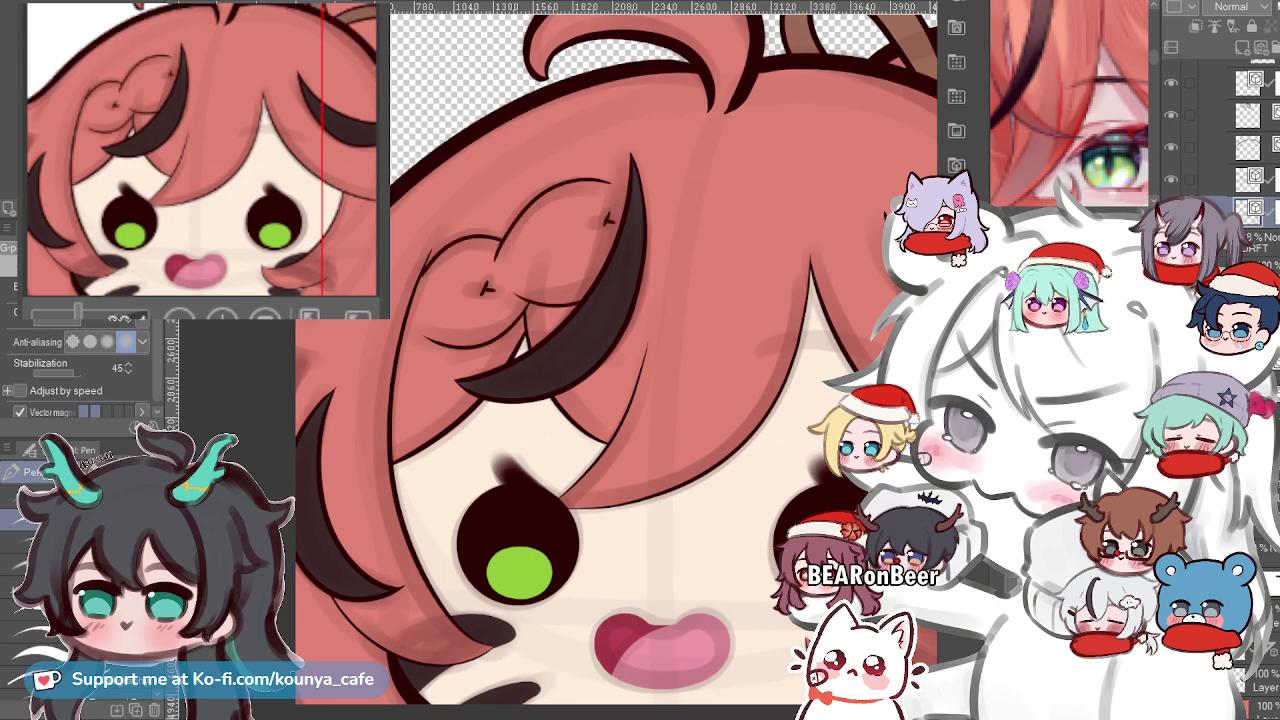
On the line-art layer two above the hair lock outline's layer, draw a short dark stroke at the canvas's left edge above the black streak.
click(1248, 148)
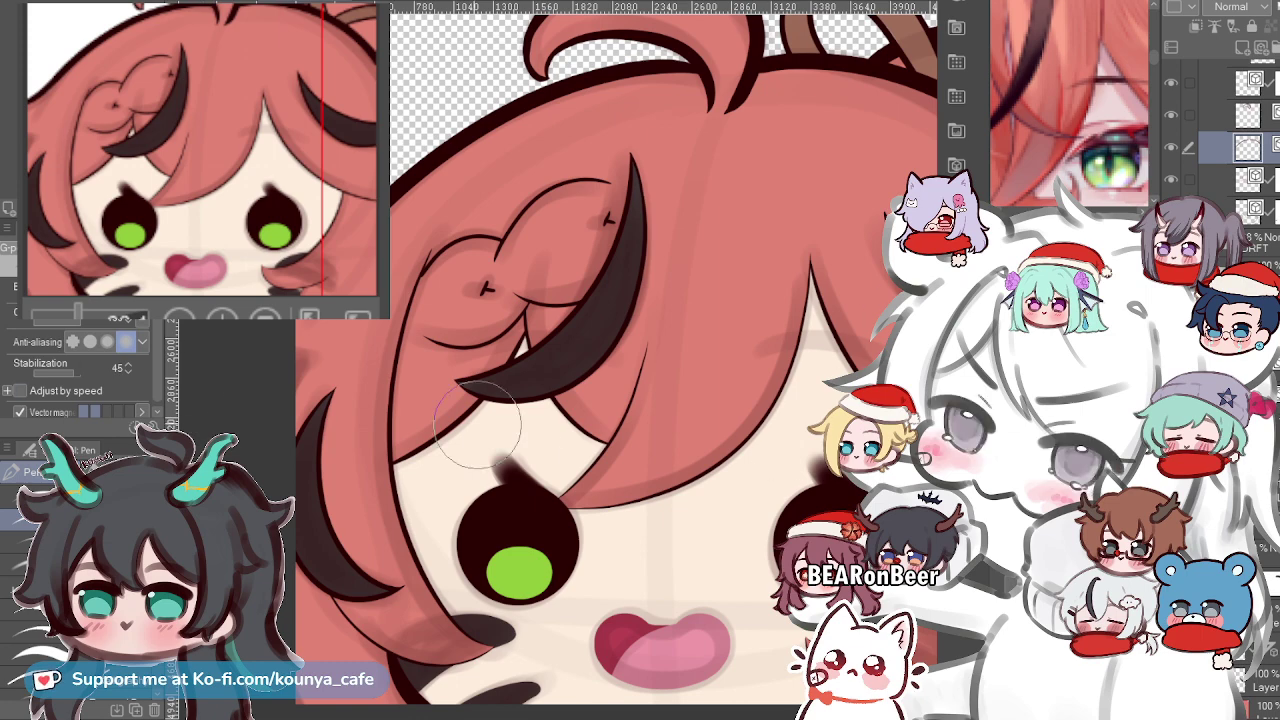
scroll(345, 350, up, 4)
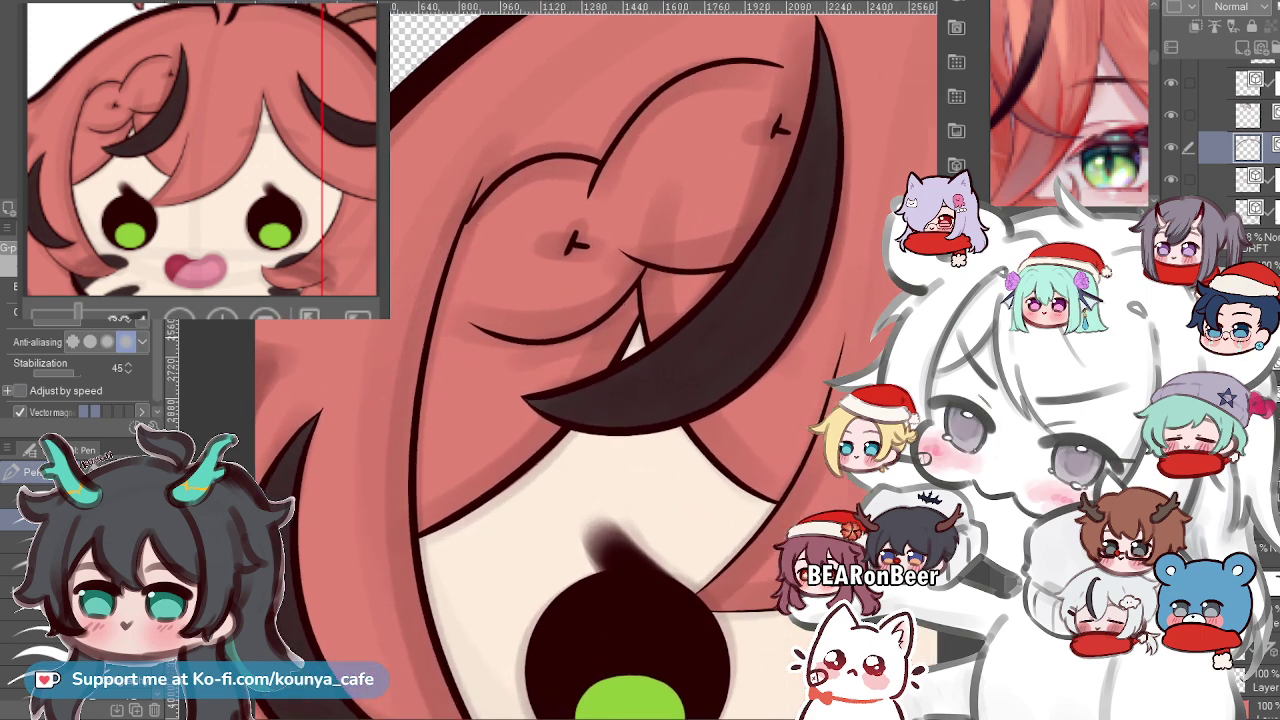
drag(358, 344, 400, 371)
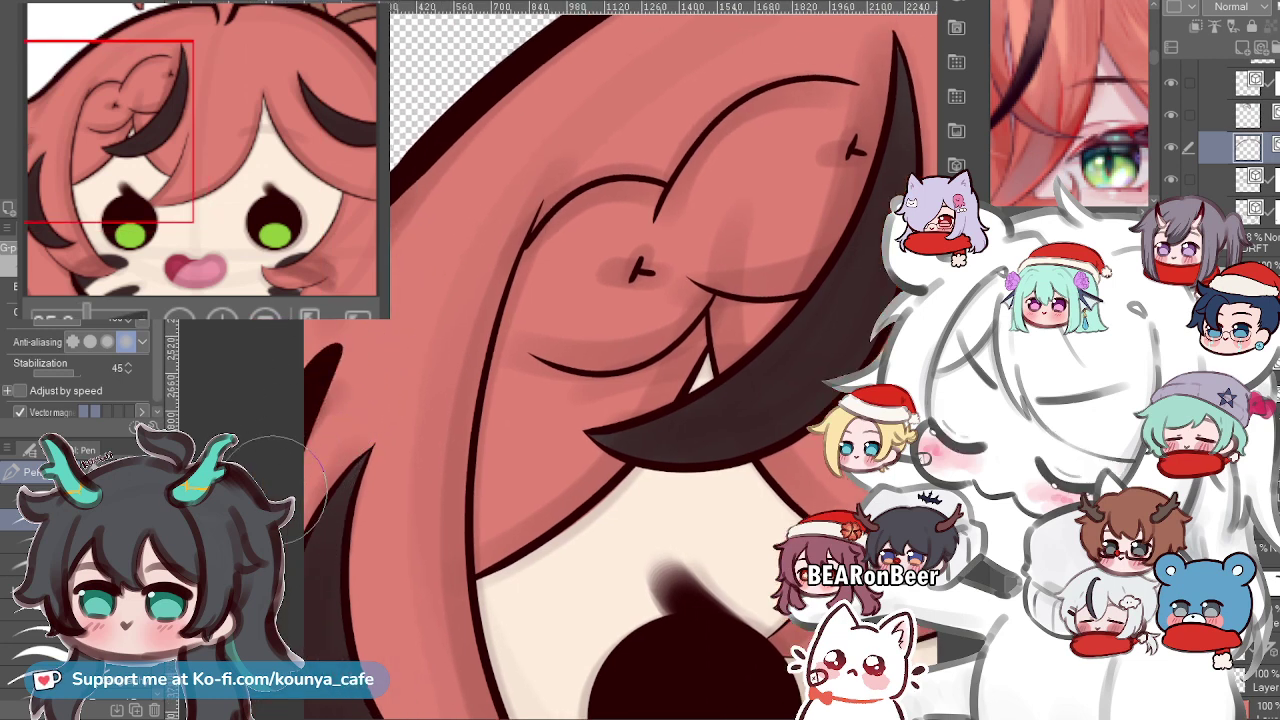
drag(333, 378, 282, 490)
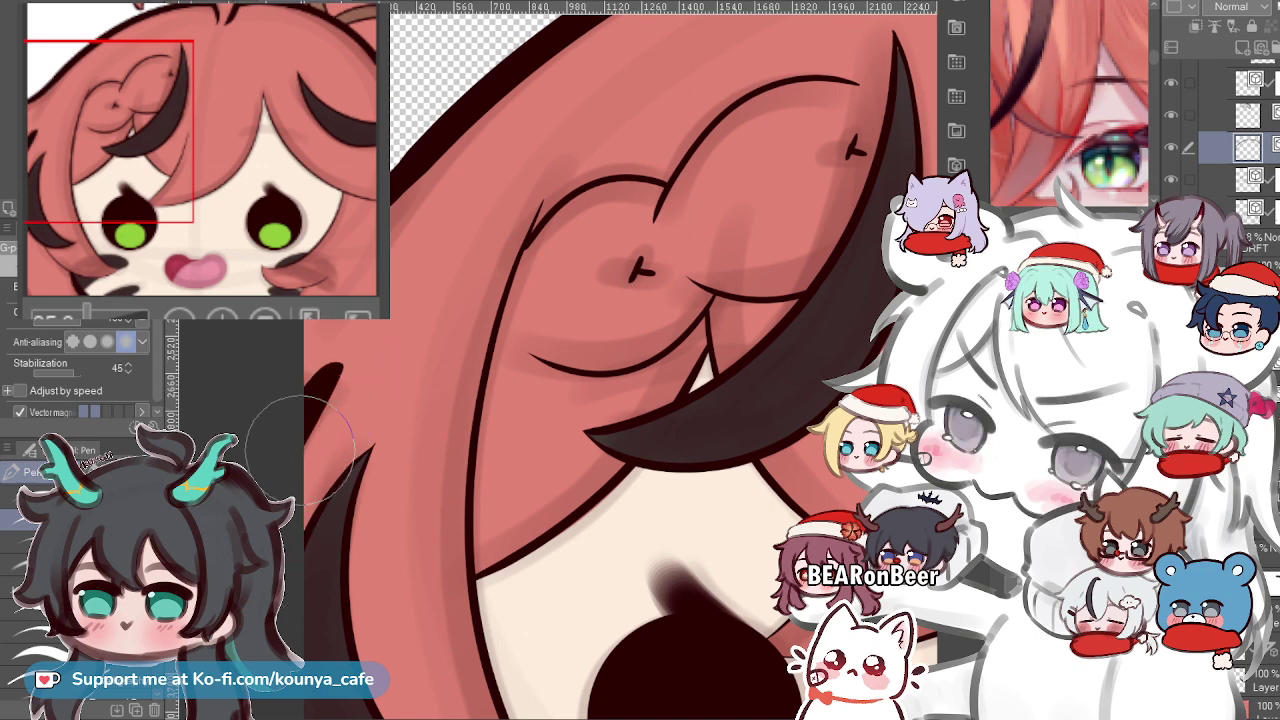
scroll(322, 387, down, 6)
scroll(322, 387, up, 4)
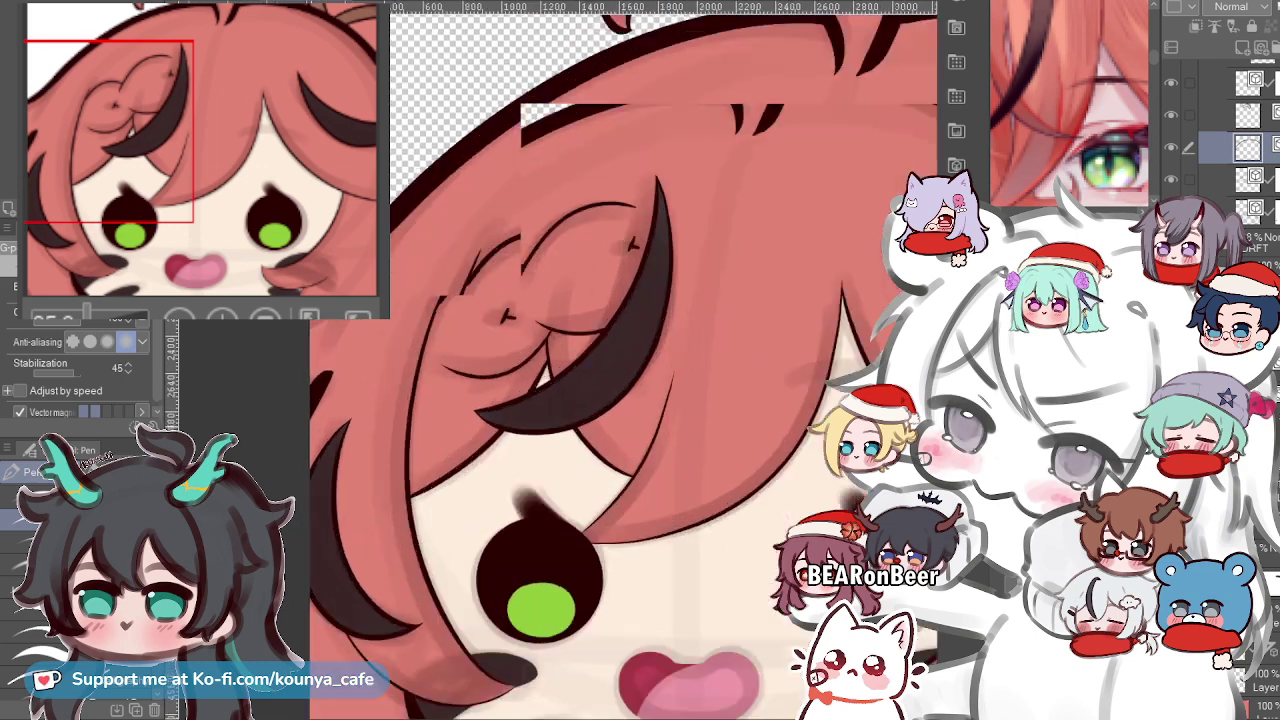
scroll(330, 365, up, 1)
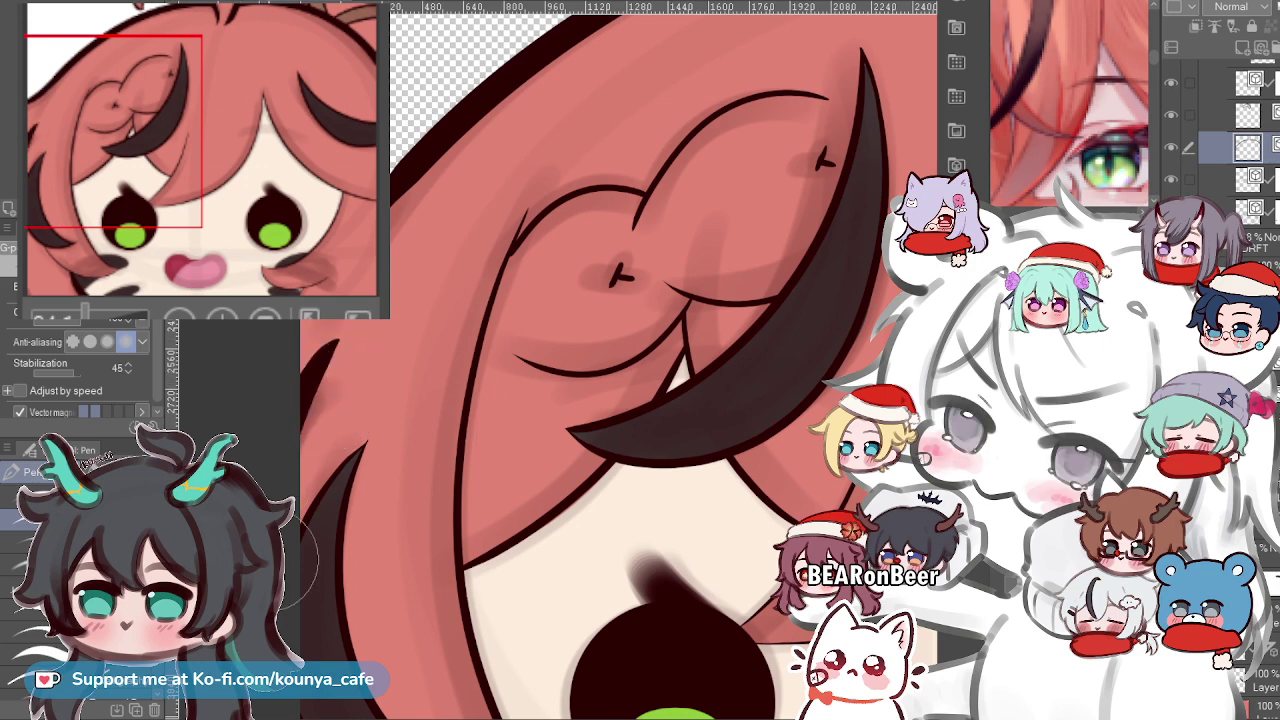
Examine the outer hair outline and the short dark stroke at the canvas's left edge from close up and from farther away.
scroll(322, 380, down, 4)
scroll(328, 360, up, 4)
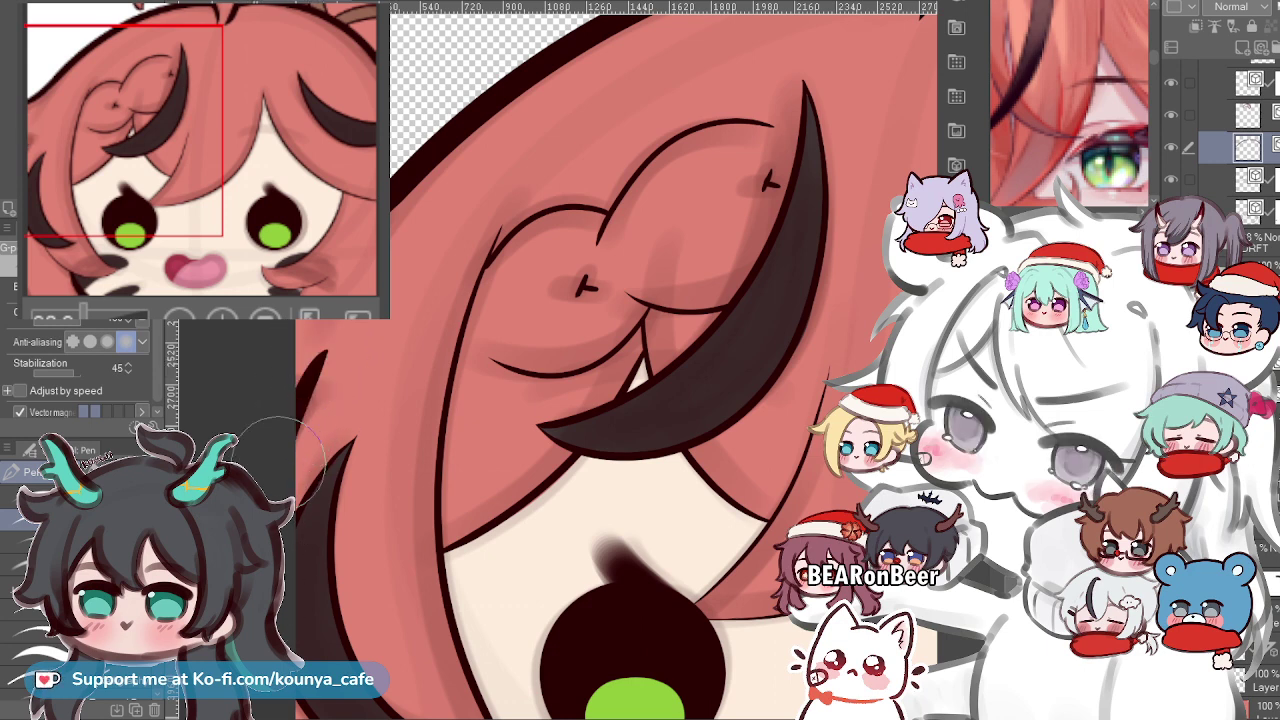
scroll(398, 272, up, 5)
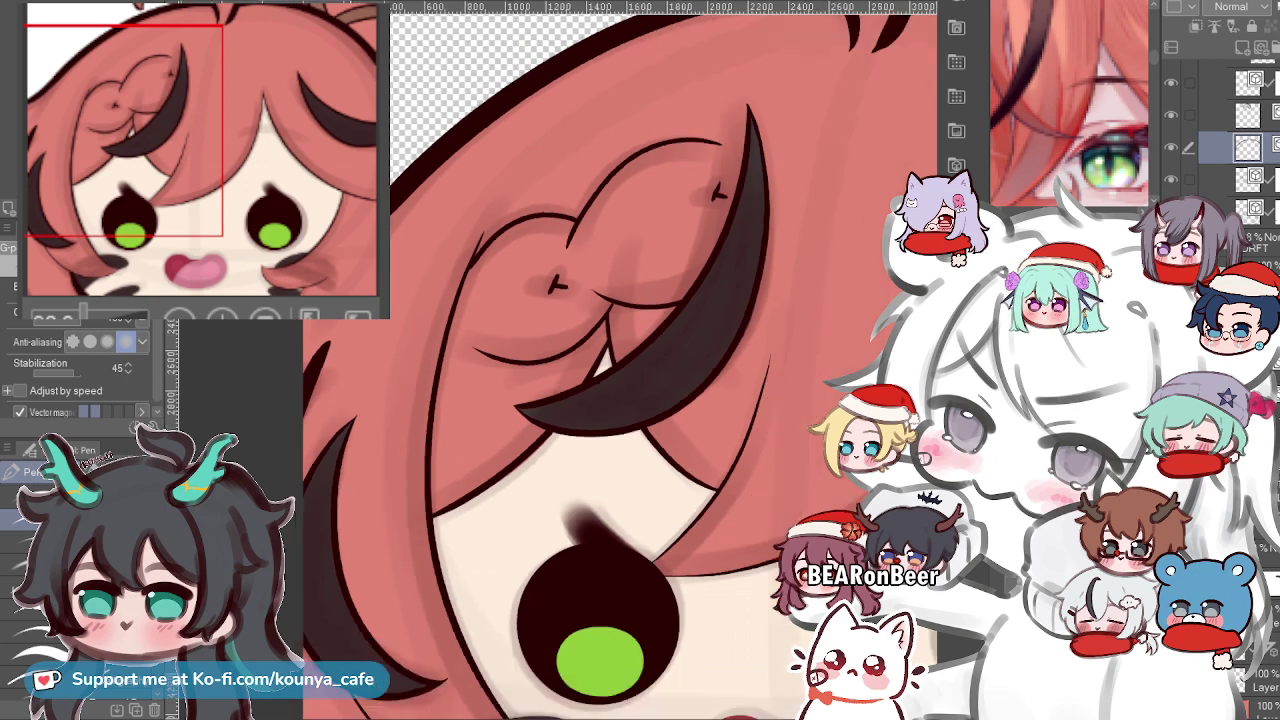
scroll(398, 272, down, 3)
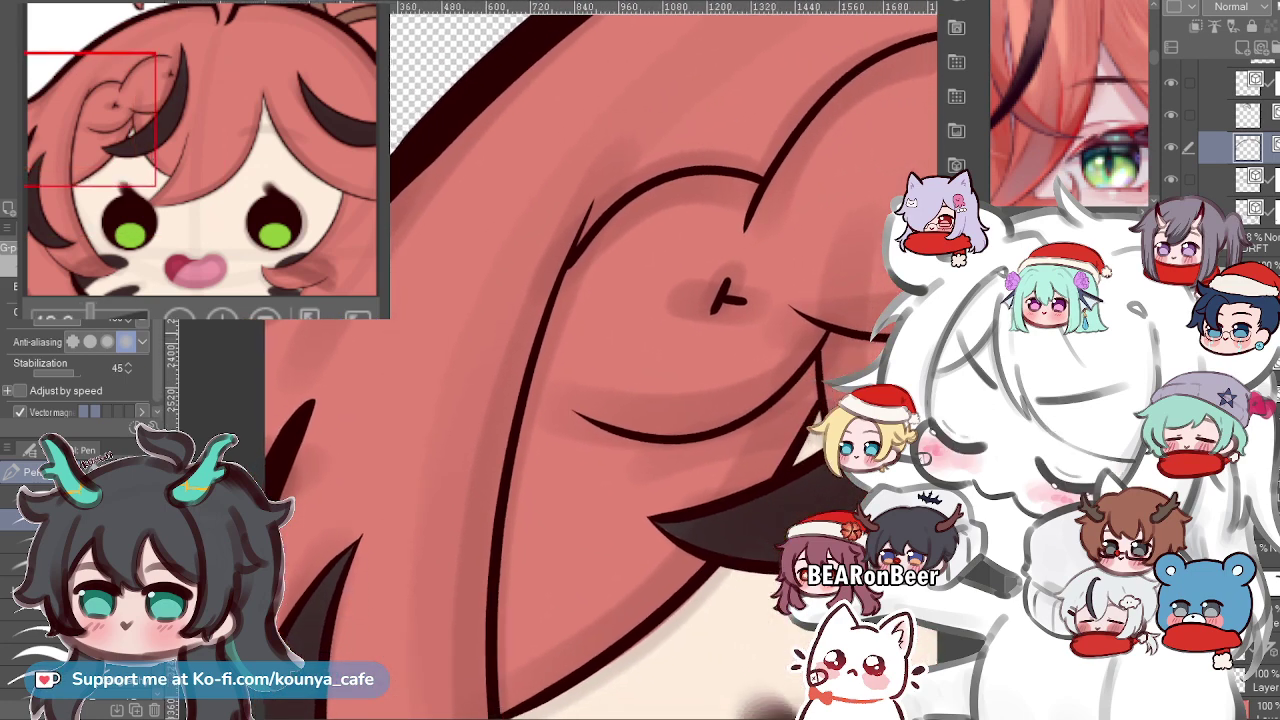
drag(640, 340, 666, 342)
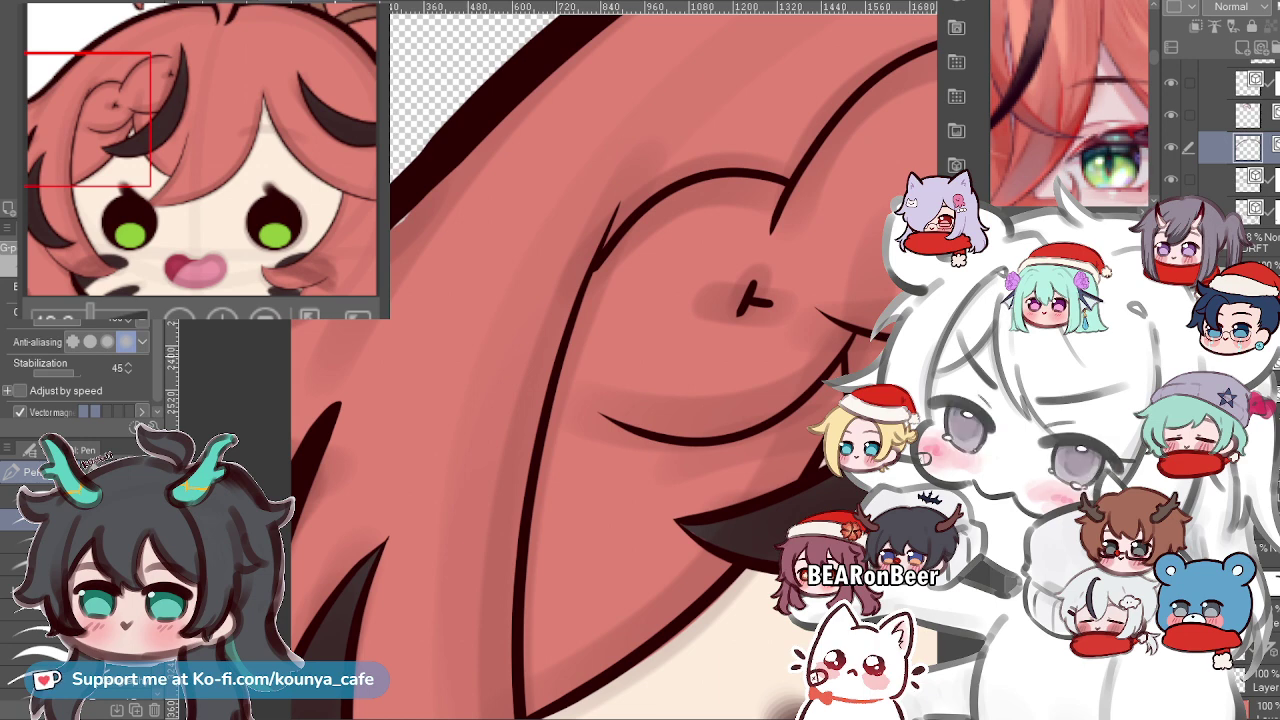
drag(640, 340, 702, 366)
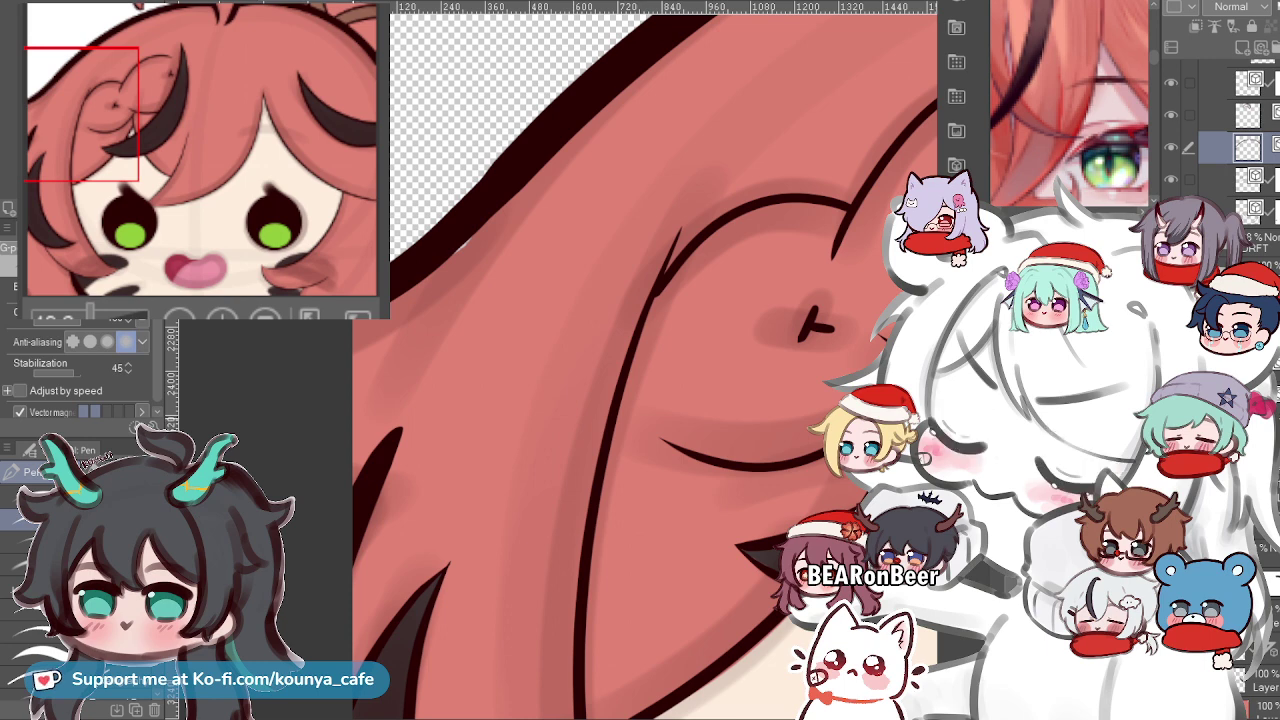
key(ctrl+minus)
key(ctrl+minus)
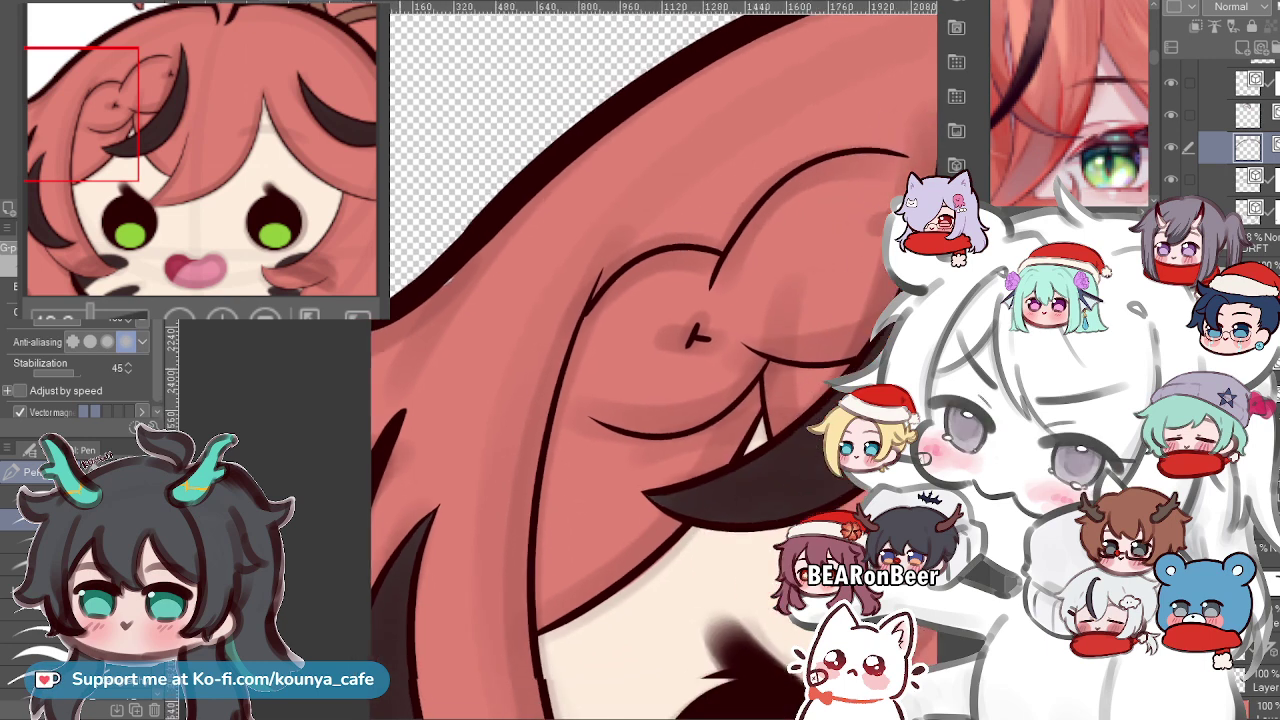
scroll(660, 360, down, 1)
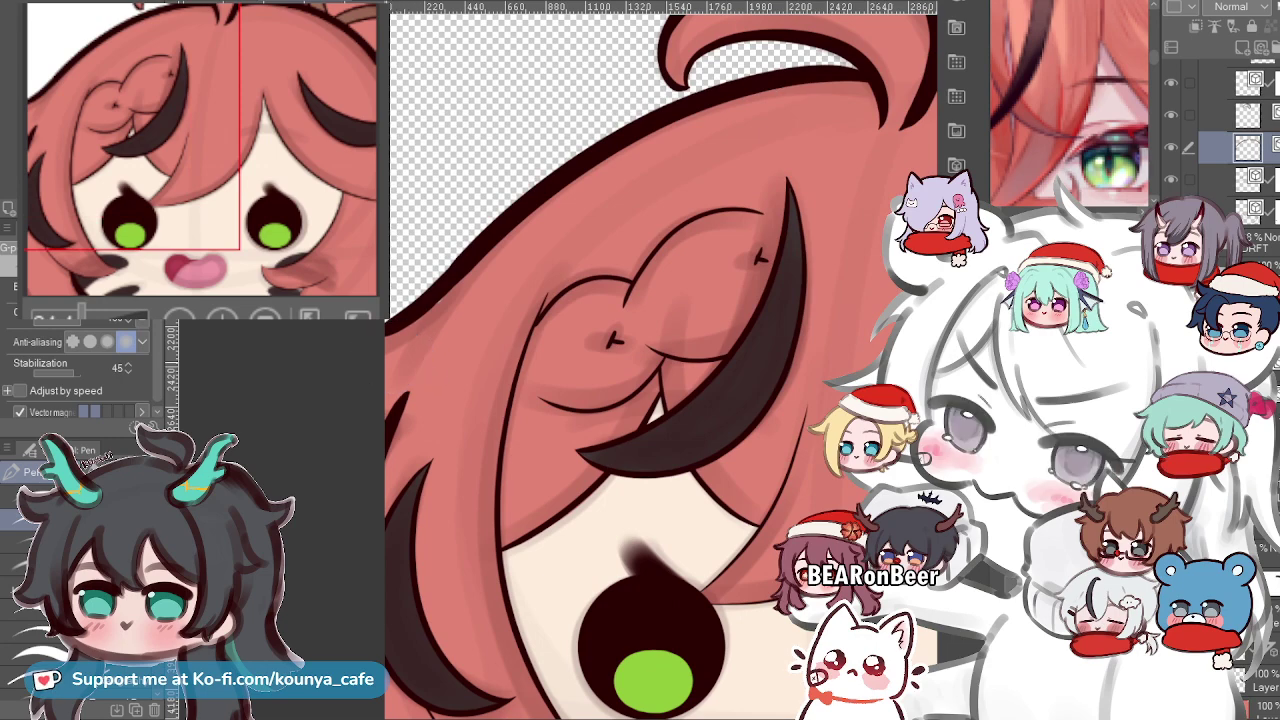
scroll(443, 357, up, 3)
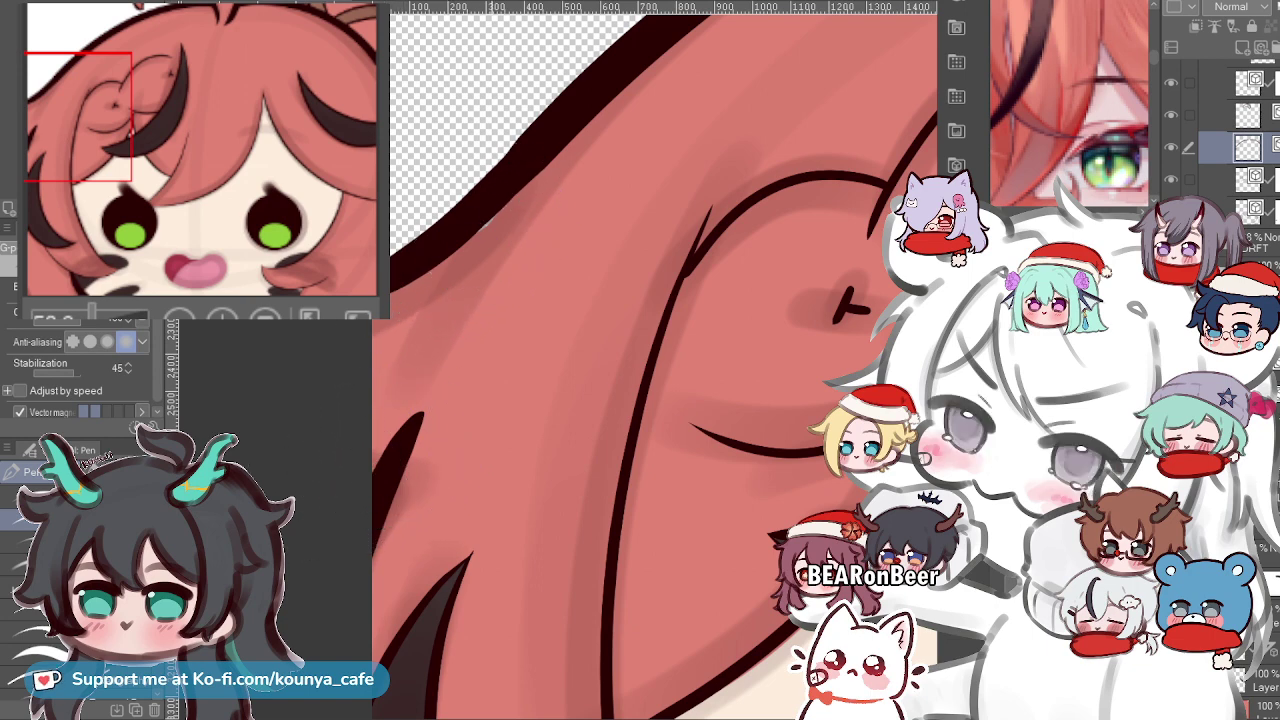
scroll(480, 360, down, 3)
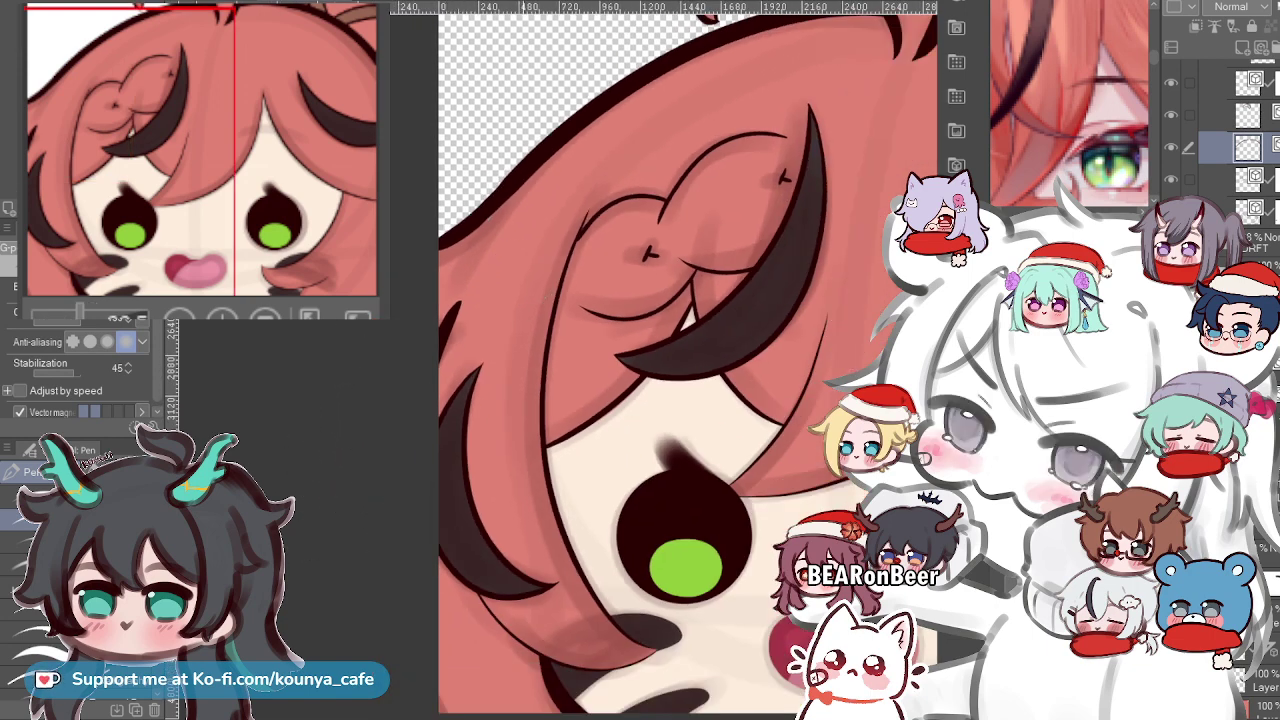
scroll(688, 360, up, 4)
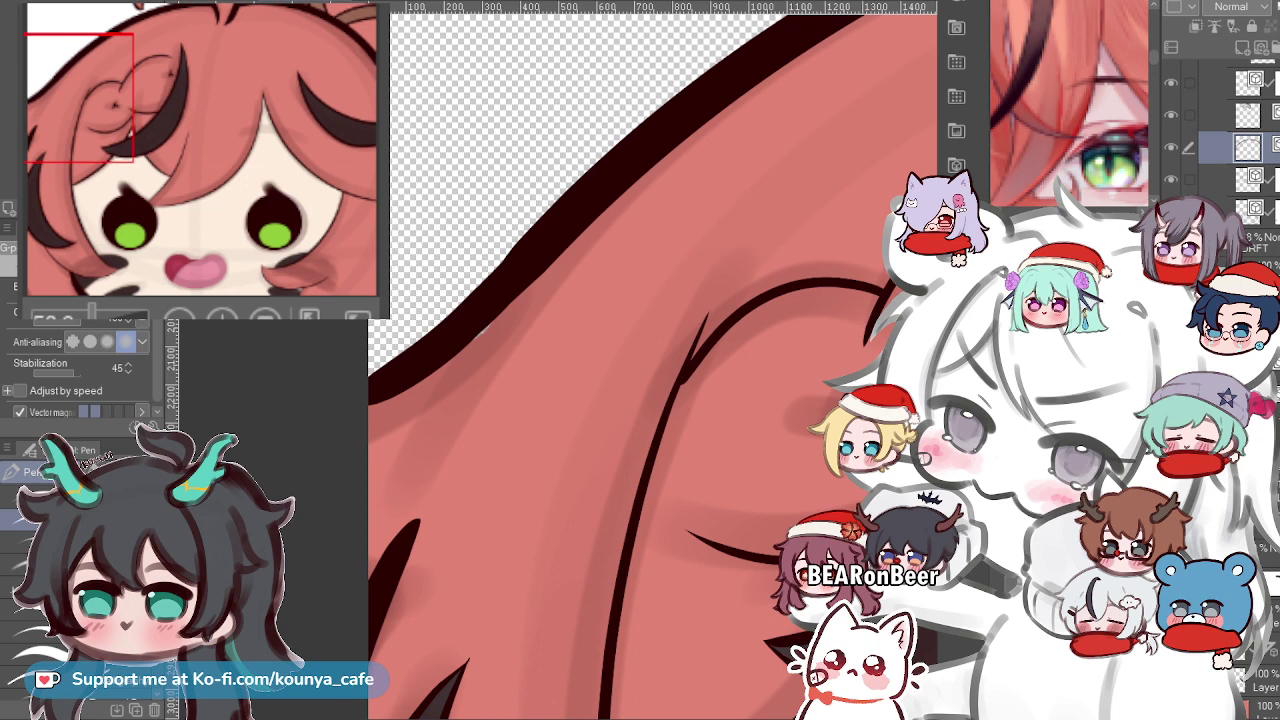
scroll(652, 360, down, 3)
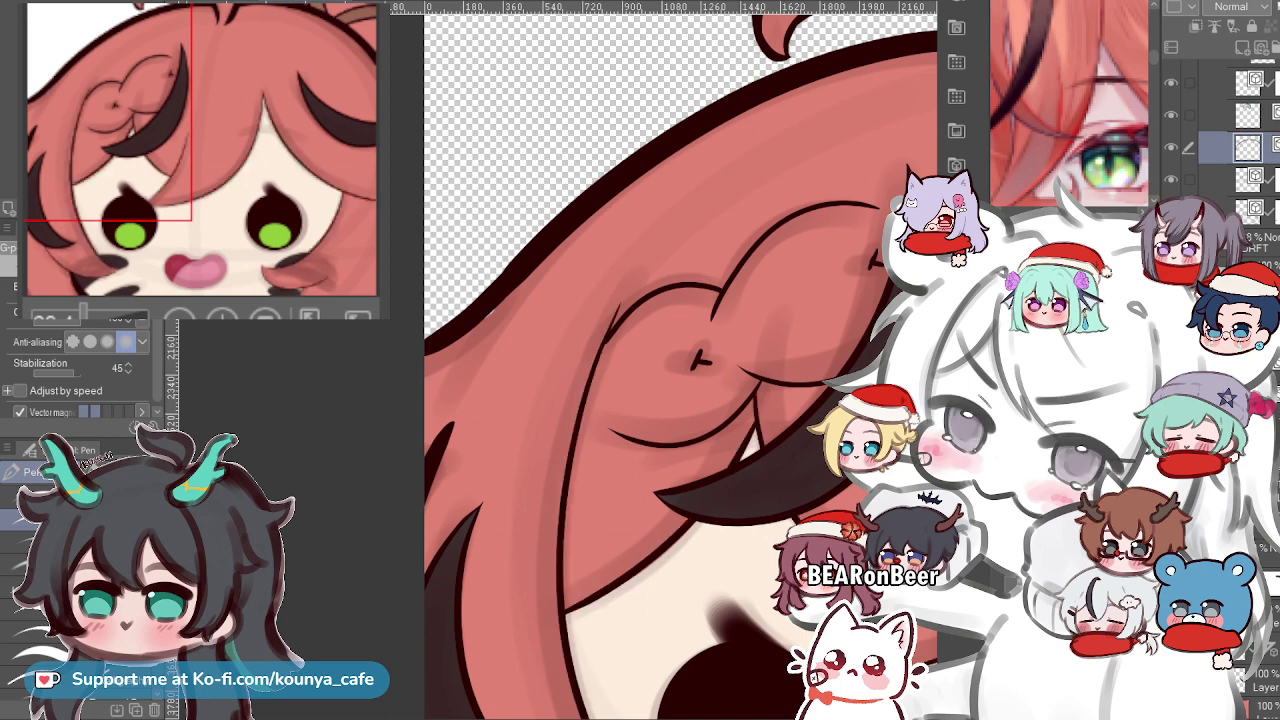
On the line-art layer two below the current one, draw a thin tapered strand line from the outer hair outline down above the short dark stroke.
click(1248, 211)
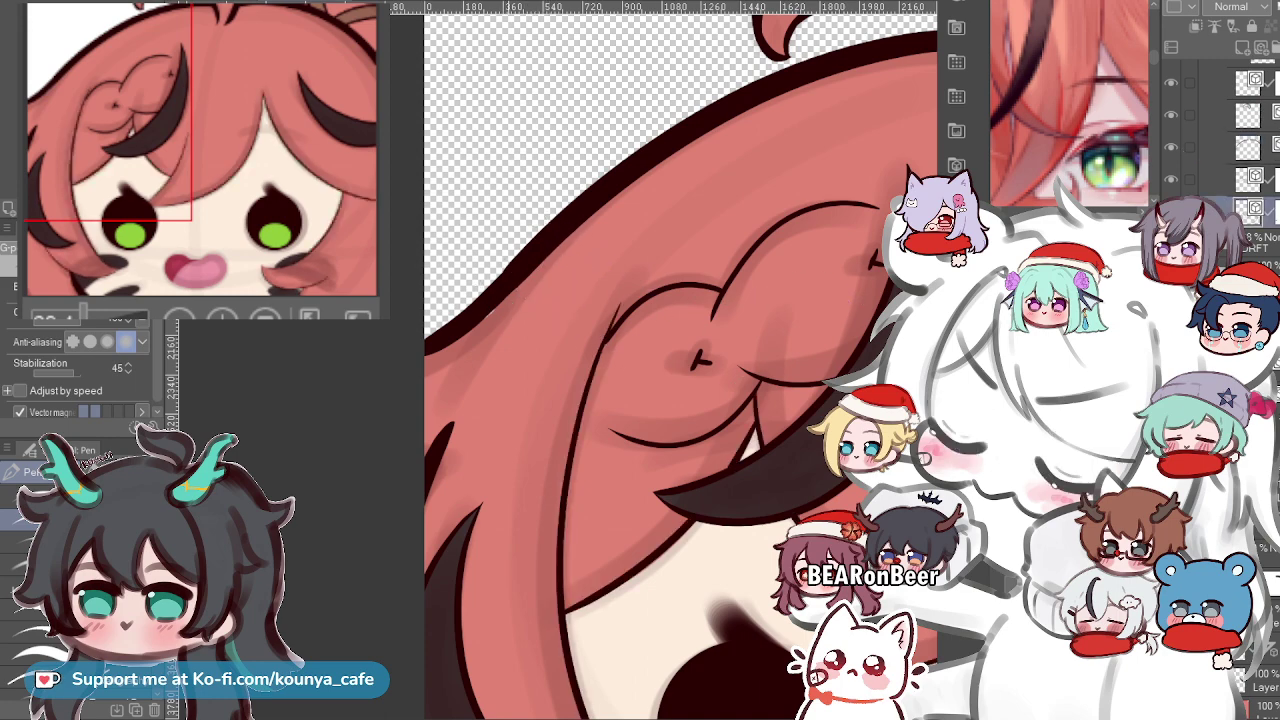
scroll(512, 298, up, 3)
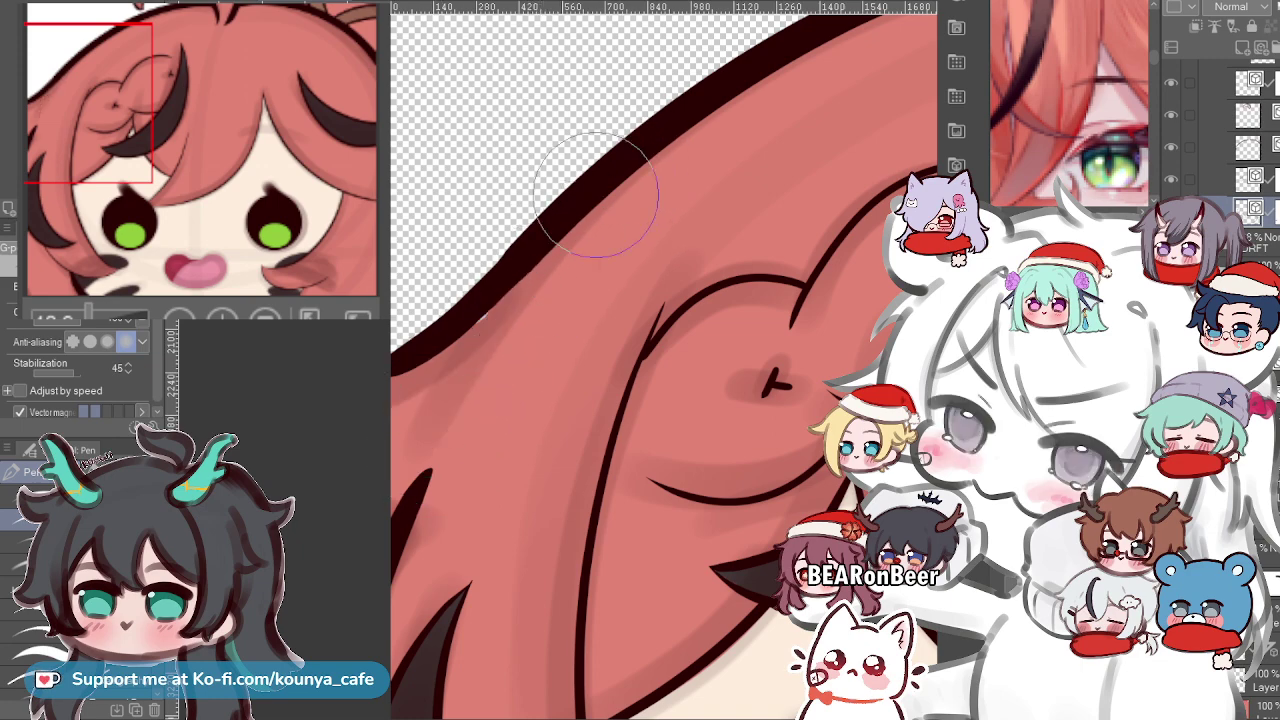
scroll(547, 290, down, 5)
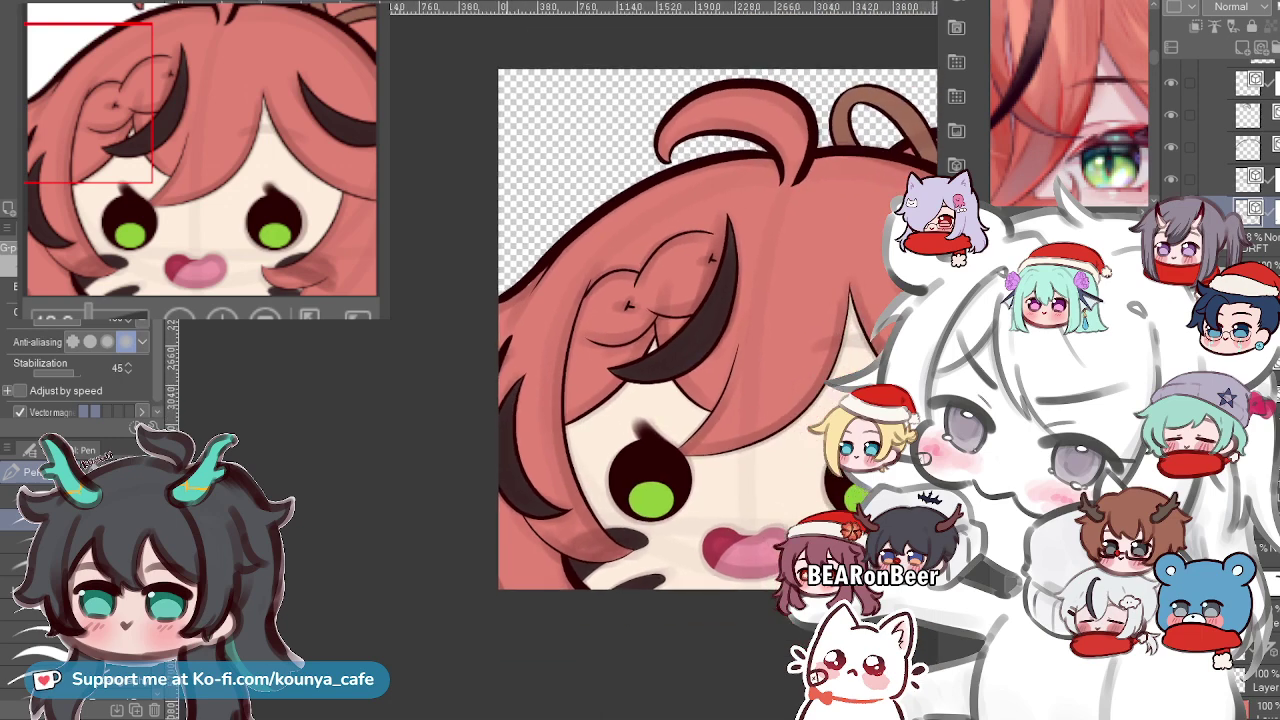
scroll(547, 290, up, 3)
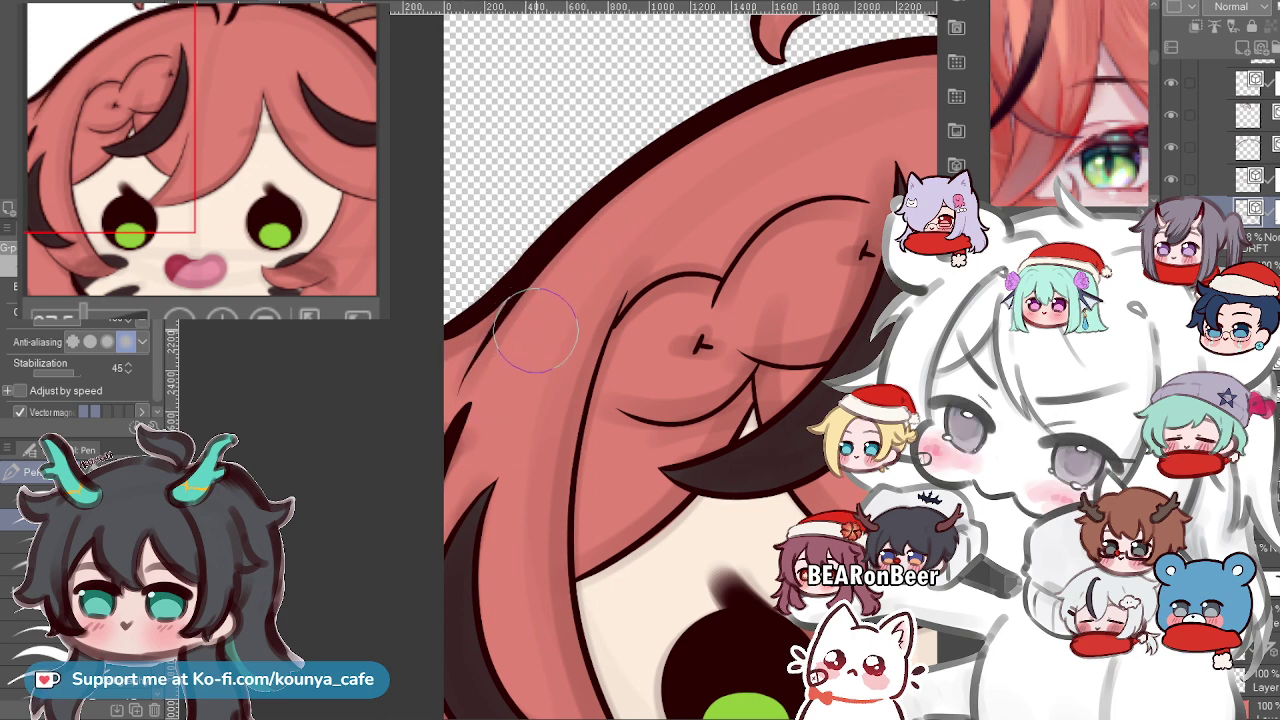
Shift the short dark stroke at the canvas's left edge slightly outward and down so that less of it overlaps the hair.
scroll(494, 343, up, 3)
ctrl+click(434, 478)
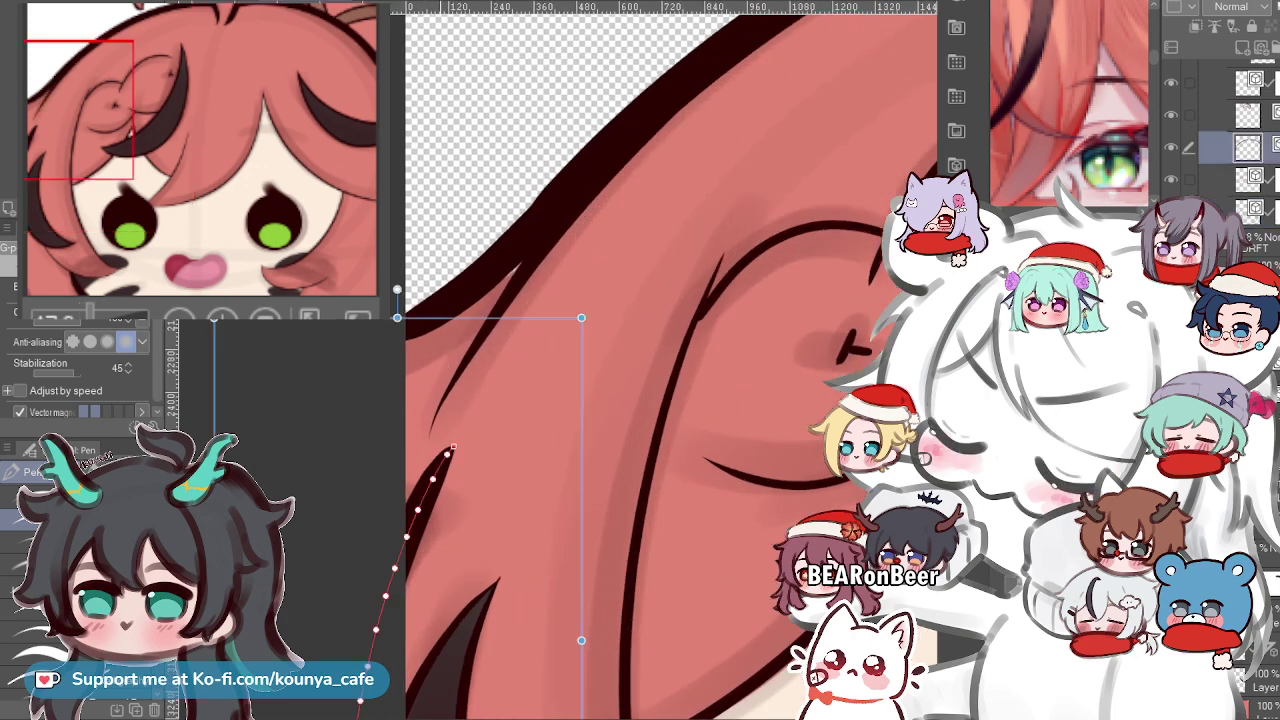
drag(434, 478, 413, 487)
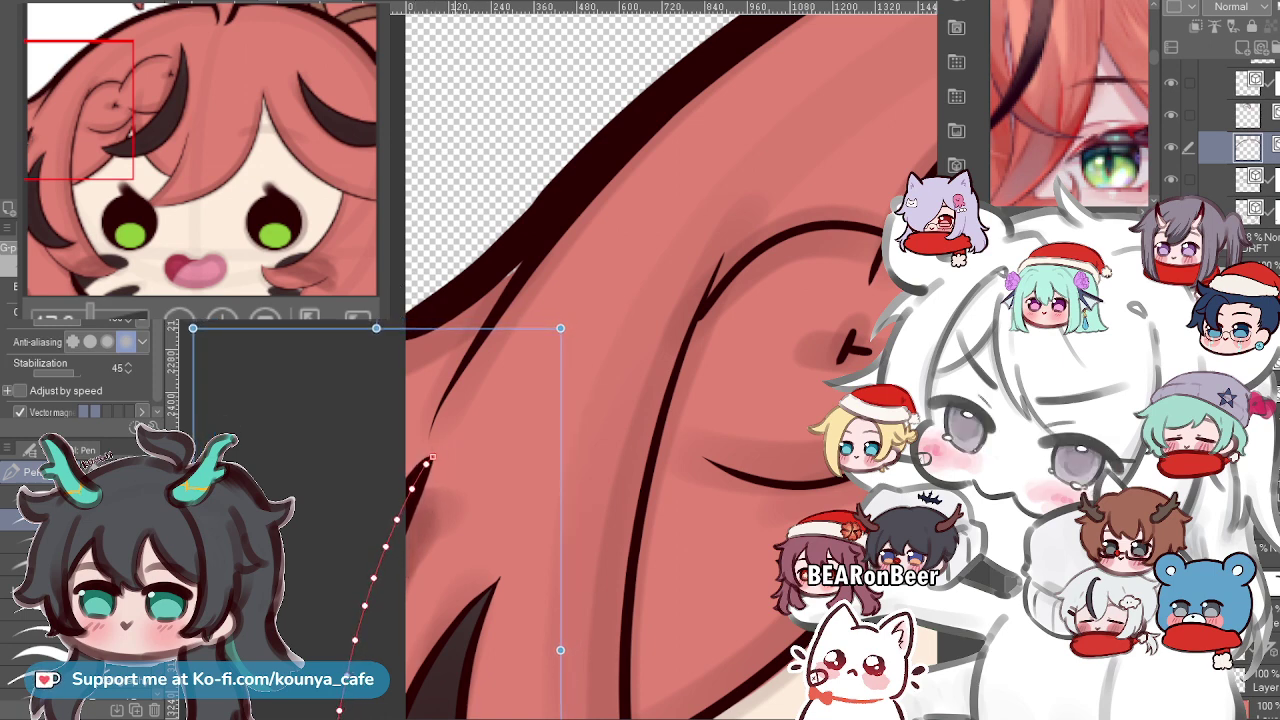
drag(570, 318, 558, 312)
ctrl+click(462, 332)
scroll(461, 332, down, 2)
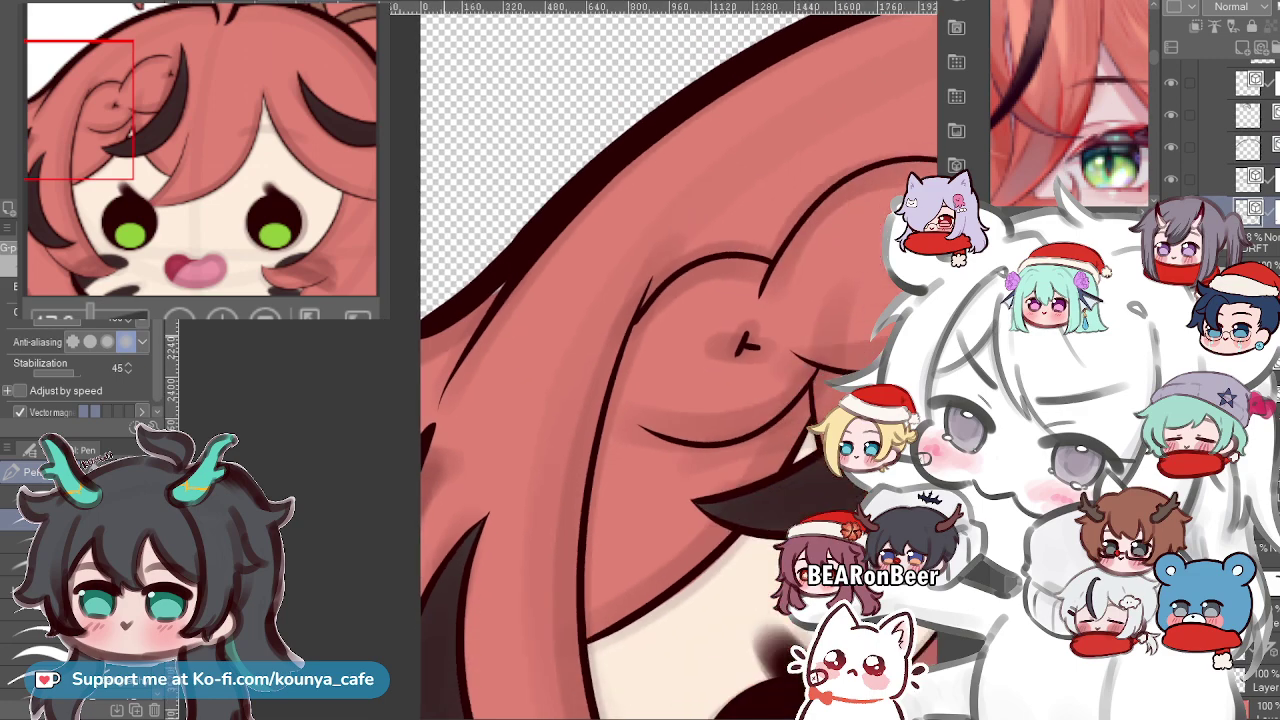
Shrink the new tapered strand line beside the outer hair outline slightly from its lower outer corner.
scroll(458, 356, down, 5)
scroll(468, 364, up, 3)
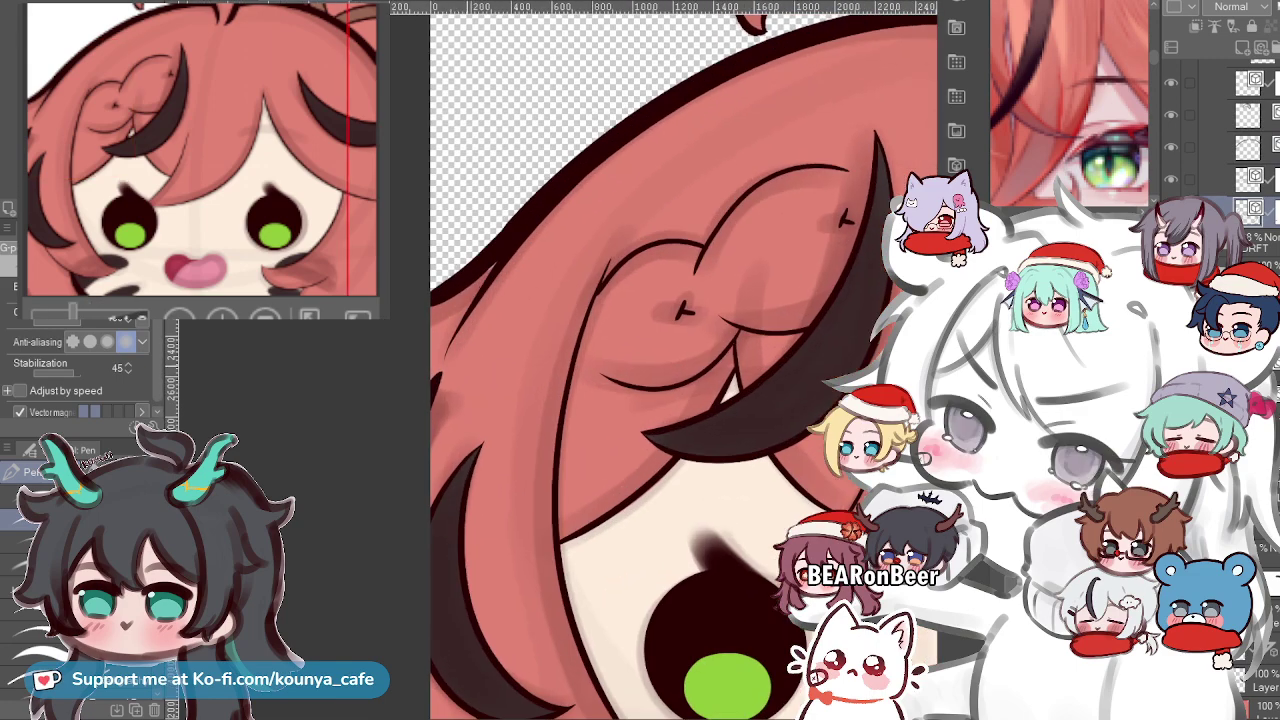
scroll(470, 323, up, 2)
ctrl+click(468, 315)
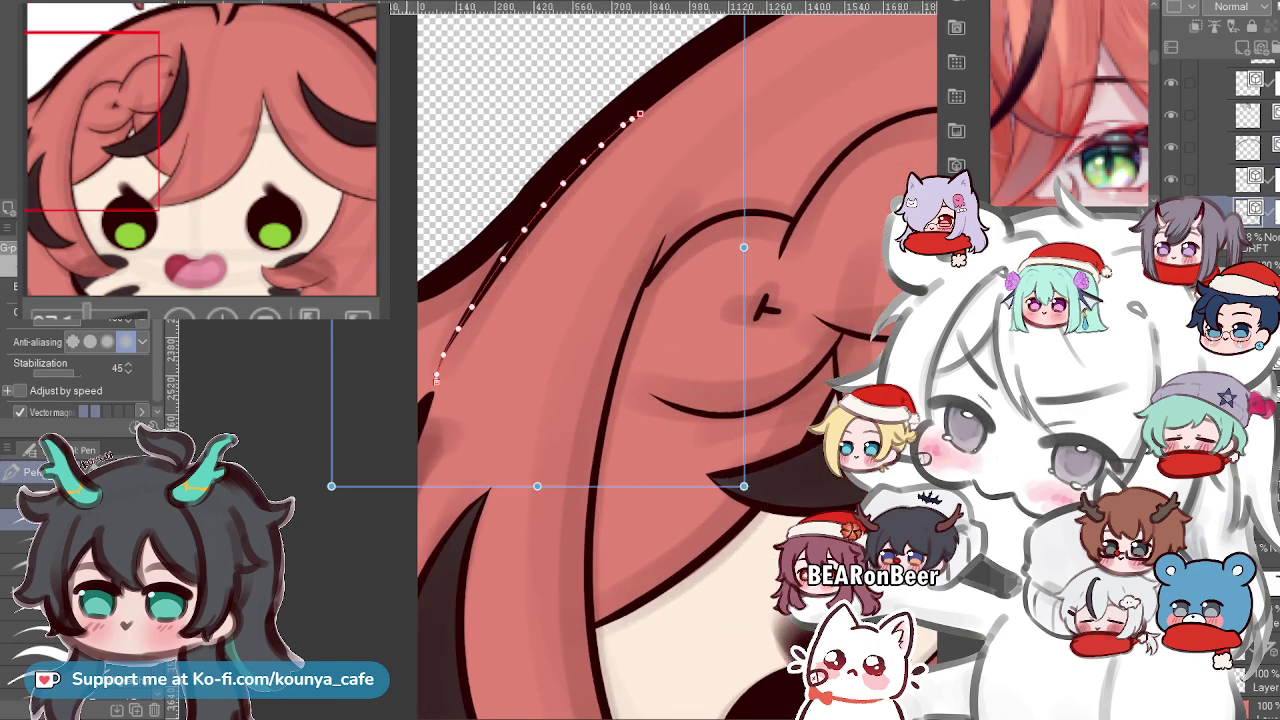
drag(331, 486, 343, 462)
scroll(485, 257, down, 6)
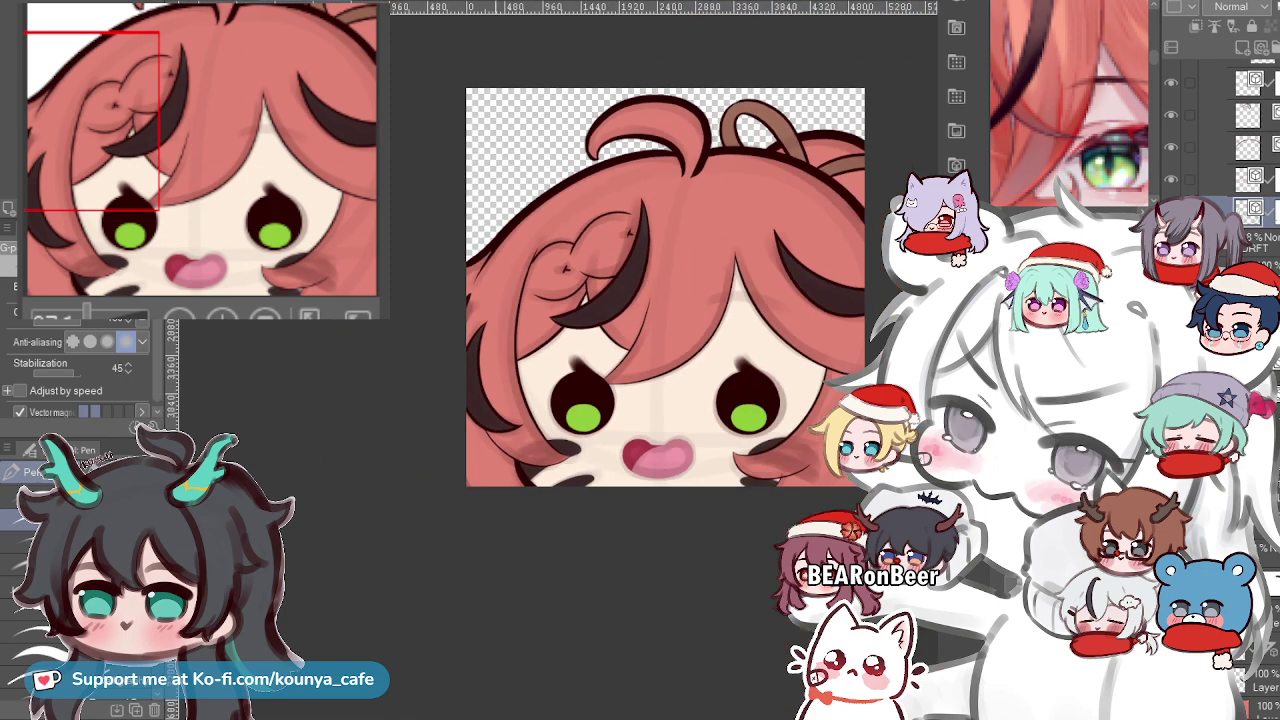
Briefly hide the selected line-art layer to check which face and bangs outlines it holds.
drag(739, 338, 690, 343)
scroll(690, 345, up, 2)
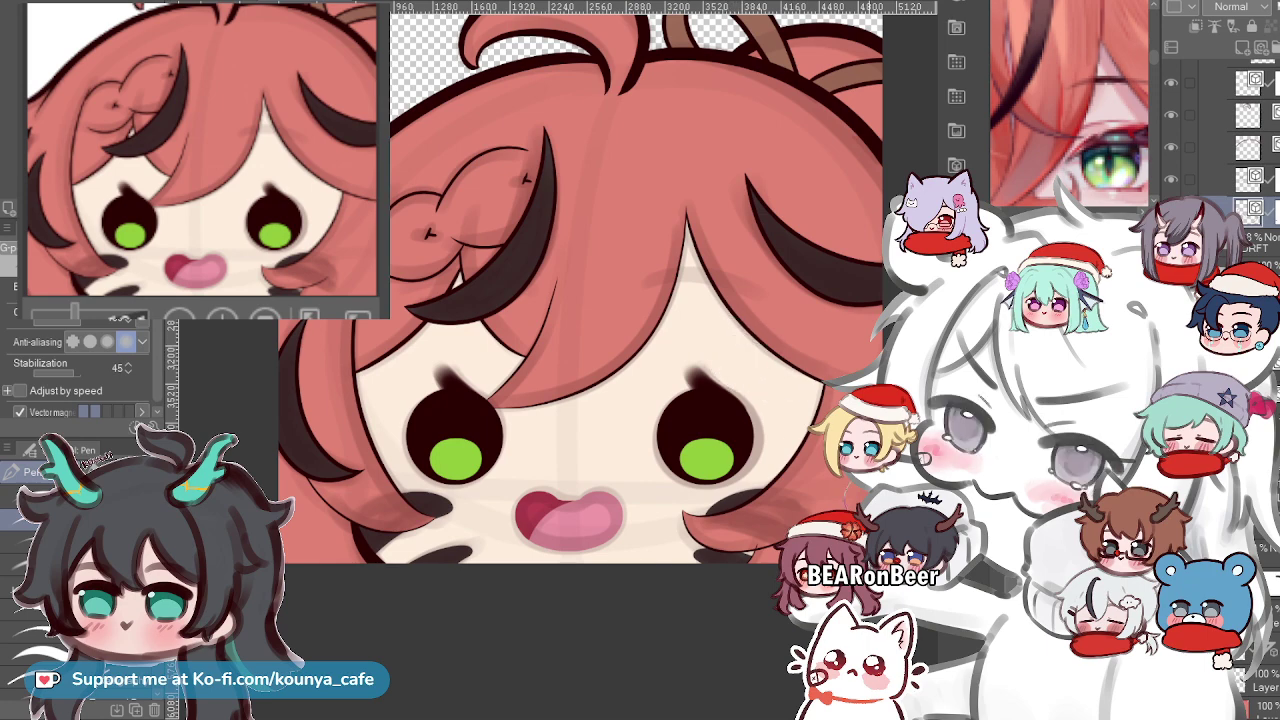
scroll(835, 495, up, 3)
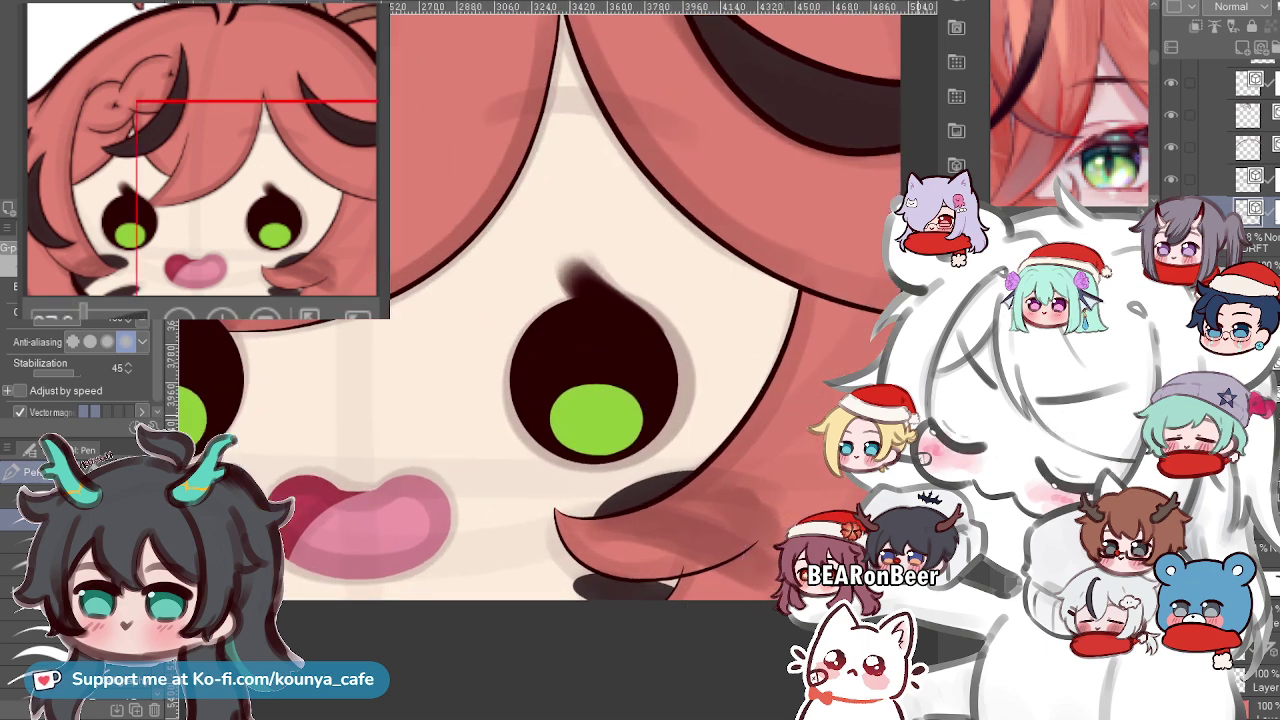
scroll(835, 495, down, 3)
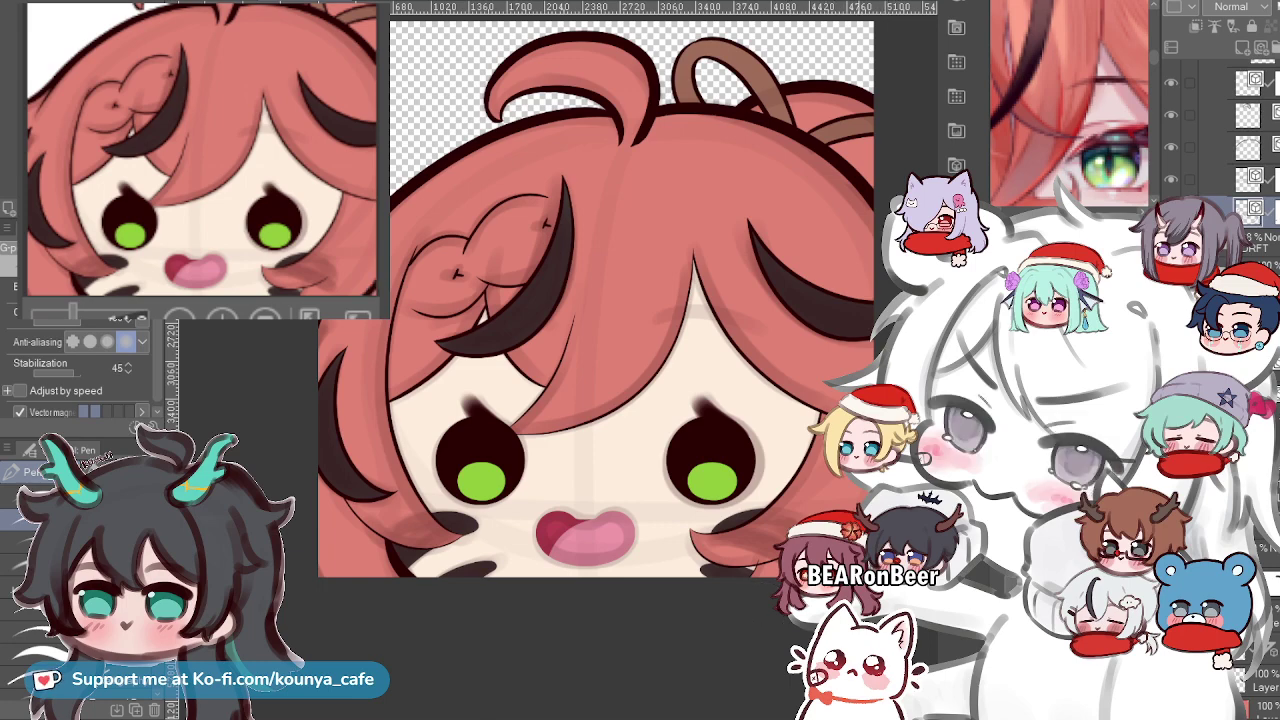
scroll(850, 546, up, 4)
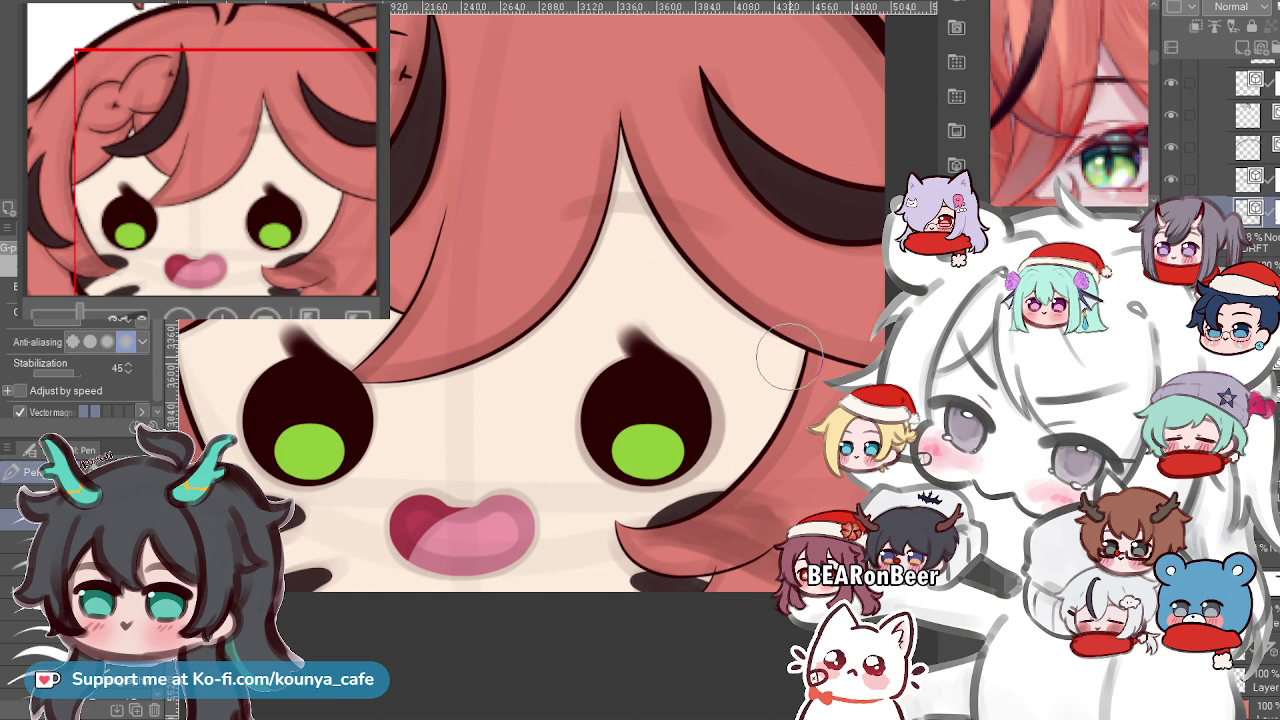
click(1171, 211)
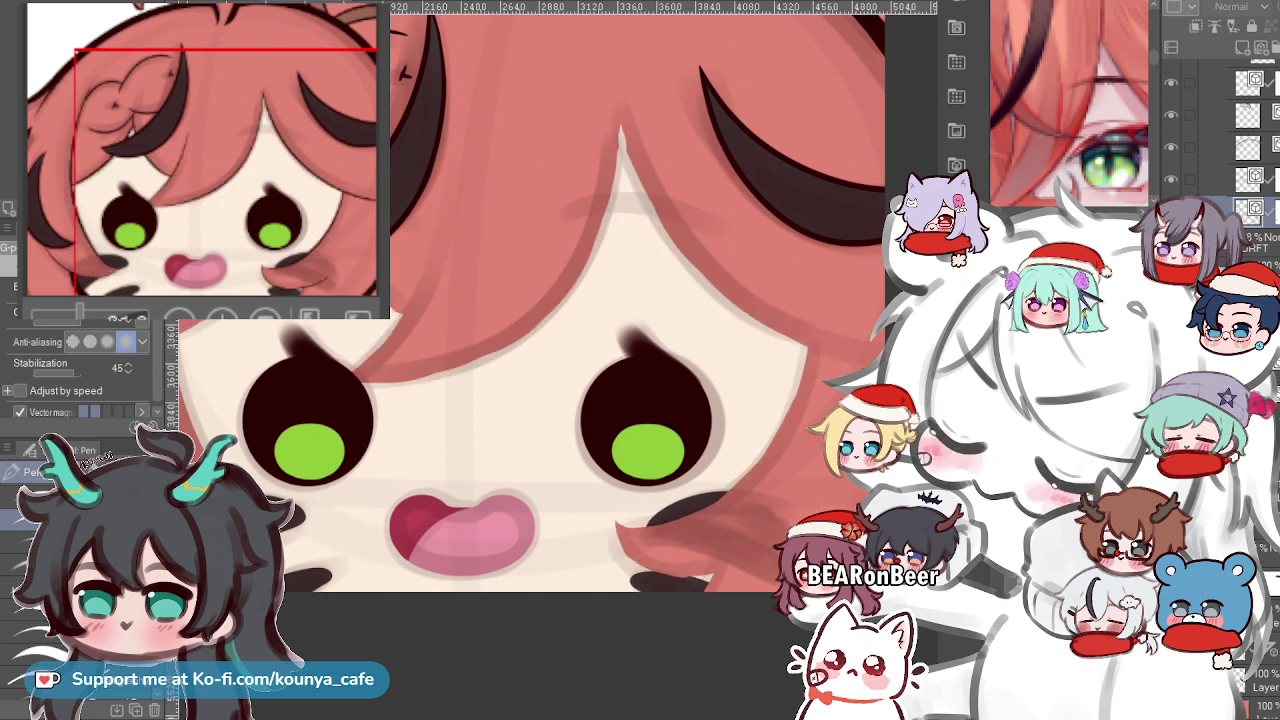
key(ctrl+y)
scroll(554, 385, down, 1)
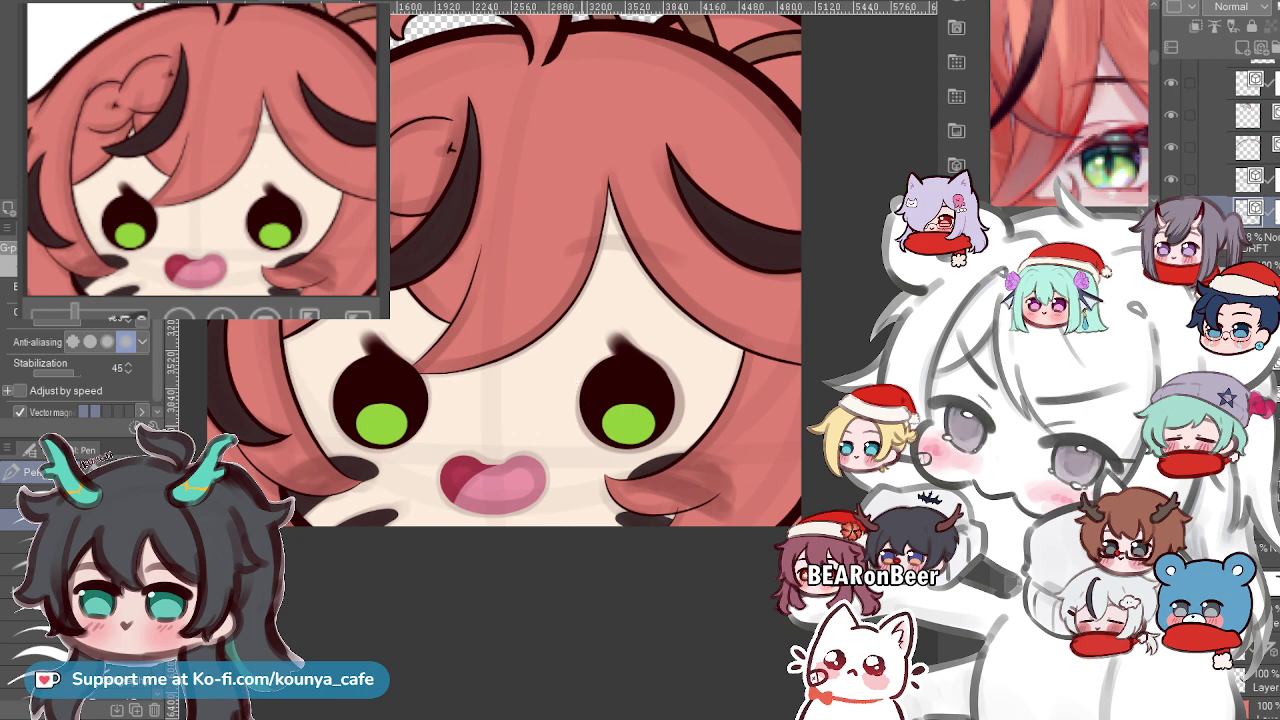
Pull the tip of the line overshooting the right-hand hair lock back to where it meets the lock's lower outline.
scroll(651, 394, up, 2)
scroll(651, 394, up, 1)
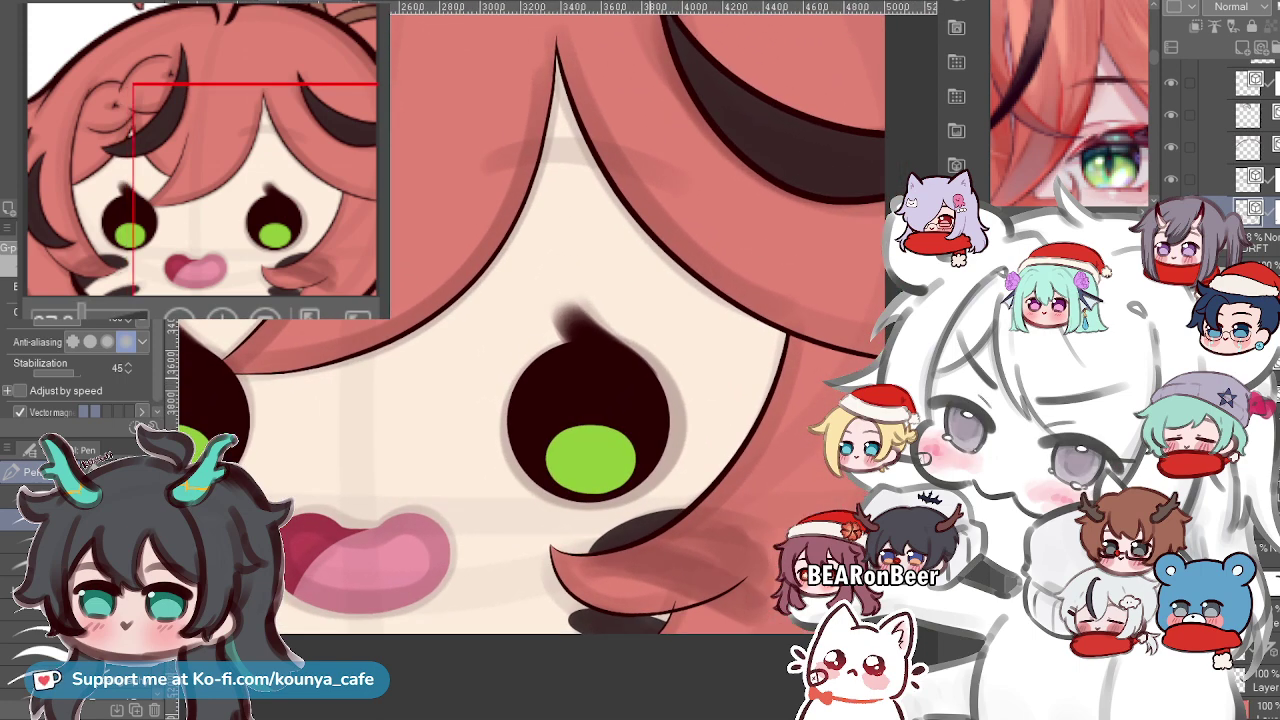
drag(651, 394, 611, 438)
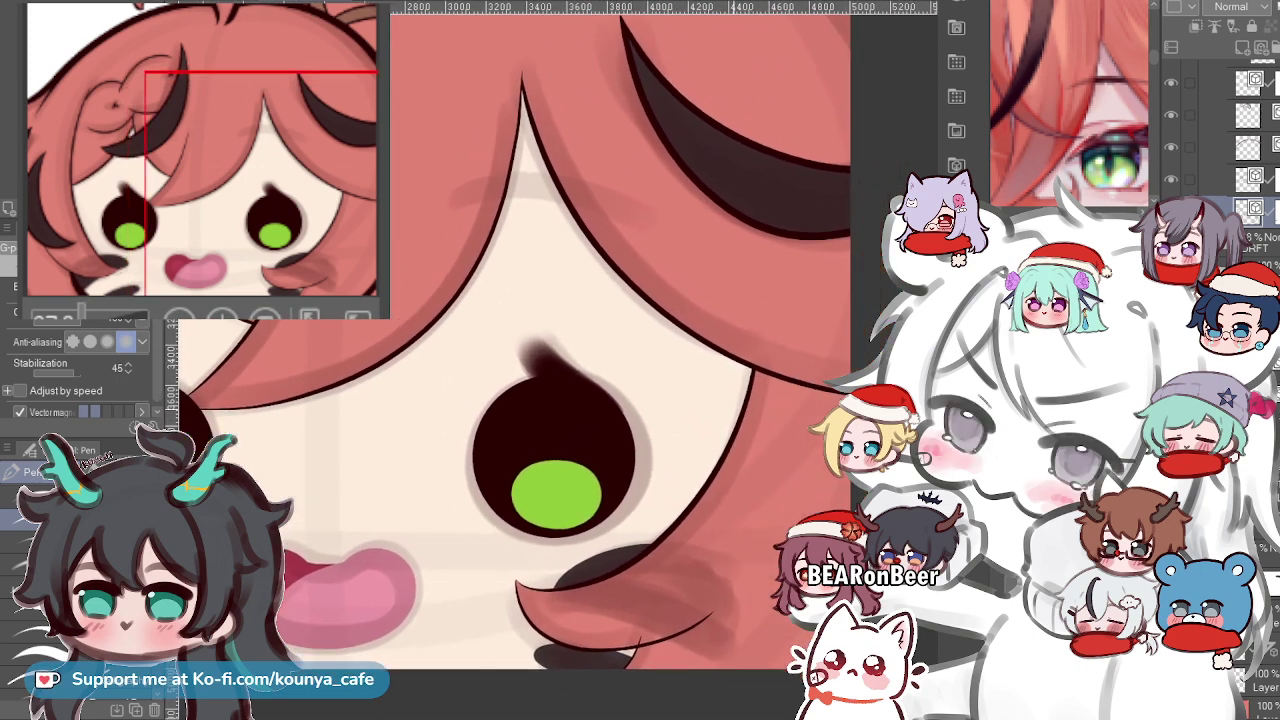
scroll(648, 657, up, 4)
scroll(626, 655, up, 2)
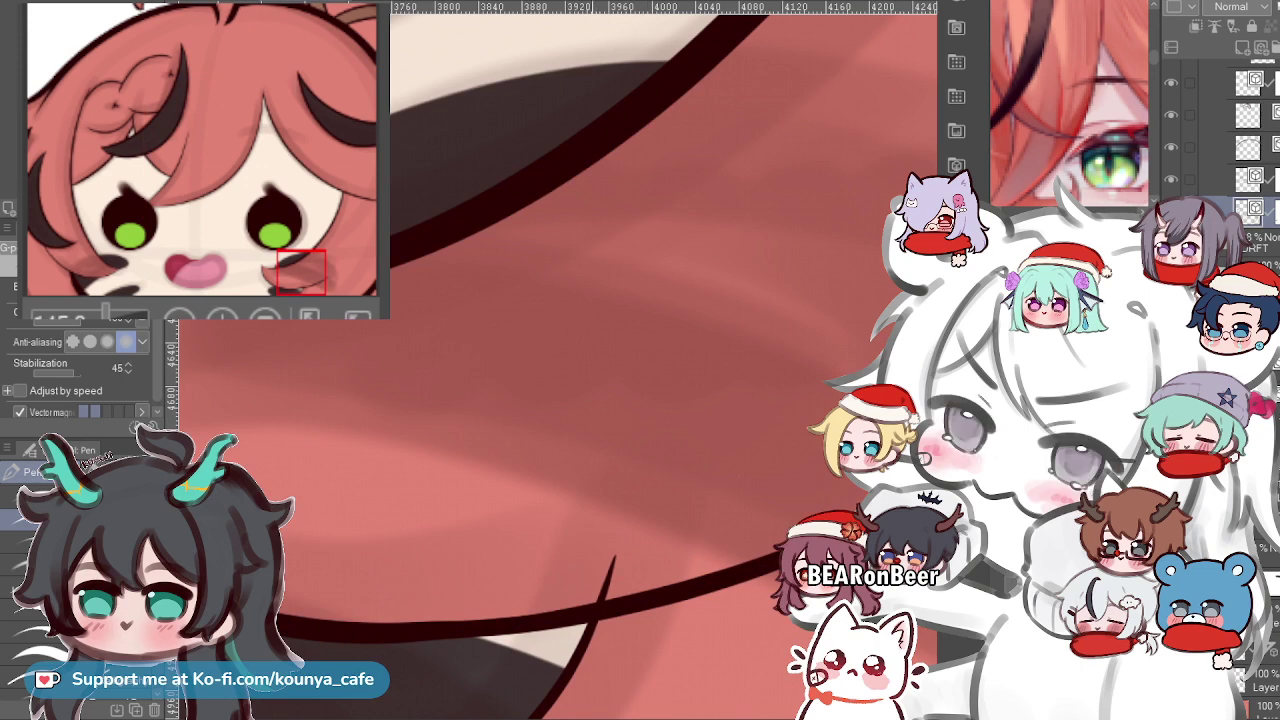
scroll(626, 655, up, 2)
ctrl+click(622, 529)
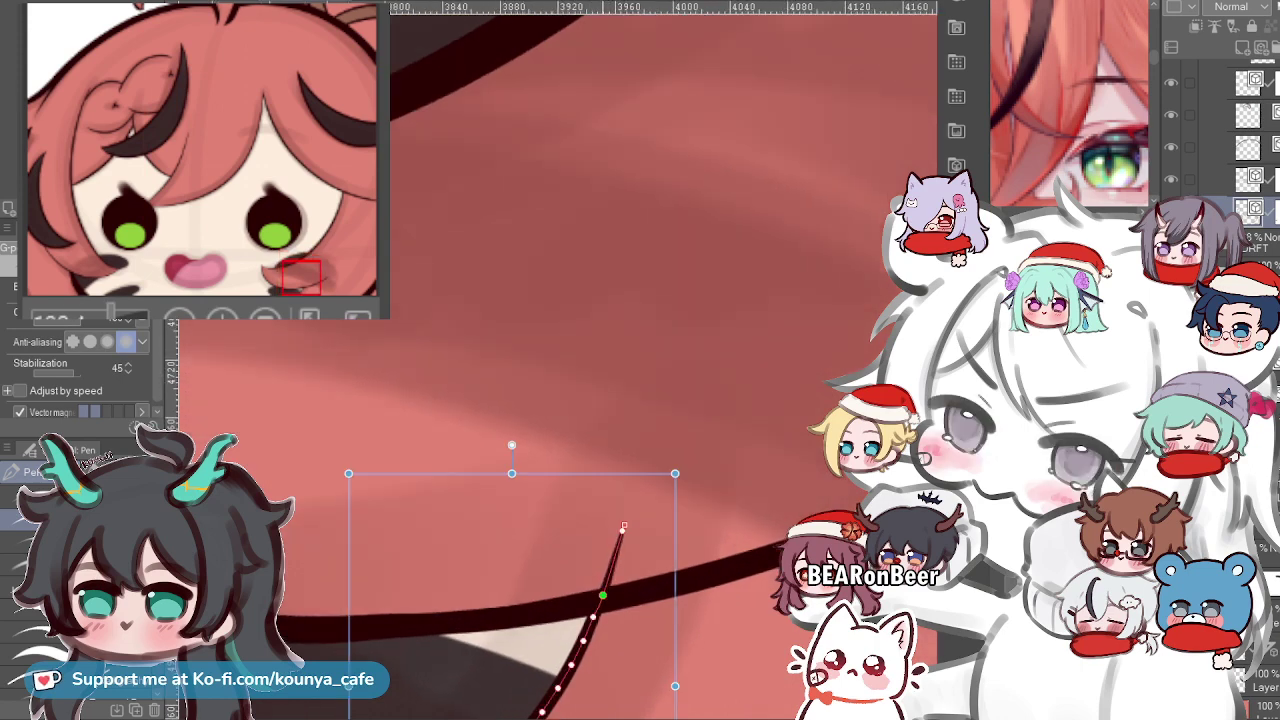
drag(622, 530, 602, 596)
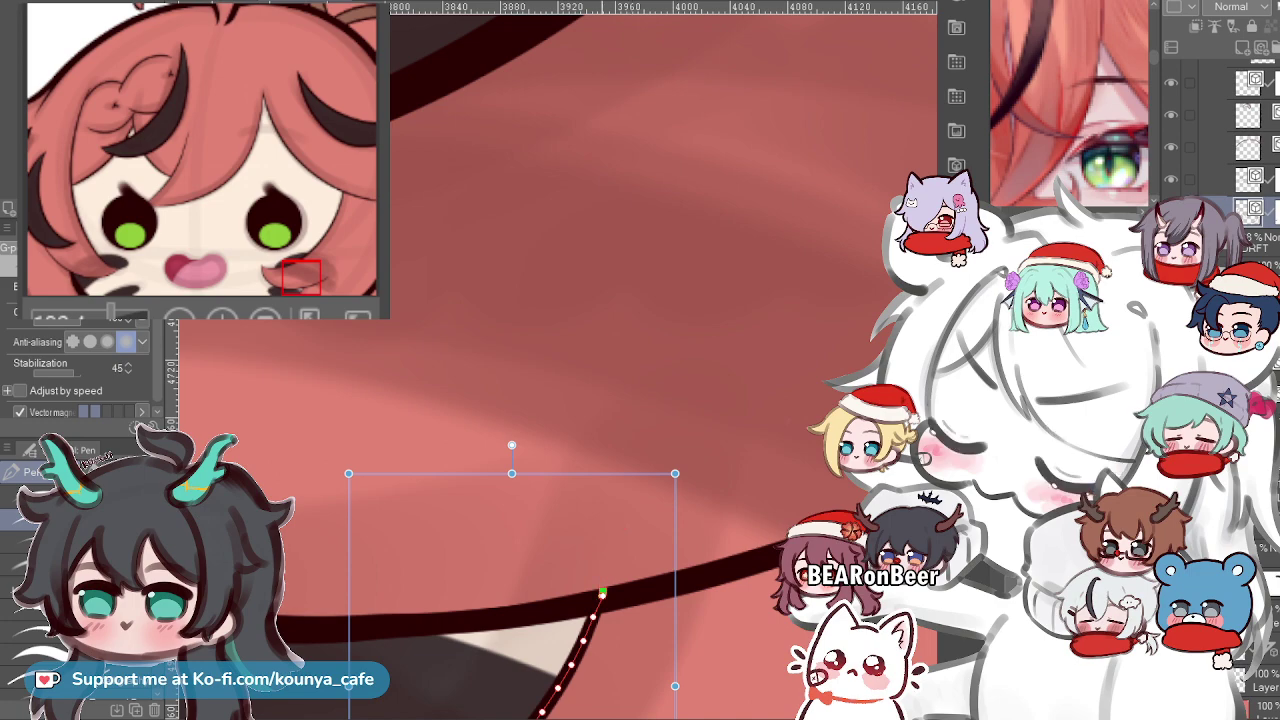
scroll(560, 360, down, 5)
scroll(560, 330, down, 4)
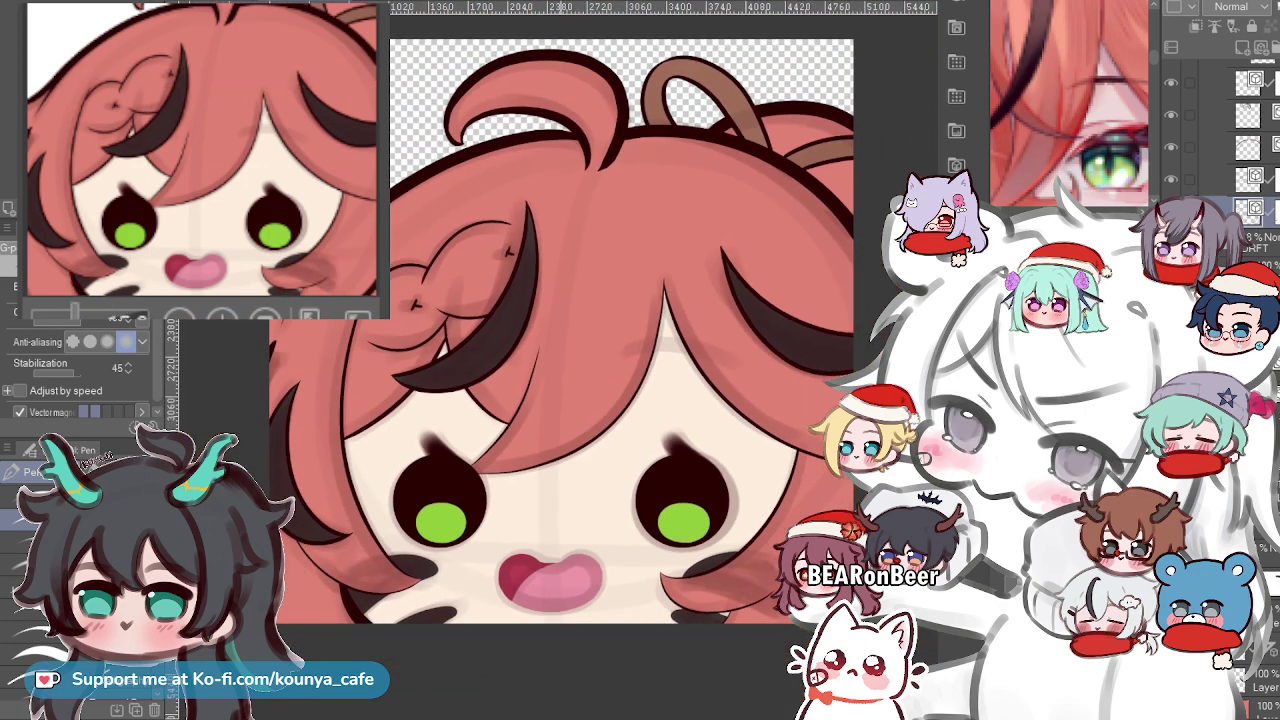
scroll(820, 490, up, 5)
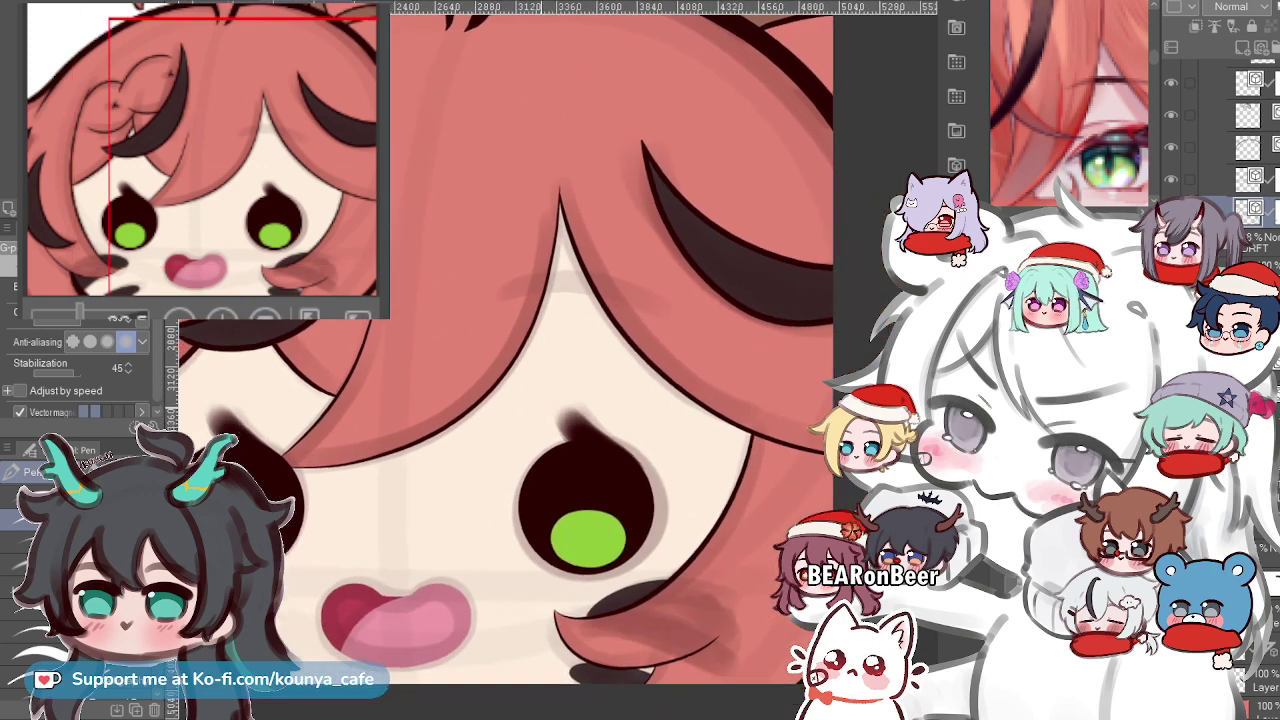
drag(450, 430, 750, 373)
scroll(778, 265, down, 3)
scroll(778, 265, up, 3)
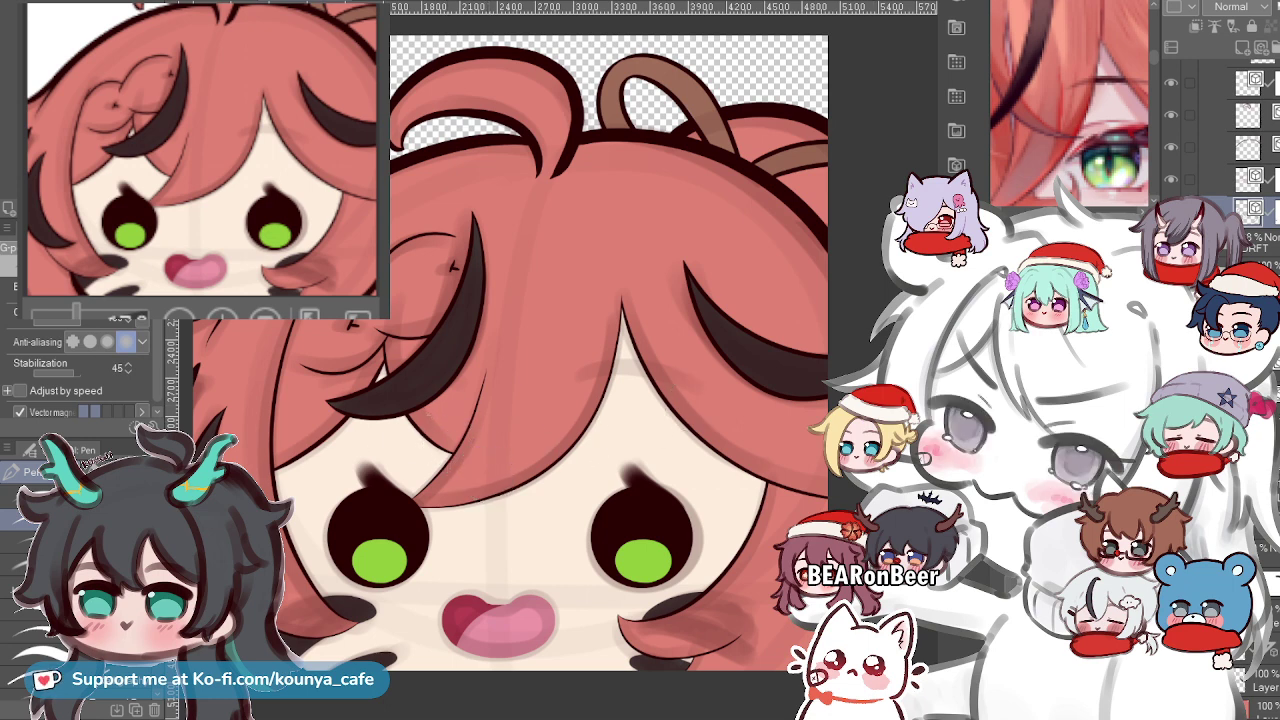
Fade out the rough sketch layer that shows through the coloured hair and face.
scroll(1240, 390, down, 5)
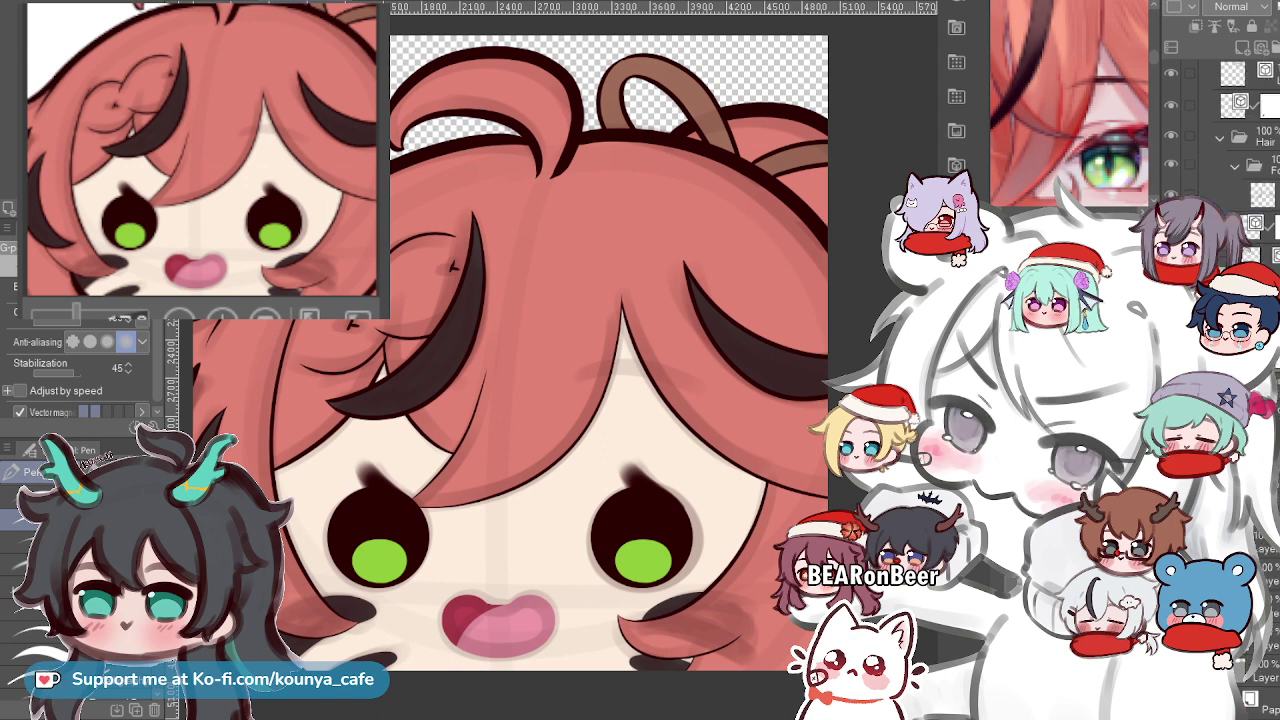
scroll(1230, 150, up, 2)
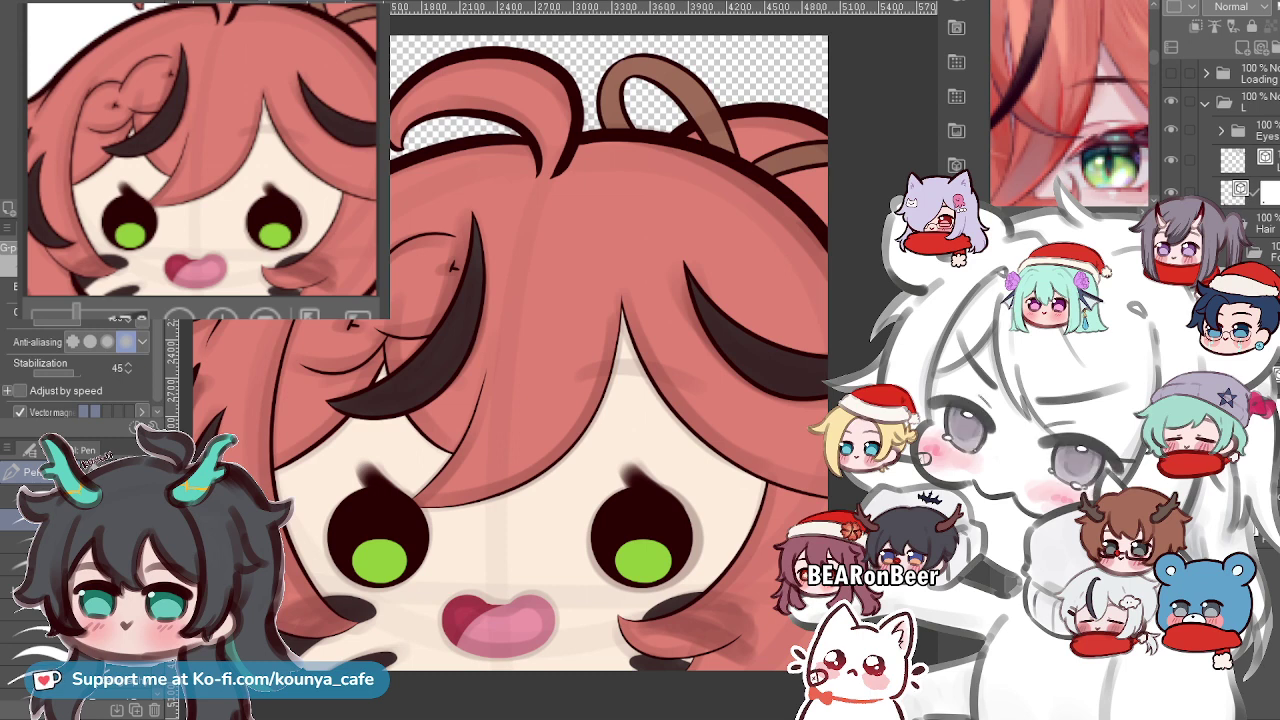
click(1240, 312)
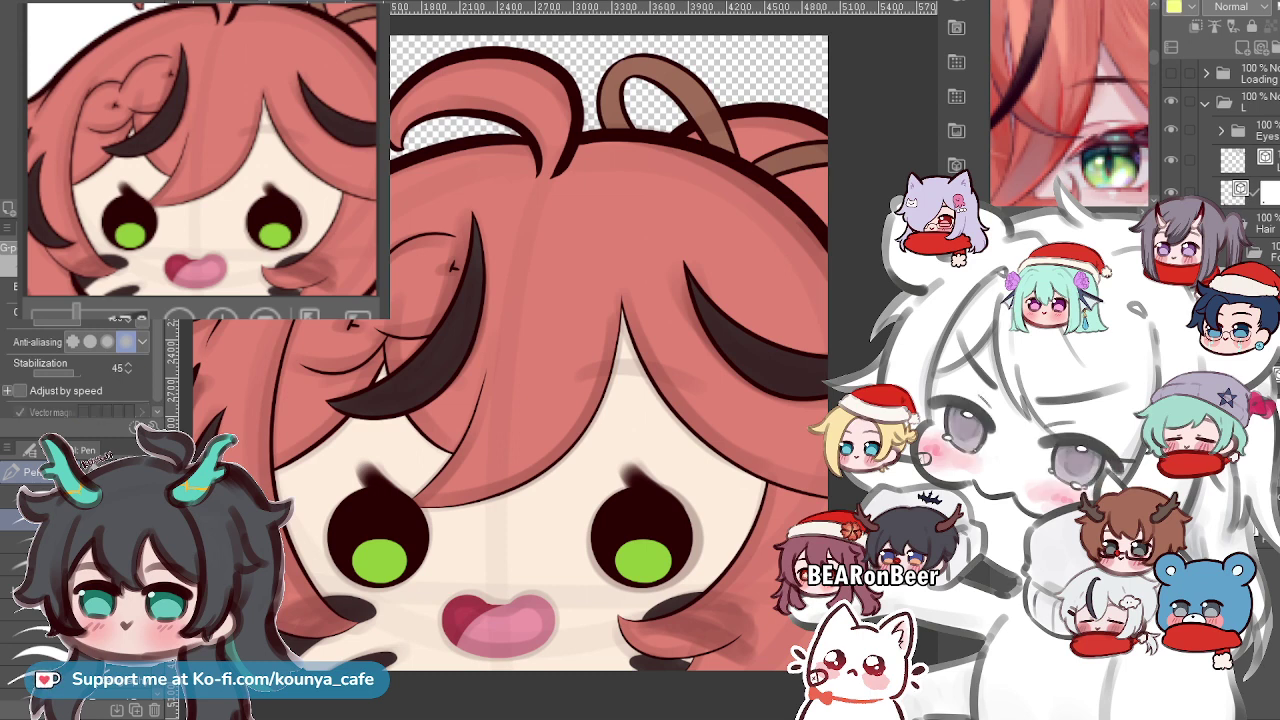
key(Delete)
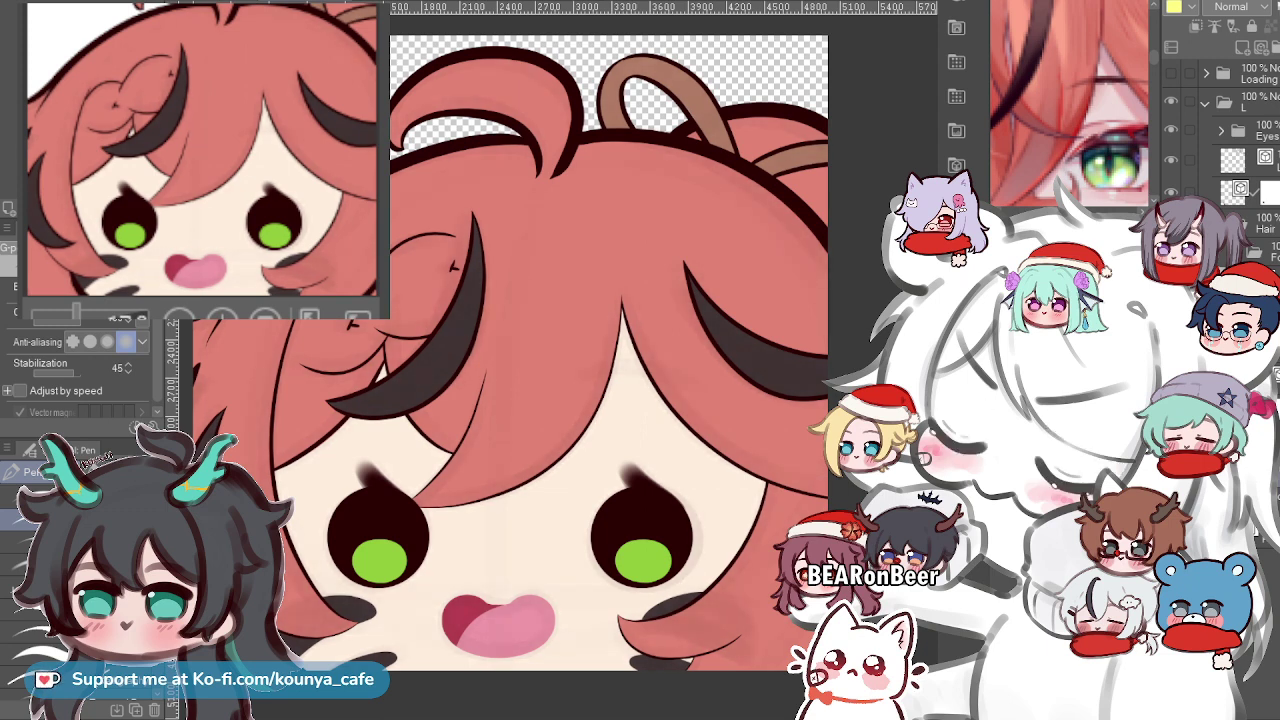
scroll(723, 429, down, 7)
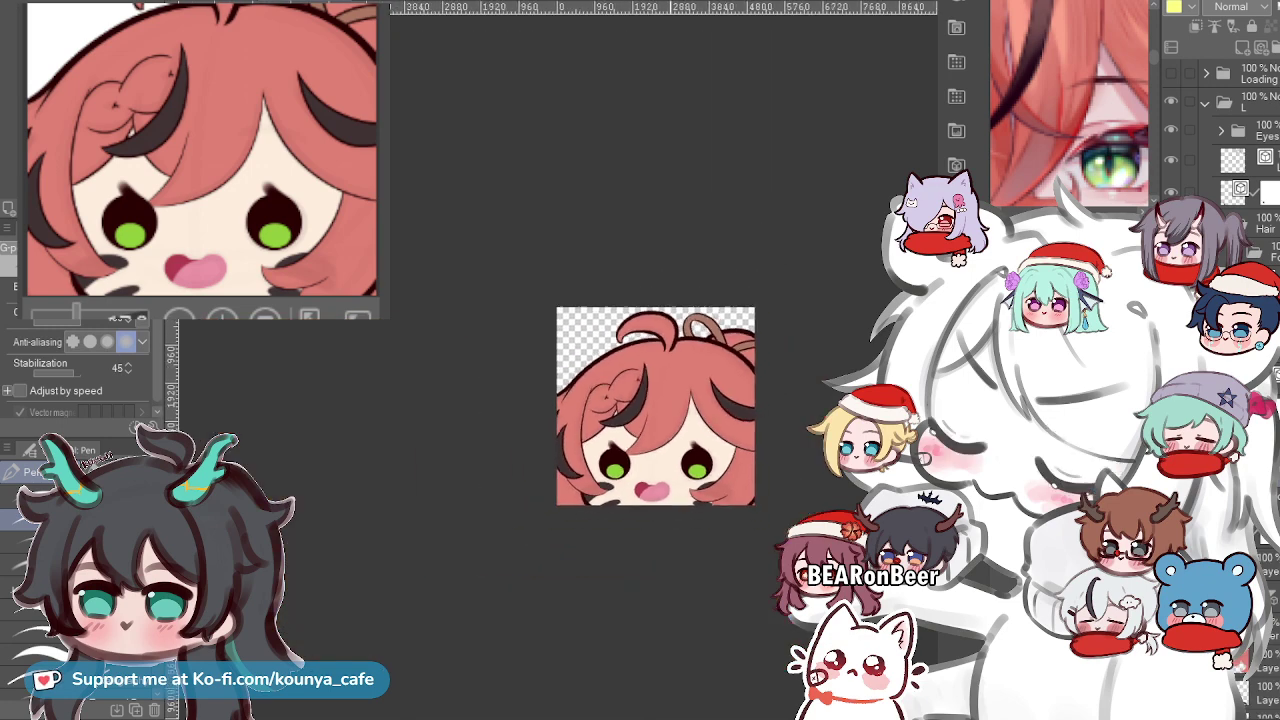
scroll(740, 464, down, 3)
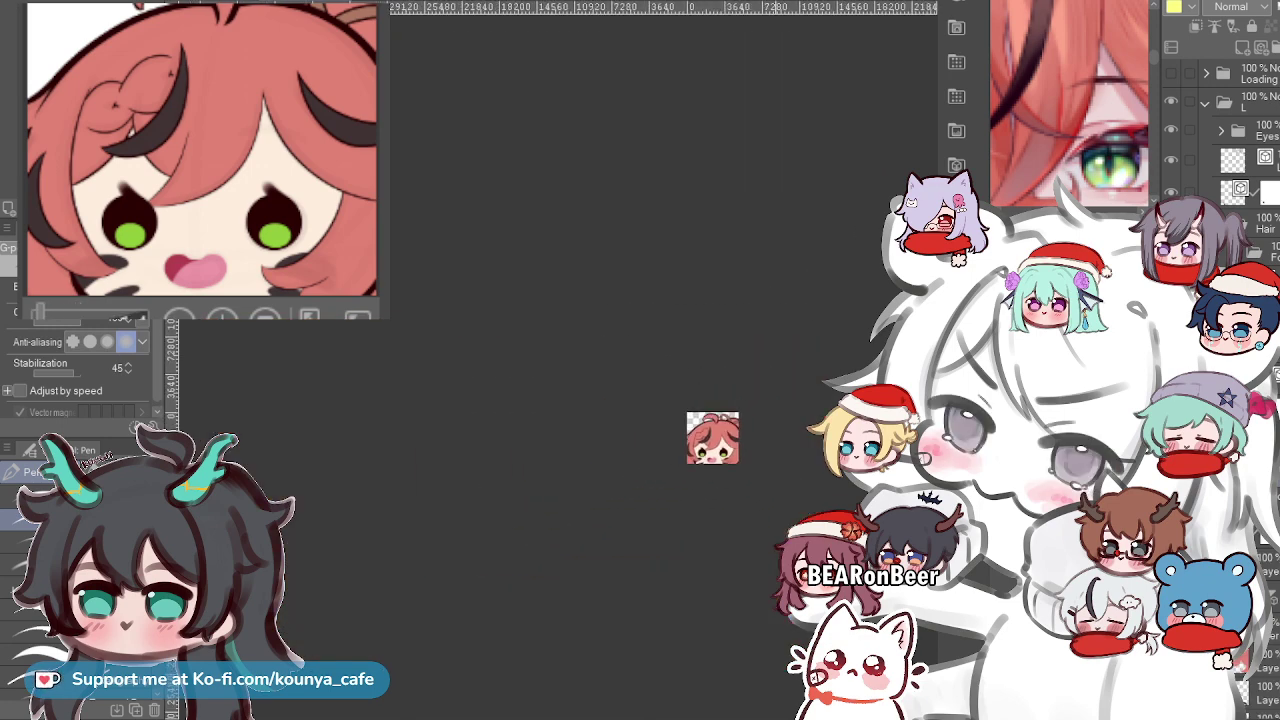
scroll(776, 445, up, 7)
key(ctrl+plus)
key(ctrl+plus)
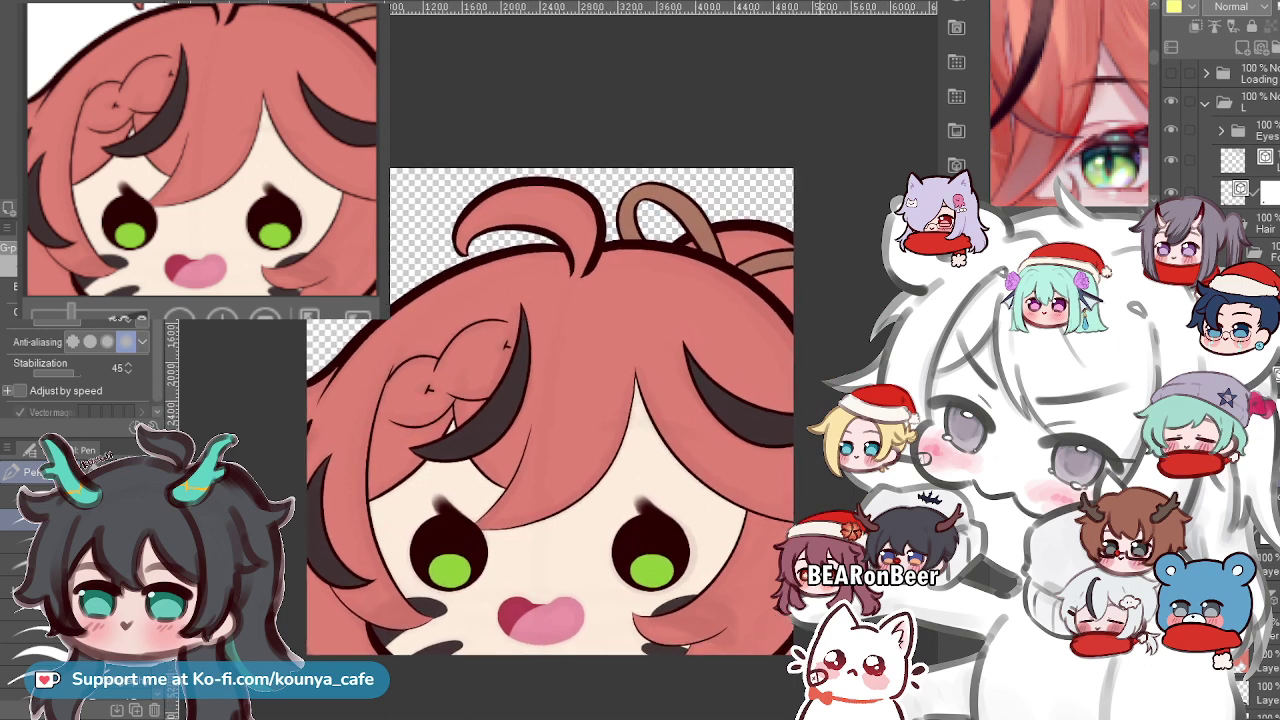
Check the extent of the face's base colour by loading its area as a selection, and clear that selection.
scroll(1225, 160, down, 2)
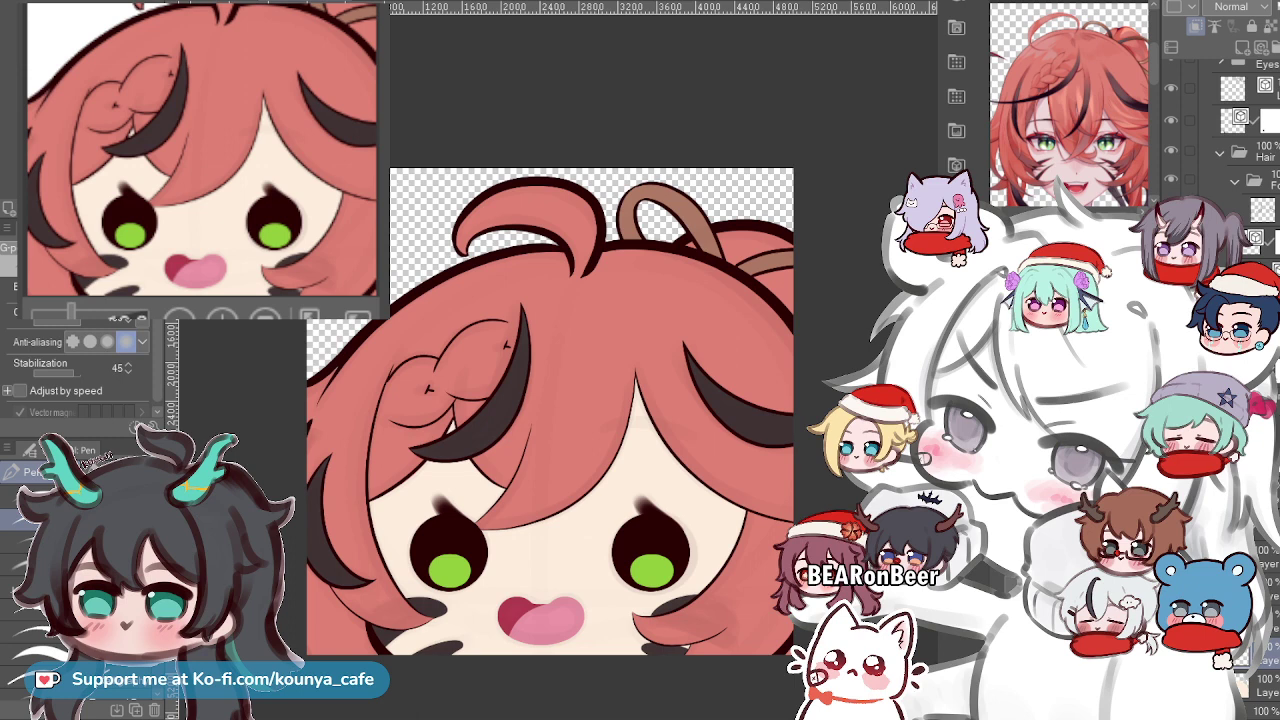
ctrl+click(1243, 686)
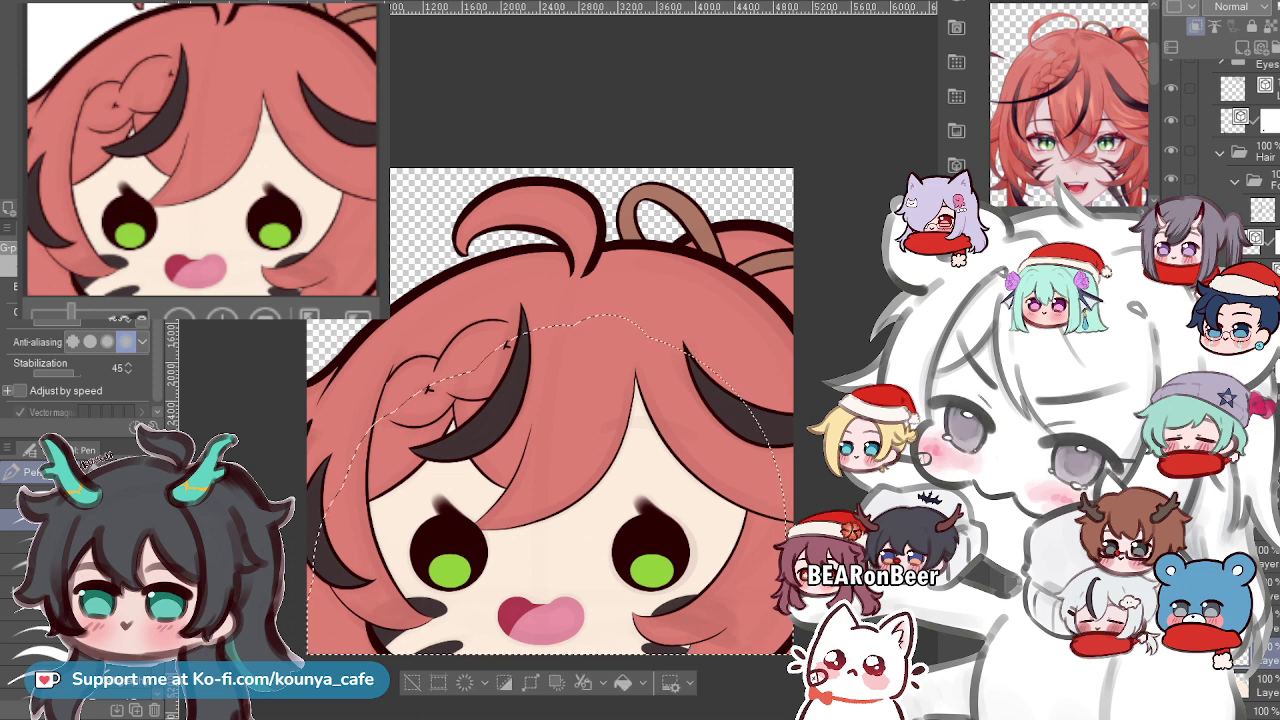
key(ctrl+d)
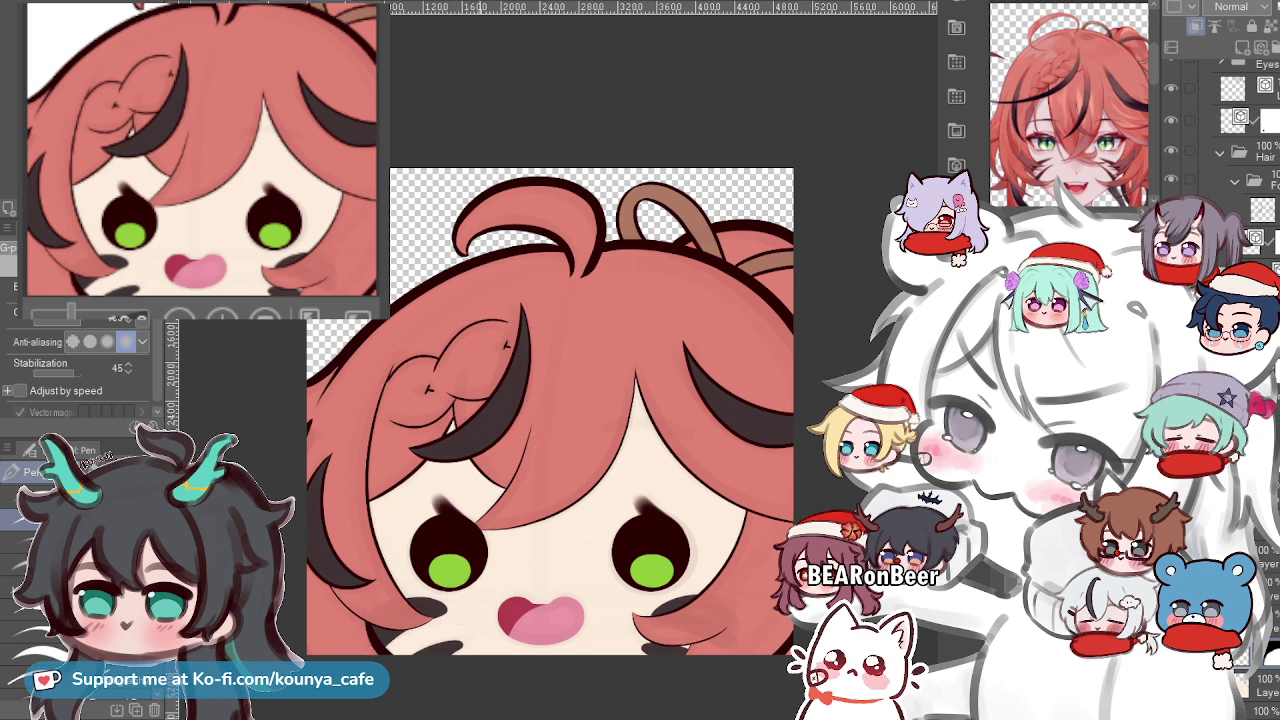
Paint large flat pink blush patches over both cheeks beneath the hair with an enlarged brush.
scroll(479, 595, up, 1)
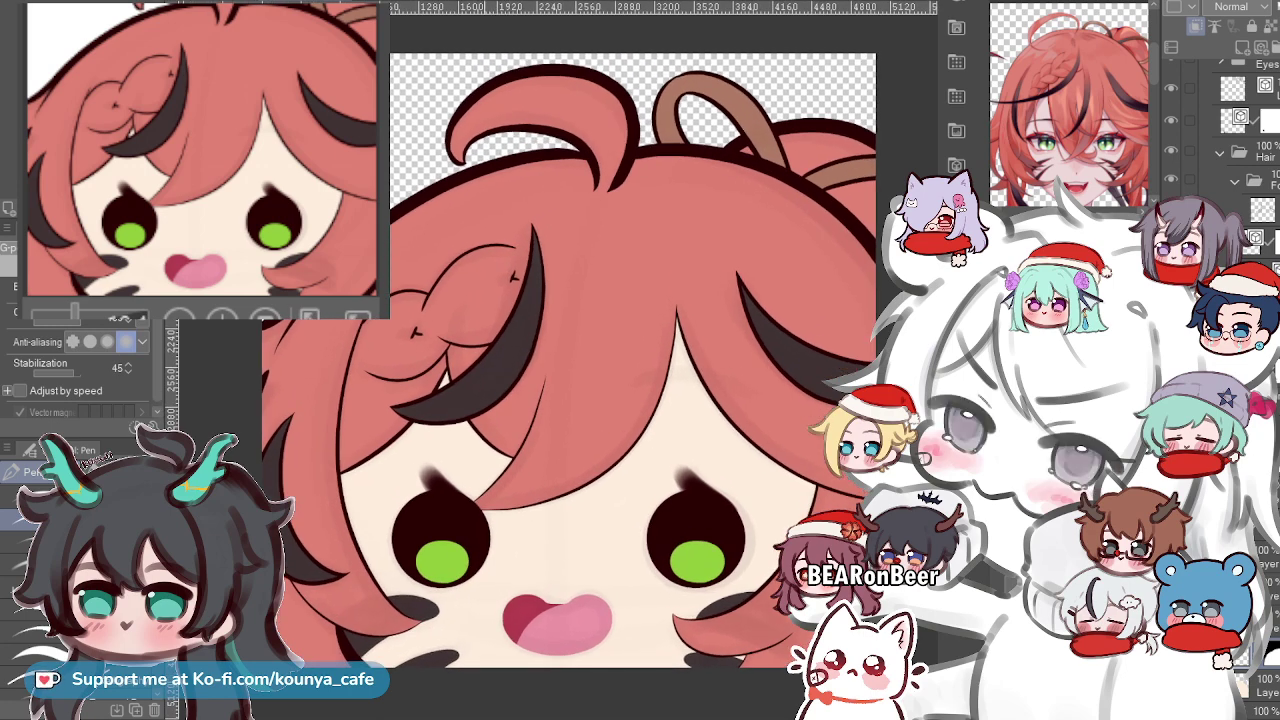
scroll(486, 595, up, 1)
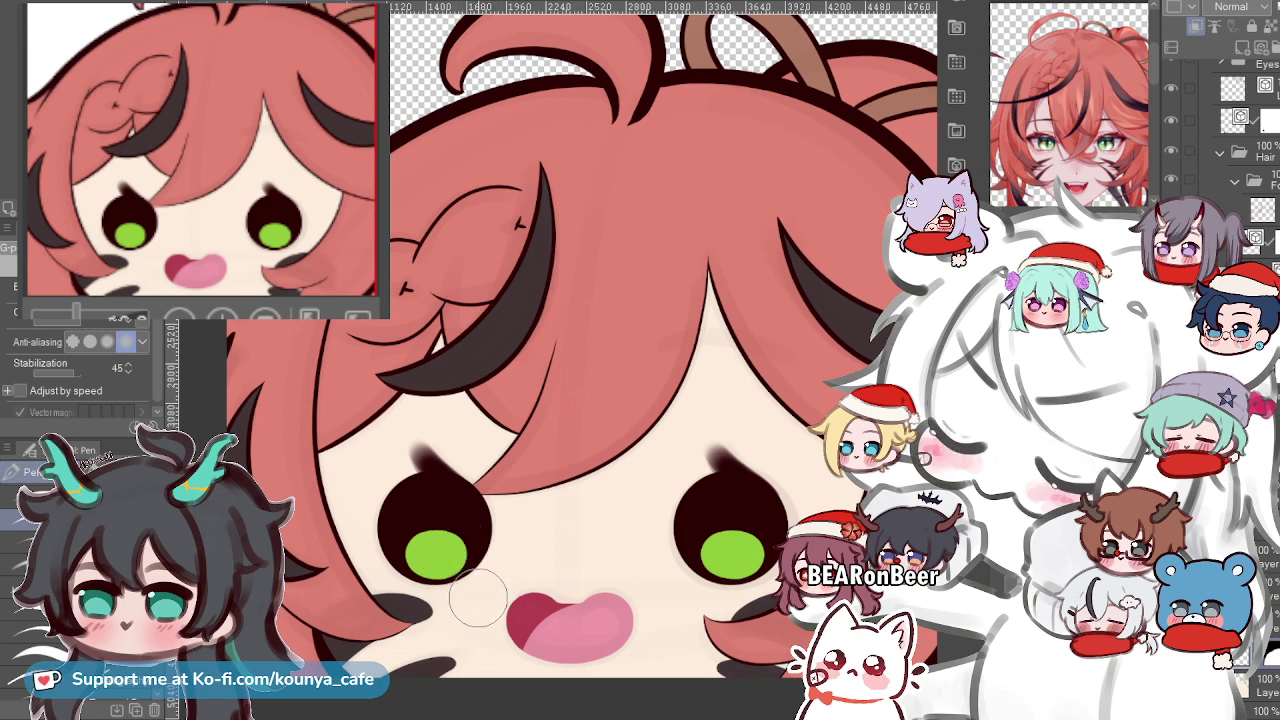
key(])
key(])
key(])
key(])
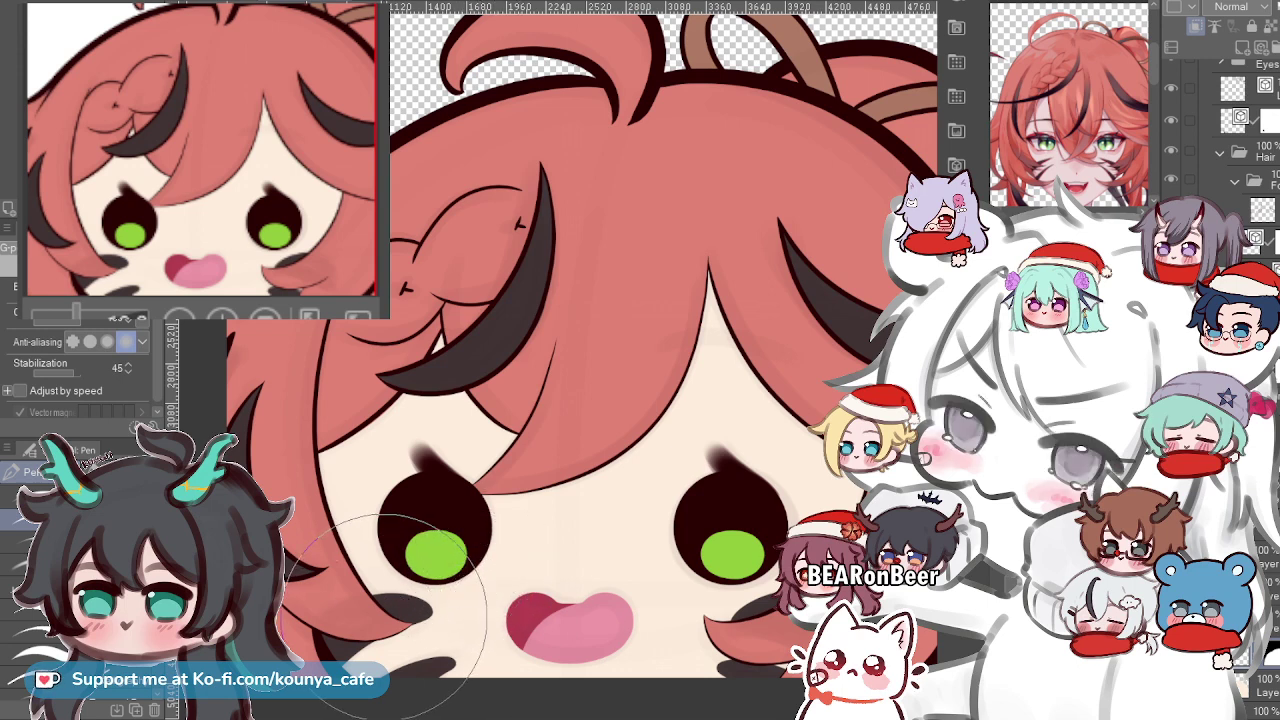
drag(387, 617, 404, 614)
key(ctrl+z)
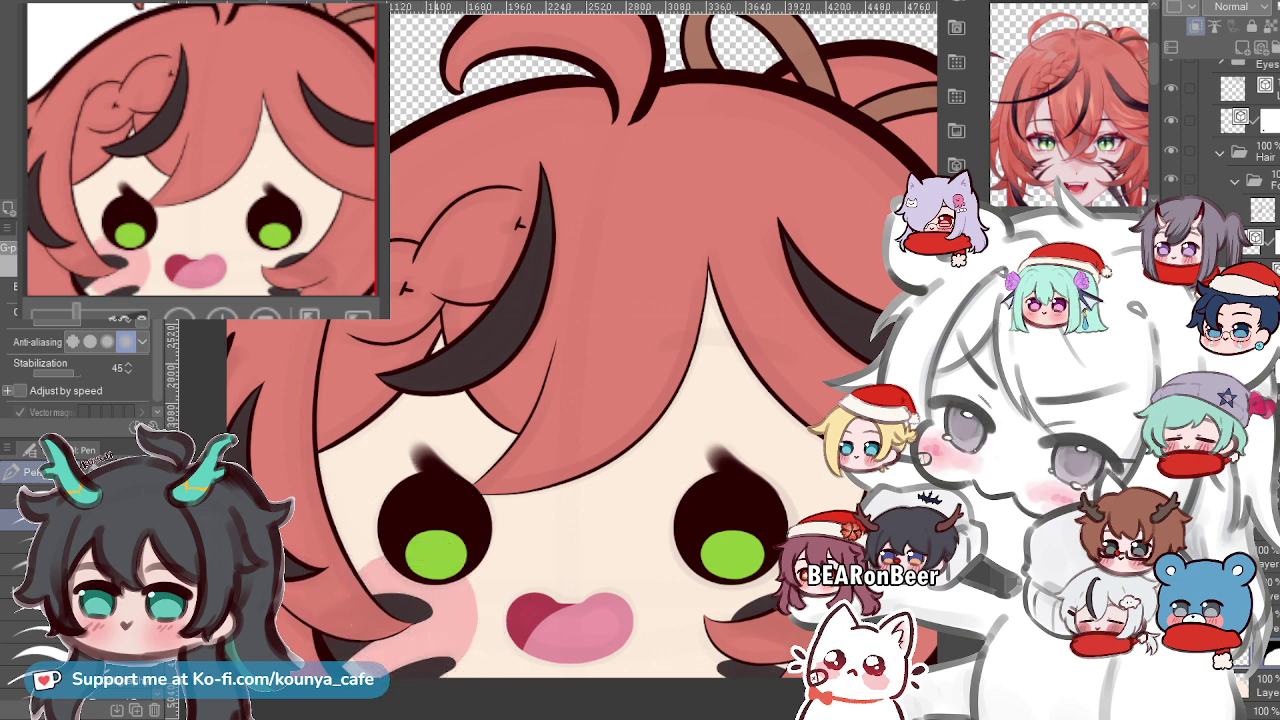
mouse_move(413, 593)
mouse_down()
mouse_move(405, 602)
mouse_move(435, 618)
mouse_up()
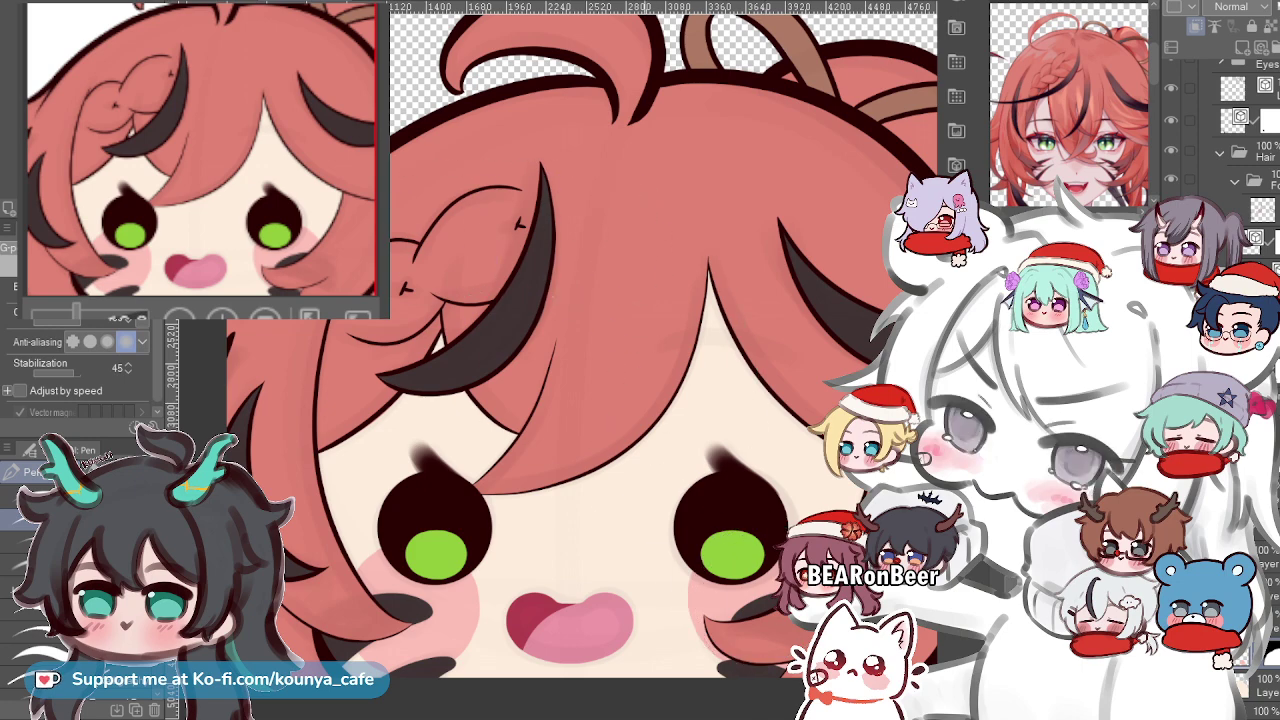
Try softening the edges of both cheek blush patches.
scroll(650, 484, down, 4)
scroll(645, 488, up, 2)
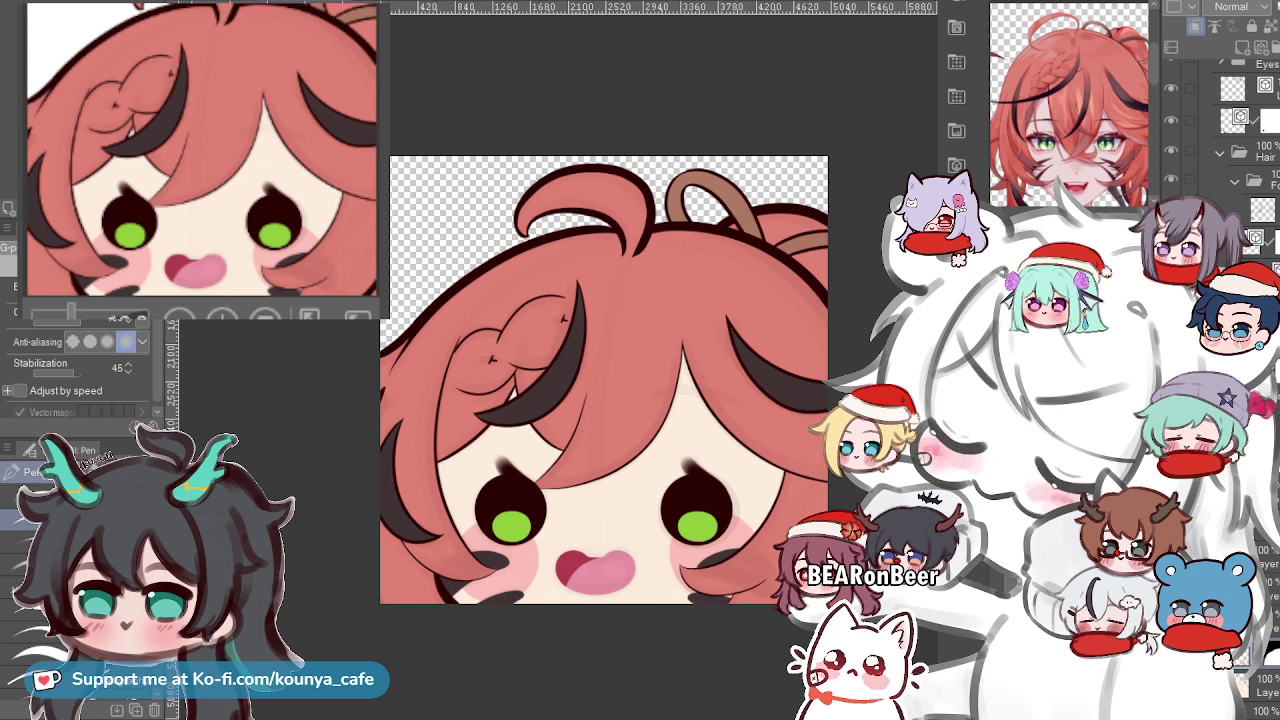
key(ctrl+s)
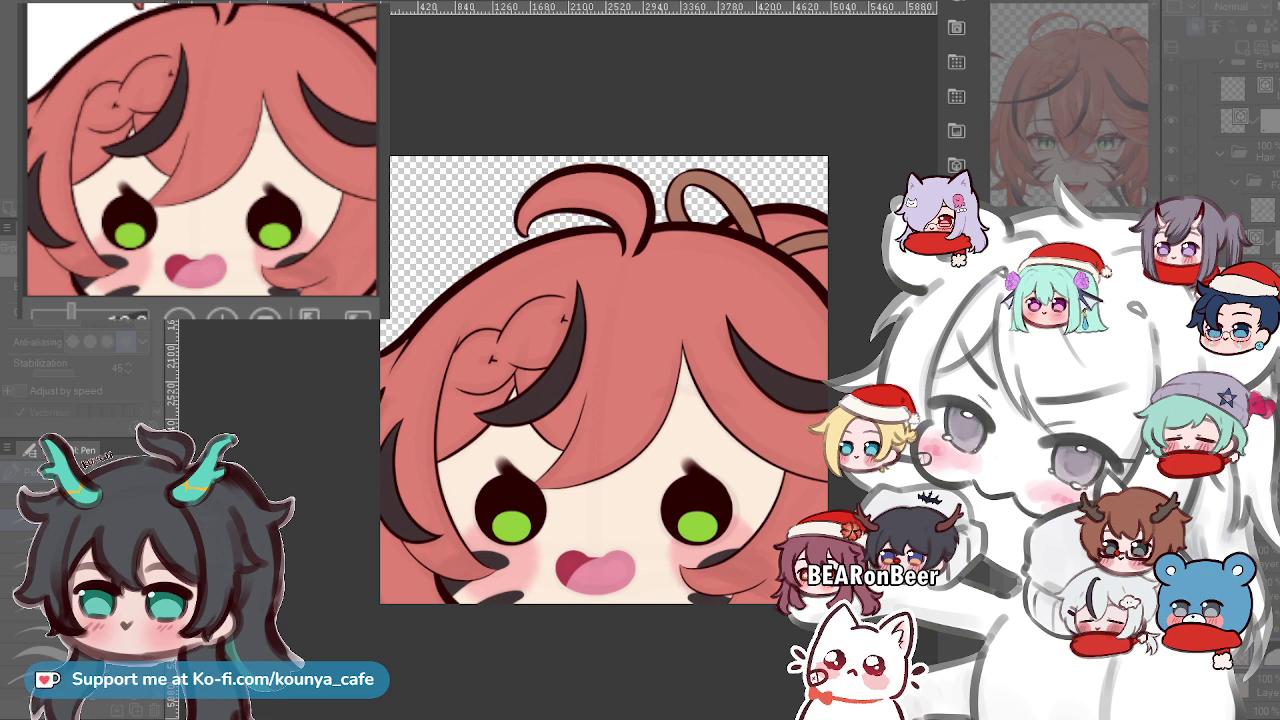
scroll(770, 540, up, 4)
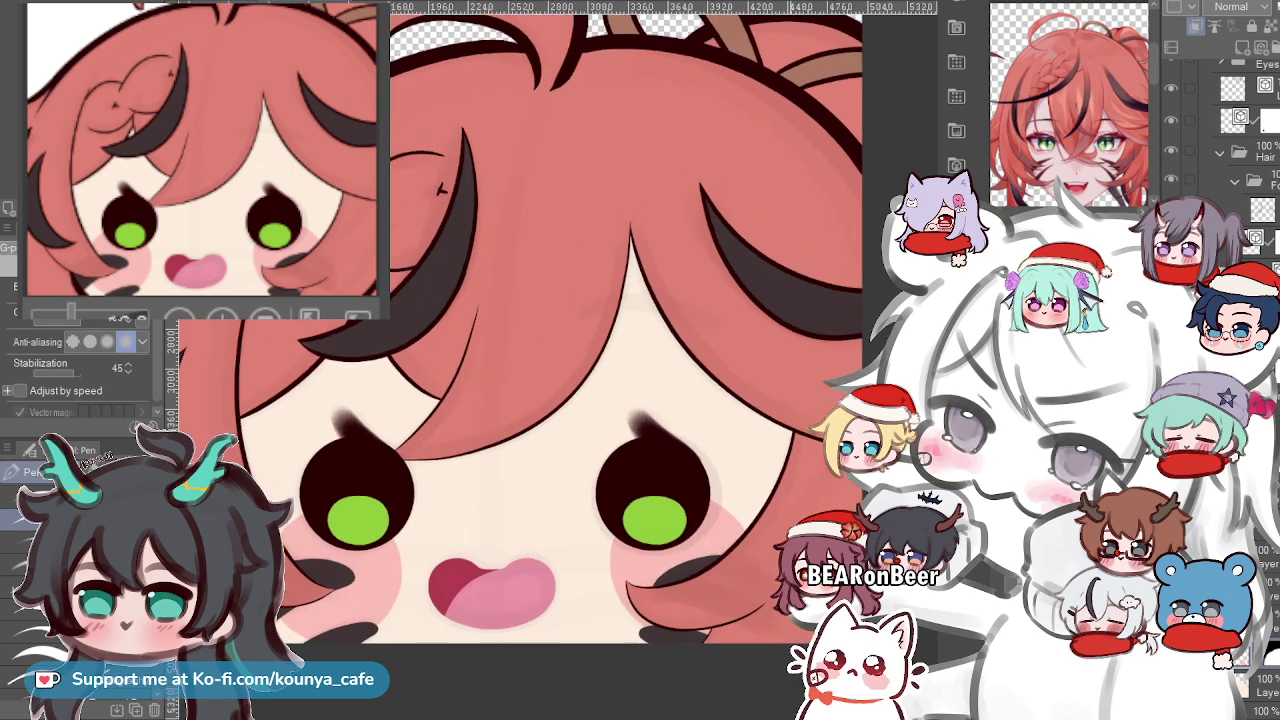
Blur both pink cheek blush patches so their edges fade softly into the skin.
drag(771, 547, 845, 495)
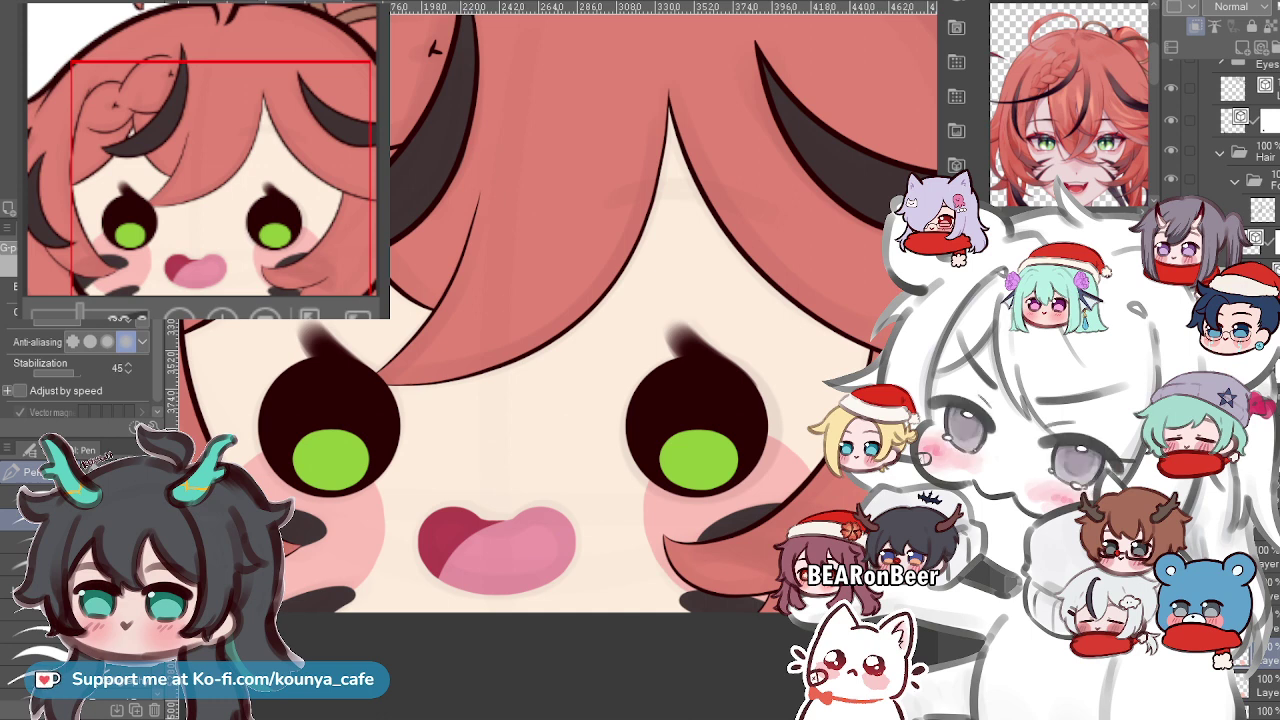
key(ctrl+s)
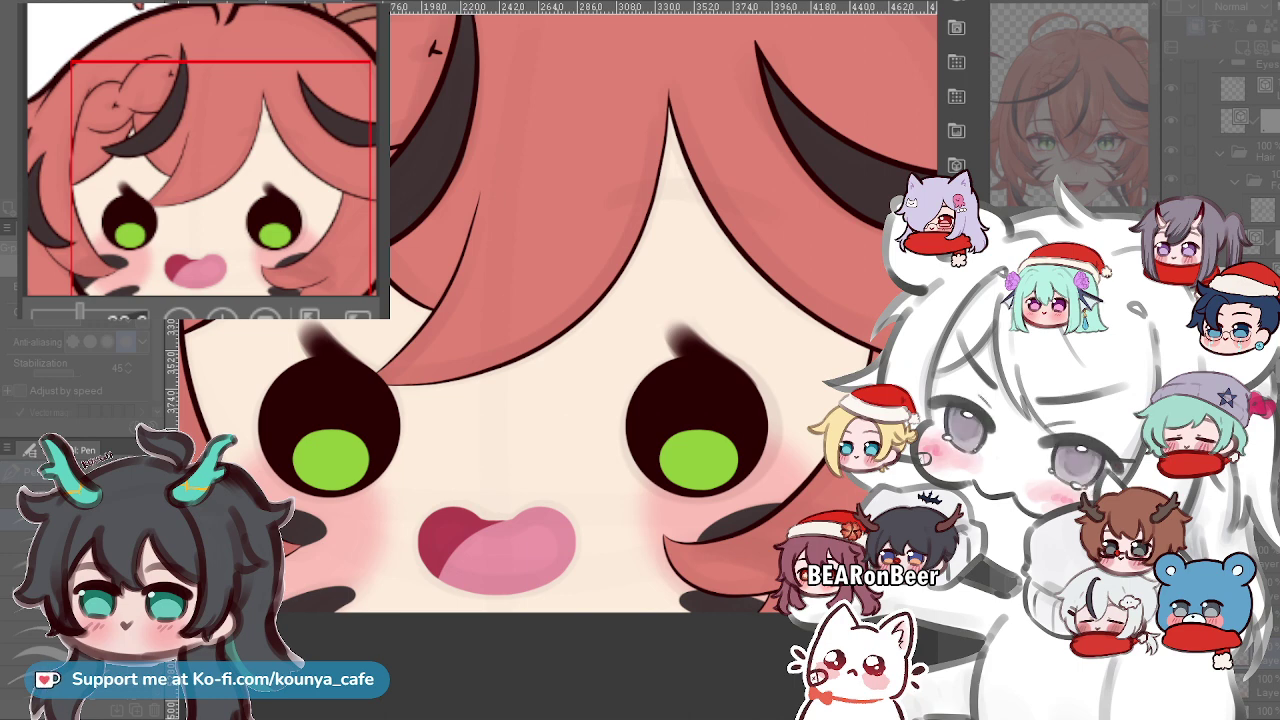
scroll(643, 322, down, 3)
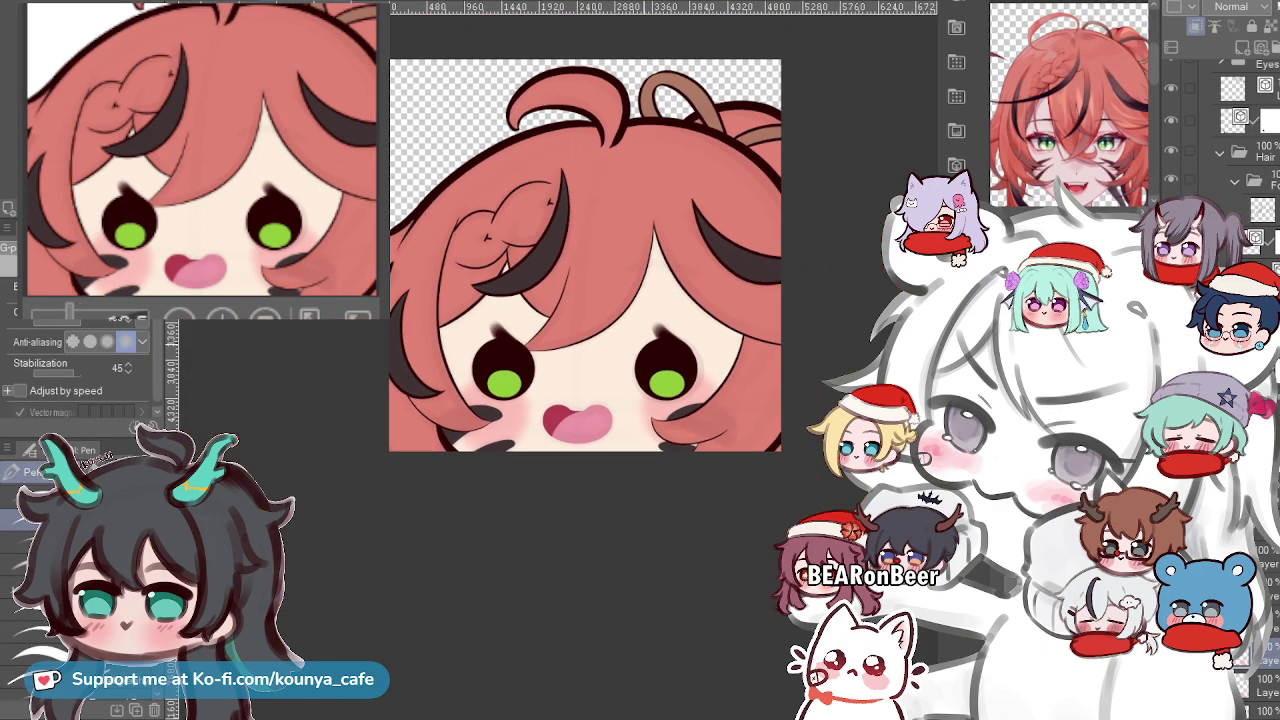
key(ctrl+plus)
key(ctrl+plus)
key(ctrl+plus)
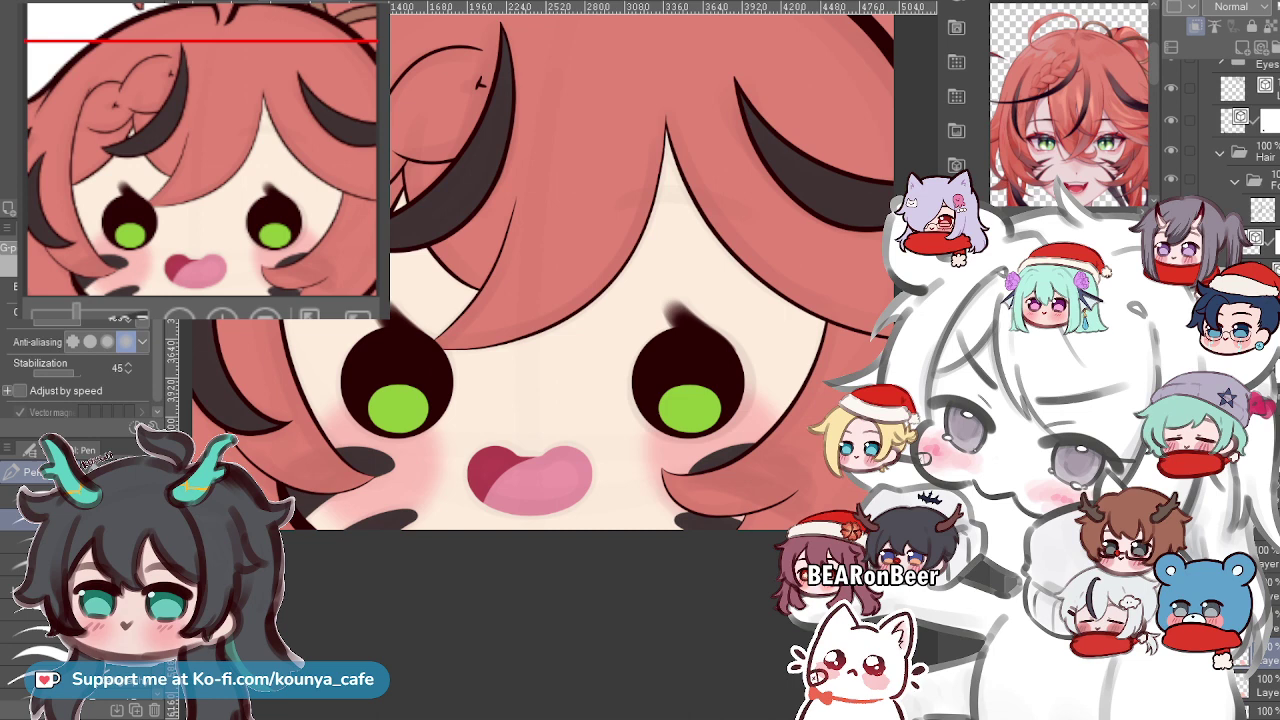
key(ctrl+s)
scroll(760, 207, down, 6)
scroll(730, 200, up, 6)
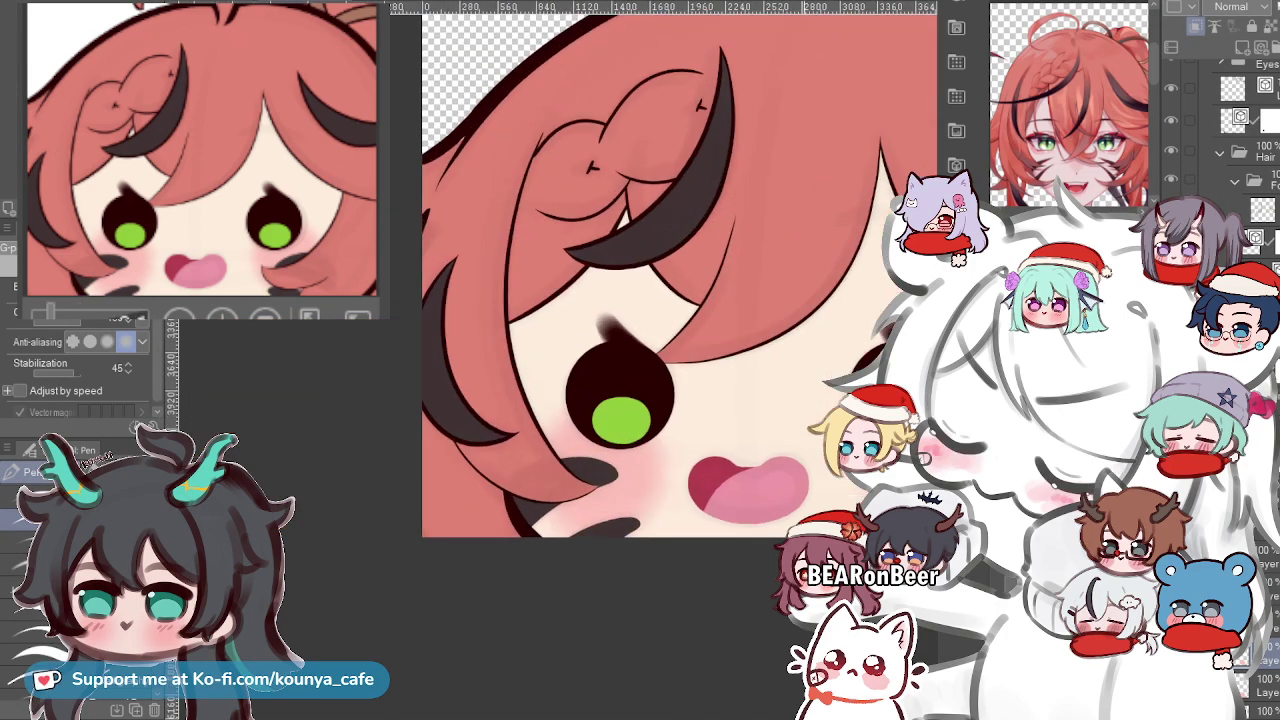
Set the shading layer's blending mode to Multiply and test peach and pink strokes on the forehead beneath the right-hand bangs.
drag(810, 268, 681, 299)
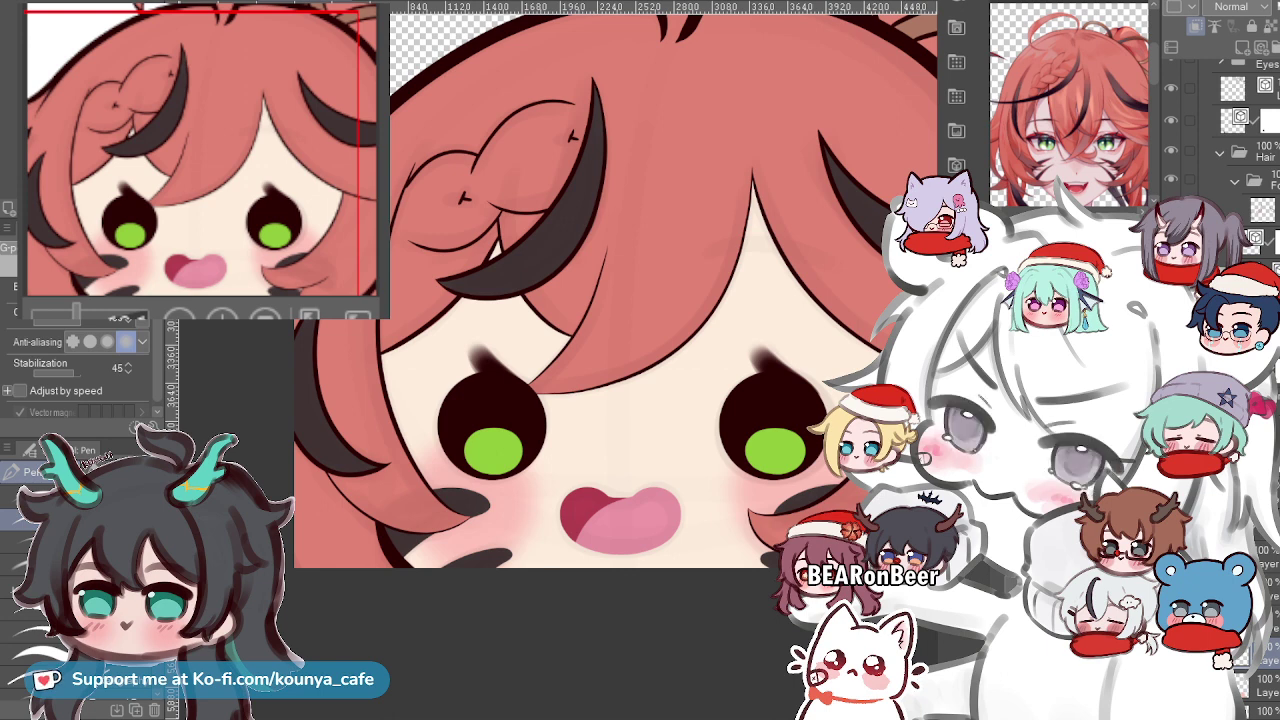
click(1240, 7)
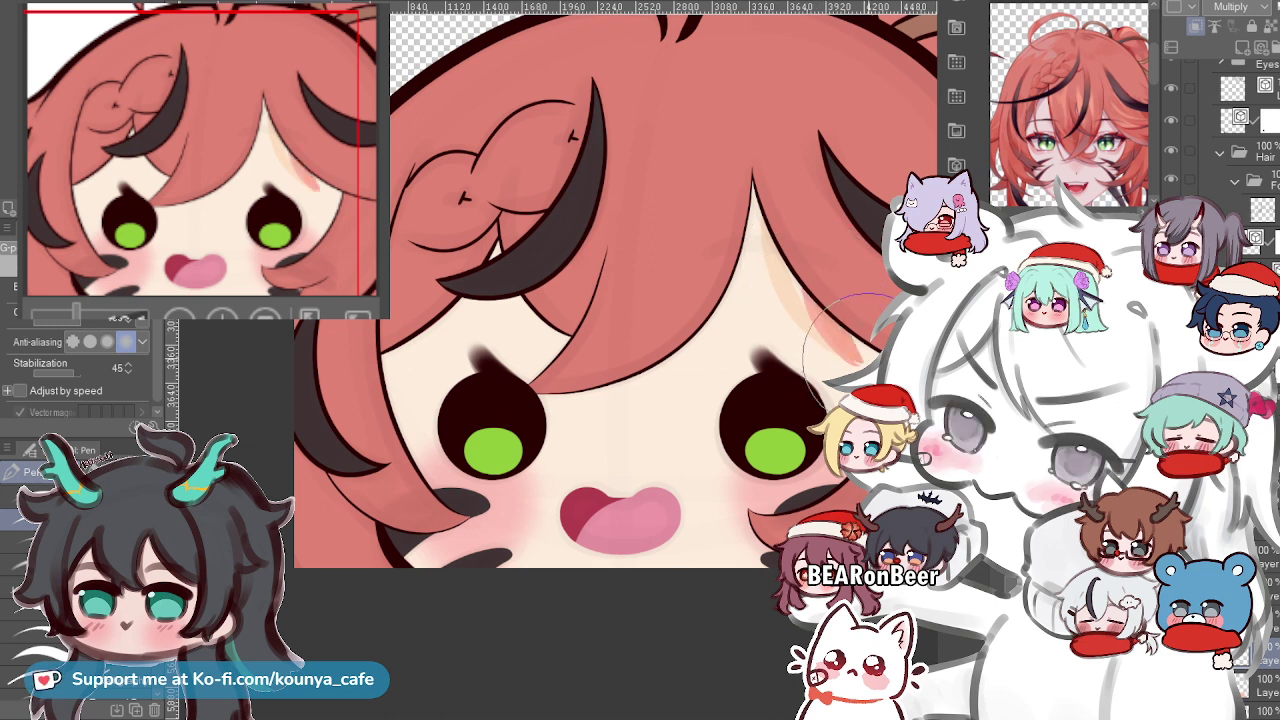
scroll(815, 290, up, 2)
scroll(812, 395, up, 1)
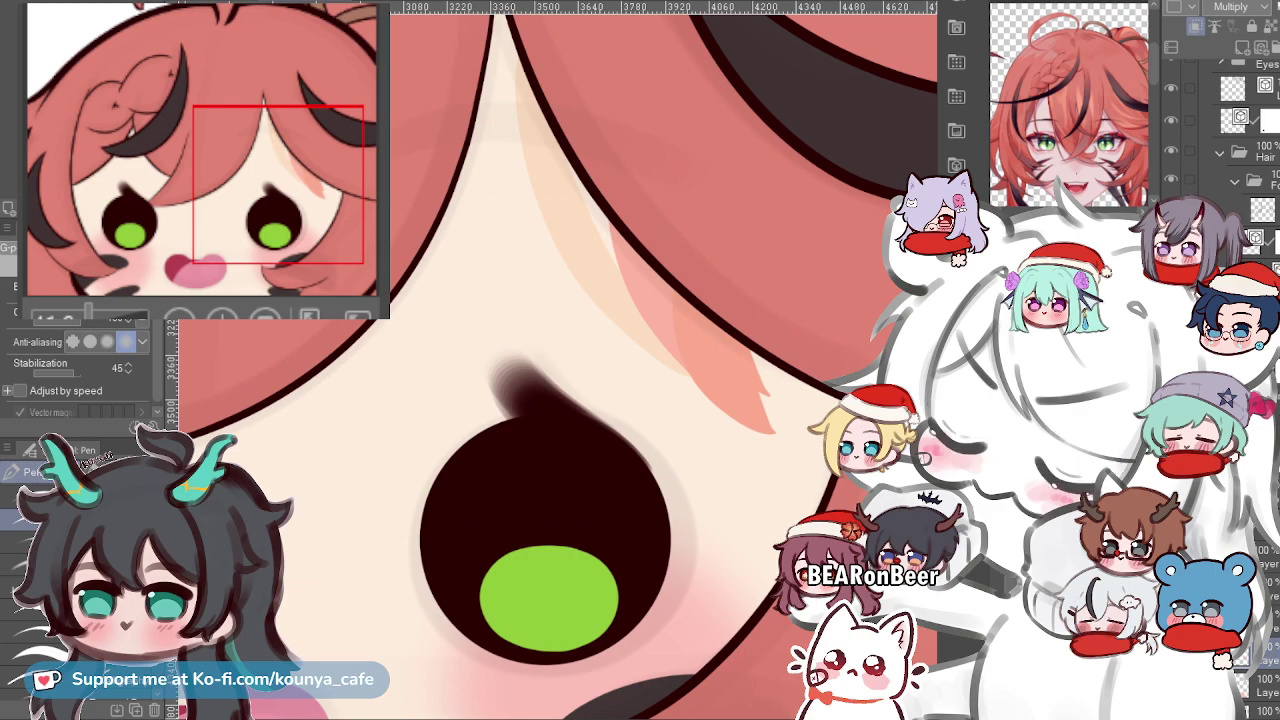
scroll(622, 313, down, 3)
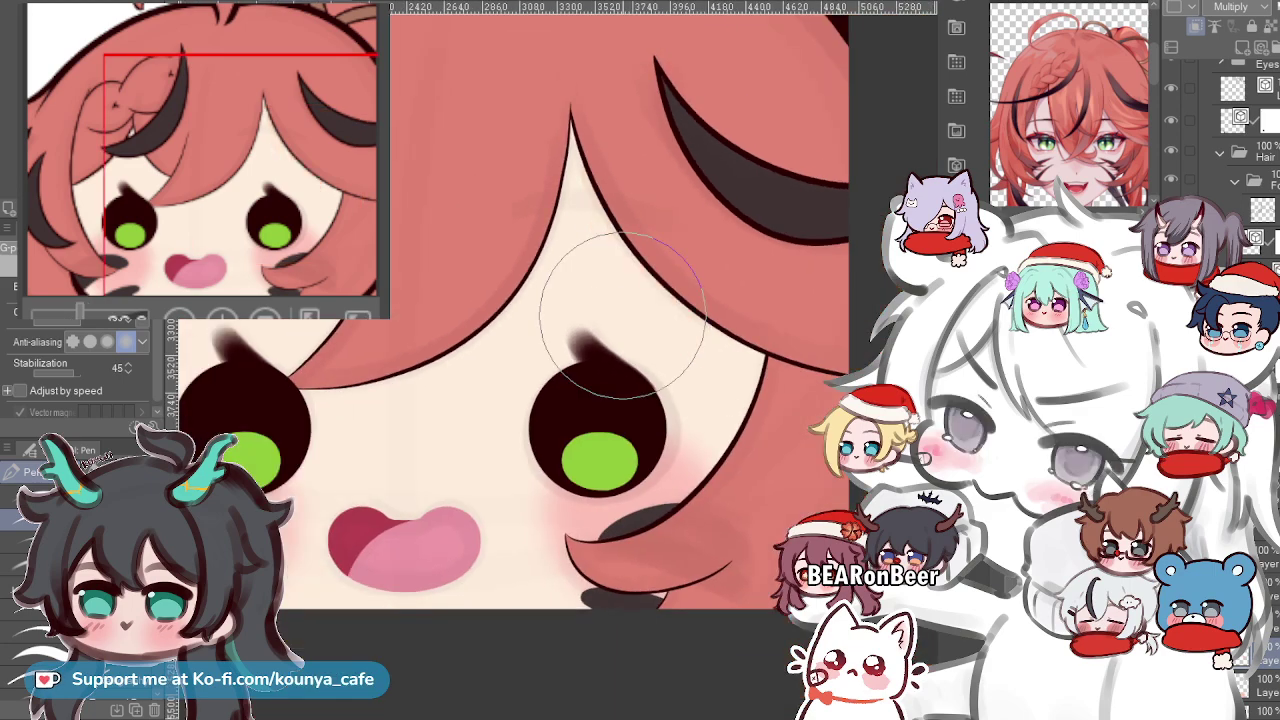
Paint a thin, light peach-pink shadow on the forehead along the lower edge of the right-hand bangs, using a smaller brush.
scroll(652, 296, down, 2)
drag(652, 296, 688, 390)
scroll(704, 390, up, 1)
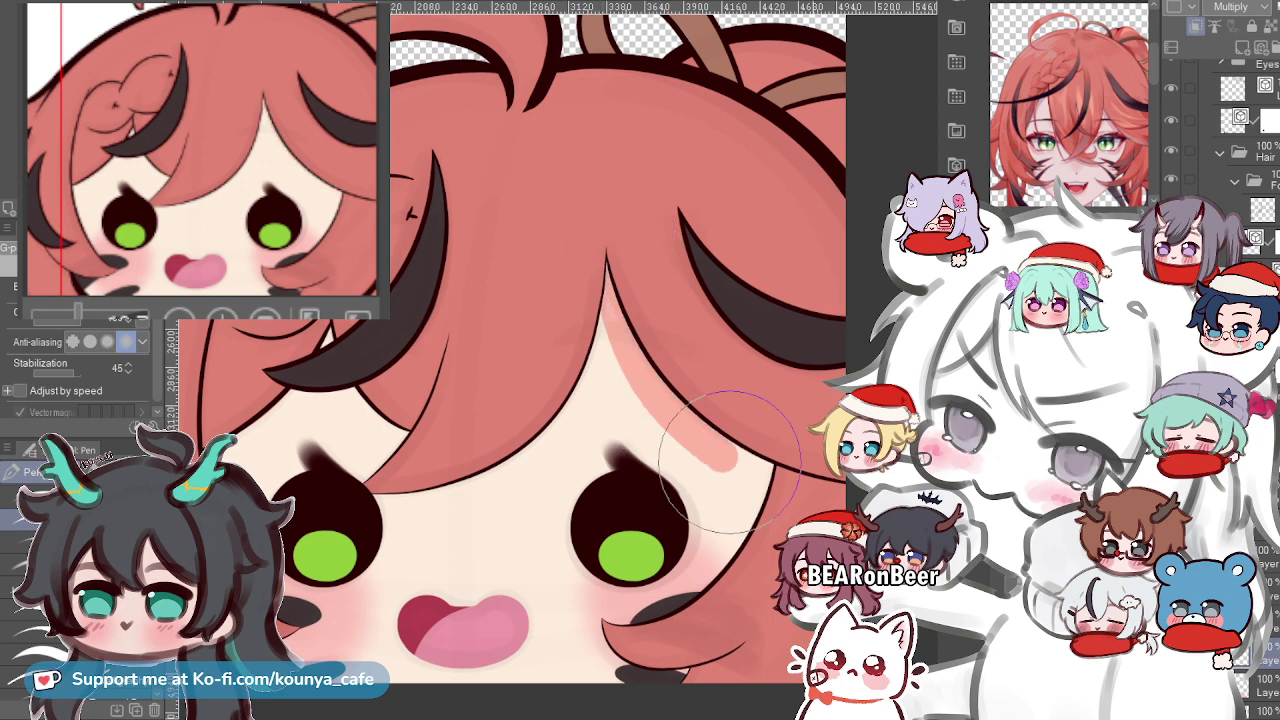
drag(730, 462, 760, 482)
key(ctrl+z)
key(bracketleft)
key(bracketleft)
key(bracketleft)
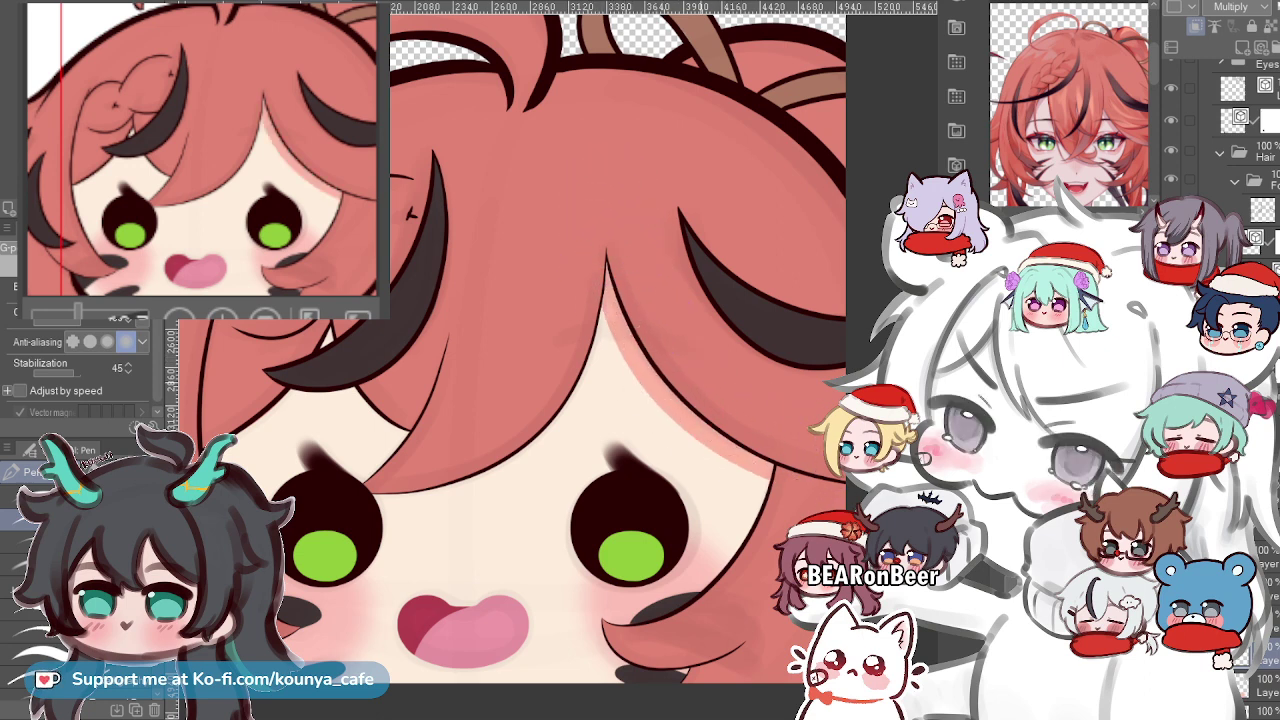
scroll(630, 396, up, 3)
scroll(730, 455, down, 5)
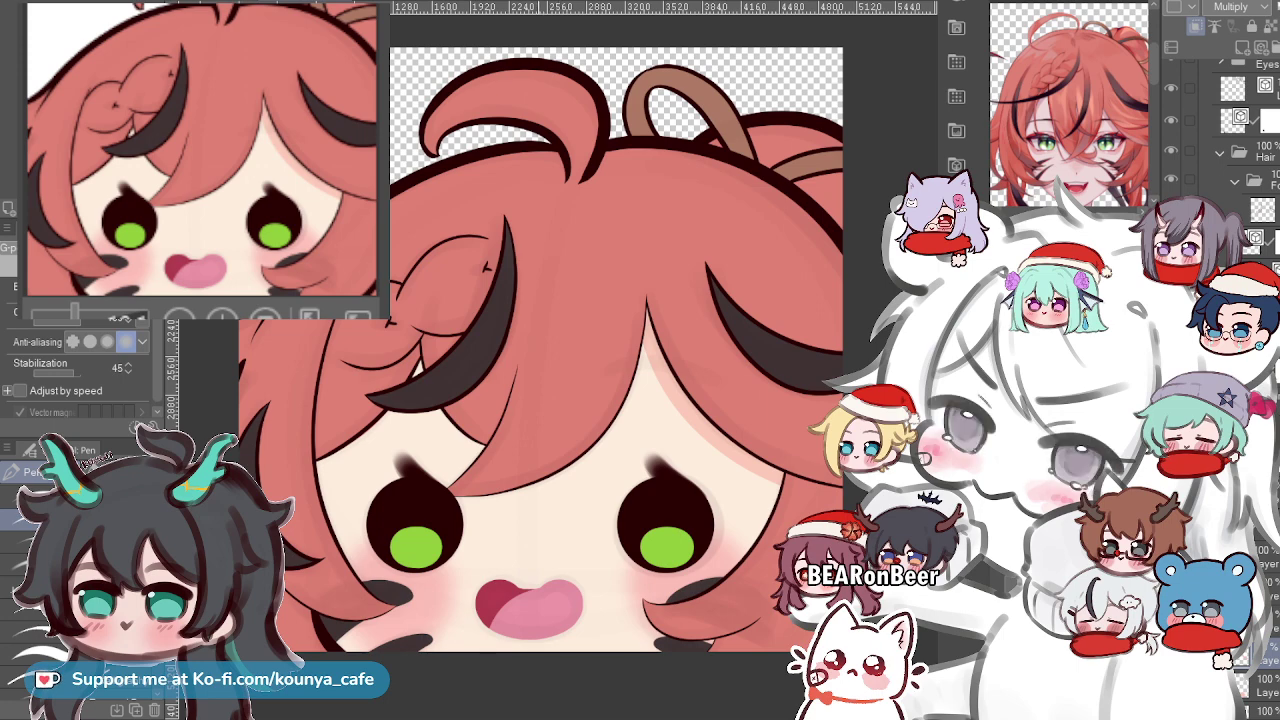
Inspect the new forehead shadow and the area around the right eye and cheek lock up close.
scroll(645, 520, up, 3)
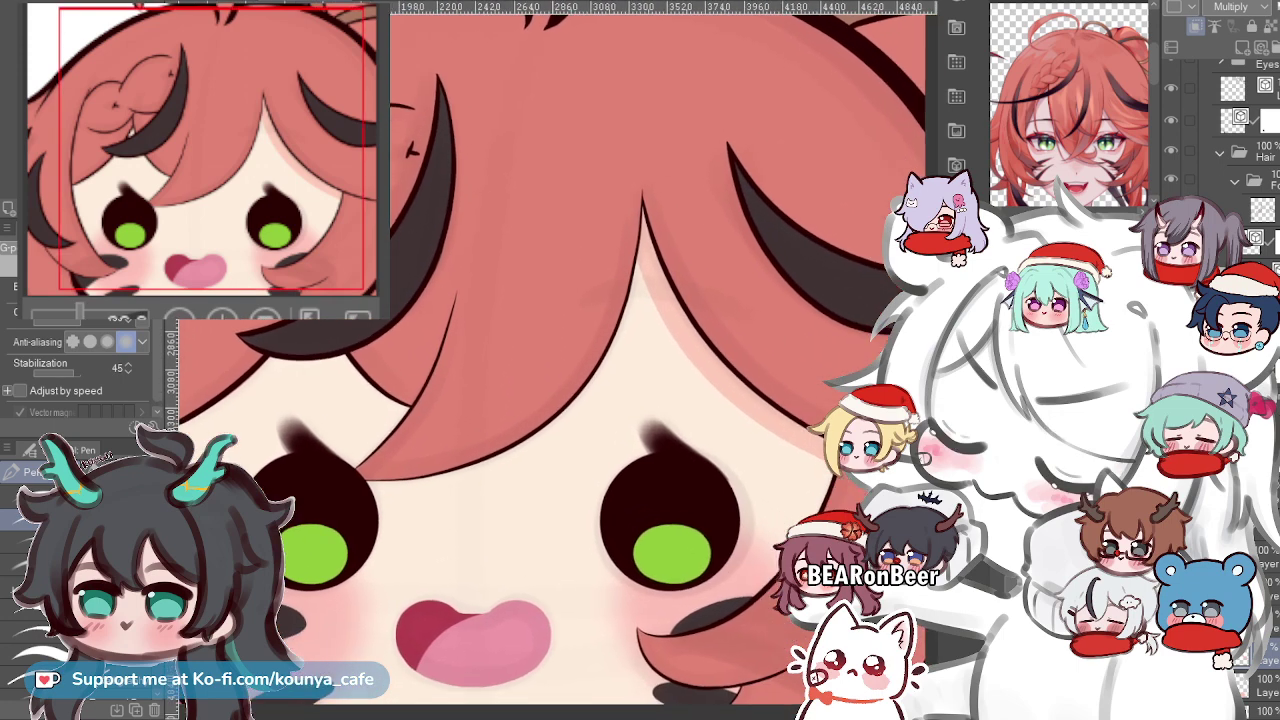
drag(706, 562, 652, 491)
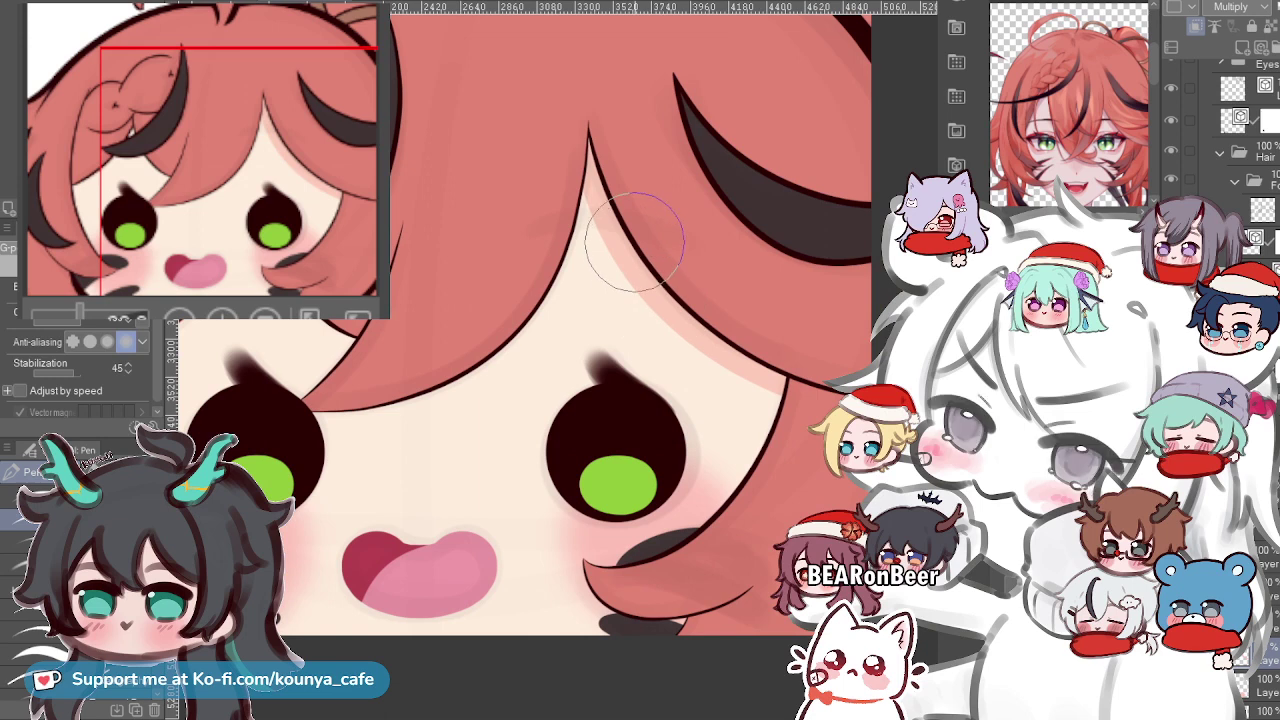
mouse_move(613, 248)
mouse_down()
mouse_move(663, 273)
mouse_move(672, 301)
mouse_up()
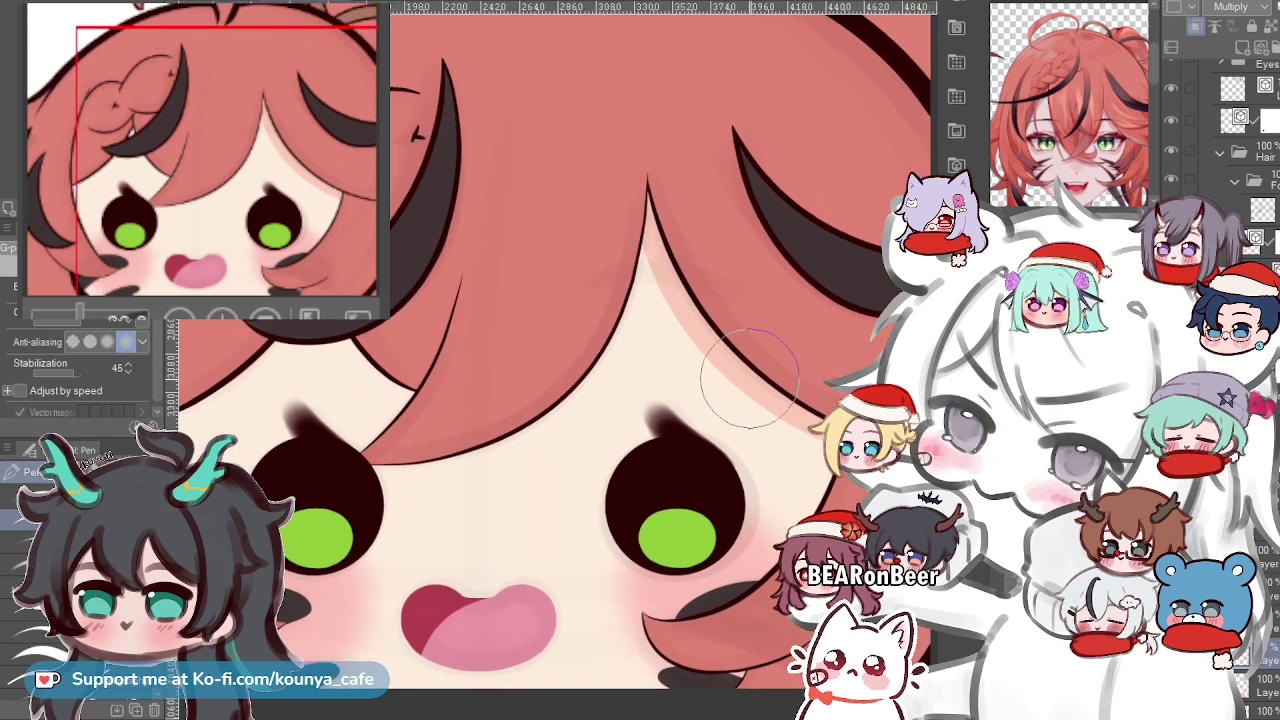
drag(750, 378, 674, 240)
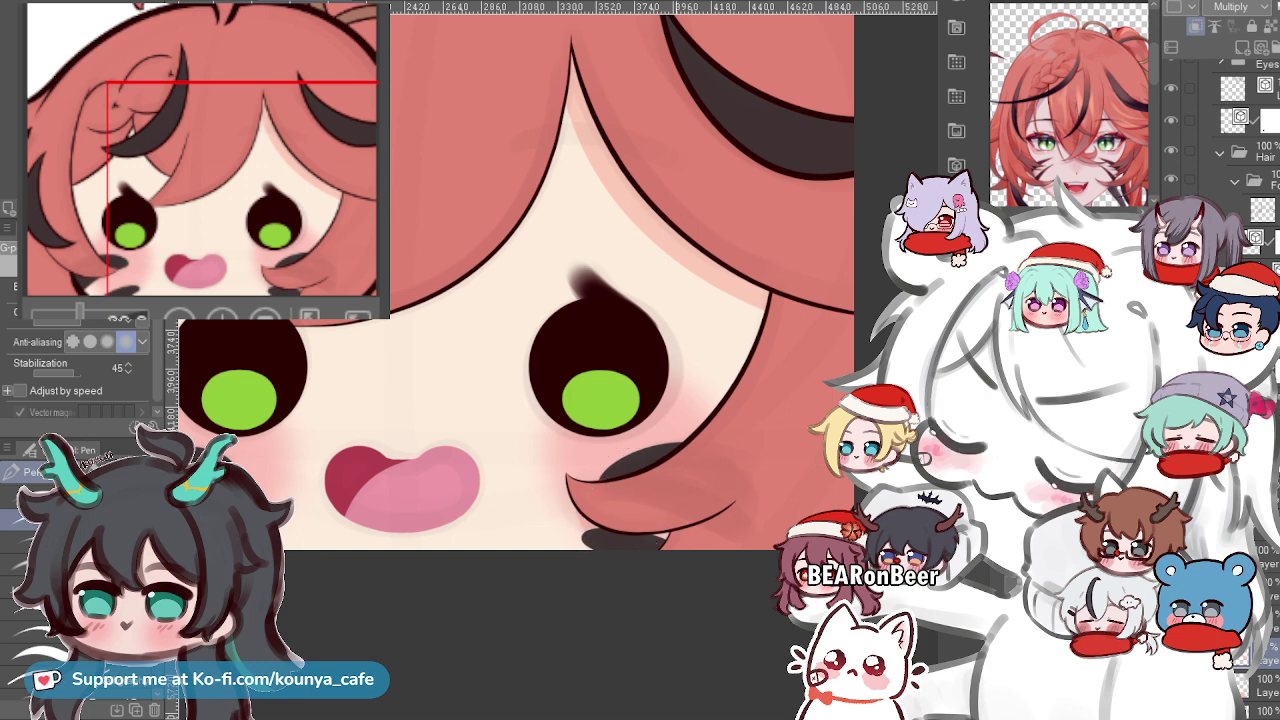
scroll(573, 478, up, 1)
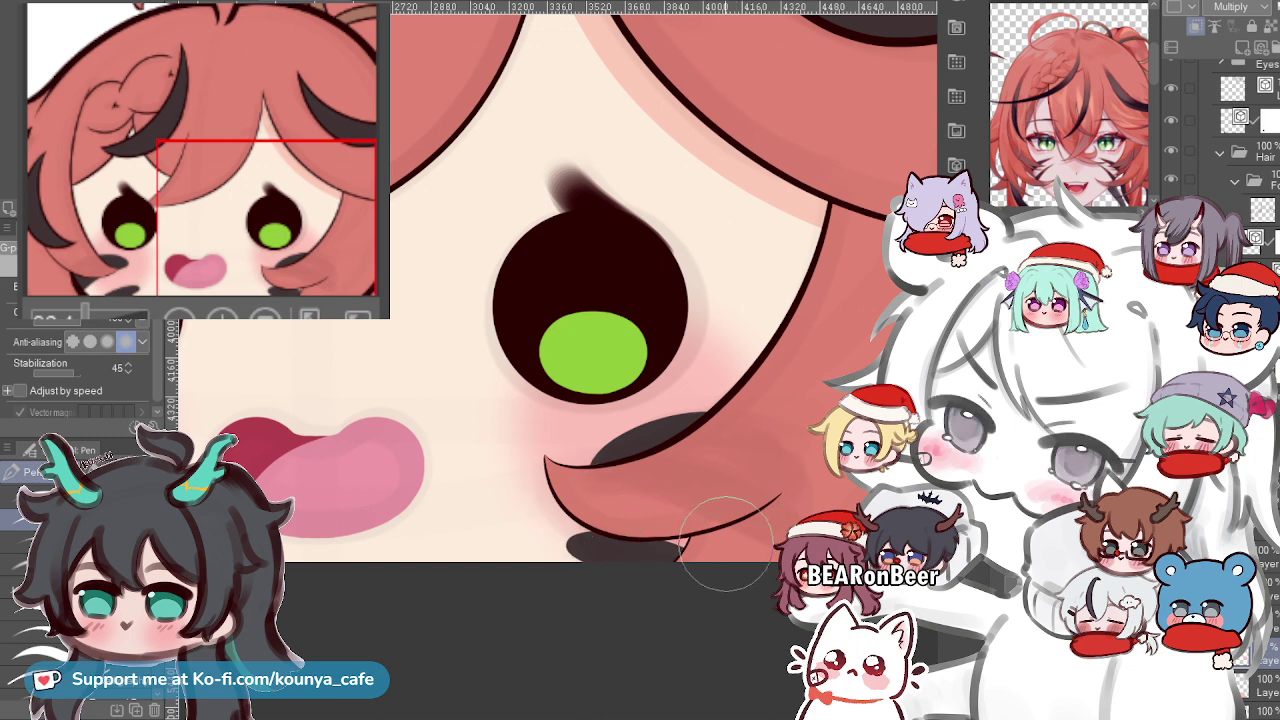
Try moving the clipped hair colouring layer lower in the layer stack.
scroll(571, 478, down, 2)
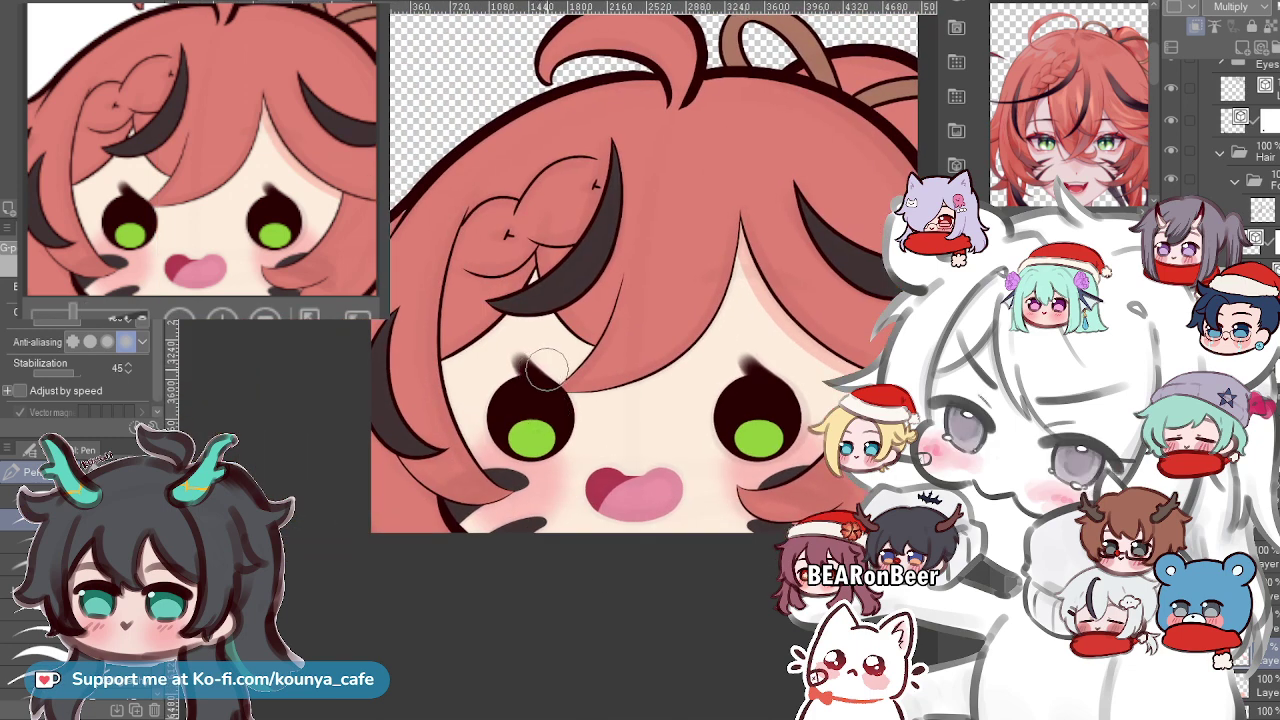
click(1267, 557)
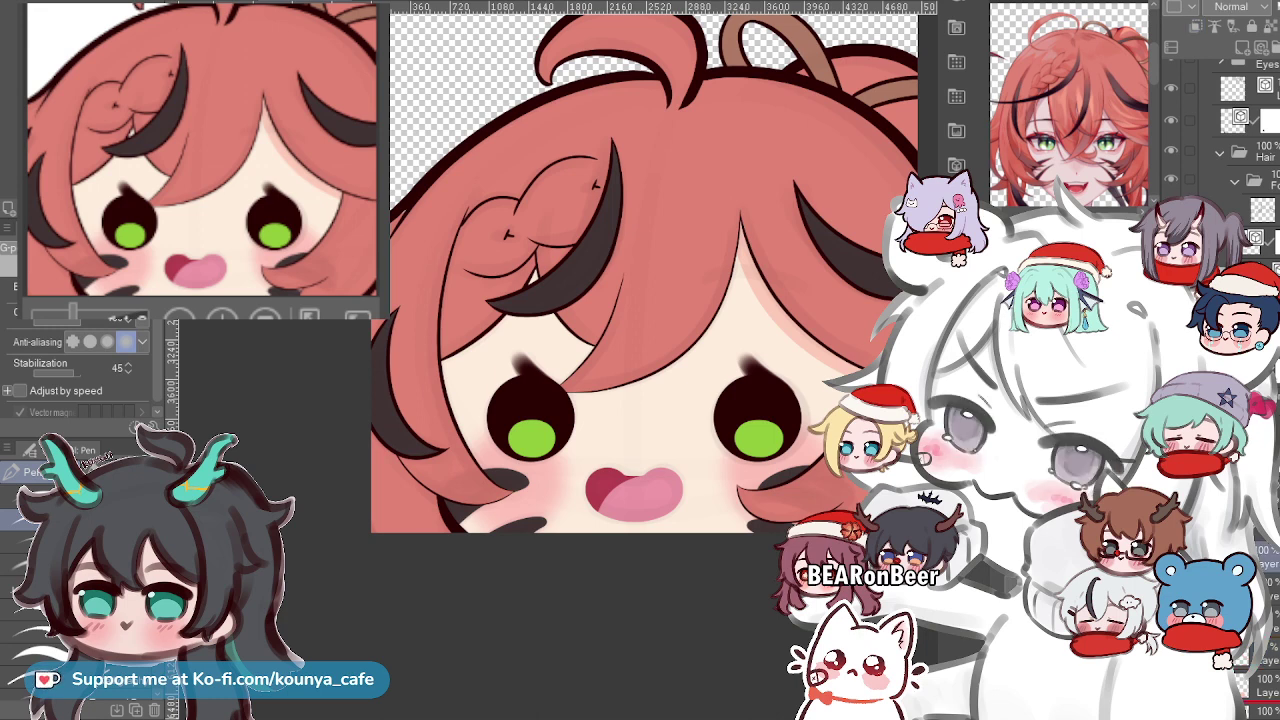
drag(1267, 557, 1267, 668)
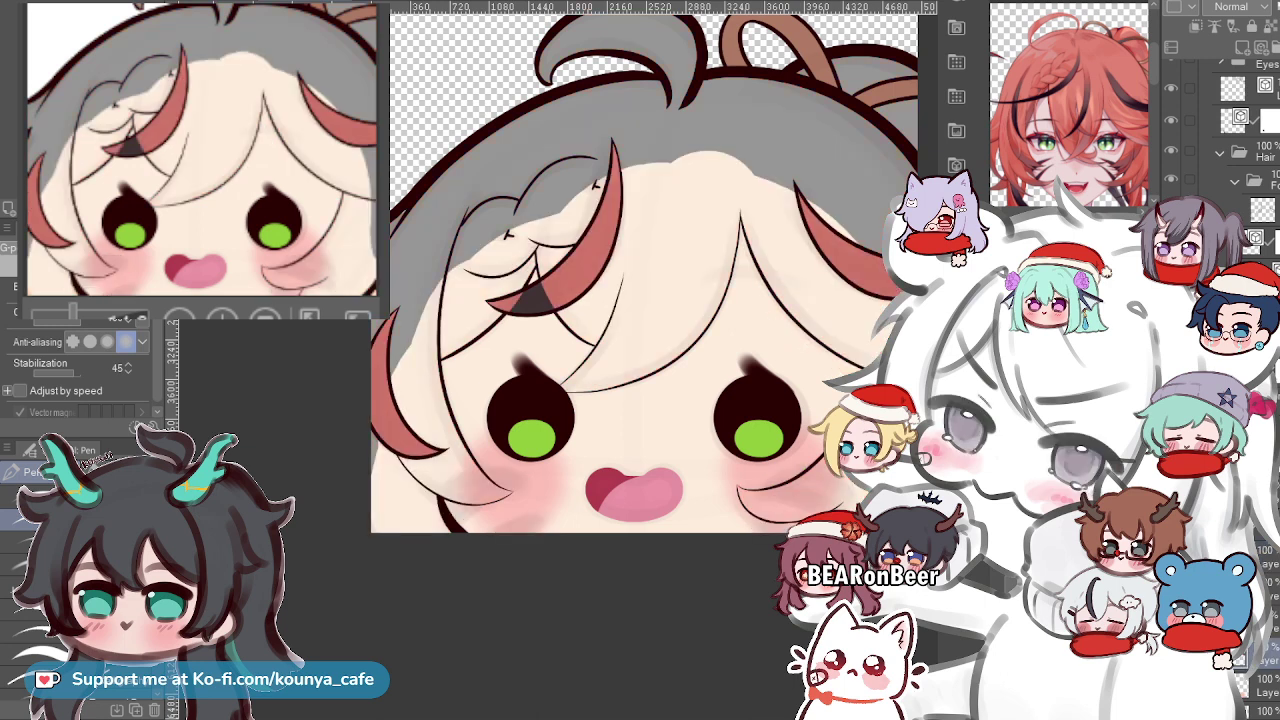
key(ctrl+z)
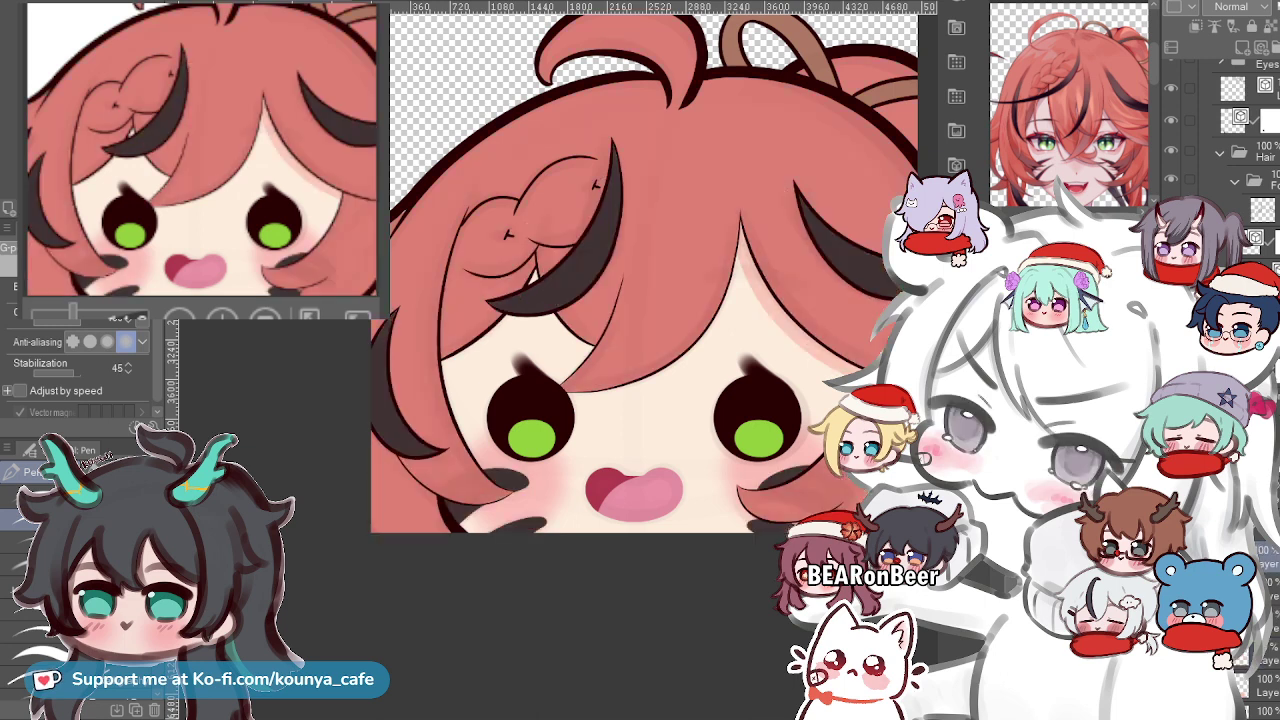
drag(1267, 557, 1267, 656)
drag(1267, 600, 1267, 590)
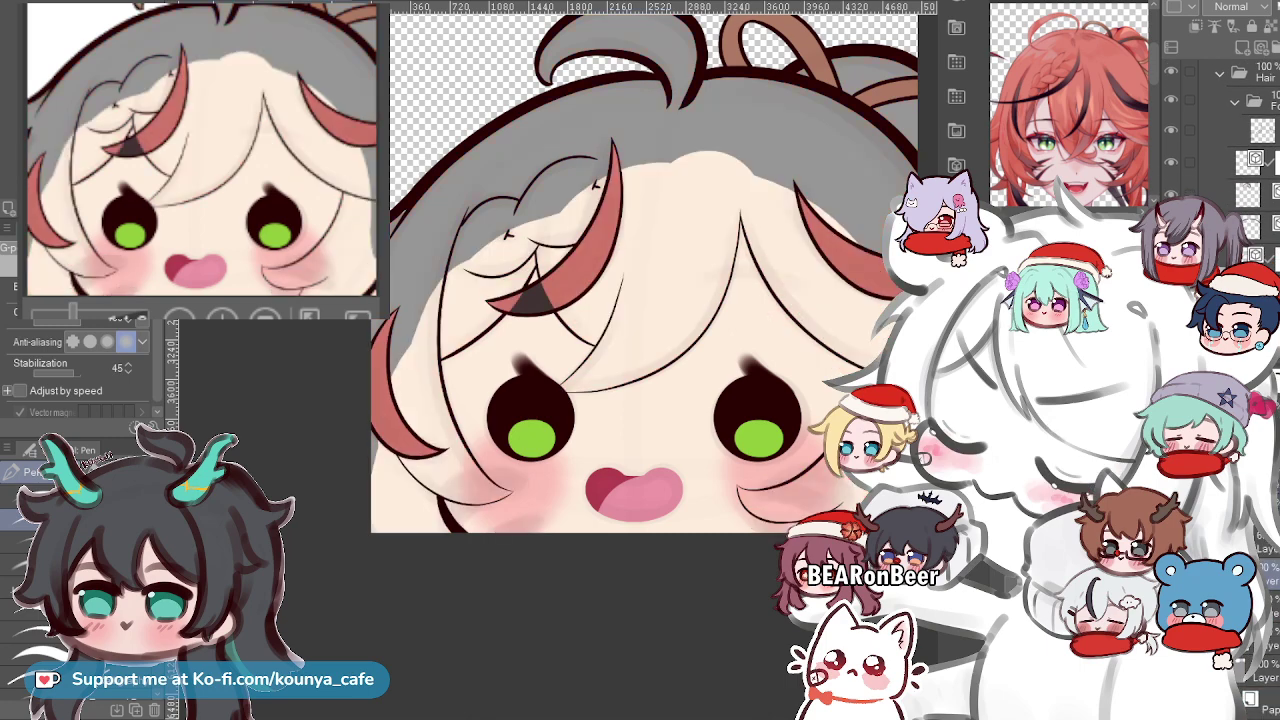
key(ctrl+y)
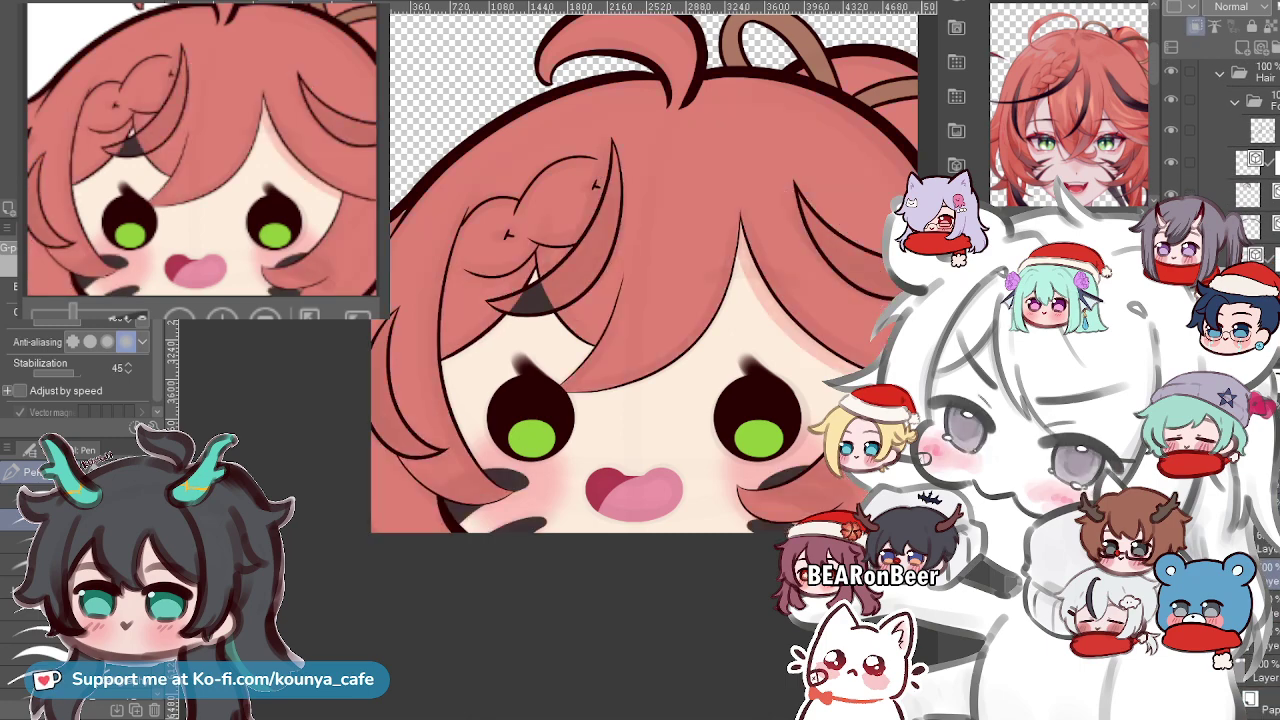
Paint a thin peach-pink shadow on the forehead at the peak where the bangs part, using the Multiply shading layer.
scroll(807, 522, up, 5)
drag(700, 400, 535, 517)
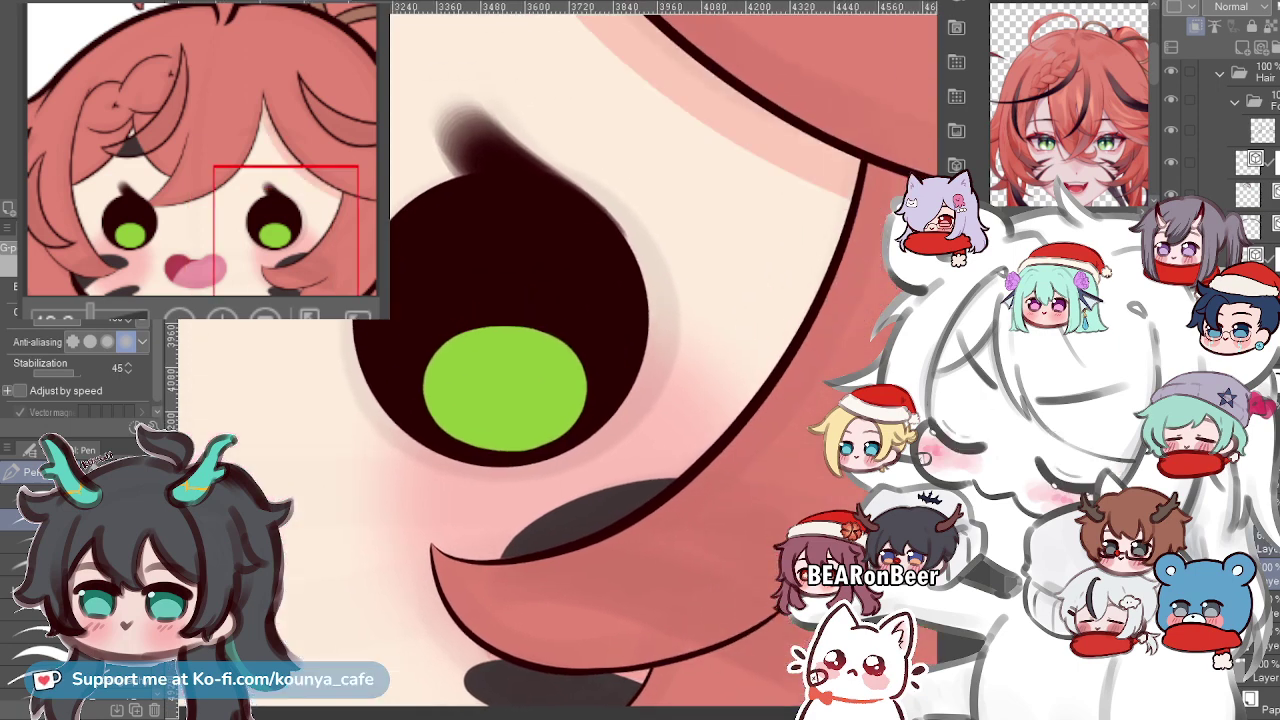
click(1266, 543)
drag(615, 614, 646, 477)
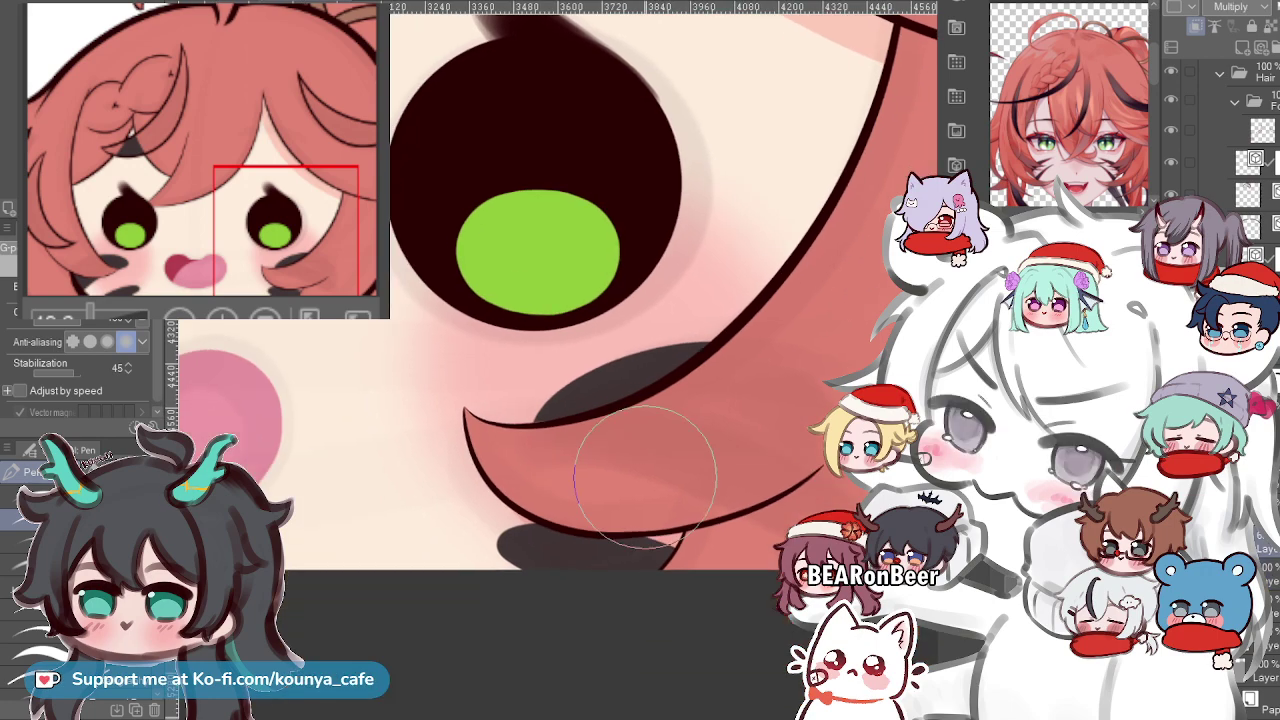
scroll(637, 556, down, 3)
drag(560, 230, 708, 315)
scroll(685, 265, down, 1)
drag(668, 210, 666, 417)
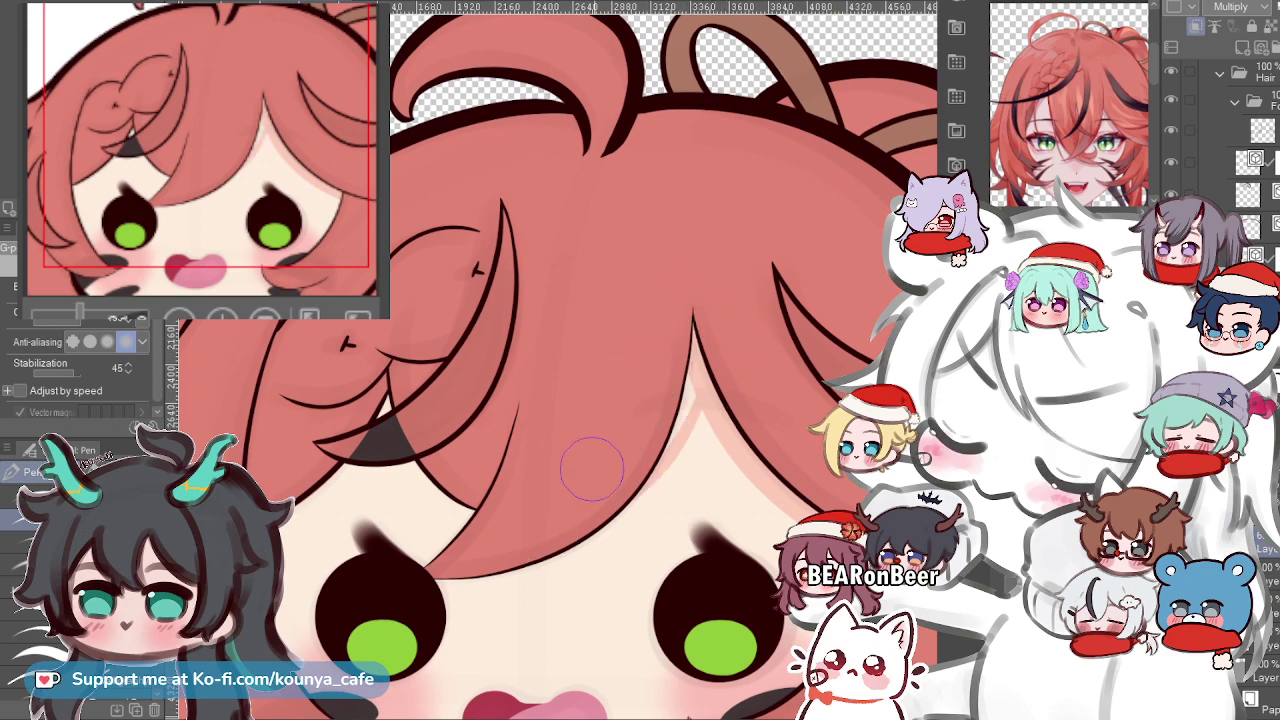
scroll(675, 400, up, 1)
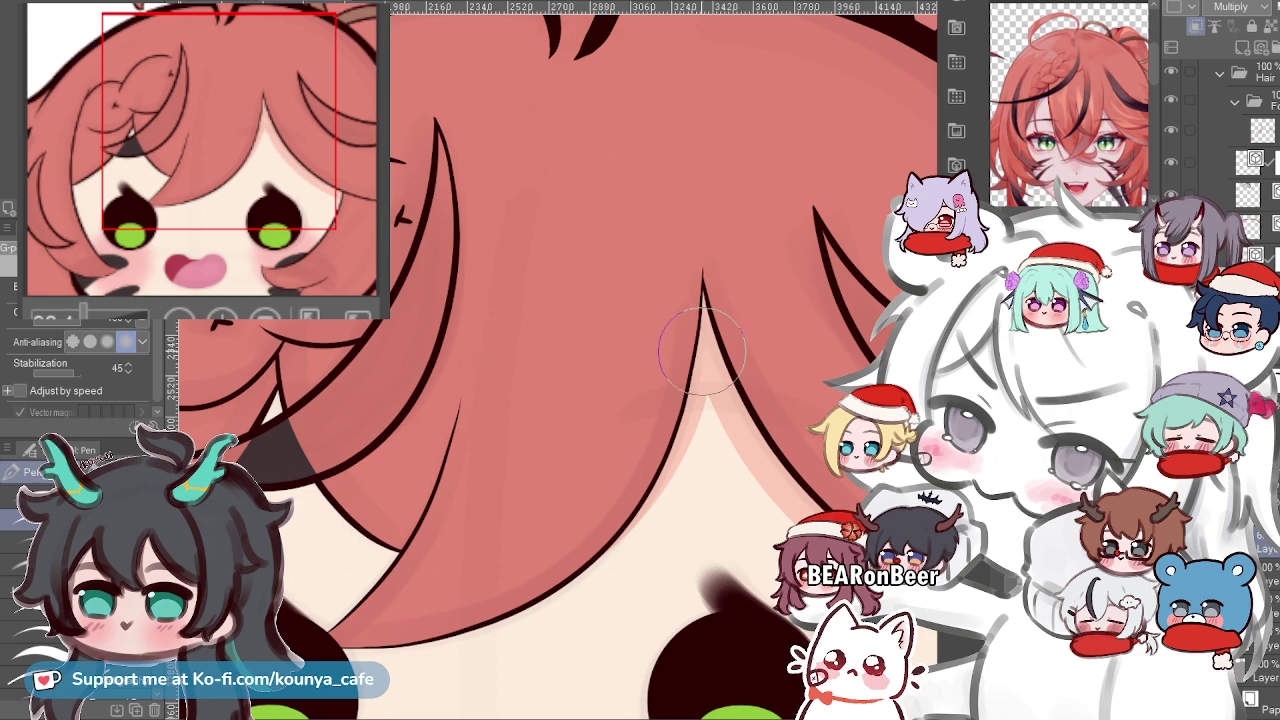
scroll(701, 354, down, 3)
scroll(572, 450, up, 2)
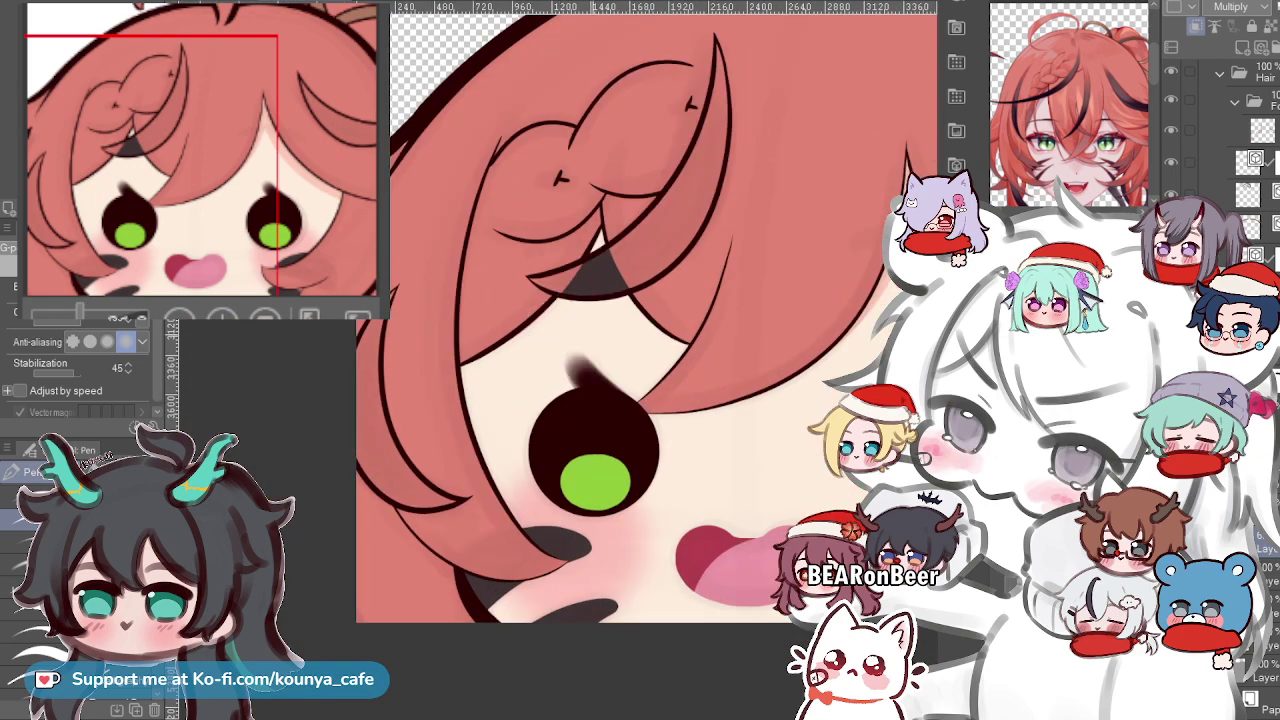
Move the hair streak colouring layer higher in the layer stack so the streaks display black over the red hair.
mouse_move(595, 400)
mouse_down()
mouse_move(572, 438)
mouse_move(580, 412)
mouse_up()
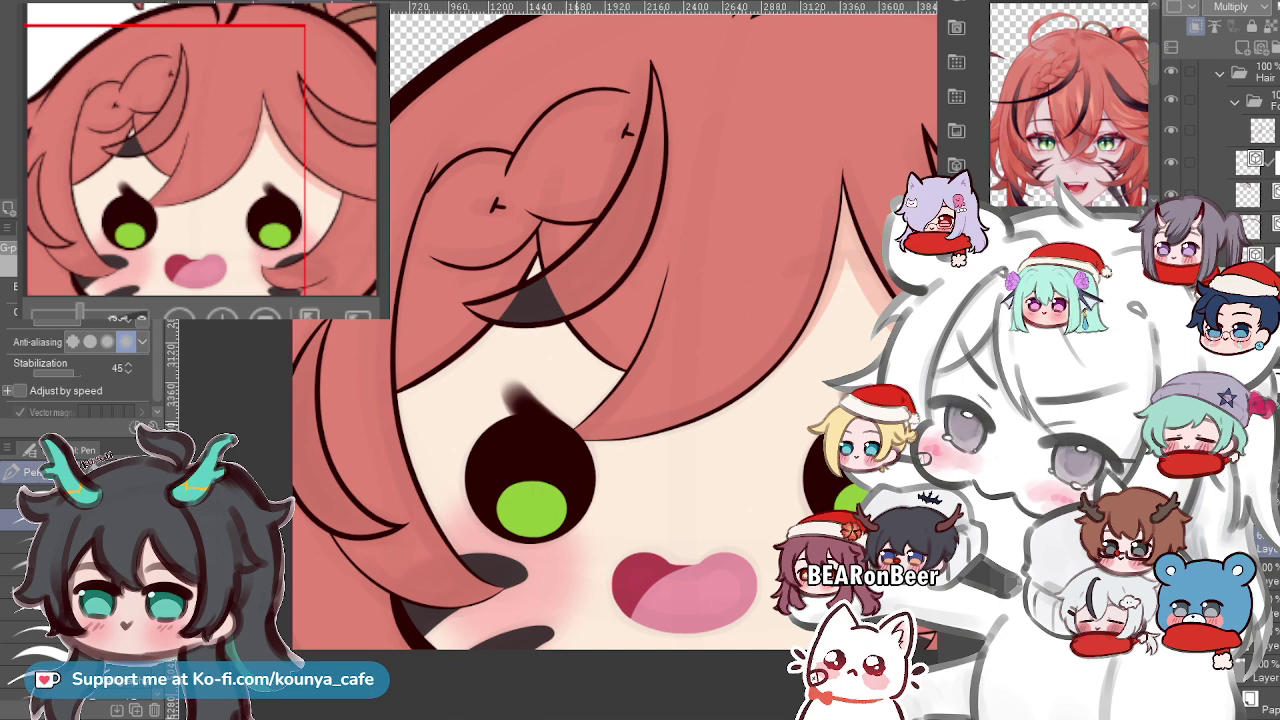
scroll(613, 410, up, 2)
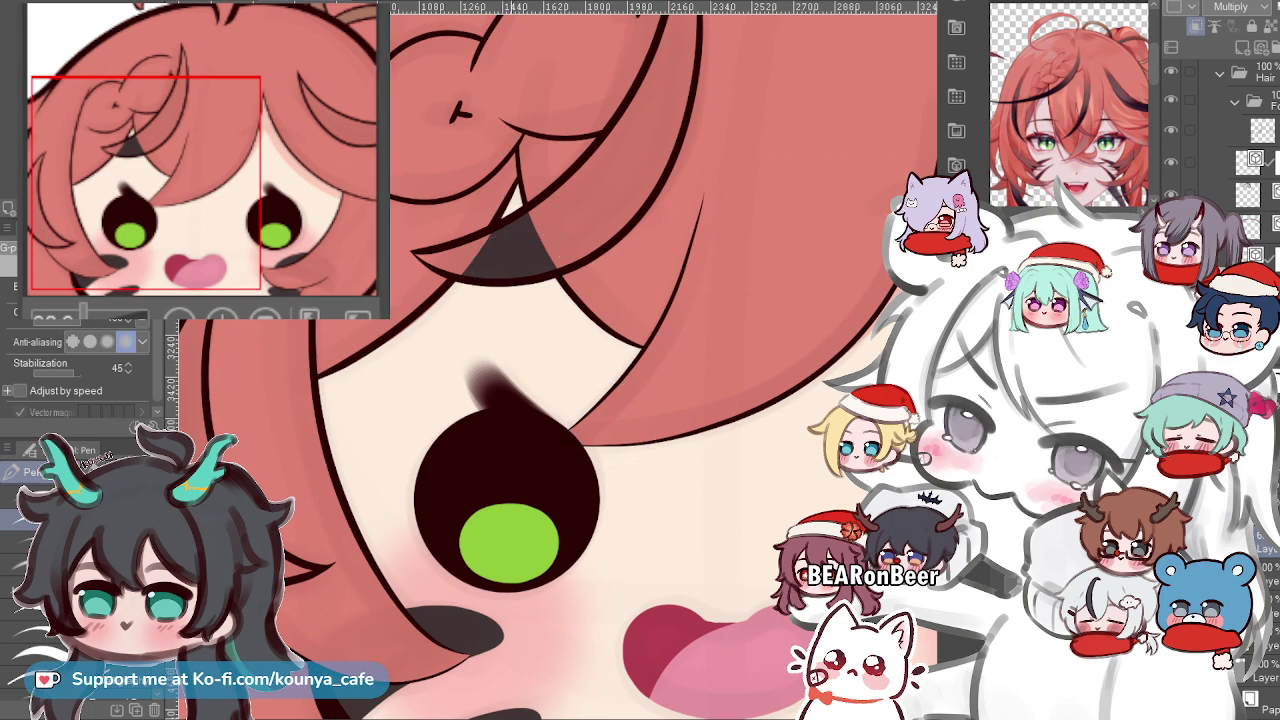
scroll(515, 275, down, 2)
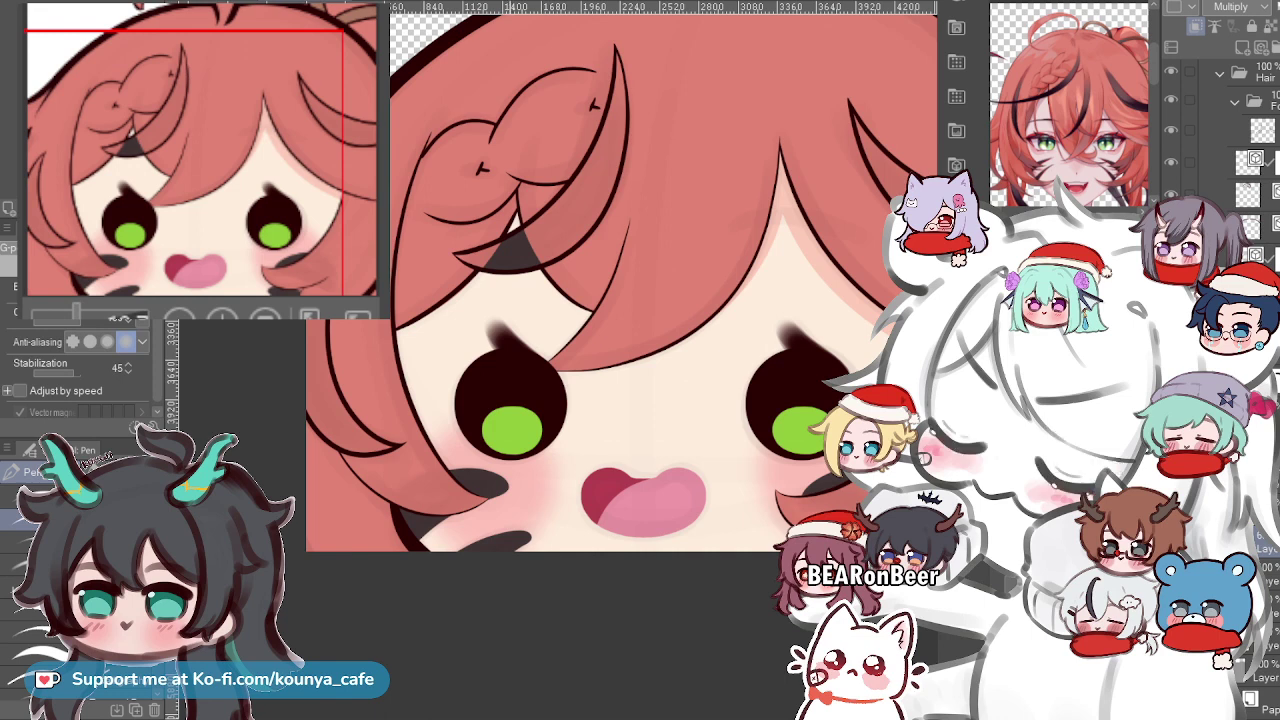
ctrl+click(511, 269)
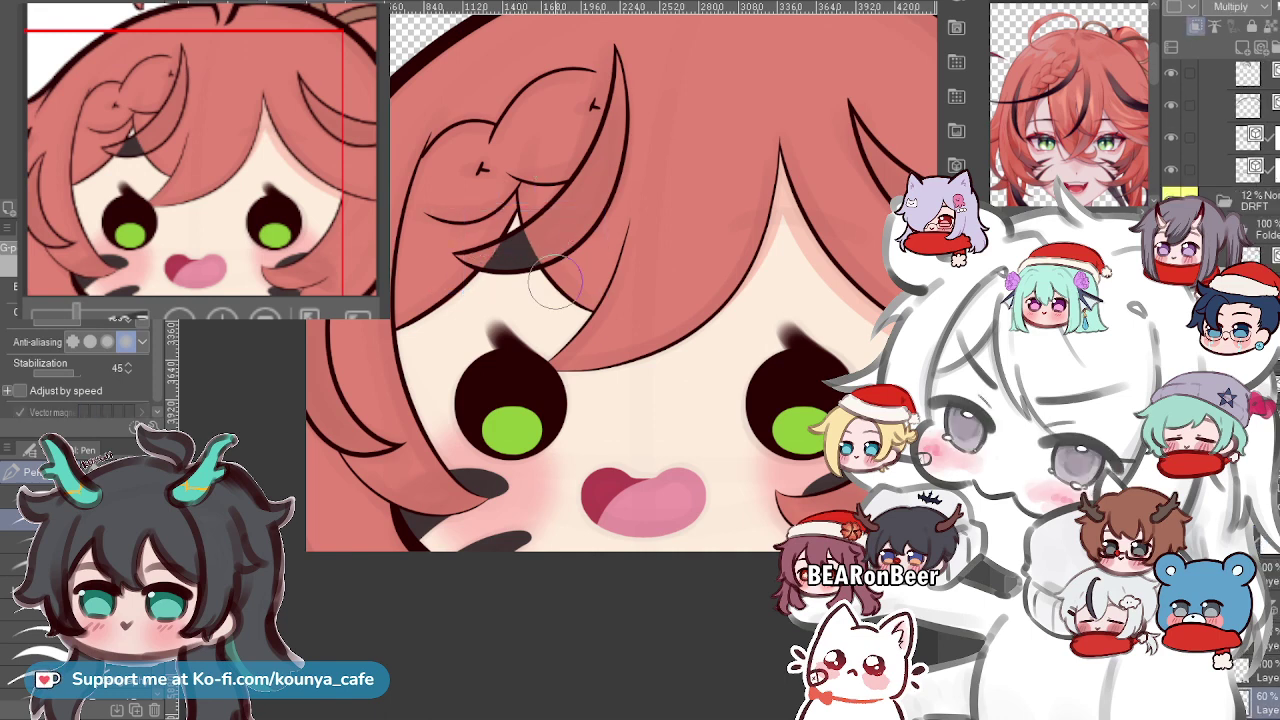
scroll(1220, 160, up, 2)
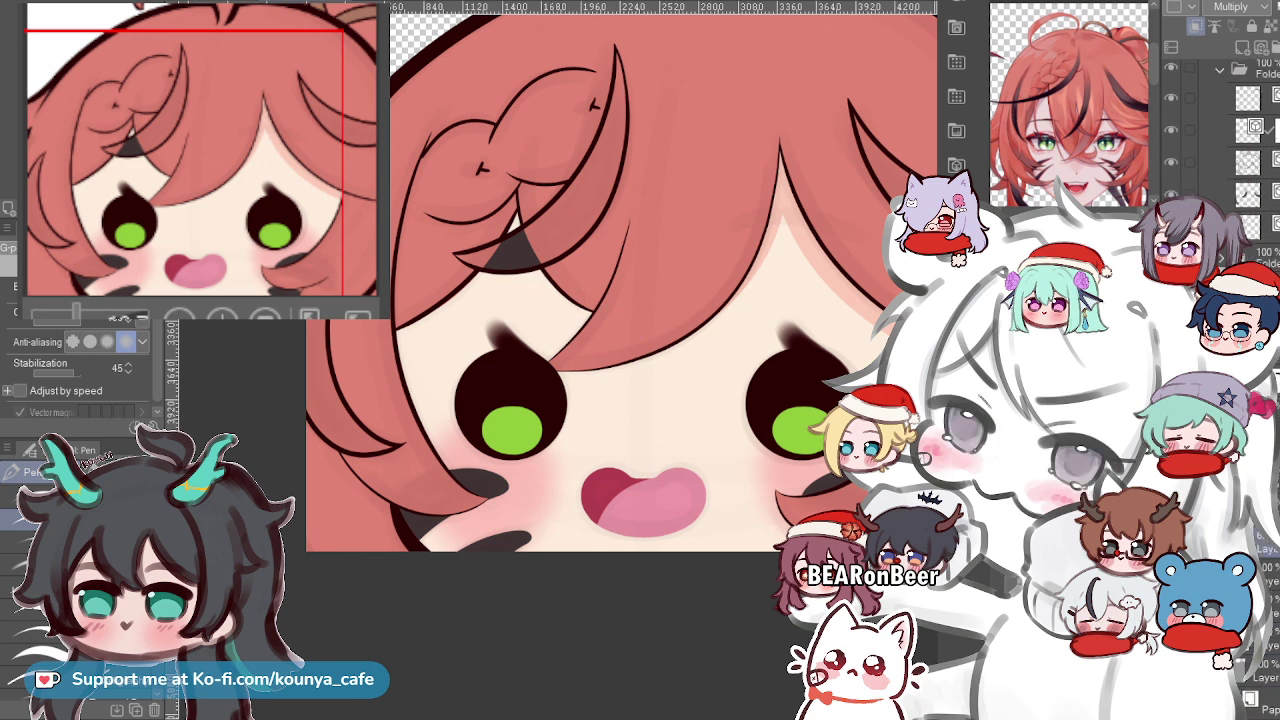
click(1171, 573)
click(1171, 573)
click(1265, 573)
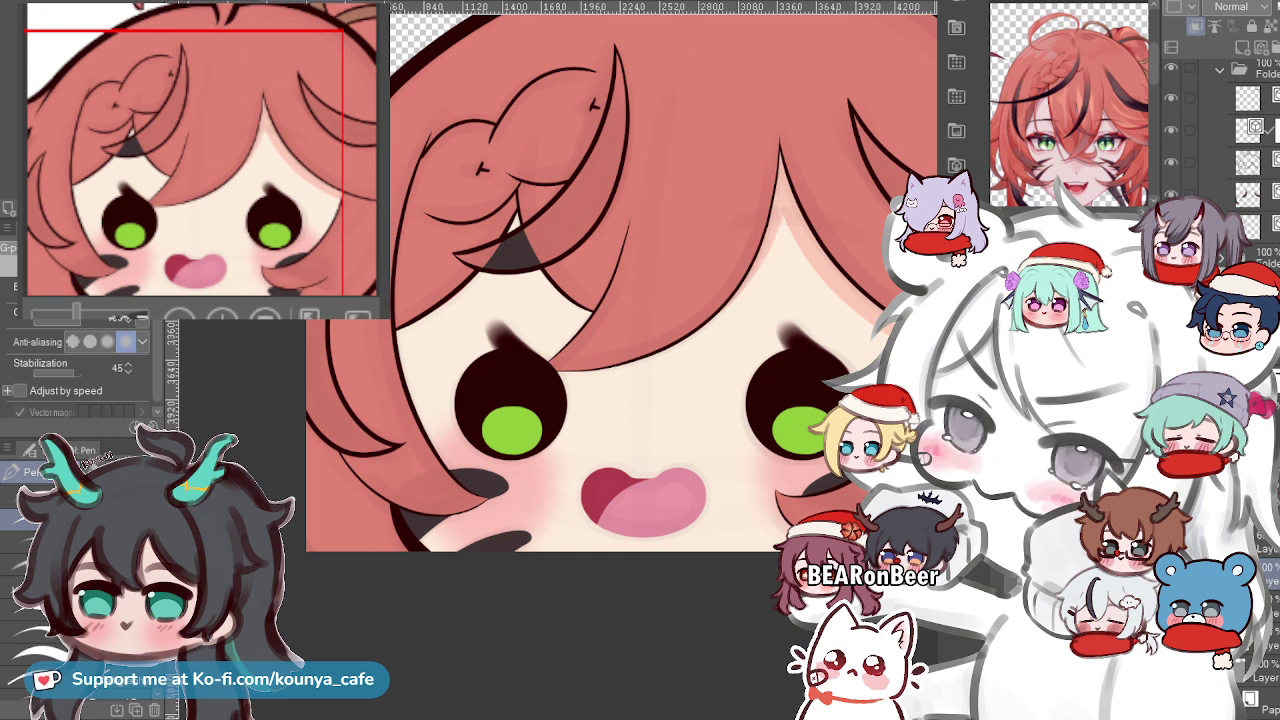
drag(1266, 573, 1266, 525)
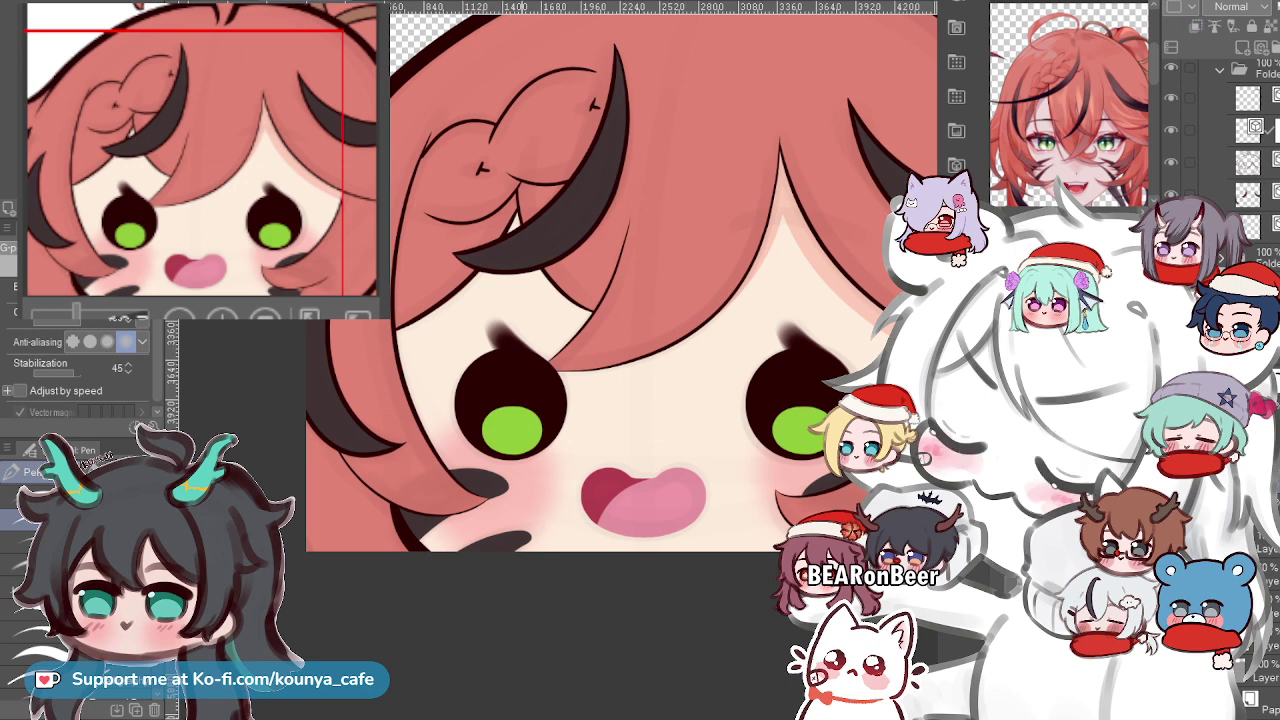
Move the selected face layer lower in the stack, keeping the red hair colour displayed, and check both cheeks' dark marks.
ctrl+click(488, 482)
key(Delete)
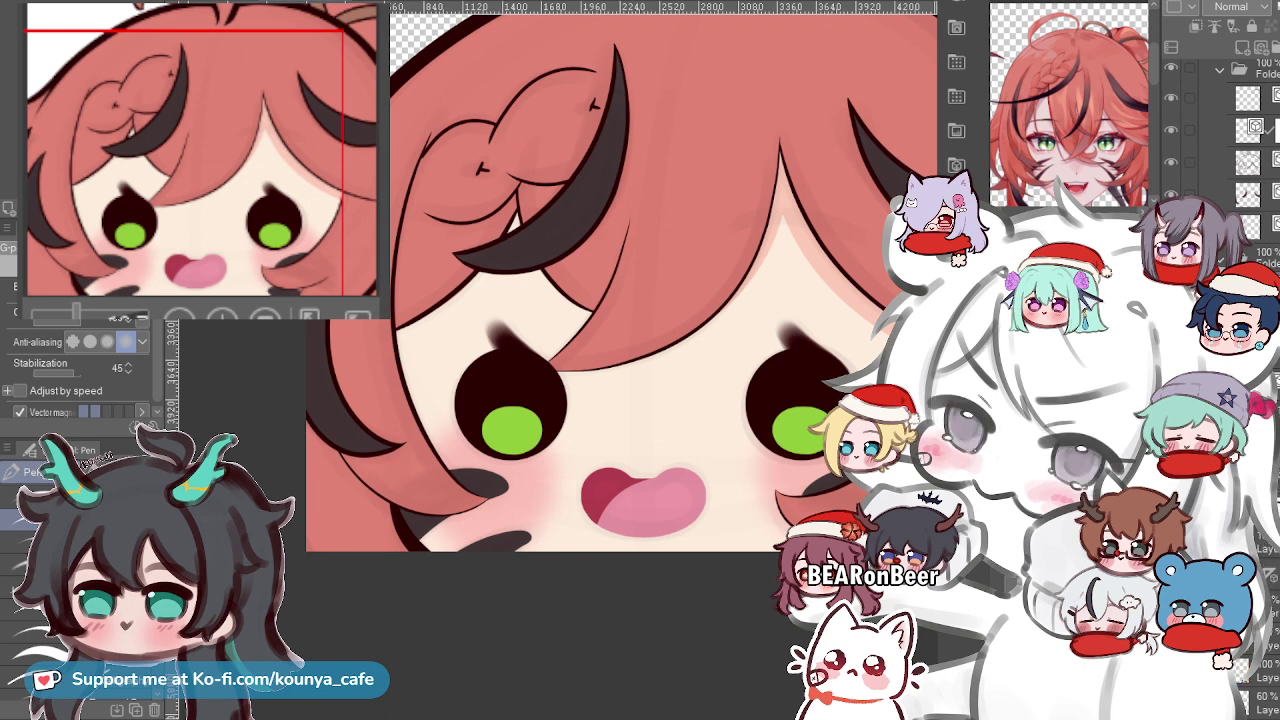
scroll(1240, 150, down, 3)
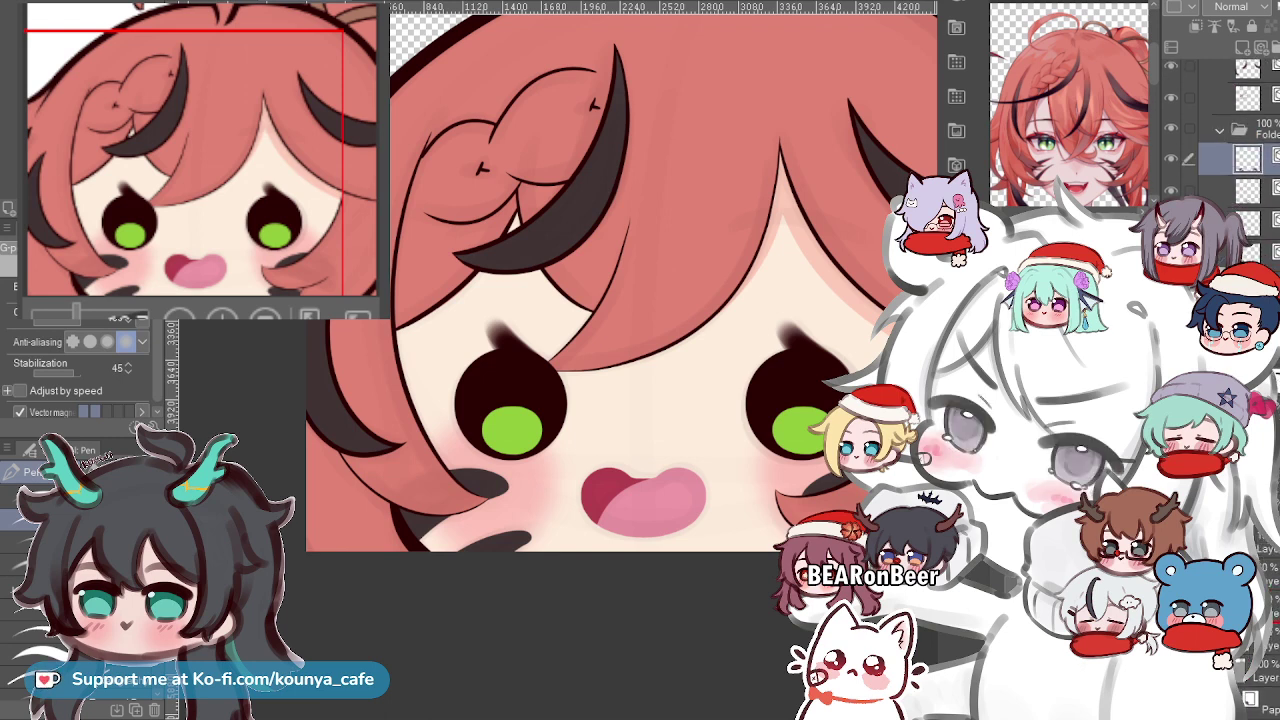
drag(1262, 158, 1266, 590)
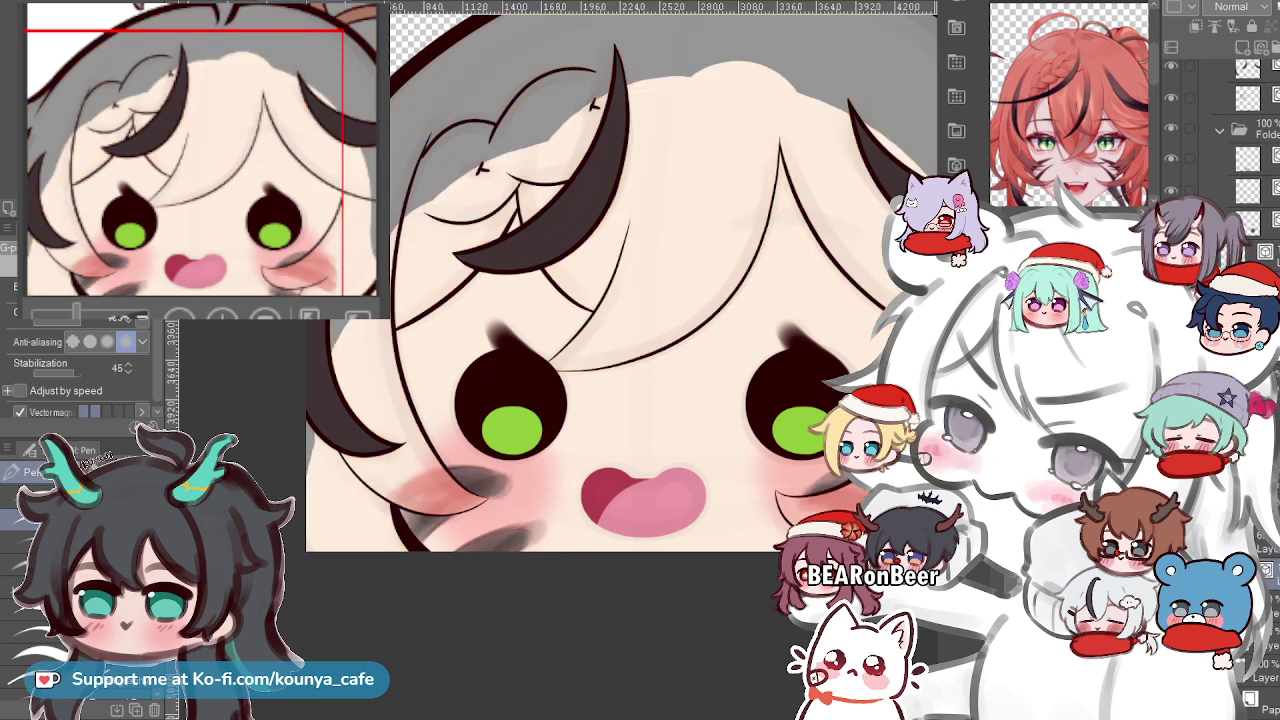
click(1171, 158)
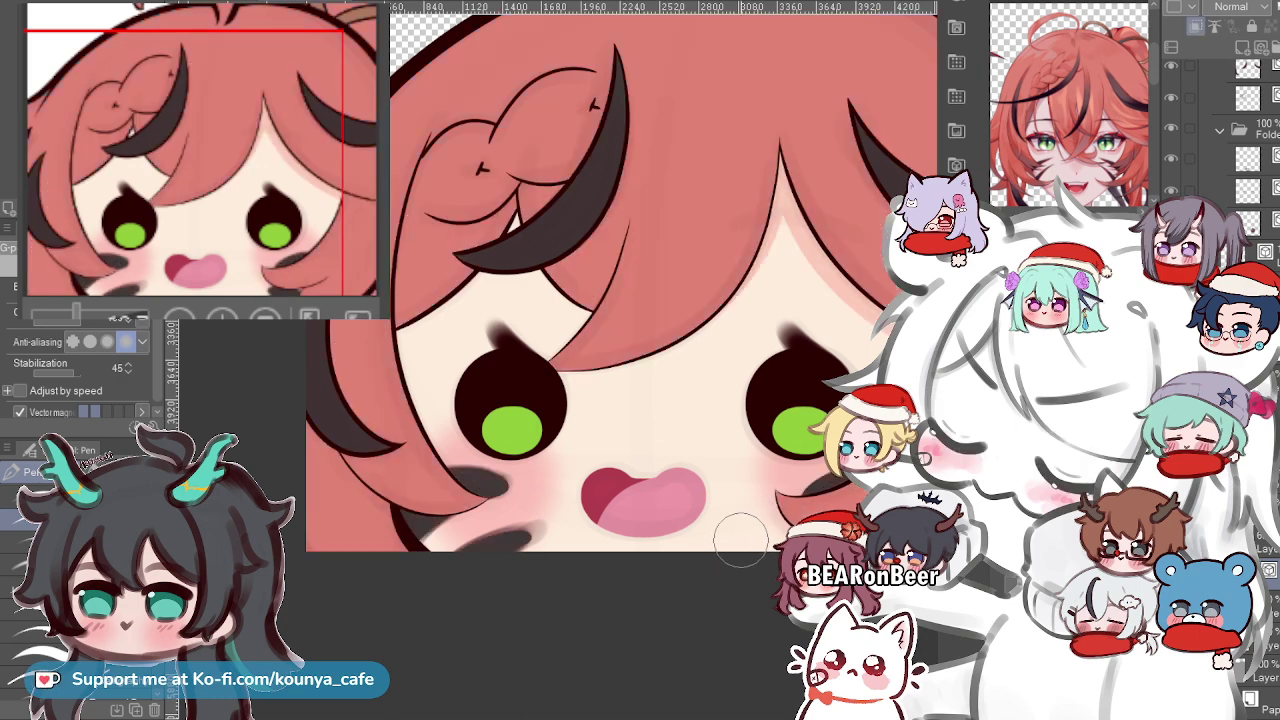
scroll(727, 545, up, 4)
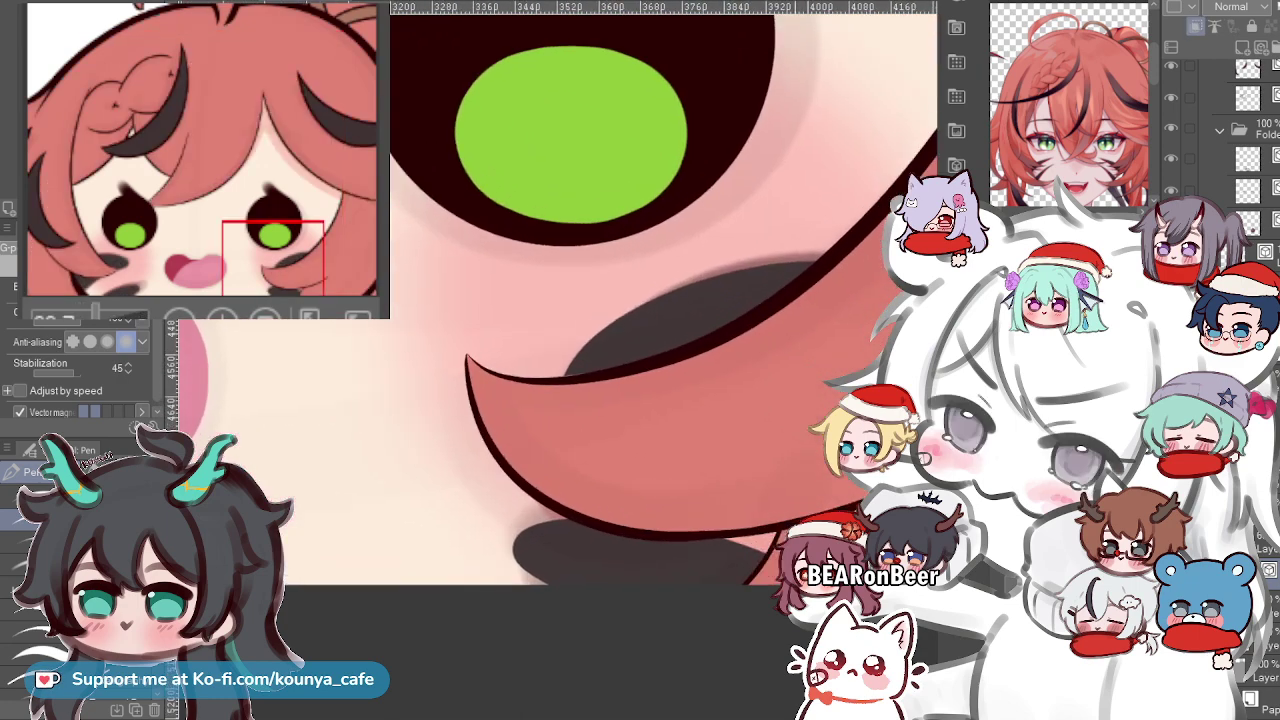
scroll(790, 520, down, 6)
scroll(750, 495, up, 3)
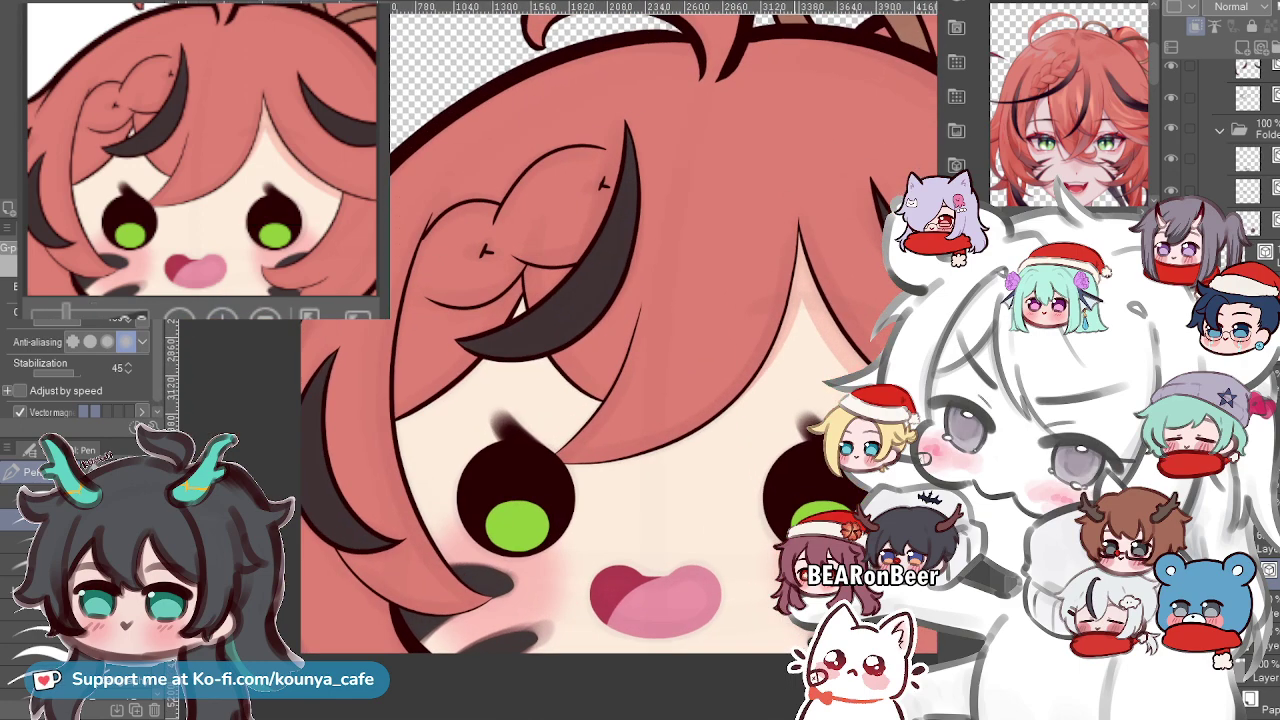
Select the Multiply layer with the forehead shadow and paint peach-pink shadows beneath the left-hand bangs above the left eye.
drag(750, 495, 695, 472)
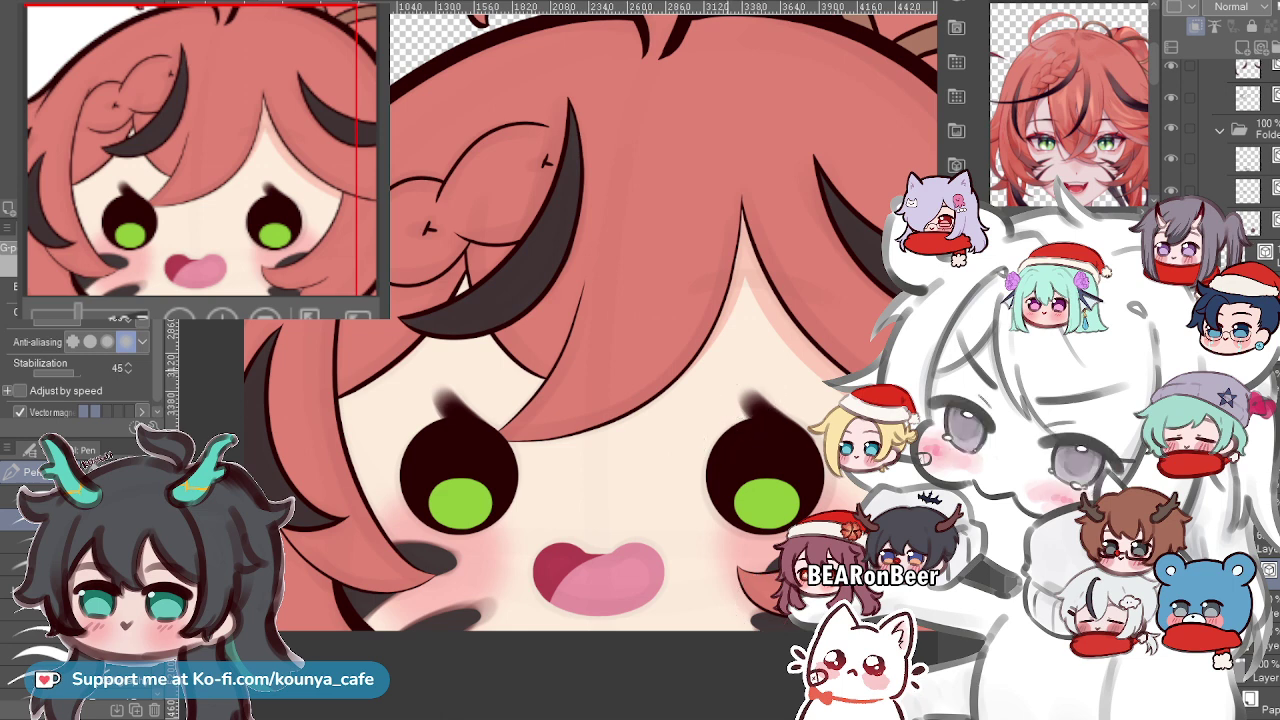
ctrl+click(760, 285)
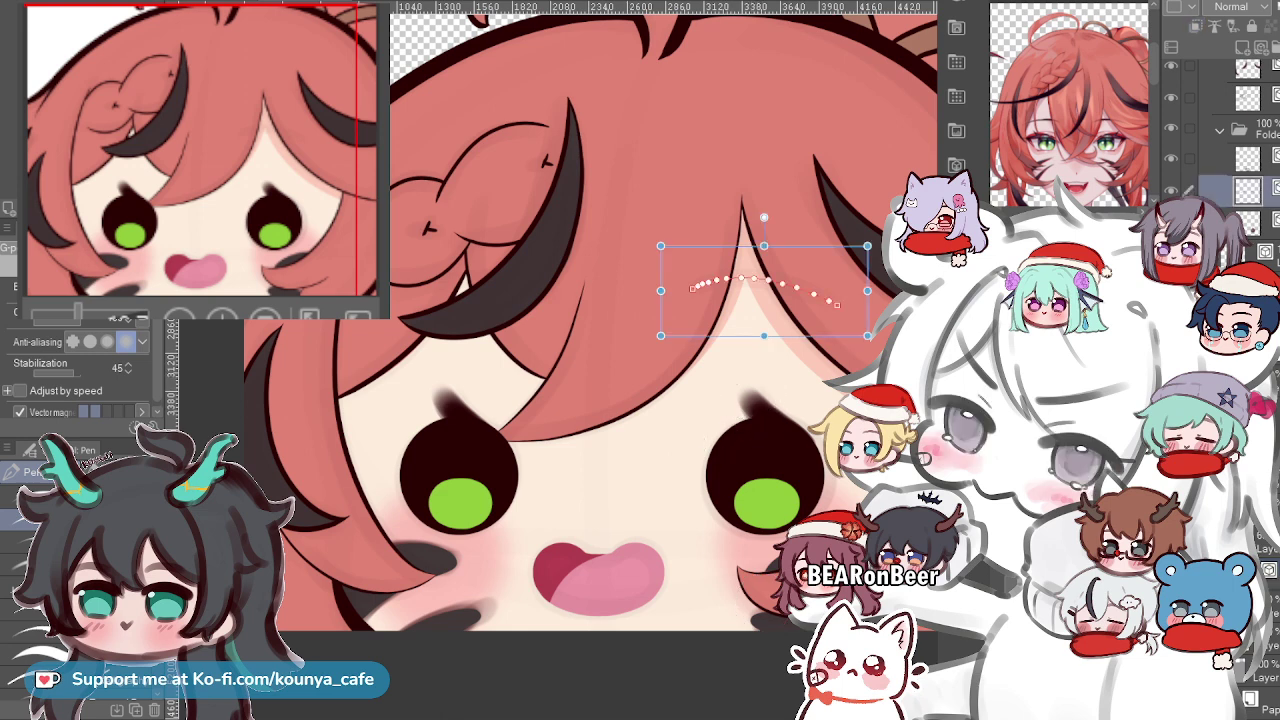
key(ctrl+z)
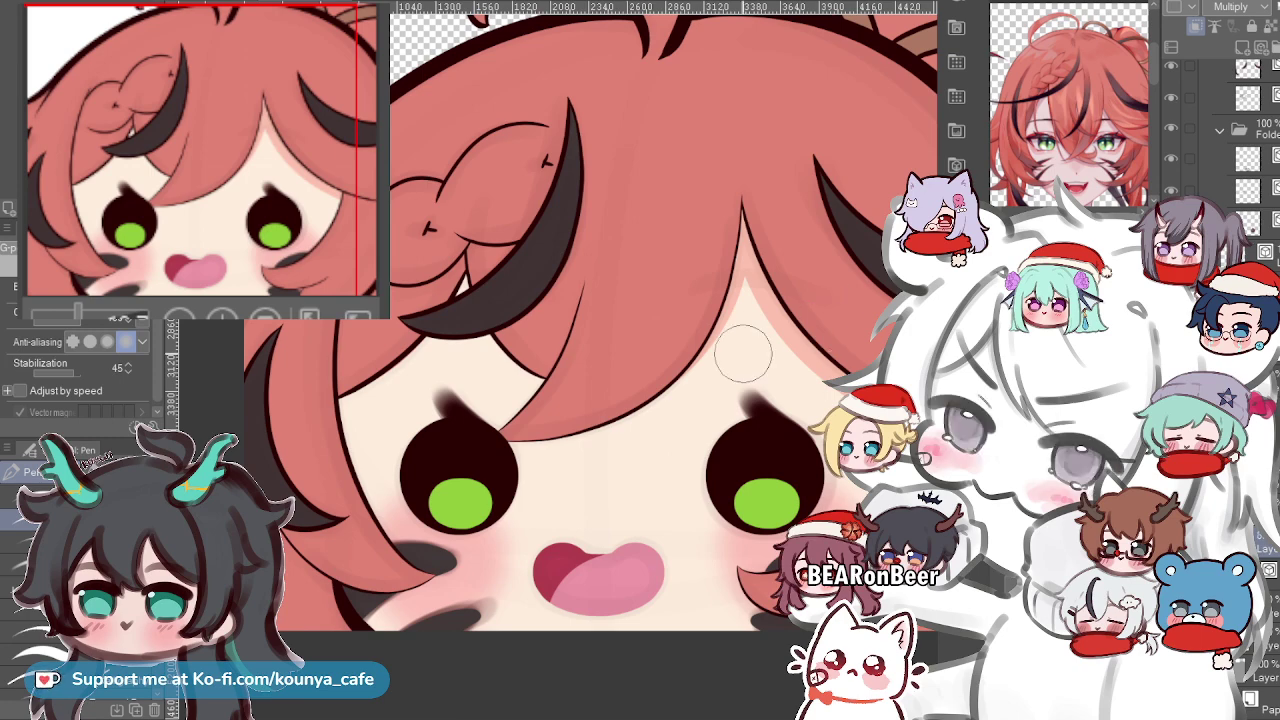
scroll(495, 412, up, 2)
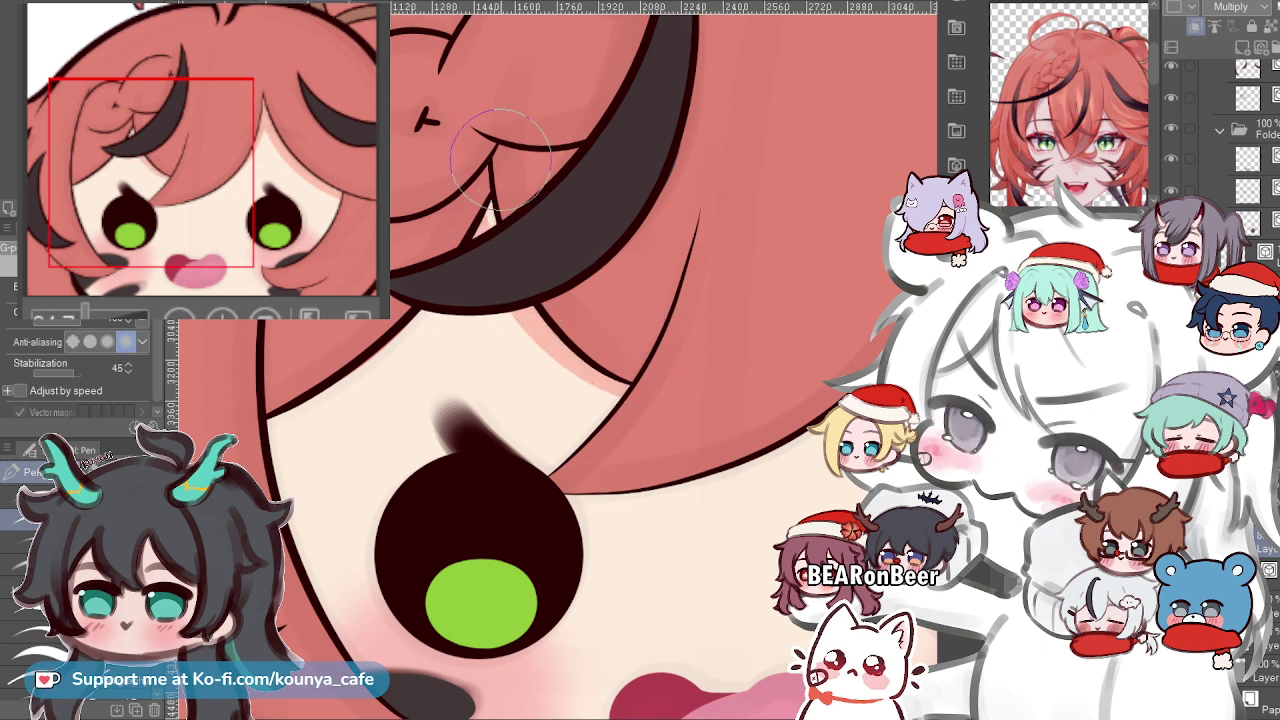
scroll(538, 230, down, 1)
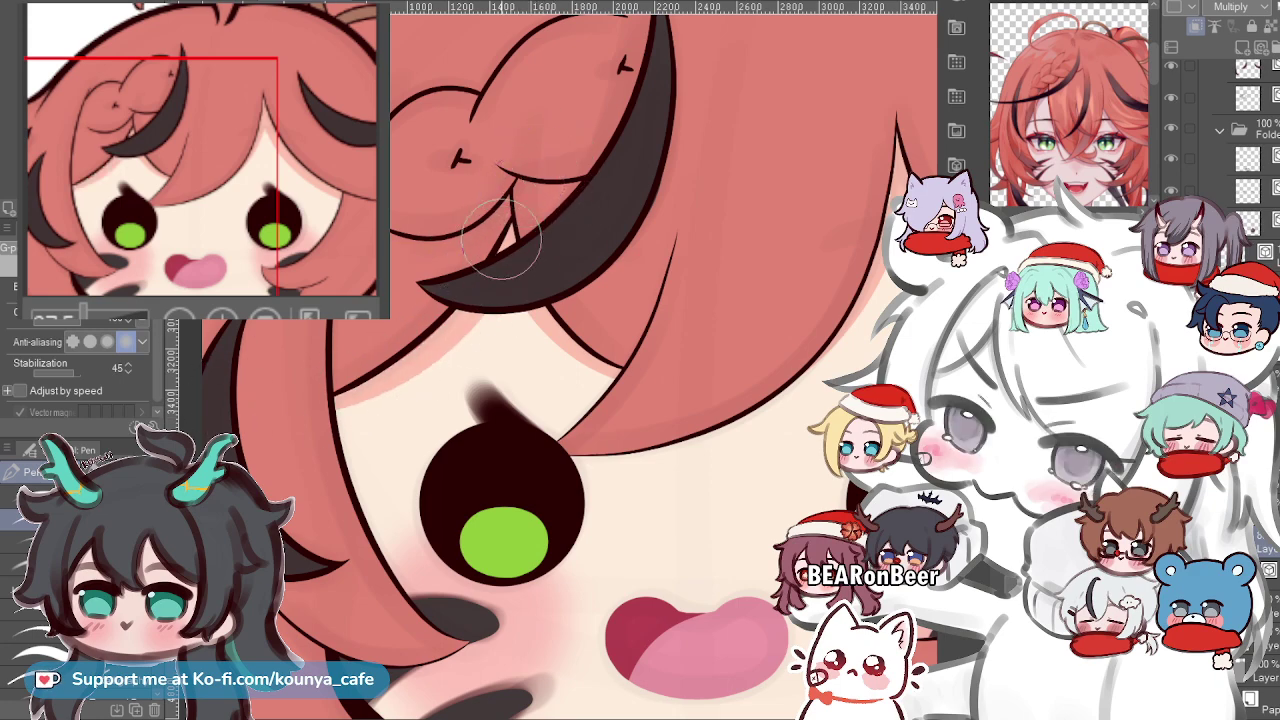
scroll(500, 225, down, 5)
scroll(500, 225, up, 6)
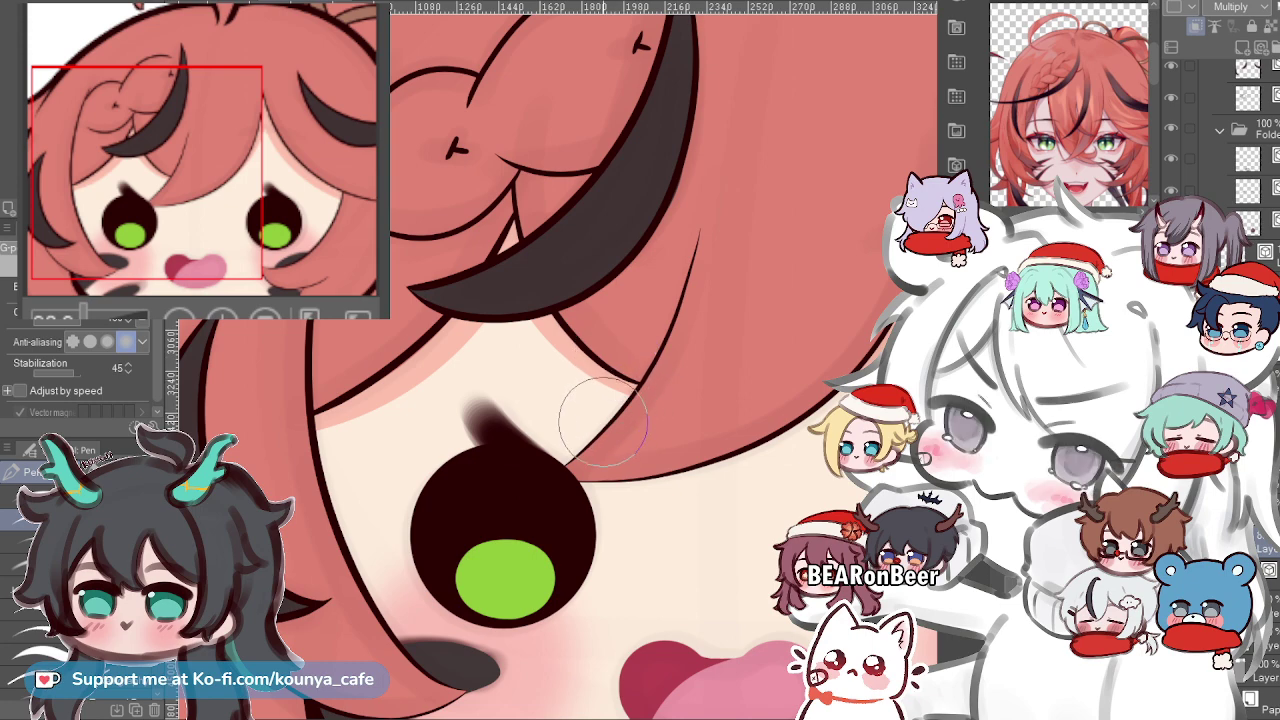
Paint a thin peach-pink shadow on the left cheek along the underside of the pointed red hair lock.
scroll(610, 435, down, 4)
drag(612, 435, 638, 341)
scroll(603, 462, up, 3)
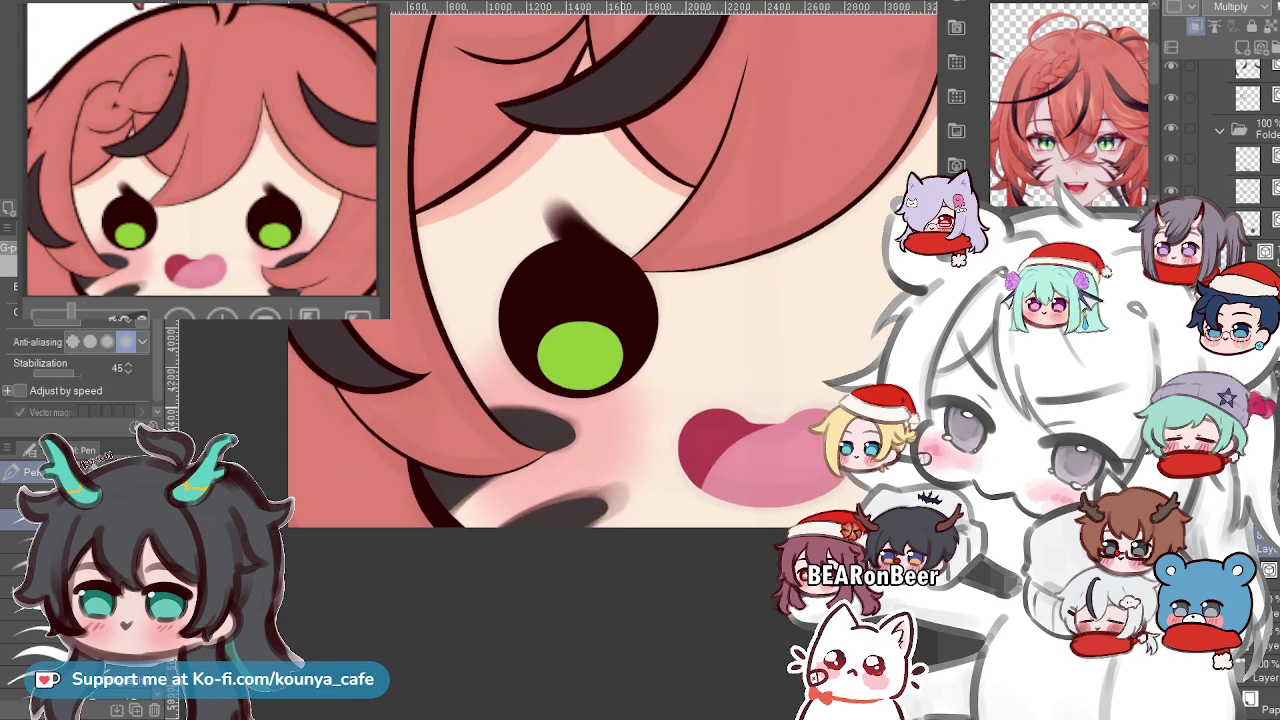
drag(593, 417, 655, 480)
scroll(566, 525, up, 3)
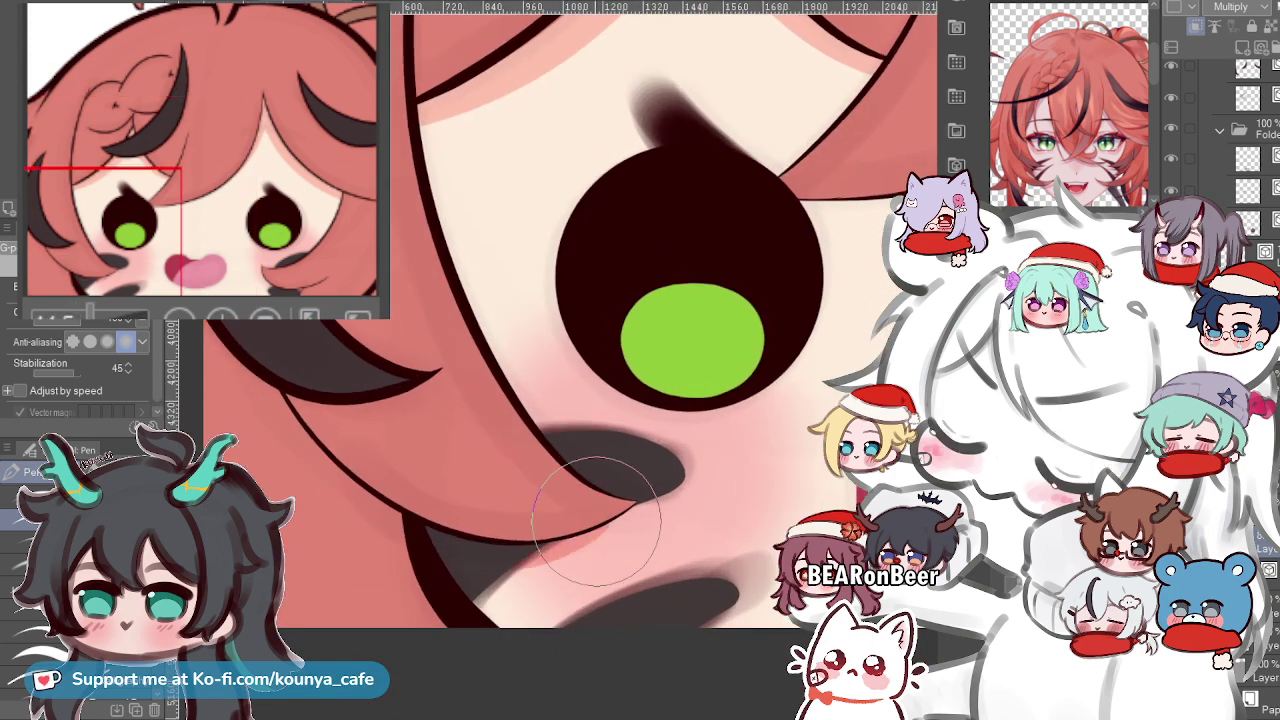
scroll(540, 529, up, 2)
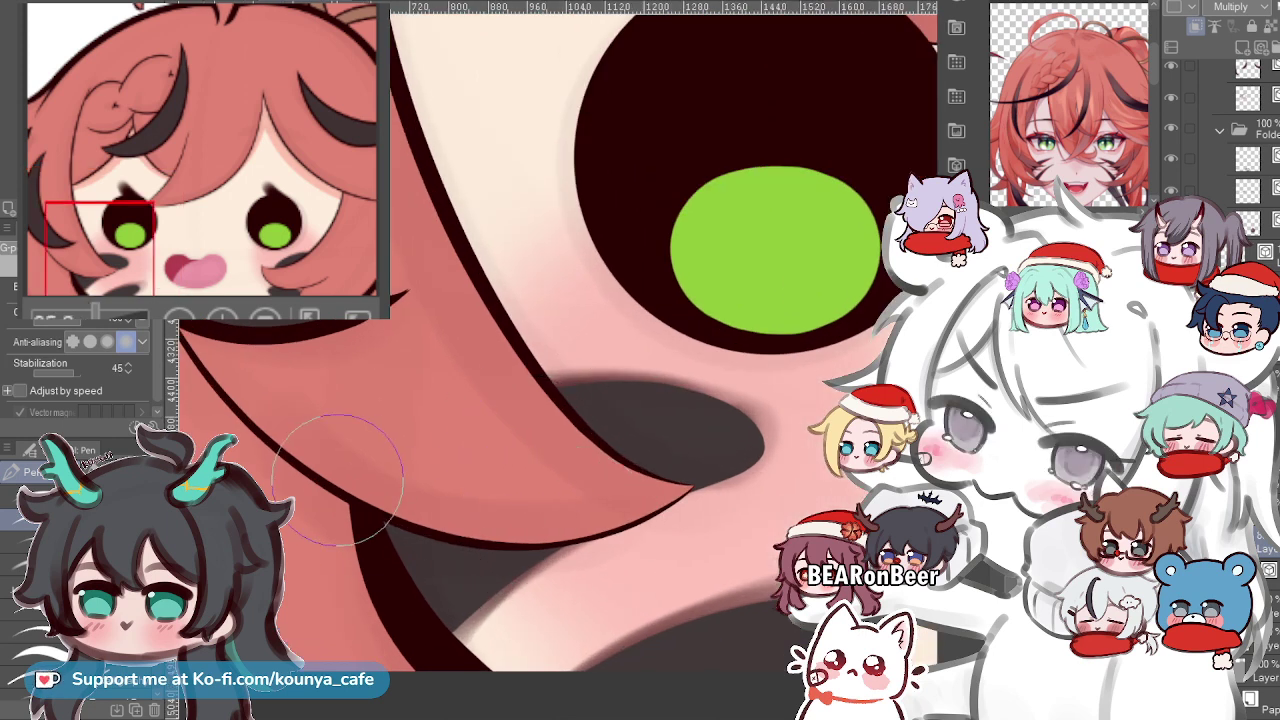
mouse_move(465, 550)
mouse_down()
mouse_move(676, 510)
mouse_move(530, 548)
mouse_up()
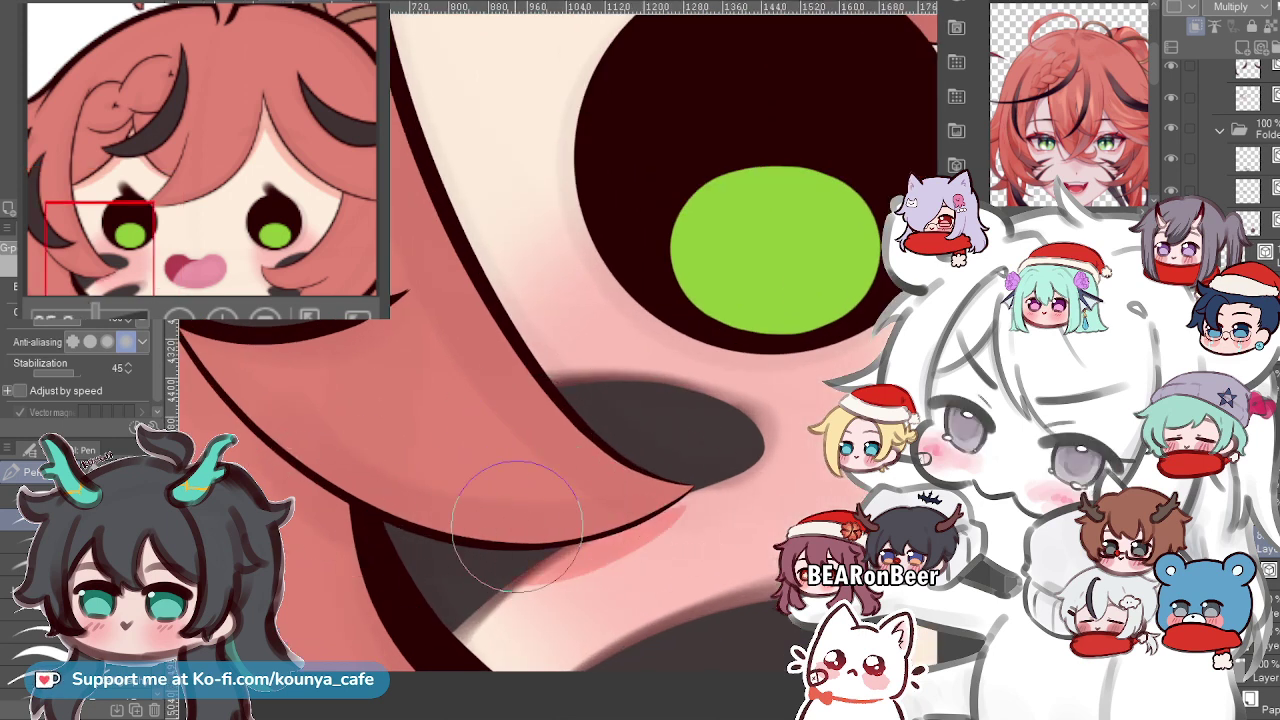
key(ctrl+z)
drag(332, 508, 681, 503)
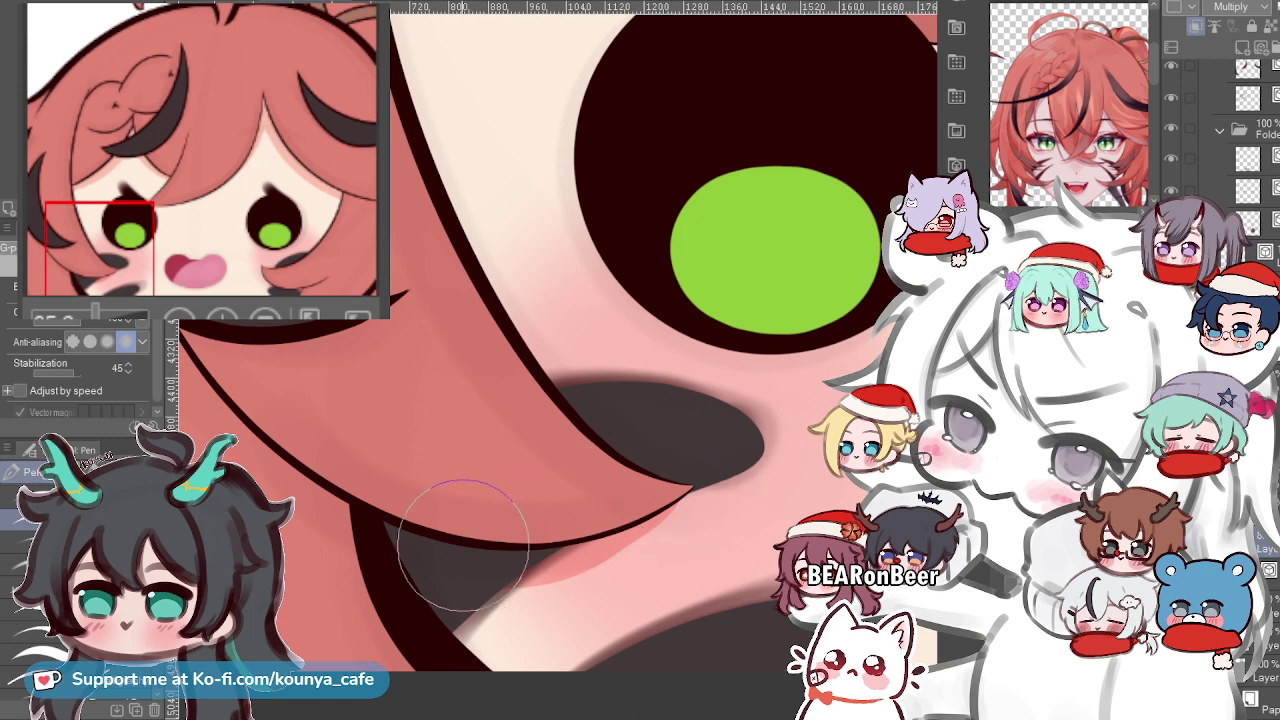
Undo and repaint the peach-pink shadow beneath the pointed hair lock on the left cheek as a thinner sliver.
key(ctrl+z)
mouse_move(320, 493)
mouse_down()
mouse_move(536, 536)
mouse_move(626, 466)
mouse_up()
key(ctrl+z)
mouse_move(351, 509)
mouse_down()
mouse_move(626, 523)
mouse_move(649, 481)
mouse_up()
key(ctrl+z)
mouse_move(330, 486)
mouse_down()
mouse_move(403, 528)
mouse_move(657, 459)
mouse_up()
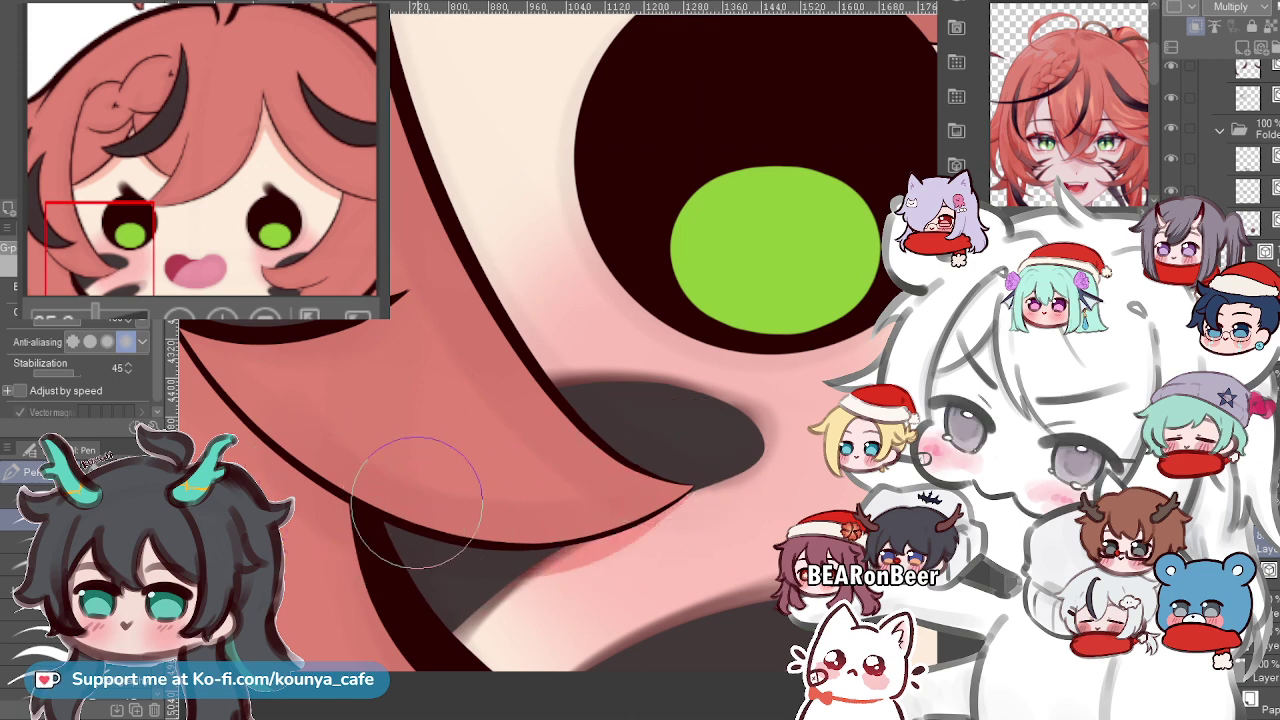
Examine the peach-pink skin shadows beneath the bangs and cheek locks, both close up and across the whole portrait.
scroll(635, 397, down, 4)
drag(635, 397, 475, 385)
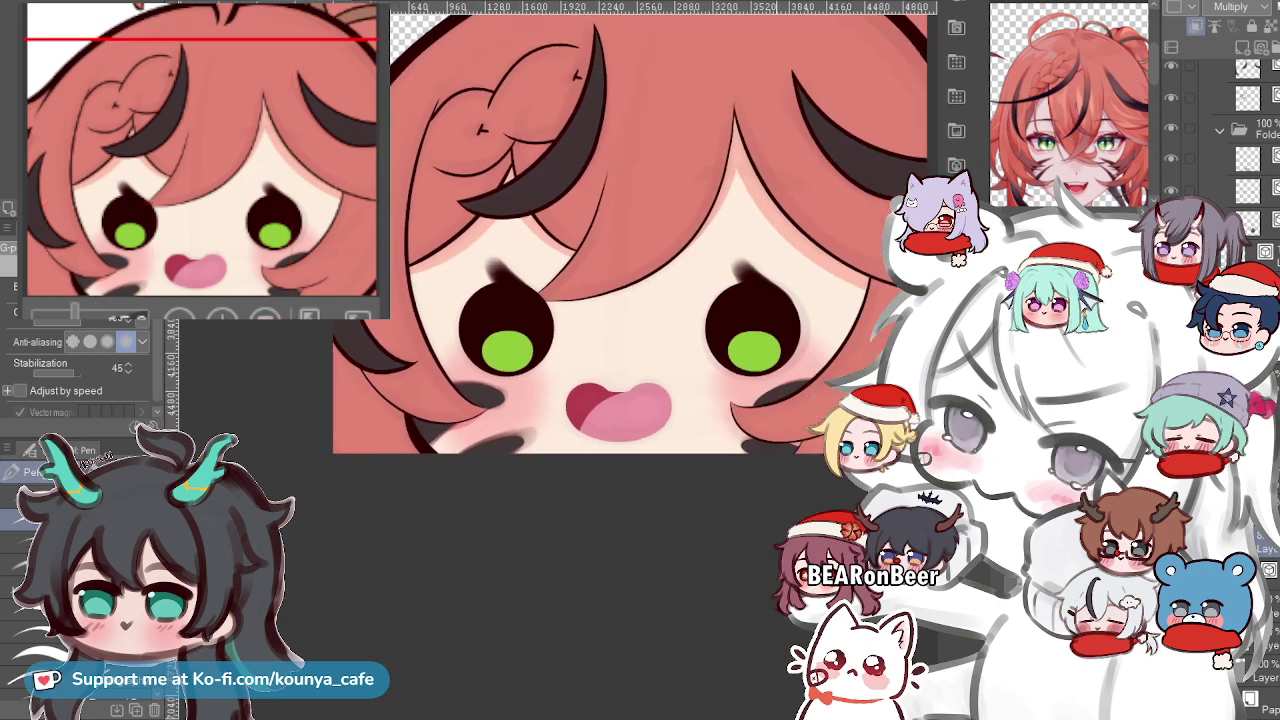
scroll(763, 238, down, 2)
key(ctrl+plus)
key(ctrl+plus)
key(ctrl+plus)
key(ctrl+plus)
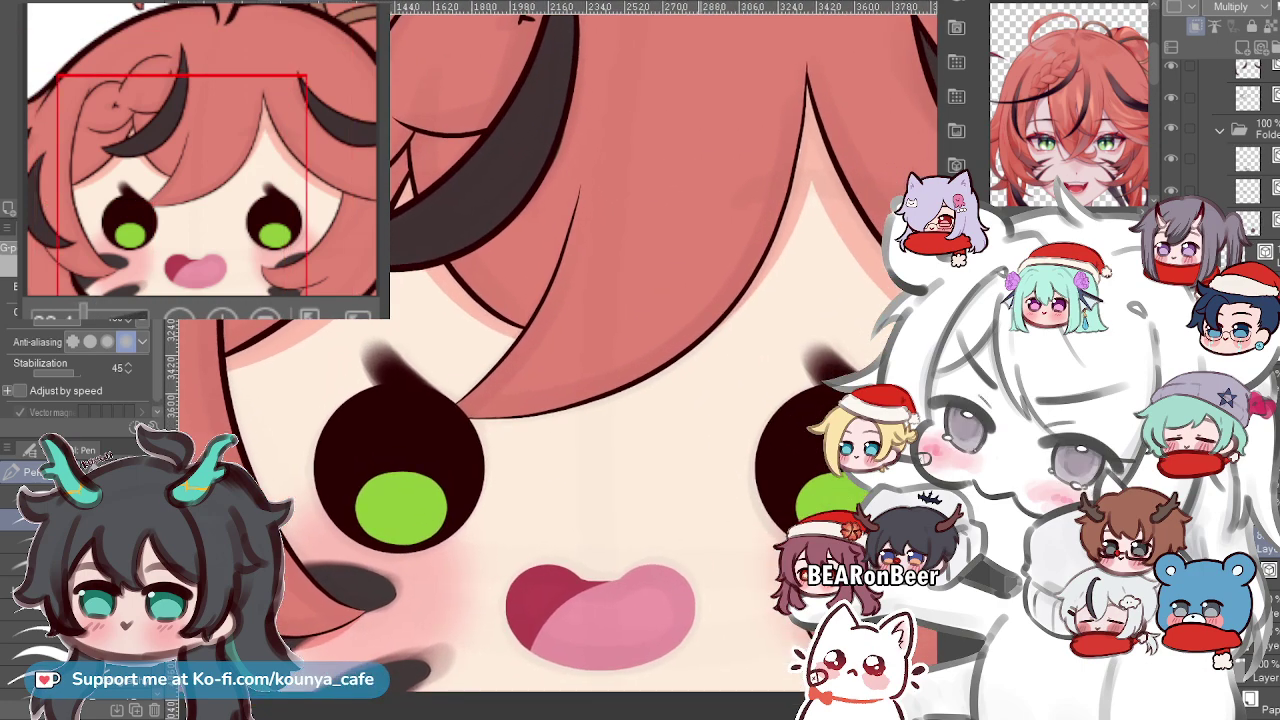
scroll(525, 280, down, 2)
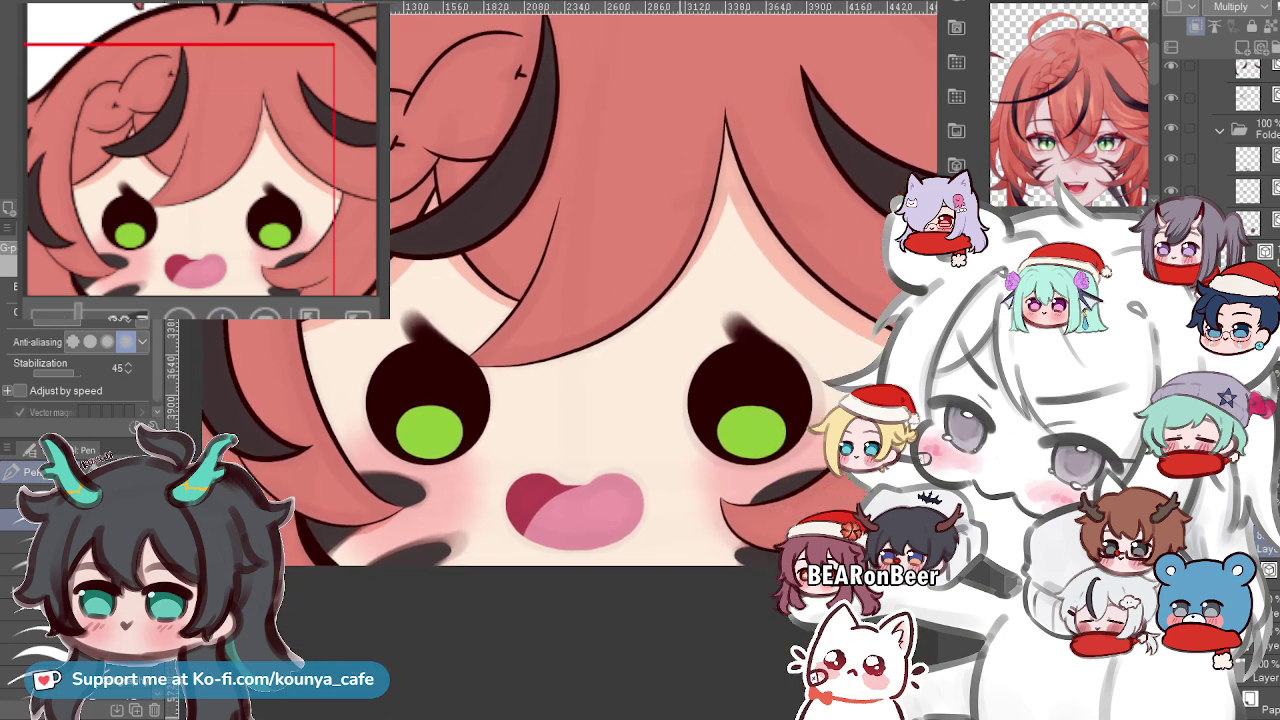
scroll(620, 345, up, 2)
scroll(620, 345, down, 1)
scroll(650, 322, down, 1)
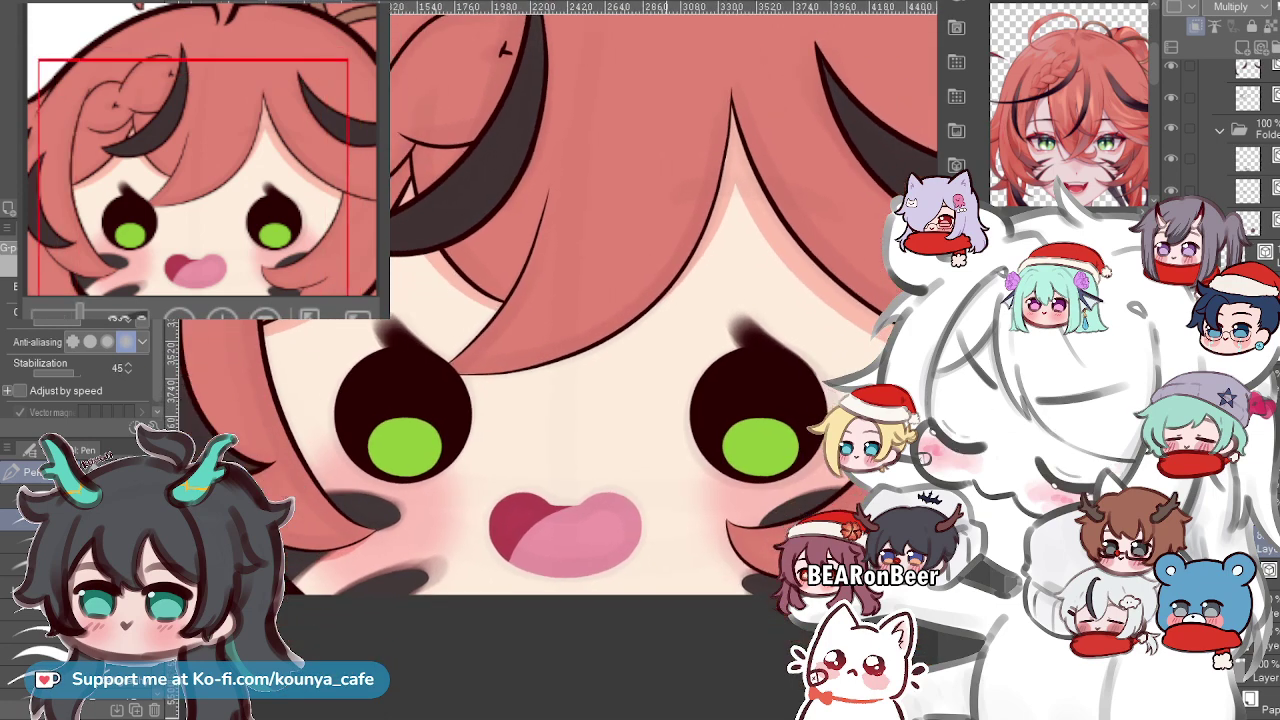
key(ctrl+minus)
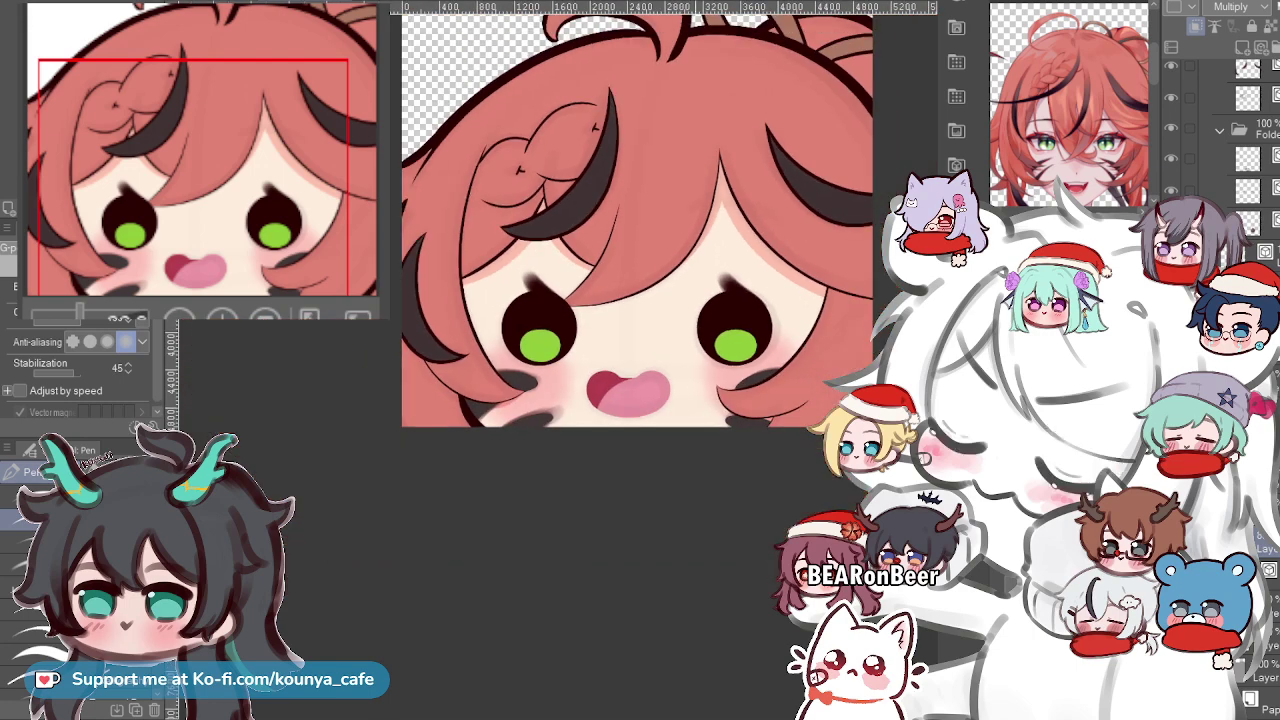
scroll(769, 243, down, 6)
drag(769, 243, 706, 309)
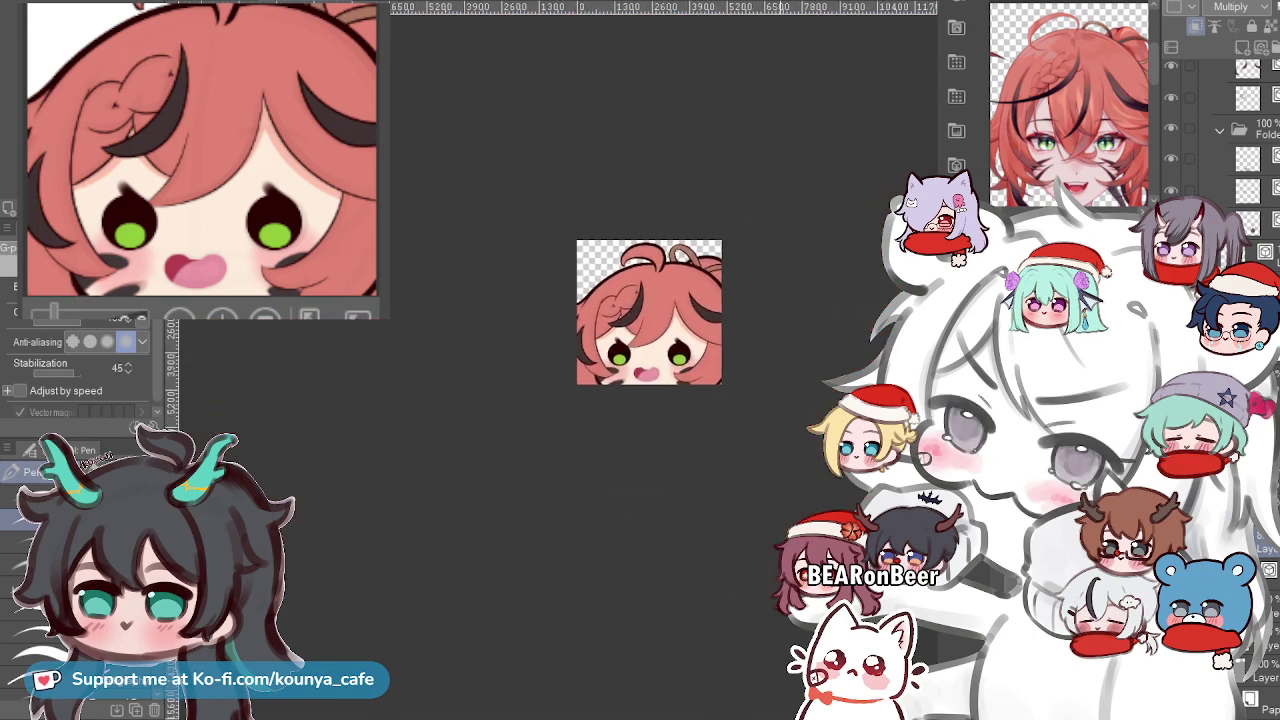
scroll(709, 297, down, 1)
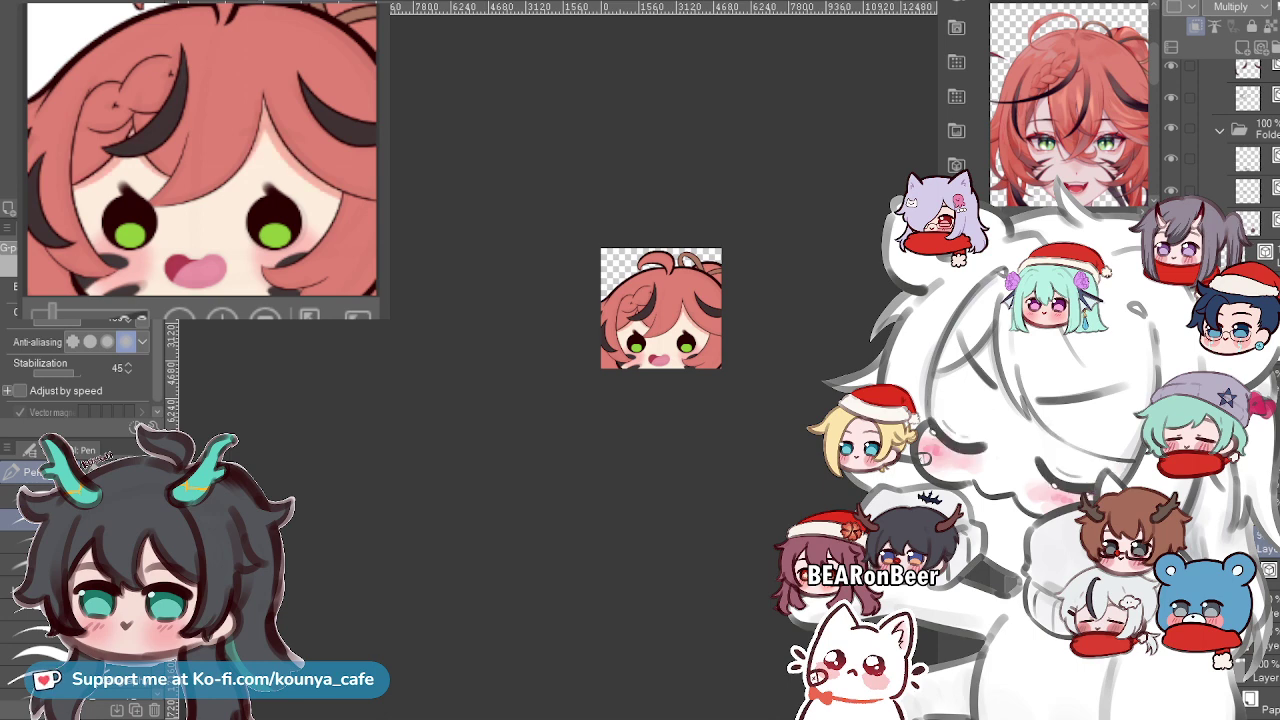
scroll(657, 330, up, 5)
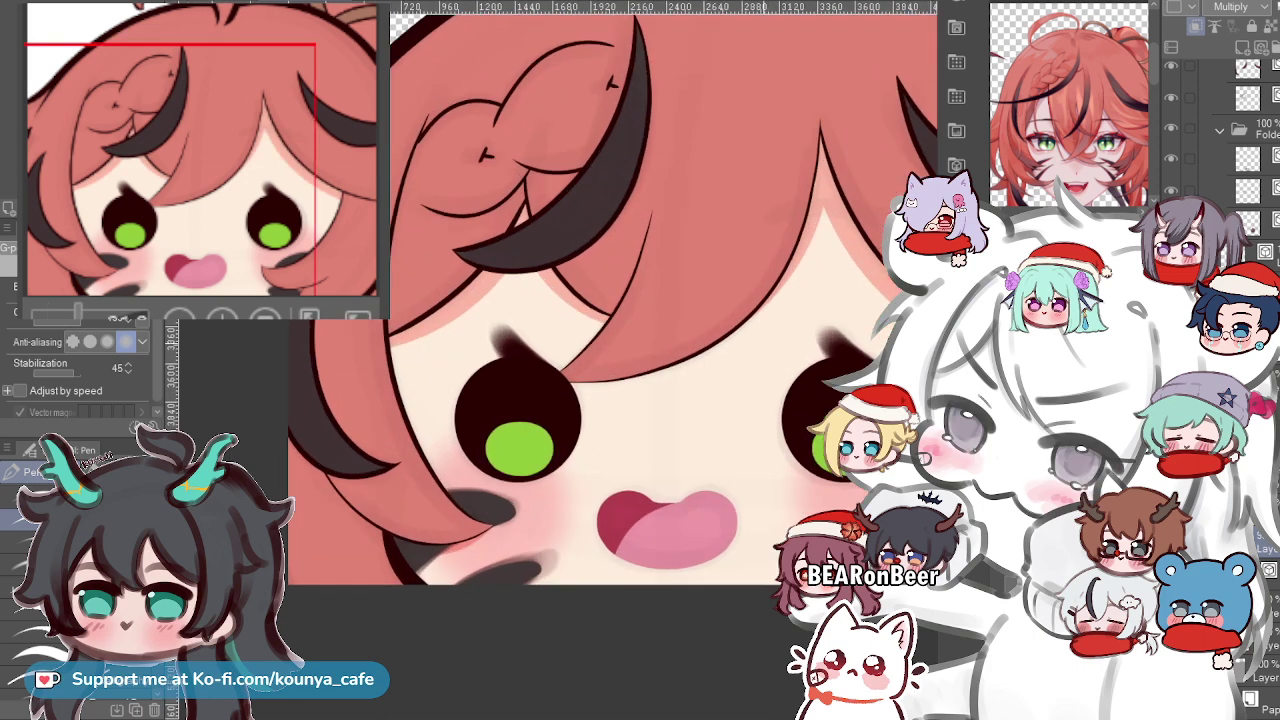
drag(657, 330, 525, 333)
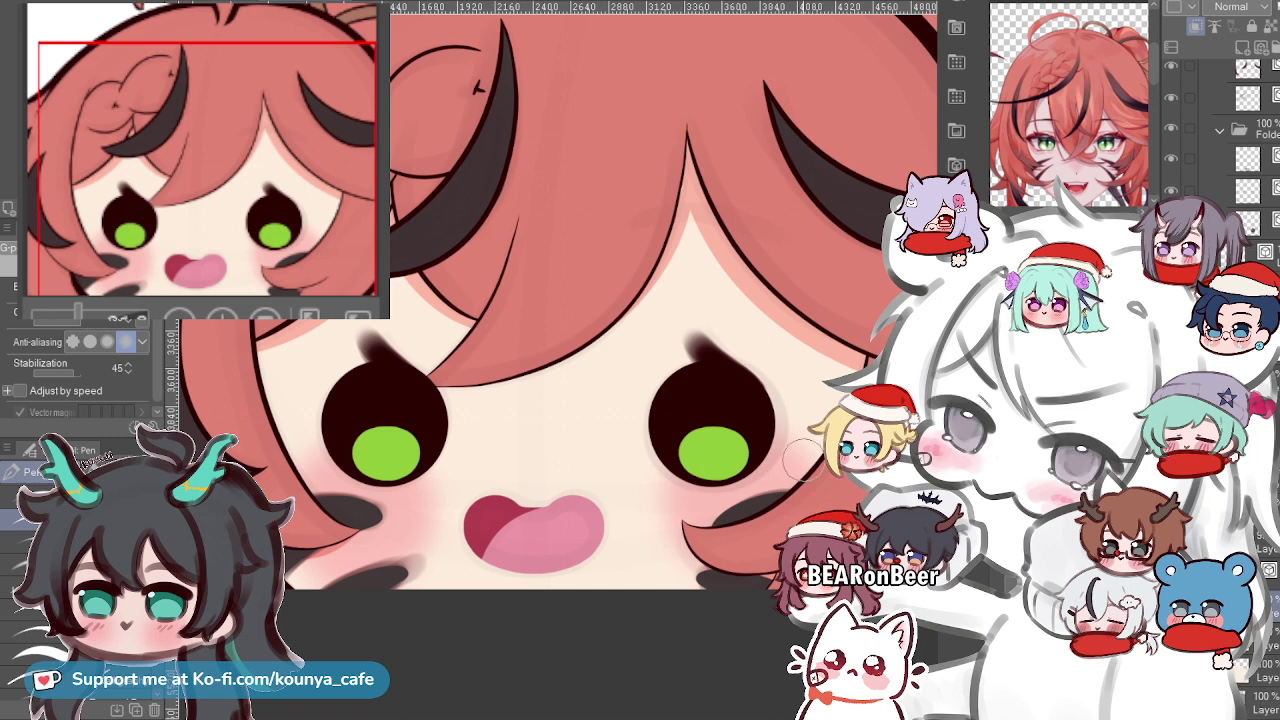
Set the new face layer to Linear burn and paint orange-red blush patches beneath the outer sides of both eyes.
scroll(800, 458, up, 2)
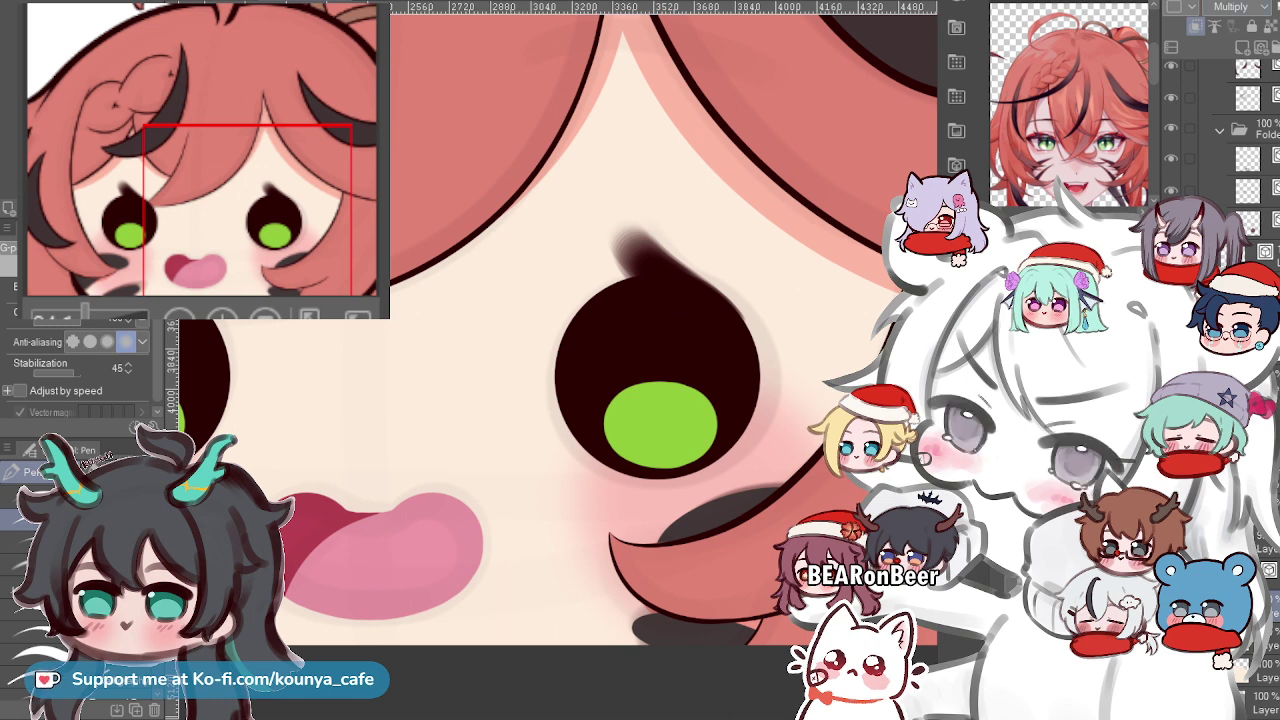
click(1238, 7)
mouse_move(740, 420)
mouse_down()
mouse_move(690, 490)
mouse_move(710, 452)
mouse_up()
key(ctrl+z)
drag(432, 505, 634, 437)
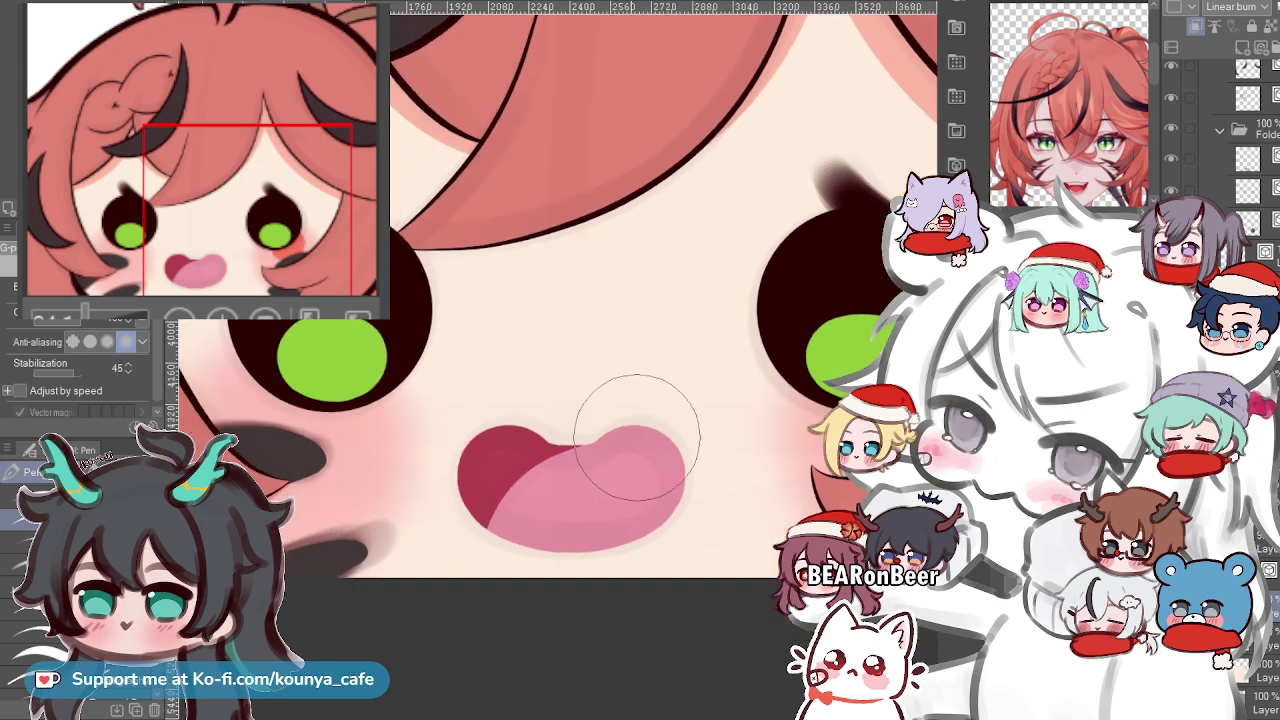
drag(273, 378, 262, 382)
scroll(290, 390, down, 1)
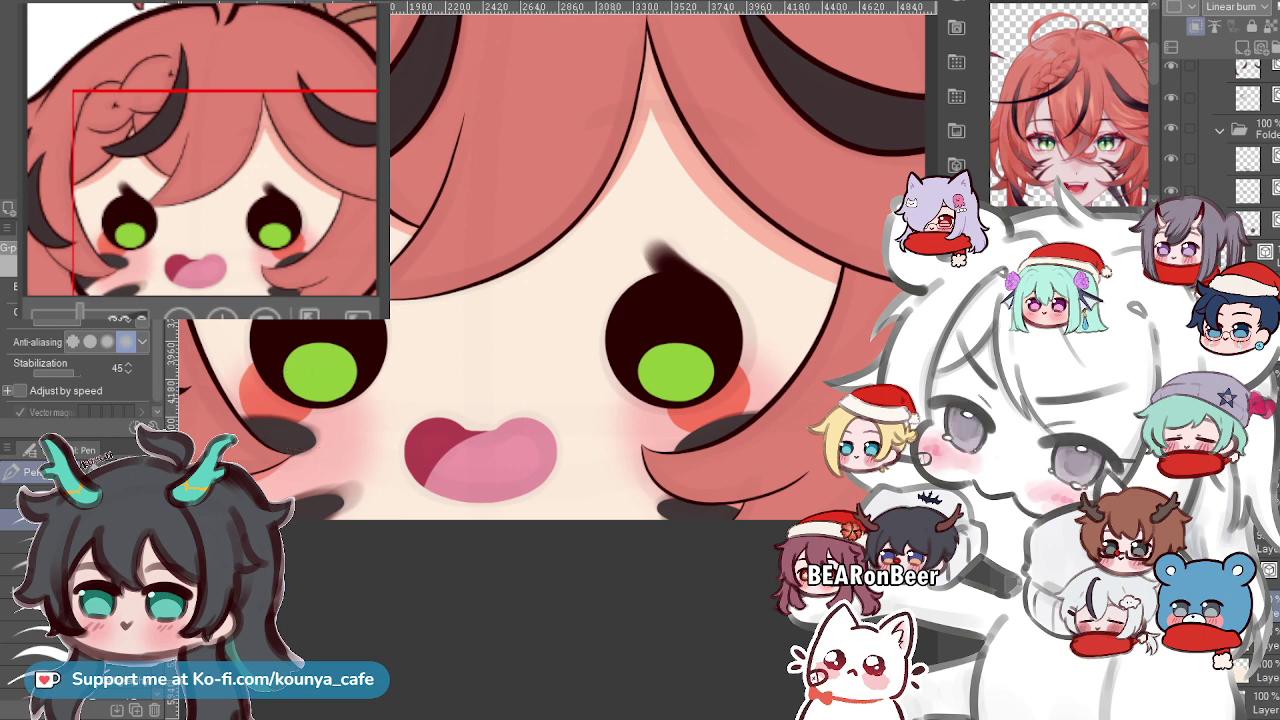
Blur the orange-red patches beneath both eyes into a soft blush and lighten their colour.
key(ctrl+s)
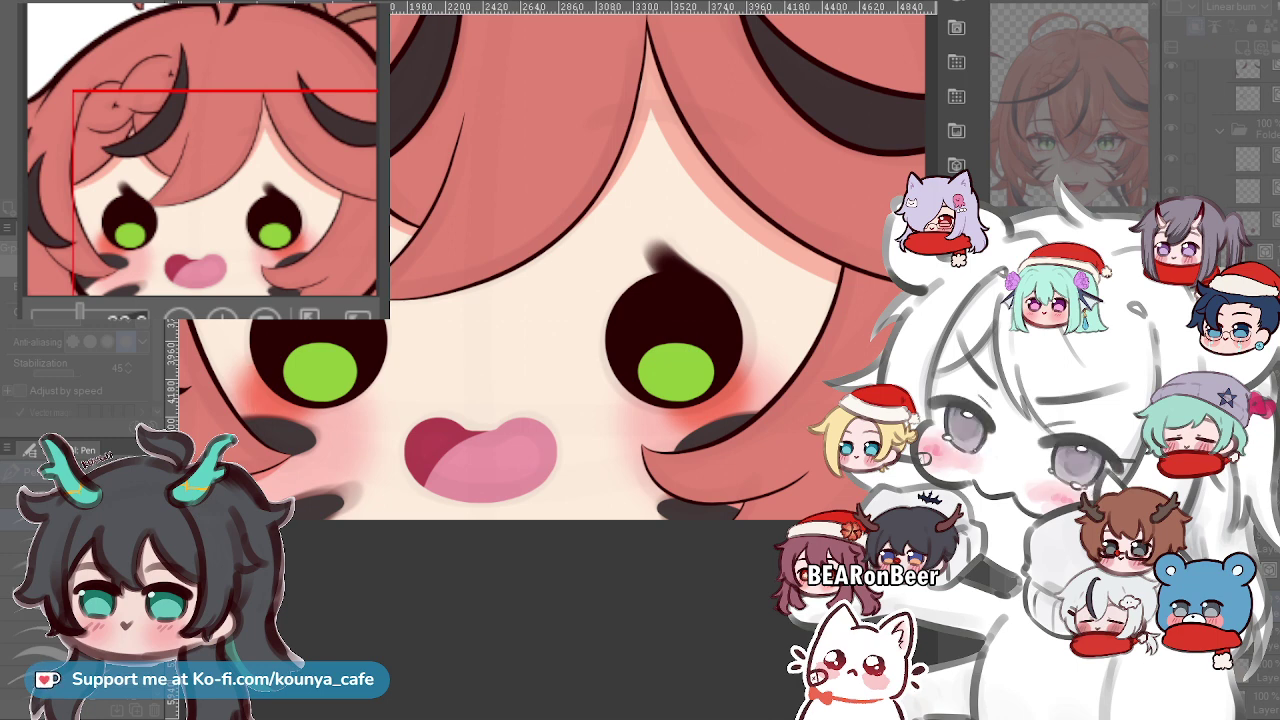
key(Return)
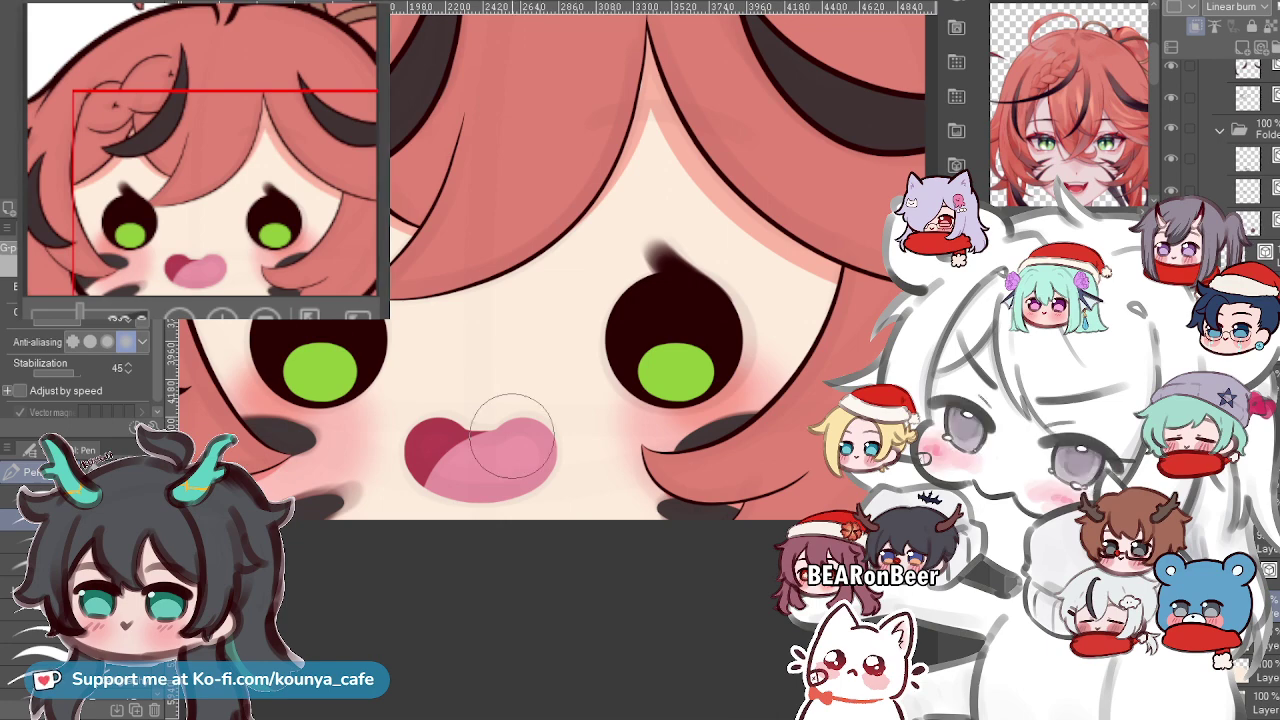
drag(513, 361, 591, 501)
scroll(558, 400, down, 3)
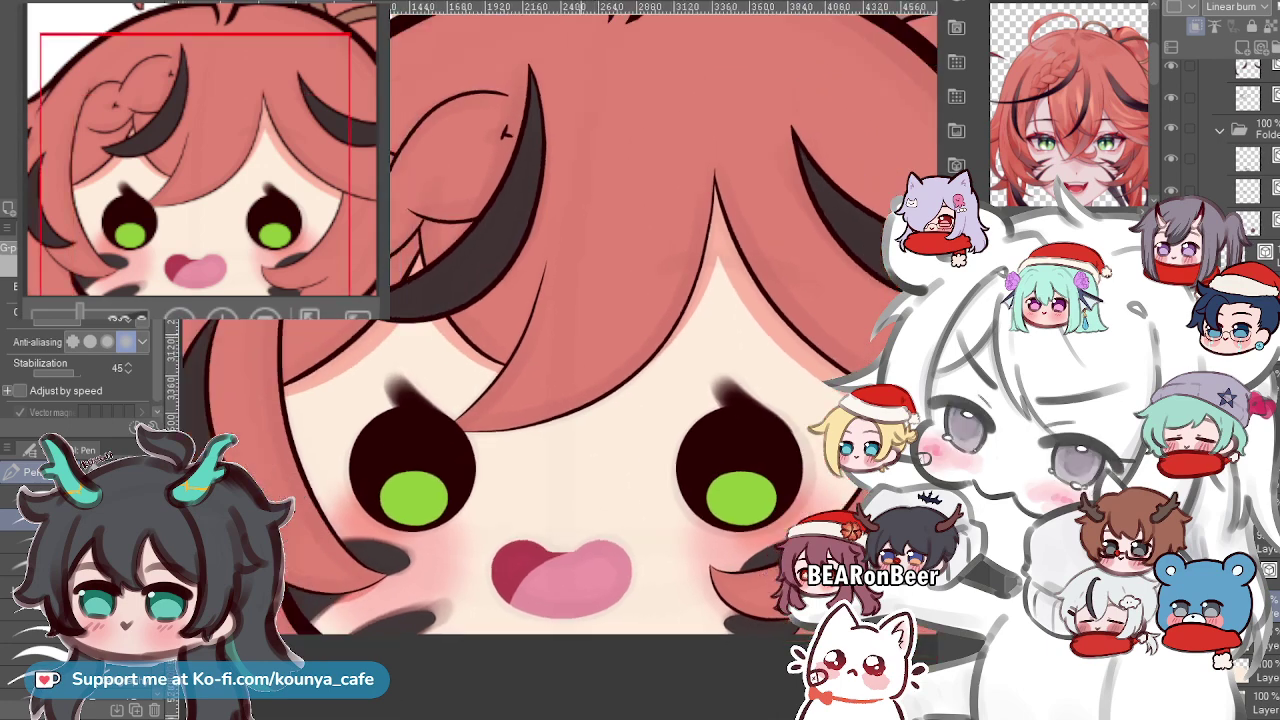
scroll(620, 320, up, 2)
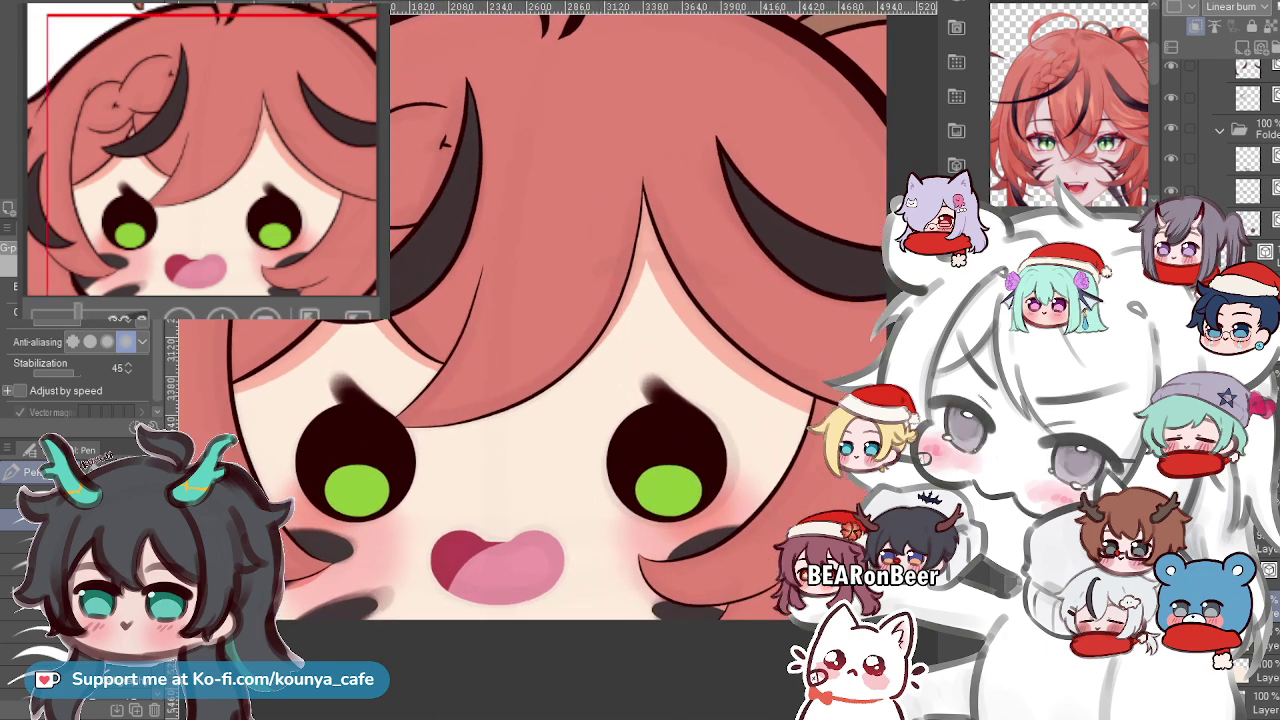
scroll(590, 310, down, 1)
drag(519, 299, 521, 309)
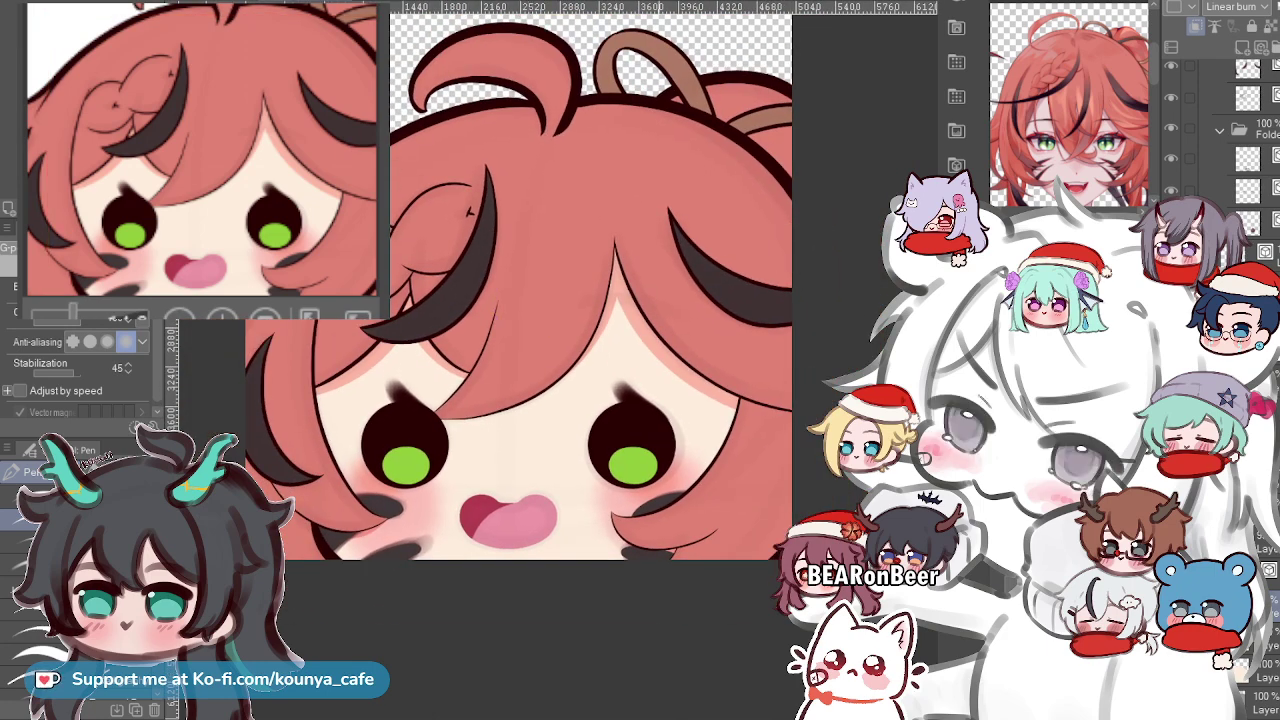
Try selecting the whole coloured silhouette of the character from a Normal layer.
click(1256, 500)
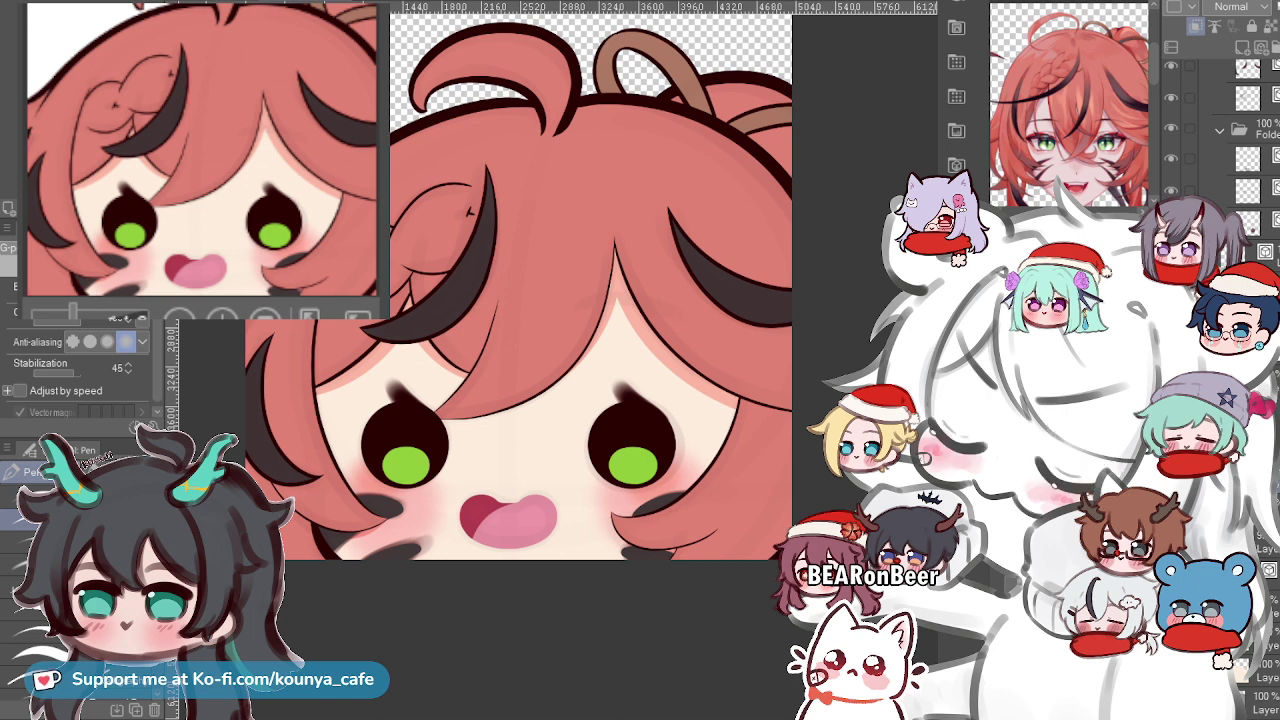
key(ctrl+shift+d)
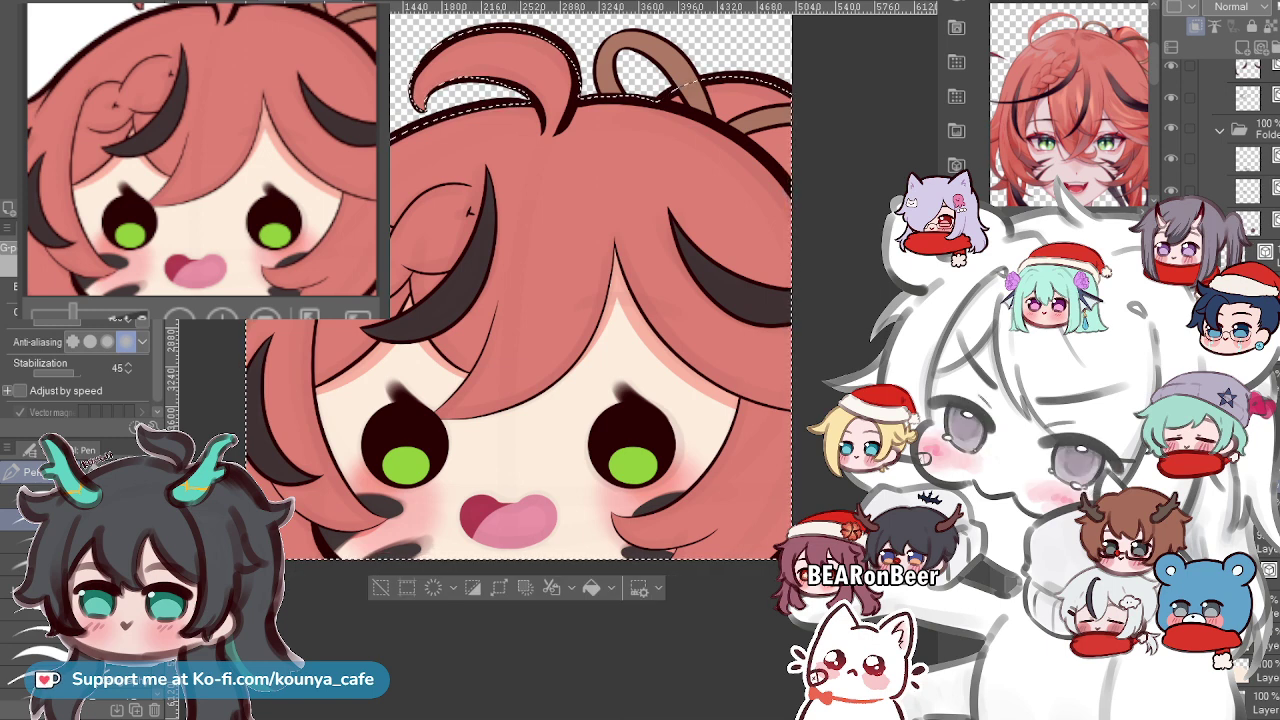
key(ctrl+d)
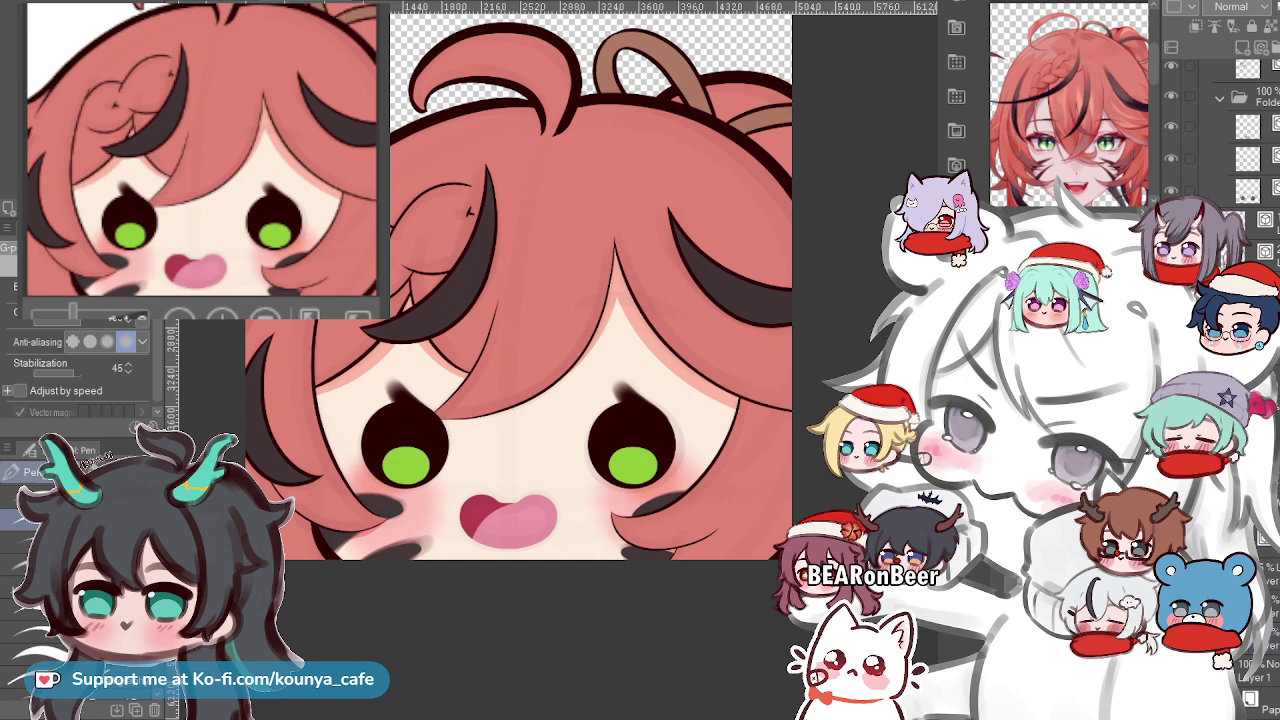
Undo the recent colour layer changes and confine the red hair colour to the inside of the hair outline.
key(ctrl+z)
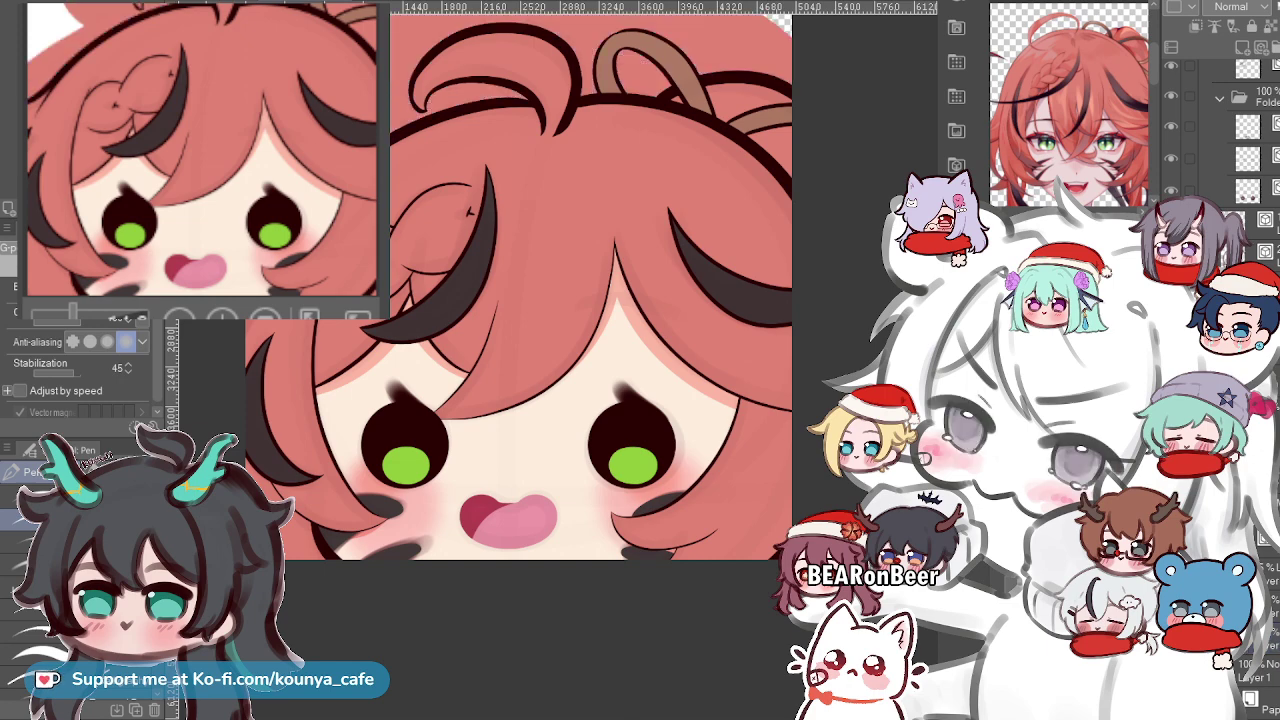
key(ctrl+z)
key(ctrl+z)
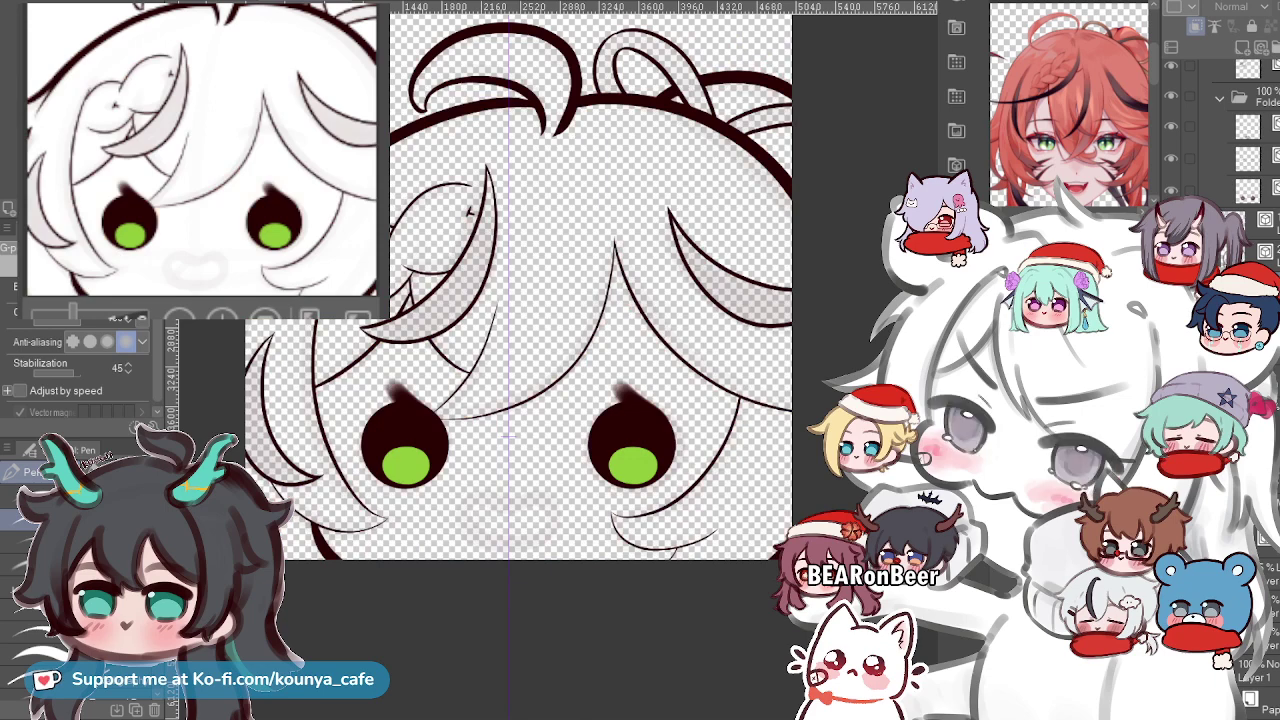
key(ctrl+z)
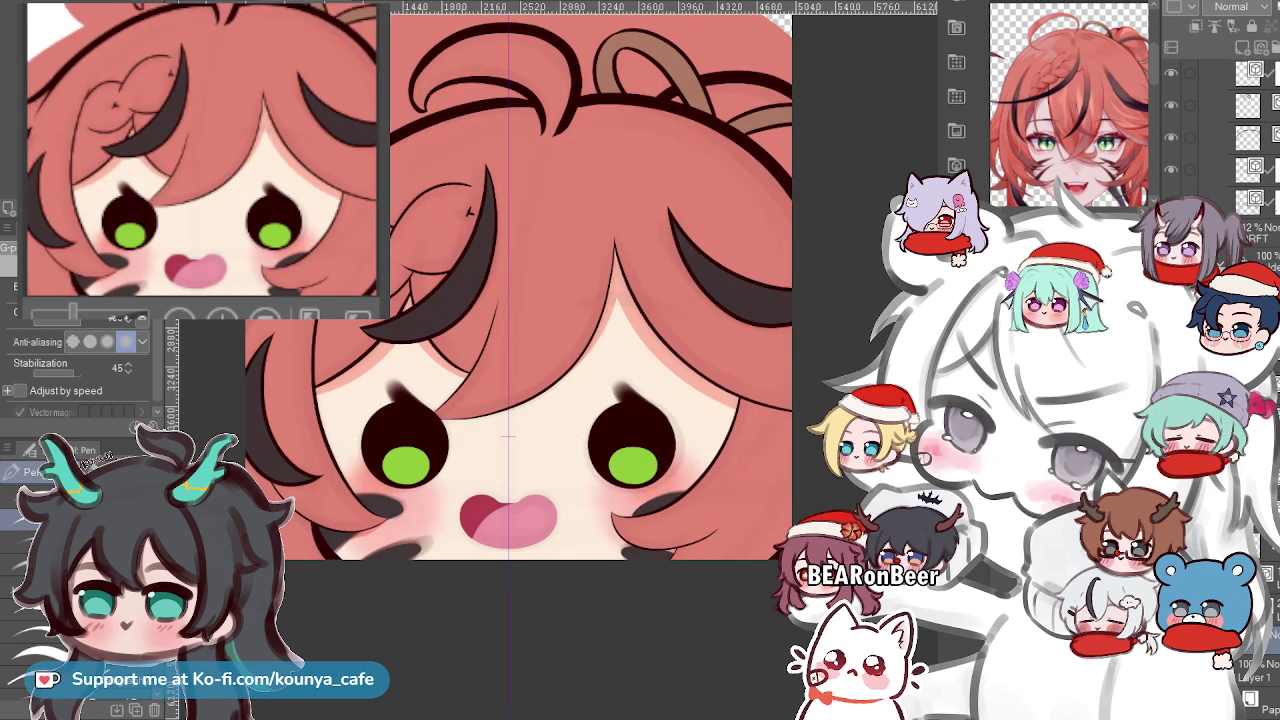
key(ctrl+alt+g)
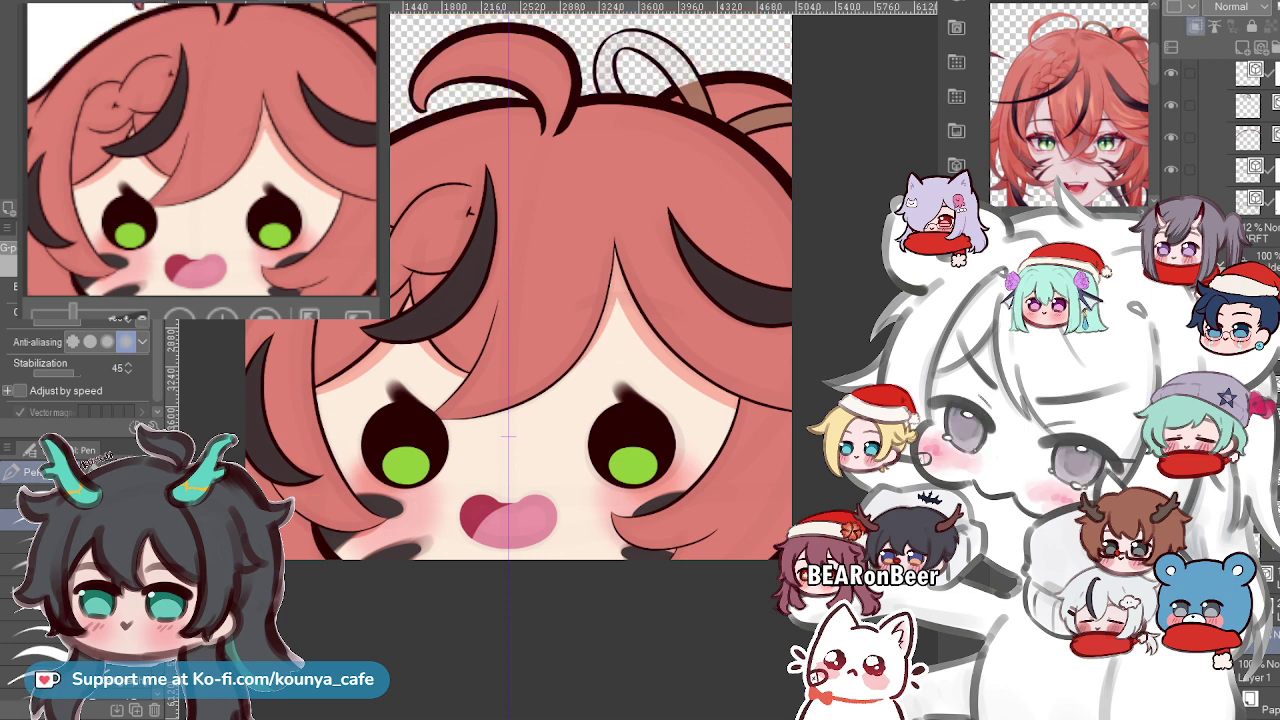
Find the ribbon's colouring layer and fill the upper ribbon loop above the head with brown.
scroll(1220, 390, down, 3)
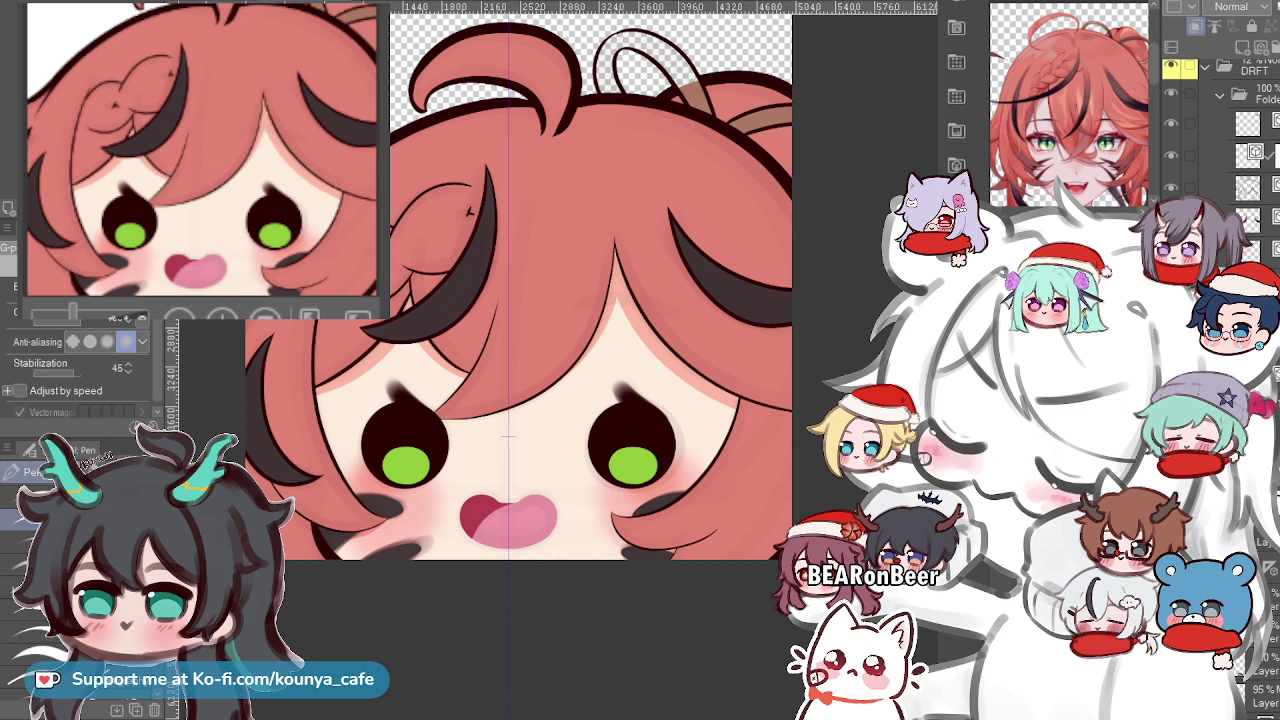
scroll(1220, 390, down, 3)
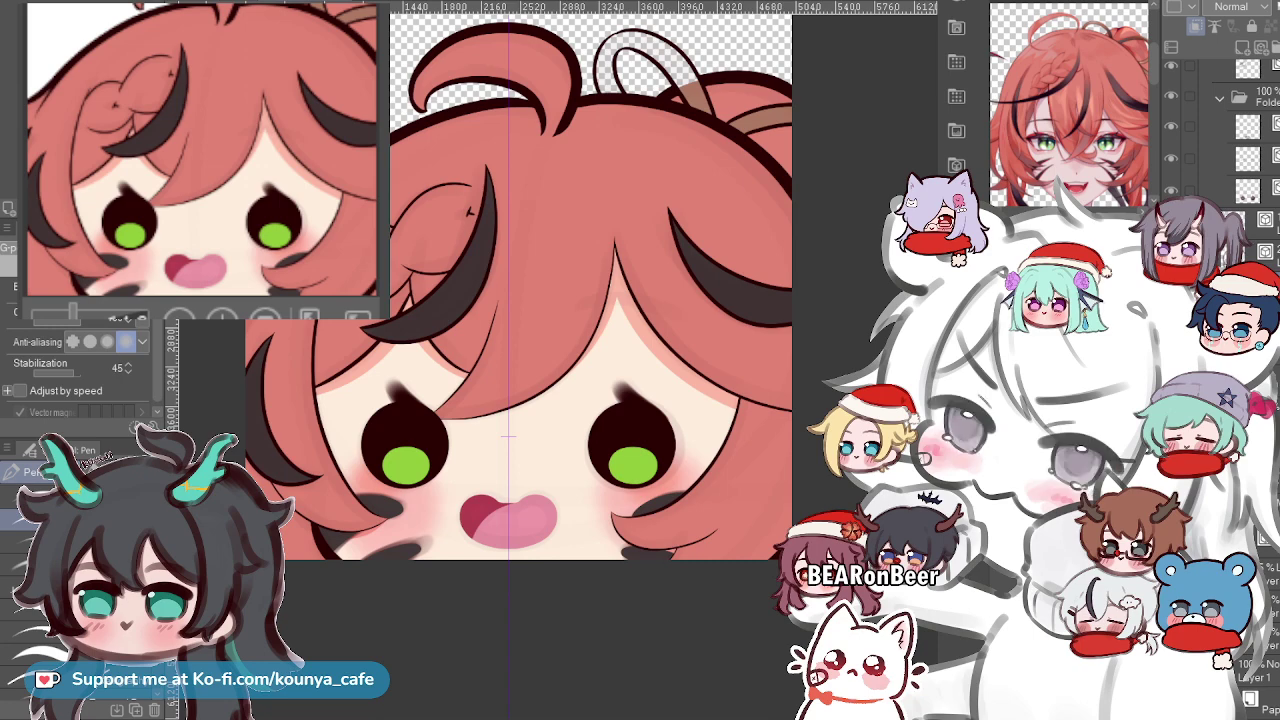
key(ctrl+g)
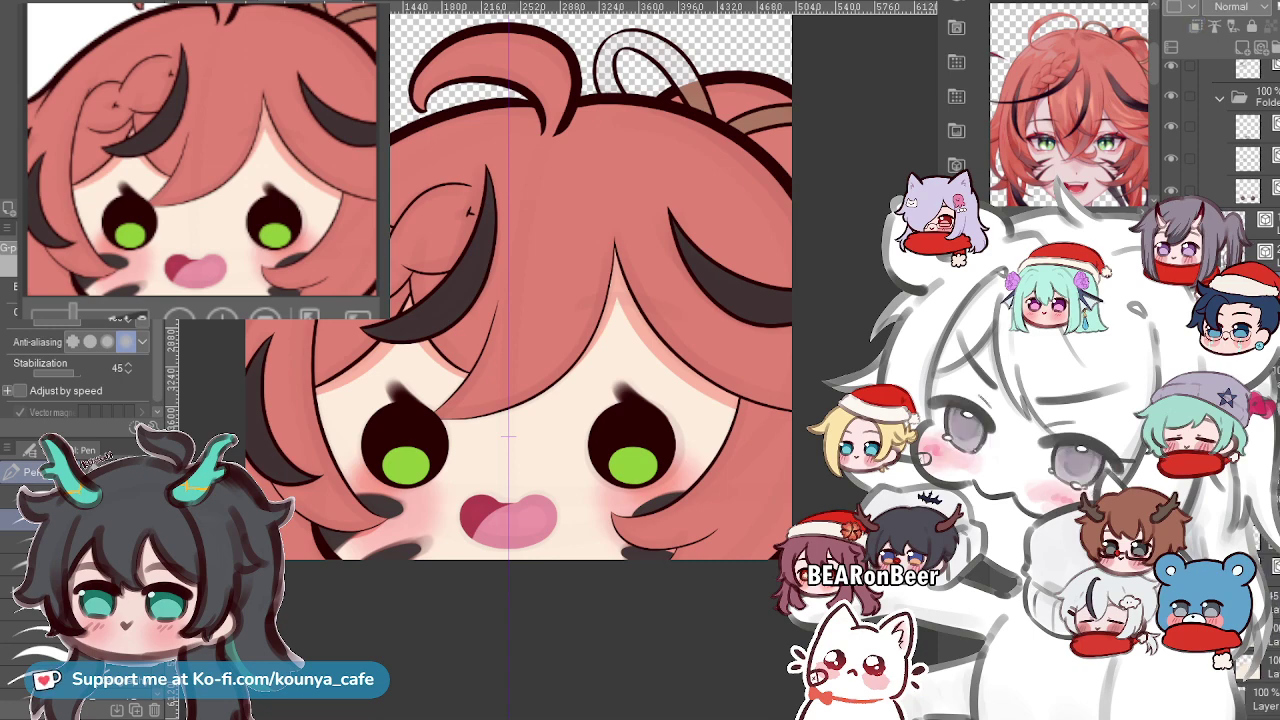
ctrl+click(698, 87)
ctrl+click(772, 116)
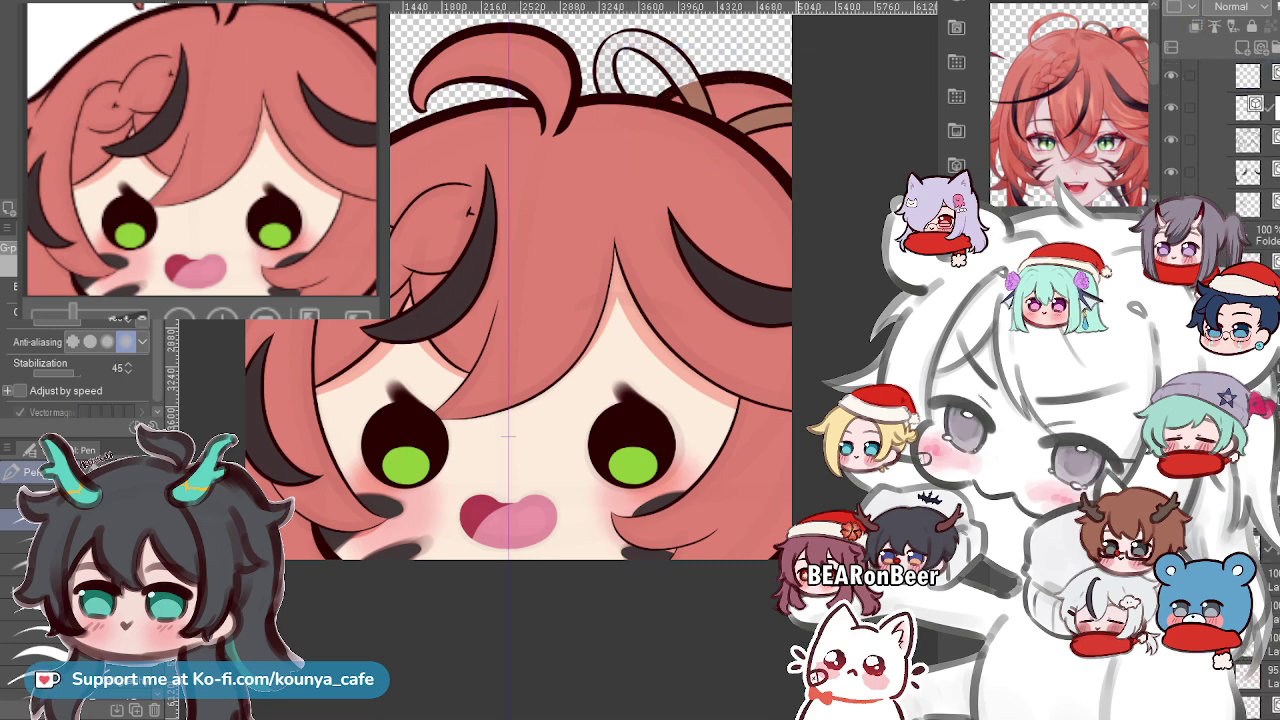
scroll(788, 117, up, 5)
ctrl+click(700, 110)
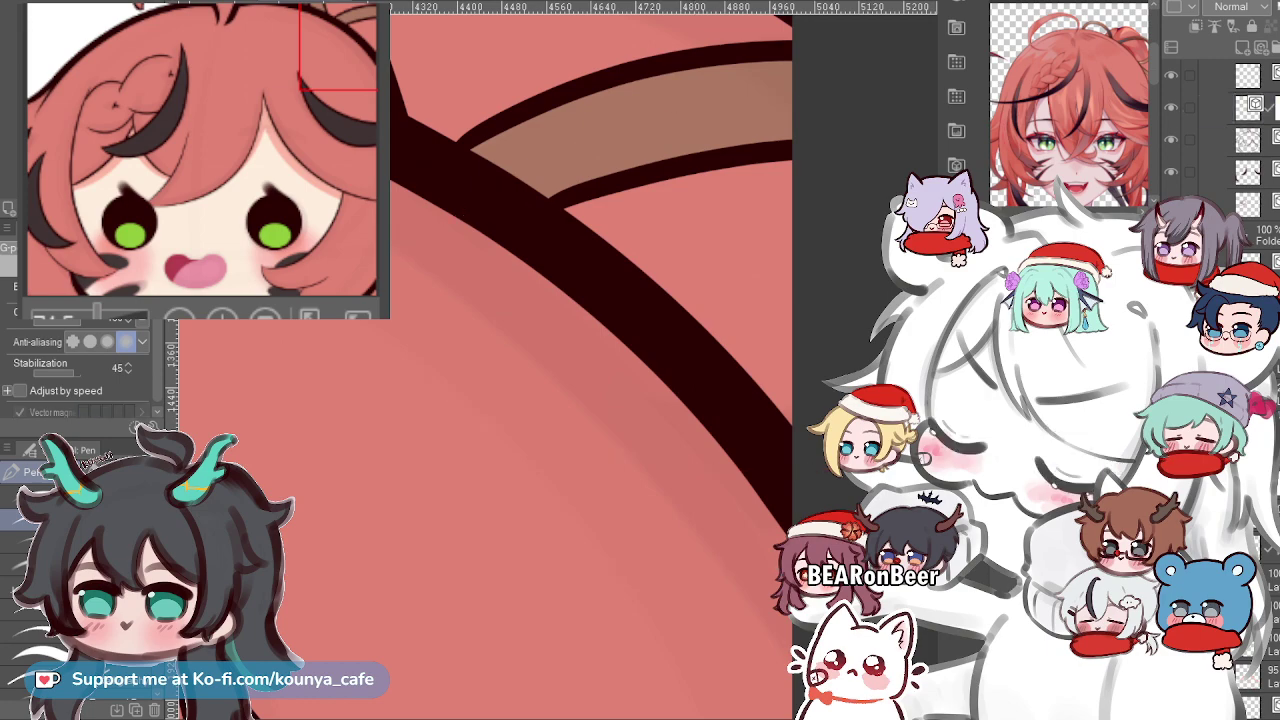
scroll(600, 360, down, 5)
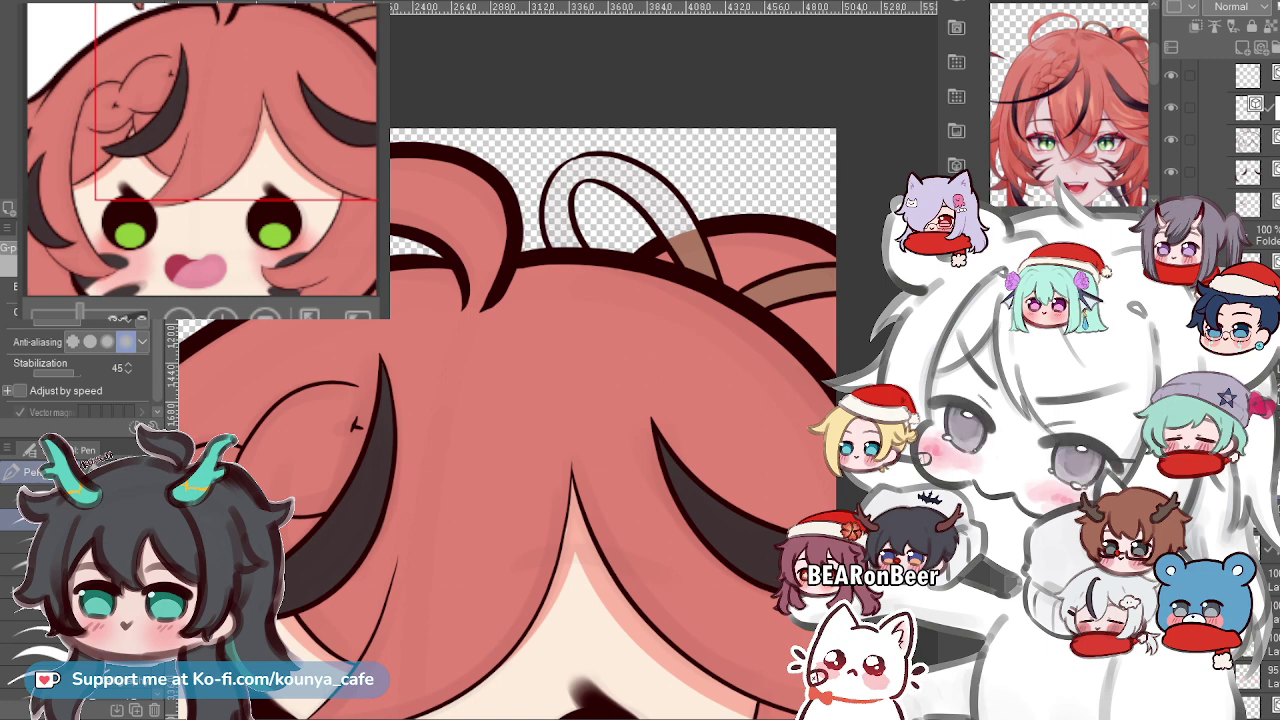
click(660, 212)
scroll(661, 280, down, 2)
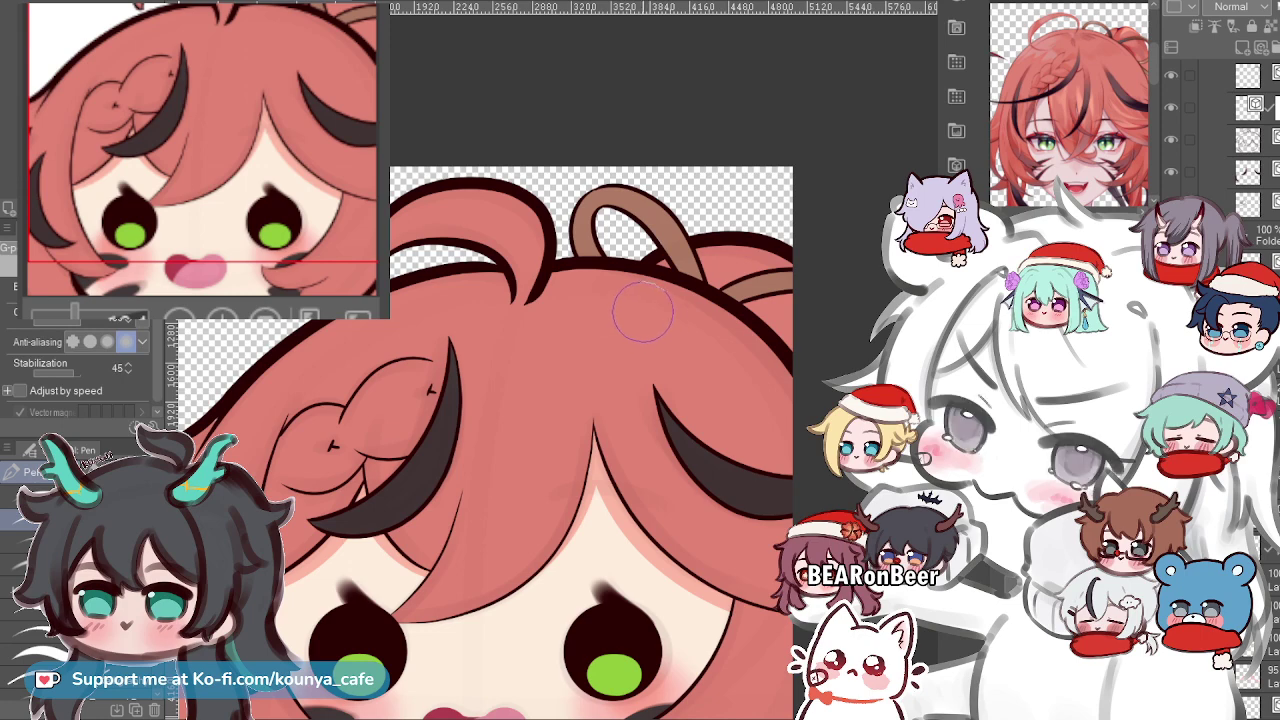
scroll(646, 515, up, 3)
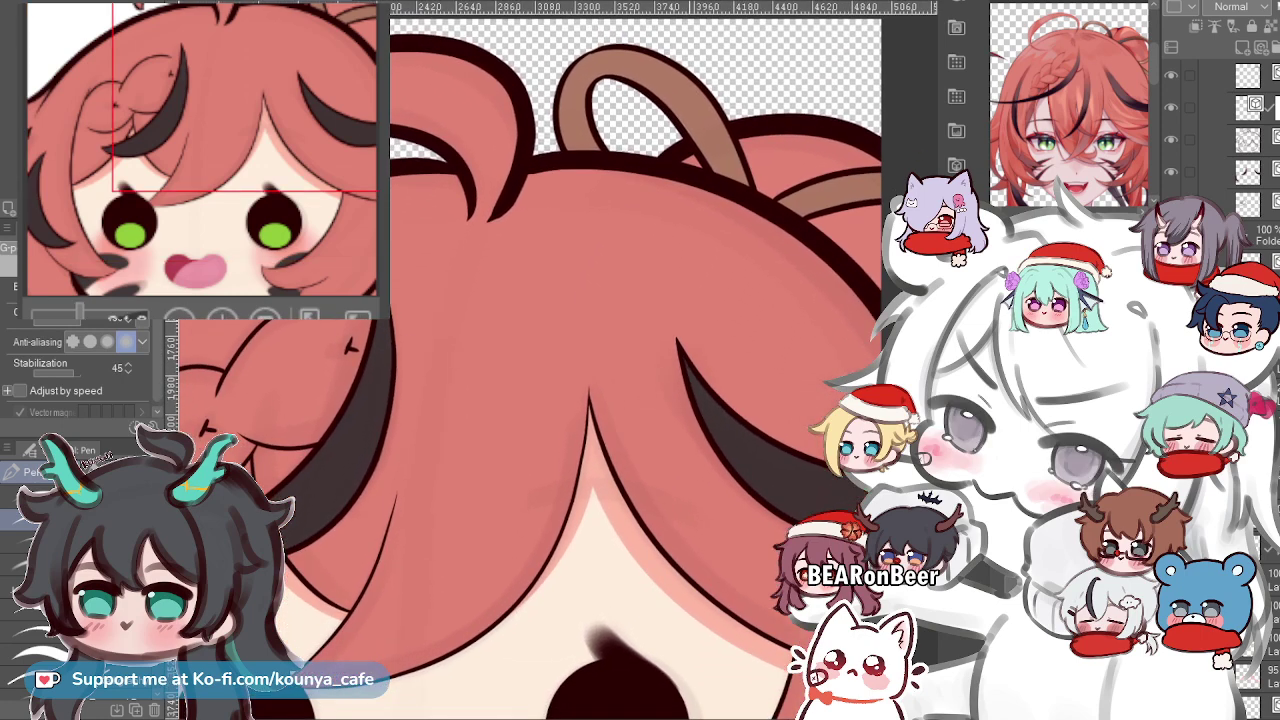
scroll(680, 290, down, 3)
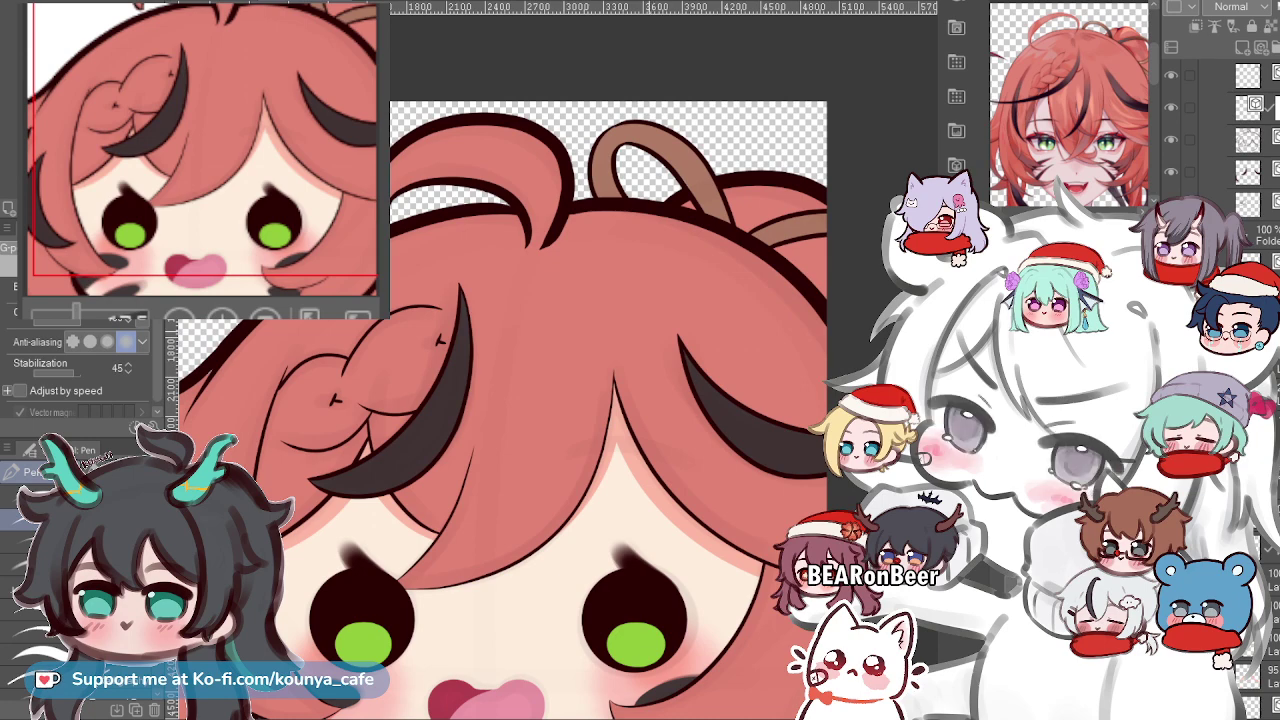
scroll(580, 400, down, 2)
scroll(618, 496, up, 4)
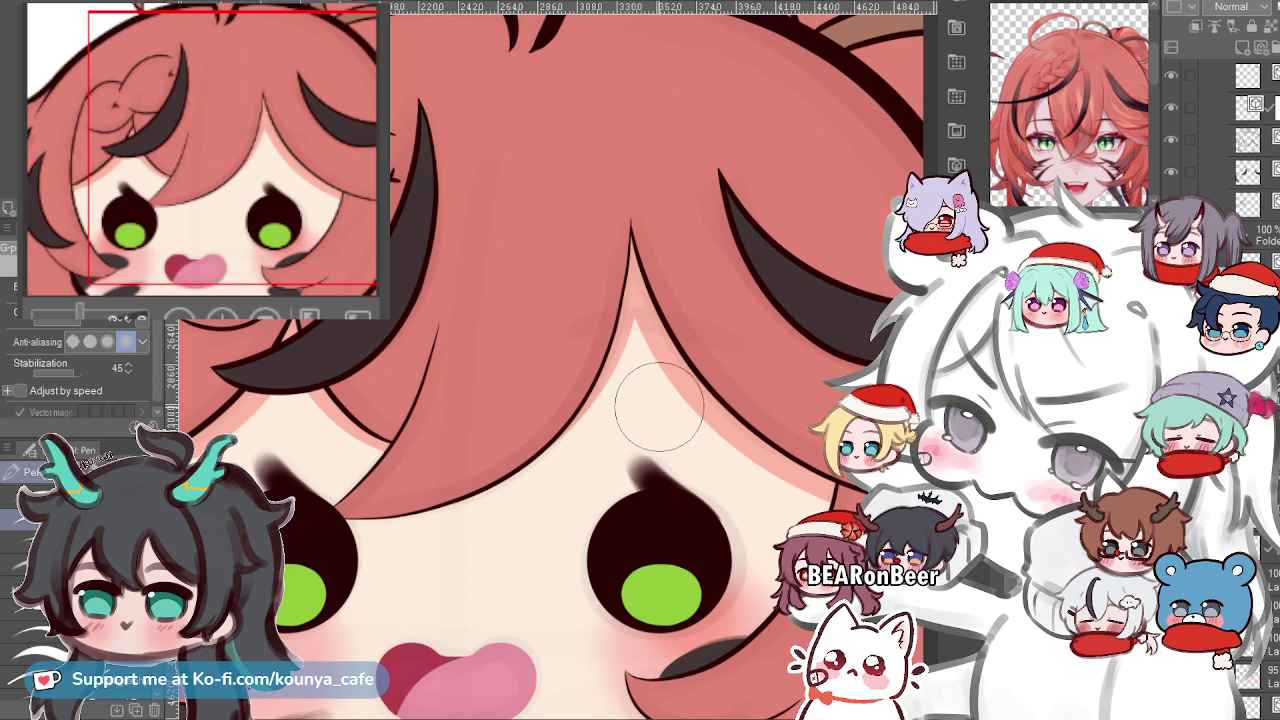
scroll(684, 397, down, 3)
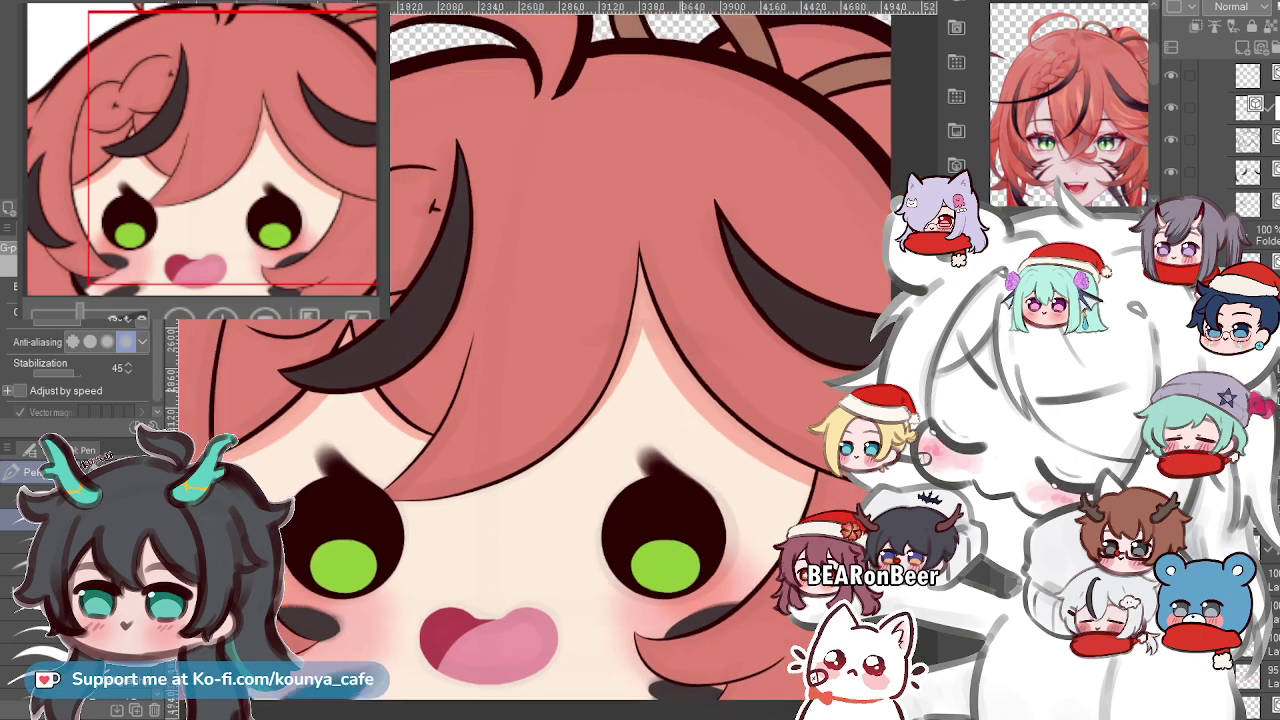
scroll(686, 380, down, 1)
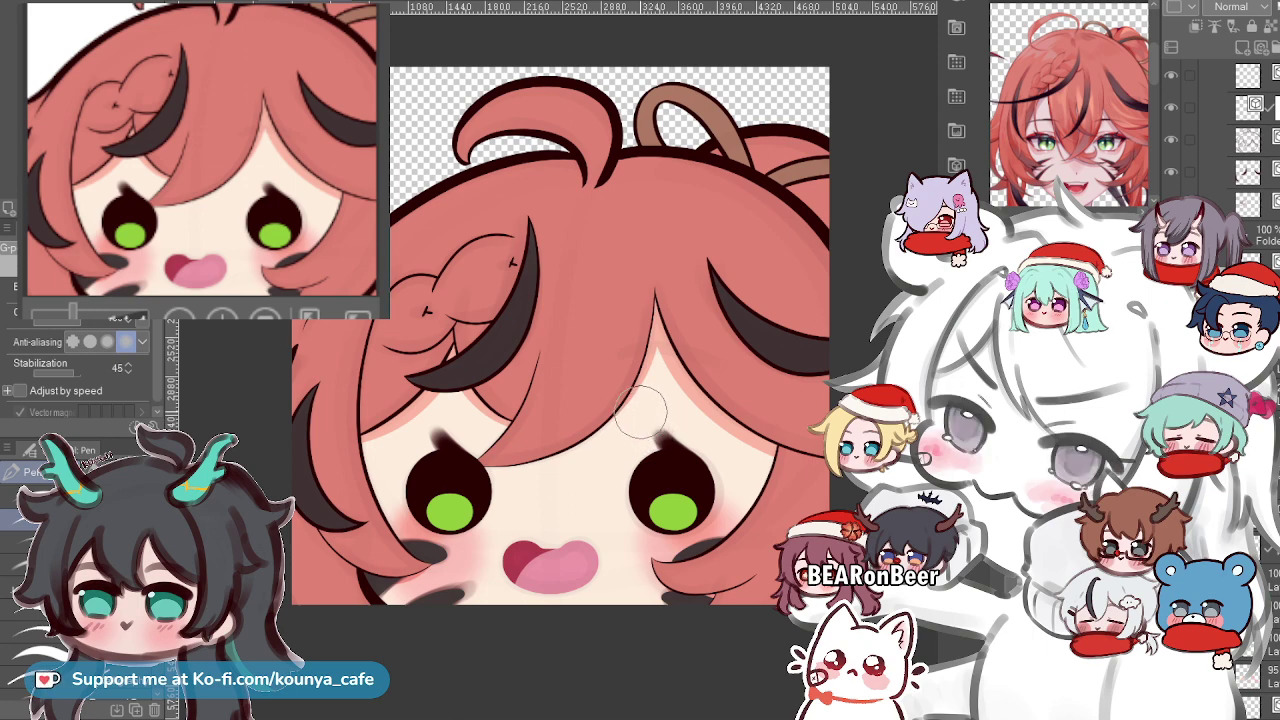
scroll(467, 493, up, 4)
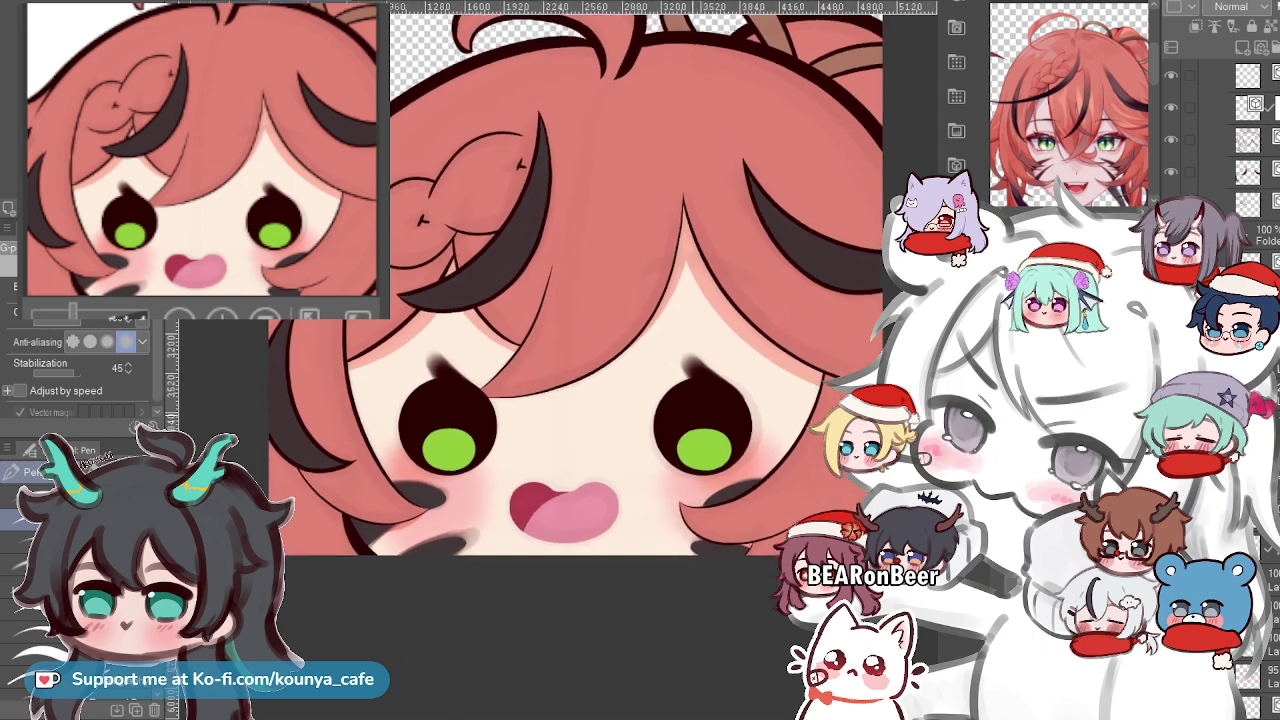
drag(640, 350, 666, 390)
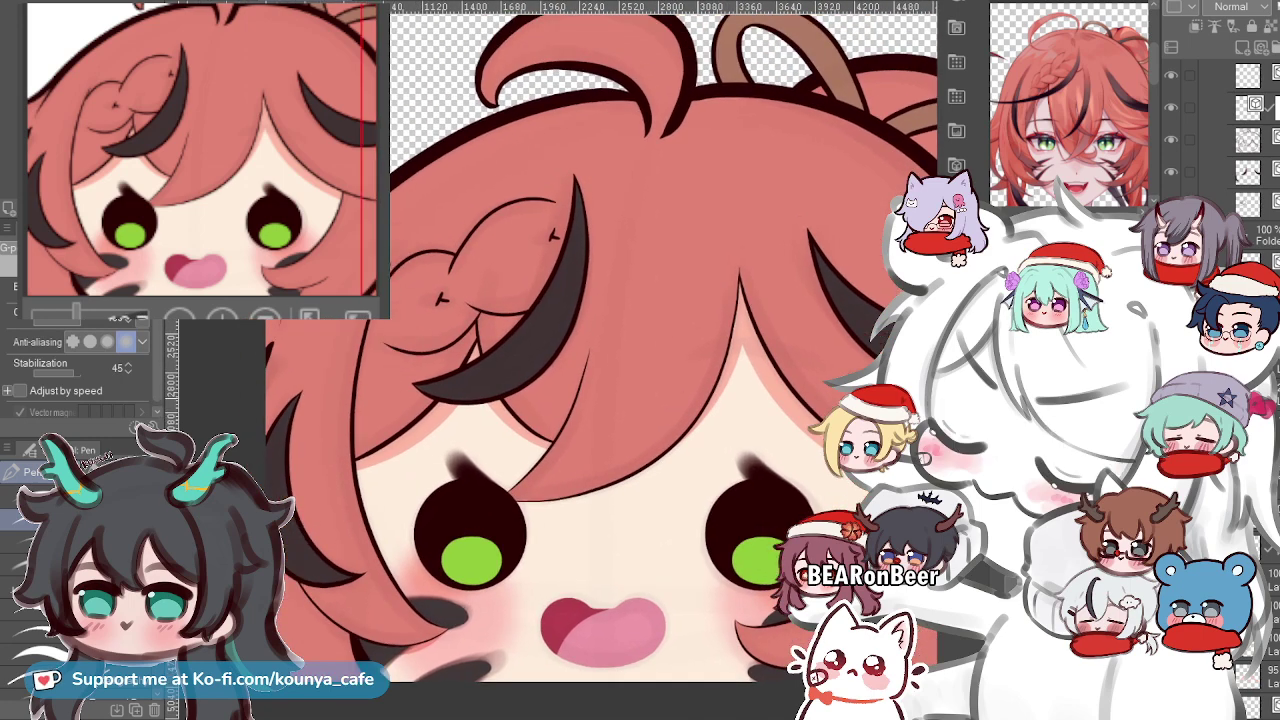
scroll(672, 390, down, 2)
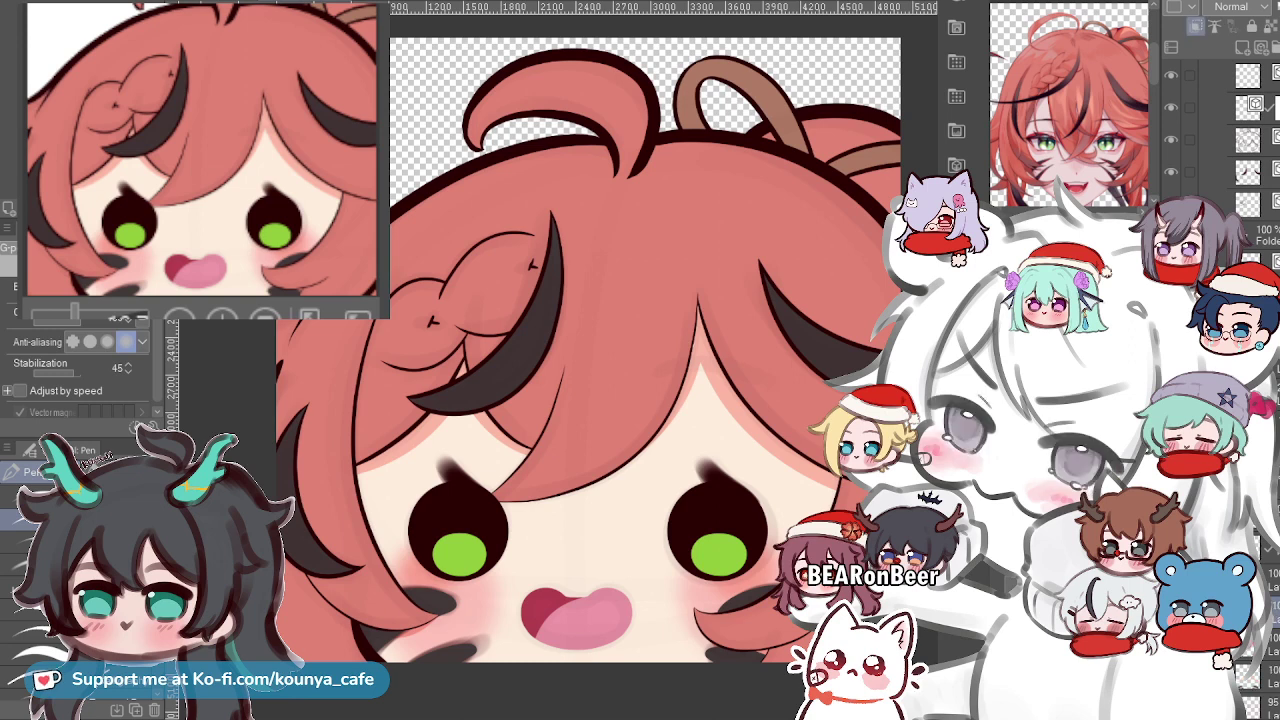
Try a pale highlight stroke just inside the hair outline across the top of the head, using Add blending.
click(1272, 643)
scroll(638, 217, up, 2)
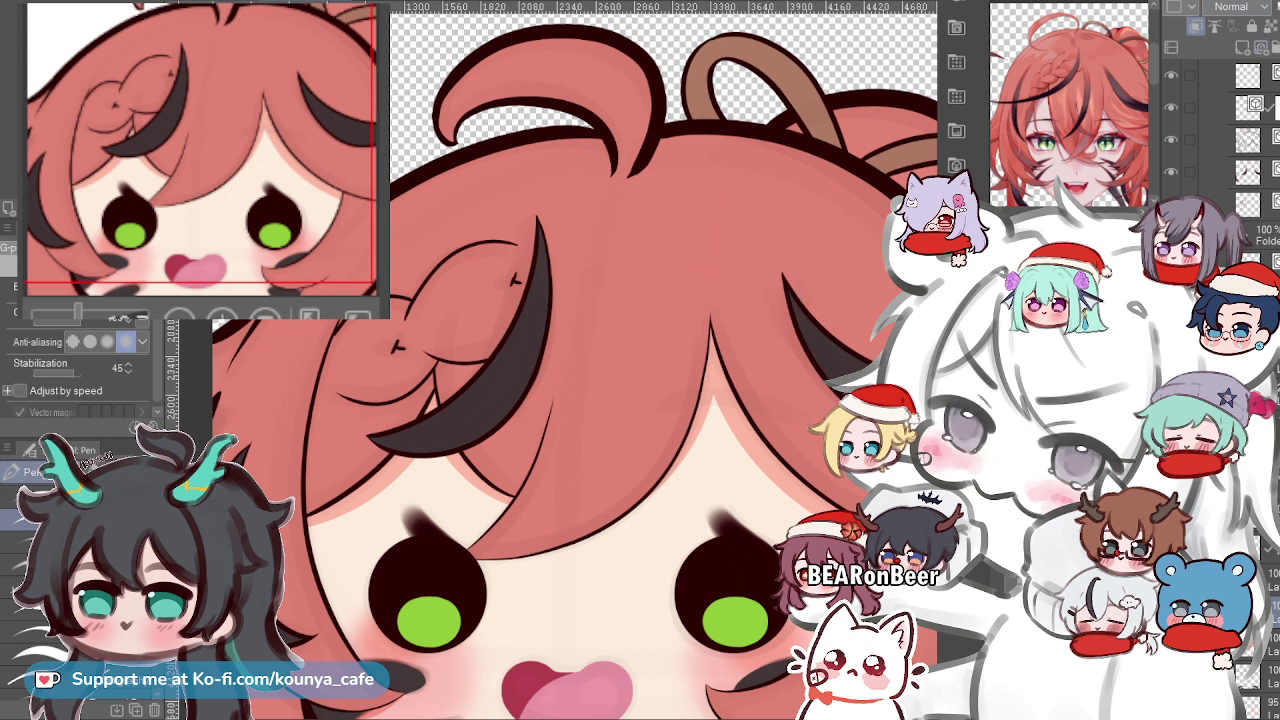
mouse_move(425, 255)
mouse_down()
mouse_move(443, 235)
mouse_move(450, 294)
mouse_up()
key(ctrl+z)
scroll(478, 252, down, 1)
scroll(468, 272, up, 1)
drag(393, 236, 521, 212)
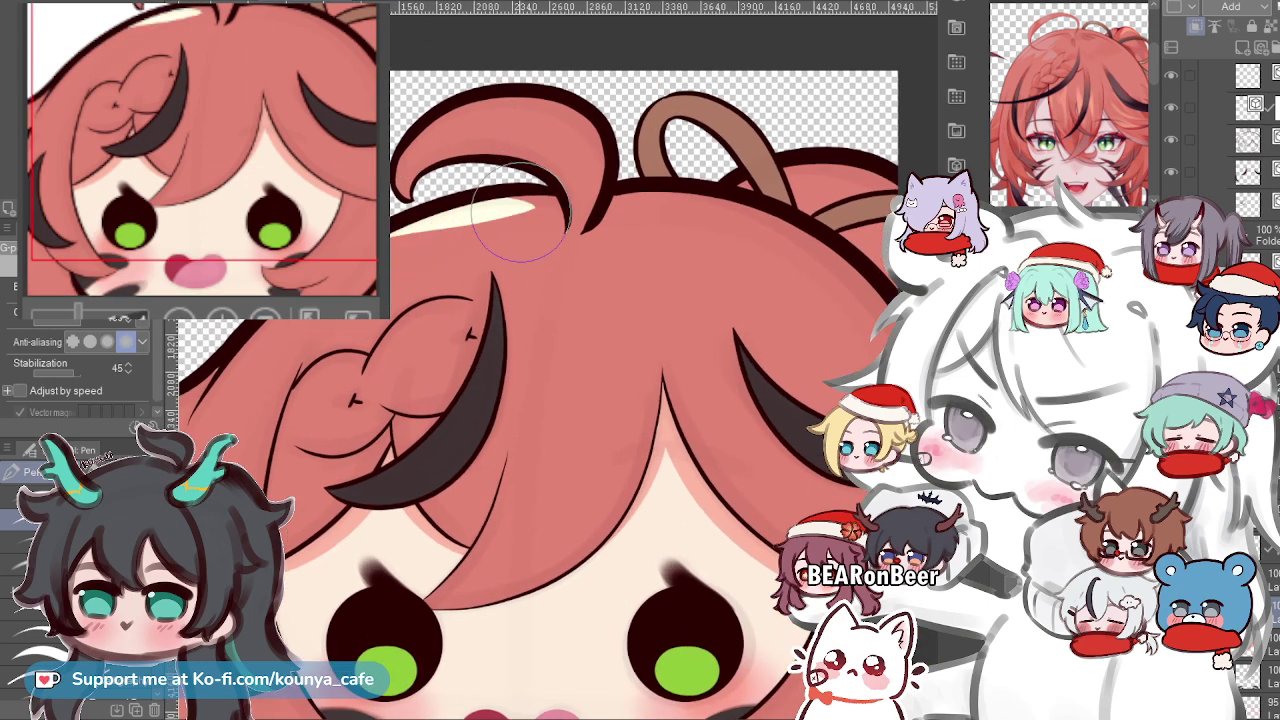
key(ctrl+z)
mouse_move(248, 383)
mouse_down()
mouse_move(720, 200)
mouse_move(752, 222)
mouse_up()
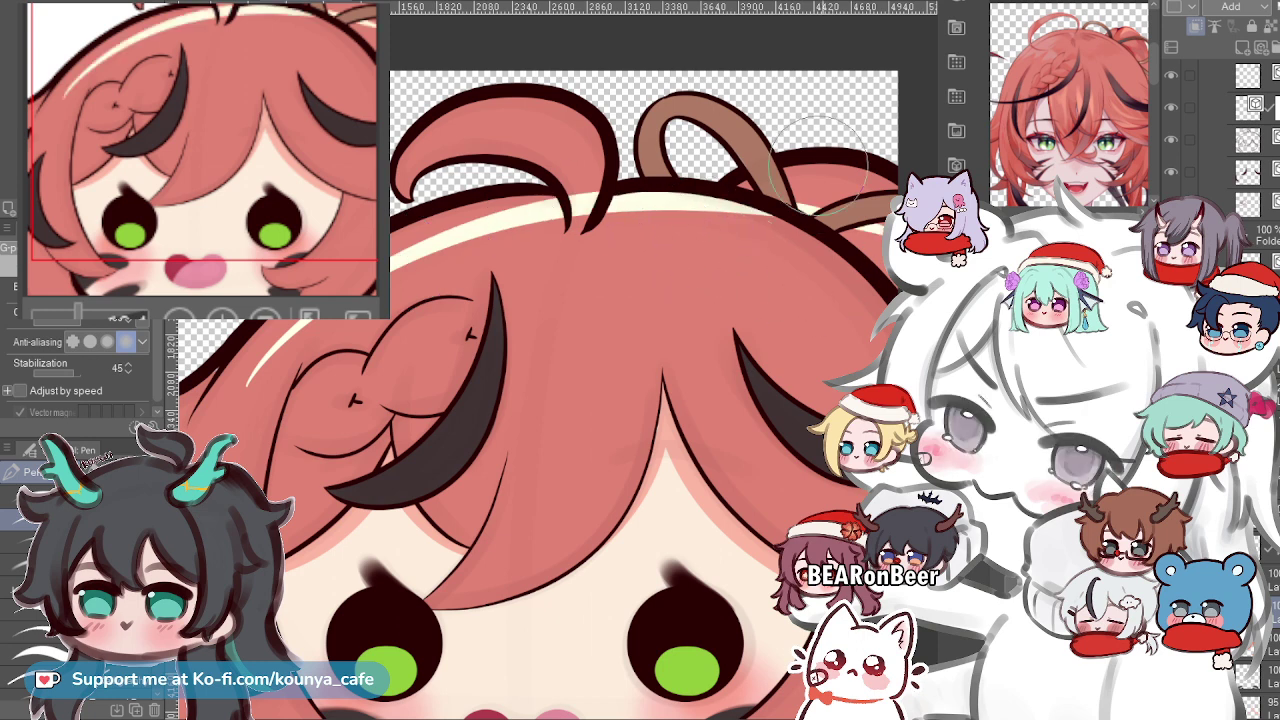
Soften the highlight layer while keeping it in Add blending mode, and clear its test stroke.
scroll(1236, 7, down, 2)
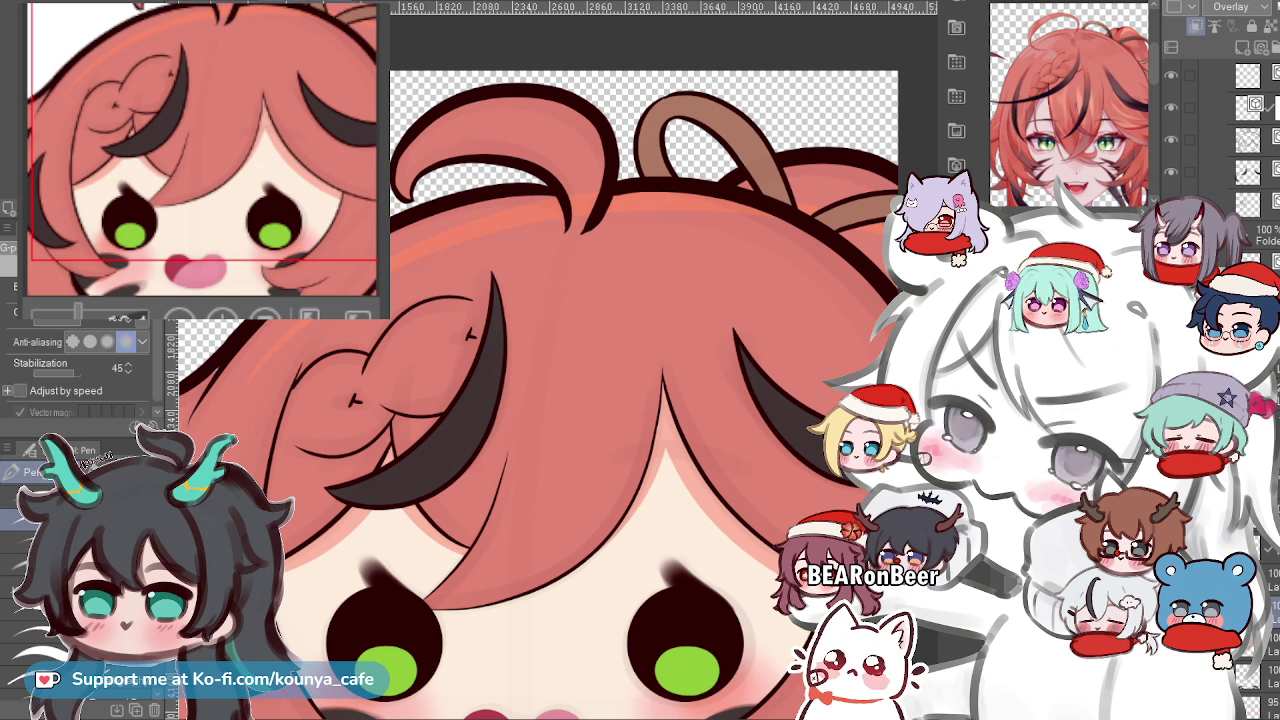
scroll(1236, 7, up, 2)
click(1278, 7)
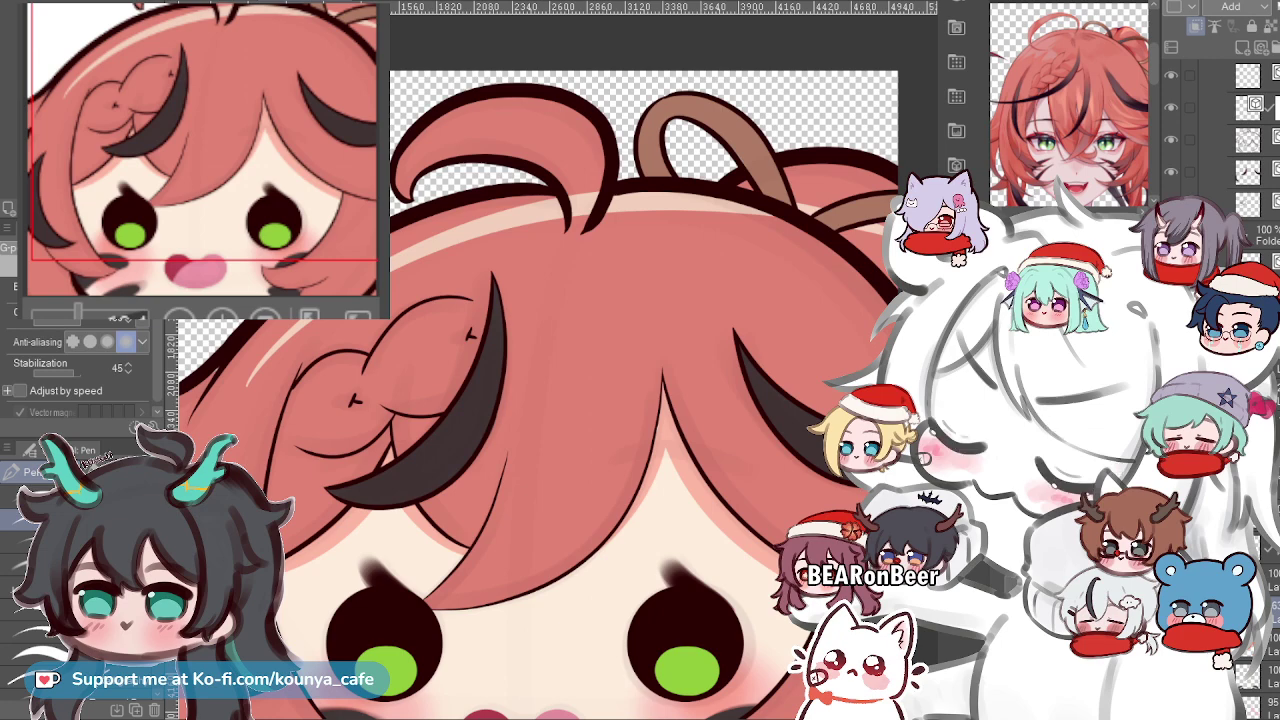
key(Delete)
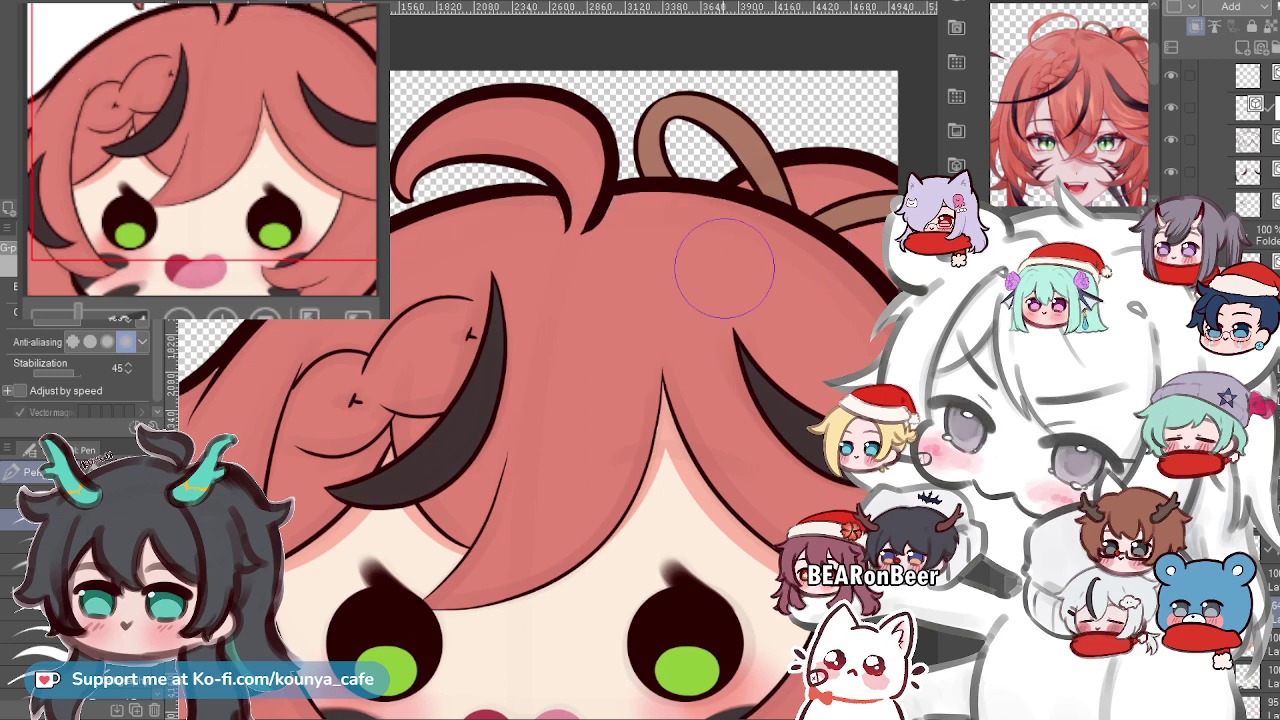
Rotate the canvas so the crown stands sideways and try a pale highlight stroke down its hair edge.
drag(725, 268, 797, 256)
drag(881, 280, 522, 250)
mouse_move(445, 233)
mouse_down()
mouse_move(453, 275)
mouse_move(437, 257)
mouse_up()
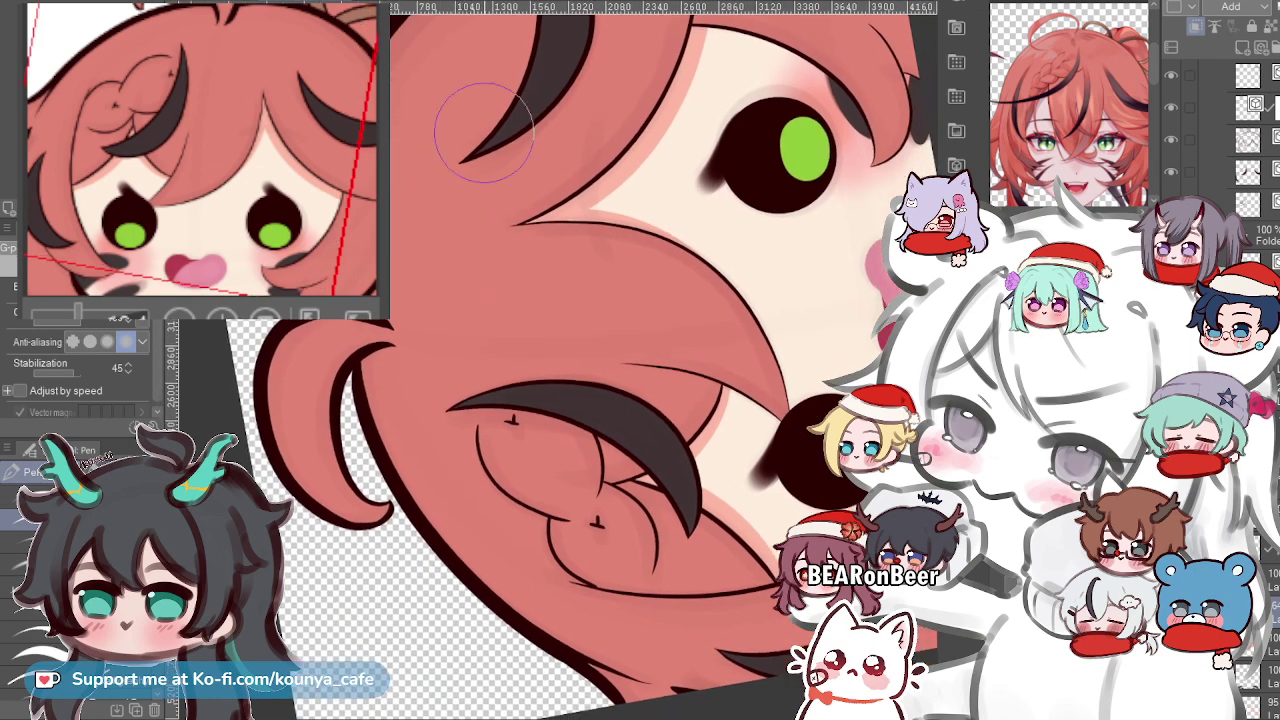
drag(453, 138, 548, 142)
mouse_move(498, 262)
mouse_down()
mouse_move(543, 199)
mouse_move(575, 236)
mouse_up()
mouse_move(505, 104)
mouse_down()
mouse_move(472, 249)
mouse_move(514, 570)
mouse_up()
key(ctrl+z)
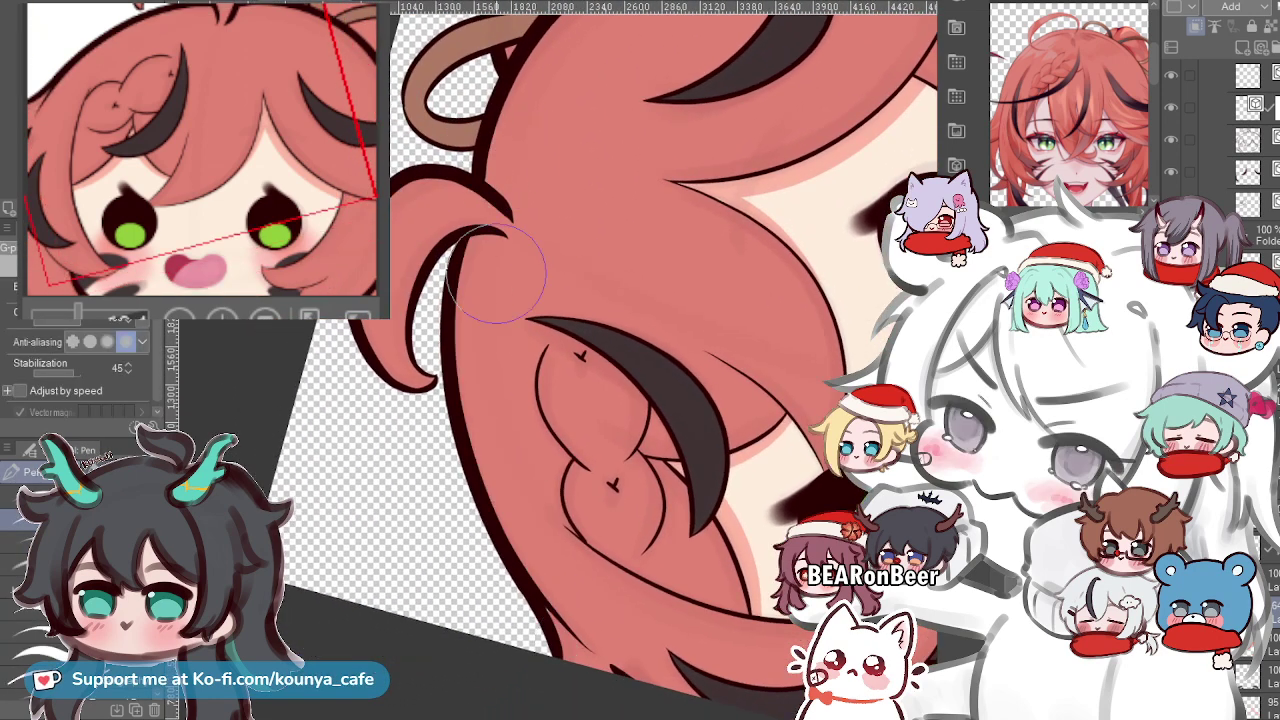
Try repeated highlight strokes inside the hair outline, from the ribbon past the ahoge to the side hair, varying their curve and width.
scroll(512, 170, down, 2)
scroll(512, 170, up, 2)
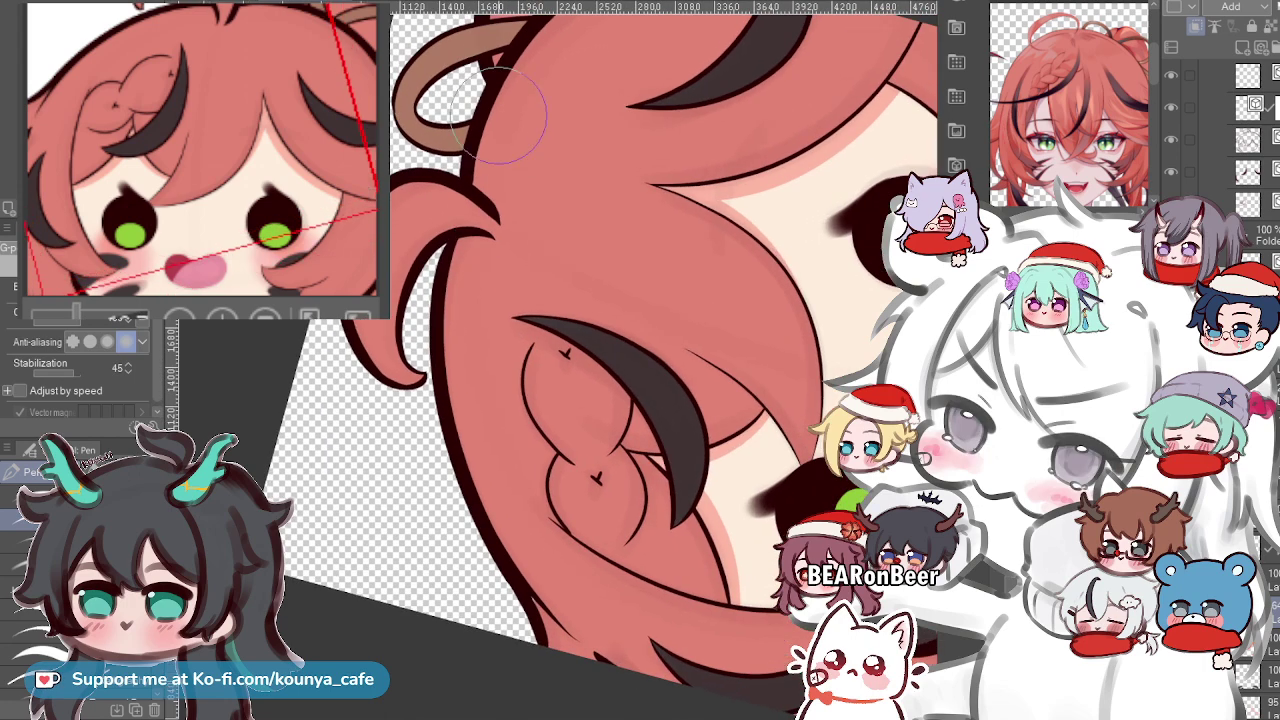
drag(506, 108, 556, 618)
key(ctrl+z)
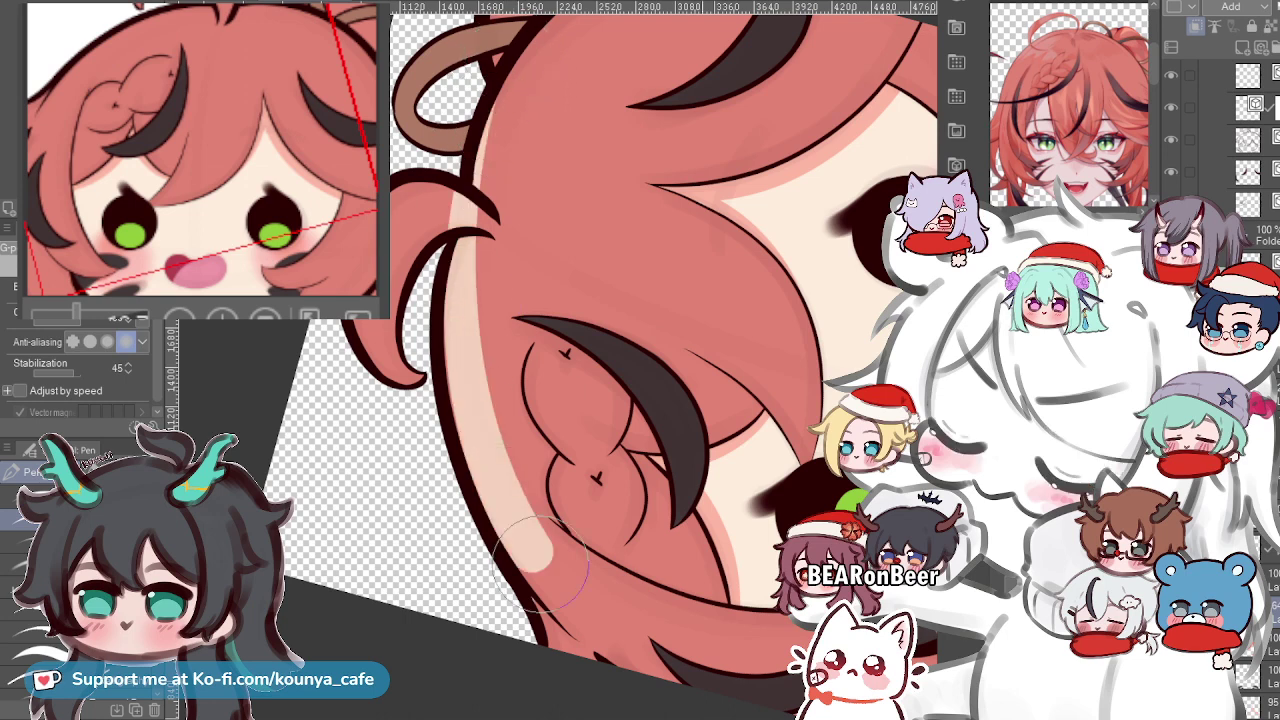
drag(508, 92, 596, 645)
key(ctrl+z)
drag(474, 112, 568, 645)
key(ctrl+z)
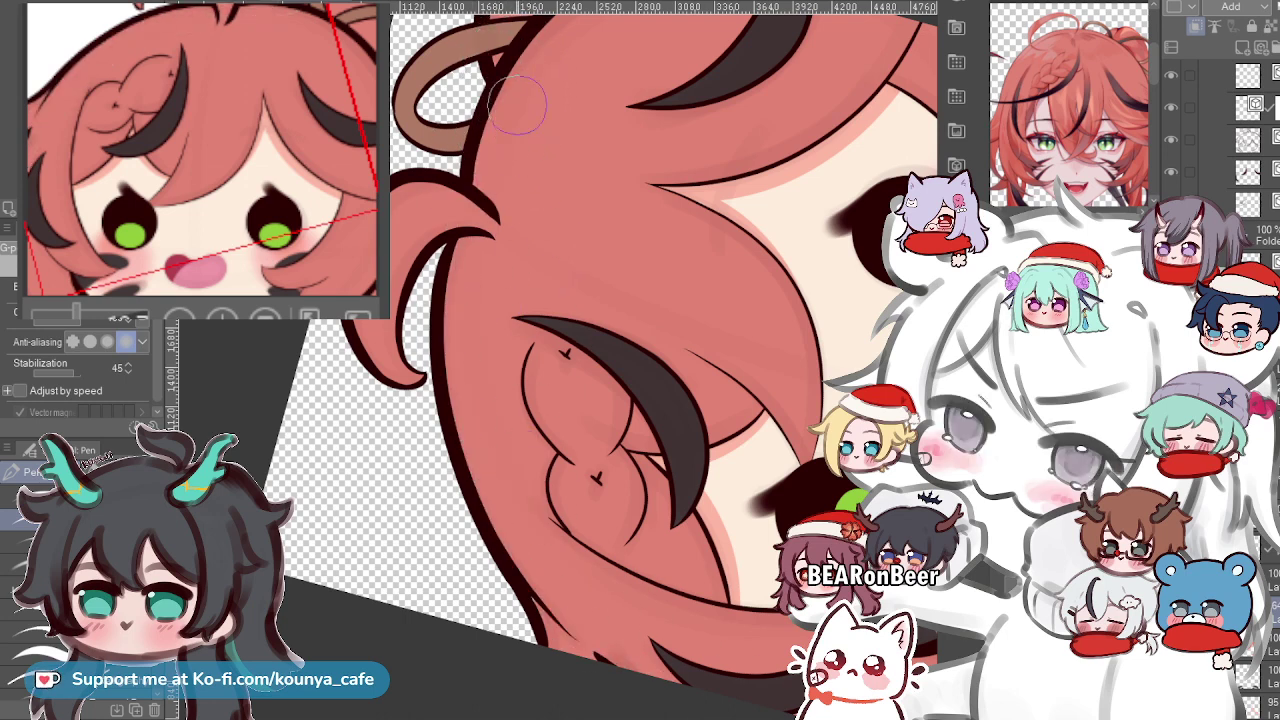
mouse_move(508, 125)
mouse_down()
mouse_move(475, 320)
mouse_move(612, 662)
mouse_up()
key(ctrl+z)
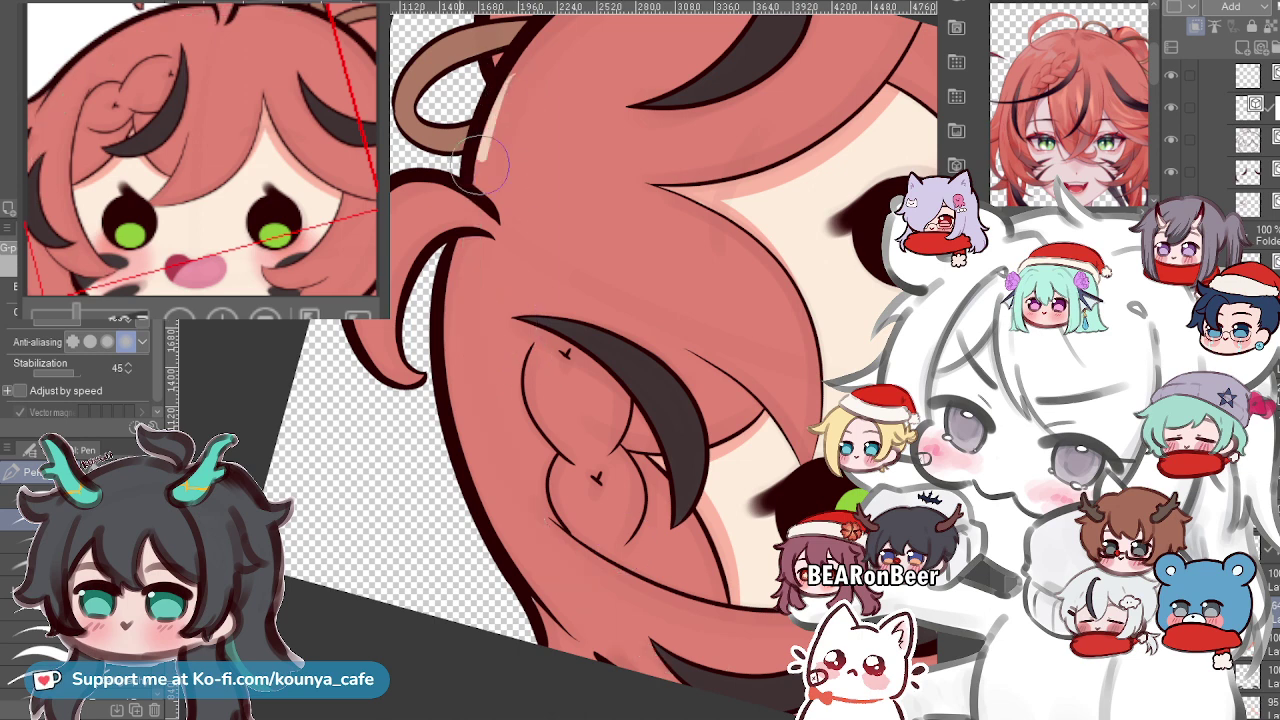
drag(480, 165, 590, 655)
key(ctrl+z)
drag(510, 80, 662, 678)
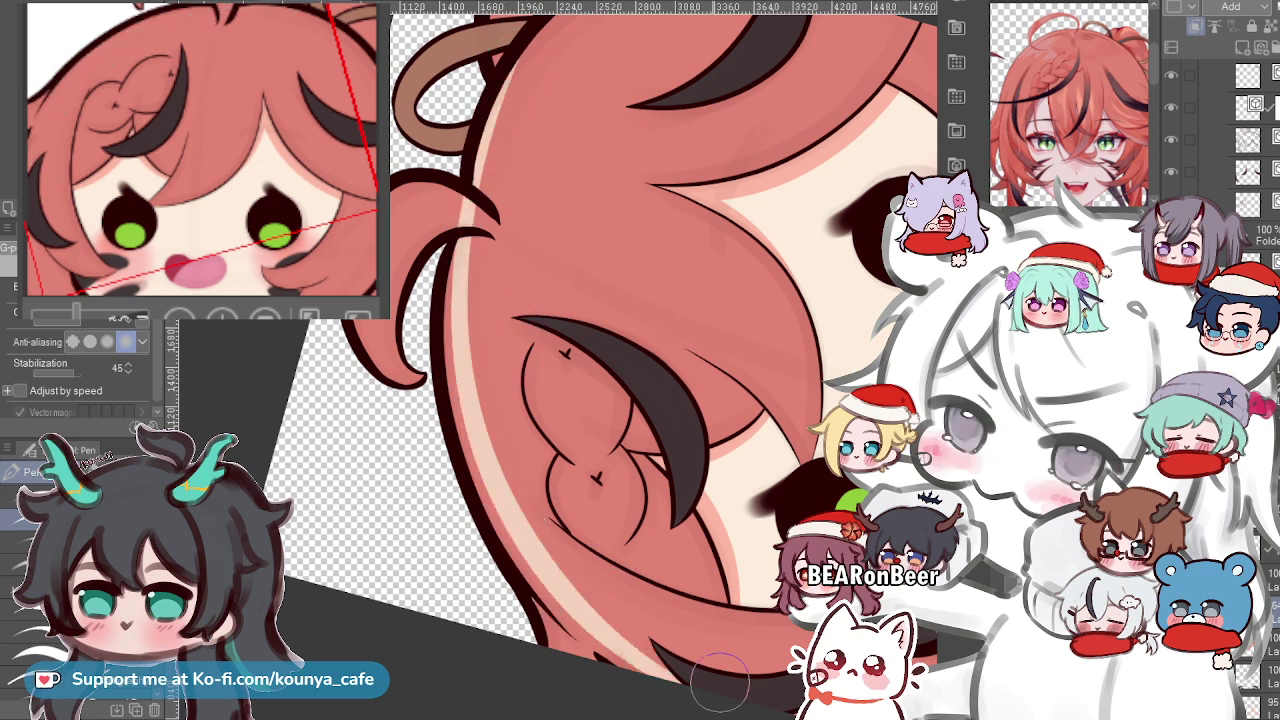
key(ctrl+z)
mouse_move(503, 88)
mouse_down()
mouse_move(493, 107)
mouse_move(618, 655)
mouse_up()
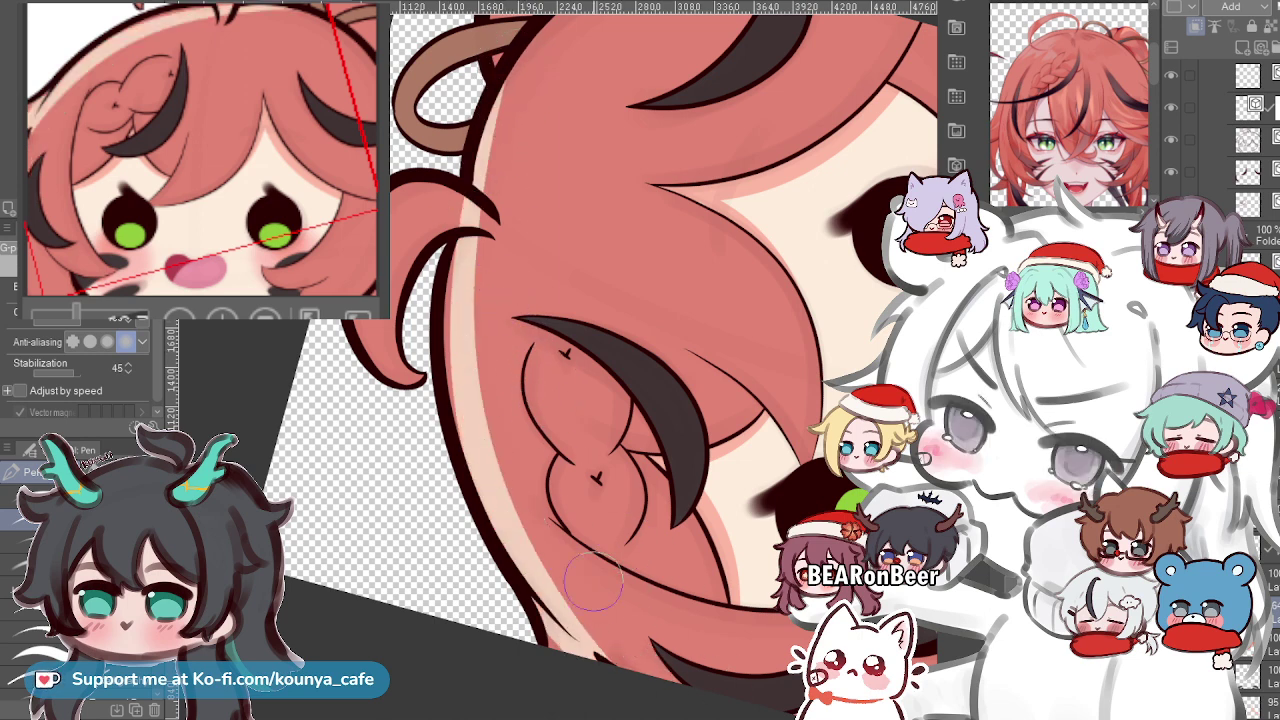
key(ctrl+z)
drag(508, 85, 668, 667)
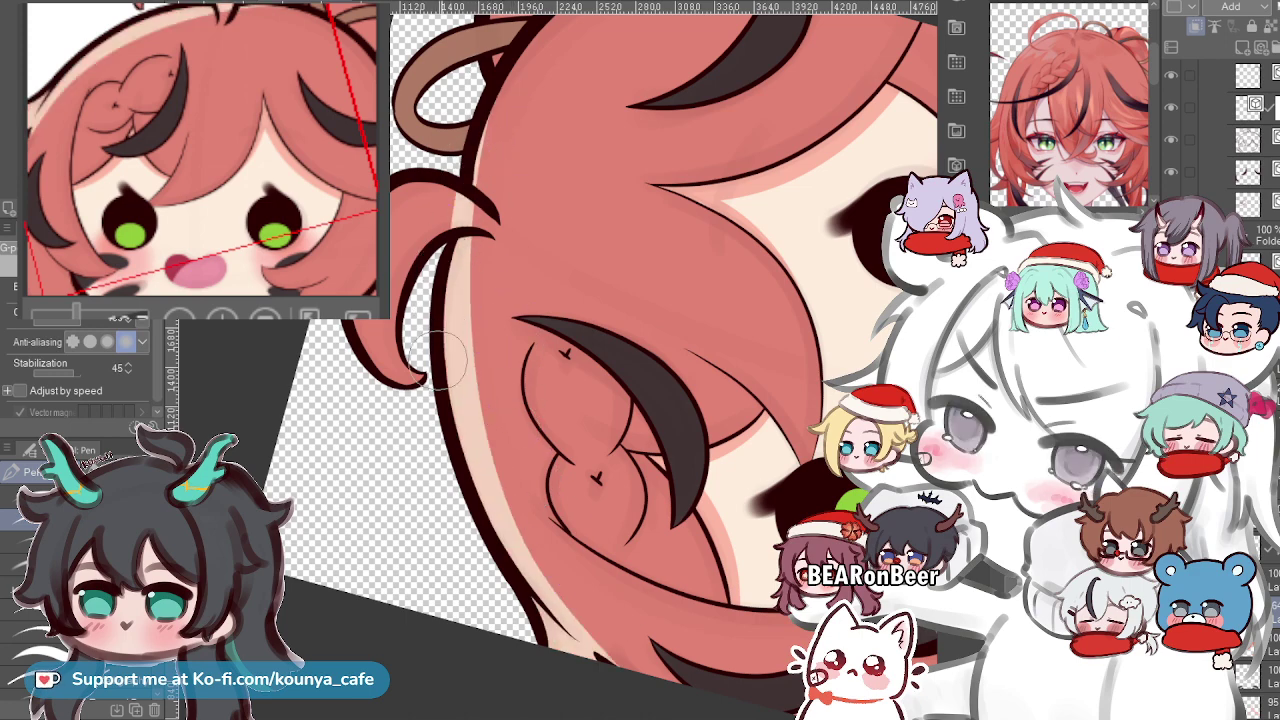
Replace the wide highlight with a thinner pale band following the inside of the head's hair outline down to the side hair.
scroll(472, 375, down, 2)
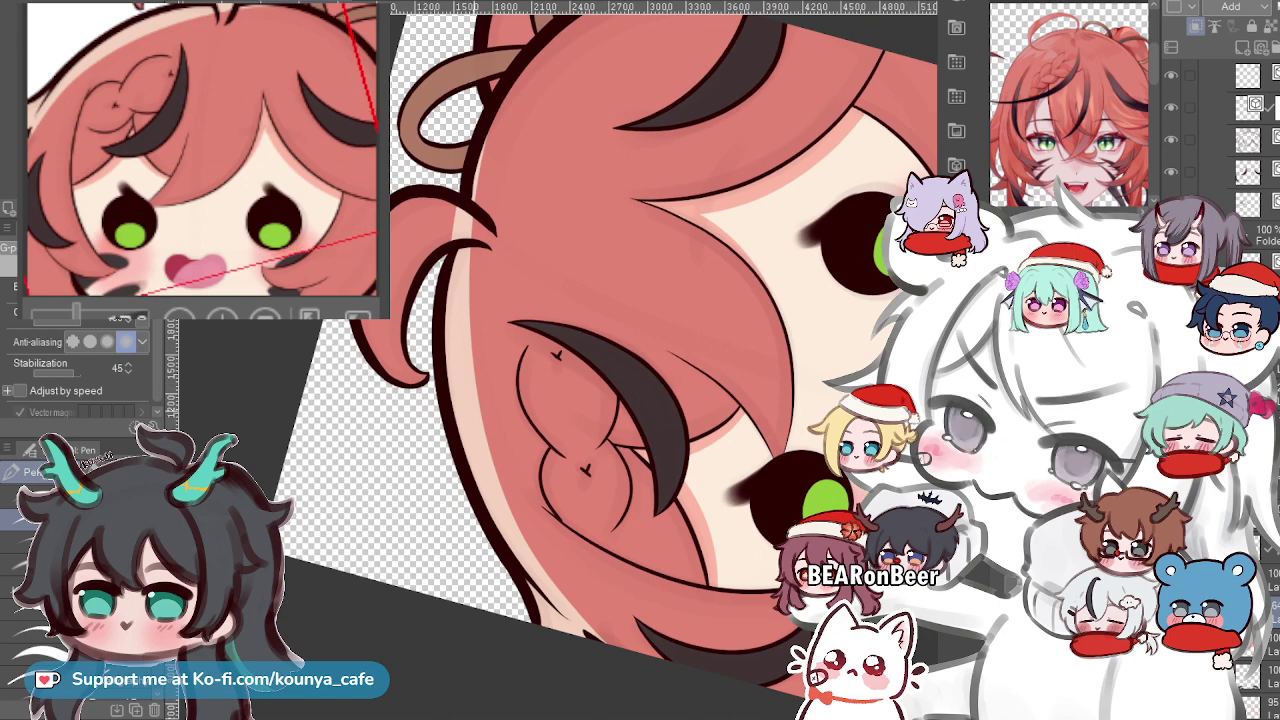
scroll(760, 325, up, 2)
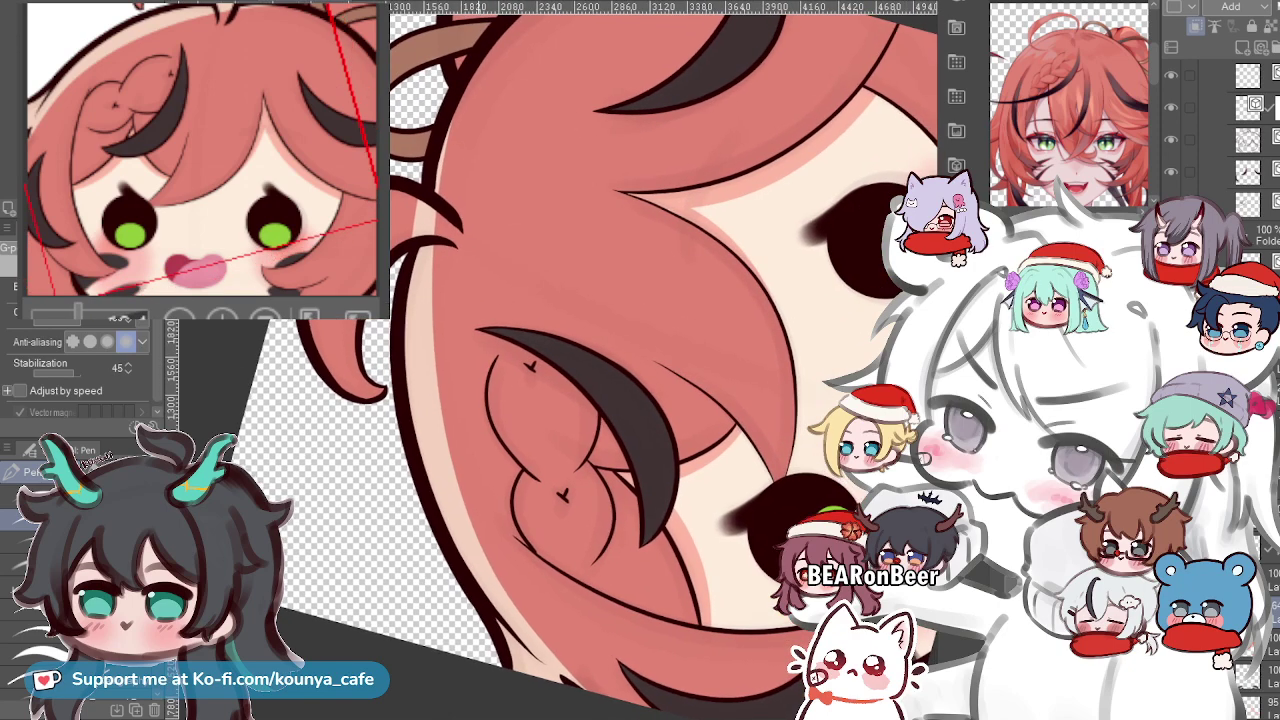
scroll(560, 360, down, 2)
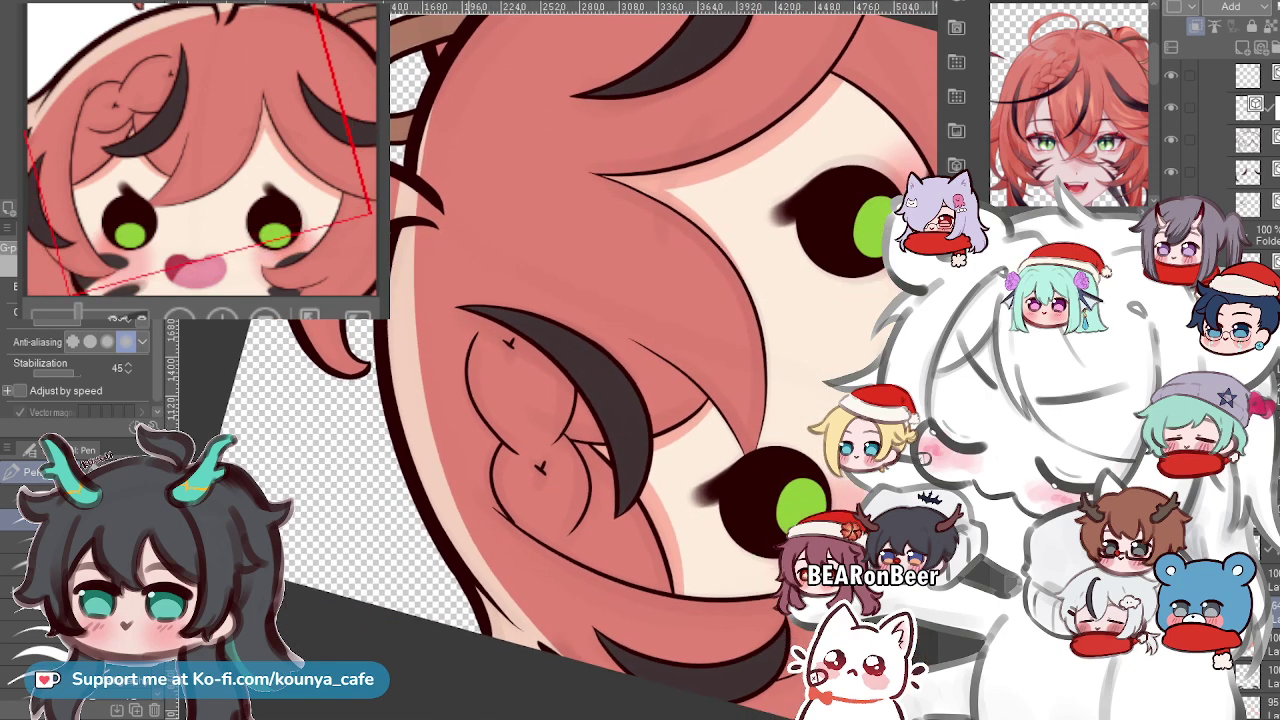
scroll(560, 360, up, 2)
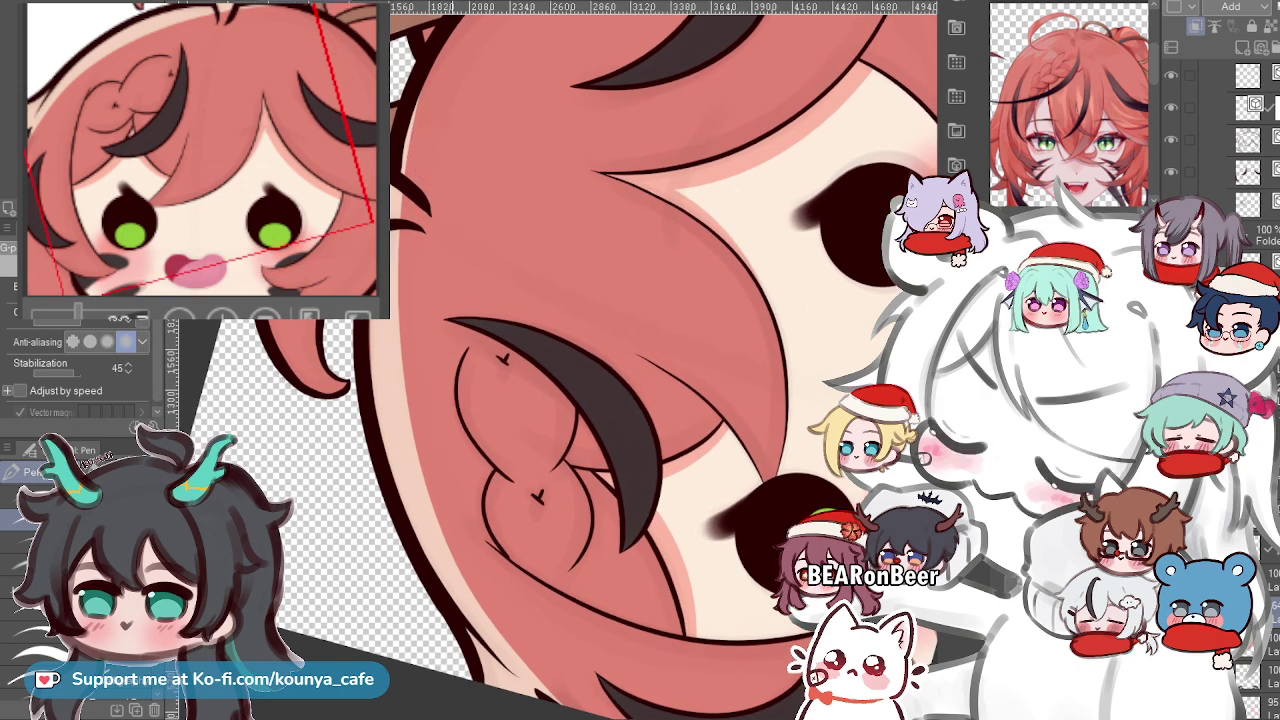
scroll(555, 300, down, 1)
scroll(510, 260, up, 2)
scroll(660, 350, down, 2)
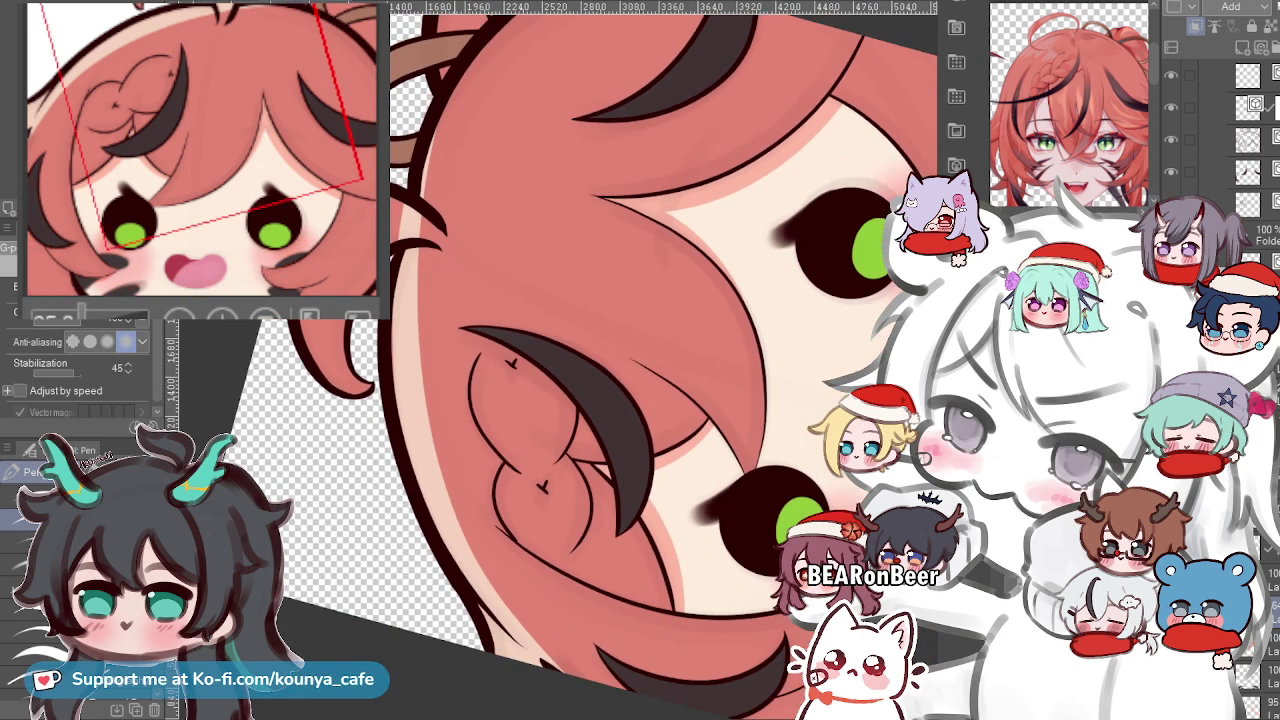
drag(406, 238, 410, 405)
key(ctrl+z)
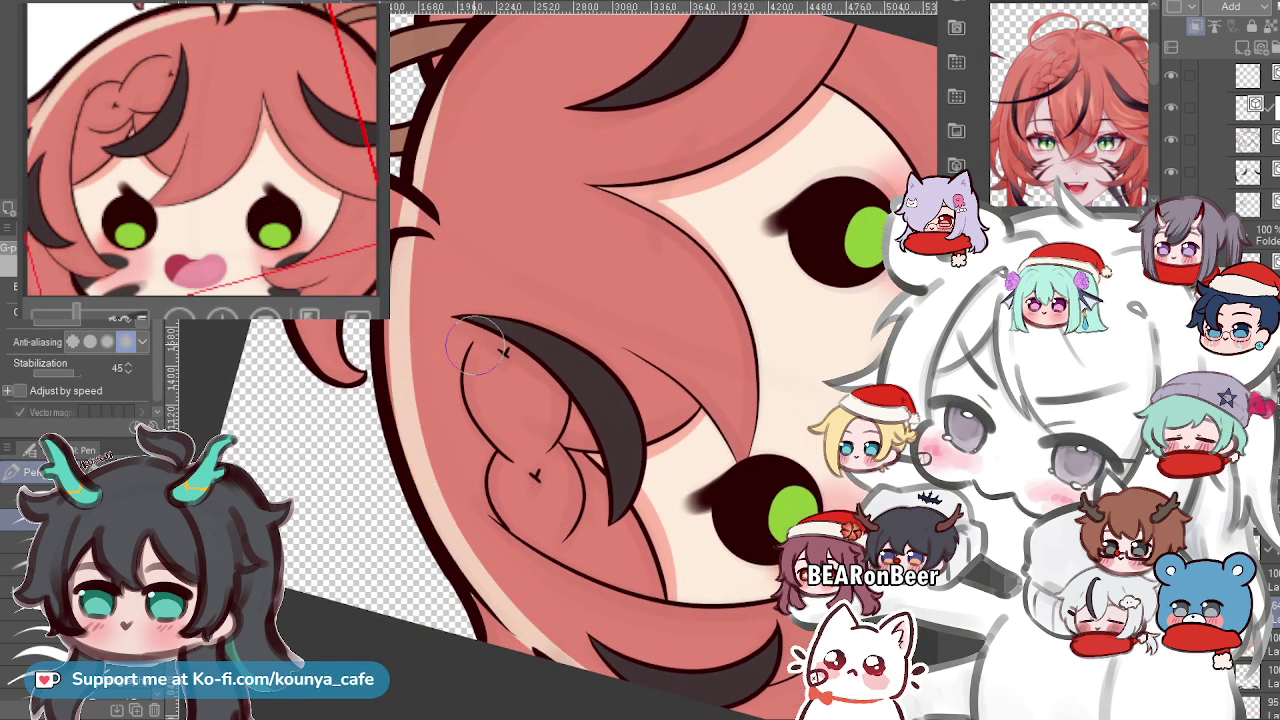
key(ctrl+z)
mouse_move(448, 36)
mouse_down()
mouse_move(398, 362)
mouse_move(606, 686)
mouse_up()
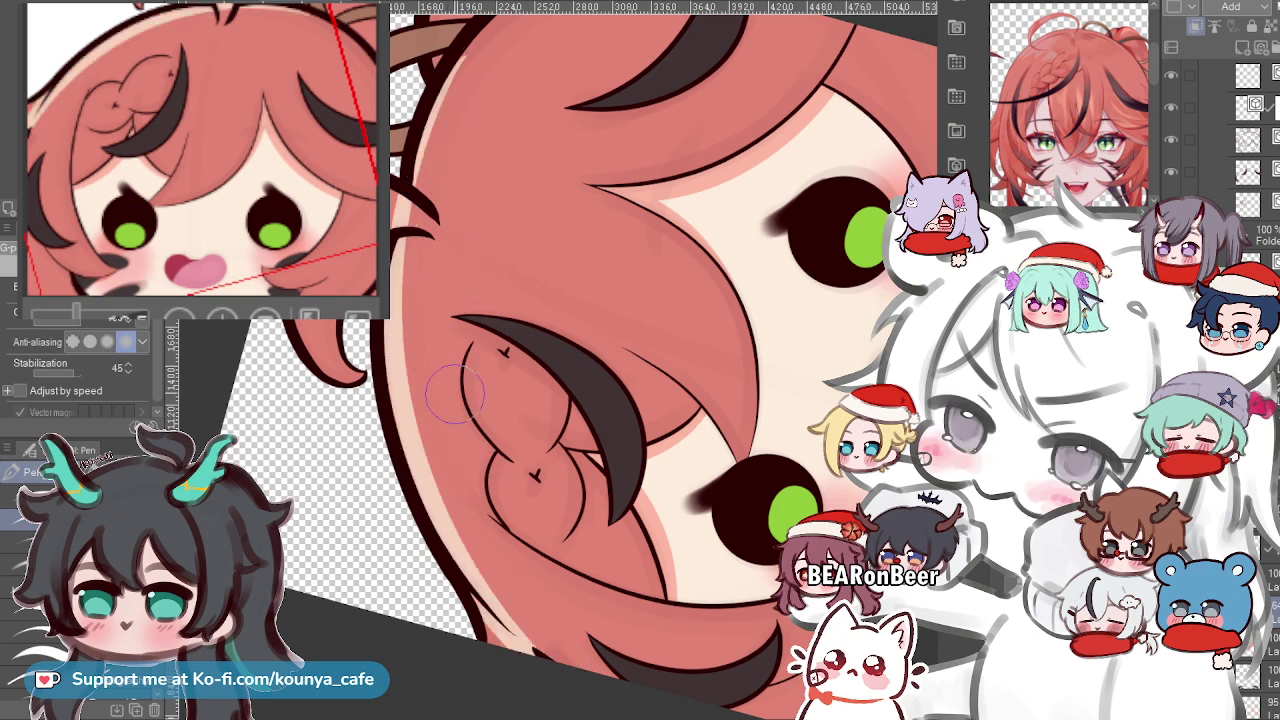
key(ctrl+z)
key(ctrl+y)
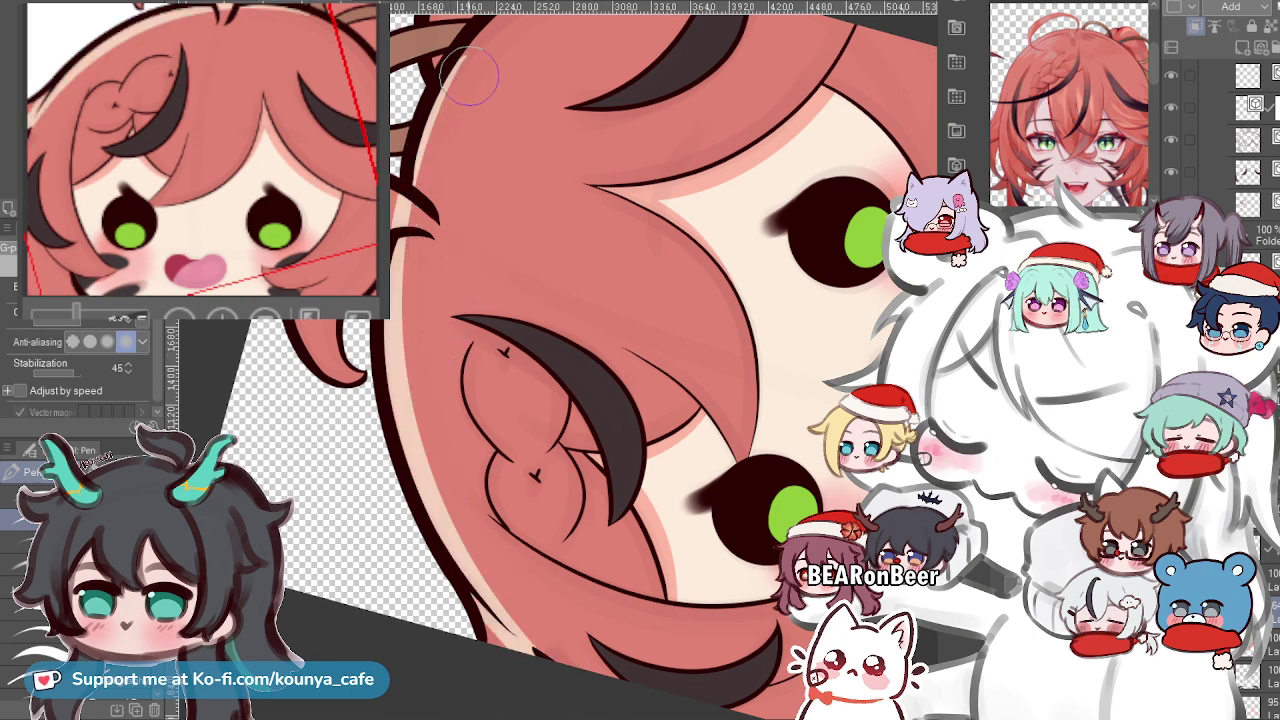
Transform the pale highlight band, shifting it slightly to sit along the hair outline.
key(ctrl+t)
drag(560, 290, 532, 307)
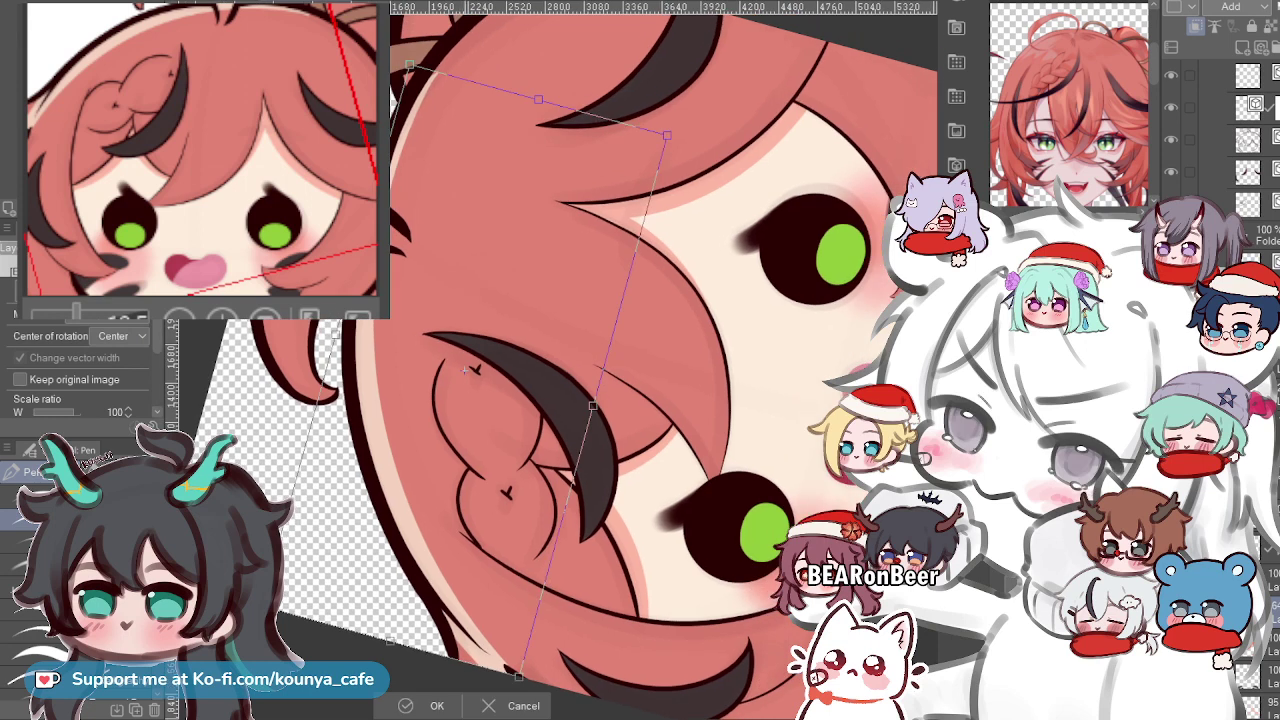
drag(466, 369, 465, 361)
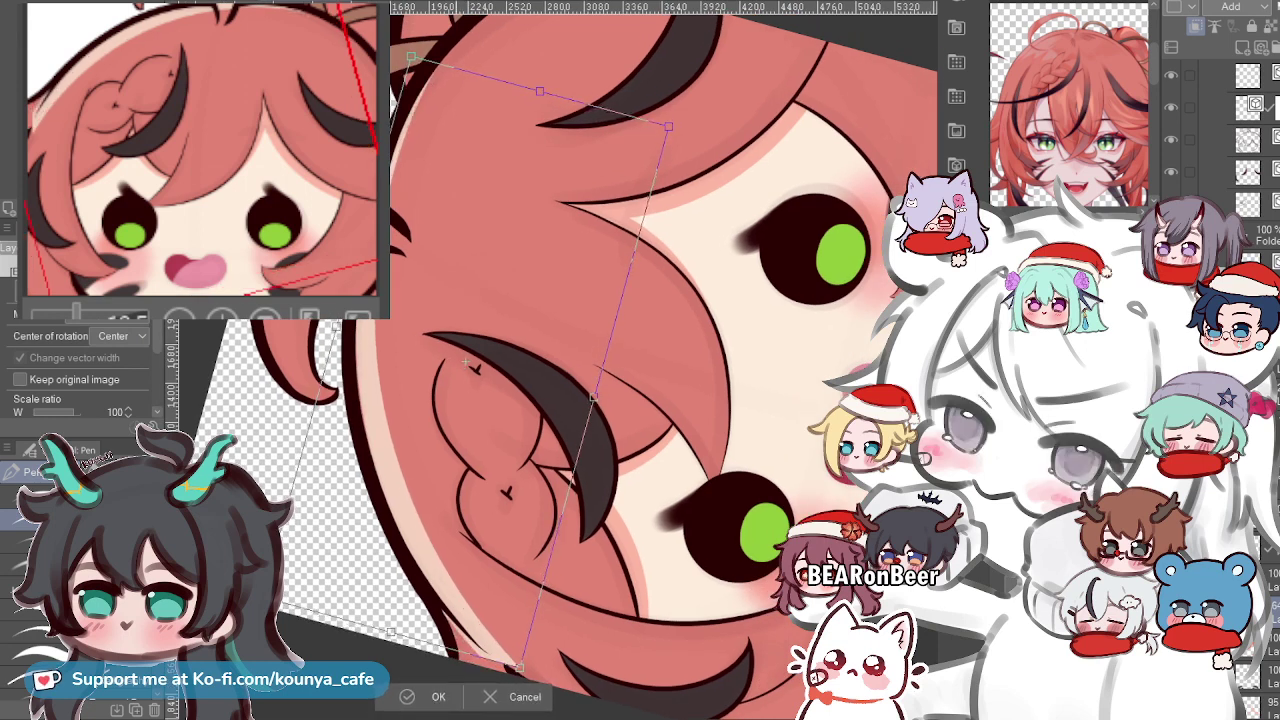
key(Return)
Extend the tapered end of the pale highlight band down the side hair to the canvas edge.
scroll(558, 400, up, 3)
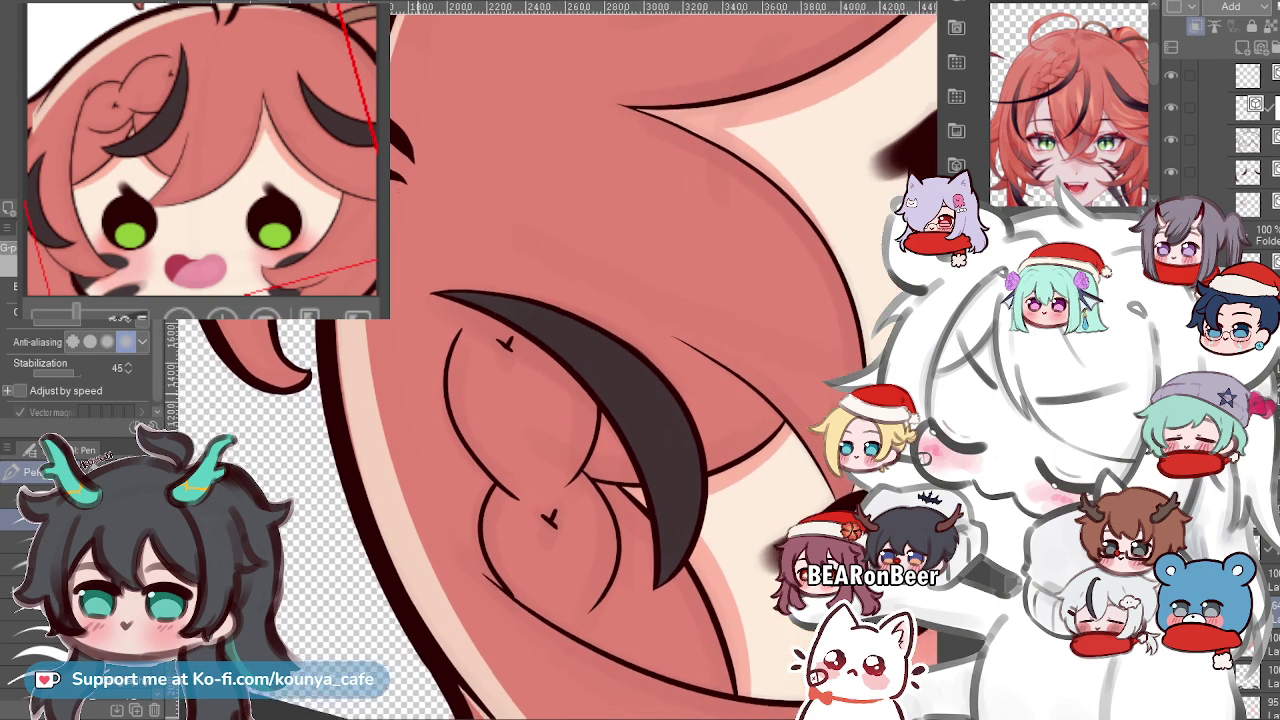
drag(560, 463, 562, 381)
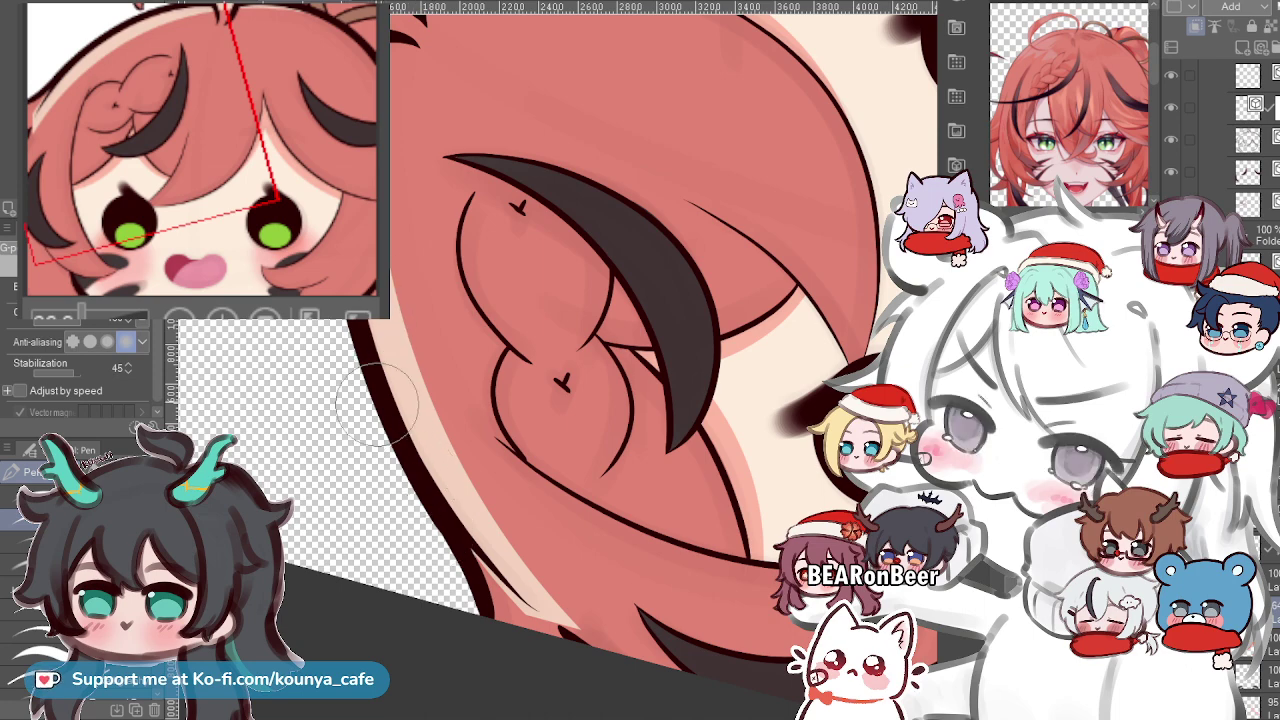
drag(409, 447, 407, 369)
scroll(438, 445, up, 1)
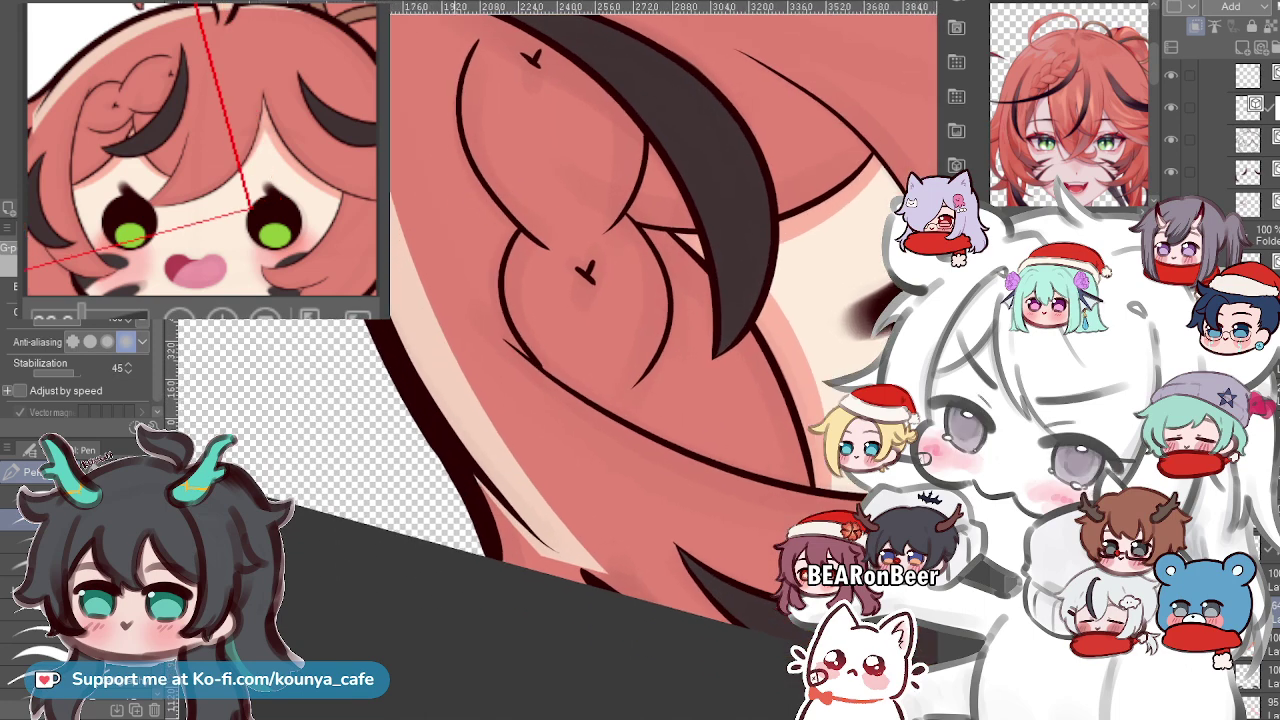
scroll(480, 496, up, 1)
drag(485, 493, 457, 457)
key(e)
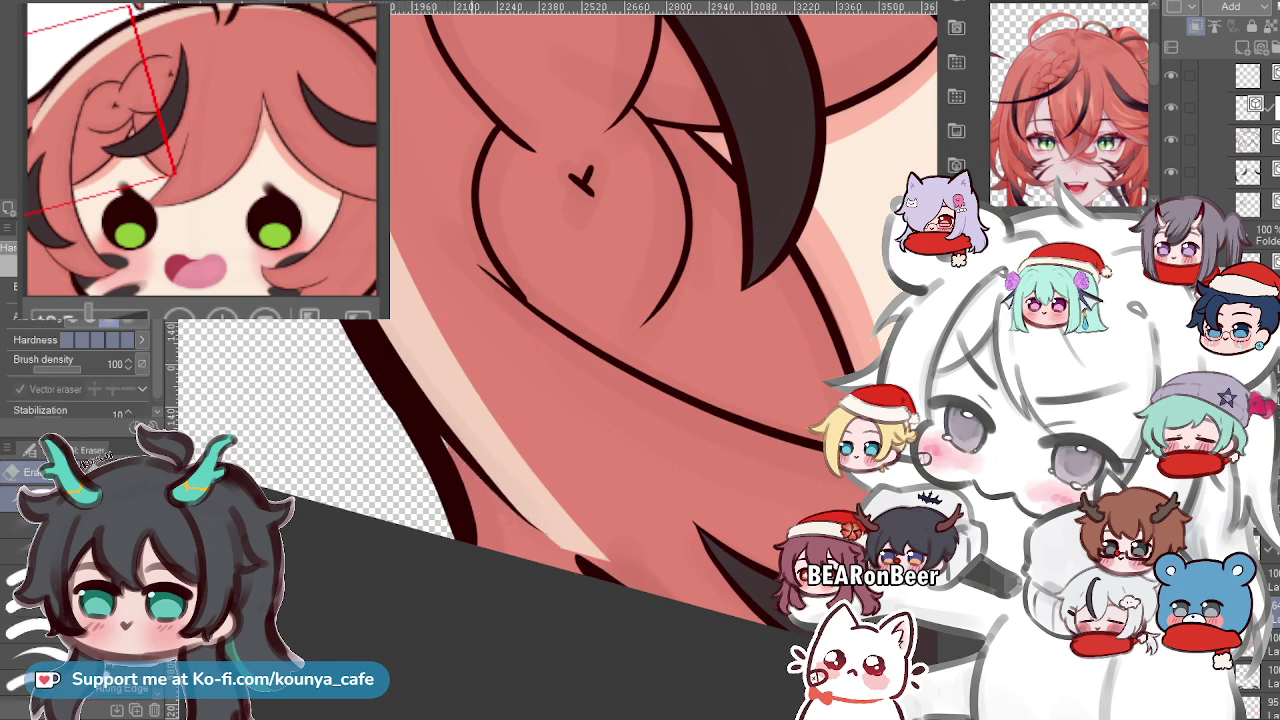
key(p)
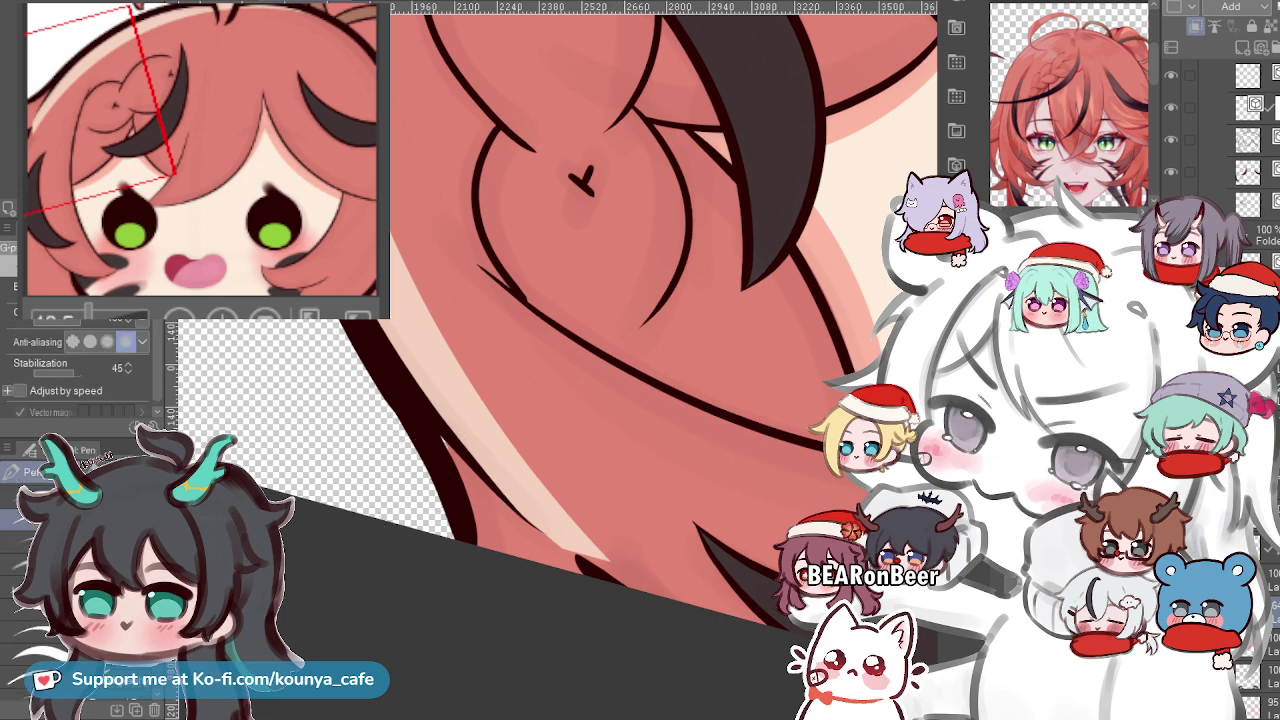
scroll(584, 606, up, 2)
scroll(757, 671, up, 2)
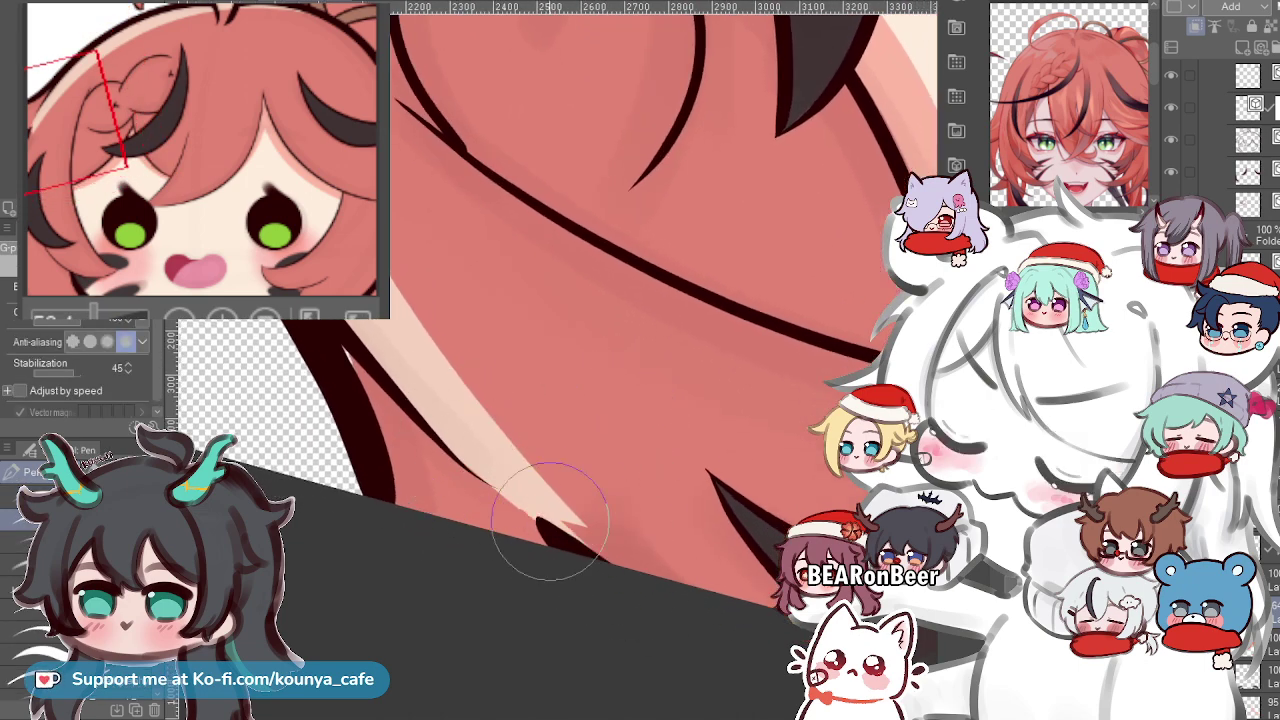
drag(485, 463, 588, 557)
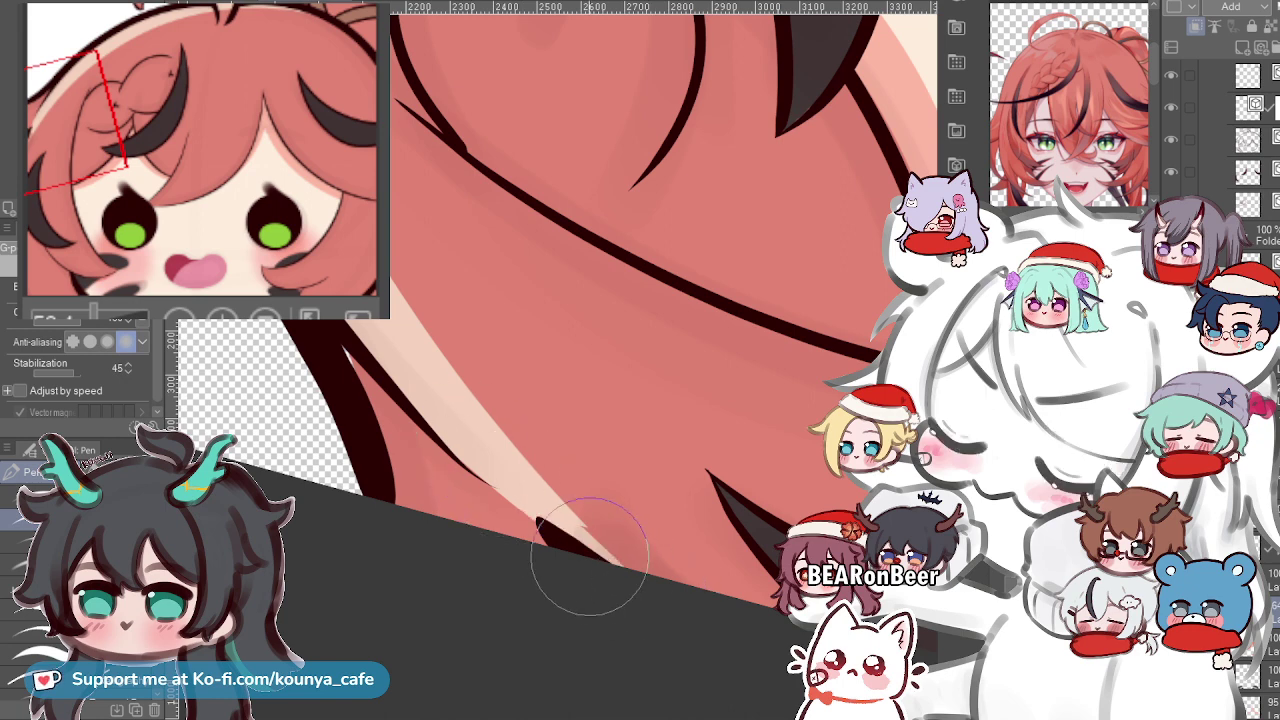
scroll(543, 509, down, 1)
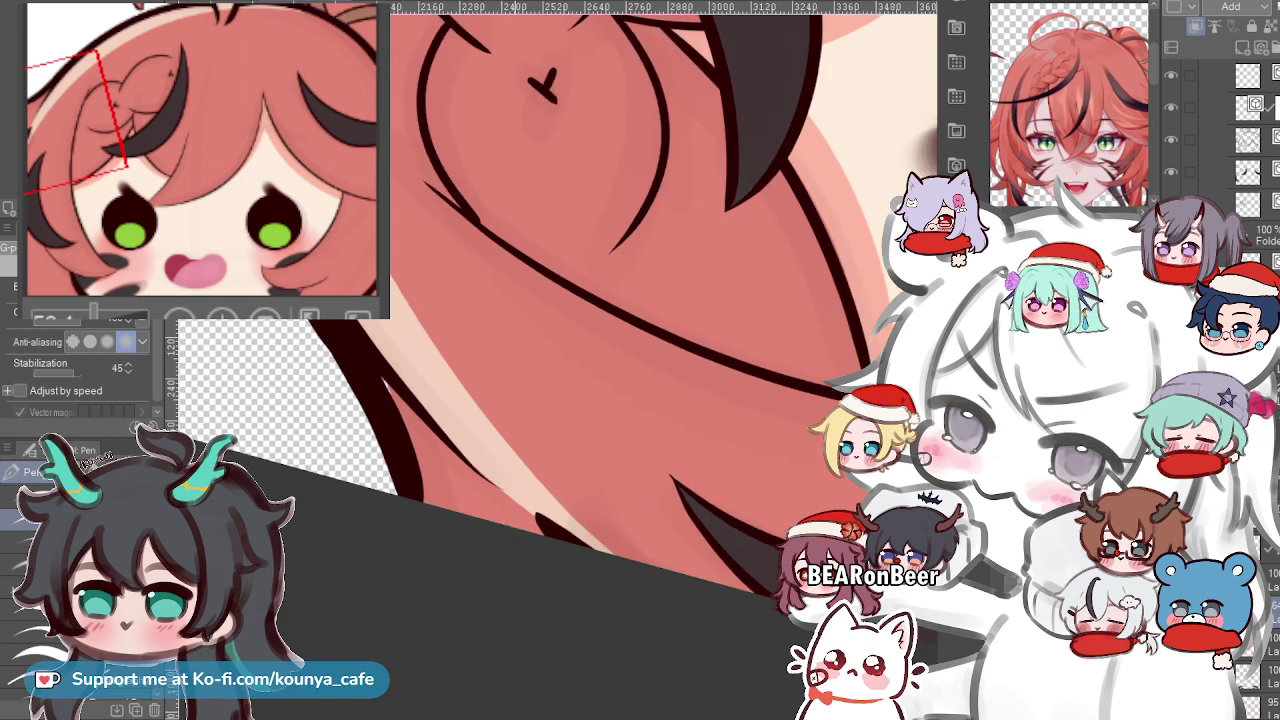
drag(543, 509, 586, 480)
Paint a pale highlight inside the narrow outer strand beside the side hair's outline, redoing the stroke until it fills the strand's outer edge.
scroll(543, 500, up, 1)
mouse_move(394, 286)
mouse_down()
mouse_move(454, 409)
mouse_move(444, 499)
mouse_up()
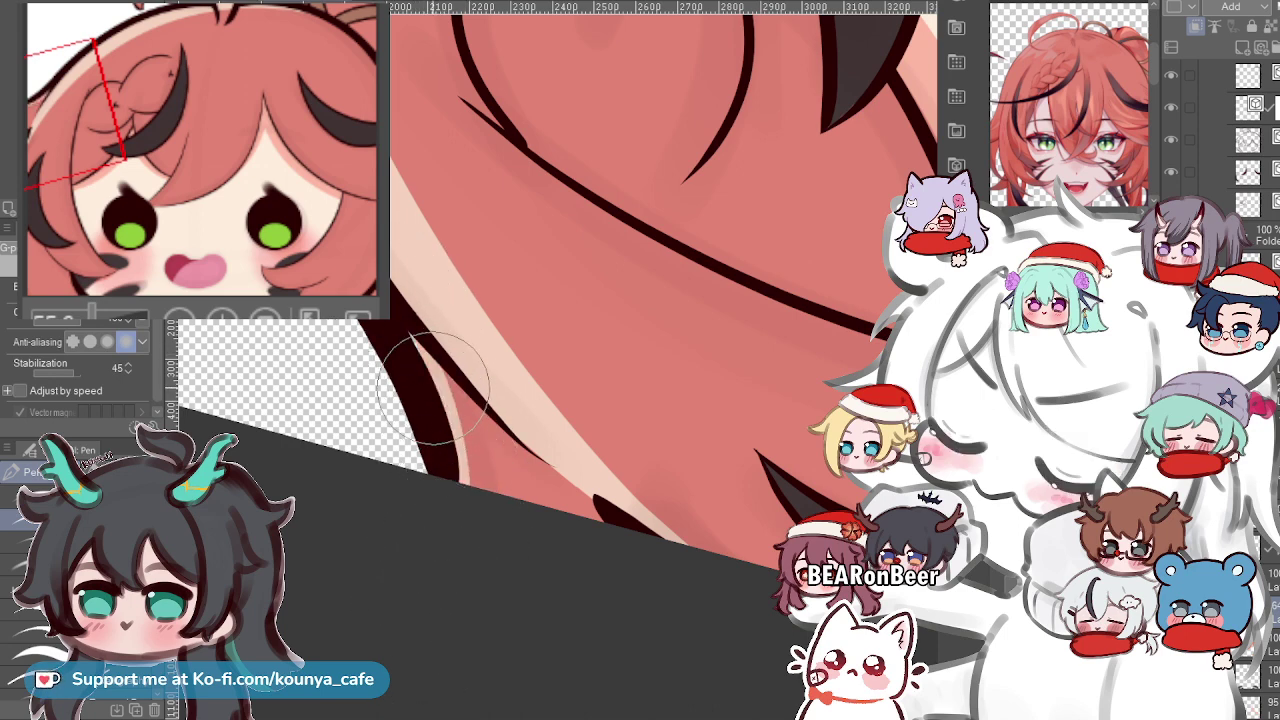
mouse_move(415, 327)
mouse_down()
mouse_move(443, 532)
mouse_move(457, 402)
mouse_up()
key(ctrl+z)
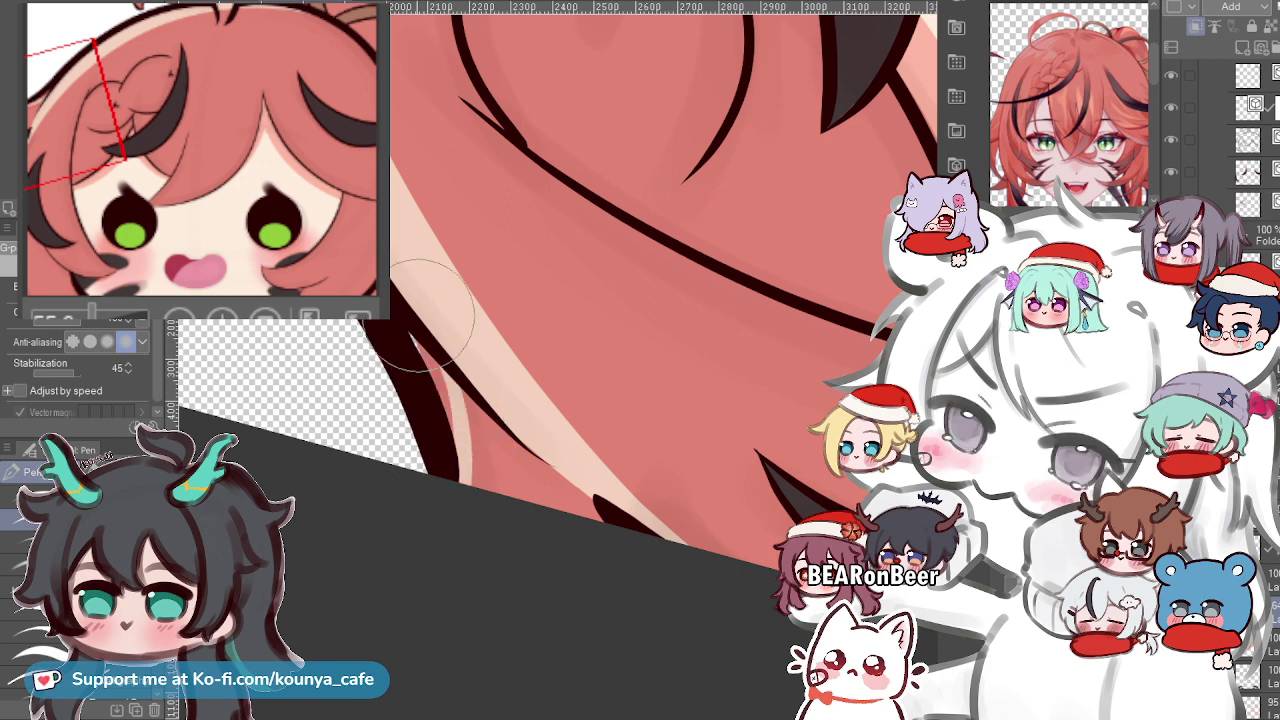
mouse_move(401, 290)
mouse_down()
mouse_move(461, 425)
mouse_move(458, 470)
mouse_up()
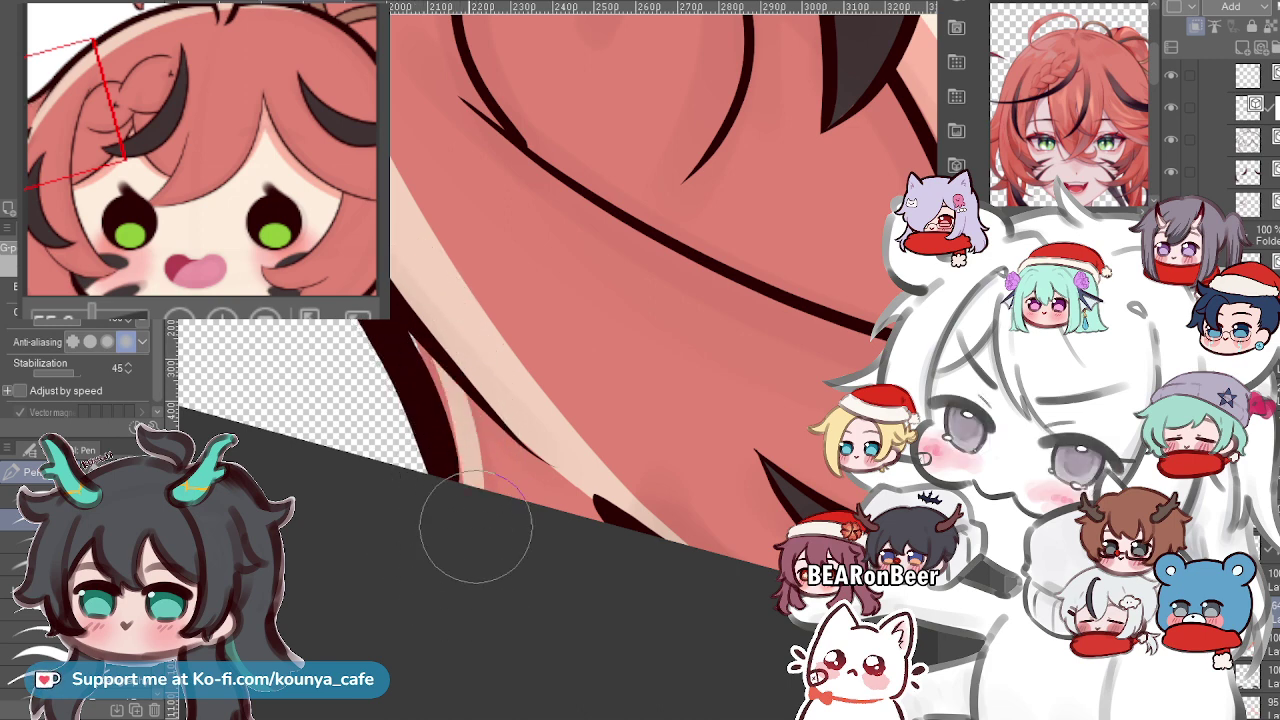
key(ctrl+z)
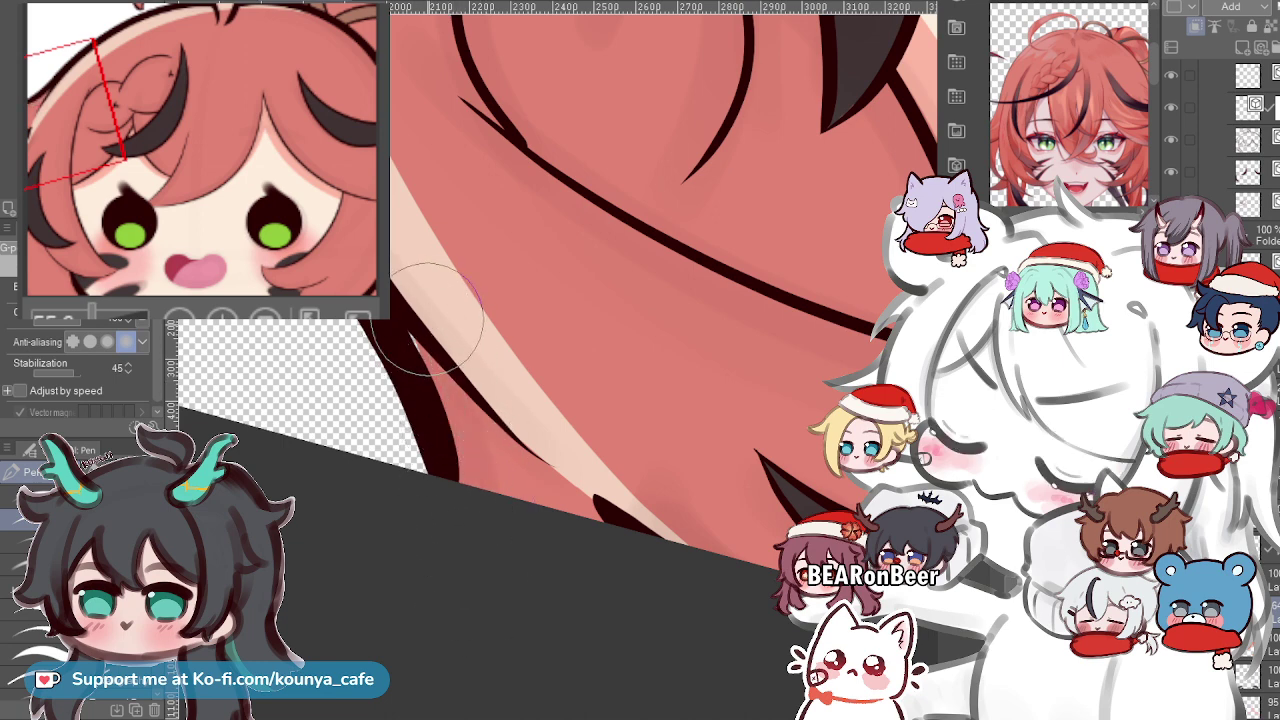
drag(437, 310, 447, 452)
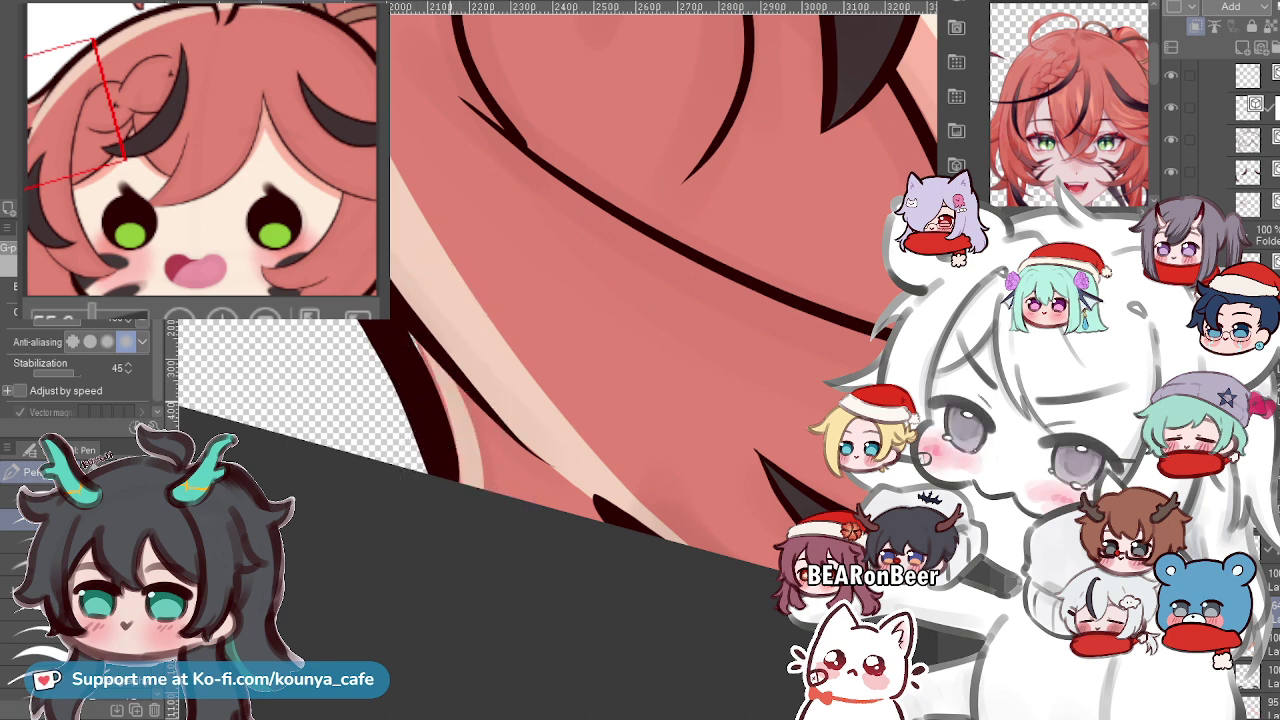
scroll(494, 318, up, 1)
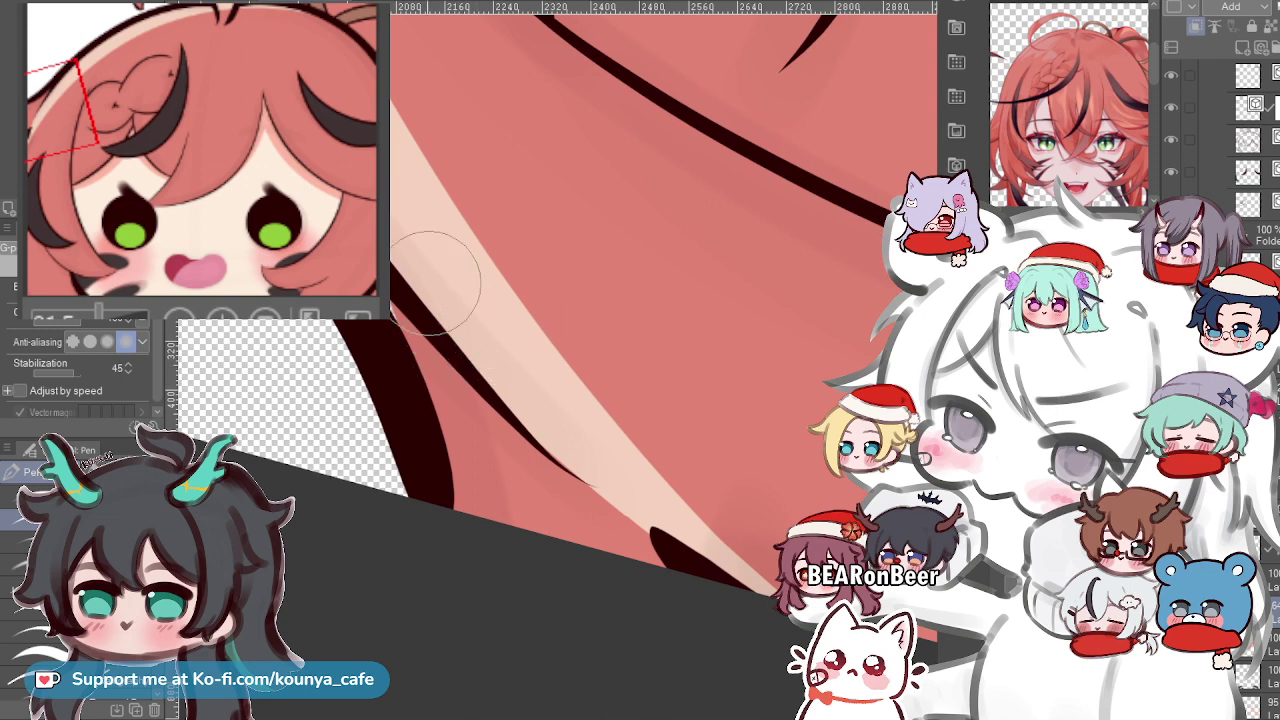
mouse_move(430, 280)
mouse_down()
mouse_move(458, 367)
mouse_move(423, 566)
mouse_up()
drag(429, 286, 440, 510)
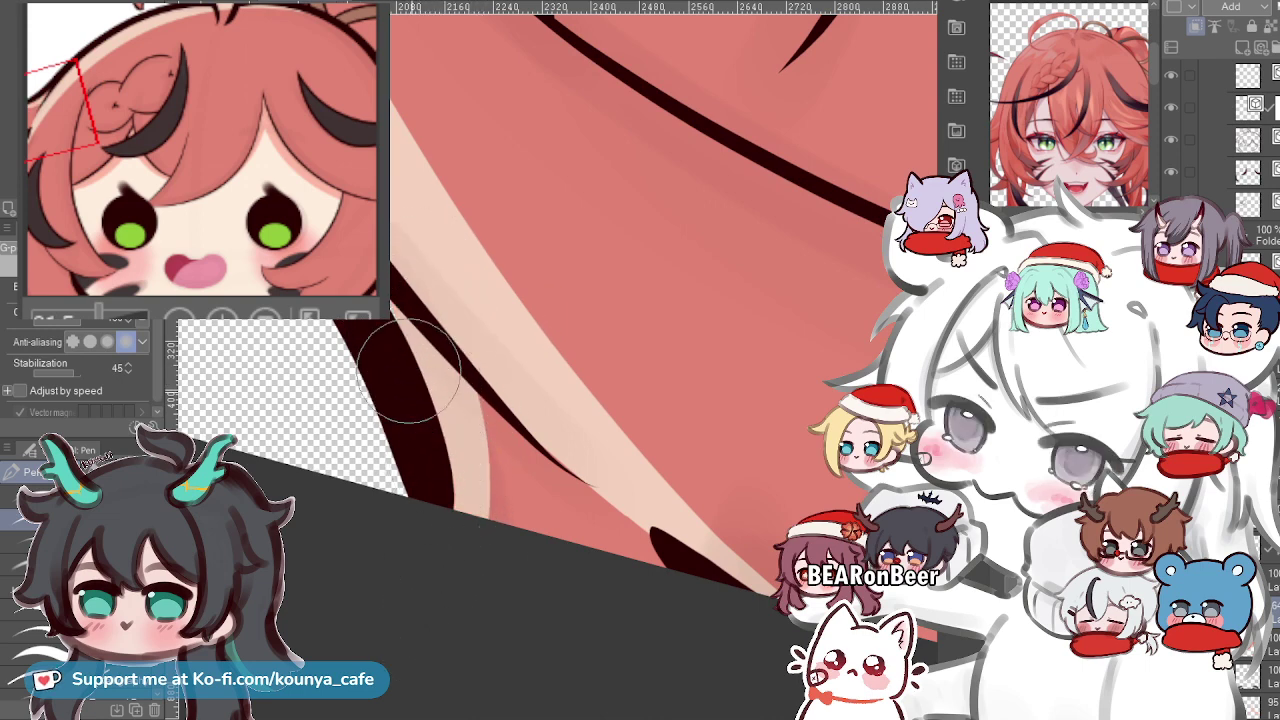
Reset the canvas rotation and continue the thin pale highlight along the crown's outline from the ahoge past the ribbon.
scroll(440, 537, down, 5)
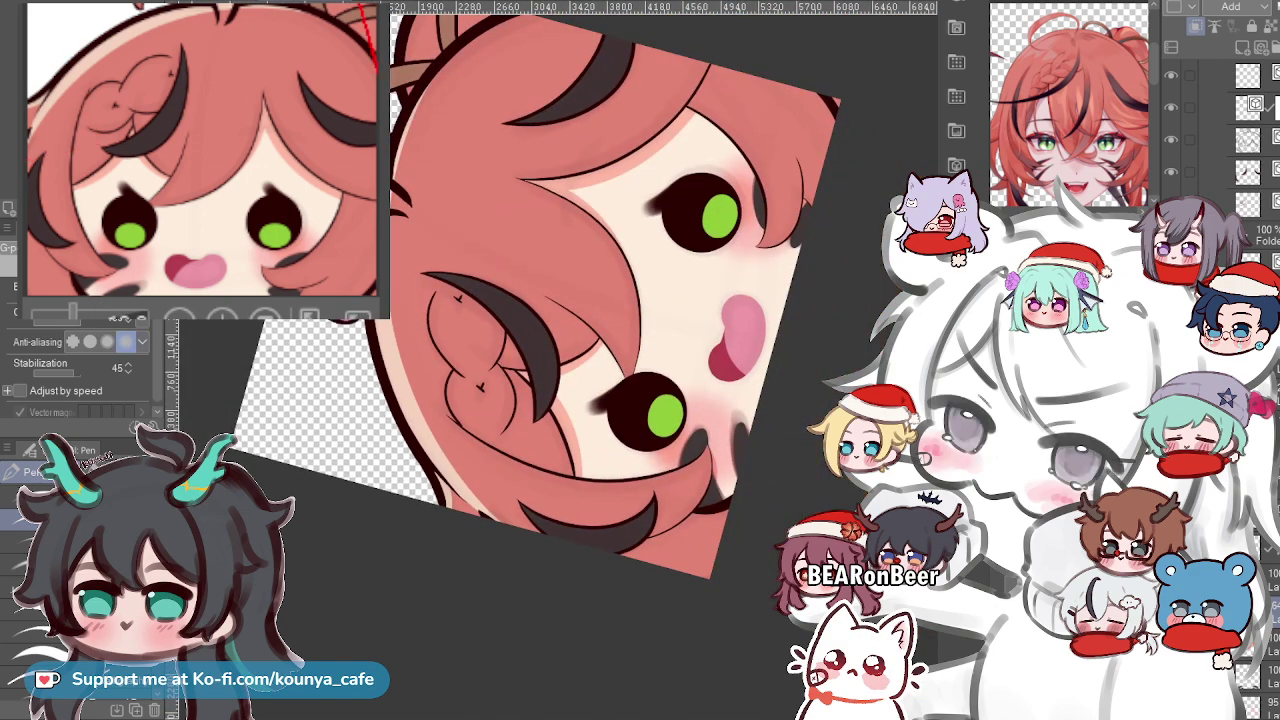
key(ctrl+@)
scroll(680, 240, down, 2)
scroll(634, 248, up, 5)
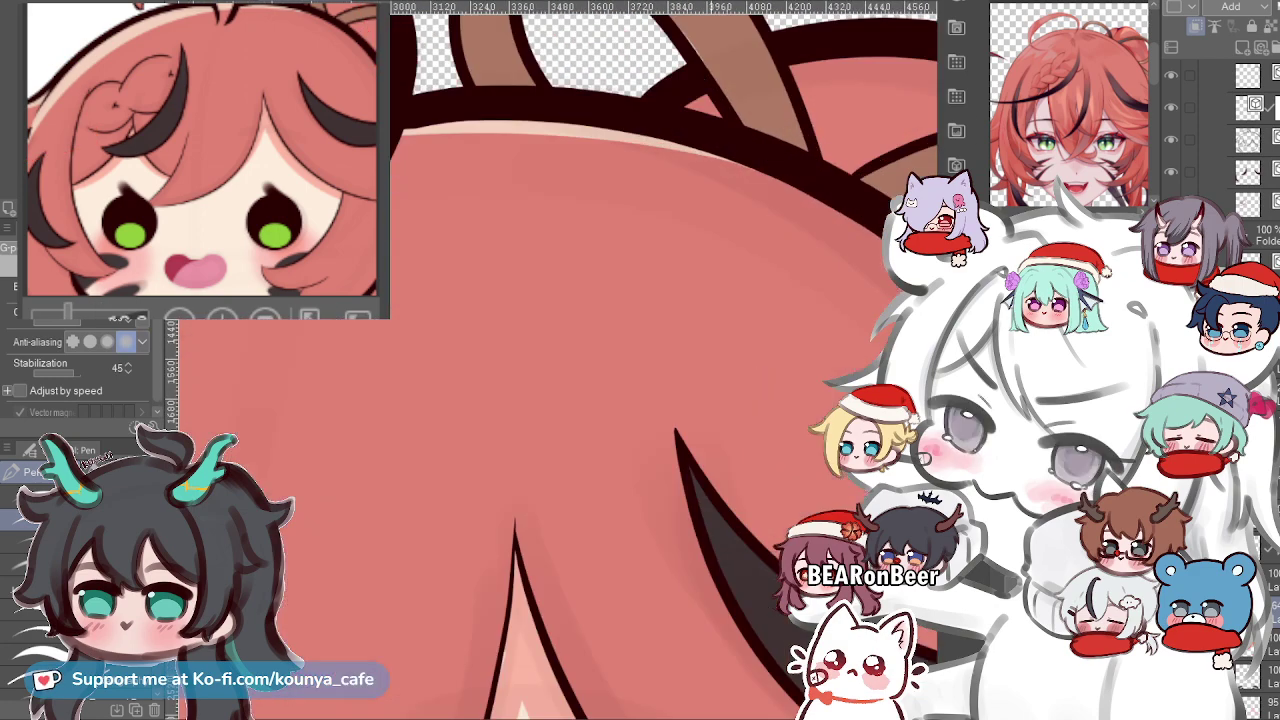
drag(705, 168, 530, 233)
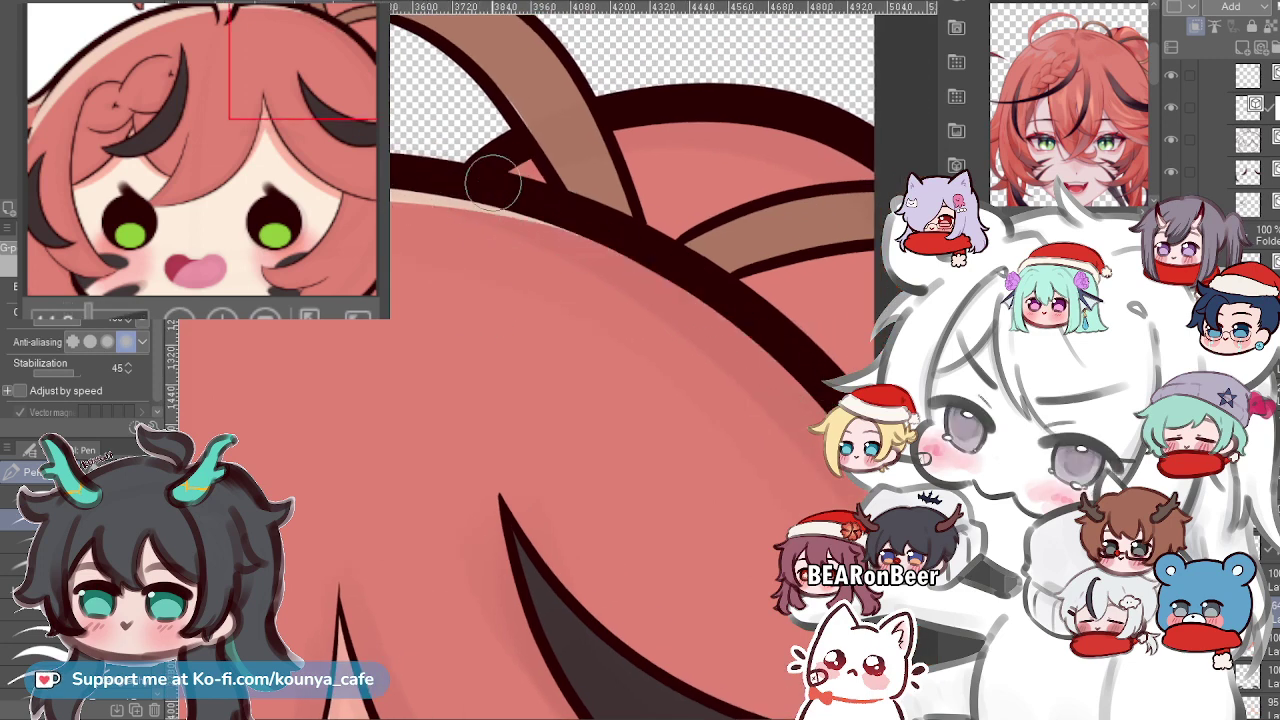
drag(601, 243, 740, 329)
scroll(619, 257, down, 4)
mouse_move(622, 255)
mouse_down()
mouse_move(566, 282)
mouse_move(575, 329)
mouse_up()
Paint a pale highlight along the upper inside edge of the hair bun behind the brown ribbon, redoing the first stroke.
scroll(600, 220, up, 5)
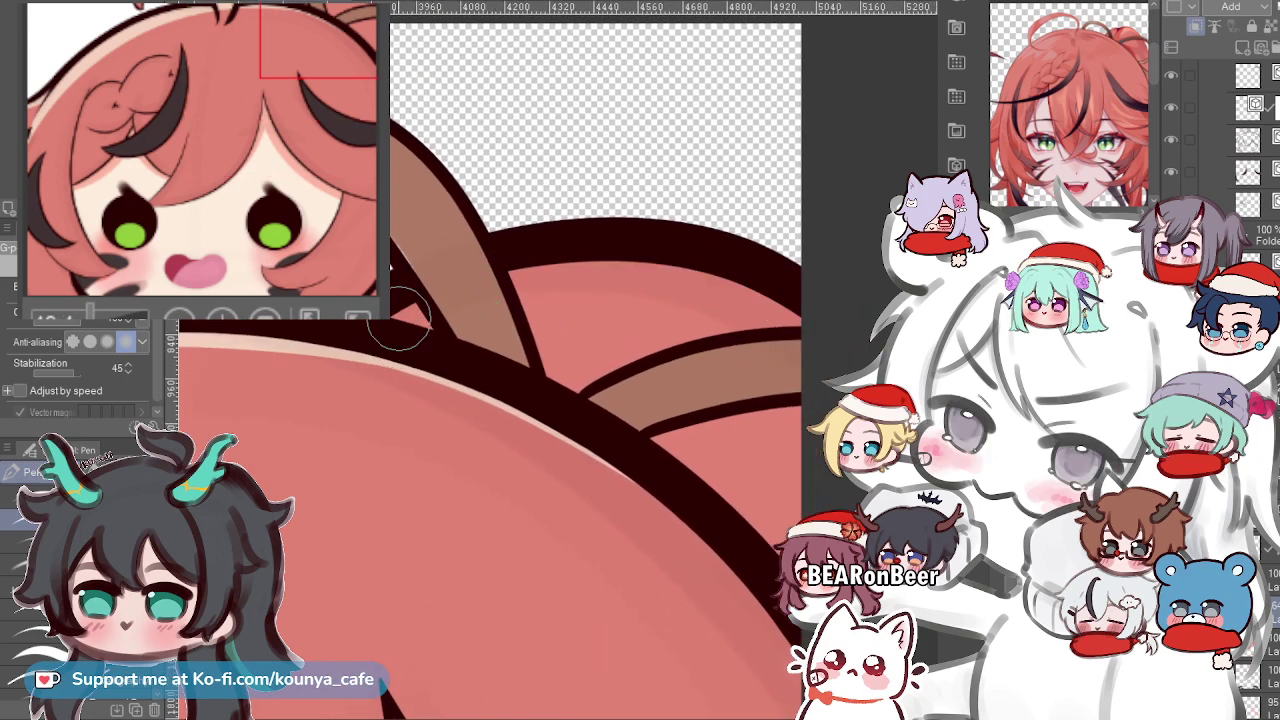
drag(529, 277, 800, 322)
key(ctrl+z)
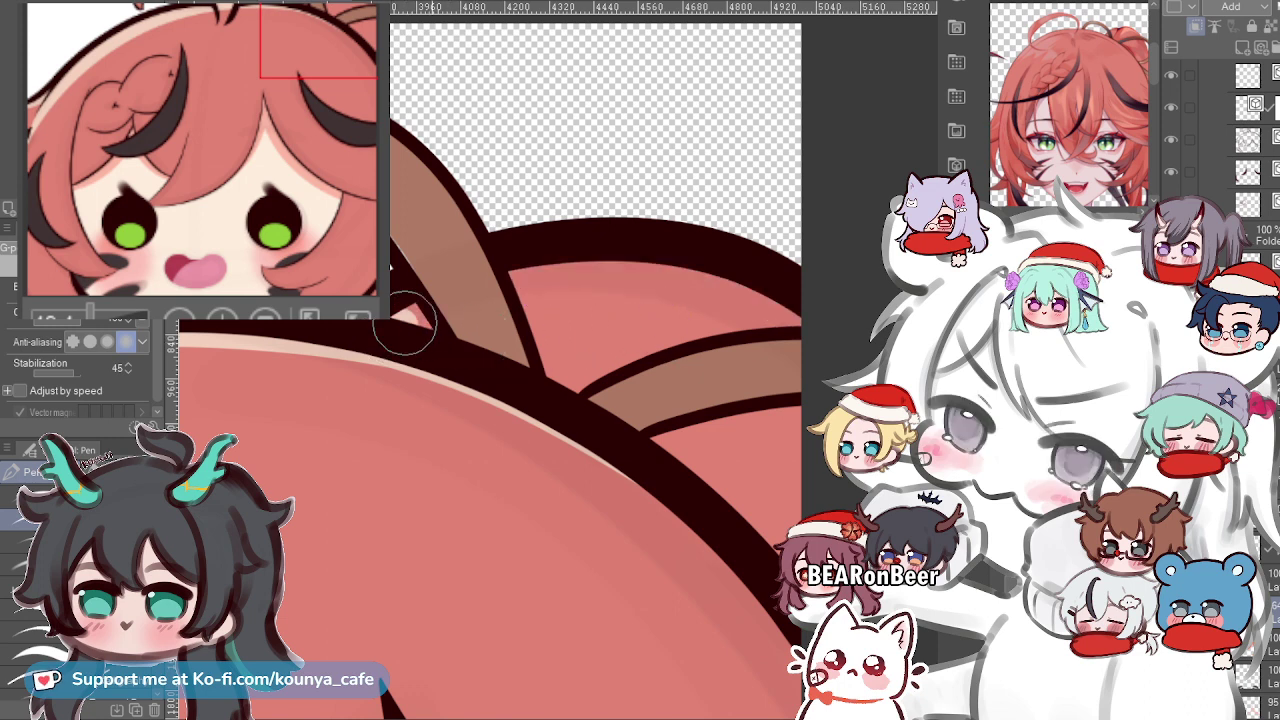
drag(505, 278, 829, 342)
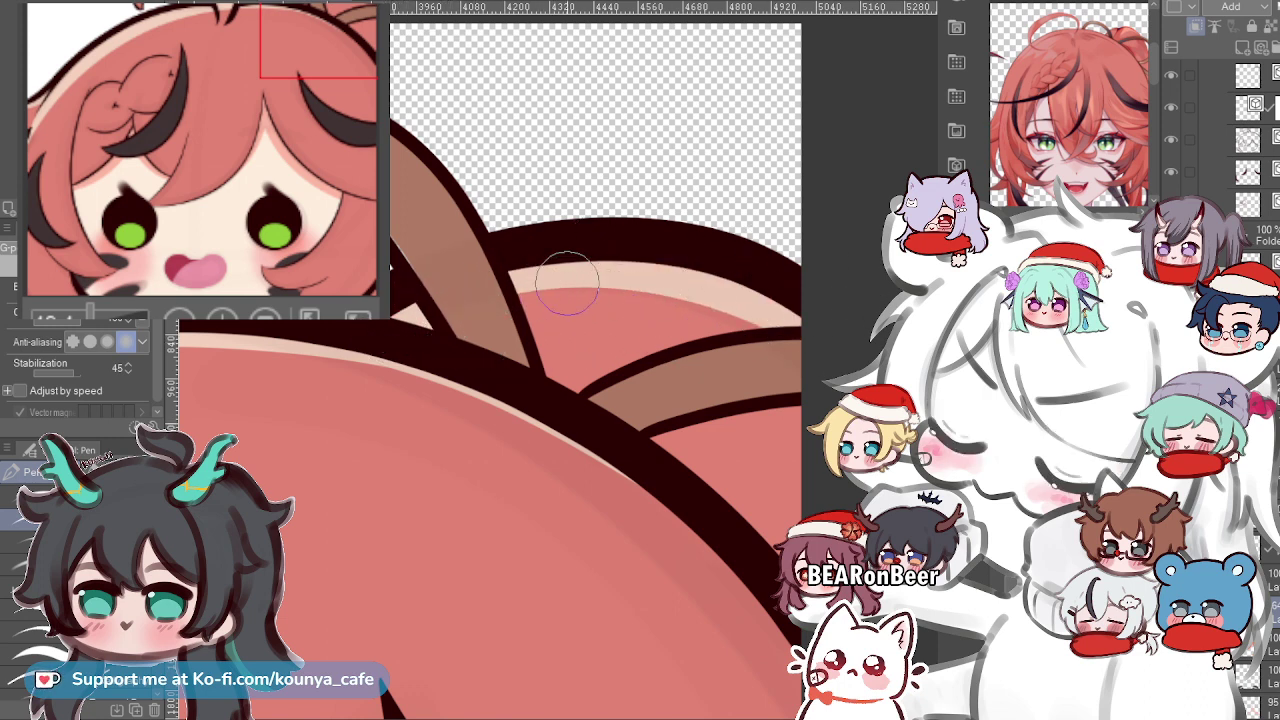
Examine the whole head and the pale highlights along the crown, ahoge, bun and side hair.
scroll(567, 282, down, 5)
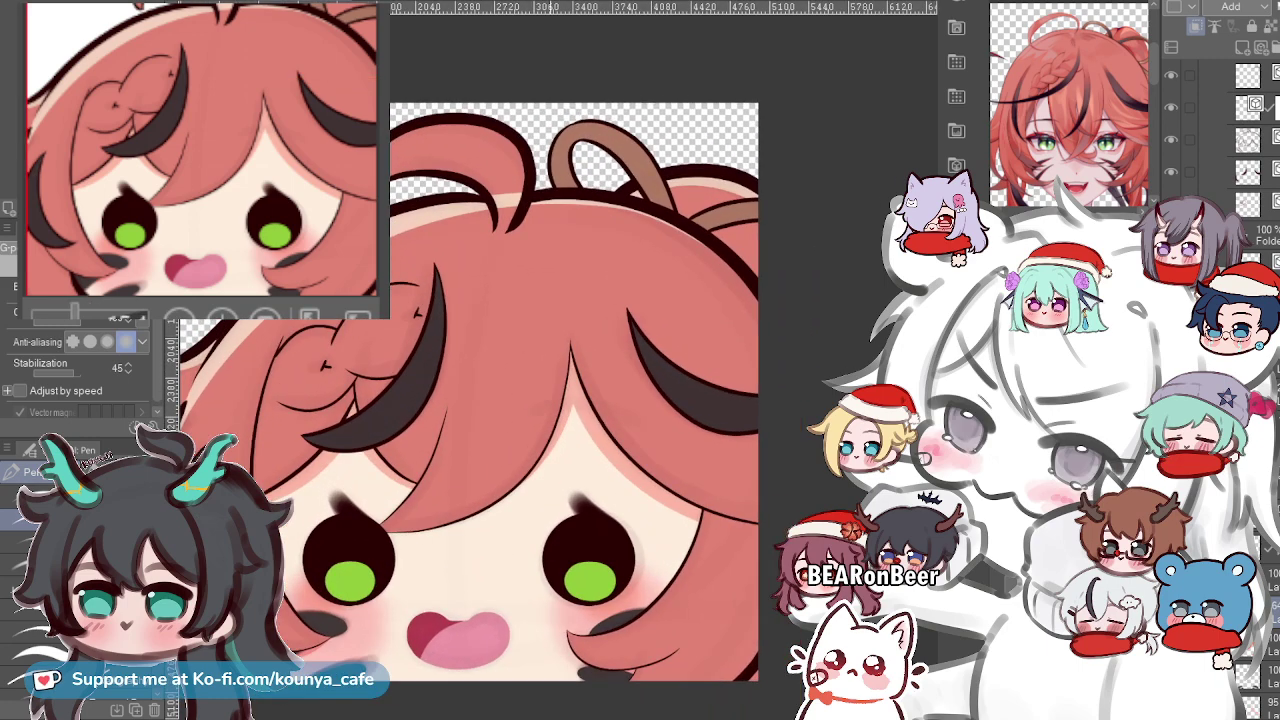
scroll(435, 400, up, 3)
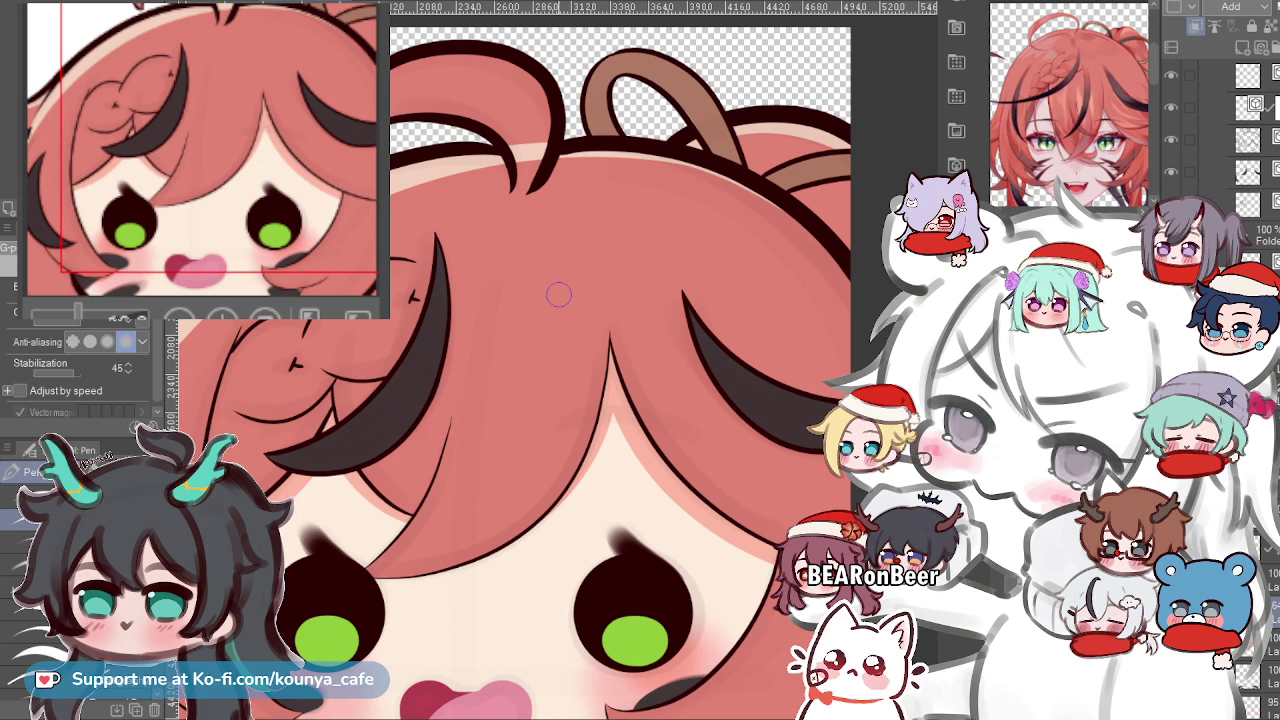
scroll(556, 269, down, 4)
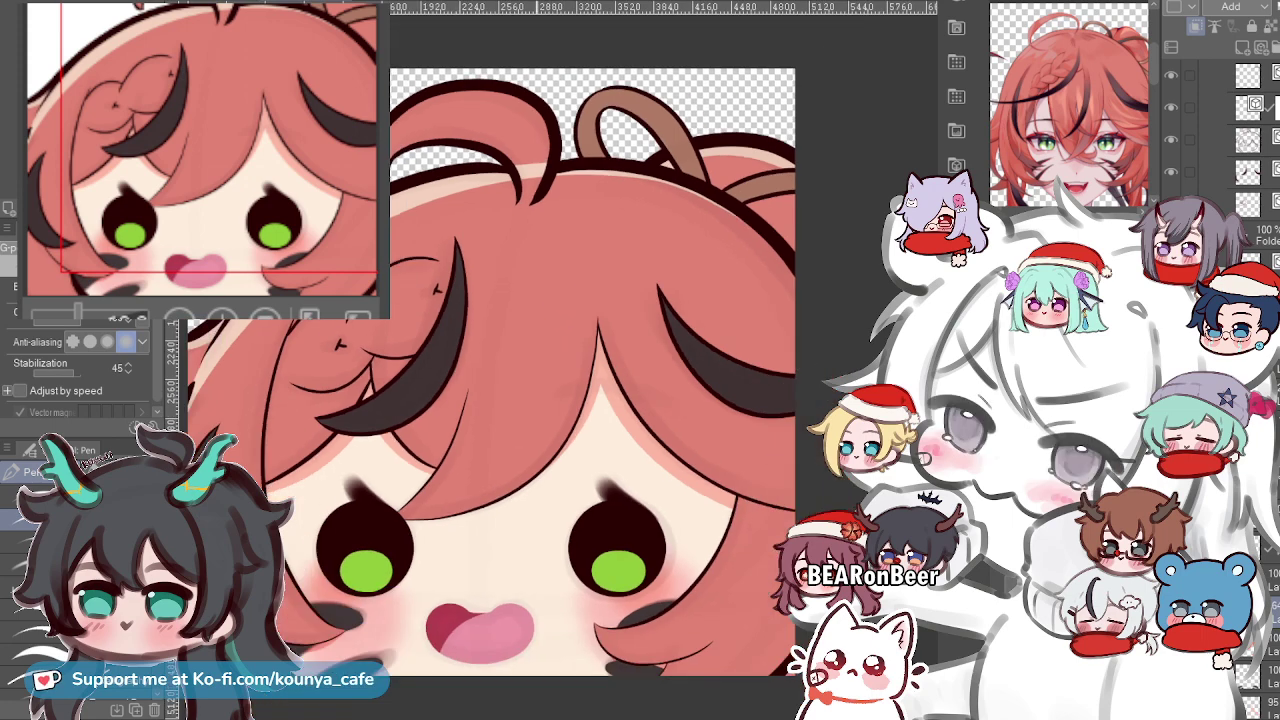
scroll(400, 278, up, 3)
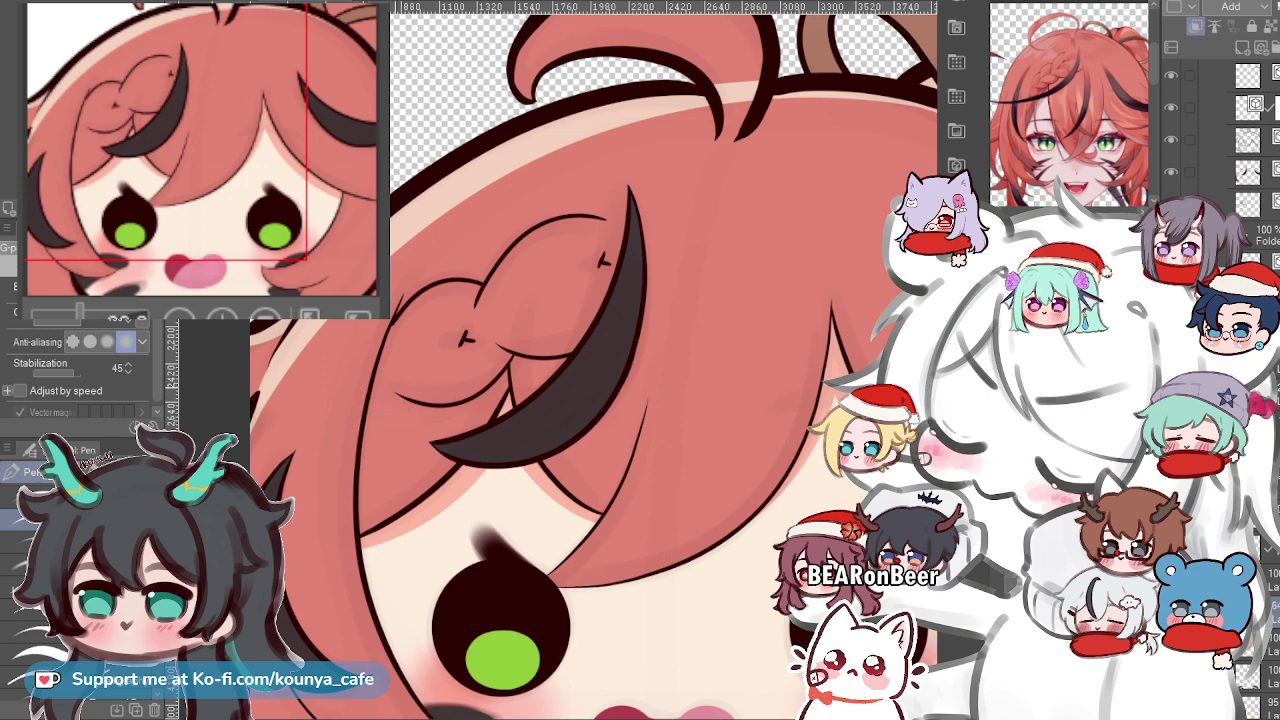
scroll(380, 382, down, 2)
scroll(580, 600, up, 3)
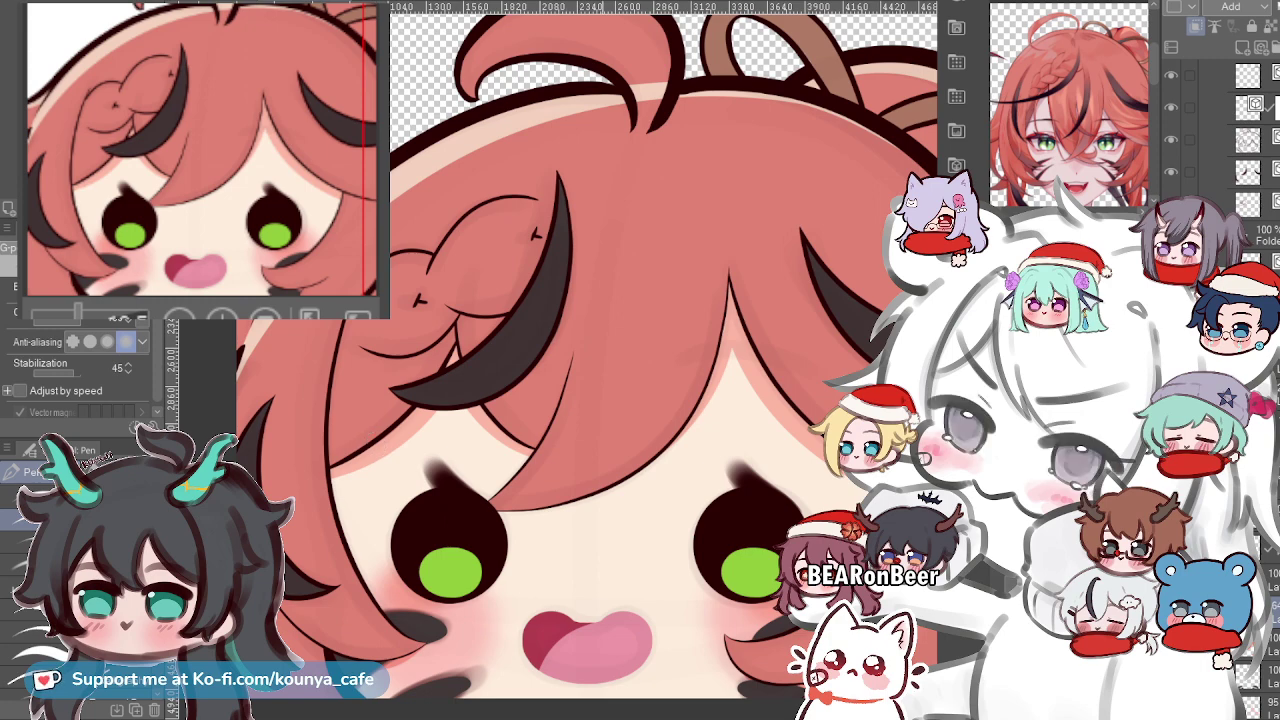
key(ctrl+minus)
key(ctrl+plus)
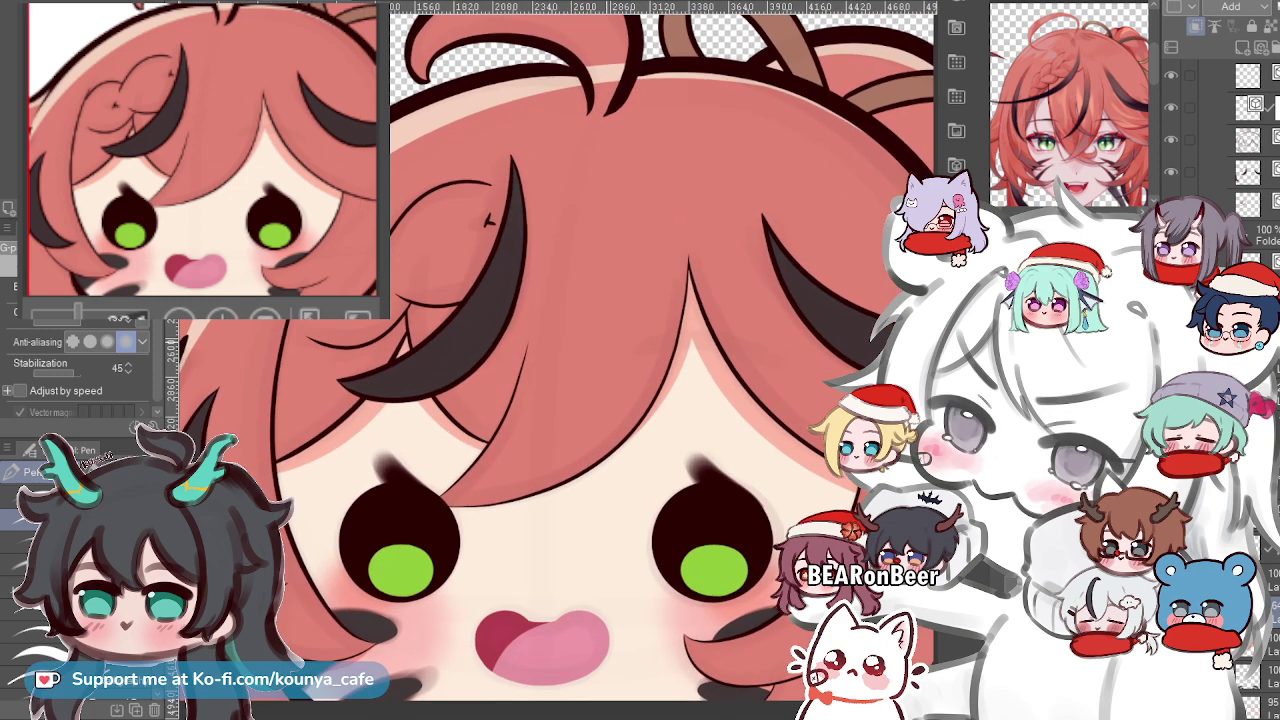
scroll(597, 348, down, 3)
scroll(597, 348, up, 2)
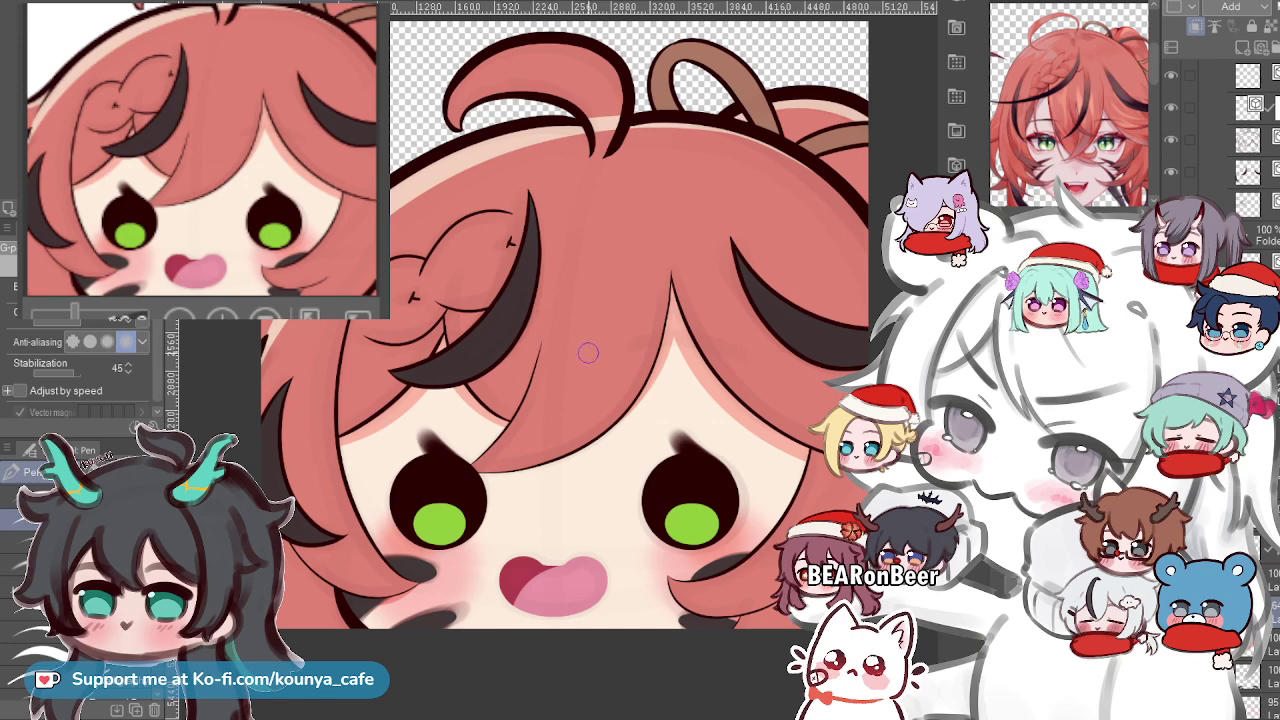
Try a pale highlight along the outer edge of the side hair near the canvas's lower-right corner, and undo it.
scroll(592, 363, up, 3)
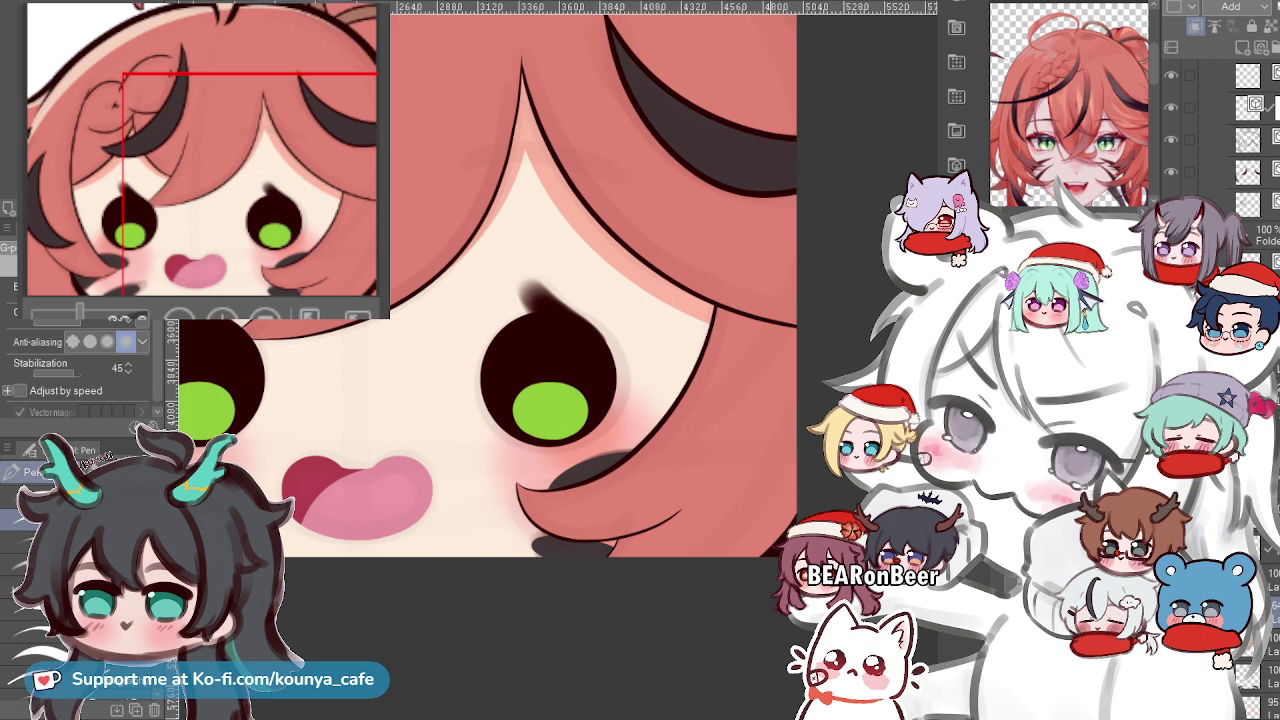
scroll(771, 463, up, 2)
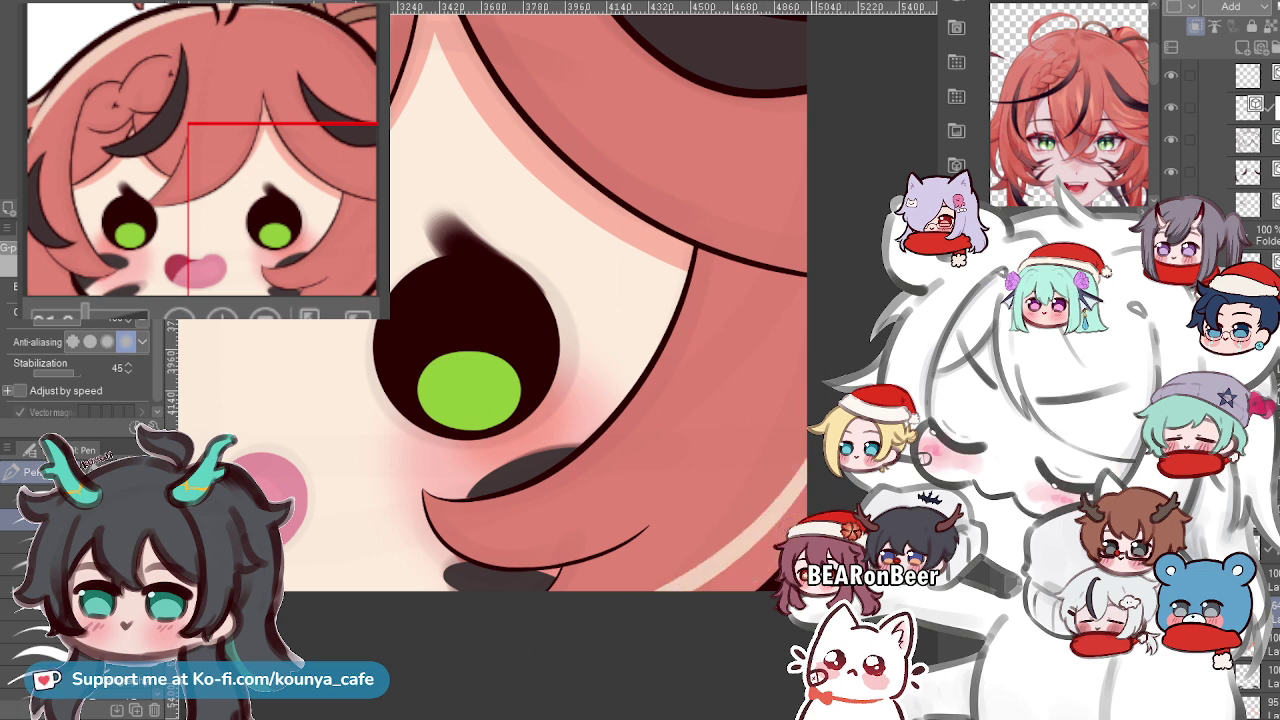
scroll(795, 515, up, 1)
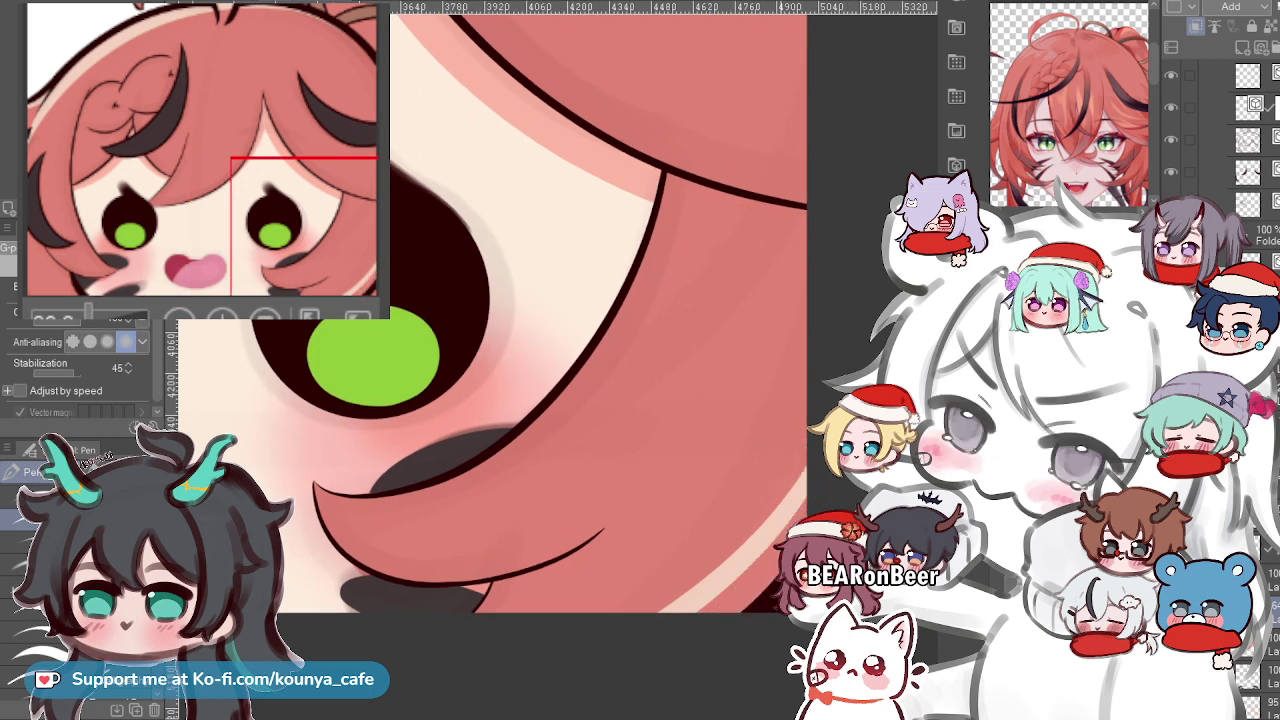
scroll(786, 549, up, 2)
drag(818, 508, 692, 634)
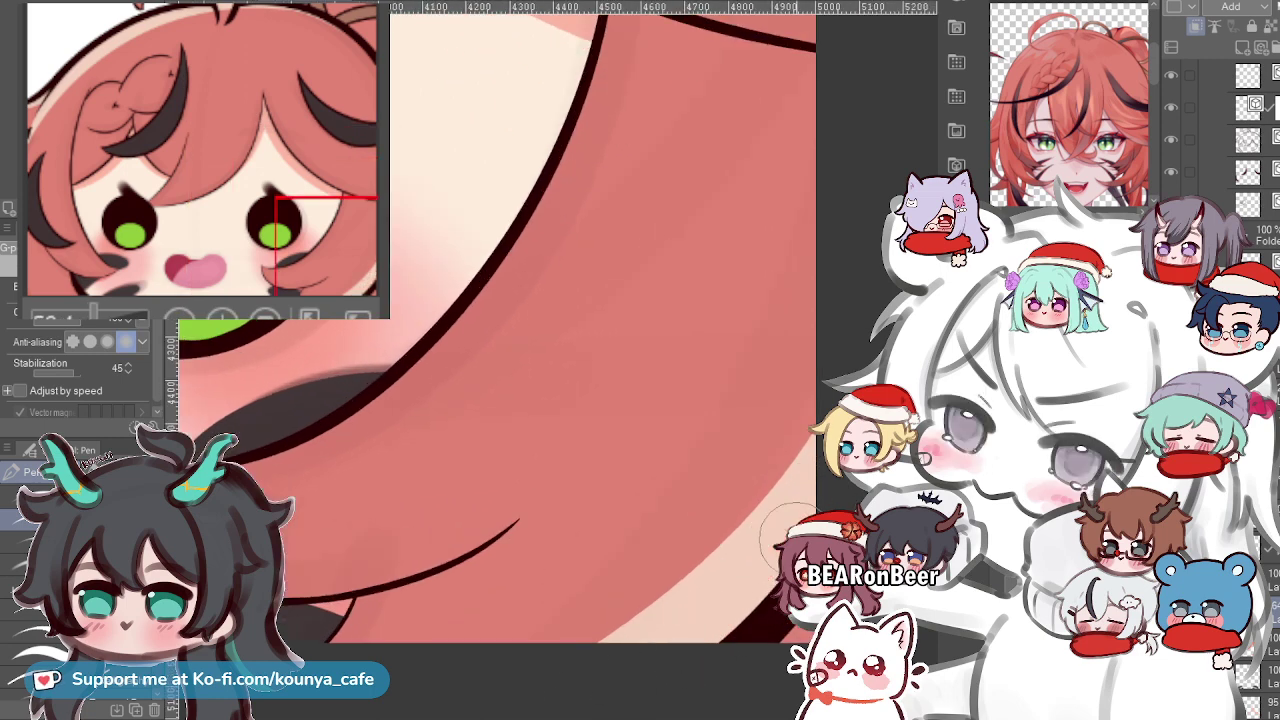
scroll(789, 507, down, 5)
scroll(728, 530, up, 3)
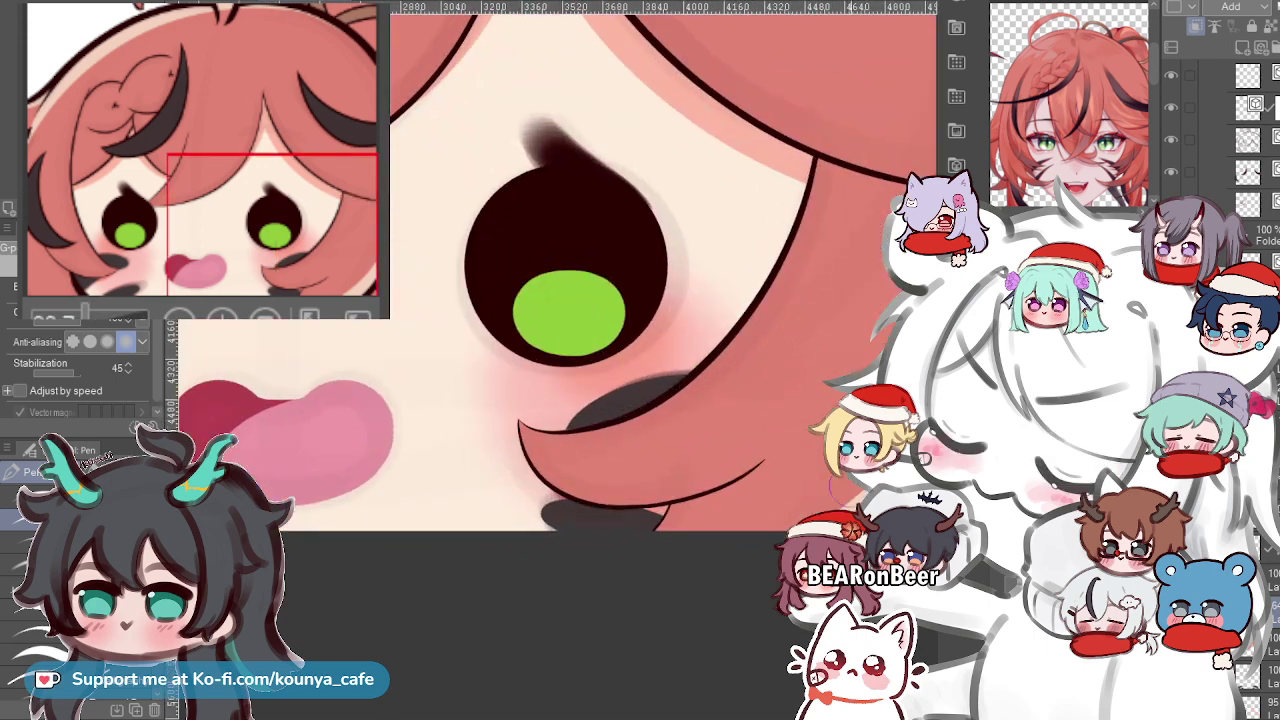
drag(728, 530, 566, 560)
scroll(682, 522, up, 1)
key(ctrl+z)
key(ctrl+z)
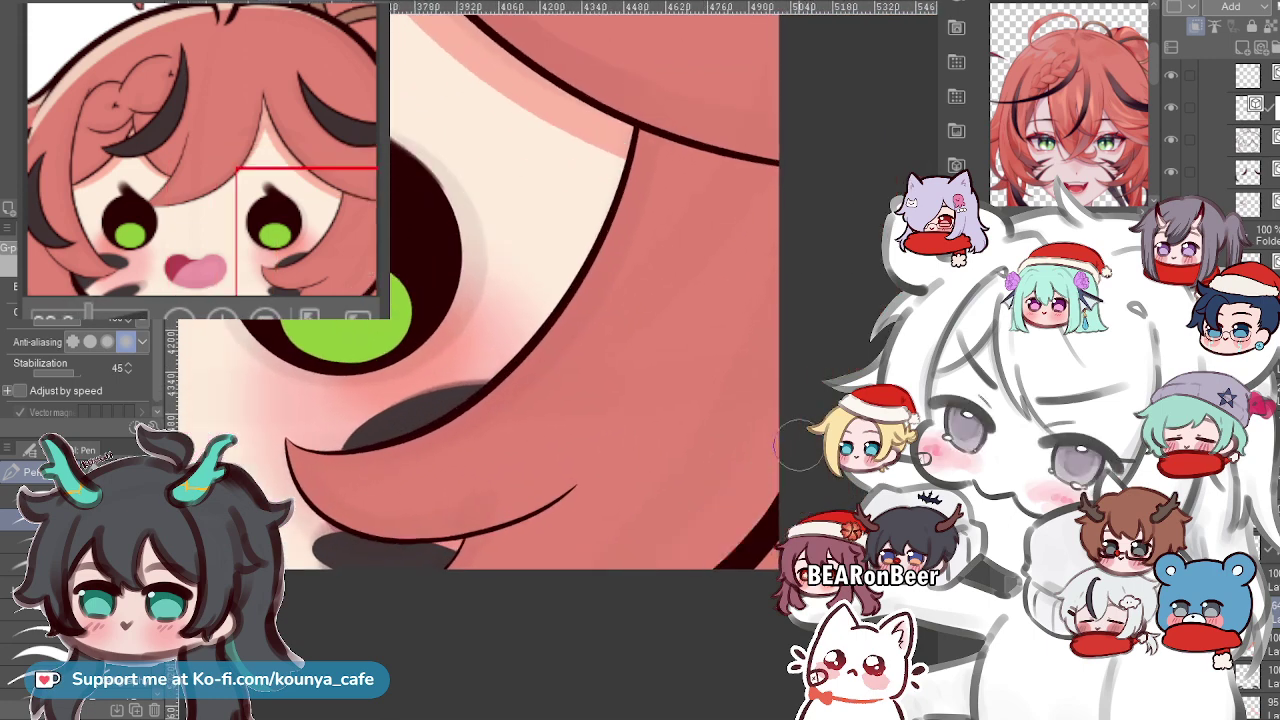
Paint a pale highlight along the outer edge of the side hair near the canvas's lower-right corner, redoing the strokes.
drag(797, 442, 569, 605)
drag(800, 466, 541, 653)
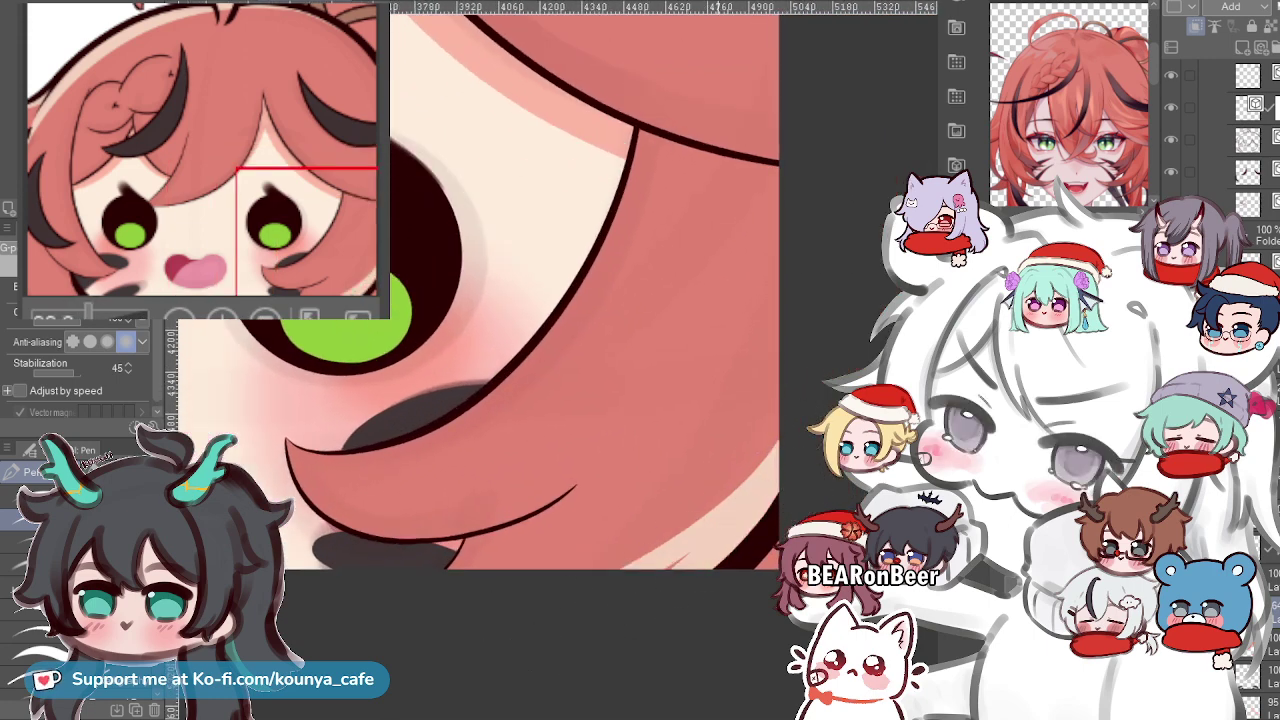
scroll(716, 545, up, 2)
key(ctrl+z)
drag(802, 438, 652, 616)
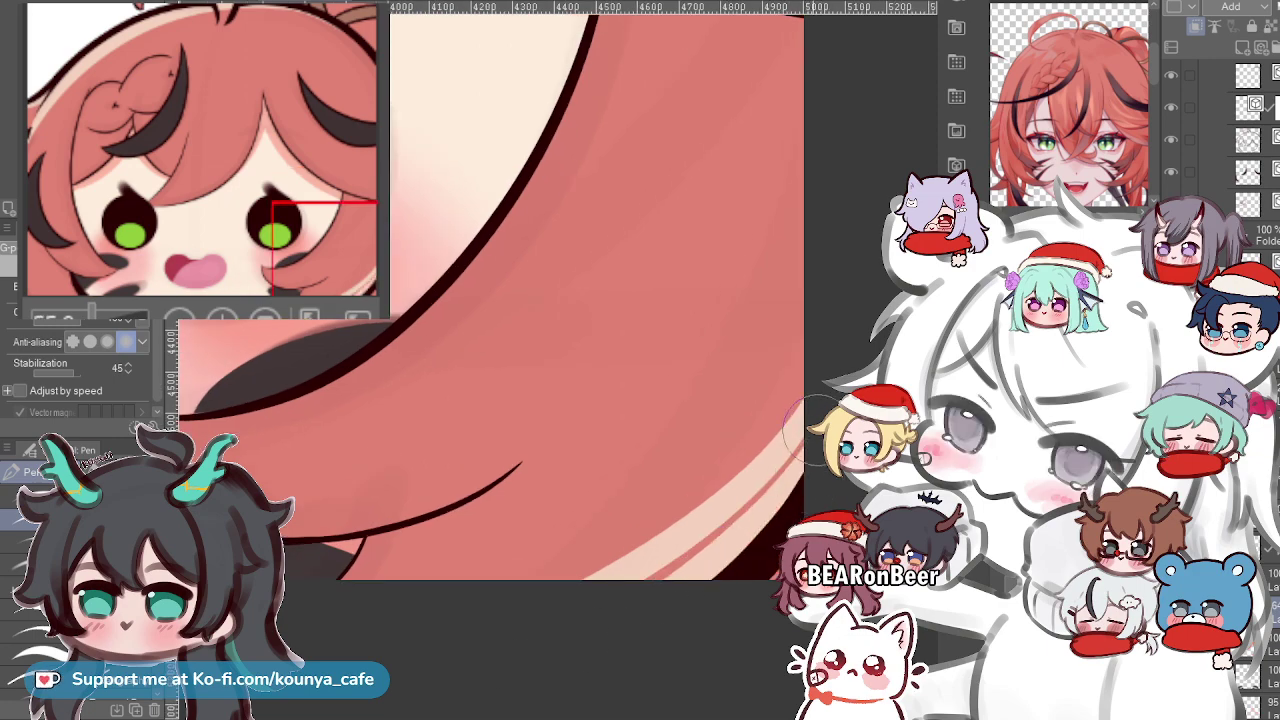
key(ctrl+z)
scroll(682, 552, down, 3)
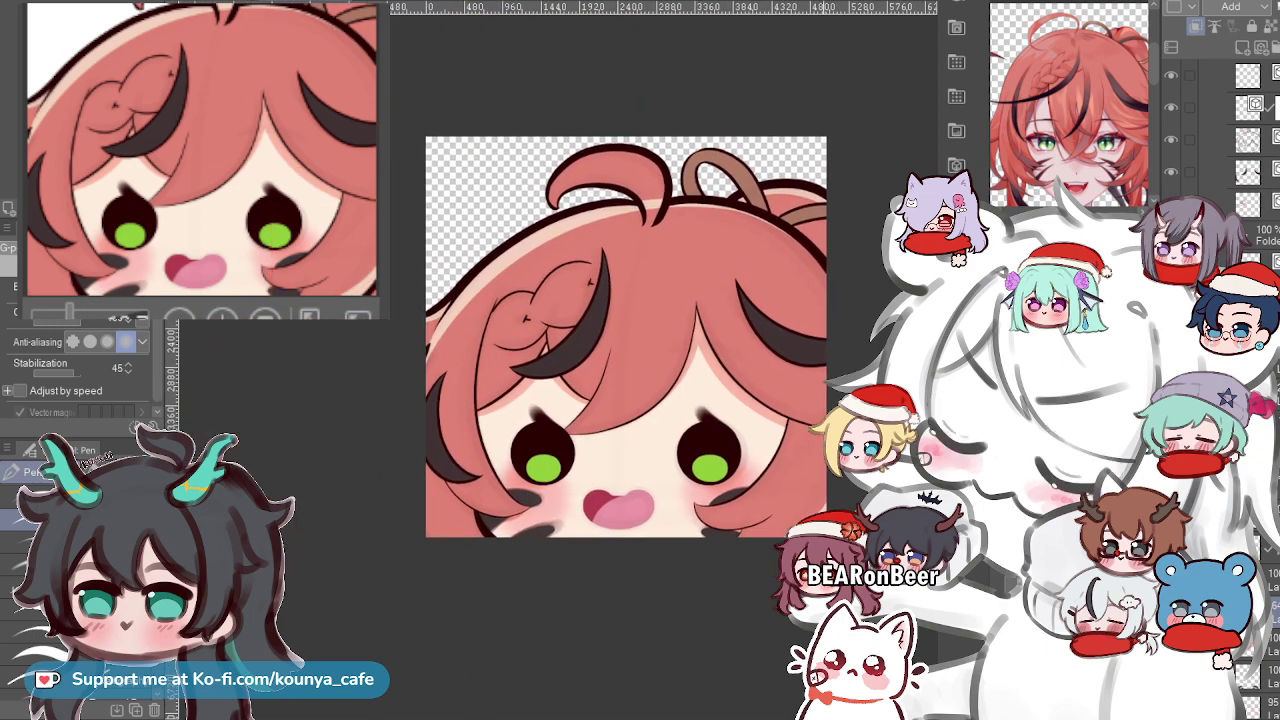
Add a short pale highlight along the outer edge of the side hair at the canvas's lower-left corner.
scroll(682, 552, up, 4)
scroll(682, 552, down, 2)
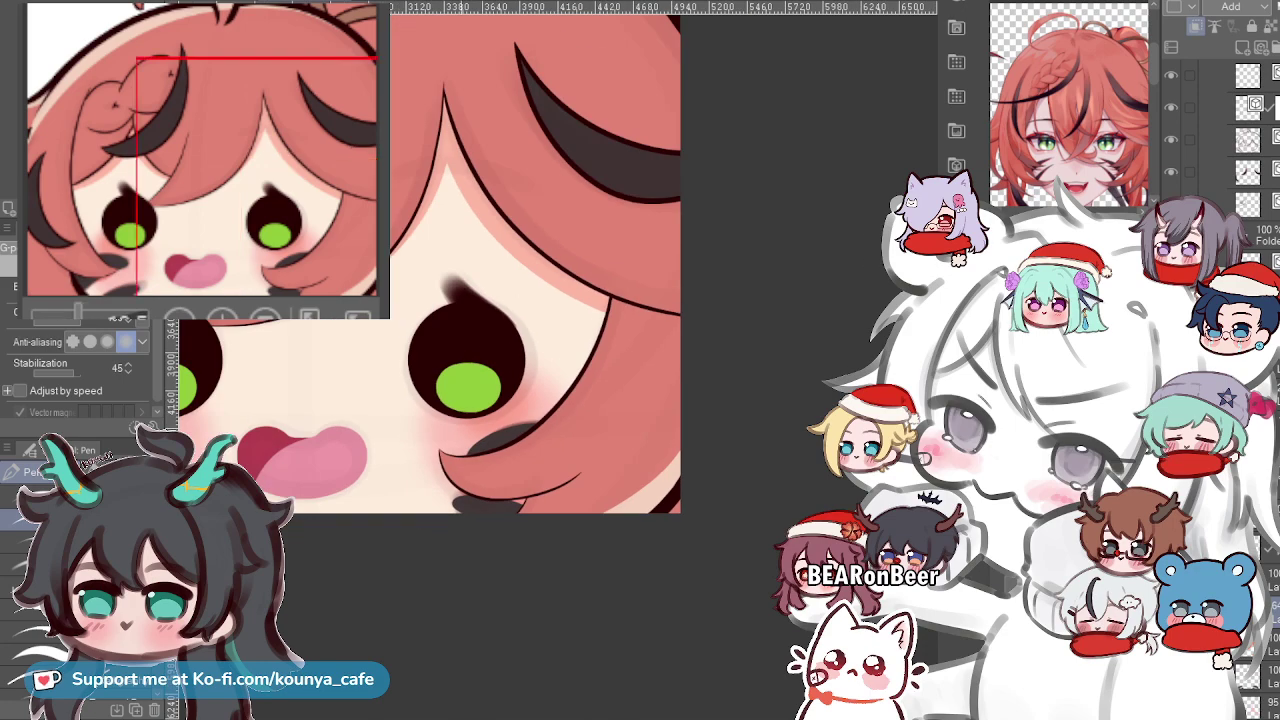
scroll(511, 493, down, 3)
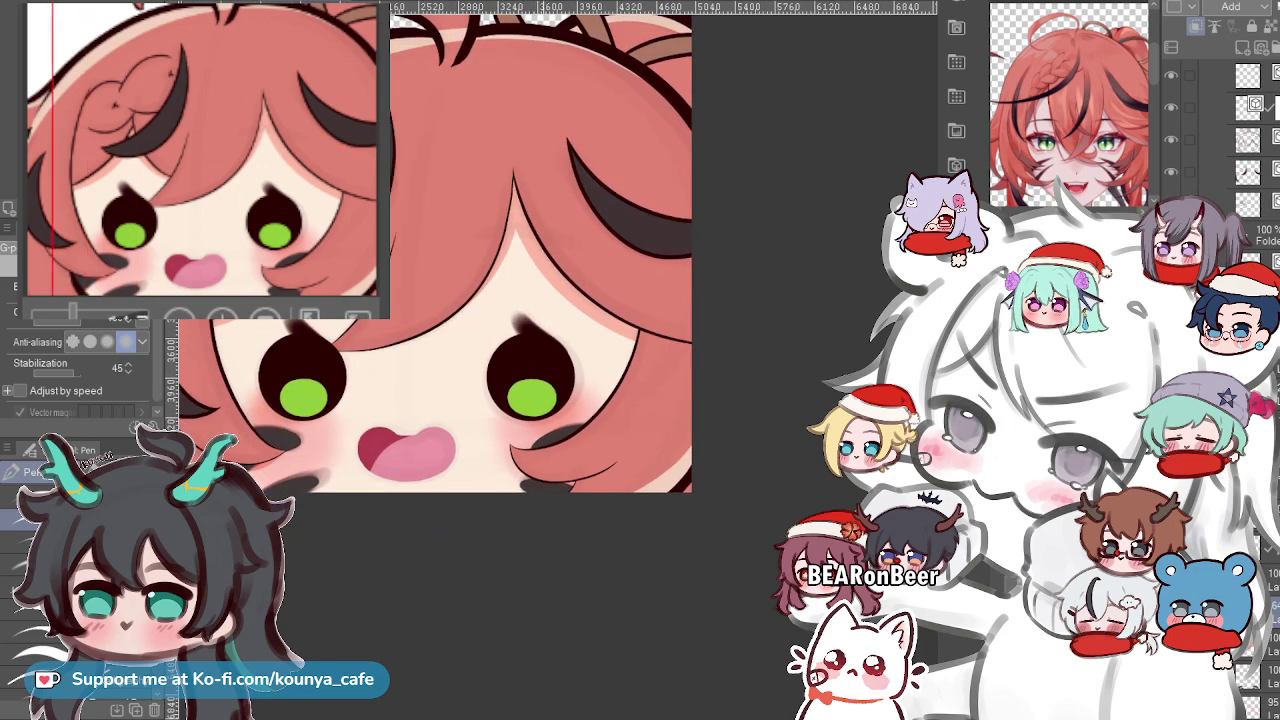
scroll(511, 493, up, 4)
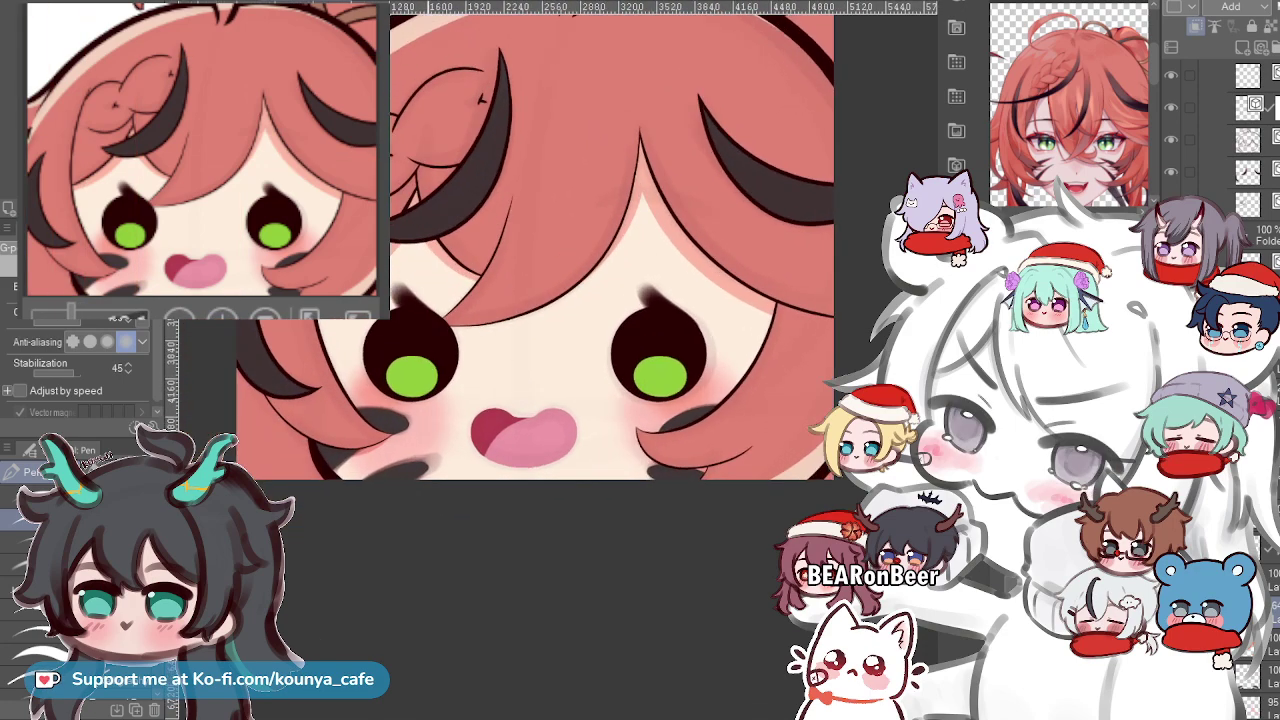
drag(355, 381, 360, 379)
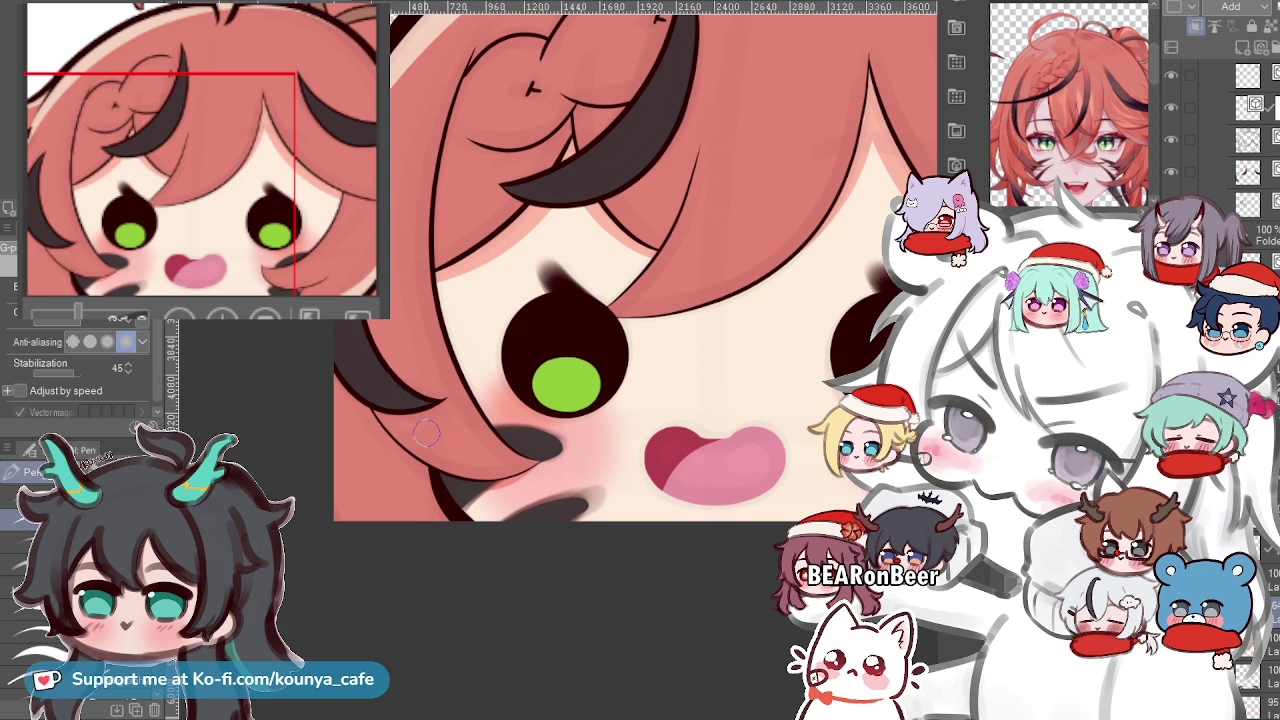
scroll(330, 445, up, 1)
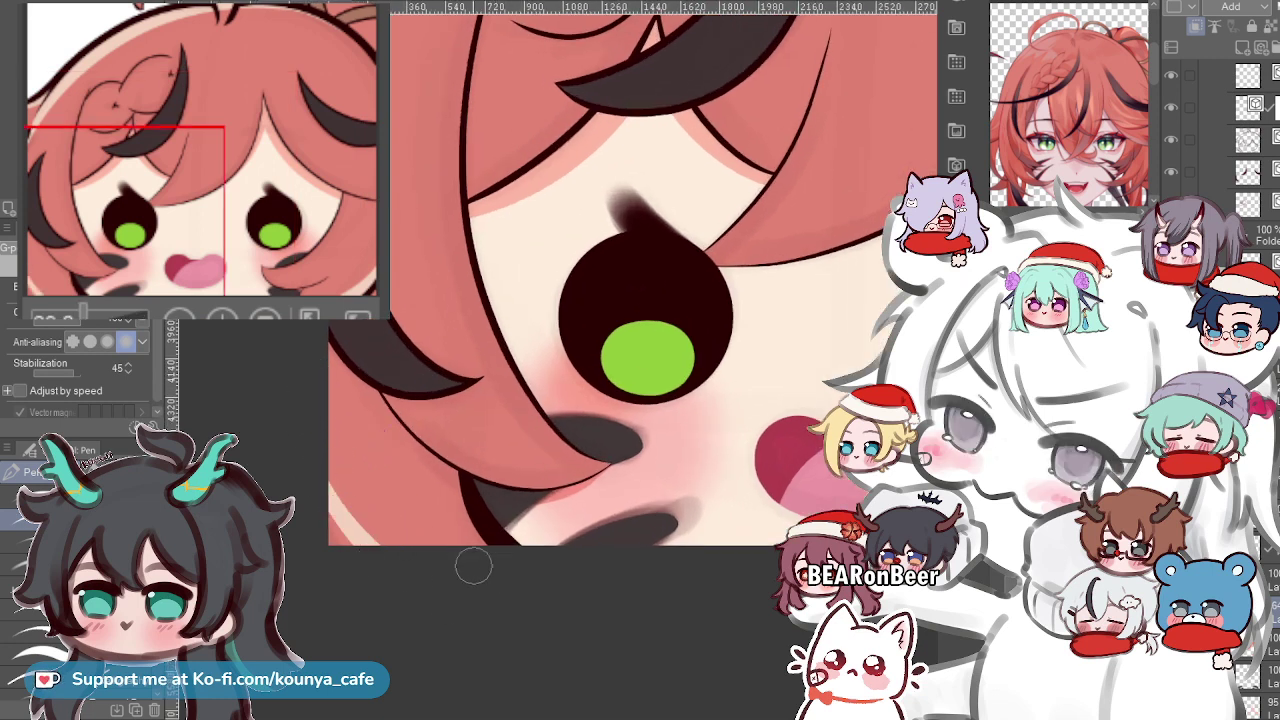
scroll(408, 594, down, 3)
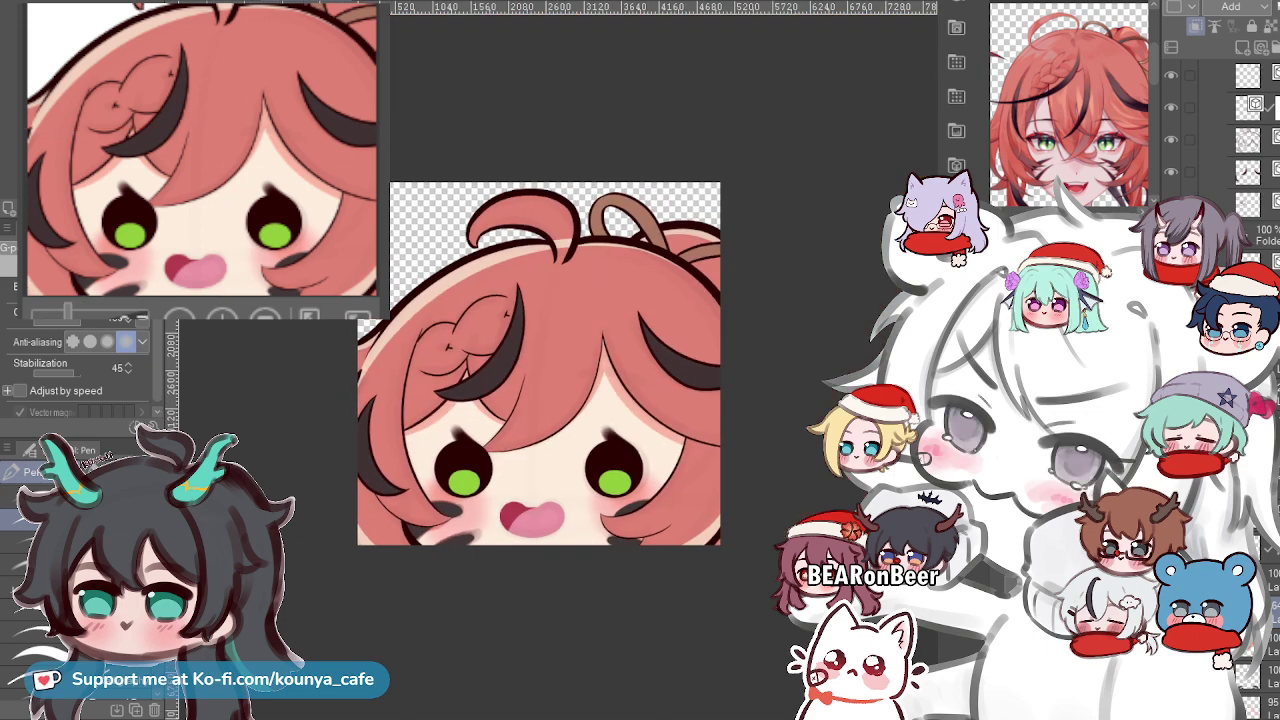
Examine the face, bangs, braid and side-hair highlights up close and at full size.
scroll(380, 540, up, 3)
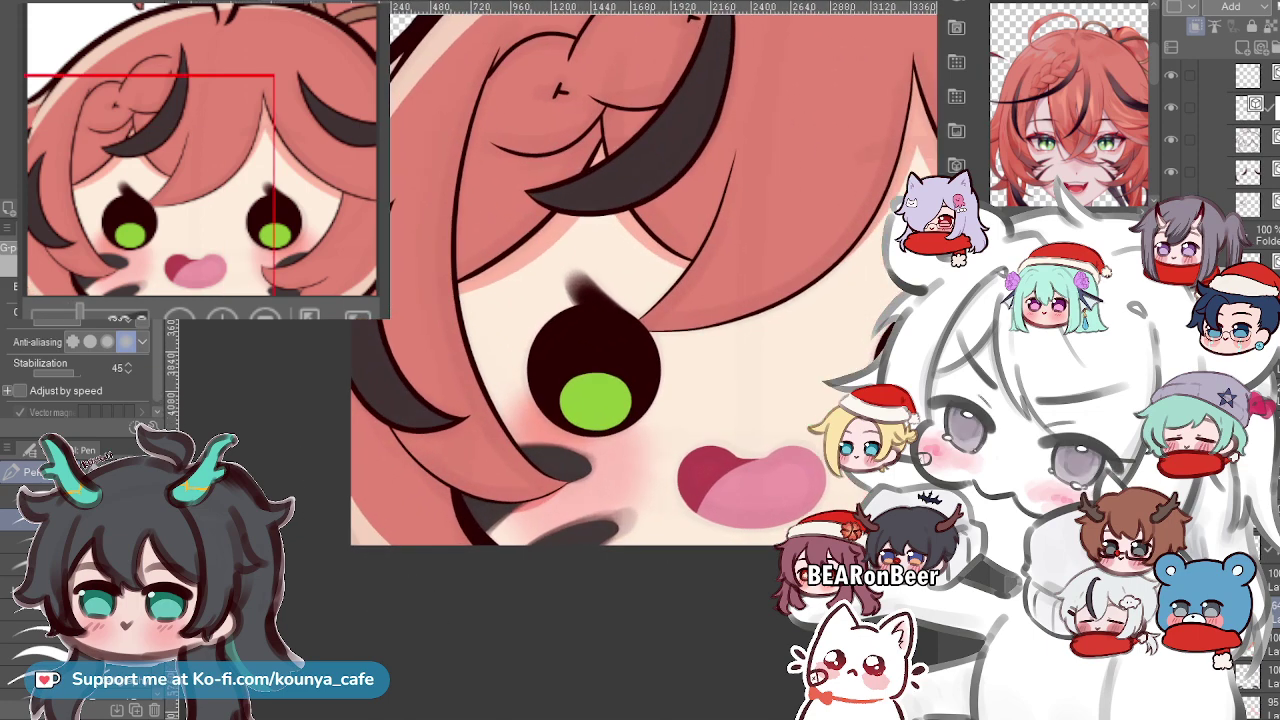
scroll(644, 273, down, 3)
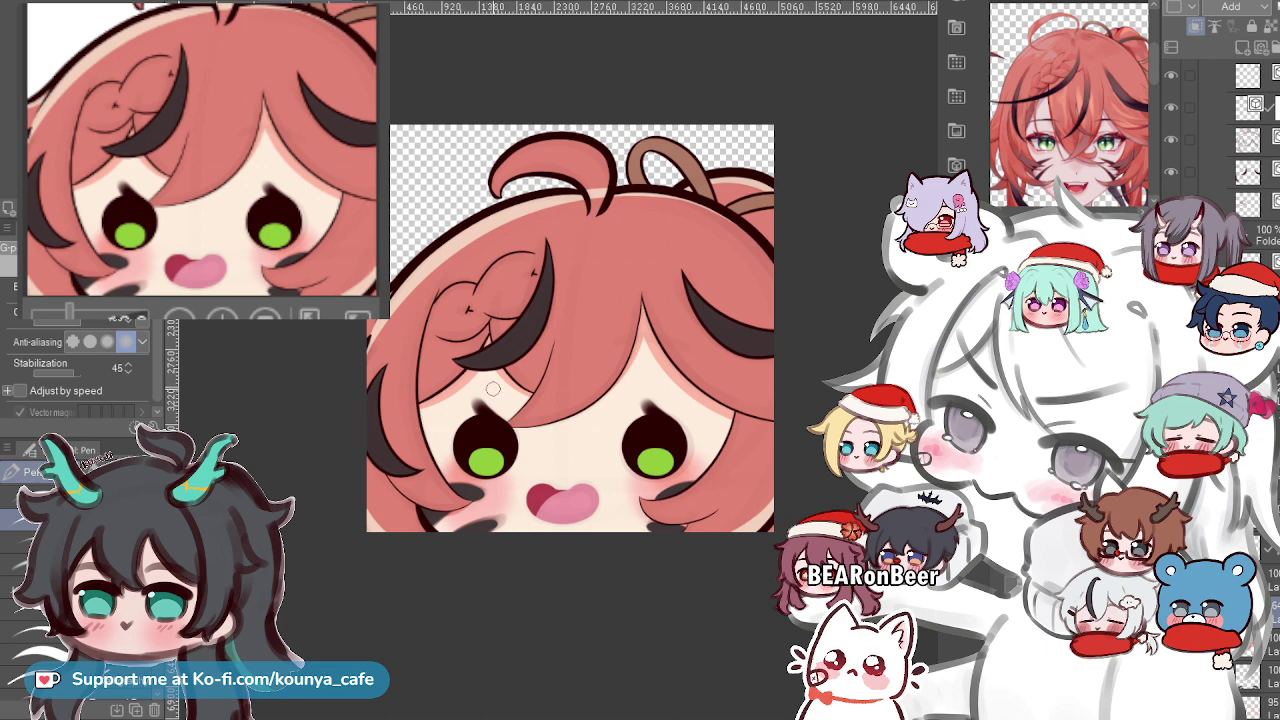
scroll(638, 472, up, 4)
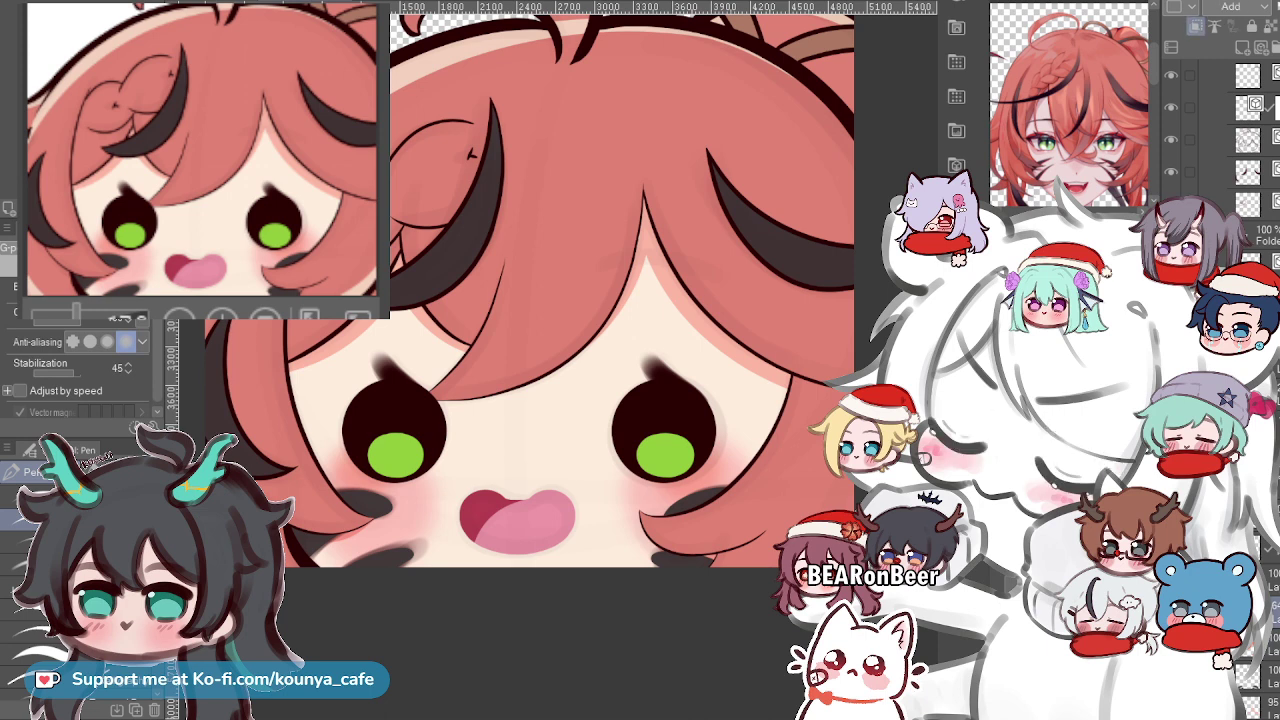
click(1272, 644)
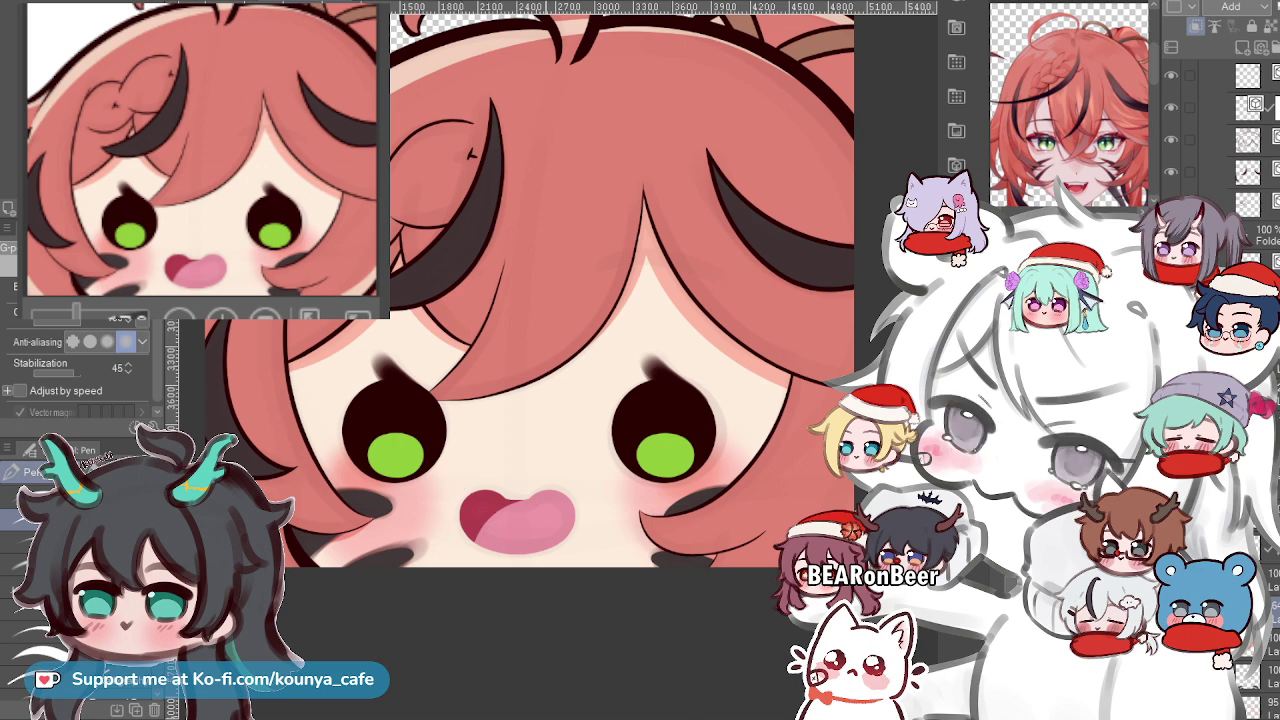
scroll(675, 264, up, 3)
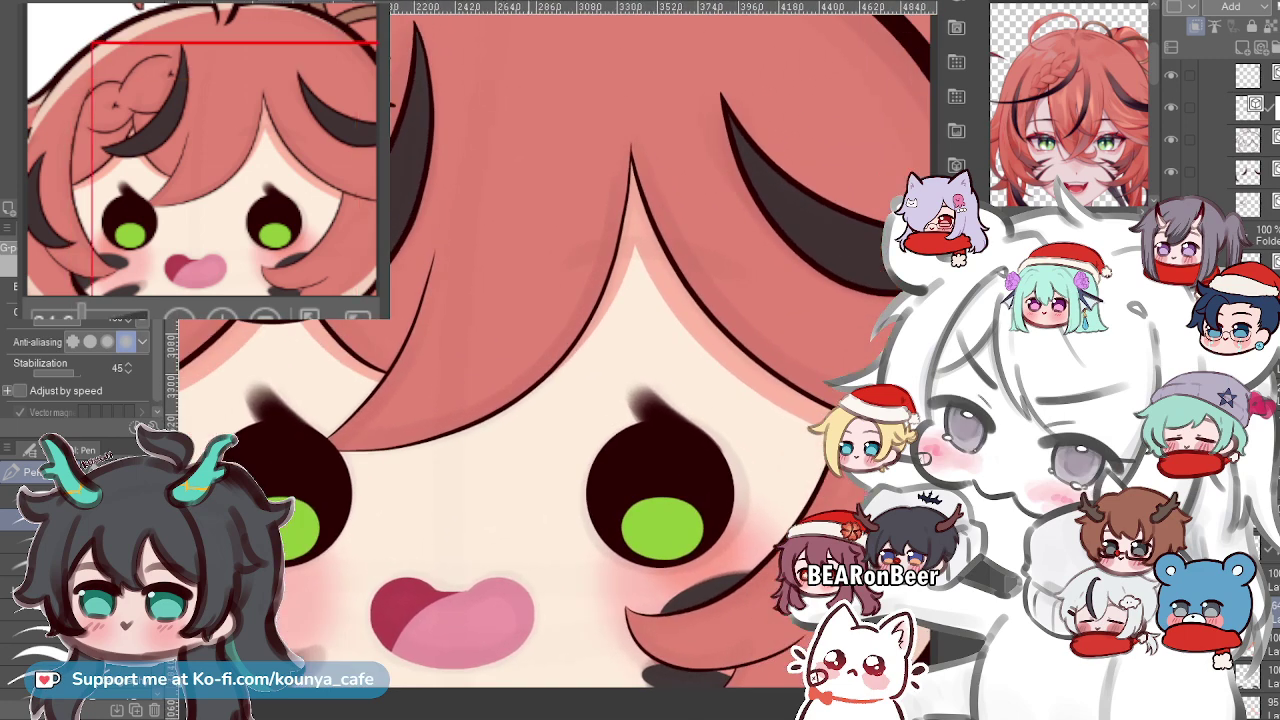
drag(675, 264, 645, 318)
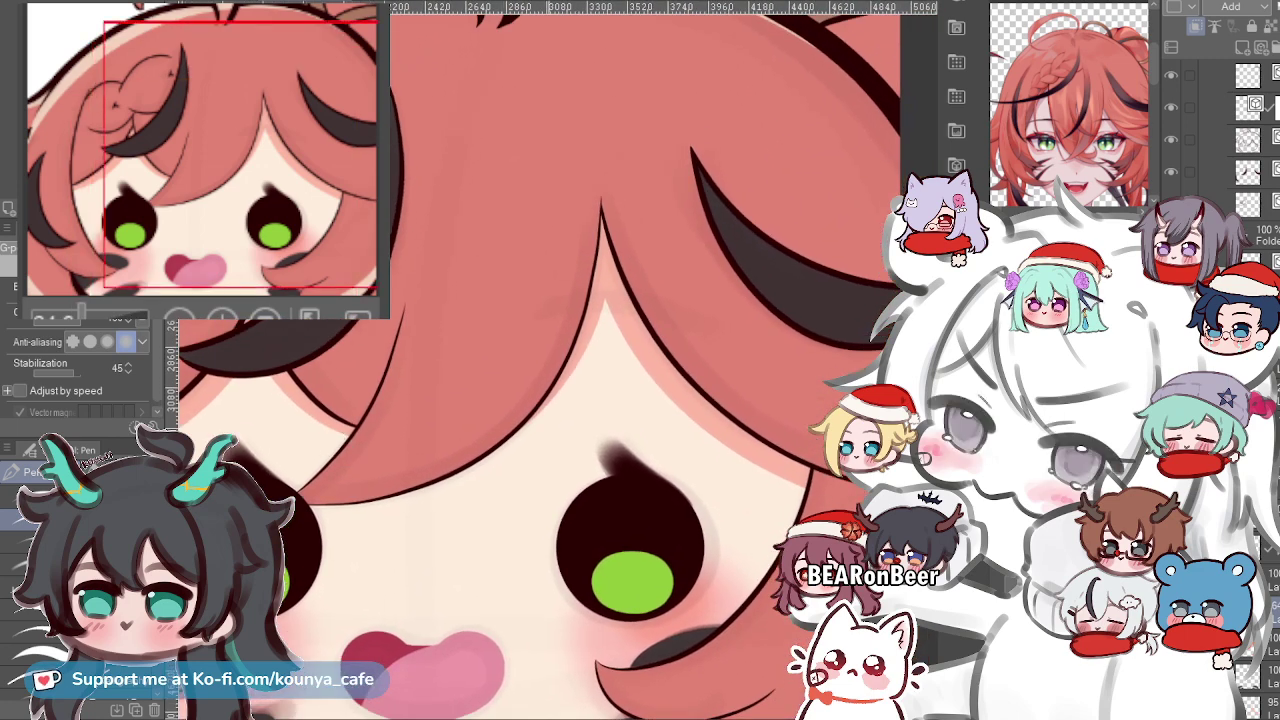
scroll(563, 439, down, 3)
drag(563, 439, 617, 446)
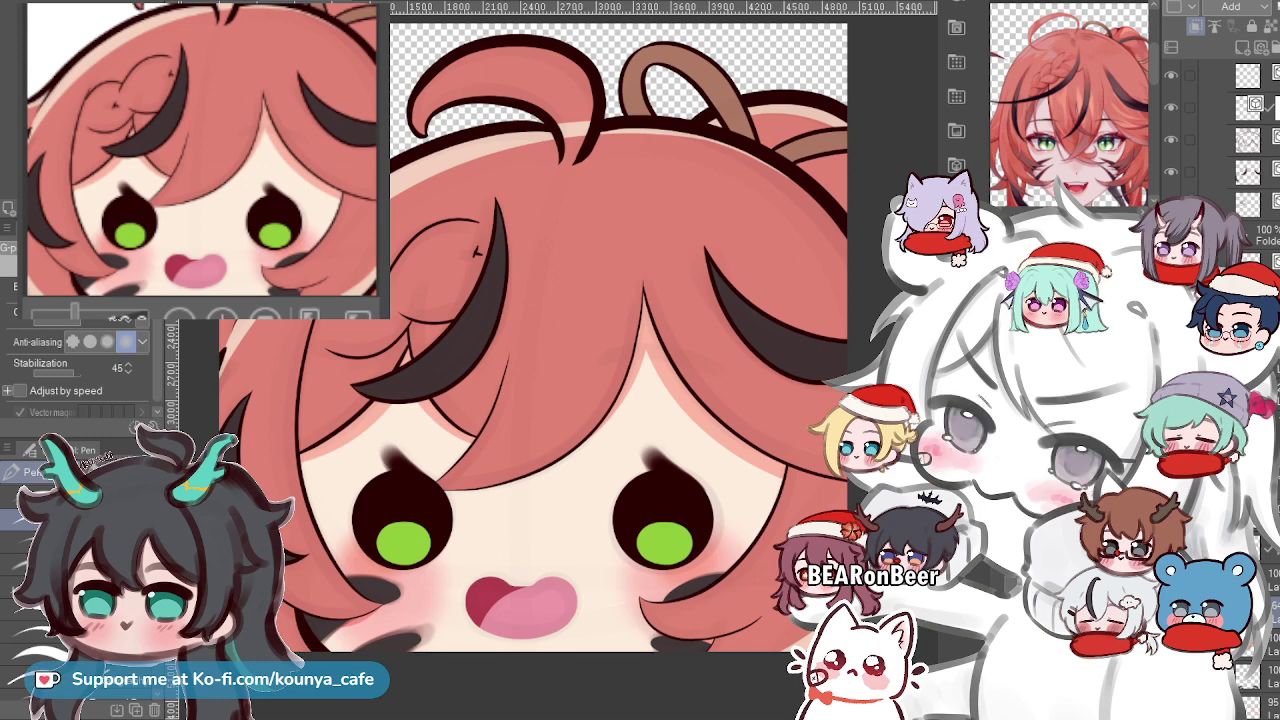
Erase the pale crown highlight that crosses the base of the ahoge between its two outlines.
scroll(601, 165, up, 5)
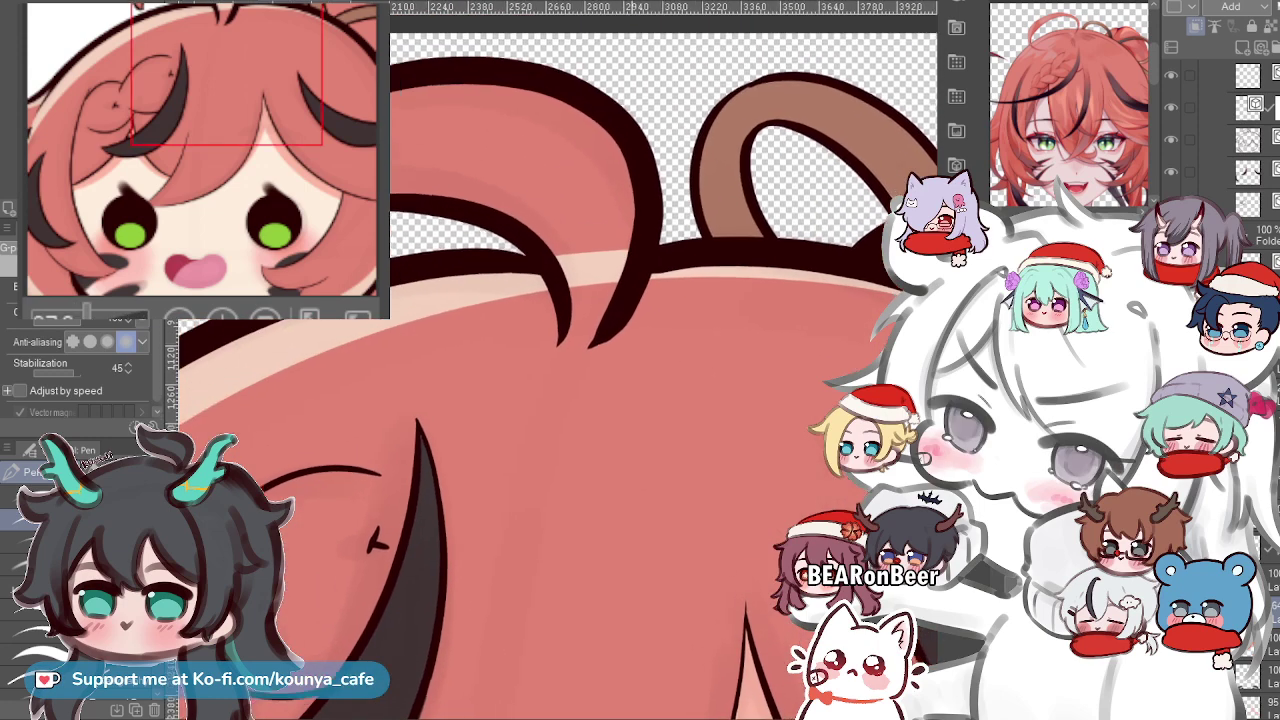
scroll(486, 292, down, 1)
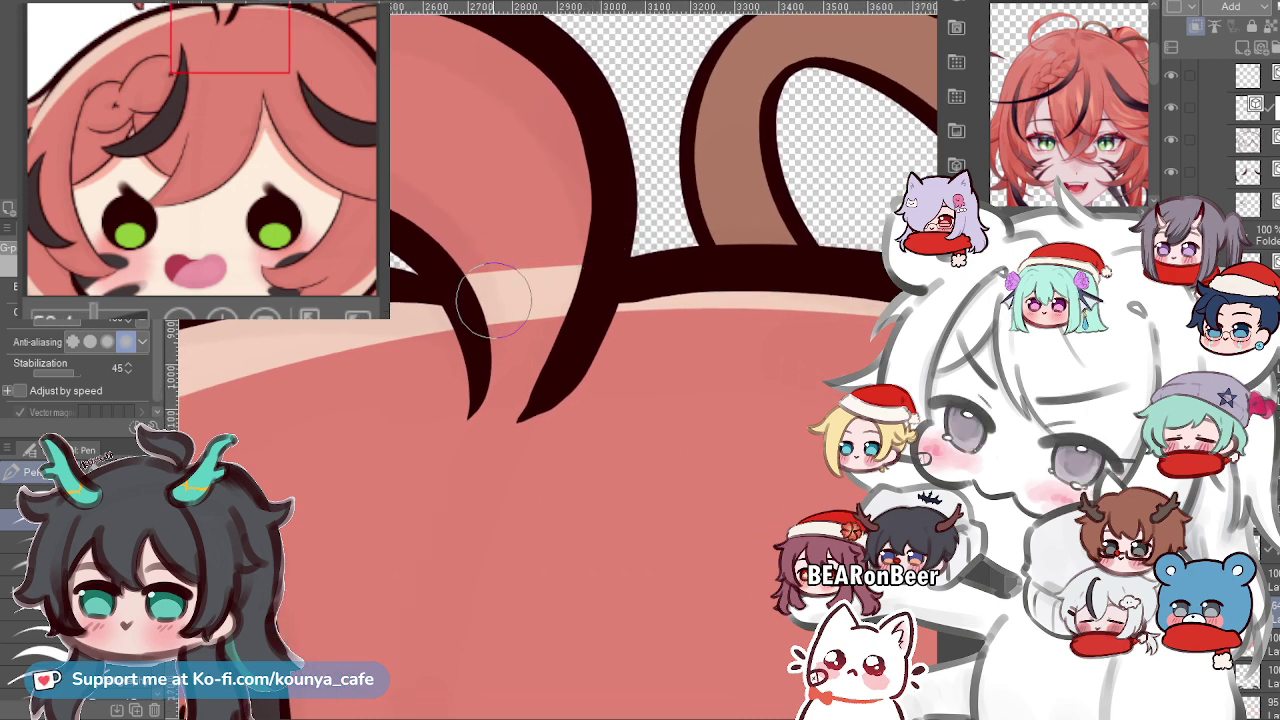
key(e)
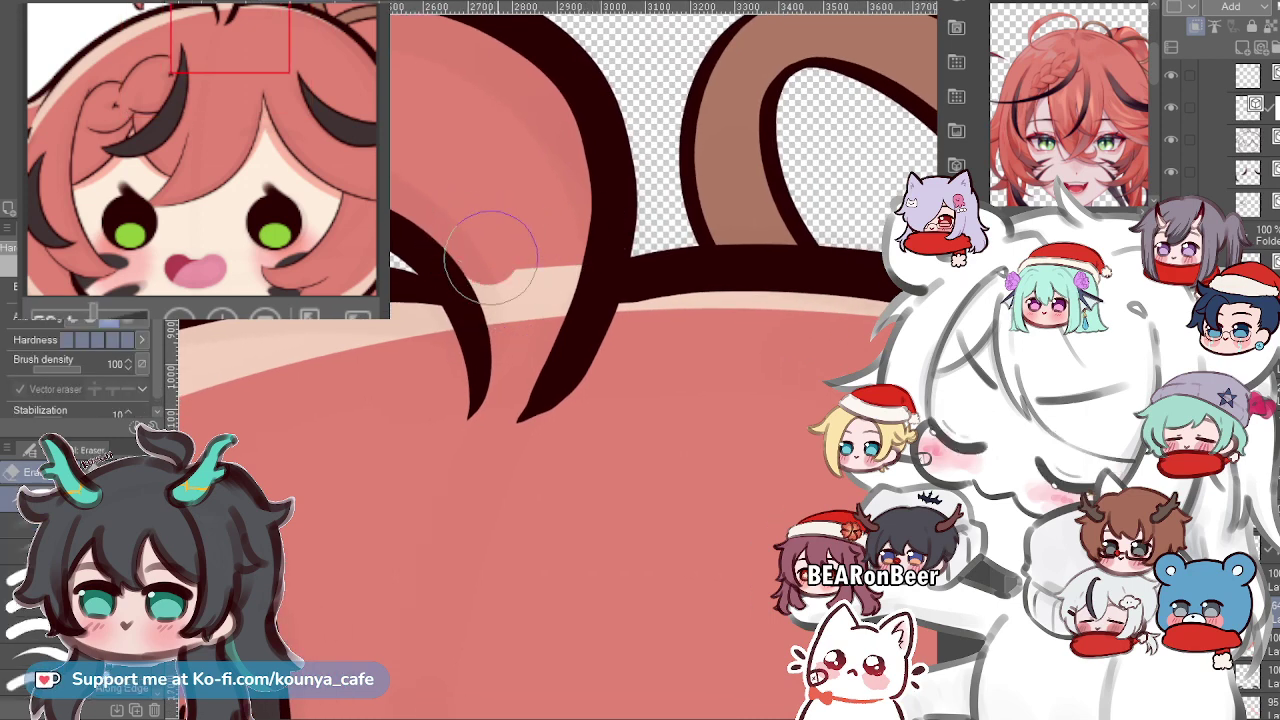
mouse_move(491, 258)
mouse_down()
mouse_move(516, 358)
mouse_move(541, 215)
mouse_move(532, 350)
mouse_up()
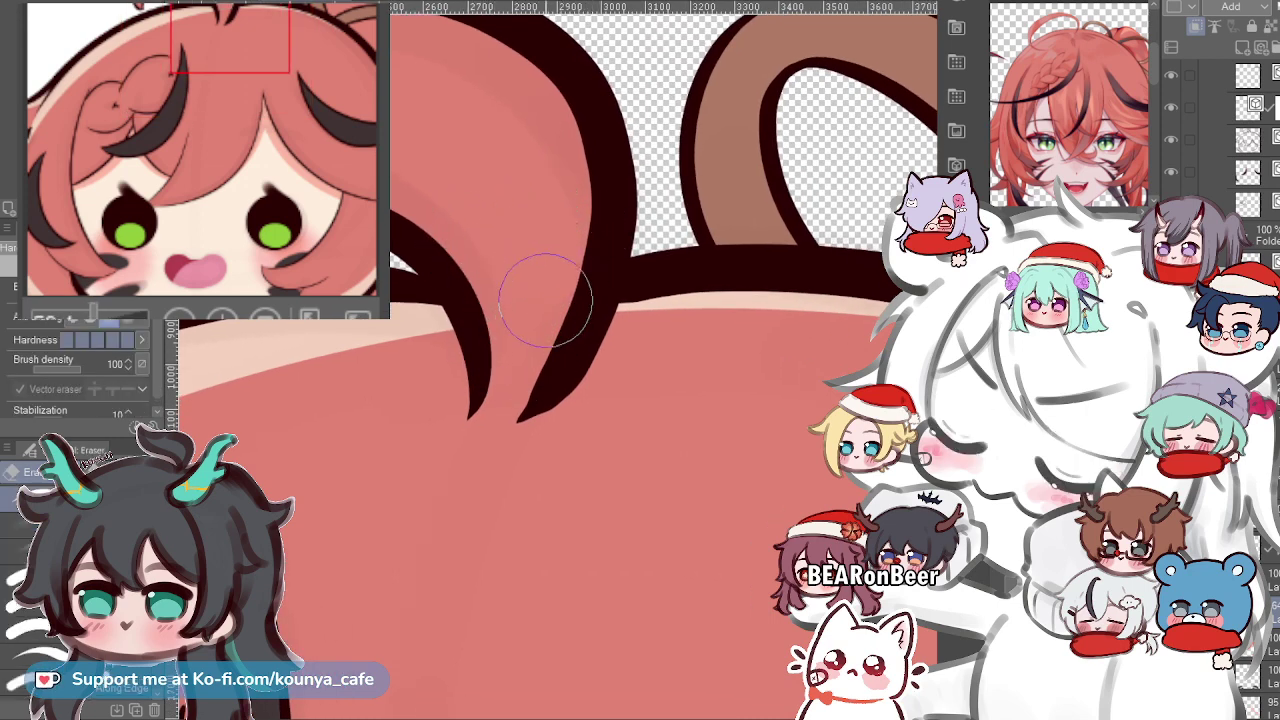
scroll(530, 280, down, 3)
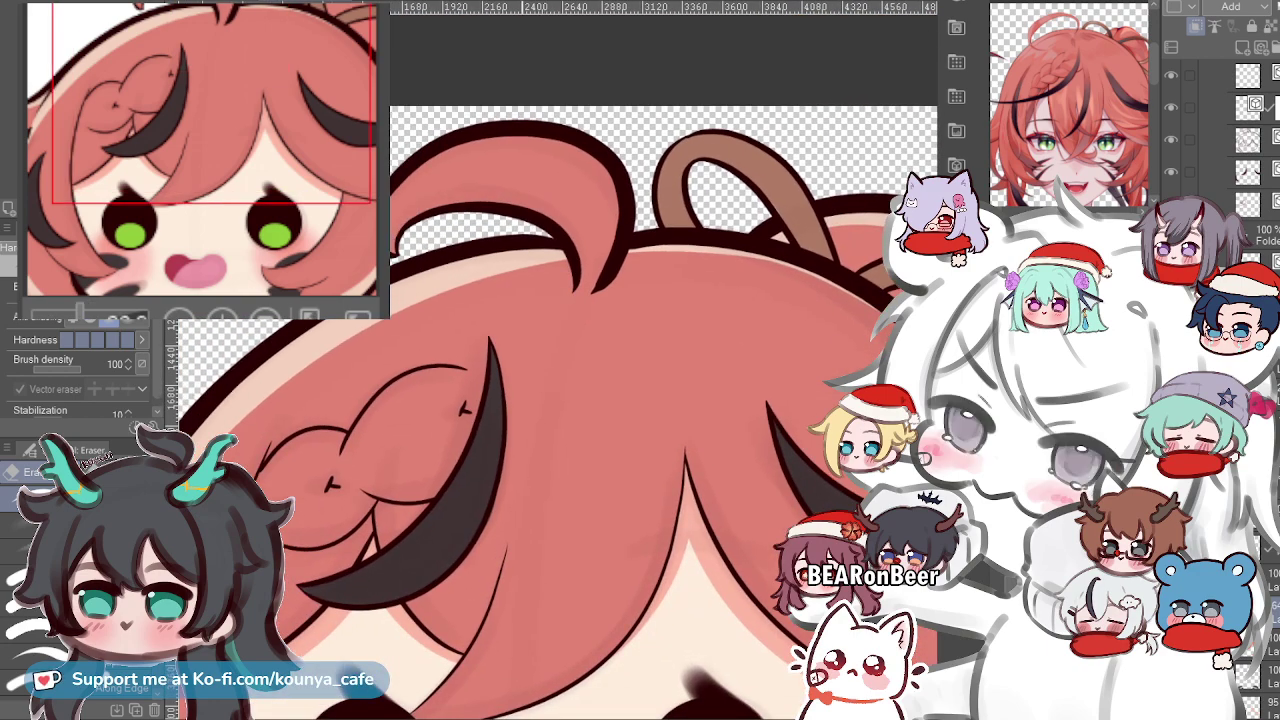
Paint a tapered pale highlight along the ahoge's outer edge with the canvas rotated, redoing the stroke until it fits, and reset the rotation.
drag(400, 236, 584, 304)
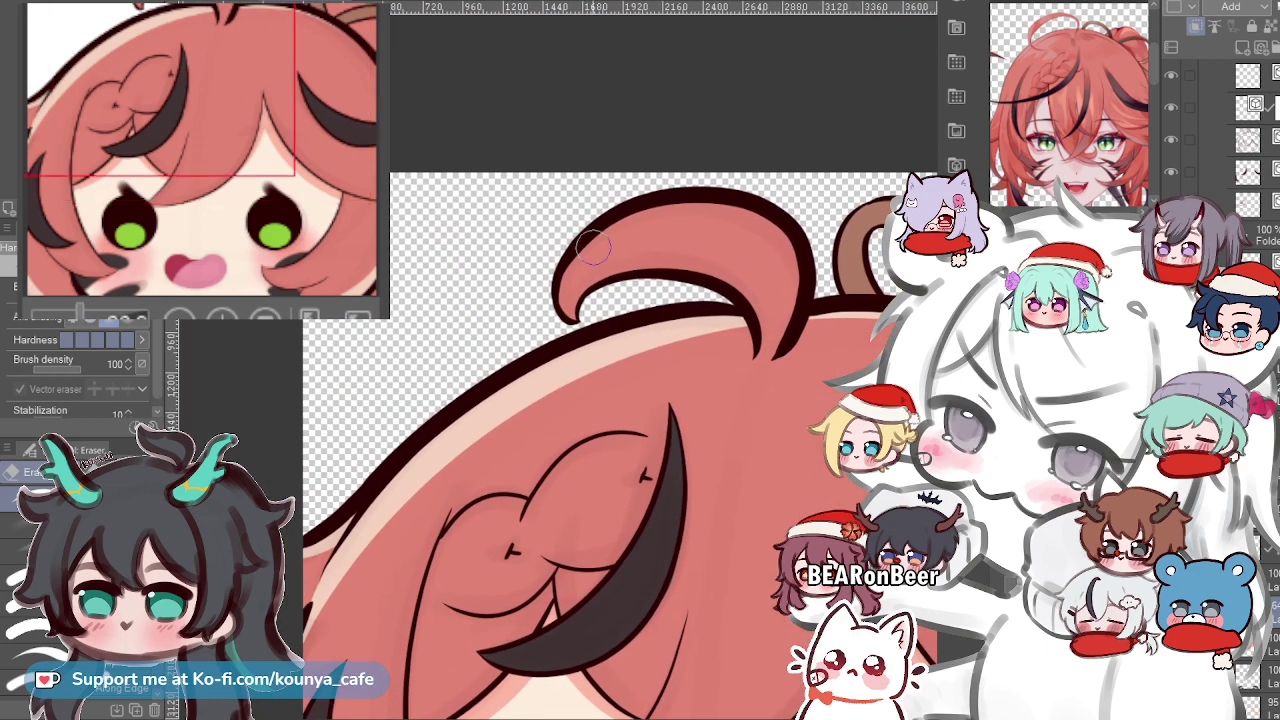
key(r)
mouse_move(633, 245)
mouse_down()
mouse_move(487, 243)
mouse_move(428, 320)
mouse_up()
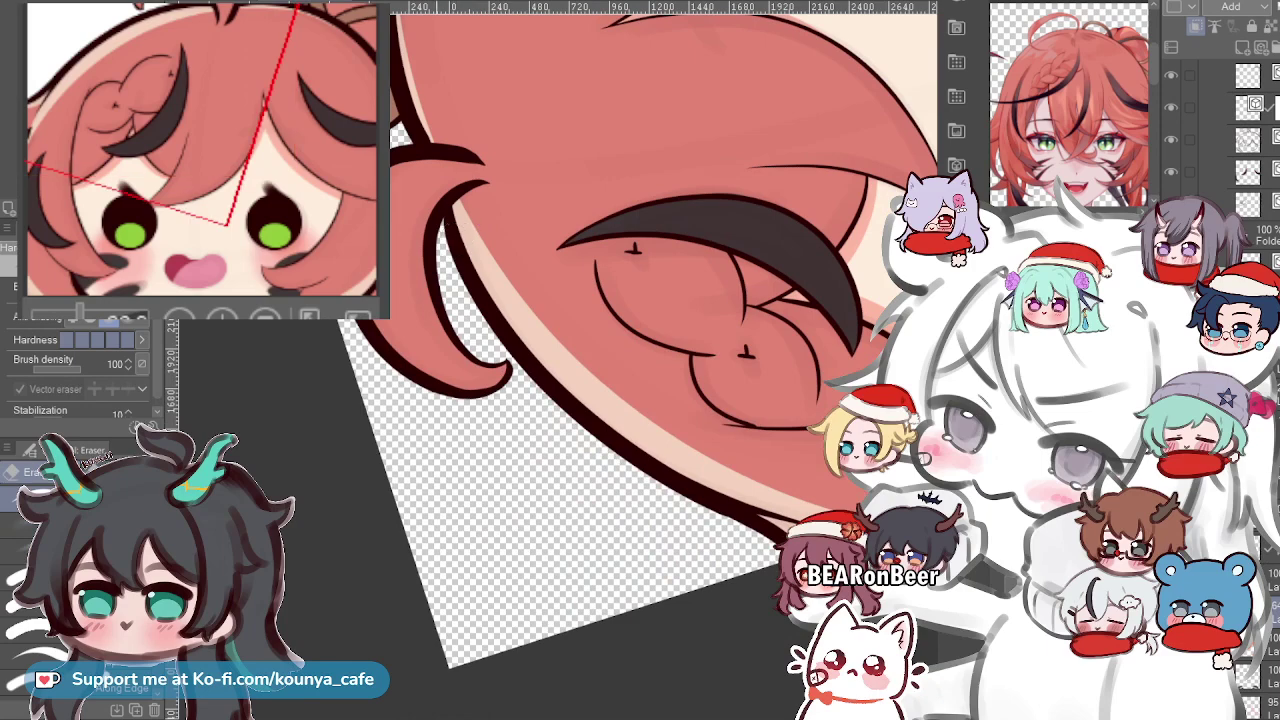
scroll(457, 237, up, 2)
drag(456, 222, 537, 301)
key(p)
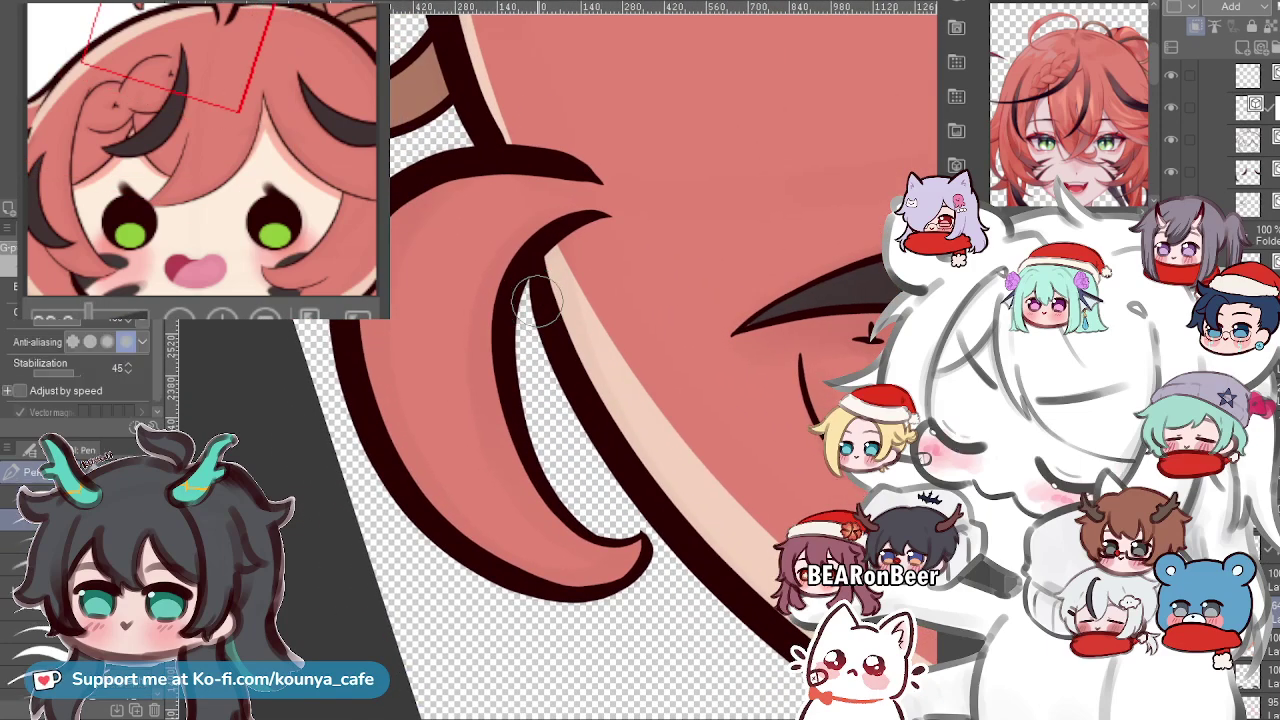
drag(374, 235, 552, 575)
key(ctrl+z)
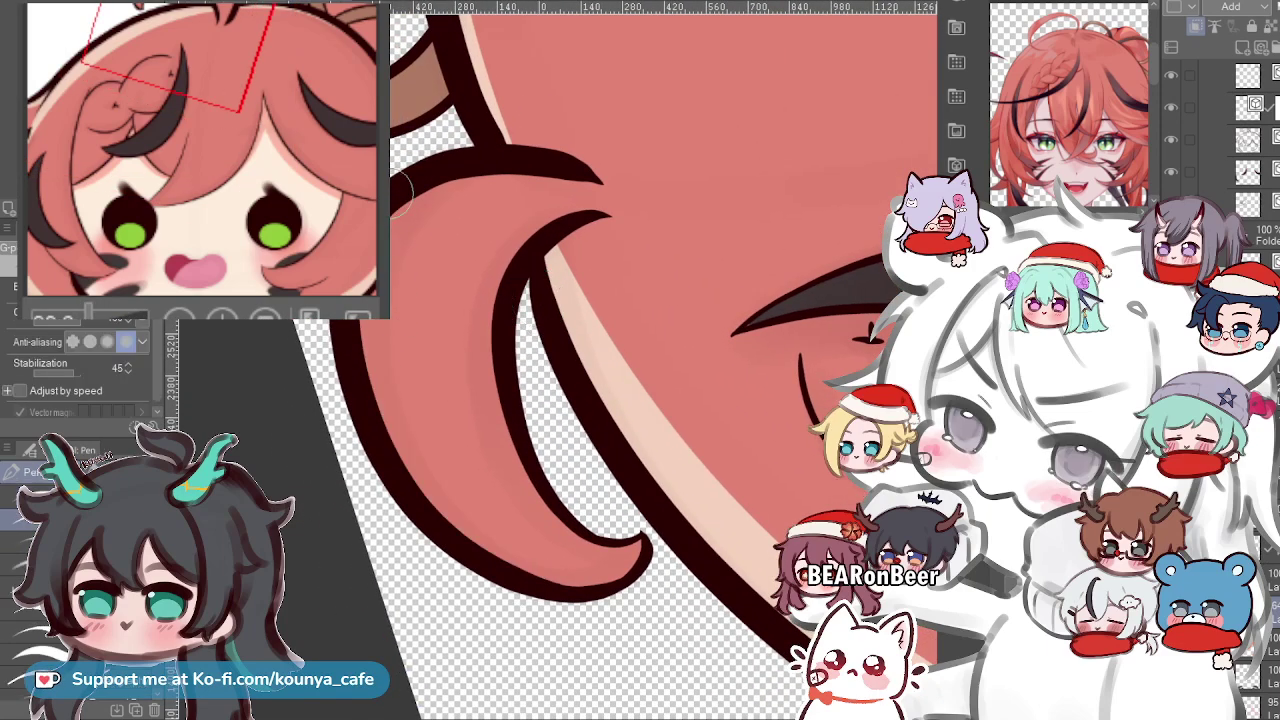
drag(380, 240, 728, 467)
key(ctrl+z)
mouse_move(381, 212)
mouse_down()
mouse_move(406, 457)
mouse_move(661, 531)
mouse_up()
key(ctrl+z)
drag(370, 325, 632, 580)
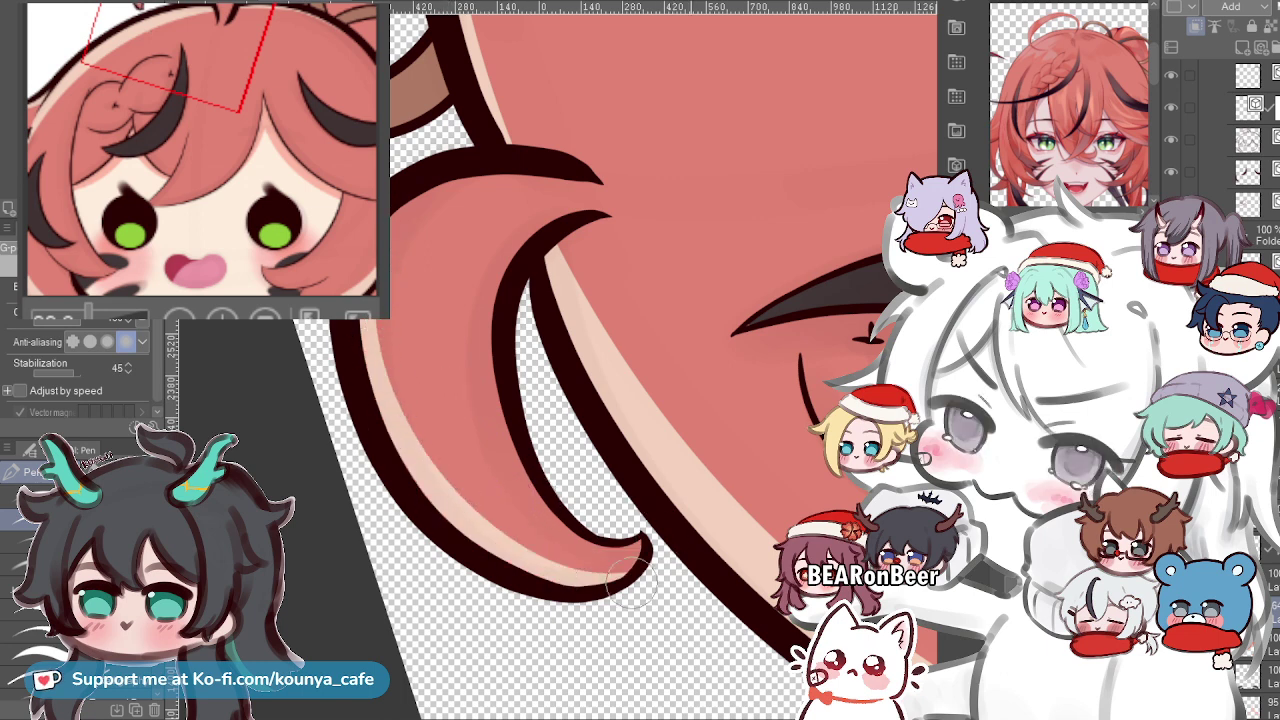
key(ctrl+z)
mouse_move(370, 325)
mouse_down()
mouse_move(414, 491)
mouse_move(640, 545)
mouse_up()
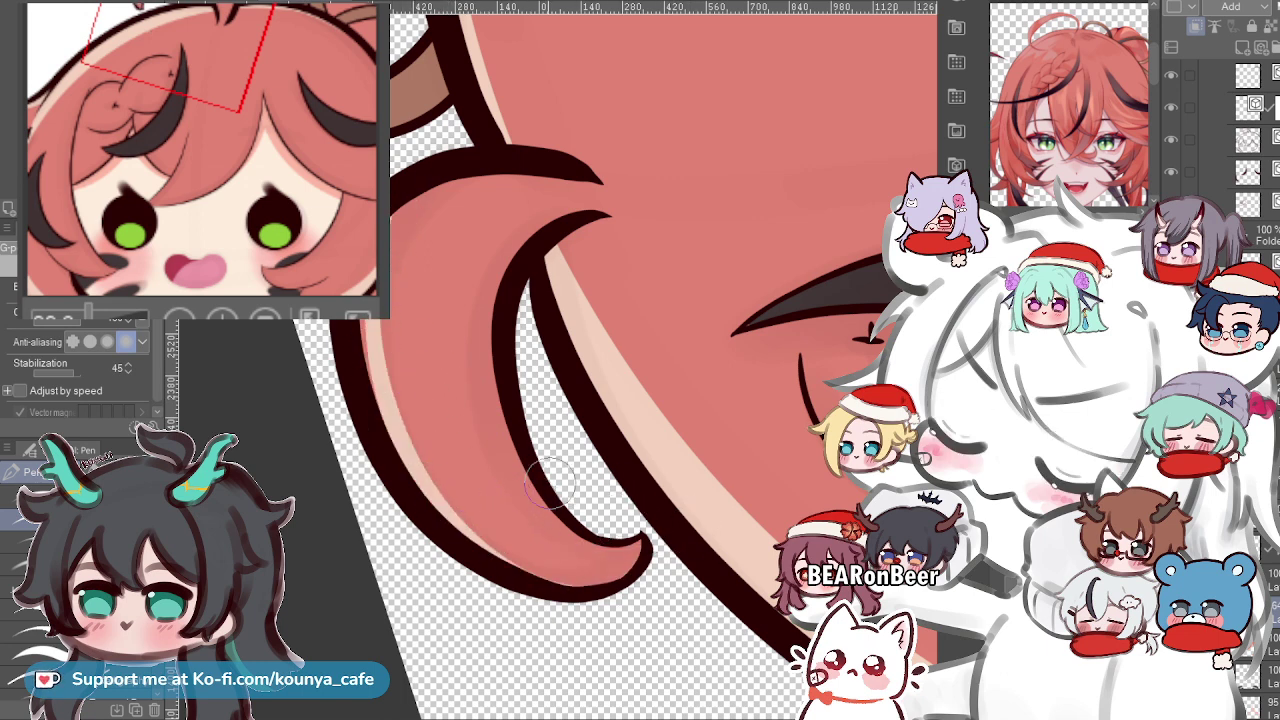
key(ctrl+z)
mouse_move(370, 325)
mouse_down()
mouse_move(457, 529)
mouse_move(625, 575)
mouse_up()
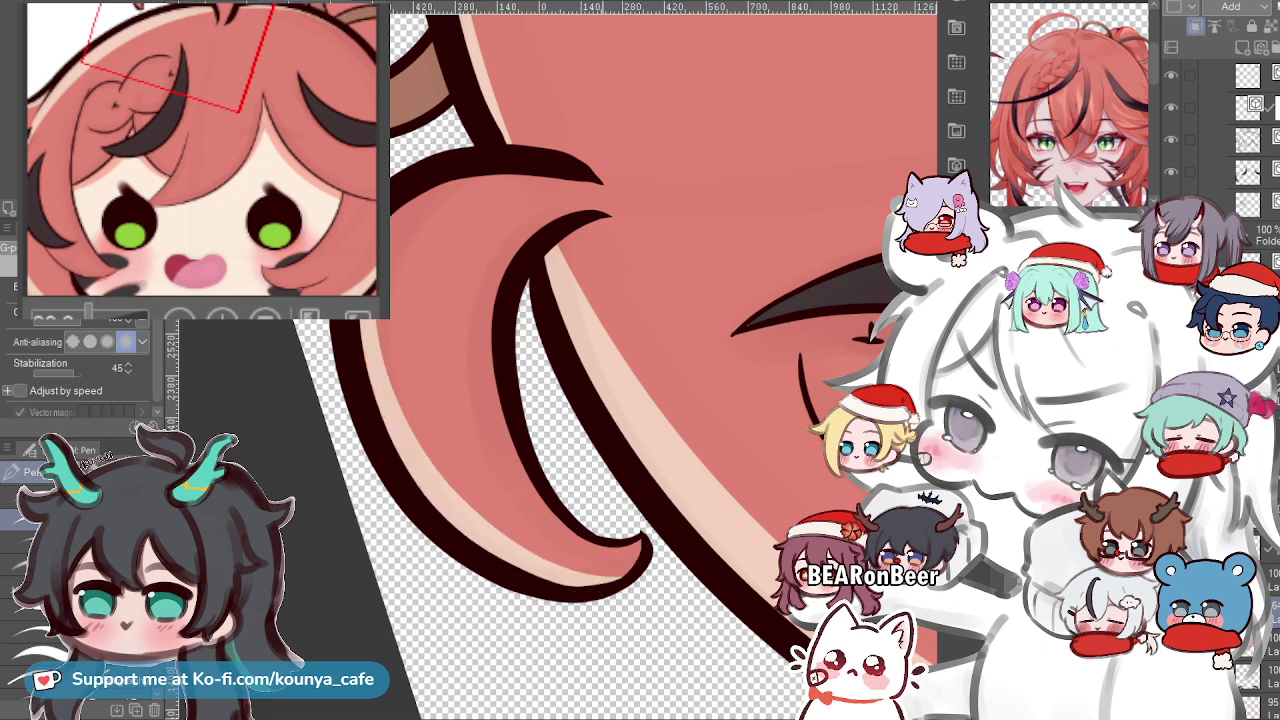
key(ctrl+at)
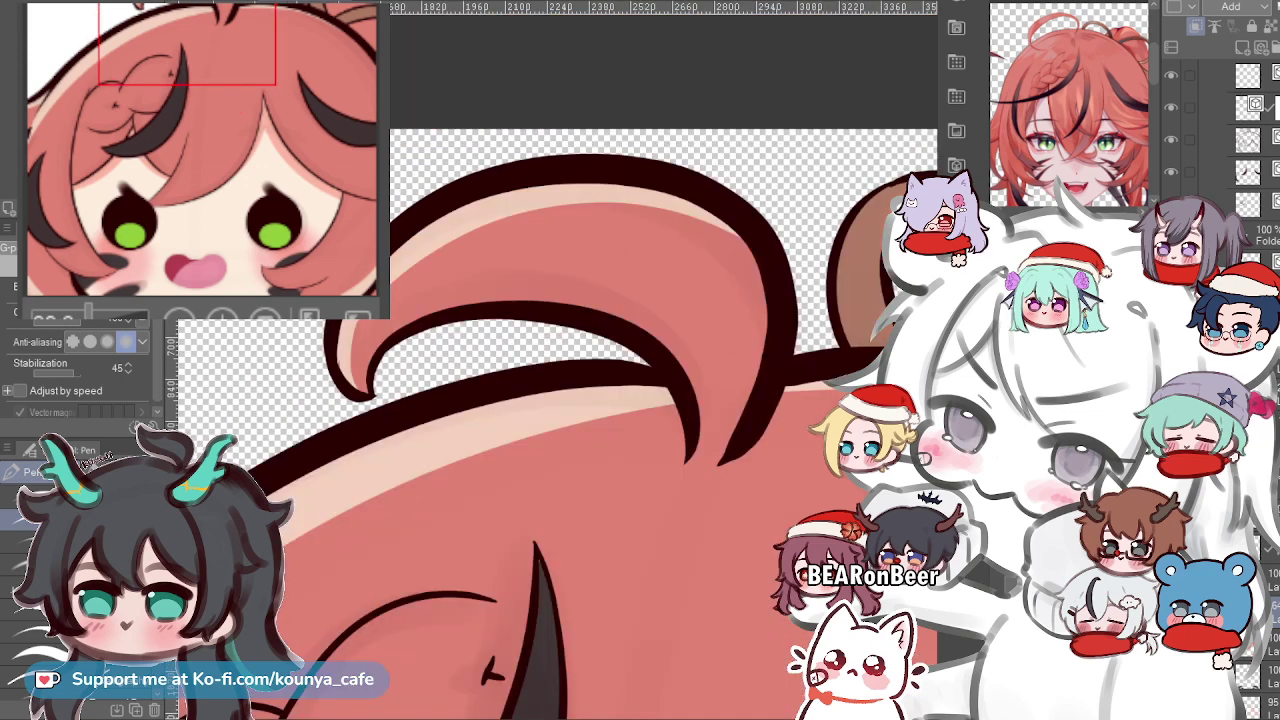
Examine the ahoge's highlighted tip and the balance of the pale highlights over the whole head.
scroll(393, 290, up, 2)
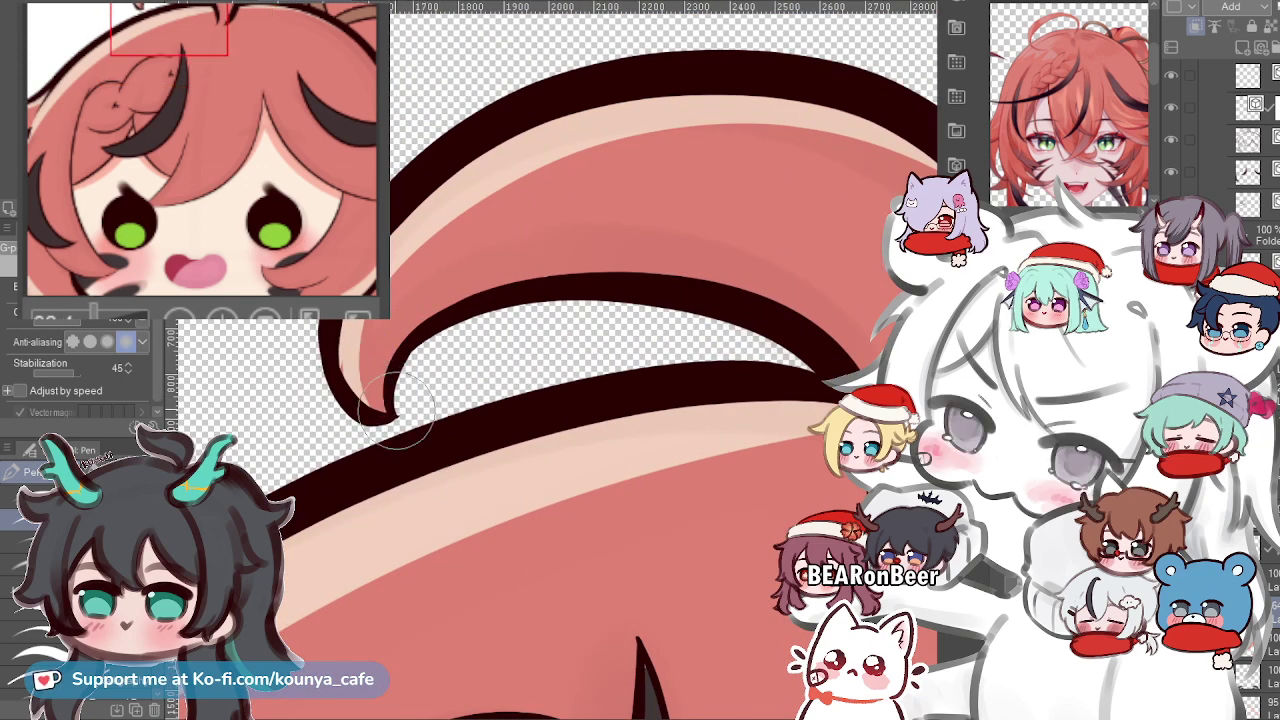
scroll(335, 360, down, 5)
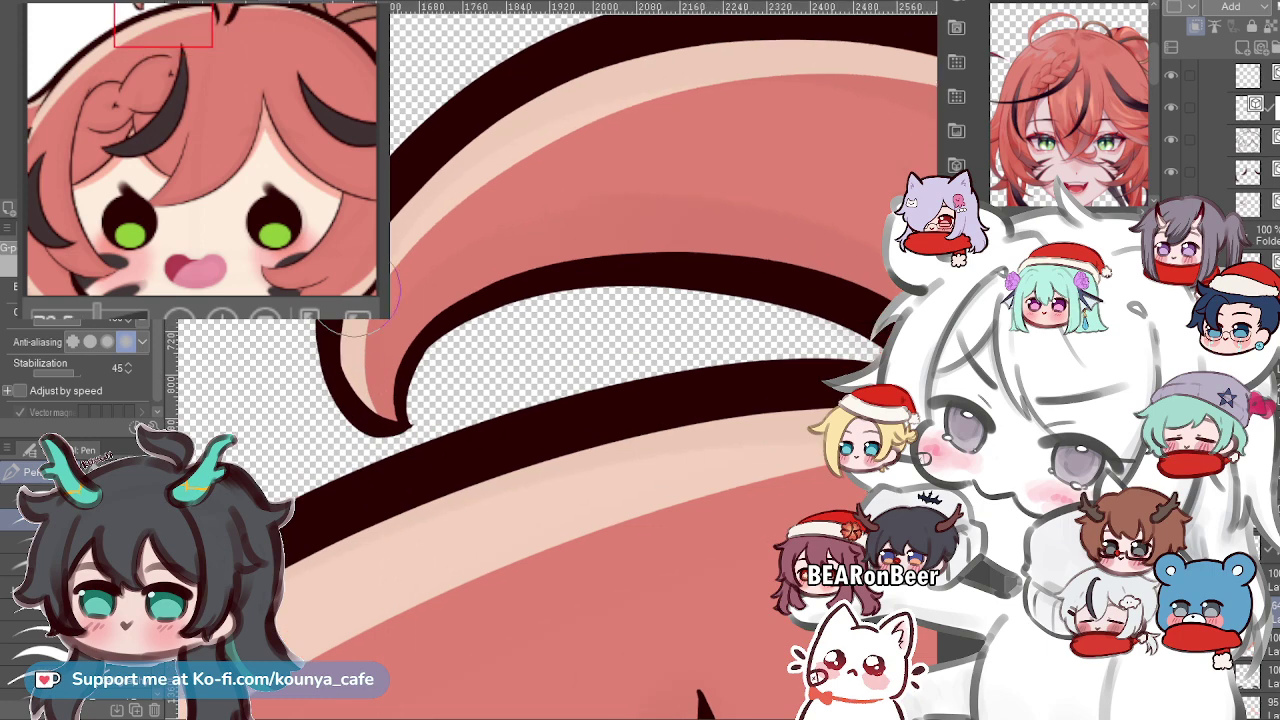
scroll(390, 279, down, 4)
drag(466, 292, 538, 311)
scroll(491, 260, up, 2)
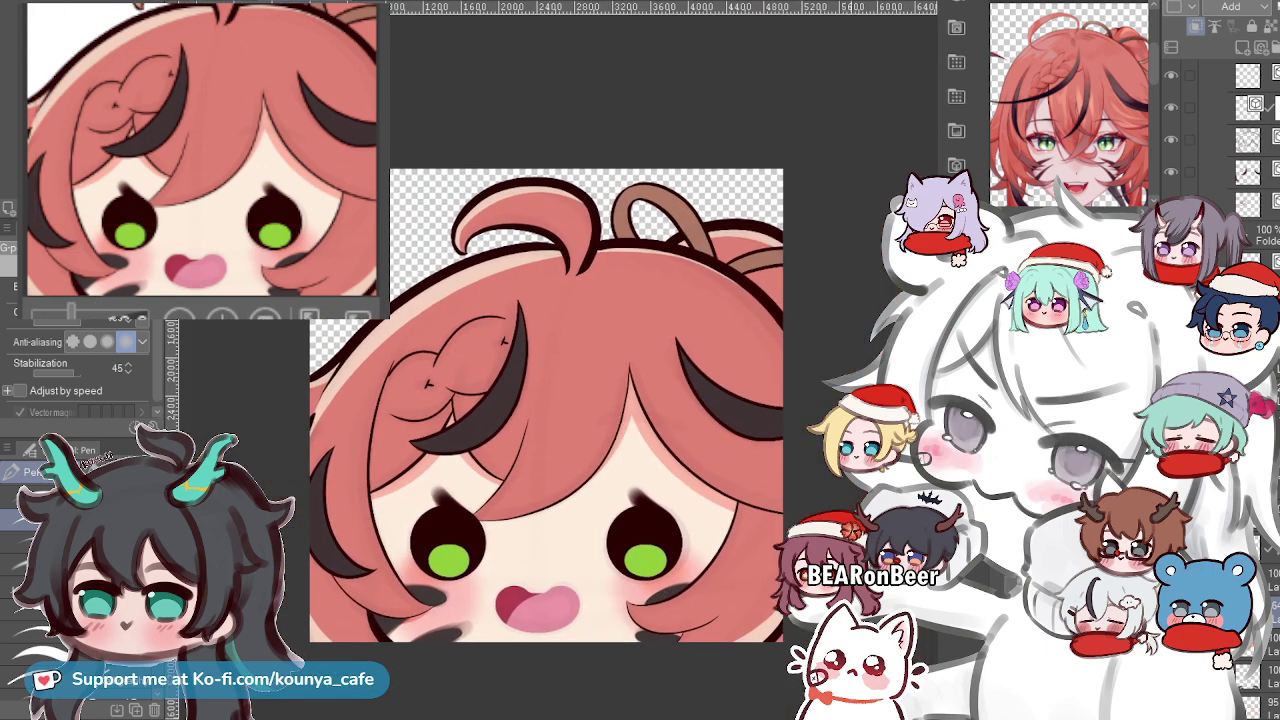
scroll(550, 400, up, 2)
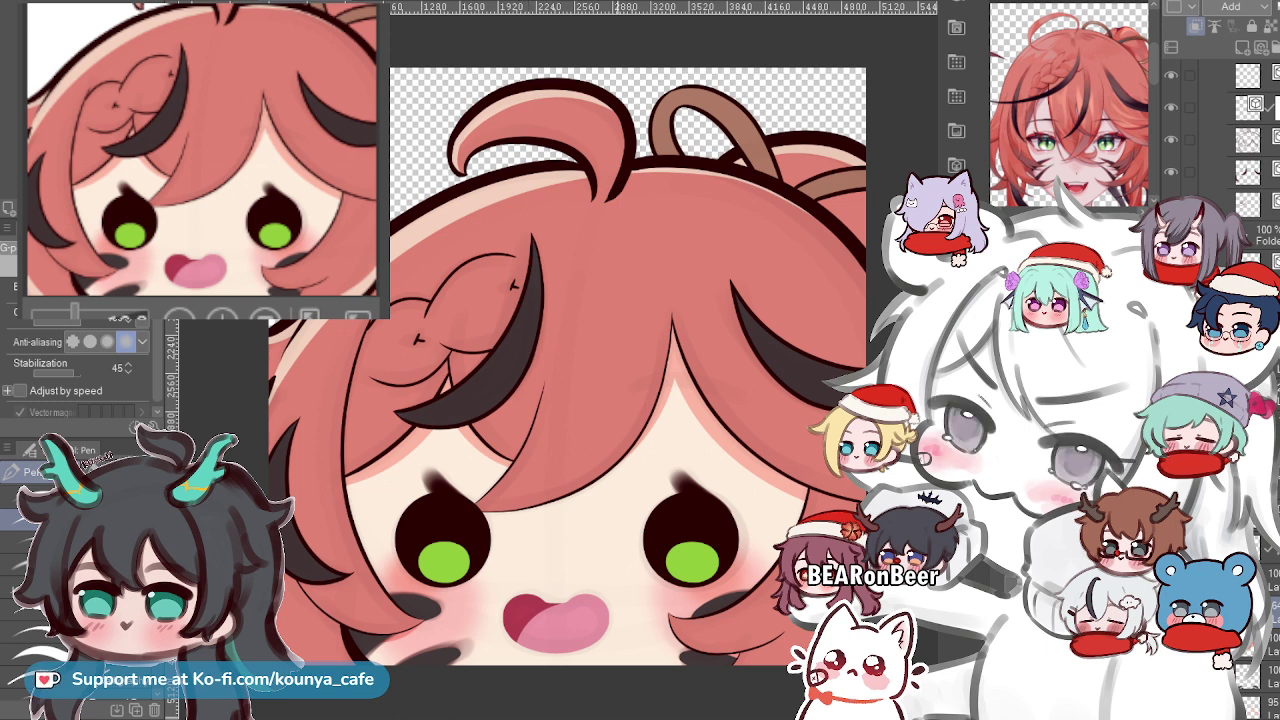
scroll(540, 560, up, 2)
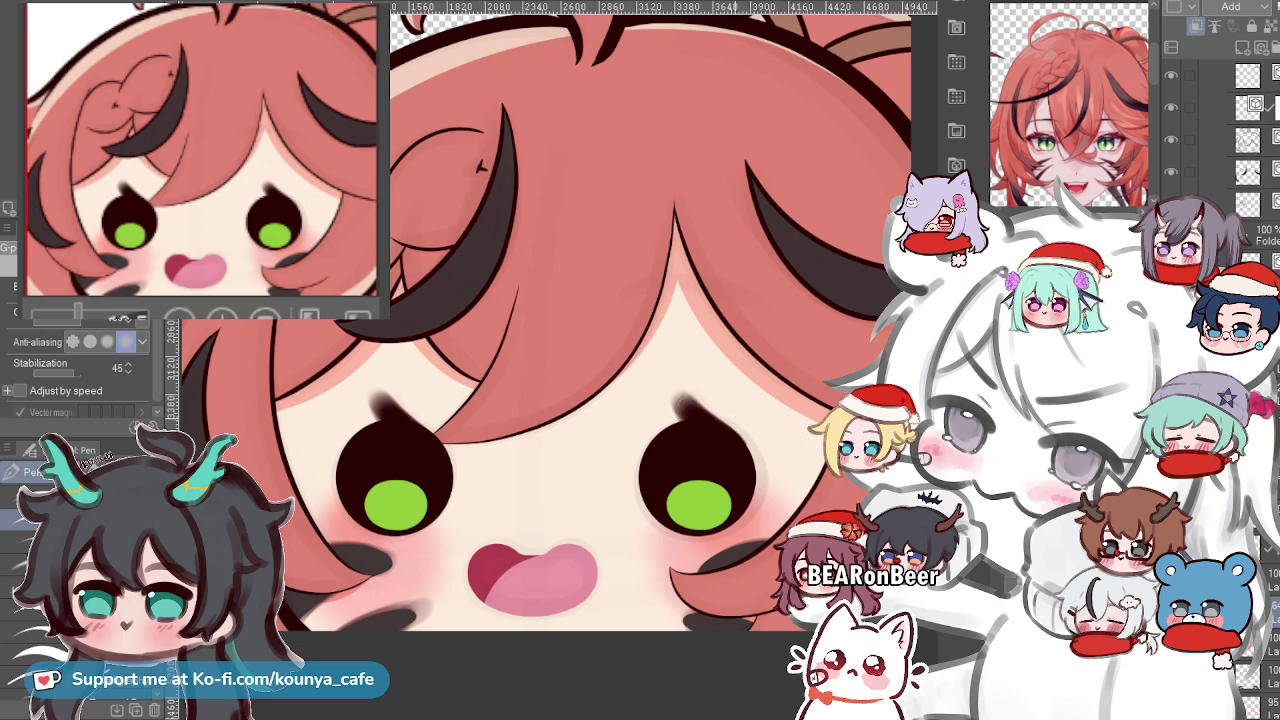
scroll(735, 412, down, 3)
scroll(720, 420, up, 2)
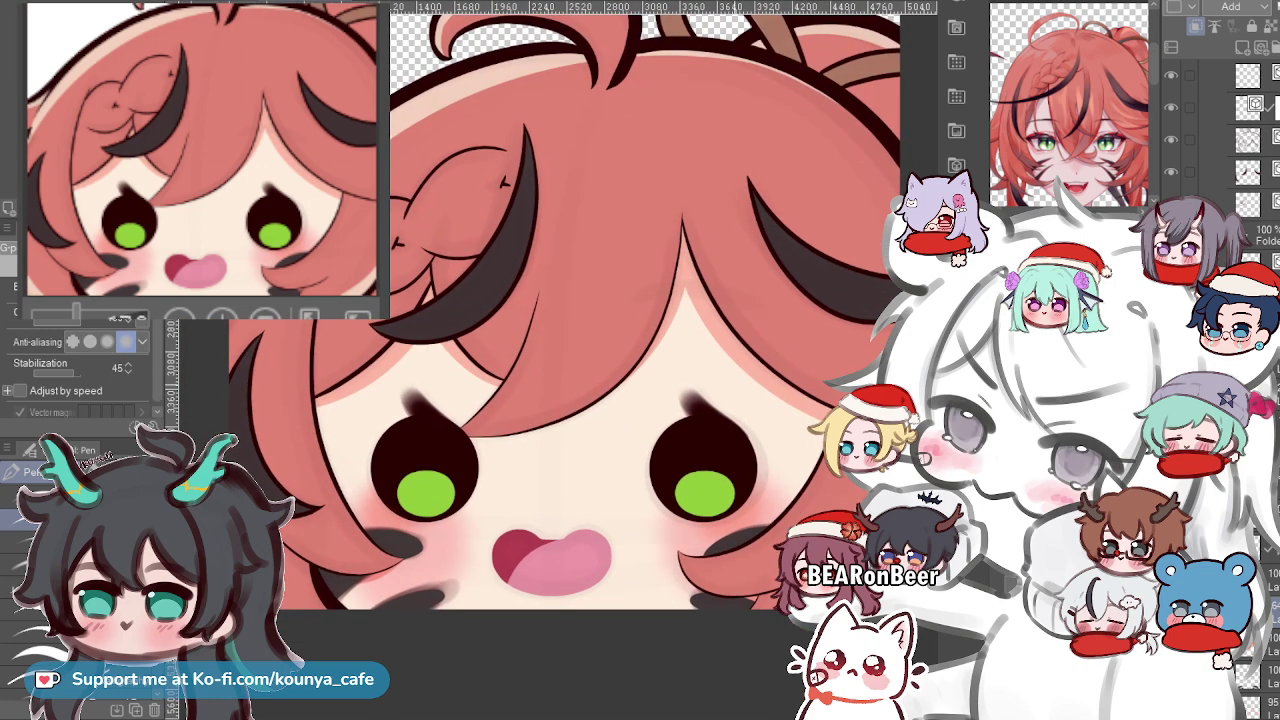
Add a new layer for the hair shadows and set its blending mode to Multiply.
drag(729, 387, 731, 434)
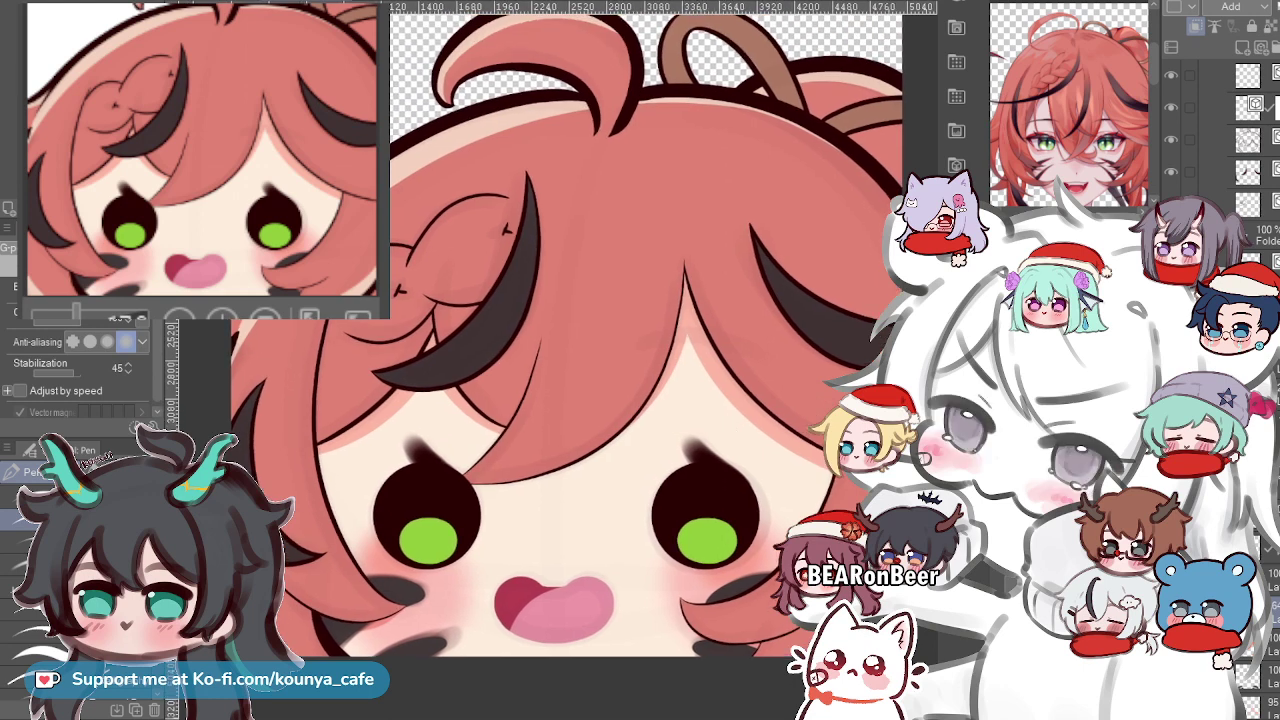
click(1272, 643)
click(1272, 643)
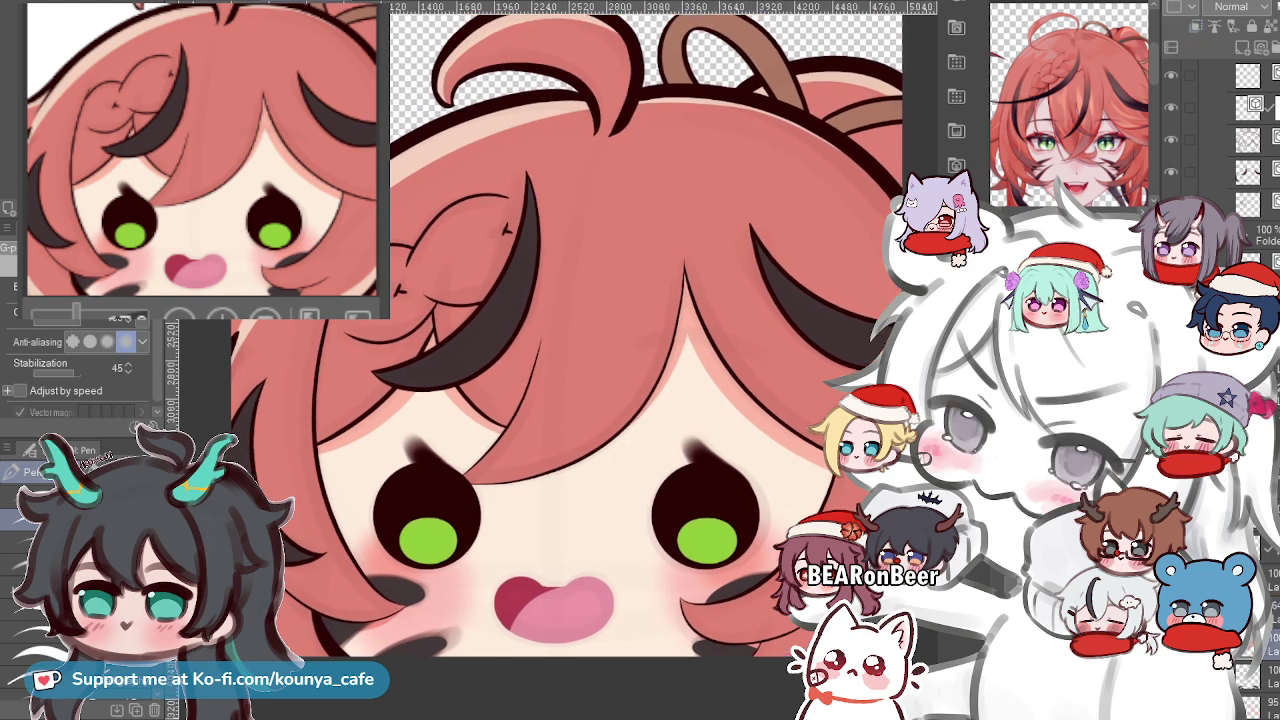
click(1272, 610)
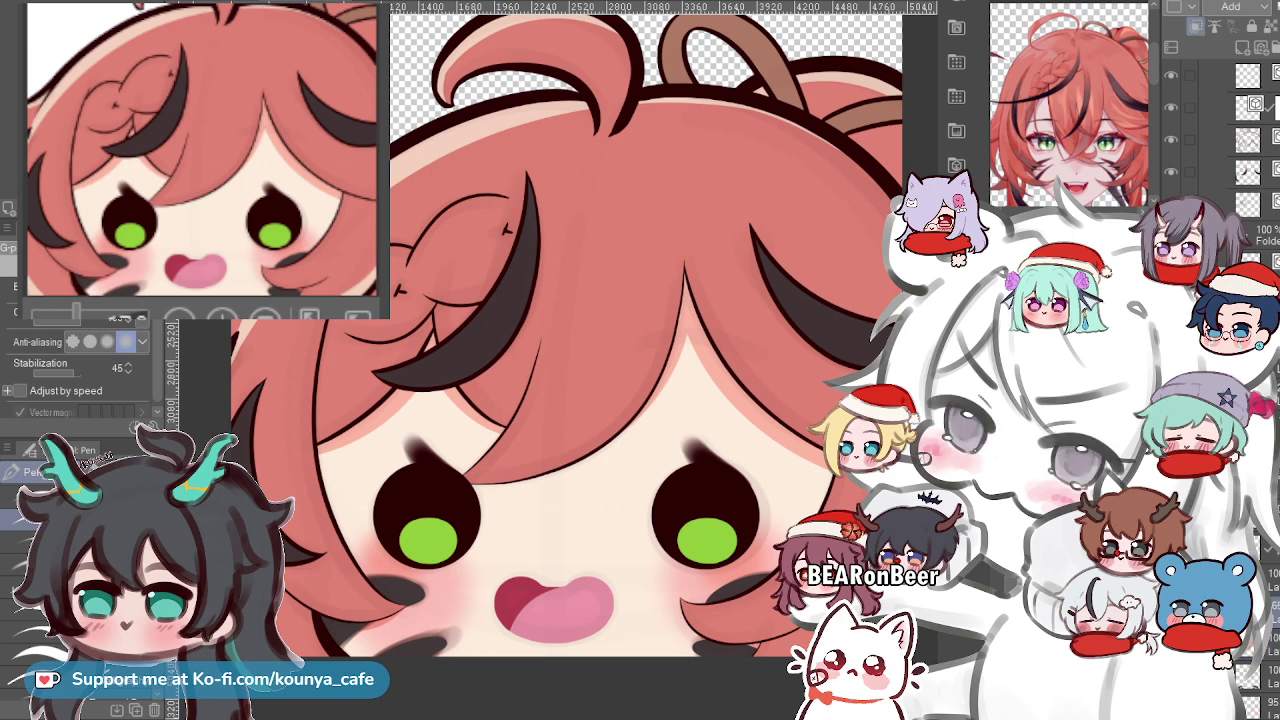
click(1272, 643)
key(ctrl+shift+n)
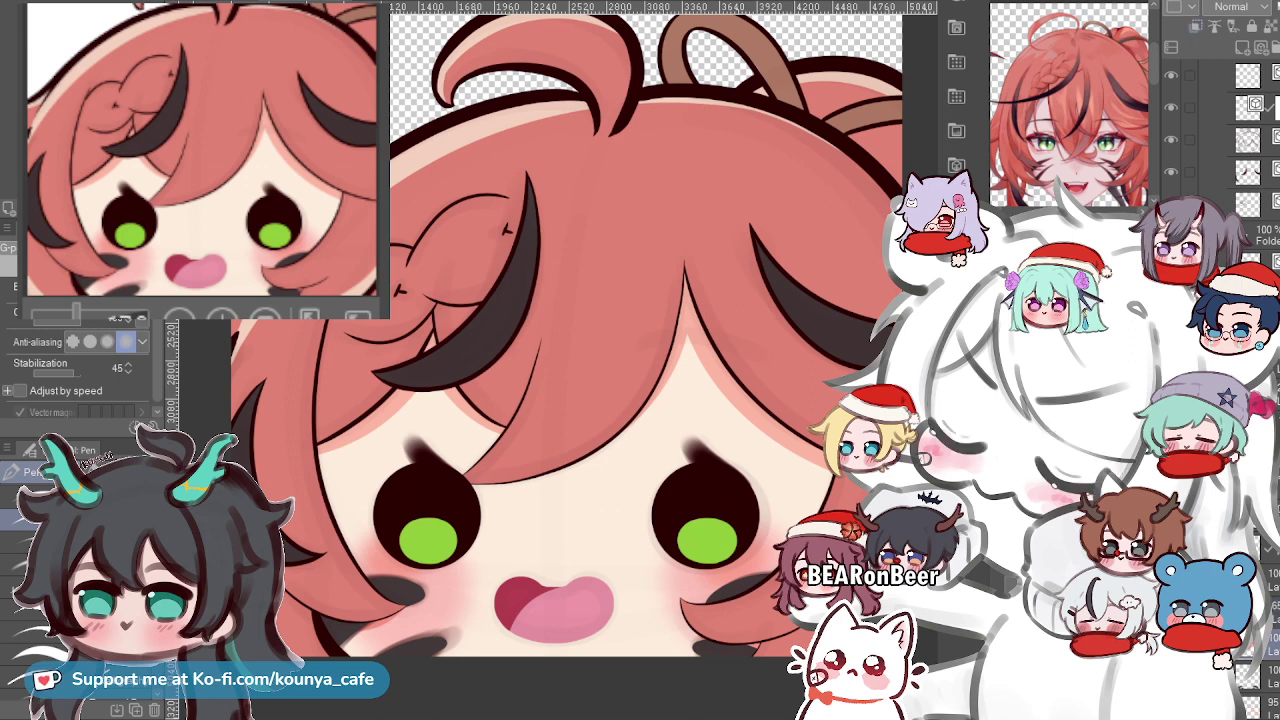
key(ctrl+alt+g)
key(ctrl+z)
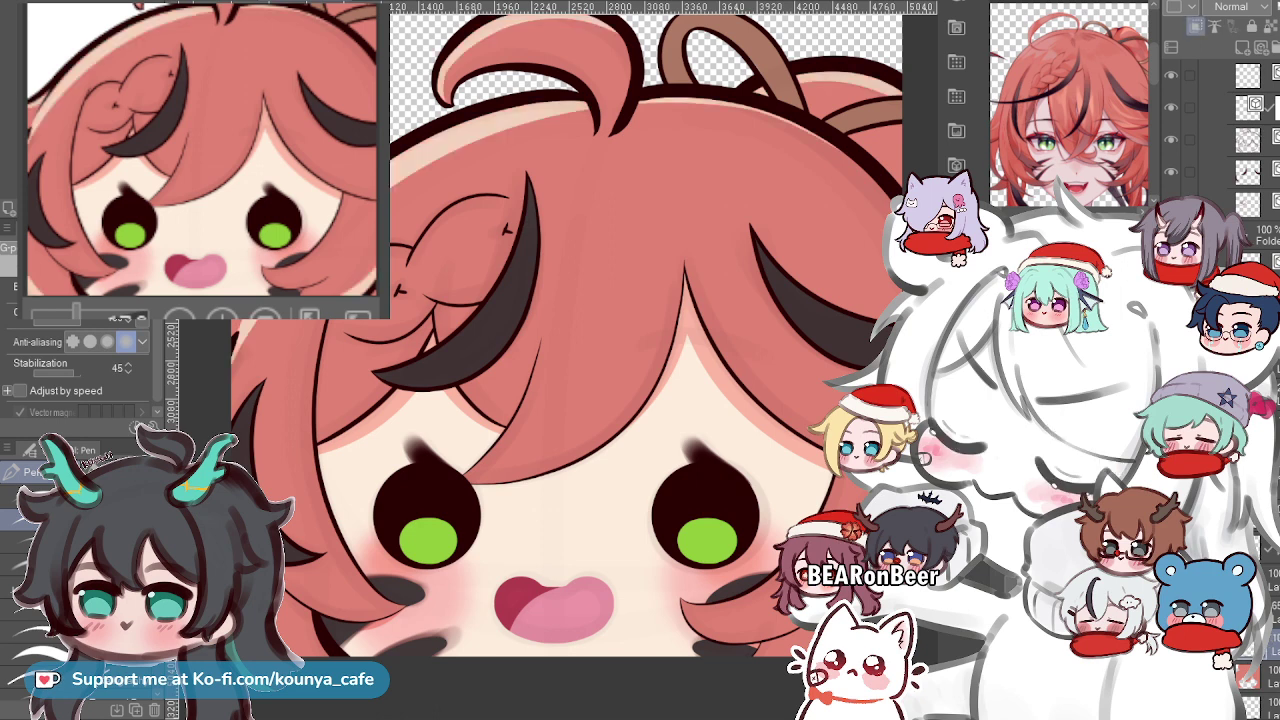
click(1230, 6)
click(1230, 58)
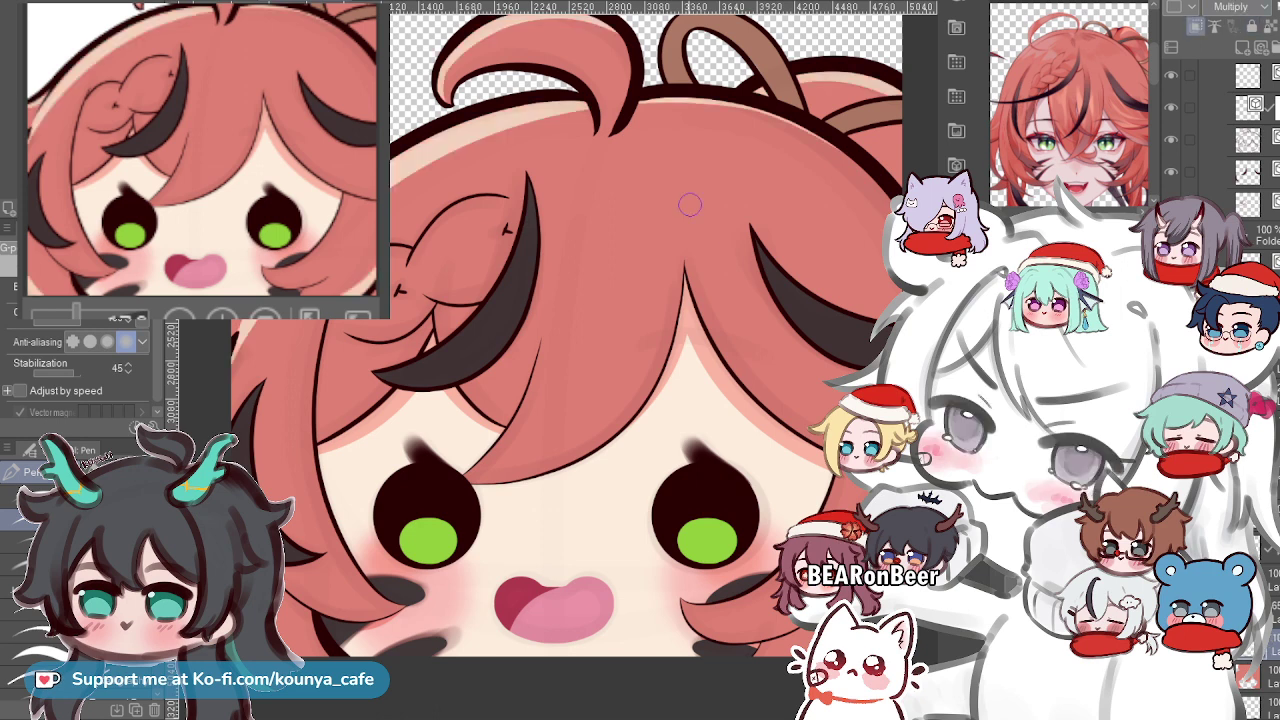
drag(679, 209, 654, 333)
key(ctrl+z)
scroll(749, 262, up, 1)
drag(707, 264, 613, 231)
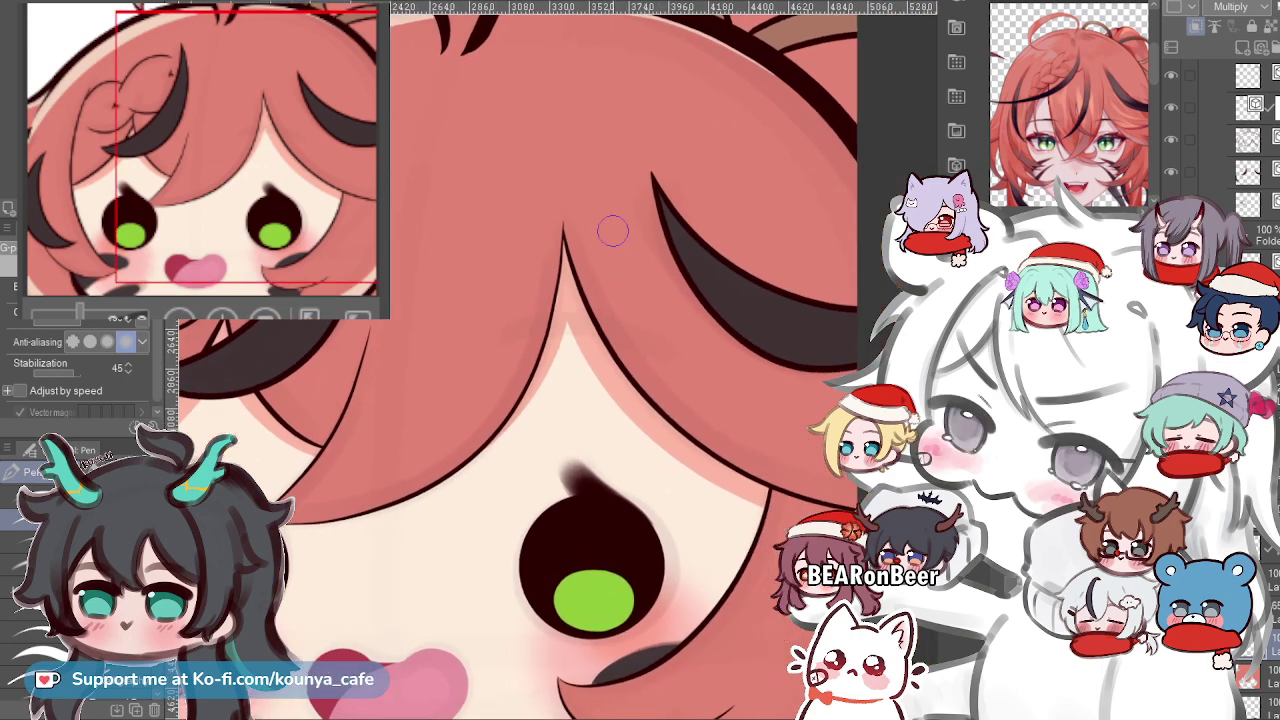
drag(542, 132, 714, 367)
key(ctrl+z)
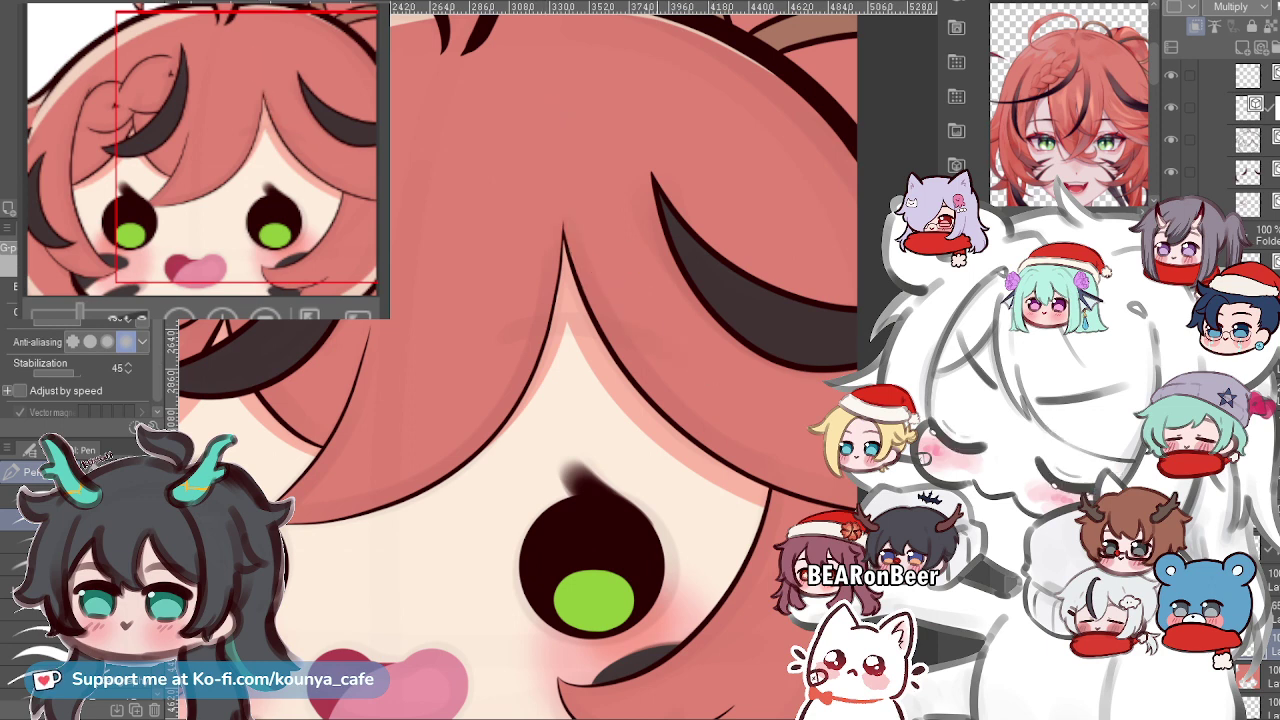
drag(790, 320, 703, 360)
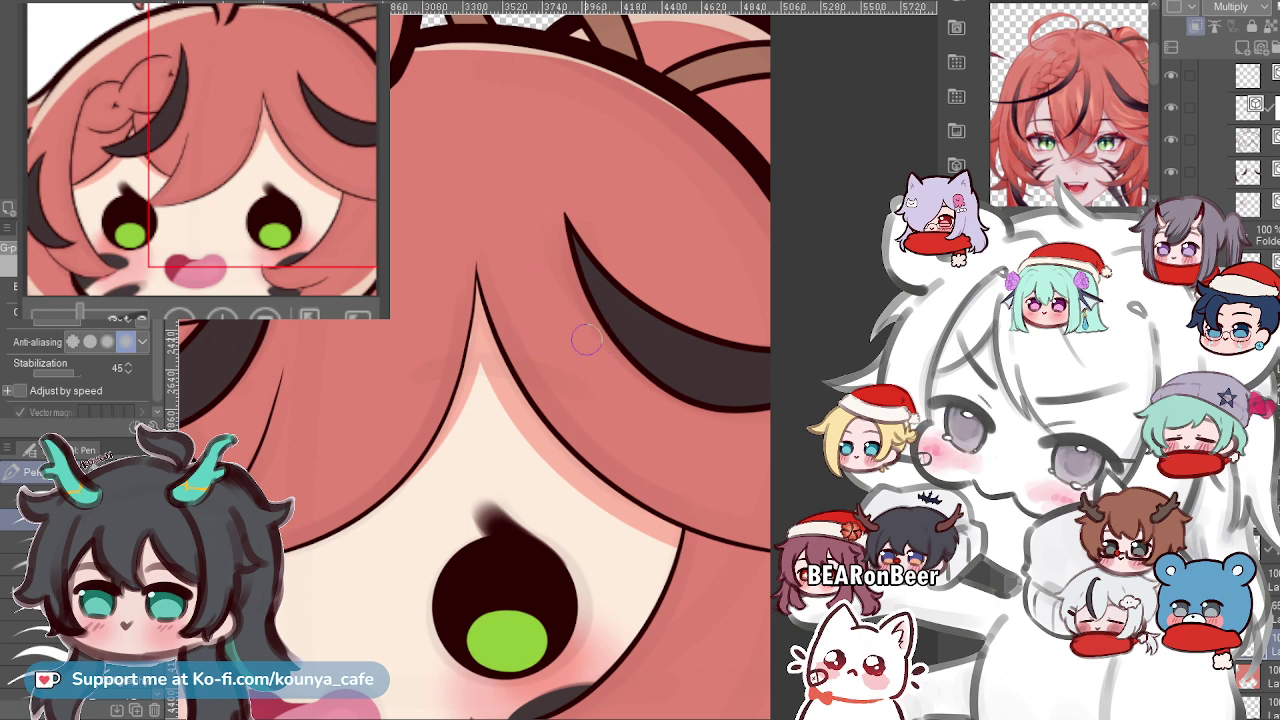
mouse_move(467, 196)
mouse_down()
mouse_move(544, 376)
mouse_move(684, 462)
mouse_up()
key(ctrl+z)
mouse_move(606, 417)
mouse_down()
mouse_move(524, 284)
mouse_move(606, 417)
mouse_move(741, 432)
mouse_up()
scroll(690, 430, up, 3)
key(ctrl+z)
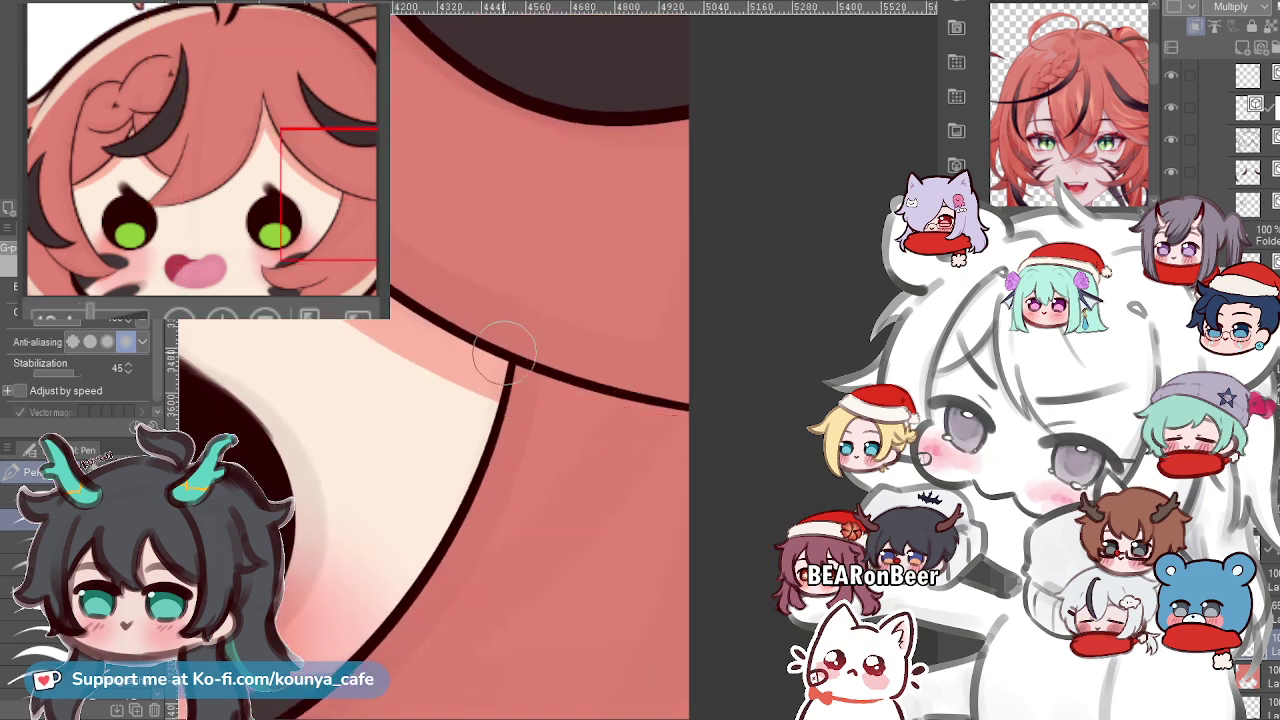
Paint a dark red shadow band on the side hair beside the green right-hand eye, directly under the bang's outline, redoing the stroke until it fits.
drag(470, 327, 766, 446)
key(ctrl+z)
drag(431, 335, 798, 451)
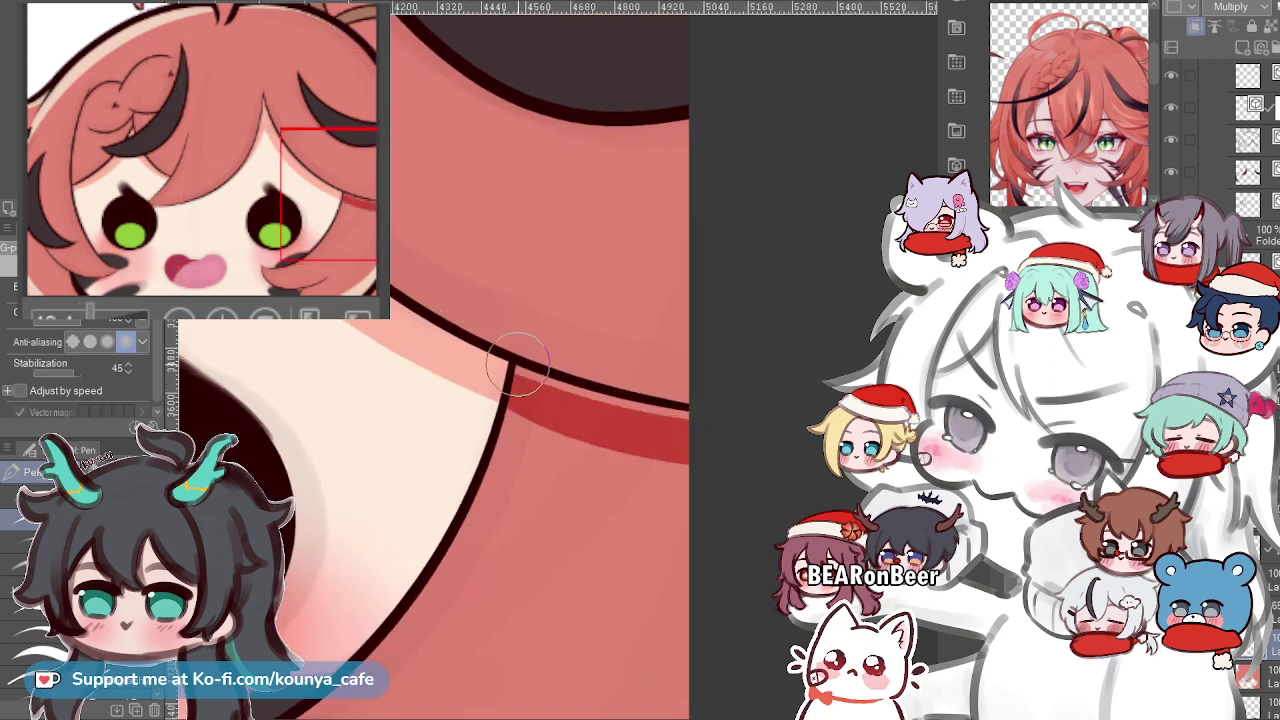
drag(447, 343, 775, 407)
key(ctrl+z)
drag(461, 337, 770, 415)
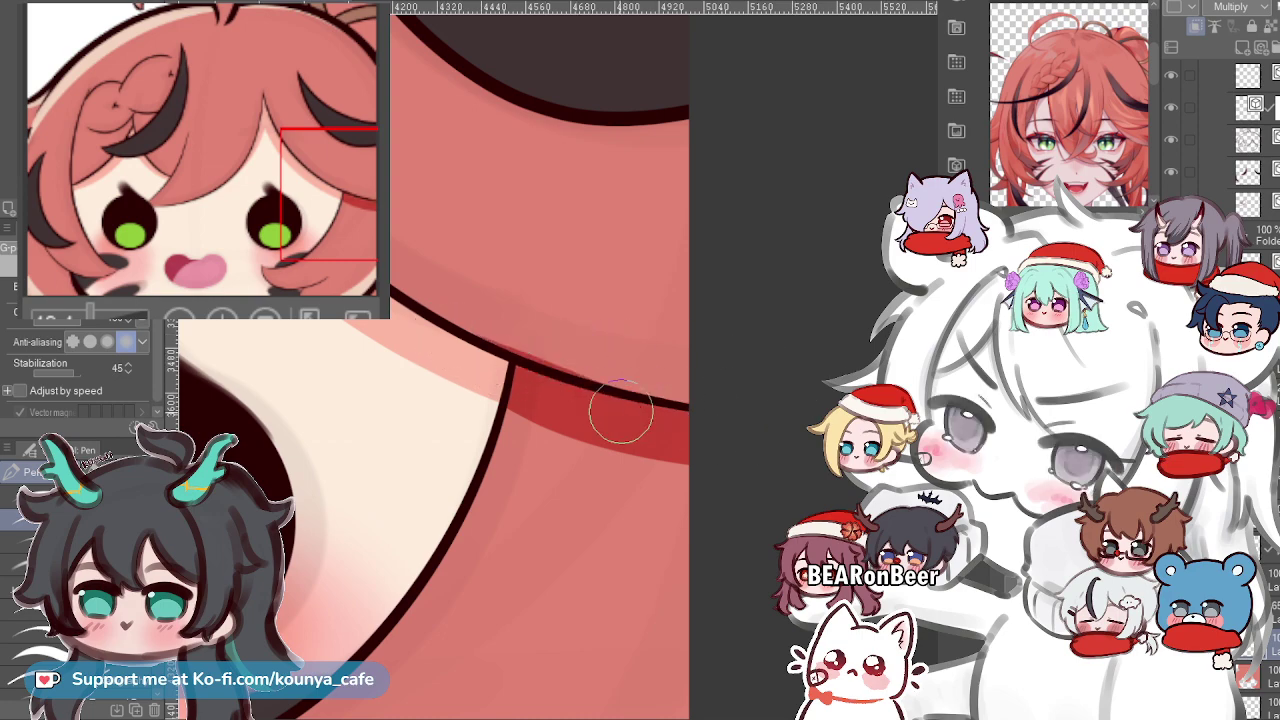
key(ctrl+z)
scroll(712, 390, down, 4)
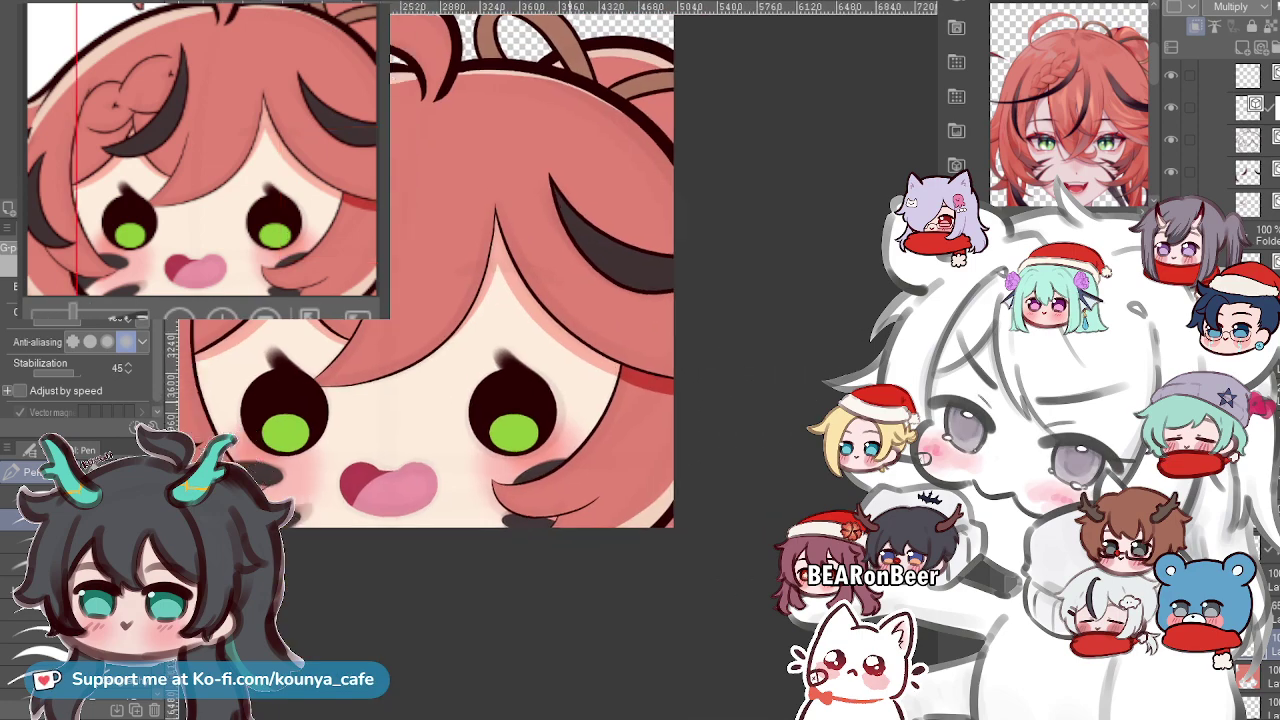
Fill the narrow sliver of hair under the braid, just above the black streak, with the dark red shadow.
scroll(560, 475, up, 4)
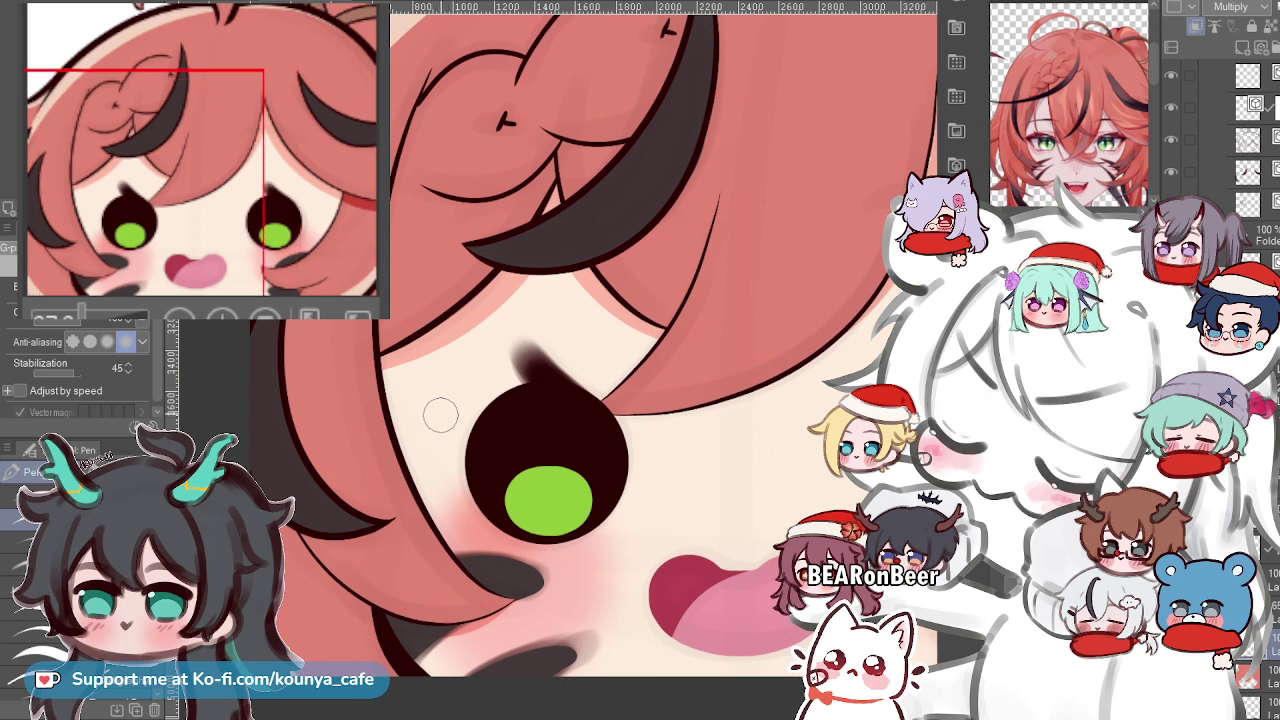
scroll(515, 317, up, 3)
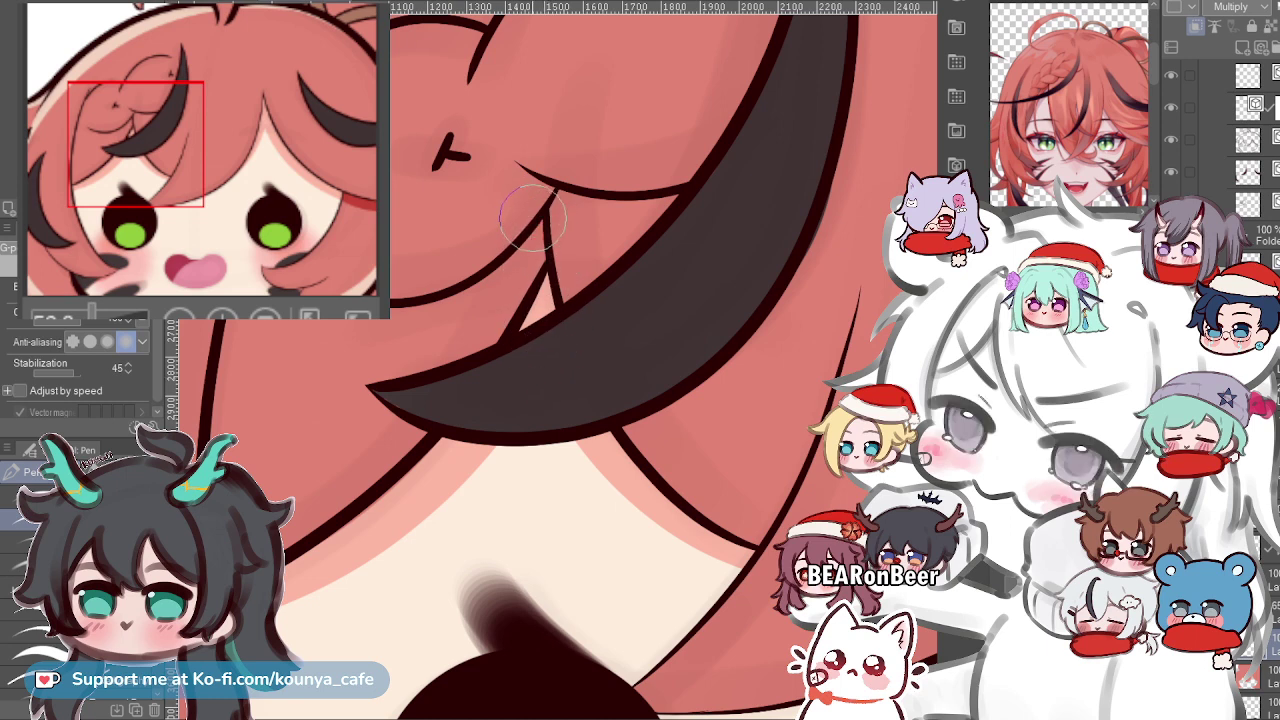
mouse_move(527, 268)
mouse_down()
mouse_move(538, 240)
mouse_move(529, 283)
mouse_move(543, 250)
mouse_up()
drag(529, 318, 545, 212)
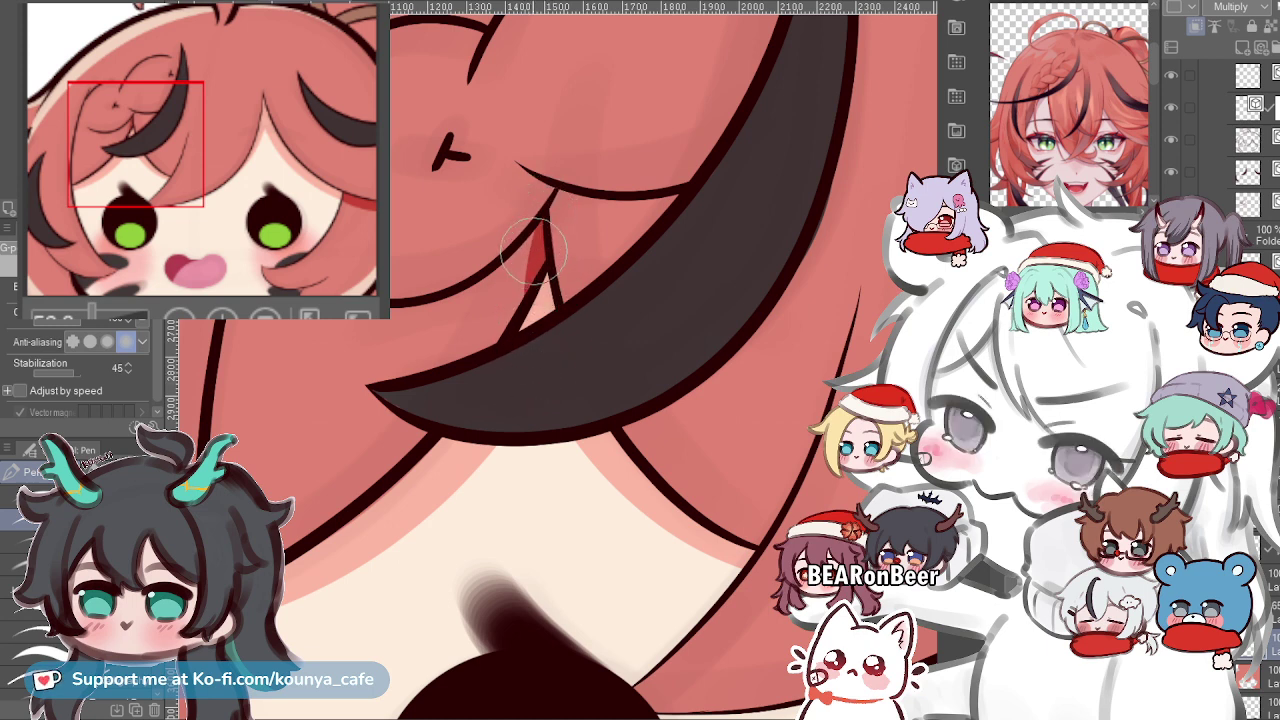
scroll(533, 250, down, 5)
Paint a tapered dark red shadow along the thin bang line beside the black streak, redoing the stroke until its taper follows the line.
scroll(570, 266, up, 4)
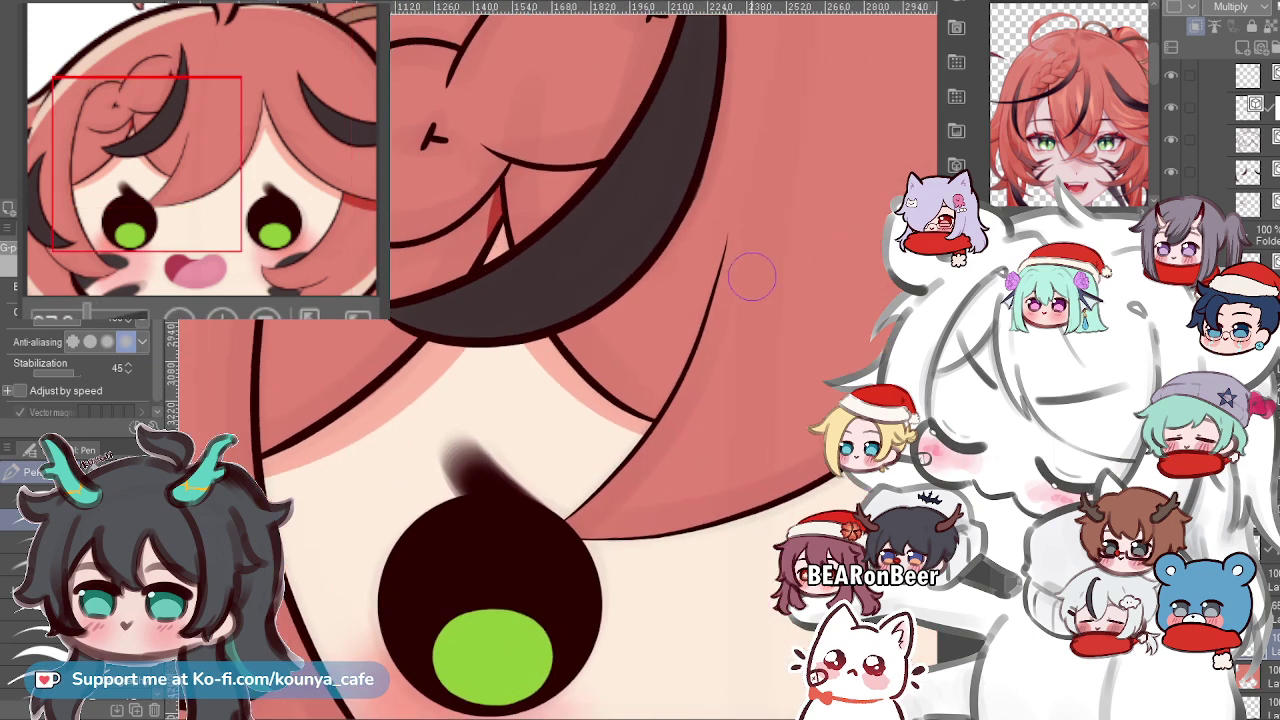
scroll(722, 279, up, 2)
drag(756, 168, 729, 277)
key(ctrl+z)
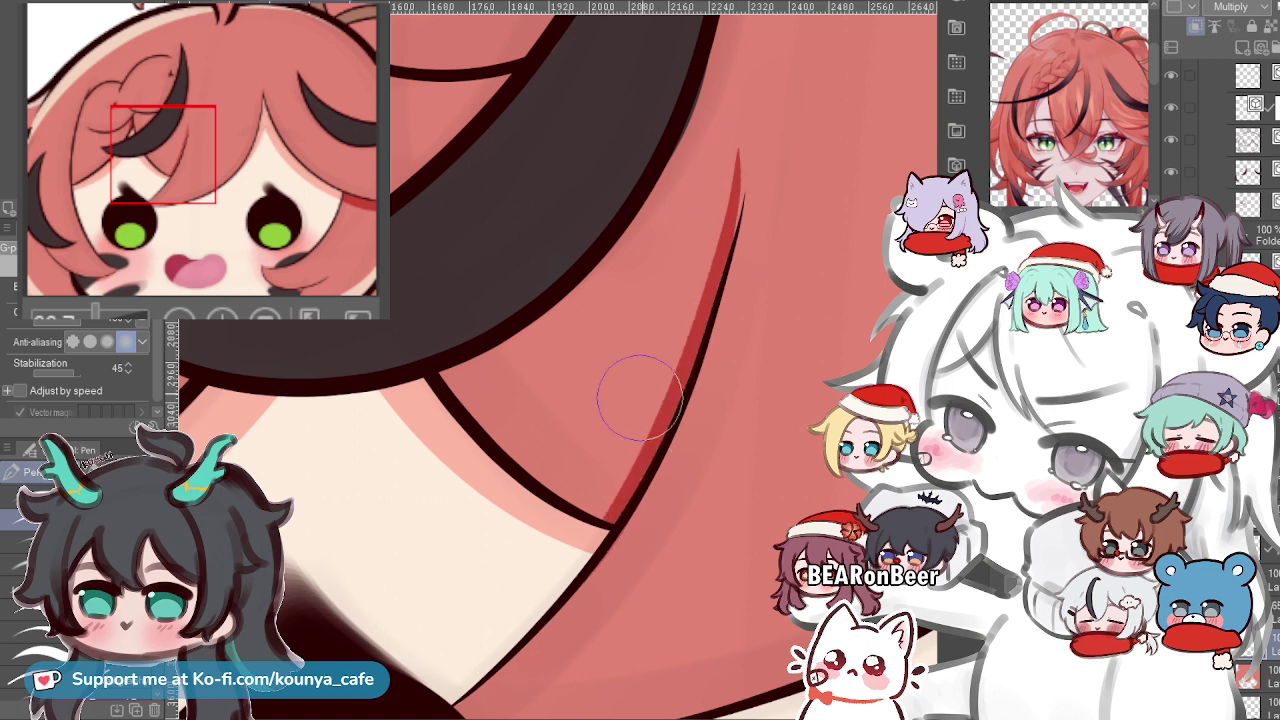
drag(743, 166, 507, 640)
key(ctrl+z)
mouse_move(750, 154)
mouse_down()
mouse_move(697, 334)
mouse_move(608, 522)
mouse_up()
key(ctrl+z)
drag(749, 154, 612, 522)
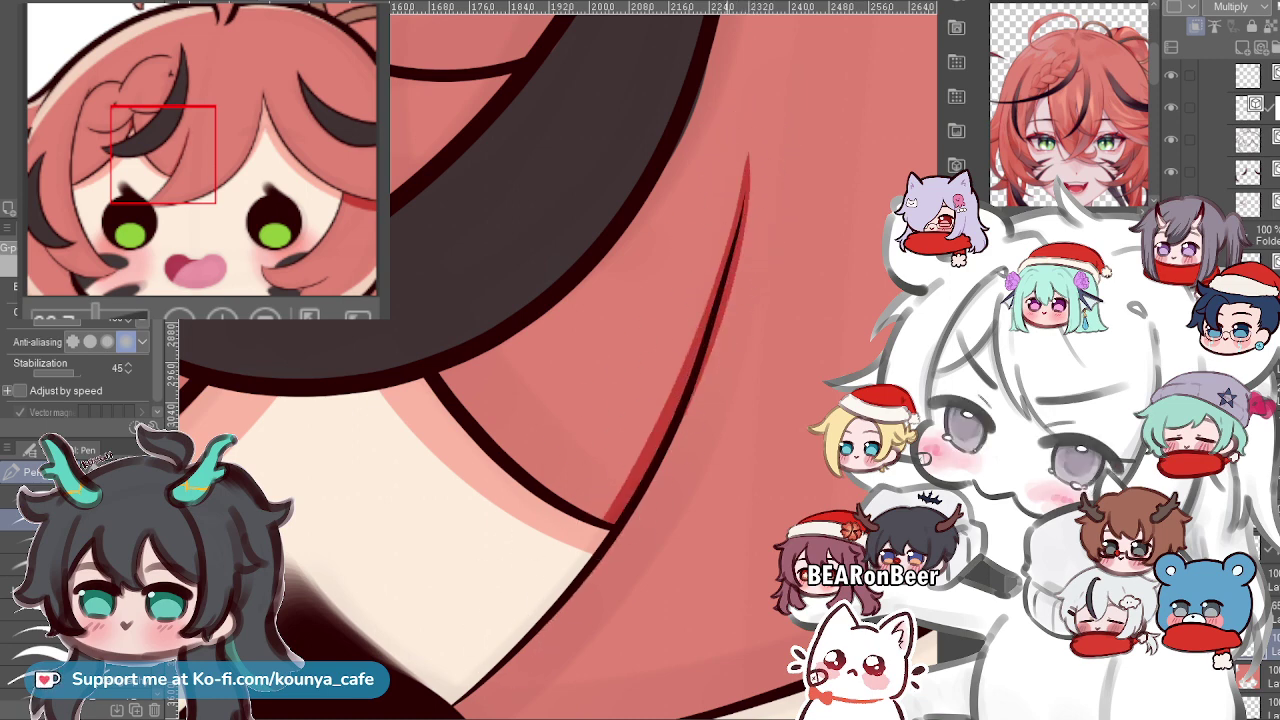
key(ctrl+z)
drag(738, 158, 655, 437)
key(ctrl+z)
drag(746, 164, 610, 522)
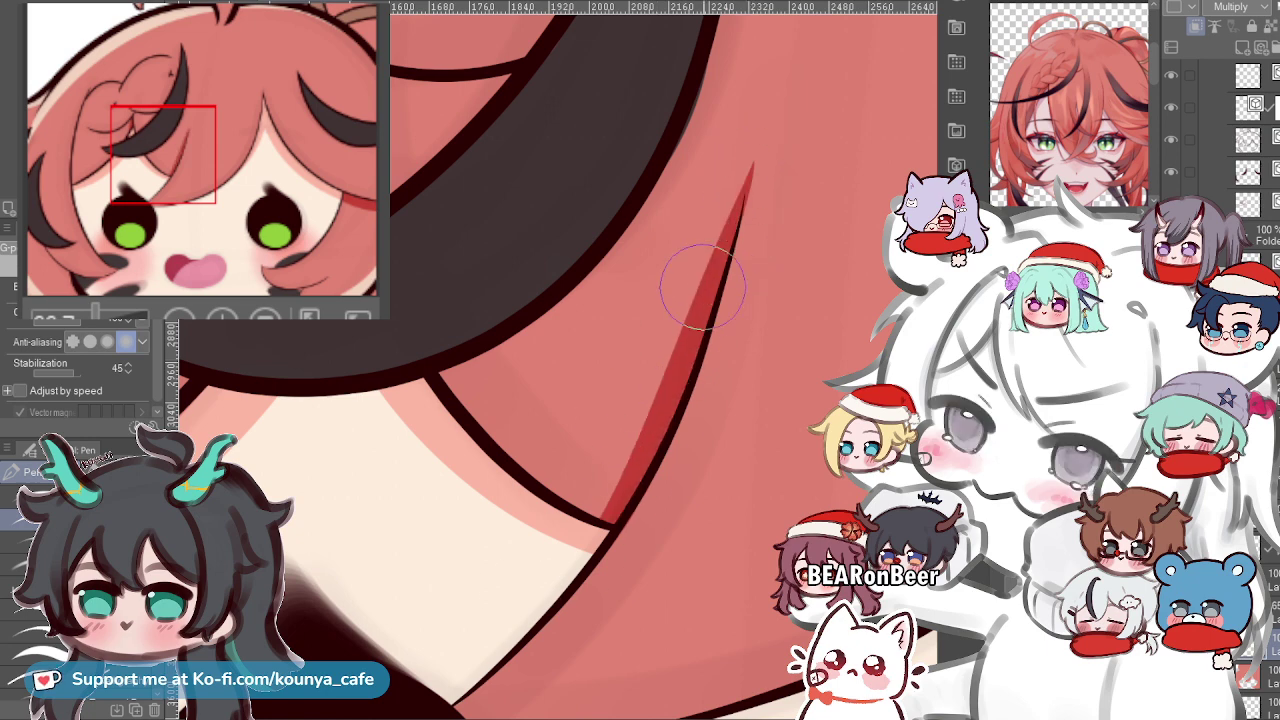
key(ctrl+z)
mouse_move(742, 164)
mouse_down()
mouse_move(700, 347)
mouse_move(608, 522)
mouse_move(726, 231)
mouse_move(610, 522)
mouse_up()
key(ctrl+z)
key(ctrl+z)
drag(745, 162, 600, 522)
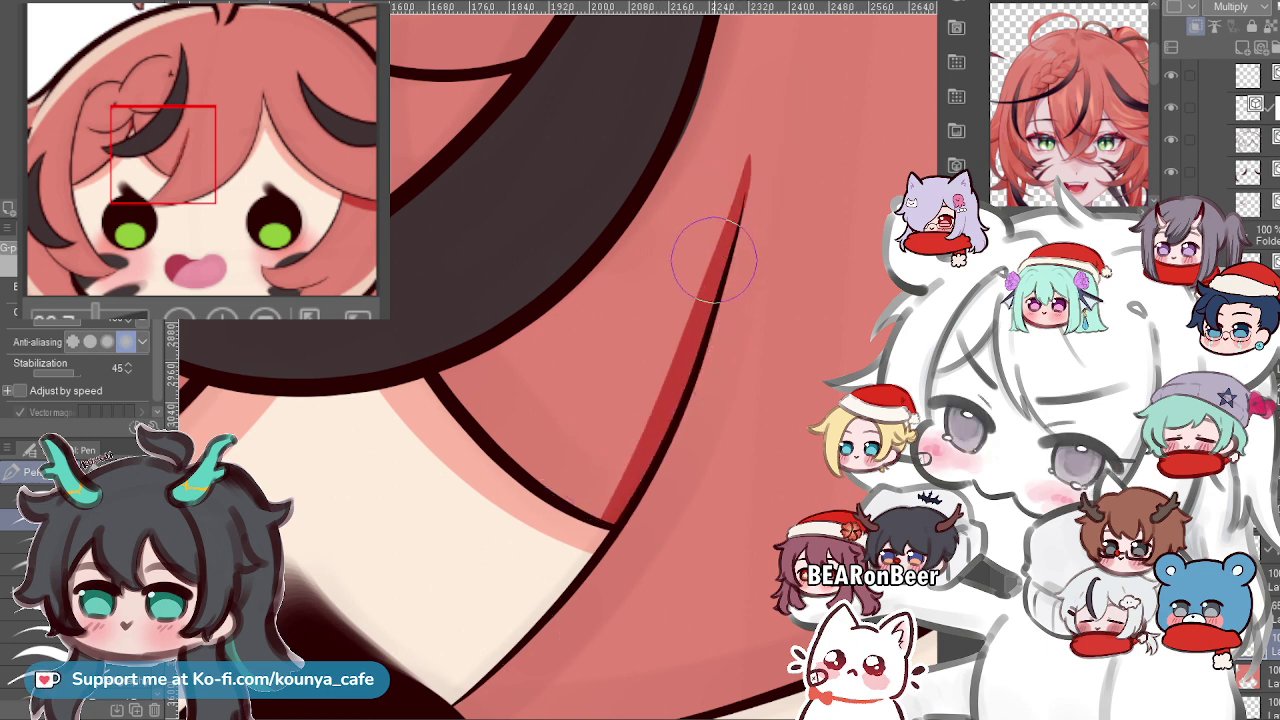
key(ctrl+z)
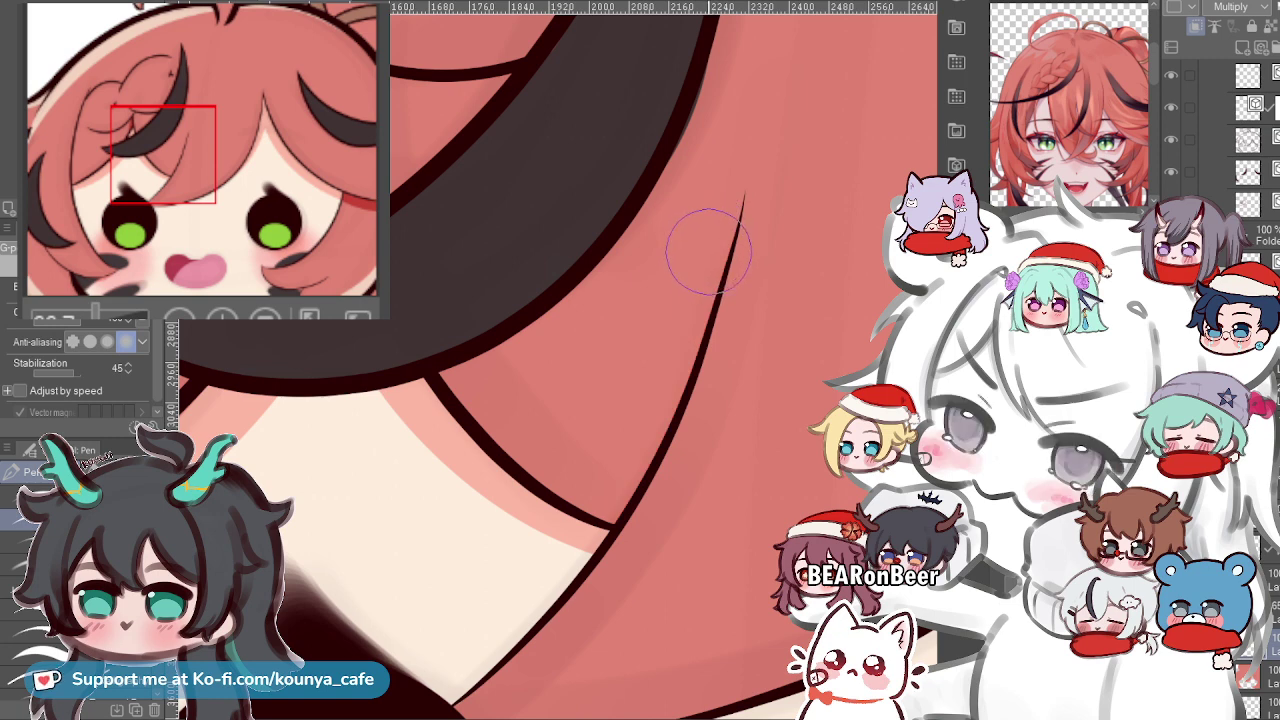
drag(715, 215, 606, 485)
key(ctrl+z)
drag(734, 206, 586, 486)
key(ctrl+z)
drag(746, 168, 598, 512)
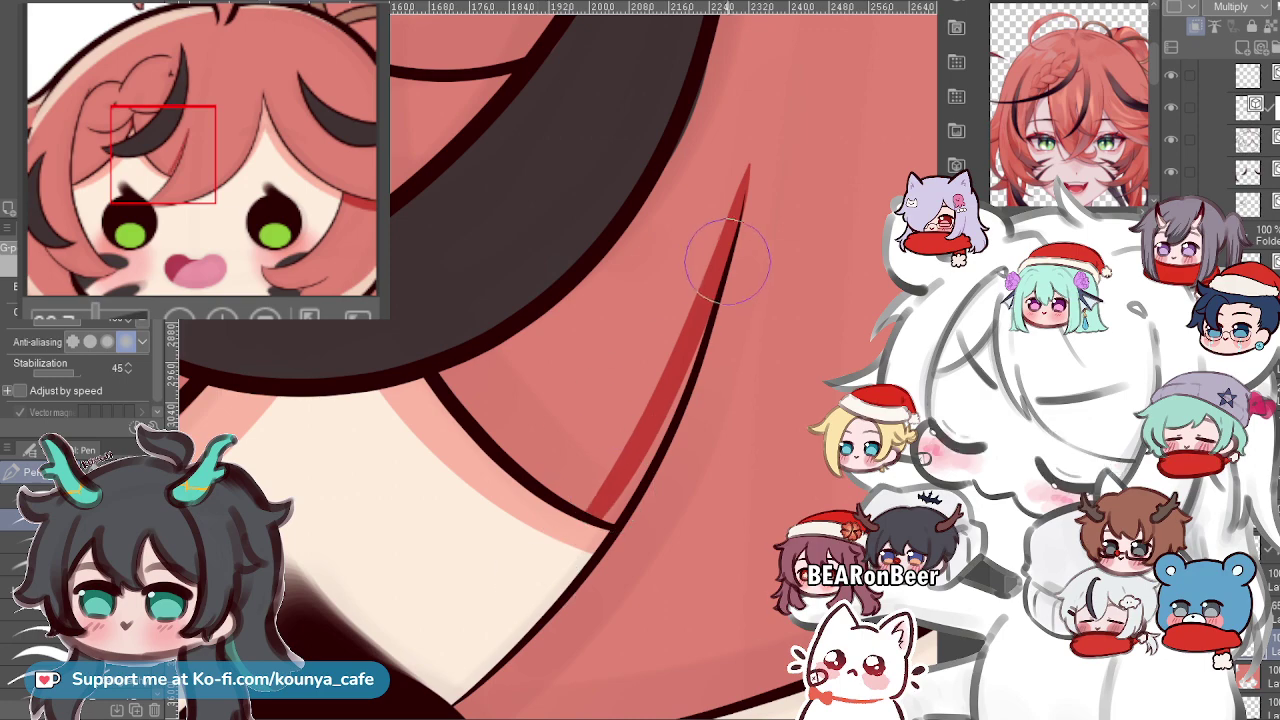
scroll(676, 392, down, 6)
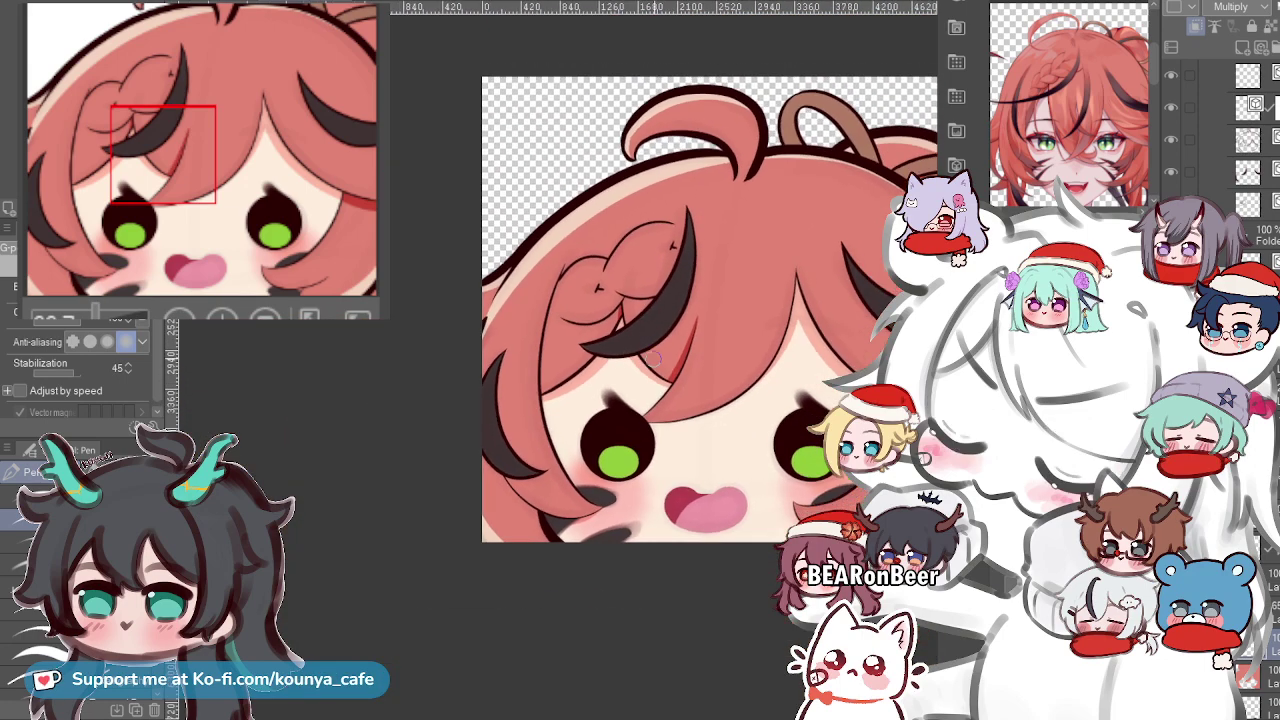
Paint a dark red shadow on the back side hair below the black streak, along the underside of the cheek strand.
scroll(676, 372, up, 2)
drag(738, 450, 660, 448)
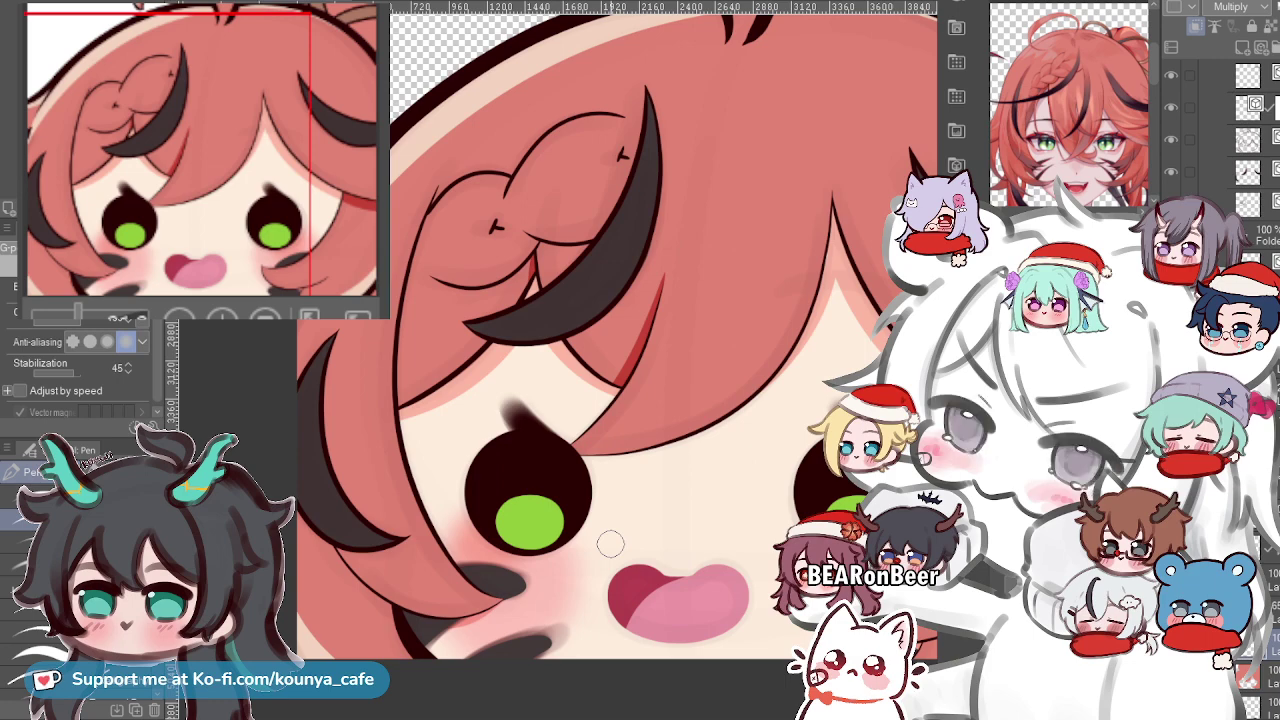
scroll(737, 308, down, 1)
drag(719, 308, 650, 326)
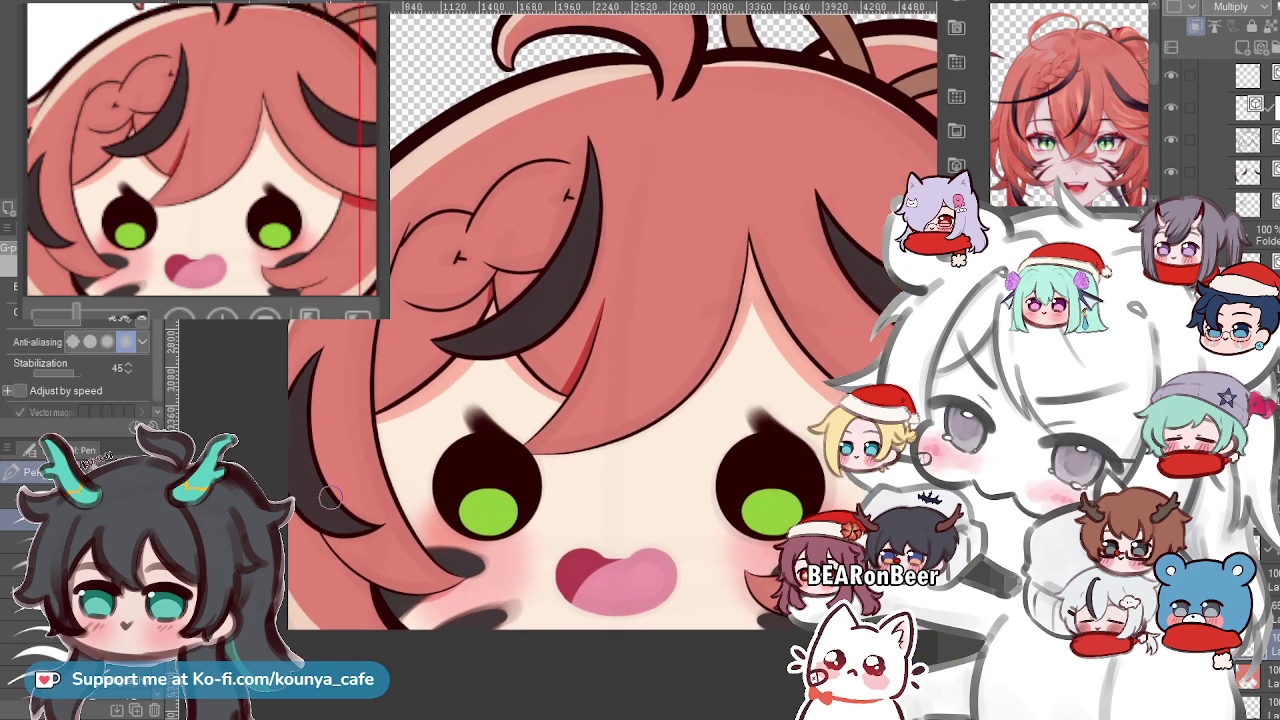
scroll(331, 497, up, 1)
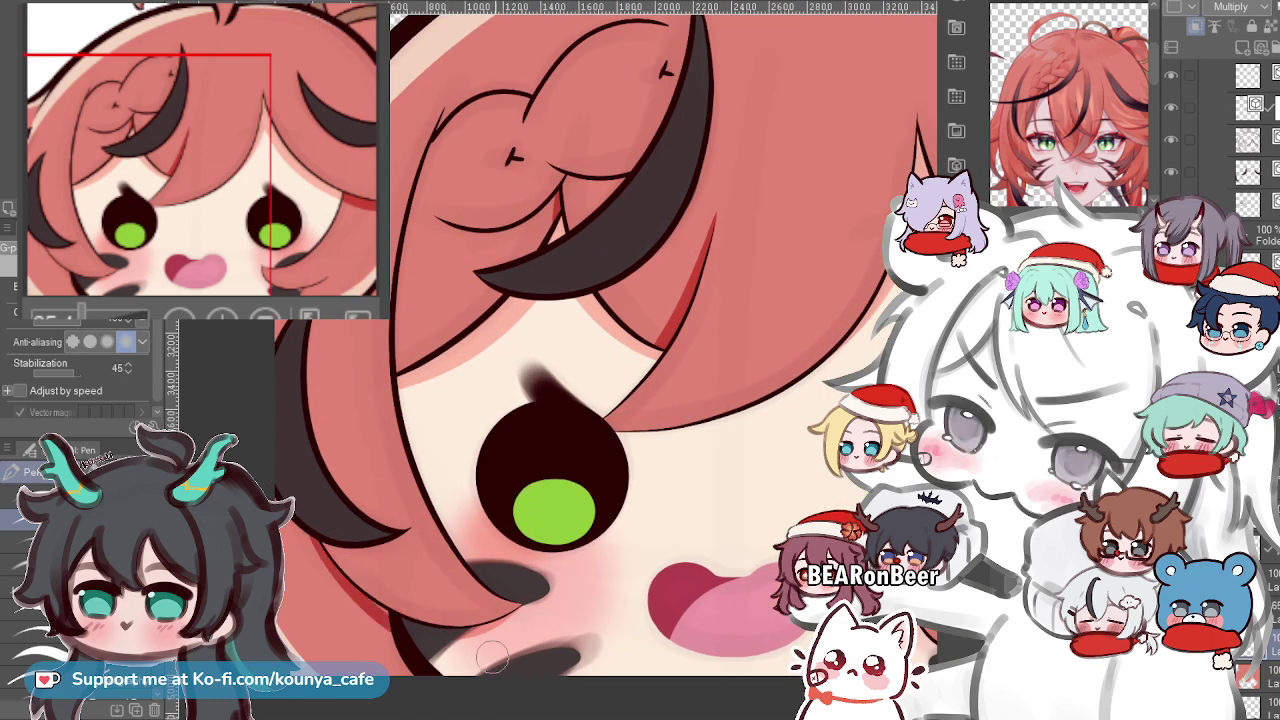
drag(308, 530, 402, 642)
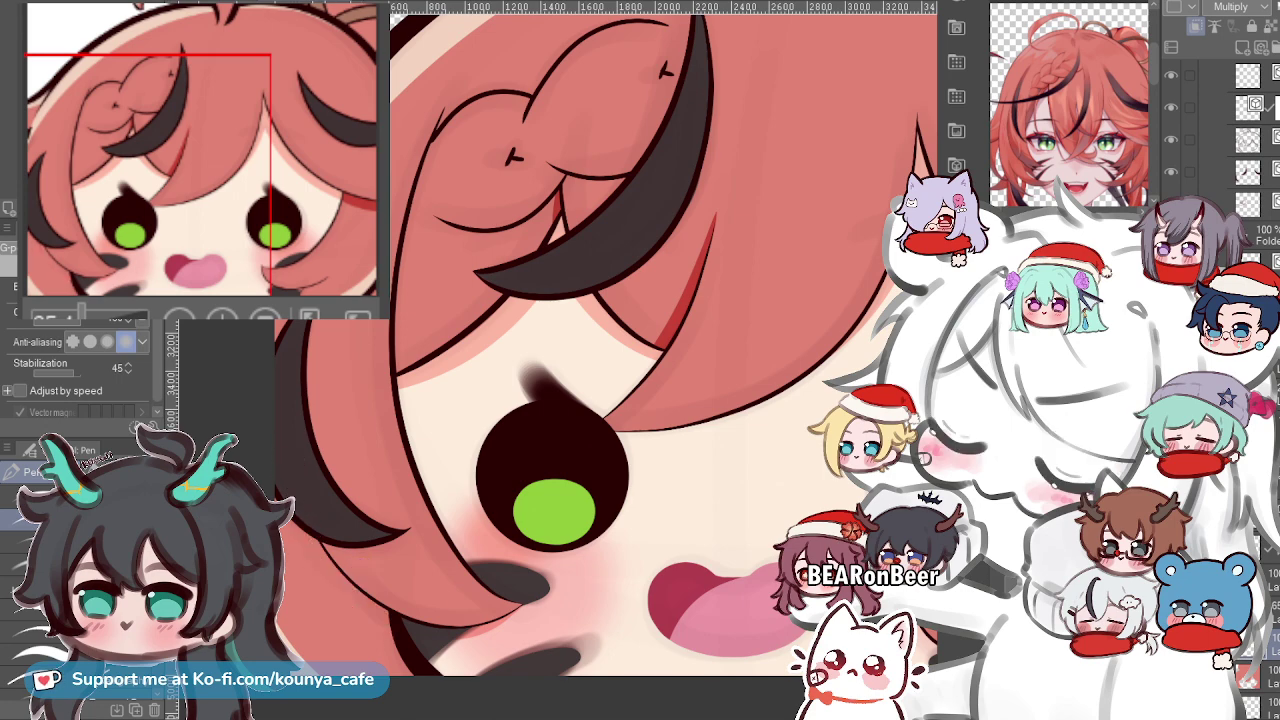
scroll(365, 590, up, 1)
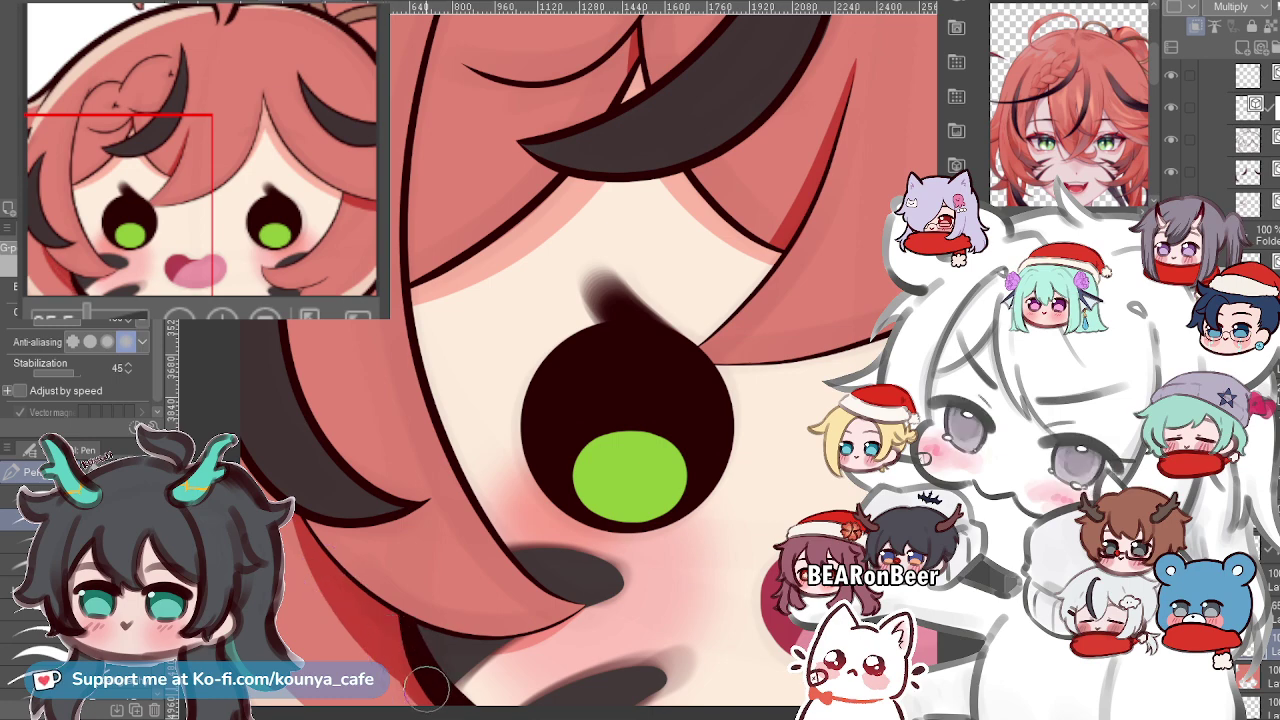
scroll(390, 655, down, 2)
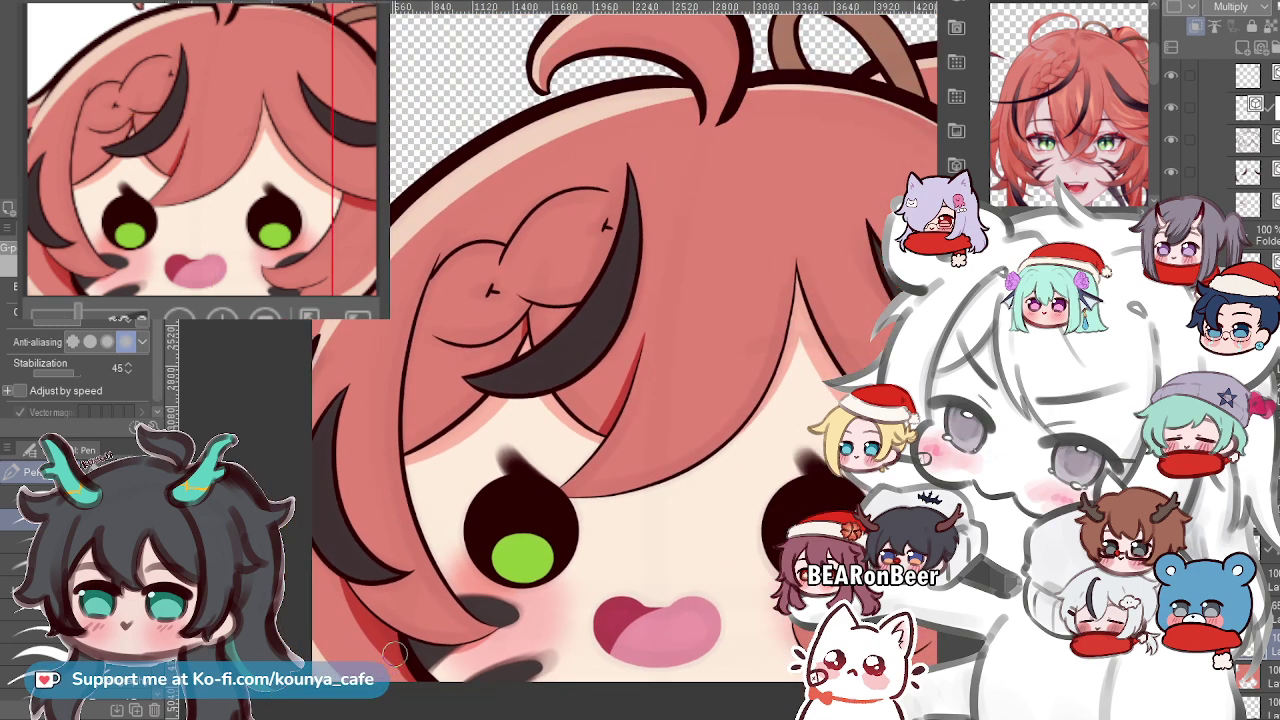
scroll(390, 655, down, 1)
Paint a long tapered dark red shadow beside the braid along the inner outline of the face-framing strand, redoing it wider.
scroll(506, 462, up, 4)
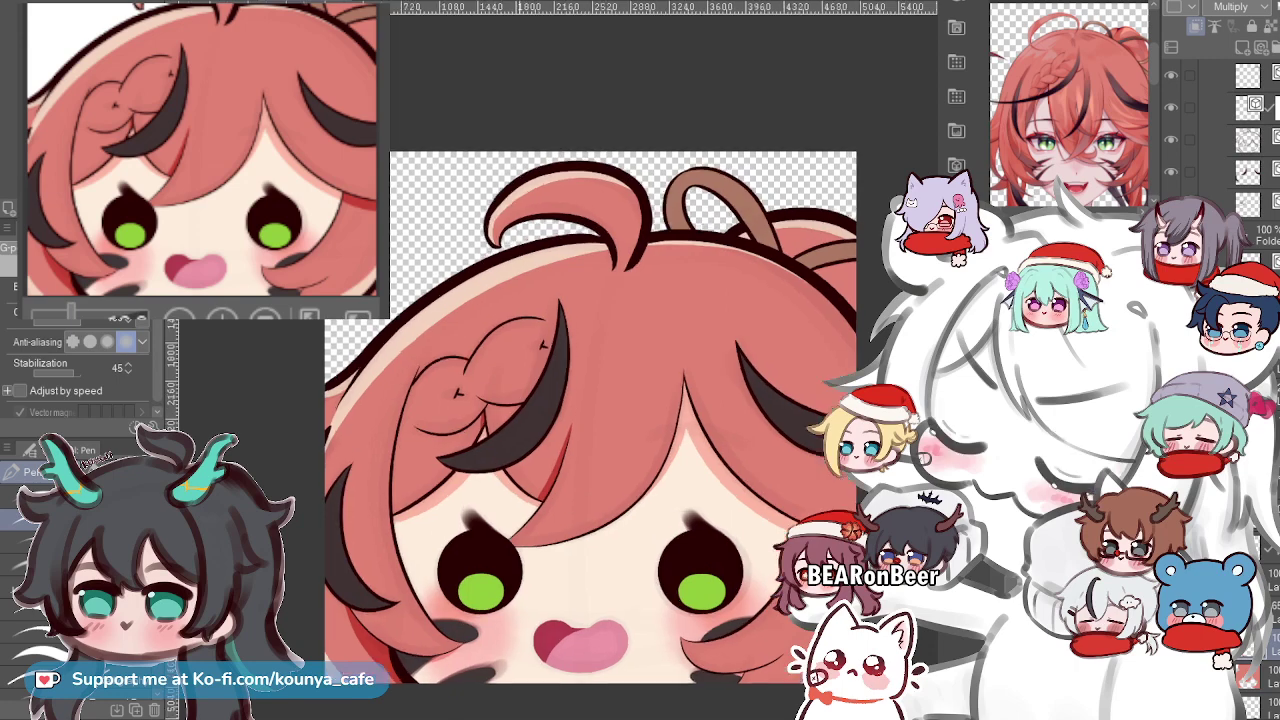
scroll(506, 462, up, 4)
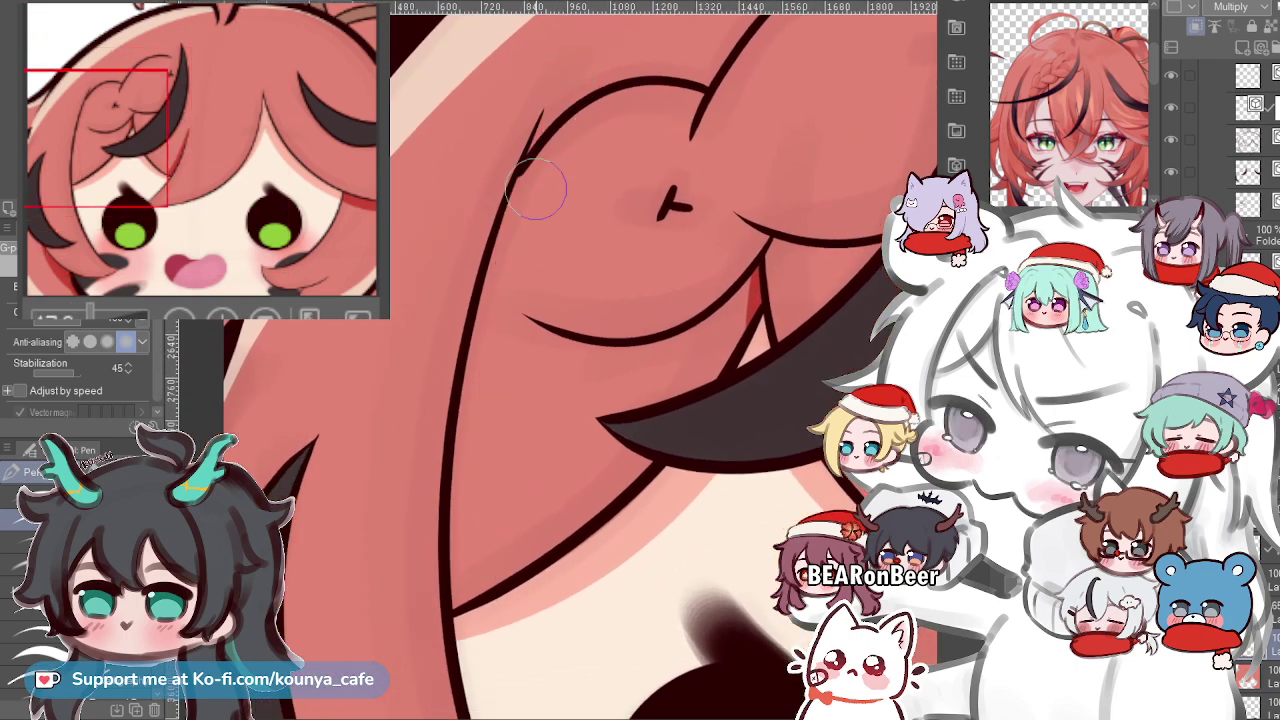
mouse_move(557, 80)
mouse_down()
mouse_move(489, 363)
mouse_move(468, 592)
mouse_up()
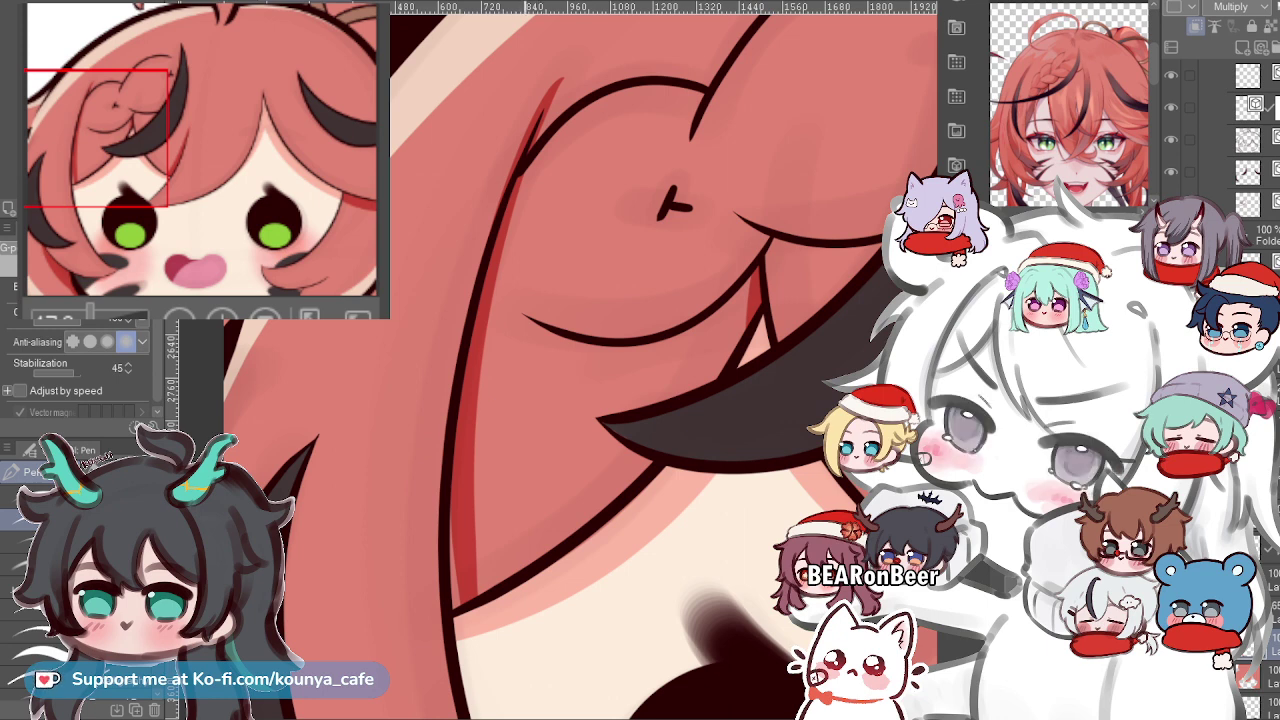
key(ctrl+z)
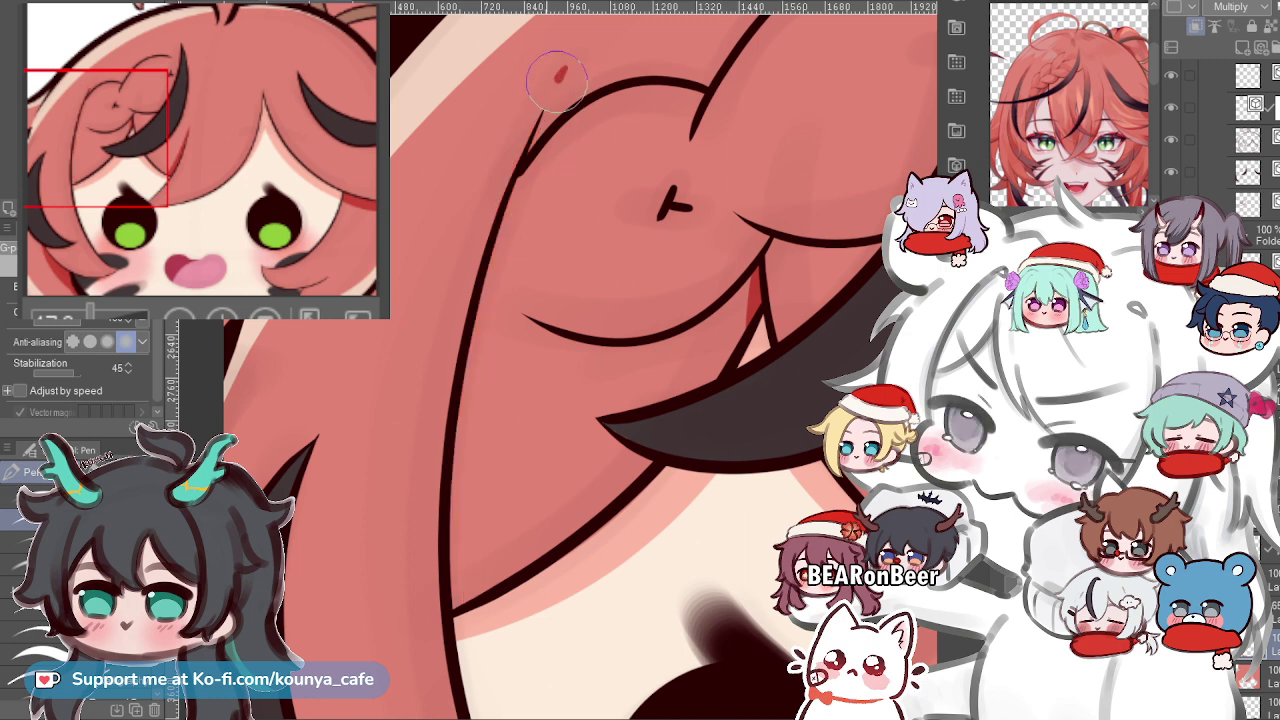
drag(557, 63, 486, 578)
key(ctrl+z)
drag(583, 52, 478, 590)
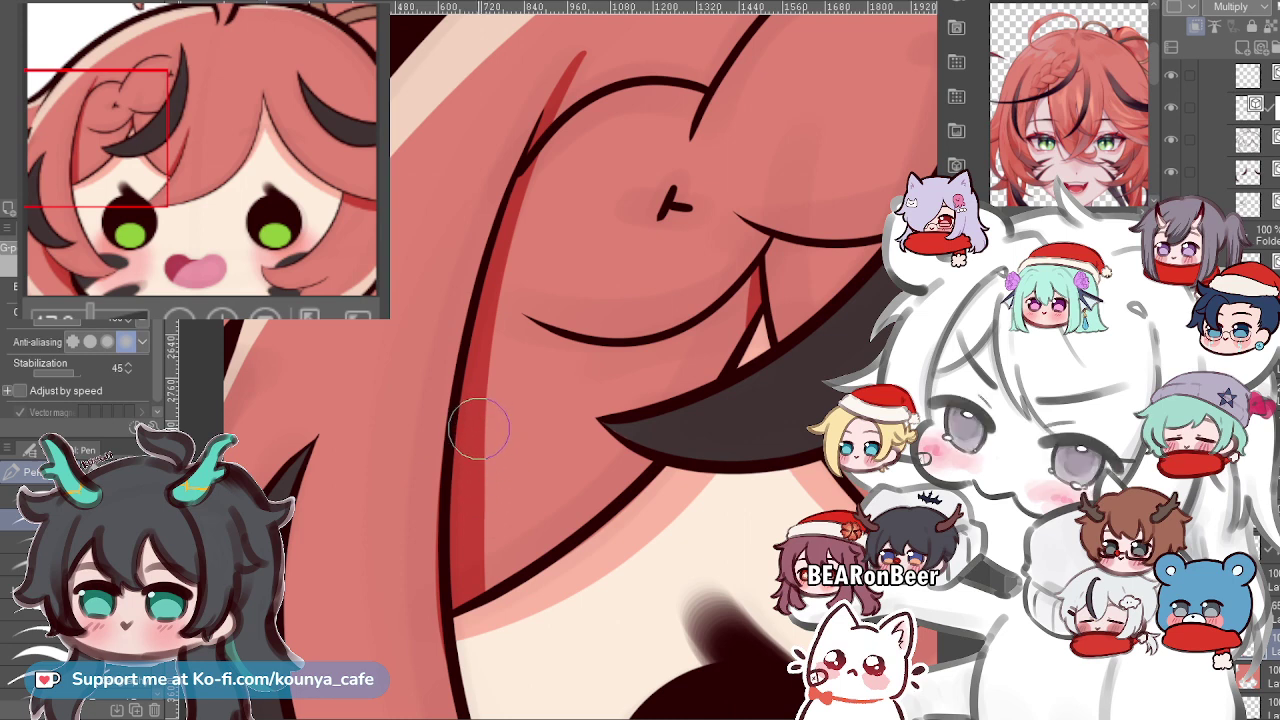
Redo the long shadow beside the braid so it widens toward the lower edge of the bang.
key(ctrl+z)
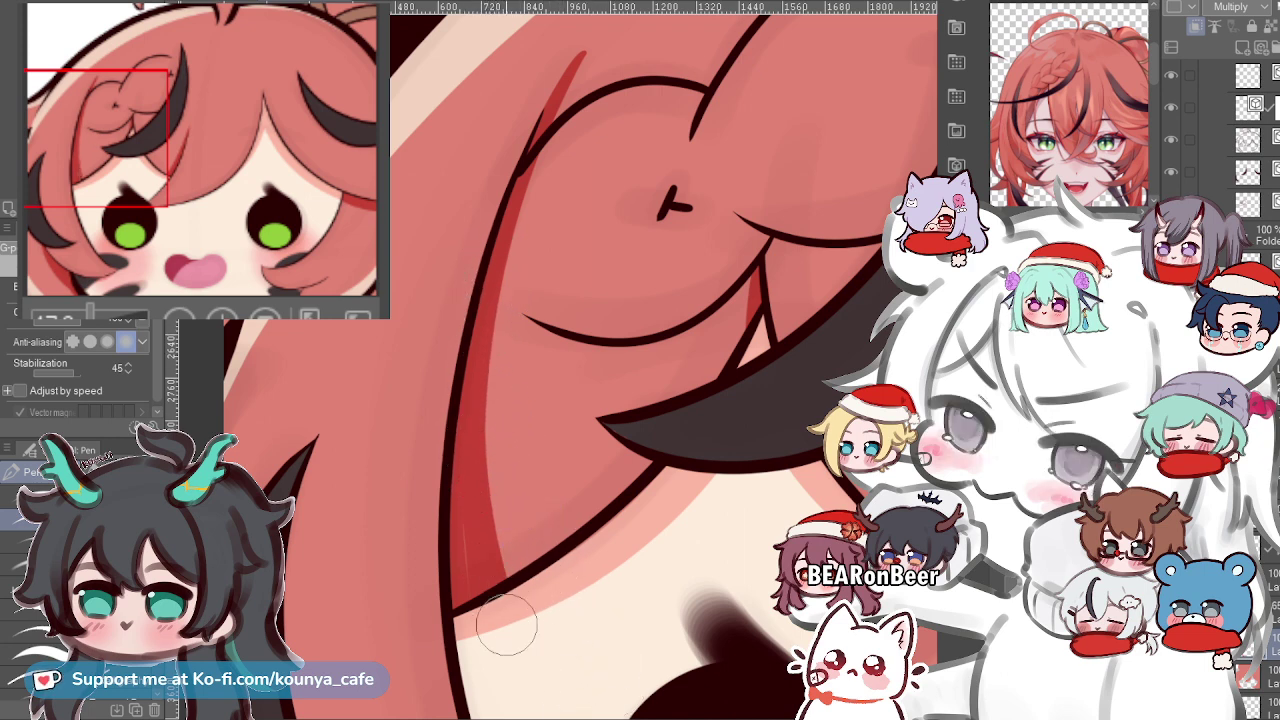
scroll(476, 603, down, 5)
drag(476, 603, 413, 488)
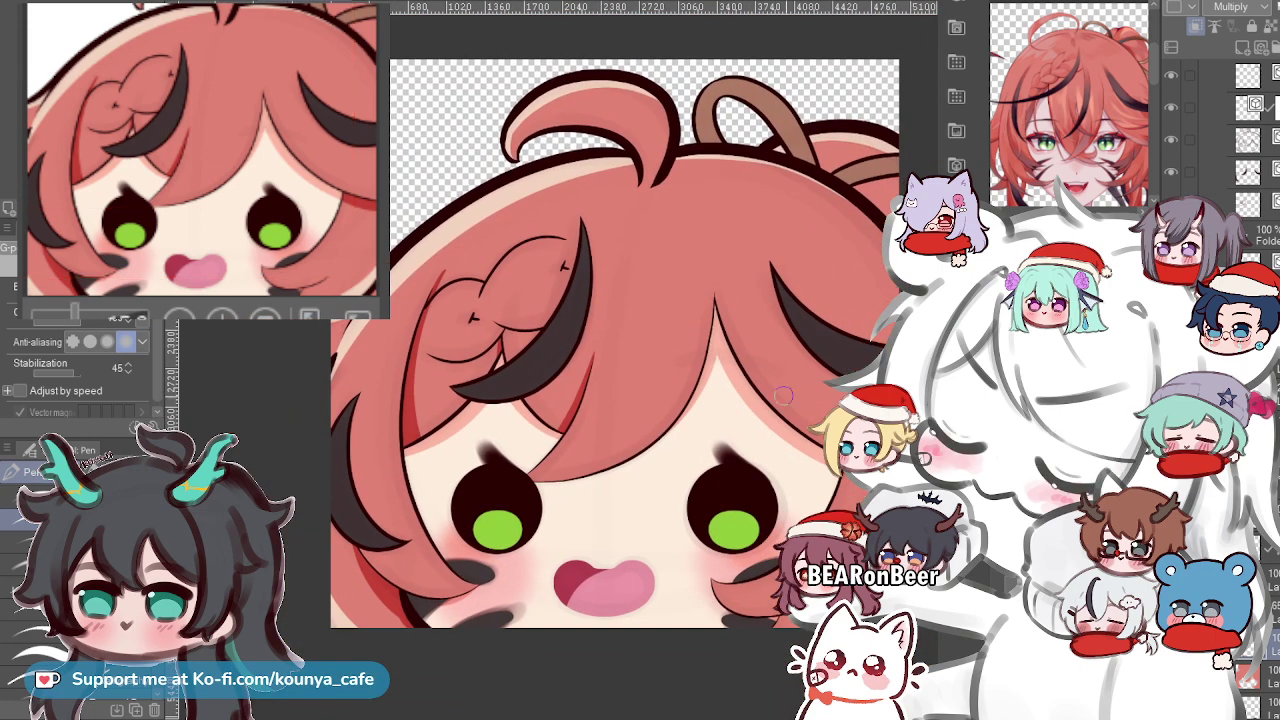
Try curved dark red shadow strokes on the side ponytail just below the brown ribbon, redrawing them at different positions and widths.
scroll(870, 400, up, 3)
scroll(870, 350, down, 5)
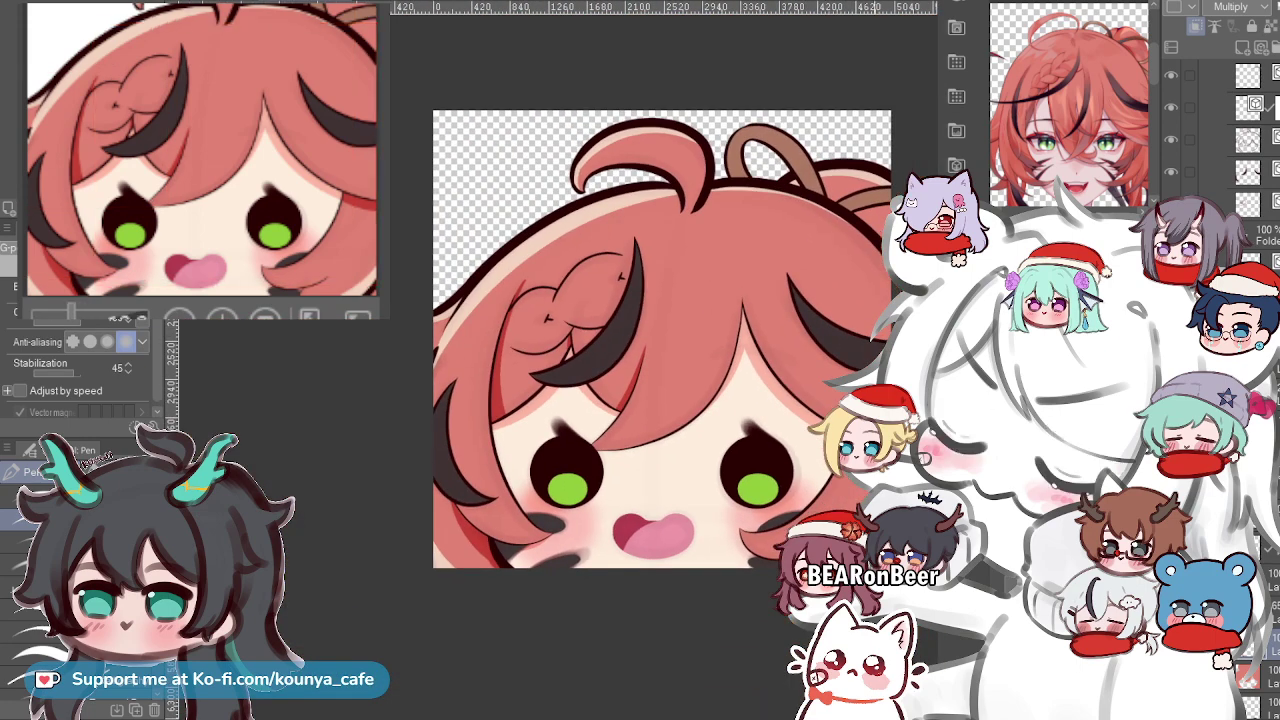
scroll(870, 280, up, 2)
scroll(894, 227, up, 2)
drag(894, 227, 725, 363)
scroll(808, 343, up, 2)
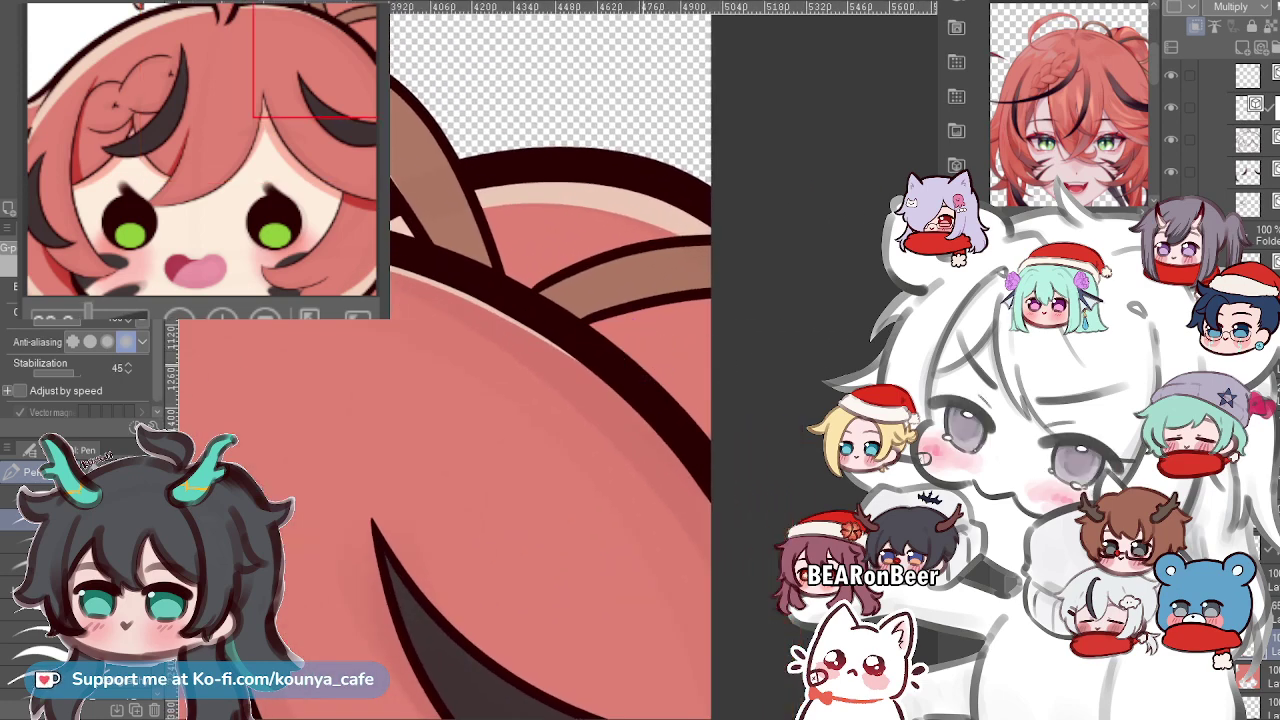
scroll(643, 376, up, 2)
drag(643, 376, 665, 404)
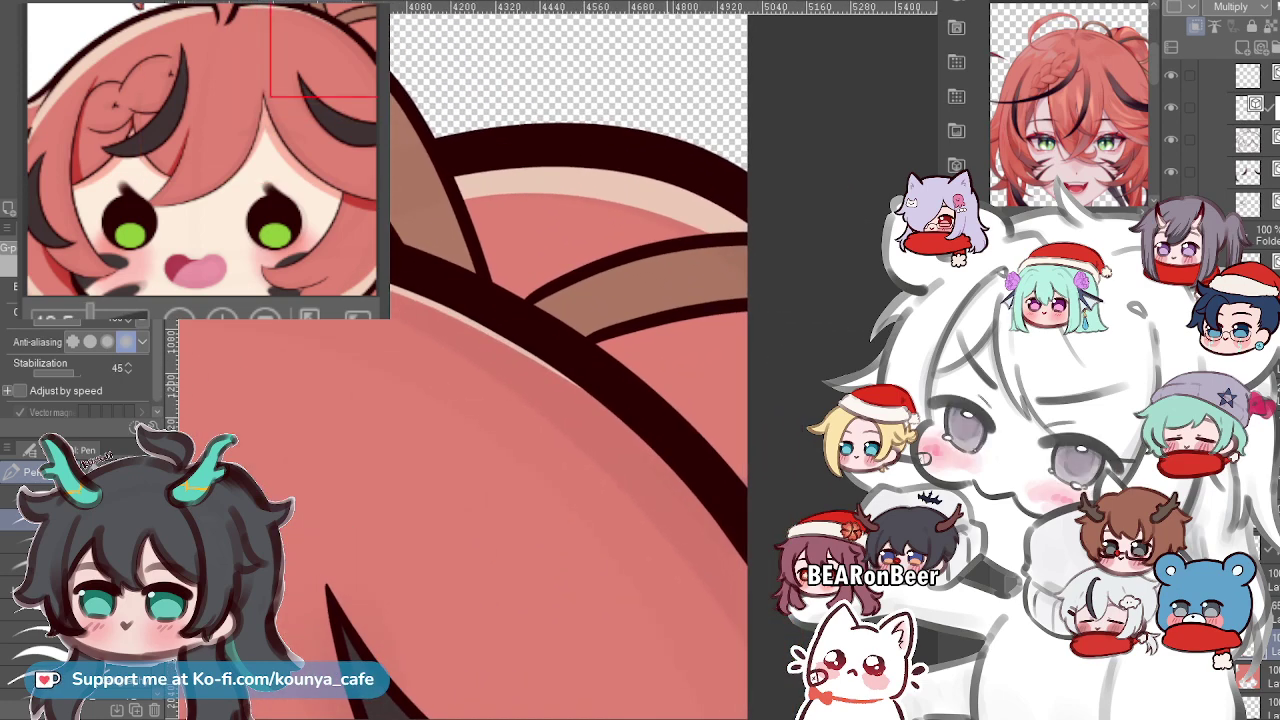
scroll(580, 398, up, 2)
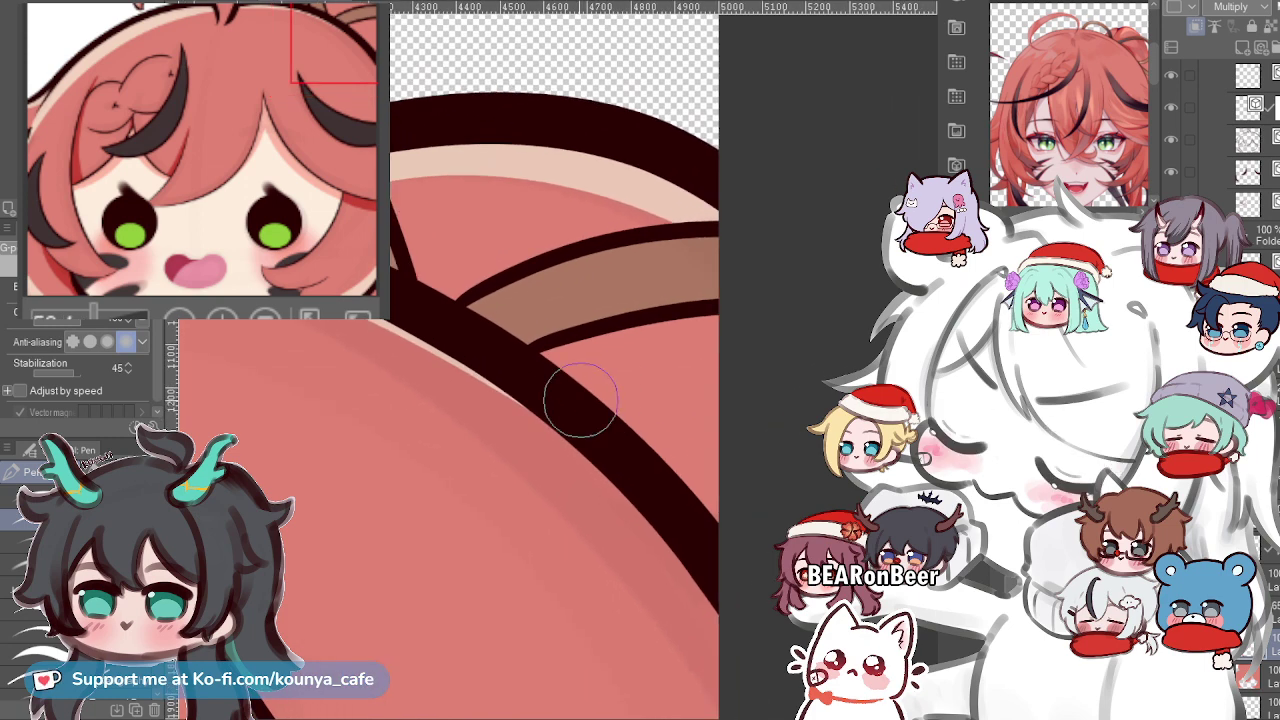
drag(548, 358, 716, 420)
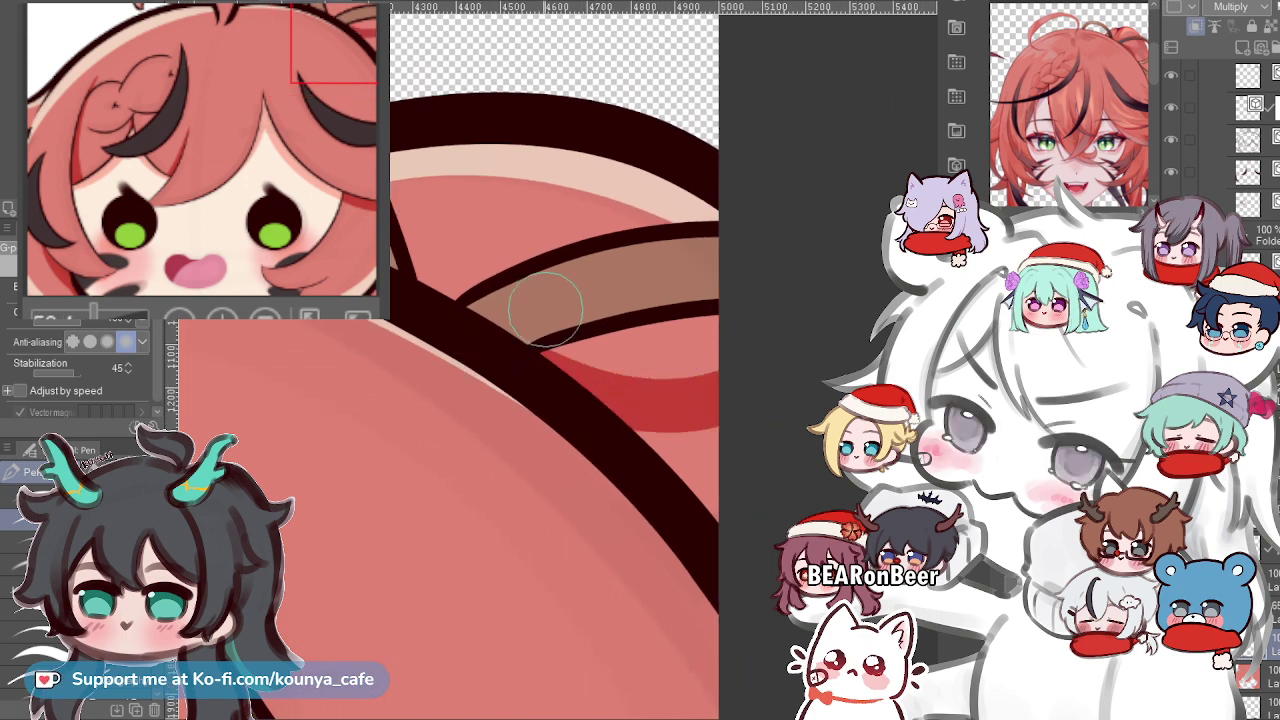
drag(523, 343, 737, 486)
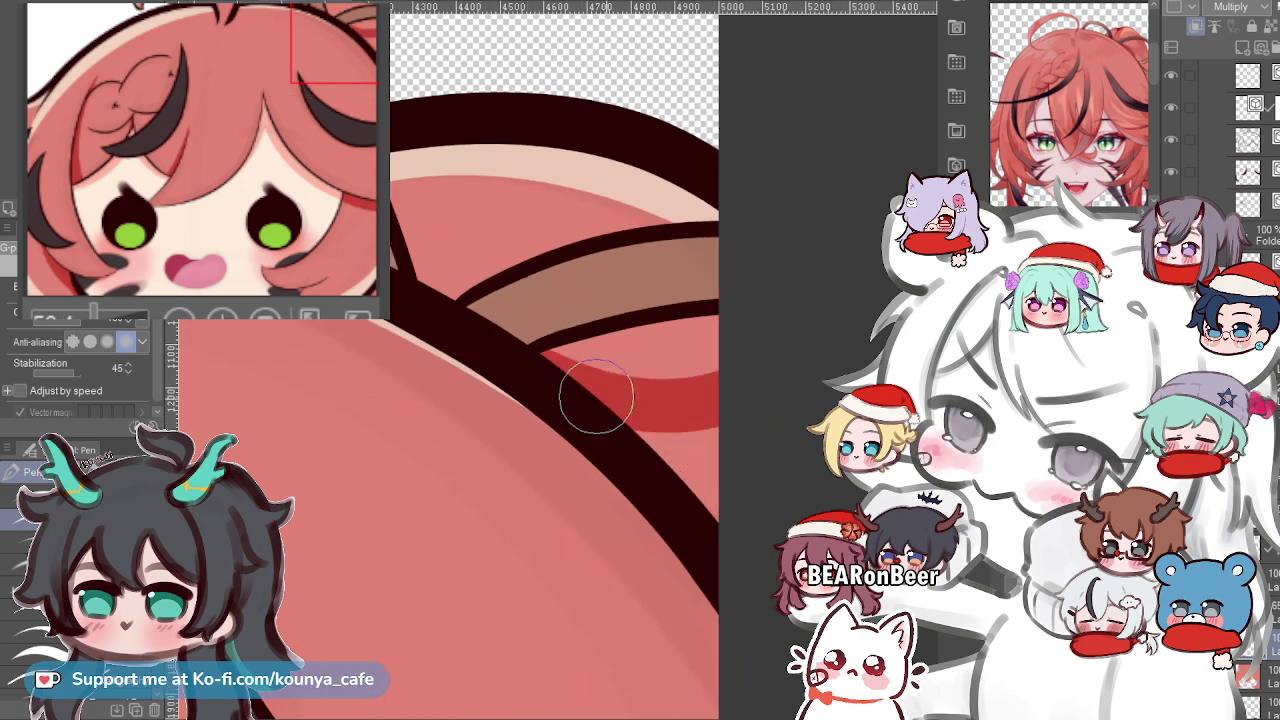
drag(591, 391, 726, 478)
key(ctrl+z)
key(ctrl+z)
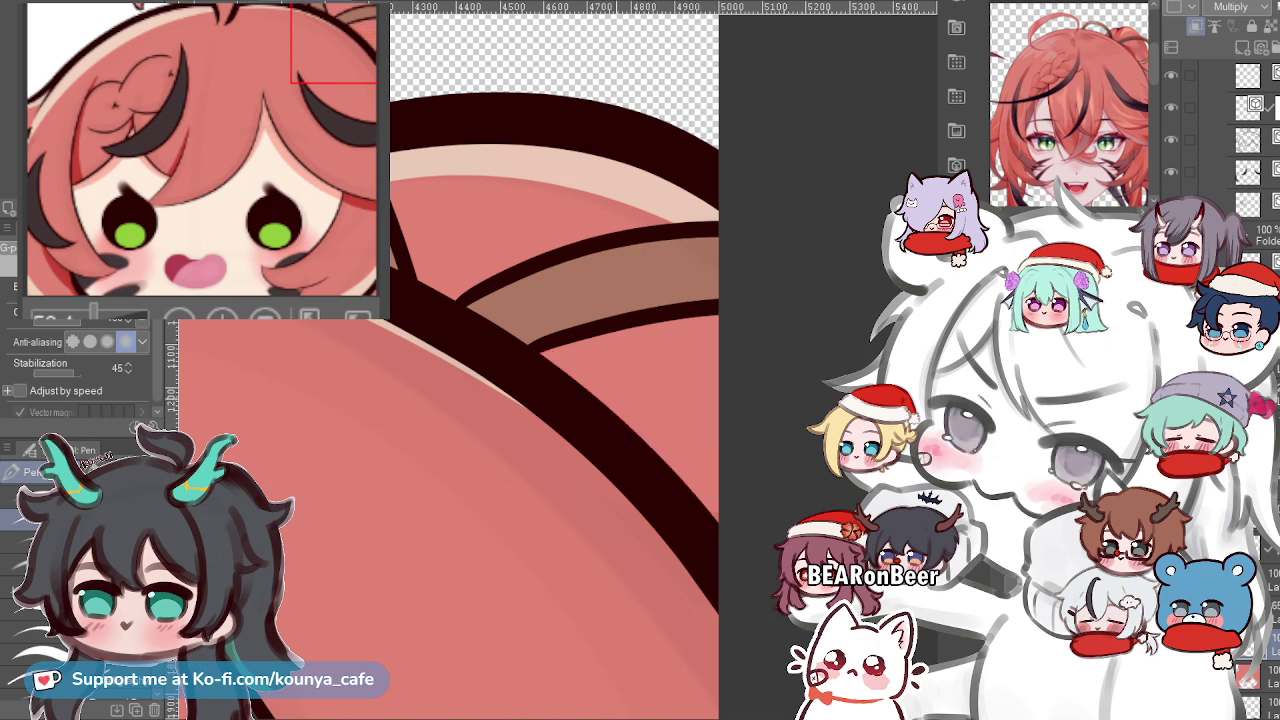
drag(585, 370, 688, 374)
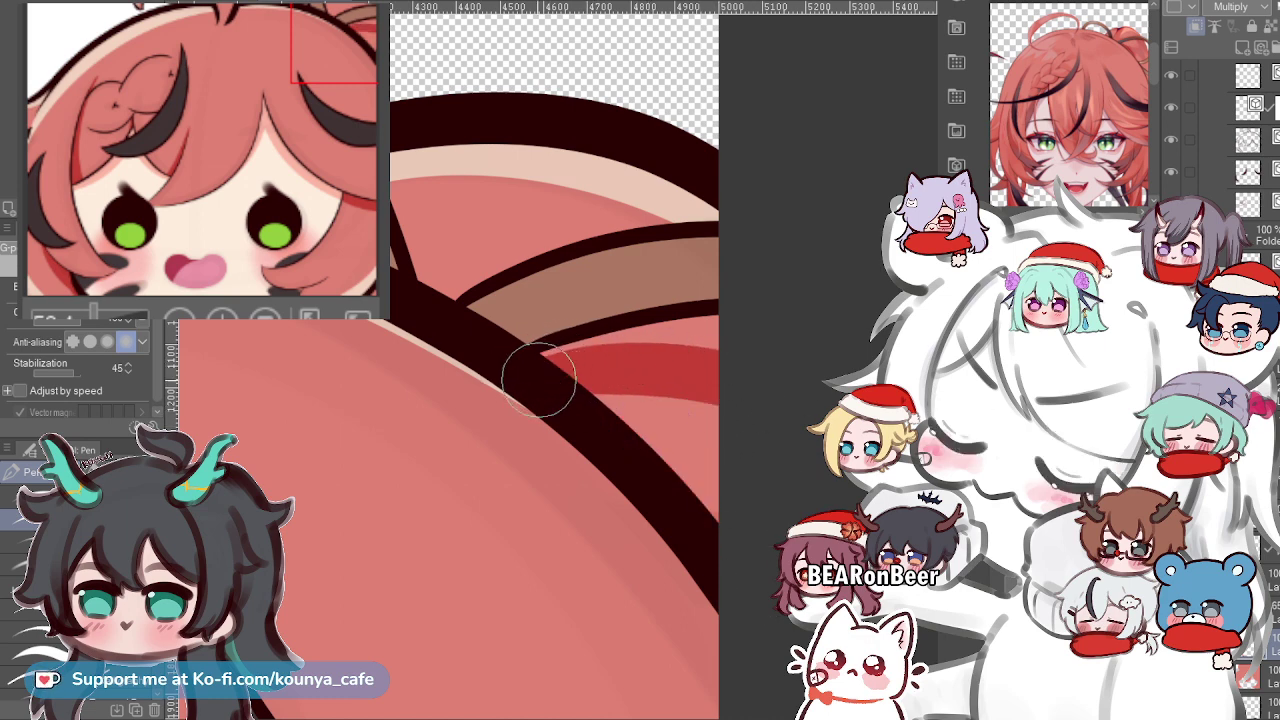
drag(571, 380, 716, 404)
key(ctrl+z)
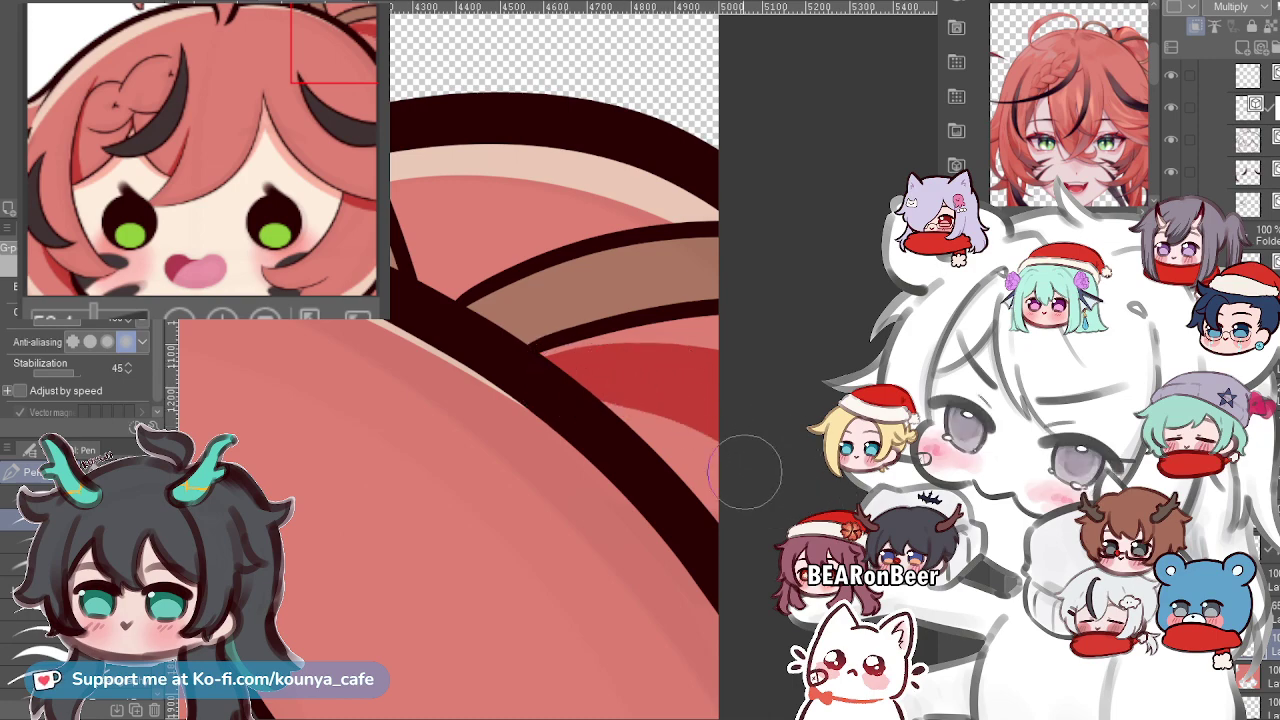
Fill the ponytail between the brown ribbon and head outline with dark red shadow, adding a small shadow in the corner above the ribbon.
scroll(630, 383, down, 3)
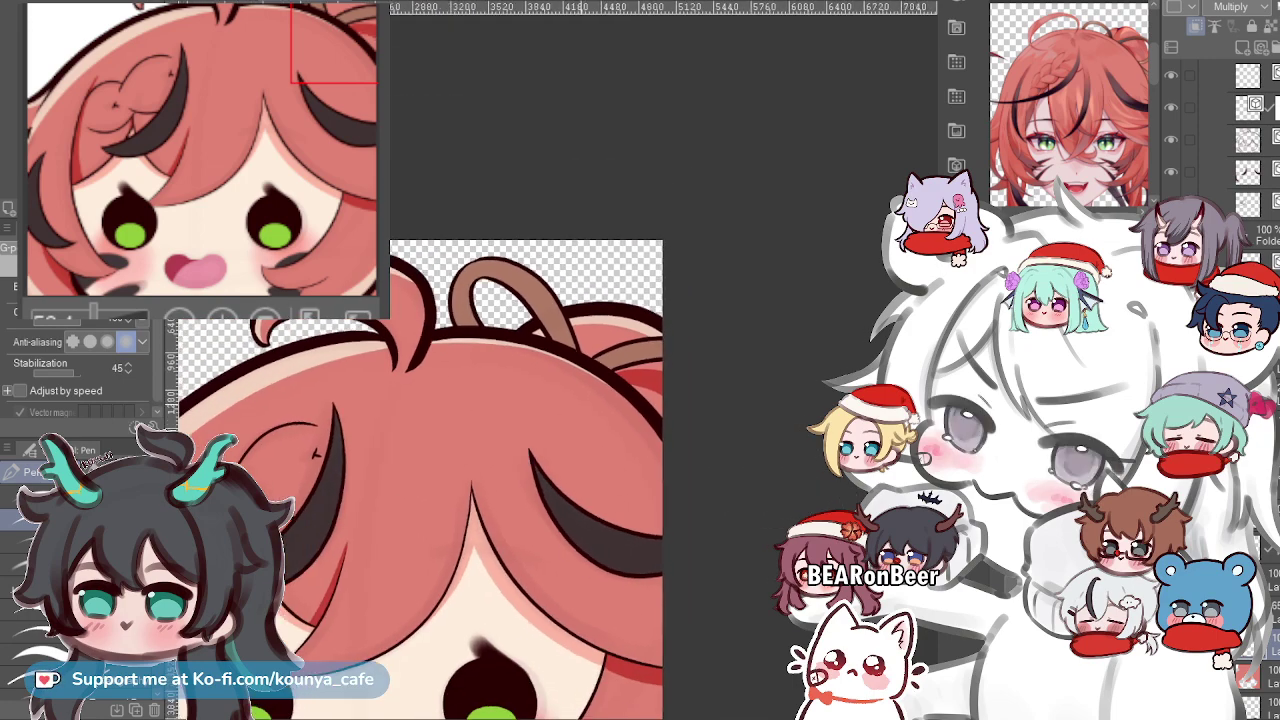
scroll(630, 383, up, 4)
scroll(630, 383, down, 1)
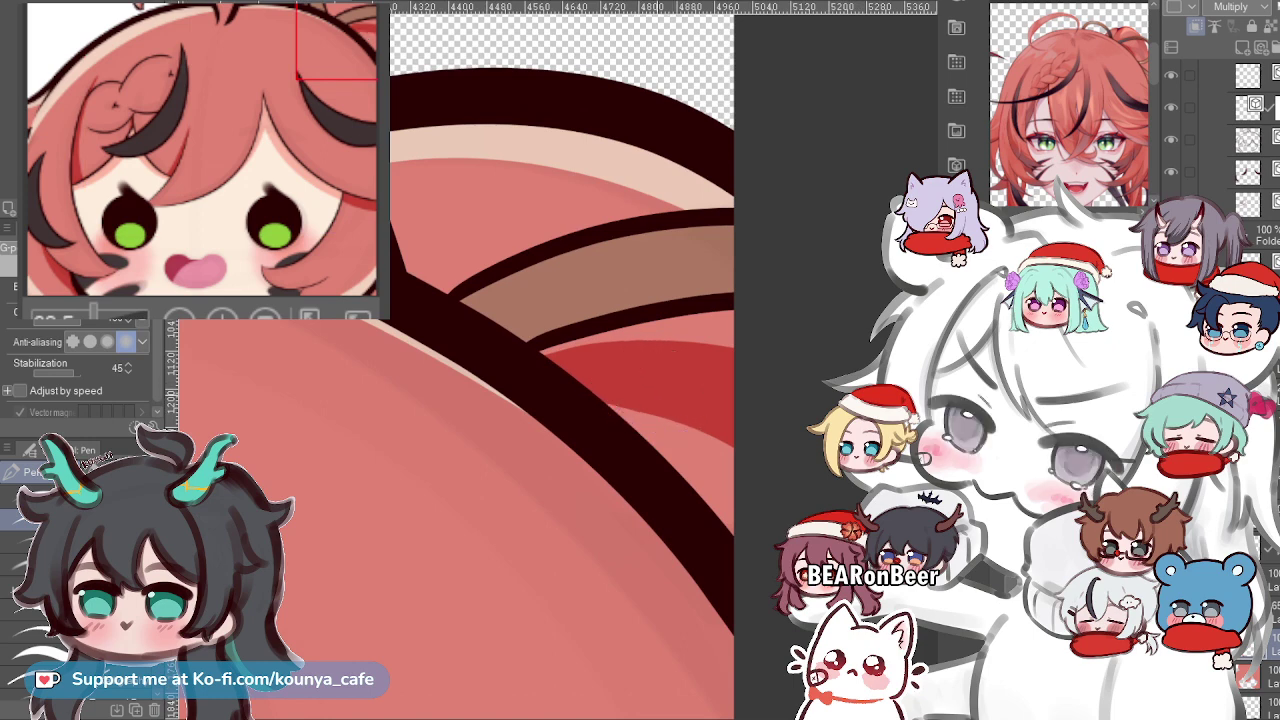
drag(700, 420, 625, 372)
mouse_move(372, 266)
mouse_down()
mouse_move(653, 326)
mouse_move(751, 237)
mouse_up()
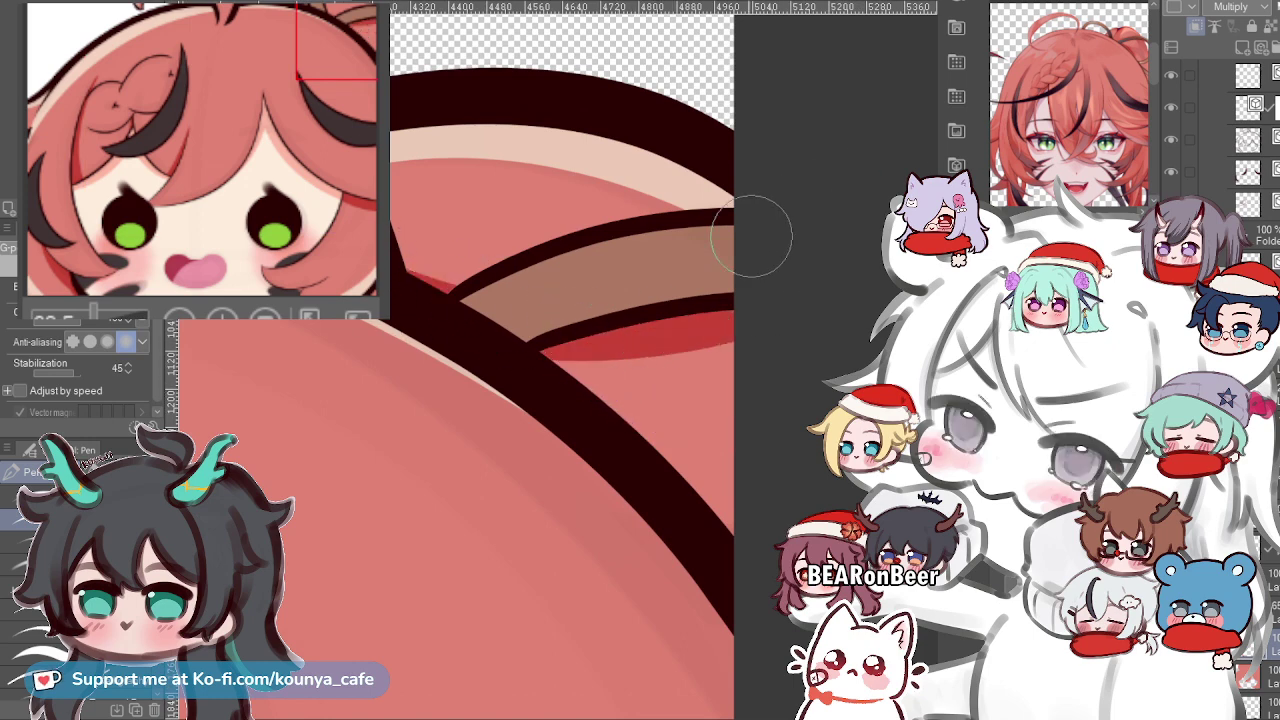
key(ctrl+z)
drag(400, 256, 697, 348)
key(ctrl+z)
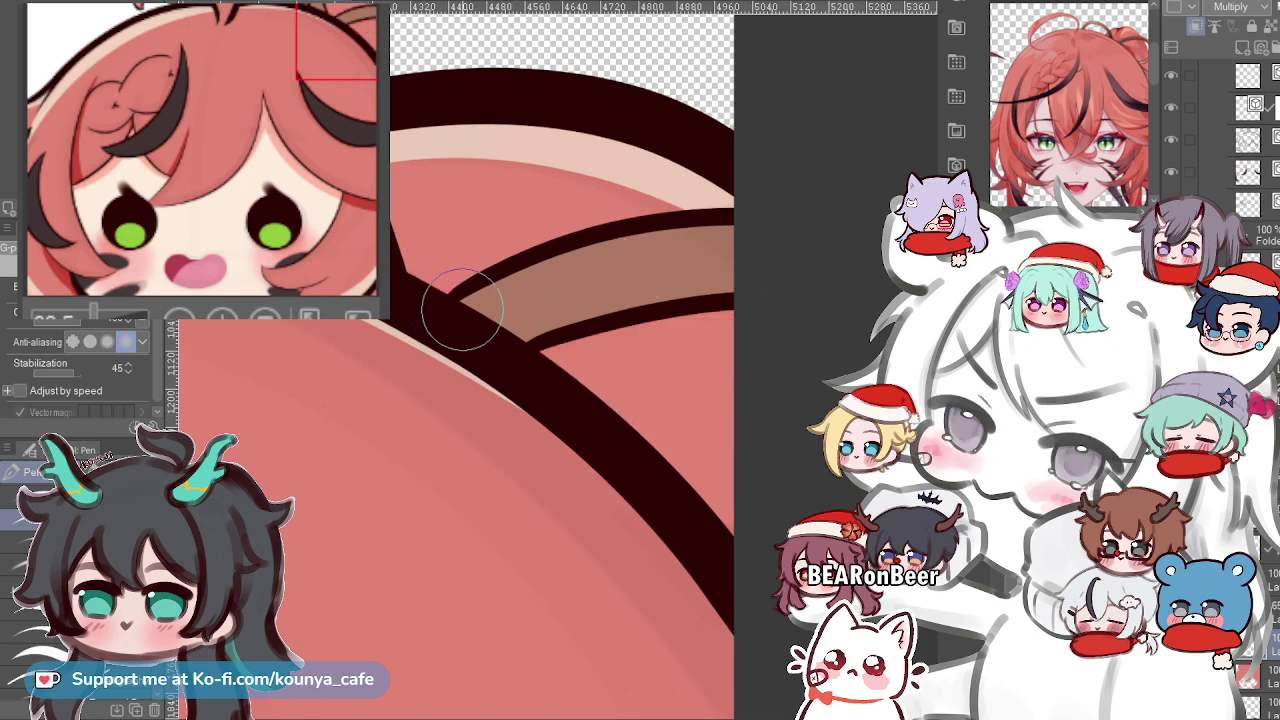
key(ctrl+y)
key(ctrl+z)
key(ctrl+y)
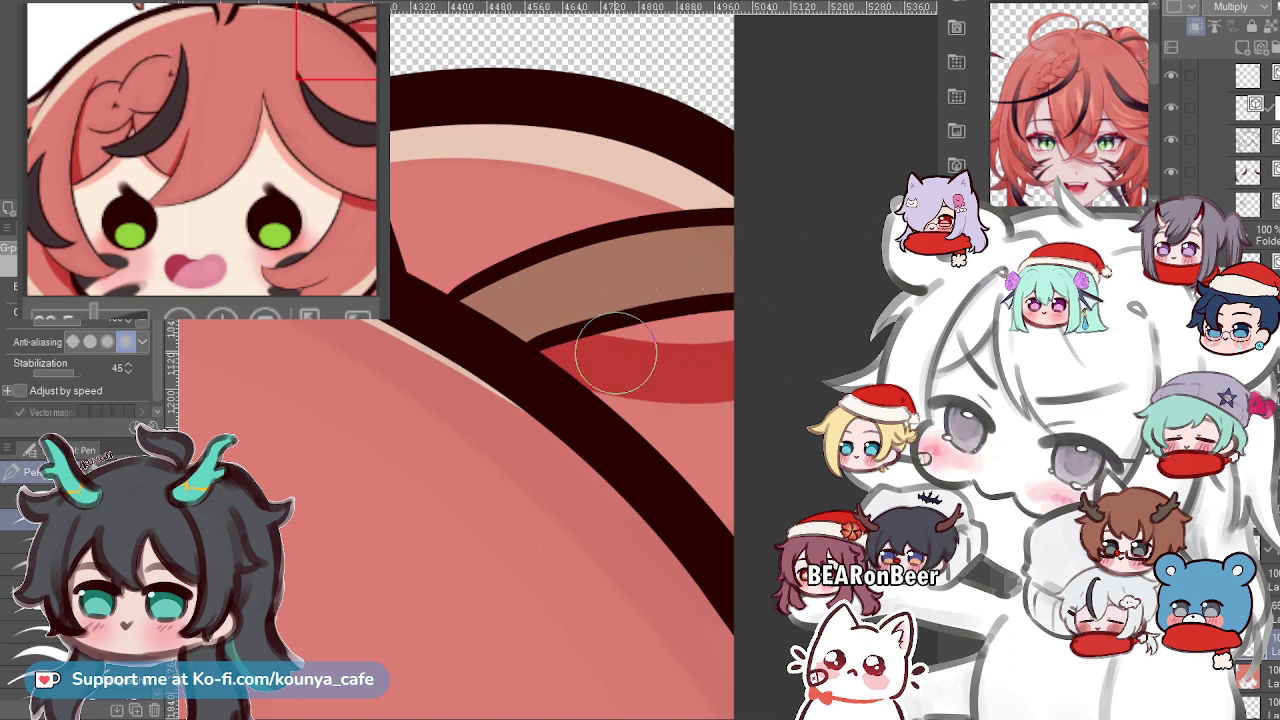
mouse_move(551, 363)
mouse_down()
mouse_move(684, 422)
mouse_move(773, 497)
mouse_up()
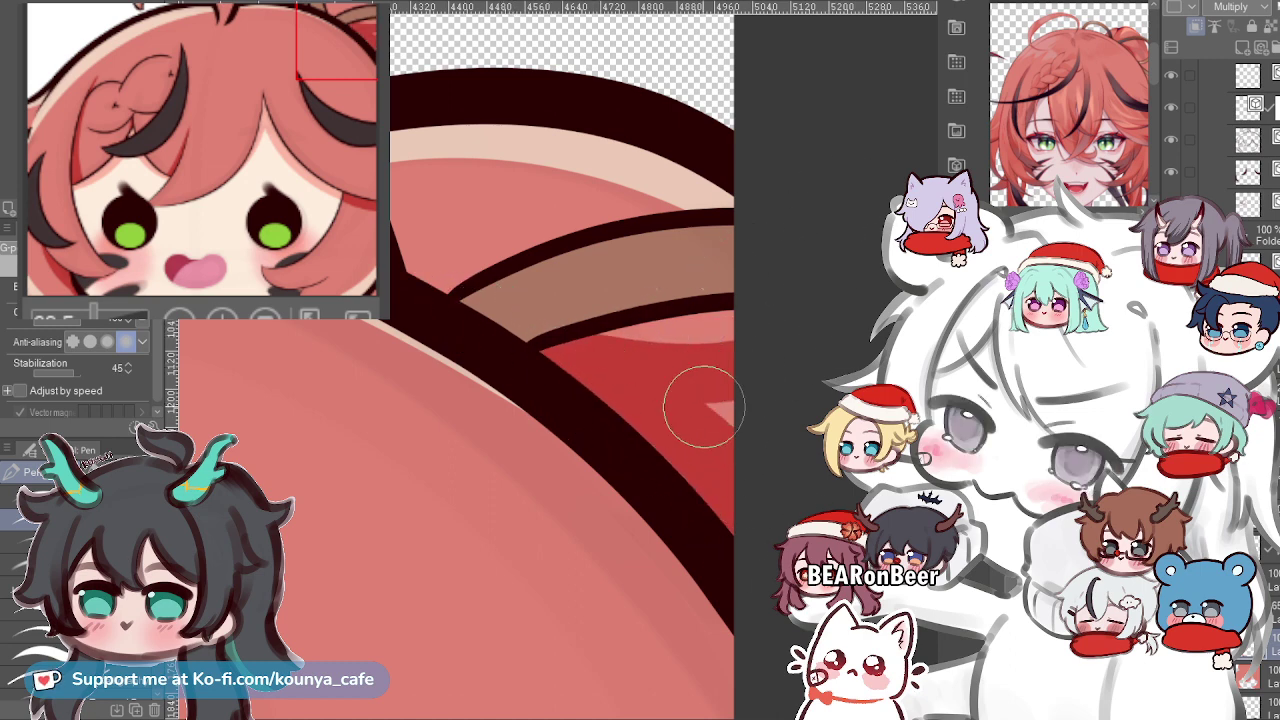
drag(342, 244, 443, 273)
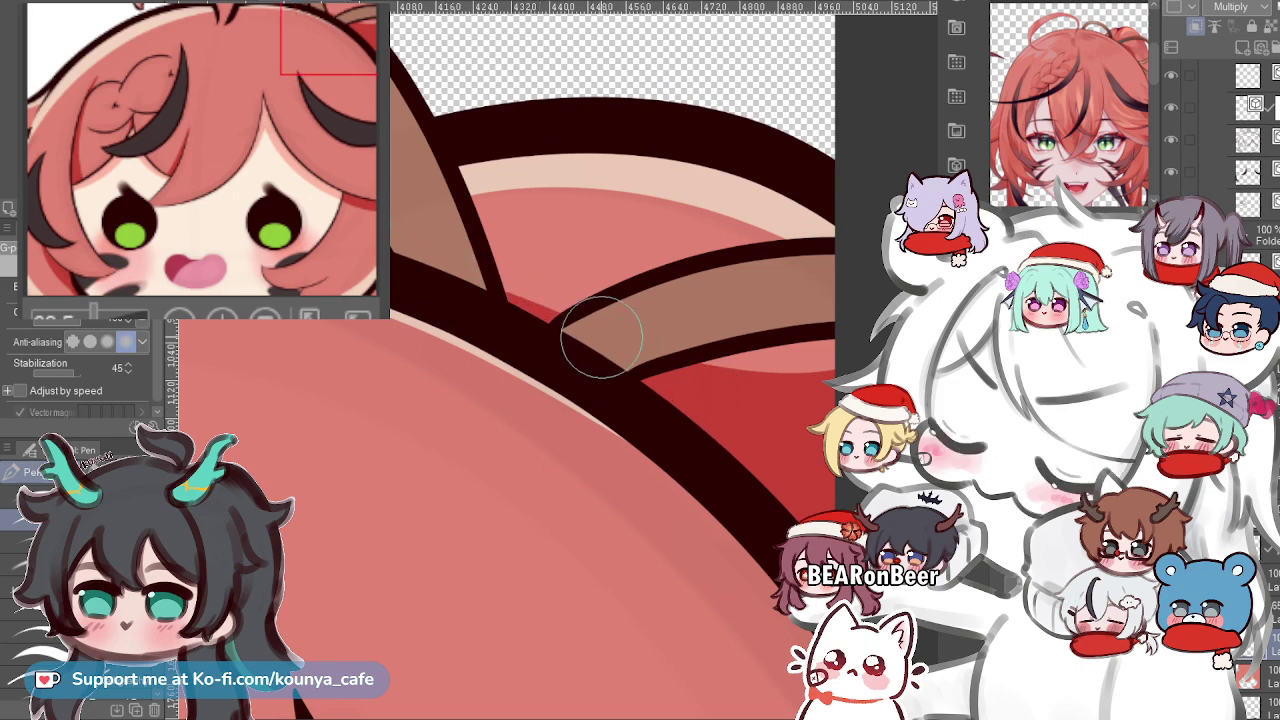
Examine the whole head and the hair around both black streaks for areas still lacking shadow.
scroll(610, 340, down, 4)
scroll(688, 396, down, 5)
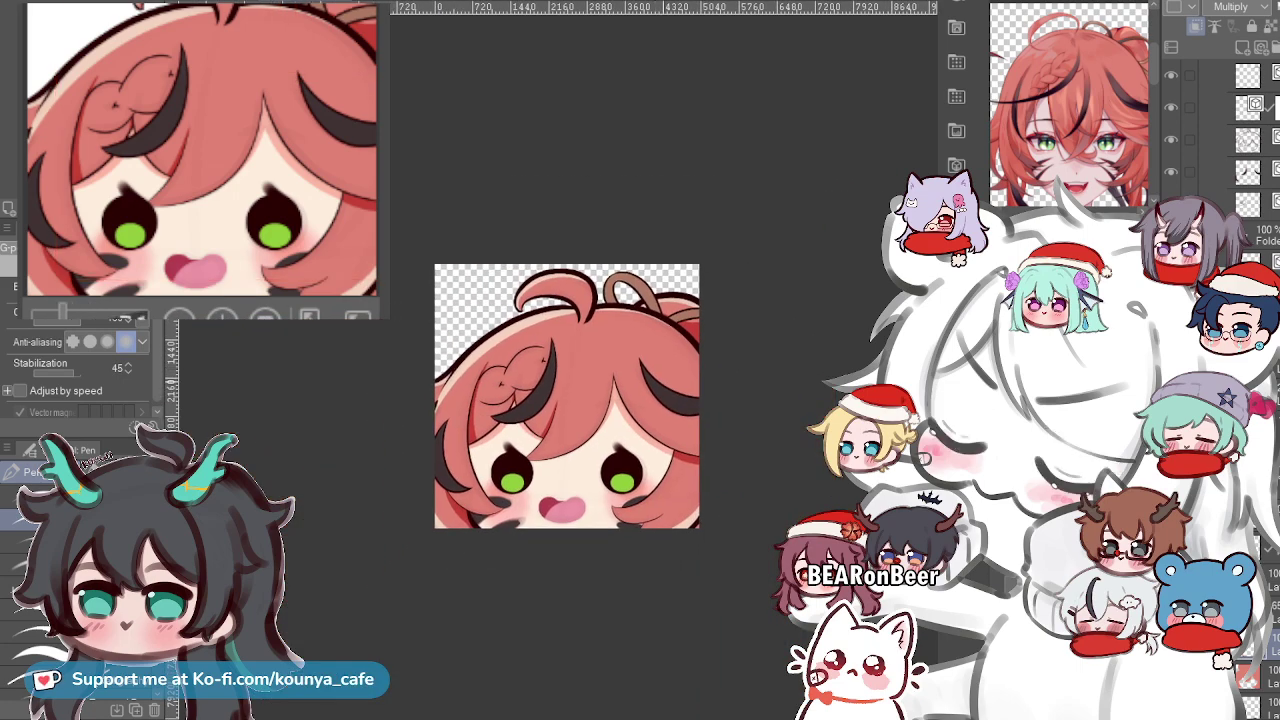
scroll(689, 397, up, 4)
scroll(658, 388, up, 3)
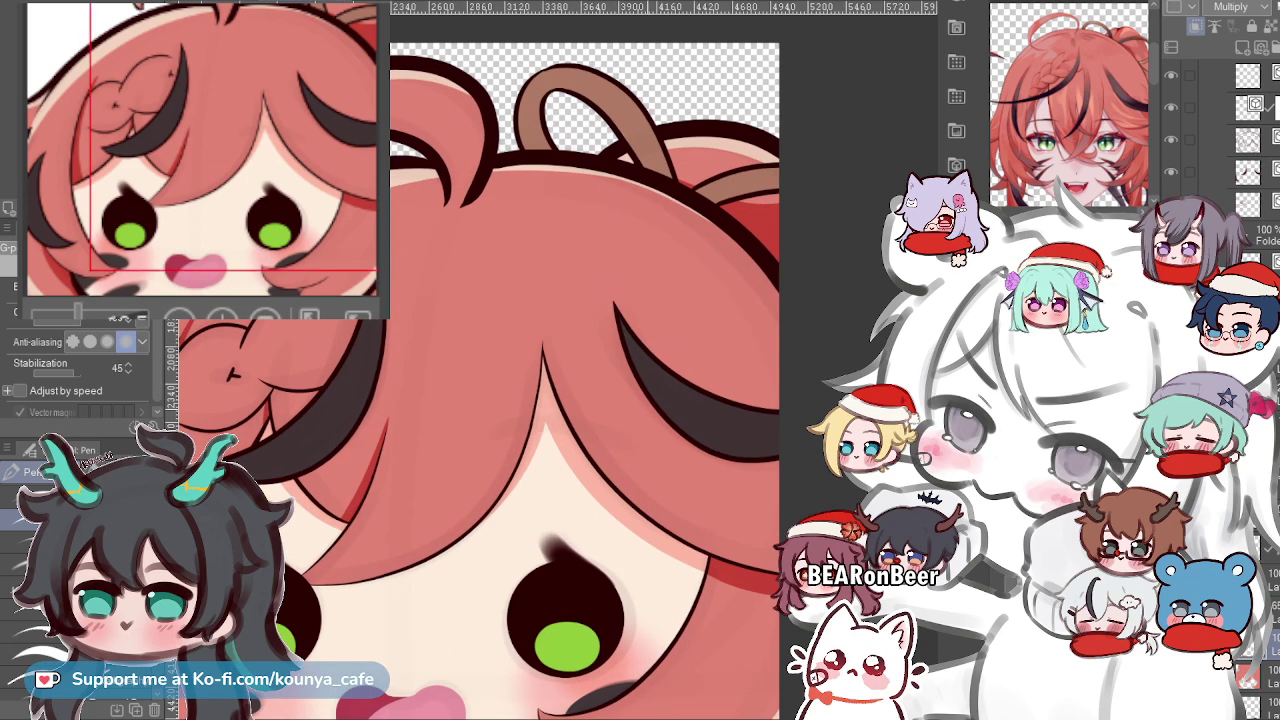
drag(640, 388, 671, 375)
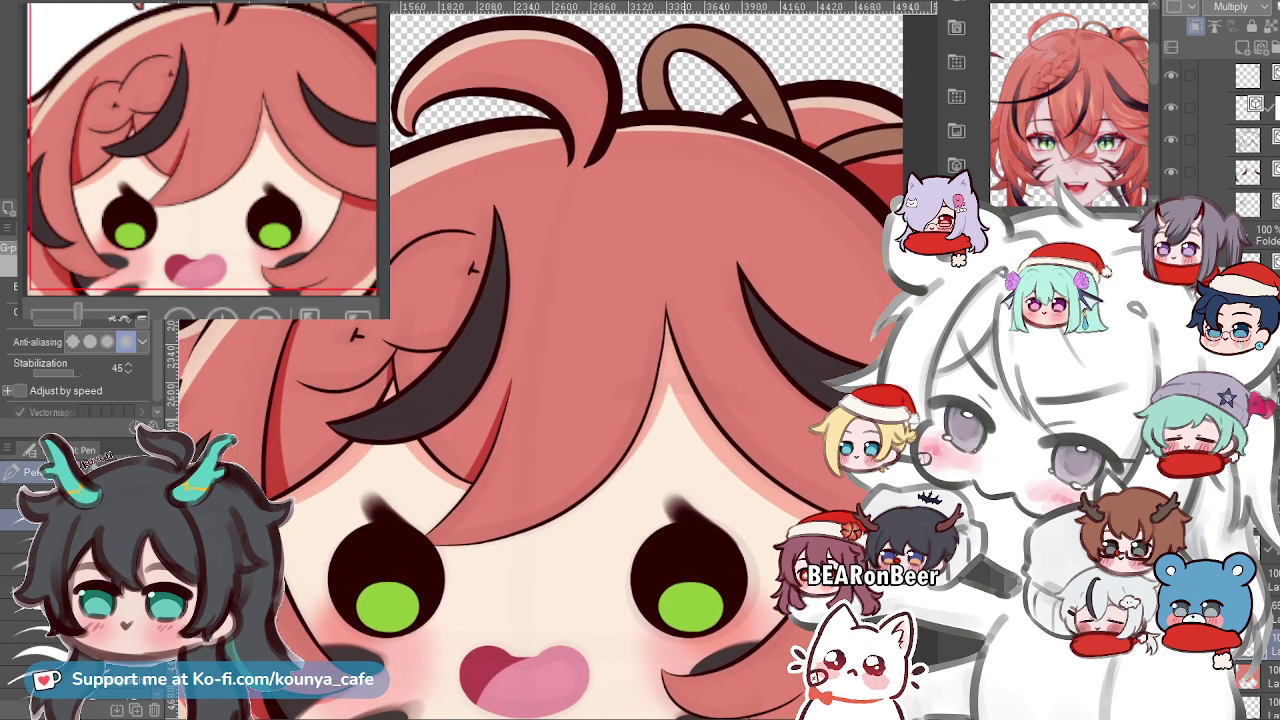
scroll(685, 410, down, 3)
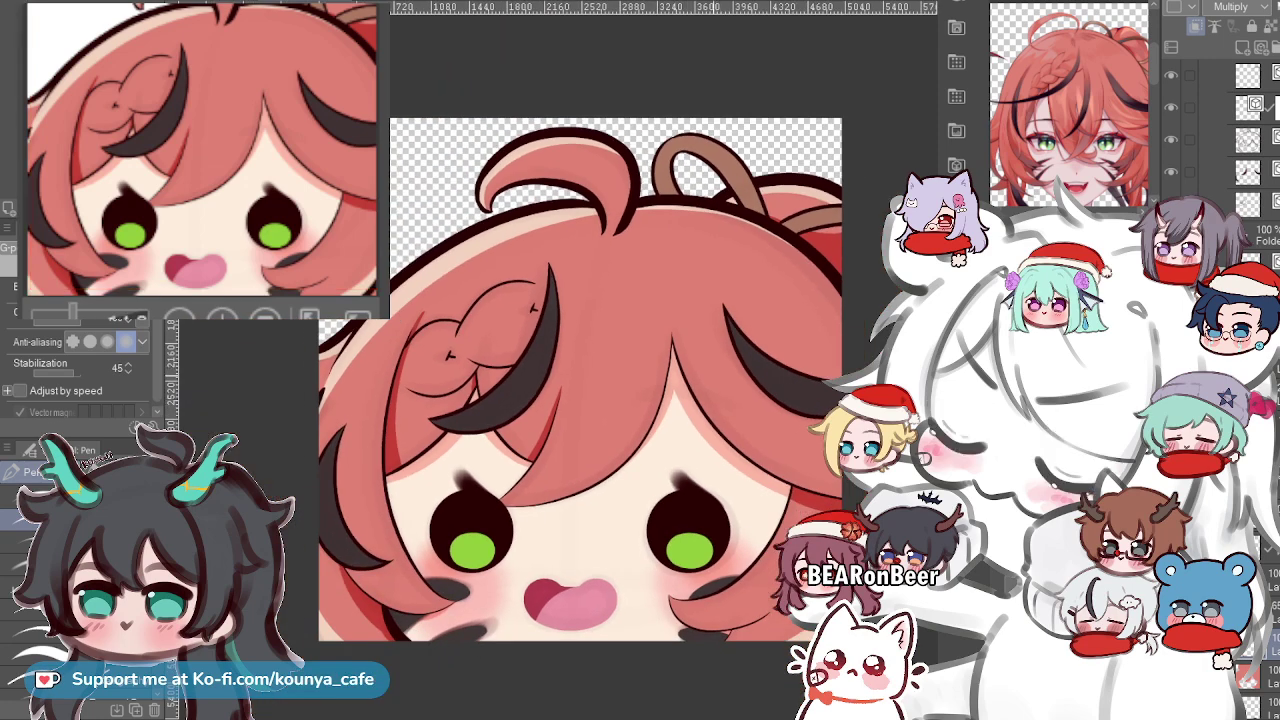
scroll(627, 342, up, 3)
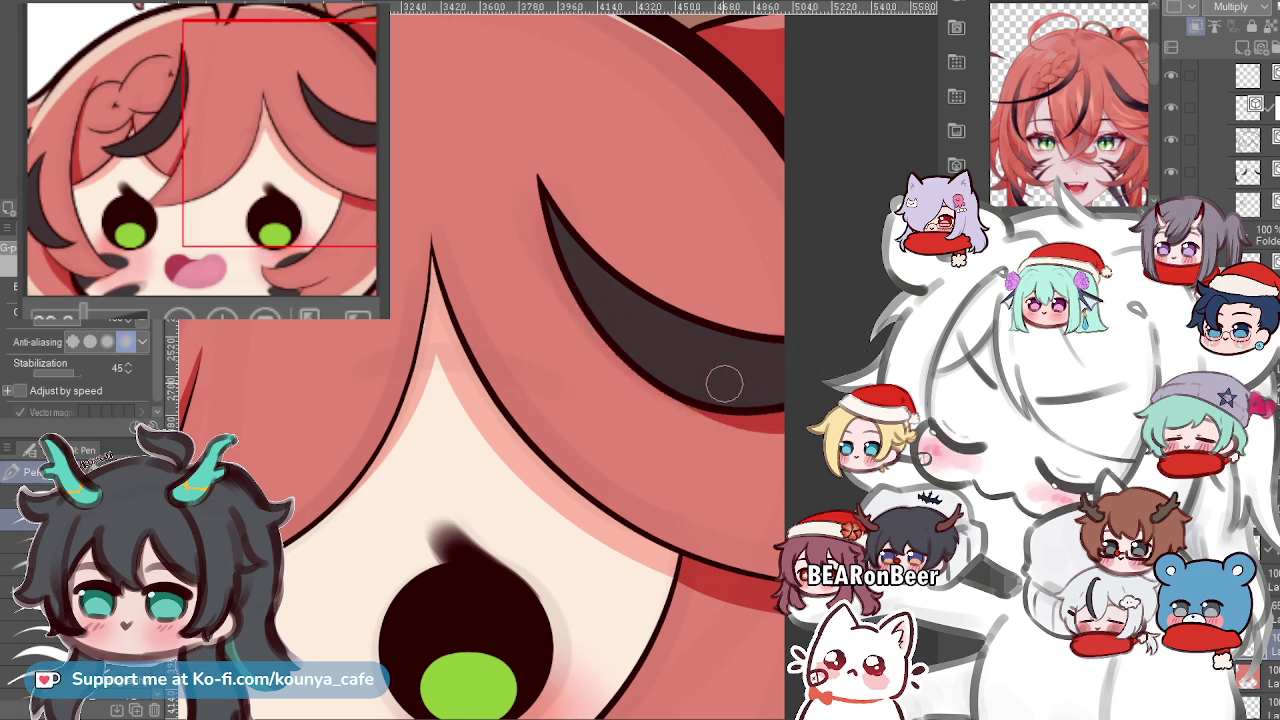
scroll(740, 400, down, 3)
Paint a thin dark red shadow along the outer lower edge of the black streak beside the braid, redoing the stroke once.
scroll(694, 348, up, 3)
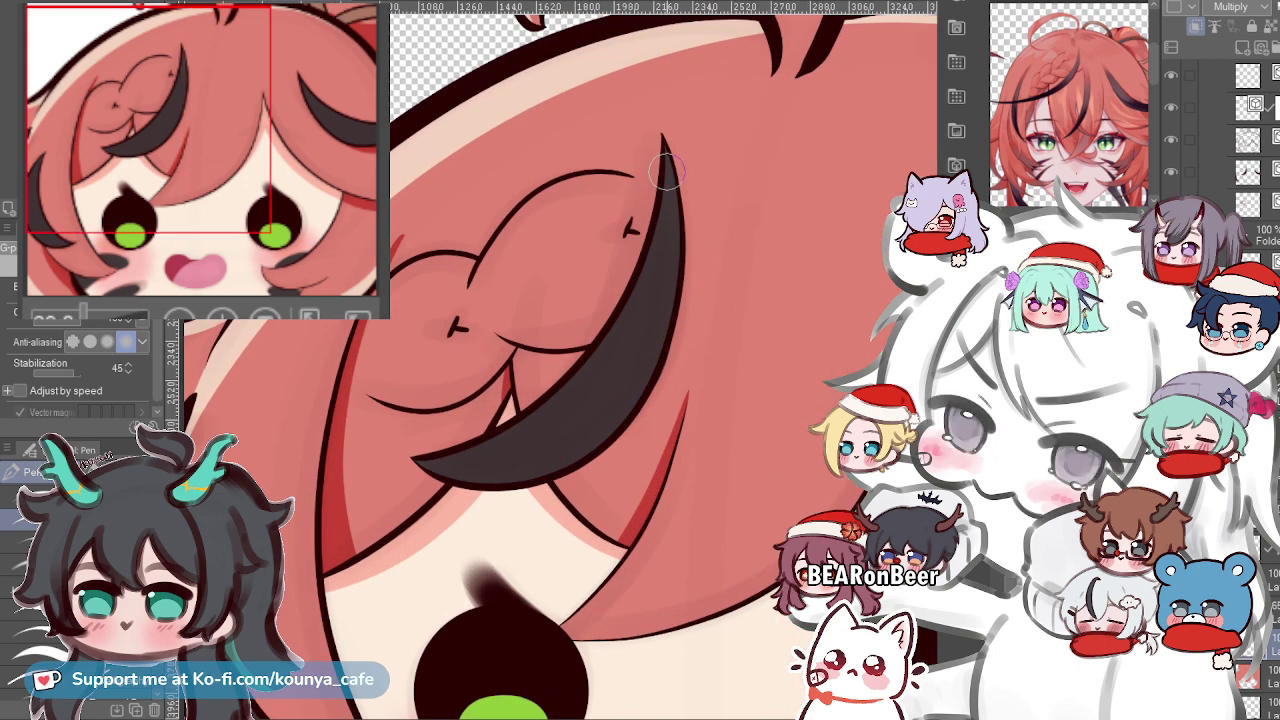
scroll(610, 332, up, 2)
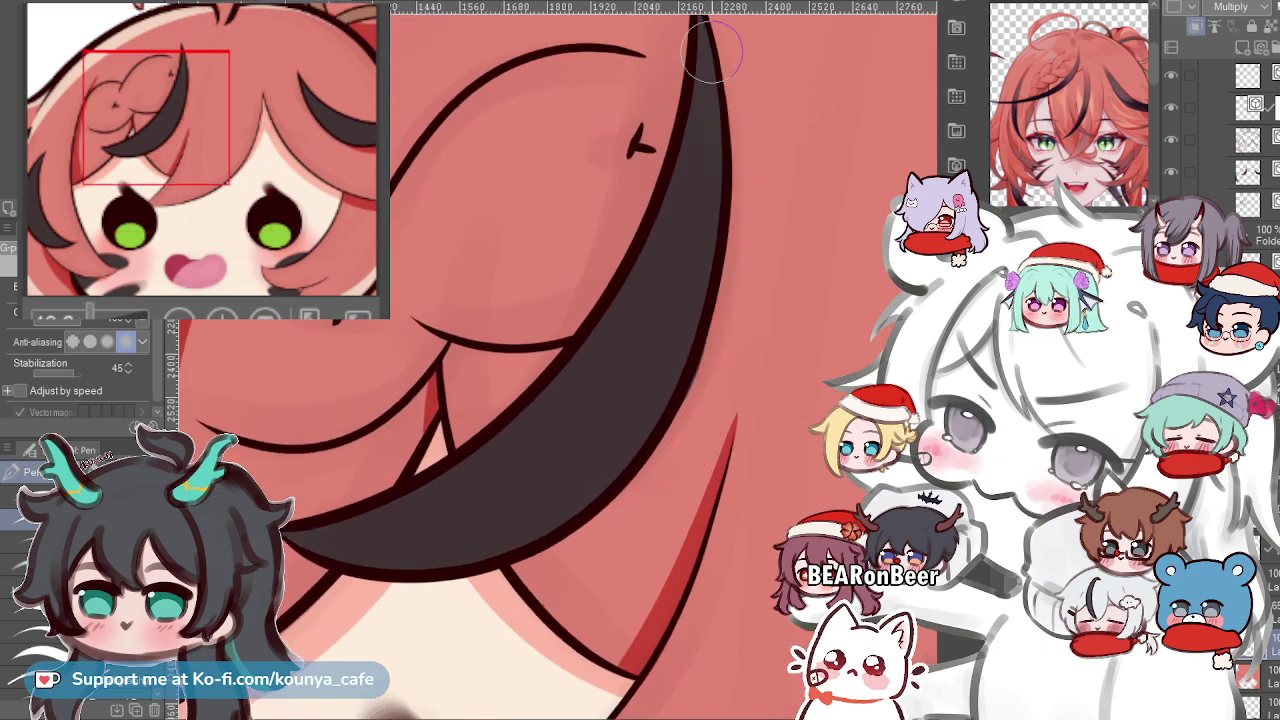
scroll(676, 348, down, 2)
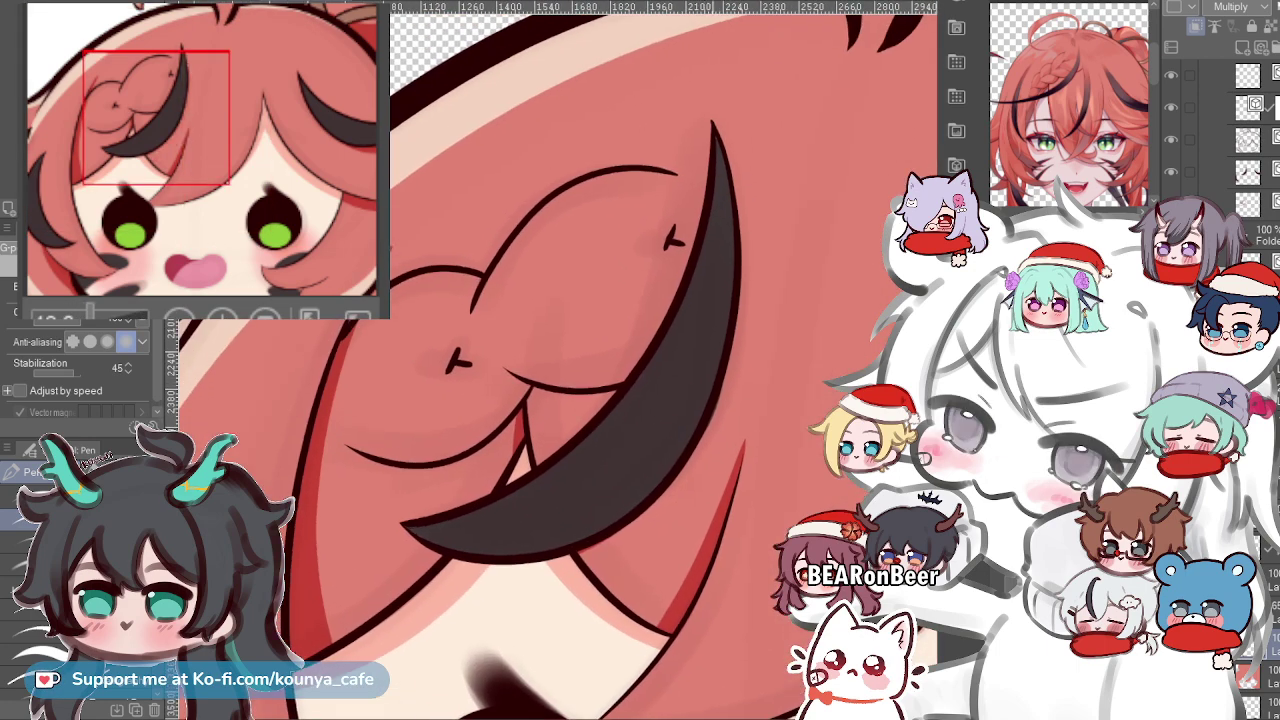
drag(727, 238, 612, 564)
key(ctrl+z)
drag(728, 171, 610, 564)
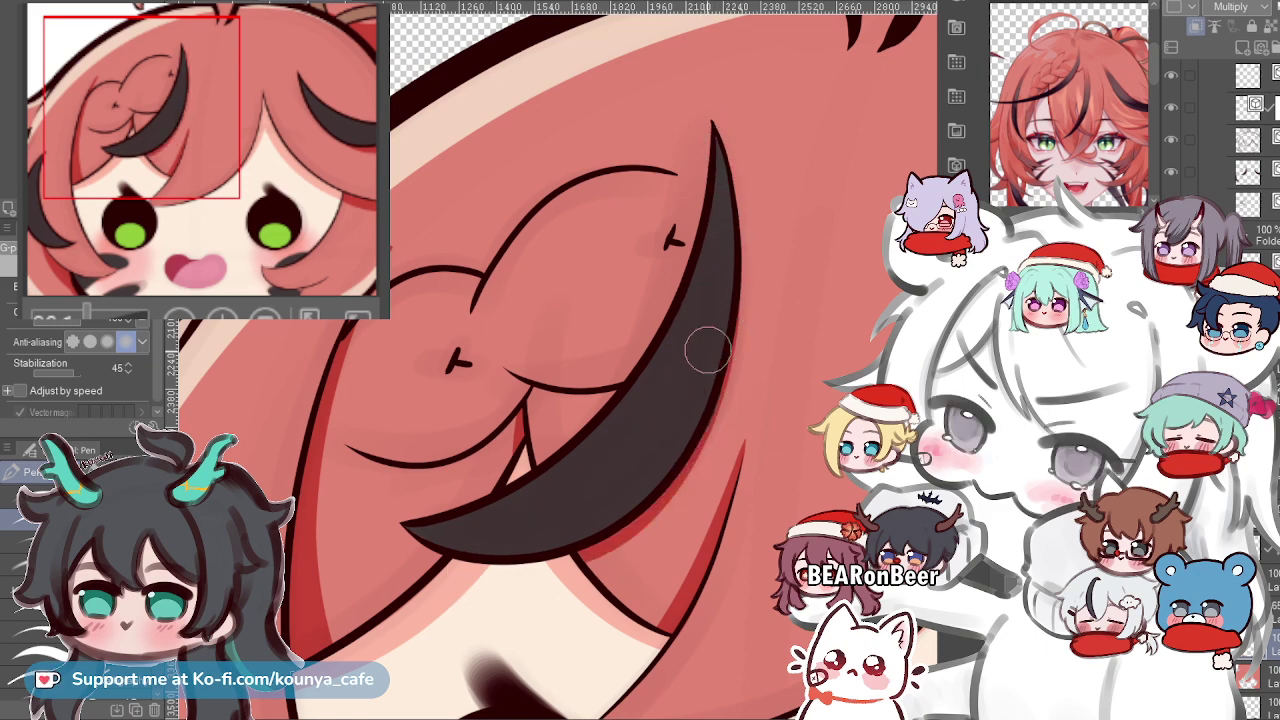
scroll(648, 458, down, 3)
Paint small dark red shadows around the two short crease marks on the braid, keeping them close to the lines.
scroll(565, 355, up, 5)
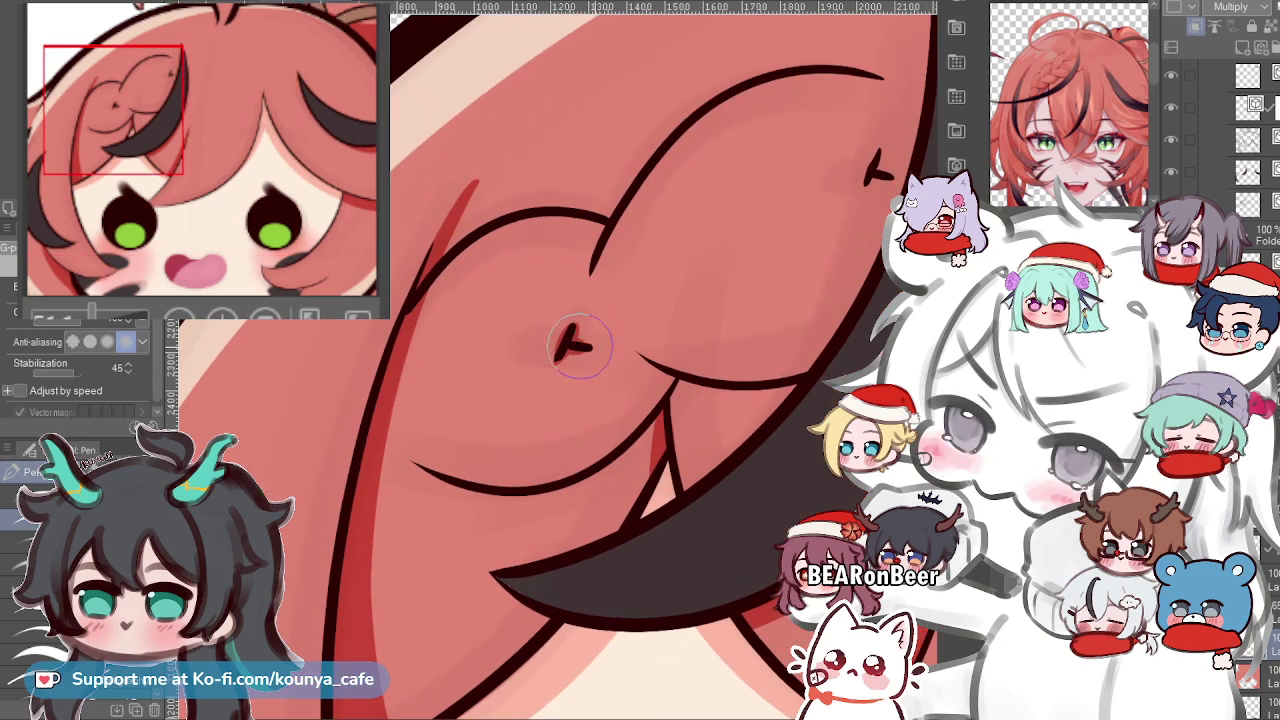
scroll(607, 330, down, 5)
drag(664, 267, 610, 303)
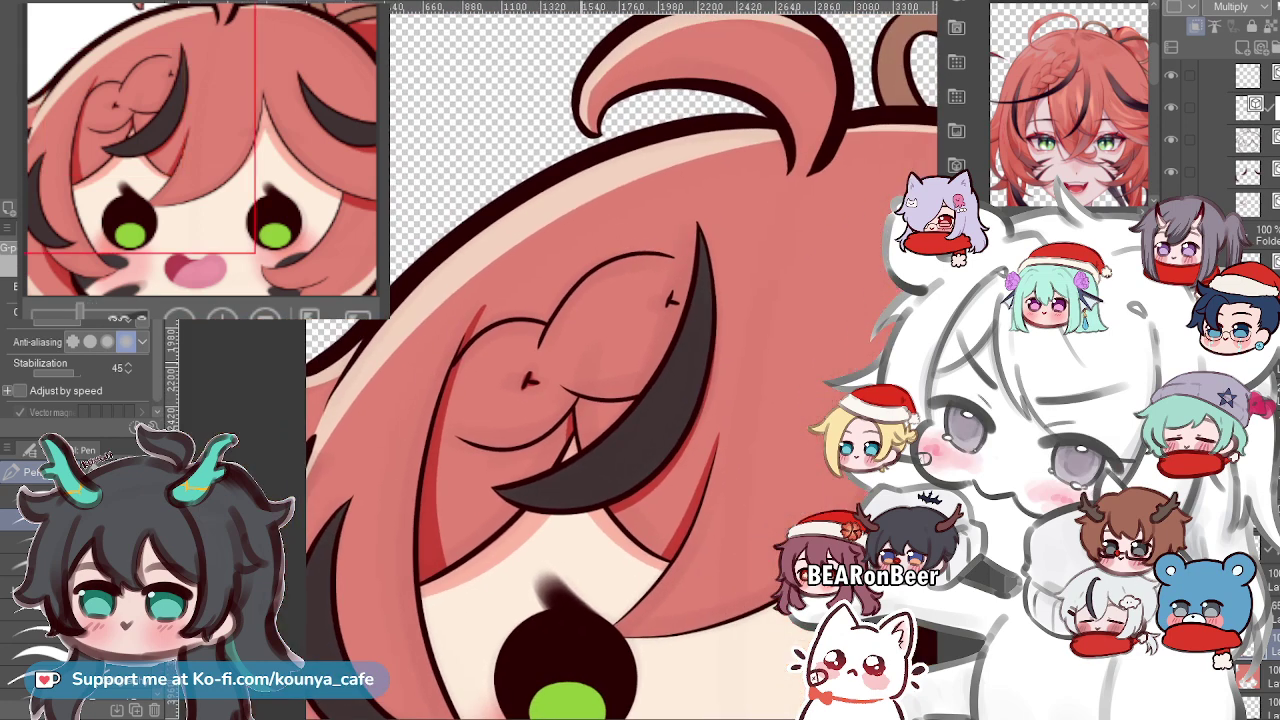
scroll(610, 303, up, 7)
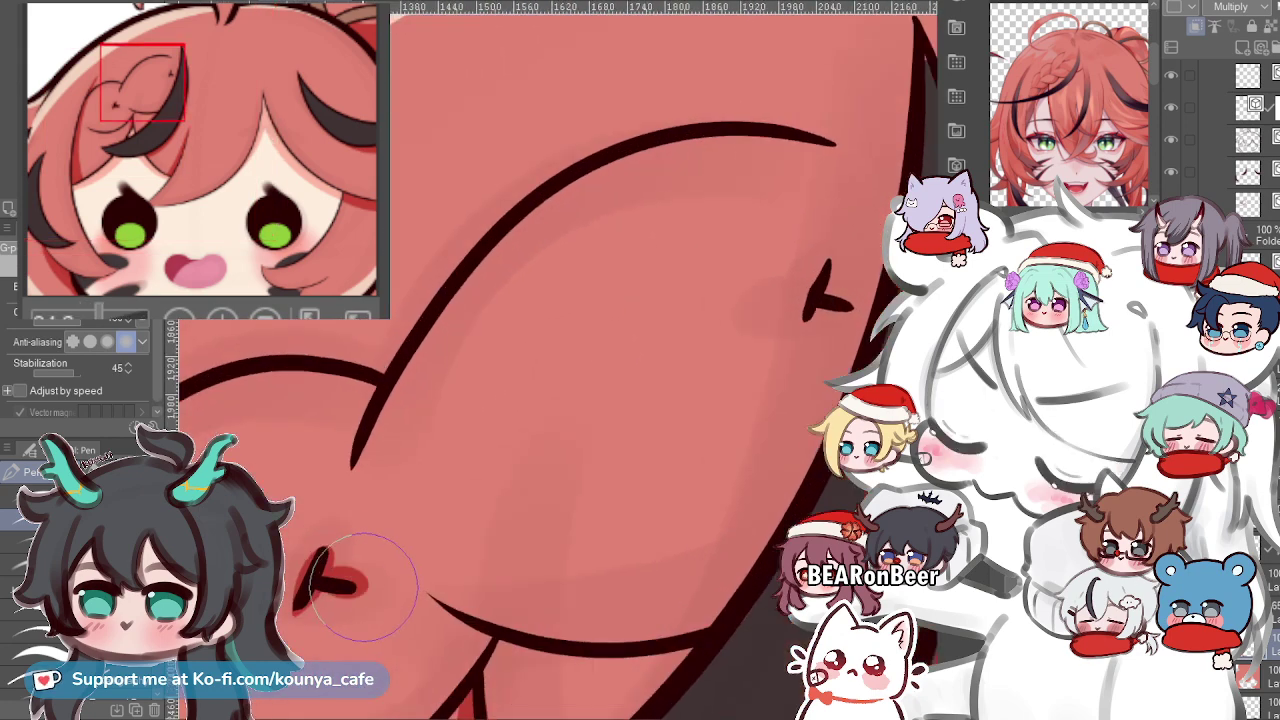
drag(322, 588, 366, 581)
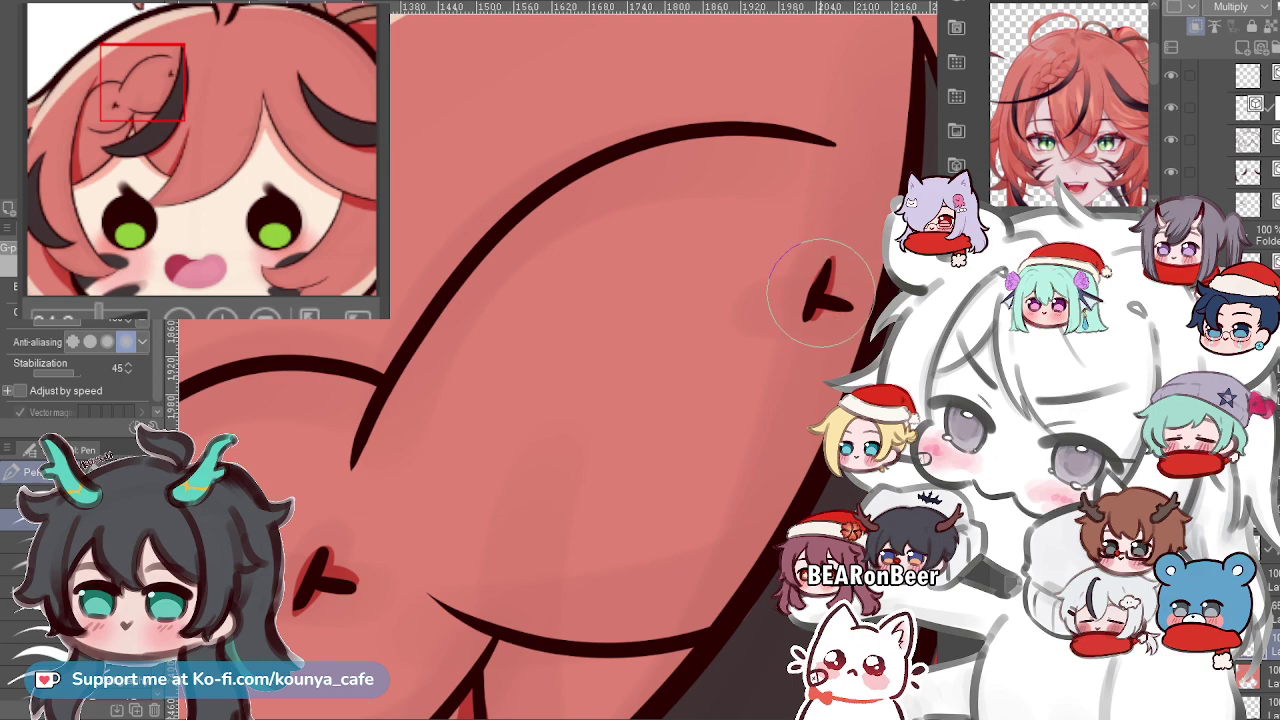
scroll(831, 295, down, 6)
mouse_move(831, 295)
mouse_down()
mouse_move(451, 159)
mouse_move(502, 185)
mouse_move(533, 223)
mouse_move(512, 222)
mouse_up()
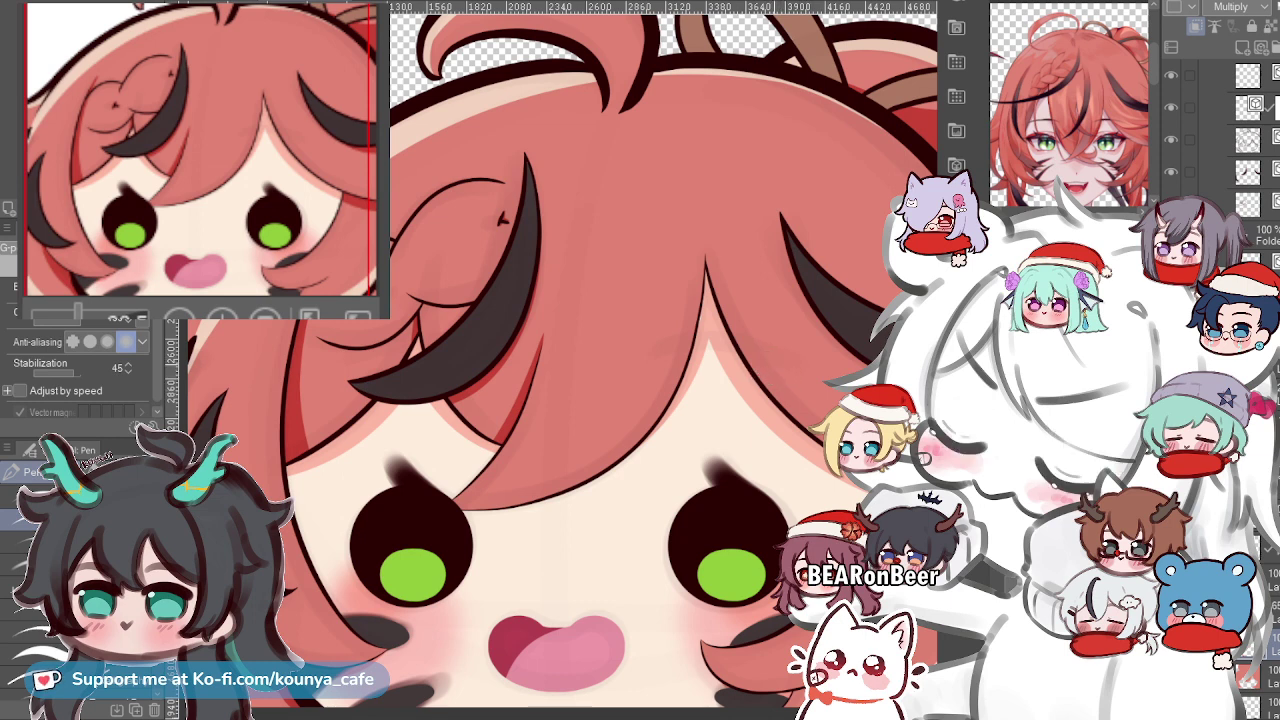
Paint a thin, tapering dark red shadow along the inner lower edge of the curled strand atop the head, redoing the stroke several times.
scroll(797, 355, down, 3)
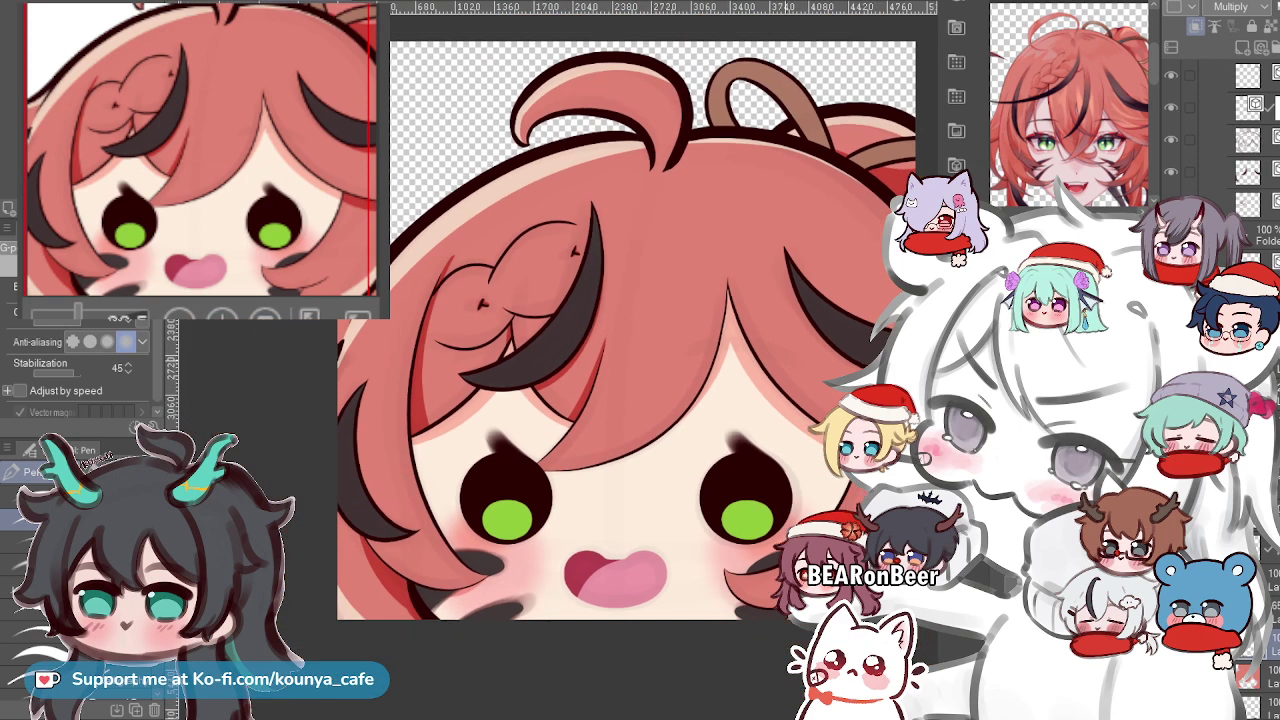
drag(797, 355, 774, 398)
scroll(790, 400, up, 1)
scroll(574, 140, up, 5)
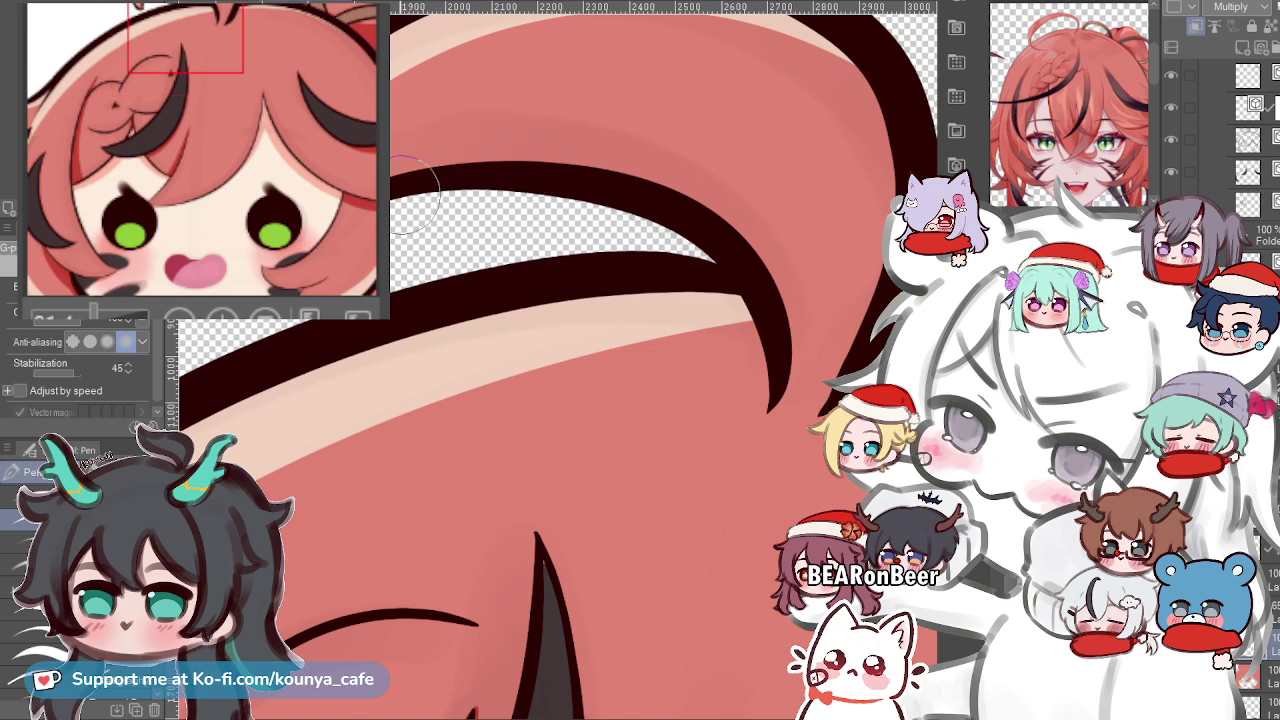
mouse_move(400, 148)
mouse_down()
mouse_move(776, 272)
mouse_move(800, 412)
mouse_up()
key(ctrl+z)
mouse_move(418, 174)
mouse_down()
mouse_move(800, 272)
mouse_move(800, 336)
mouse_move(483, 167)
mouse_move(800, 380)
mouse_up()
key(ctrl+z)
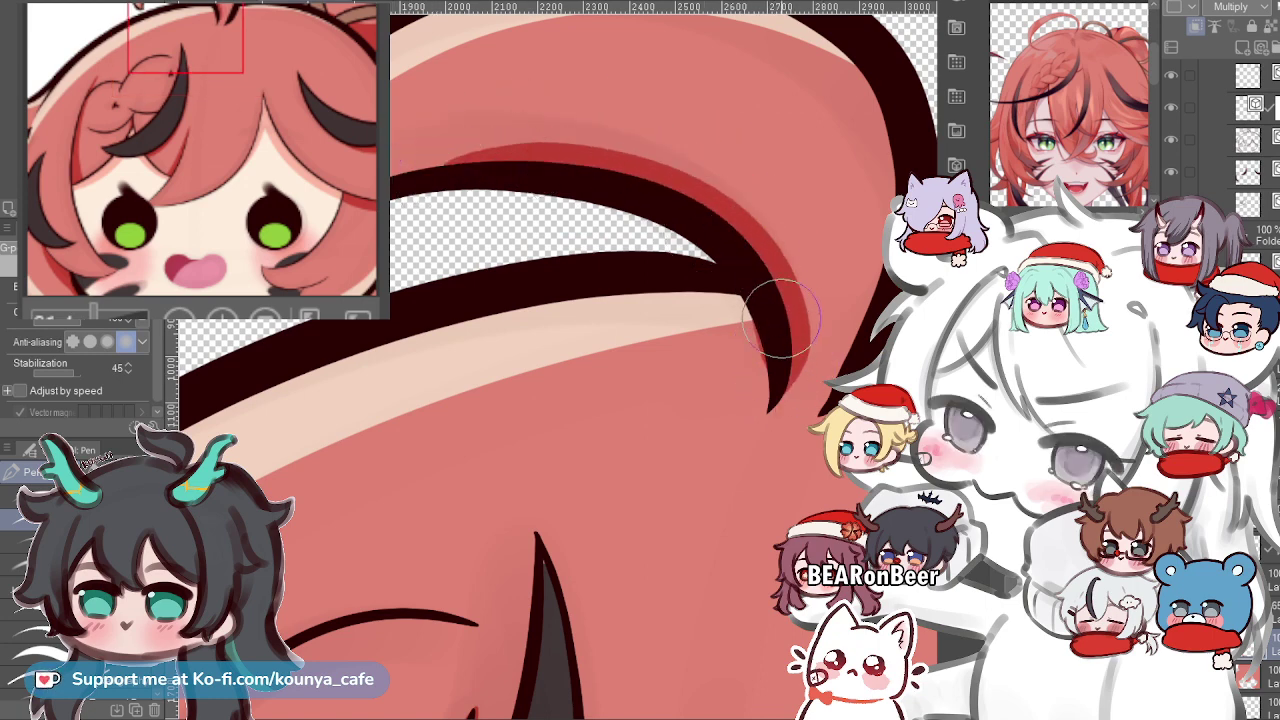
key(ctrl+z)
mouse_move(472, 156)
mouse_down()
mouse_move(650, 195)
mouse_move(786, 300)
mouse_up()
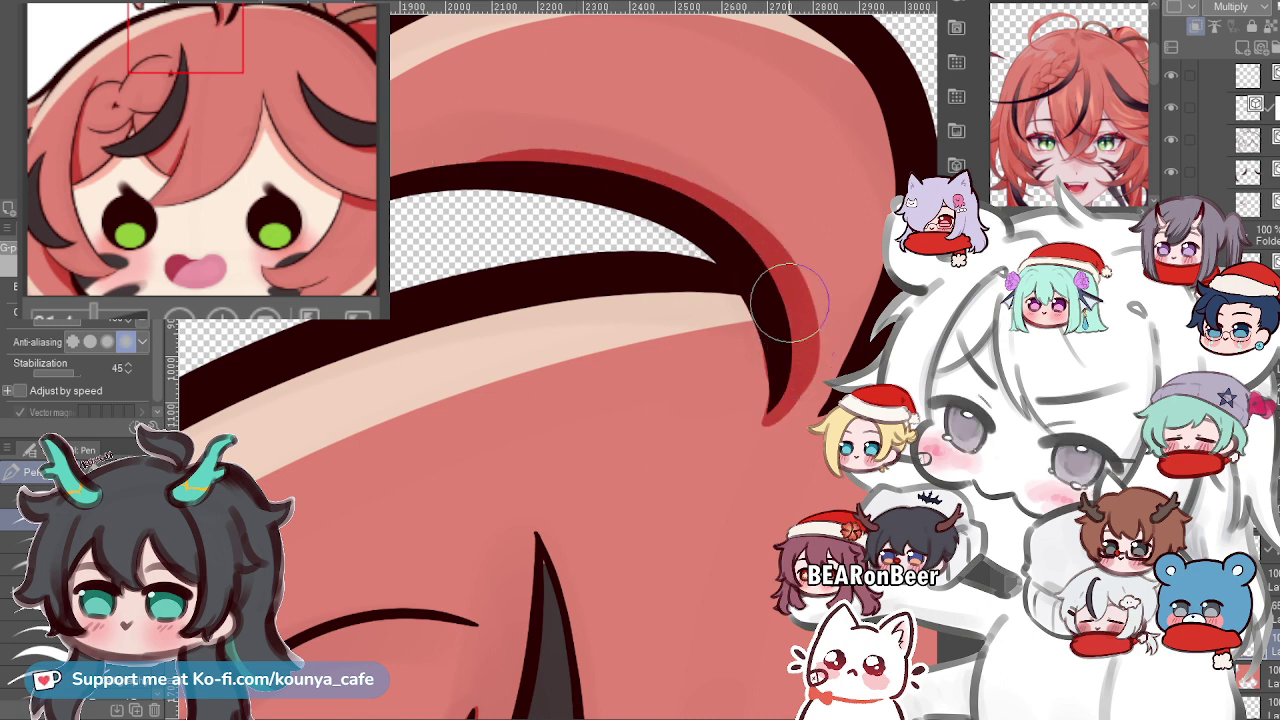
key(ctrl+z)
mouse_move(425, 158)
mouse_down()
mouse_move(497, 165)
mouse_move(796, 311)
mouse_up()
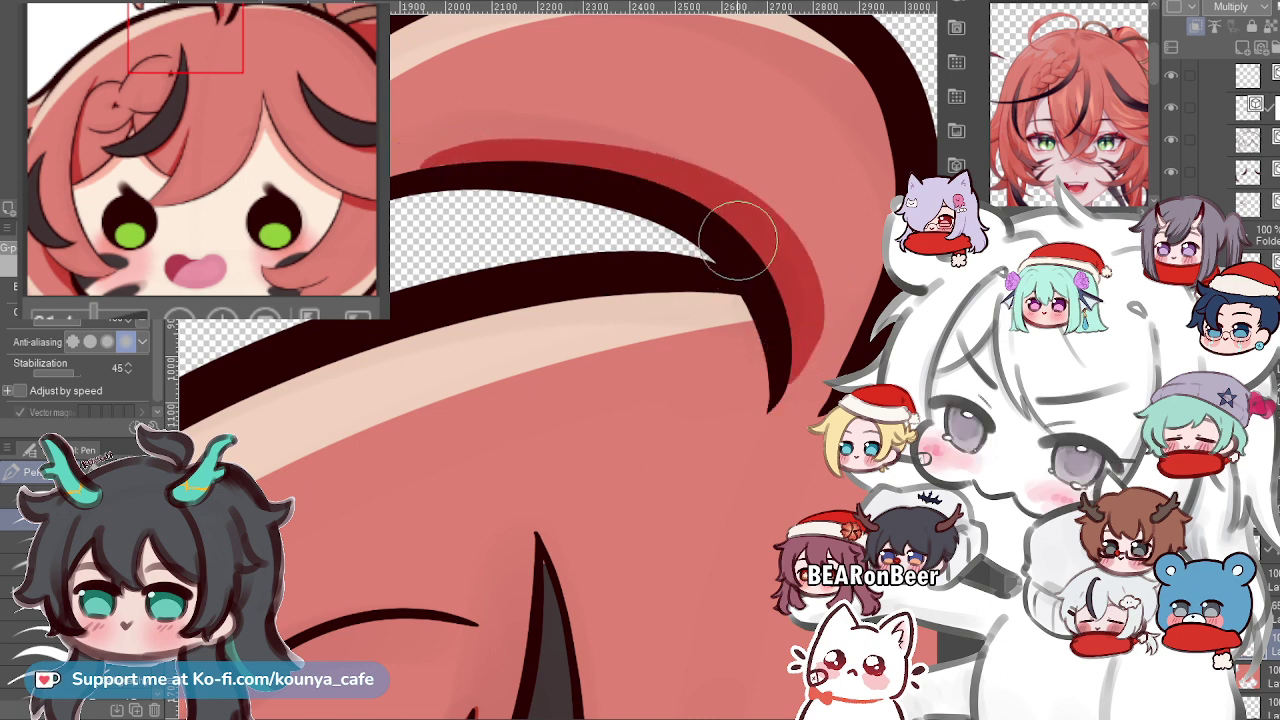
key(ctrl+z)
mouse_move(486, 171)
mouse_down()
mouse_move(771, 286)
mouse_move(790, 420)
mouse_up()
scroll(777, 276, down, 6)
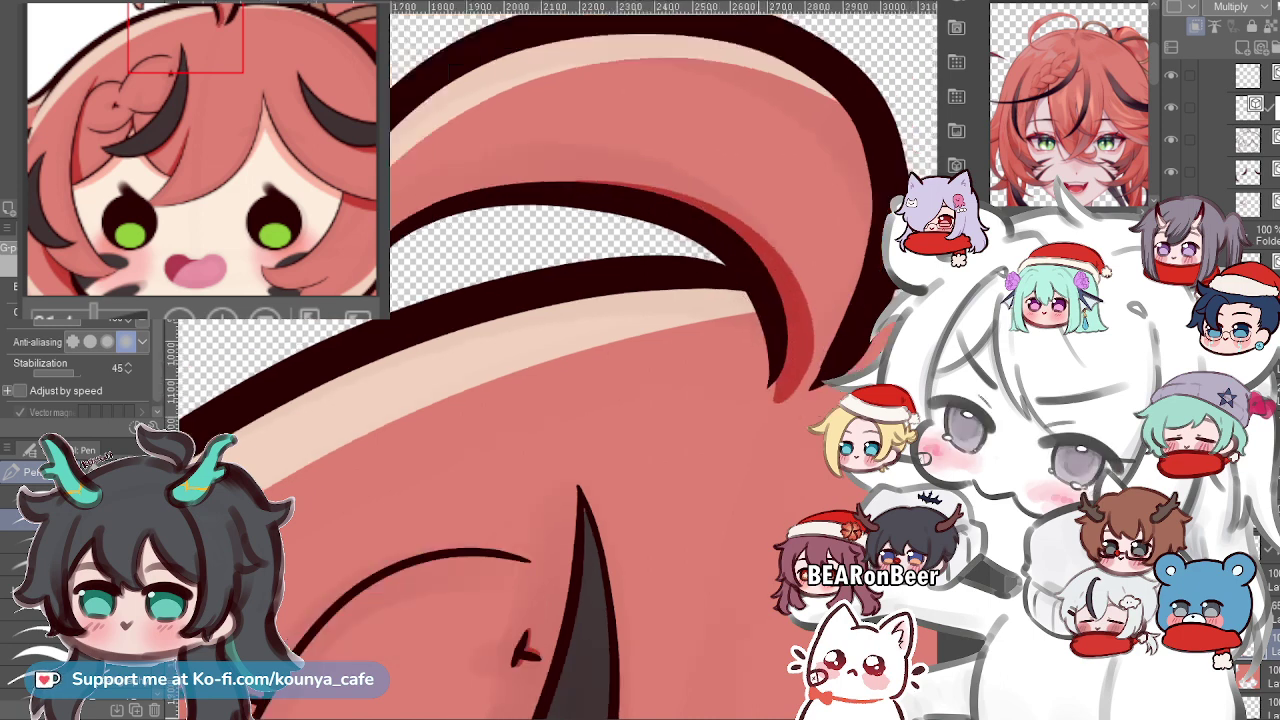
scroll(1040, 370, up, 4)
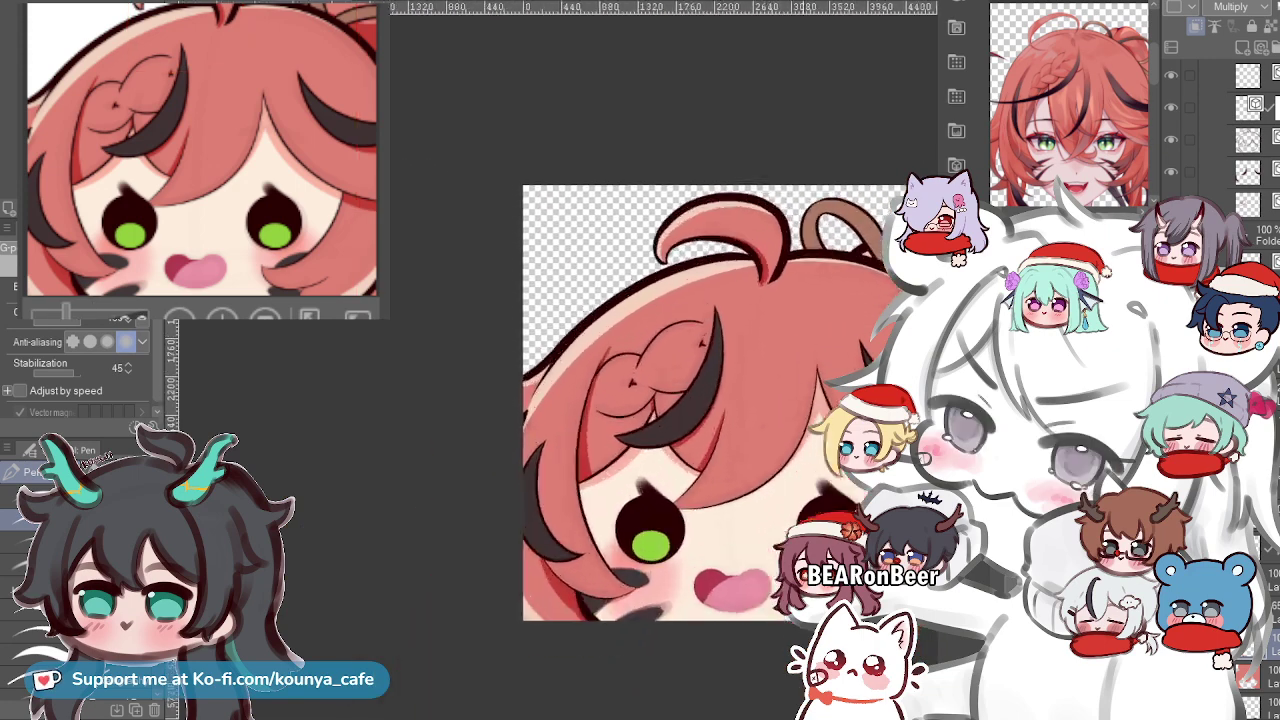
scroll(603, 394, up, 1)
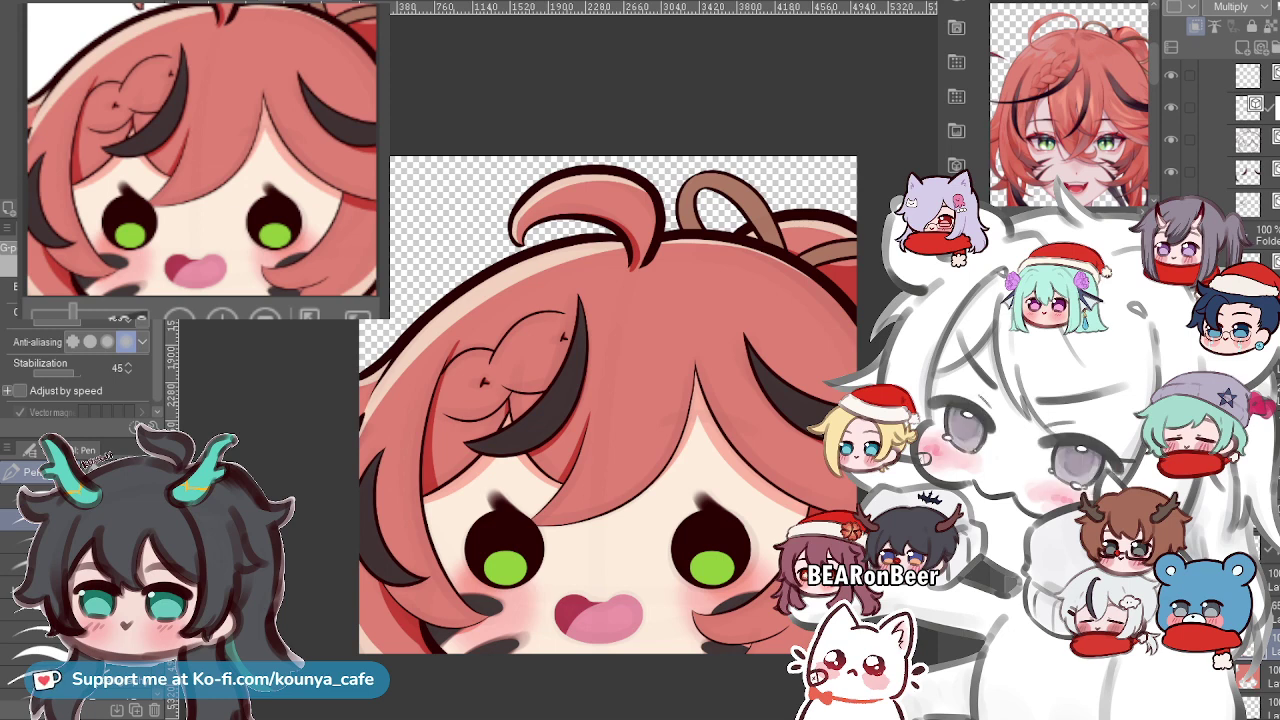
scroll(678, 456, up, 1)
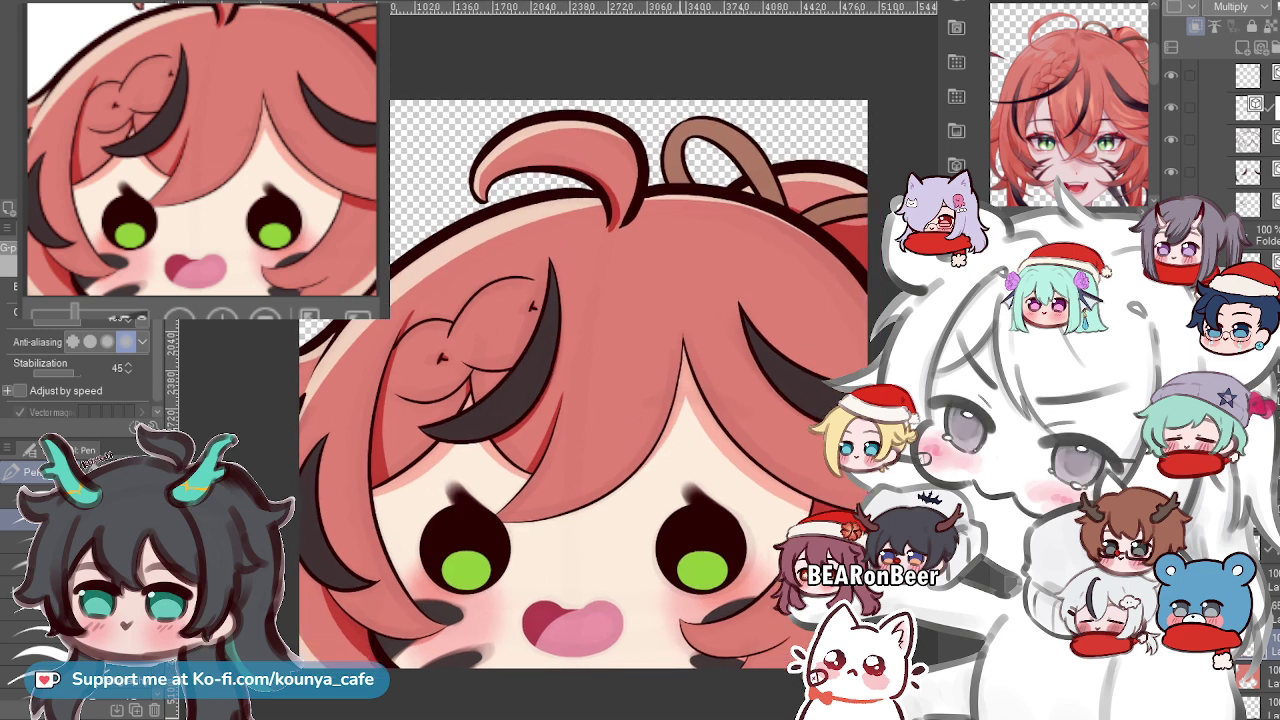